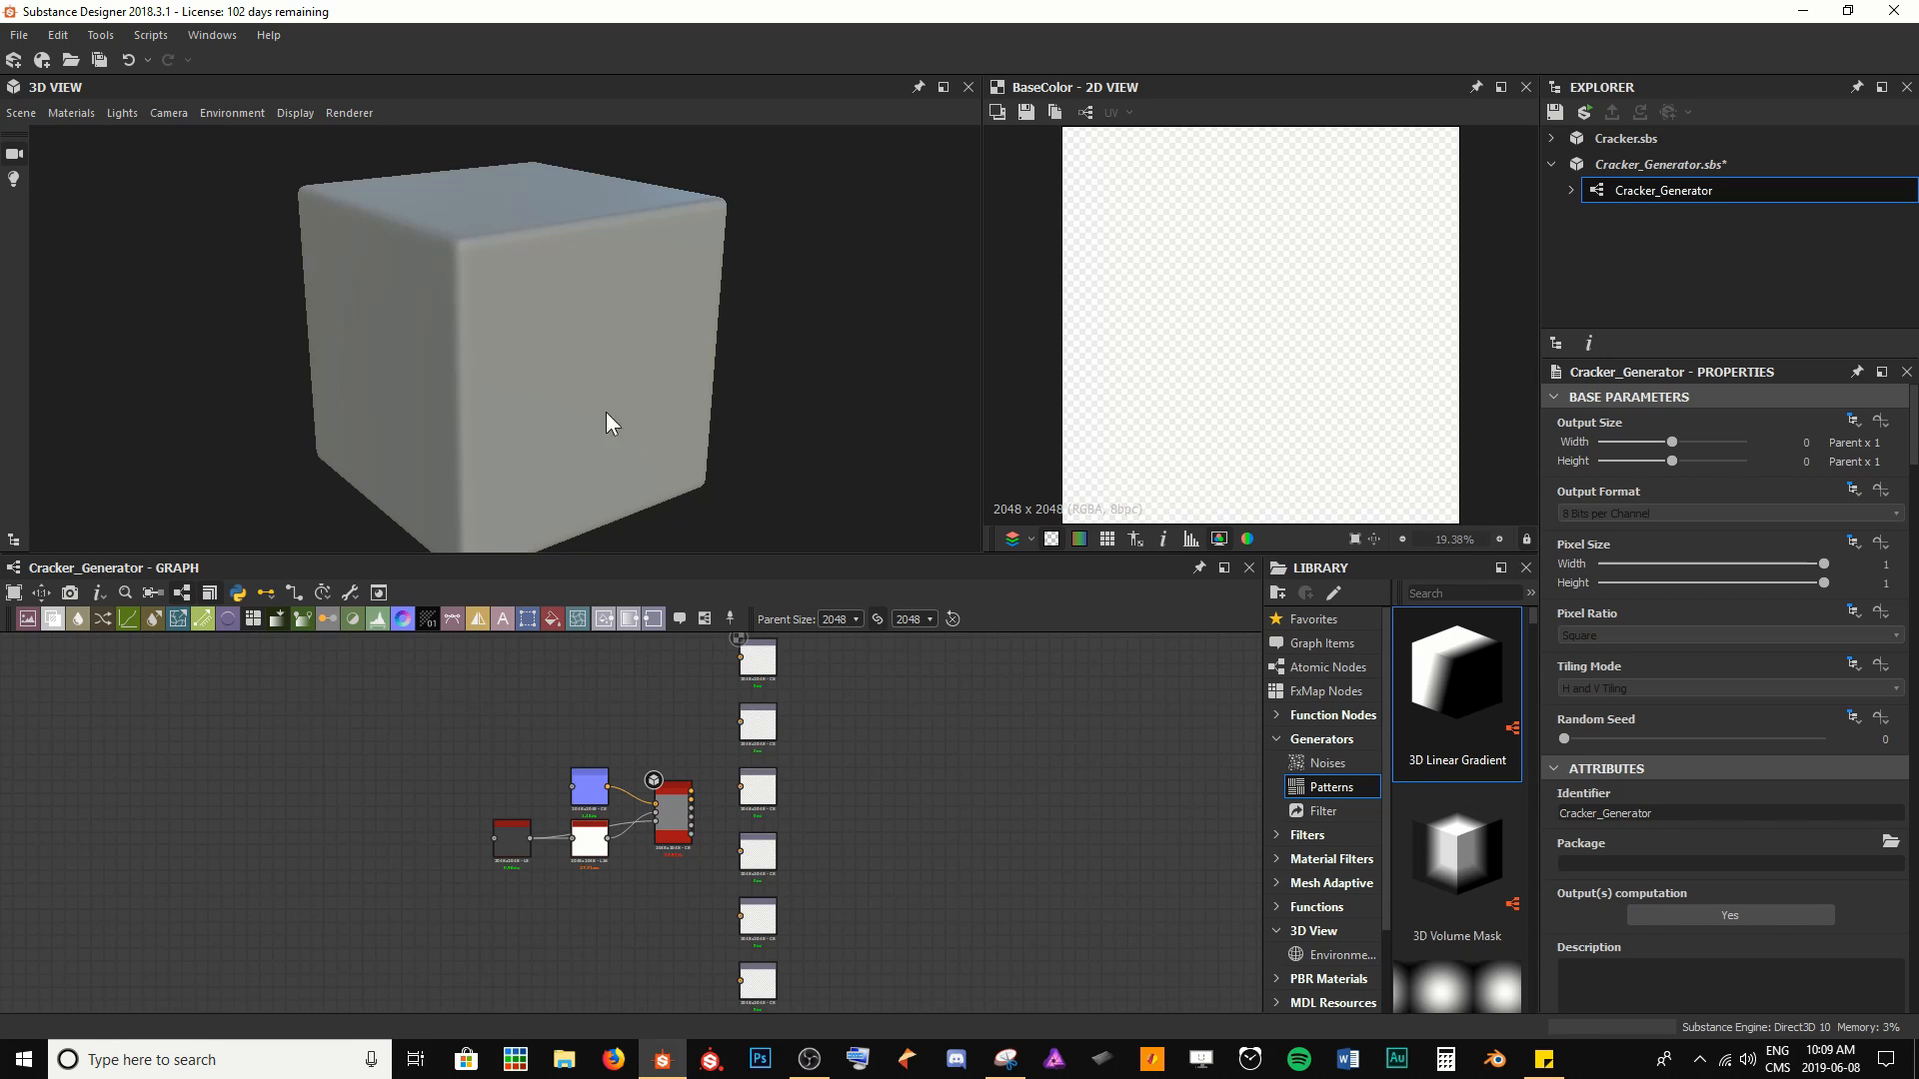
Set the height scale of the 3D view's default material to 10
{"action": "left_click_drag", "start_coordinate": [606, 412], "coordinate": [500, 327]}
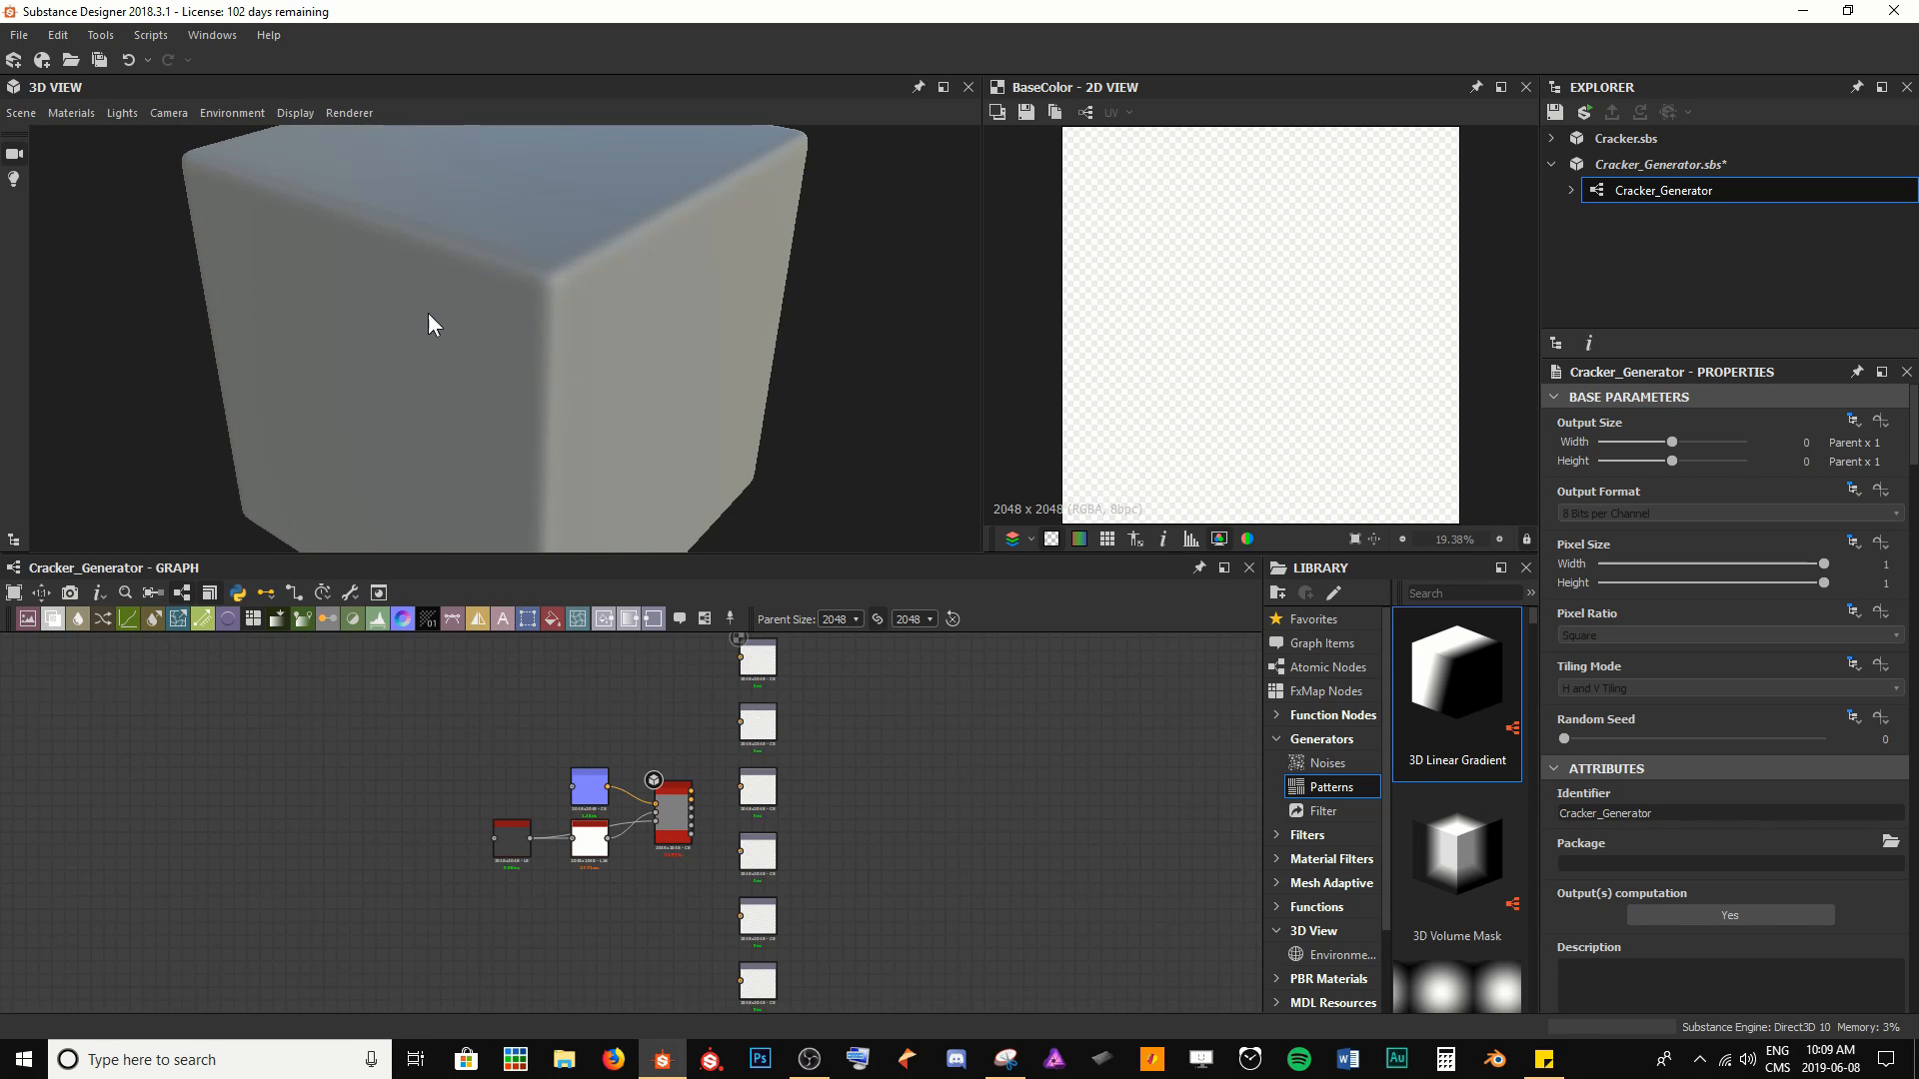
{"action": "left_click", "coordinate": [61, 121]}
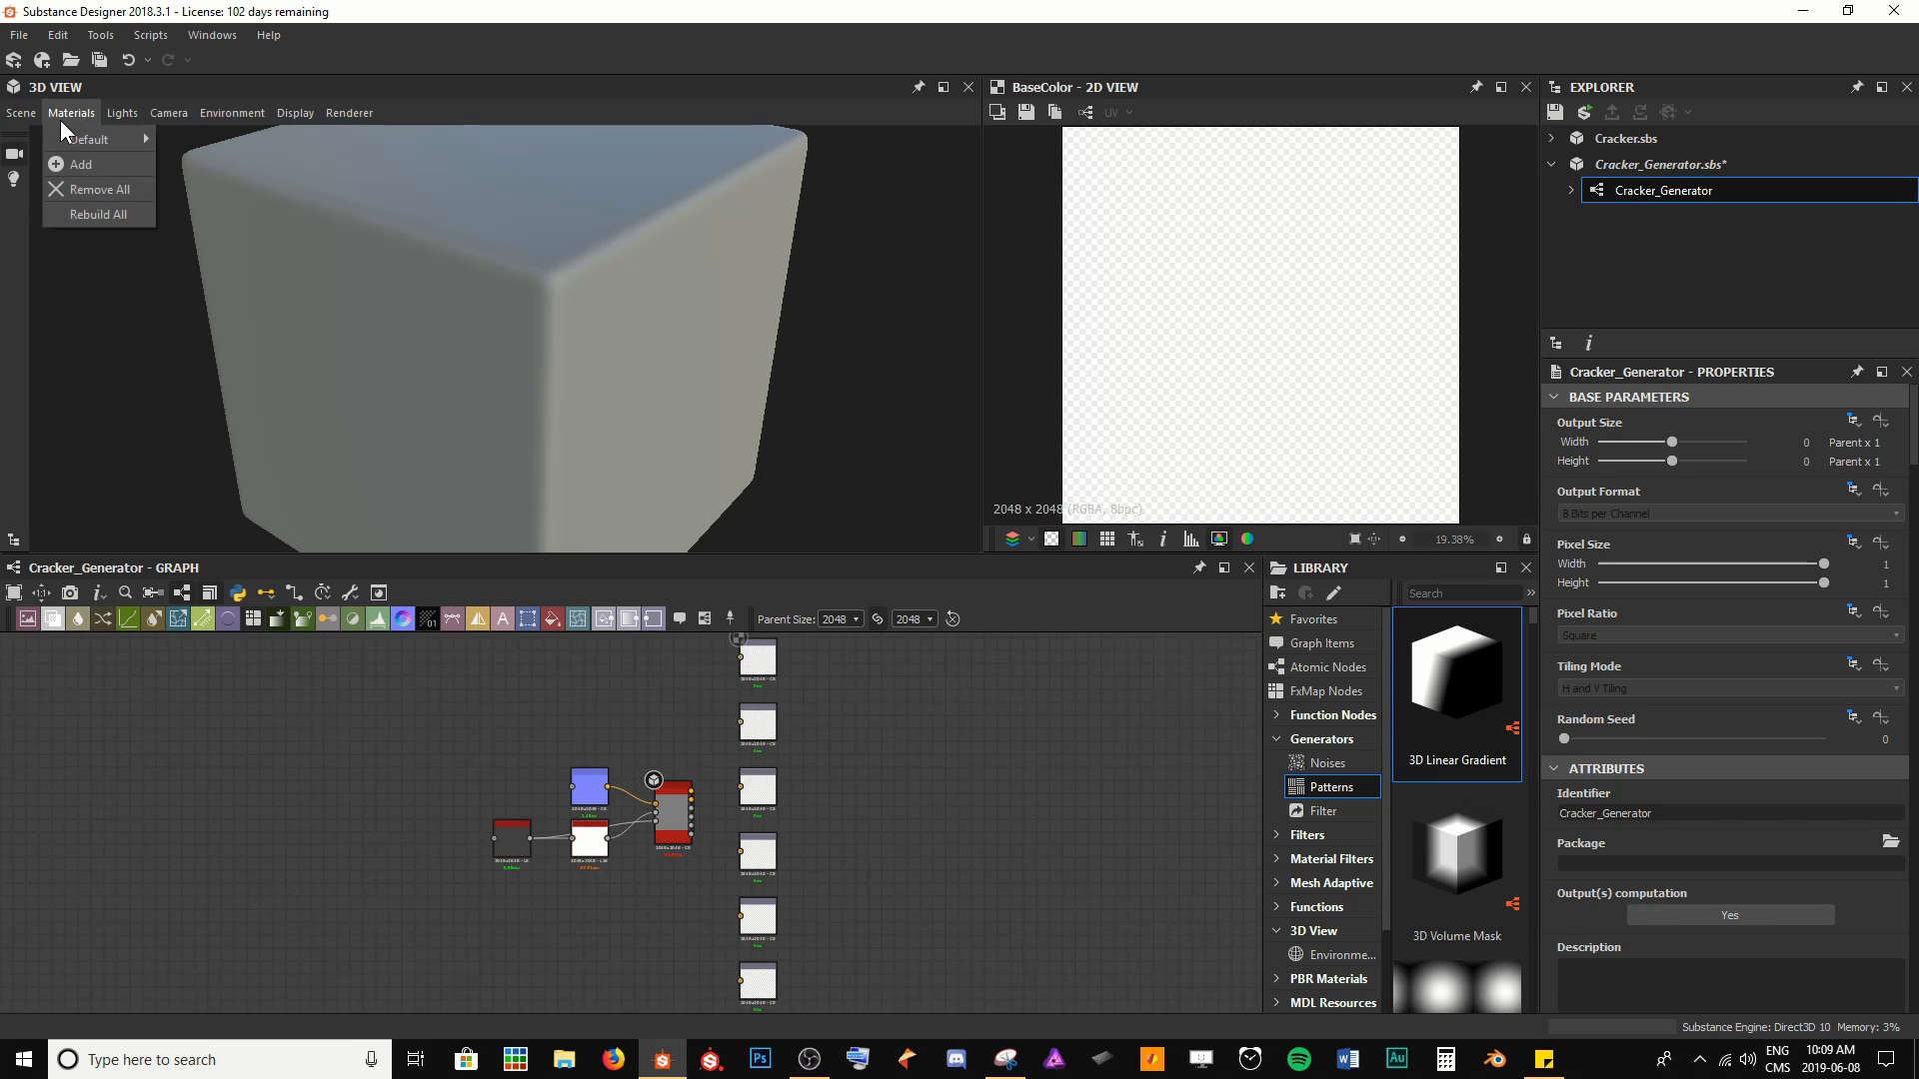
{"action": "mouse_move", "coordinate": [73, 141]}
{"action": "left_click", "coordinate": [200, 138]}
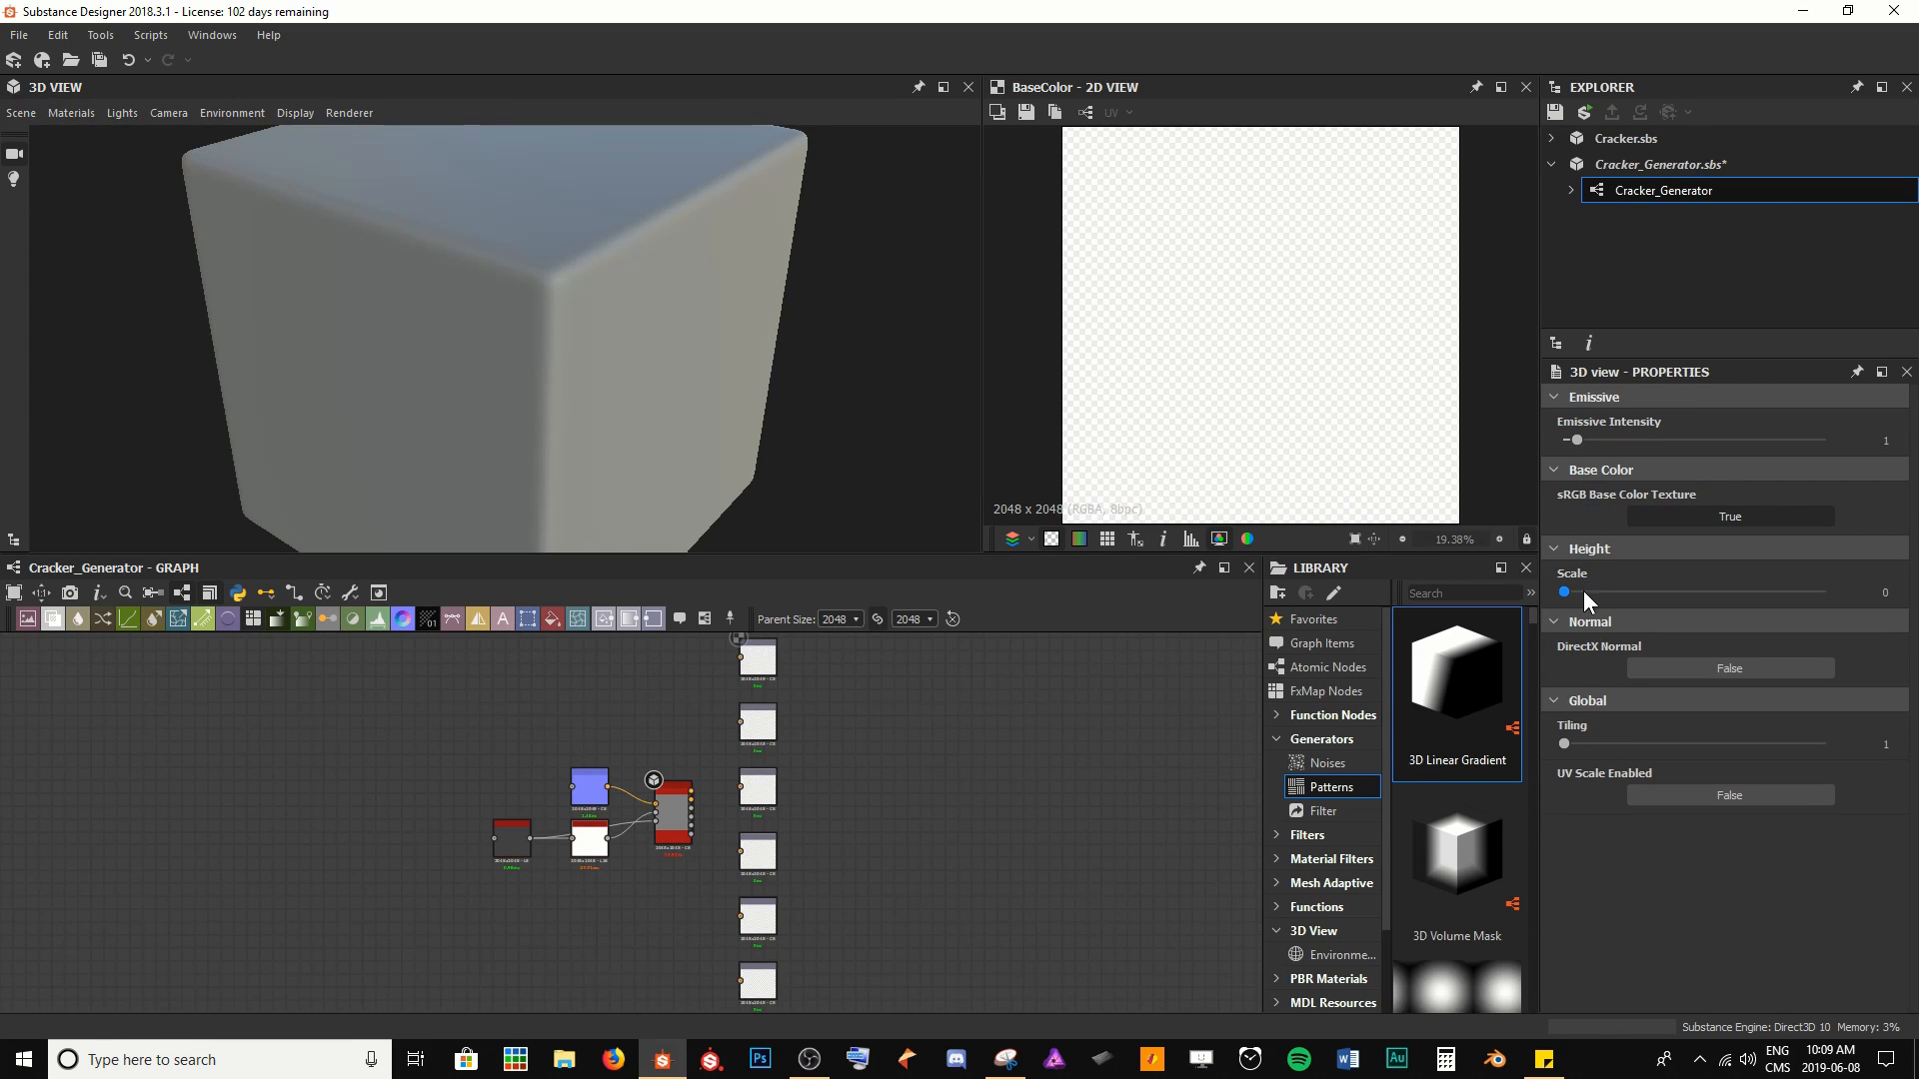
{"action": "left_click_drag", "start_coordinate": [1573, 592], "coordinate": [1829, 592]}
{"action": "left_click_drag", "start_coordinate": [791, 283], "coordinate": [696, 167]}
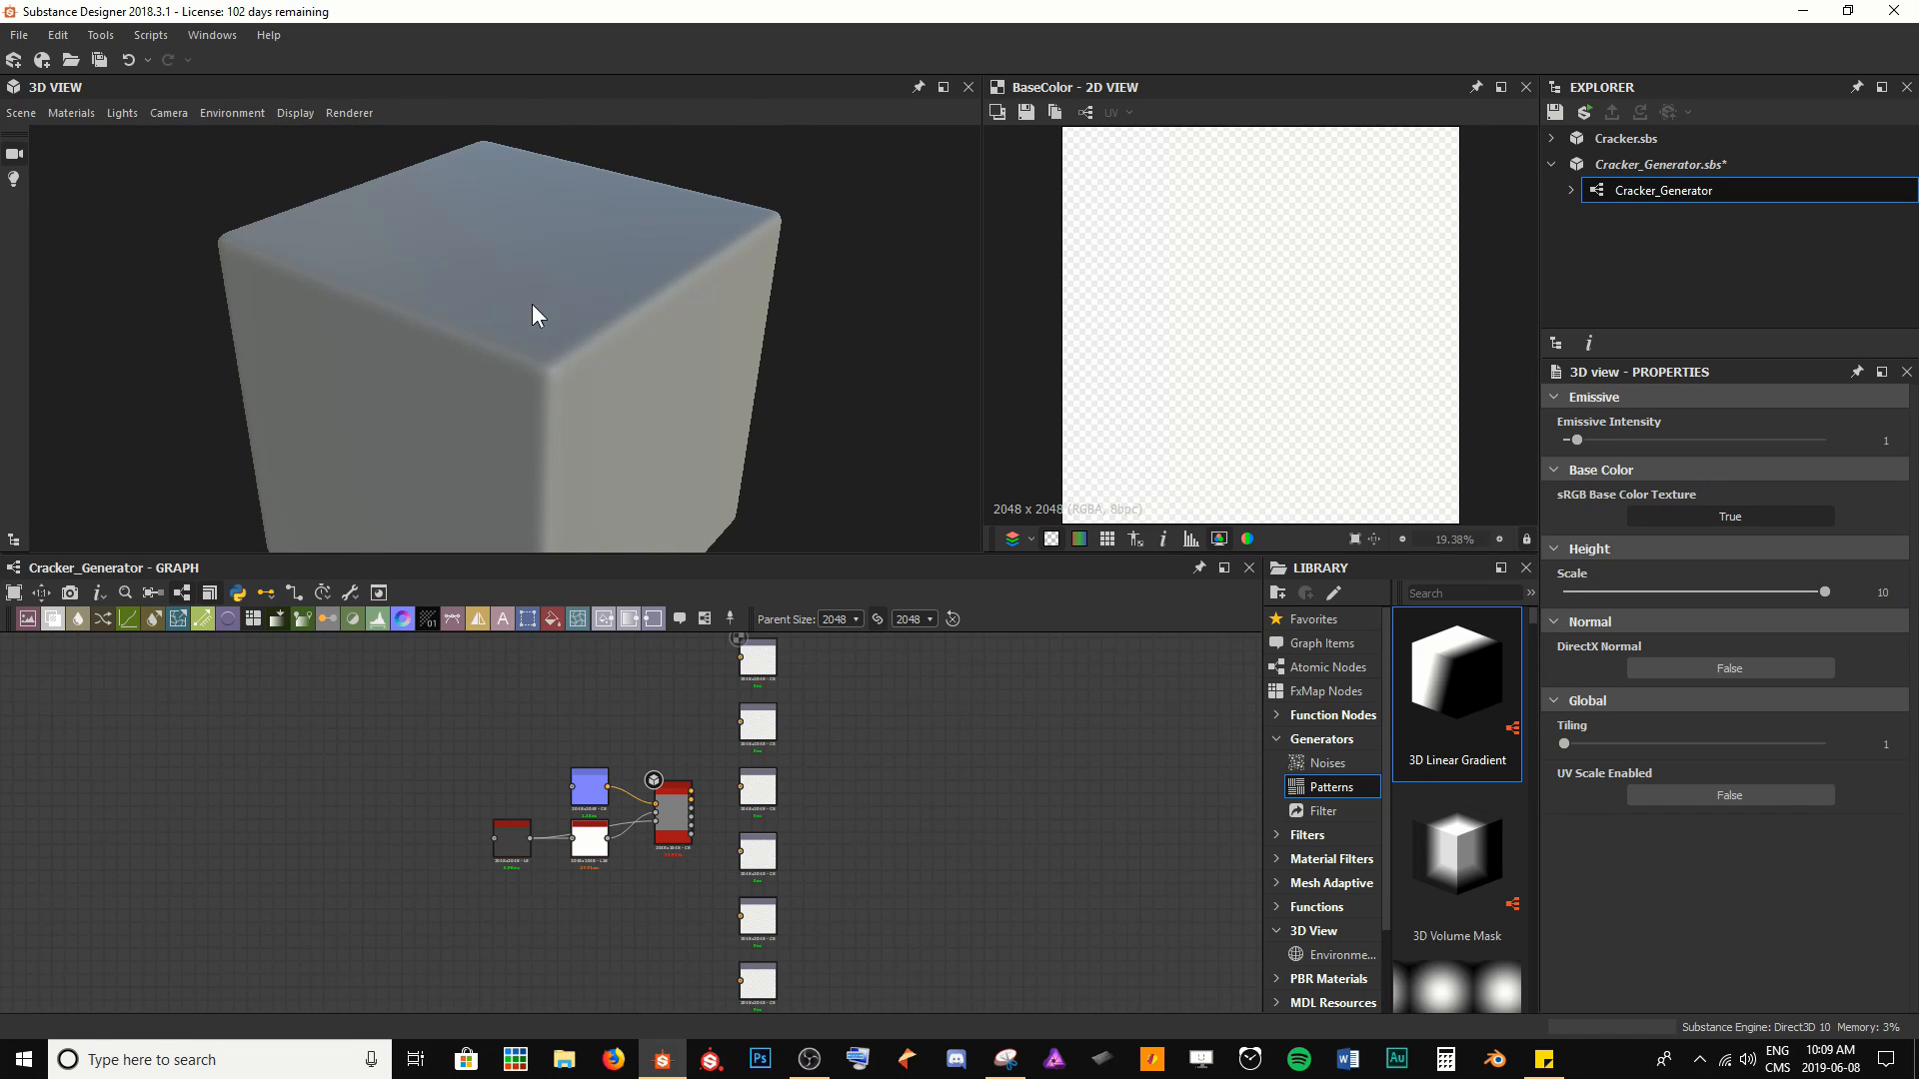
{"action": "left_click_drag", "start_coordinate": [533, 306], "coordinate": [563, 248]}
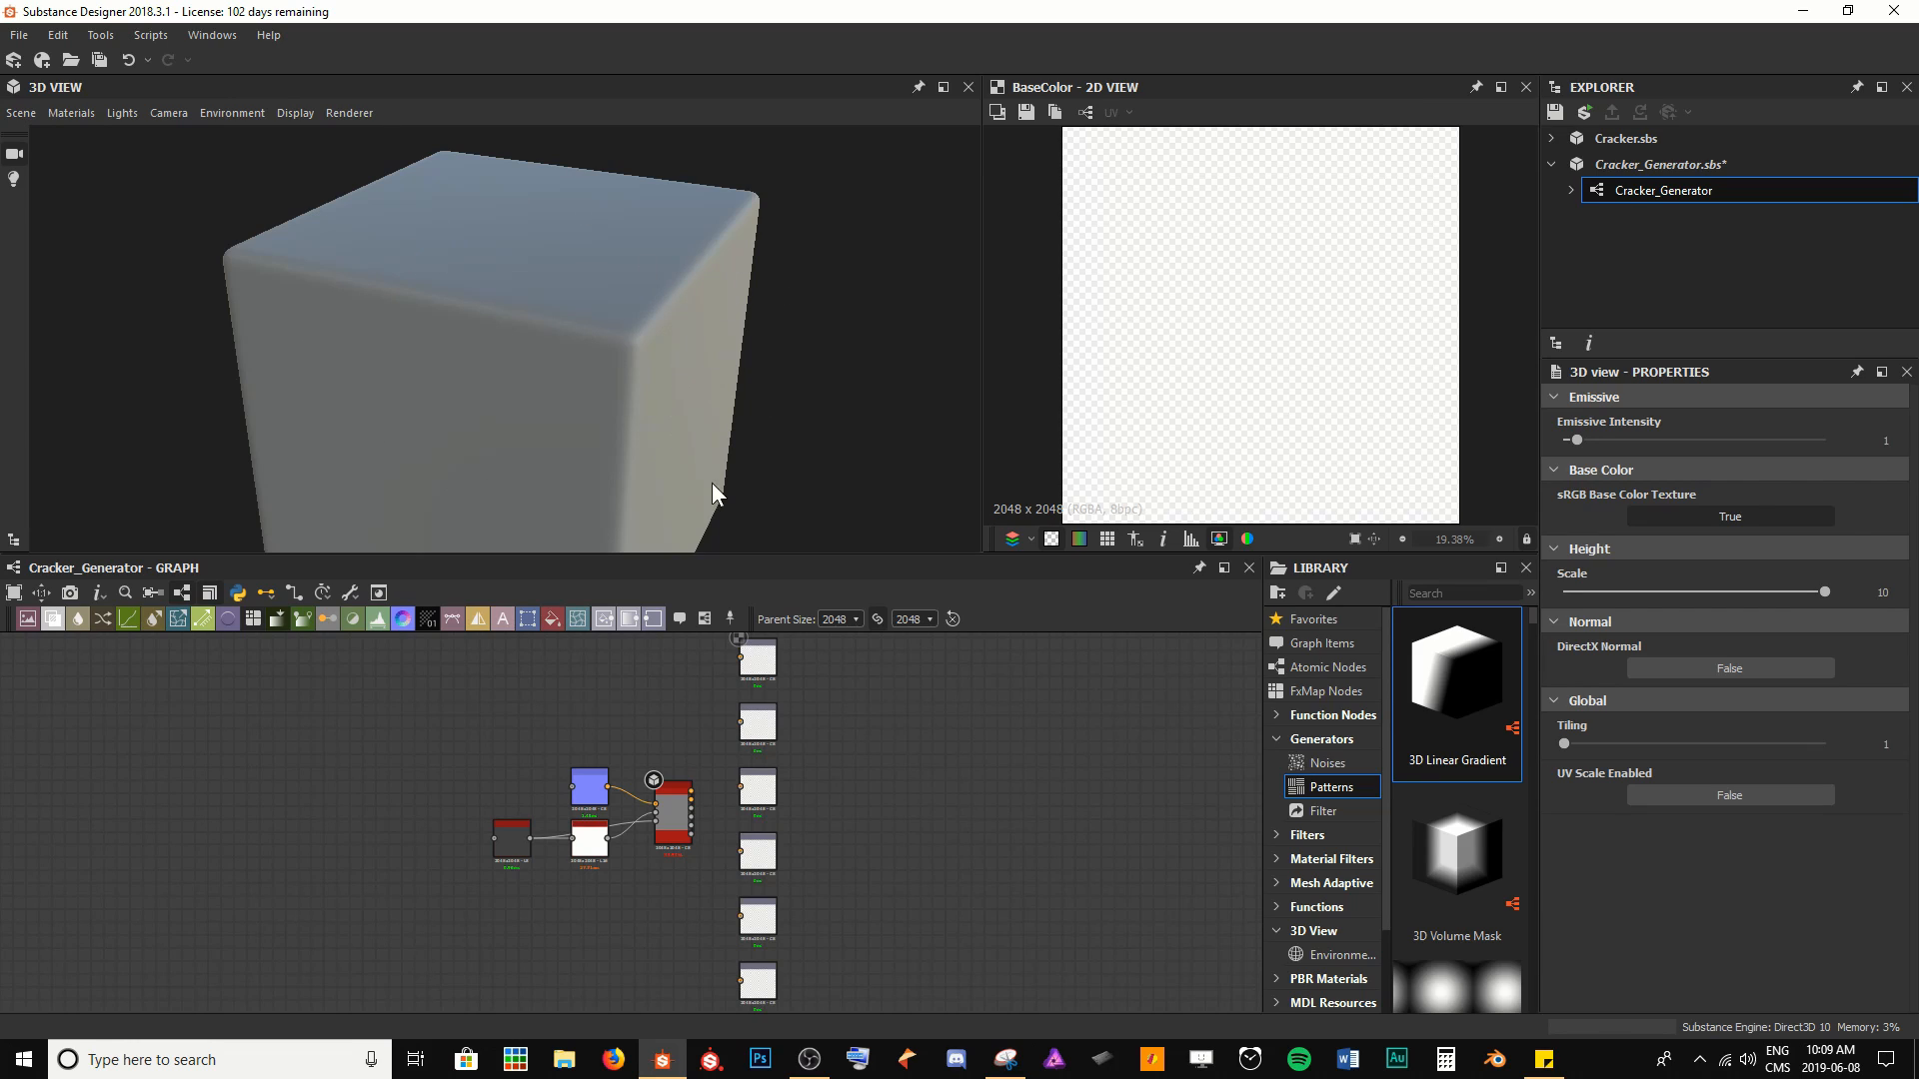
{"action": "left_click_drag", "start_coordinate": [807, 459], "coordinate": [782, 464]}
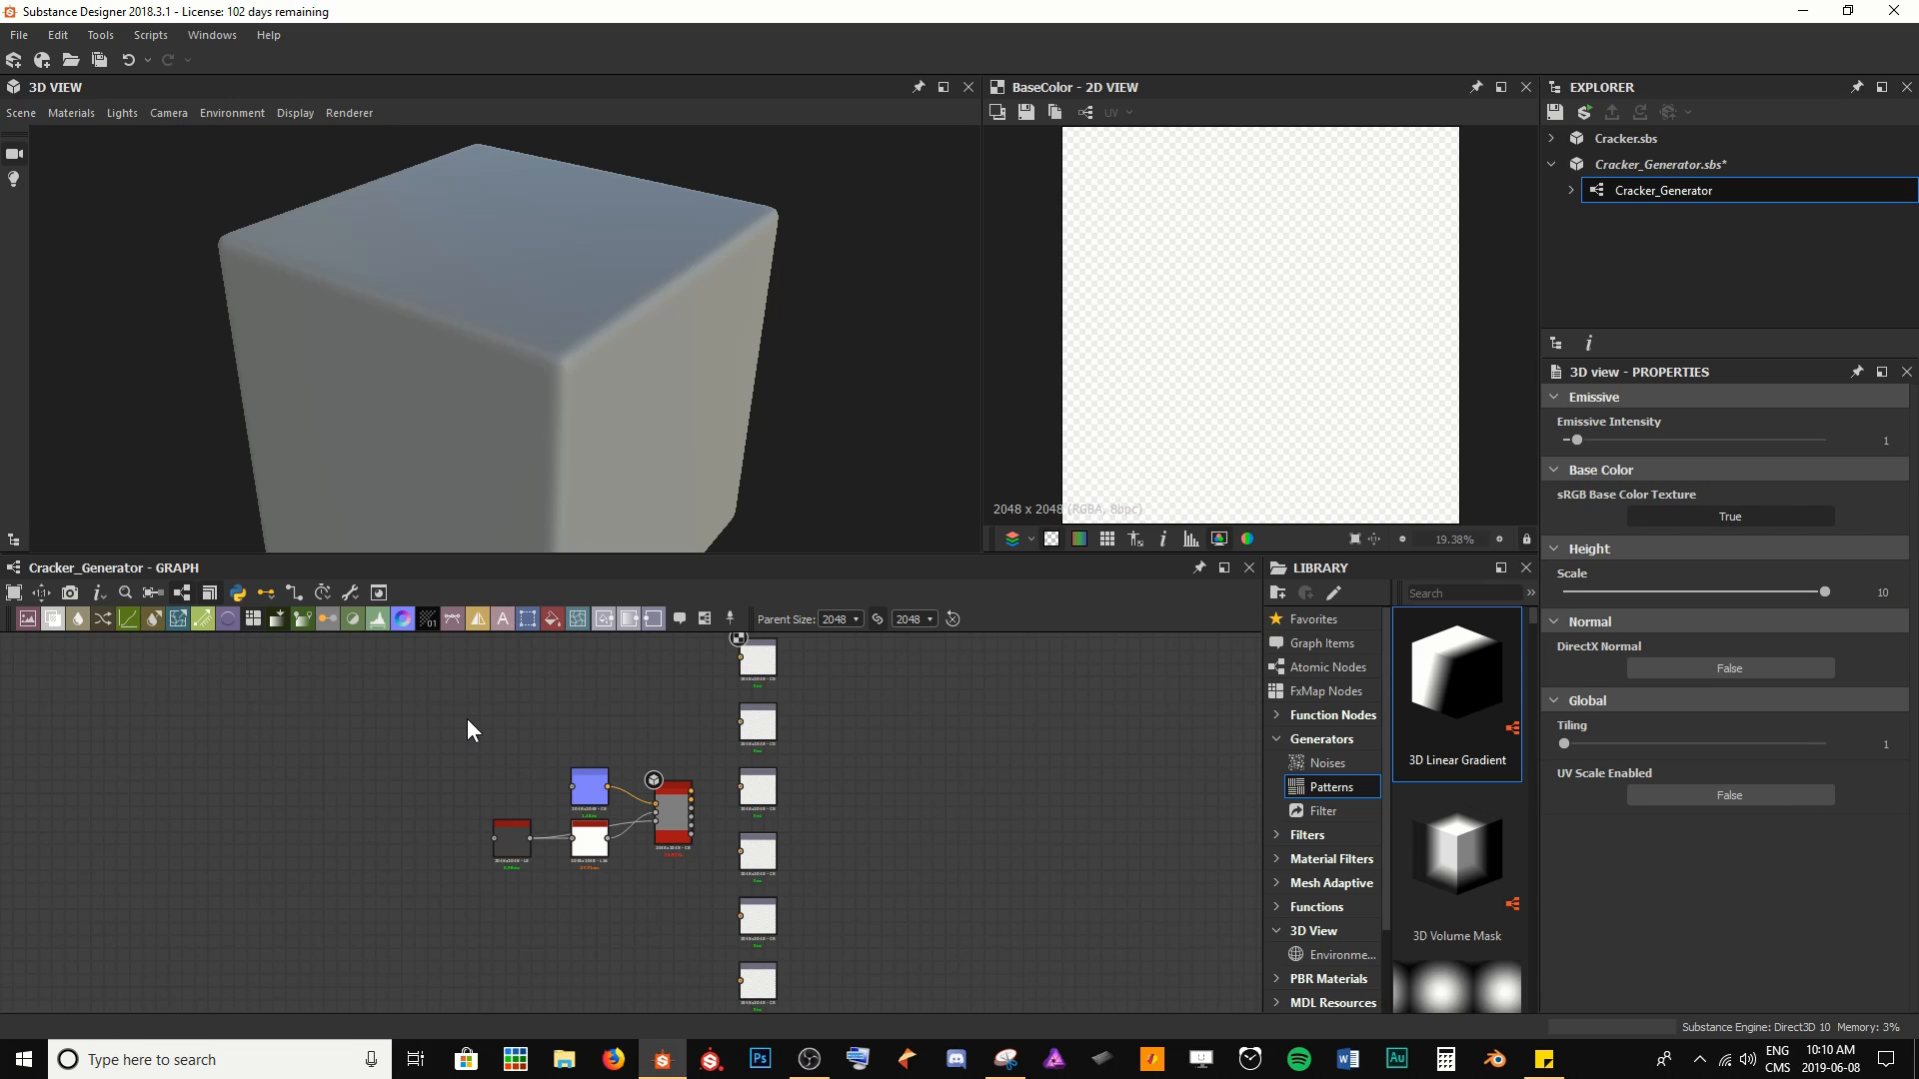
{"action": "scroll", "coordinate": [545, 428], "scroll_direction": "down", "scroll_amount": 3}
{"action": "left_click_drag", "start_coordinate": [530, 411], "coordinate": [519, 394]}
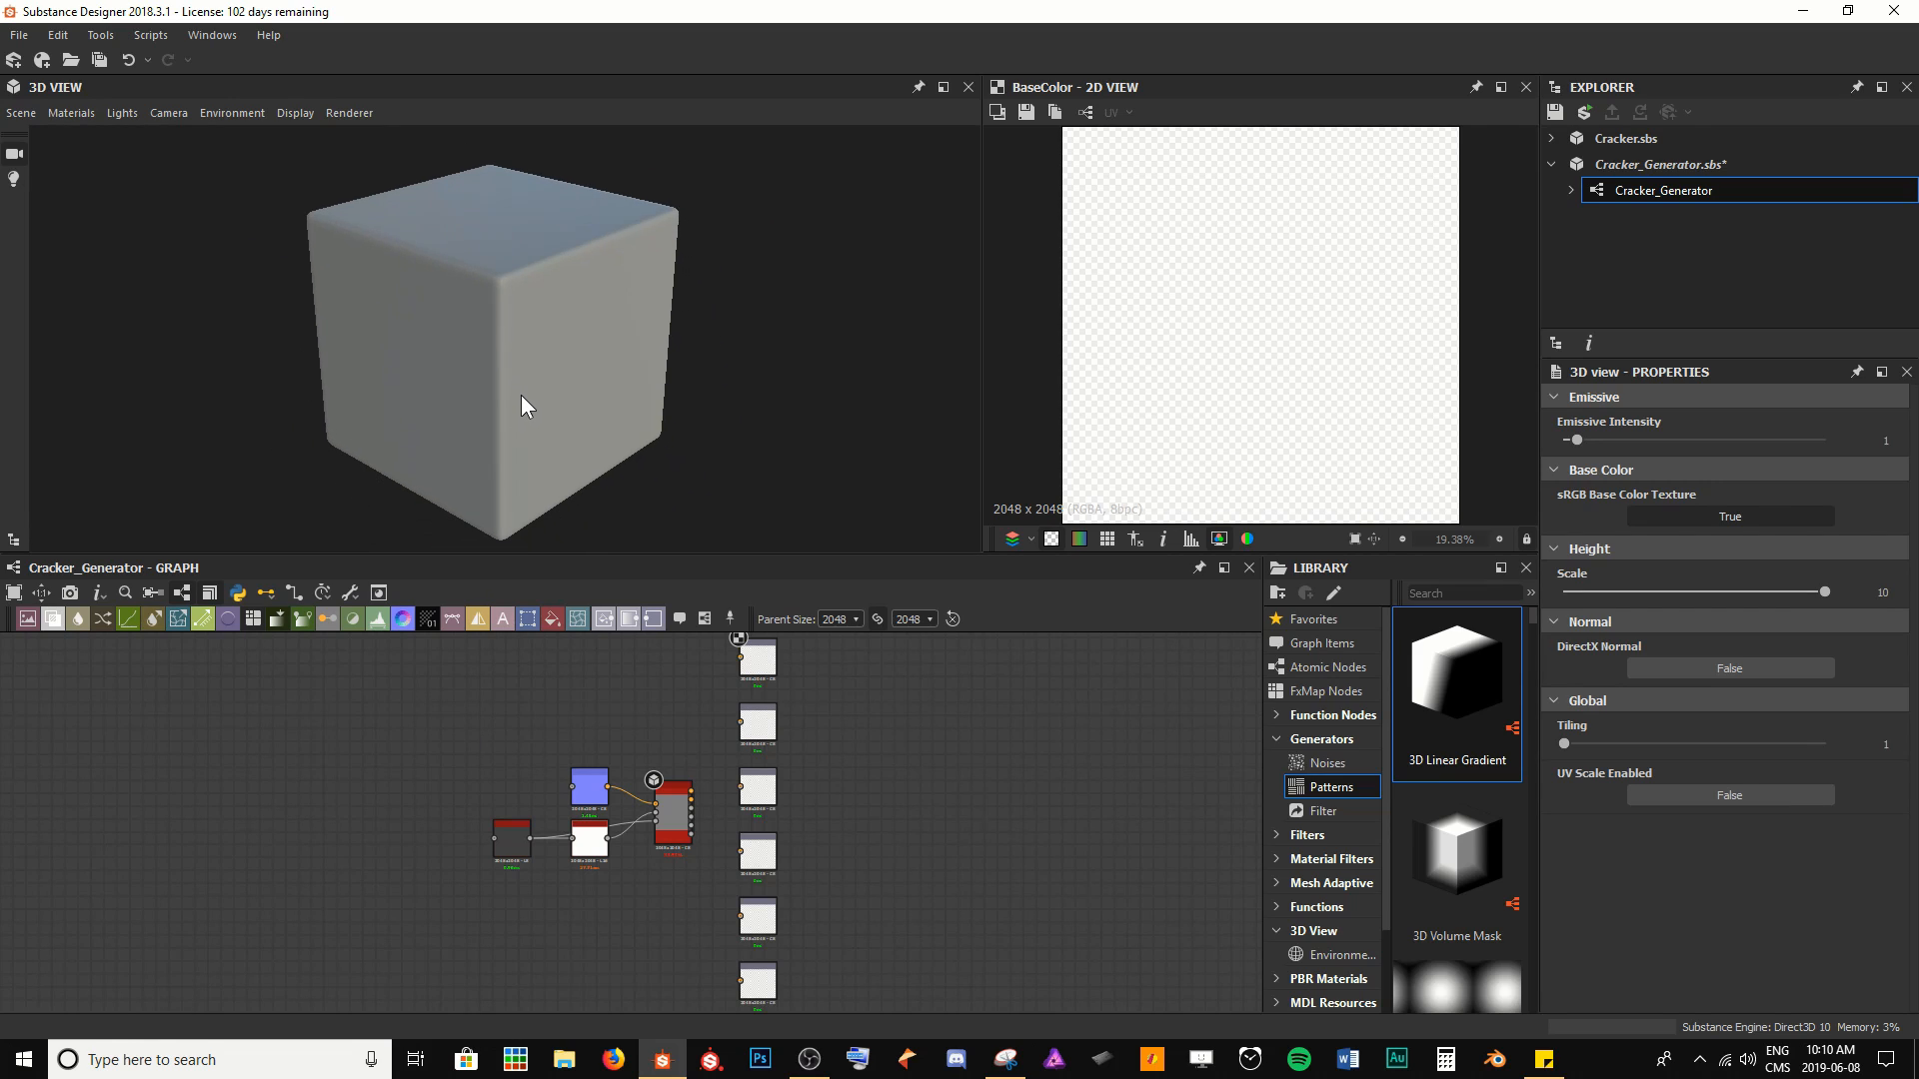
Add a Shape node to the graph and place it well before the Histogram Range node
{"action": "scroll", "coordinate": [362, 844], "scroll_direction": "up", "scroll_amount": 4}
{"action": "middle_click_drag", "start_coordinate": [362, 843], "coordinate": [637, 852]}
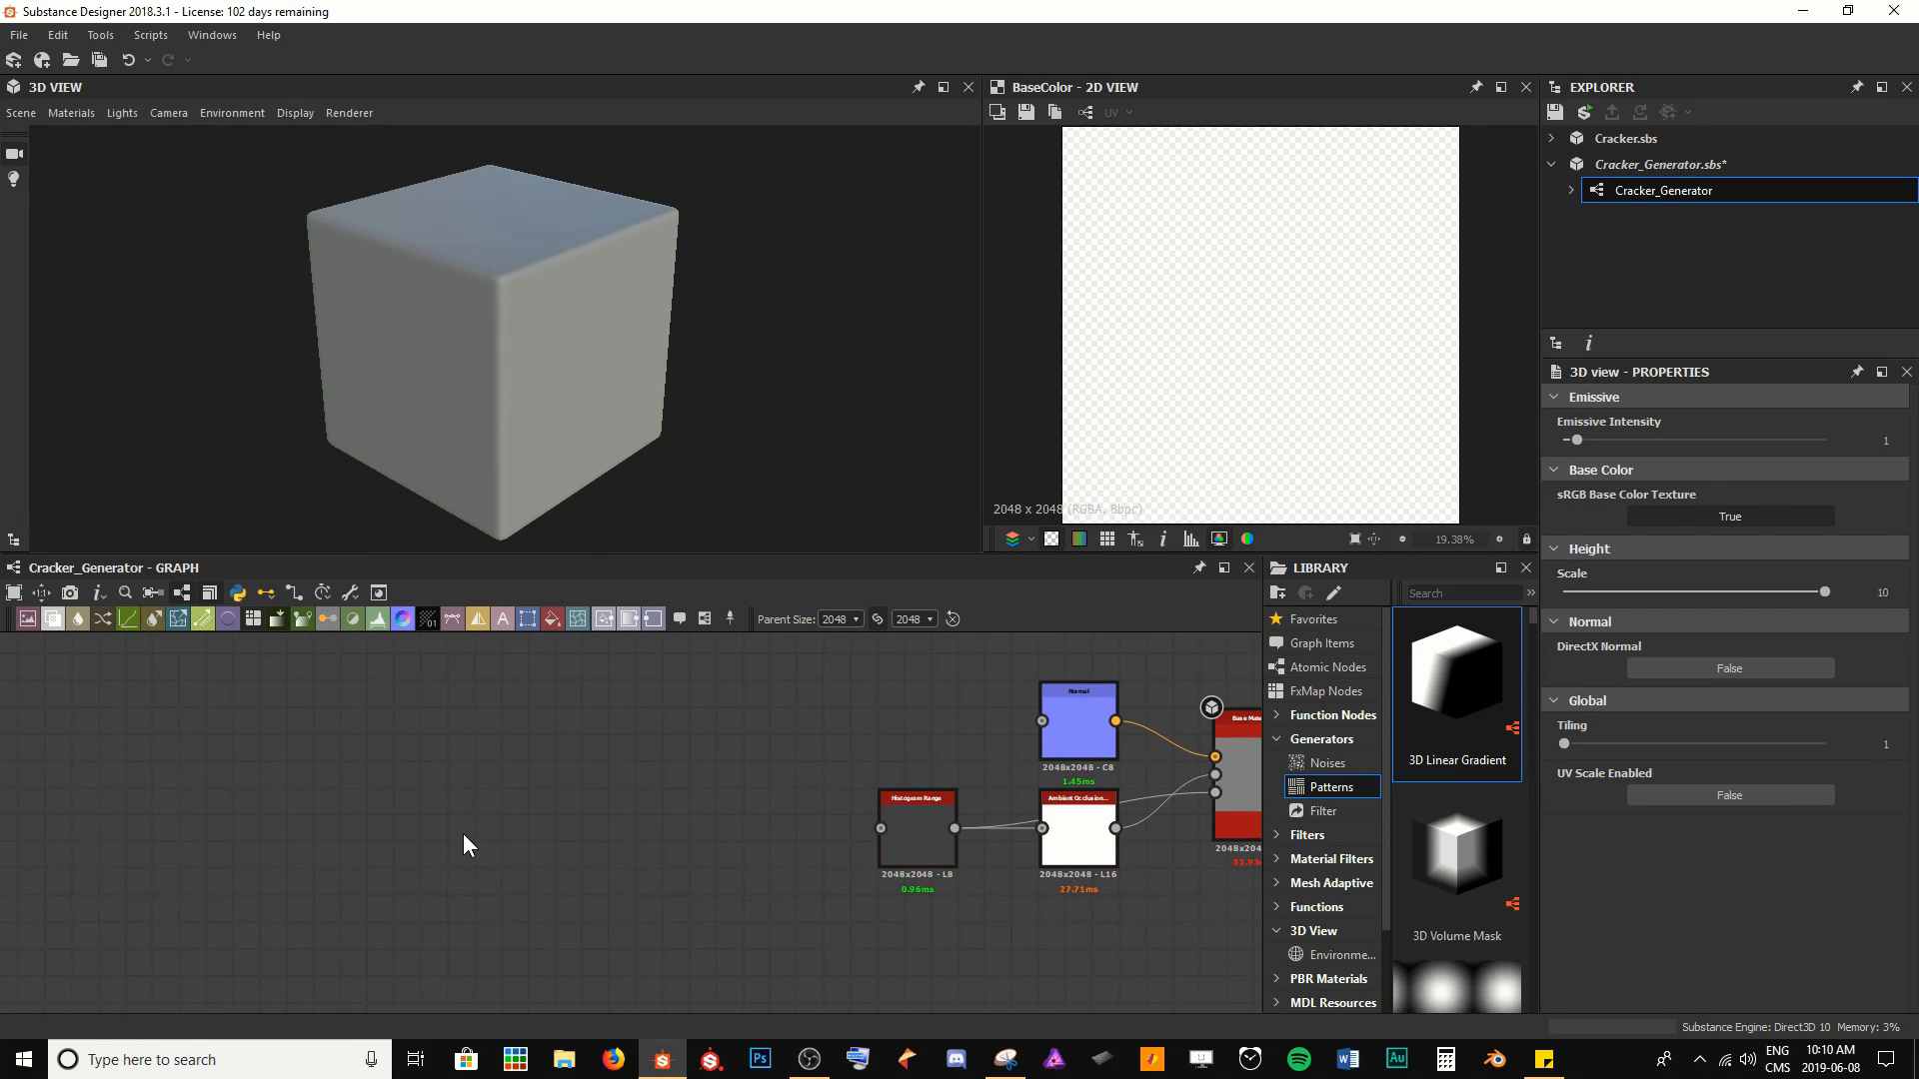
{"action": "key", "text": "space"}
{"action": "type", "text": "sh"}
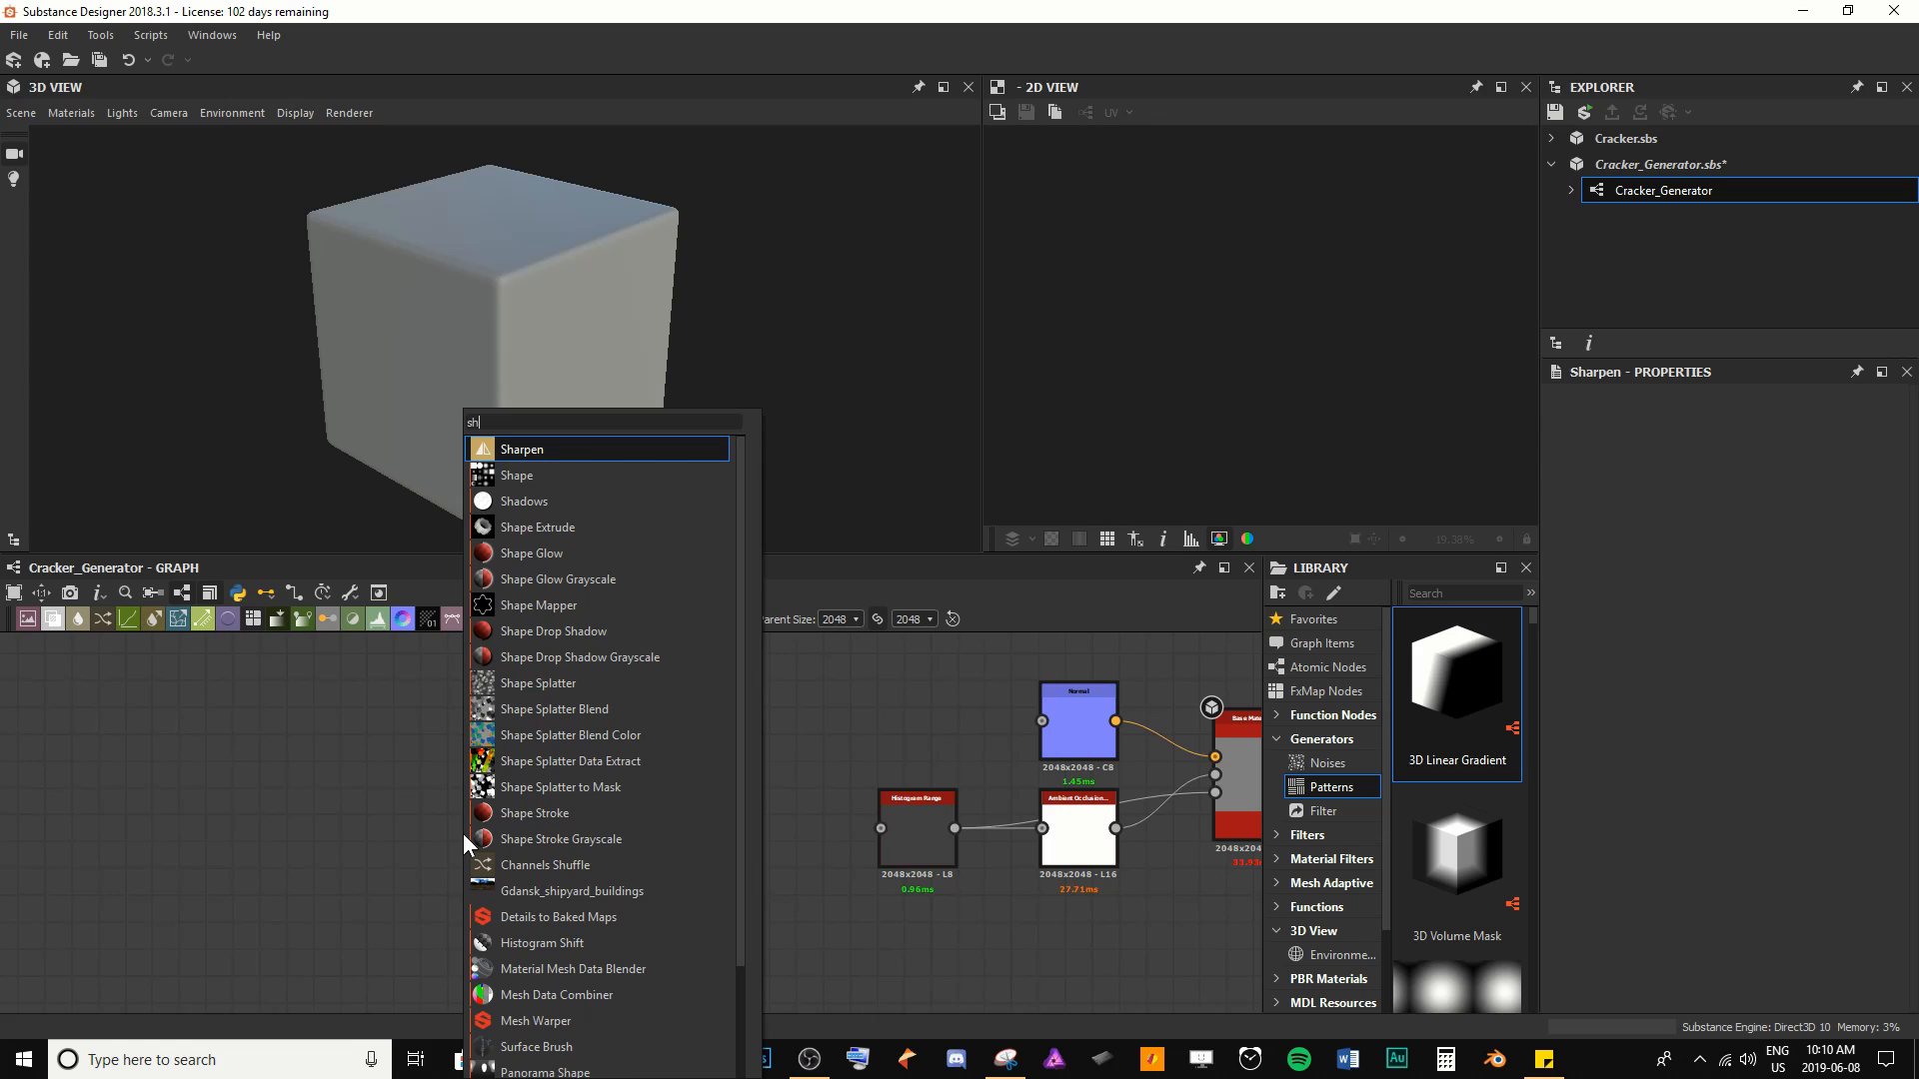
{"action": "key", "text": "Down"}
{"action": "key", "text": "Return"}
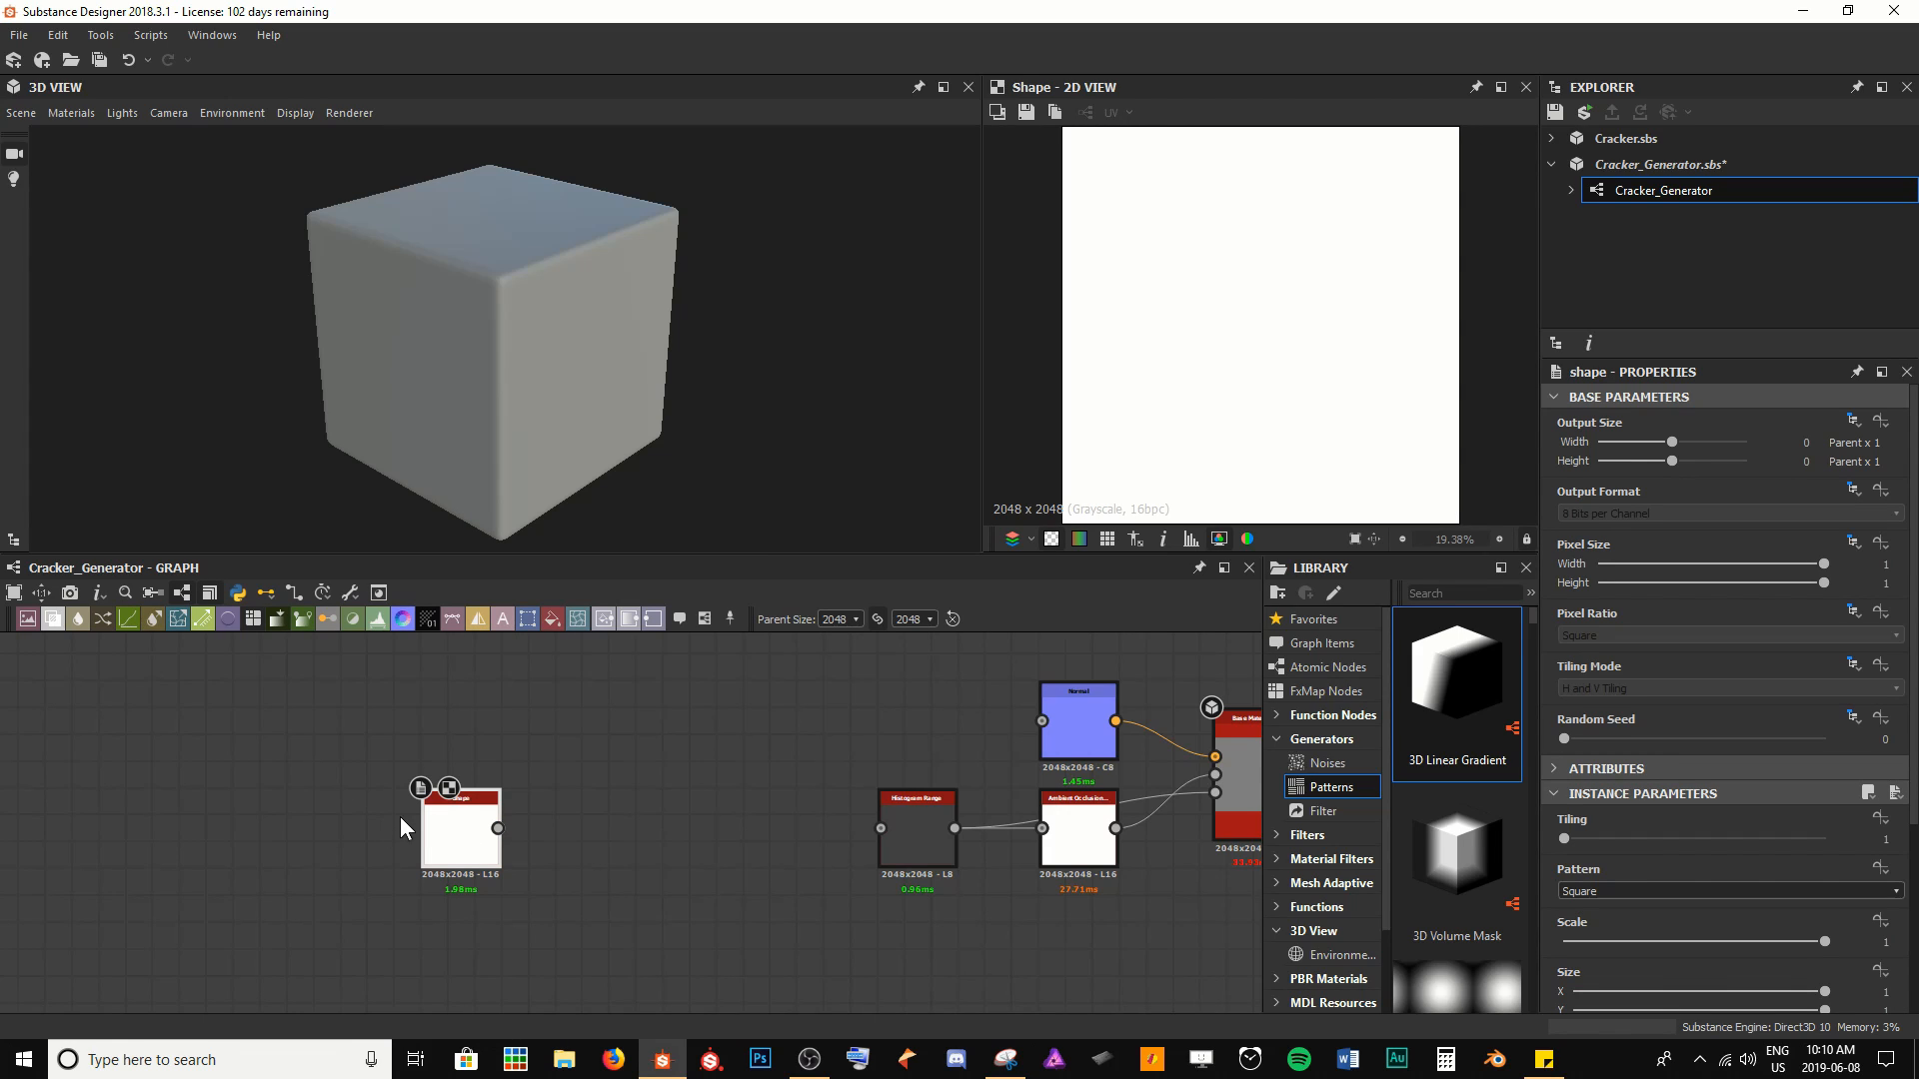
{"action": "left_click_drag", "start_coordinate": [436, 830], "coordinate": [231, 807]}
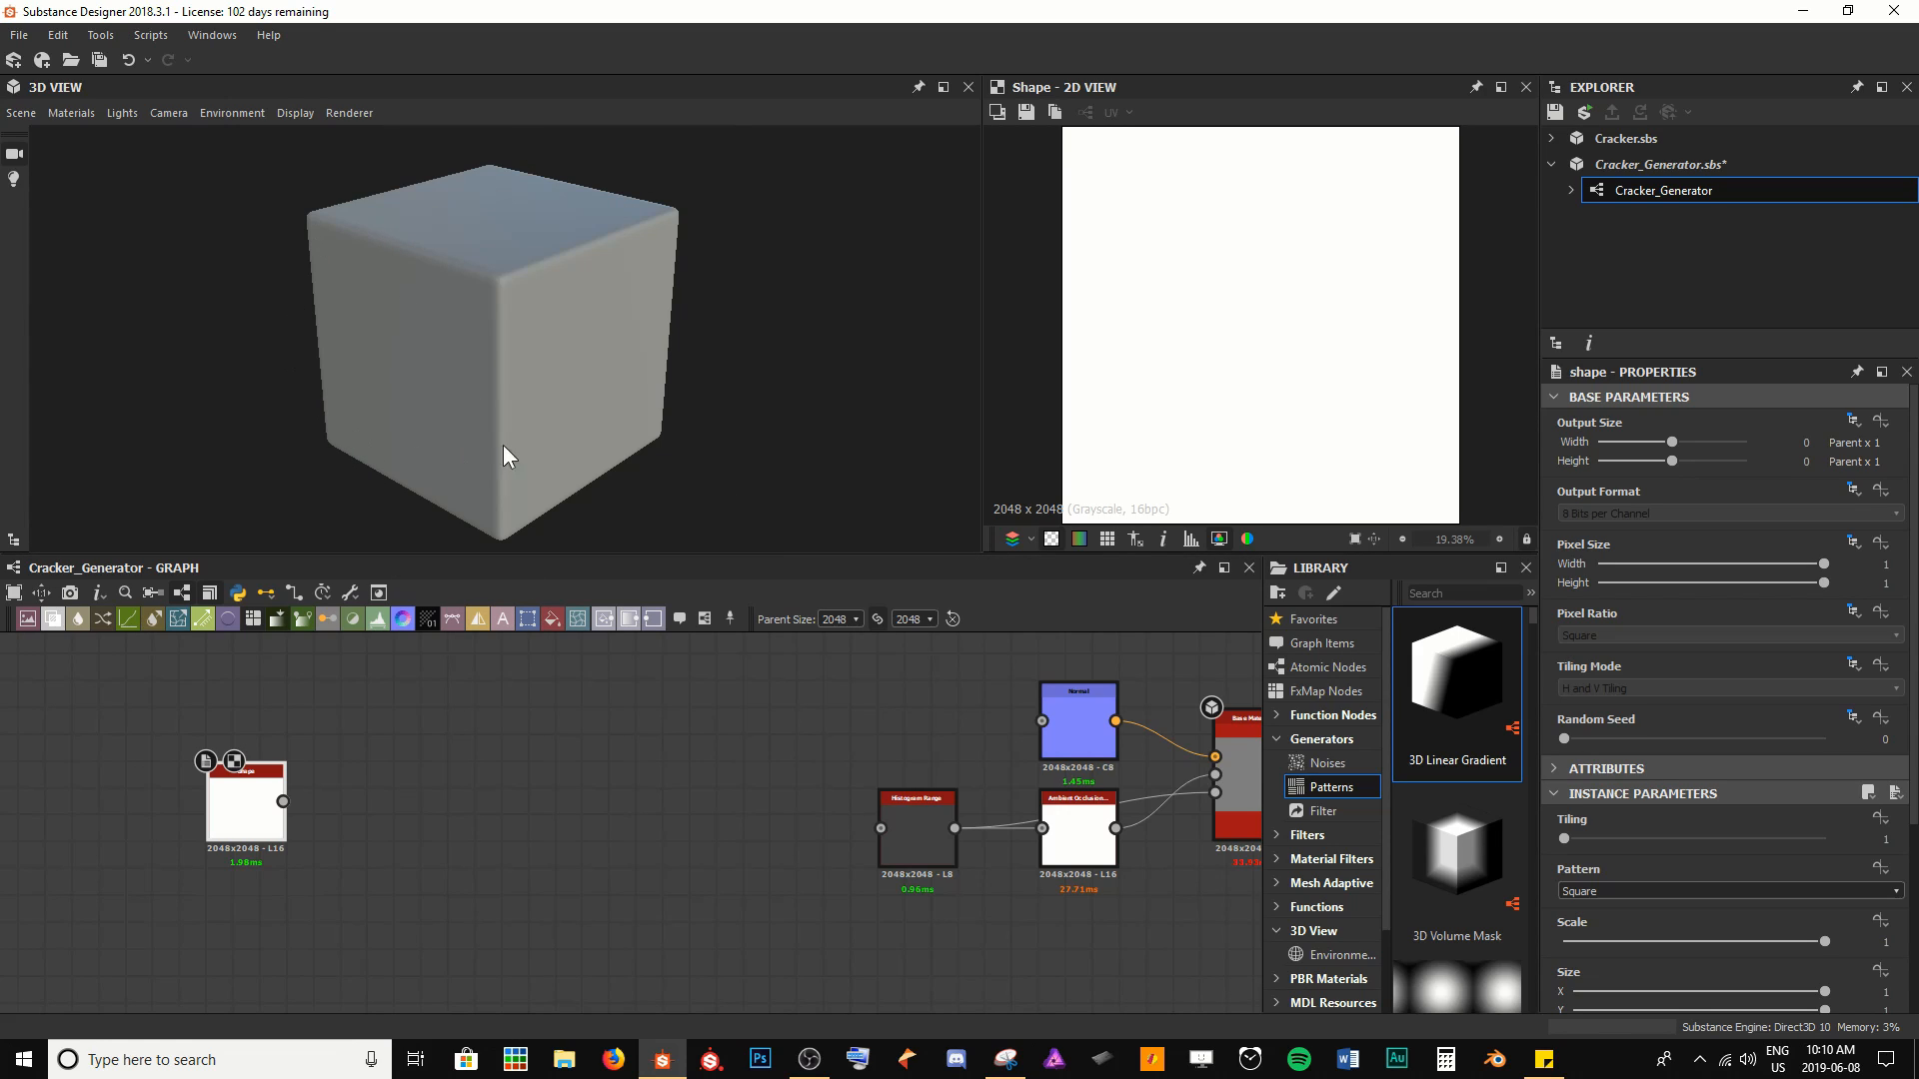
Connect the Shape node's output to the inputs of the Histogram Range and Normal nodes
{"action": "left_click_drag", "start_coordinate": [391, 366], "coordinate": [604, 175]}
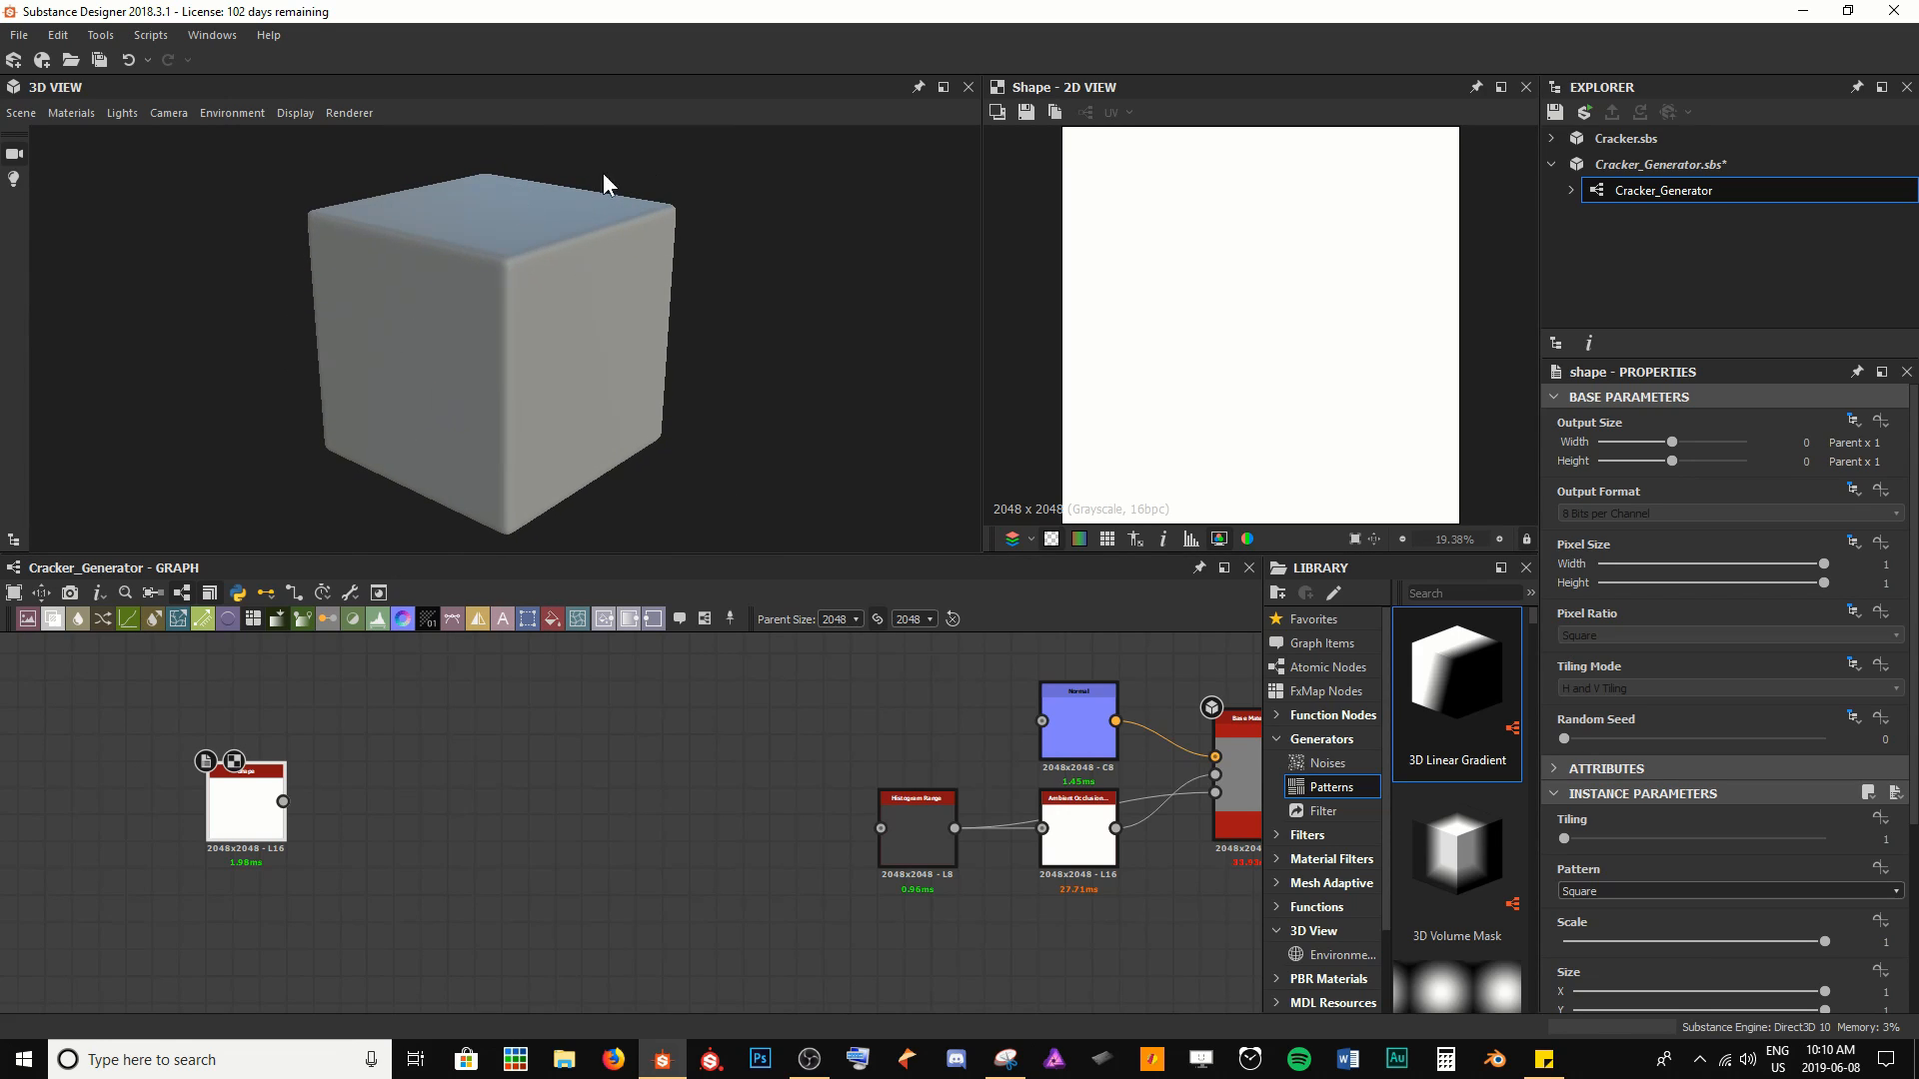
{"action": "left_click_drag", "start_coordinate": [282, 801], "coordinate": [880, 828]}
{"action": "left_click_drag", "start_coordinate": [910, 716], "coordinate": [760, 690]}
{"action": "mouse_move", "coordinate": [375, 430]}
{"action": "left_mouse_down"}
{"action": "mouse_move", "coordinate": [543, 410]}
{"action": "mouse_move", "coordinate": [621, 432]}
{"action": "mouse_move", "coordinate": [403, 414]}
{"action": "left_mouse_up"}
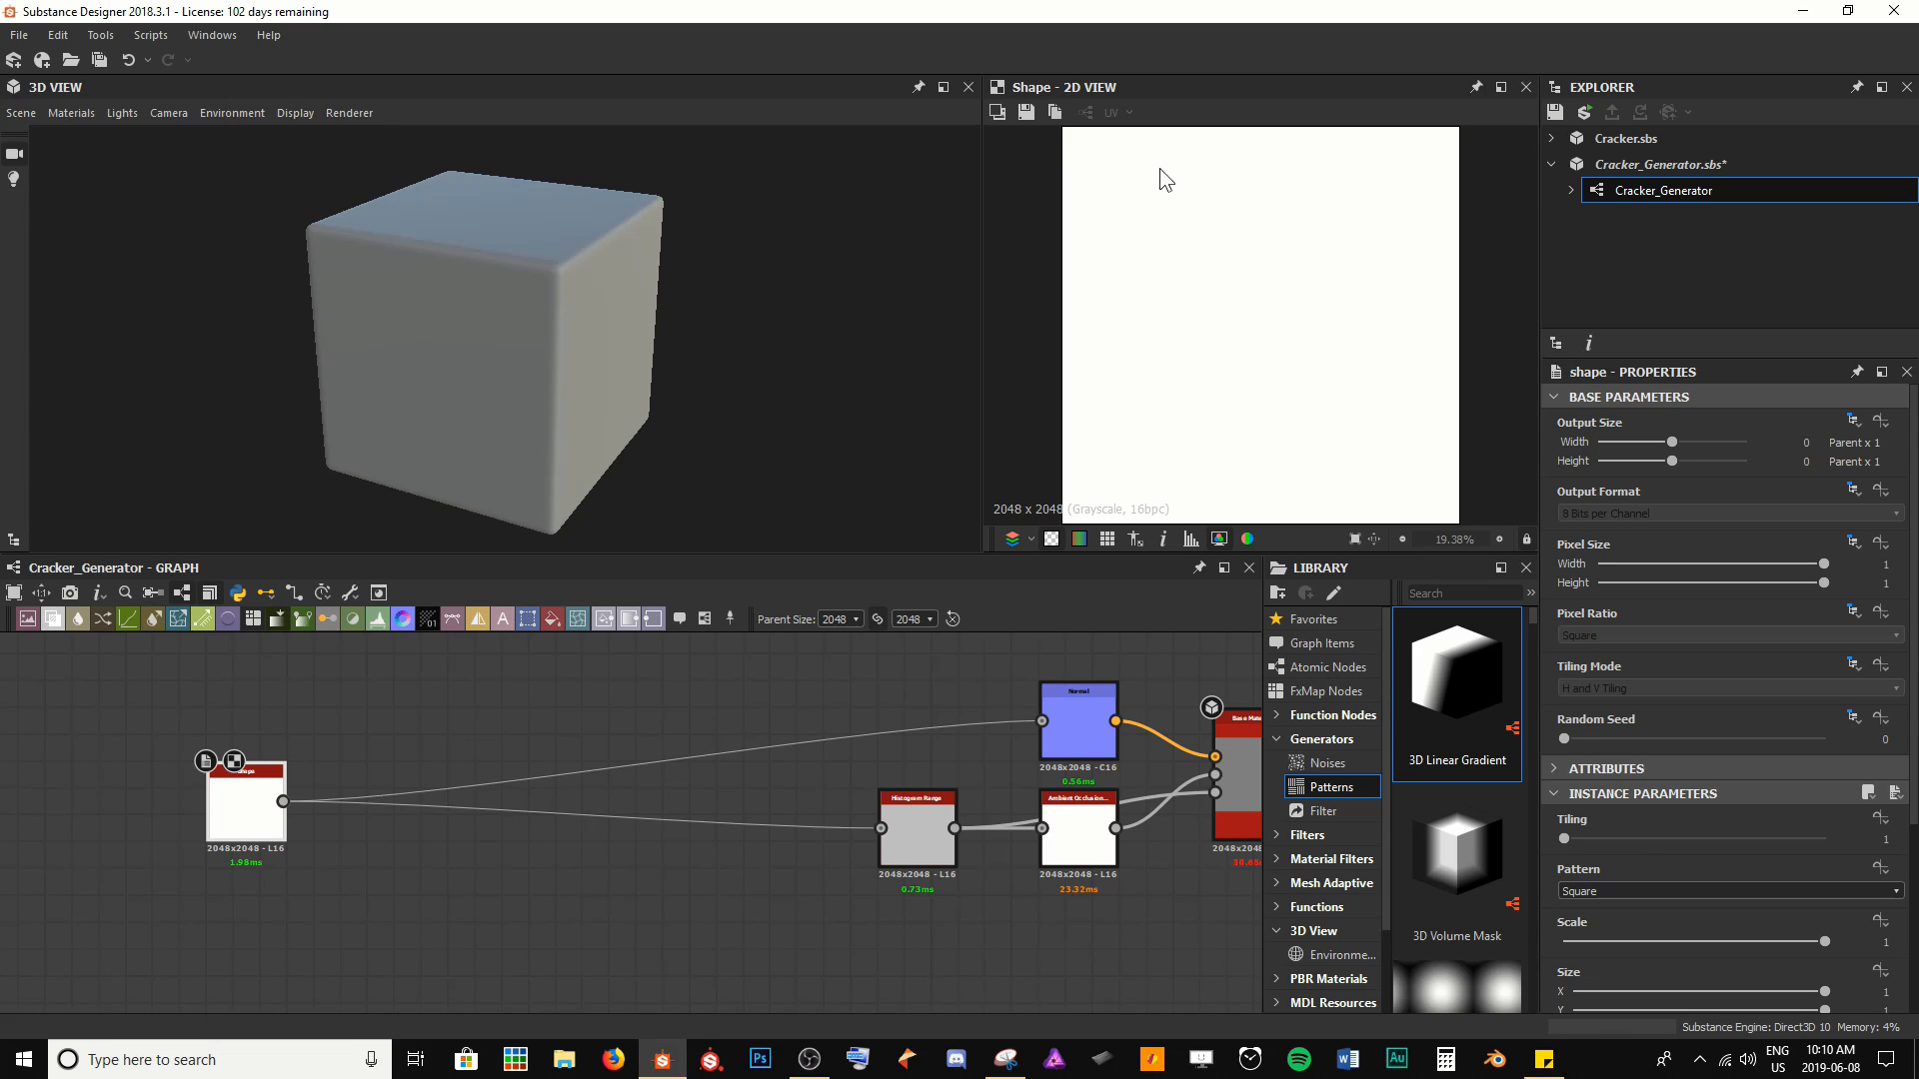
Set the Shape node's scale to 0.85, keeping the Square pattern
{"action": "scroll", "coordinate": [1141, 252], "scroll_direction": "down", "scroll_amount": 2}
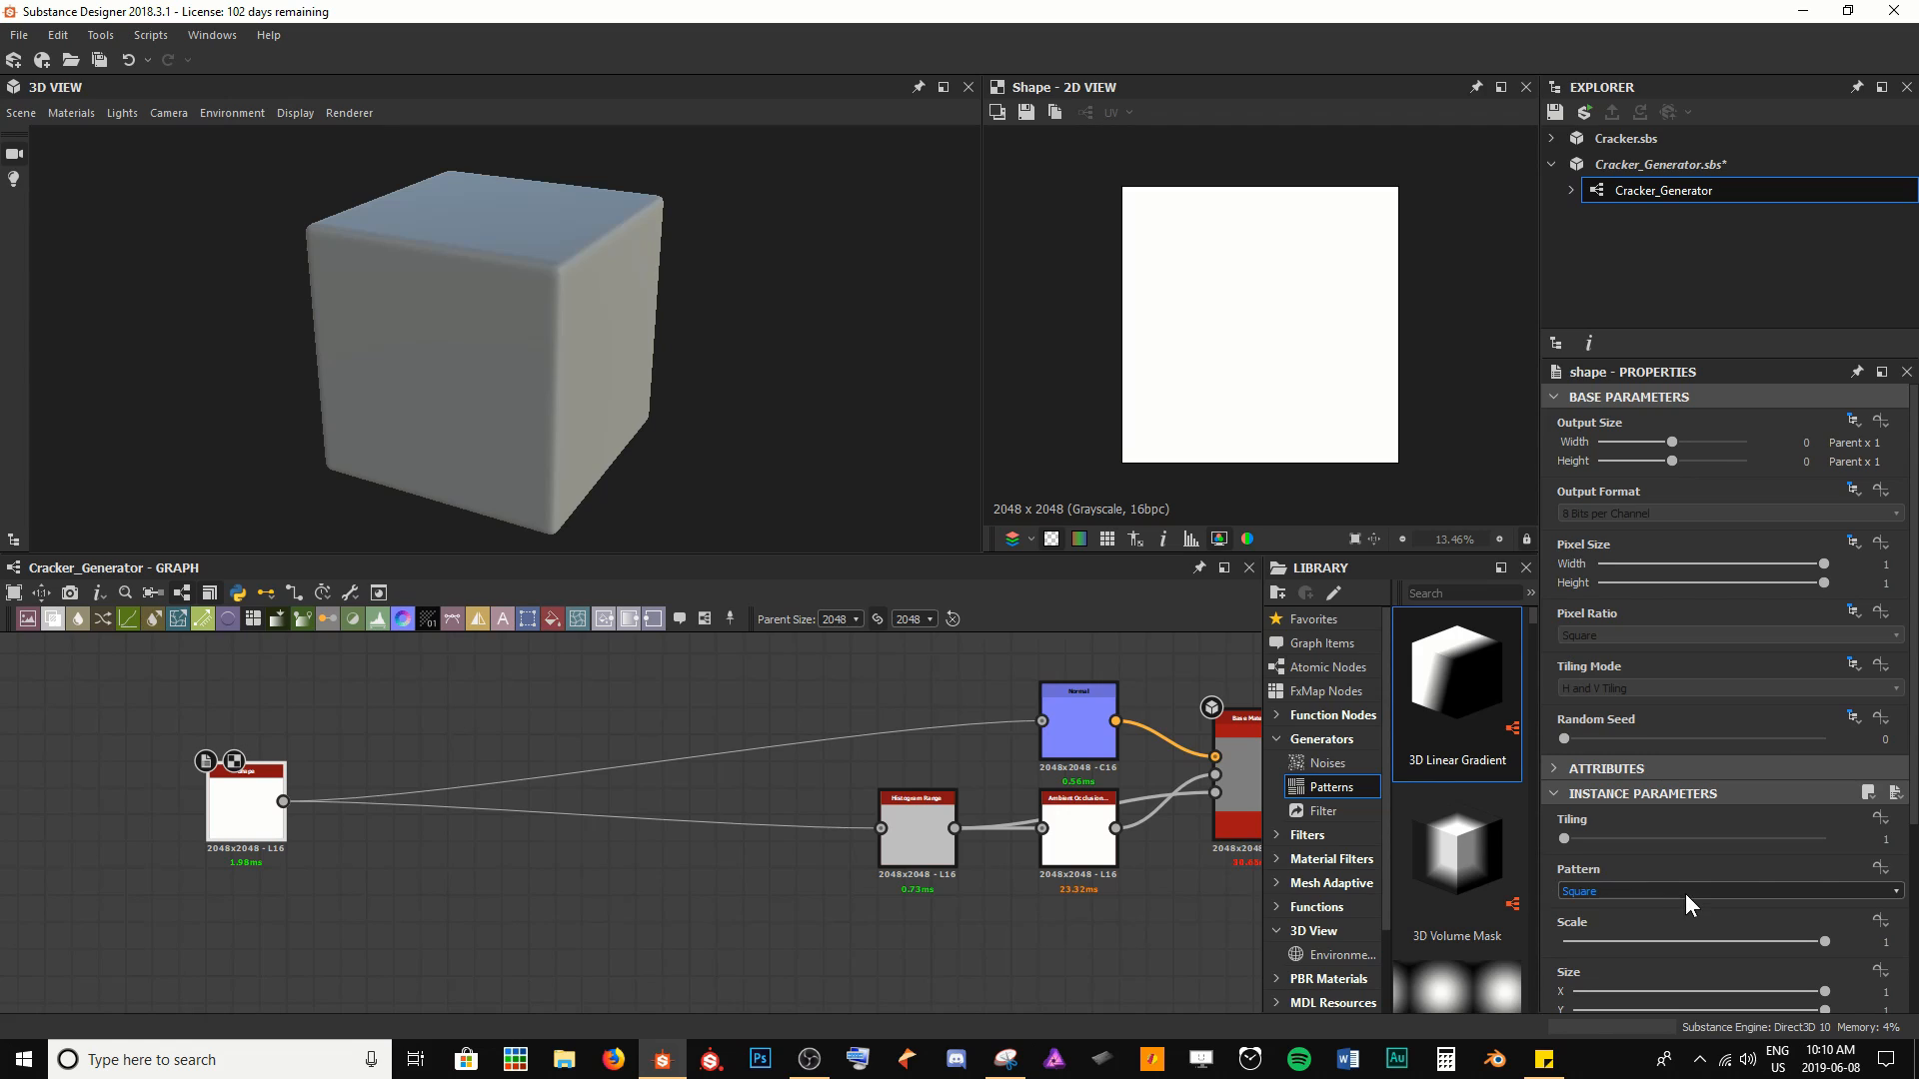
{"action": "scroll", "coordinate": [1685, 894], "scroll_direction": "down", "scroll_amount": 3}
{"action": "double_click", "coordinate": [1785, 760]}
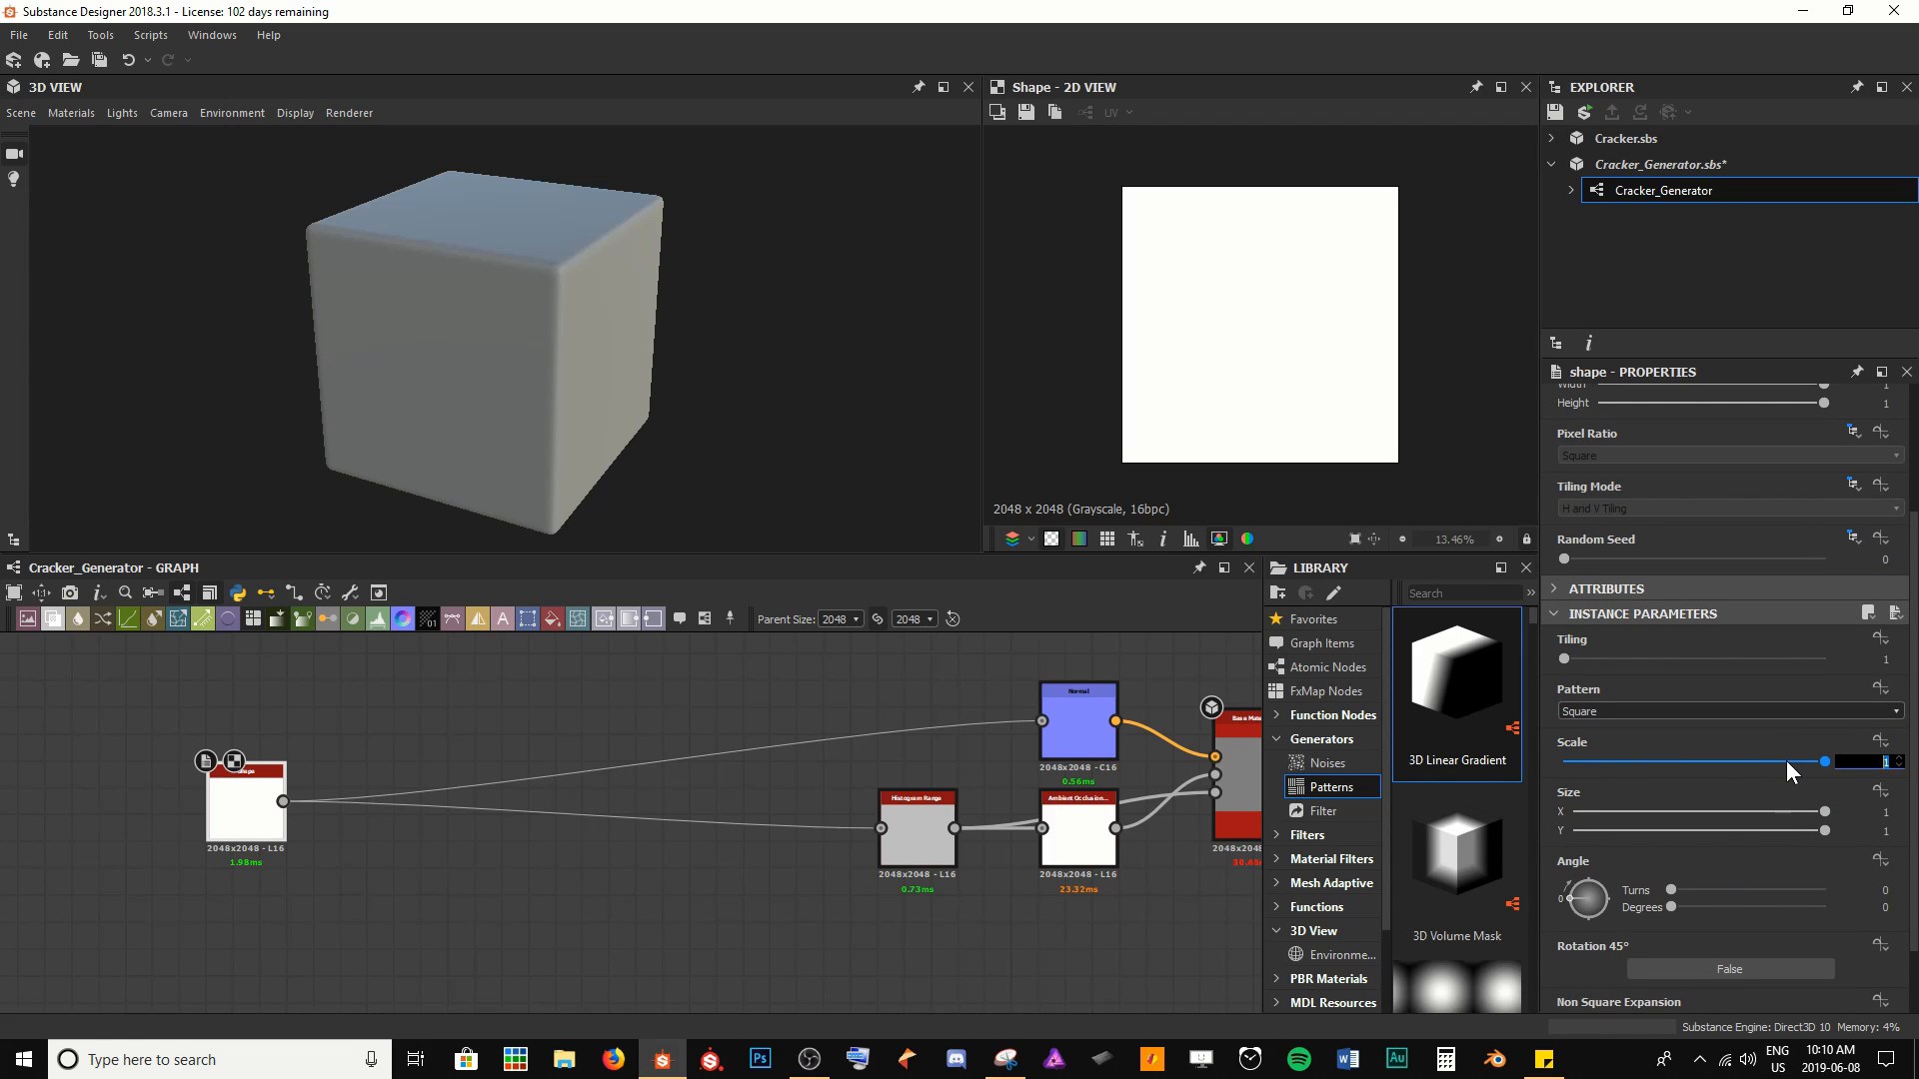
{"action": "key", "text": "BackSpace"}
{"action": "type", "text": ".85"}
{"action": "key", "text": "Return"}
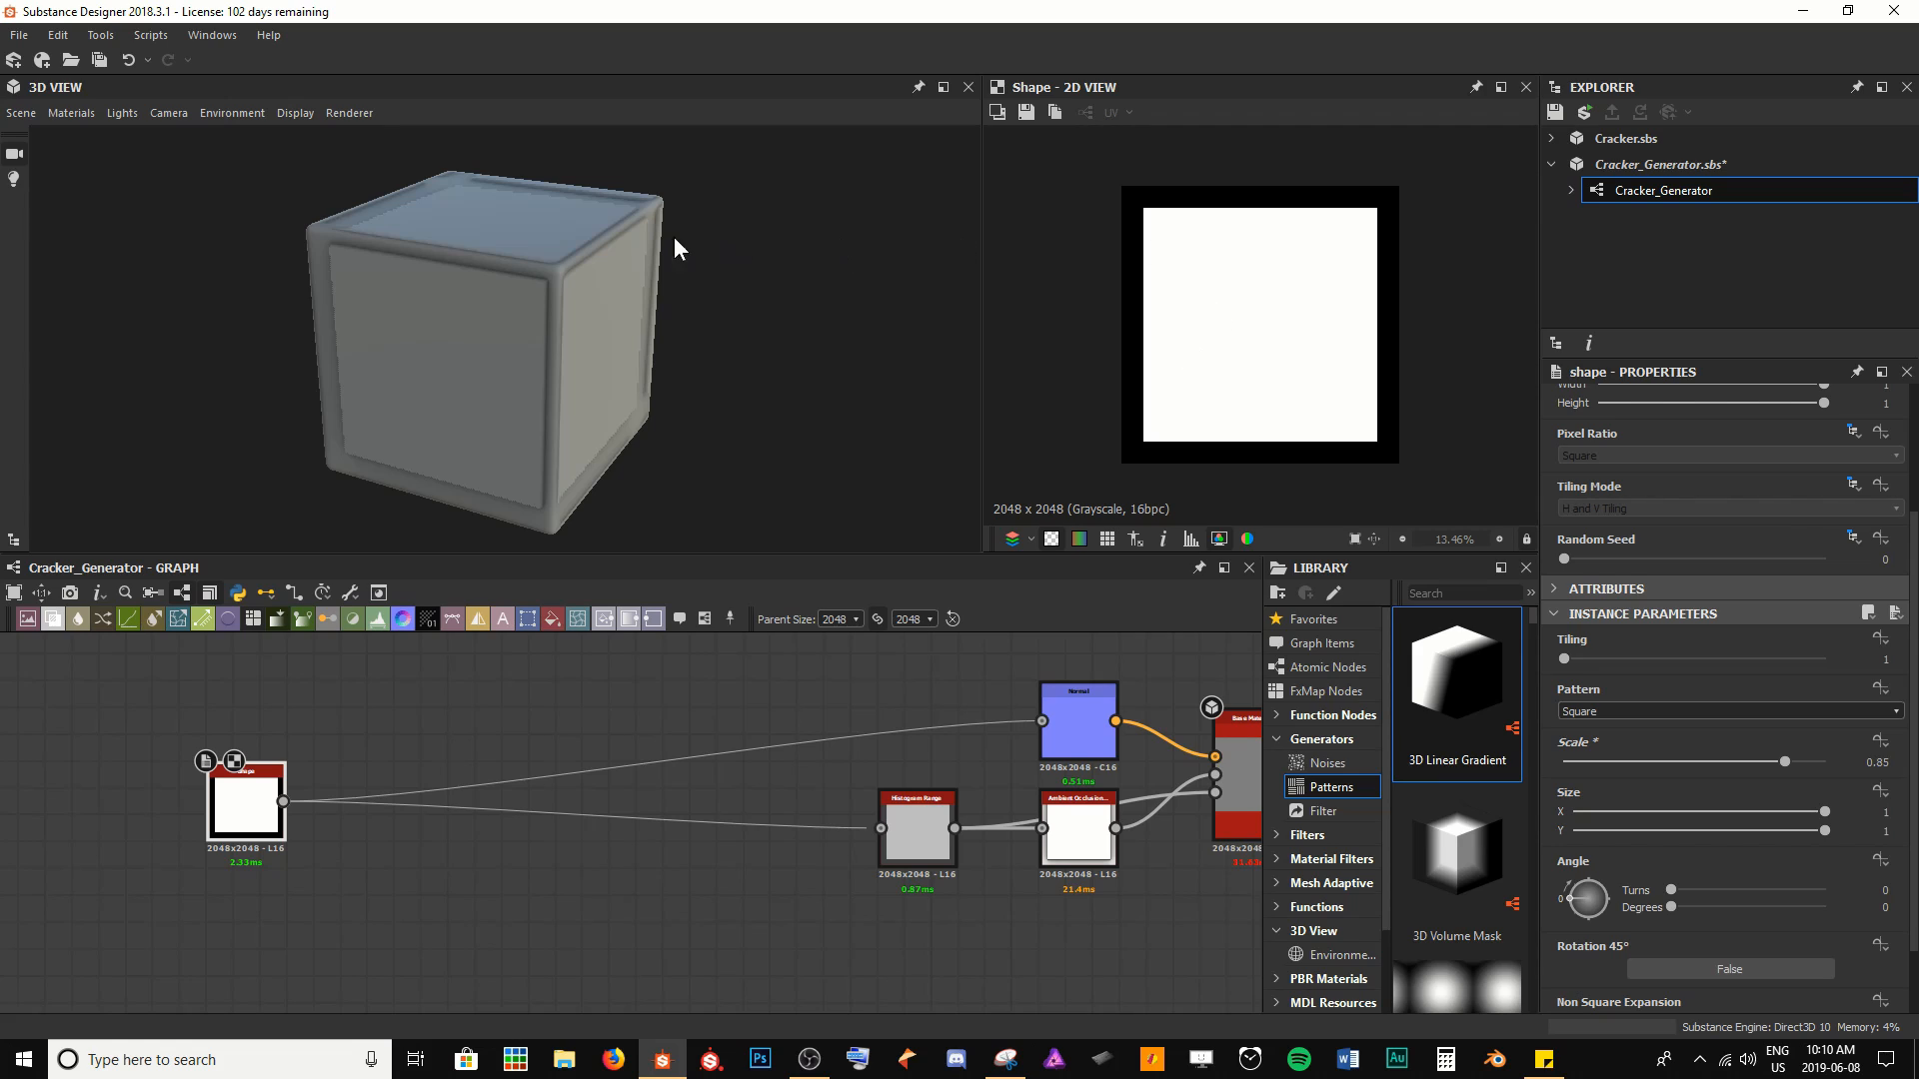
{"action": "scroll", "coordinate": [552, 266], "scroll_direction": "up", "scroll_amount": 4}
{"action": "left_click_drag", "start_coordinate": [512, 274], "coordinate": [678, 286]}
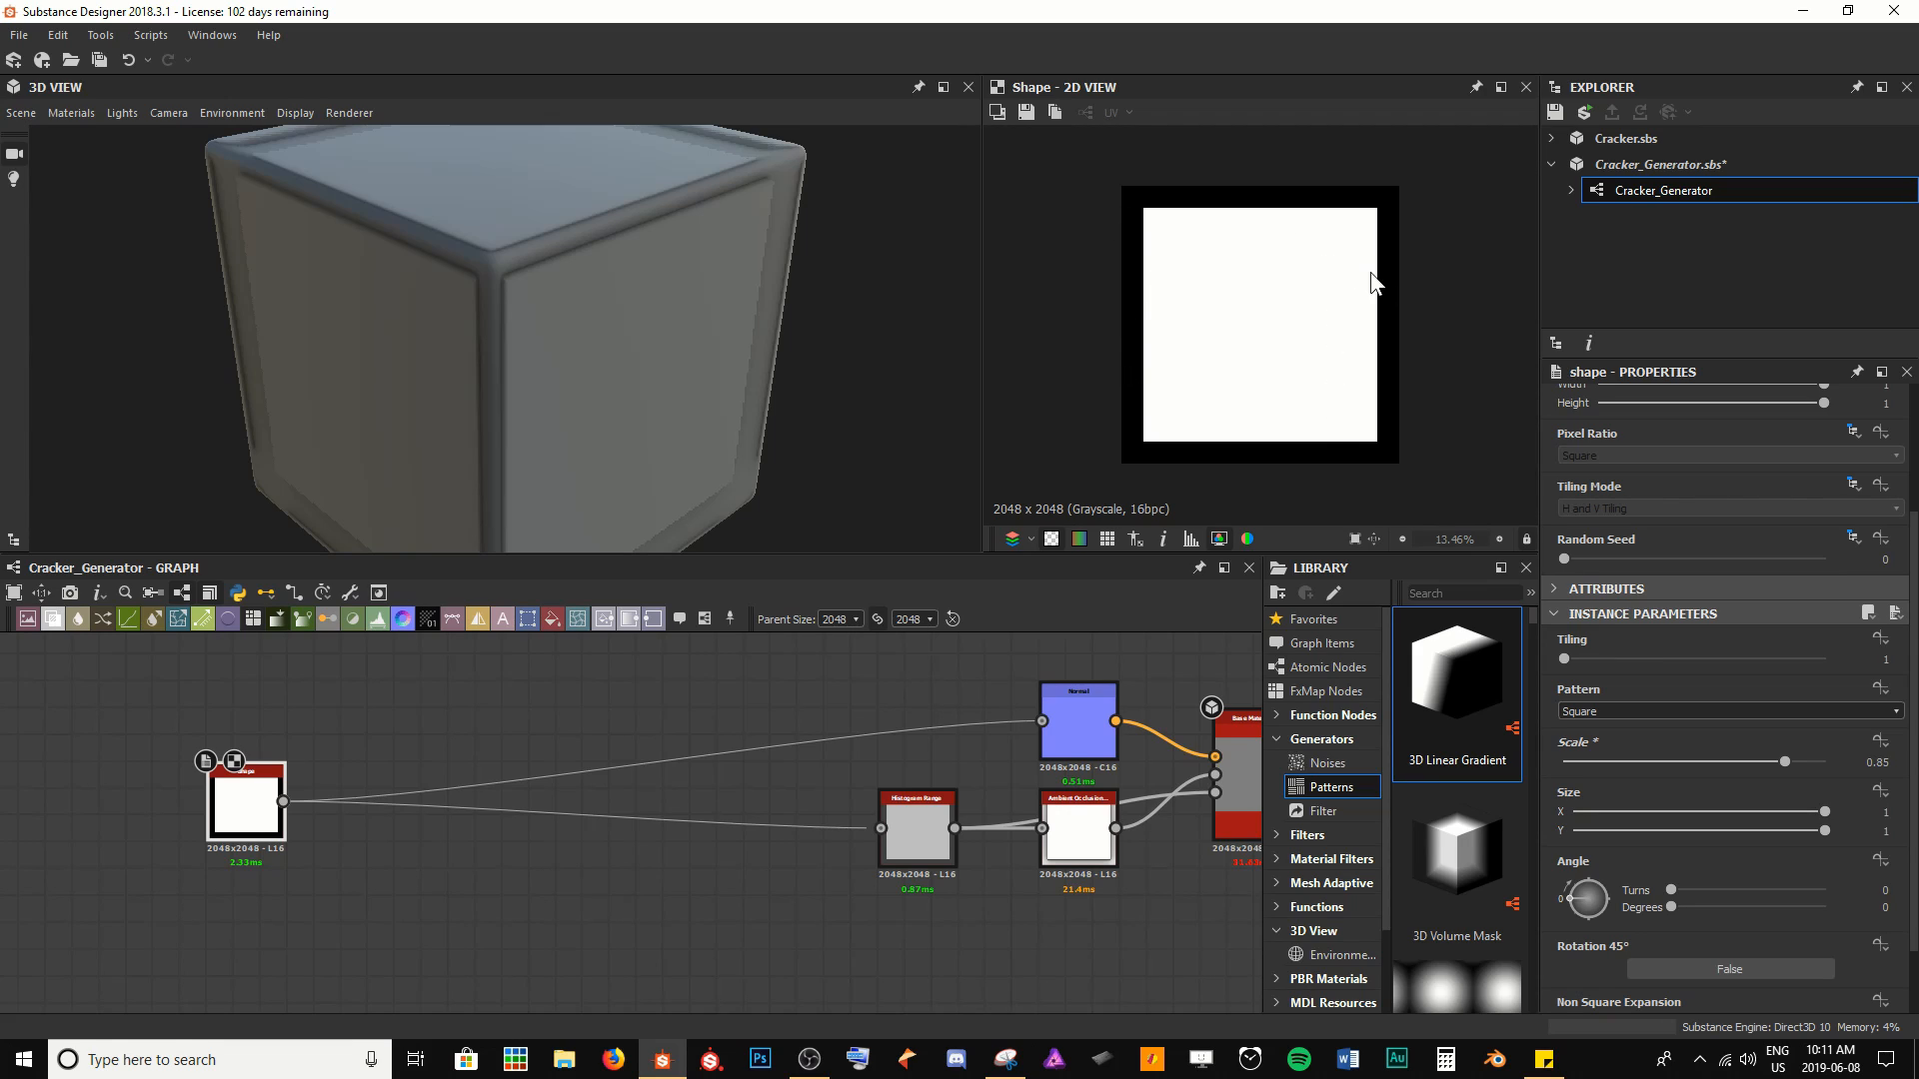
Insert a Warp node on the Shape node's output and space the two nodes apart
{"action": "middle_click_drag", "start_coordinate": [460, 791], "coordinate": [871, 785]}
{"action": "scroll", "coordinate": [787, 785], "scroll_direction": "up", "scroll_amount": 2}
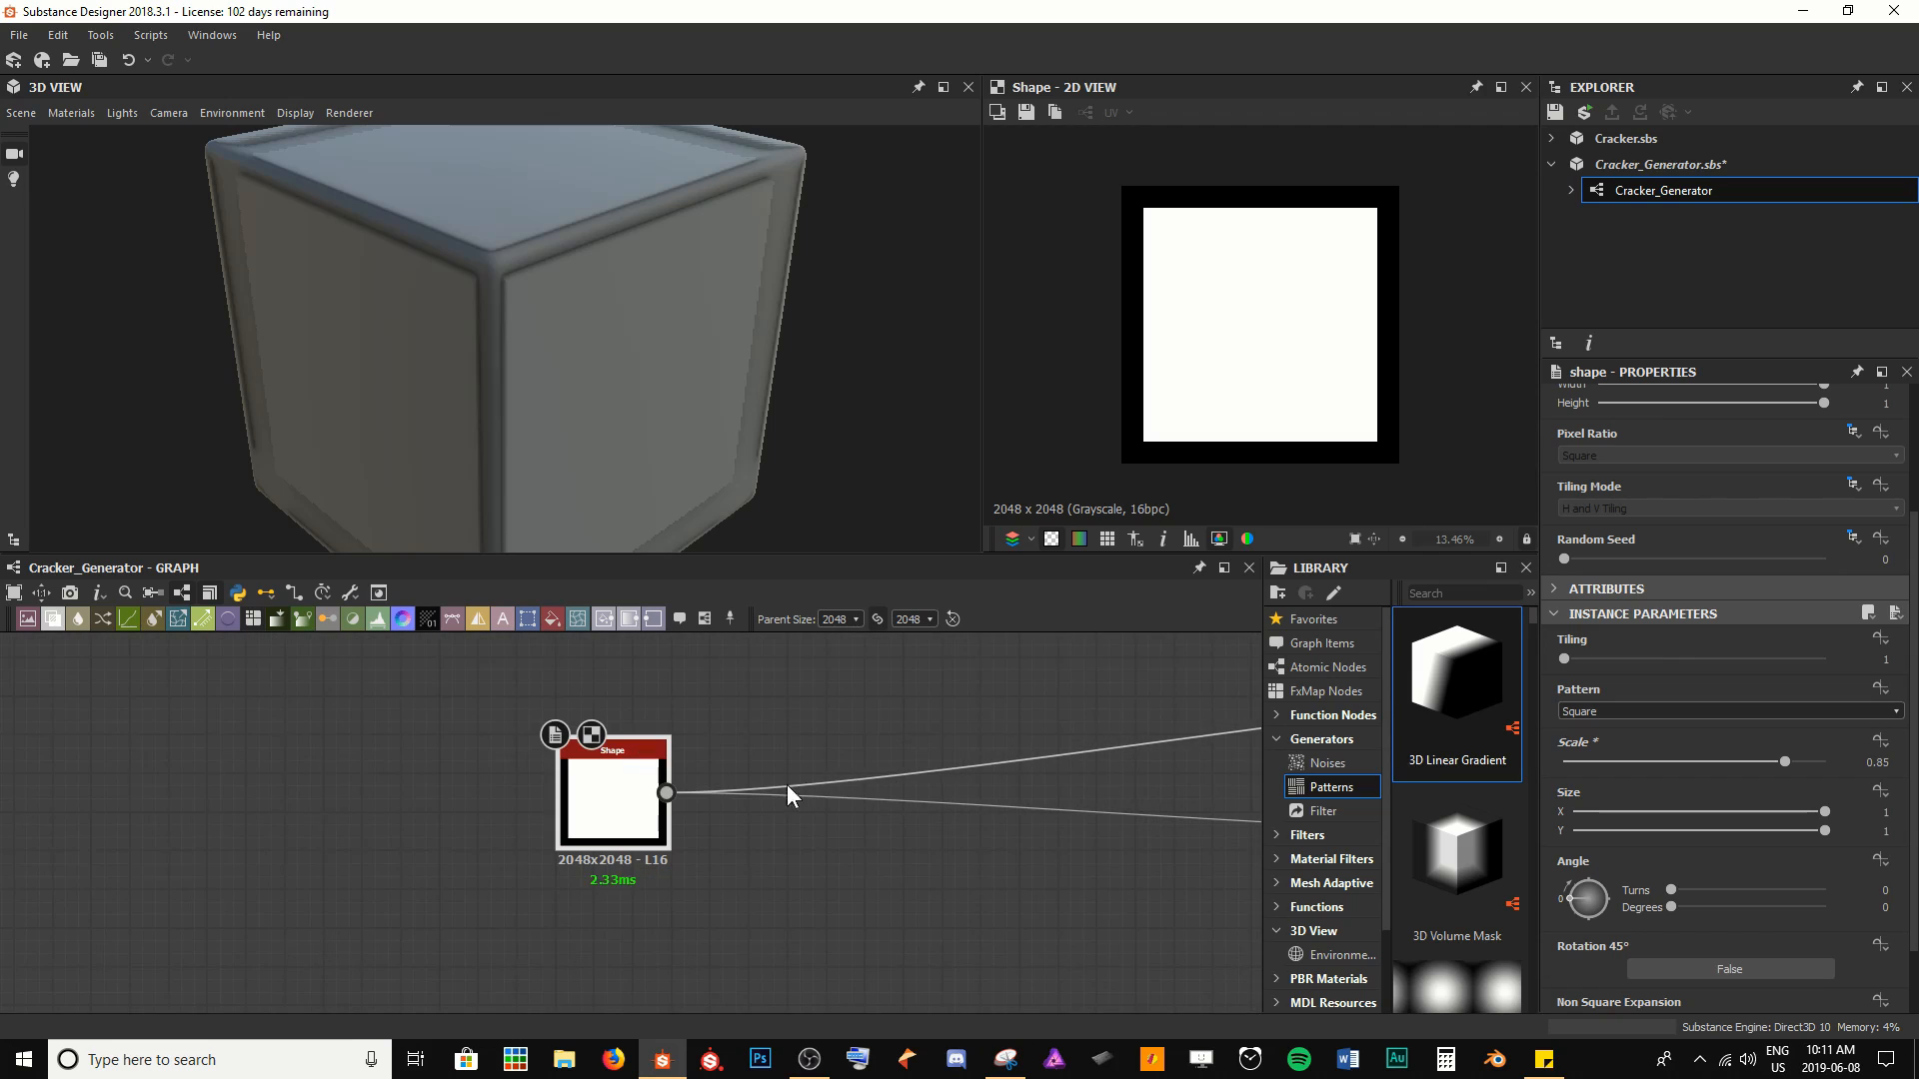
{"action": "left_click_drag", "start_coordinate": [609, 790], "coordinate": [184, 778]}
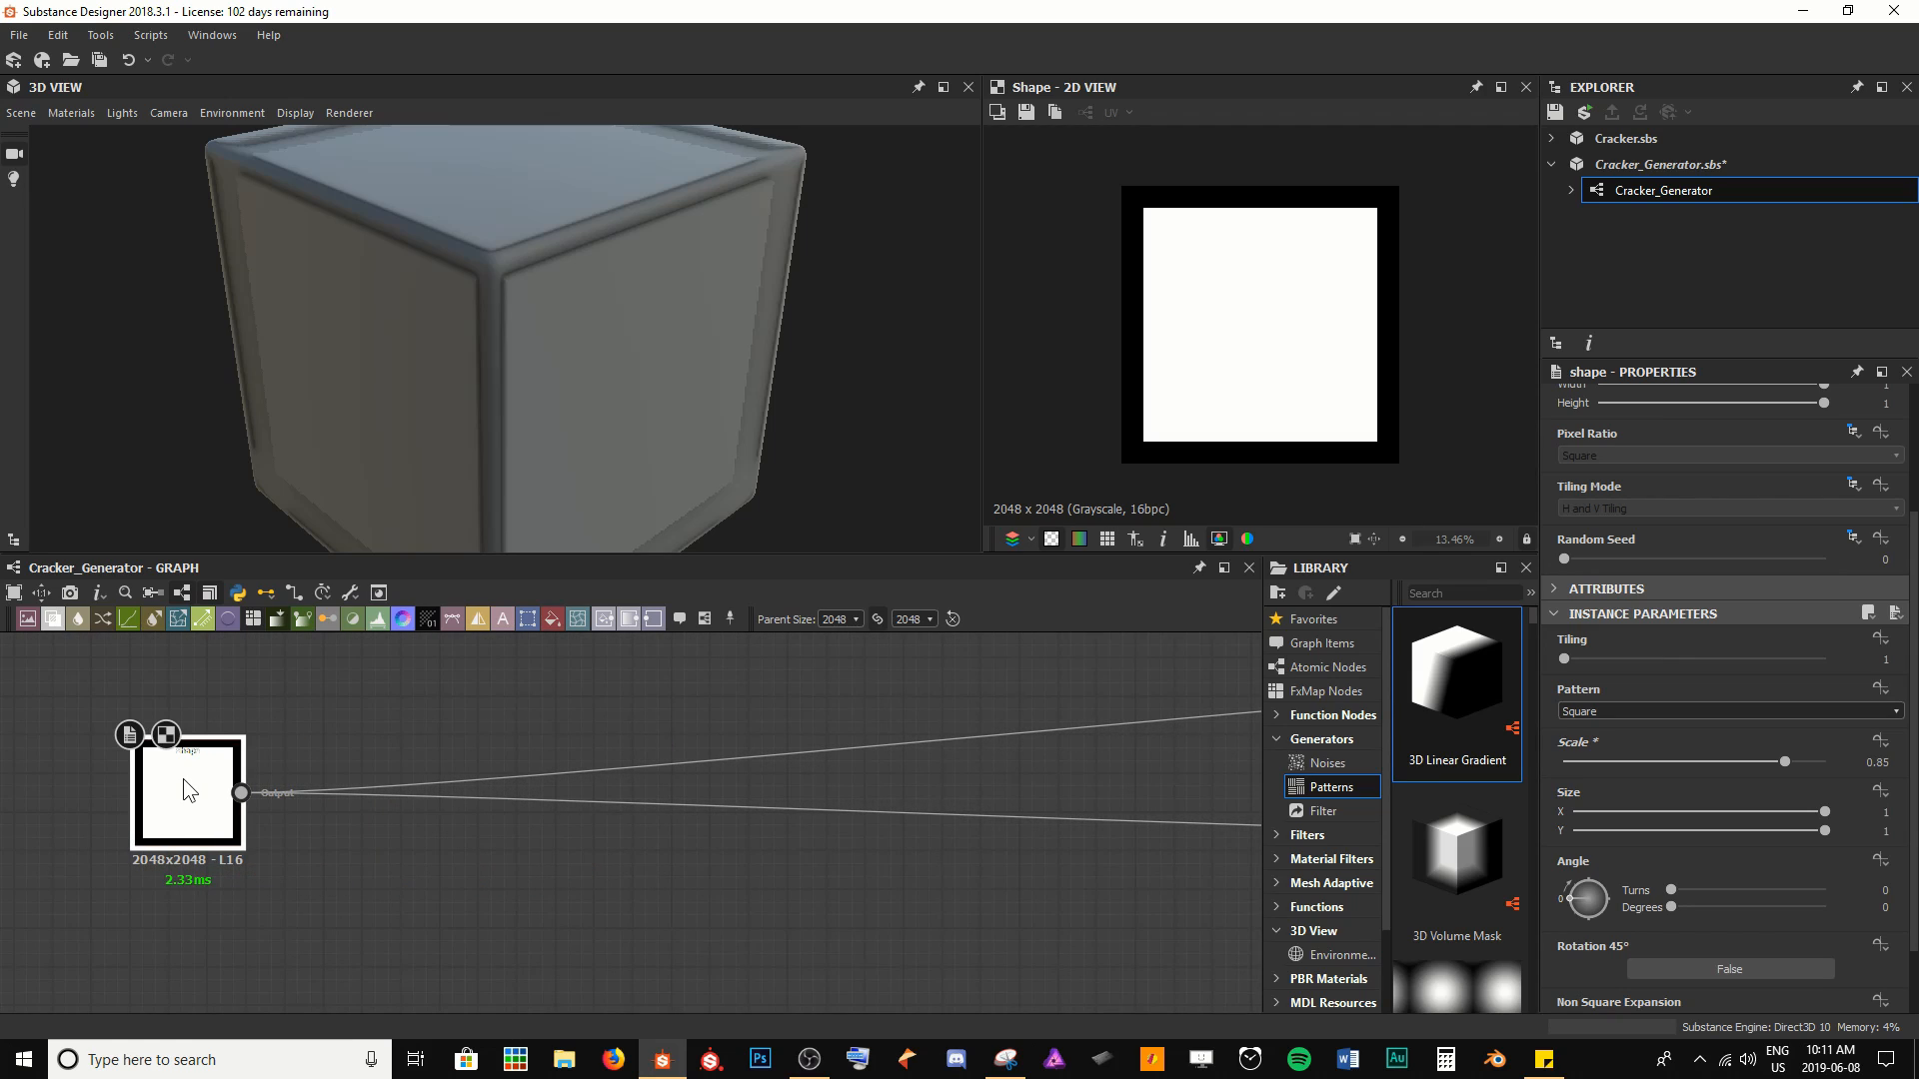
{"action": "key", "text": "space"}
{"action": "type", "text": "war"}
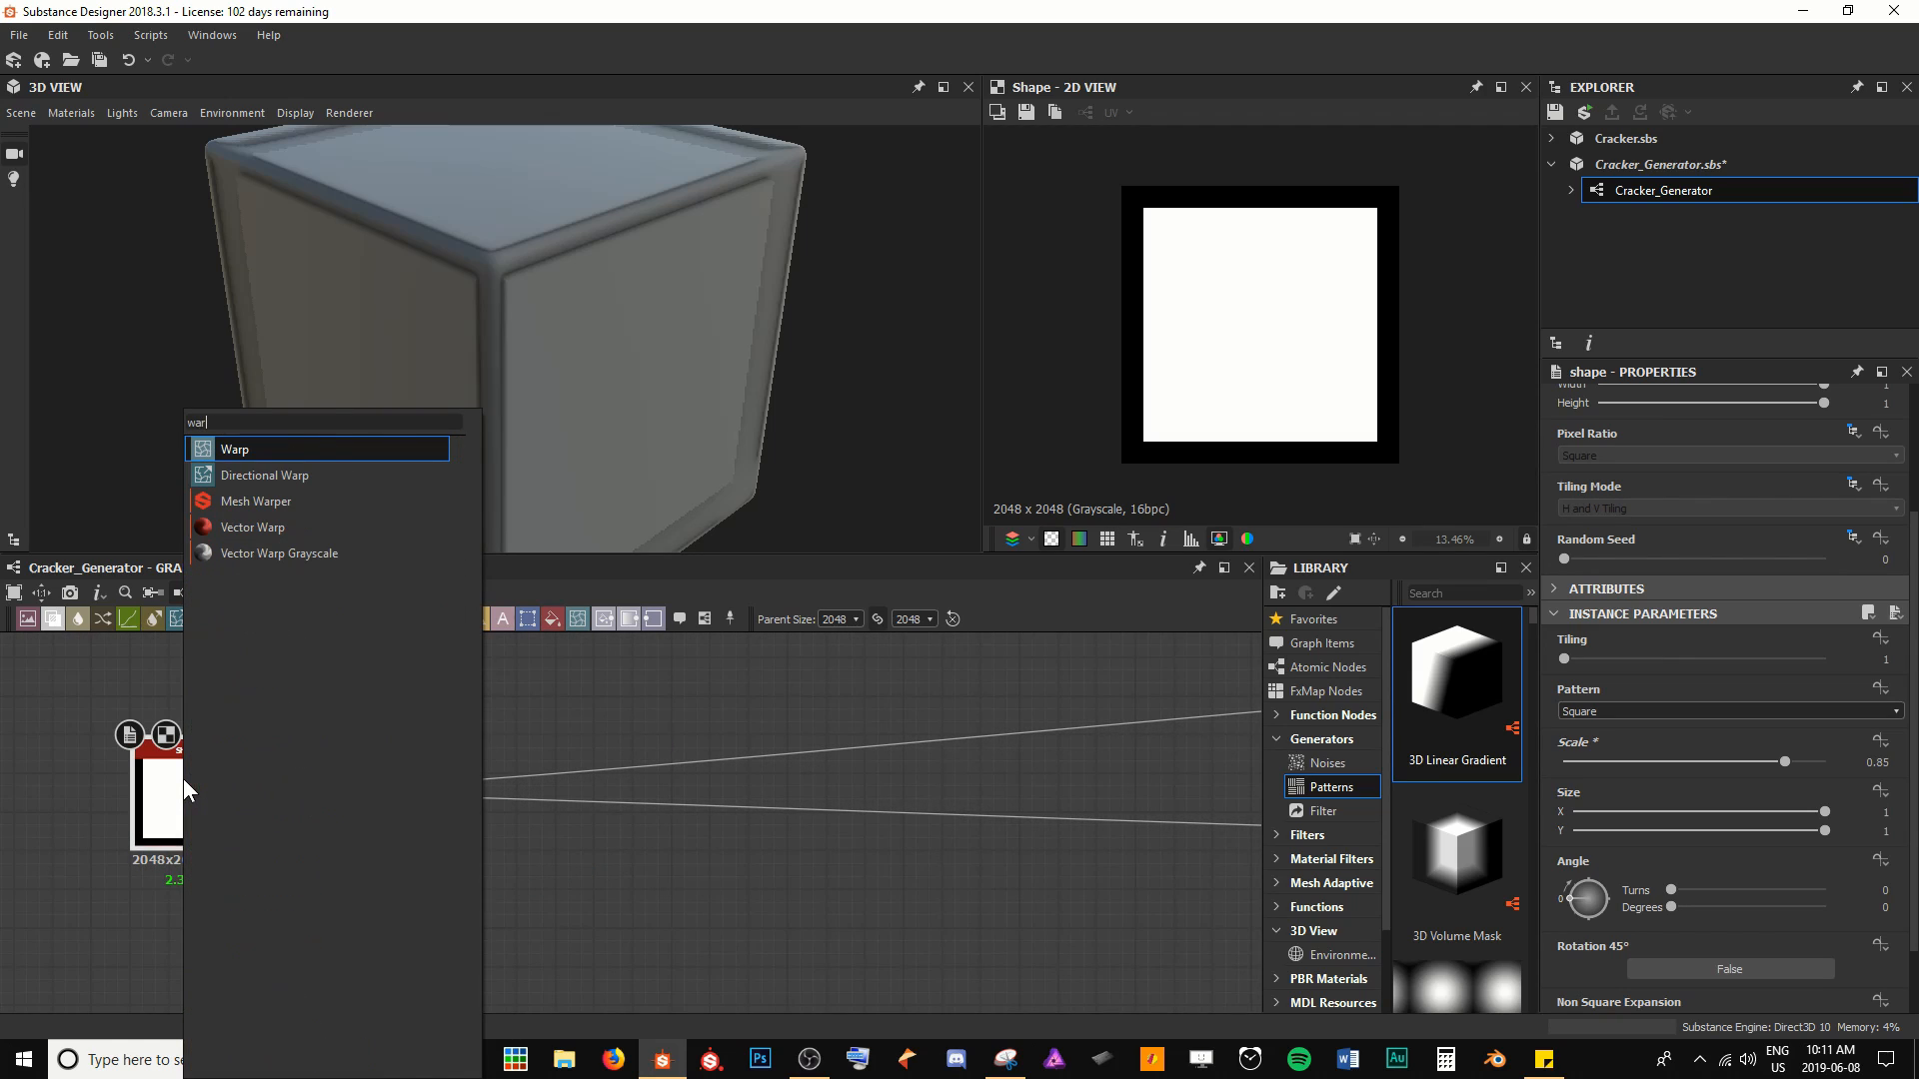
{"action": "key", "text": "Return"}
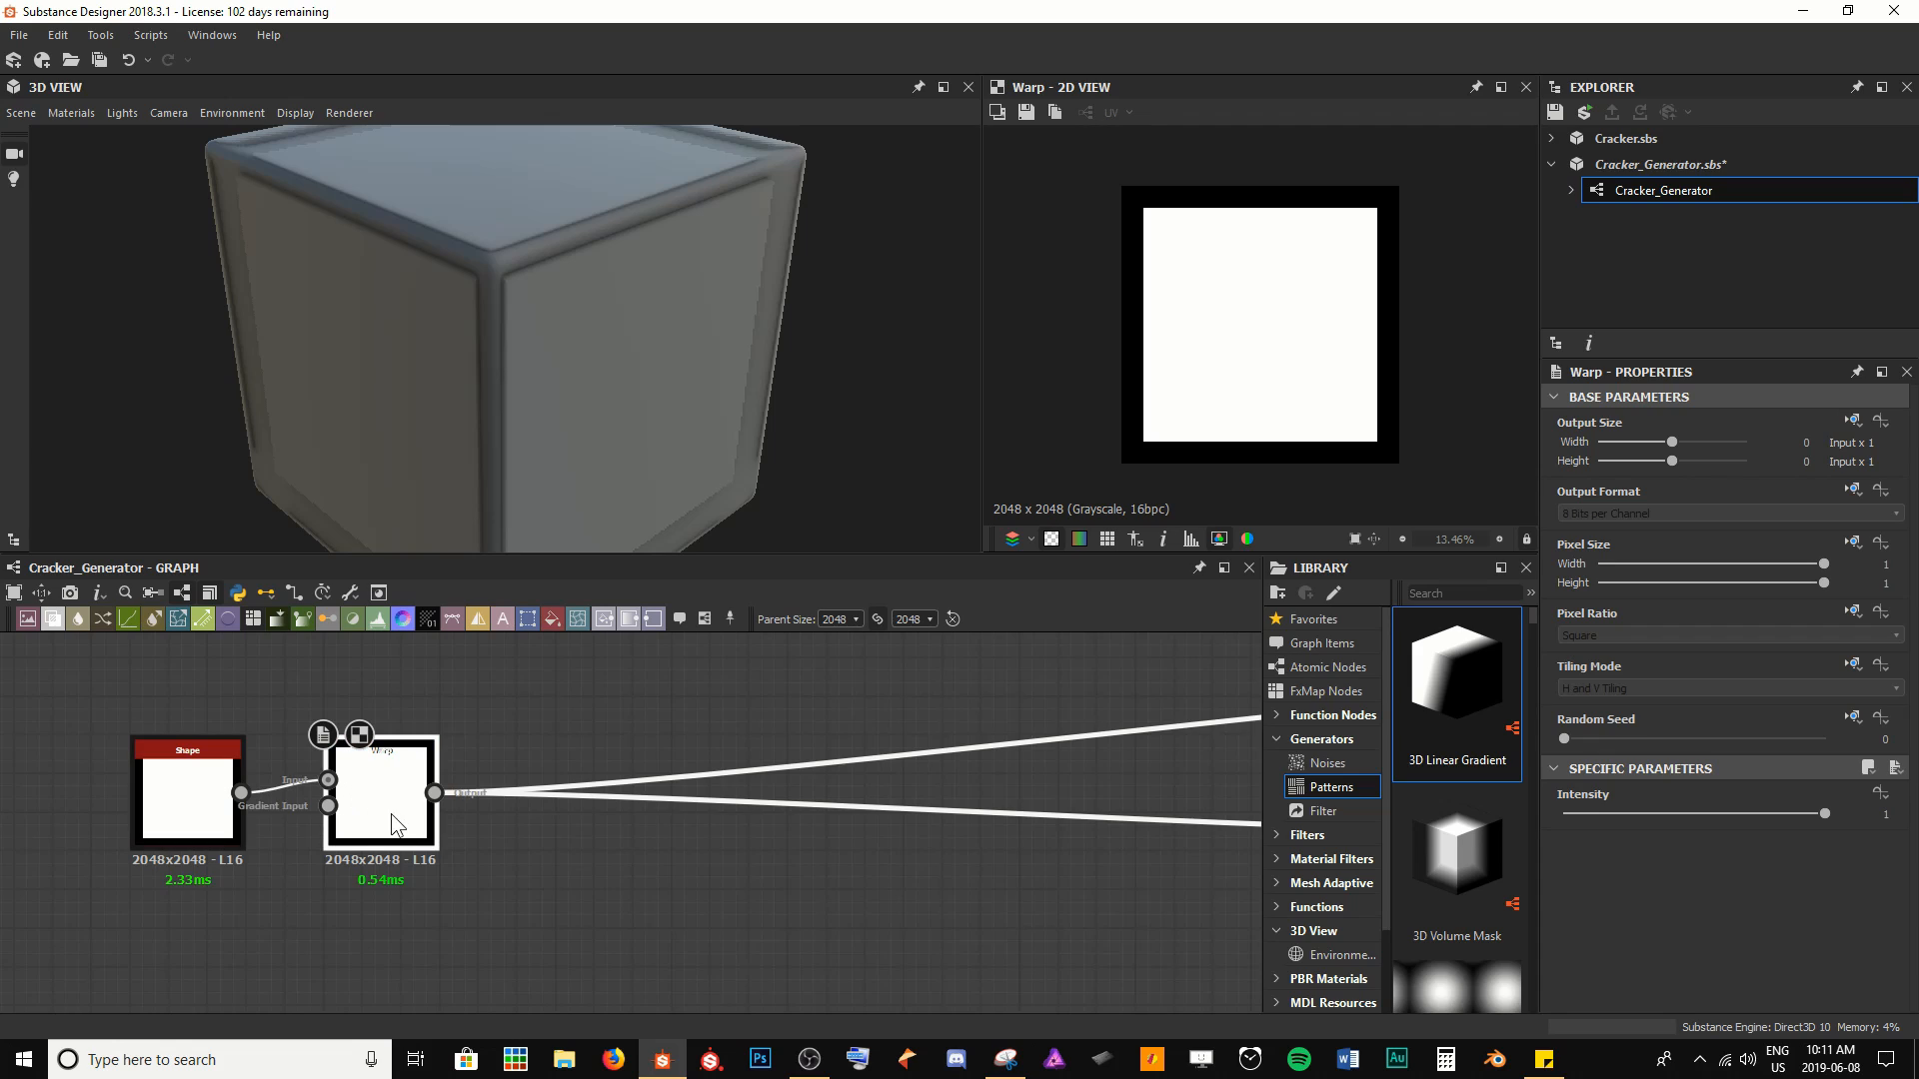
{"action": "left_click_drag", "start_coordinate": [392, 814], "coordinate": [584, 830]}
{"action": "middle_click_drag", "start_coordinate": [334, 903], "coordinate": [531, 839]}
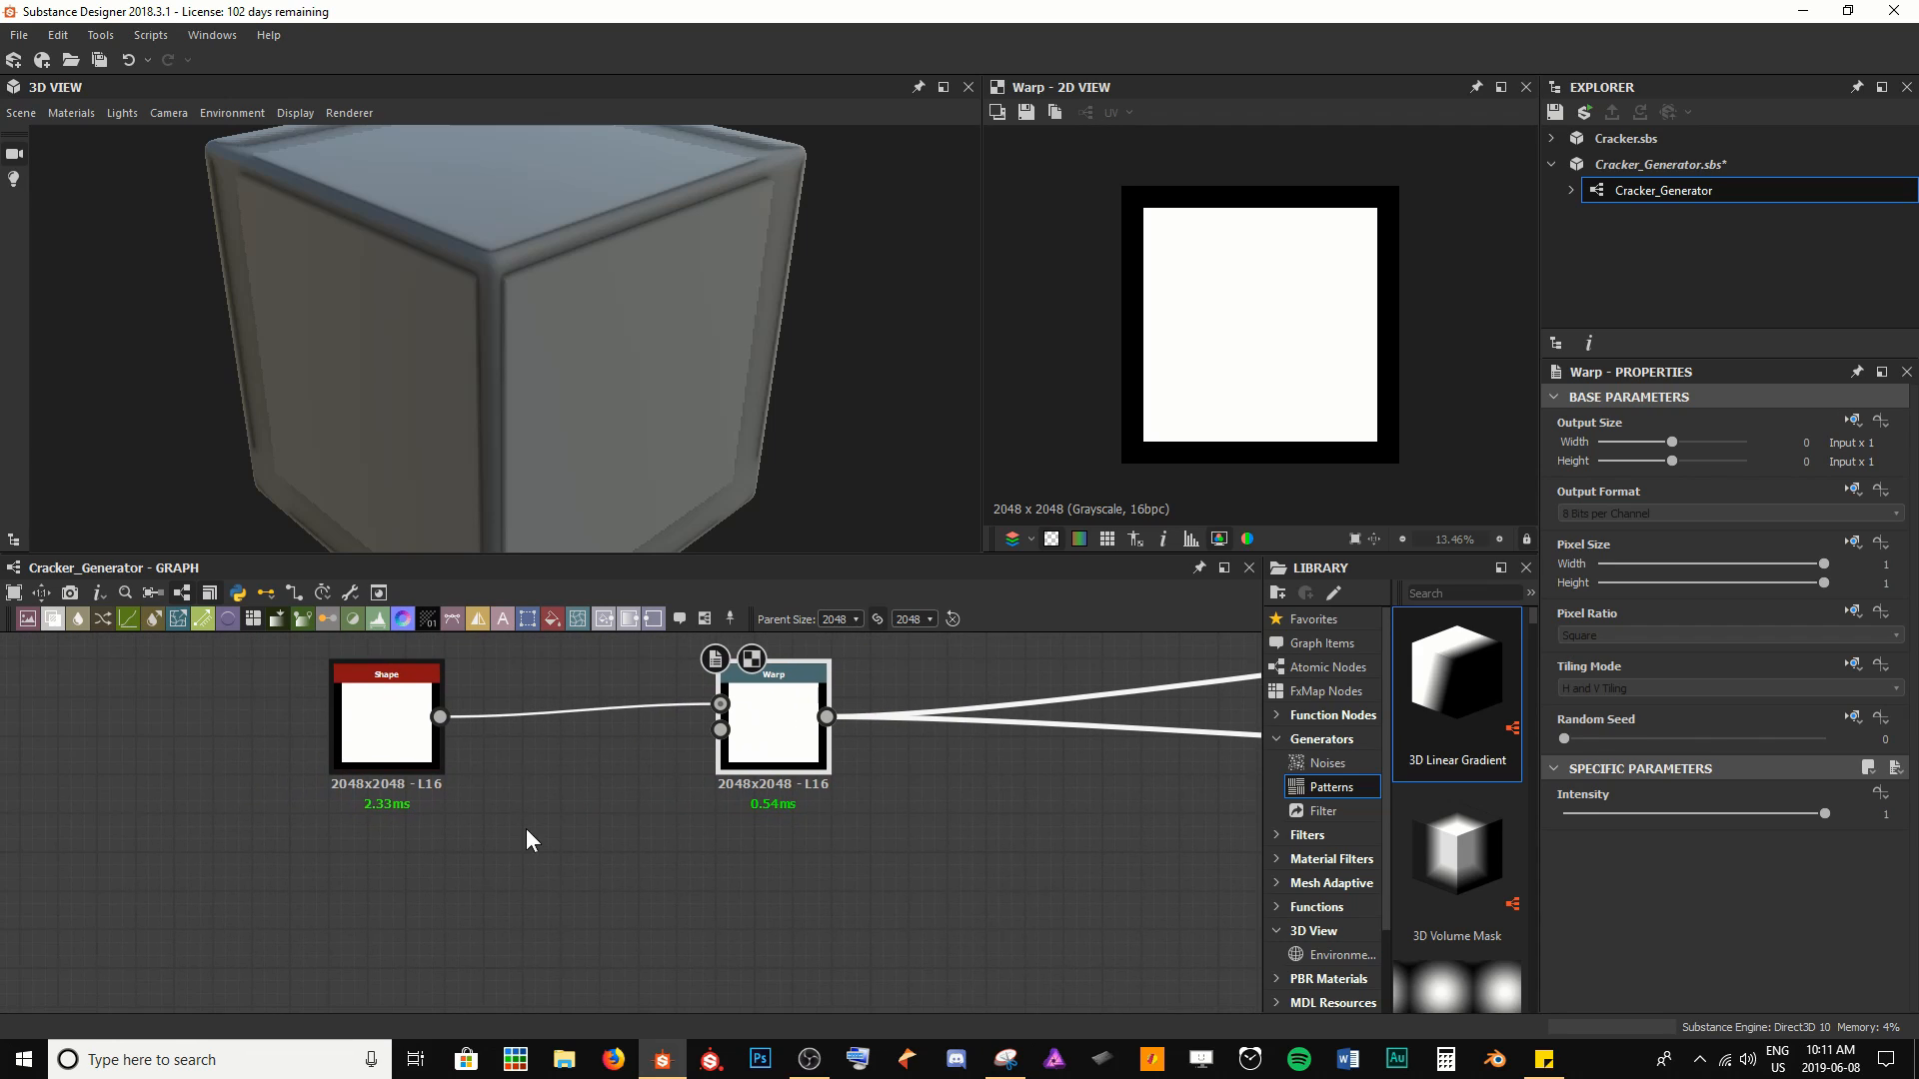
Add a Gaussian Noise node below the Shape node and connect it to the Warp node's gradient input
{"action": "key", "text": "space"}
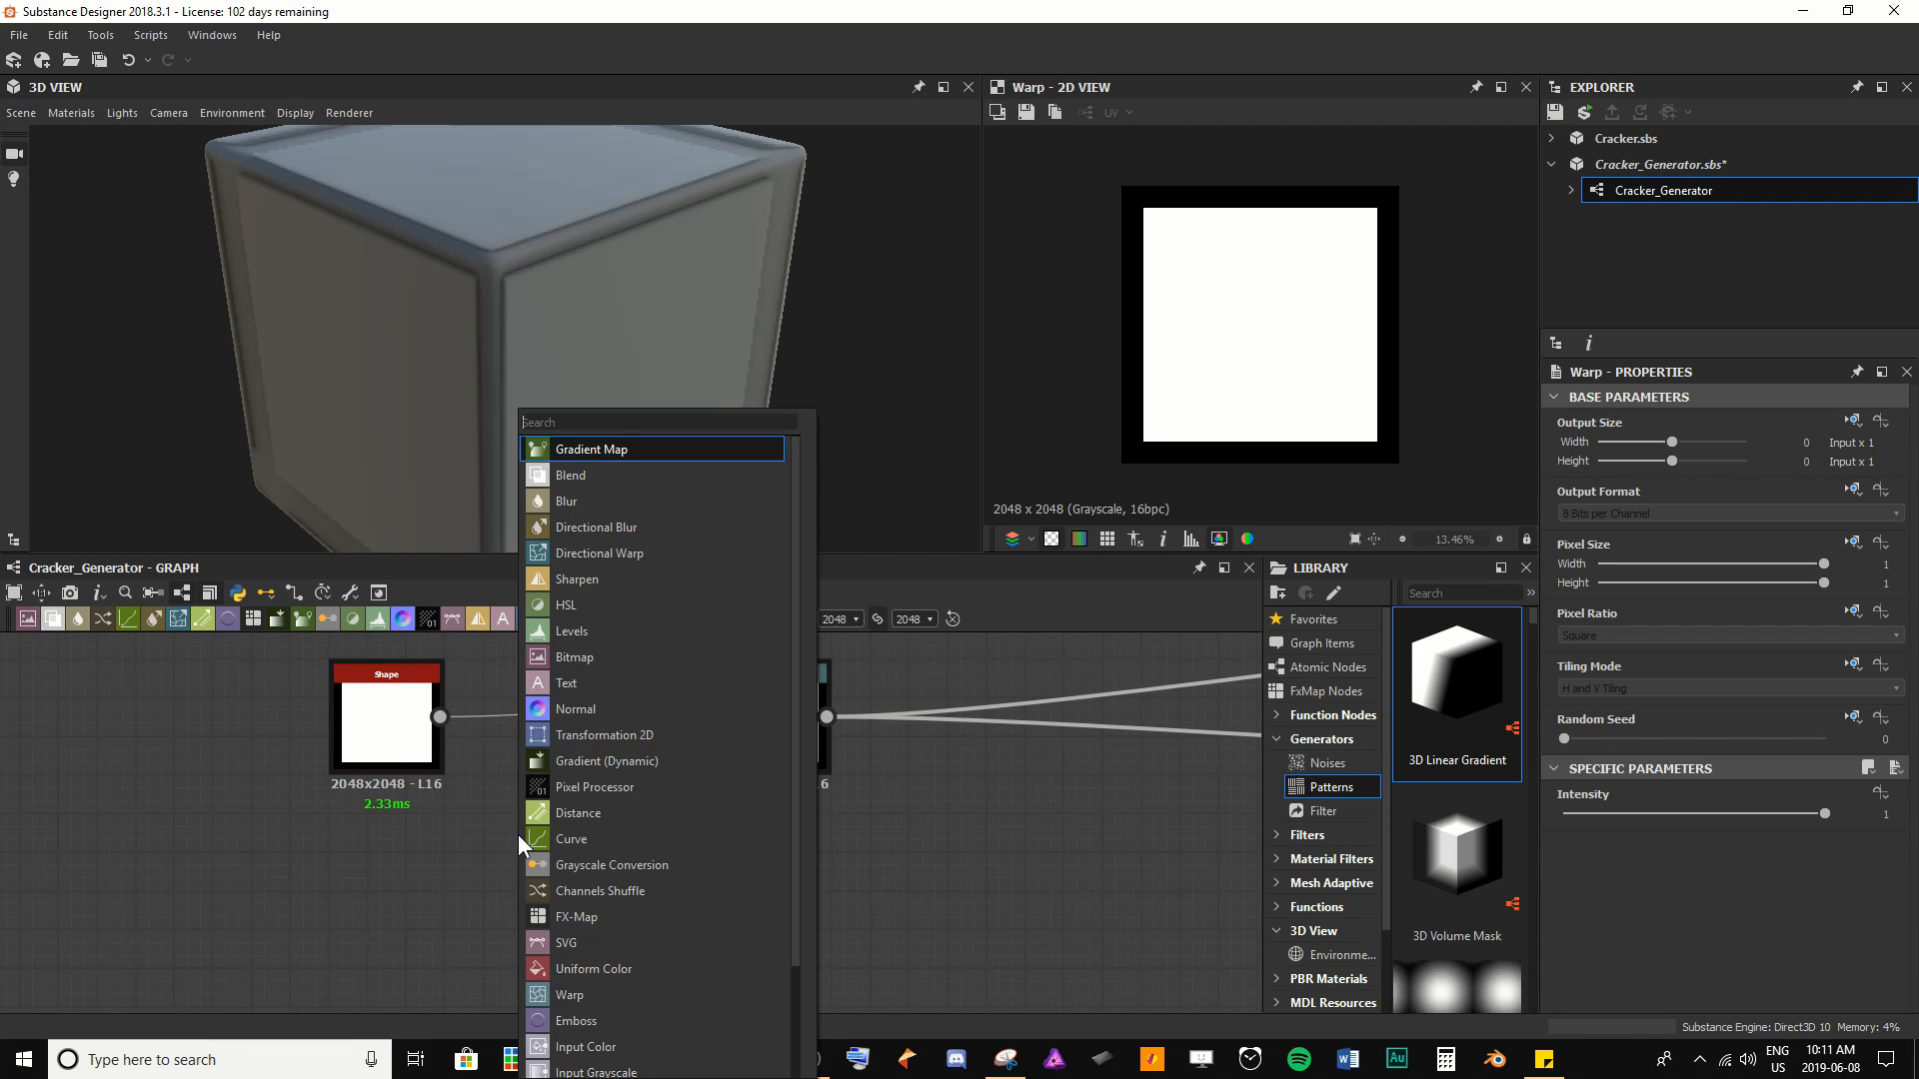
{"action": "type", "text": "gaussian"}
{"action": "key", "text": "Return"}
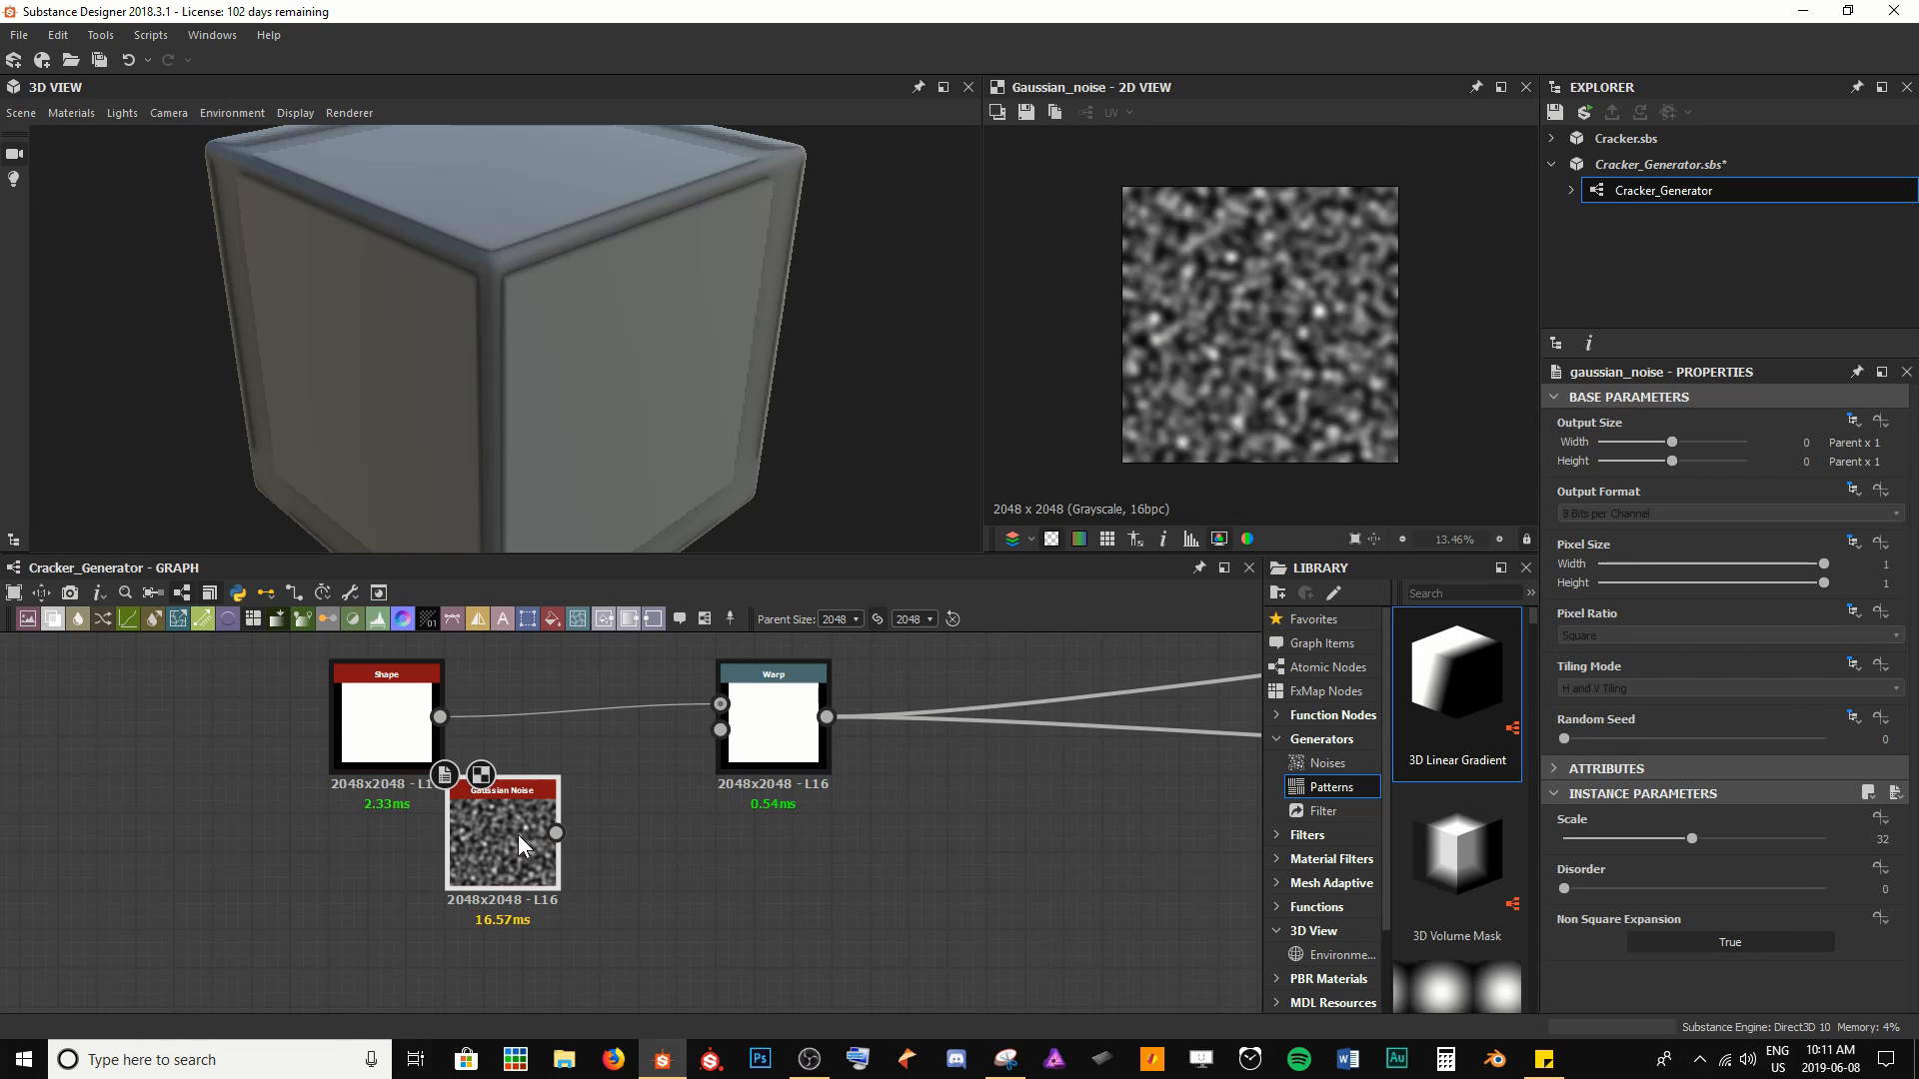
{"action": "left_click_drag", "start_coordinate": [518, 833], "coordinate": [401, 872]}
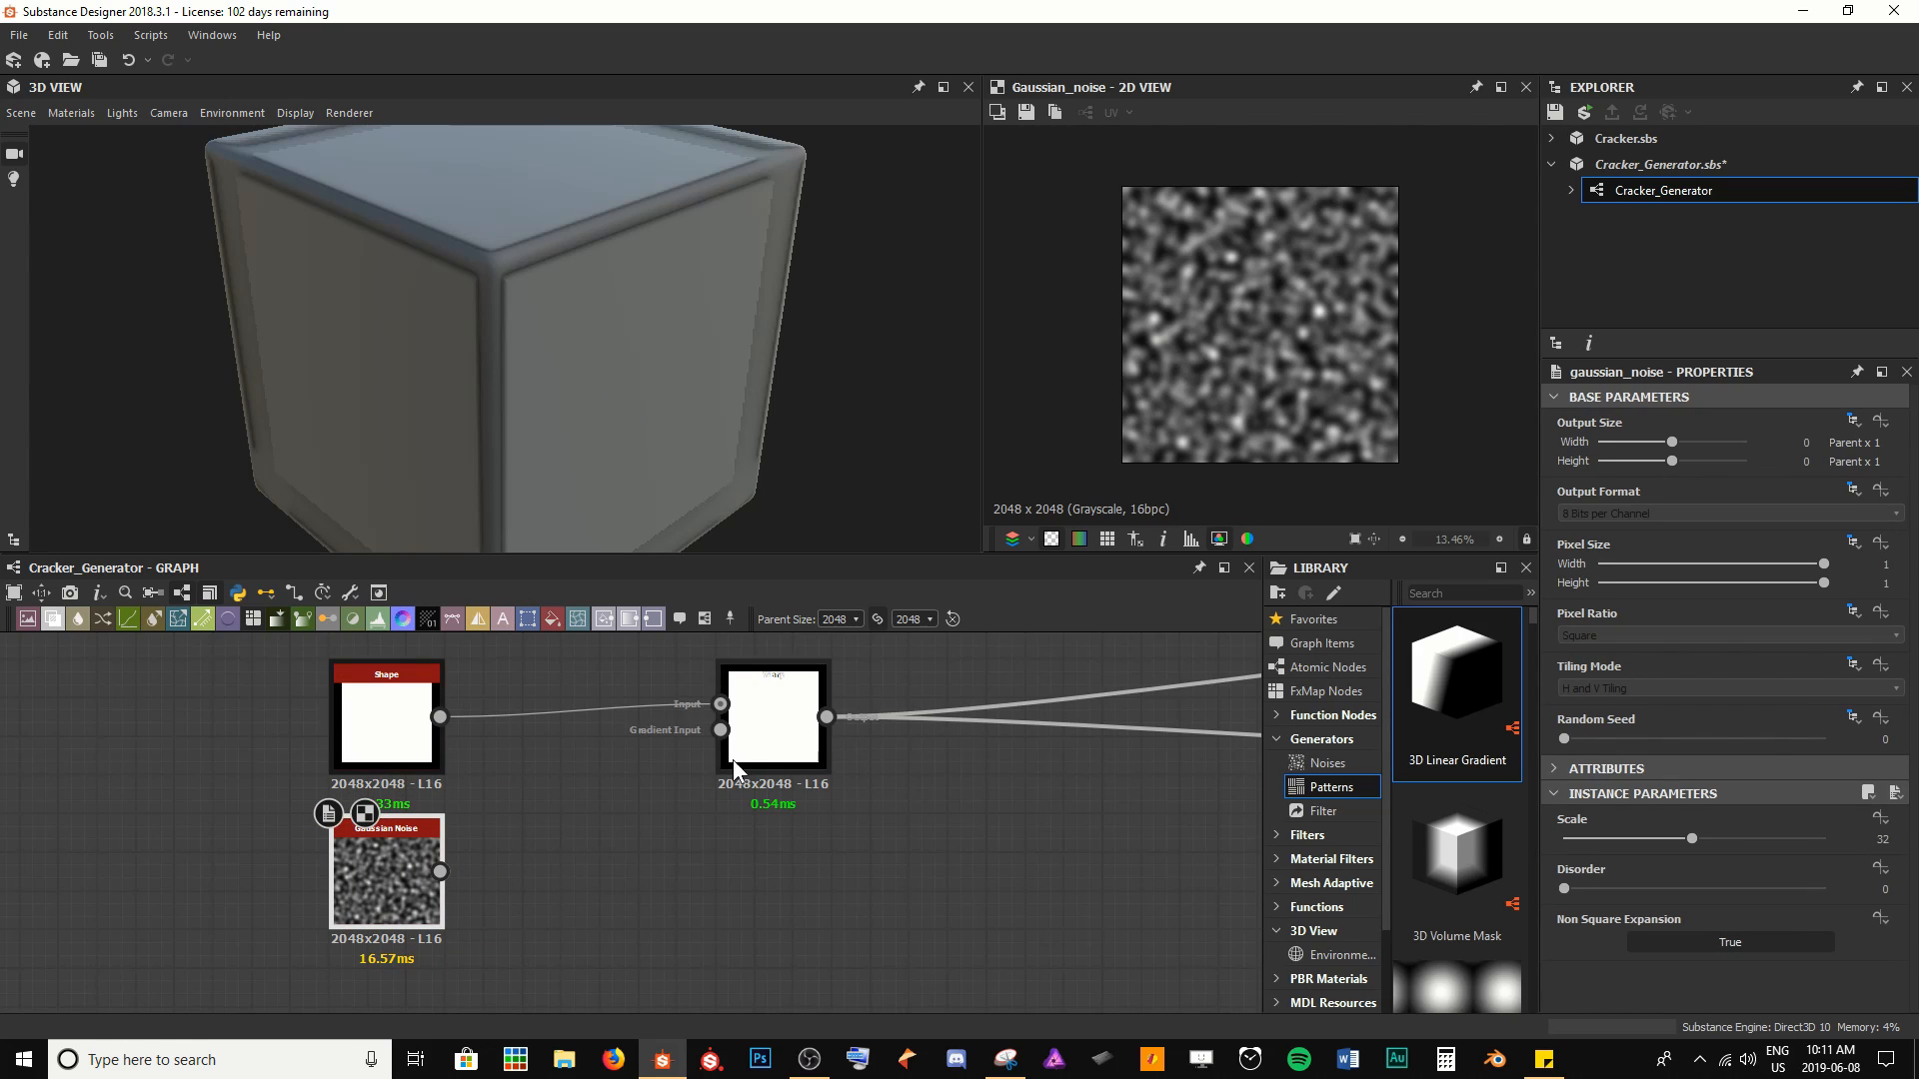
{"action": "left_click_drag", "start_coordinate": [440, 873], "coordinate": [722, 730]}
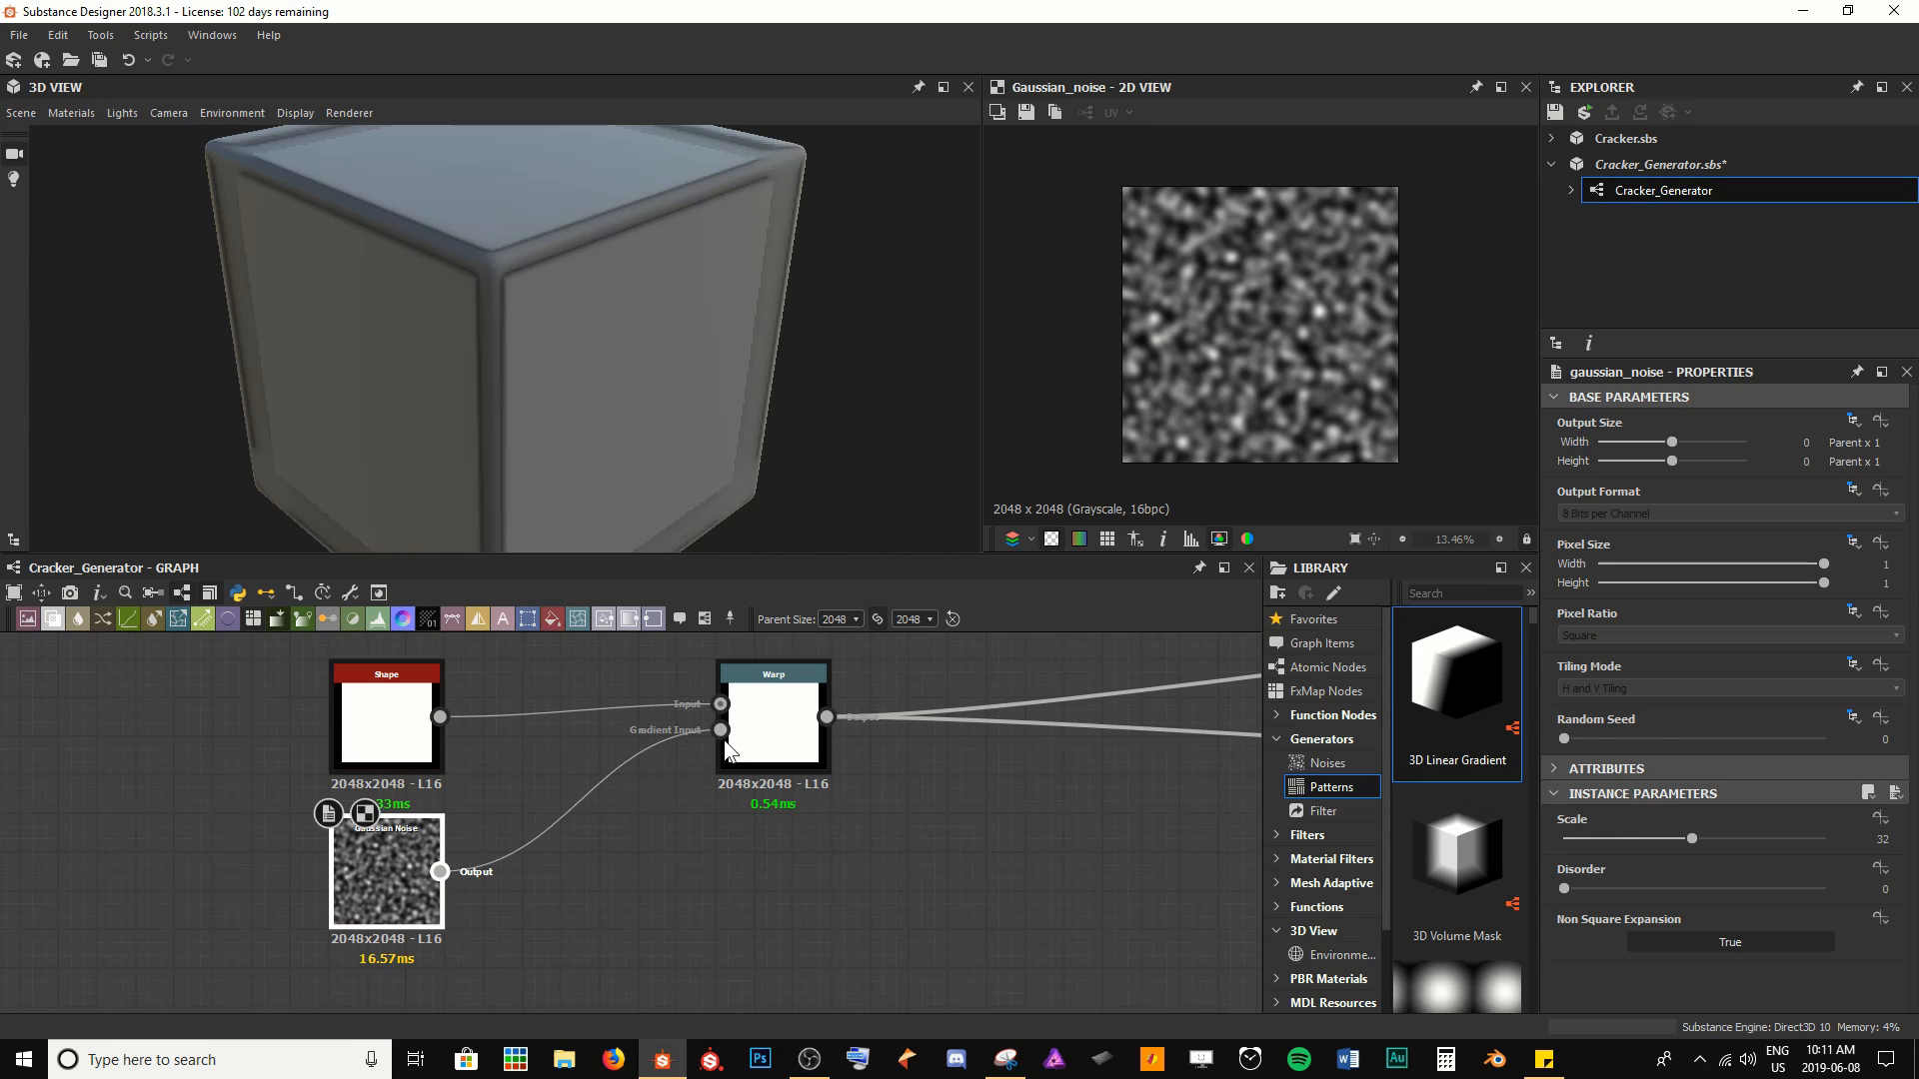
Set the Warp node's intensity to 0.1 and inspect the warped edges on the cube
{"action": "left_click", "coordinate": [740, 745]}
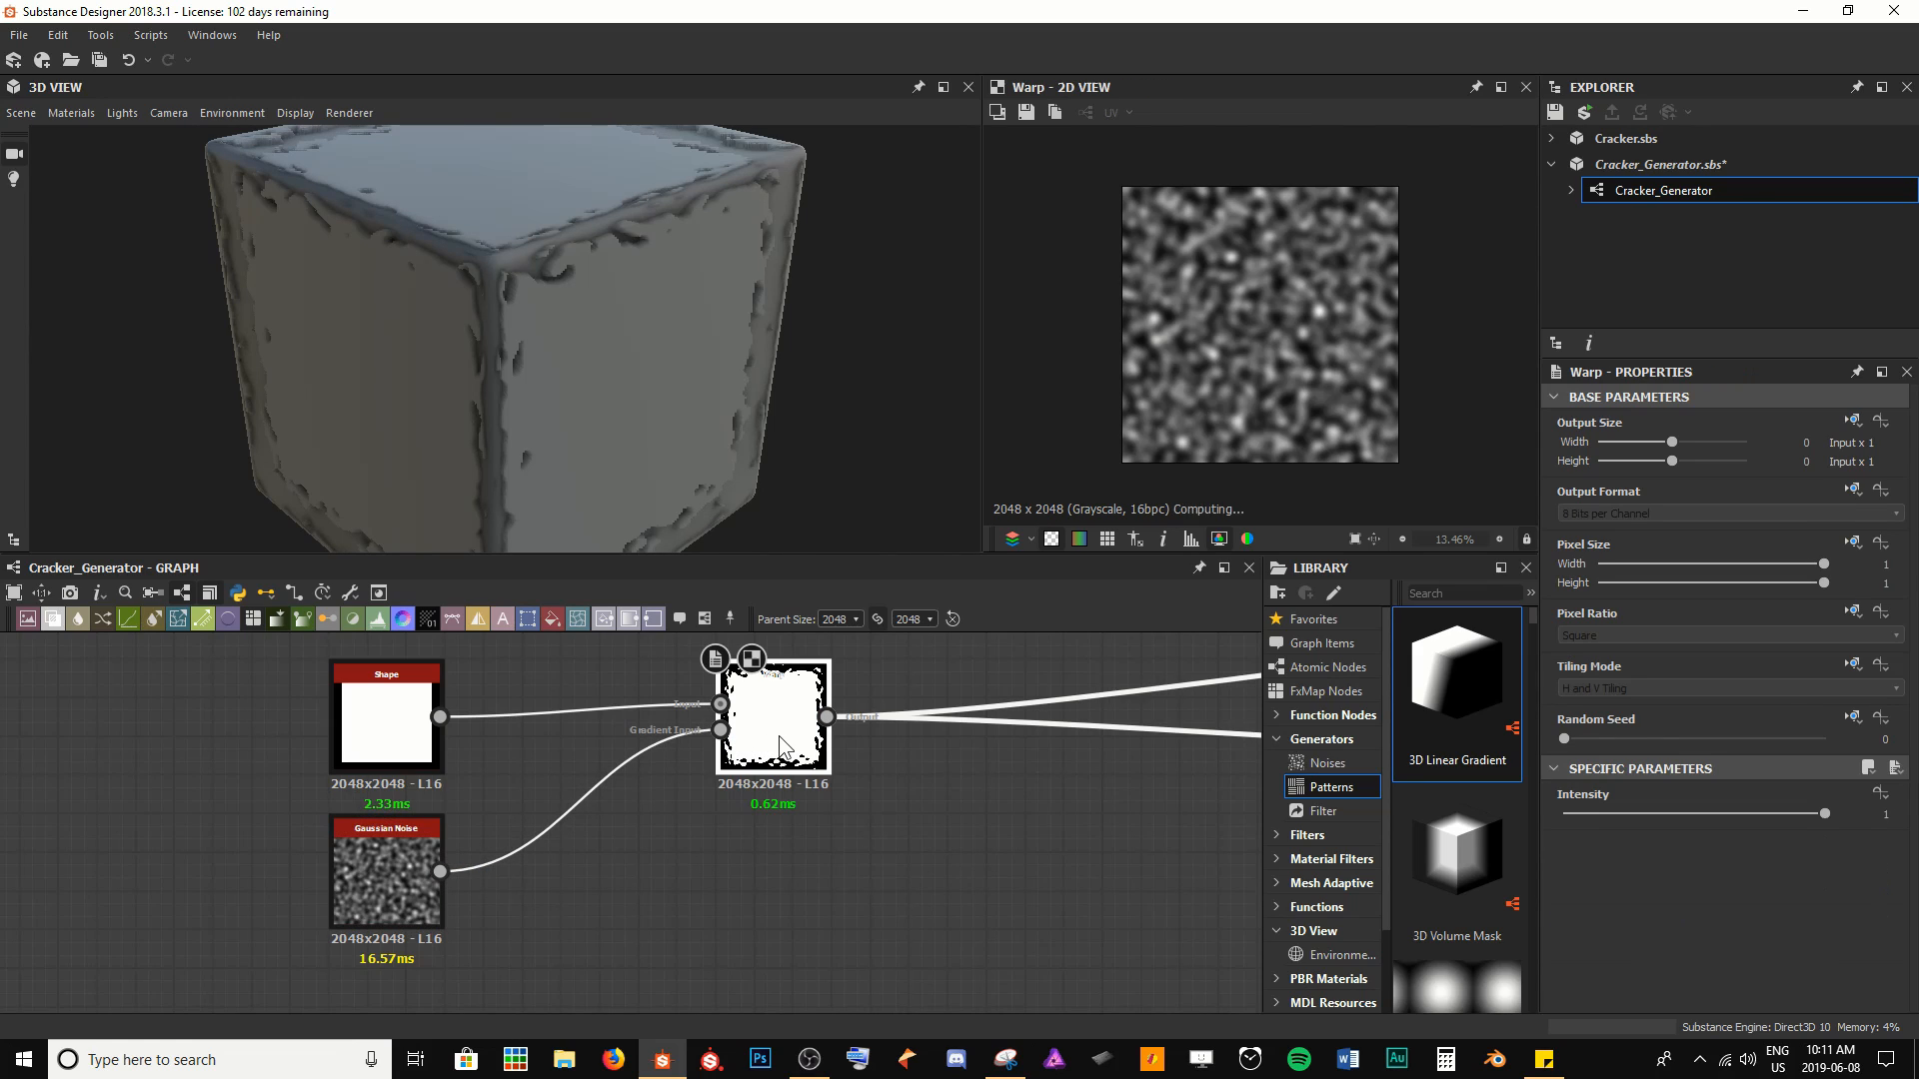
{"action": "scroll", "coordinate": [1235, 266], "scroll_direction": "up", "scroll_amount": 1}
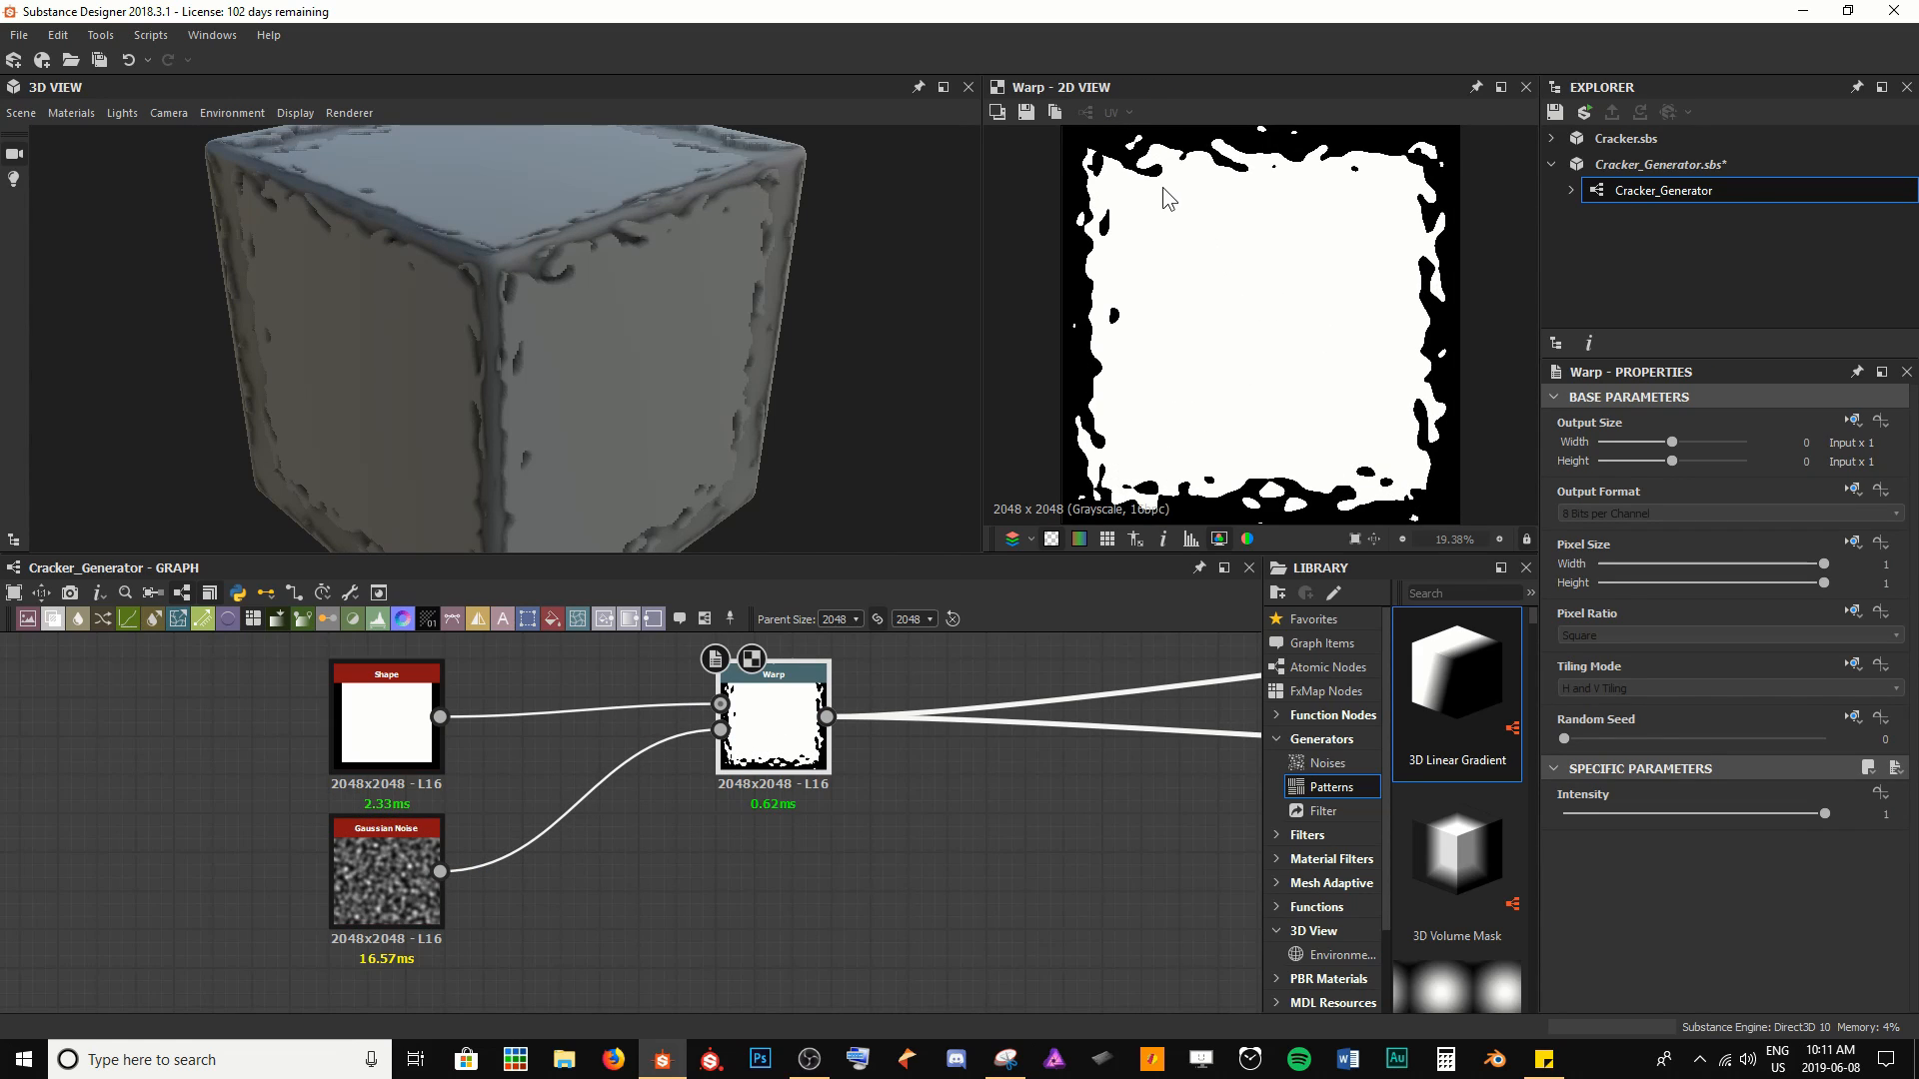
{"action": "scroll", "coordinate": [1167, 203], "scroll_direction": "up", "scroll_amount": 1}
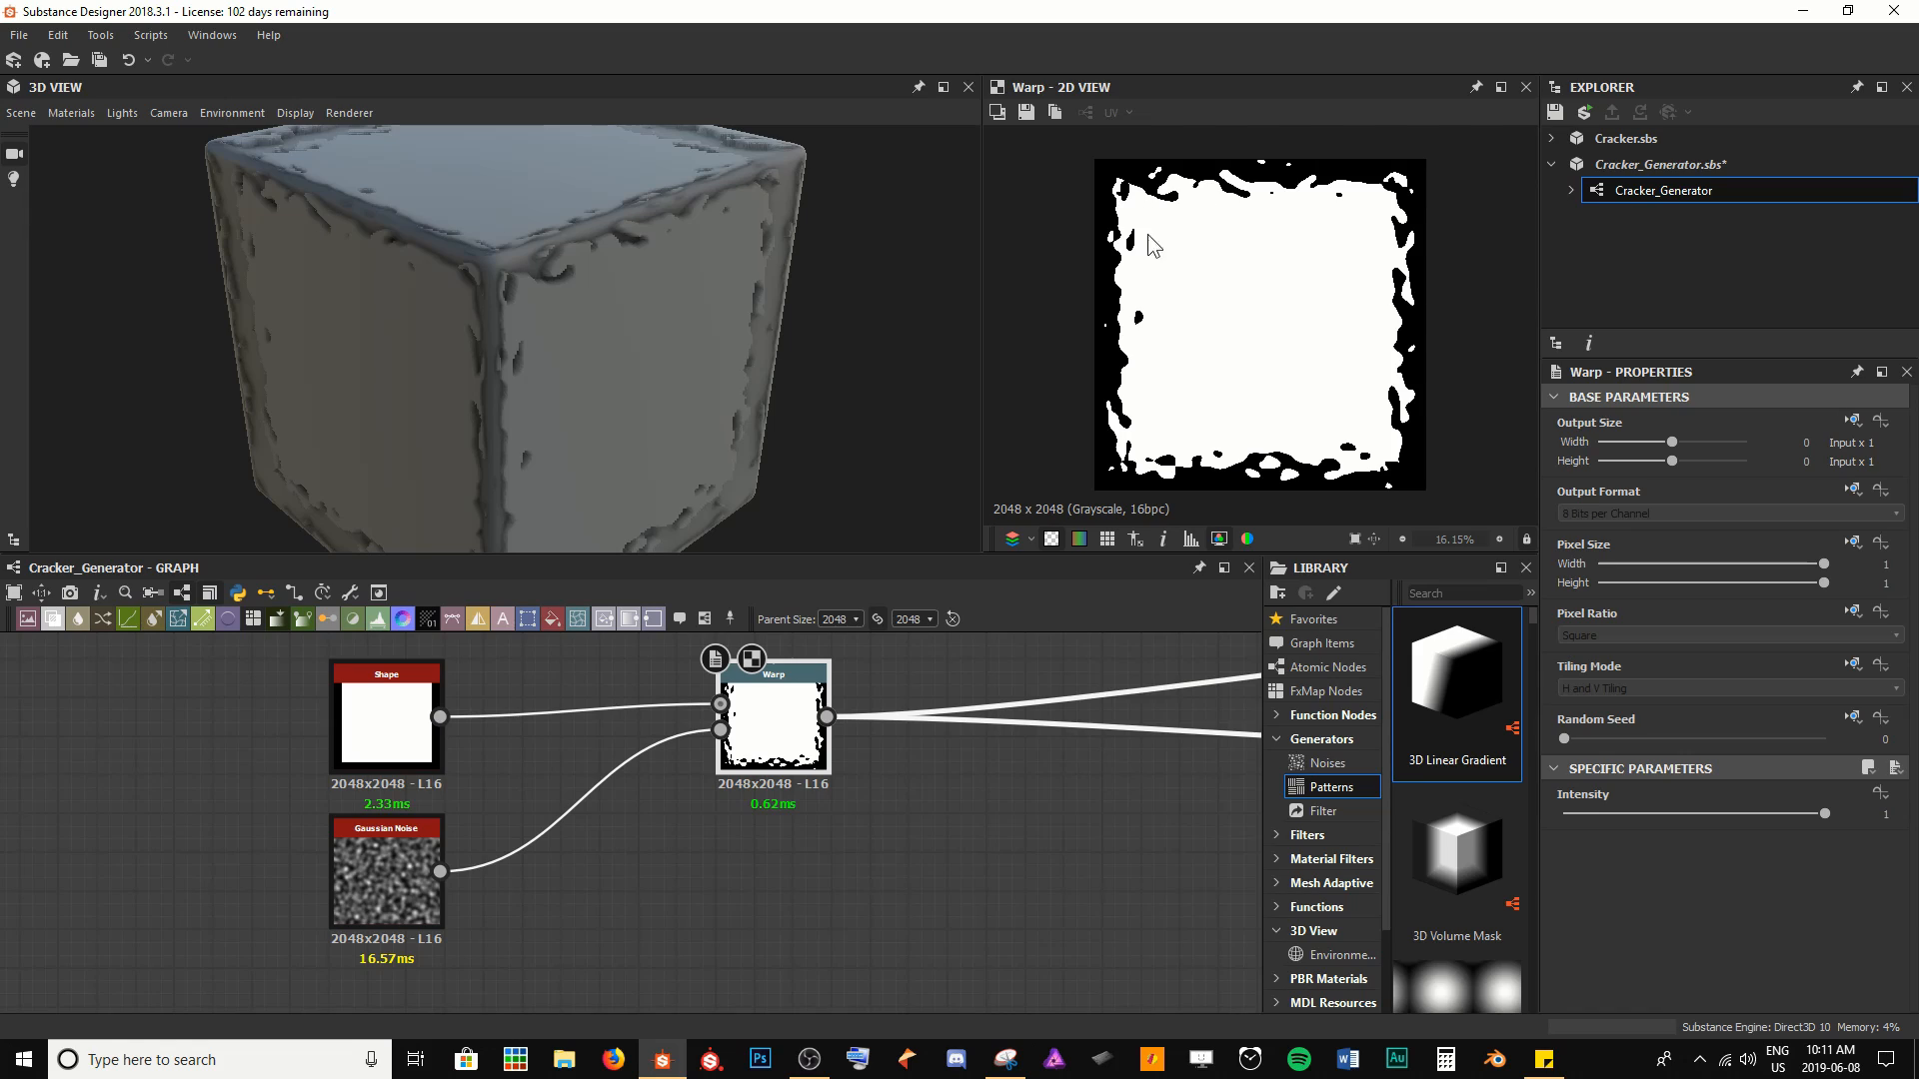
{"action": "left_click", "coordinate": [1746, 812]}
{"action": "type", "text": "0.1"}
{"action": "key", "text": "Return"}
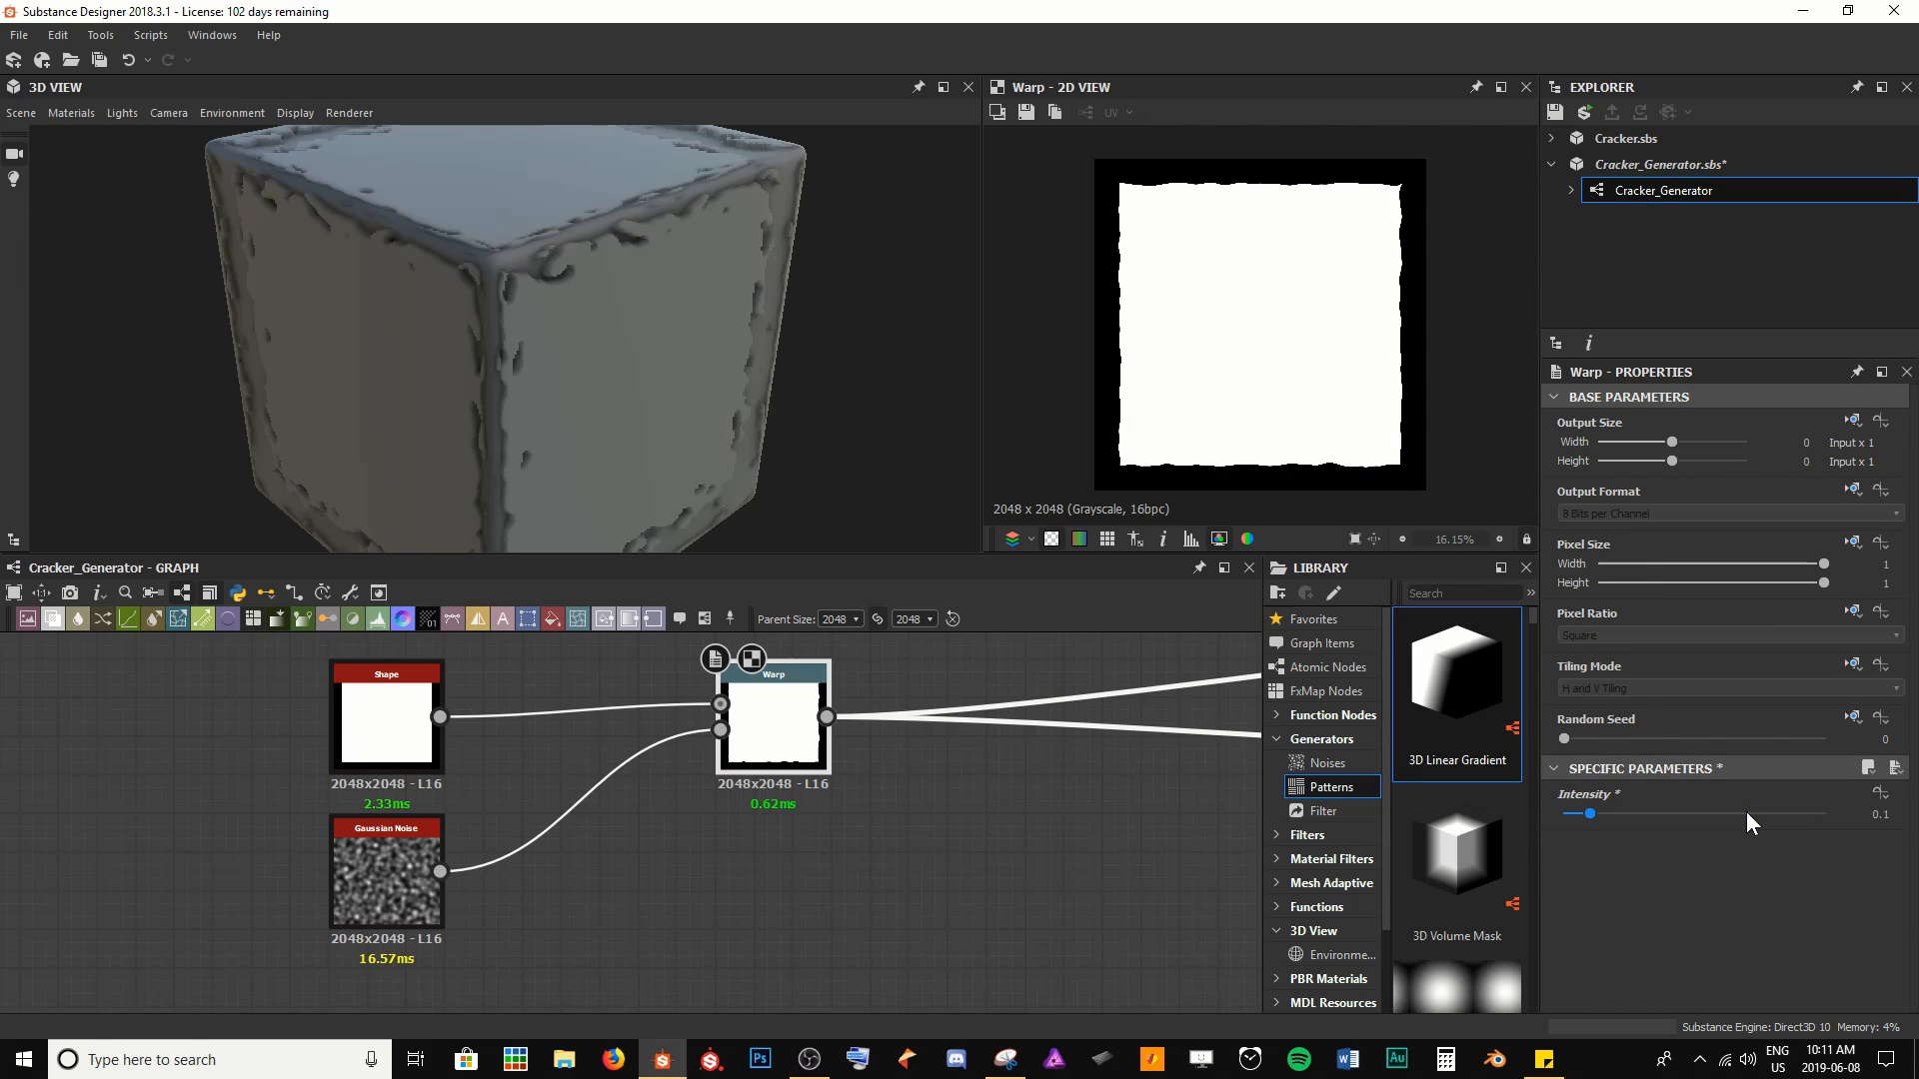
{"action": "left_click_drag", "start_coordinate": [914, 434], "coordinate": [650, 340]}
{"action": "scroll", "coordinate": [650, 340], "scroll_direction": "up", "scroll_amount": 4}
{"action": "scroll", "coordinate": [517, 314], "scroll_direction": "up", "scroll_amount": 4}
{"action": "left_click_drag", "start_coordinate": [484, 357], "coordinate": [573, 283]}
{"action": "scroll", "coordinate": [516, 345], "scroll_direction": "down", "scroll_amount": 4}
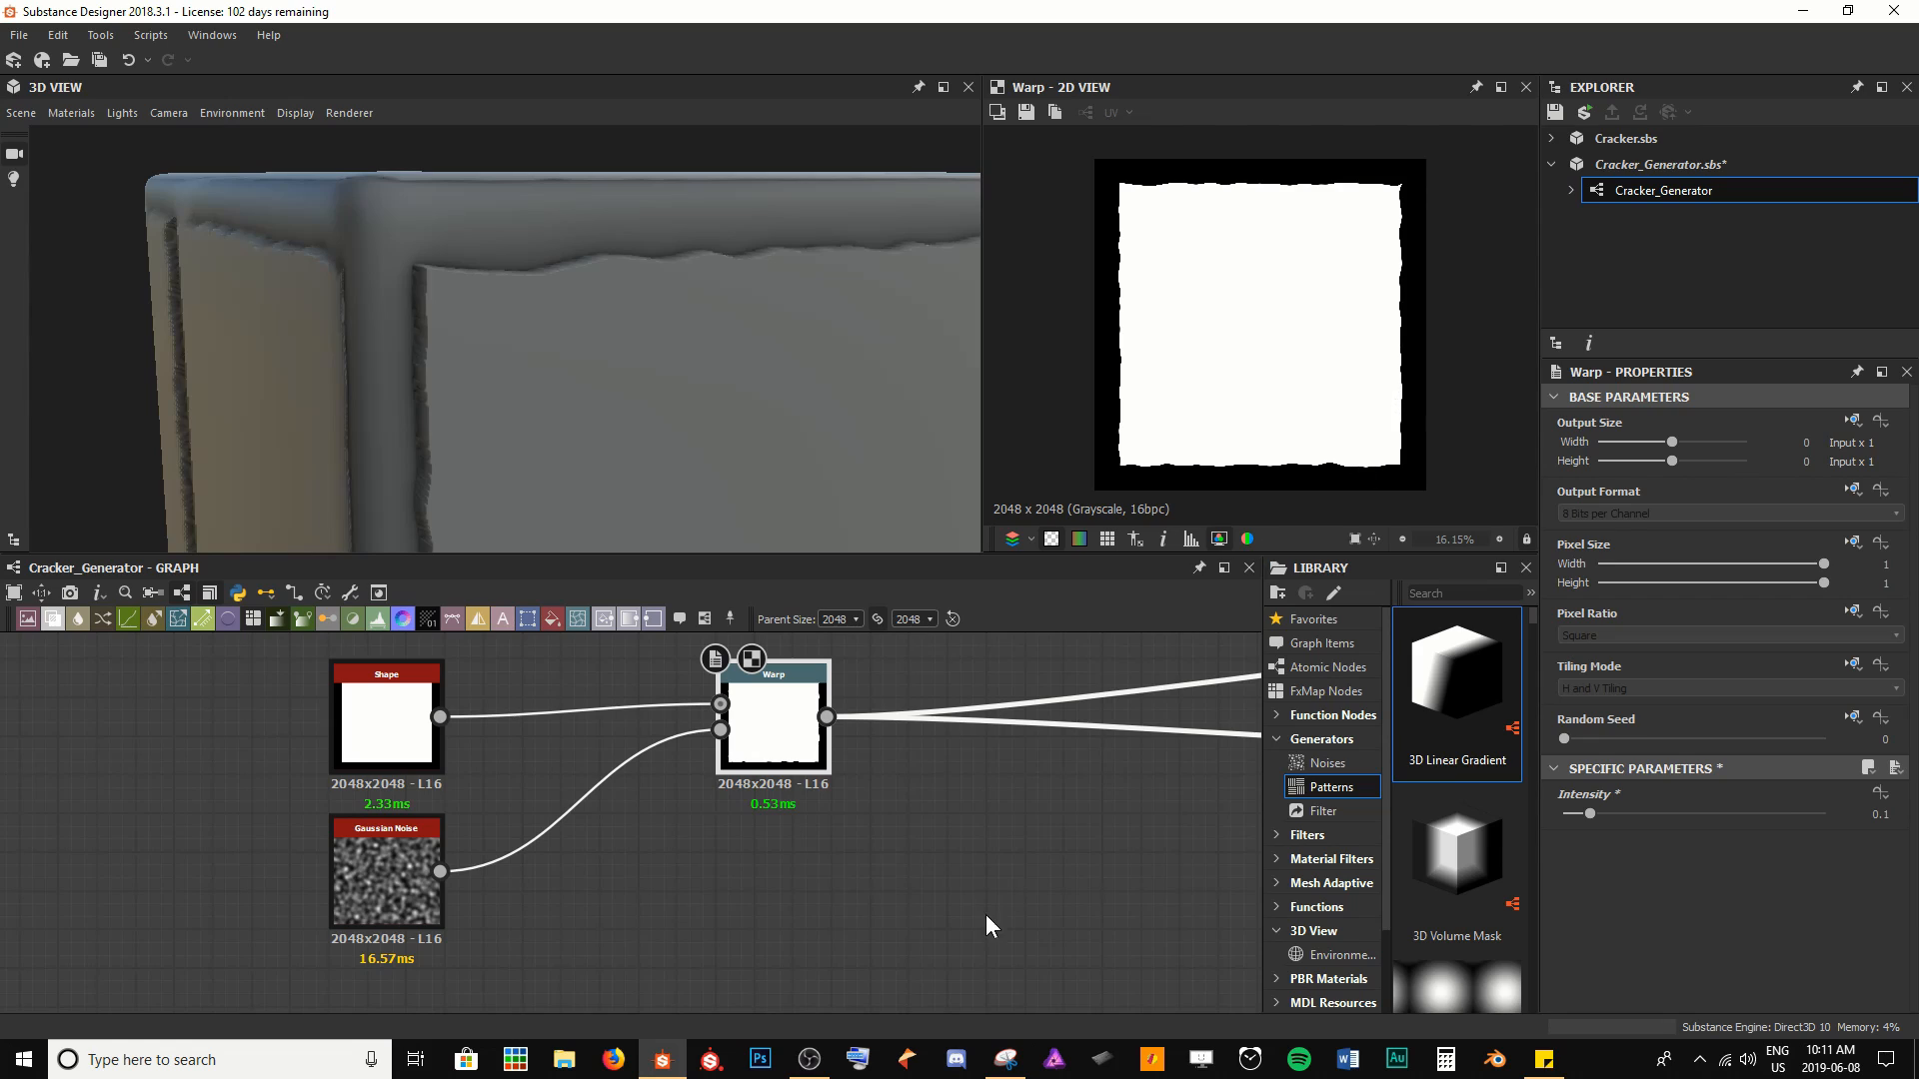
Set the Gaussian Noise node's disorder to 0.26 and its scale to 30
{"action": "left_click", "coordinate": [361, 875]}
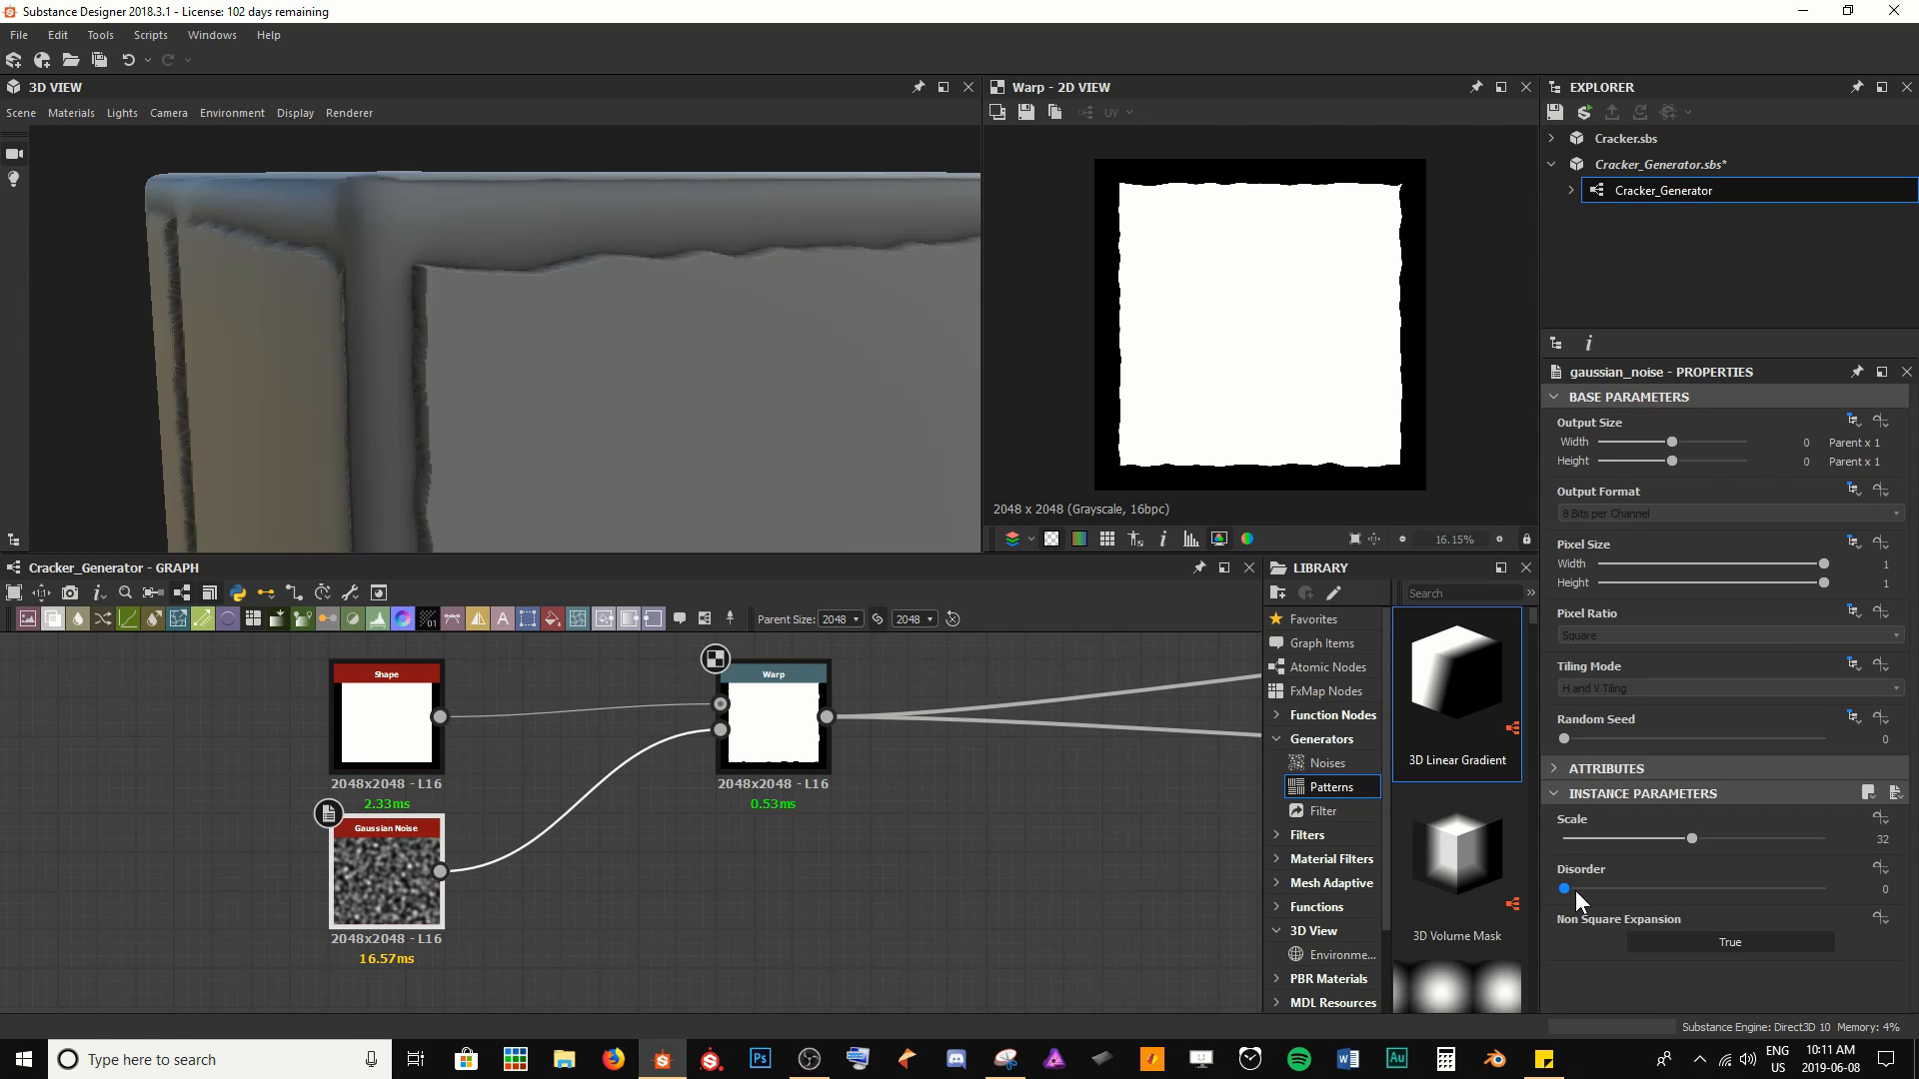
{"action": "left_click_drag", "start_coordinate": [1575, 890], "coordinate": [1675, 842]}
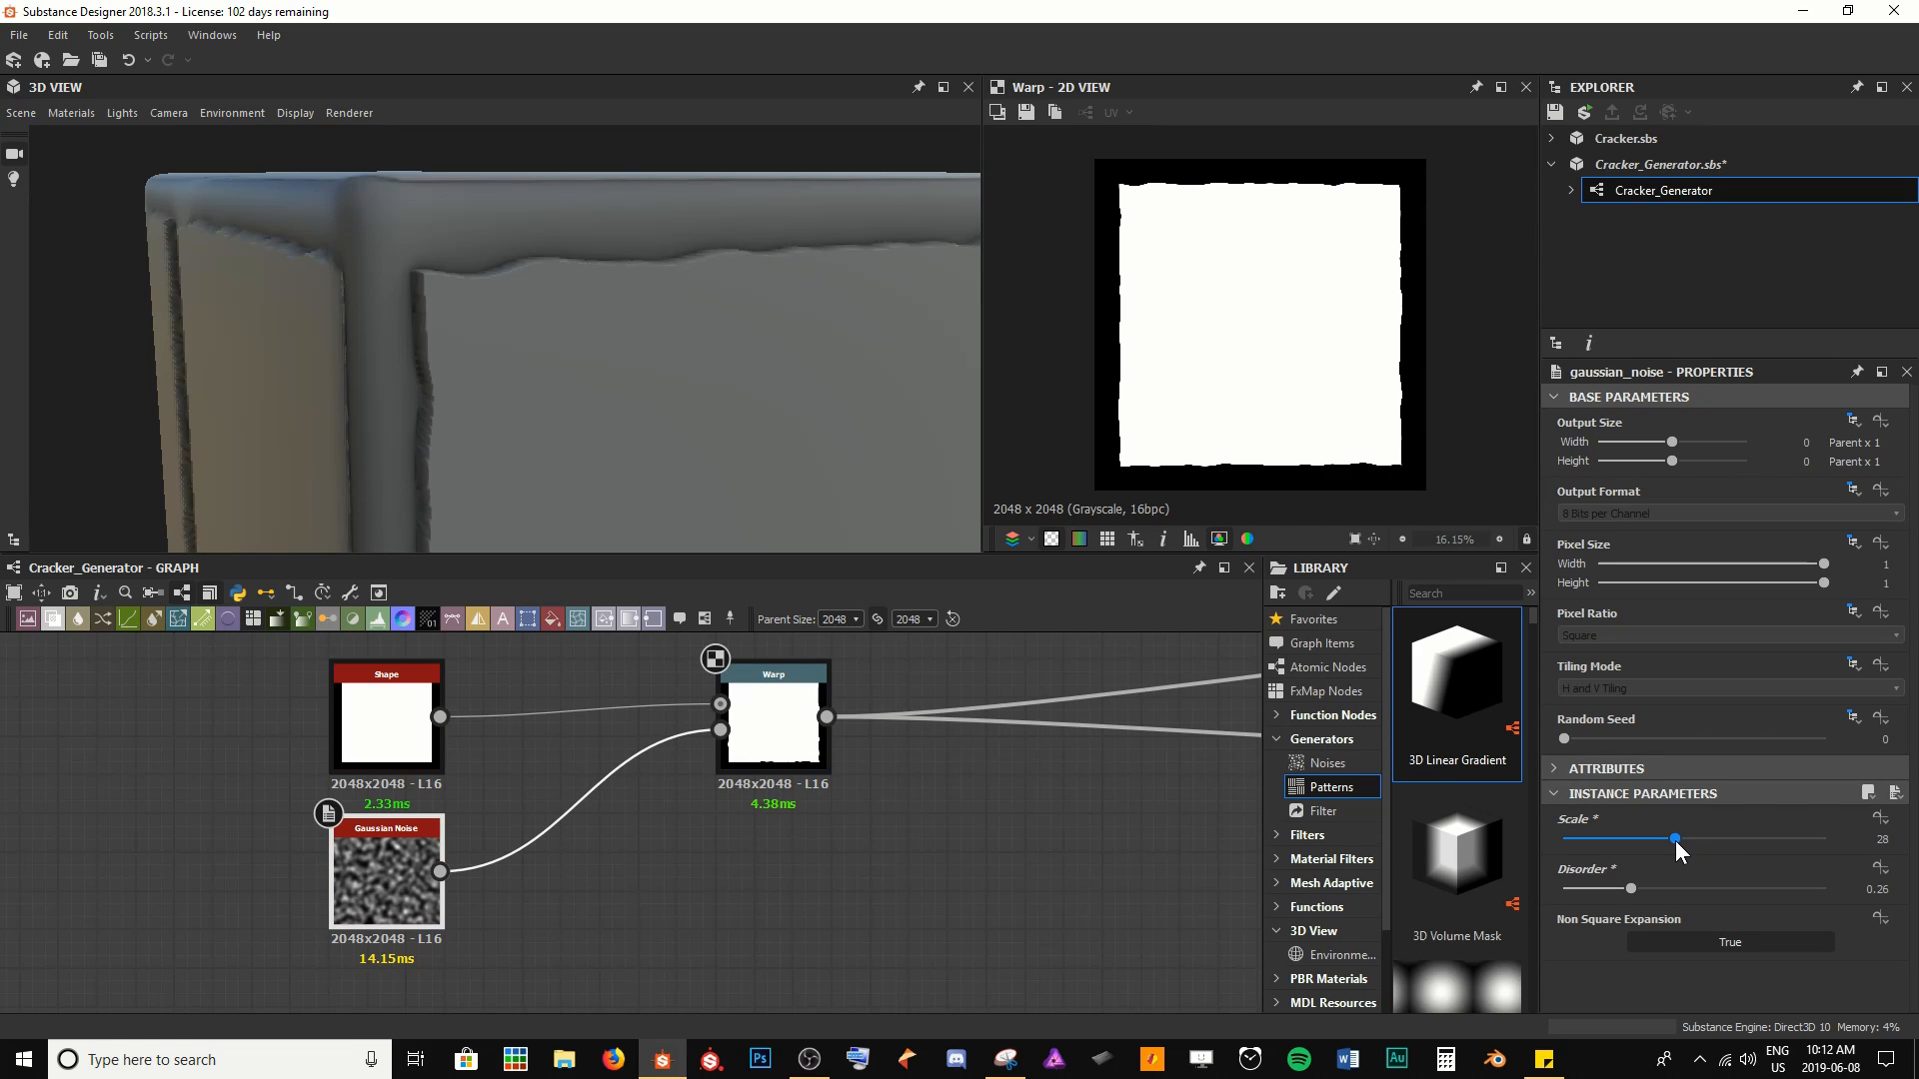
{"action": "left_click_drag", "start_coordinate": [1677, 842], "coordinate": [1683, 841]}
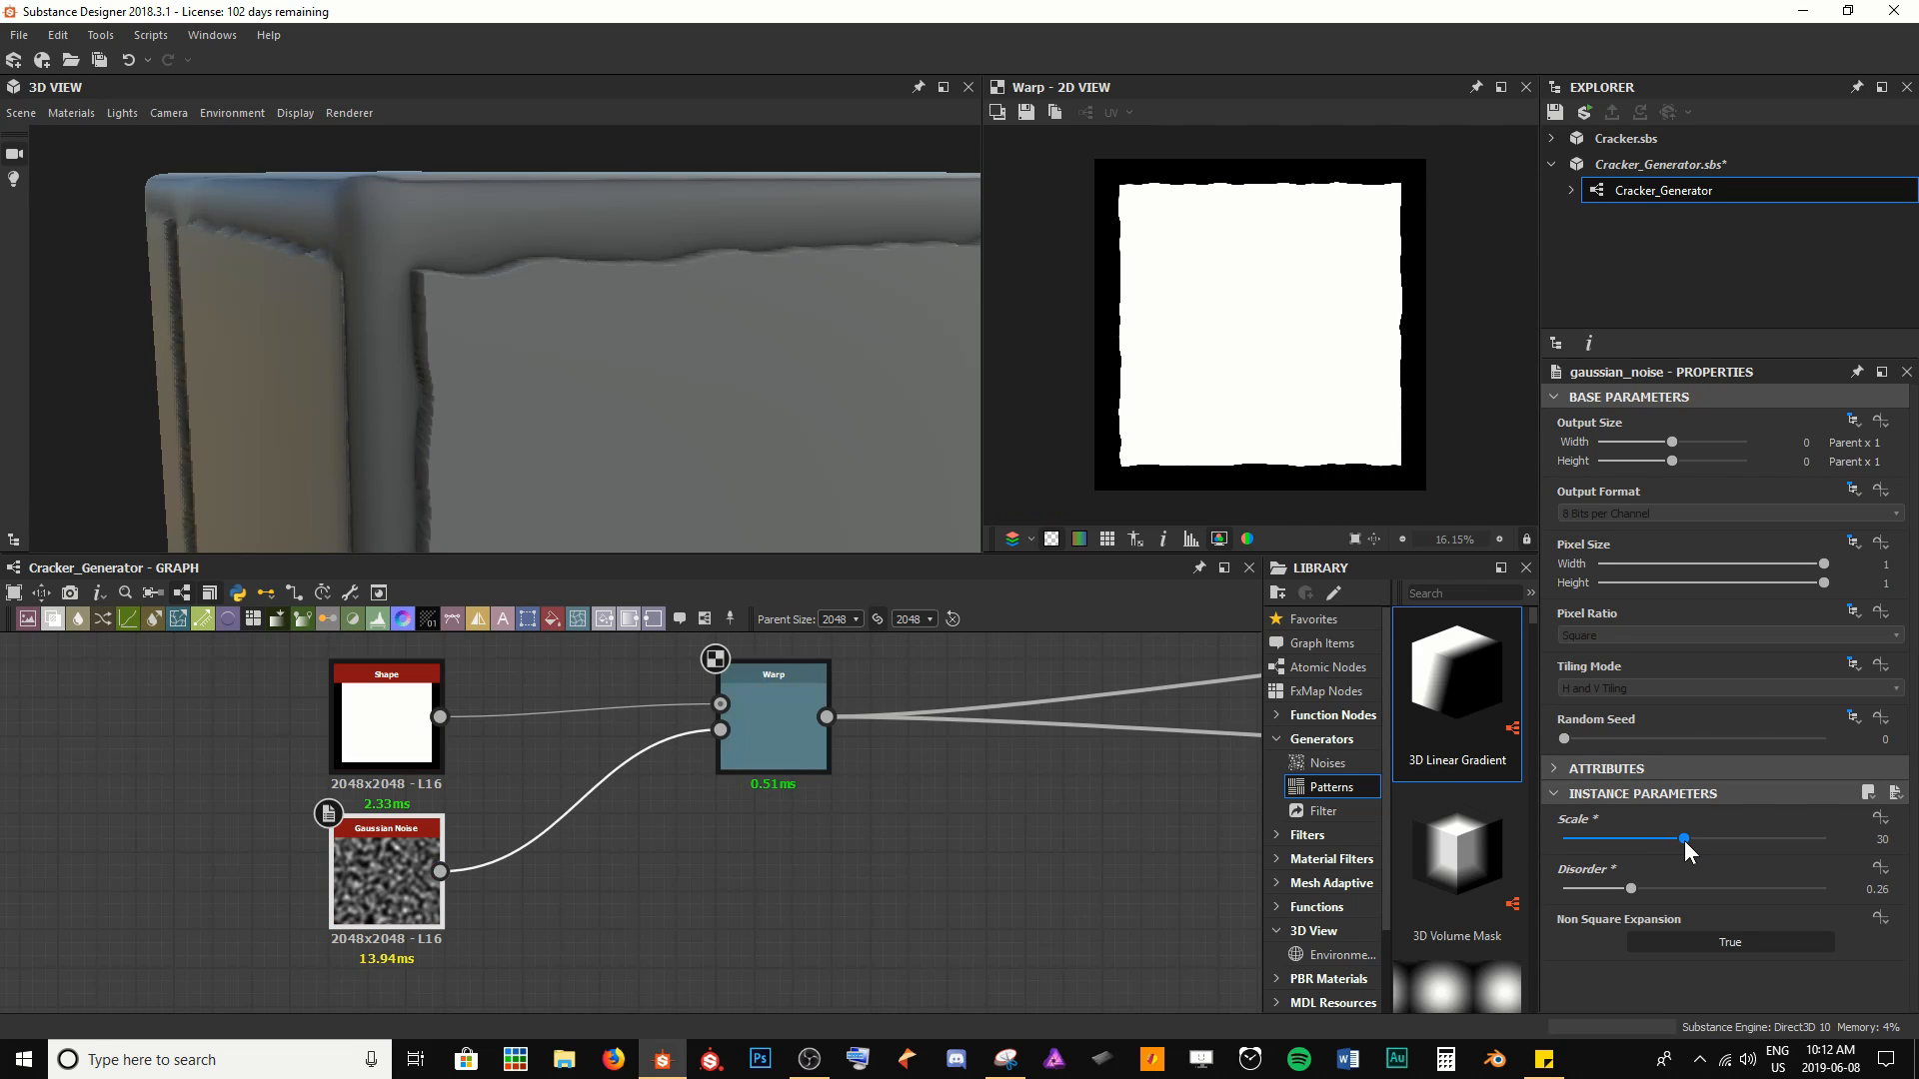
{"action": "scroll", "coordinate": [1256, 208], "scroll_direction": "down", "scroll_amount": 3}
{"action": "scroll", "coordinate": [793, 368], "scroll_direction": "down", "scroll_amount": 5}
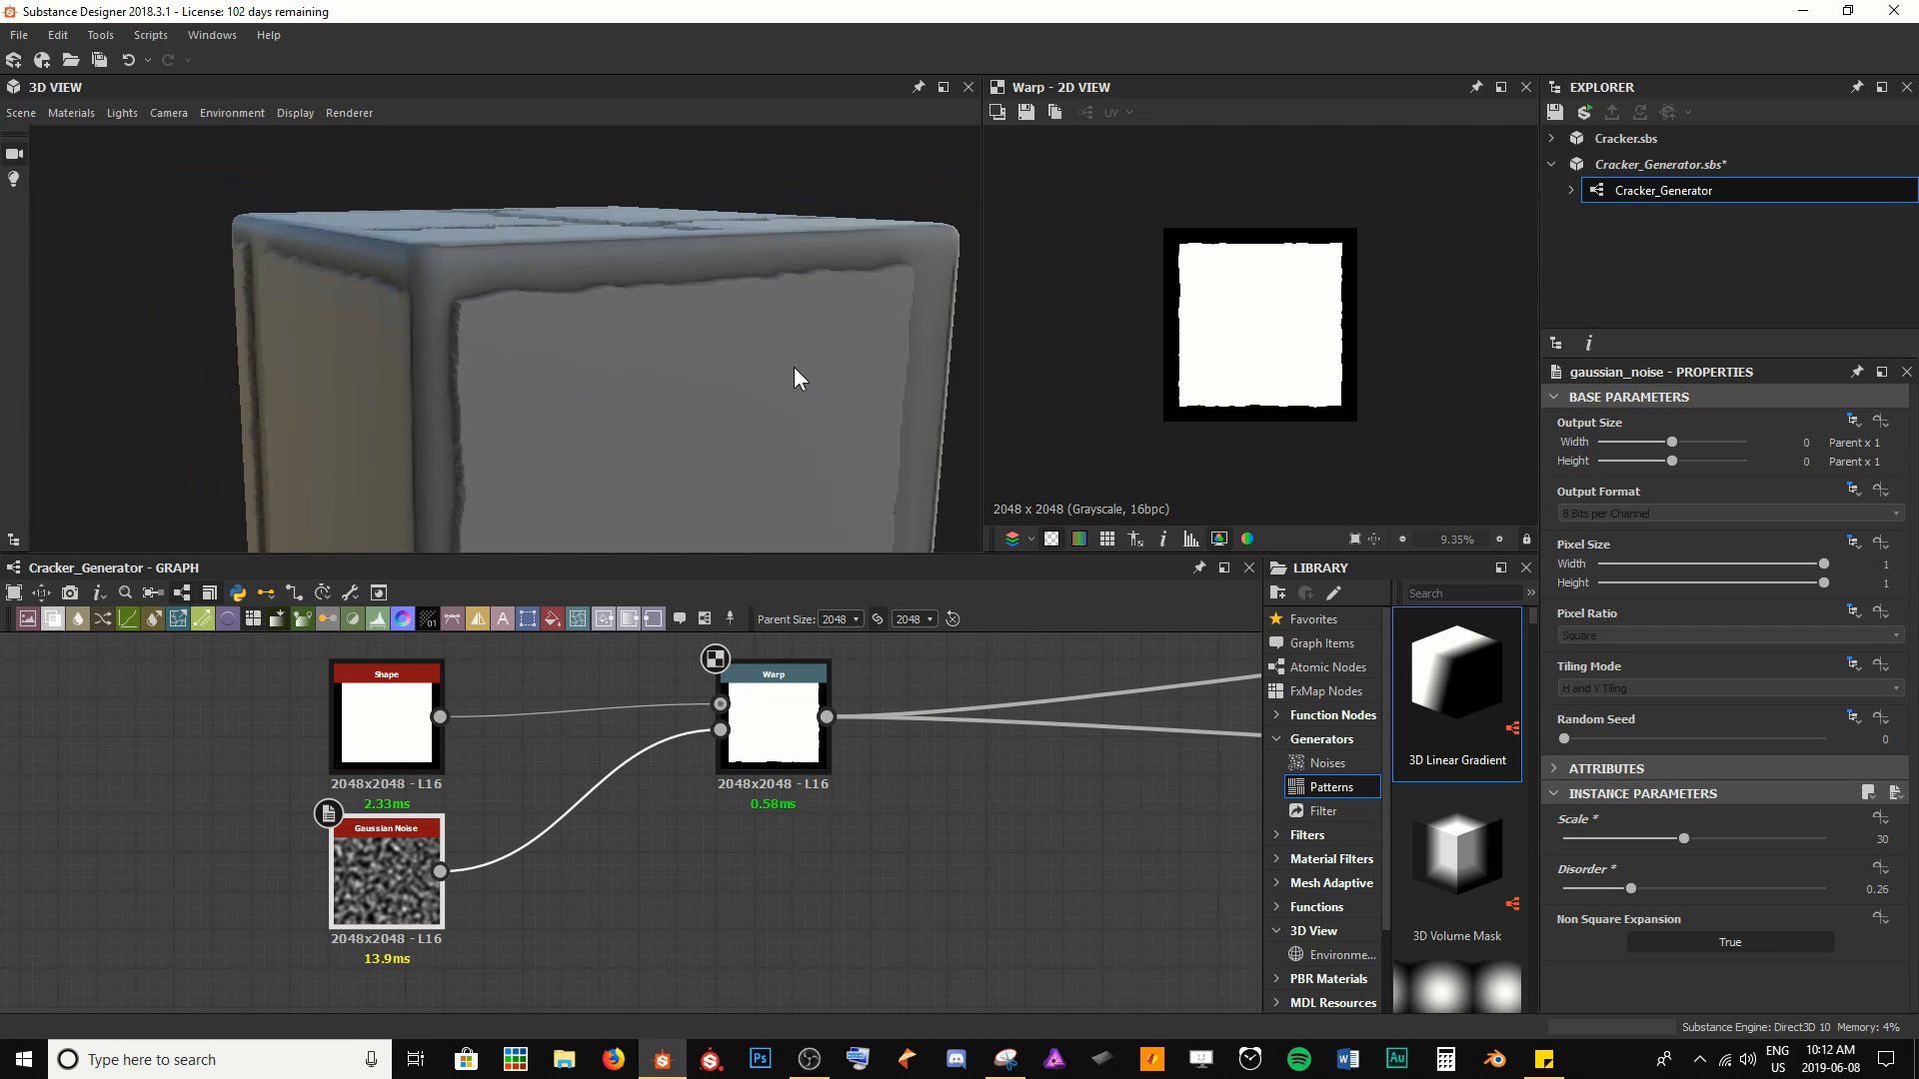
Move the Warp node closer to the Shape and Gaussian Noise nodes, level with the space between them
{"action": "left_click_drag", "start_coordinate": [793, 367], "coordinate": [633, 329]}
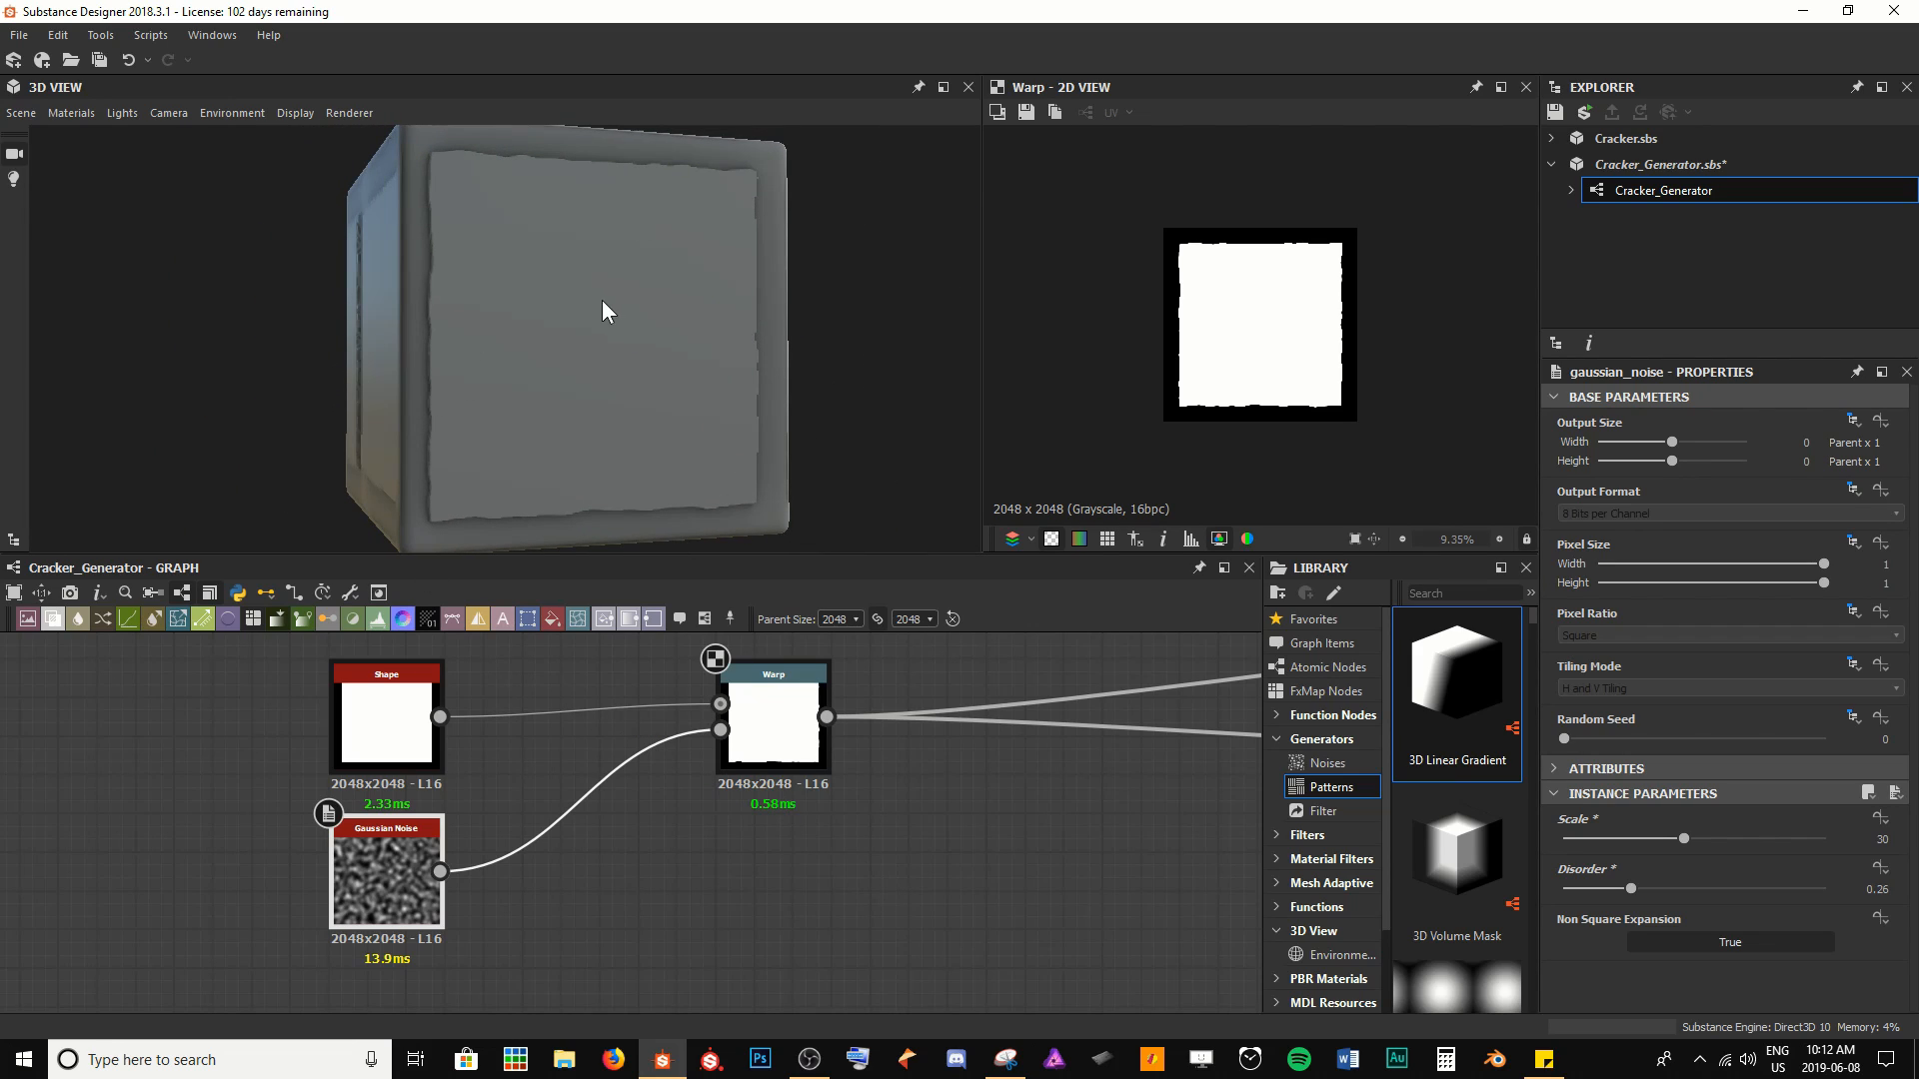
{"action": "left_click_drag", "start_coordinate": [778, 744], "coordinate": [587, 796]}
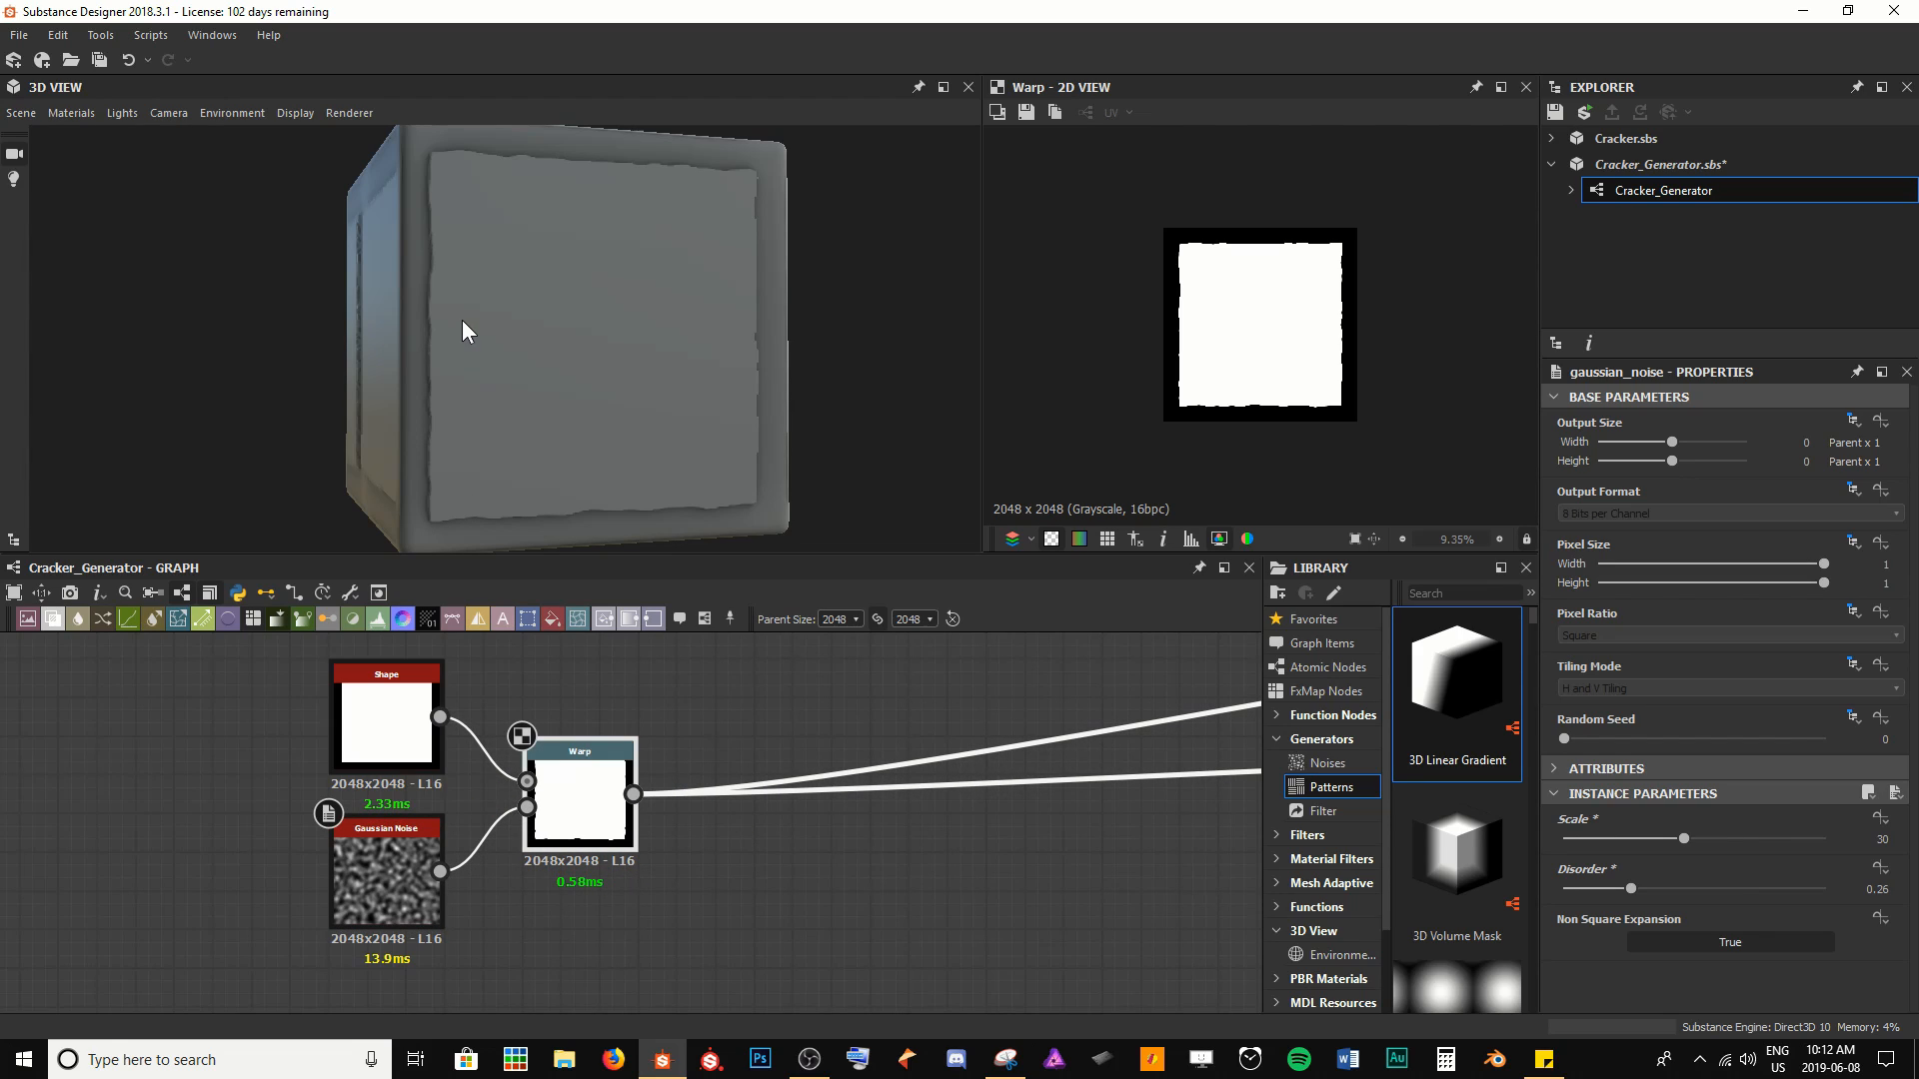
Examine the warped square's edge and corner up close on the cube and in the 2D view
{"action": "left_click_drag", "start_coordinate": [452, 252], "coordinate": [484, 298]}
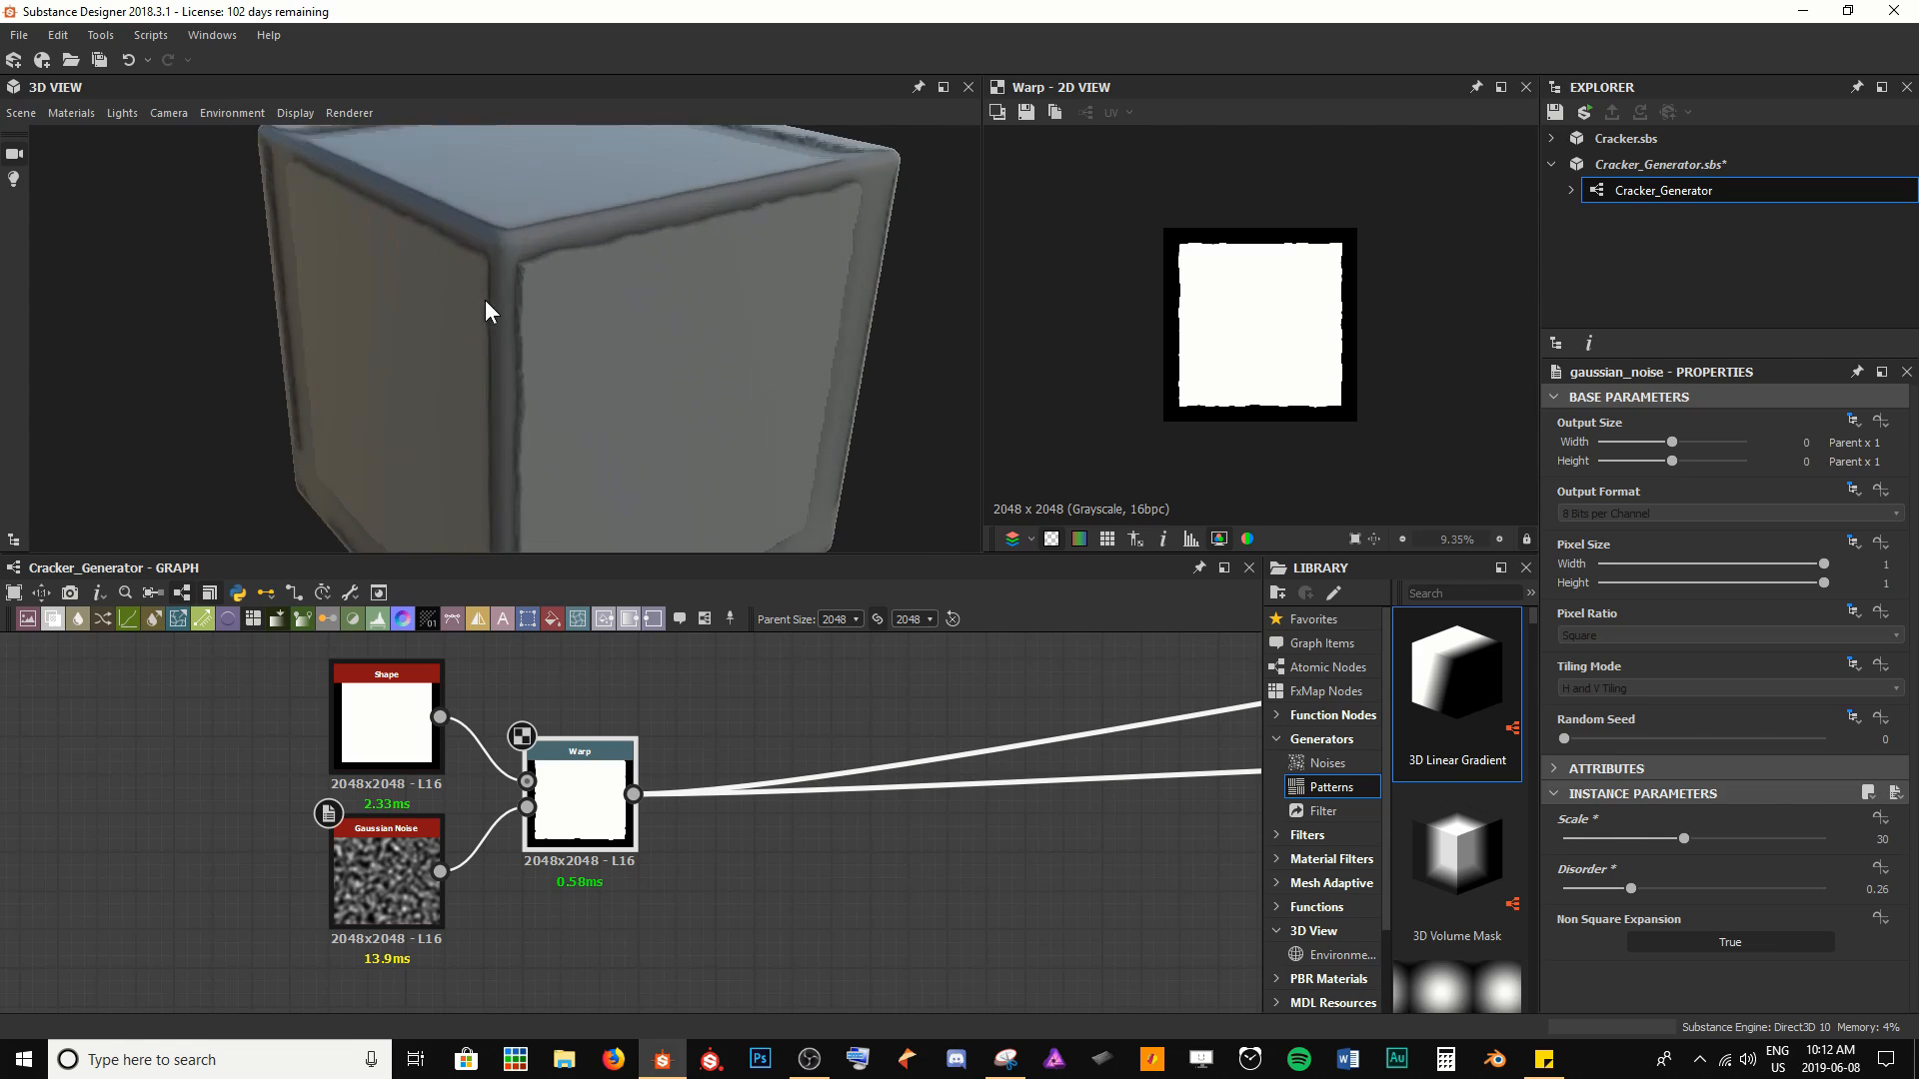
{"action": "right_click_drag", "start_coordinate": [484, 298], "coordinate": [523, 246]}
{"action": "middle_click_drag", "start_coordinate": [525, 248], "coordinate": [560, 278]}
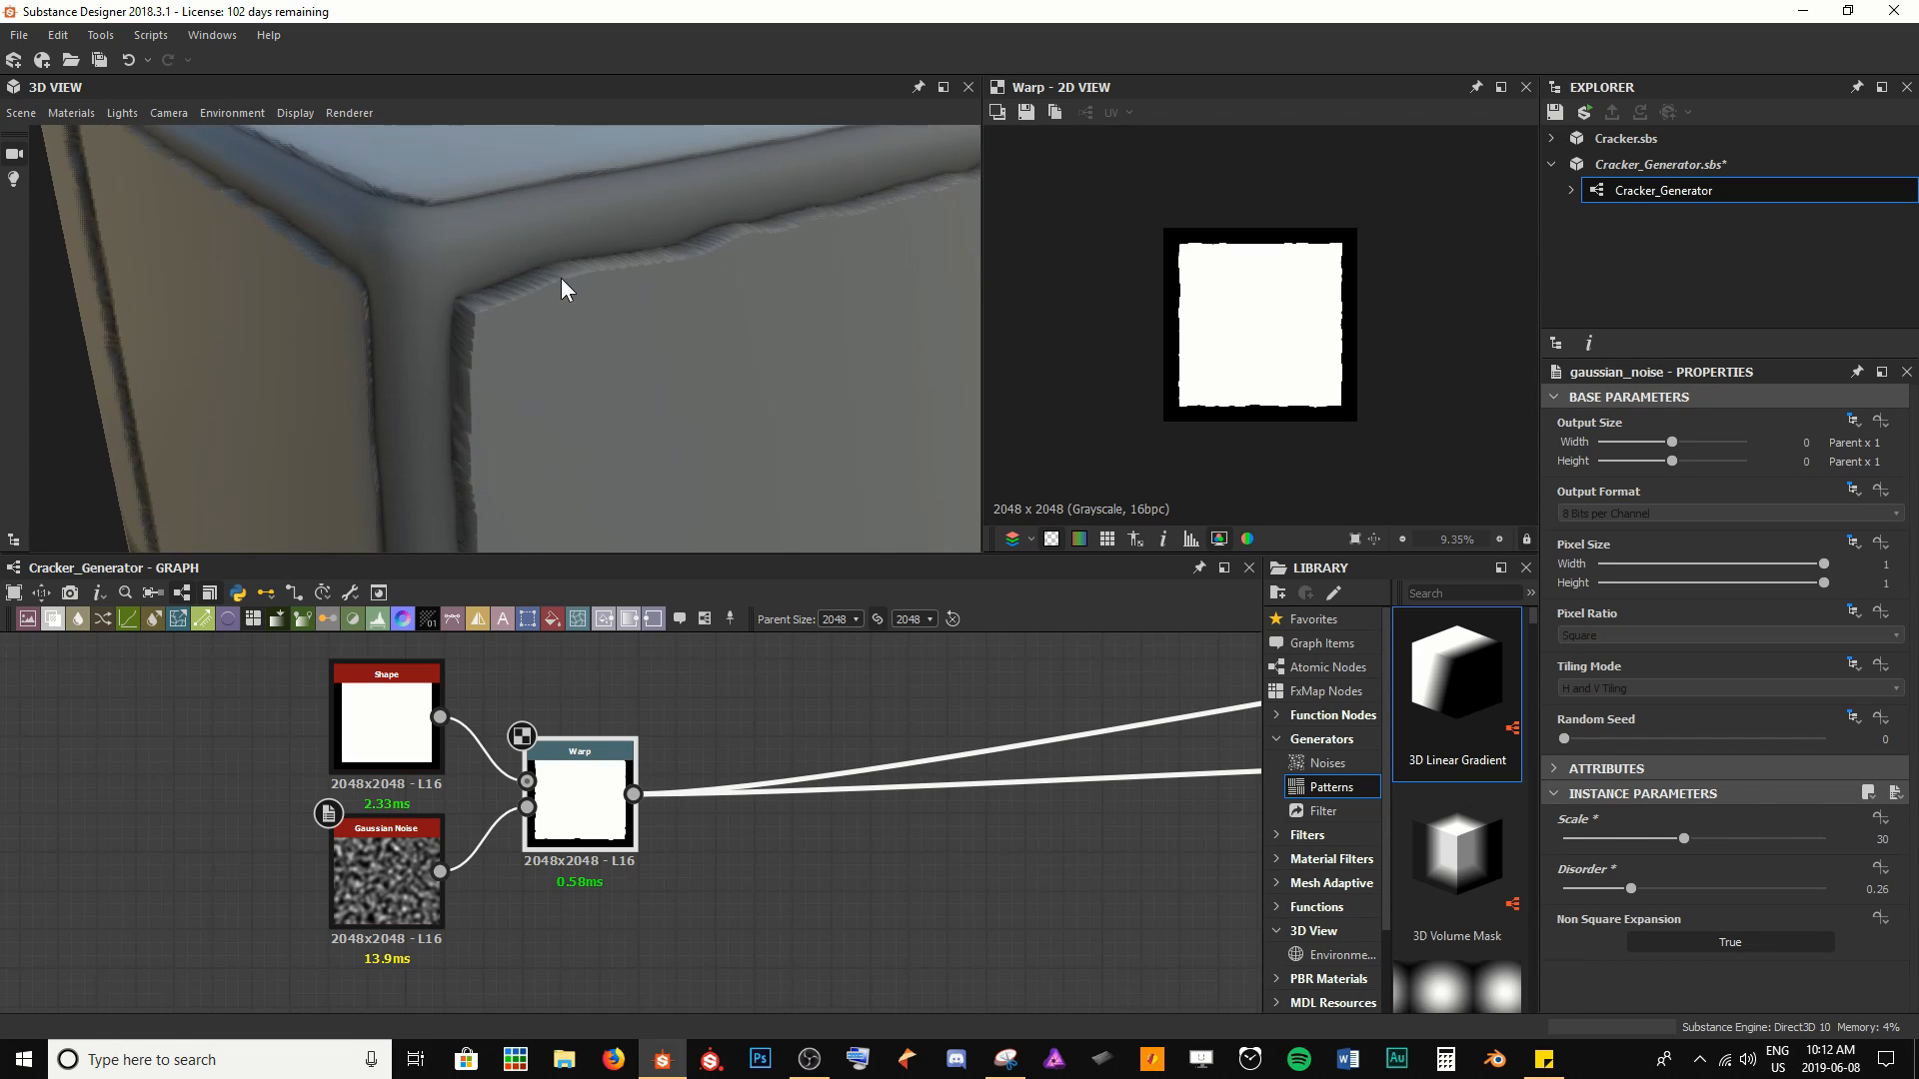
{"action": "scroll", "coordinate": [1129, 226], "scroll_direction": "up", "scroll_amount": 4}
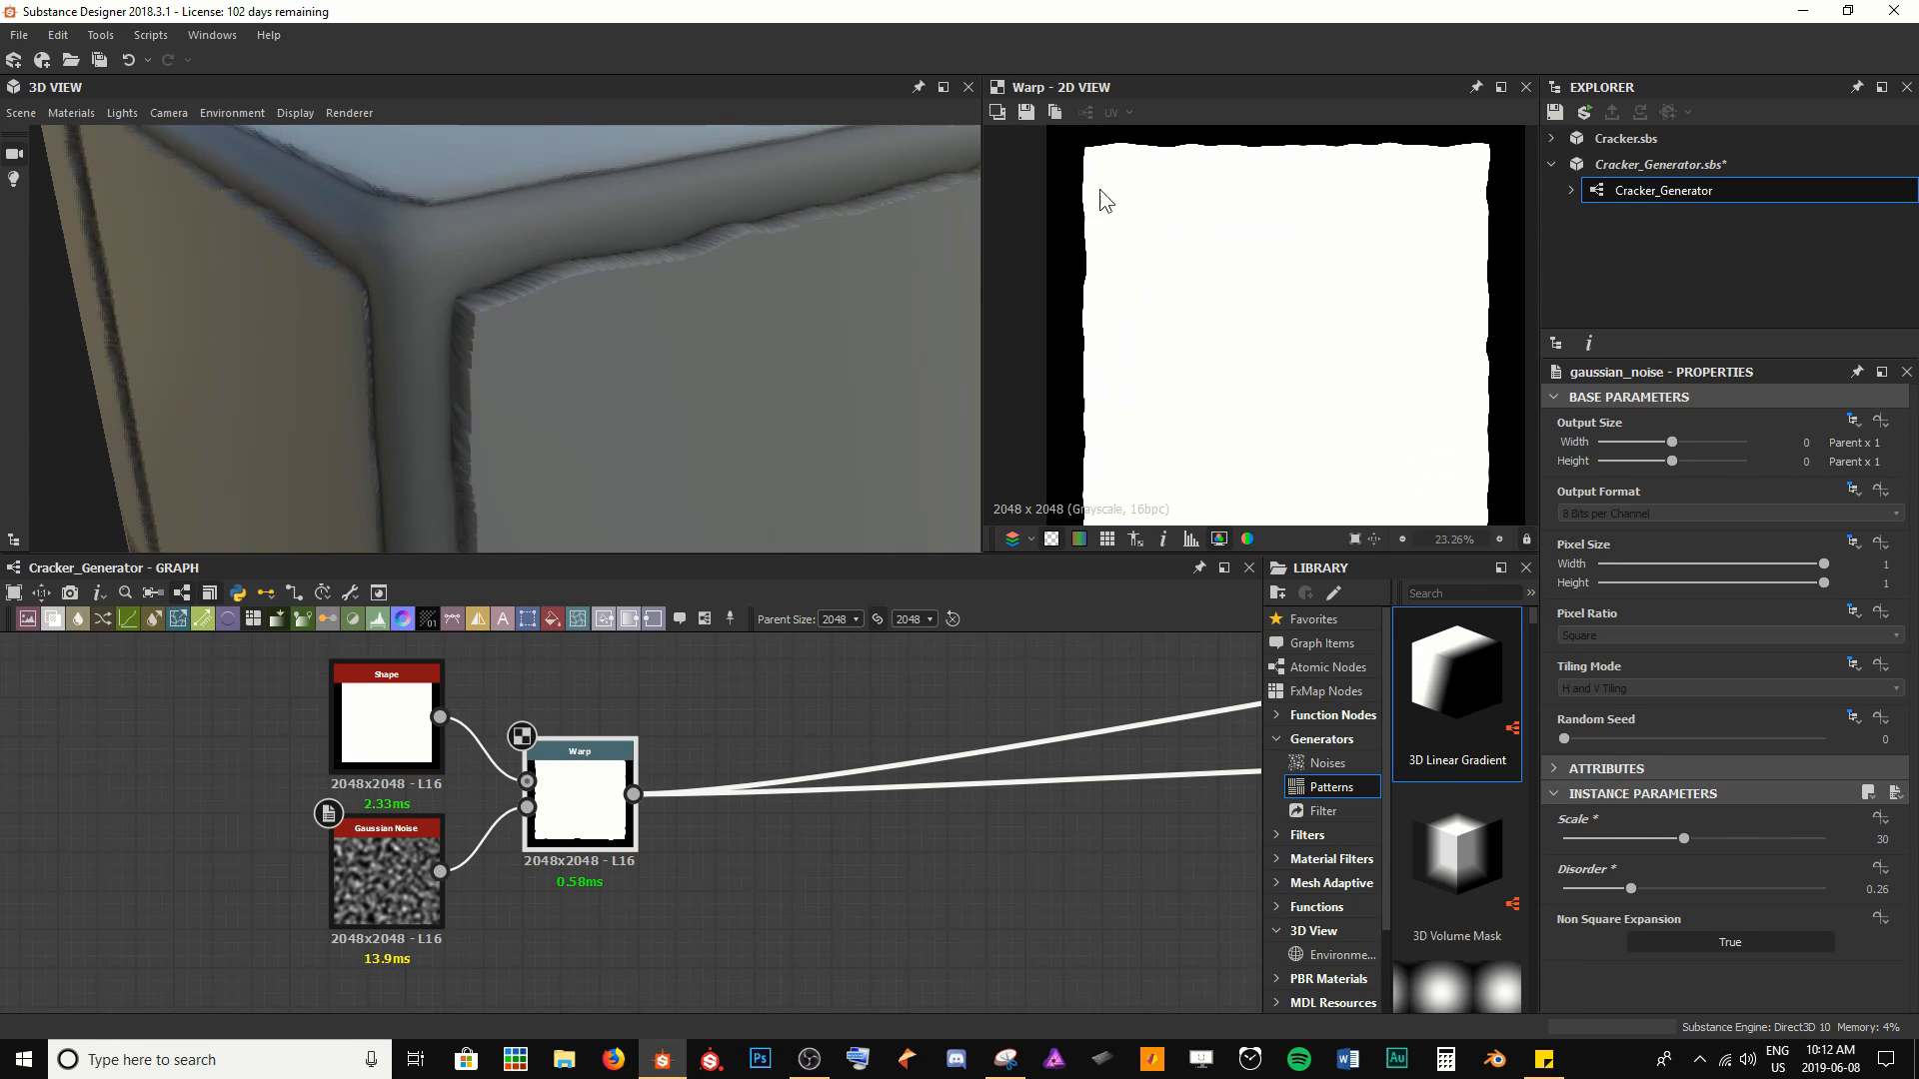
{"action": "middle_click_drag", "start_coordinate": [1027, 184], "coordinate": [1205, 322]}
{"action": "scroll", "coordinate": [1209, 320], "scroll_direction": "up", "scroll_amount": 5}
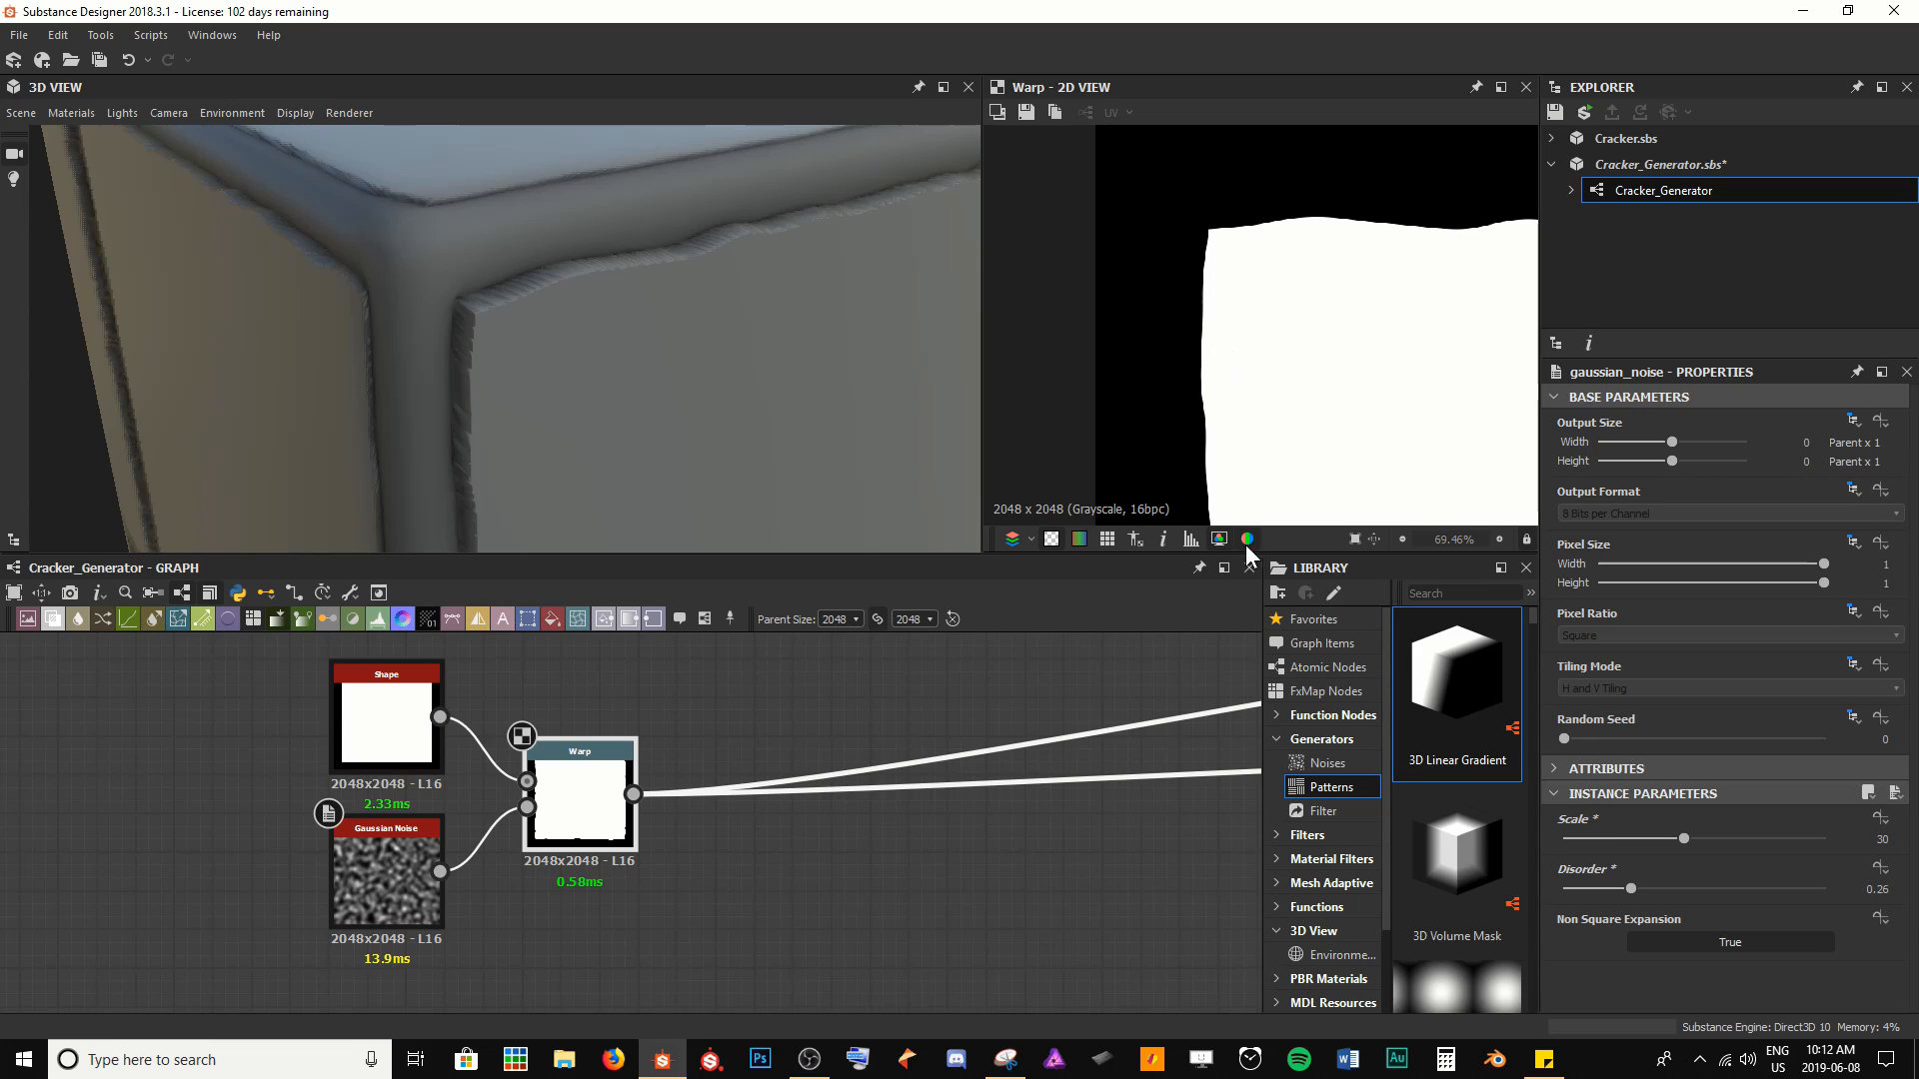
{"action": "scroll", "coordinate": [1179, 225], "scroll_direction": "up", "scroll_amount": 7}
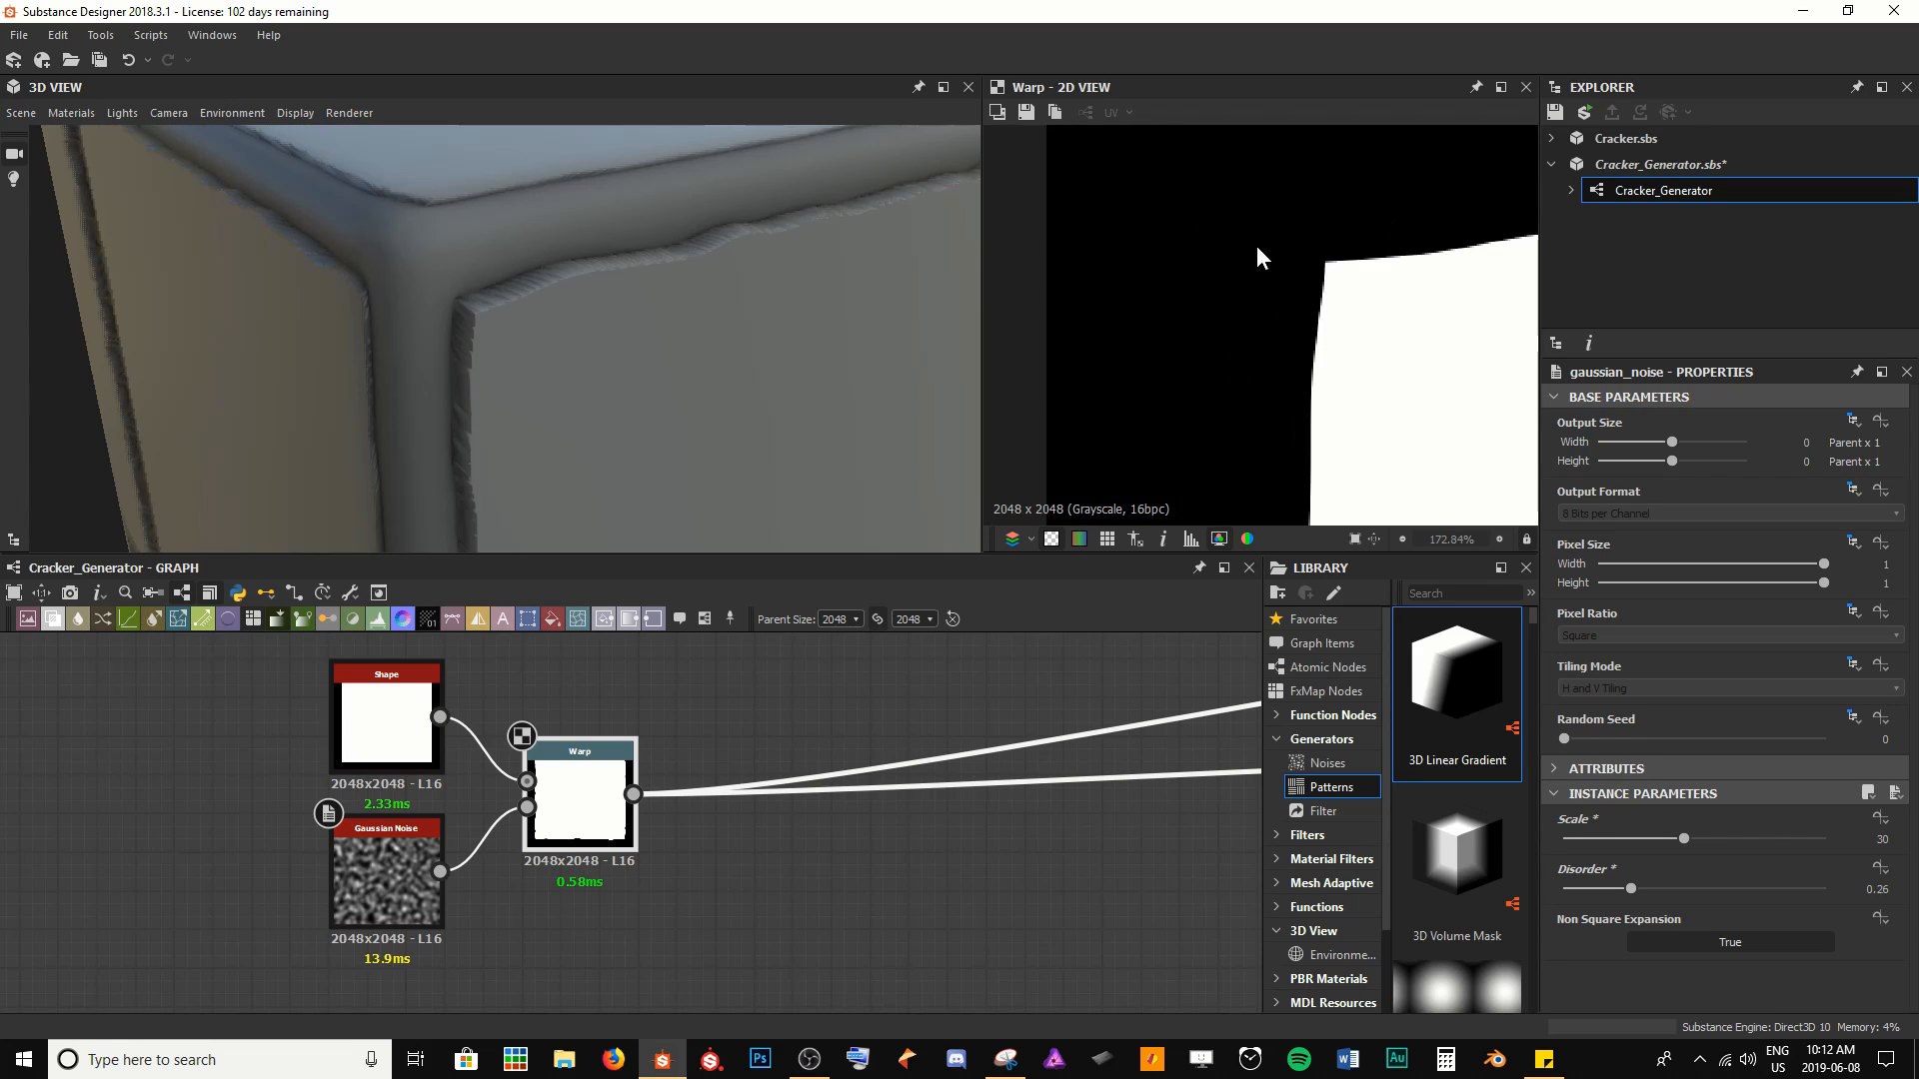
{"action": "scroll", "coordinate": [1333, 306], "scroll_direction": "up", "scroll_amount": 3}
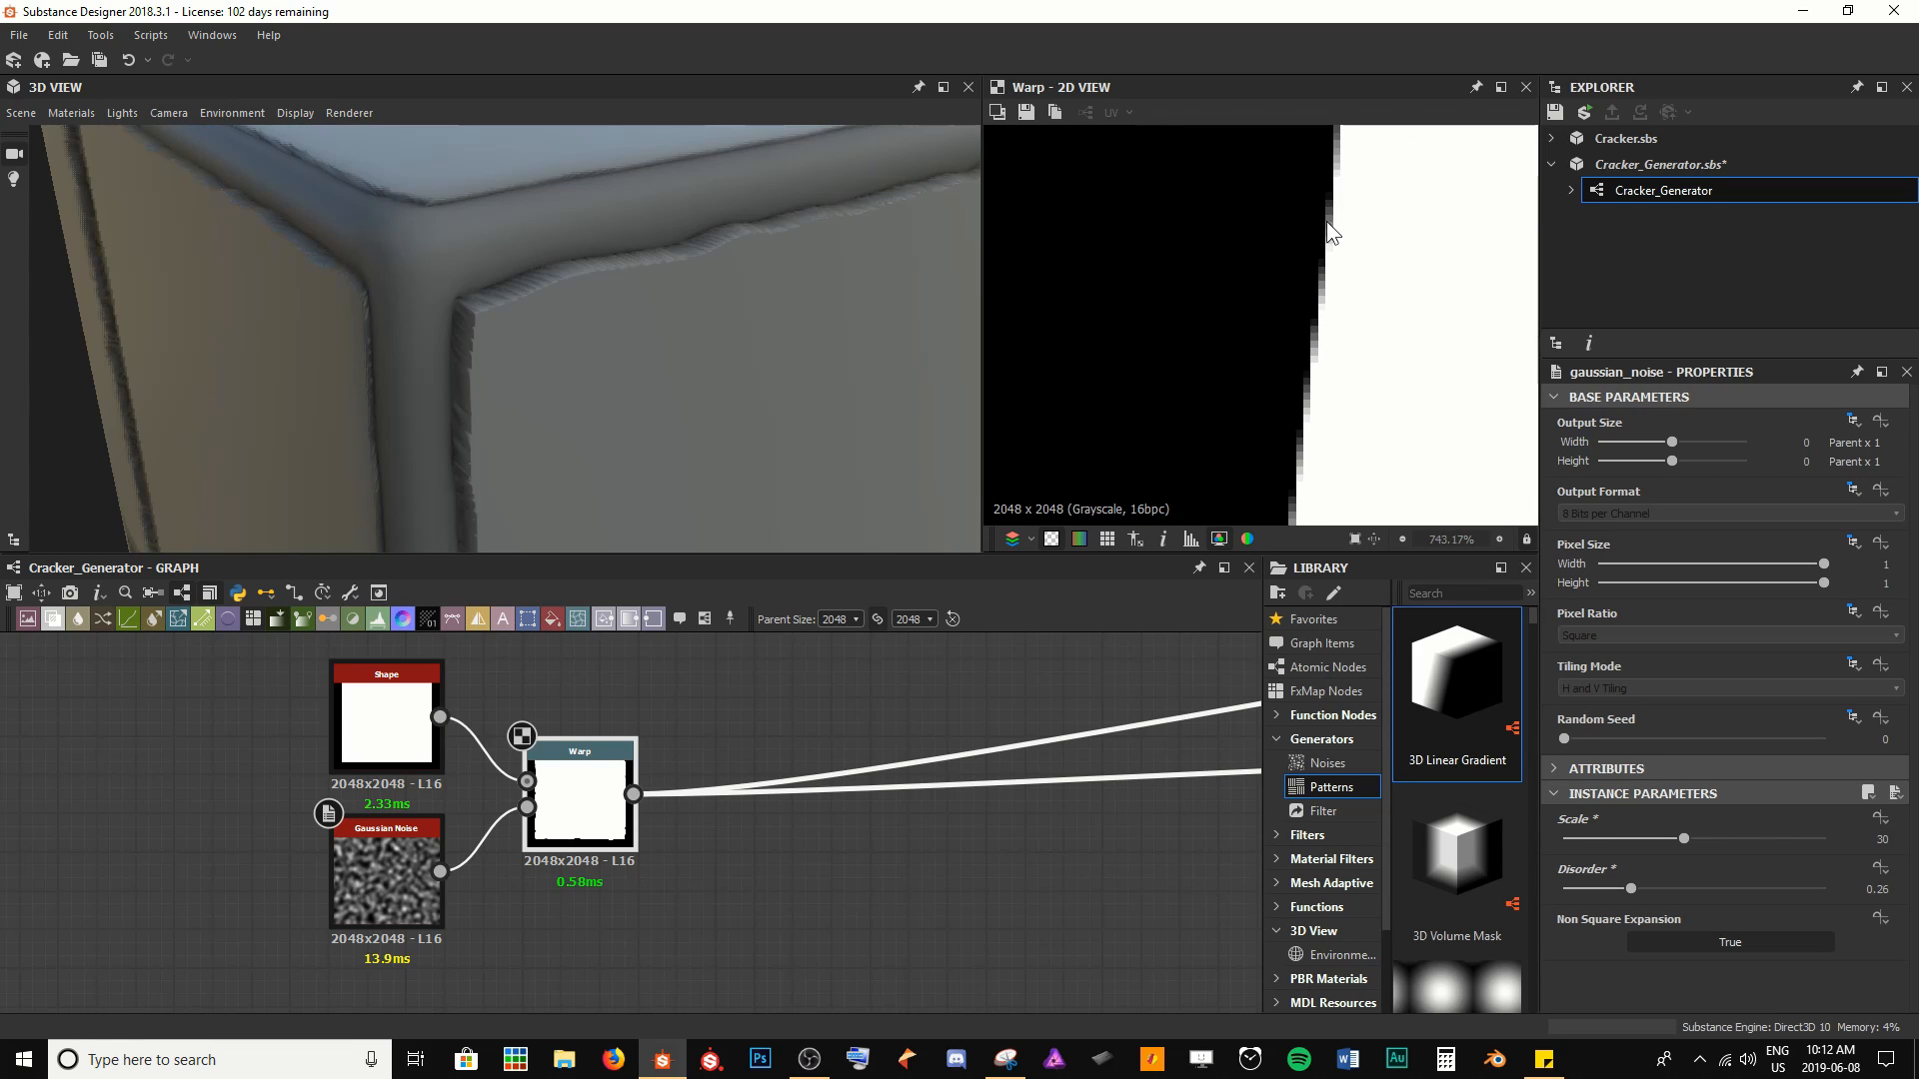
{"action": "scroll", "coordinate": [1299, 376], "scroll_direction": "down", "scroll_amount": 11}
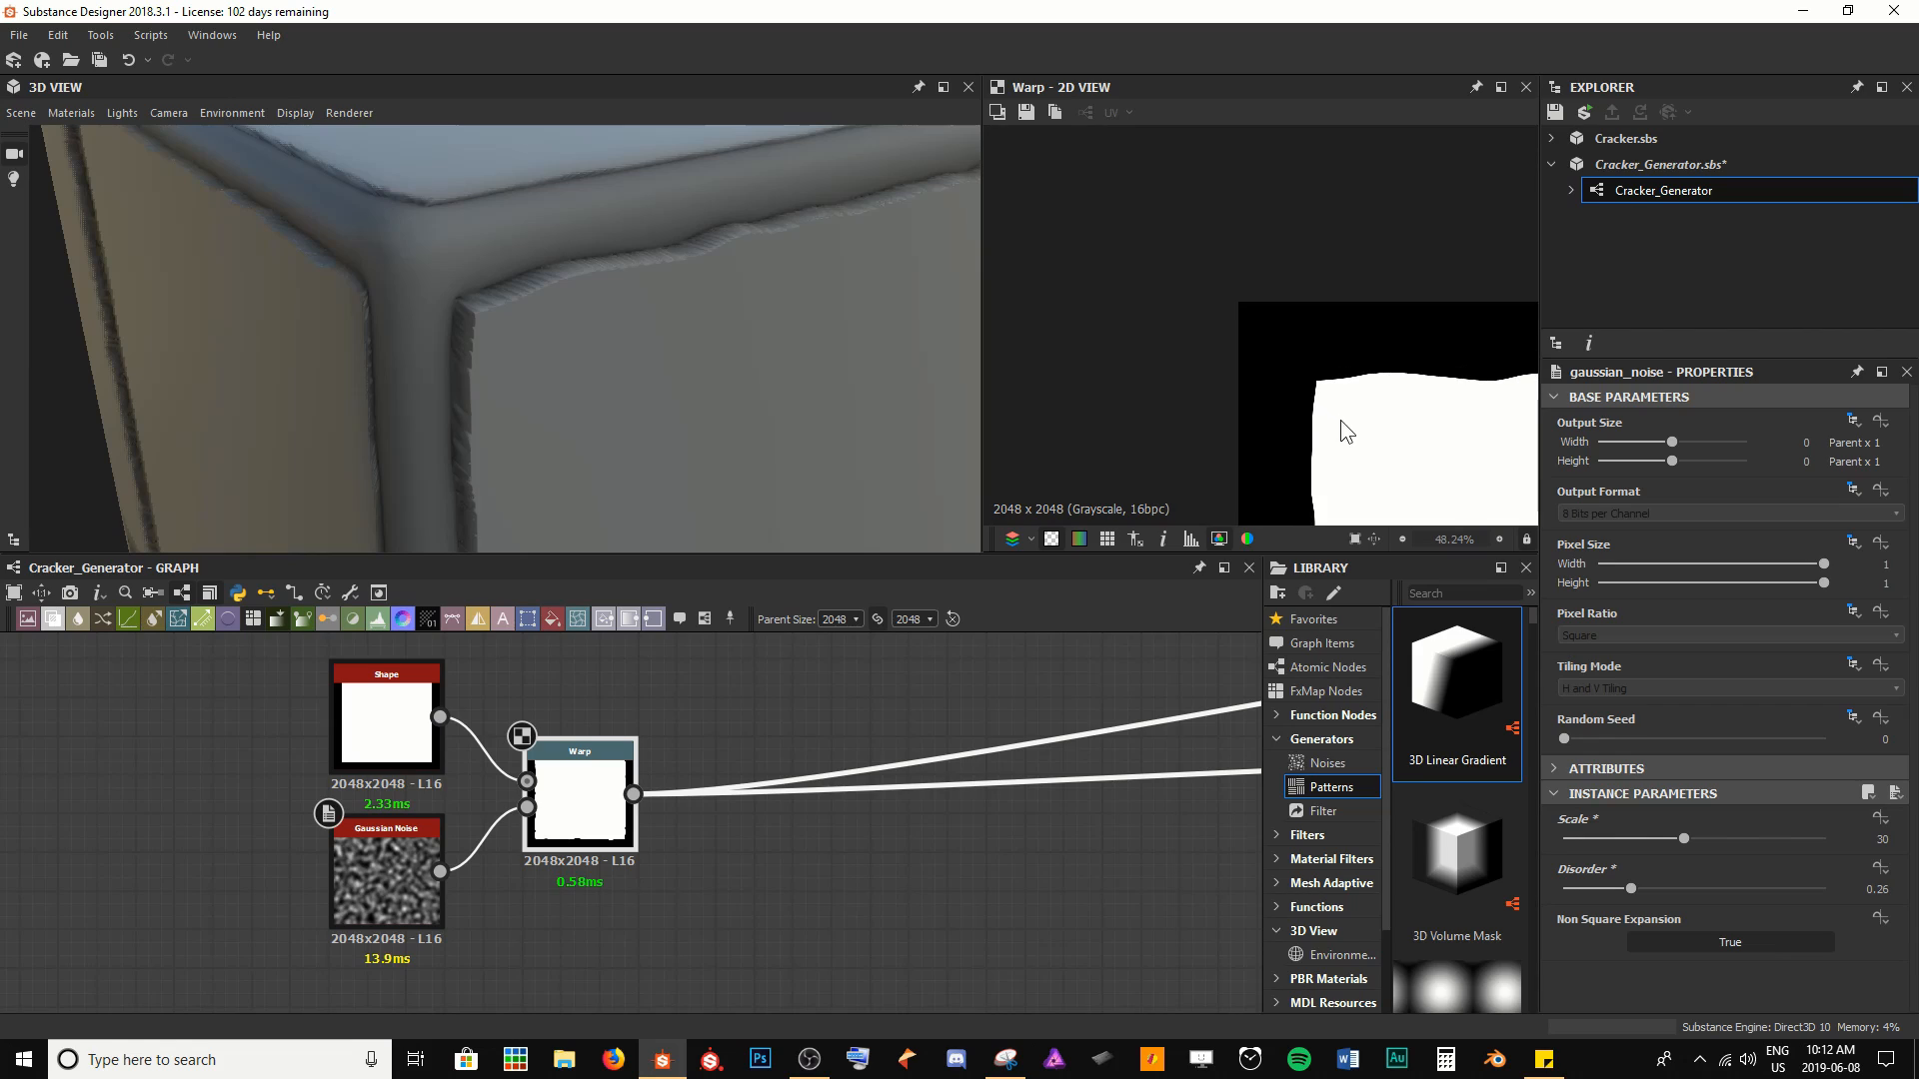
{"action": "scroll", "coordinate": [1251, 325], "scroll_direction": "down", "scroll_amount": 2}
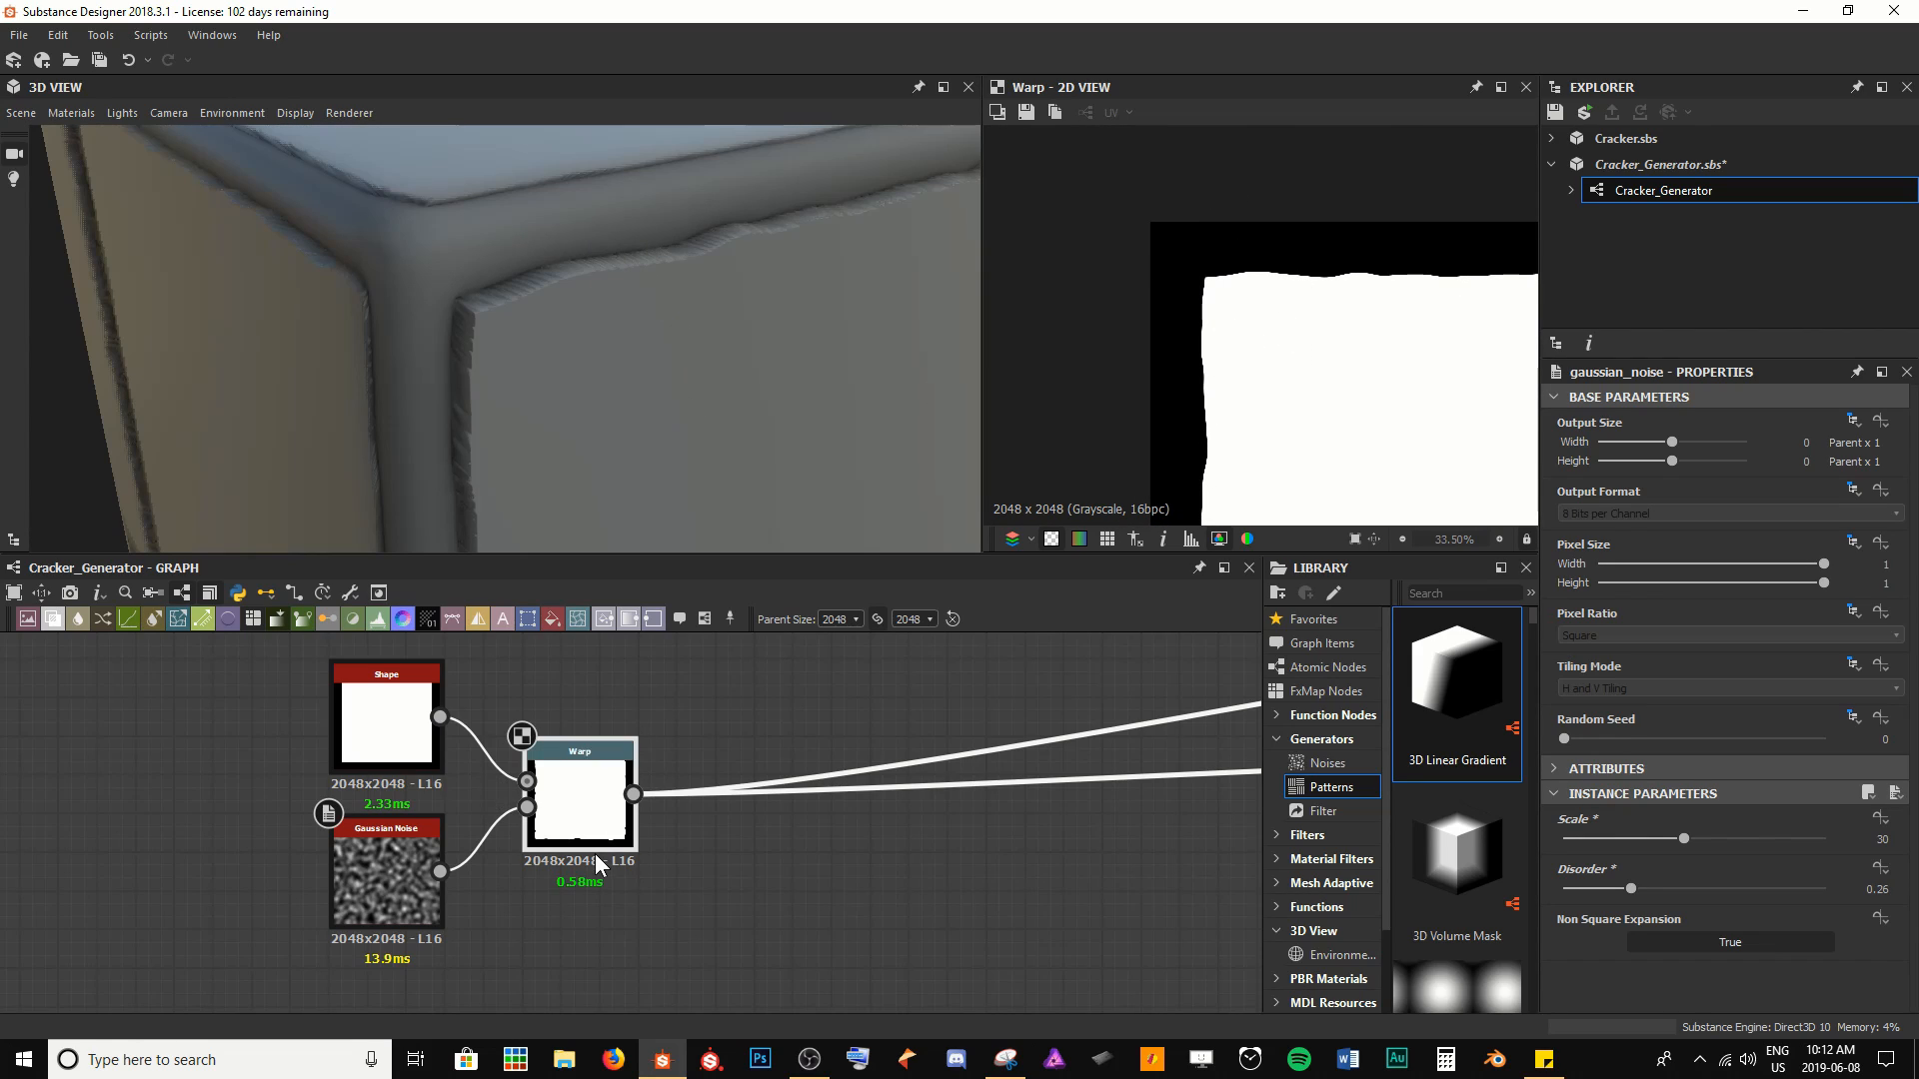
Insert a Bevel node after the Warp node, ahead of the connections leading to the outputs
{"action": "left_click", "coordinate": [611, 776]}
{"action": "key", "text": "space"}
{"action": "type", "text": "be"}
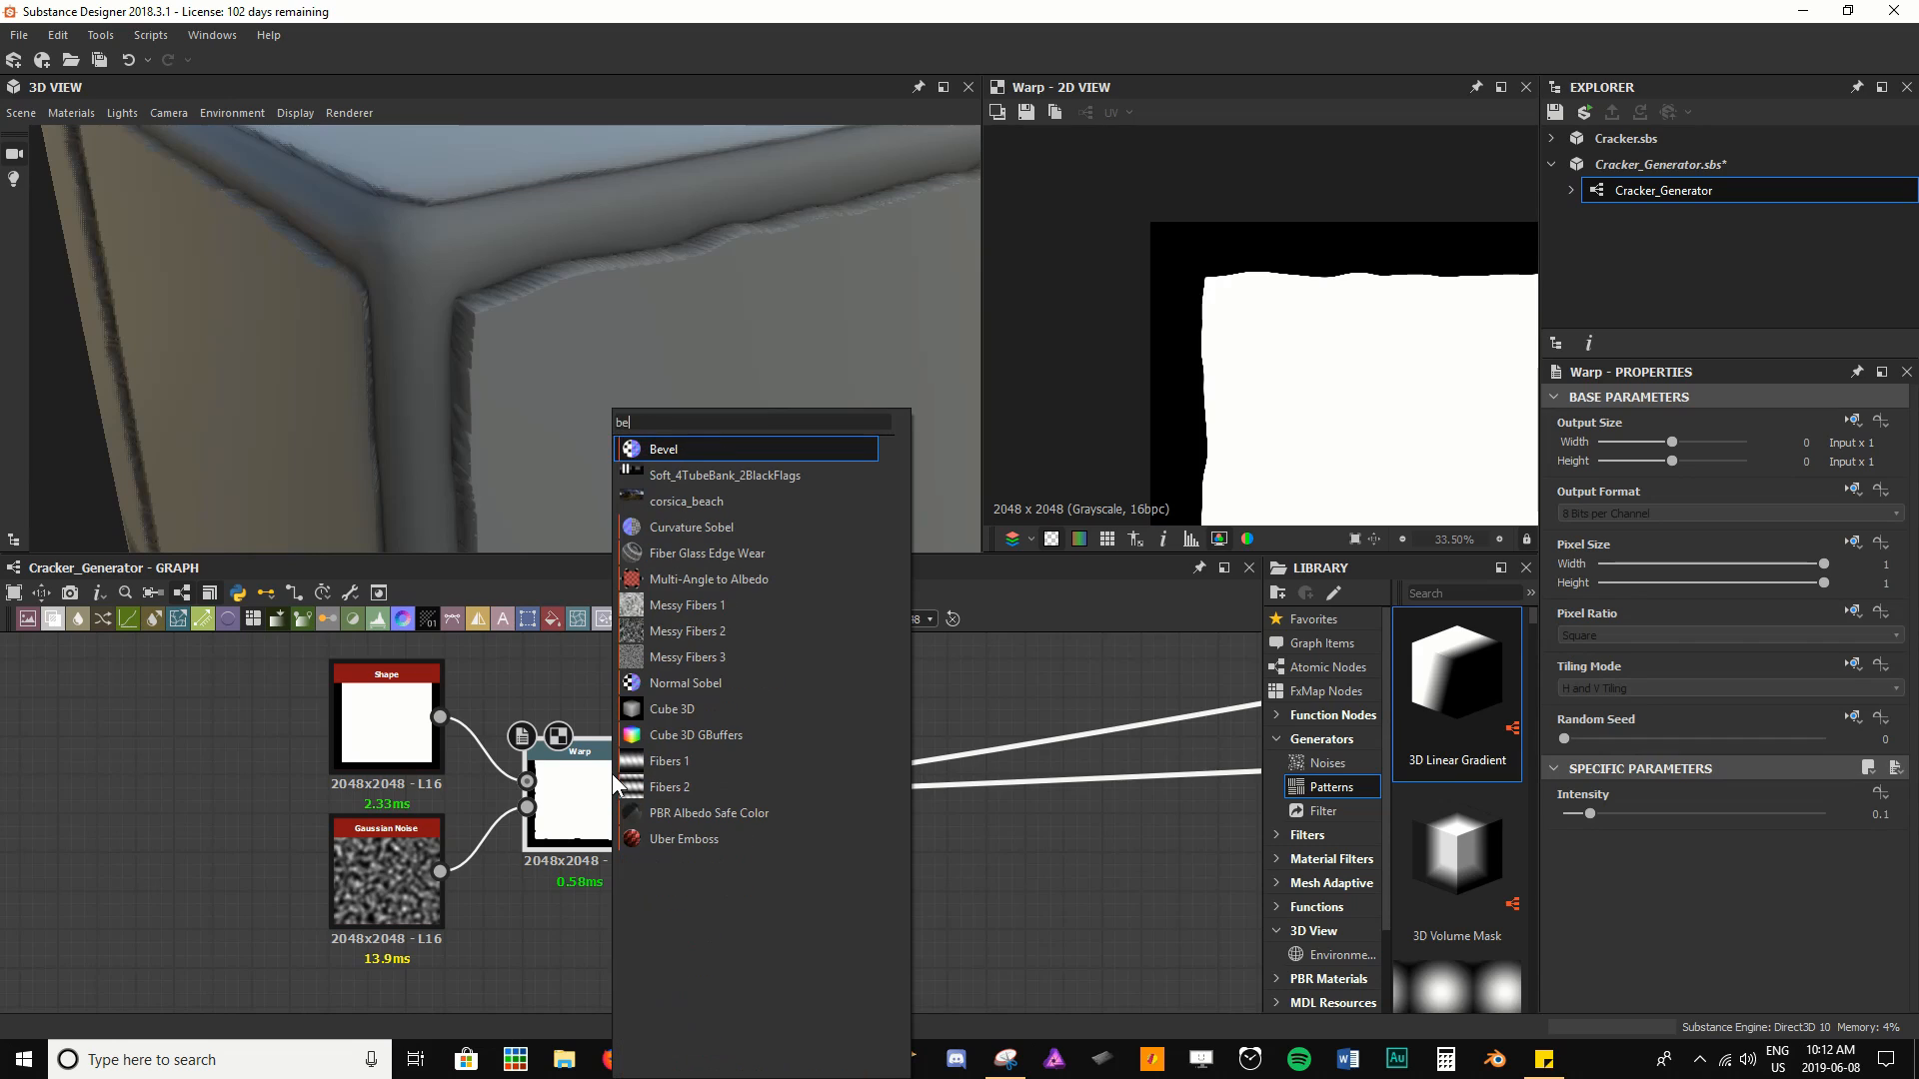
{"action": "key", "text": "Return"}
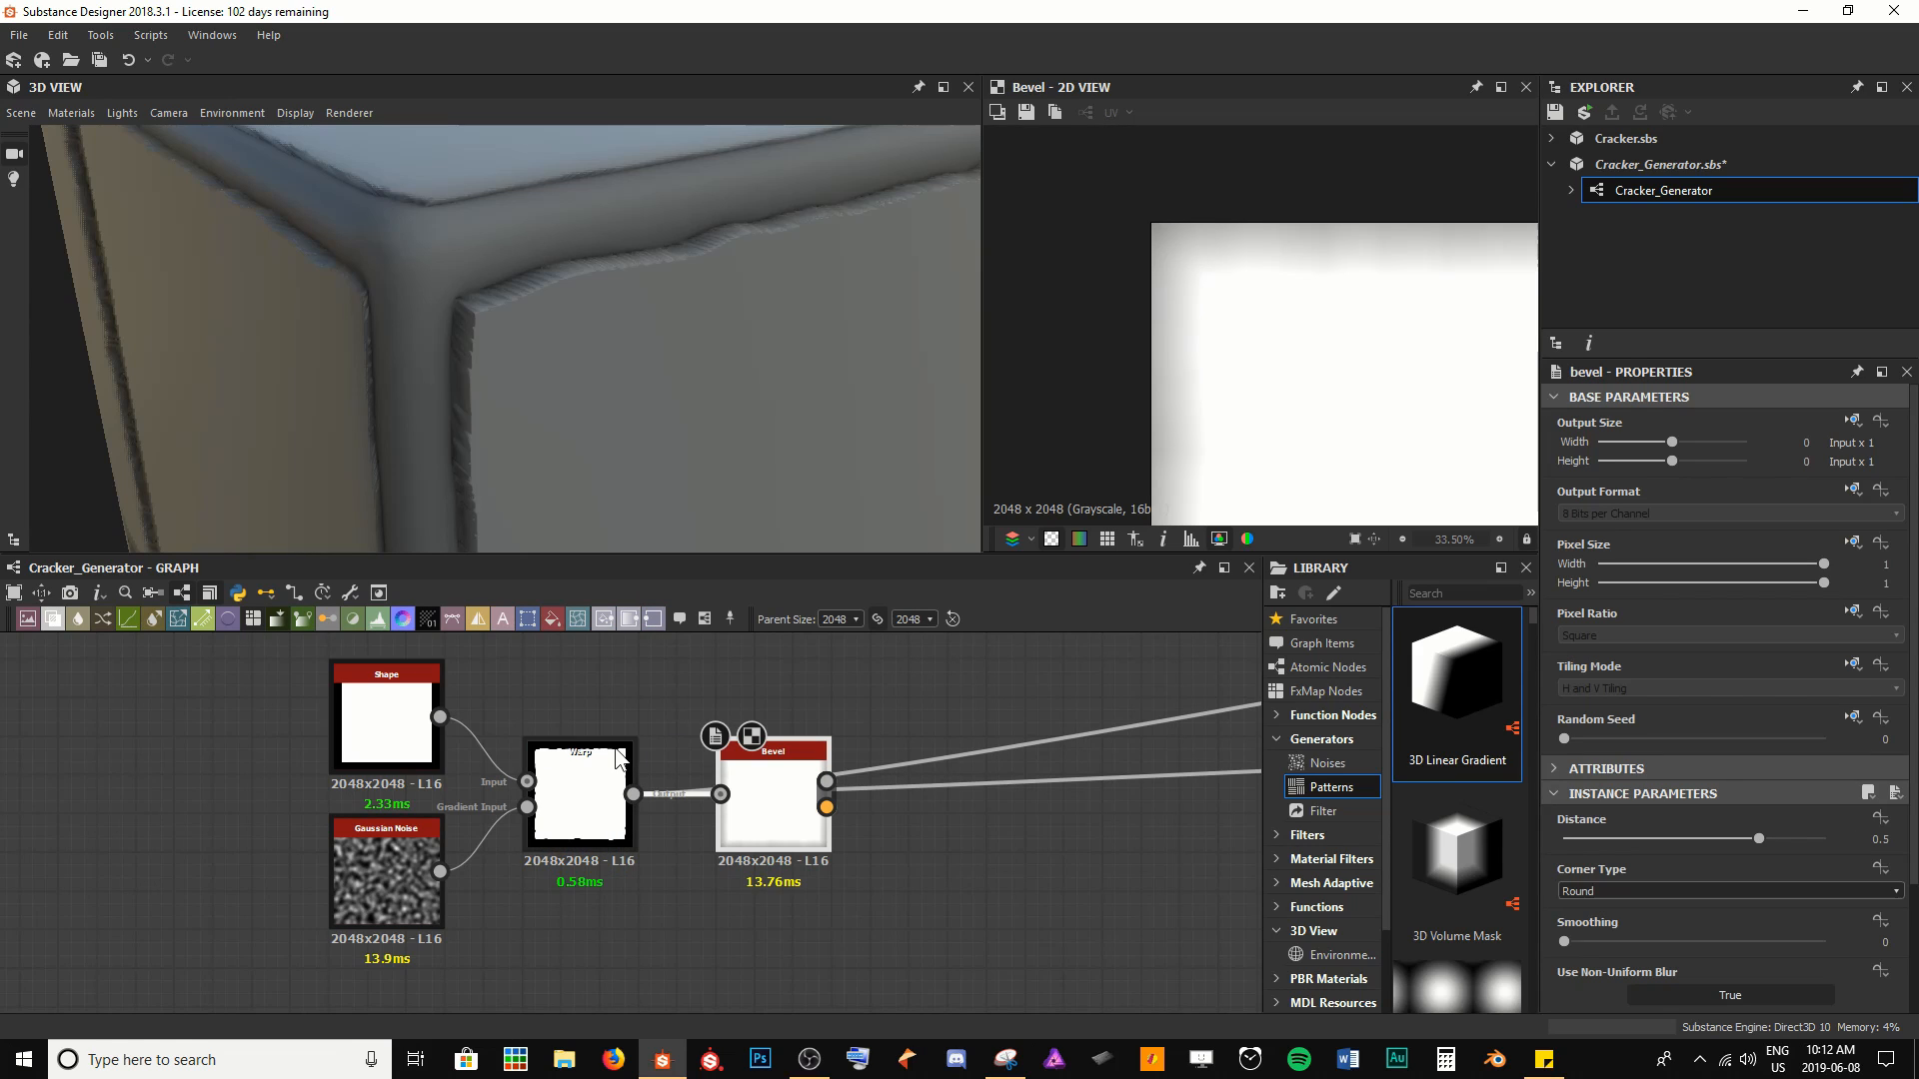
{"action": "scroll", "coordinate": [633, 813], "scroll_direction": "down", "scroll_amount": 2}
{"action": "middle_click_drag", "start_coordinate": [634, 813], "coordinate": [570, 839]}
{"action": "left_click_drag", "start_coordinate": [569, 821], "coordinate": [705, 813]}
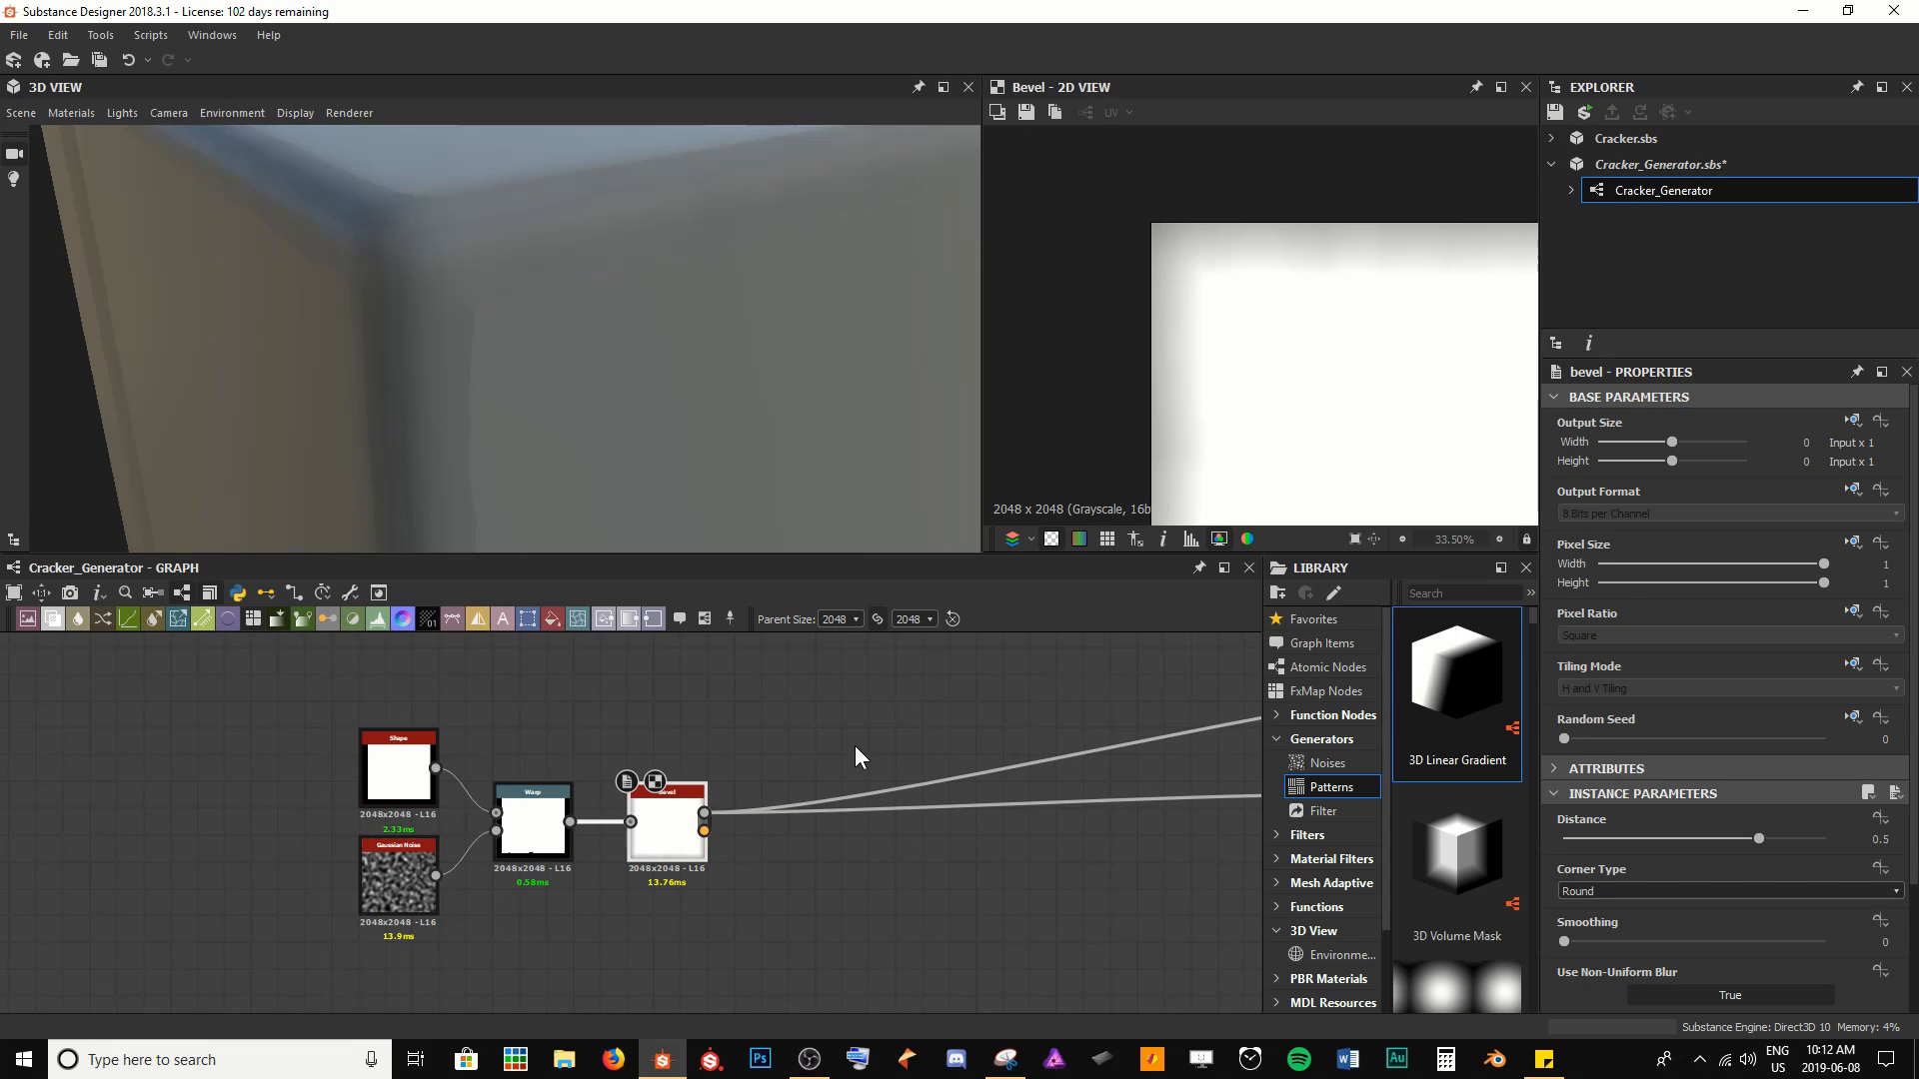
Examine the Bevel result on the cube and tiled in 2D, and compare it with the Warp node's tiled output
{"action": "scroll", "coordinate": [591, 398], "scroll_direction": "down", "scroll_amount": 3}
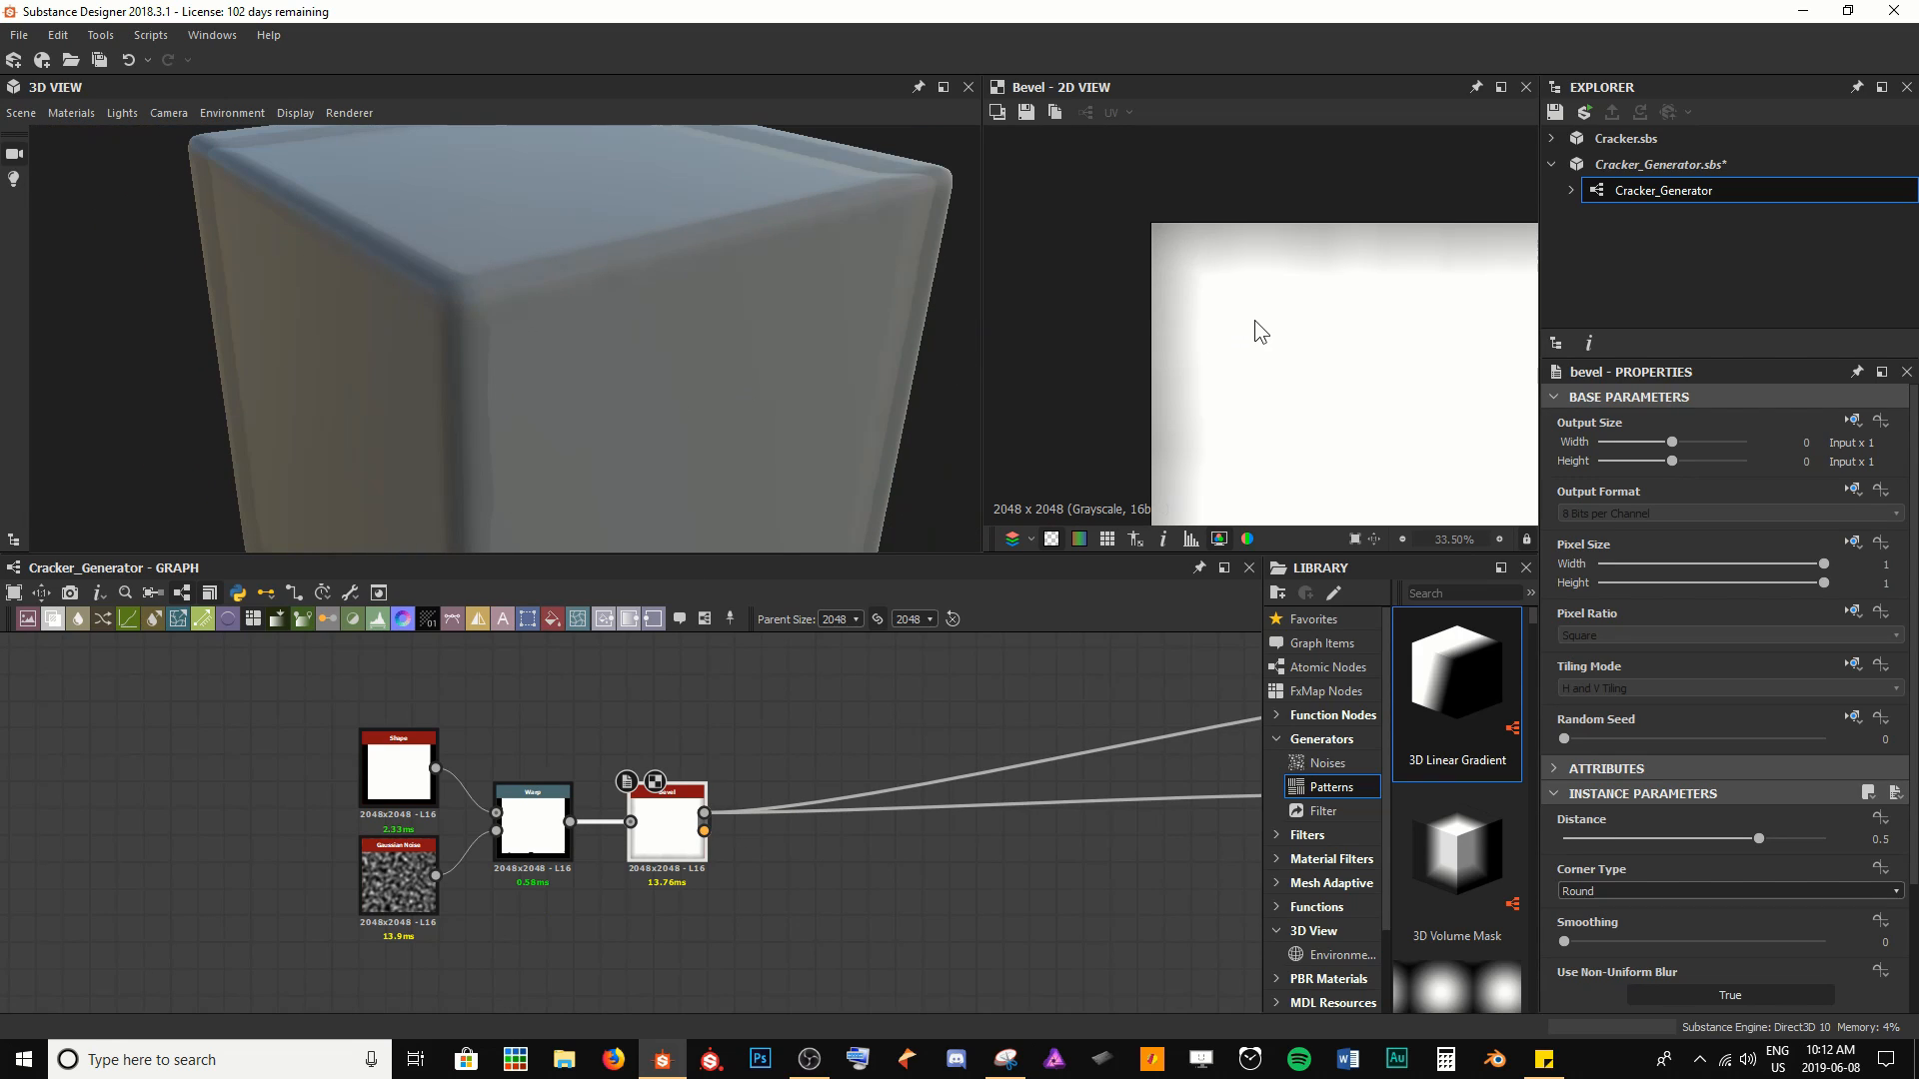
{"action": "key", "text": "f"}
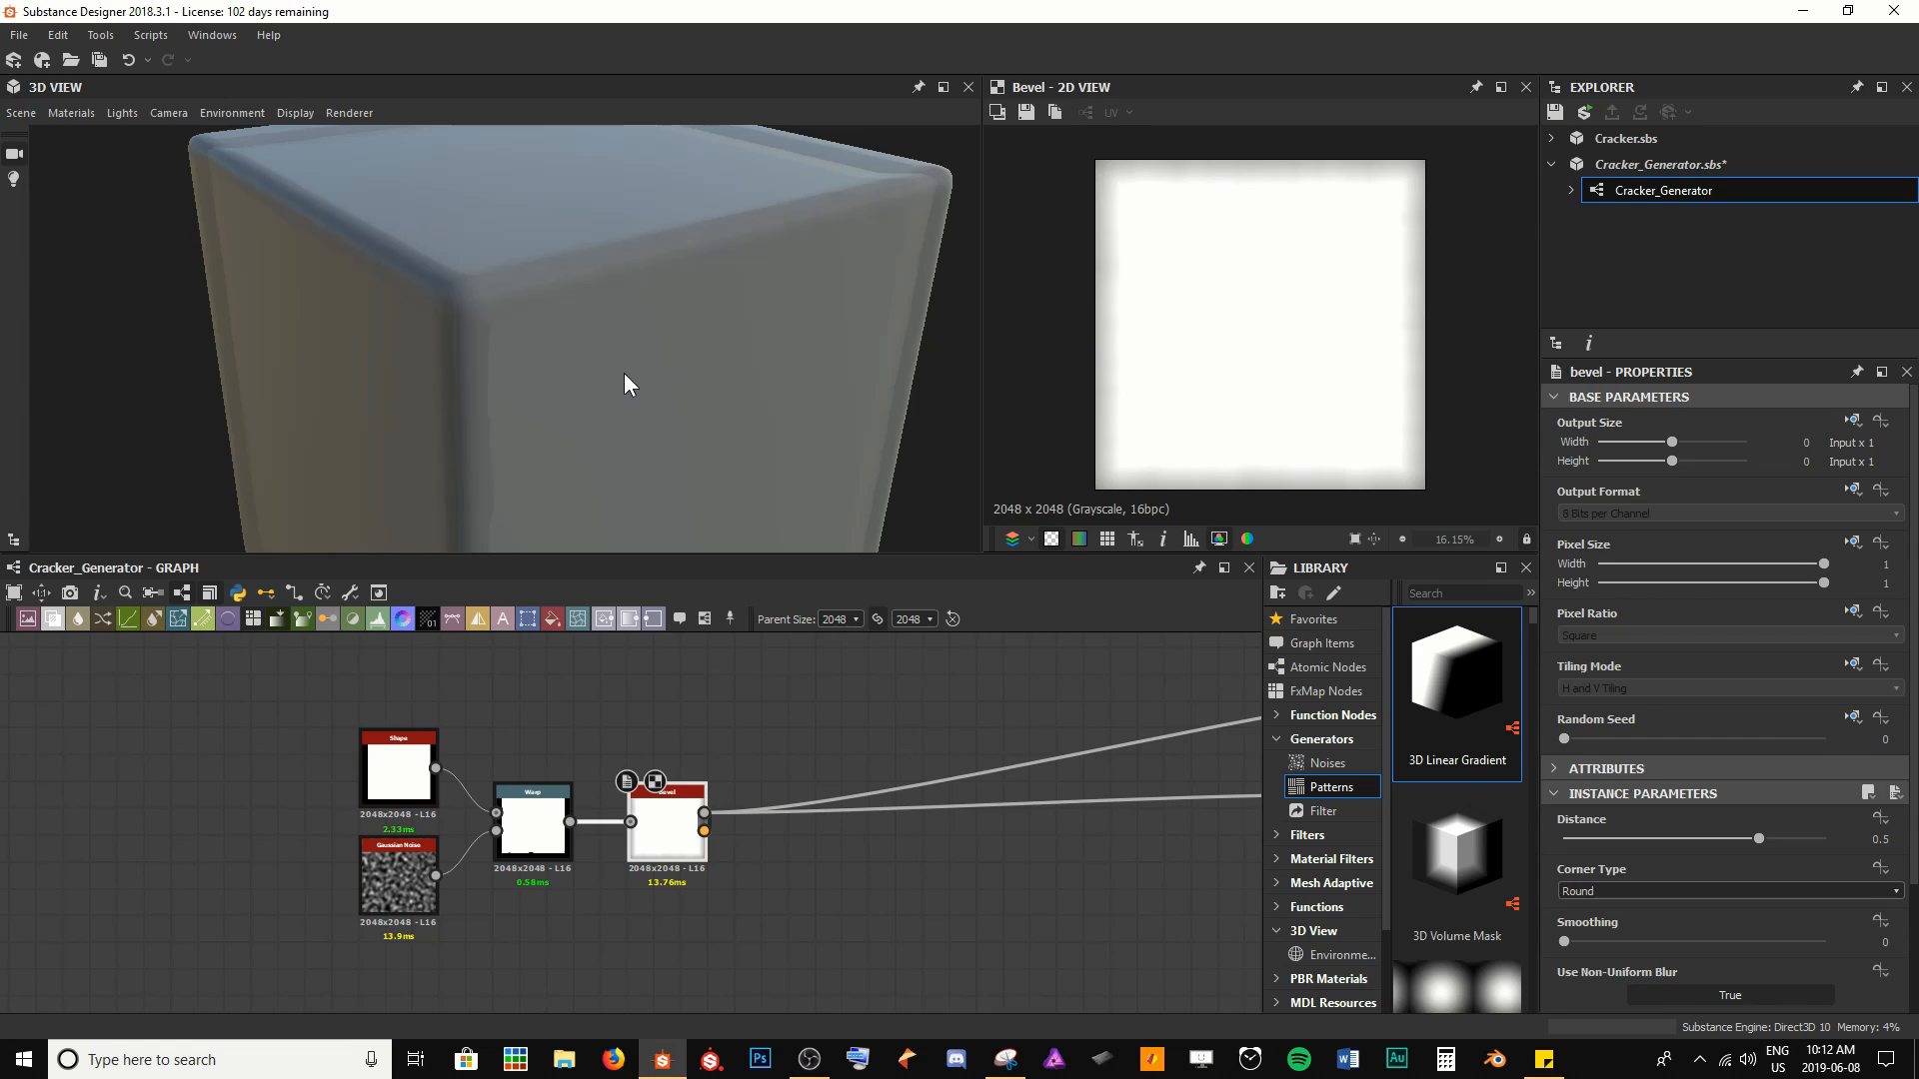
{"action": "left_click_drag", "start_coordinate": [623, 374], "coordinate": [622, 363]}
{"action": "key", "text": "space"}
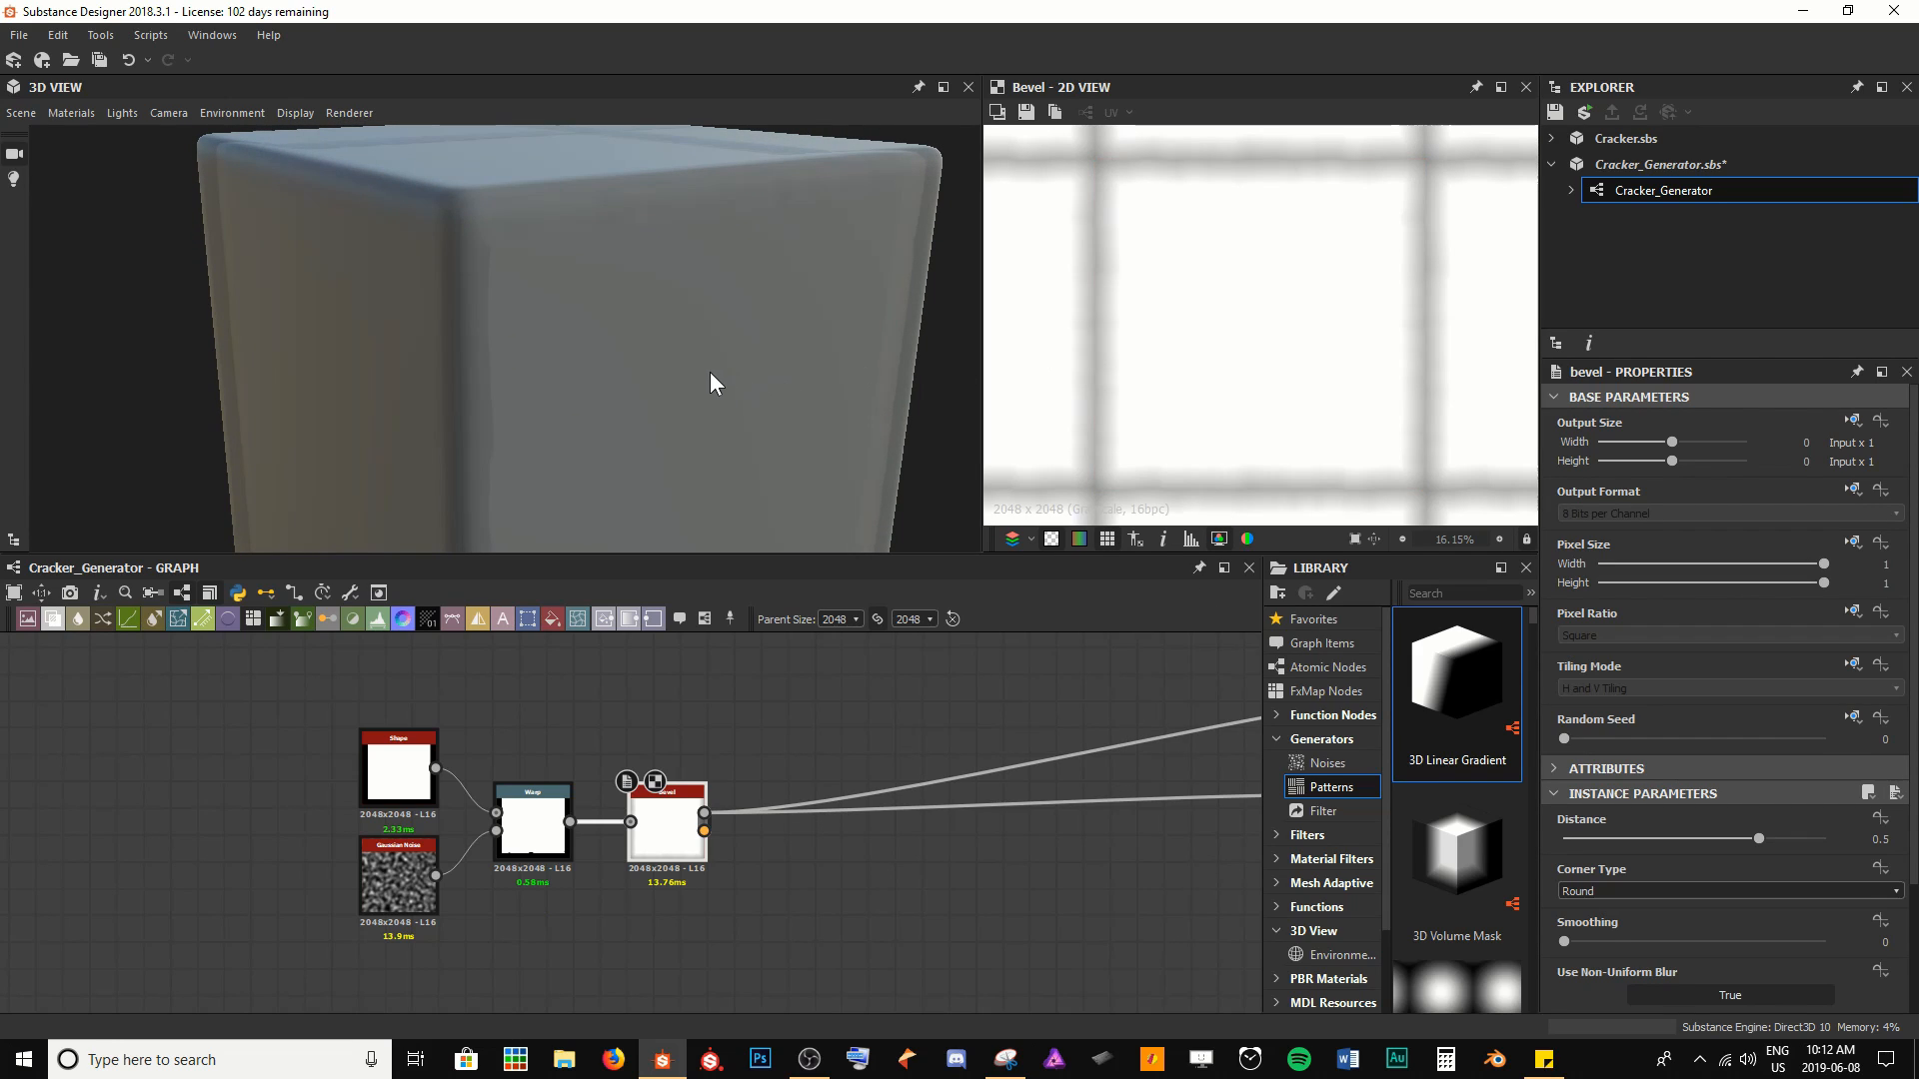
{"action": "left_click_drag", "start_coordinate": [711, 373], "coordinate": [602, 375]}
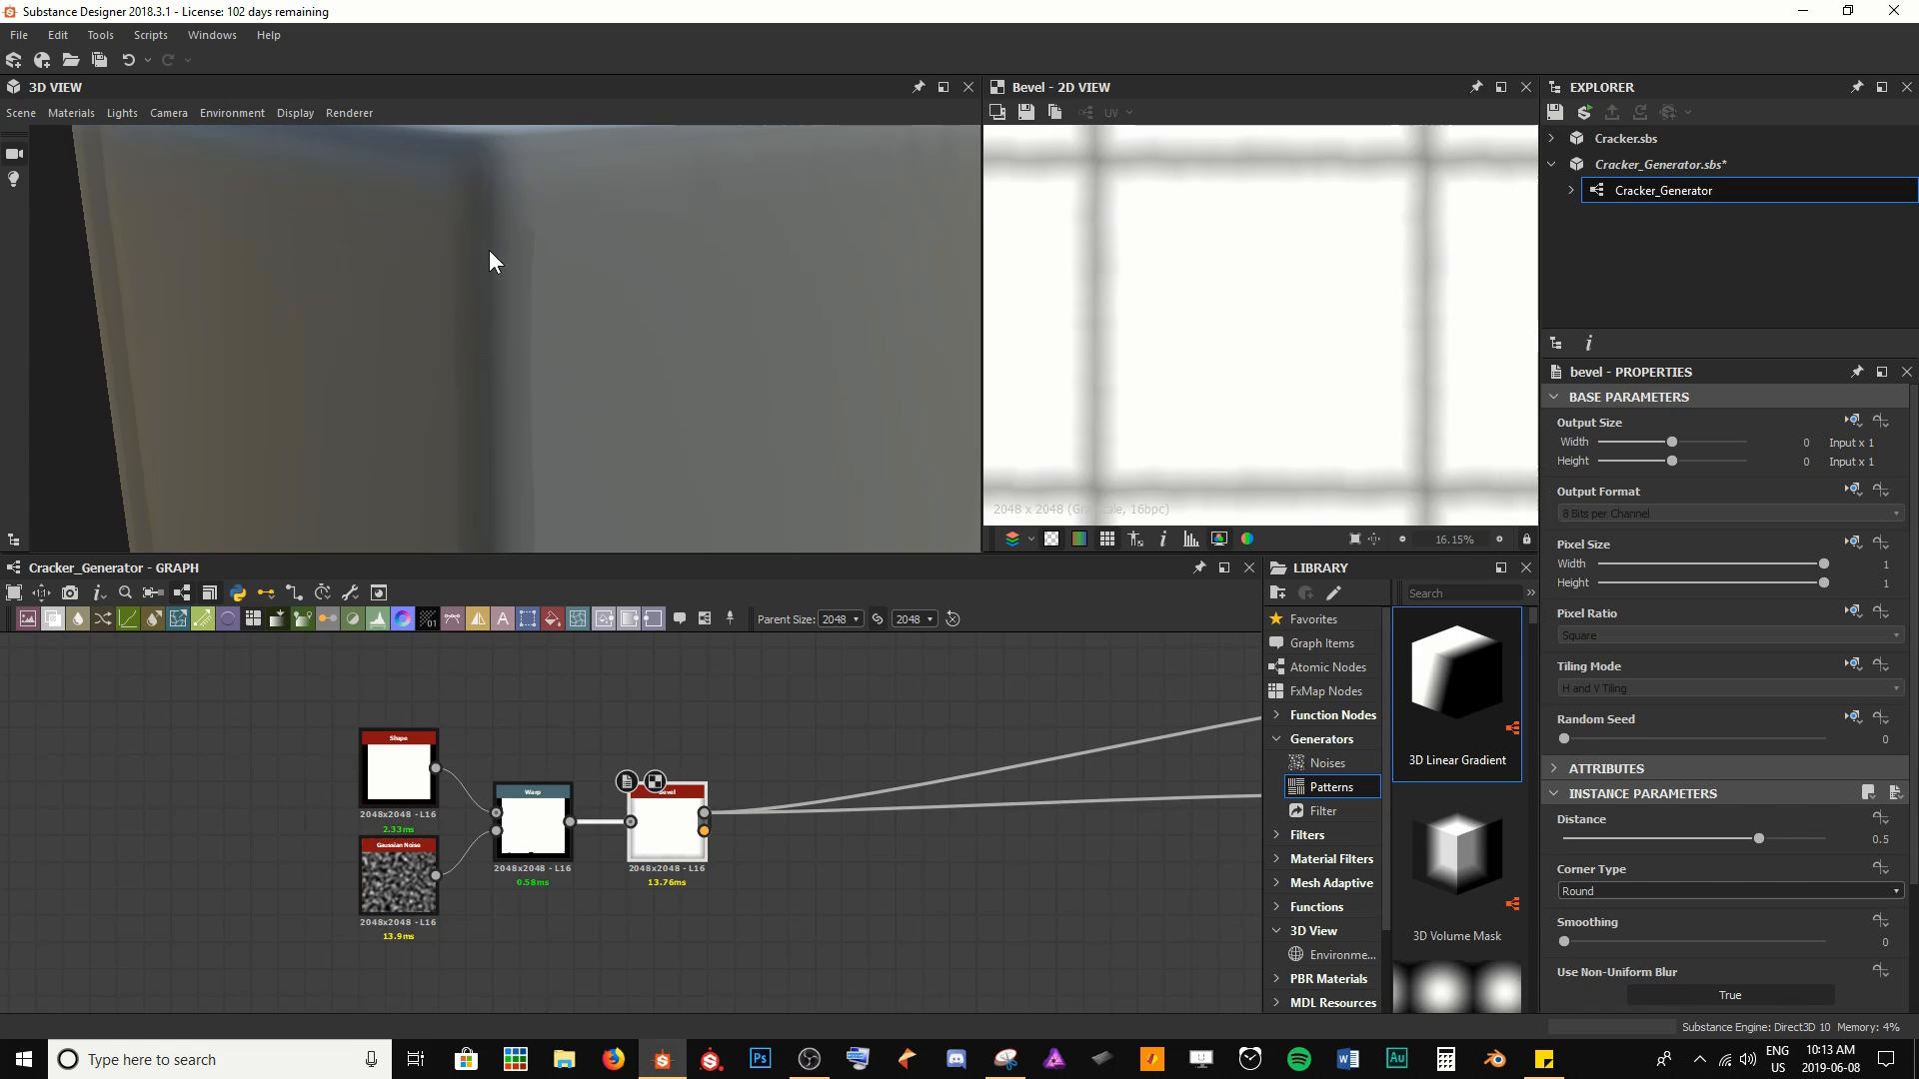
{"action": "double_click", "coordinate": [544, 815]}
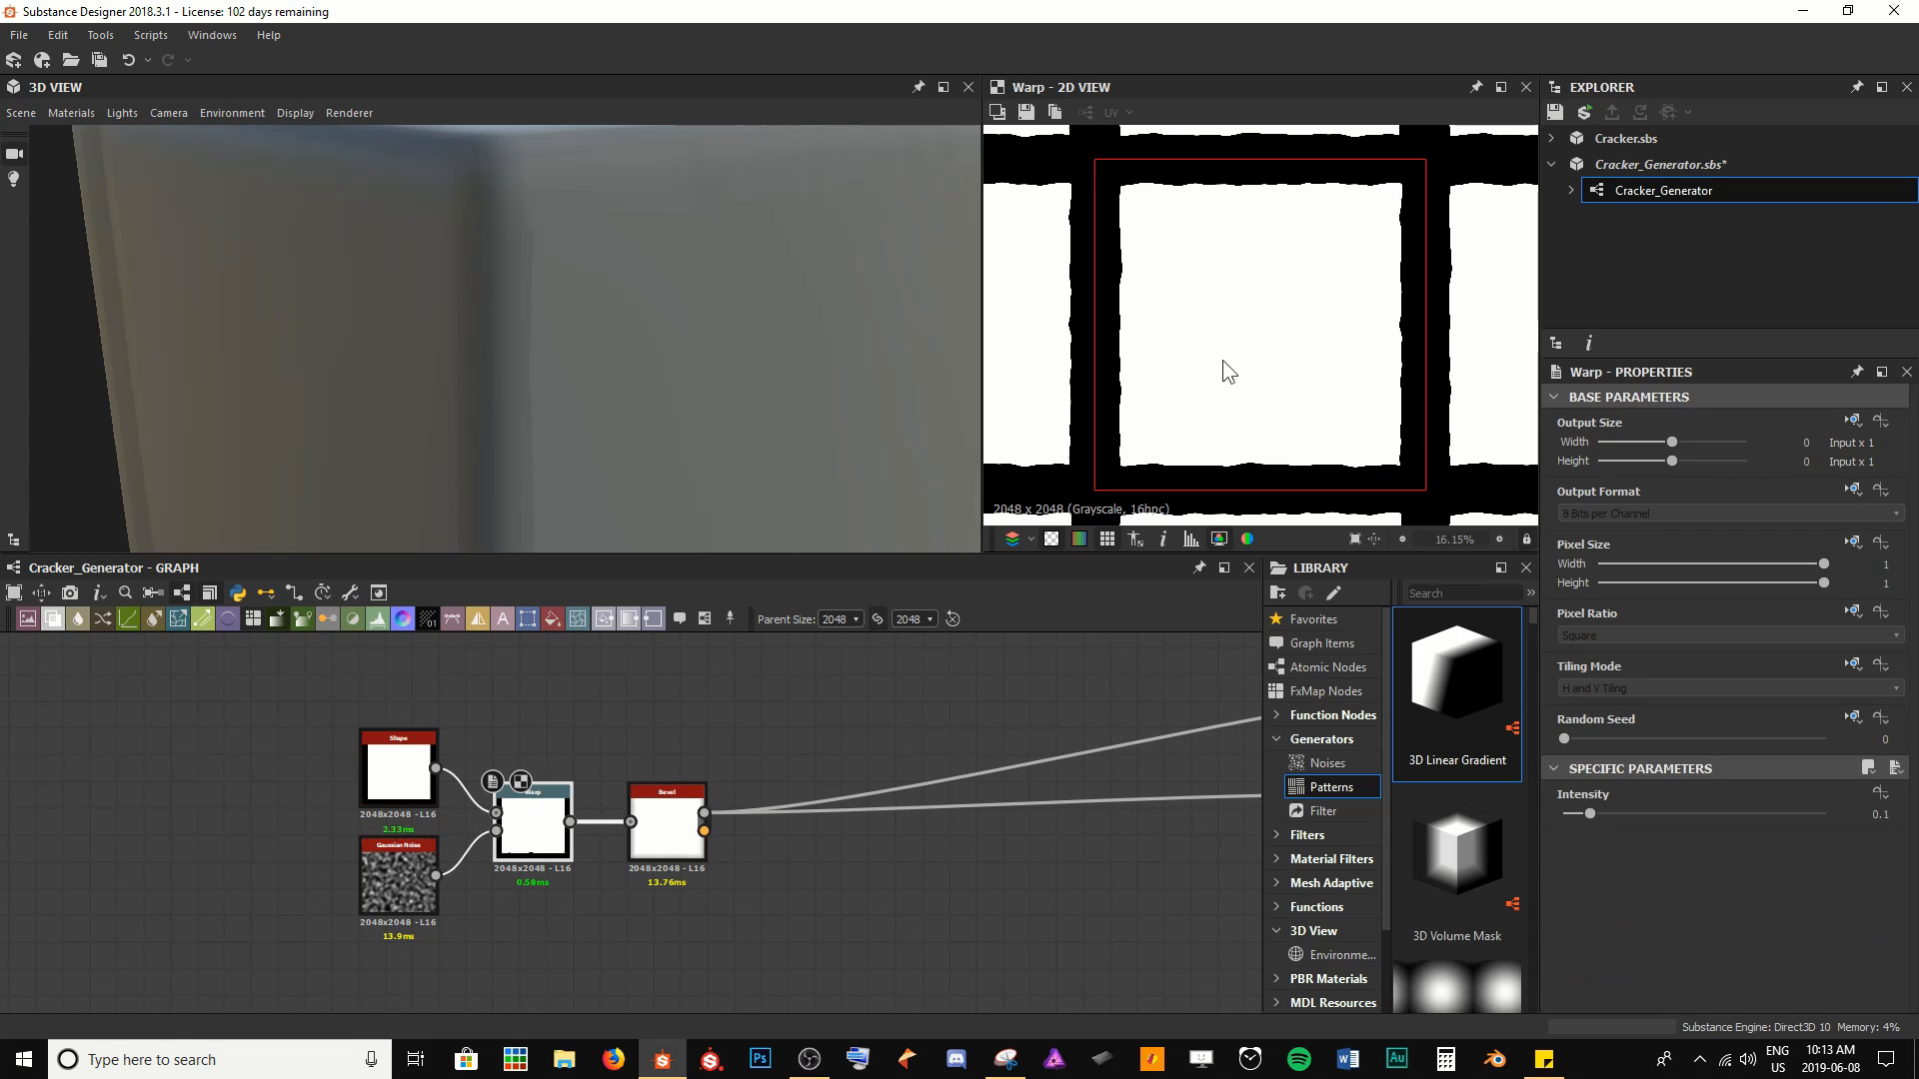
{"action": "key", "text": "space"}
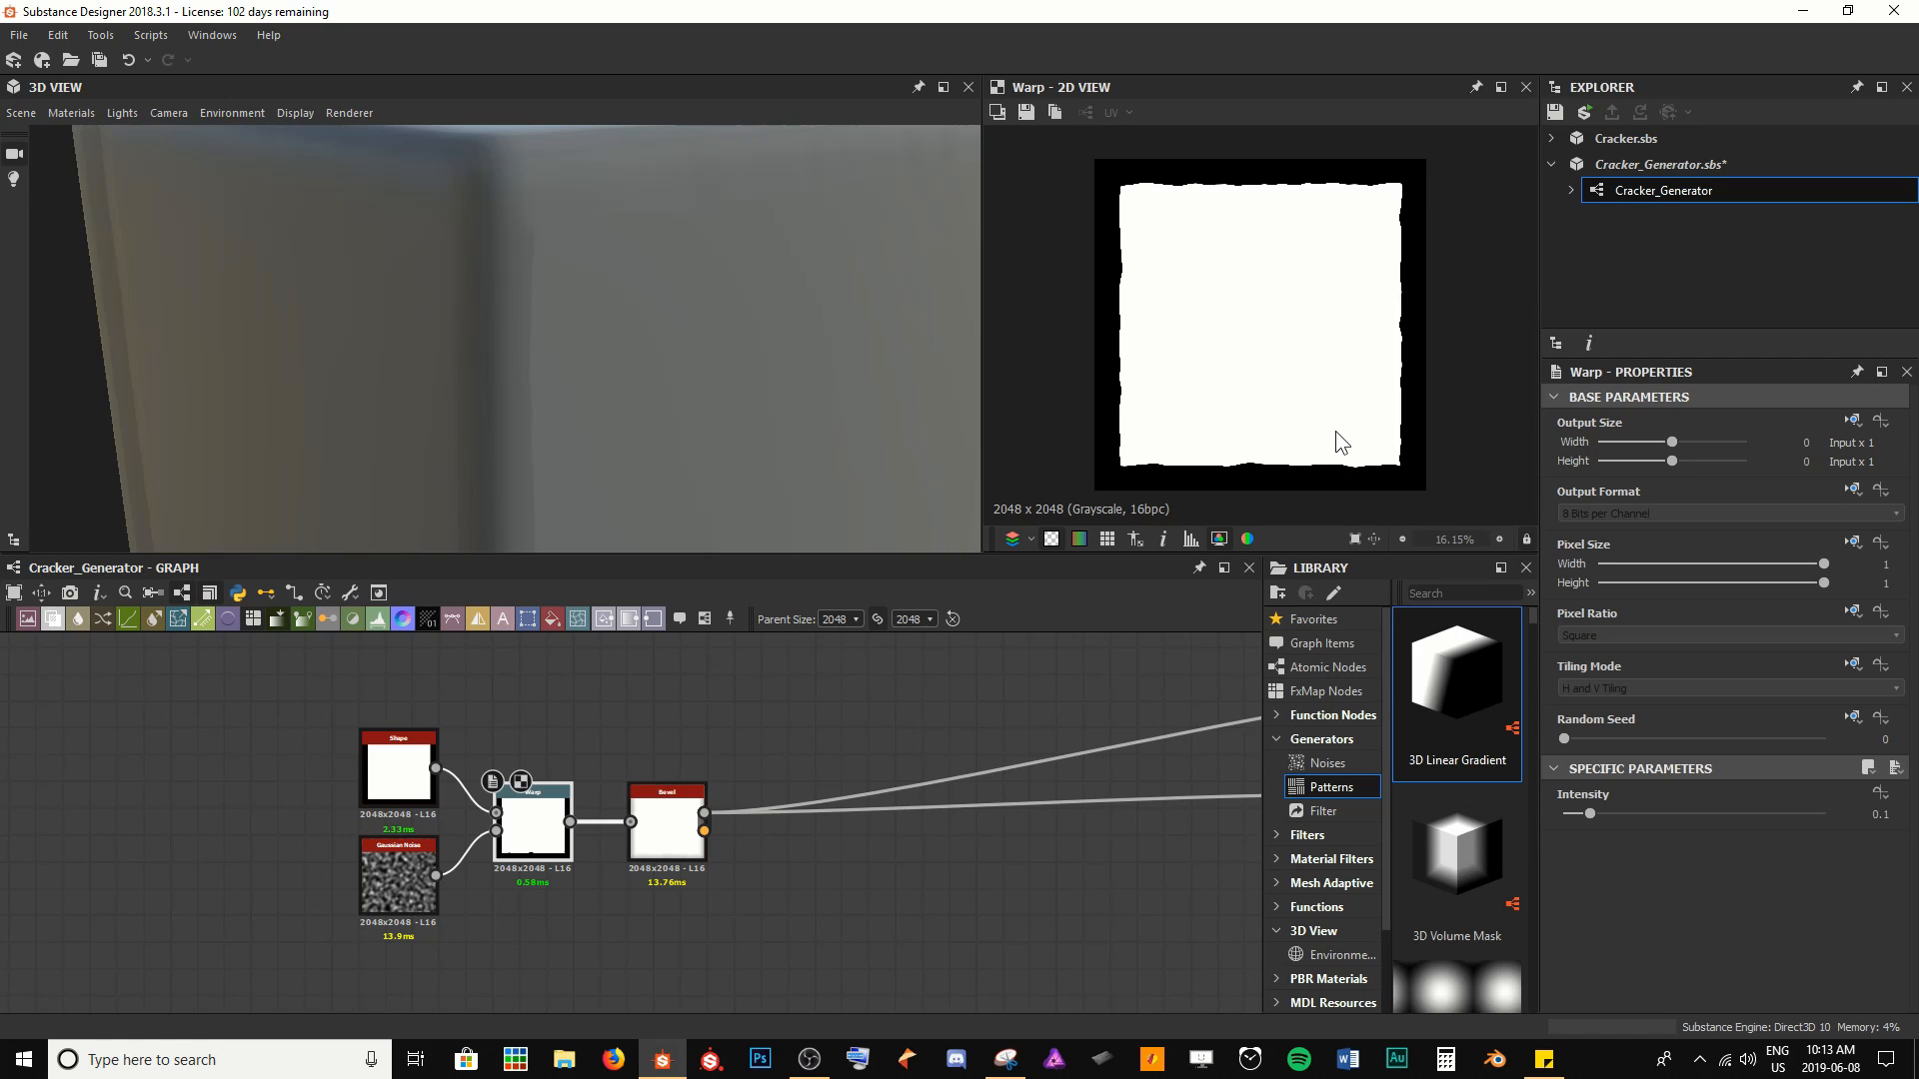
Lower the Bevel node's distance to -0.09 and compare its height output with the Warp output
{"action": "double_click", "coordinate": [654, 829]}
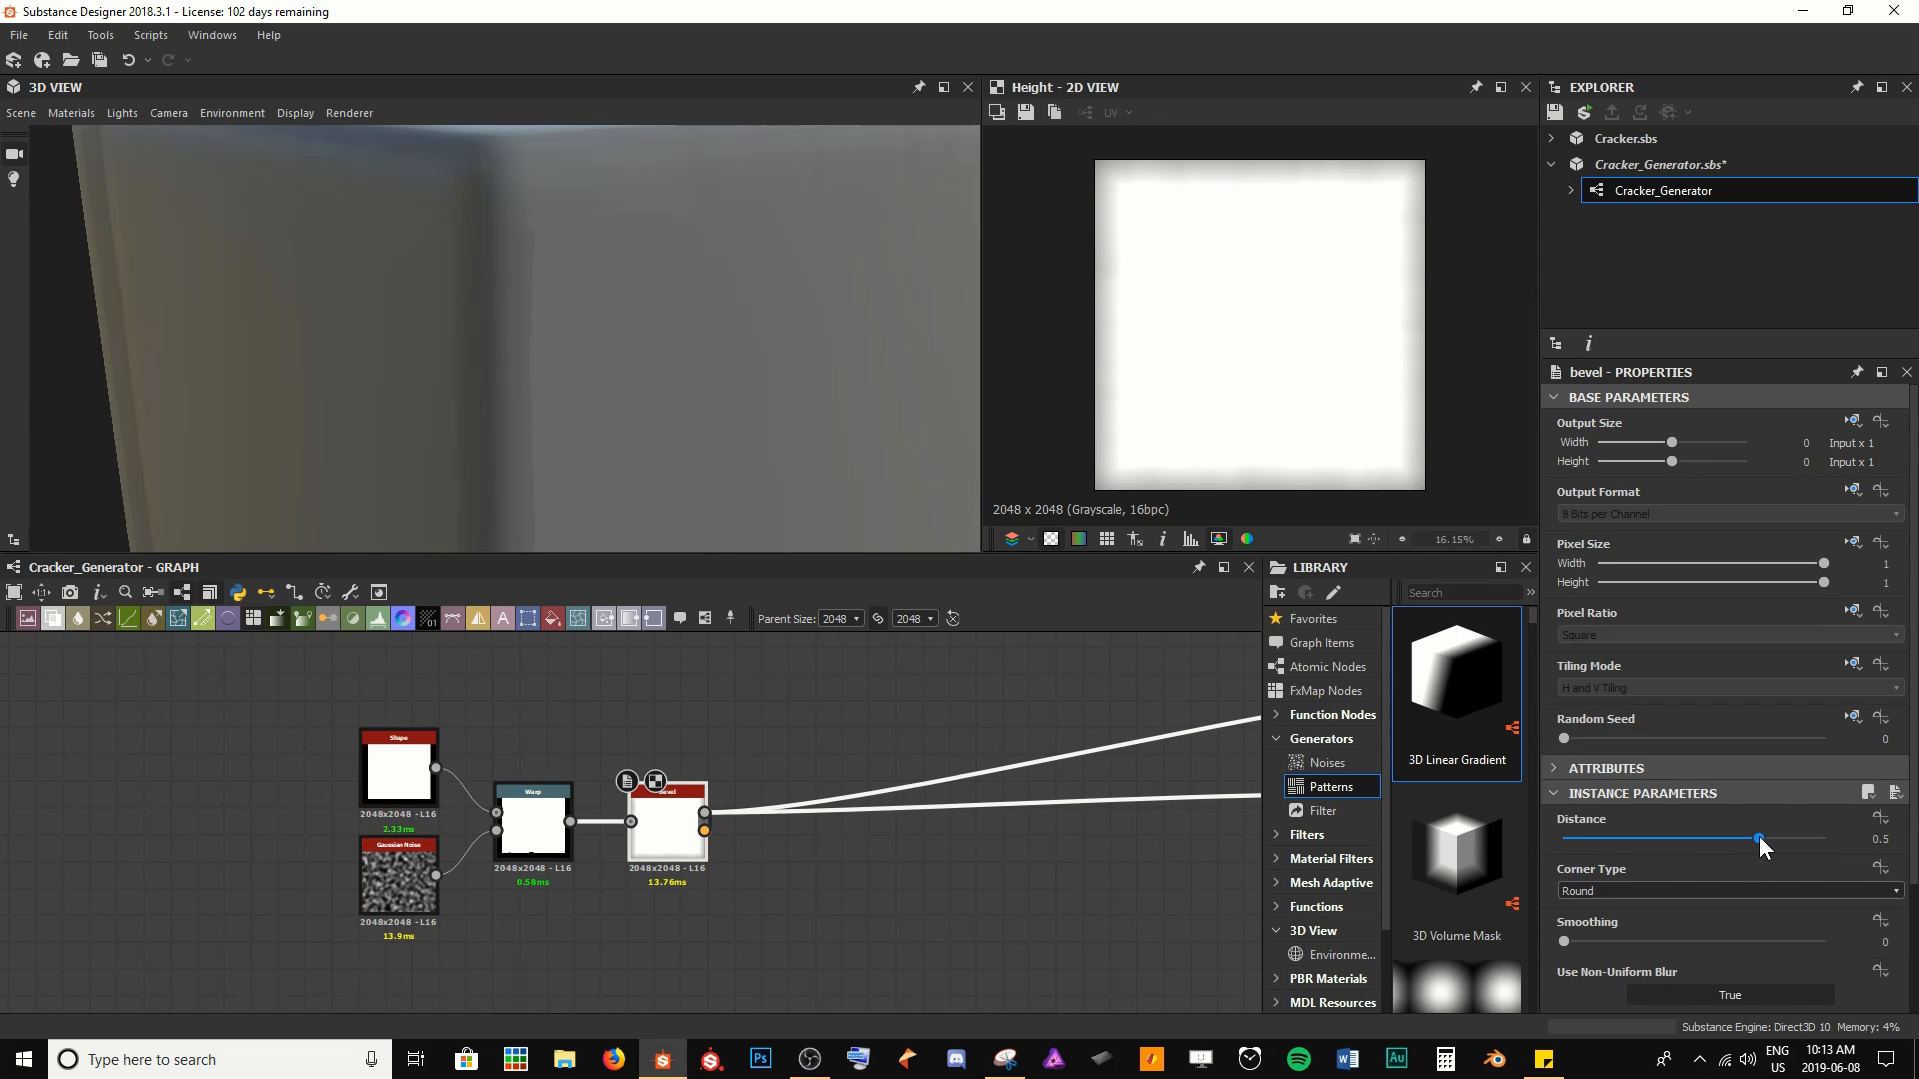
{"action": "left_click_drag", "start_coordinate": [1759, 837], "coordinate": [1707, 842]}
{"action": "left_click_drag", "start_coordinate": [1701, 837], "coordinate": [1681, 831]}
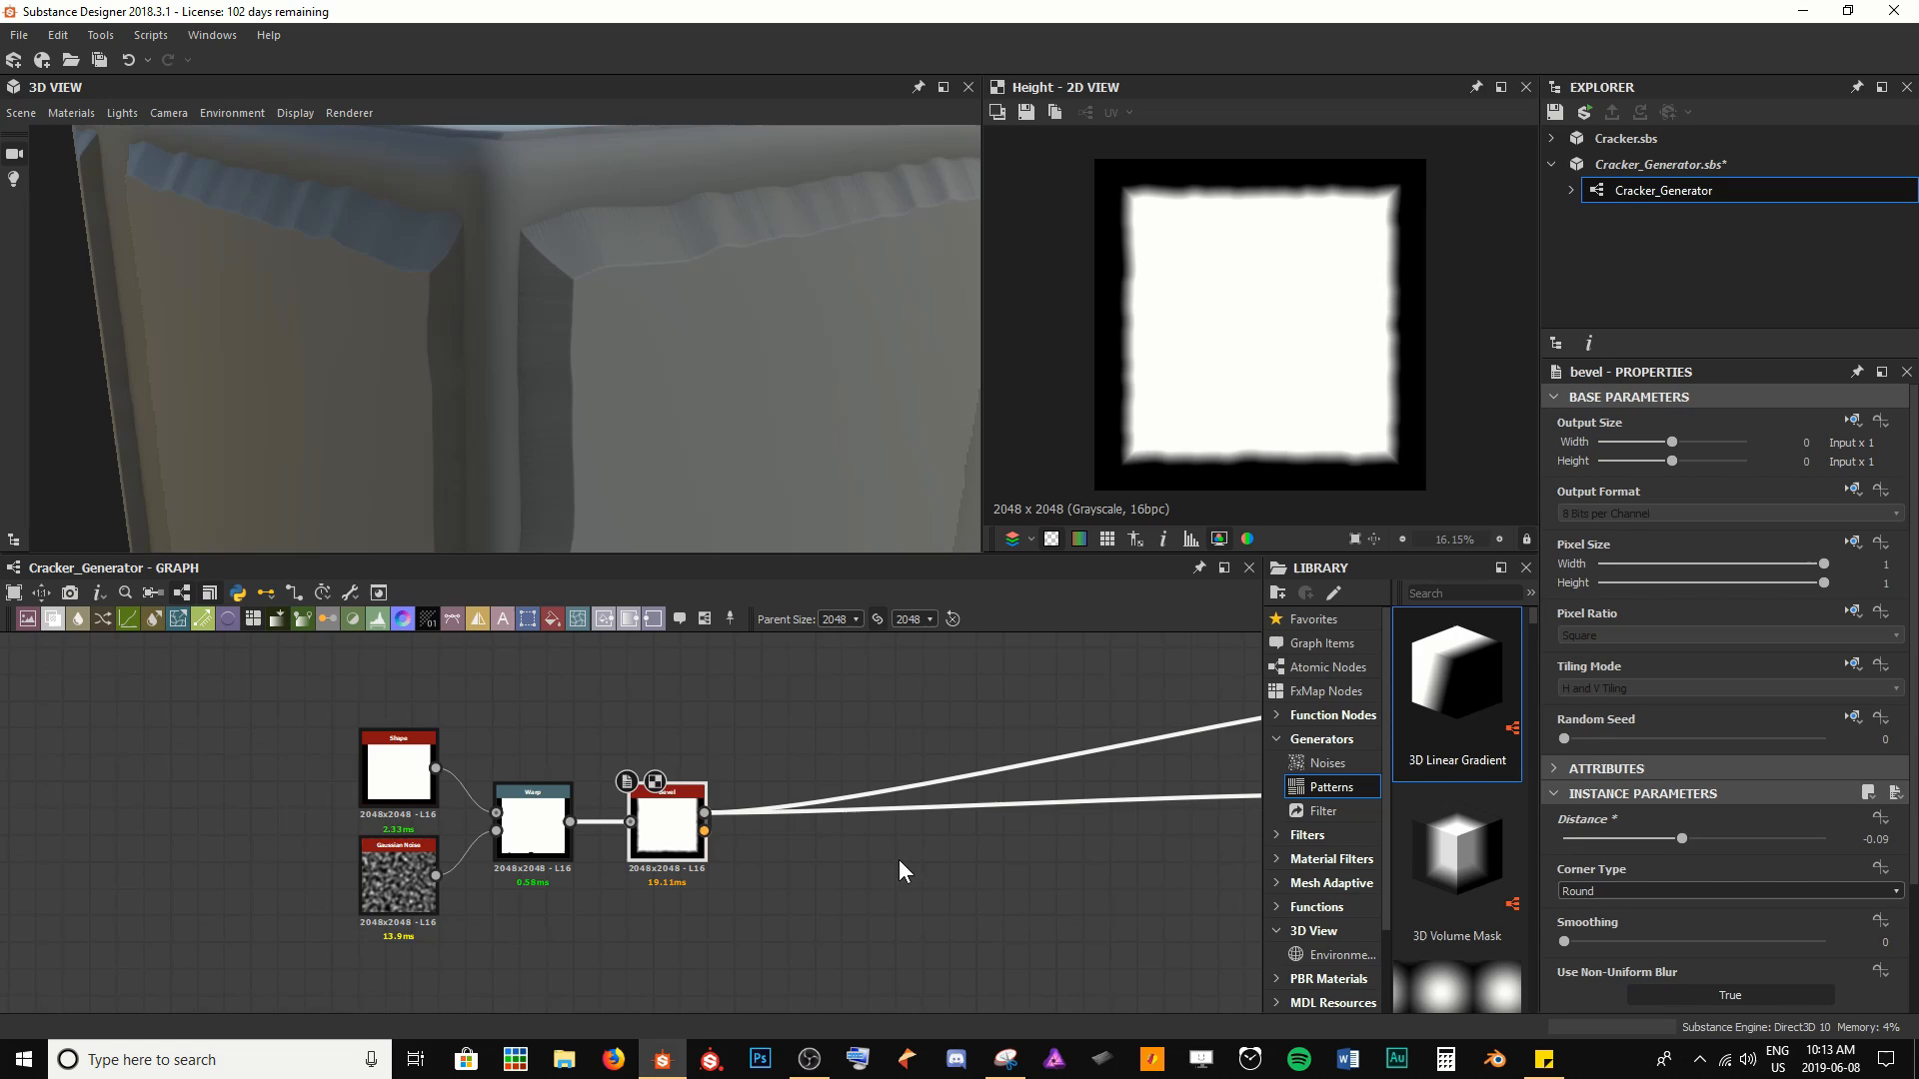
{"action": "double_click", "coordinate": [532, 824]}
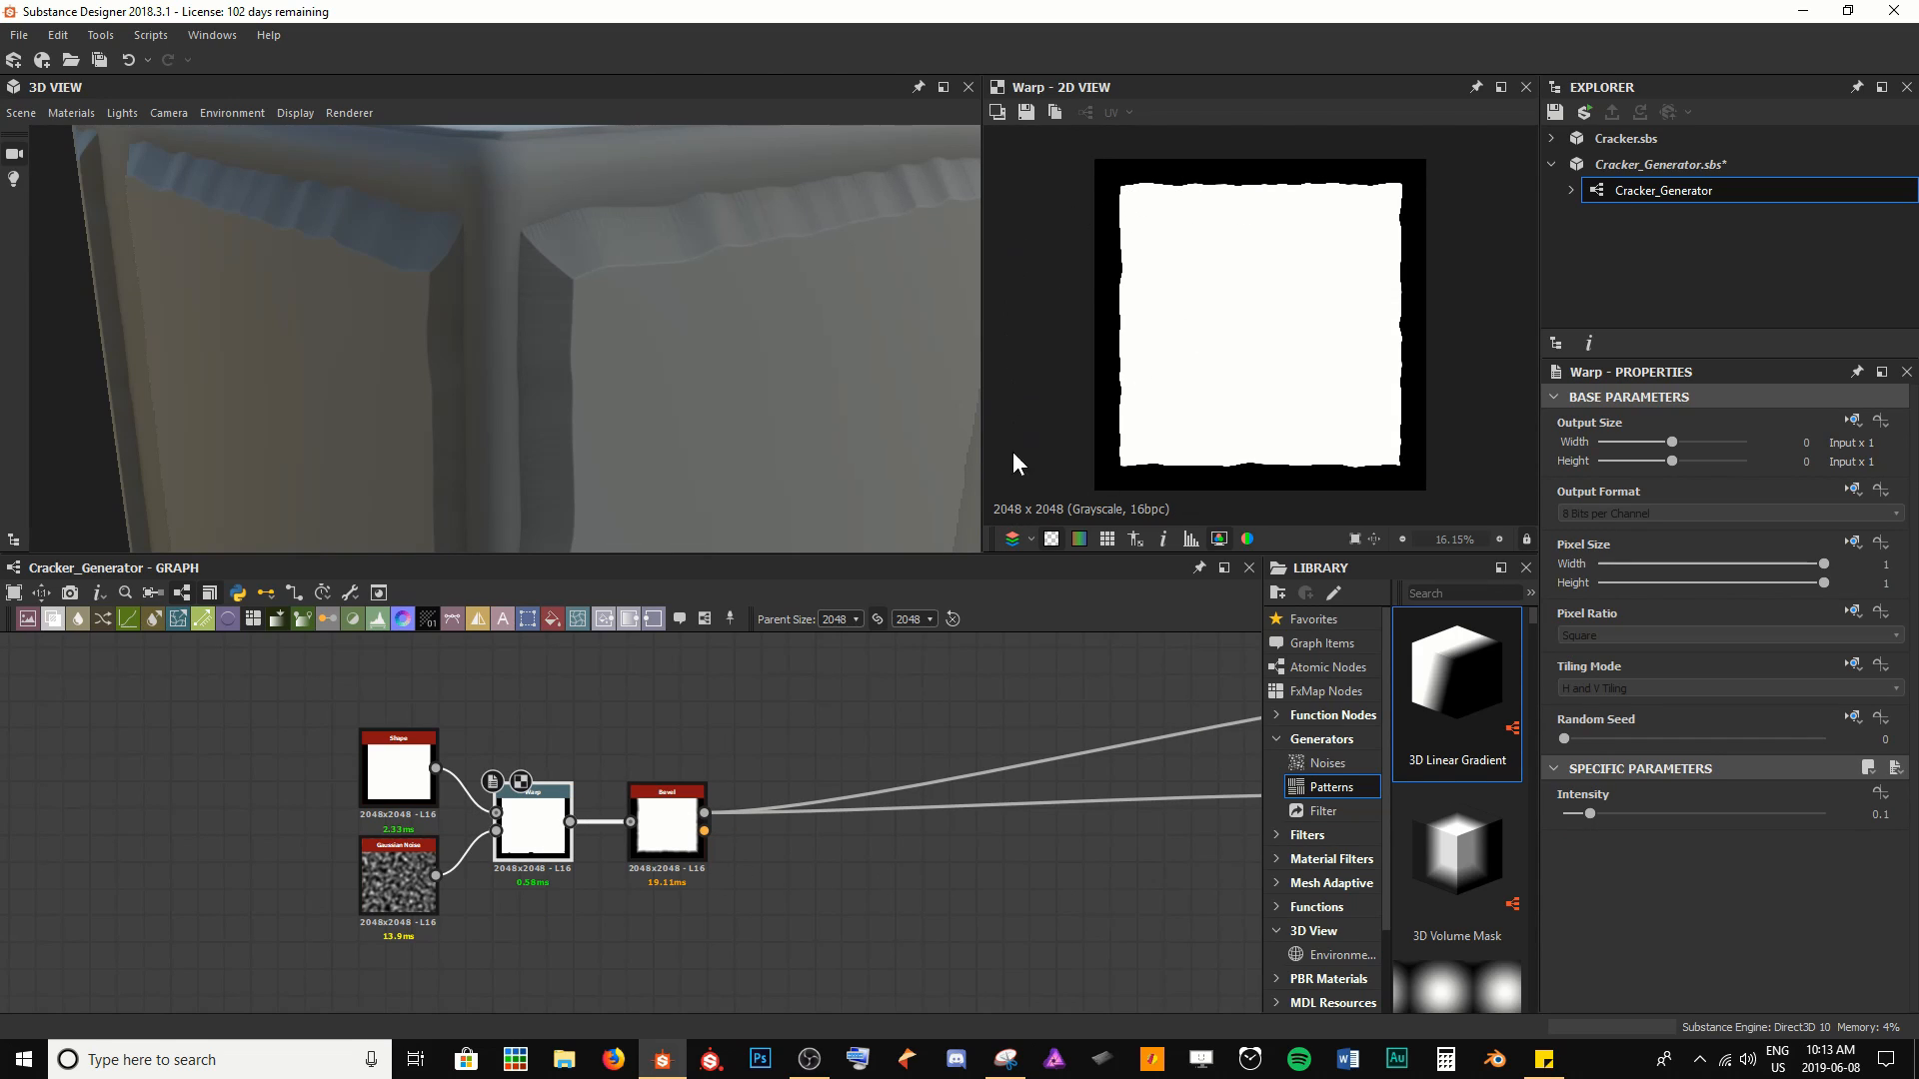
{"action": "double_click", "coordinate": [666, 822]}
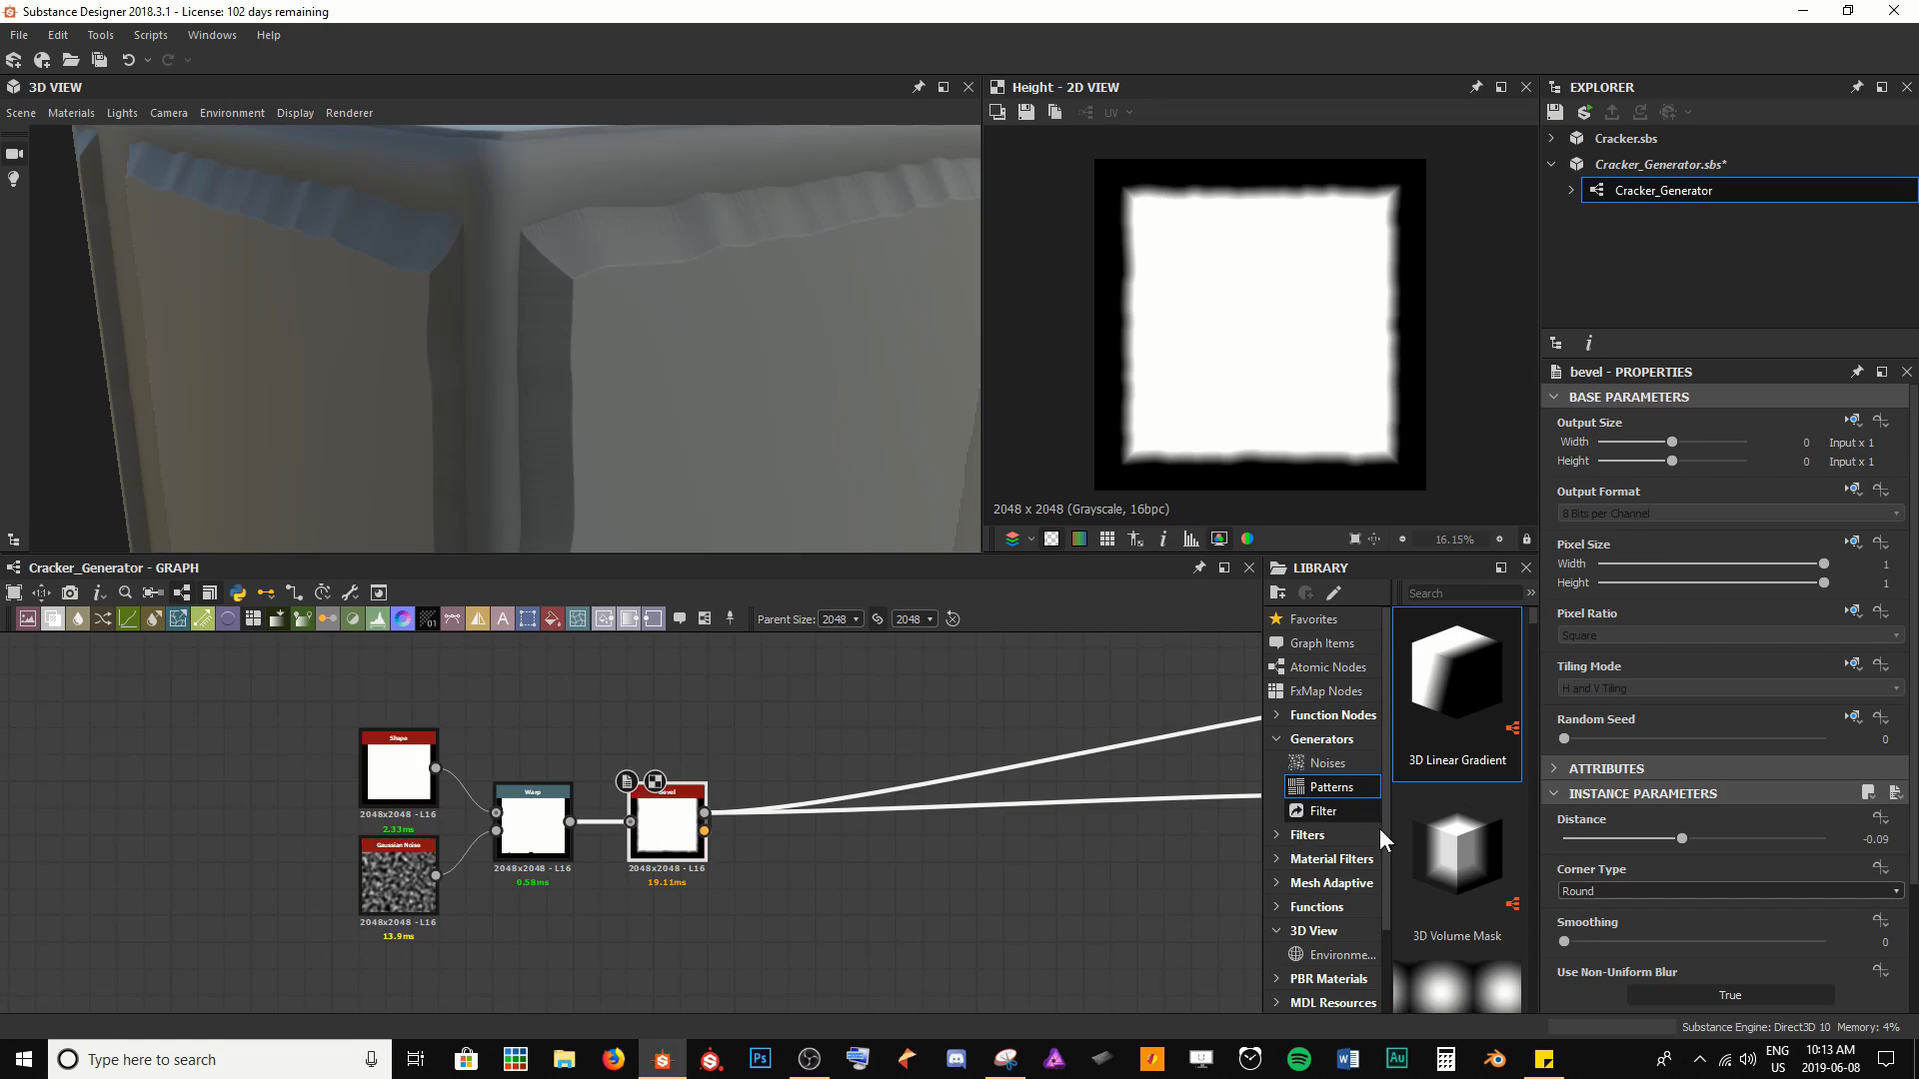
Set the Bevel node's distance to -0.11 and check the bevelled edges on the cube
{"action": "double_click", "coordinate": [1694, 843]}
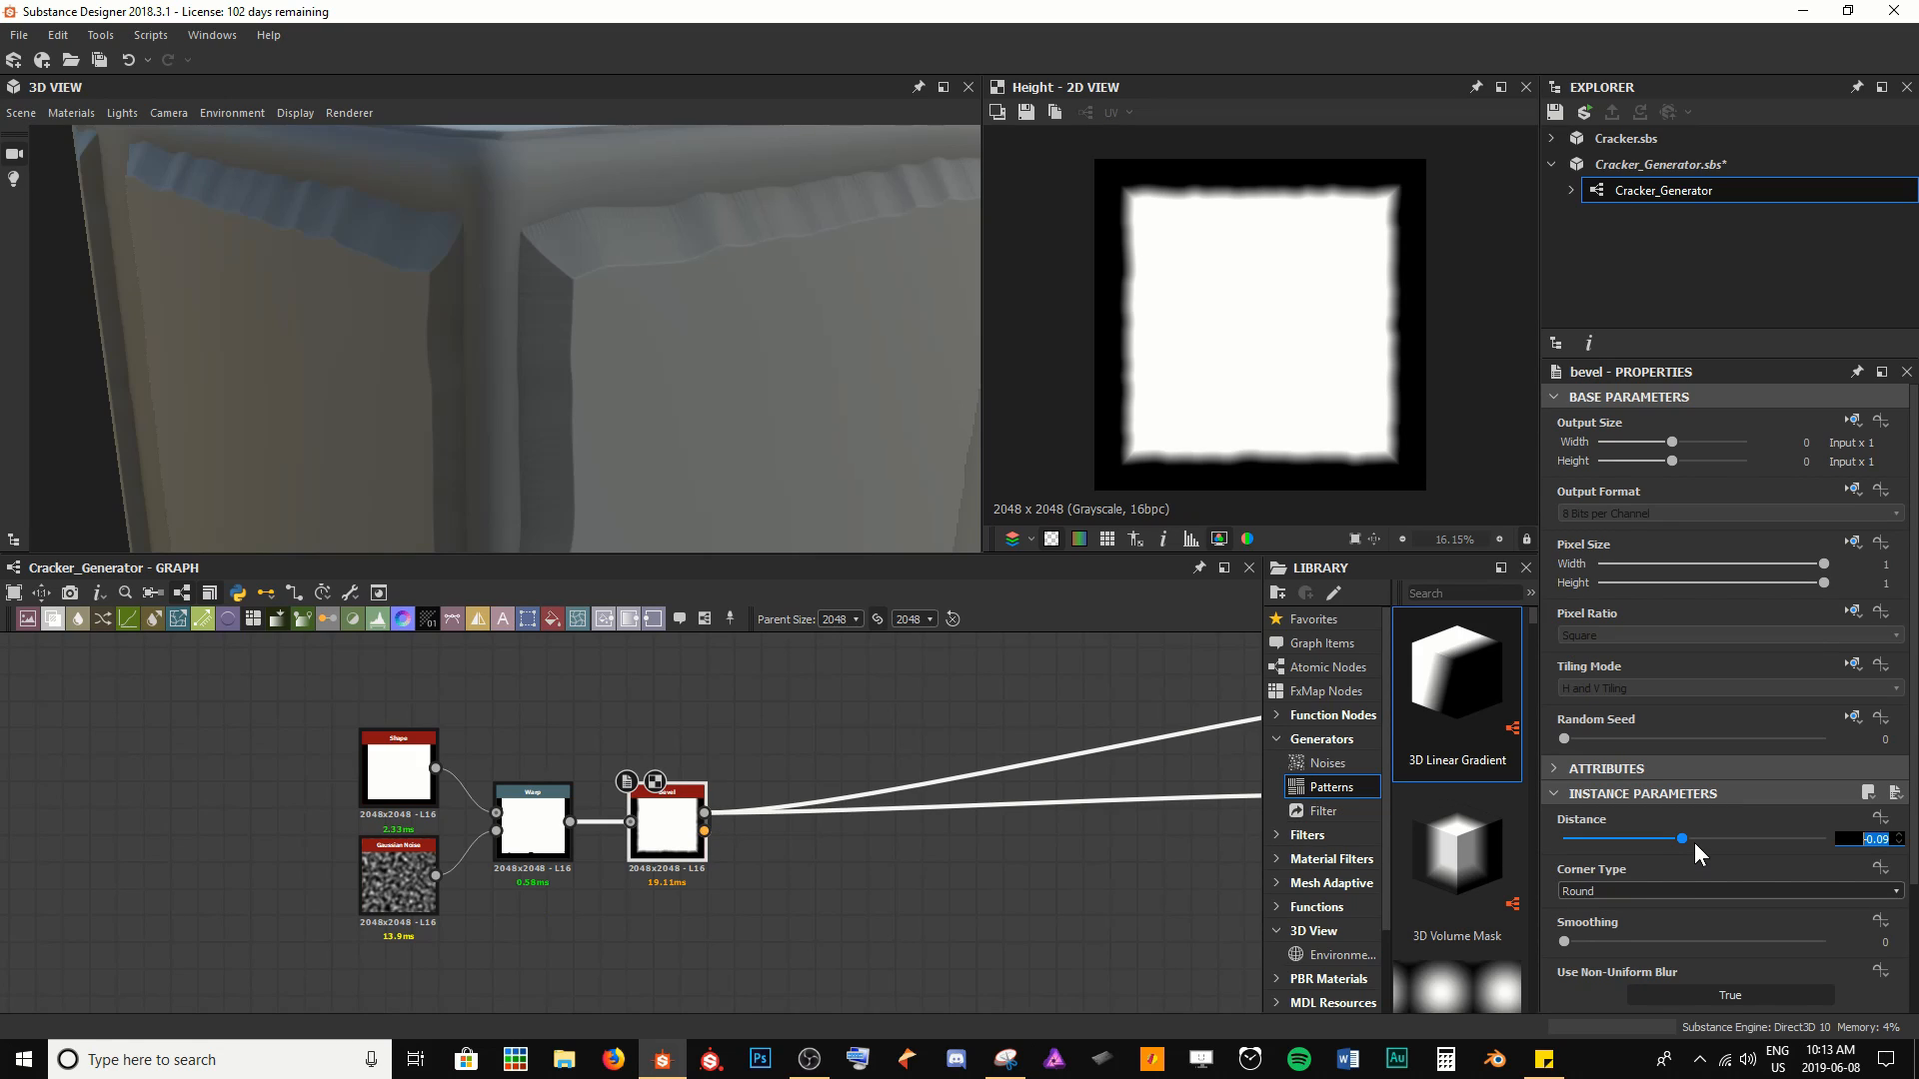
{"action": "key", "text": "BackSpace"}
{"action": "type", "text": "-0.11"}
{"action": "key", "text": "Return"}
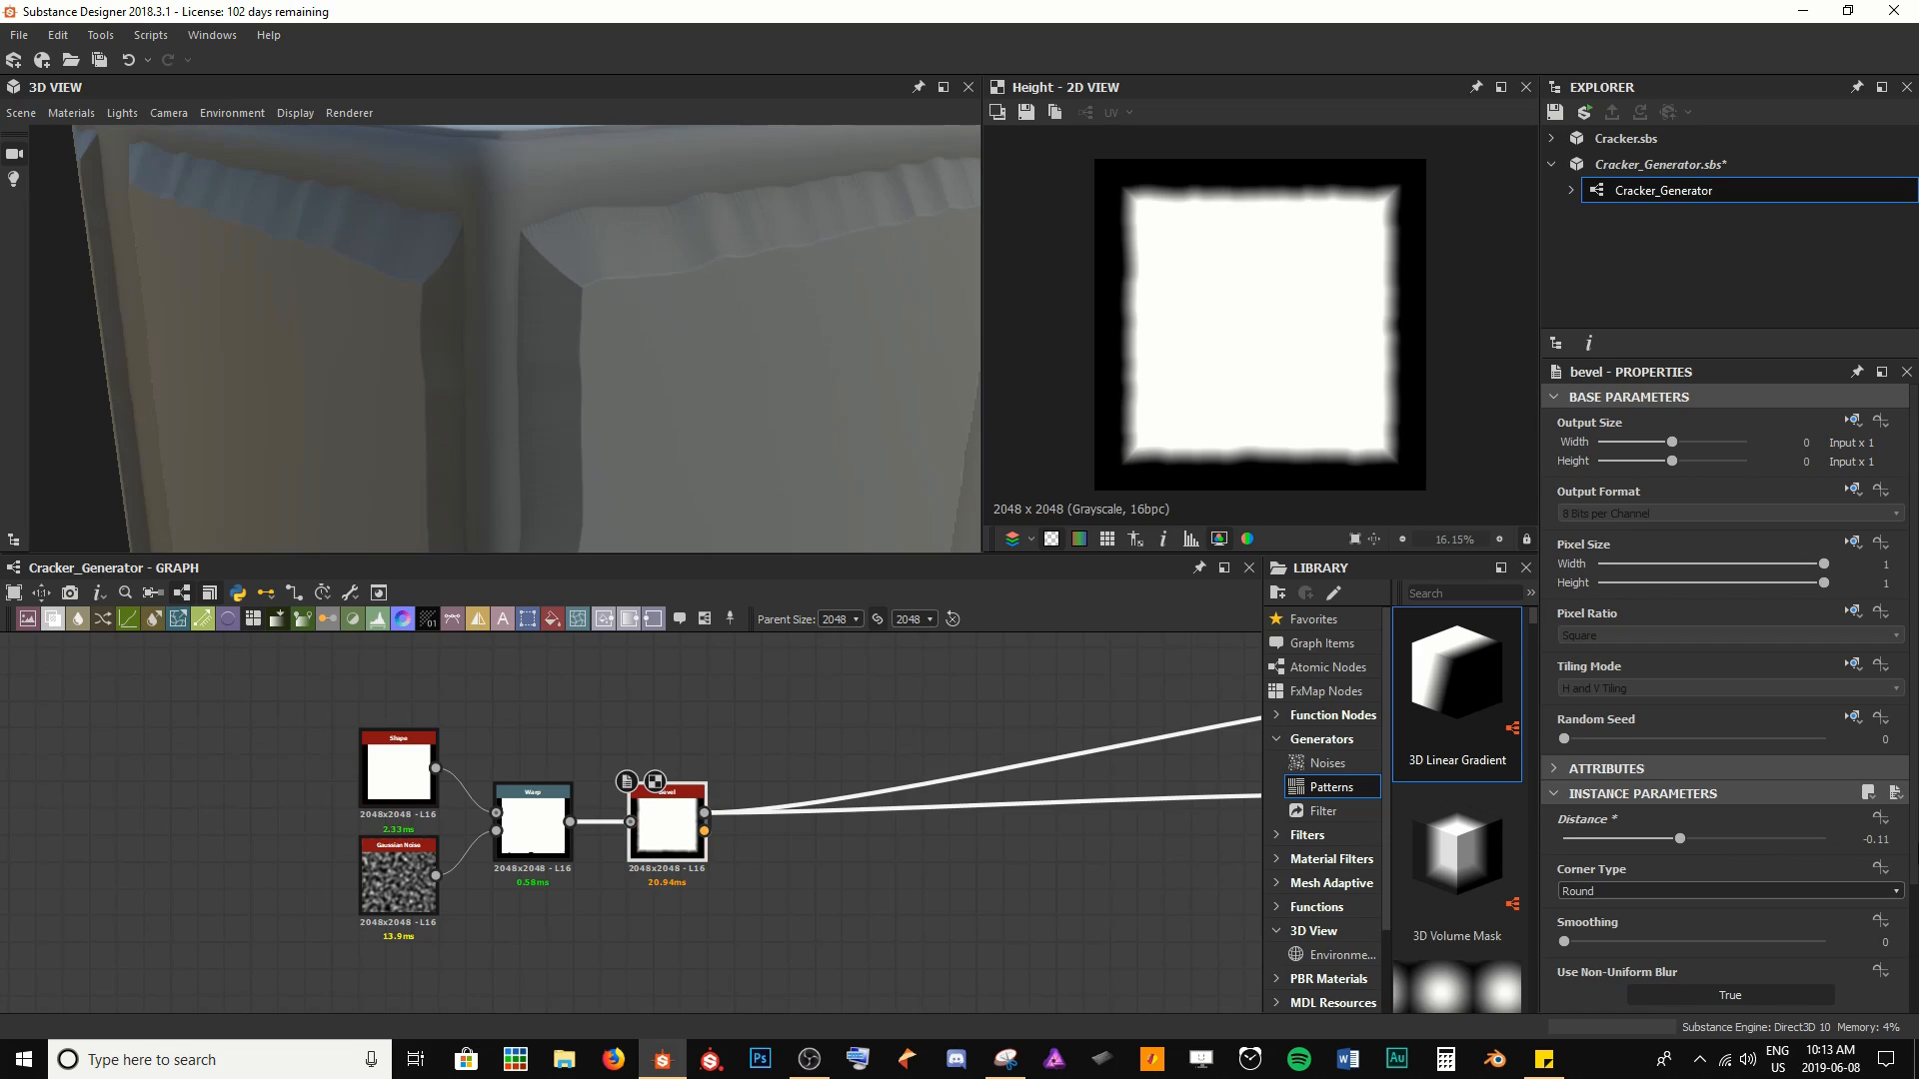
{"action": "scroll", "coordinate": [800, 370], "scroll_direction": "down", "scroll_amount": 5}
{"action": "left_click_drag", "start_coordinate": [800, 370], "coordinate": [749, 330]}
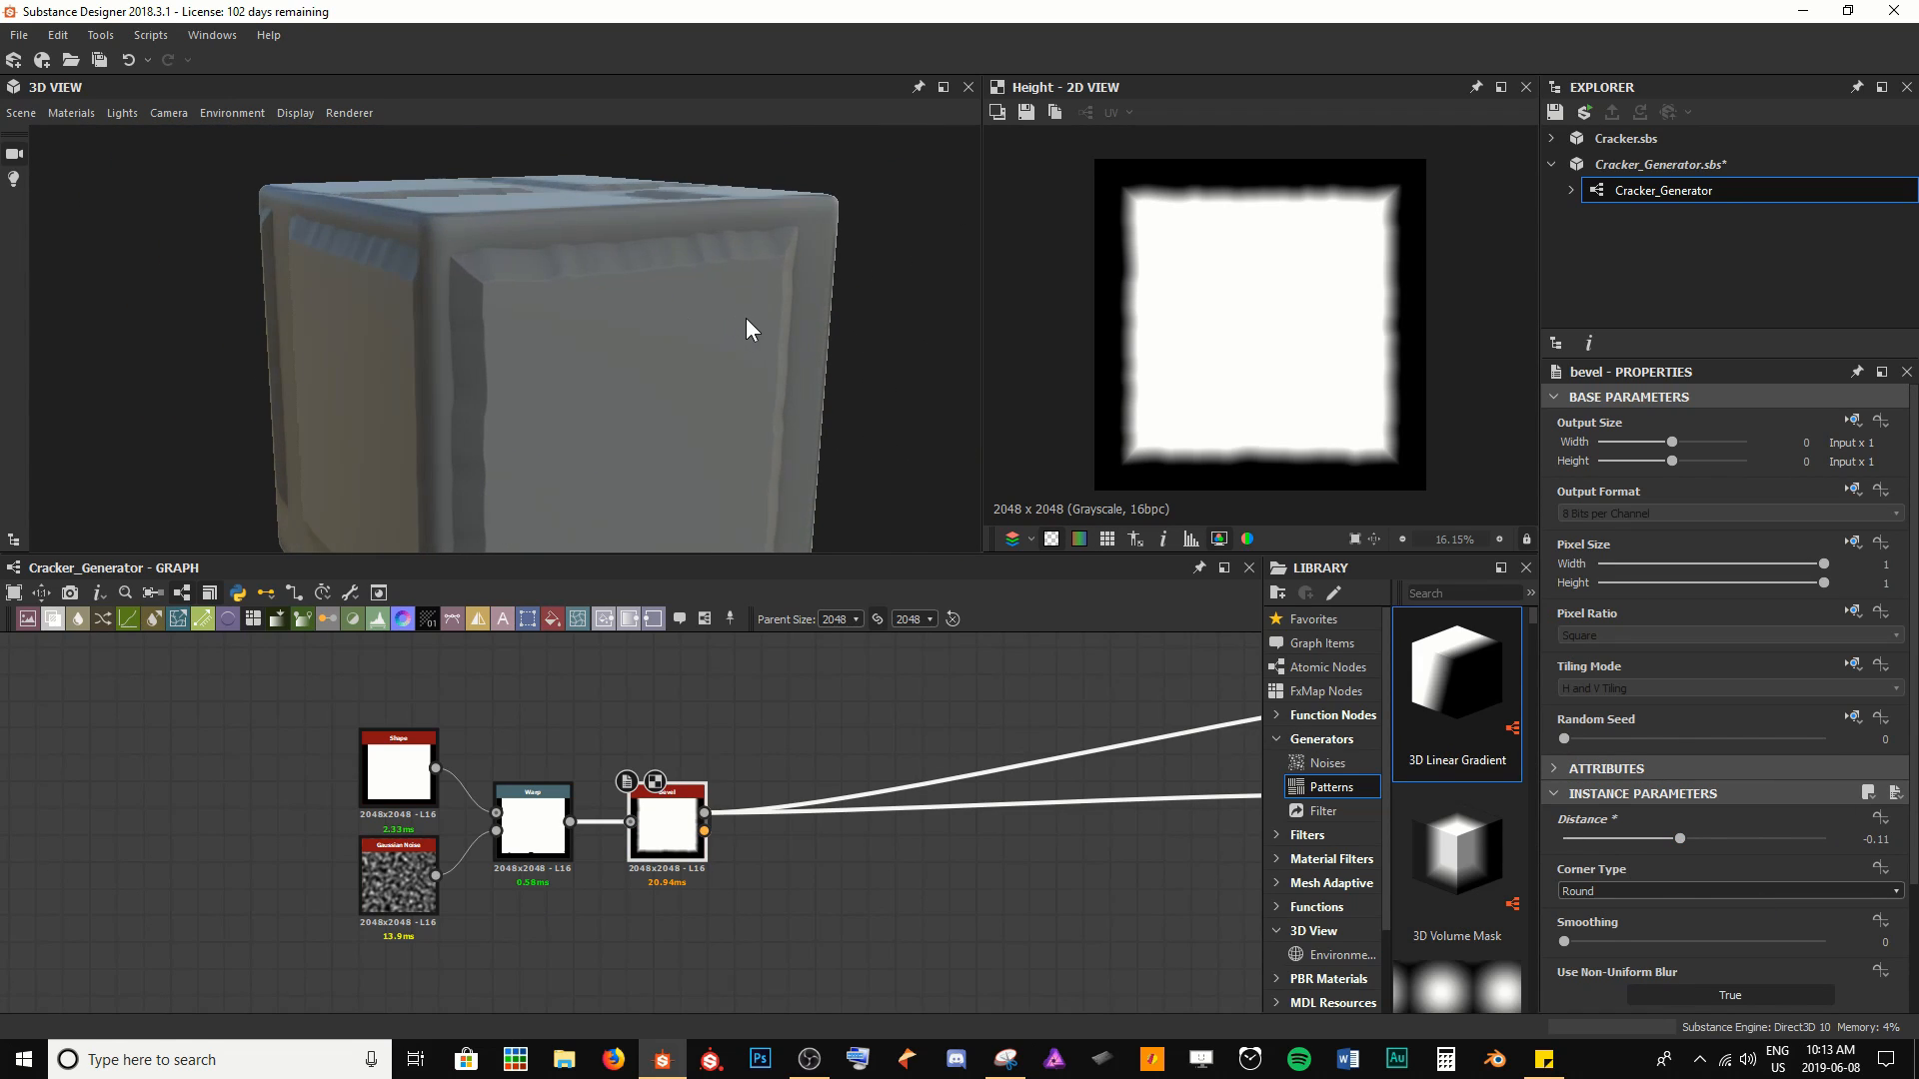
Set the Bevel node's smoothing to 5 and inspect the edges on the cube
{"action": "scroll", "coordinate": [556, 309], "scroll_direction": "up", "scroll_amount": 4}
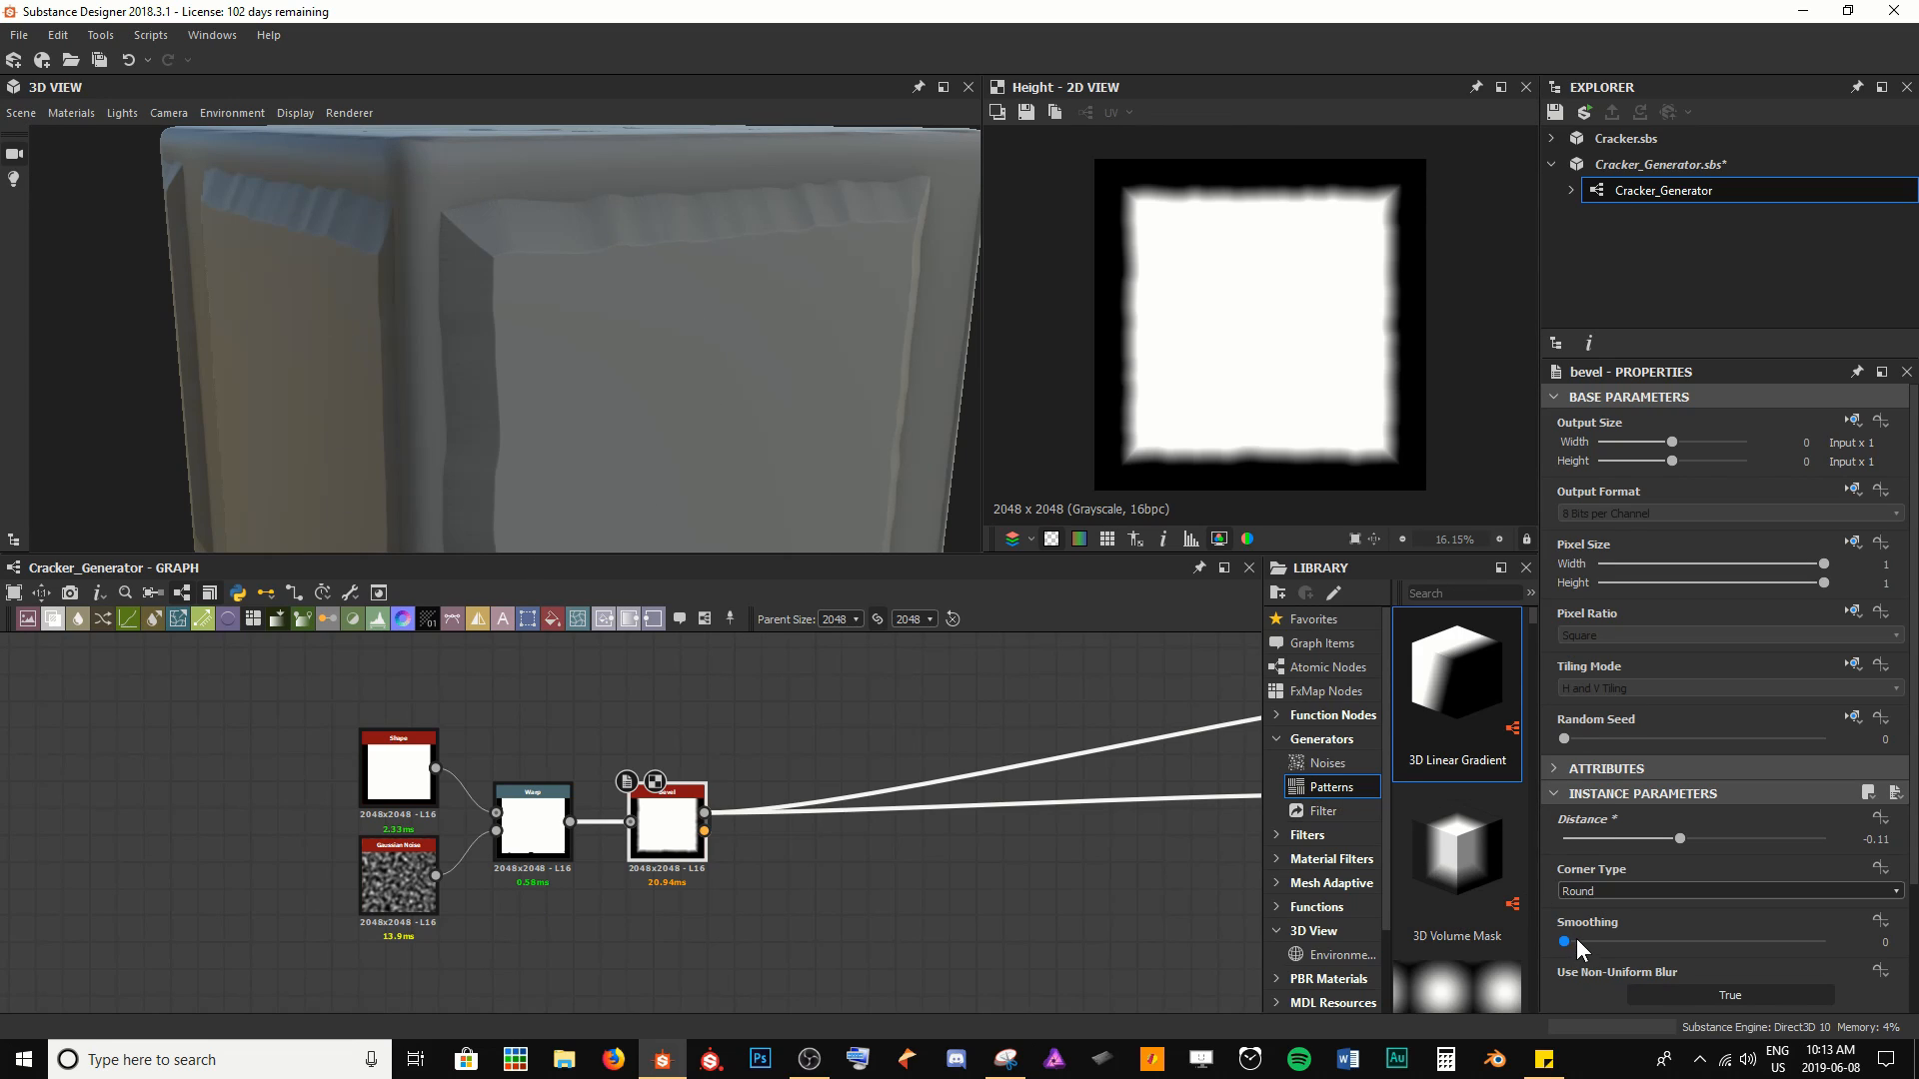
{"action": "left_click_drag", "start_coordinate": [1567, 942], "coordinate": [1884, 949]}
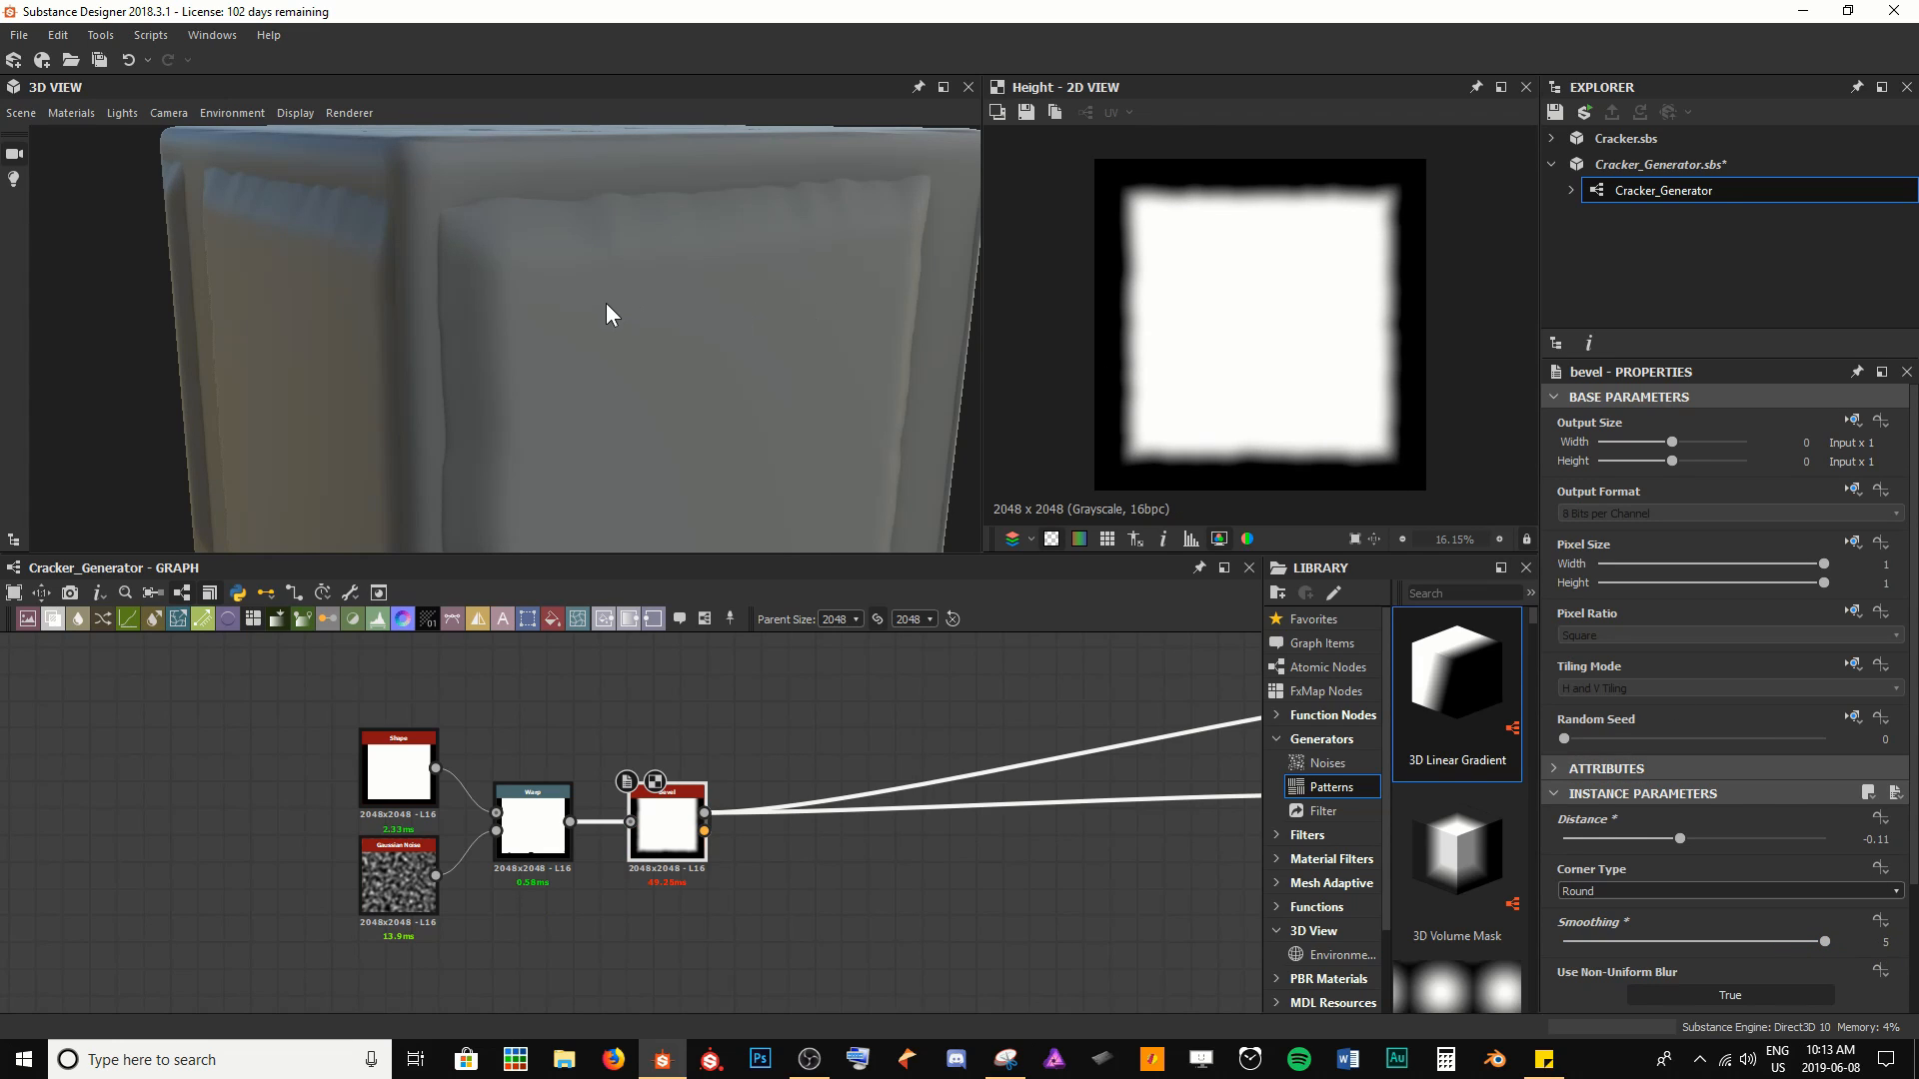
{"action": "mouse_move", "coordinate": [606, 303]}
{"action": "left_mouse_down"}
{"action": "mouse_move", "coordinate": [547, 355]}
{"action": "mouse_move", "coordinate": [586, 351]}
{"action": "mouse_move", "coordinate": [624, 274]}
{"action": "mouse_move", "coordinate": [559, 177]}
{"action": "mouse_move", "coordinate": [587, 214]}
{"action": "mouse_move", "coordinate": [504, 228]}
{"action": "mouse_move", "coordinate": [498, 302]}
{"action": "mouse_move", "coordinate": [580, 328]}
{"action": "left_mouse_up"}
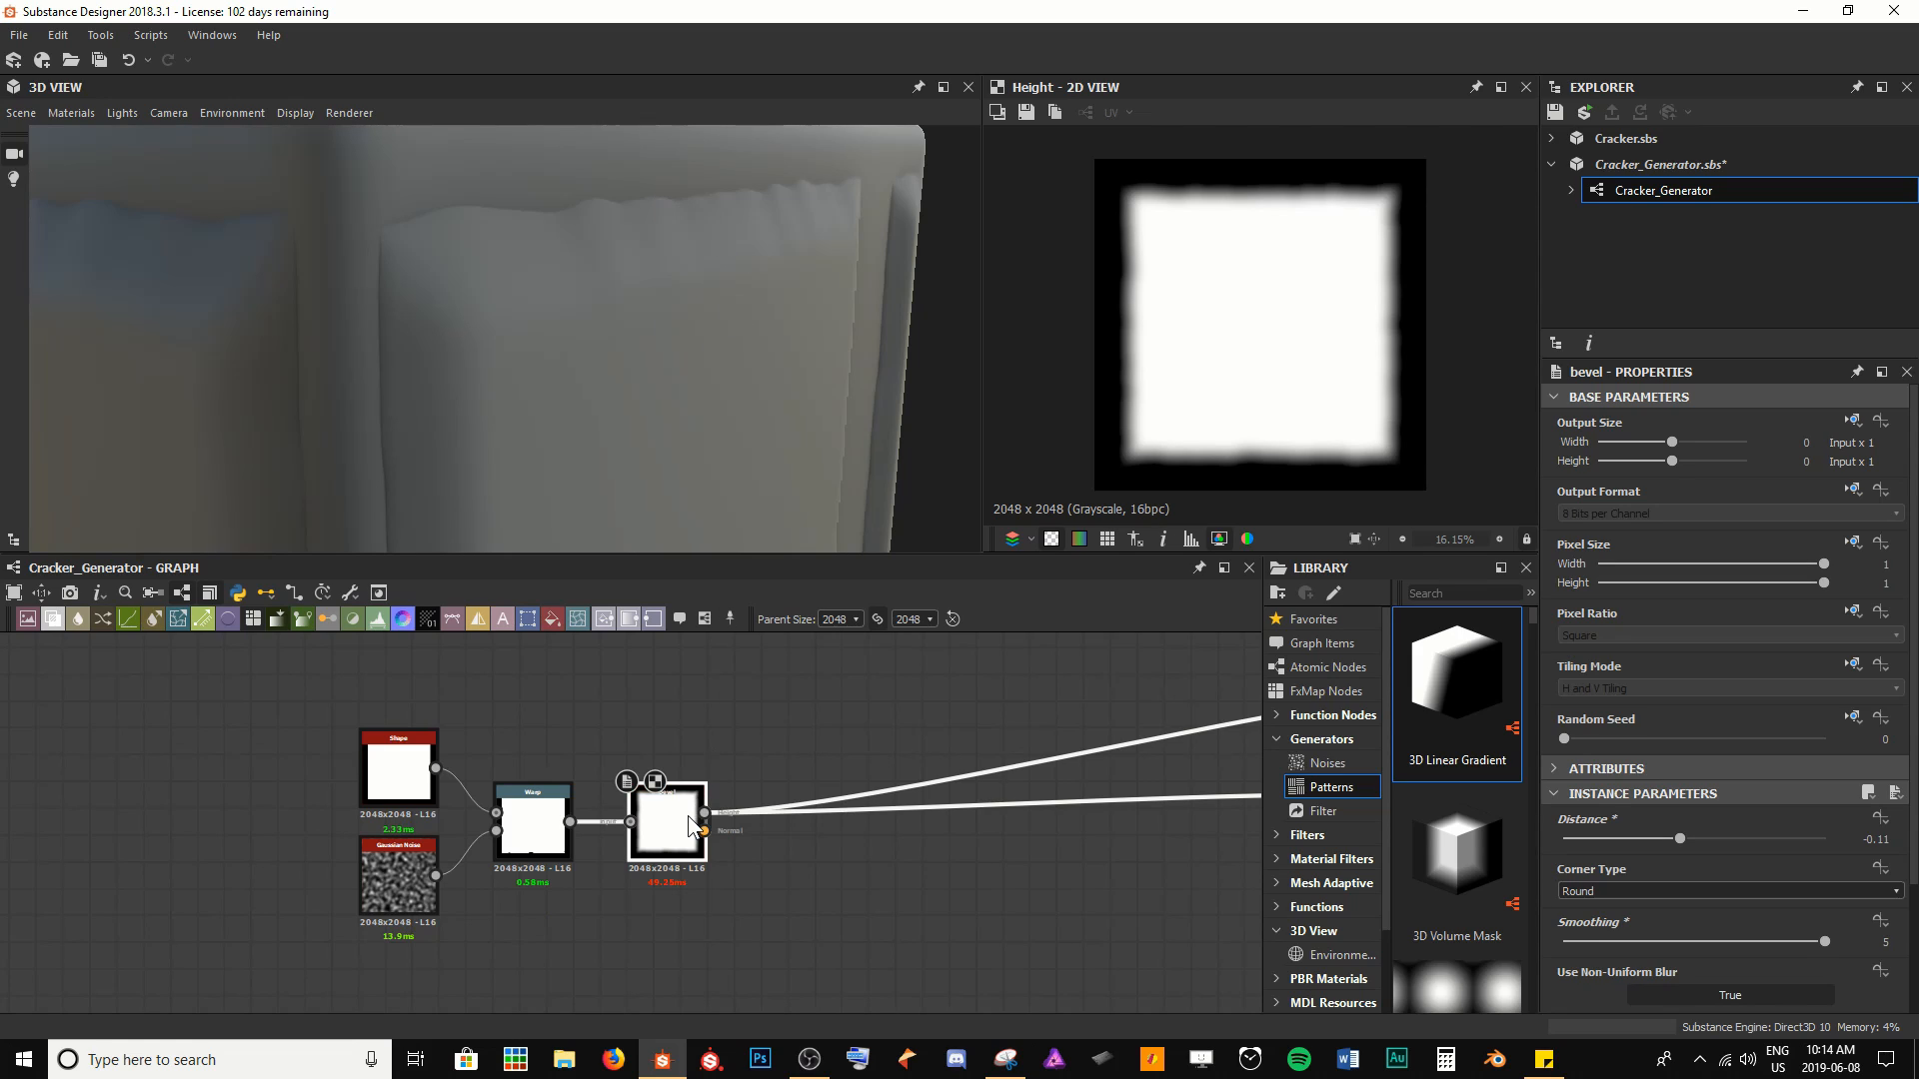
Insert a Curve node after the Bevel node and inspect the edge falloff in the 2D view and on the cube
{"action": "key", "text": "space"}
{"action": "type", "text": "c"}
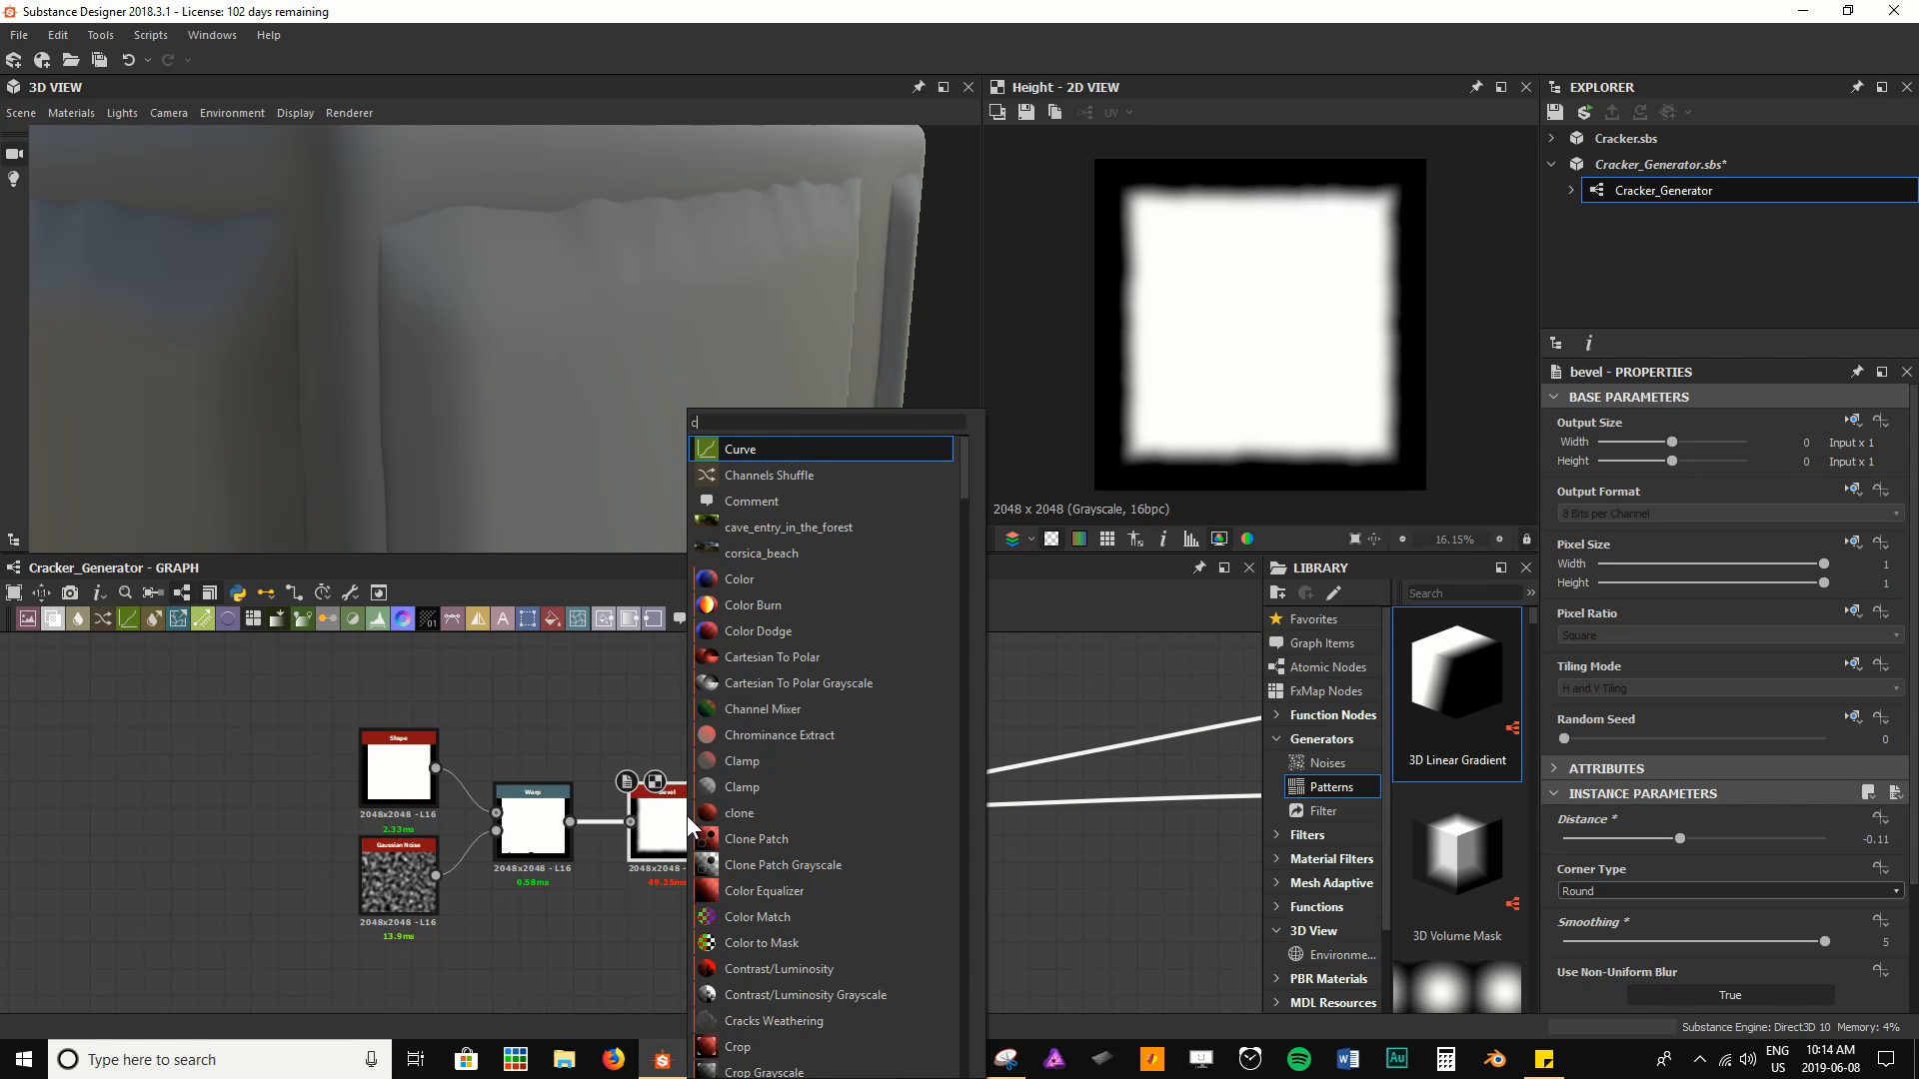
{"action": "type", "text": "urv"}
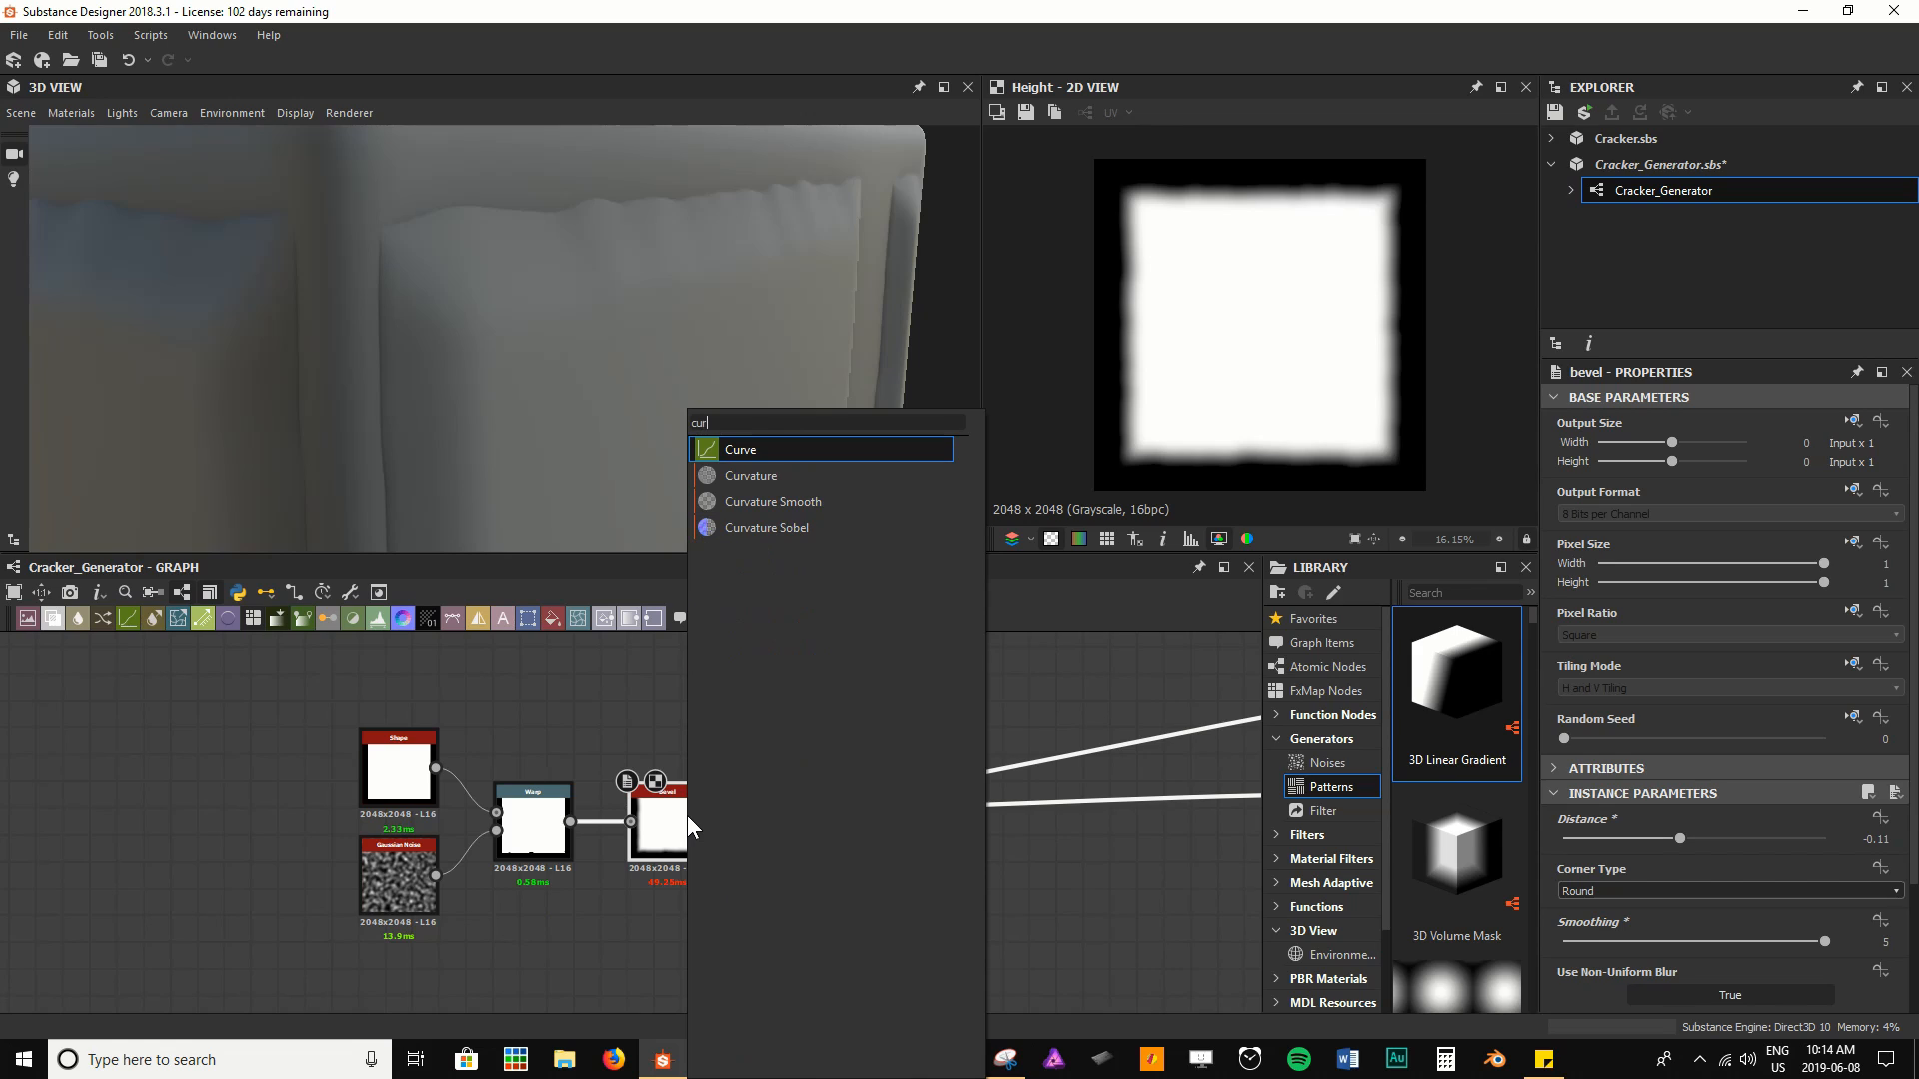
{"action": "key", "text": "Return"}
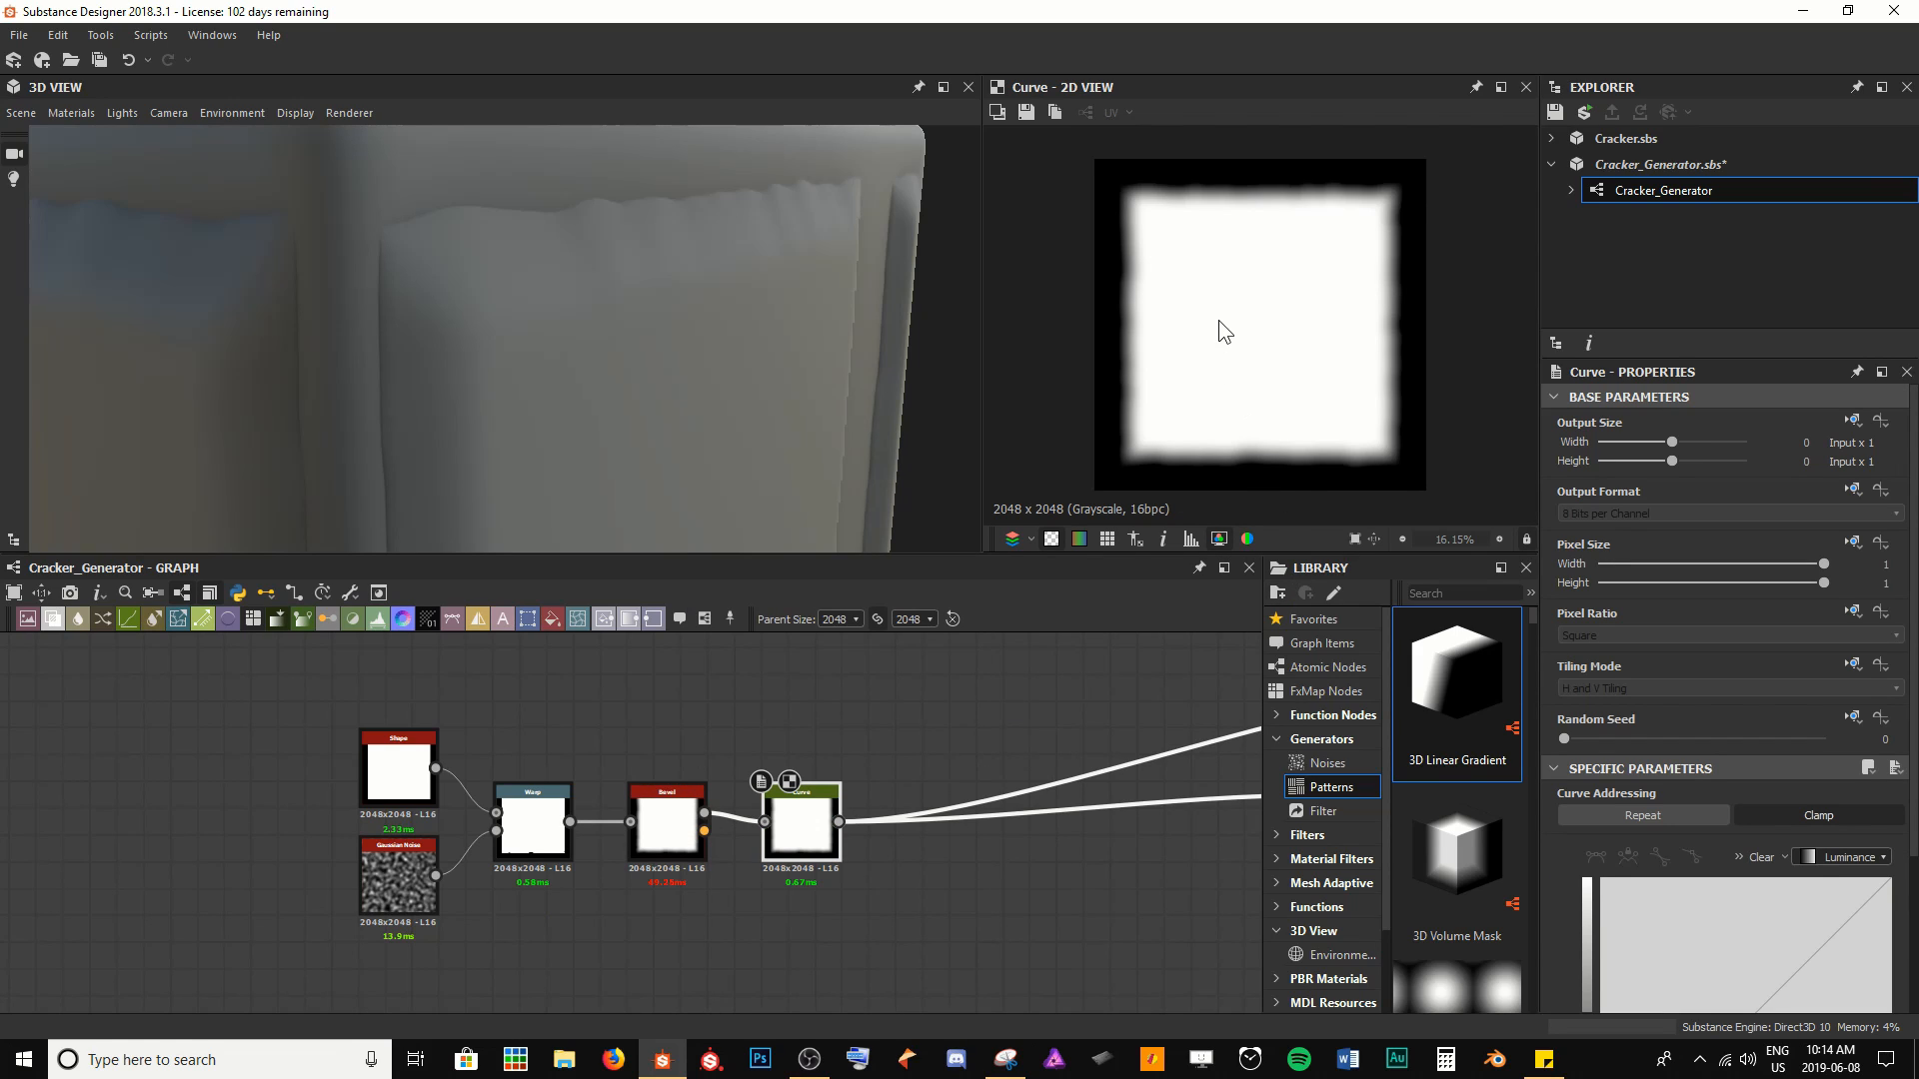
{"action": "scroll", "coordinate": [1141, 238], "scroll_direction": "up", "scroll_amount": 4}
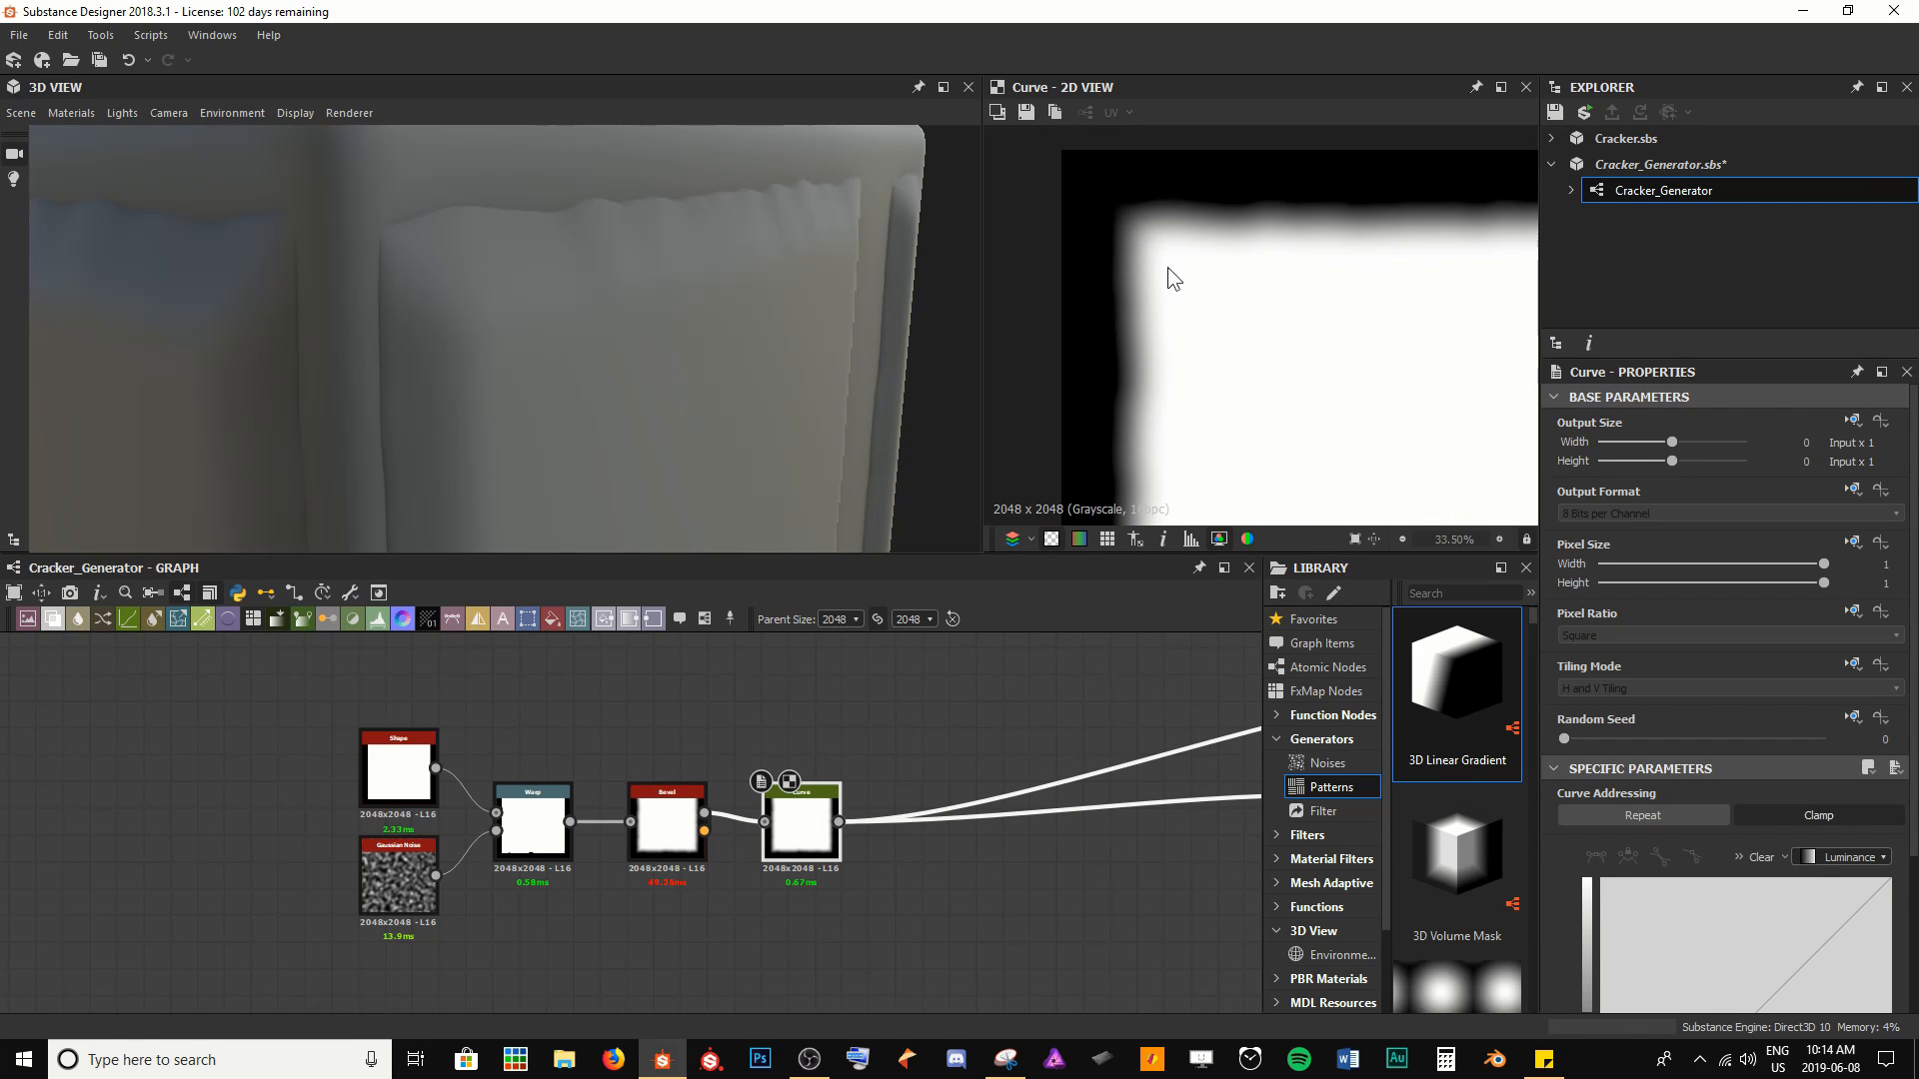
{"action": "scroll", "coordinate": [1124, 210], "scroll_direction": "up", "scroll_amount": 3}
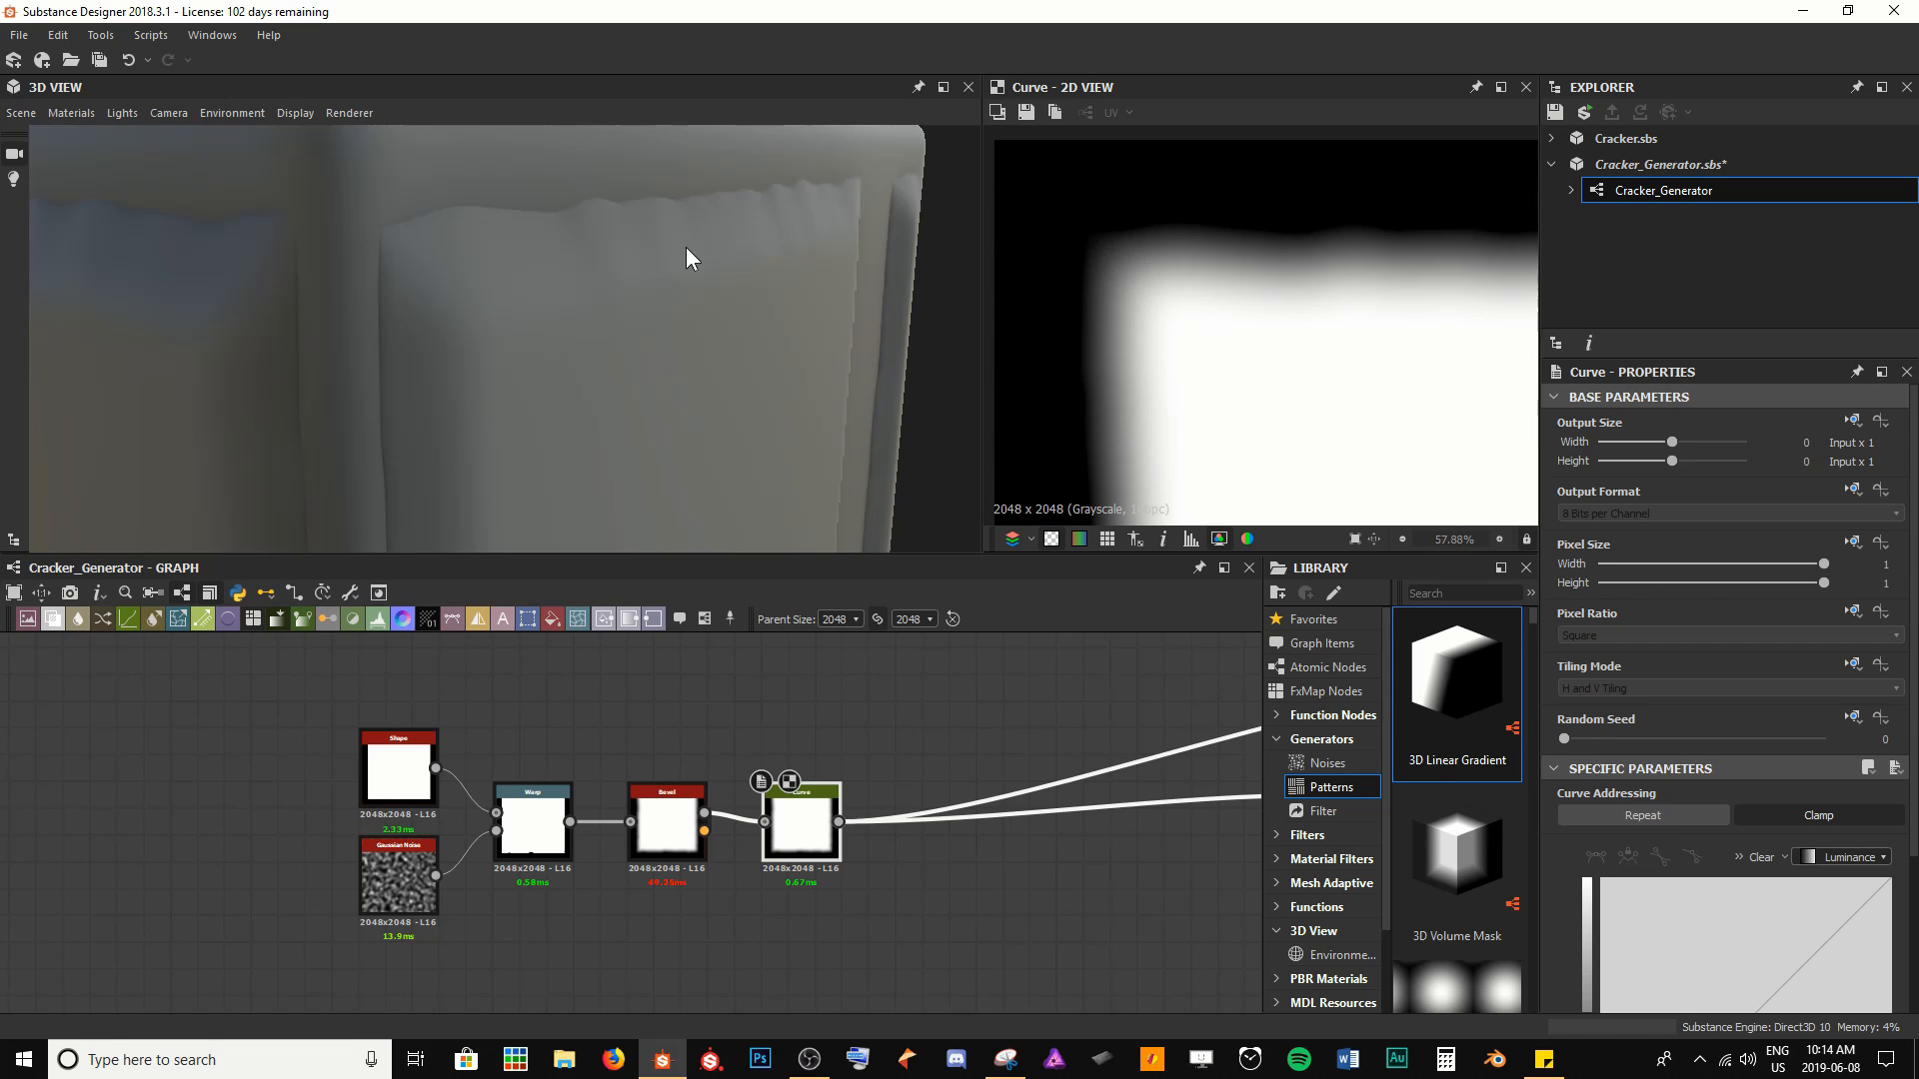
{"action": "left_click_drag", "start_coordinate": [686, 247], "coordinate": [682, 290]}
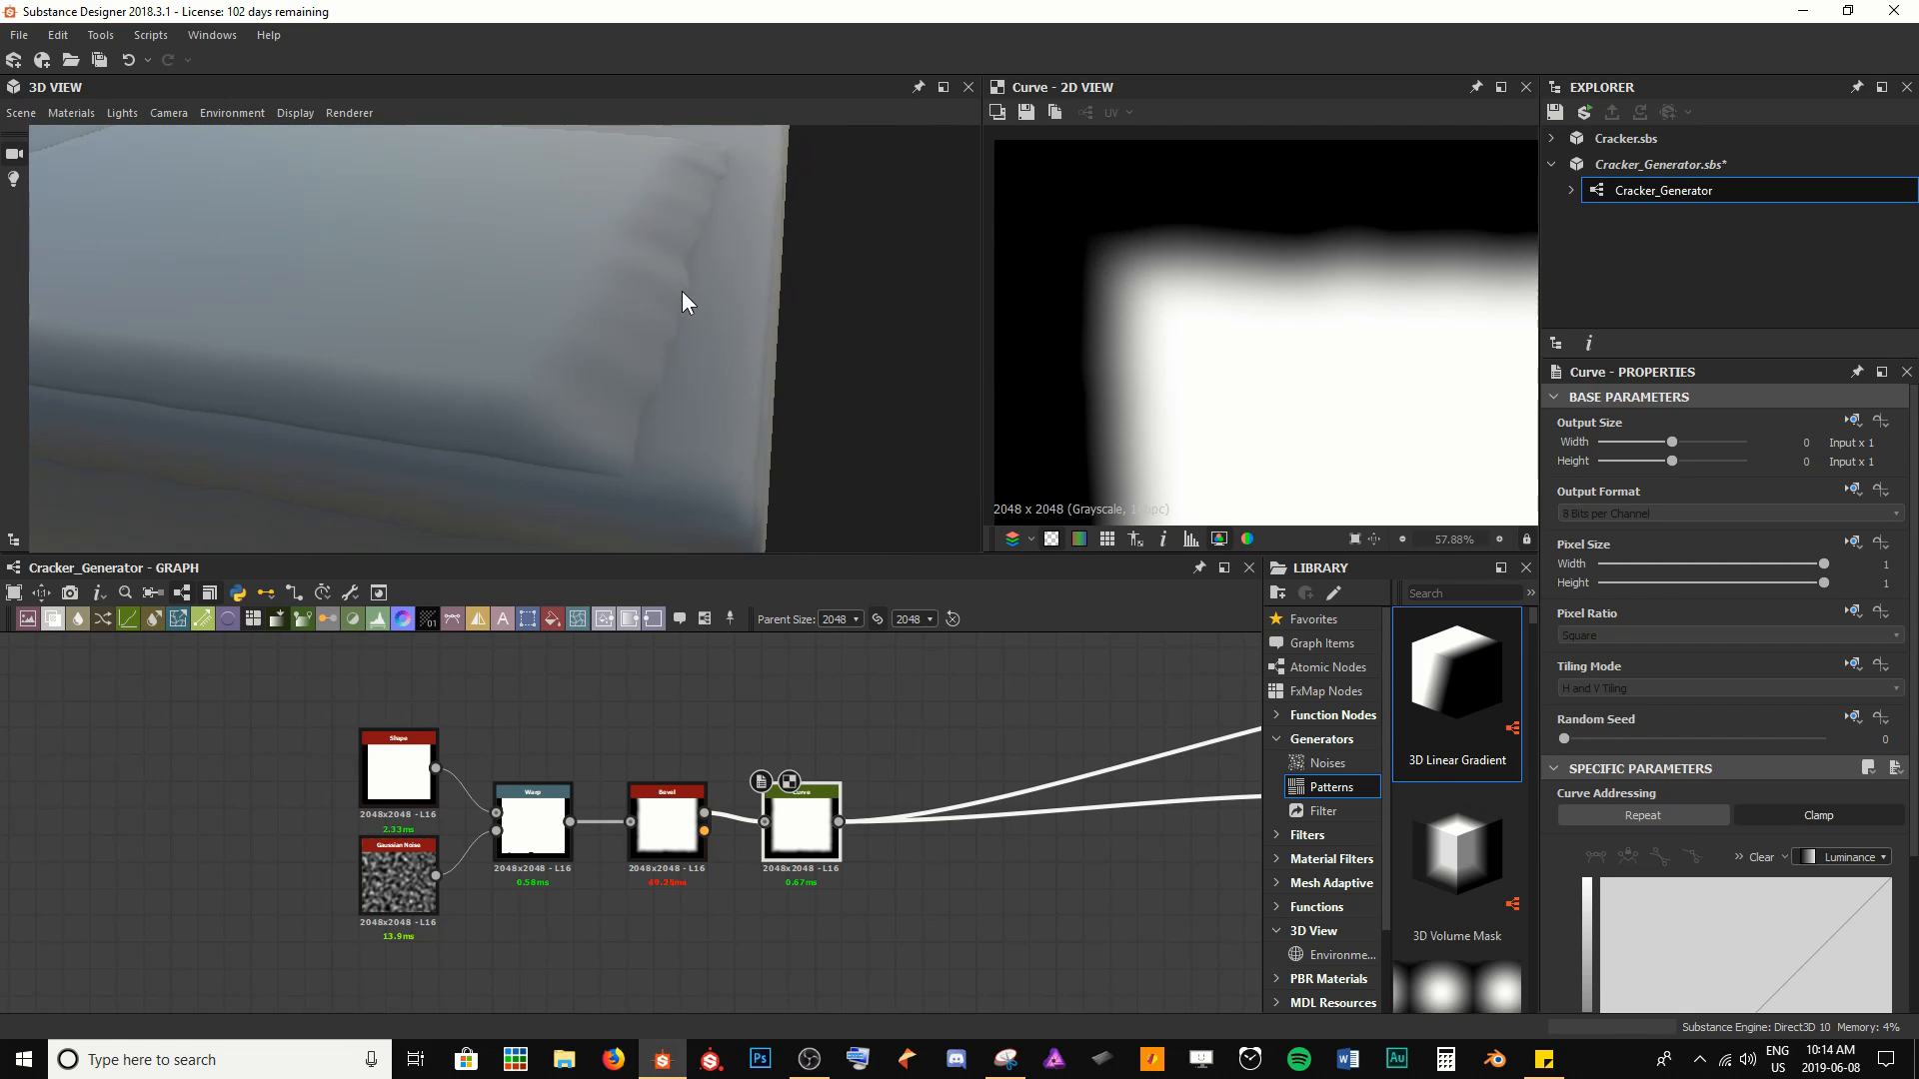
Add a point to the Curve node's curve and bend it upward into a rounded arc, with its upper tangent handle at about 0.59, 0.97
{"action": "scroll", "coordinate": [1748, 723], "scroll_direction": "down", "scroll_amount": 2}
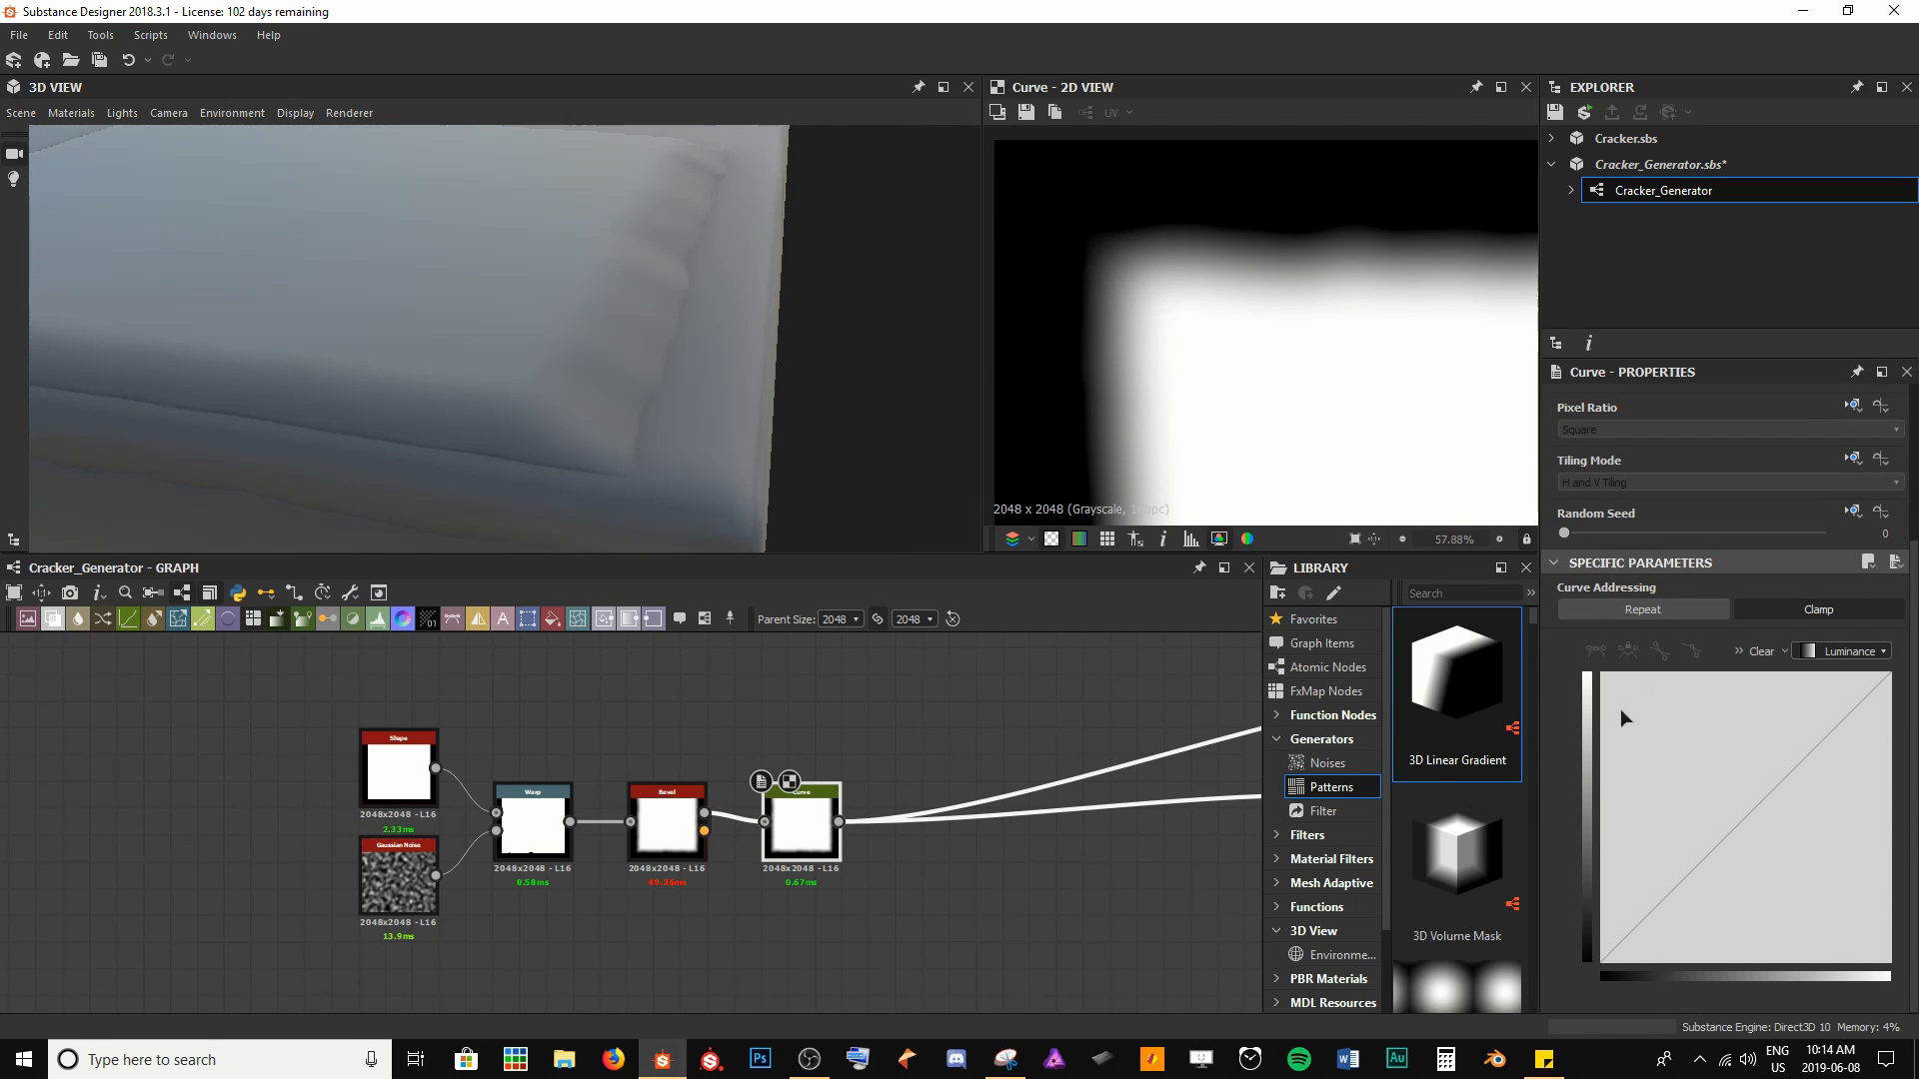
{"action": "left_click", "coordinate": [1743, 816]}
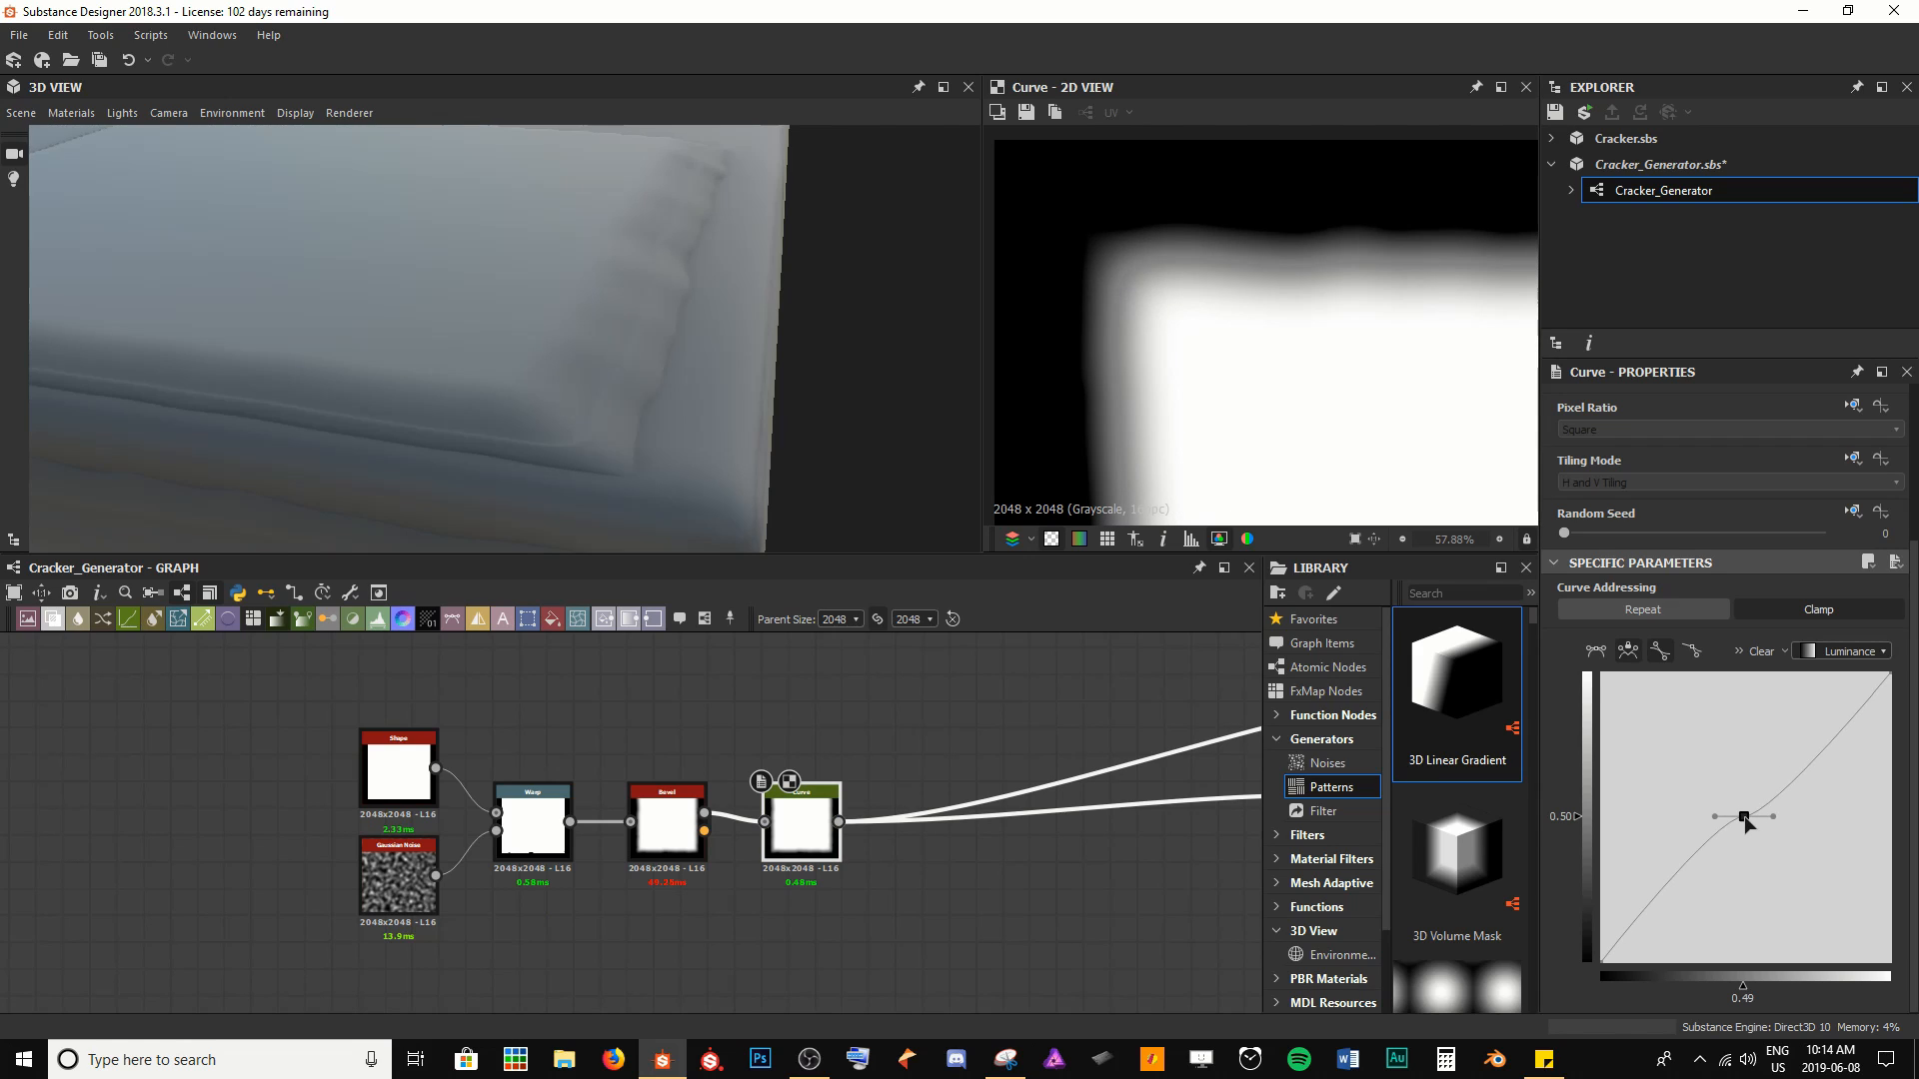
{"action": "left_click_drag", "start_coordinate": [1743, 818], "coordinate": [1773, 680]}
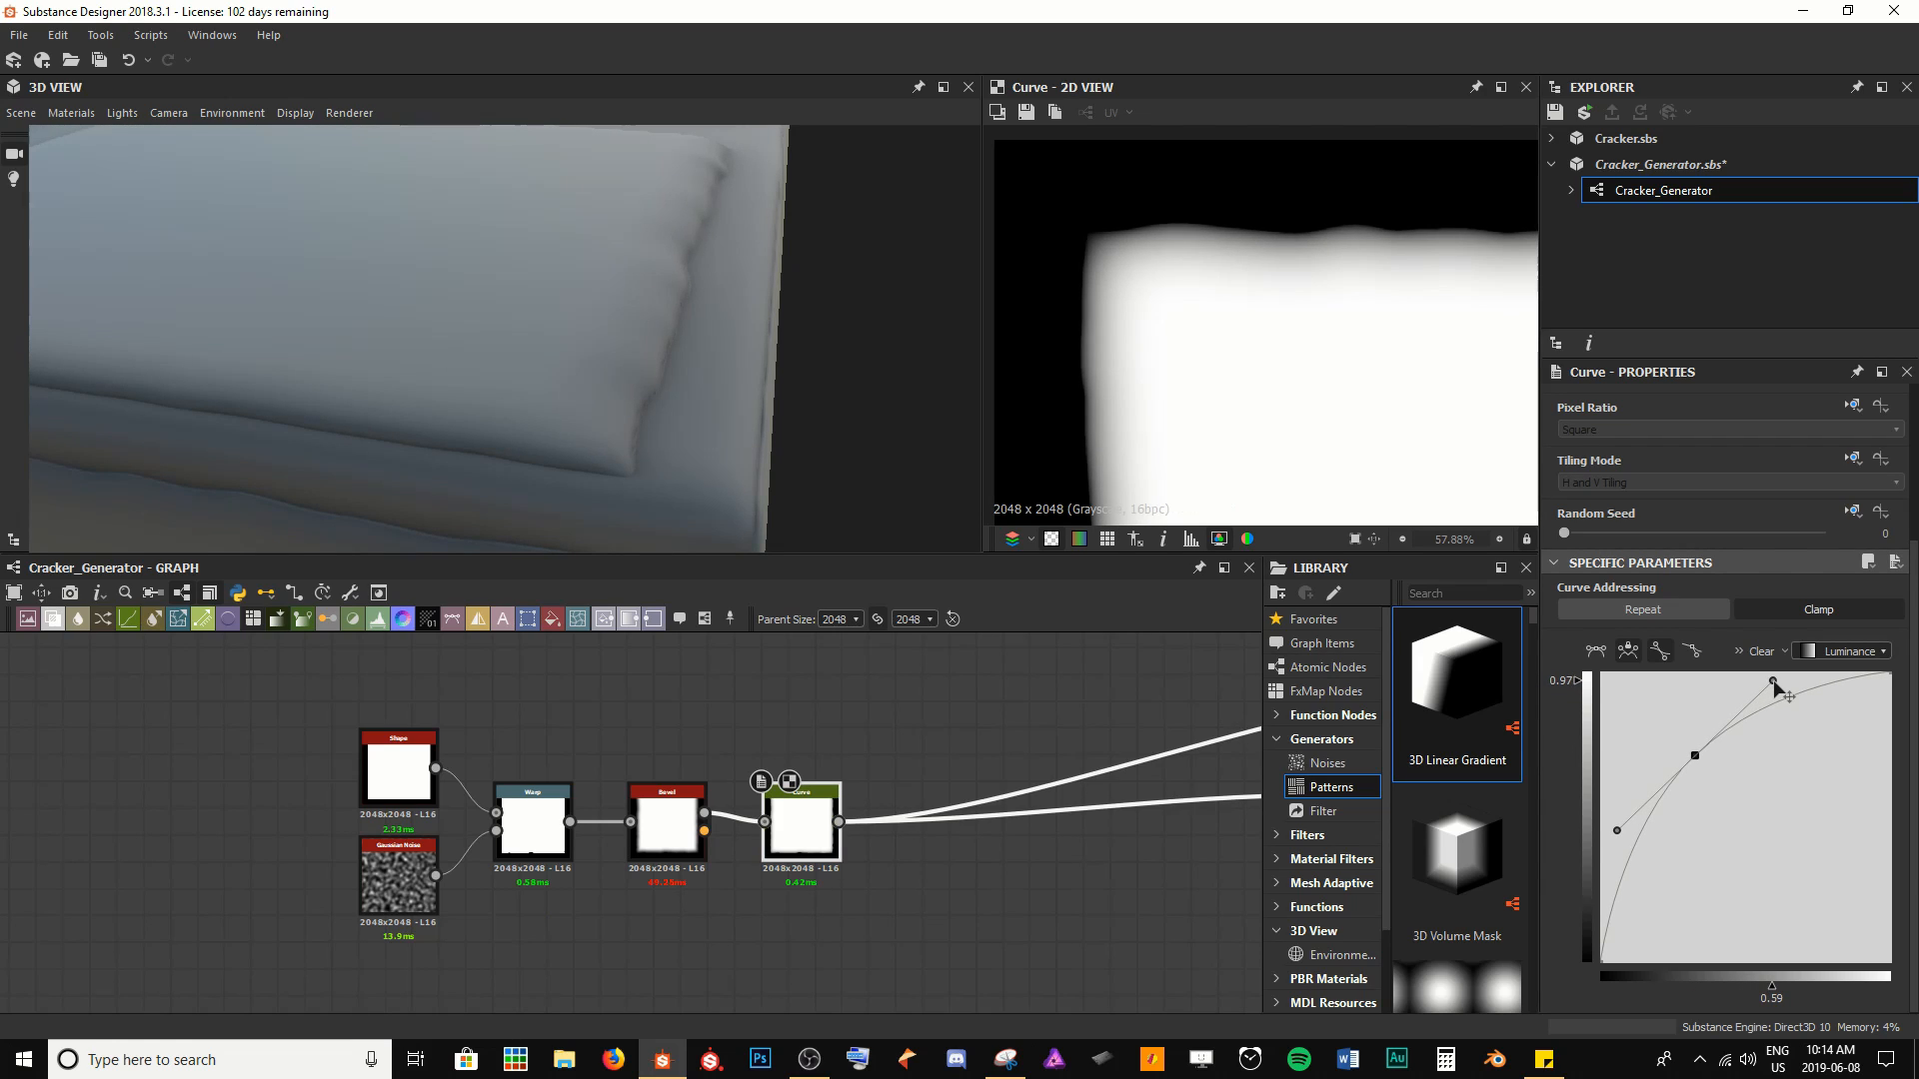
Examine the rounded, noise-warped cracker edges on the cube from several angles, both close up and from a distance
{"action": "left_click_drag", "start_coordinate": [789, 365], "coordinate": [632, 372]}
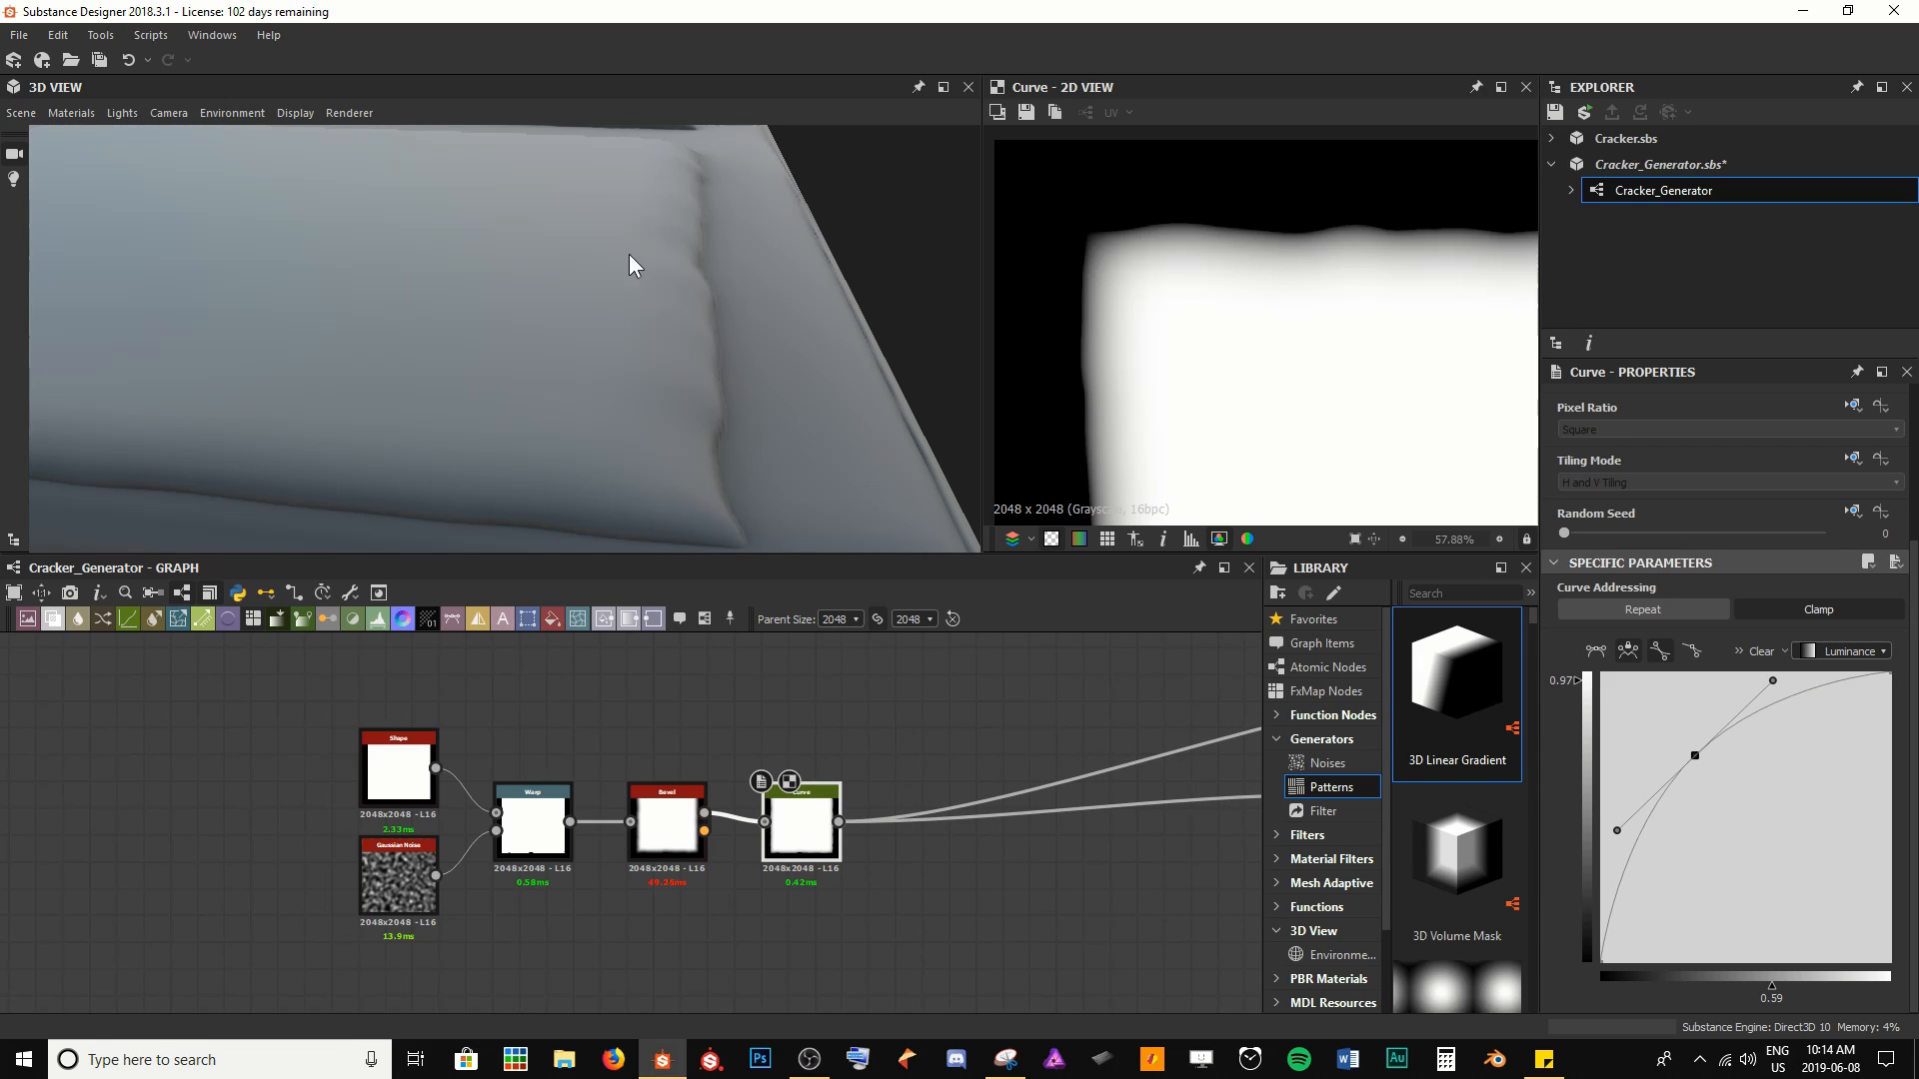
{"action": "scroll", "coordinate": [704, 447], "scroll_direction": "down", "scroll_amount": 4}
{"action": "left_click_drag", "start_coordinate": [704, 446], "coordinate": [551, 322]}
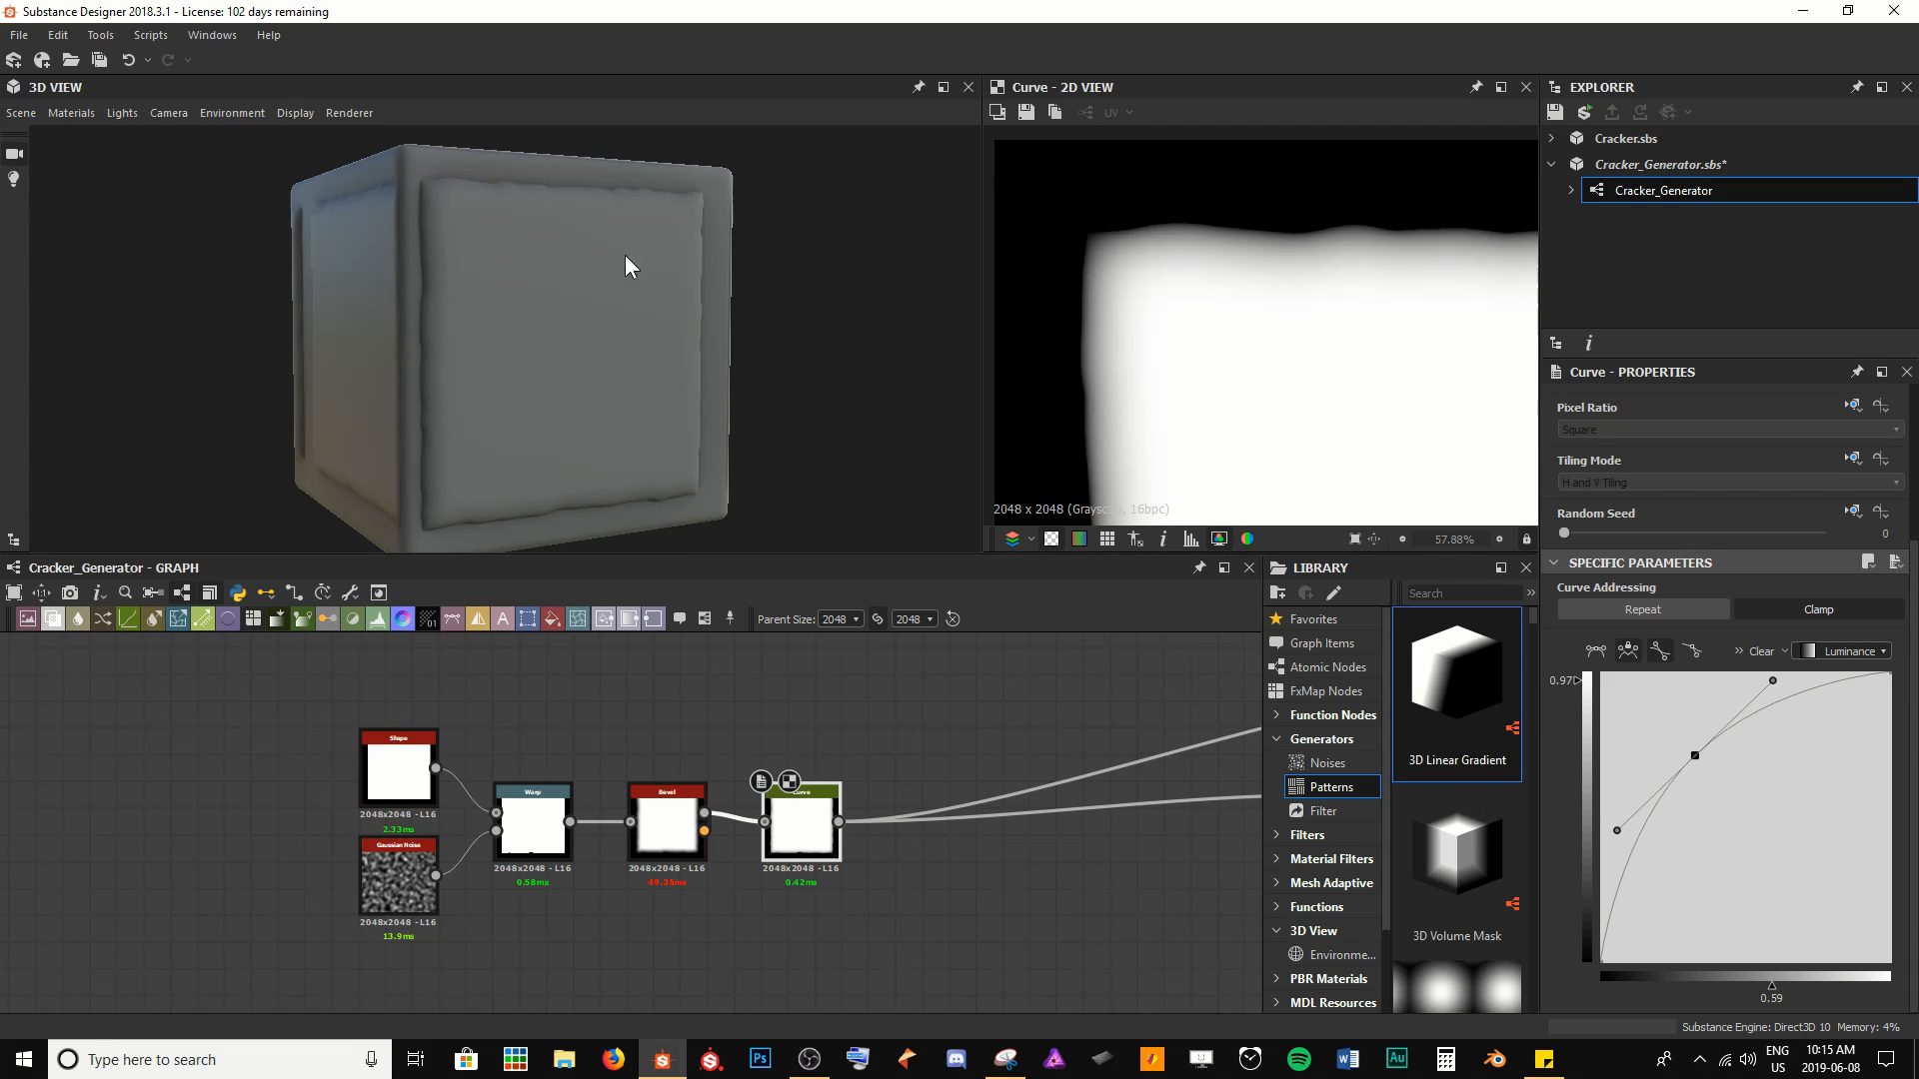
{"action": "left_click_drag", "start_coordinate": [626, 256], "coordinate": [617, 376]}
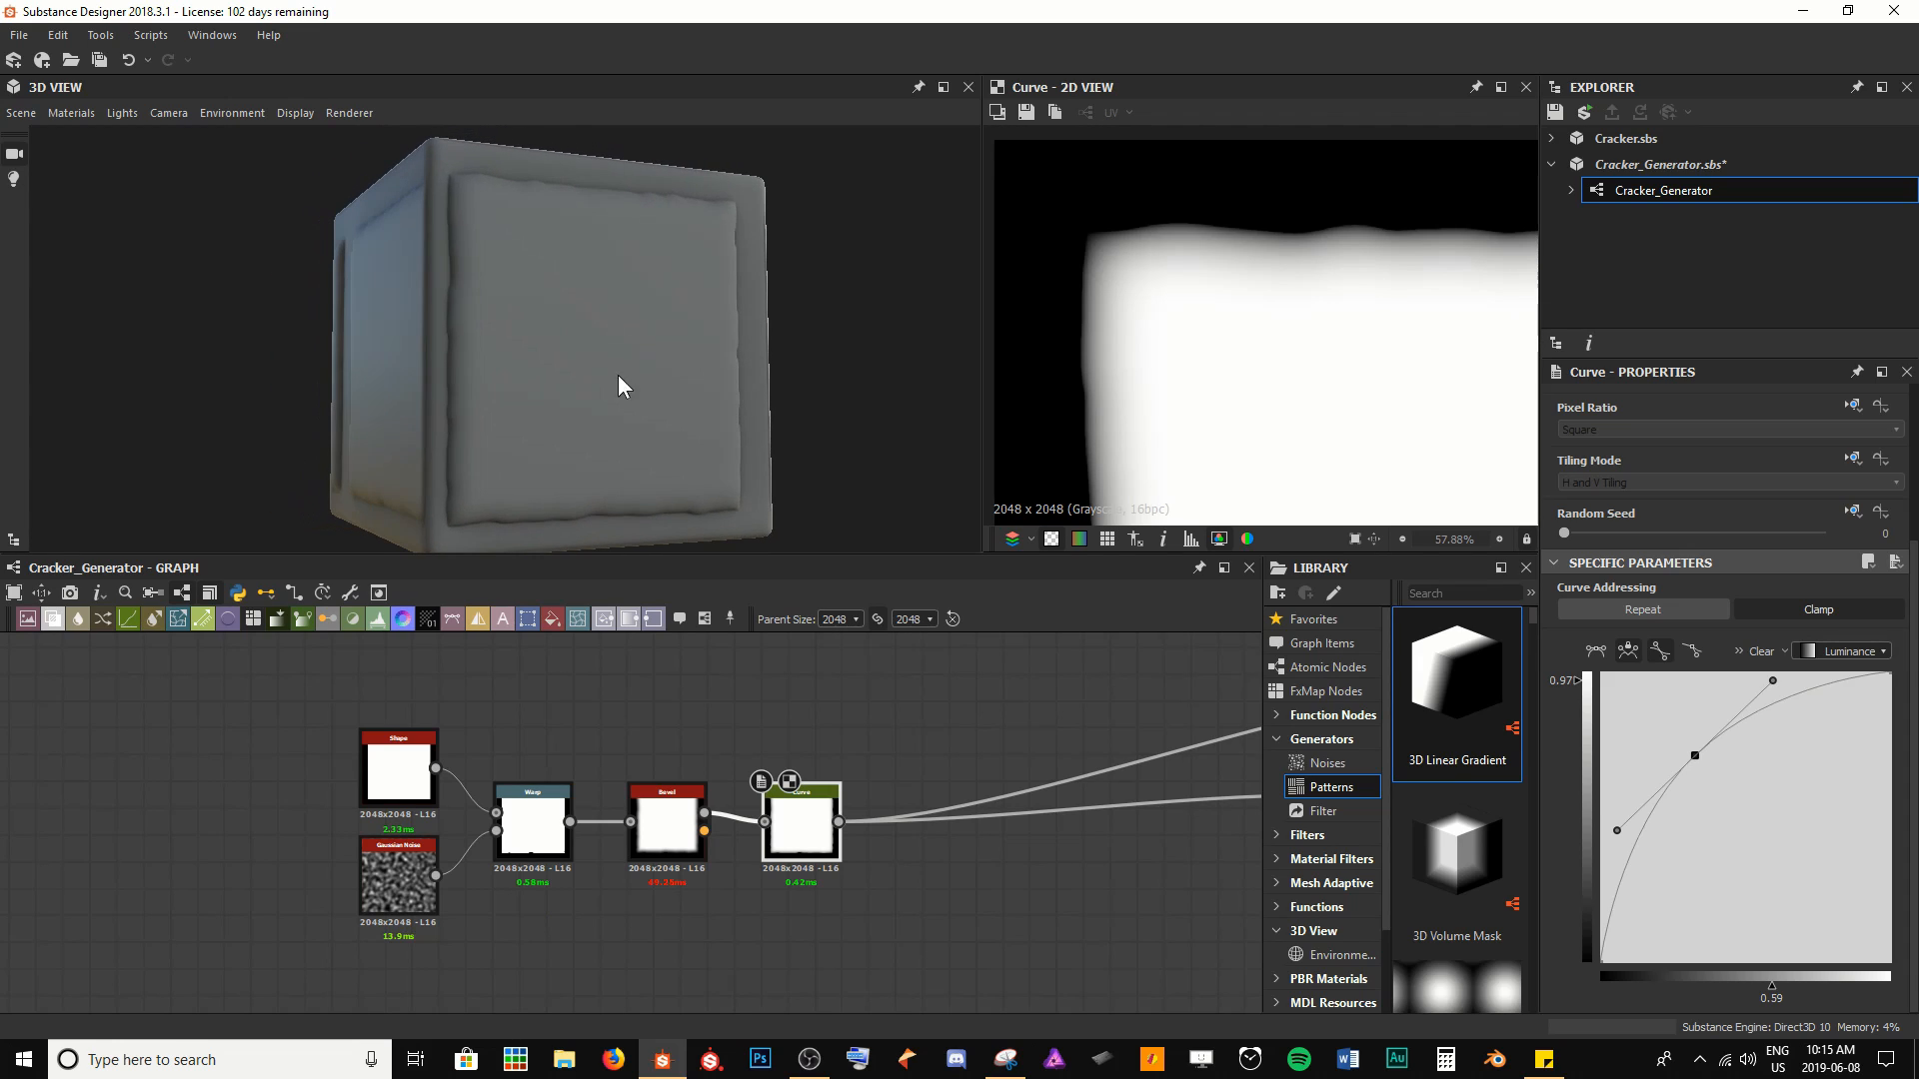
{"action": "middle_click_drag", "start_coordinate": [872, 817], "coordinate": [750, 787]}
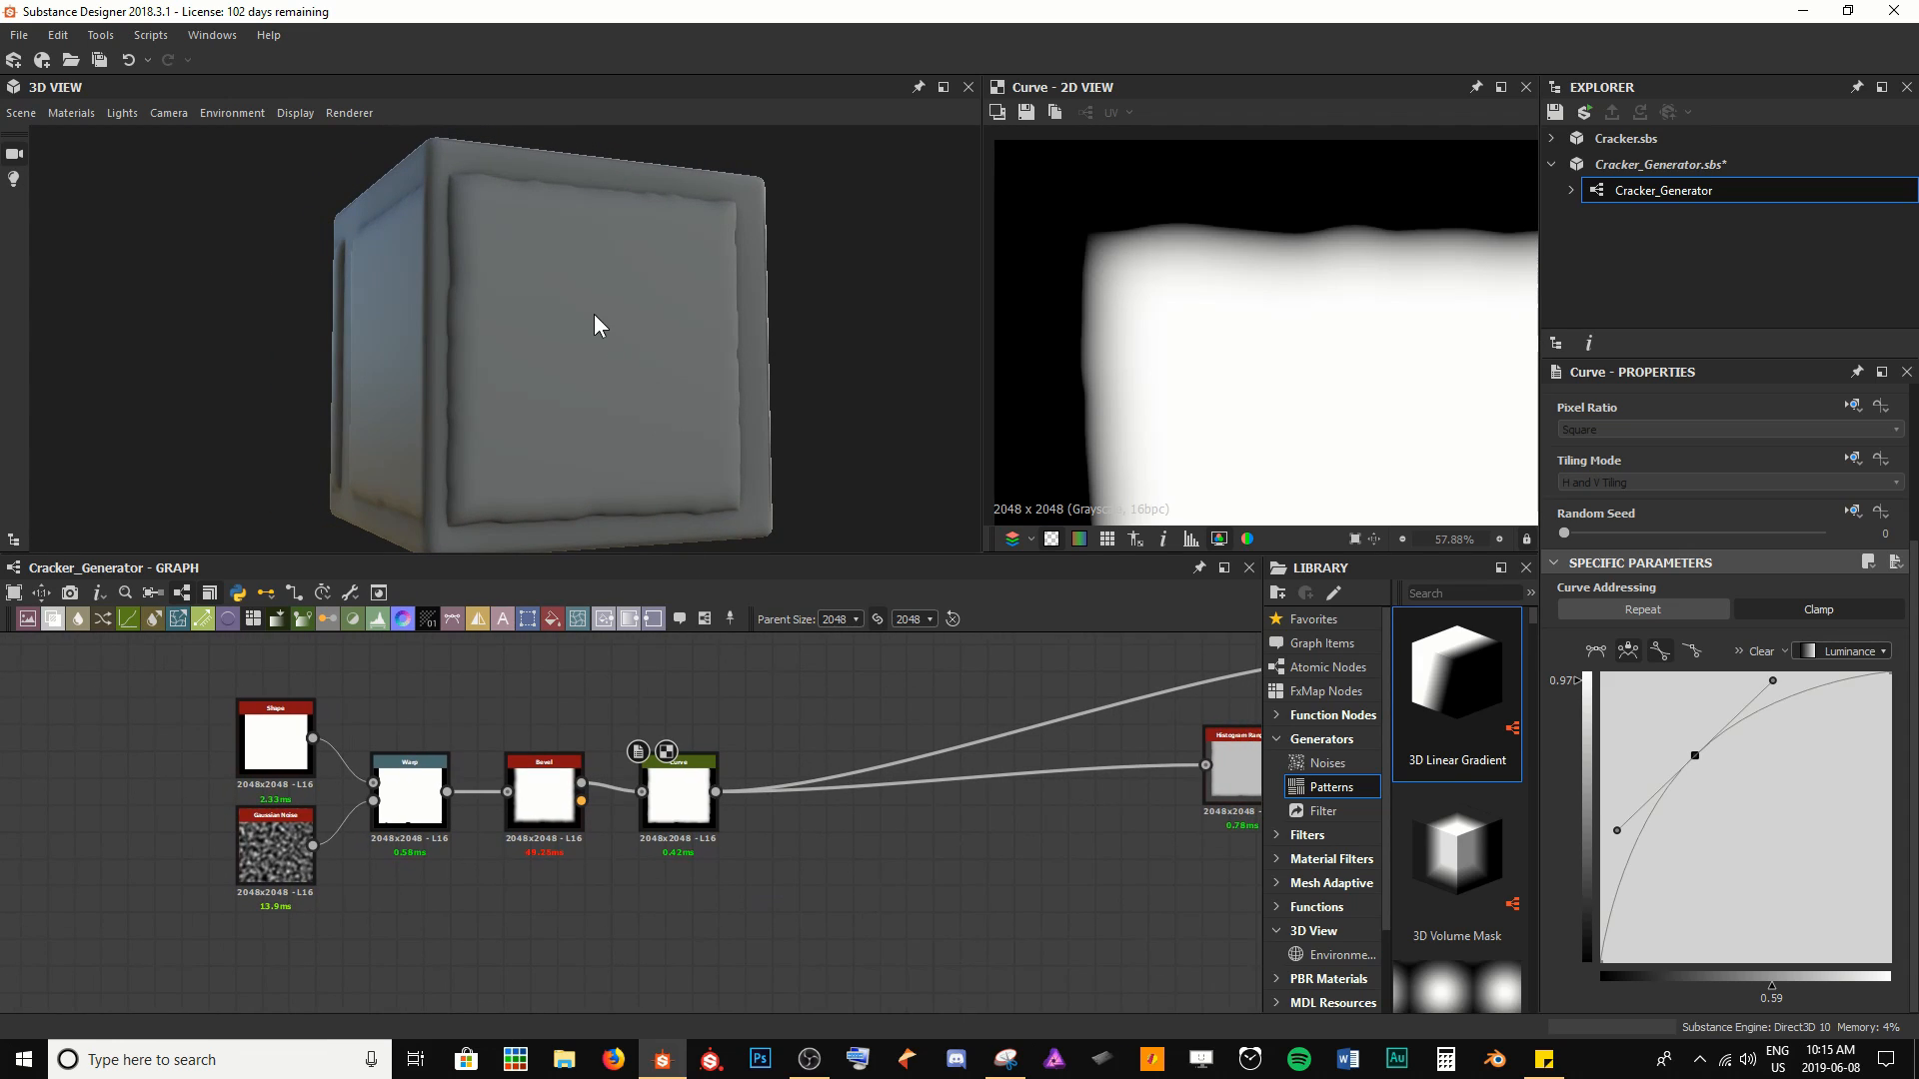
{"action": "scroll", "coordinate": [594, 314], "scroll_direction": "up", "scroll_amount": 3}
{"action": "left_click_drag", "start_coordinate": [593, 313], "coordinate": [529, 326]}
{"action": "scroll", "coordinate": [531, 326], "scroll_direction": "down", "scroll_amount": 1}
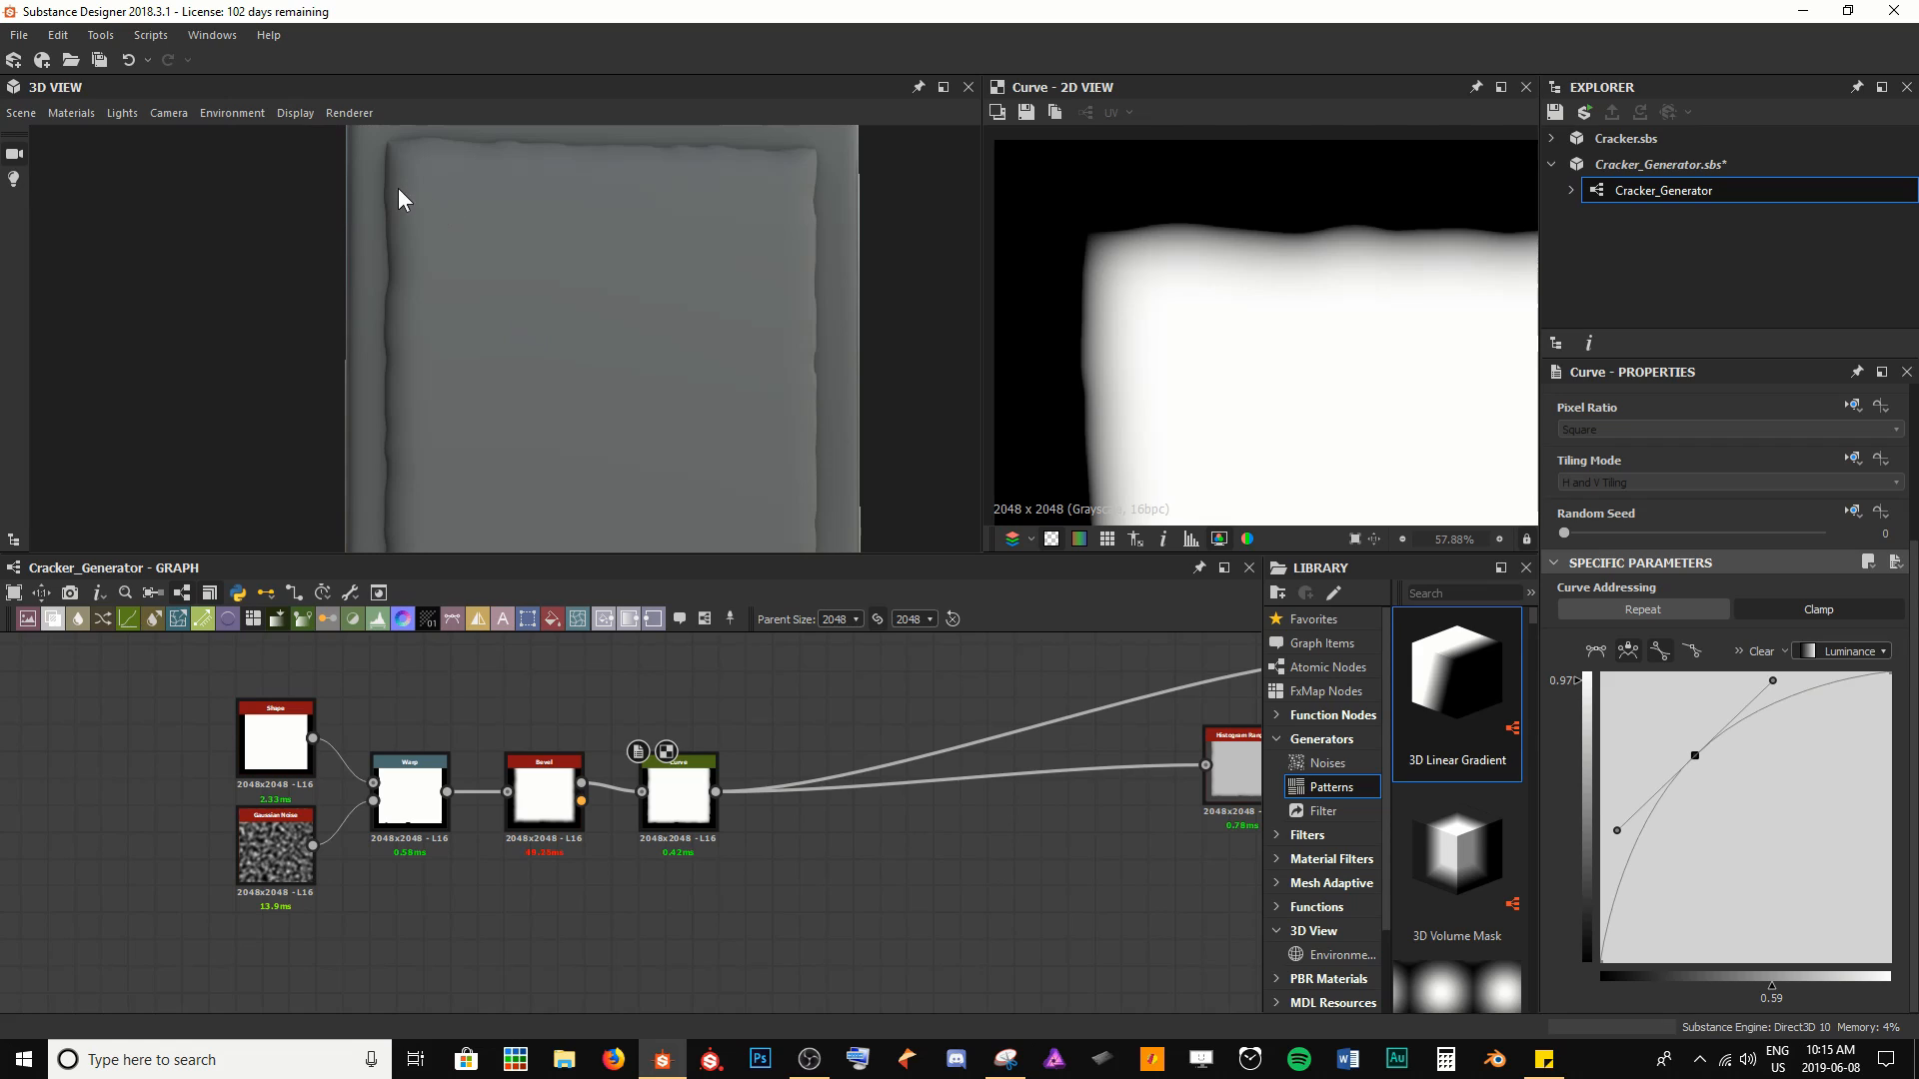
{"action": "left_click_drag", "start_coordinate": [560, 455], "coordinate": [714, 150]}
{"action": "left_click_drag", "start_coordinate": [717, 447], "coordinate": [523, 168]}
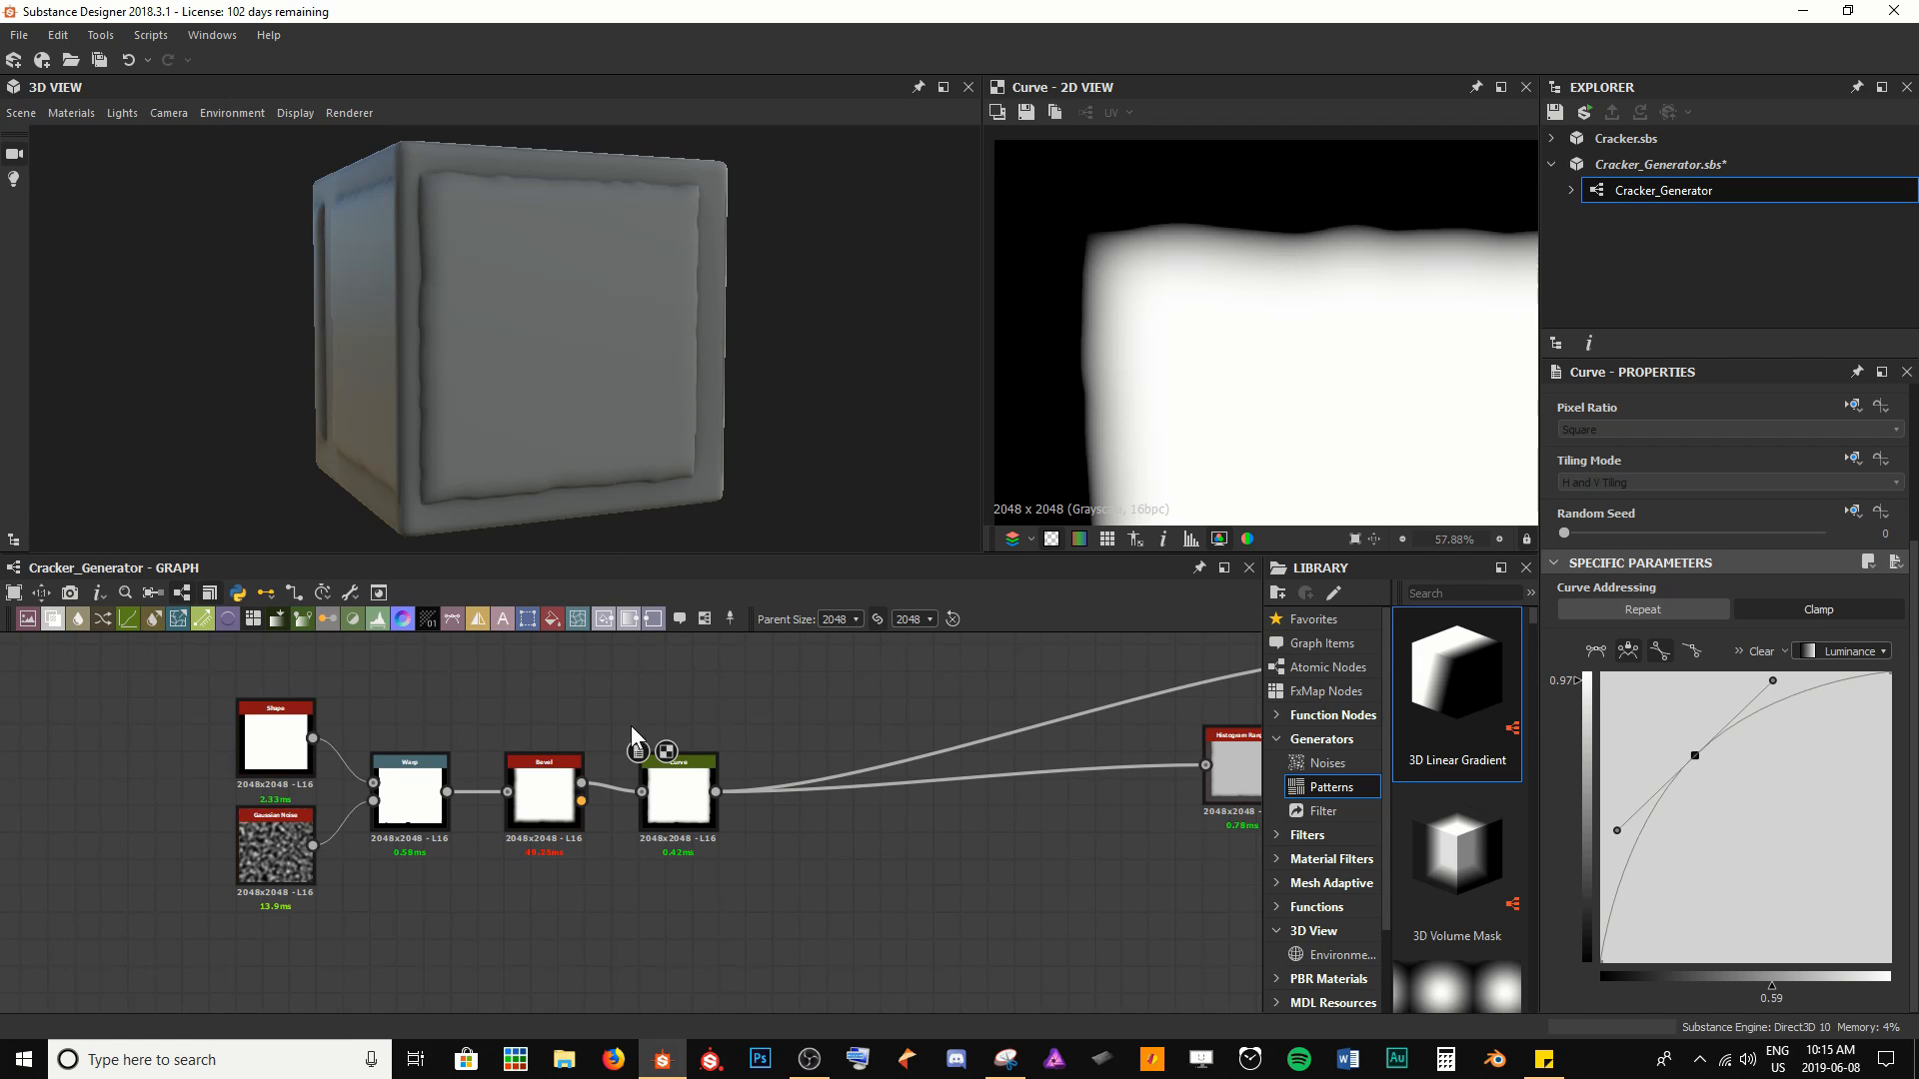
Add a Stripes pattern node in the empty area below the Warp chain and fit its output in the 2D view
{"action": "middle_click_drag", "start_coordinate": [647, 928], "coordinate": [748, 813]}
{"action": "scroll", "coordinate": [695, 838], "scroll_direction": "up", "scroll_amount": 2}
{"action": "middle_click_drag", "start_coordinate": [606, 803], "coordinate": [690, 780]}
{"action": "key", "text": "space"}
{"action": "type", "text": "st"}
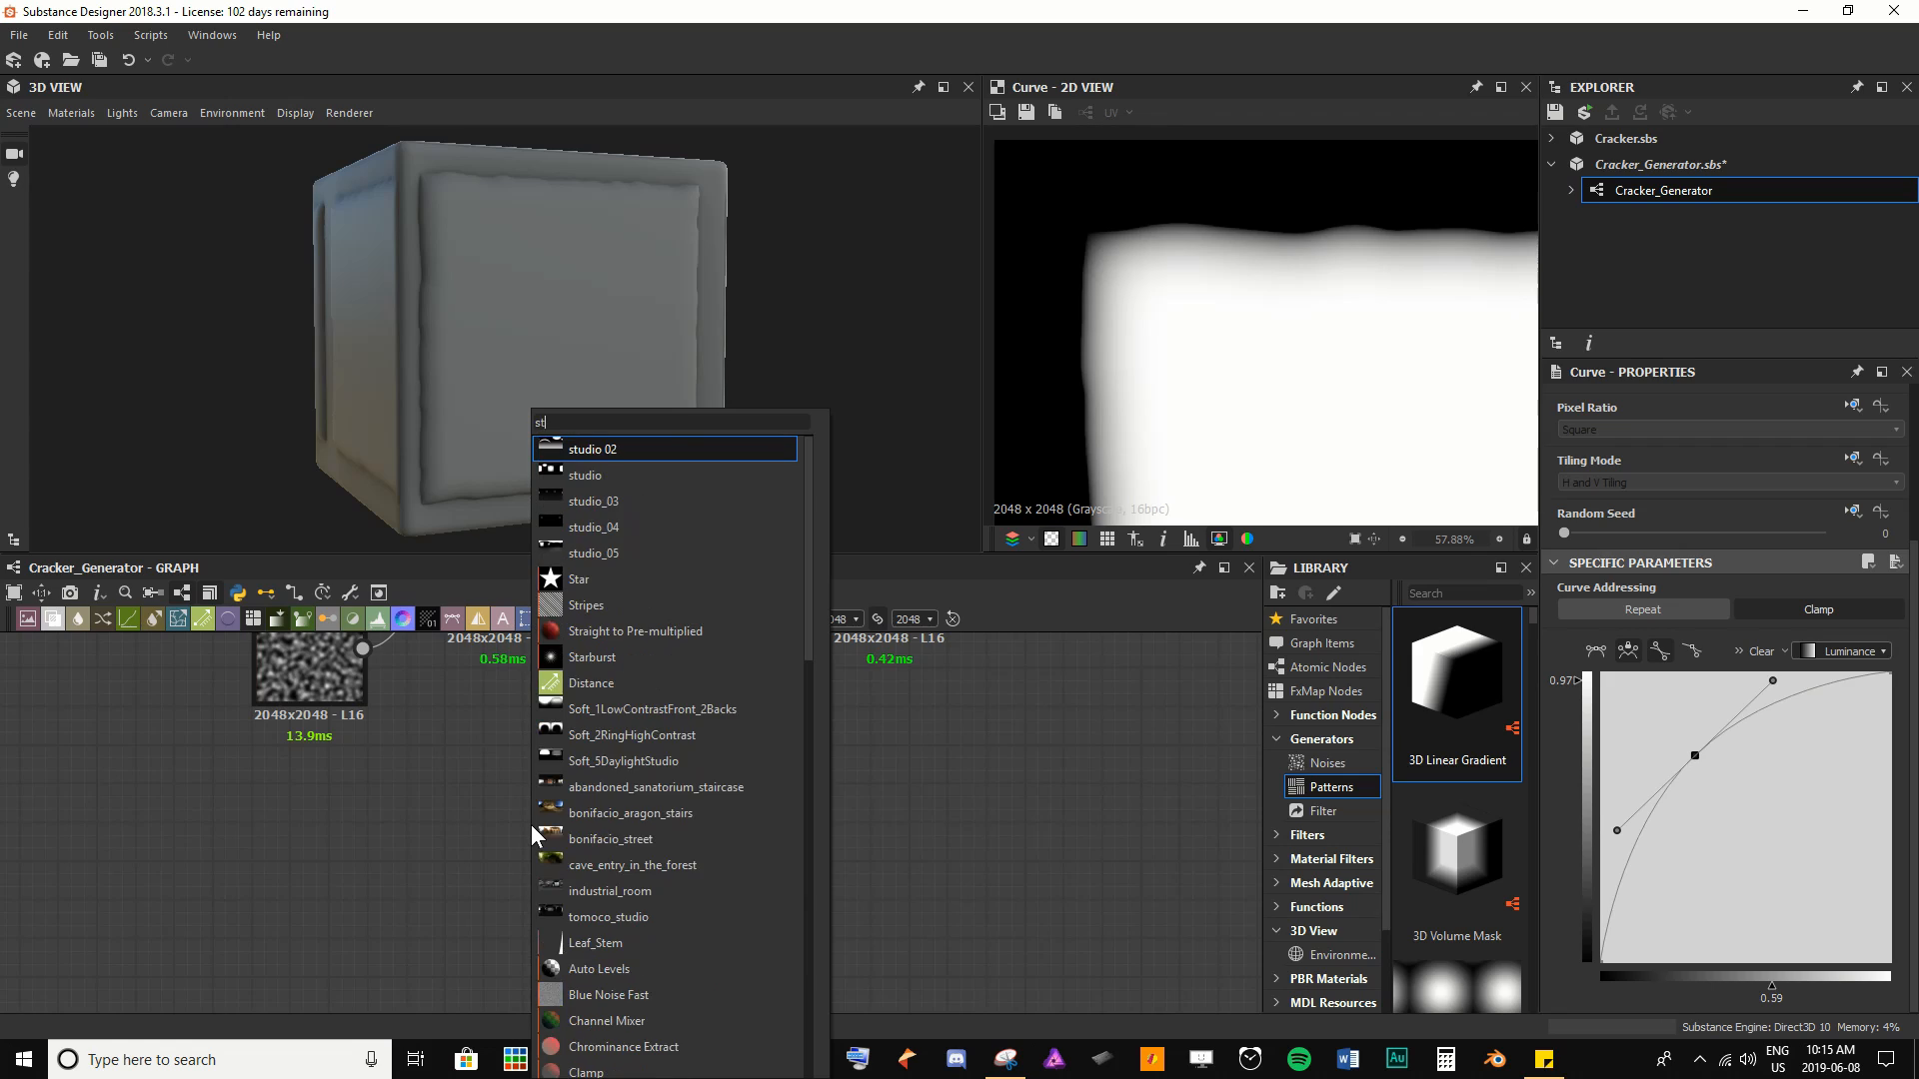
{"action": "type", "text": "rip"}
{"action": "key", "text": "Return"}
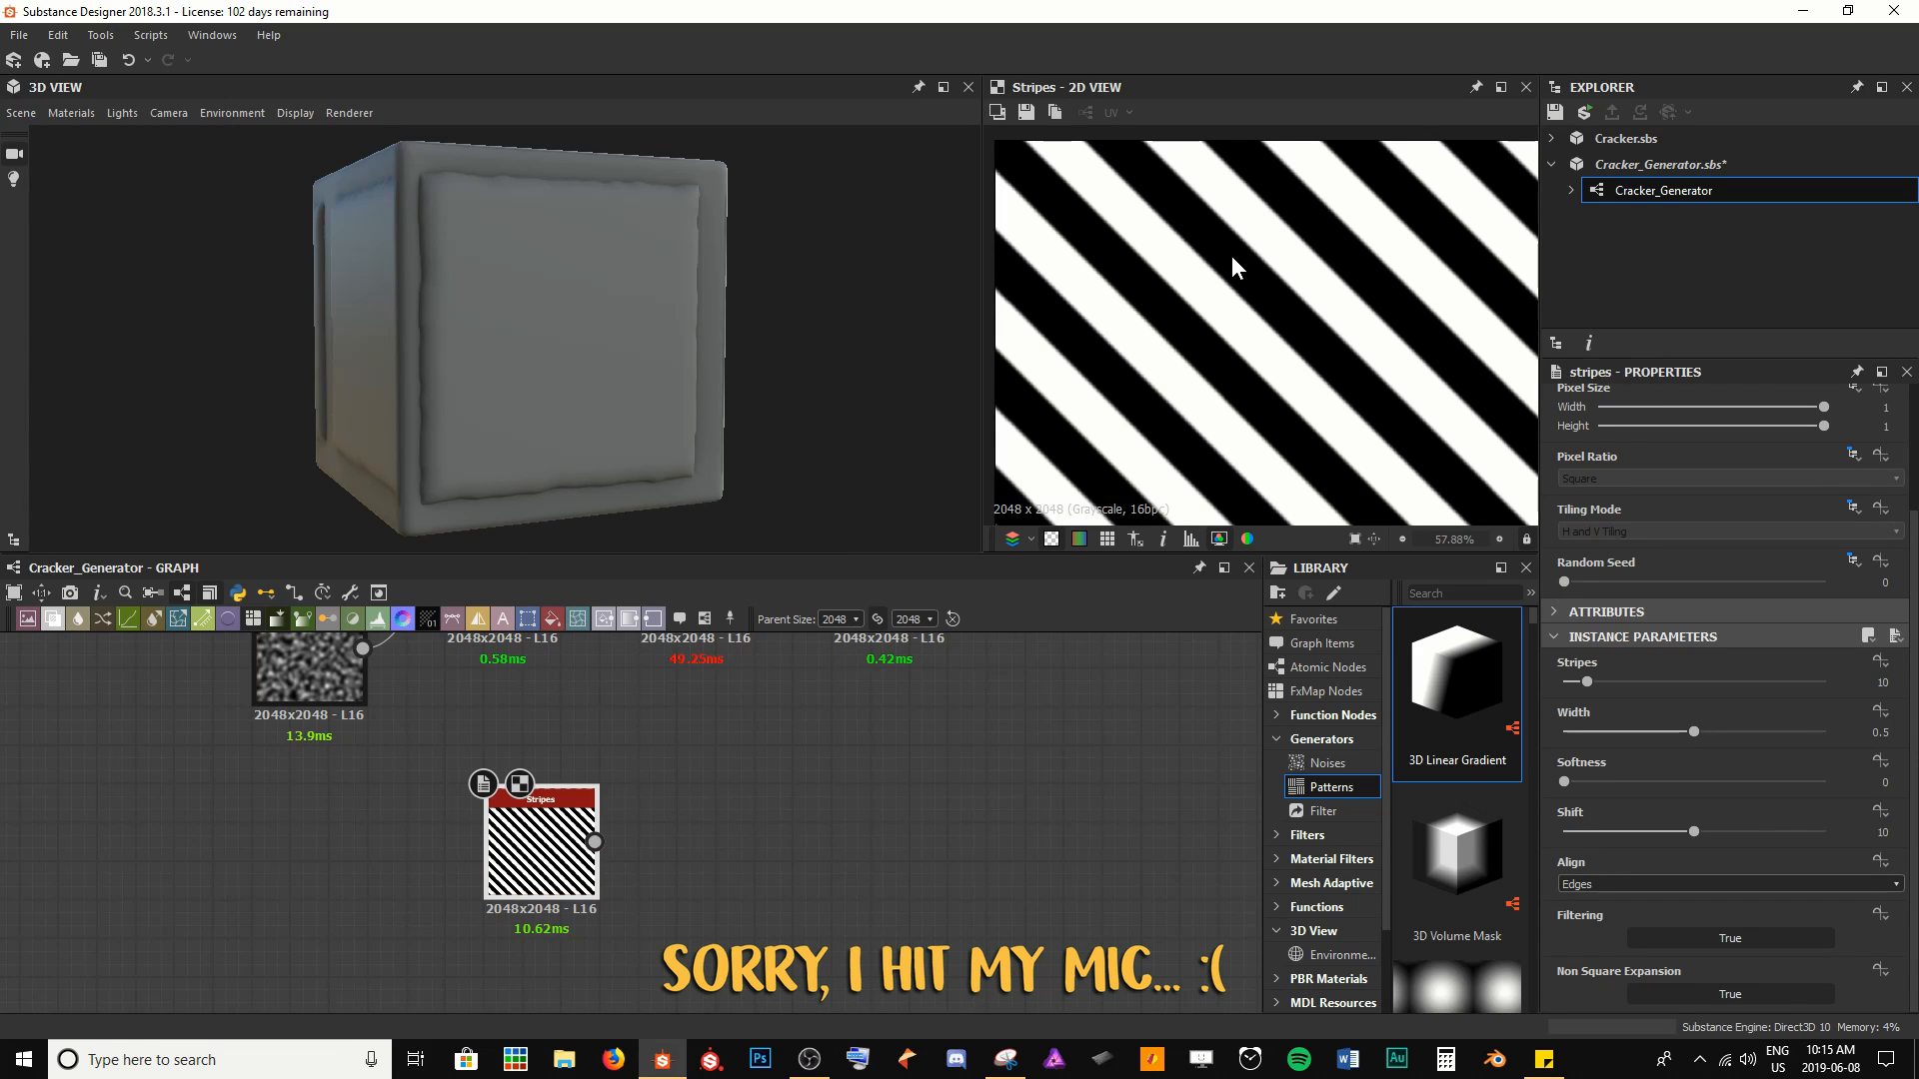
{"action": "key", "text": "f"}
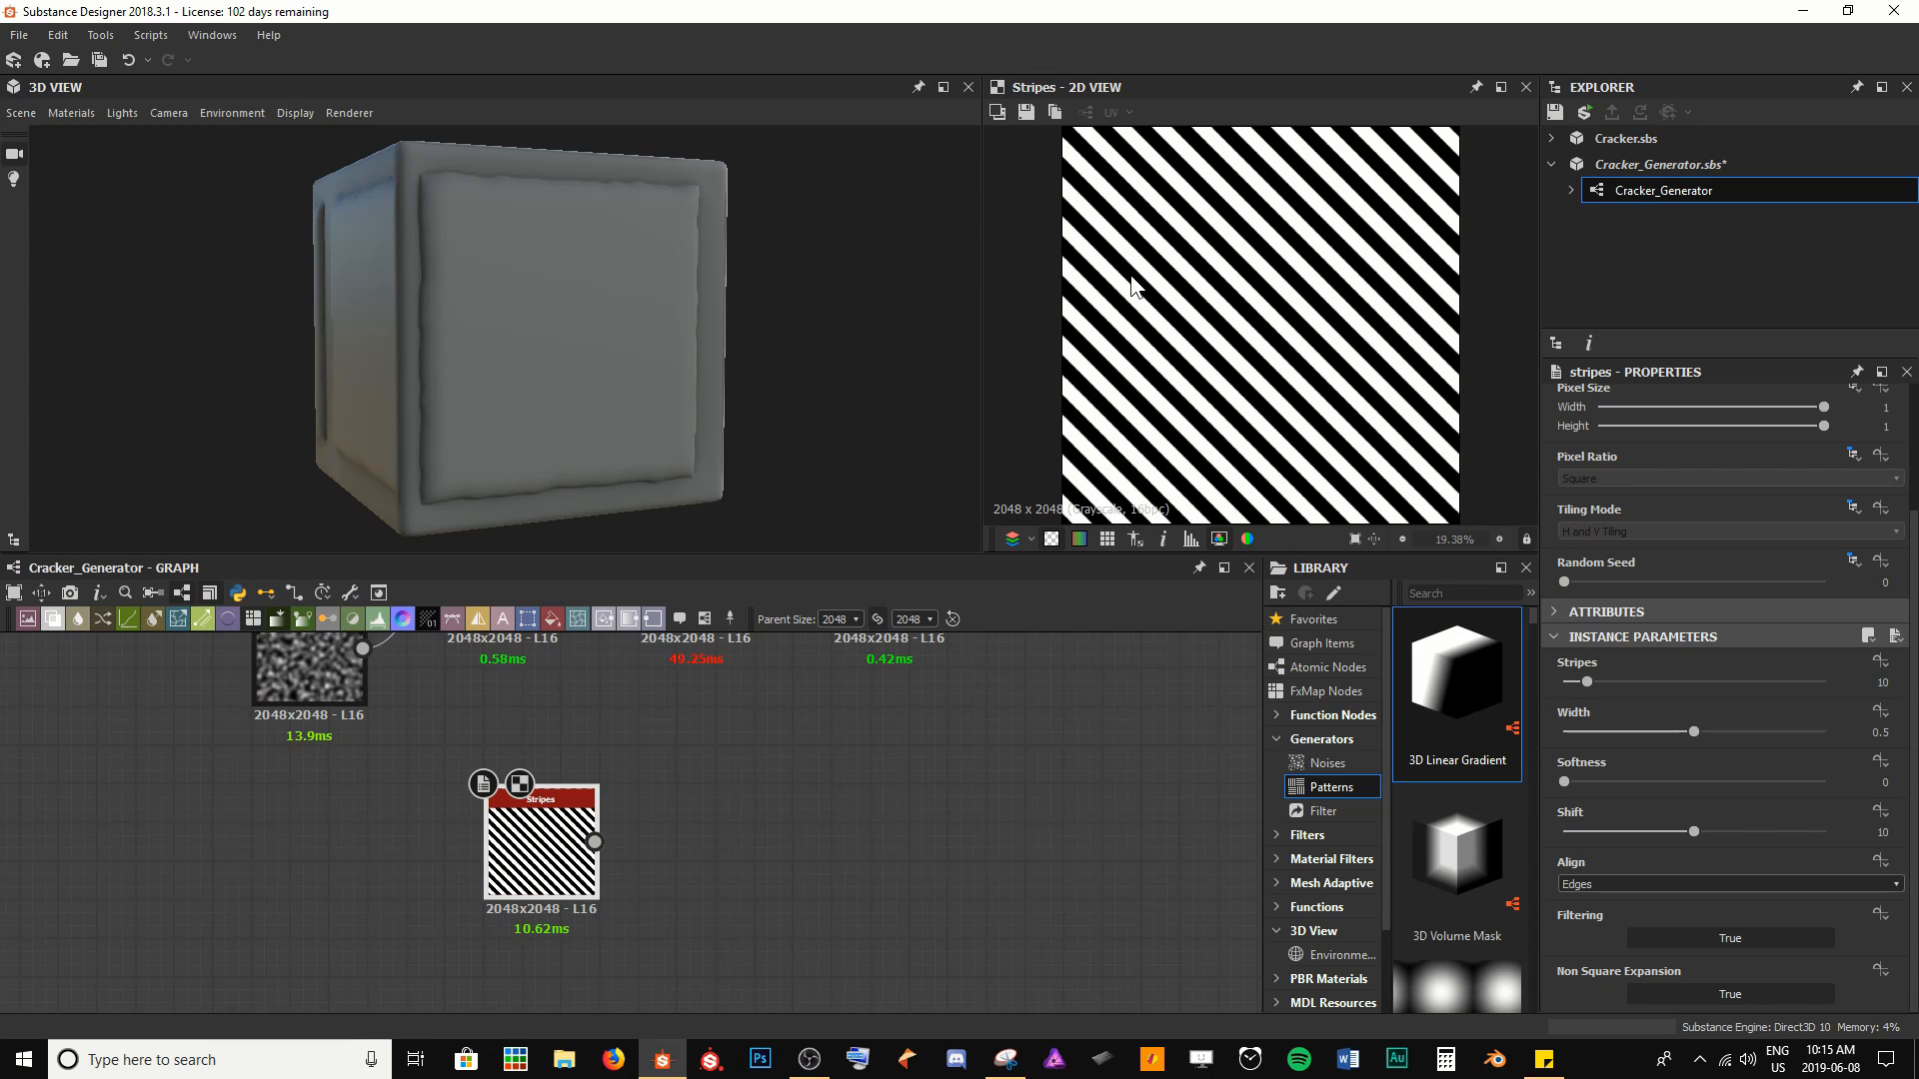
View the Curve node's output in 2D and align the Stripes node beneath the Warp node
{"action": "left_click_drag", "start_coordinate": [466, 253], "coordinate": [399, 186]}
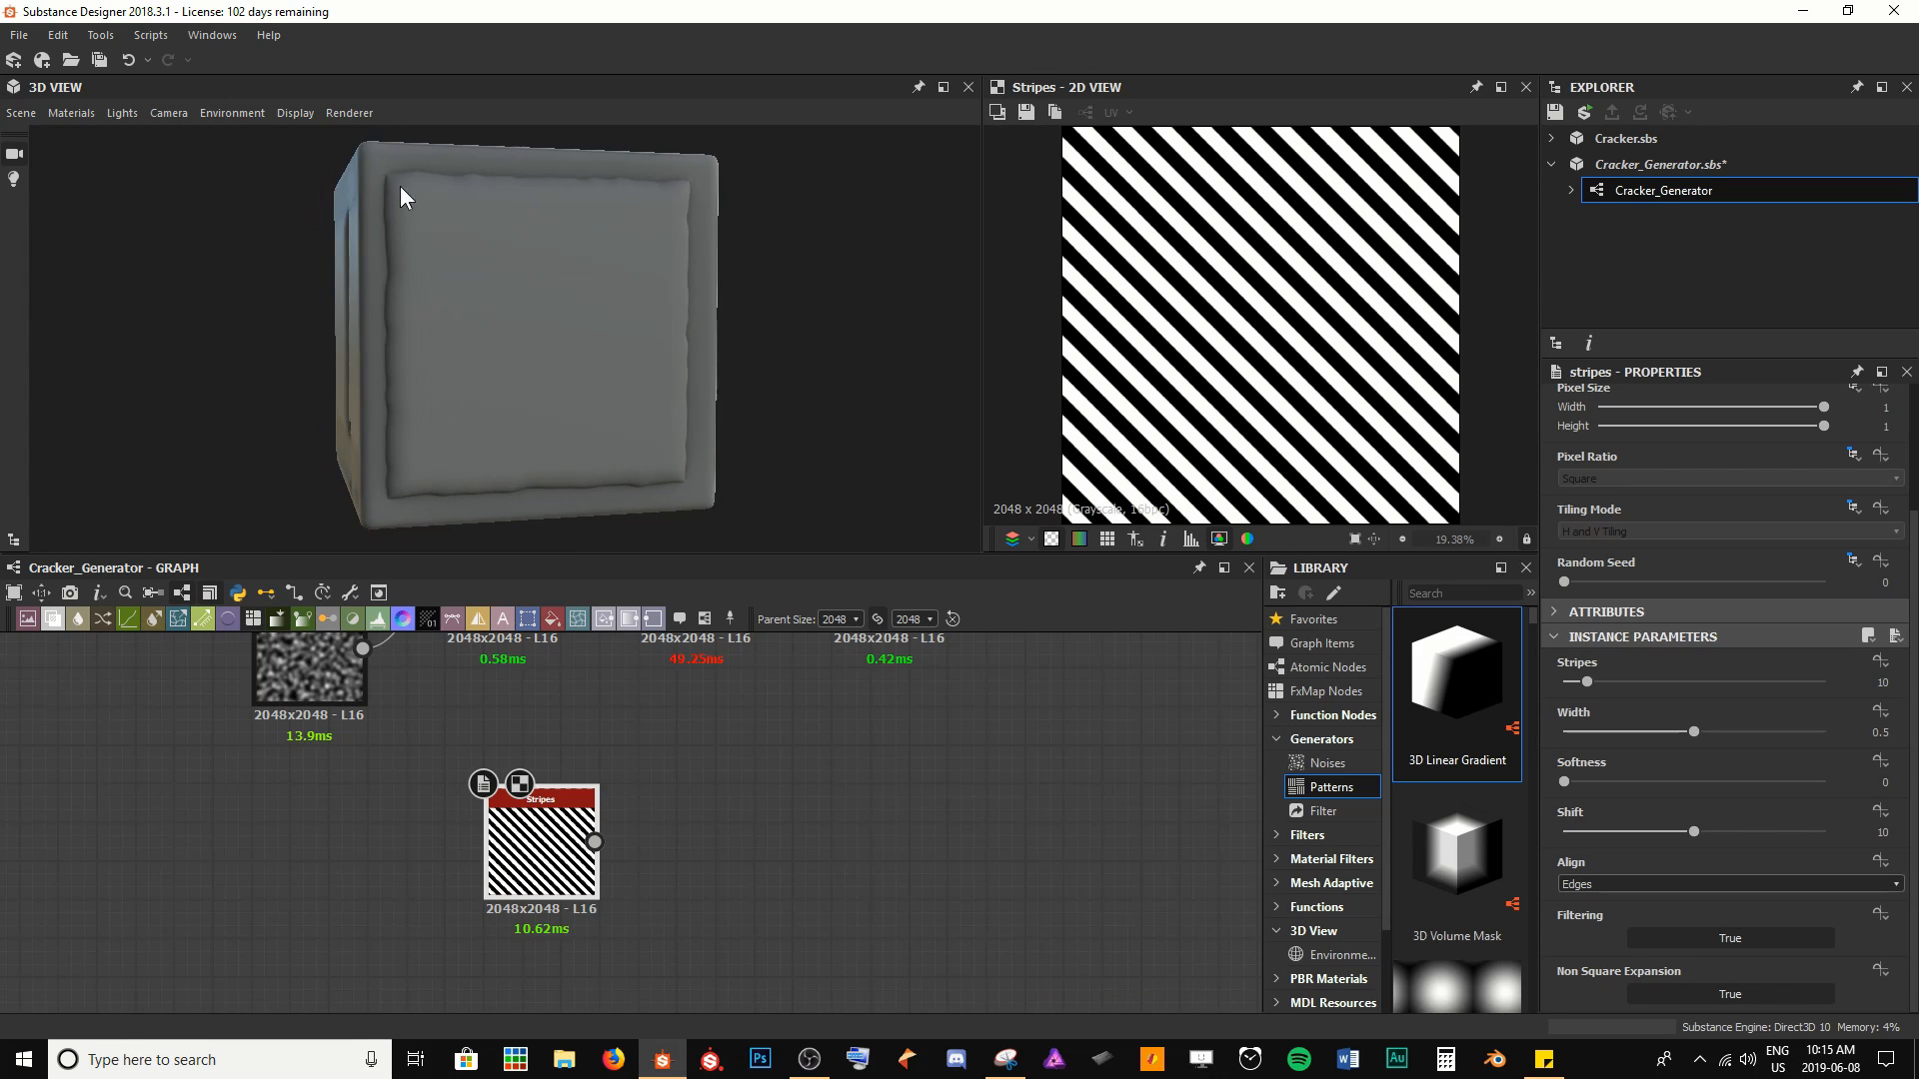
{"action": "middle_click_drag", "start_coordinate": [819, 767], "coordinate": [786, 824]}
{"action": "double_click", "coordinate": [869, 661]}
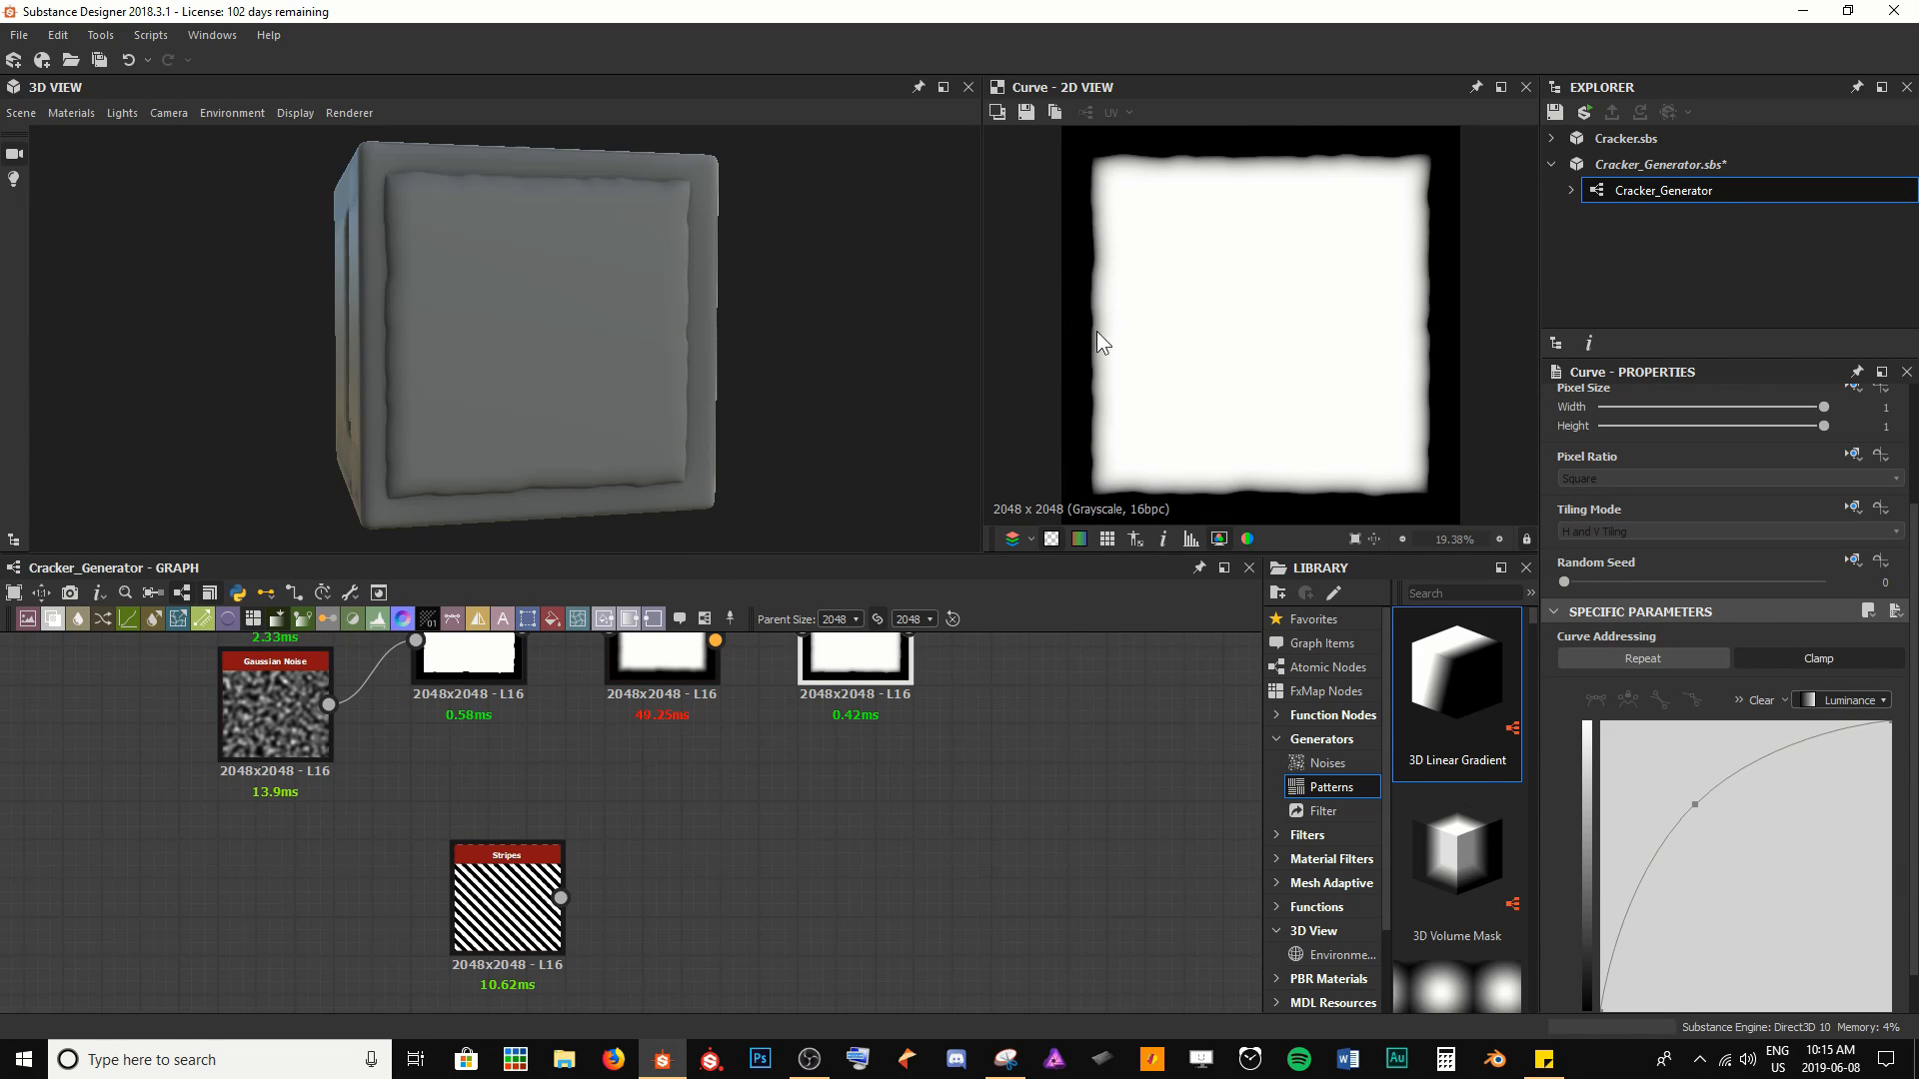
{"action": "left_click_drag", "start_coordinate": [500, 926], "coordinate": [463, 886]}
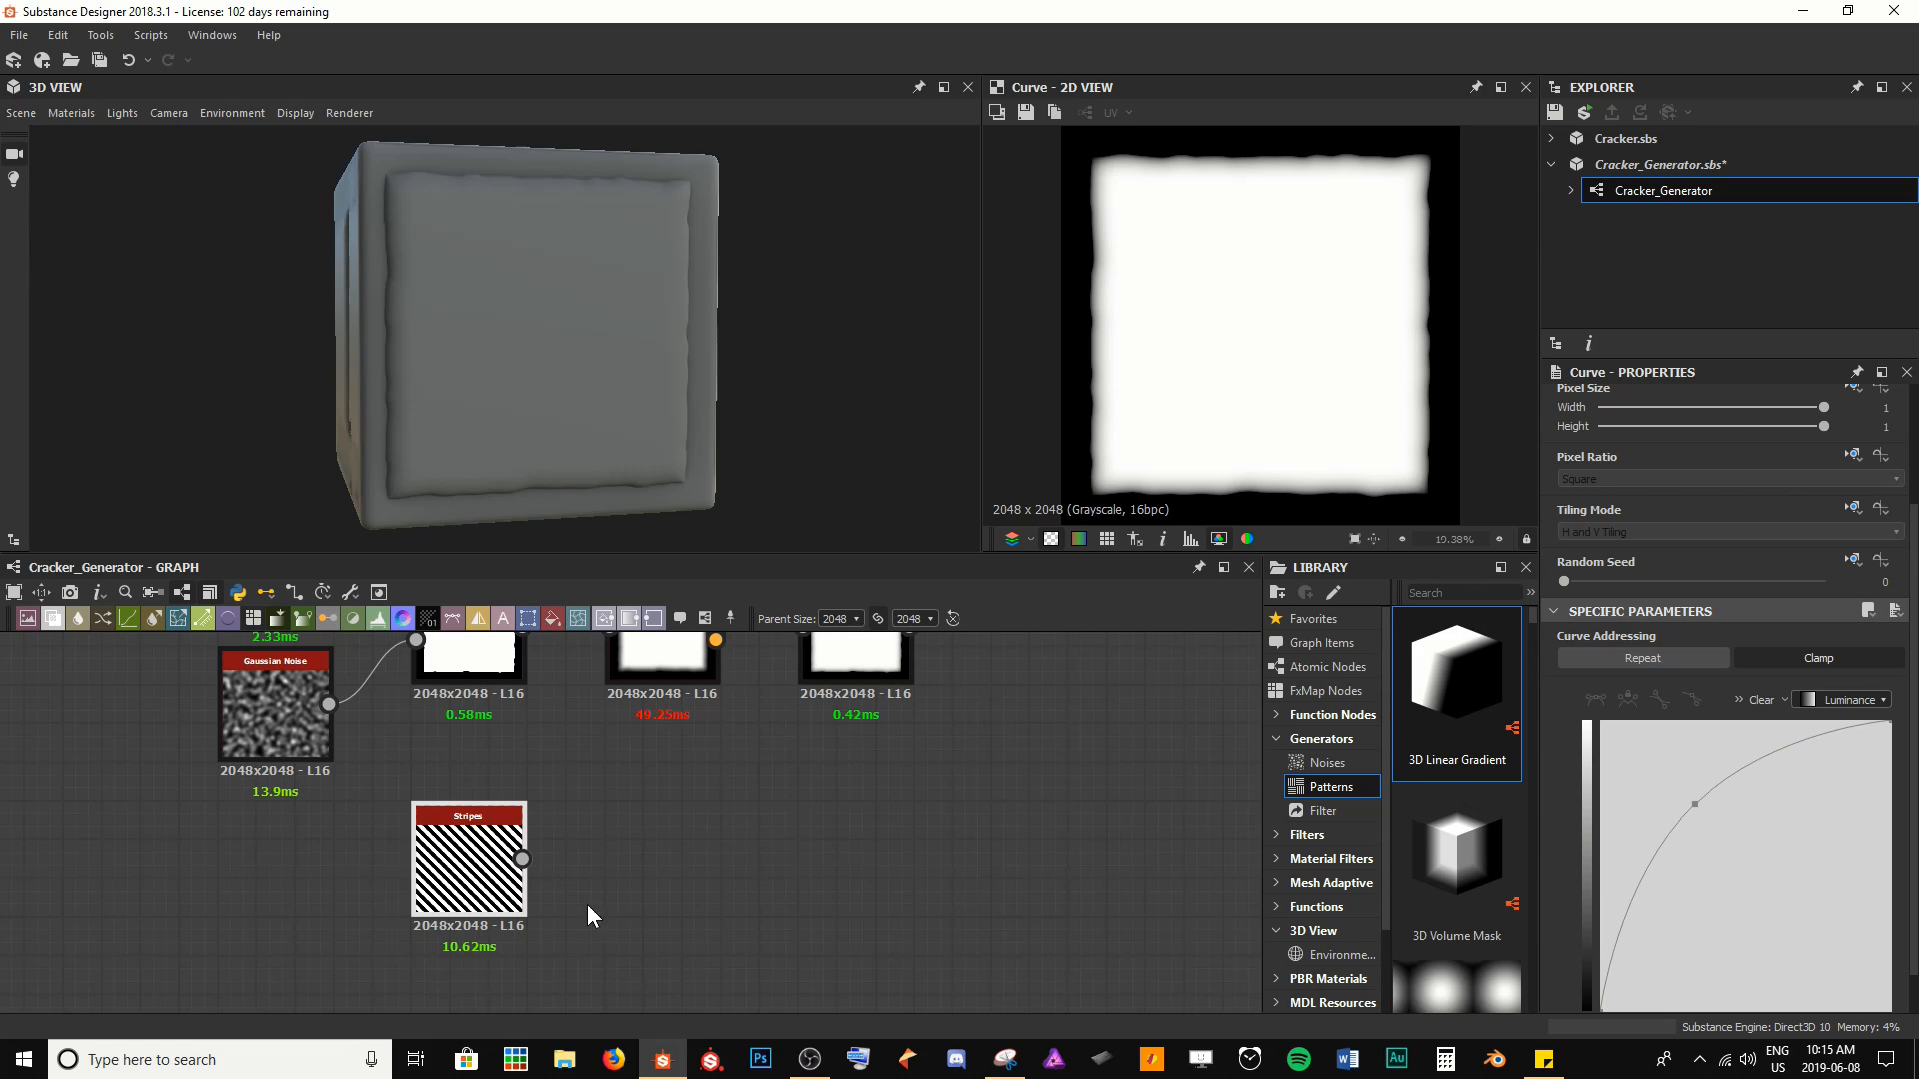
Set the Stripes node to 20 stripes with a shift of 0 so the lines run horizontally
{"action": "left_click", "coordinate": [509, 890]}
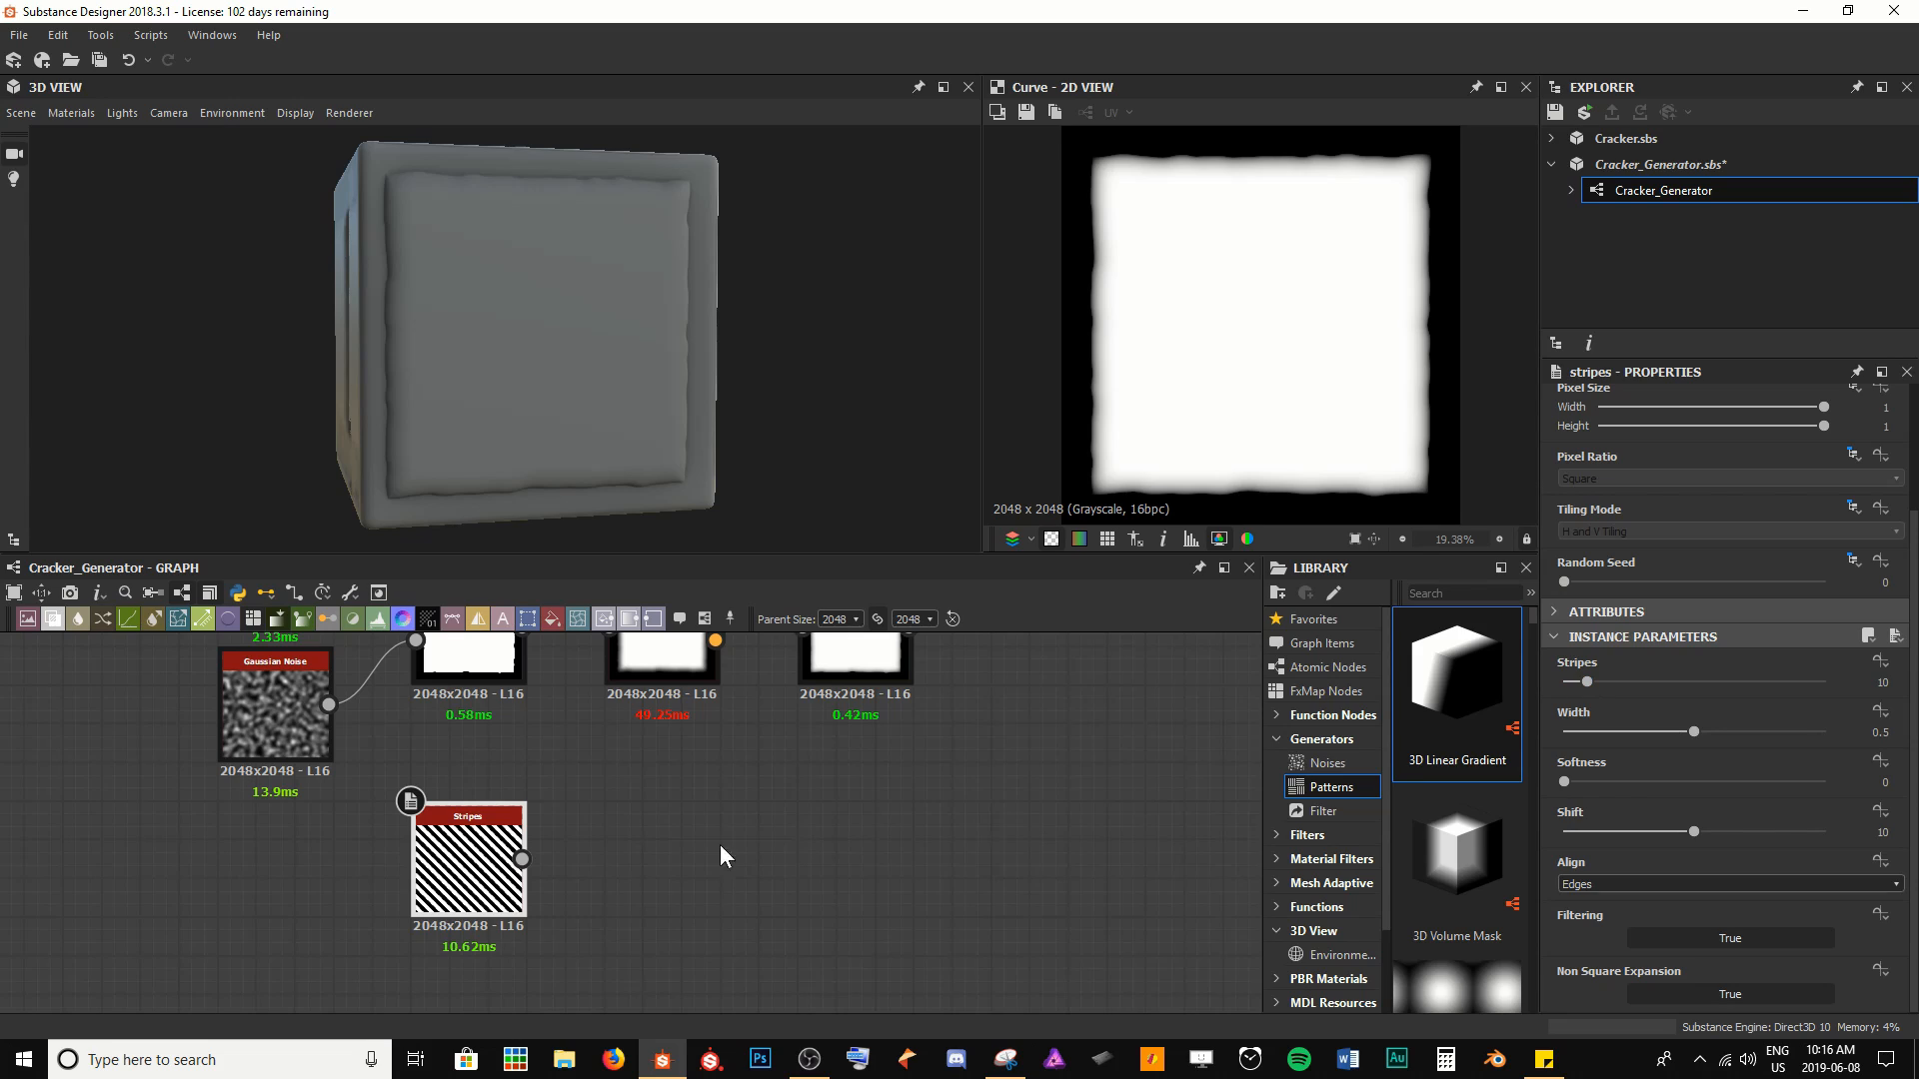
{"action": "double_click", "coordinate": [501, 867]}
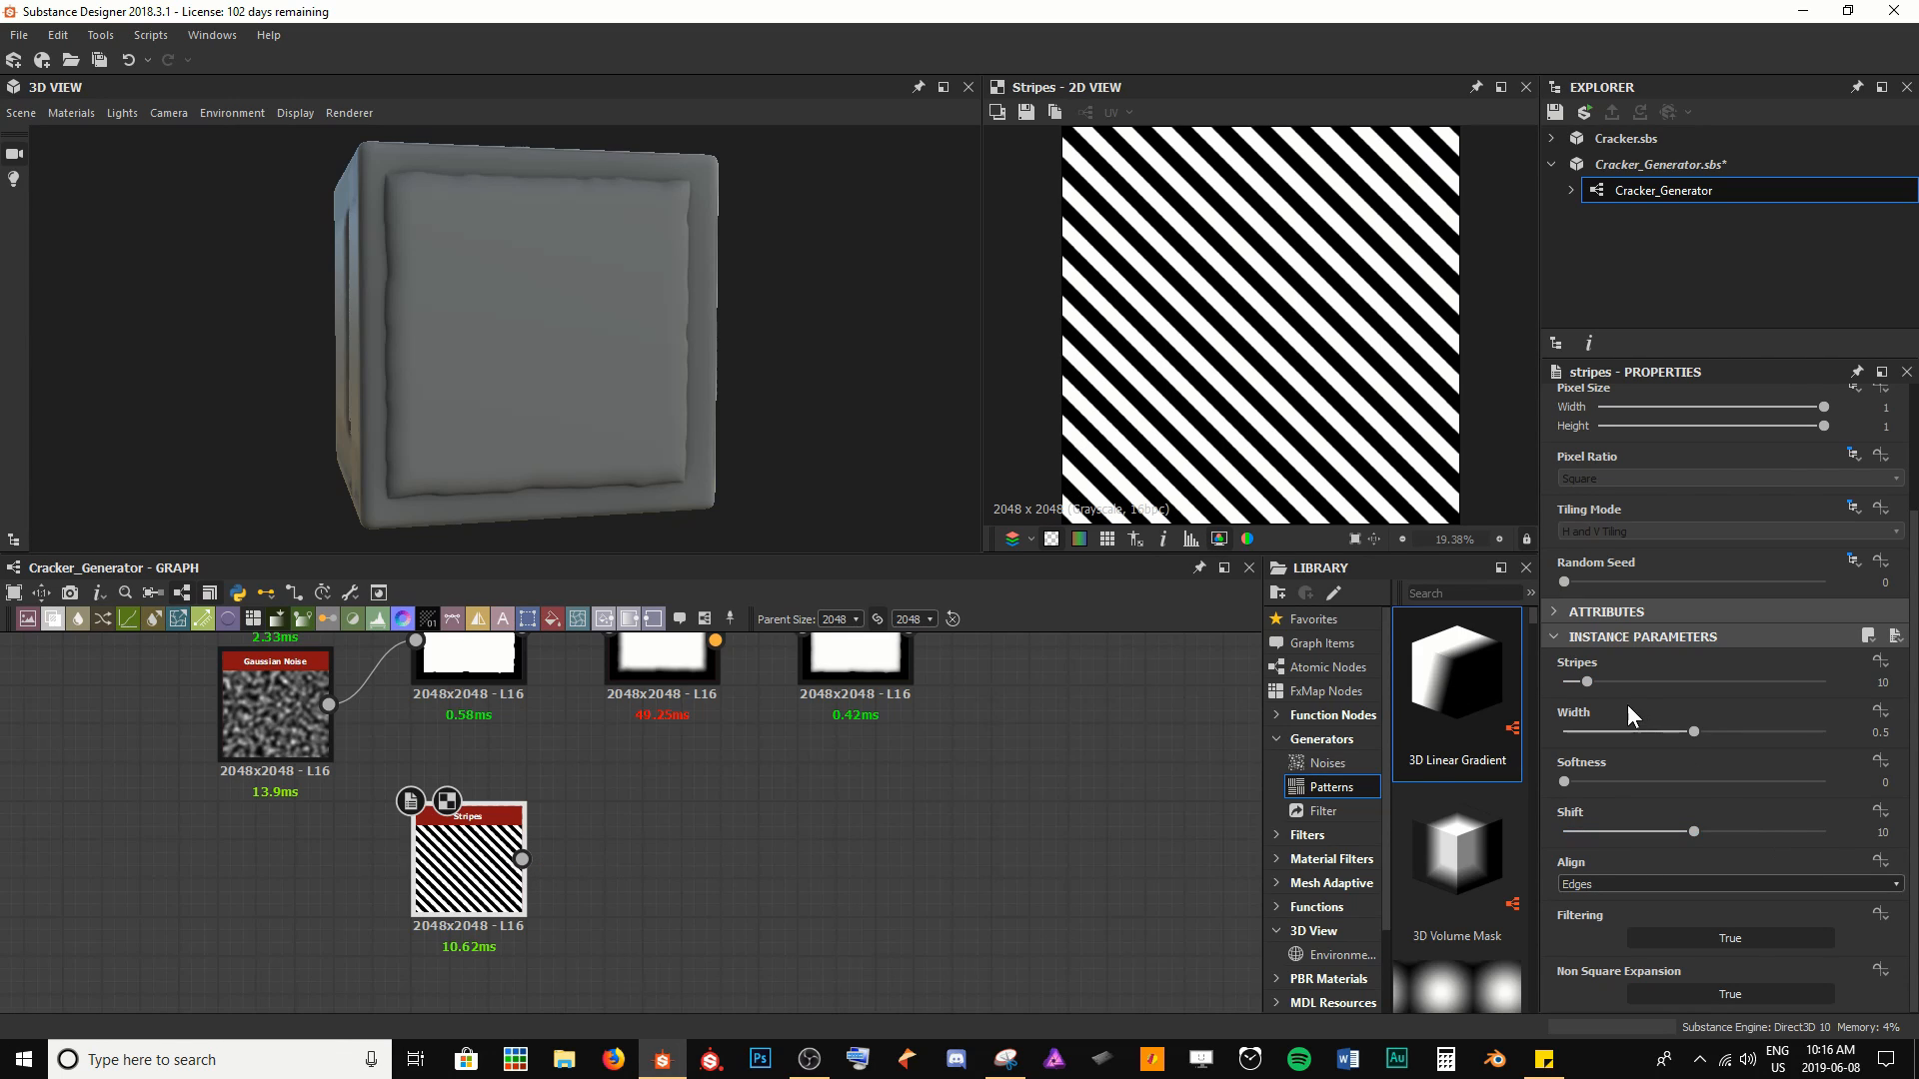
{"action": "left_click", "coordinate": [1589, 685]}
{"action": "type", "text": "20"}
{"action": "key", "text": "Return"}
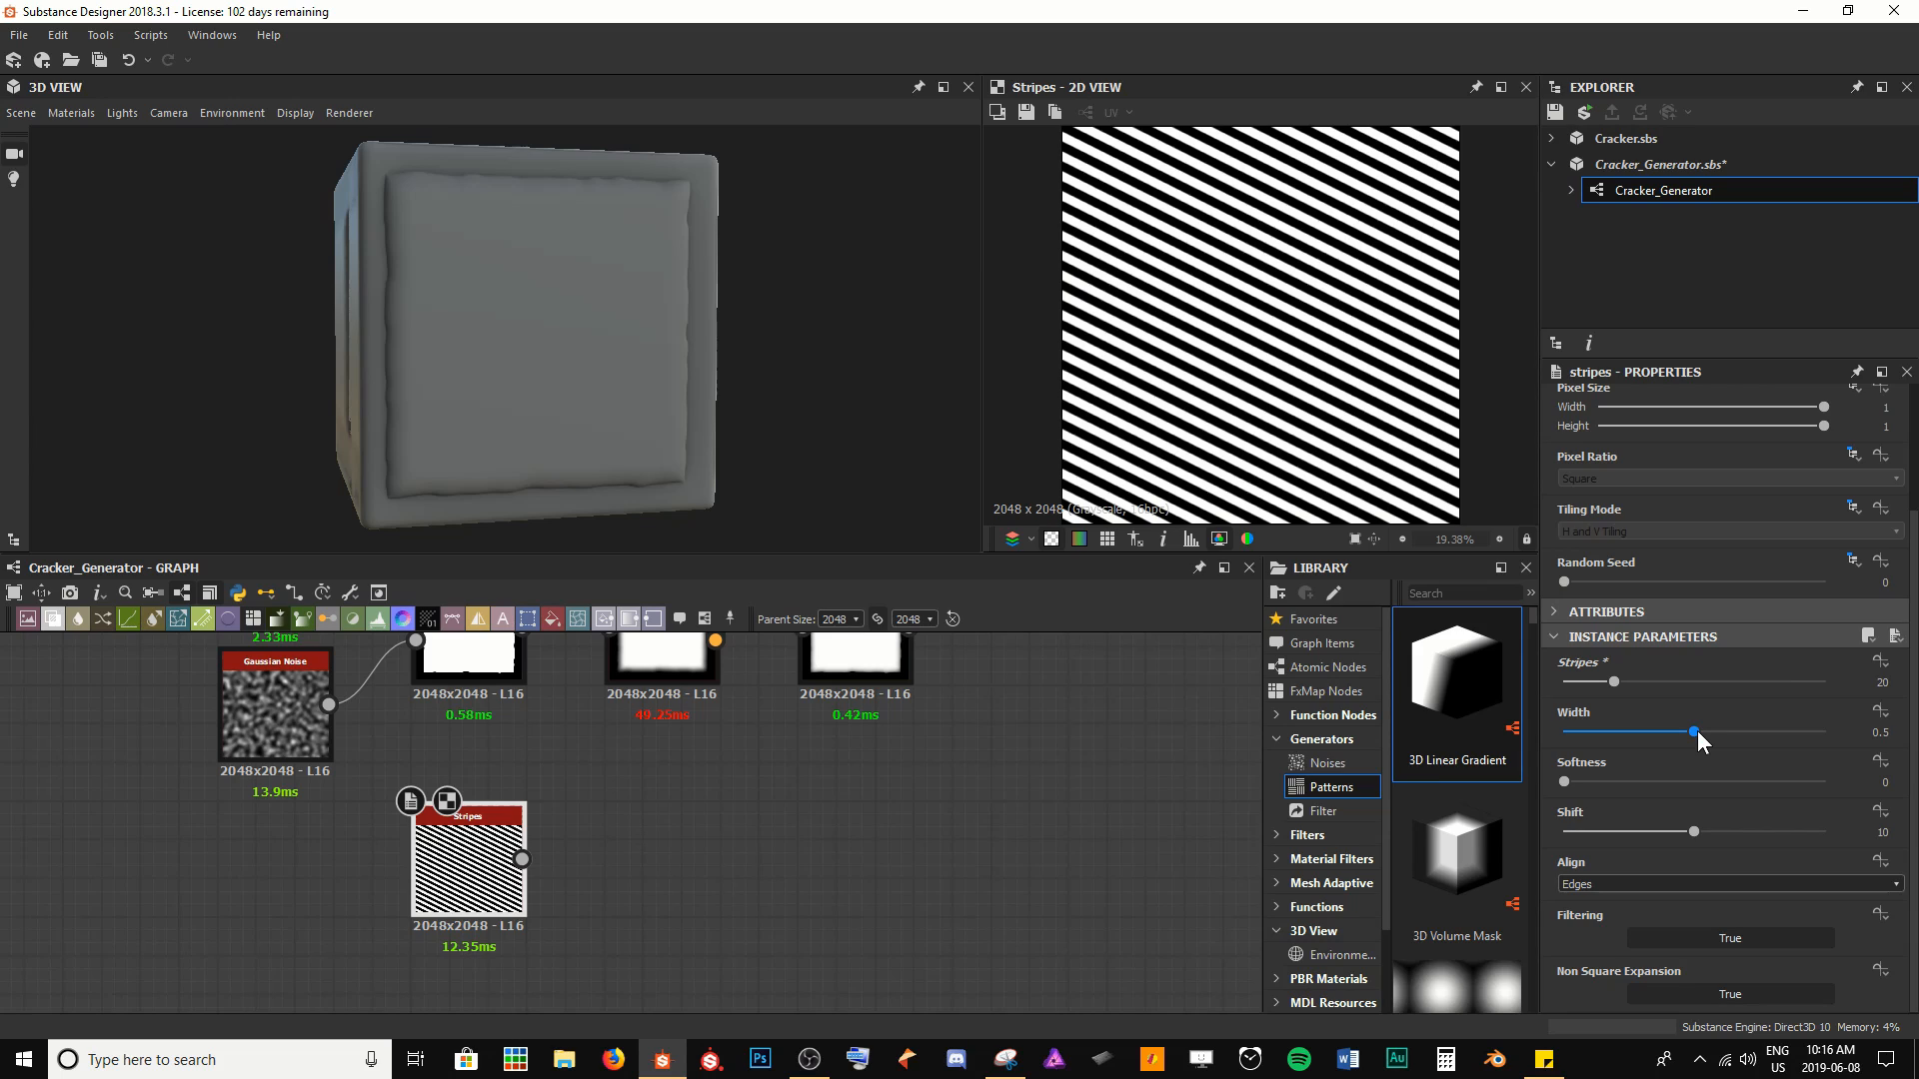
{"action": "left_click_drag", "start_coordinate": [1689, 833], "coordinate": [1542, 866]}
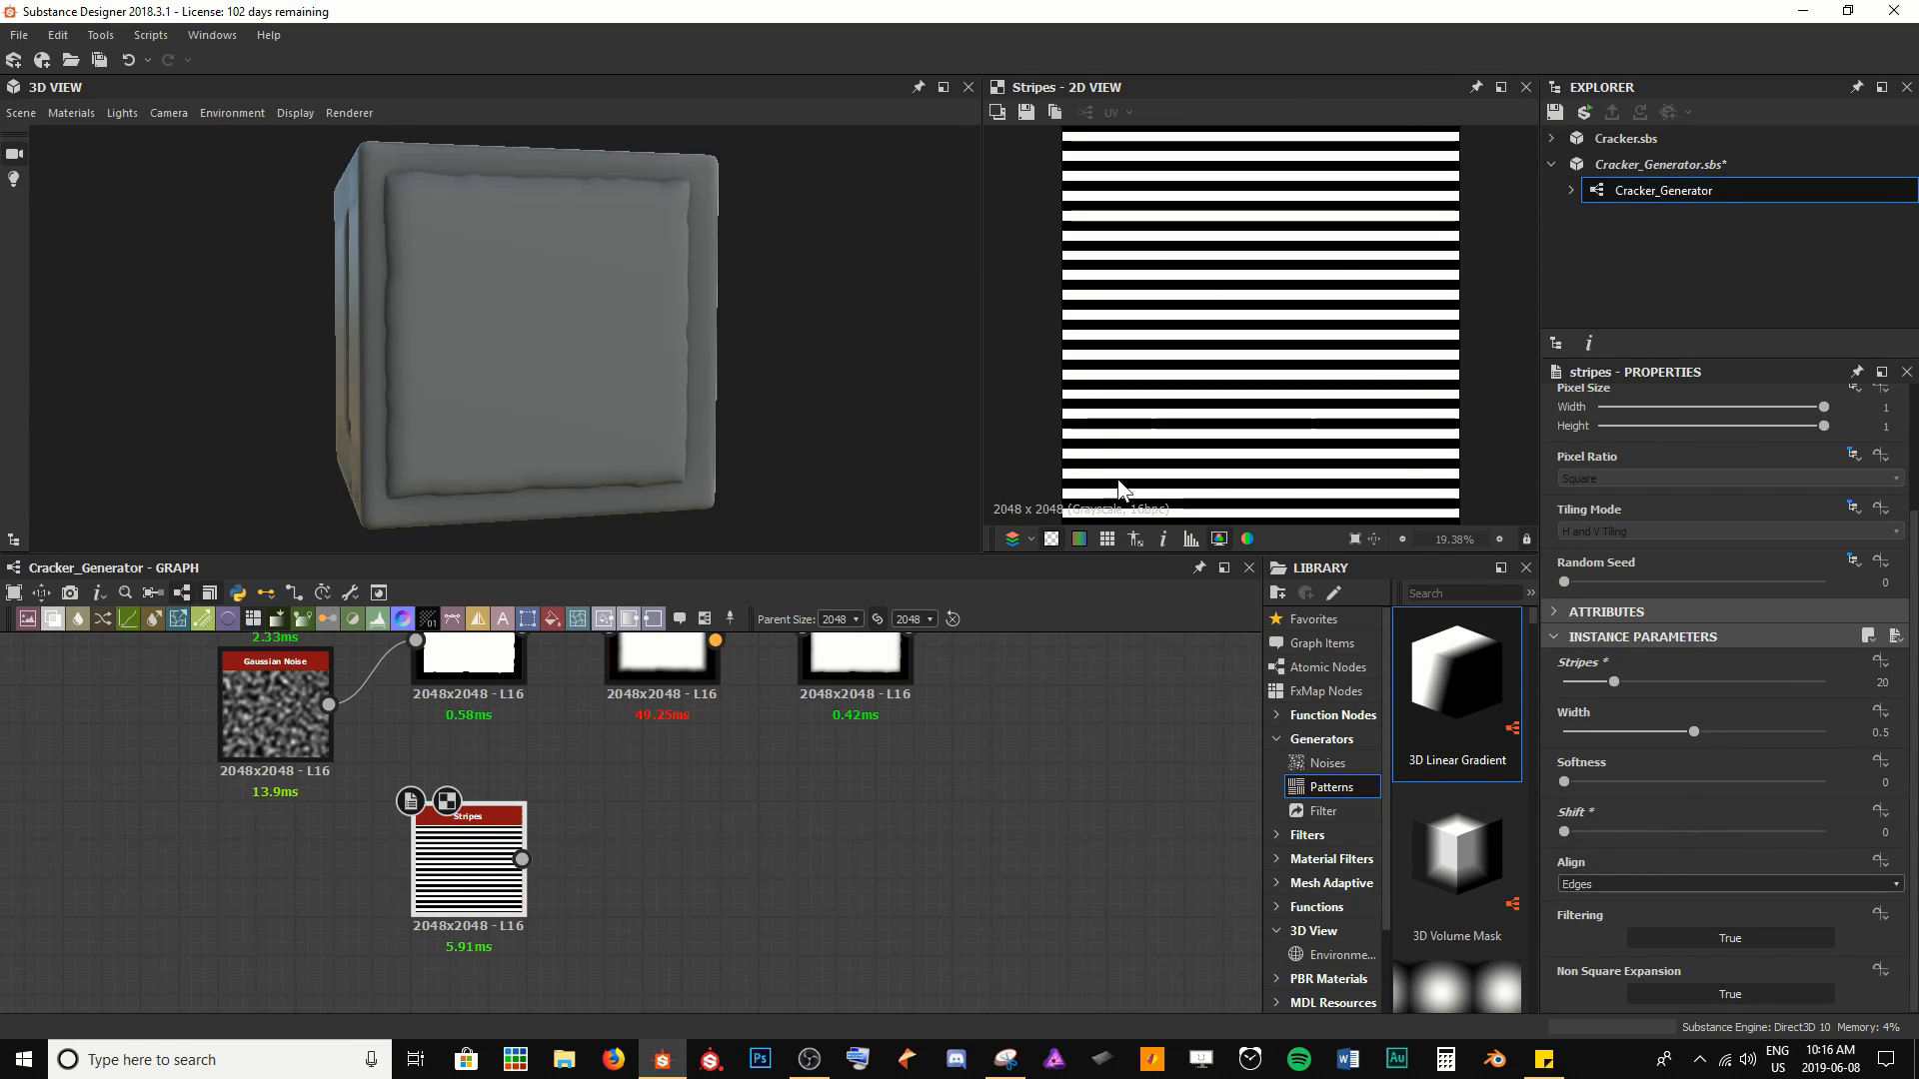
Set the Stripes node's width to 0.42 and check the thinner lines in the 2D view
{"action": "left_click_drag", "start_coordinate": [1693, 732], "coordinate": [1661, 729]}
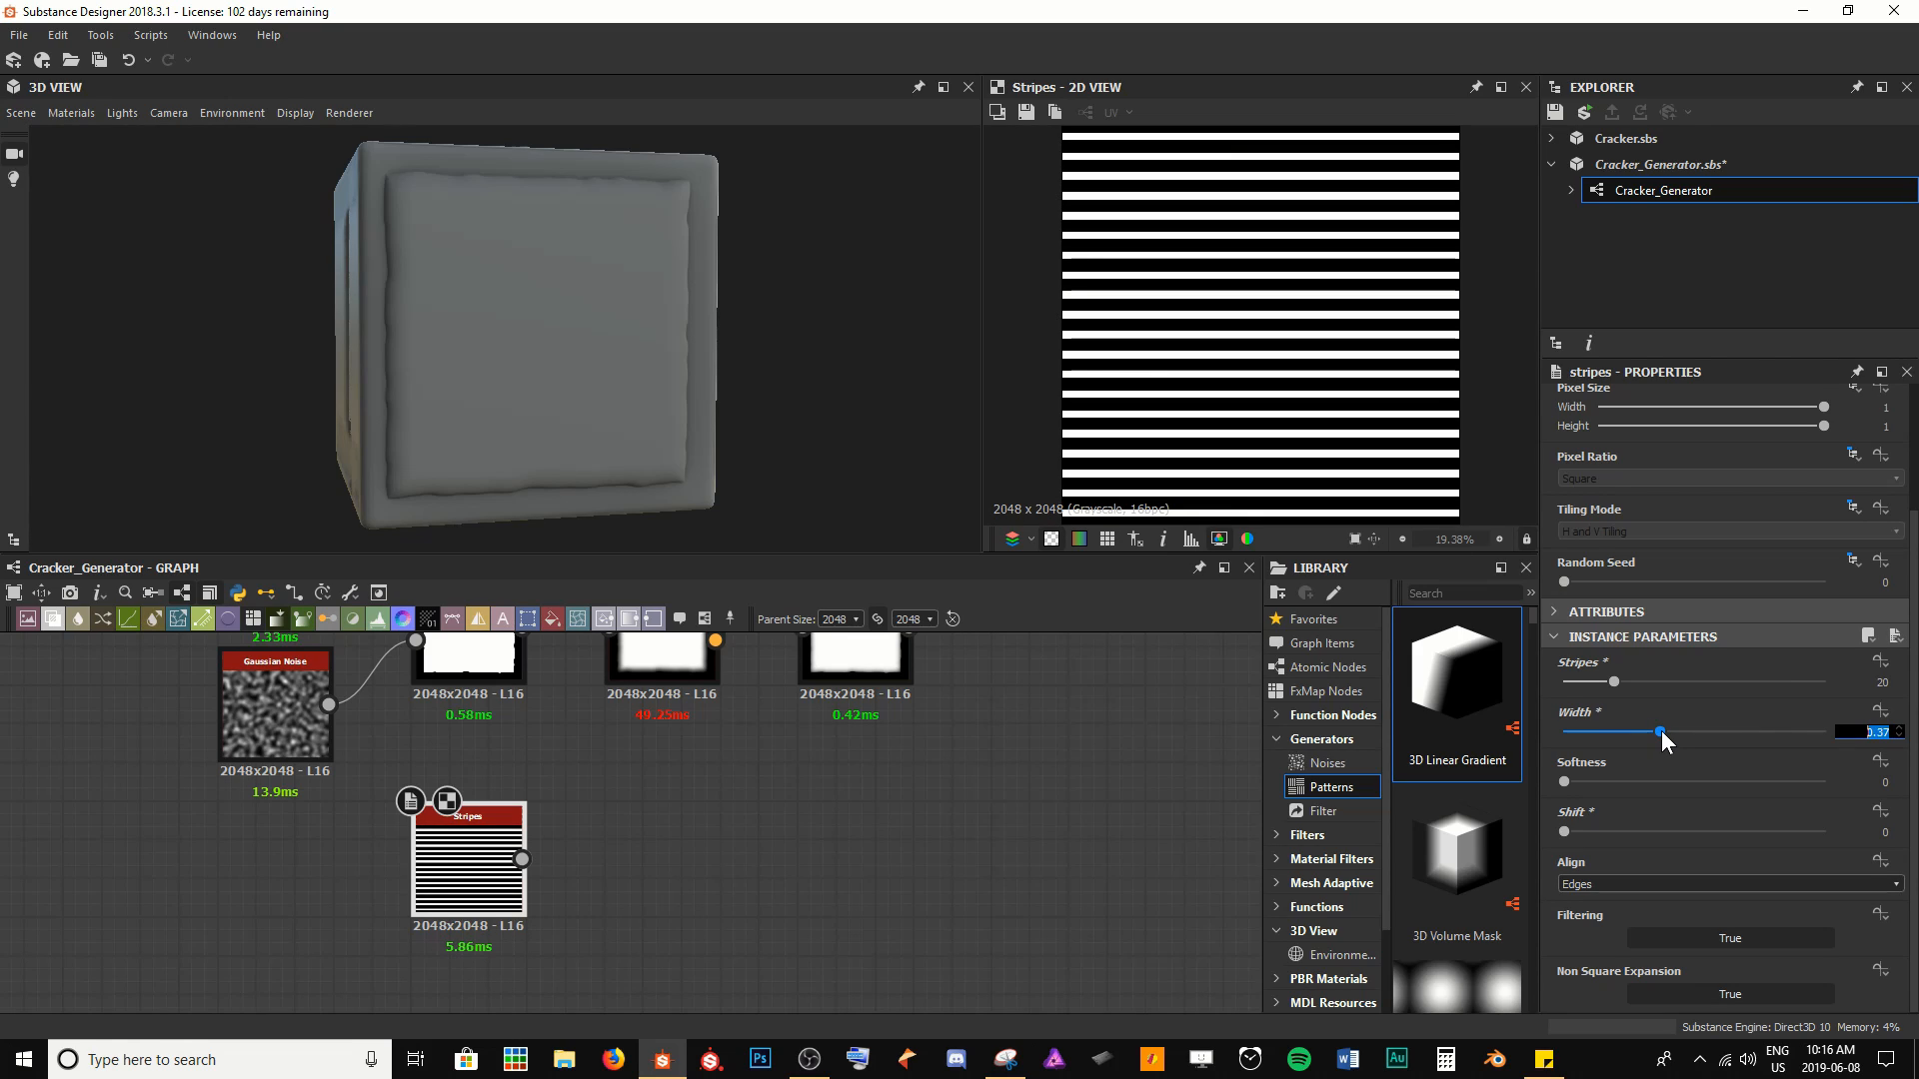
{"action": "key", "text": "BackSpace"}
{"action": "type", "text": "0.42"}
{"action": "key", "text": "Return"}
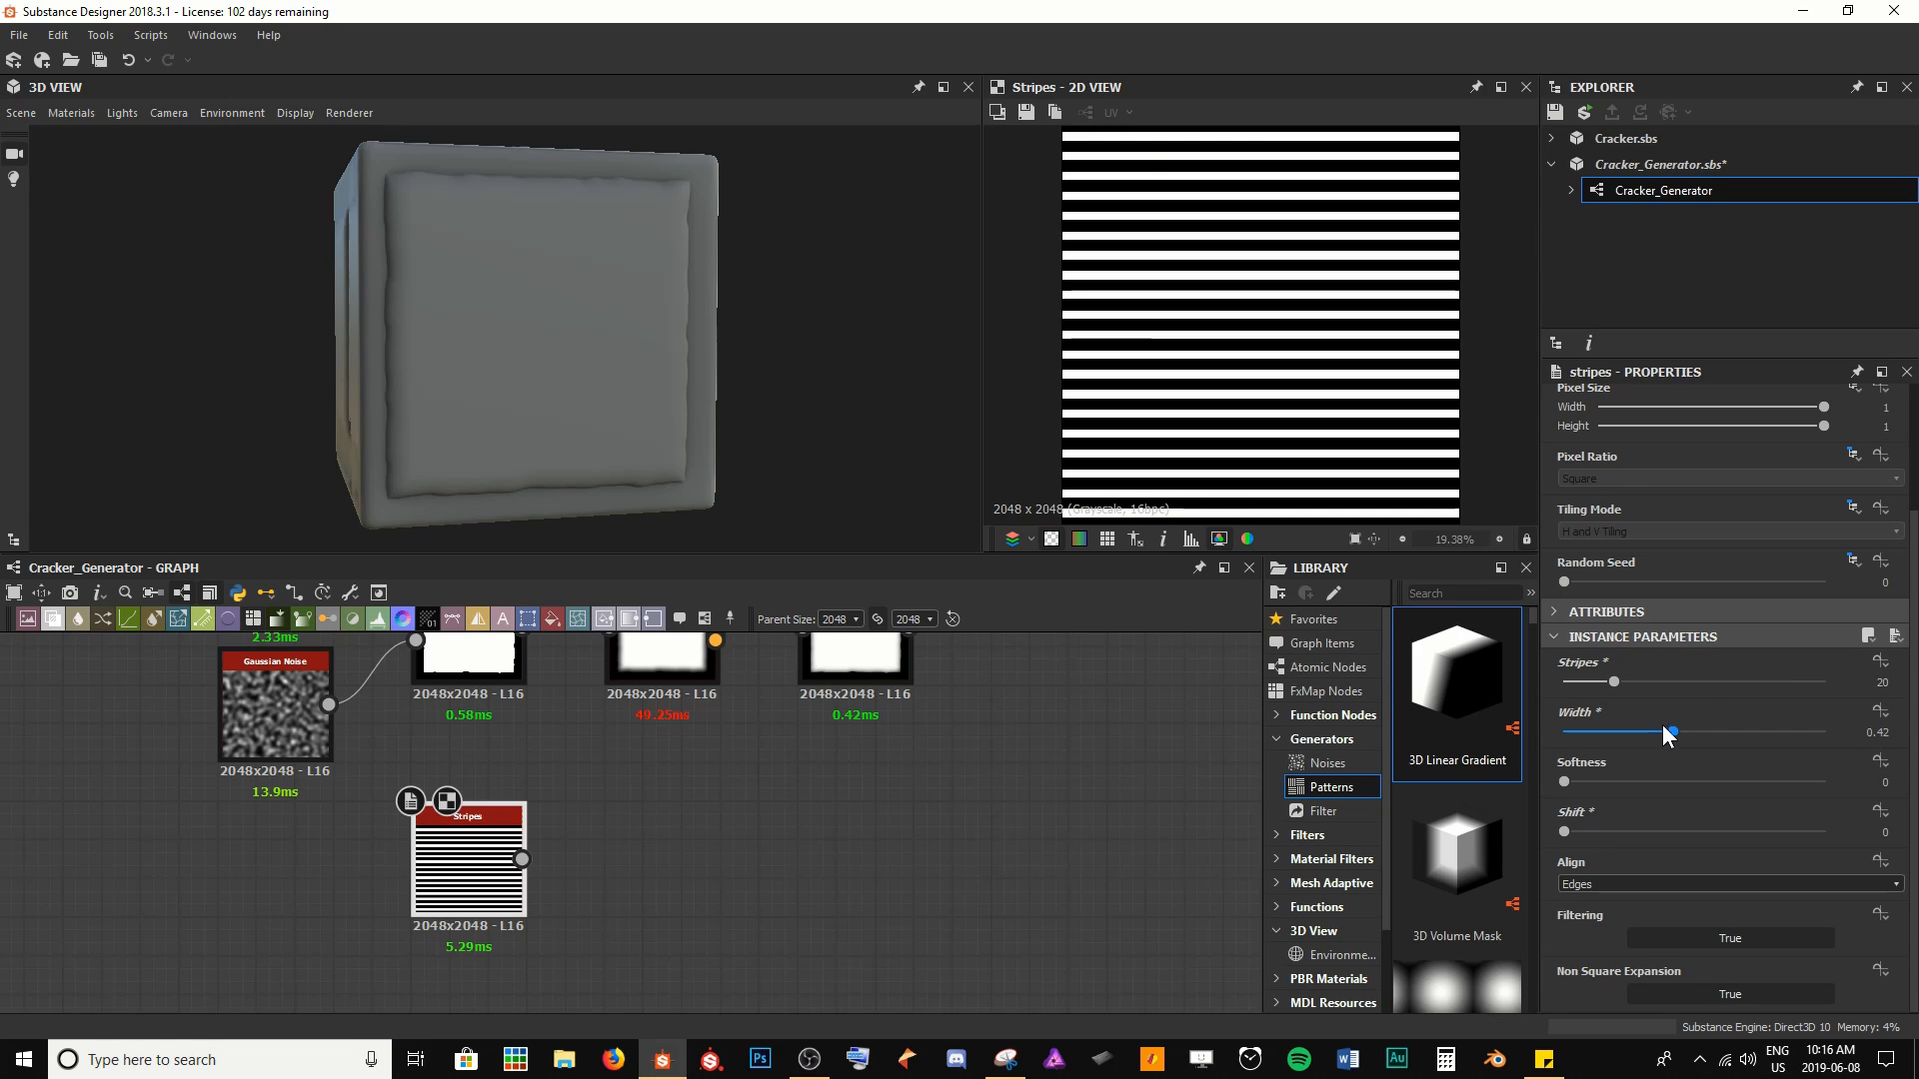
{"action": "scroll", "coordinate": [1196, 346], "scroll_direction": "down", "scroll_amount": 1}
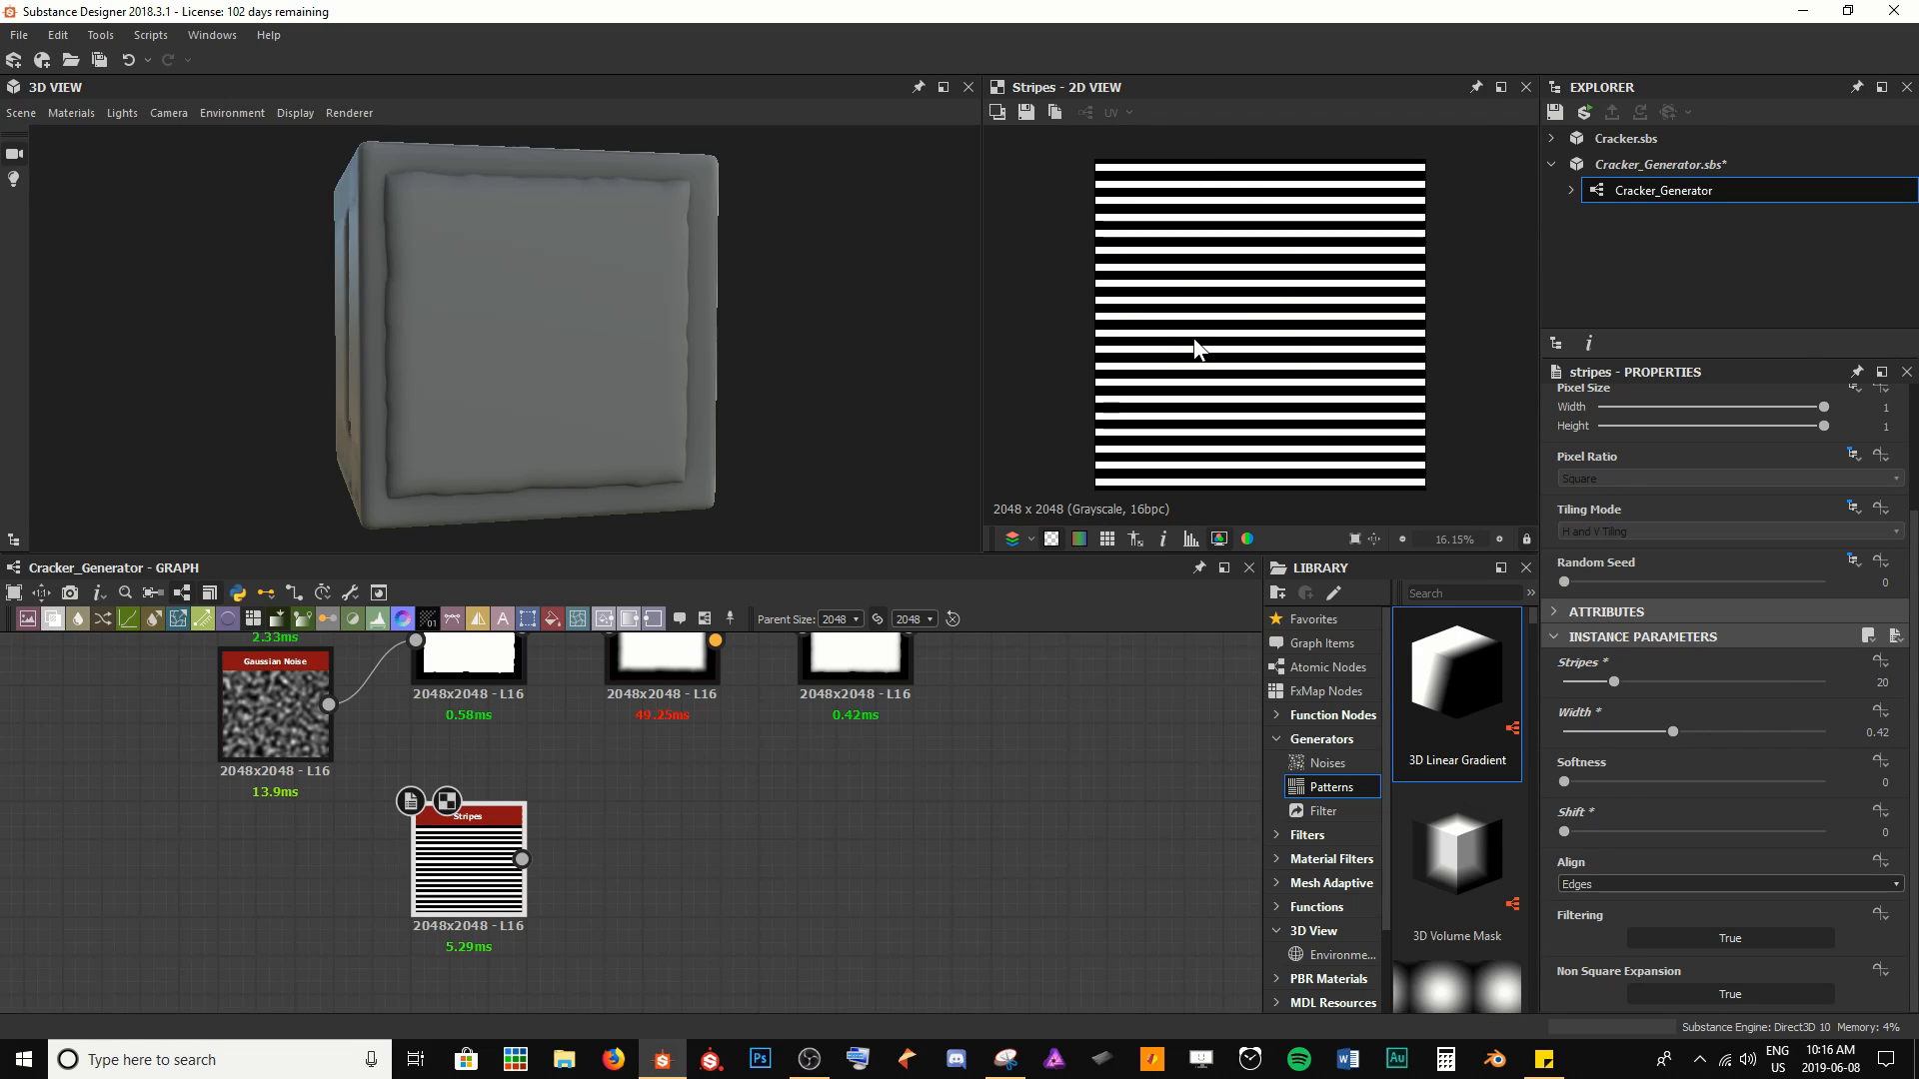
{"action": "scroll", "coordinate": [1191, 267], "scroll_direction": "up", "scroll_amount": 1}
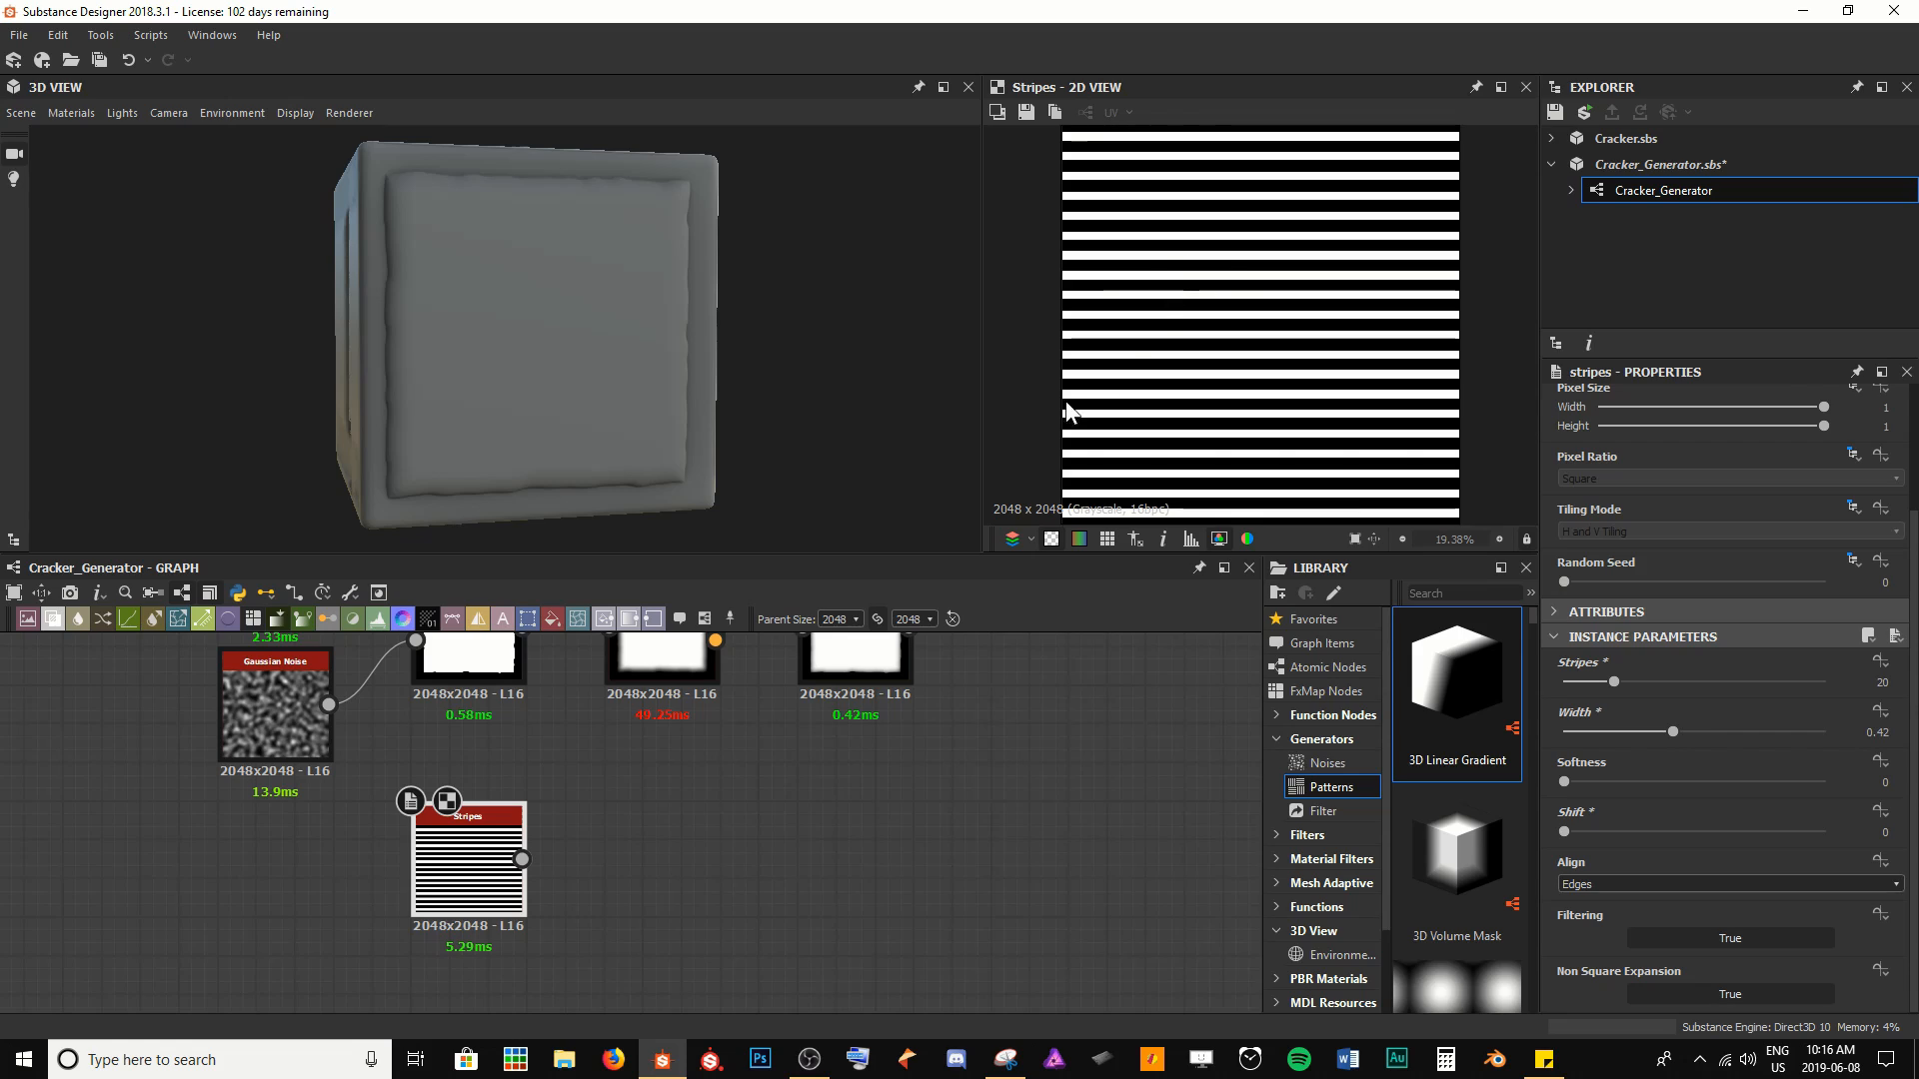
Add a Blur HQ Grayscale node connected to the output of the Stripes node
{"action": "left_click", "coordinate": [497, 890]}
{"action": "key", "text": "space"}
{"action": "type", "text": "blur"}
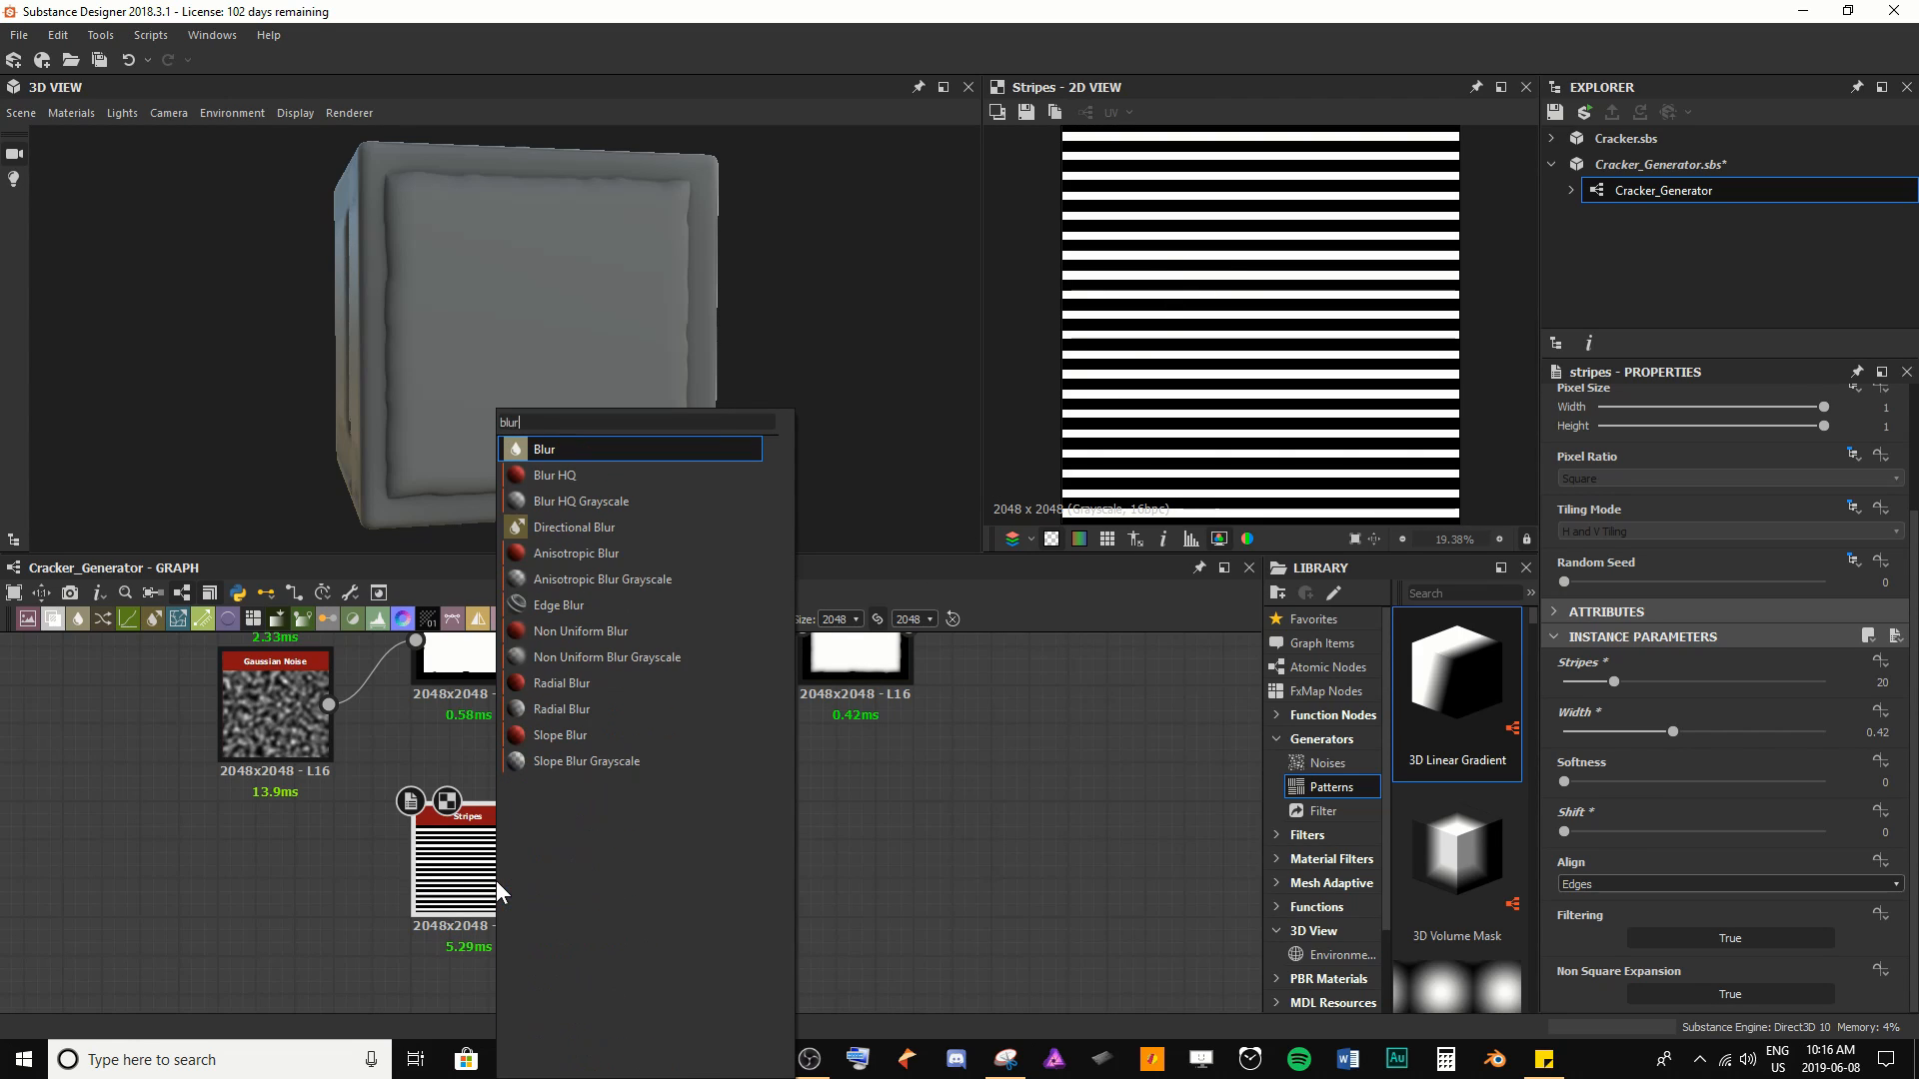
{"action": "key", "text": "Down"}
{"action": "key", "text": "Down"}
{"action": "key", "text": "Down"}
{"action": "key", "text": "Up"}
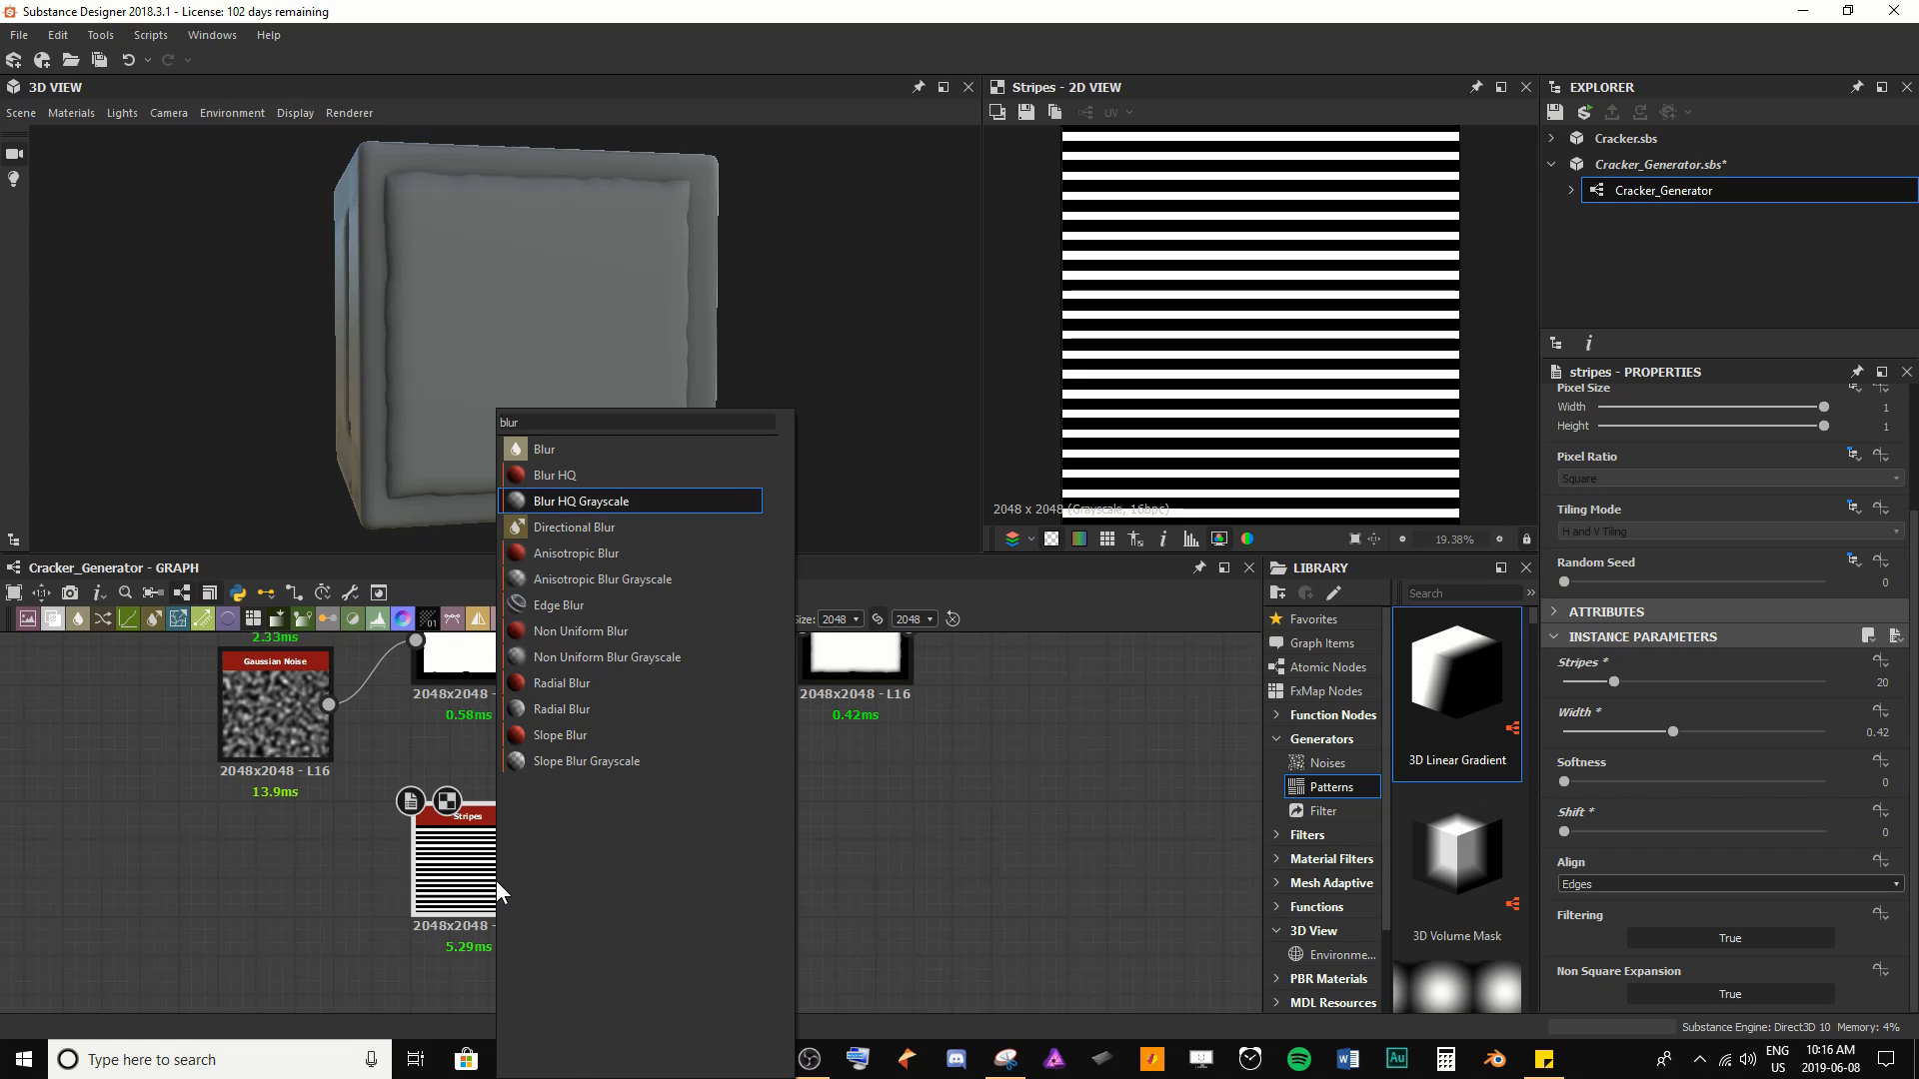
{"action": "key", "text": "Return"}
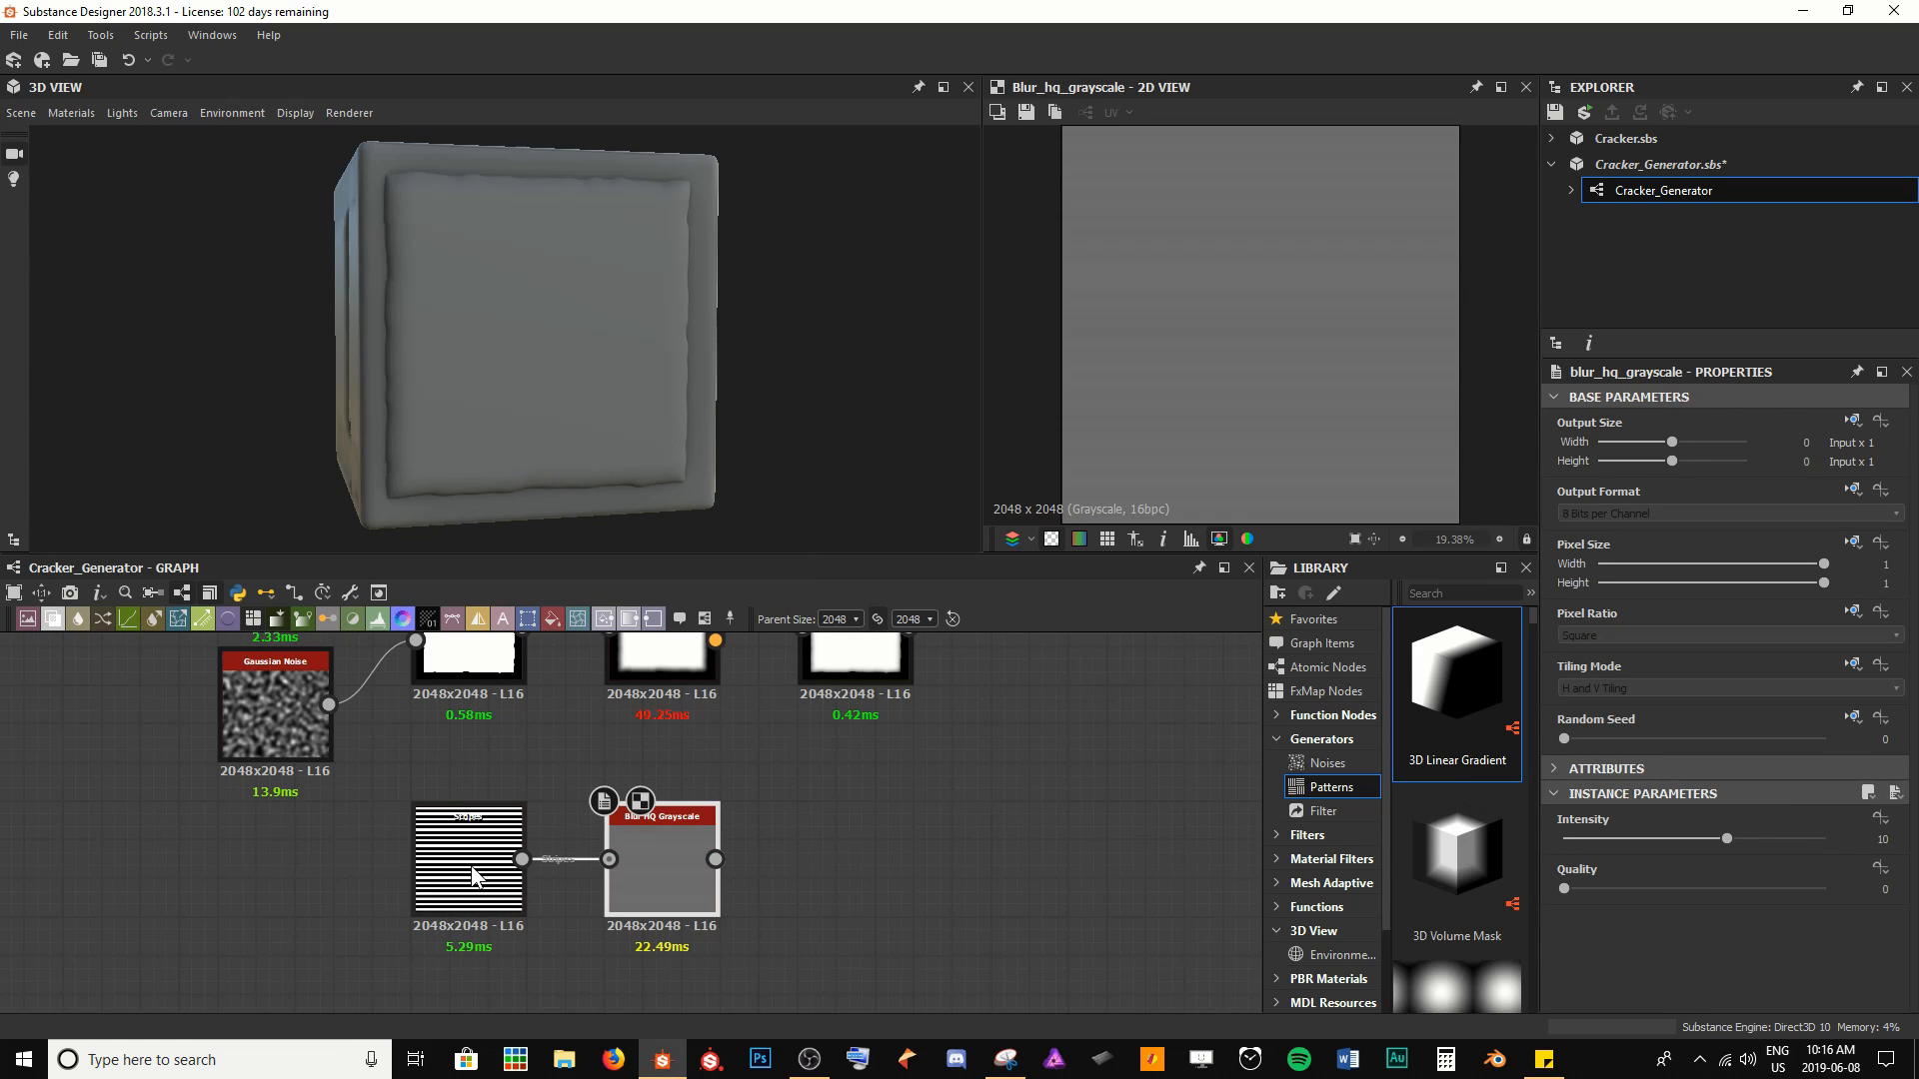
Inspect the hard stripe edges in the Stripes output, and set the Blur HQ Grayscale node's intensity to 4
{"action": "double_click", "coordinate": [473, 877]}
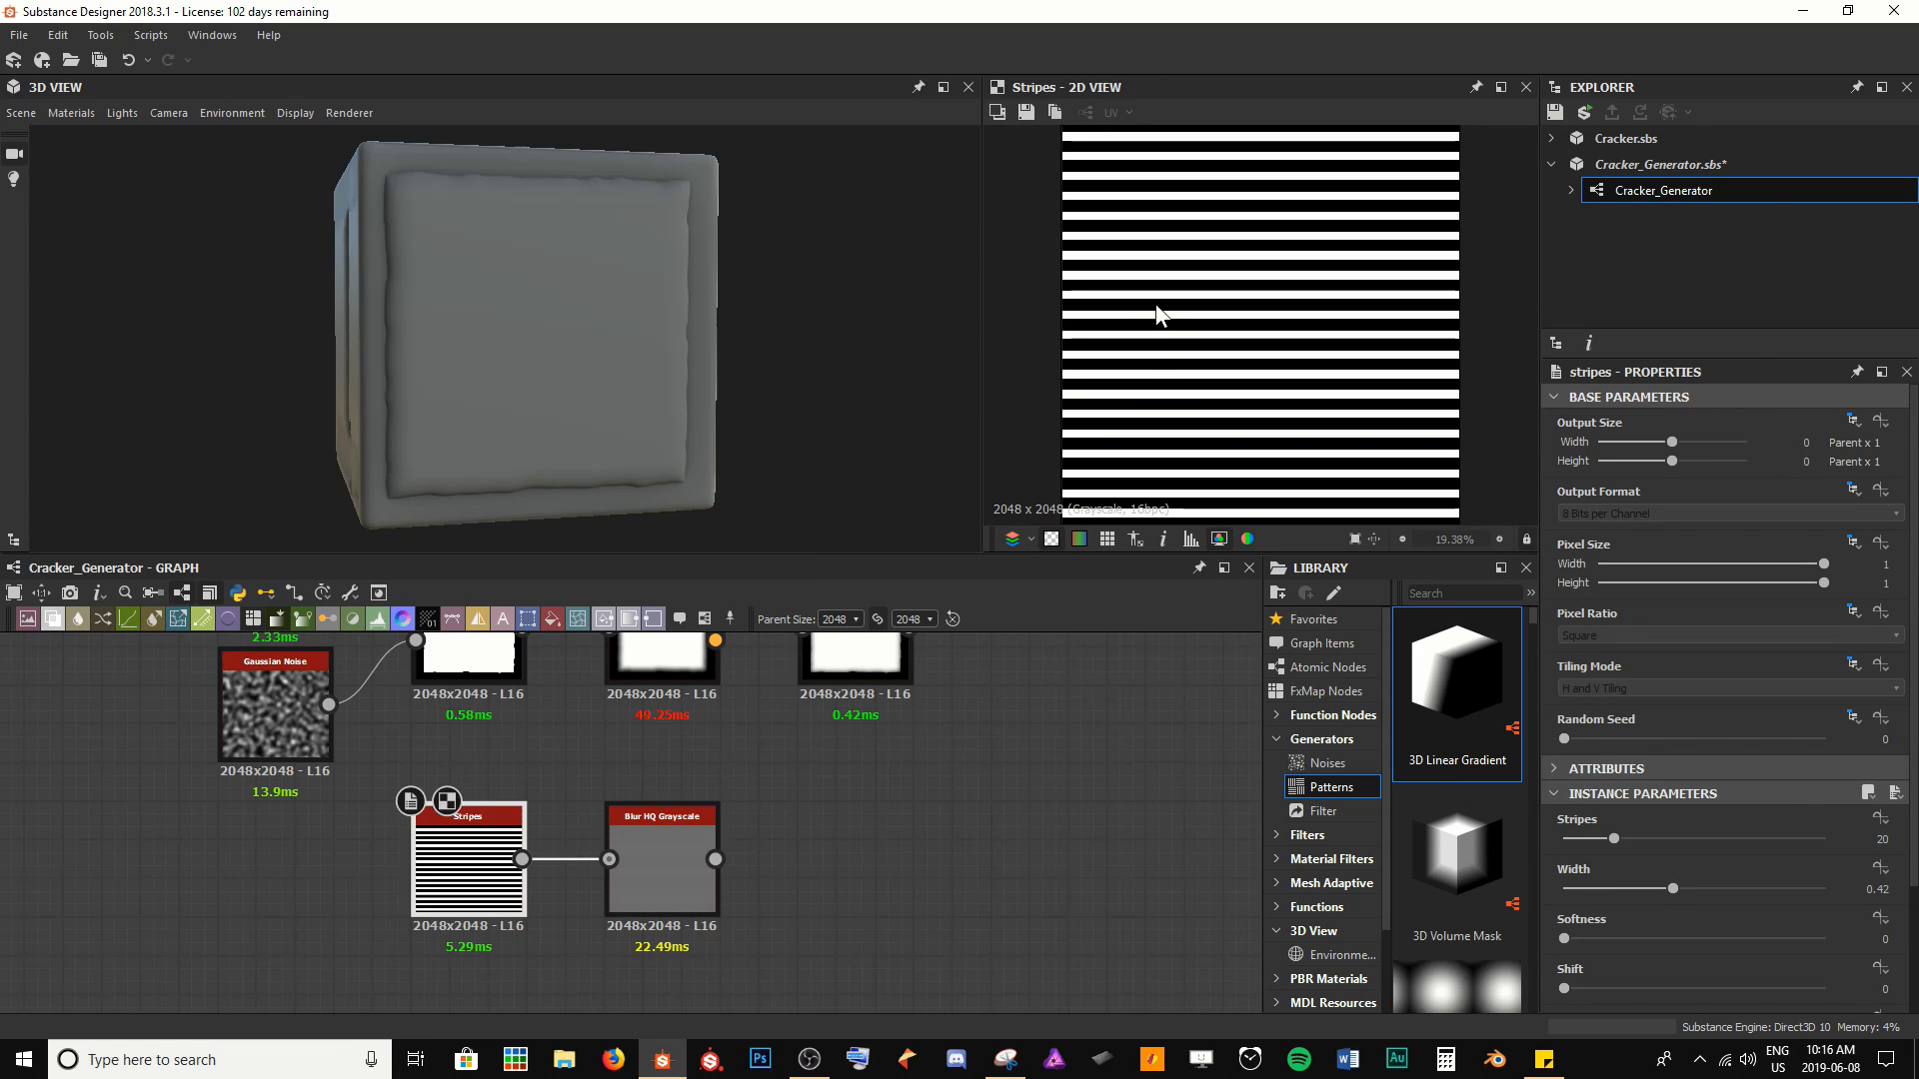
{"action": "scroll", "coordinate": [1154, 312], "scroll_direction": "up", "scroll_amount": 5}
{"action": "scroll", "coordinate": [1183, 258], "scroll_direction": "up", "scroll_amount": 1}
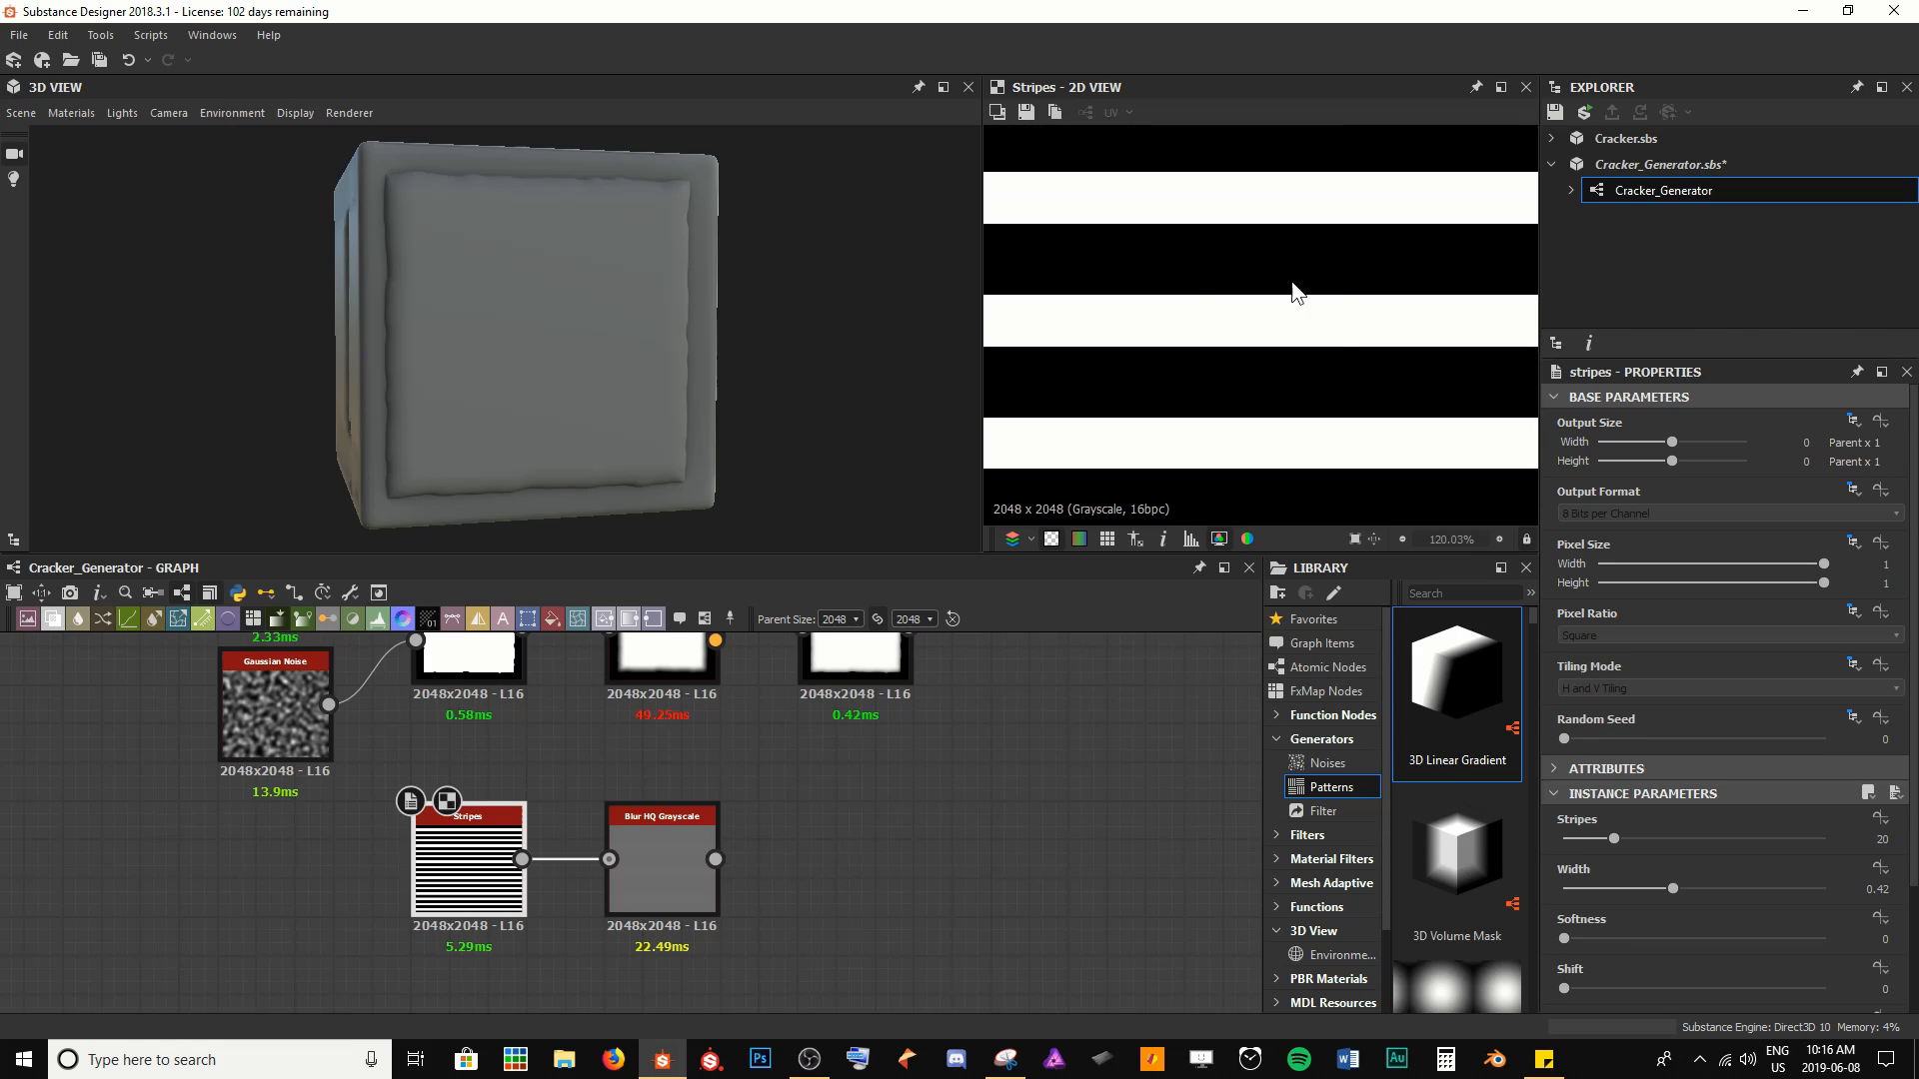
{"action": "scroll", "coordinate": [1287, 369], "scroll_direction": "down", "scroll_amount": 4}
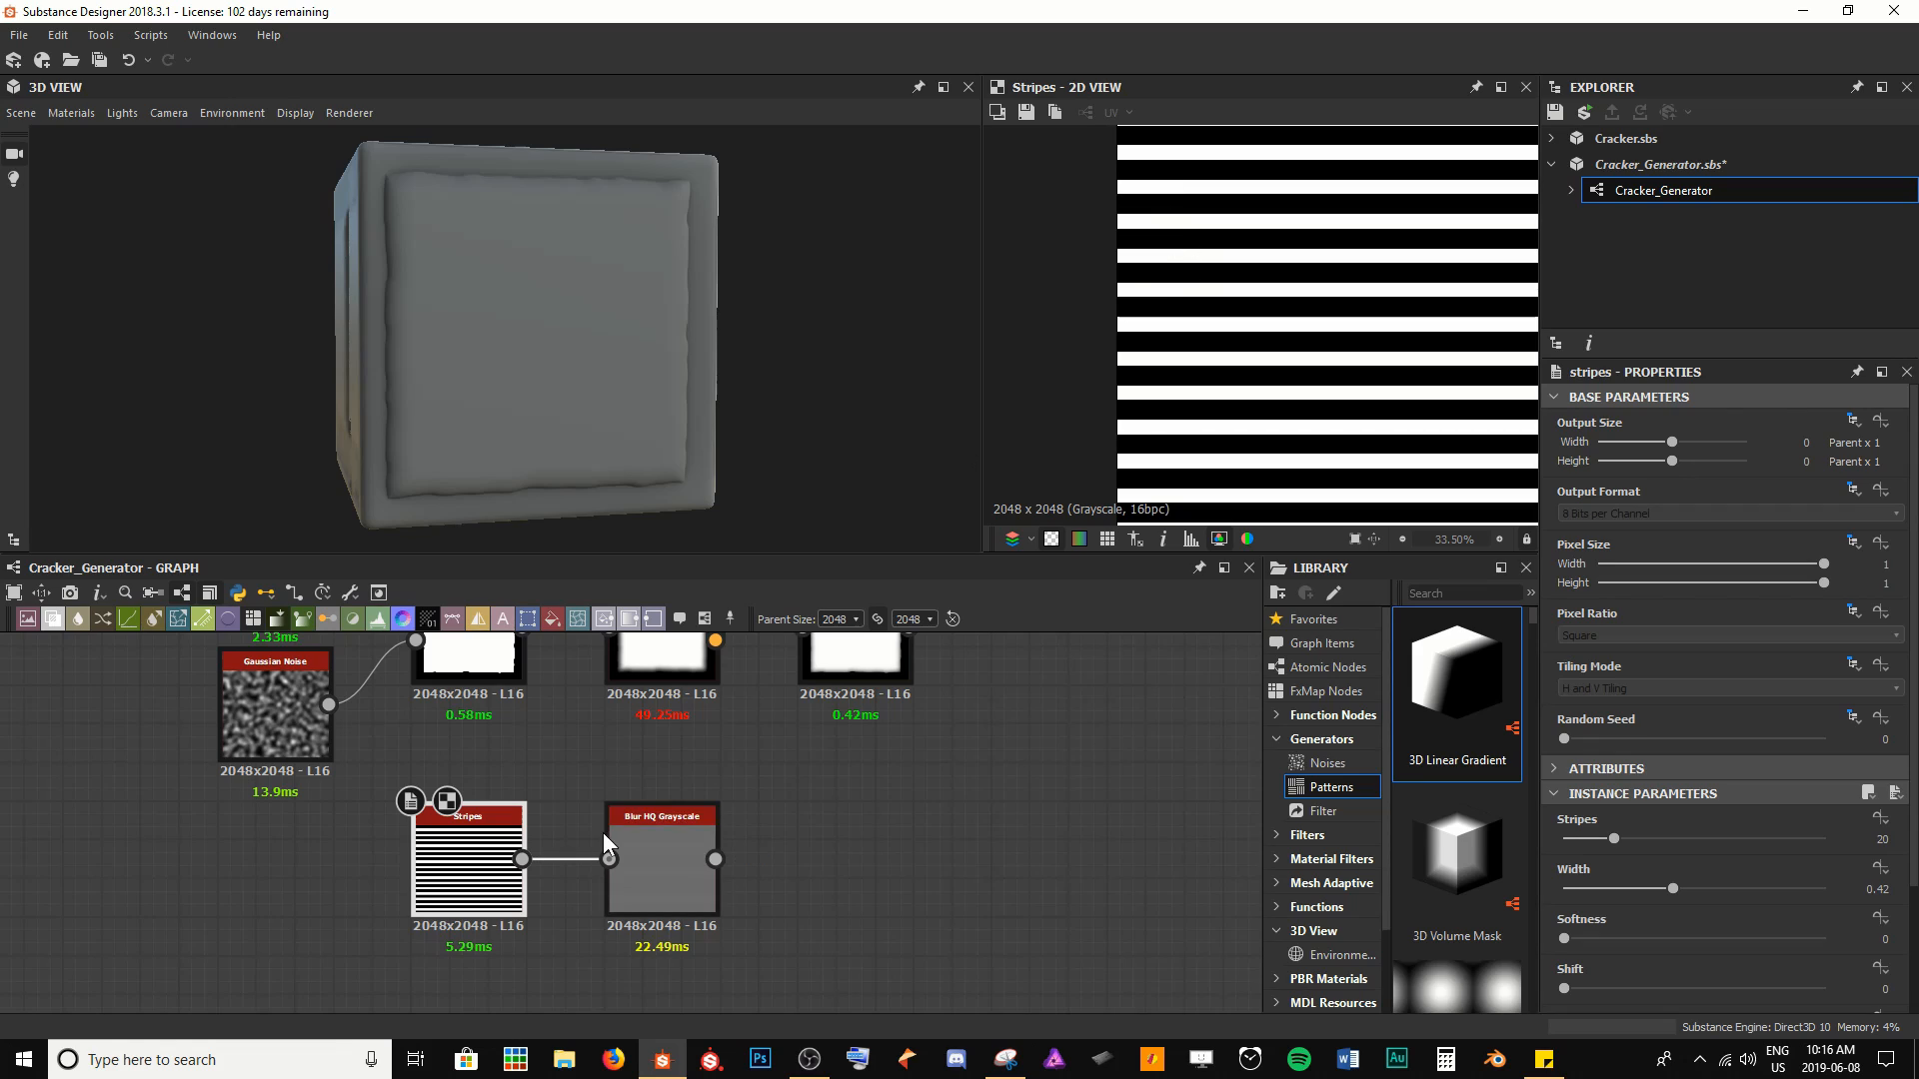
{"action": "double_click", "coordinate": [653, 861]}
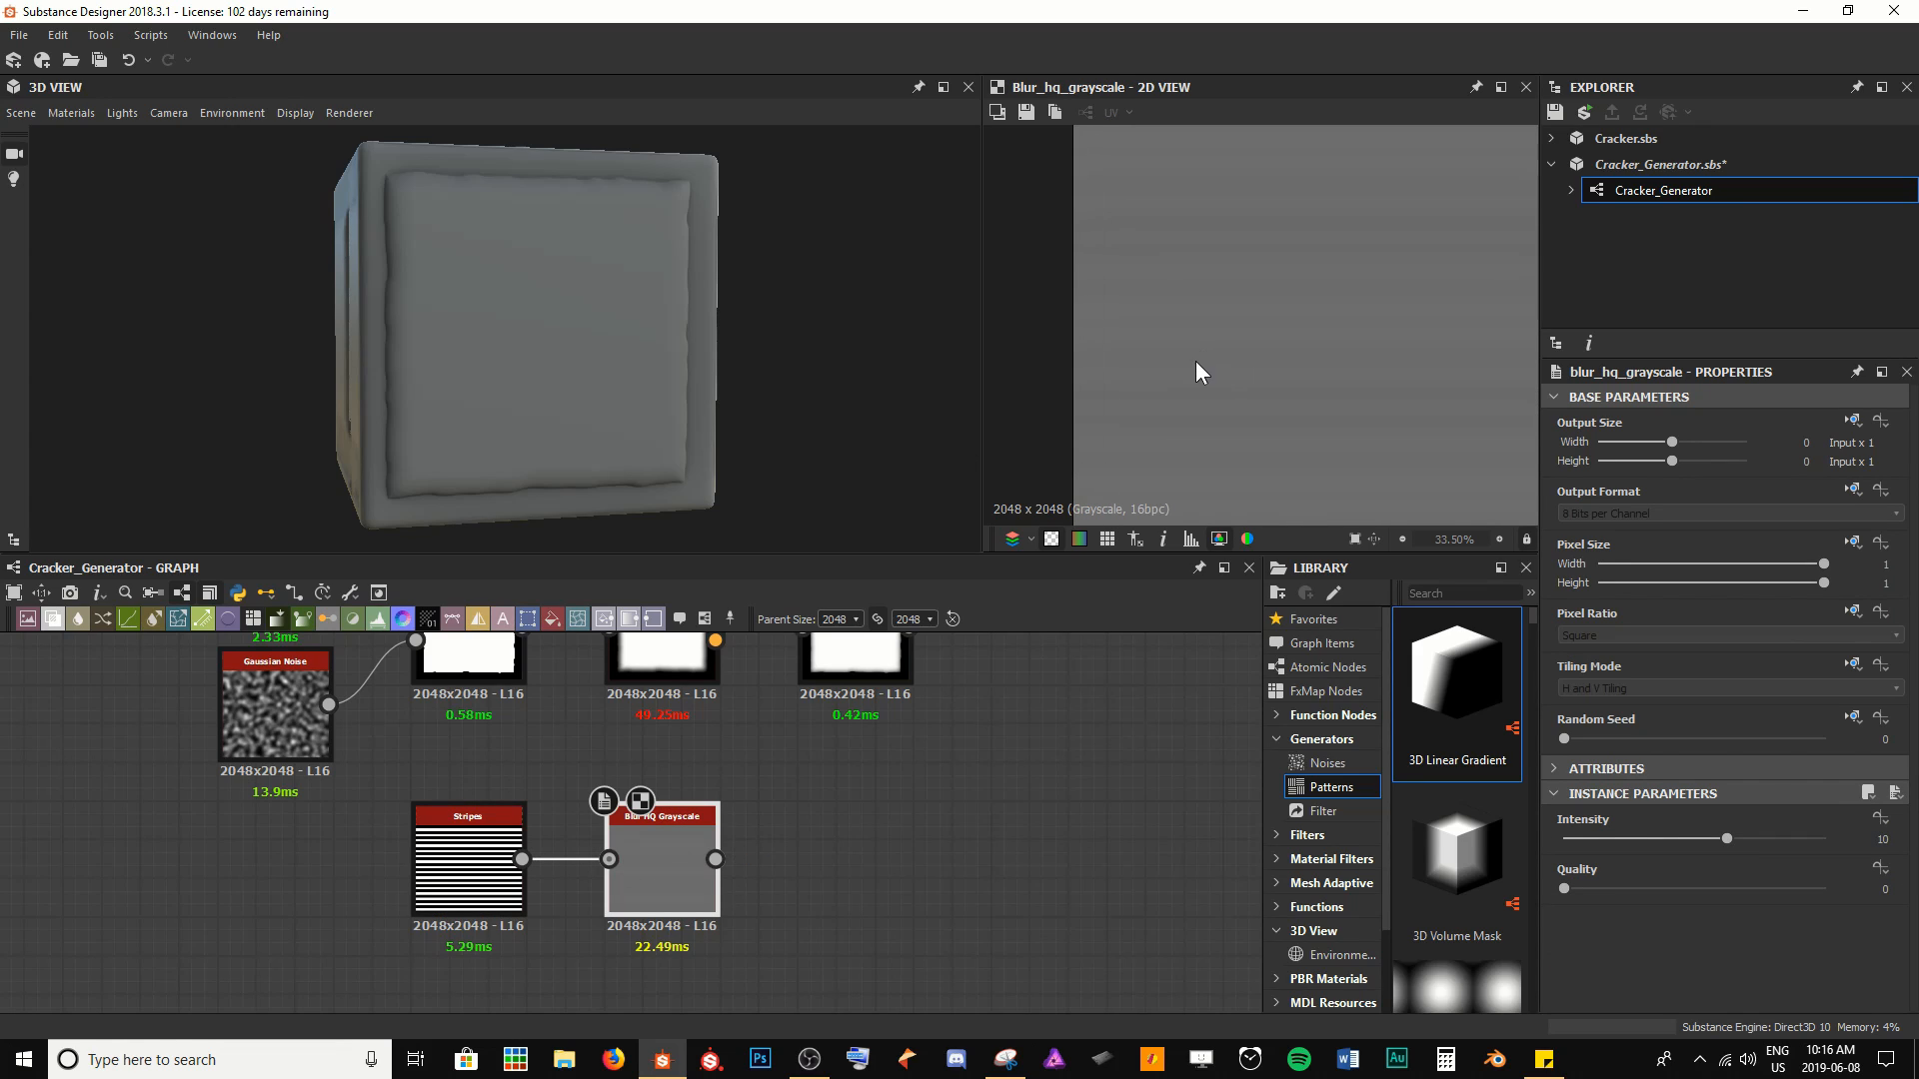
{"action": "left_click", "coordinate": [1705, 842]}
{"action": "left_click", "coordinate": [1707, 840]}
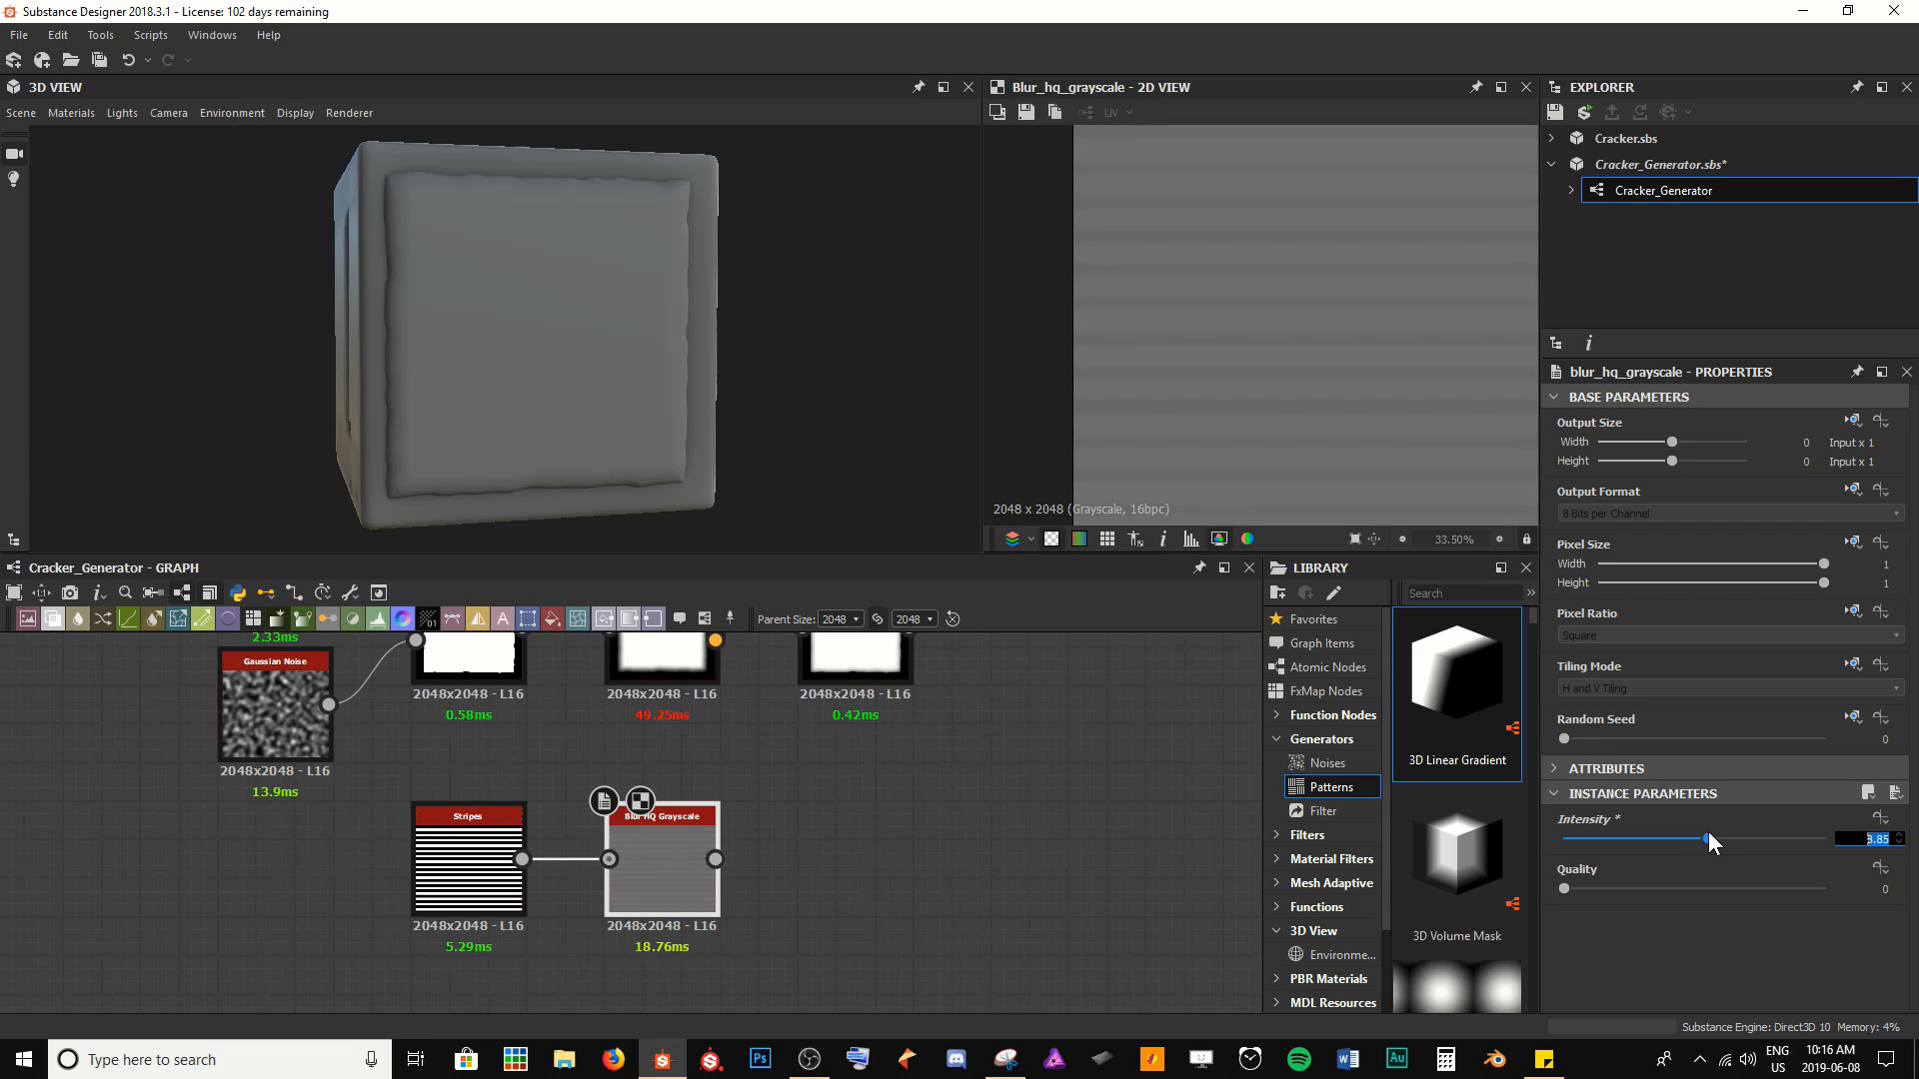
{"action": "type", "text": "4"}
{"action": "key", "text": "Return"}
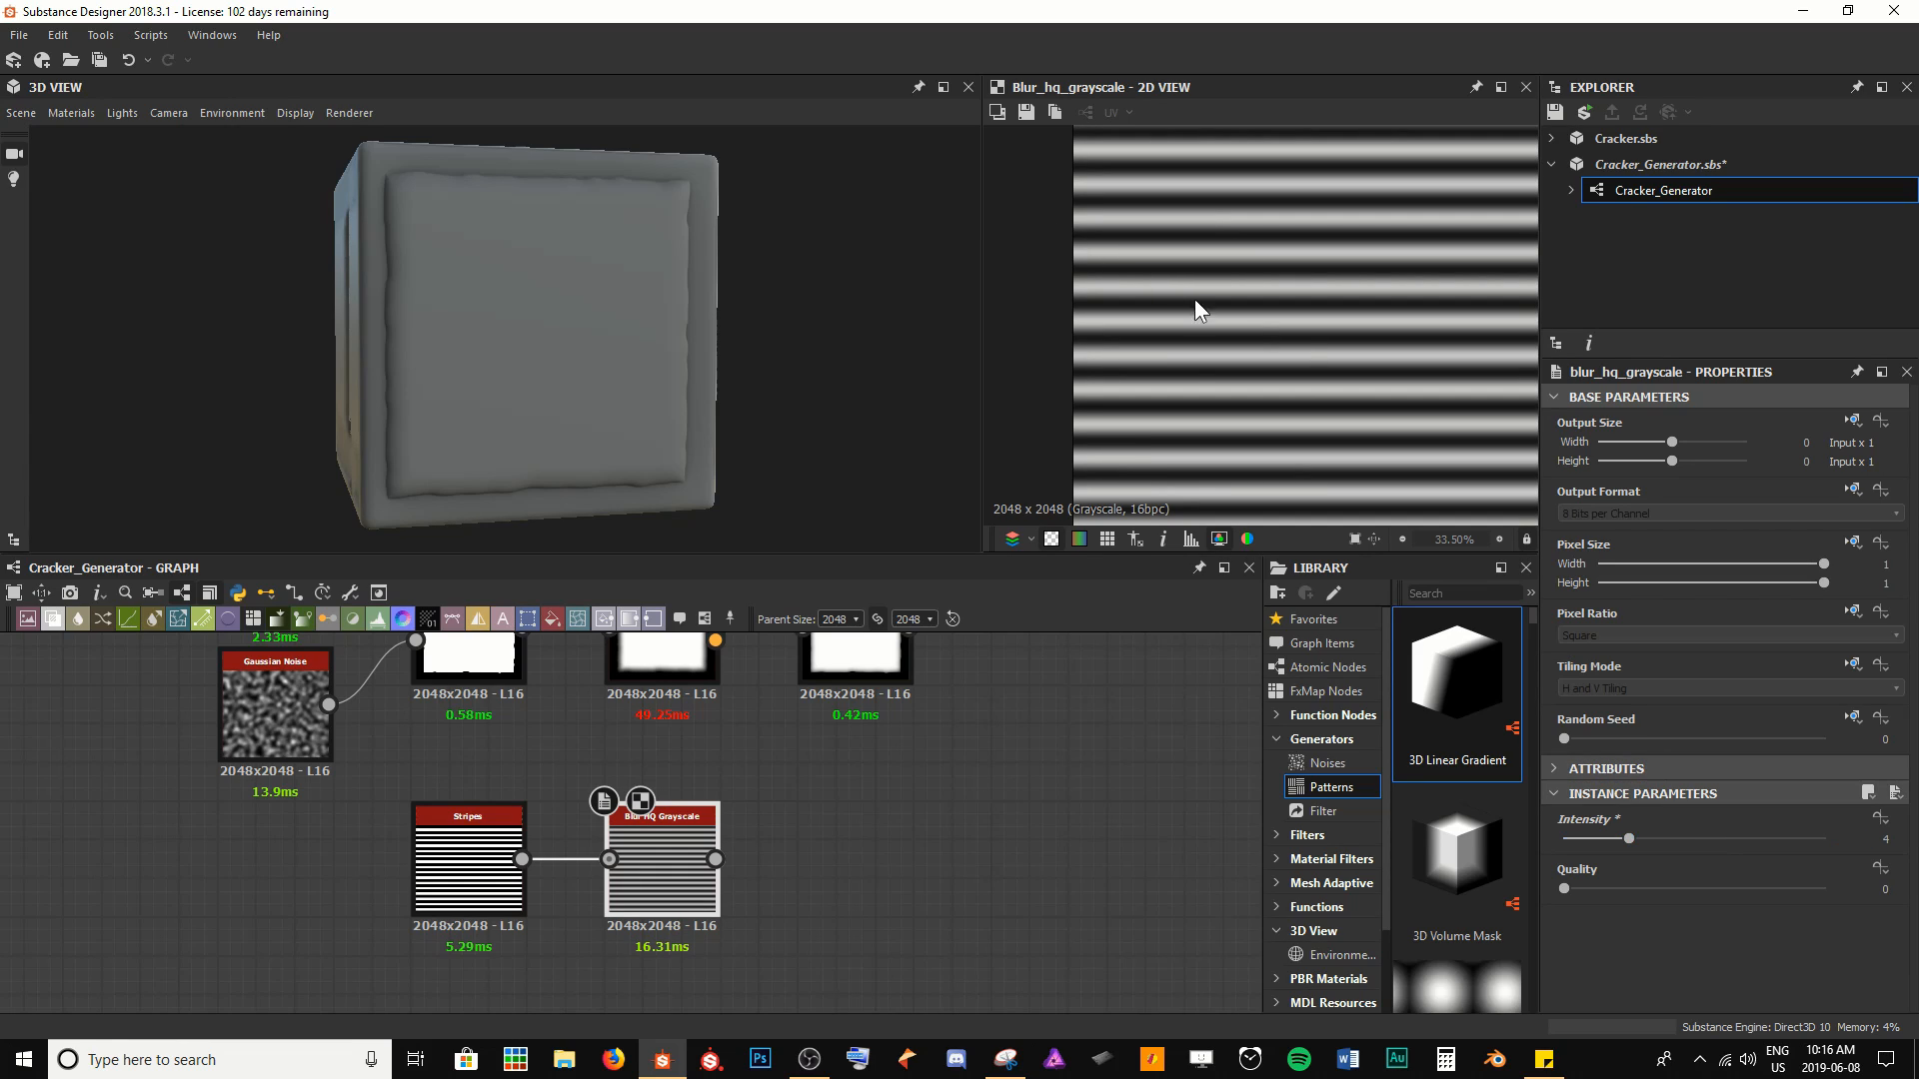
Set the Blur HQ Grayscale node's quality to 1 and inspect the softened stripes in the 2D view
{"action": "scroll", "coordinate": [1294, 409], "scroll_direction": "up", "scroll_amount": 3}
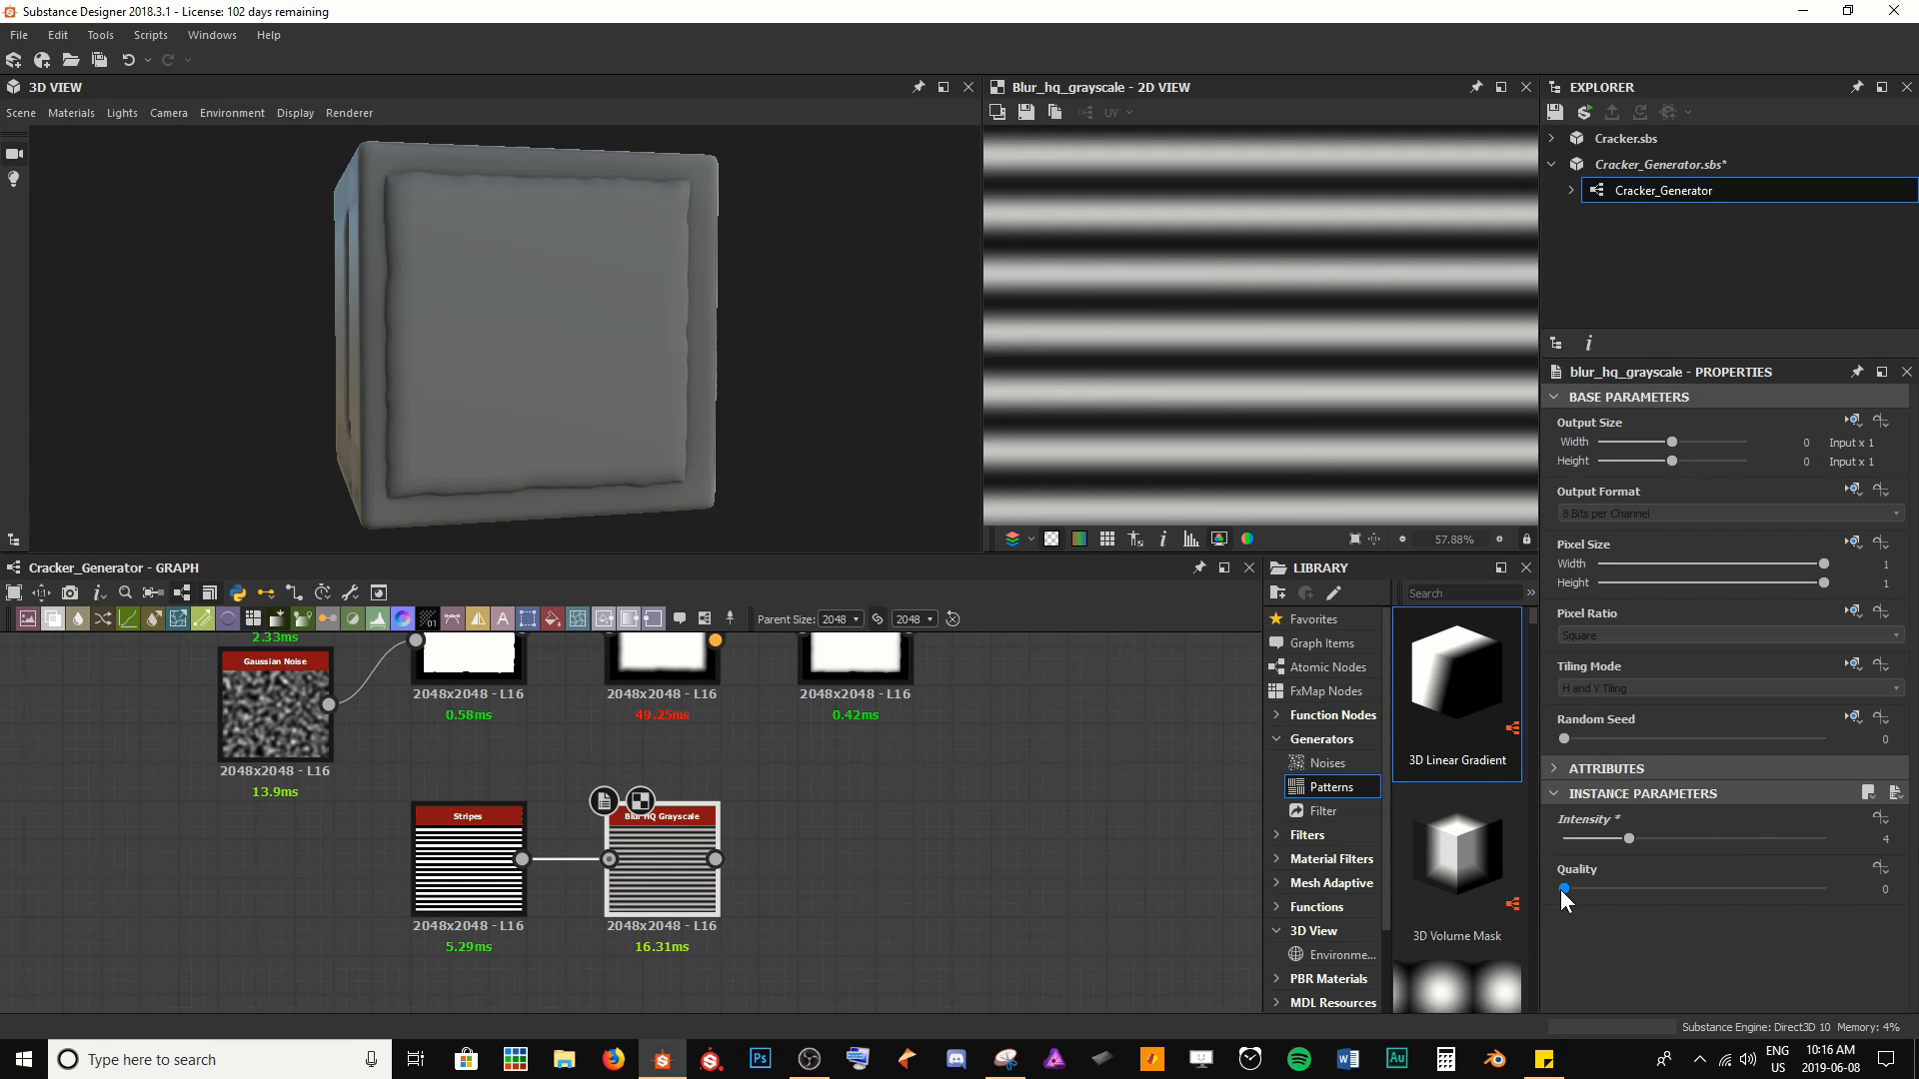
{"action": "left_click_drag", "start_coordinate": [1564, 888], "coordinate": [1825, 888]}
{"action": "scroll", "coordinate": [1192, 345], "scroll_direction": "up", "scroll_amount": 2}
{"action": "middle_click_drag", "start_coordinate": [1191, 345], "coordinate": [1193, 453]}
{"action": "scroll", "coordinate": [1189, 196], "scroll_direction": "up", "scroll_amount": 1}
{"action": "middle_click_drag", "start_coordinate": [1189, 196], "coordinate": [1143, 290]}
{"action": "scroll", "coordinate": [1142, 290], "scroll_direction": "down", "scroll_amount": 7}
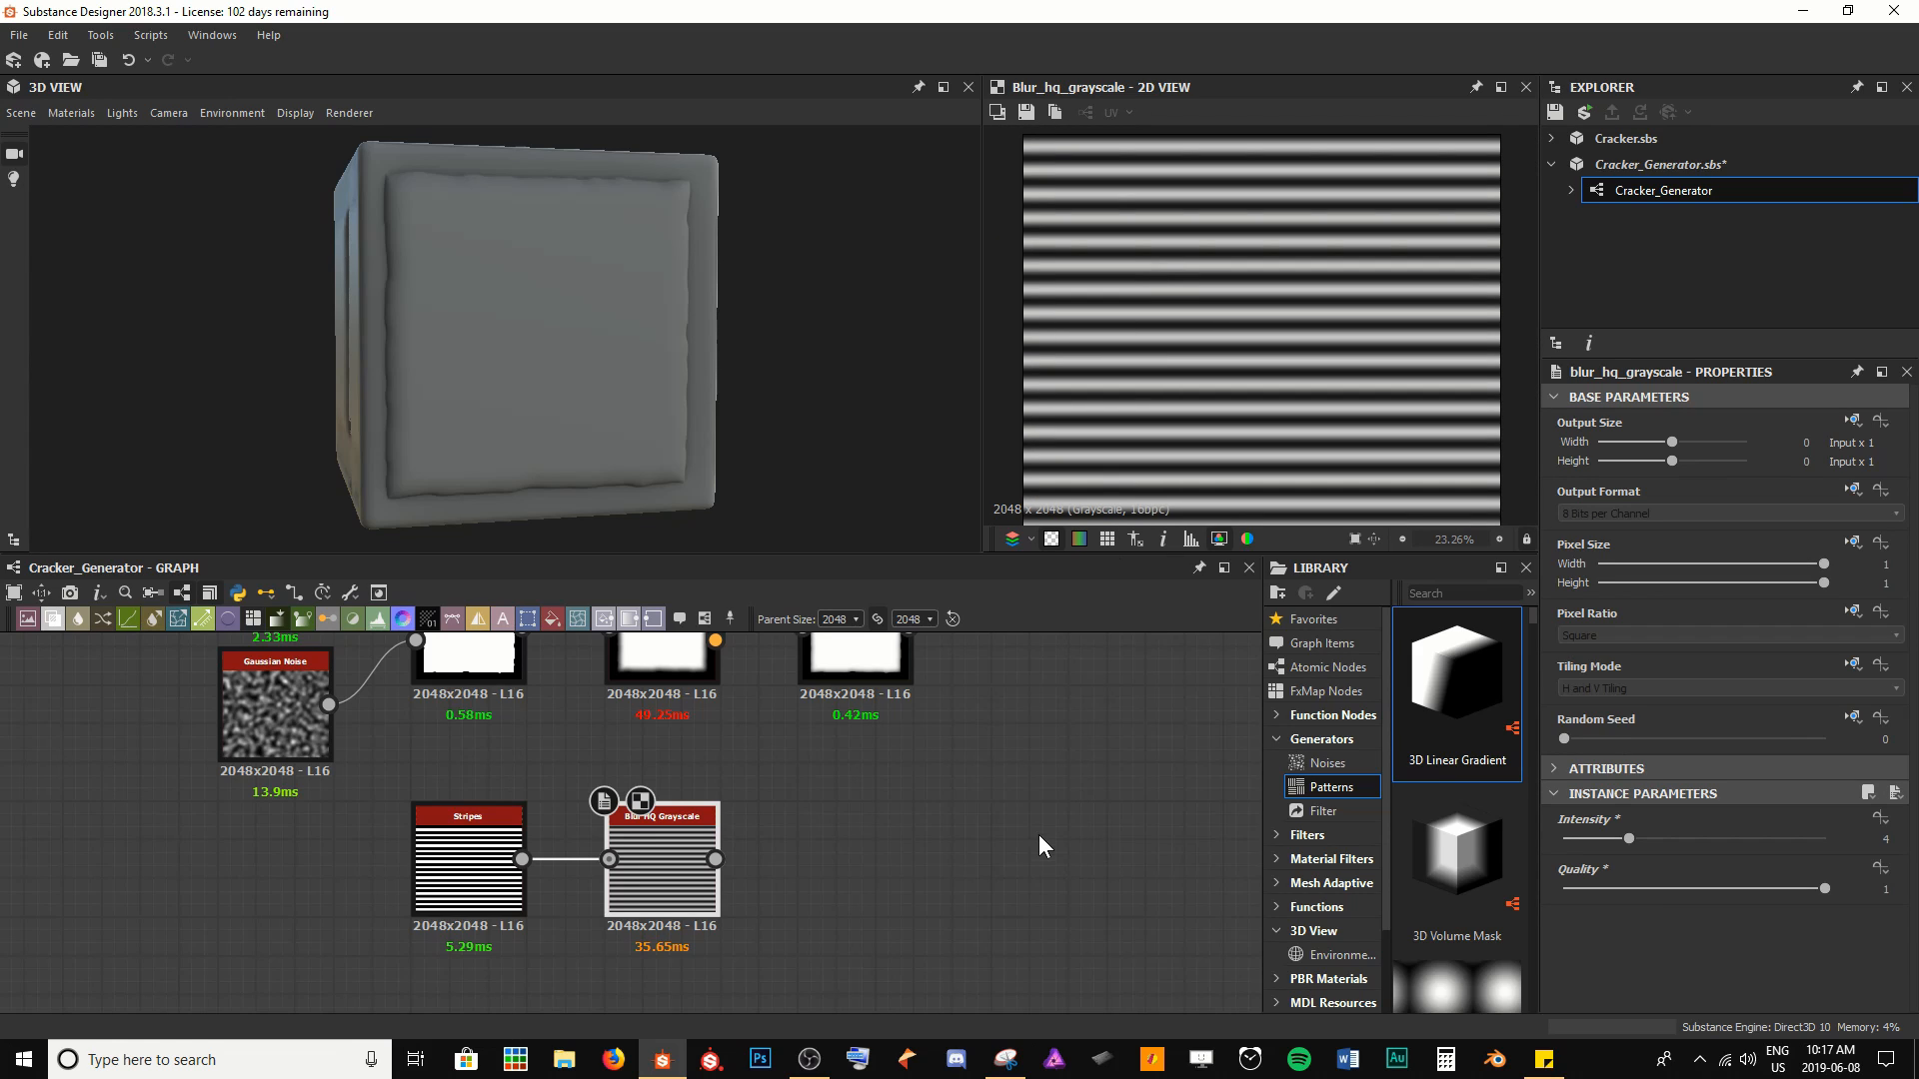
{"action": "scroll", "coordinate": [799, 824], "scroll_direction": "down", "scroll_amount": 2}
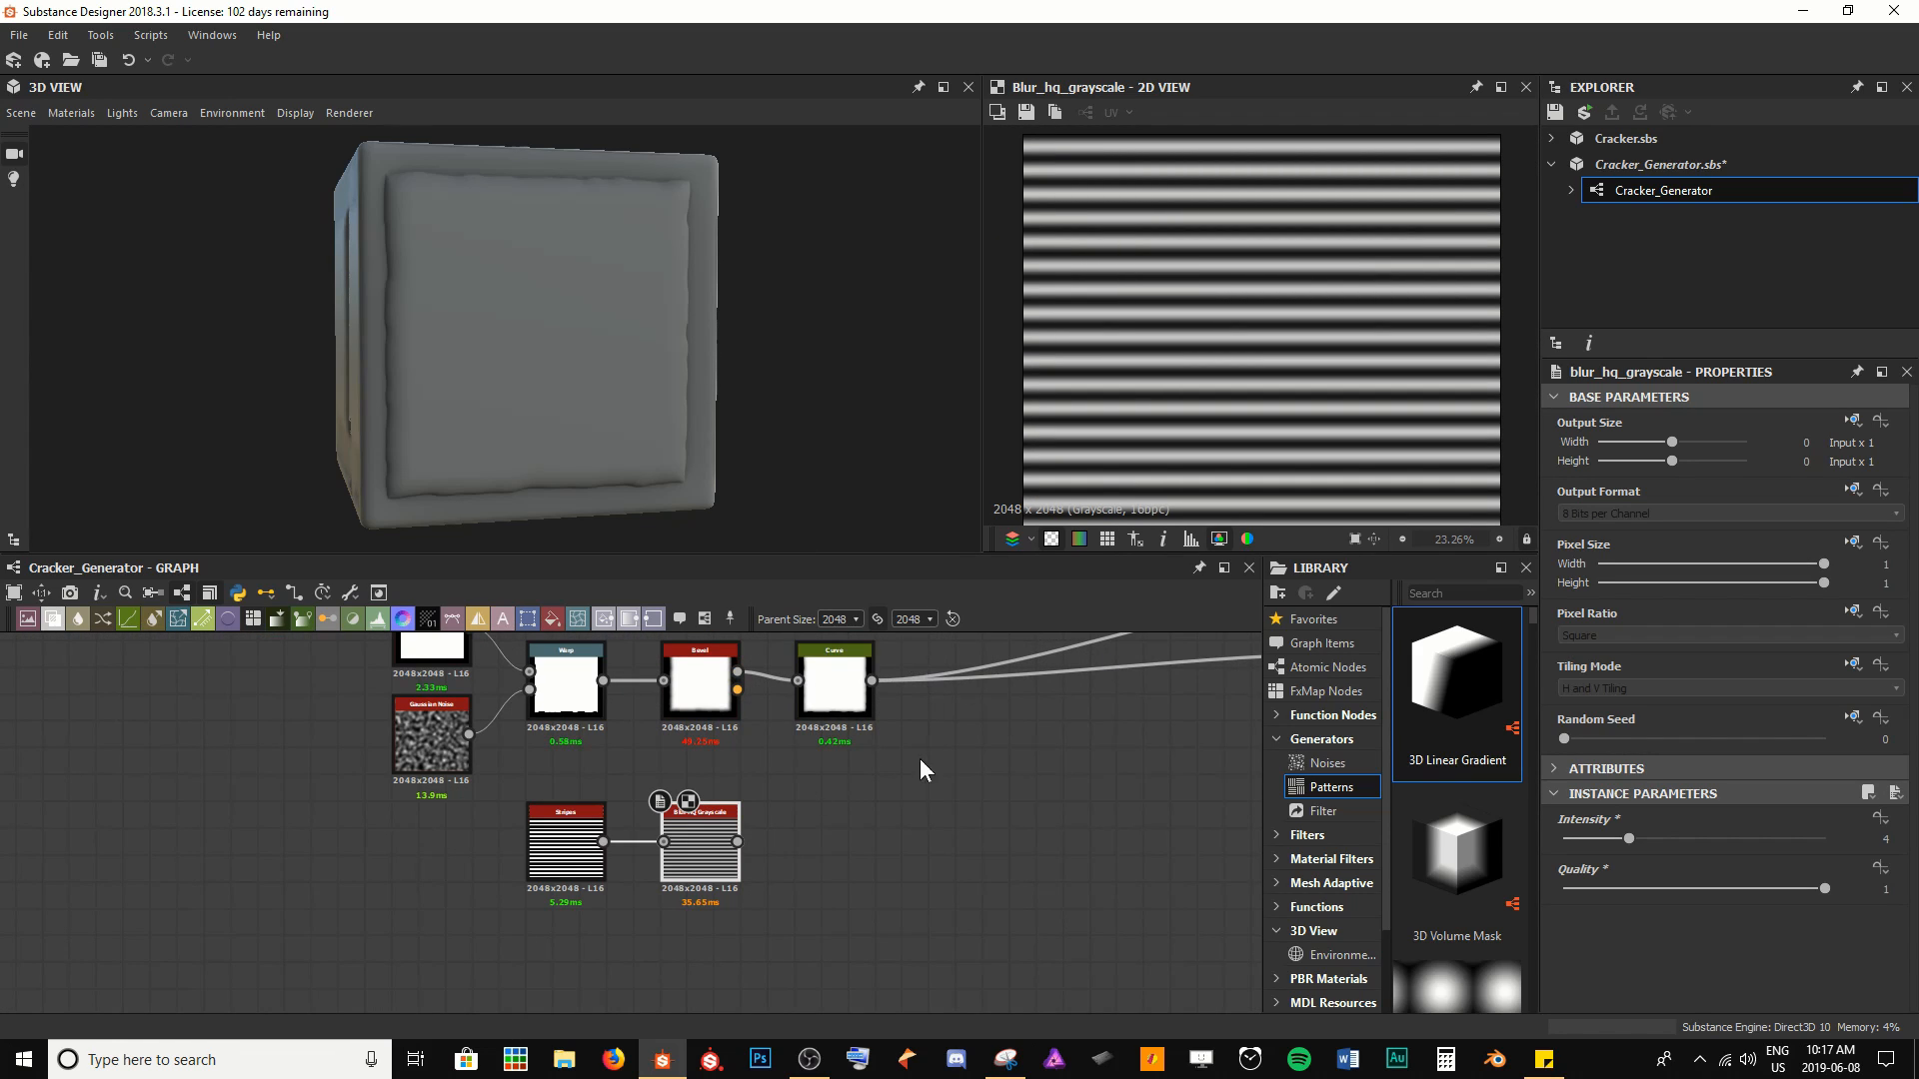
Add a Curve node connected to the output of the Blur HQ Grayscale node
{"action": "scroll", "coordinate": [792, 703], "scroll_direction": "up", "scroll_amount": 2}
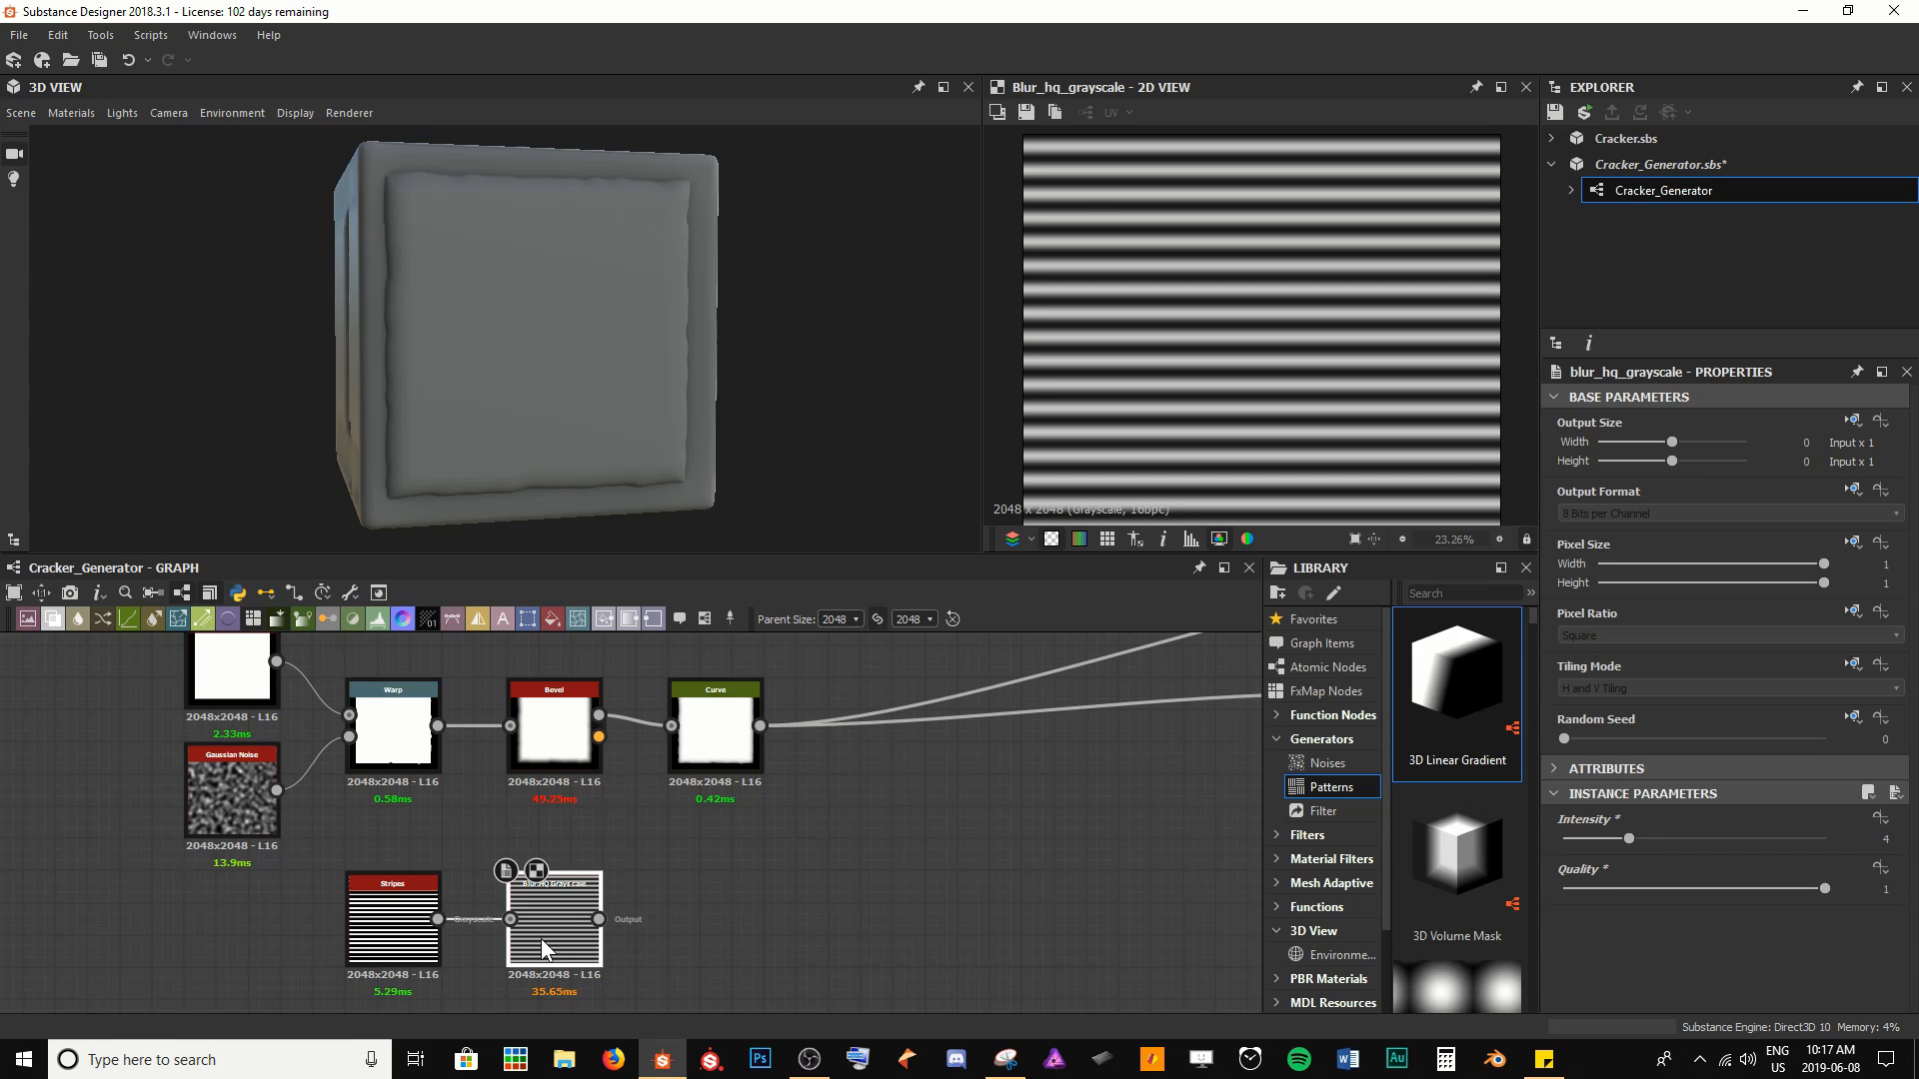
{"action": "key", "text": "space"}
{"action": "type", "text": "curve"}
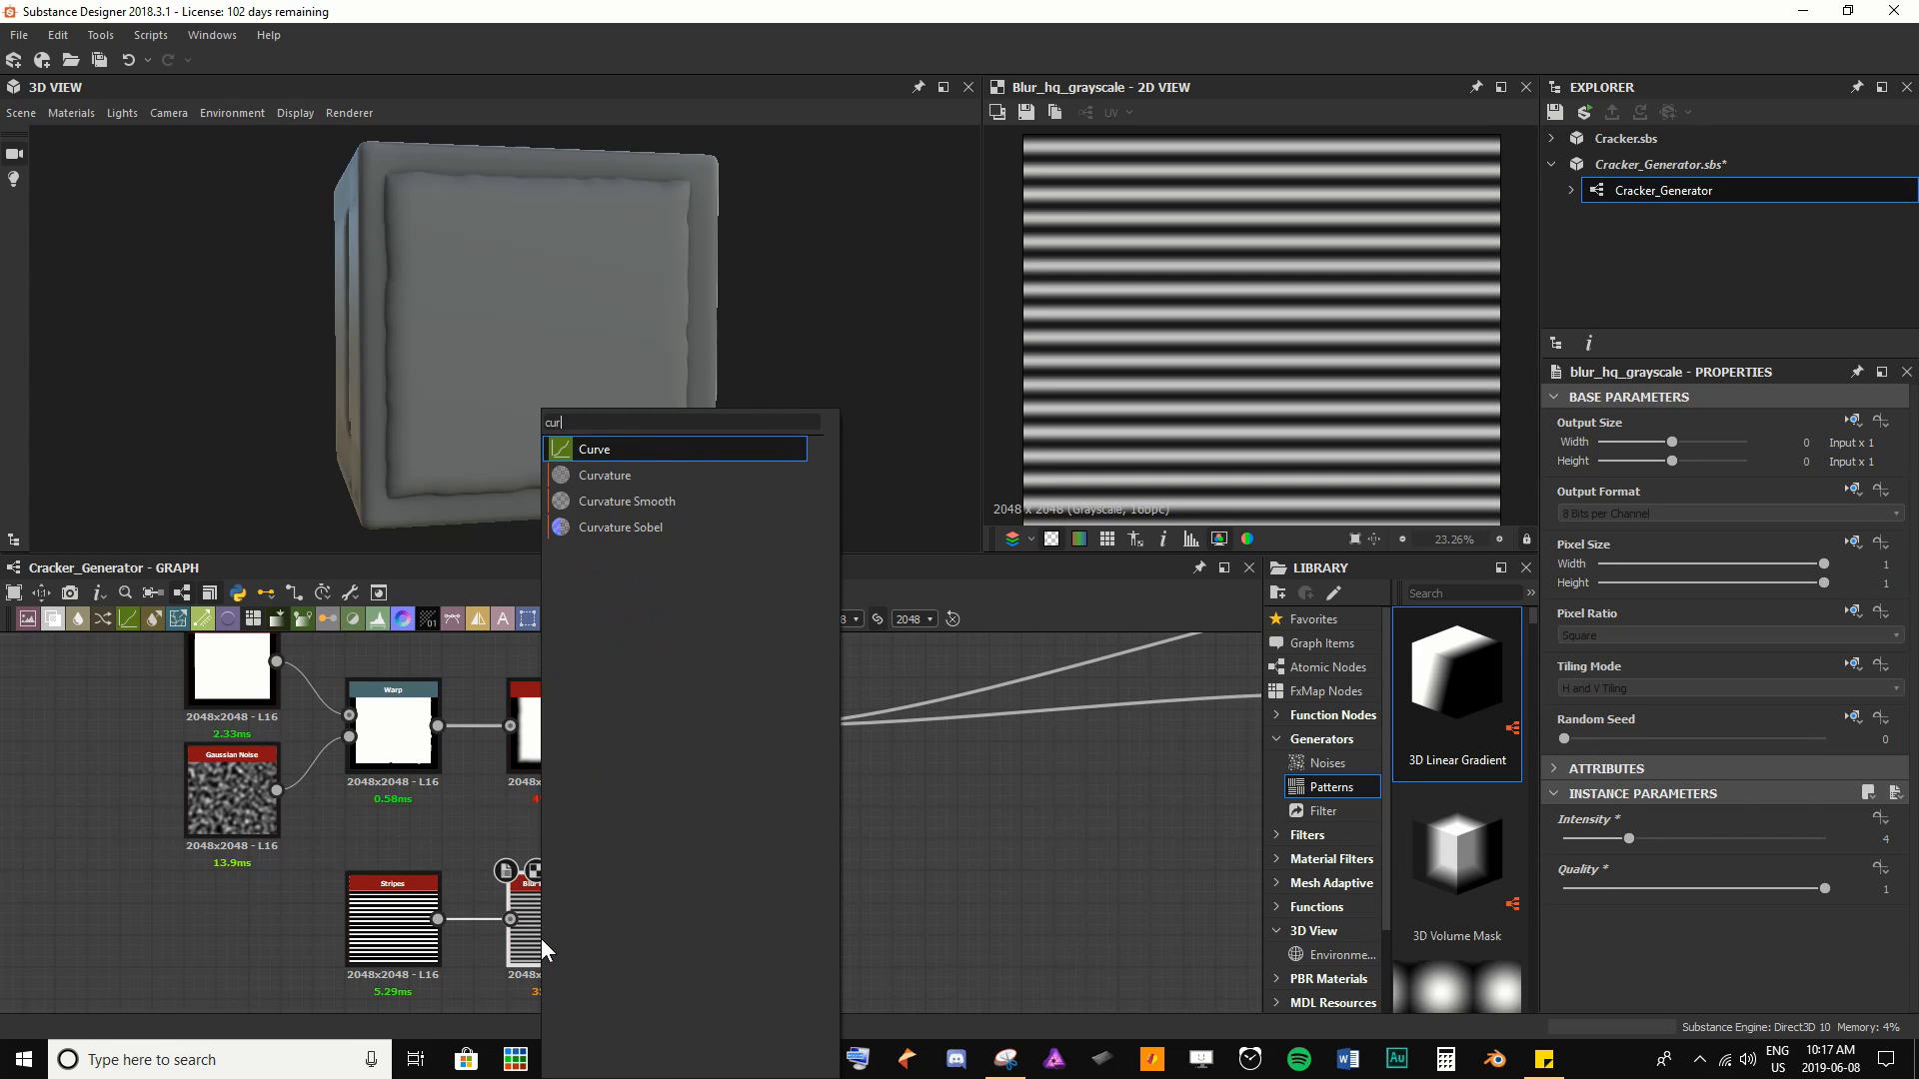
{"action": "key", "text": "Return"}
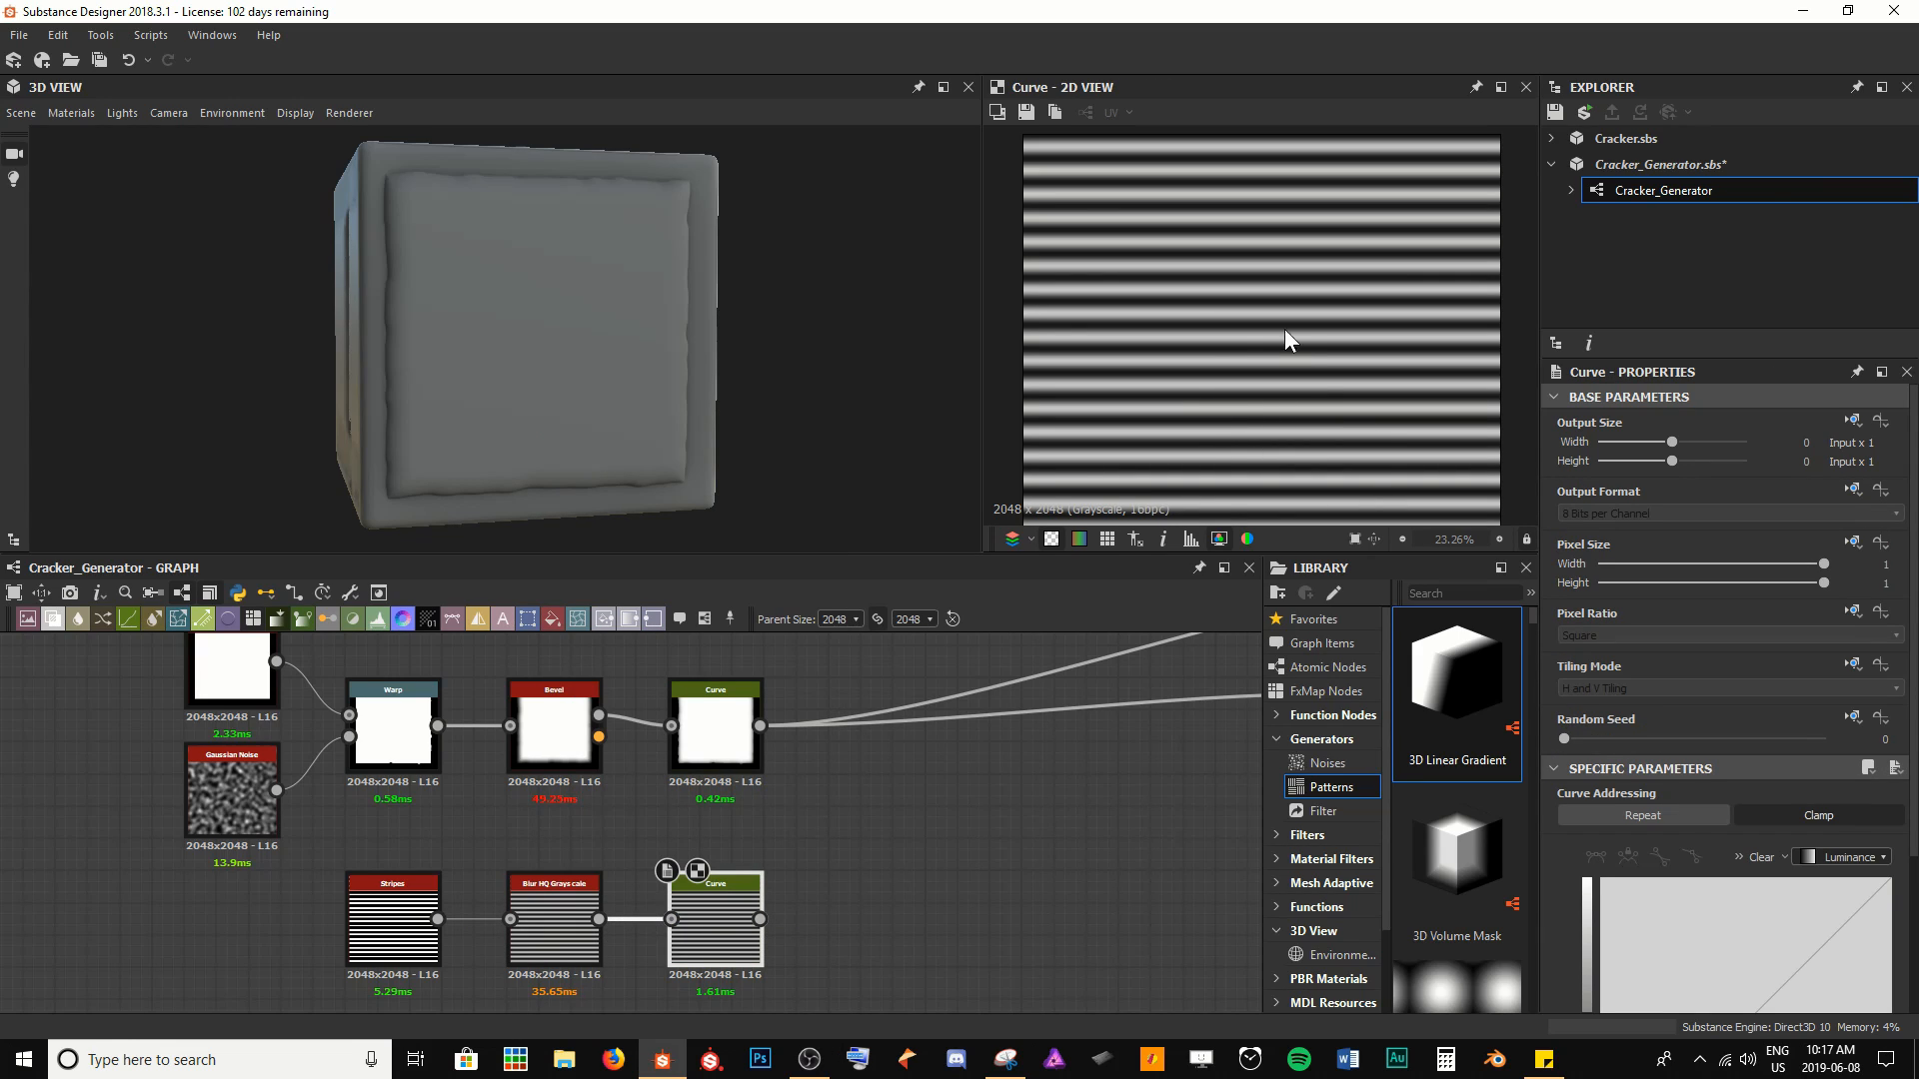
Brighten the blurred stripes by adding a curve point and bending it upward, with its upper handle at about 0.54, 0.90
{"action": "scroll", "coordinate": [1729, 927], "scroll_direction": "down", "scroll_amount": 3}
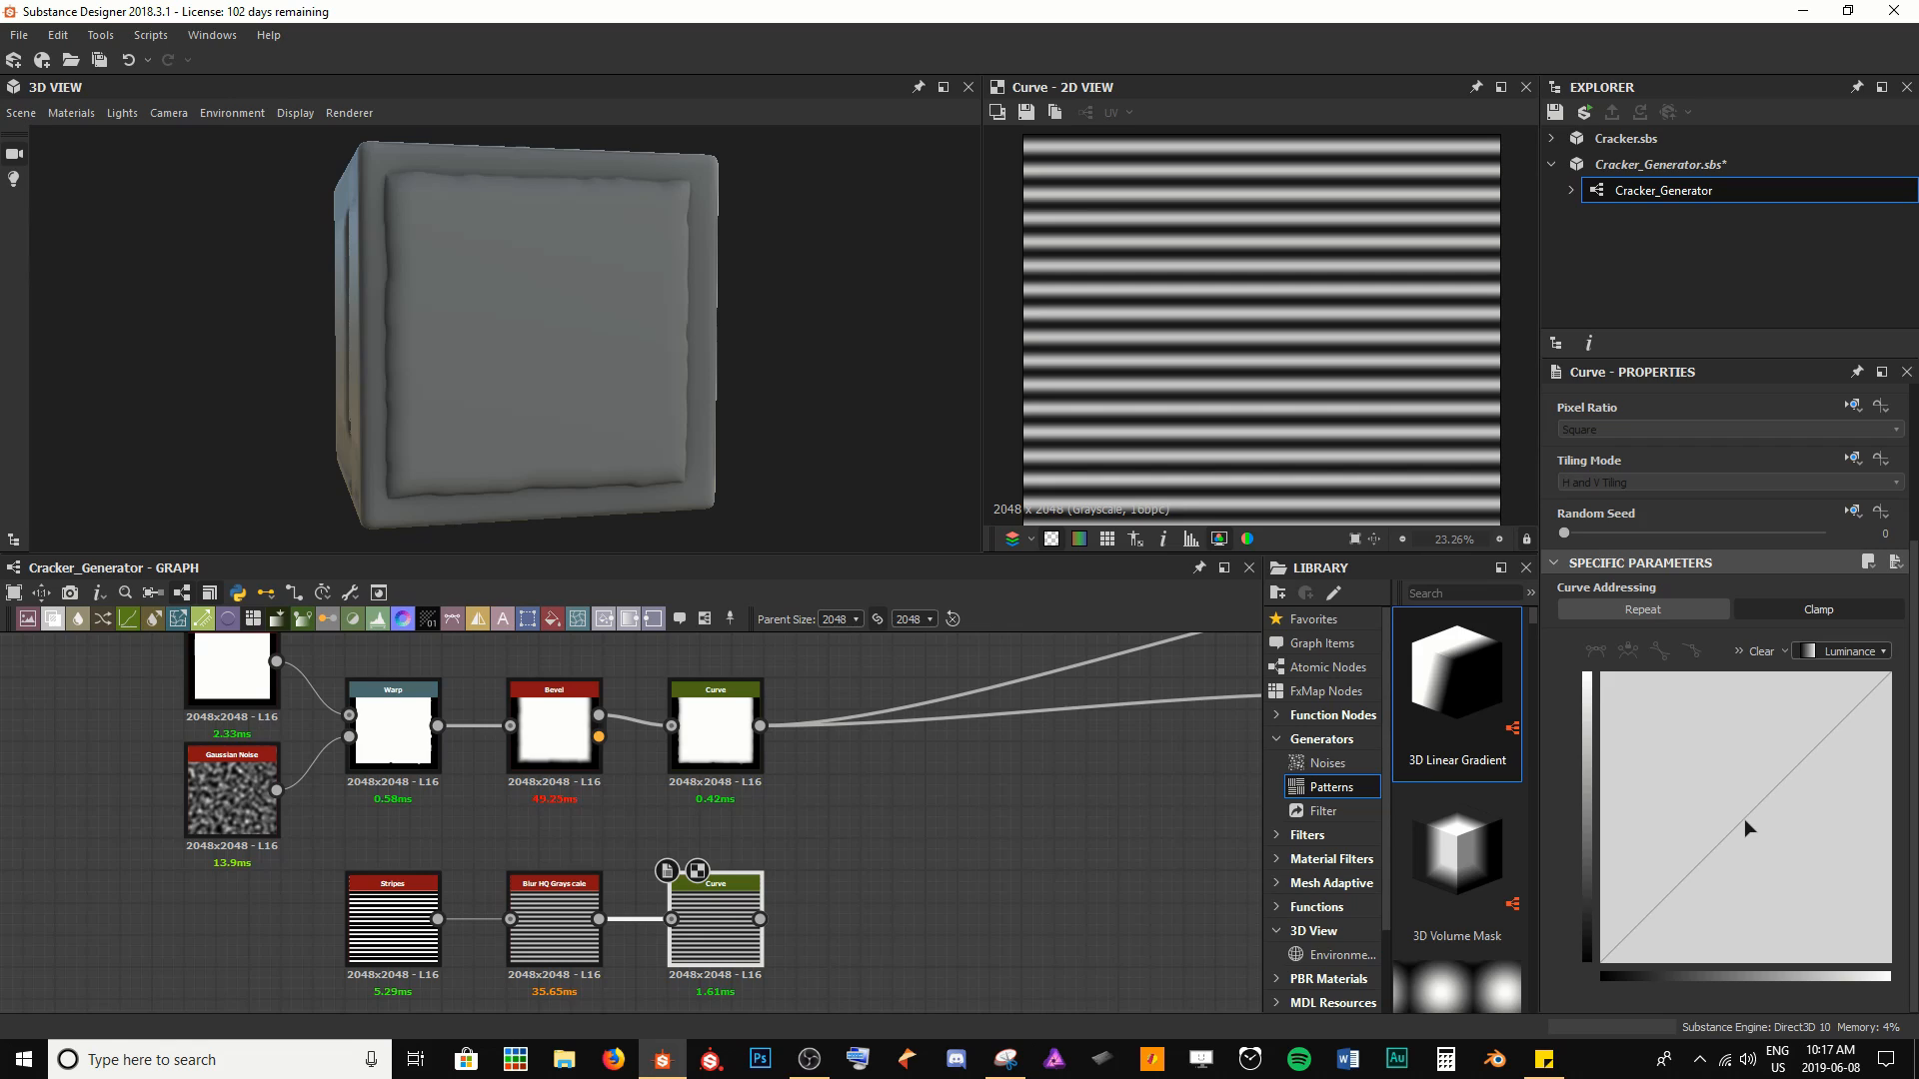
{"action": "left_click", "coordinate": [1744, 820]}
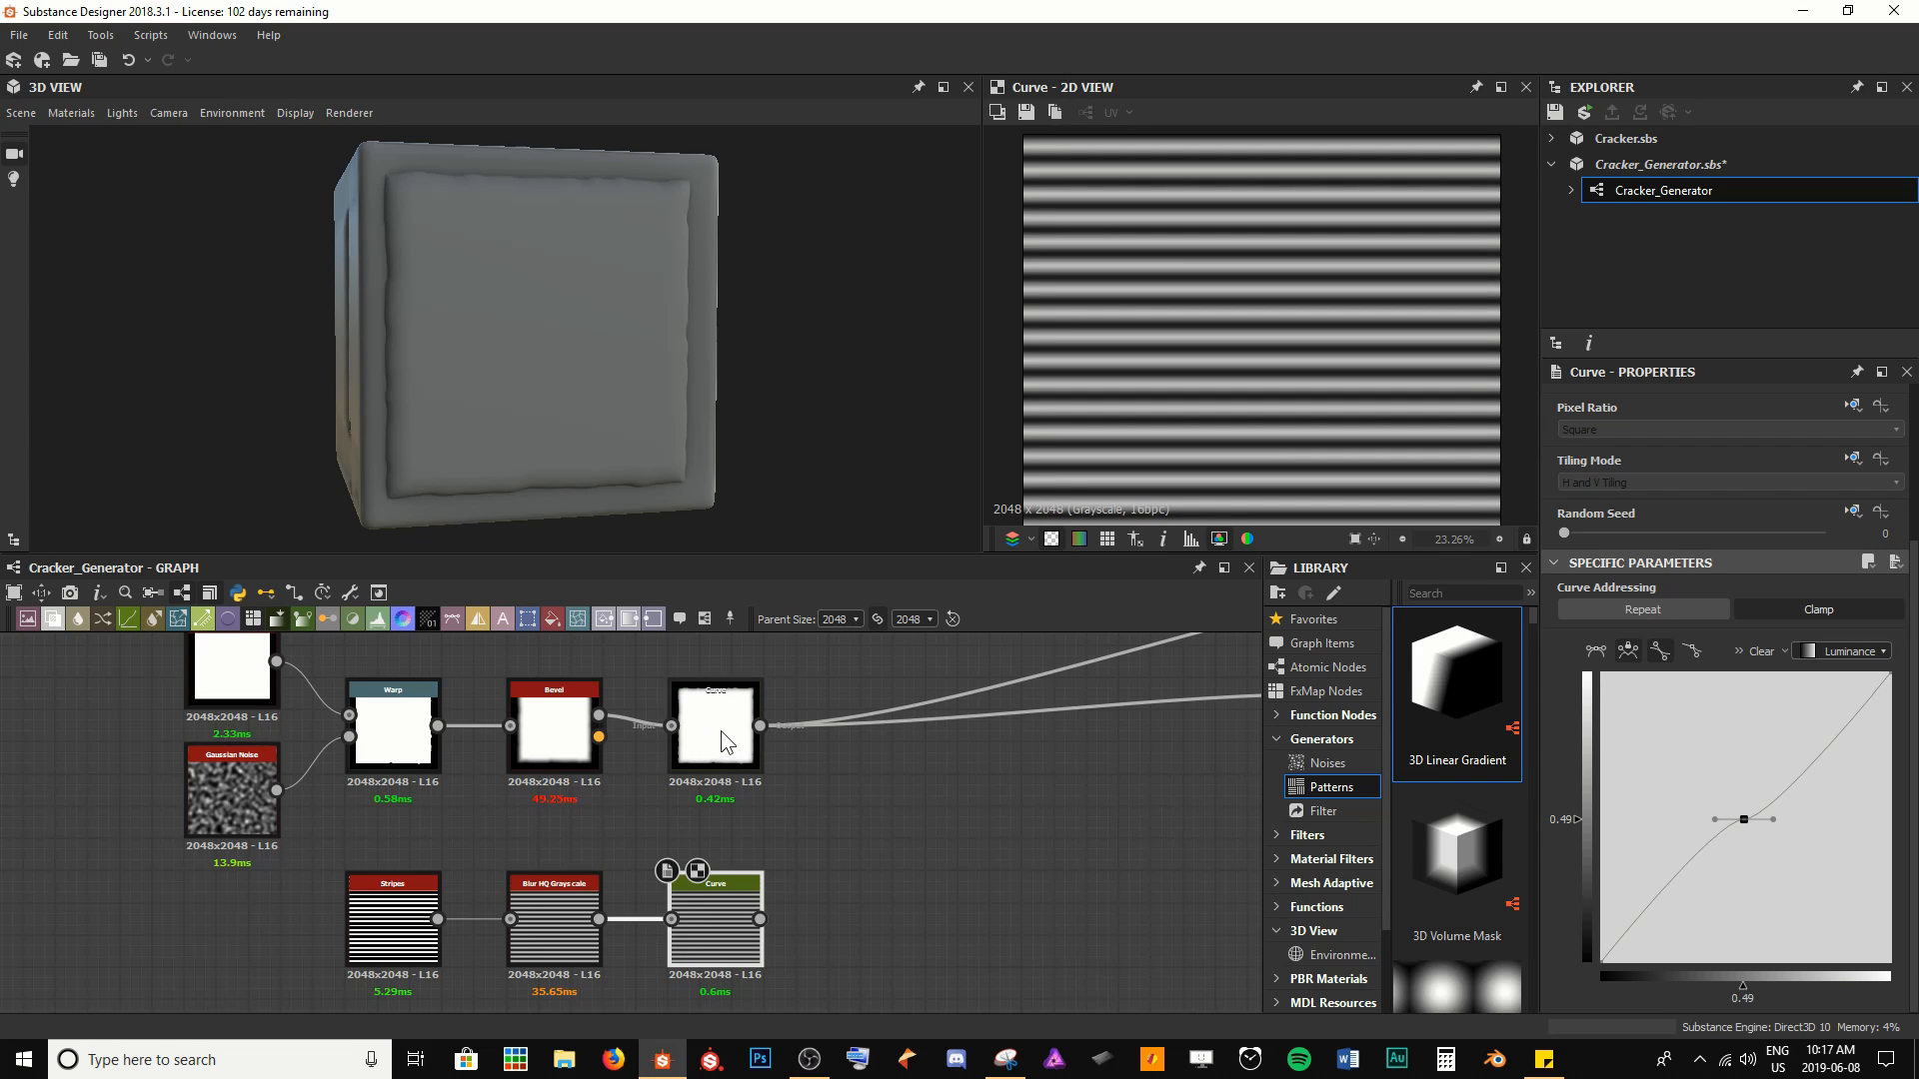
{"action": "left_click_drag", "start_coordinate": [1771, 821], "coordinate": [1759, 700]}
{"action": "scroll", "coordinate": [1114, 365], "scroll_direction": "up", "scroll_amount": 5}
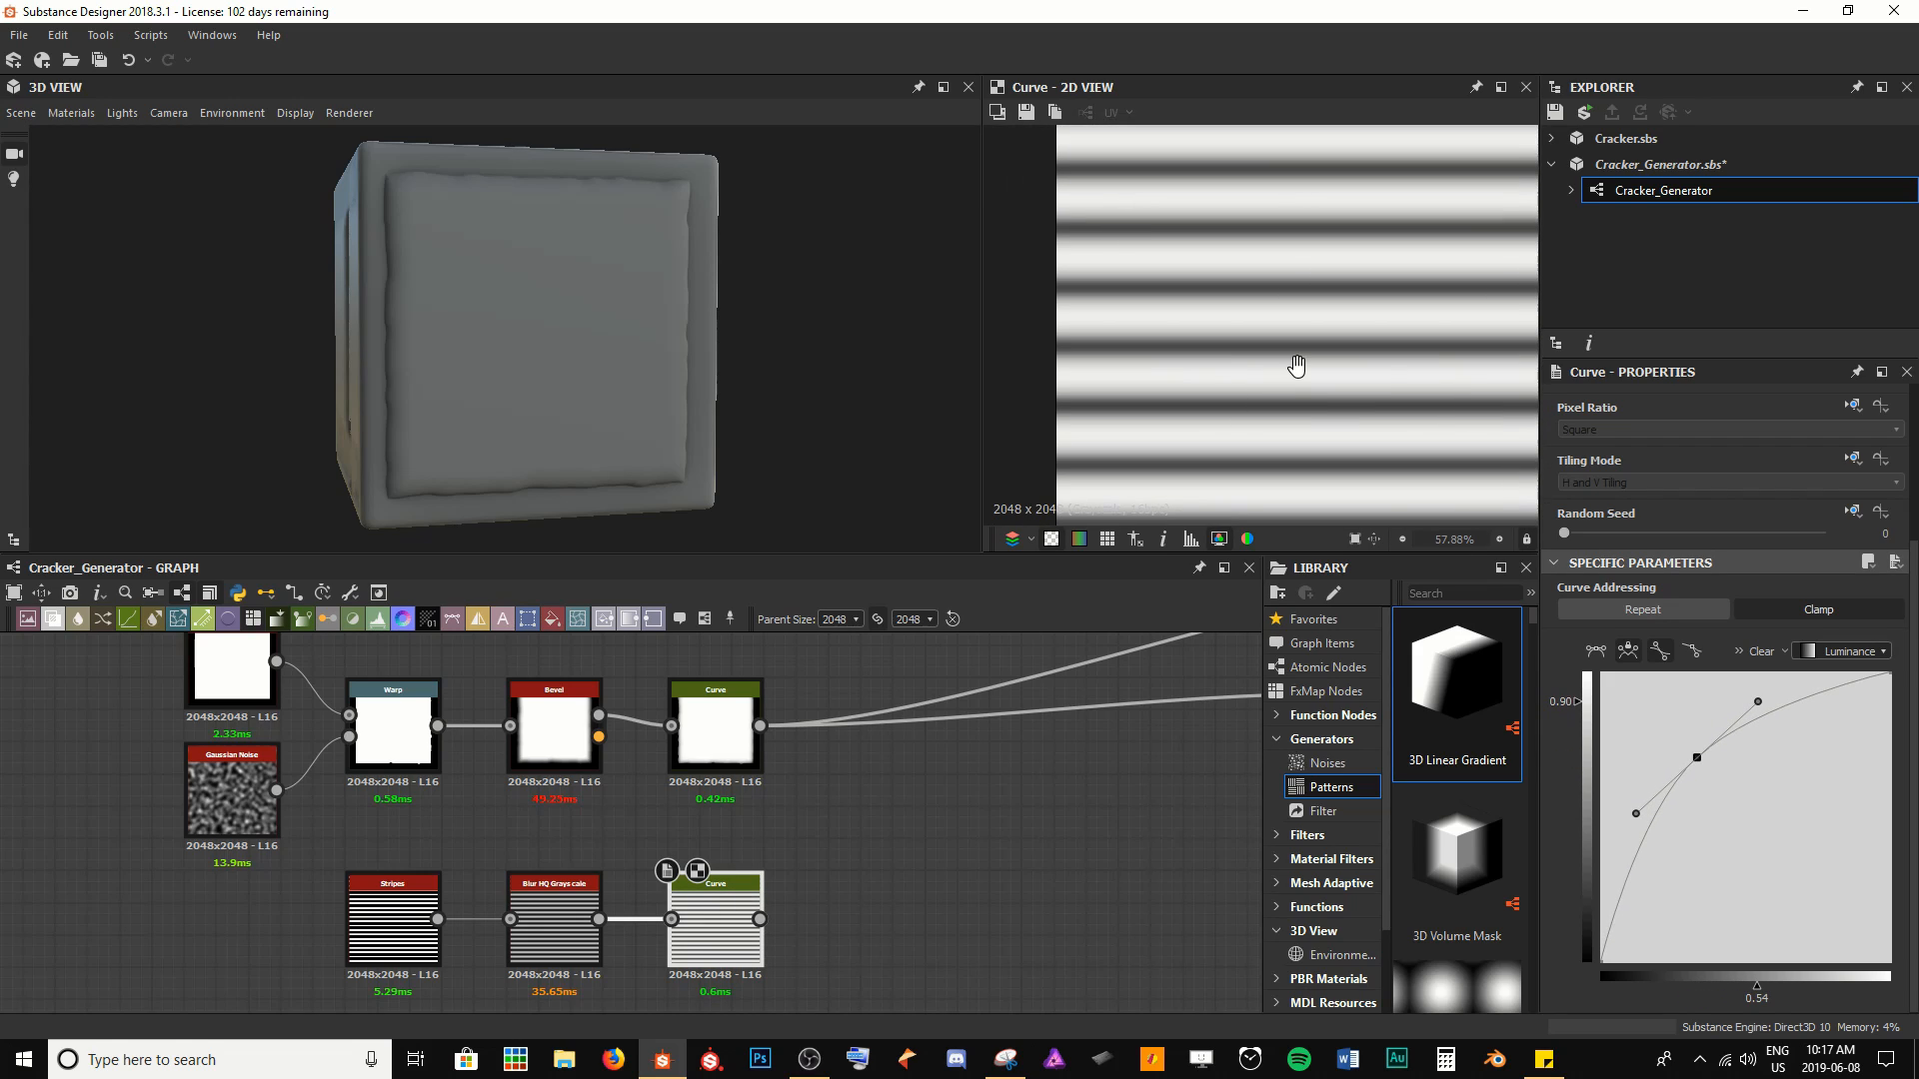
{"action": "scroll", "coordinate": [1084, 390], "scroll_direction": "up", "scroll_amount": 3}
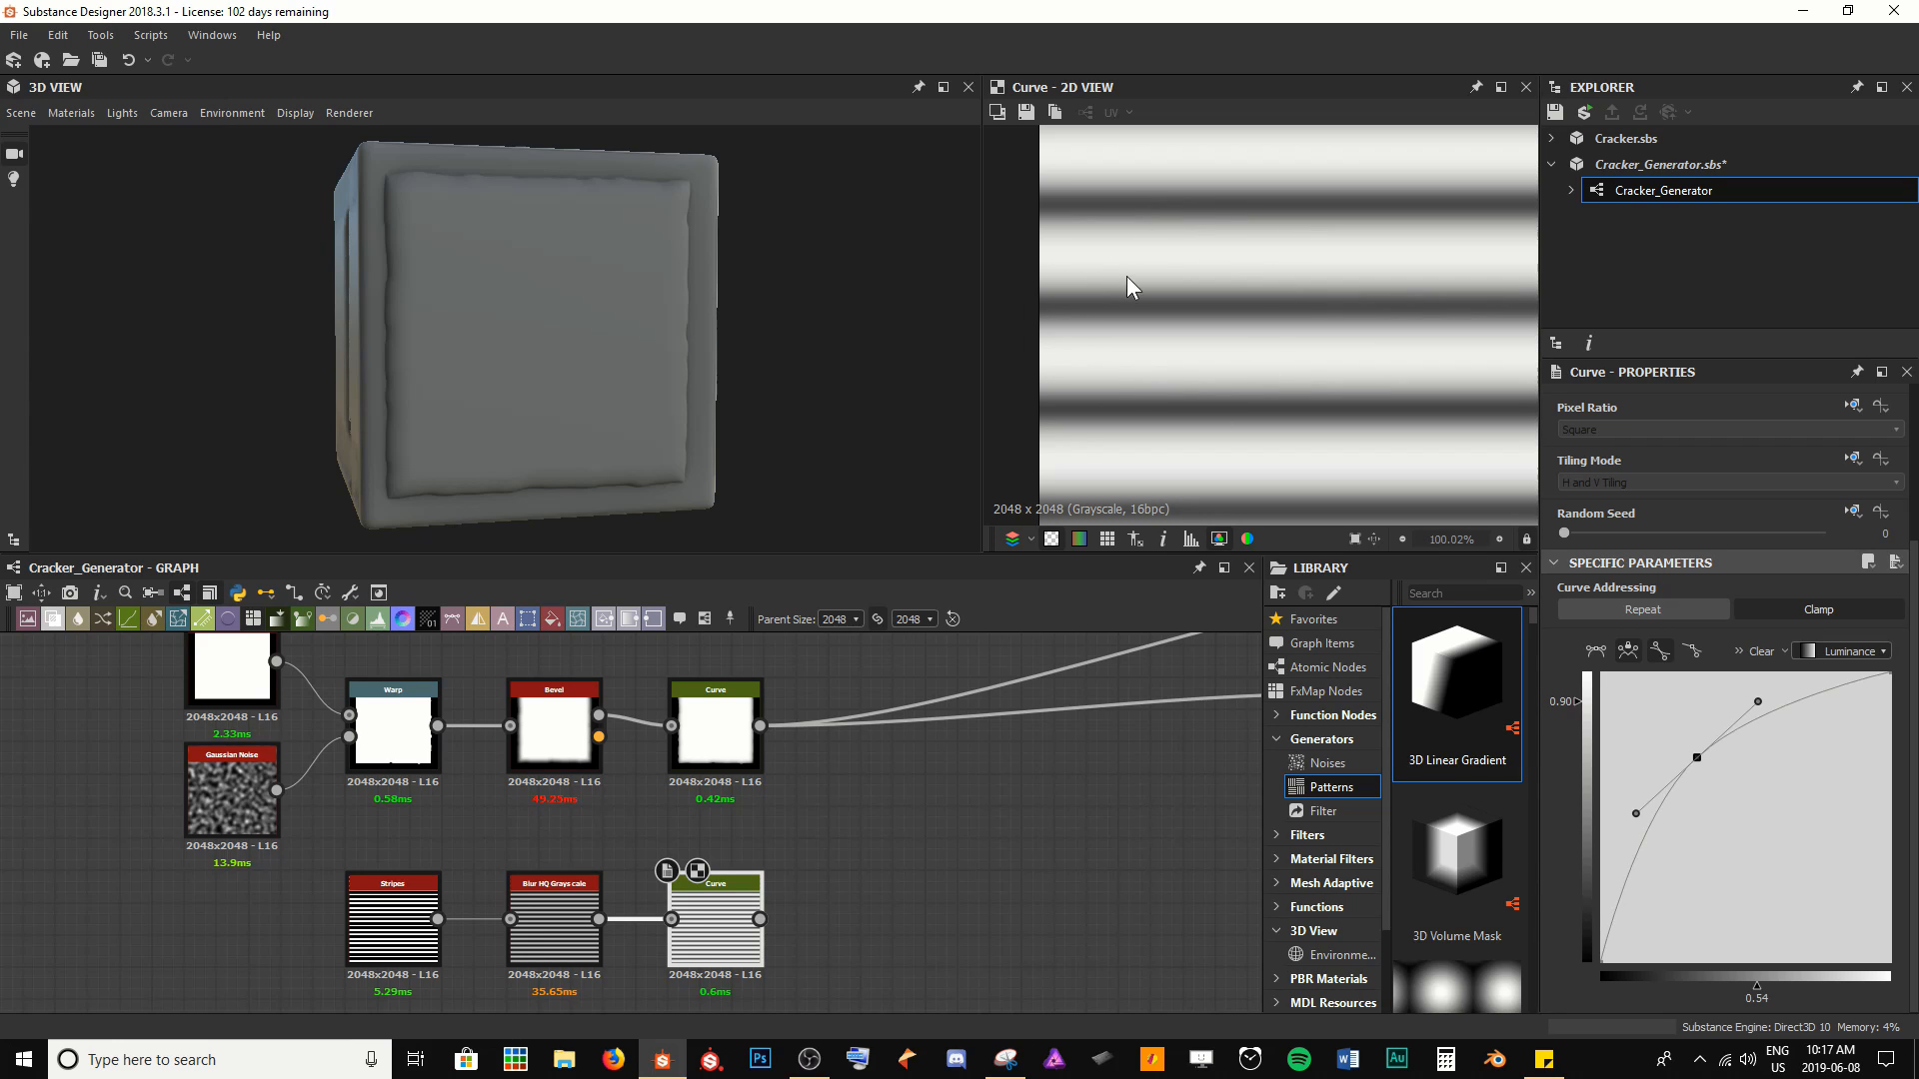
Insert a Directional Warp node after the Curve node that shapes the bevelled square
{"action": "middle_click_drag", "start_coordinate": [830, 919], "coordinate": [702, 920]}
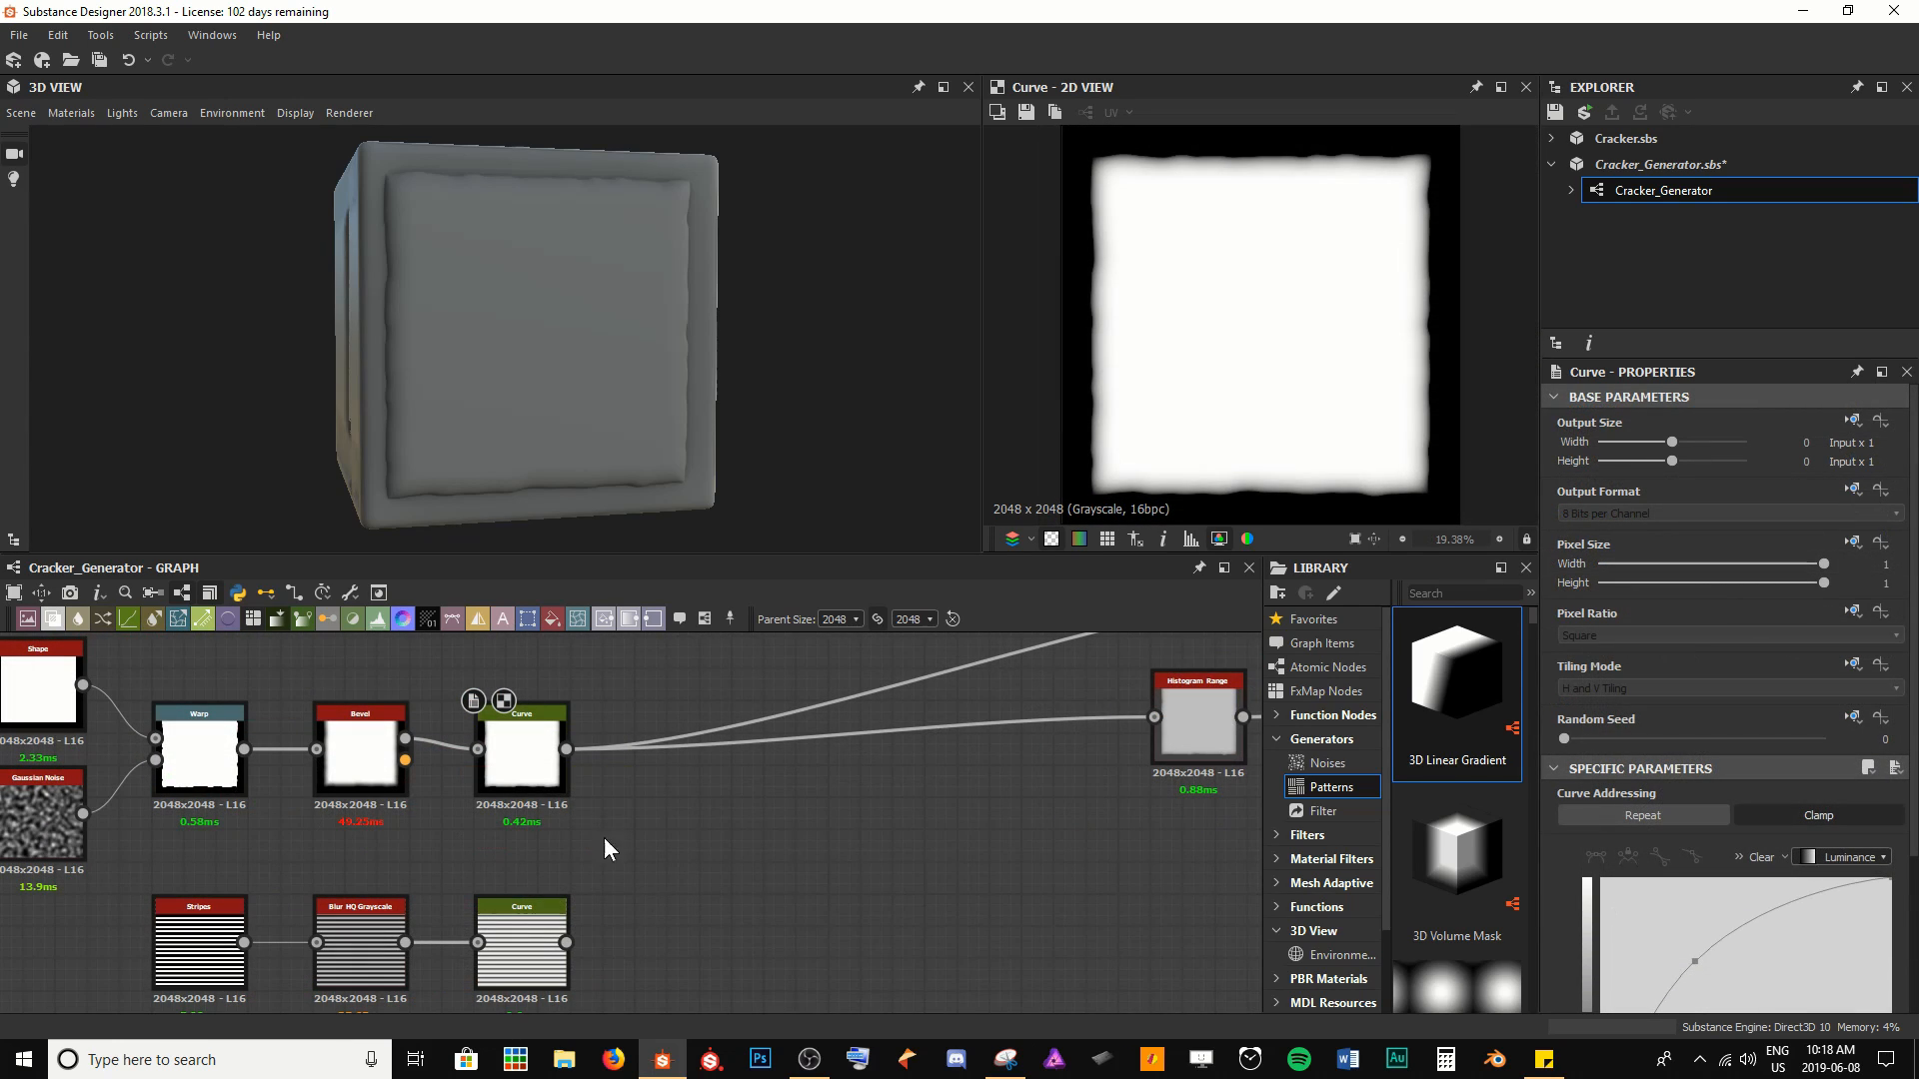
{"action": "left_click", "coordinate": [550, 784]}
{"action": "key", "text": "space"}
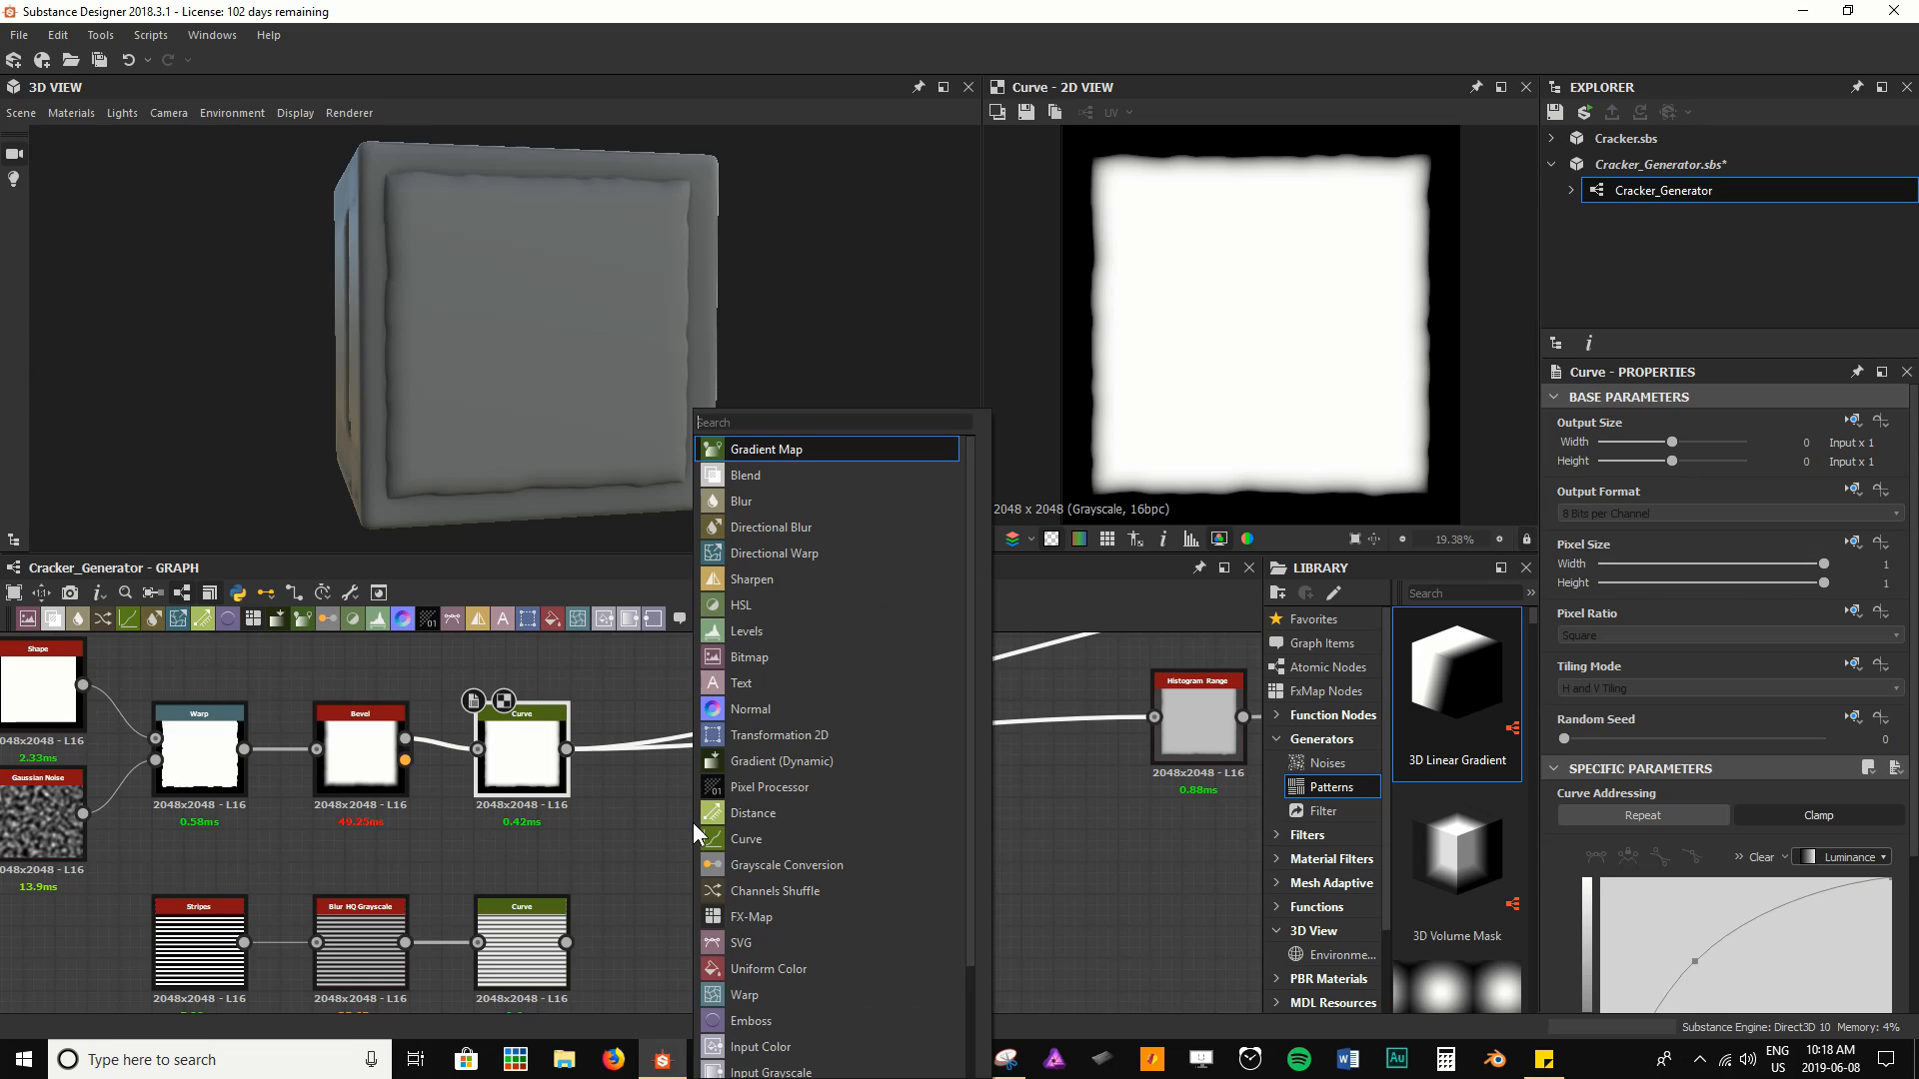
{"action": "type", "text": "dire"}
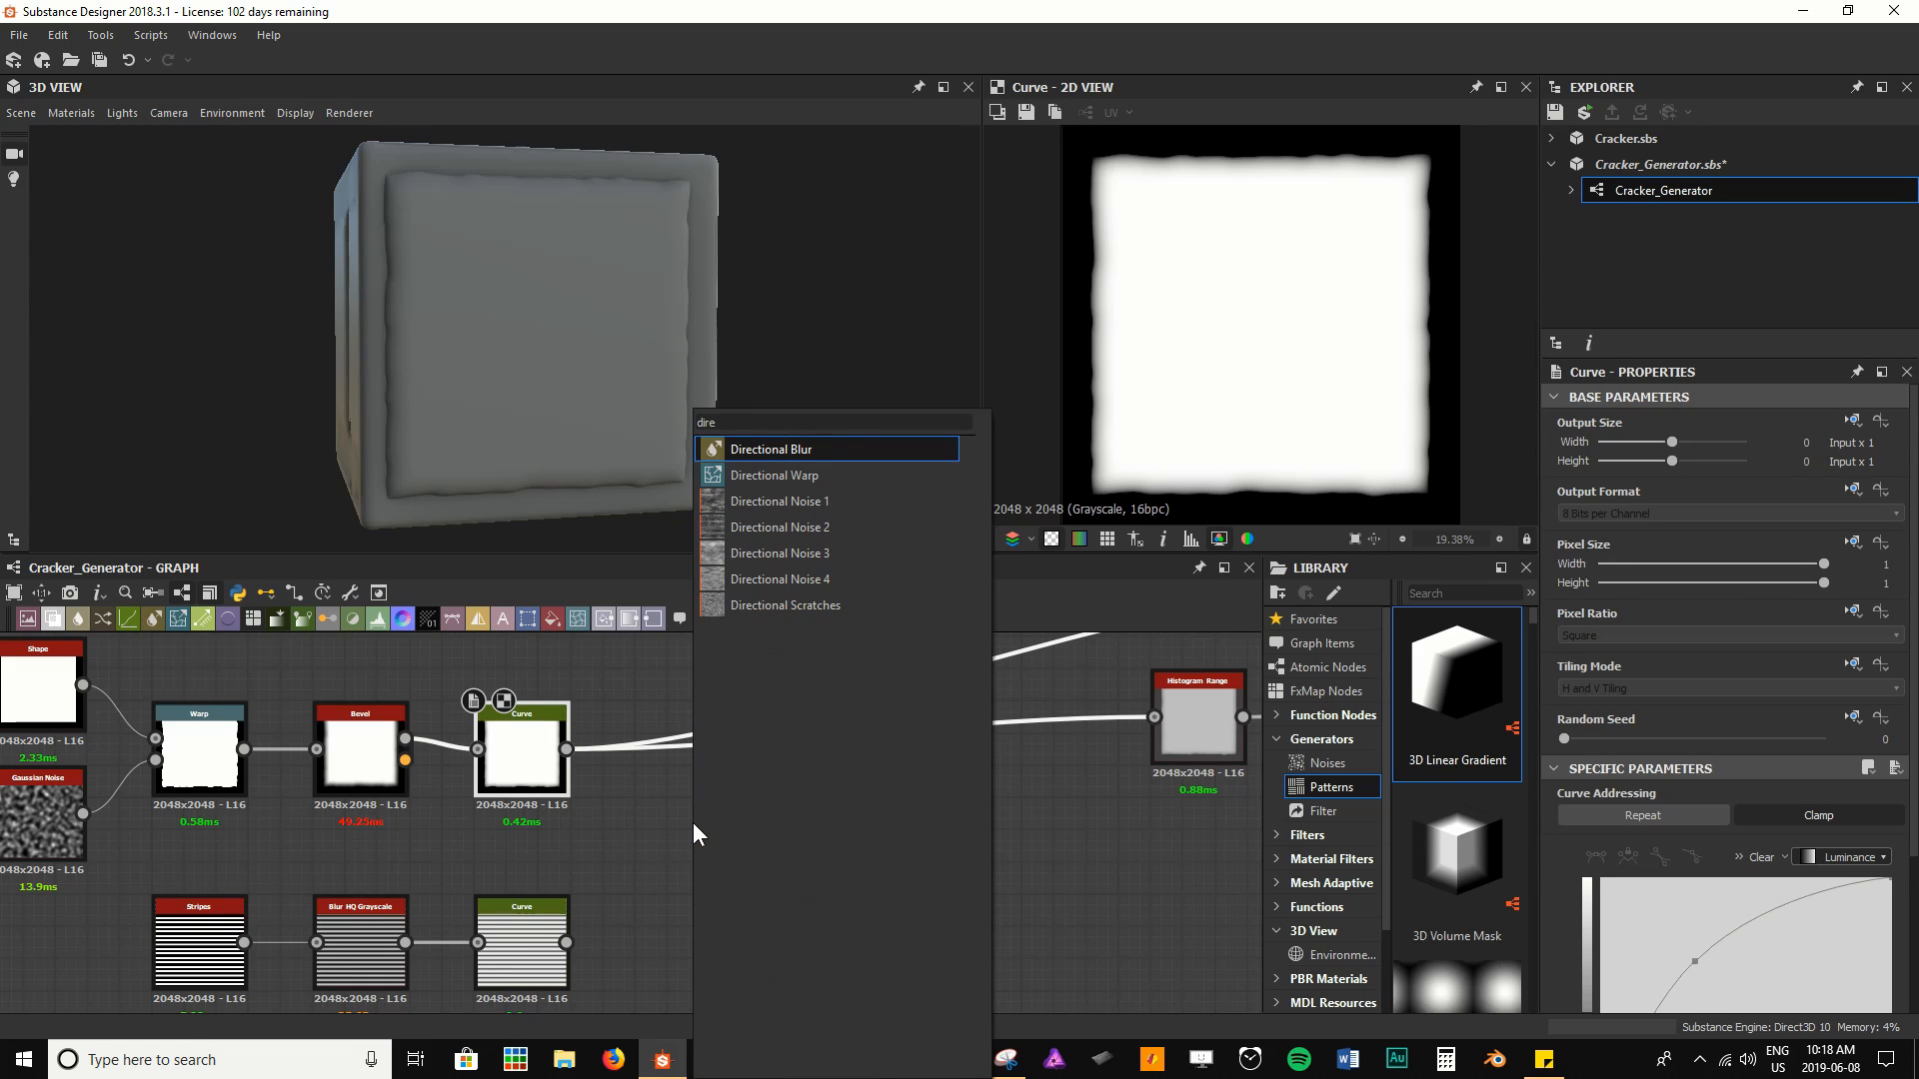
{"action": "key", "text": "Down"}
{"action": "key", "text": "Return"}
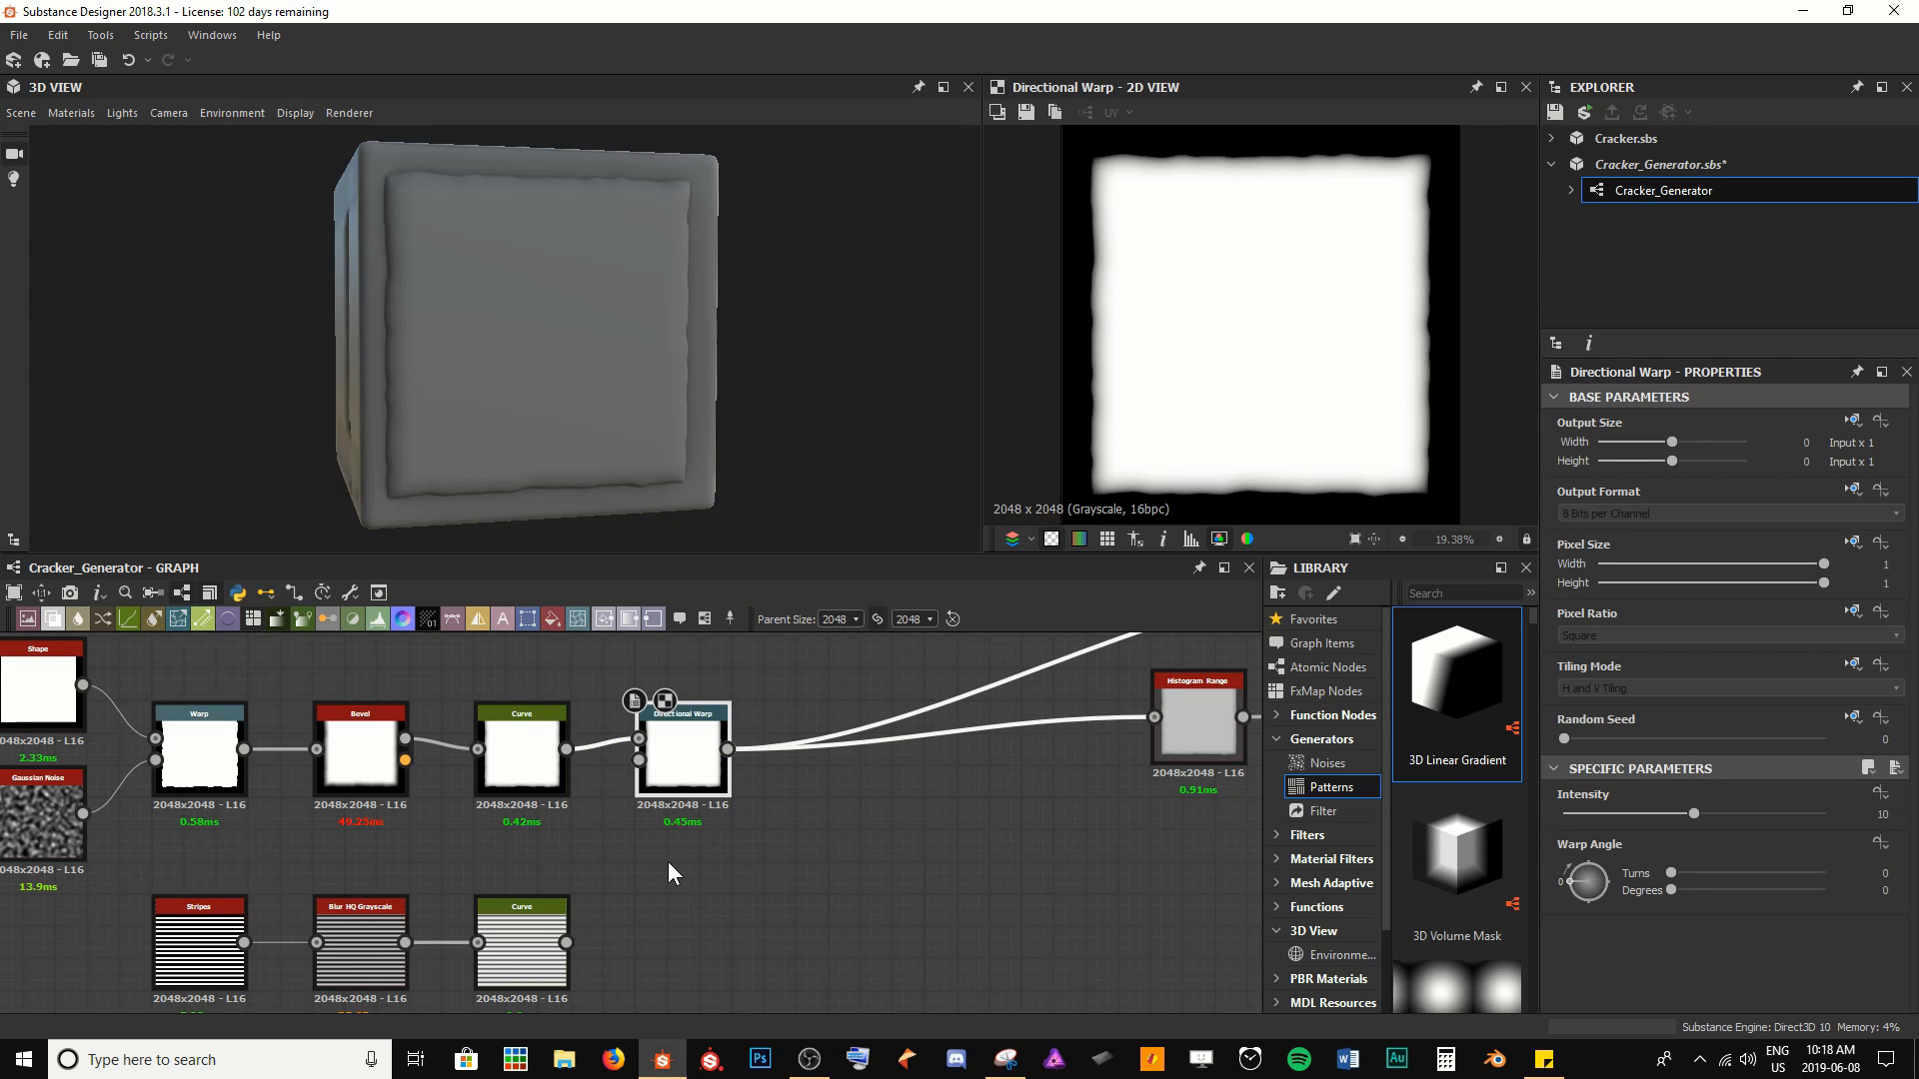
Connect the striped Curve output to the Directional Warp's intensity input and inspect the ridged edges on the 3D cube
{"action": "left_click_drag", "start_coordinate": [566, 943], "coordinate": [641, 764]}
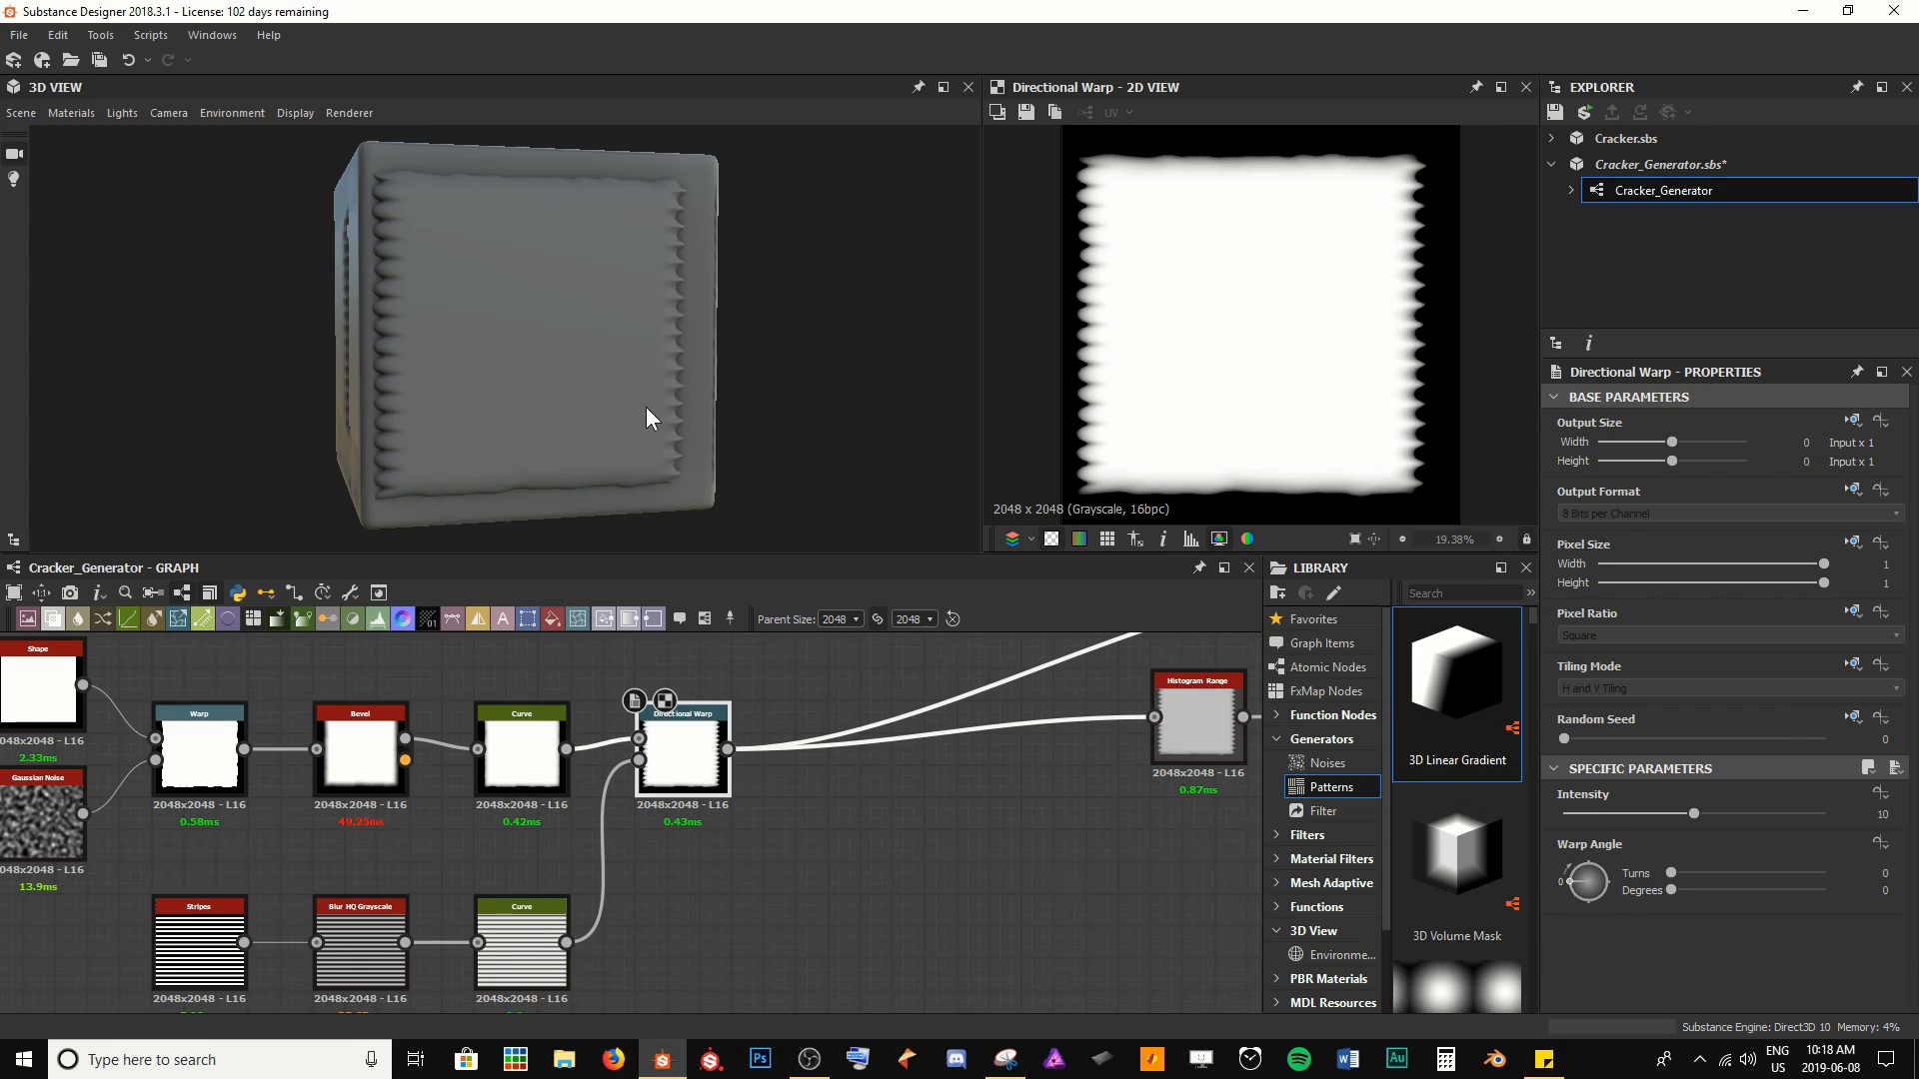
{"action": "scroll", "coordinate": [646, 406], "scroll_direction": "up", "scroll_amount": 5}
{"action": "left_click_drag", "start_coordinate": [619, 420], "coordinate": [575, 380]}
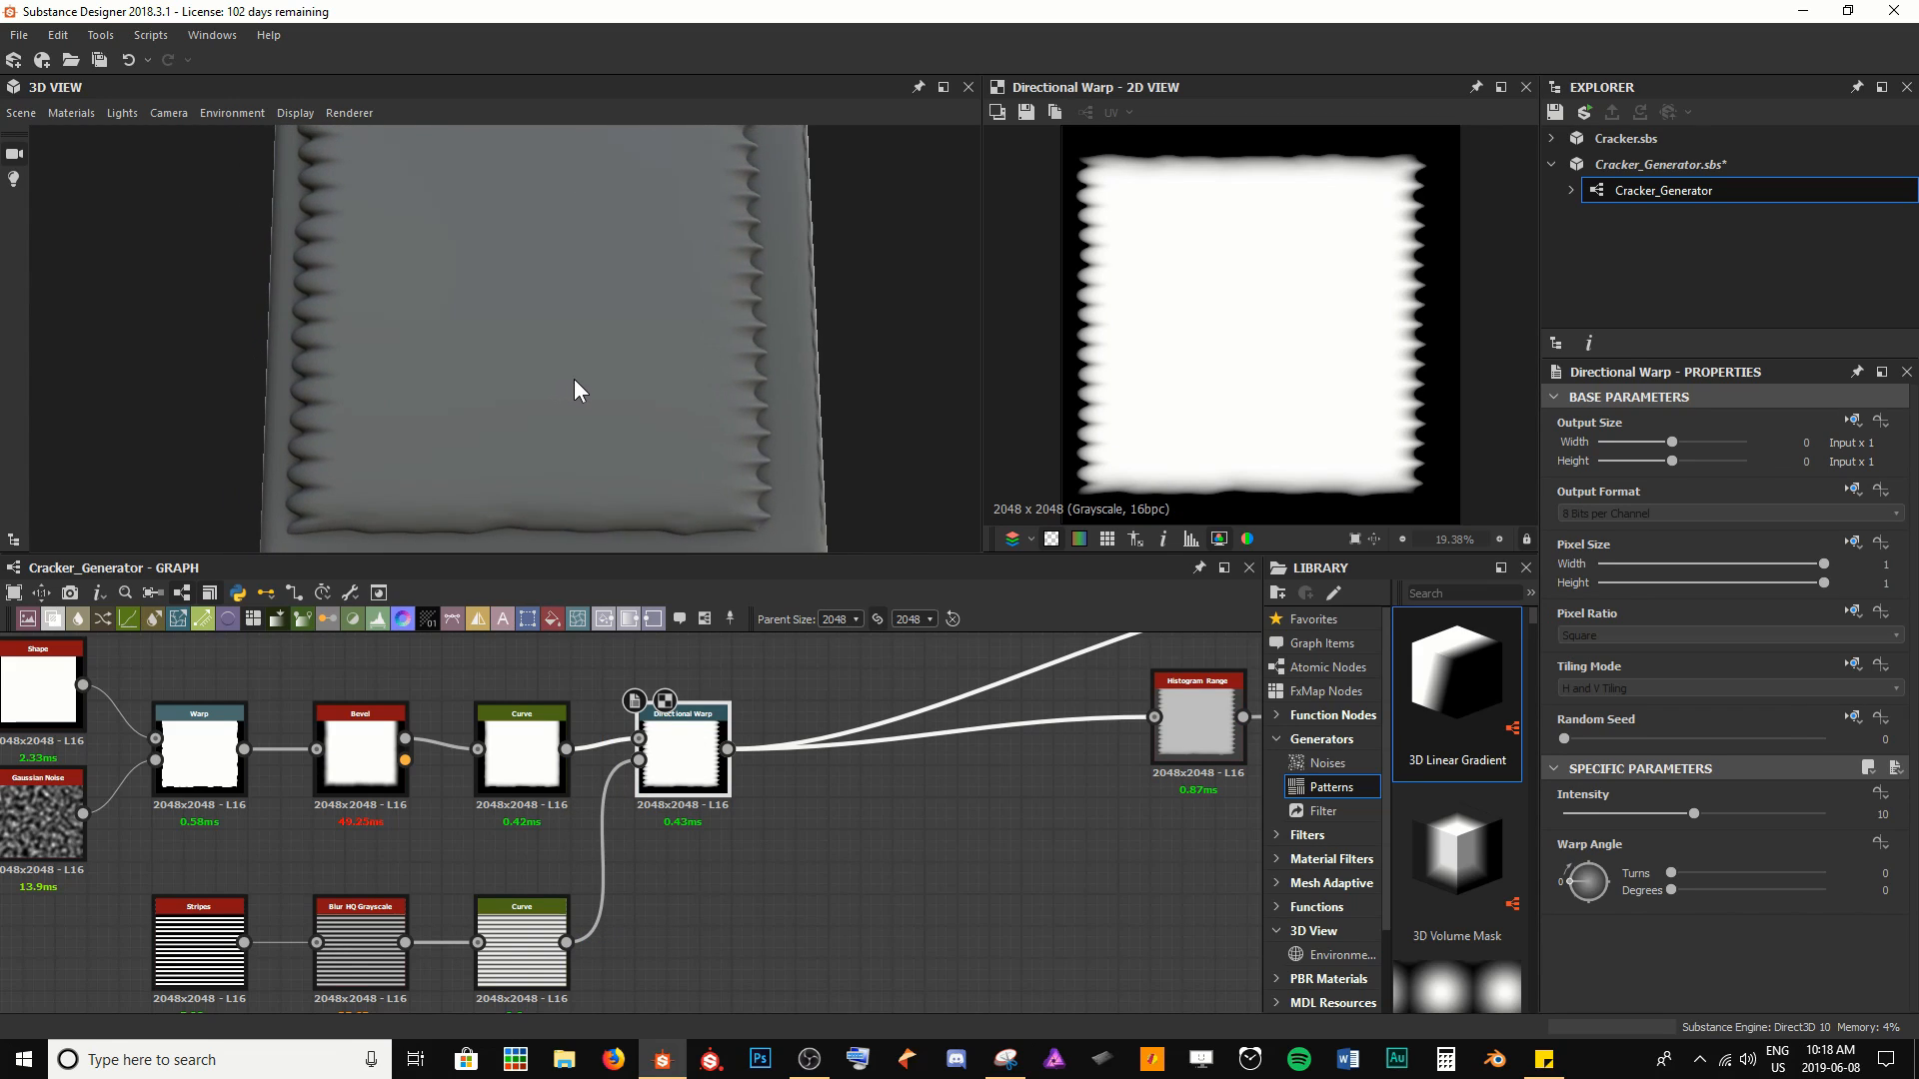
{"action": "left_click_drag", "start_coordinate": [792, 335], "coordinate": [789, 326]}
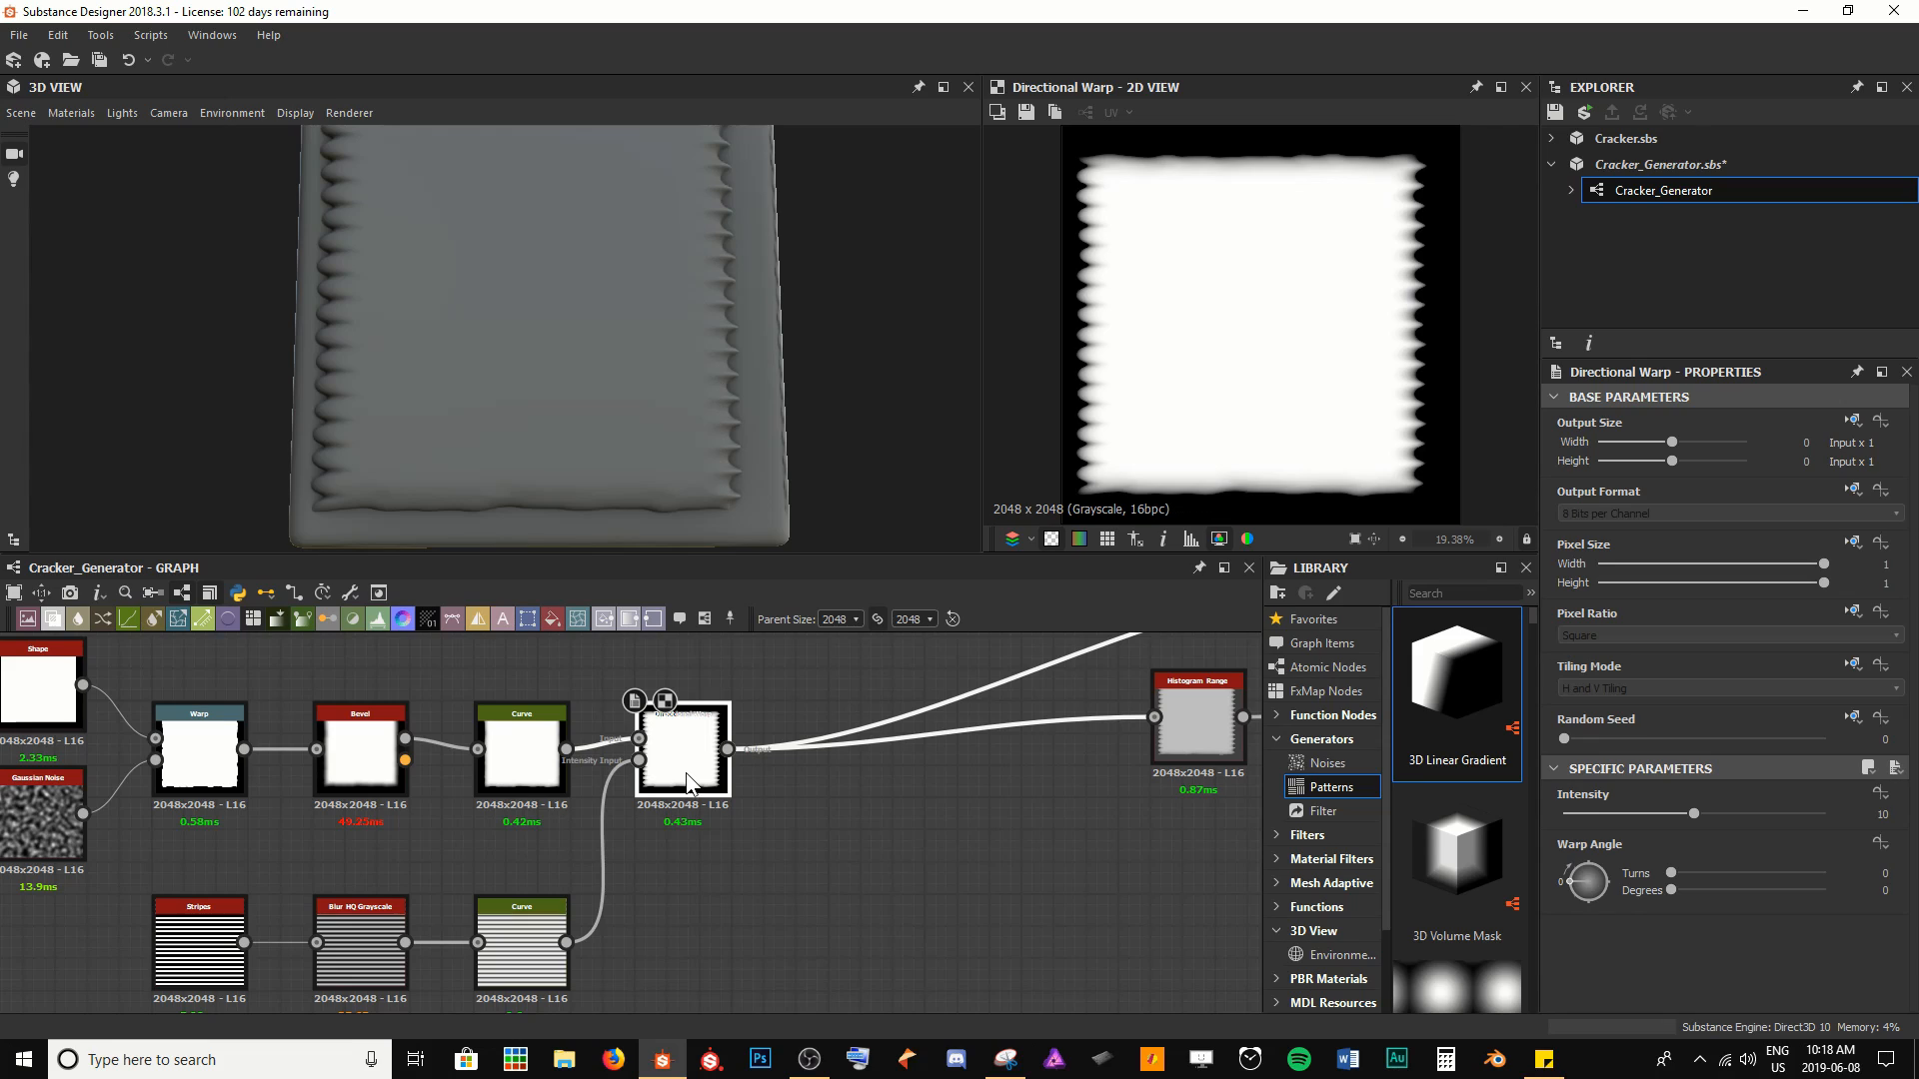
Set the Directional Warp node's intensity to 1.5 and inspect the edge ripples in the 3D view
{"action": "left_click", "coordinate": [1696, 813]}
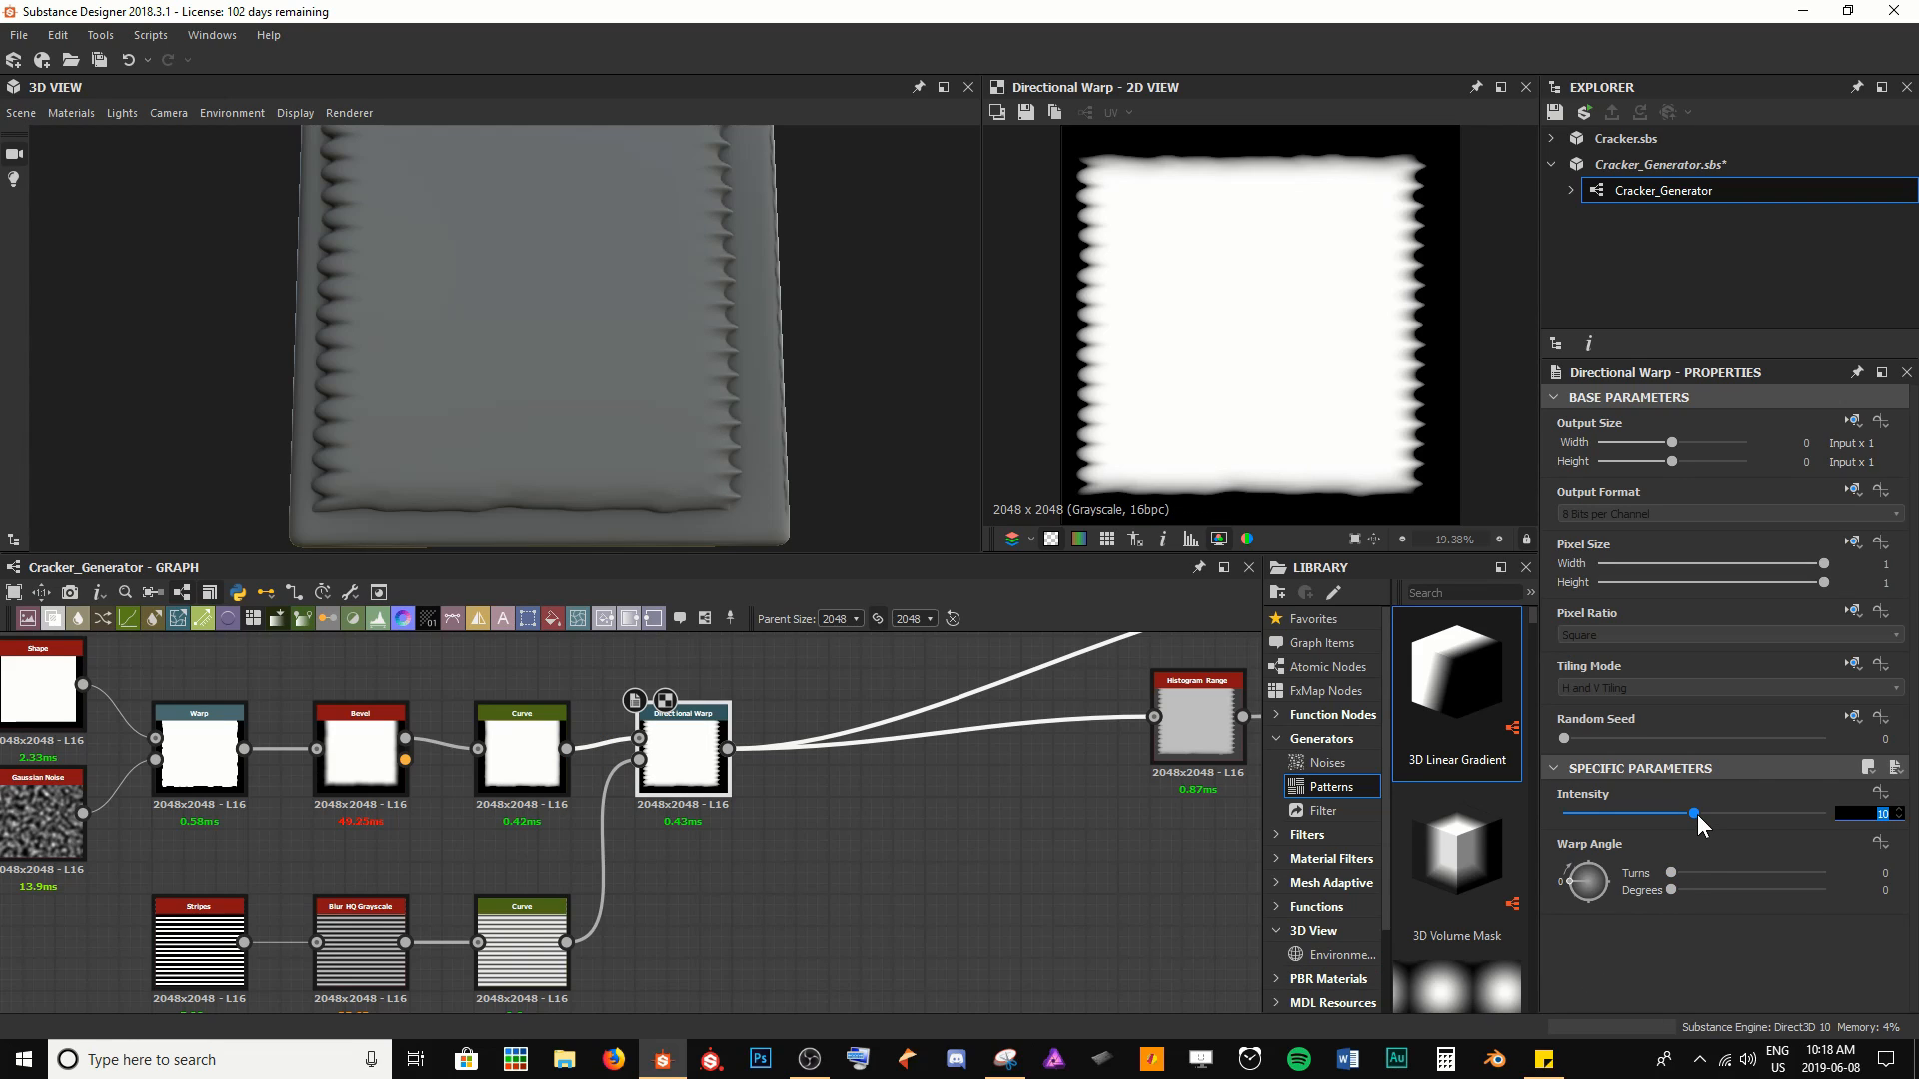
{"action": "type", "text": "1.5"}
{"action": "key", "text": "Return"}
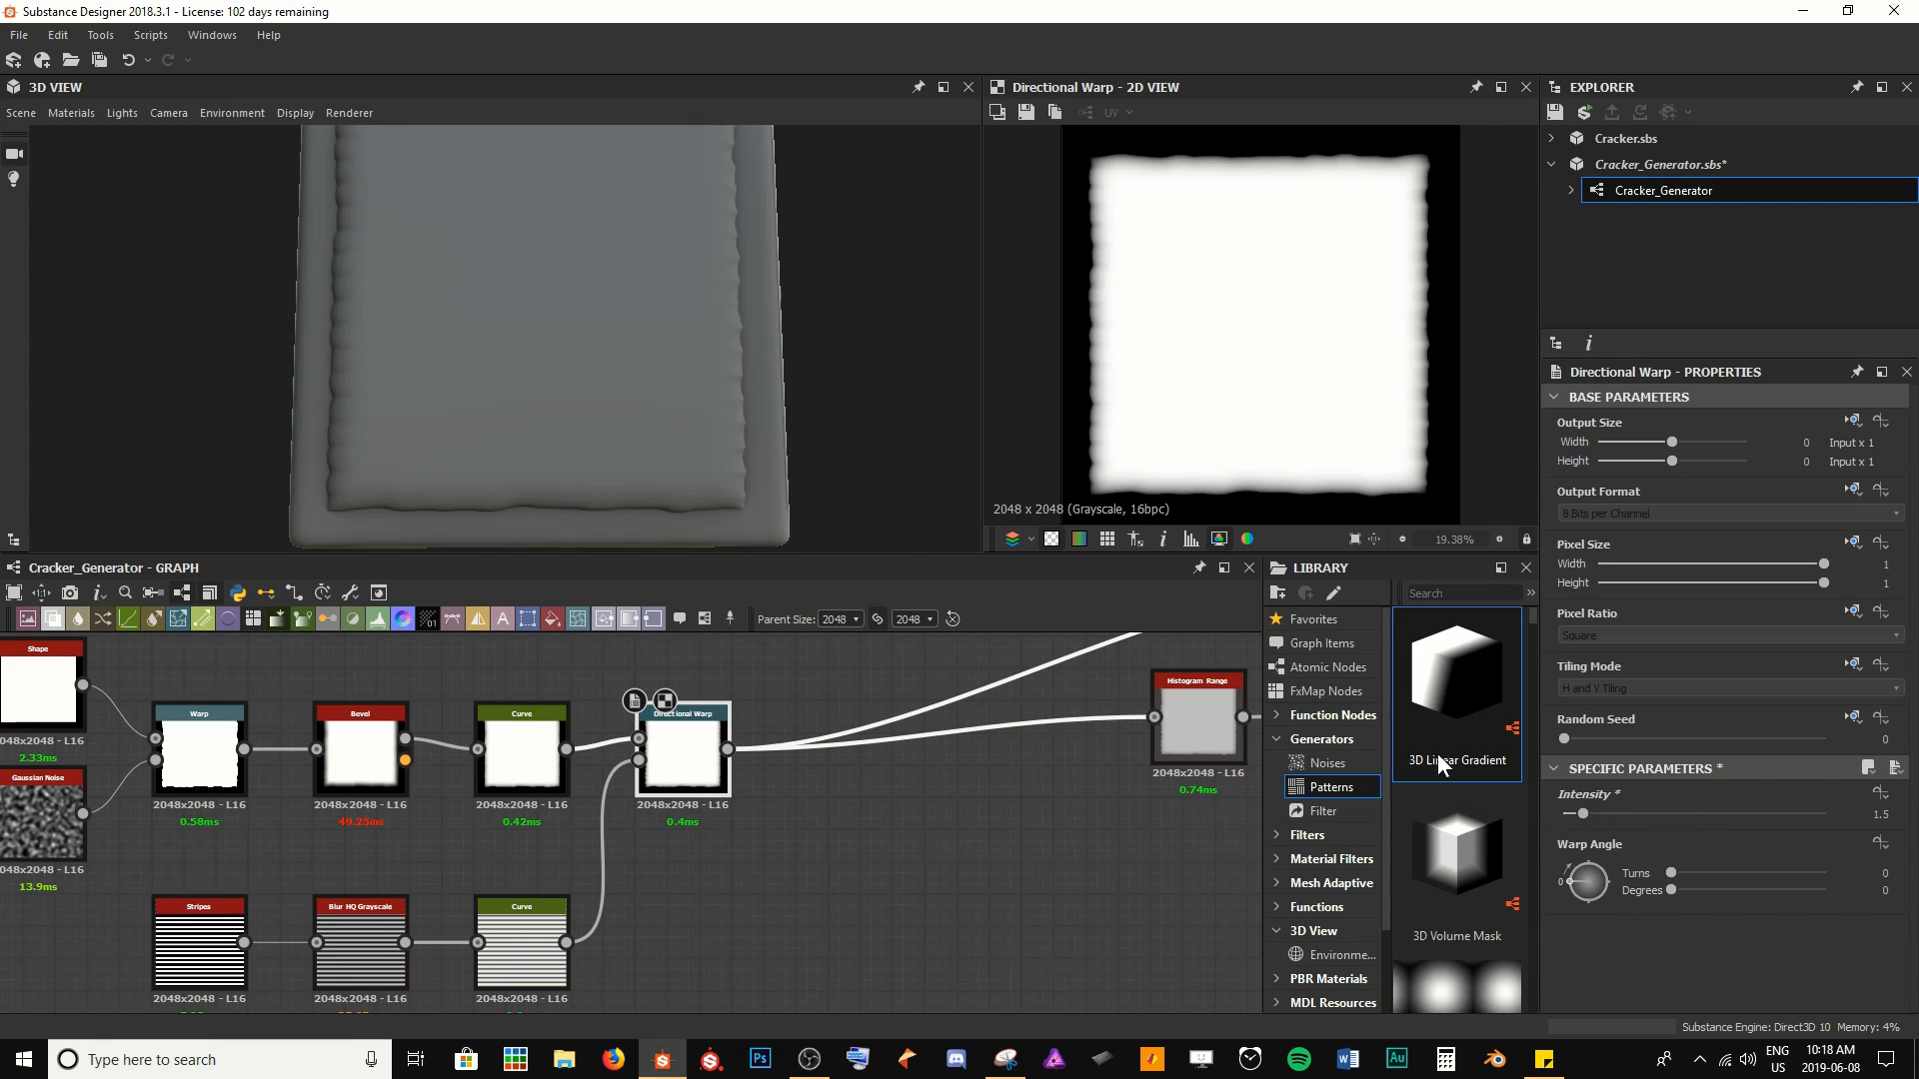
{"action": "scroll", "coordinate": [338, 375], "scroll_direction": "down", "scroll_amount": 4}
{"action": "mouse_move", "coordinate": [429, 219]}
{"action": "left_mouse_down"}
{"action": "mouse_move", "coordinate": [388, 230]}
{"action": "mouse_move", "coordinate": [454, 247]}
{"action": "left_mouse_up"}
{"action": "scroll", "coordinate": [475, 294], "scroll_direction": "up", "scroll_amount": 4}
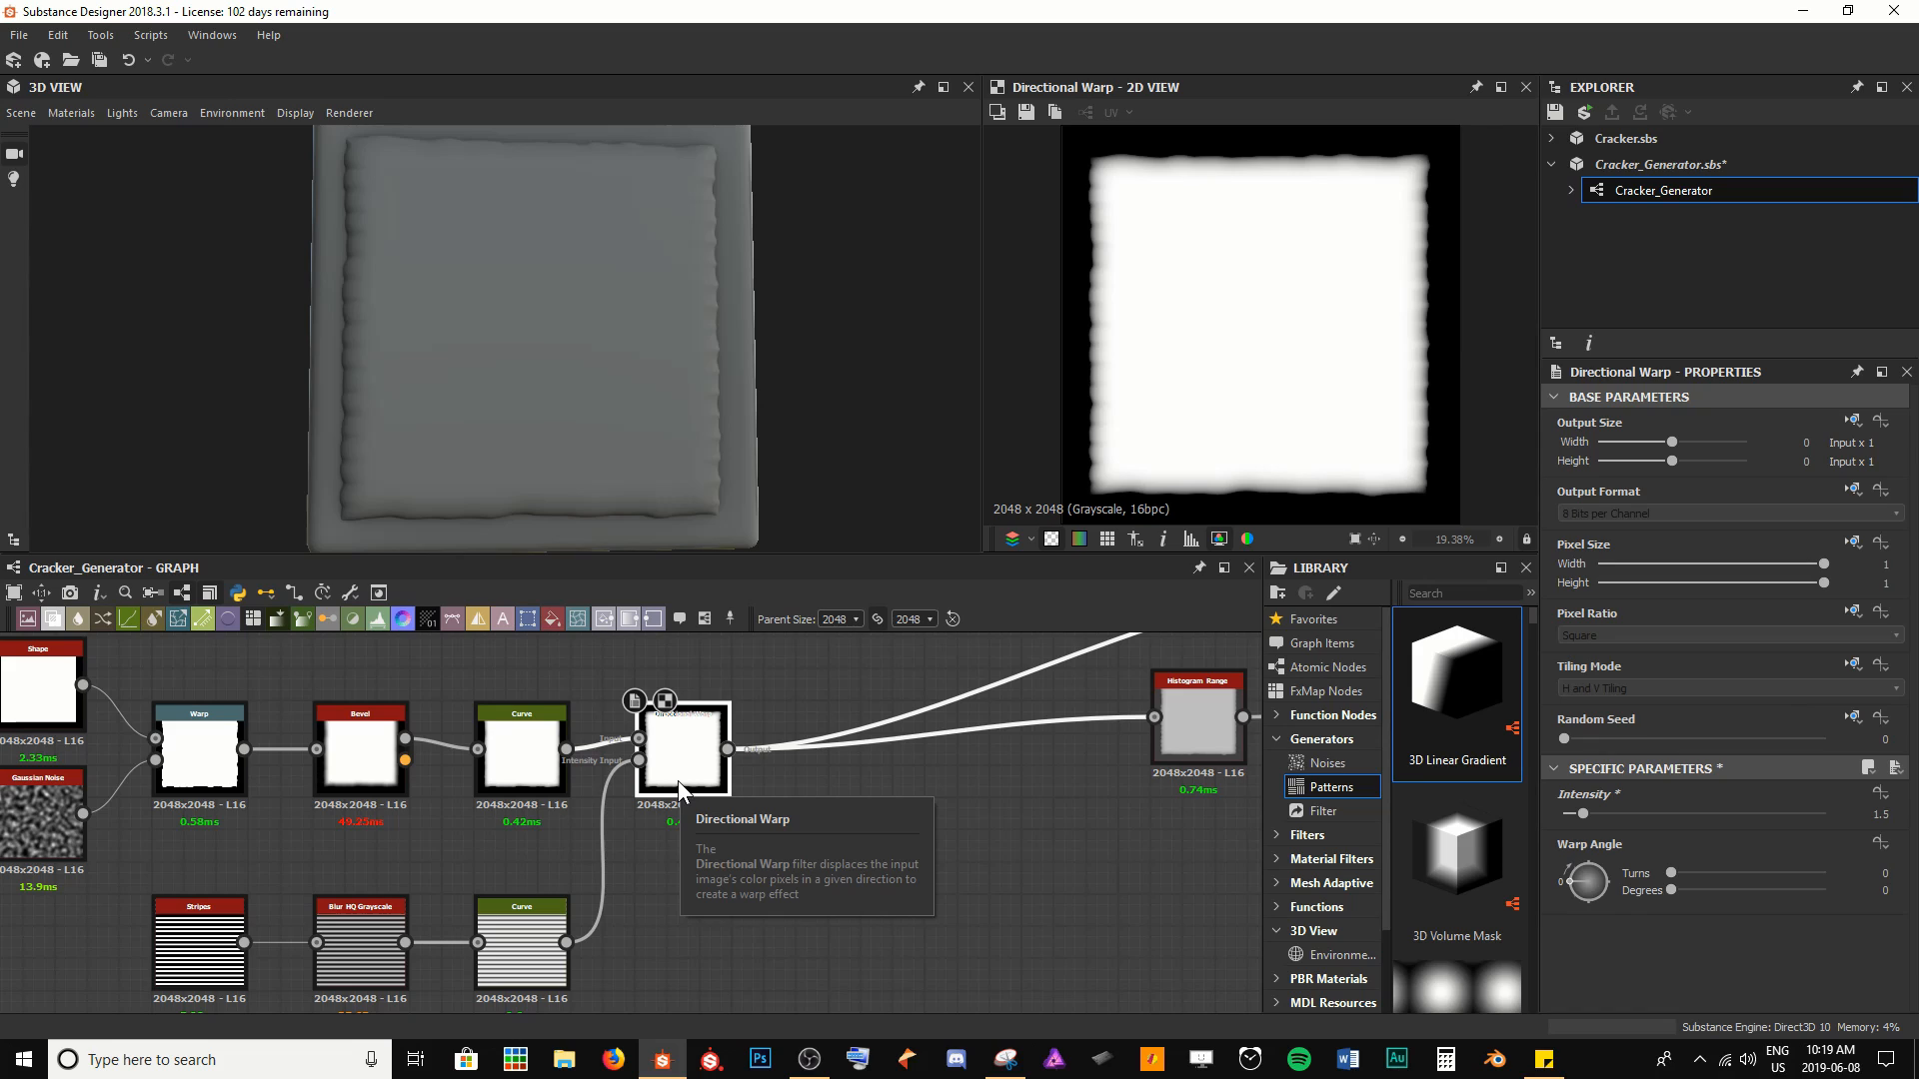
Insert a Mirror Grayscale node after the Directional Warp and inspect the mirrored edges in the 3D view
{"action": "key", "text": "space"}
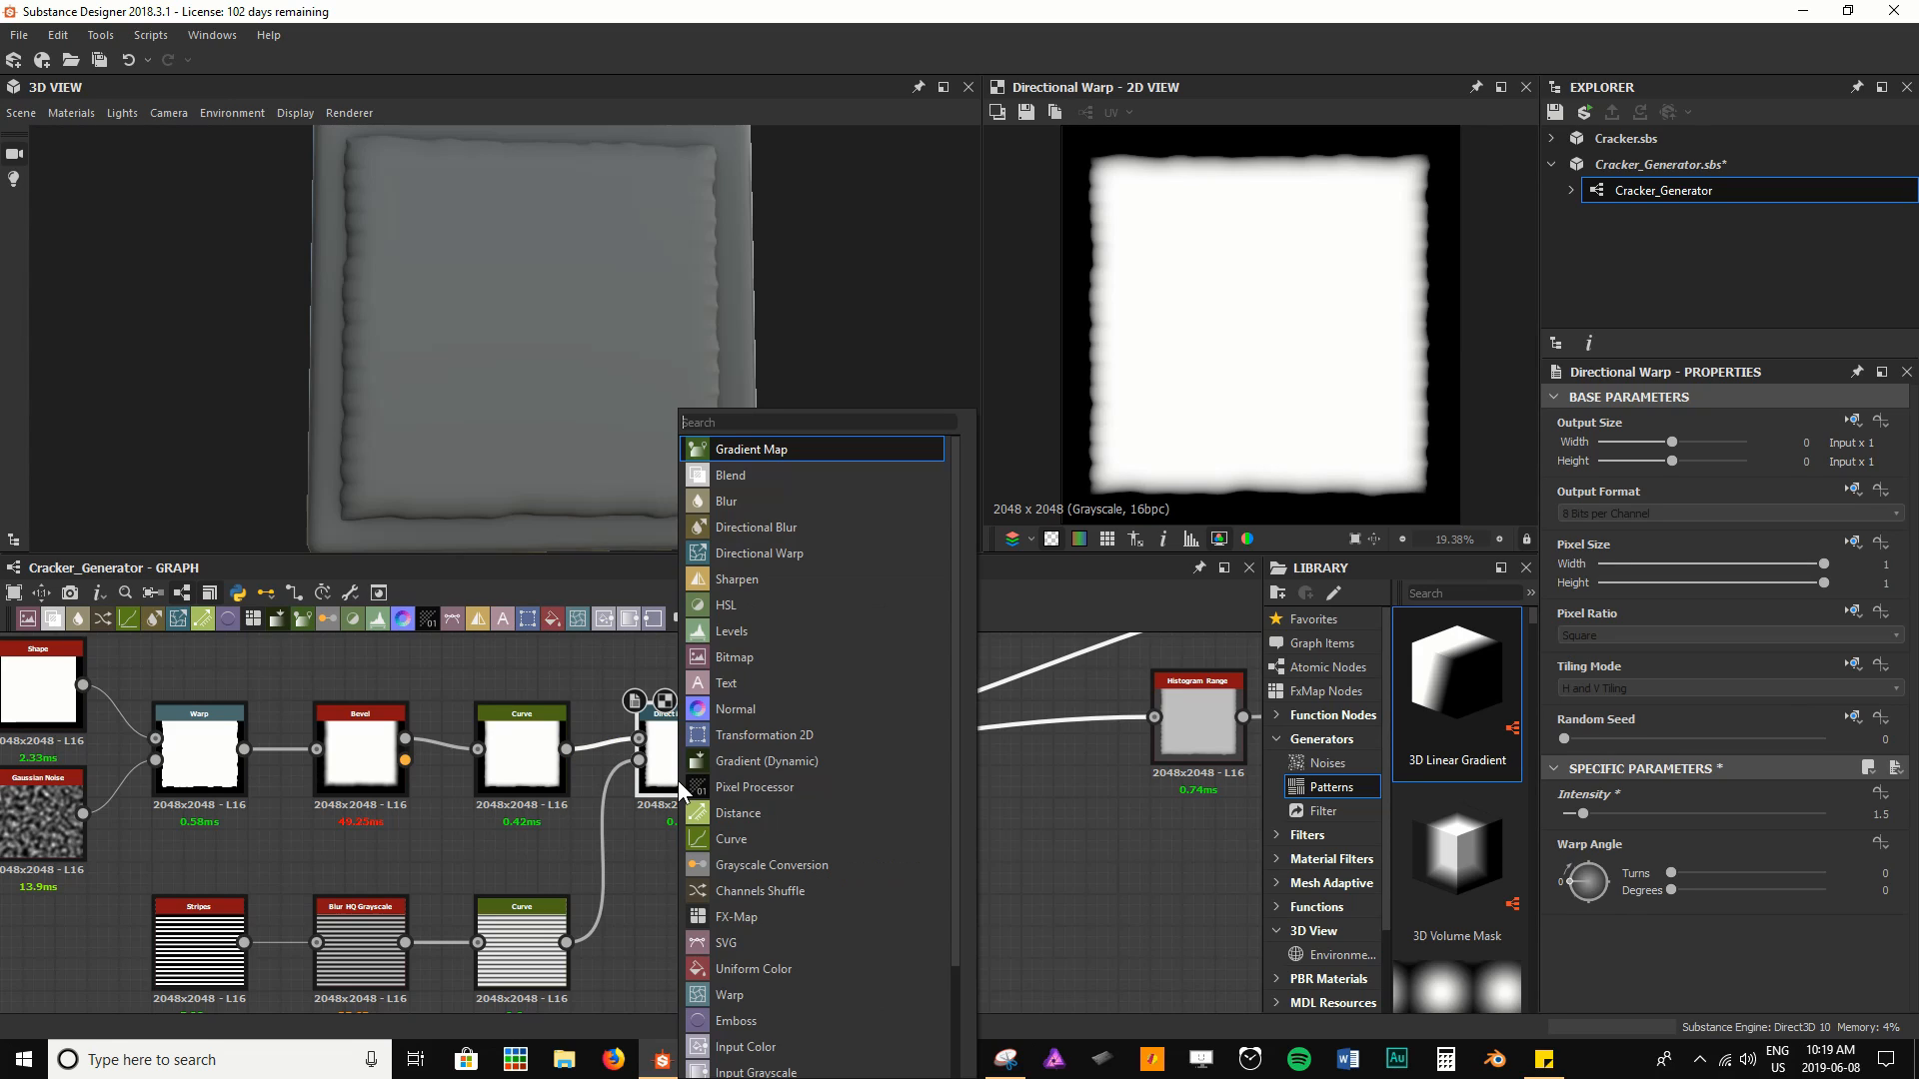
{"action": "type", "text": "mirr"}
{"action": "key", "text": "Down"}
{"action": "key", "text": "Return"}
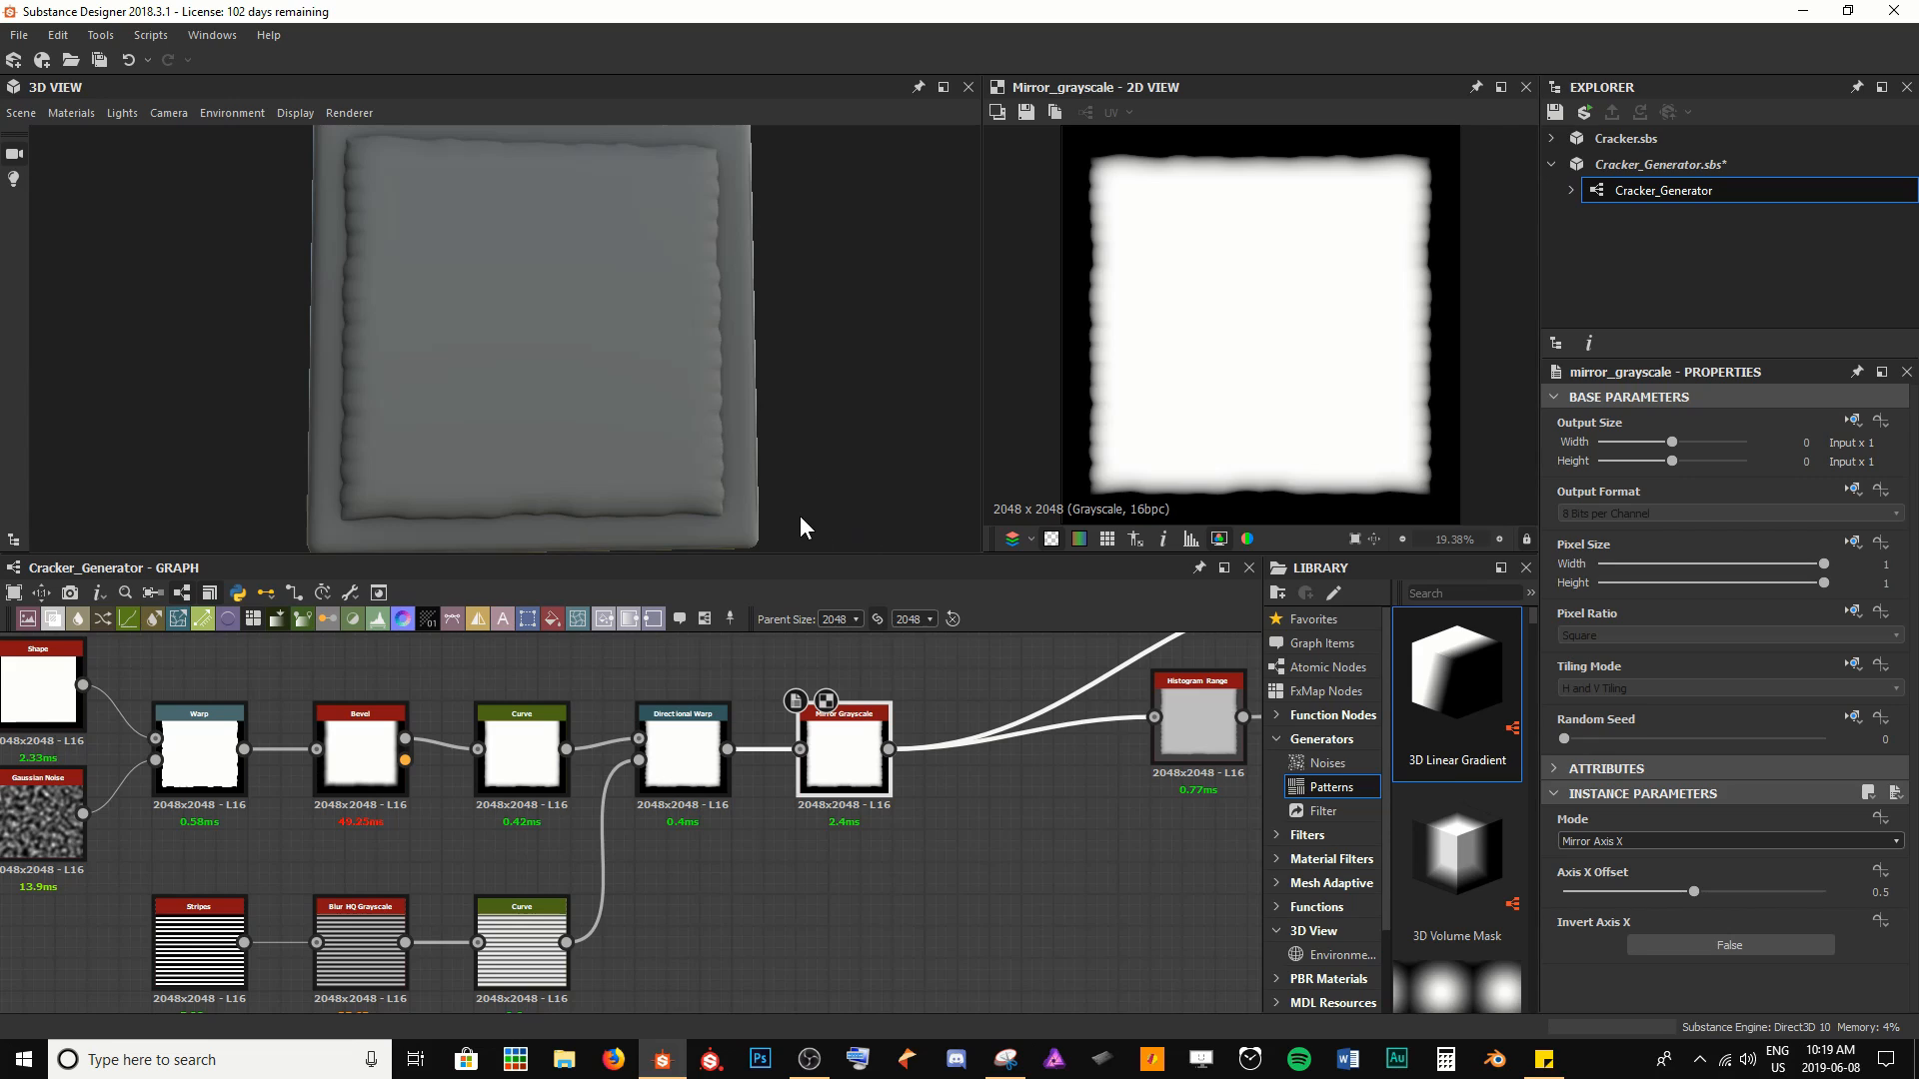
{"action": "mouse_move", "coordinate": [636, 422]}
{"action": "left_mouse_down"}
{"action": "mouse_move", "coordinate": [561, 440]}
{"action": "mouse_move", "coordinate": [638, 430]}
{"action": "left_mouse_up"}
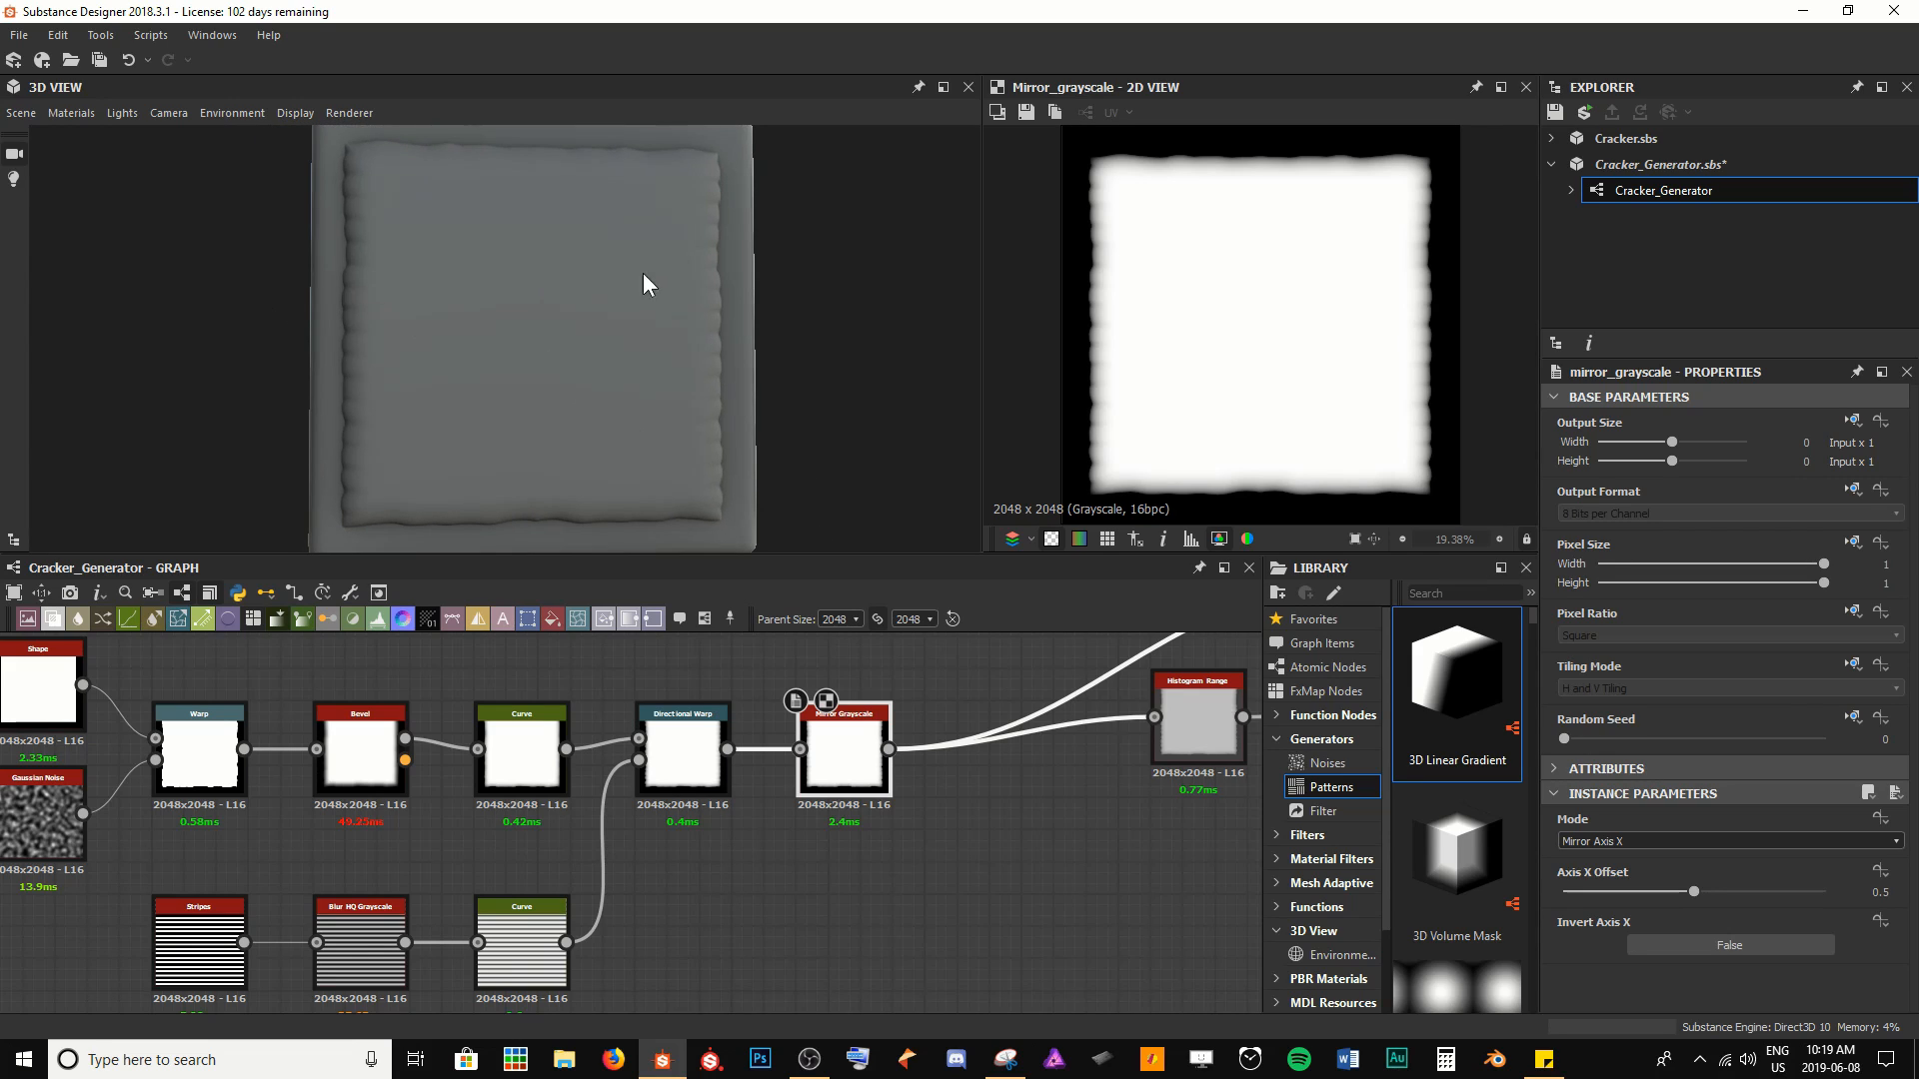
Fine-tune the number of stripes in the Stripes node while checking the cracker's rippled edges
{"action": "middle_click_drag", "start_coordinate": [697, 857], "coordinate": [788, 837]}
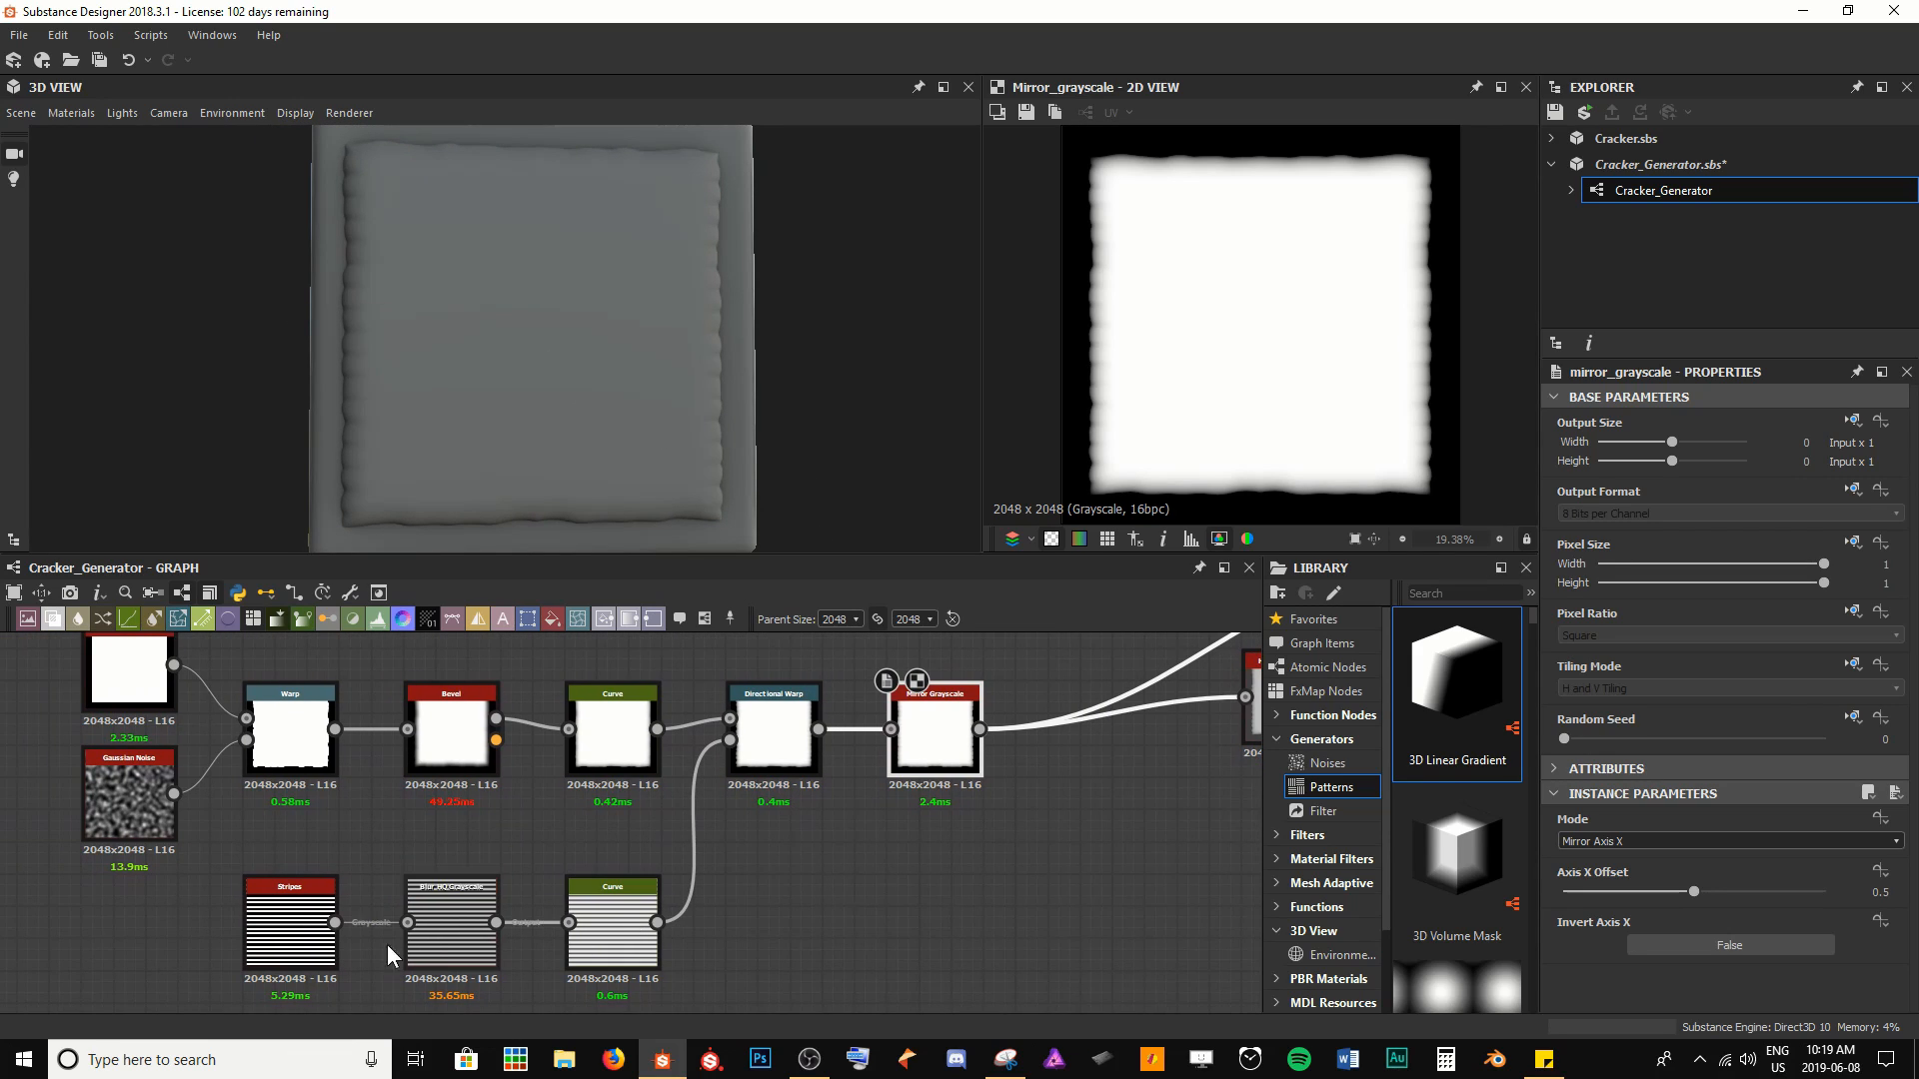
{"action": "left_click", "coordinate": [278, 936]}
{"action": "mouse_move", "coordinate": [1604, 839]}
{"action": "left_mouse_down"}
{"action": "mouse_move", "coordinate": [1640, 839]}
{"action": "mouse_move", "coordinate": [1587, 840]}
{"action": "mouse_move", "coordinate": [1608, 840]}
{"action": "left_mouse_up"}
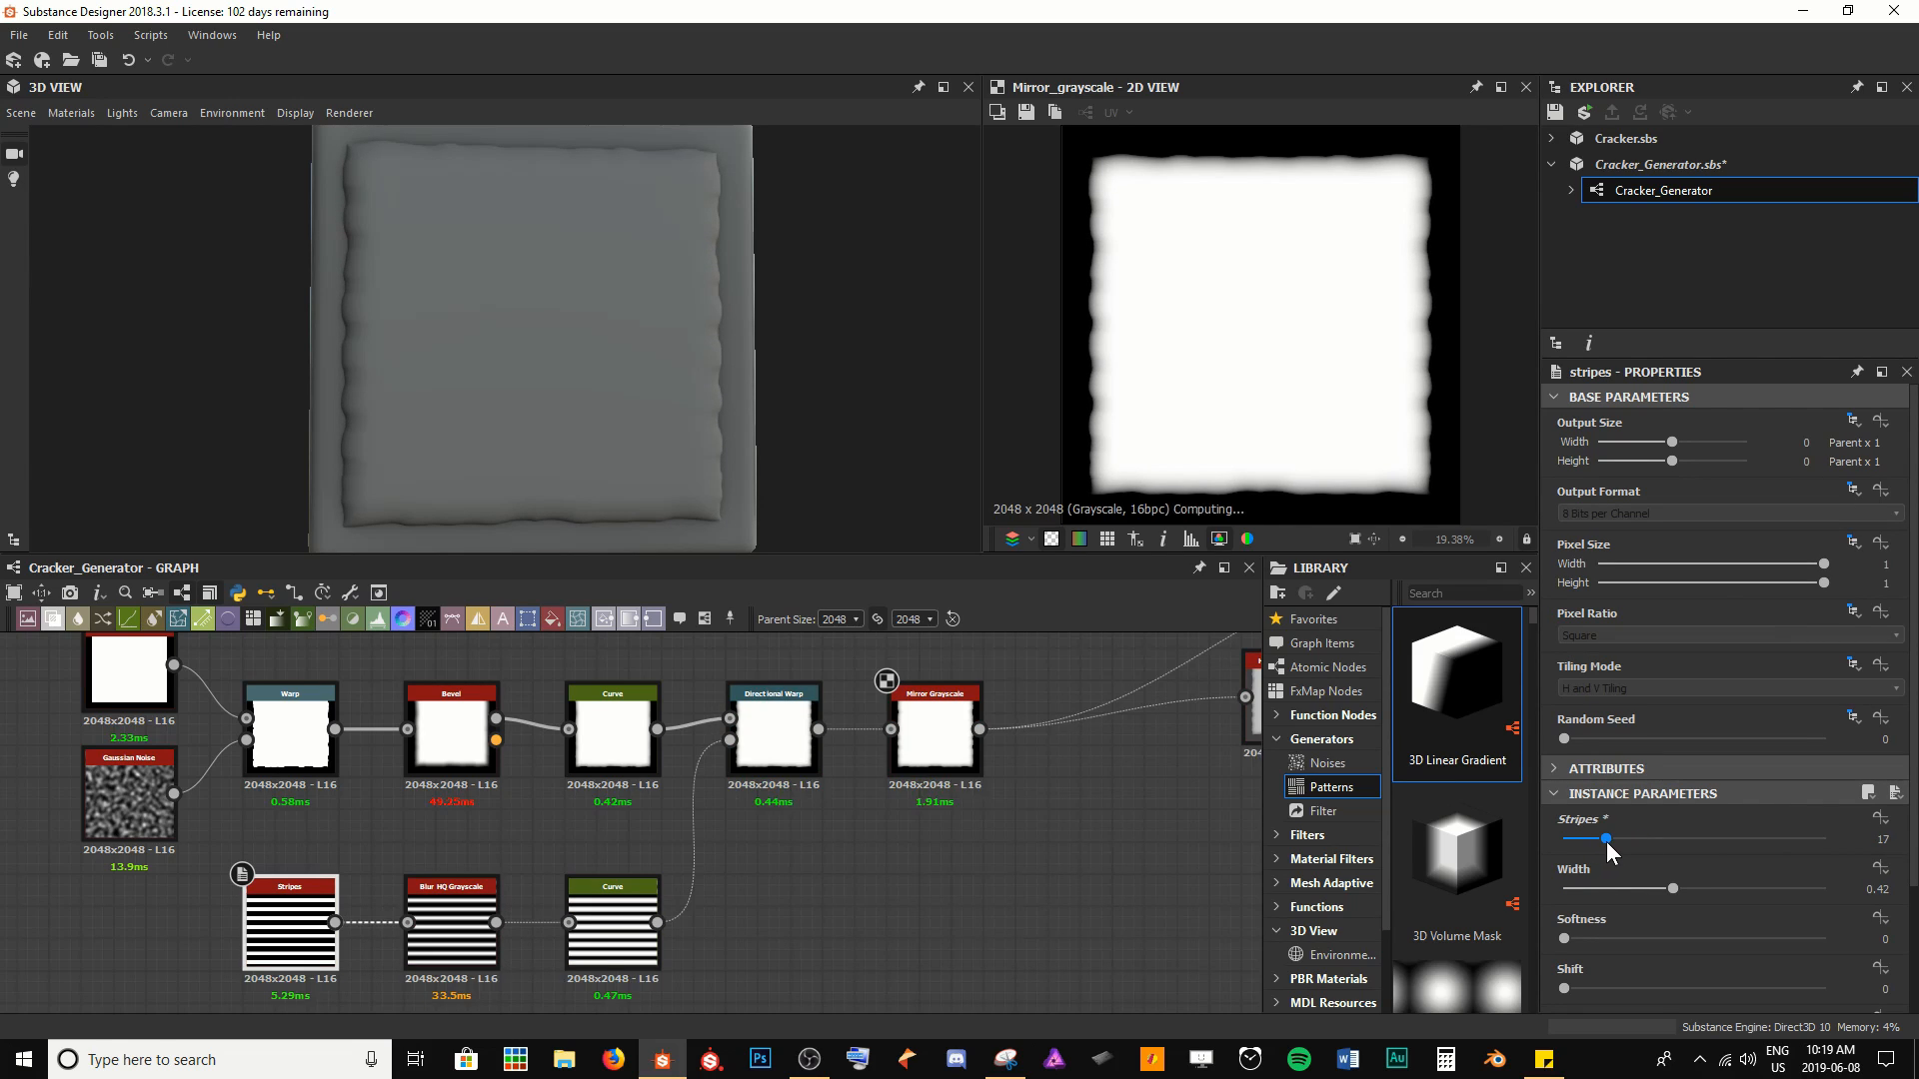
Move the point of the striped pattern's Curve node to about 0.21 horizontally and 0.64 vertically
{"action": "left_click", "coordinate": [619, 929]}
{"action": "scroll", "coordinate": [1671, 824], "scroll_direction": "down", "scroll_amount": 3}
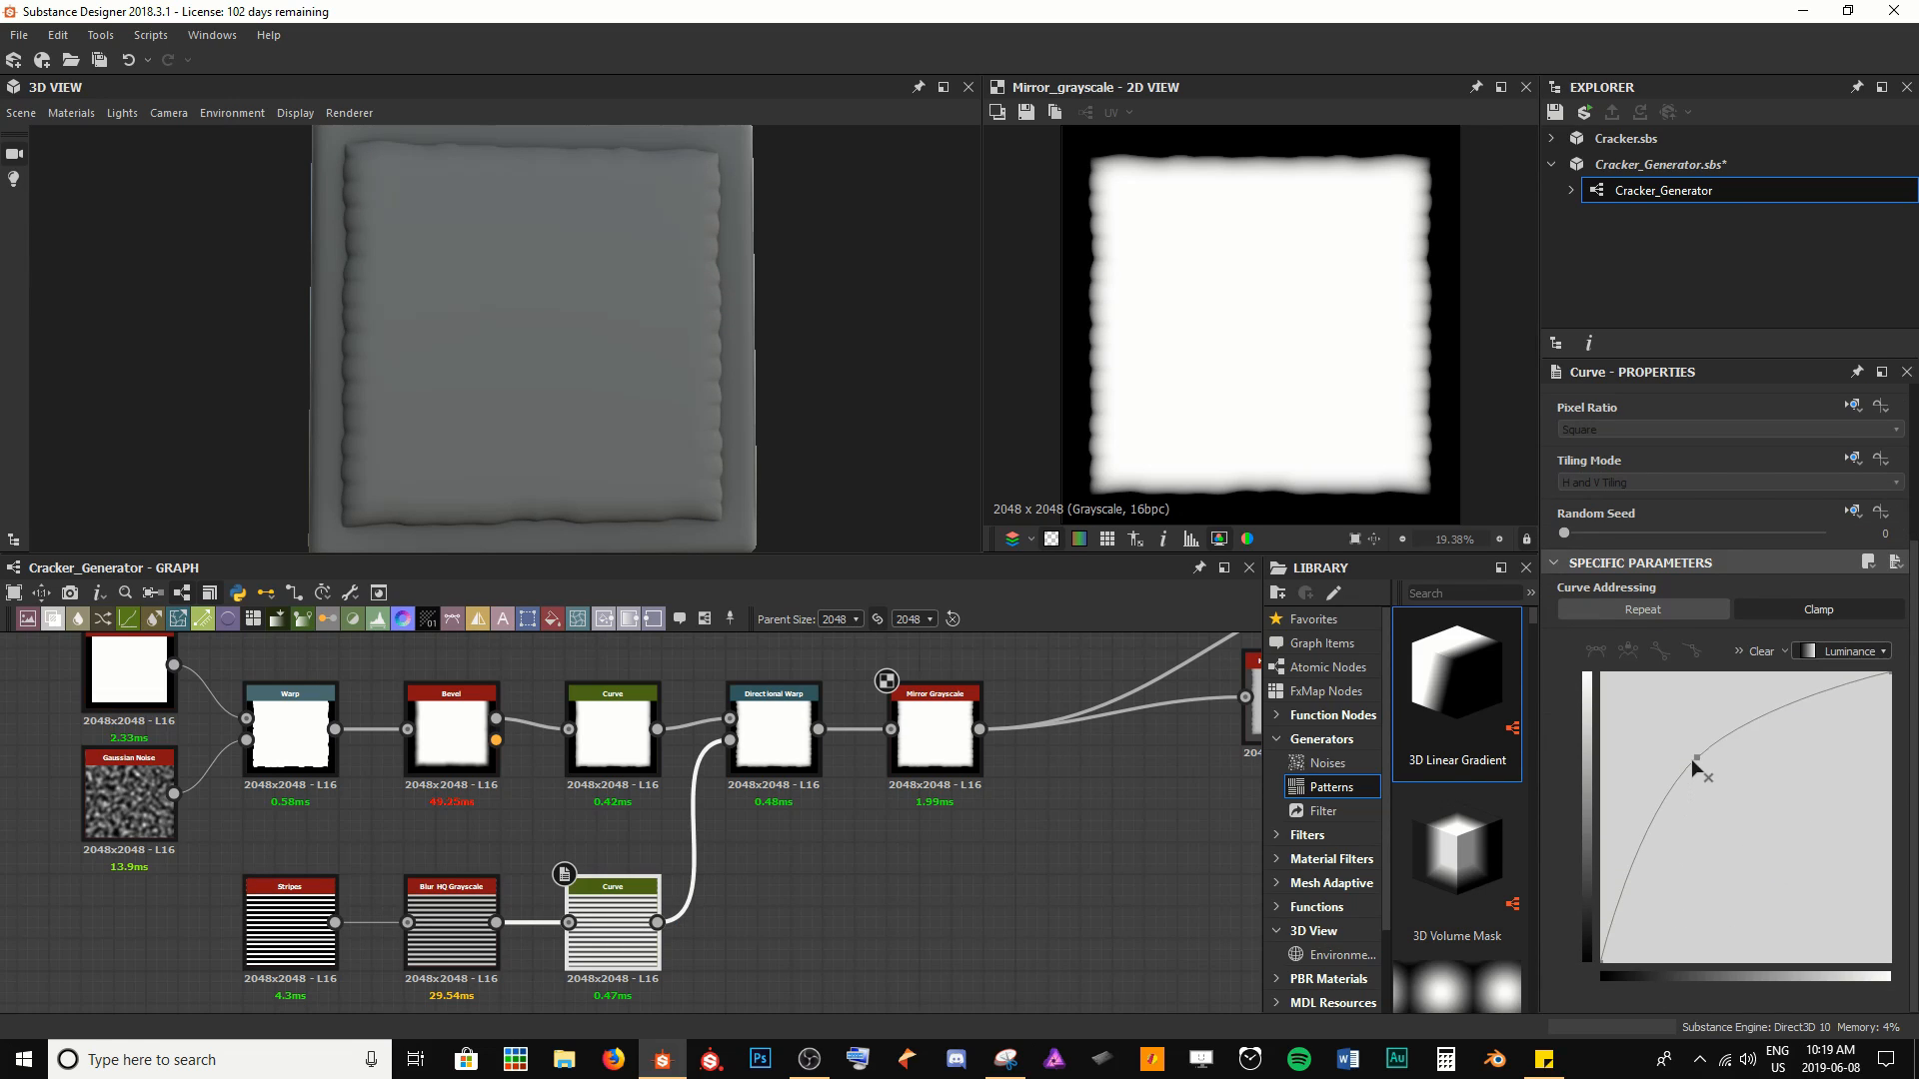
{"action": "left_click_drag", "start_coordinate": [1695, 757], "coordinate": [1661, 777]}
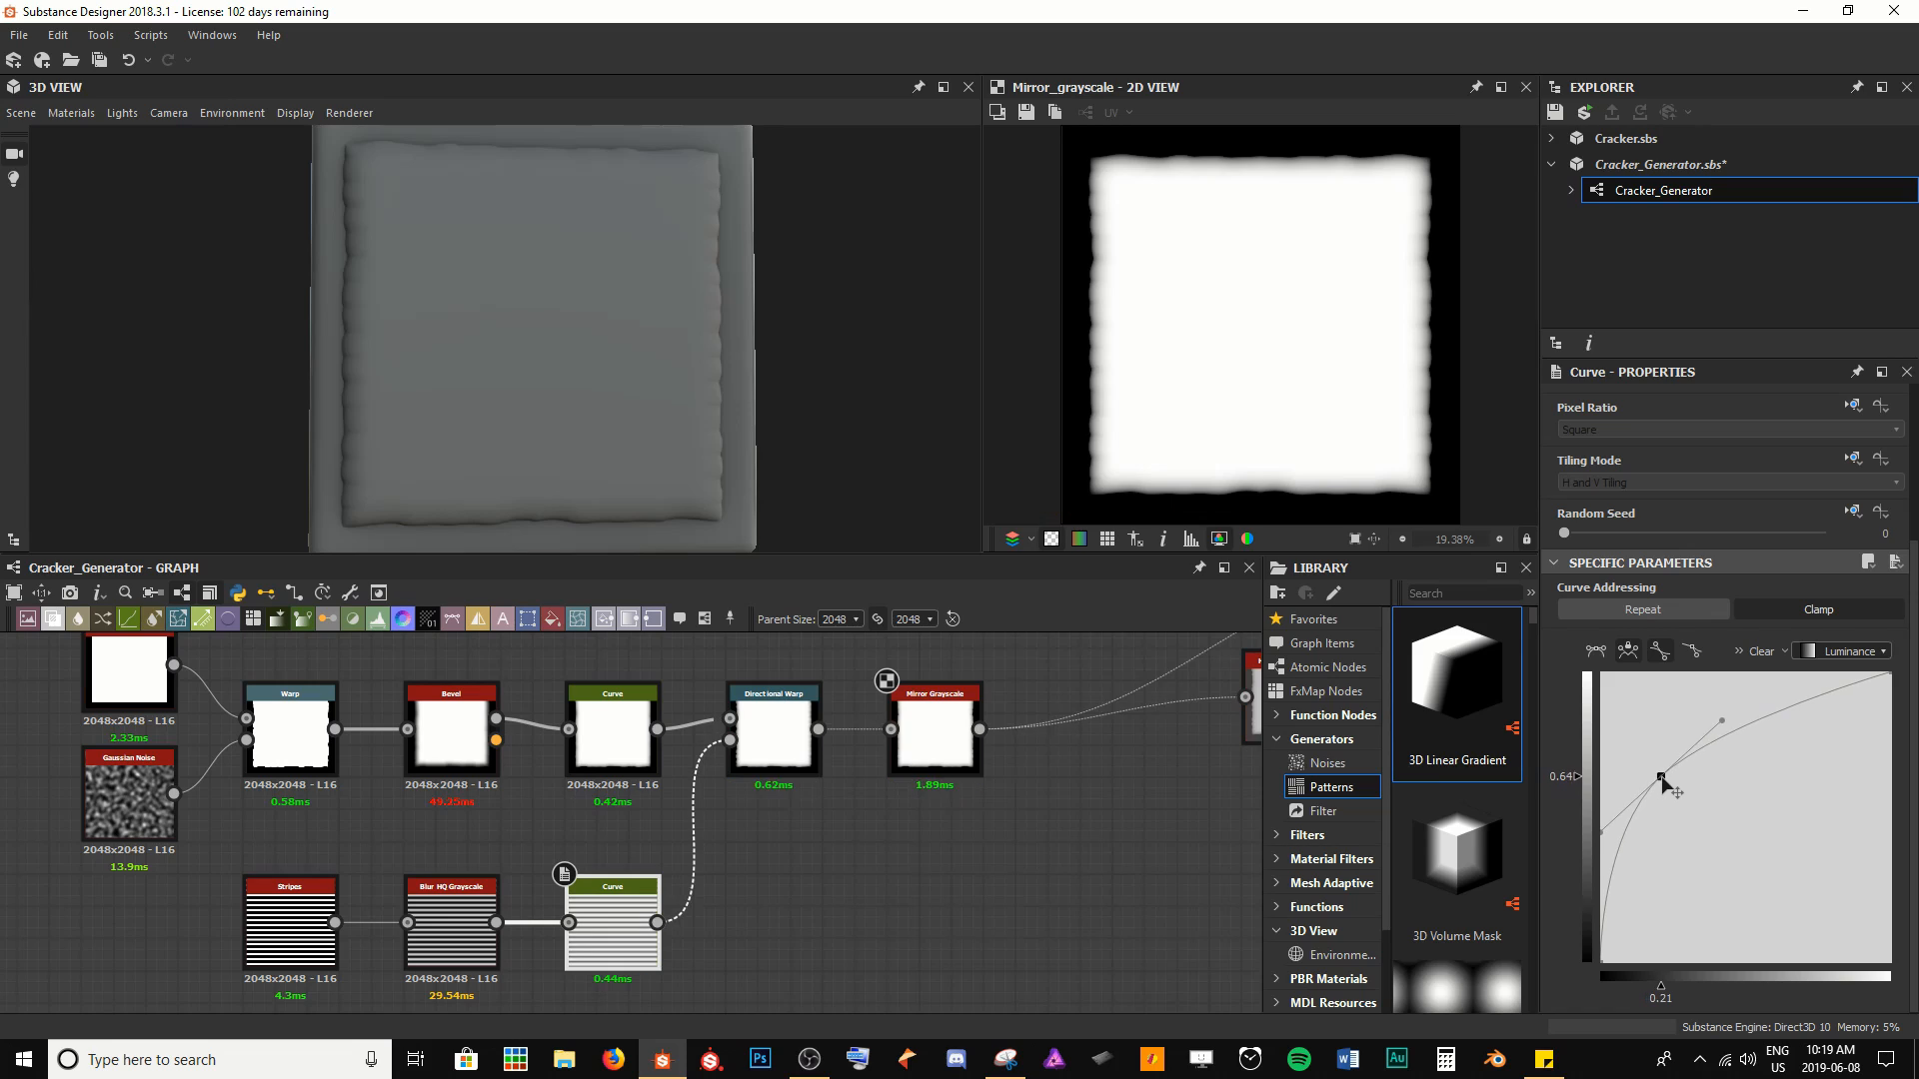
Reduce the Directional Warp node's intensity to 1.18
{"action": "left_click", "coordinate": [797, 770]}
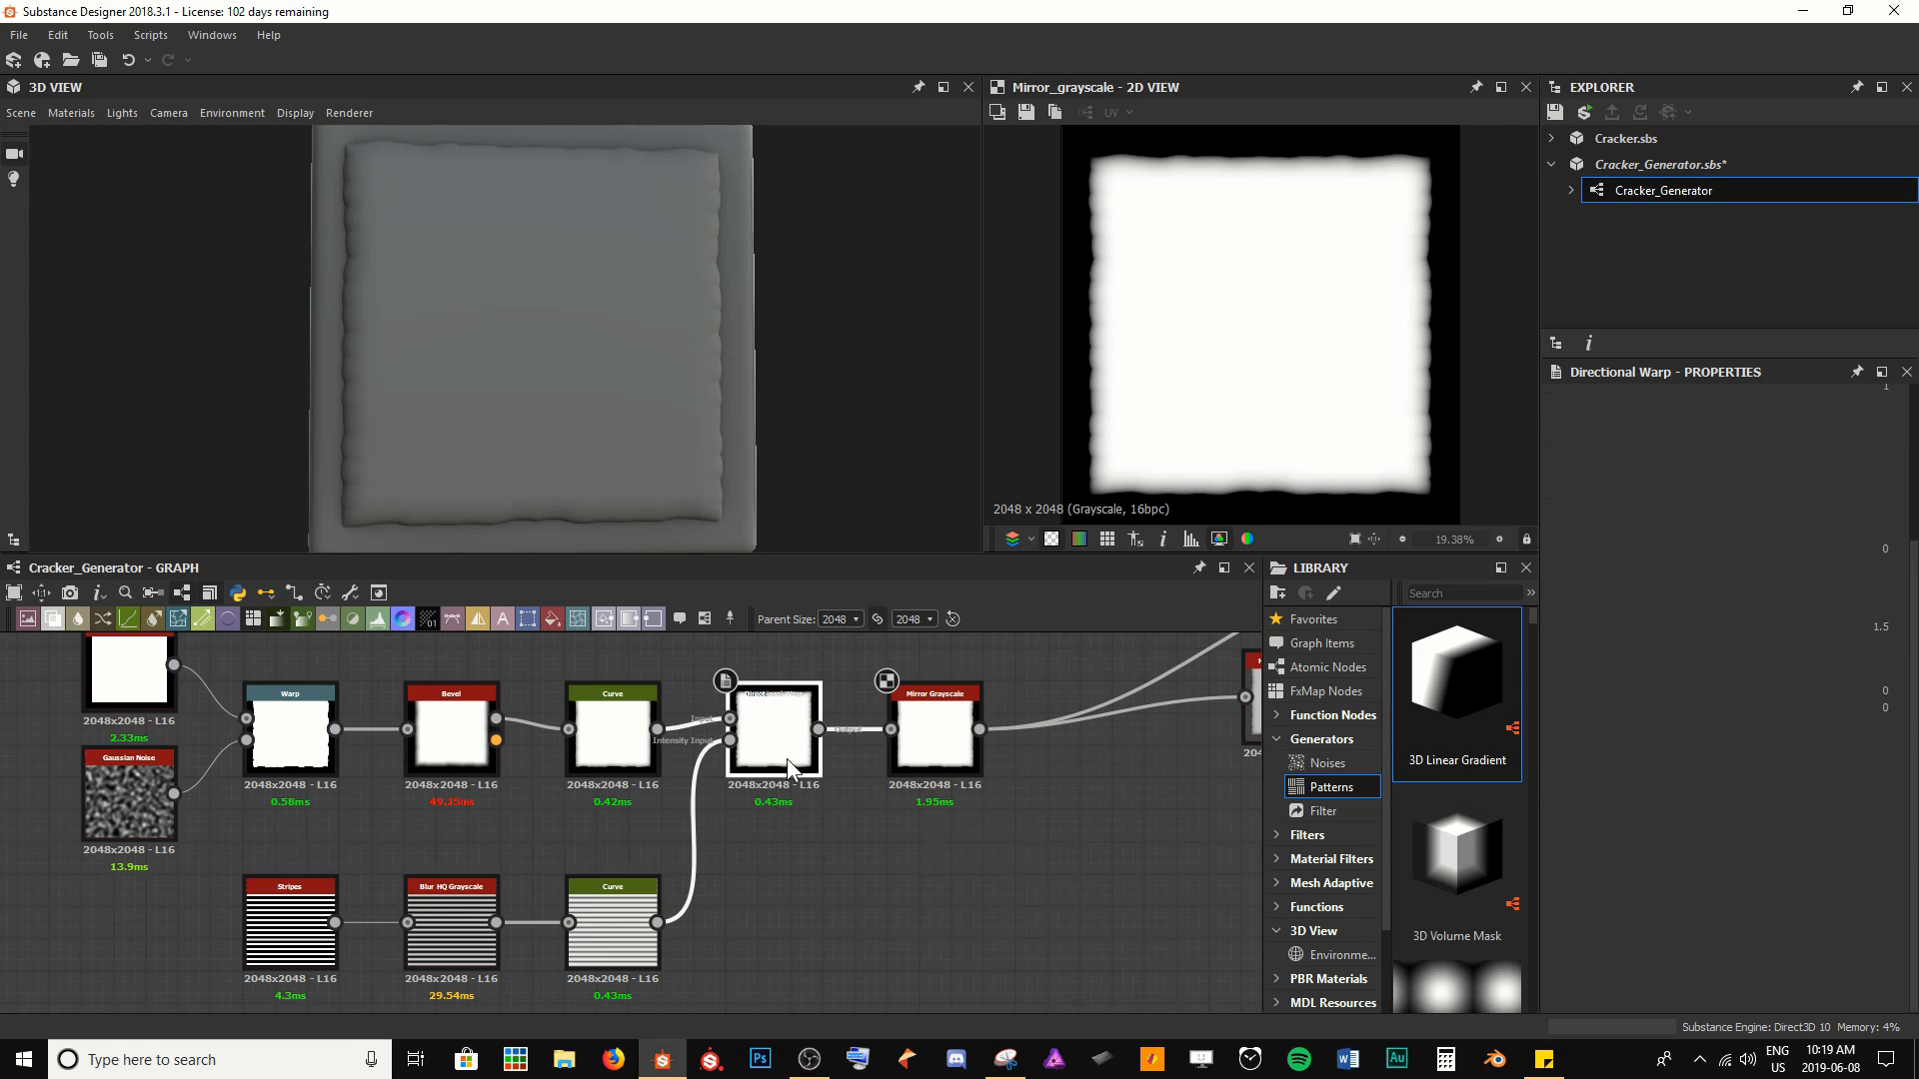
{"action": "left_click_drag", "start_coordinate": [1691, 813], "coordinate": [1665, 808]}
{"action": "scroll", "coordinate": [1007, 853], "scroll_direction": "down", "scroll_amount": 2}
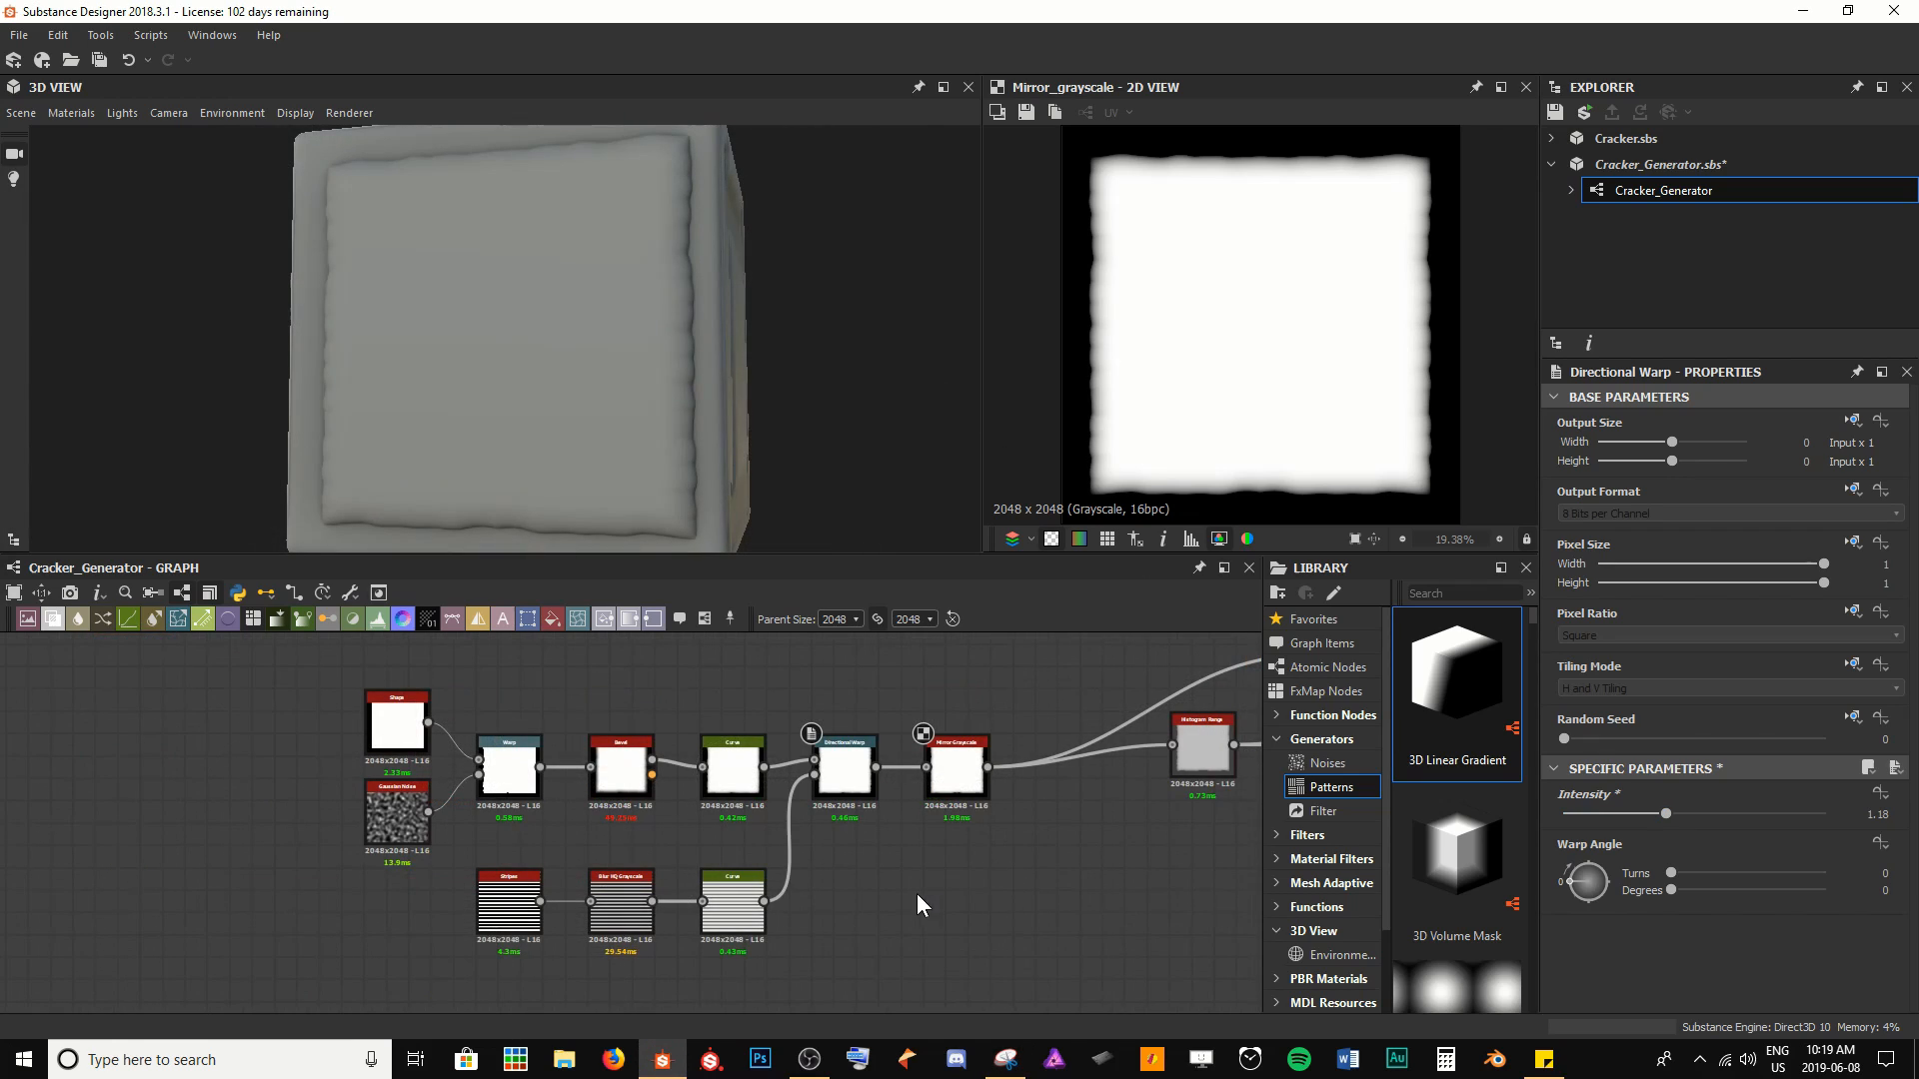
Select all the shape and stripe nodes and move them together farther away from the Histogram Range node
{"action": "middle_click_drag", "start_coordinate": [933, 929], "coordinate": [859, 925]}
{"action": "scroll", "coordinate": [859, 925], "scroll_direction": "down", "scroll_amount": 2}
{"action": "left_click_drag", "start_coordinate": [319, 704], "coordinate": [886, 965]}
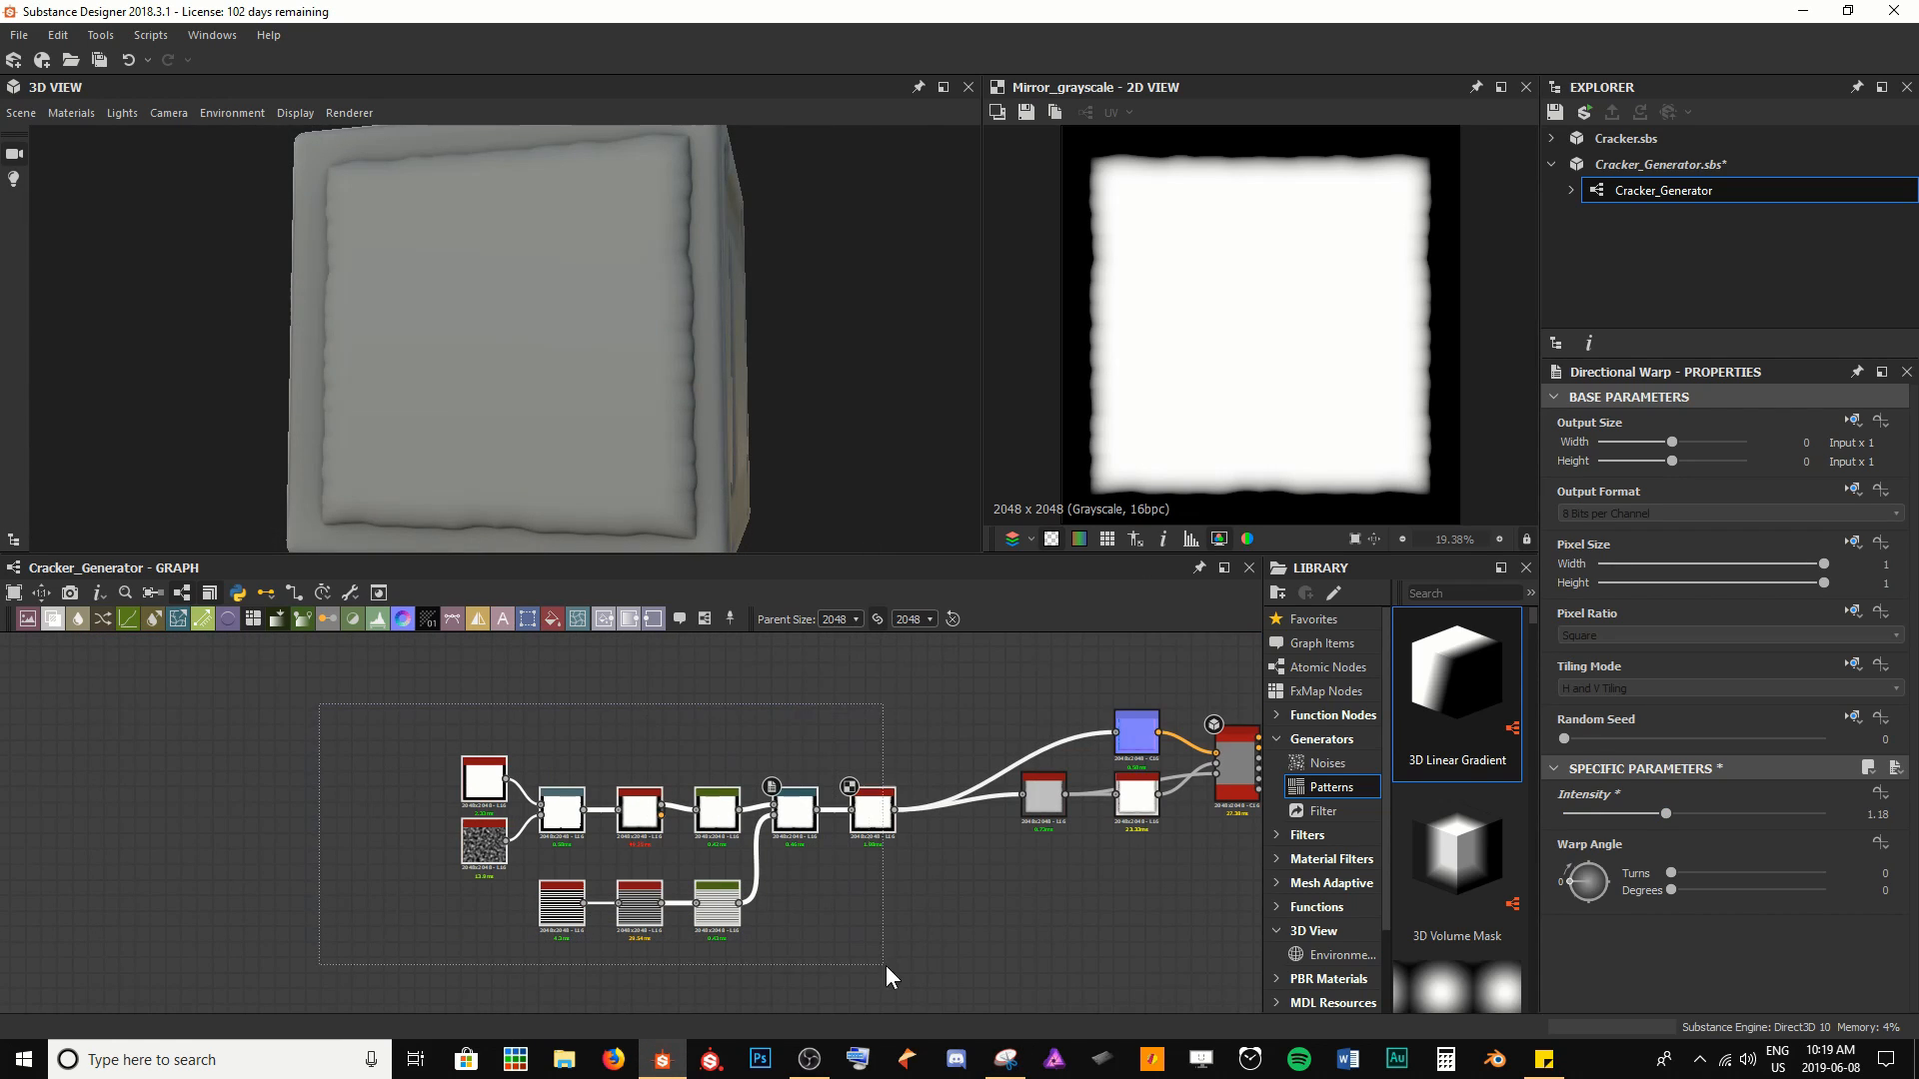
{"action": "left_click_drag", "start_coordinate": [867, 818], "coordinate": [693, 781]}
Insert a Levels node after the Mirror Grayscale node
{"action": "scroll", "coordinate": [693, 784], "scroll_direction": "up", "scroll_amount": 4}
{"action": "left_click", "coordinate": [729, 788]}
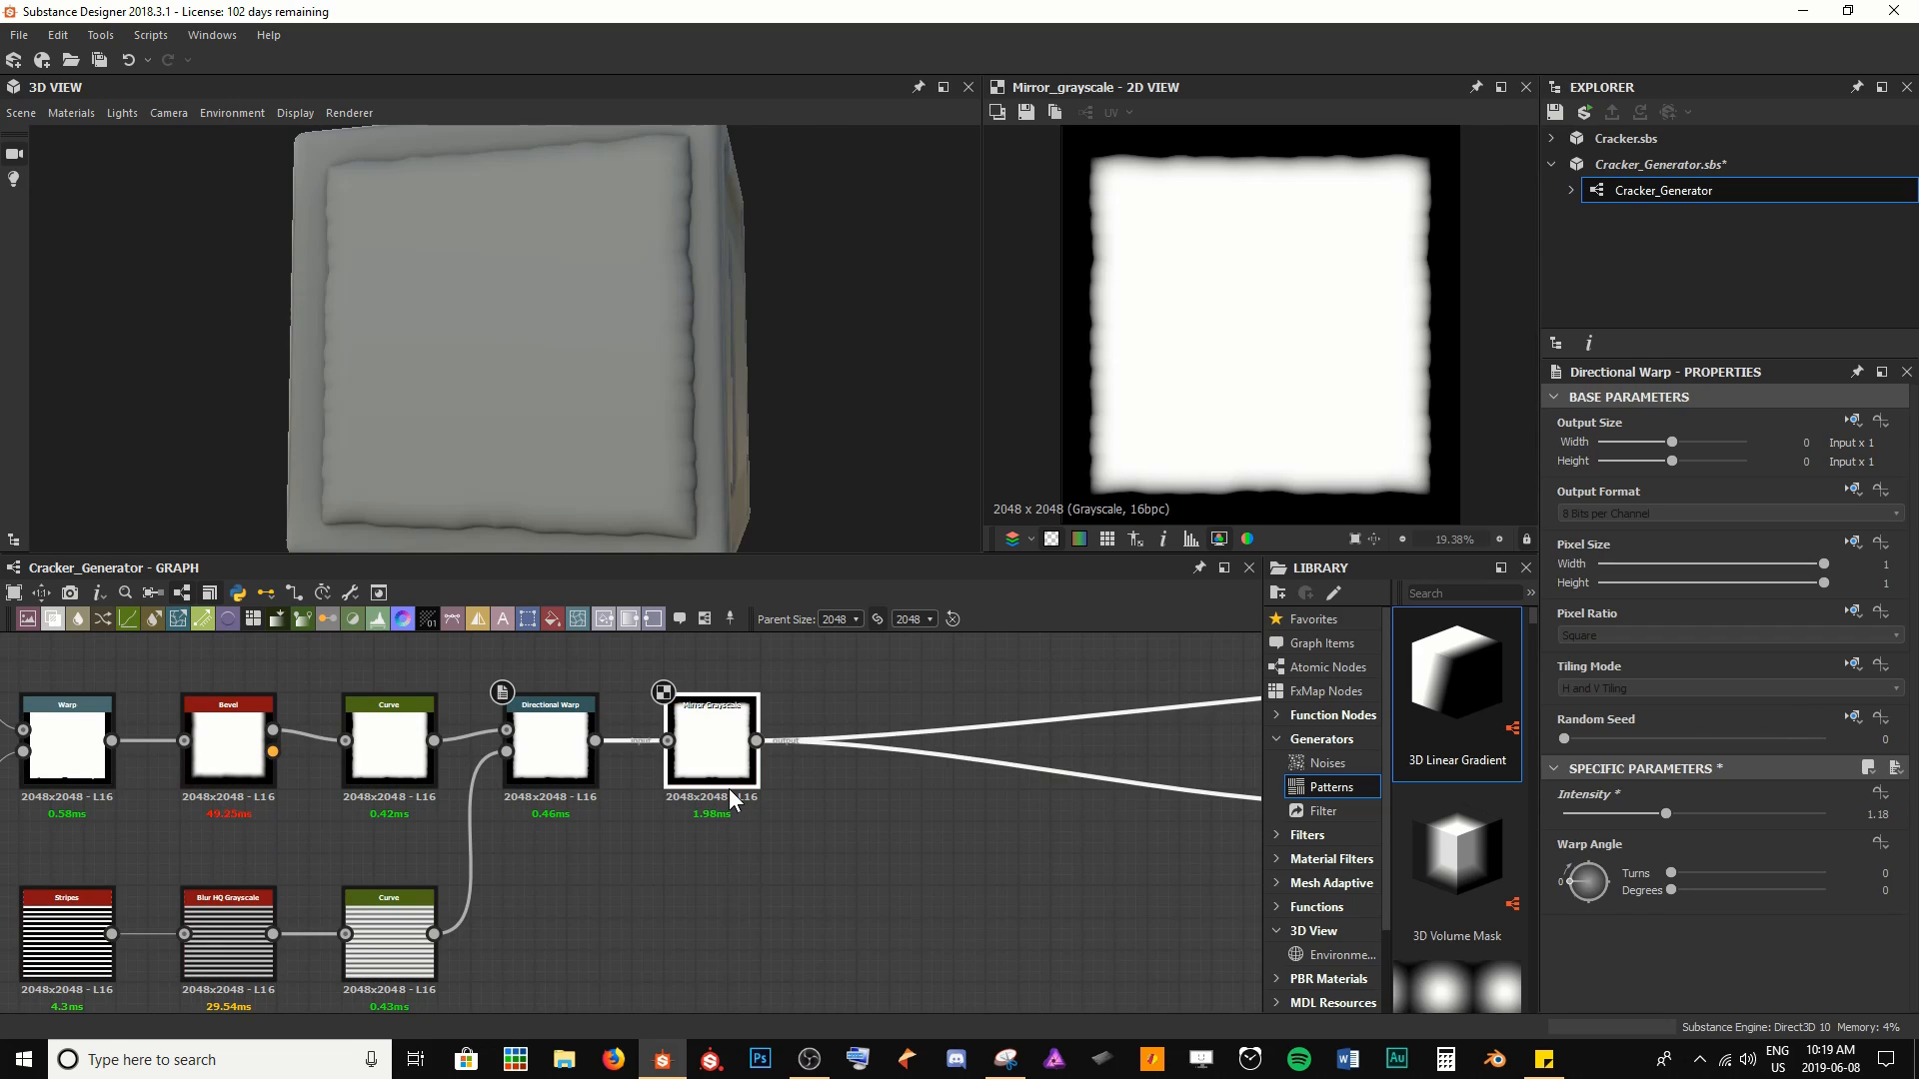
{"action": "key", "text": "space"}
{"action": "key", "text": "Return"}
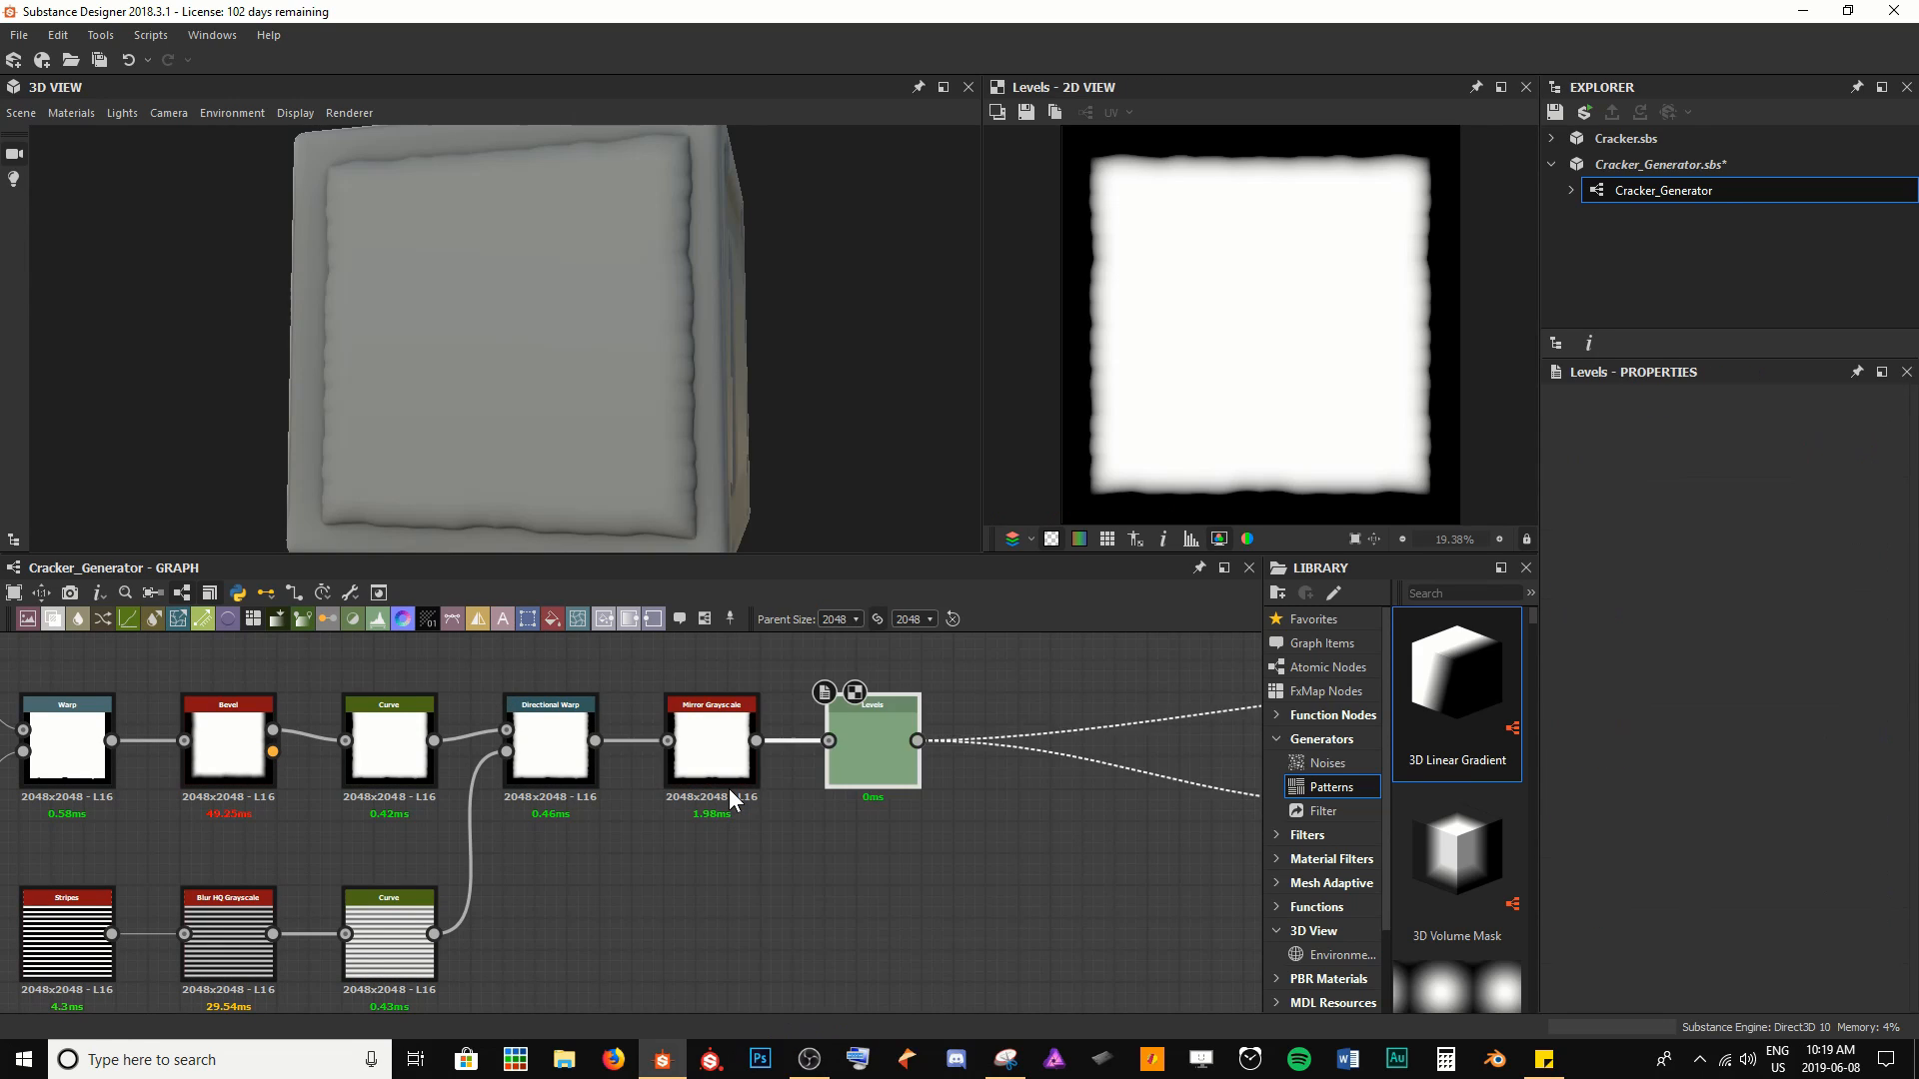
Lower the Levels node's output white level to turn the white square light grey
{"action": "scroll", "coordinate": [1650, 807], "scroll_direction": "down", "scroll_amount": 1}
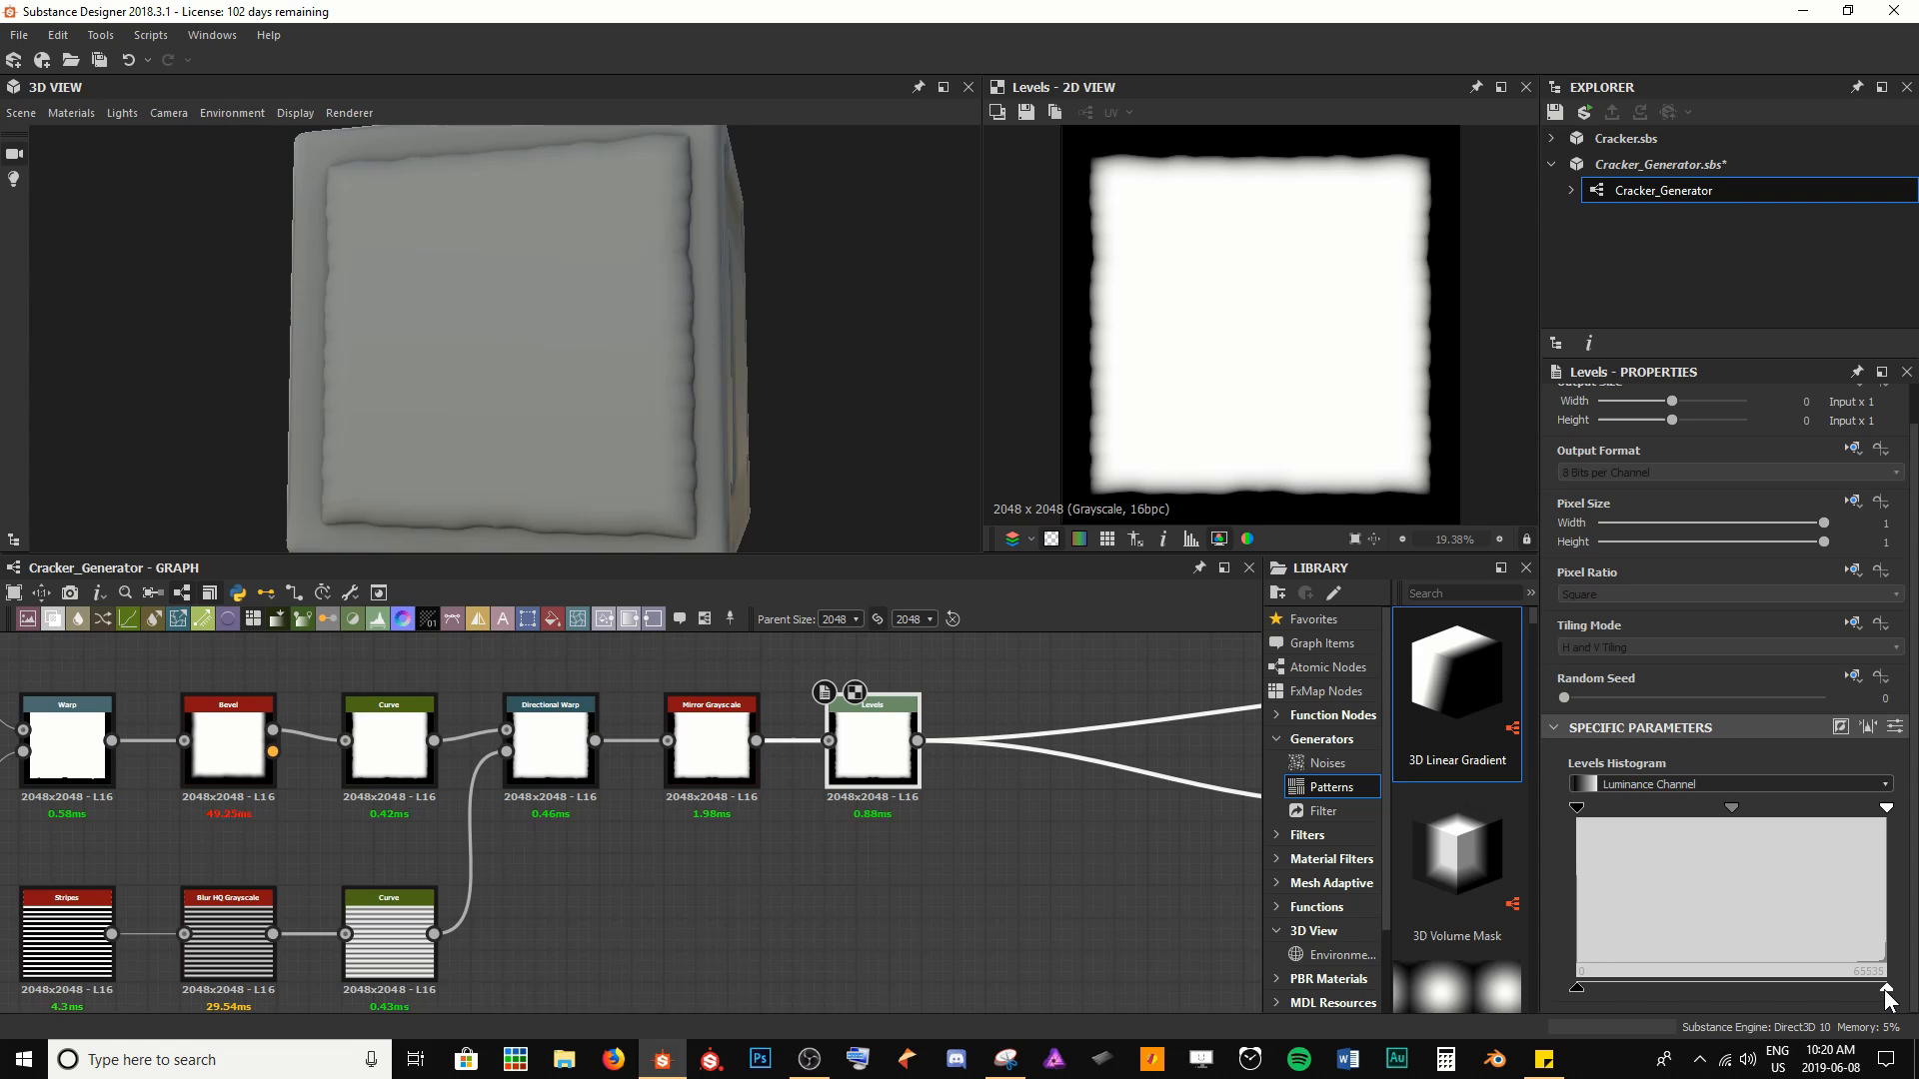
{"action": "left_click_drag", "start_coordinate": [1886, 989], "coordinate": [1787, 964]}
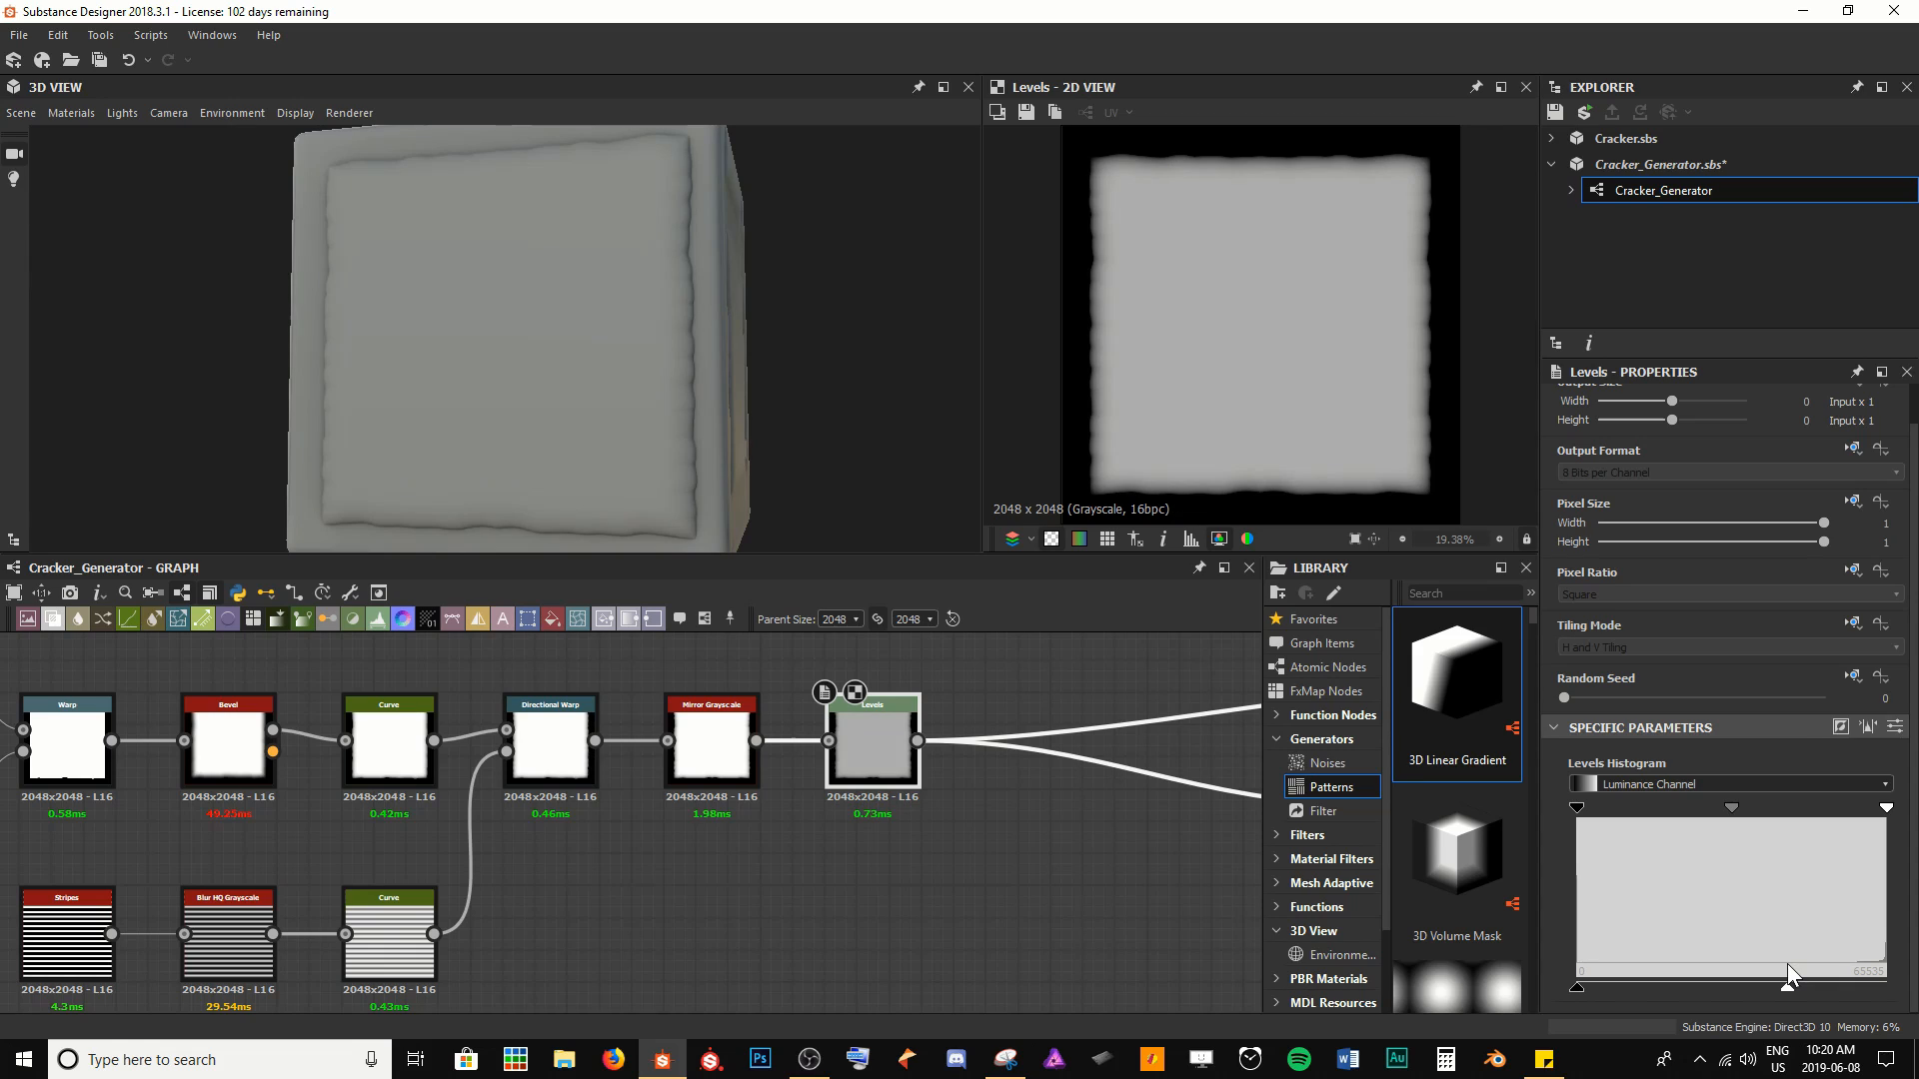
{"action": "middle_click_drag", "start_coordinate": [837, 818], "coordinate": [876, 857]}
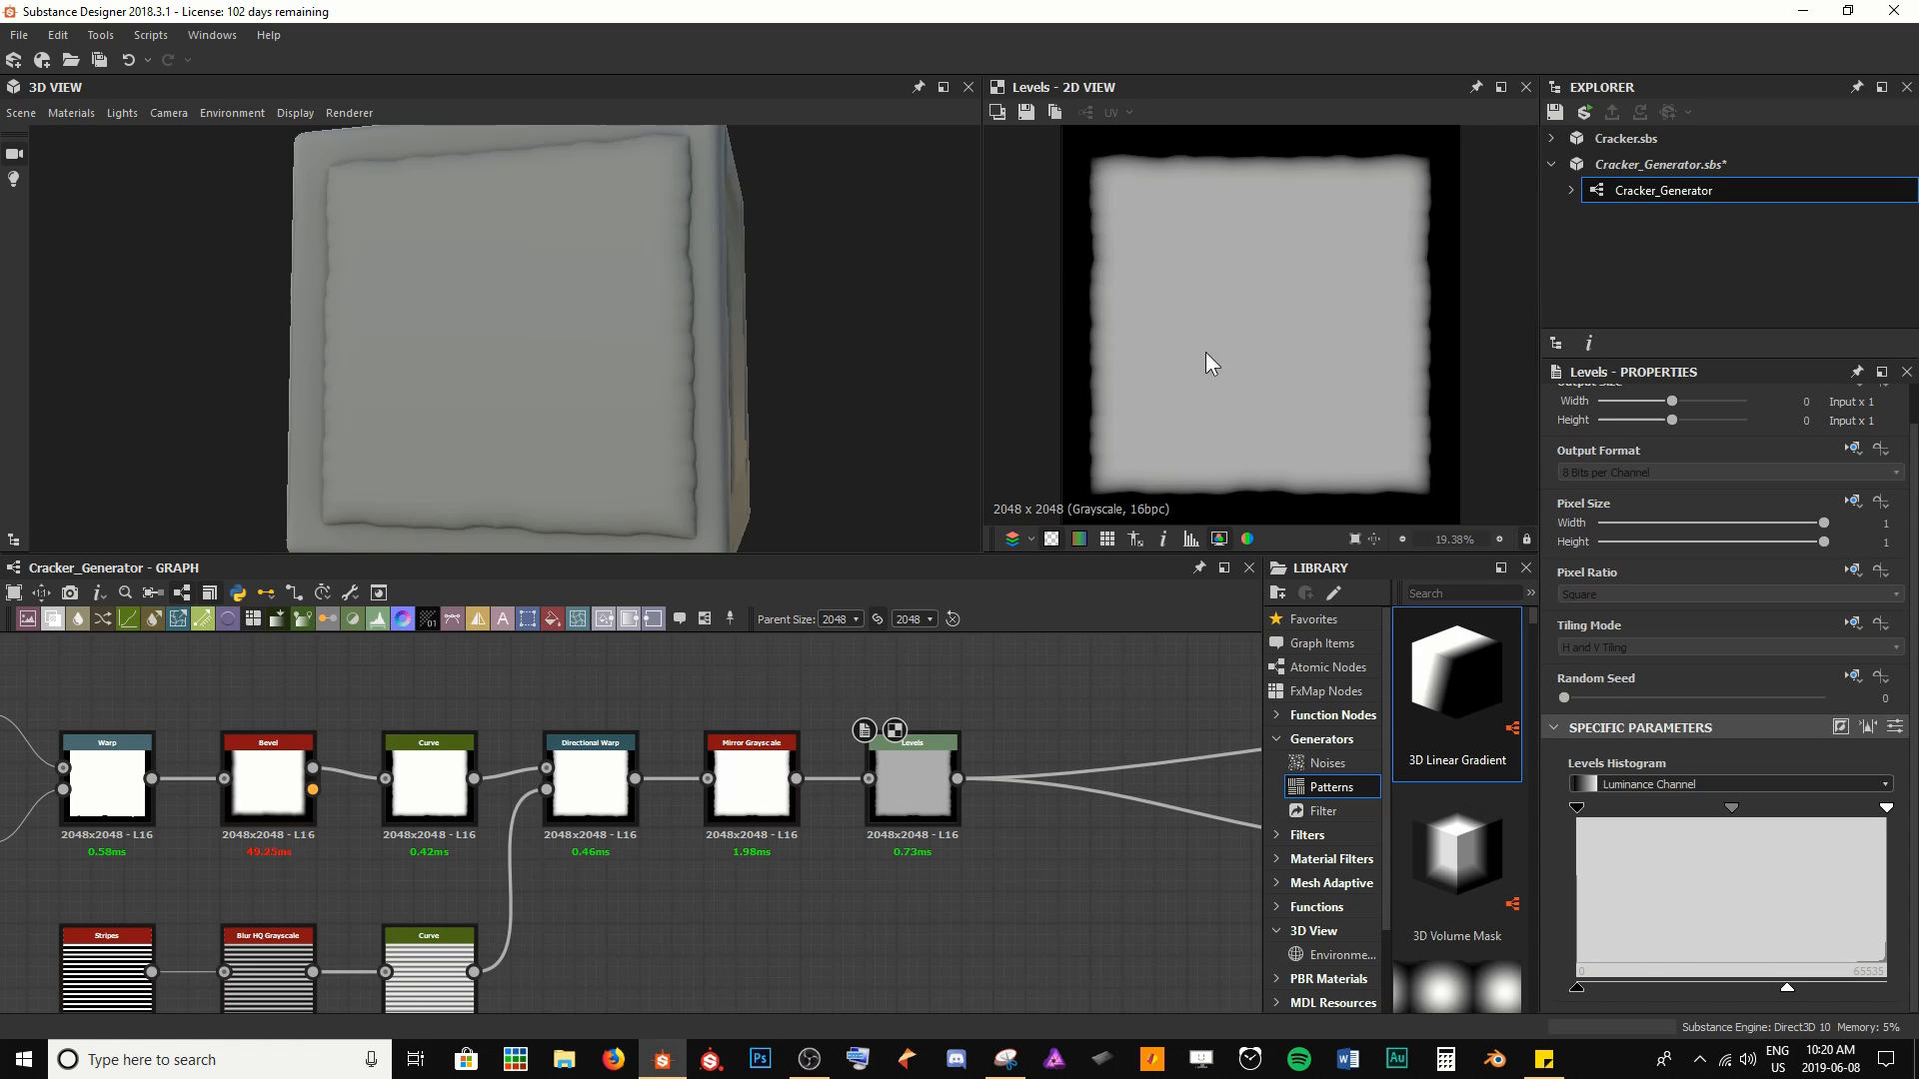
{"action": "left_click", "coordinate": [758, 828]}
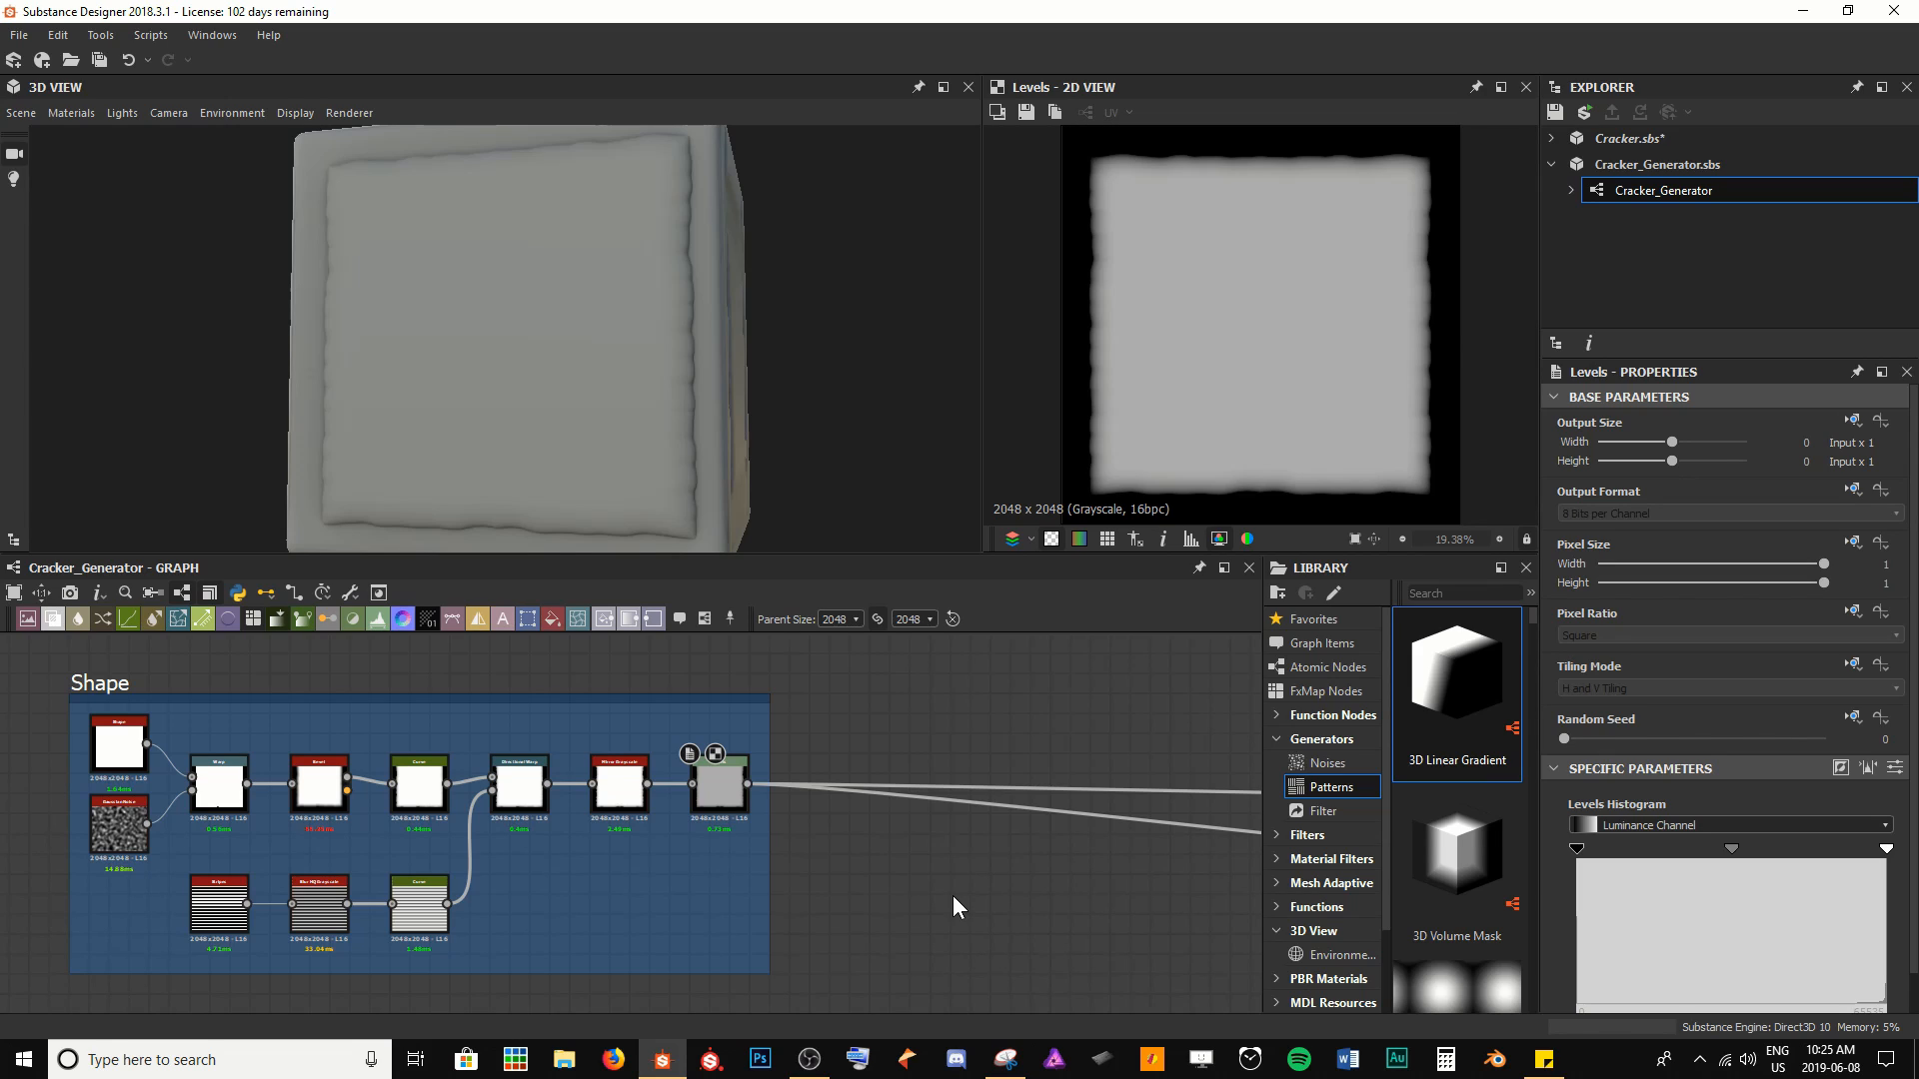
Add a Histogram Scan node beside the Shape frame and feed it from the Levels node's output
{"action": "middle_click_drag", "start_coordinate": [837, 761], "coordinate": [794, 738]}
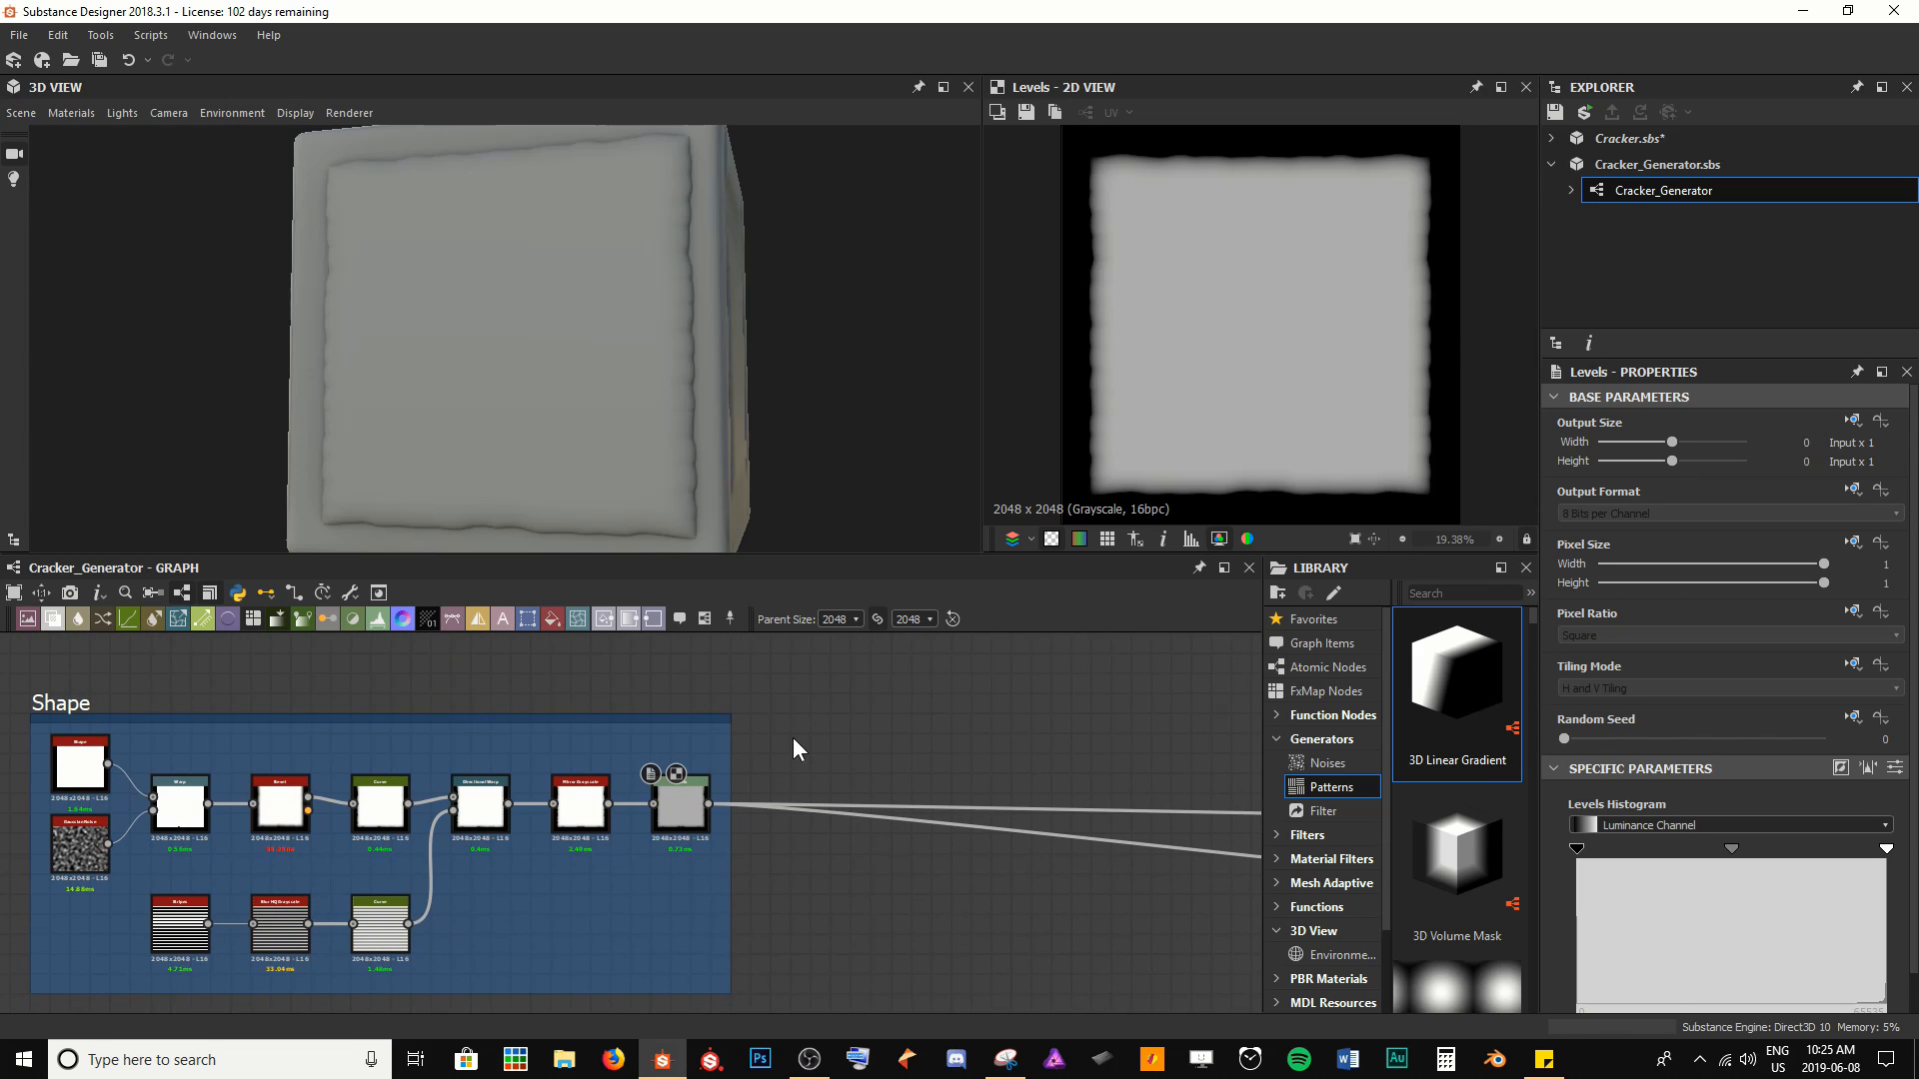
{"action": "key", "text": "space"}
{"action": "type", "text": "his"}
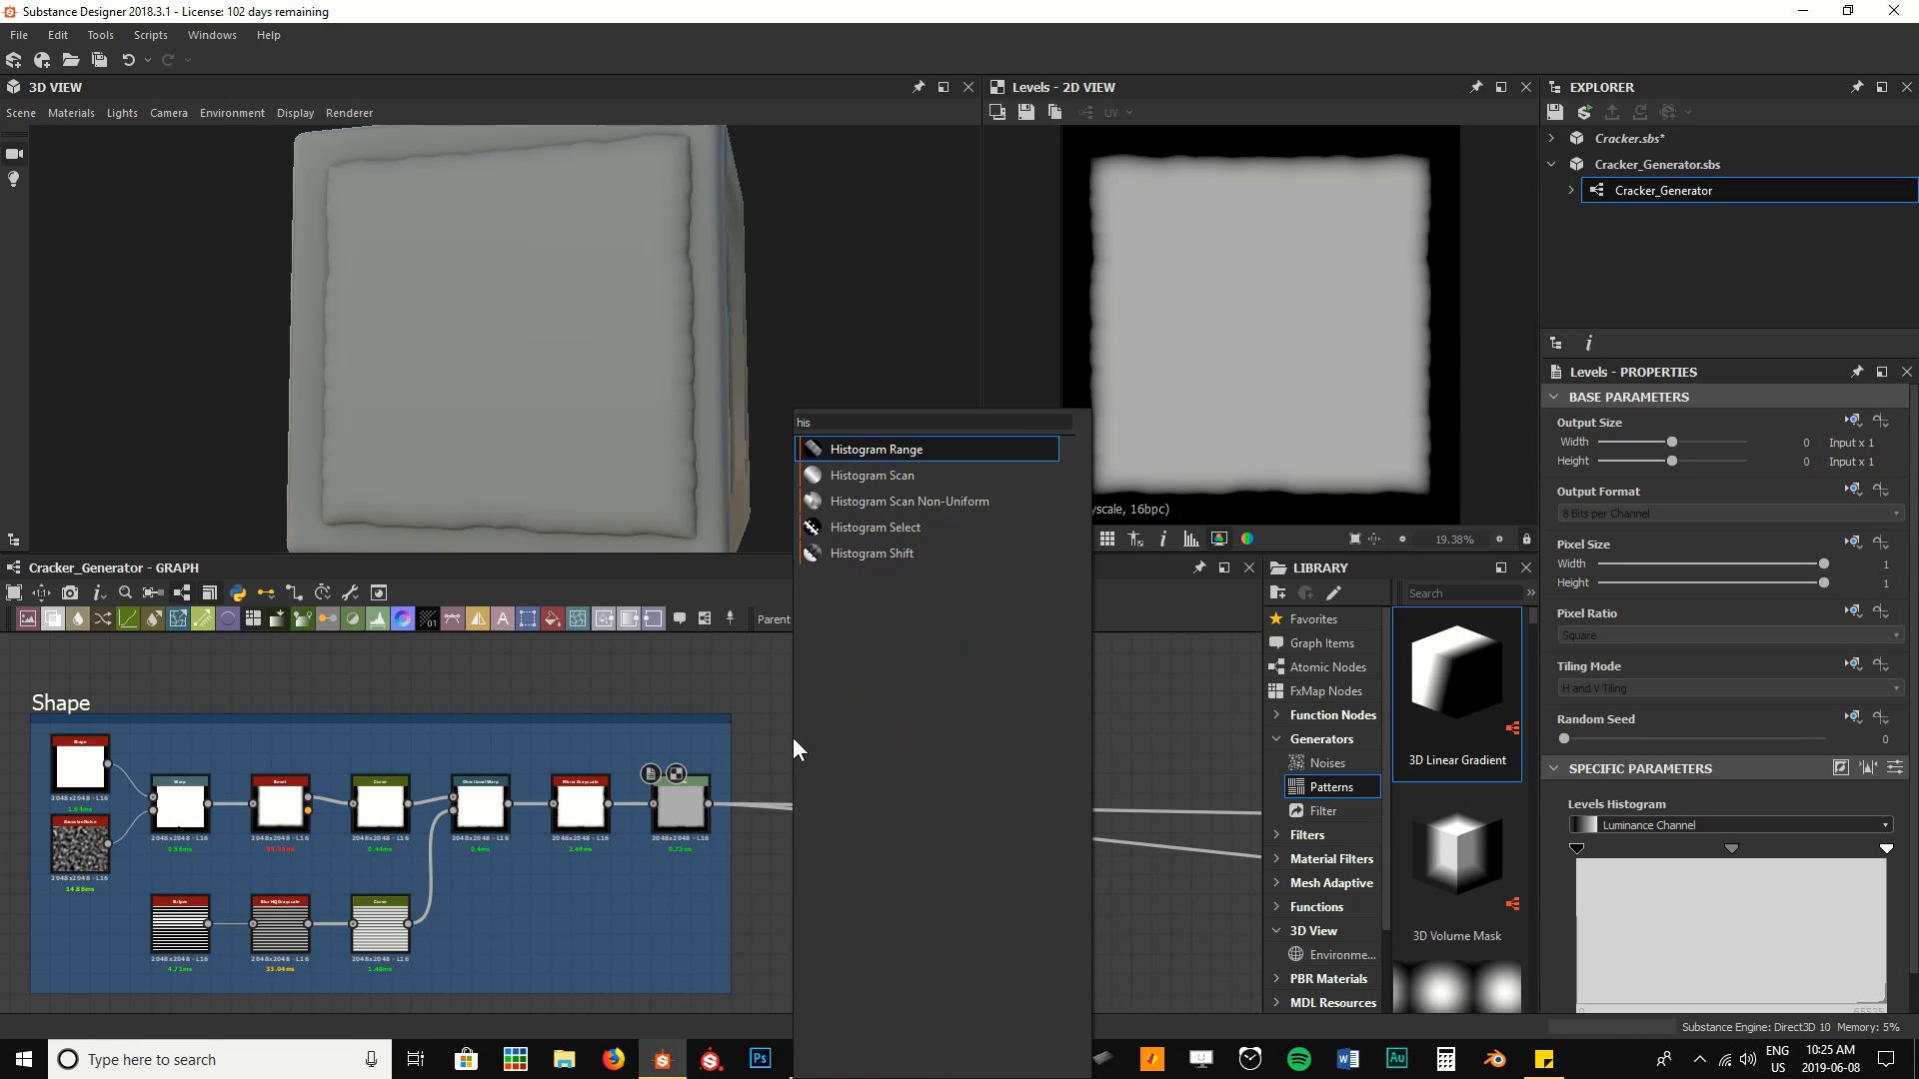
{"action": "key", "text": "Down"}
{"action": "key", "text": "Return"}
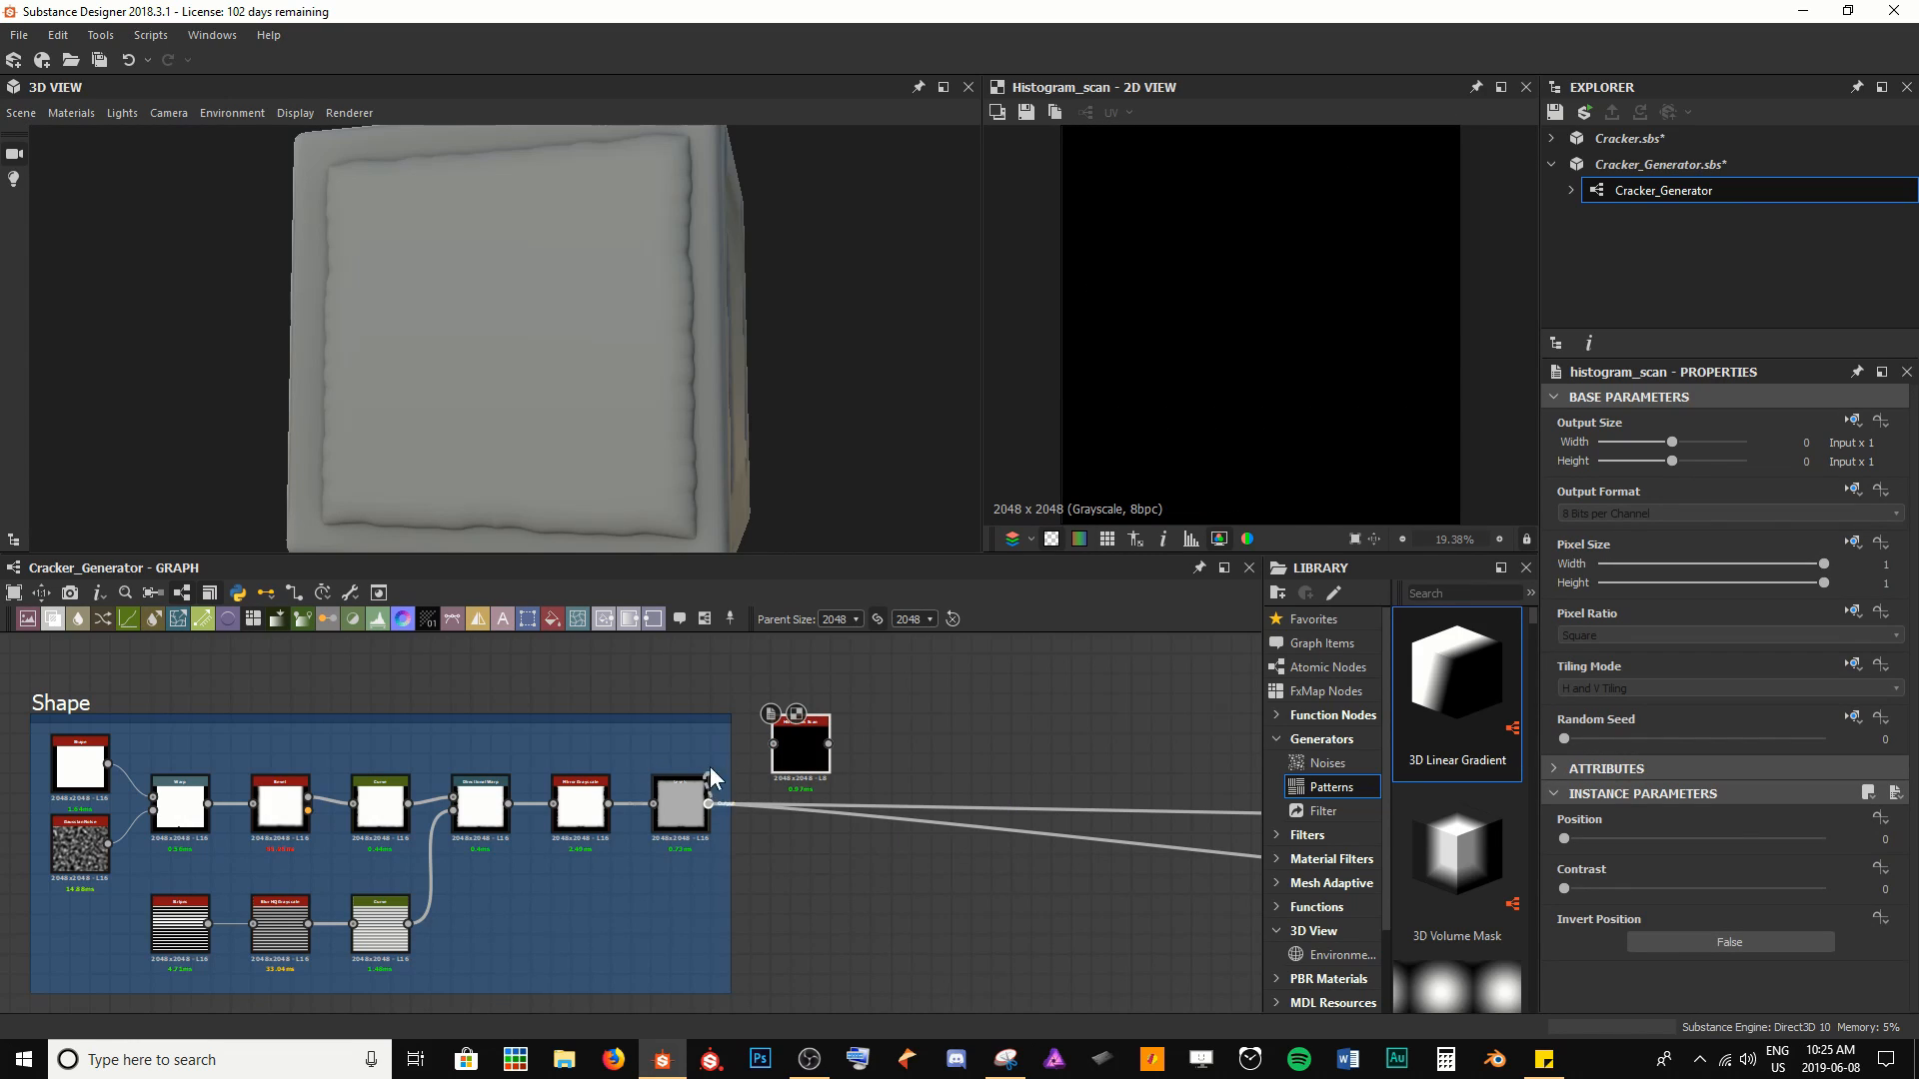
{"action": "left_click_drag", "start_coordinate": [761, 760], "coordinate": [776, 749]}
{"action": "scroll", "coordinate": [1179, 428], "scroll_direction": "down", "scroll_amount": 1}
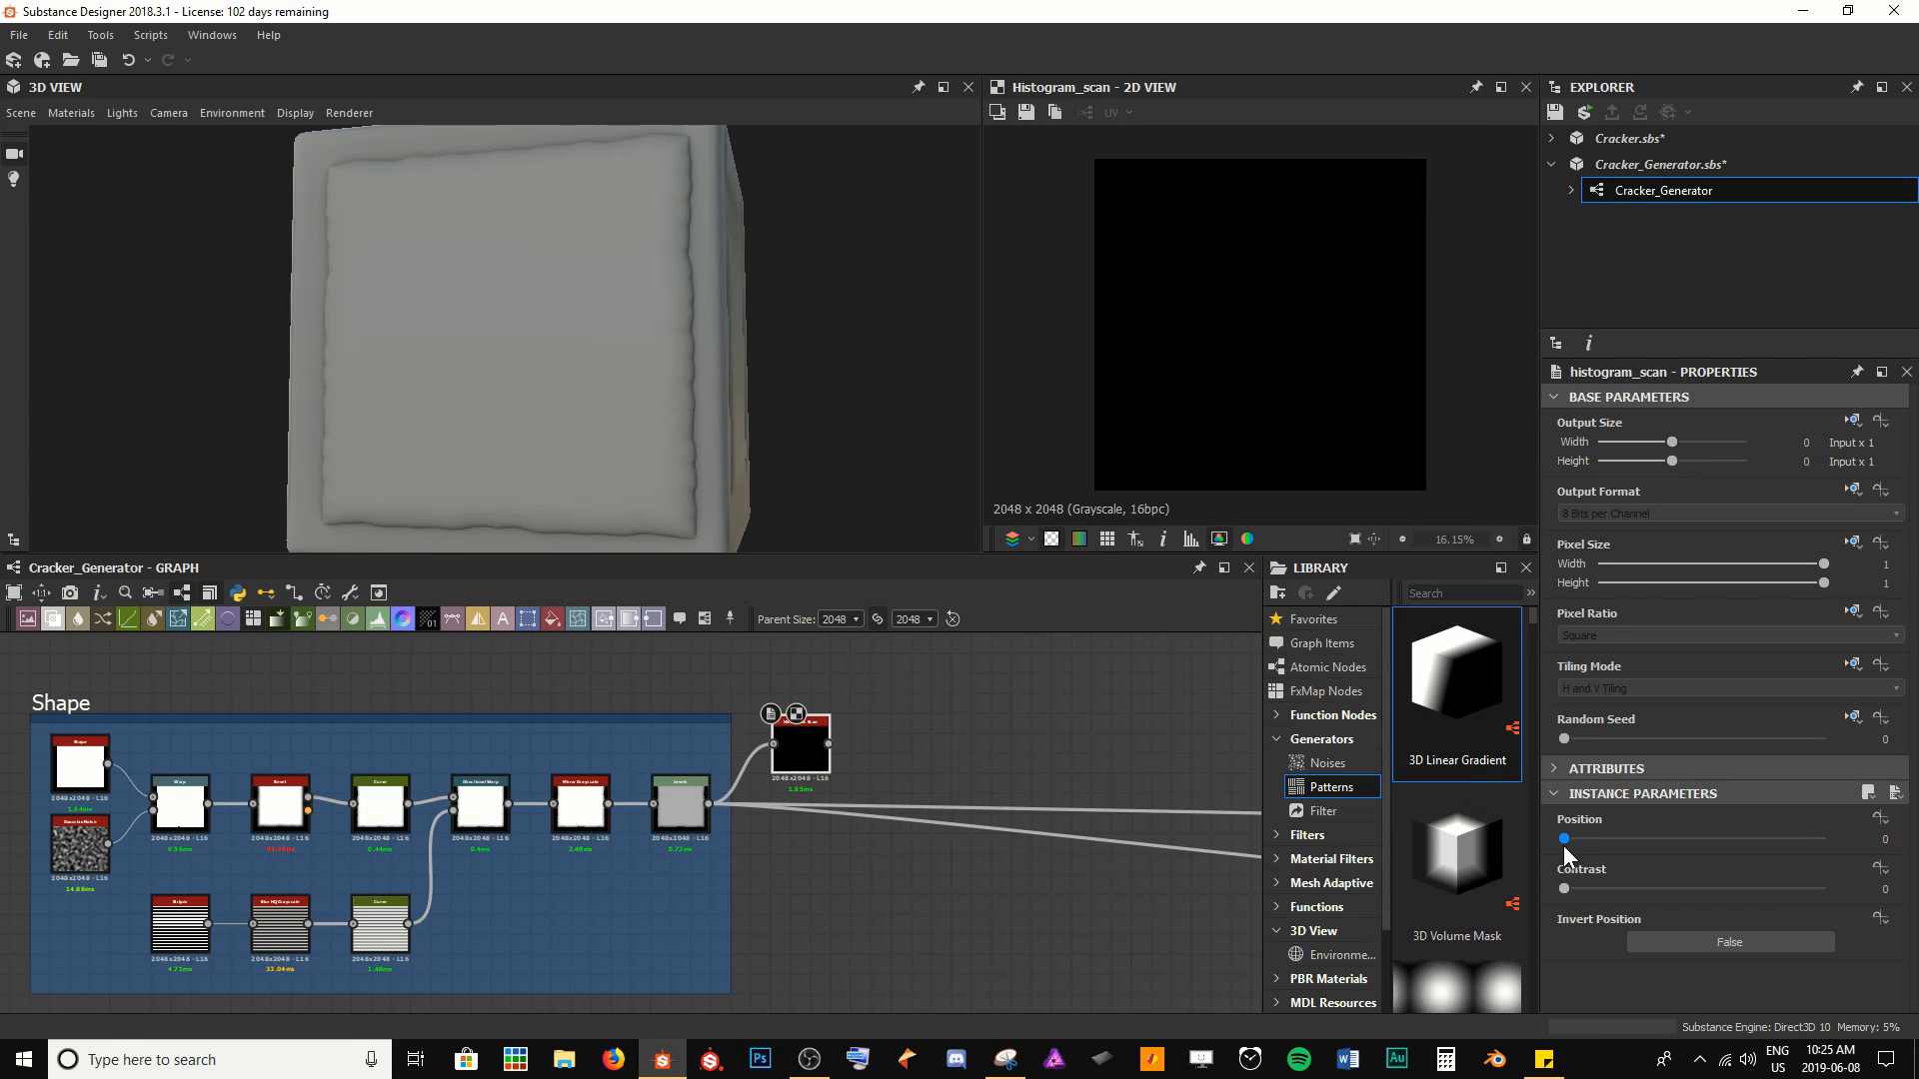
Set the Histogram Scan node's Position and Contrast to 1 and inspect the resulting mask edge up close
{"action": "left_click_drag", "start_coordinate": [1568, 843], "coordinate": [1837, 834]}
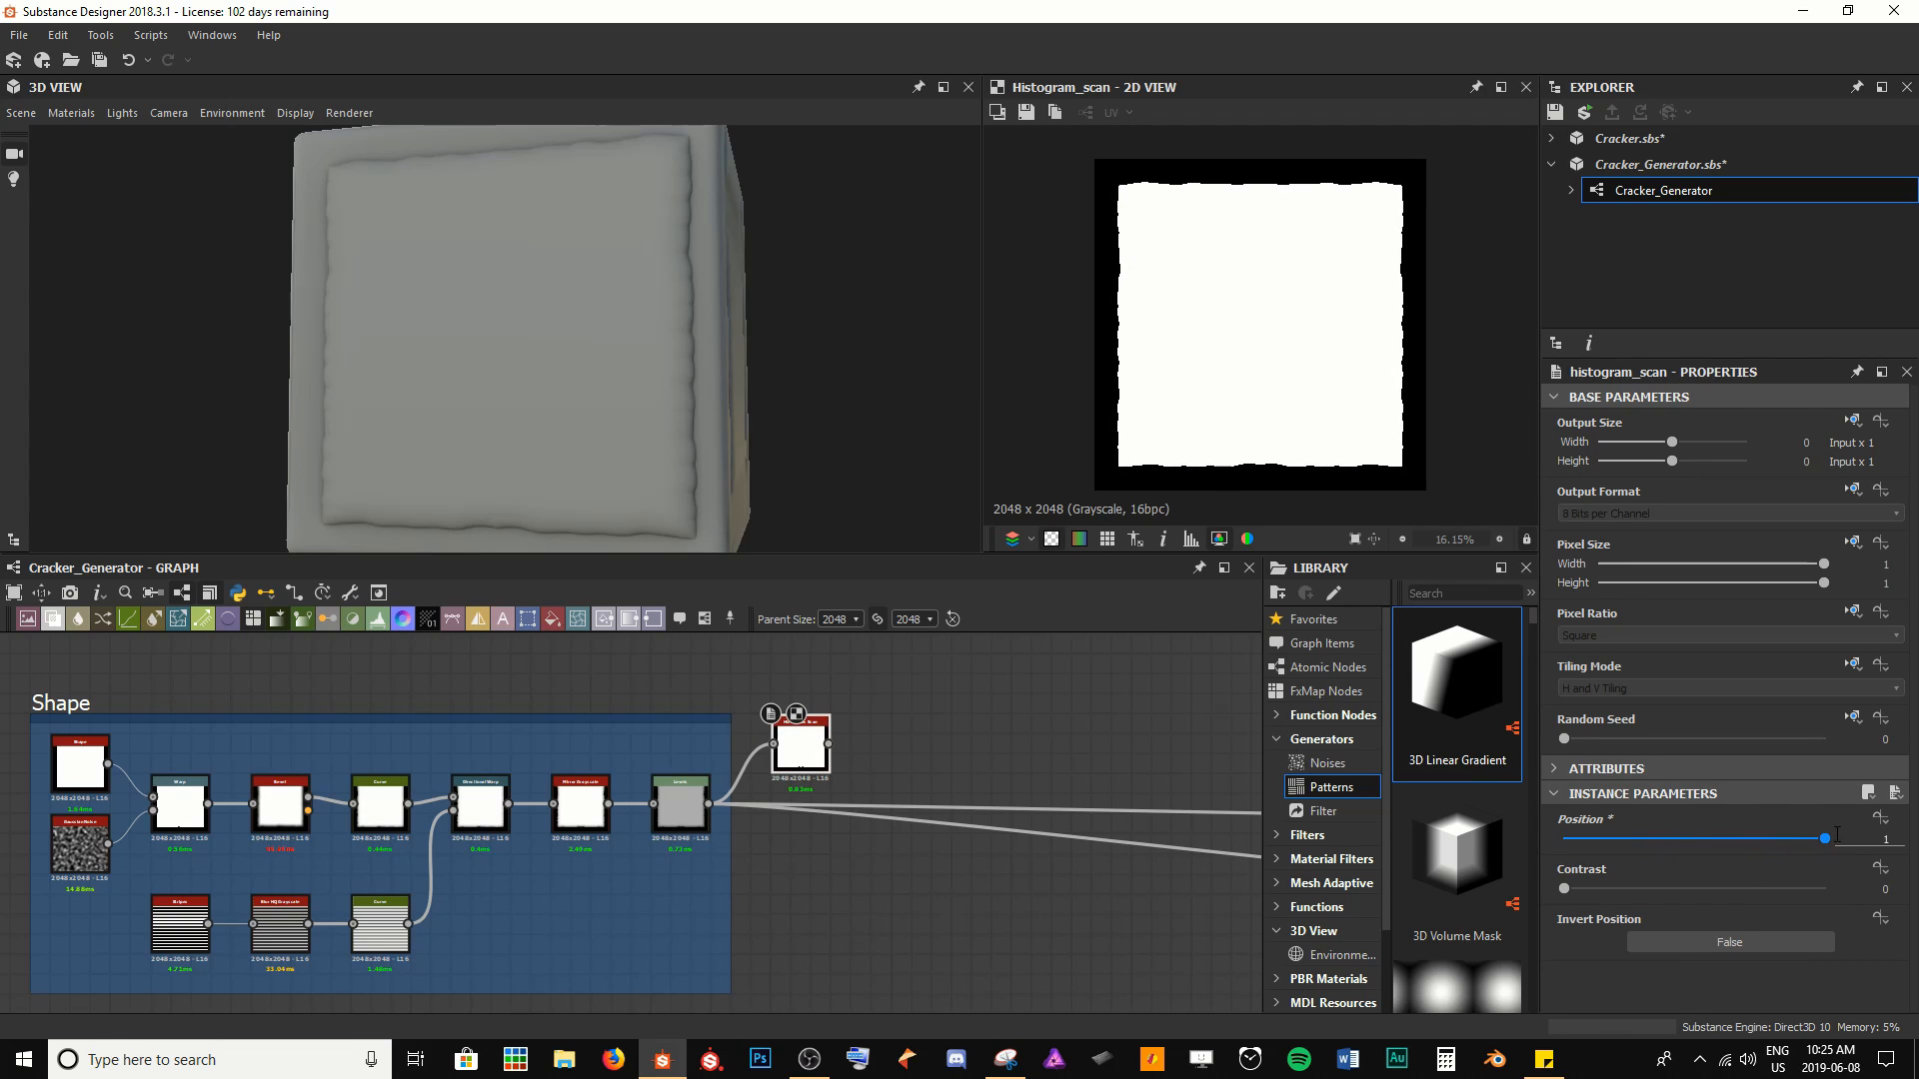
{"action": "left_click_drag", "start_coordinate": [1564, 889], "coordinate": [1861, 863]}
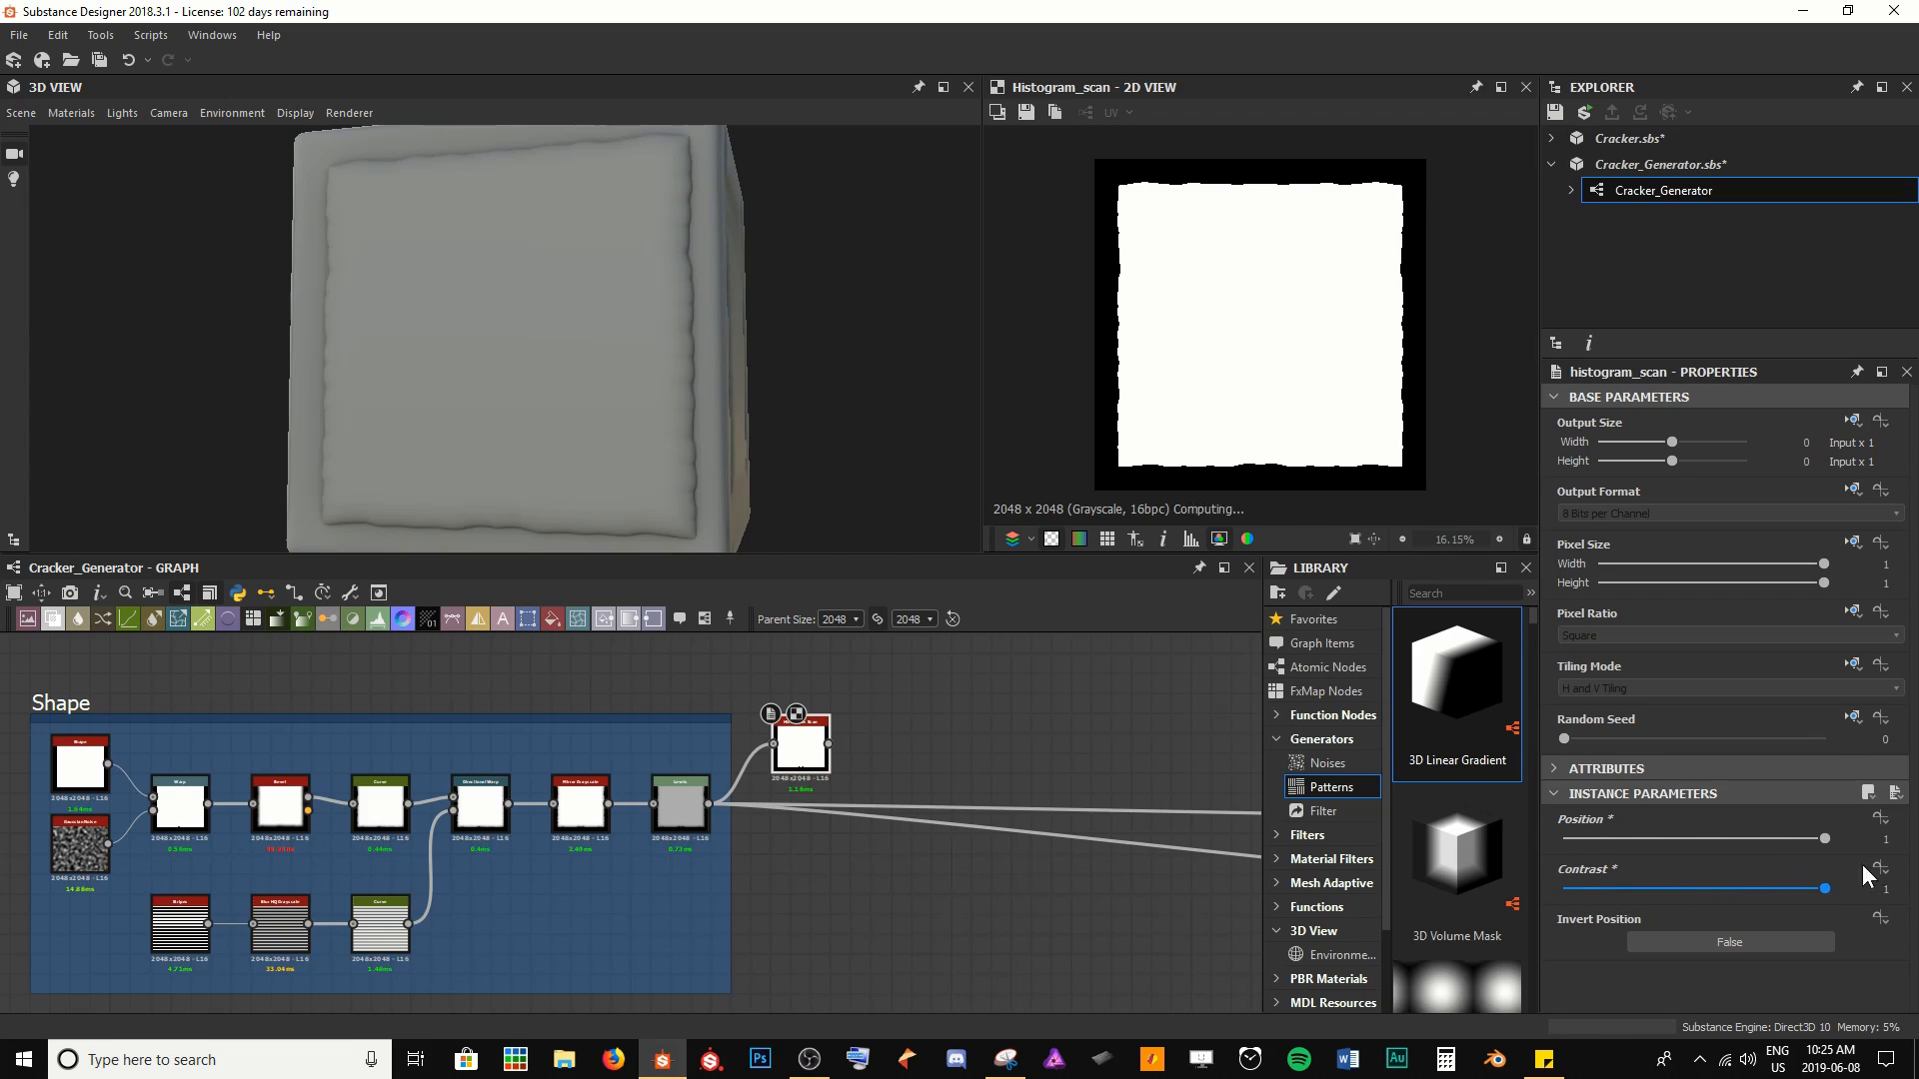
{"action": "scroll", "coordinate": [1149, 430], "scroll_direction": "up", "scroll_amount": 3}
{"action": "middle_click_drag", "start_coordinate": [1043, 388], "coordinate": [1127, 358]}
{"action": "scroll", "coordinate": [1135, 354], "scroll_direction": "up", "scroll_amount": 11}
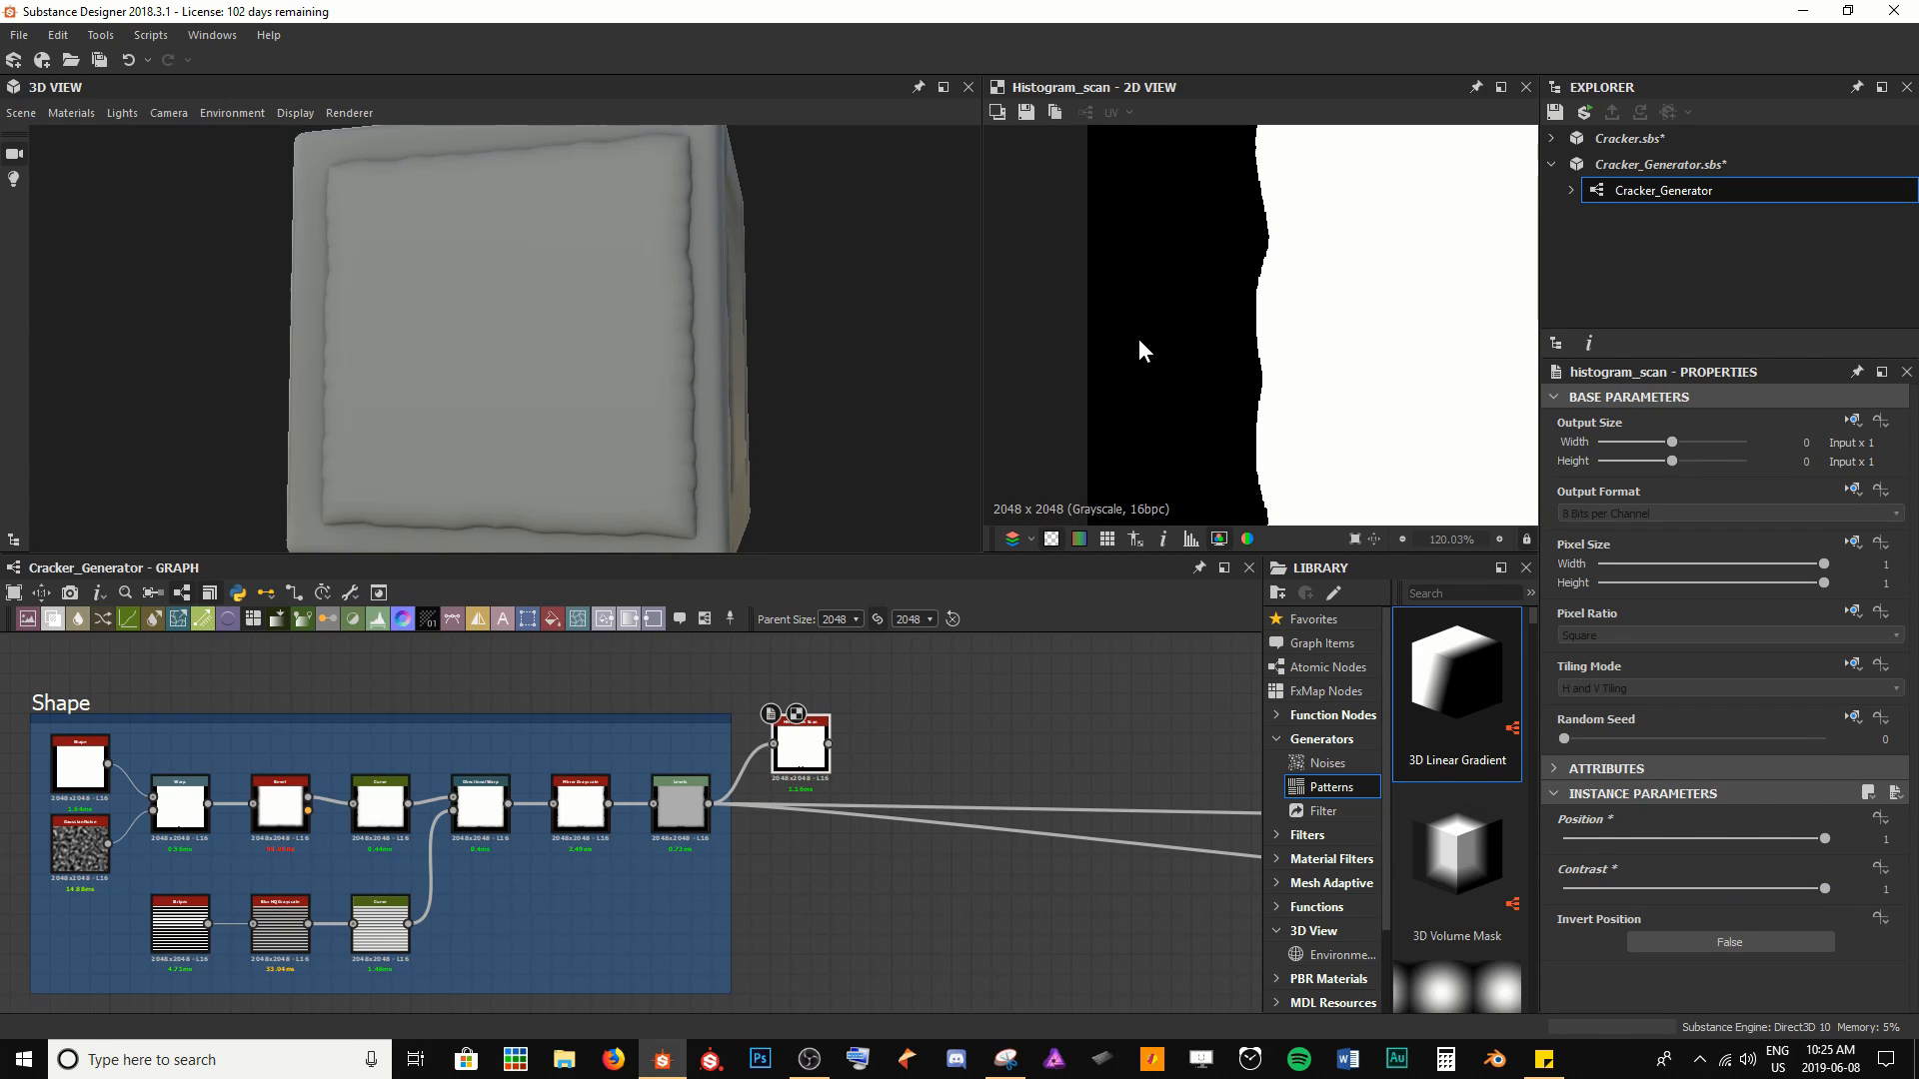
{"action": "middle_click_drag", "start_coordinate": [1306, 337], "coordinate": [1276, 397]}
{"action": "scroll", "coordinate": [1284, 399], "scroll_direction": "down", "scroll_amount": 14}
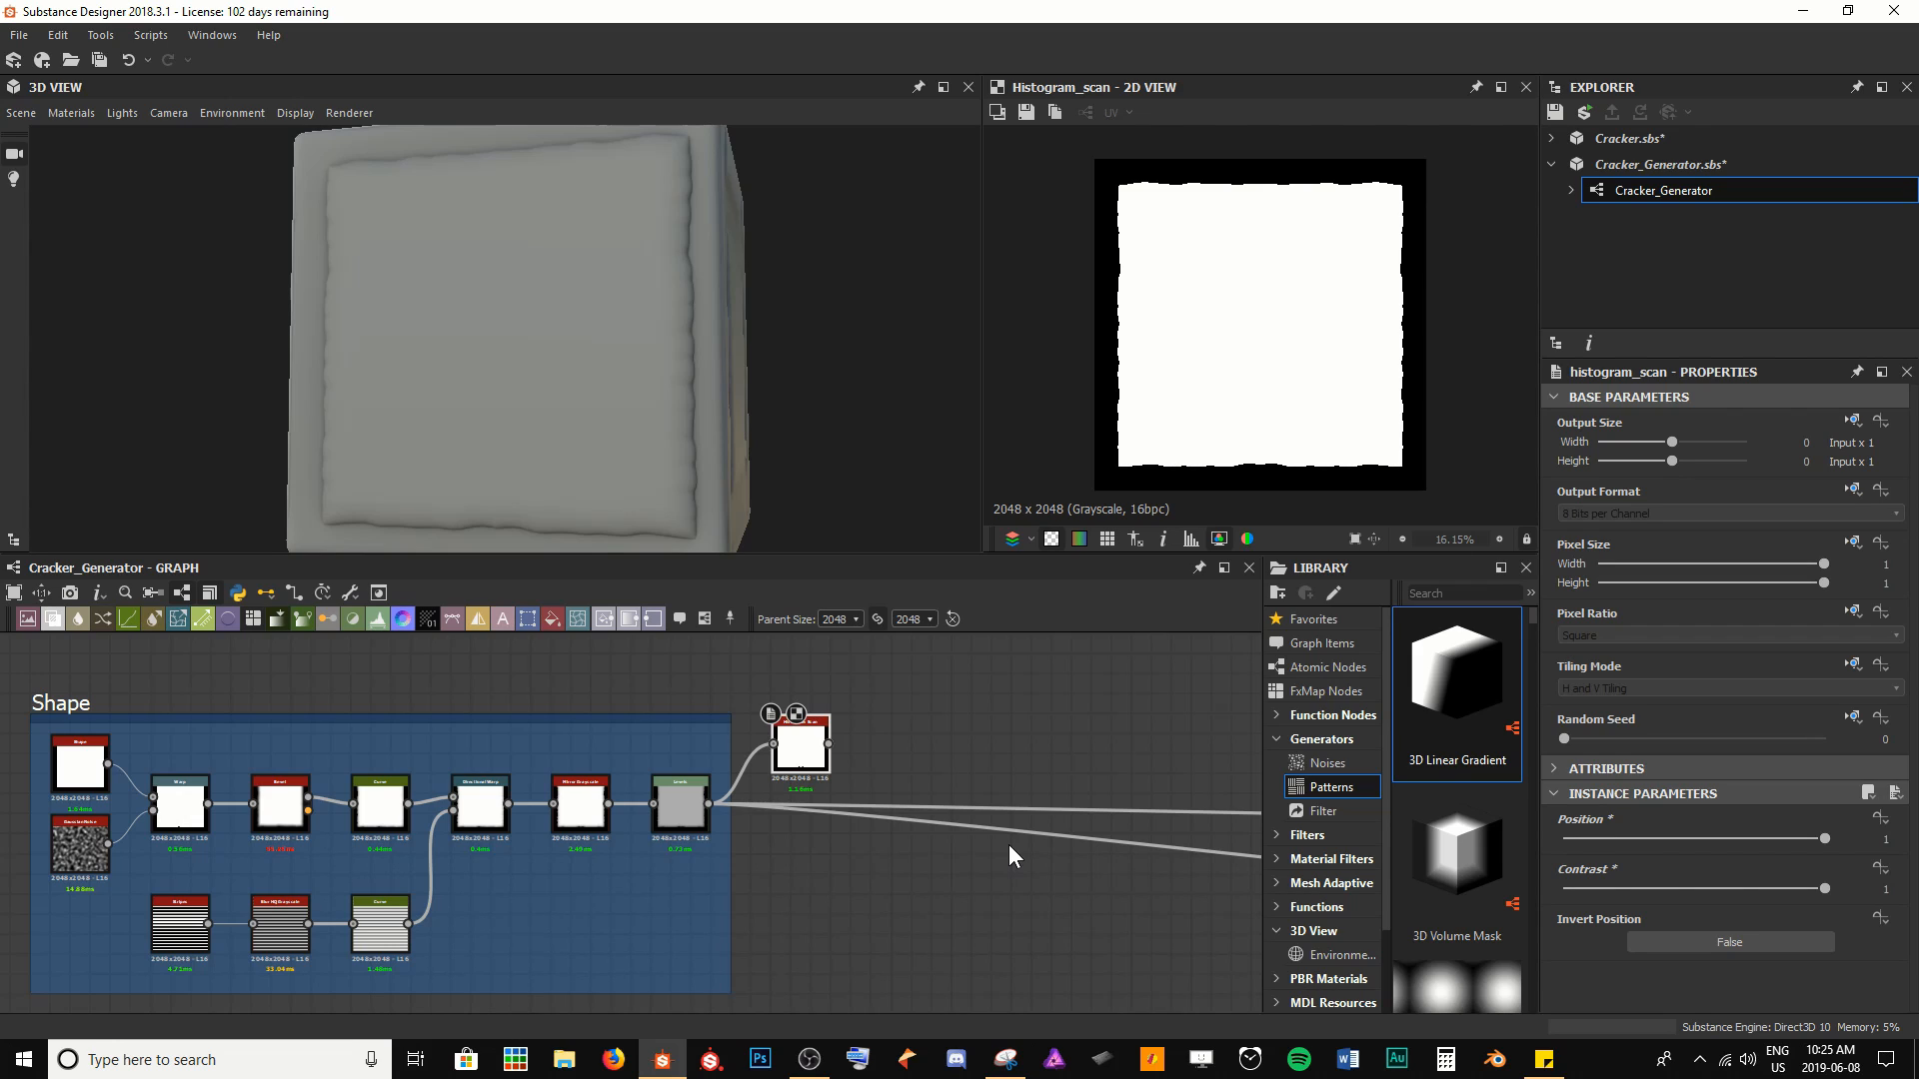
Move the Histogram Scan node up so it sits well above the Shape frame
{"action": "scroll", "coordinate": [856, 715], "scroll_direction": "down", "scroll_amount": 3}
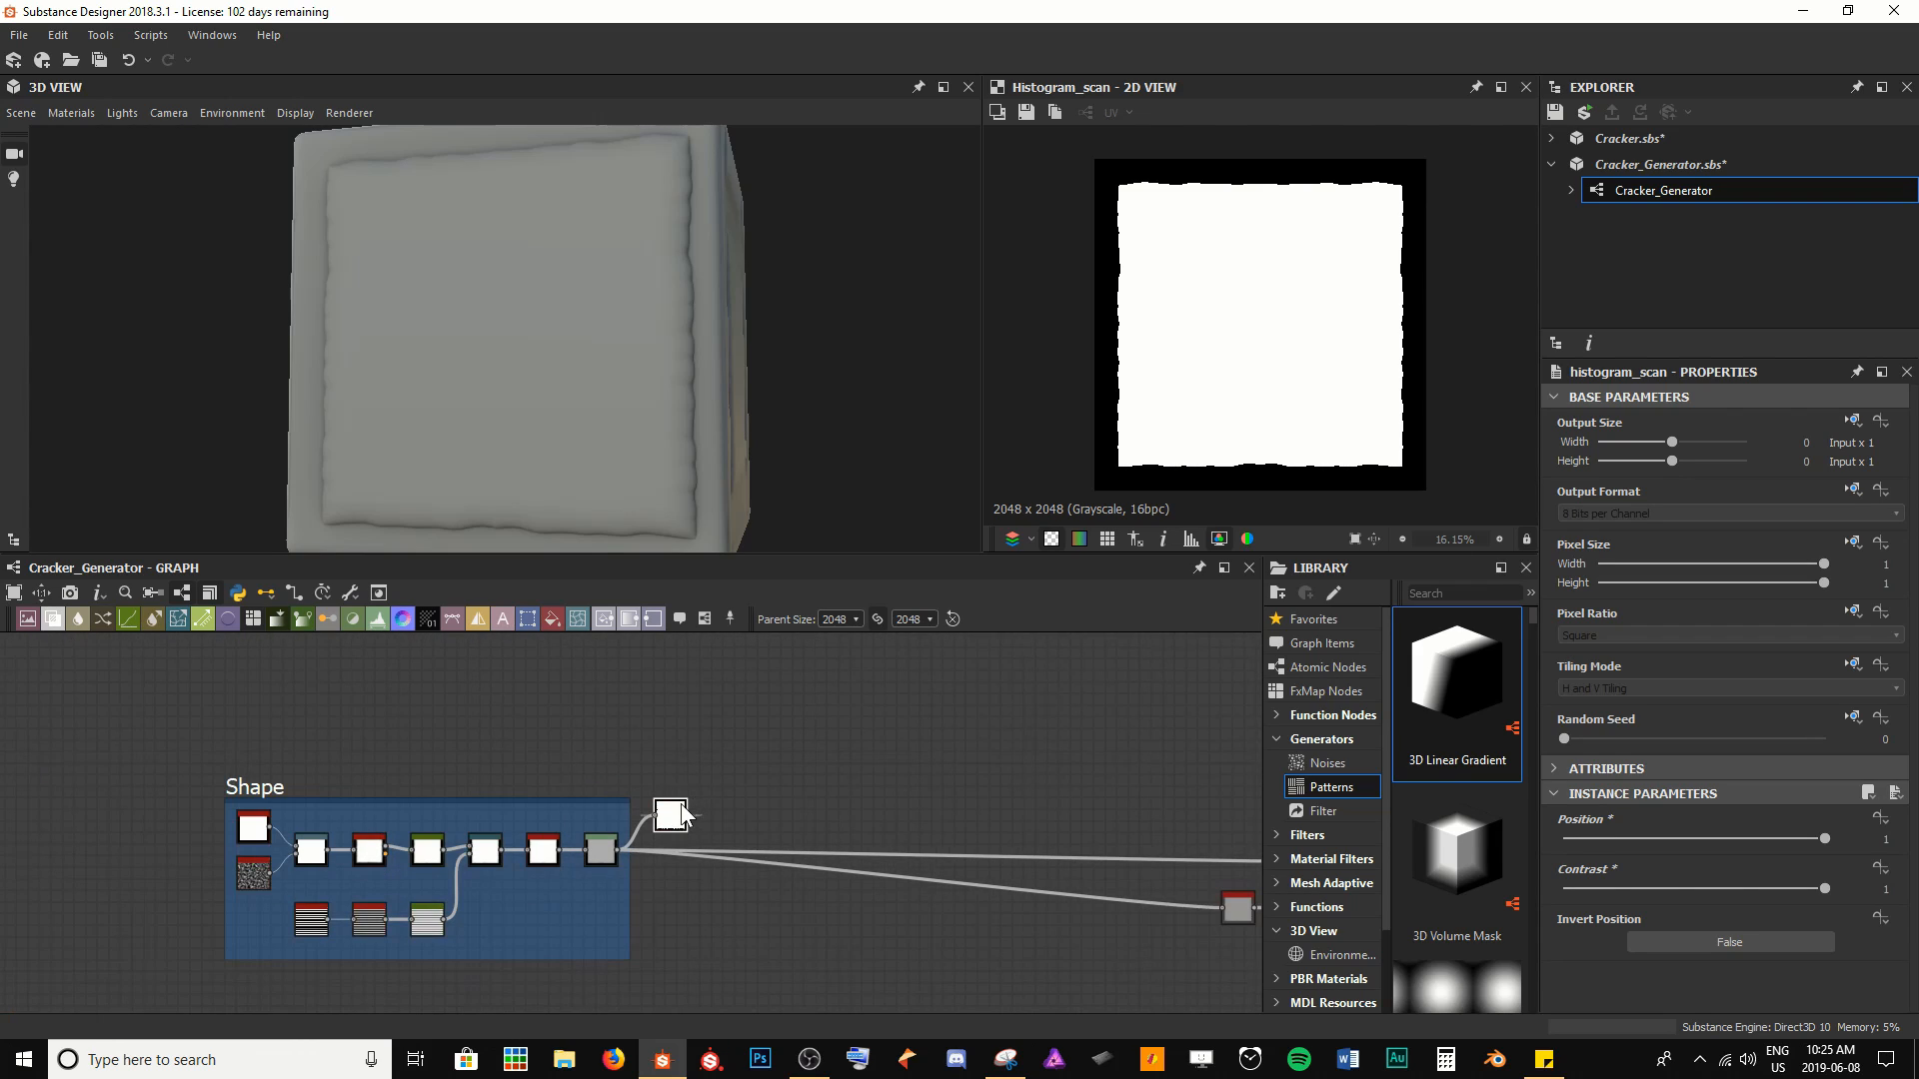
{"action": "left_click_drag", "start_coordinate": [682, 816], "coordinate": [683, 665]}
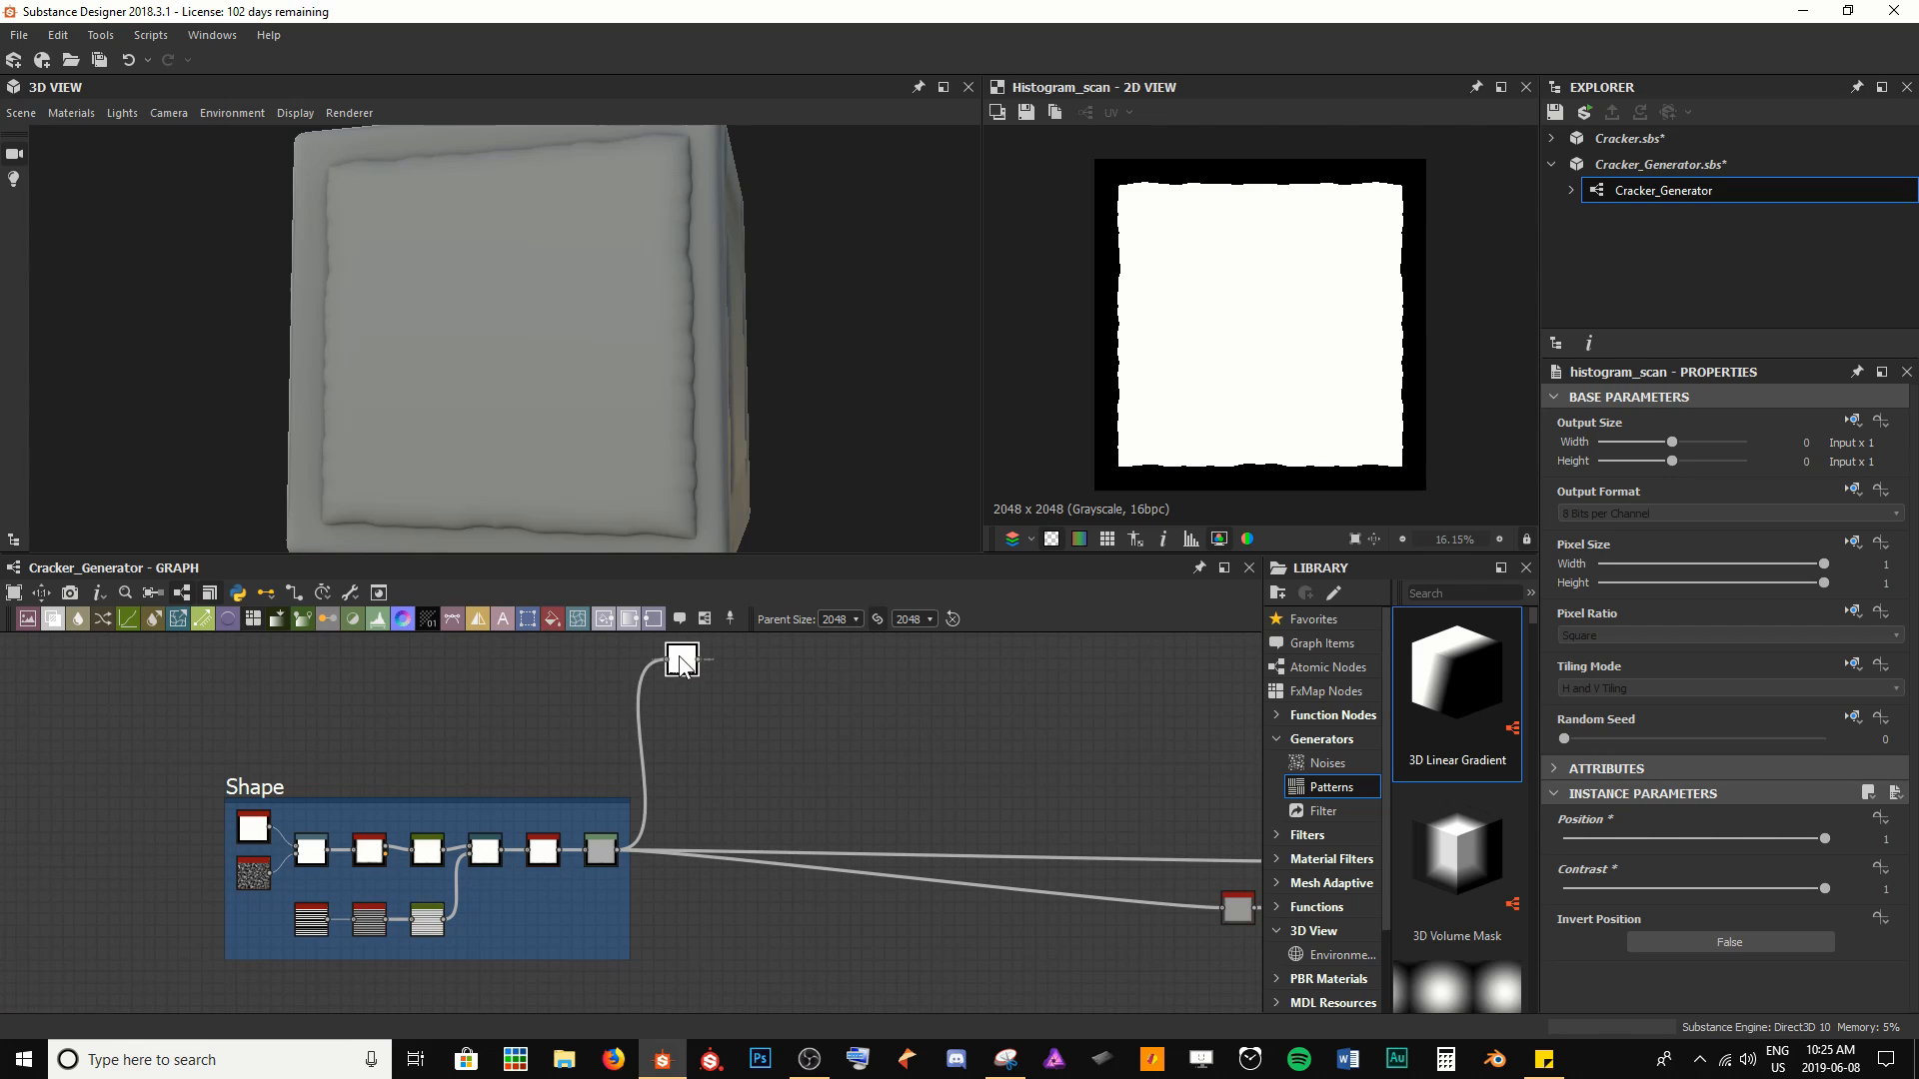
{"action": "left_click_drag", "start_coordinate": [190, 697], "coordinate": [804, 944]}
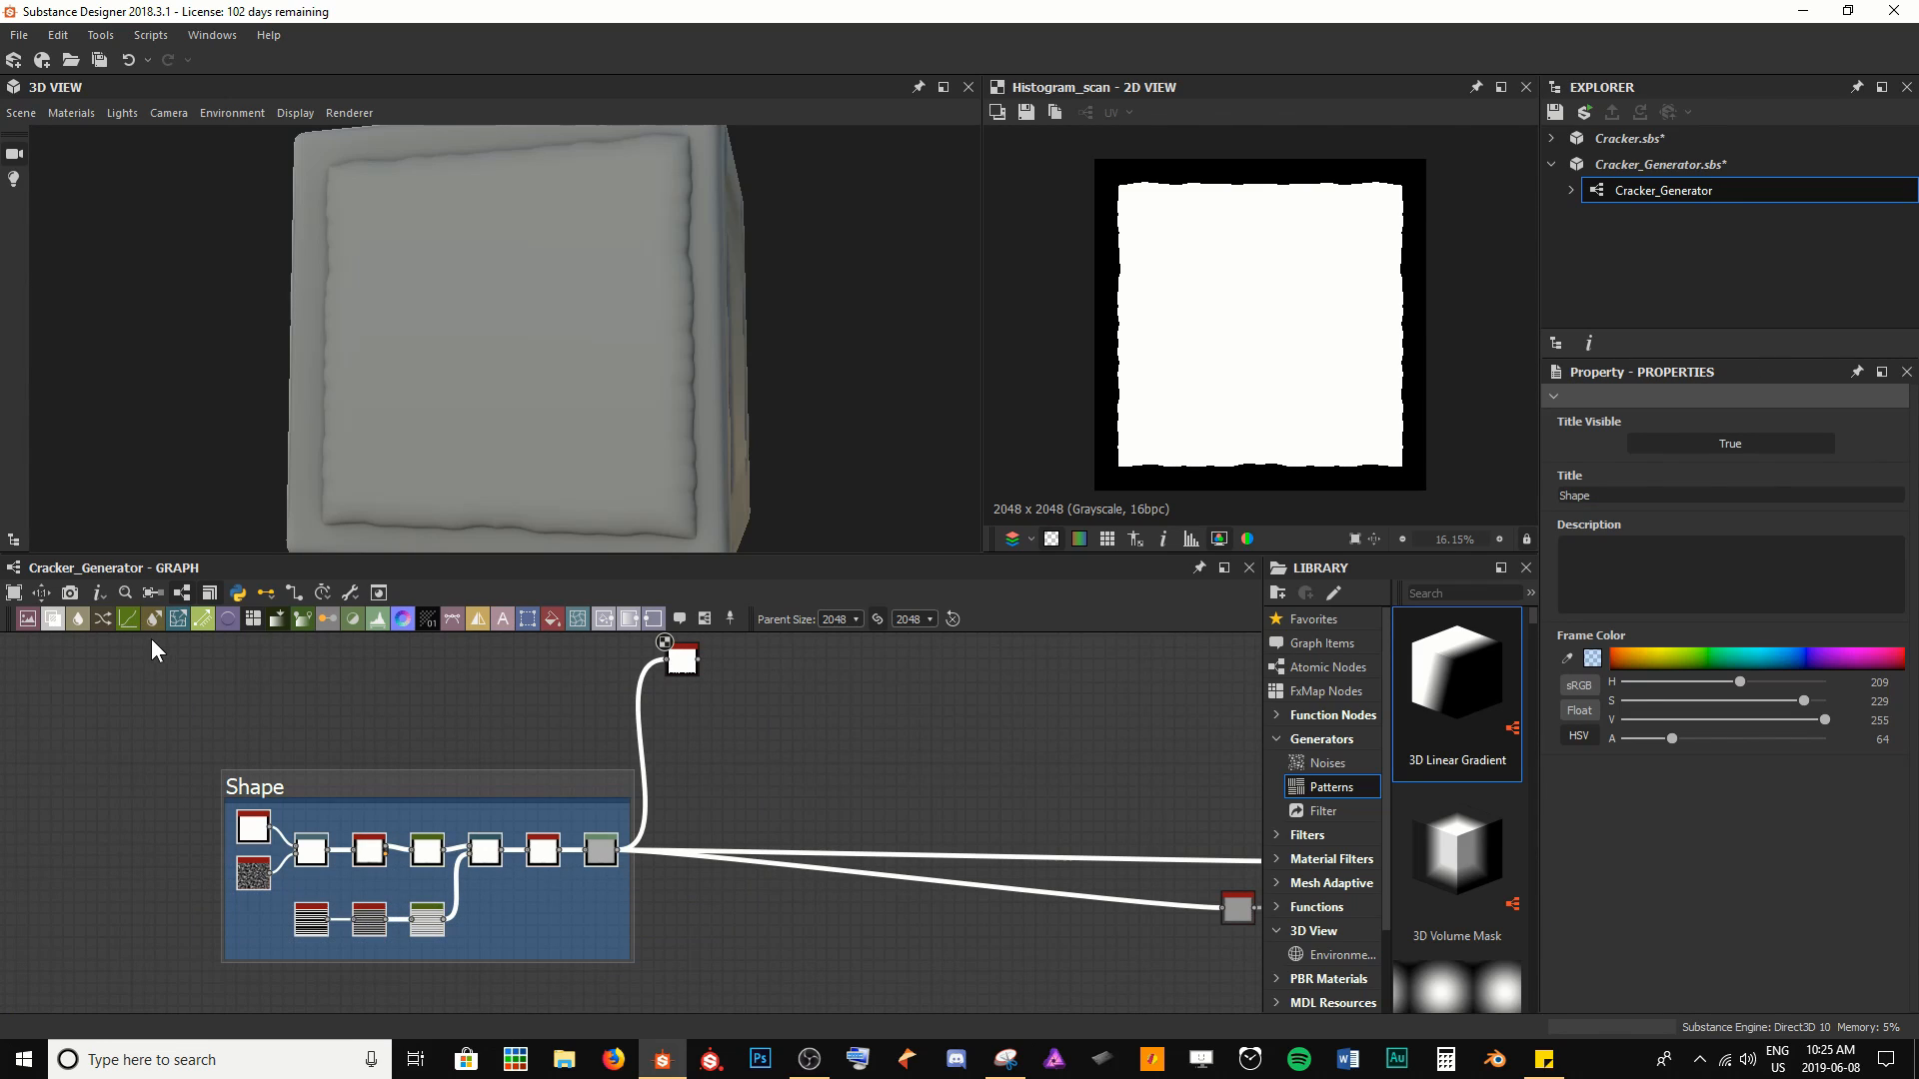
{"action": "left_click", "coordinate": [681, 662], "text": "shift"}
{"action": "left_click_drag", "start_coordinate": [682, 667], "coordinate": [428, 670]}
Add a Blend node outside the Shape frame and connect the Levels output to its Background input
{"action": "scroll", "coordinate": [600, 746], "scroll_direction": "down", "scroll_amount": 3}
{"action": "scroll", "coordinate": [479, 794], "scroll_direction": "up", "scroll_amount": 4}
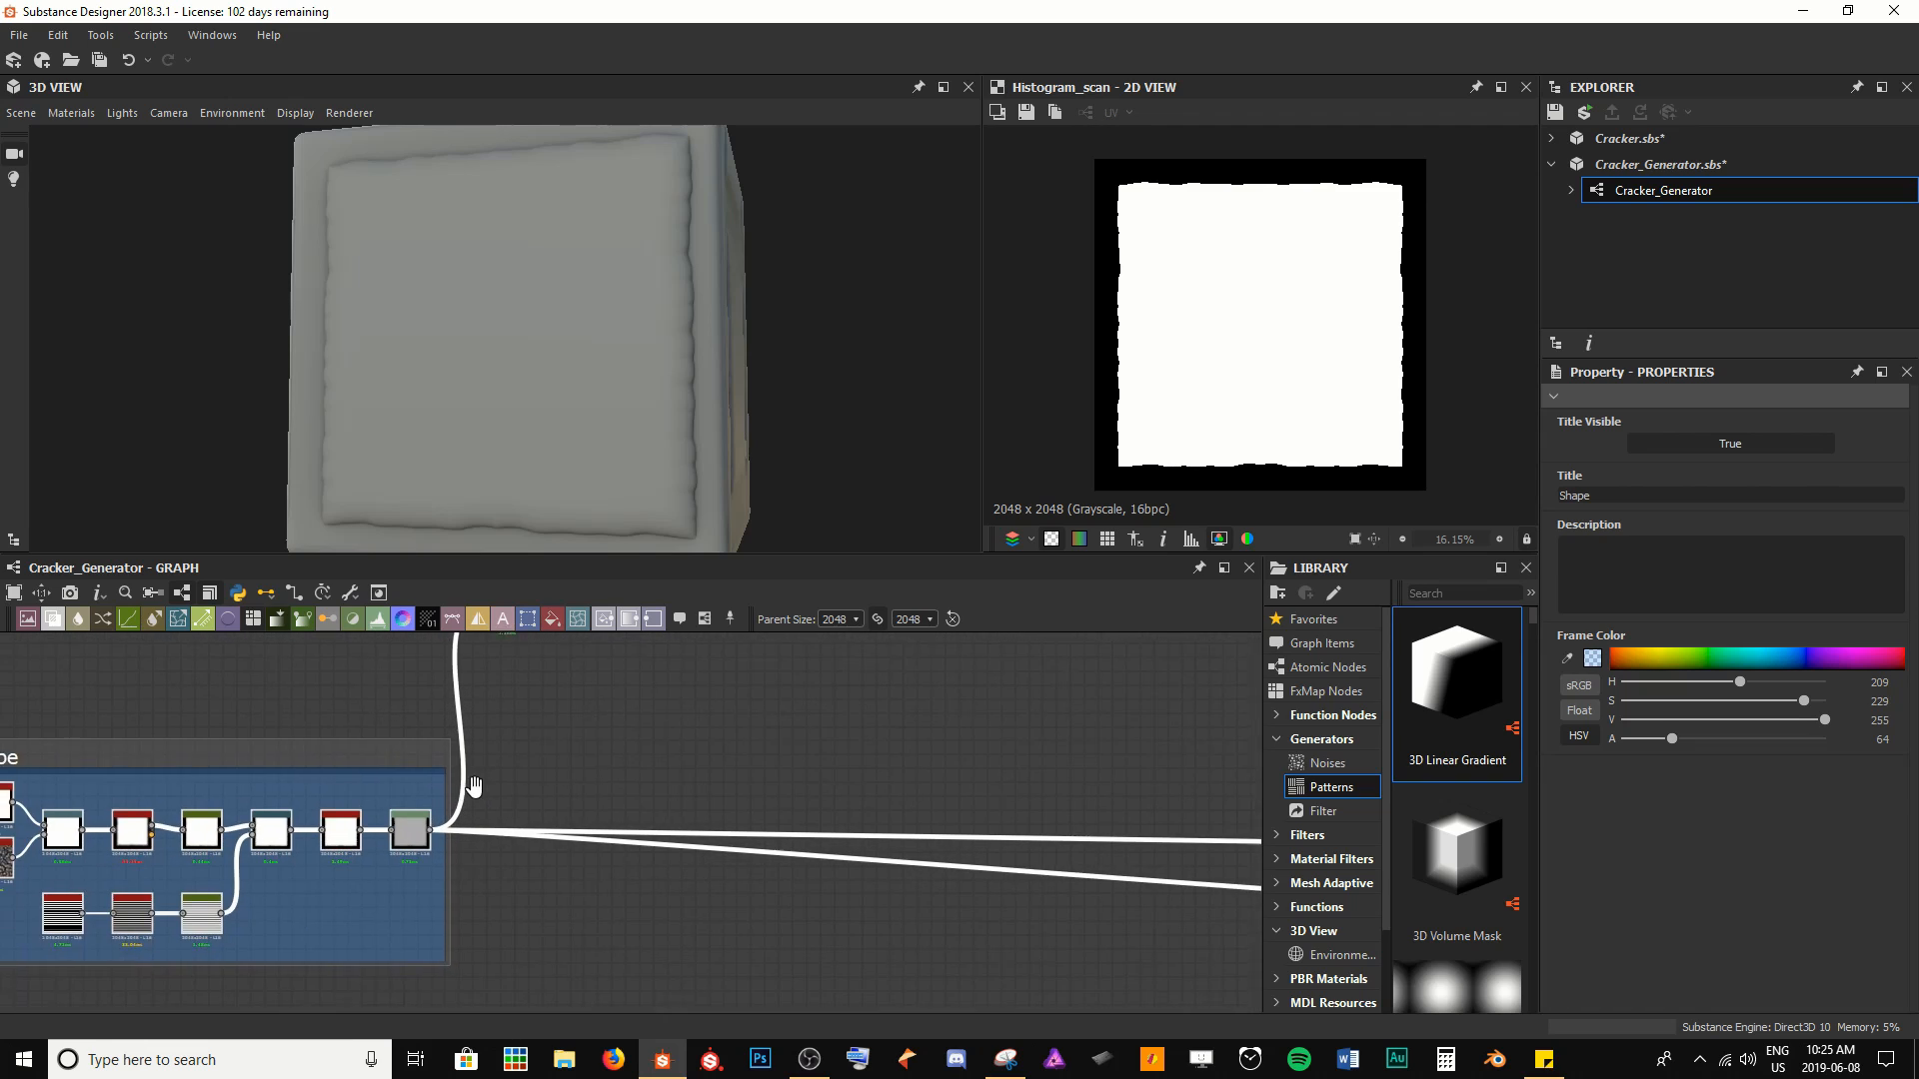
{"action": "scroll", "coordinate": [637, 813], "scroll_direction": "up", "scroll_amount": 3}
{"action": "middle_click_drag", "start_coordinate": [587, 826], "coordinate": [661, 817]}
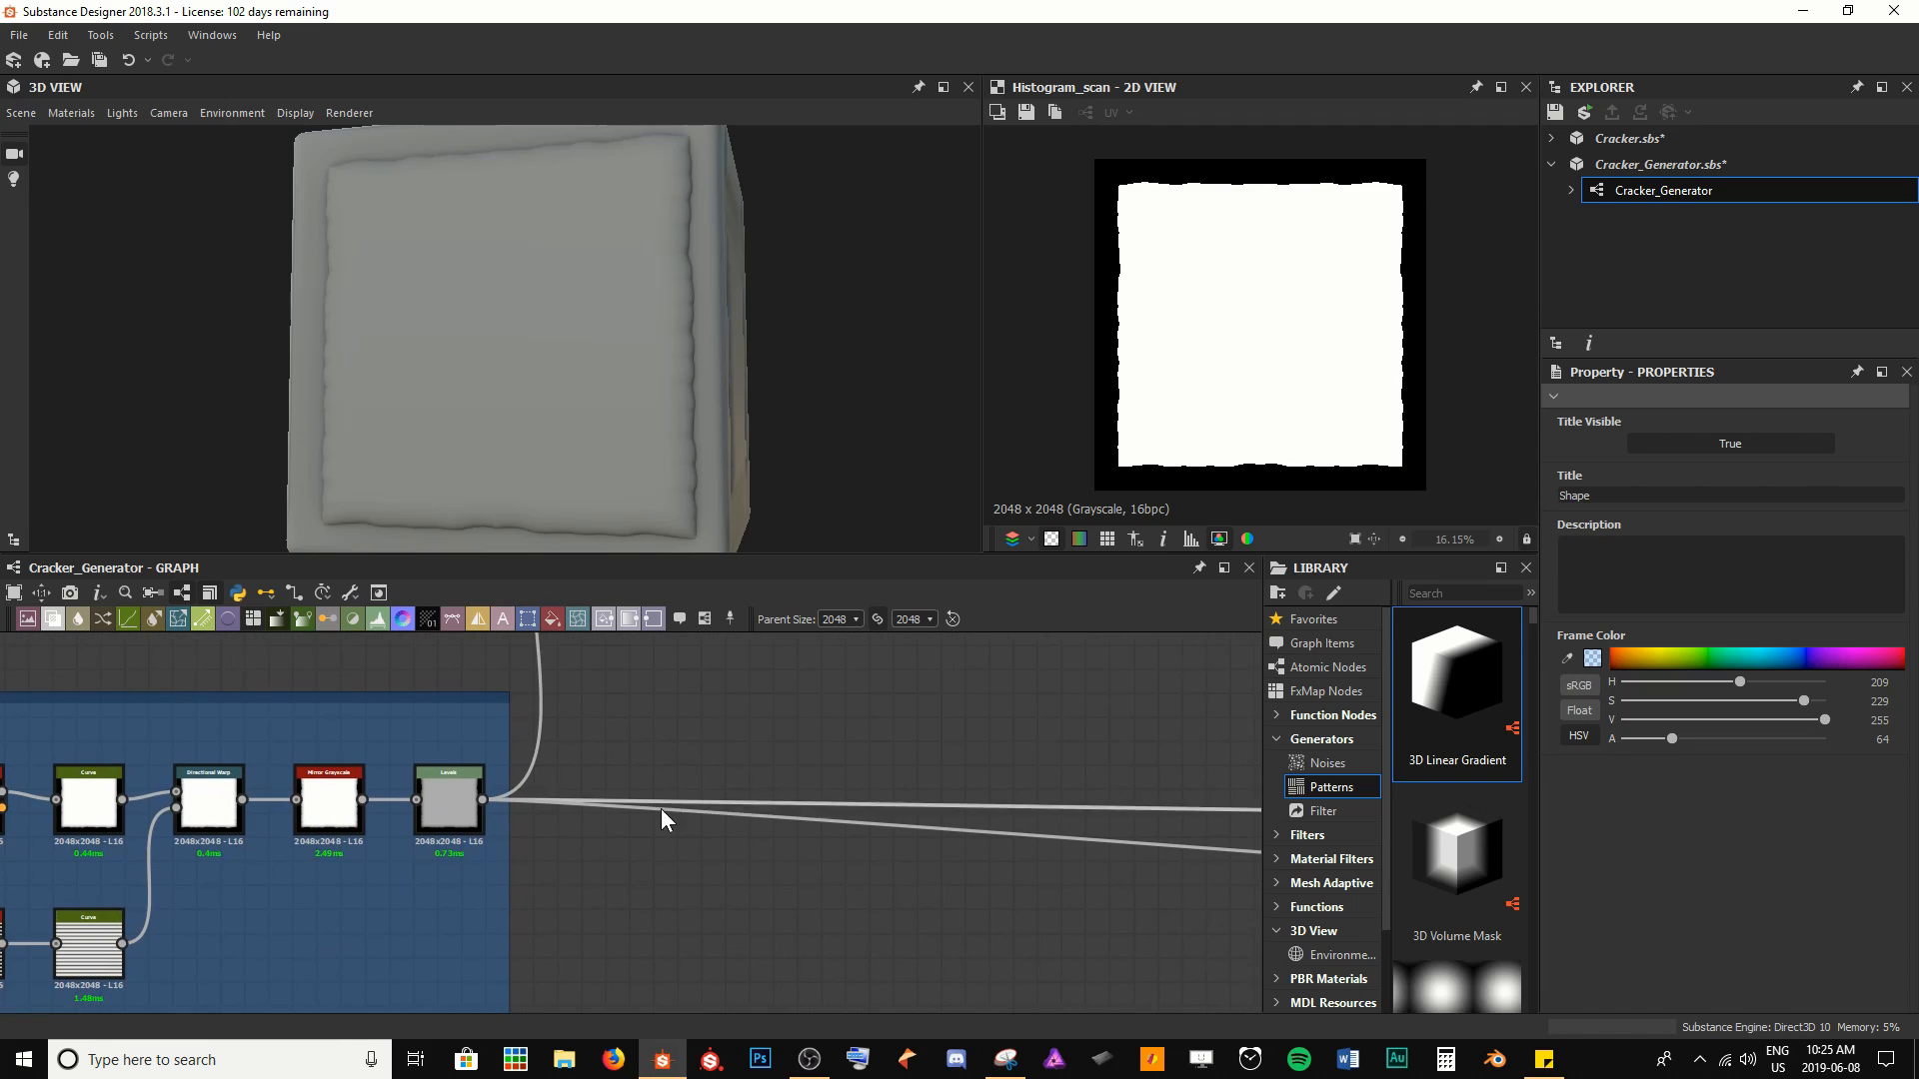
{"action": "scroll", "coordinate": [650, 825], "scroll_direction": "up", "scroll_amount": 2}
{"action": "scroll", "coordinate": [664, 893], "scroll_direction": "down", "scroll_amount": 3}
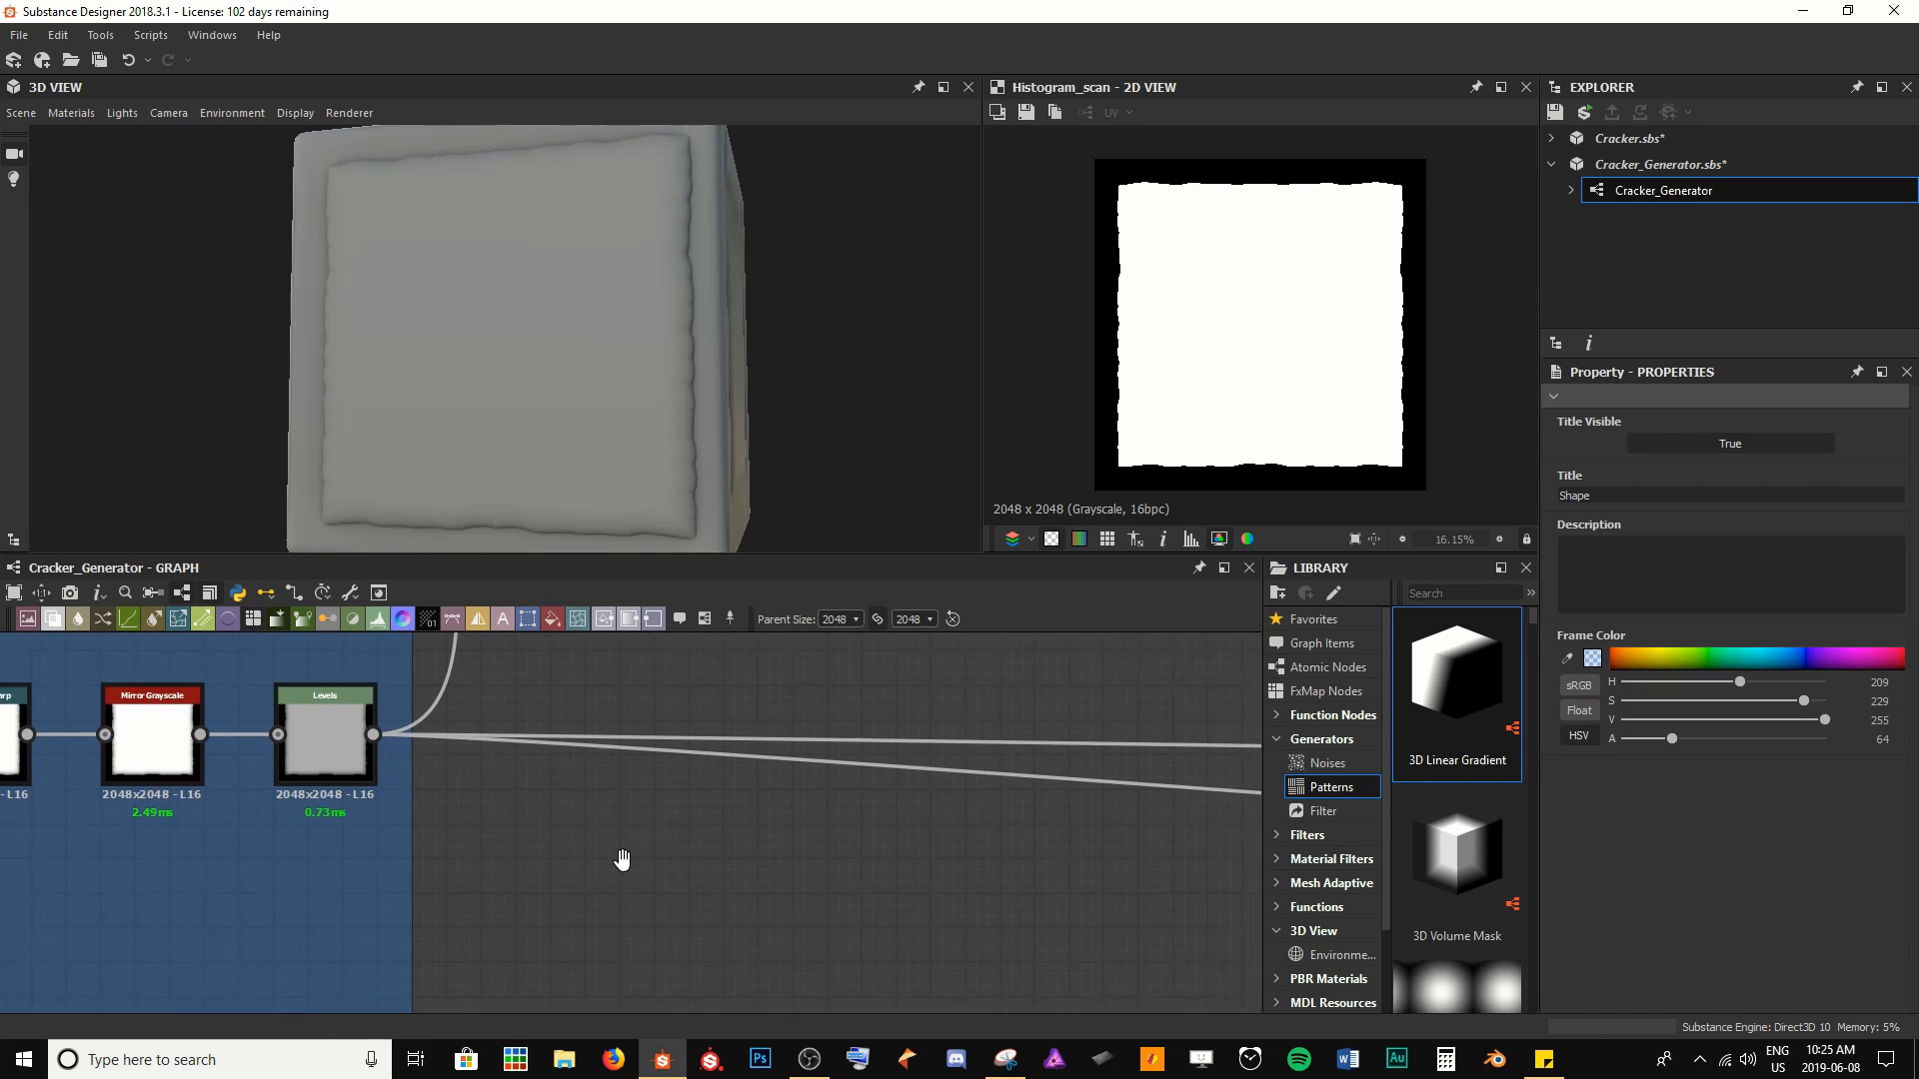
{"action": "middle_click_drag", "start_coordinate": [549, 897], "coordinate": [513, 911]}
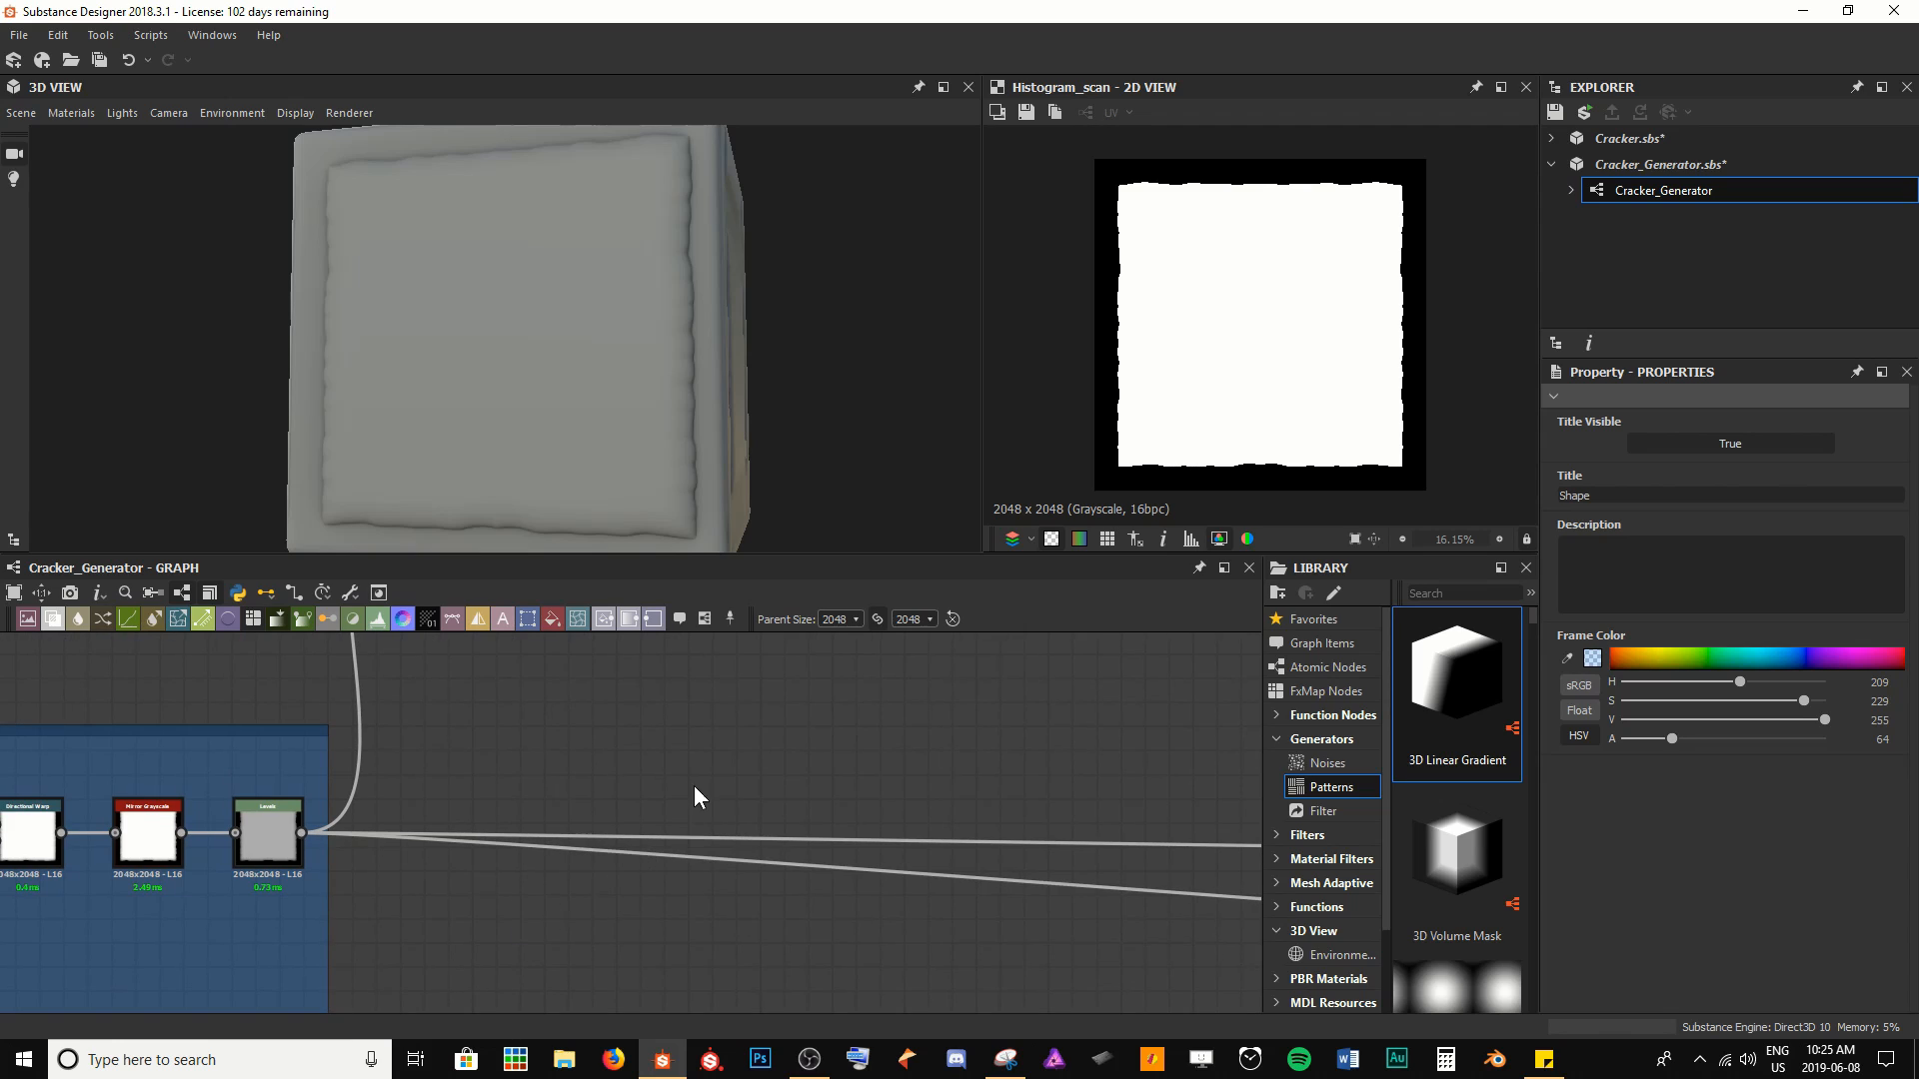
{"action": "key", "text": "space"}
{"action": "type", "text": "b"}
{"action": "key", "text": "Return"}
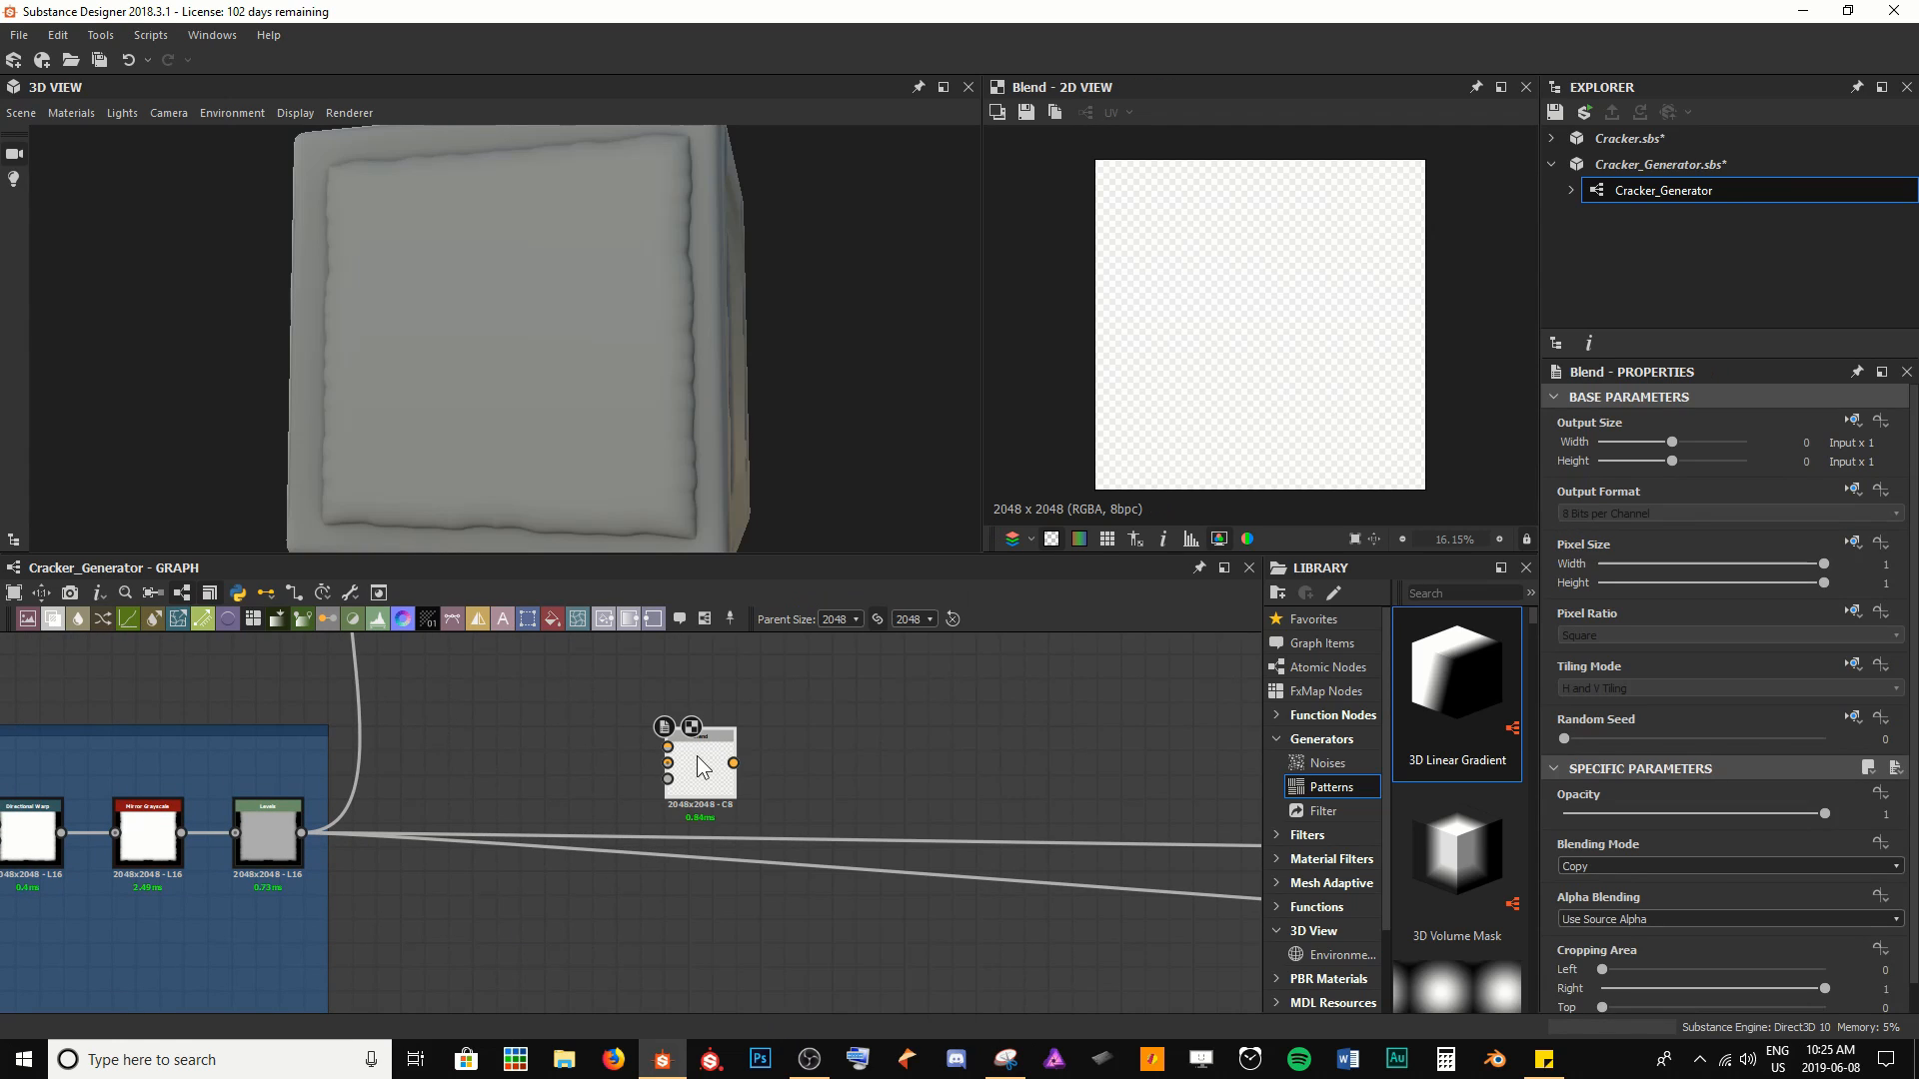
{"action": "left_click_drag", "start_coordinate": [301, 833], "coordinate": [668, 762]}
Transfer the Levels node's outgoing connections to the Blend output, and reconnect Levels to the Histogram Scan input
{"action": "scroll", "coordinate": [605, 797], "scroll_direction": "up", "scroll_amount": 2}
{"action": "middle_click_drag", "start_coordinate": [606, 798], "coordinate": [696, 791]}
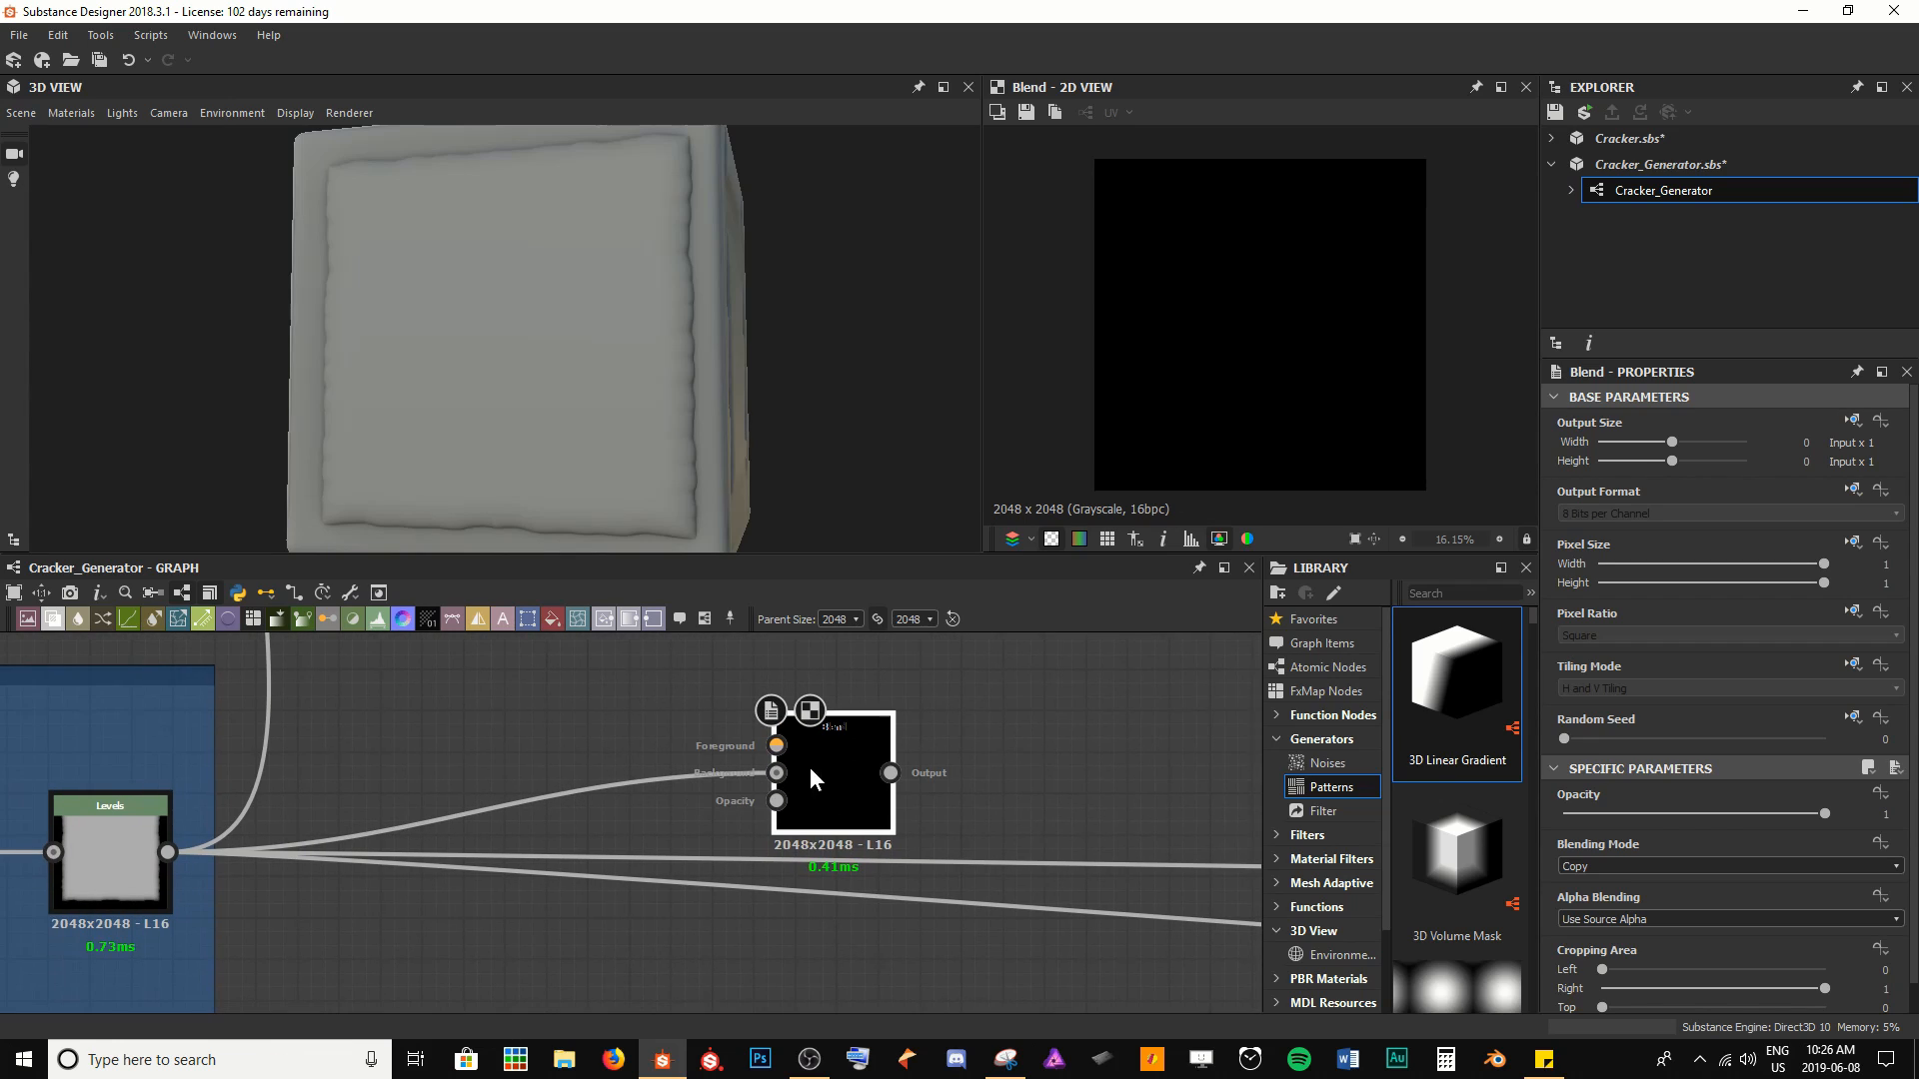
{"action": "left_click_drag", "start_coordinate": [168, 853], "coordinate": [874, 776], "text": "shift"}
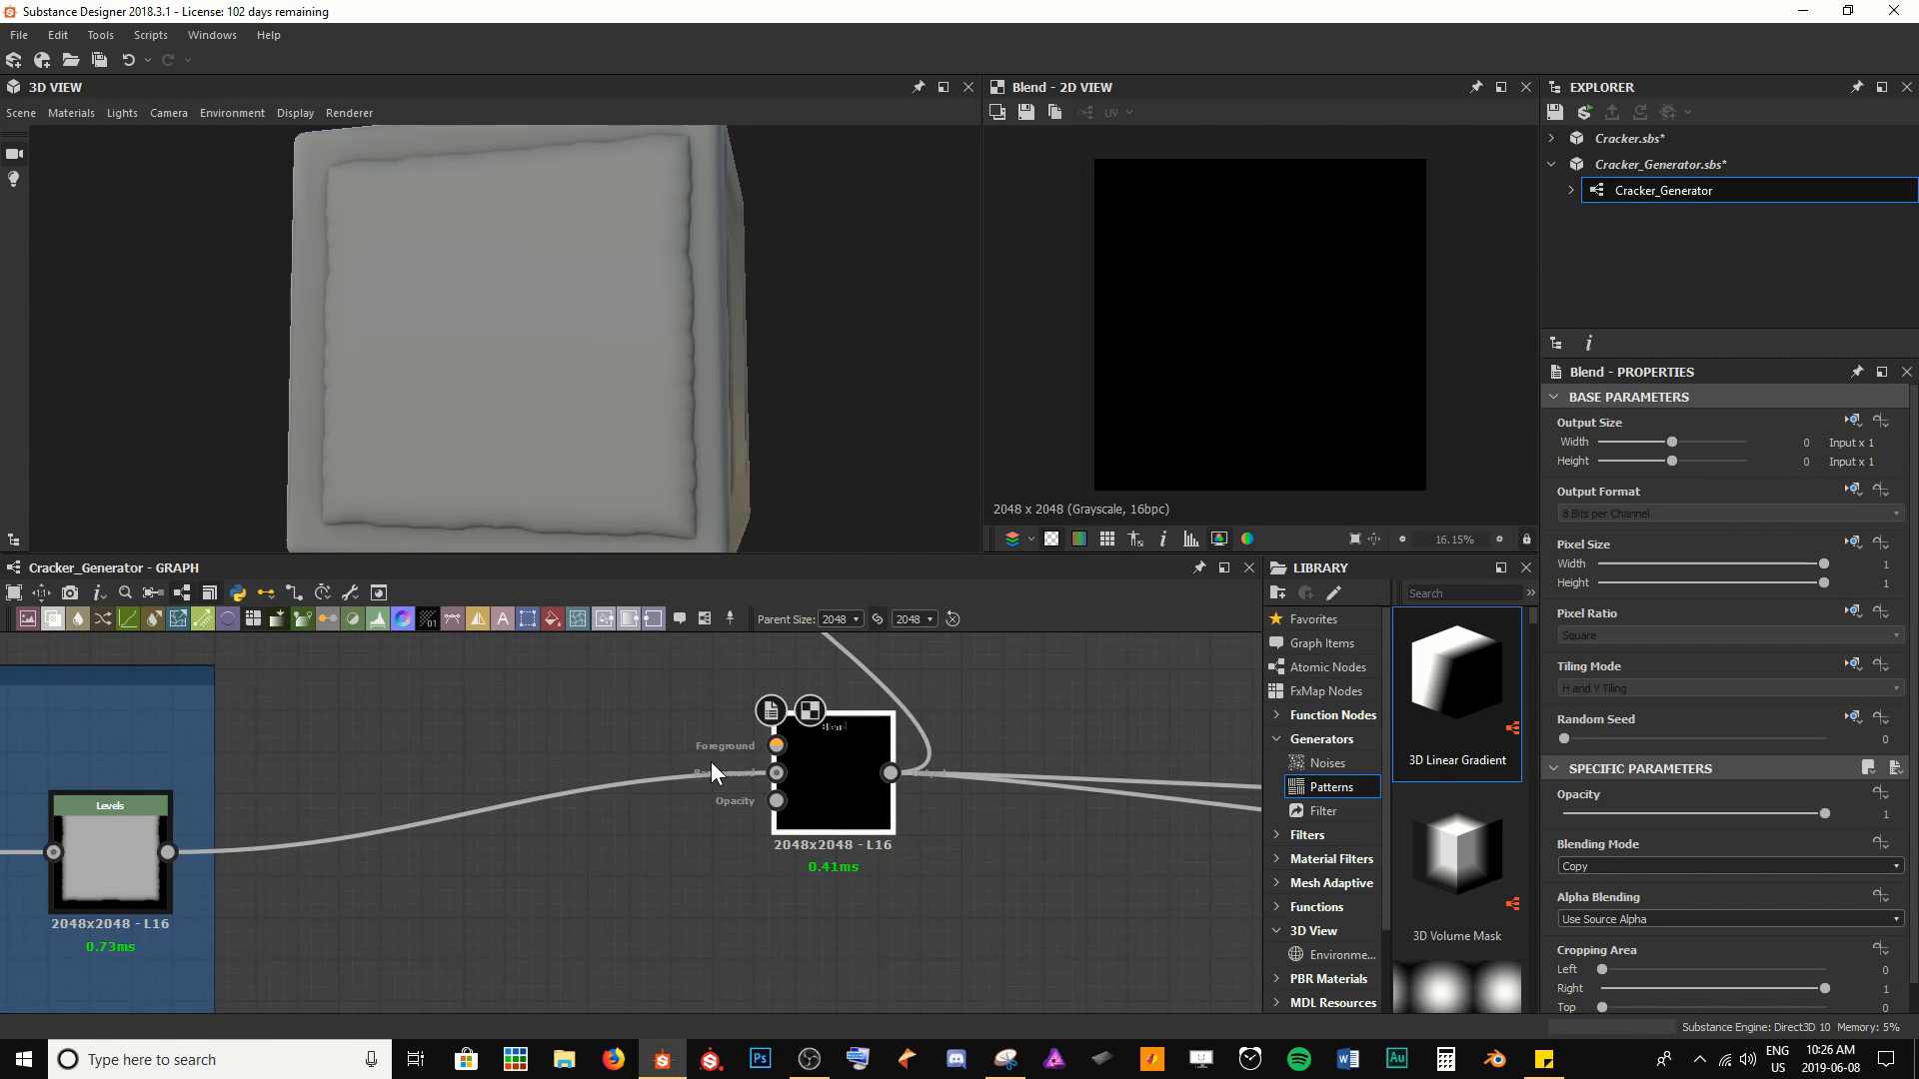
{"action": "scroll", "coordinate": [858, 795], "scroll_direction": "down", "scroll_amount": 2}
{"action": "scroll", "coordinate": [744, 750], "scroll_direction": "down", "scroll_amount": 2}
{"action": "middle_click_drag", "start_coordinate": [740, 735], "coordinate": [669, 918]}
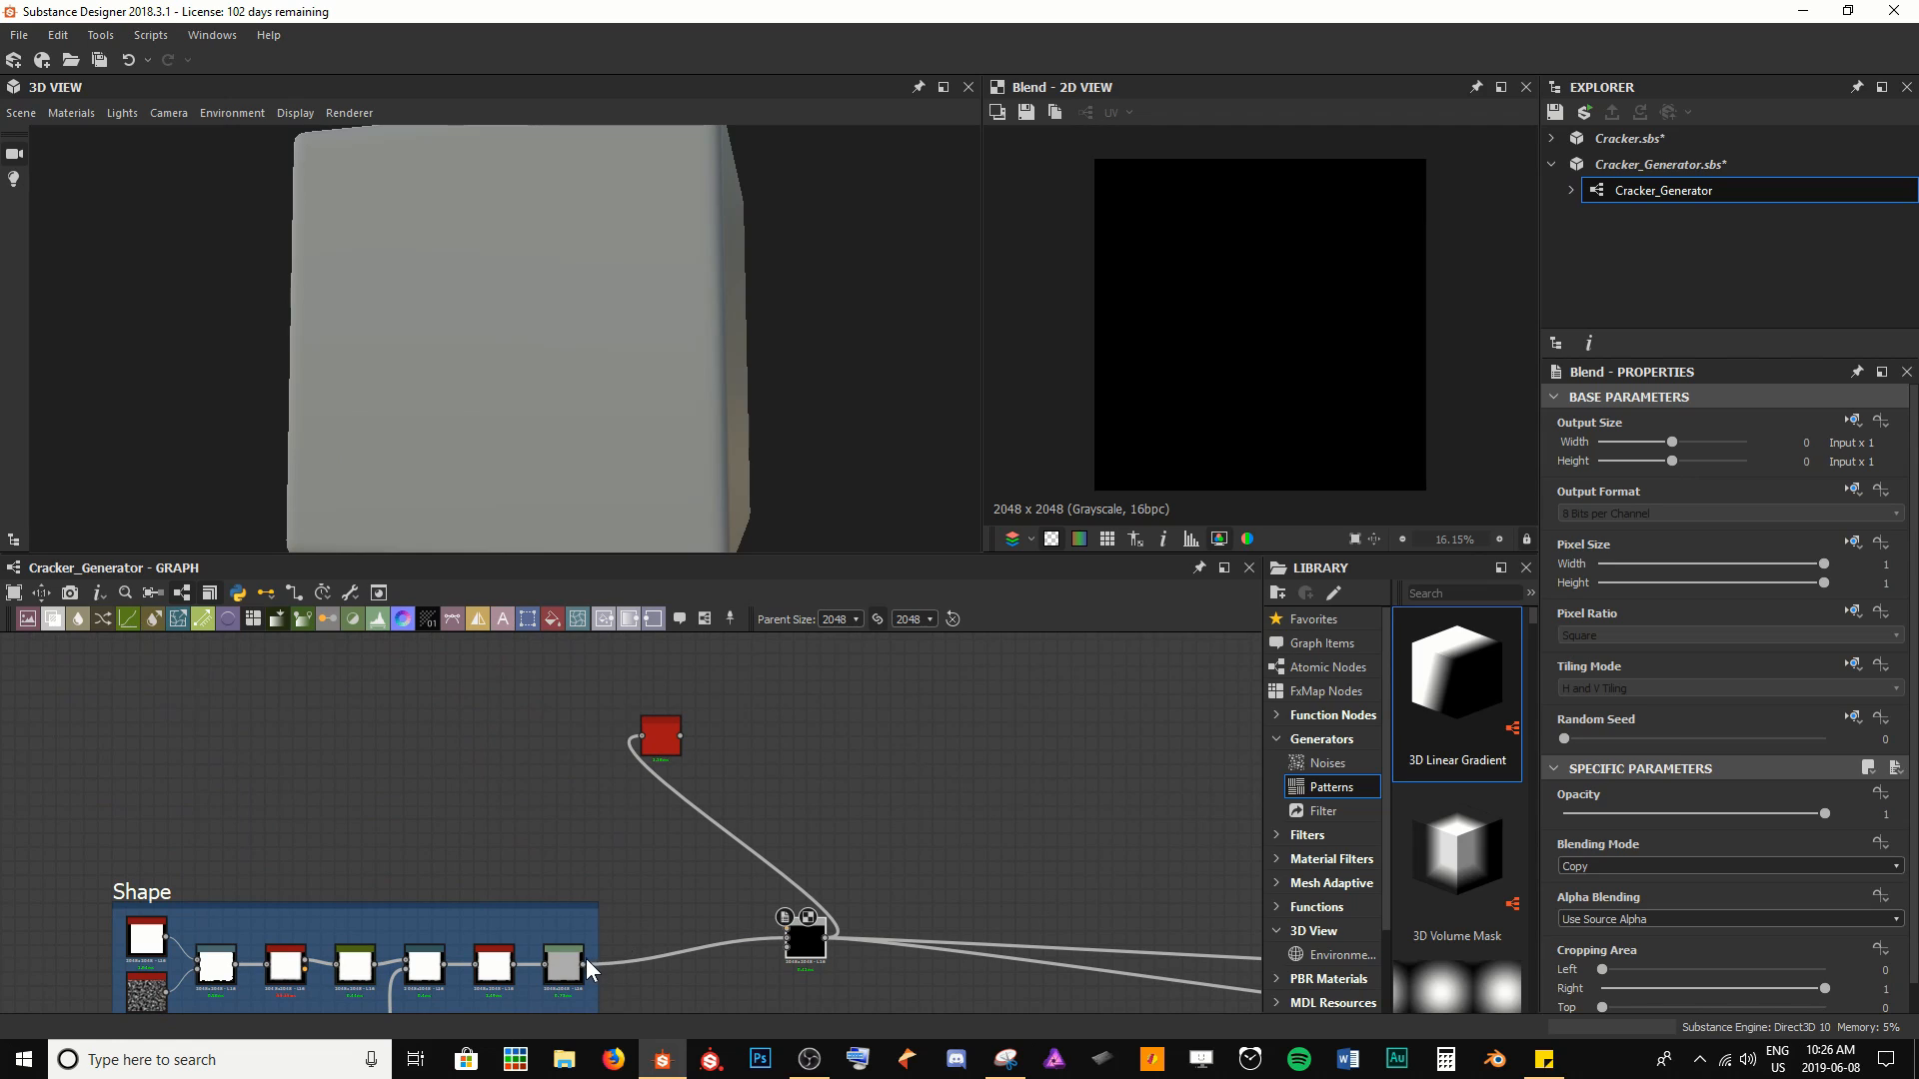
{"action": "left_click_drag", "start_coordinate": [586, 962], "coordinate": [641, 739]}
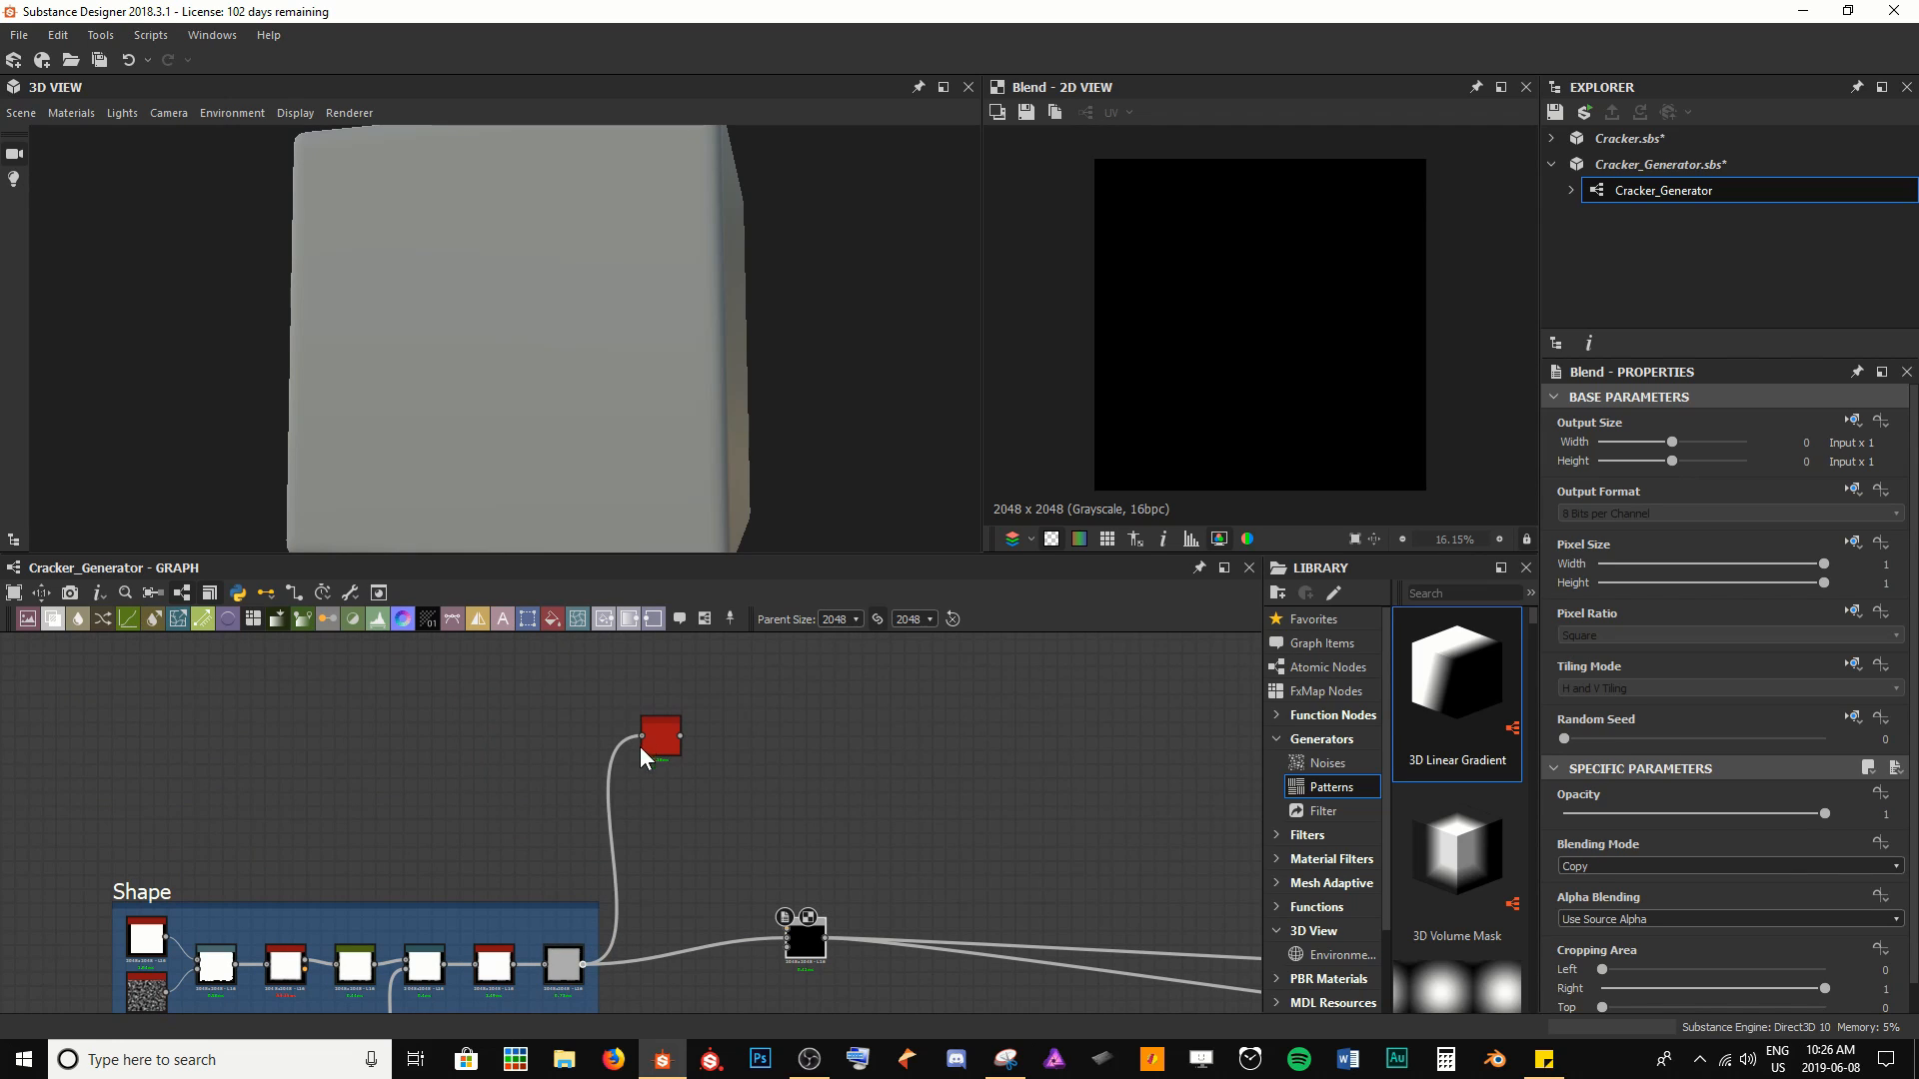
Move the Blend node farther away from the Shape frame to leave room for more nodes
{"action": "scroll", "coordinate": [793, 877], "scroll_direction": "up", "scroll_amount": 4}
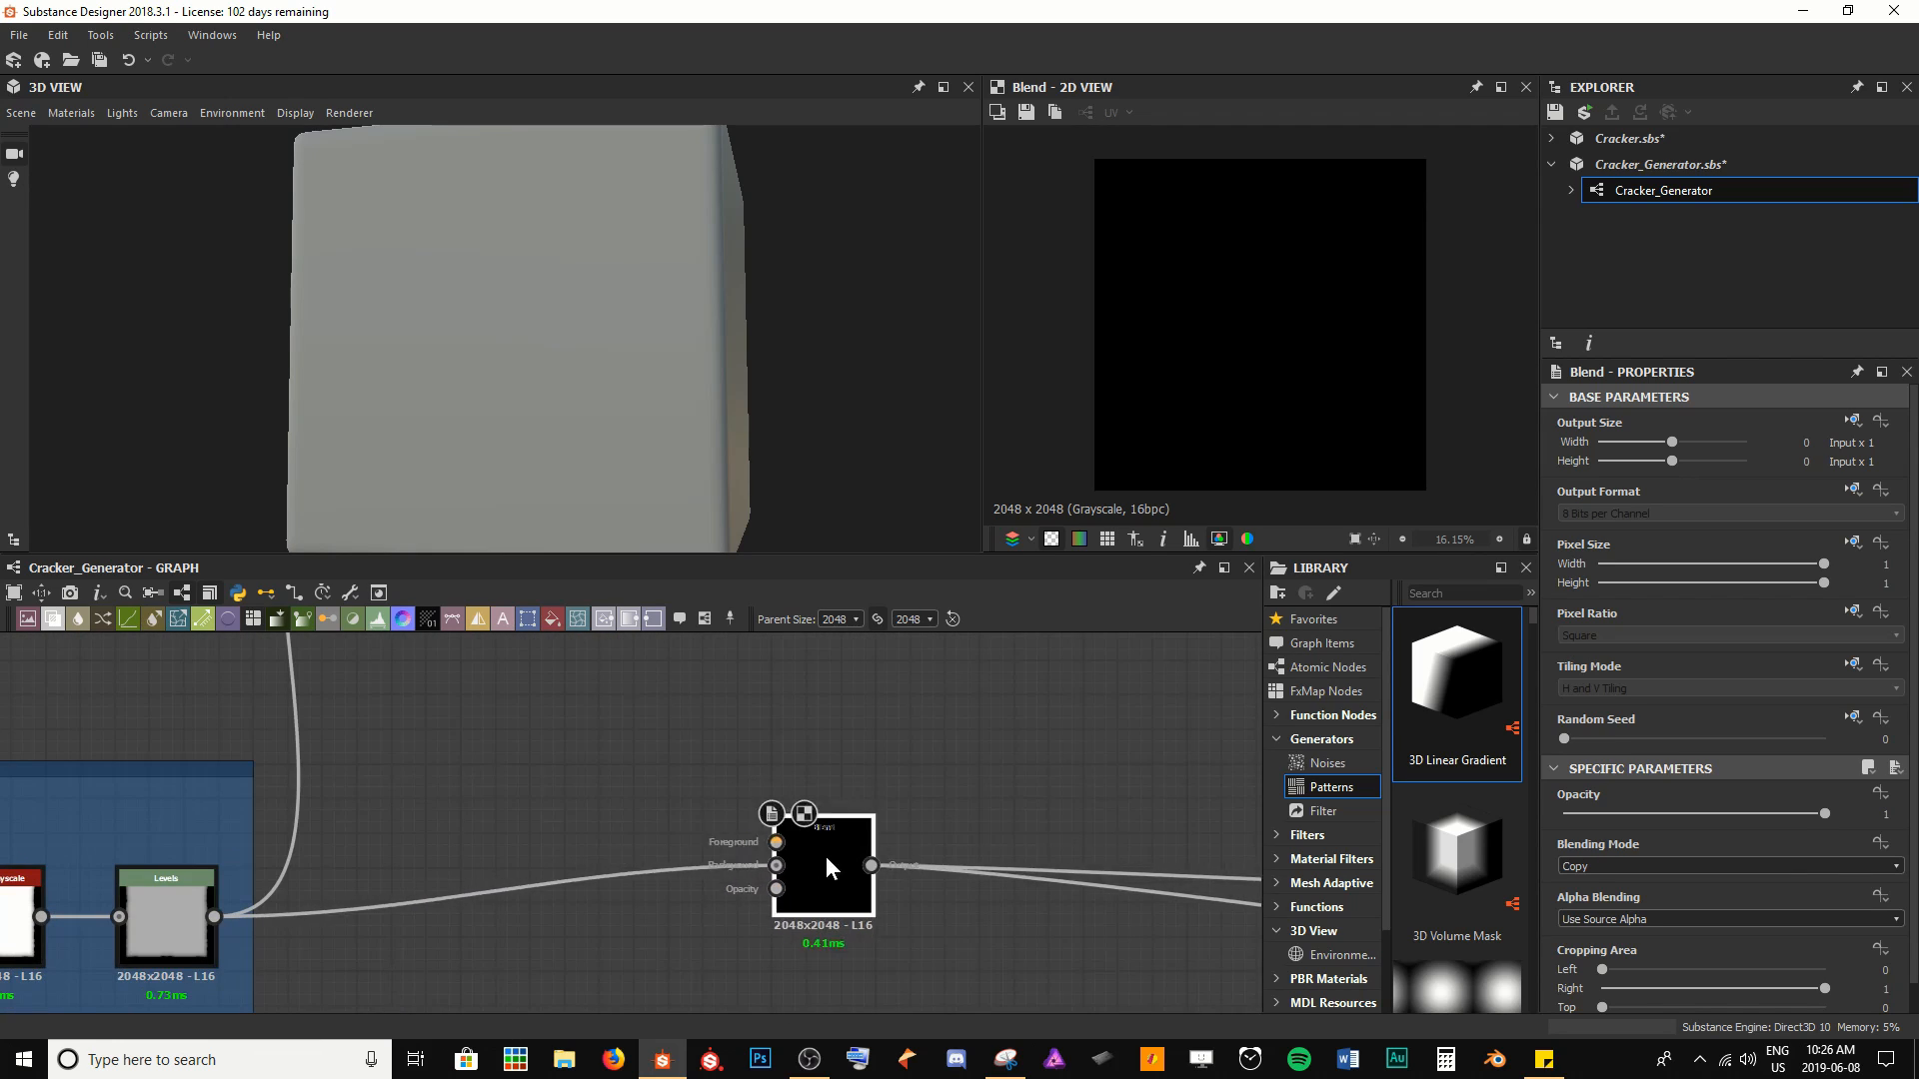
{"action": "left_click_drag", "start_coordinate": [826, 858], "coordinate": [1159, 881]}
{"action": "middle_click_drag", "start_coordinate": [1160, 880], "coordinate": [783, 818]}
{"action": "scroll", "coordinate": [783, 818], "scroll_direction": "down", "scroll_amount": 1}
{"action": "left_click_drag", "start_coordinate": [784, 818], "coordinate": [897, 831]}
{"action": "middle_click_drag", "start_coordinate": [529, 794], "coordinate": [704, 835]}
{"action": "scroll", "coordinate": [703, 835], "scroll_direction": "down", "scroll_amount": 2}
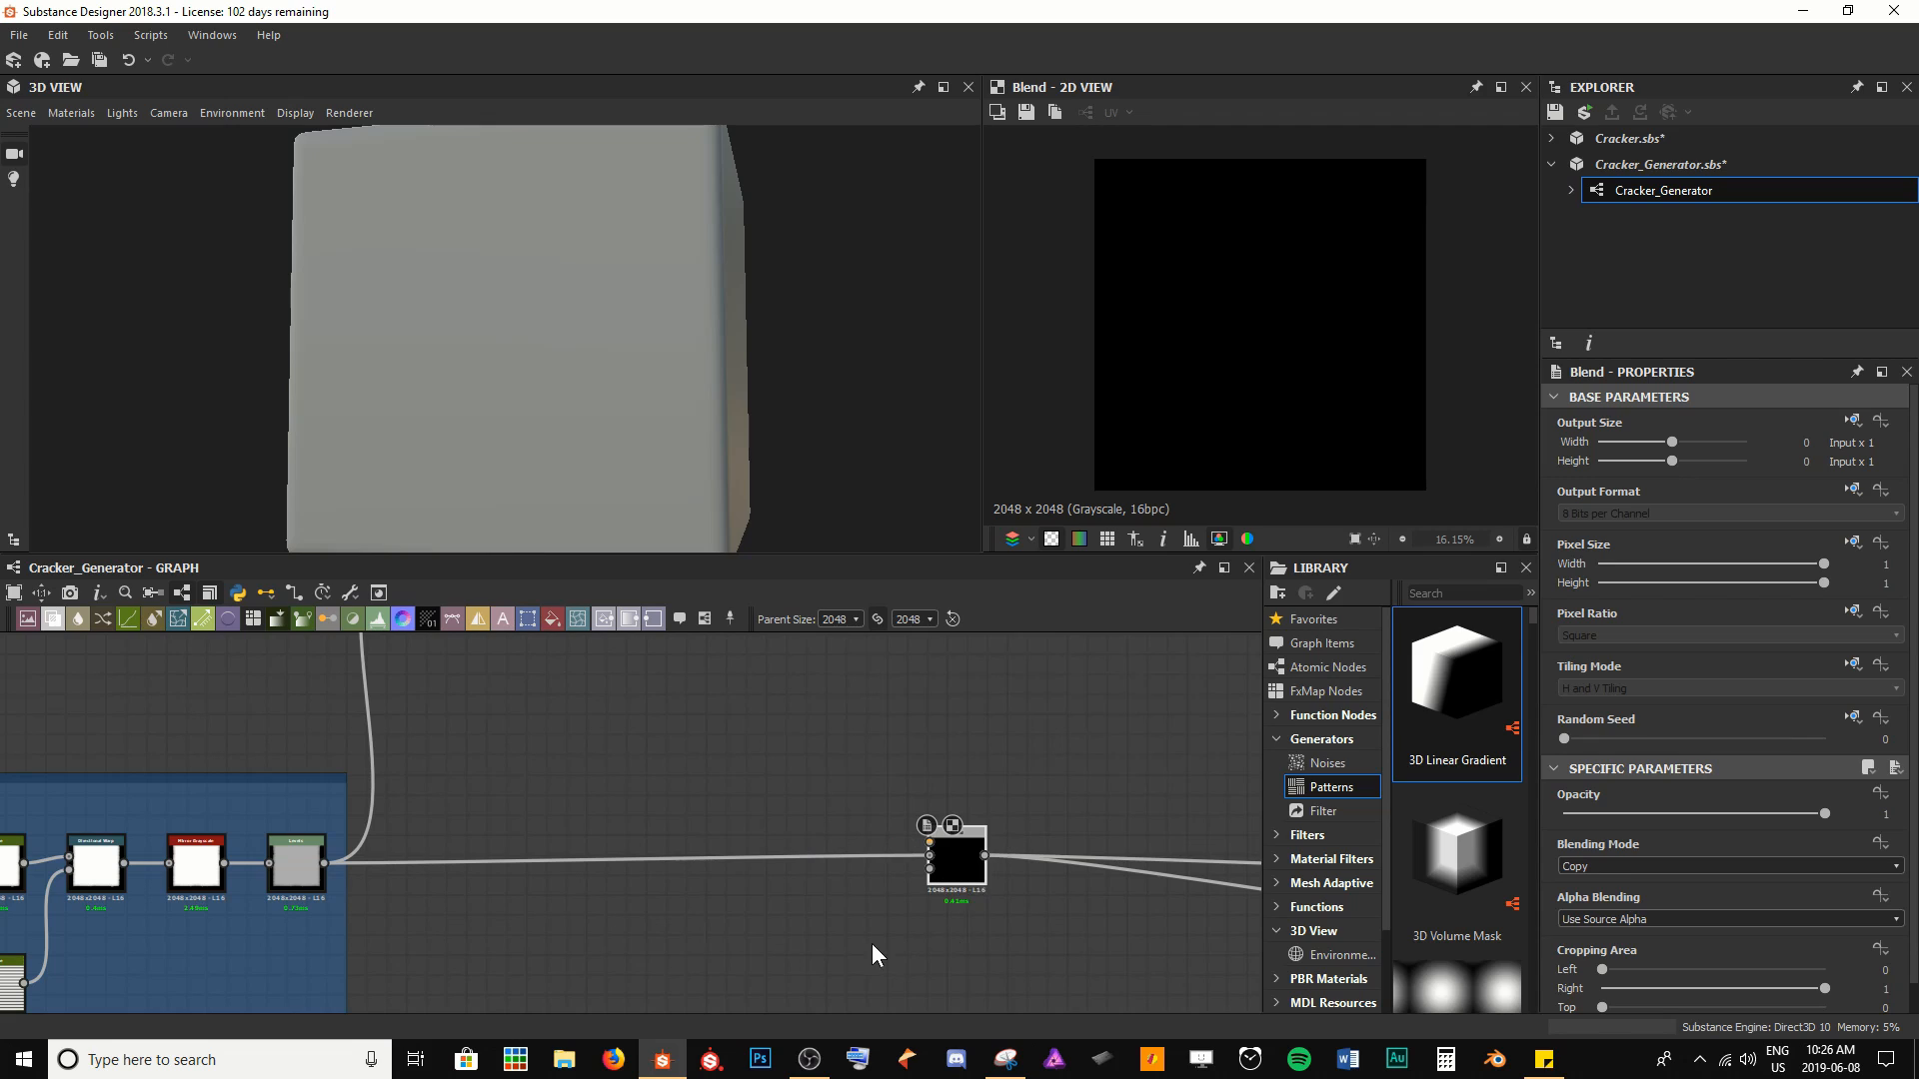
Set the Blend node's blending mode to Subtract
{"action": "scroll", "coordinate": [871, 943], "scroll_direction": "up", "scroll_amount": 2}
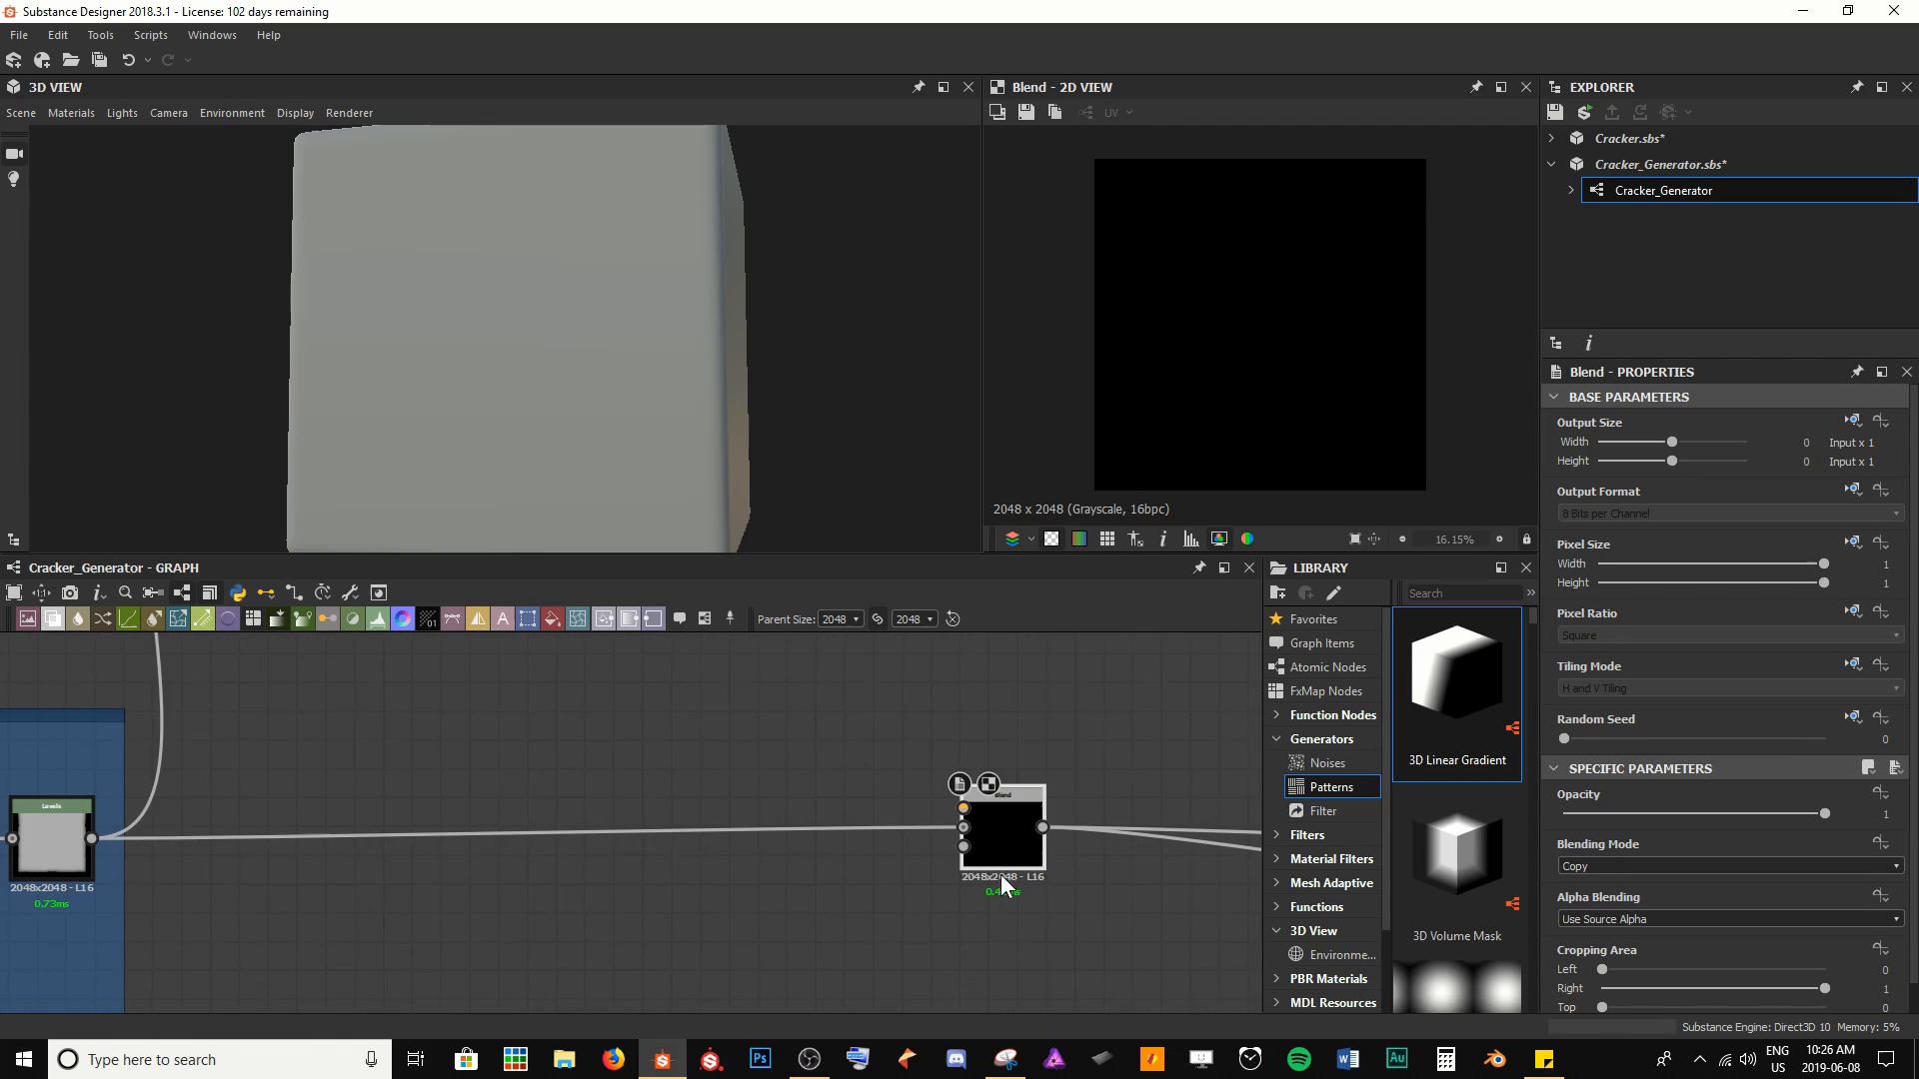
{"action": "left_click", "coordinate": [1659, 861]}
{"action": "left_click", "coordinate": [1661, 908]}
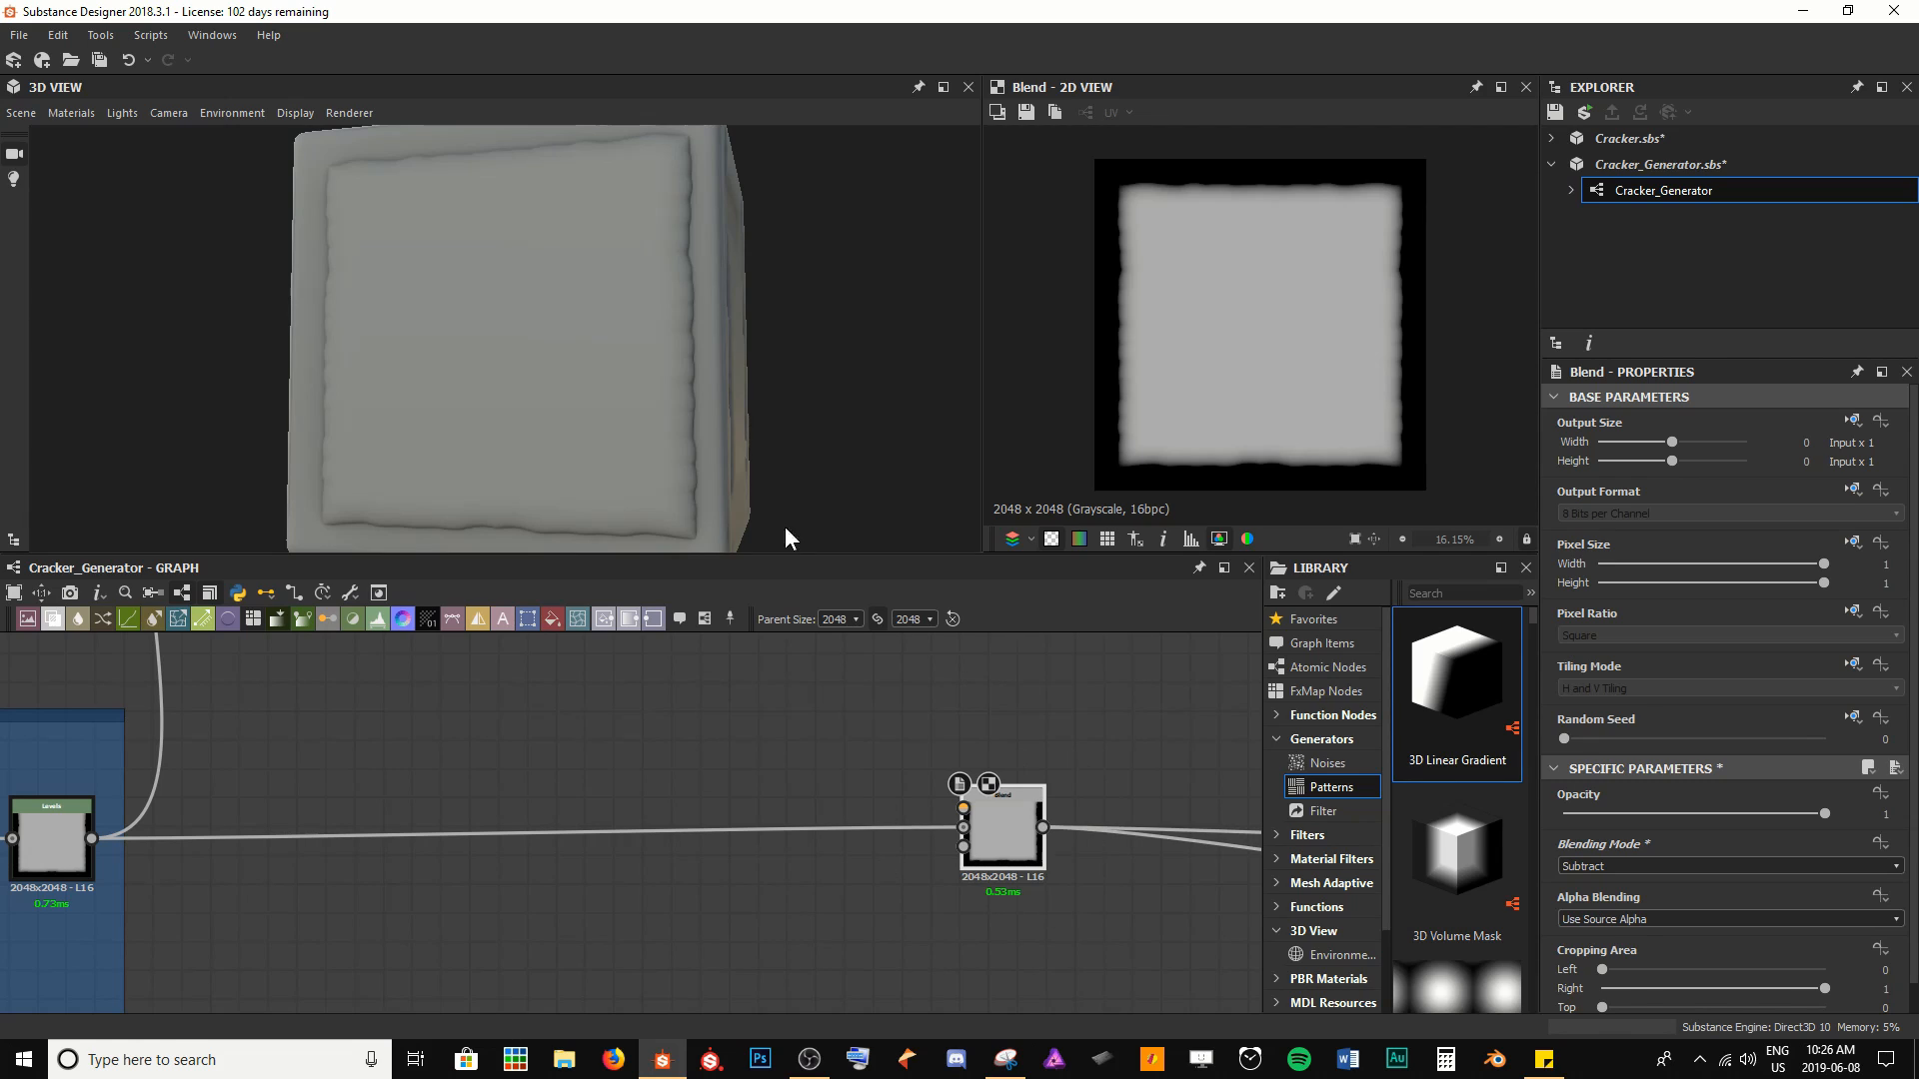
Add a Tile Generator node in the empty space between the Shape frame and the Blend node
{"action": "middle_click_drag", "start_coordinate": [524, 783], "coordinate": [607, 813]}
{"action": "scroll", "coordinate": [578, 859], "scroll_direction": "up", "scroll_amount": 2}
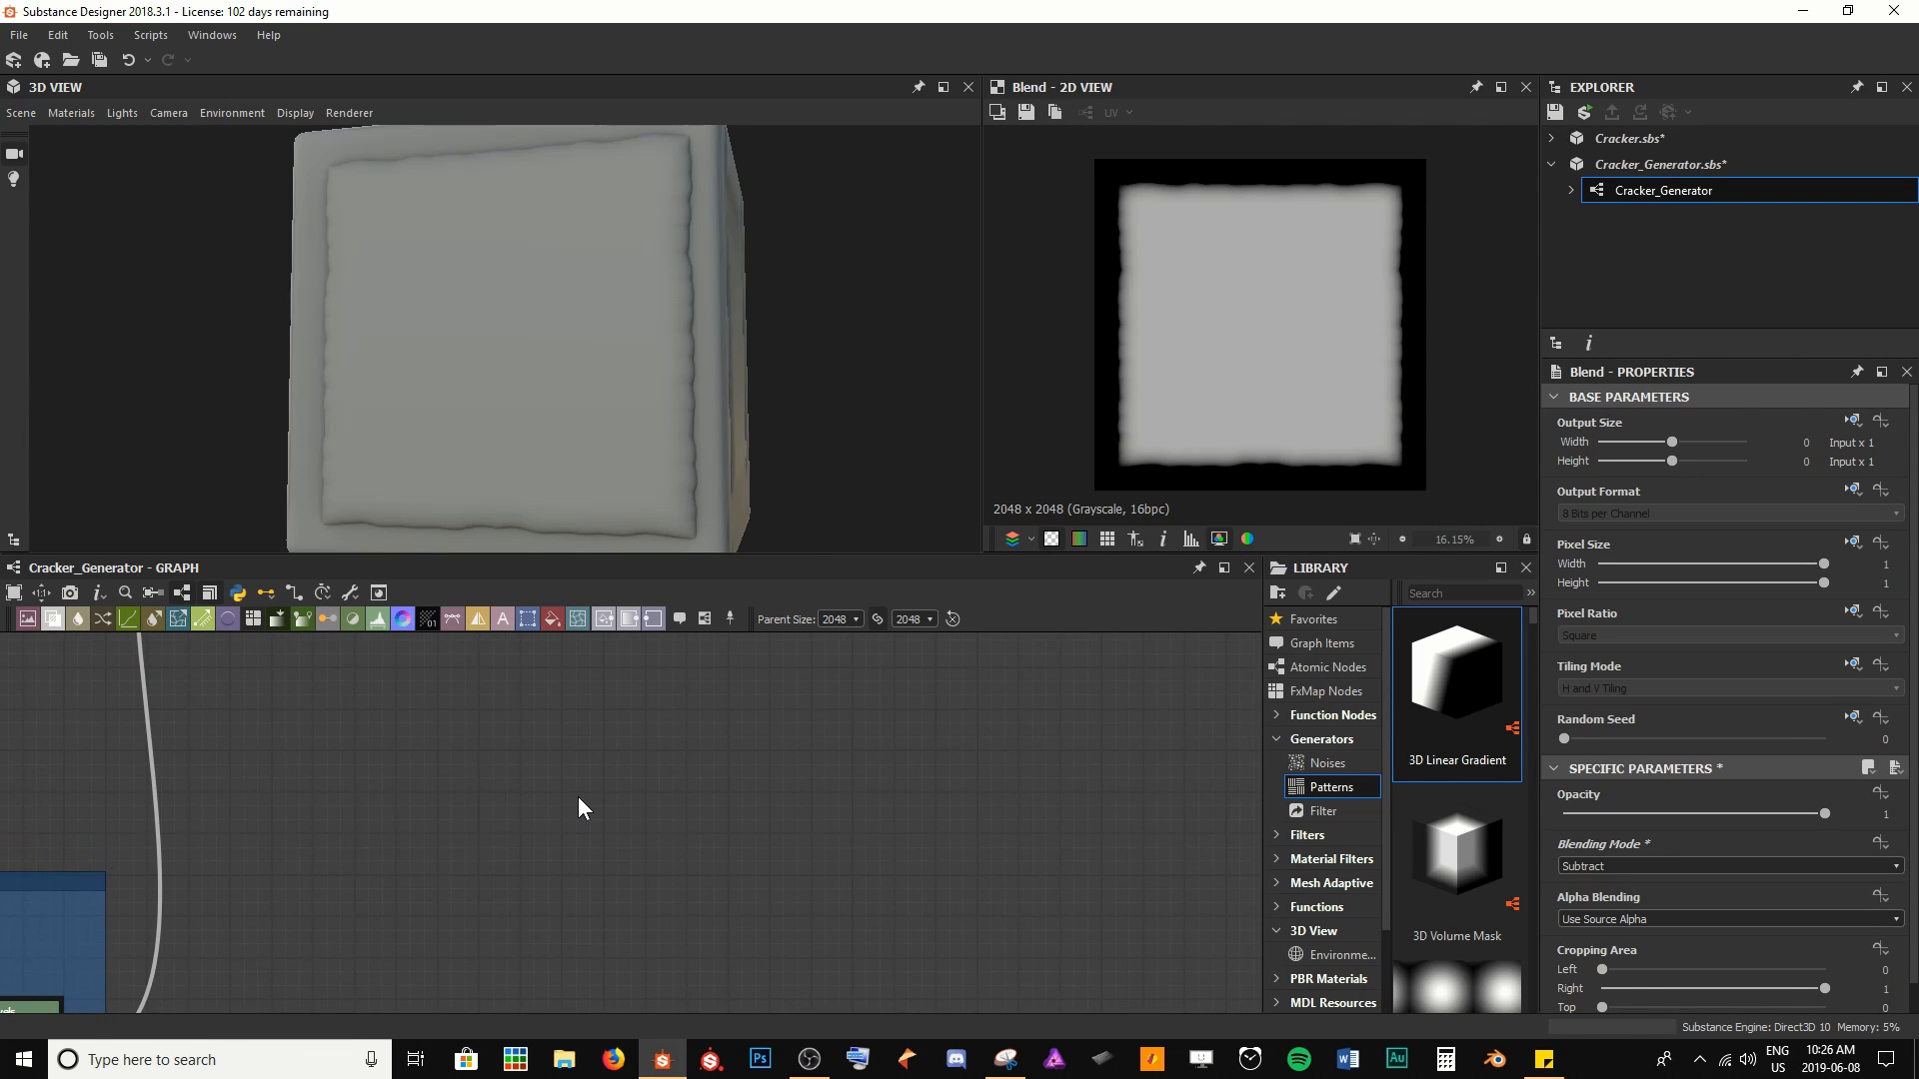
{"action": "key", "text": "space"}
{"action": "type", "text": "tile"}
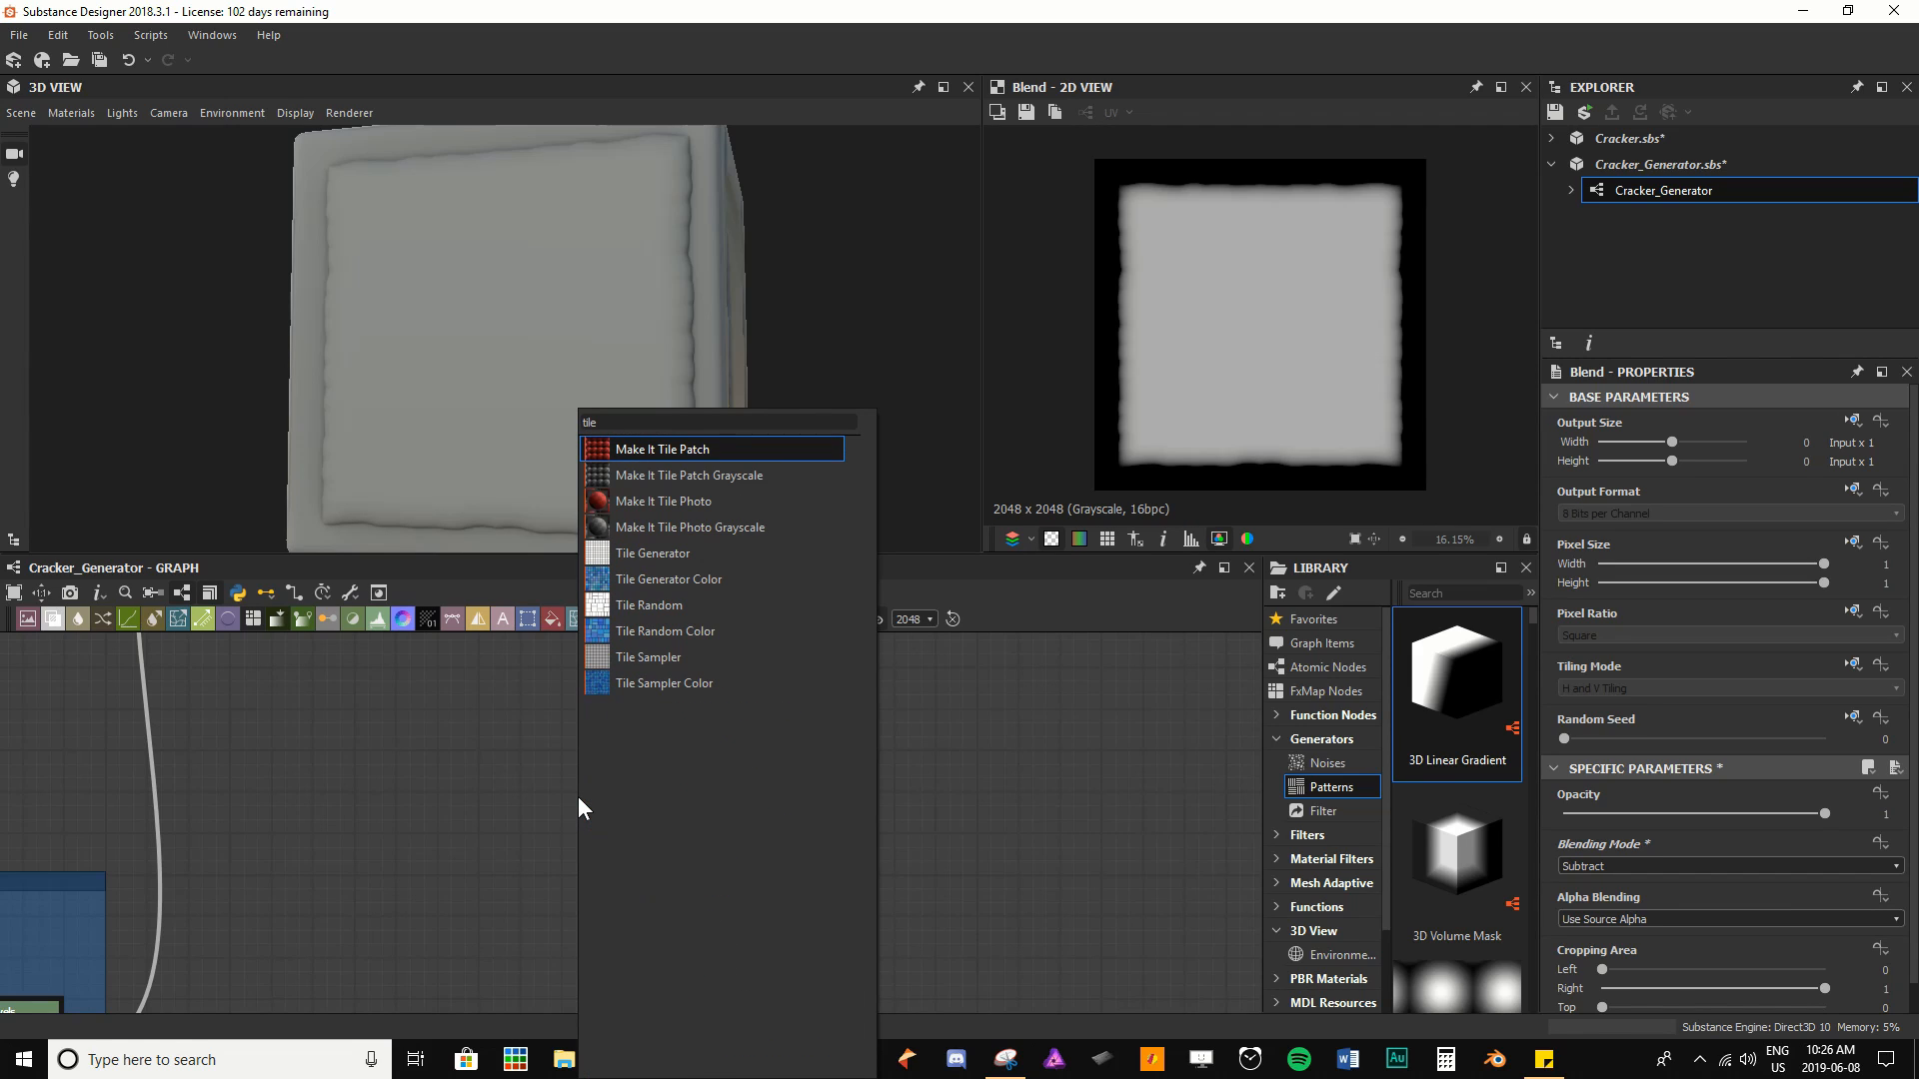
{"action": "key", "text": "Down"}
{"action": "key", "text": "Down"}
{"action": "key", "text": "Down"}
{"action": "key", "text": "Down"}
{"action": "key", "text": "Return"}
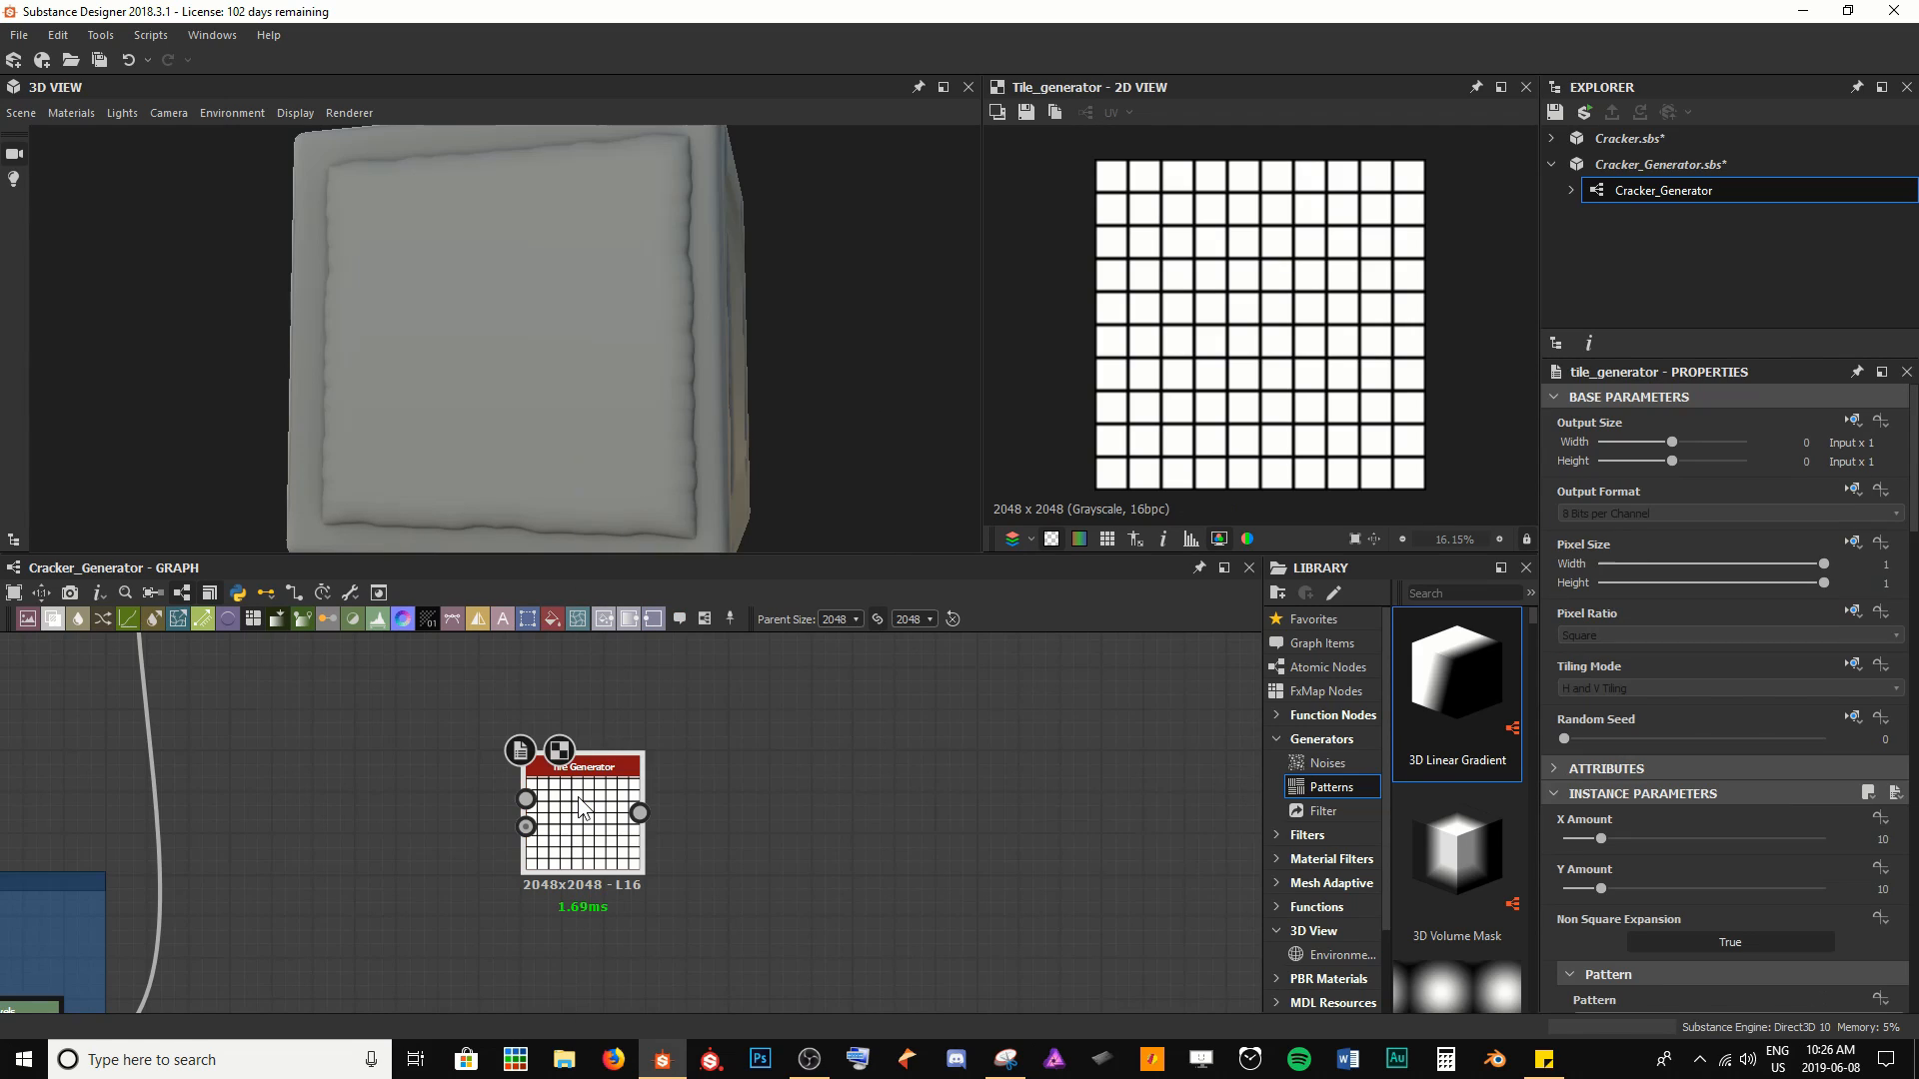
{"action": "scroll", "coordinate": [620, 847], "scroll_direction": "down", "scroll_amount": 2}
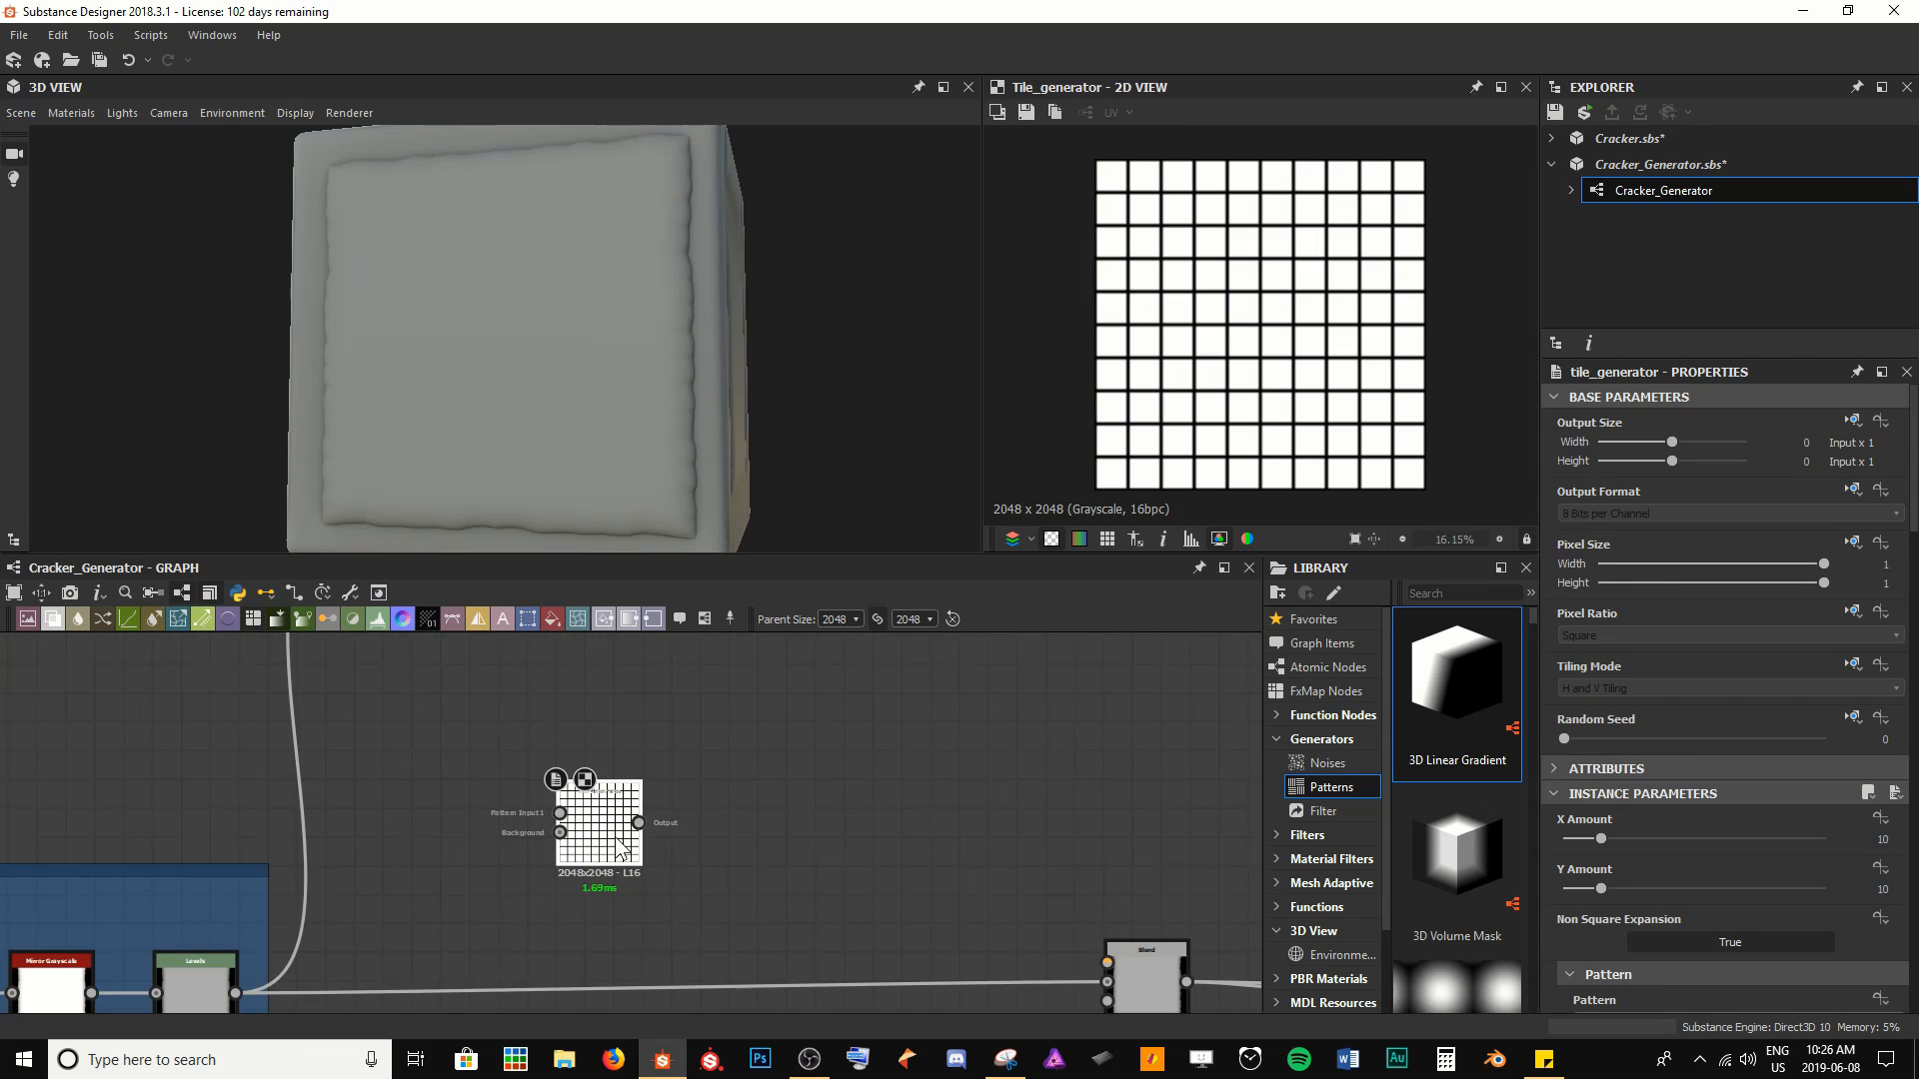
{"action": "left_click_drag", "start_coordinate": [617, 844], "coordinate": [590, 840]}
Set the Tile Generator's X Amount to 2 and Y Amount to 5
{"action": "scroll", "coordinate": [1693, 867], "scroll_direction": "down", "scroll_amount": 3}
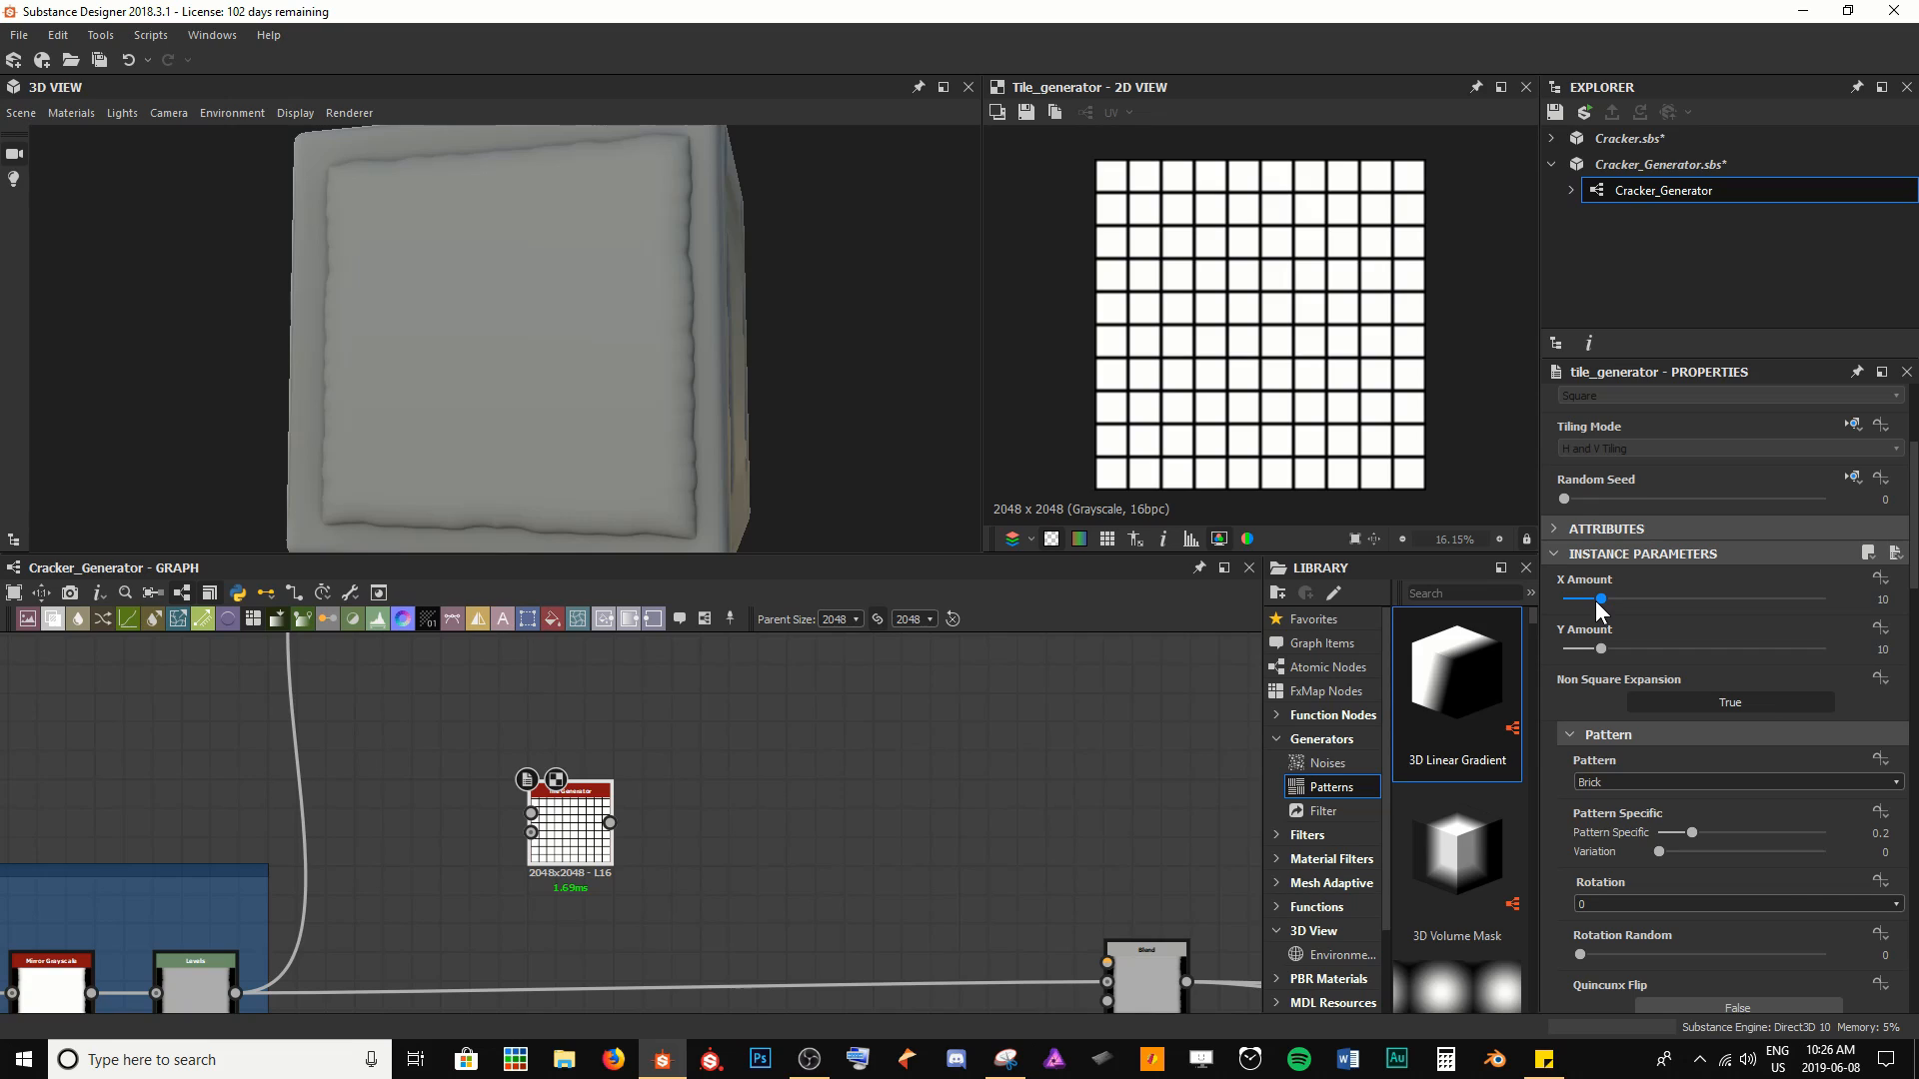
{"action": "left_click_drag", "start_coordinate": [1597, 603], "coordinate": [1572, 601]}
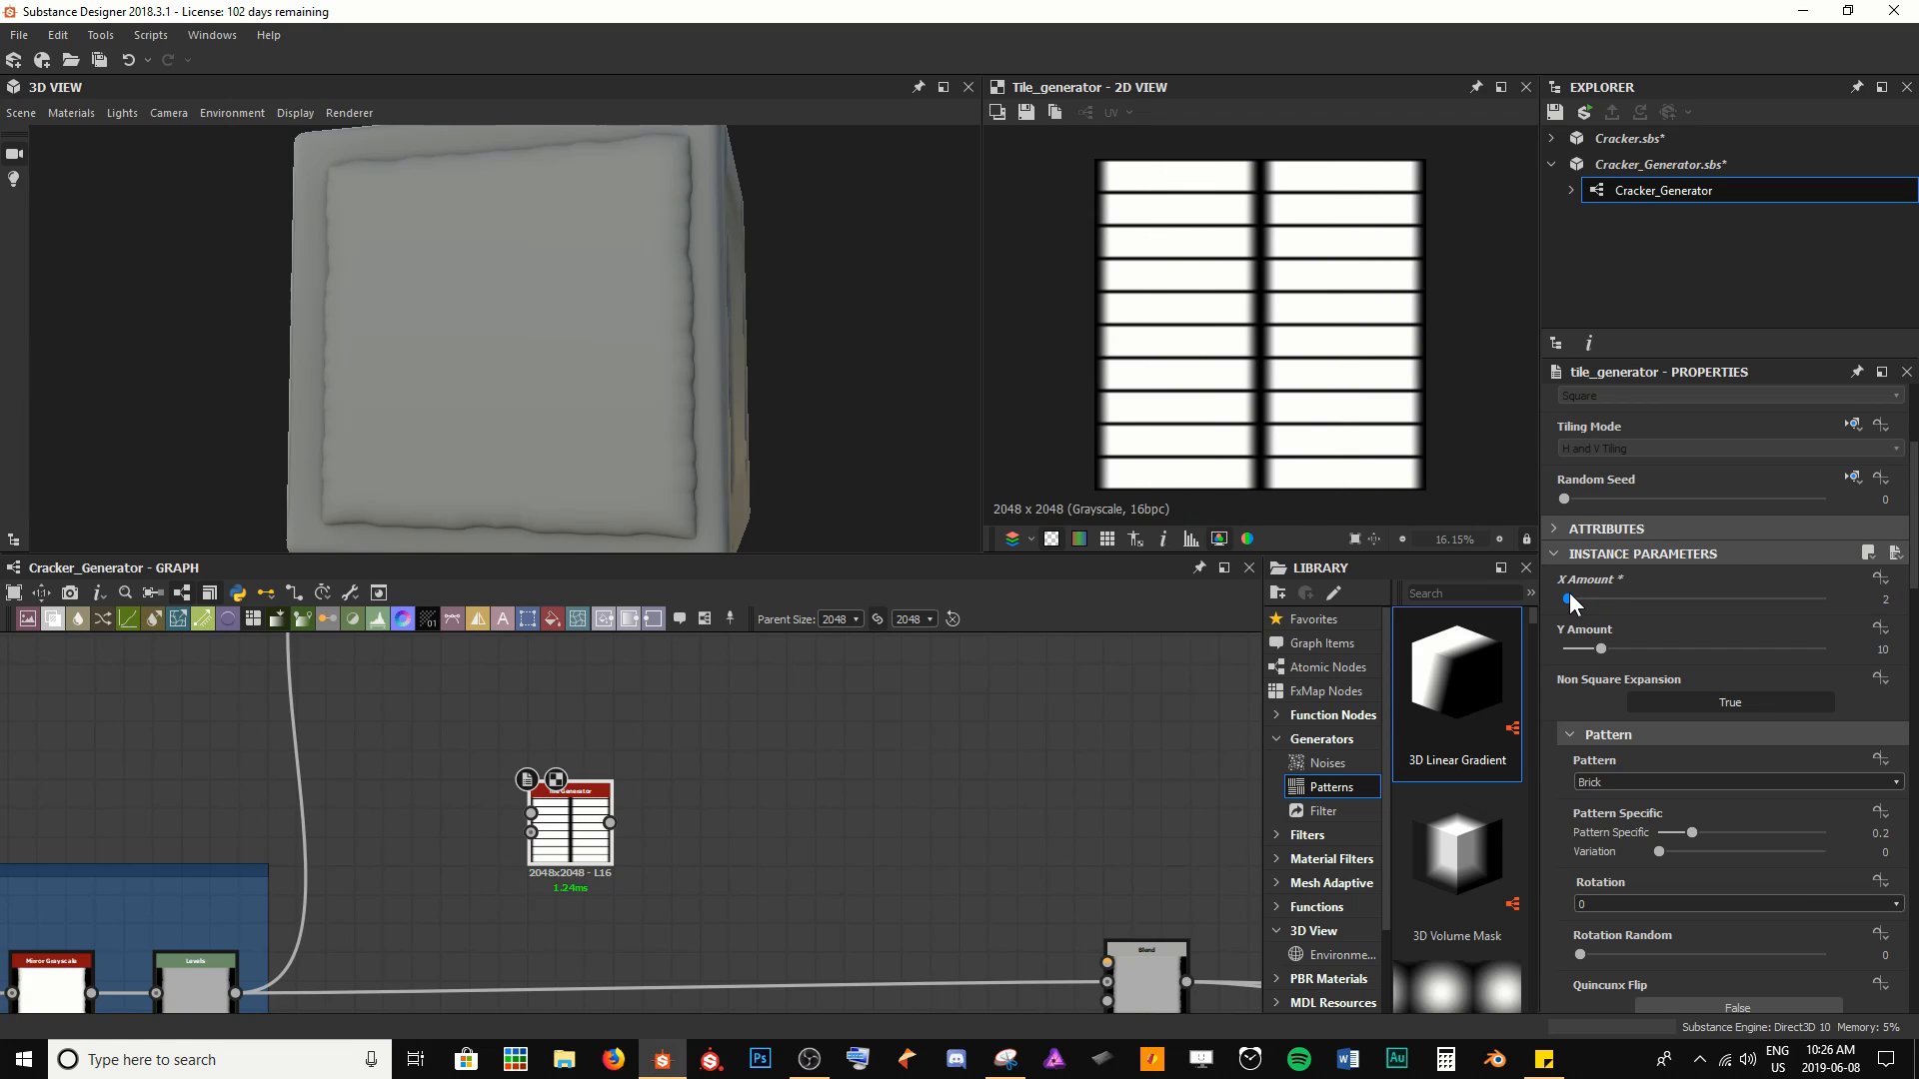
{"action": "left_click", "coordinate": [1598, 649]}
{"action": "type", "text": "5"}
{"action": "key", "text": "Return"}
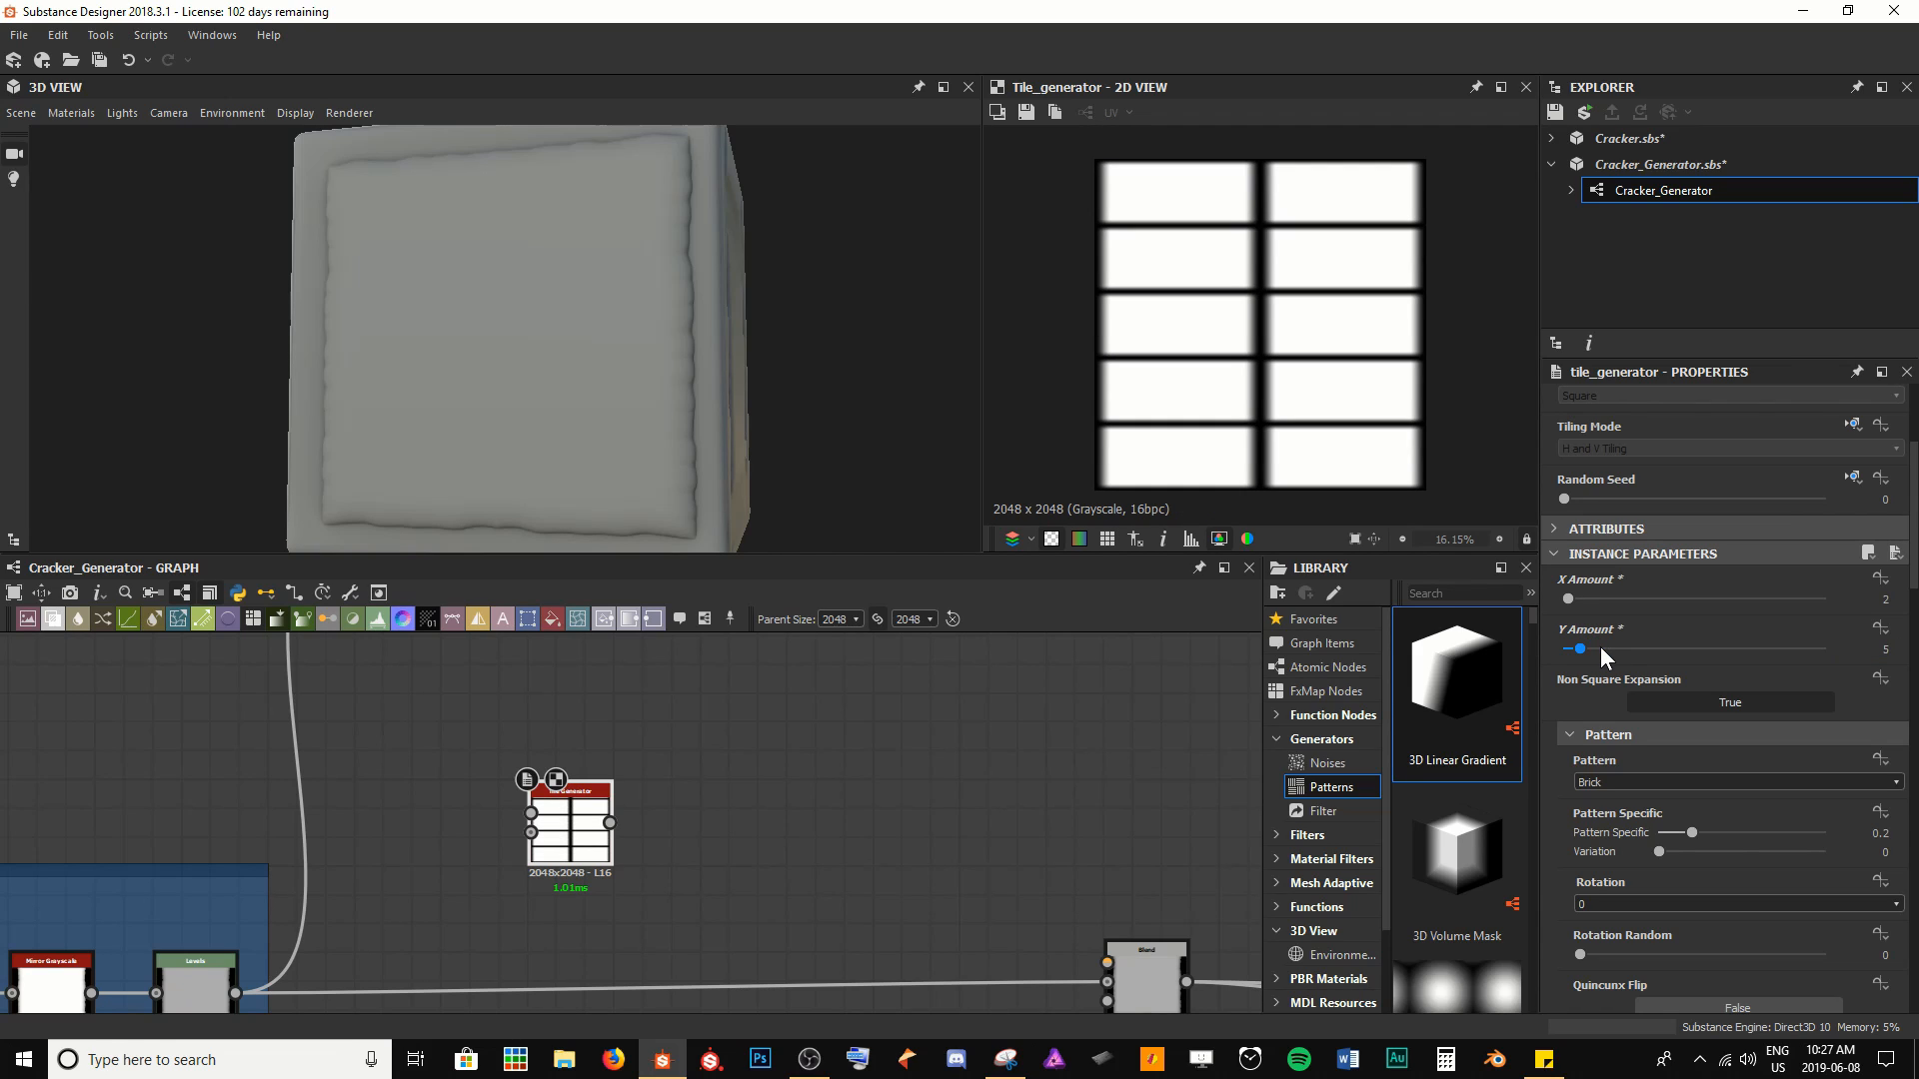
Change the Tile Generator's pattern to Paraboloid
{"action": "scroll", "coordinate": [764, 795], "scroll_direction": "up", "scroll_amount": 3}
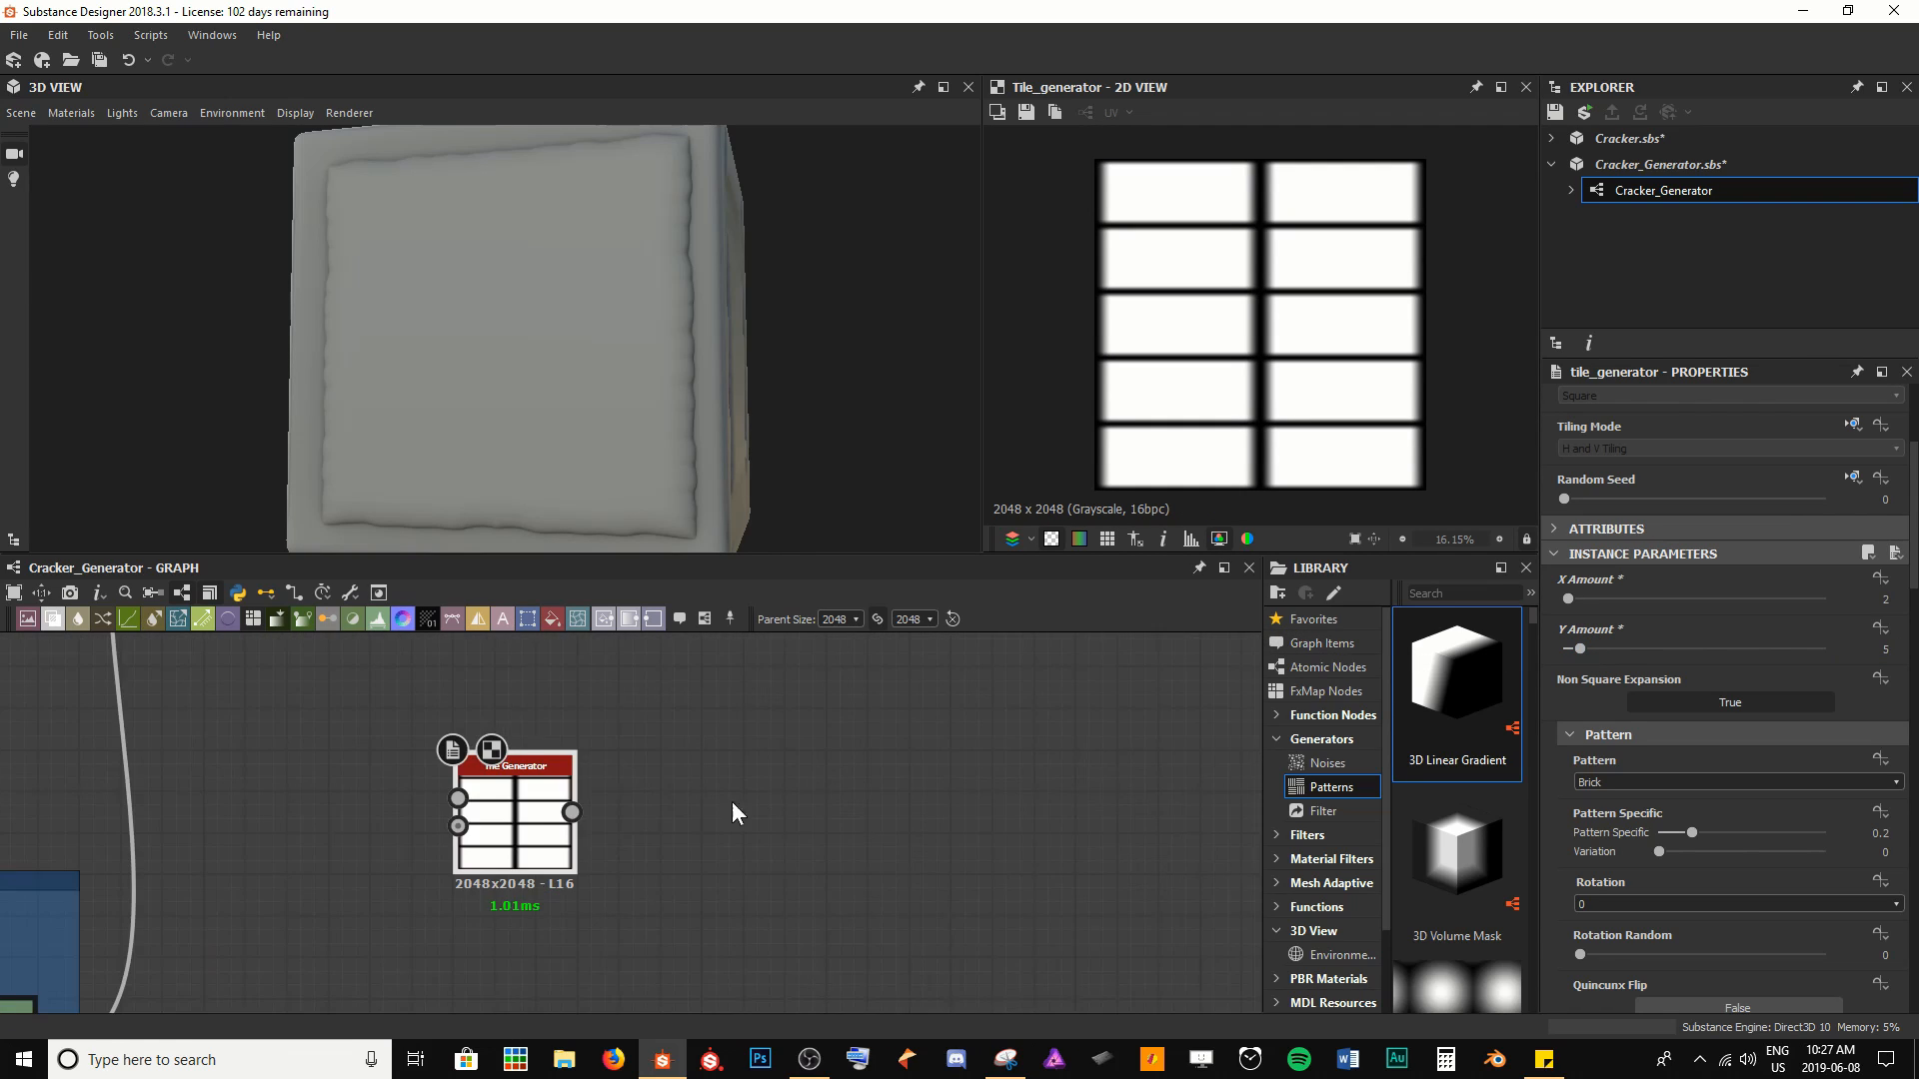
{"action": "middle_click_drag", "start_coordinate": [731, 801], "coordinate": [659, 805]}
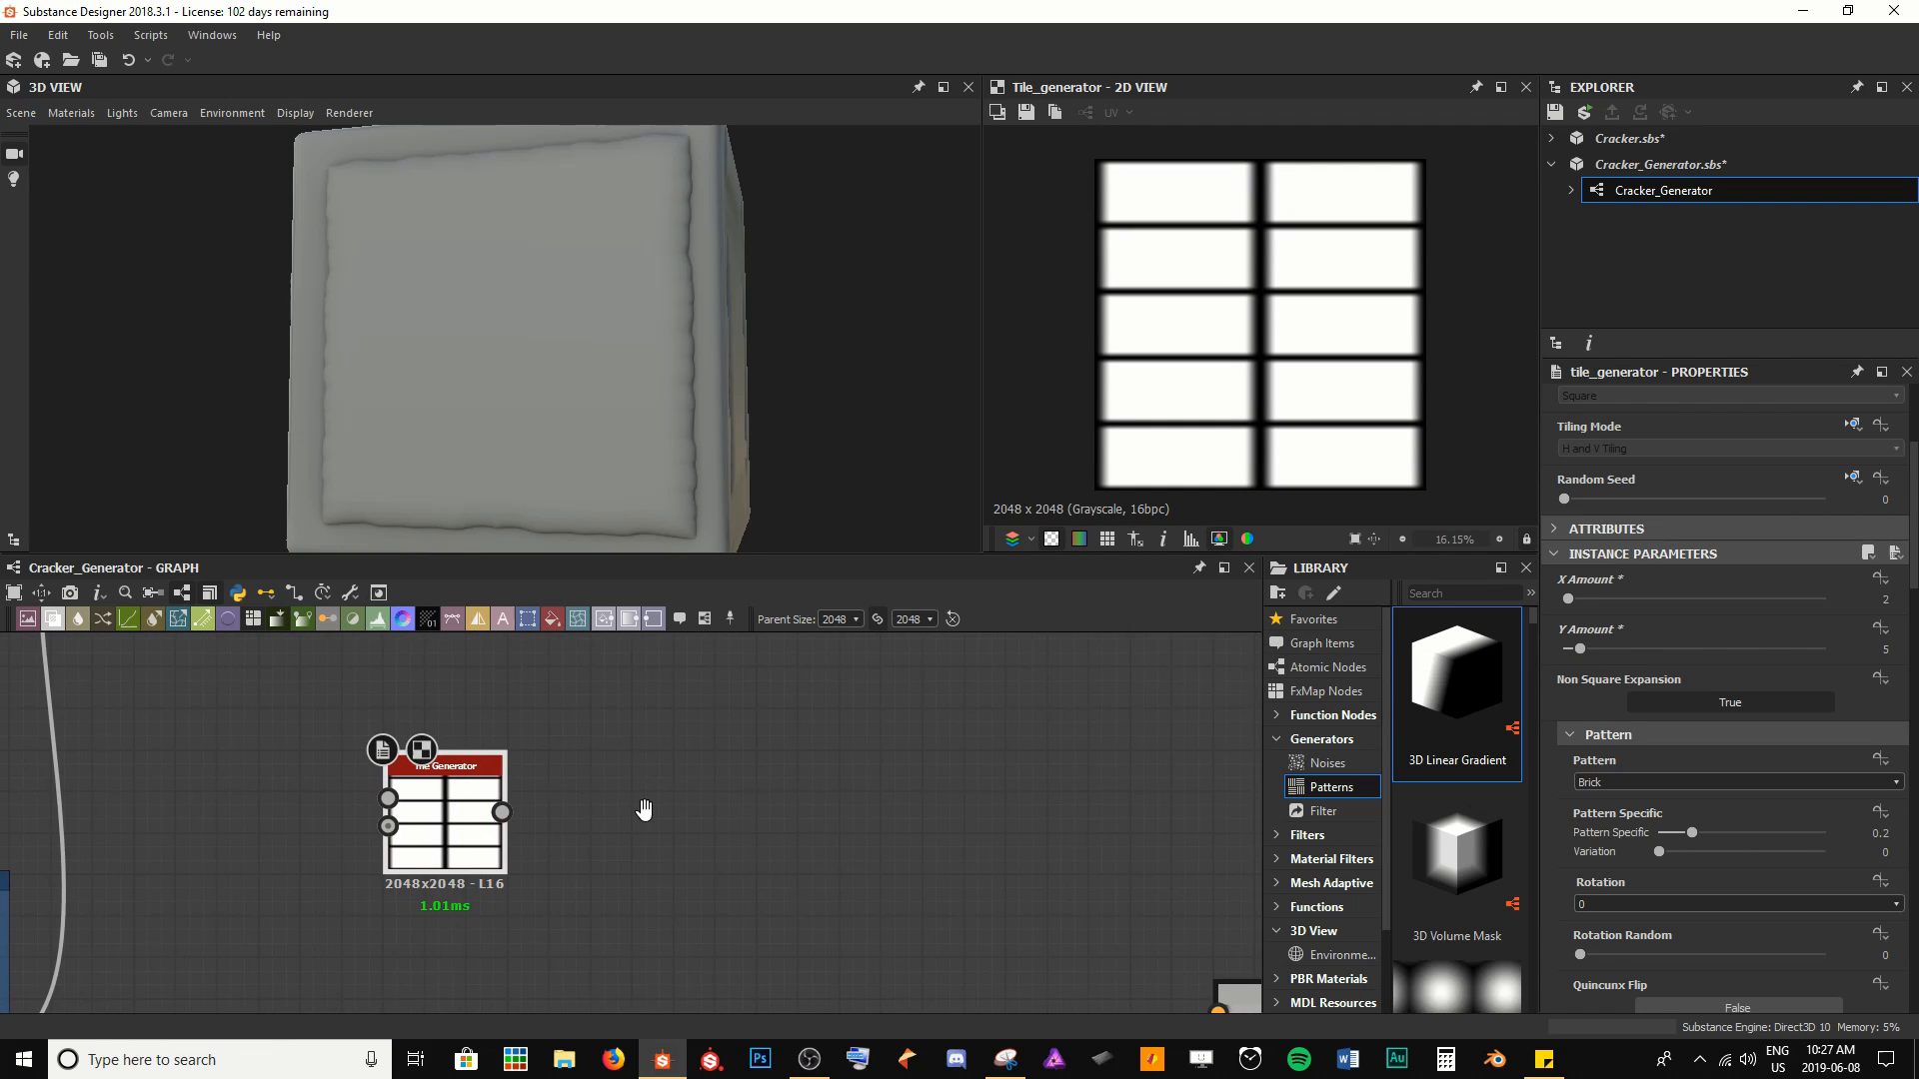
{"action": "left_click", "coordinate": [1607, 782]}
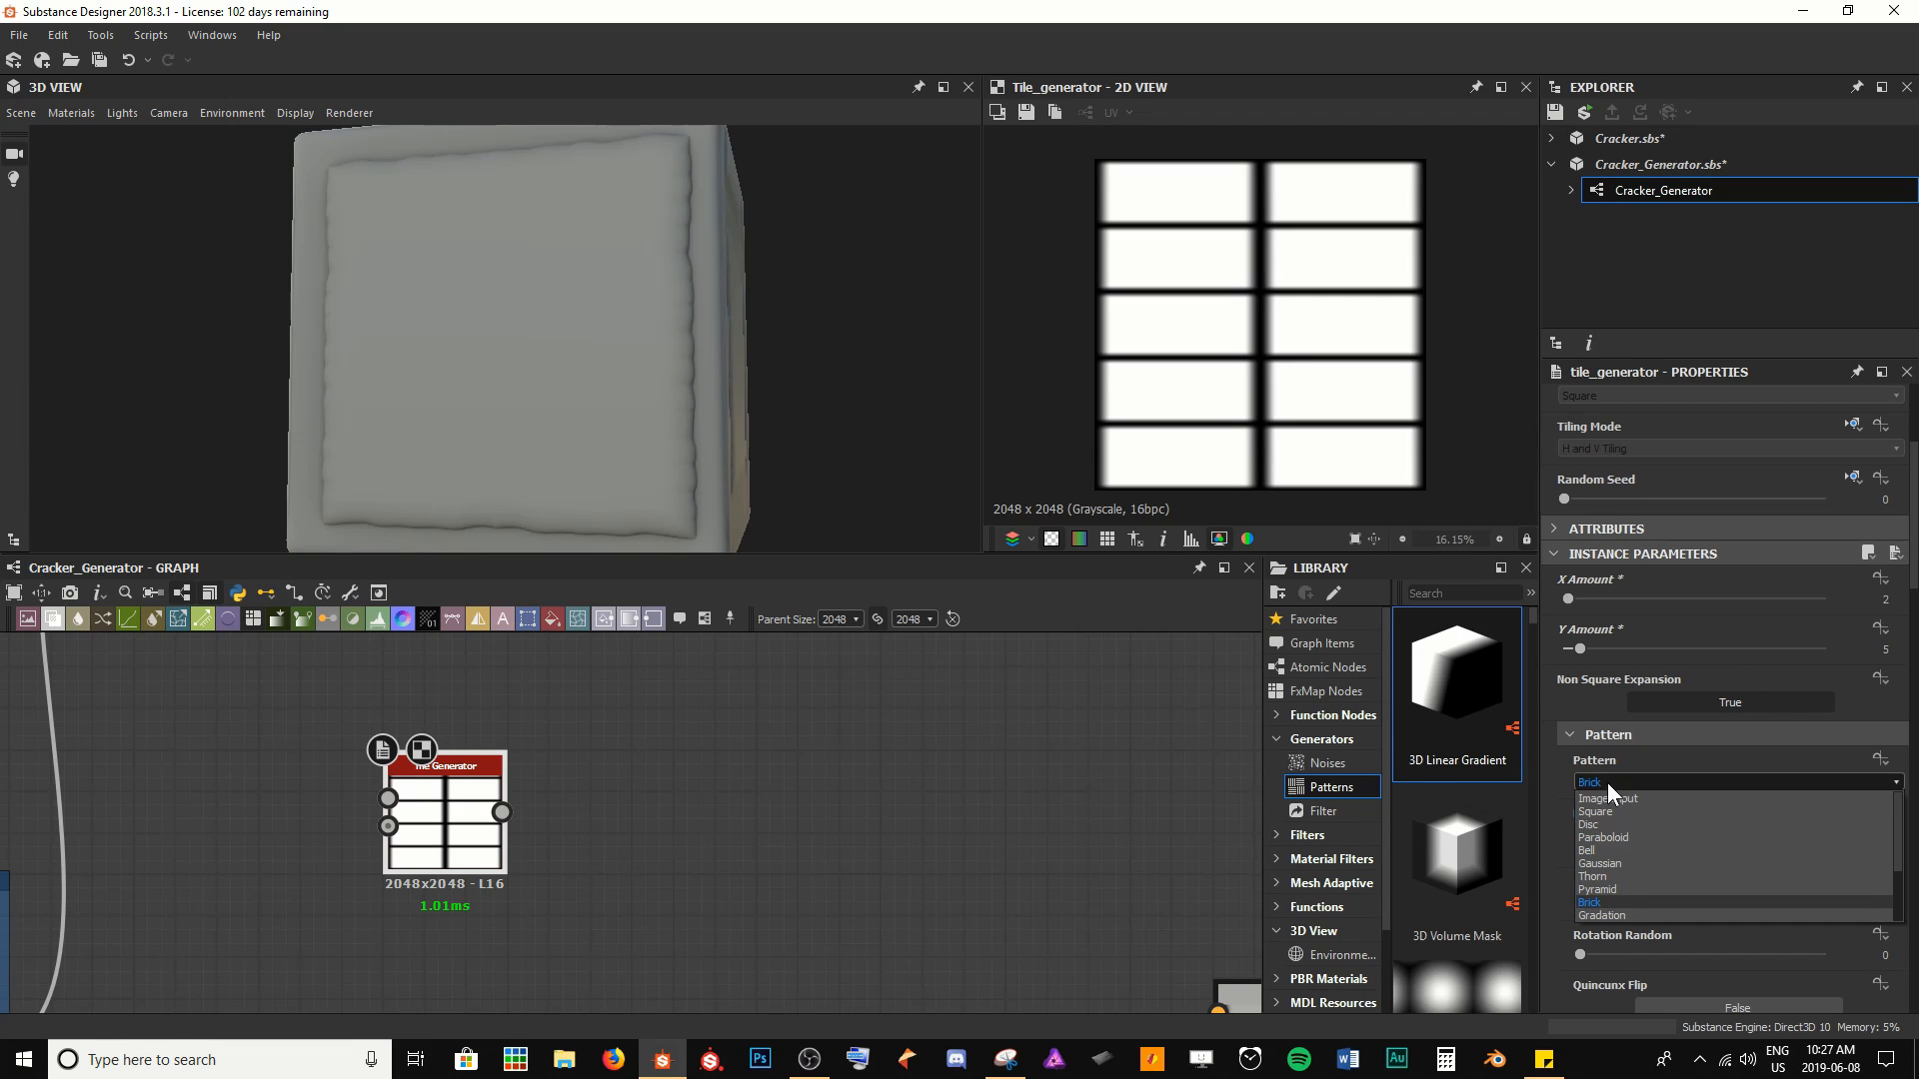
{"action": "left_click", "coordinate": [1616, 835]}
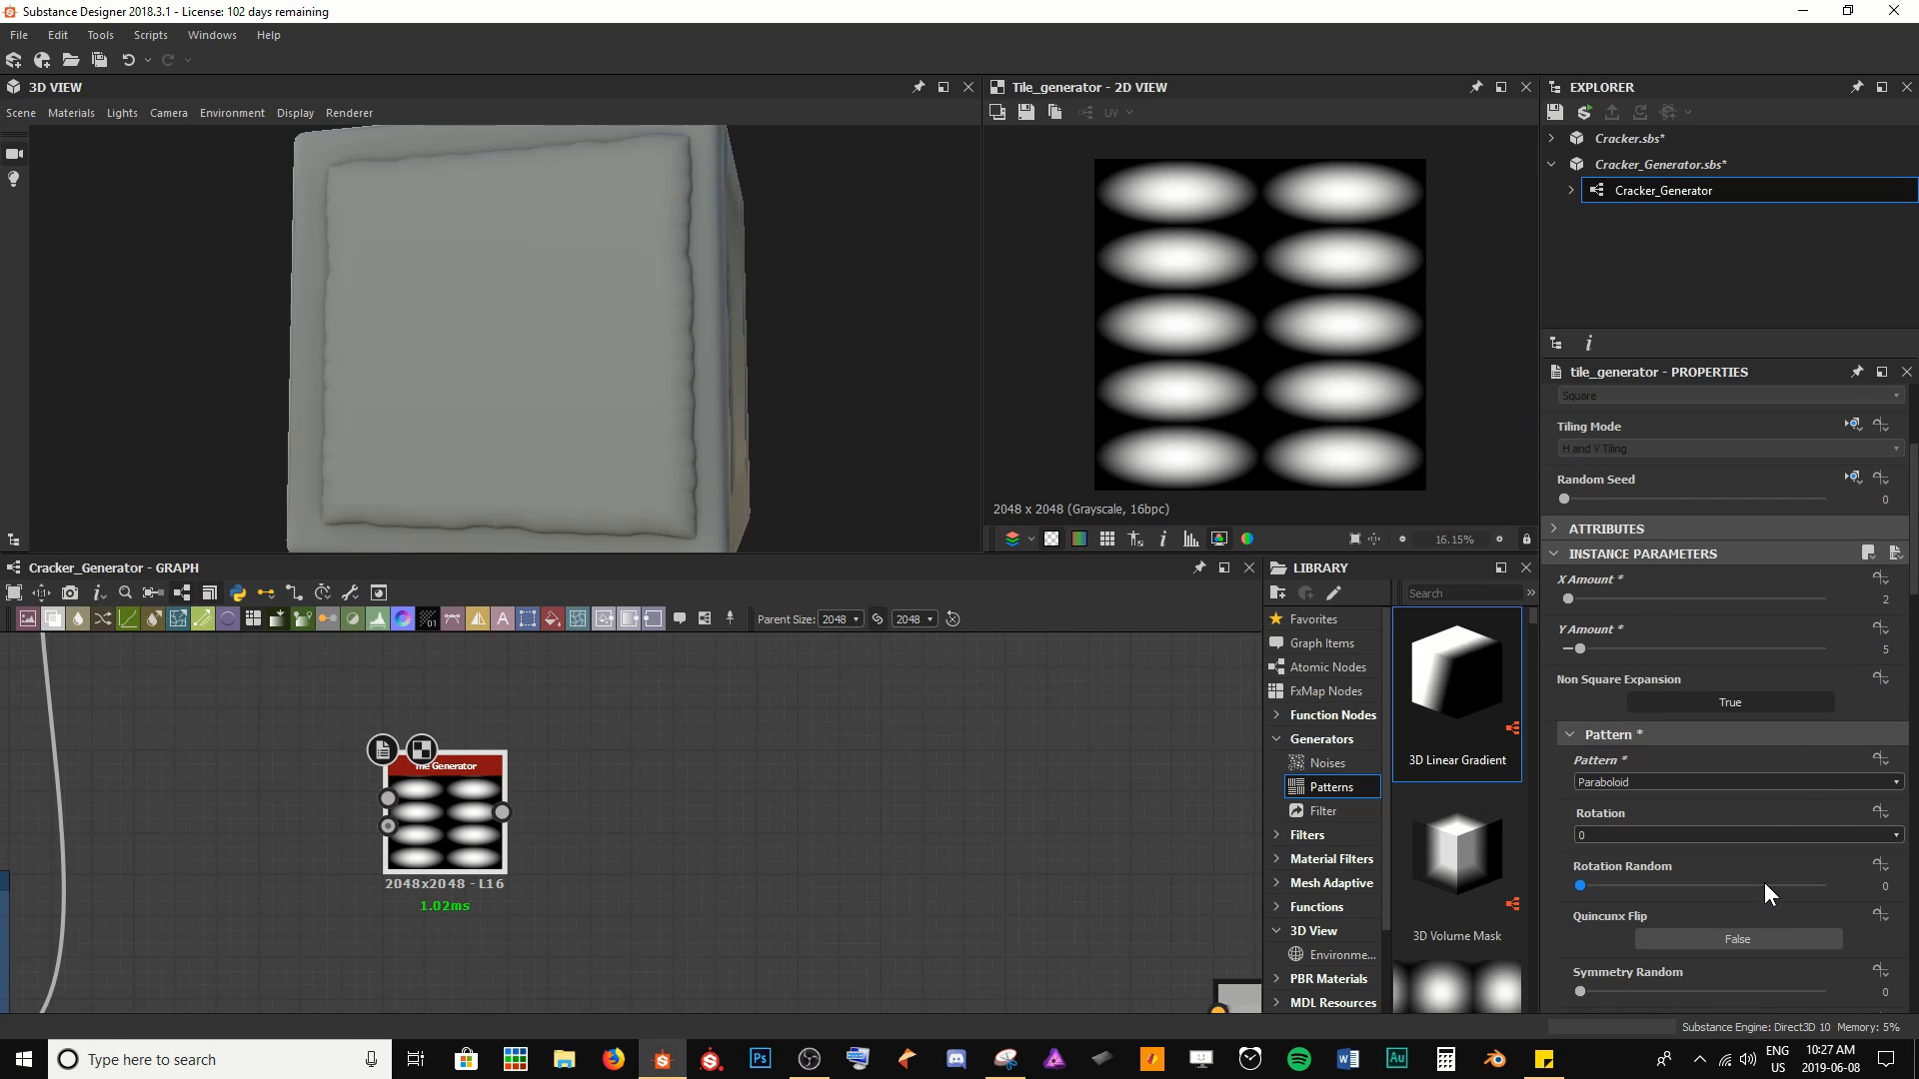
Set the Tile Generator's Scale to 2 and its Scale Random to 0.15
{"action": "scroll", "coordinate": [1753, 801], "scroll_direction": "down", "scroll_amount": 1}
{"action": "scroll", "coordinate": [1753, 802], "scroll_direction": "down", "scroll_amount": 9}
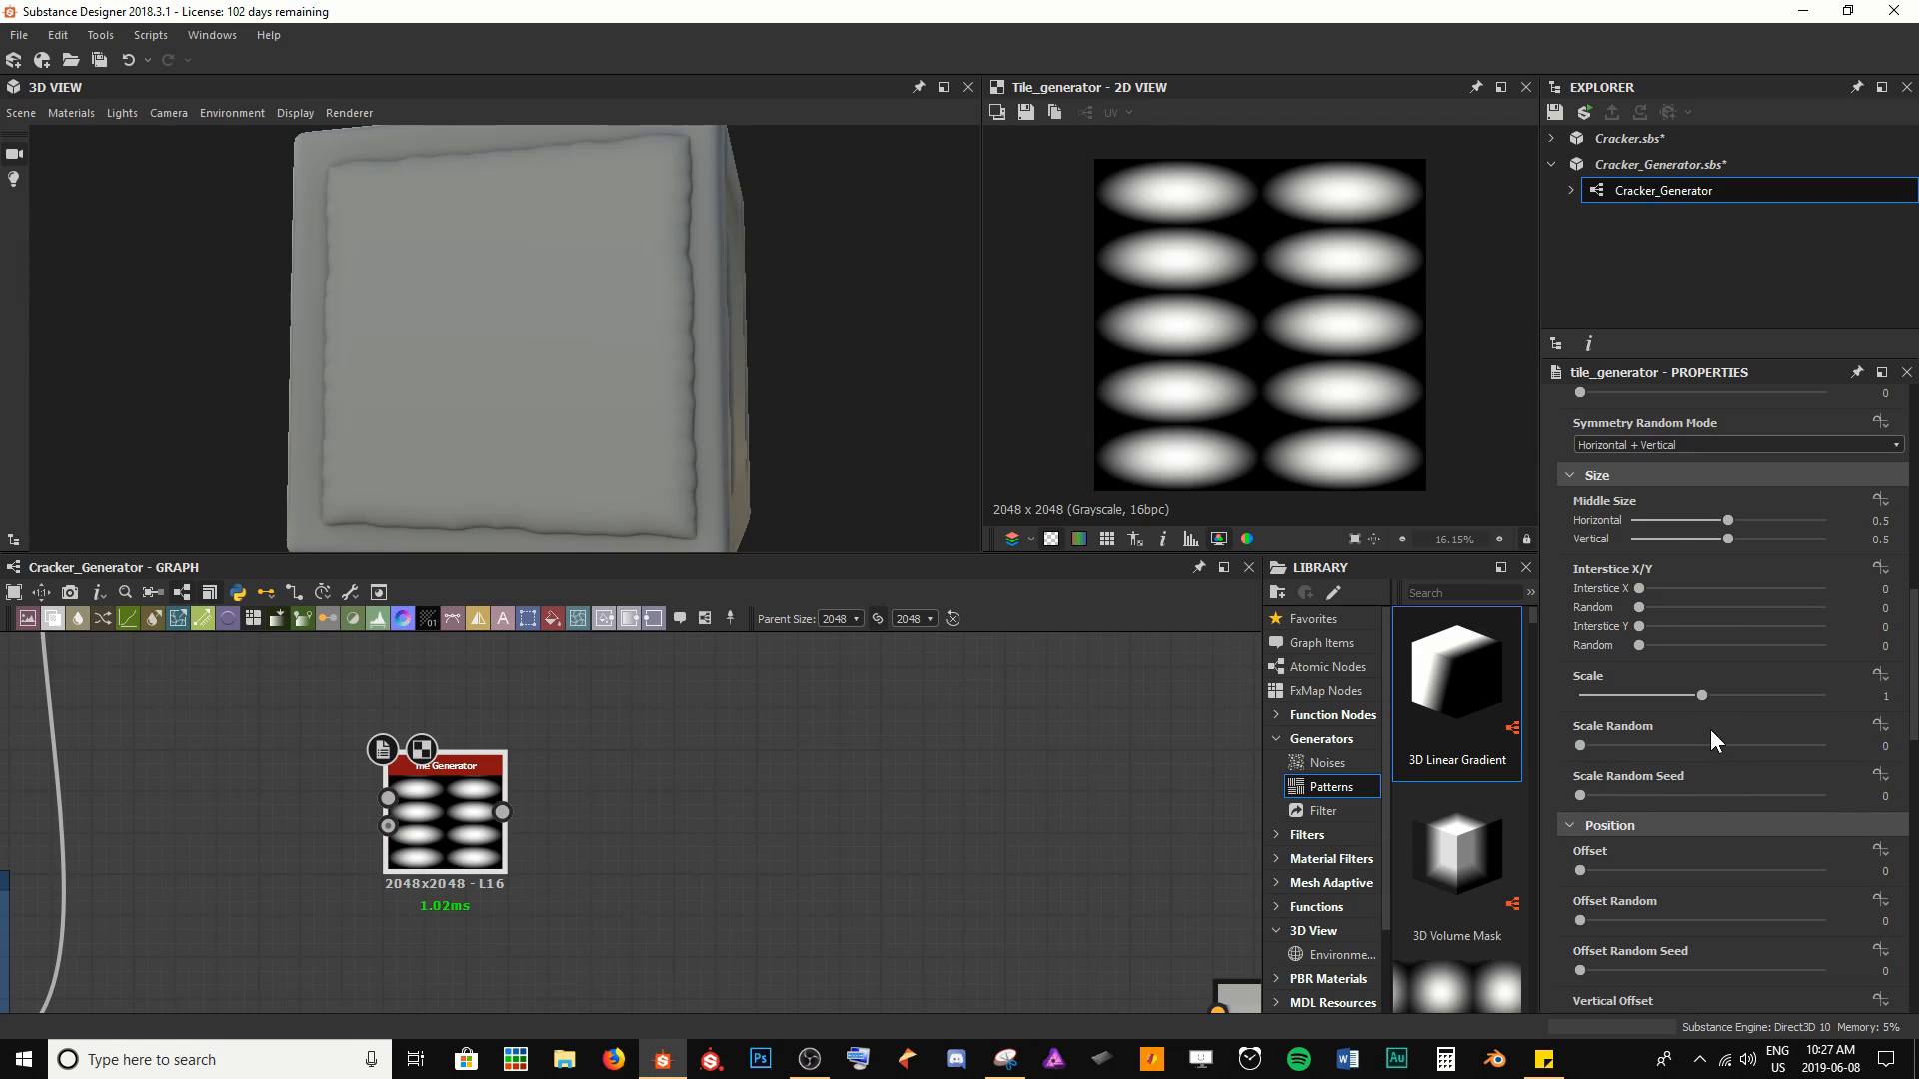
{"action": "double_click", "coordinate": [1706, 699]}
{"action": "type", "text": "2"}
{"action": "key", "text": "Return"}
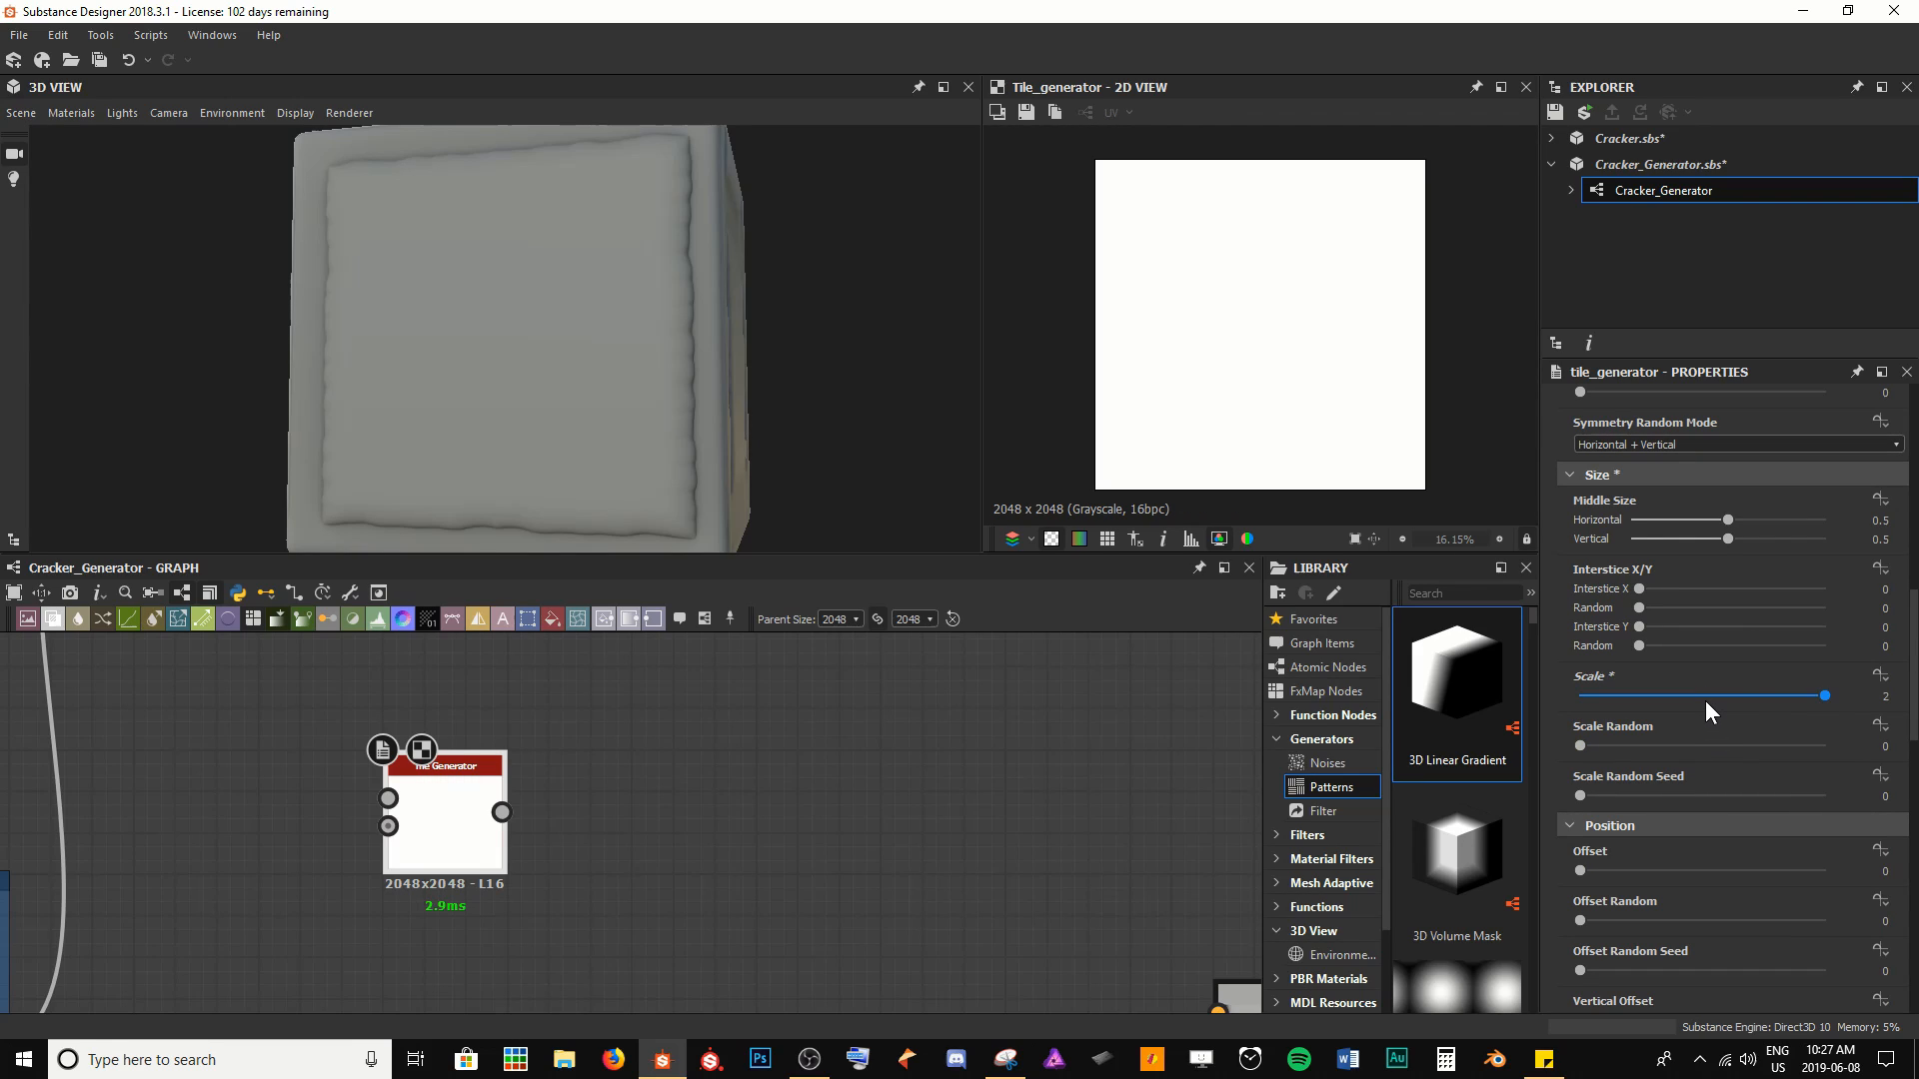
{"action": "double_click", "coordinate": [1579, 745]}
{"action": "type", "text": "0.15"}
{"action": "key", "text": "Return"}
Change the Tile Generator's blending mode to Max, comparing it with Add
{"action": "scroll", "coordinate": [1676, 835], "scroll_direction": "down", "scroll_amount": 15}
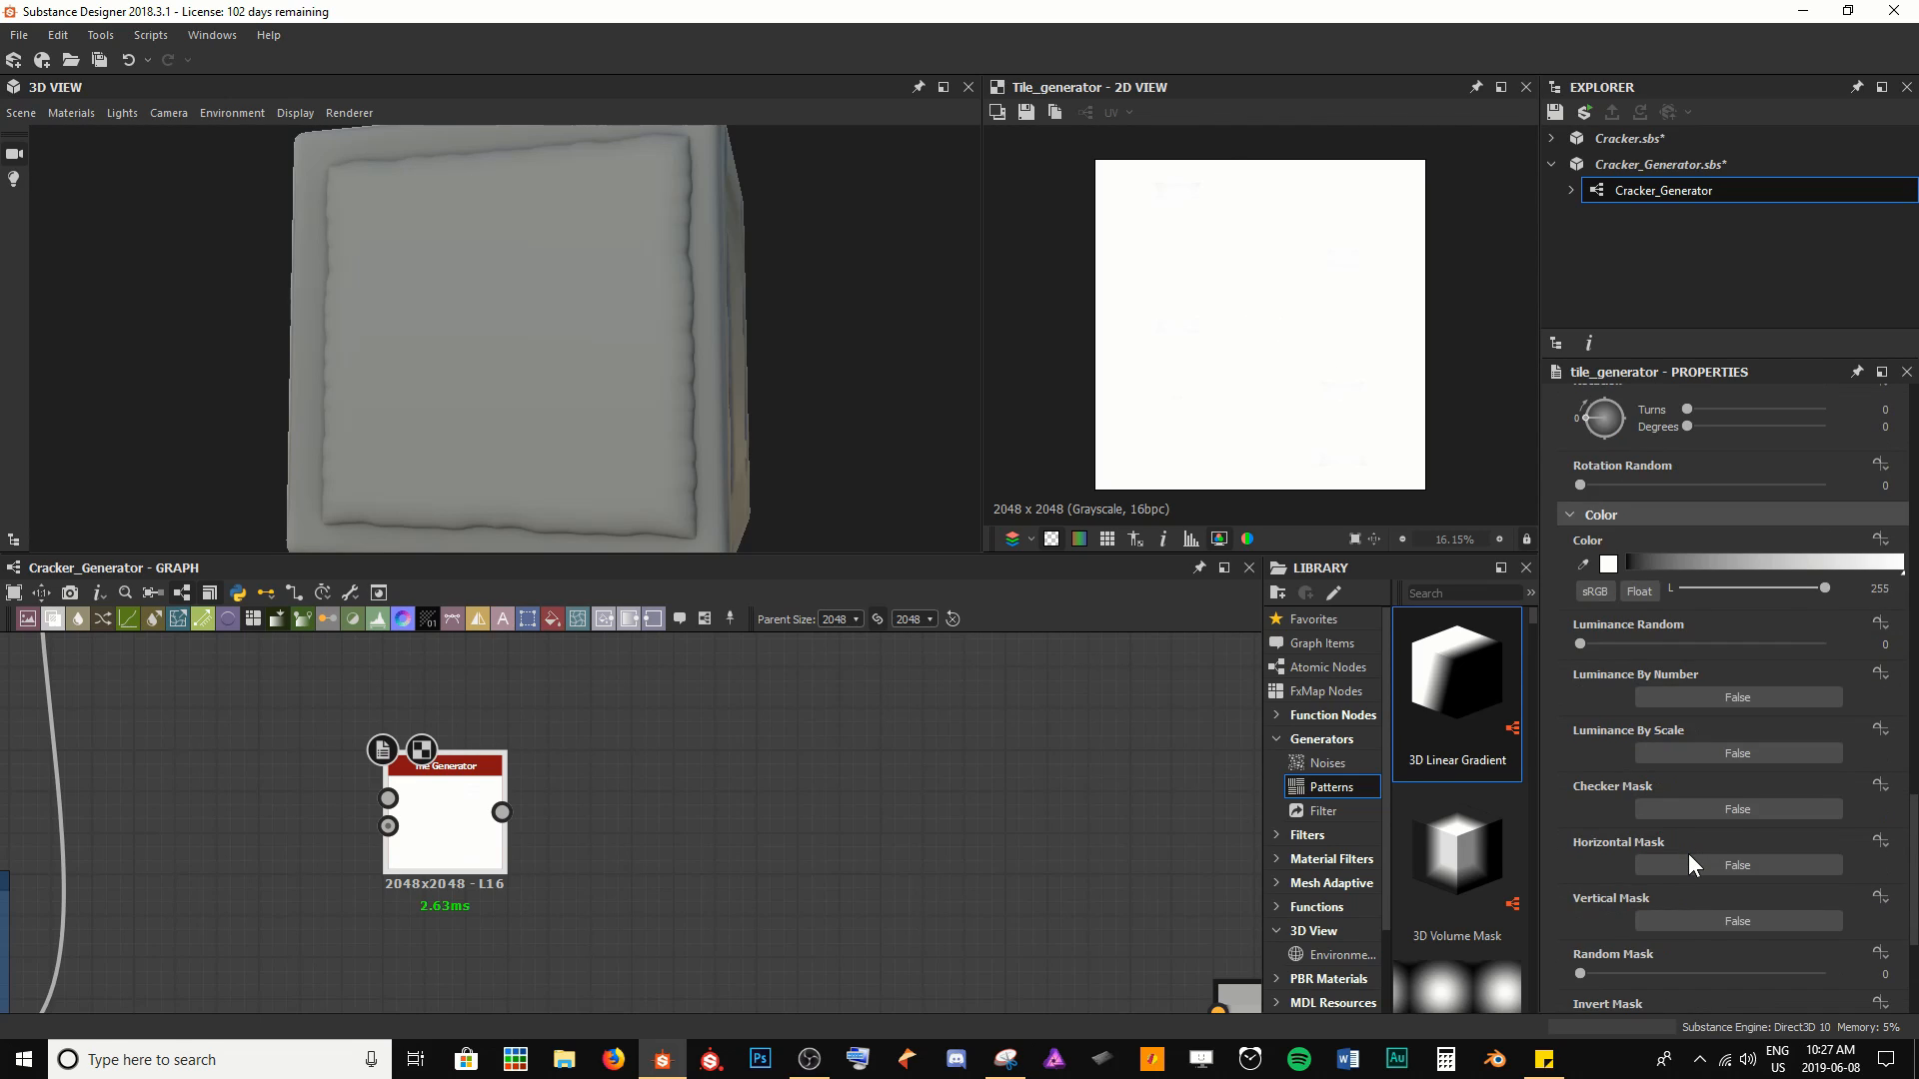
{"action": "scroll", "coordinate": [1688, 854], "scroll_direction": "down", "scroll_amount": 5}
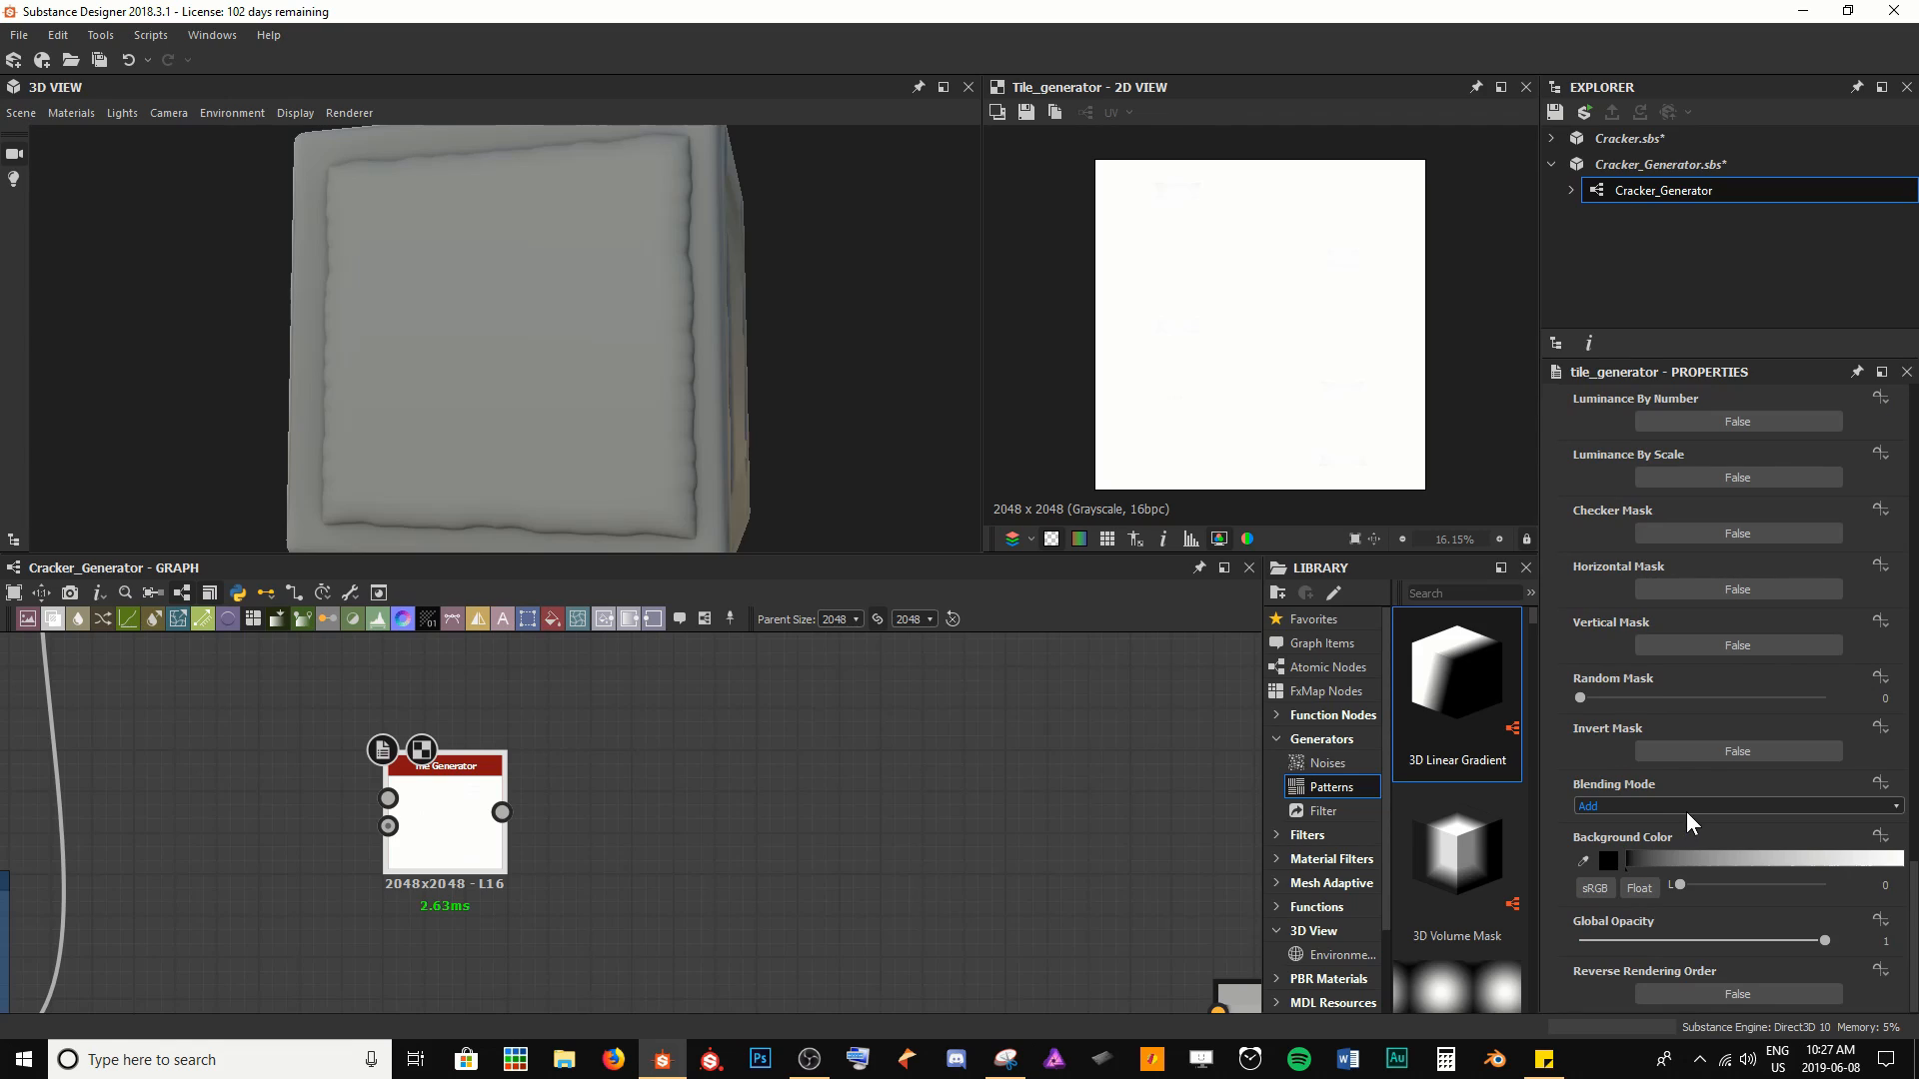
{"action": "left_click", "coordinate": [1686, 808]}
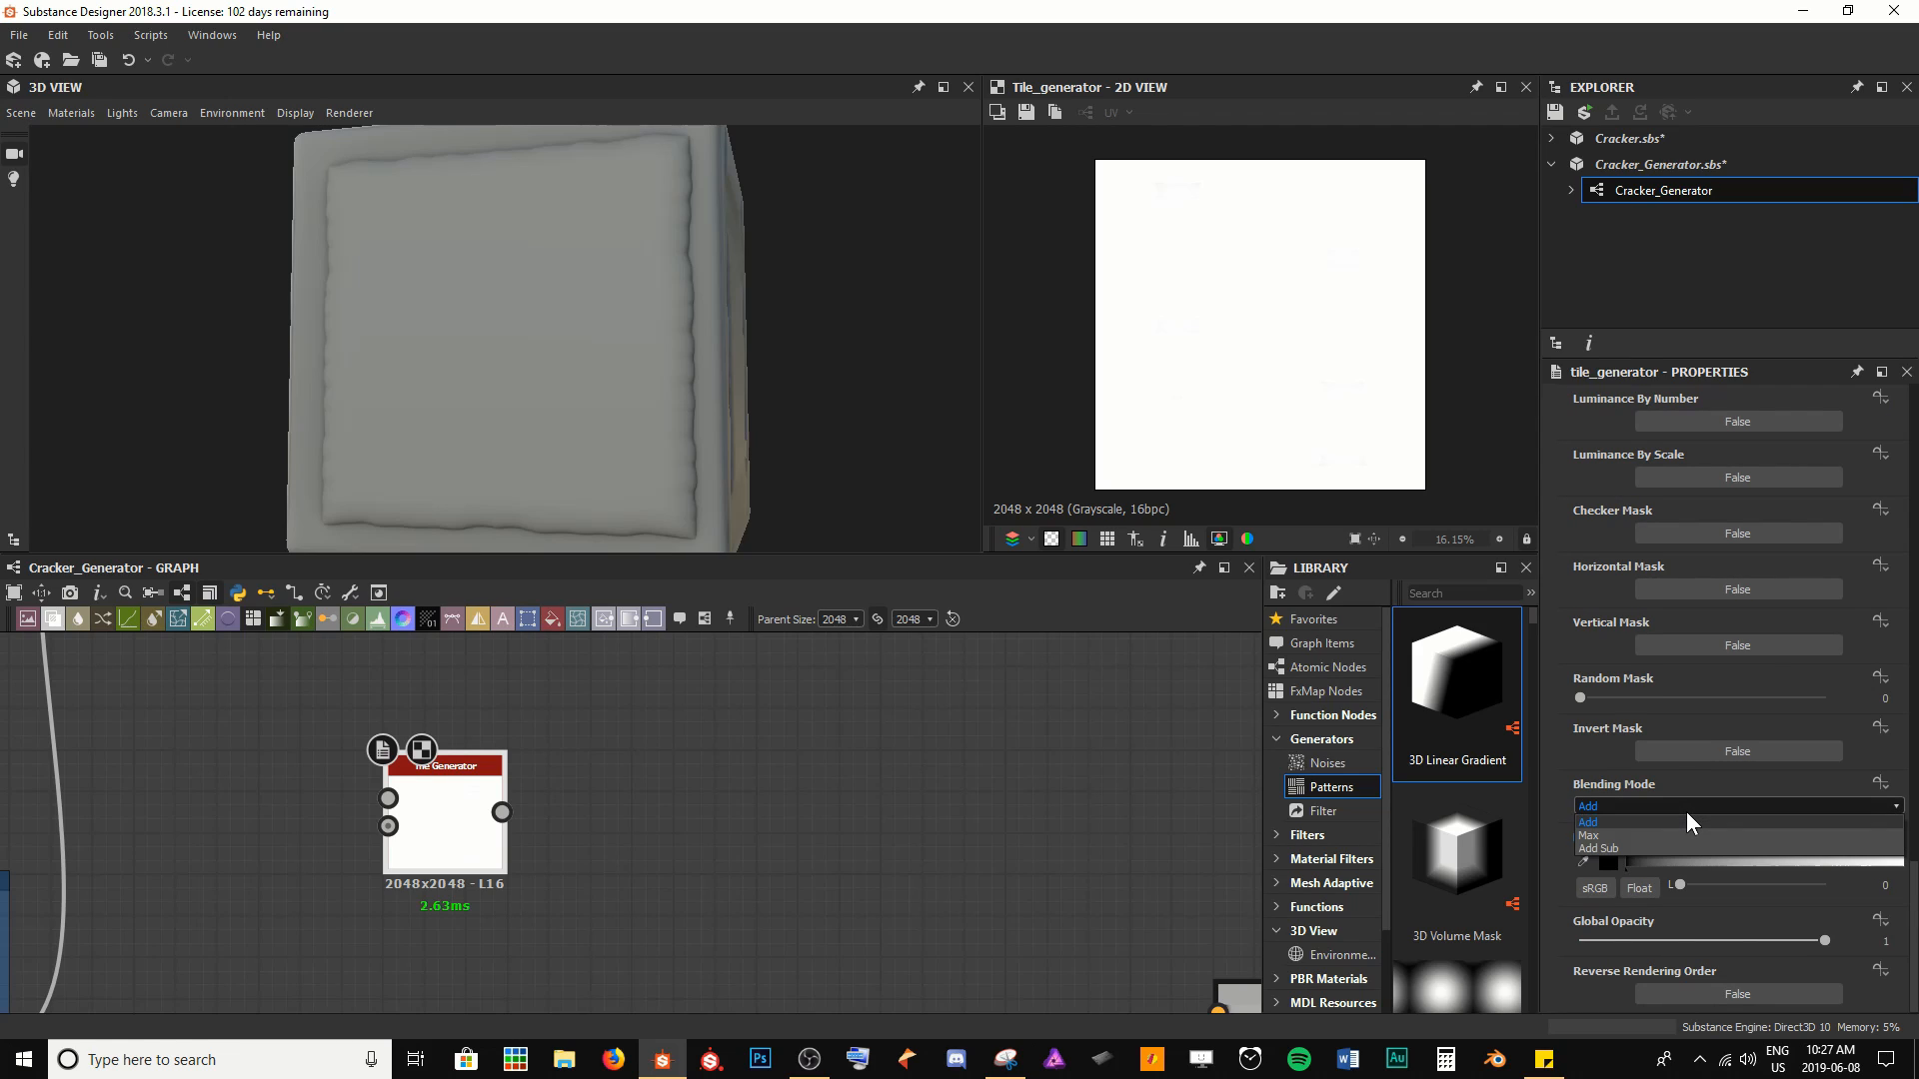
{"action": "left_click", "coordinate": [1625, 837]}
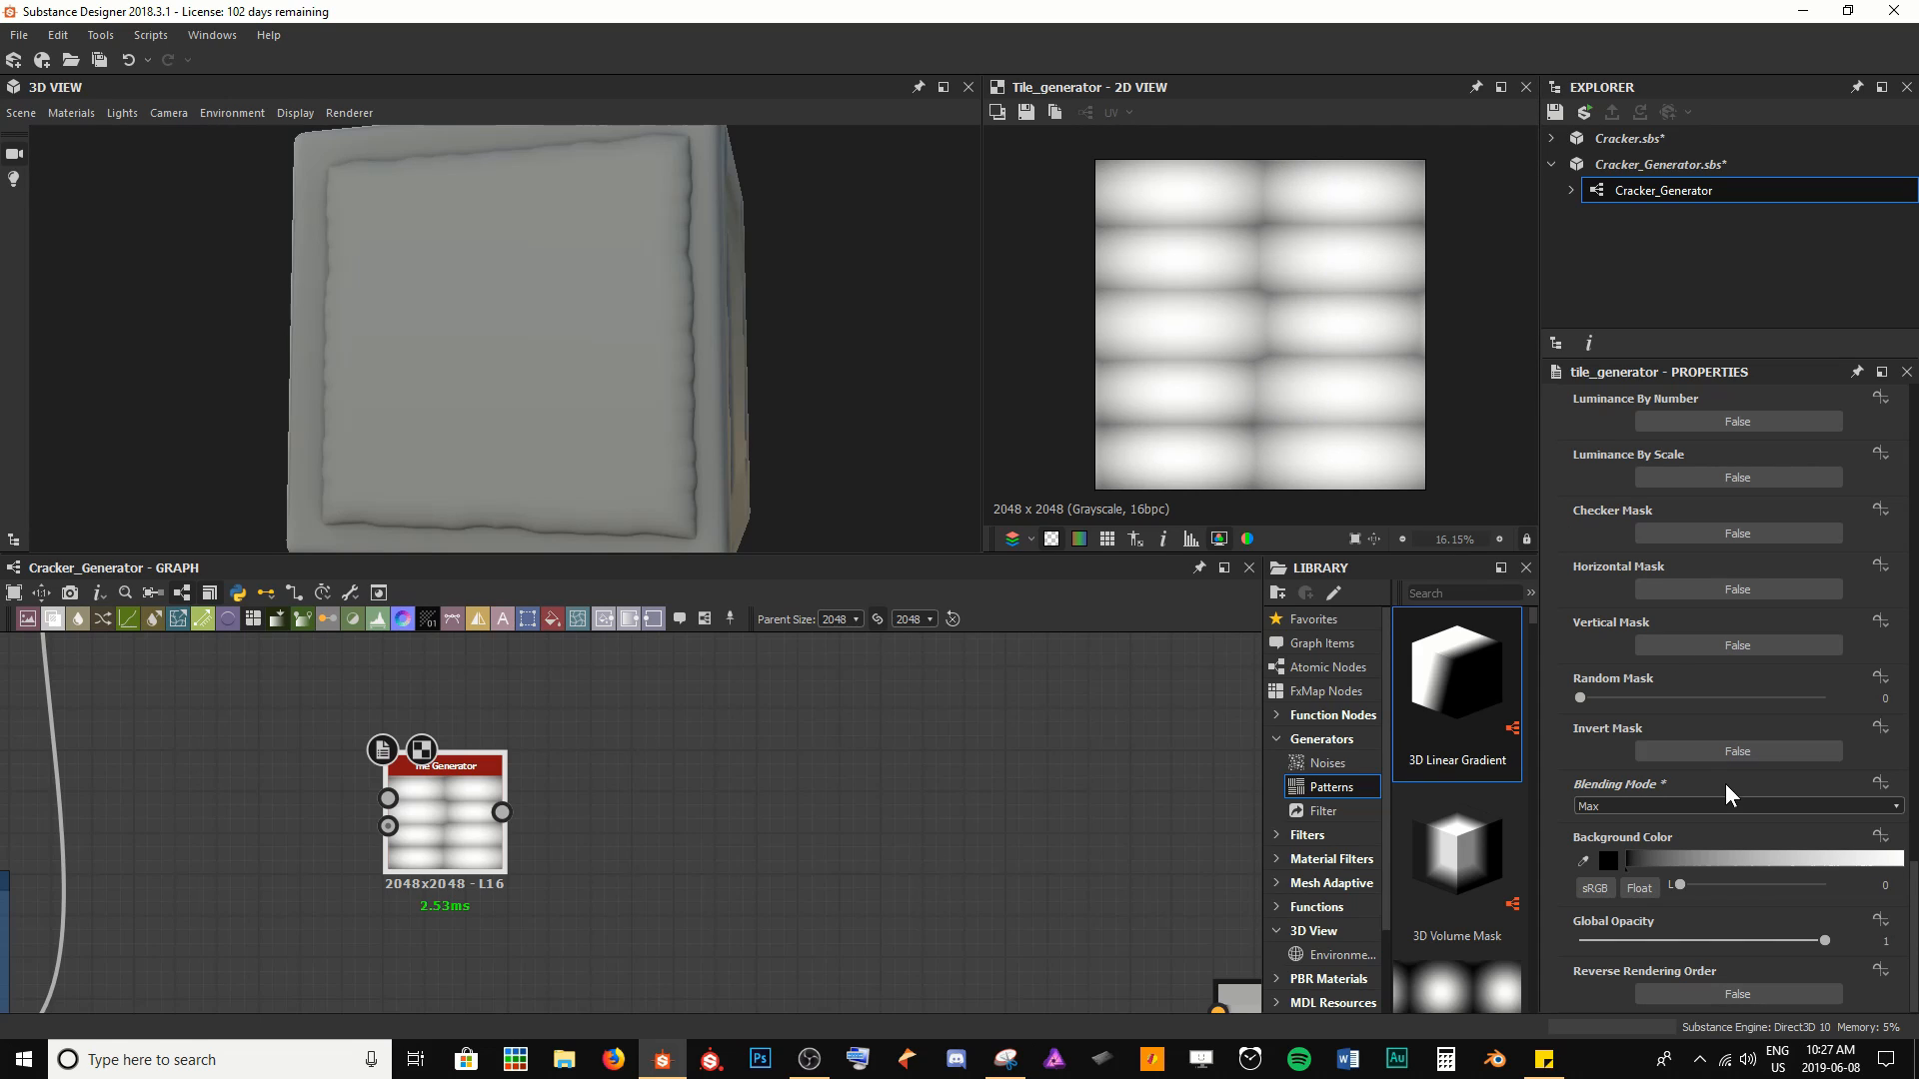
{"action": "scroll", "coordinate": [1664, 799], "scroll_direction": "up", "scroll_amount": 1}
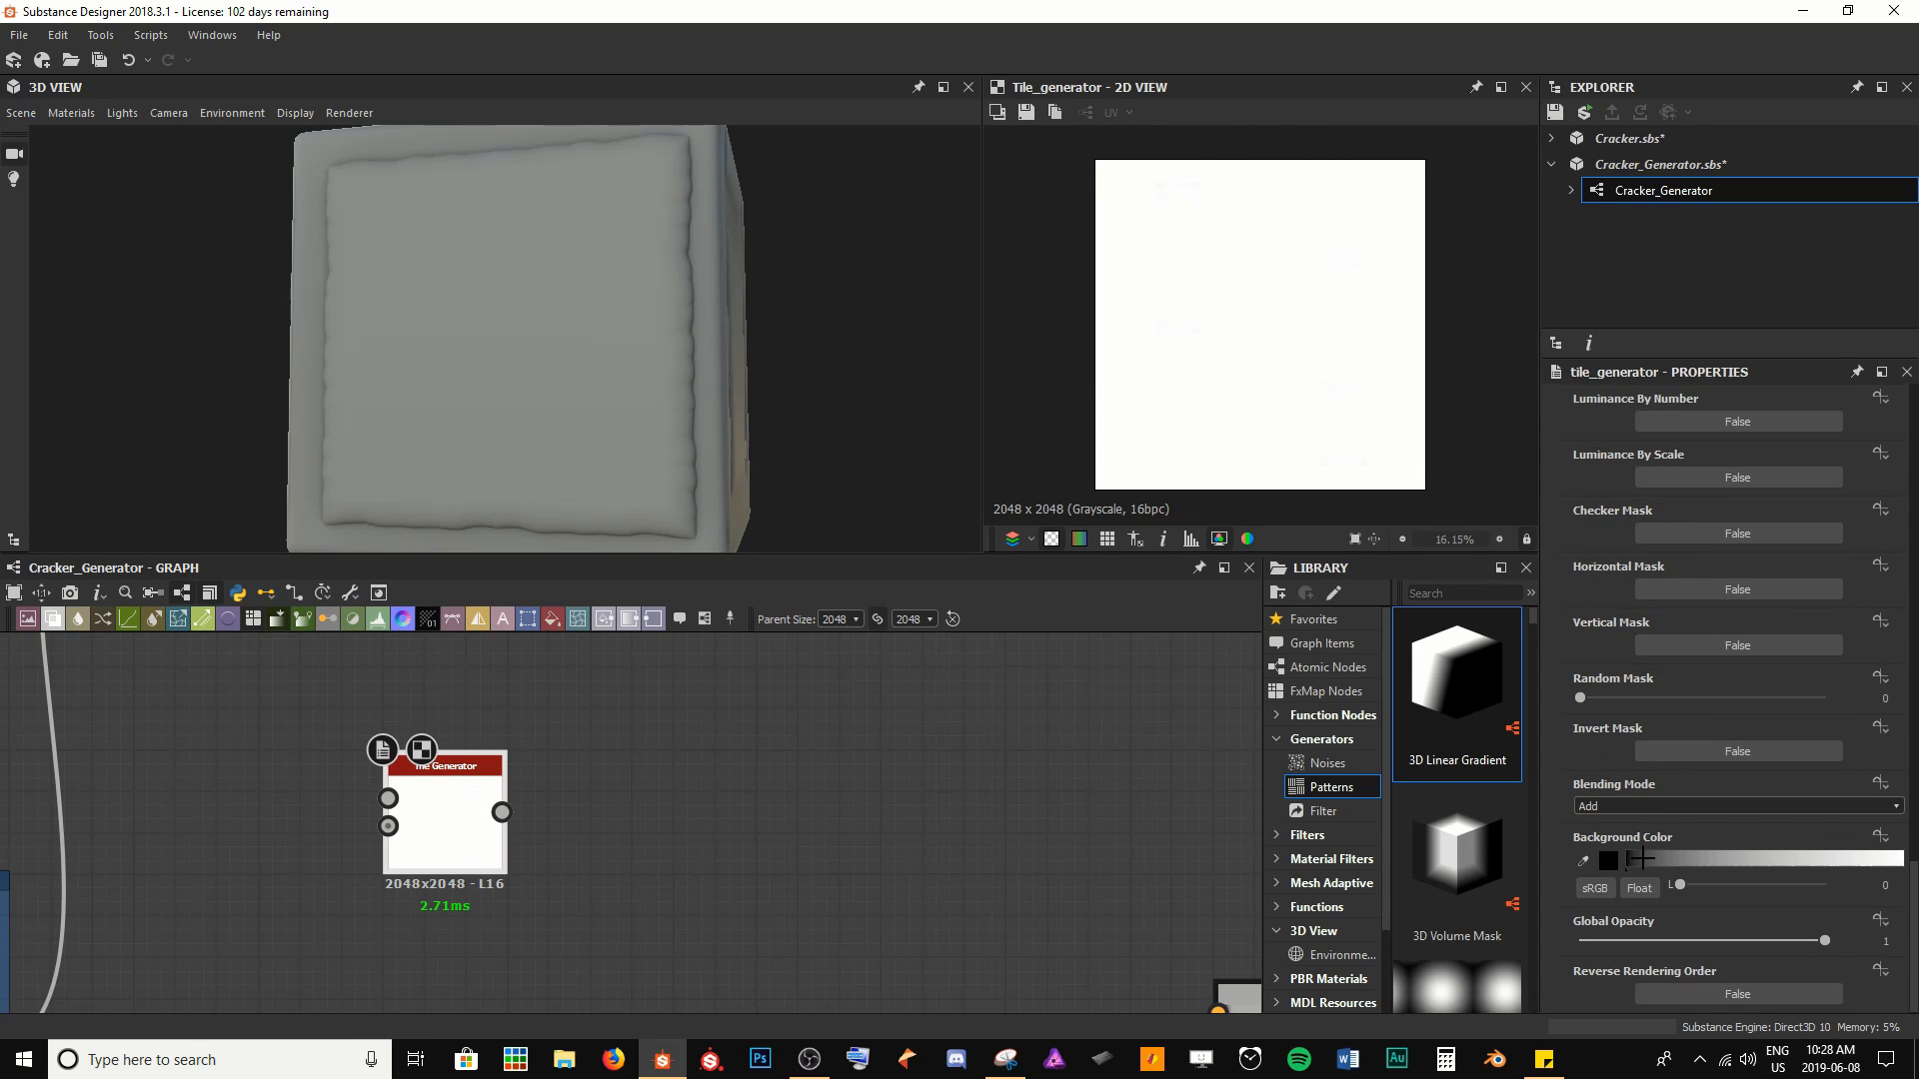
{"action": "left_click", "coordinate": [1624, 810]}
{"action": "left_click", "coordinate": [1610, 835]}
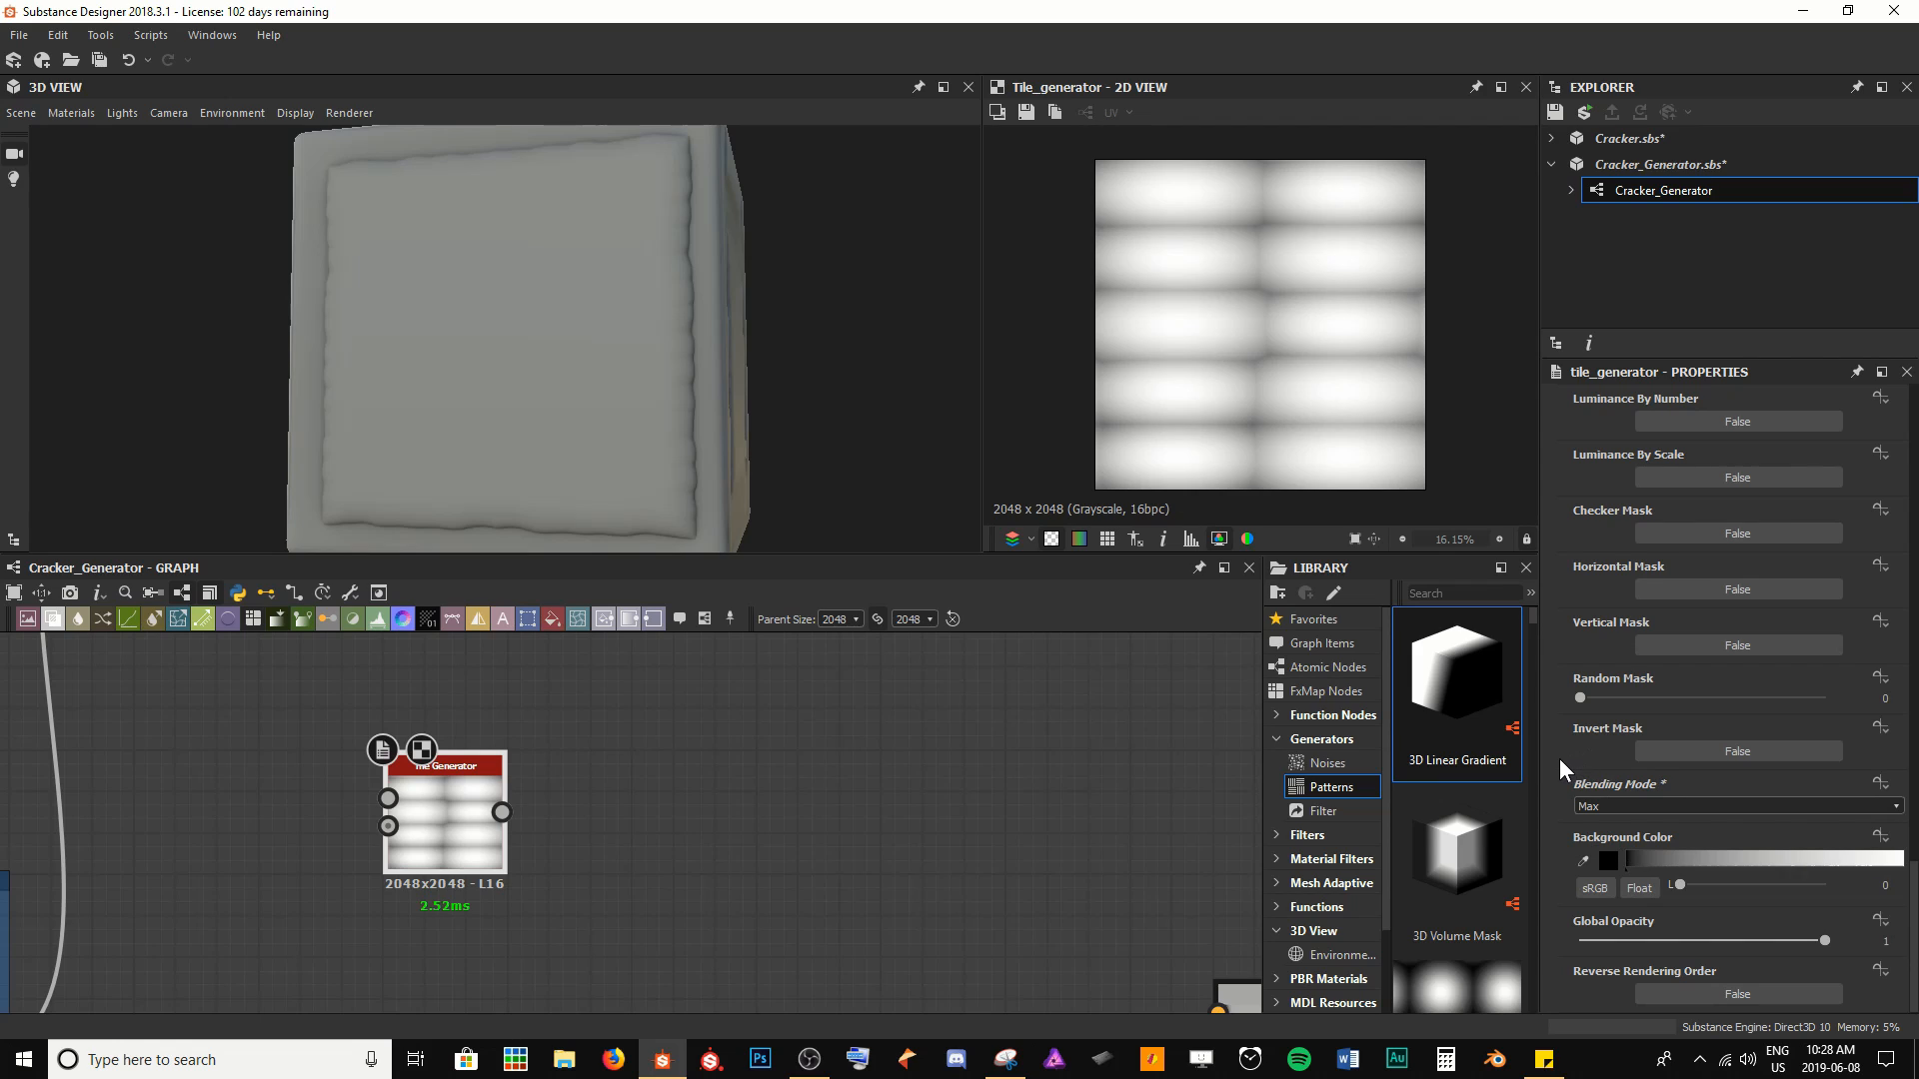
Set the Tile Generator's position Offset to 0.5 so alternate rows are staggered
{"action": "scroll", "coordinate": [1559, 759], "scroll_direction": "up", "scroll_amount": 8}
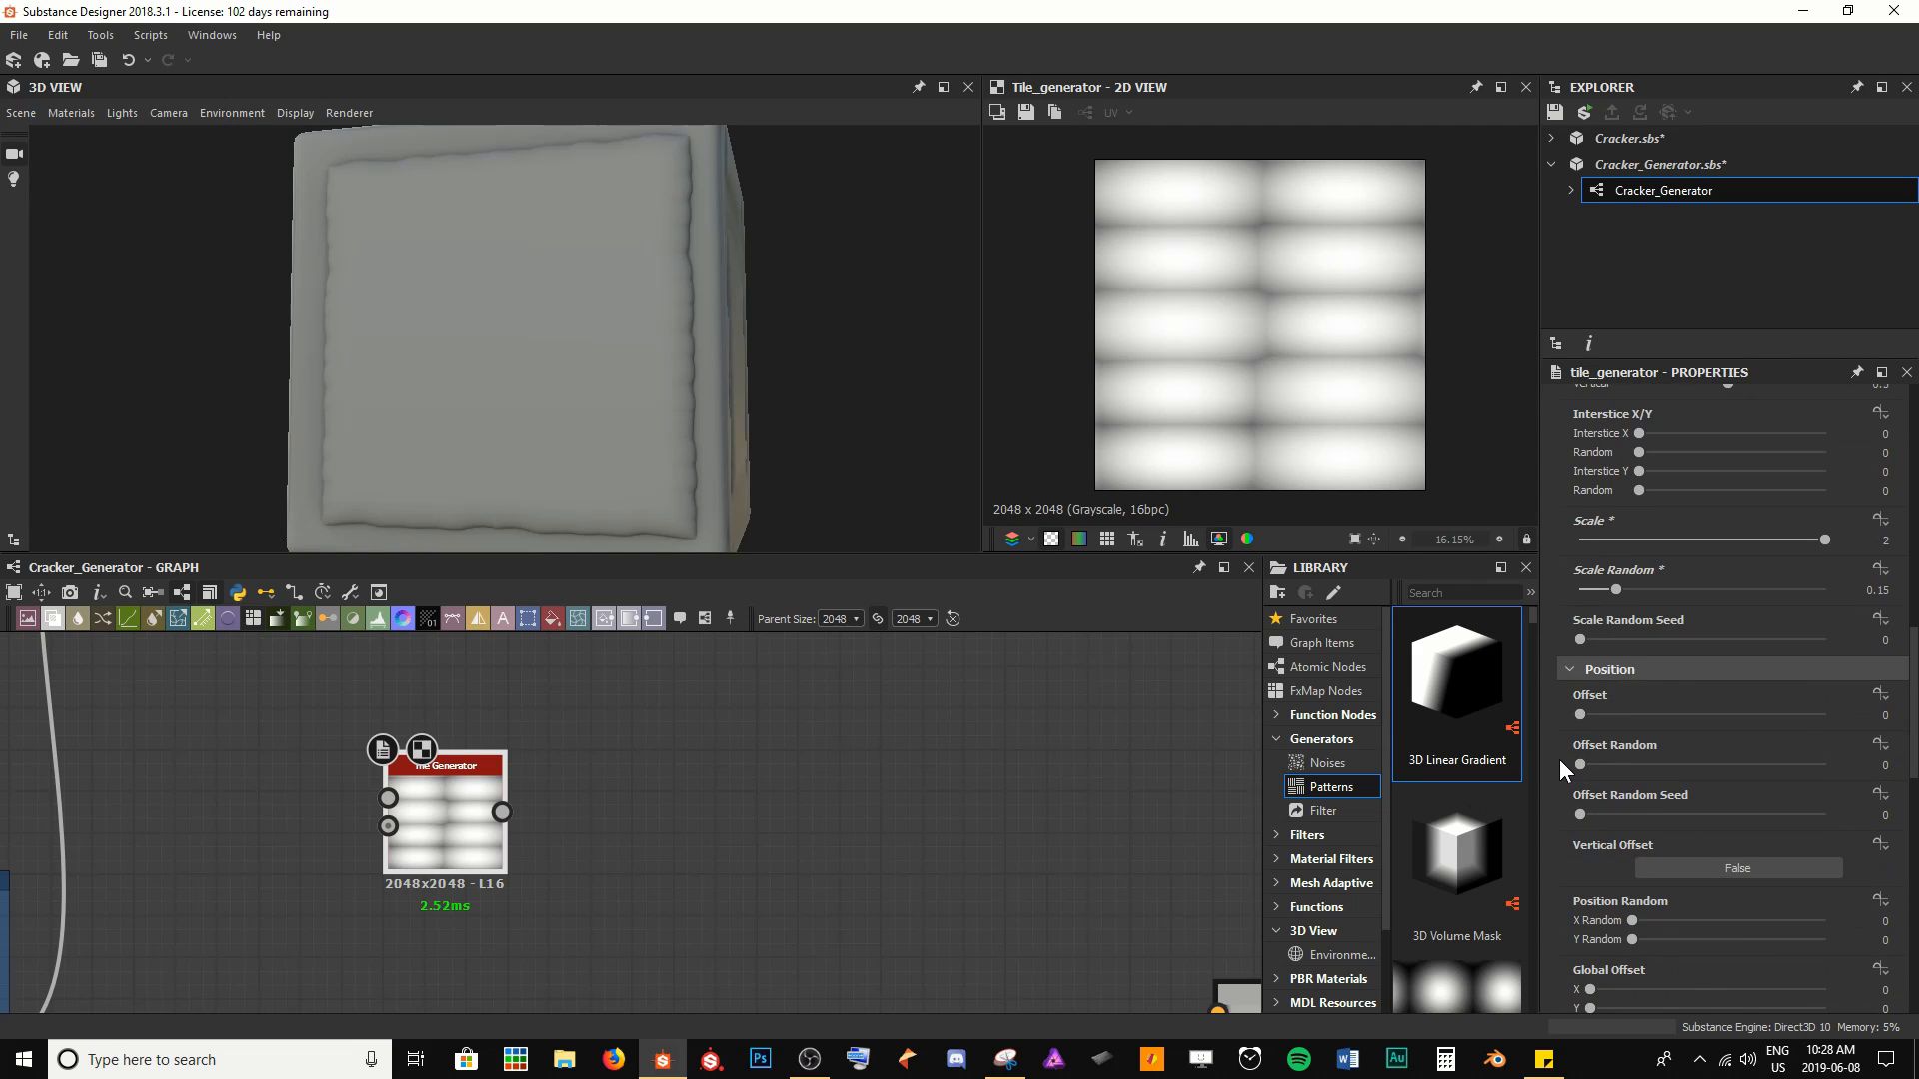
{"action": "scroll", "coordinate": [1559, 760], "scroll_direction": "up", "scroll_amount": 3}
{"action": "scroll", "coordinate": [1559, 760], "scroll_direction": "down", "scroll_amount": 5}
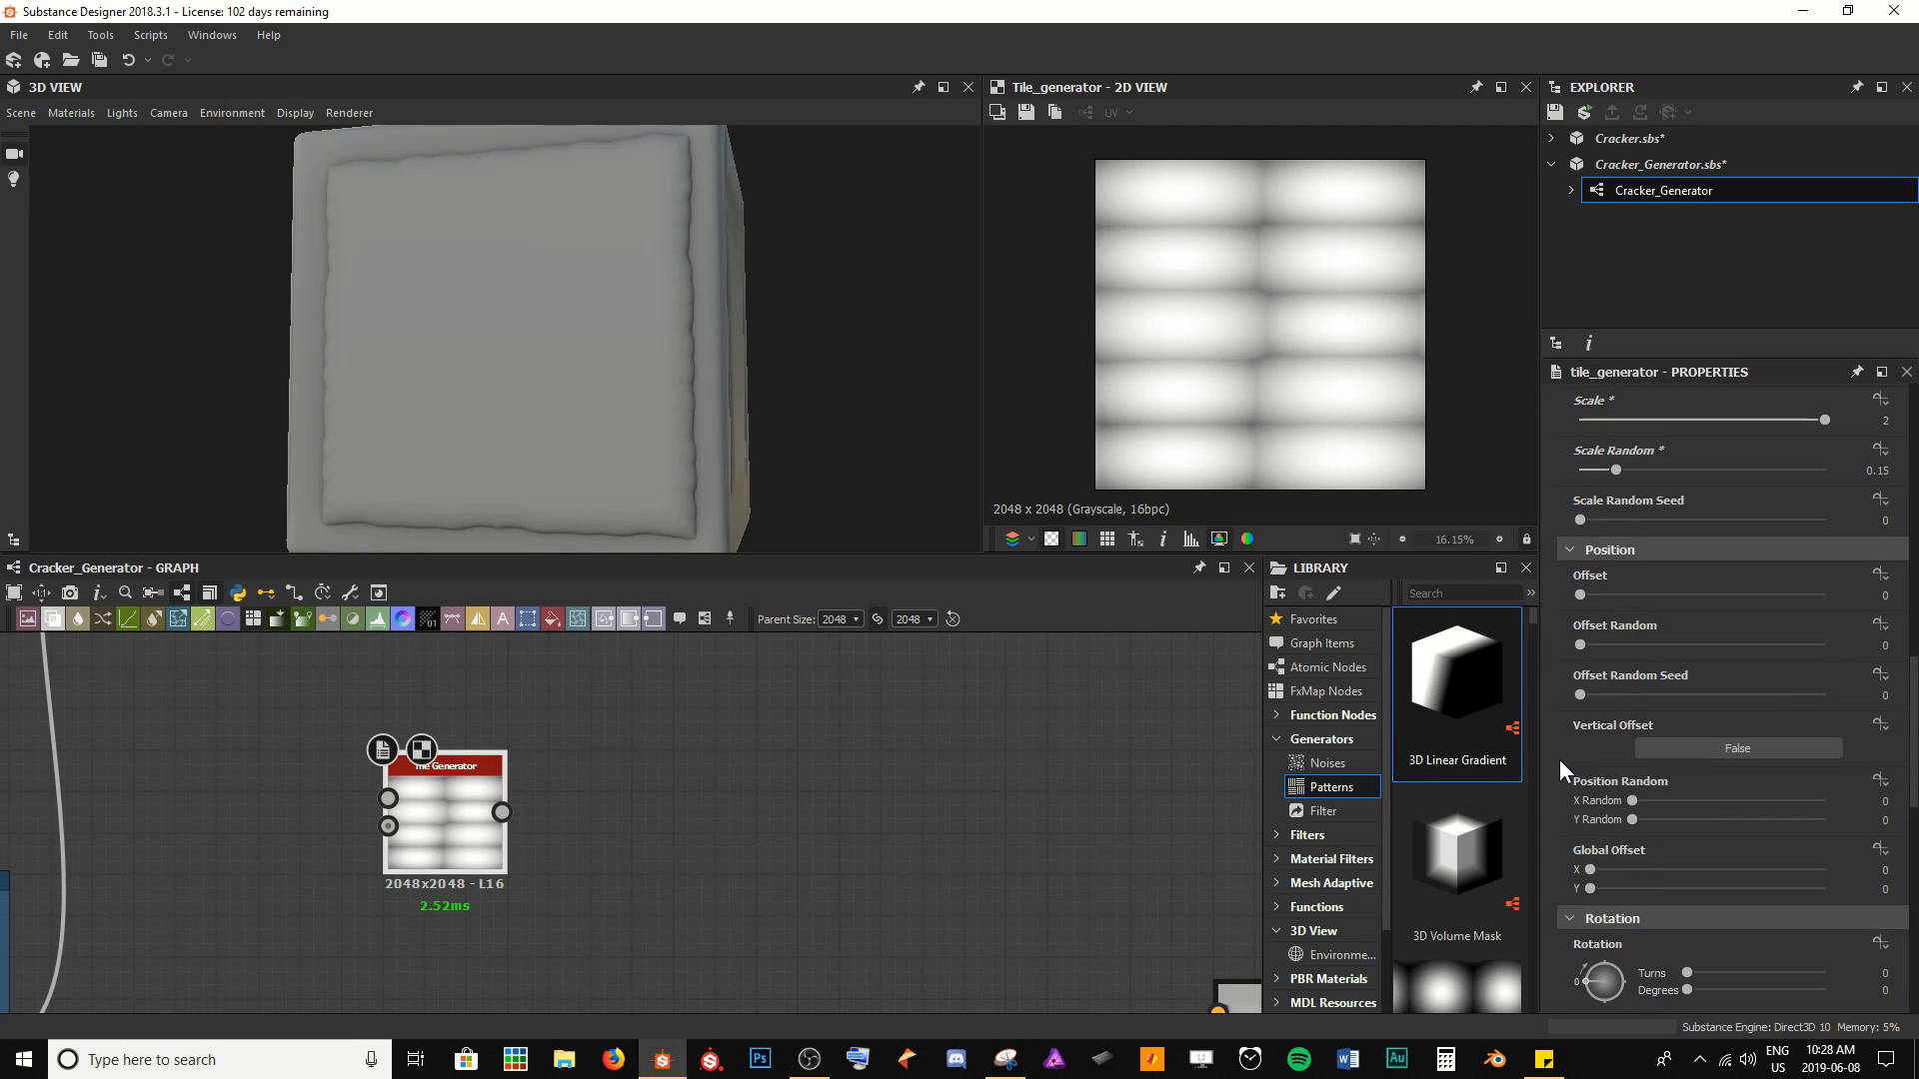
{"action": "left_click", "coordinate": [1580, 596]}
{"action": "type", "text": "0.5"}
{"action": "key", "text": "Return"}
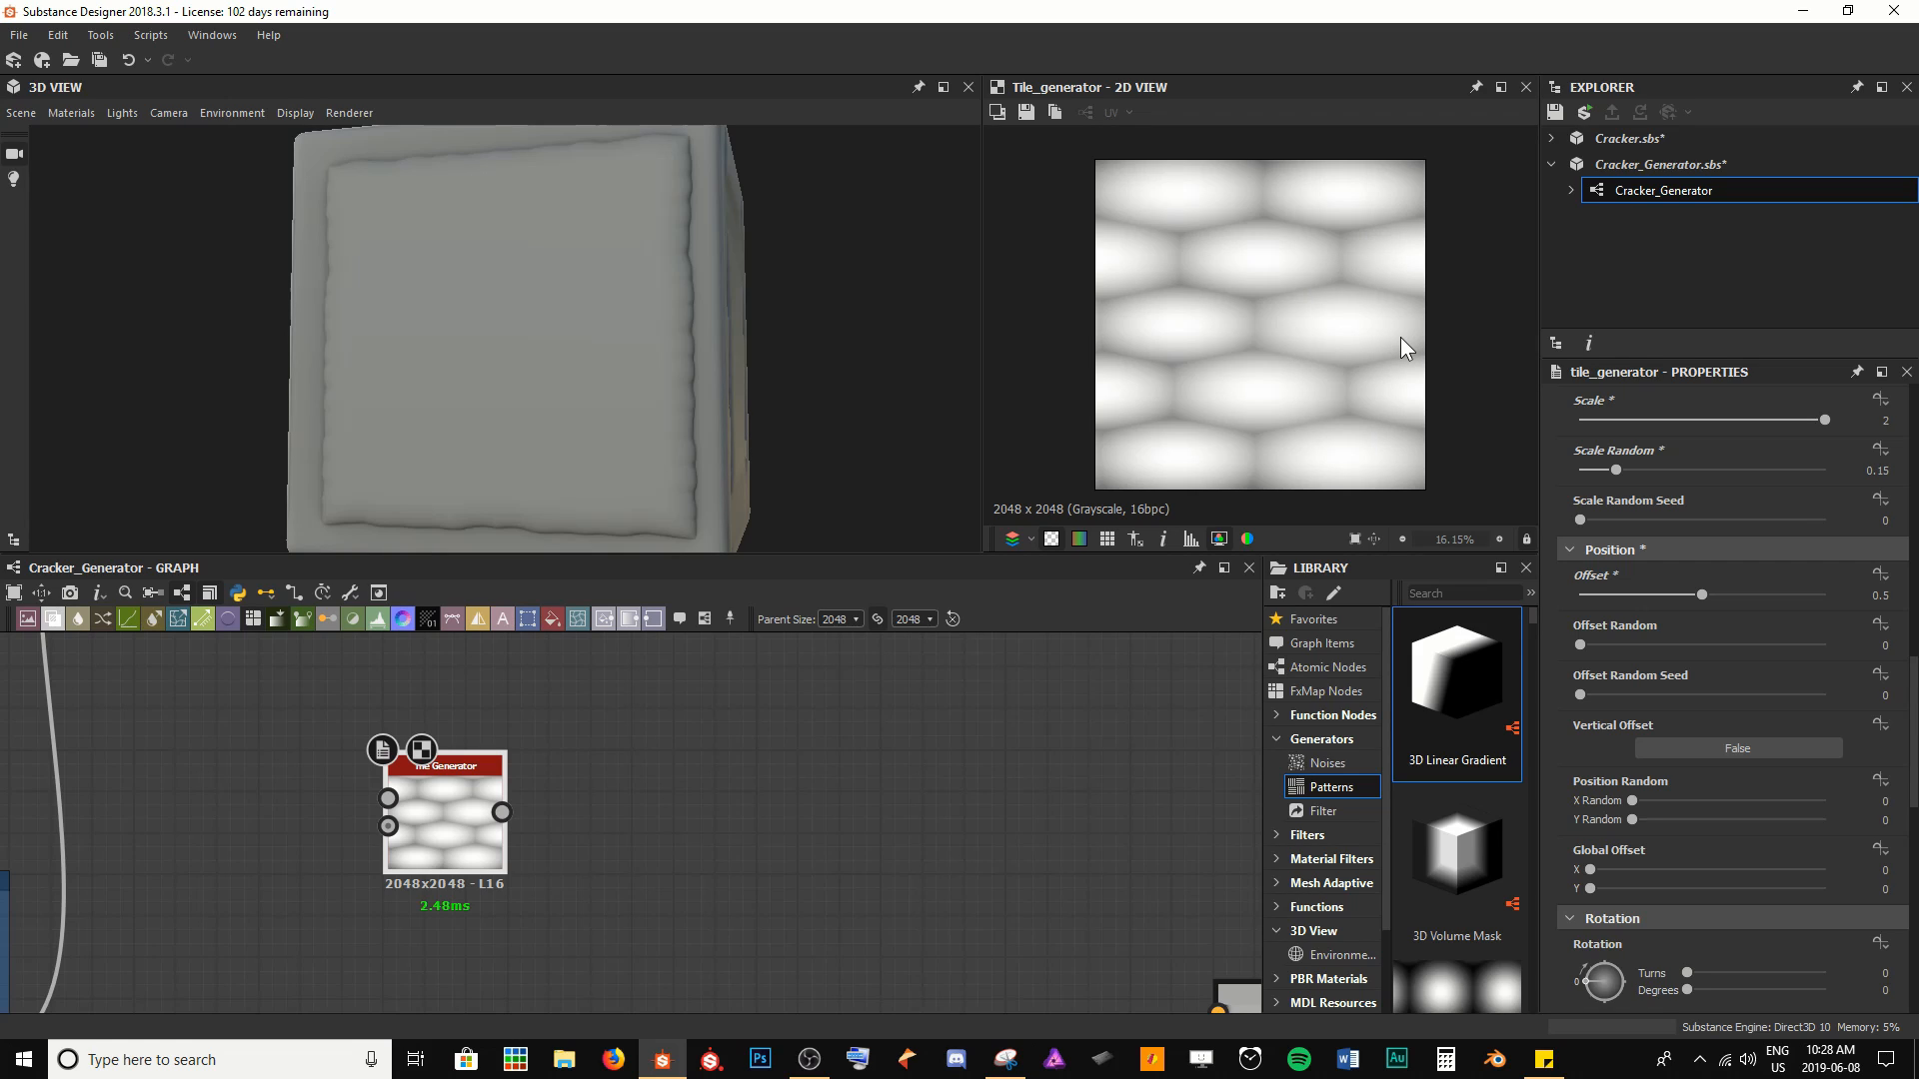
Raise the Tile Generator's Interstice X to 0.5
{"action": "scroll", "coordinate": [1681, 680], "scroll_direction": "down", "scroll_amount": 2}
{"action": "scroll", "coordinate": [1681, 680], "scroll_direction": "up", "scroll_amount": 3}
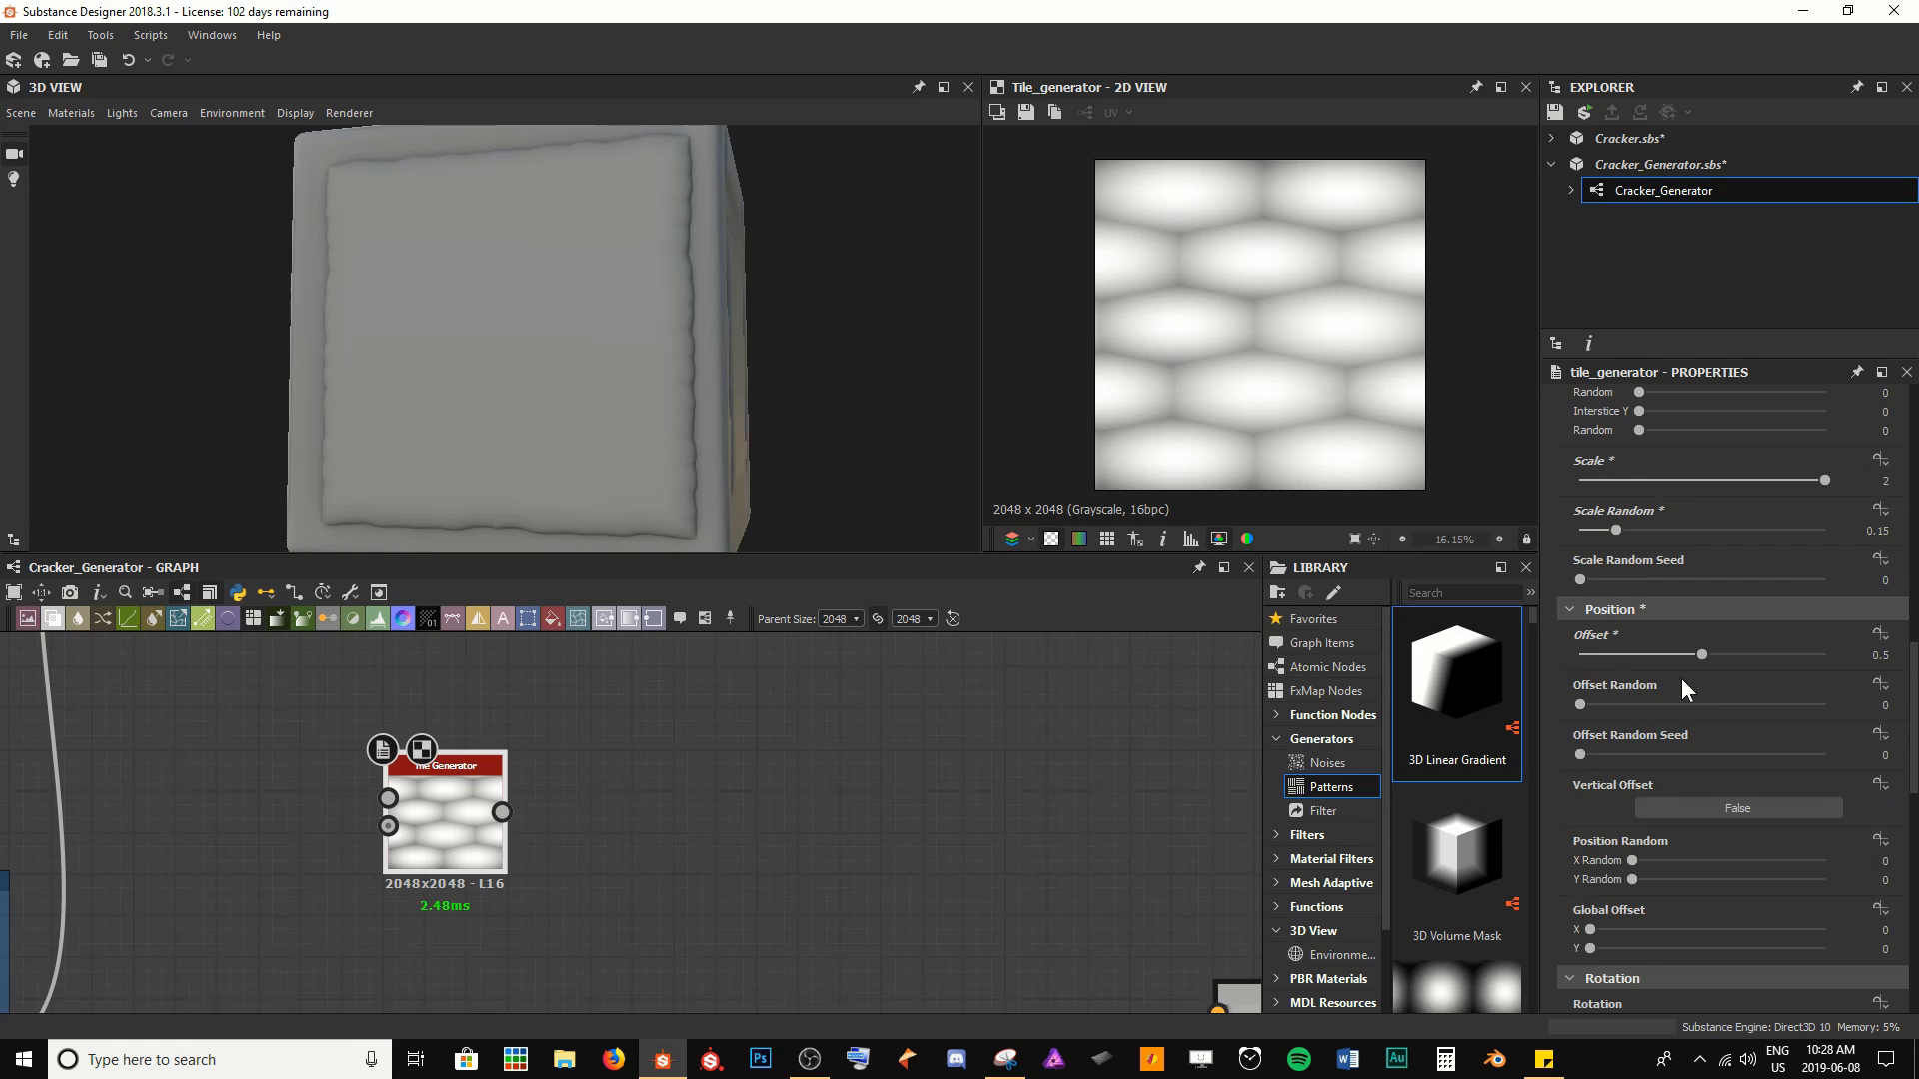
{"action": "scroll", "coordinate": [1681, 680], "scroll_direction": "up", "scroll_amount": 4}
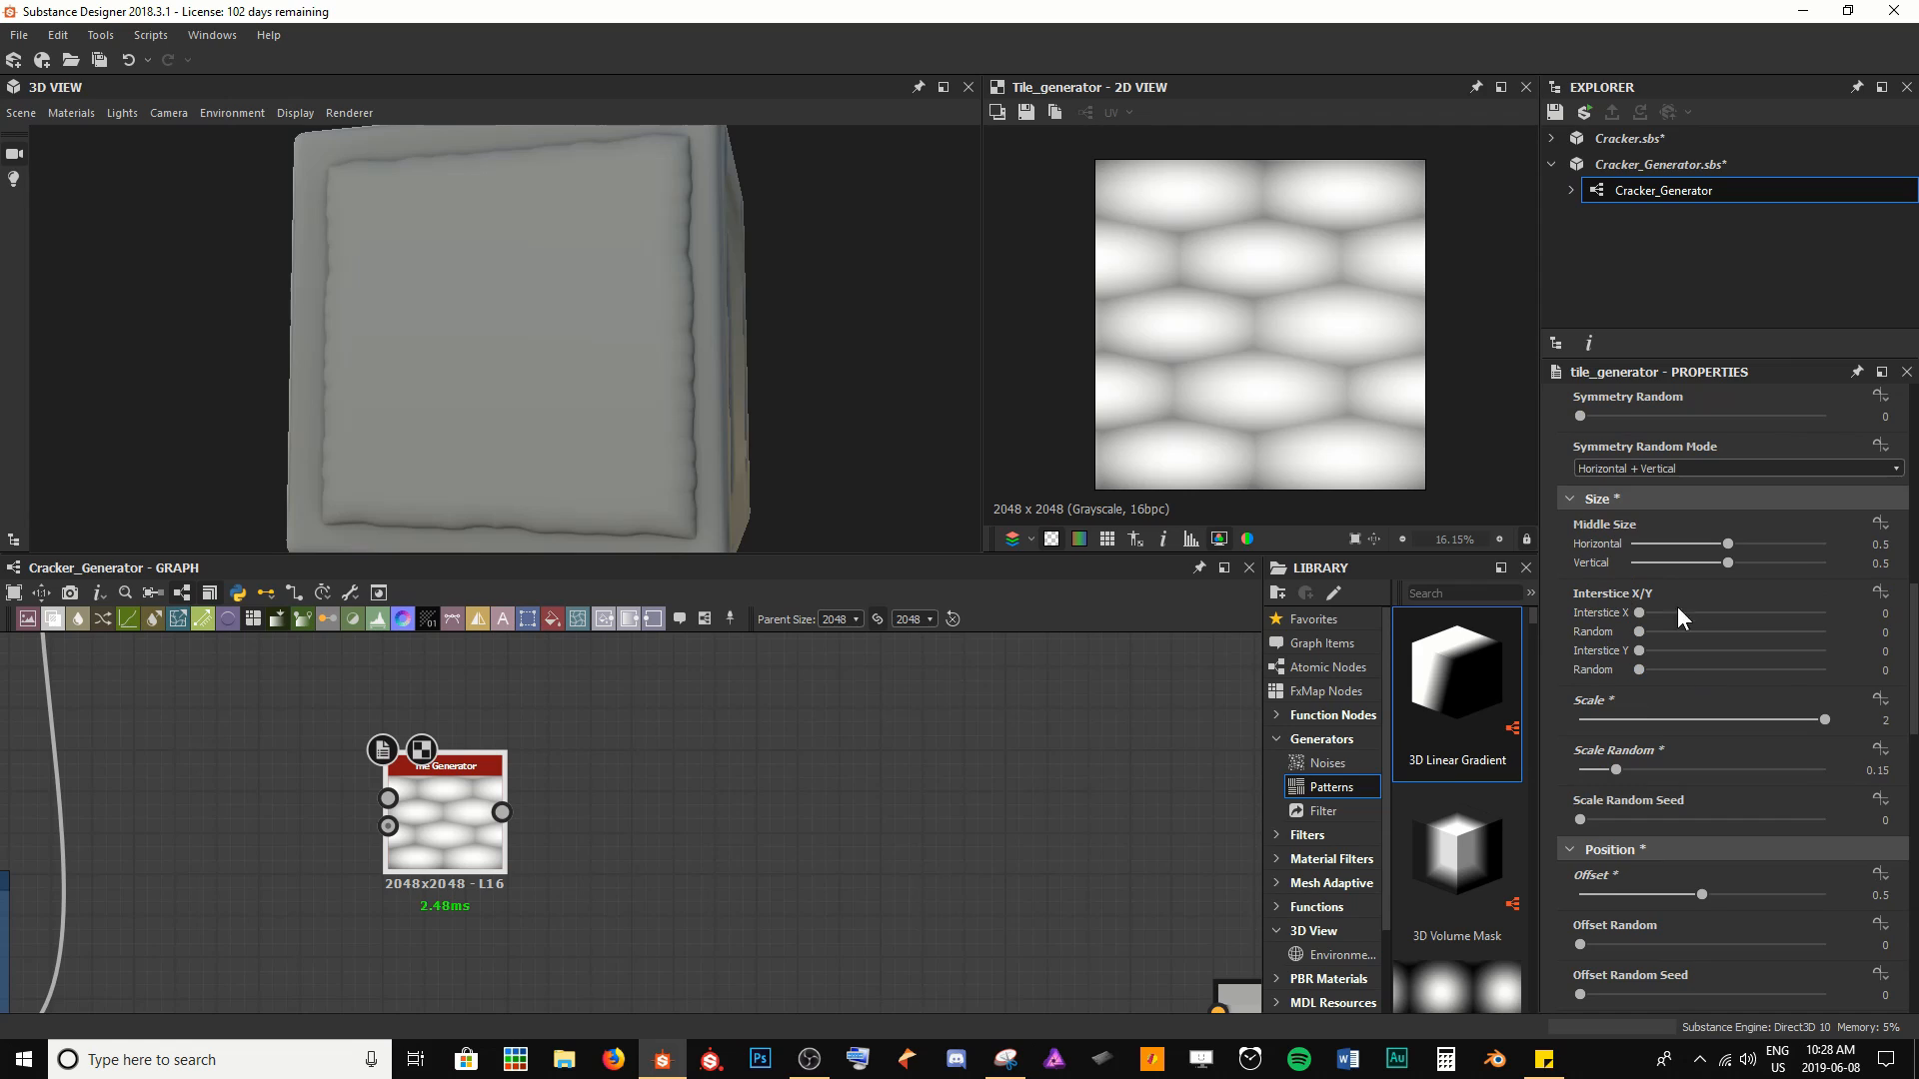
{"action": "left_click_drag", "start_coordinate": [1640, 612], "coordinate": [1732, 613]}
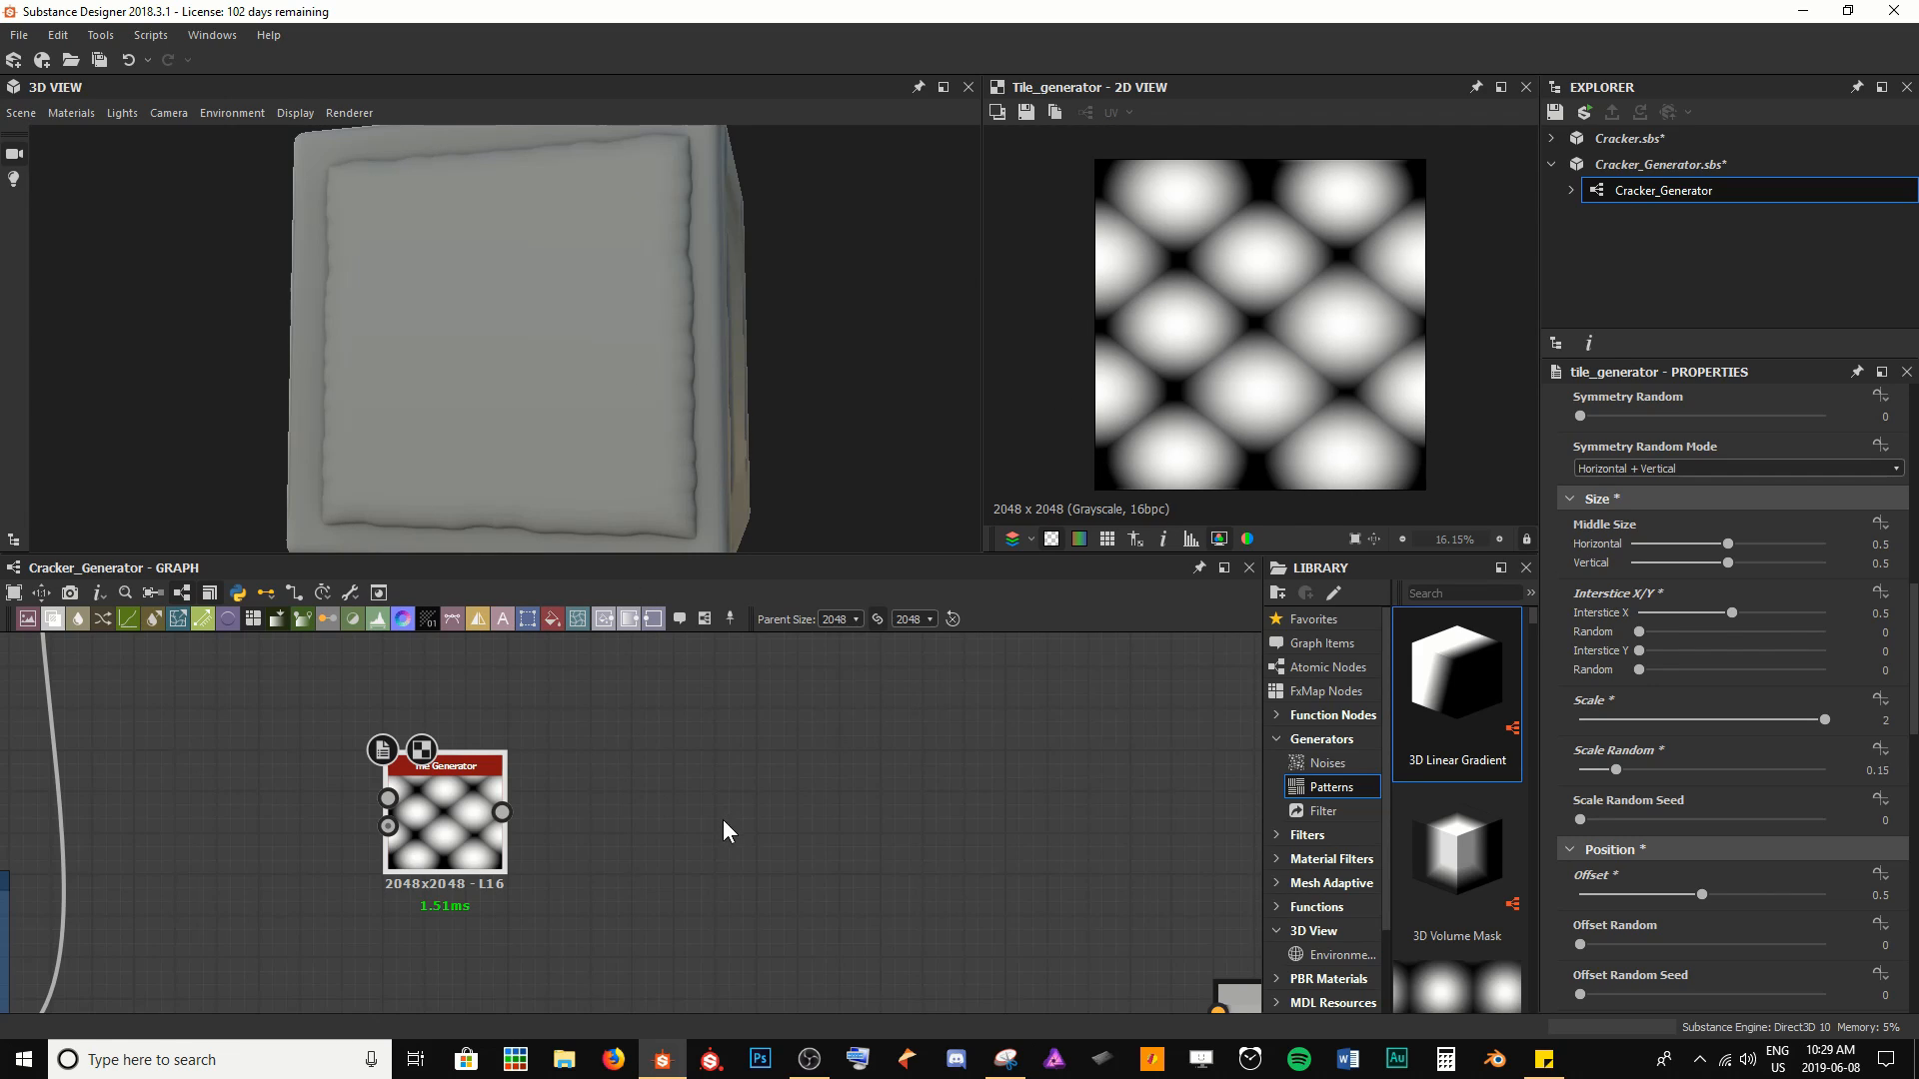
Add a Transformation 2D node fed by the Tile Generator's output
{"action": "key", "text": "space"}
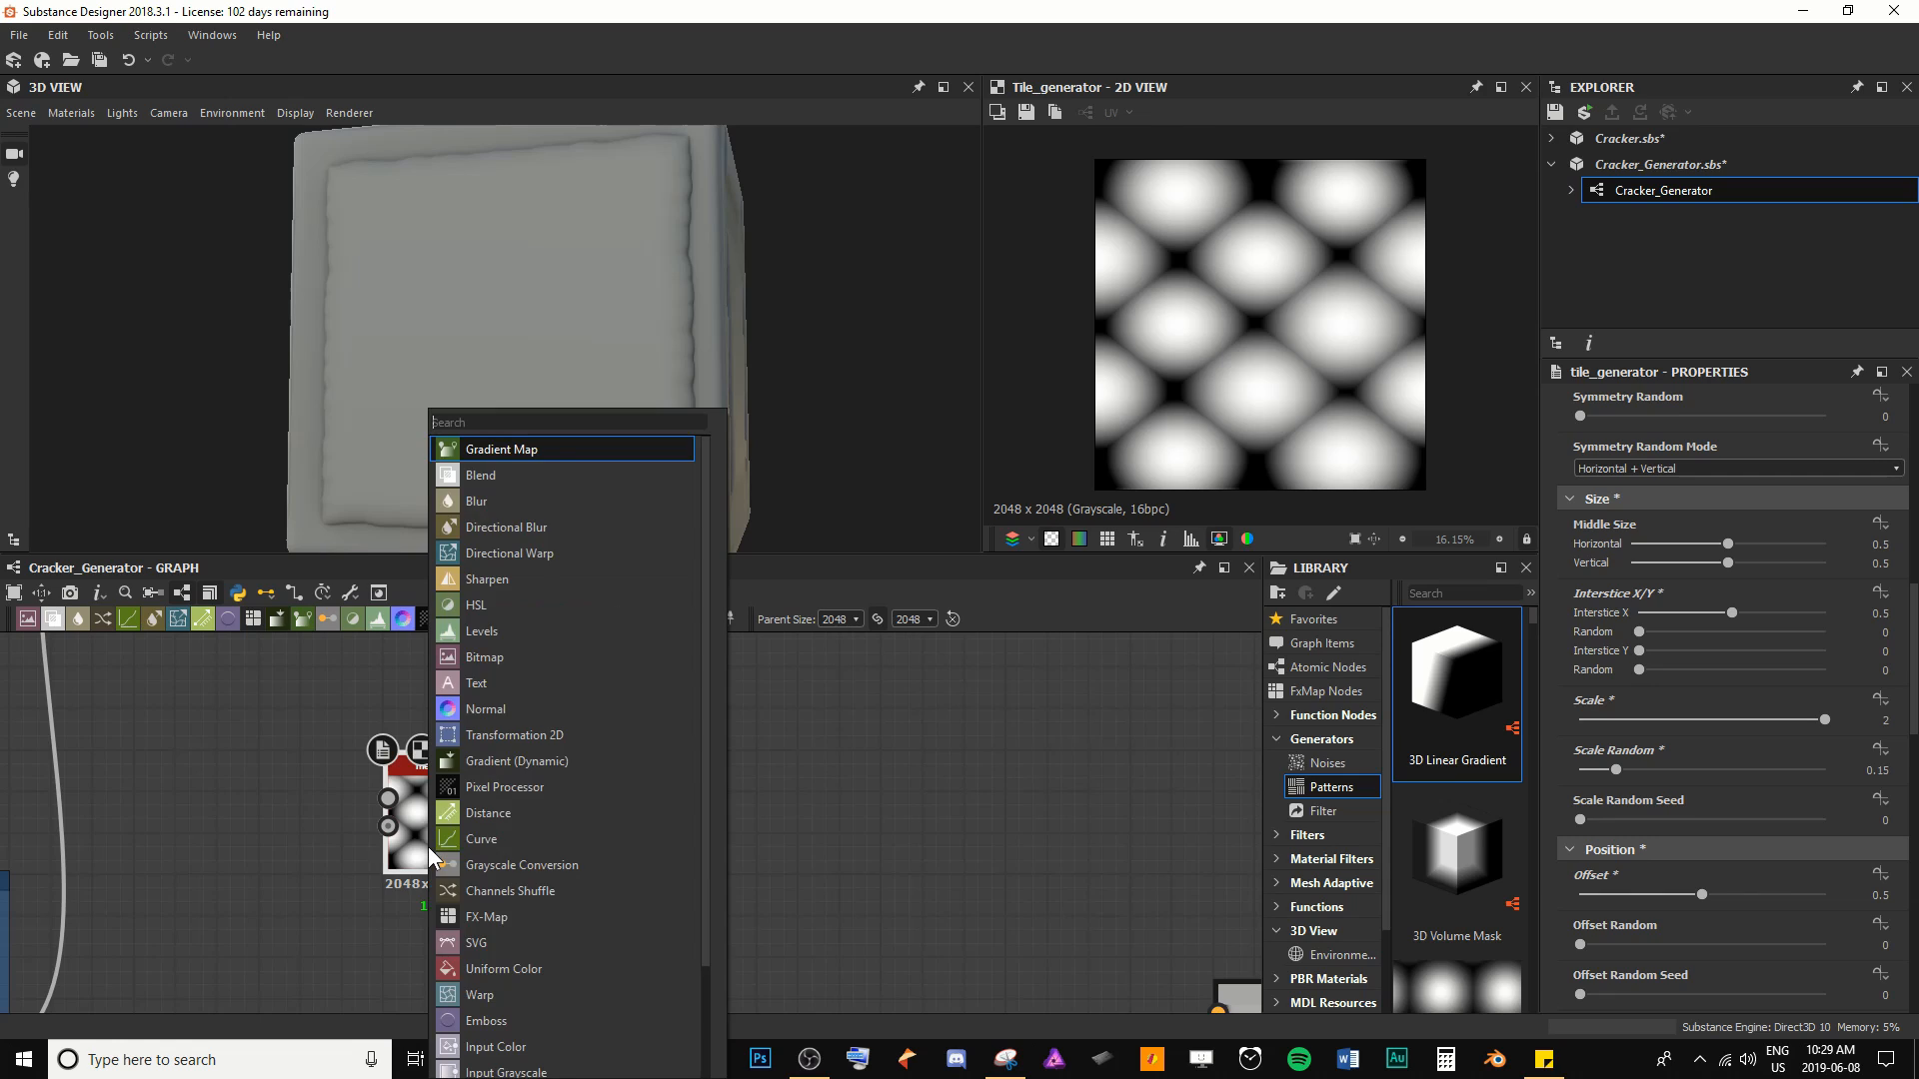
{"action": "type", "text": "tra"}
{"action": "key", "text": "Return"}
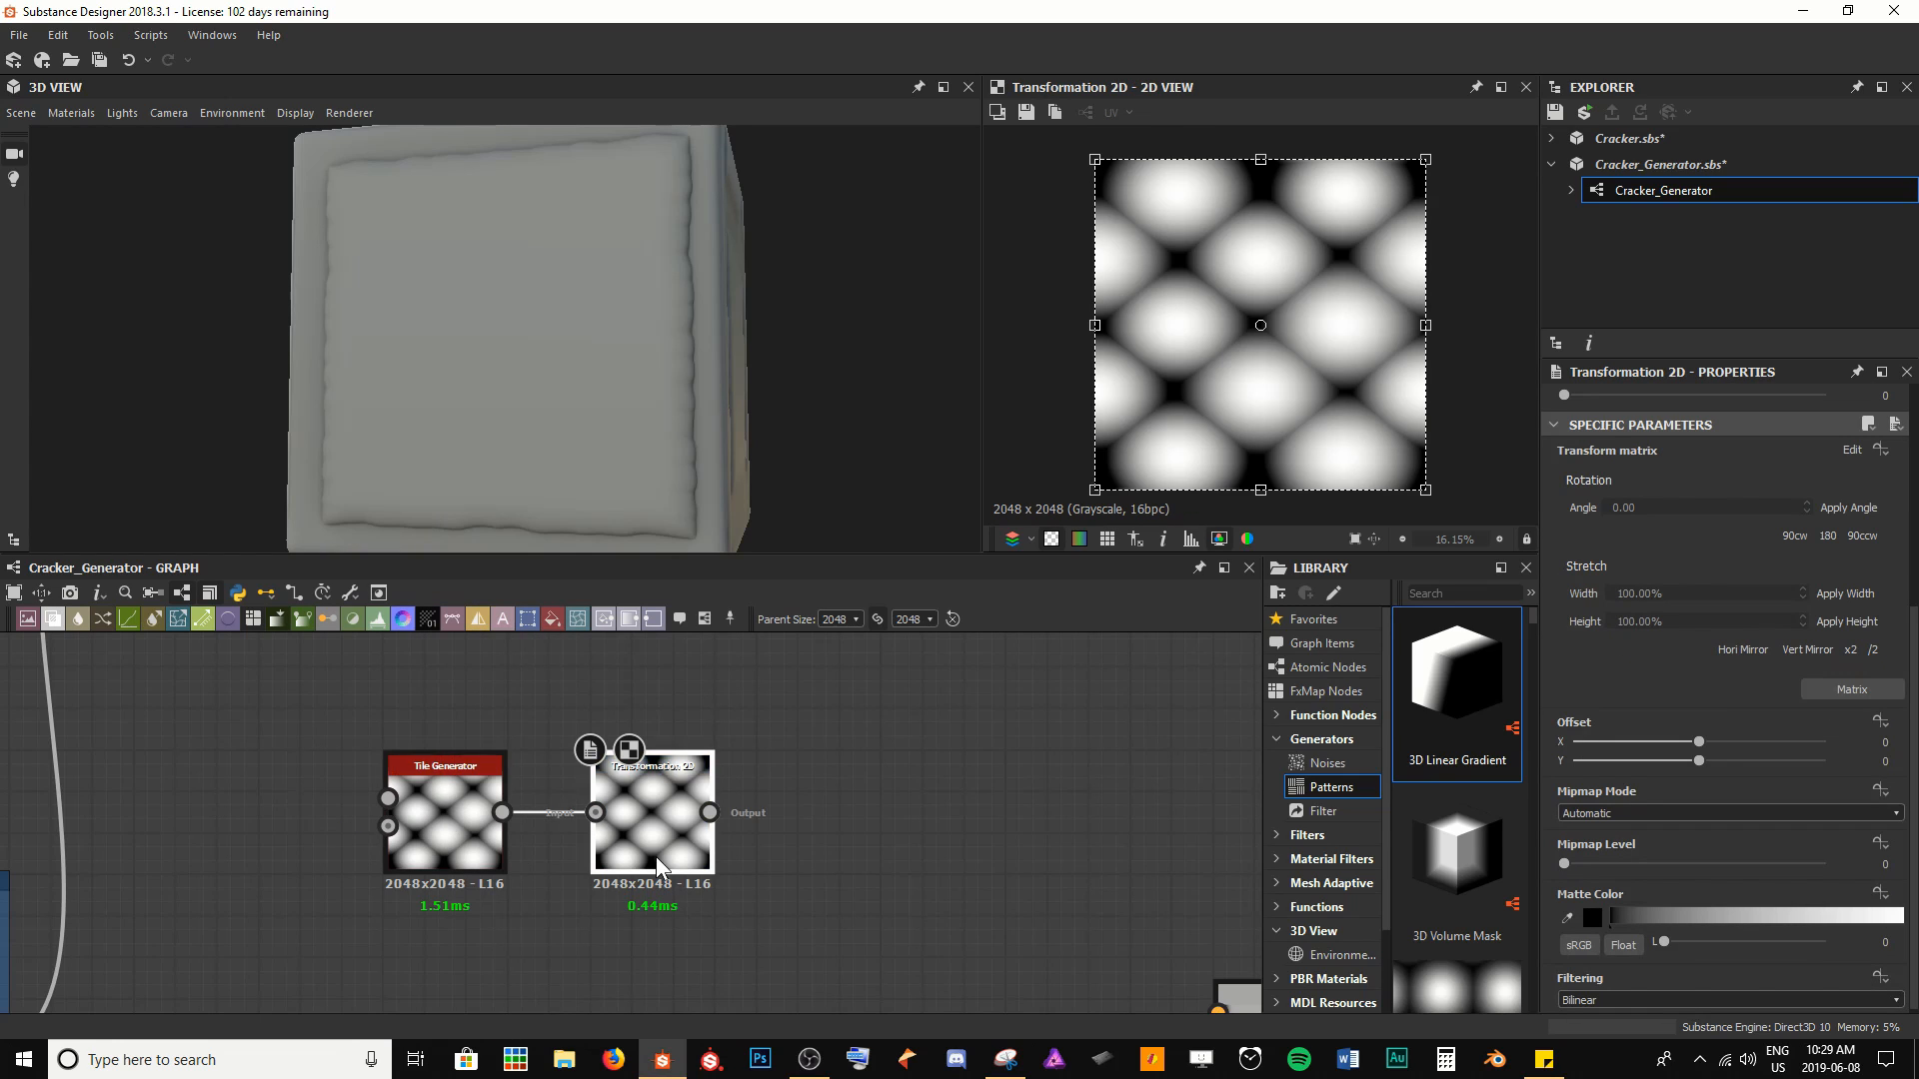
{"action": "scroll", "coordinate": [800, 872], "scroll_direction": "up", "scroll_amount": 2}
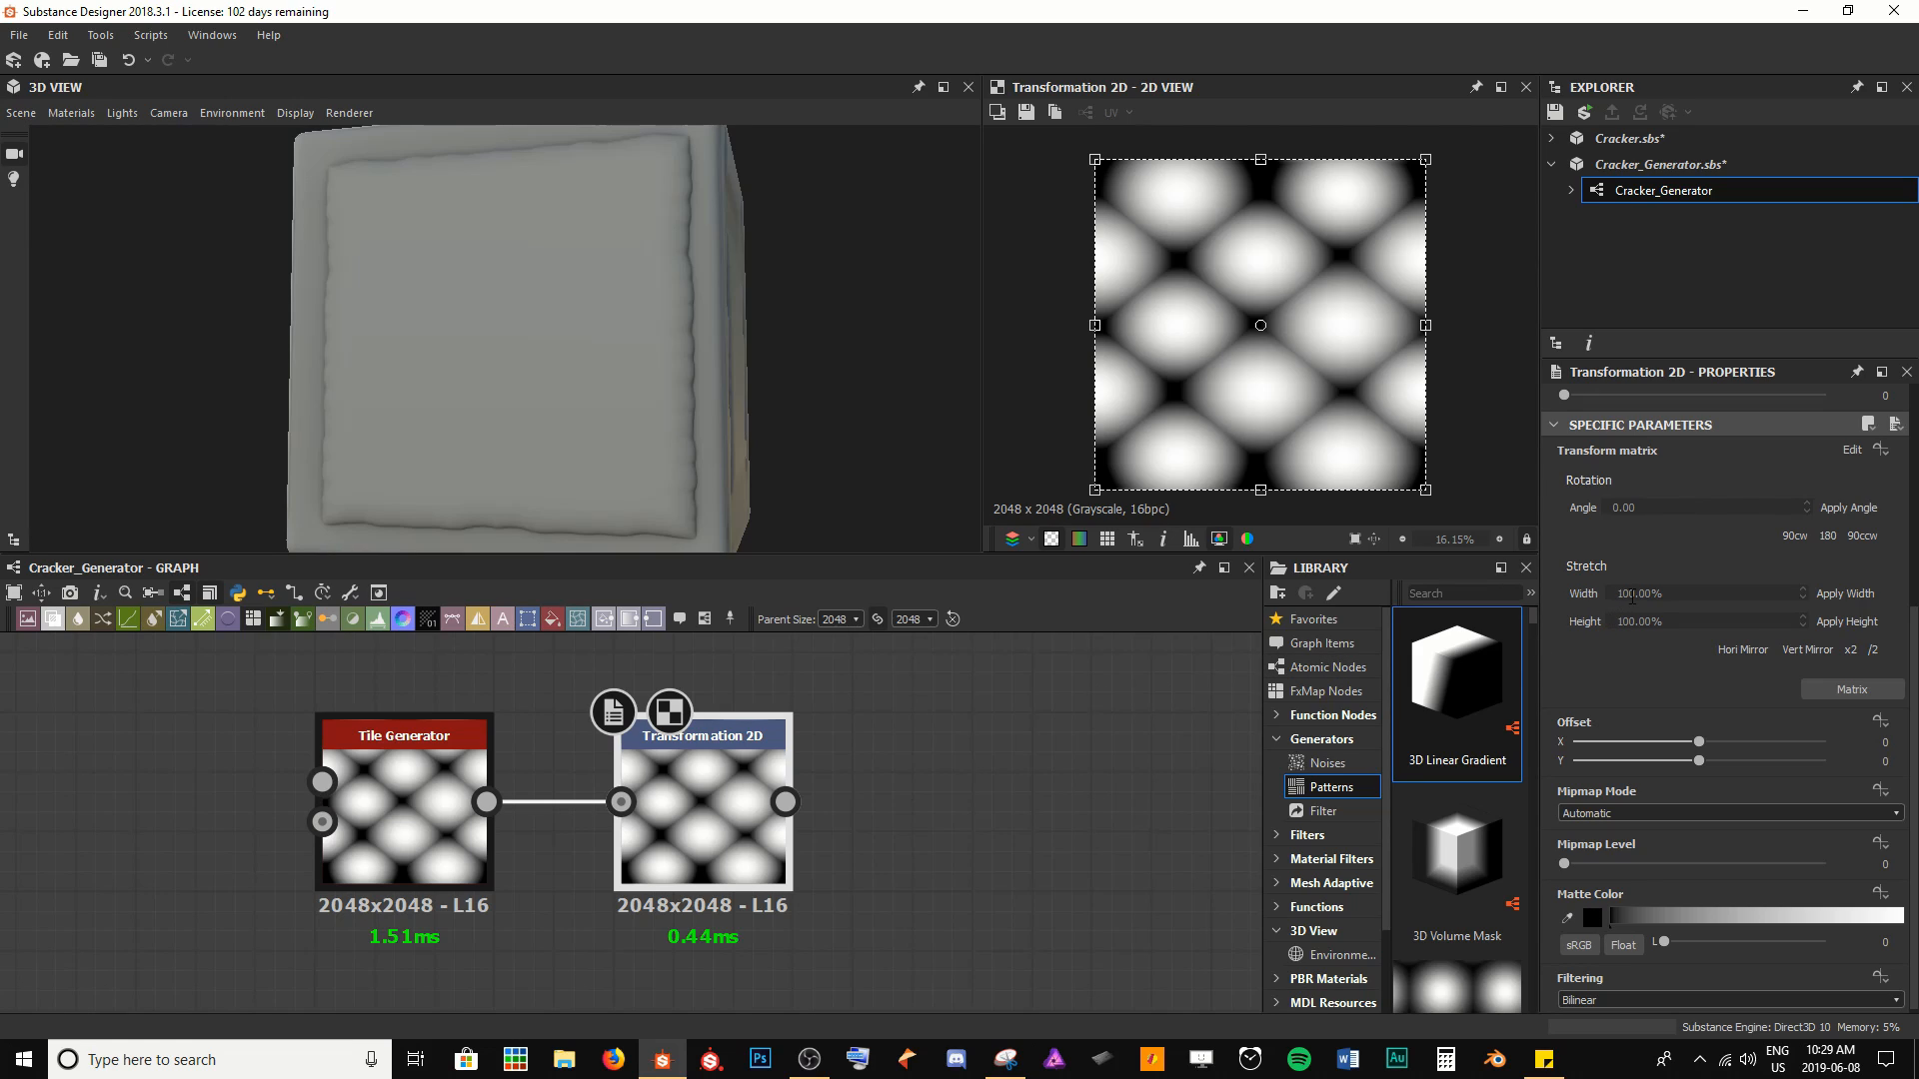
Stretch the Transformation 2D to 60% width and 75% height
{"action": "left_click", "coordinate": [1691, 593]}
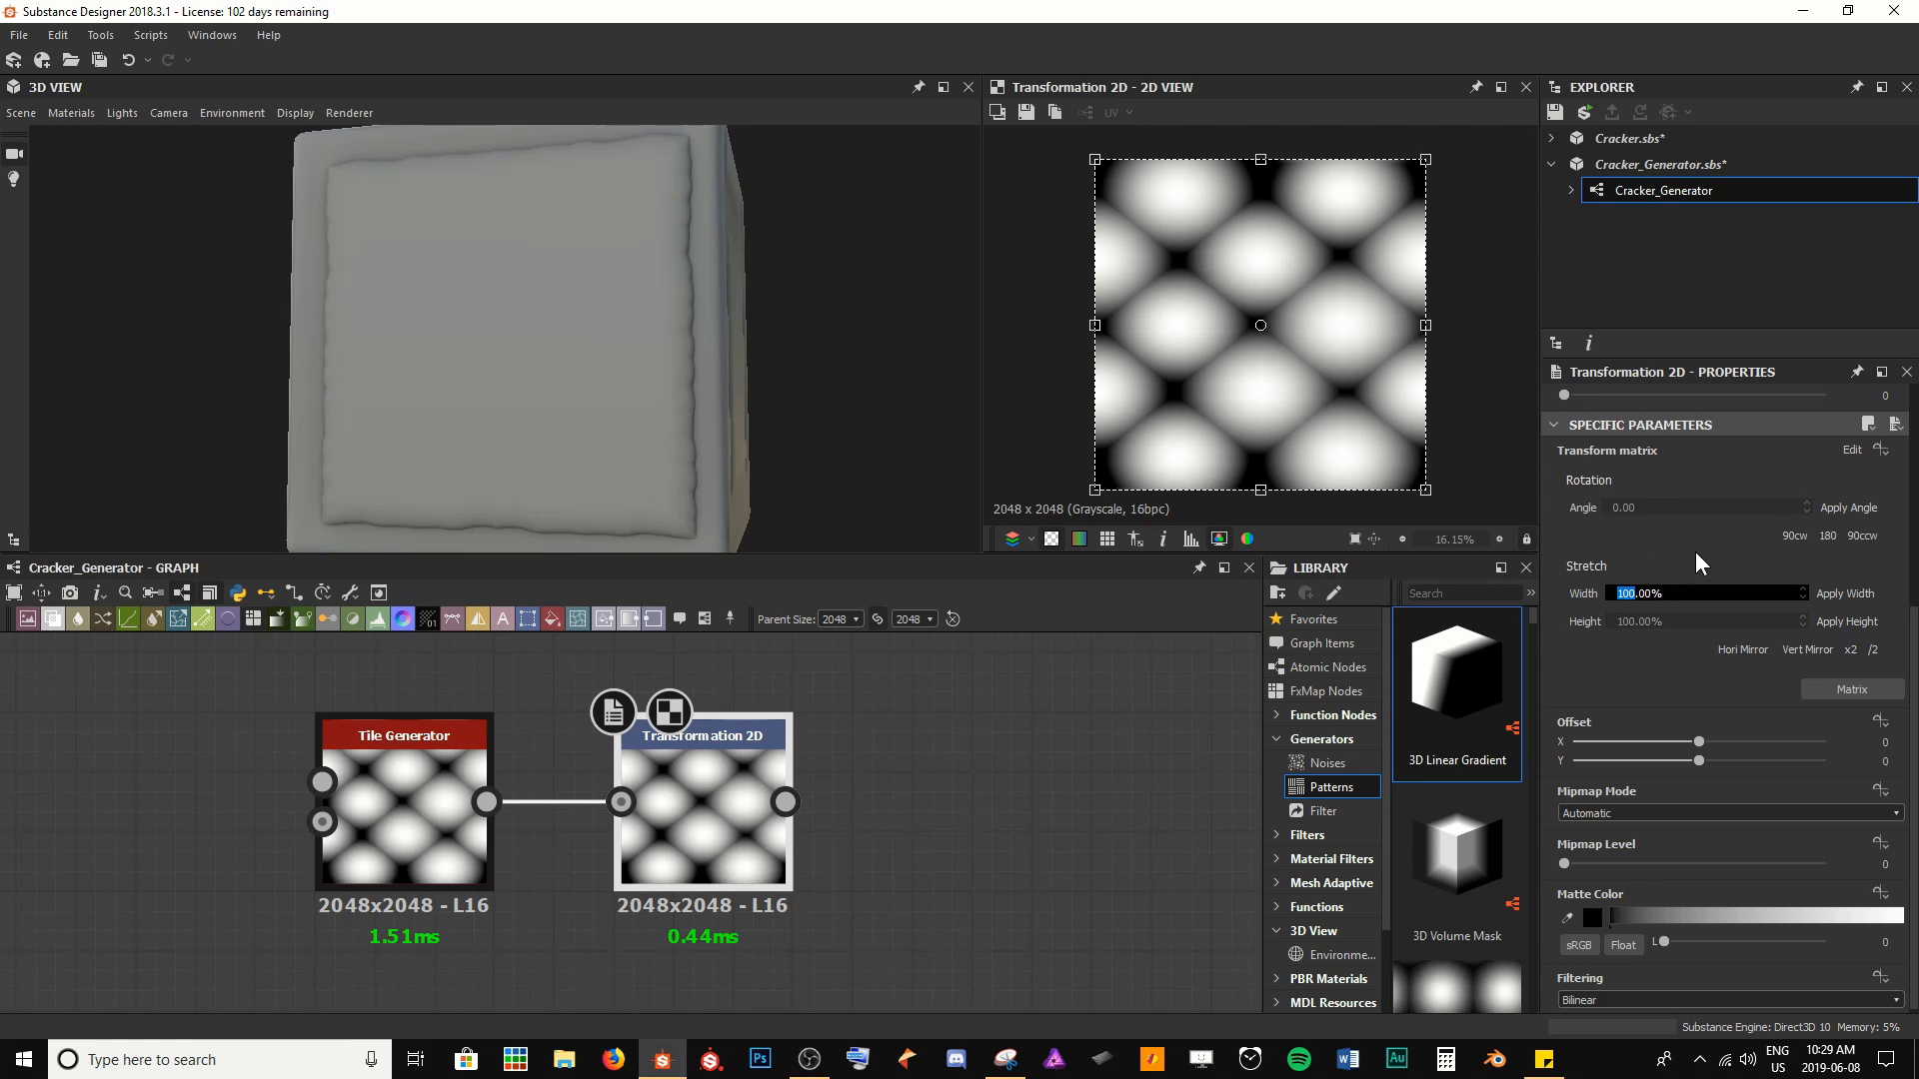
{"action": "type", "text": "60"}
{"action": "key", "text": "Return"}
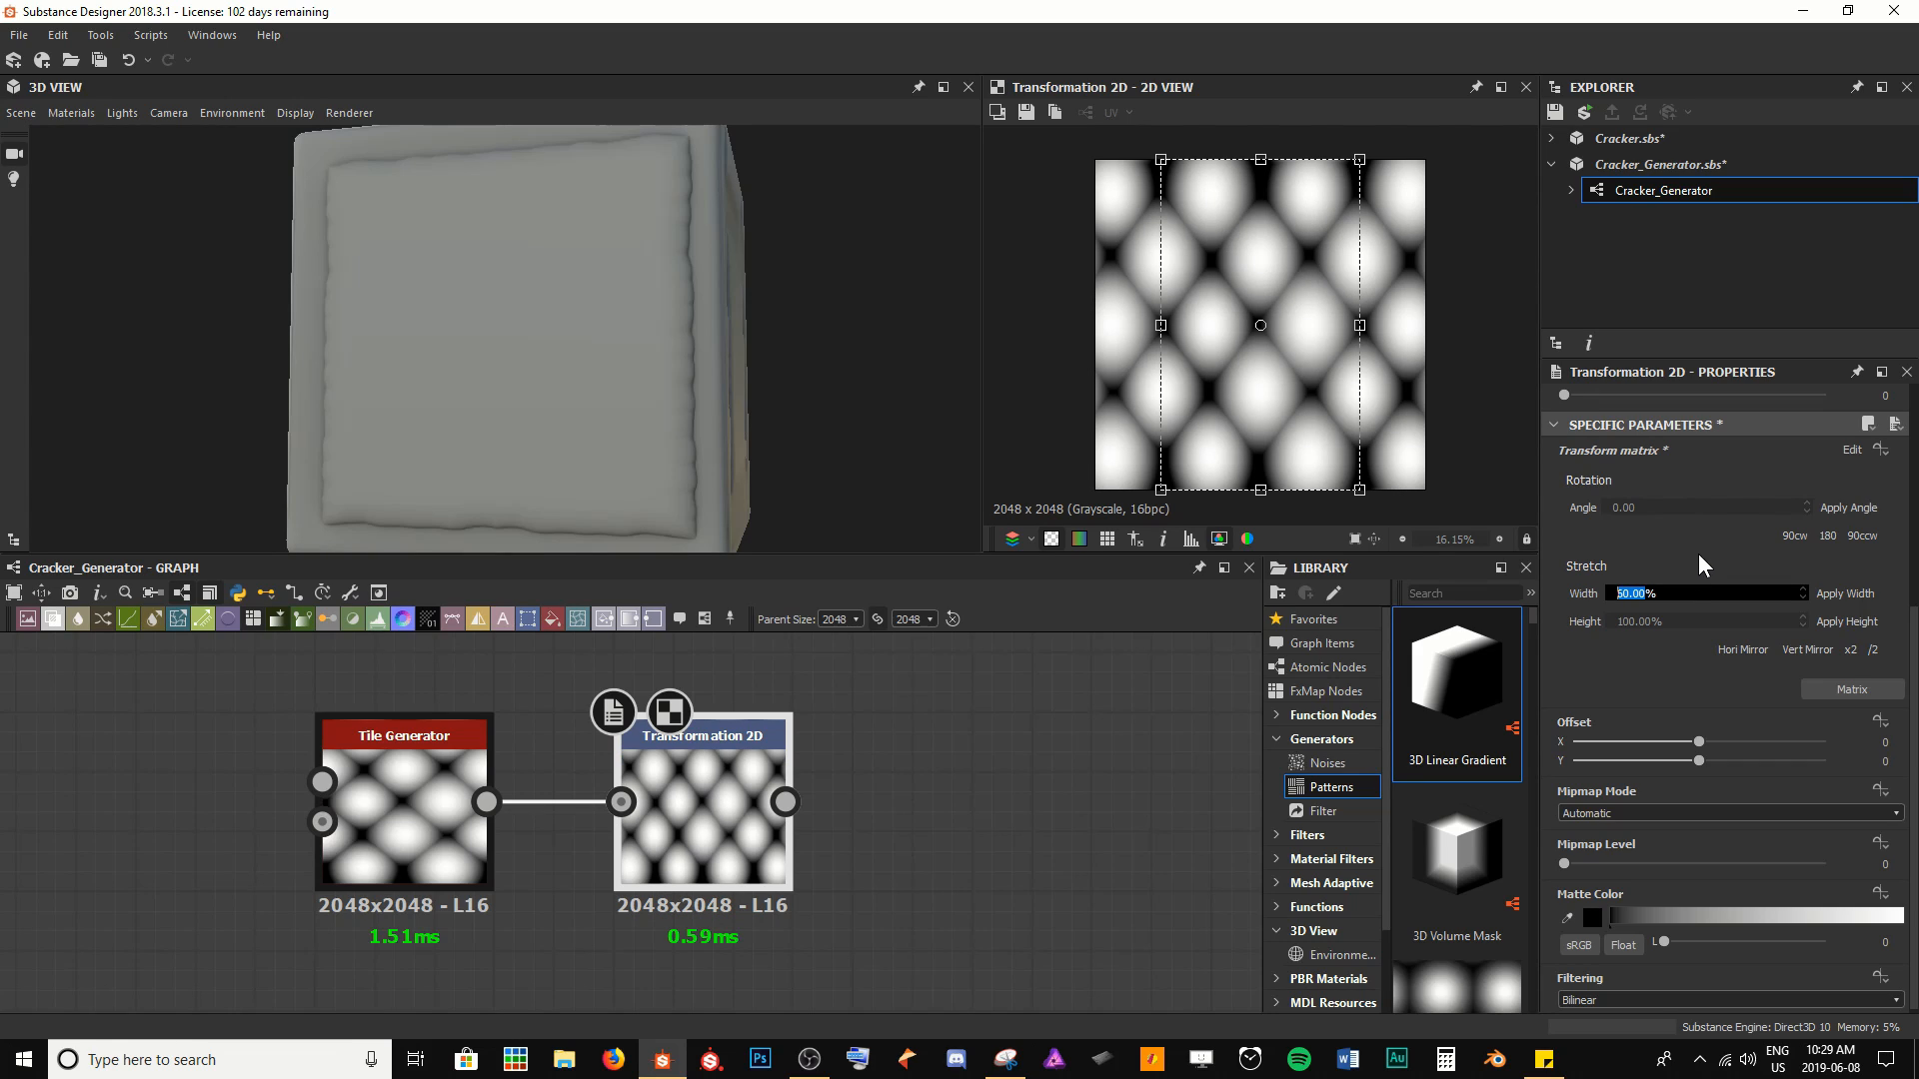
{"action": "key", "text": "Tab"}
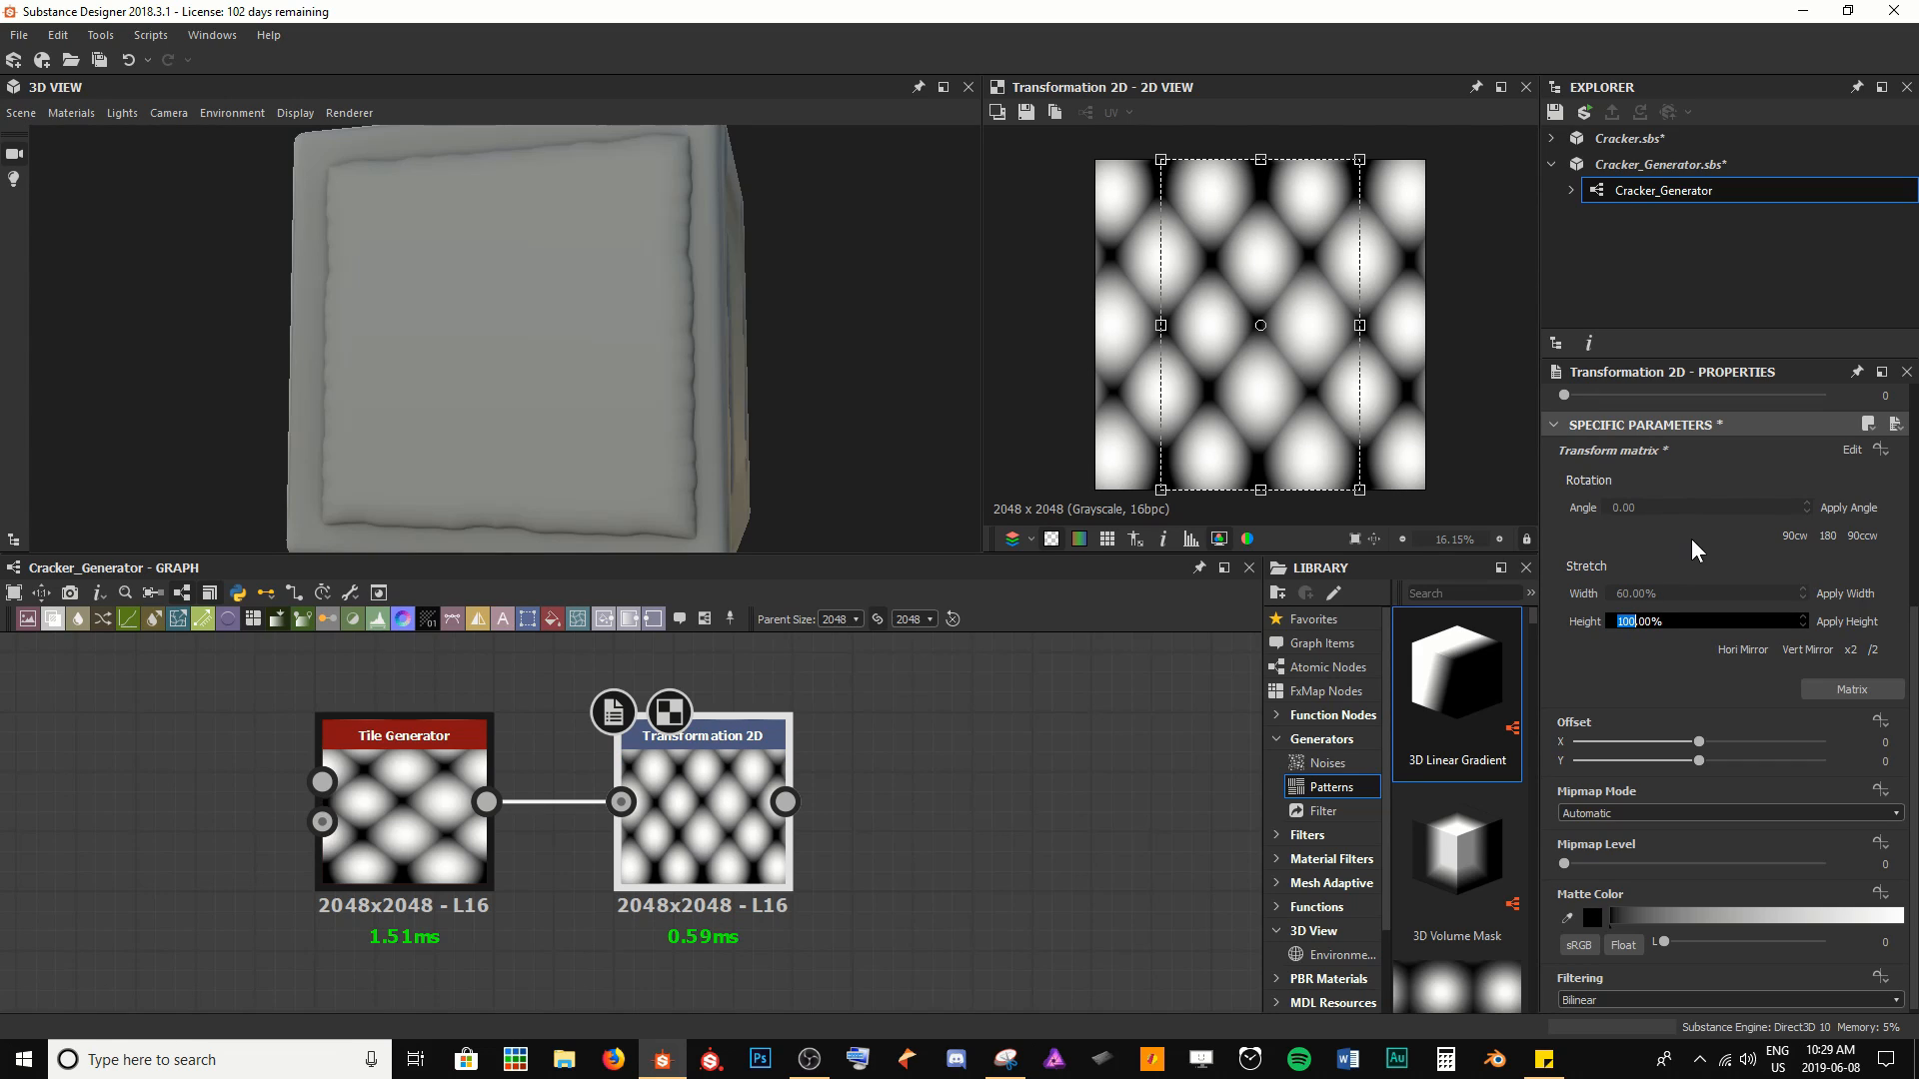
{"action": "type", "text": "75"}
{"action": "key", "text": "Return"}
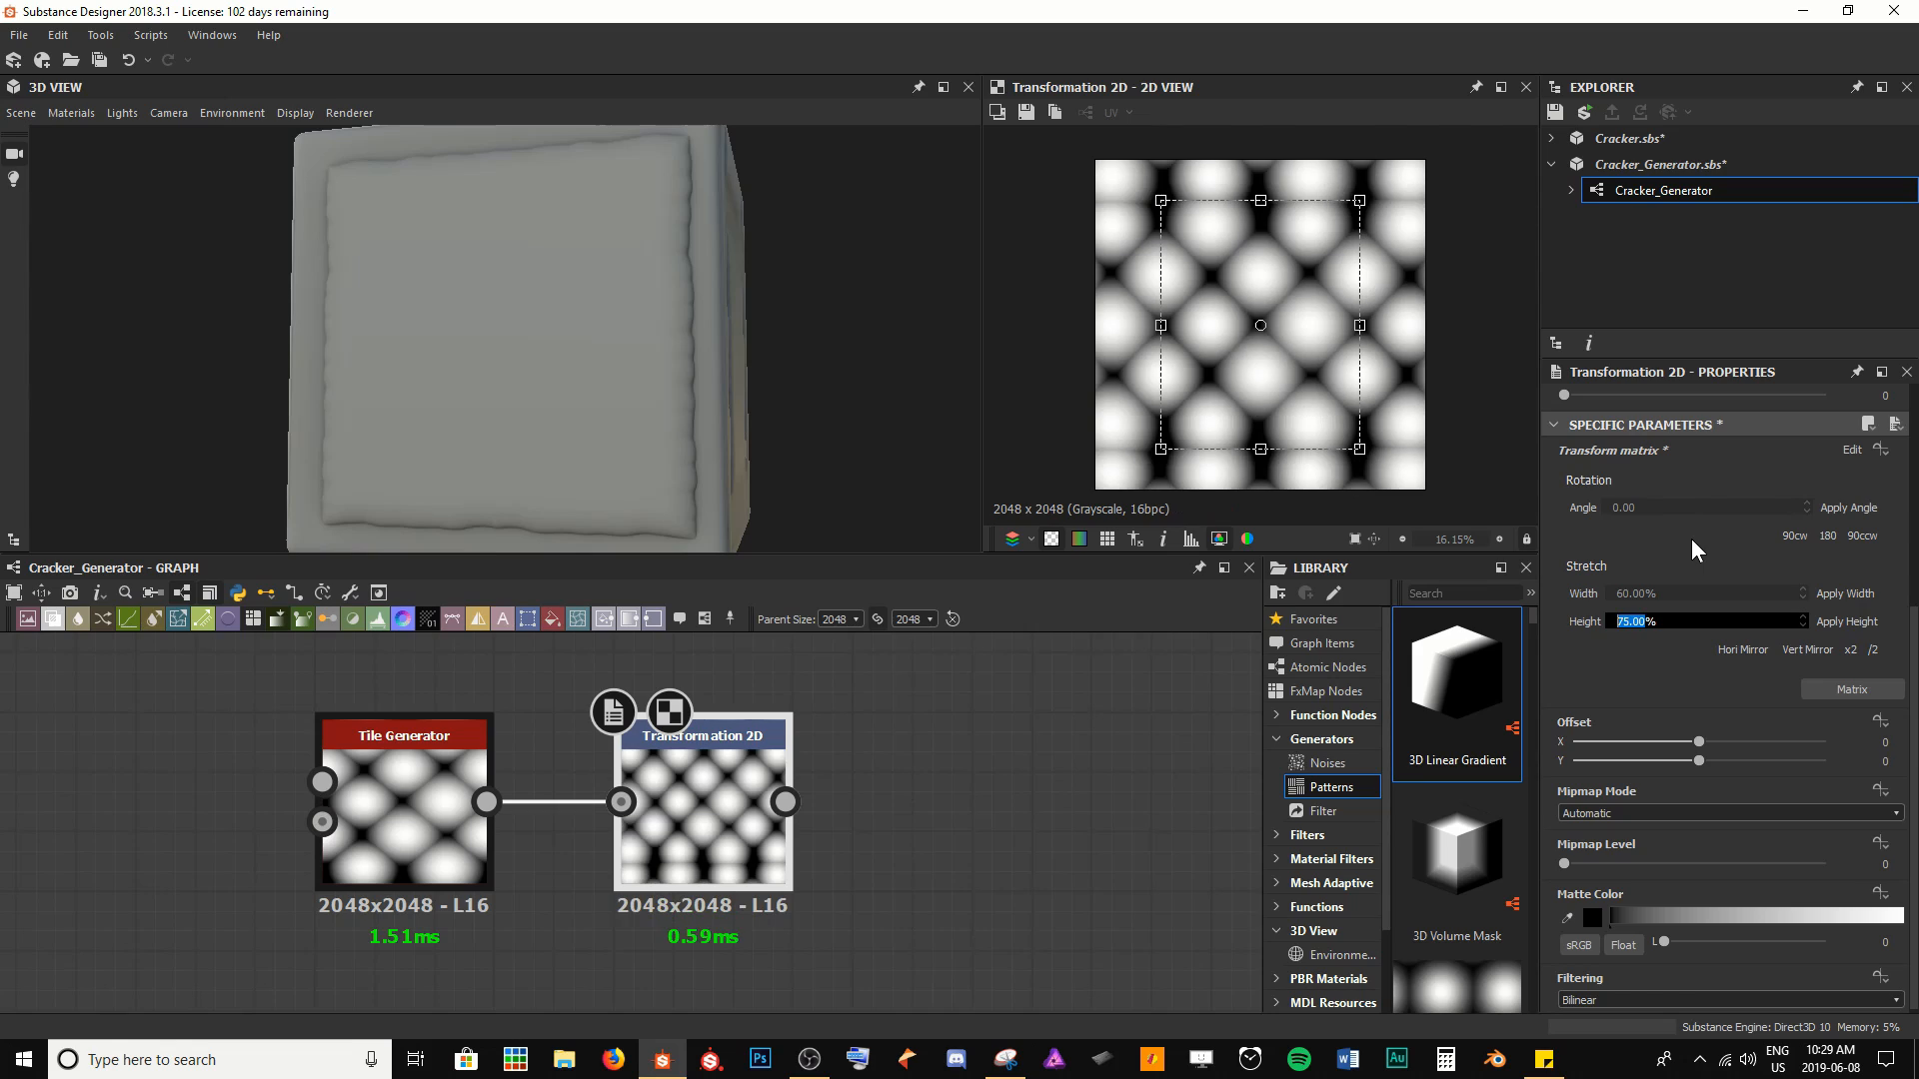
{"action": "left_click", "coordinate": [1137, 718]}
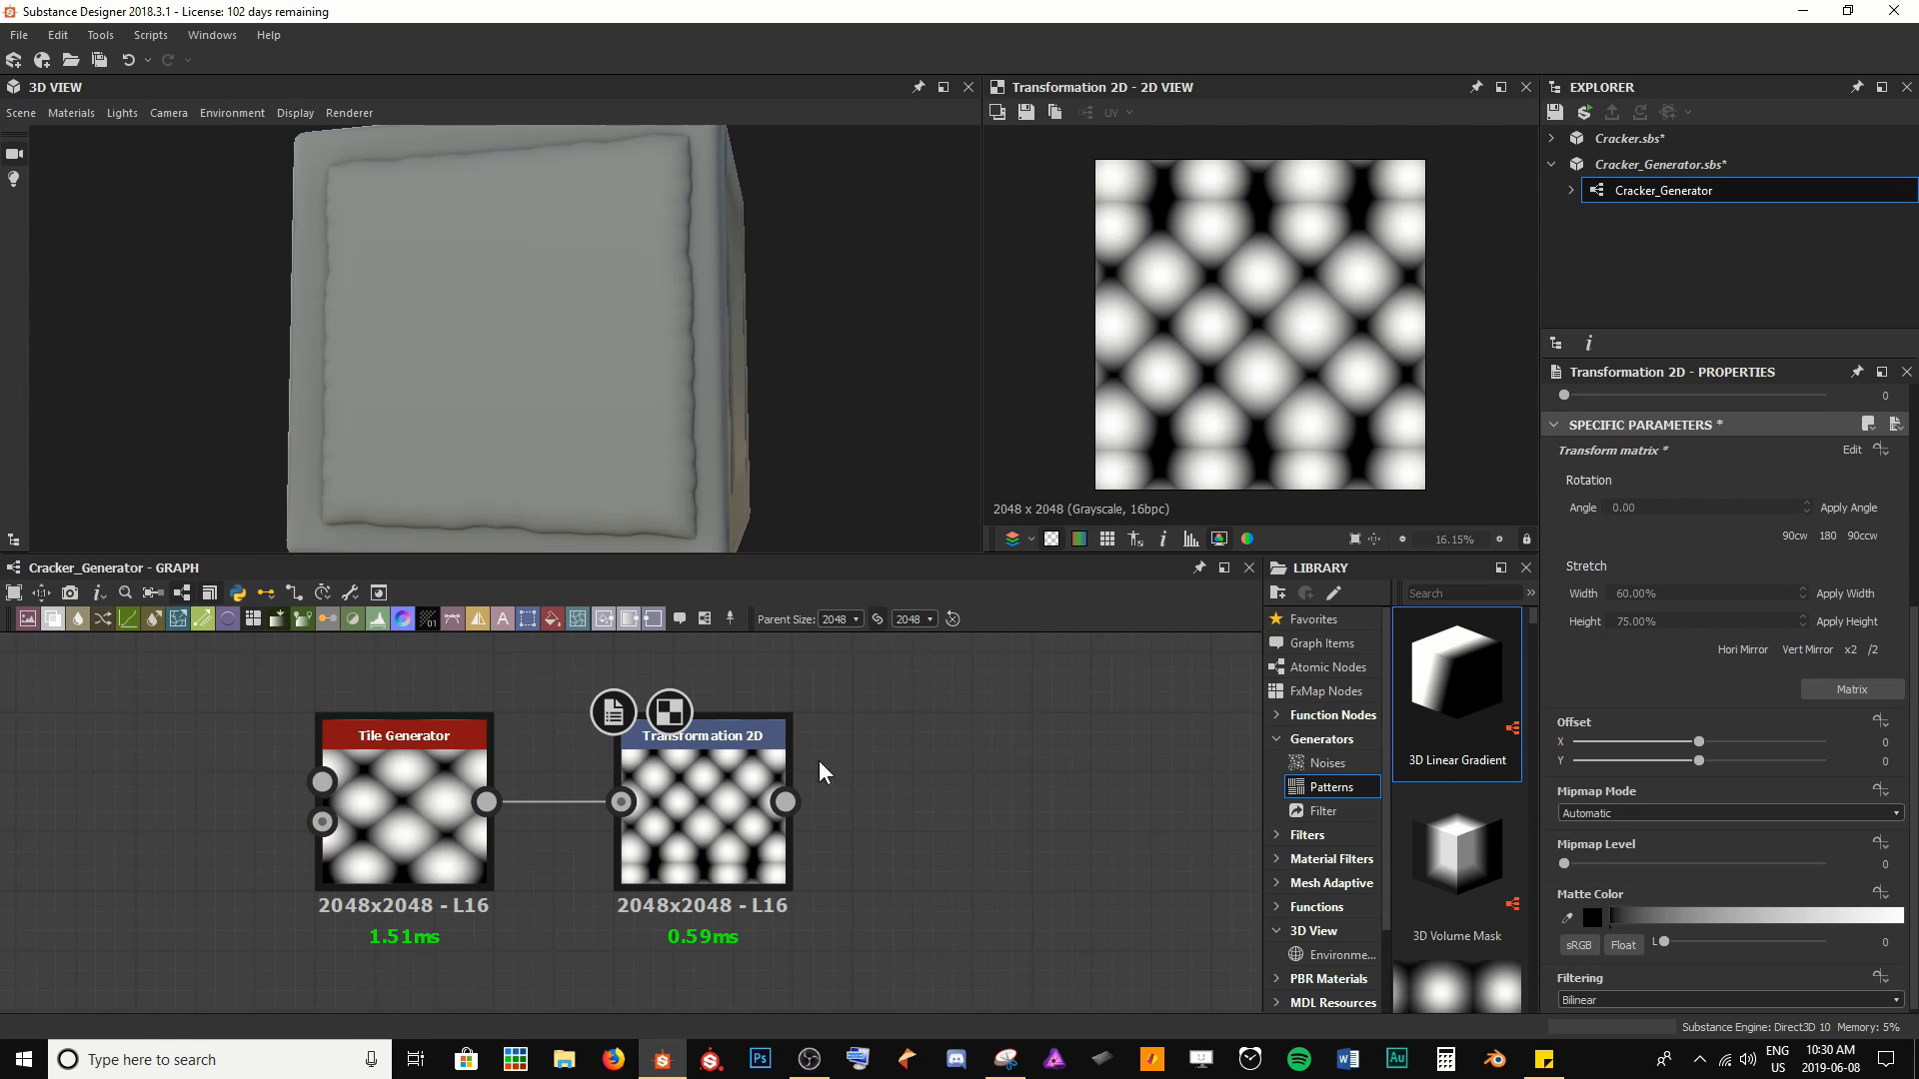
Add a Warp node fed by the Transformation 2D output
{"action": "scroll", "coordinate": [867, 826], "scroll_direction": "down", "scroll_amount": 3}
{"action": "left_click", "coordinate": [677, 771]}
{"action": "key", "text": "space"}
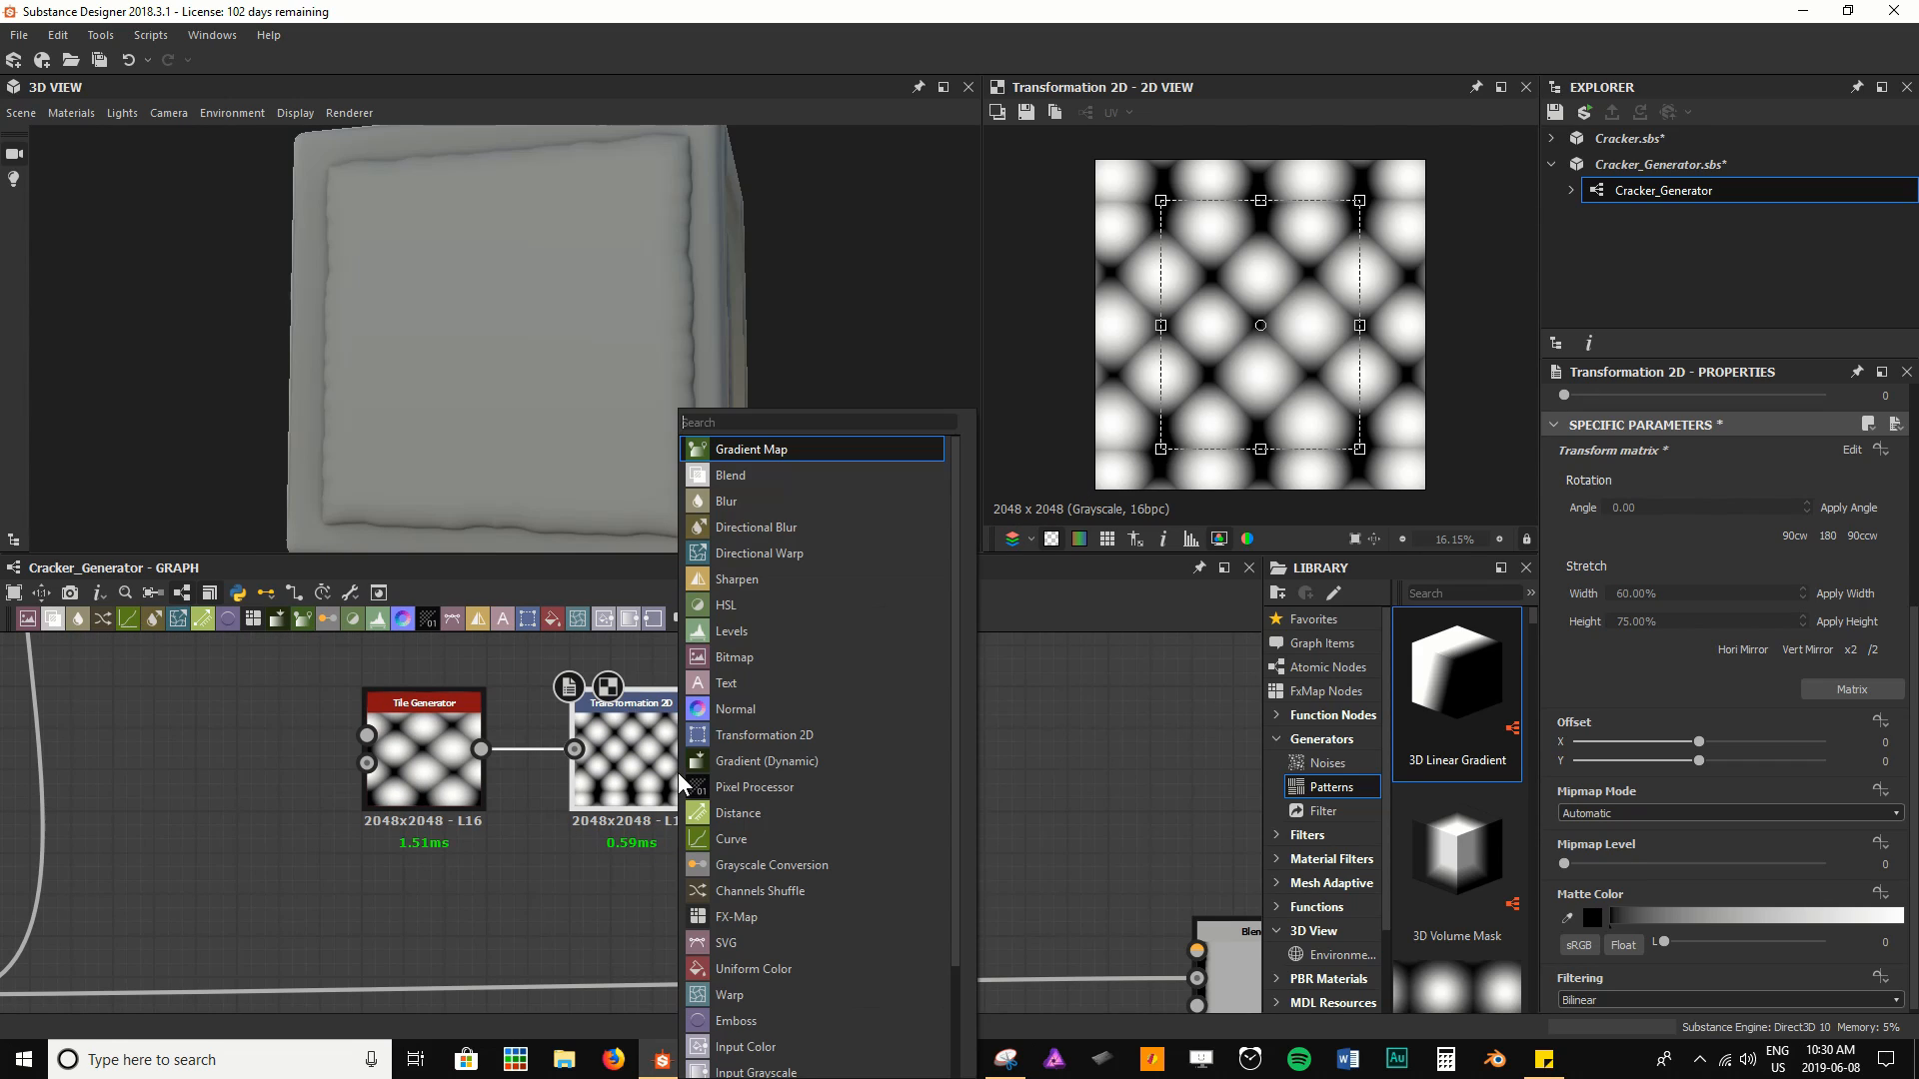
{"action": "type", "text": "warp"}
{"action": "key", "text": "Return"}
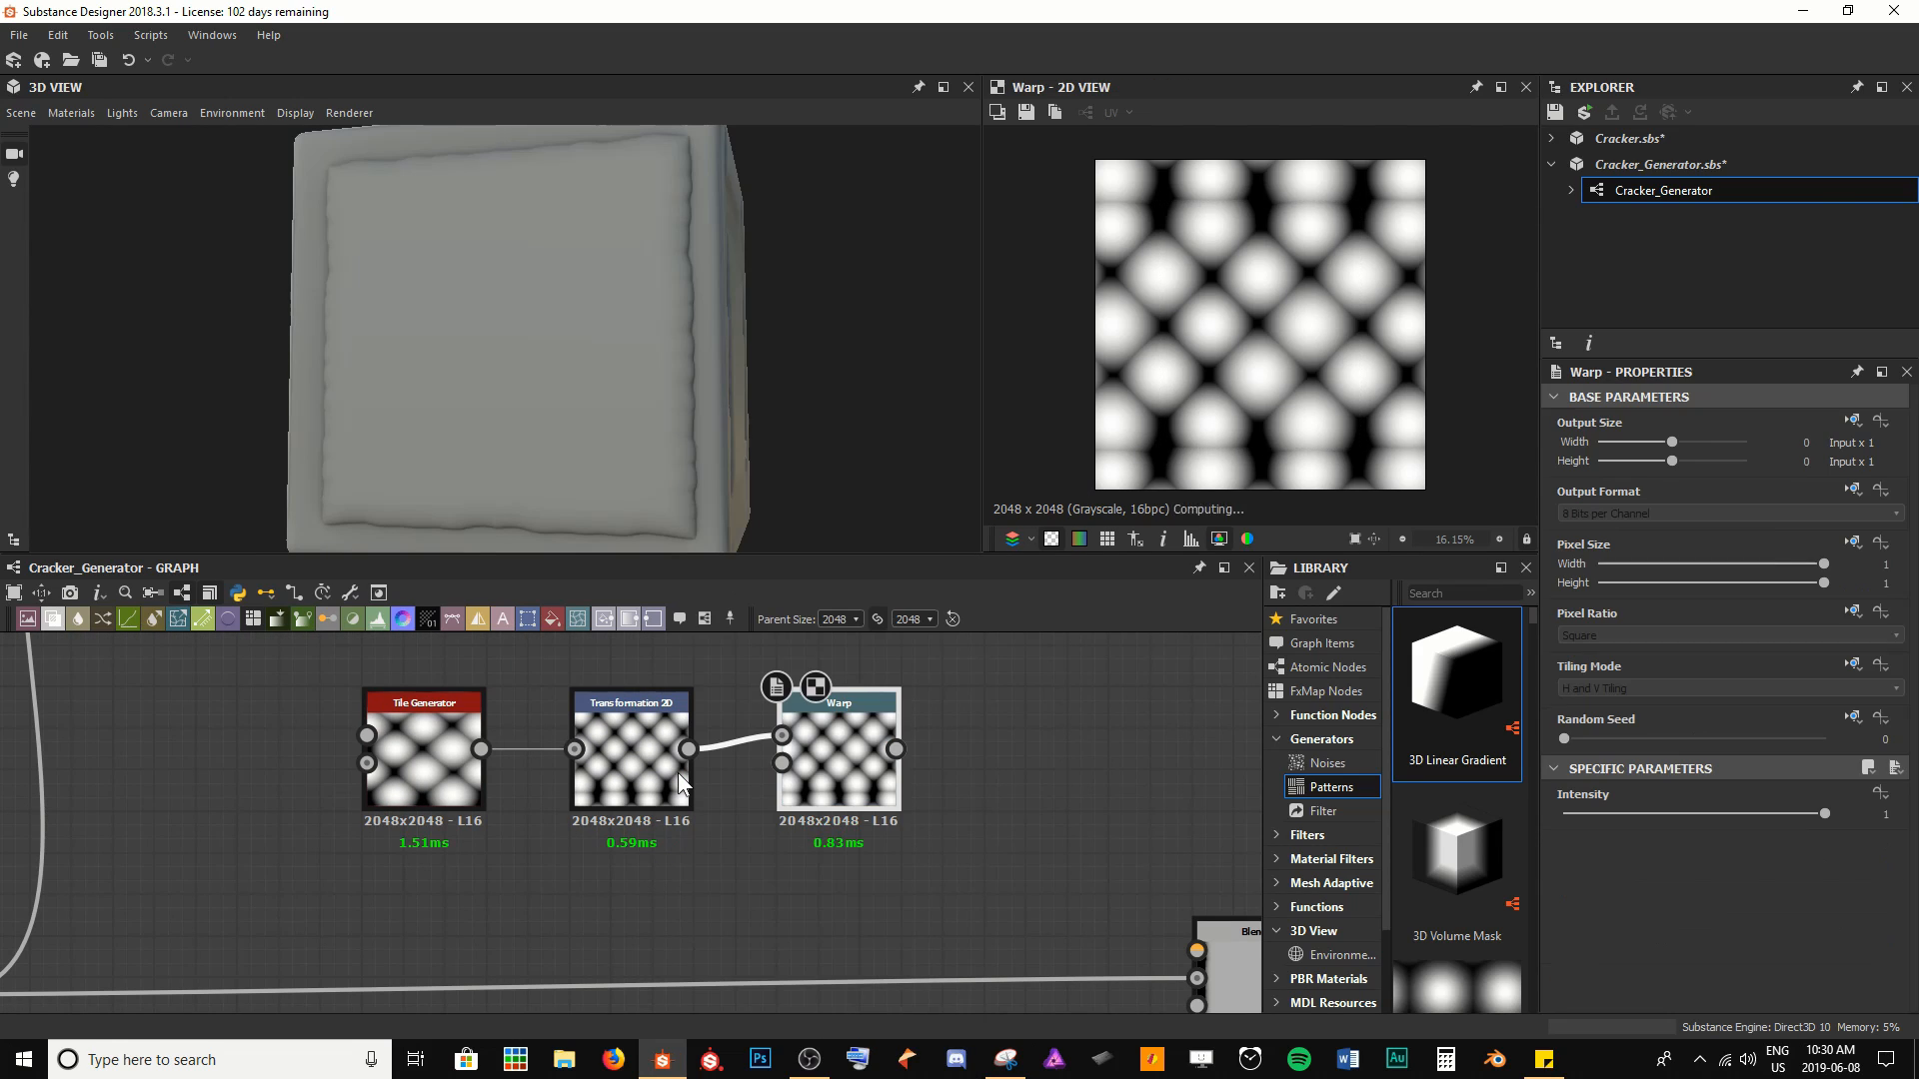
Add a Gaussian Noise node below the Transformation 2D, connect it to the Warp's second input and preview the Warp
{"action": "key", "text": "space"}
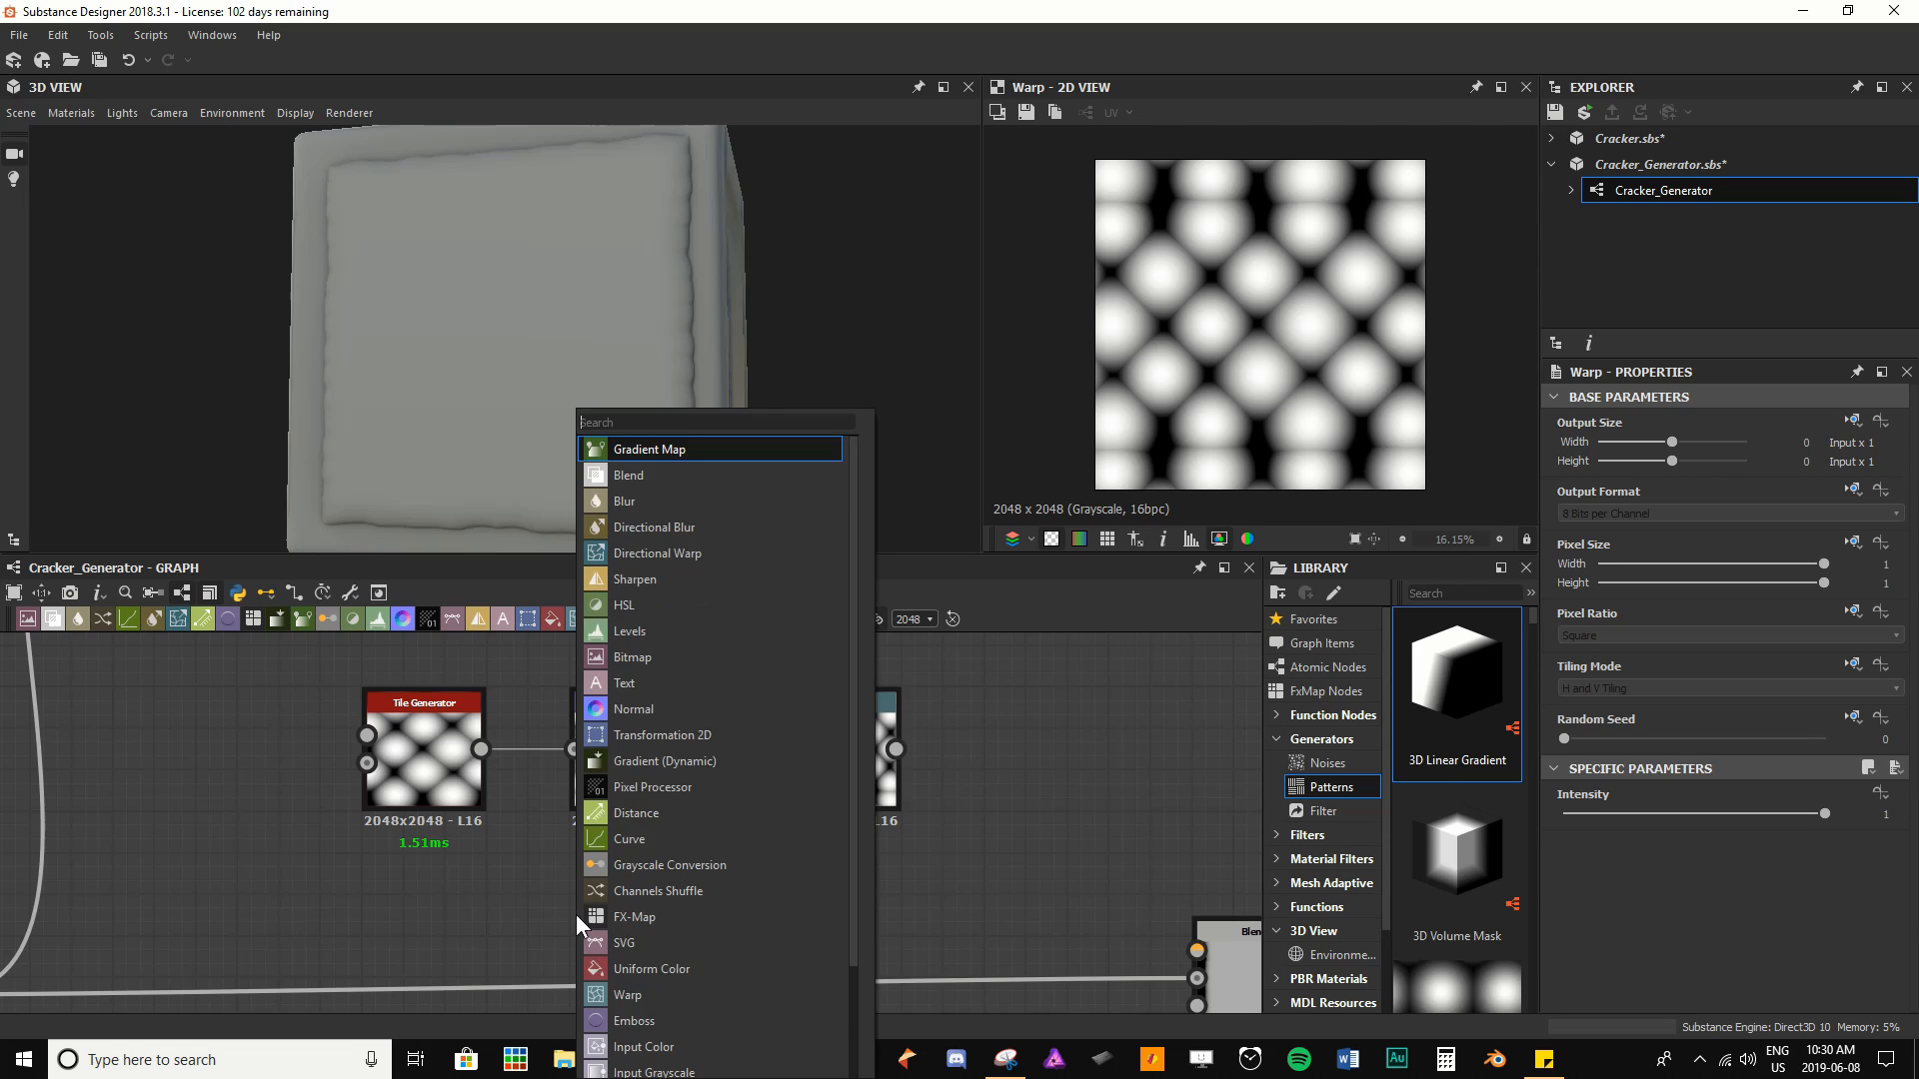
{"action": "type", "text": "gaus"}
{"action": "key", "text": "Return"}
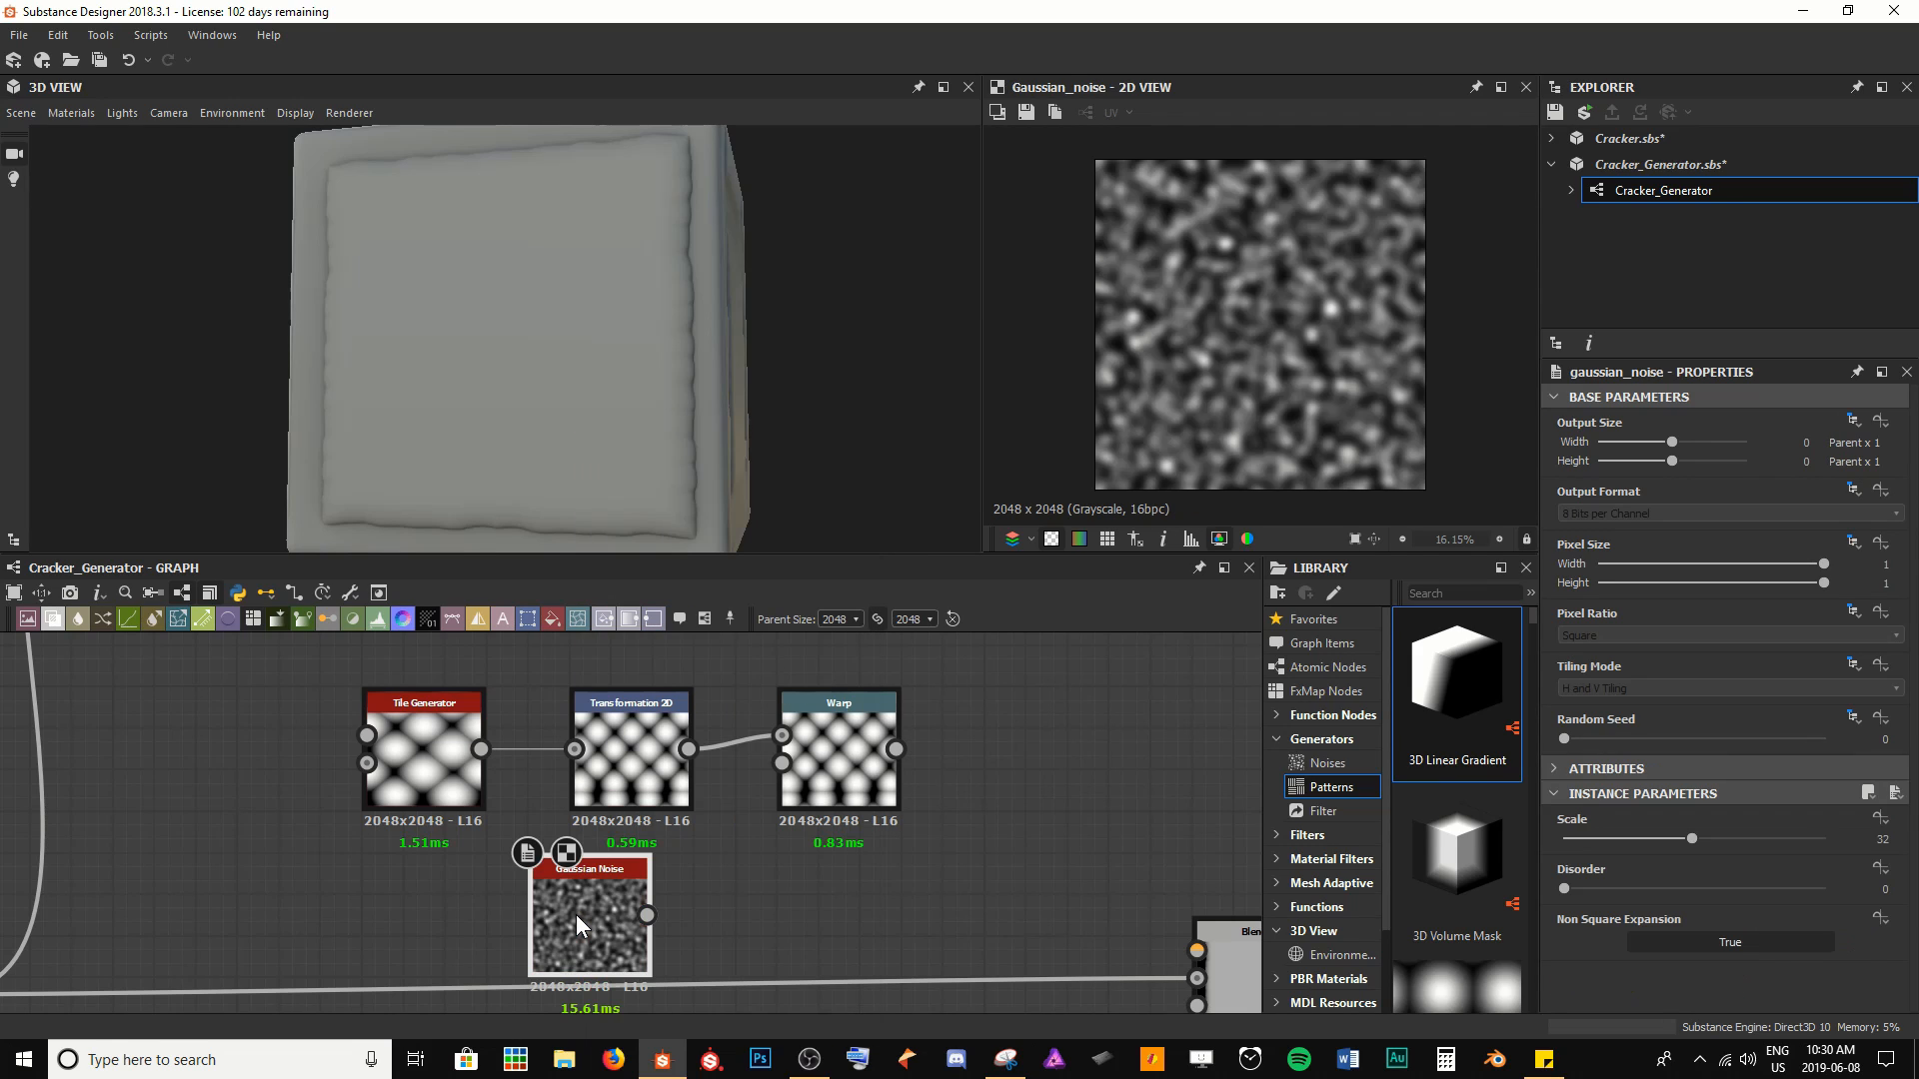
{"action": "left_click_drag", "start_coordinate": [578, 914], "coordinate": [616, 916]}
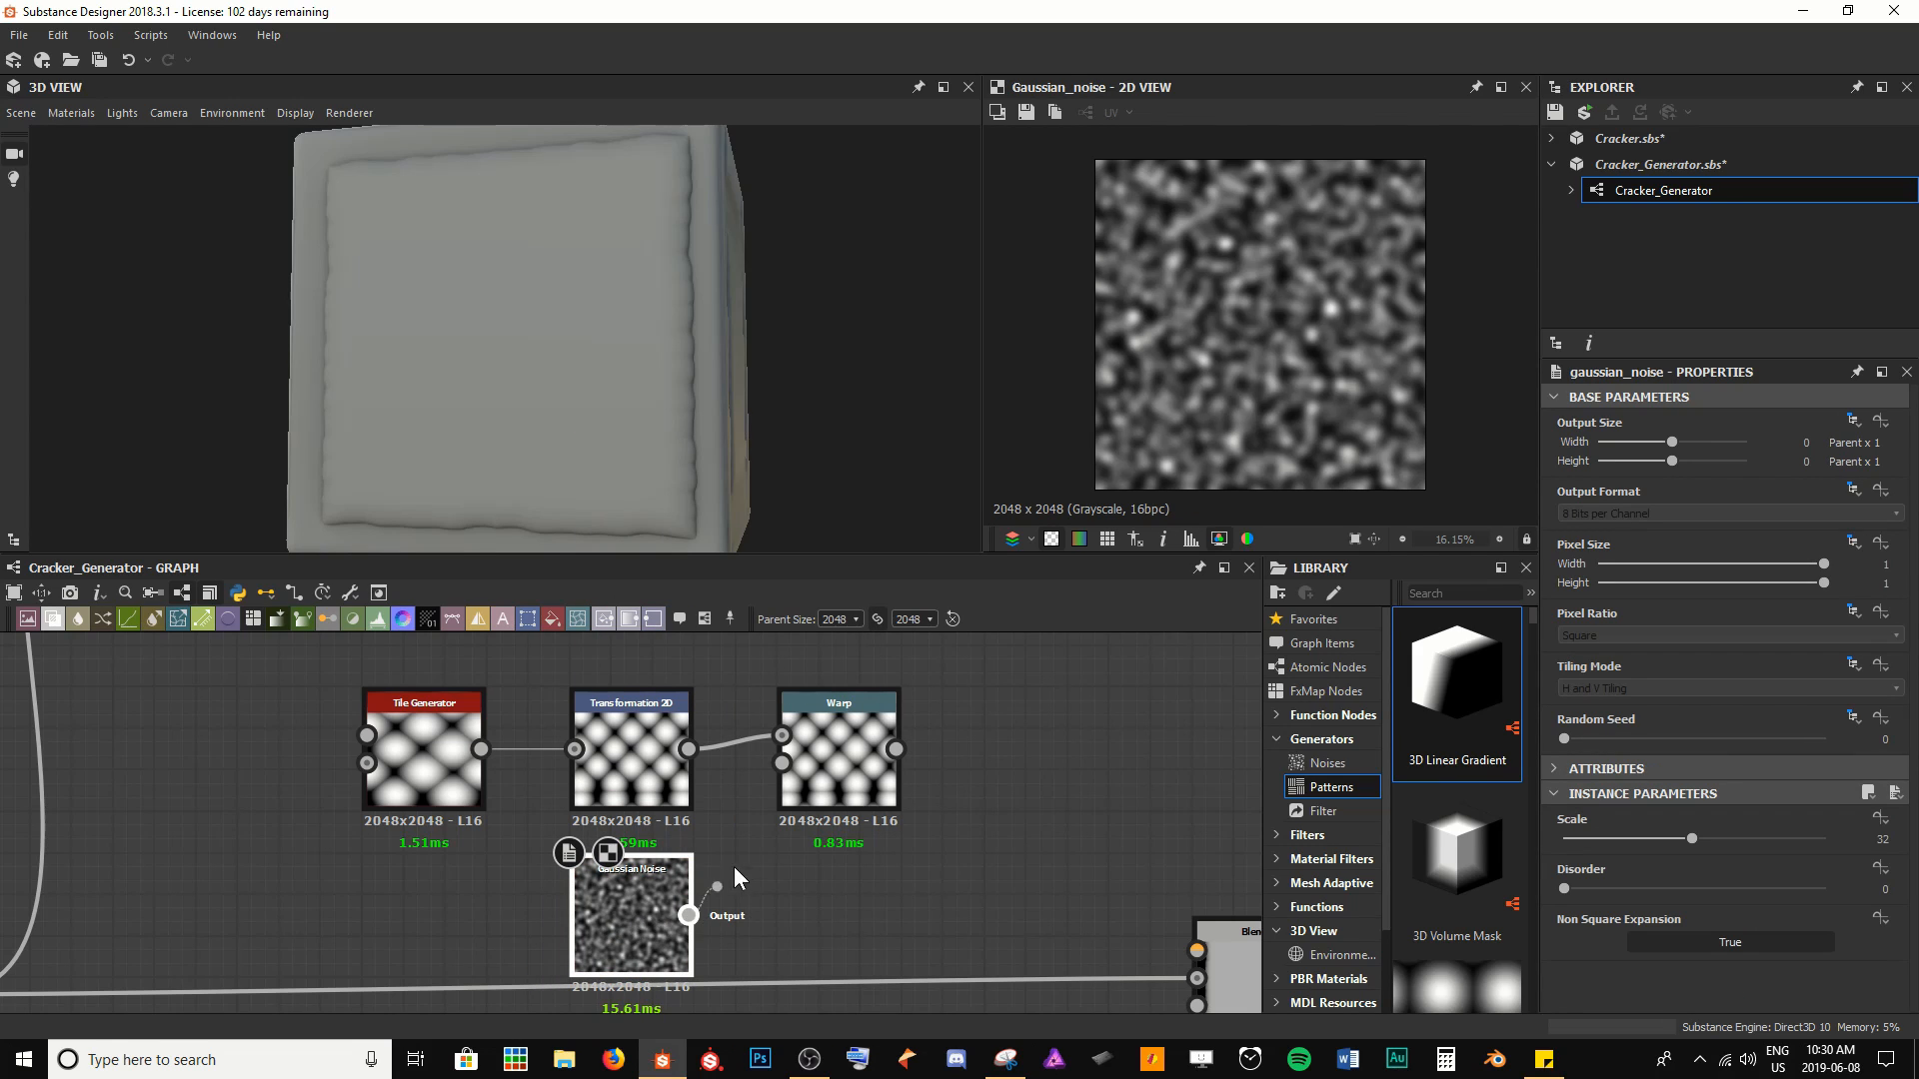
{"action": "left_click_drag", "start_coordinate": [734, 868], "coordinate": [813, 781]}
{"action": "double_click", "coordinate": [836, 768]}
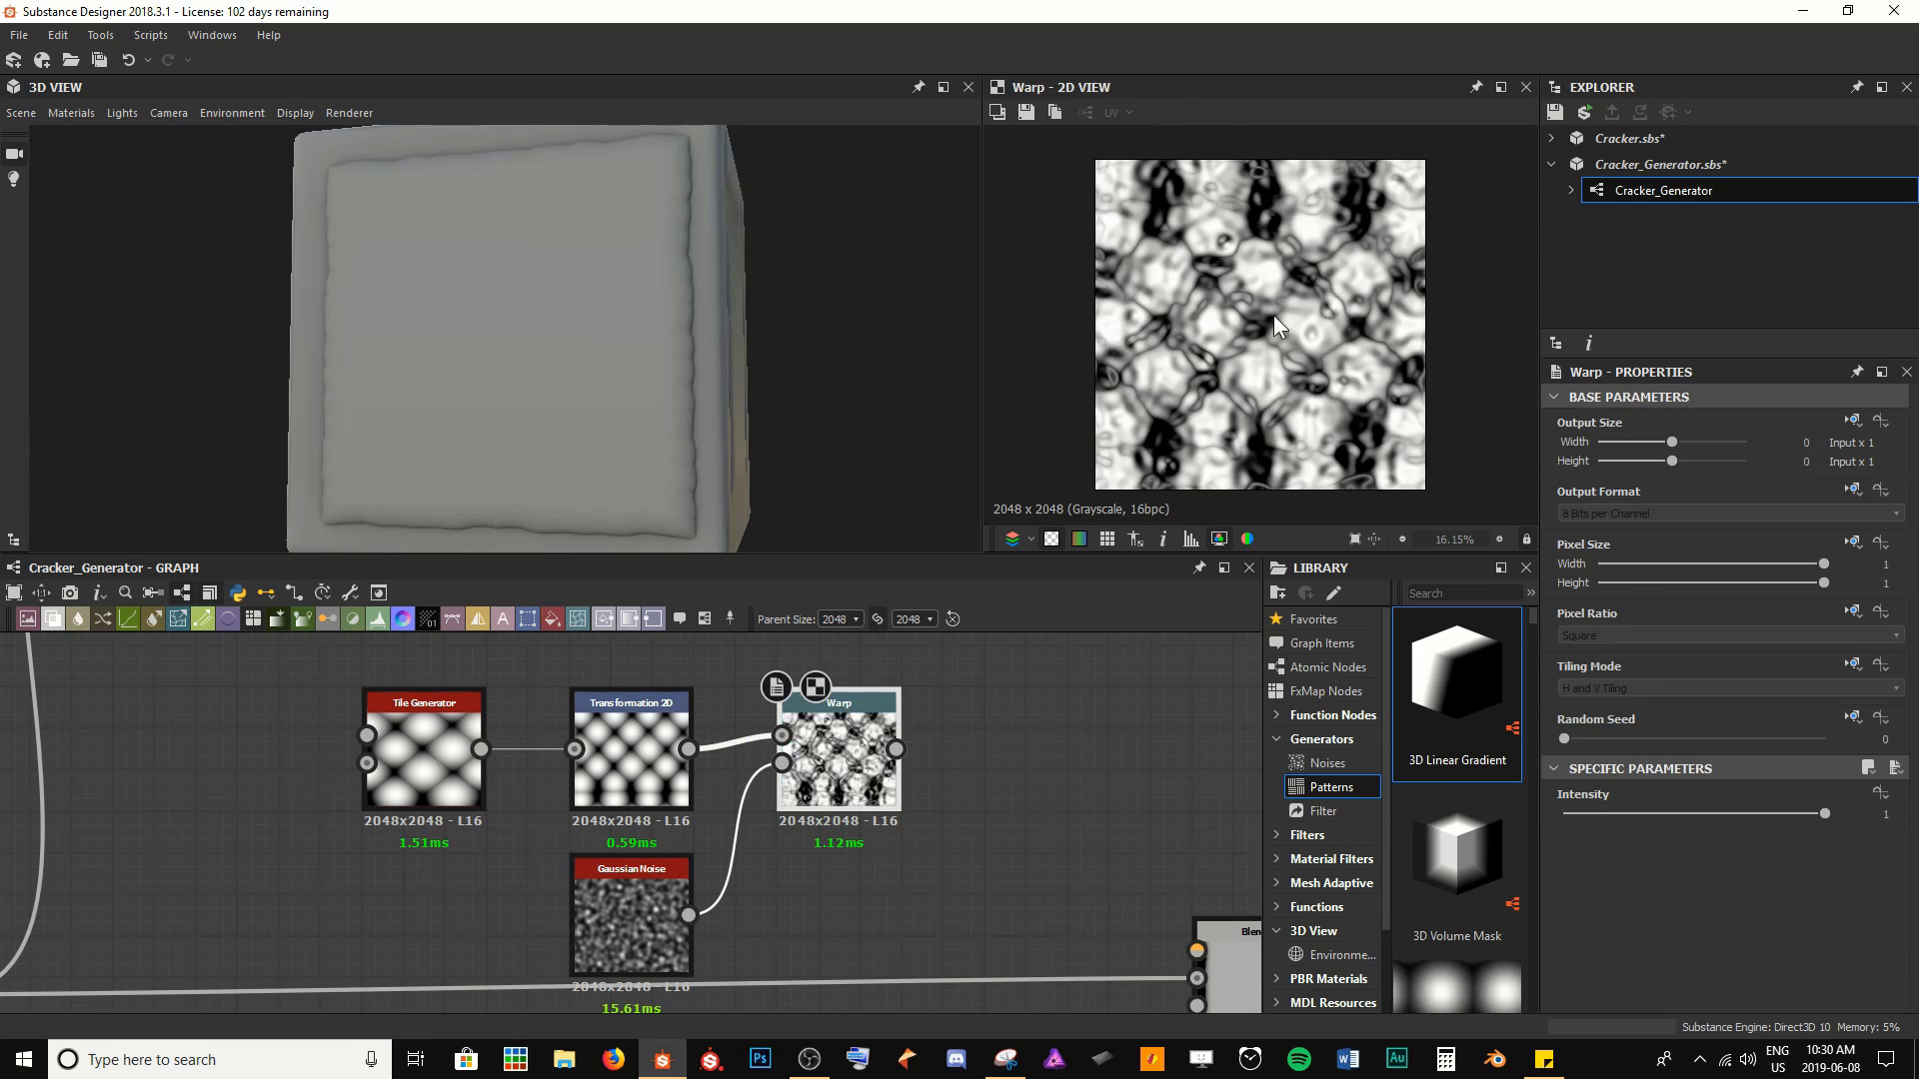
Set the Gaussian Noise's Scale to 8 and raise its Disorder to about 0.69
{"action": "scroll", "coordinate": [1269, 310], "scroll_direction": "up", "scroll_amount": 1}
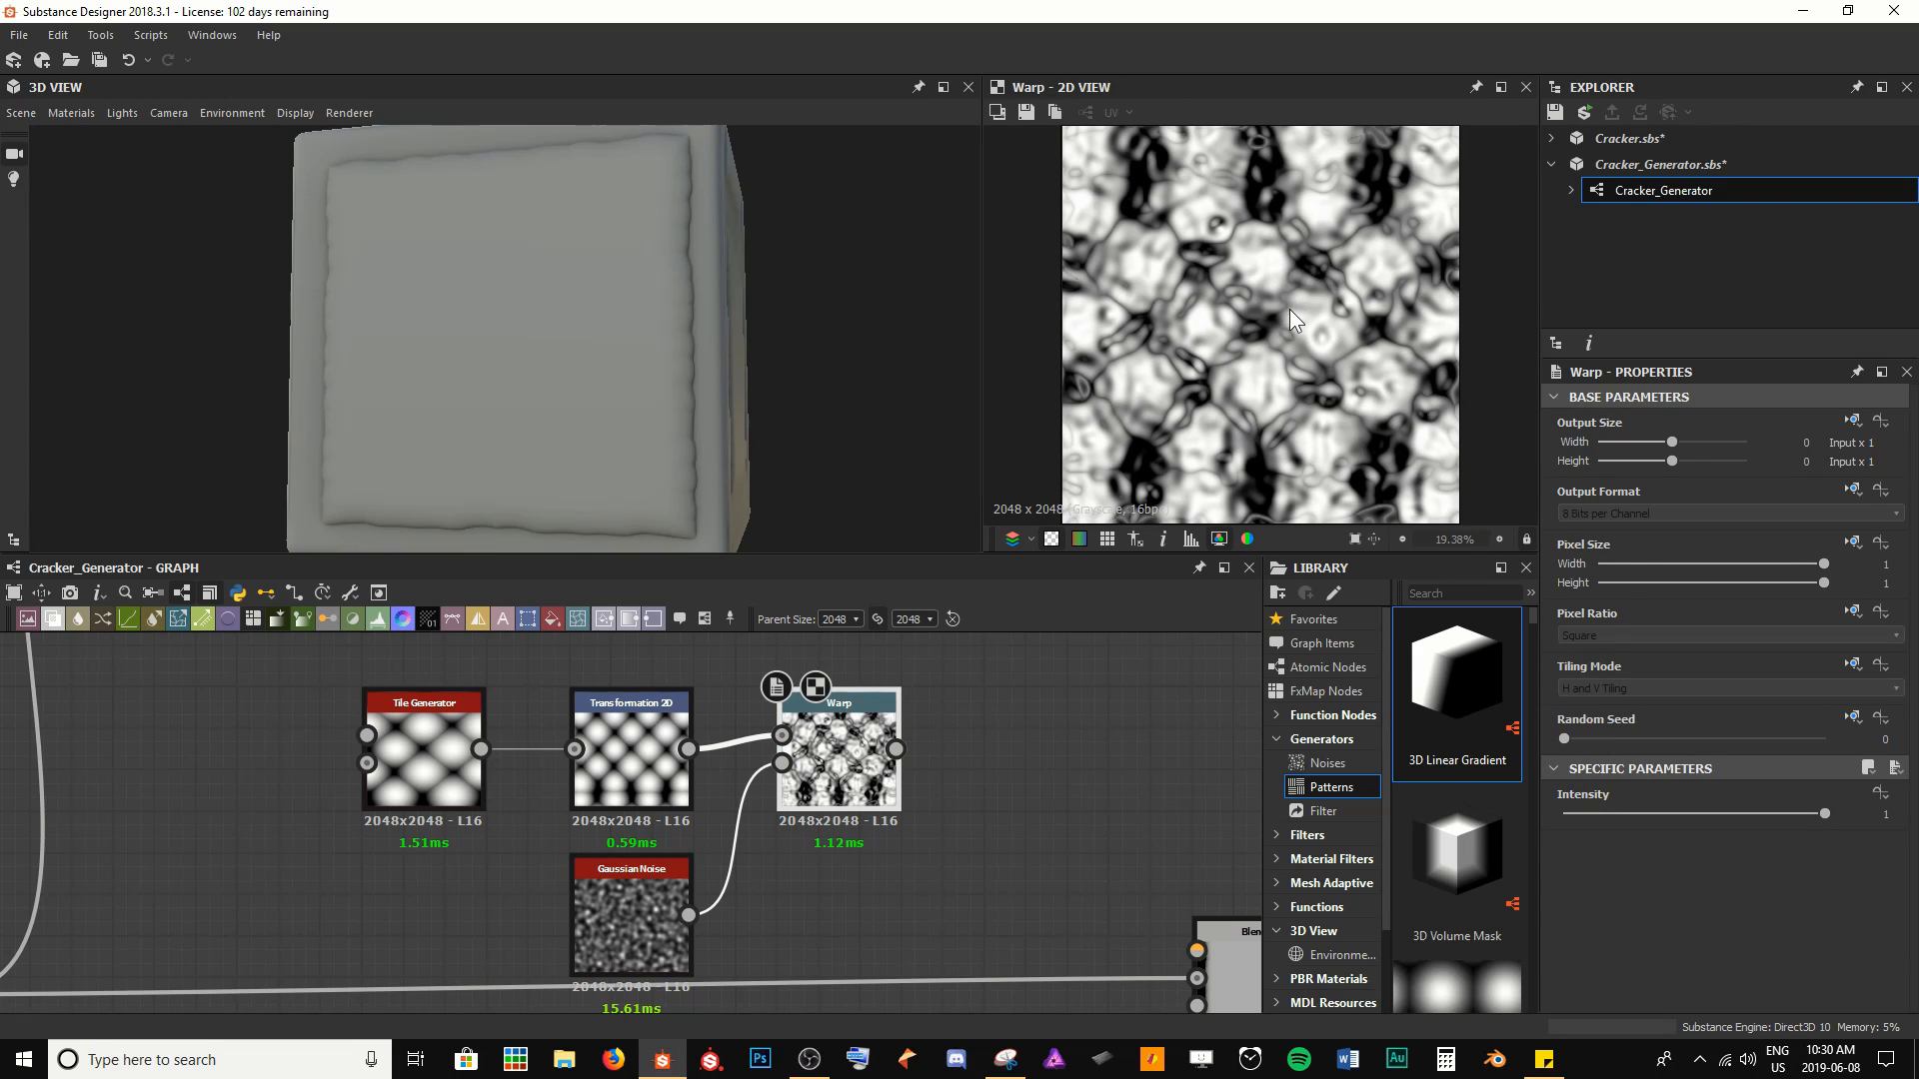
{"action": "left_click", "coordinate": [639, 918]}
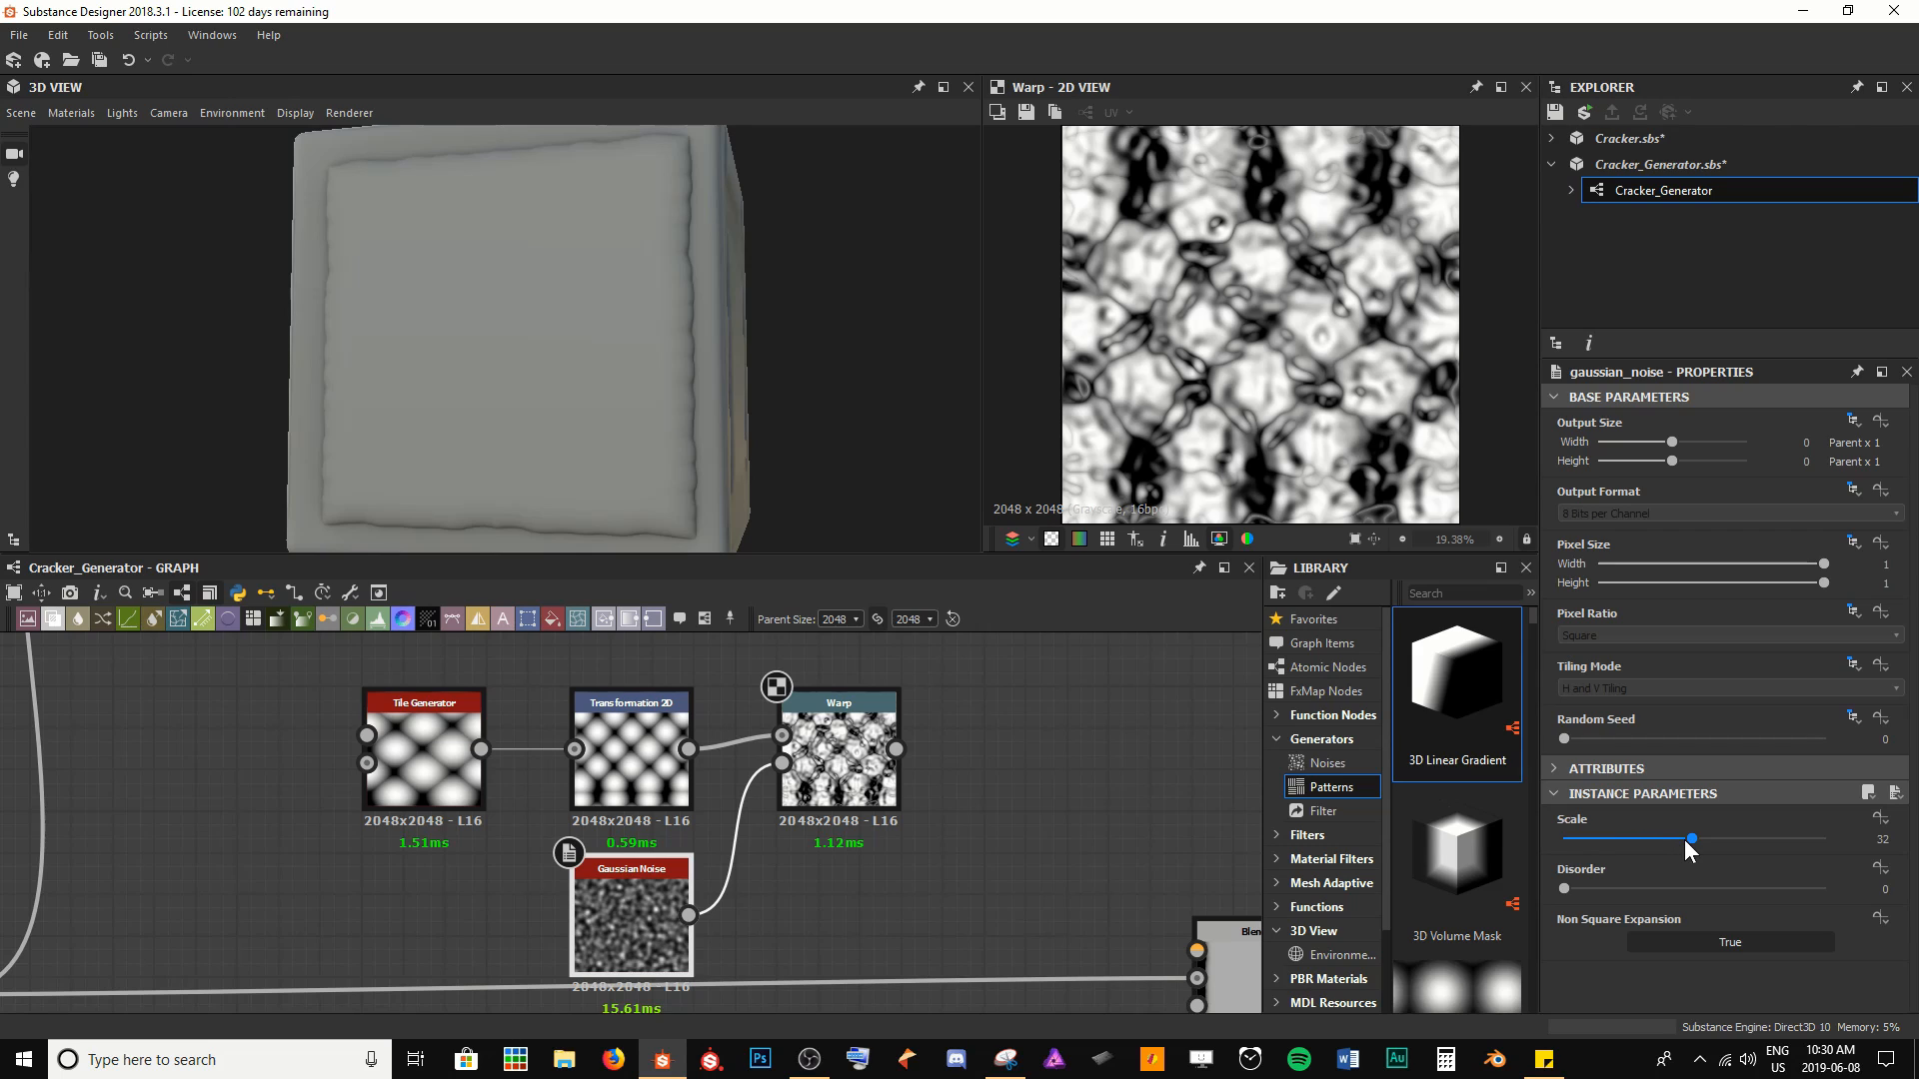
{"action": "left_click_drag", "start_coordinate": [1692, 842], "coordinate": [1663, 841]}
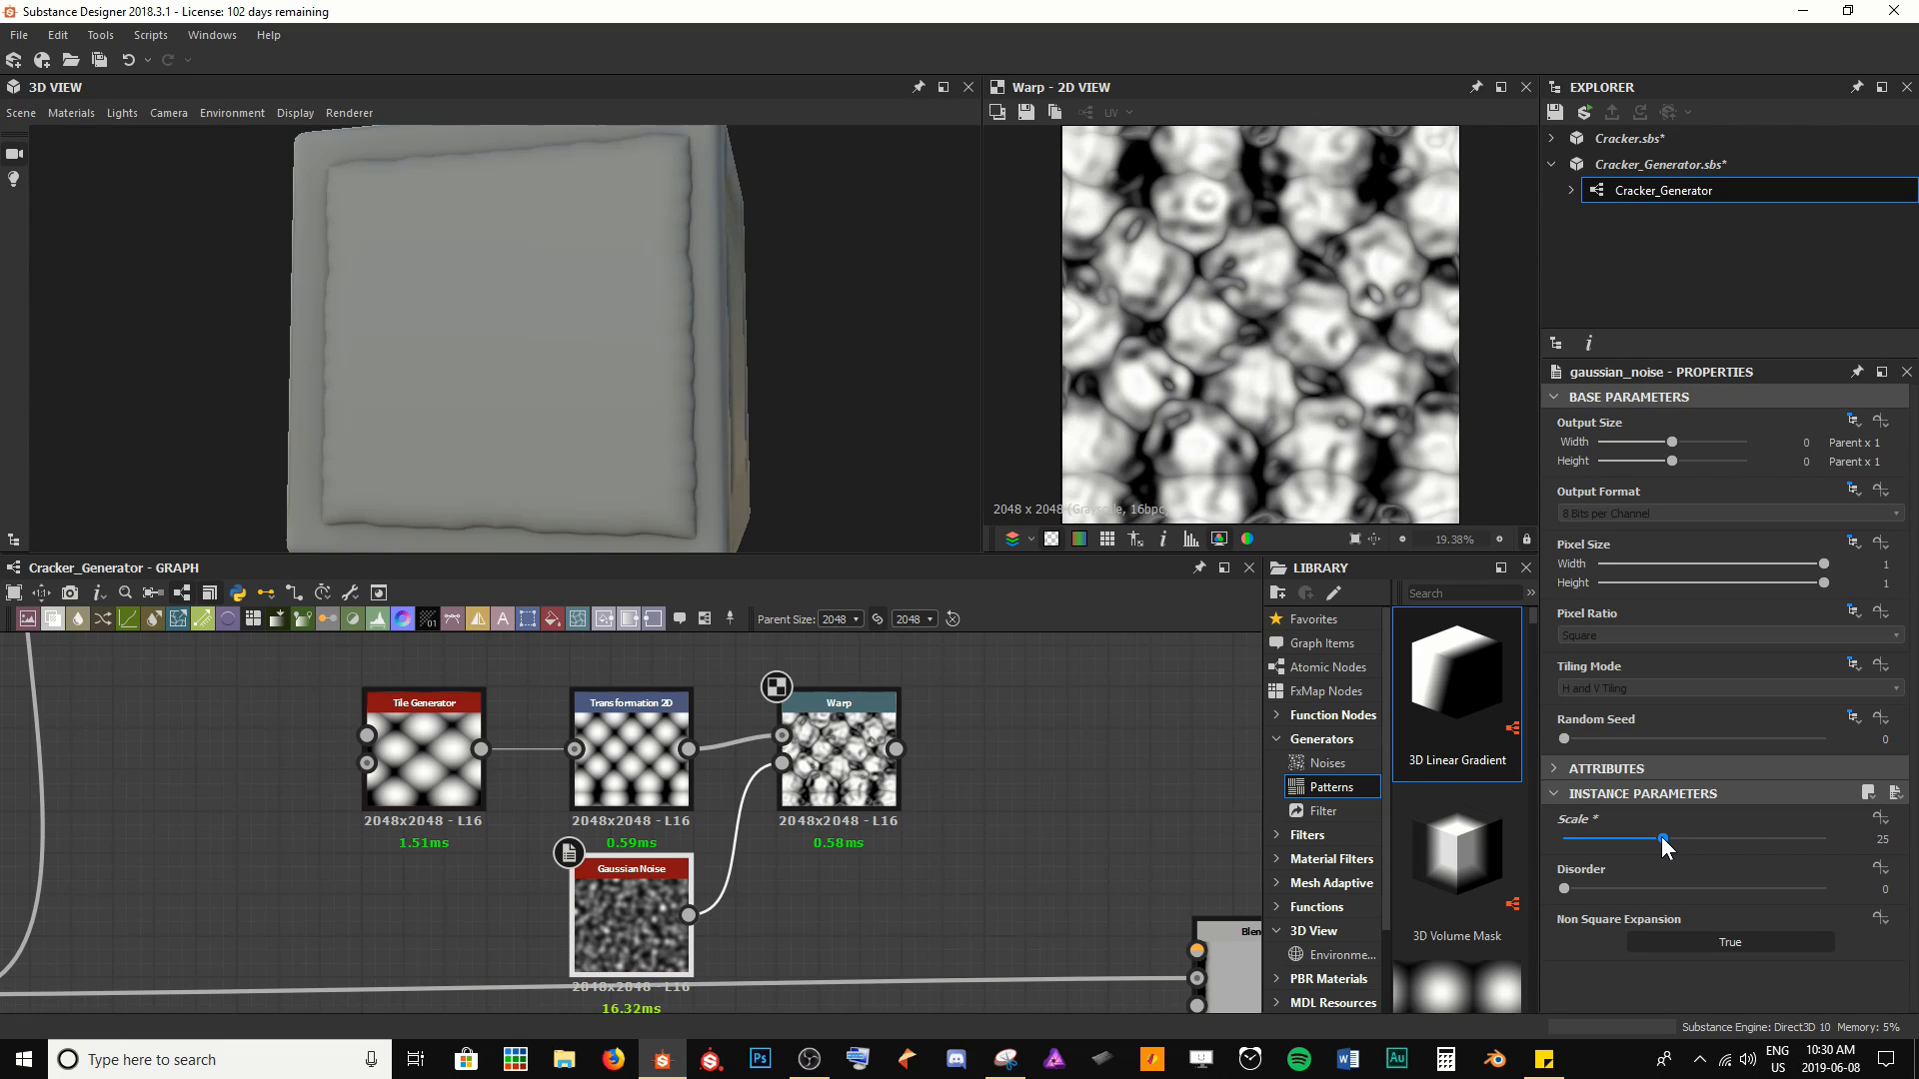
{"action": "key", "text": "Tab"}
{"action": "type", "text": "8"}
{"action": "key", "text": "Return"}
{"action": "left_click_drag", "start_coordinate": [1564, 888], "coordinate": [1744, 854]}
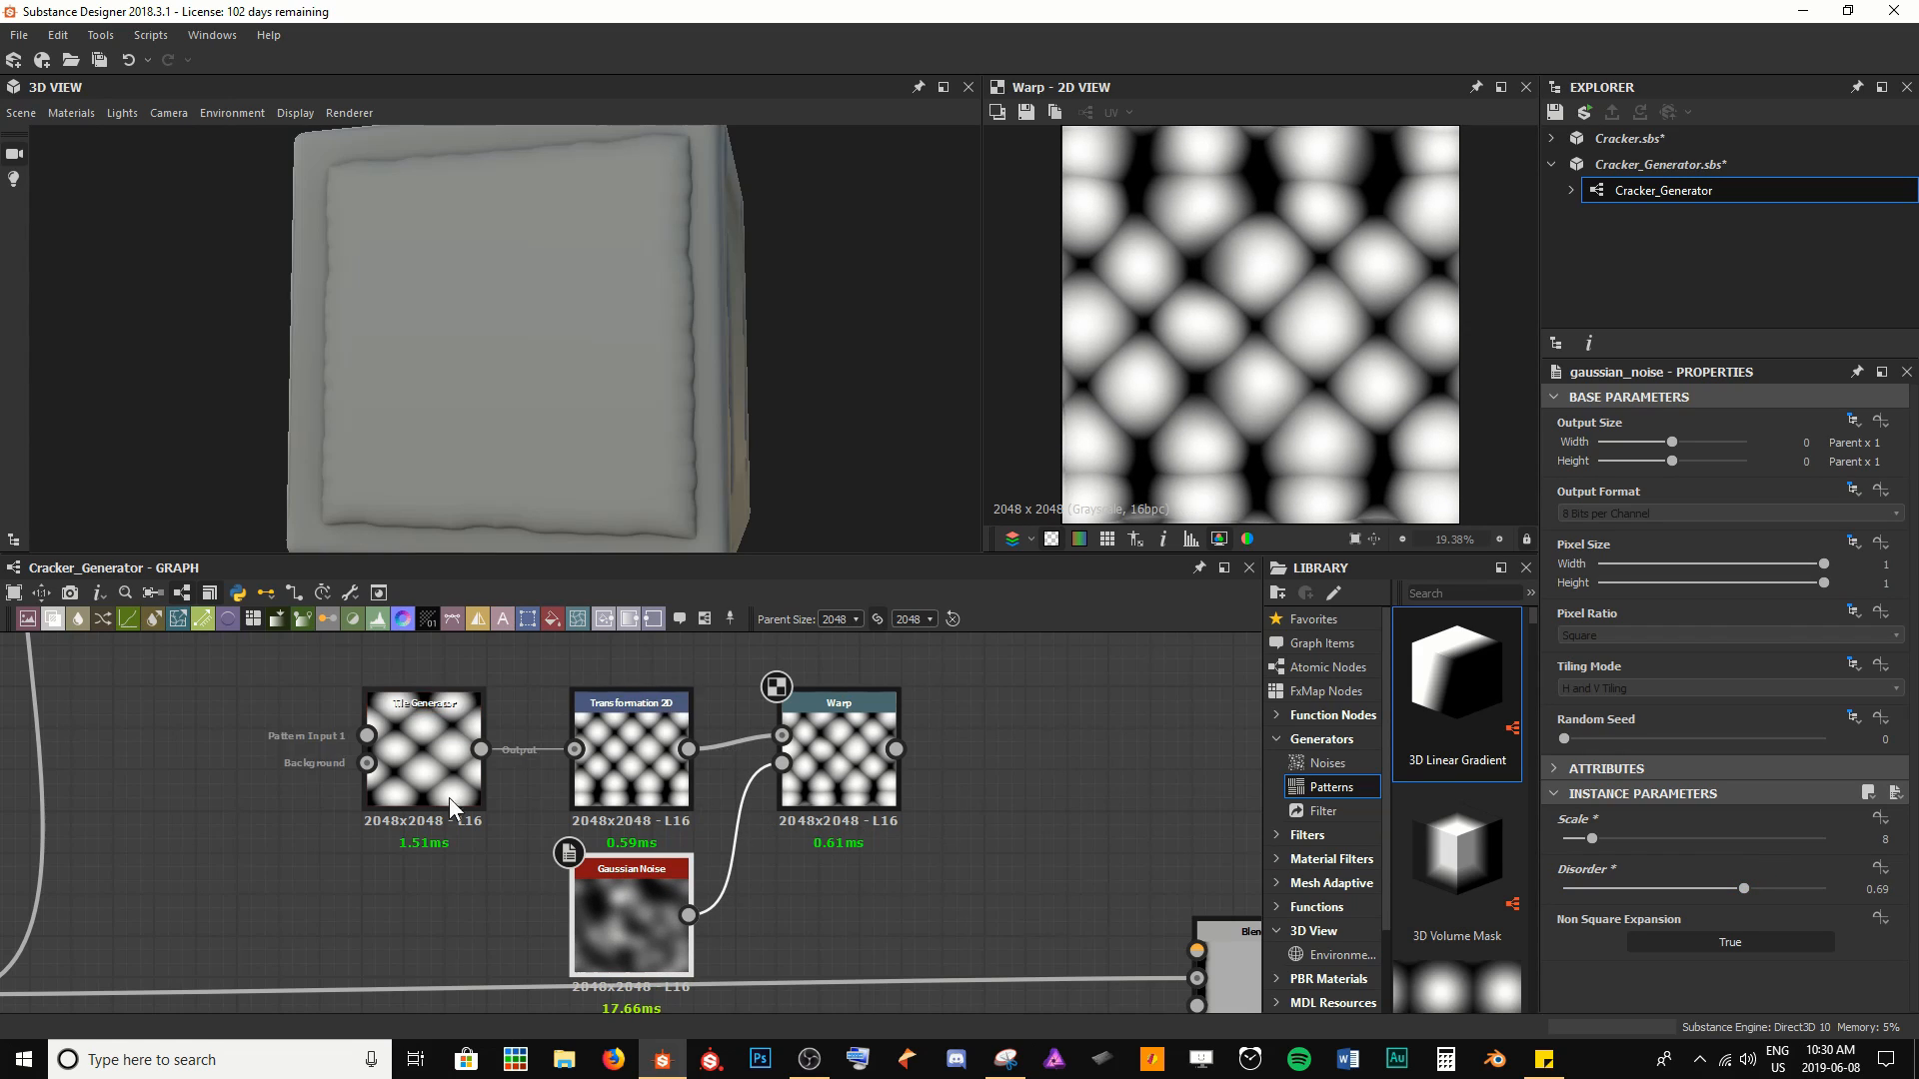
Move the Tile Generator, Transformation 2D, Gaussian Noise and Warp nodes together, farther from the Blend node
{"action": "scroll", "coordinate": [296, 720], "scroll_direction": "down", "scroll_amount": 1}
{"action": "left_click_drag", "start_coordinate": [275, 692], "coordinate": [802, 895]}
{"action": "left_click_drag", "start_coordinate": [754, 761], "coordinate": [555, 759]}
Inspect the warped pattern up close and connect the Warp's output to the Blend node's Foreground input
{"action": "left_click", "coordinate": [560, 744]}
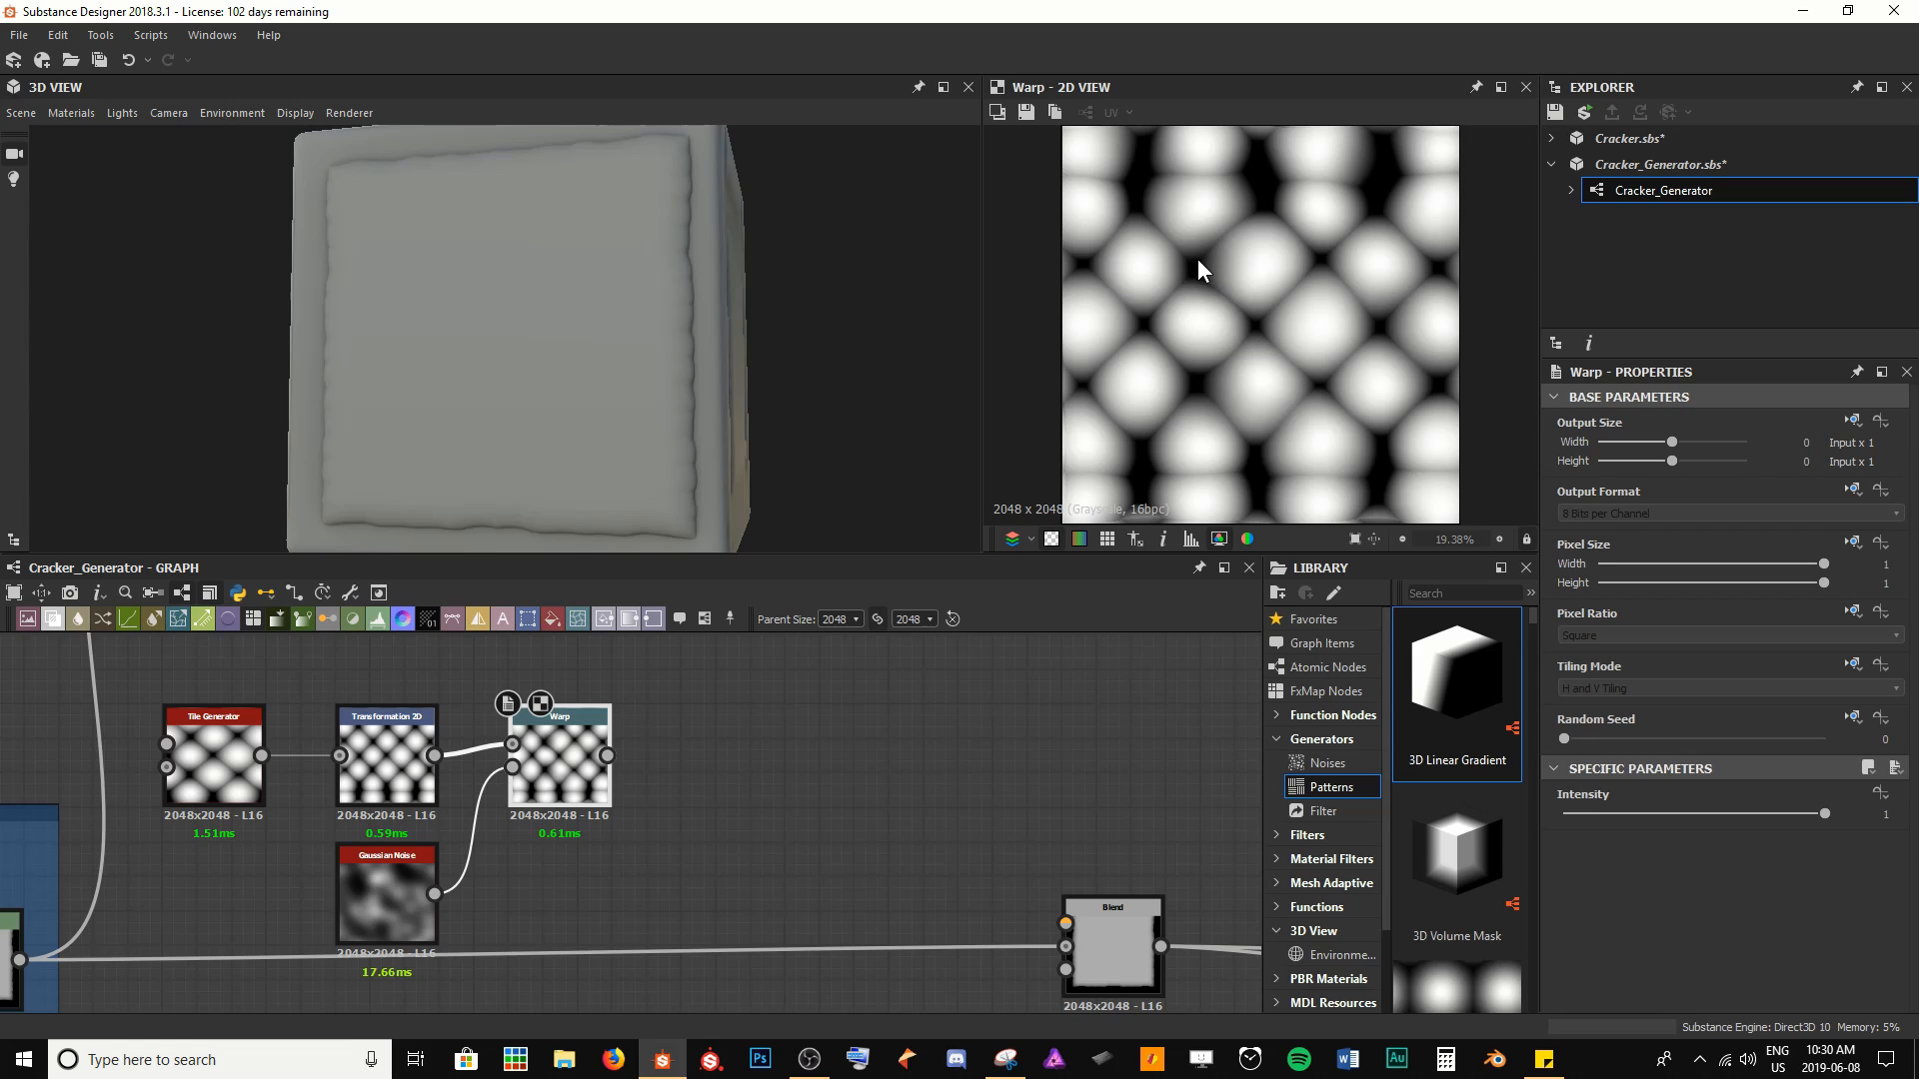
{"action": "scroll", "coordinate": [1197, 258], "scroll_direction": "up", "scroll_amount": 2}
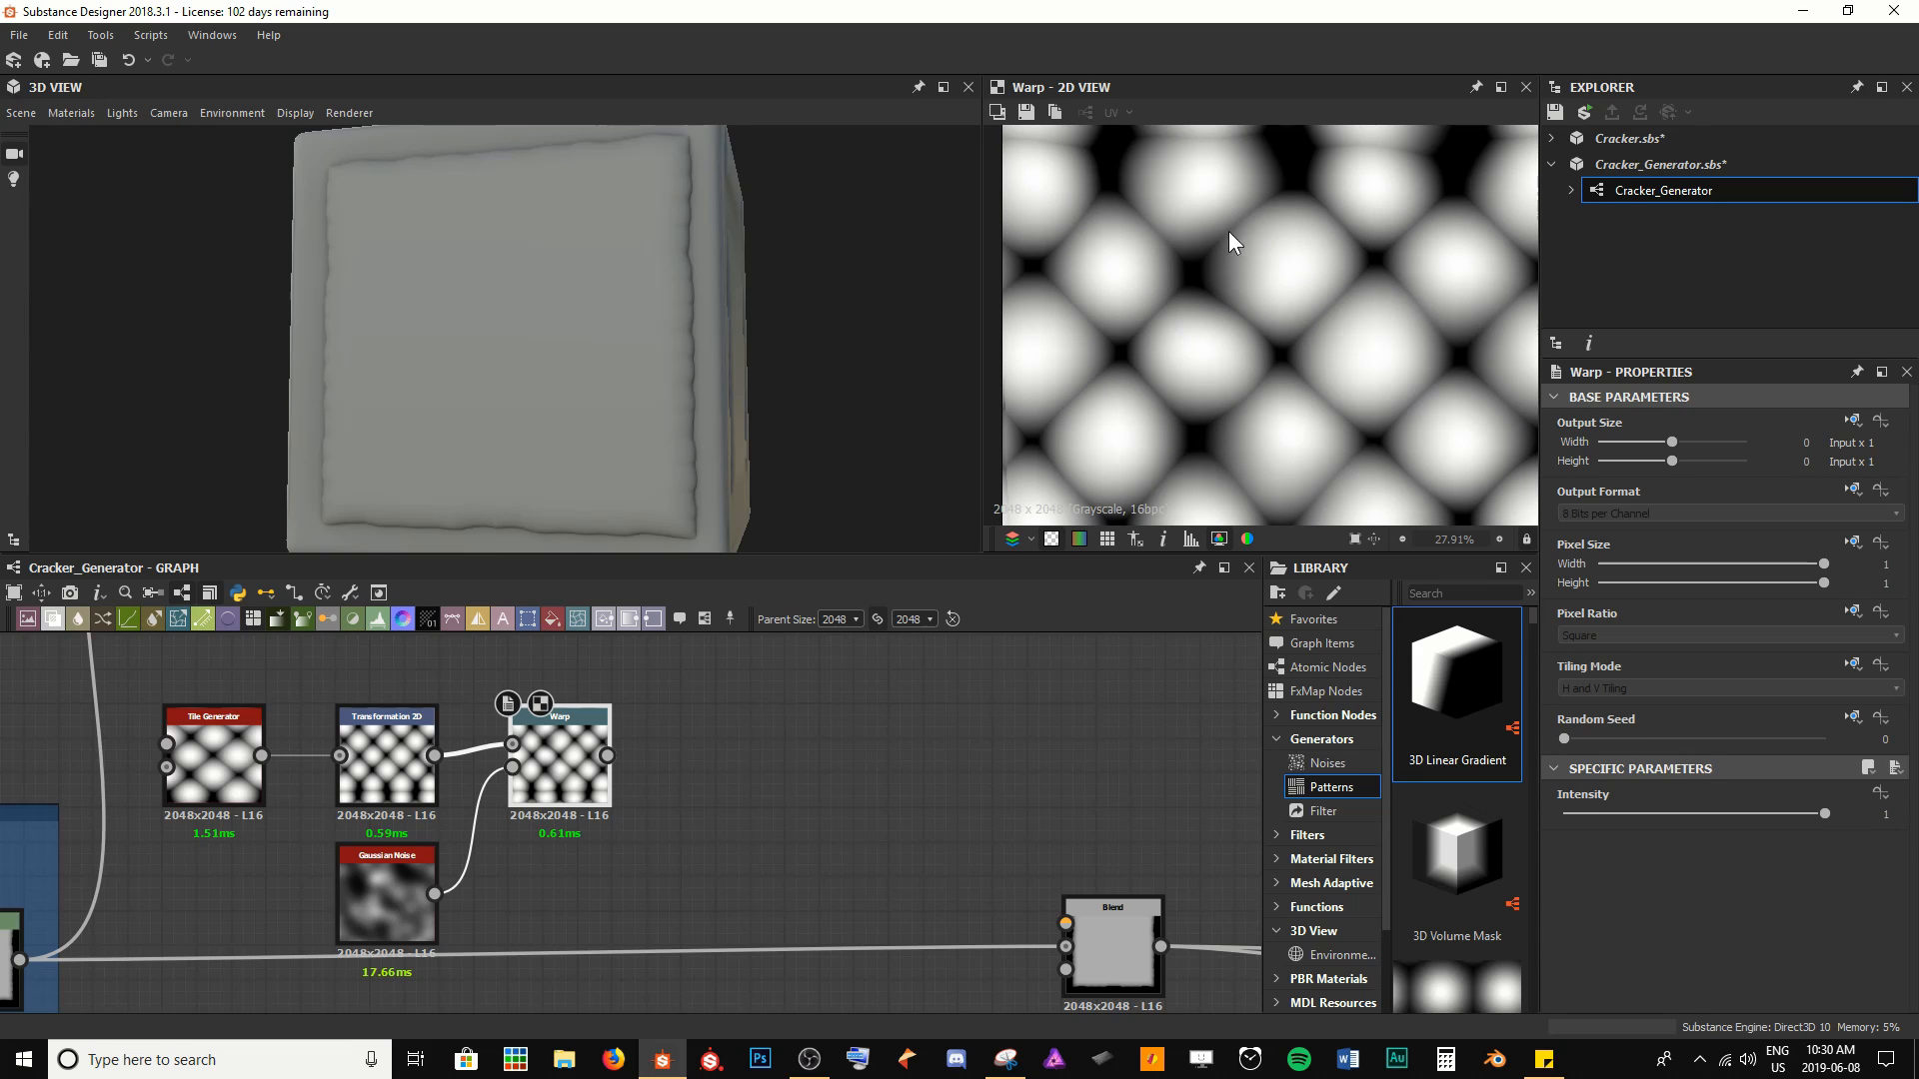
{"action": "left_click_drag", "start_coordinate": [608, 756], "coordinate": [1059, 922]}
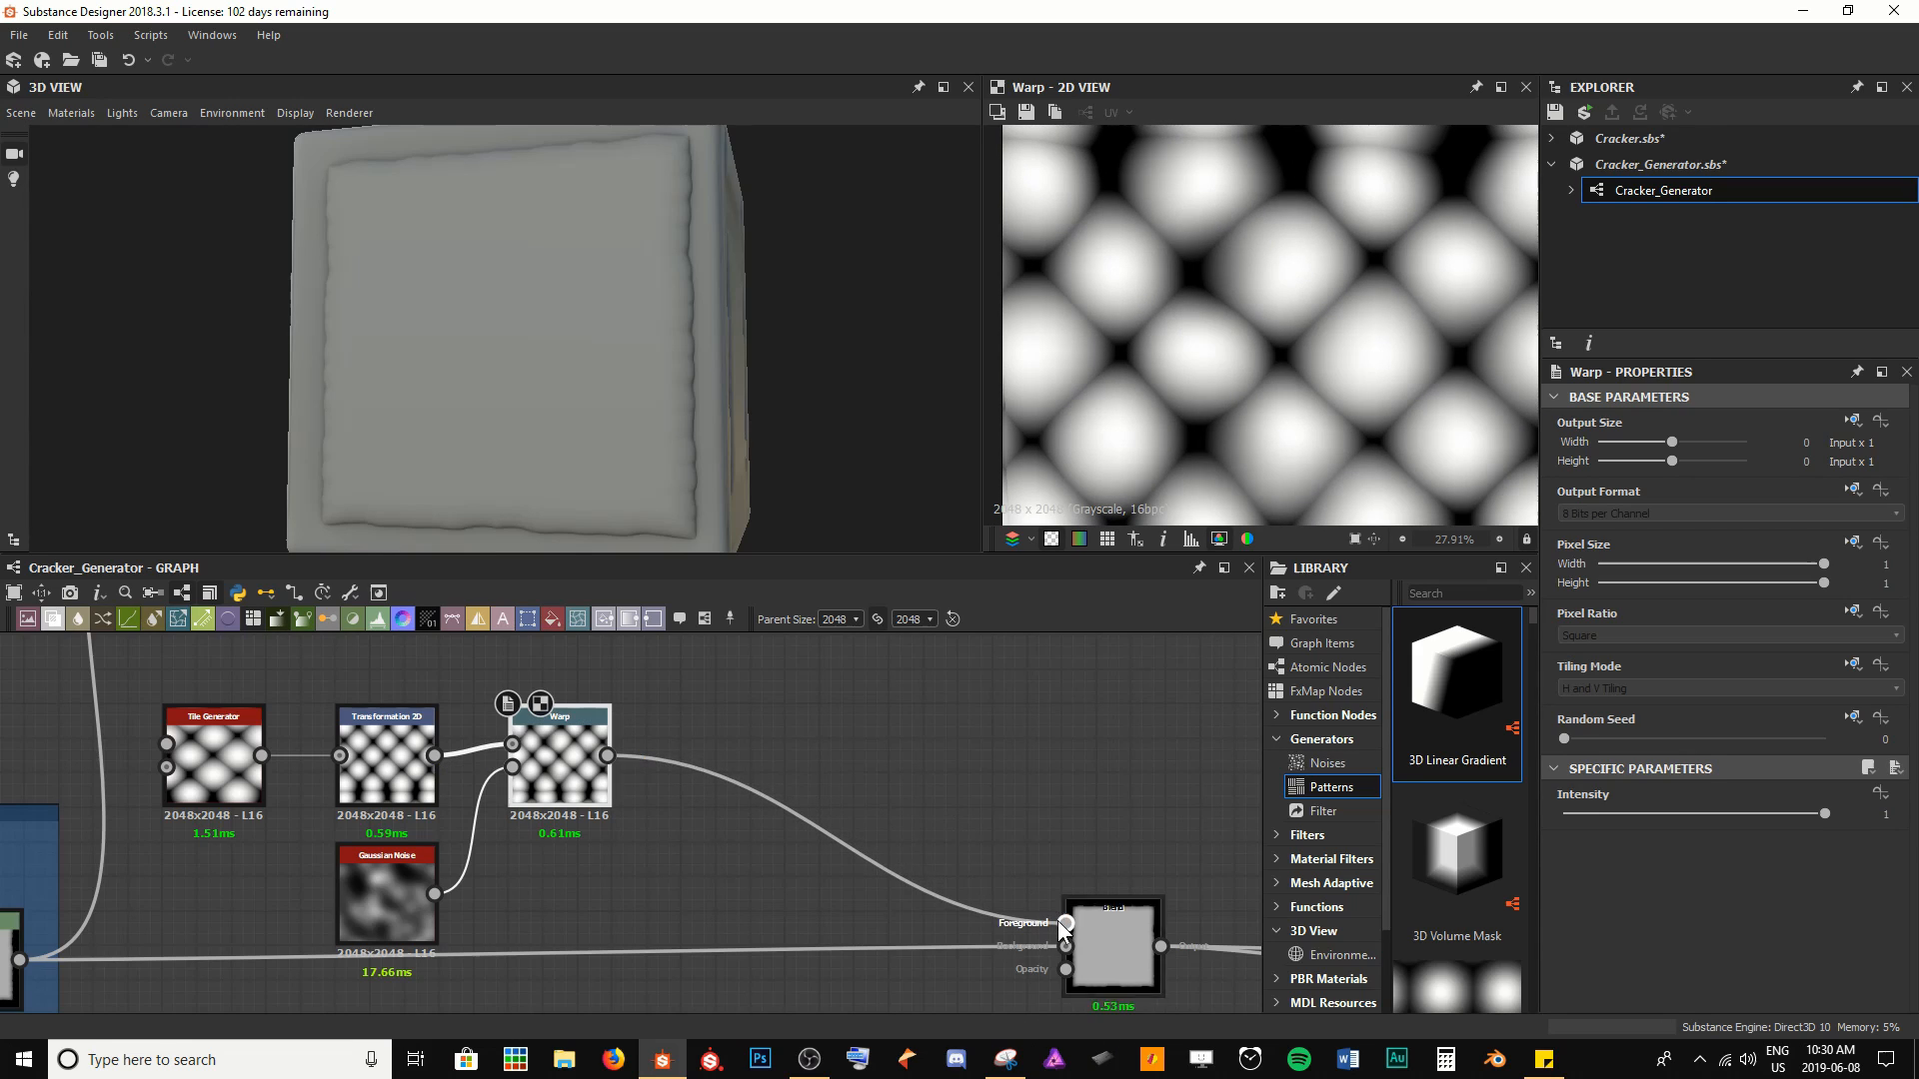
Set the Blend node's Opacity to 0.43 and inspect the resulting surface relief on the cube up close
{"action": "left_click", "coordinate": [1139, 959]}
{"action": "left_click_drag", "start_coordinate": [1771, 812], "coordinate": [1671, 824]}
{"action": "left_click_drag", "start_coordinate": [637, 467], "coordinate": [534, 232]}
{"action": "scroll", "coordinate": [466, 290], "scroll_direction": "up", "scroll_amount": 3}
{"action": "scroll", "coordinate": [576, 342], "scroll_direction": "up", "scroll_amount": 3}
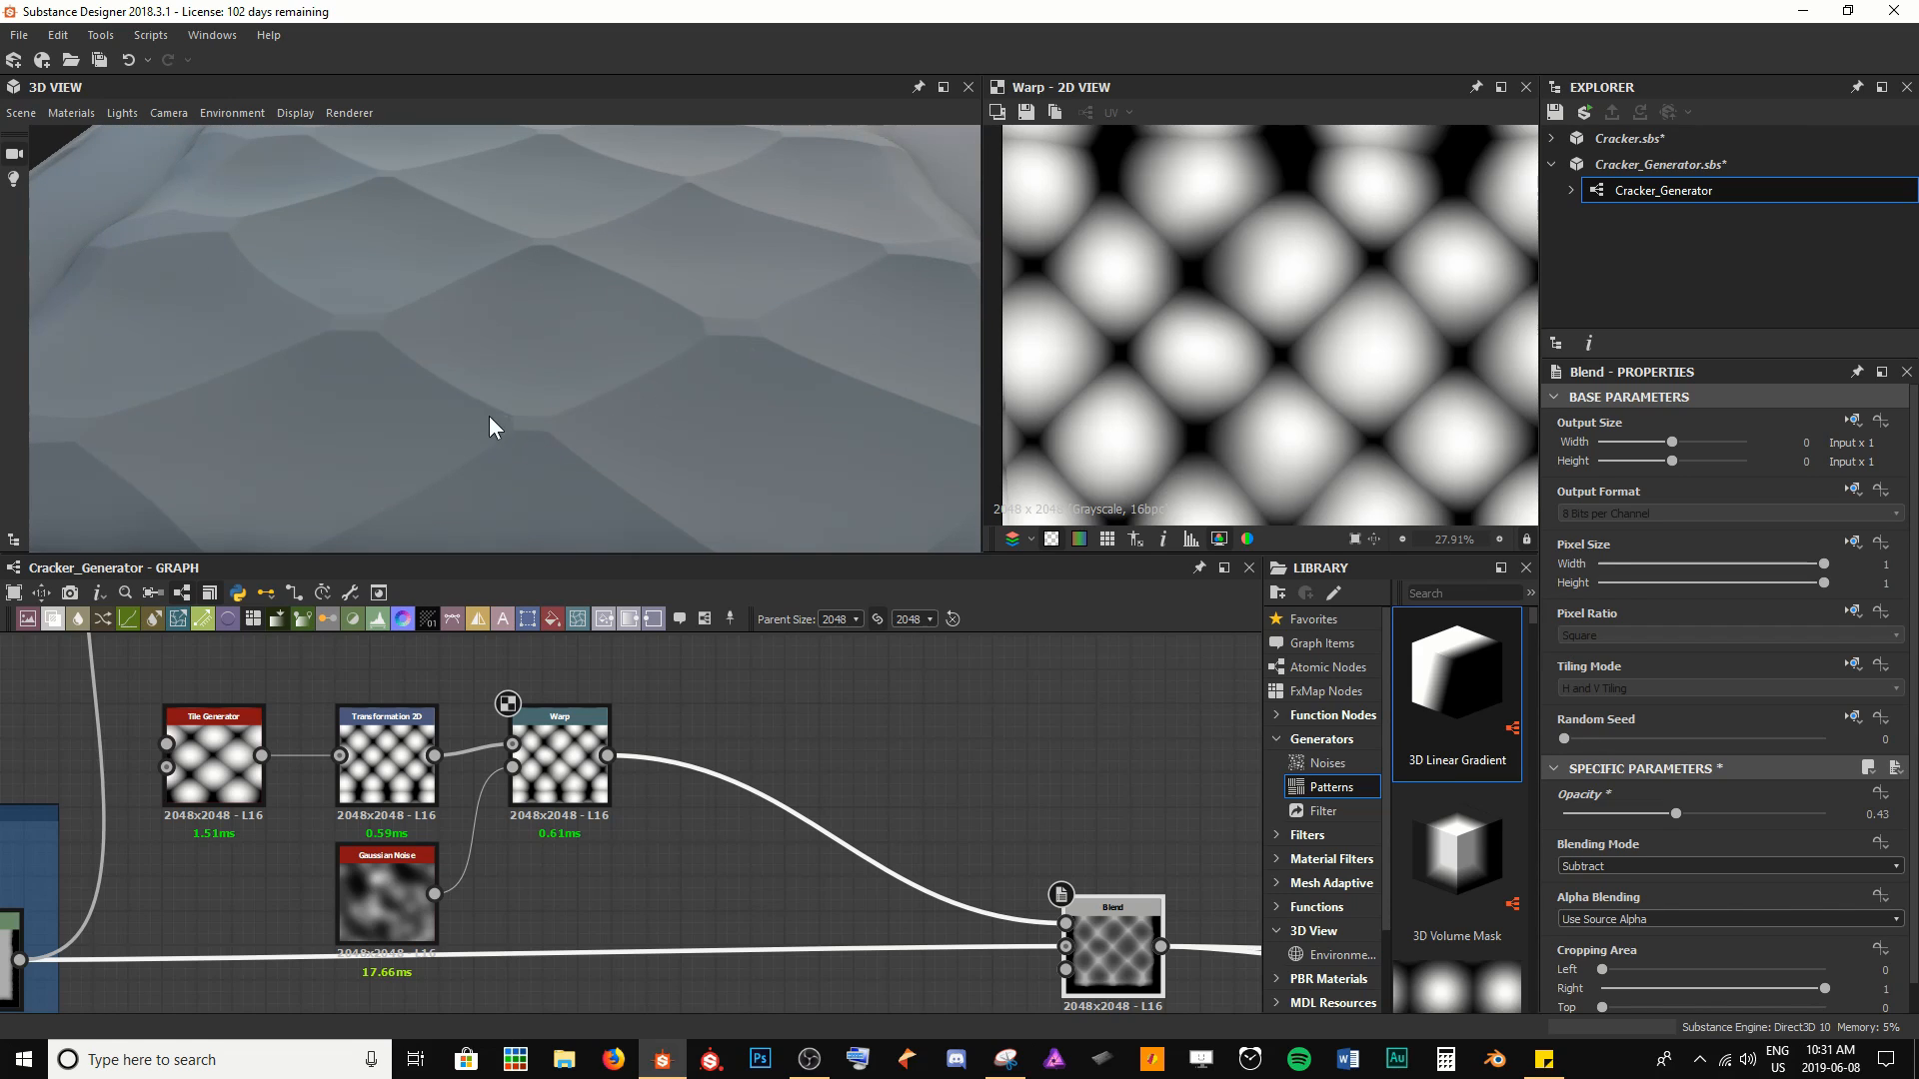
{"action": "left_click_drag", "start_coordinate": [489, 416], "coordinate": [649, 375]}
{"action": "scroll", "coordinate": [352, 346], "scroll_direction": "down", "scroll_amount": 3}
Insert a Blur HQ Grayscale node between the Warp and the Blend node
{"action": "left_click", "coordinate": [584, 763]}
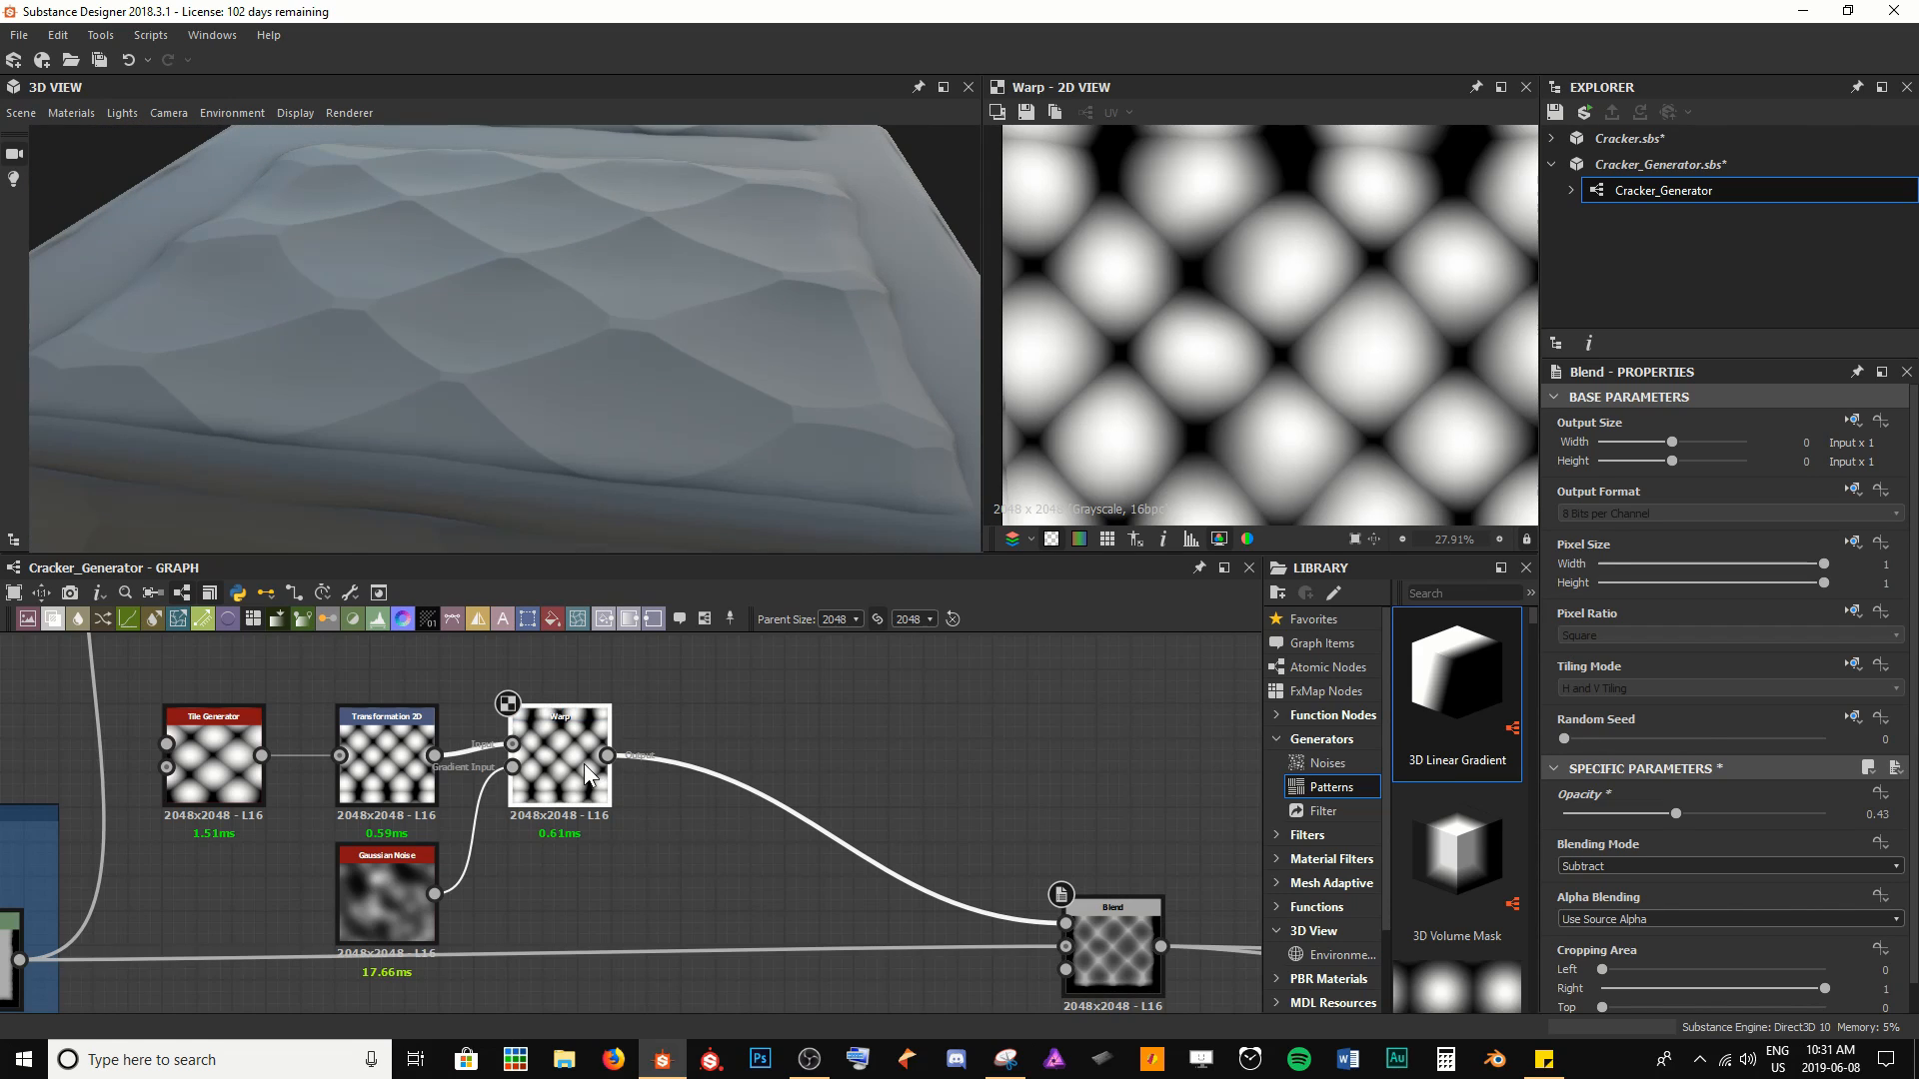
{"action": "key", "text": "space"}
{"action": "type", "text": "blur"}
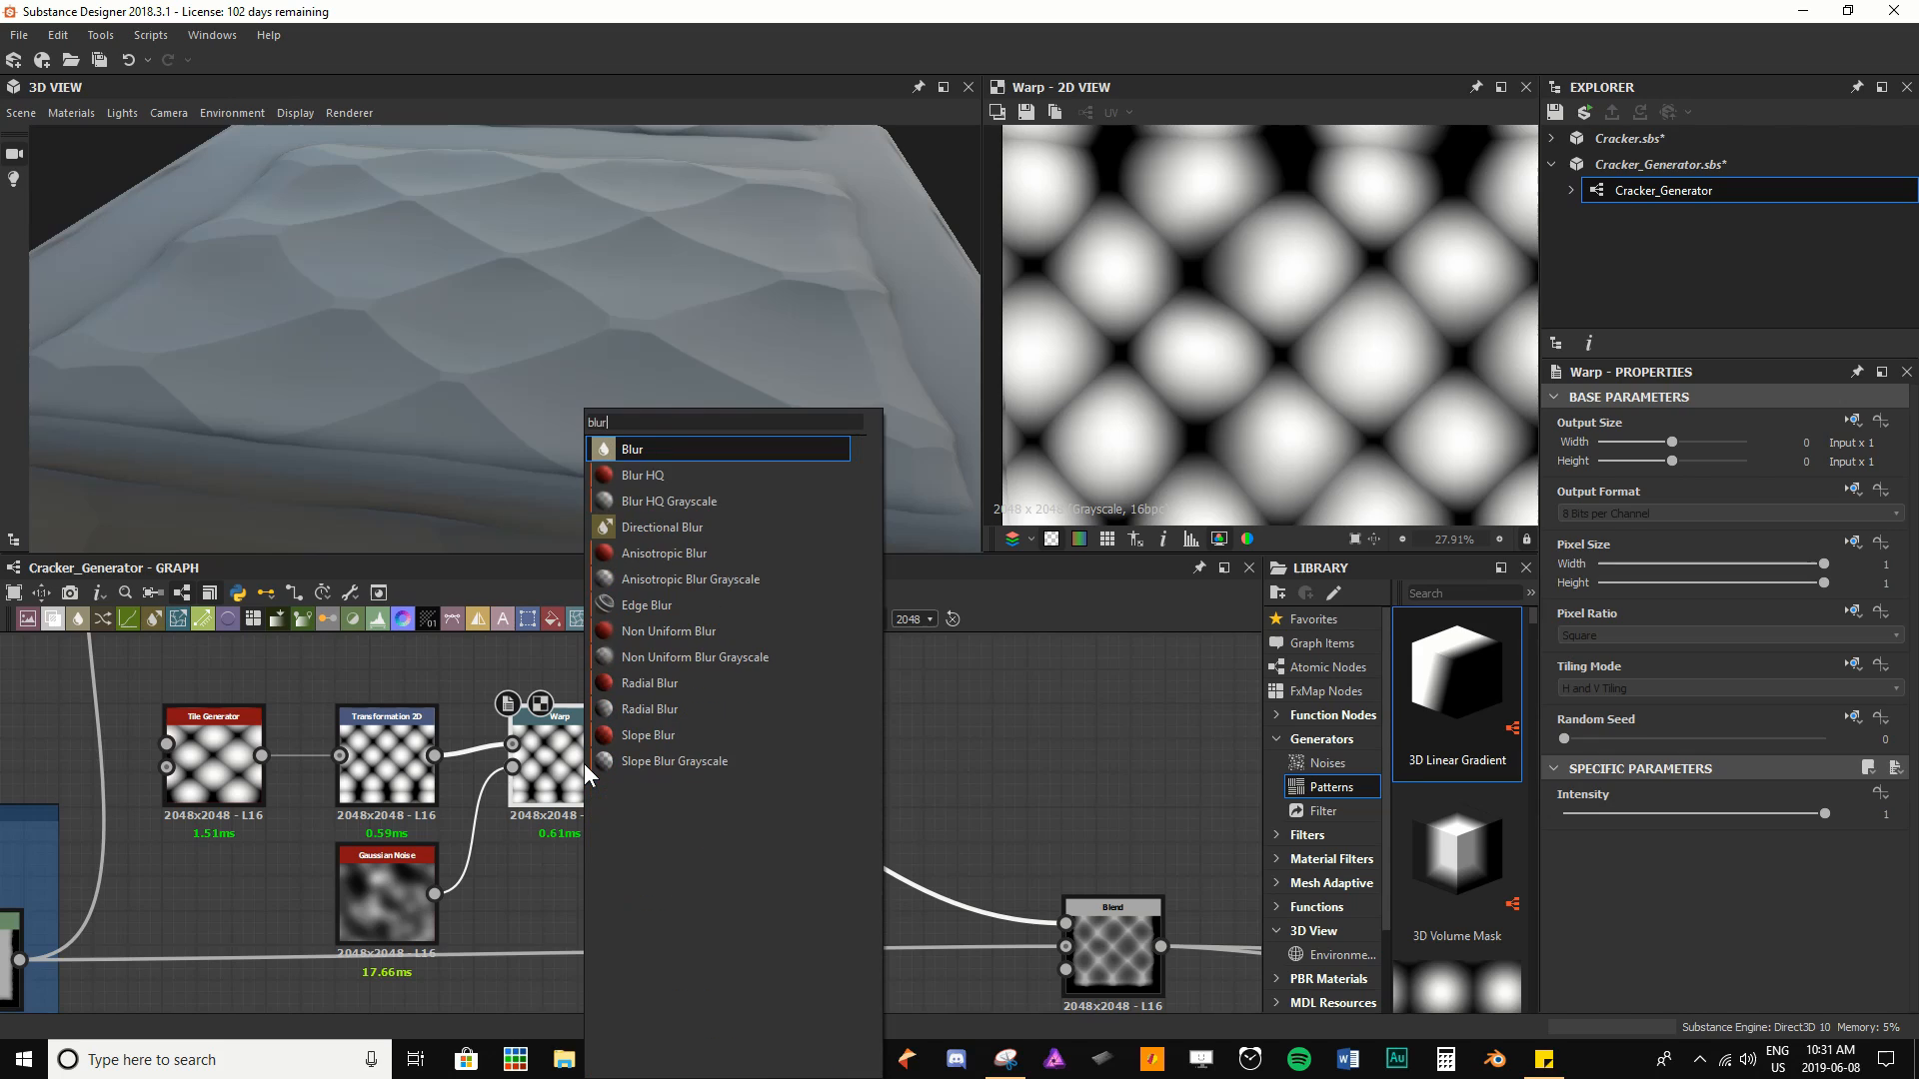
{"action": "key", "text": "Down"}
{"action": "key", "text": "Down"}
{"action": "key", "text": "Return"}
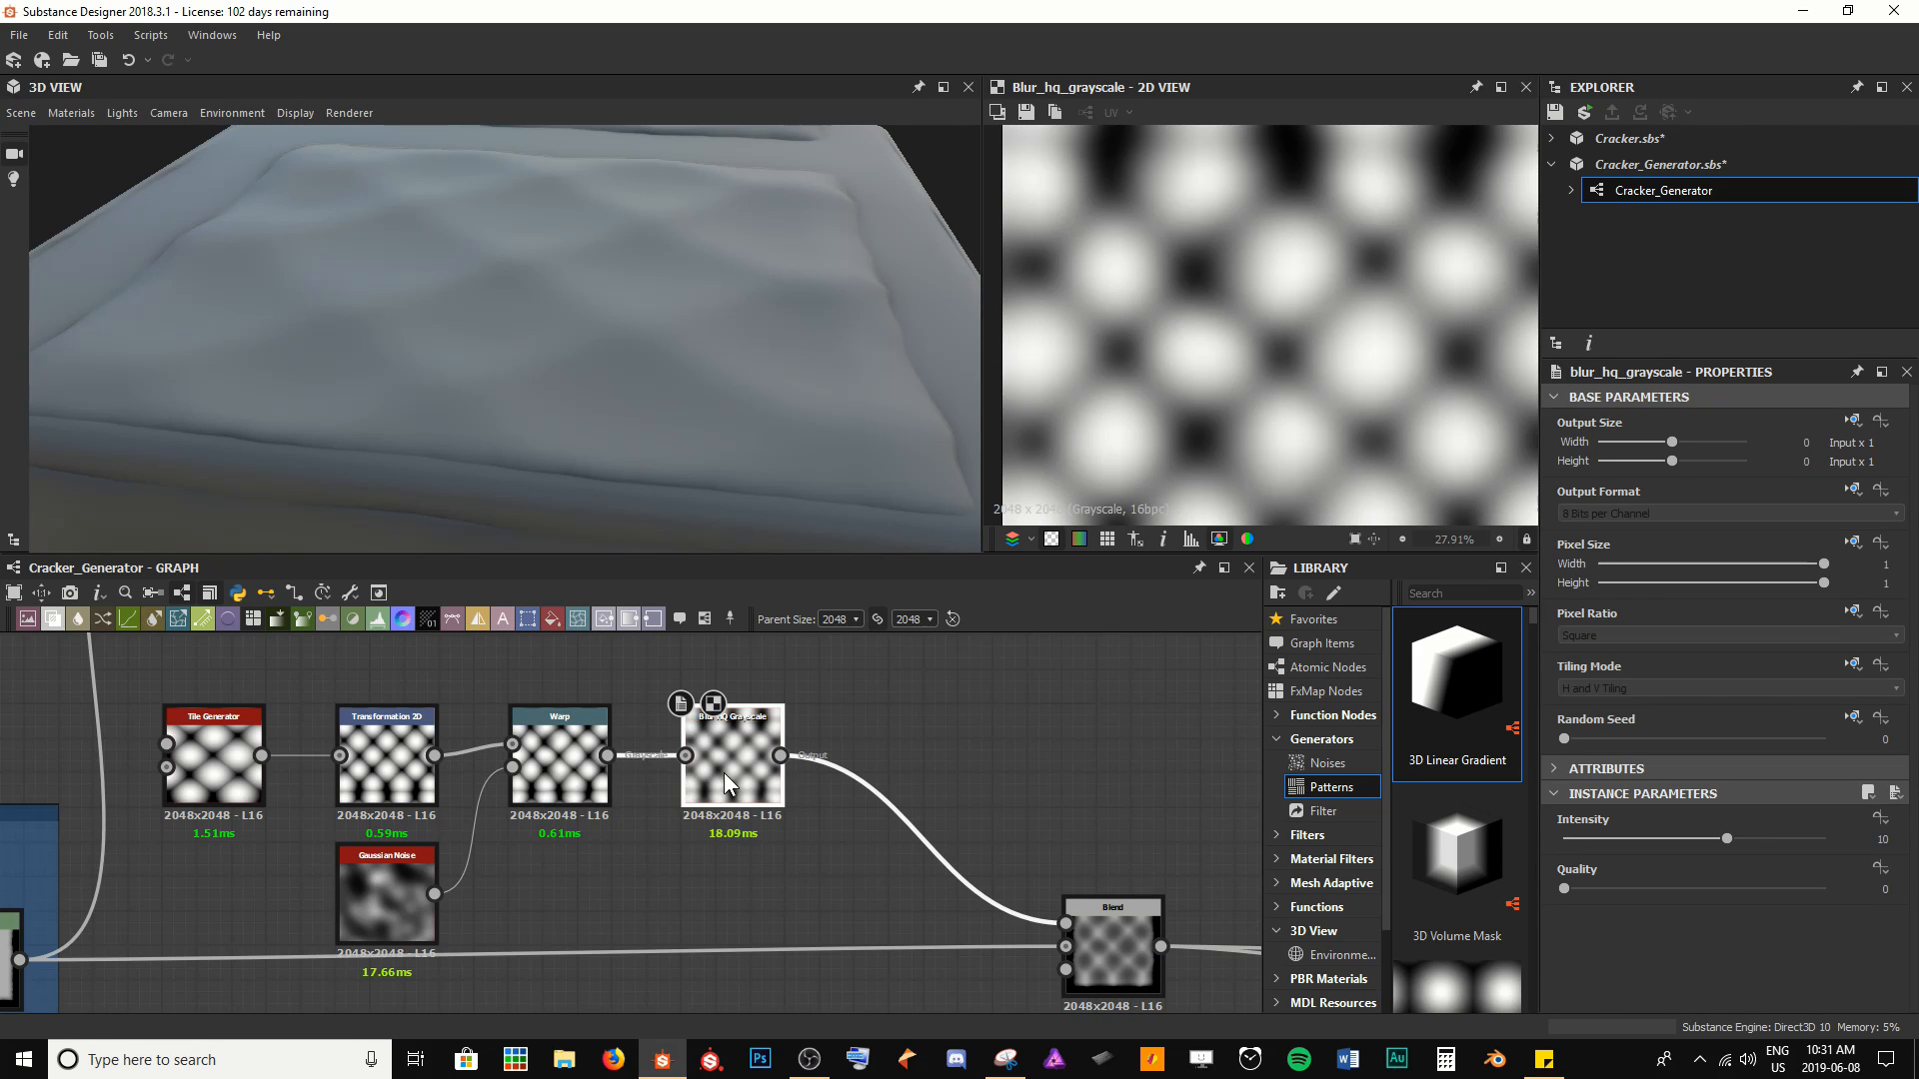
Set the Blur HQ Grayscale's Intensity to 16 and its Quality to 1, and check the softened relief on the cube
{"action": "left_click_drag", "start_coordinate": [1695, 838], "coordinate": [1829, 838]}
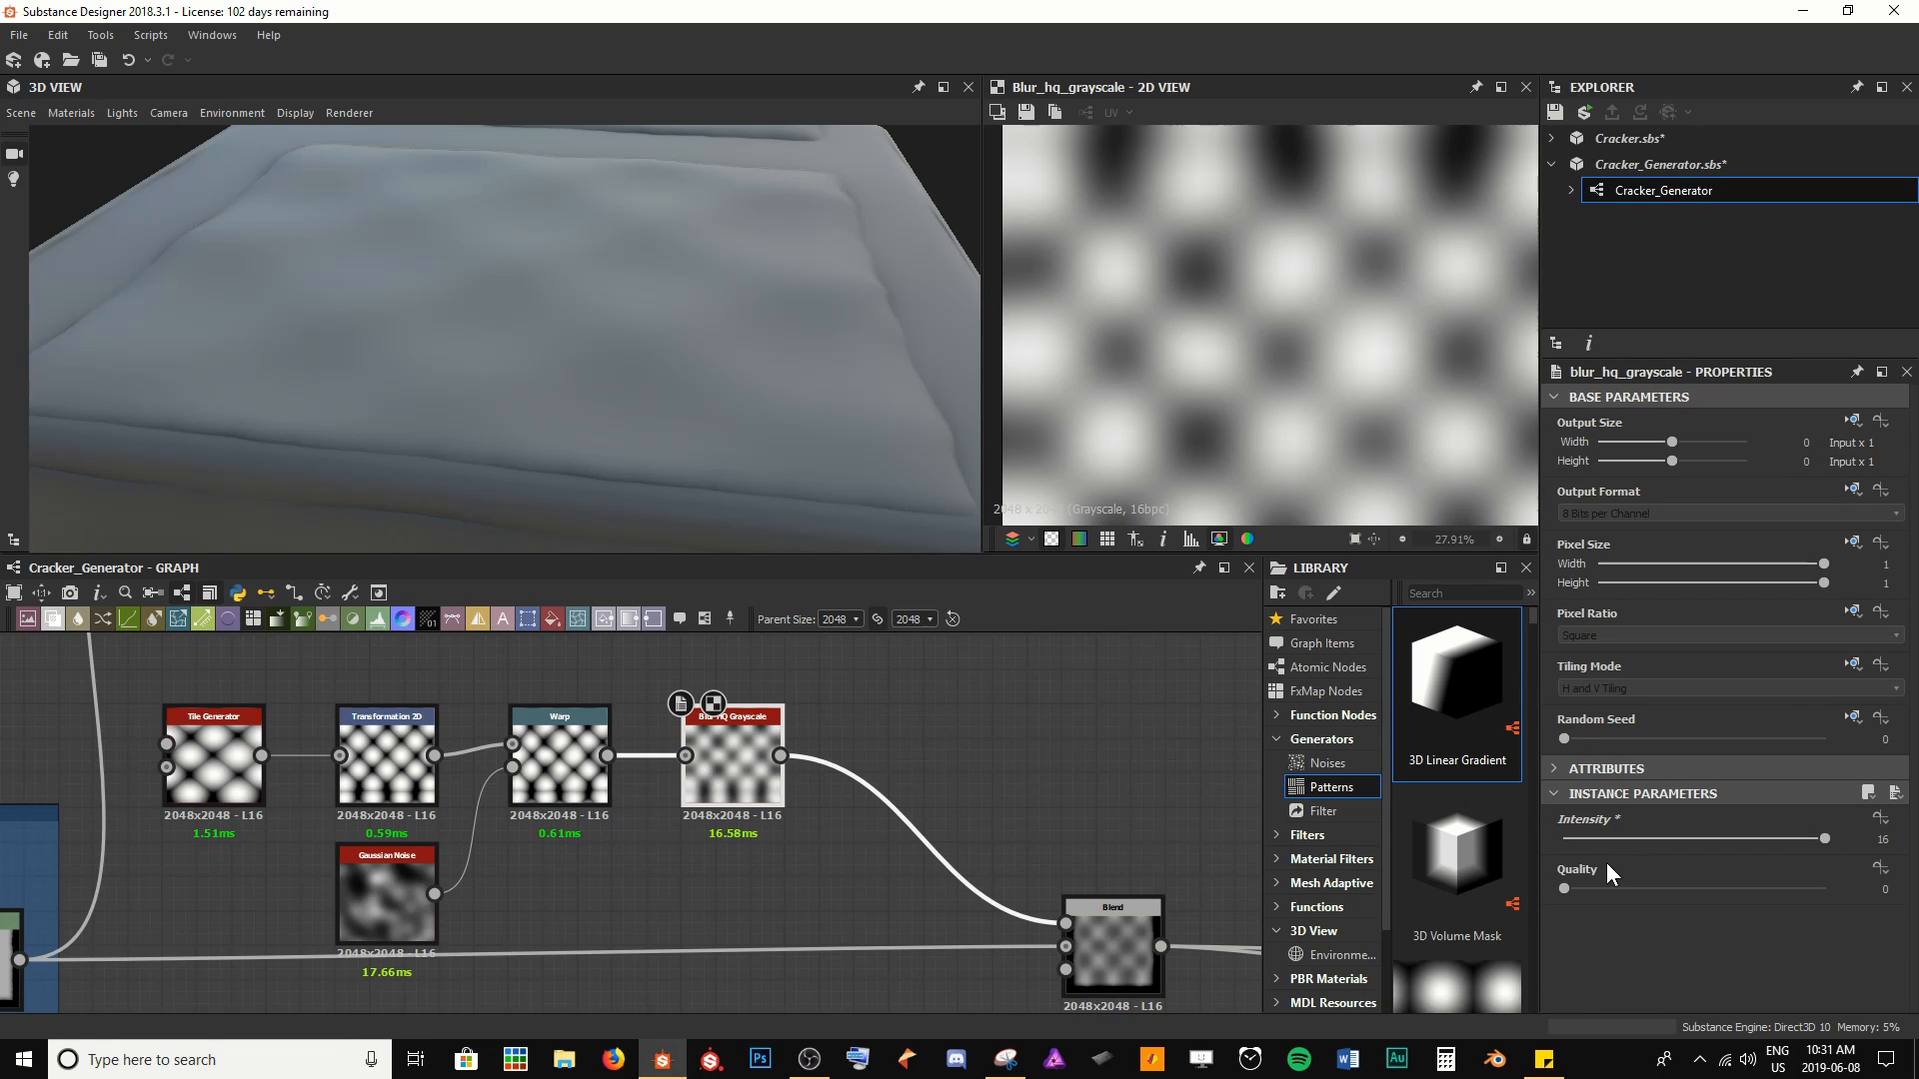
{"action": "left_click_drag", "start_coordinate": [1579, 888], "coordinate": [1713, 810]}
{"action": "scroll", "coordinate": [719, 340], "scroll_direction": "down", "scroll_amount": 5}
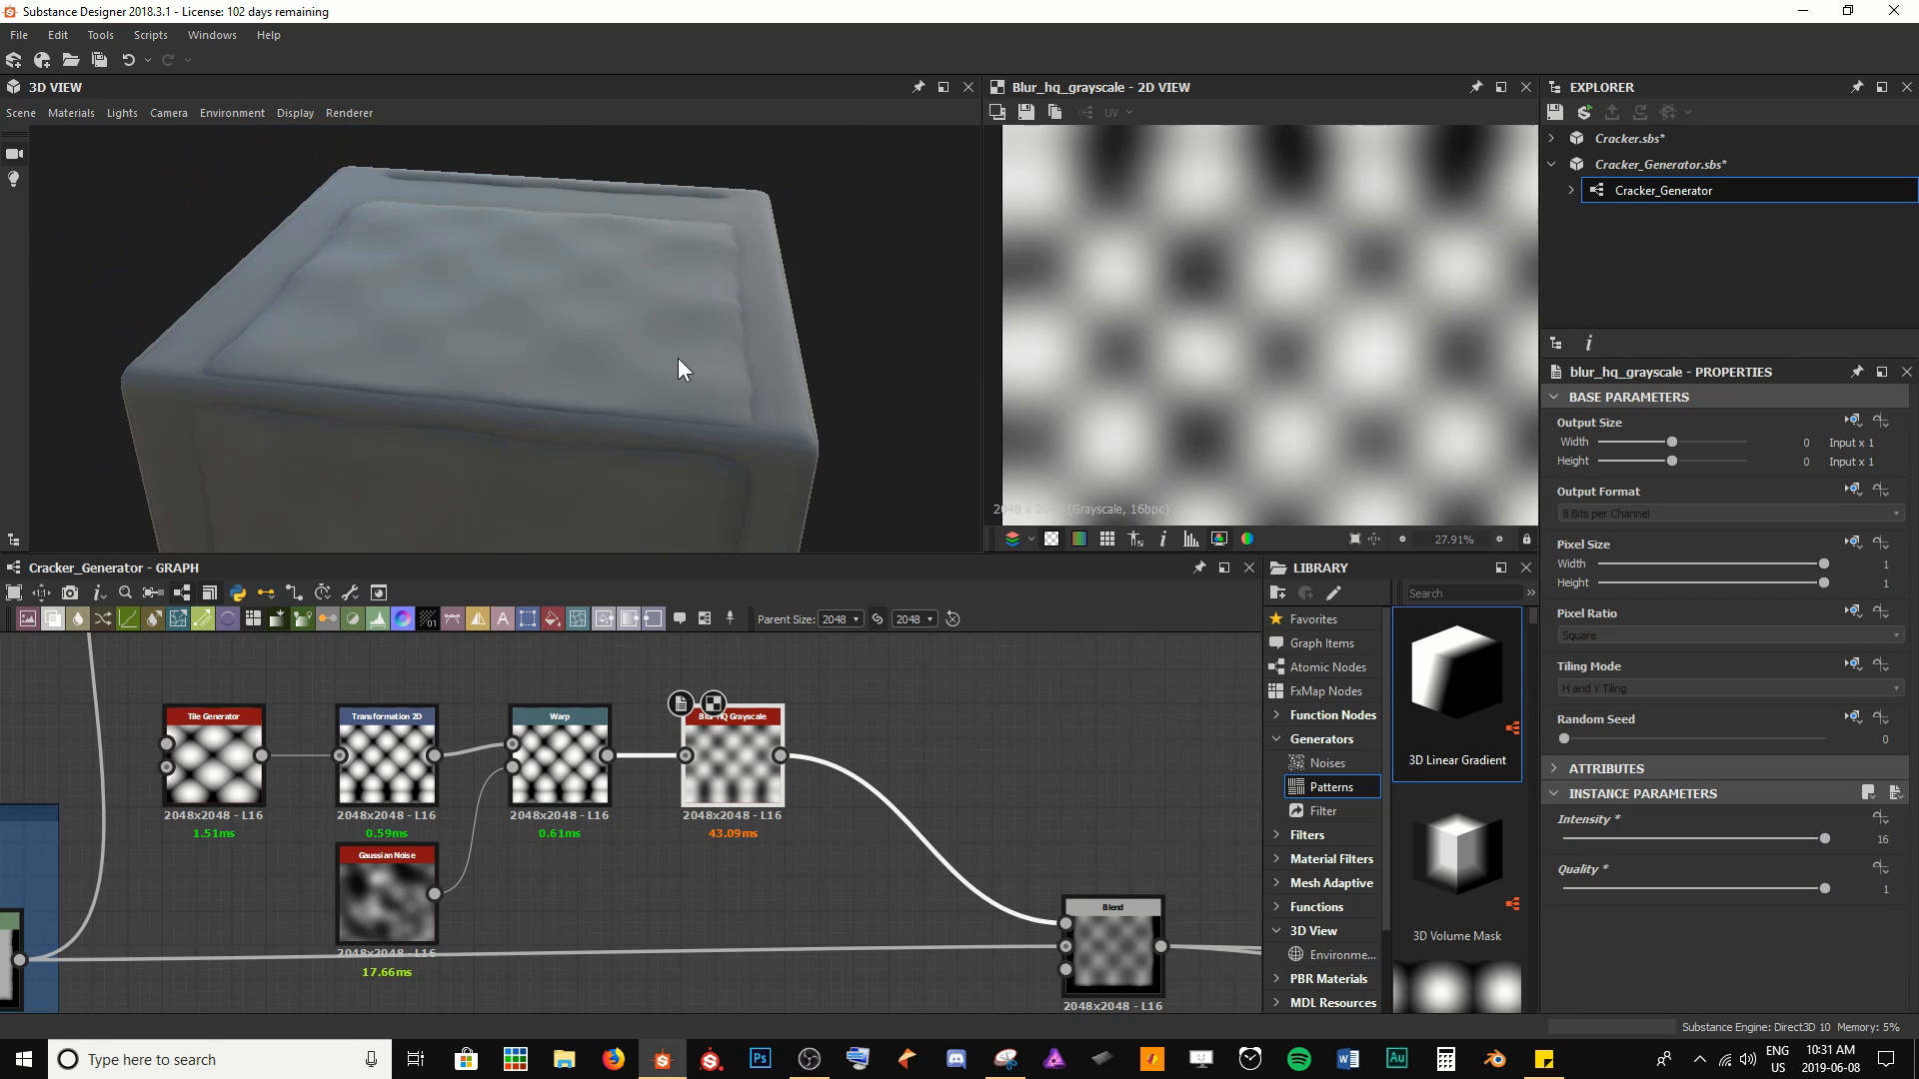
{"action": "left_click_drag", "start_coordinate": [678, 359], "coordinate": [686, 312]}
{"action": "left_click_drag", "start_coordinate": [442, 252], "coordinate": [485, 244]}
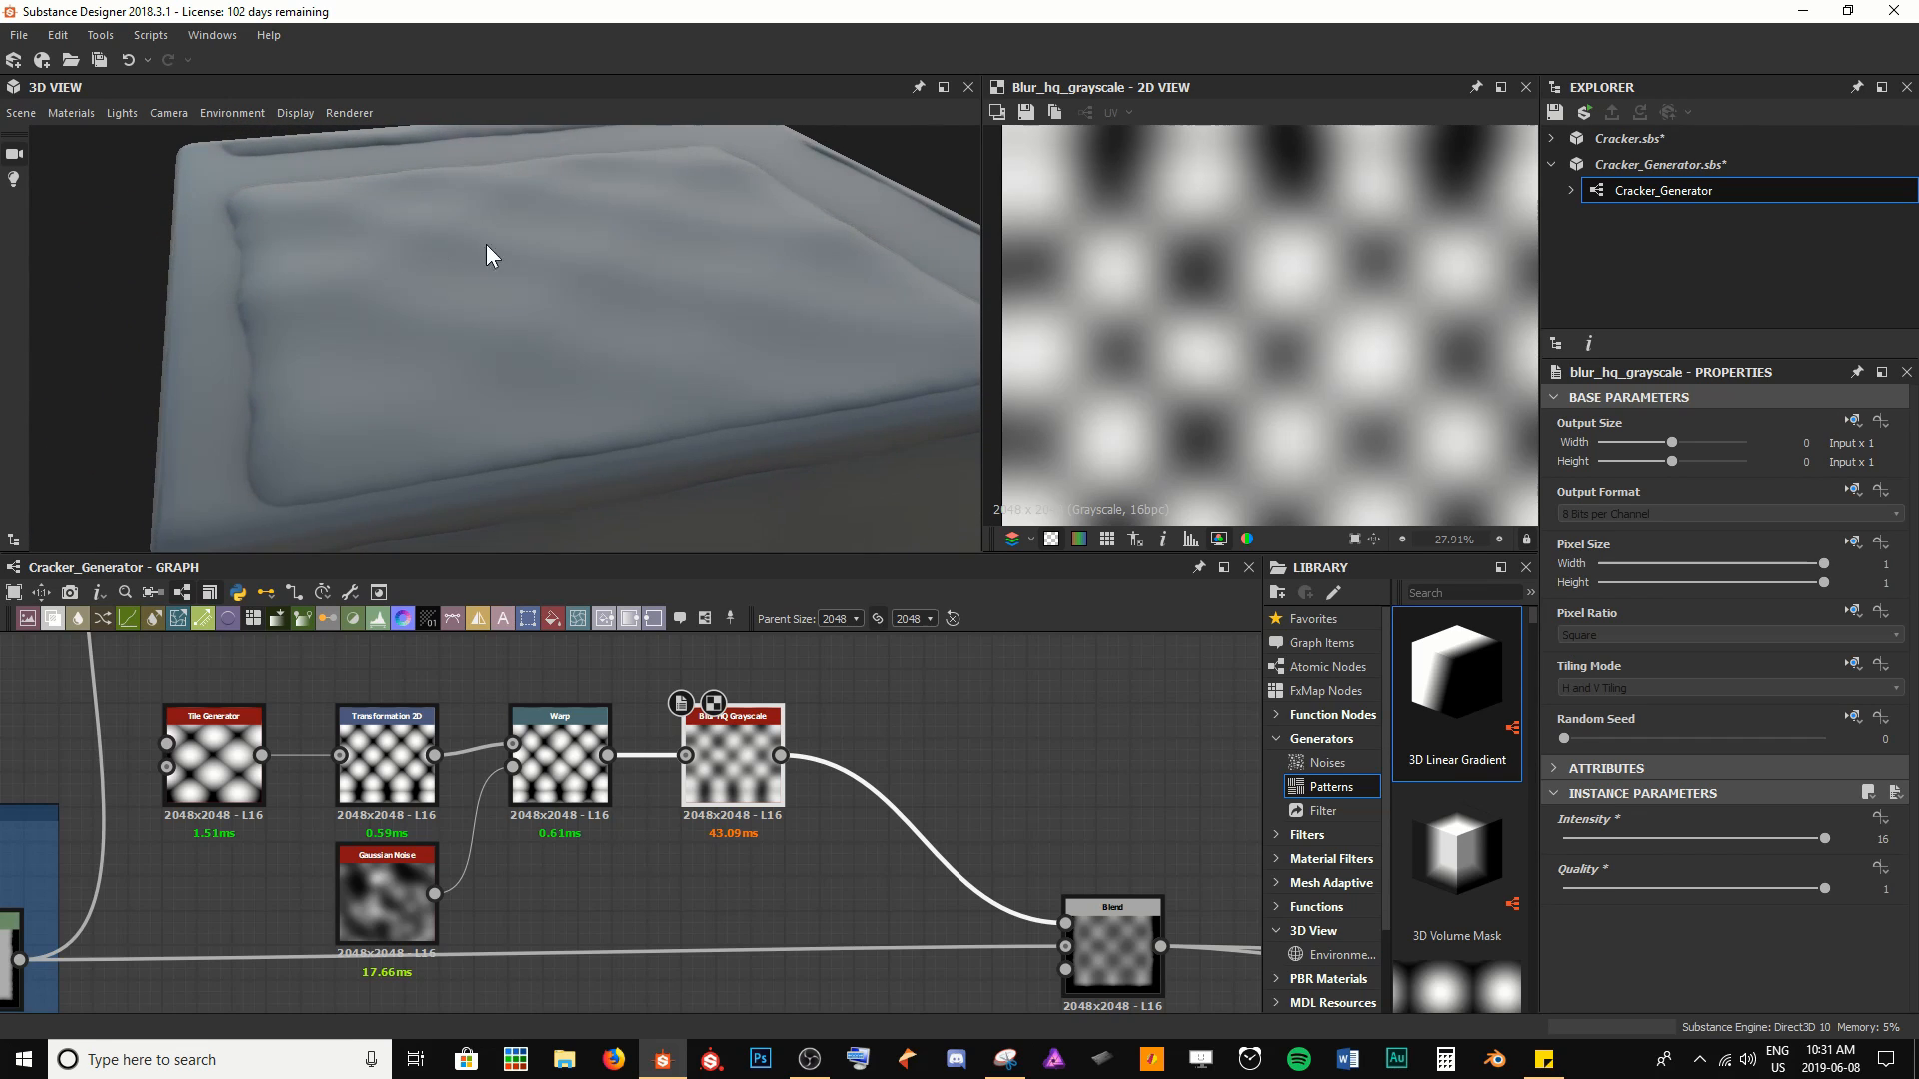
{"action": "left_click_drag", "start_coordinate": [753, 332], "coordinate": [399, 351]}
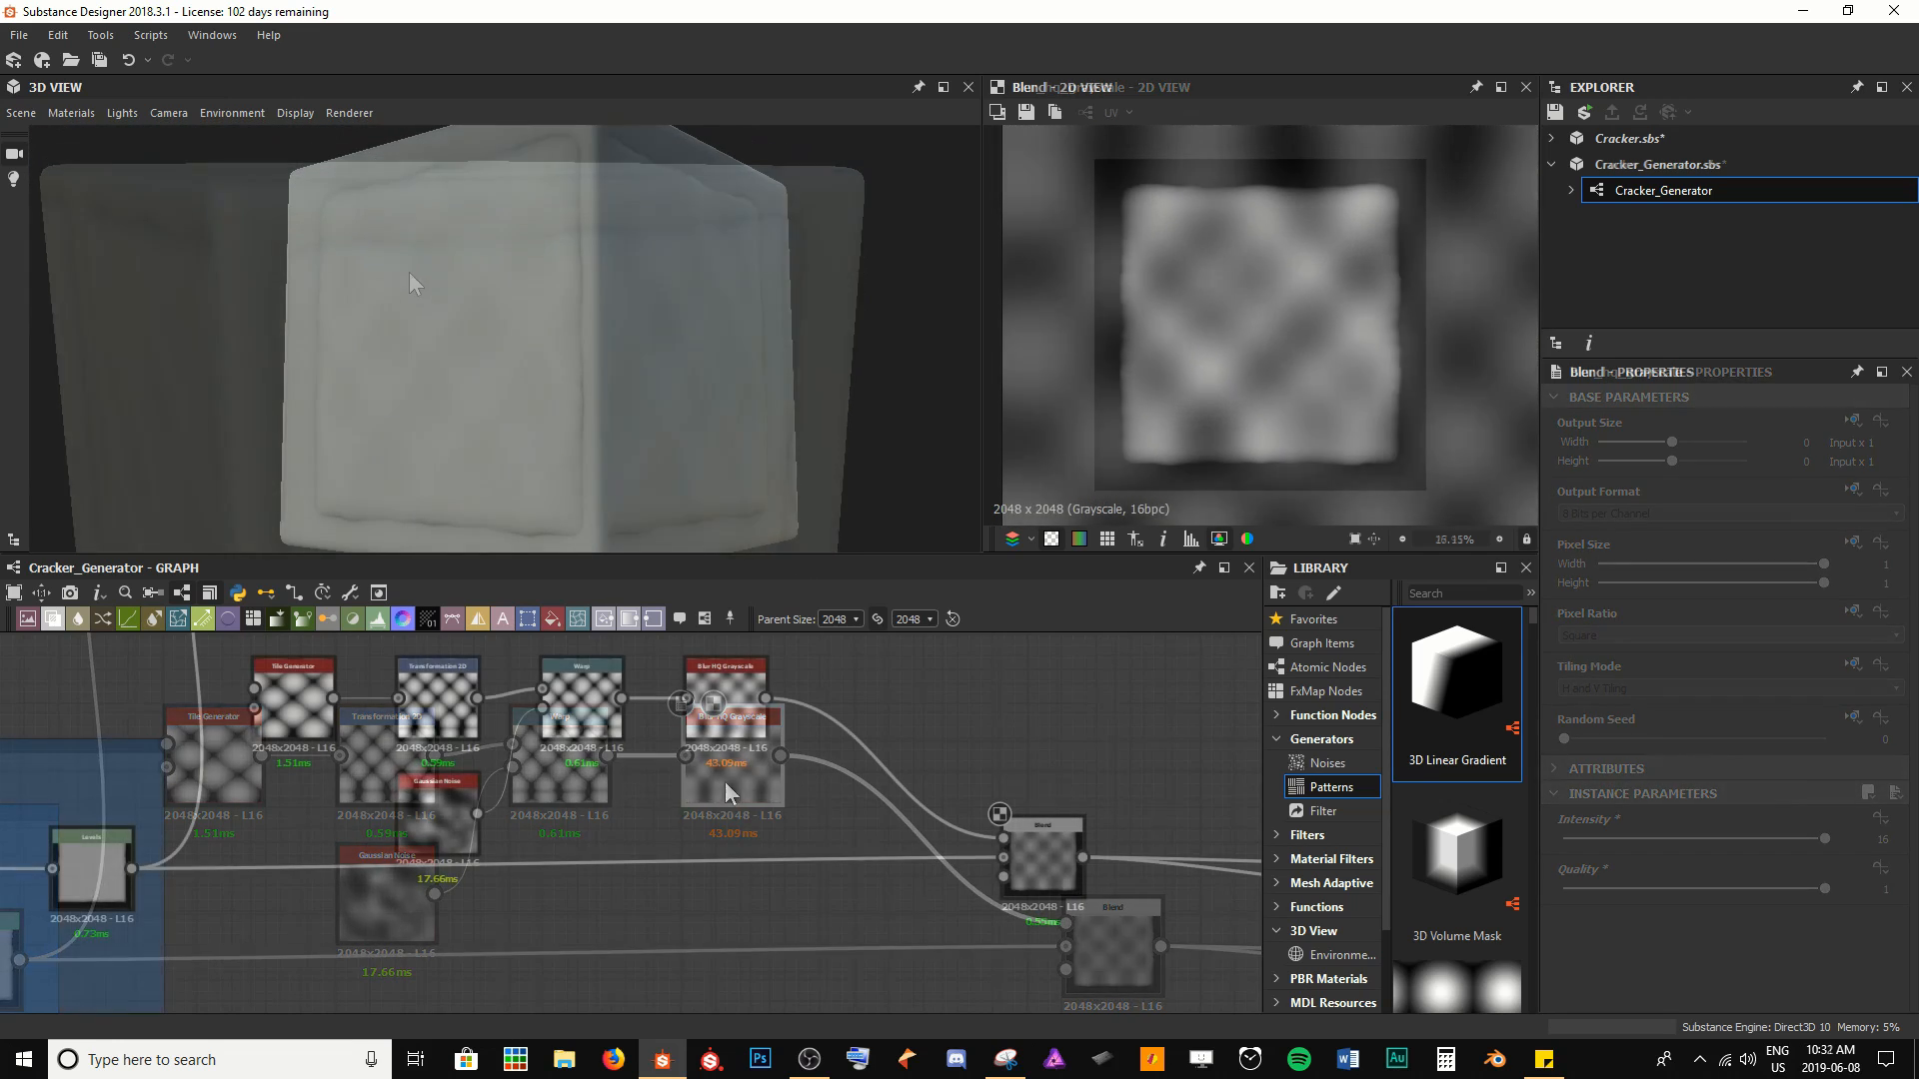
Set the Range of the Histogram Range node before the Ambient Occlusion to 1, then preview its output and check the cube
{"action": "scroll", "coordinate": [1017, 855], "scroll_direction": "down", "scroll_amount": 3}
{"action": "middle_click_drag", "start_coordinate": [1033, 837], "coordinate": [839, 800]}
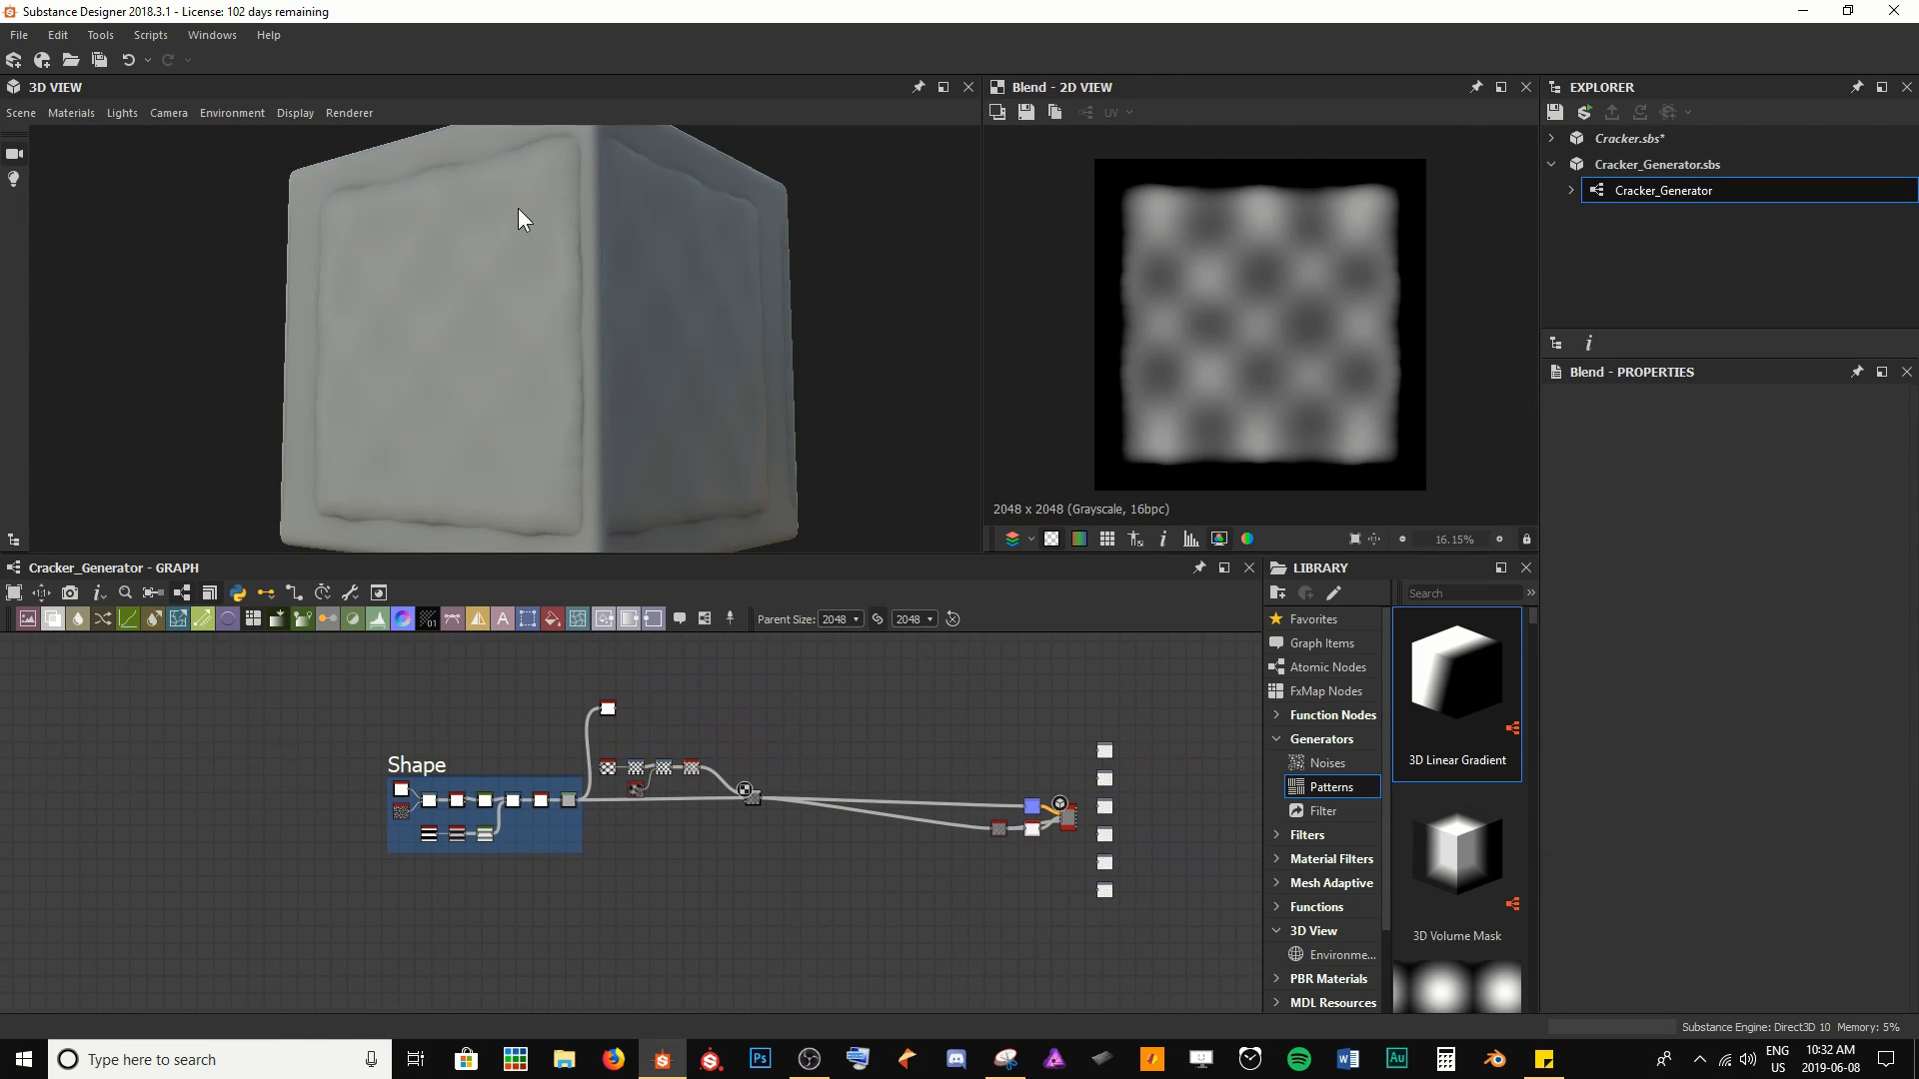
{"action": "scroll", "coordinate": [515, 216], "scroll_direction": "up", "scroll_amount": 3}
{"action": "middle_click_drag", "start_coordinate": [516, 216], "coordinate": [526, 272]}
{"action": "left_click_drag", "start_coordinate": [526, 273], "coordinate": [454, 393]}
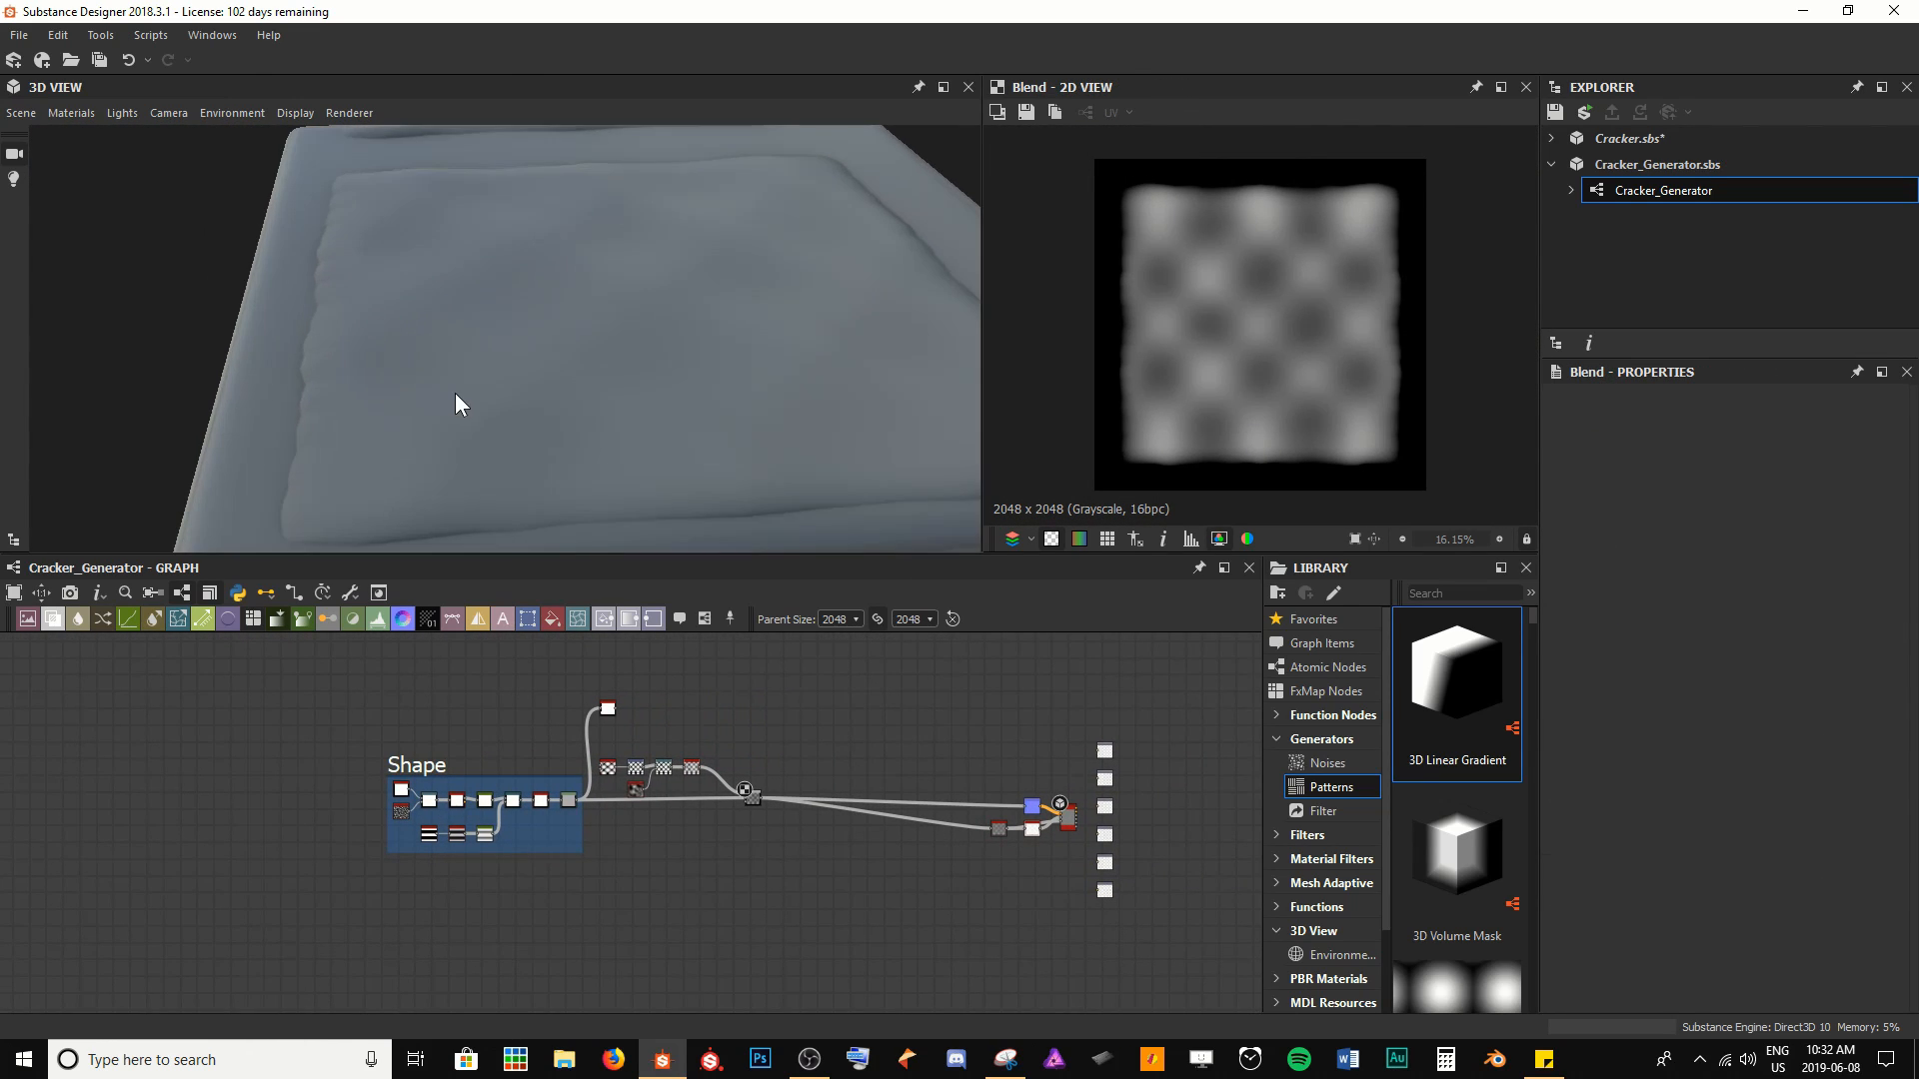
{"action": "scroll", "coordinate": [1044, 813], "scroll_direction": "up", "scroll_amount": 2}
{"action": "scroll", "coordinate": [1045, 812], "scroll_direction": "up", "scroll_amount": 5}
{"action": "left_click", "coordinate": [712, 811]}
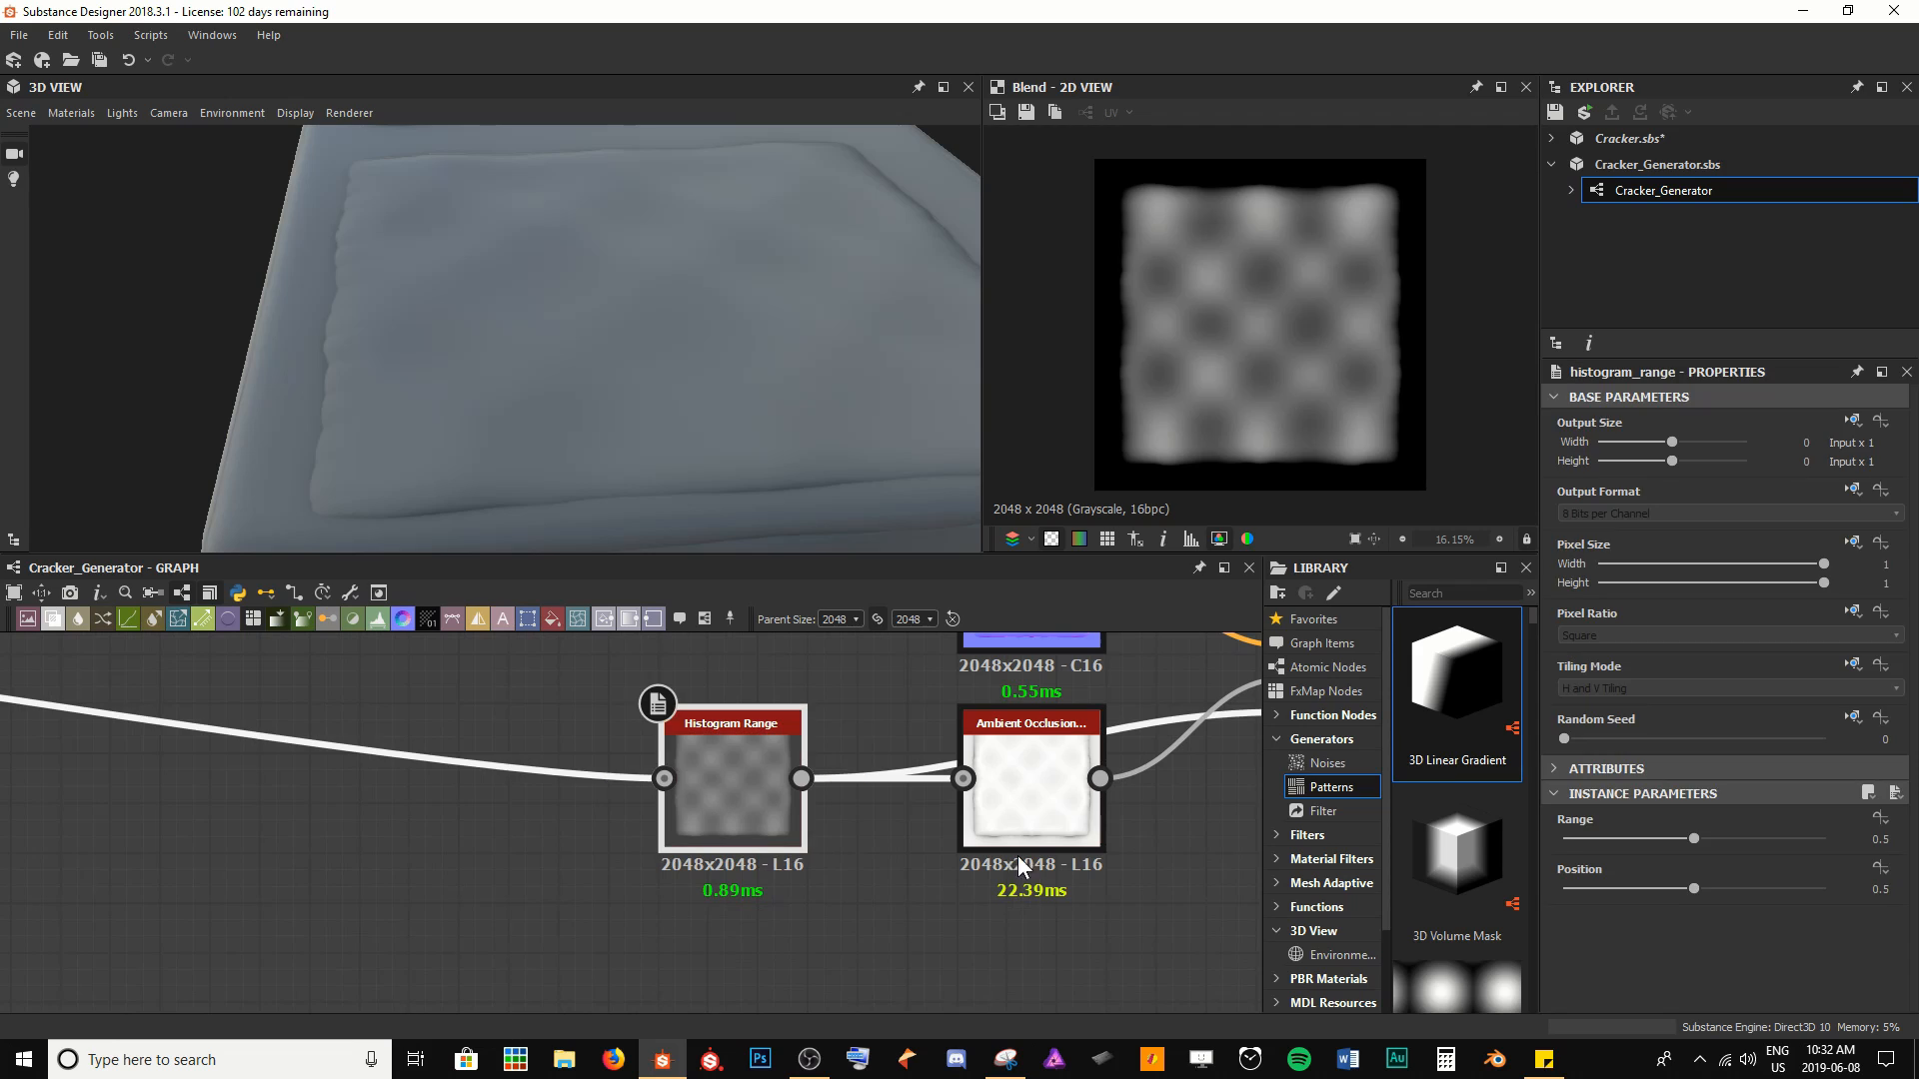
{"action": "left_click_drag", "start_coordinate": [1693, 839], "coordinate": [1892, 819]}
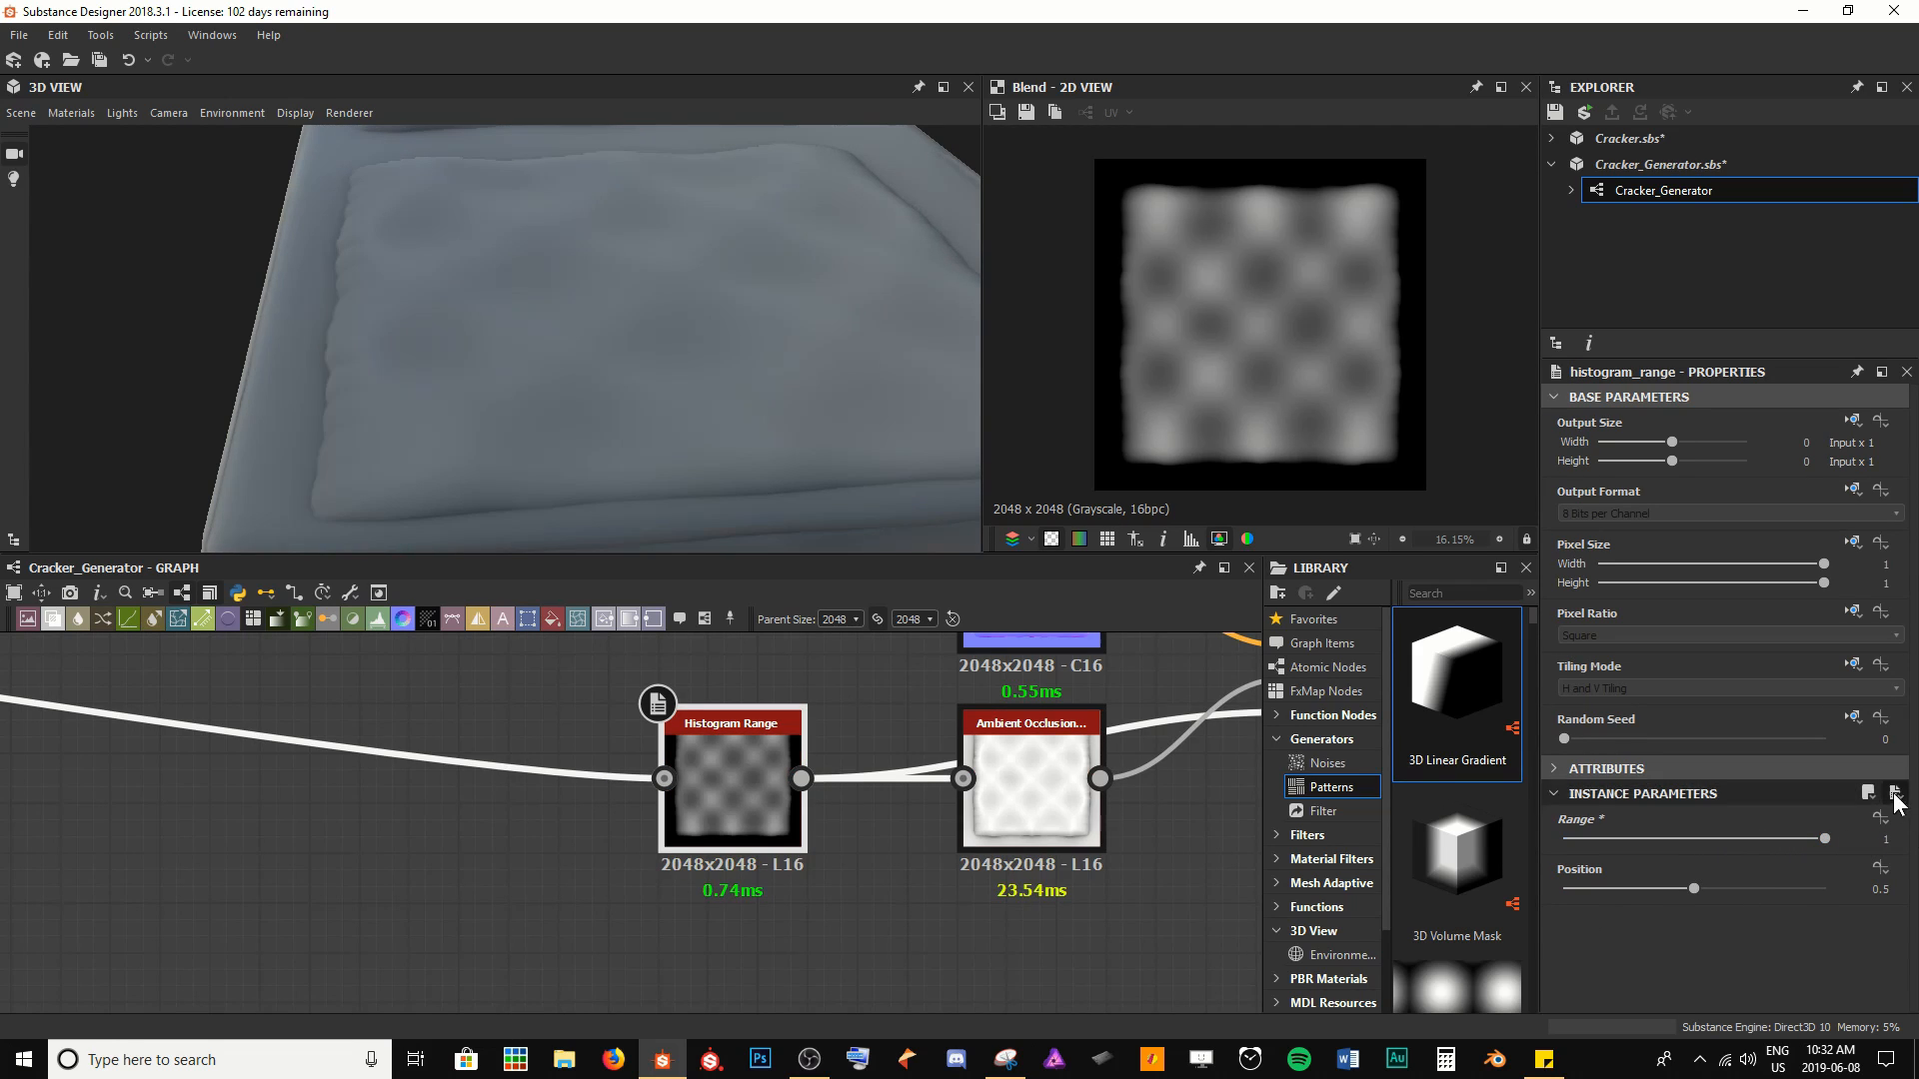
{"action": "double_click", "coordinate": [765, 805]}
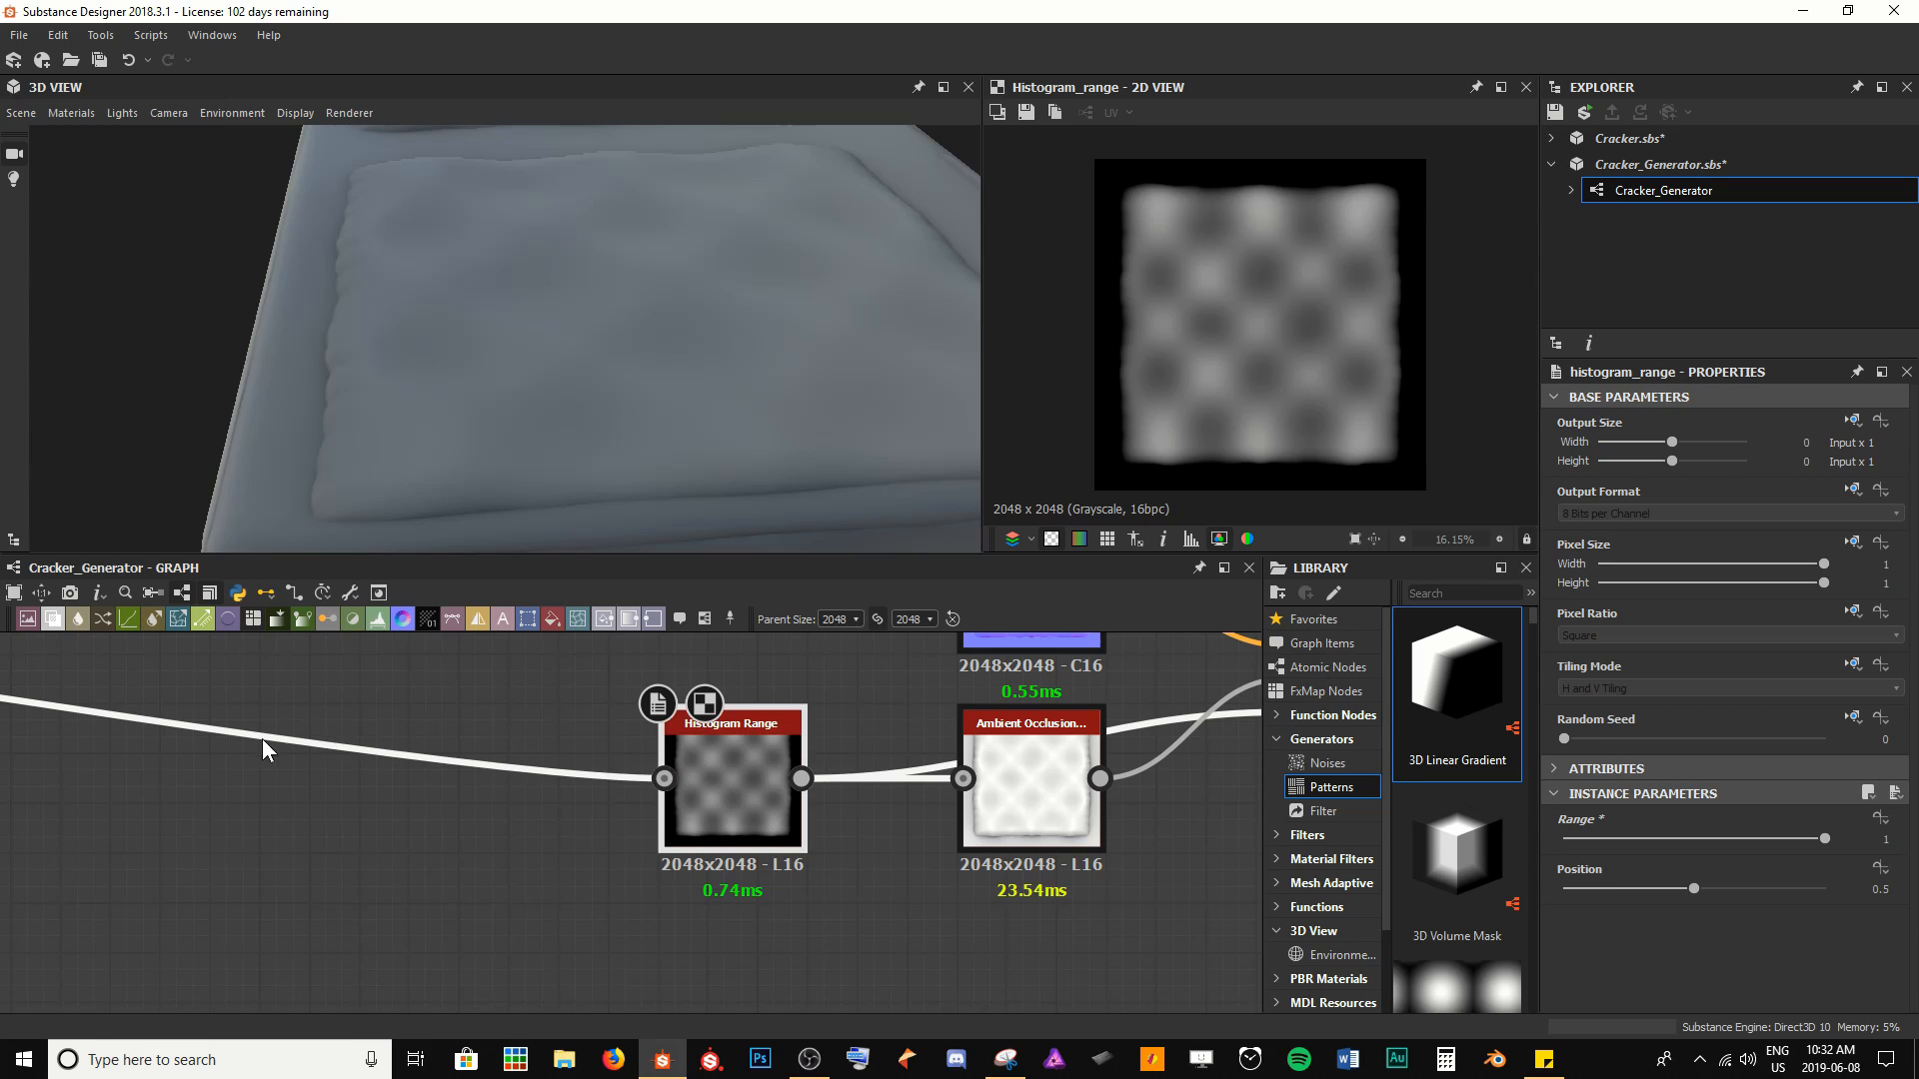
{"action": "scroll", "coordinate": [754, 788], "scroll_direction": "down", "scroll_amount": 3}
{"action": "scroll", "coordinate": [640, 780], "scroll_direction": "down", "scroll_amount": 4}
{"action": "middle_click_drag", "start_coordinate": [321, 764], "coordinate": [920, 819]}
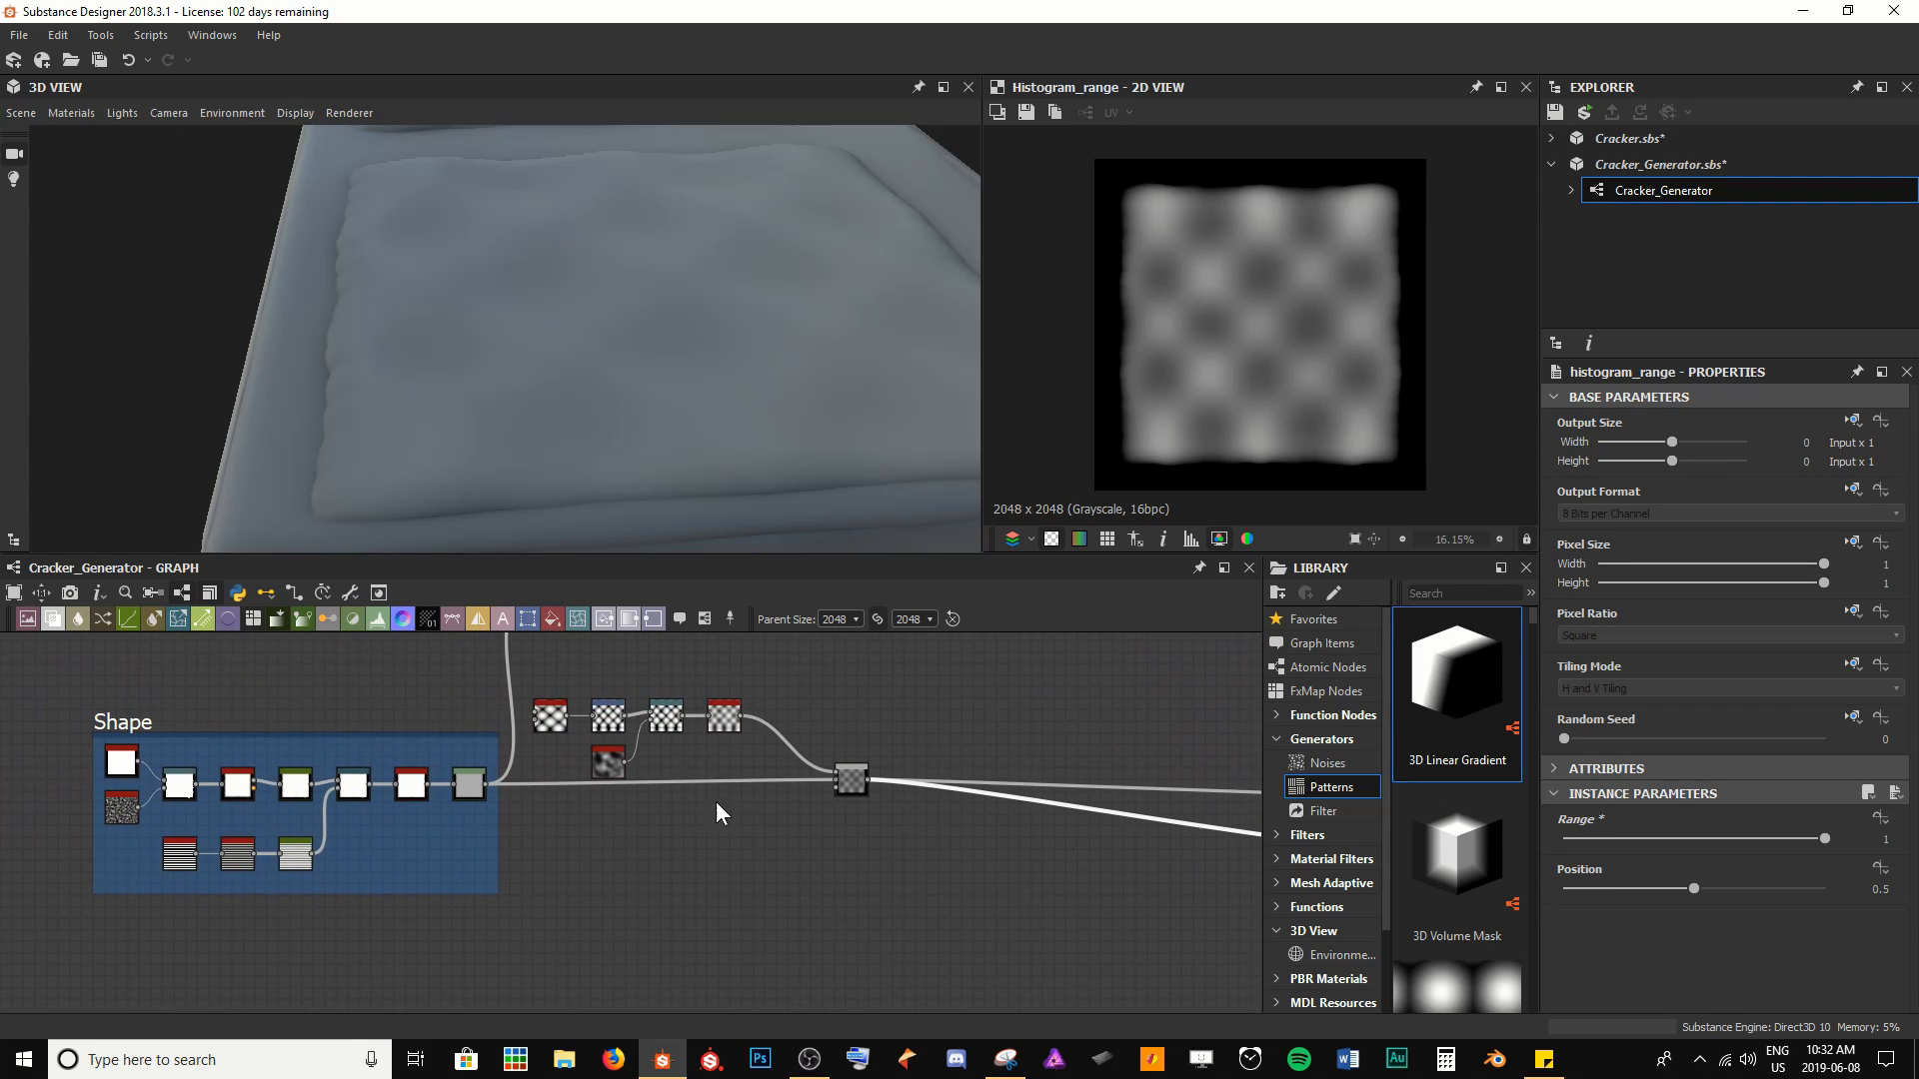
{"action": "mouse_move", "coordinate": [510, 335]}
{"action": "left_mouse_down"}
{"action": "mouse_move", "coordinate": [326, 380]}
{"action": "mouse_move", "coordinate": [334, 426]}
{"action": "mouse_move", "coordinate": [506, 334]}
{"action": "mouse_move", "coordinate": [509, 356]}
{"action": "mouse_move", "coordinate": [483, 321]}
{"action": "left_mouse_up"}
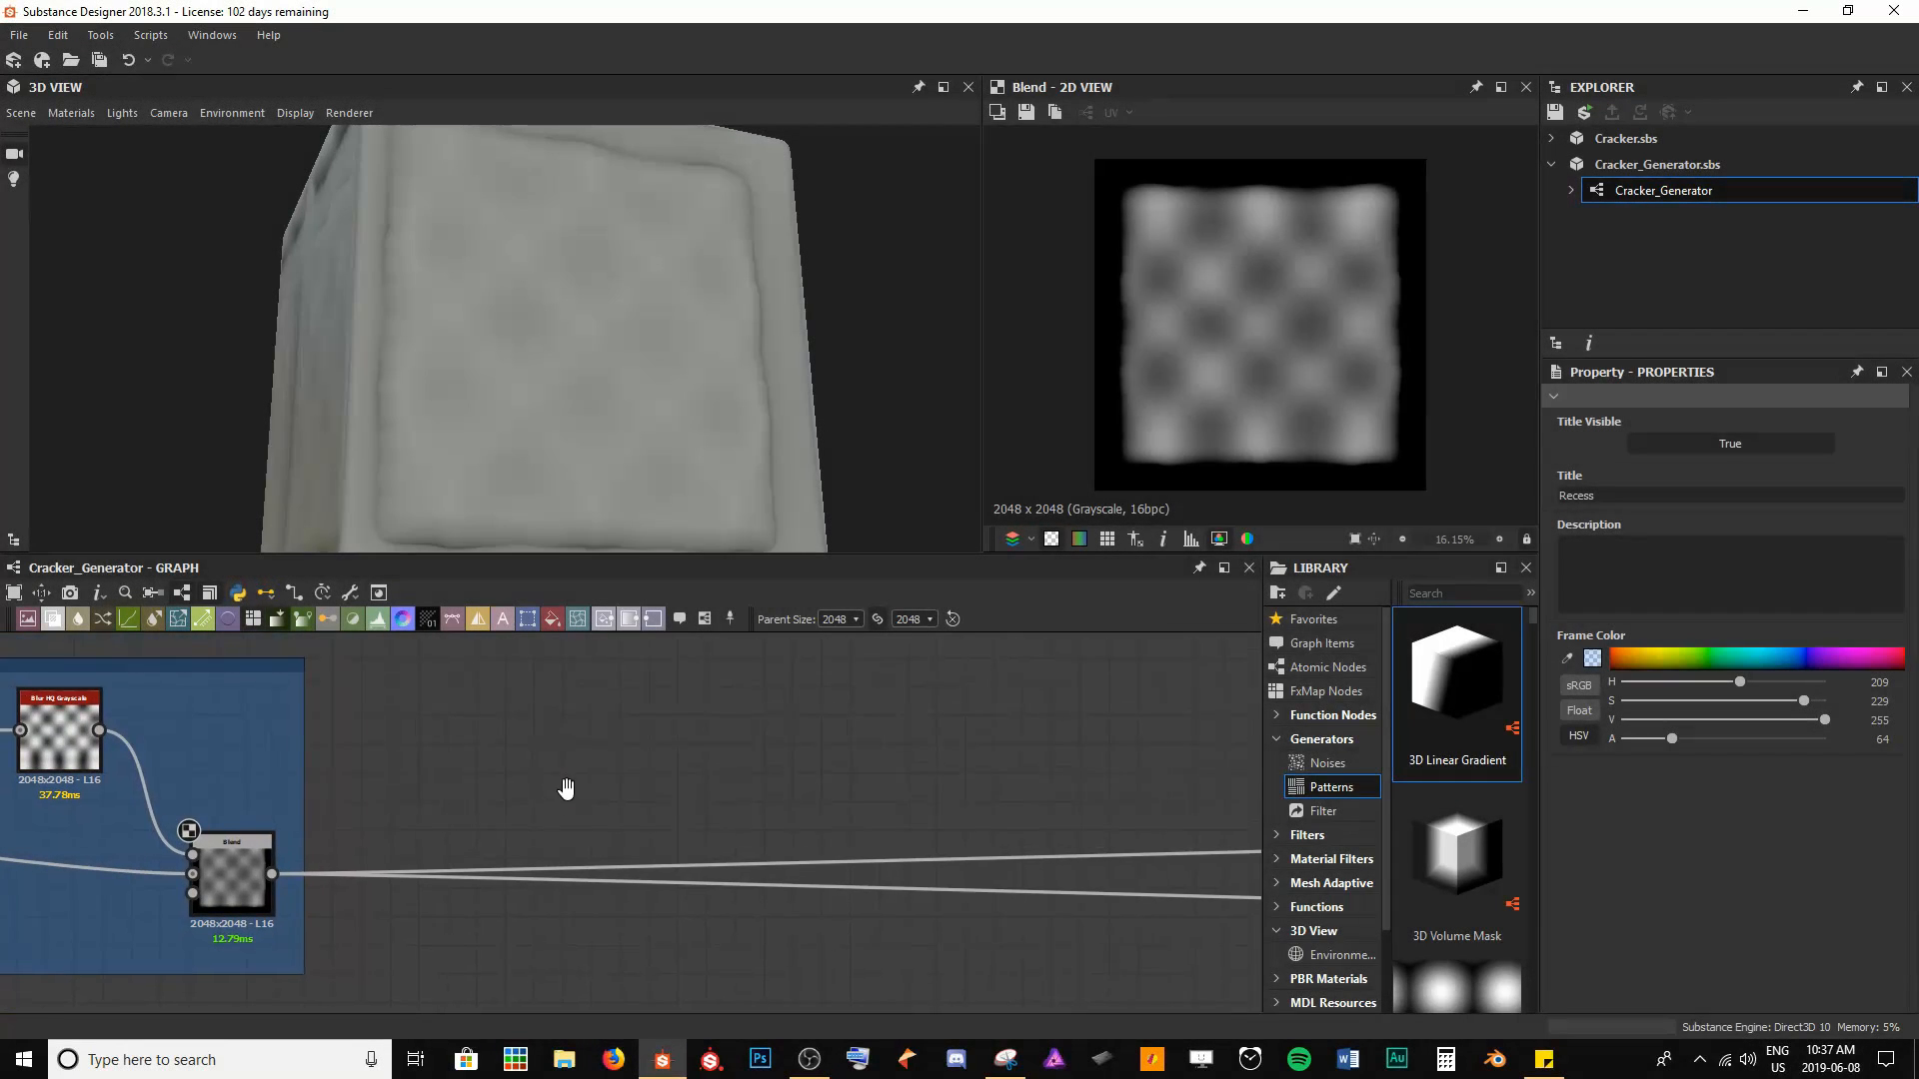
Duplicate the Recess frame's Tile Generator and Transformation 2D nodes and place the copies in the empty space beyond the frame
{"action": "left_click", "coordinate": [243, 882]}
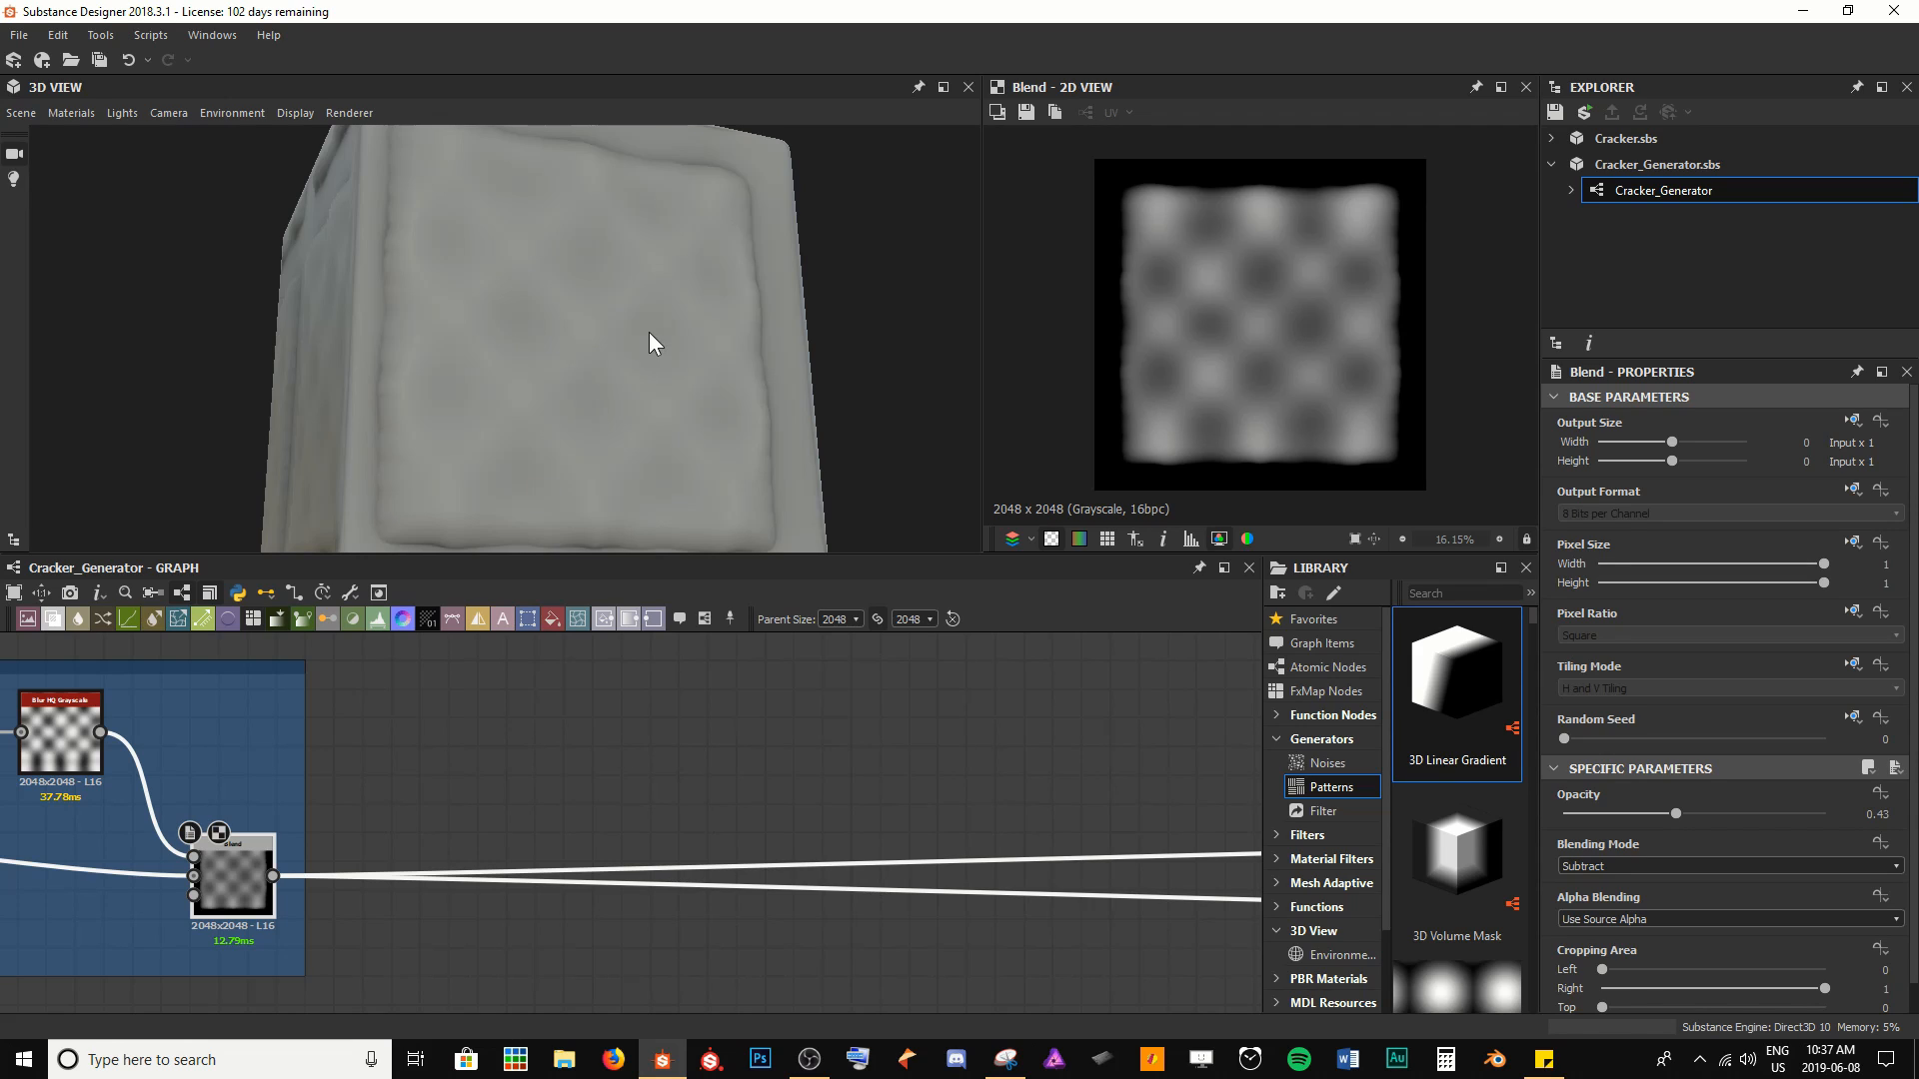
{"action": "scroll", "coordinate": [387, 727], "scroll_direction": "down", "scroll_amount": 2}
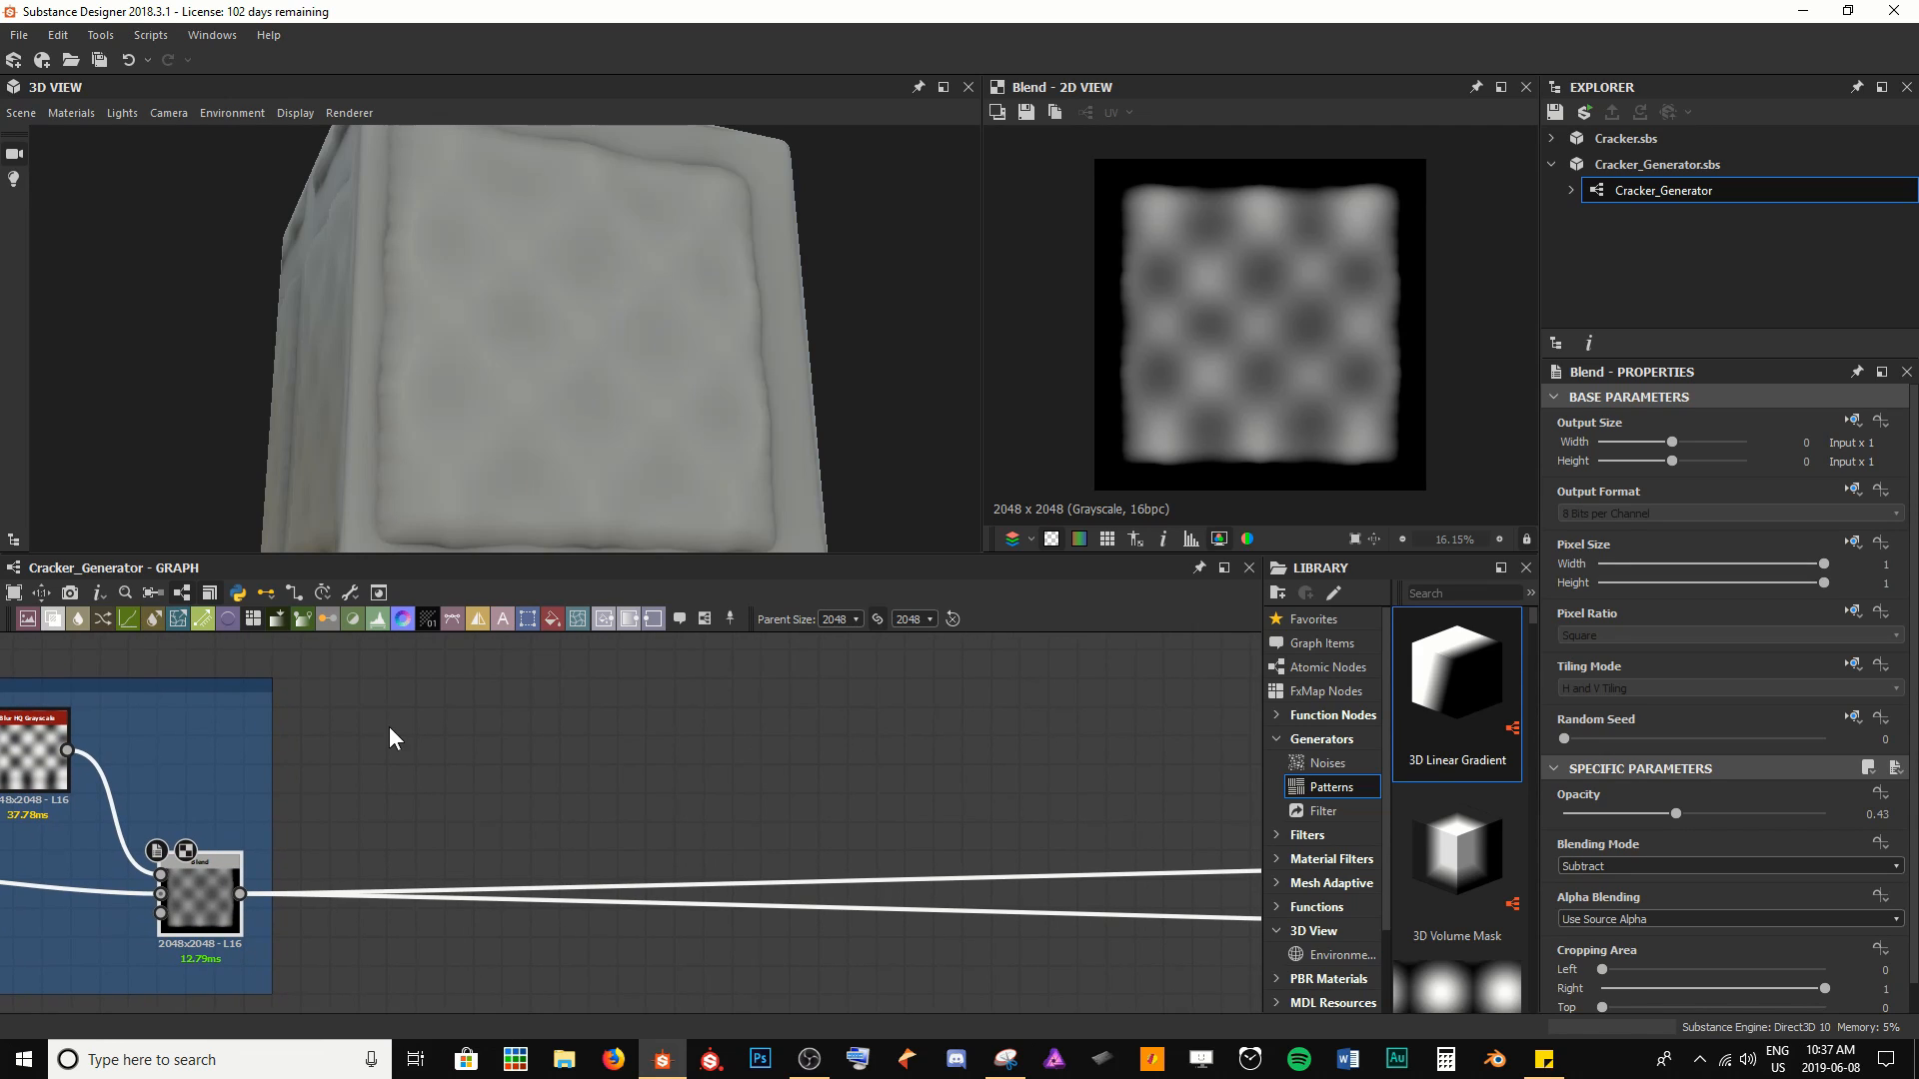
{"action": "scroll", "coordinate": [370, 730], "scroll_direction": "down", "scroll_amount": 1}
{"action": "middle_click_drag", "start_coordinate": [344, 731], "coordinate": [880, 734]}
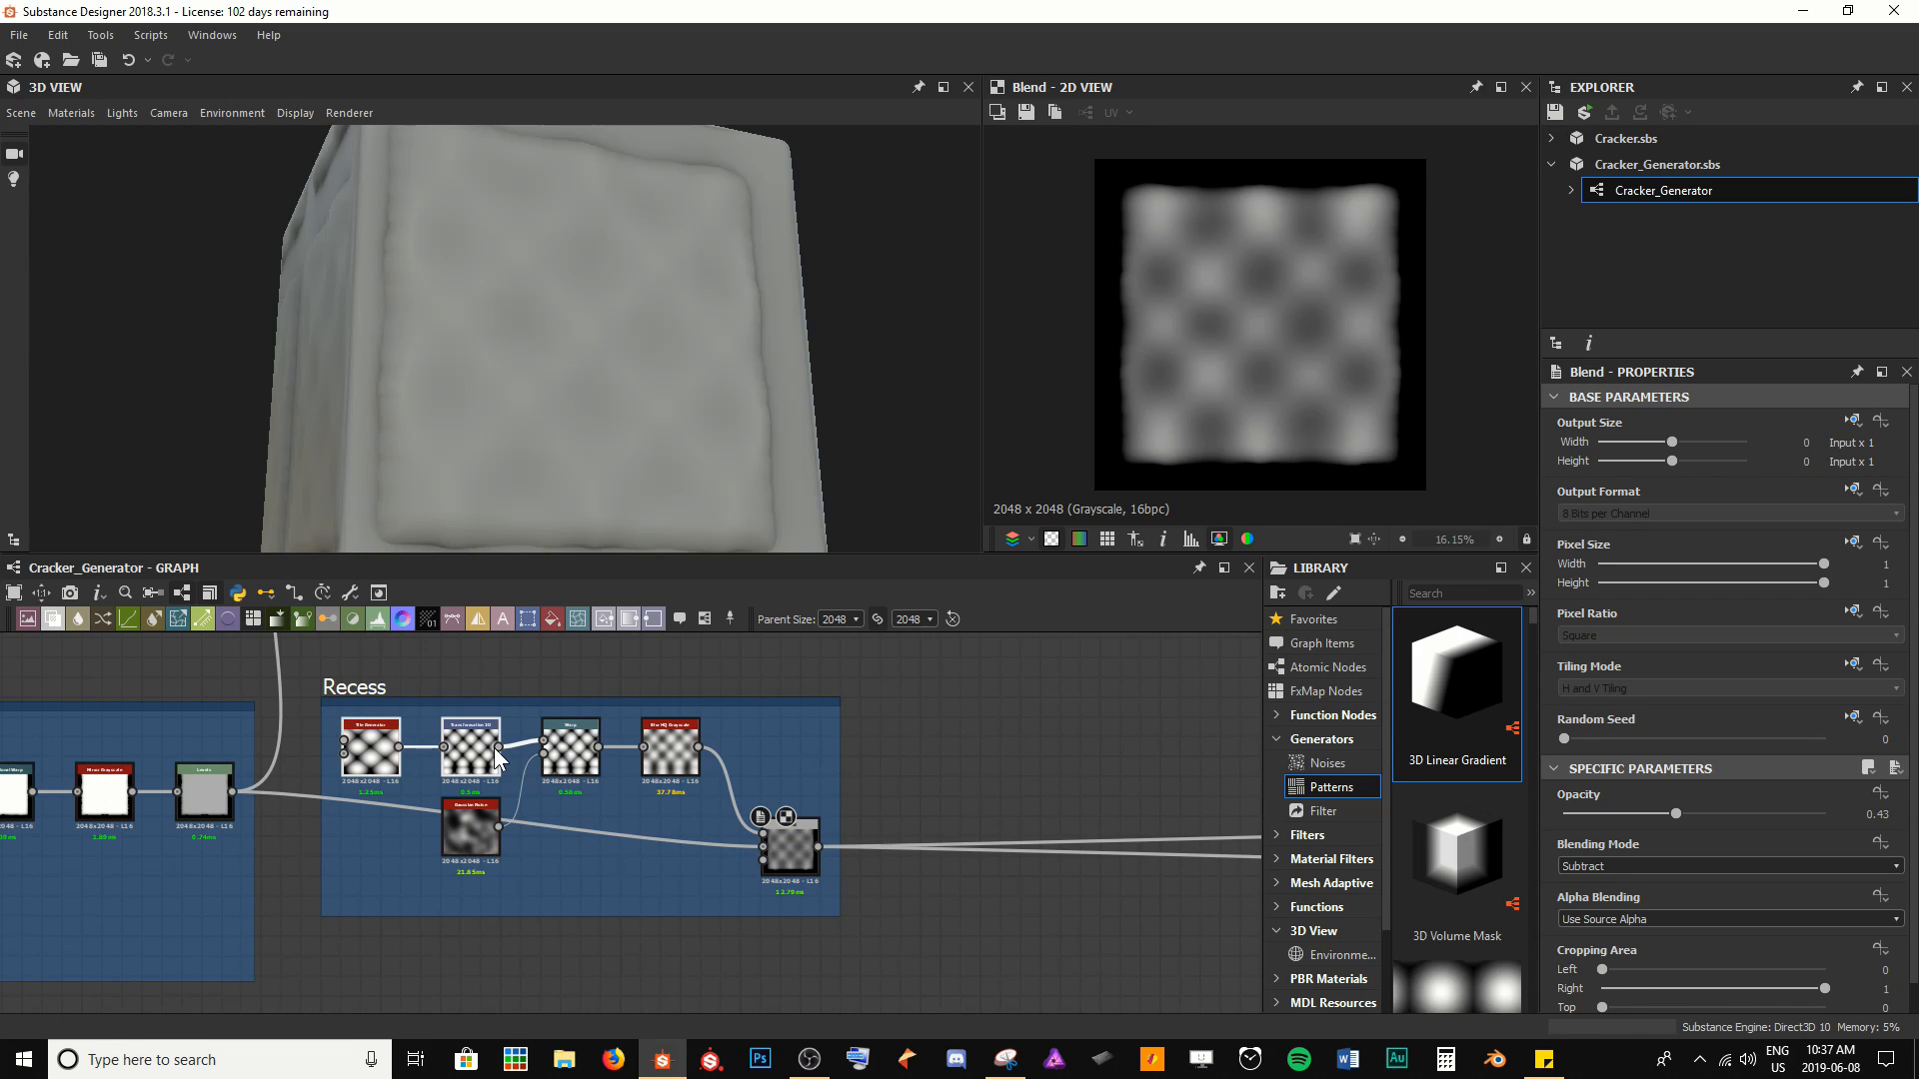
{"action": "key", "text": "ctrl+d"}
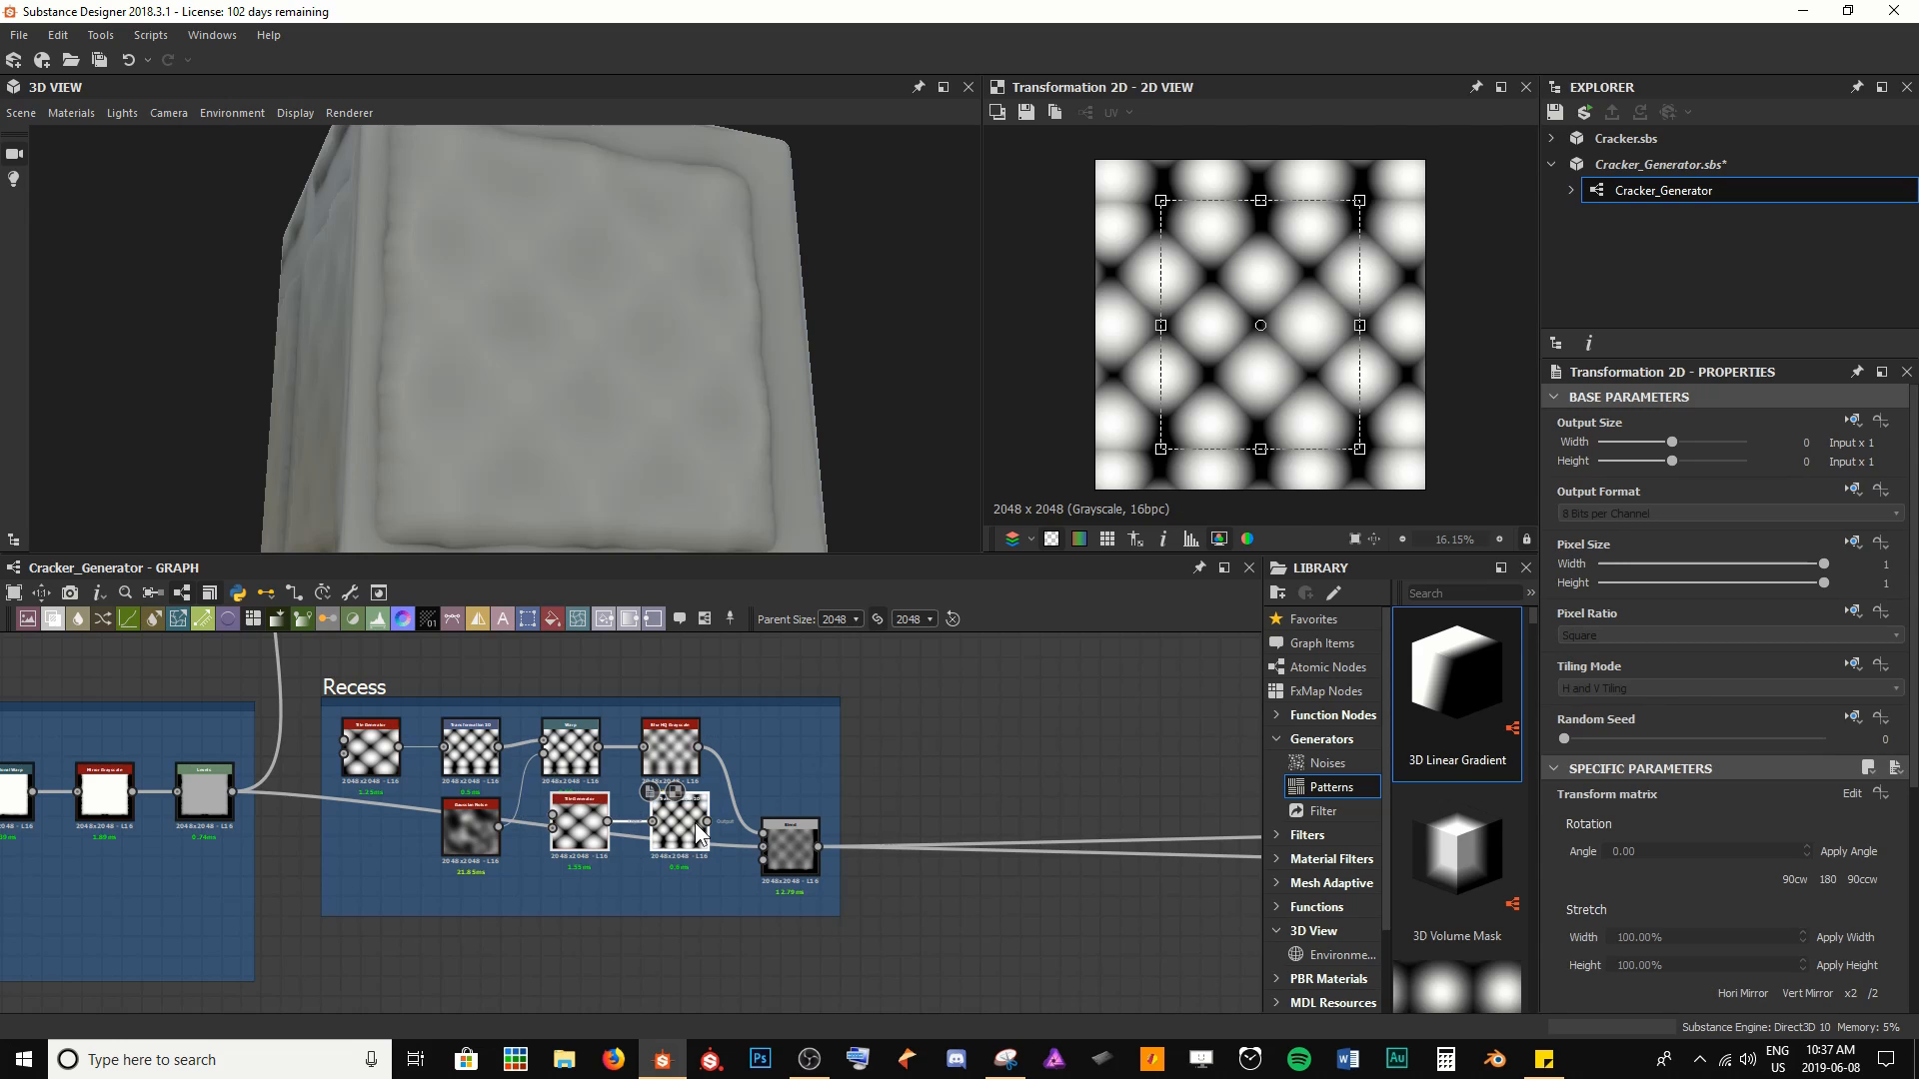
{"action": "left_click_drag", "start_coordinate": [868, 769], "coordinate": [1047, 748]}
{"action": "middle_click_drag", "start_coordinate": [1038, 740], "coordinate": [707, 763]}
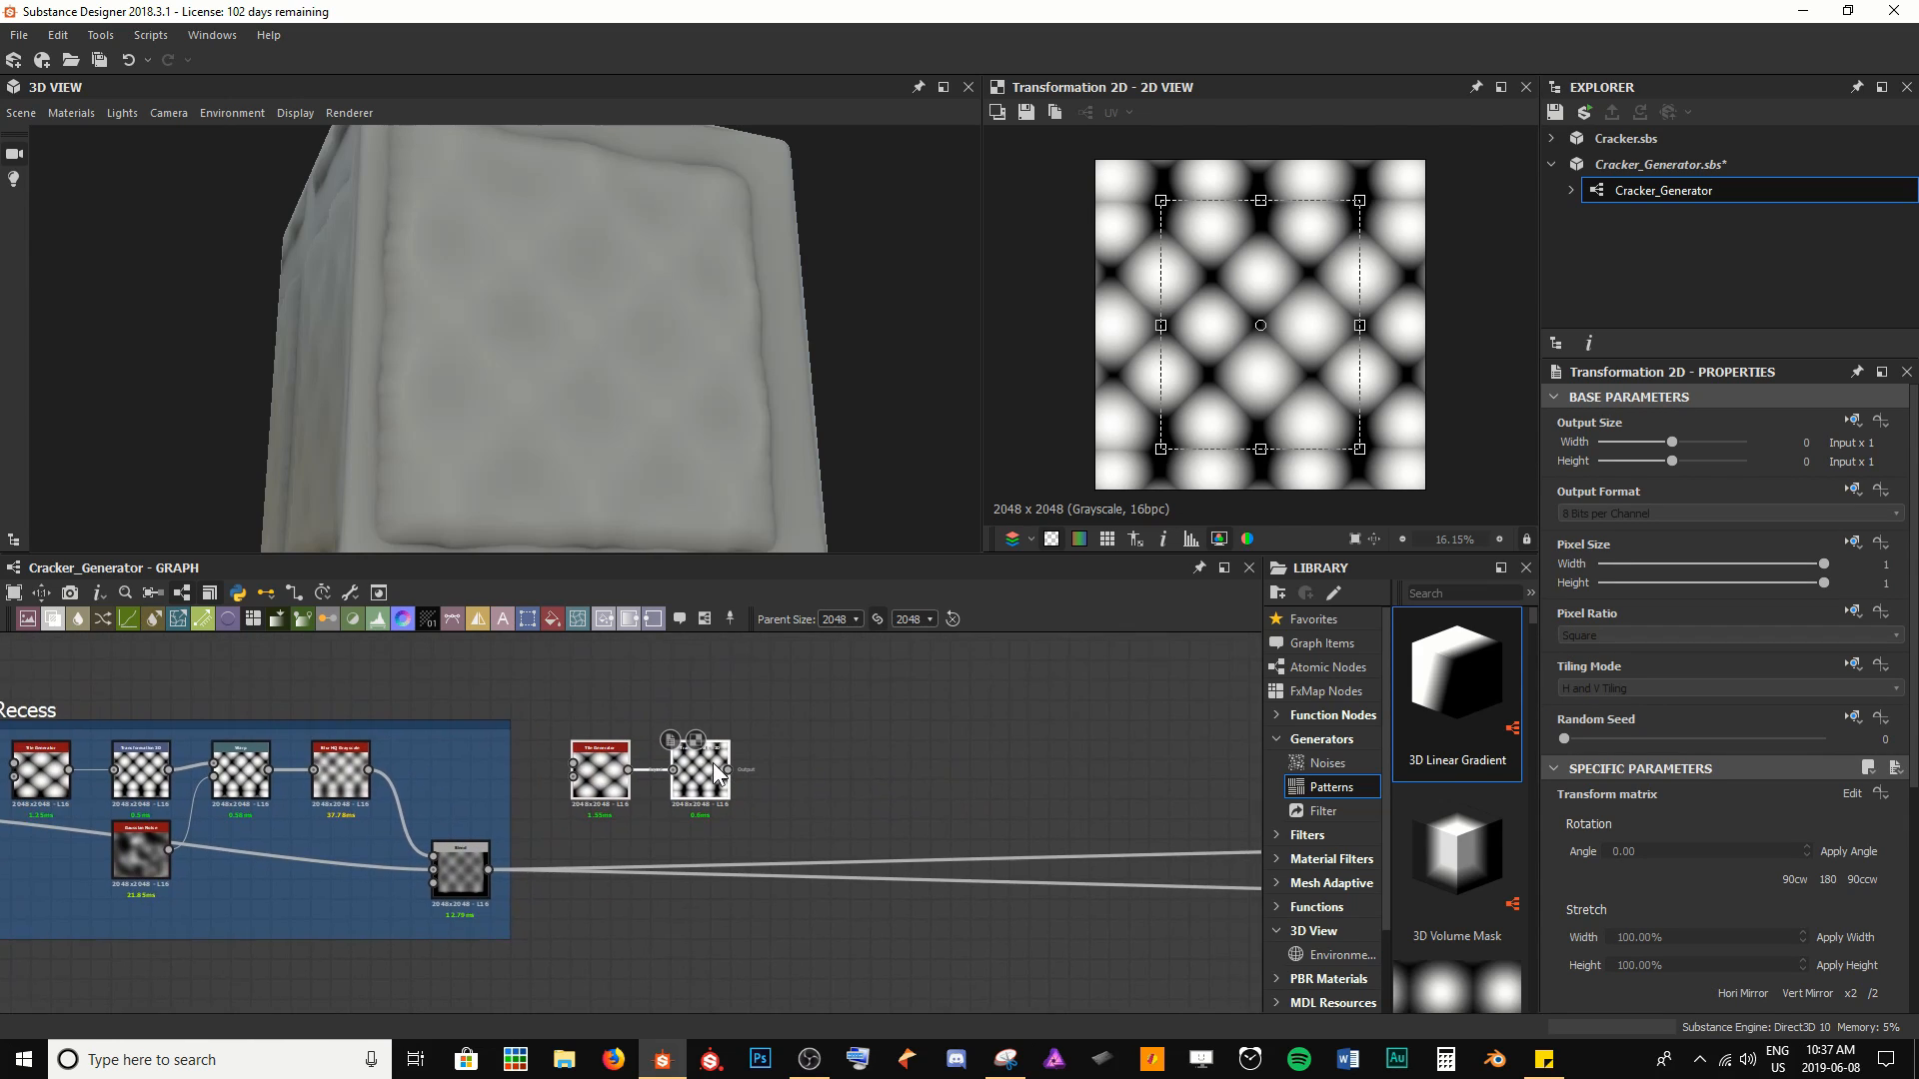
{"action": "scroll", "coordinate": [708, 764], "scroll_direction": "up", "scroll_amount": 2}
{"action": "scroll", "coordinate": [707, 773], "scroll_direction": "up", "scroll_amount": 1}
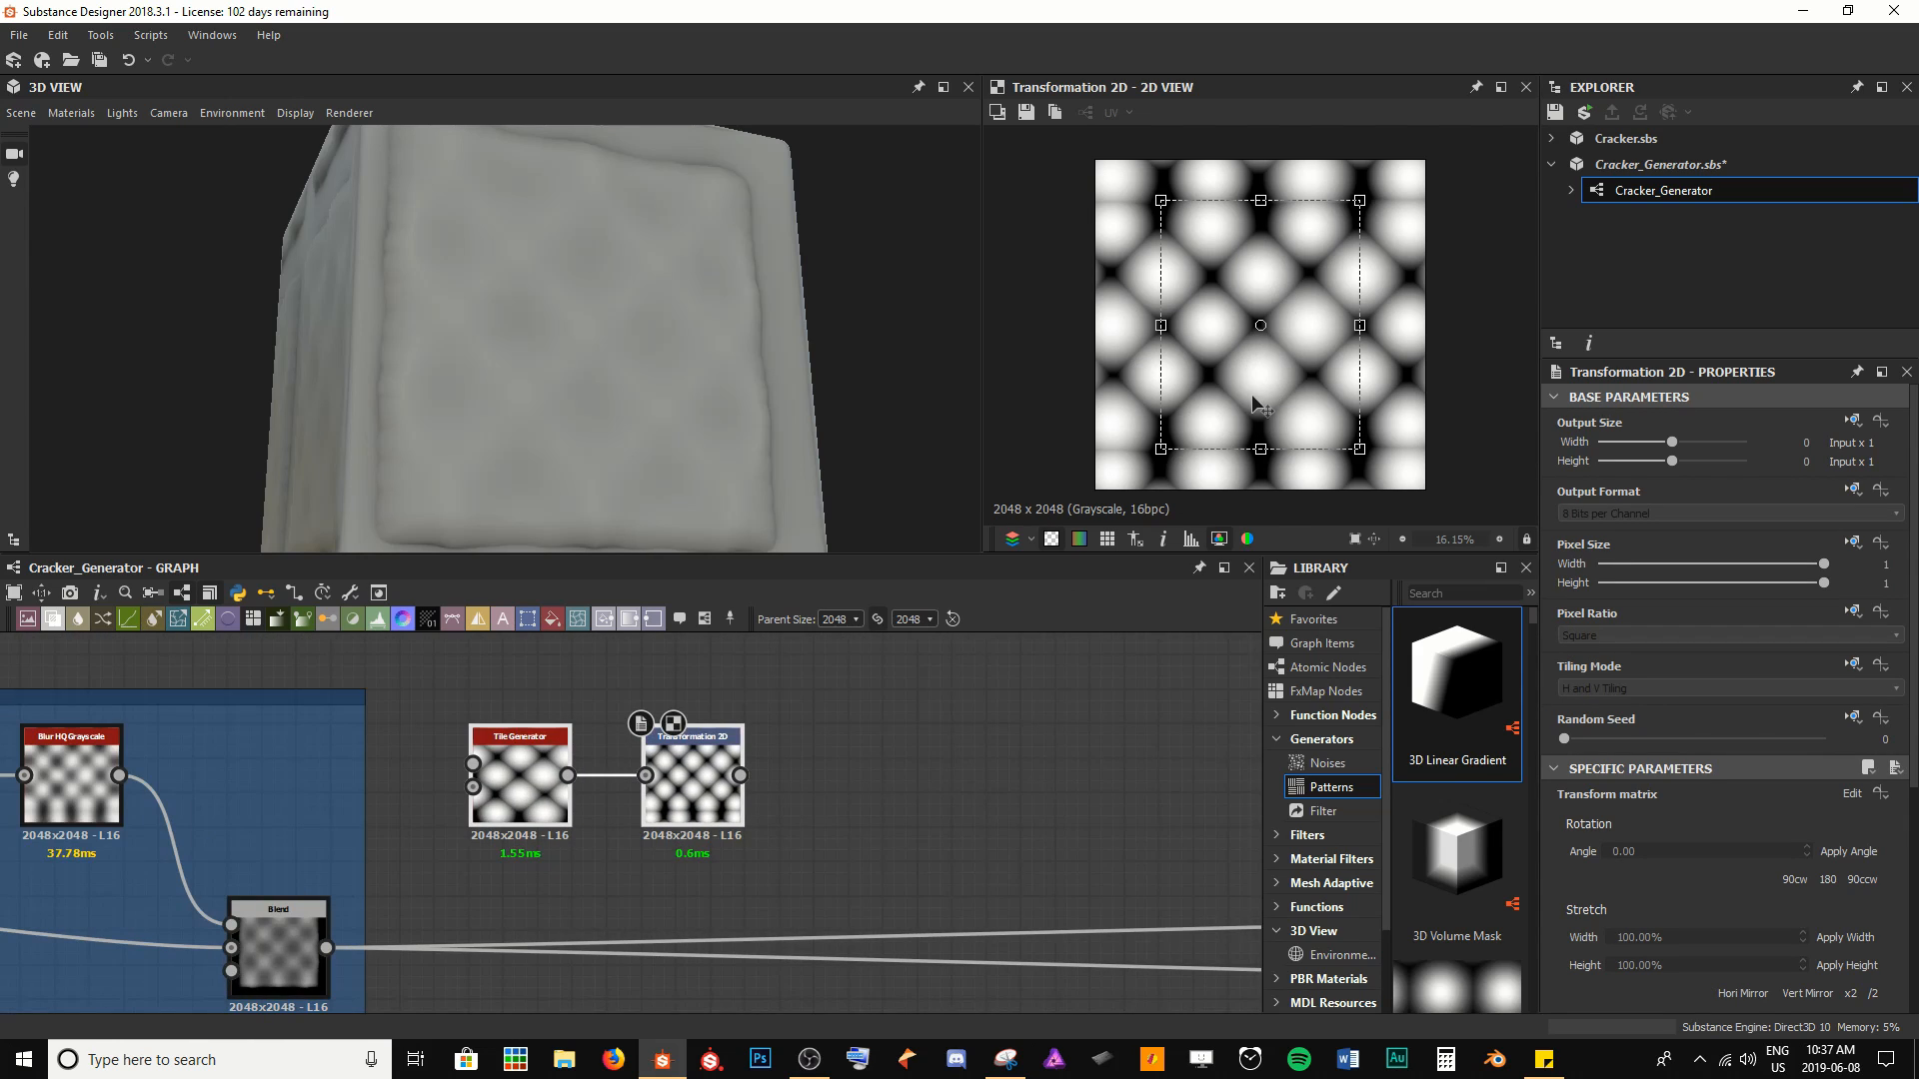
{"action": "left_click", "coordinate": [1007, 838]}
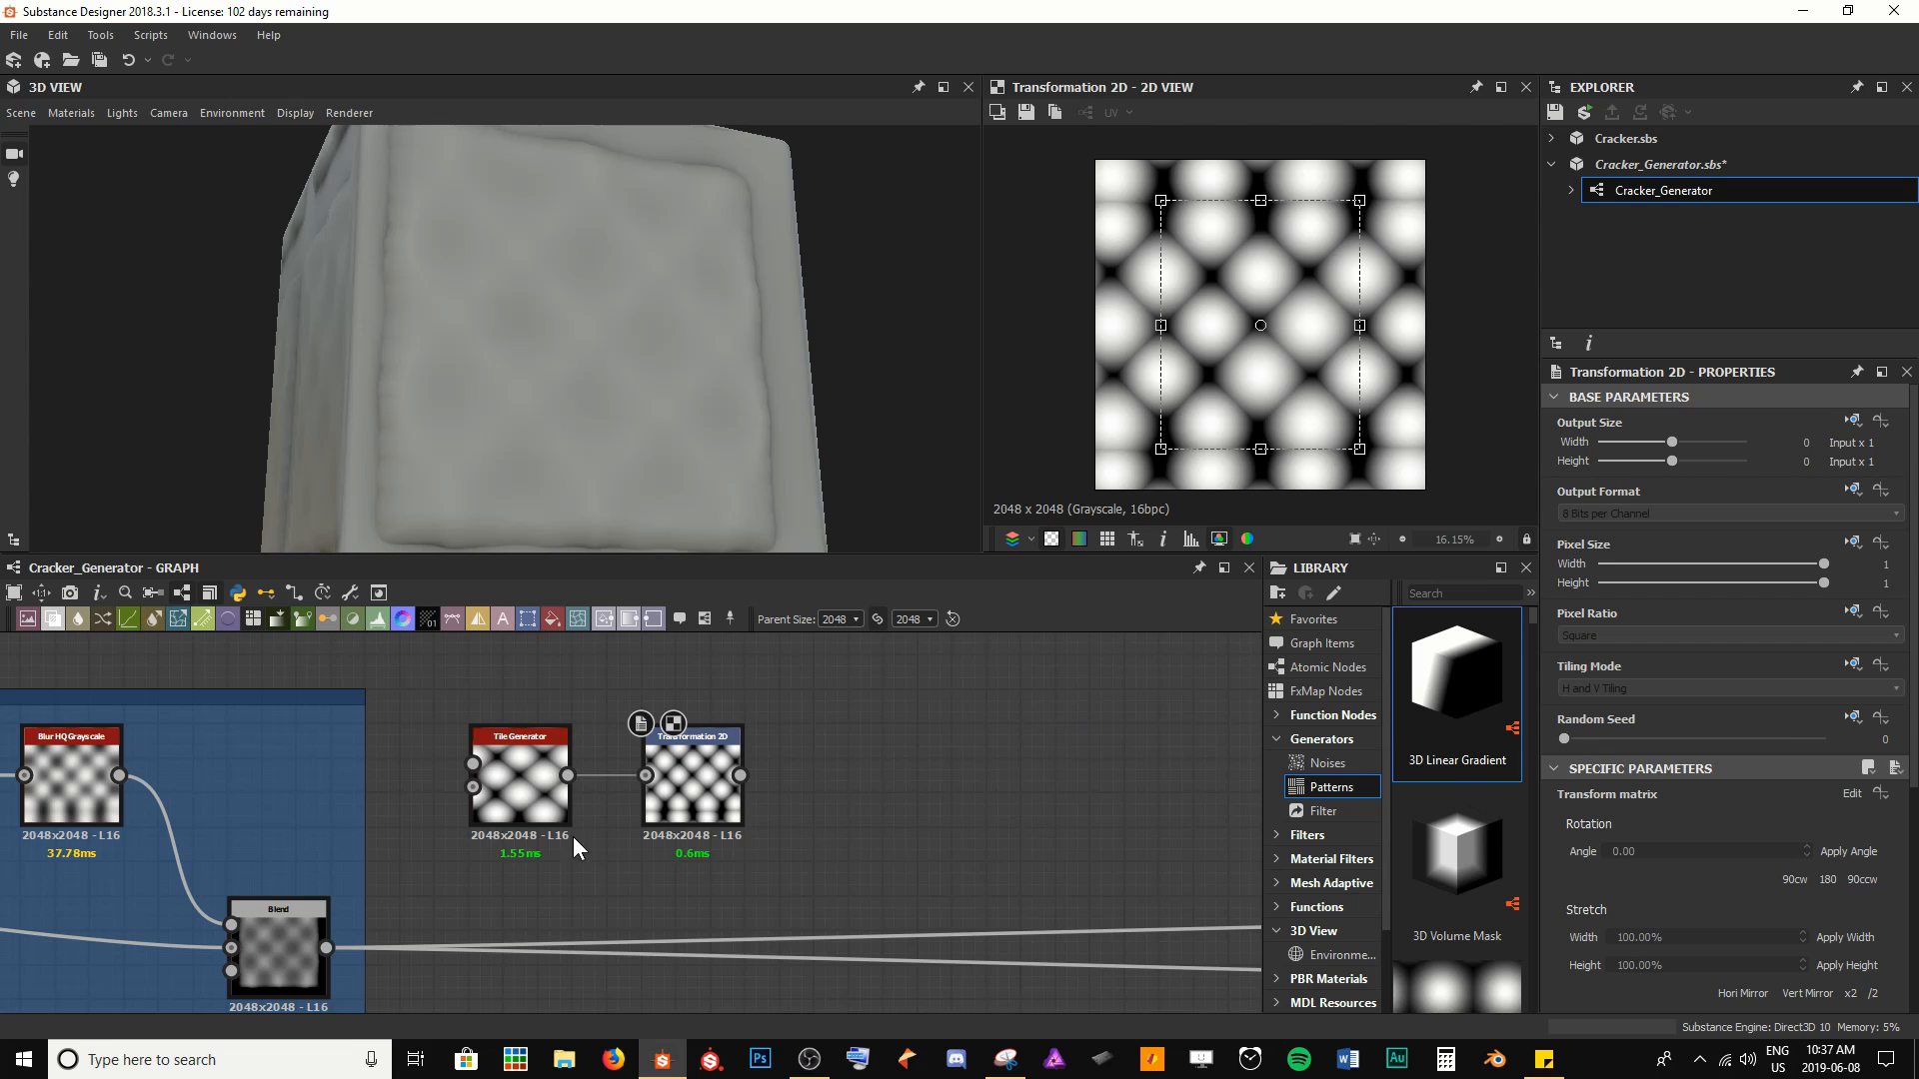
Preview the duplicated Tile Generator and set its Scale to 0.125
{"action": "scroll", "coordinate": [548, 803], "scroll_direction": "up", "scroll_amount": 2}
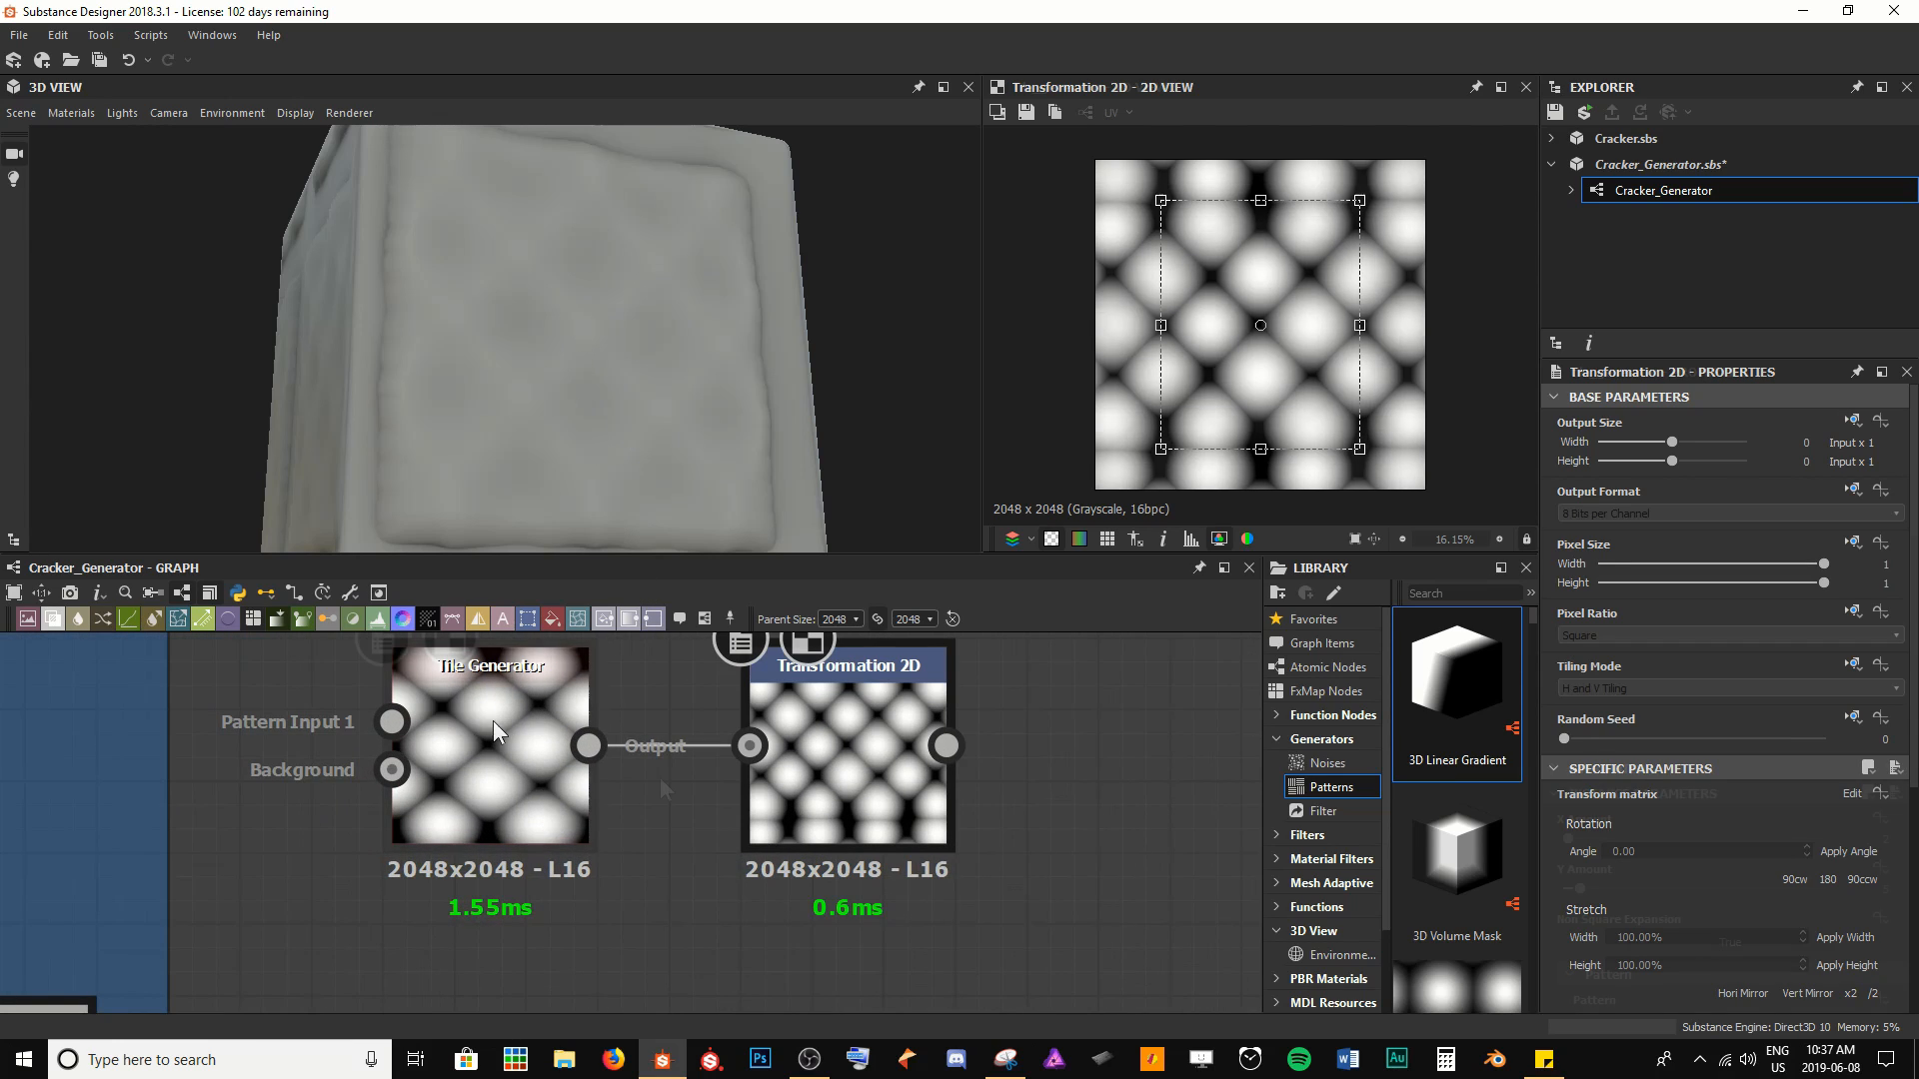
{"action": "left_click", "coordinate": [564, 785]}
{"action": "middle_click_drag", "start_coordinate": [517, 770], "coordinate": [374, 806]}
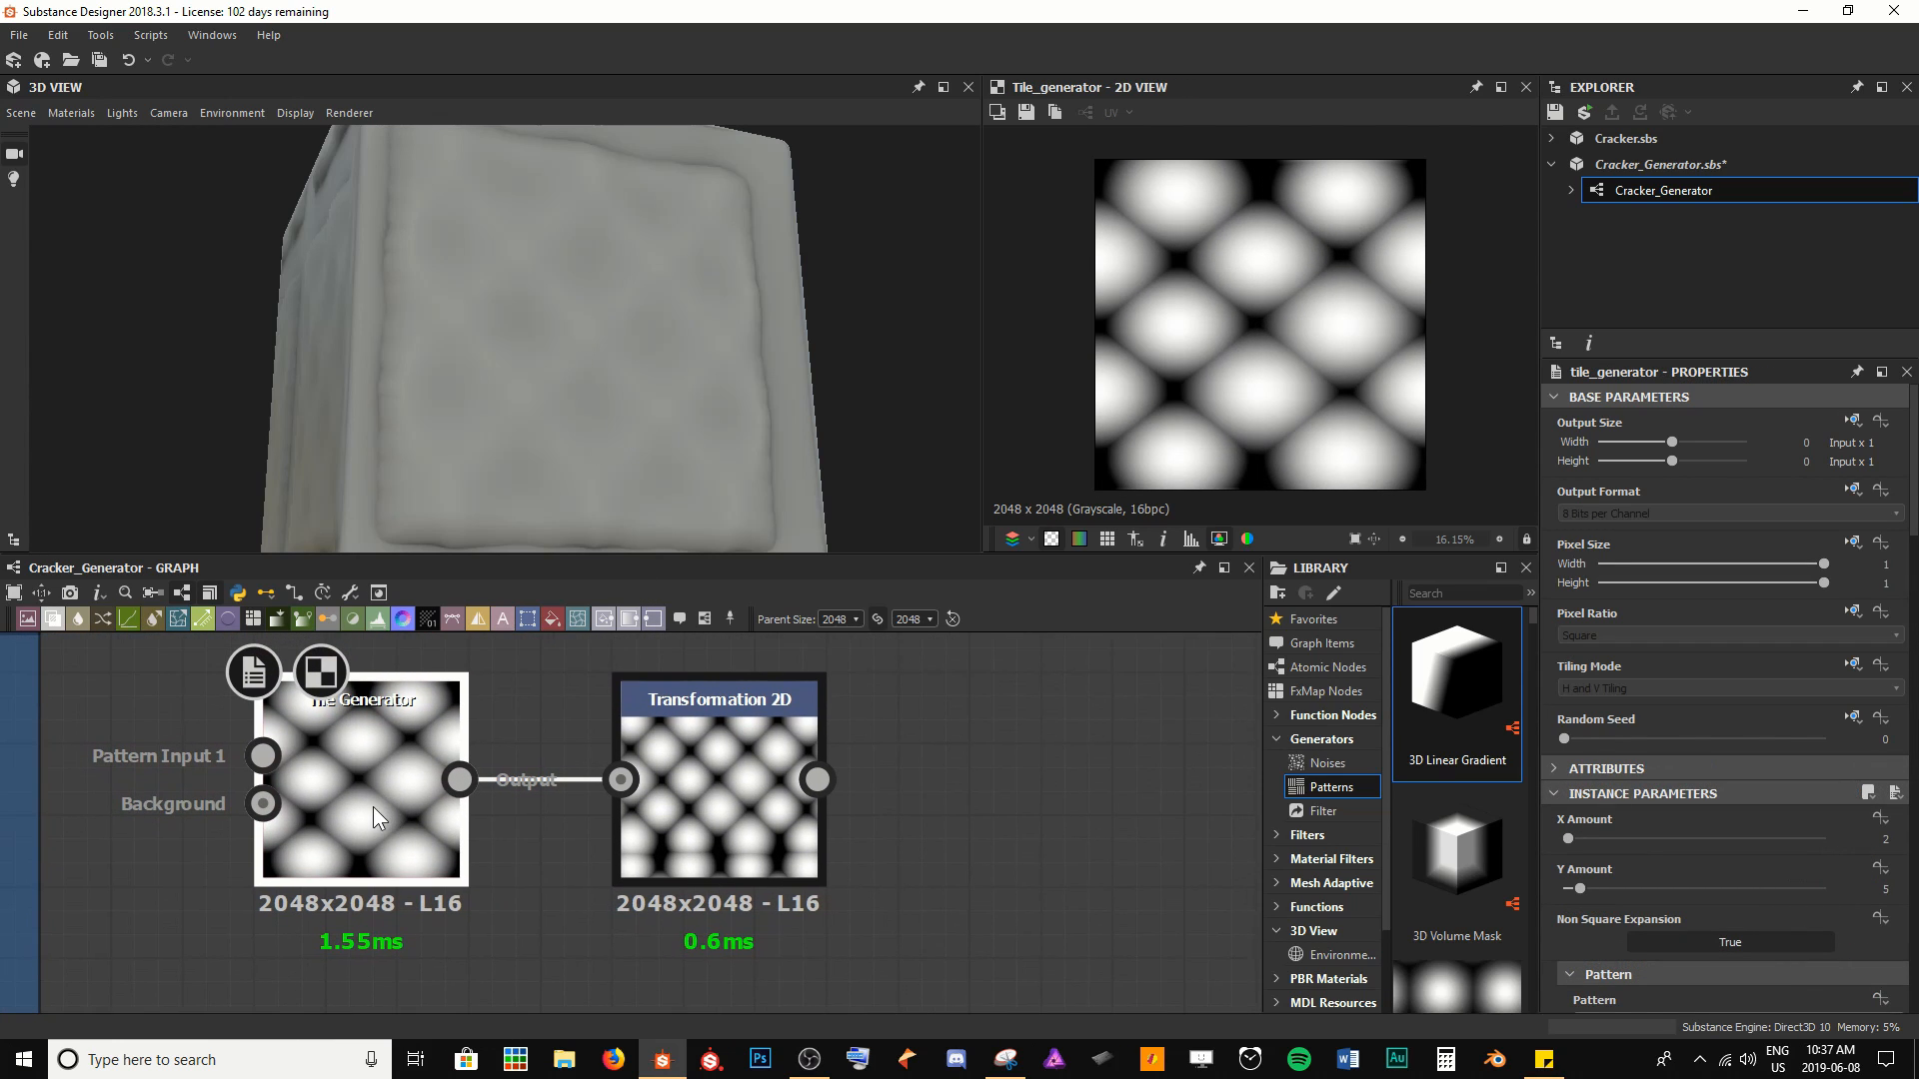
{"action": "scroll", "coordinate": [1748, 807], "scroll_direction": "down", "scroll_amount": 2}
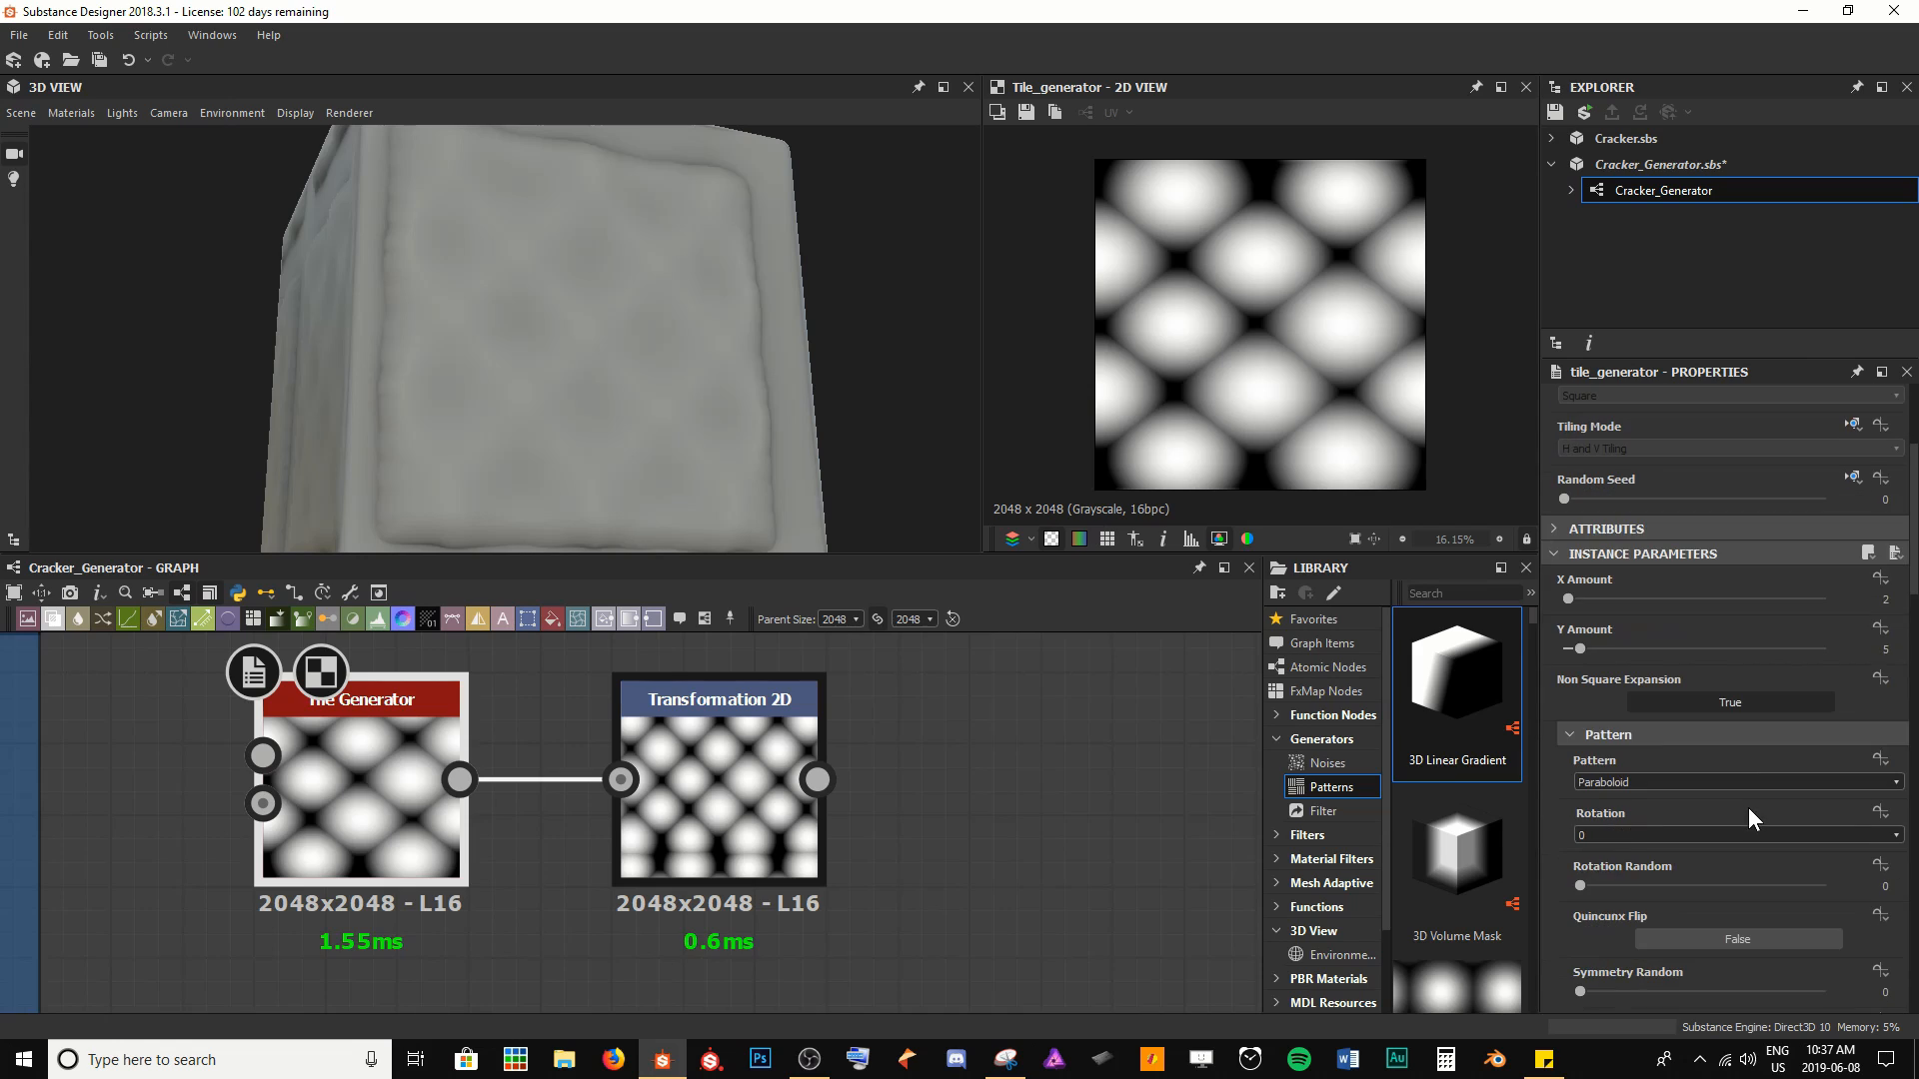
{"action": "scroll", "coordinate": [1771, 638], "scroll_direction": "down", "scroll_amount": 2}
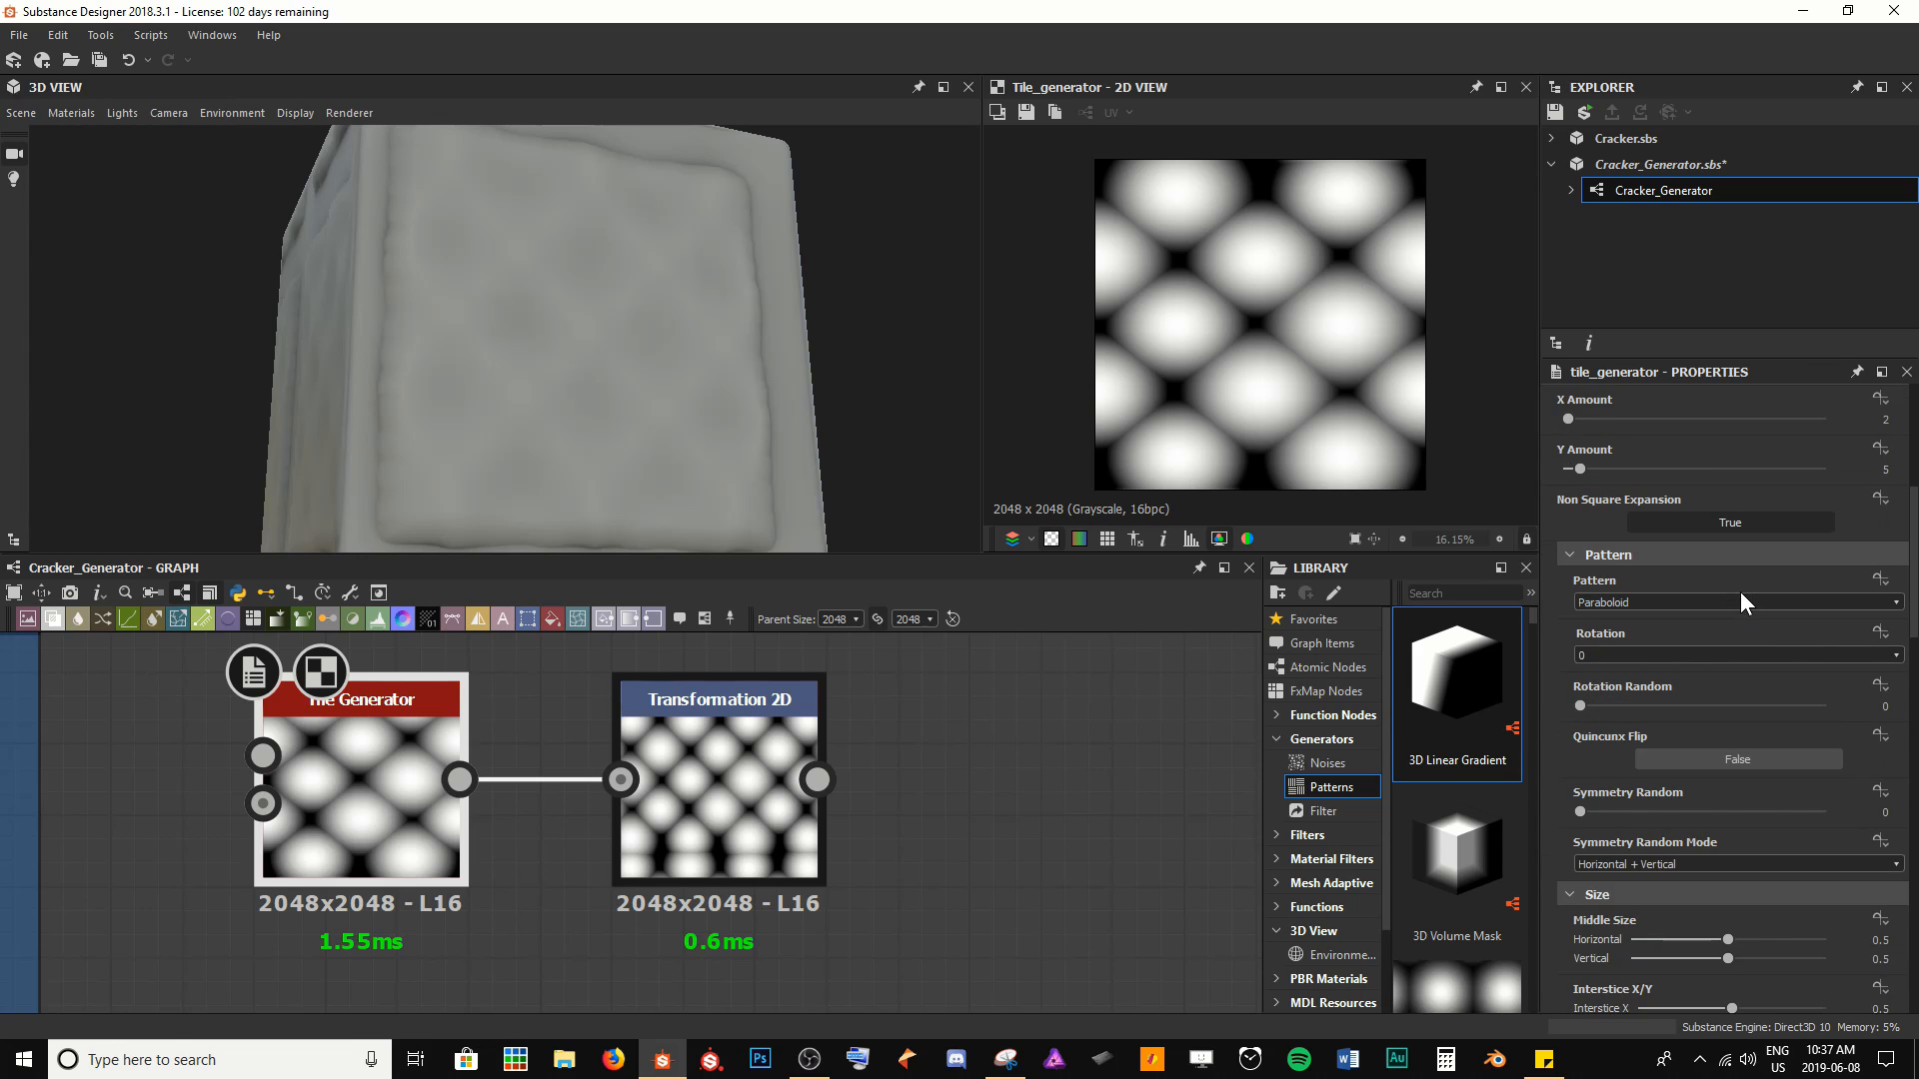
{"action": "scroll", "coordinate": [1741, 592], "scroll_direction": "down", "scroll_amount": 2}
{"action": "scroll", "coordinate": [1741, 613], "scroll_direction": "down", "scroll_amount": 2}
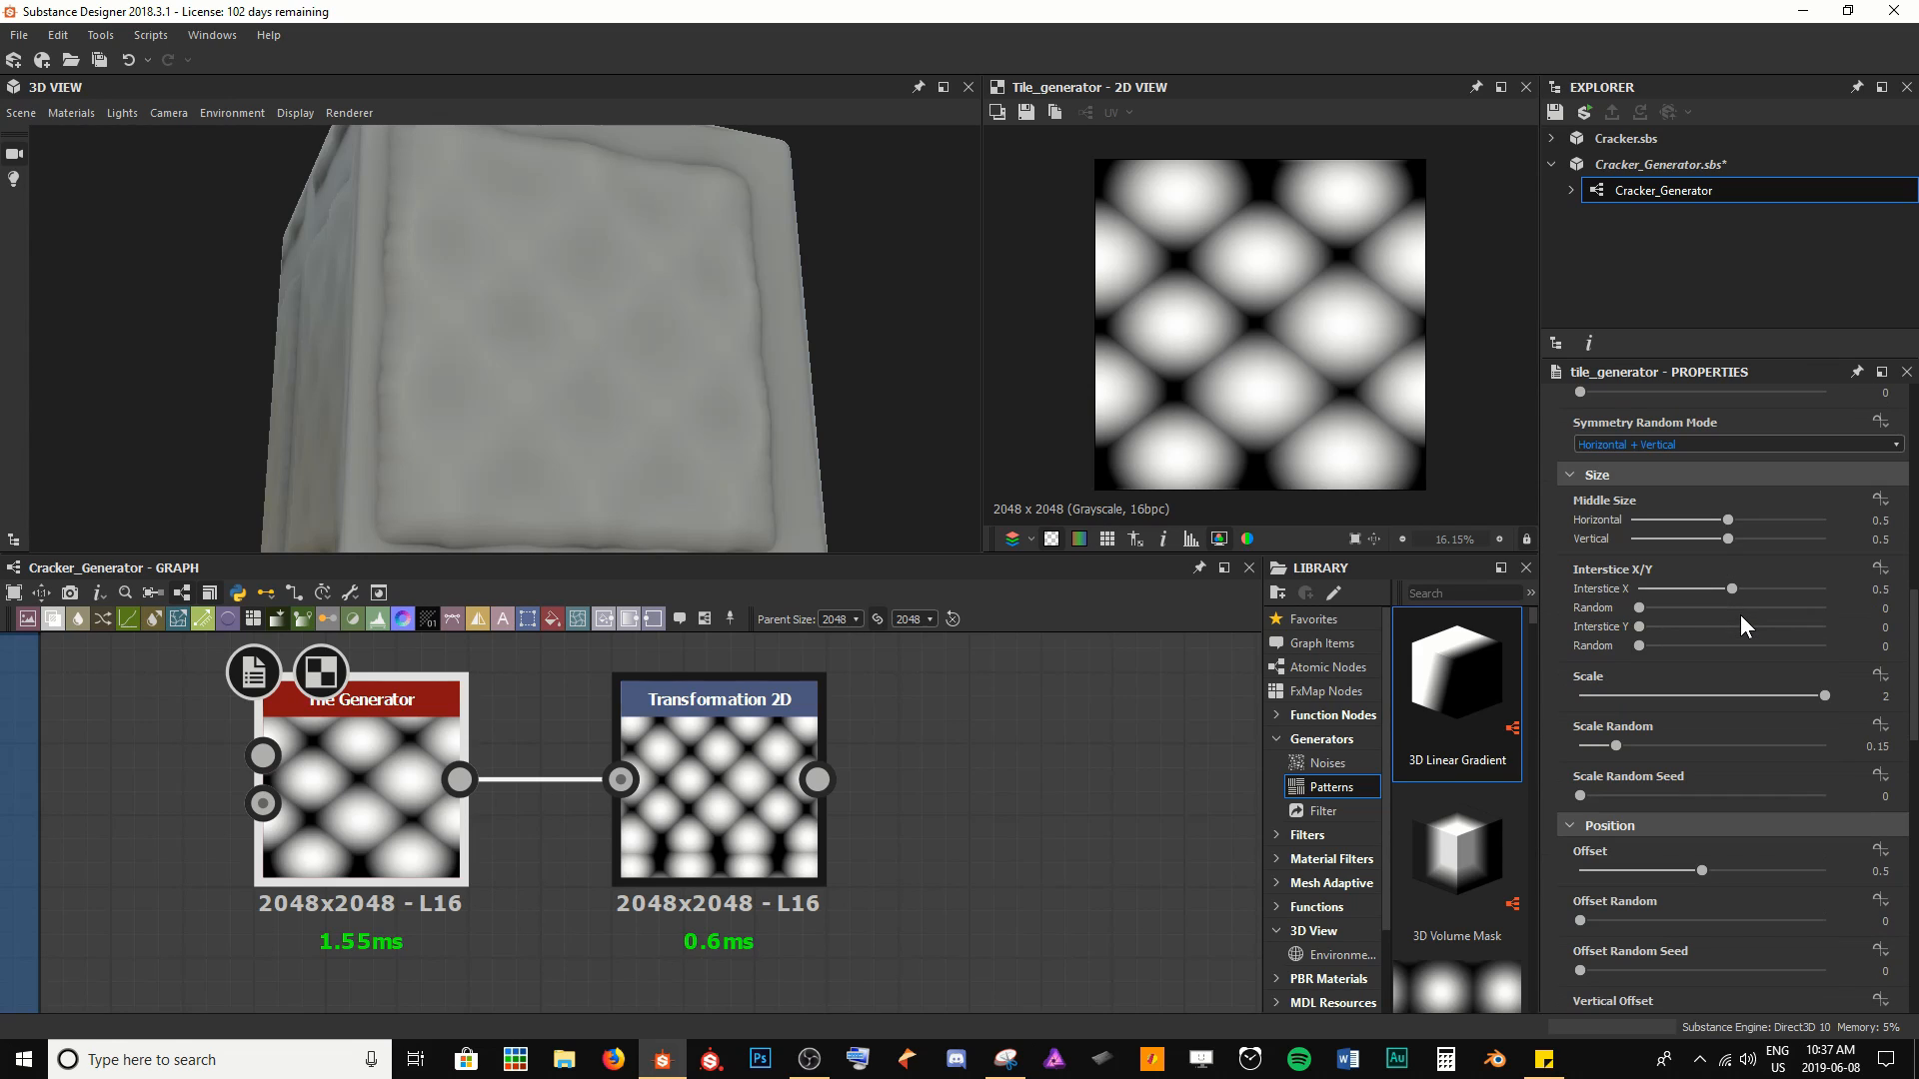
{"action": "left_click", "coordinate": [1748, 697]}
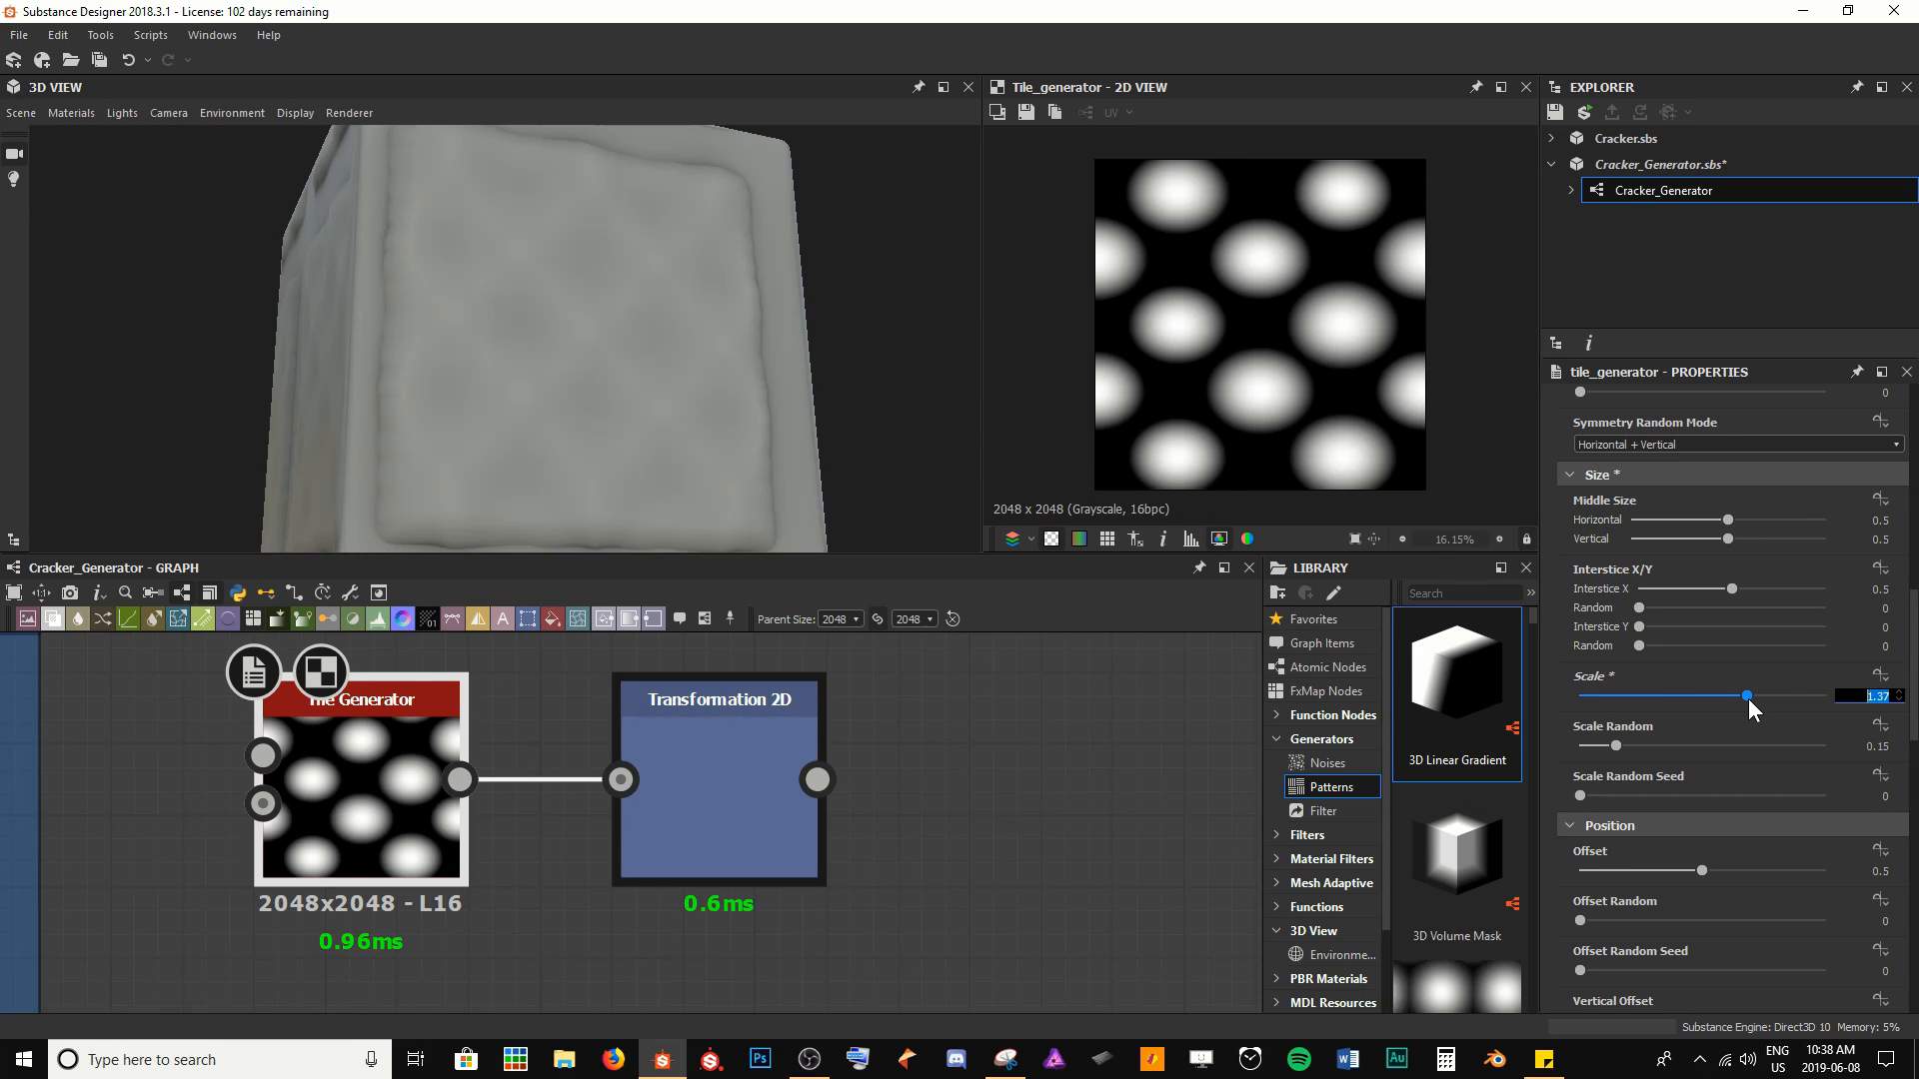
{"action": "type", "text": "0.125"}
{"action": "key", "text": "Return"}
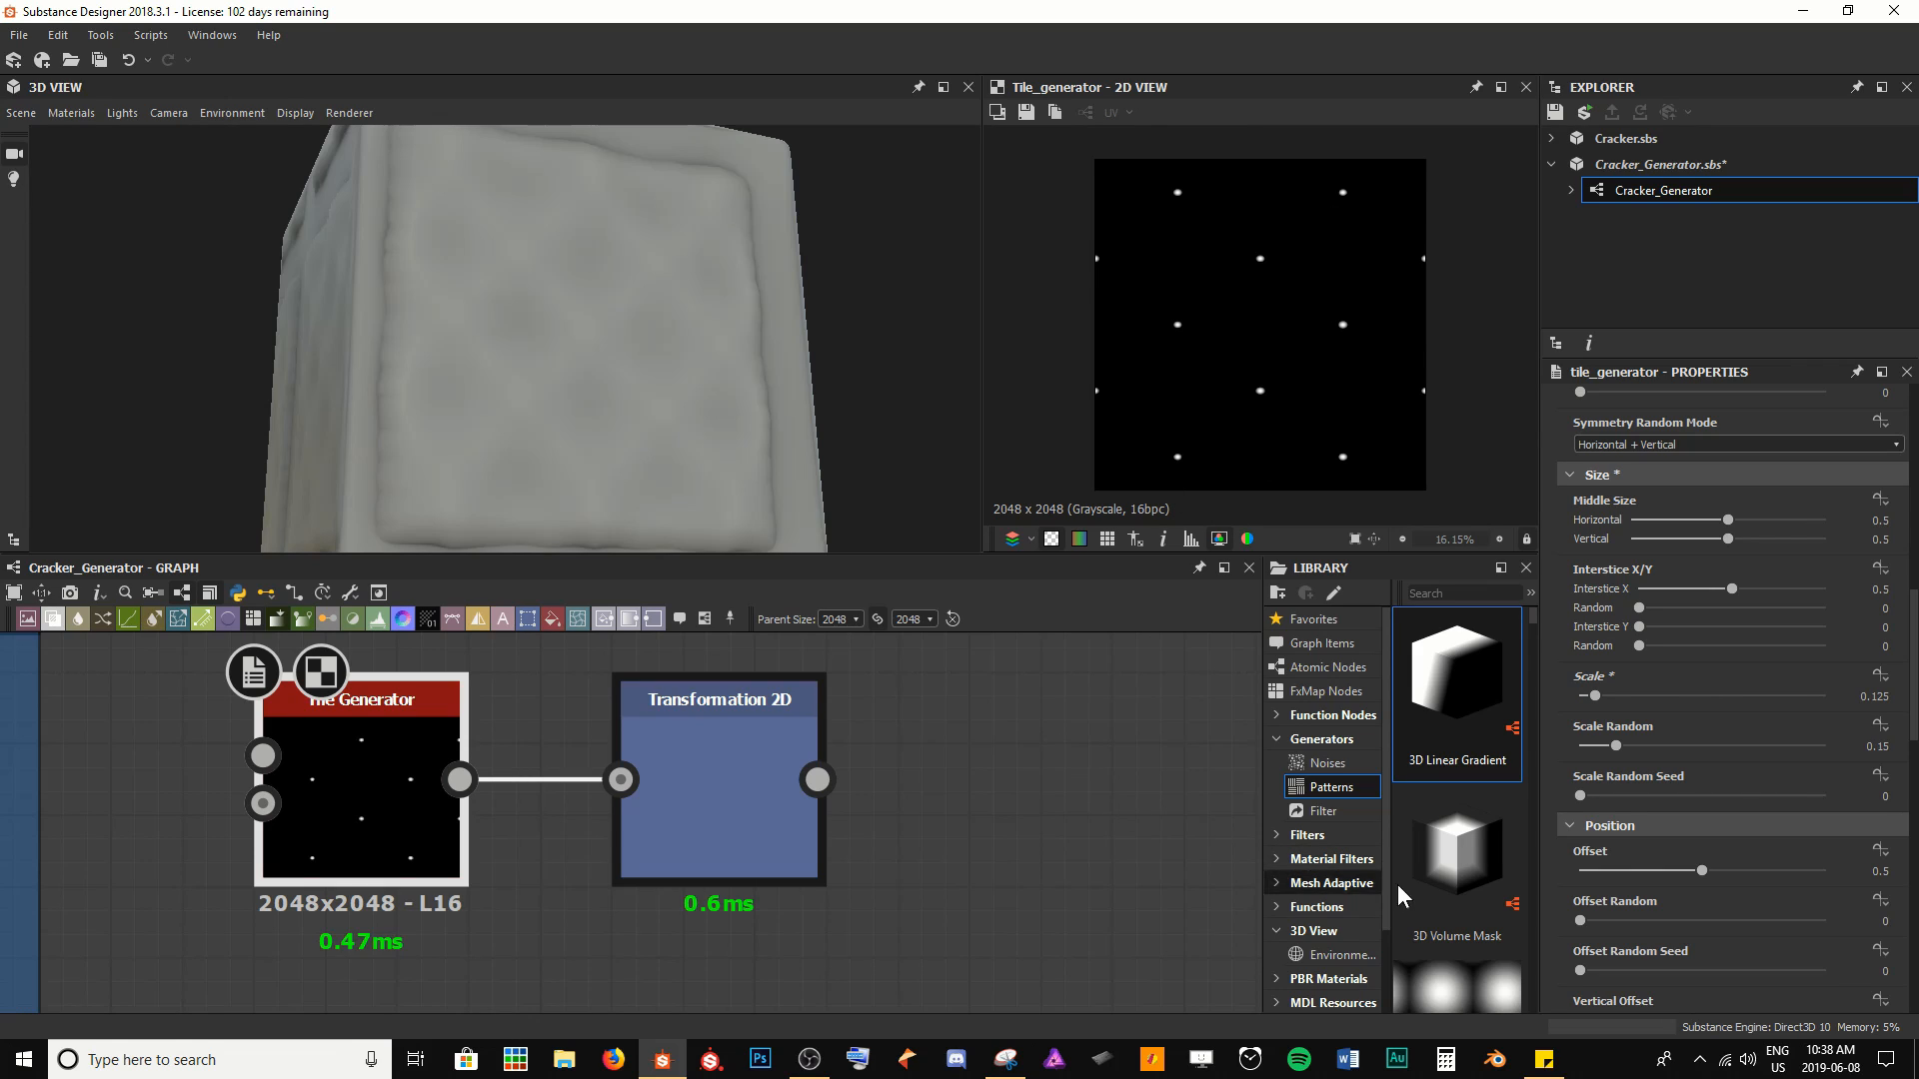
Look through the duplicated Tile Generator's remaining parameters and preview the duplicated Transformation 2D
{"action": "scroll", "coordinate": [1647, 724], "scroll_direction": "down", "scroll_amount": 3}
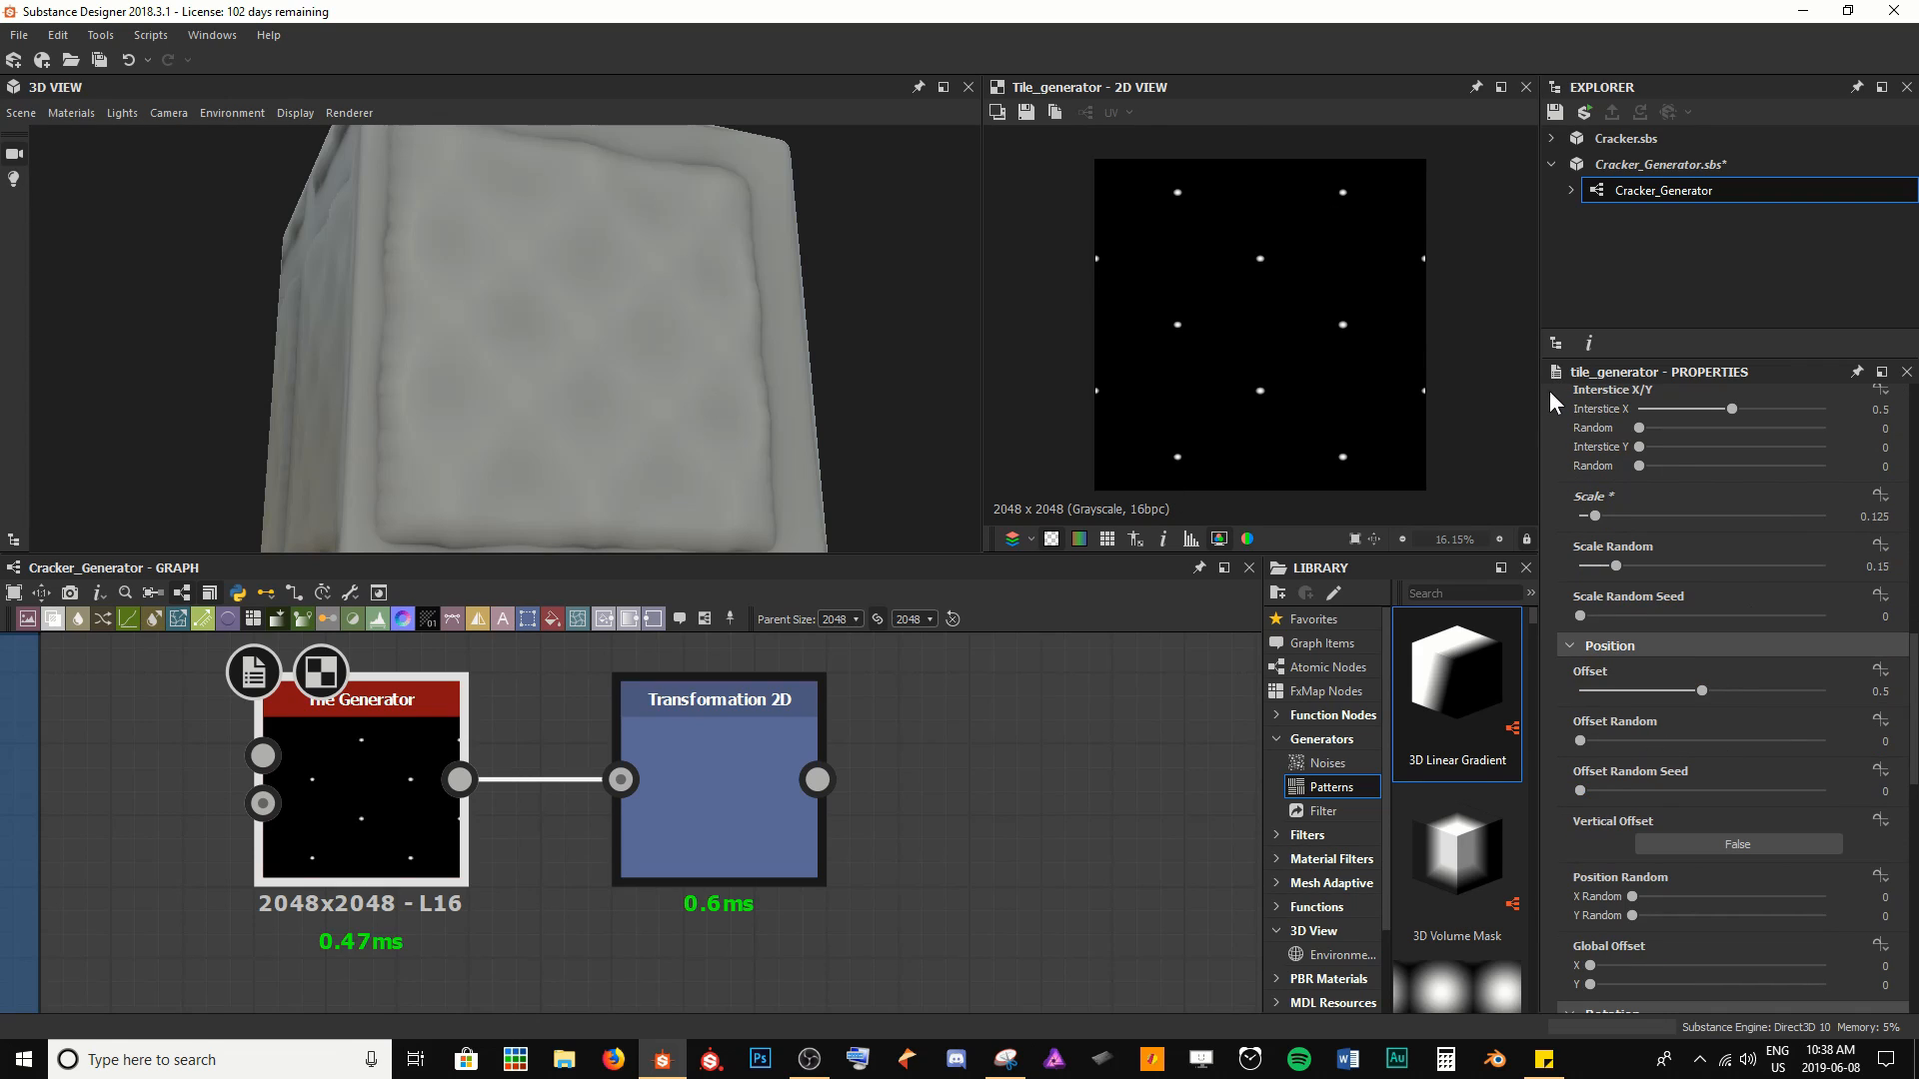
{"action": "scroll", "coordinate": [1760, 820], "scroll_direction": "down", "scroll_amount": 9}
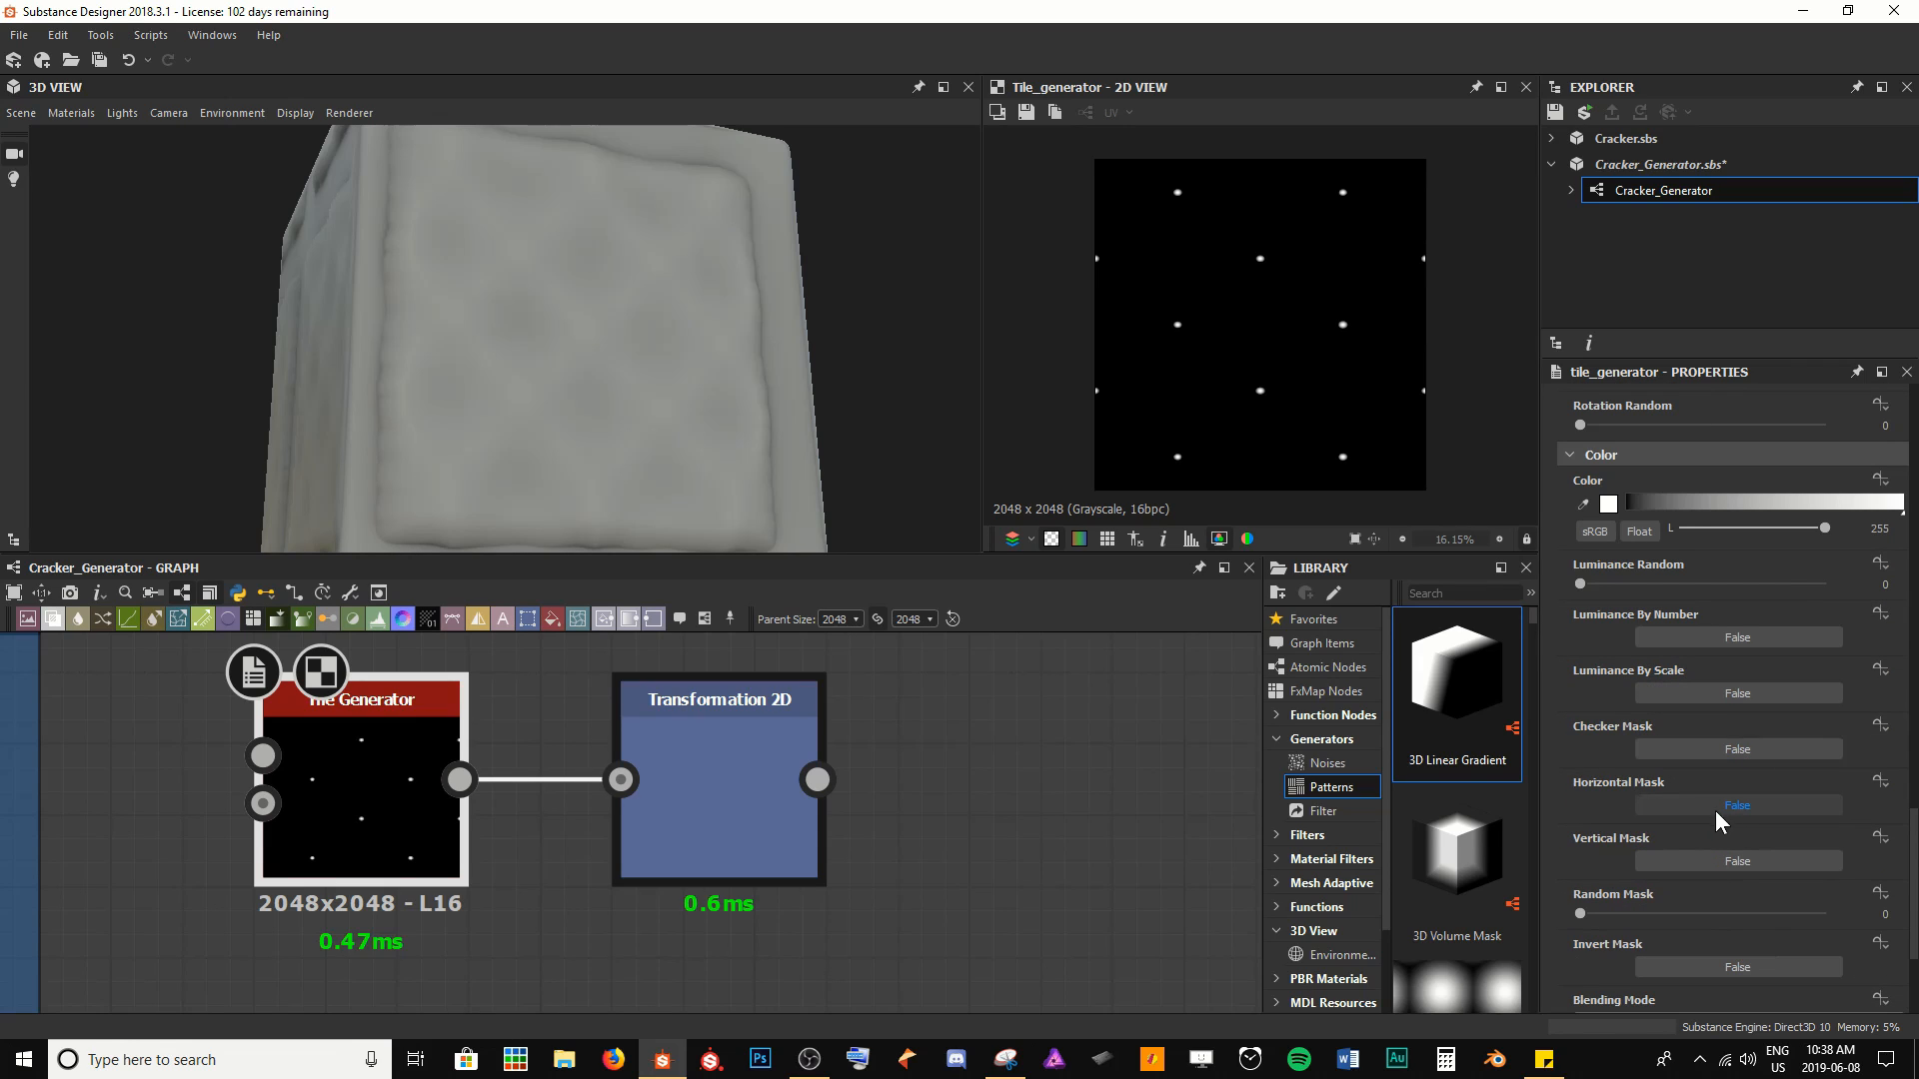
{"action": "scroll", "coordinate": [1714, 812], "scroll_direction": "up", "scroll_amount": 6}
{"action": "left_click", "coordinate": [762, 823]}
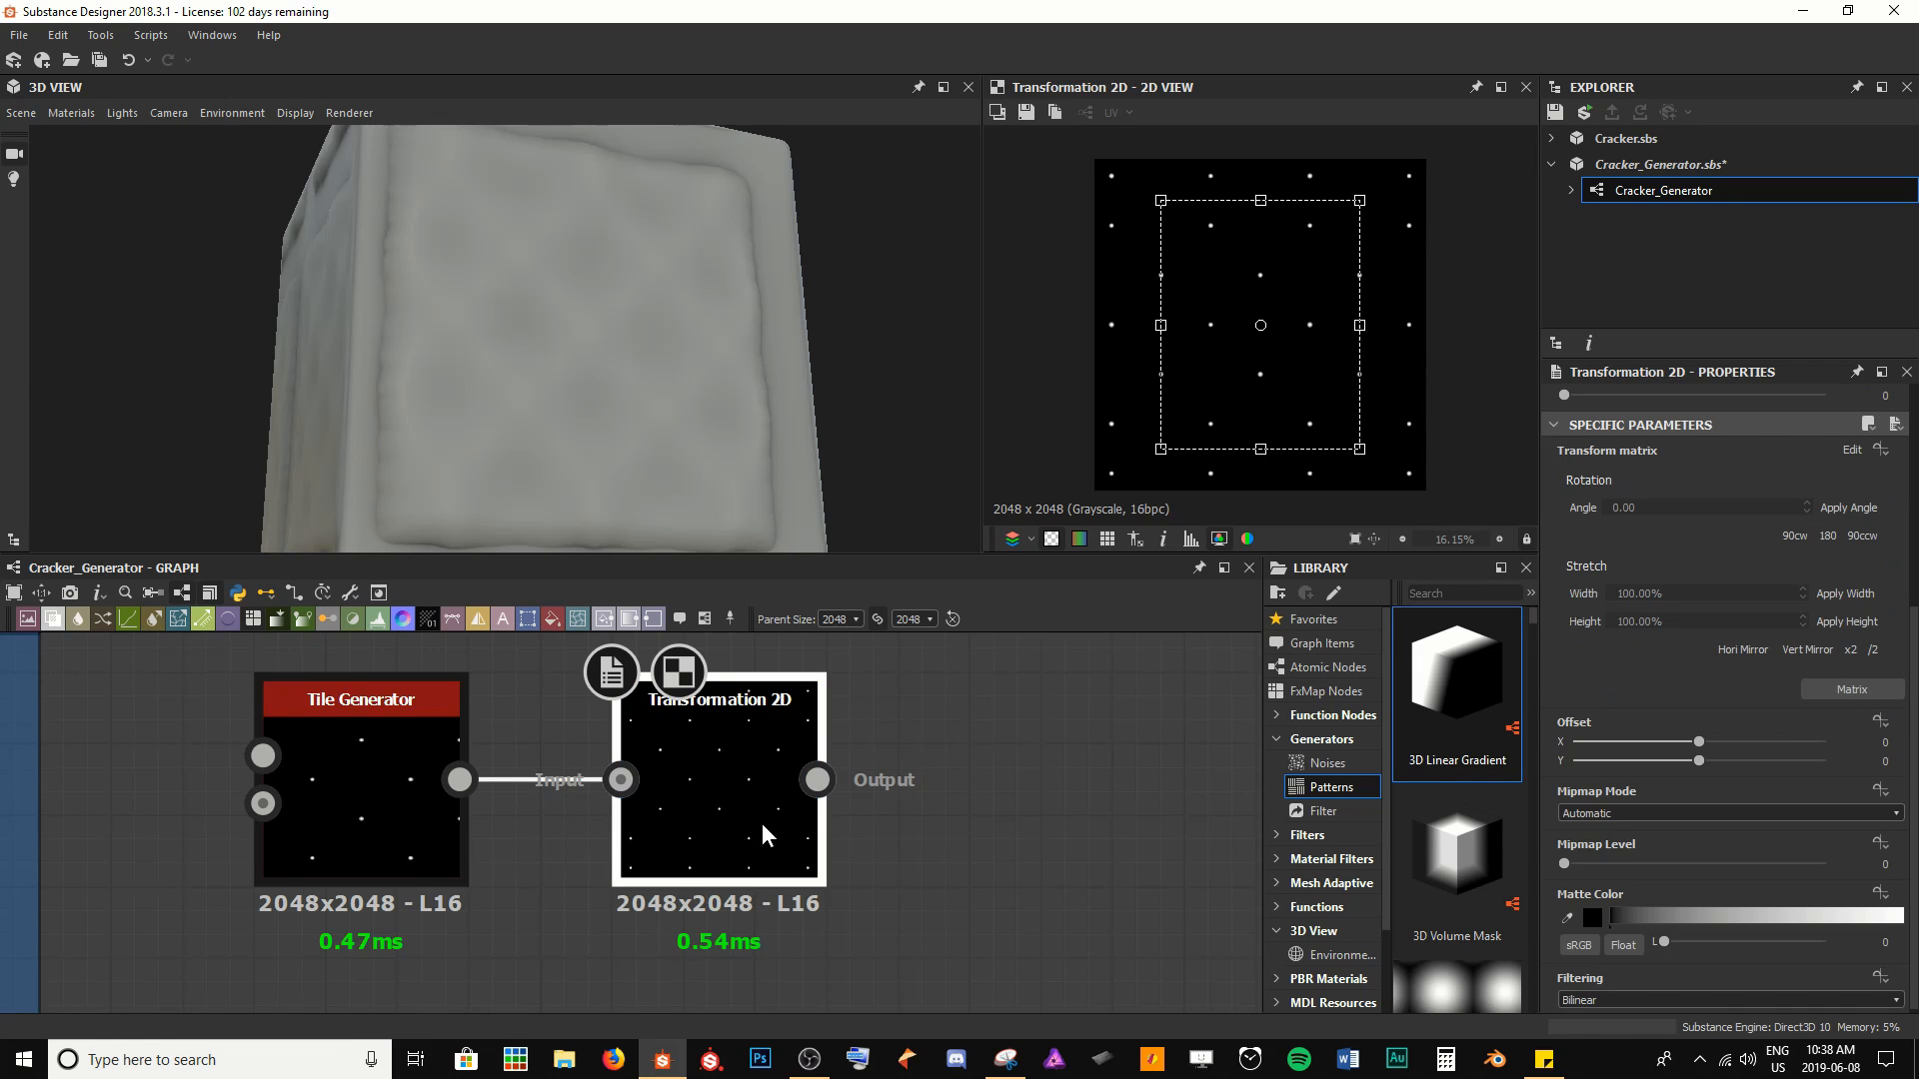
{"action": "left_click", "coordinate": [1082, 721]}
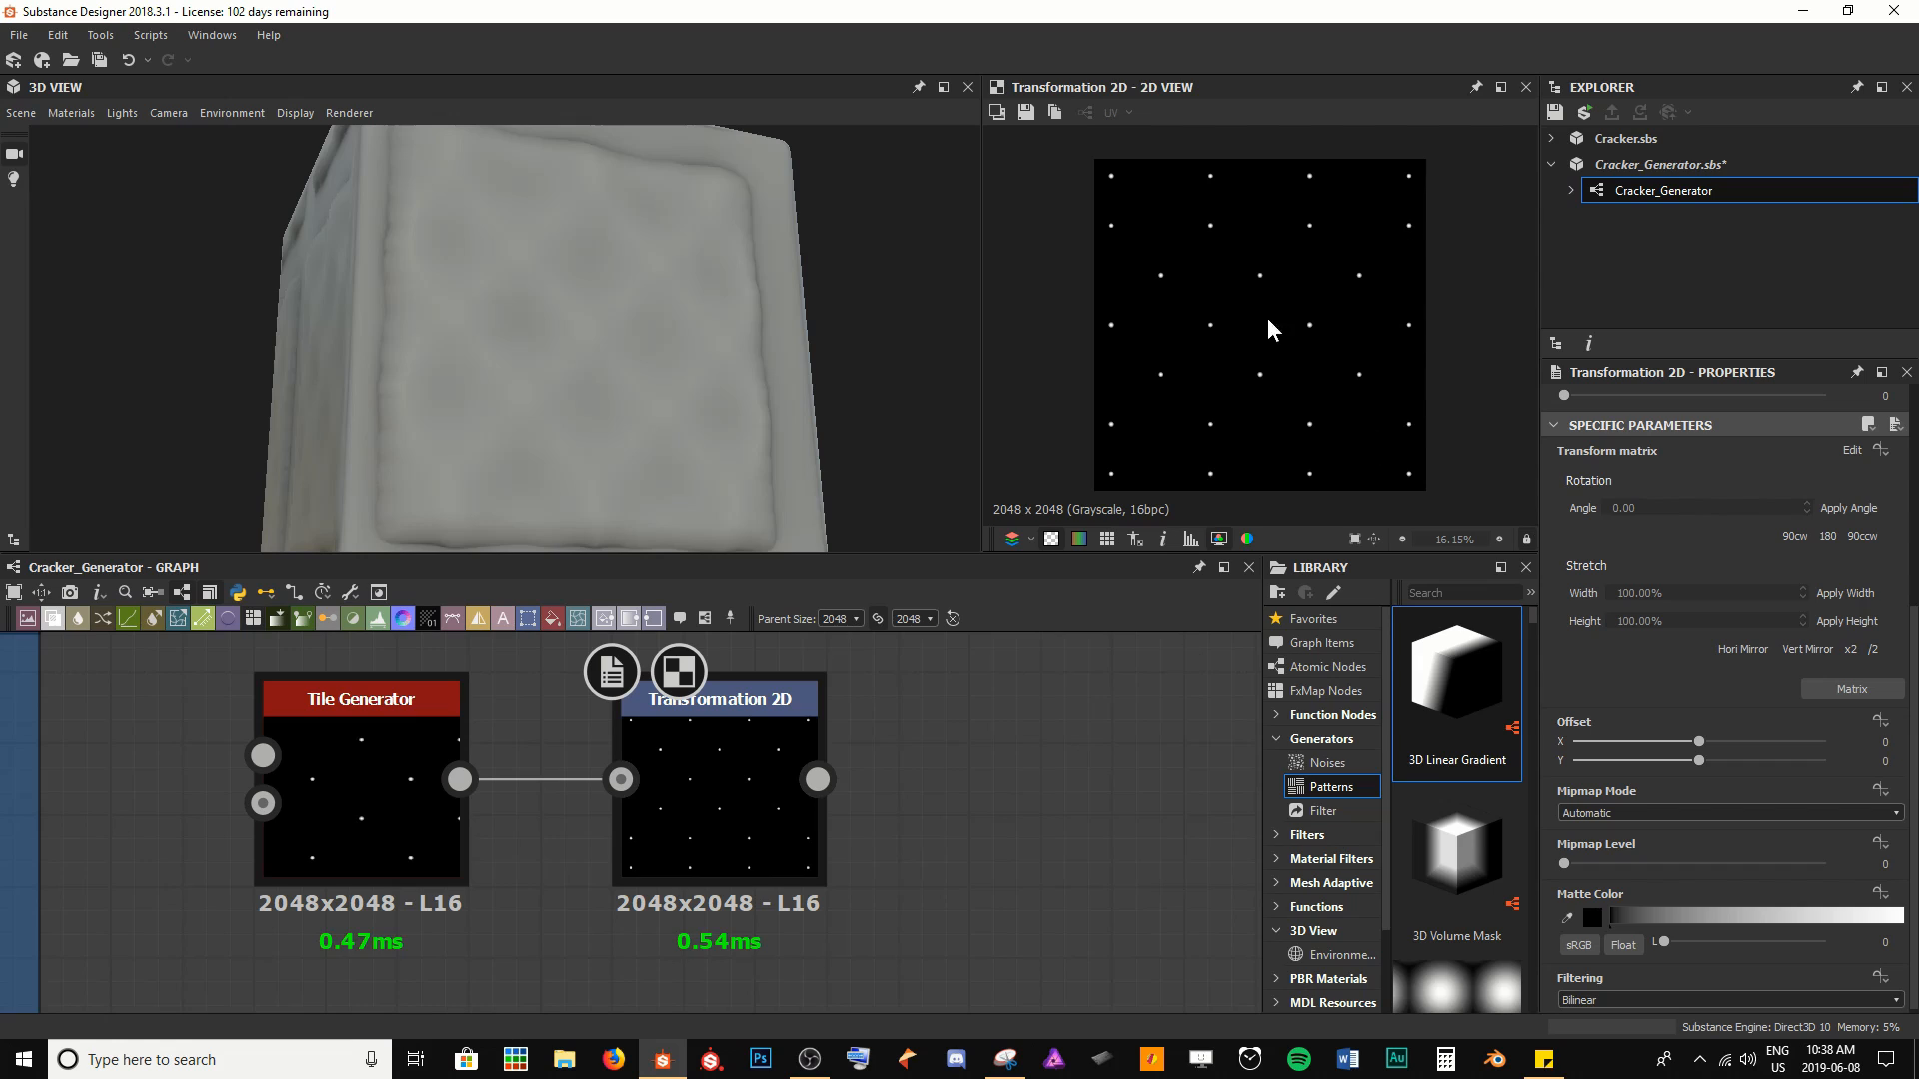
Move the duplicated Tile Generator and Transformation 2D together slightly farther from the Recess frame
{"action": "scroll", "coordinate": [1041, 911], "scroll_direction": "down", "scroll_amount": 3}
{"action": "middle_click_drag", "start_coordinate": [977, 783], "coordinate": [716, 770]}
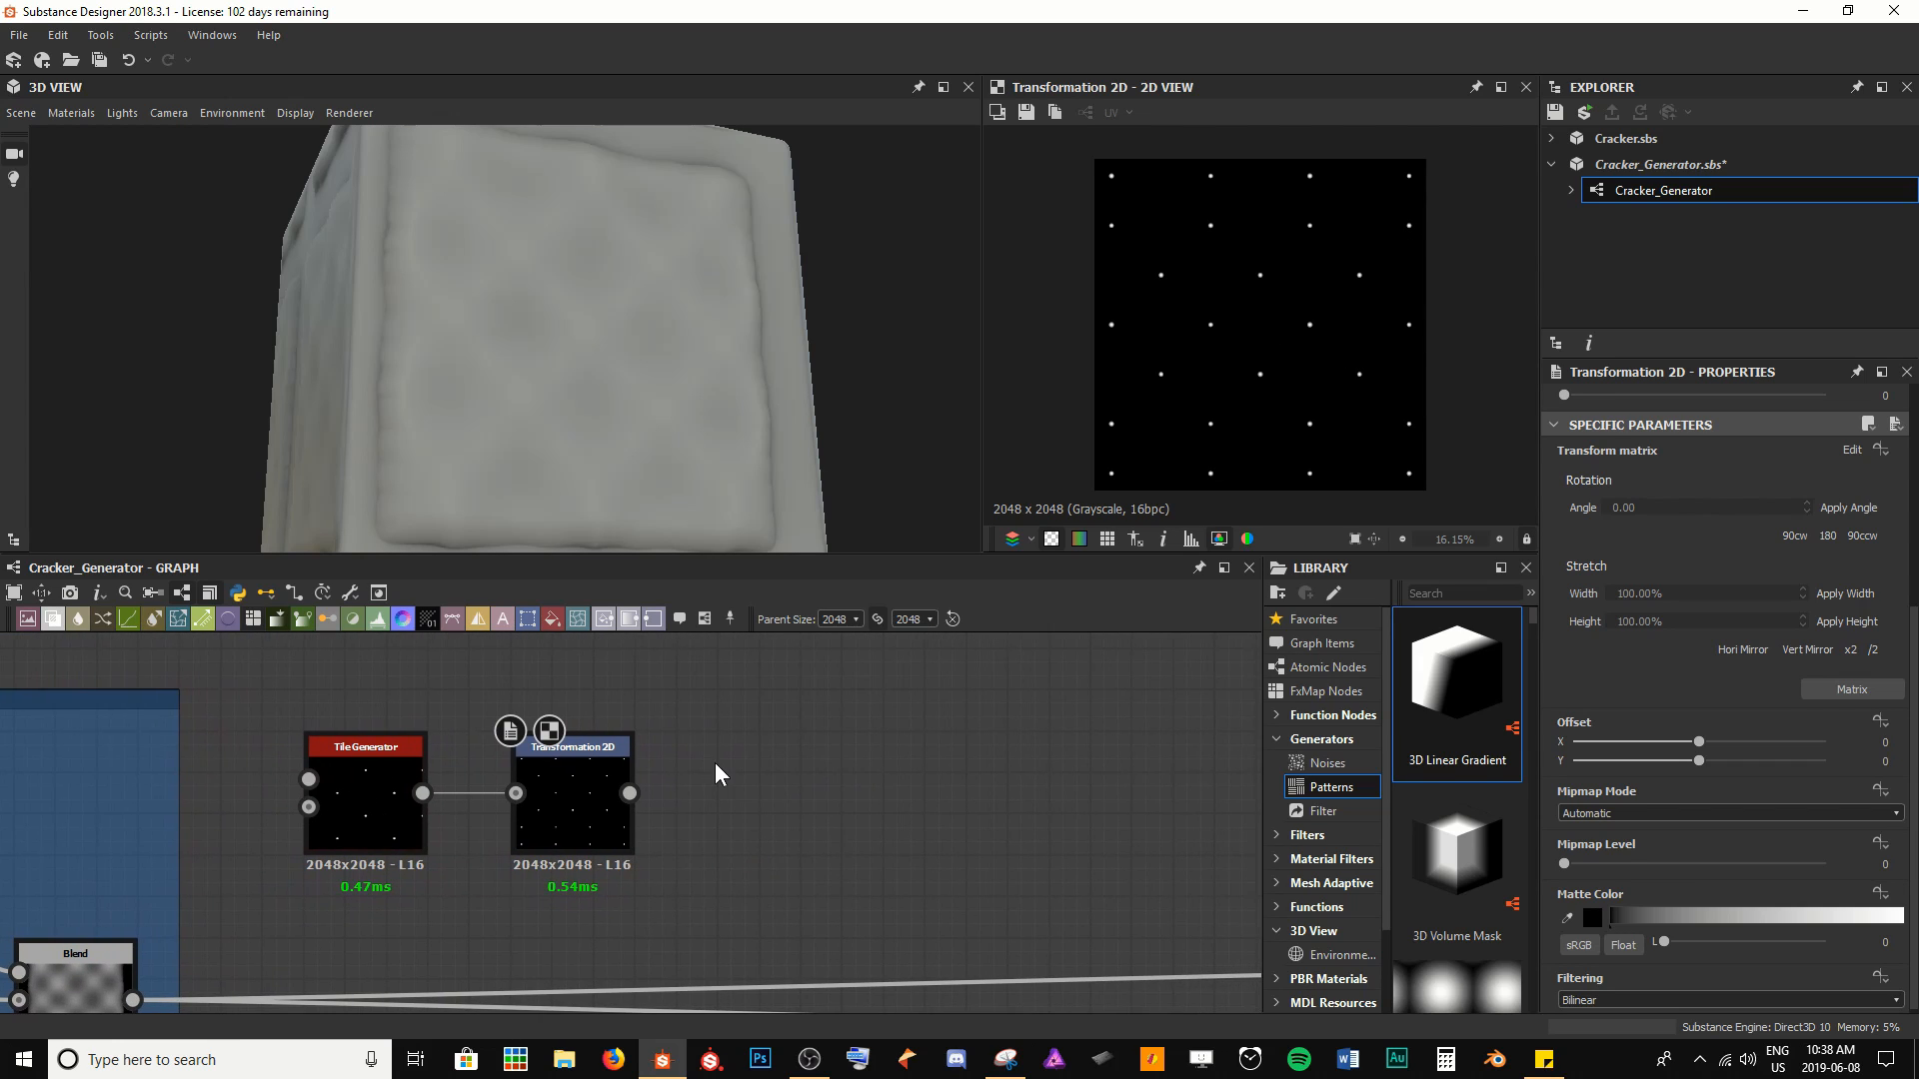
{"action": "left_click_drag", "start_coordinate": [285, 689], "coordinate": [574, 834]}
{"action": "left_click_drag", "start_coordinate": [589, 836], "coordinate": [630, 797]}
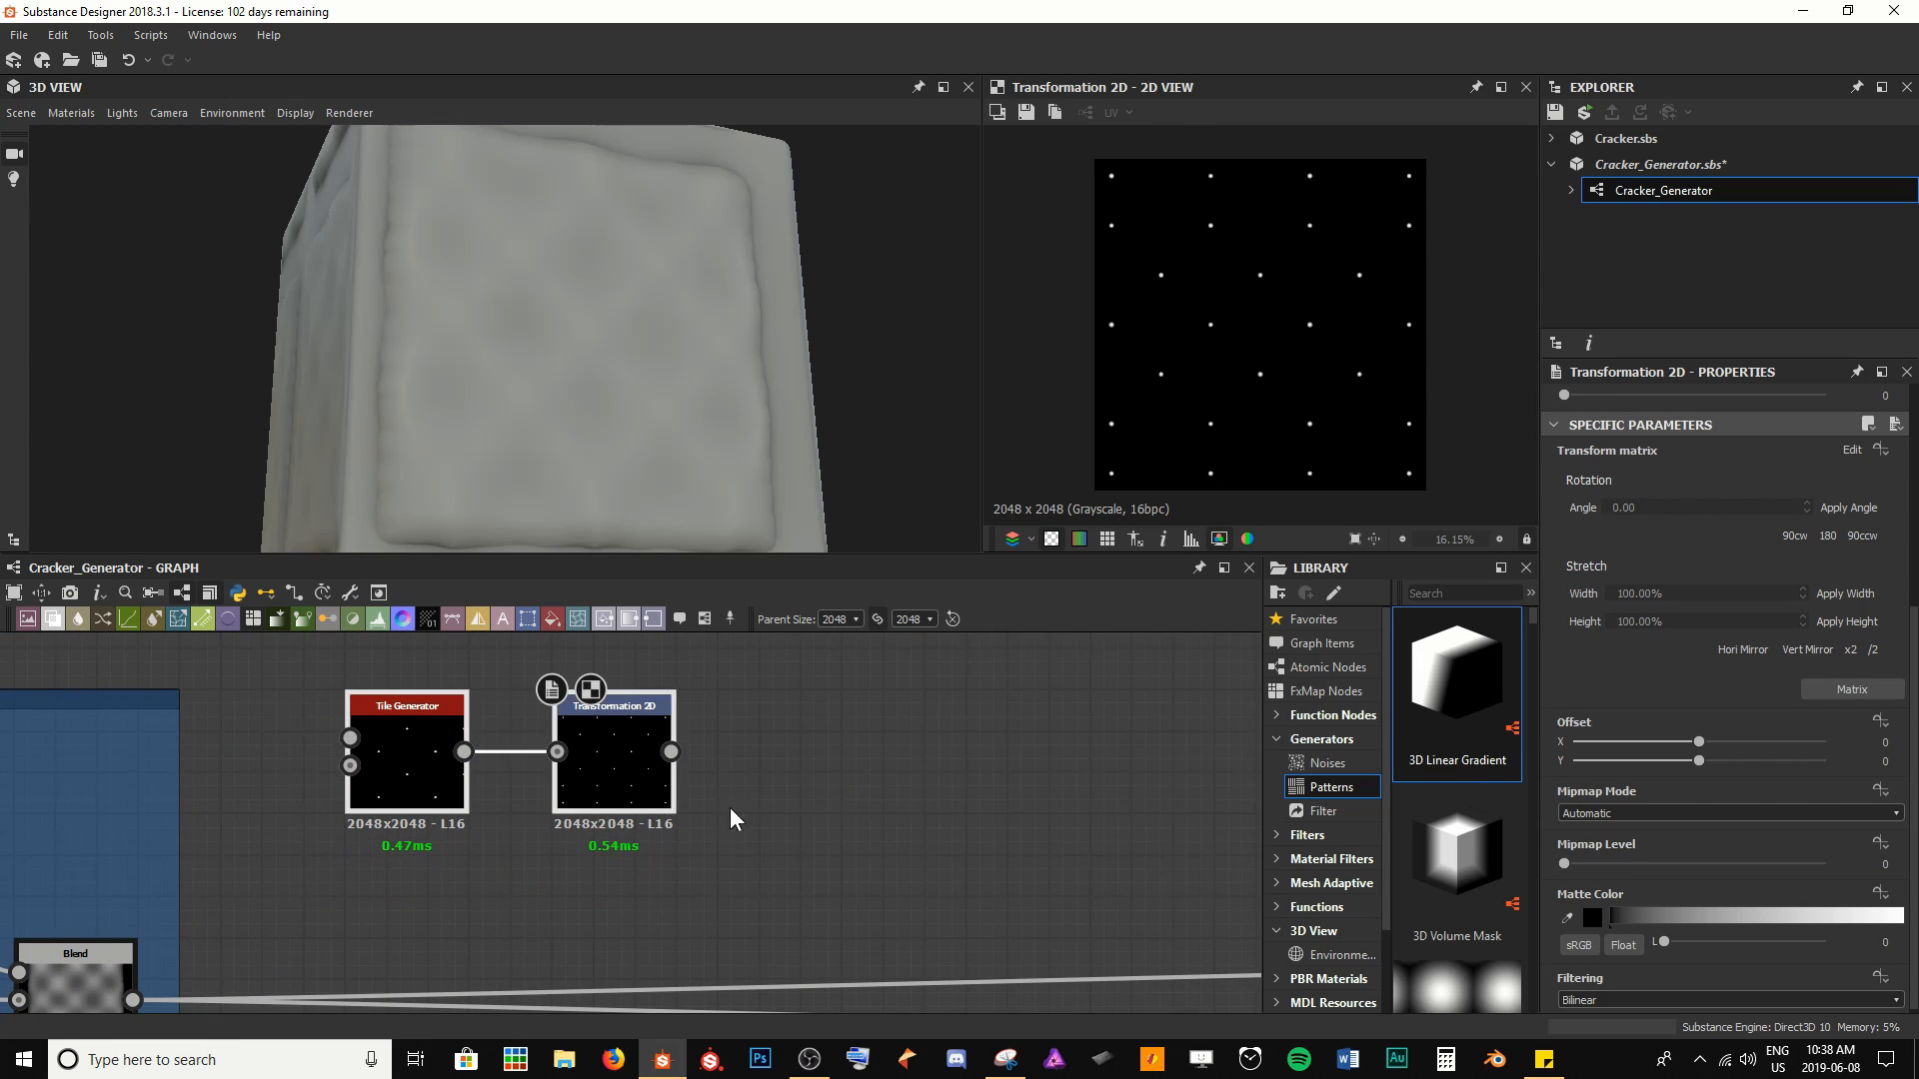
Add a Blur HQ Grayscale node fed by the duplicated Transformation 2D
{"action": "left_click", "coordinate": [730, 808]}
{"action": "left_click", "coordinate": [638, 767]}
{"action": "key", "text": "space"}
{"action": "type", "text": "b"}
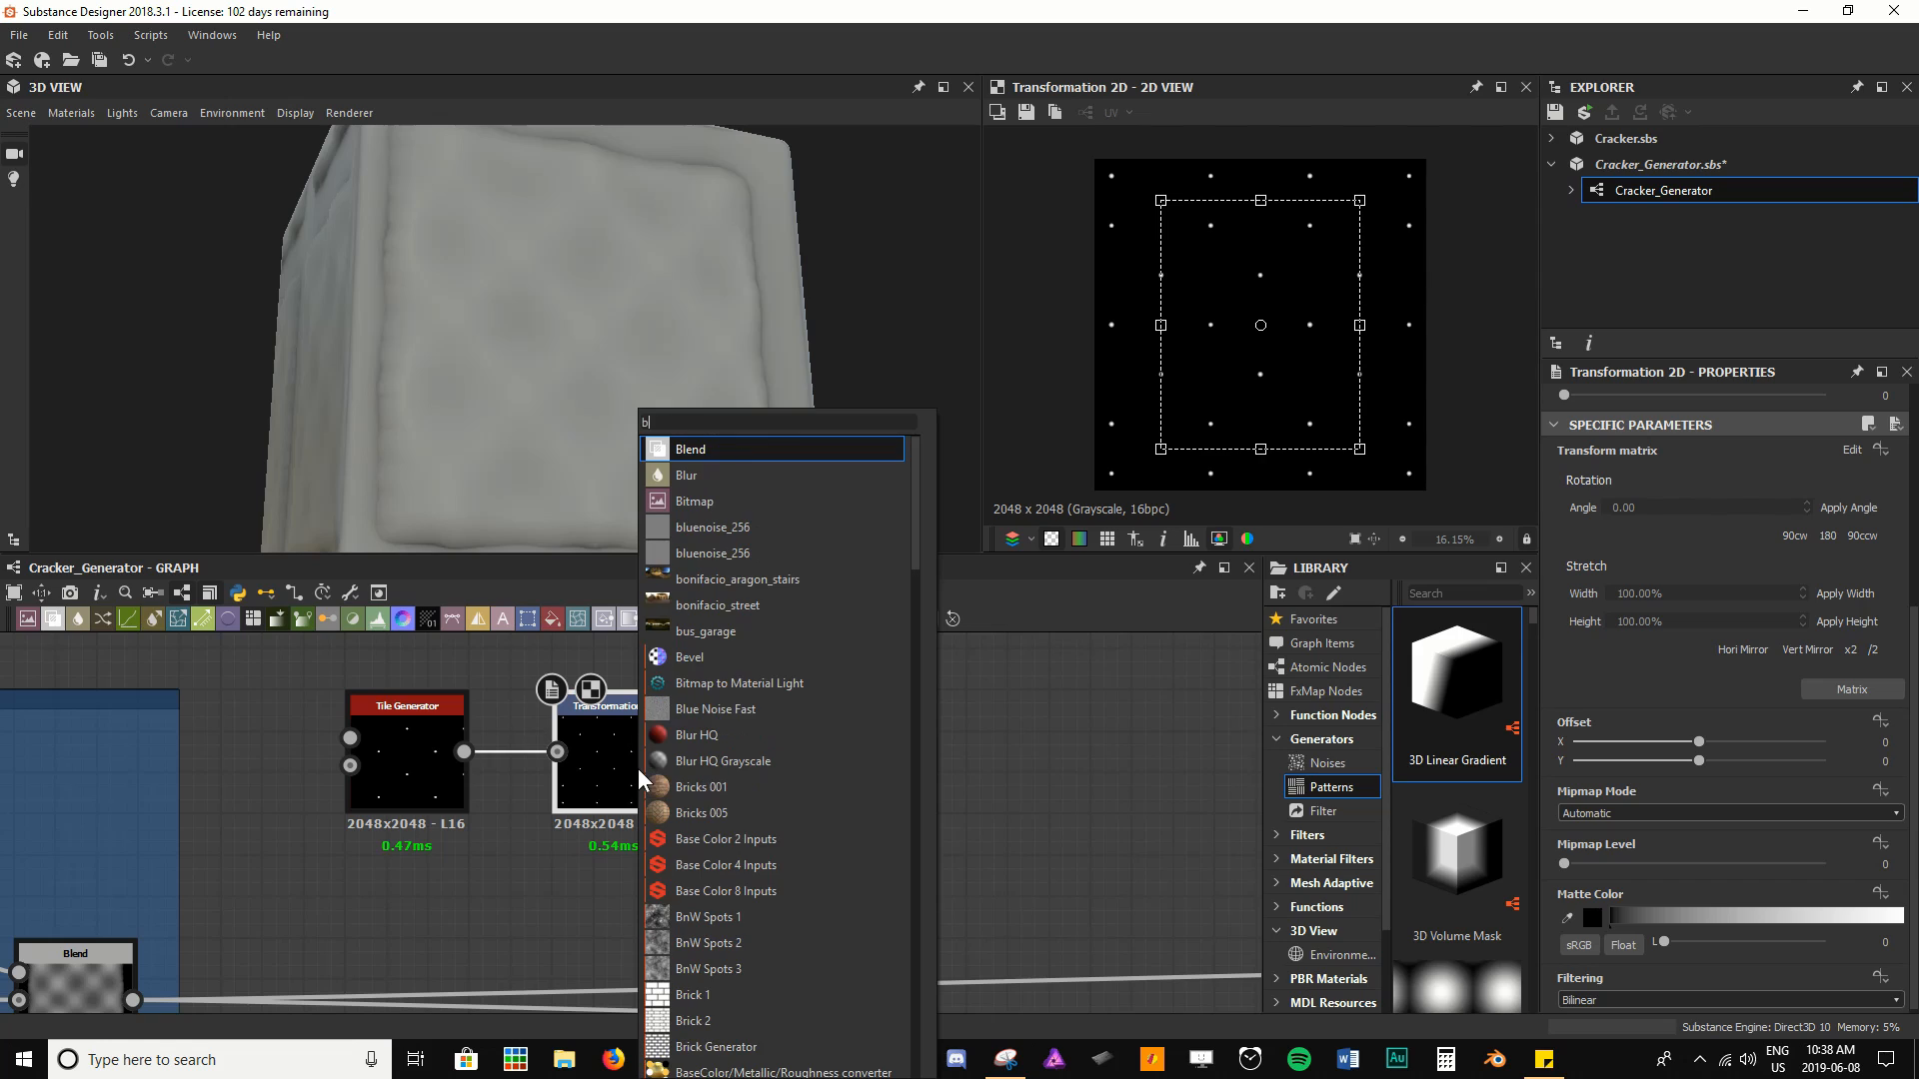
{"action": "type", "text": "lu"}
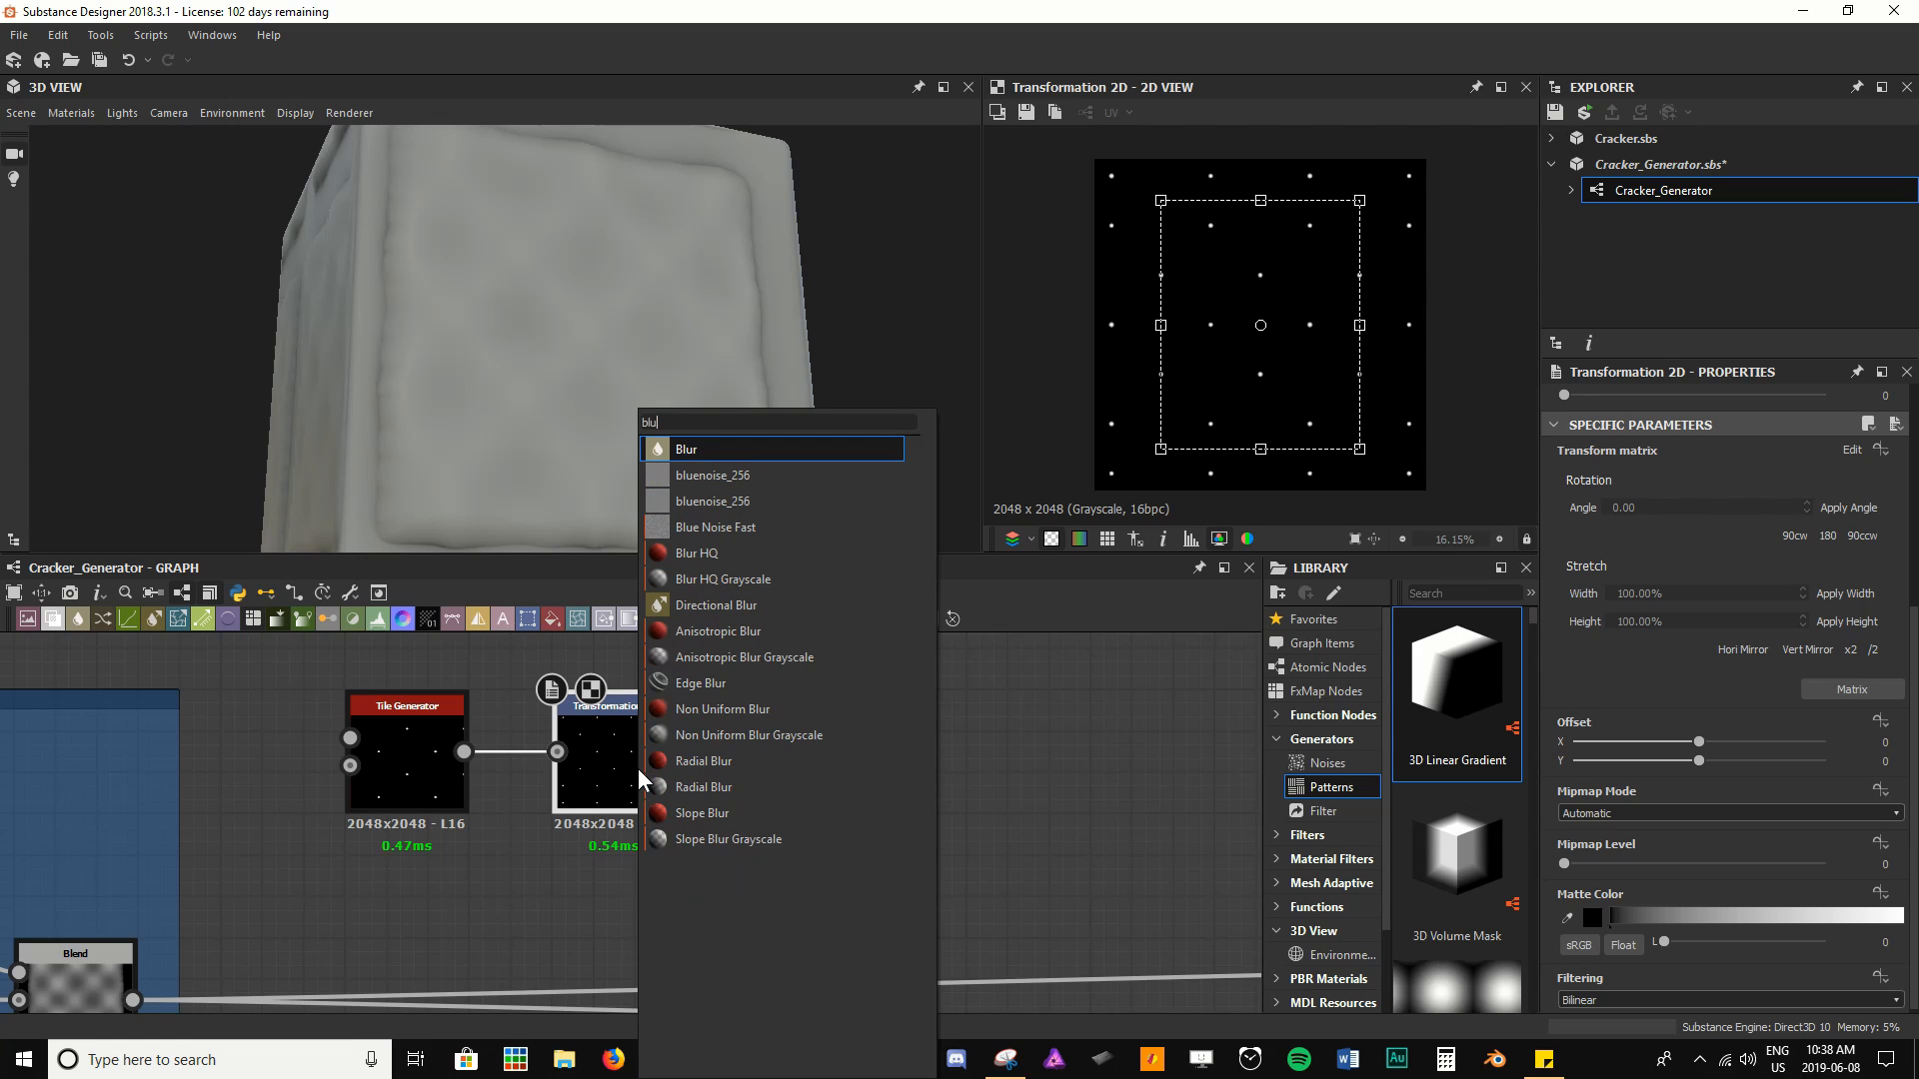
{"action": "key", "text": "Down"}
{"action": "key", "text": "Down"}
{"action": "key", "text": "Down"}
{"action": "key", "text": "Down"}
{"action": "key", "text": "Down"}
{"action": "key", "text": "Return"}
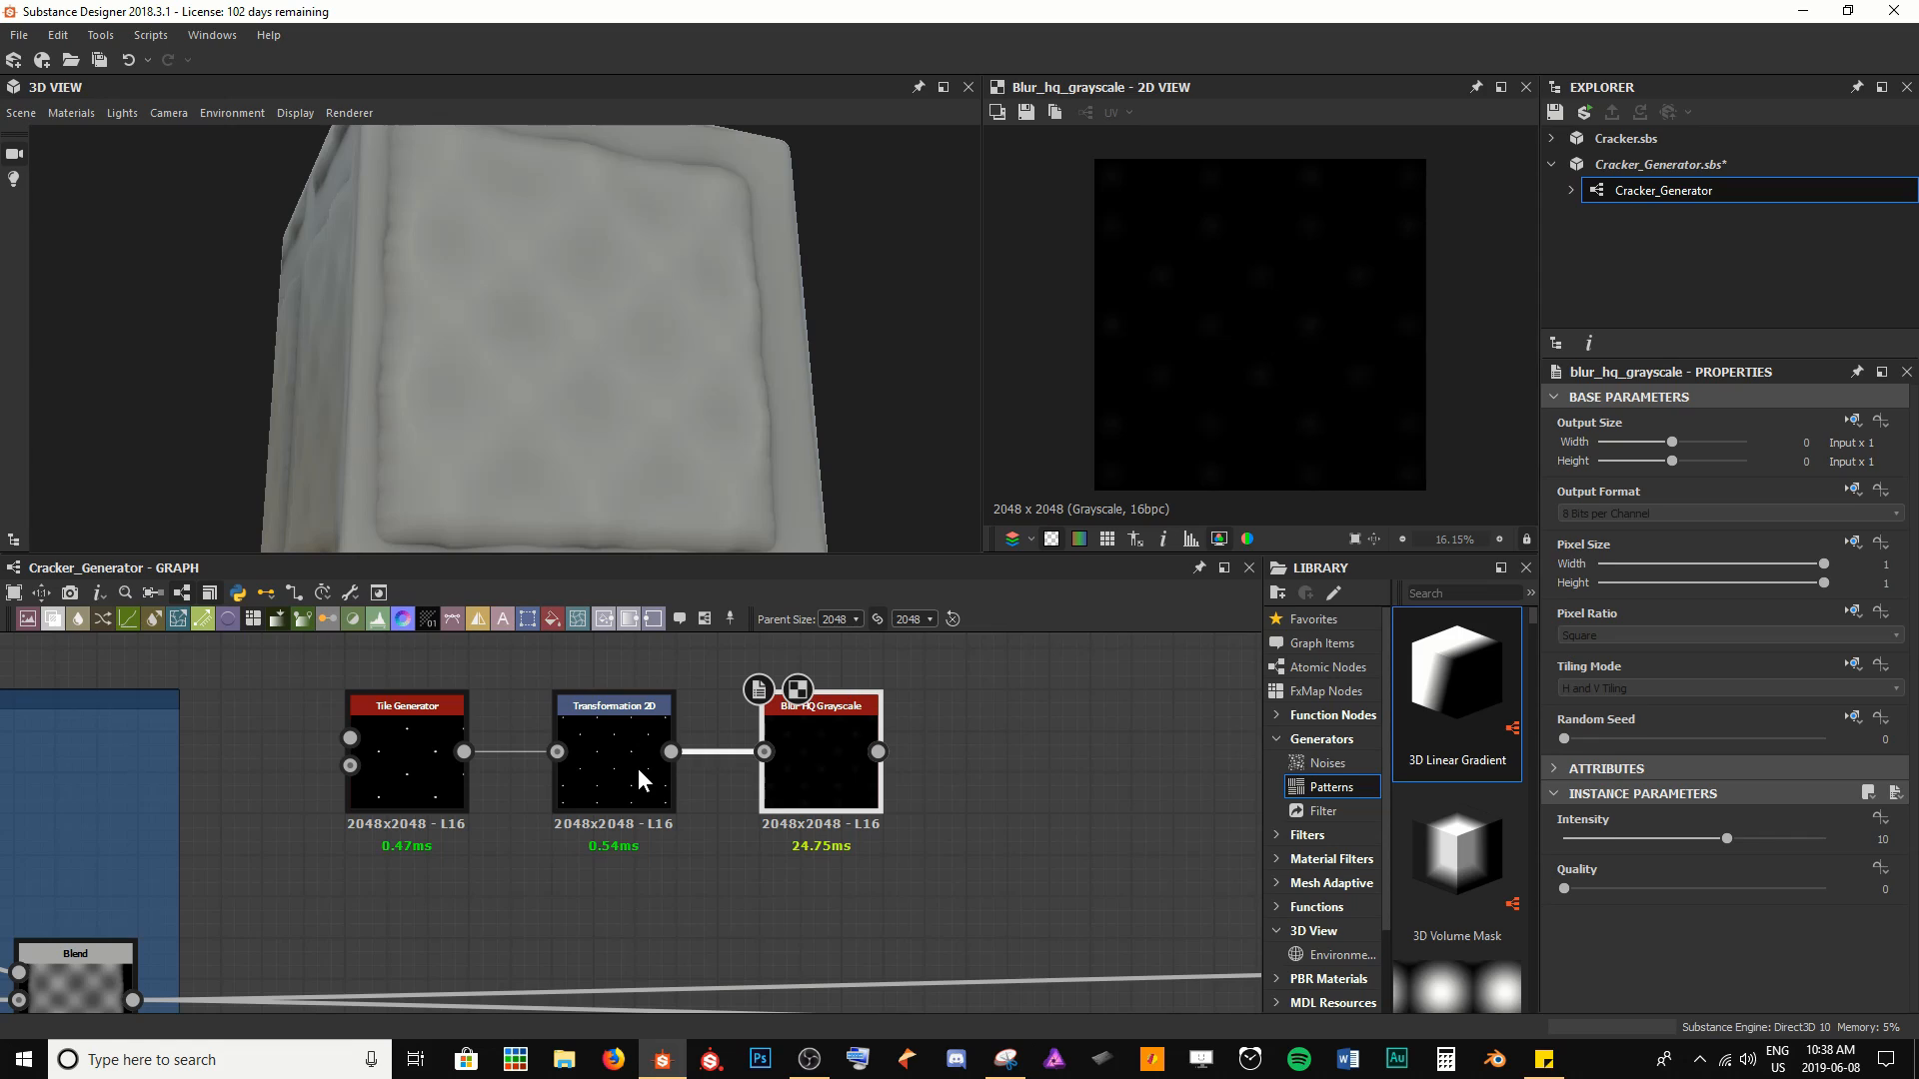
Set the Intensity of the dot pattern's Blur HQ Grayscale to 4
{"action": "left_click", "coordinate": [840, 781]}
{"action": "left_click", "coordinate": [1726, 840]}
{"action": "key", "text": "Return"}
{"action": "middle_click_drag", "start_coordinate": [1018, 878], "coordinate": [758, 849]}
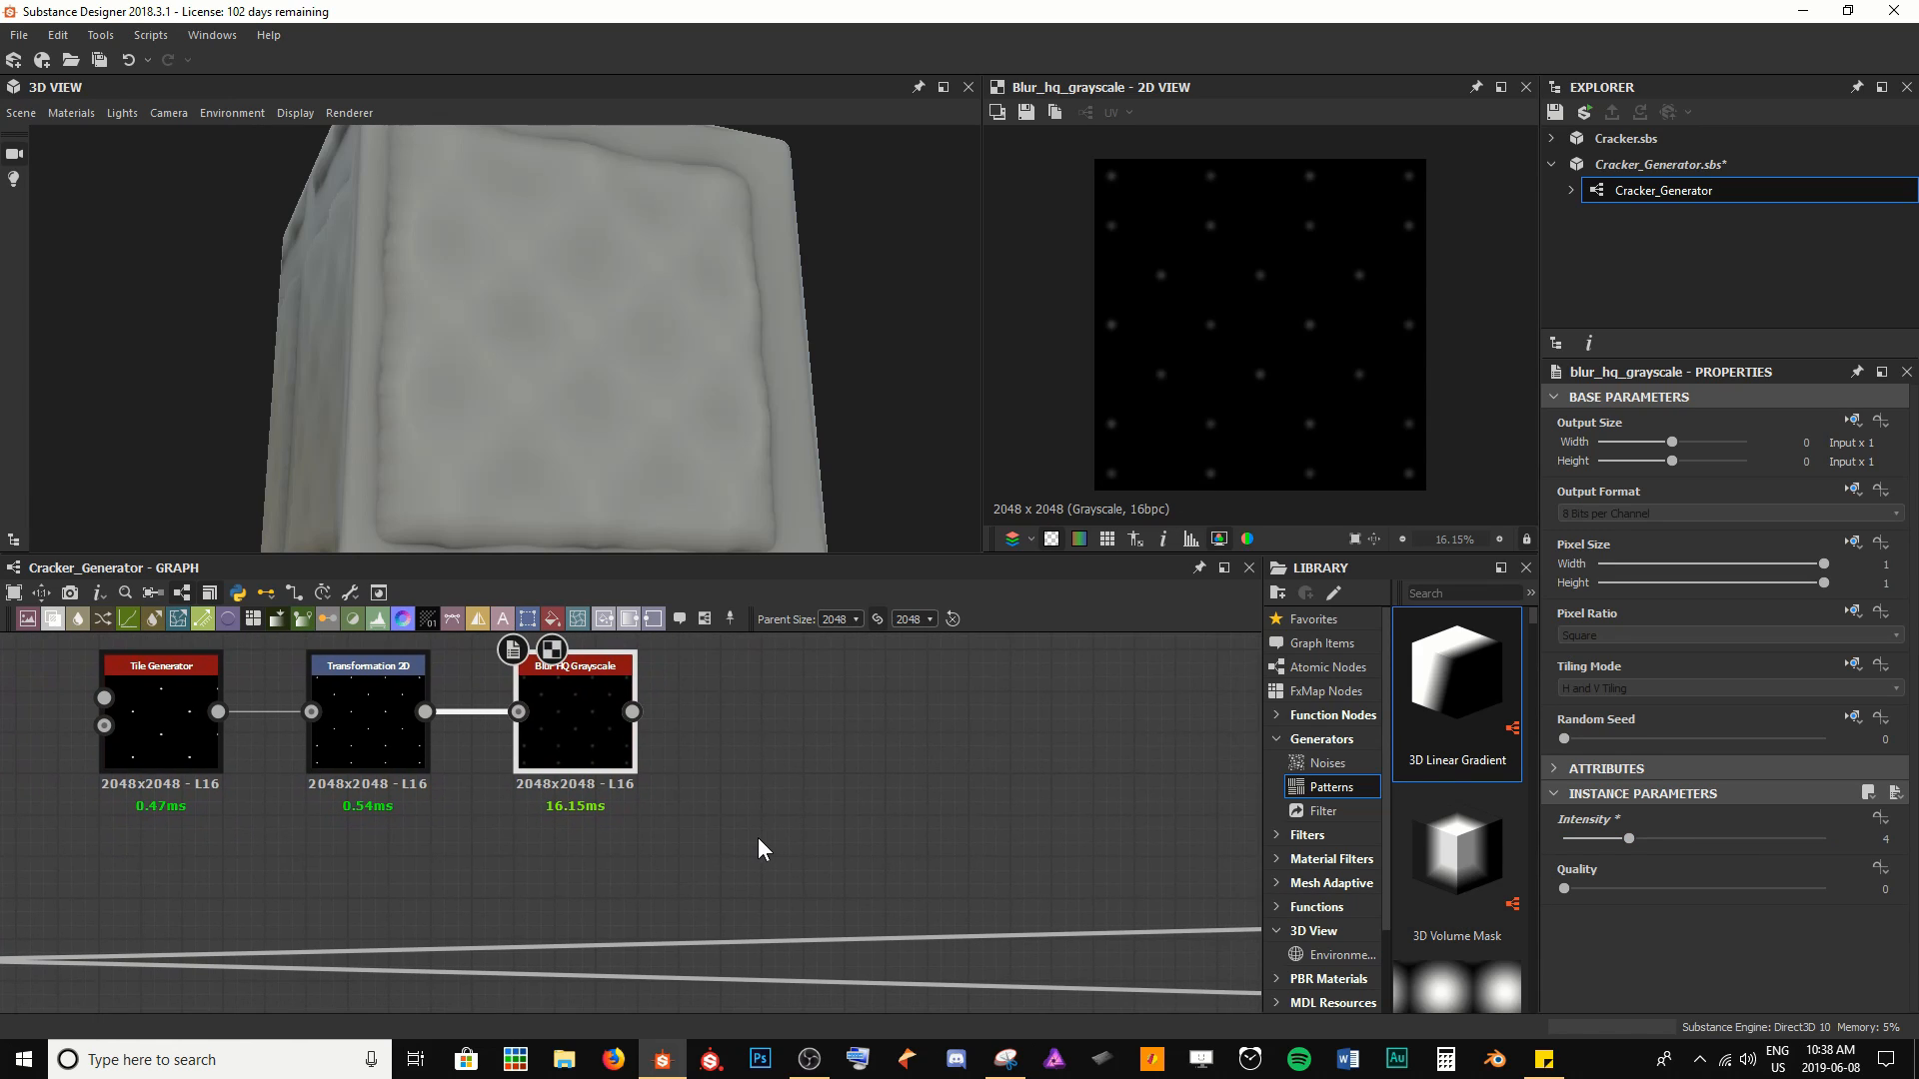
Insert a Blend node after the Recess frame's Blend, place it beyond the dot nodes, and connect the blurred dots as its foreground
{"action": "scroll", "coordinate": [762, 843], "scroll_direction": "down", "scroll_amount": 3}
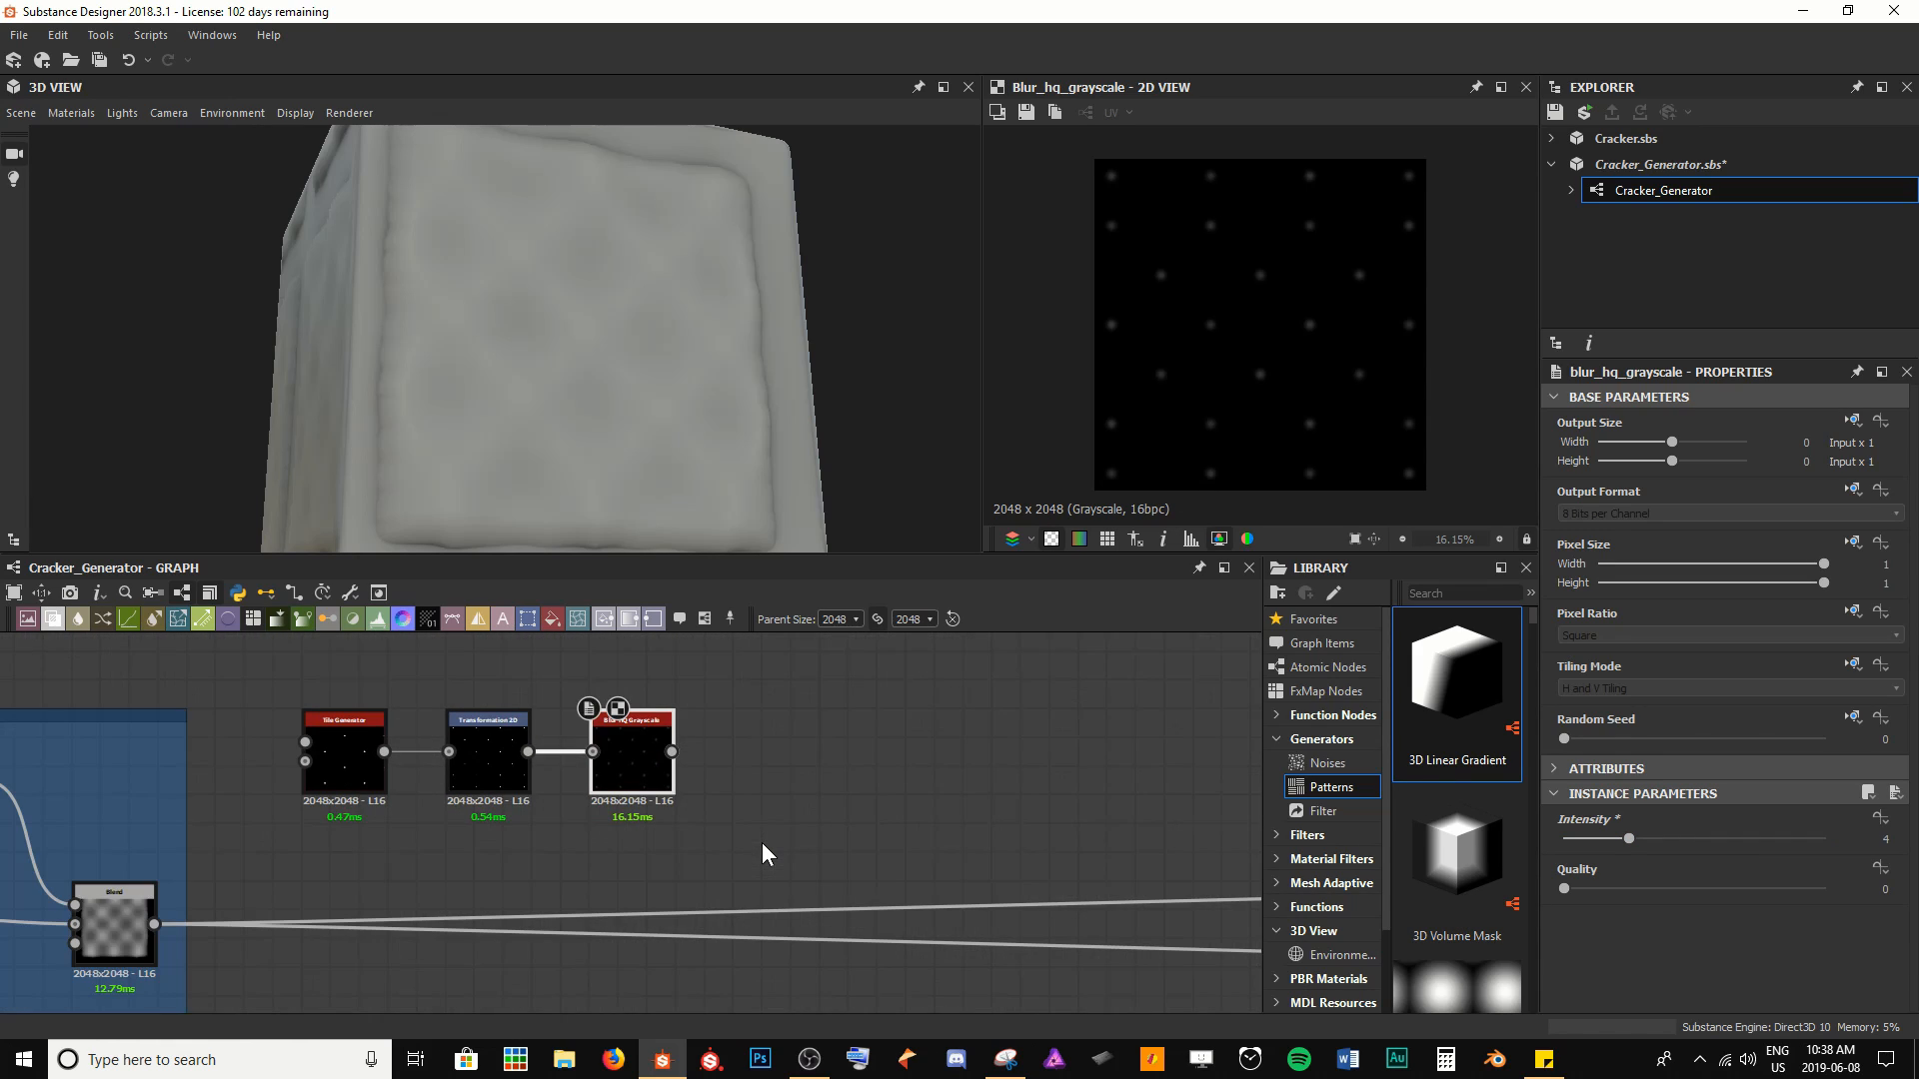
{"action": "left_click", "coordinate": [112, 924]}
{"action": "key", "text": "space"}
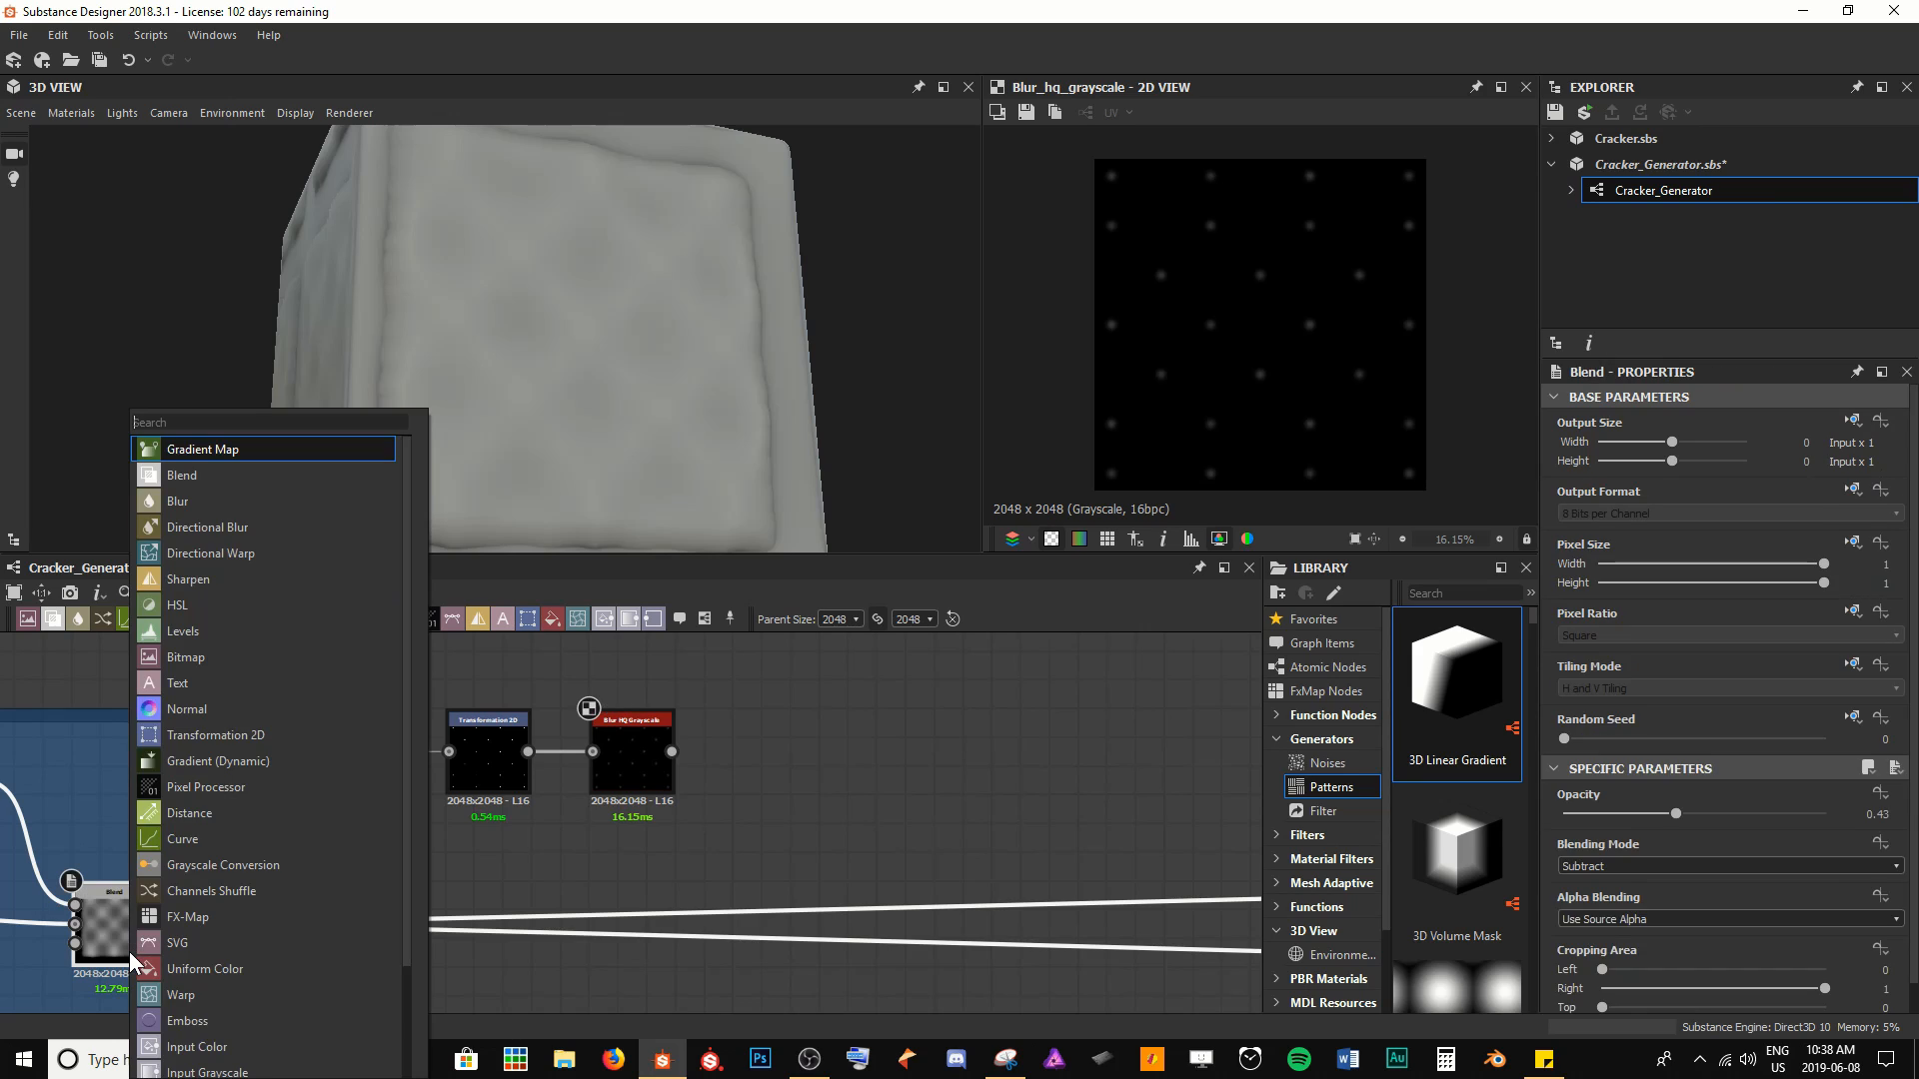
{"action": "type", "text": "bl"}
{"action": "key", "text": "Return"}
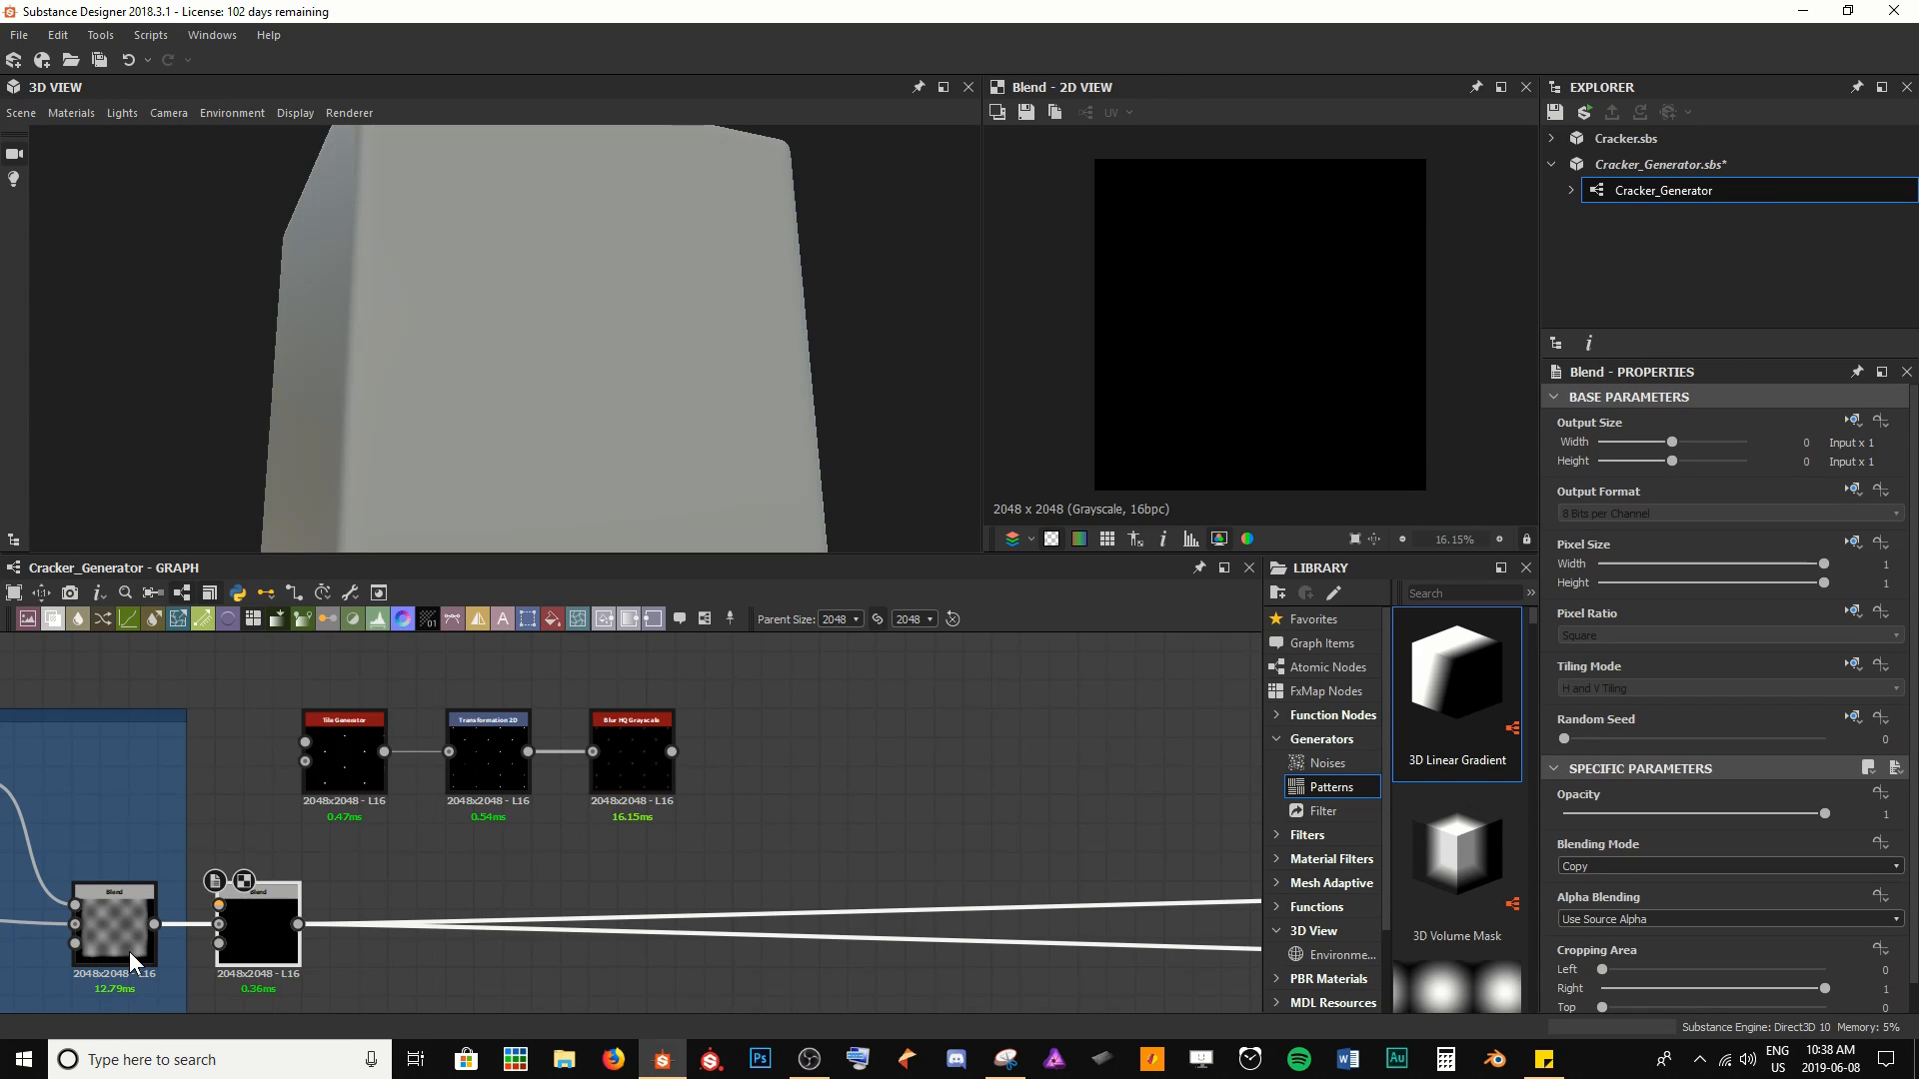
{"action": "left_click_drag", "start_coordinate": [267, 945], "coordinate": [870, 945]}
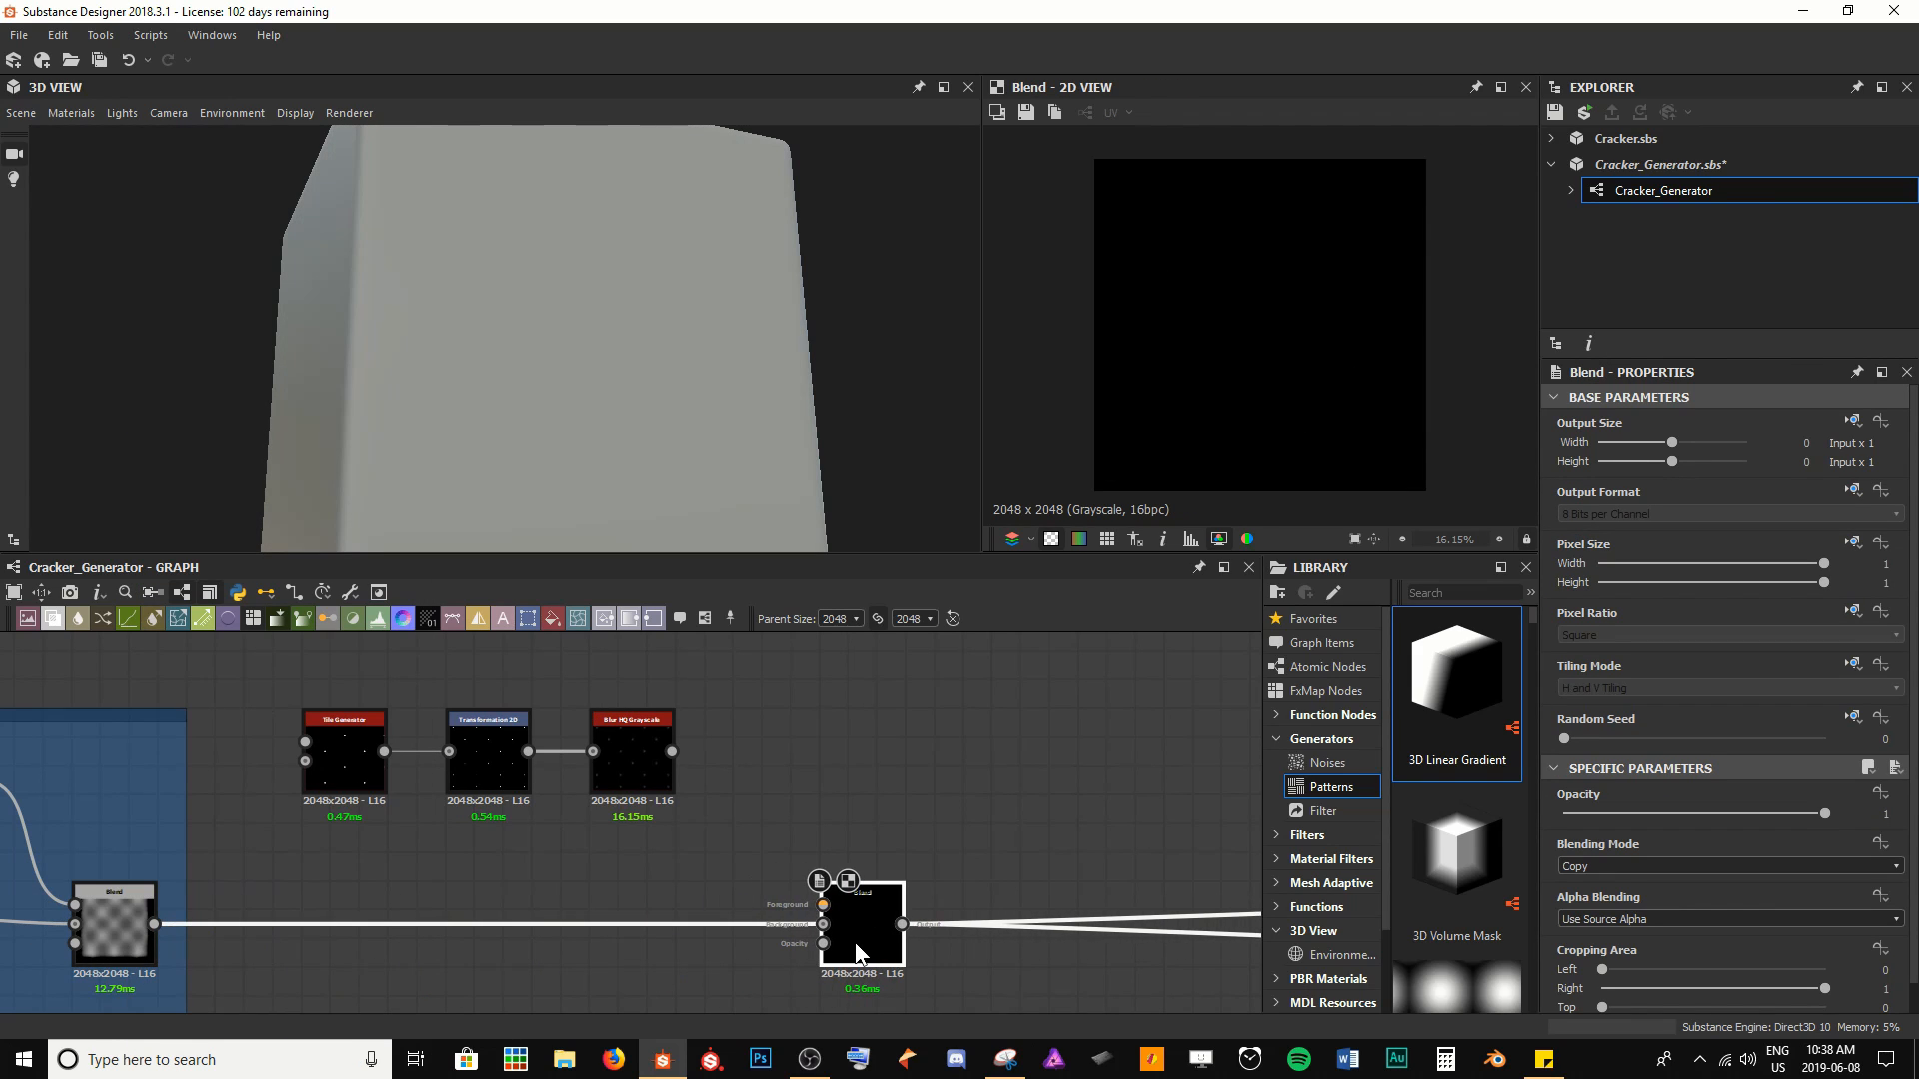
{"action": "left_click_drag", "start_coordinate": [671, 752], "coordinate": [822, 905]}
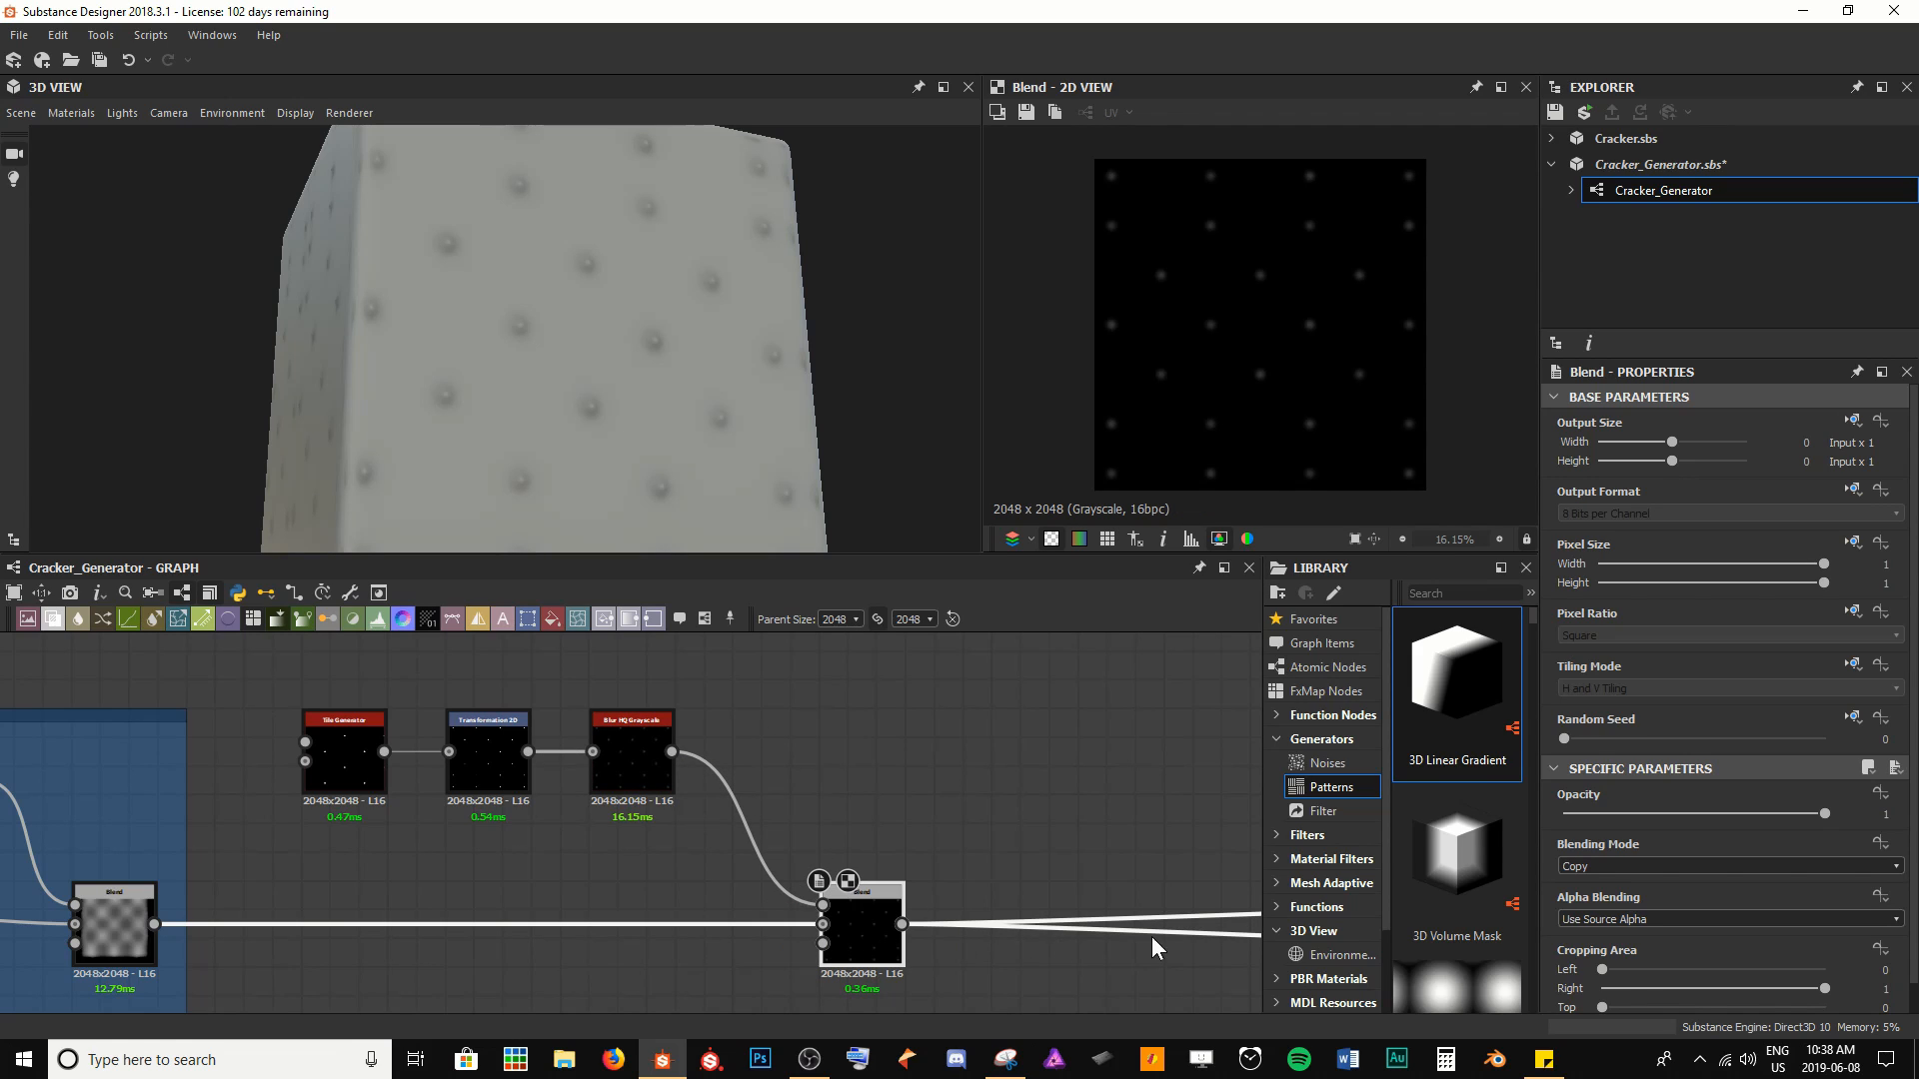
Set the new Blend's Blending Mode to Subtract, preview it, and inspect the holes up close on the cube
{"action": "left_click", "coordinate": [1645, 866]}
{"action": "left_click", "coordinate": [1644, 901]}
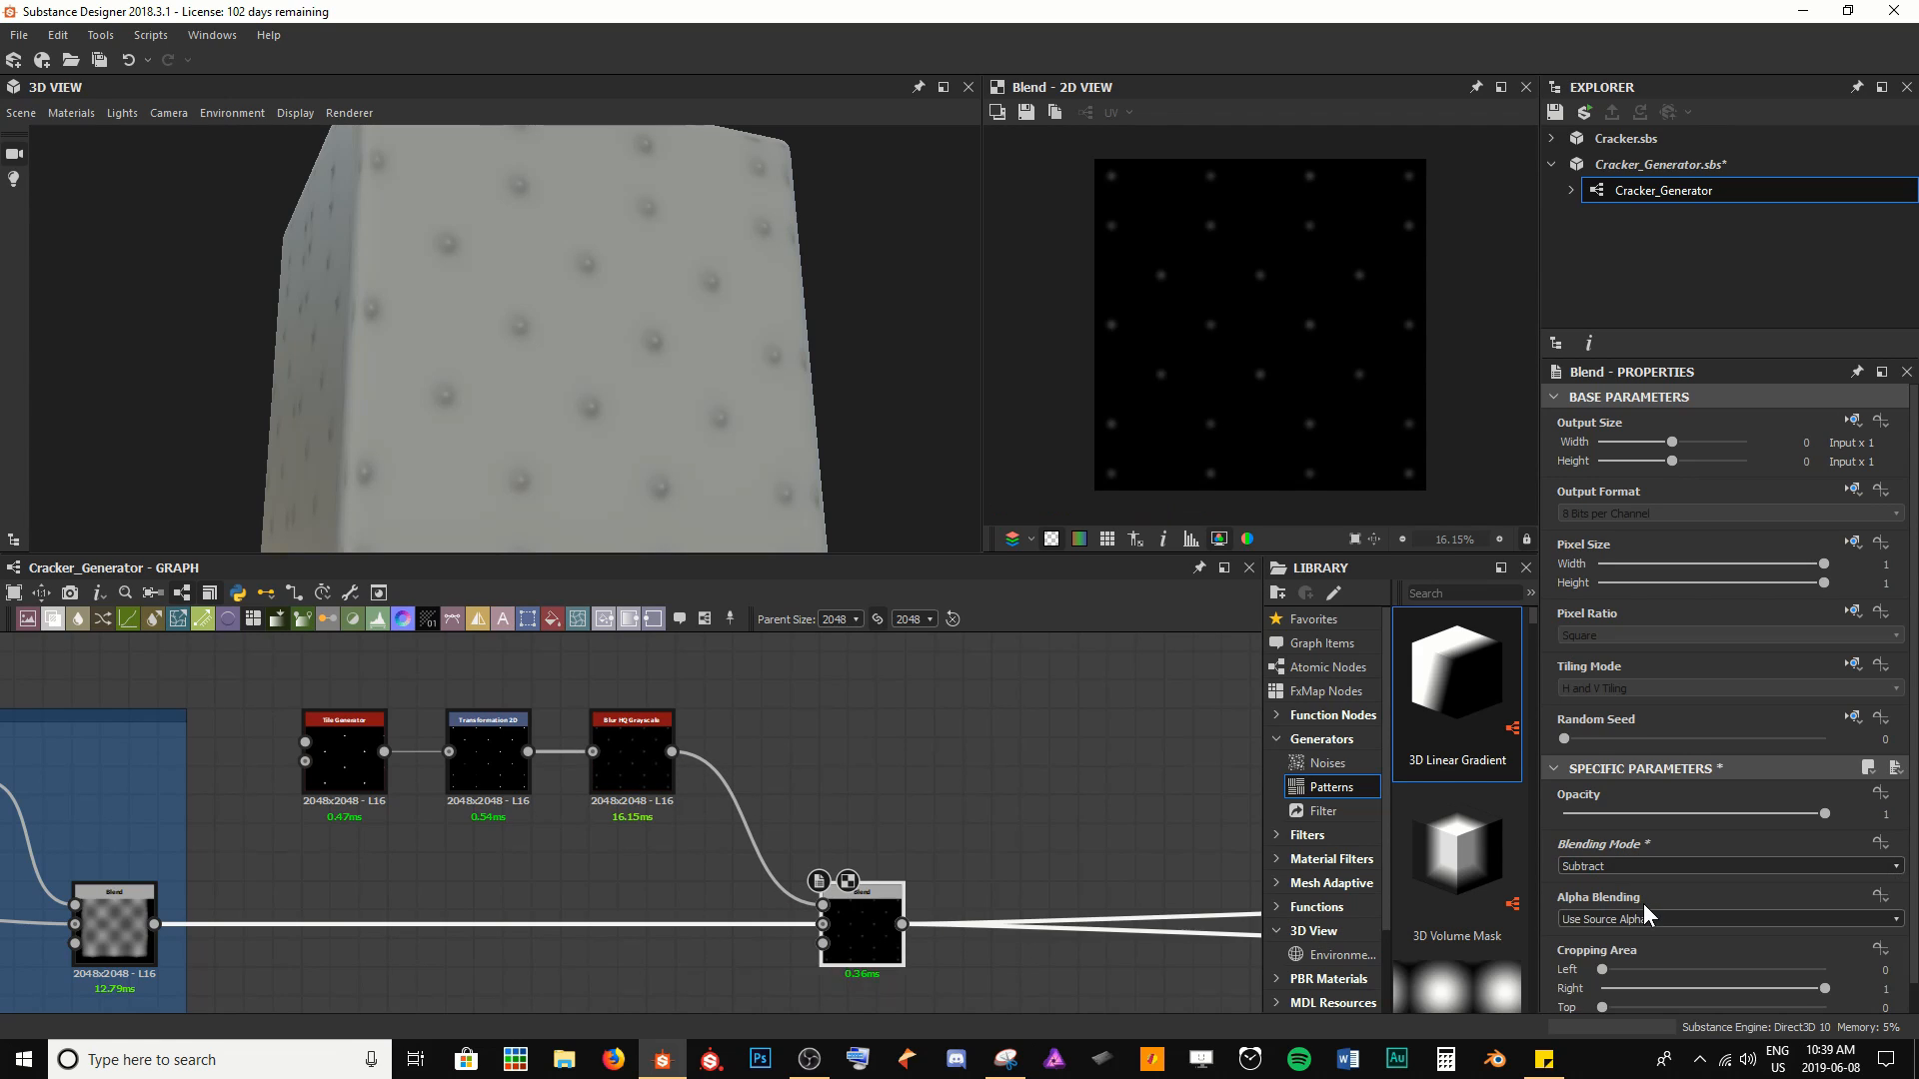
{"action": "double_click", "coordinate": [639, 784]}
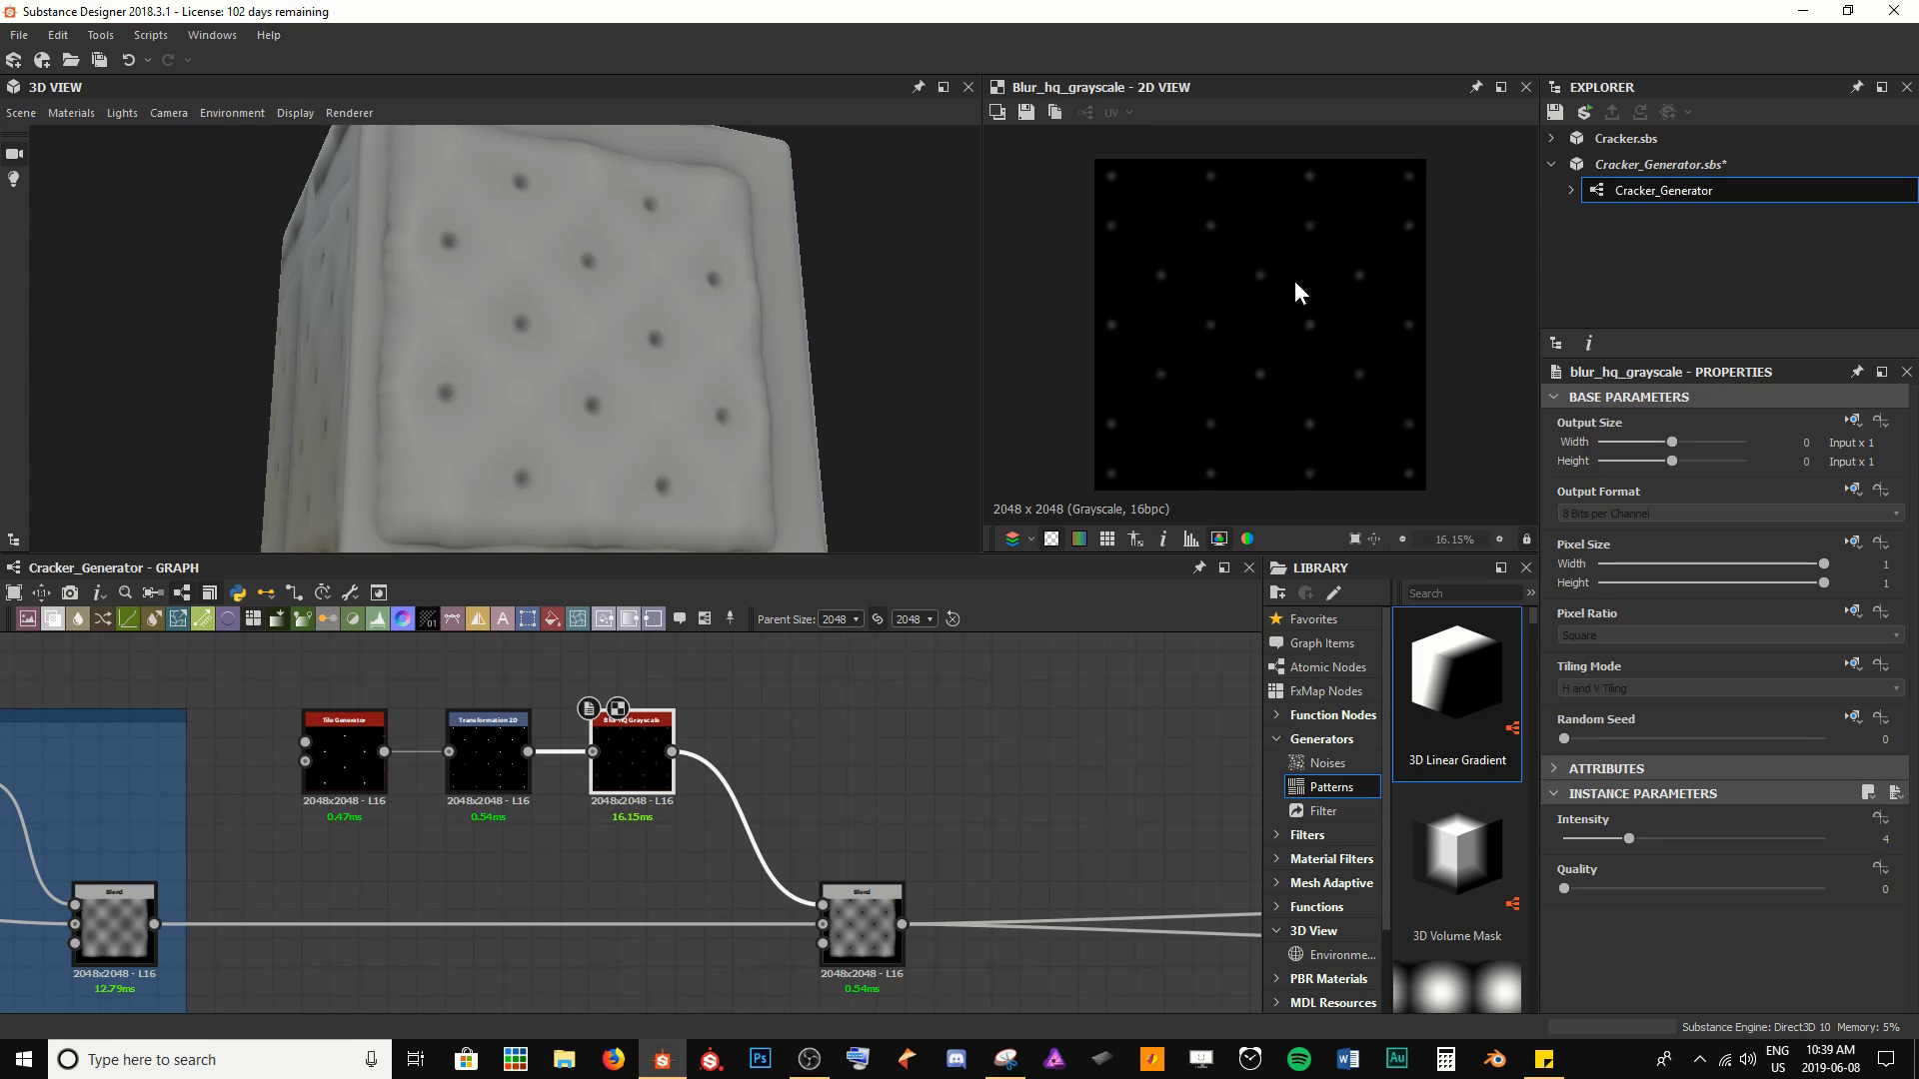
{"action": "double_click", "coordinate": [856, 933]}
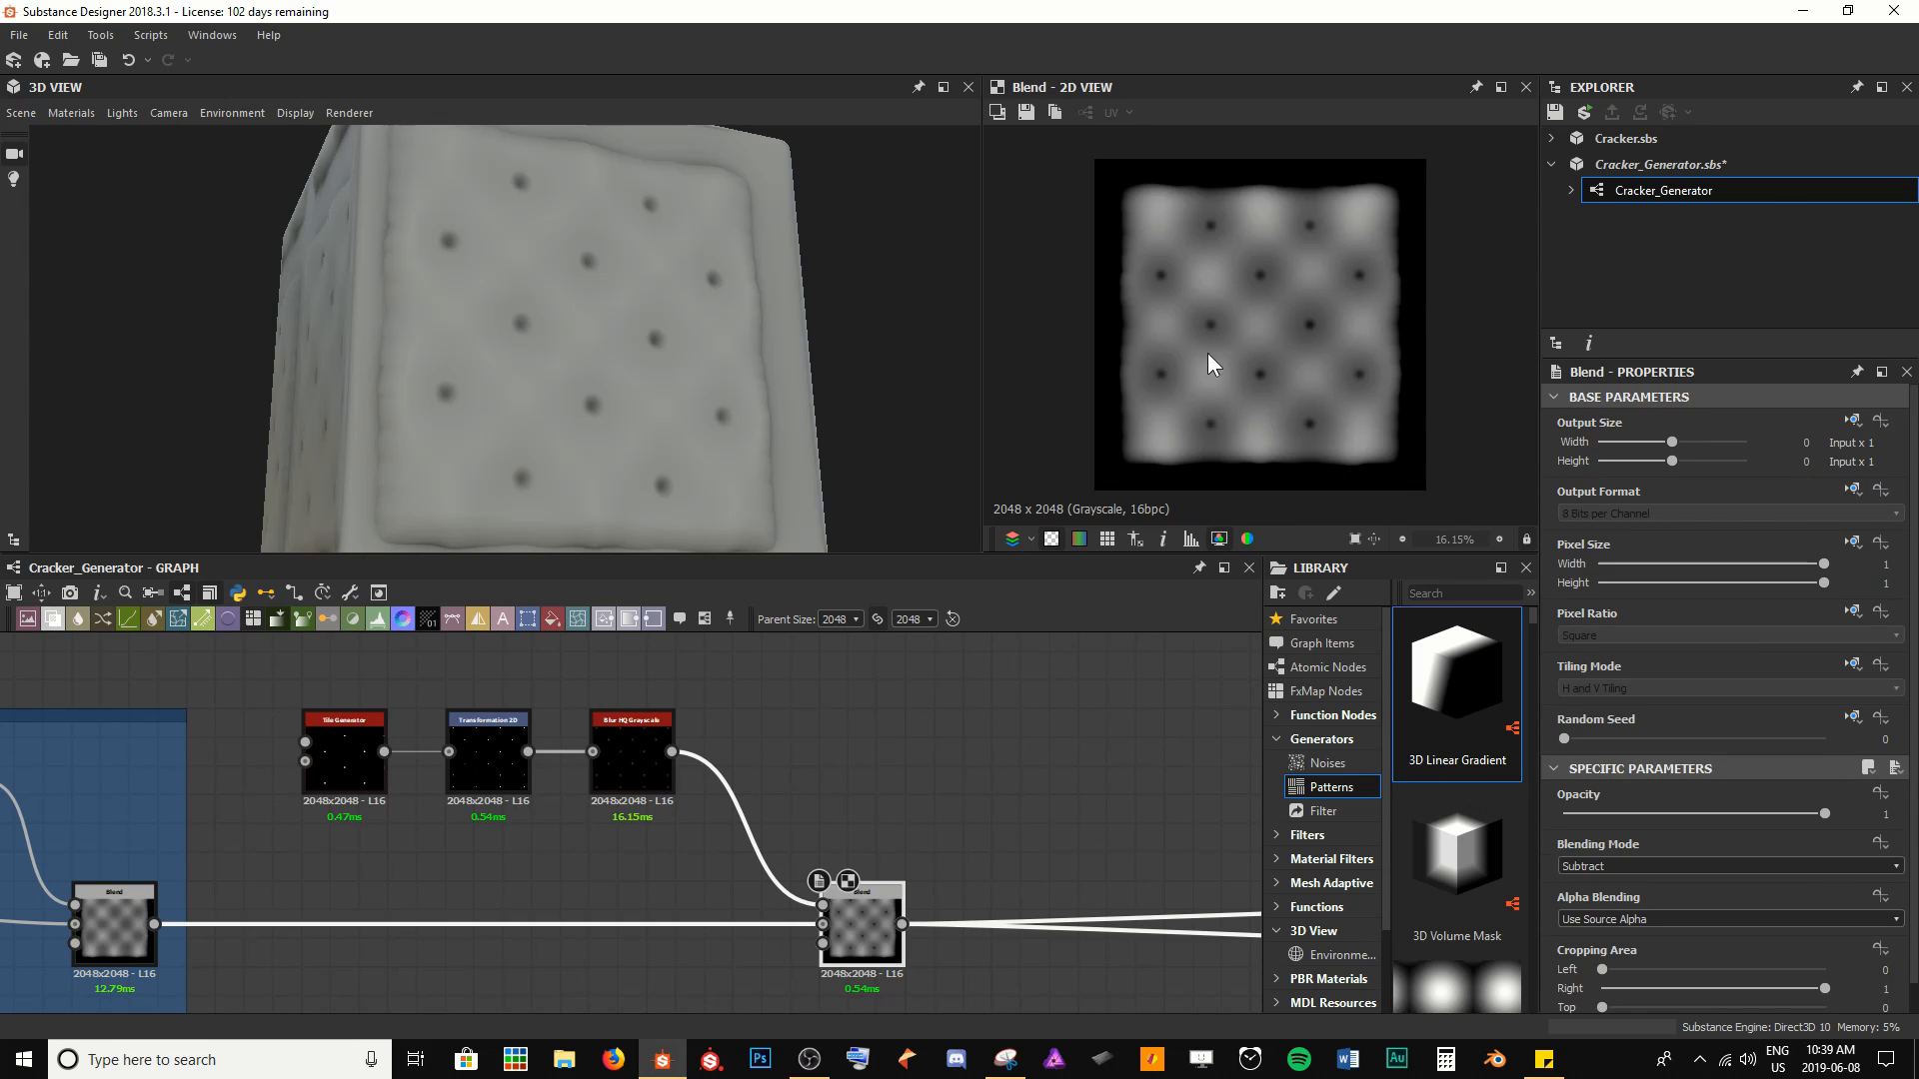
{"action": "left_click_drag", "start_coordinate": [662, 287], "coordinate": [579, 305]}
{"action": "scroll", "coordinate": [575, 305], "scroll_direction": "up", "scroll_amount": 5}
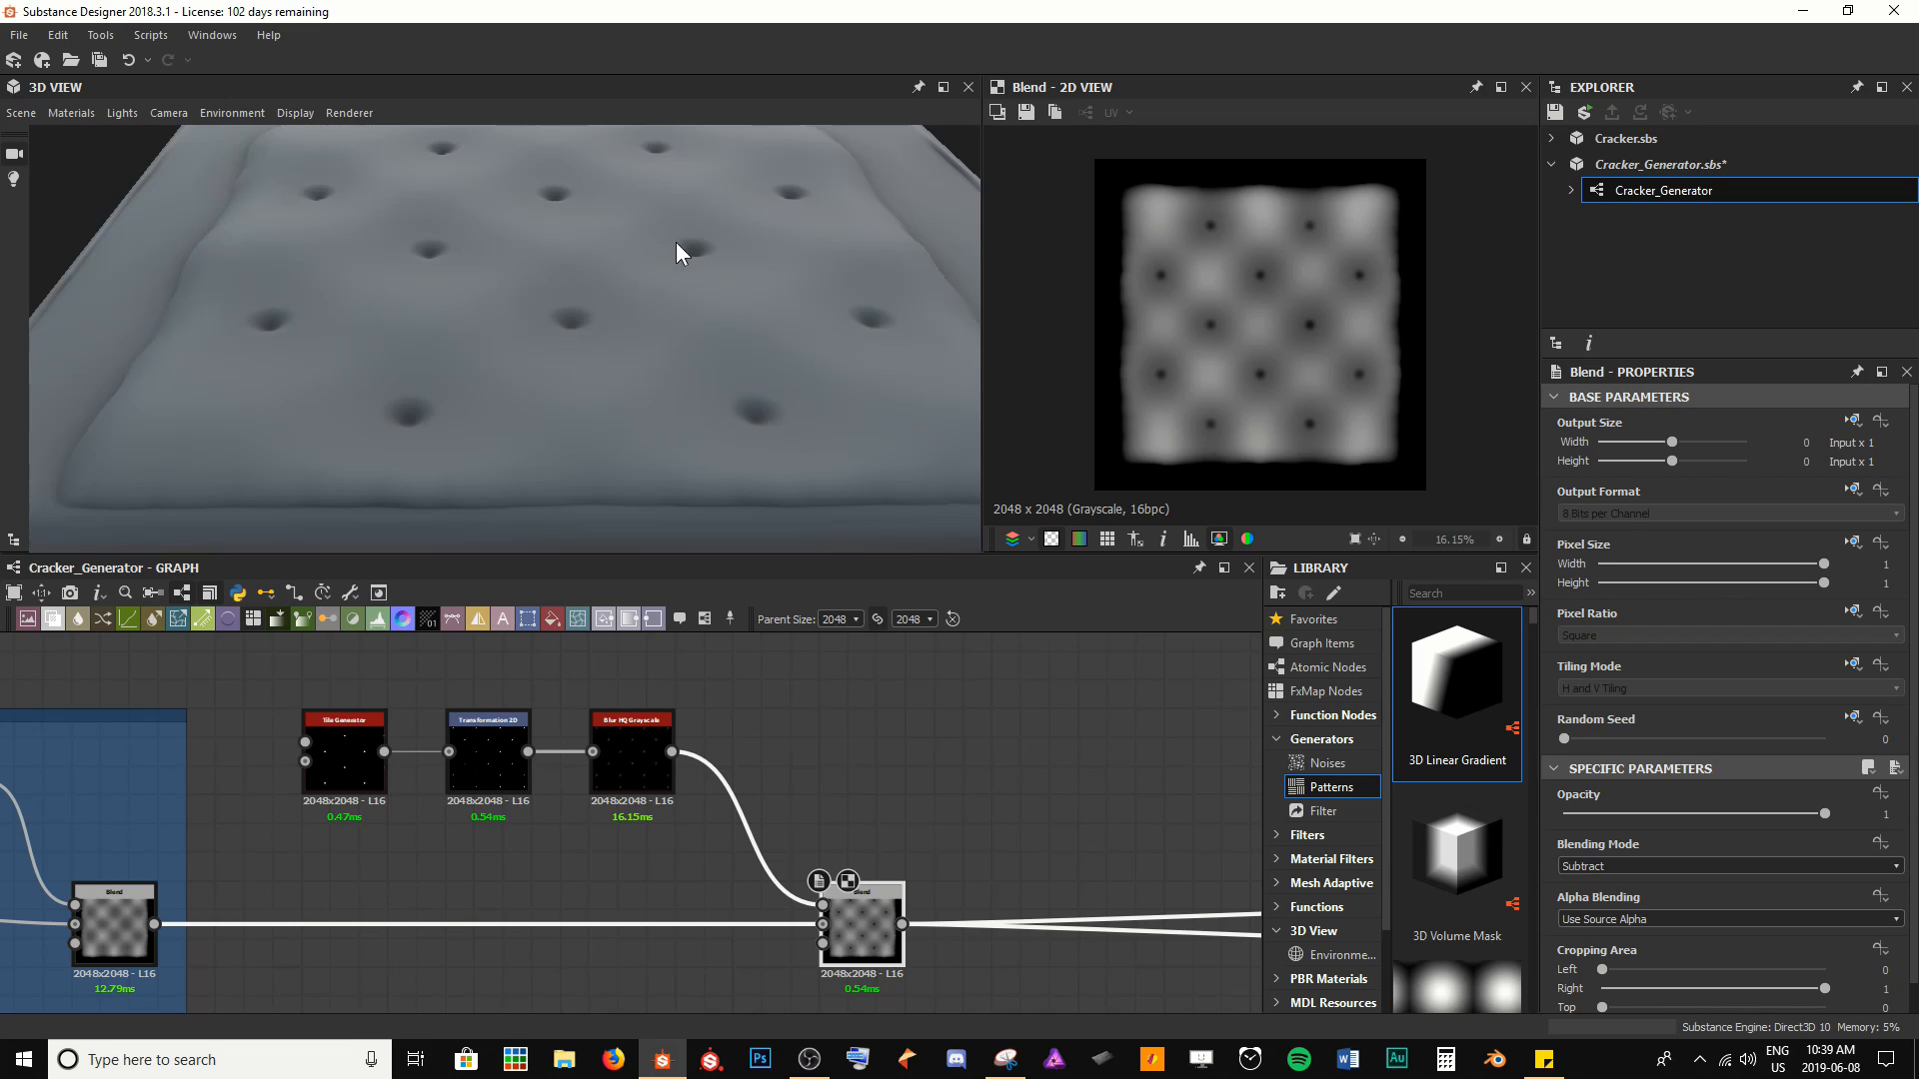
Set the Intensity of the Recess frame's Blur HQ Grayscale to 20
{"action": "middle_click_drag", "start_coordinate": [260, 777], "coordinate": [855, 767]}
{"action": "left_click", "coordinate": [548, 800]}
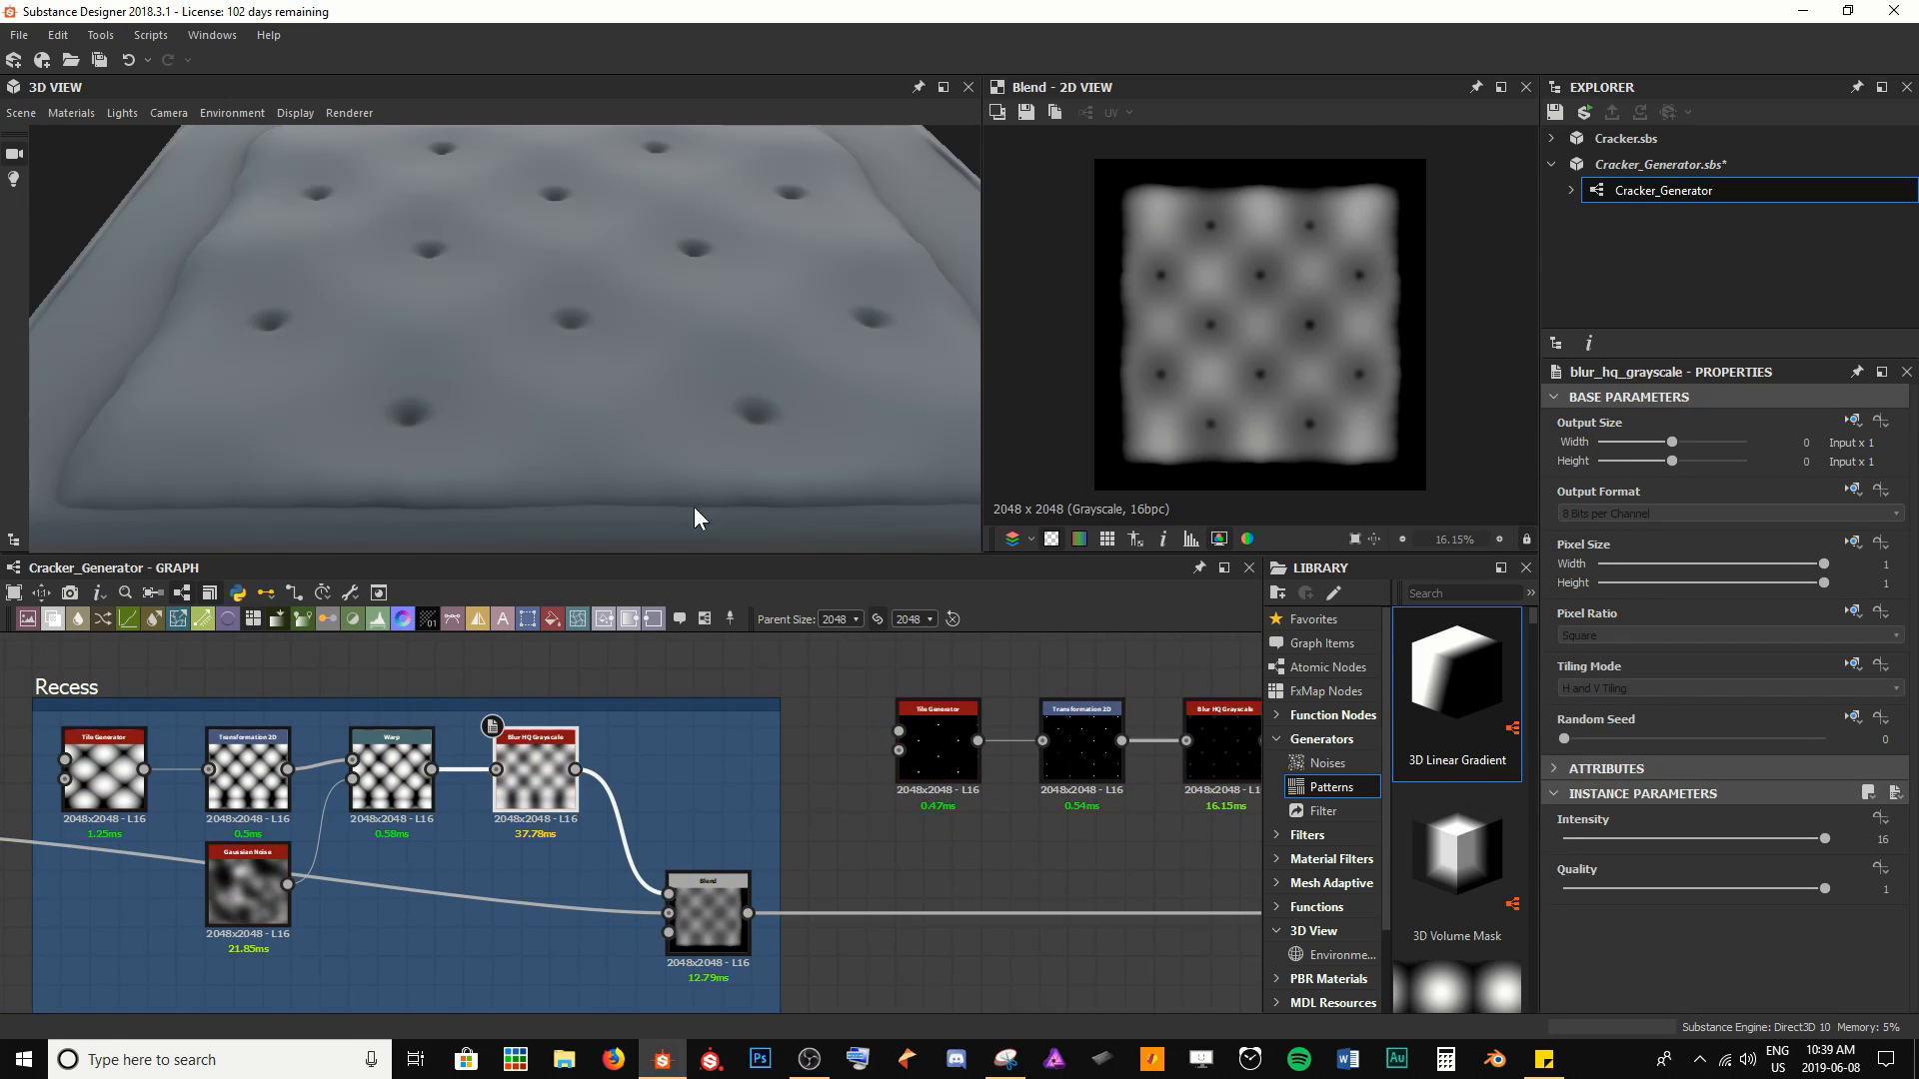
{"action": "left_click_drag", "start_coordinate": [697, 399], "coordinate": [714, 378]}
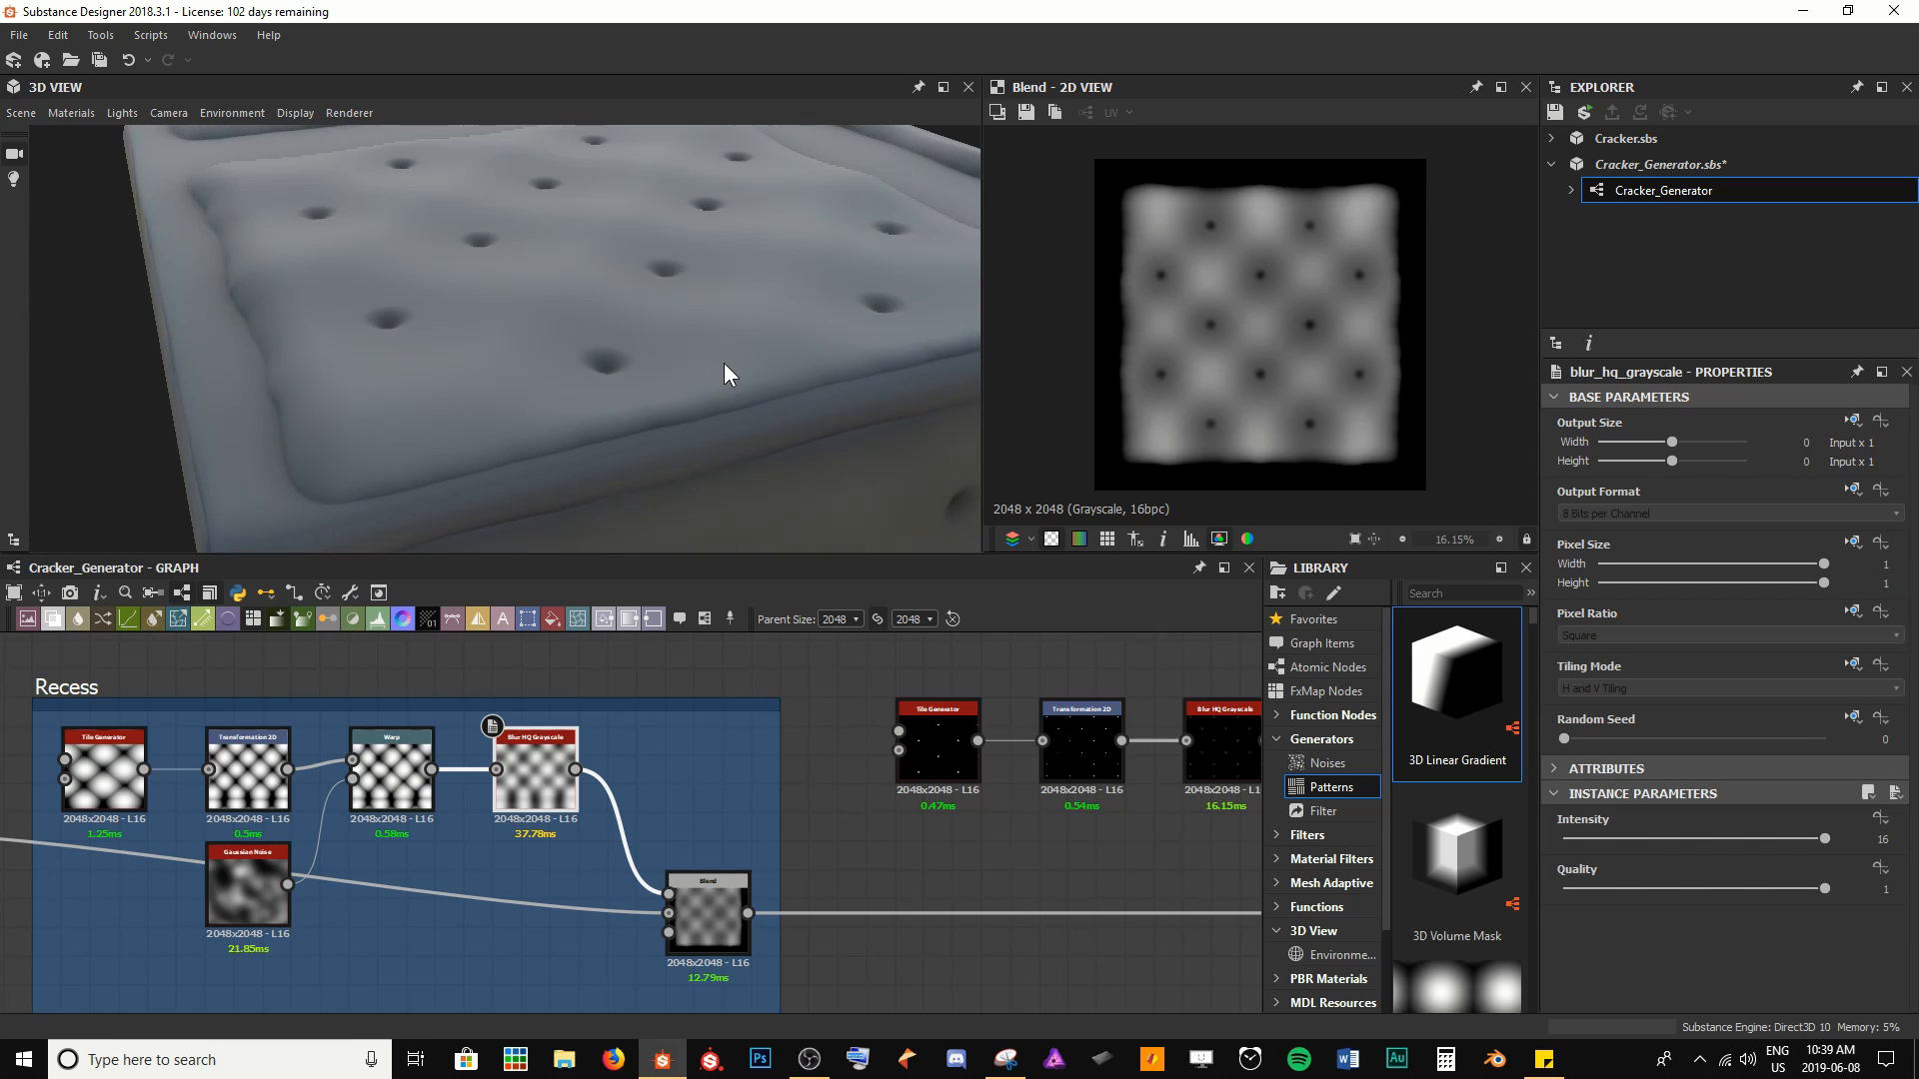
{"action": "double_click", "coordinate": [1749, 842]}
{"action": "type", "text": "20"}
{"action": "key", "text": "Return"}
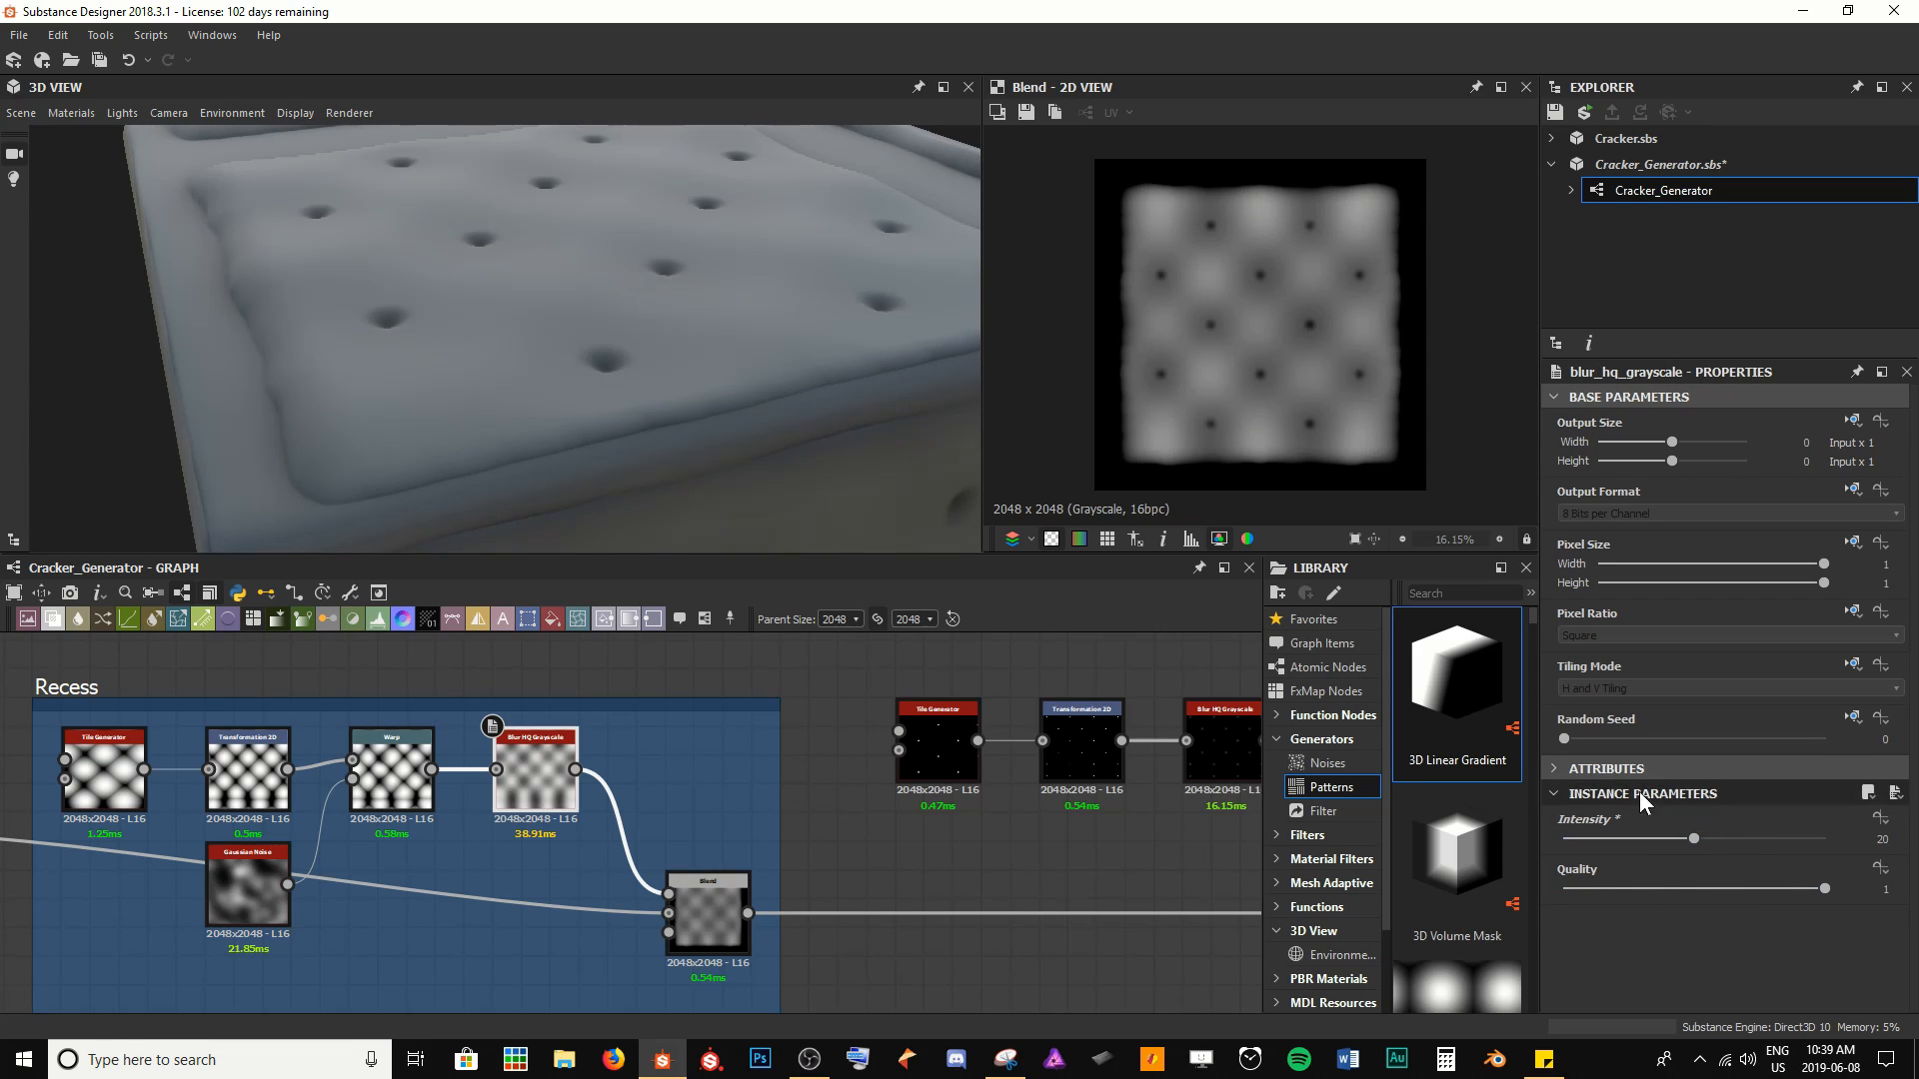
Set the Opacity of the Recess frame's Blend to 0.44 and check the surface on the cube
{"action": "left_click", "coordinate": [708, 914]}
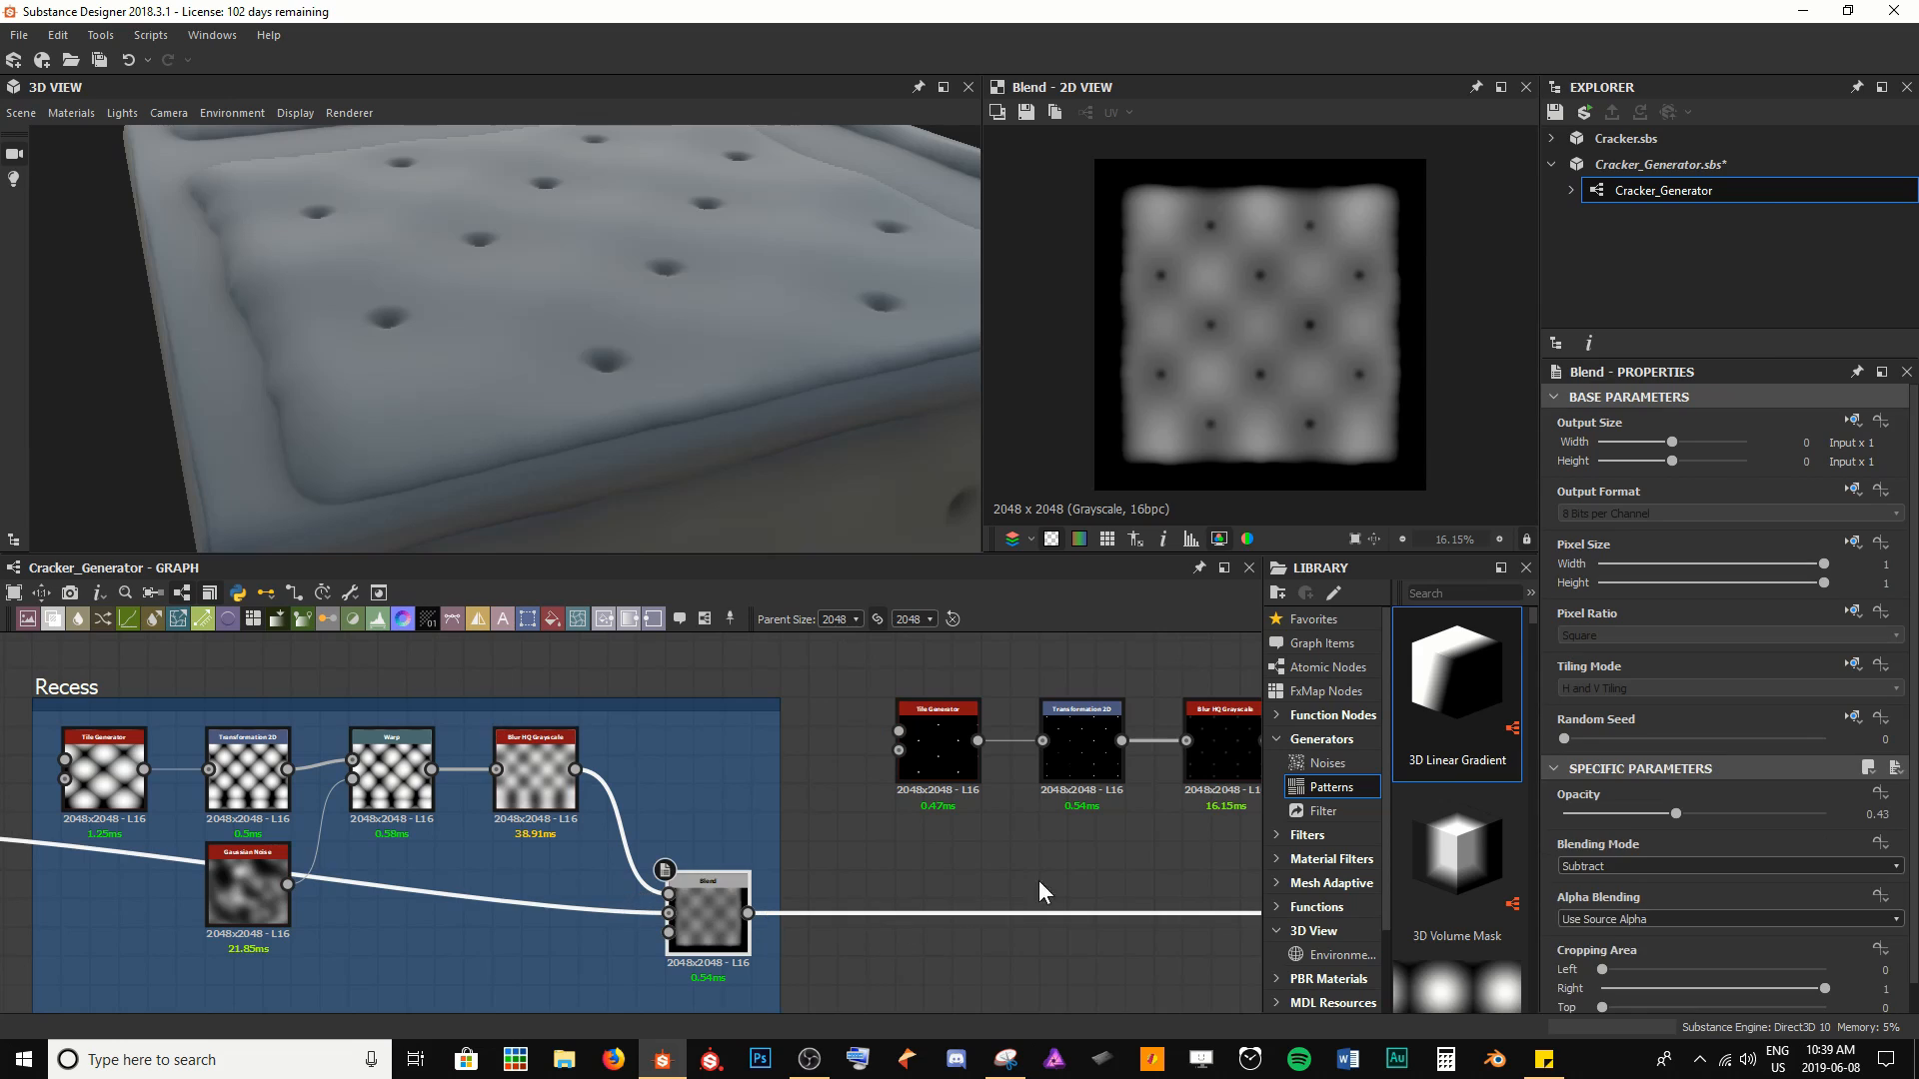
{"action": "mouse_move", "coordinate": [1673, 815]}
{"action": "left_mouse_down"}
{"action": "mouse_move", "coordinate": [1757, 812]}
{"action": "mouse_move", "coordinate": [1677, 817]}
{"action": "left_mouse_up"}
{"action": "left_click_drag", "start_coordinate": [852, 439], "coordinate": [307, 346]}
{"action": "middle_click_drag", "start_coordinate": [308, 346], "coordinate": [226, 226]}
{"action": "middle_click_drag", "start_coordinate": [1026, 771], "coordinate": [762, 777]}
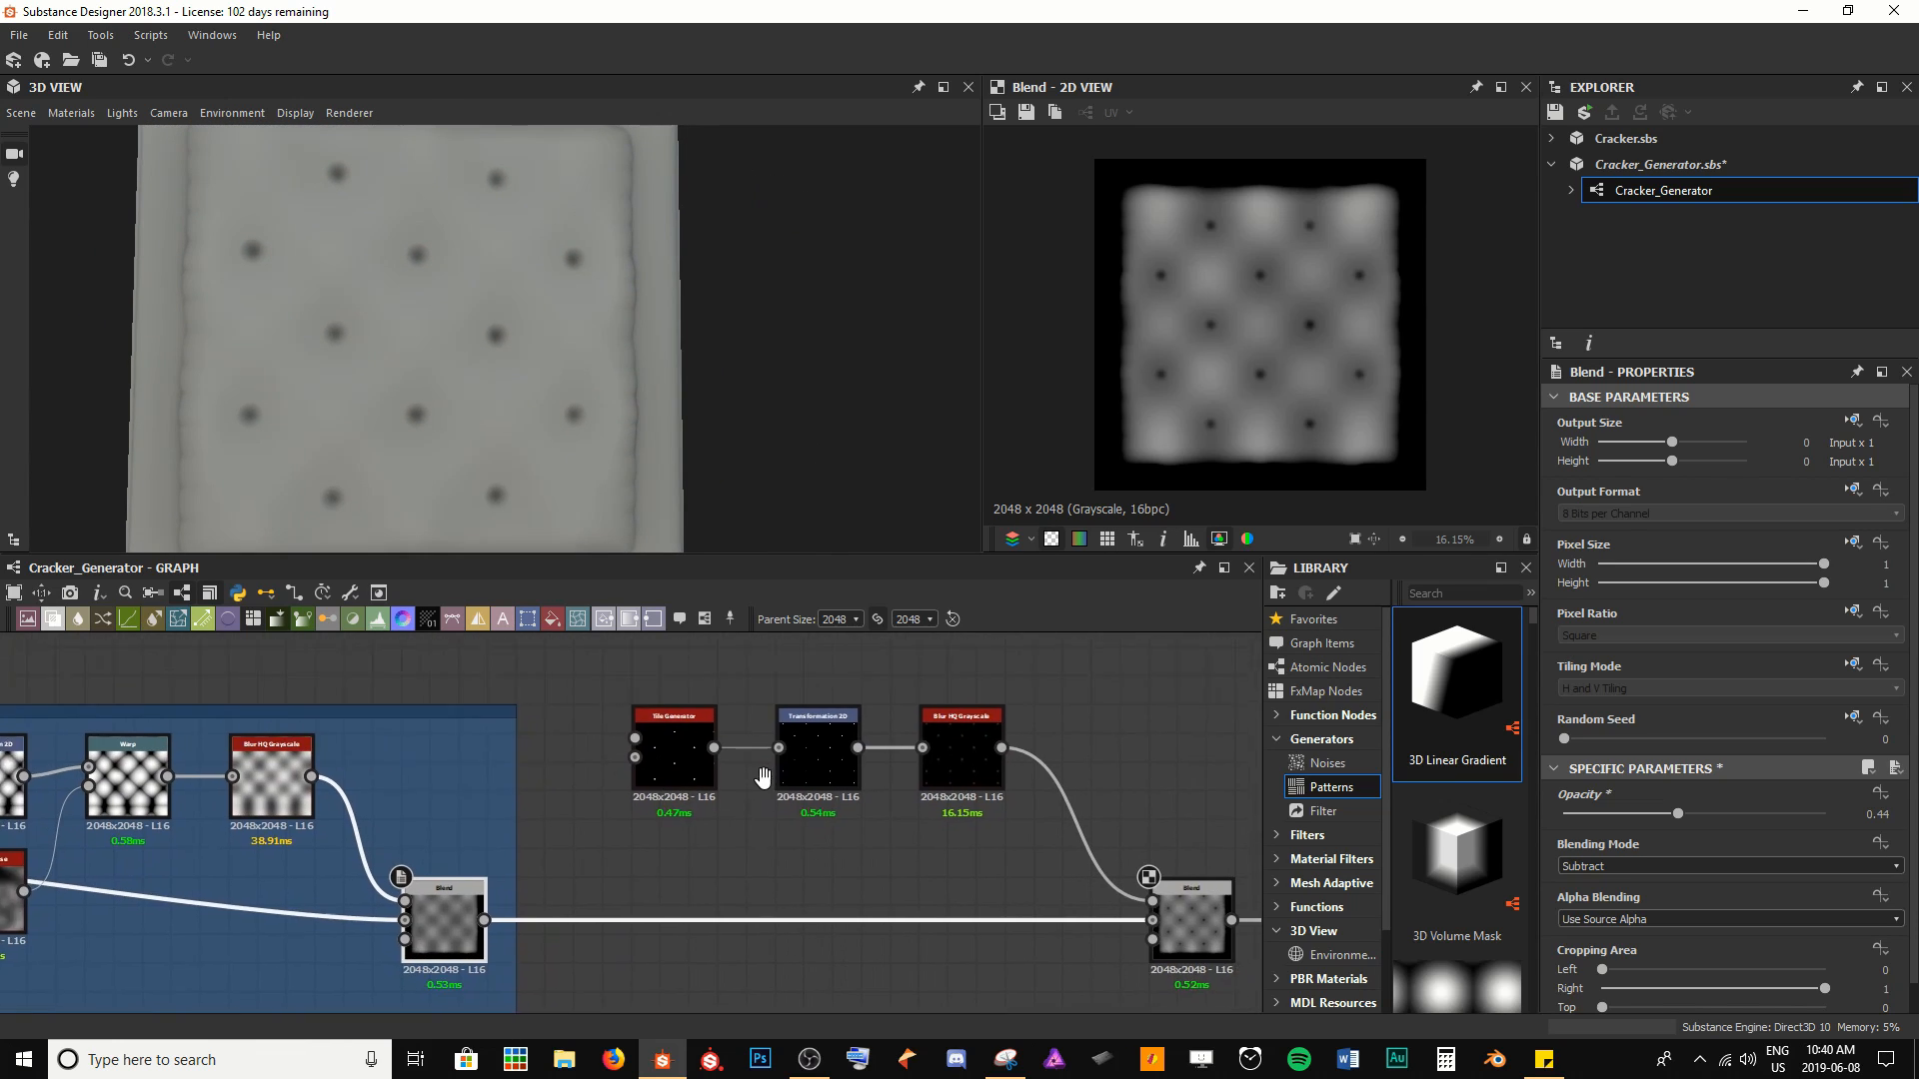
Lower the Intensity of the dot pattern's Blur HQ Grayscale to 3.24, and fine-tune it against the 3D preview
{"action": "scroll", "coordinate": [992, 723], "scroll_direction": "up", "scroll_amount": 3}
{"action": "middle_click_drag", "start_coordinate": [992, 724], "coordinate": [891, 767]}
{"action": "left_click", "coordinate": [891, 768]}
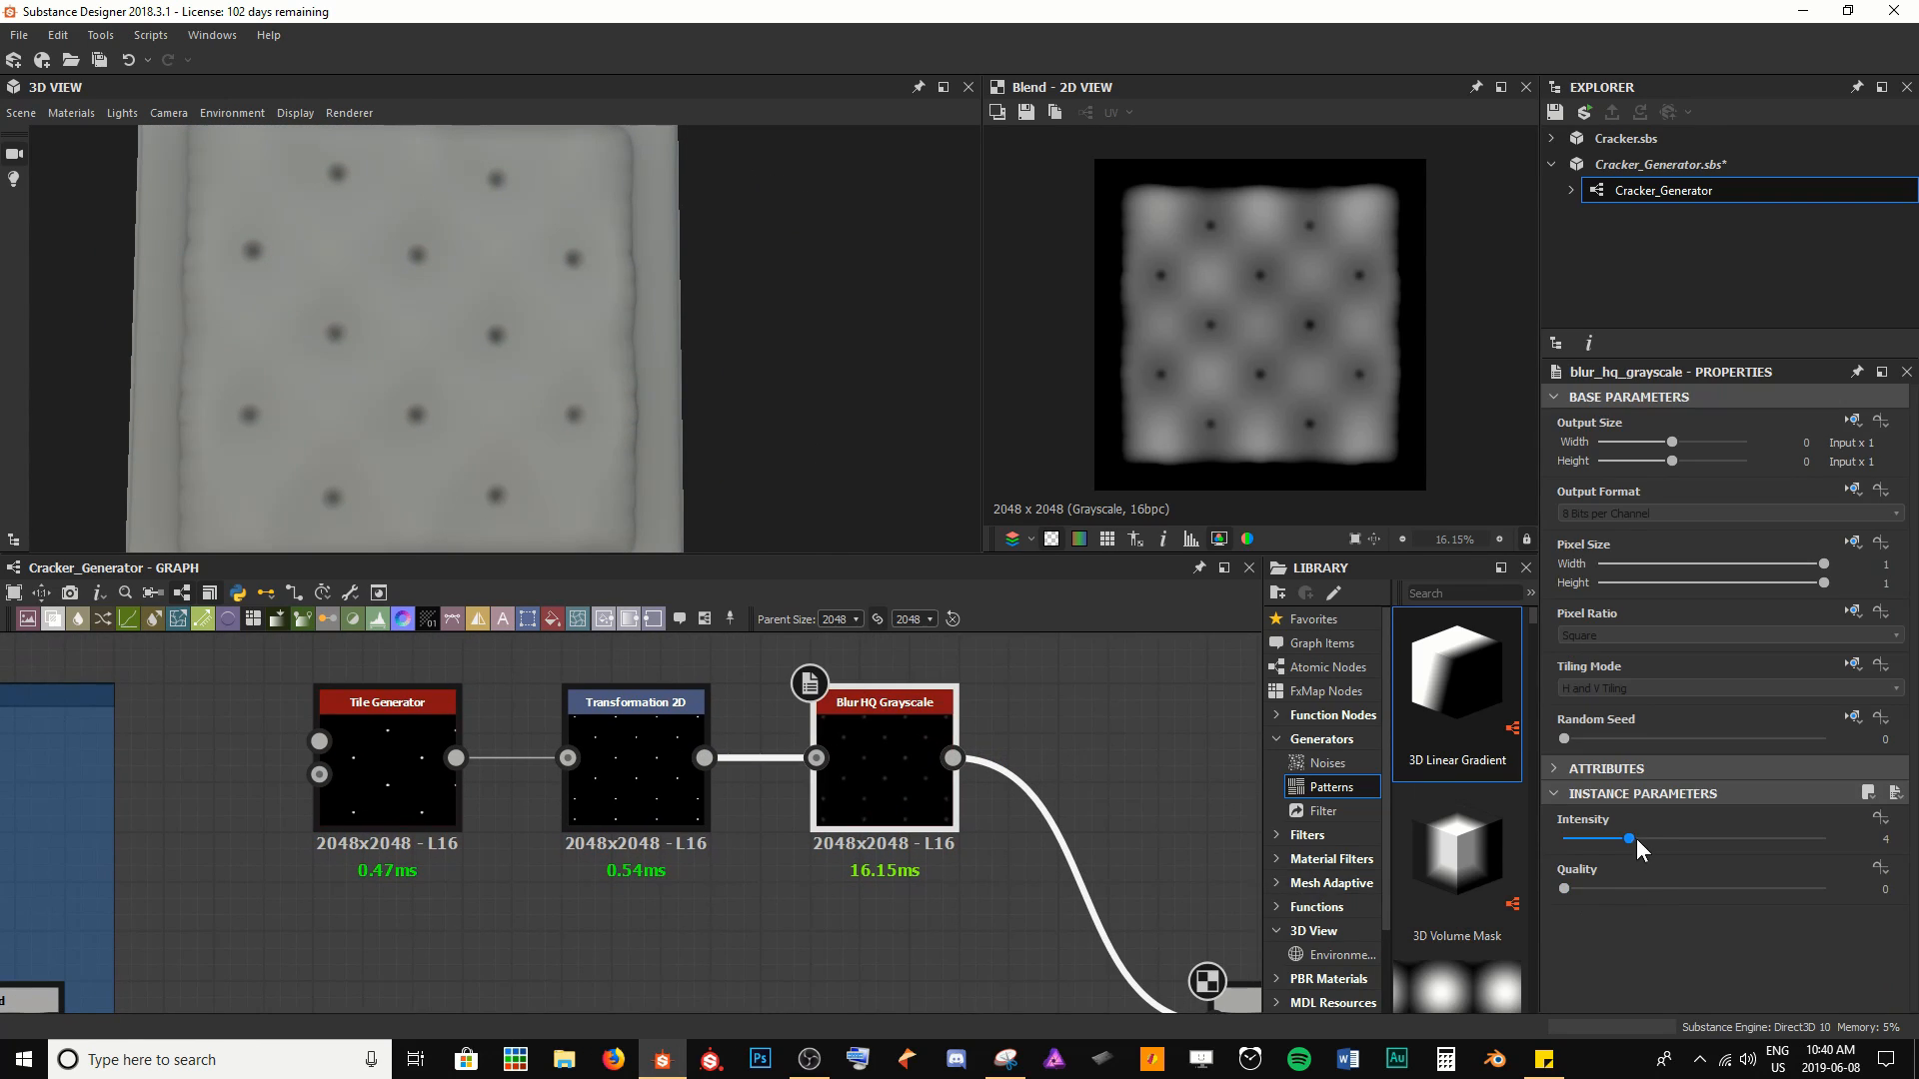
{"action": "left_click_drag", "start_coordinate": [1635, 837], "coordinate": [1617, 837]}
{"action": "scroll", "coordinate": [554, 415], "scroll_direction": "up", "scroll_amount": 6}
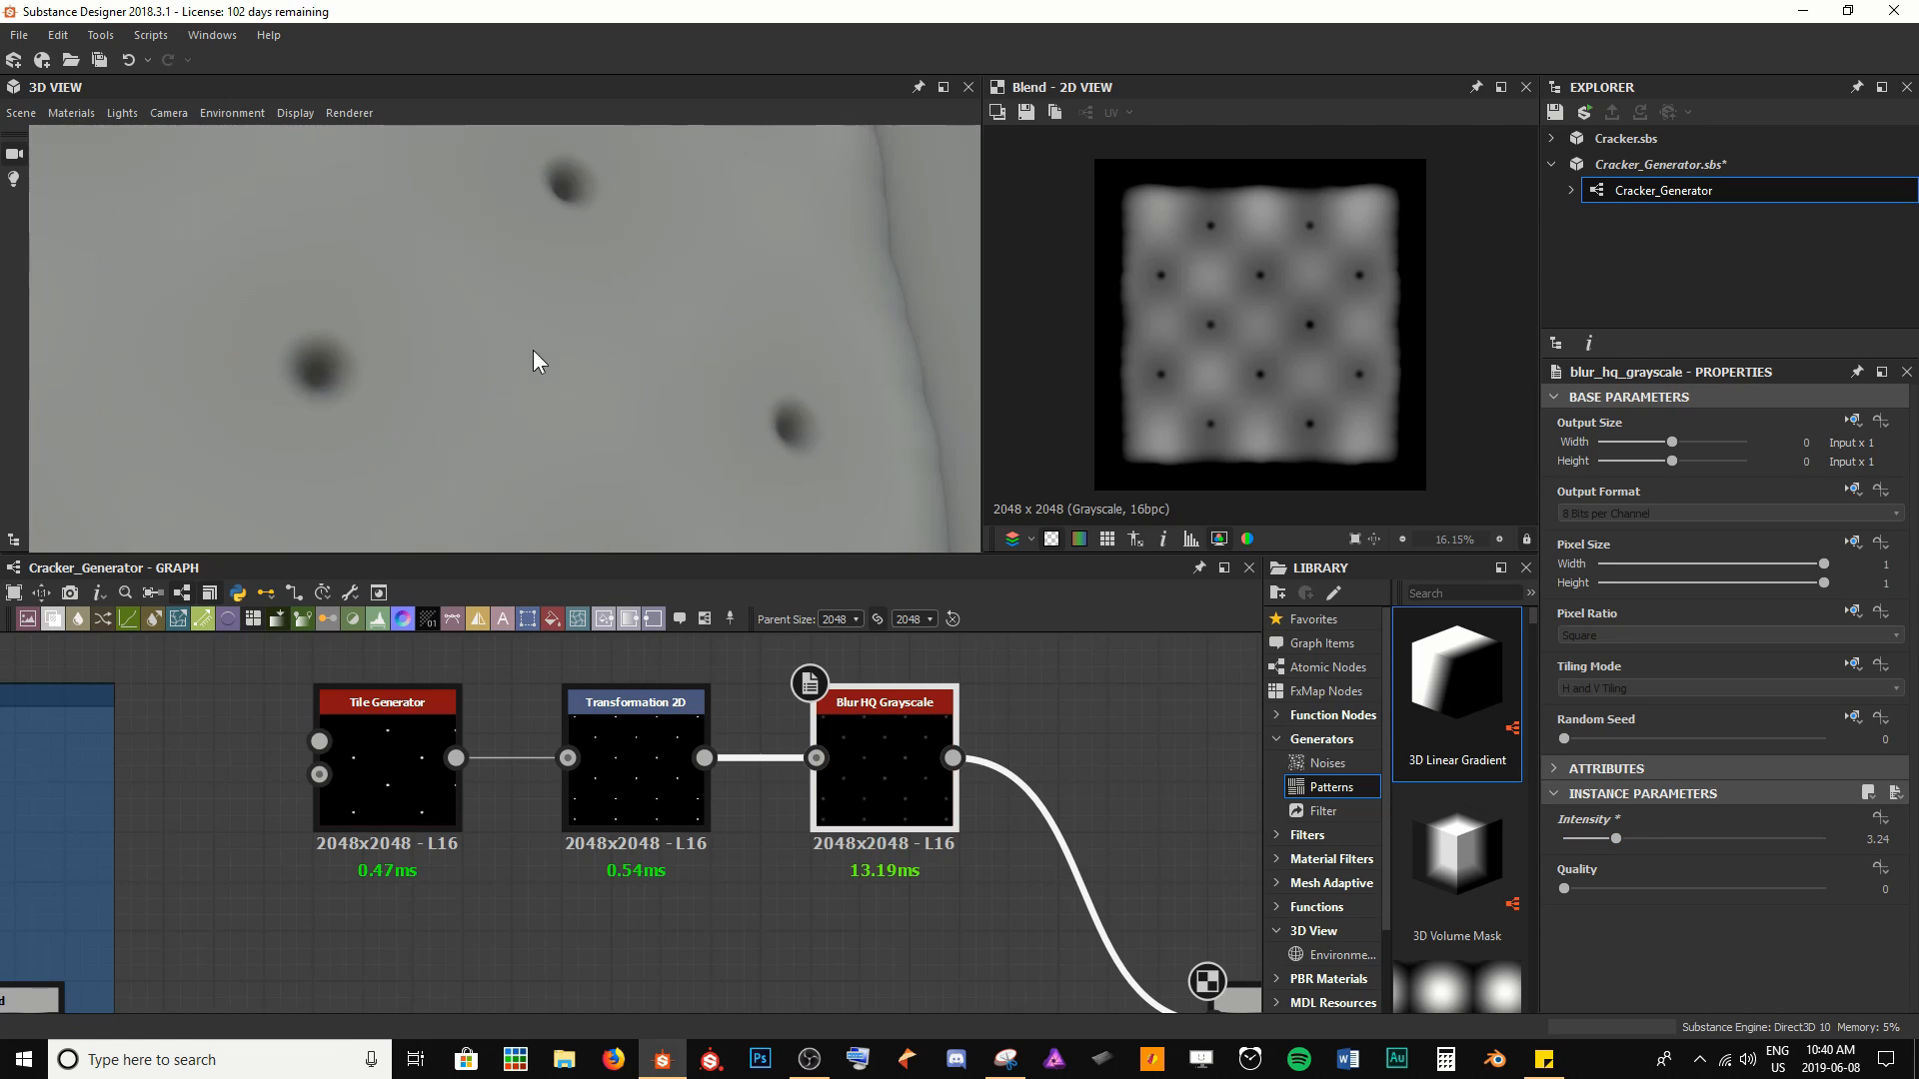
{"action": "left_click_drag", "start_coordinate": [531, 358], "coordinate": [561, 343]}
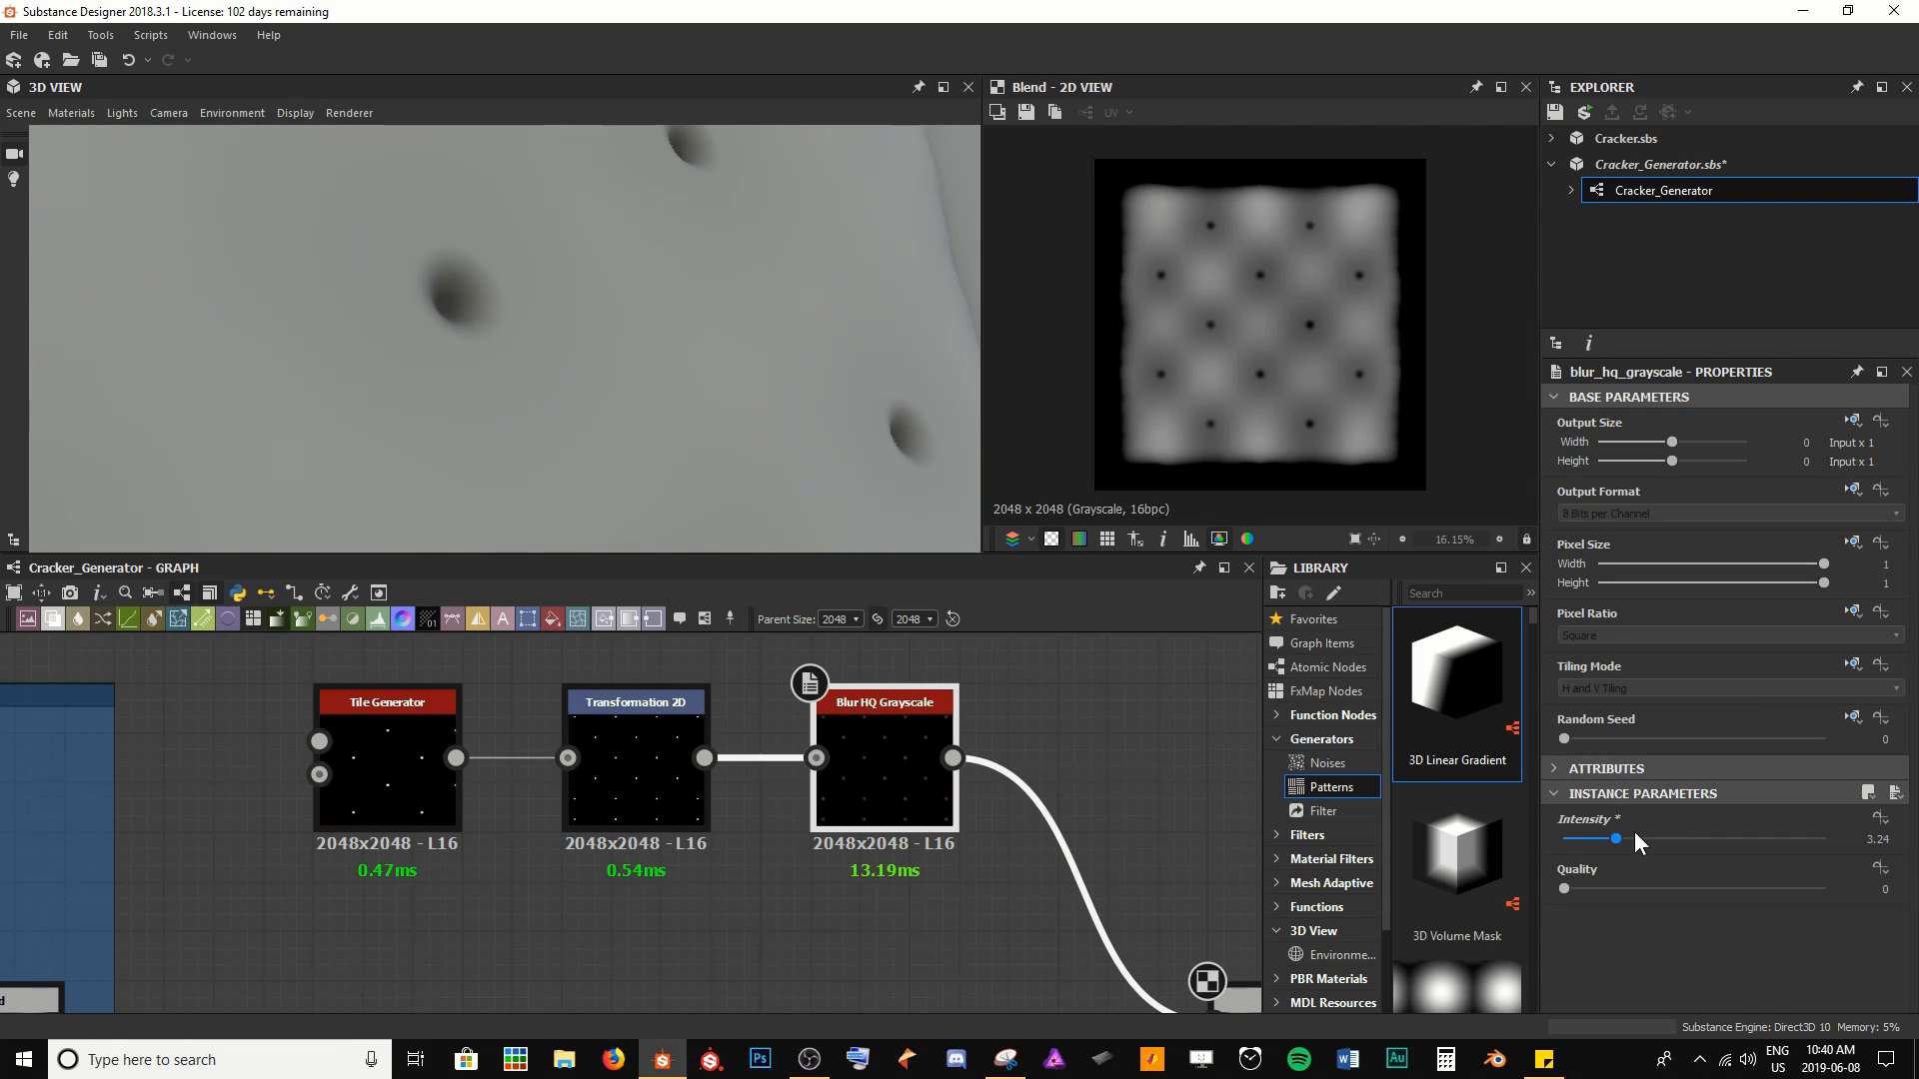
{"action": "left_click_drag", "start_coordinate": [1634, 834], "coordinate": [1627, 833]}
{"action": "scroll", "coordinate": [500, 416], "scroll_direction": "down", "scroll_amount": 8}
{"action": "left_click_drag", "start_coordinate": [499, 416], "coordinate": [562, 238]}
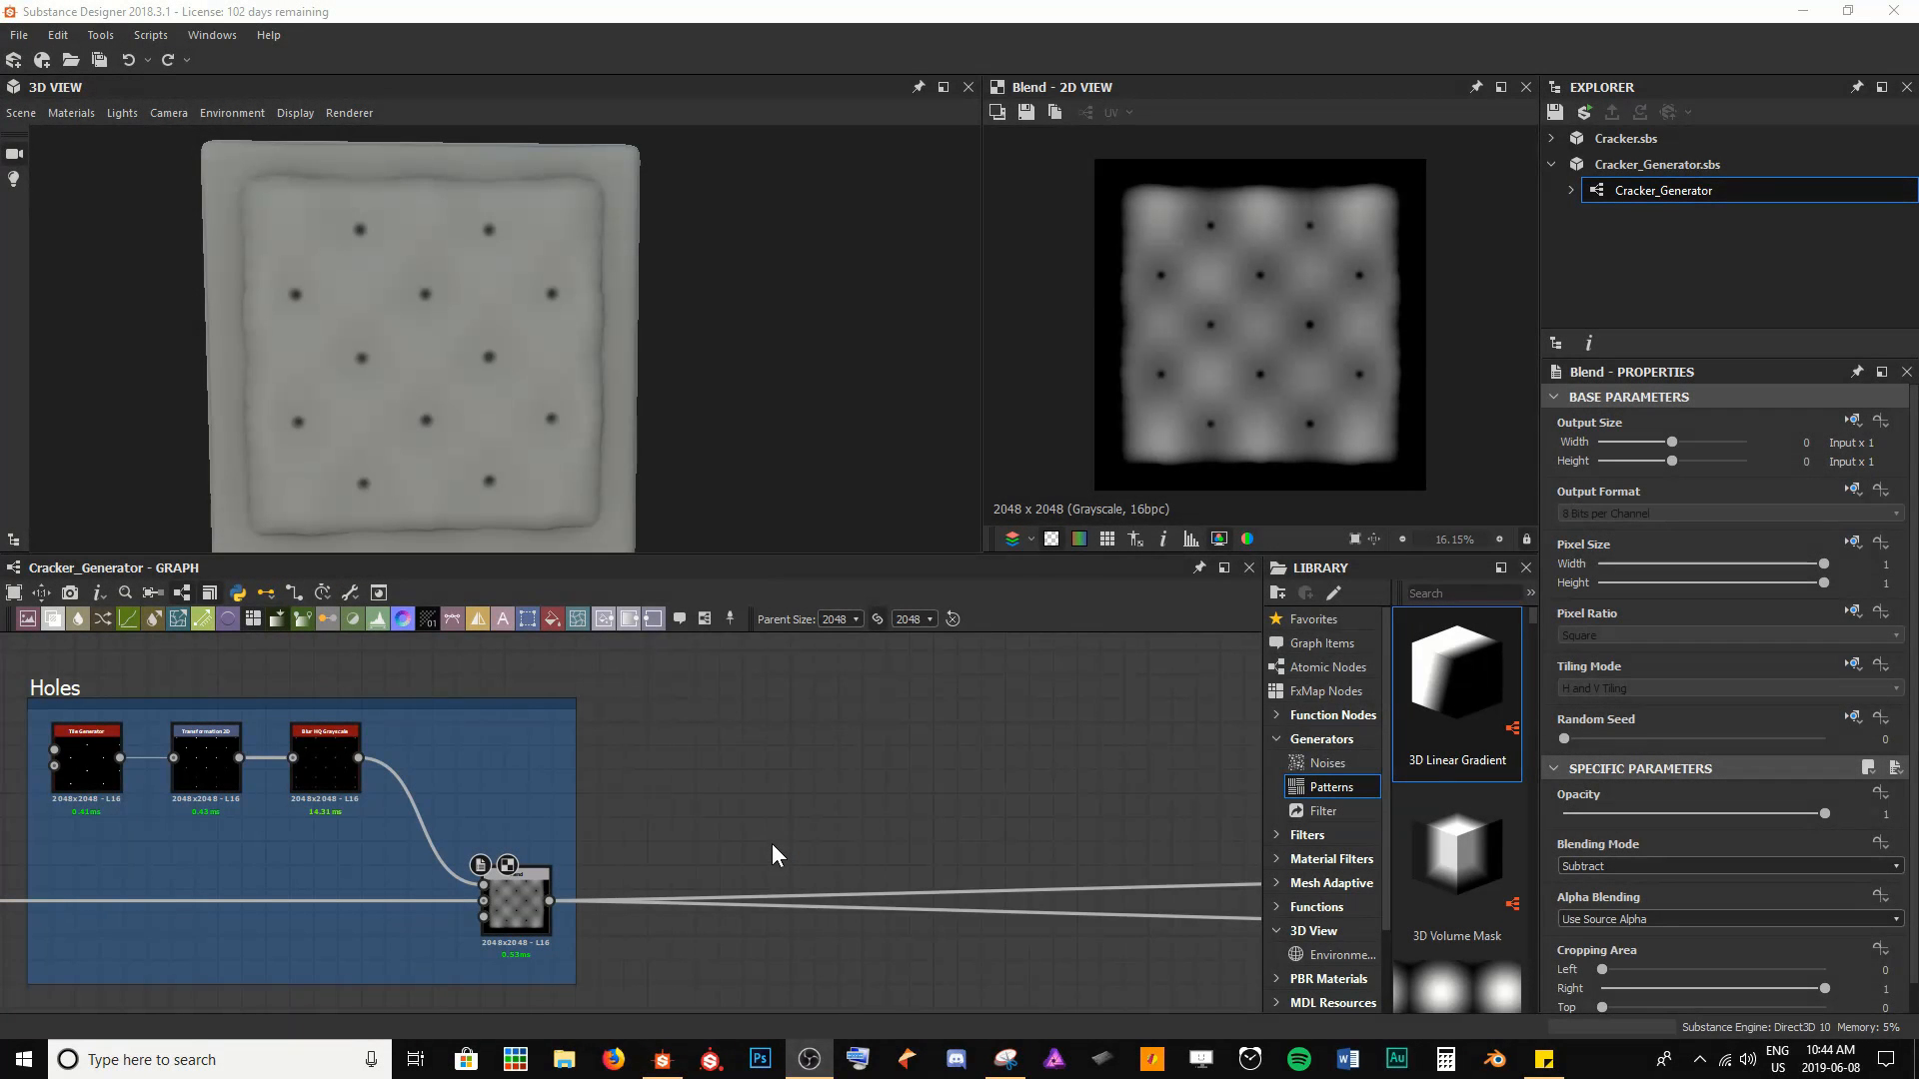
{"action": "middle_click_drag", "start_coordinate": [767, 832], "coordinate": [746, 819]}
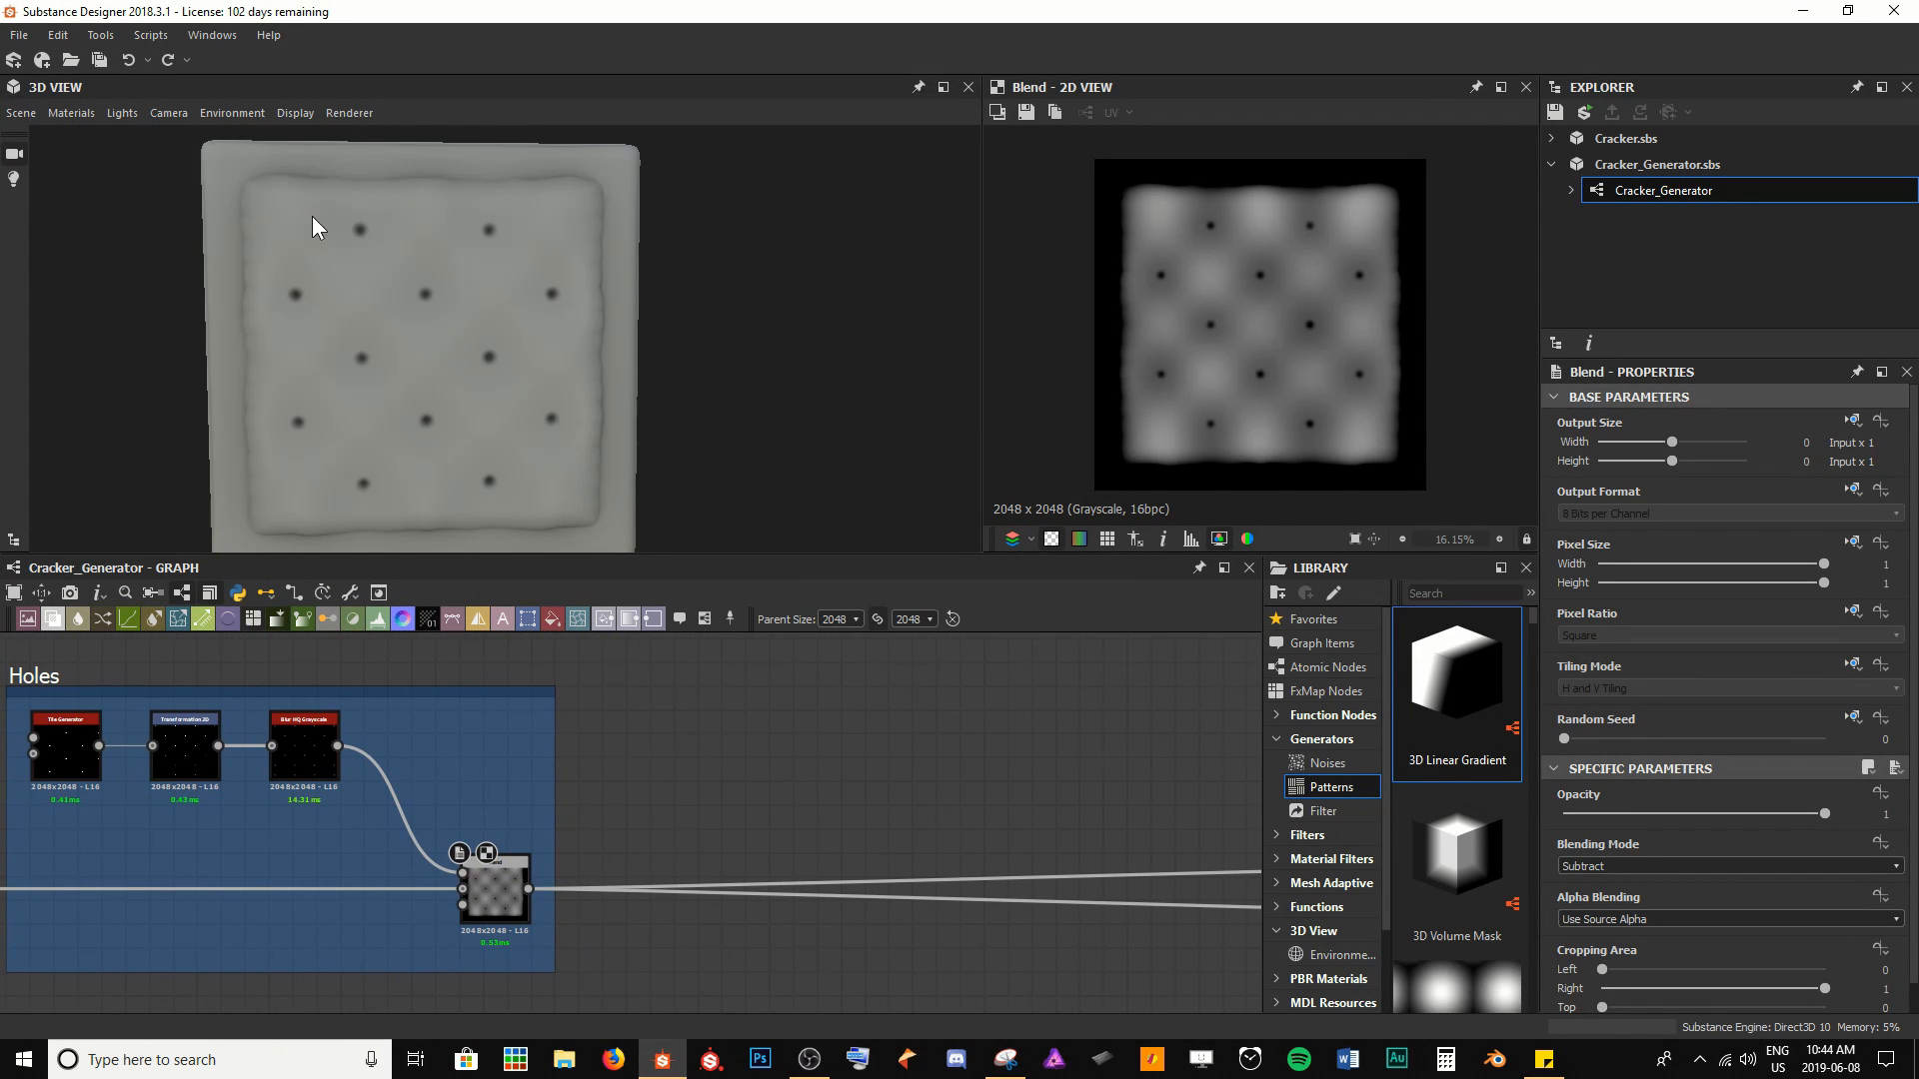
{"action": "left_click_drag", "start_coordinate": [312, 216], "coordinate": [463, 236]}
{"action": "scroll", "coordinate": [575, 390], "scroll_direction": "up", "scroll_amount": 4}
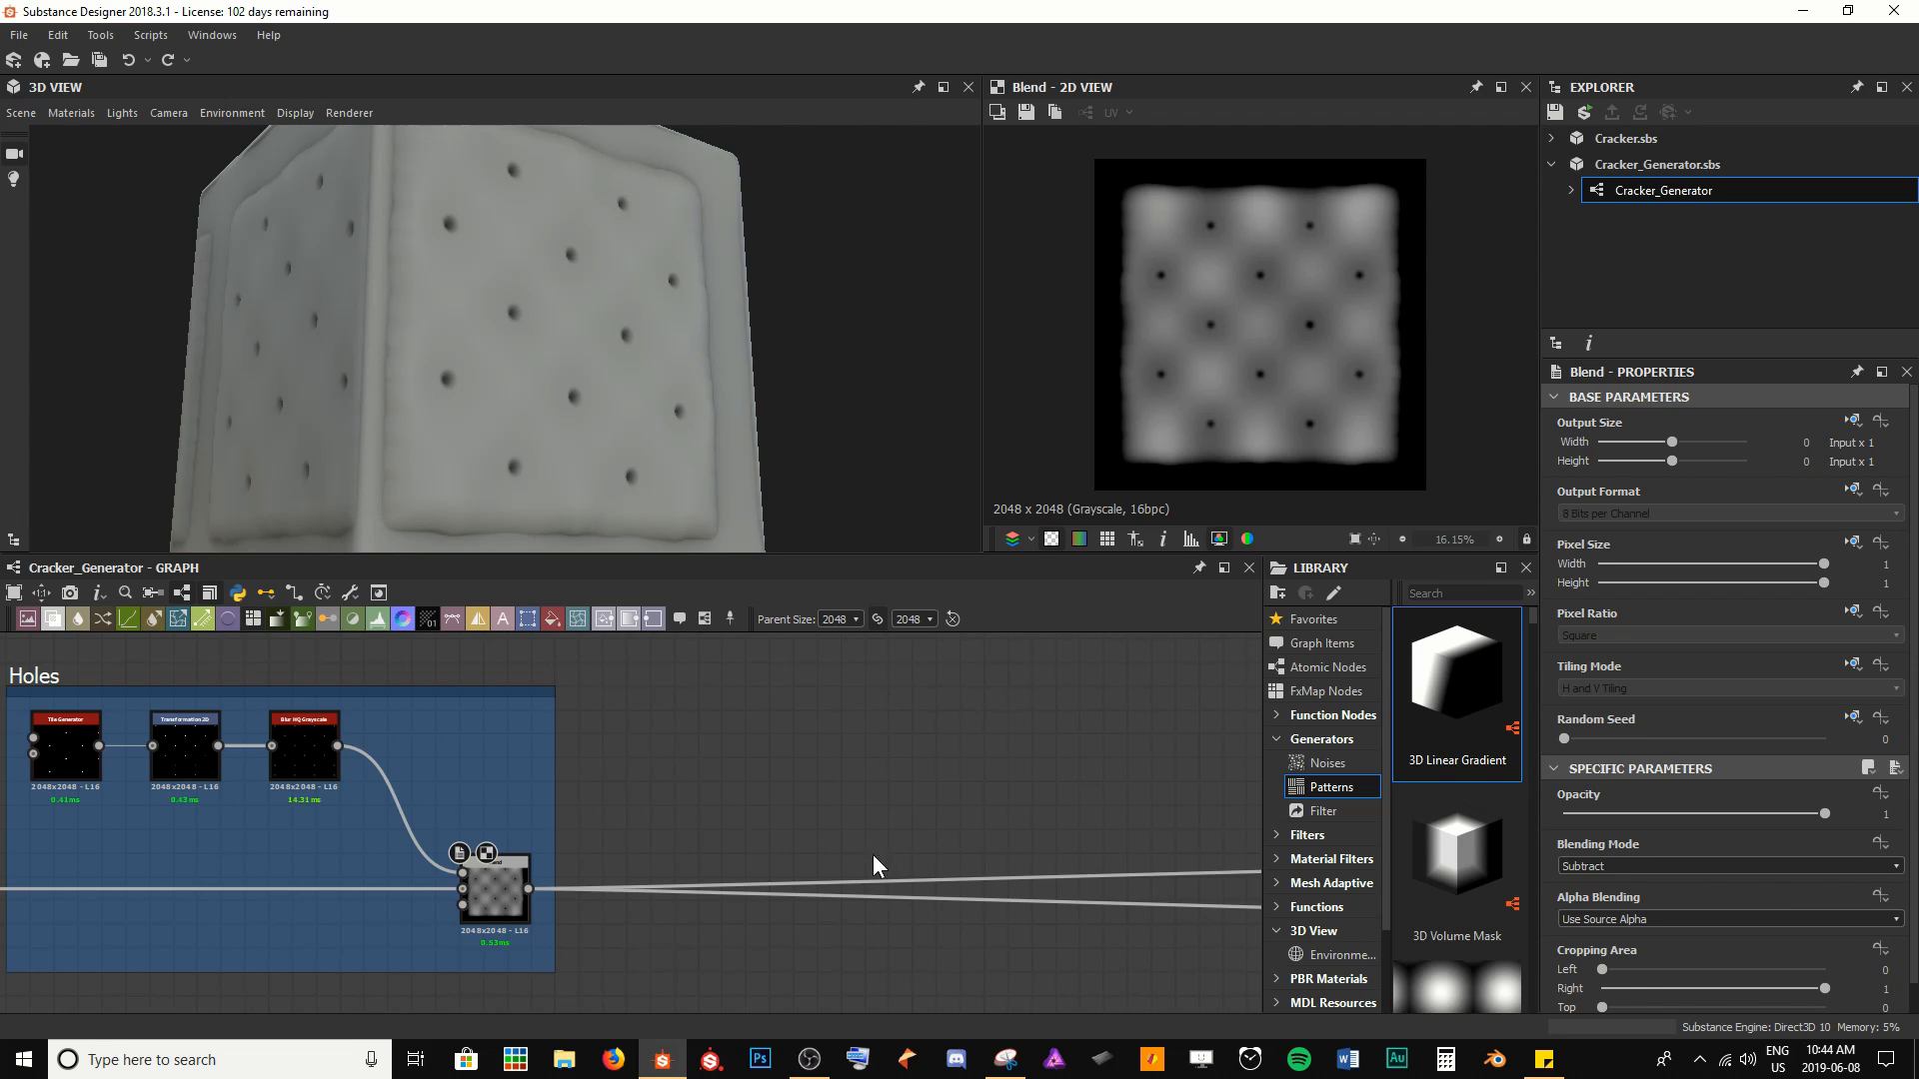
{"action": "left_click_drag", "start_coordinate": [700, 499], "coordinate": [489, 417]}
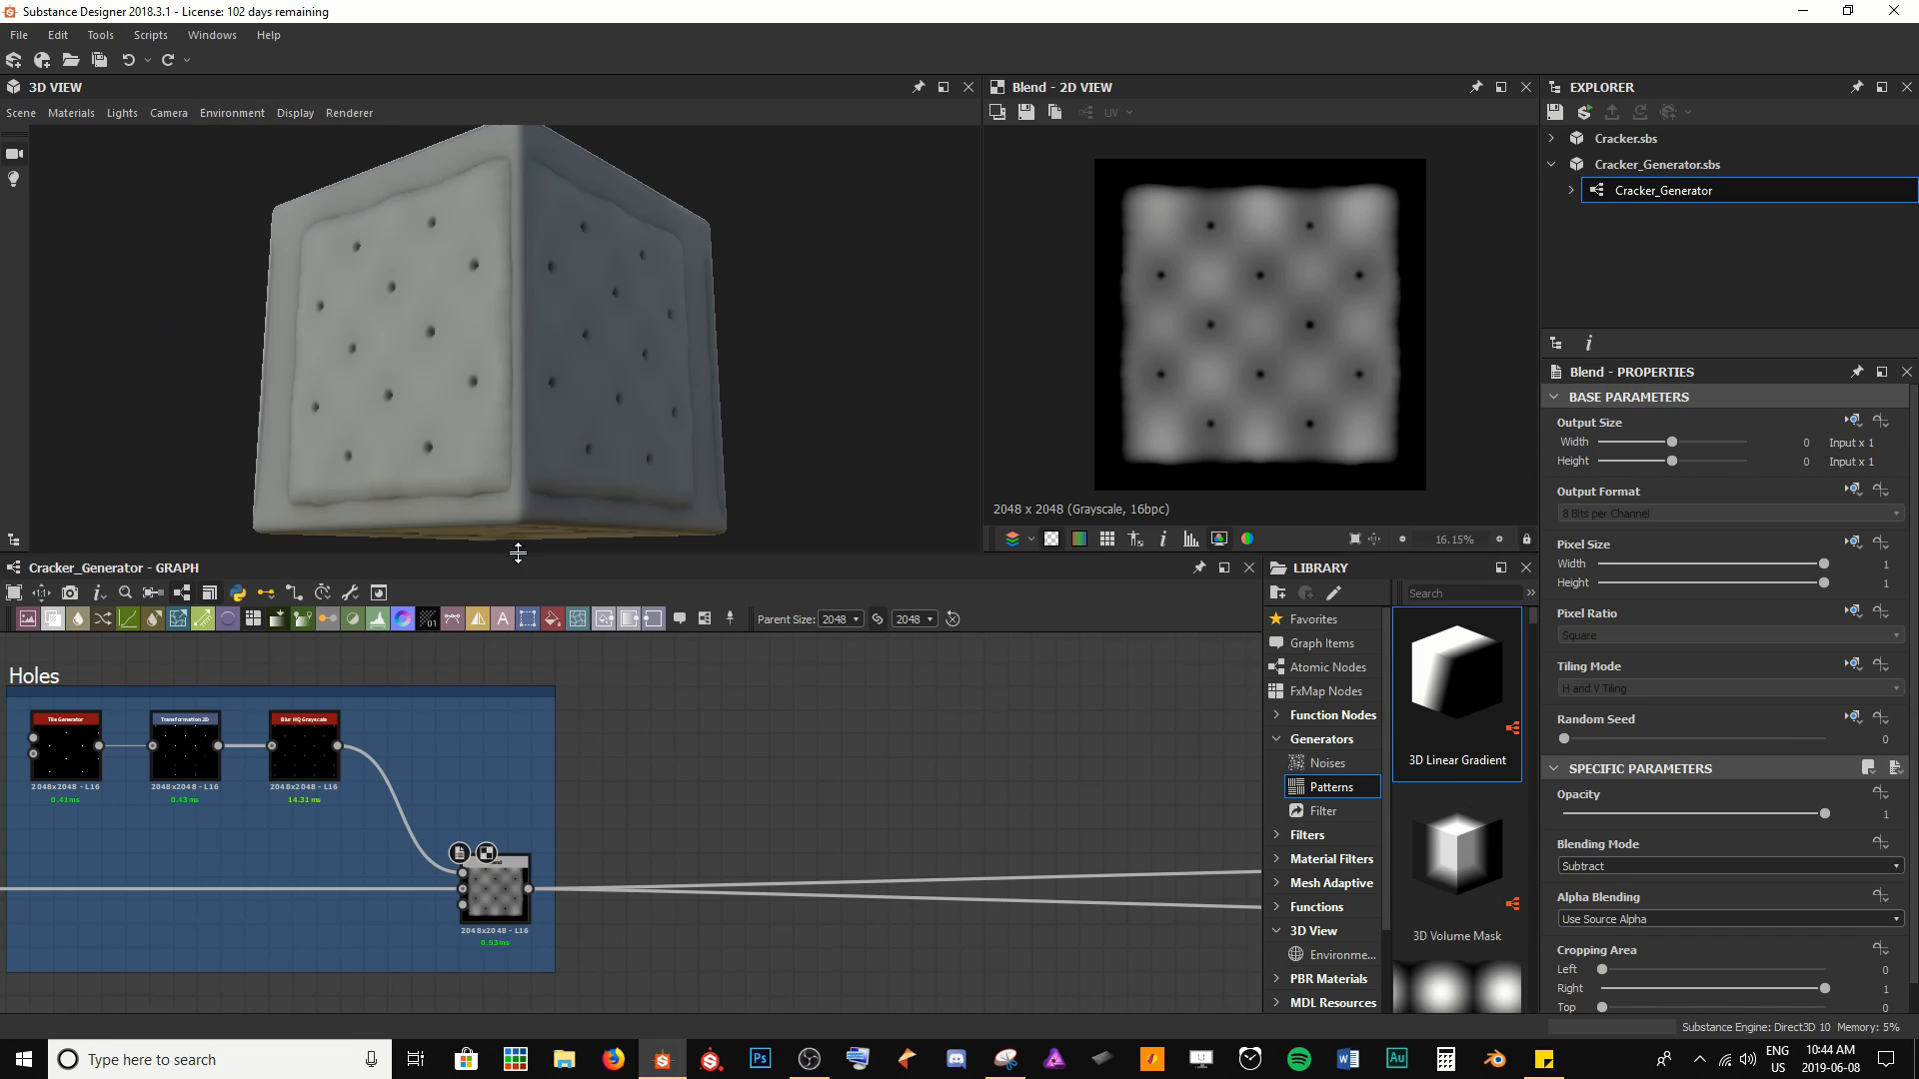
Add a Tile Sampler node in the empty space beyond the Holes frame
{"action": "middle_click_drag", "start_coordinate": [745, 814], "coordinate": [343, 796]}
{"action": "key", "text": "space"}
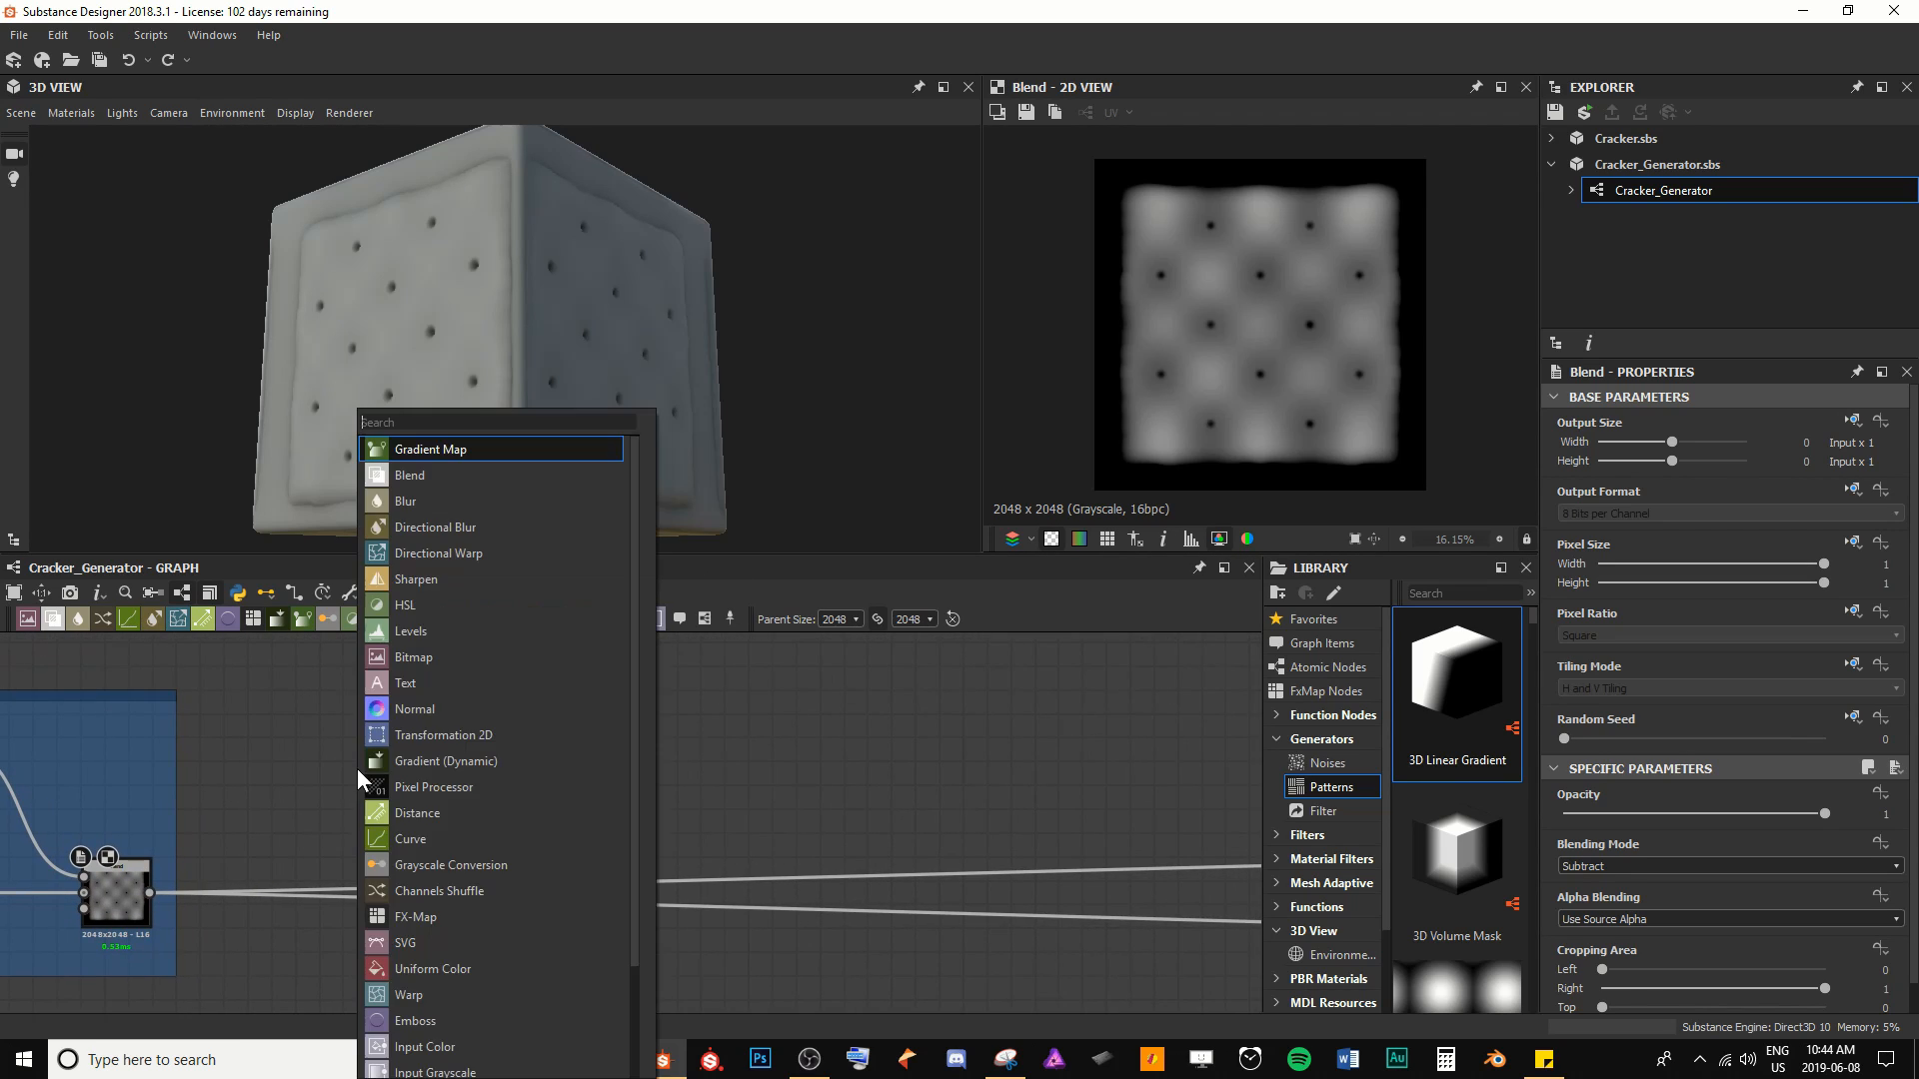
{"action": "type", "text": "tile sa"}
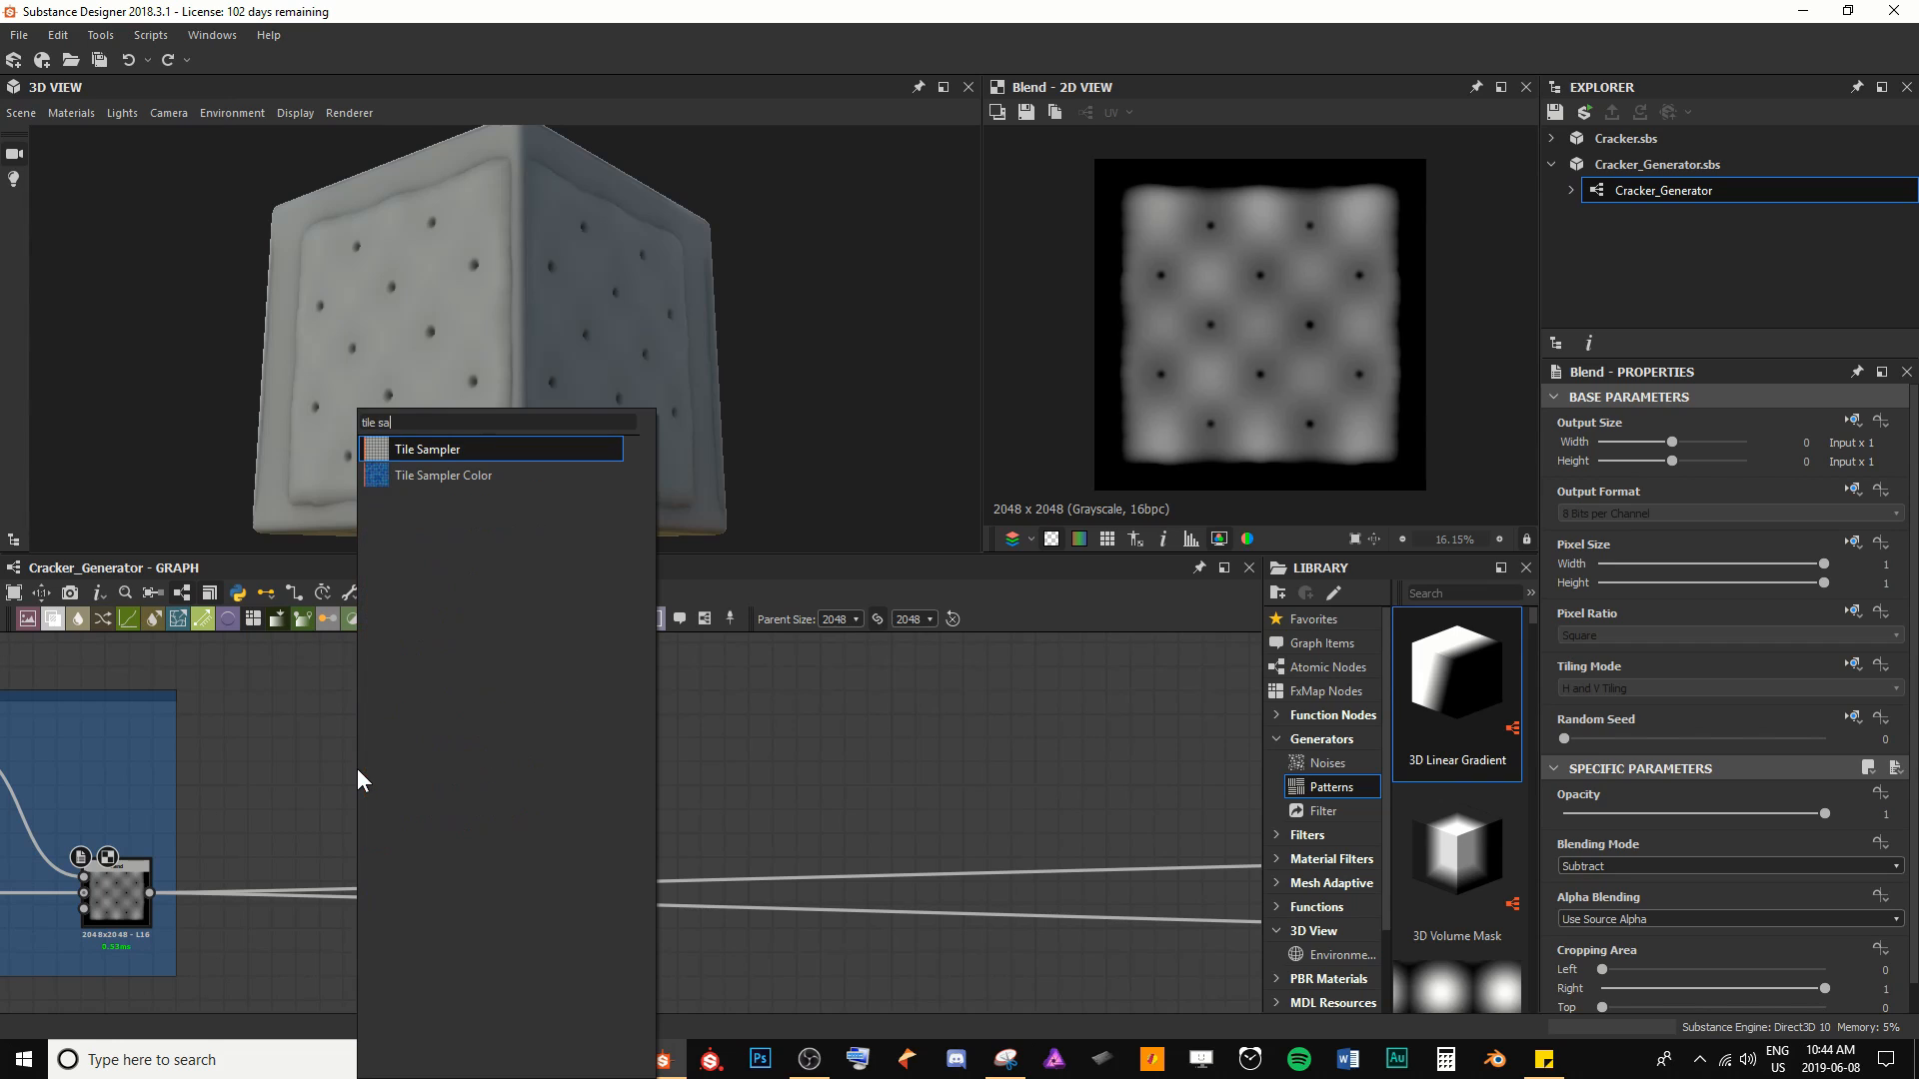
{"action": "key", "text": "Return"}
{"action": "left_click_drag", "start_coordinate": [363, 770], "coordinate": [366, 709]}
{"action": "scroll", "coordinate": [372, 720], "scroll_direction": "up", "scroll_amount": 5}
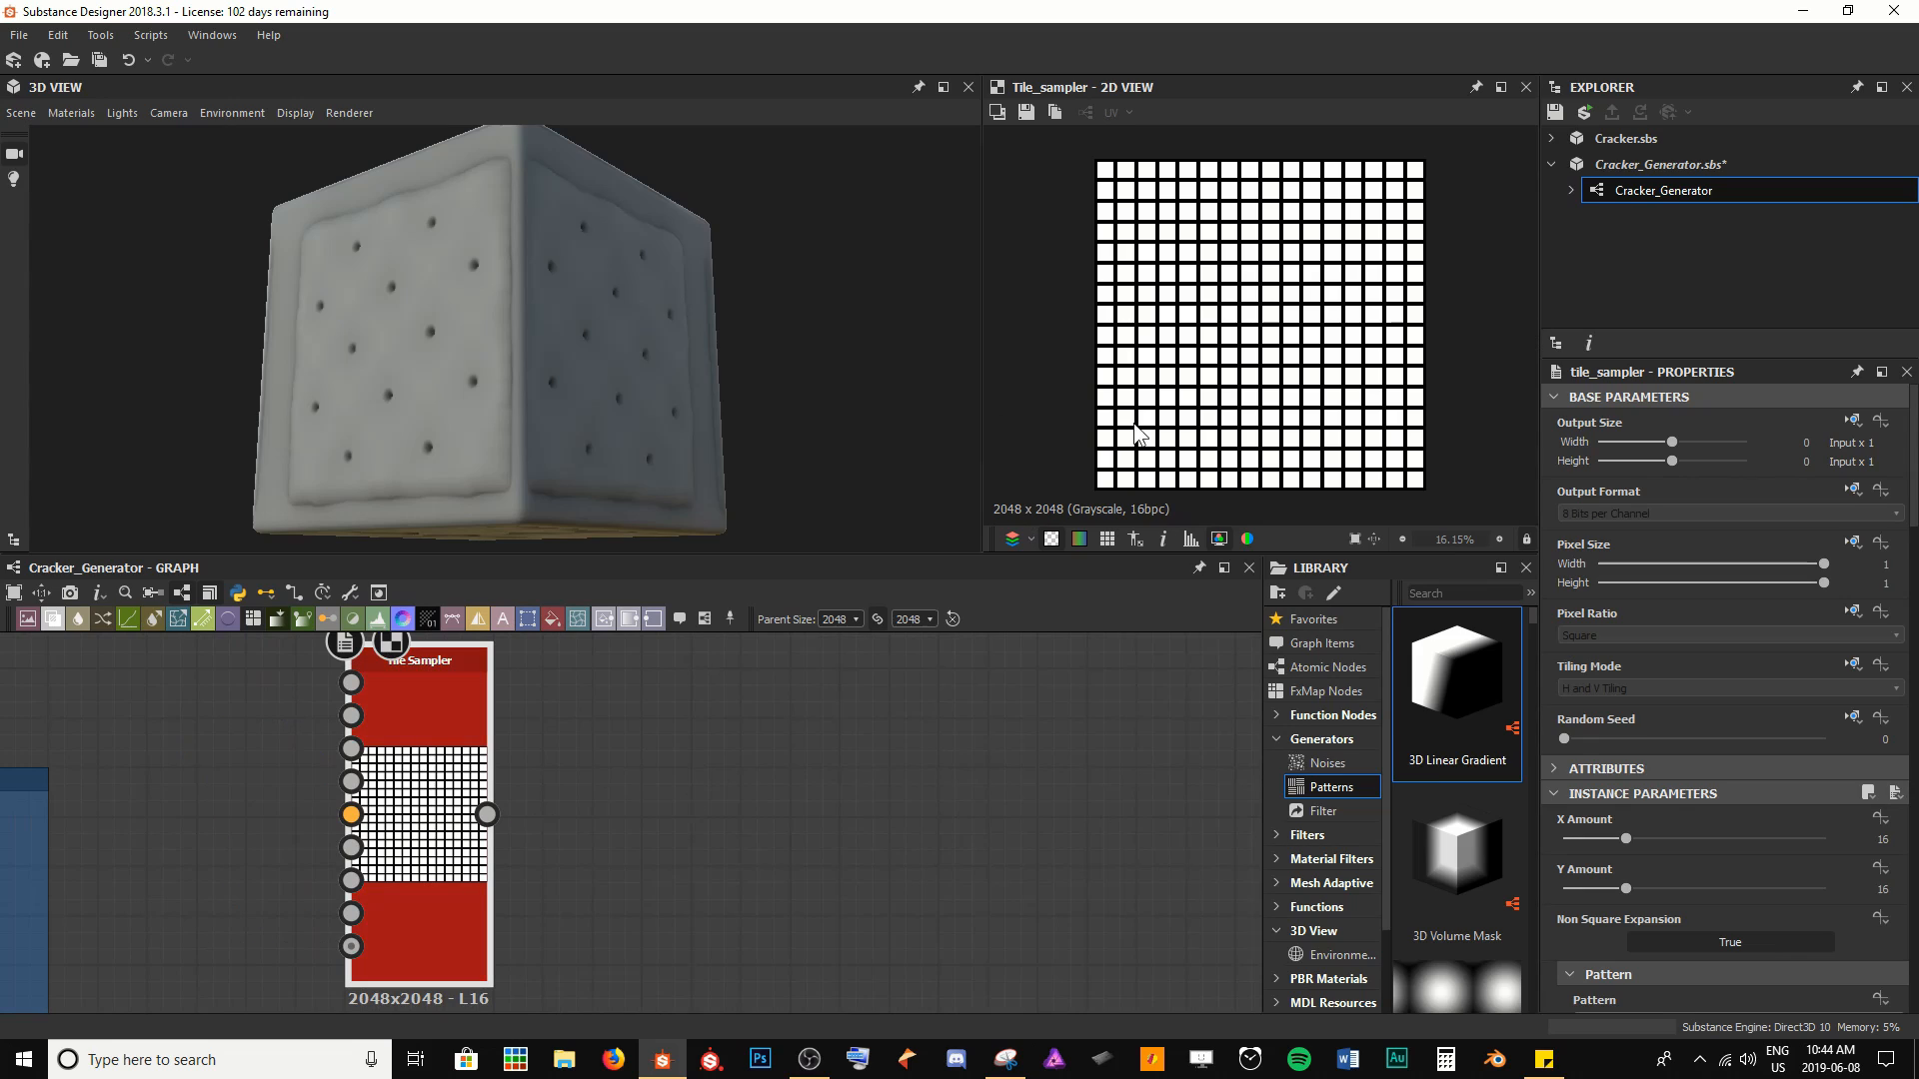
Set the Tile Sampler's Pattern to Paraboloid and its X Amount and Y Amount to 3
{"action": "scroll", "coordinate": [1690, 740], "scroll_direction": "down", "scroll_amount": 2}
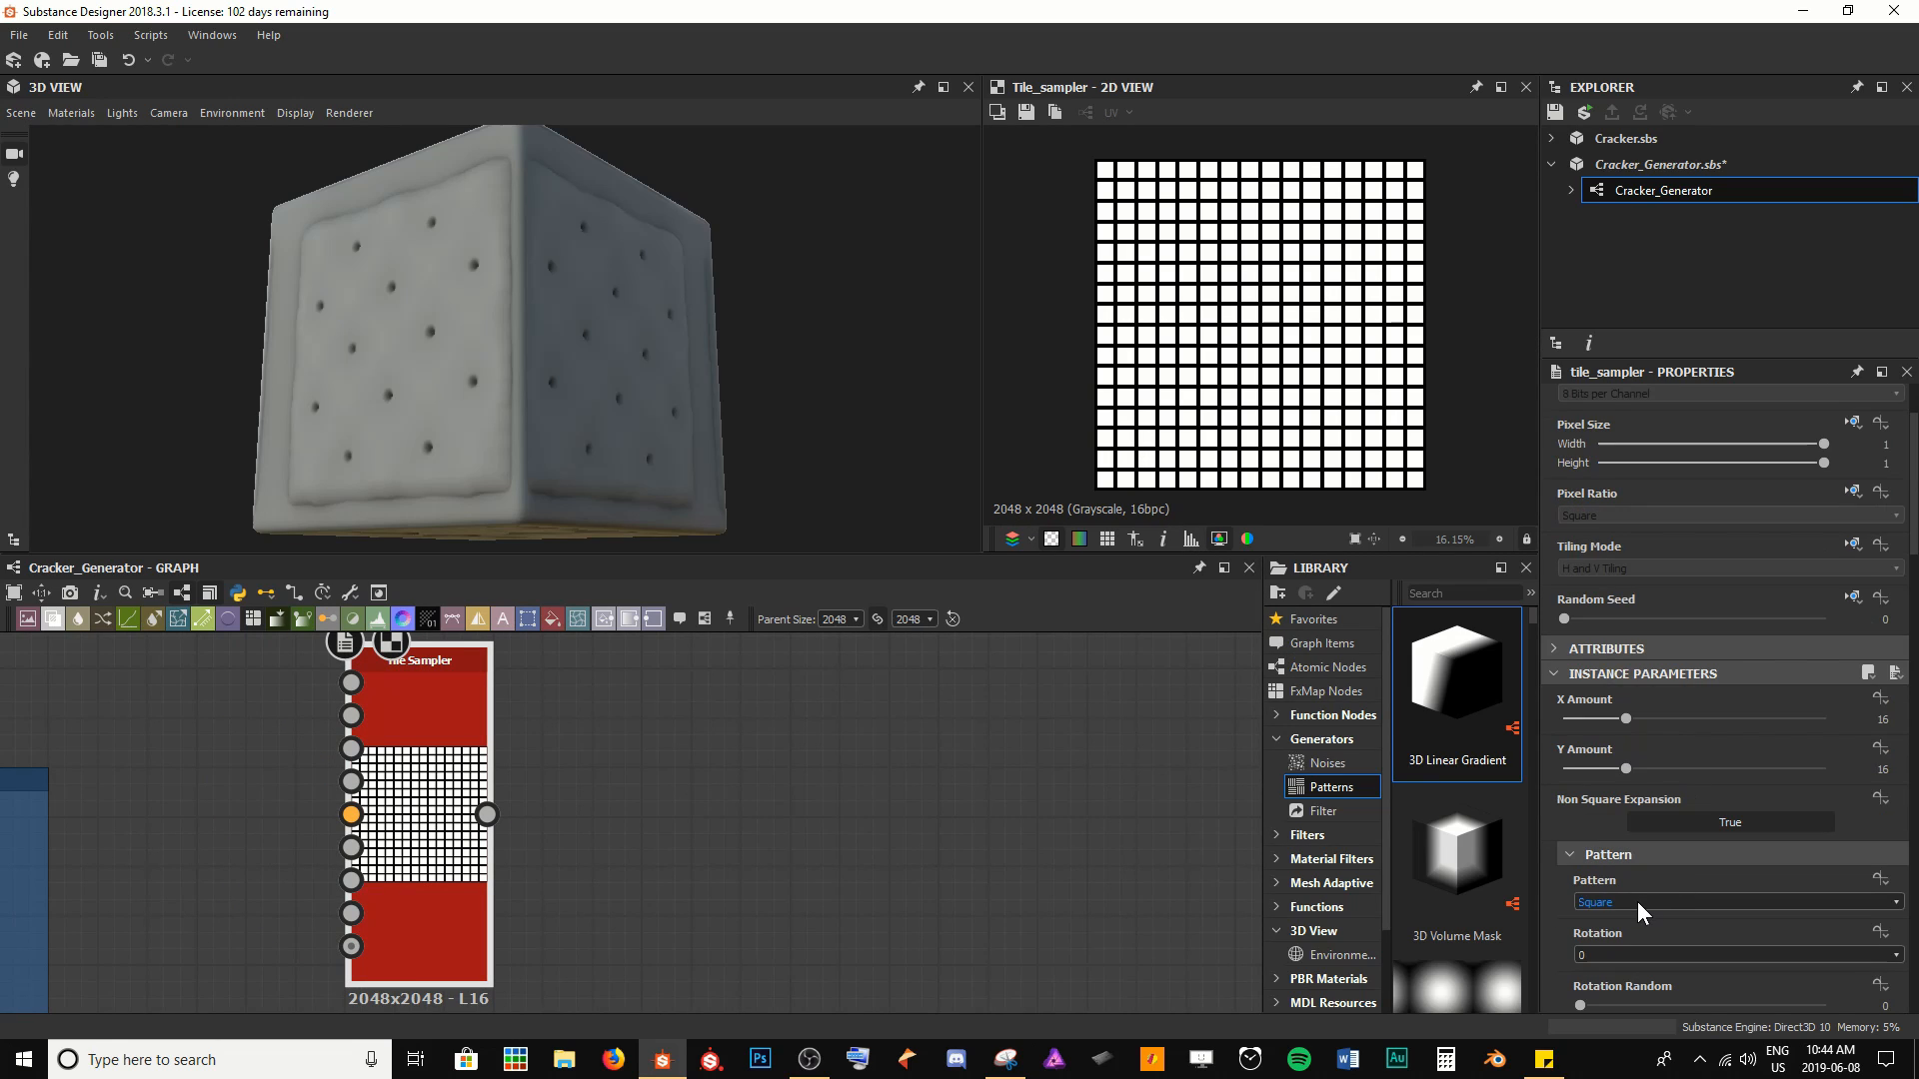
{"action": "left_click", "coordinate": [1639, 903]}
{"action": "left_click", "coordinate": [1619, 957]}
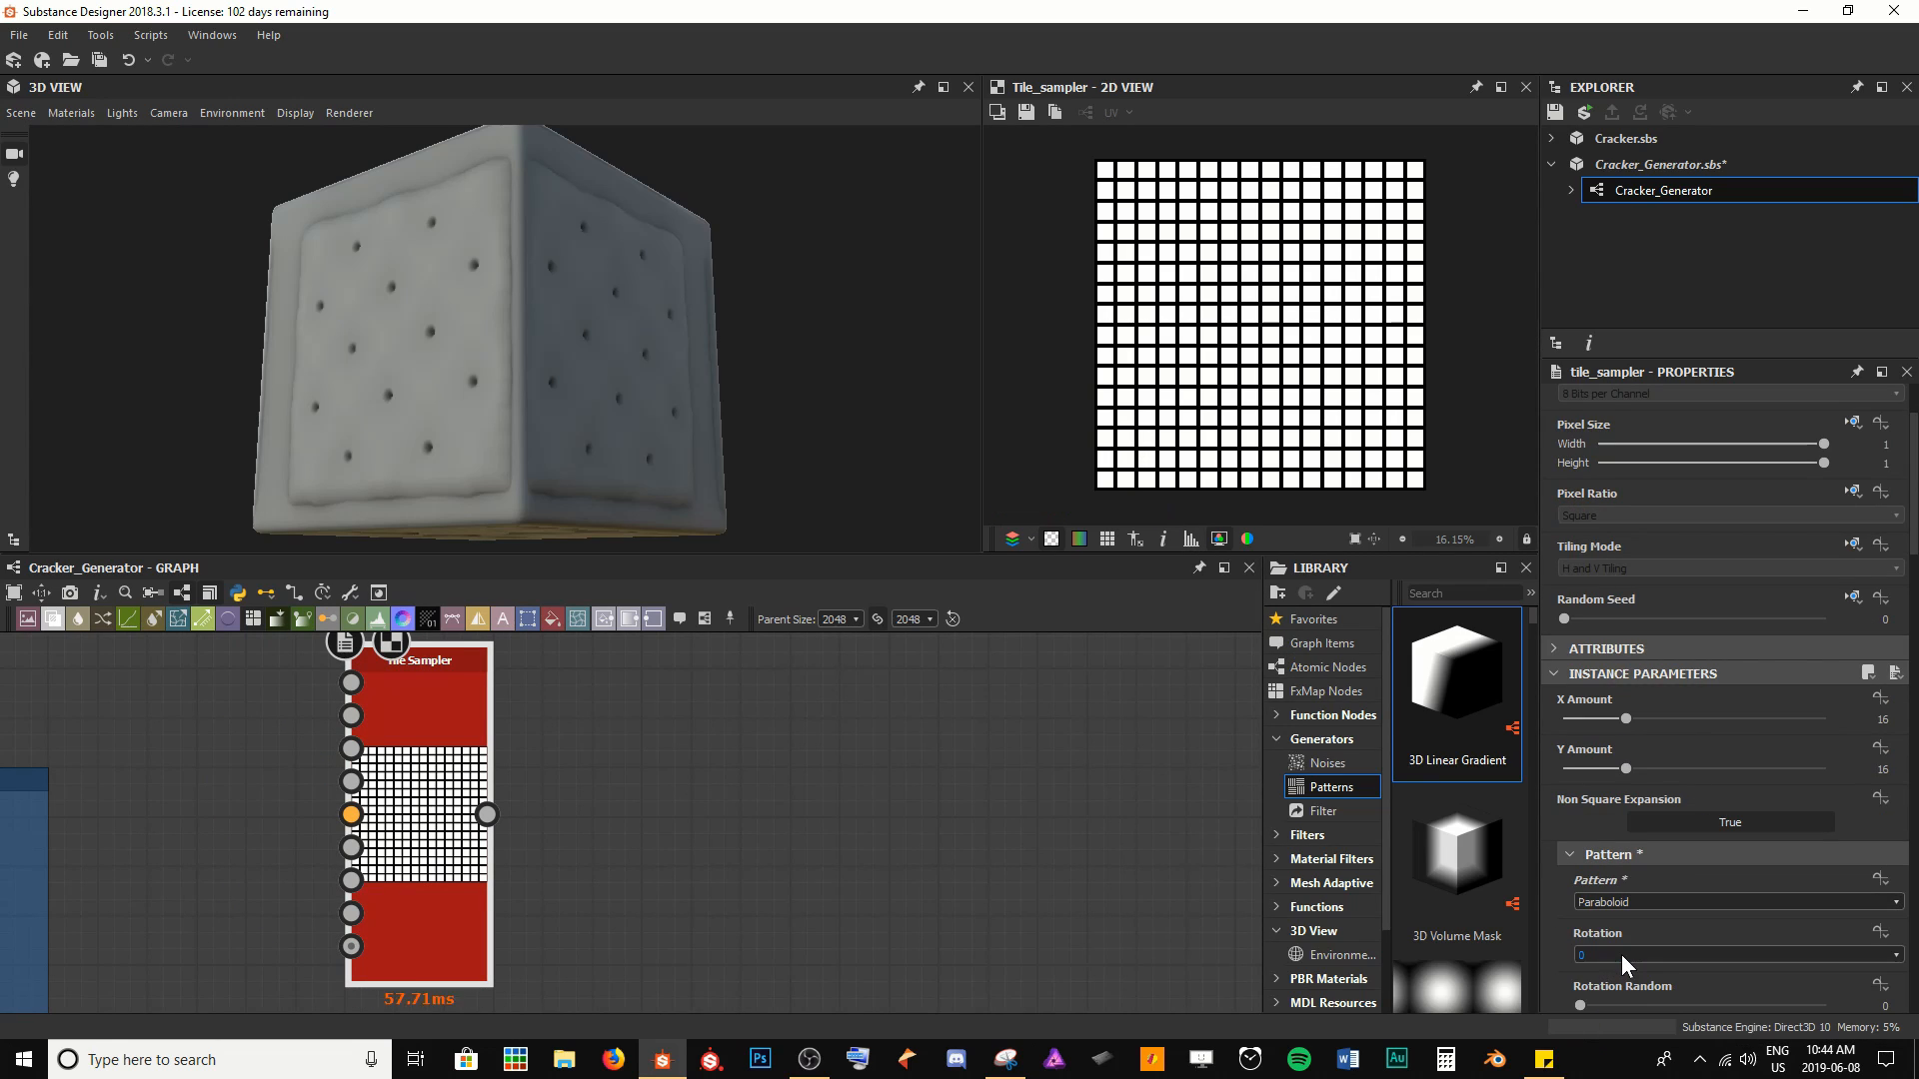
{"action": "scroll", "coordinate": [1649, 889], "scroll_direction": "up", "scroll_amount": 1}
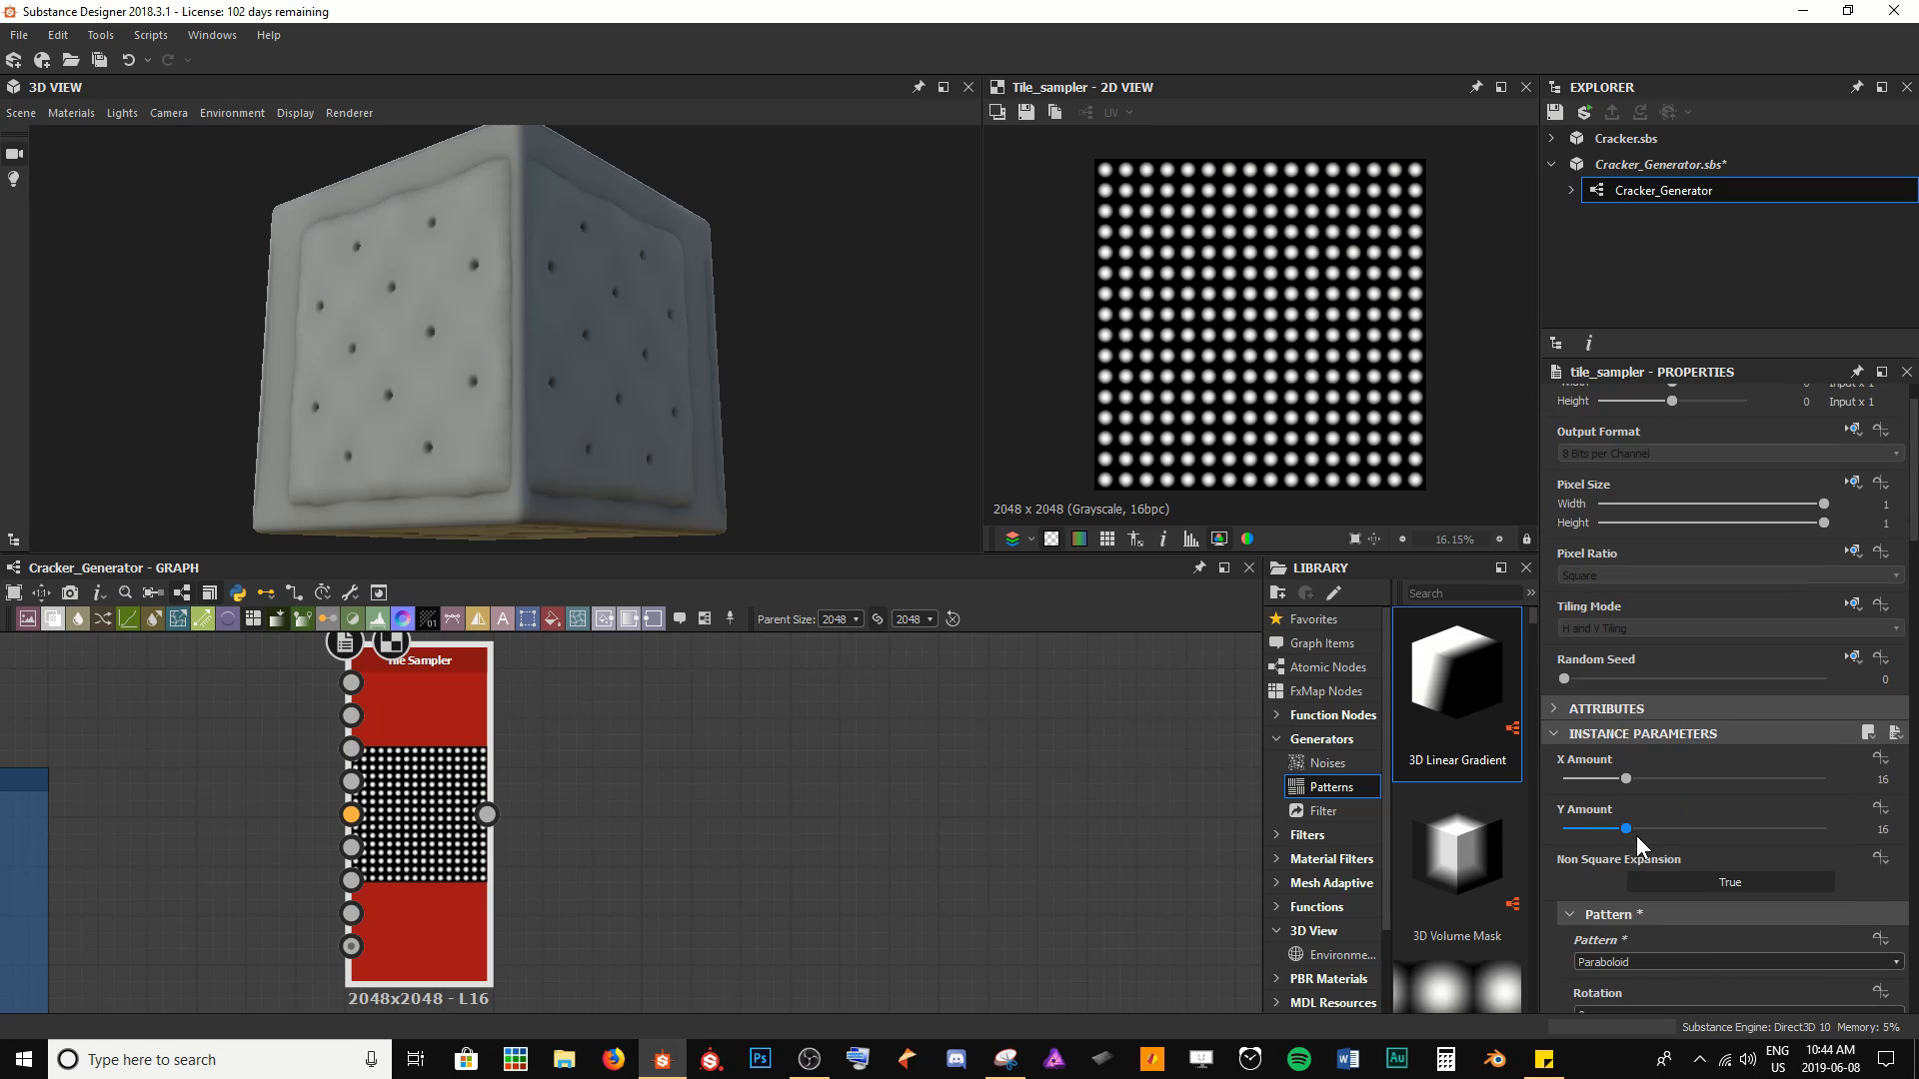
{"action": "left_click_drag", "start_coordinate": [1626, 782], "coordinate": [1576, 837]}
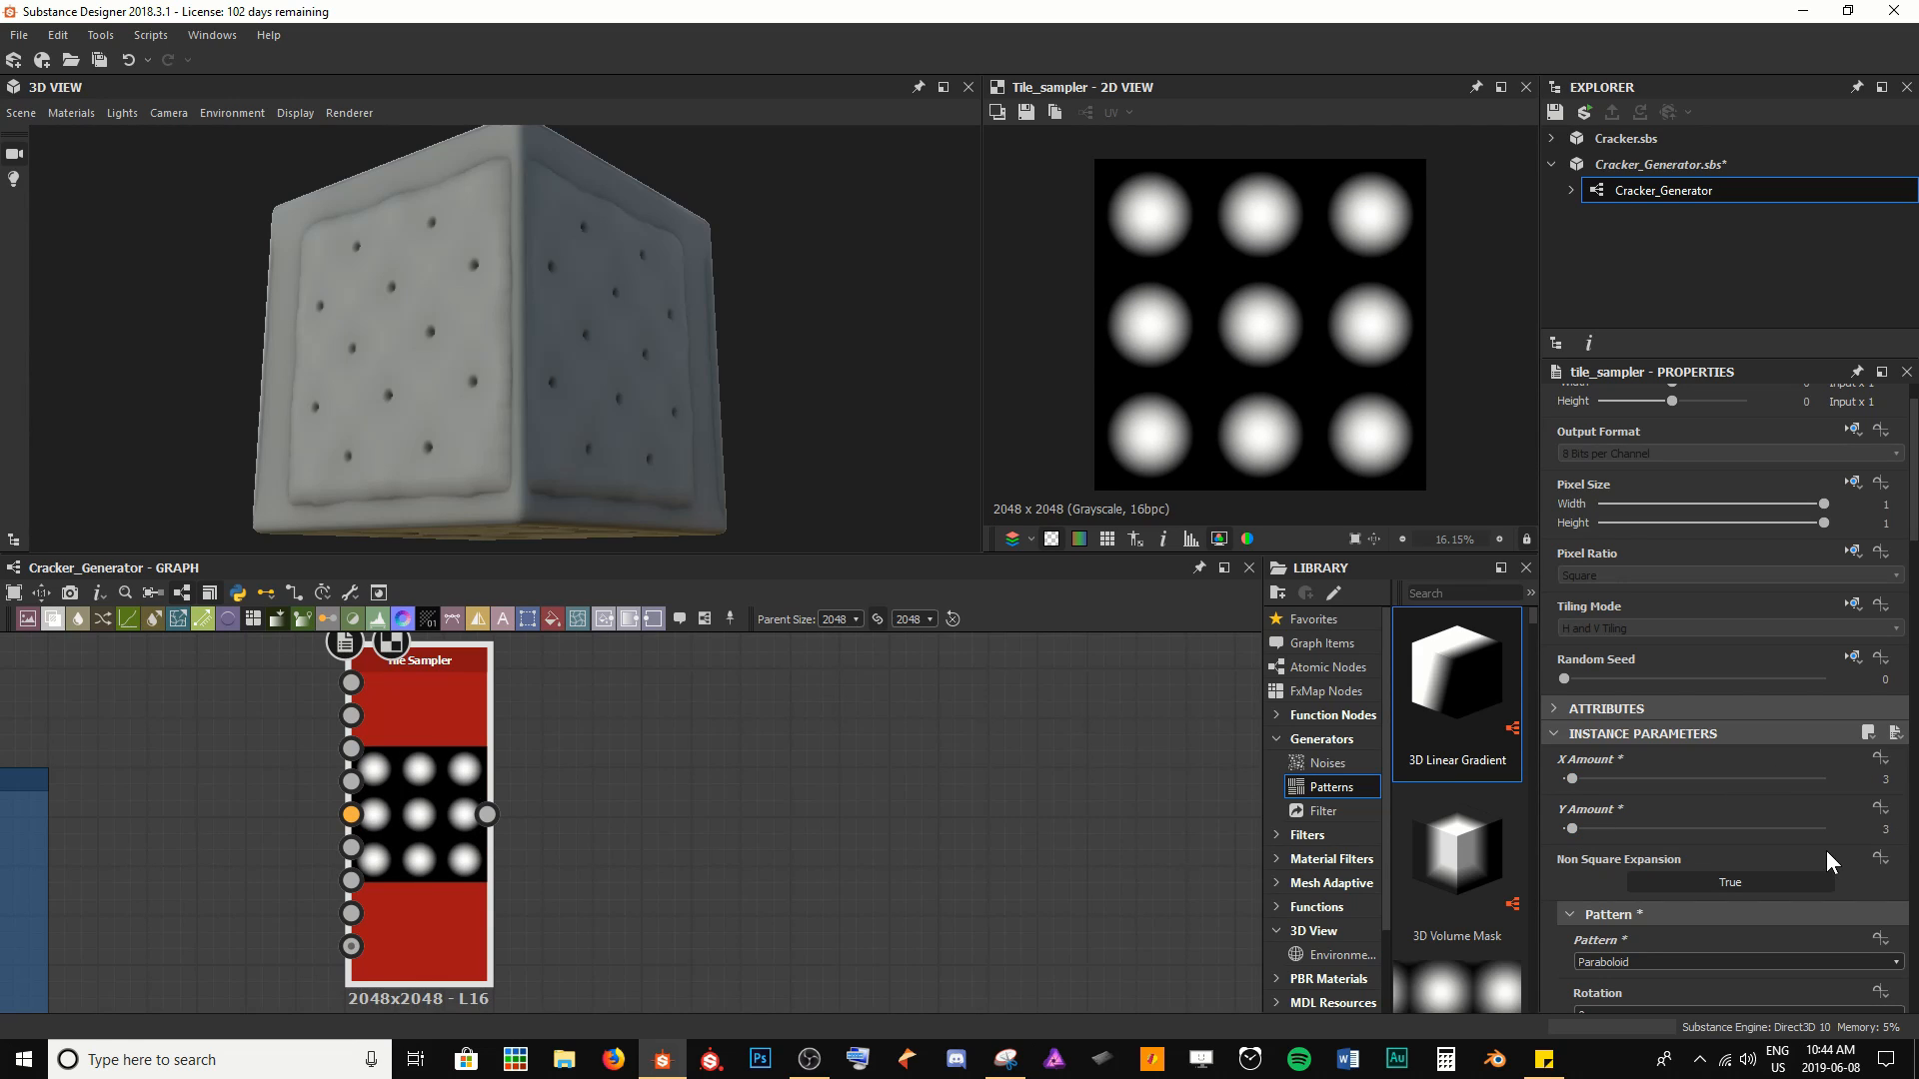
Set the Tile Sampler's Scale to 1 and Scale Random to 0.7
{"action": "scroll", "coordinate": [1831, 862], "scroll_direction": "down", "scroll_amount": 10}
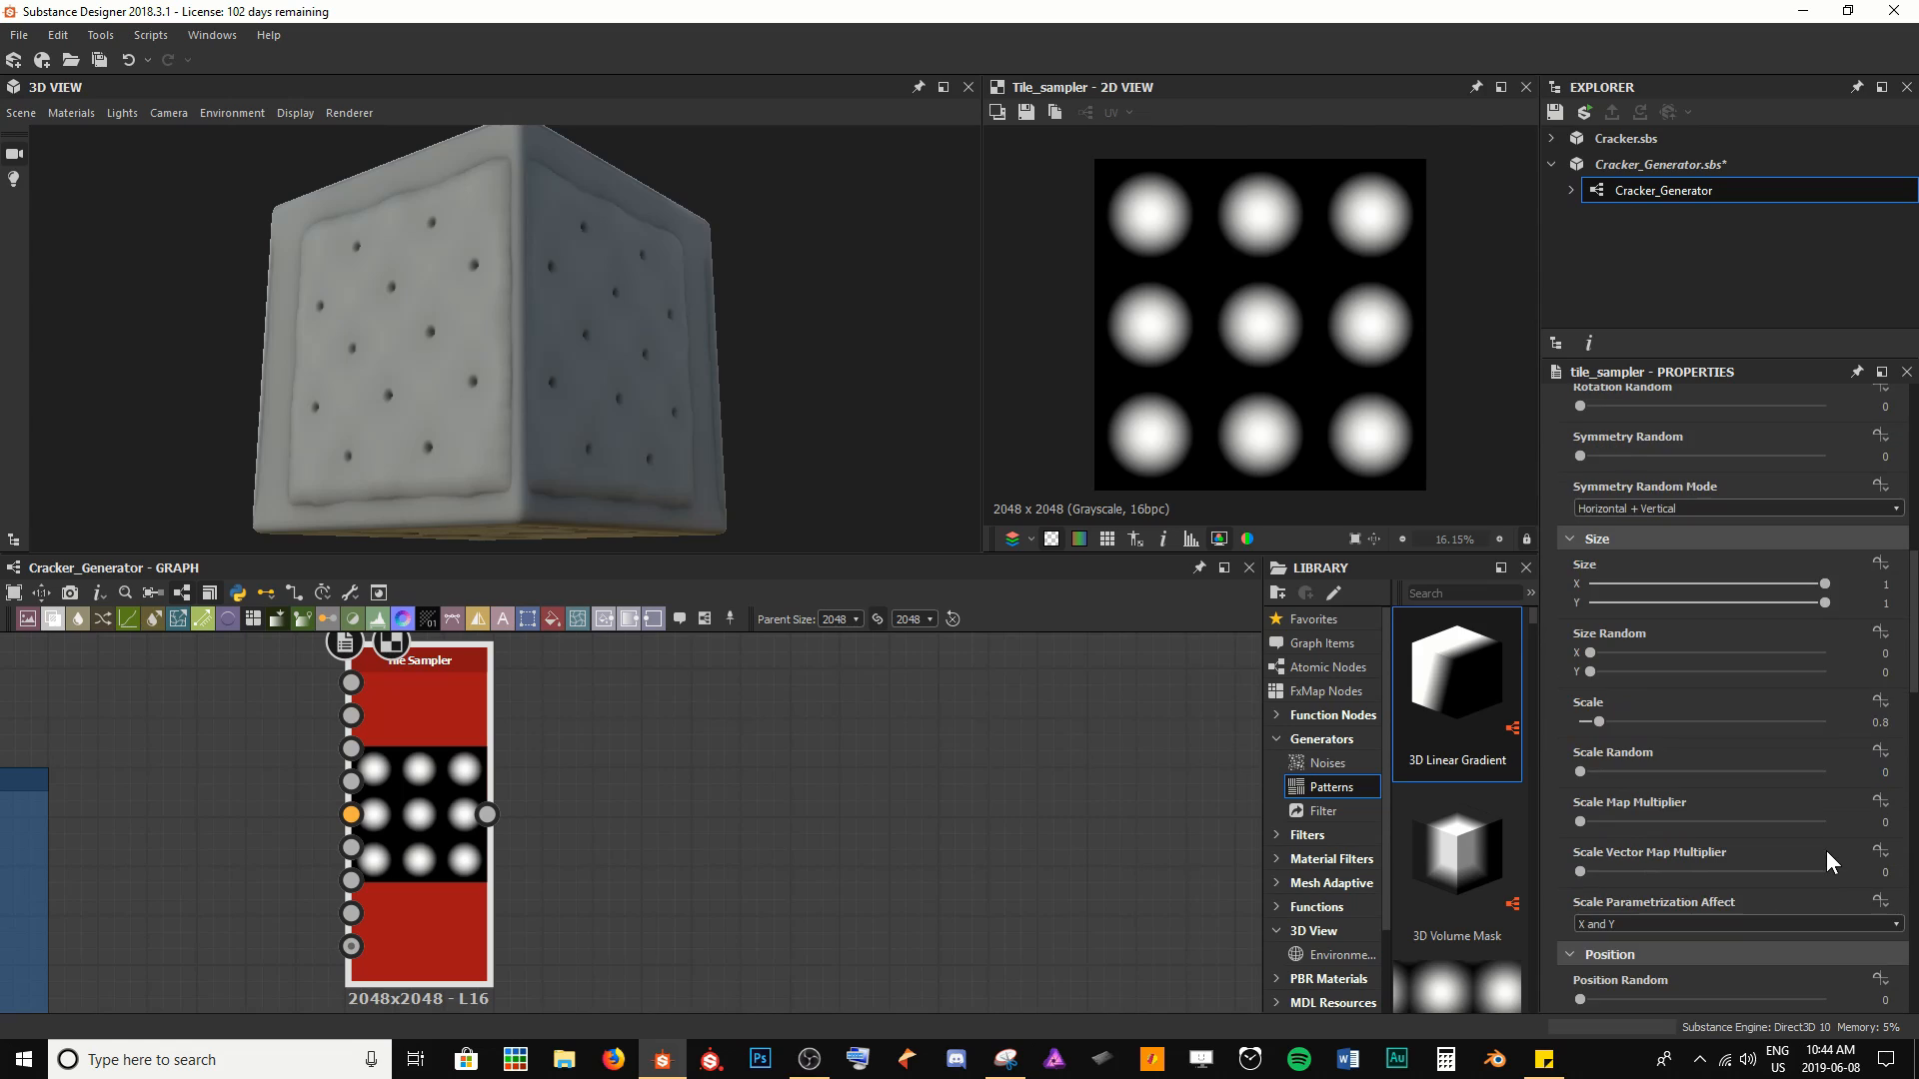
{"action": "left_click", "coordinate": [1599, 723]}
{"action": "left_click_drag", "start_coordinate": [1600, 723], "coordinate": [1740, 771]}
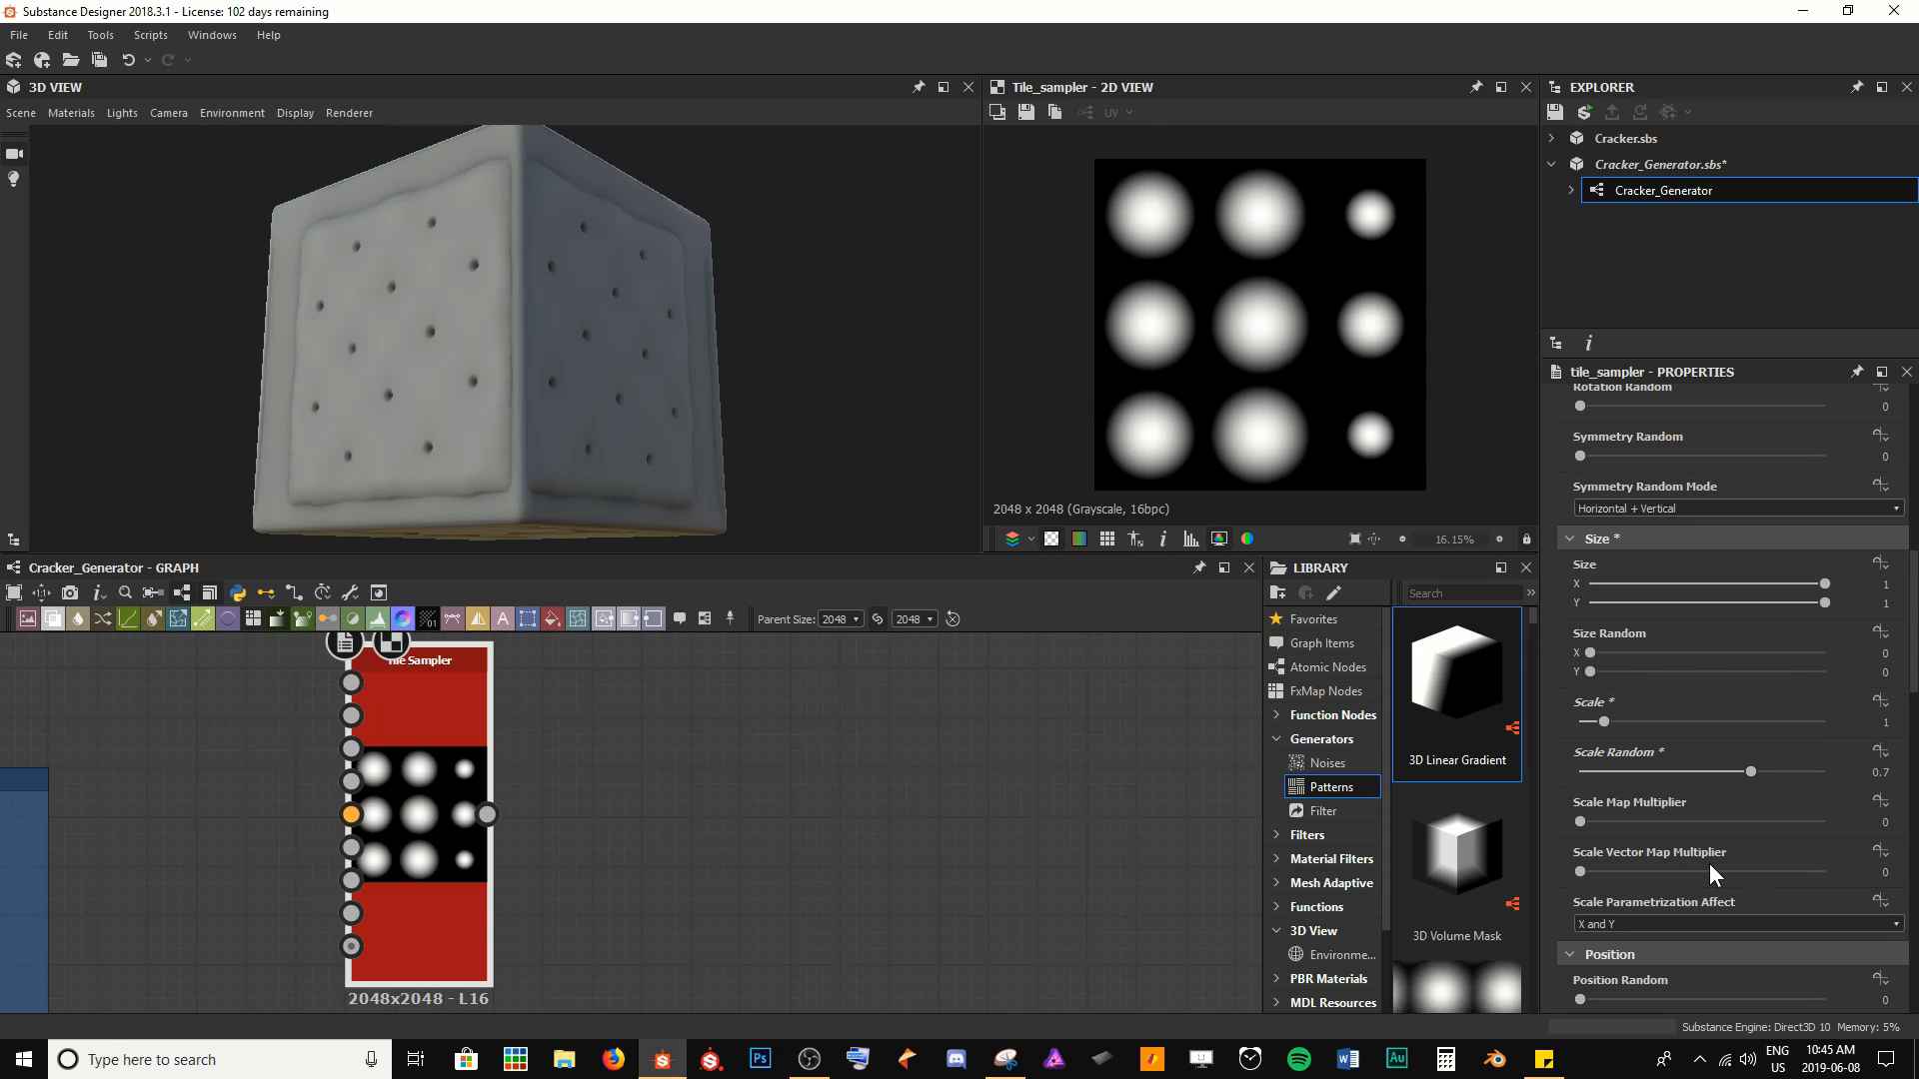
{"action": "scroll", "coordinate": [1709, 863], "scroll_direction": "down", "scroll_amount": 5}
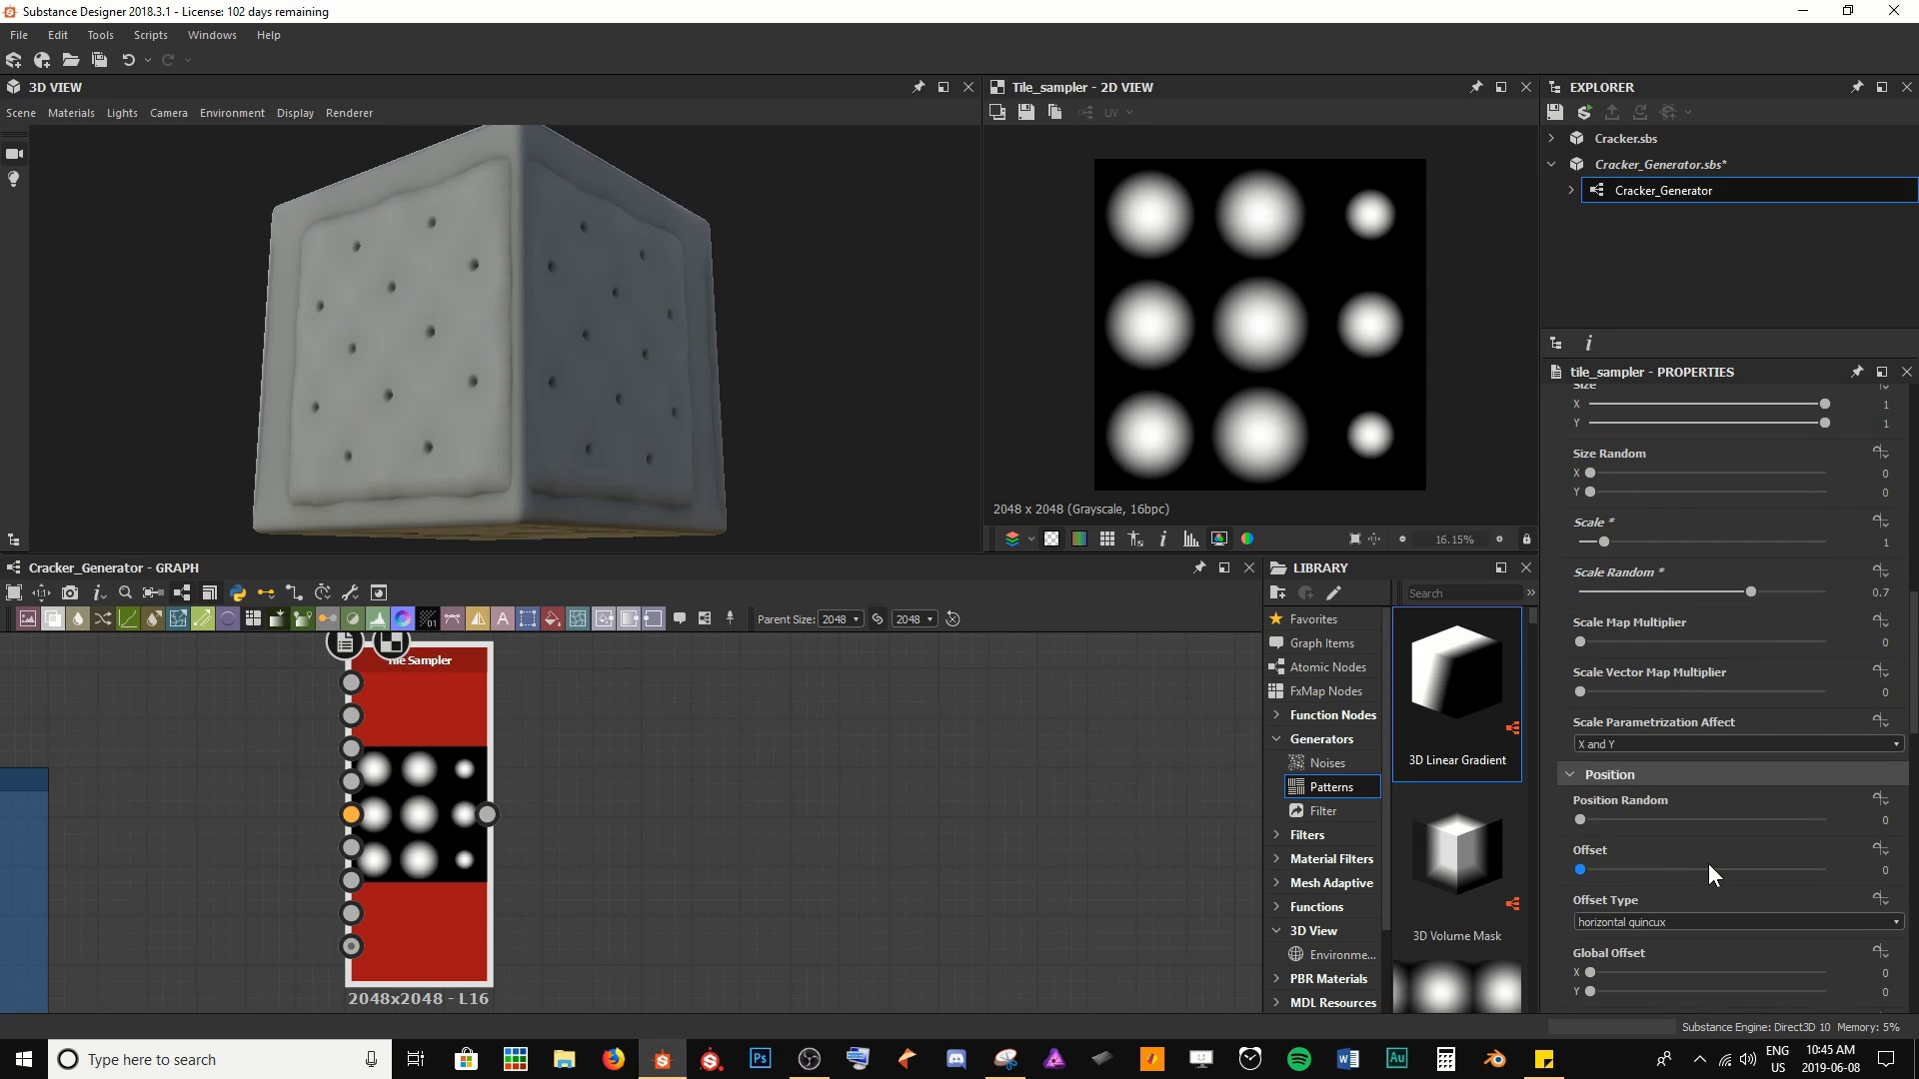
Set the Tile Sampler's Offset to 0.1 and raise its Position Random to 2.6
{"action": "left_click_drag", "start_coordinate": [1586, 704], "coordinate": [1644, 698]}
{"action": "type", "text": ".1"}
{"action": "key", "text": "Return"}
{"action": "left_click_drag", "start_coordinate": [611, 280], "coordinate": [391, 232]}
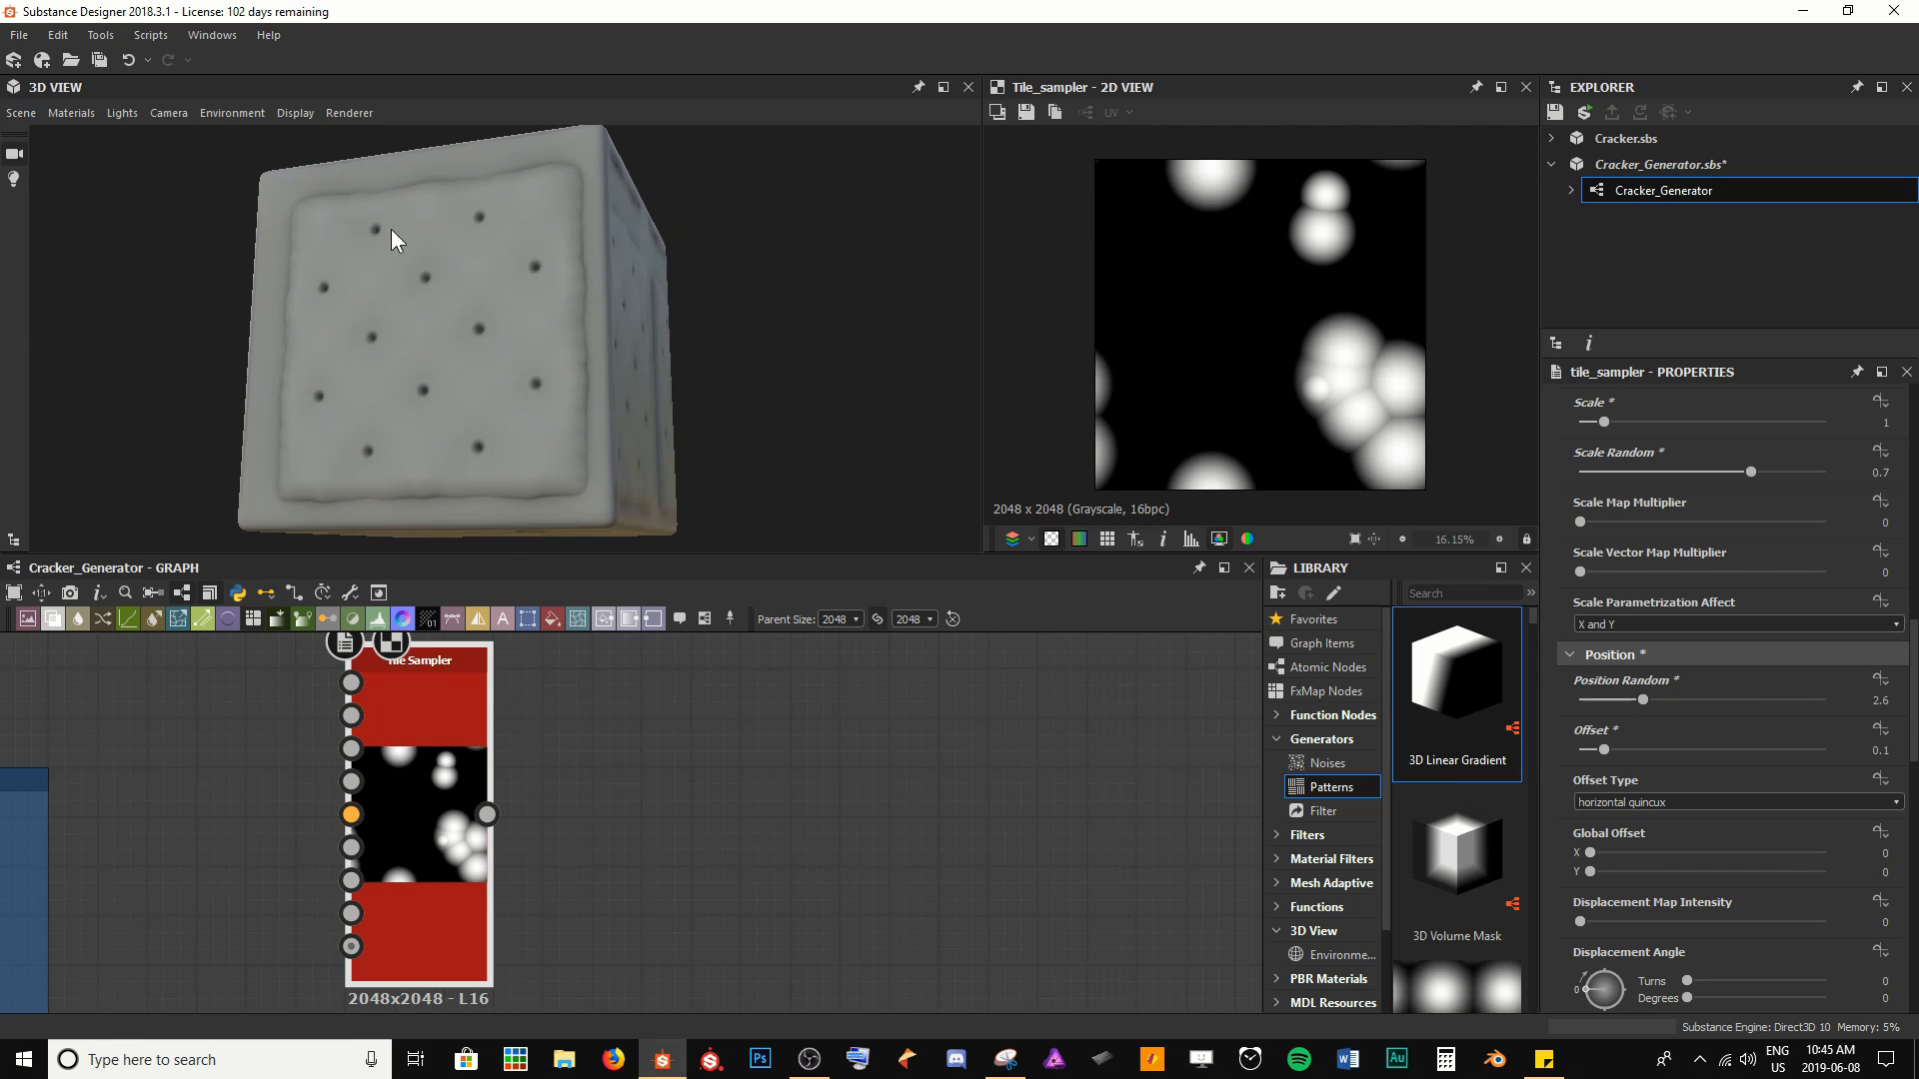
{"action": "left_click_drag", "start_coordinate": [553, 279], "coordinate": [530, 234]}
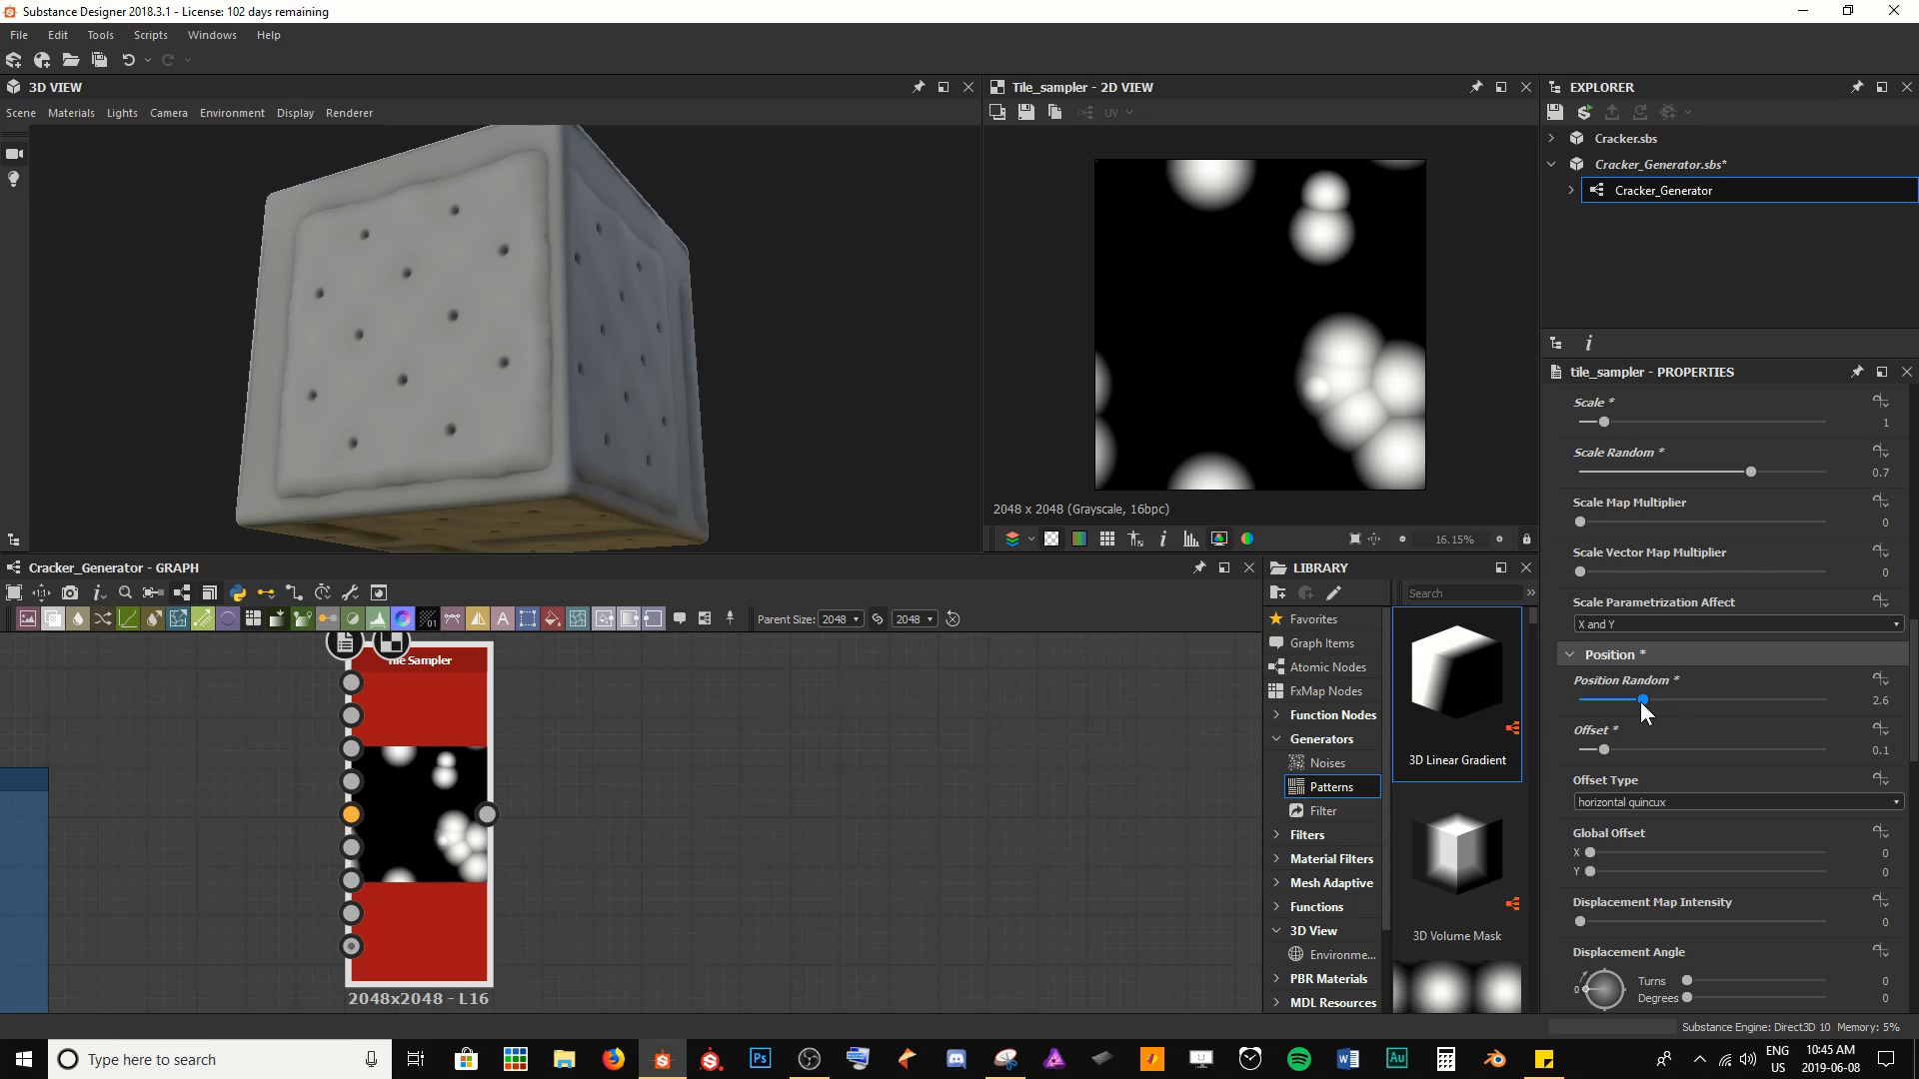
Reduce the Tile Sampler's Position Random to 2
{"action": "left_click_drag", "start_coordinate": [1639, 701], "coordinate": [1629, 700]}
{"action": "type", "text": "2"}
{"action": "key", "text": "Return"}
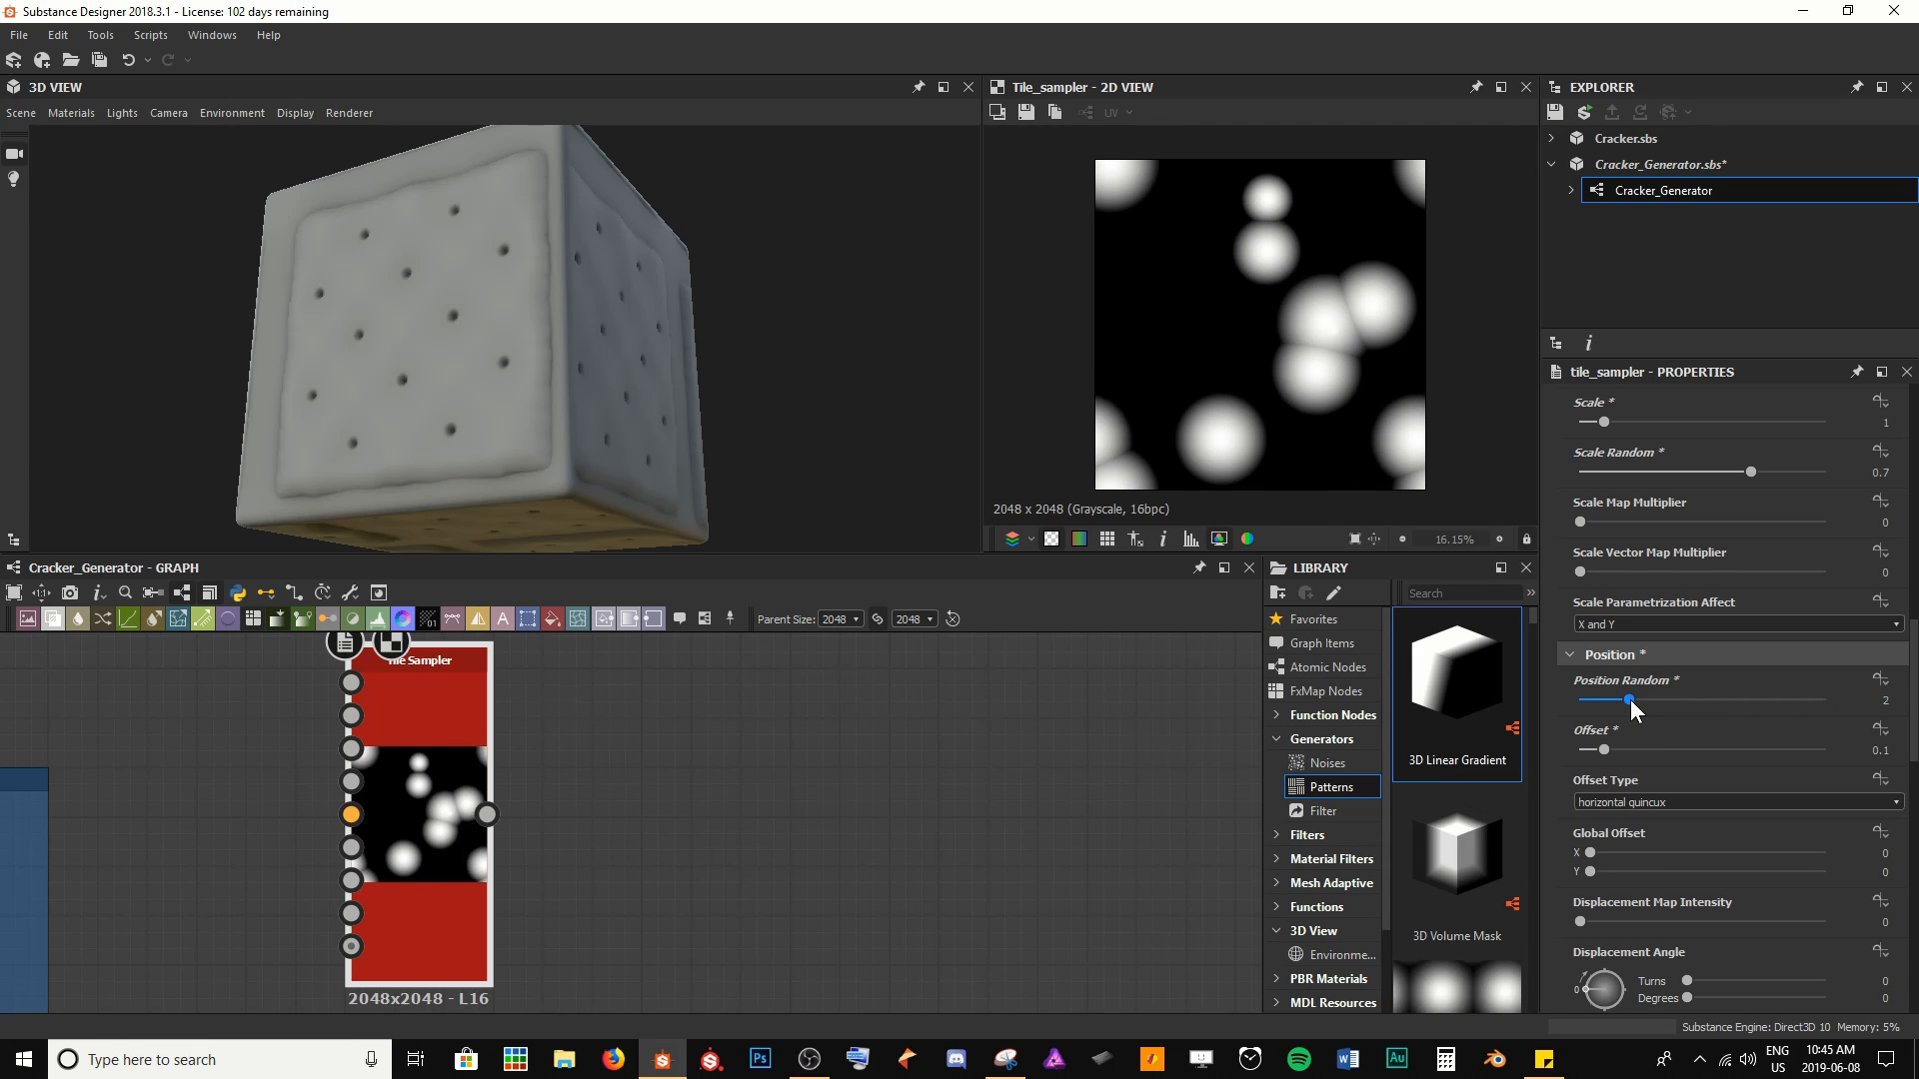
Raise the Tile Sampler's Color Random to 0.21 and set its Color Parametrization Mode to Scale
{"action": "scroll", "coordinate": [1641, 866], "scroll_direction": "down", "scroll_amount": 3}
{"action": "scroll", "coordinate": [1644, 866], "scroll_direction": "down", "scroll_amount": 8}
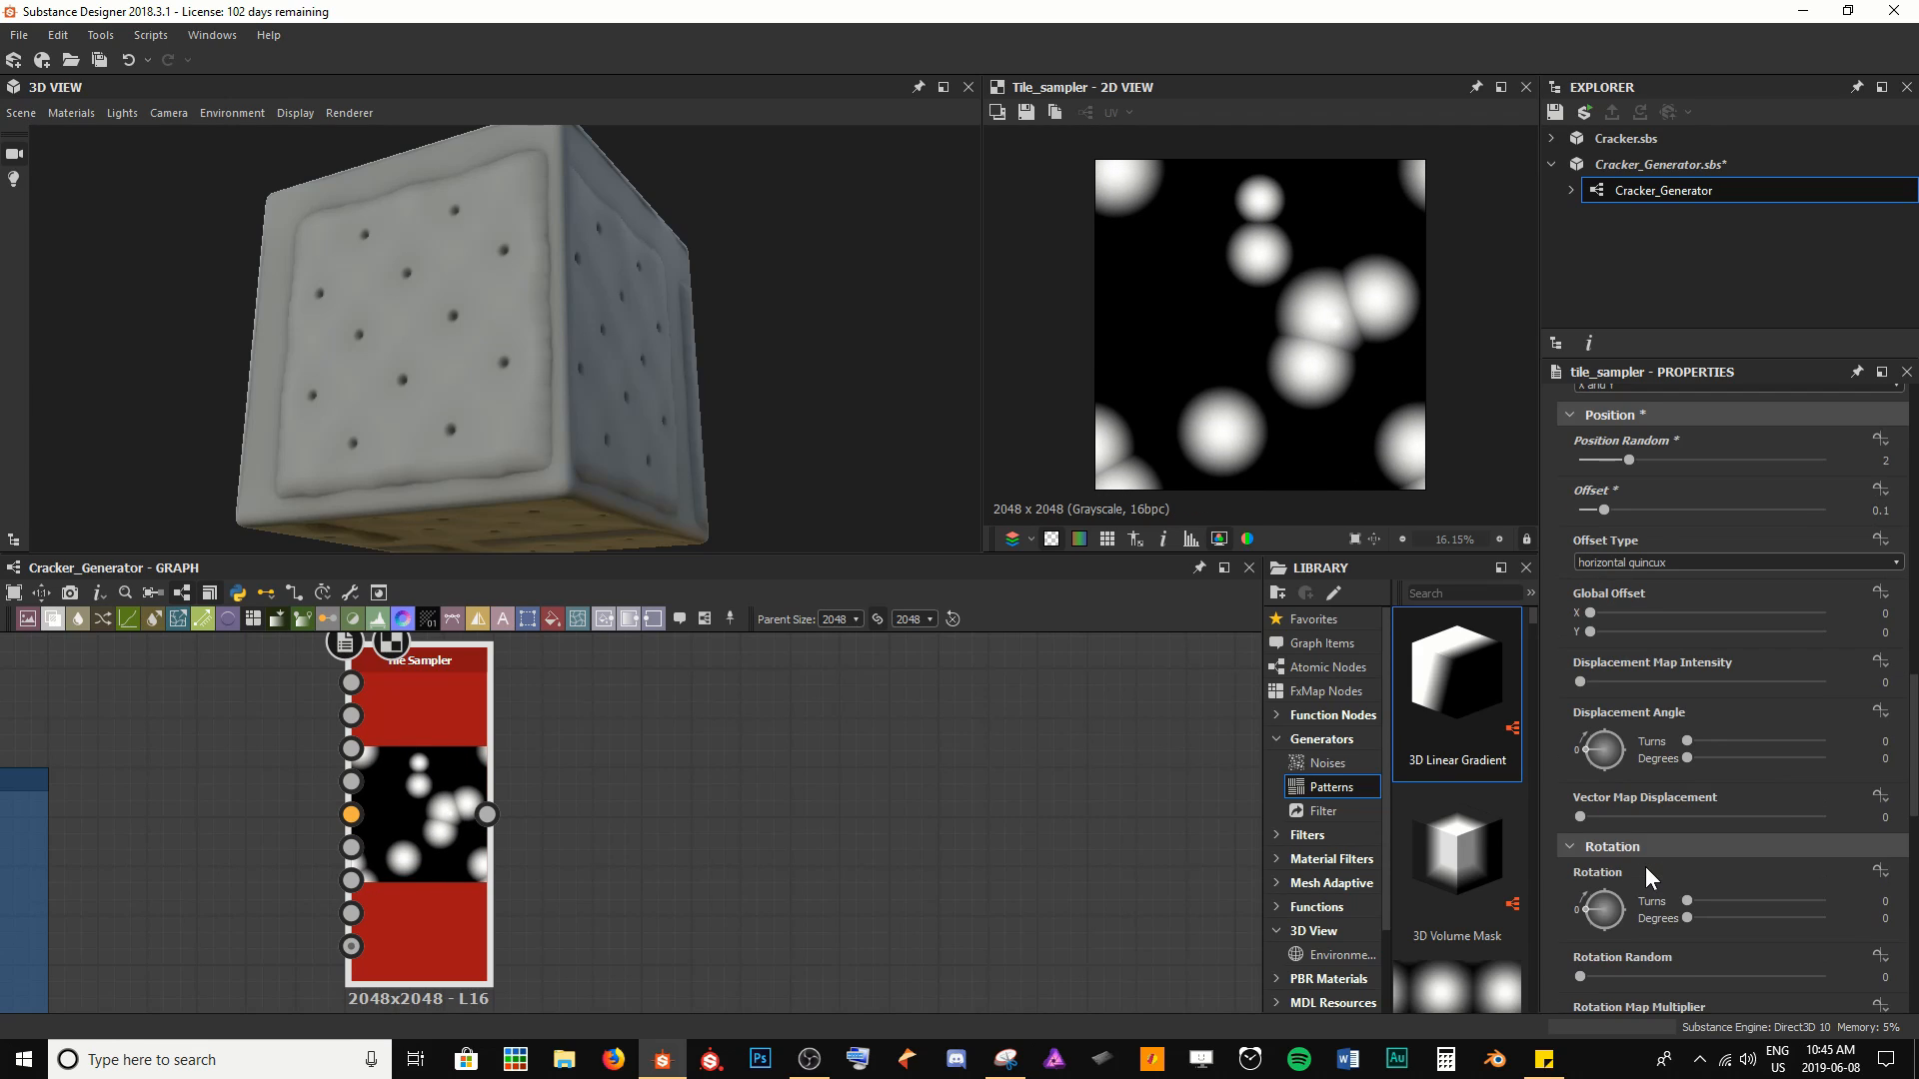
{"action": "scroll", "coordinate": [1645, 866], "scroll_direction": "down", "scroll_amount": 4}
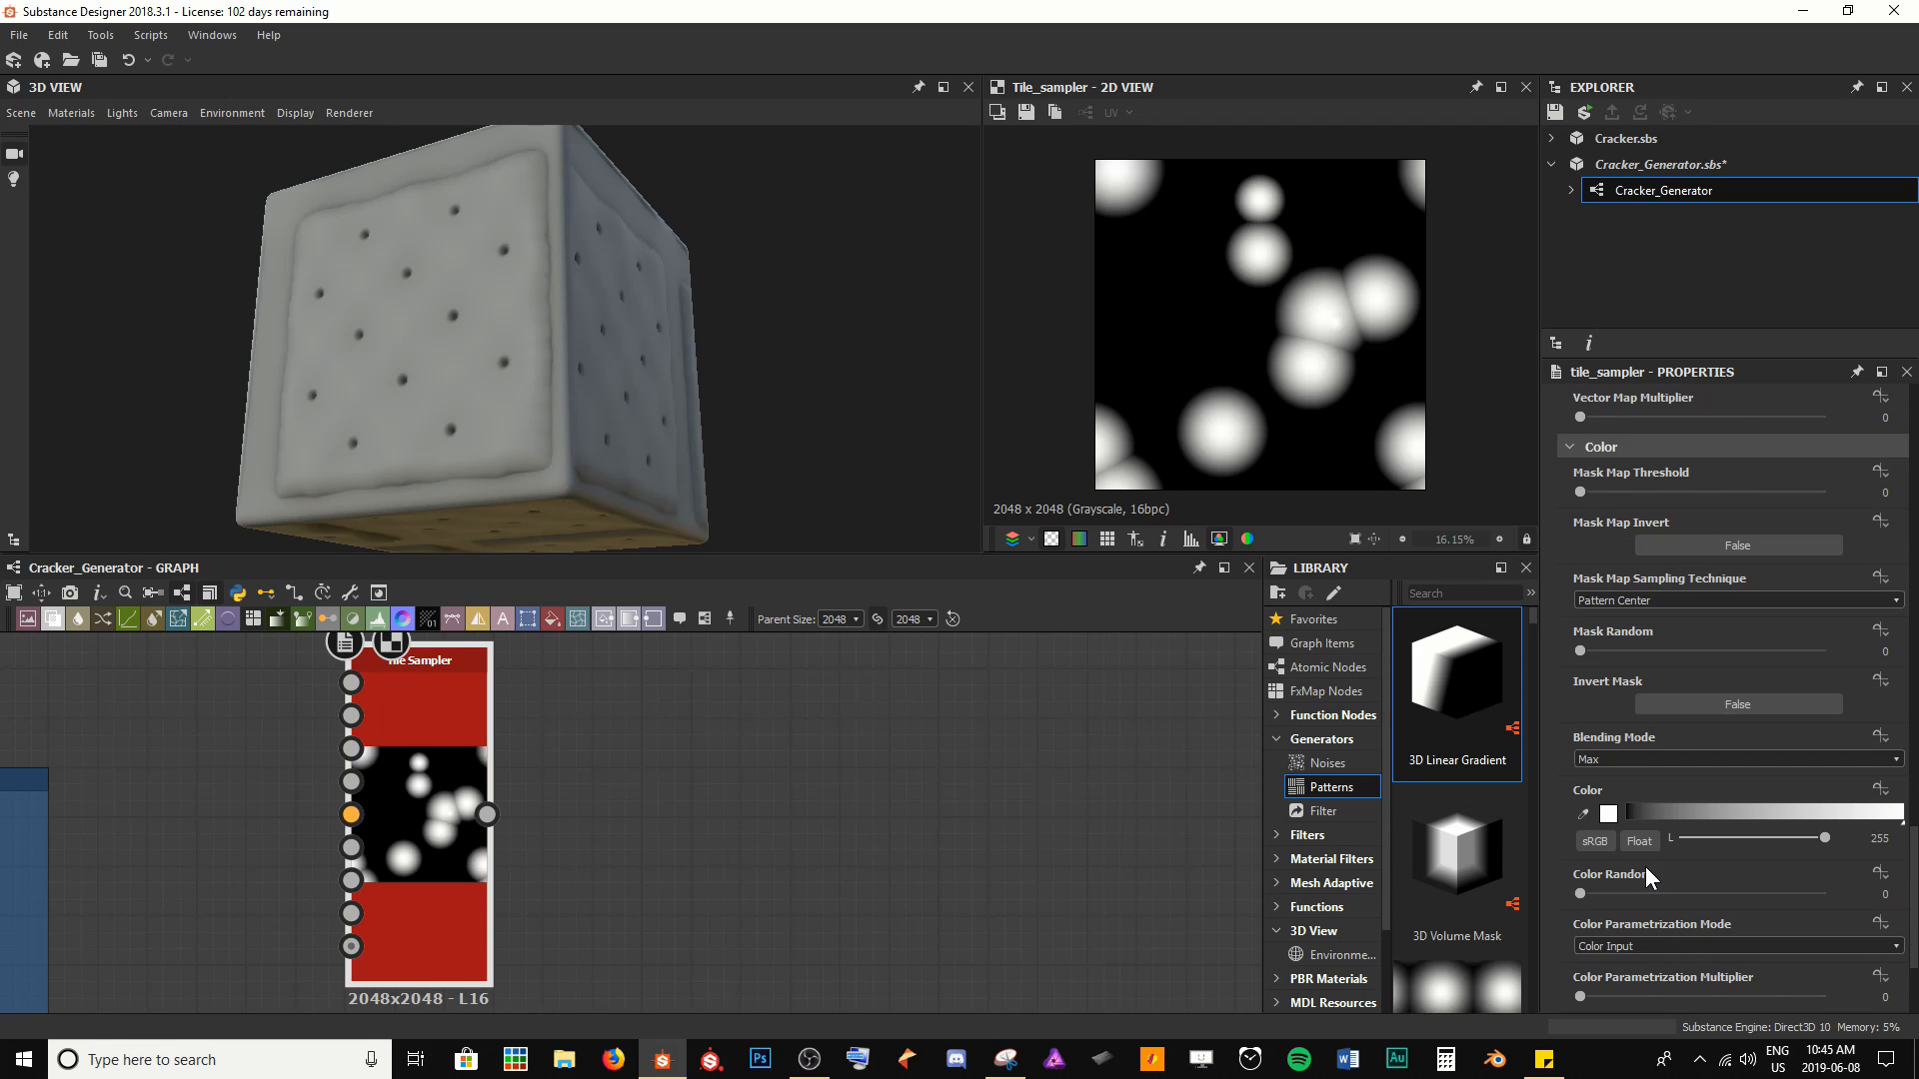
{"action": "scroll", "coordinate": [1645, 867], "scroll_direction": "down", "scroll_amount": 1}
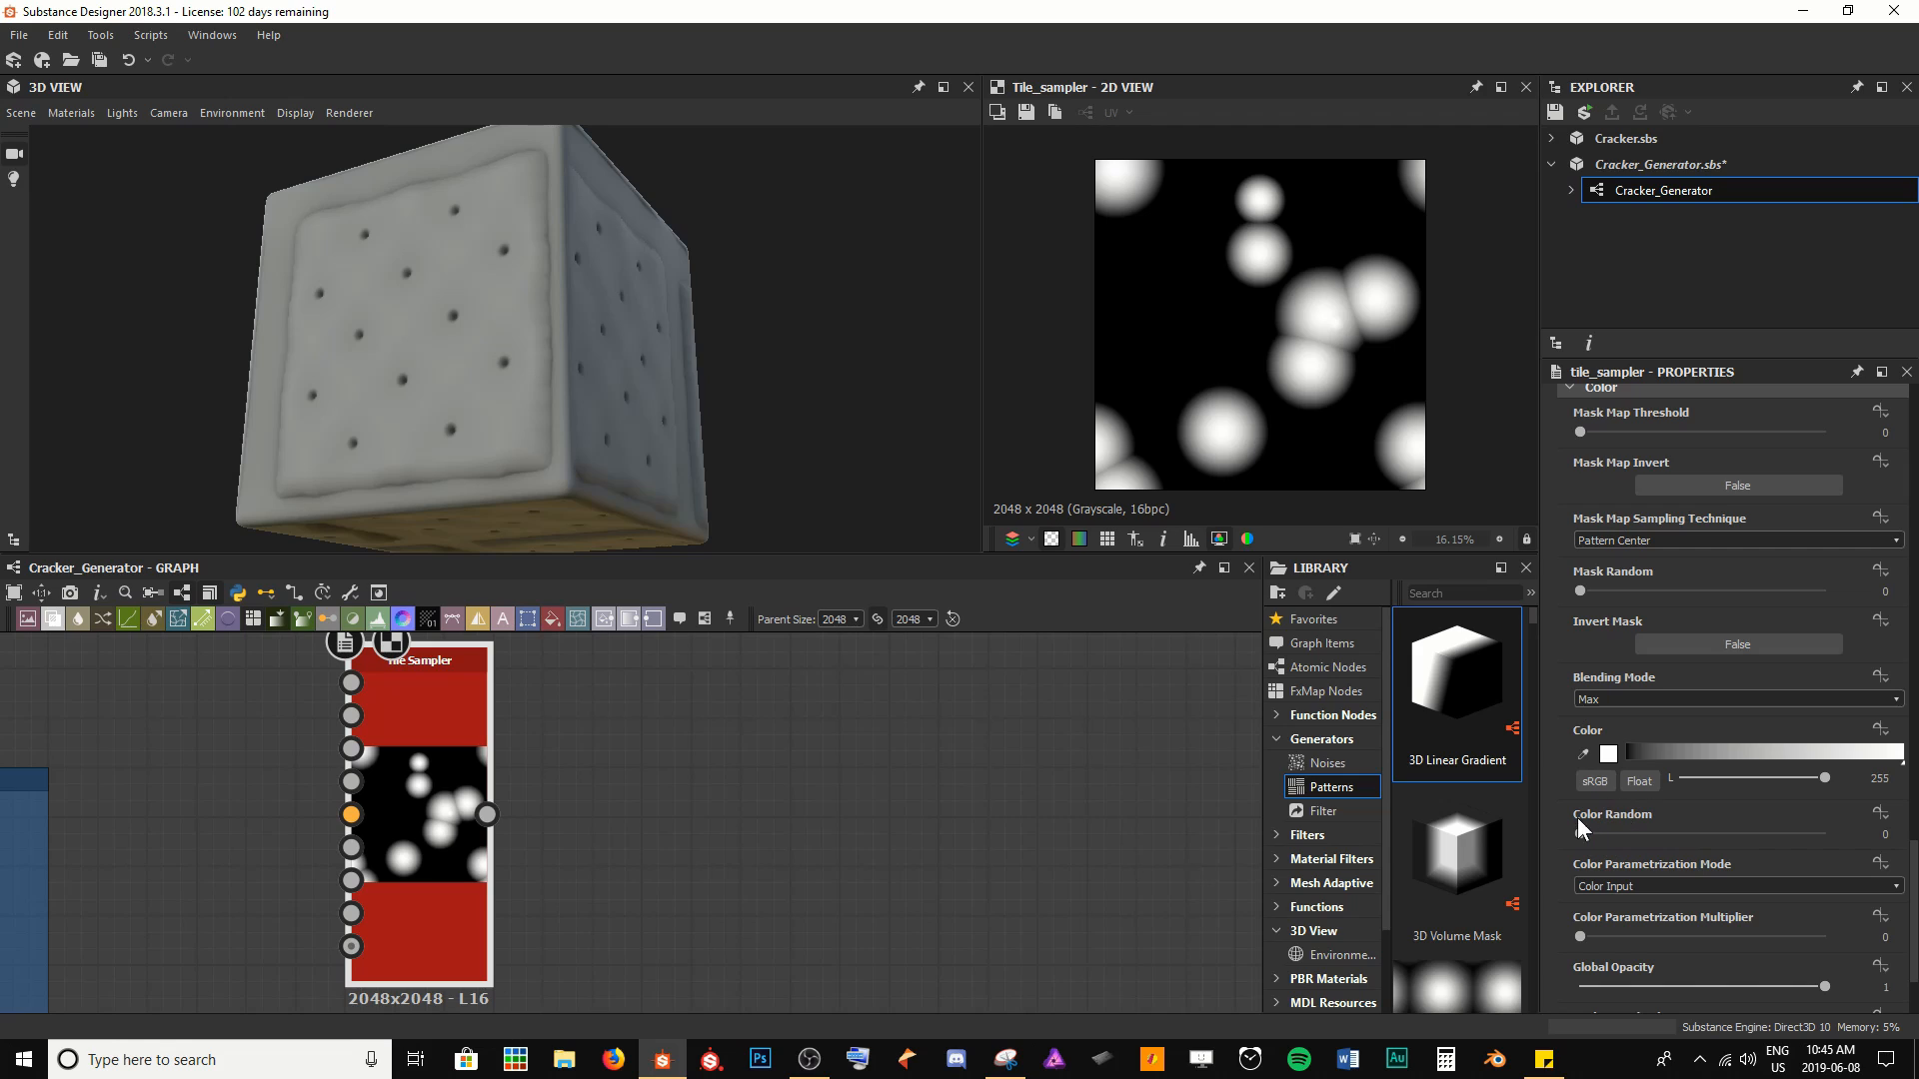
{"action": "mouse_move", "coordinate": [1599, 830]}
{"action": "left_mouse_down"}
{"action": "mouse_move", "coordinate": [1795, 813]}
{"action": "mouse_move", "coordinate": [1630, 834]}
{"action": "left_mouse_up"}
{"action": "left_click", "coordinate": [1609, 887]}
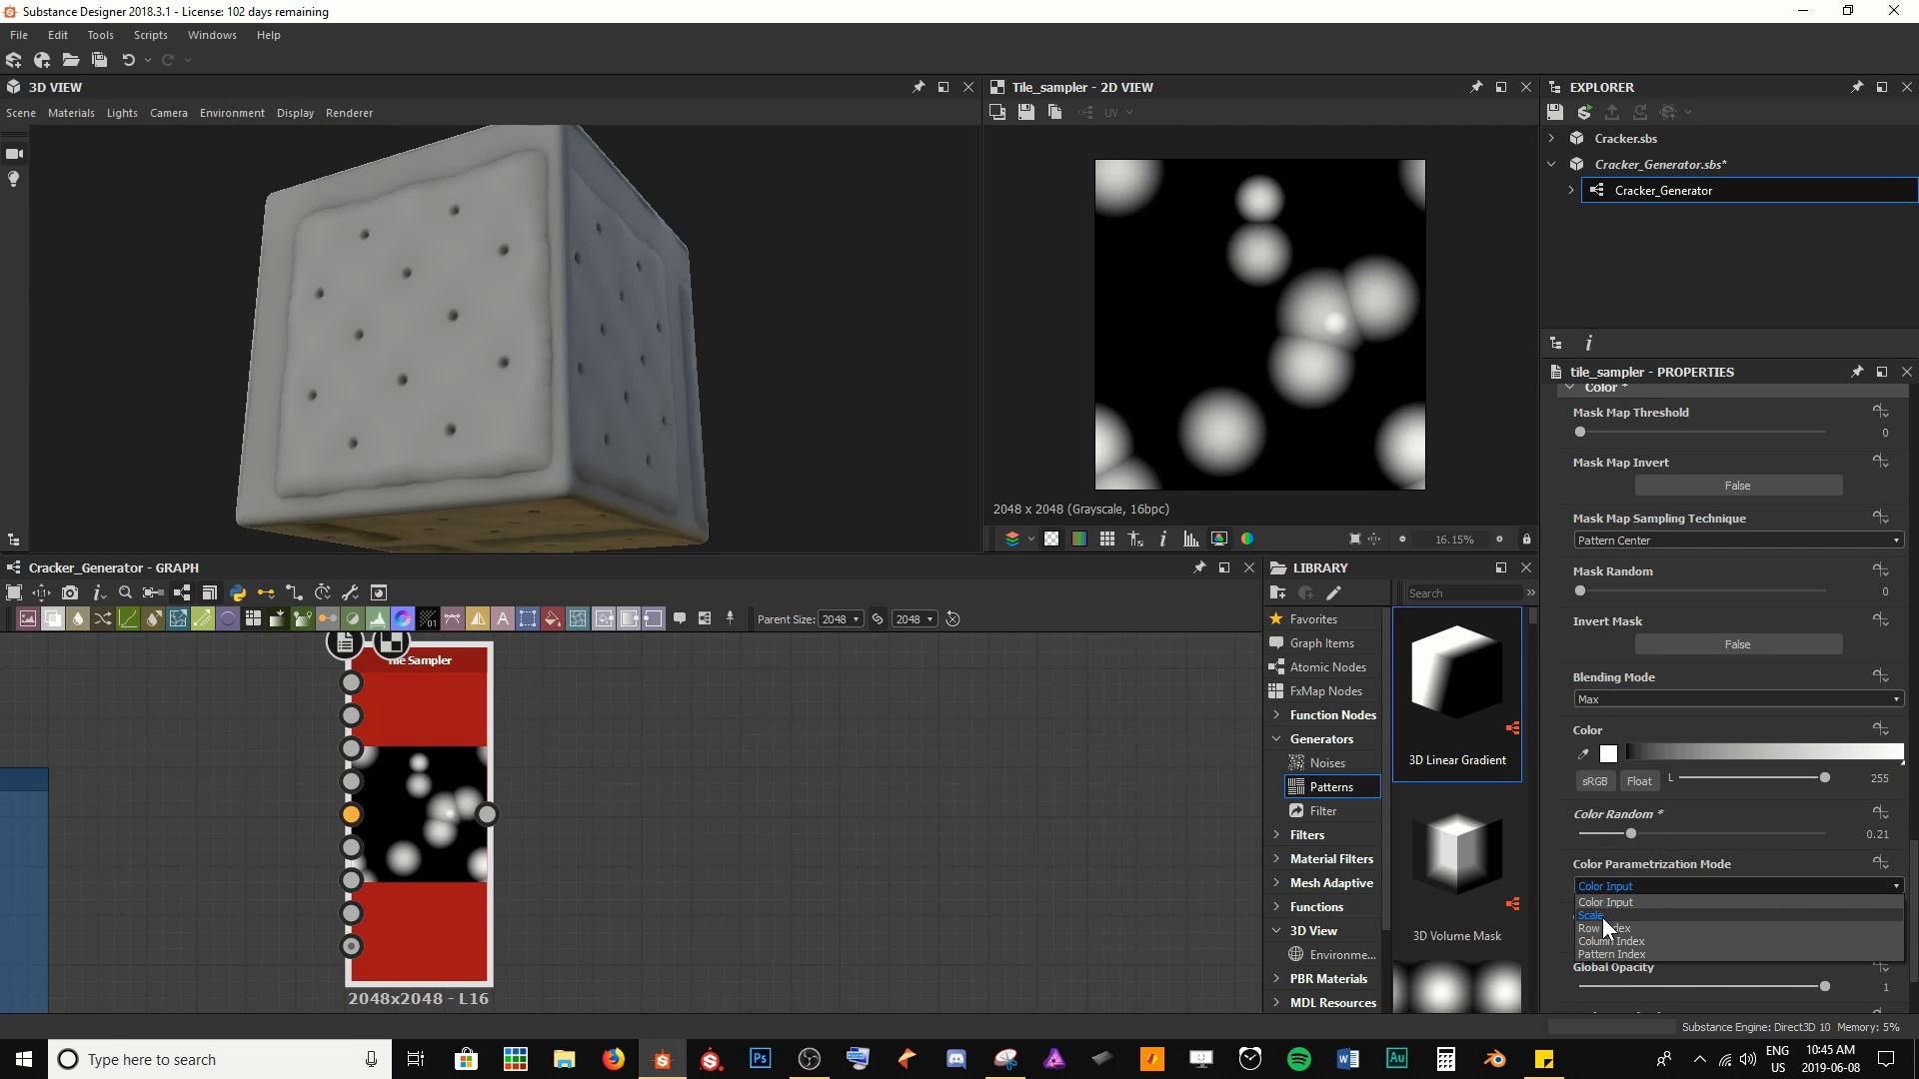
{"action": "left_click", "coordinate": [1603, 917]}
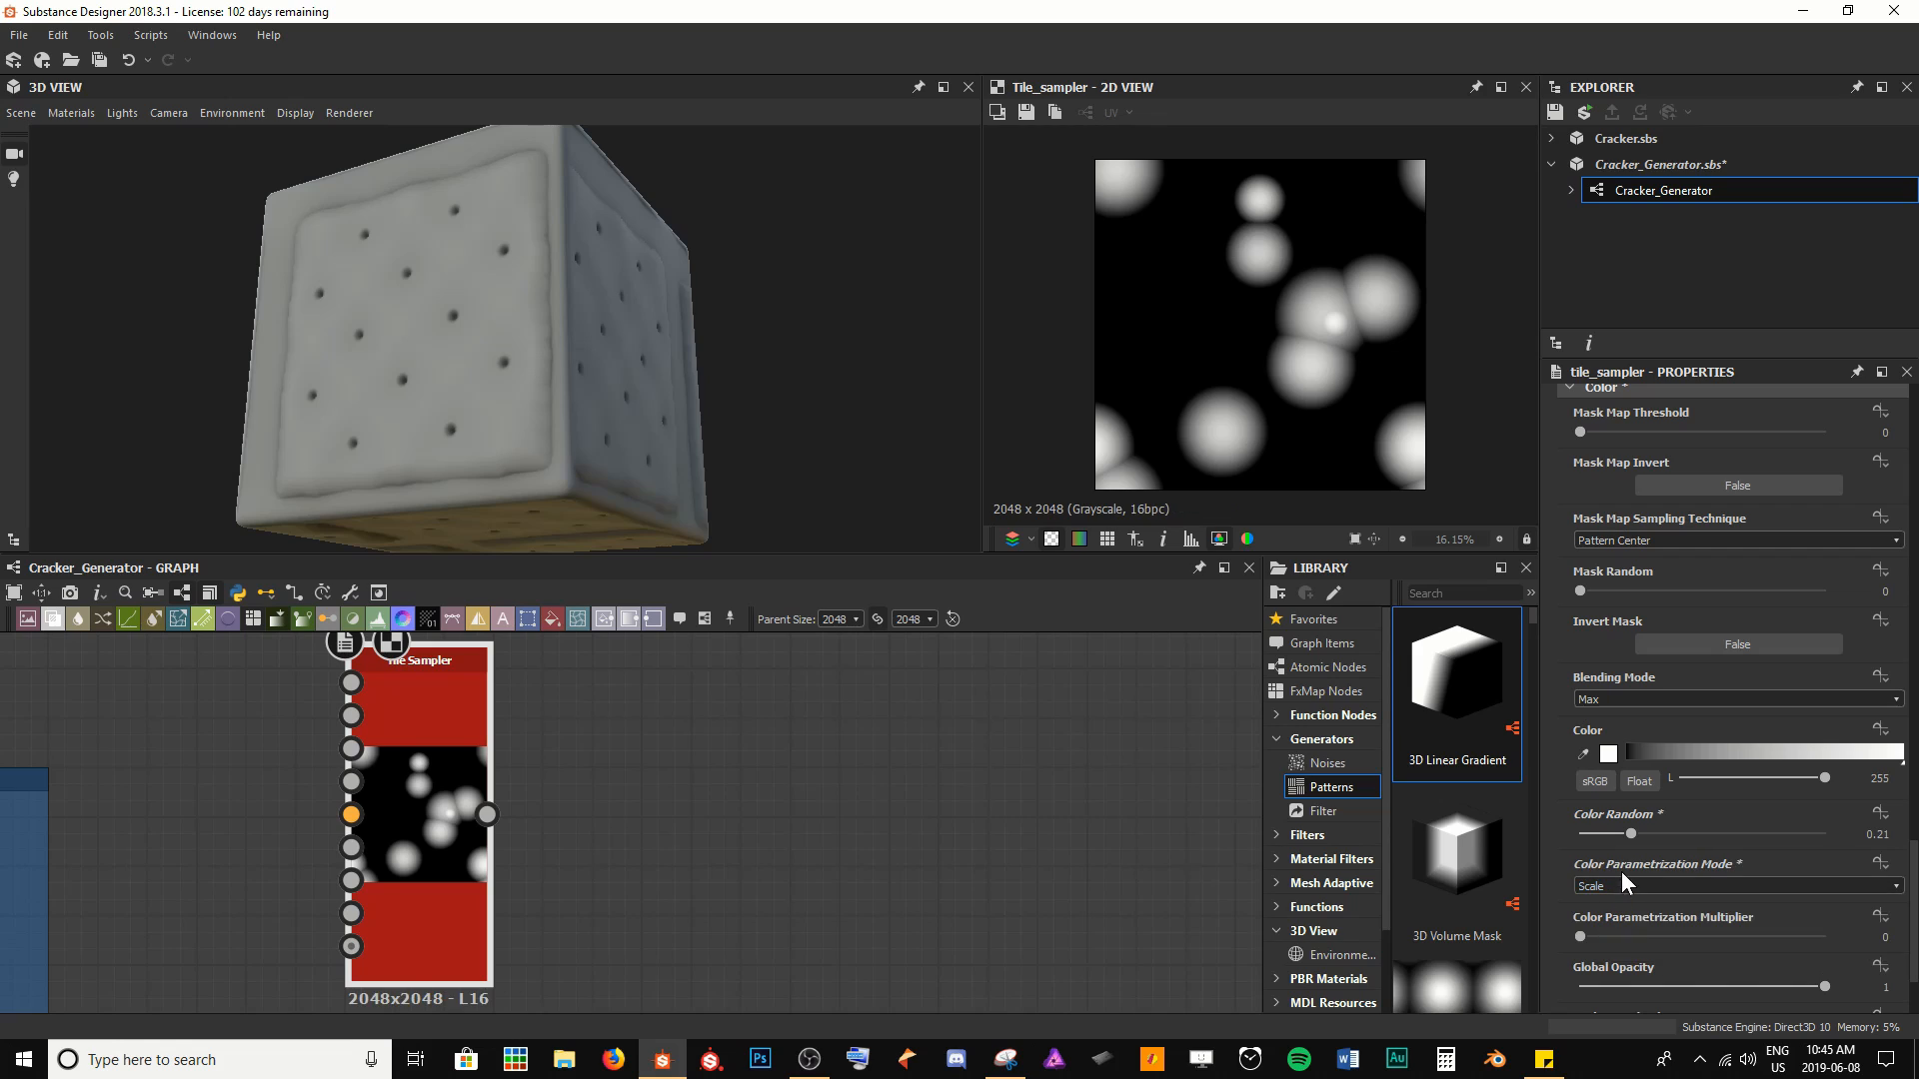
Set the Tile Sampler's Color Random to 0.15
{"action": "left_click_drag", "start_coordinate": [1628, 835], "coordinate": [1617, 773]}
{"action": "key", "text": "Tab"}
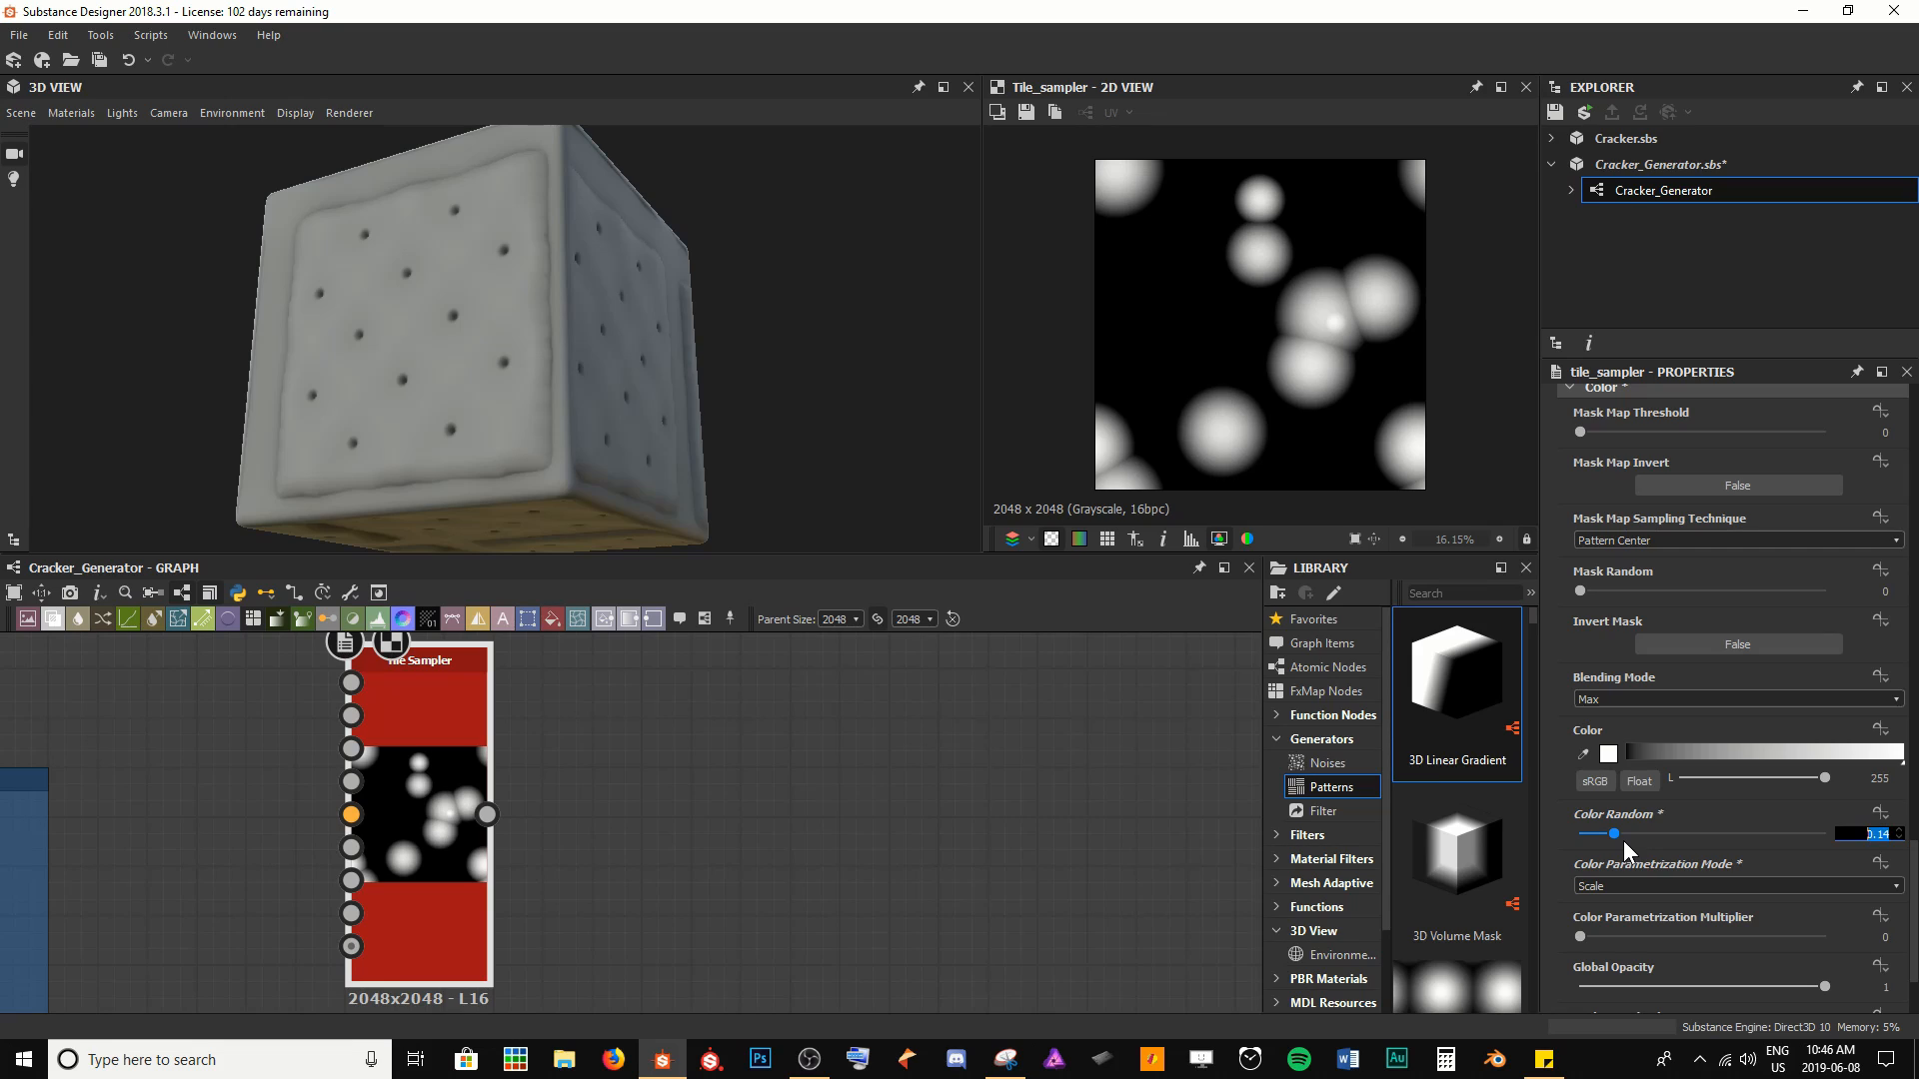
{"action": "type", "text": "0.15"}
{"action": "key", "text": "Return"}
Set the Tile Sampler's Position Random to 4 and save the Cracker_Generator package
{"action": "scroll", "coordinate": [1676, 725], "scroll_direction": "up", "scroll_amount": 10}
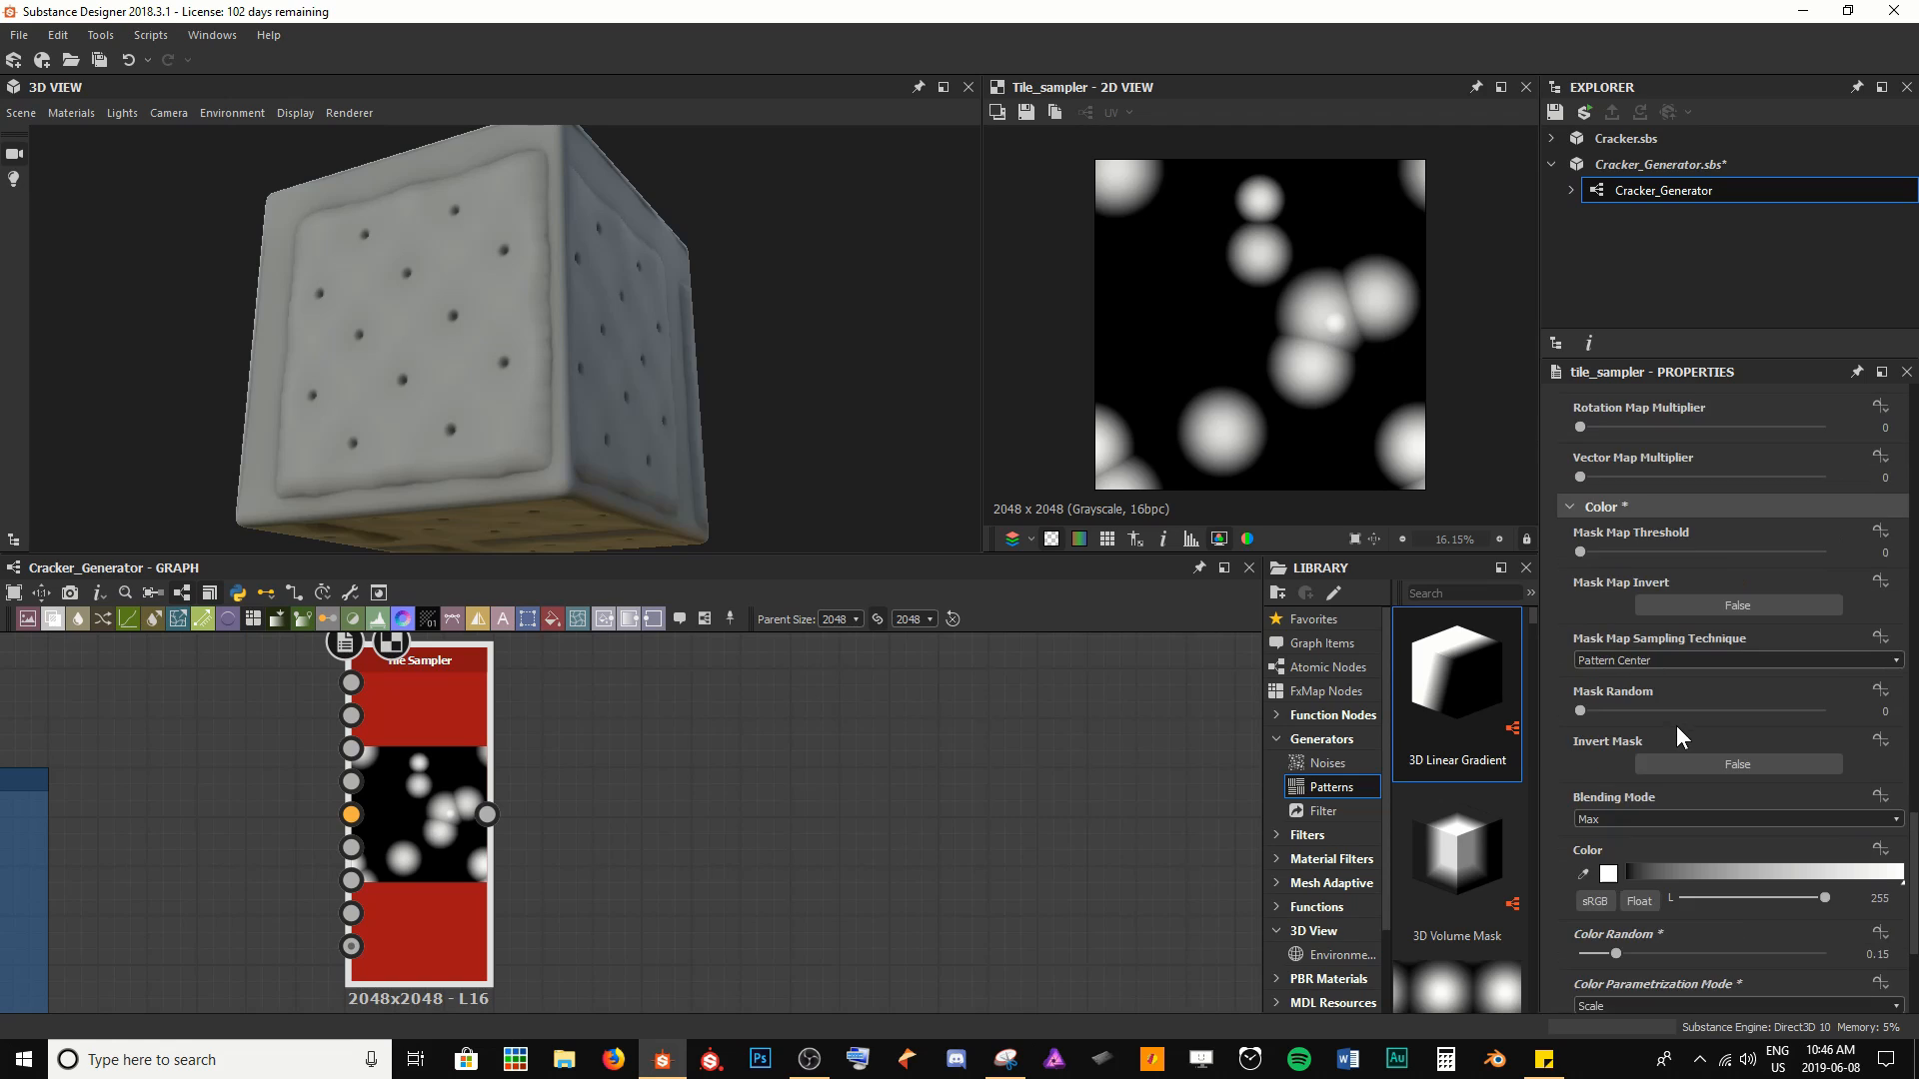
{"action": "scroll", "coordinate": [1676, 726], "scroll_direction": "up", "scroll_amount": 3}
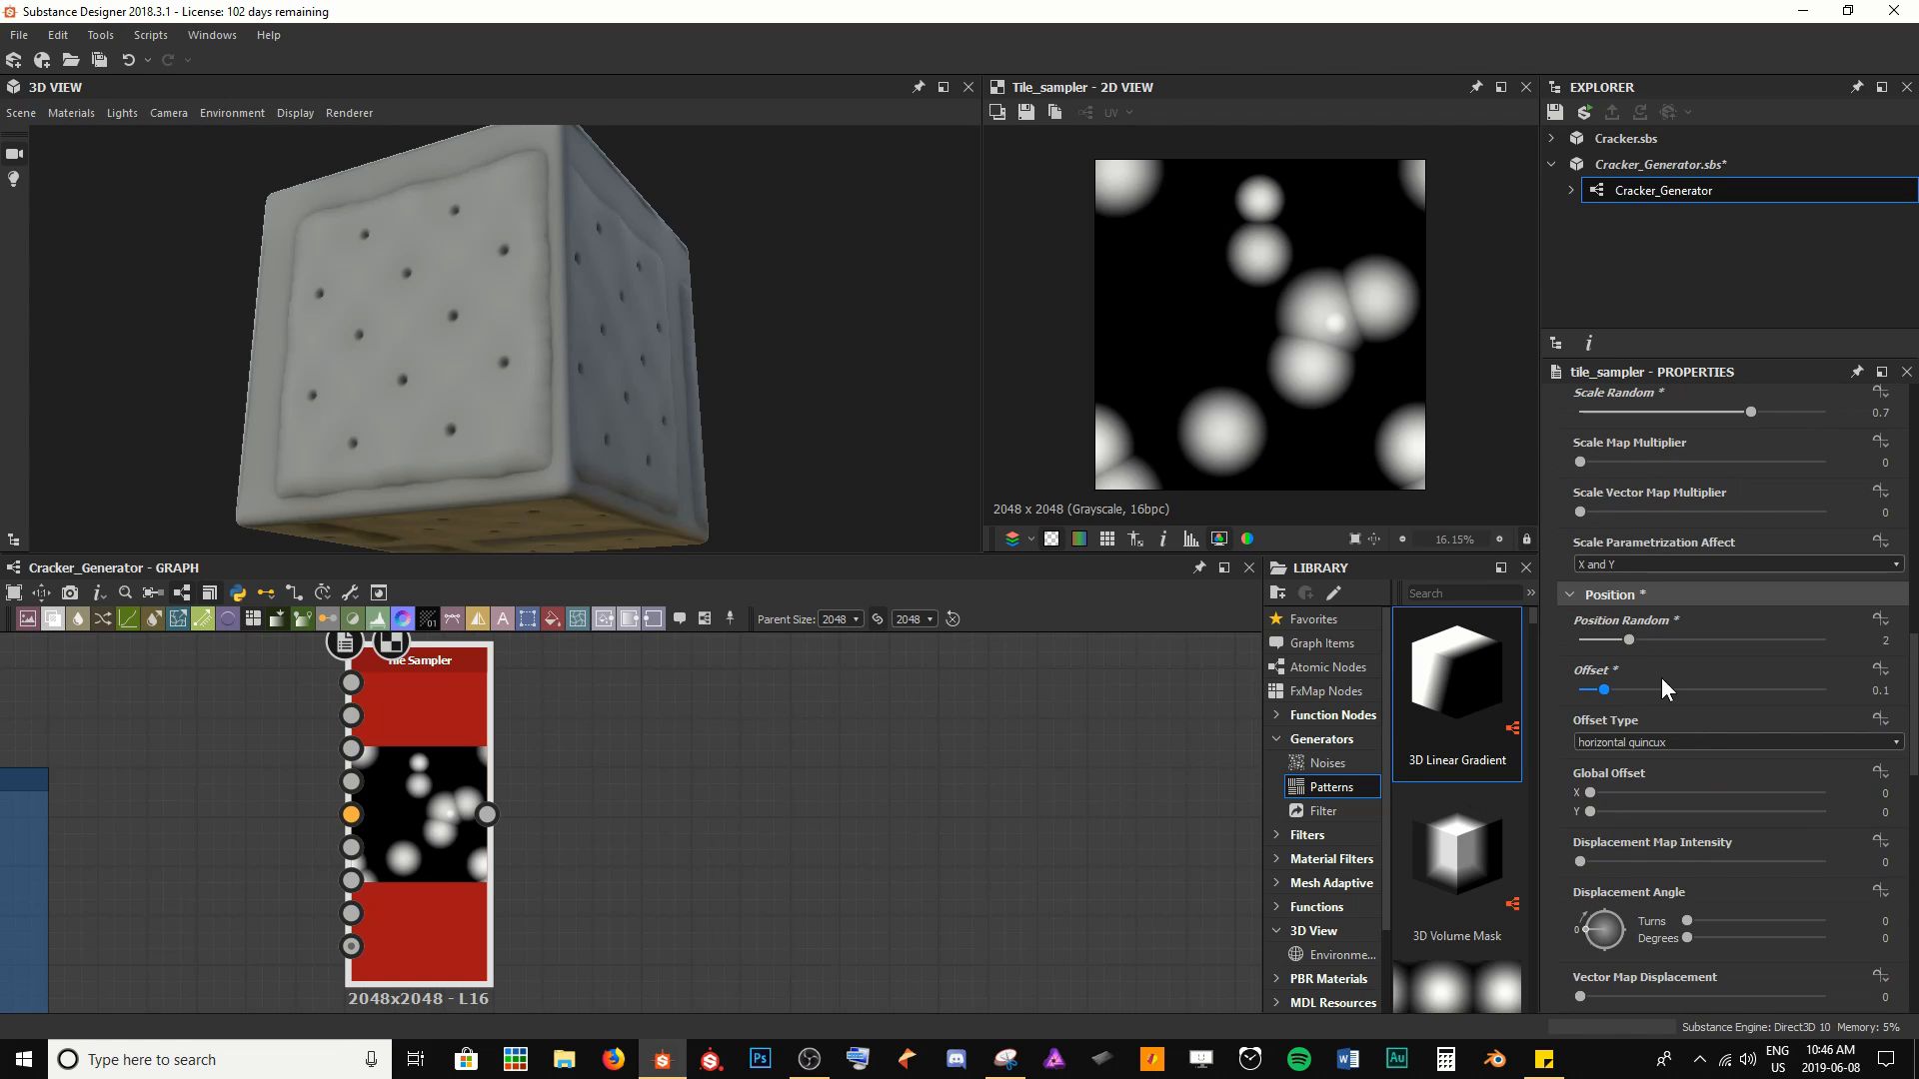
{"action": "left_click_drag", "start_coordinate": [1631, 643], "coordinate": [1677, 636]}
{"action": "type", "text": "4"}
{"action": "key", "text": "Return"}
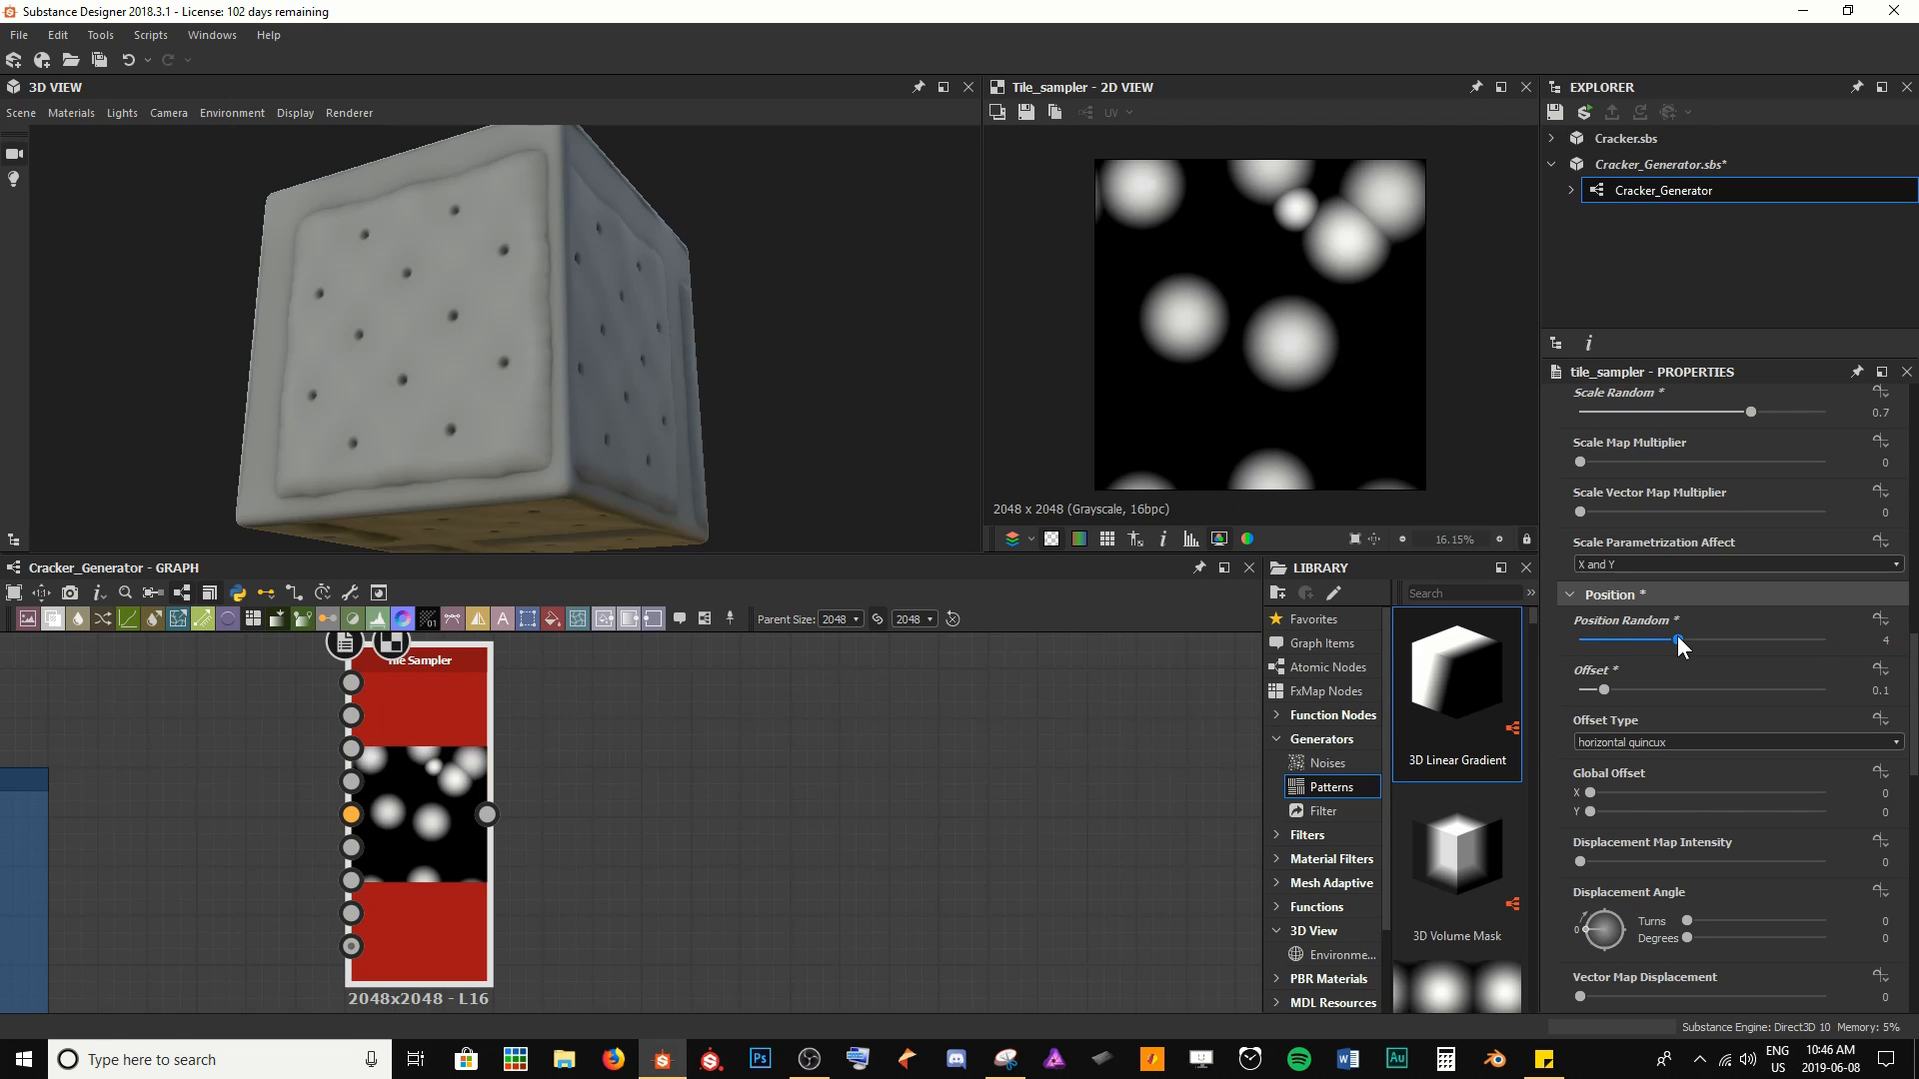
{"action": "left_click_drag", "start_coordinate": [1123, 793], "coordinate": [1054, 825]}
{"action": "key", "text": "ctrl+s"}
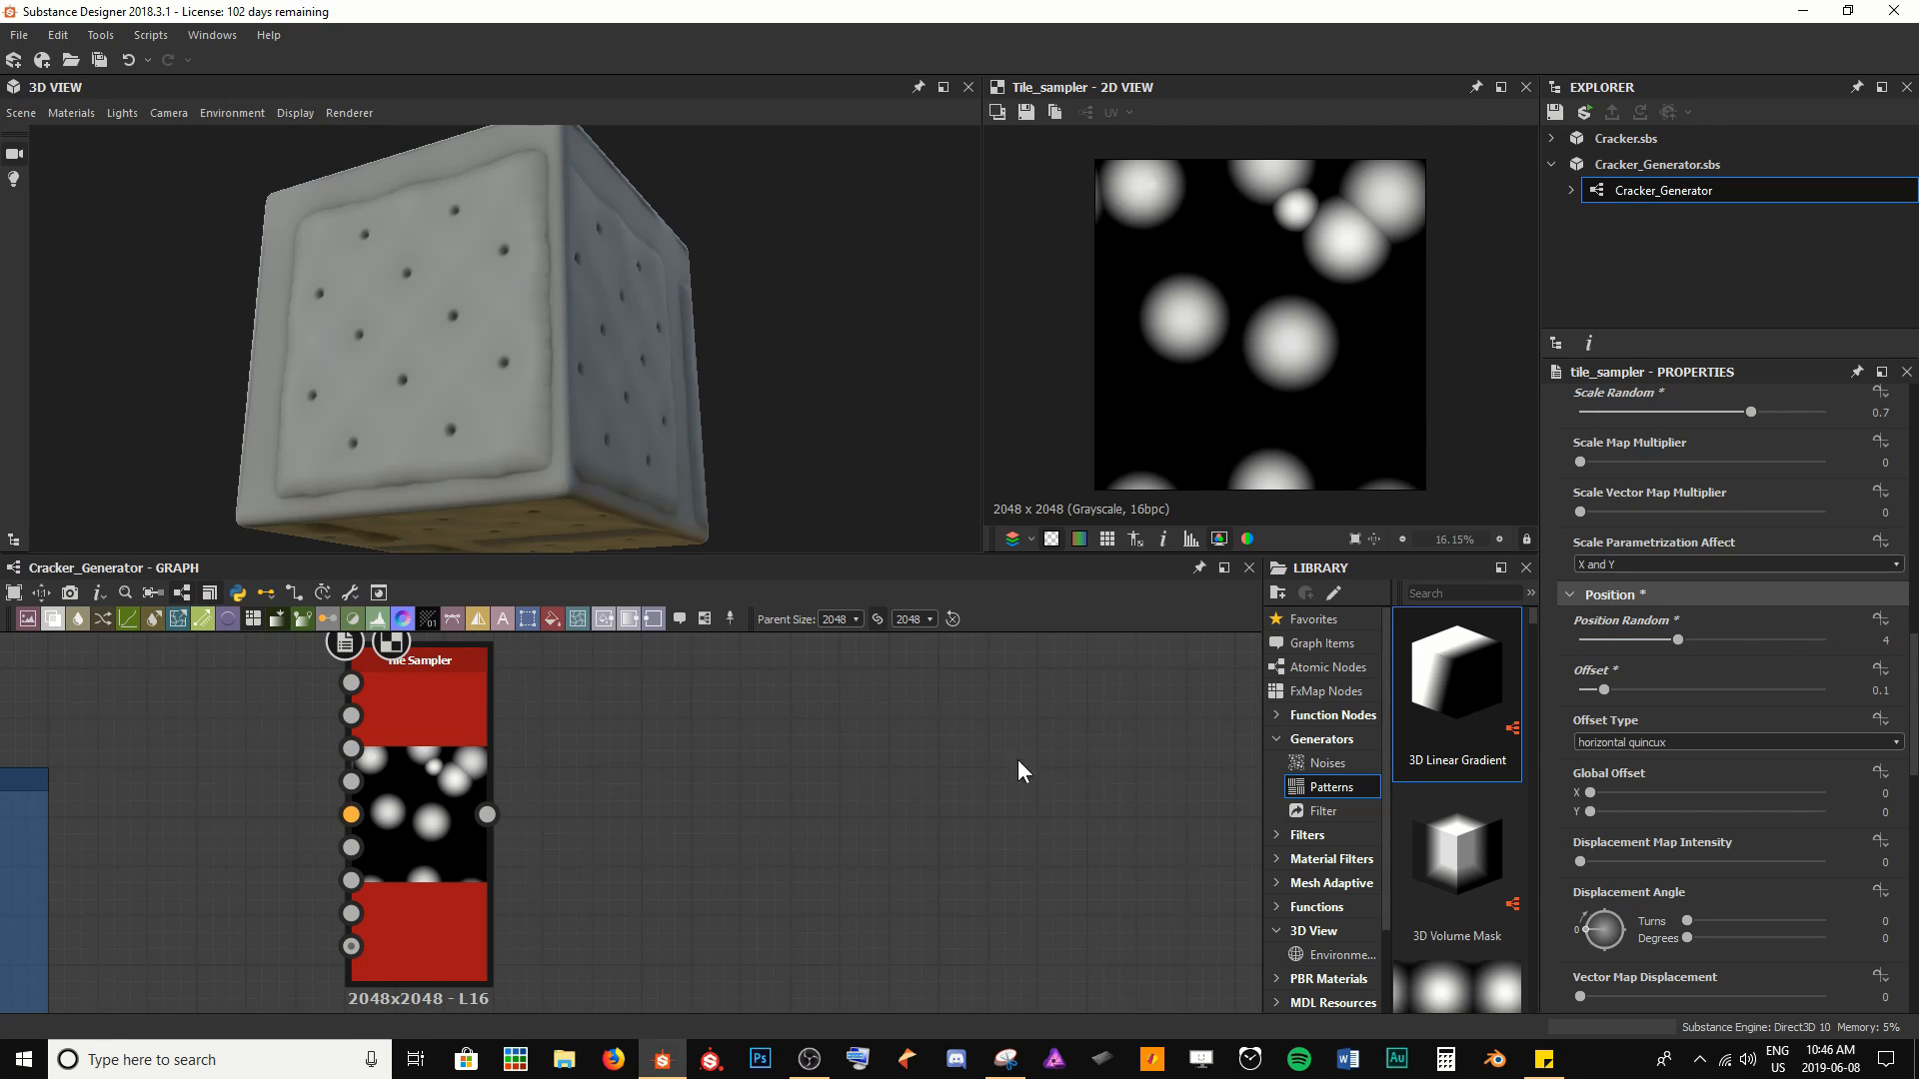
Add a Warp node fed by the Tile Sampler's output
{"action": "key", "text": "space"}
{"action": "type", "text": "war"}
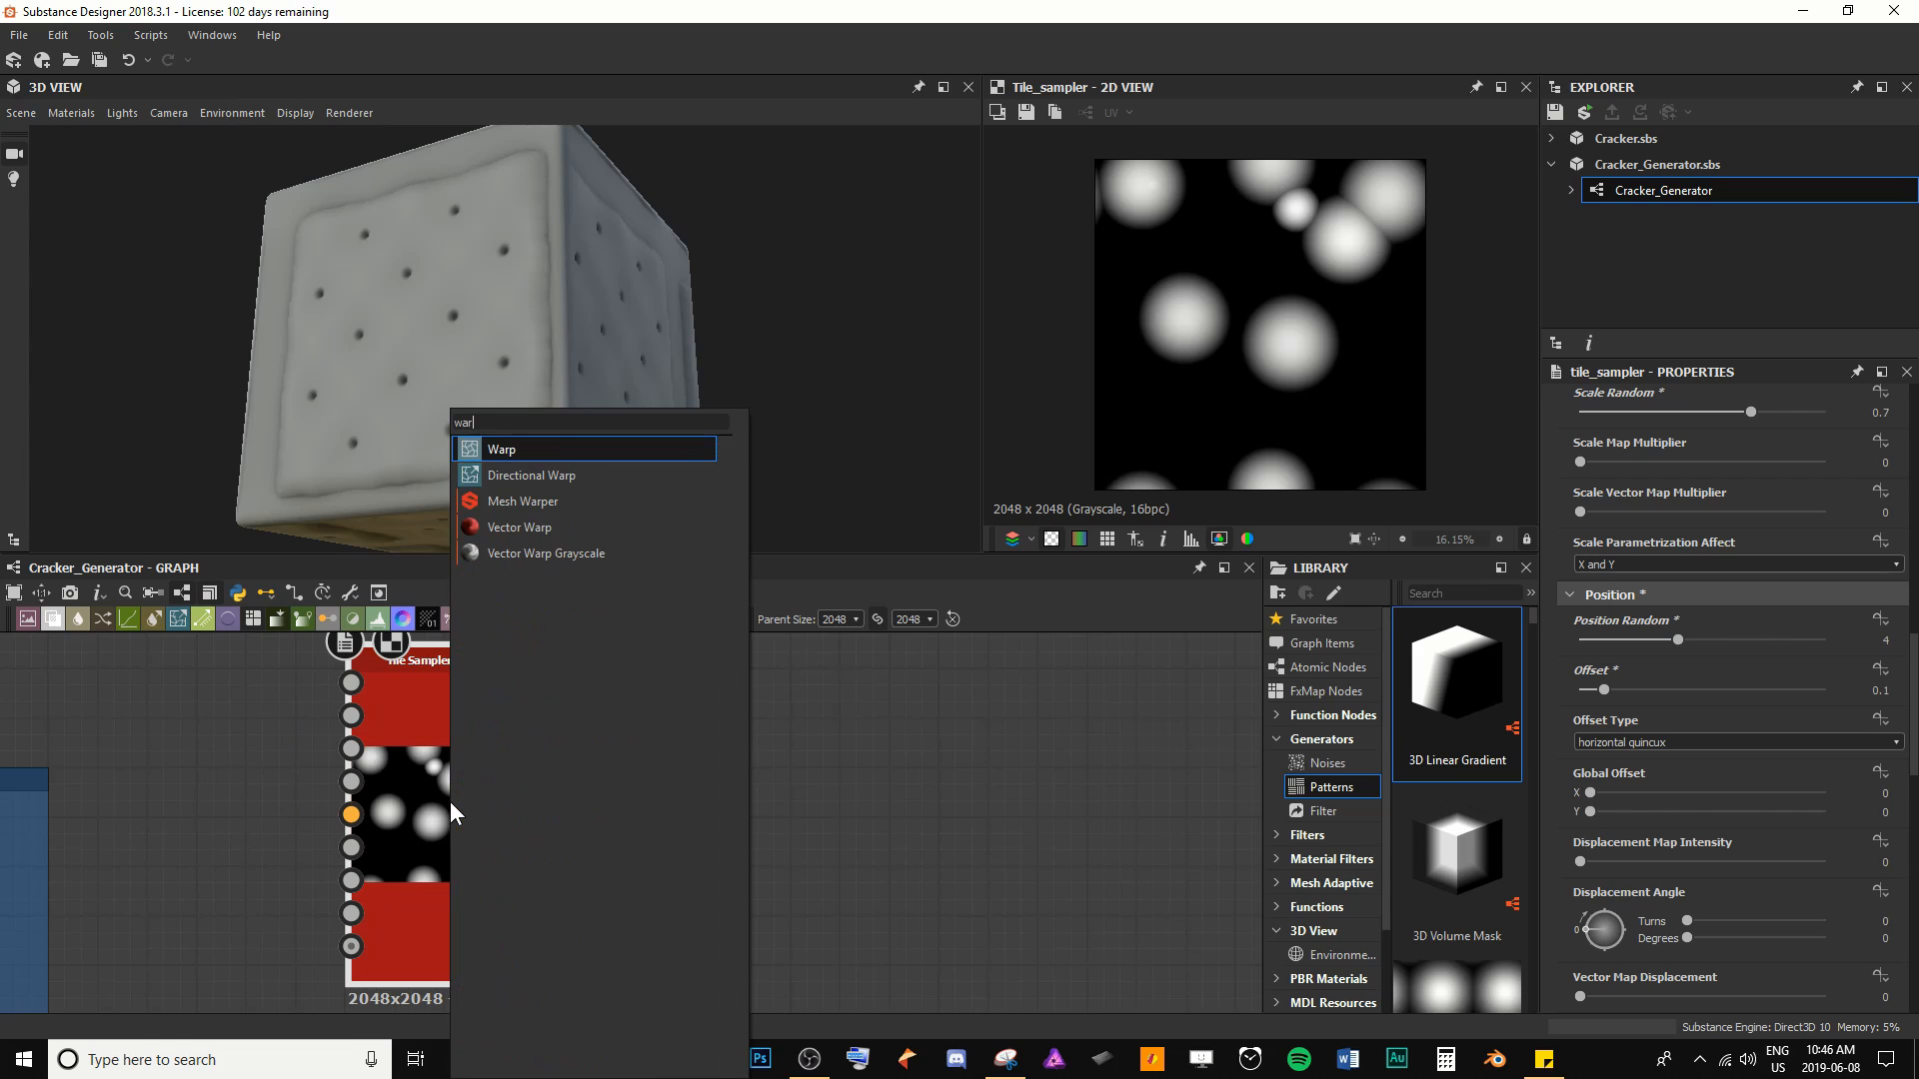
{"action": "key", "text": "Return"}
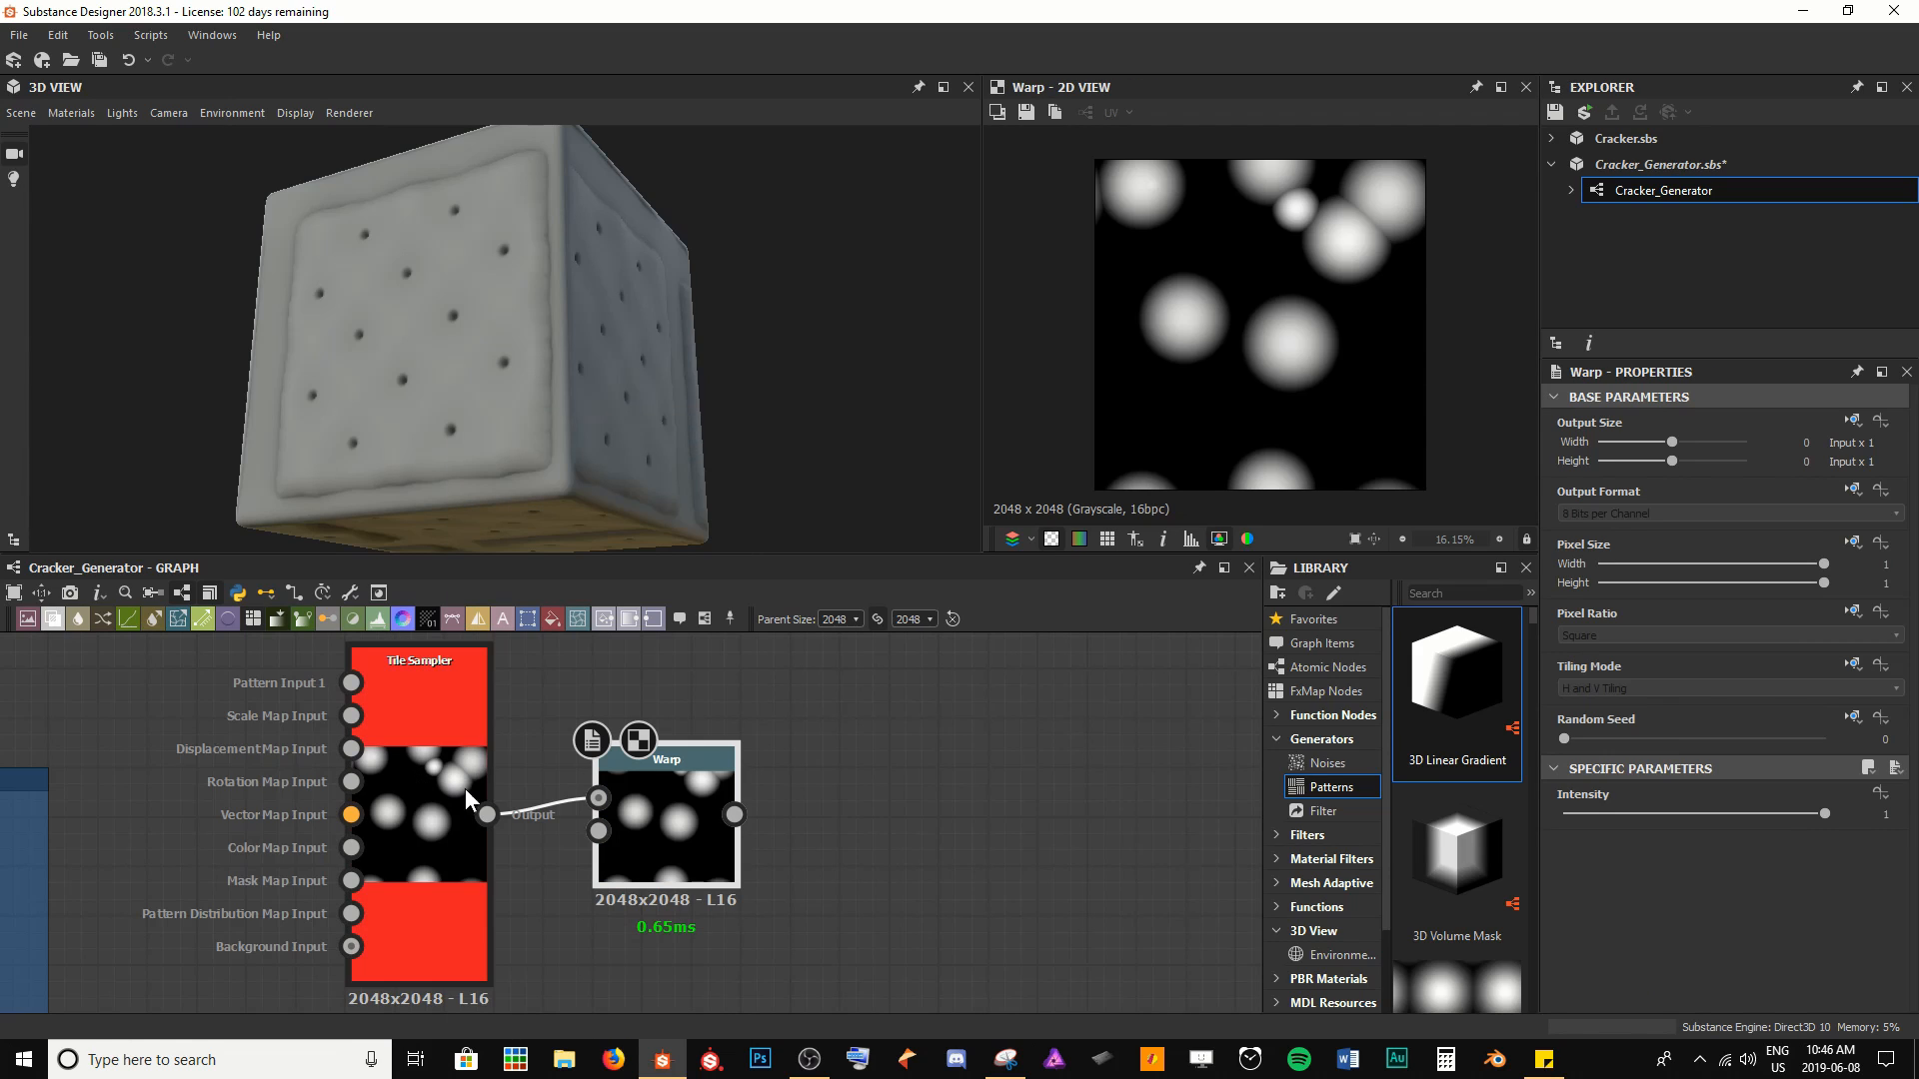
Add a Gaussian Noise node between the Tile Sampler and Warp and connect its output to the Warp's gradient input
{"action": "scroll", "coordinate": [543, 782], "scroll_direction": "down", "scroll_amount": 2}
{"action": "left_click_drag", "start_coordinate": [607, 789], "coordinate": [902, 805]}
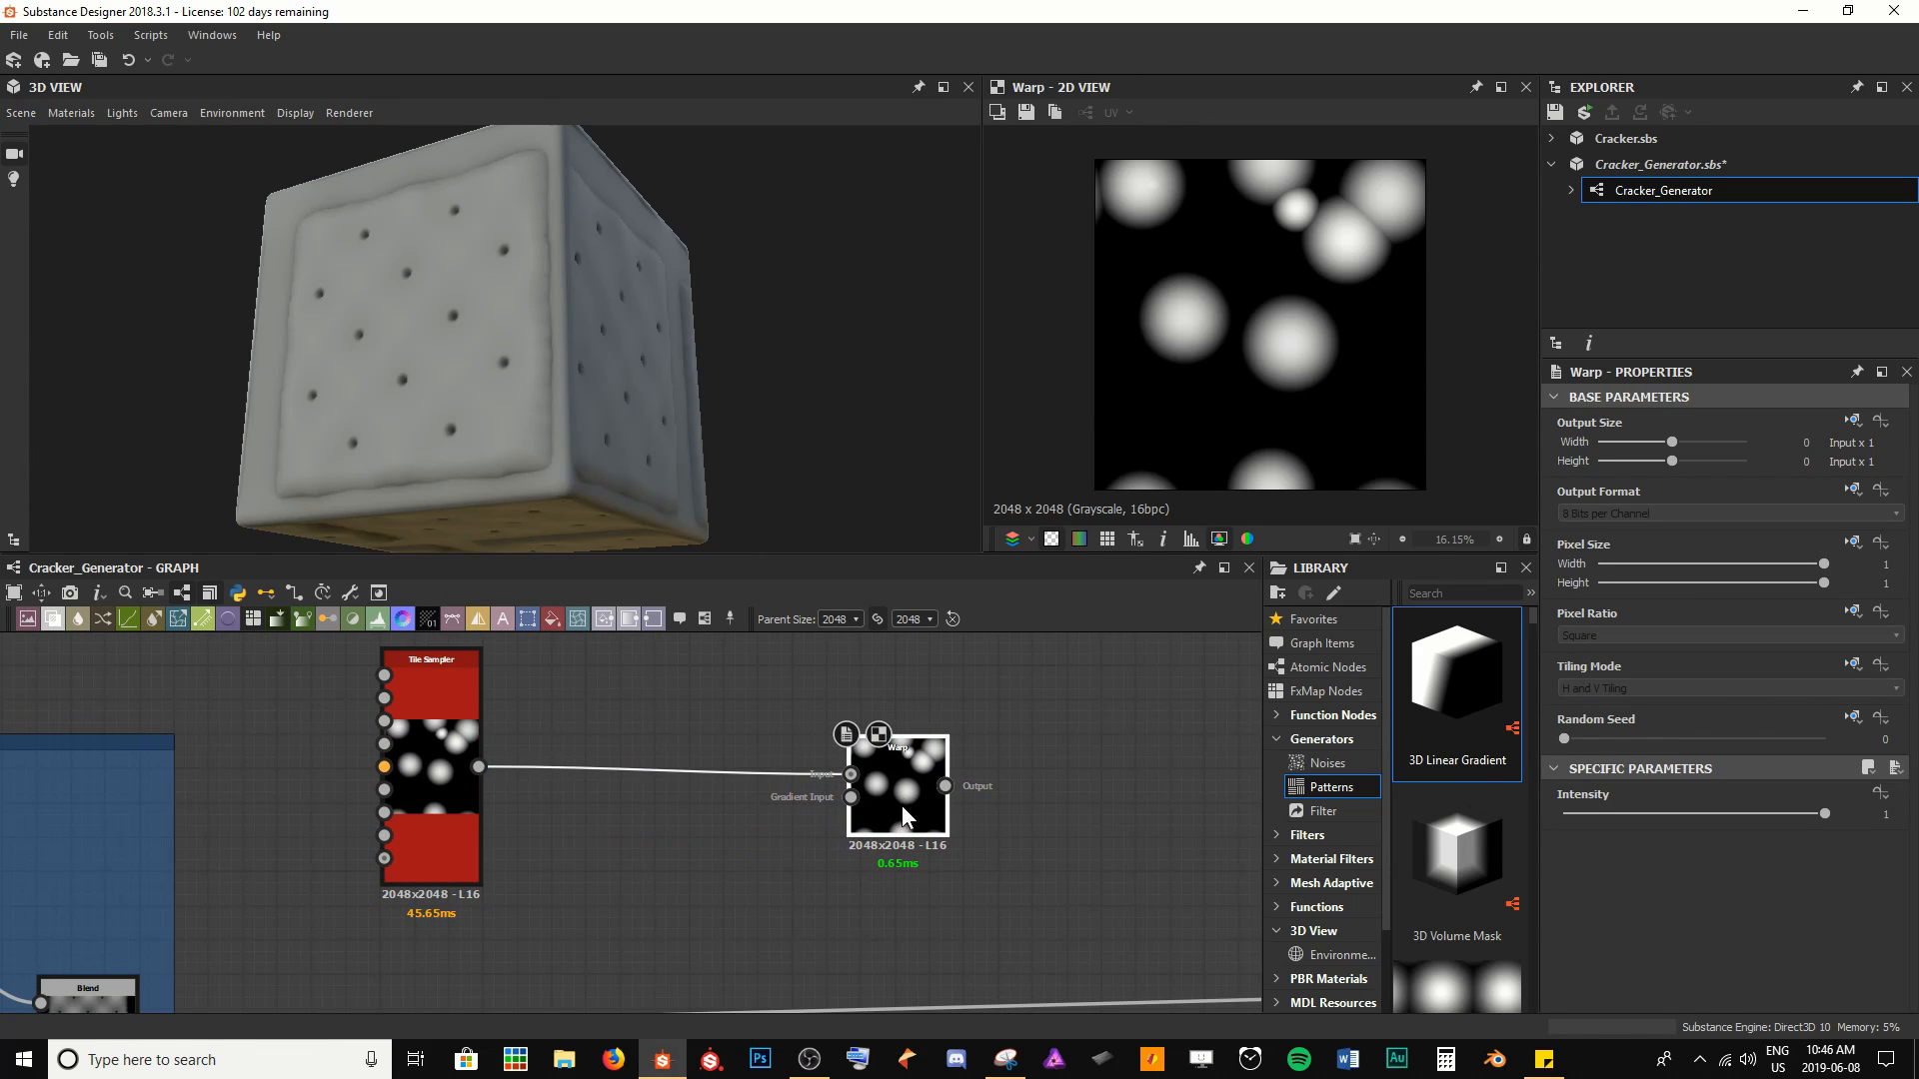
{"action": "key", "text": "space"}
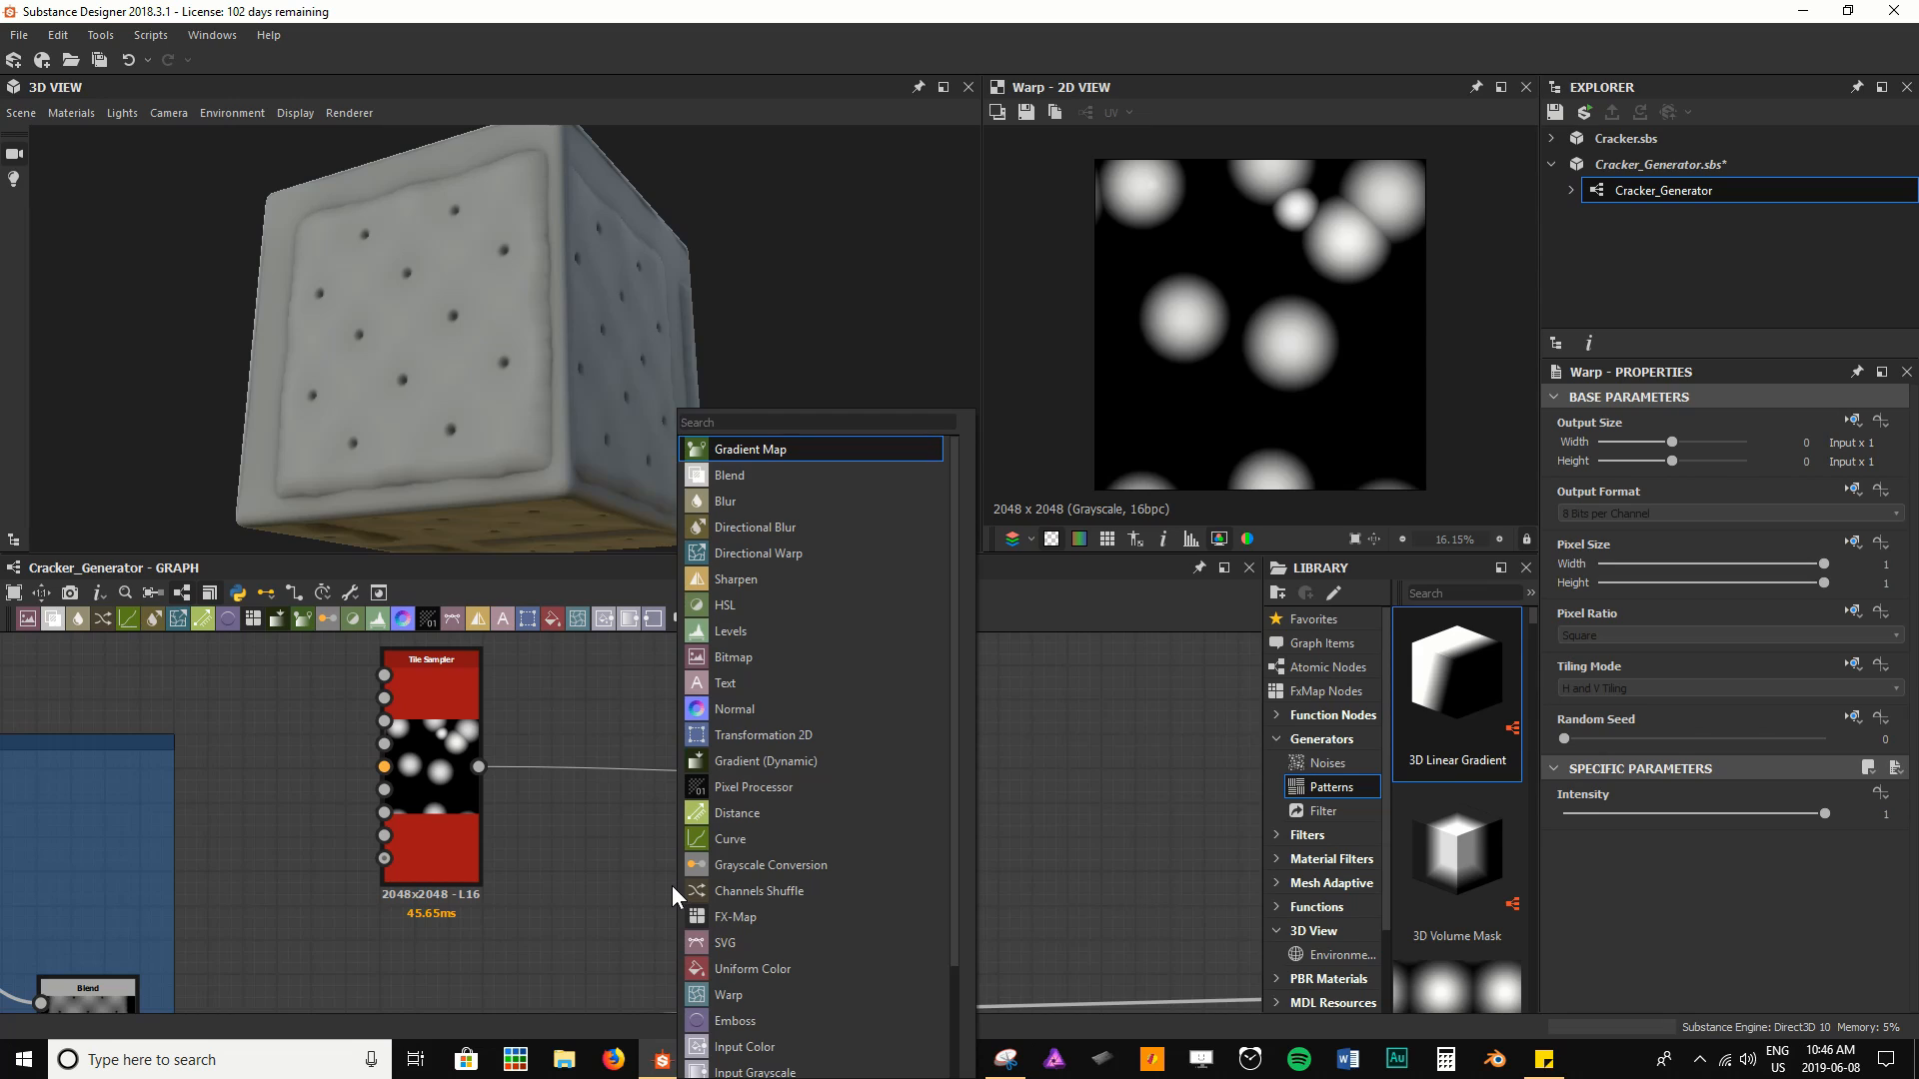
{"action": "type", "text": "ga"}
{"action": "key", "text": "Return"}
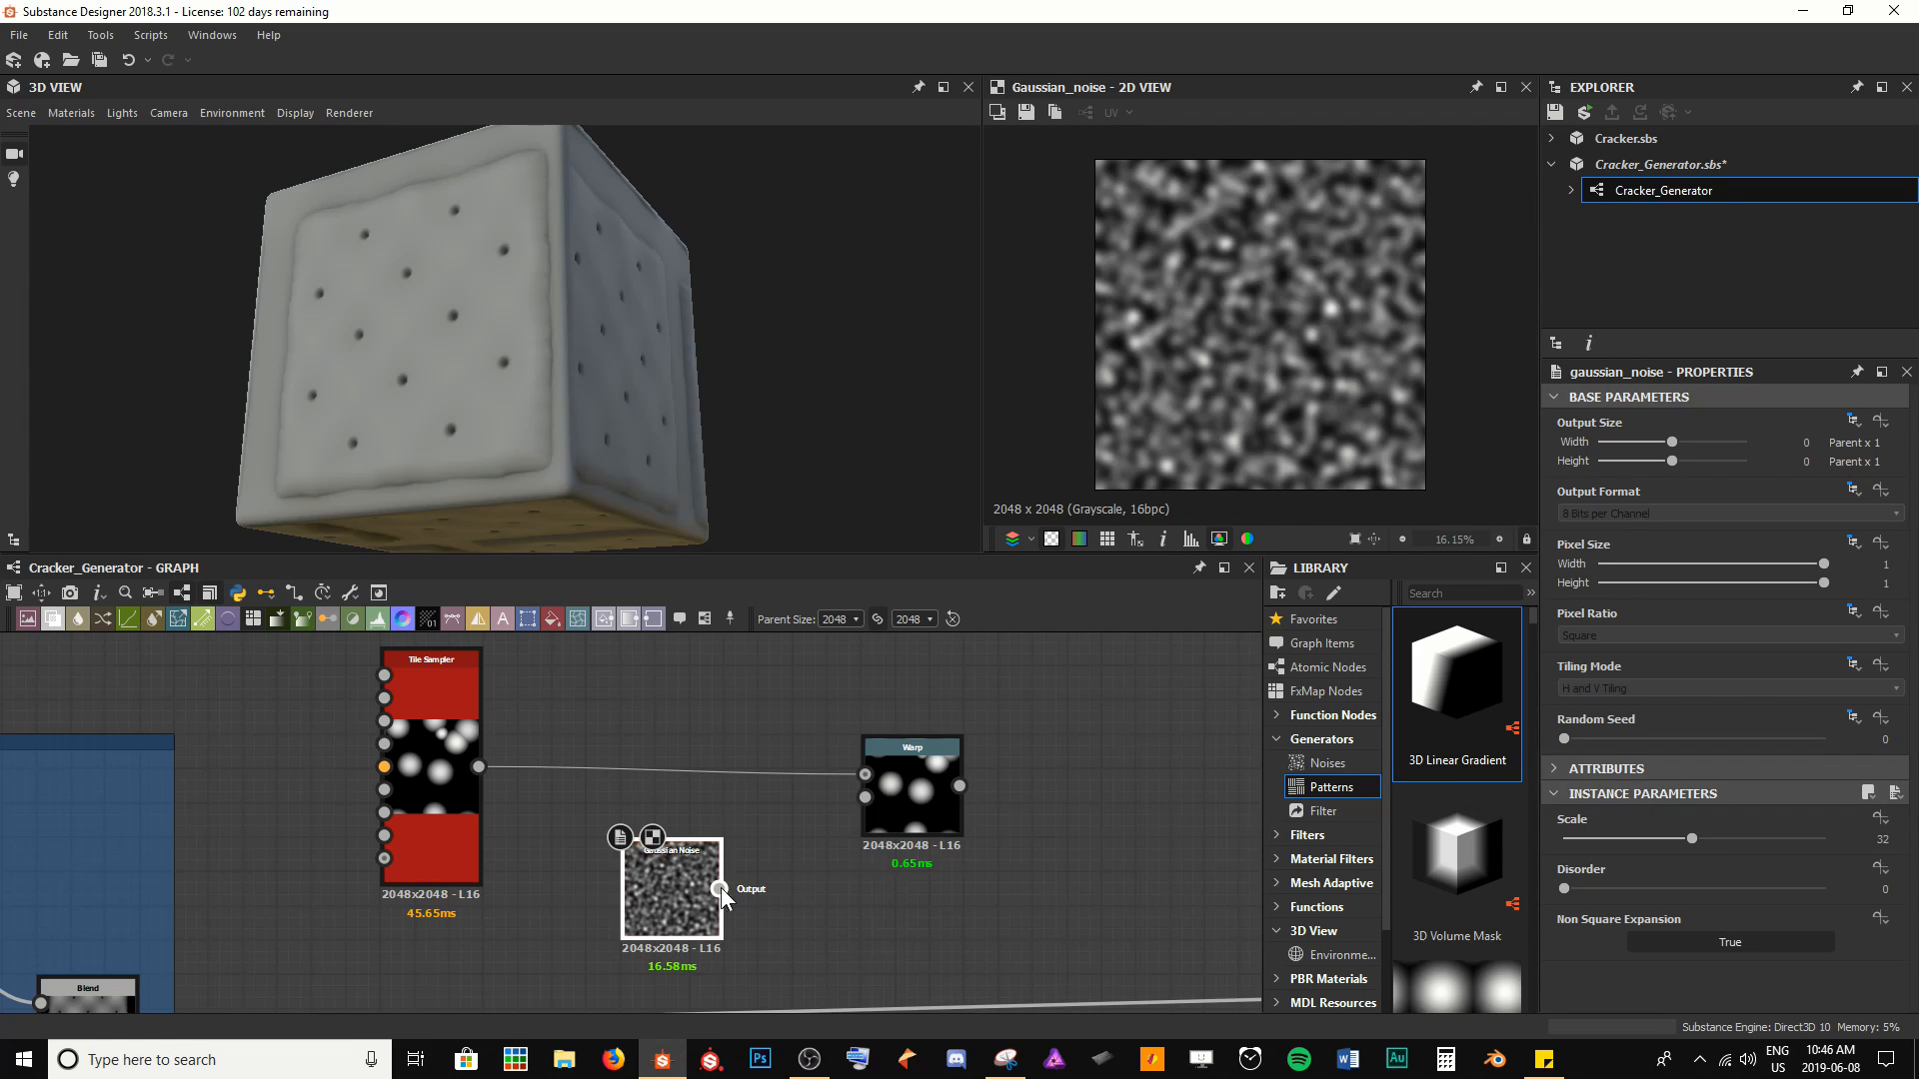
{"action": "left_click_drag", "start_coordinate": [719, 888], "coordinate": [860, 802]}
{"action": "left_click", "coordinate": [918, 793]}
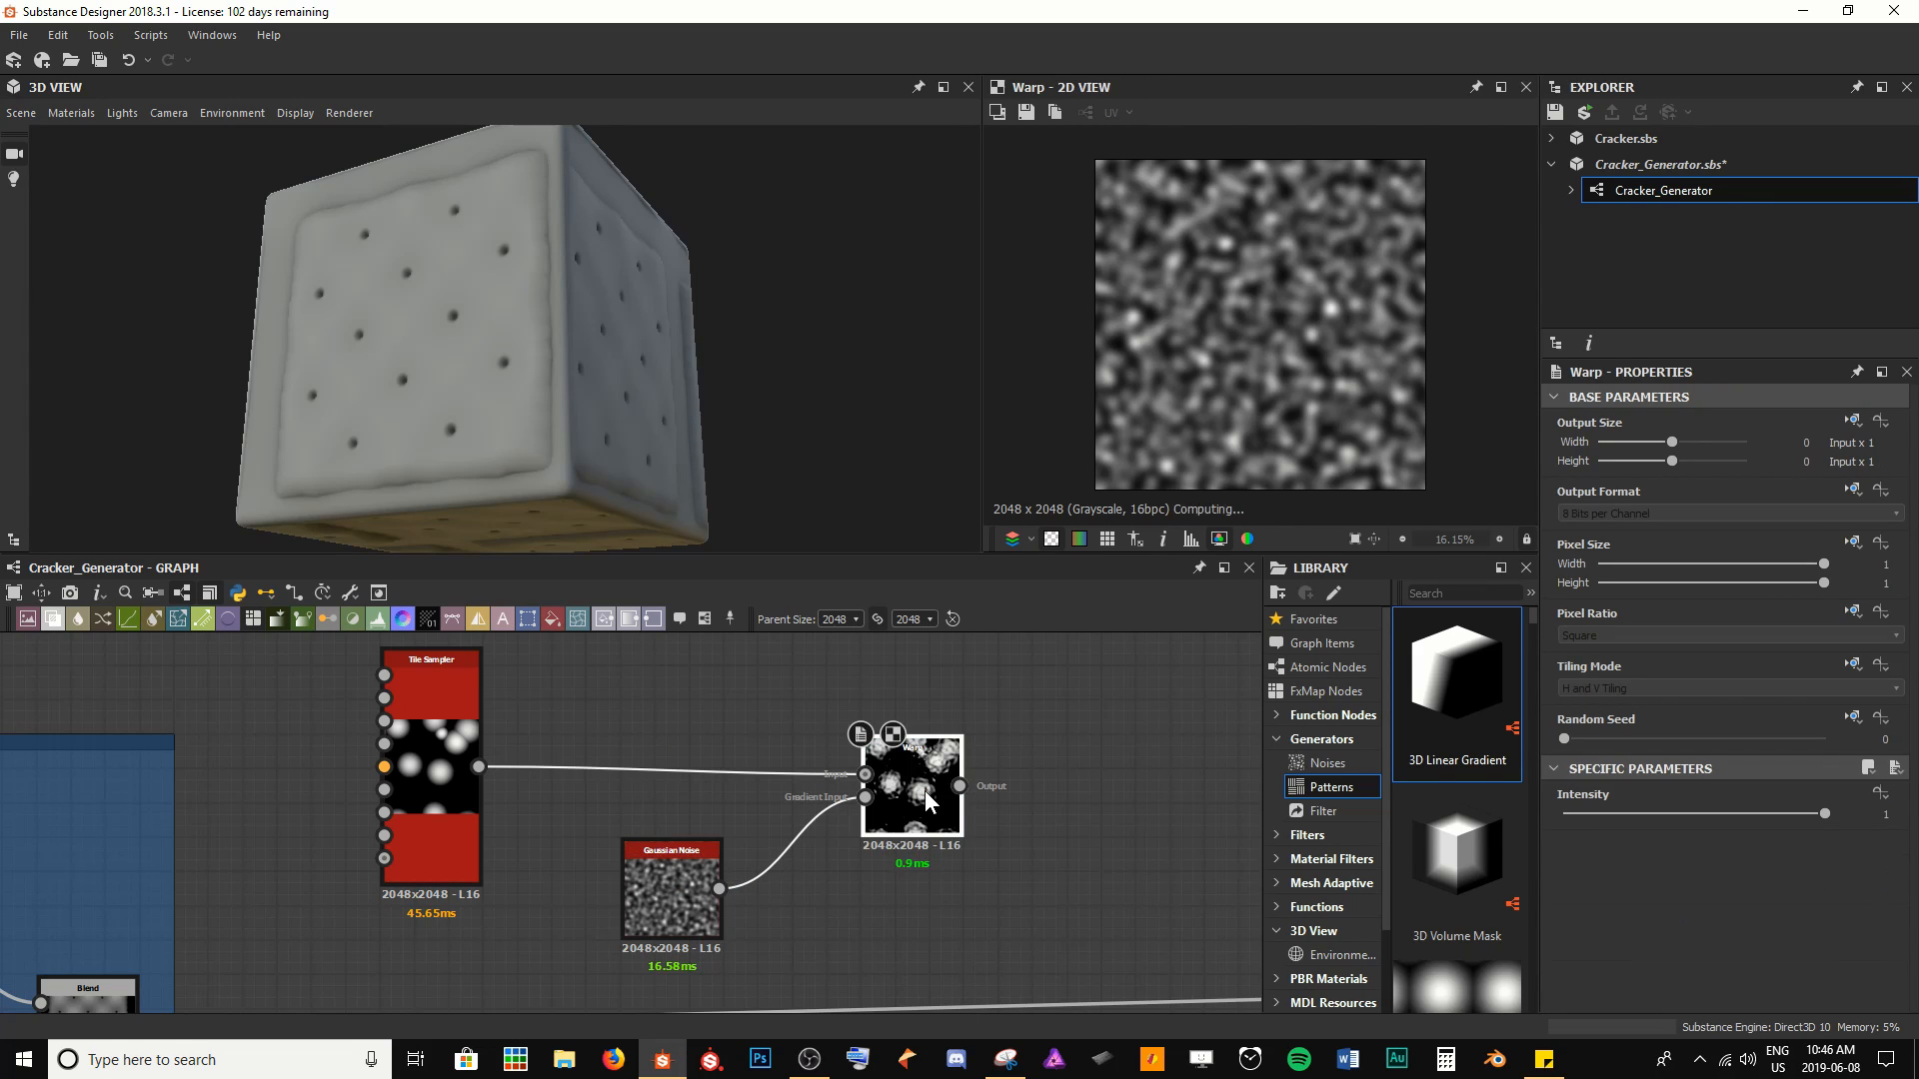
Set the Gaussian Noise scale to 14 and increase its disorder
{"action": "left_click", "coordinate": [692, 904]}
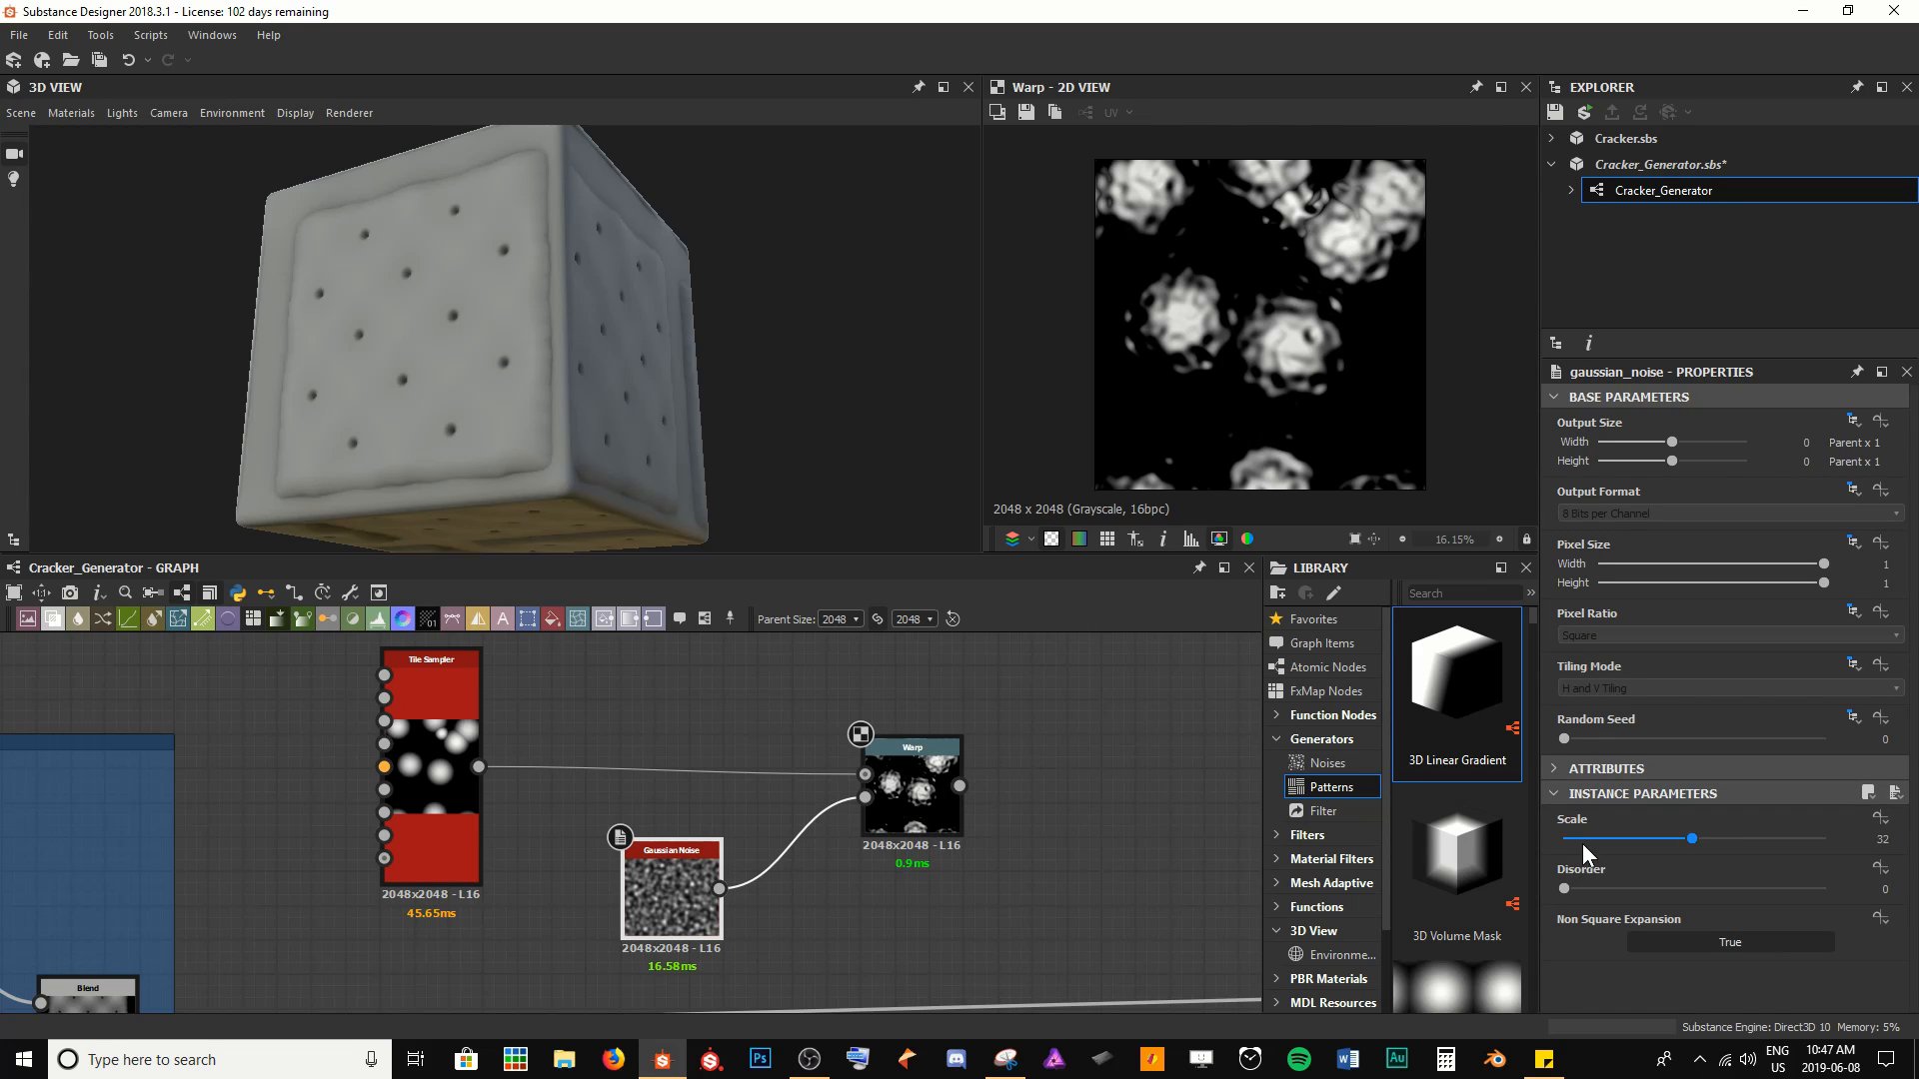
{"action": "double_click", "coordinate": [1691, 835]}
{"action": "type", "text": "14"}
{"action": "key", "text": "Return"}
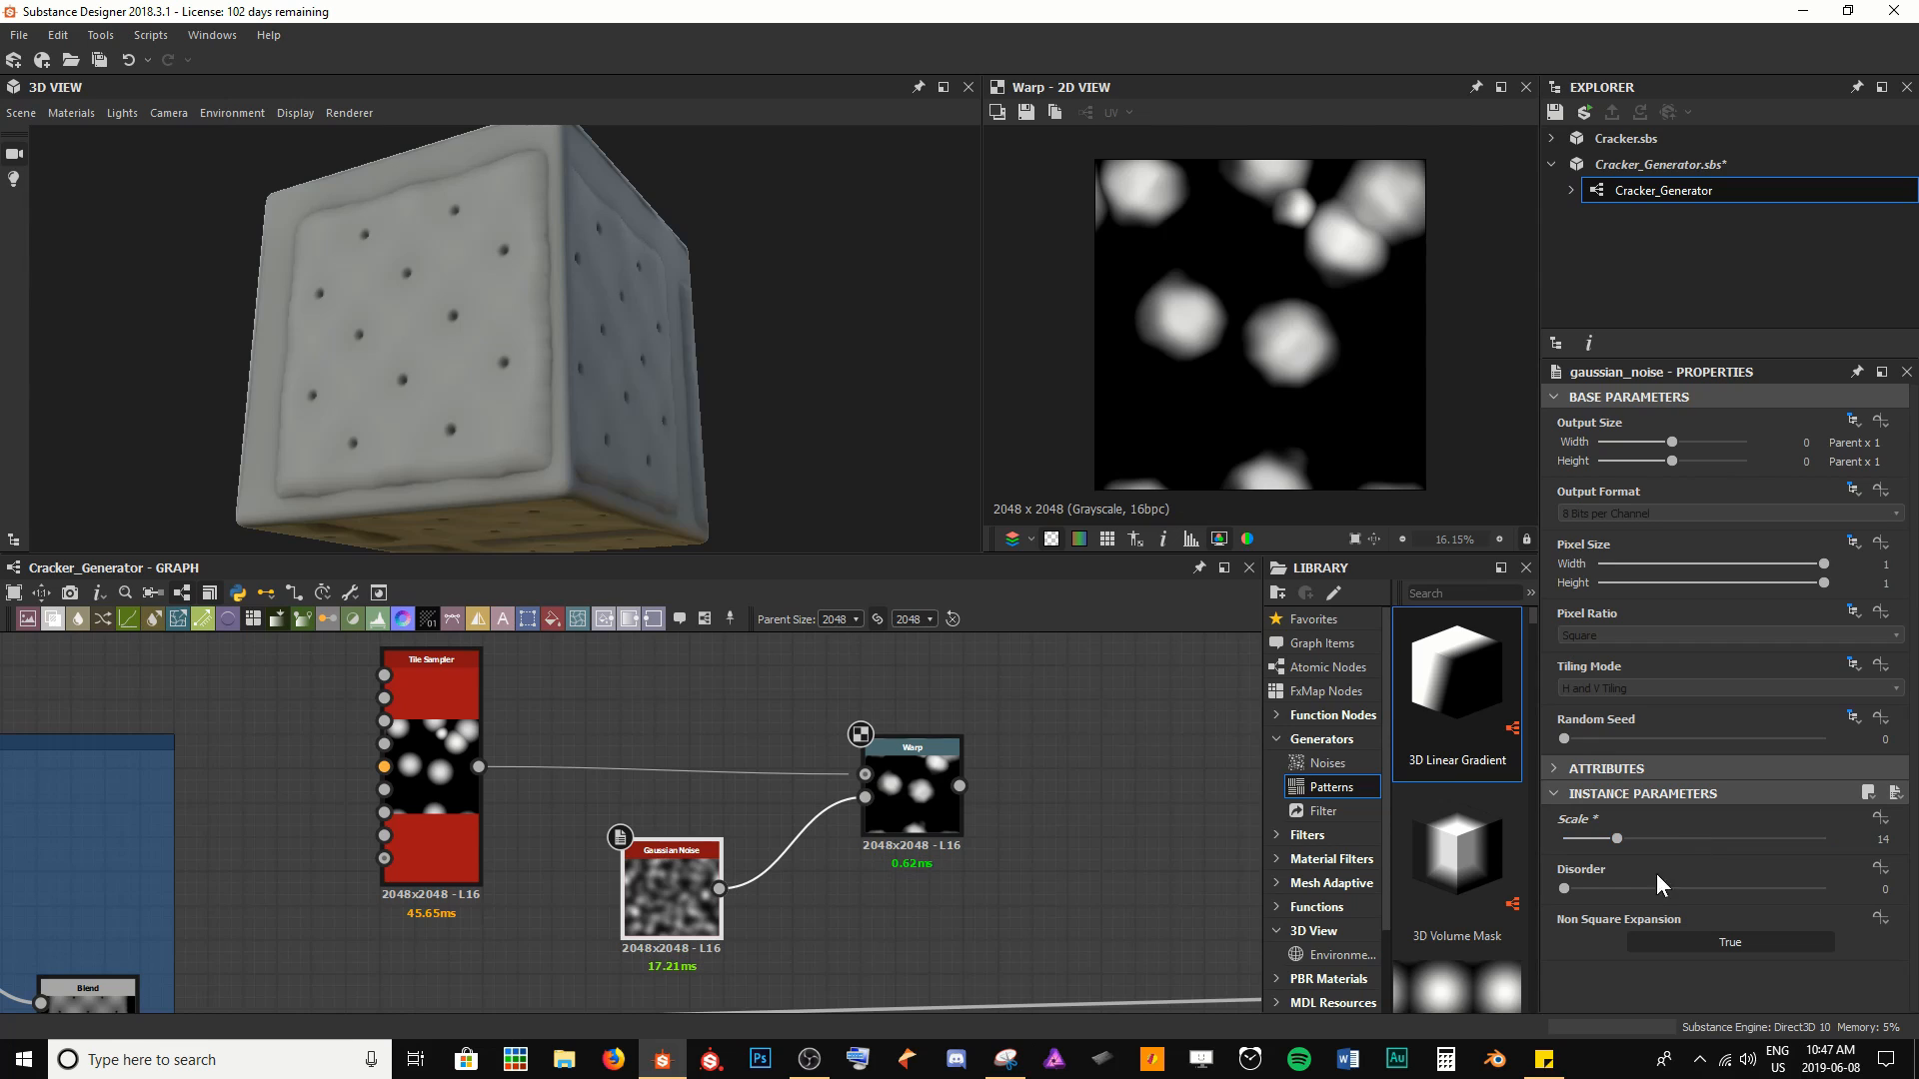
{"action": "left_click_drag", "start_coordinate": [1579, 883], "coordinate": [1736, 890]}
Move the Gaussian Noise and Warp nodes closer to the Tile Sampler
{"action": "left_click_drag", "start_coordinate": [650, 908], "coordinate": [562, 908]}
{"action": "left_click_drag", "start_coordinate": [889, 802], "coordinate": [718, 803]}
{"action": "key", "text": "ctrl+a"}
{"action": "left_click", "coordinate": [706, 907]}
{"action": "left_click", "coordinate": [916, 809]}
Add a Blur HQ Grayscale node after the Warp and set its quality to 1
{"action": "middle_click_drag", "start_coordinate": [829, 811], "coordinate": [716, 832]}
{"action": "left_click", "coordinate": [651, 833]}
{"action": "key", "text": "space"}
{"action": "type", "text": "blur"}
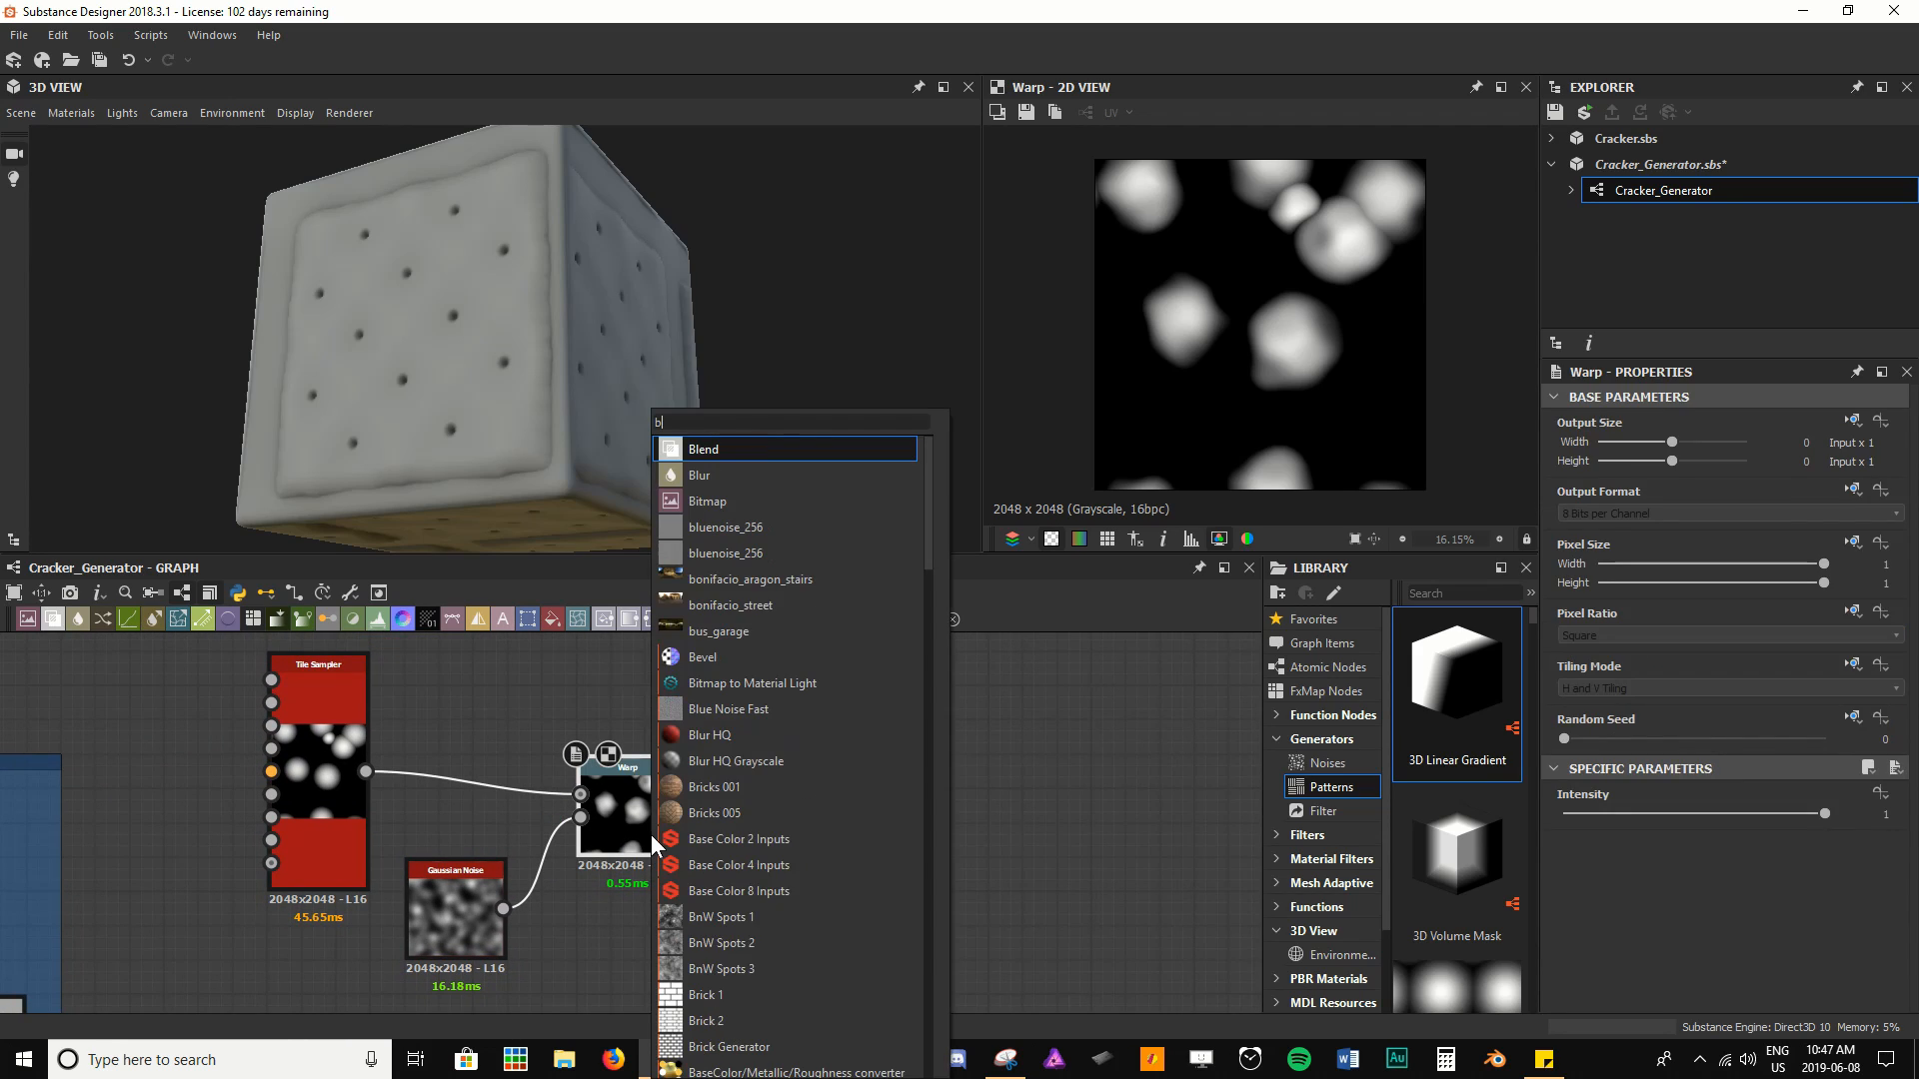
{"action": "key", "text": "Down"}
{"action": "key", "text": "Down"}
{"action": "key", "text": "Return"}
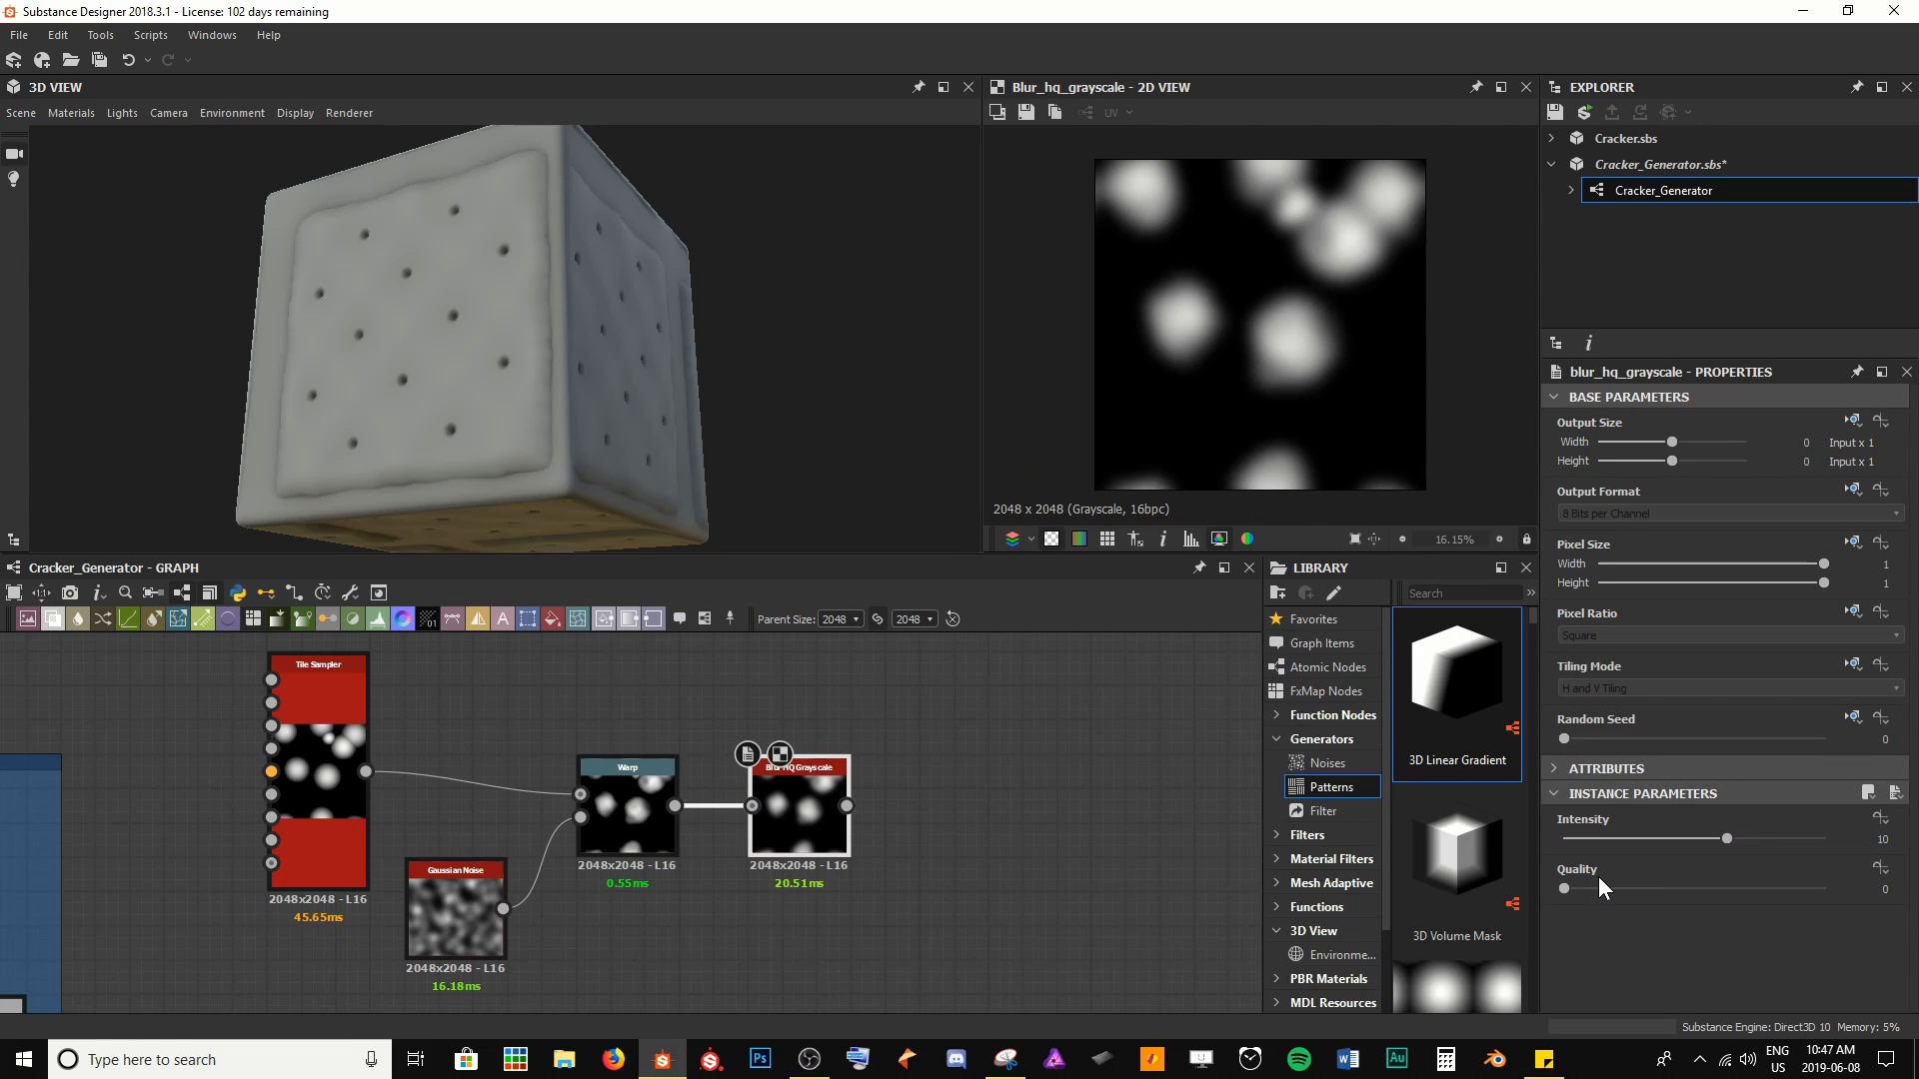
{"action": "left_click_drag", "start_coordinate": [1598, 885], "coordinate": [1815, 883]}
Insert a Blend node after the Holes group's final Blend and place it beyond the warped-spots nodes
{"action": "scroll", "coordinate": [1004, 879], "scroll_direction": "down", "scroll_amount": 2}
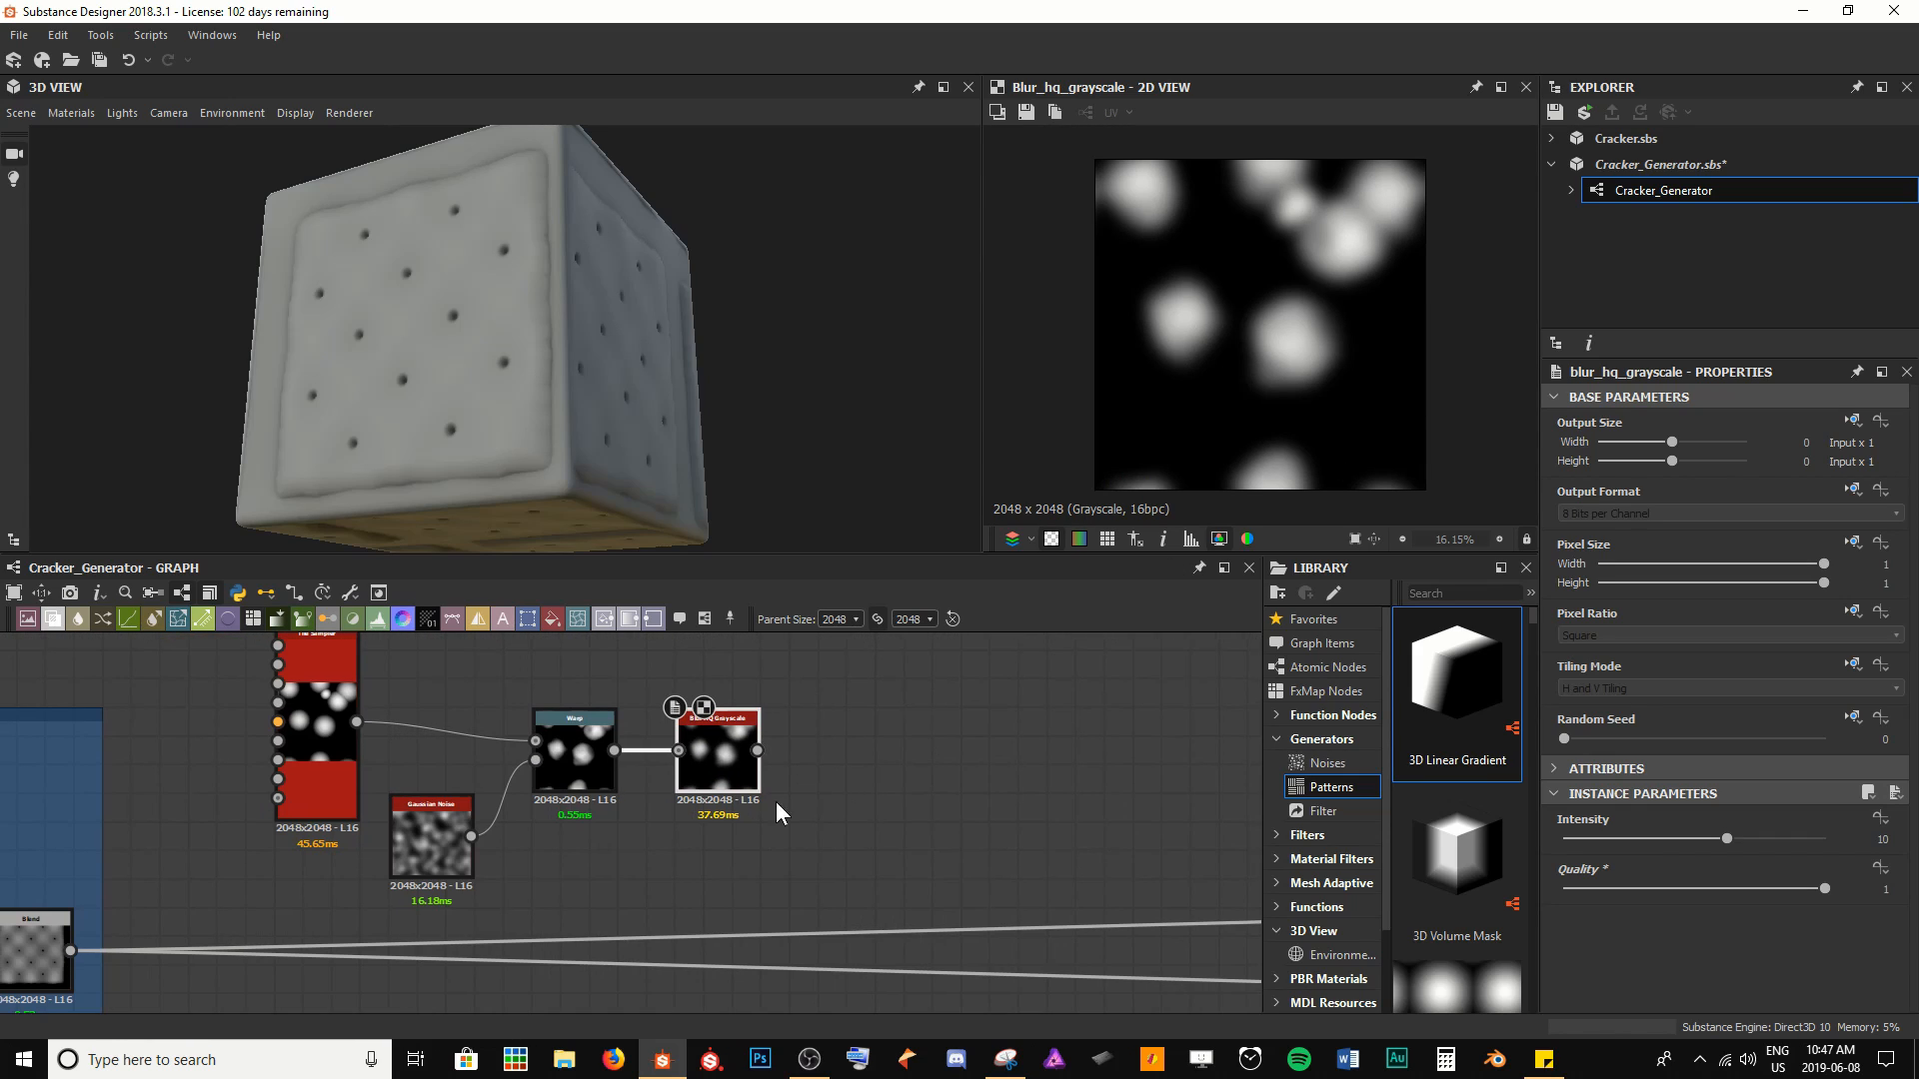
{"action": "scroll", "coordinate": [544, 889], "scroll_direction": "down", "scroll_amount": 1}
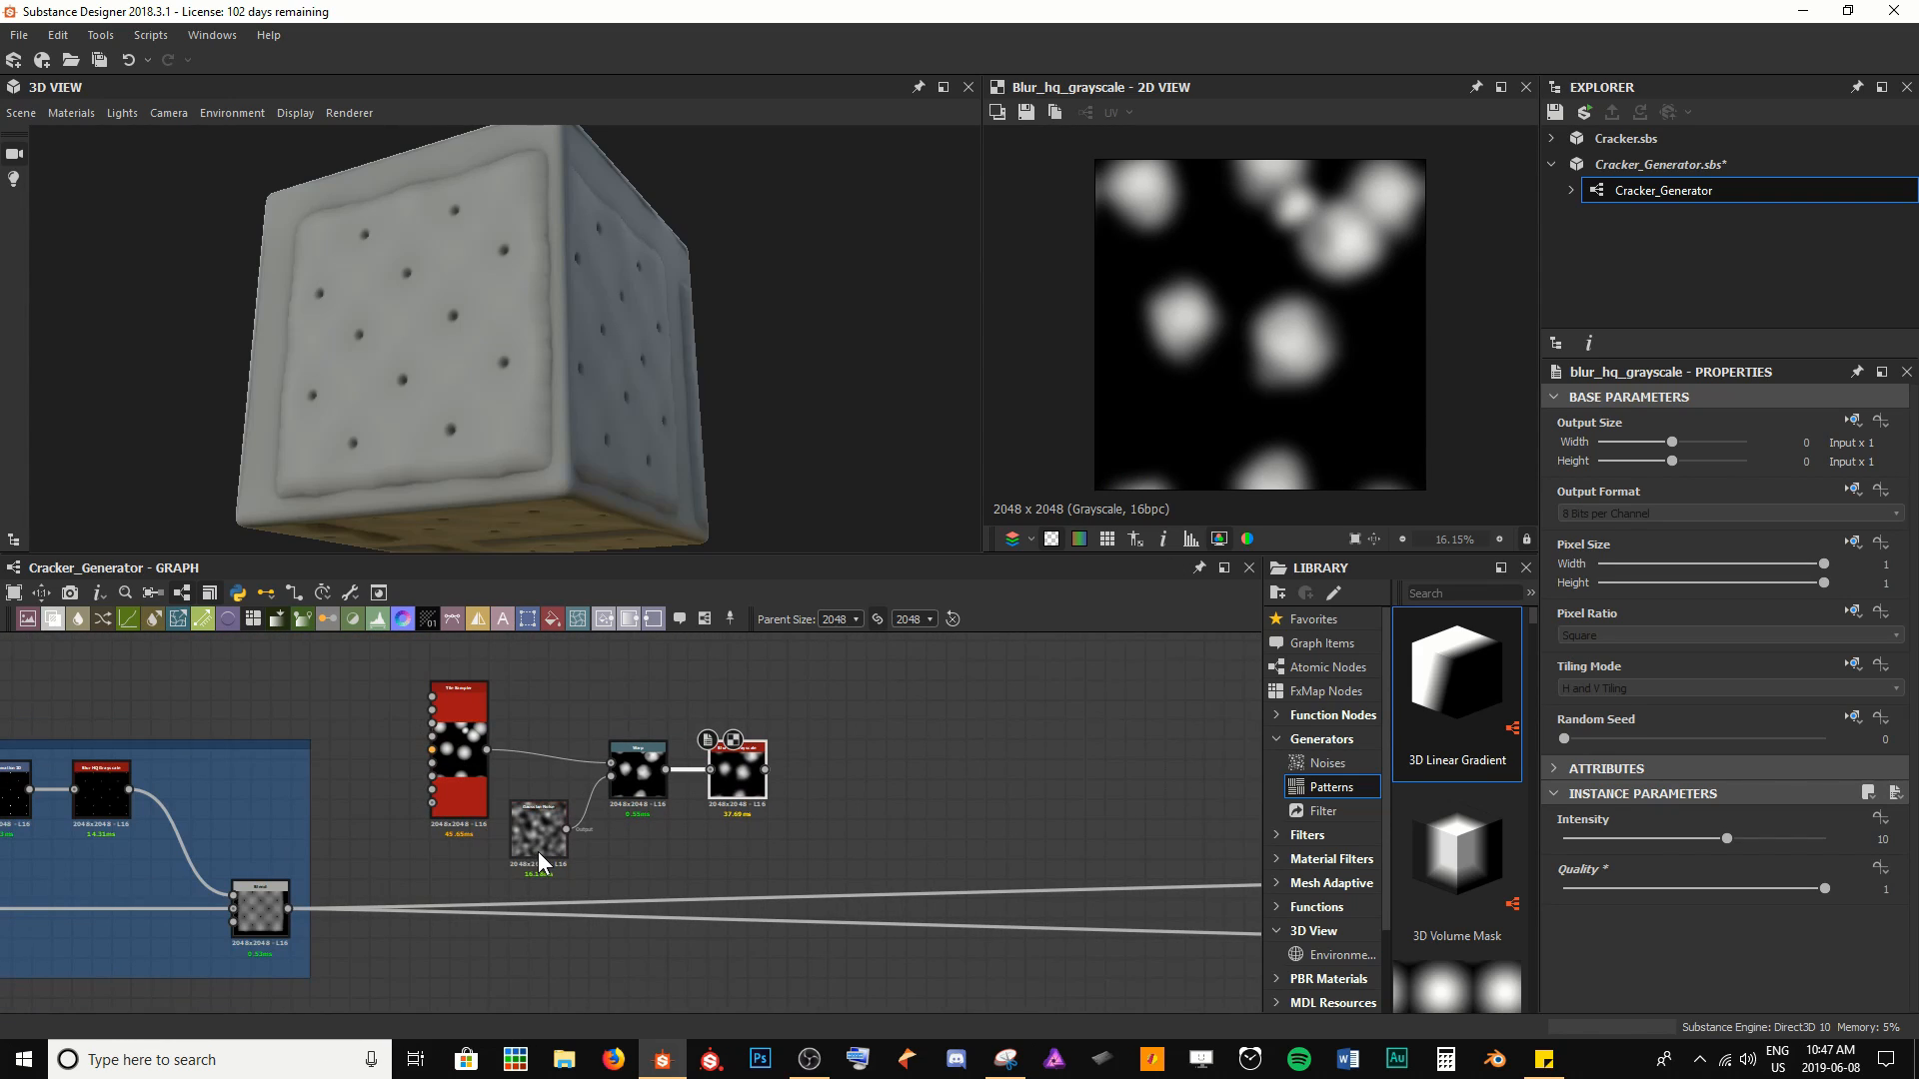
{"action": "left_click", "coordinate": [256, 918]}
{"action": "key", "text": "space"}
{"action": "type", "text": "blend"}
{"action": "key", "text": "Return"}
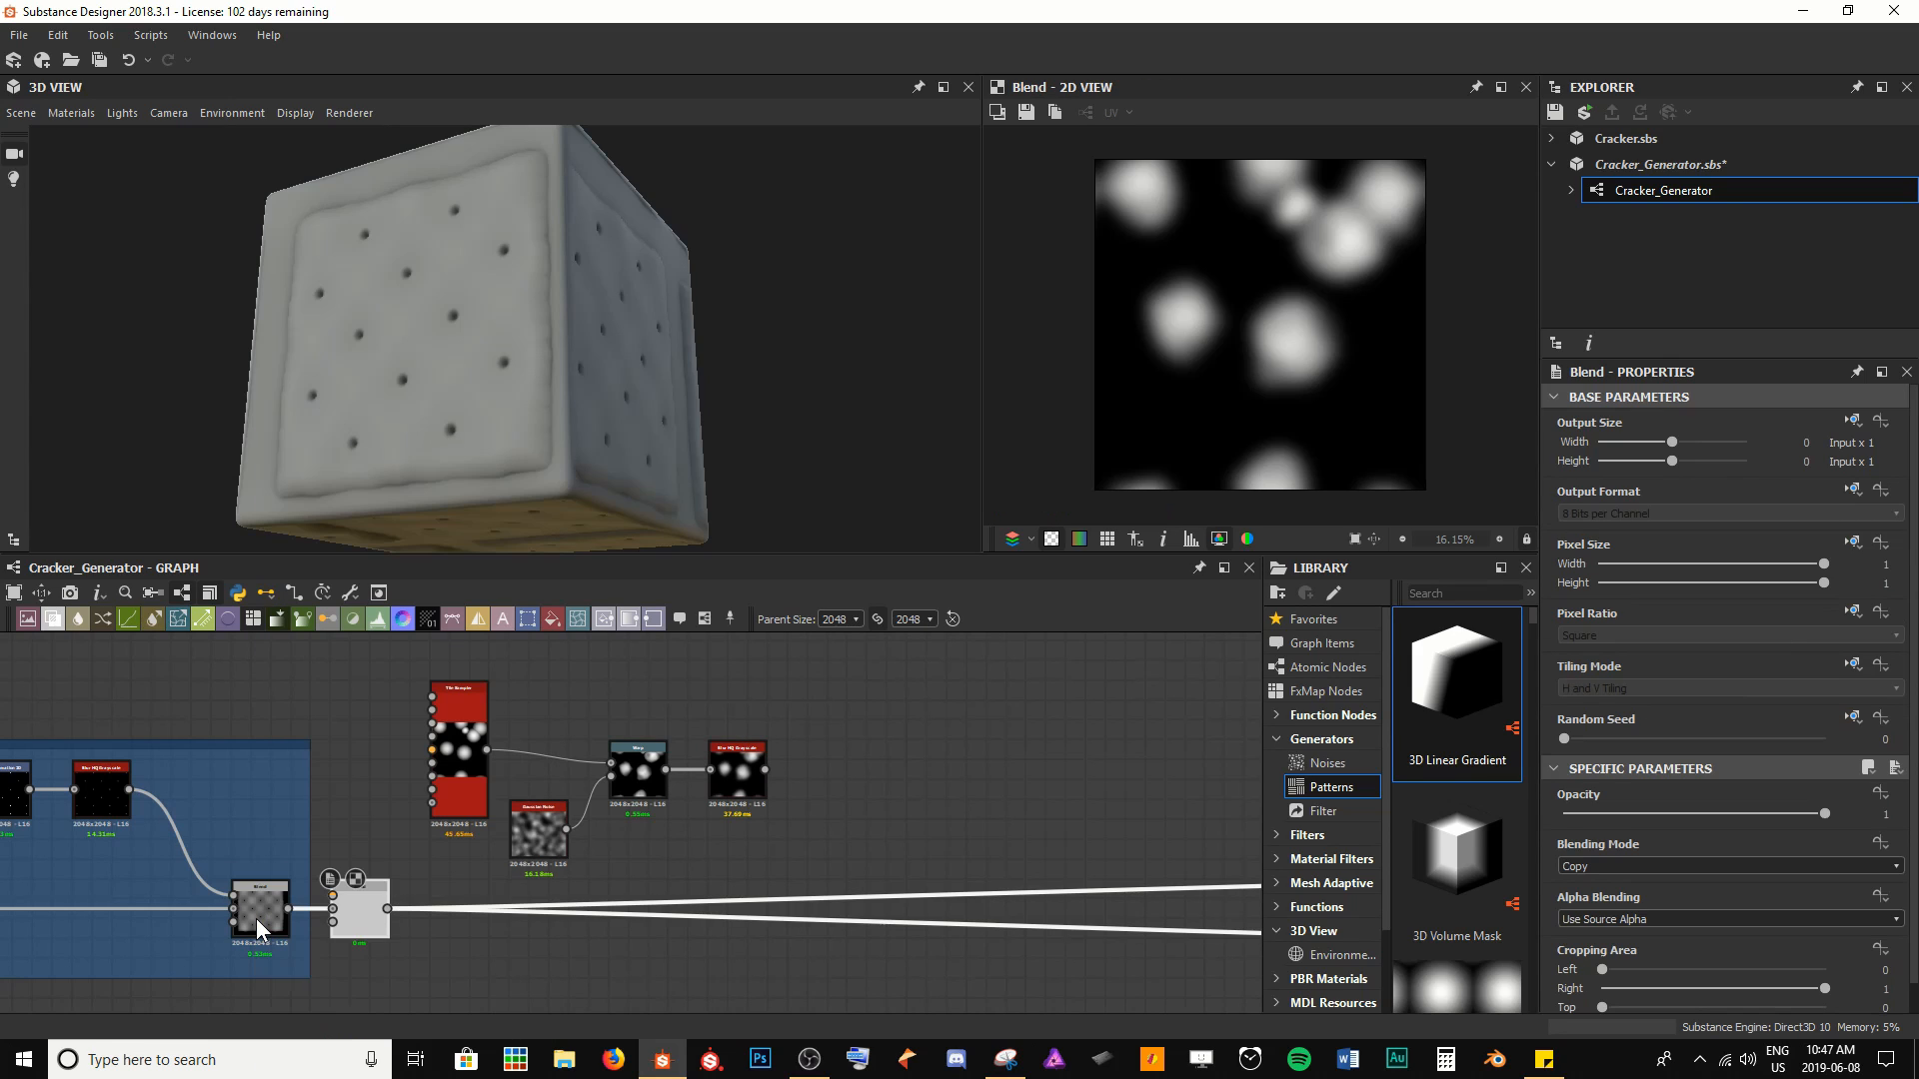
{"action": "left_click_drag", "start_coordinate": [364, 935], "coordinate": [942, 926]}
Connect the Blur HQ Grayscale output to the new Blend node's foreground input
{"action": "scroll", "coordinate": [886, 898], "scroll_direction": "up", "scroll_amount": 1}
{"action": "middle_click_drag", "start_coordinate": [885, 897], "coordinate": [725, 901]}
{"action": "scroll", "coordinate": [600, 780], "scroll_direction": "up", "scroll_amount": 1}
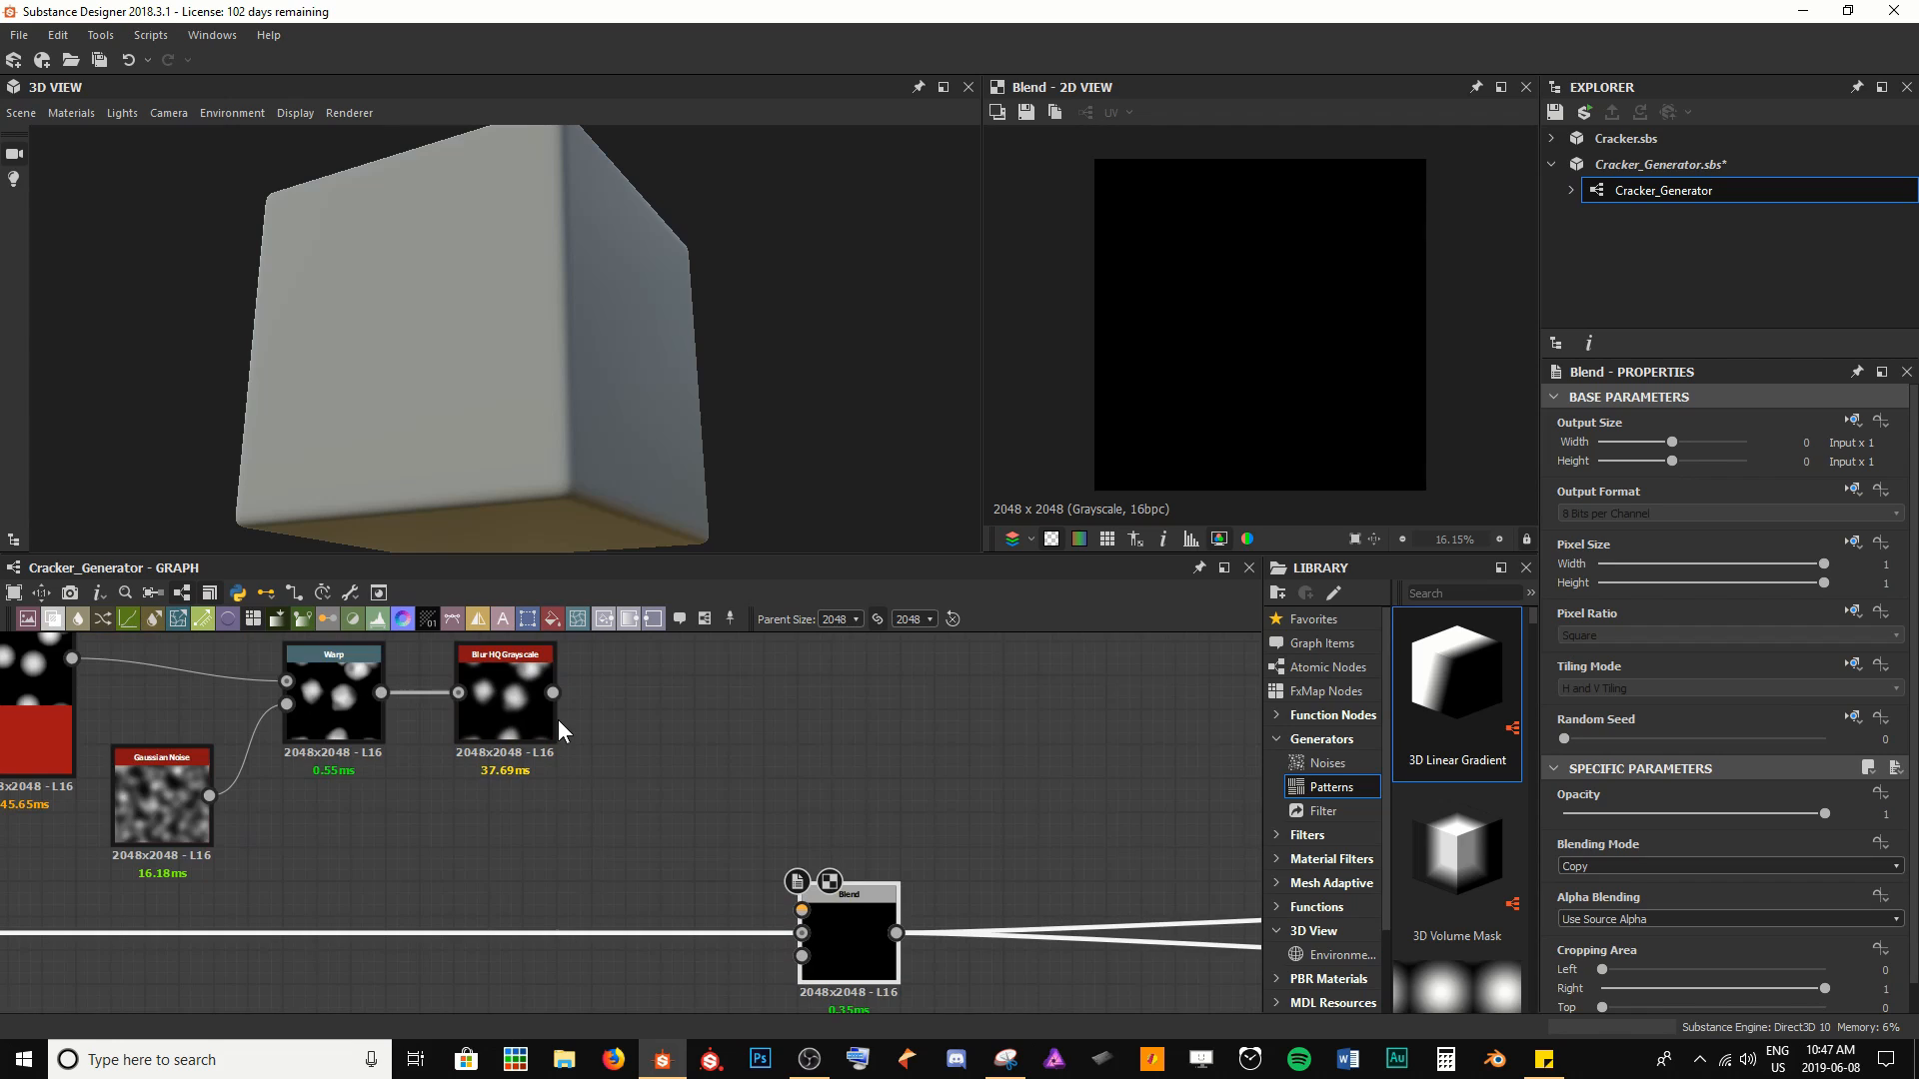
{"action": "left_click_drag", "start_coordinate": [556, 695], "coordinate": [802, 909]}
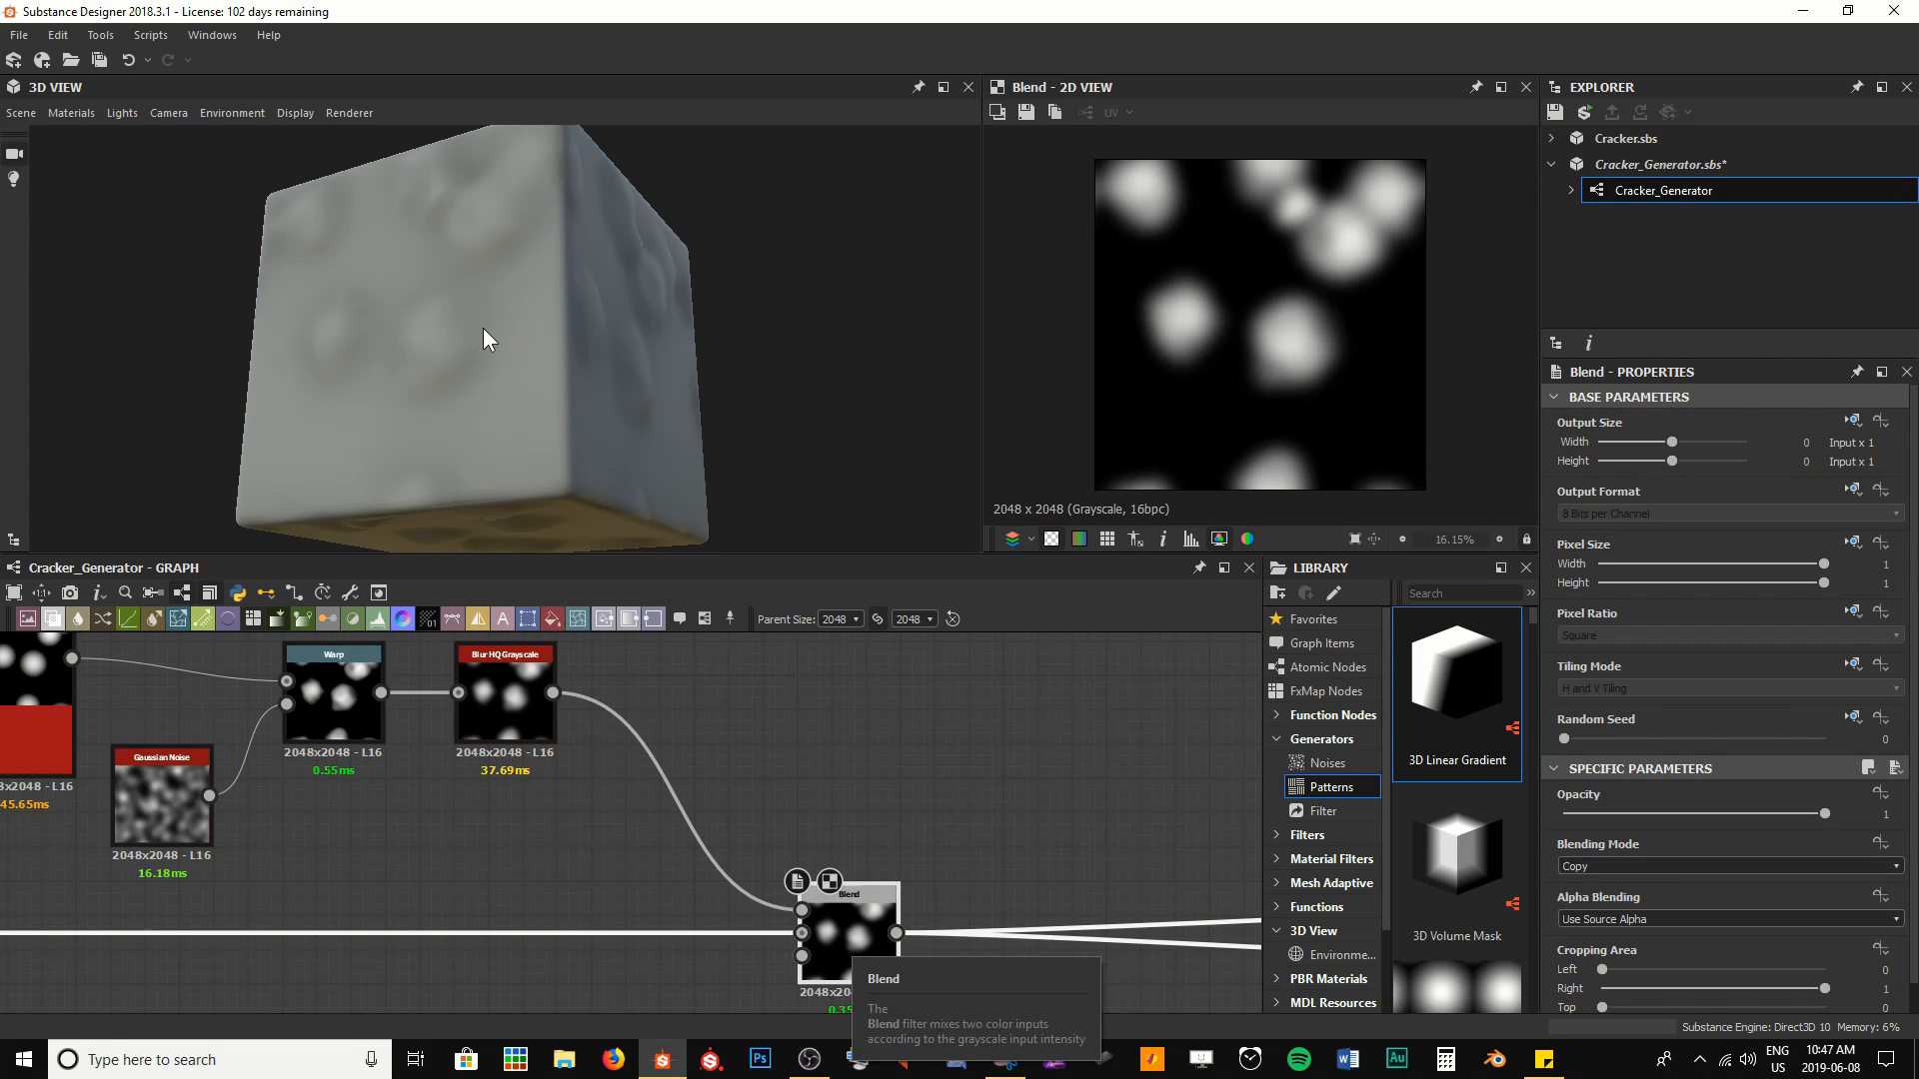
Set the new Blend node's blending mode to Screen and compare the result with the blurred spots
{"action": "mouse_move", "coordinate": [483, 330]}
{"action": "left_mouse_down"}
{"action": "mouse_move", "coordinate": [777, 448]}
{"action": "mouse_move", "coordinate": [591, 313]}
{"action": "mouse_move", "coordinate": [609, 351]}
{"action": "mouse_move", "coordinate": [429, 287]}
{"action": "mouse_move", "coordinate": [419, 222]}
{"action": "mouse_move", "coordinate": [501, 297]}
{"action": "left_mouse_up"}
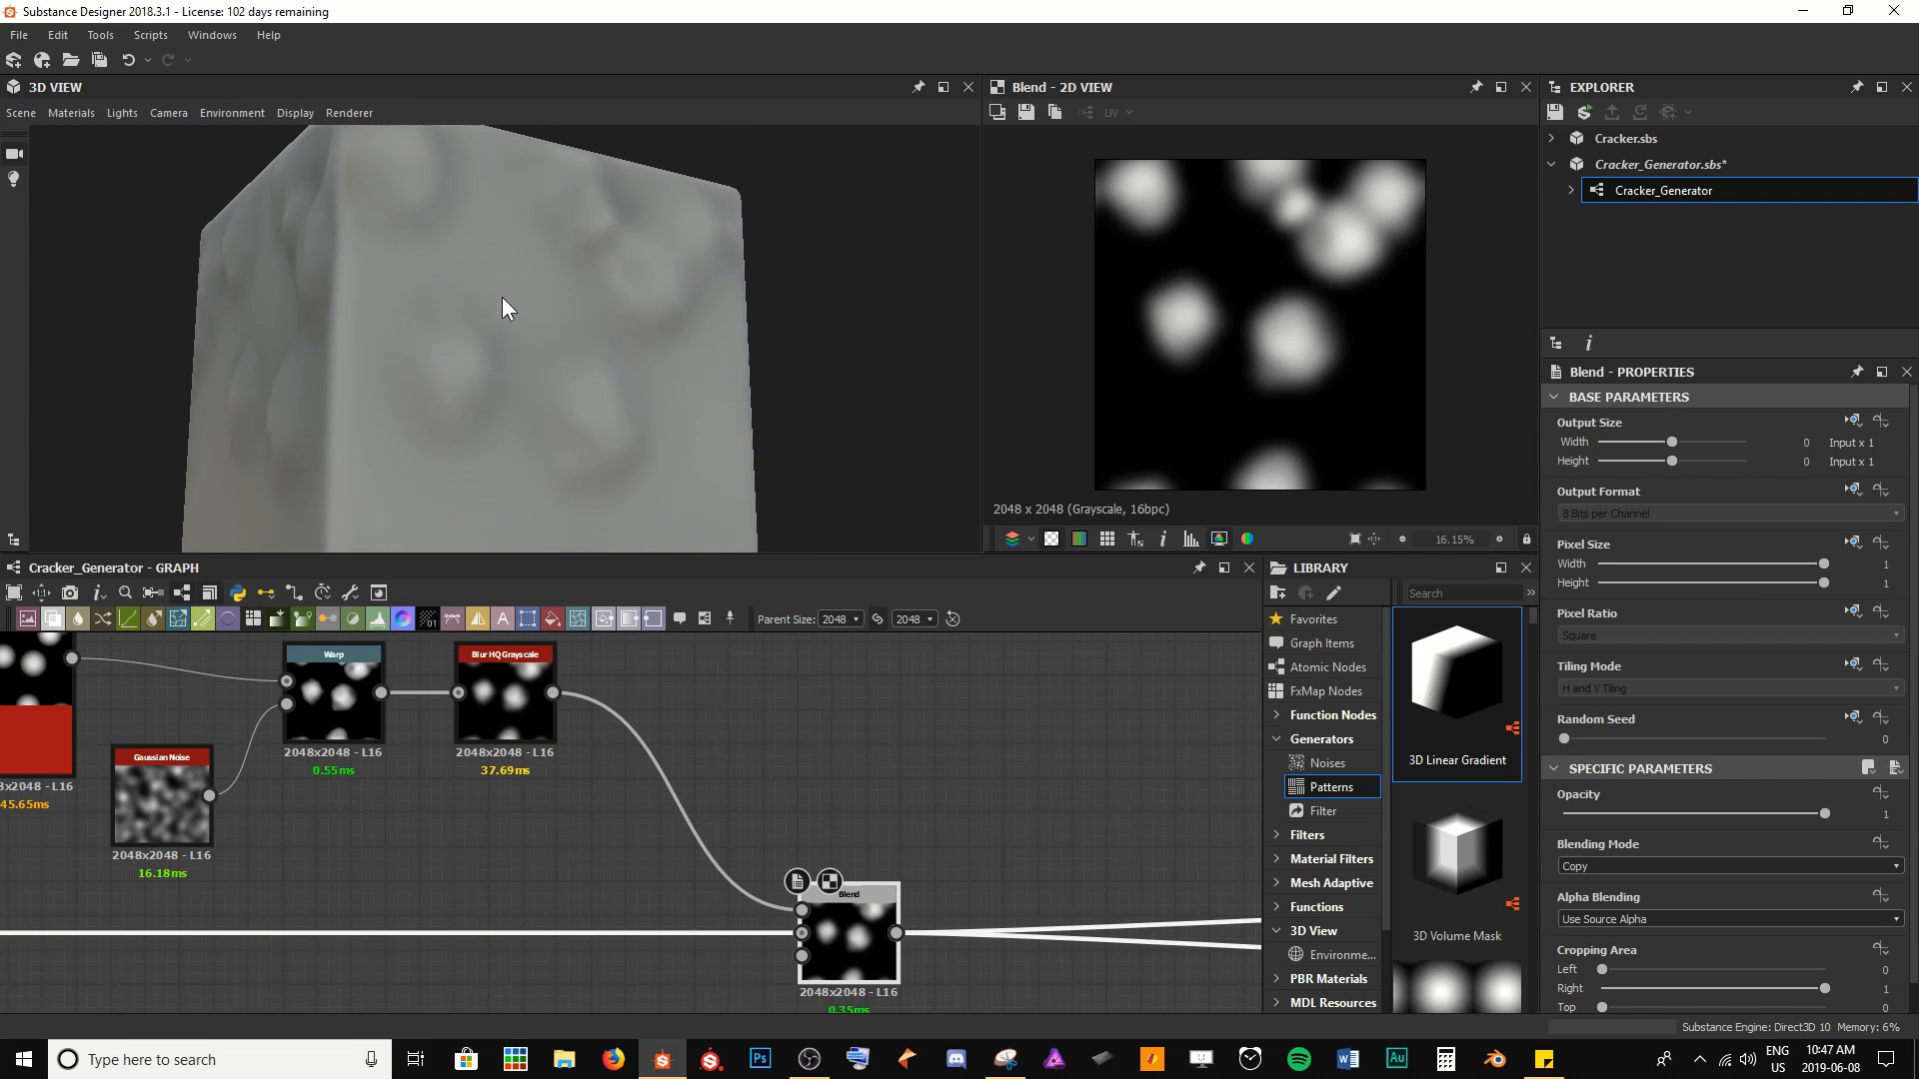
{"action": "left_click", "coordinate": [1610, 867]}
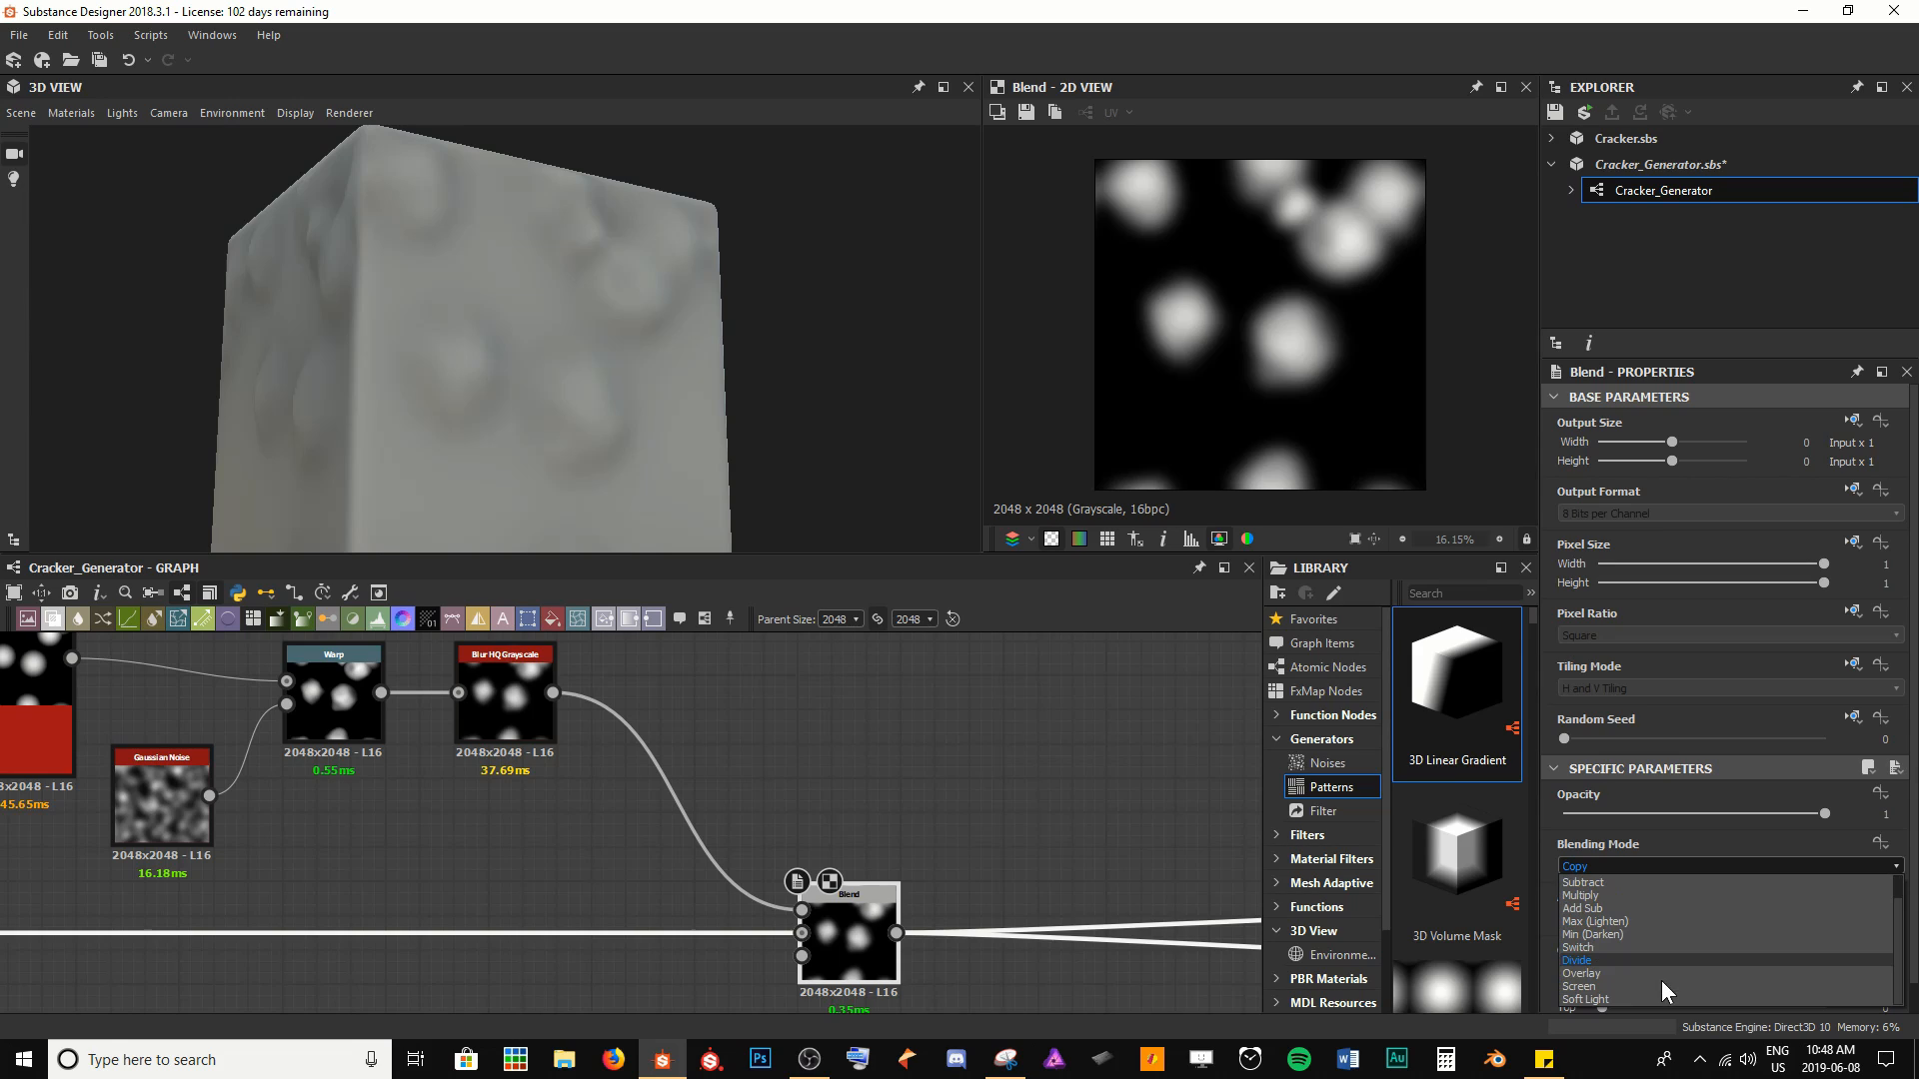
{"action": "left_click", "coordinate": [1657, 985]}
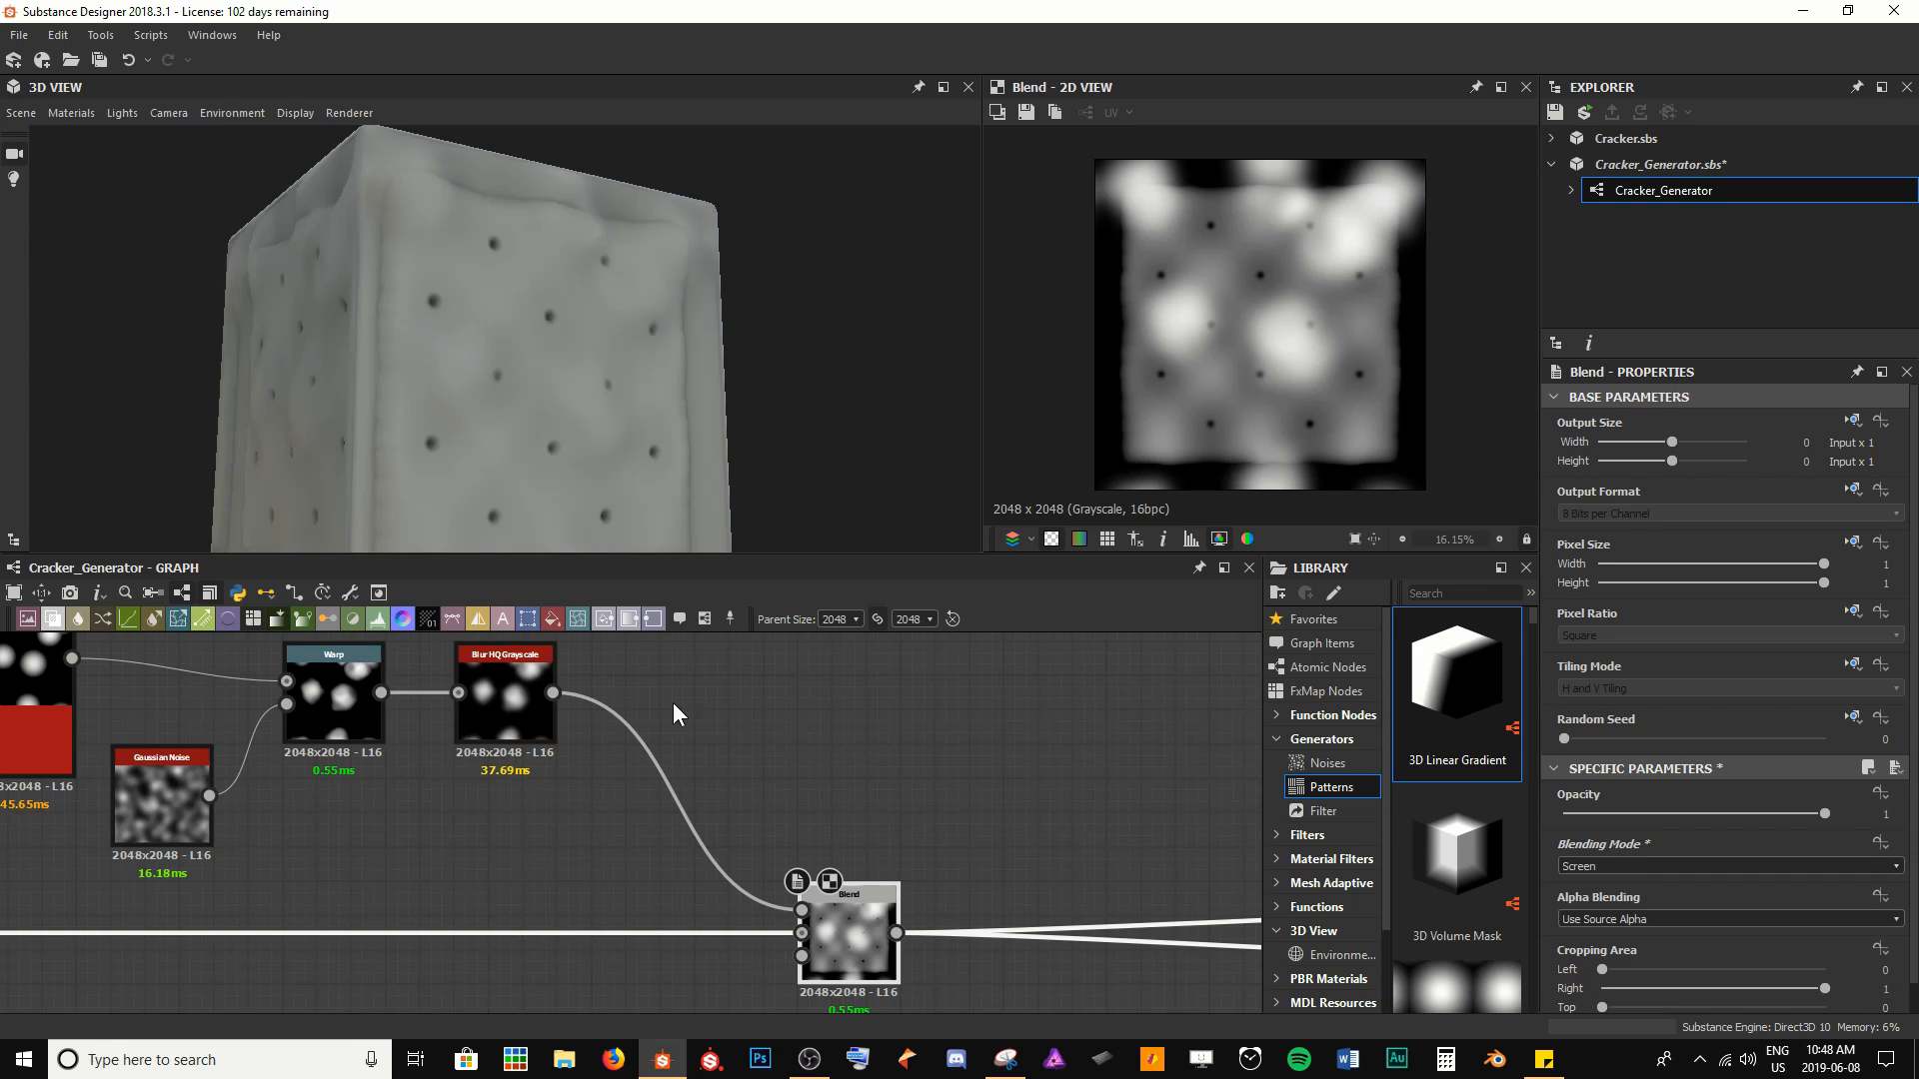
{"action": "left_click", "coordinate": [525, 734]}
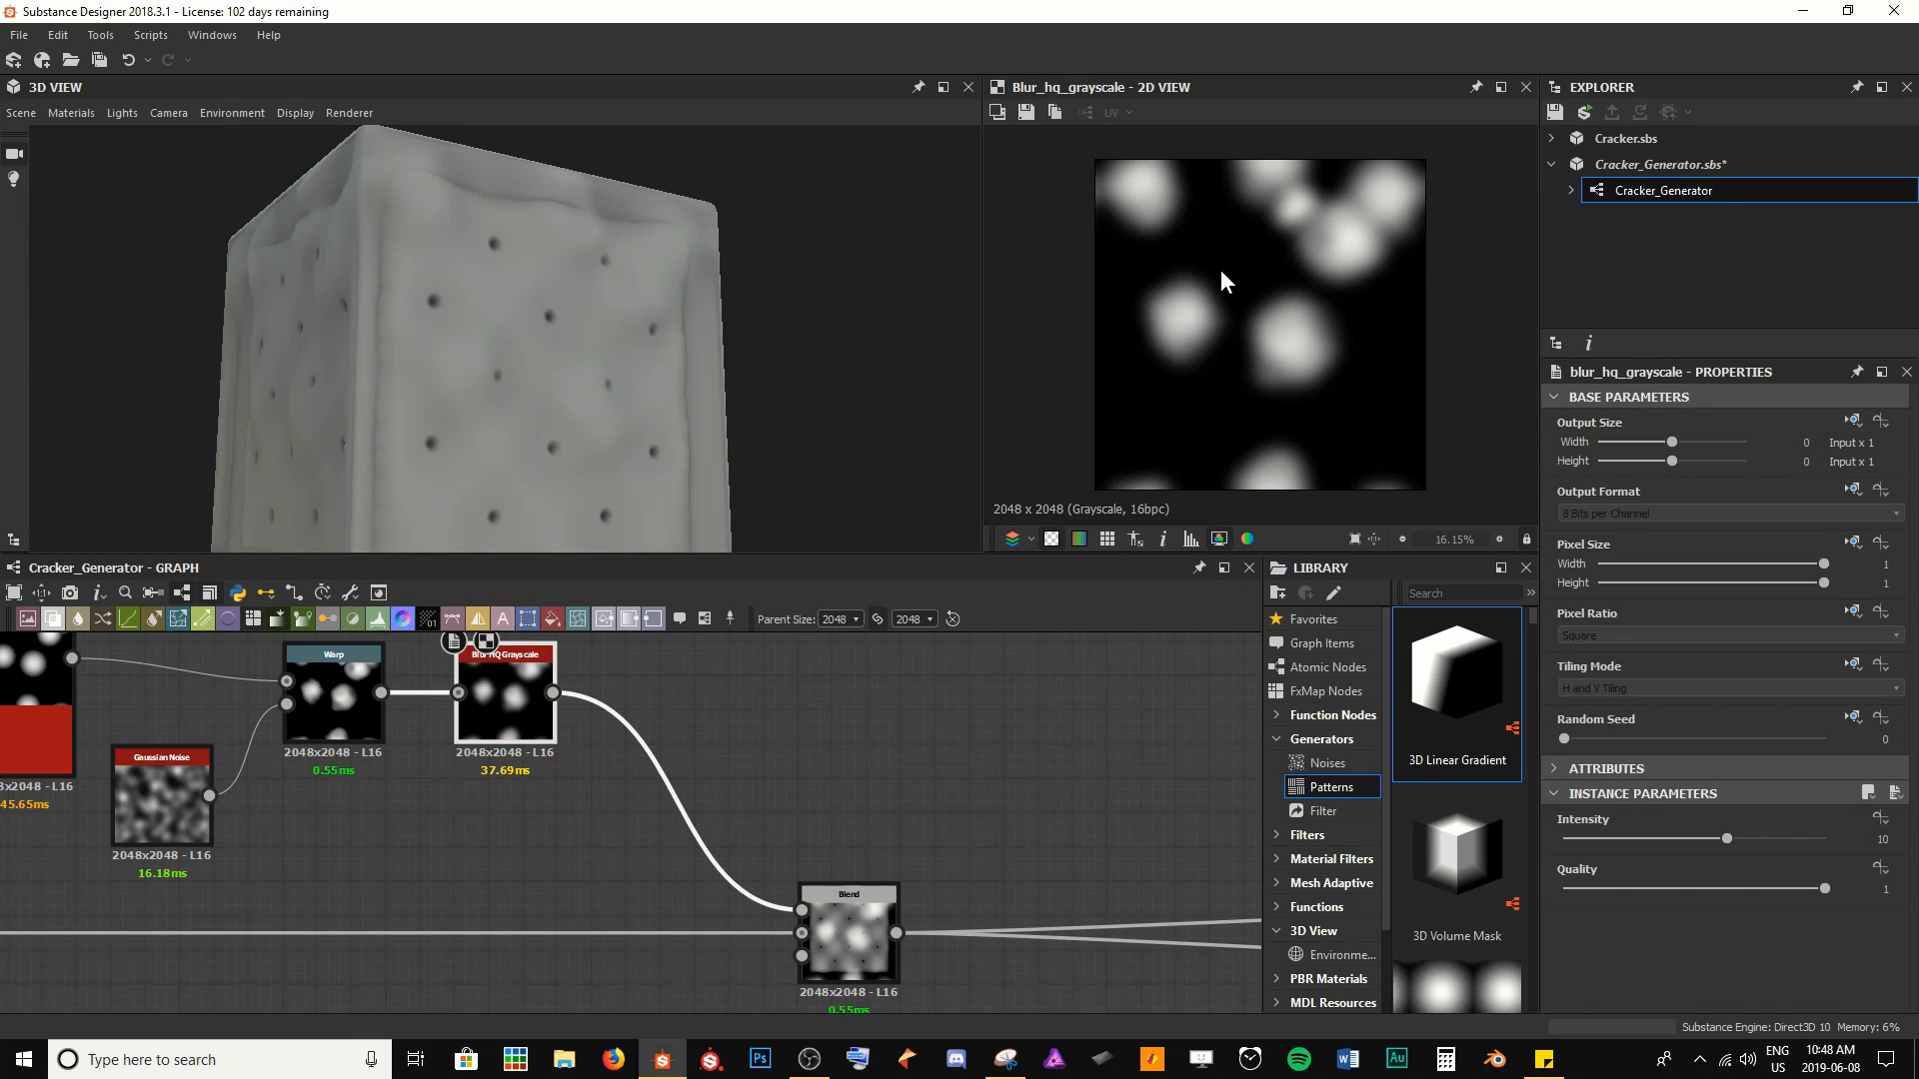
{"action": "left_click", "coordinate": [873, 915]}
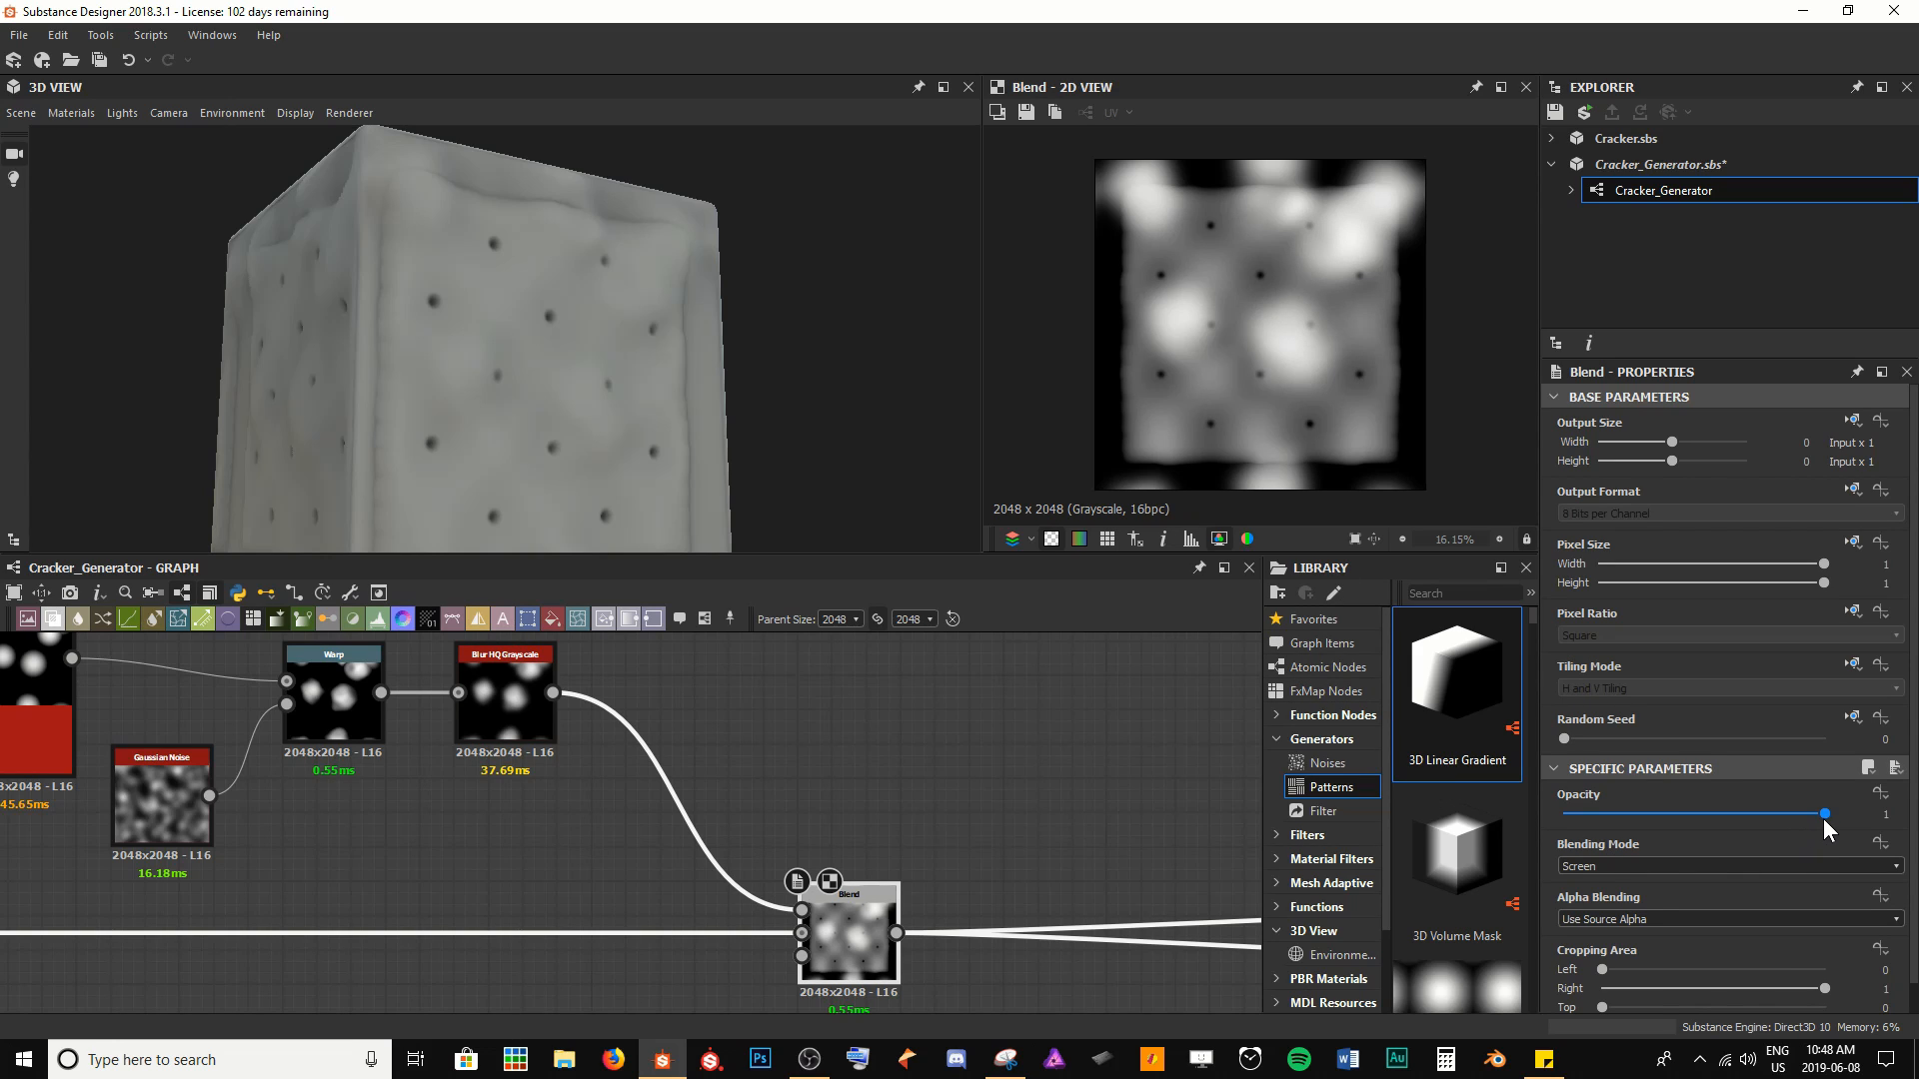
Set the new Blend node's opacity to 0.4
{"action": "left_click_drag", "start_coordinate": [674, 266], "coordinate": [390, 270]}
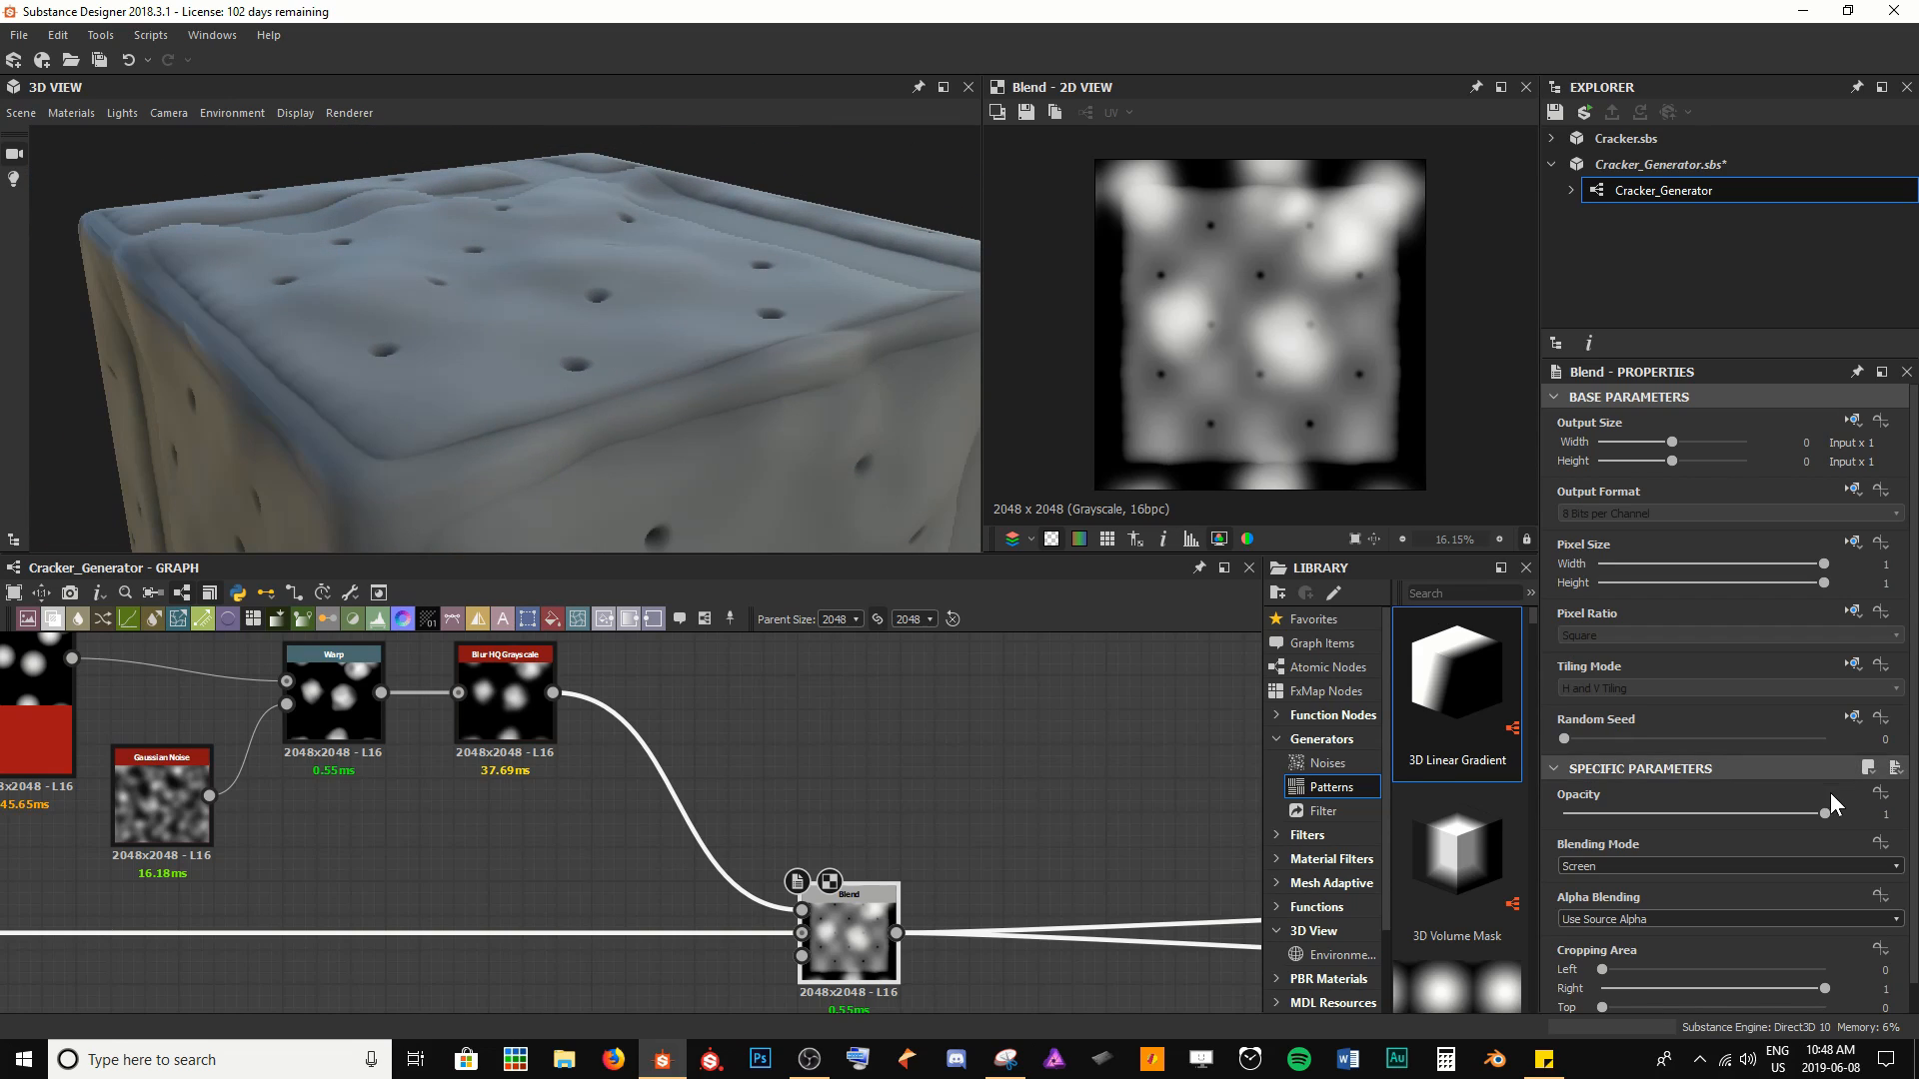
{"action": "left_click_drag", "start_coordinate": [1821, 812], "coordinate": [1663, 812]}
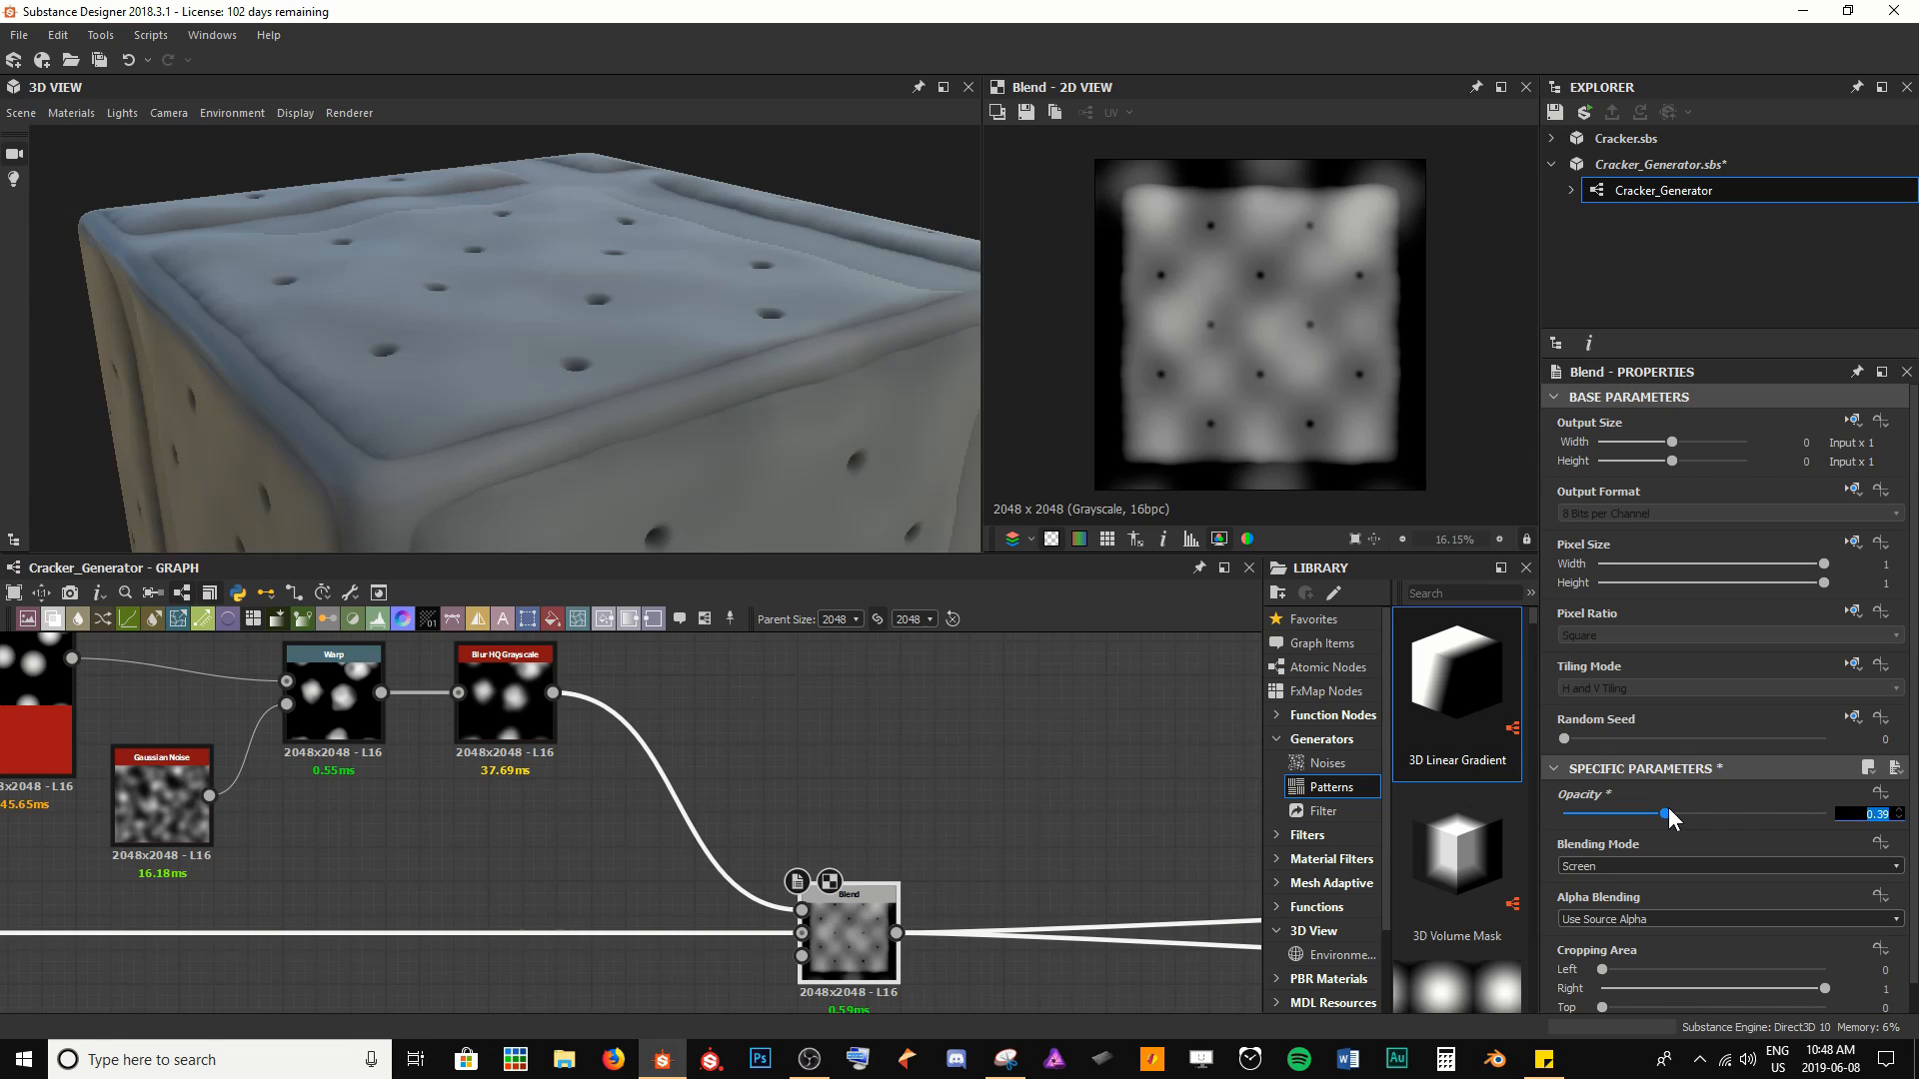
{"action": "type", "text": "0.4"}
{"action": "key", "text": "Return"}
Inspect the blended bumps on the 3D cube and around the borders of the 2D height map
{"action": "left_click", "coordinate": [978, 734]}
{"action": "left_click_drag", "start_coordinate": [734, 371], "coordinate": [558, 375]}
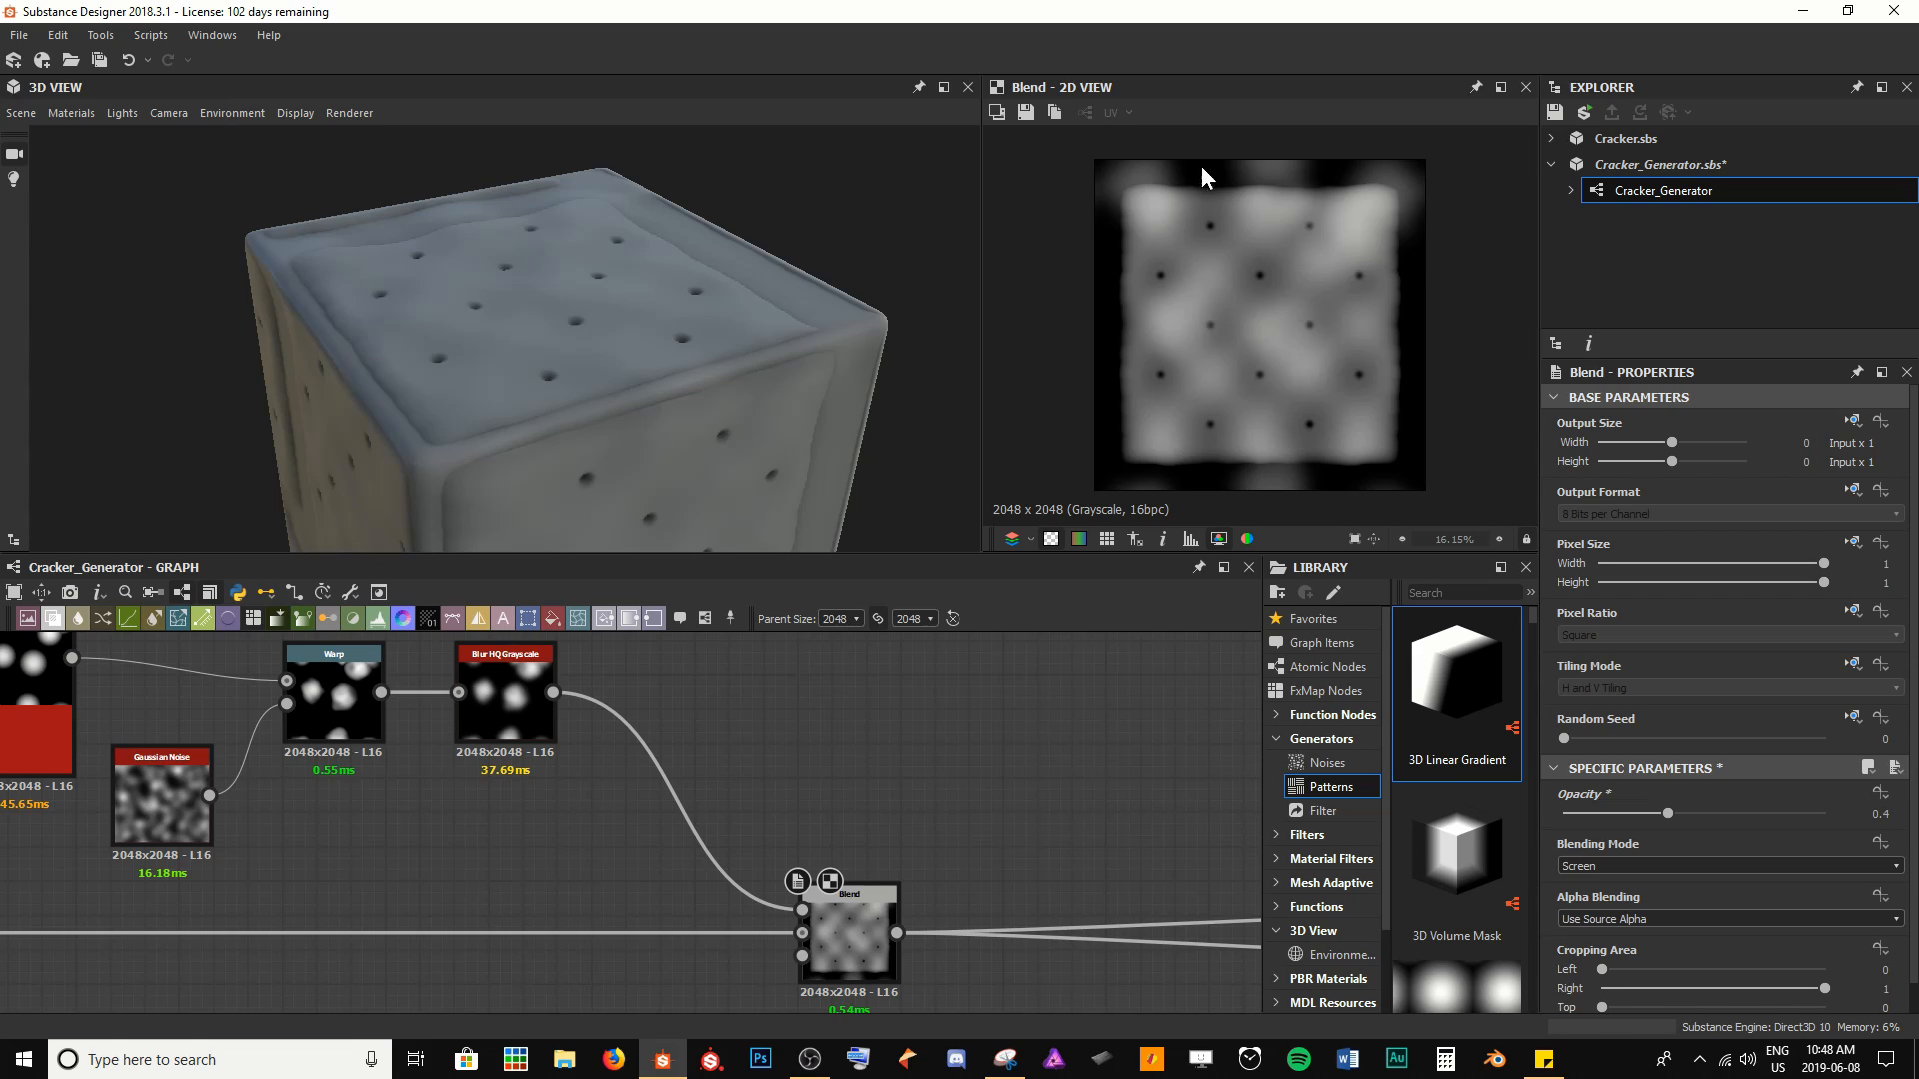
{"action": "scroll", "coordinate": [1203, 177], "scroll_direction": "up", "scroll_amount": 6}
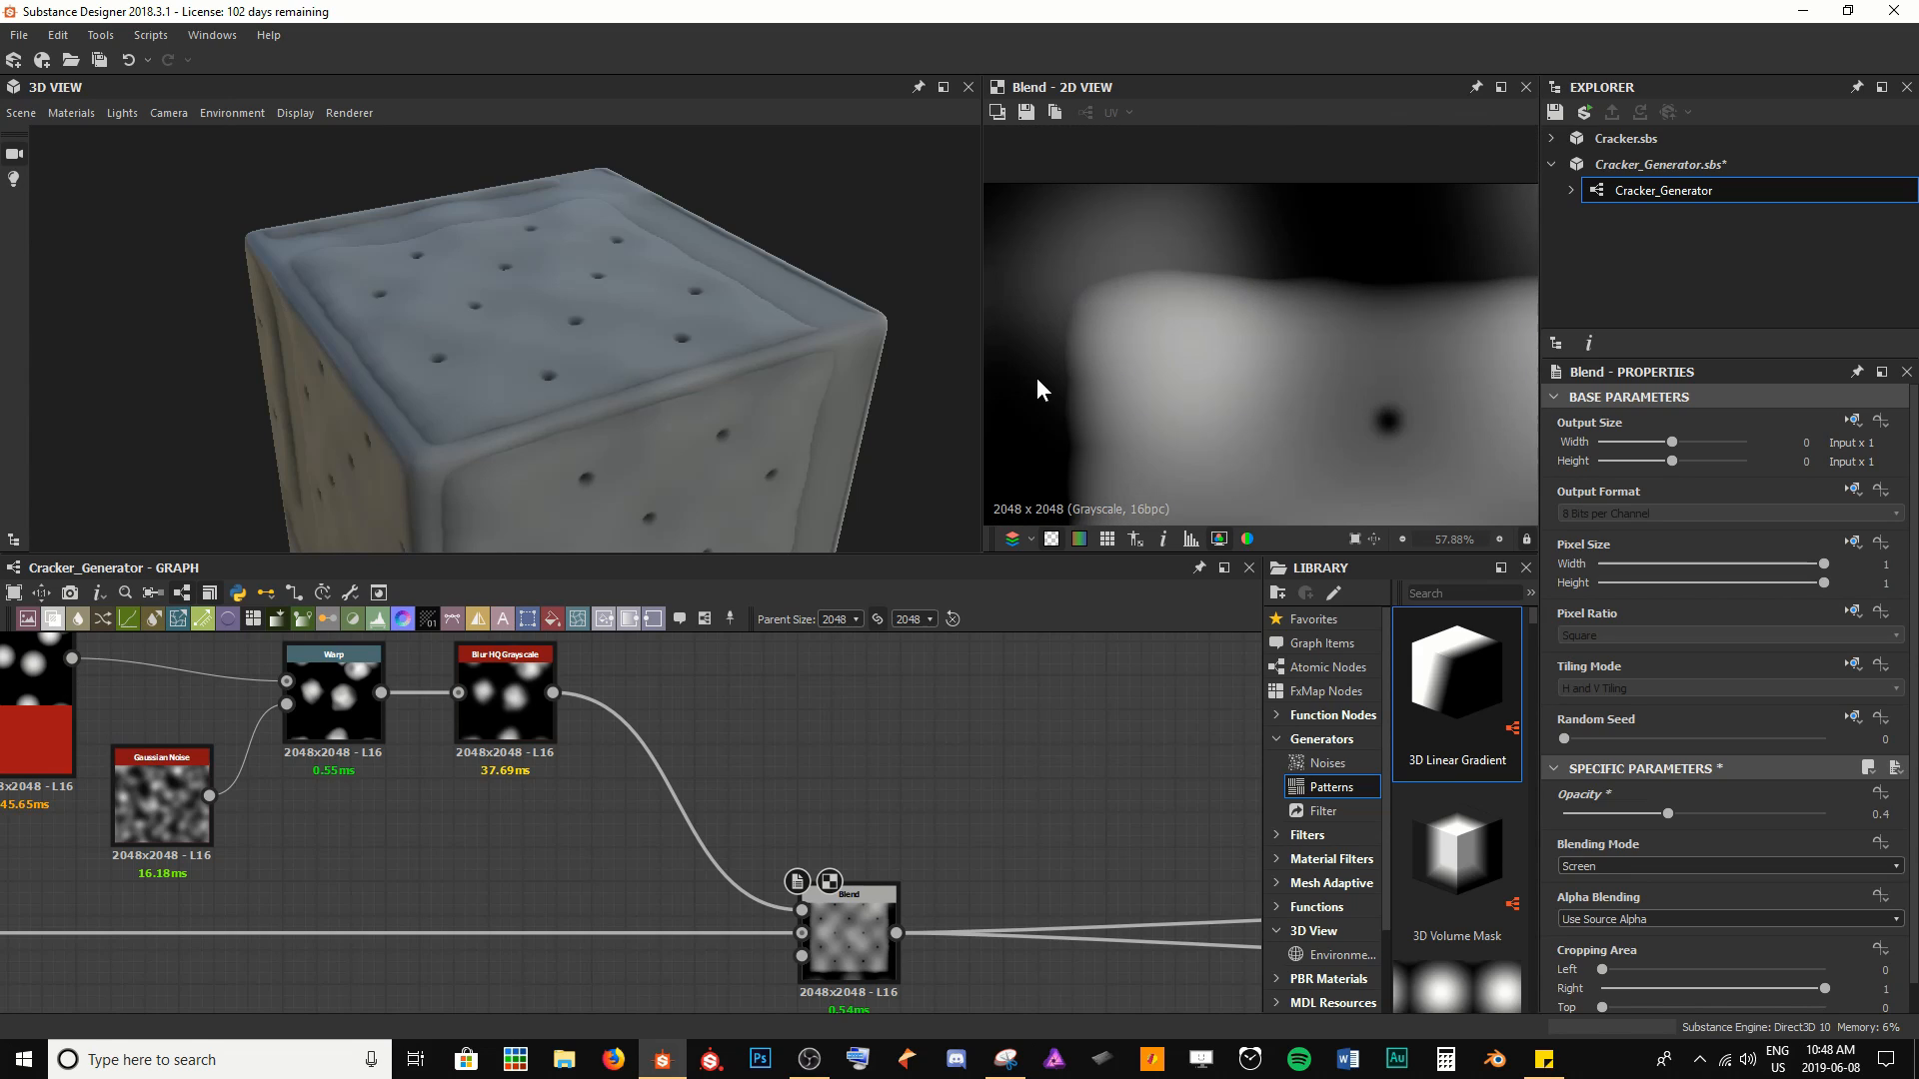
{"action": "scroll", "coordinate": [1082, 297], "scroll_direction": "down", "scroll_amount": 3}
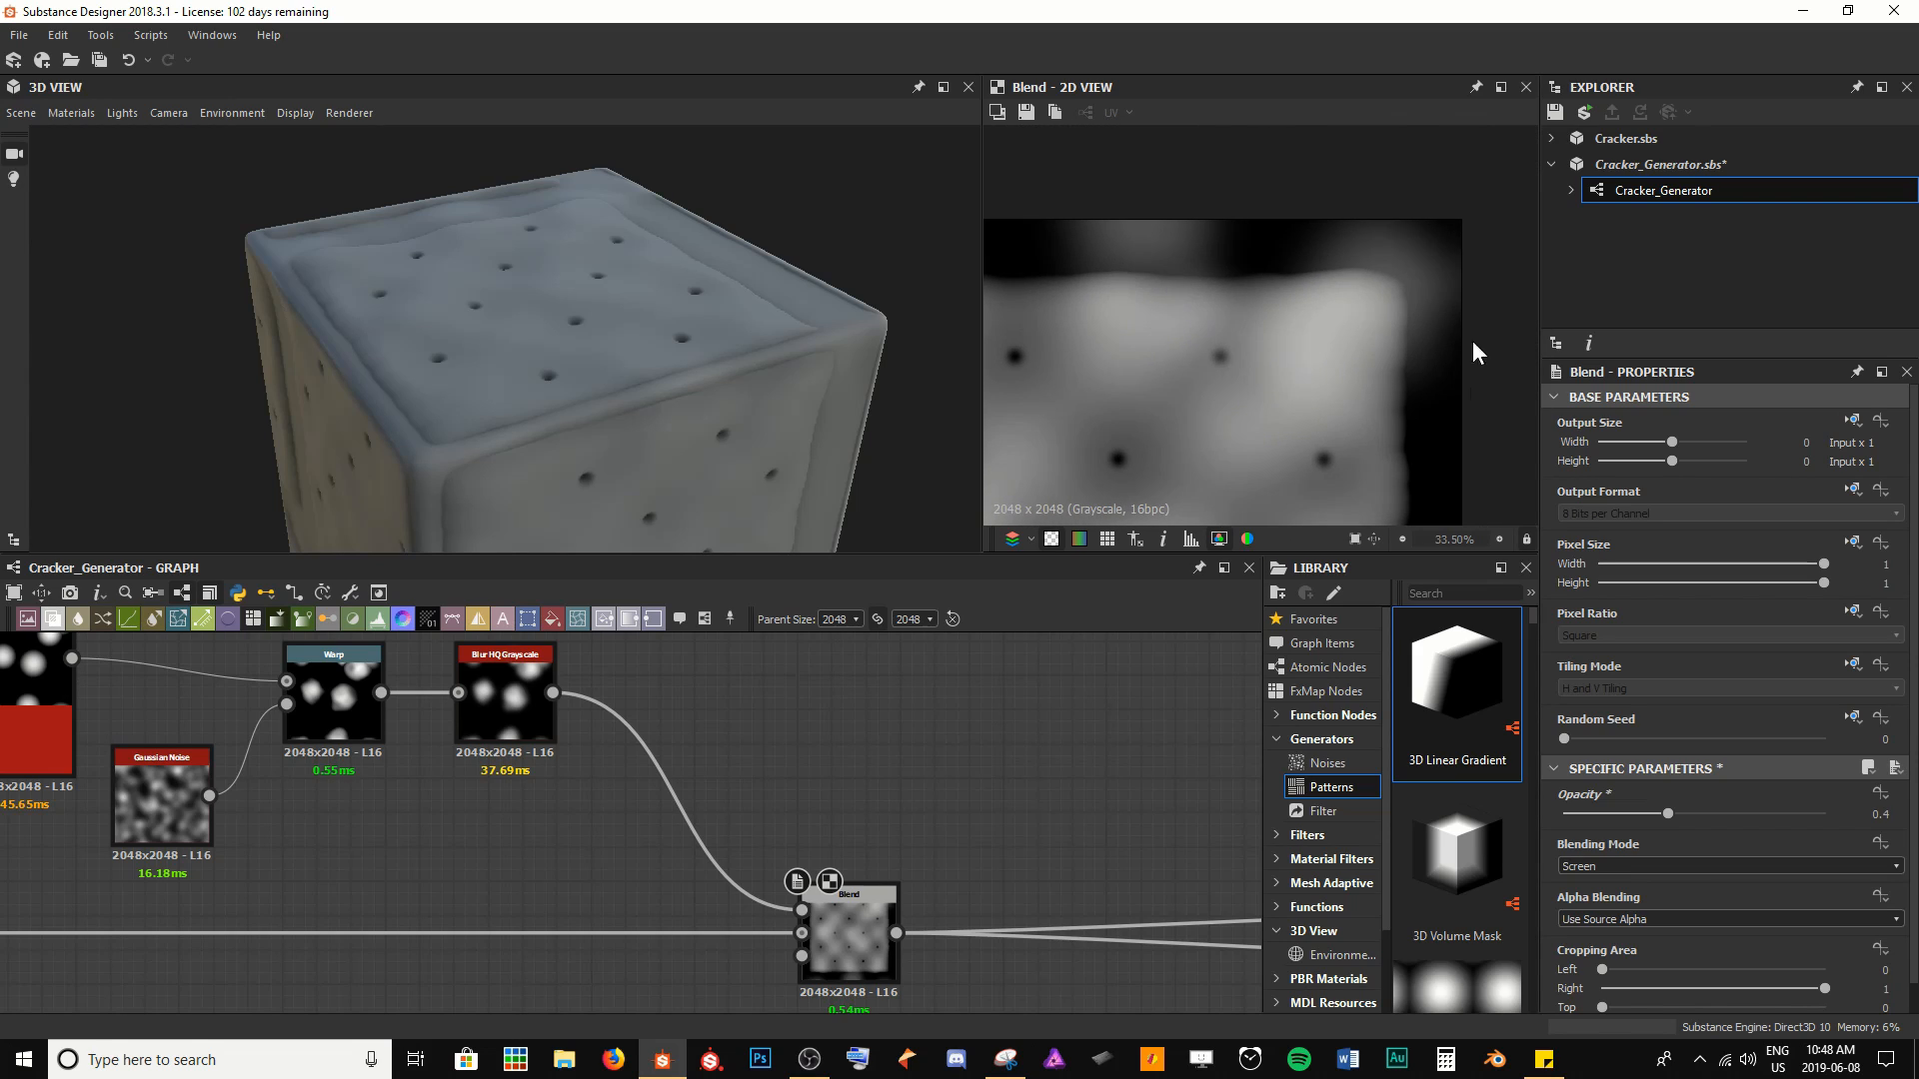
{"action": "middle_click_drag", "start_coordinate": [1472, 340], "coordinate": [1388, 207]}
{"action": "middle_click_drag", "start_coordinate": [1145, 436], "coordinate": [1305, 452]}
{"action": "scroll", "coordinate": [1305, 452], "scroll_direction": "down", "scroll_amount": 4}
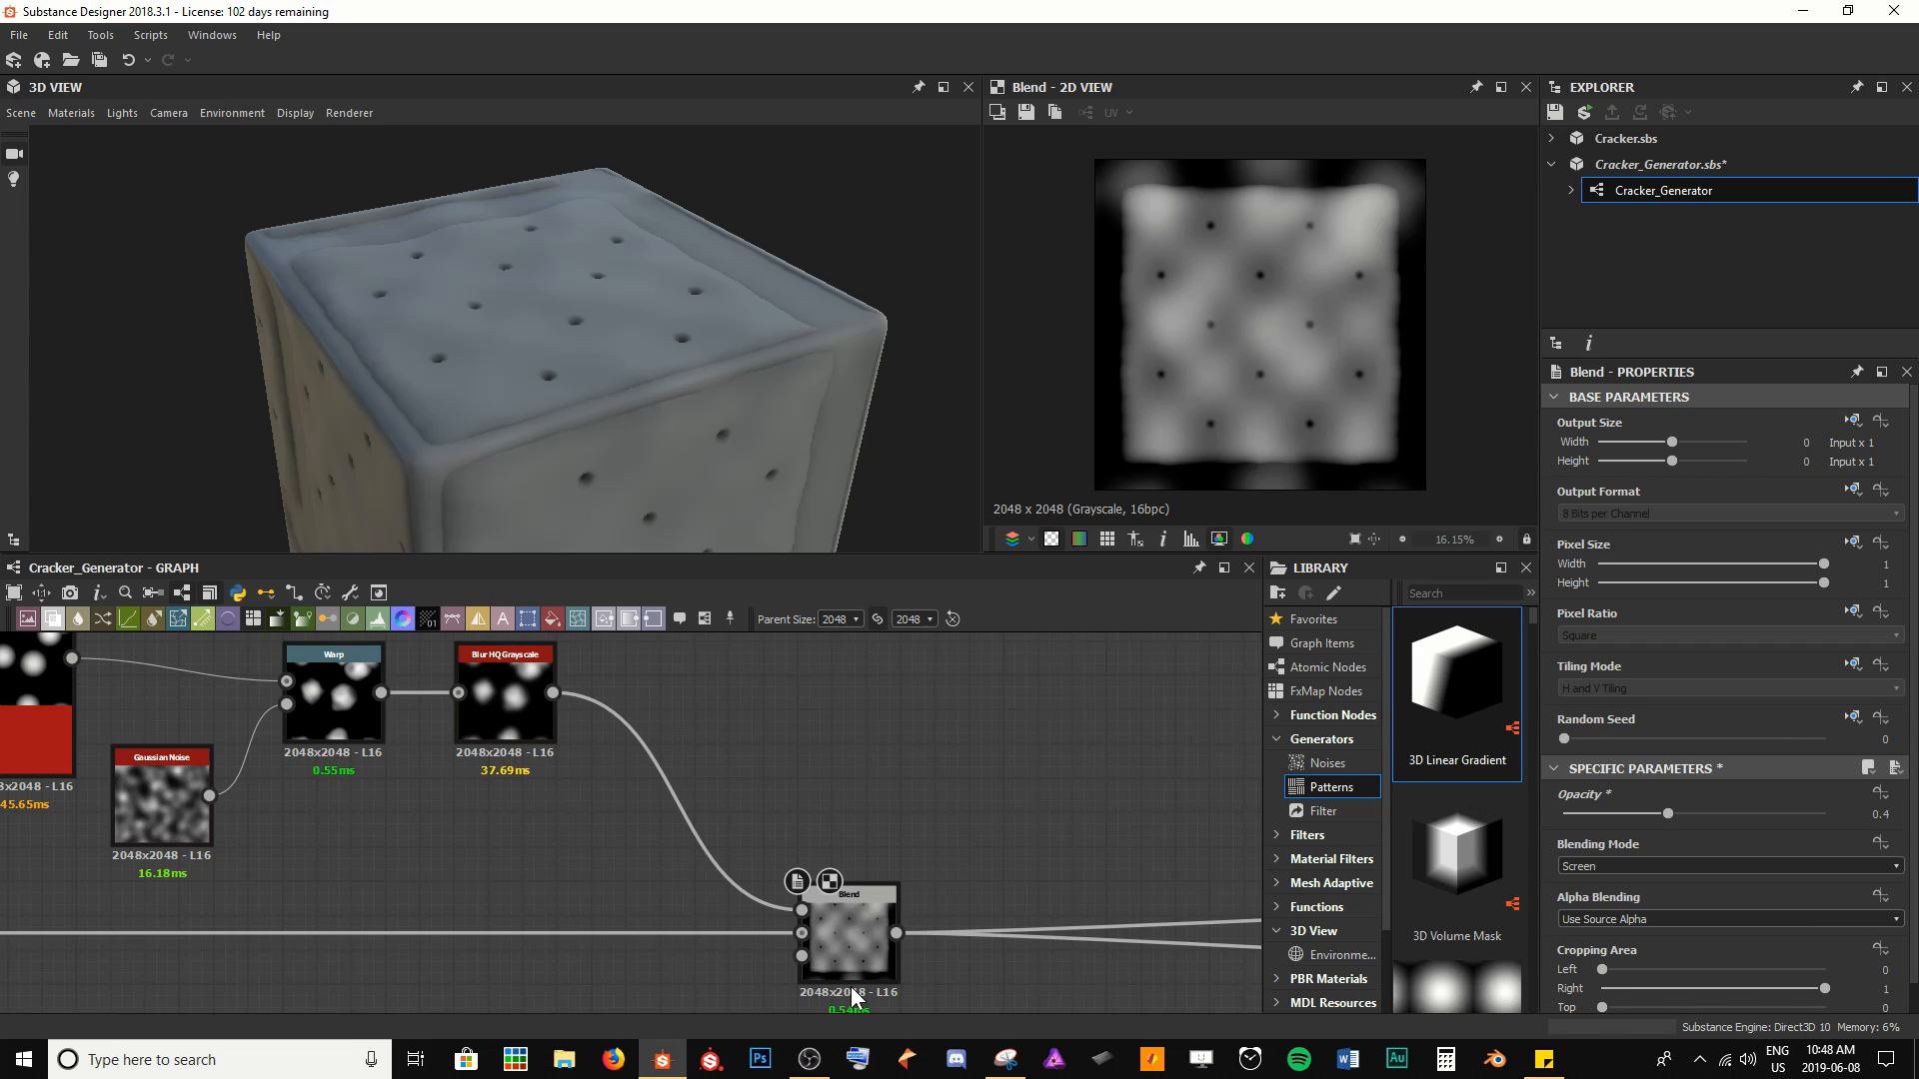
Connect the Histogram Scan mask branching off the Shape group to the new Blend node's opacity input
{"action": "scroll", "coordinate": [330, 785], "scroll_direction": "down", "scroll_amount": 12}
{"action": "middle_click_drag", "start_coordinate": [309, 755], "coordinate": [761, 851]}
{"action": "scroll", "coordinate": [759, 848], "scroll_direction": "up", "scroll_amount": 2}
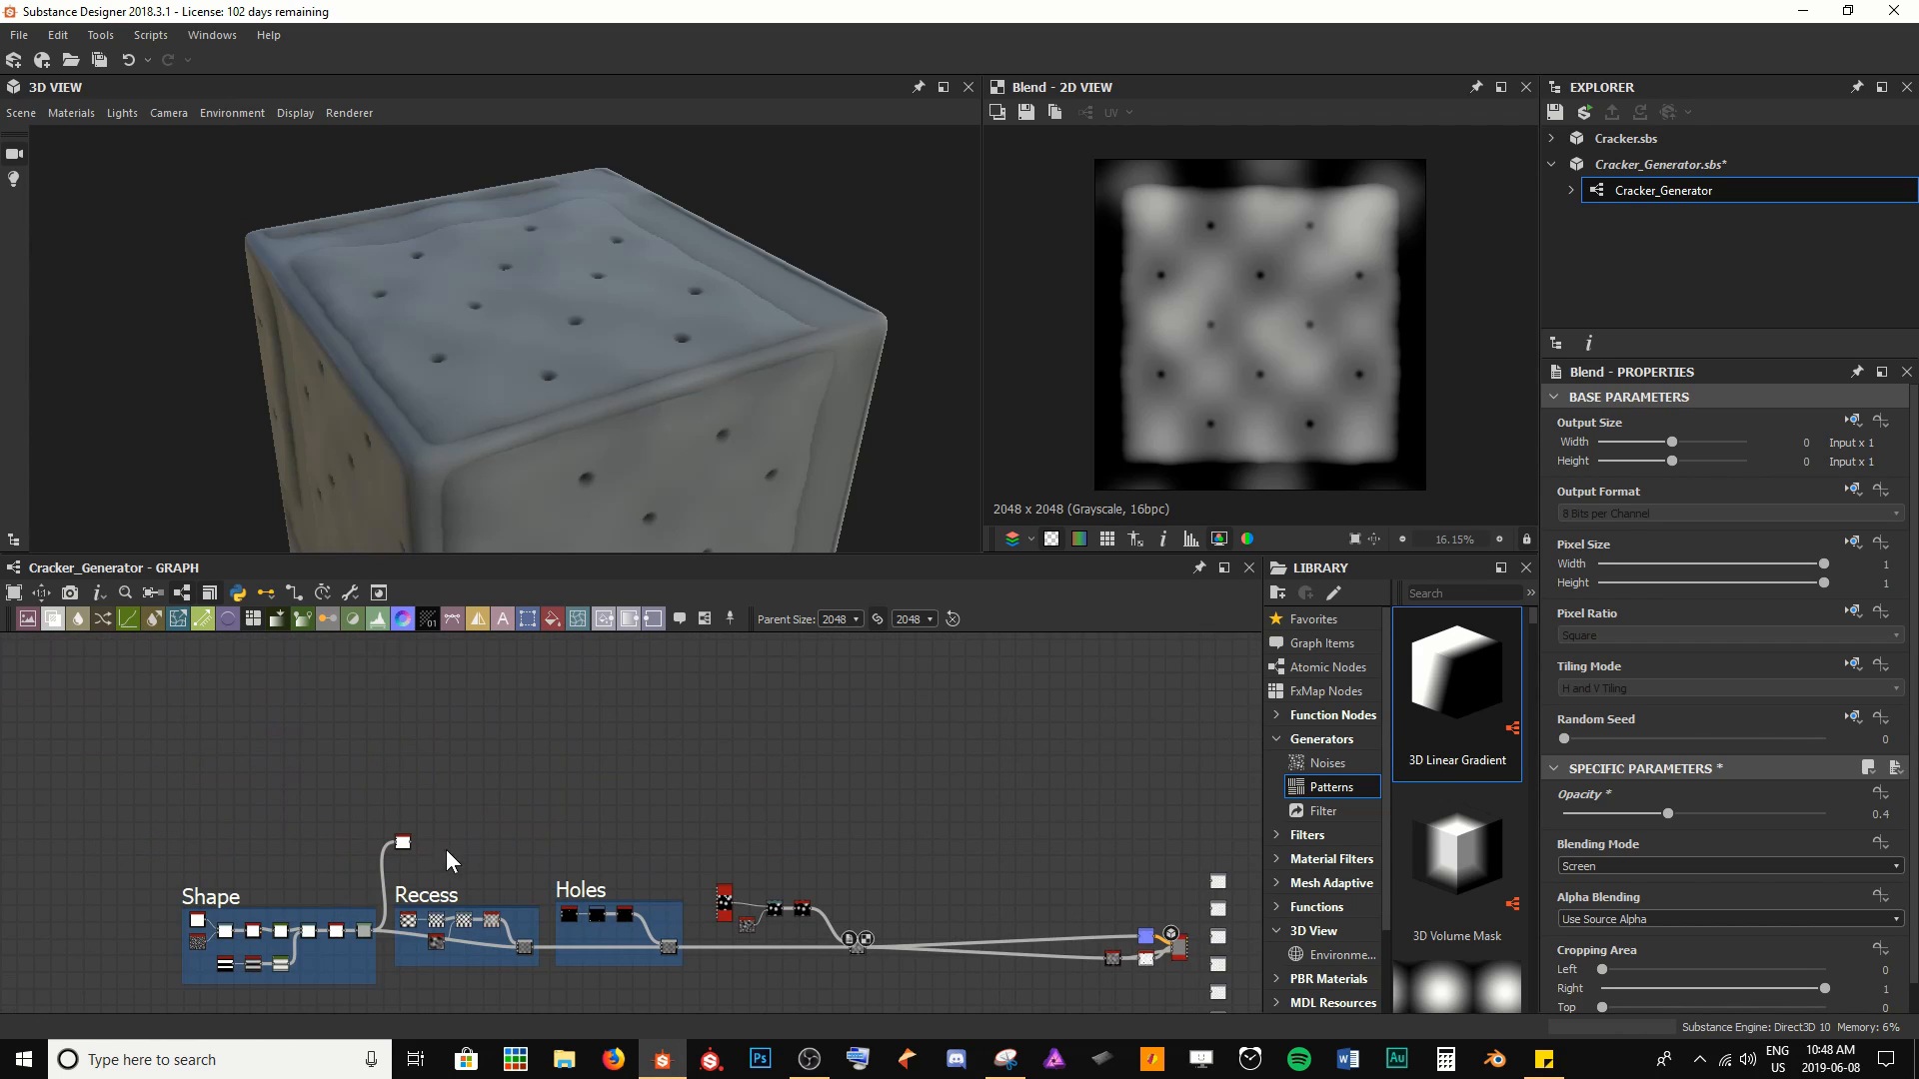
{"action": "double_click", "coordinate": [403, 844]}
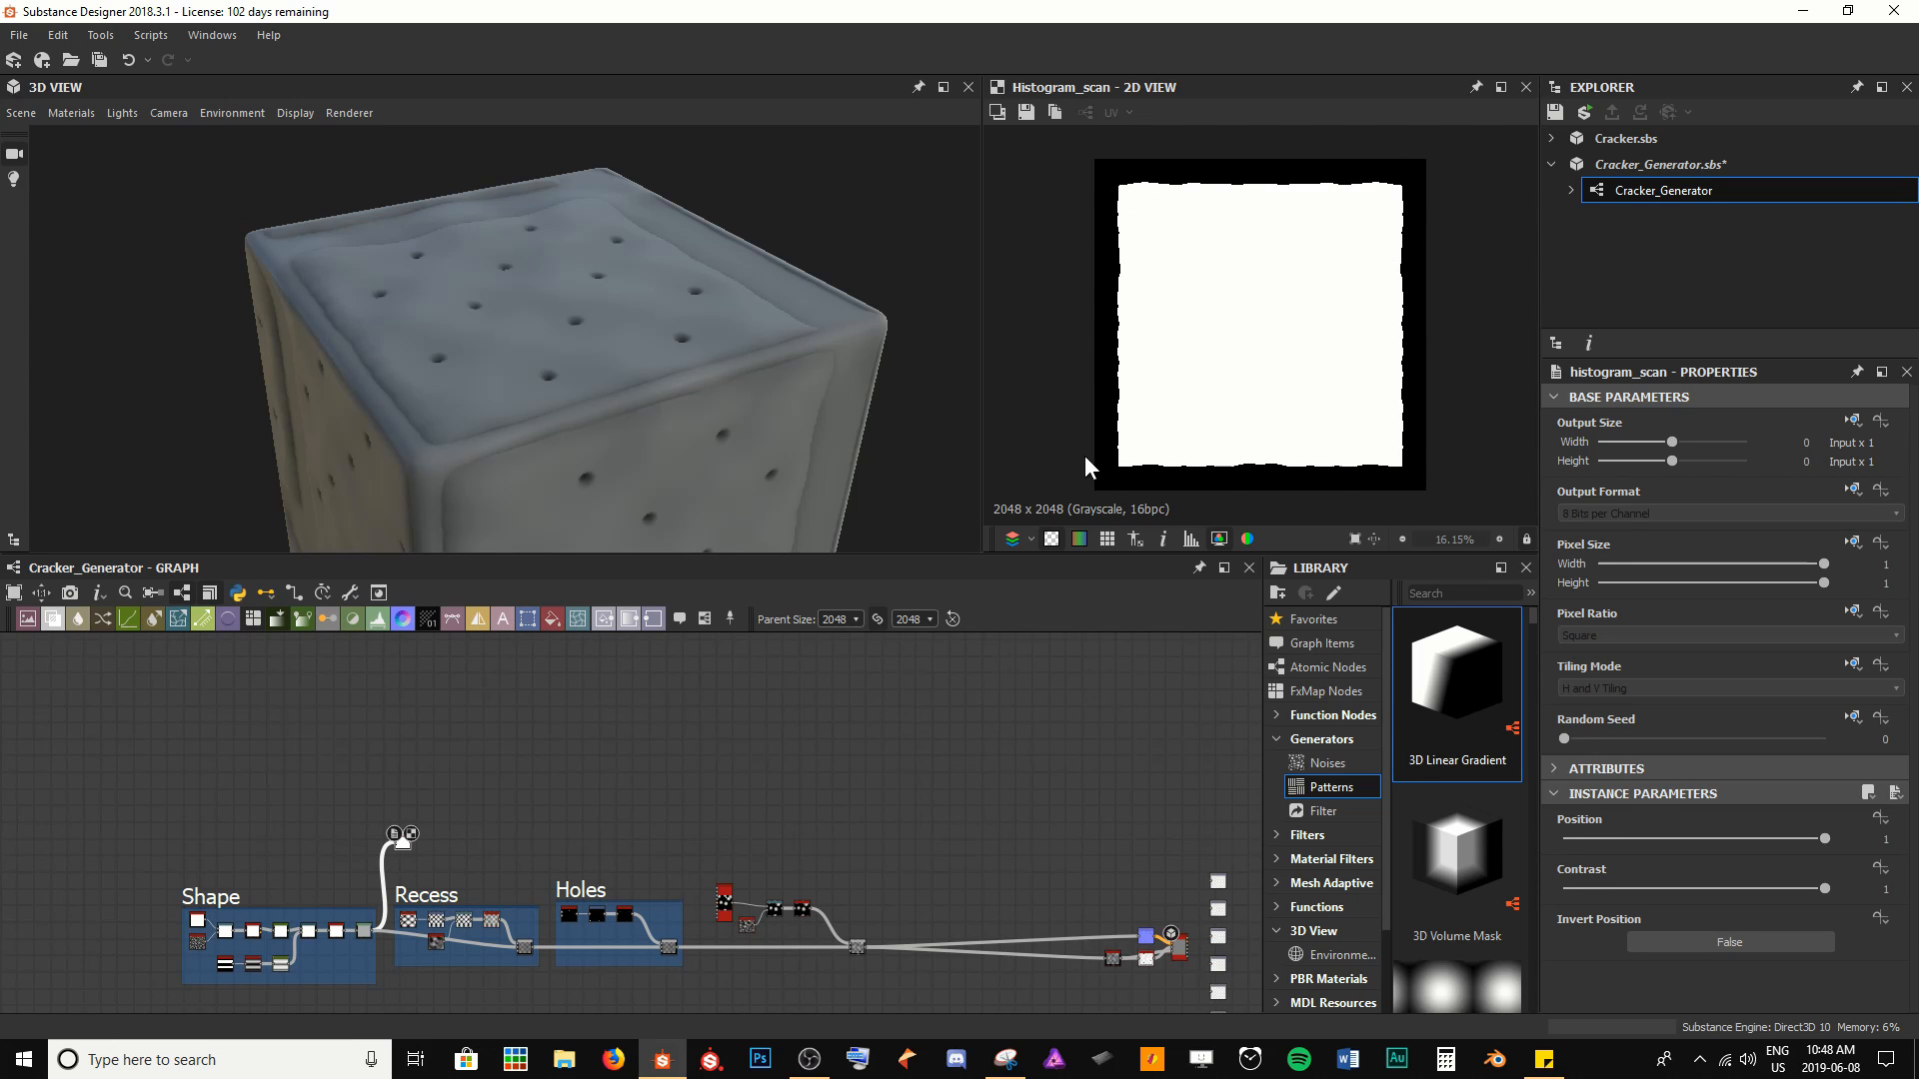
{"action": "middle_click_drag", "start_coordinate": [762, 902], "coordinate": [624, 830]}
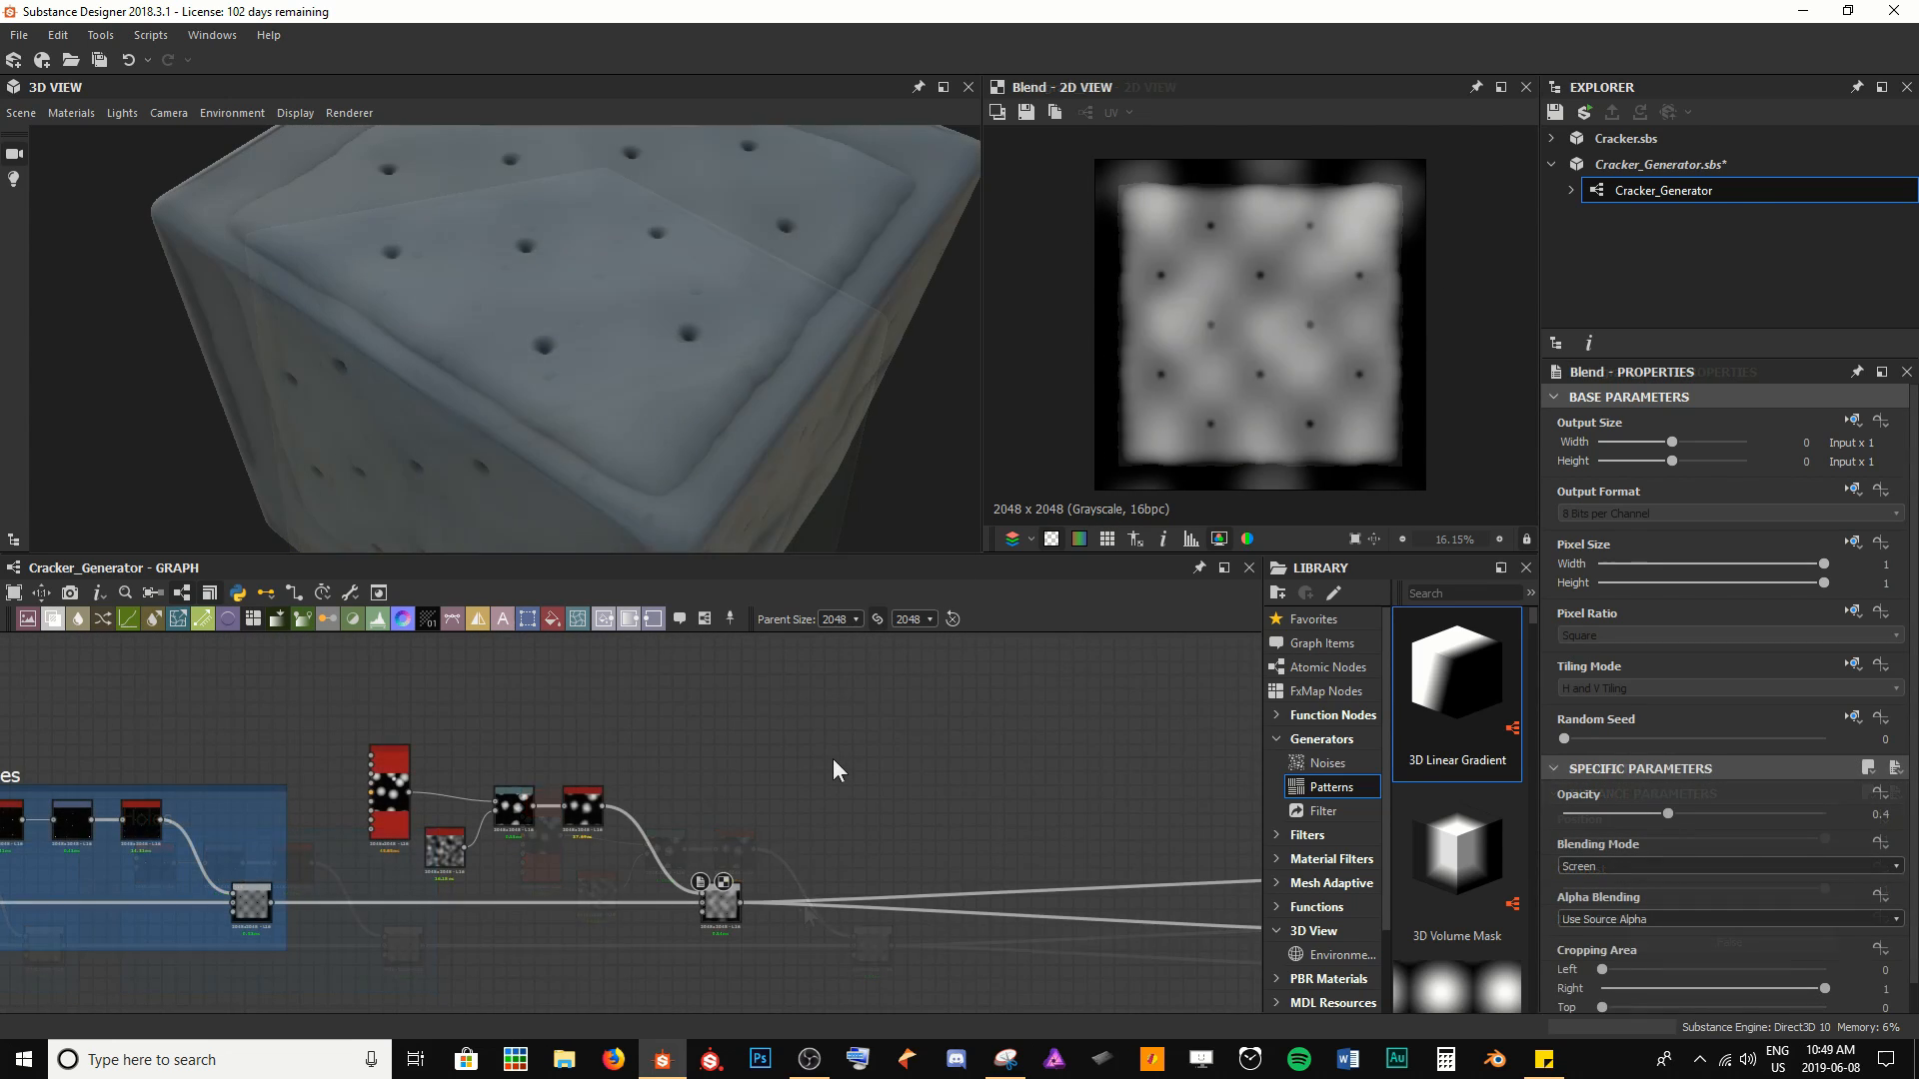
{"action": "scroll", "coordinate": [831, 759], "scroll_direction": "down", "scroll_amount": 3}
{"action": "mouse_move", "coordinate": [687, 739]}
{"action": "middle_mouse_down"}
{"action": "mouse_move", "coordinate": [608, 735]}
{"action": "mouse_move", "coordinate": [655, 746]}
{"action": "middle_mouse_up"}
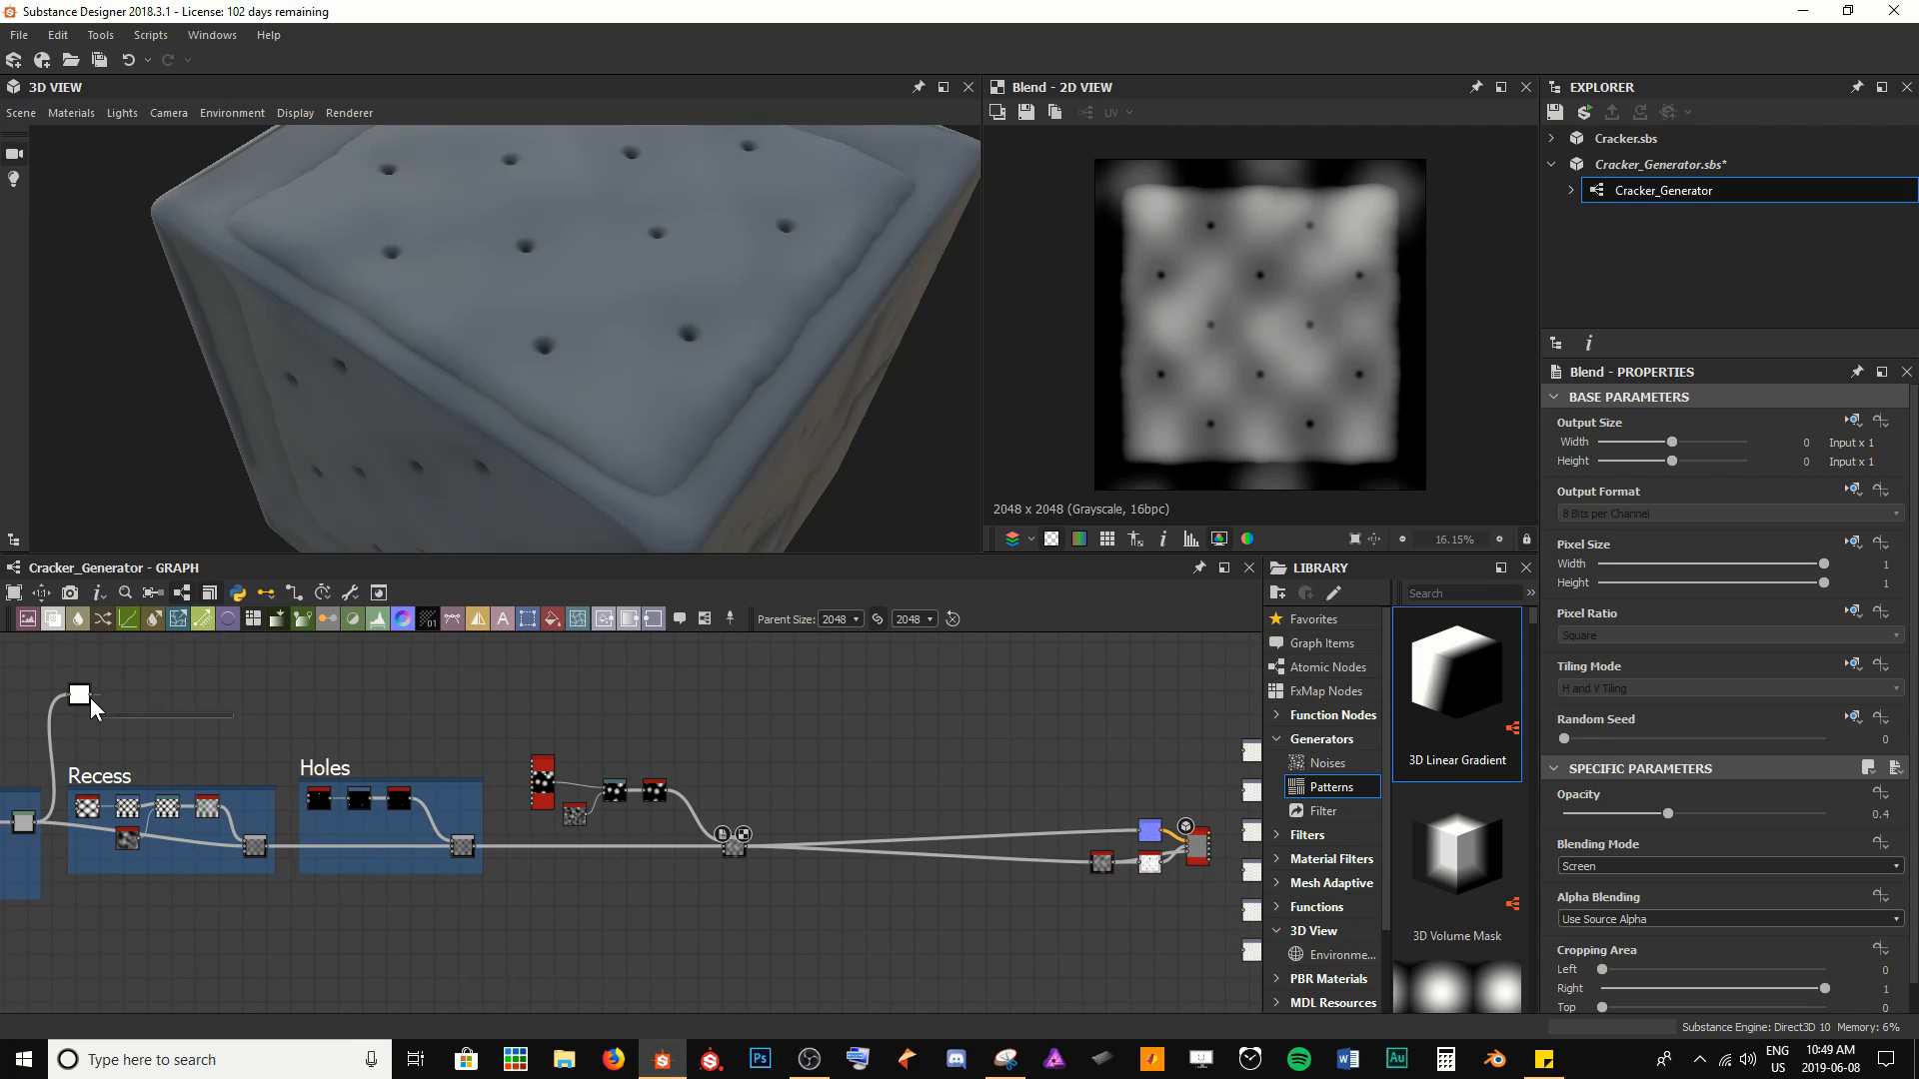
{"action": "left_click_drag", "start_coordinate": [90, 697], "coordinate": [751, 754]}
{"action": "scroll", "coordinate": [719, 880], "scroll_direction": "up", "scroll_amount": 3}
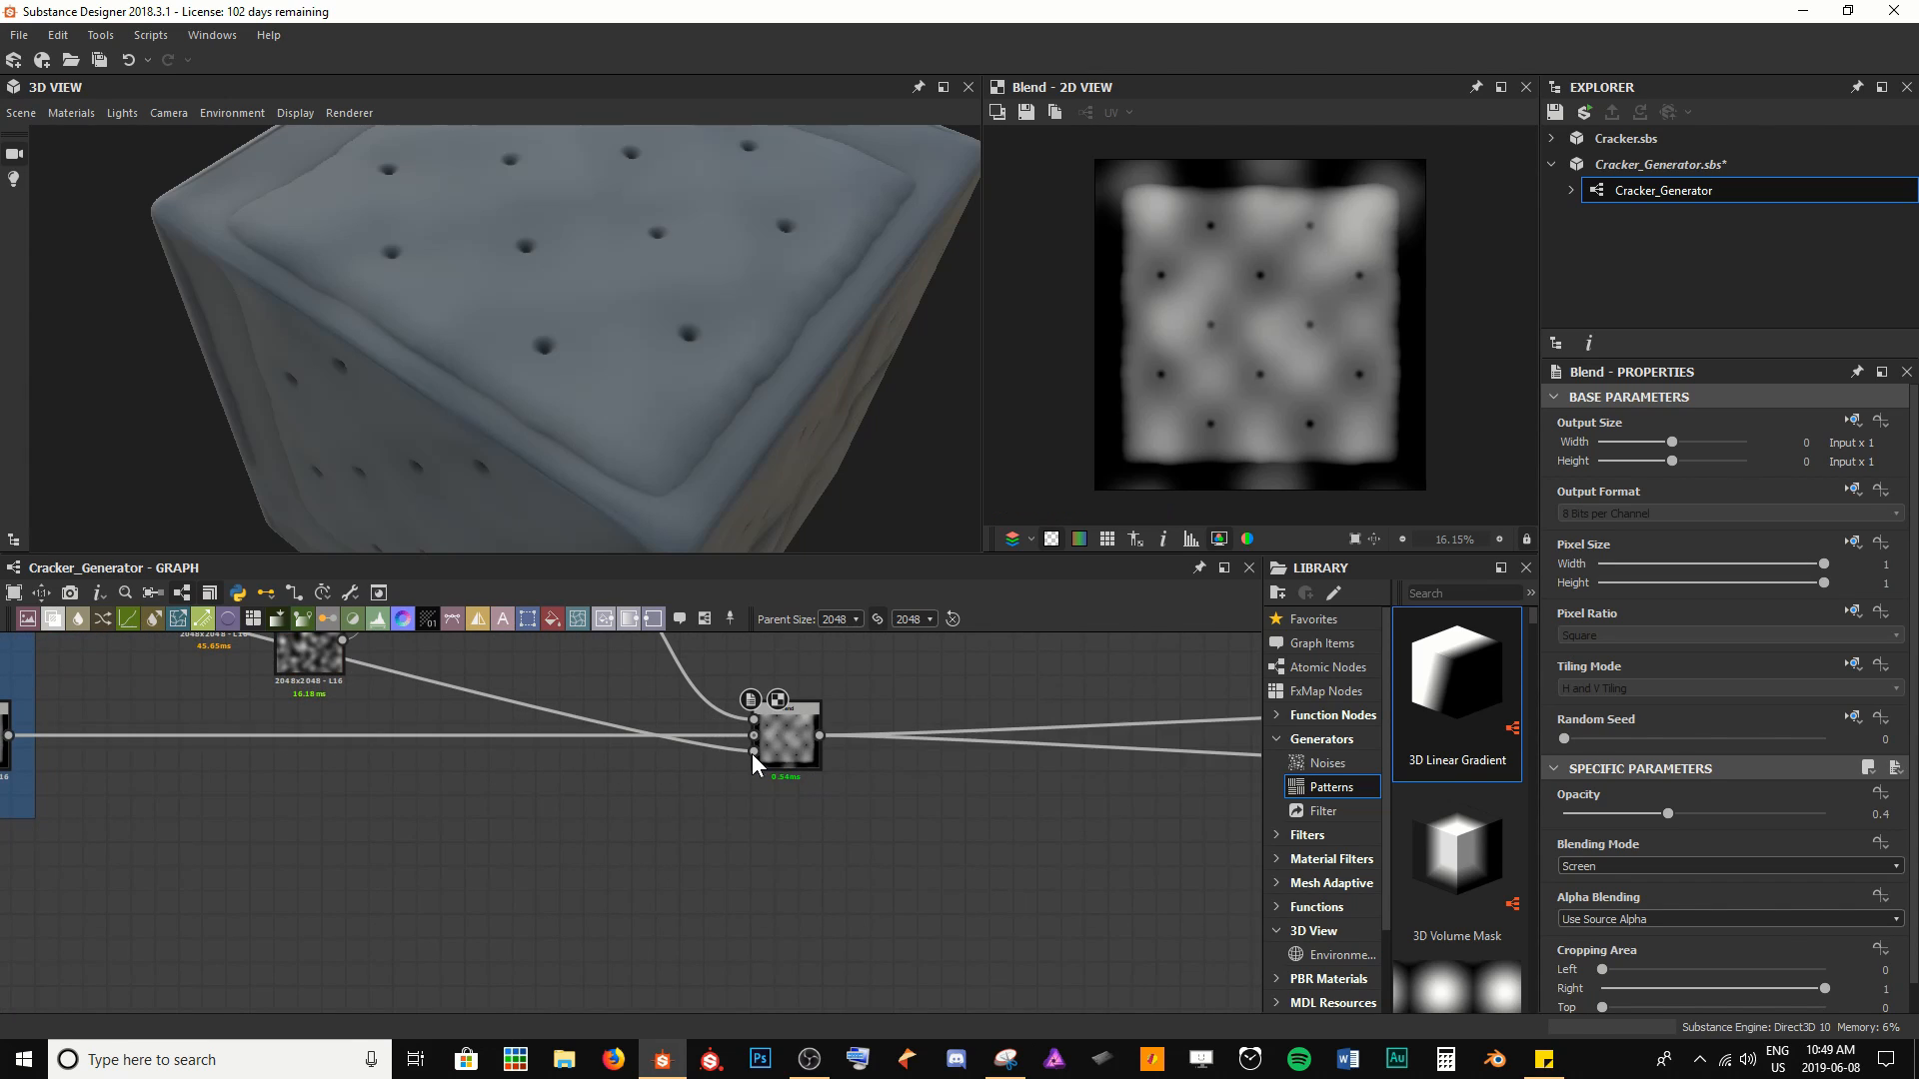
{"action": "scroll", "coordinate": [667, 839], "scroll_direction": "up", "scroll_amount": 3}
{"action": "middle_click_drag", "start_coordinate": [667, 839], "coordinate": [586, 1041]}
{"action": "left_click", "coordinate": [795, 865]}
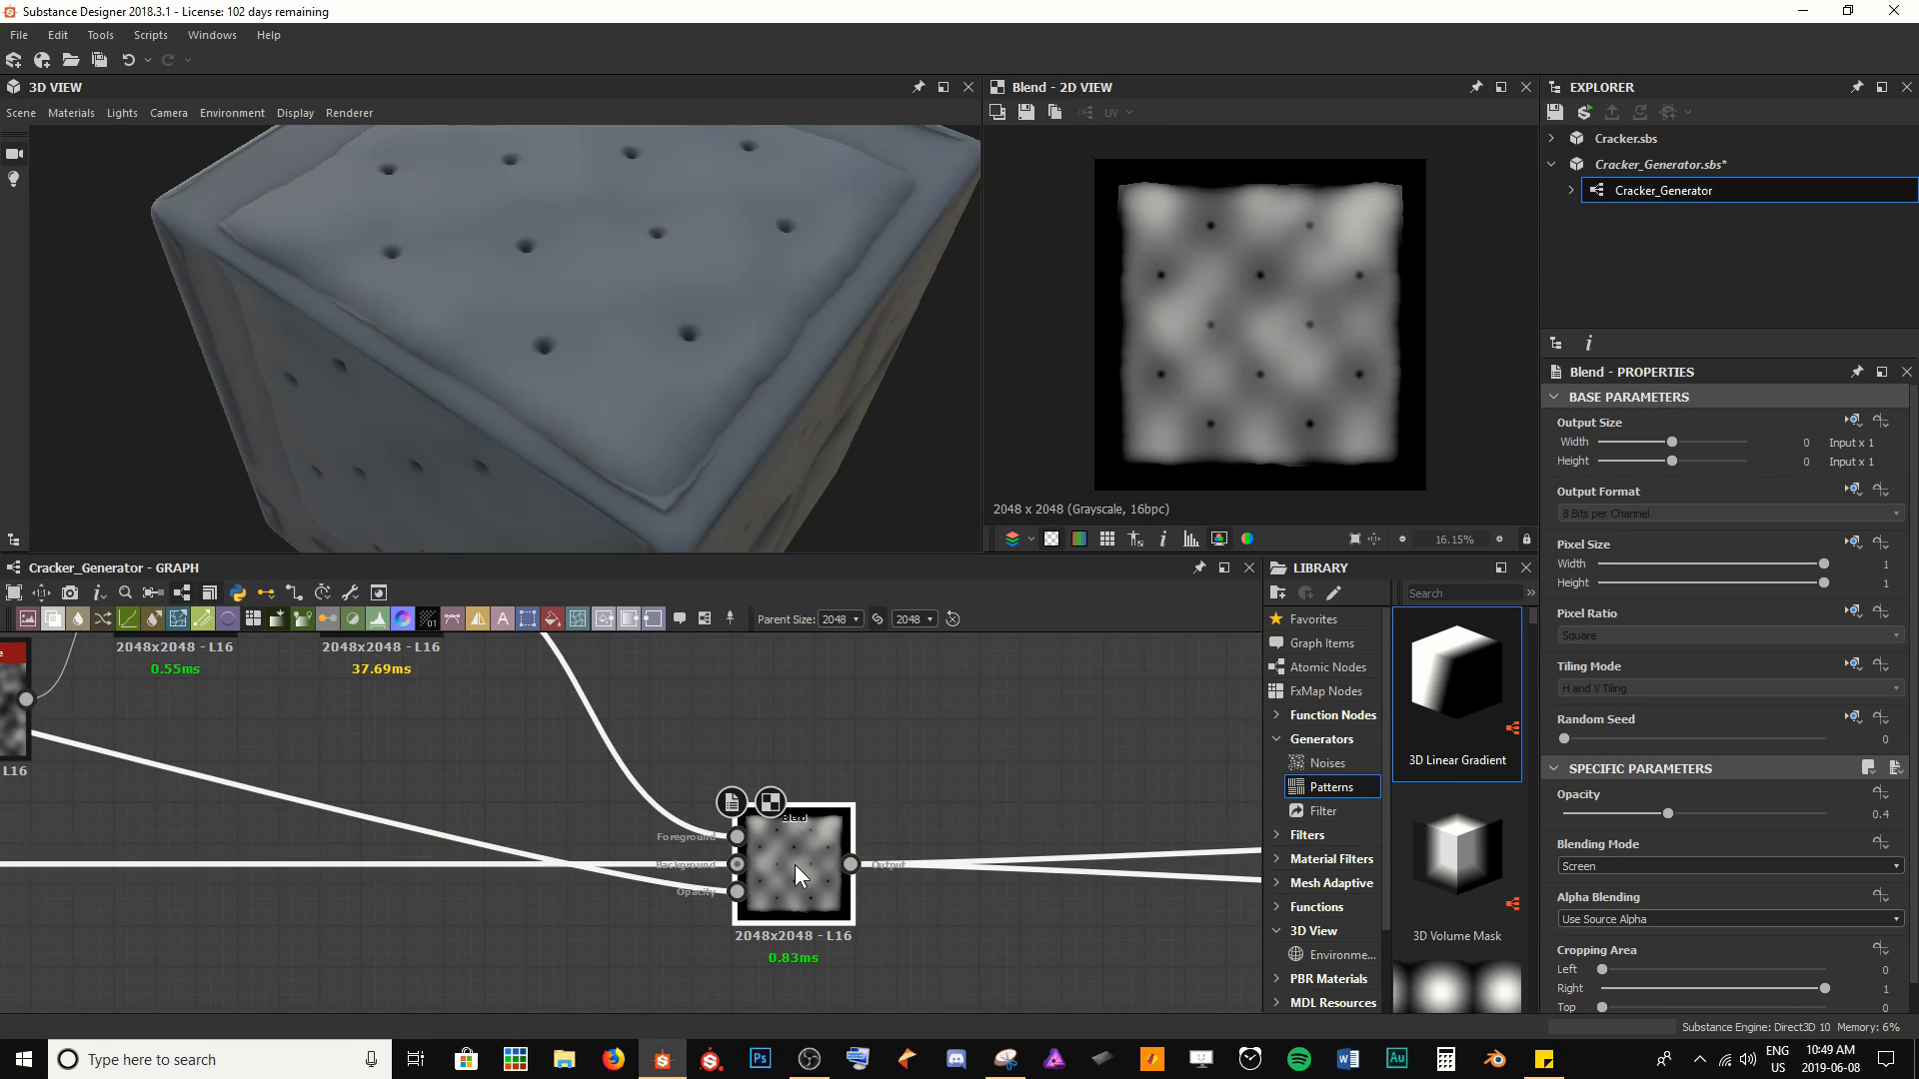
Insert a Blur HQ Grayscale node on the link from the Histogram Scan to the Blend's opacity input
{"action": "left_click_drag", "start_coordinate": [569, 483], "coordinate": [441, 408]}
{"action": "scroll", "coordinate": [449, 424], "scroll_direction": "up", "scroll_amount": 4}
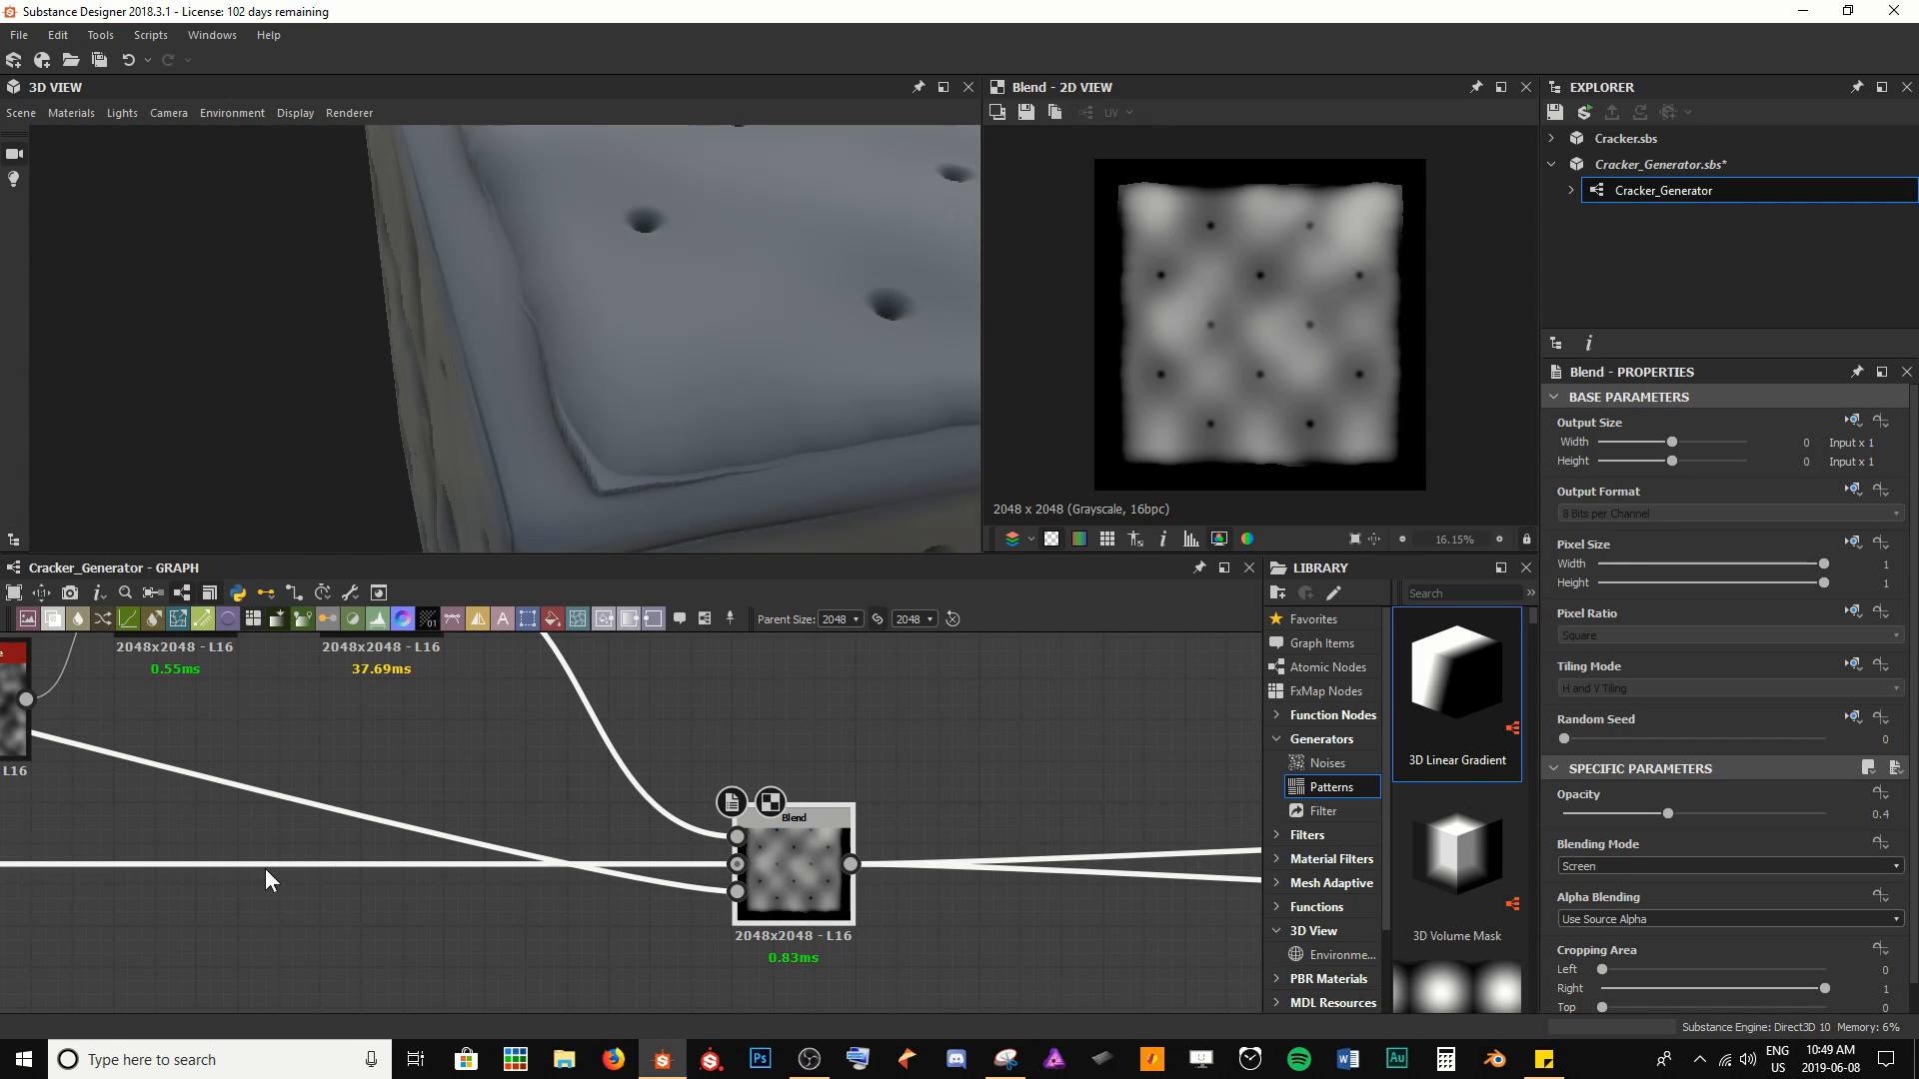
{"action": "scroll", "coordinate": [242, 867], "scroll_direction": "down", "scroll_amount": 3}
{"action": "left_click_drag", "start_coordinate": [205, 837], "coordinate": [260, 810]}
{"action": "key", "text": "space"}
{"action": "type", "text": "blur"}
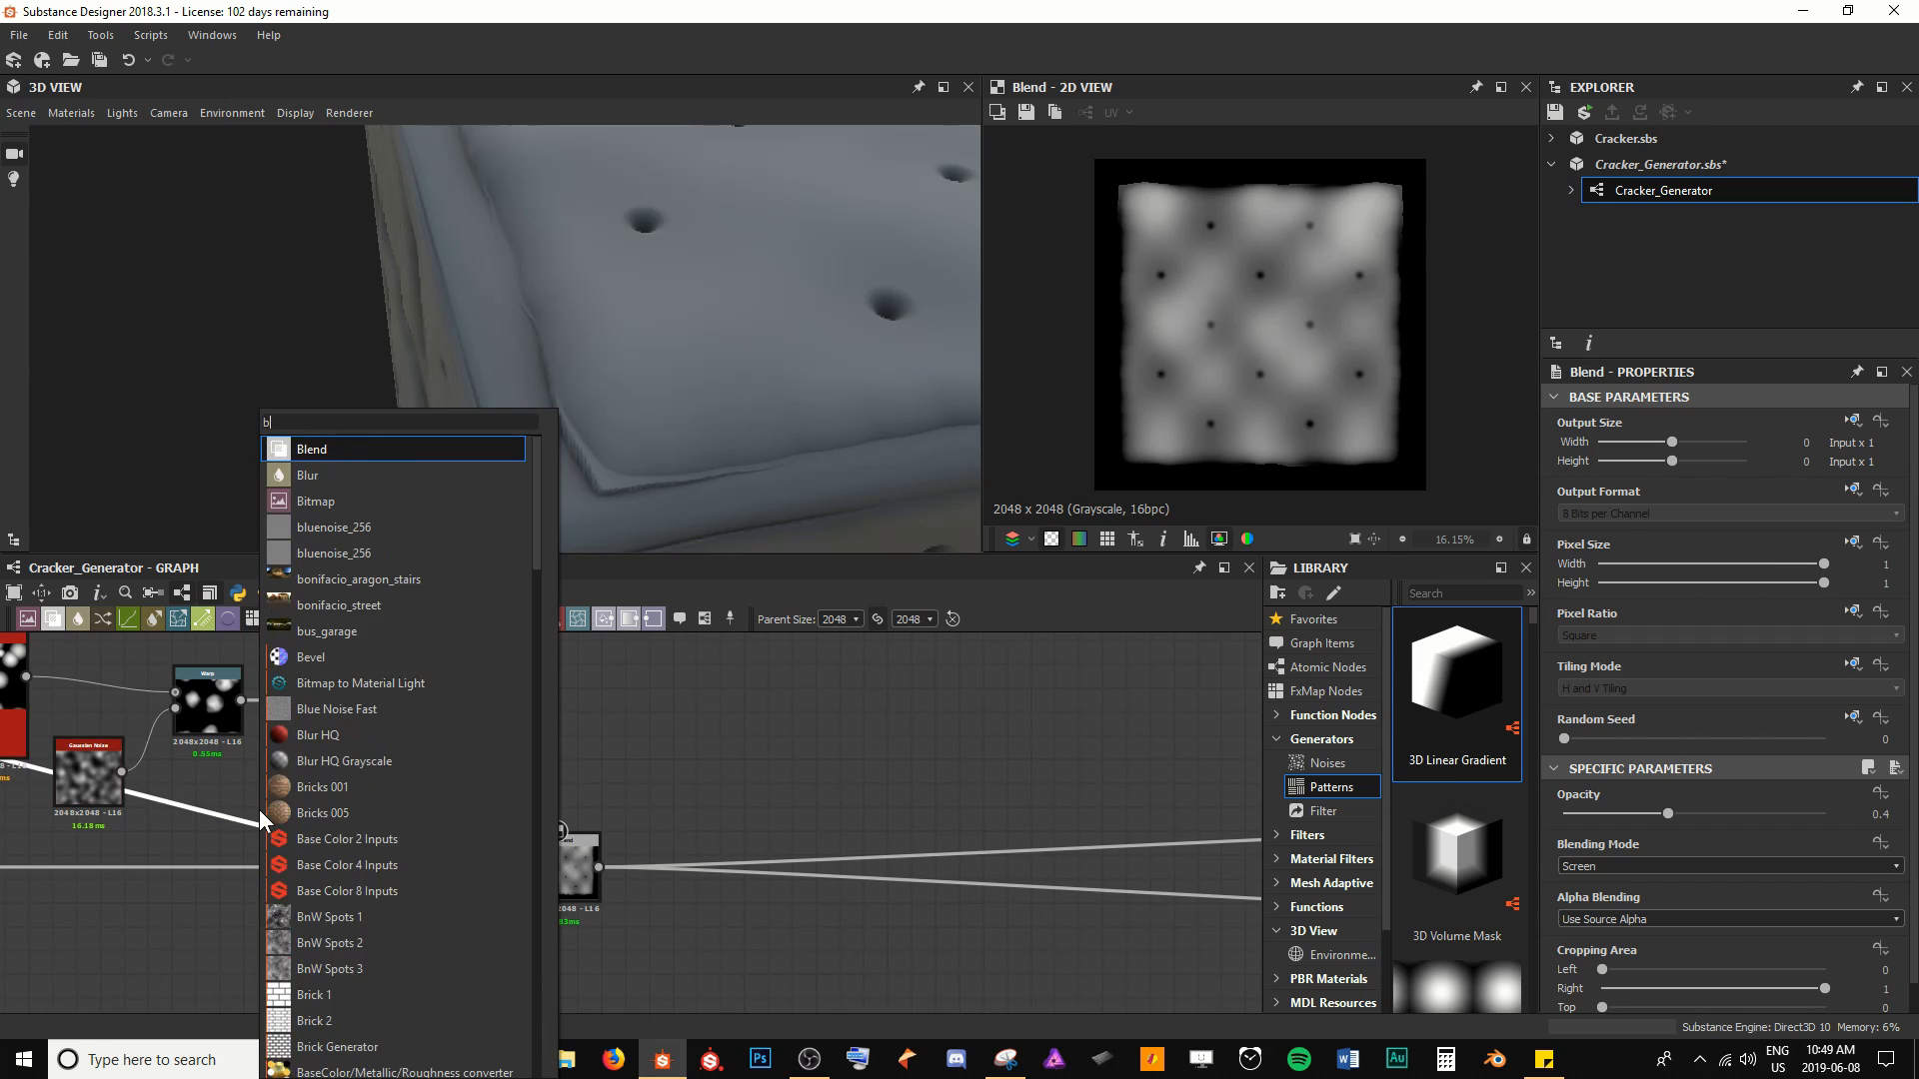
{"action": "key", "text": "Down"}
{"action": "key", "text": "Down"}
{"action": "key", "text": "Return"}
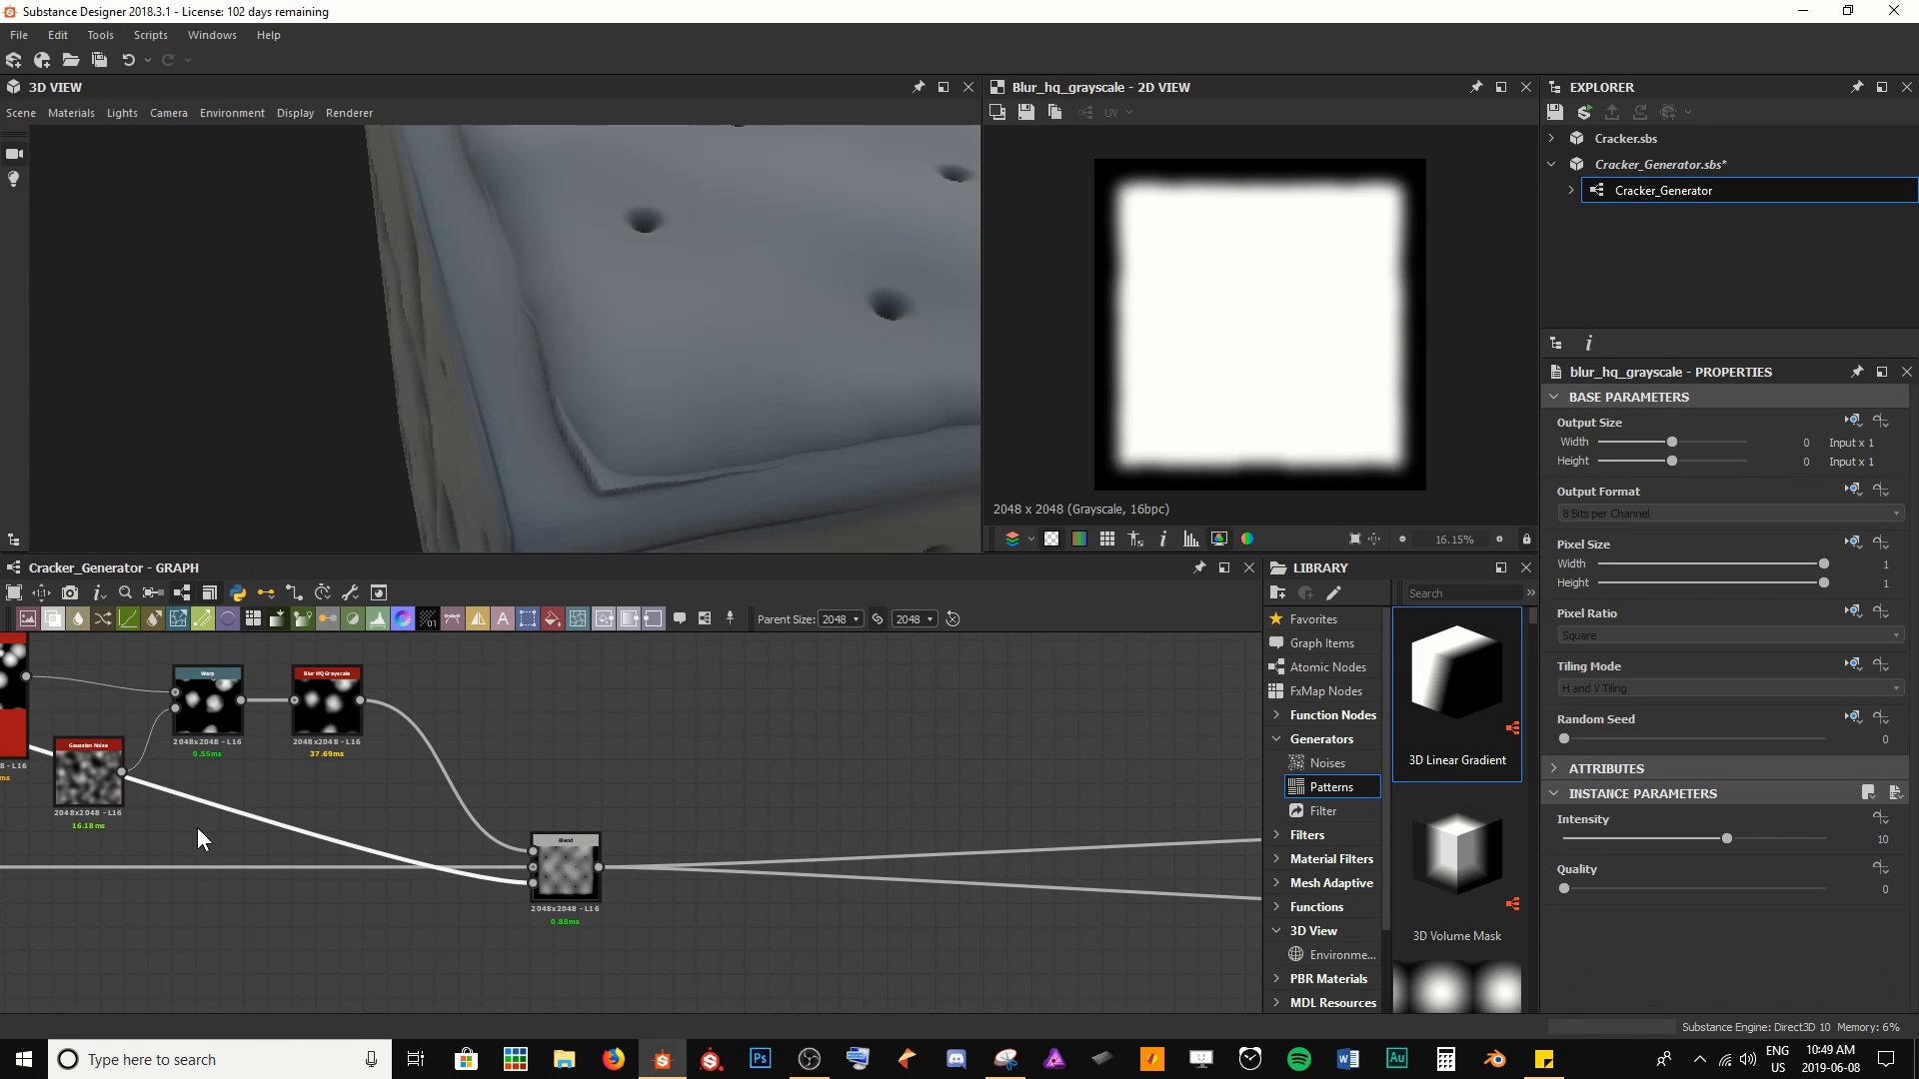
Move the mask's Blur HQ Grayscale node to just before and below the Blend node it feeds
{"action": "scroll", "coordinate": [196, 828], "scroll_direction": "down", "scroll_amount": 5}
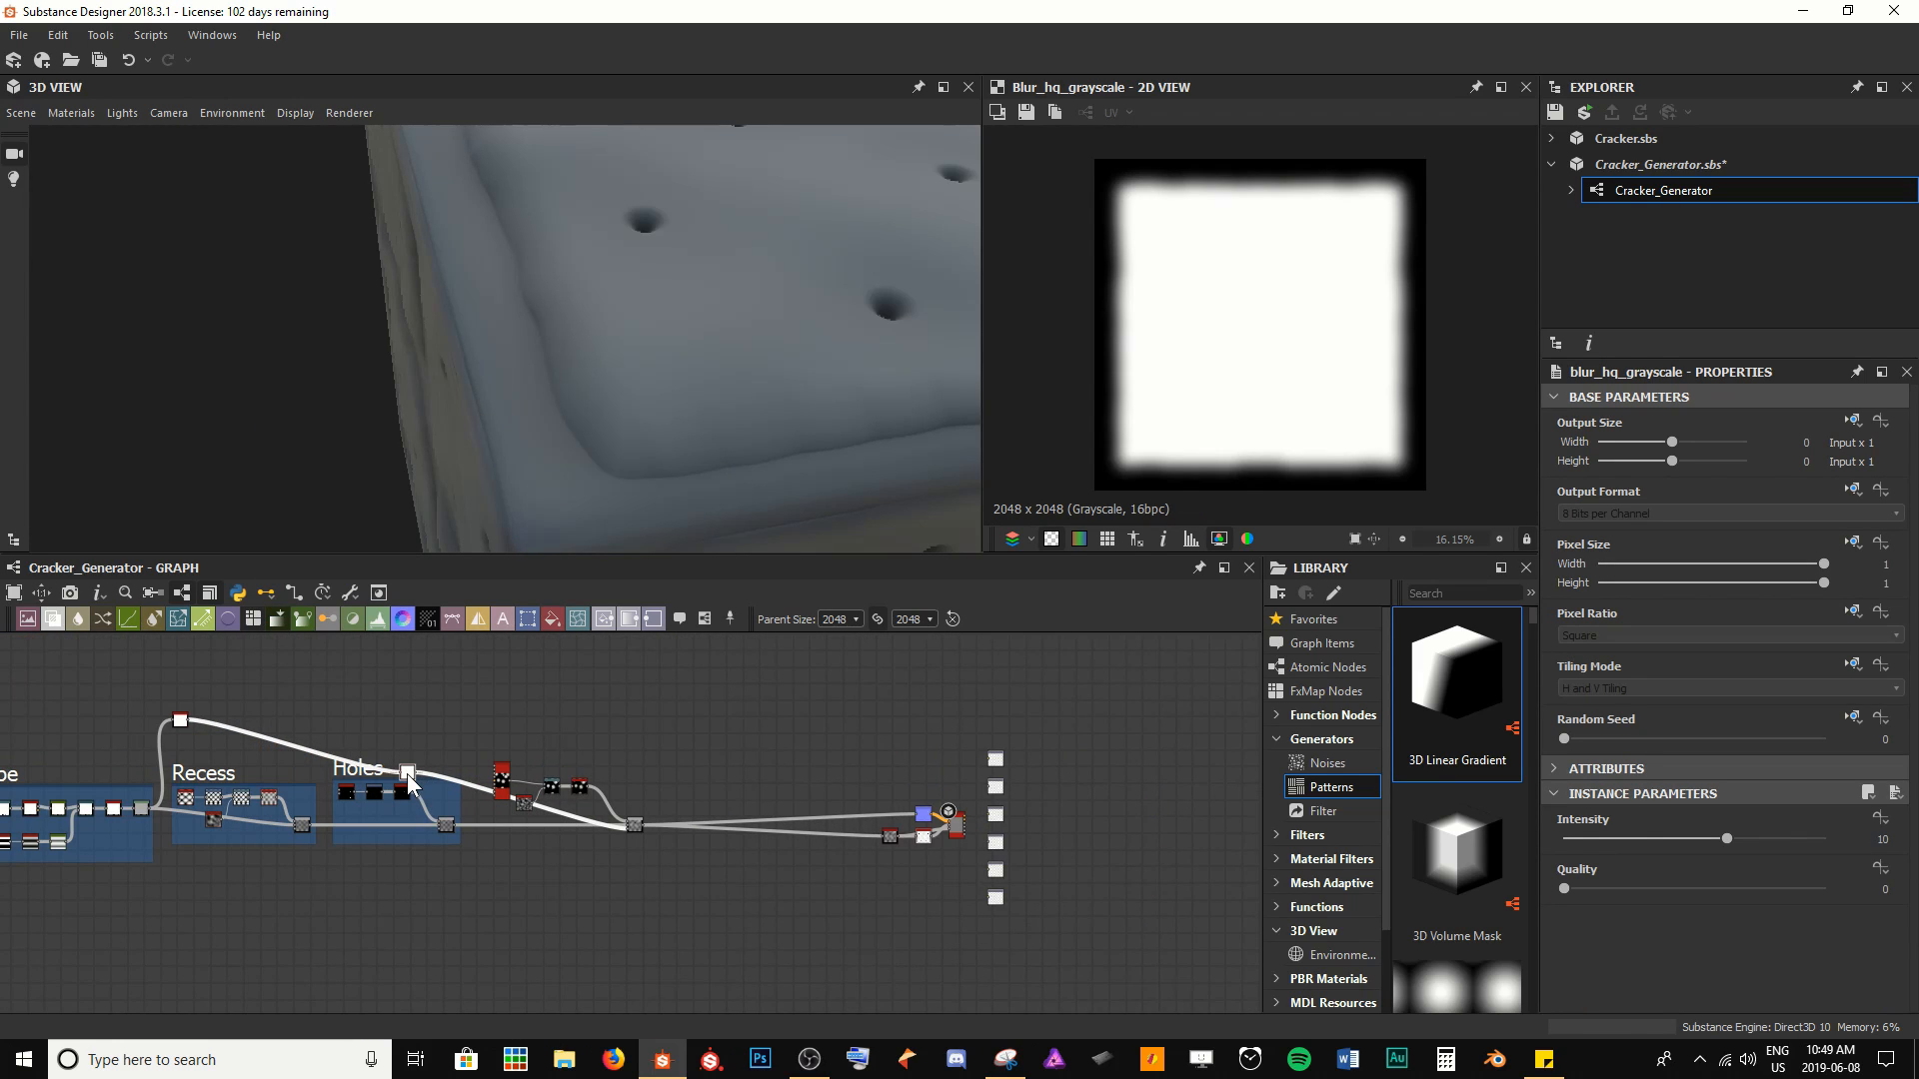
{"action": "left_click_drag", "start_coordinate": [579, 807], "coordinate": [601, 831]}
{"action": "scroll", "coordinate": [601, 831], "scroll_direction": "up", "scroll_amount": 3}
{"action": "scroll", "coordinate": [601, 831], "scroll_direction": "up", "scroll_amount": 3}
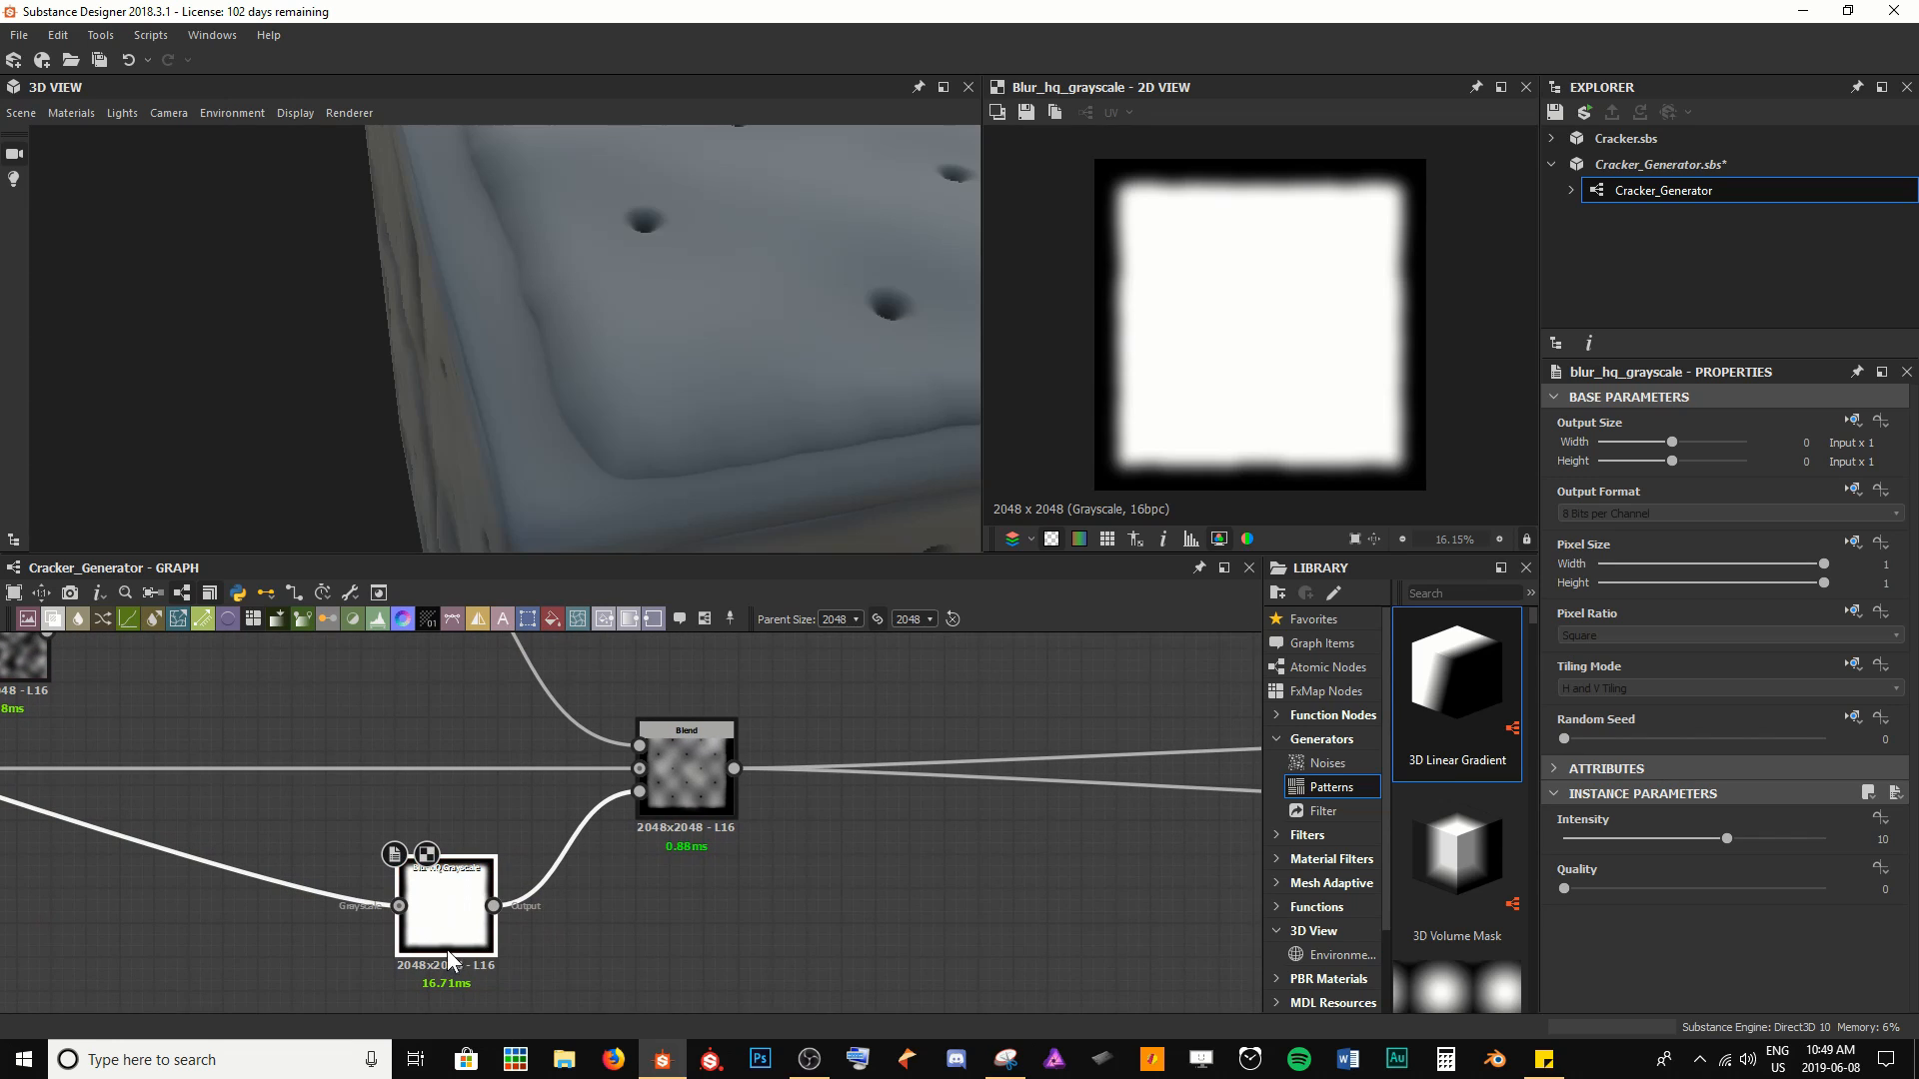
Set the mask's Blur HQ Grayscale intensity to about 5.31, checking the softened border on the 3D cube
{"action": "left_click_drag", "start_coordinate": [688, 438], "coordinate": [538, 340]}
{"action": "left_click_drag", "start_coordinate": [1726, 838], "coordinate": [1593, 838]}
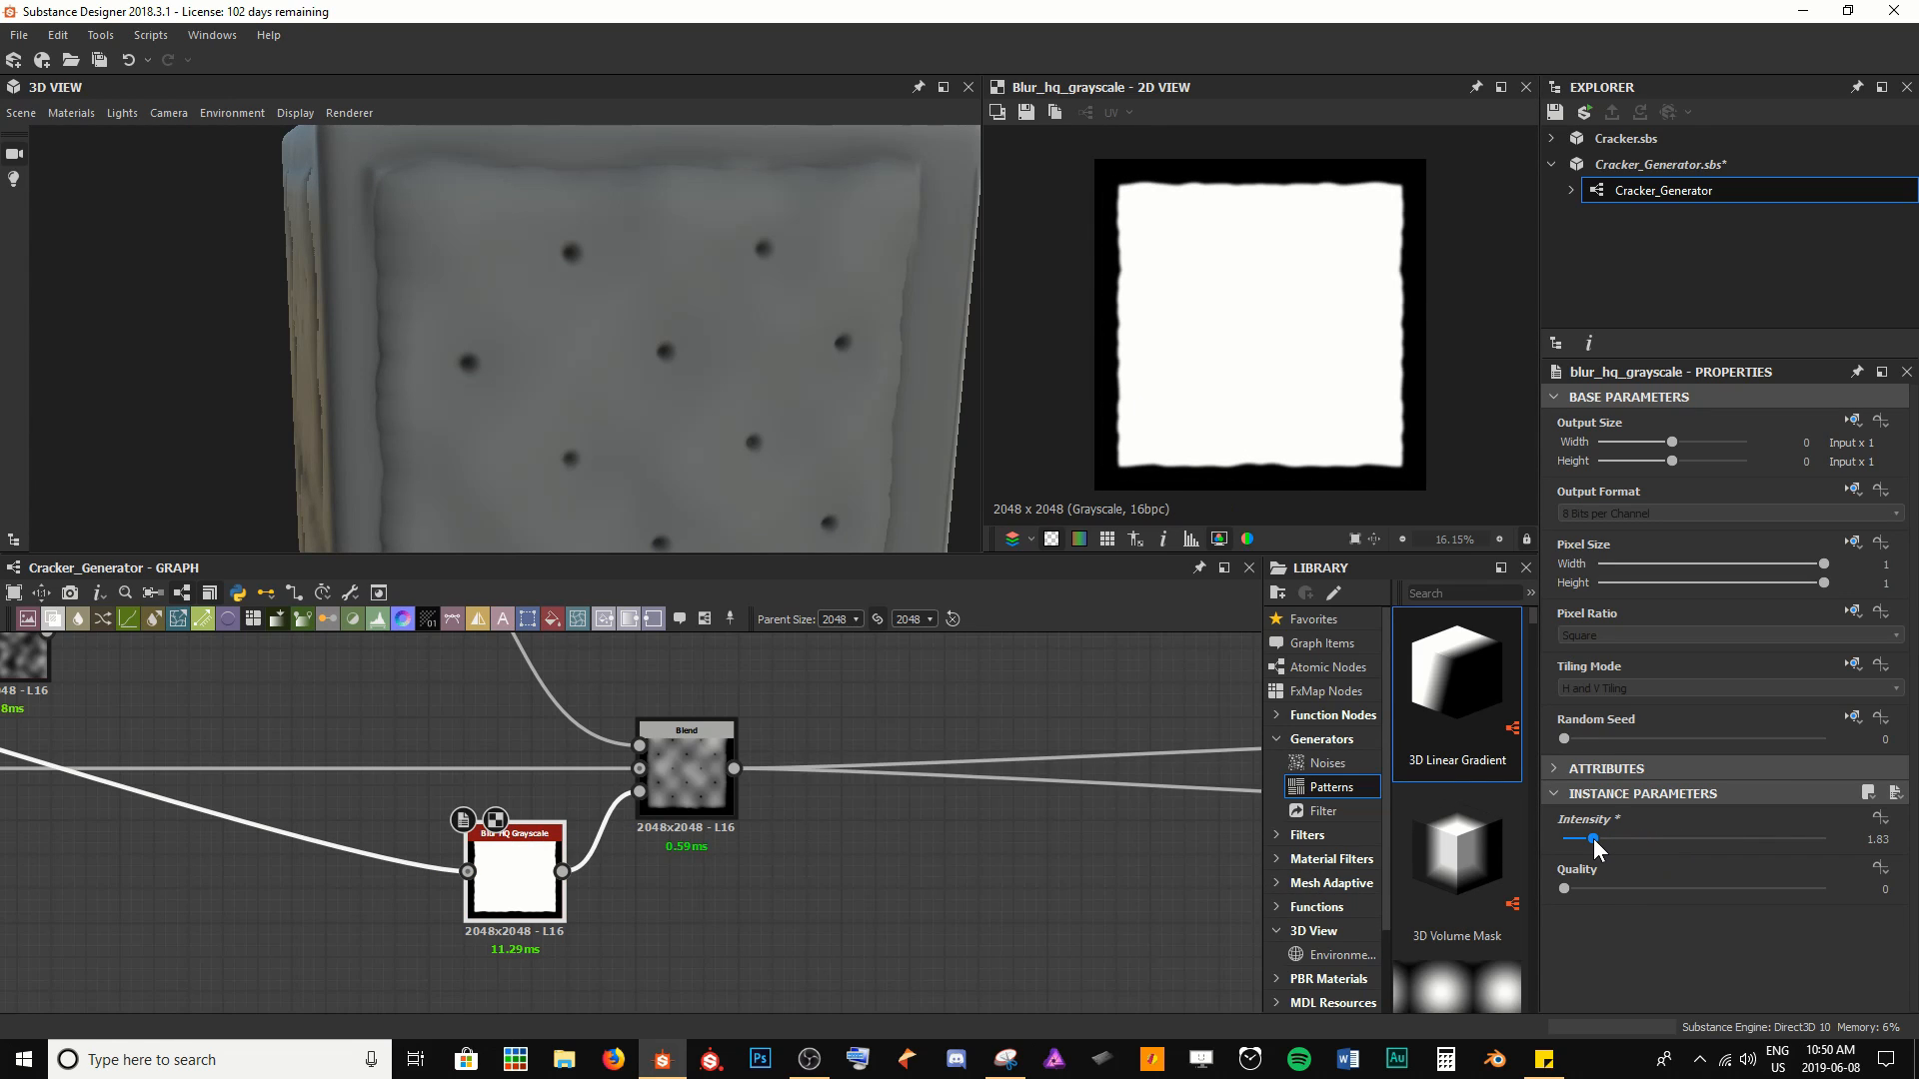
{"action": "left_click_drag", "start_coordinate": [496, 297], "coordinate": [497, 314]}
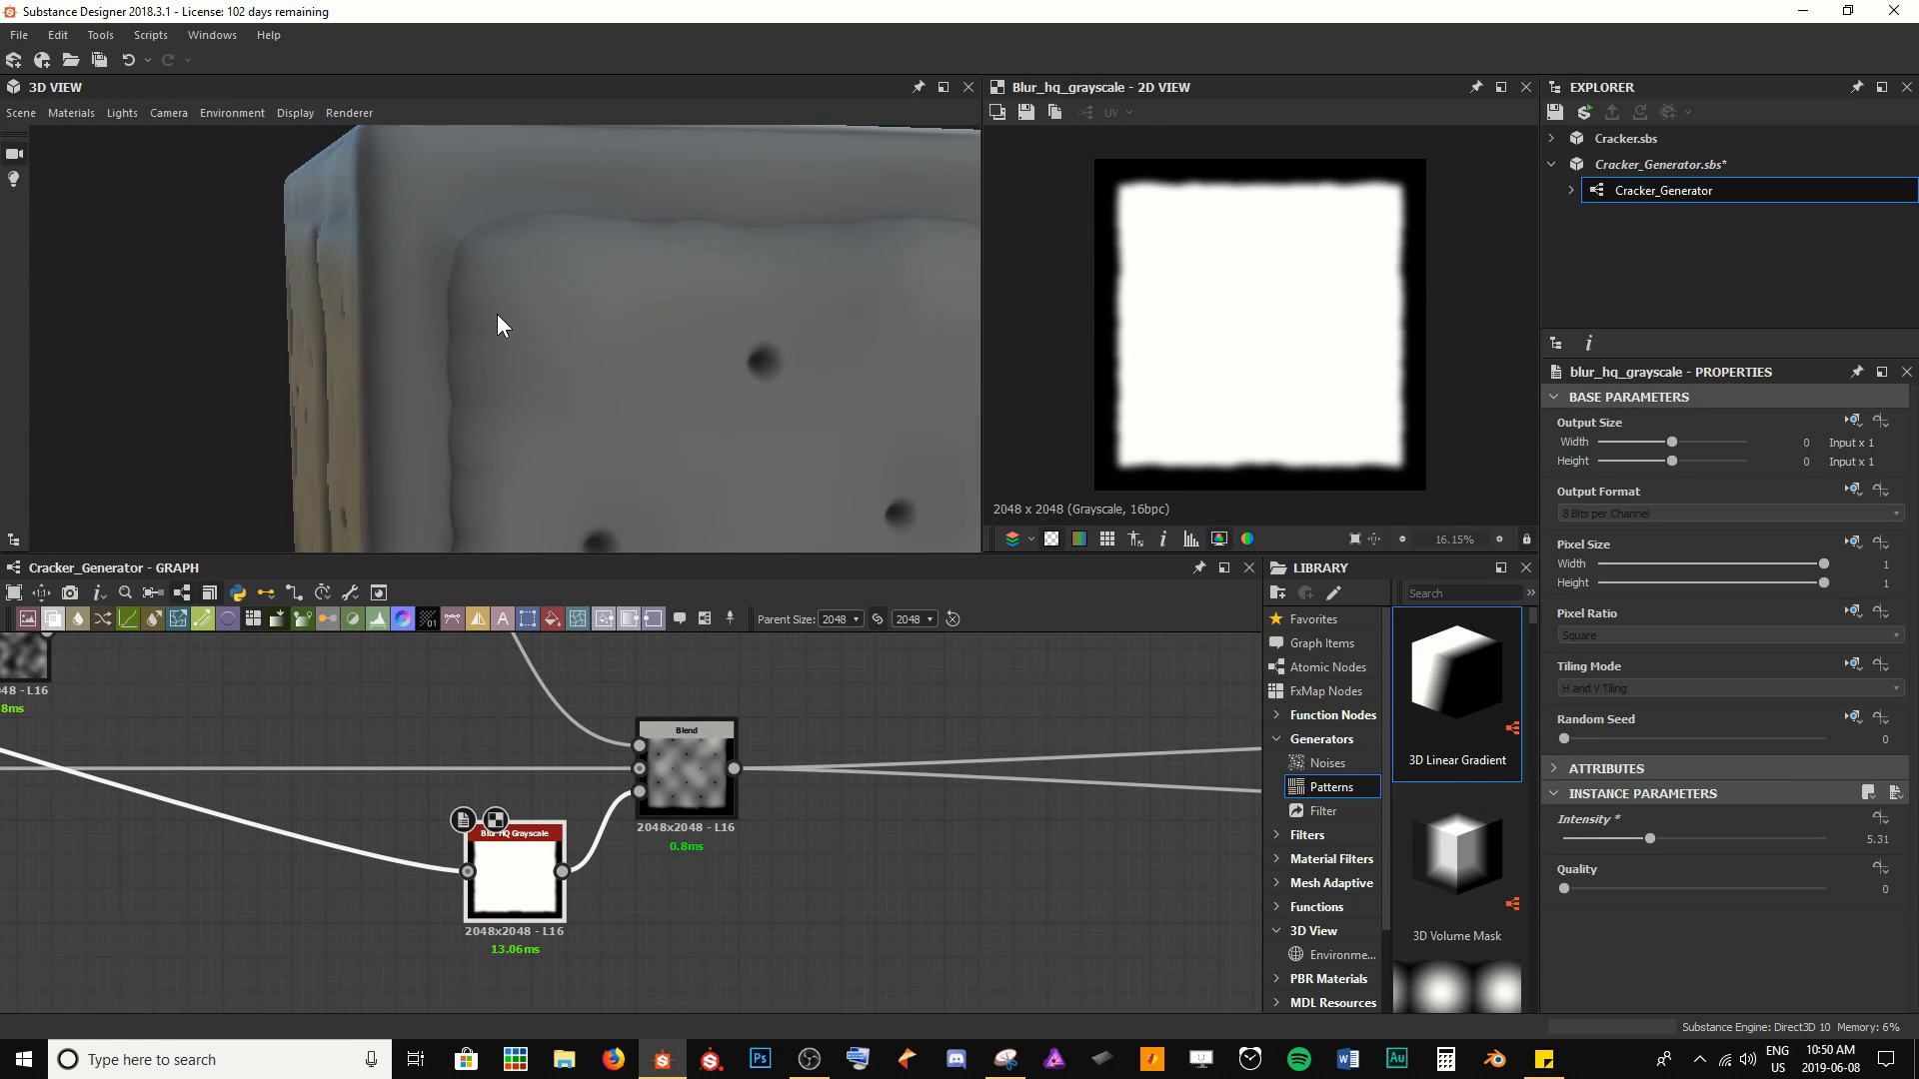
{"action": "left_click", "coordinate": [1651, 841]}
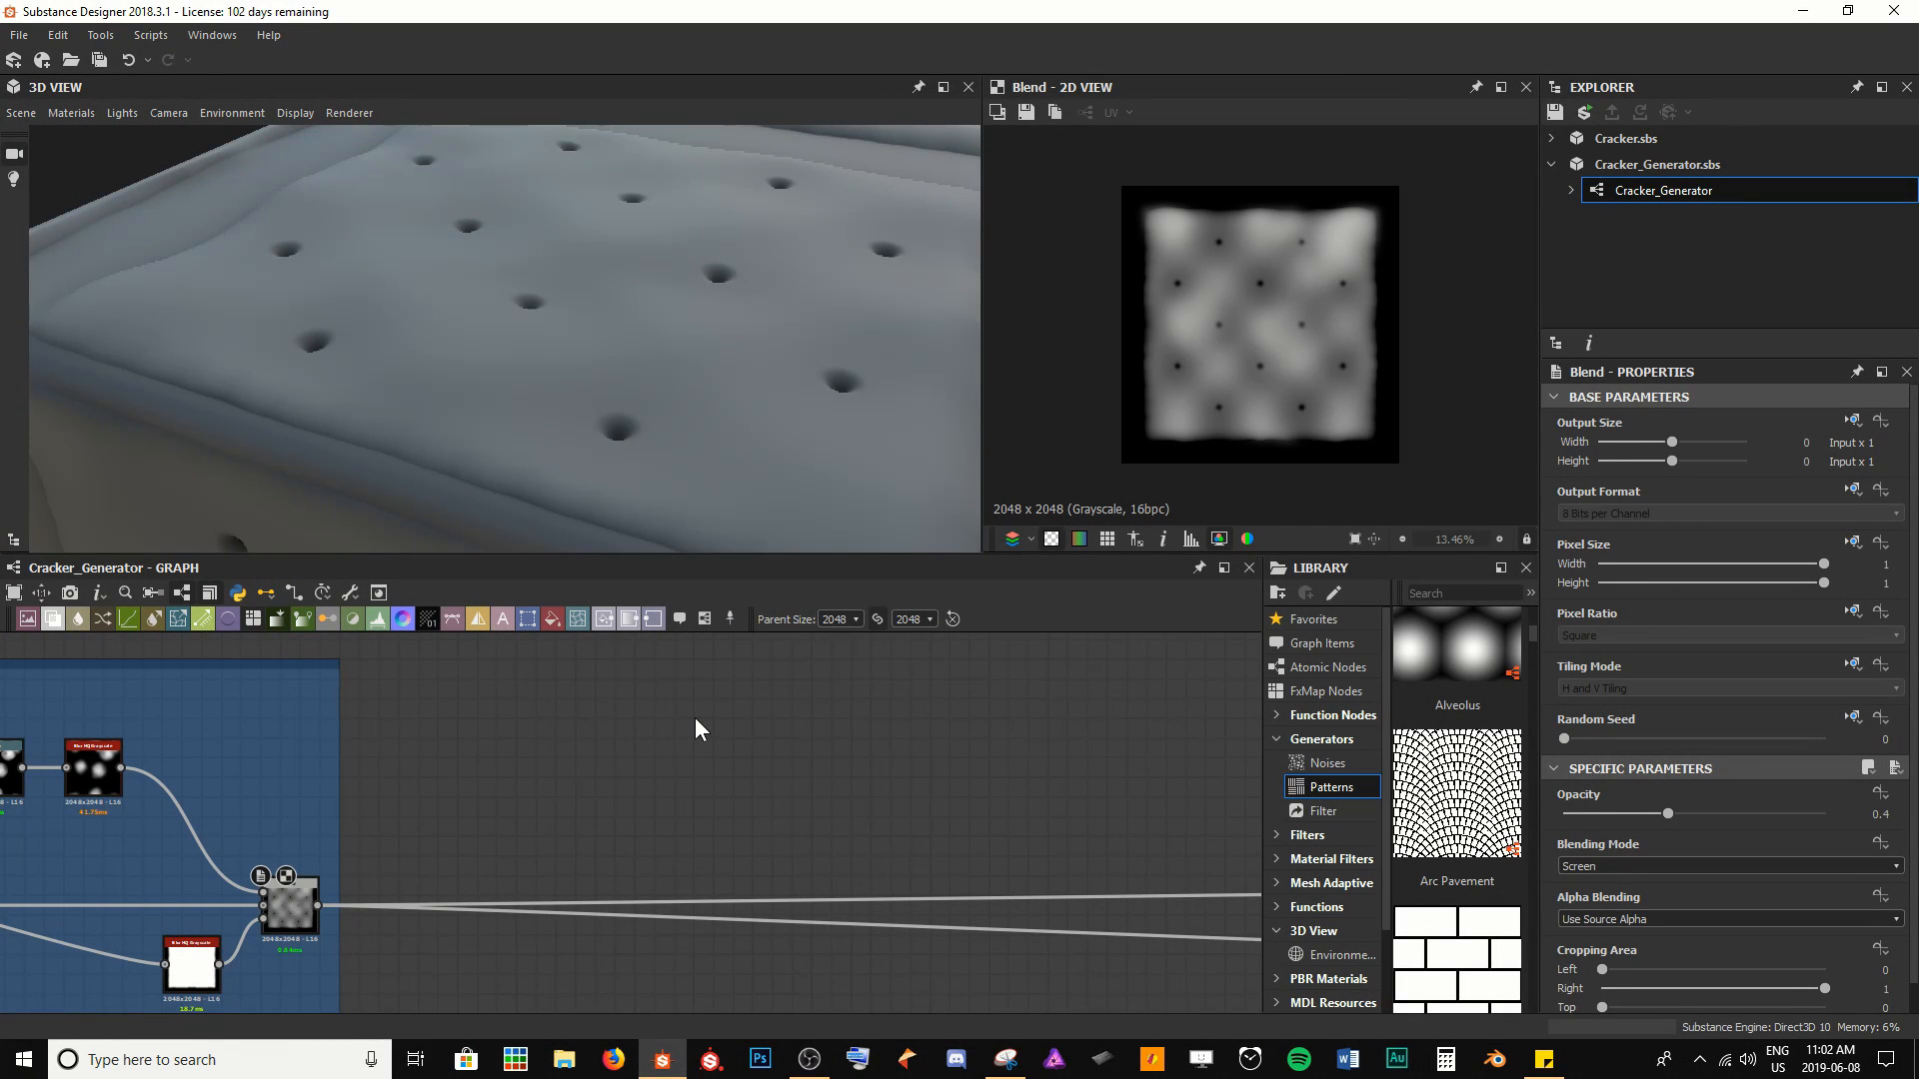
Add a Polygon 2 node in the empty graph area beyond the framed bump nodes
{"action": "scroll", "coordinate": [595, 464], "scroll_direction": "down", "scroll_amount": 5}
{"action": "left_click_drag", "start_coordinate": [589, 448], "coordinate": [734, 351]}
{"action": "scroll", "coordinate": [670, 326], "scroll_direction": "up", "scroll_amount": 3}
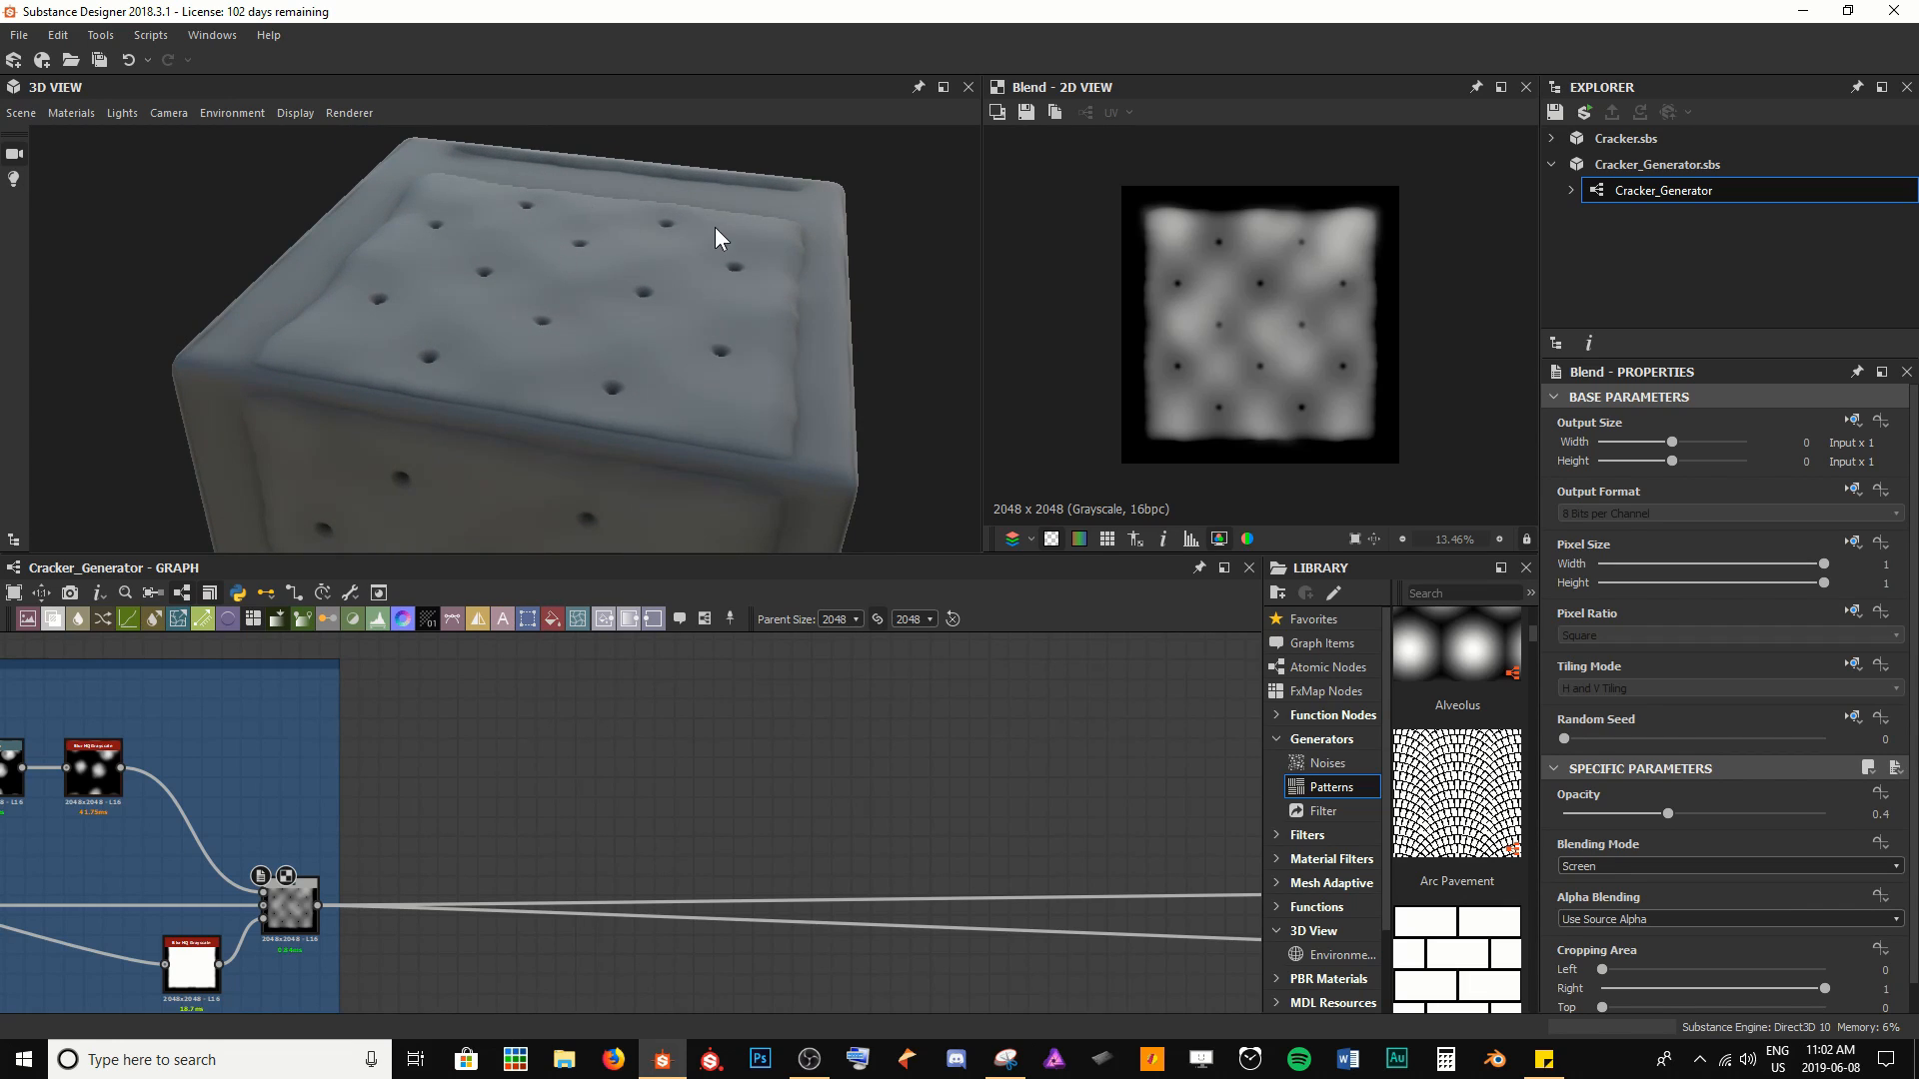
{"action": "left_click_drag", "start_coordinate": [715, 228], "coordinate": [637, 290]}
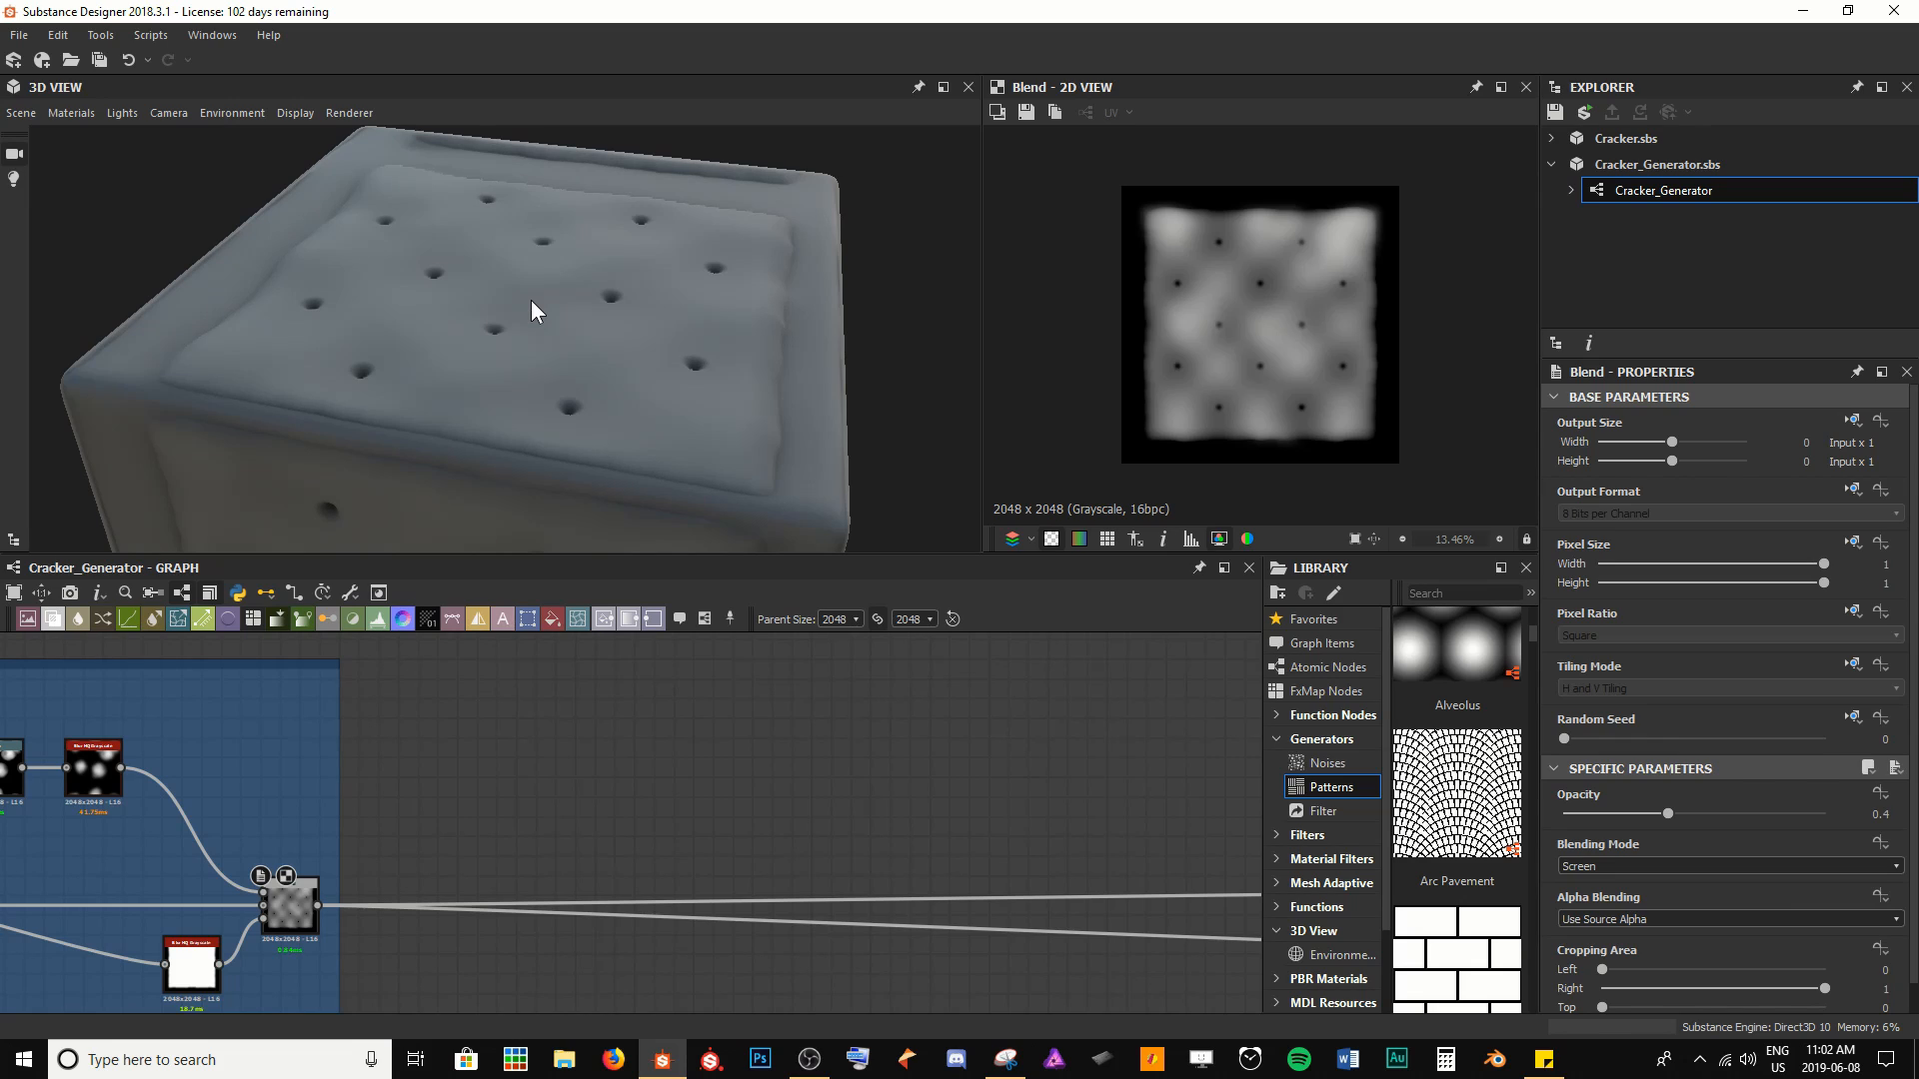
{"action": "scroll", "coordinate": [620, 754], "scroll_direction": "up", "scroll_amount": 3}
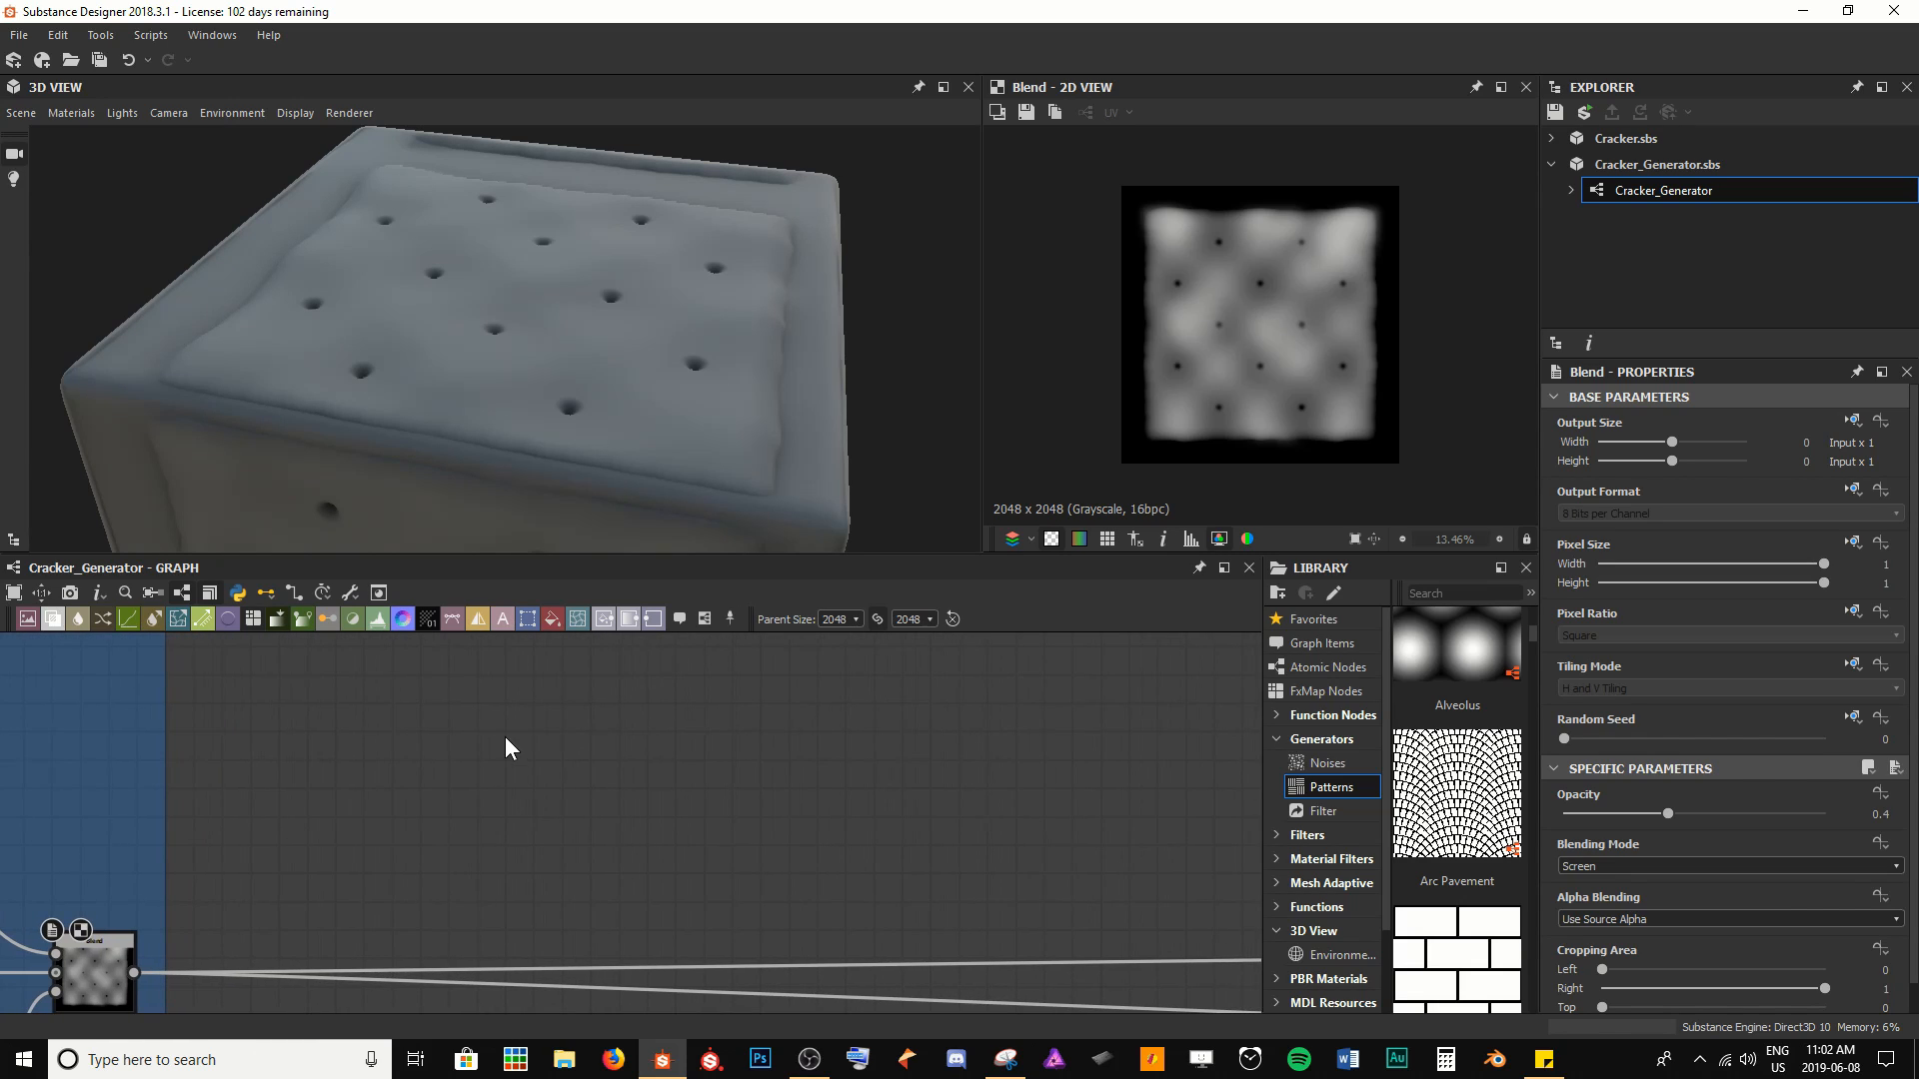
{"action": "key", "text": "space"}
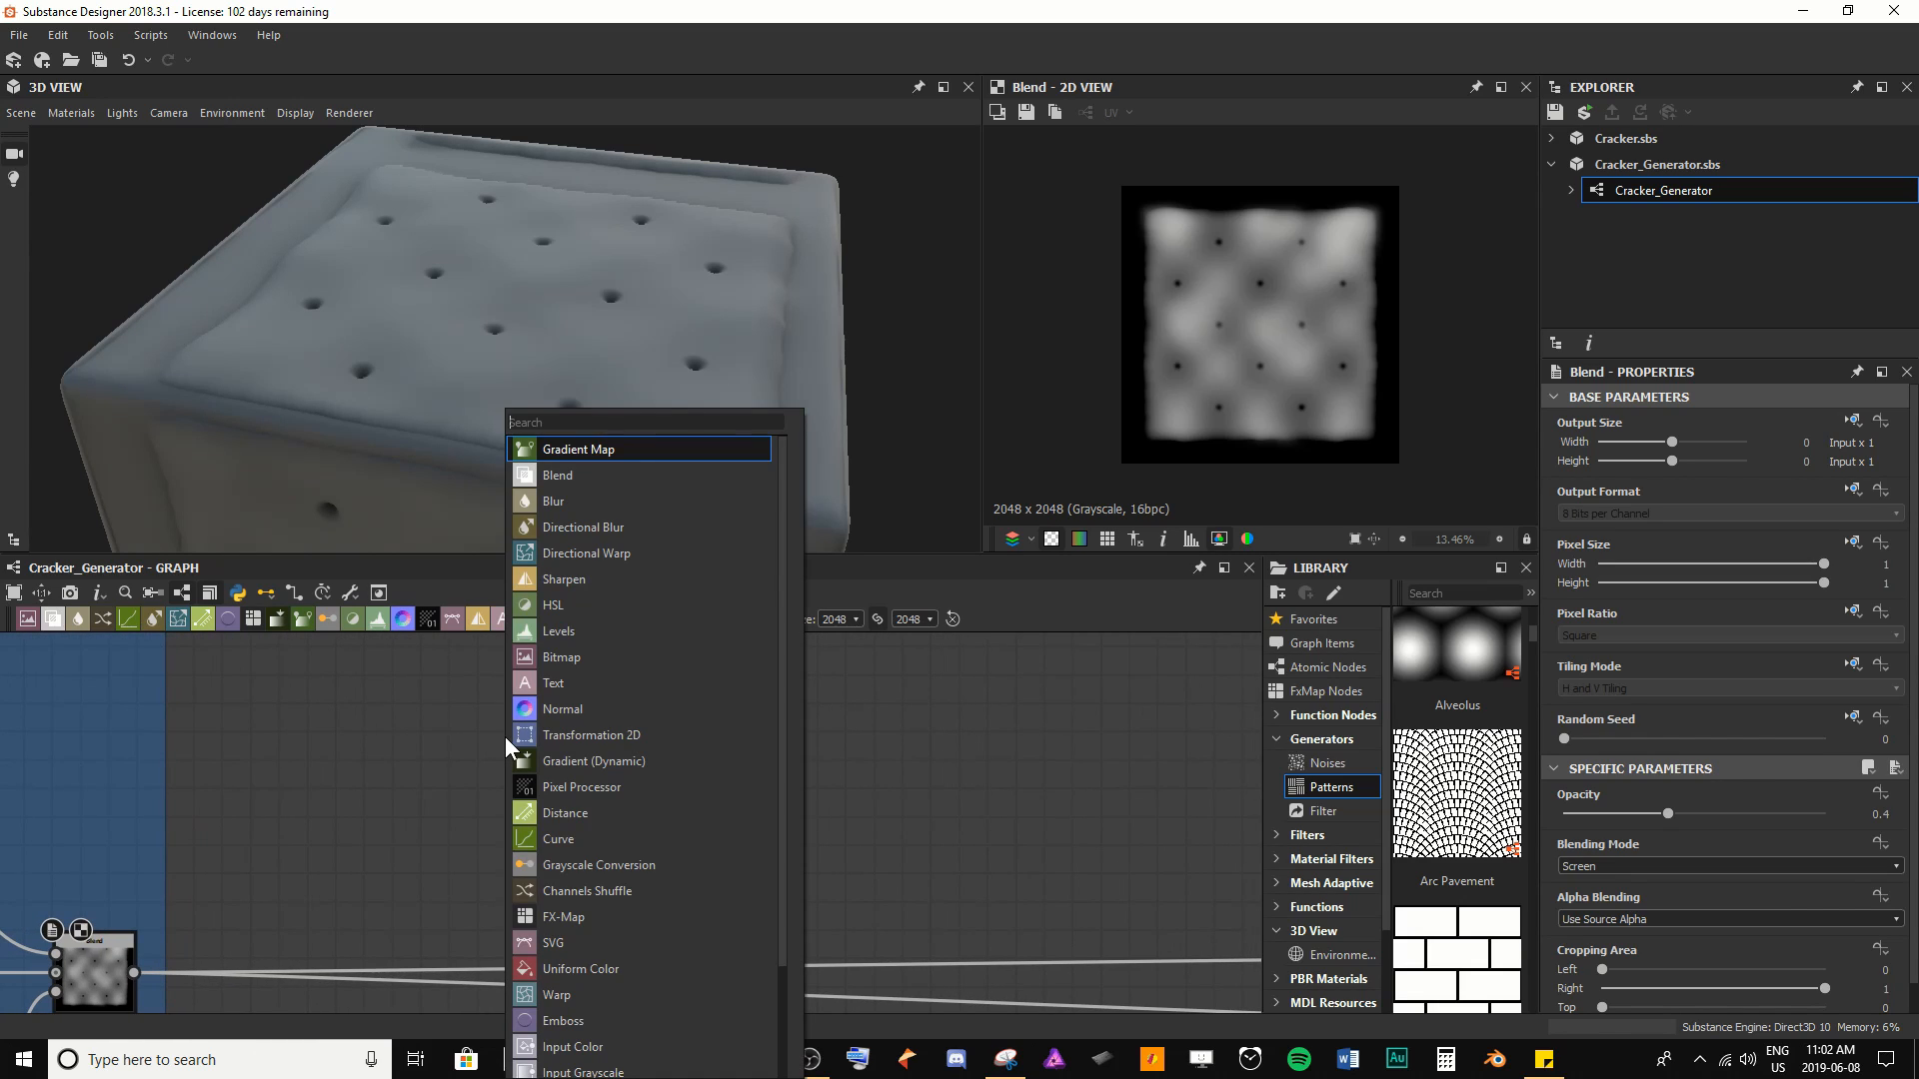
{"action": "type", "text": "pol"}
{"action": "key", "text": "Down"}
{"action": "key", "text": "Down"}
{"action": "key", "text": "Down"}
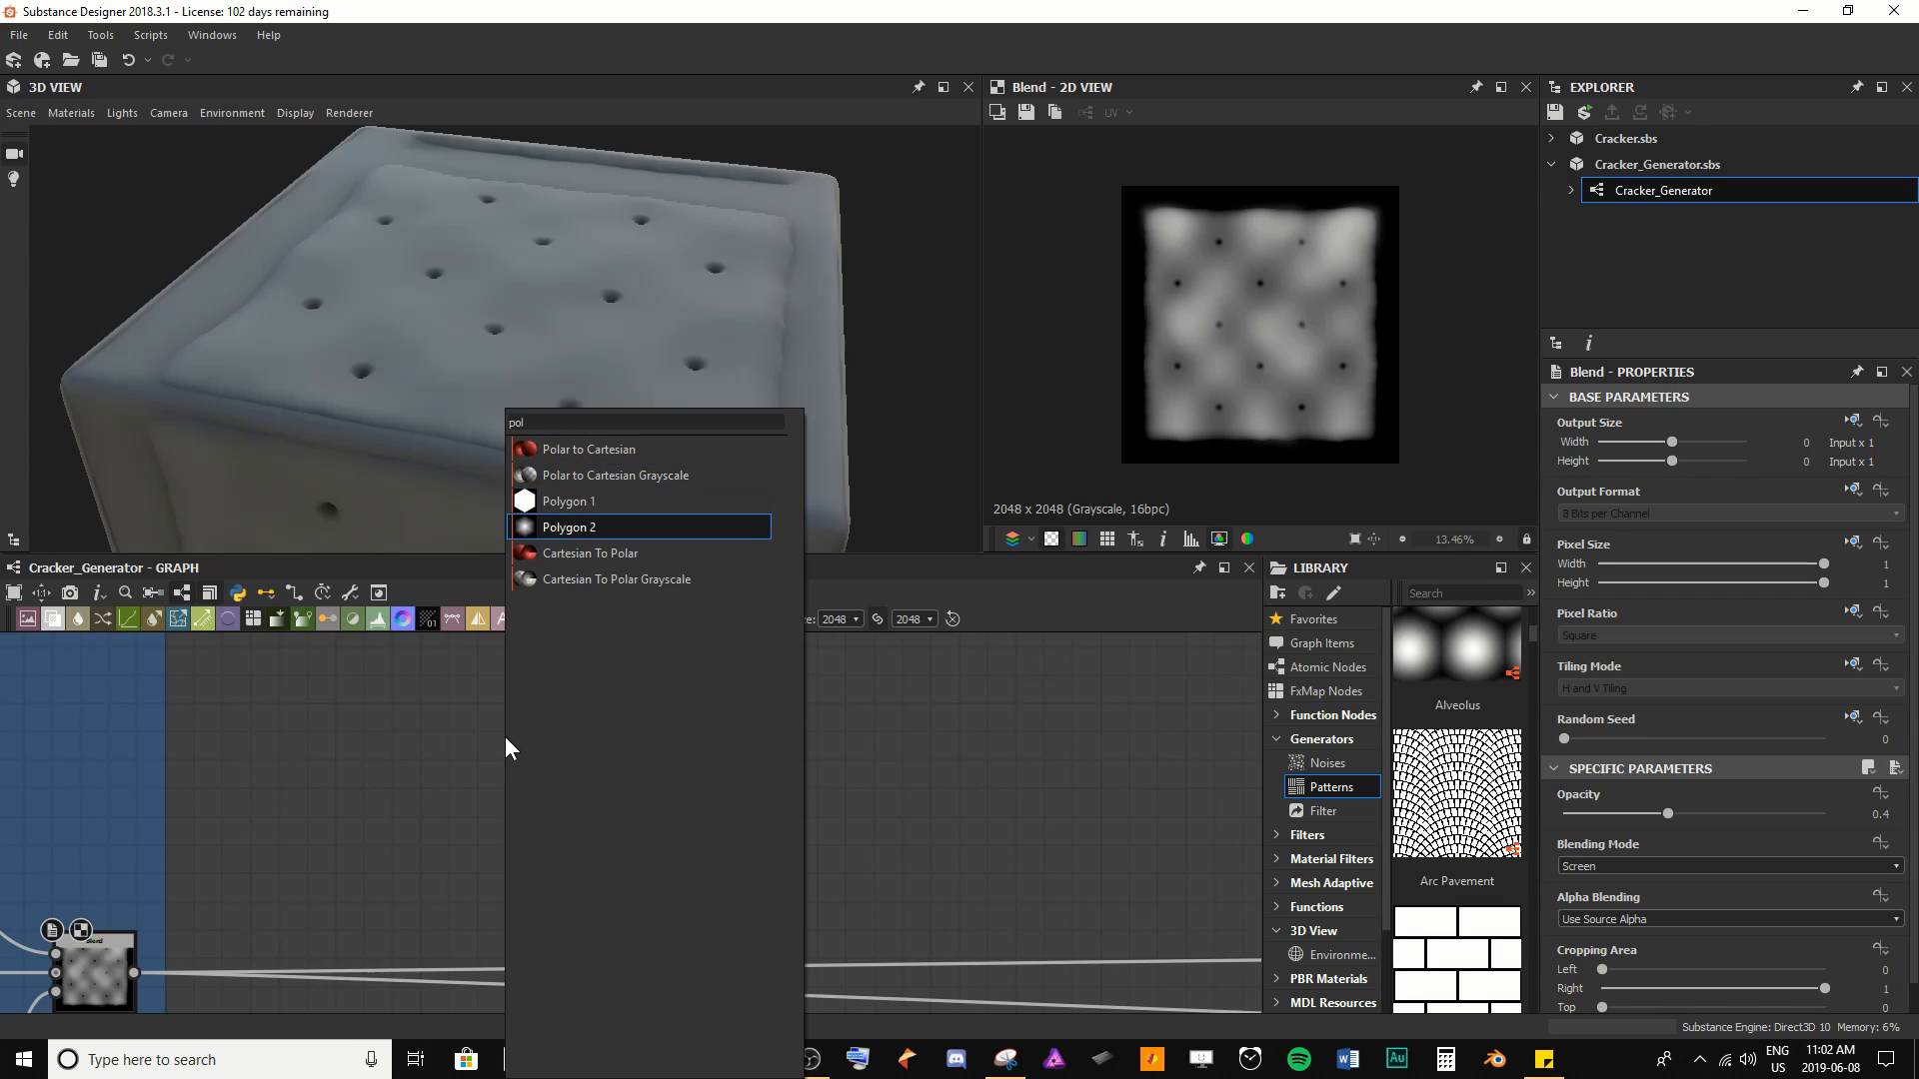
{"action": "key", "text": "Return"}
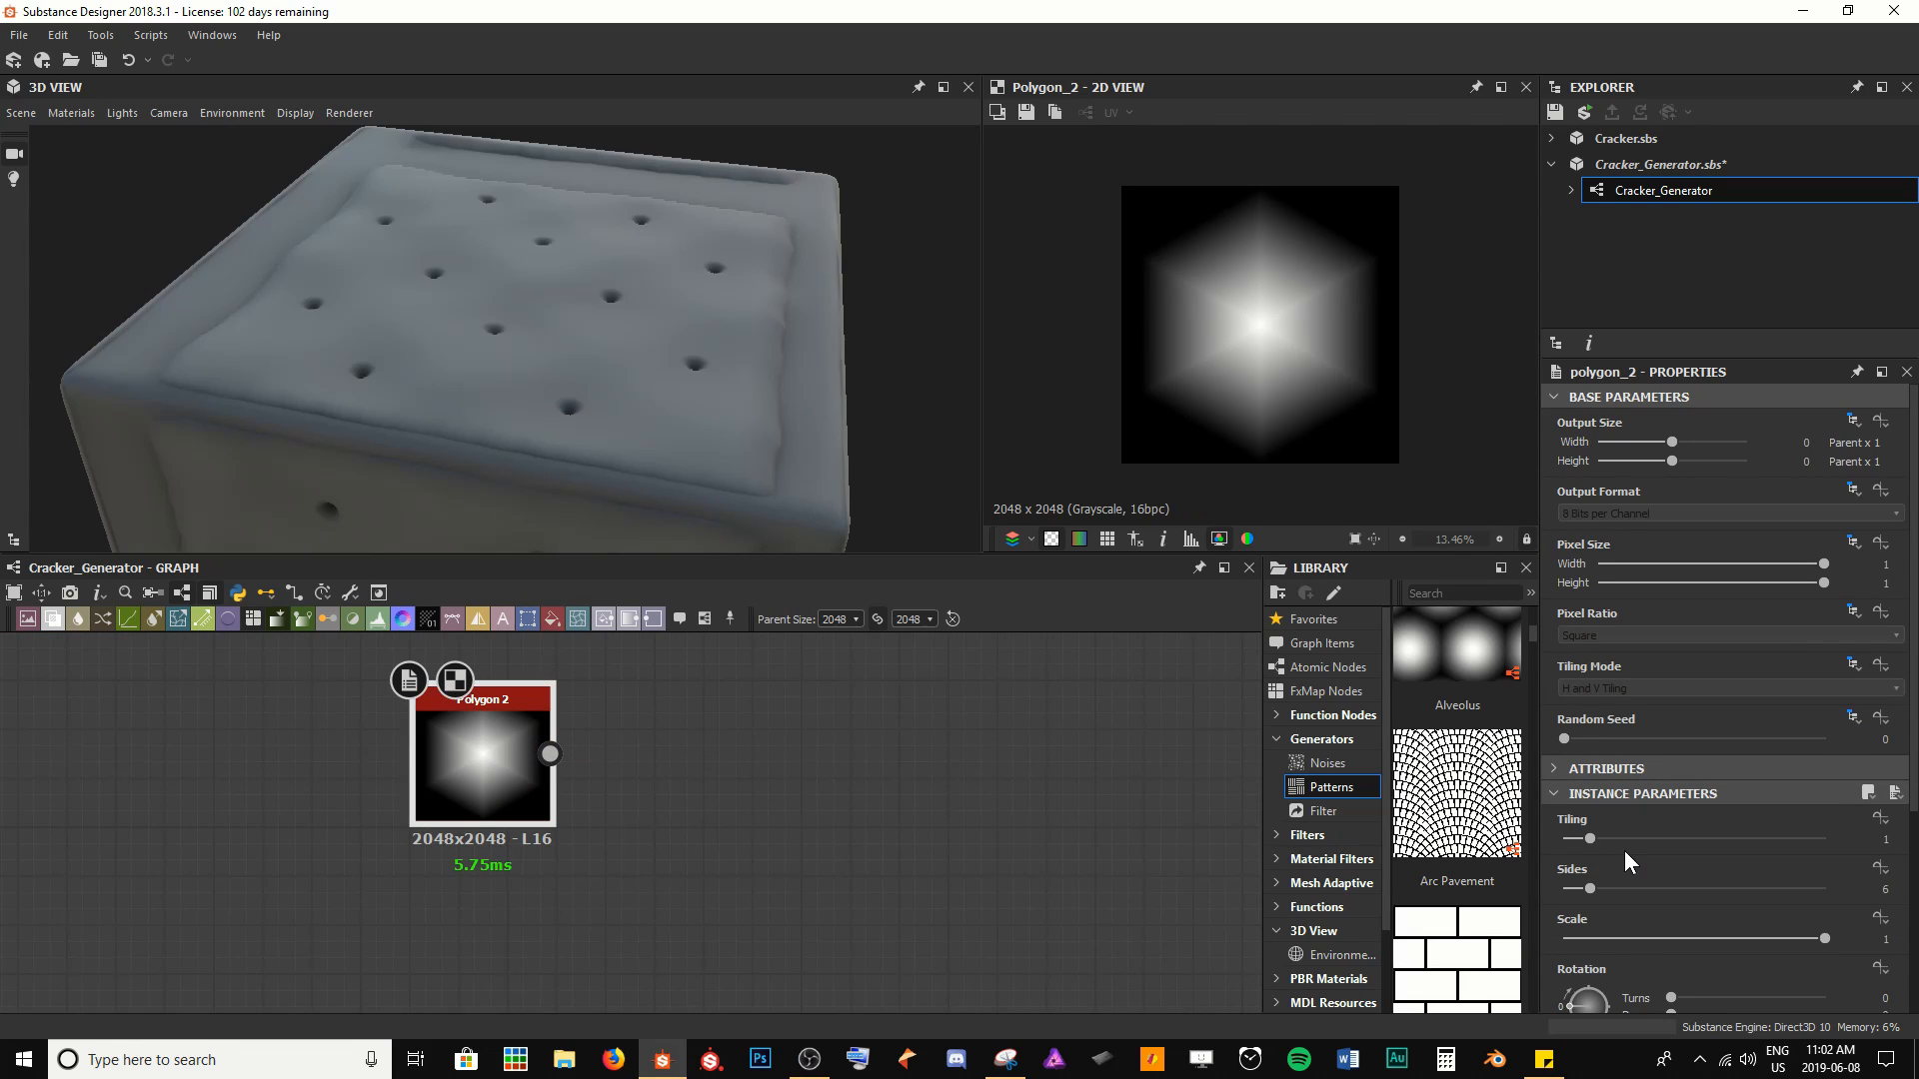
Configure the Polygon 2 node with tiling 2, 5 sides, 22 degrees rotation, gradient 0.27 and curve -0.13
{"action": "left_click_drag", "start_coordinate": [1589, 839], "coordinate": [1607, 839]}
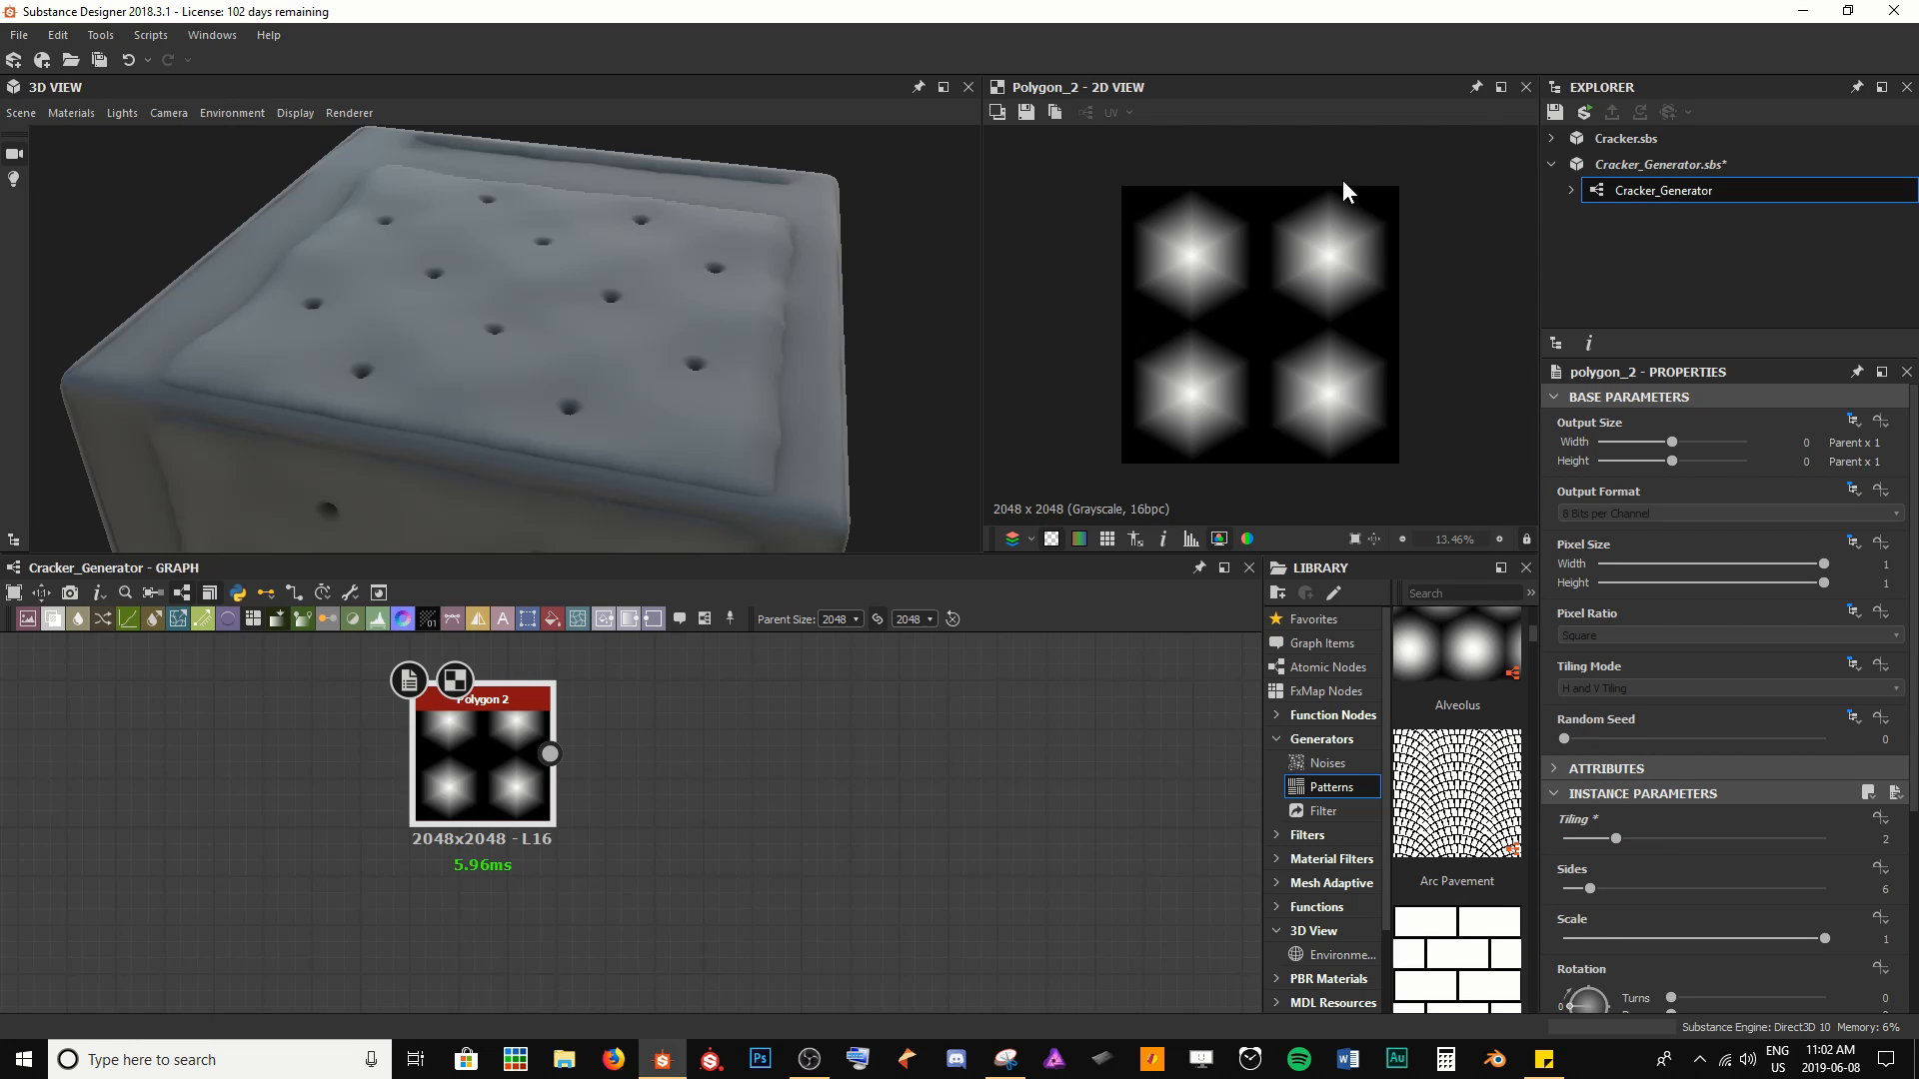
{"action": "scroll", "coordinate": [1603, 925], "scroll_direction": "down", "scroll_amount": 3}
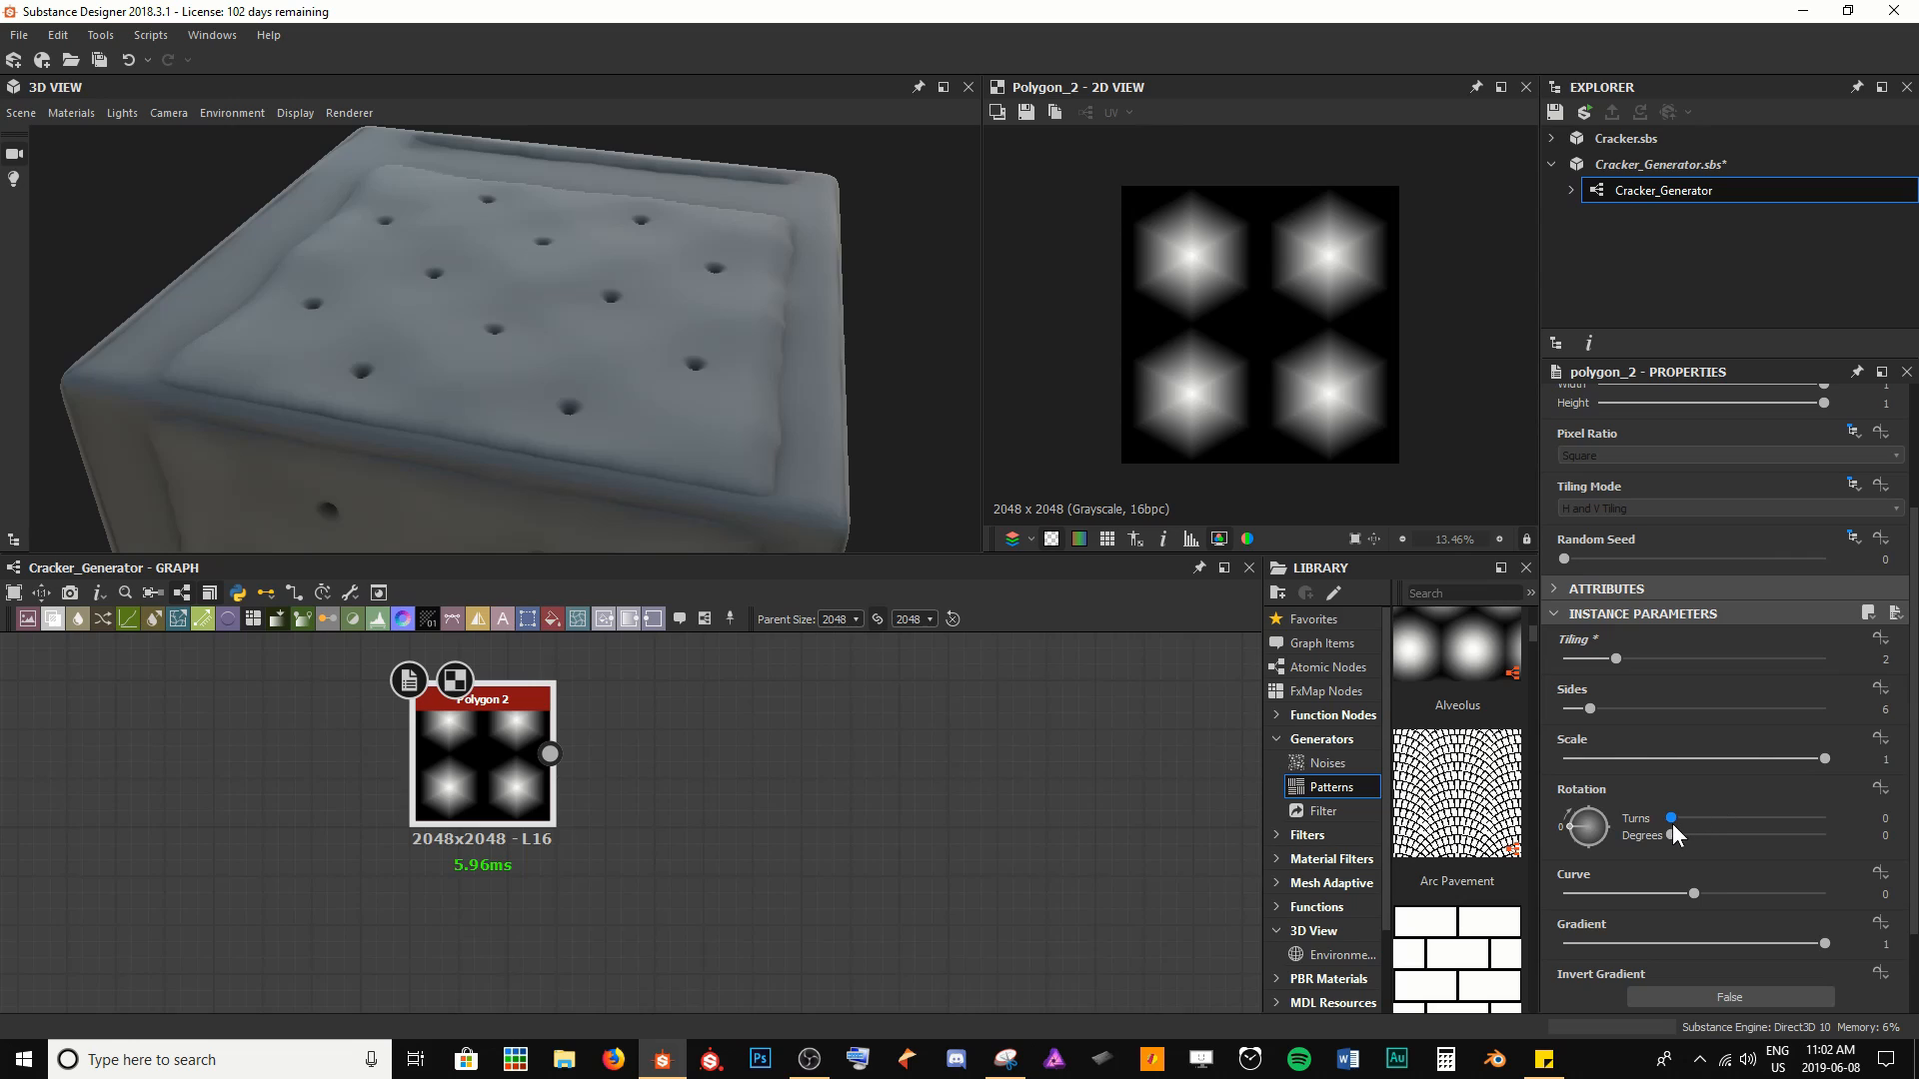
{"action": "left_click_drag", "start_coordinate": [1671, 817], "coordinate": [1678, 816]}
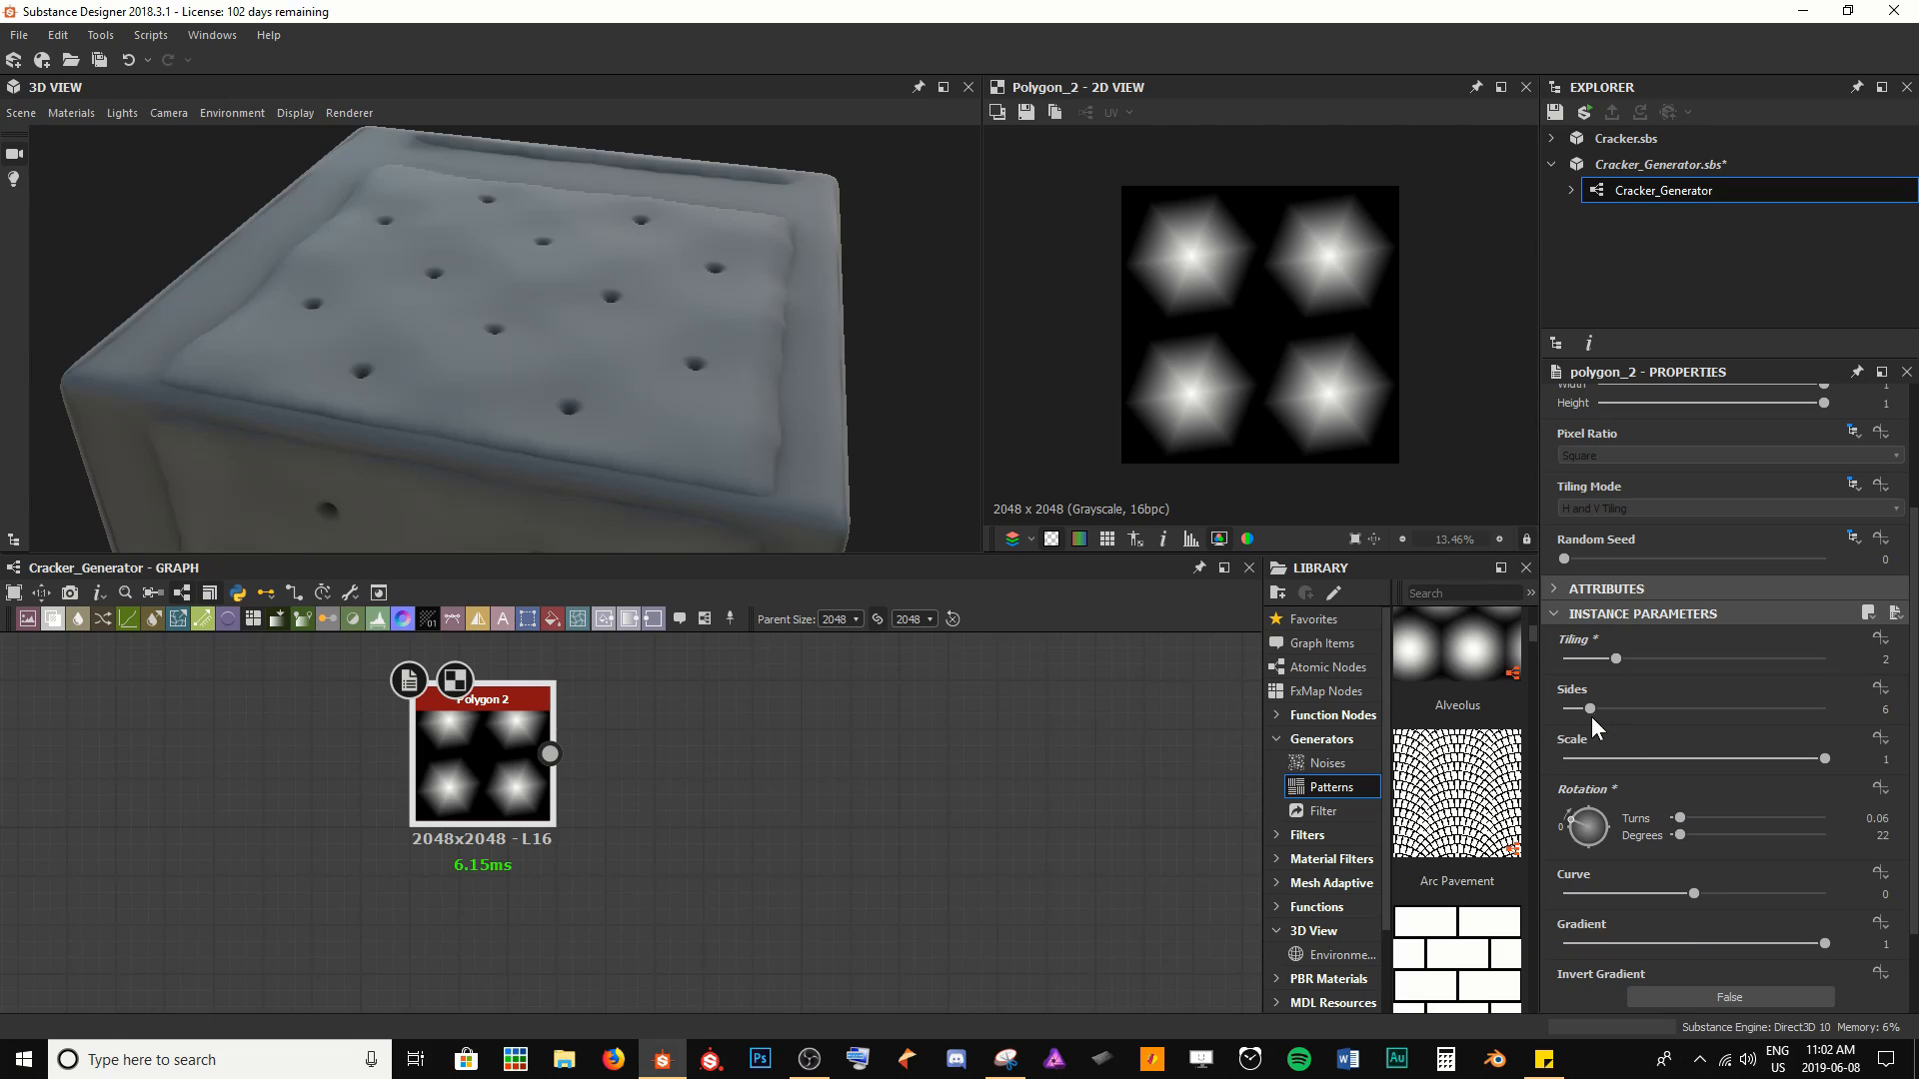
{"action": "left_click_drag", "start_coordinate": [1591, 717], "coordinate": [1582, 717]}
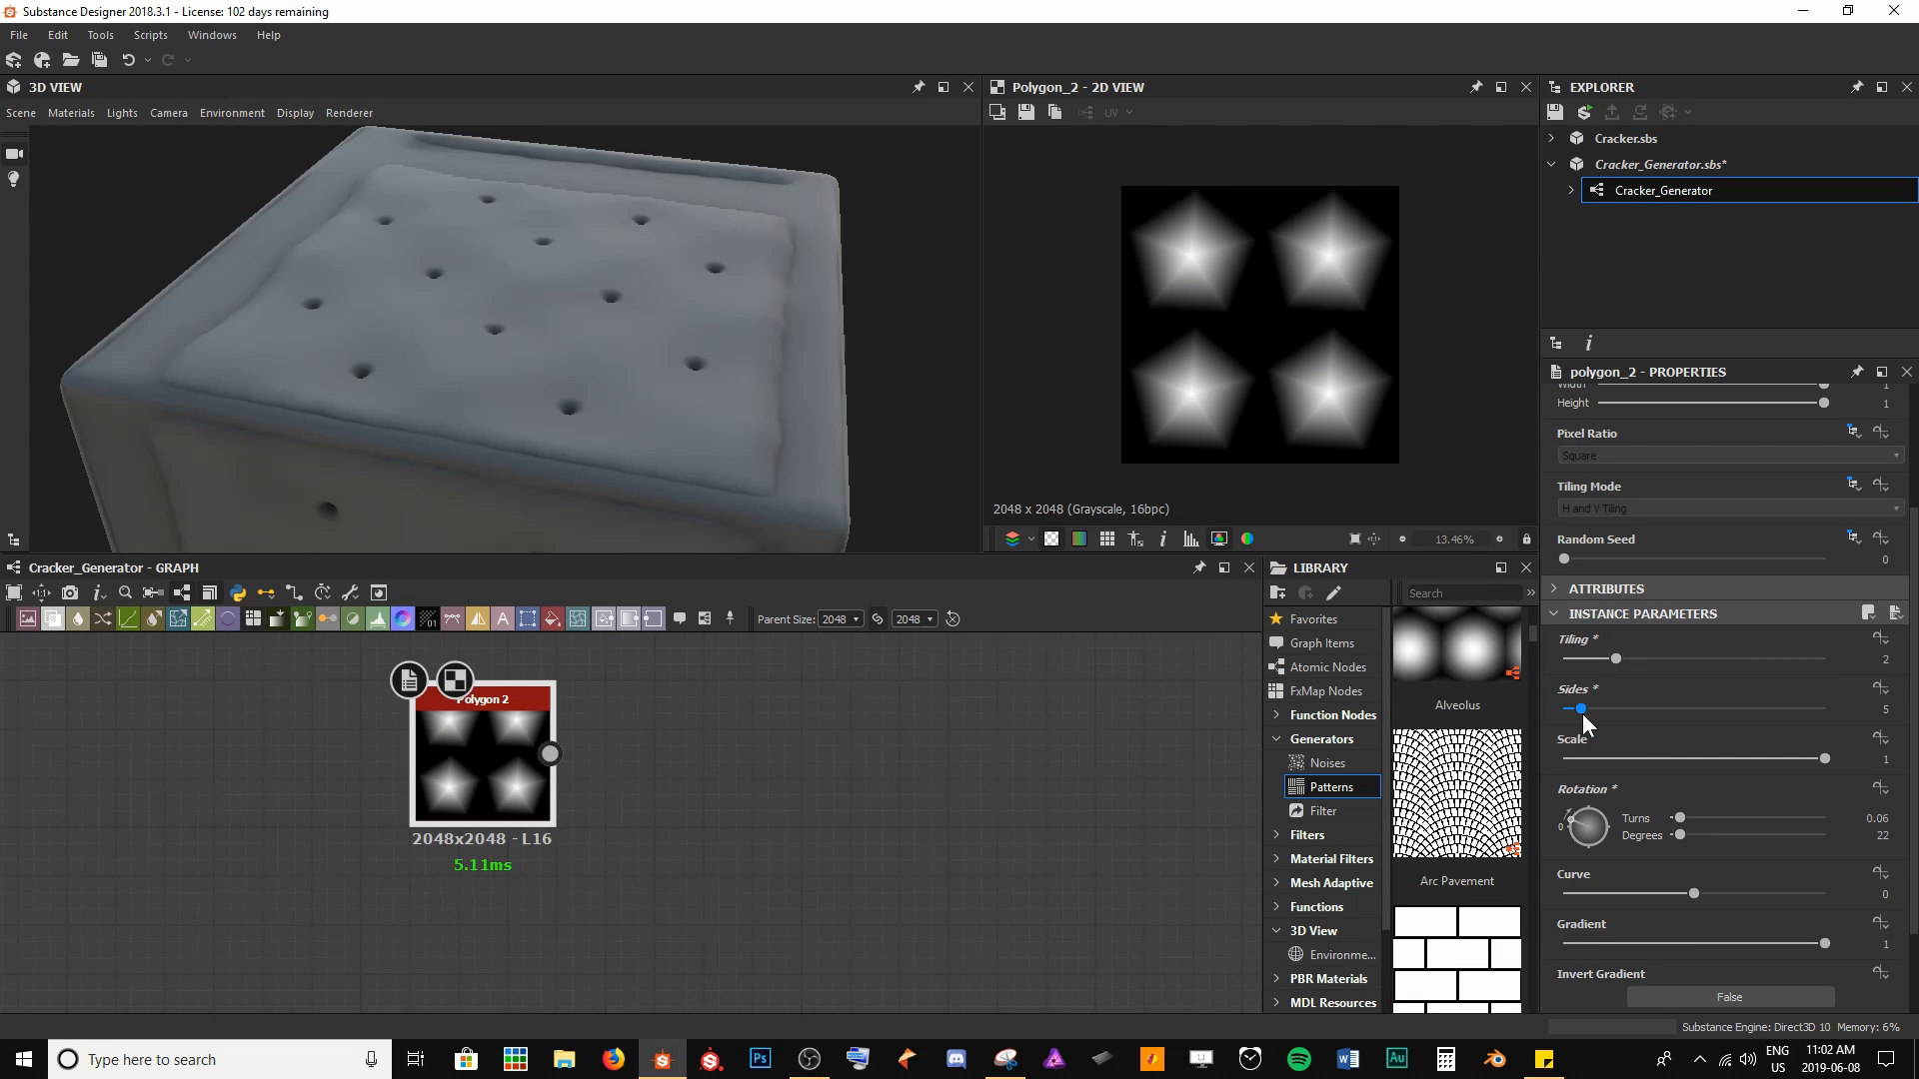
{"action": "scroll", "coordinate": [1739, 885], "scroll_direction": "down", "scroll_amount": 2}
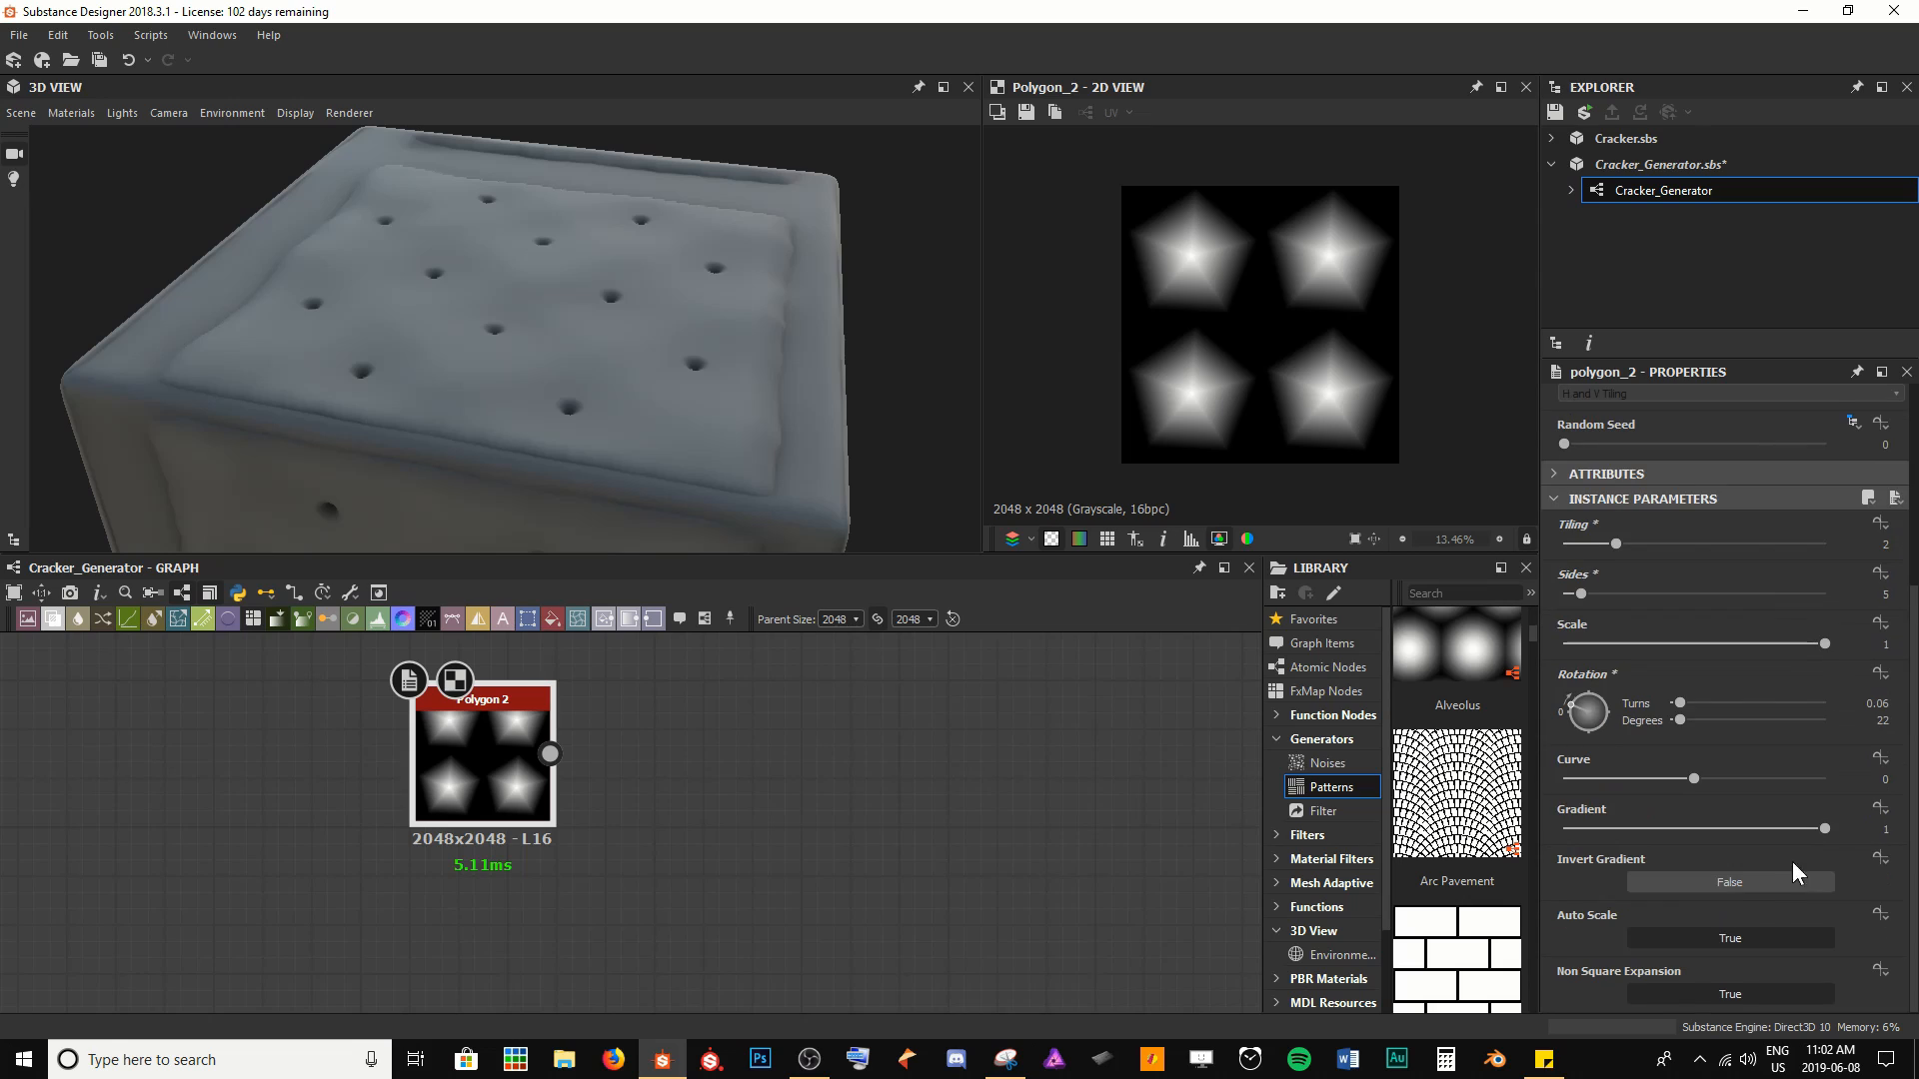
{"action": "left_click_drag", "start_coordinate": [1821, 830], "coordinate": [1637, 827]}
{"action": "left_click", "coordinate": [1676, 780]}
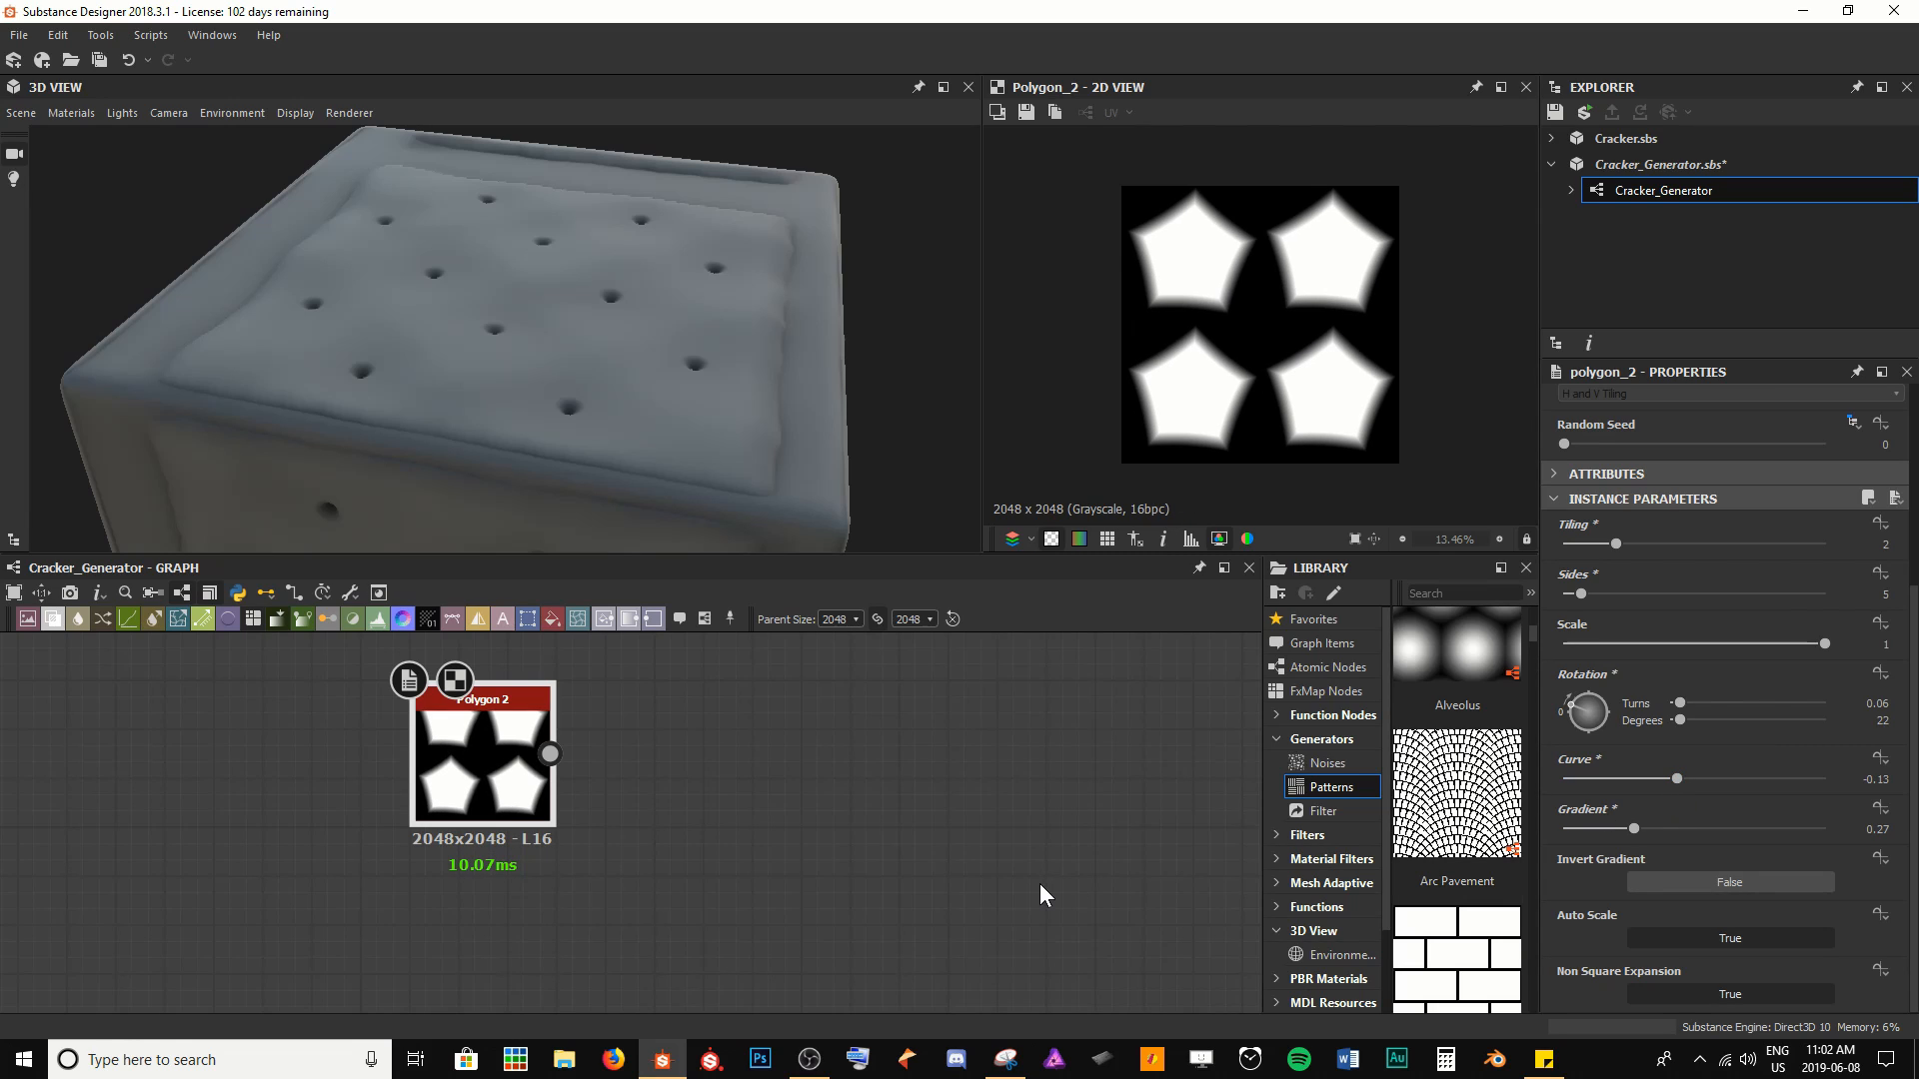
Add a Blend node fed by the Polygon 2 output through its background input
{"action": "middle_click_drag", "start_coordinate": [858, 739], "coordinate": [863, 830]}
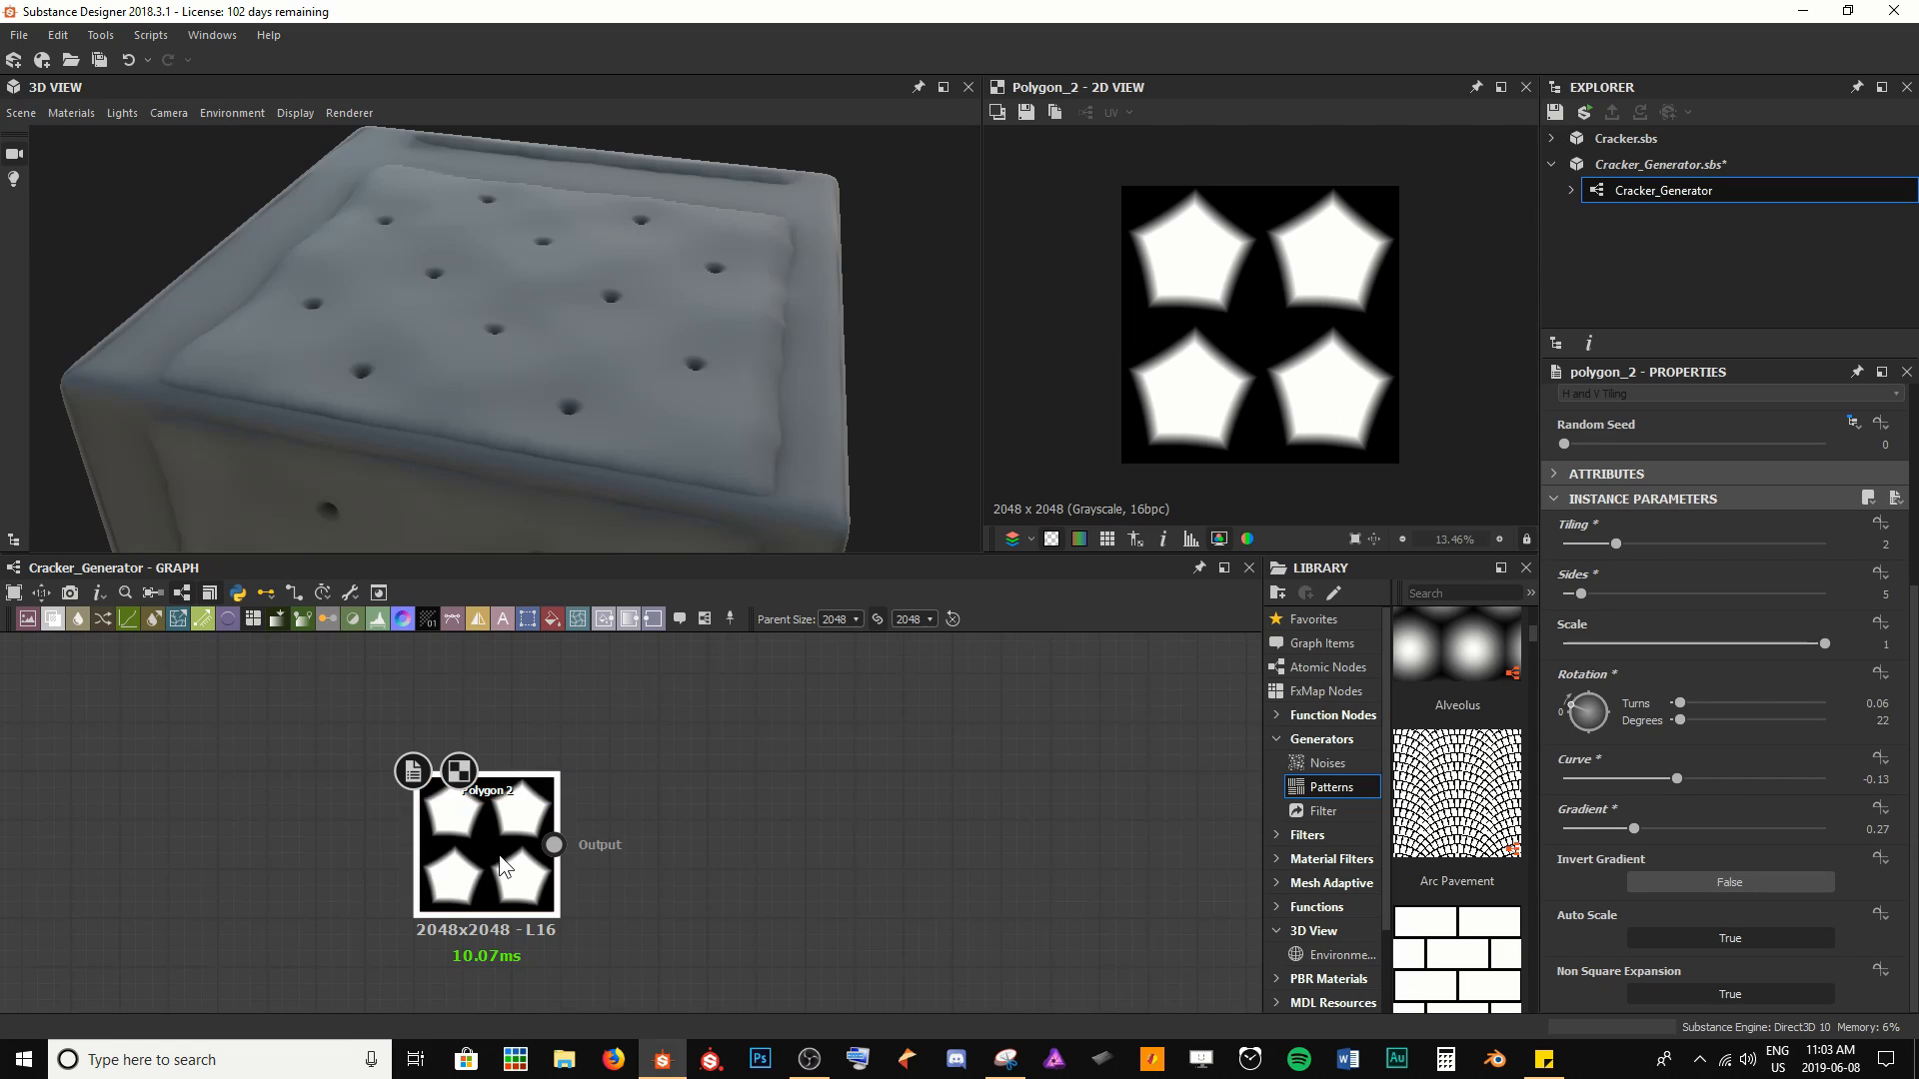
{"action": "key", "text": "space"}
{"action": "type", "text": "blend"}
{"action": "key", "text": "Return"}
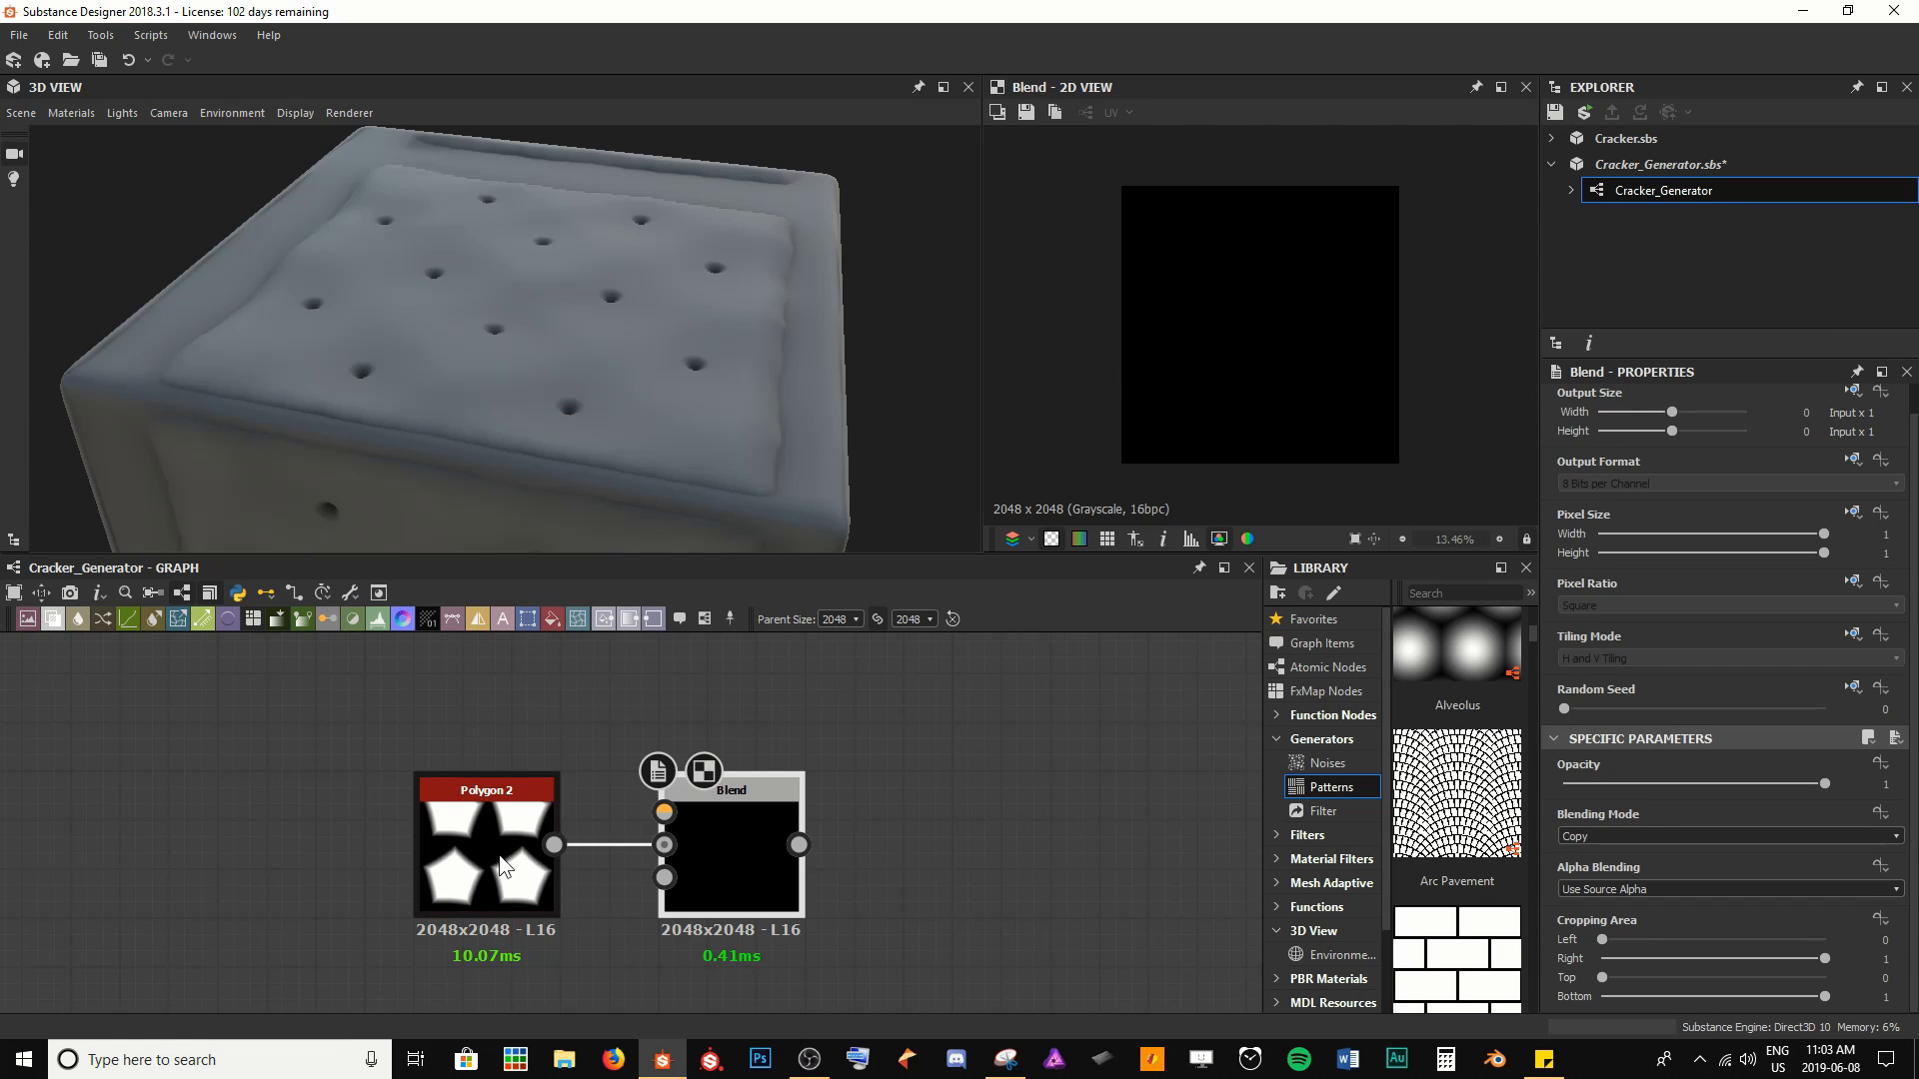
Duplicate the Polygon 2 node, place the copy above the original and connect it to the Blend's foreground input
{"action": "left_click", "coordinate": [503, 866]}
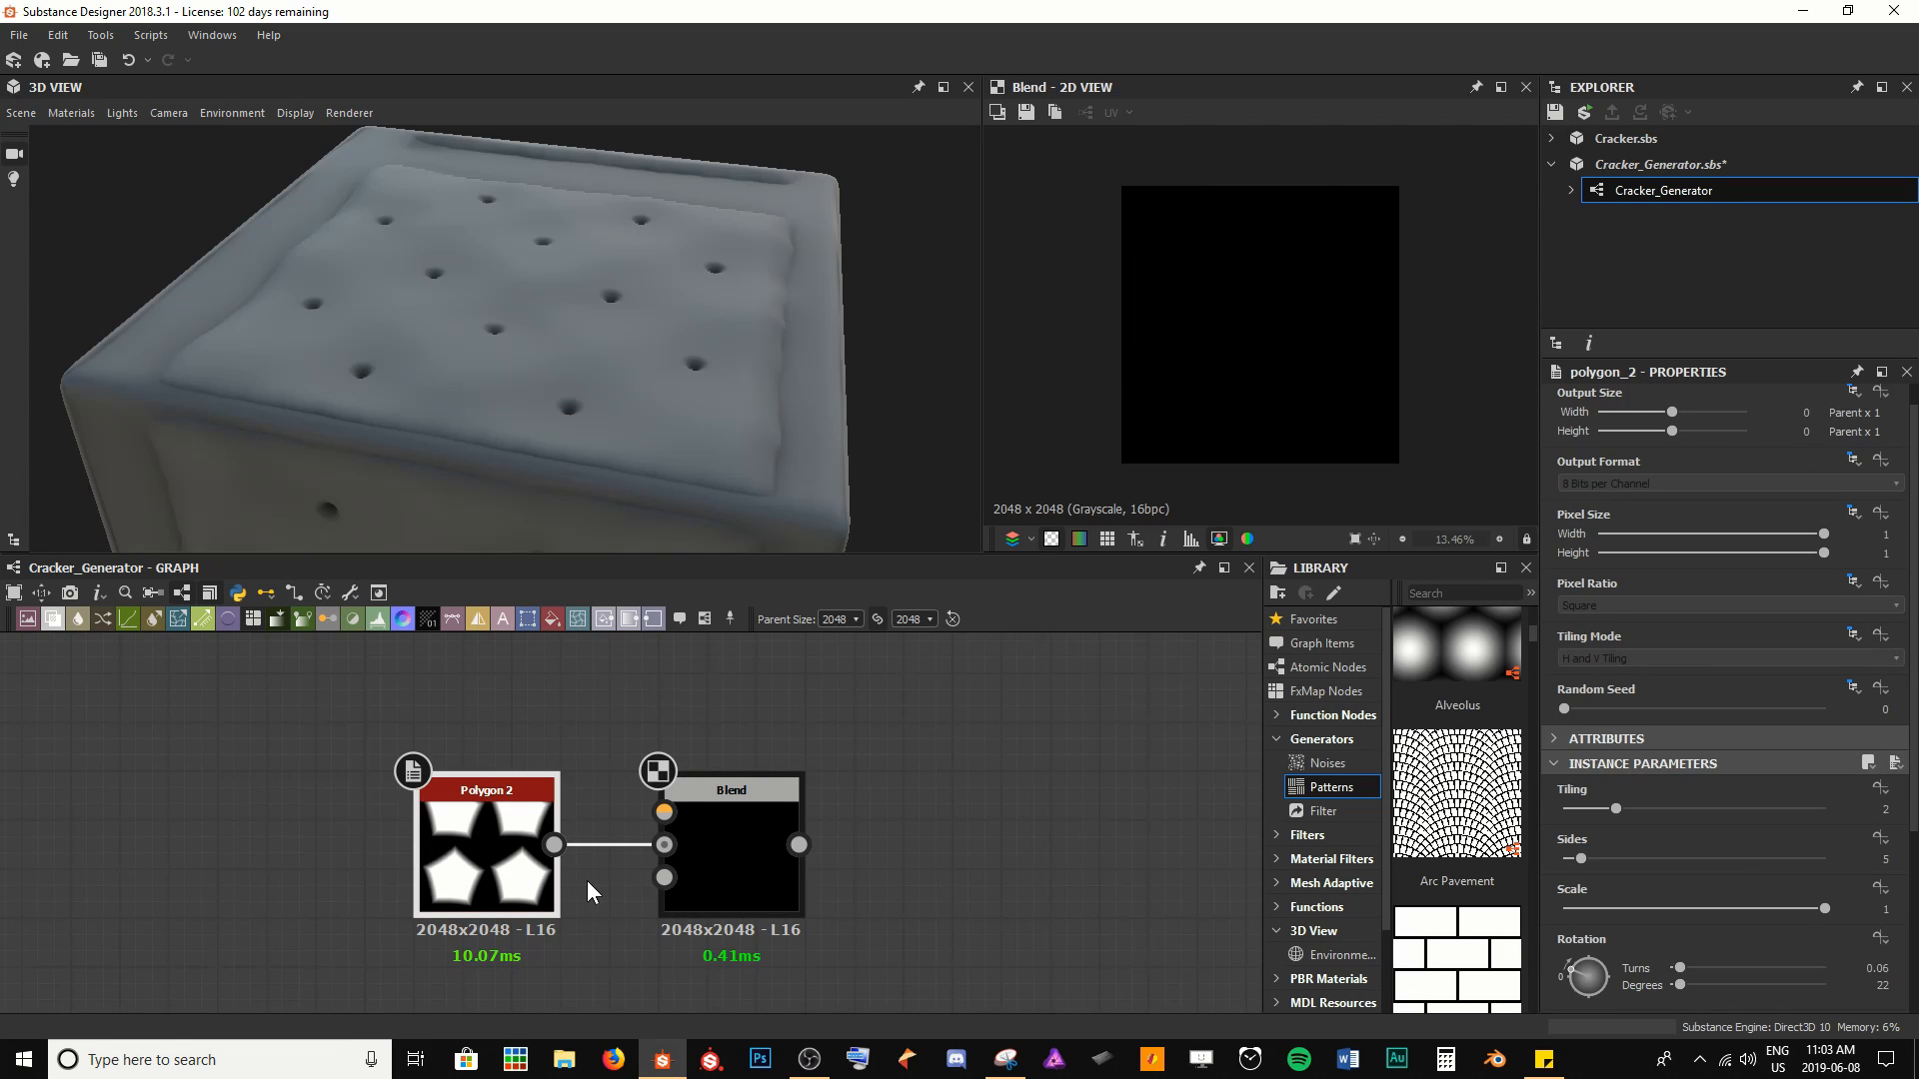
{"action": "key", "text": "ctrl+d"}
{"action": "middle_click_drag", "start_coordinate": [599, 873], "coordinate": [731, 940]}
{"action": "left_click_drag", "start_coordinate": [760, 884], "coordinate": [420, 712]}
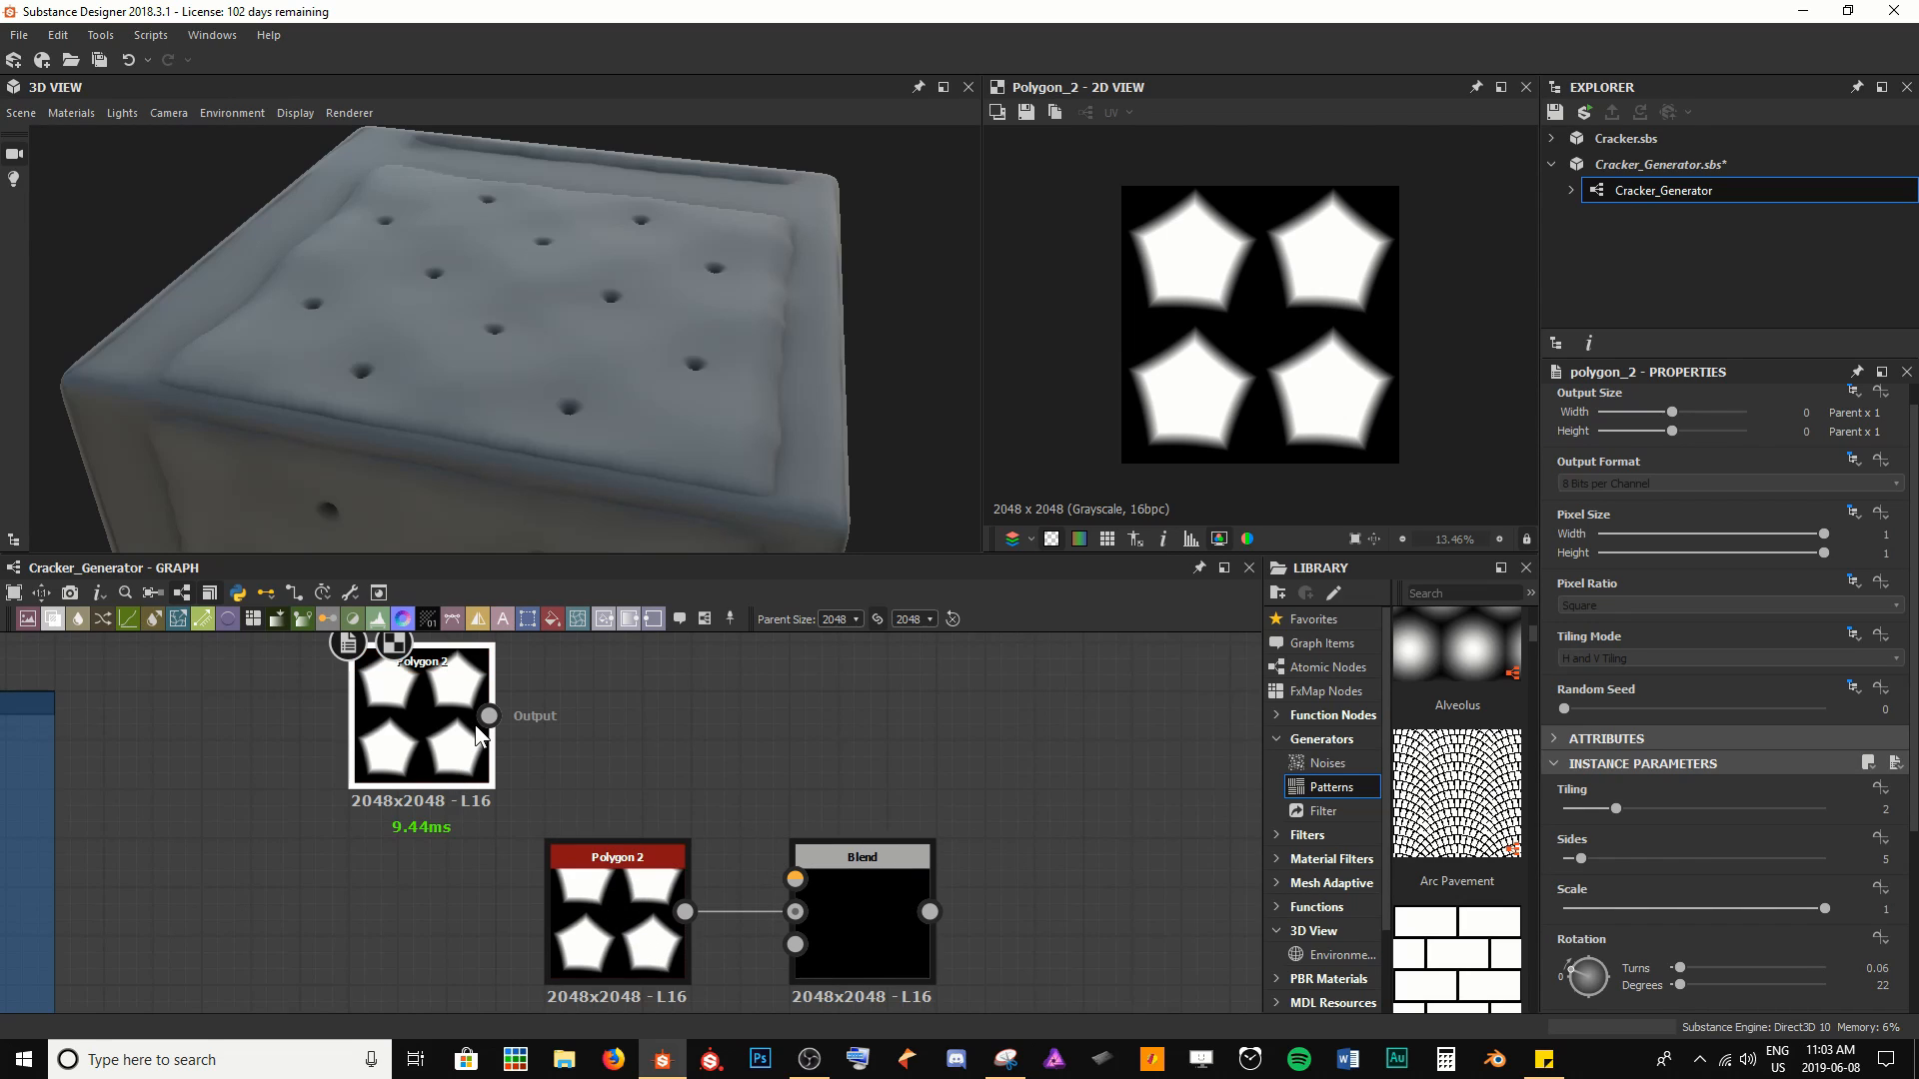
{"action": "left_click_drag", "start_coordinate": [488, 716], "coordinate": [939, 904]}
Set the blending mode of the Blend combining the two polygon nodes to Subtract
{"action": "left_click", "coordinate": [818, 867]}
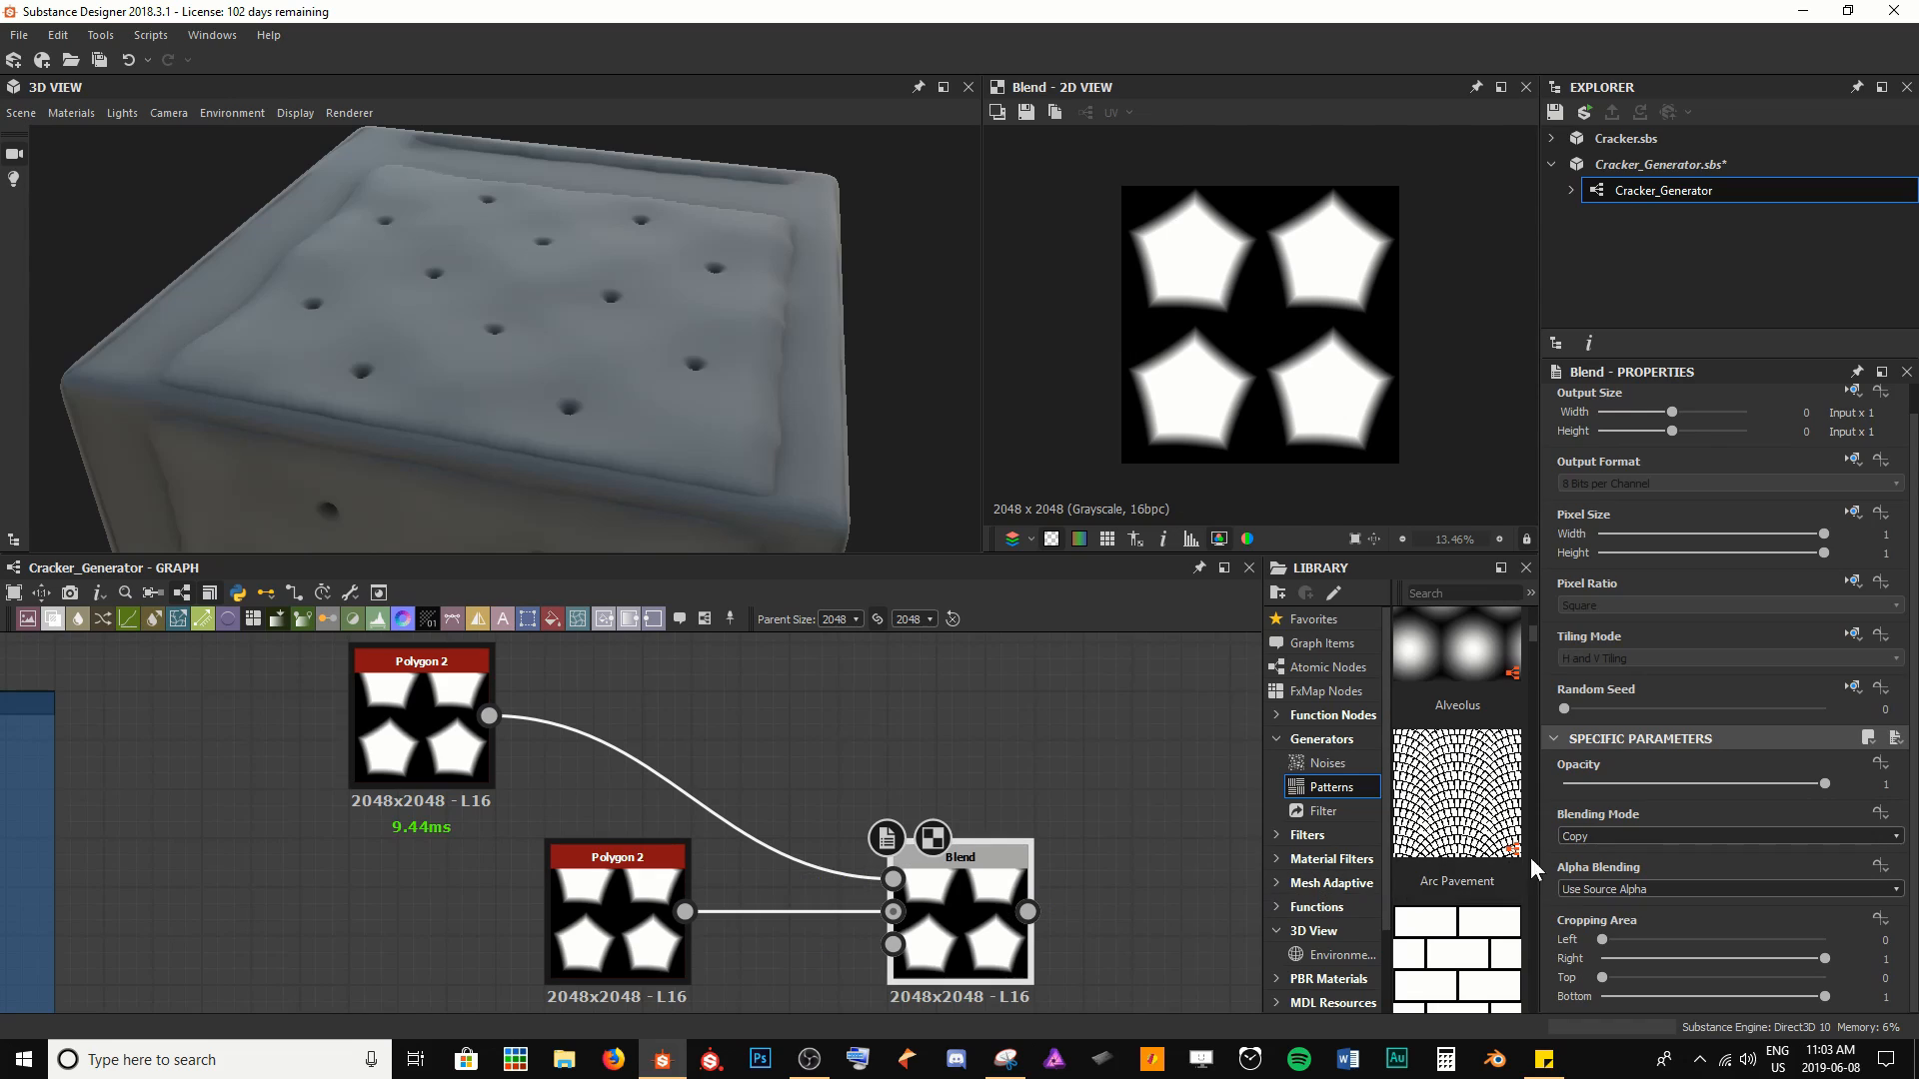
{"action": "left_click", "coordinate": [1611, 836]}
{"action": "left_click", "coordinate": [1615, 878]}
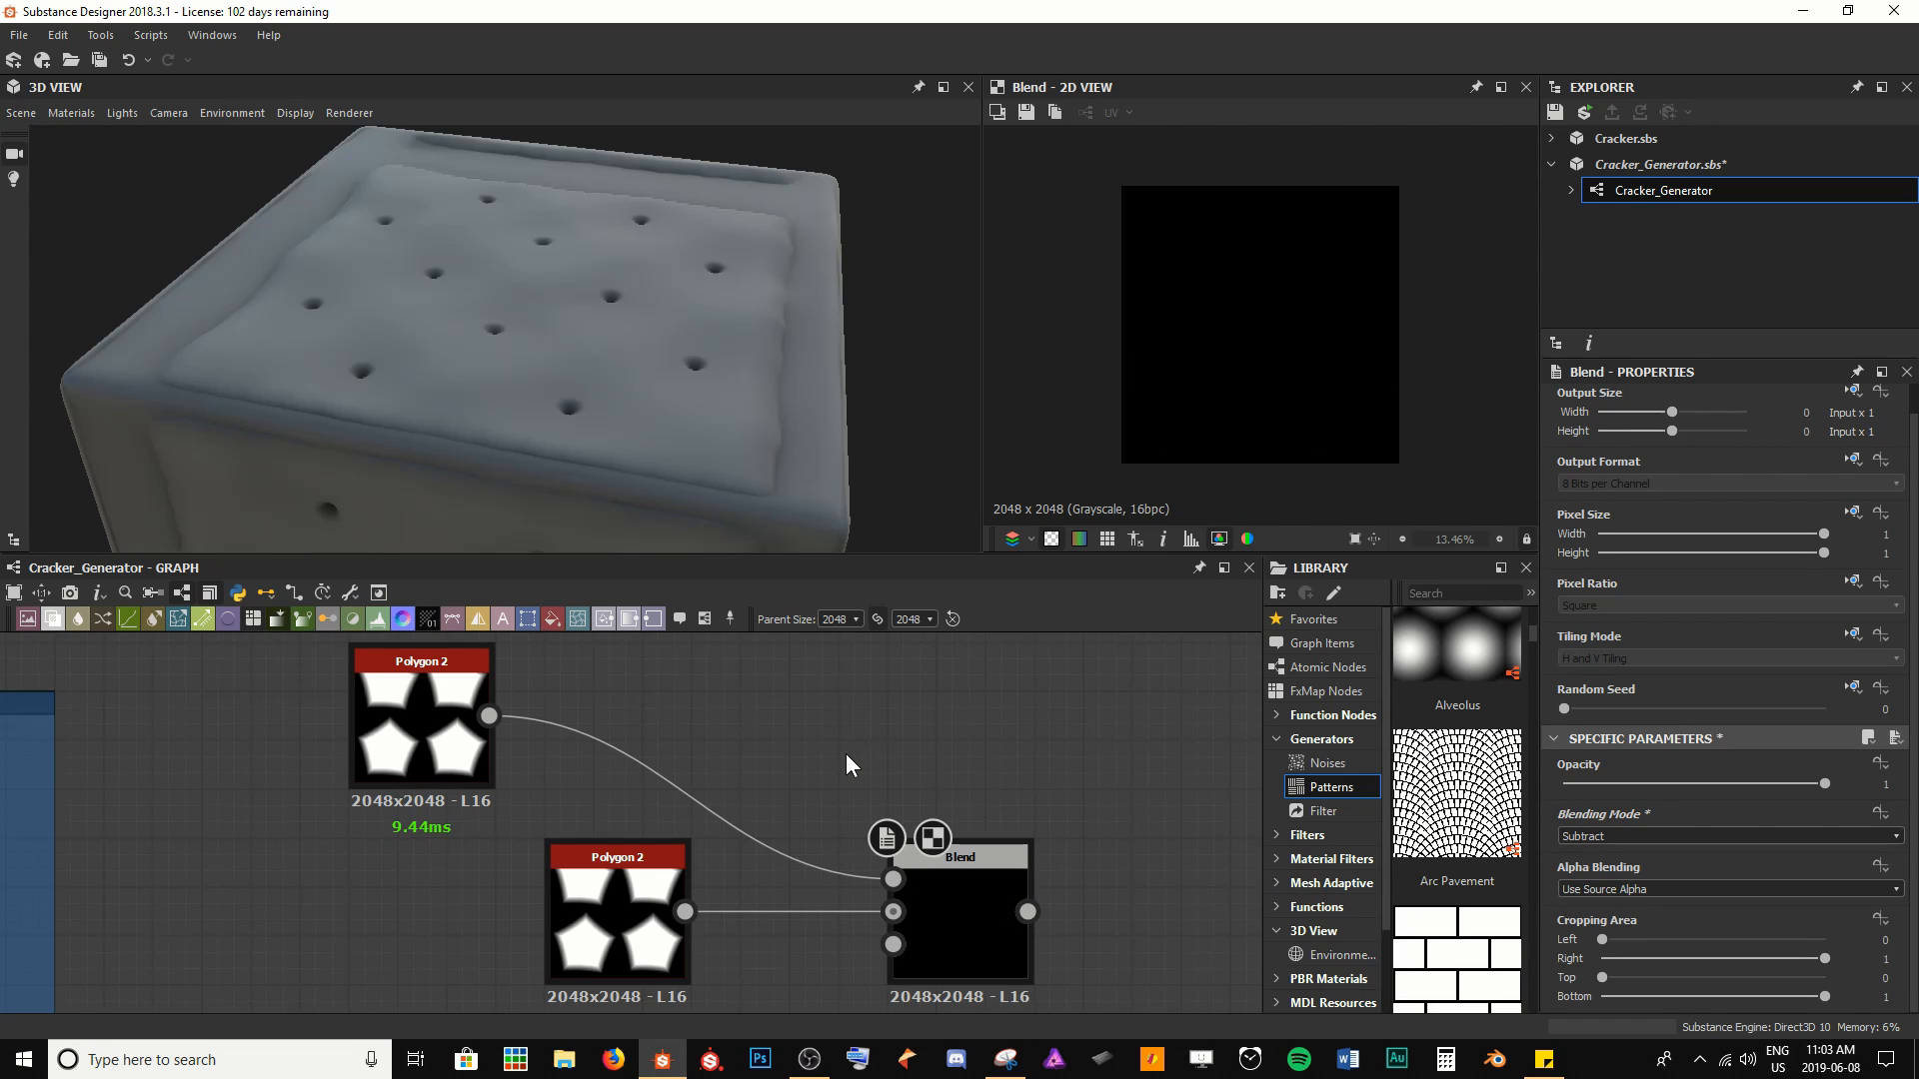
Configure the duplicated Polygon 2 with tiling 1, 6 sides, curve -0.15 and gradient 0.18
{"action": "left_click", "coordinate": [441, 741]}
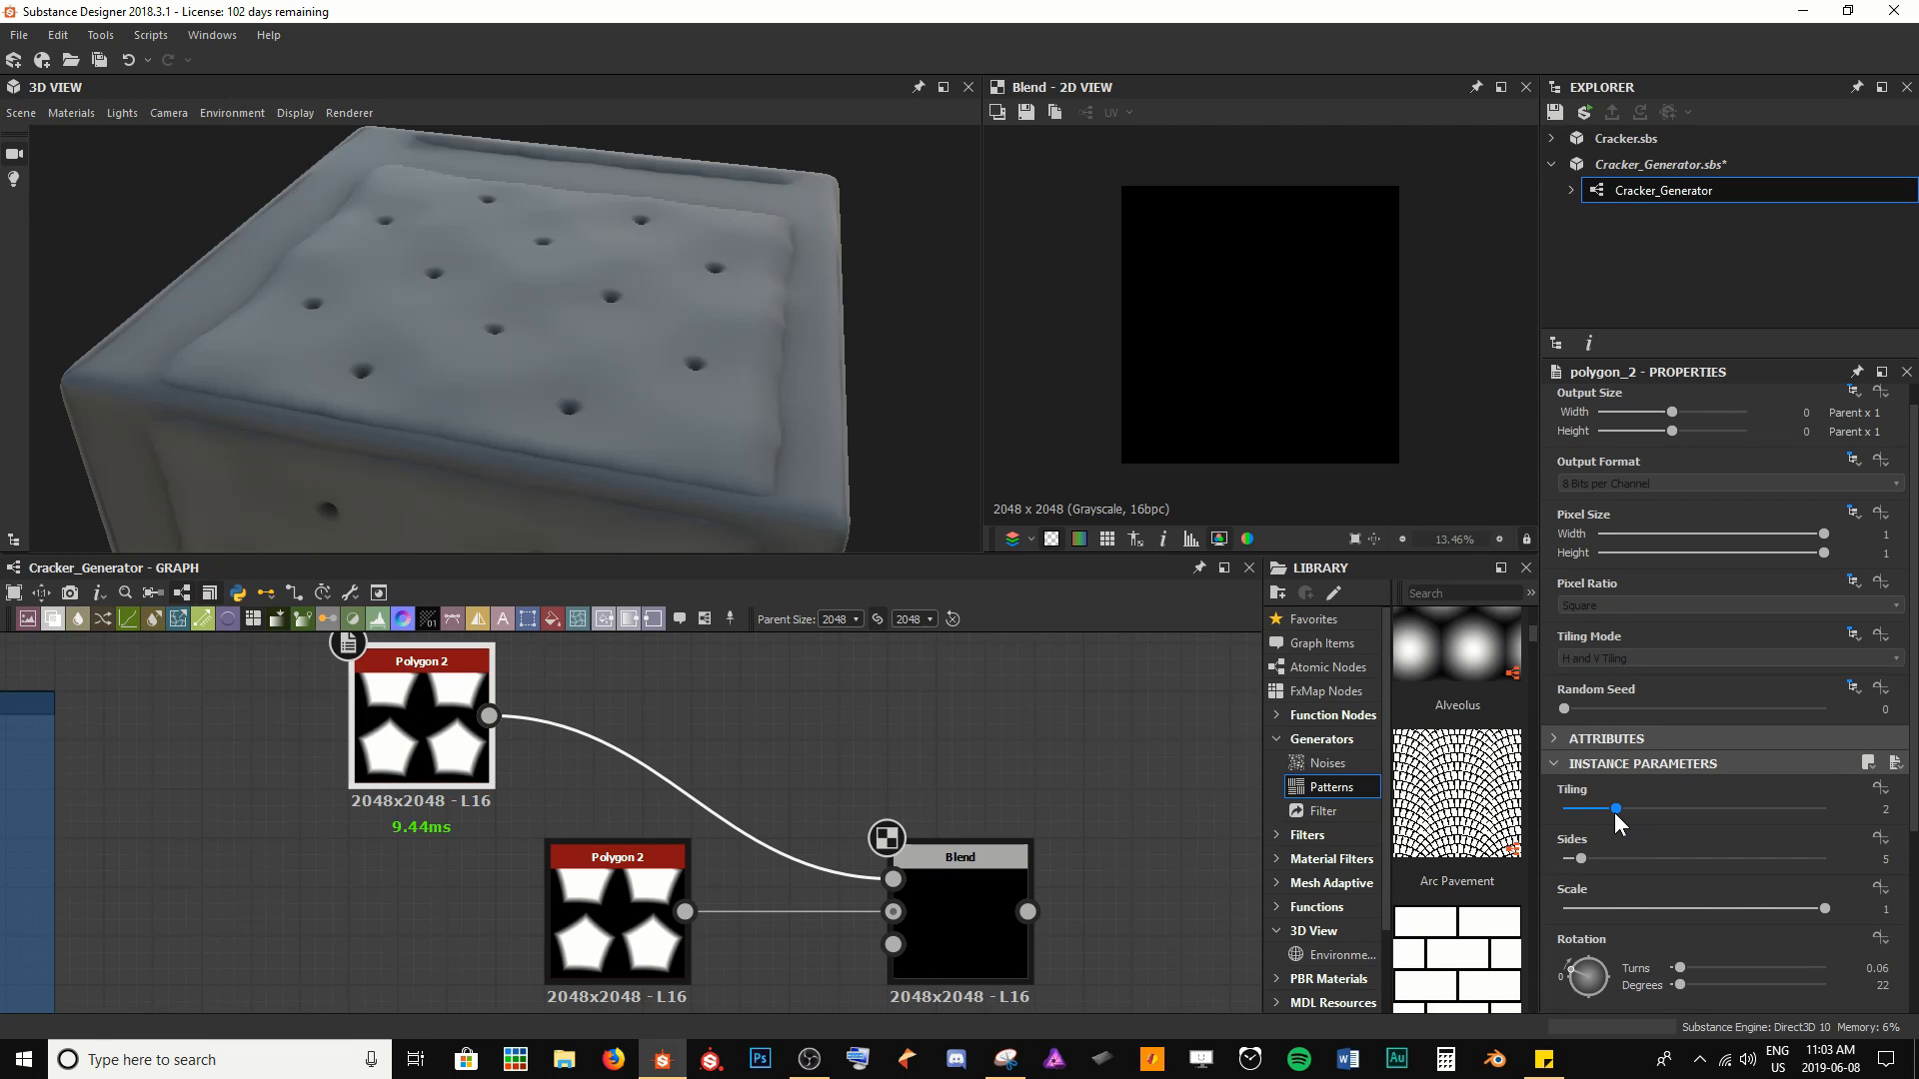
{"action": "left_click_drag", "start_coordinate": [1615, 809], "coordinate": [1591, 809]}
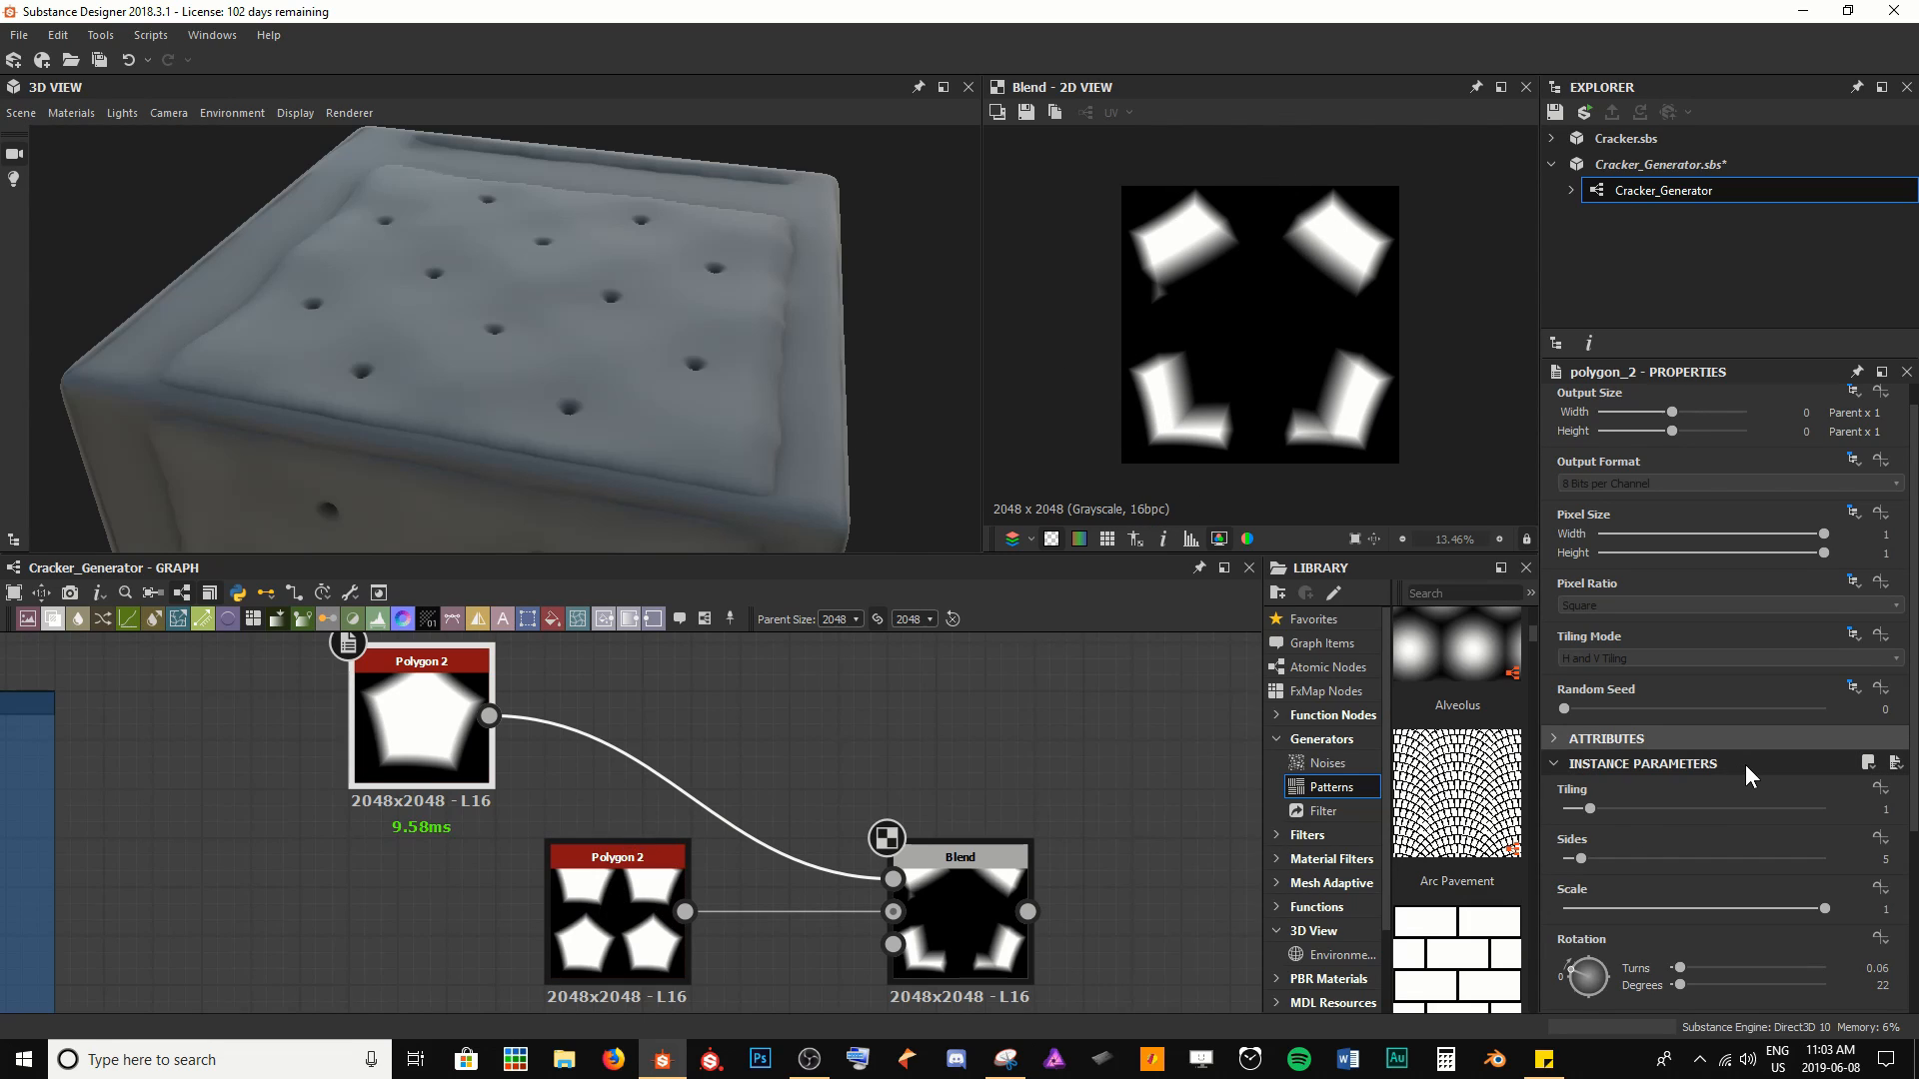
{"action": "scroll", "coordinate": [1745, 765], "scroll_direction": "down", "scroll_amount": 2}
{"action": "left_click_drag", "start_coordinate": [1637, 851], "coordinate": [1674, 807]}
{"action": "left_click_drag", "start_coordinate": [1581, 619], "coordinate": [1589, 619]}
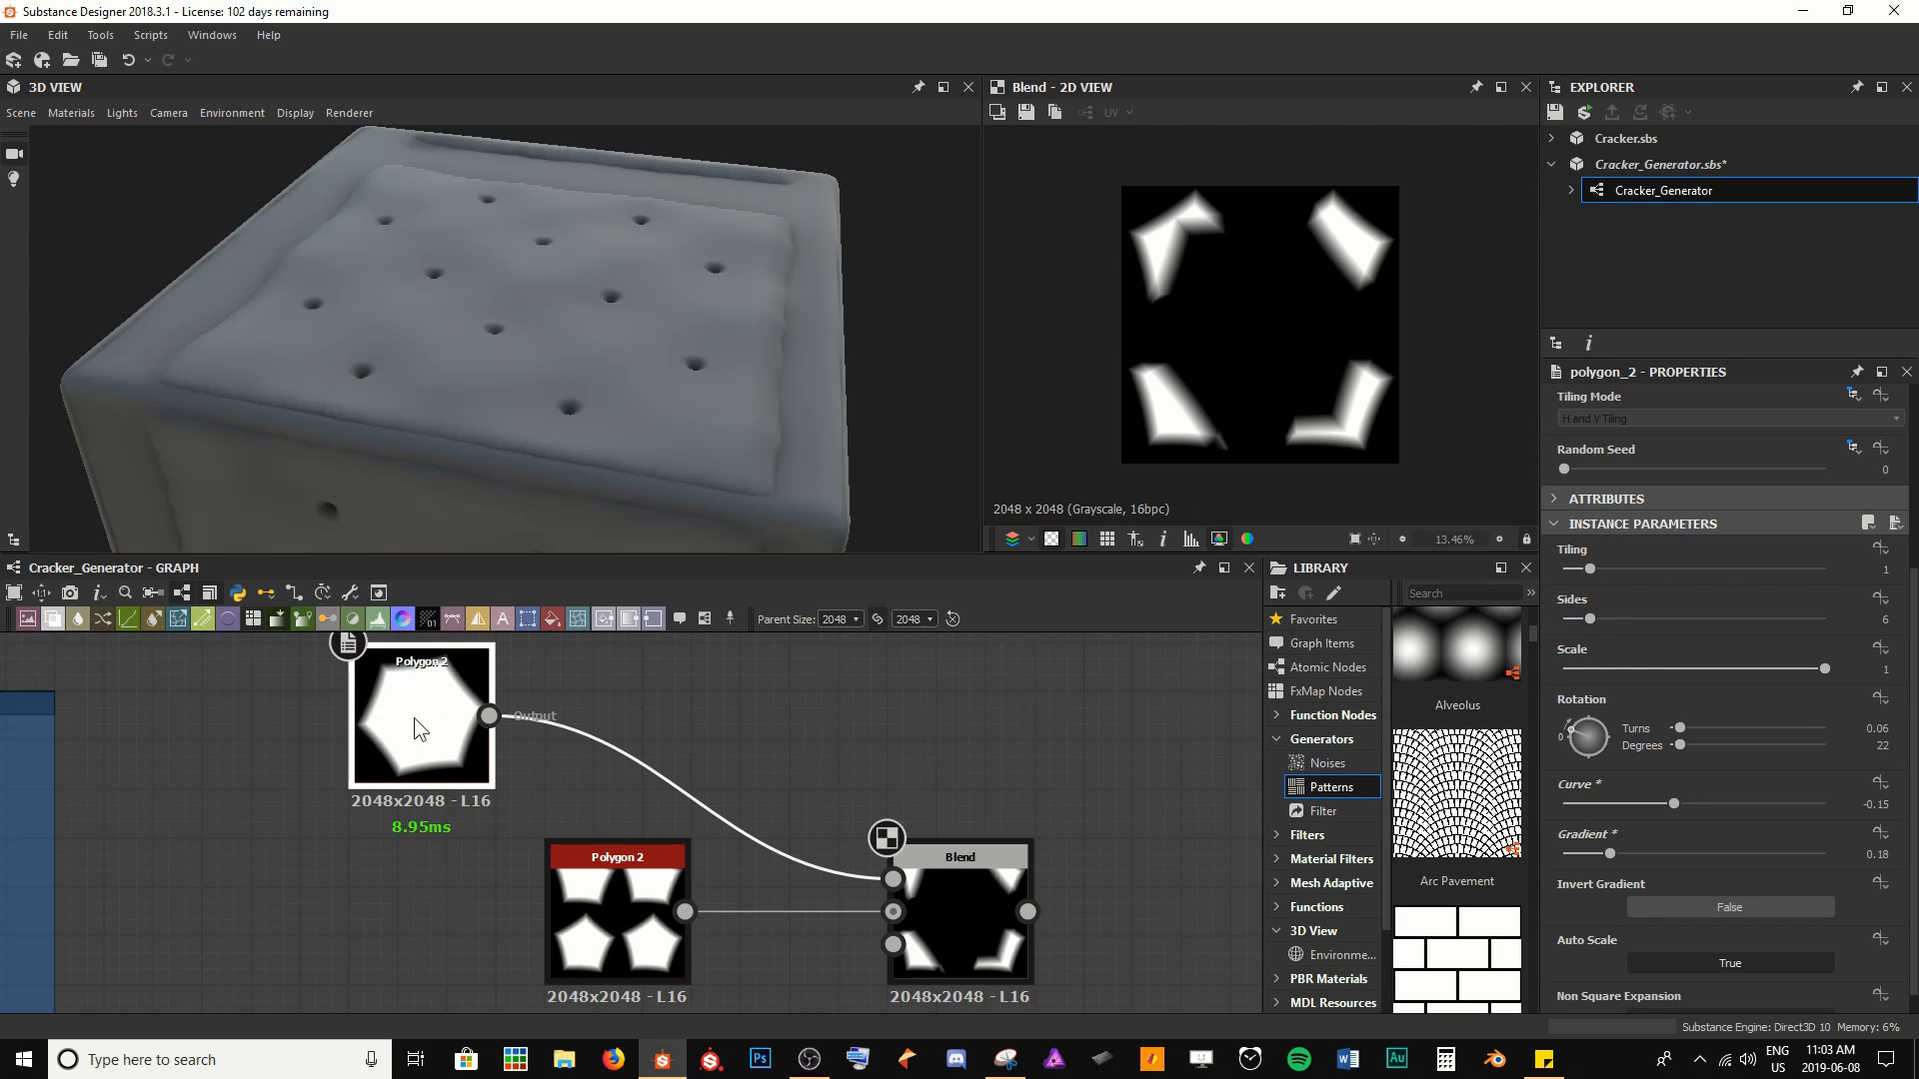
Insert a Transformation 2D node between the six-sided Polygon 2 and the Blend, aligned beside the polygon node
{"action": "key", "text": "space"}
{"action": "type", "text": "tra"}
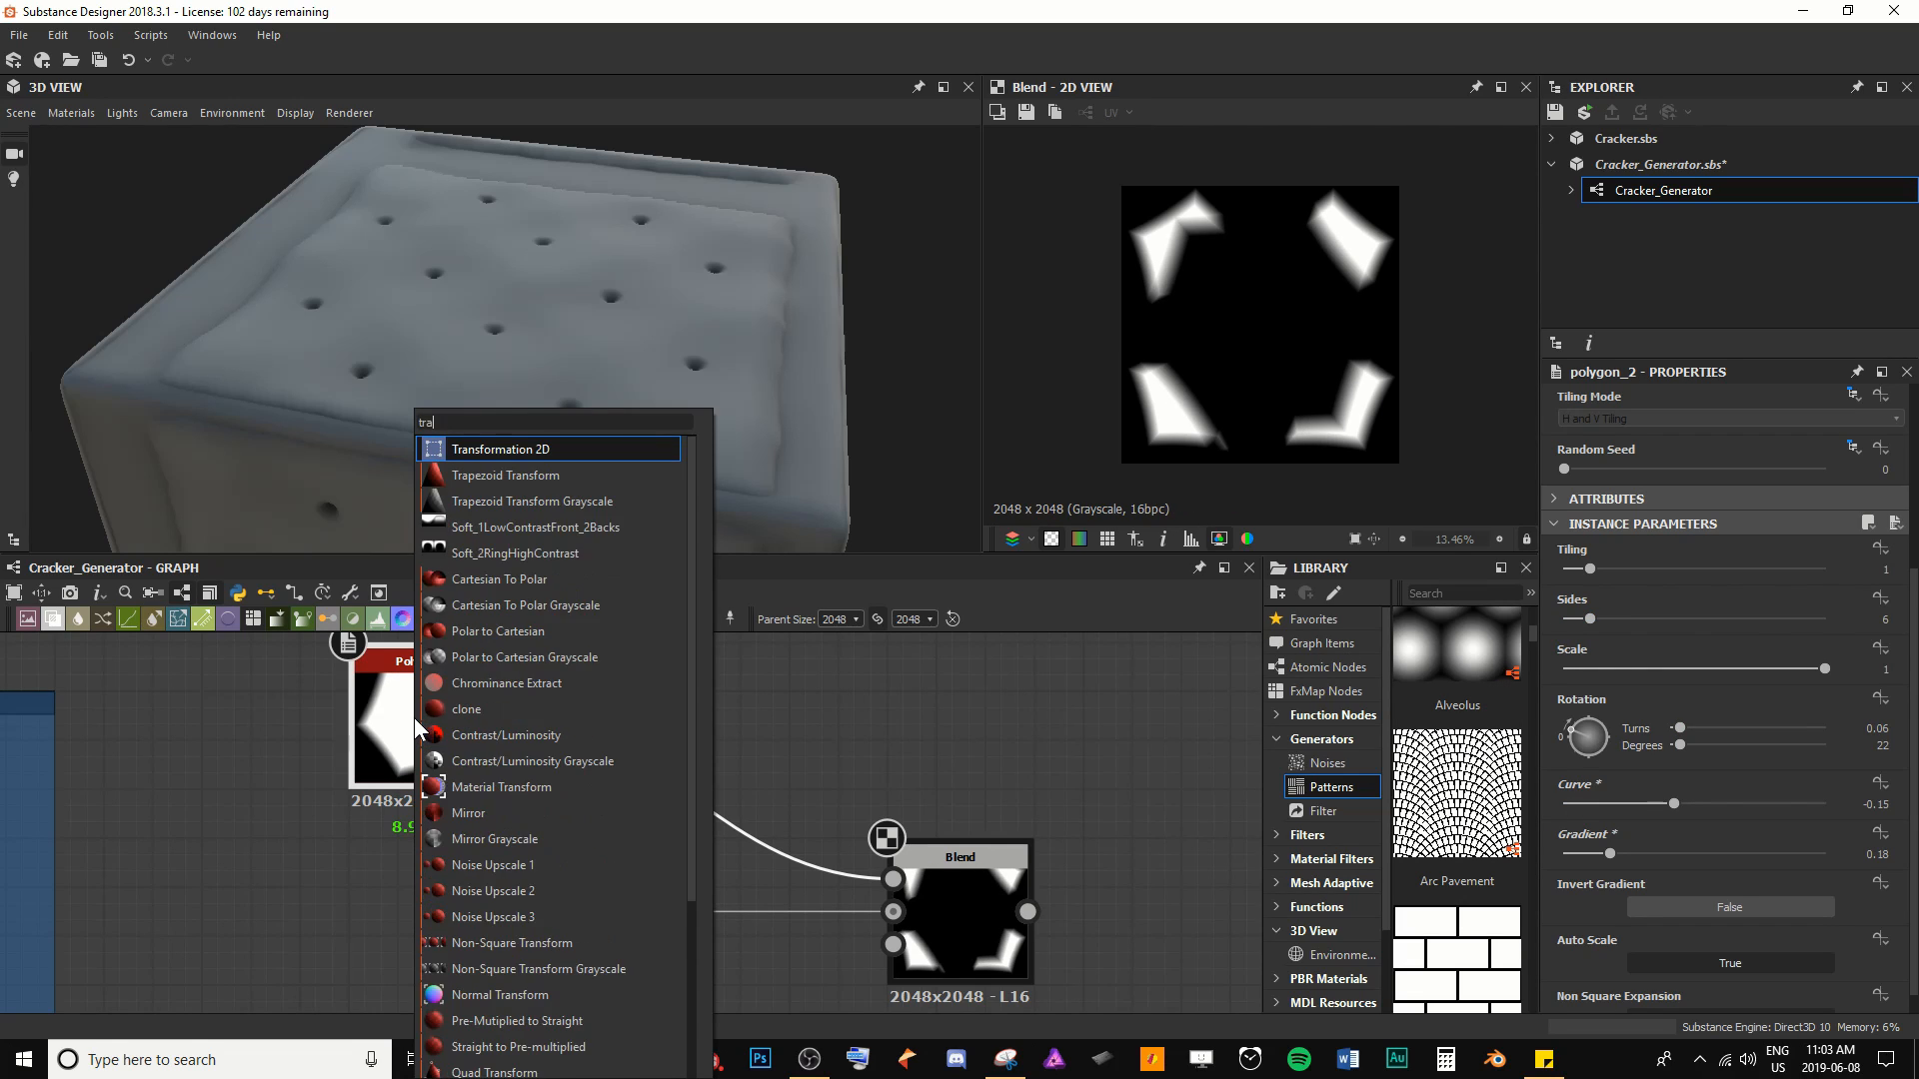
{"action": "key", "text": "Return"}
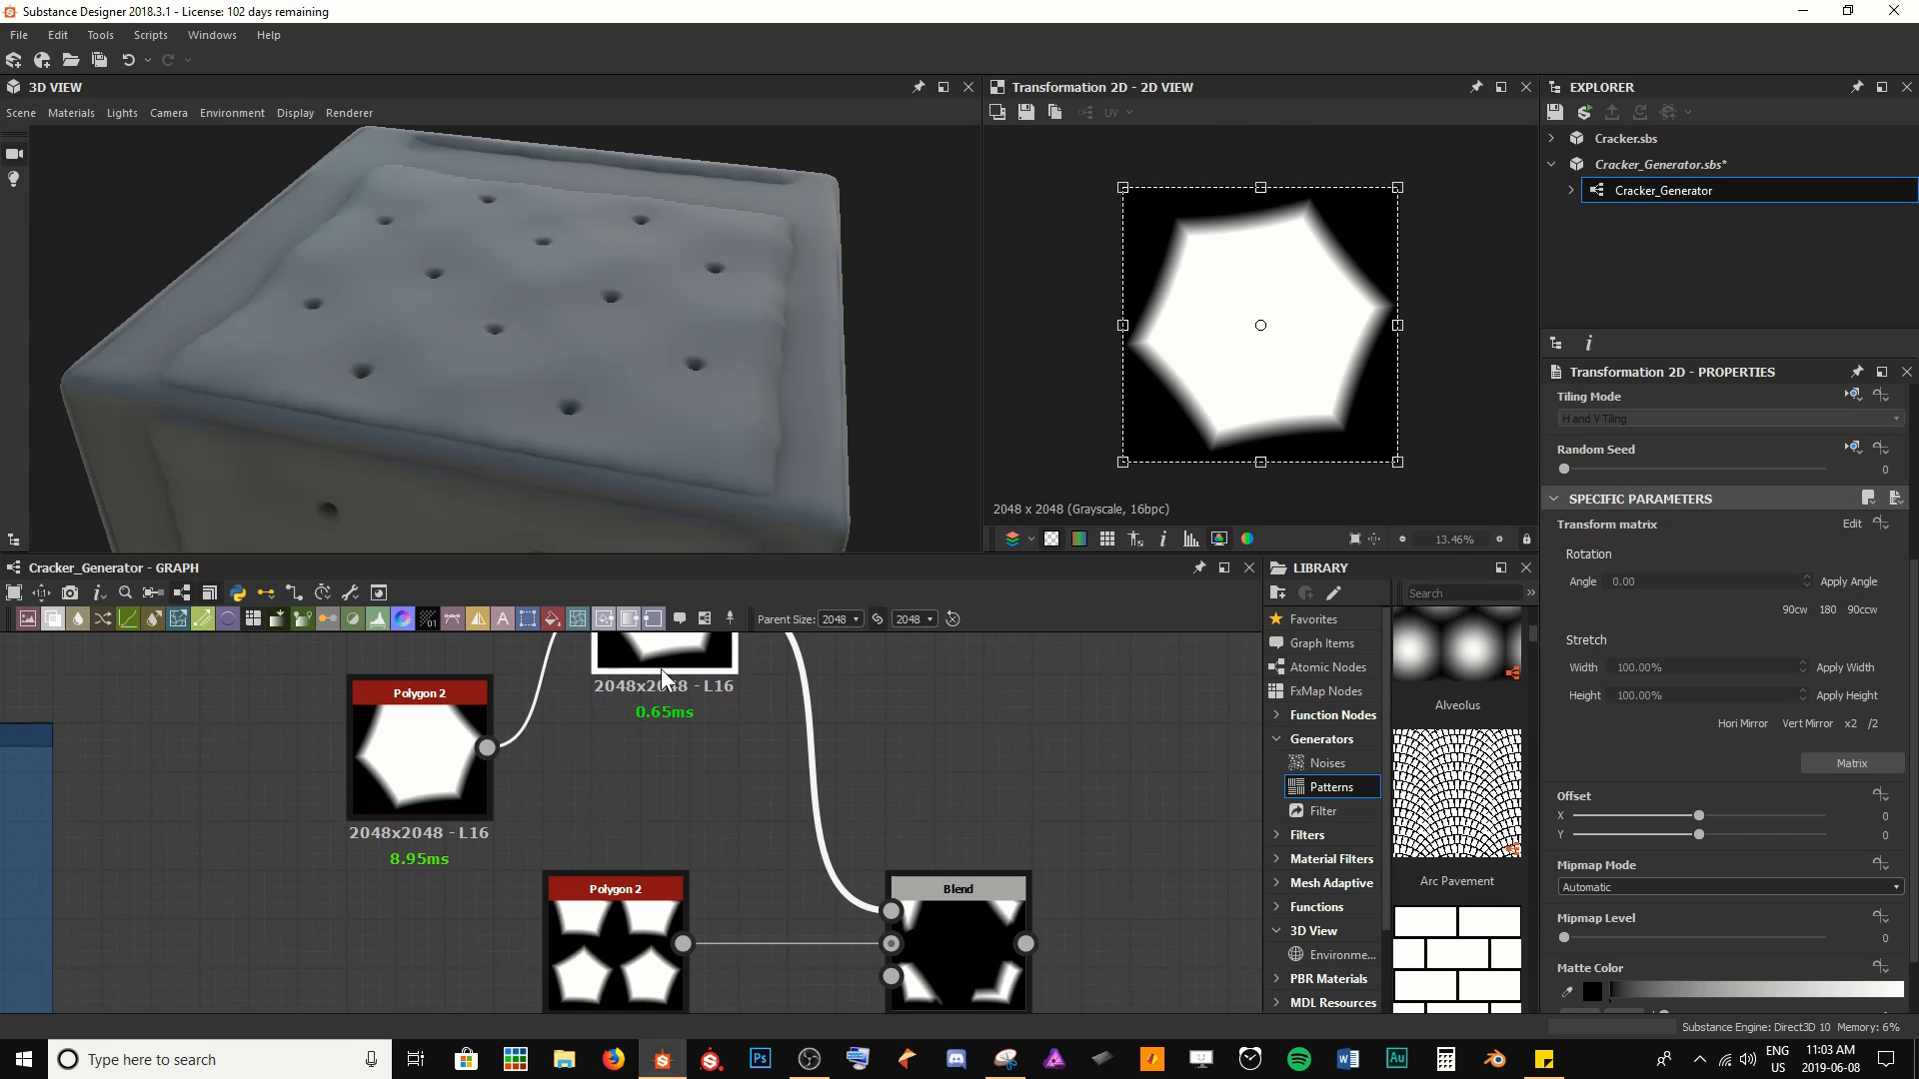
{"action": "left_click_drag", "start_coordinate": [661, 668], "coordinate": [654, 812]}
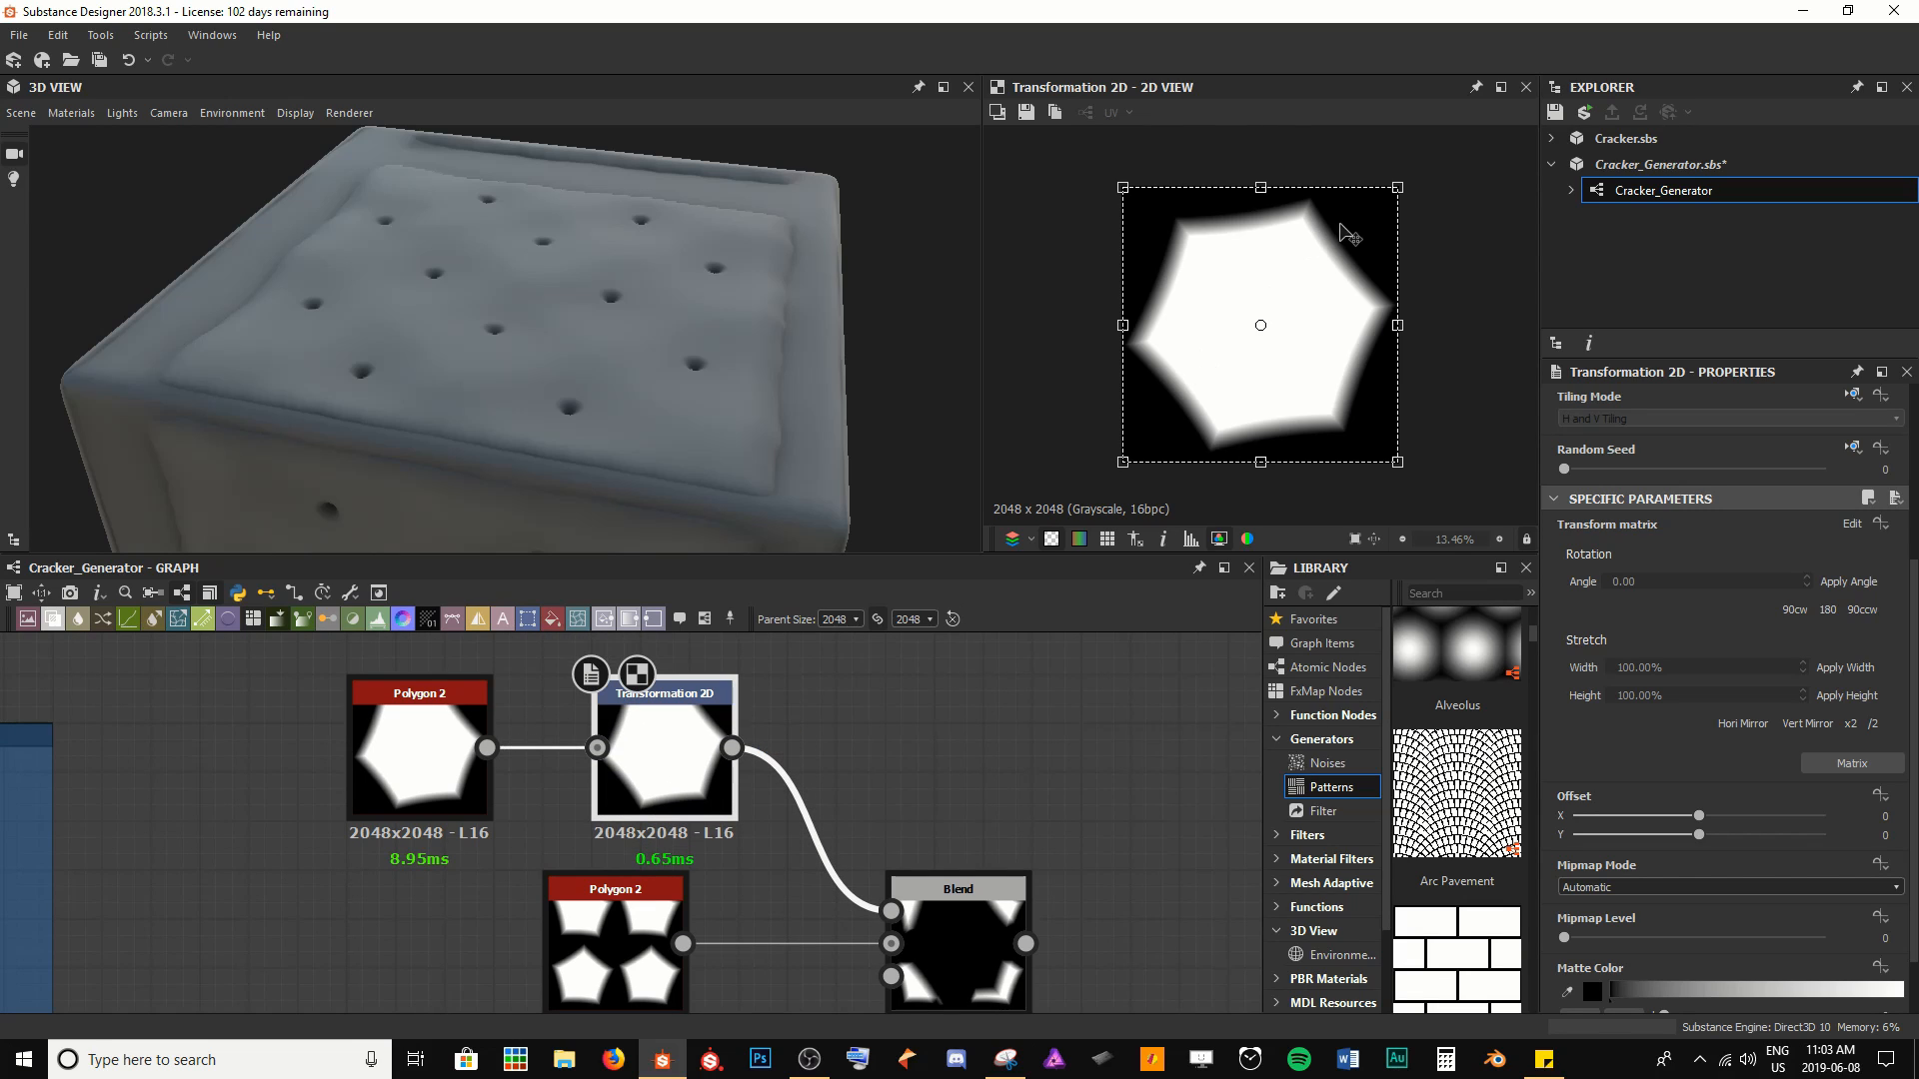
Scale the Transformation 2D pattern to about two thirds, then rotate and shift it while previewing the Subtract Blend's shard shapes
{"action": "left_click_drag", "start_coordinate": [1397, 186], "coordinate": [1291, 288]}
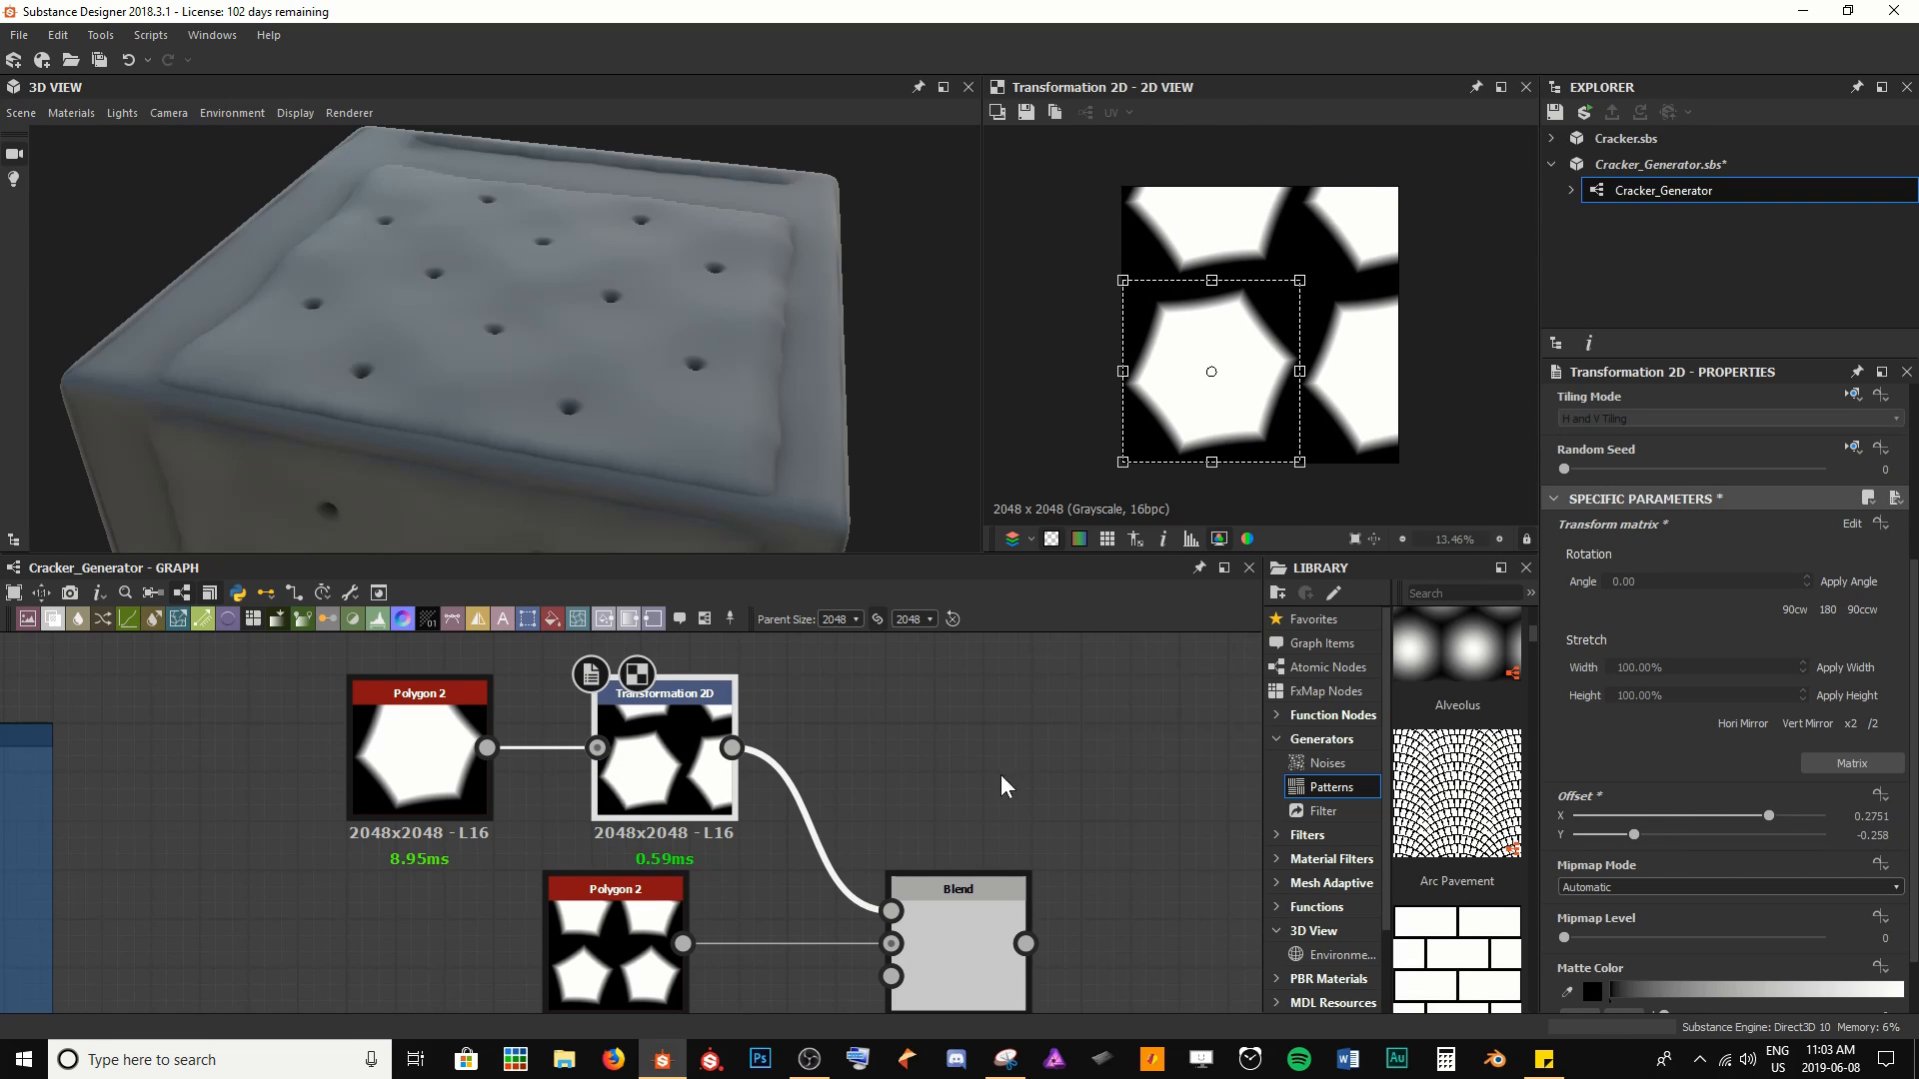
{"action": "double_click", "coordinate": [968, 938]}
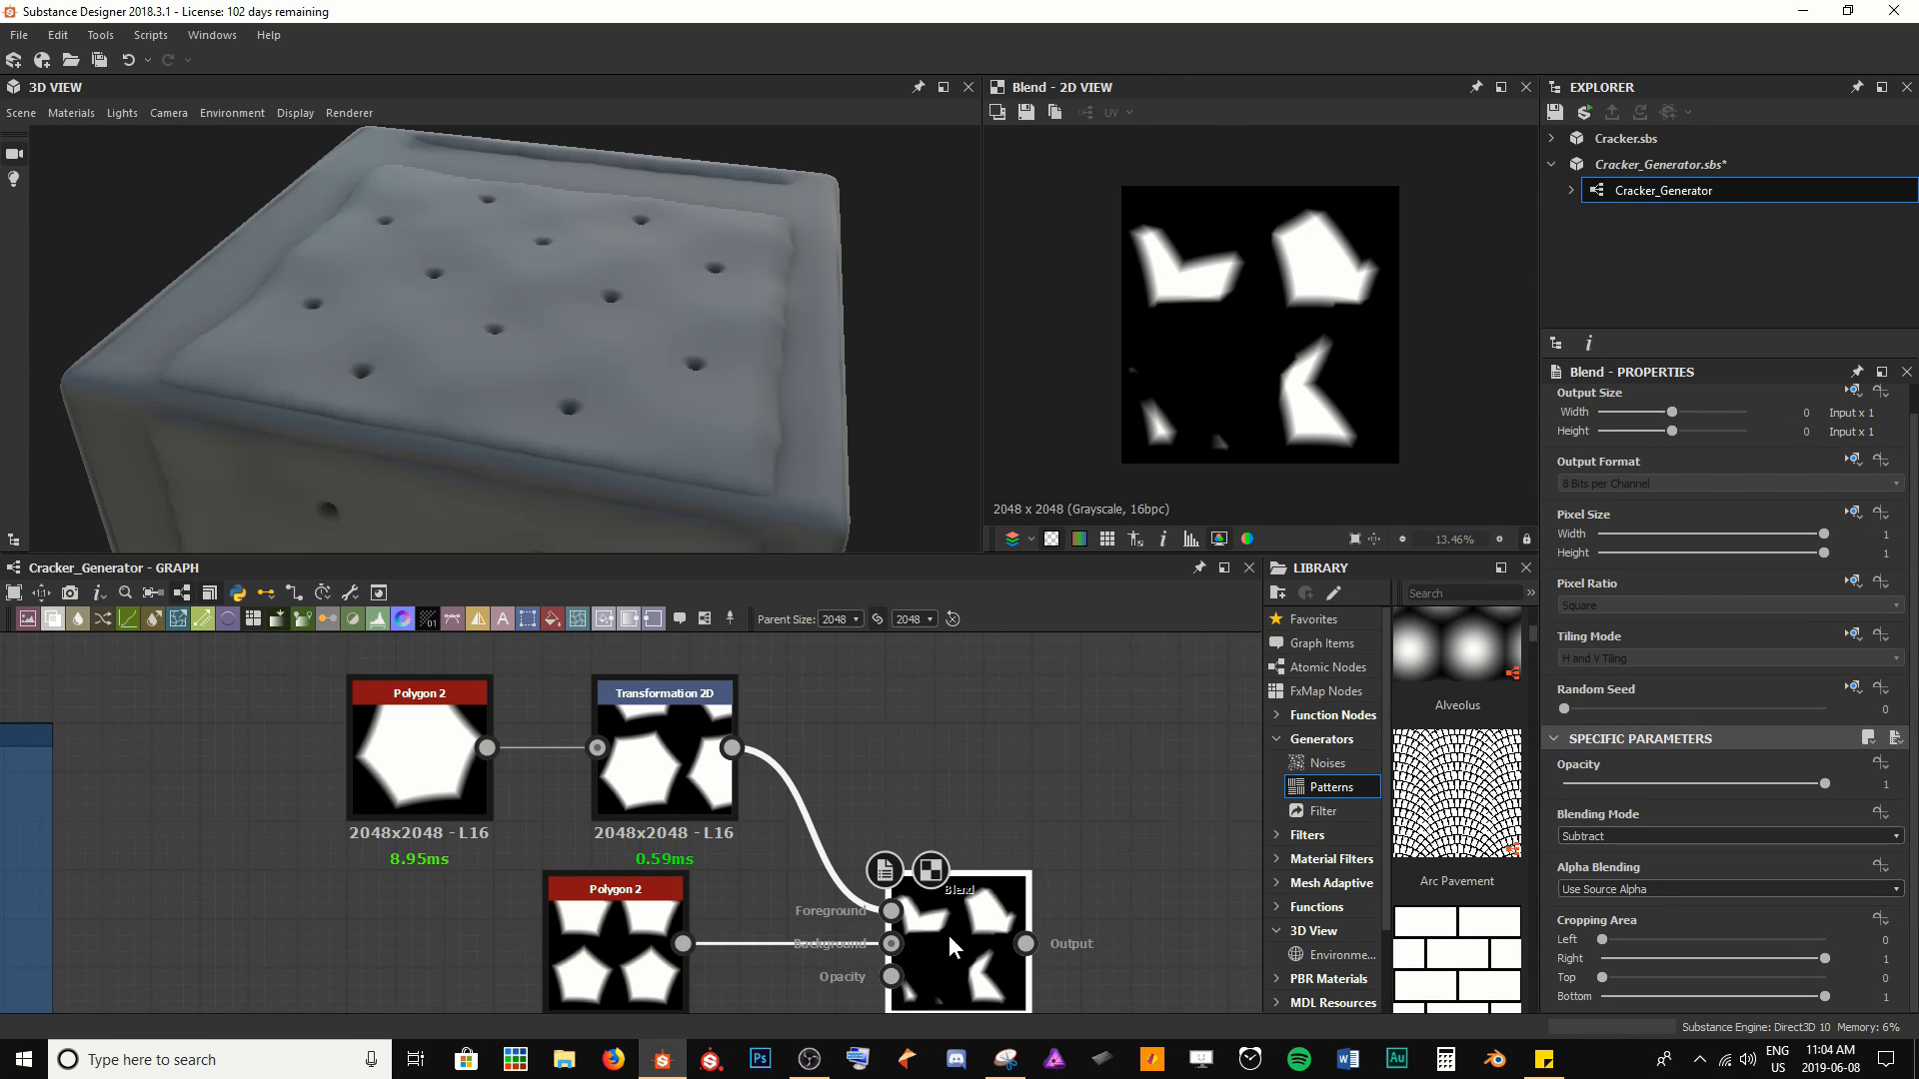
{"action": "left_click", "coordinate": [664, 759]}
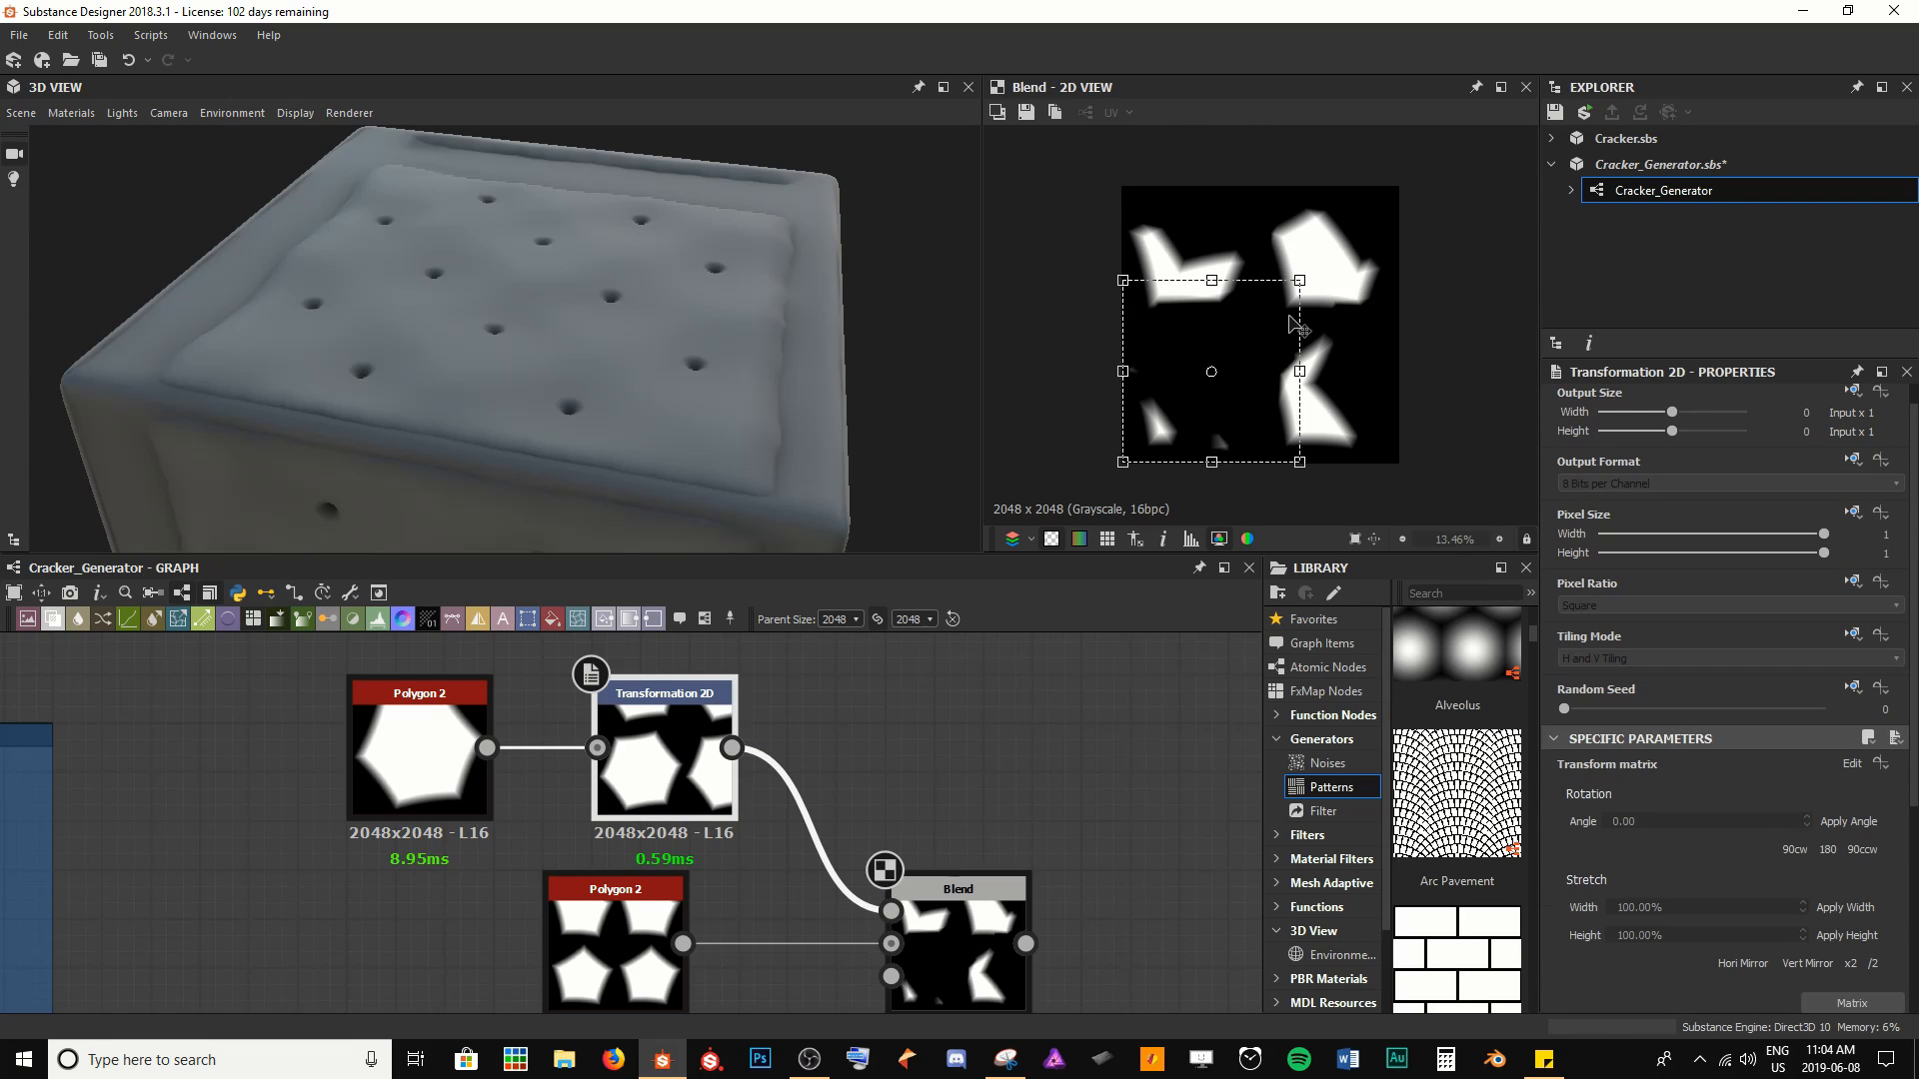
{"action": "left_click_drag", "start_coordinate": [1334, 248], "coordinate": [1379, 350]}
{"action": "left_click_drag", "start_coordinate": [1242, 389], "coordinate": [1242, 344]}
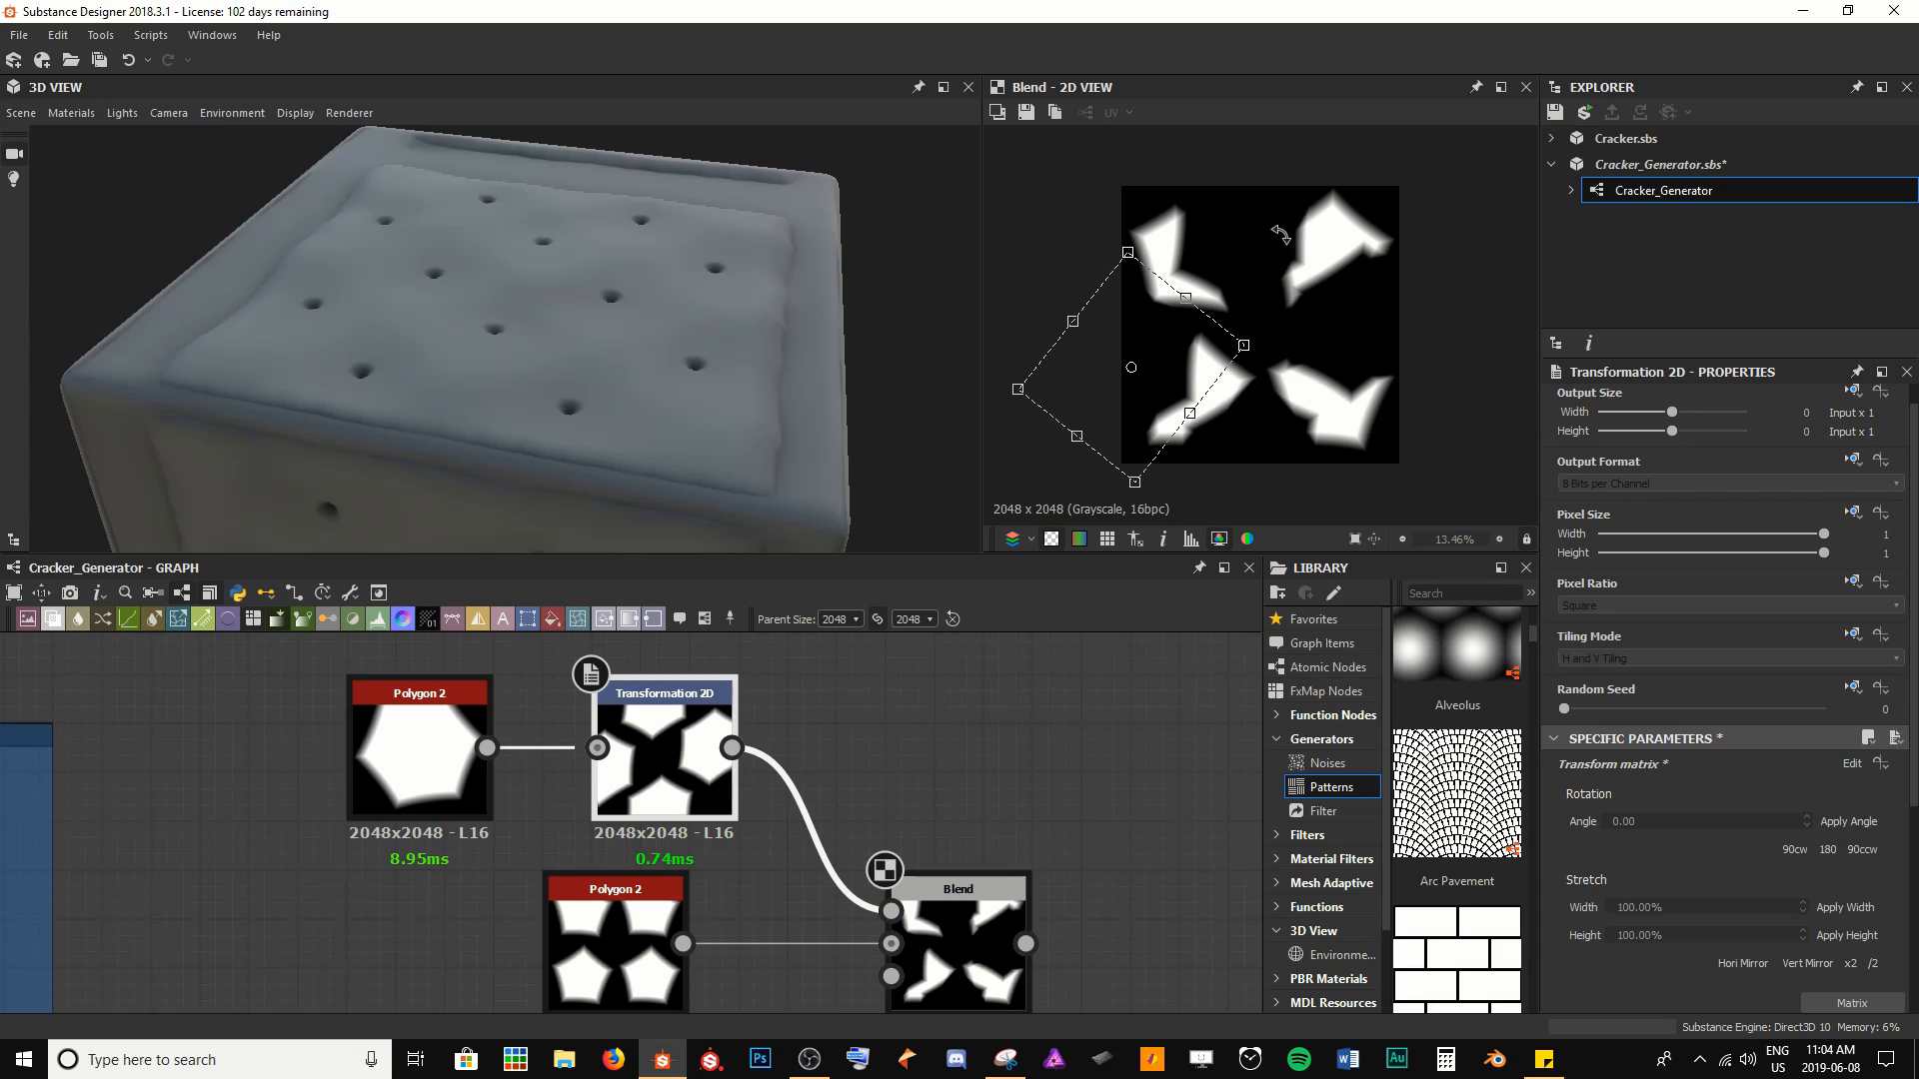
{"action": "left_click", "coordinate": [1090, 712]}
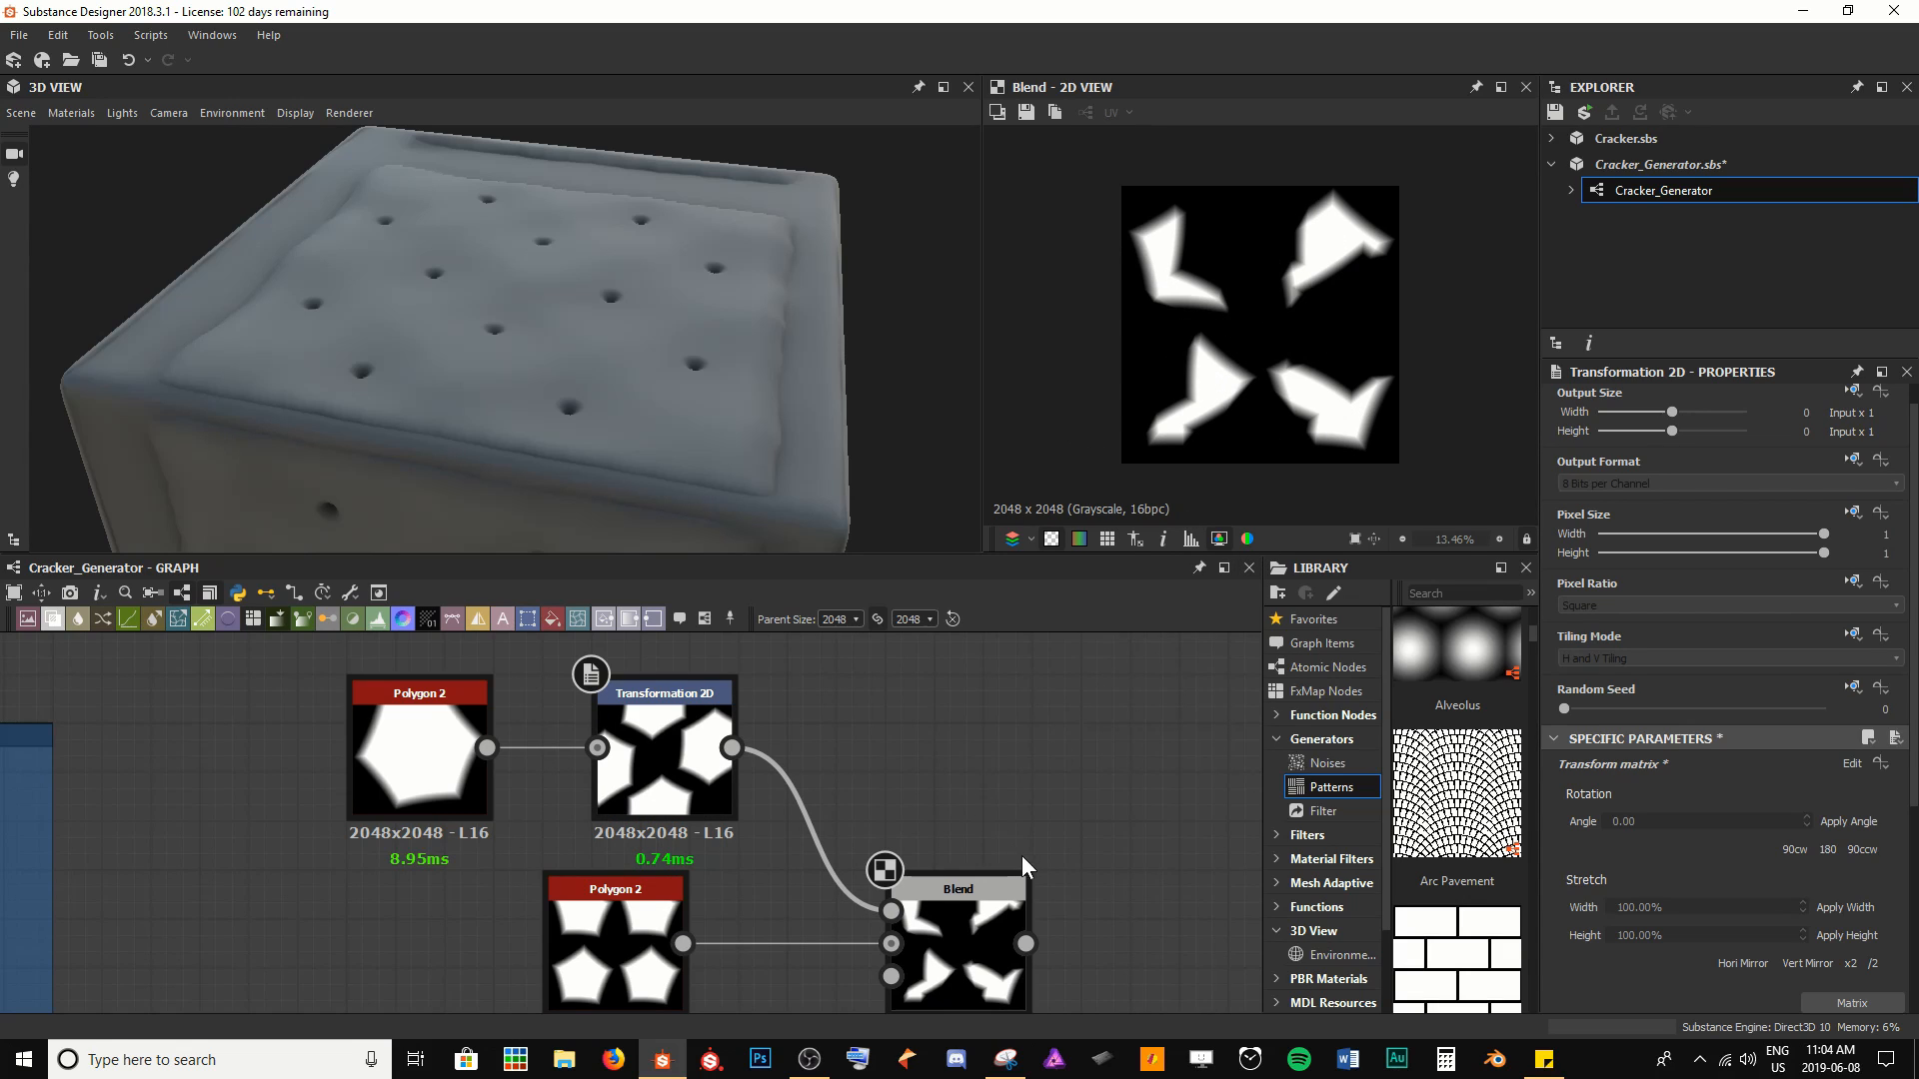
Add a second Blend node fed by the Subtract Blend's output and move it well apart, leaving space between them
{"action": "middle_click_drag", "start_coordinate": [1021, 857], "coordinate": [788, 815]}
{"action": "left_click", "coordinate": [732, 907]}
{"action": "key", "text": "space"}
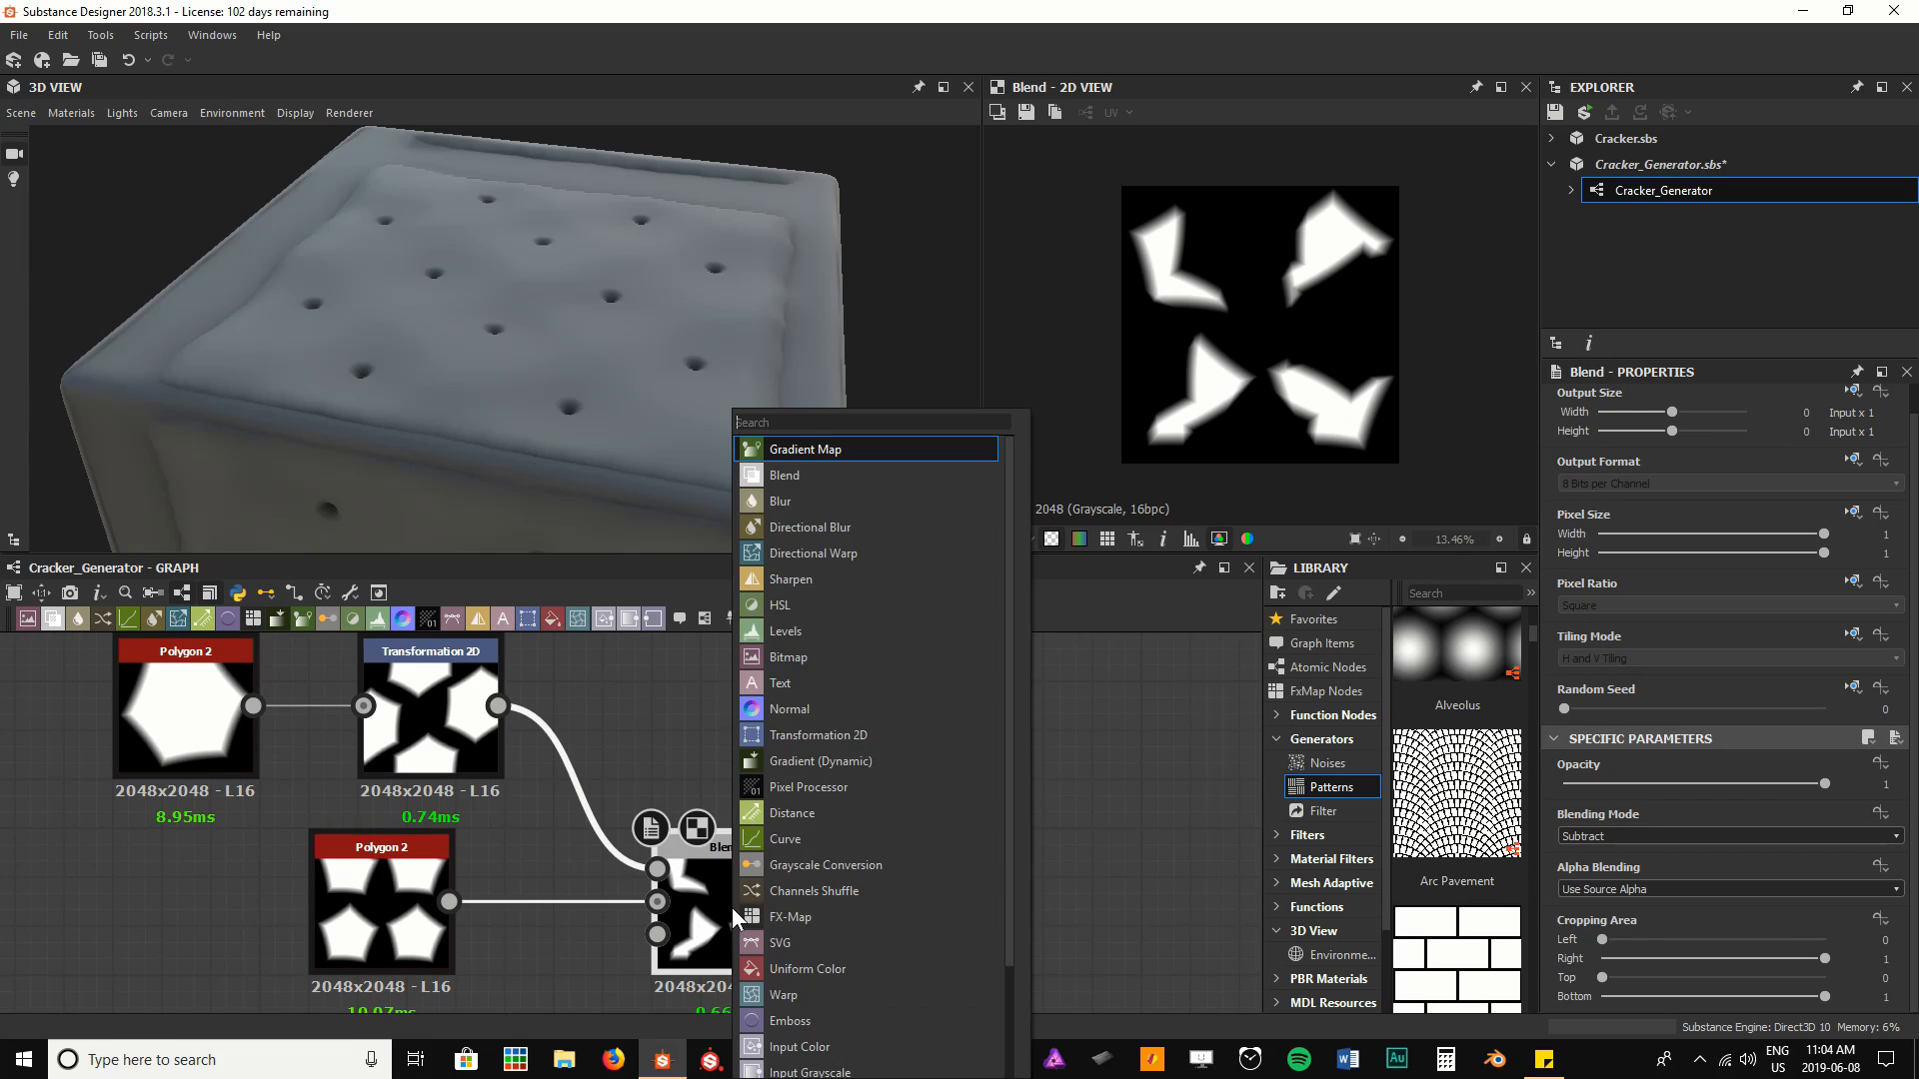
{"action": "type", "text": "b"}
{"action": "key", "text": "Return"}
{"action": "scroll", "coordinate": [690, 849], "scroll_direction": "down", "scroll_amount": 4}
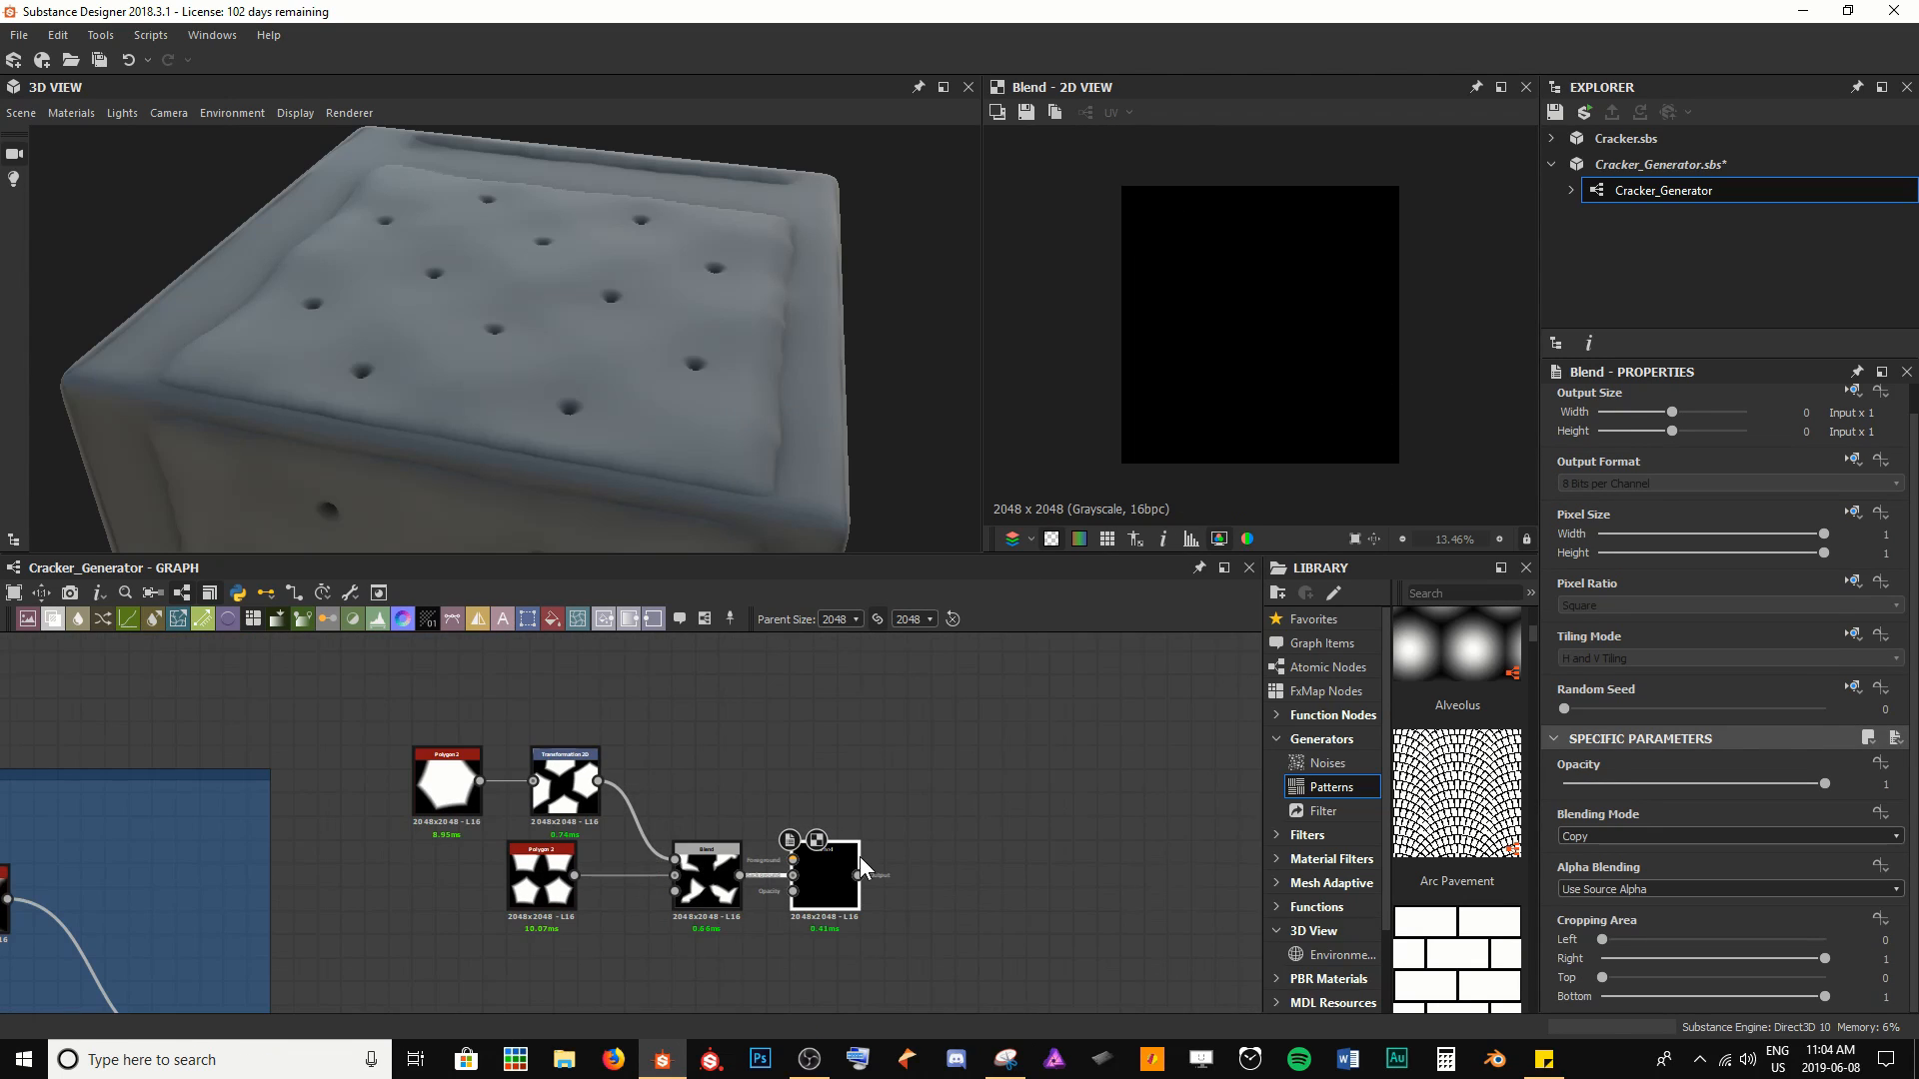
{"action": "middle_click_drag", "start_coordinate": [859, 856], "coordinate": [613, 837]}
{"action": "left_click_drag", "start_coordinate": [614, 837], "coordinate": [1025, 836]}
{"action": "scroll", "coordinate": [758, 765], "scroll_direction": "up", "scroll_amount": 1}
{"action": "middle_click_drag", "start_coordinate": [664, 737], "coordinate": [642, 771]}
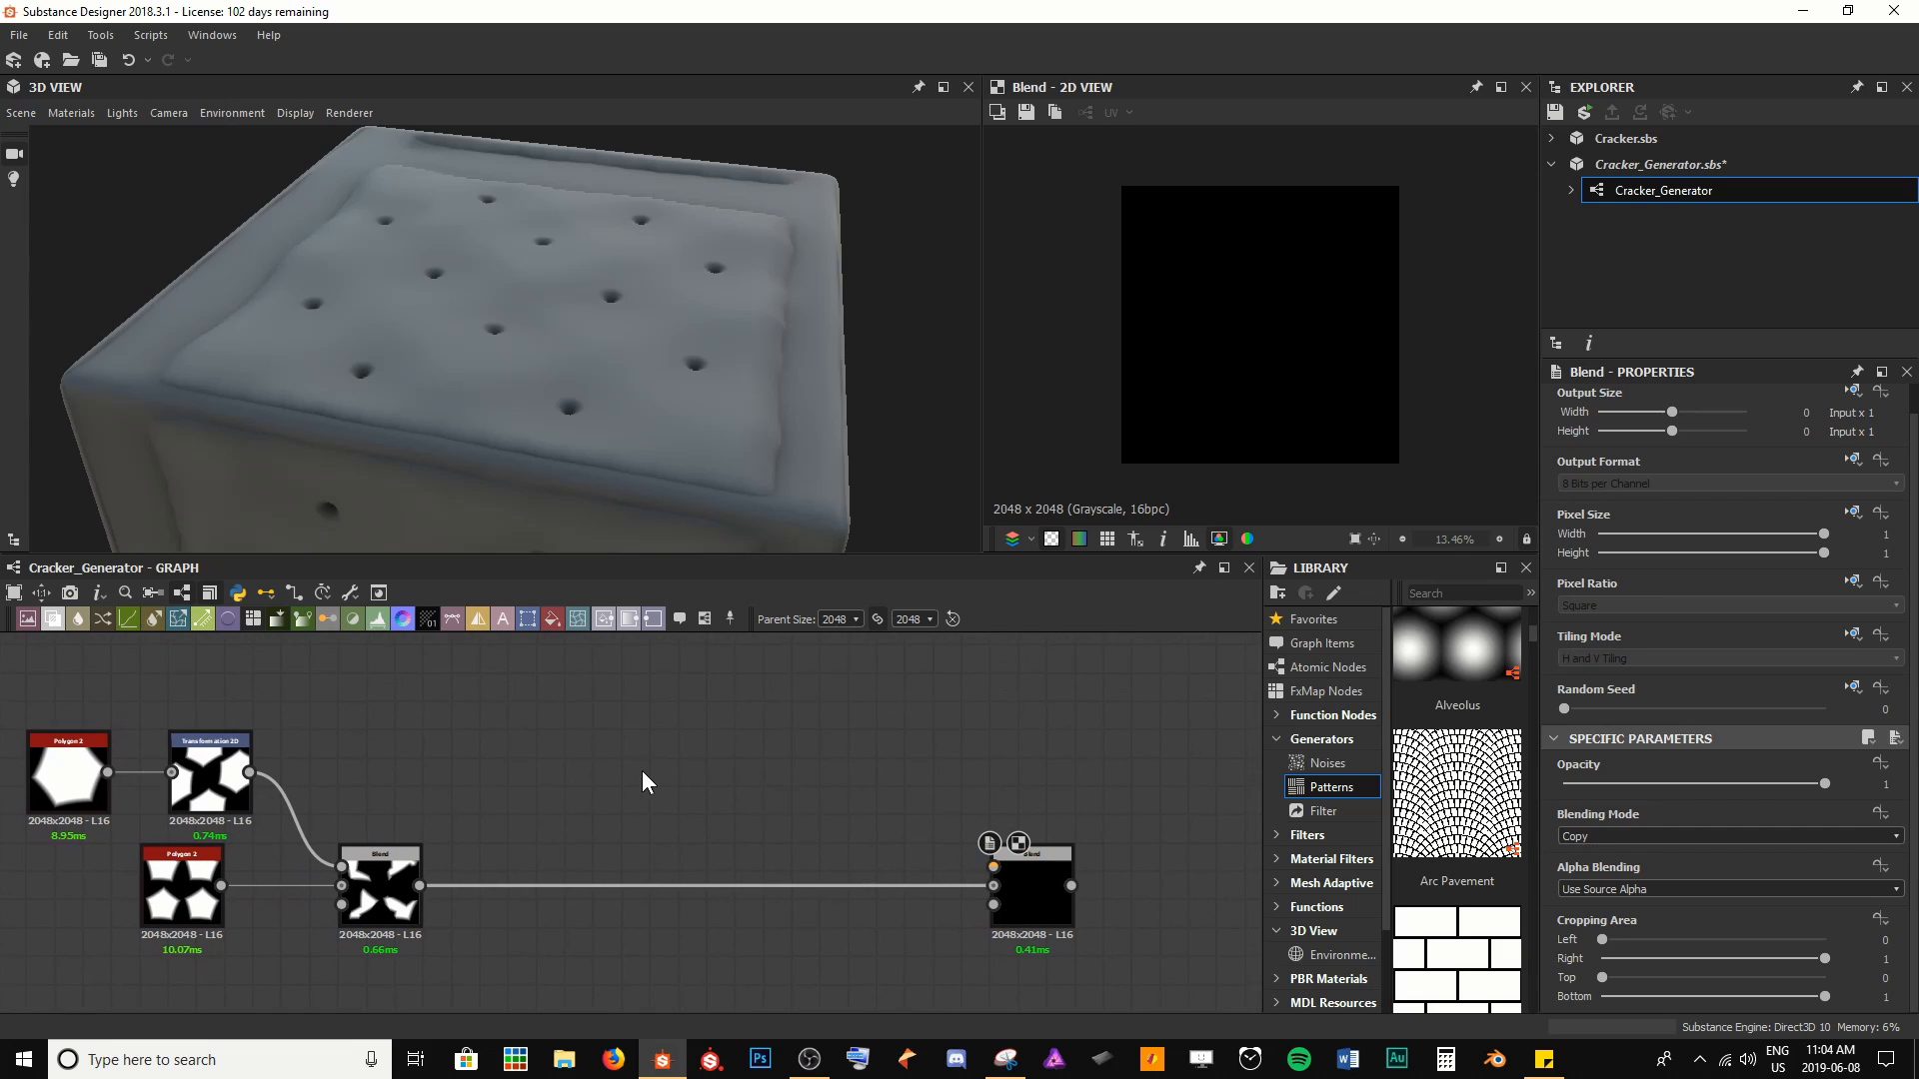
Add a Gradient Linear 1 node and place it above and slightly beyond the Subtract Blend node
{"action": "key", "text": "space"}
{"action": "type", "text": "grad"}
{"action": "key", "text": "Down"}
{"action": "key", "text": "Down"}
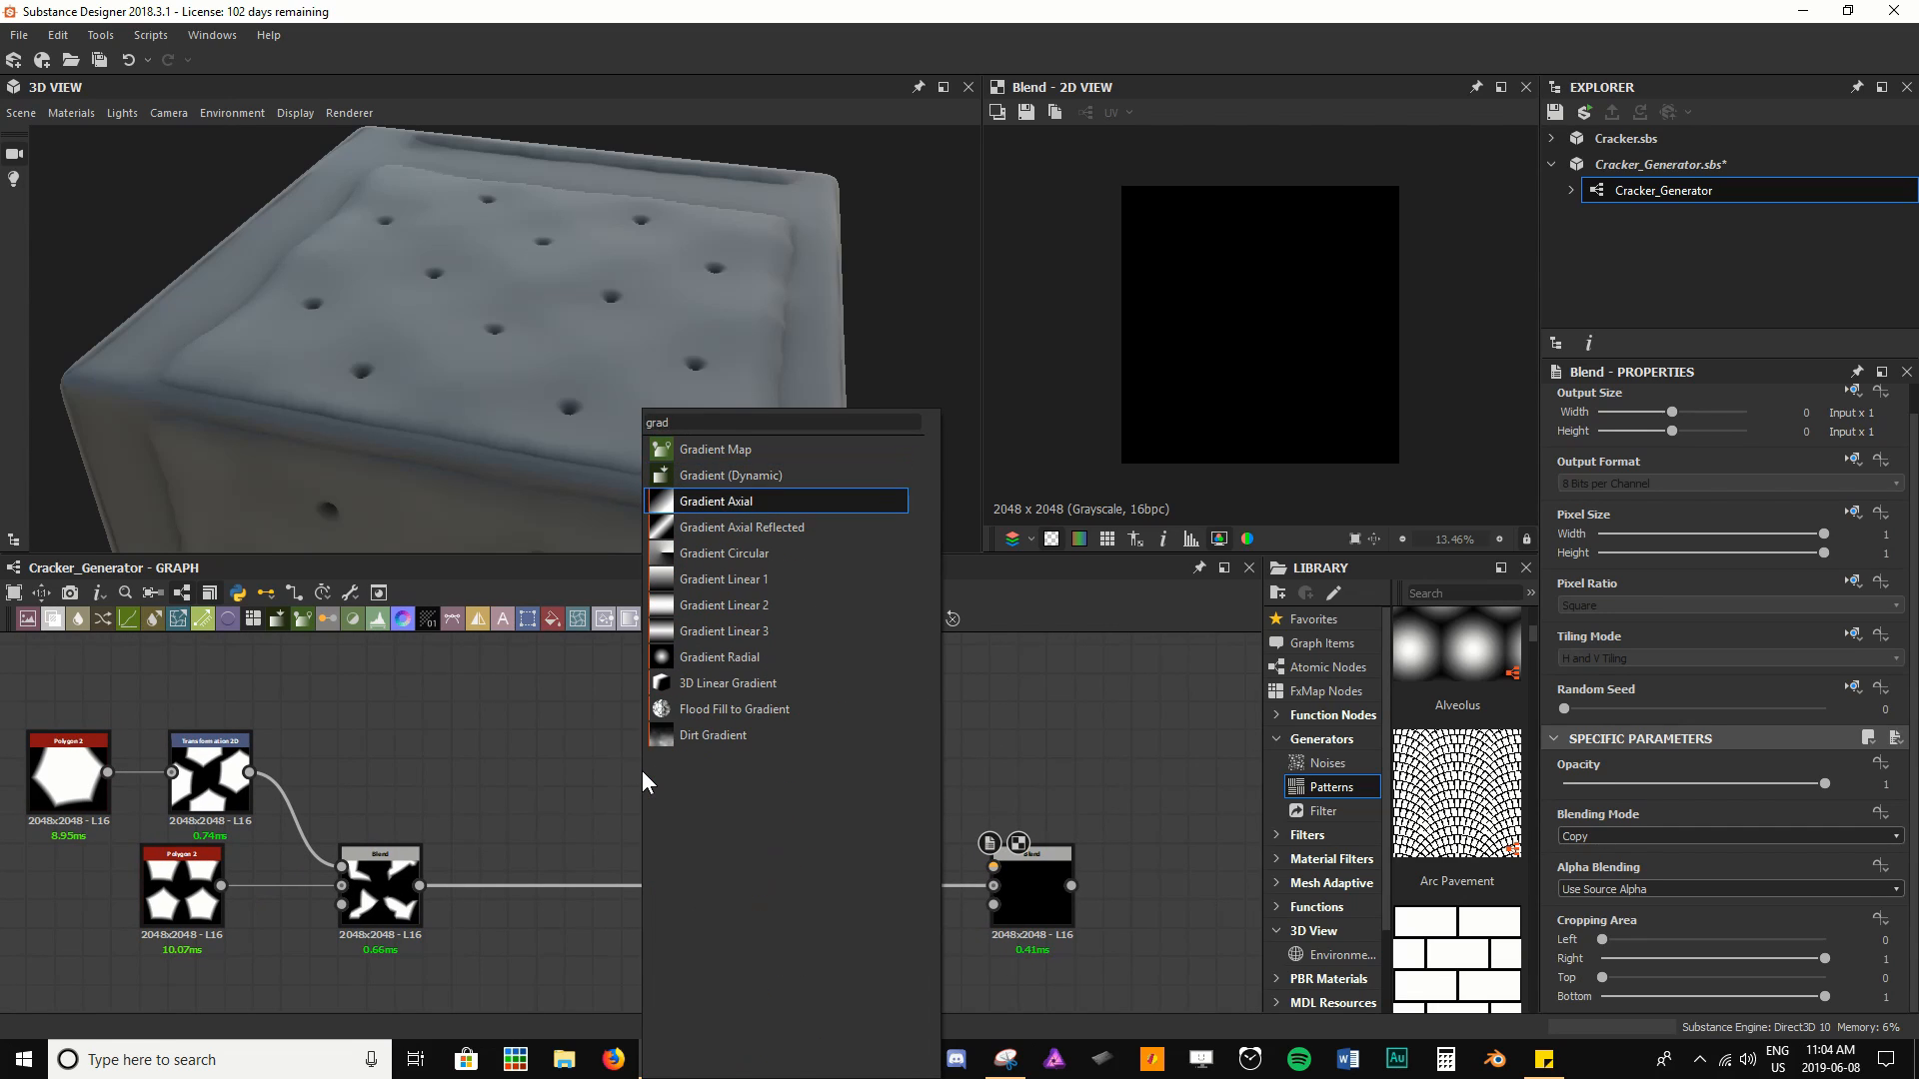
{"action": "key", "text": "Down"}
{"action": "key", "text": "Down"}
{"action": "key", "text": "Down"}
{"action": "key", "text": "Return"}
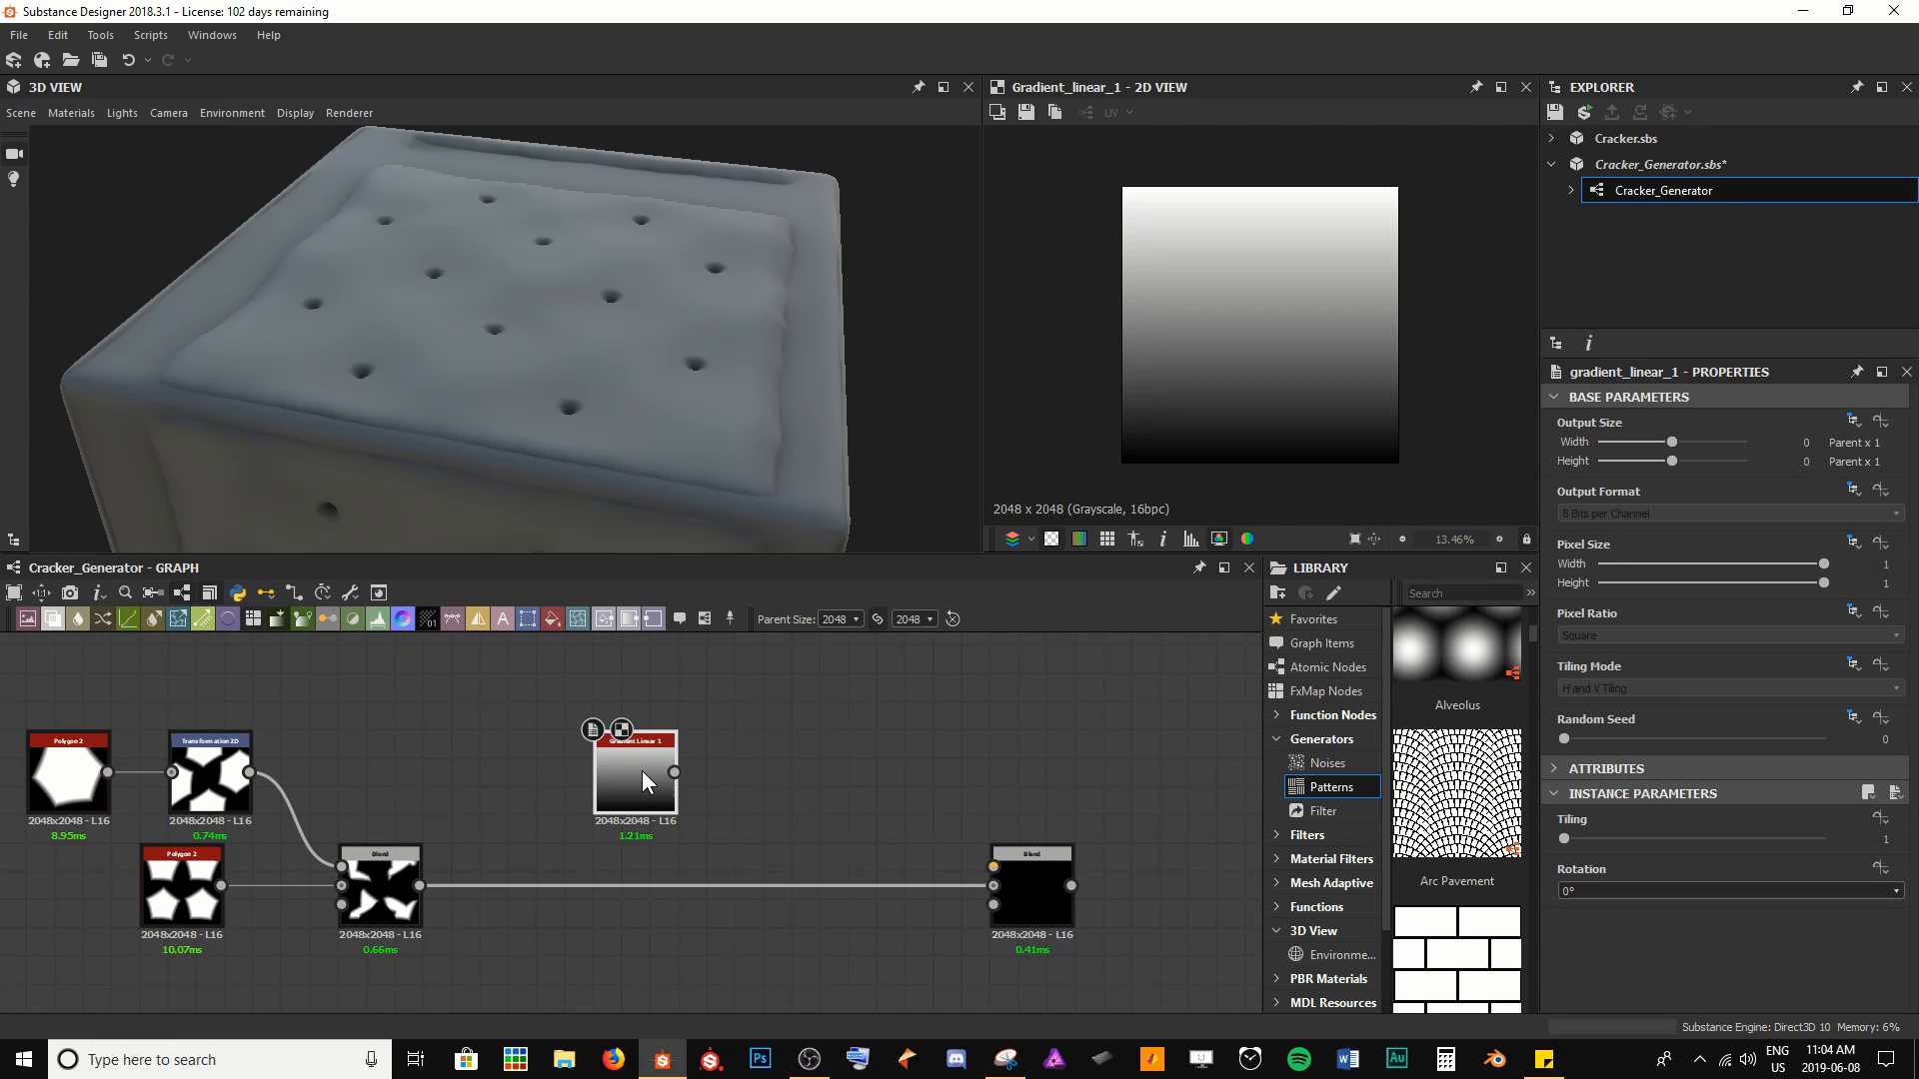
{"action": "left_click_drag", "start_coordinate": [641, 770], "coordinate": [528, 726]}
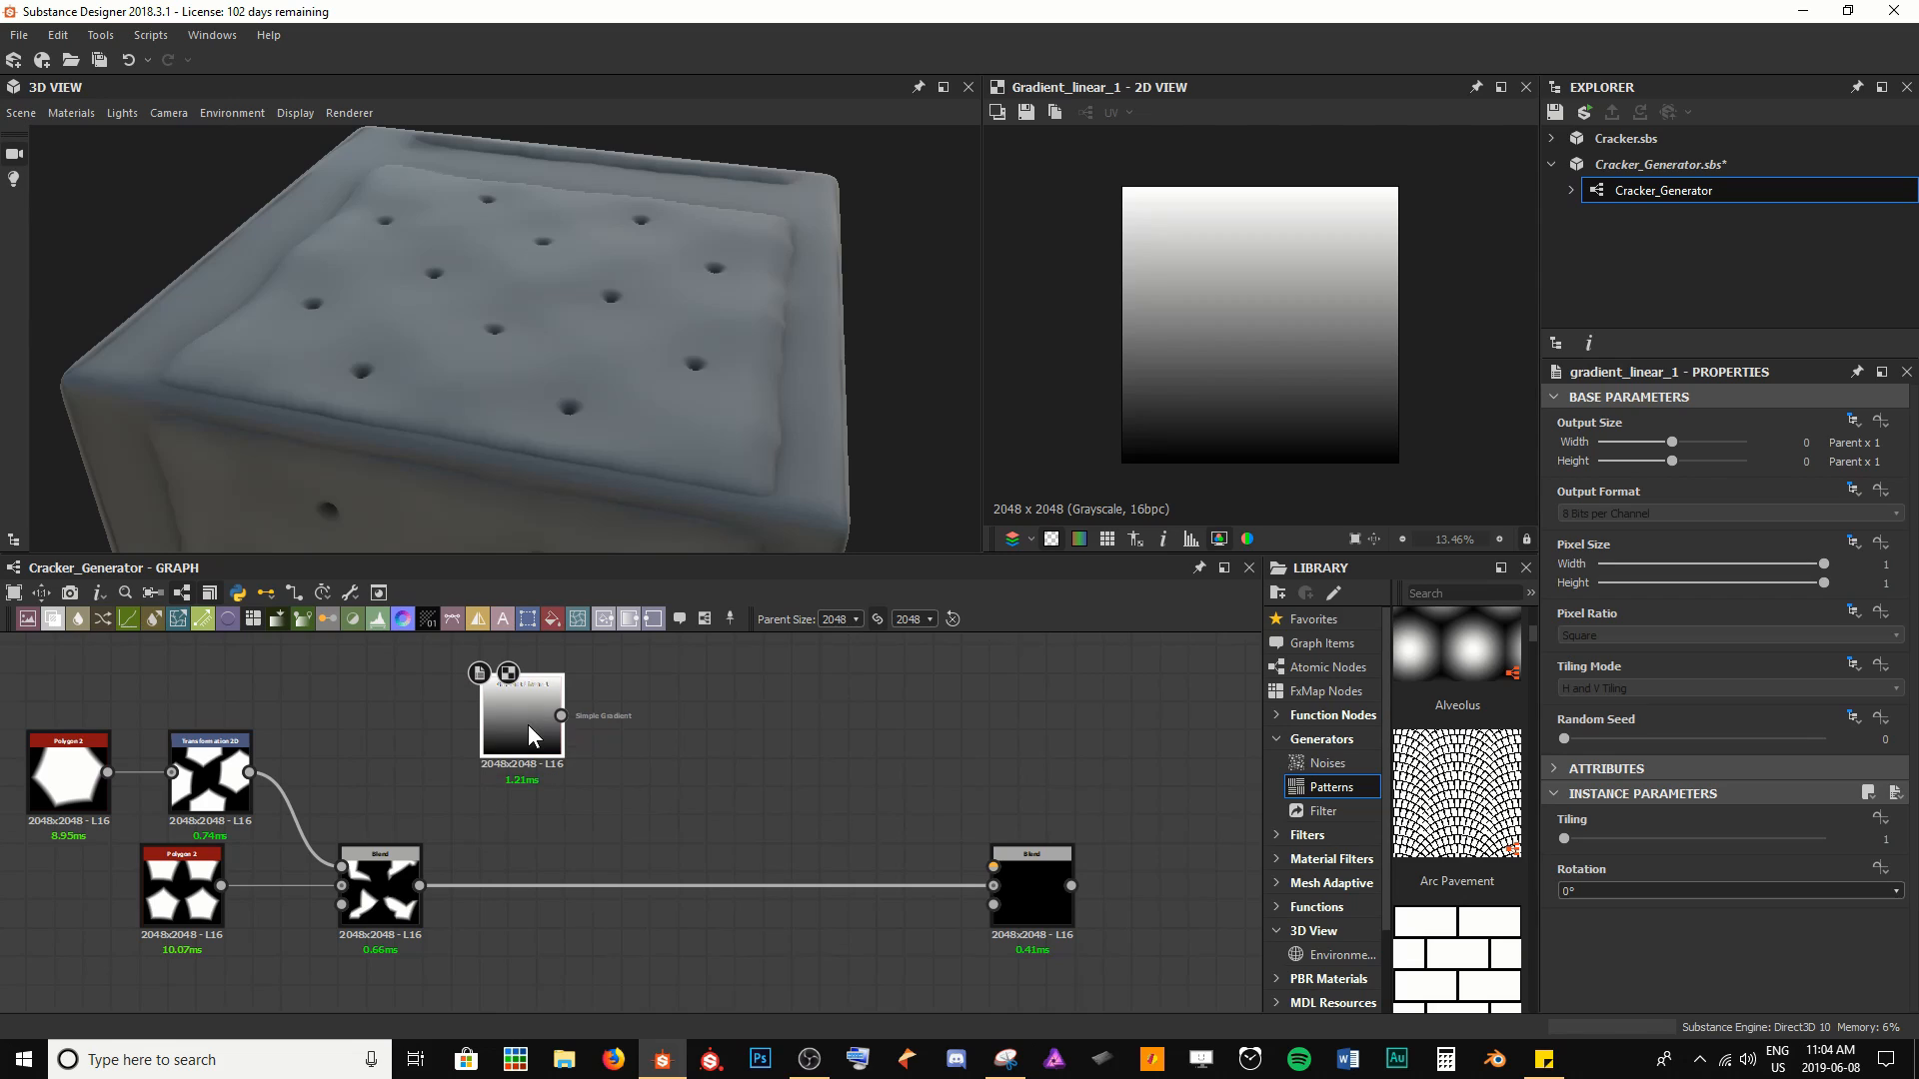
Connect Gradient Linear 1 to the second Blend's foreground input and set that Blend's blending mode to Multiply
{"action": "left_click", "coordinate": [405, 871]}
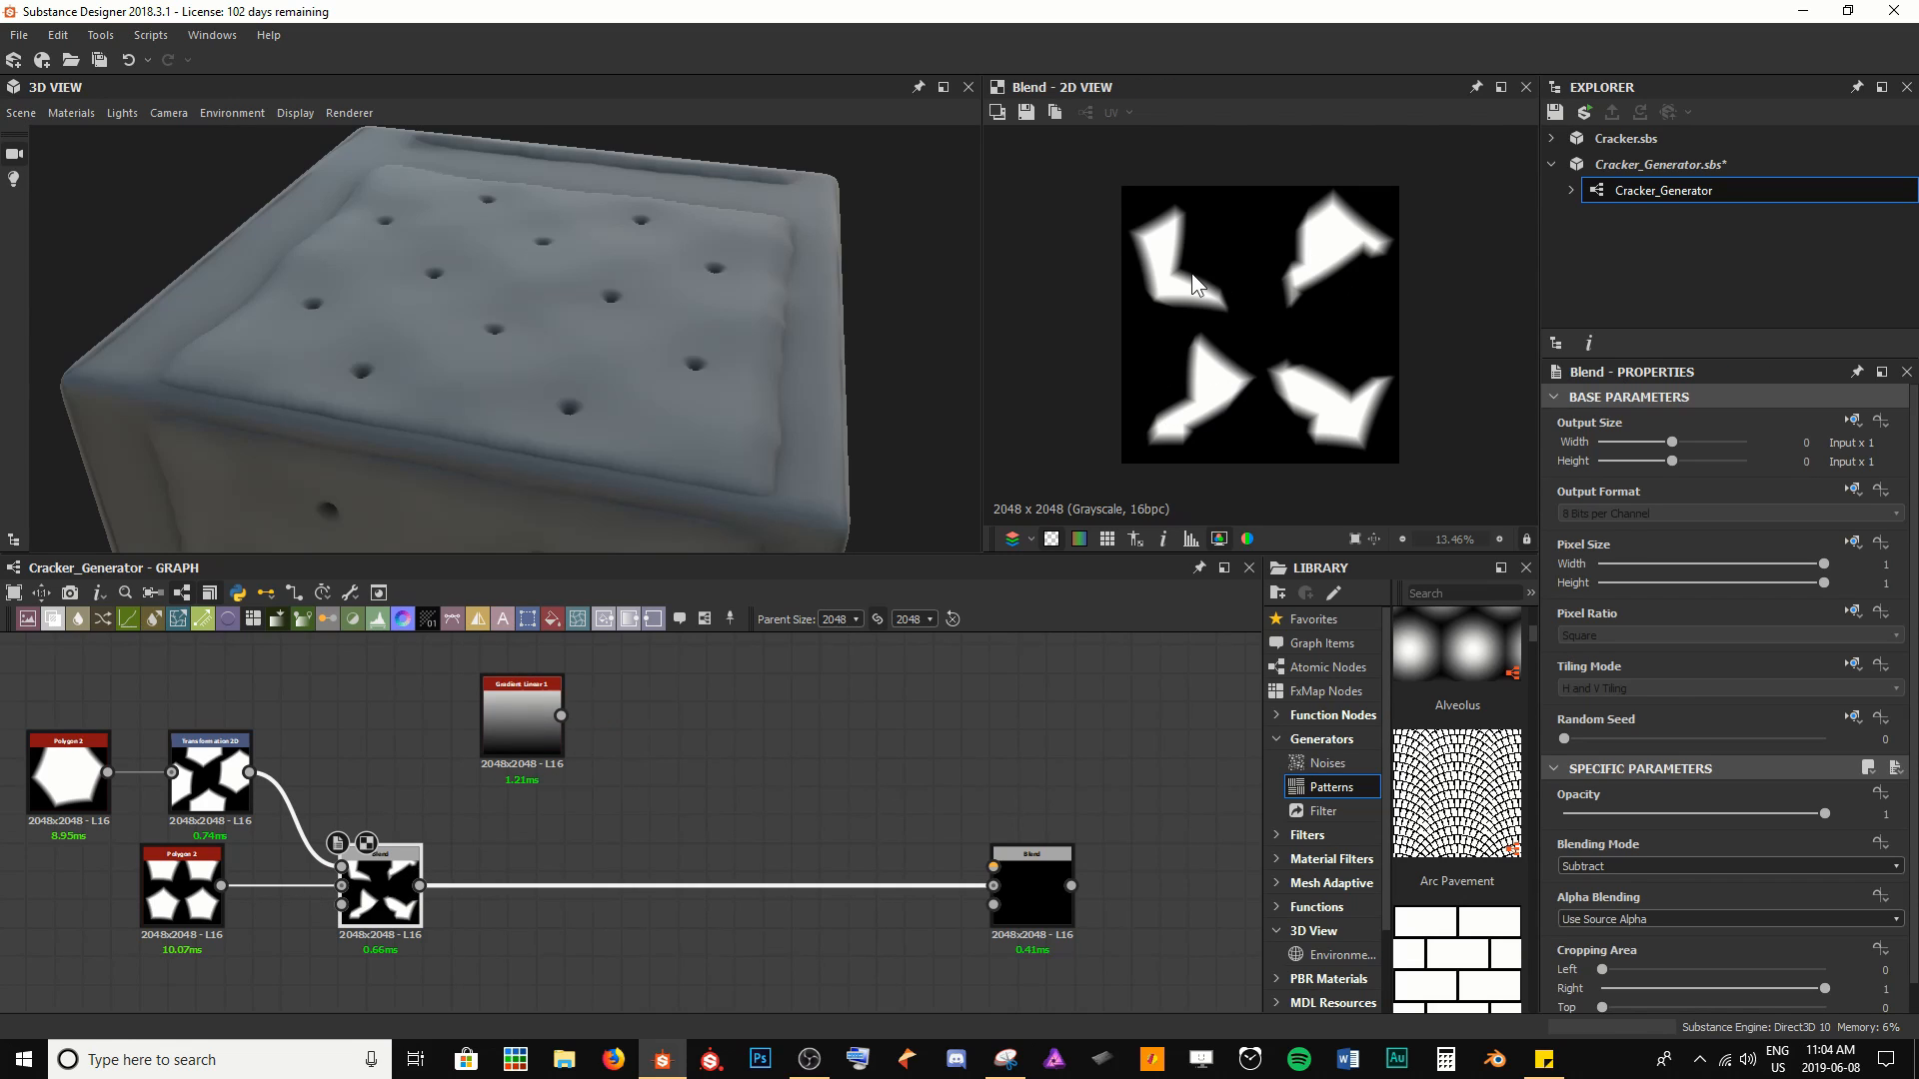
{"action": "double_click", "coordinate": [501, 742]}
{"action": "double_click", "coordinate": [406, 873]}
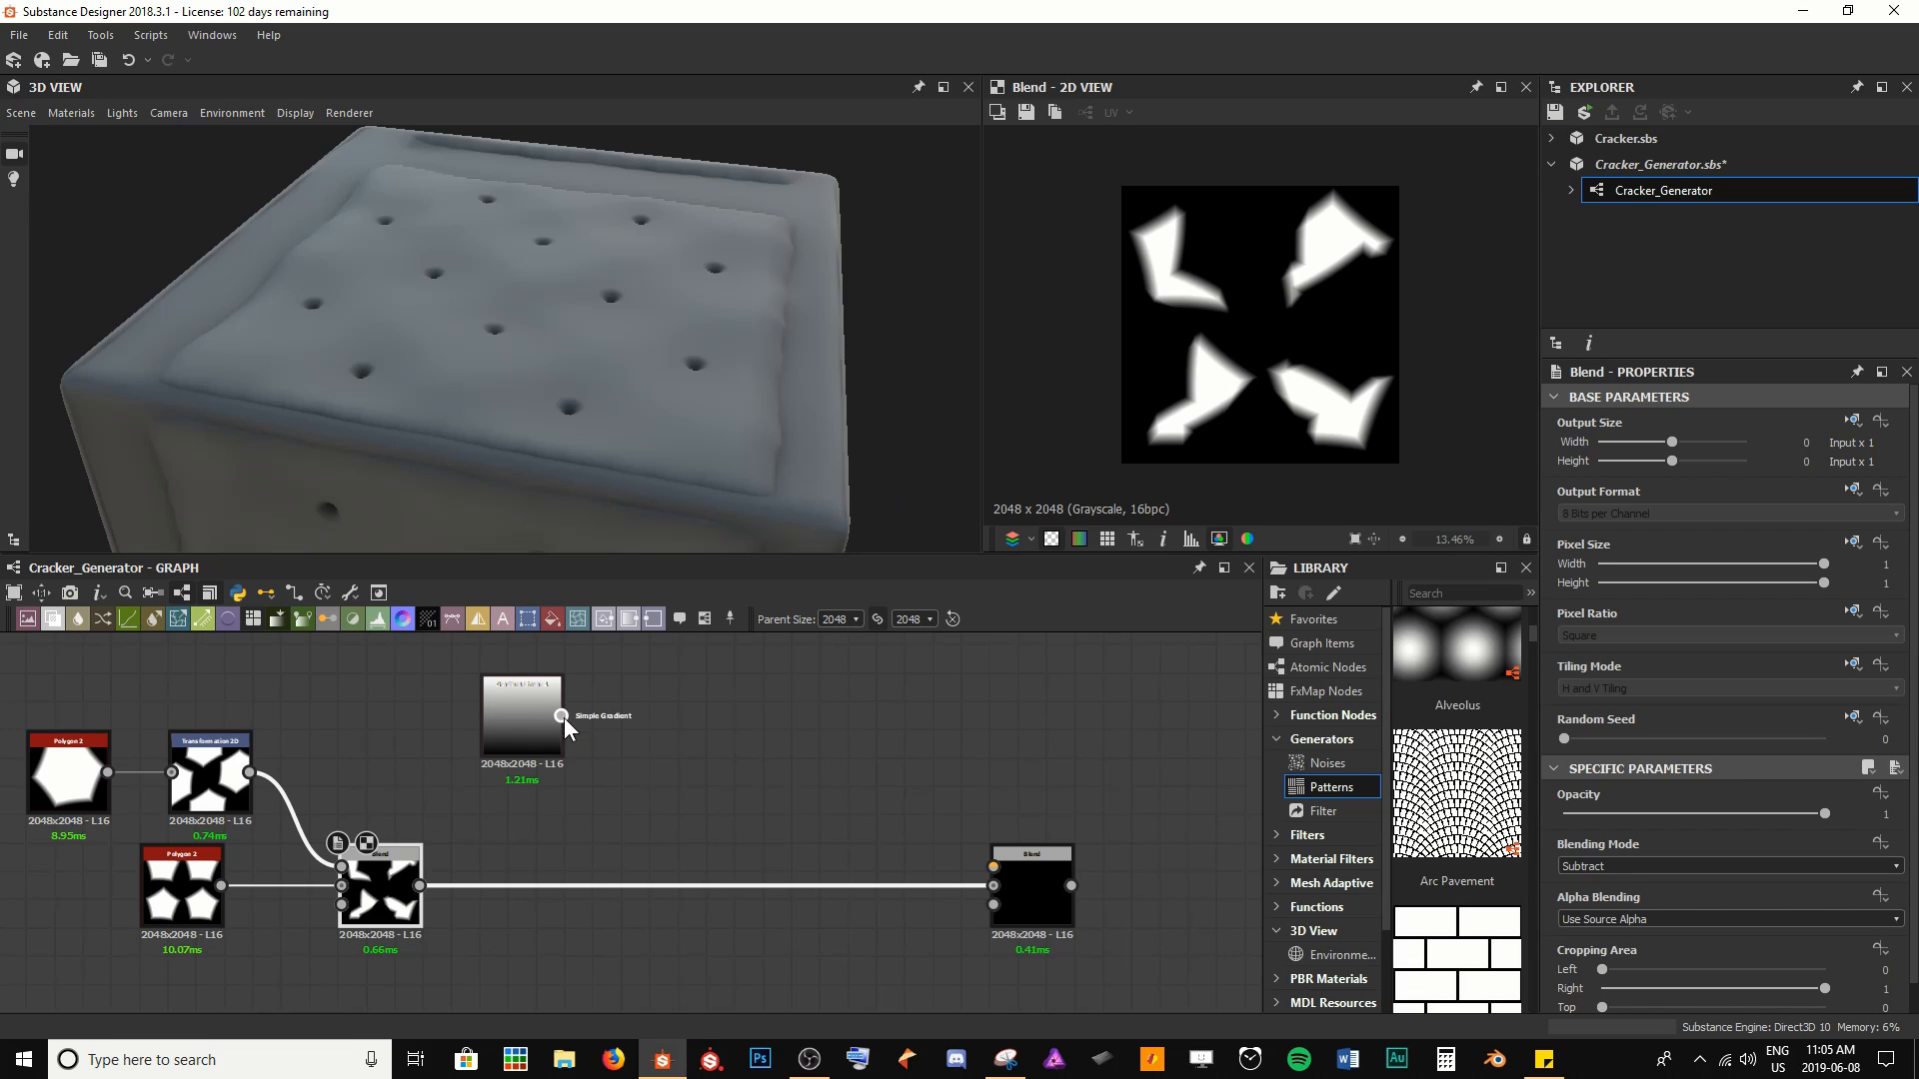
{"action": "left_click_drag", "start_coordinate": [560, 716], "coordinate": [995, 865]}
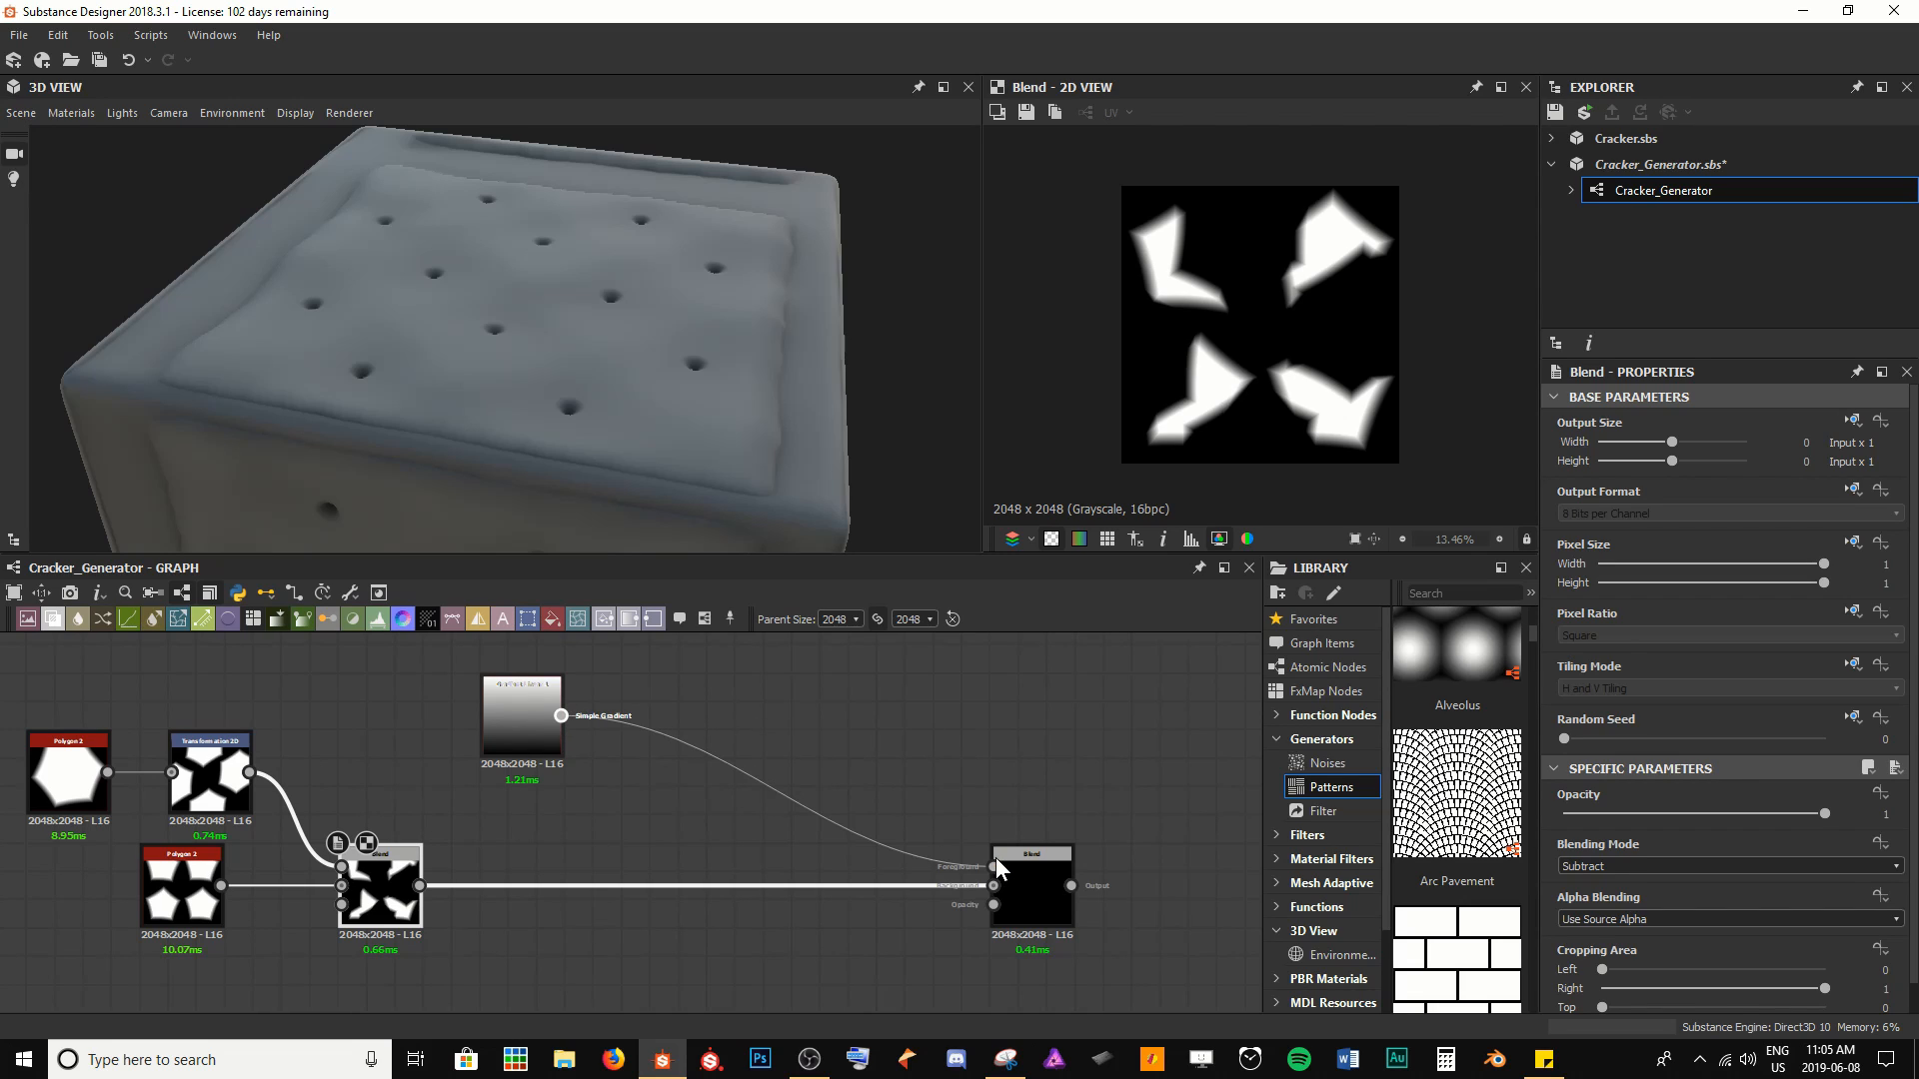
{"action": "left_click", "coordinate": [1039, 889]}
{"action": "left_click", "coordinate": [1600, 862]}
{"action": "left_click", "coordinate": [1599, 861]}
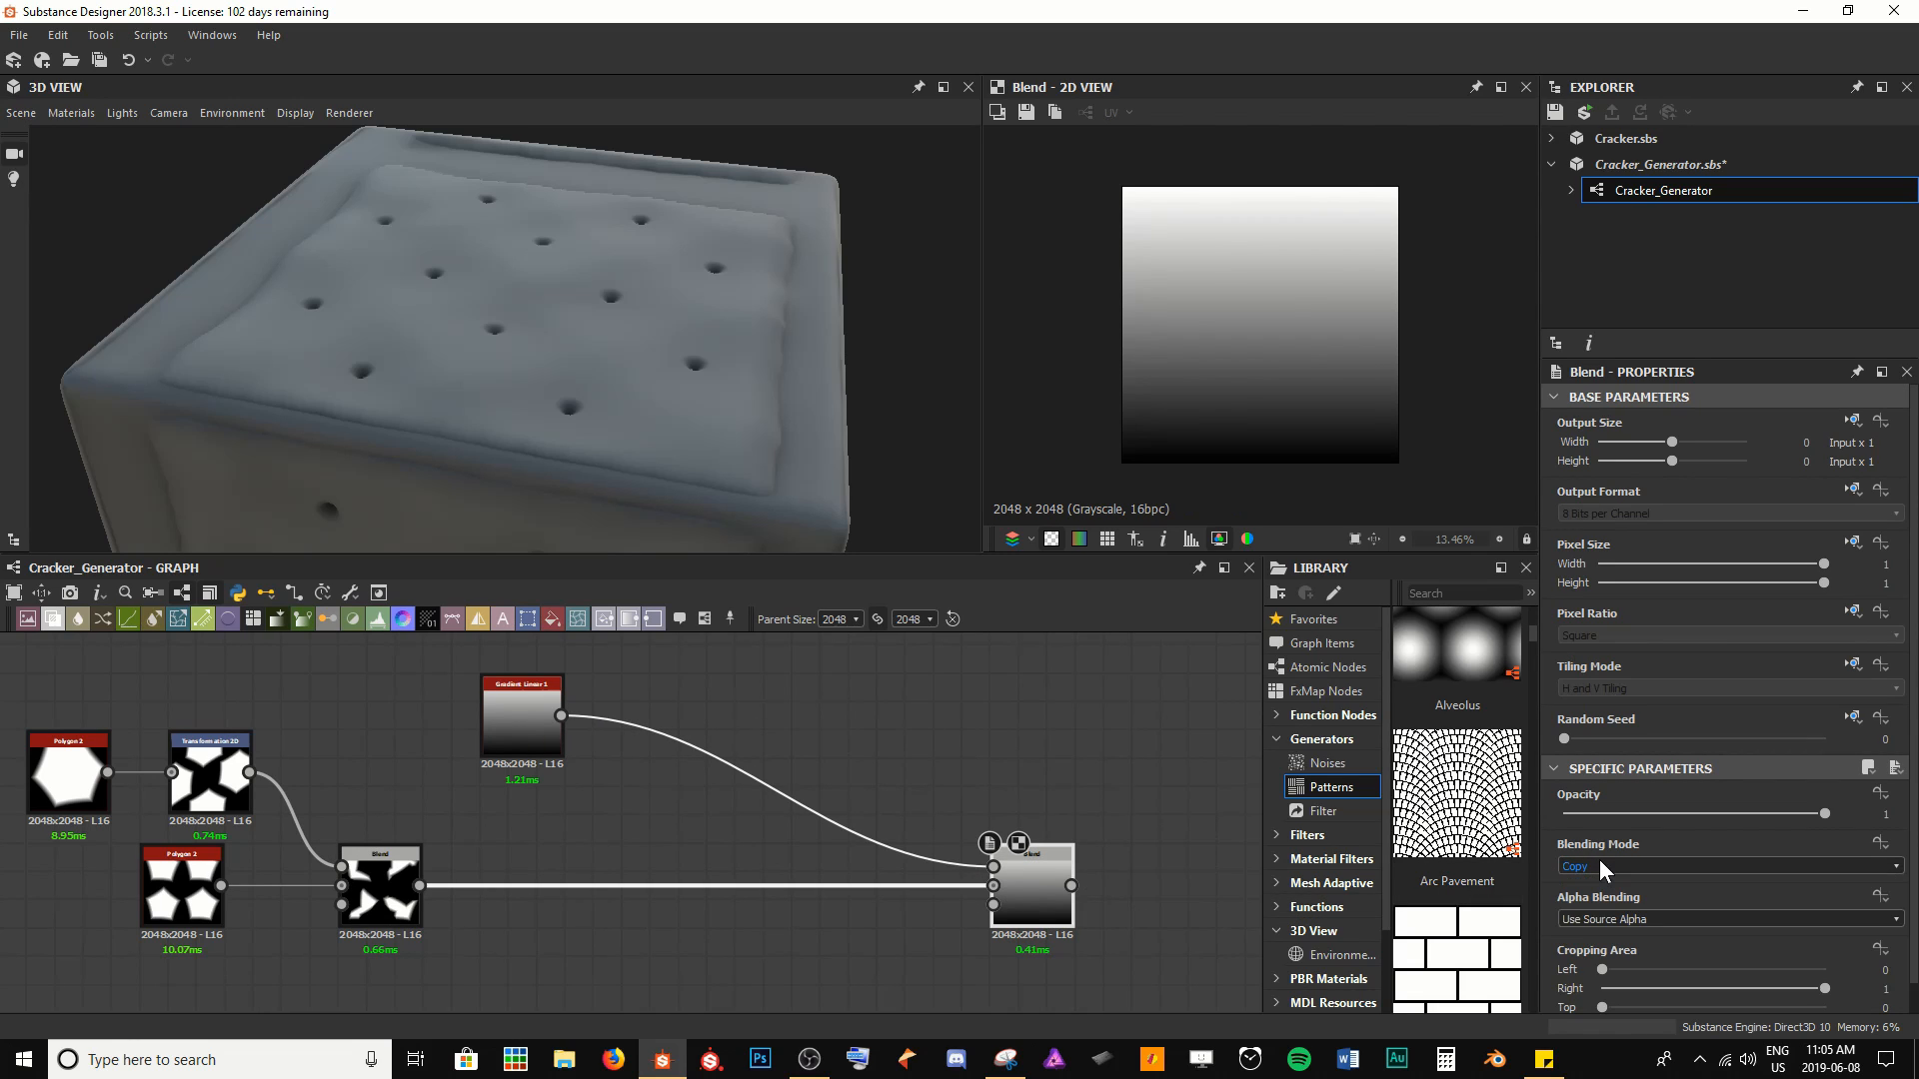
{"action": "scroll", "coordinate": [1600, 862], "scroll_direction": "down", "scroll_amount": 2}
{"action": "scroll", "coordinate": [1598, 859], "scroll_direction": "down", "scroll_amount": 1}
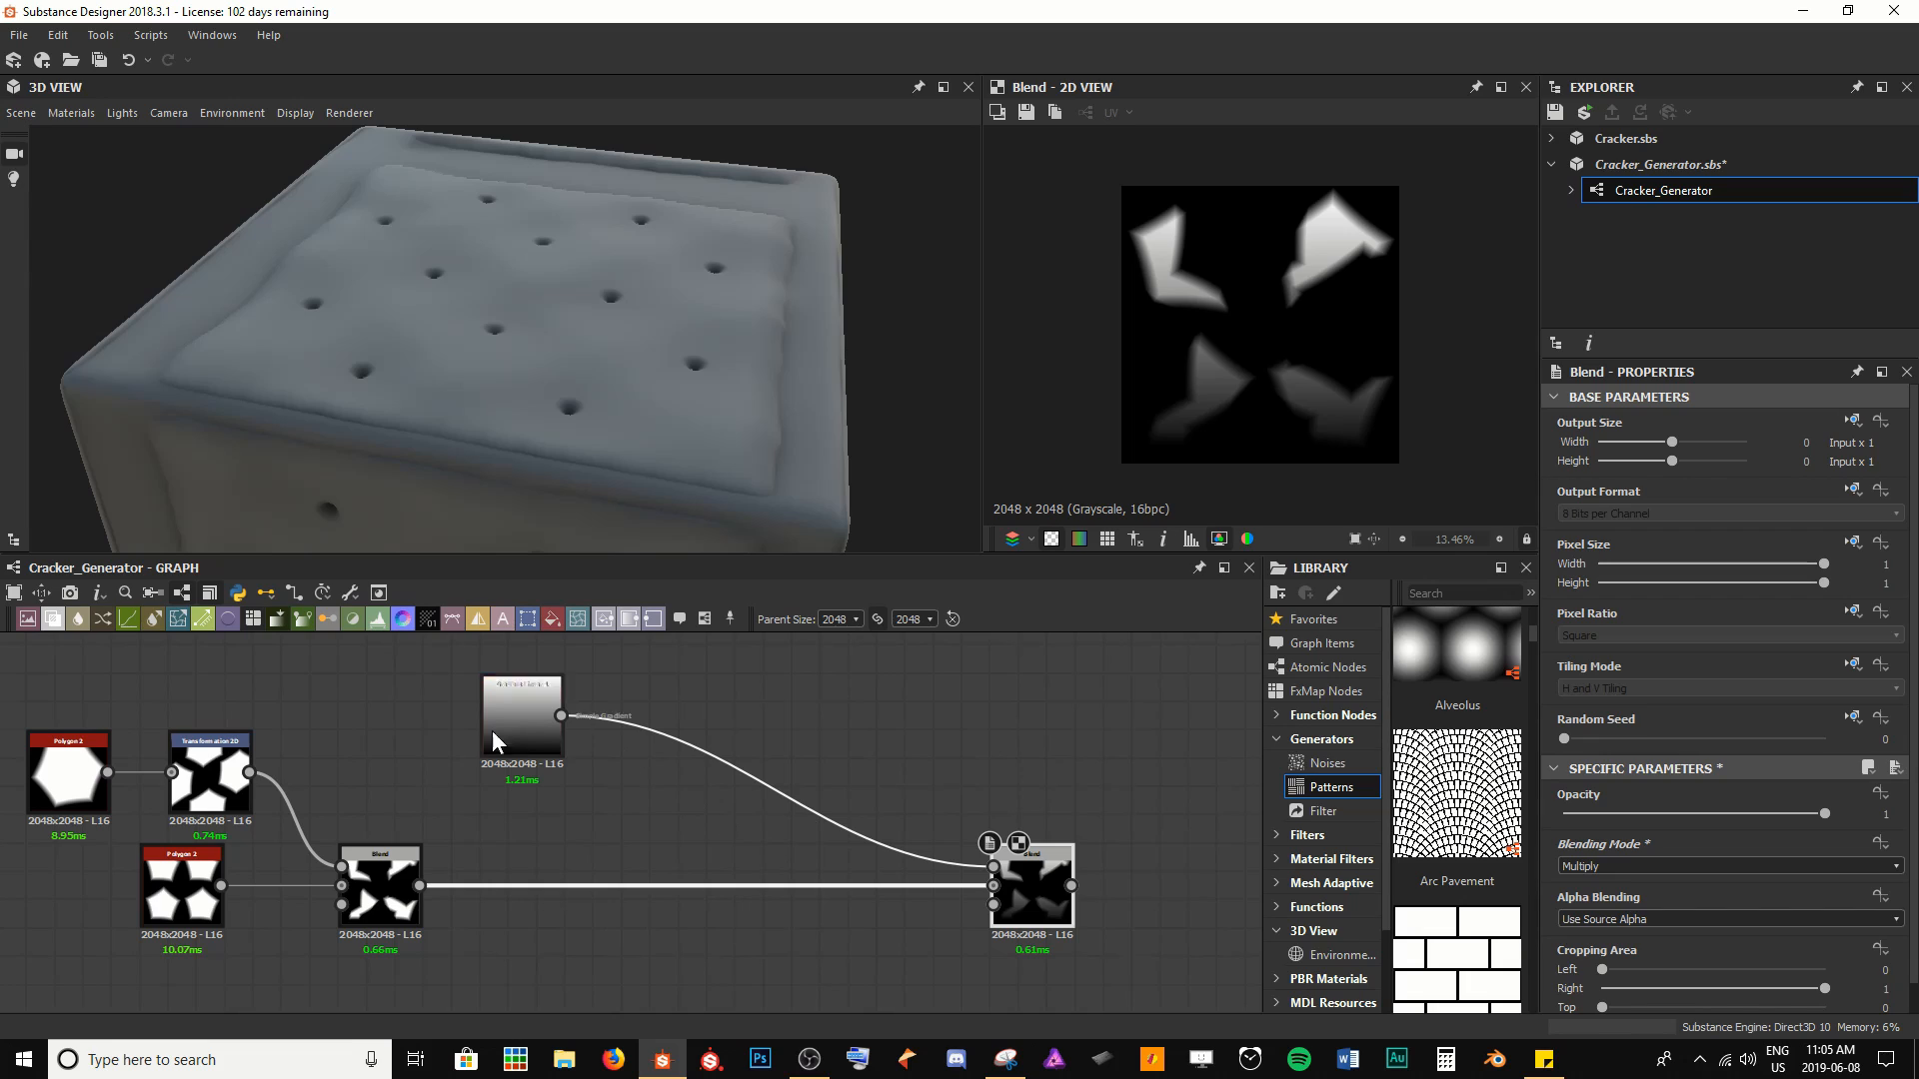
Set the Gradient Linear 1 tiling to 2 while previewing the Multiply Blend
{"action": "left_click", "coordinate": [511, 759]}
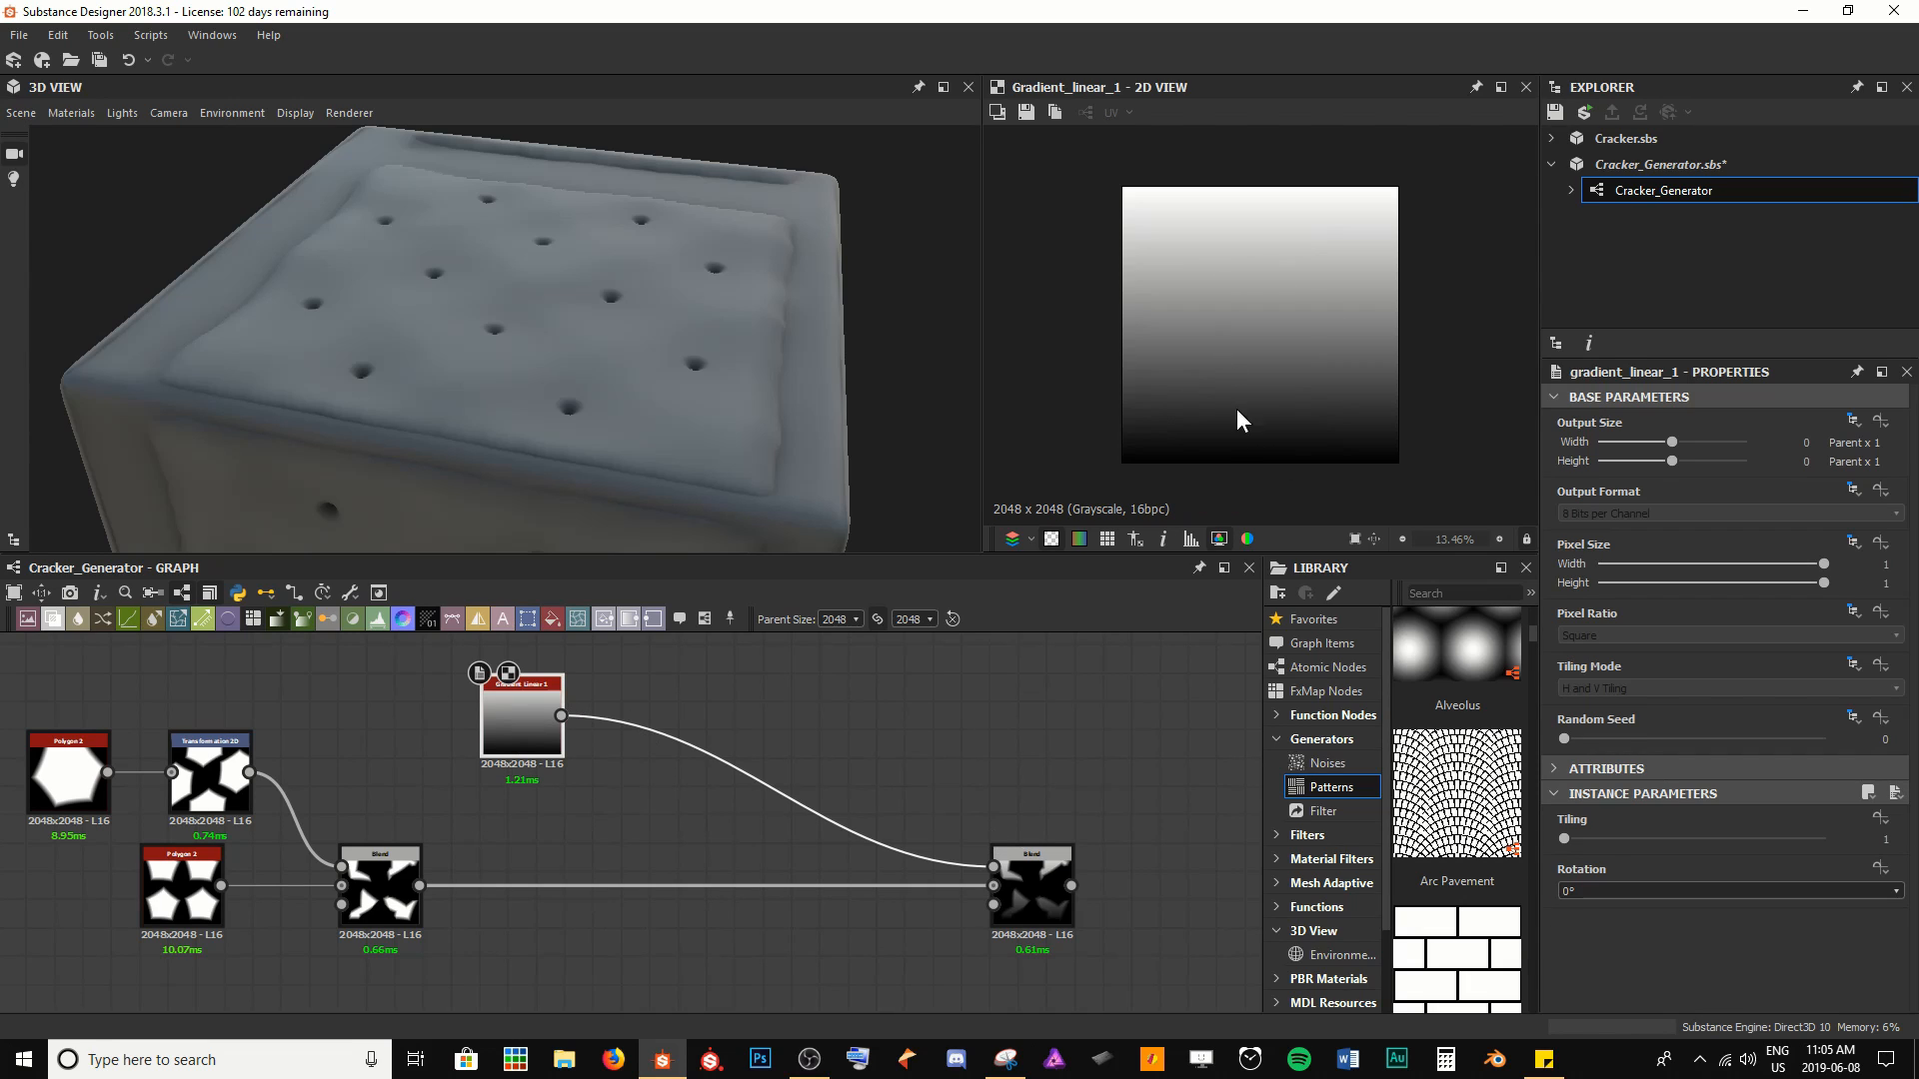
{"action": "double_click", "coordinate": [1035, 873]}
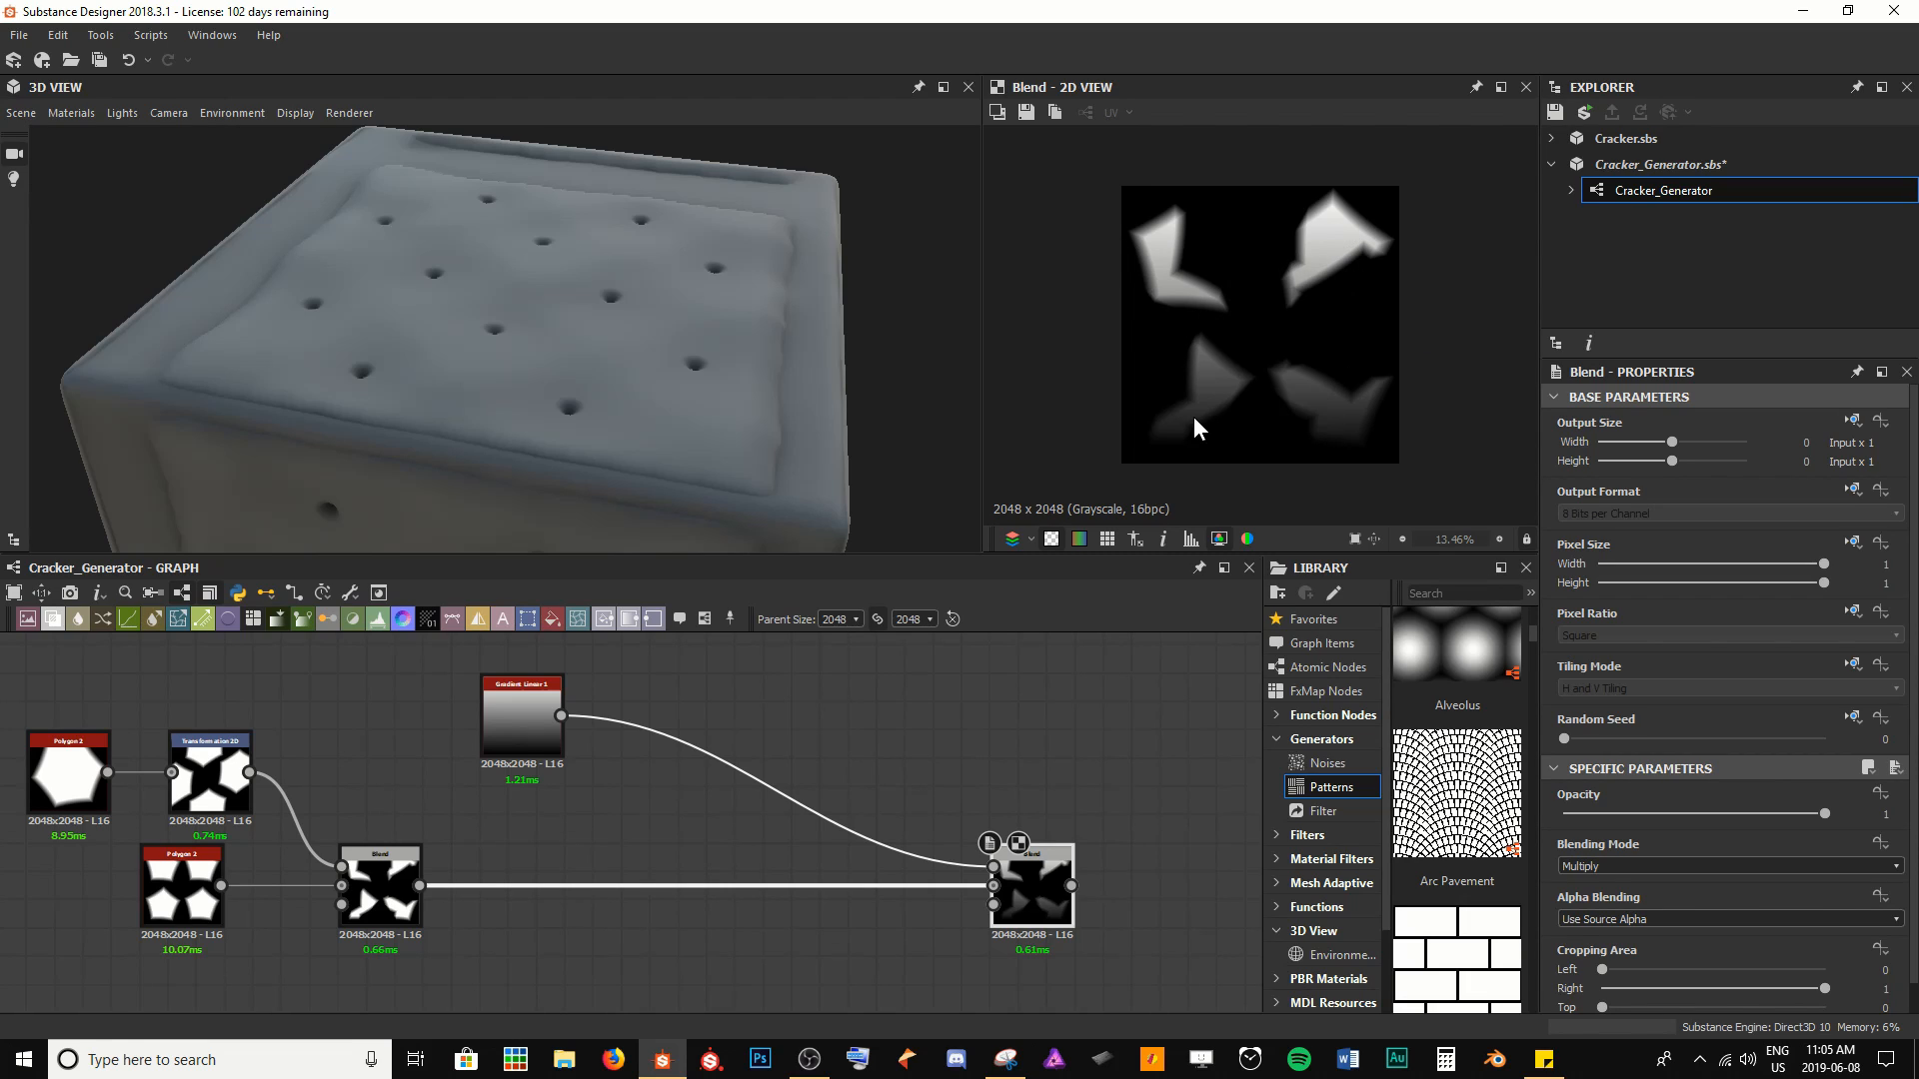
{"action": "left_click", "coordinate": [518, 744]}
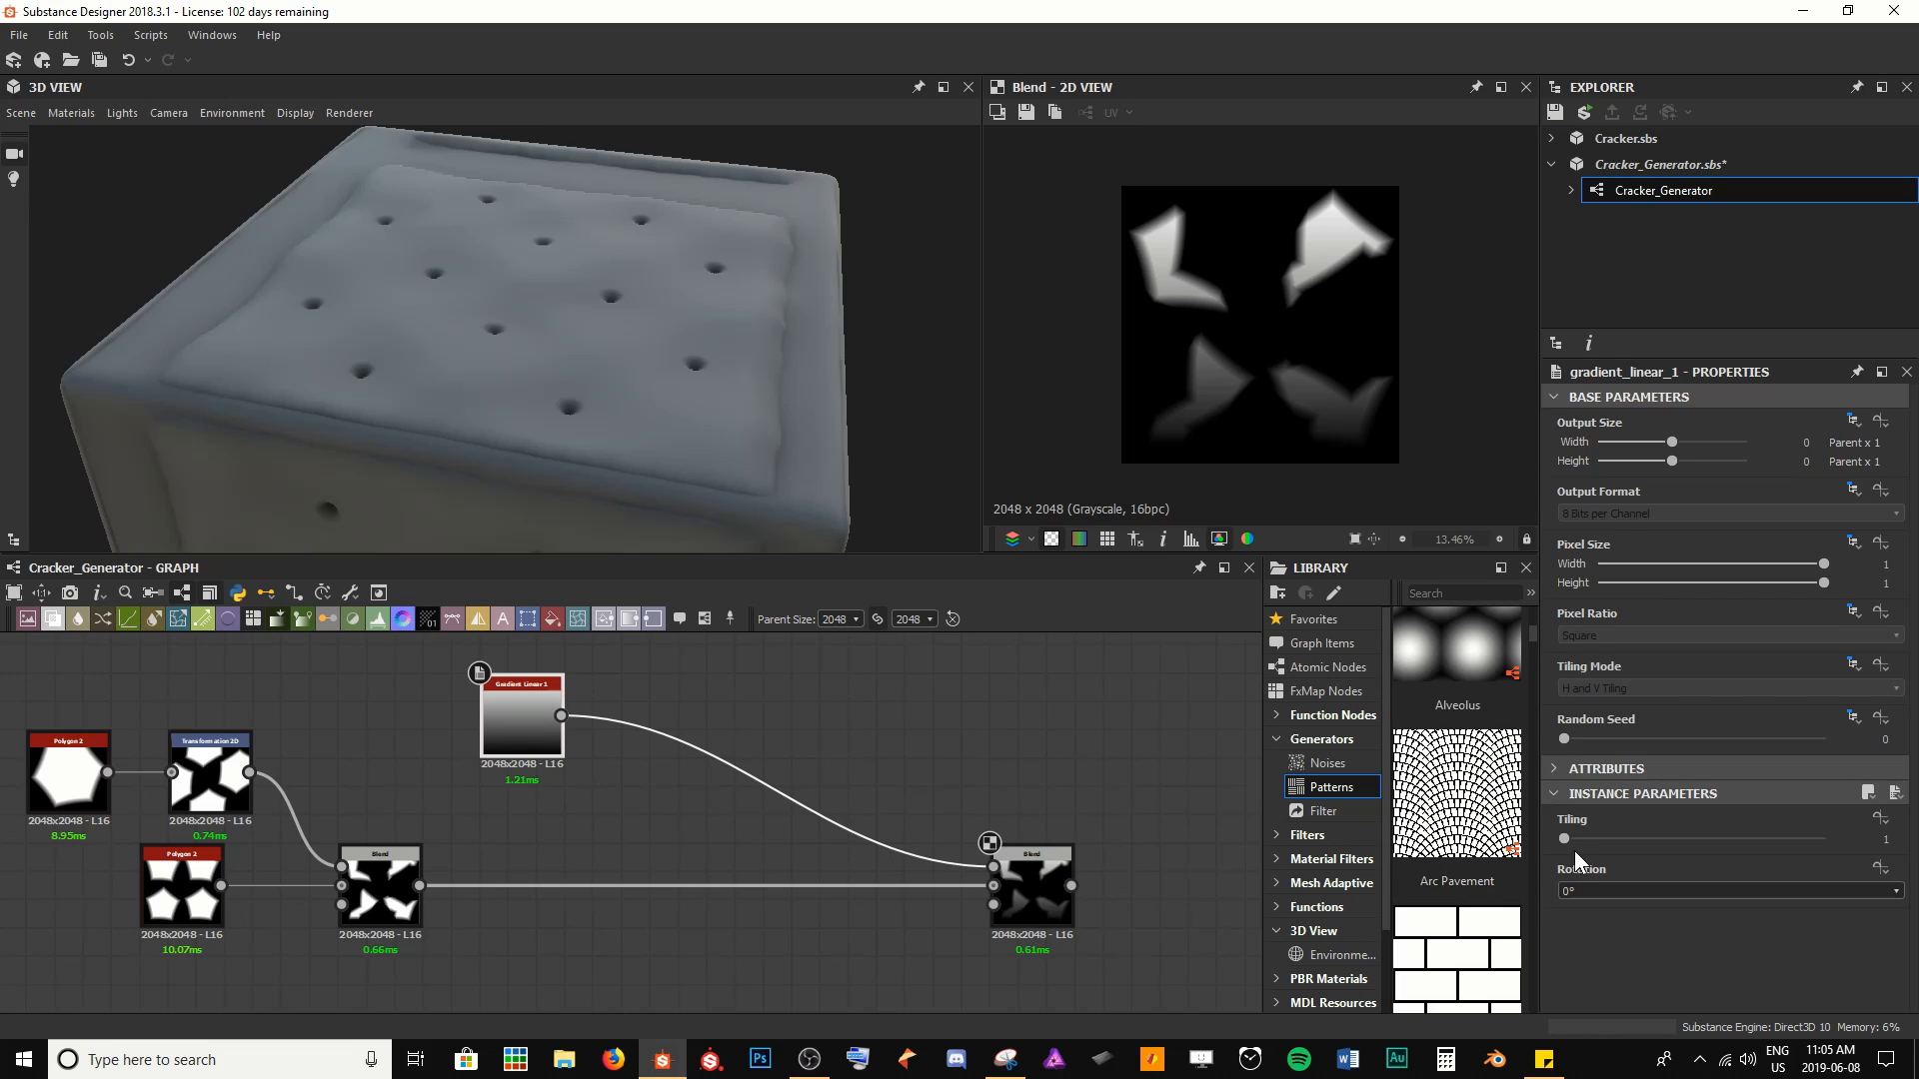
{"action": "left_click_drag", "start_coordinate": [1565, 842], "coordinate": [1579, 841]}
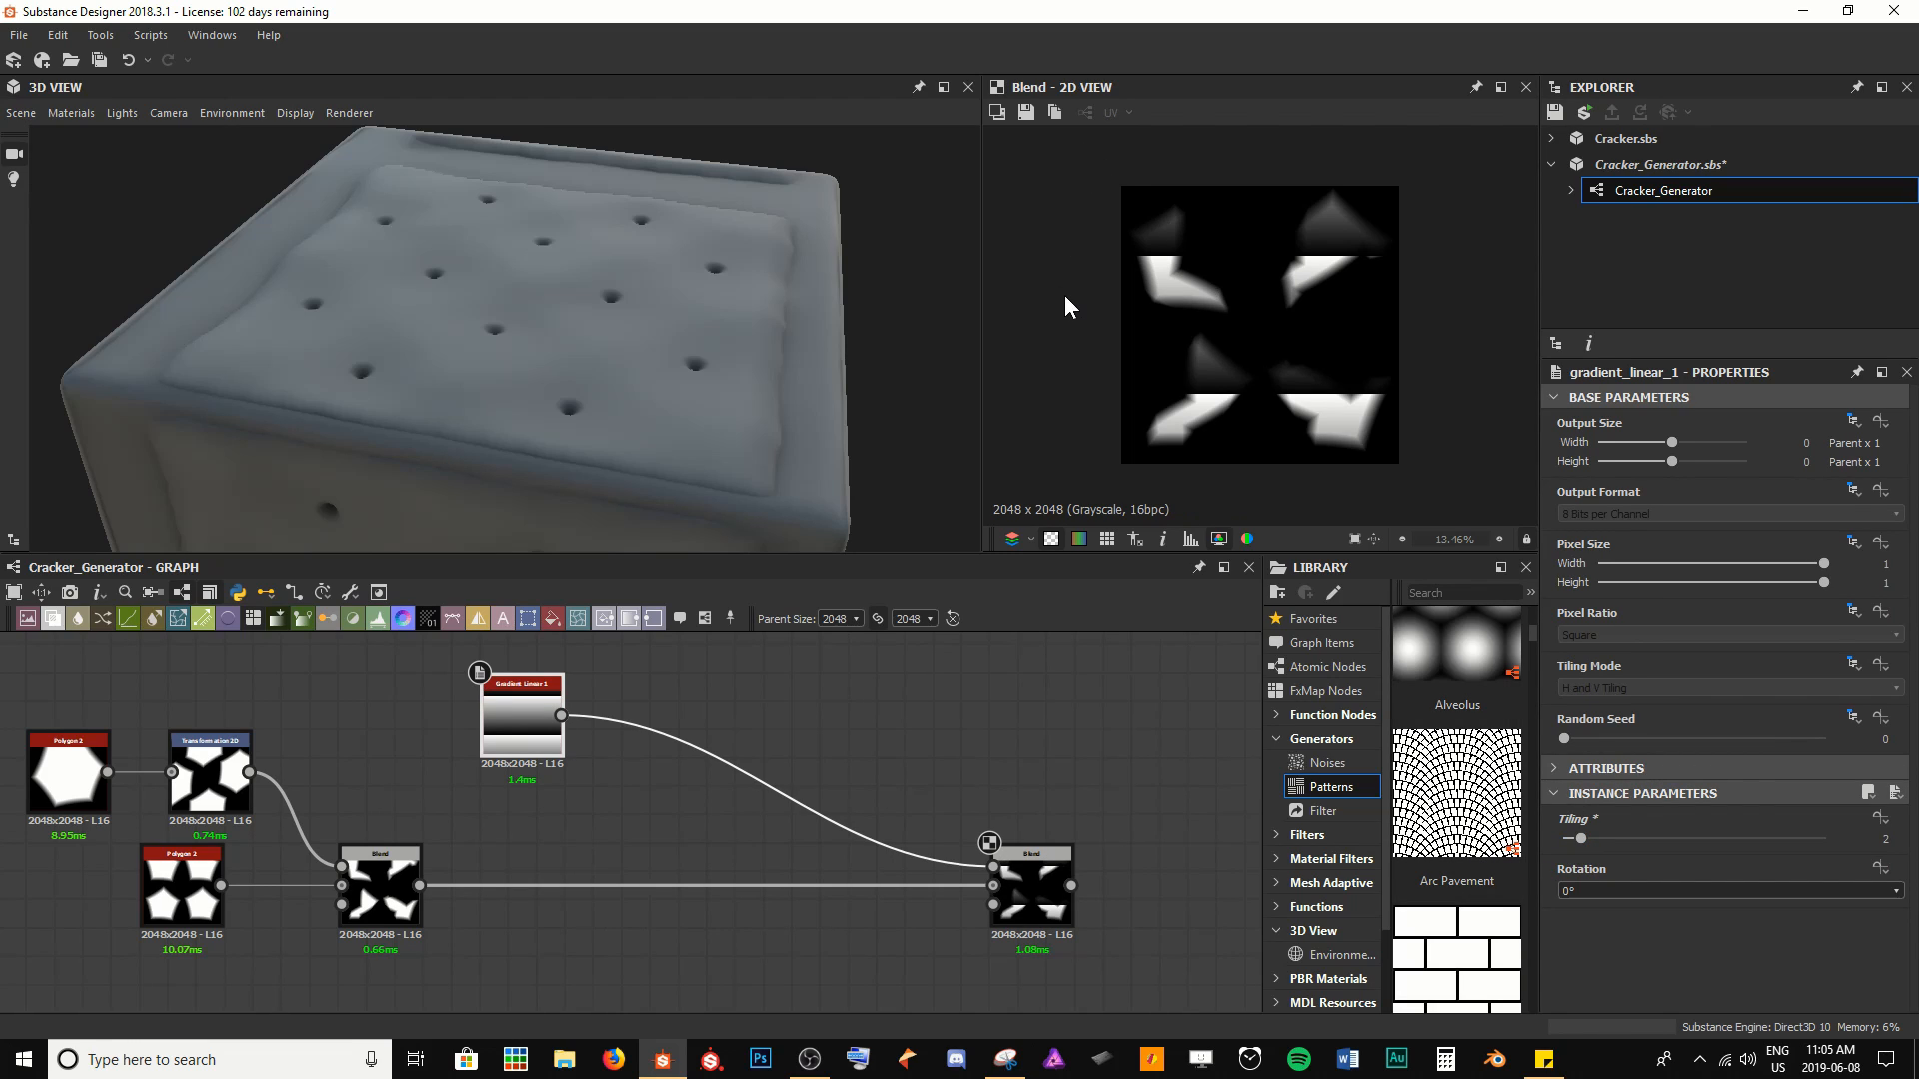
Insert a Transformation 2D node after Gradient Linear 1, align both above the Blend row, and bring the Multiply Blend closer
{"action": "double_click", "coordinate": [522, 717]}
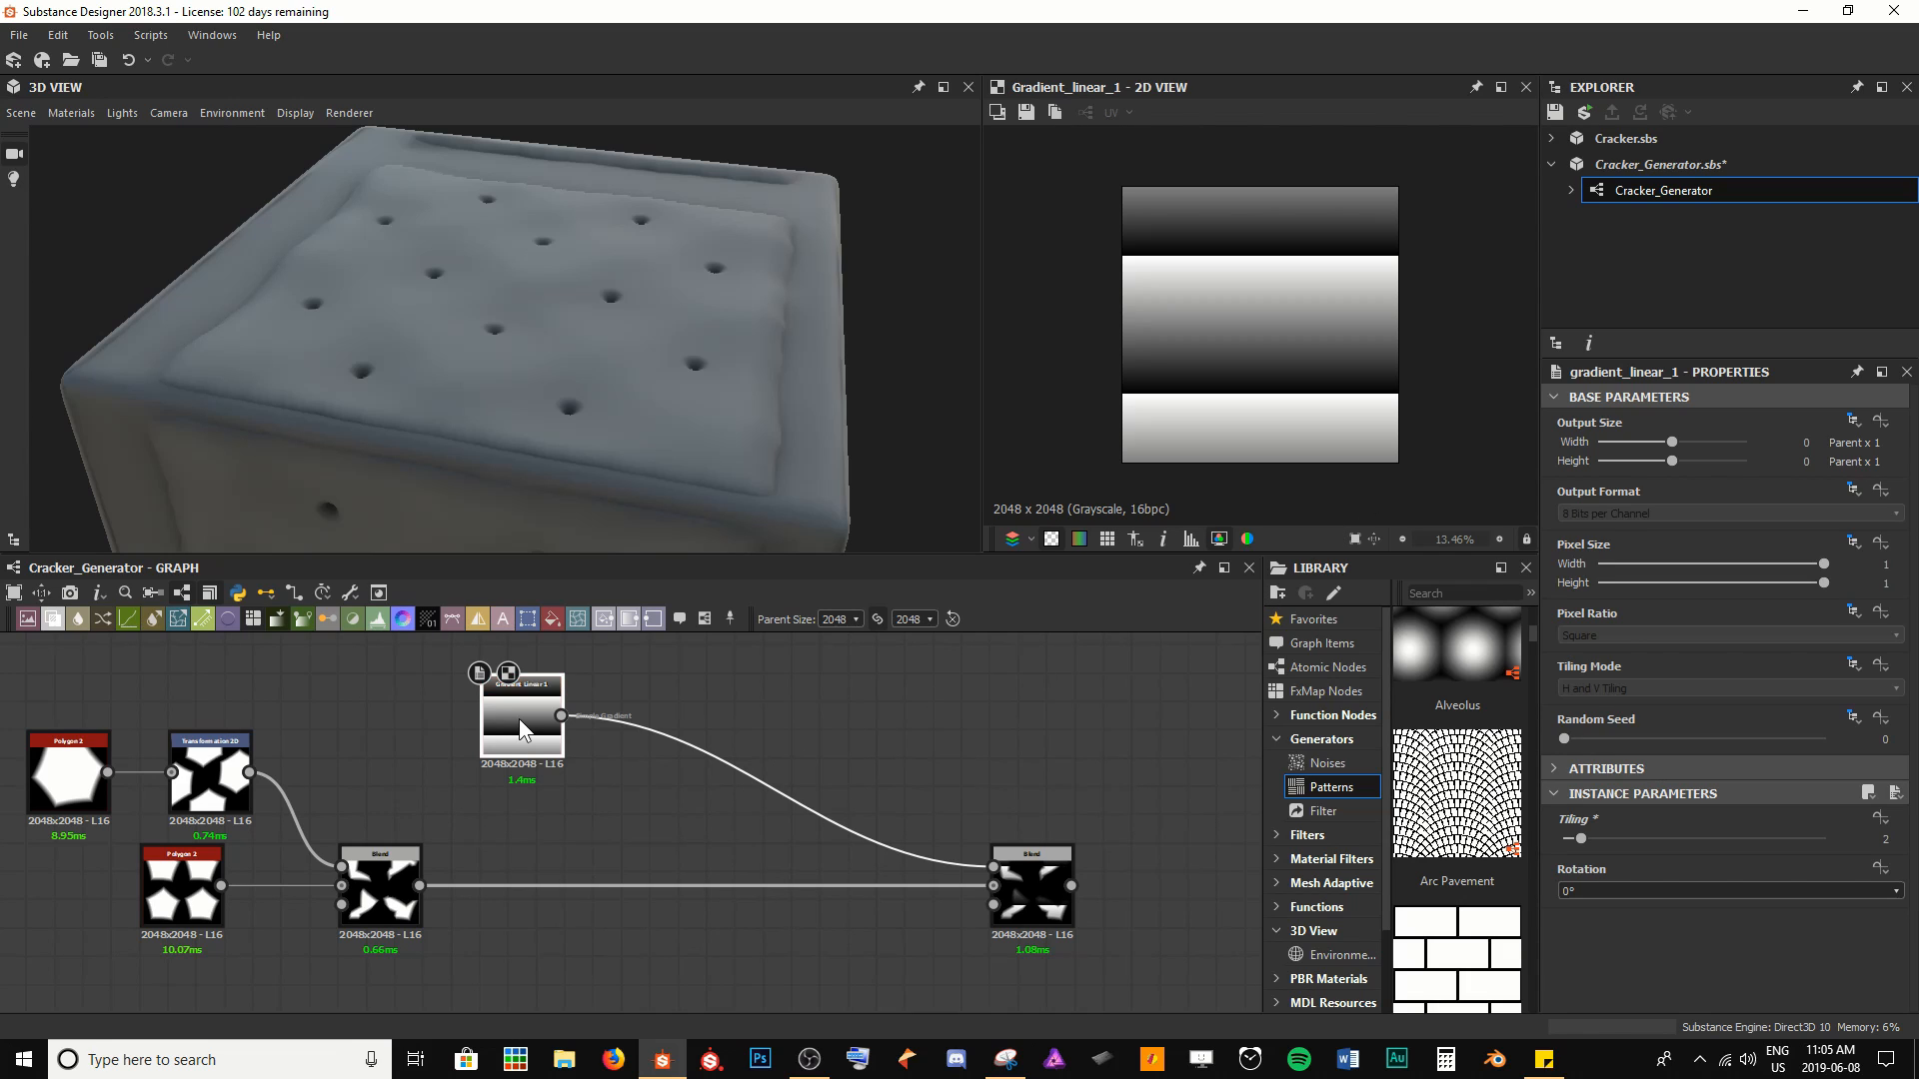
{"action": "key", "text": "space"}
{"action": "type", "text": "trans"}
{"action": "key", "text": "Return"}
{"action": "scroll", "coordinate": [519, 784], "scroll_direction": "up", "scroll_amount": 2}
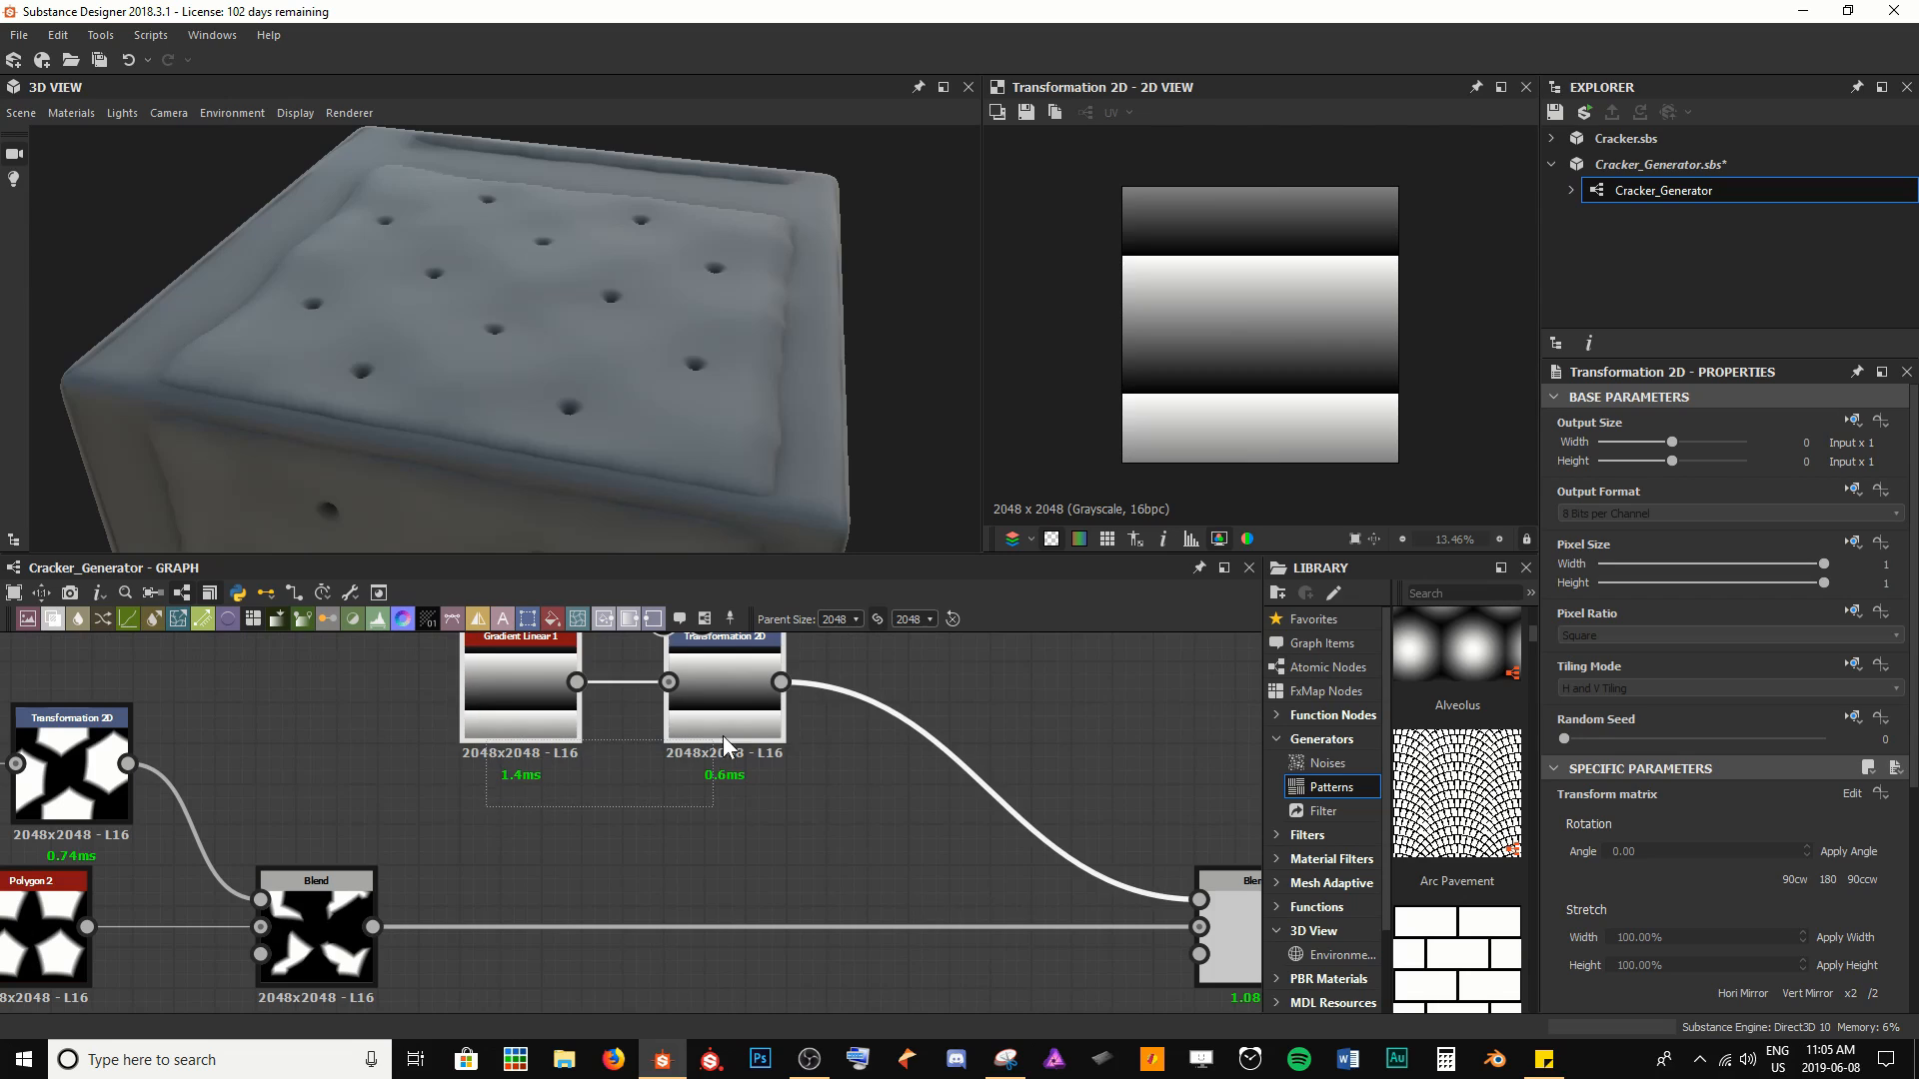
{"action": "middle_click_drag", "start_coordinate": [723, 735], "coordinate": [561, 783]}
{"action": "left_click_drag", "start_coordinate": [561, 783], "coordinate": [557, 824]}
{"action": "left_click_drag", "start_coordinate": [1225, 915], "coordinate": [904, 932]}
{"action": "left_click", "coordinate": [902, 925]}
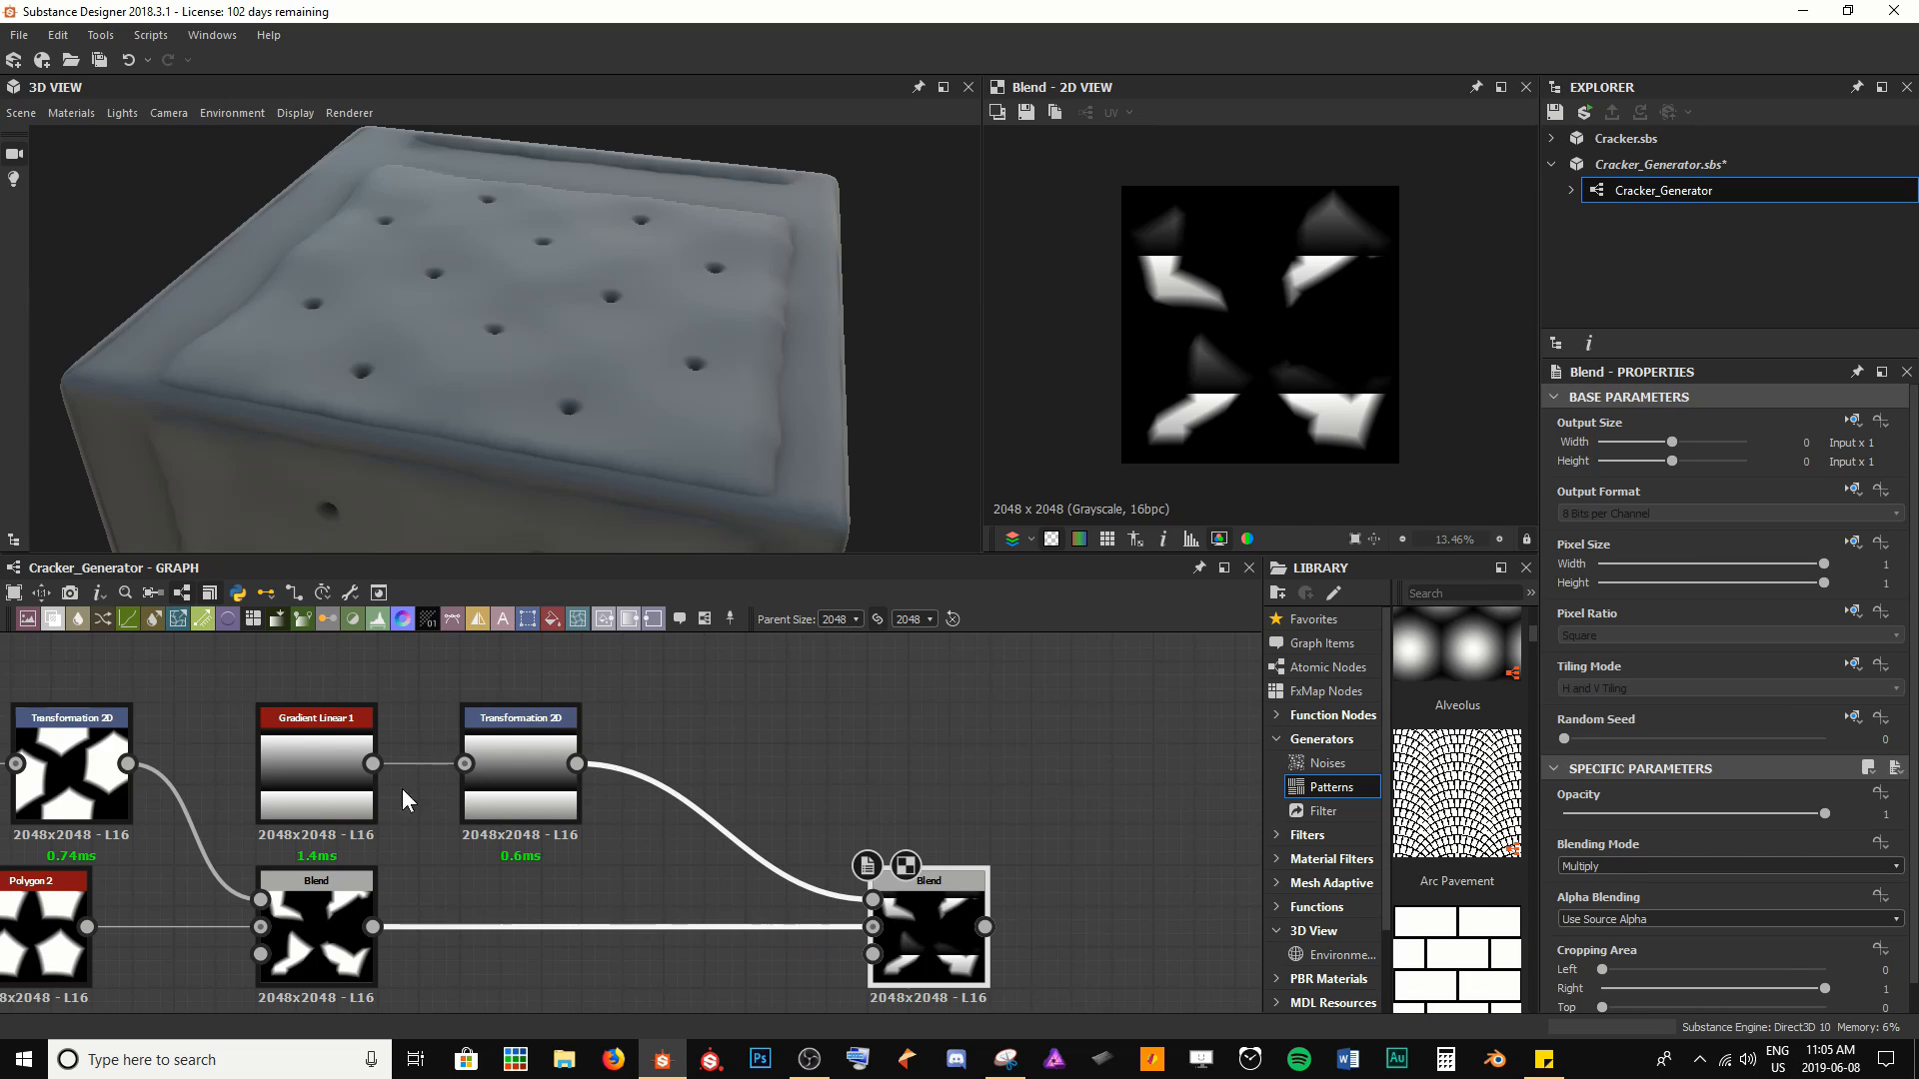
Set the gradient's Transformation 2D offset to 0.25 in Y and compare its output with that of Gradient Linear 1
{"action": "left_click", "coordinate": [518, 783]}
{"action": "scroll", "coordinate": [1761, 710], "scroll_direction": "down", "scroll_amount": 1}
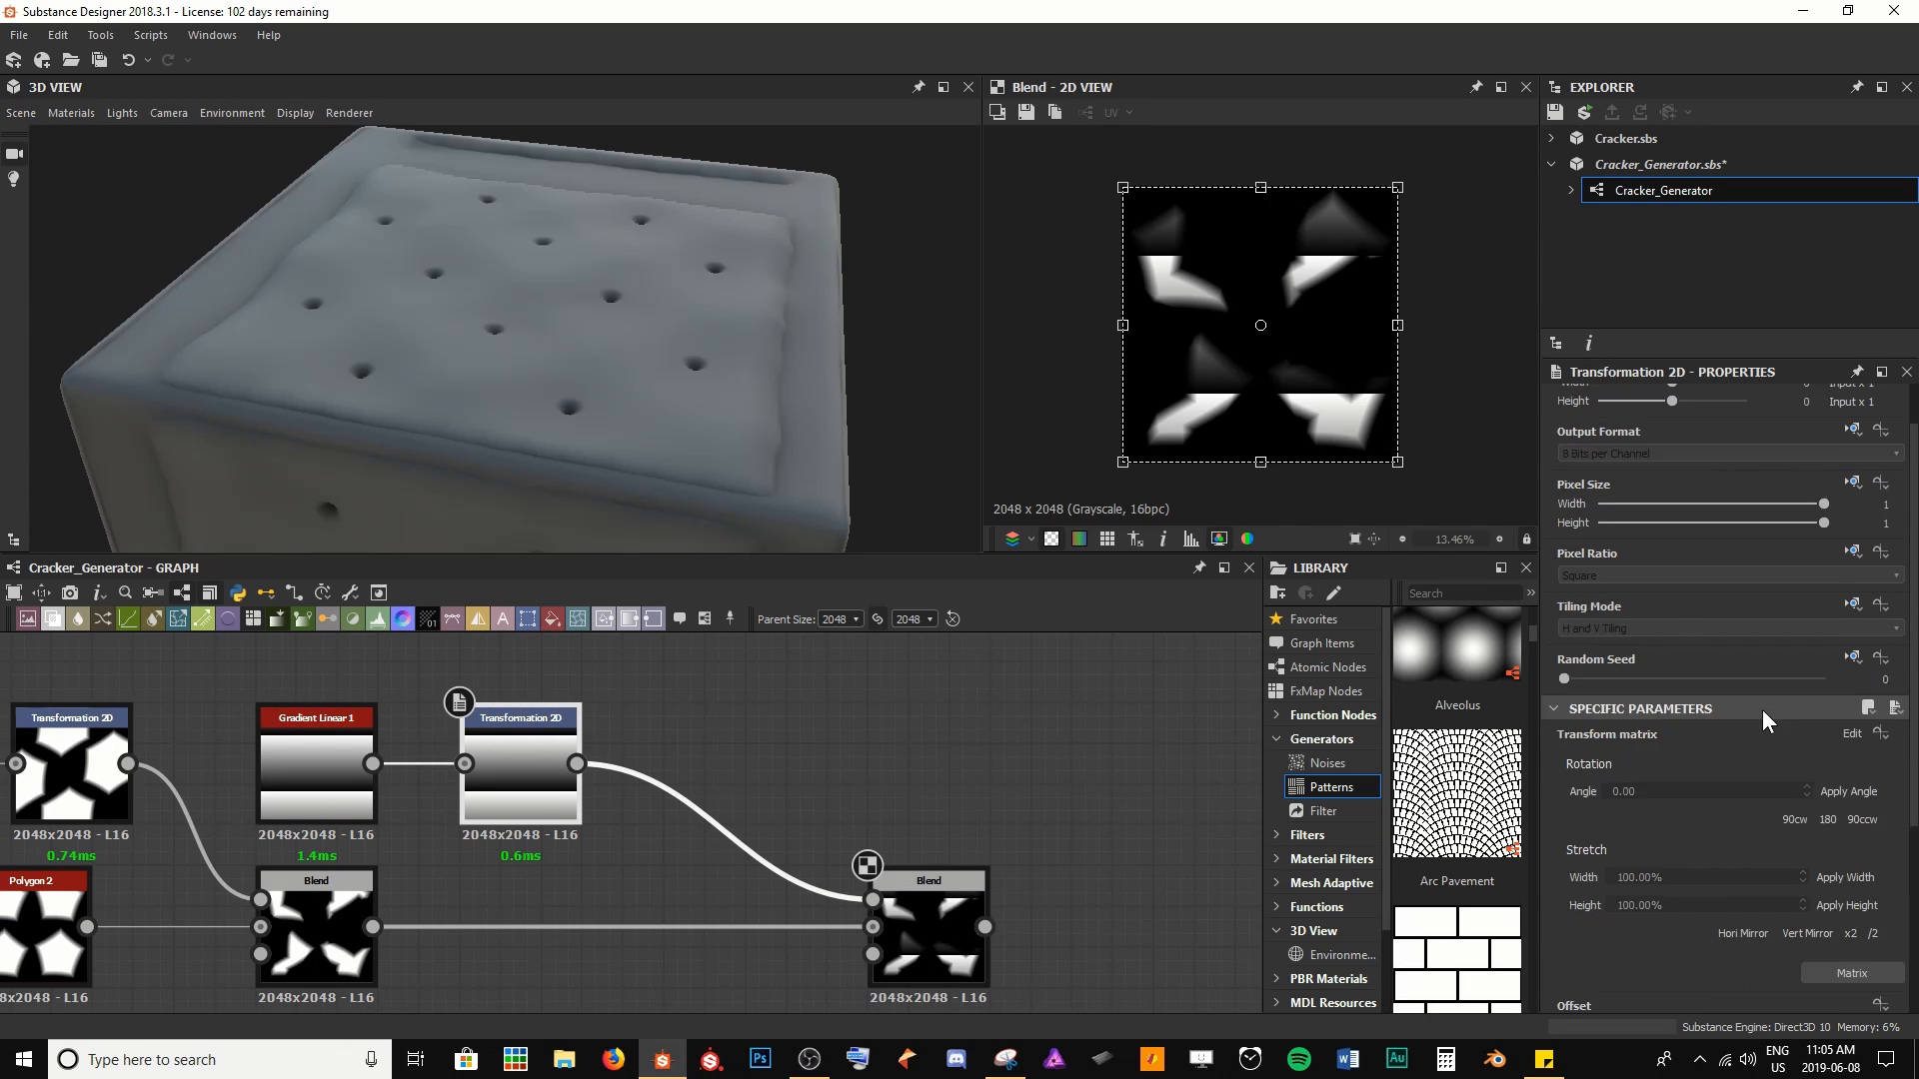
{"action": "scroll", "coordinate": [1761, 709], "scroll_direction": "down", "scroll_amount": 1}
{"action": "left_click_drag", "start_coordinate": [1700, 923], "coordinate": [1761, 926]}
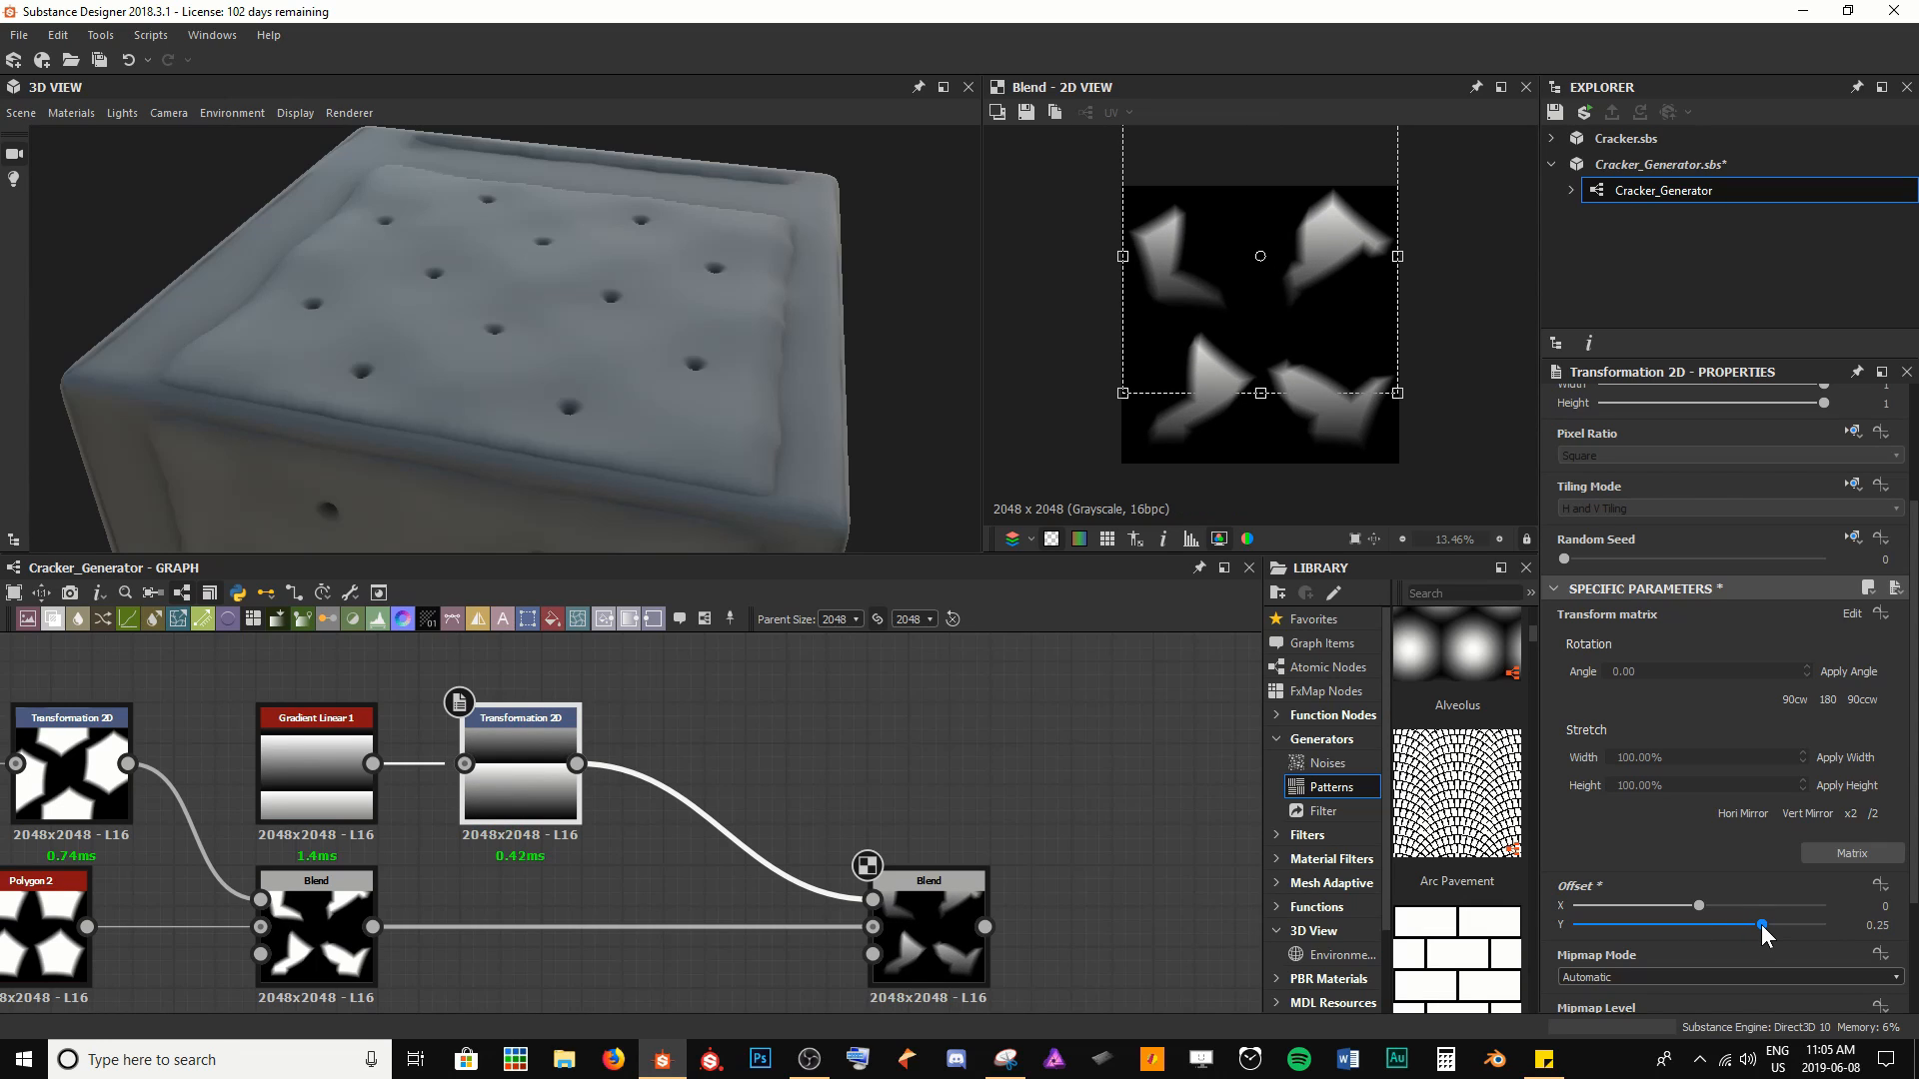
{"action": "left_click", "coordinate": [924, 746]}
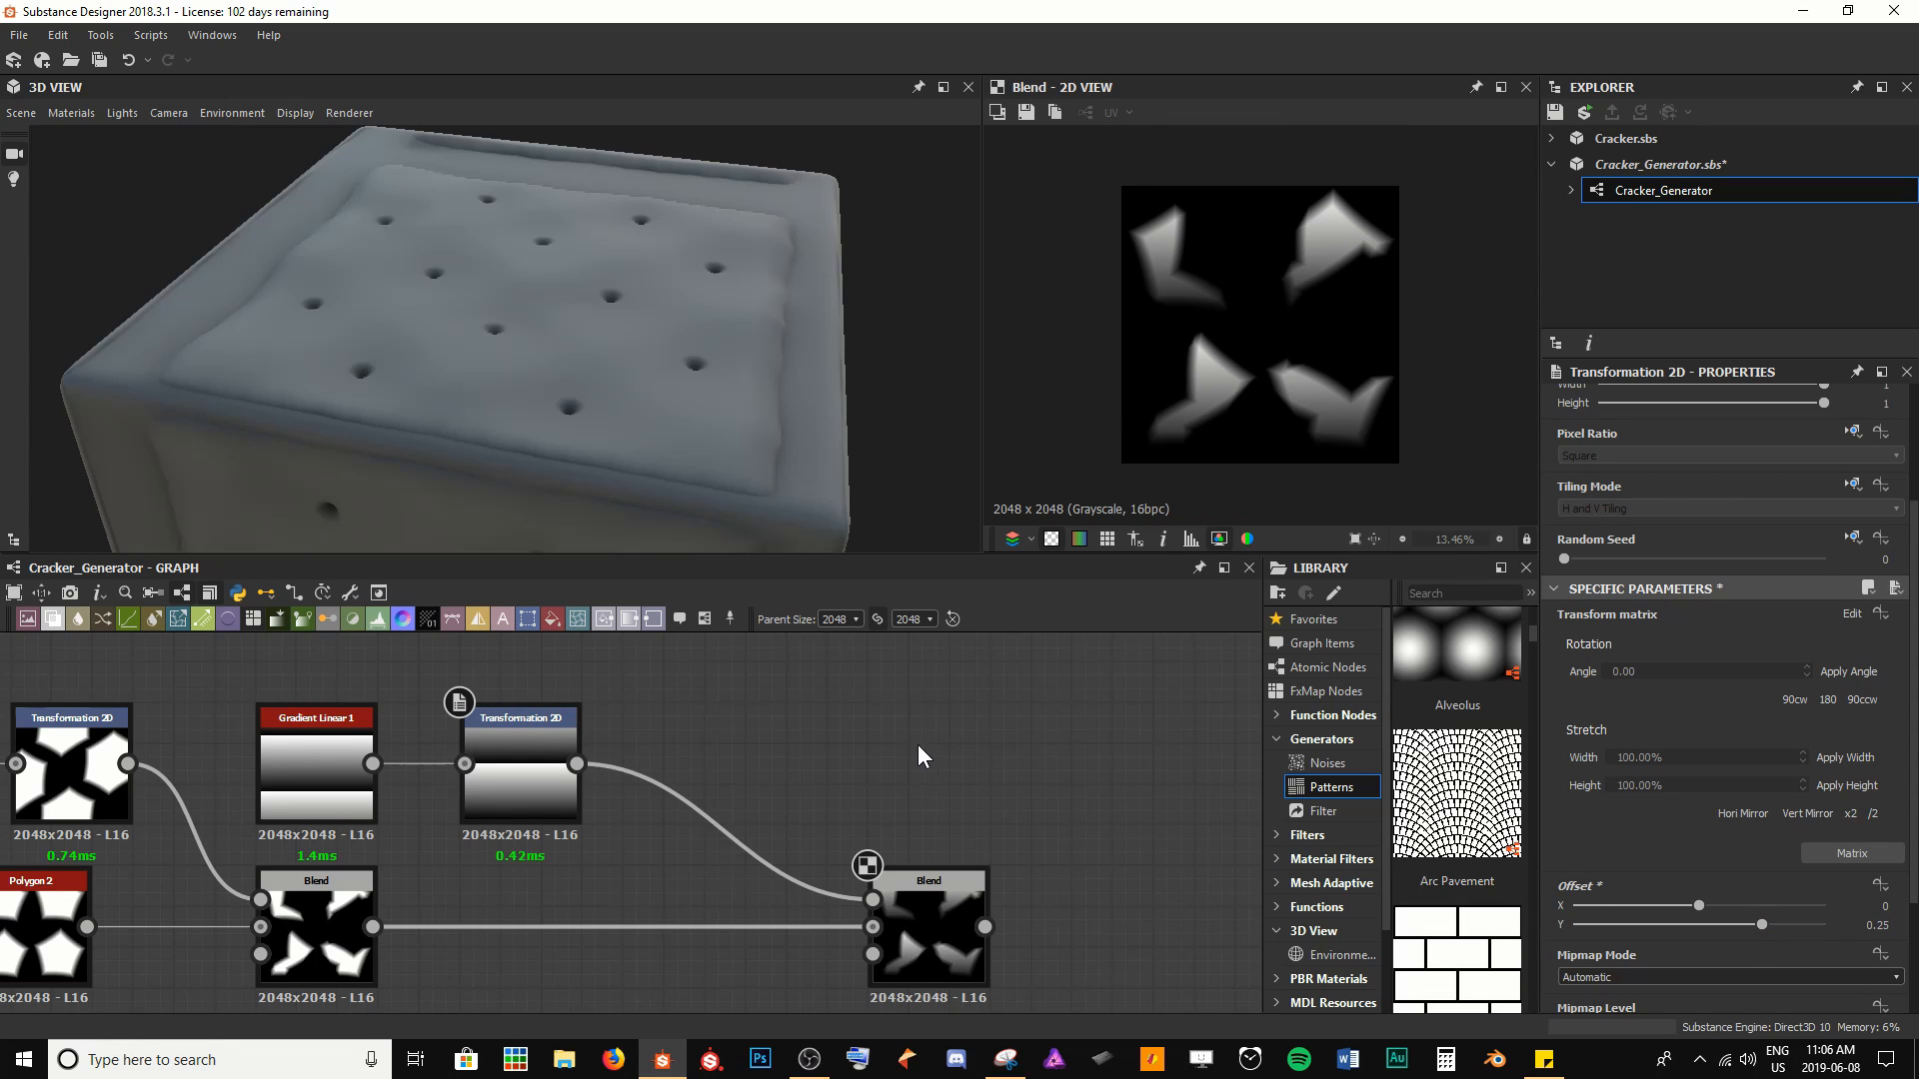
{"action": "double_click", "coordinate": [532, 777]}
{"action": "left_click", "coordinate": [939, 815]}
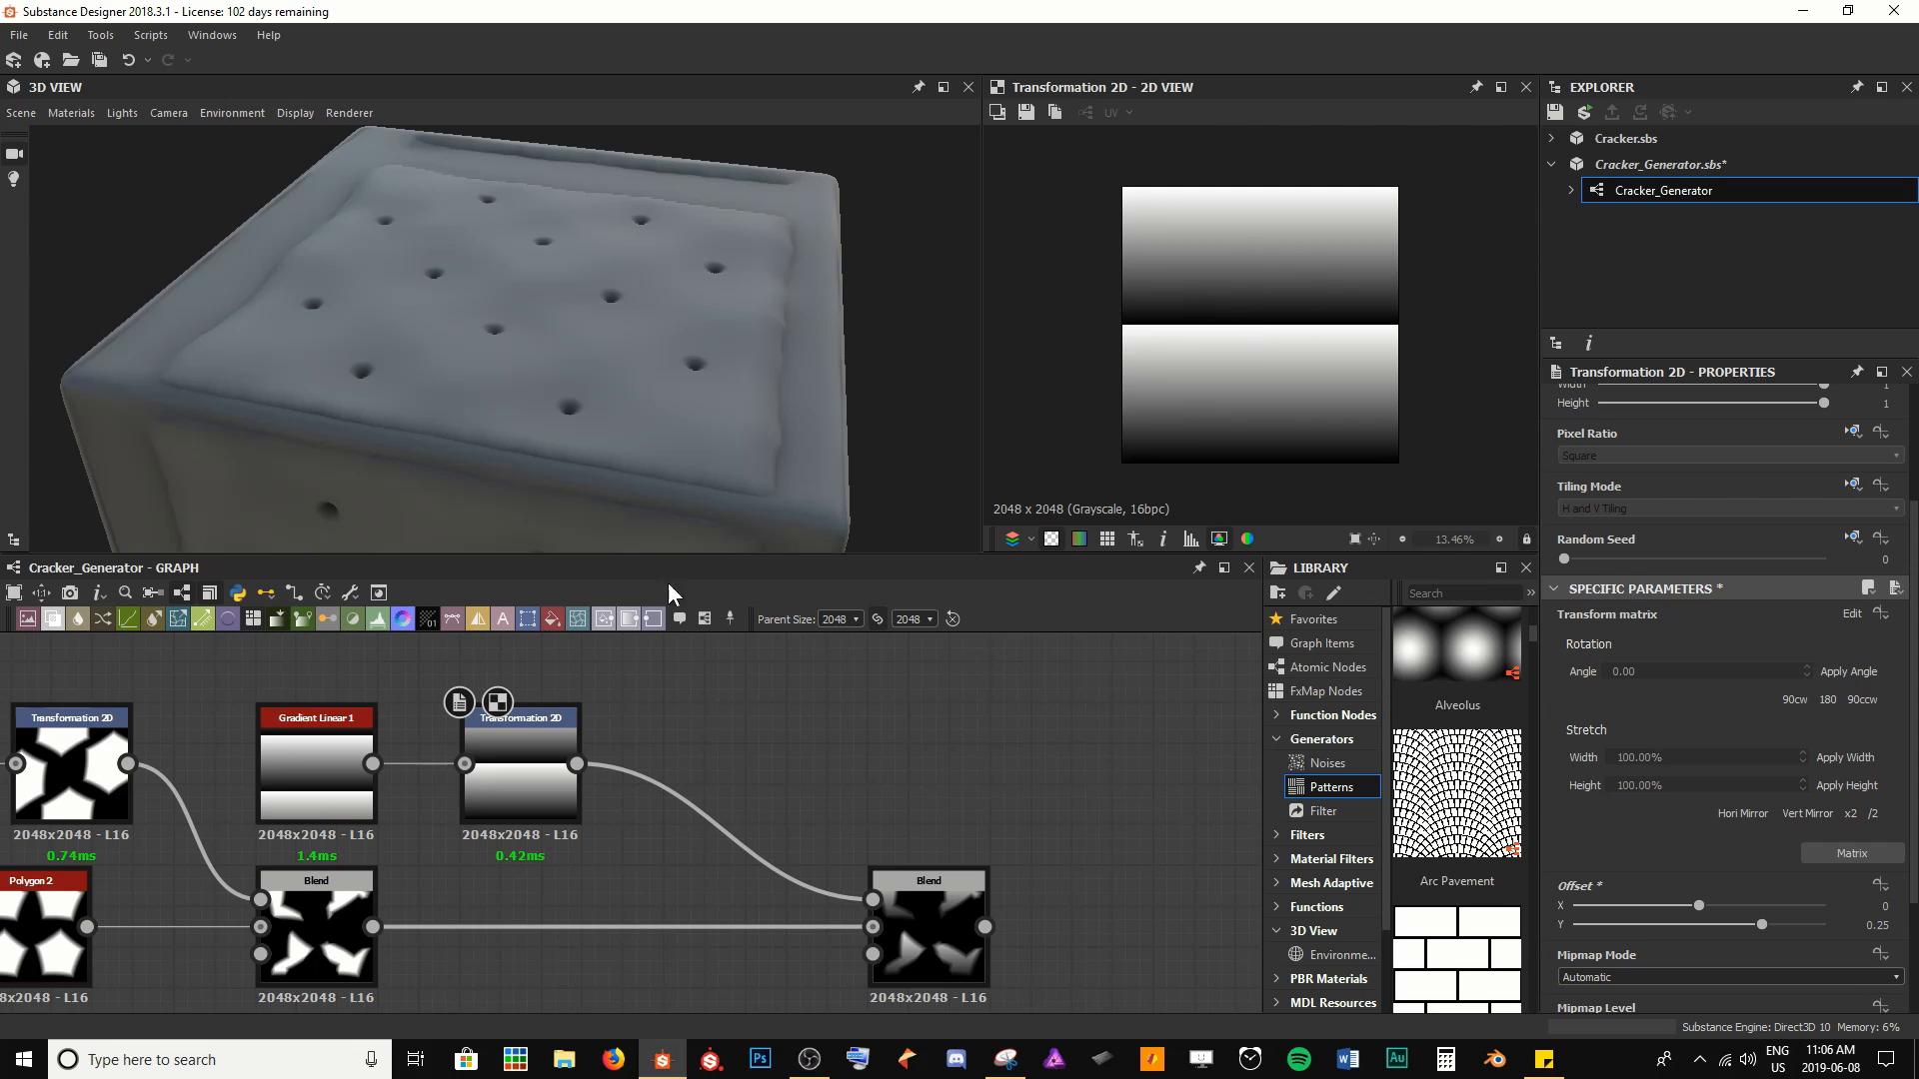
{"action": "double_click", "coordinate": [316, 775]}
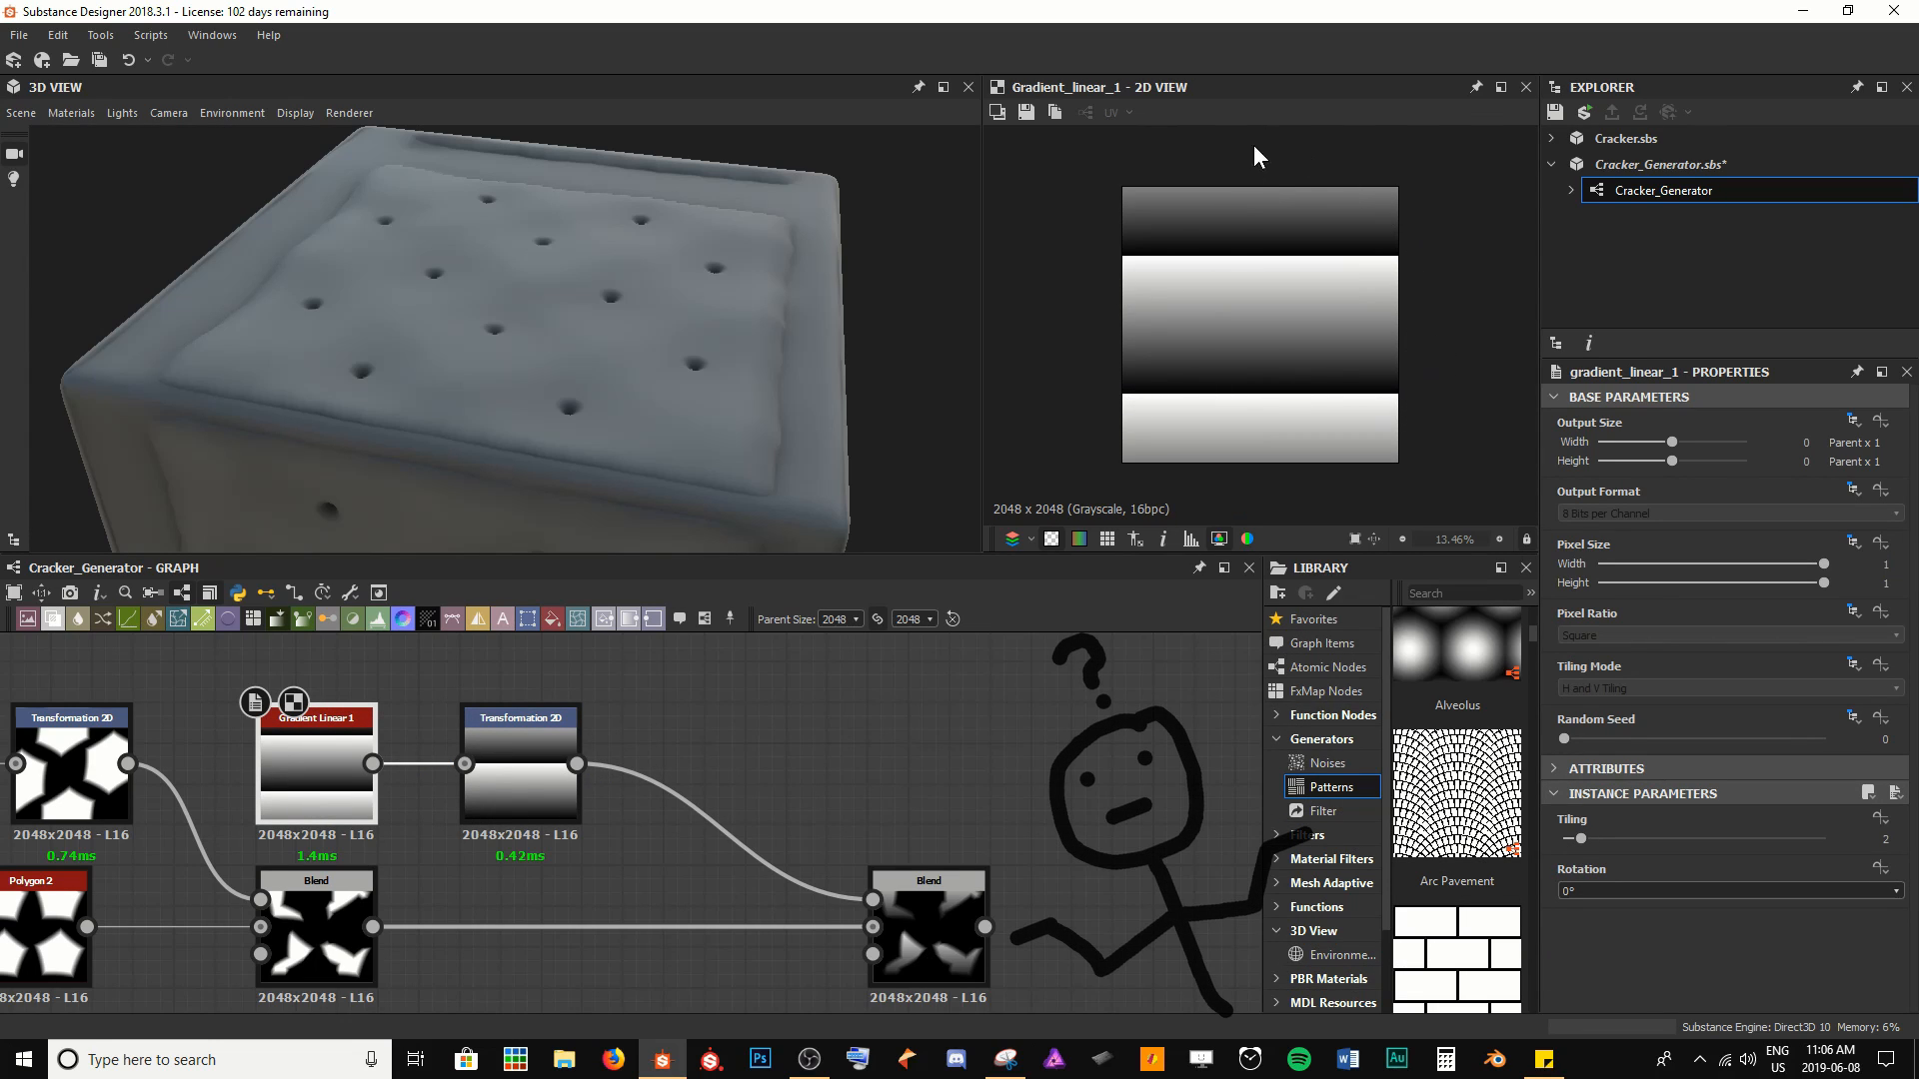
{"action": "double_click", "coordinate": [501, 766]}
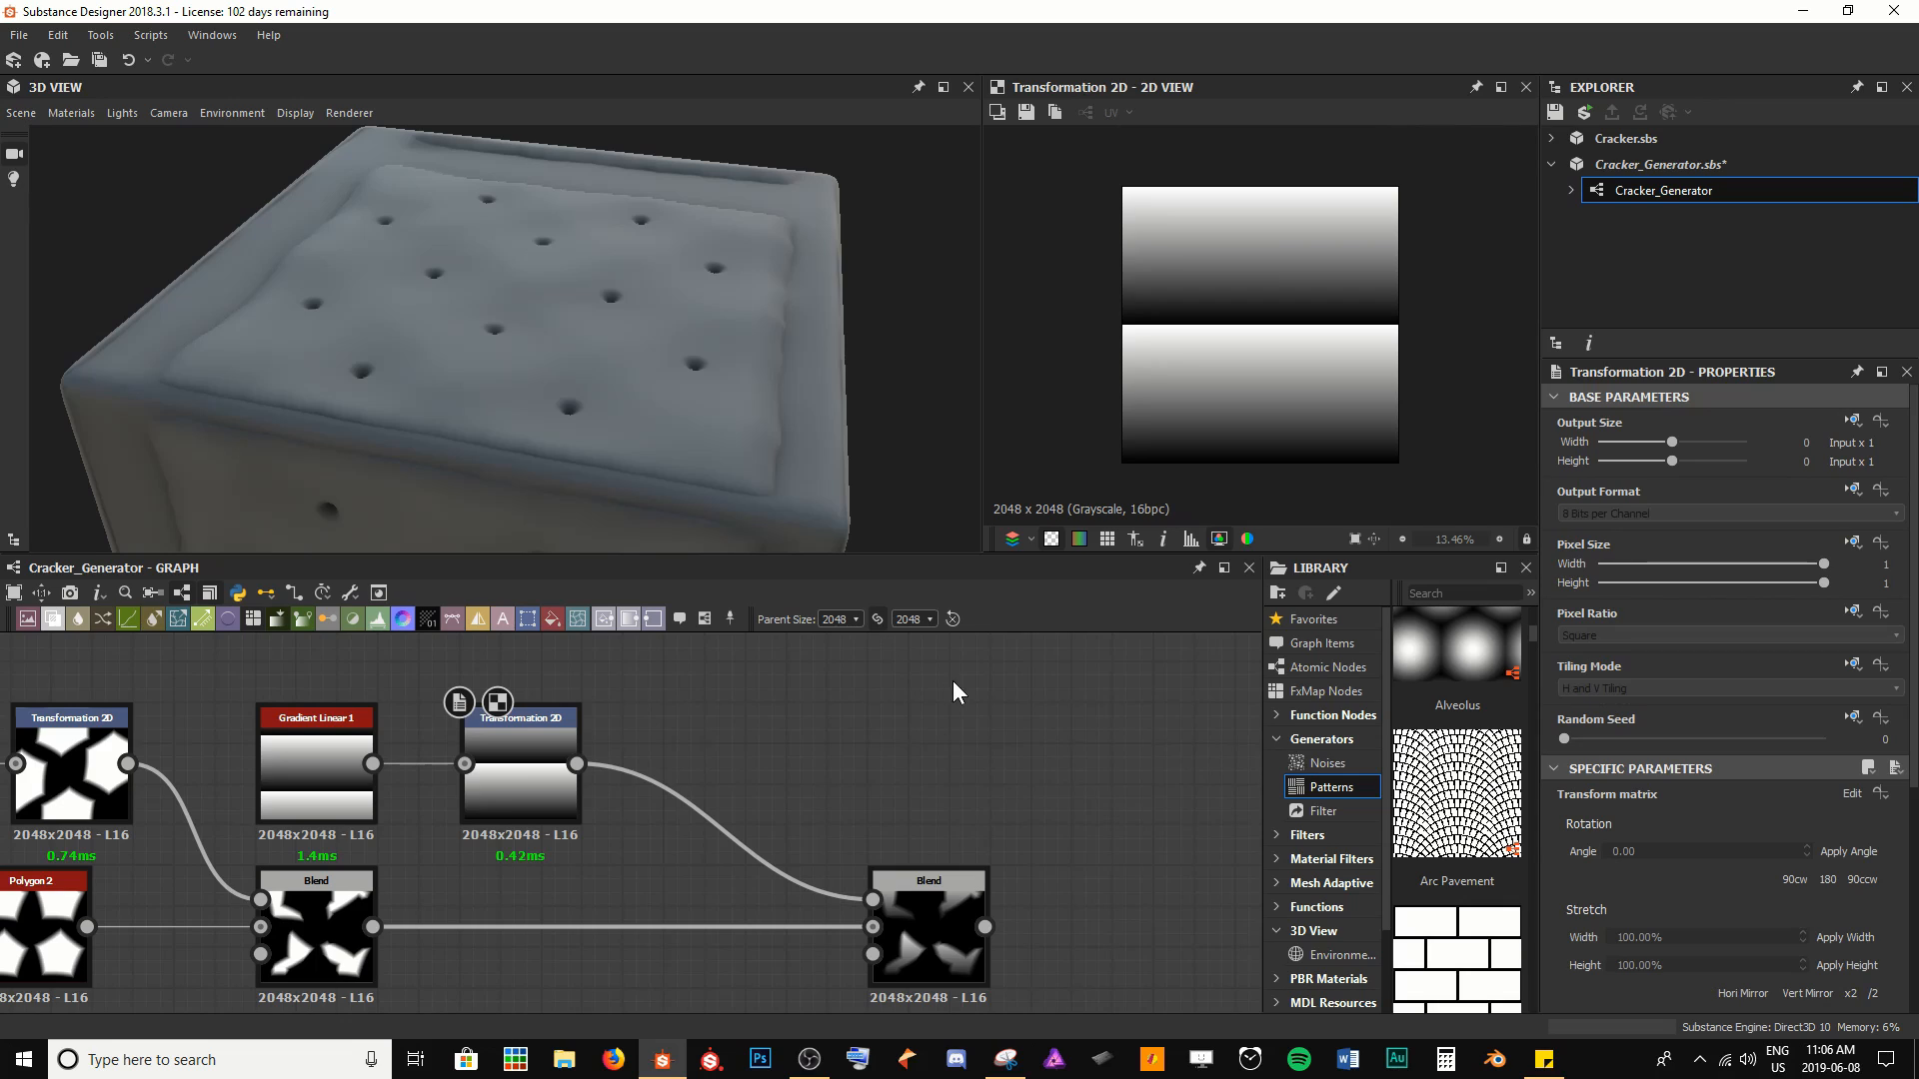
Insert a Curve node between the gradient's Transformation 2D and the Multiply Blend, aligned in the gradient row with the Blend beyond it
{"action": "left_click_drag", "start_coordinate": [941, 913], "coordinate": [1062, 913]}
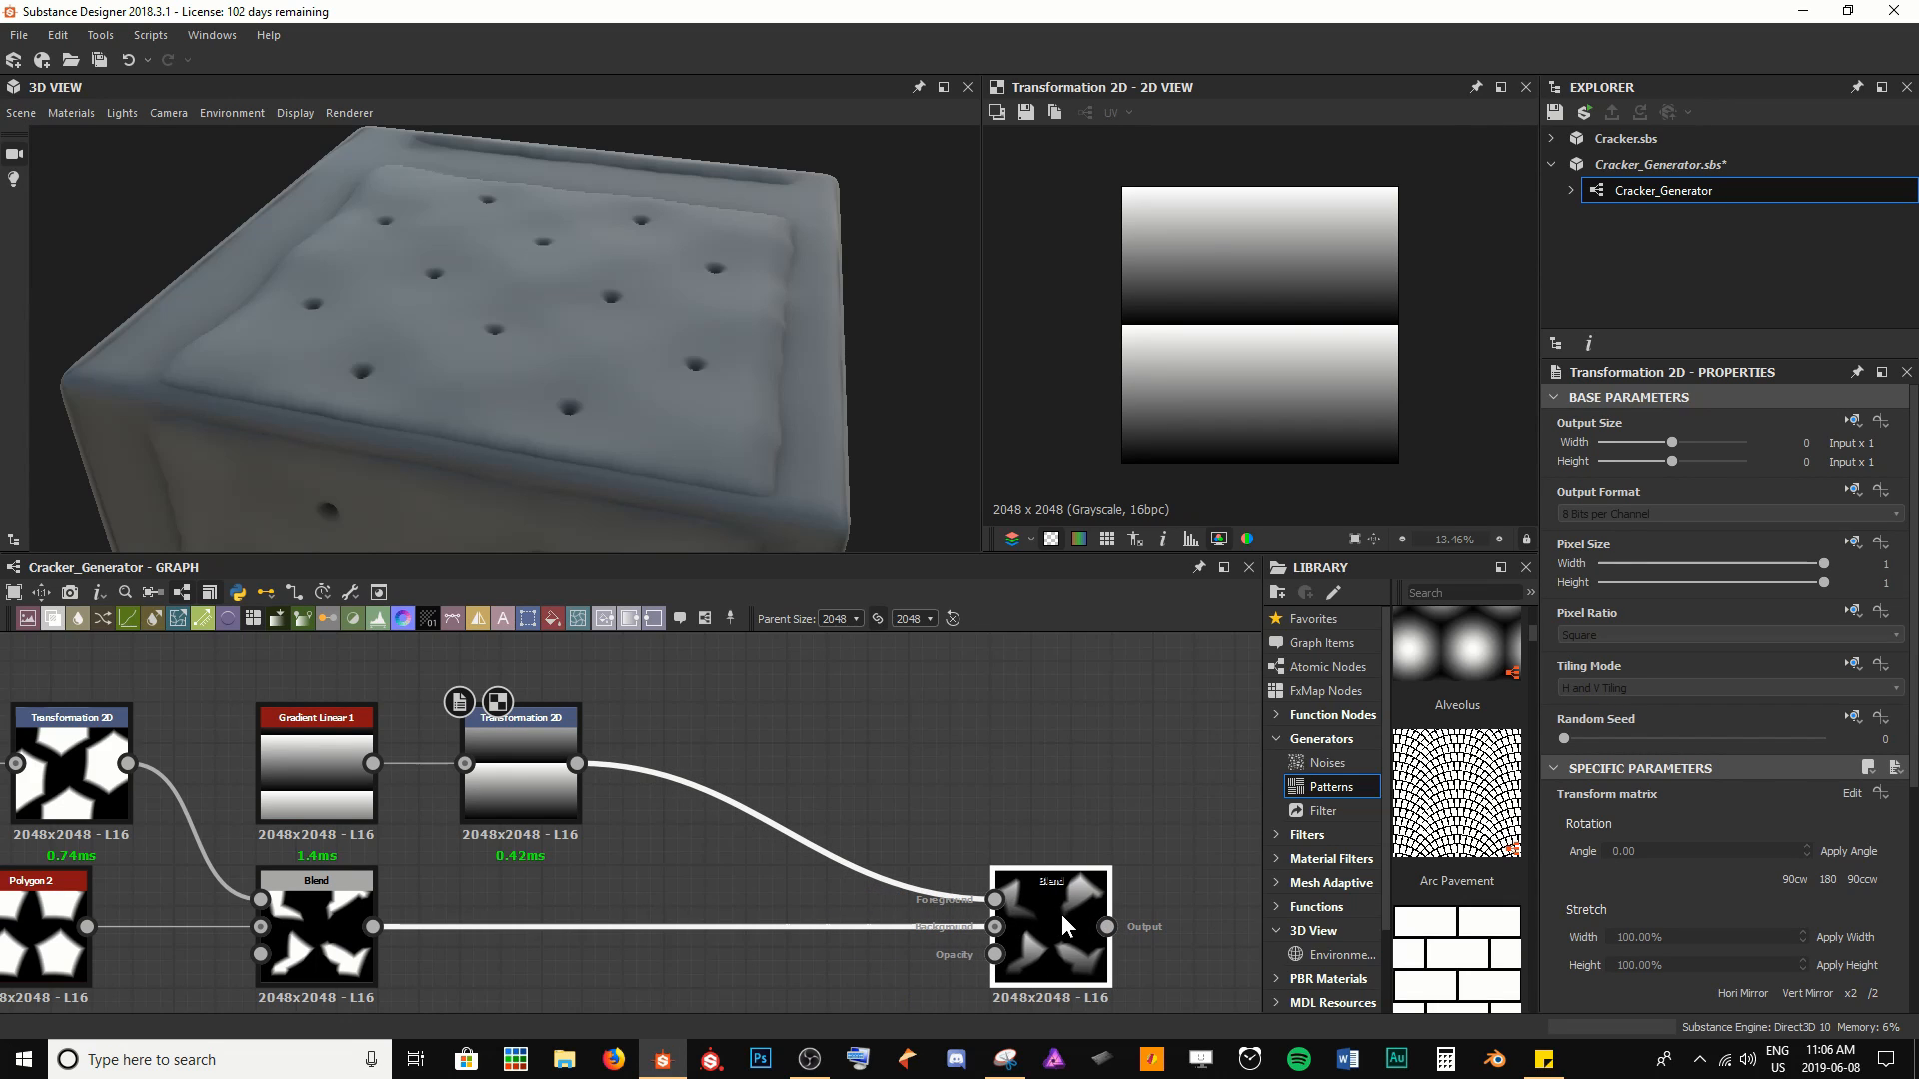
{"action": "key", "text": "space"}
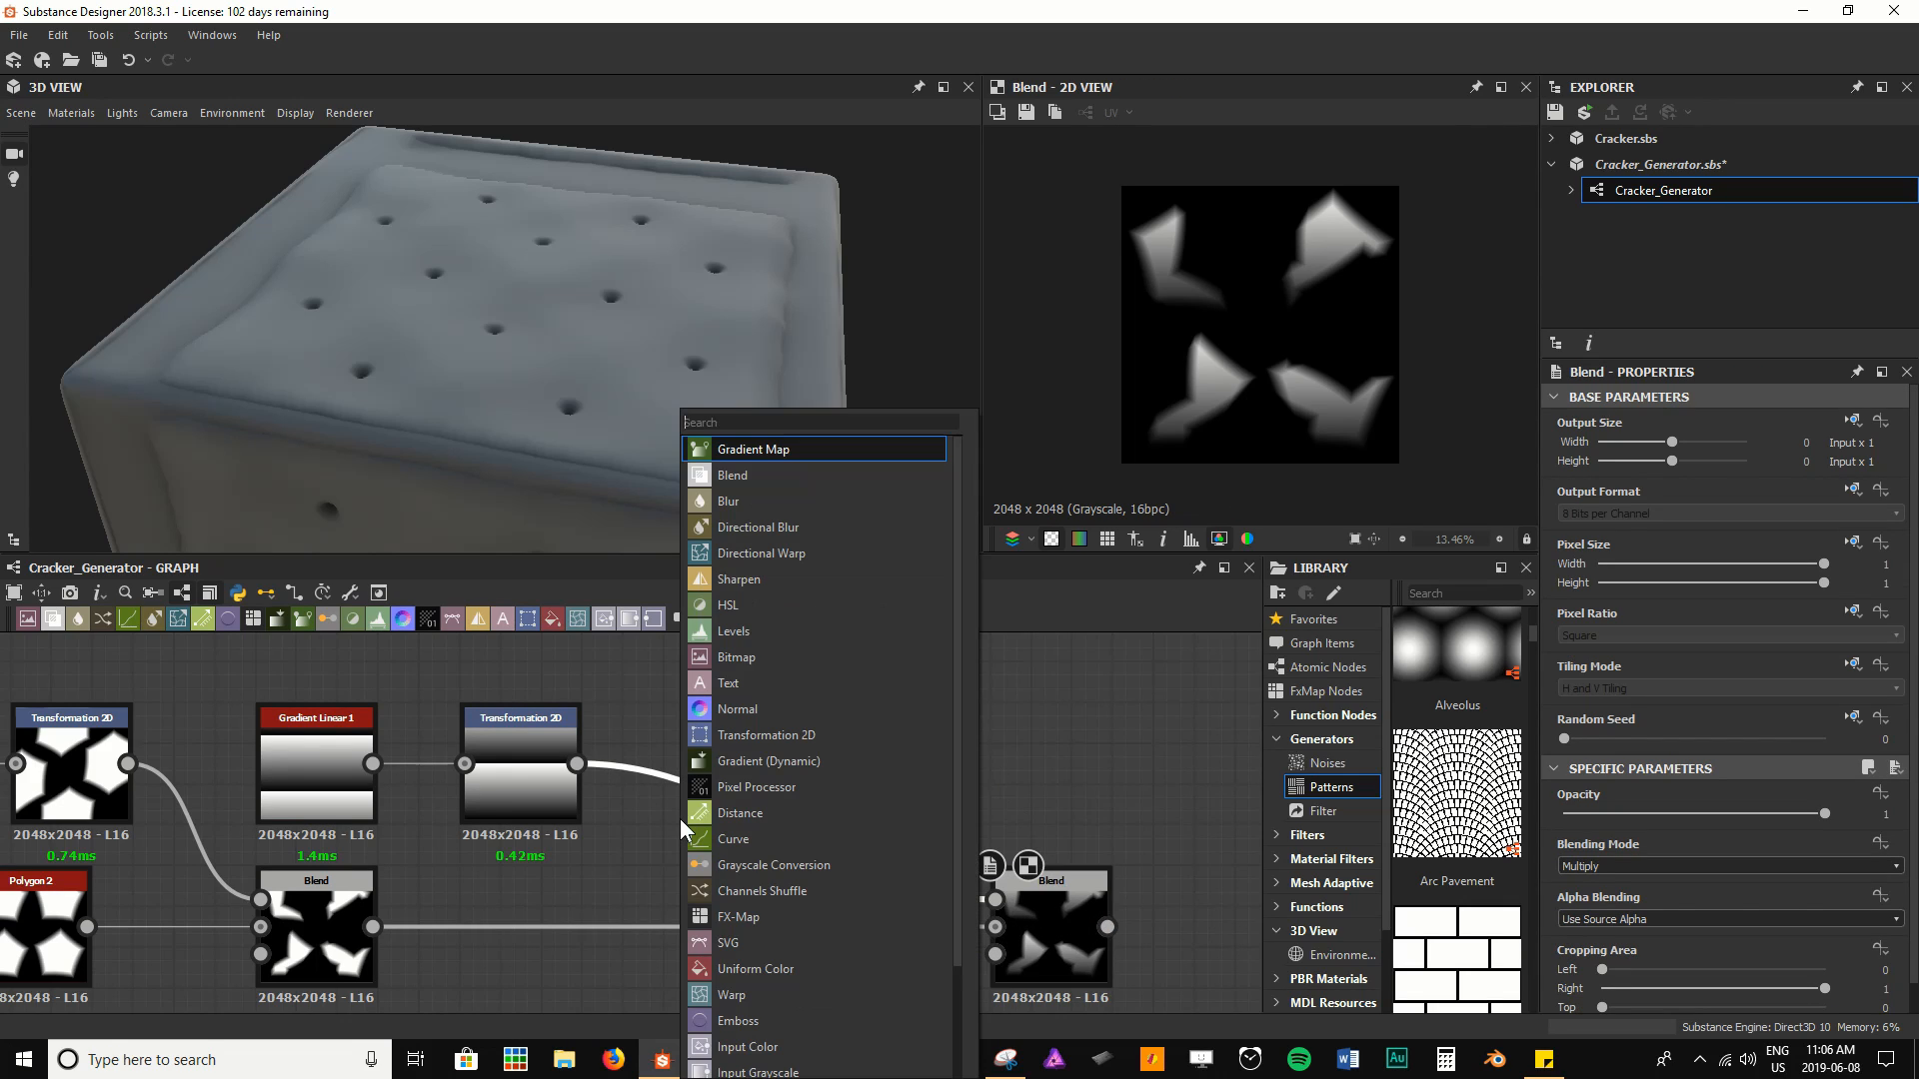
{"action": "type", "text": "curve"}
{"action": "key", "text": "Return"}
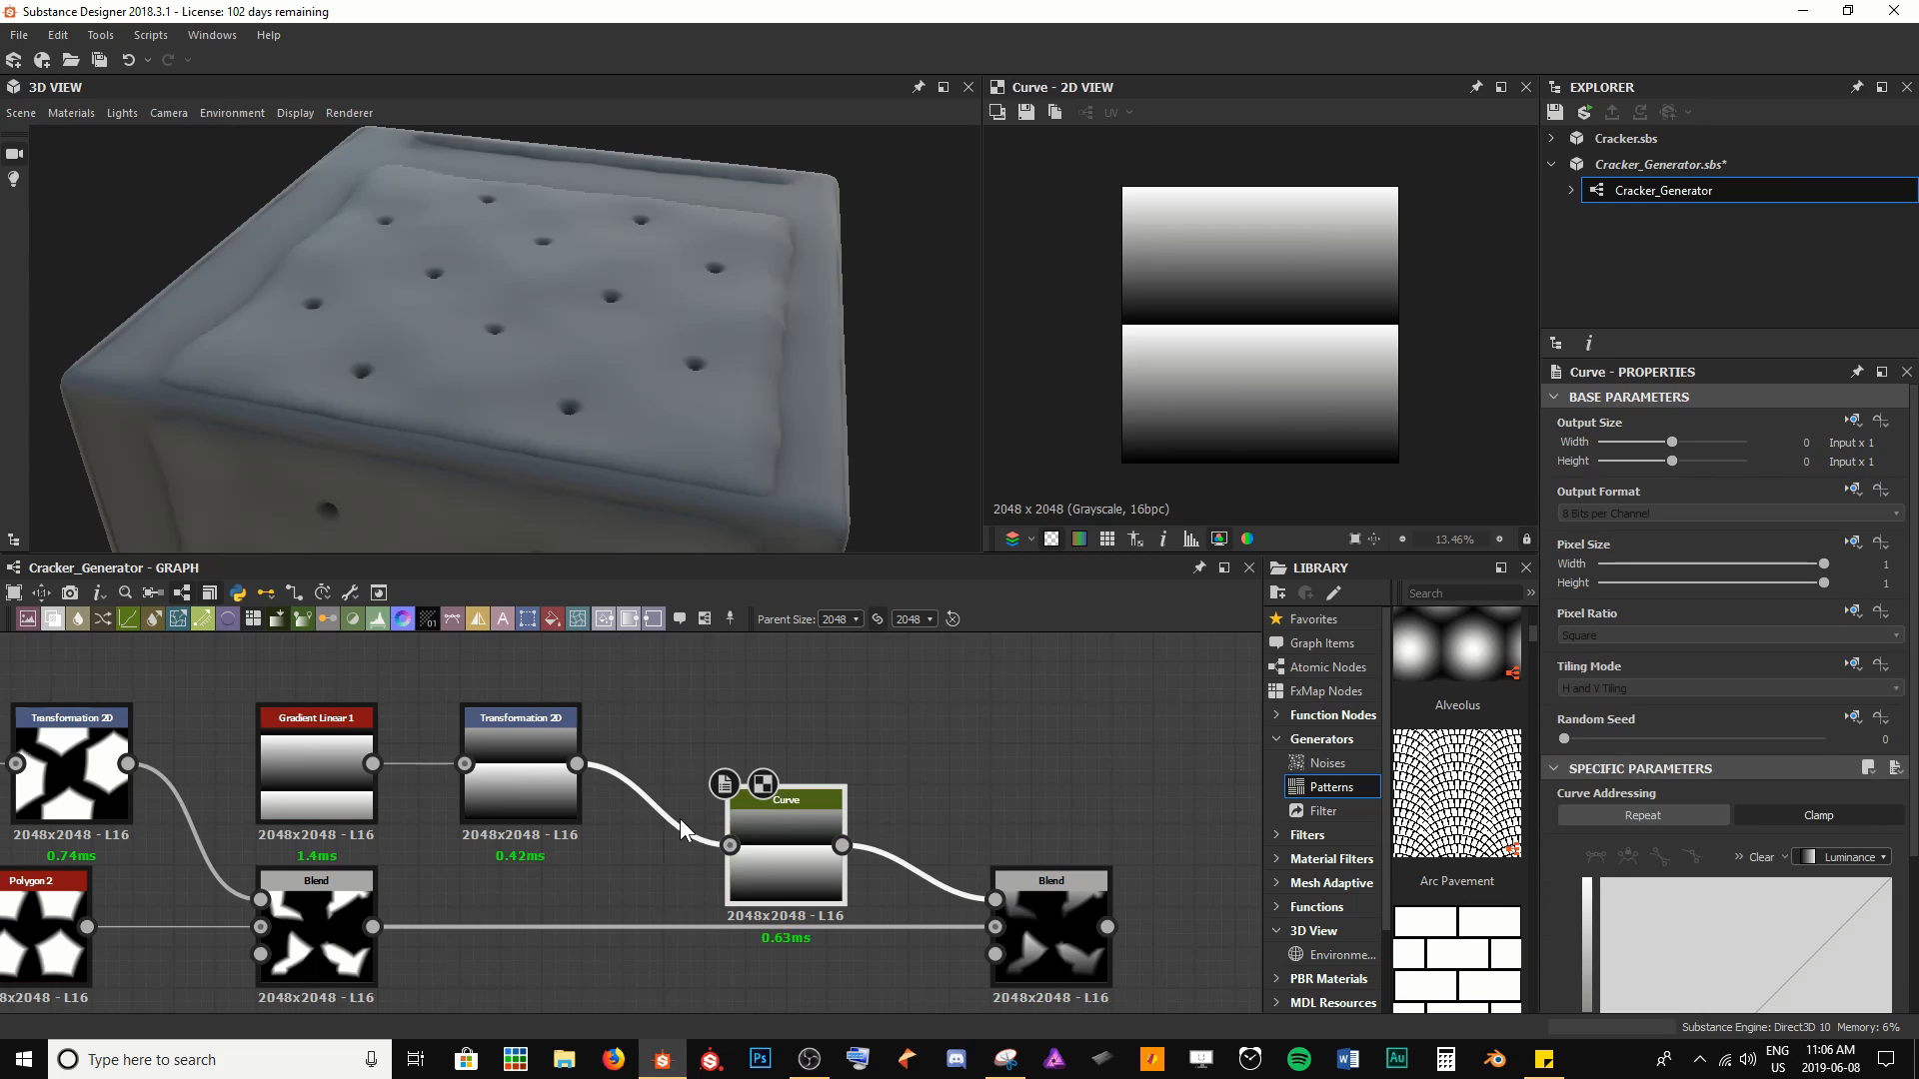
{"action": "left_click_drag", "start_coordinate": [814, 862], "coordinate": [753, 781]}
{"action": "left_click", "coordinate": [1057, 925]}
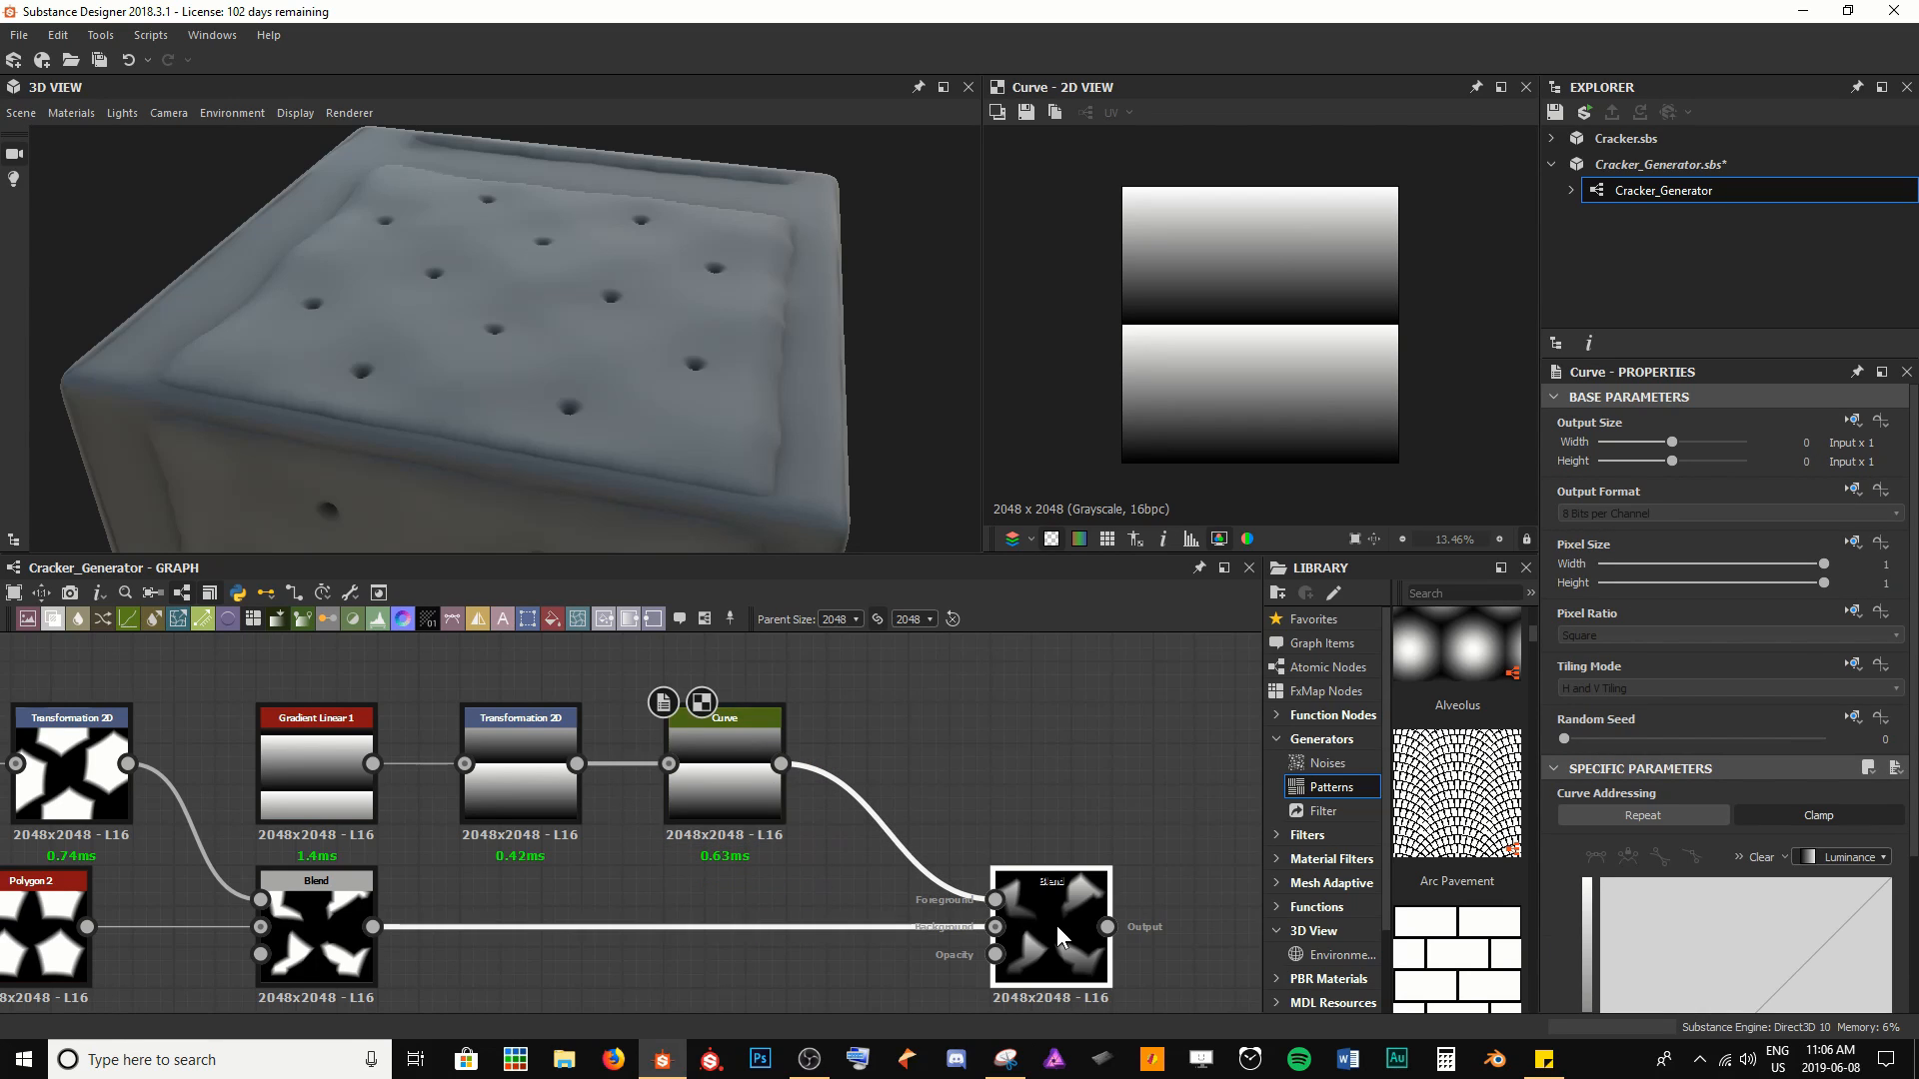
{"action": "left_click_drag", "start_coordinate": [1057, 926], "coordinate": [1016, 925]}
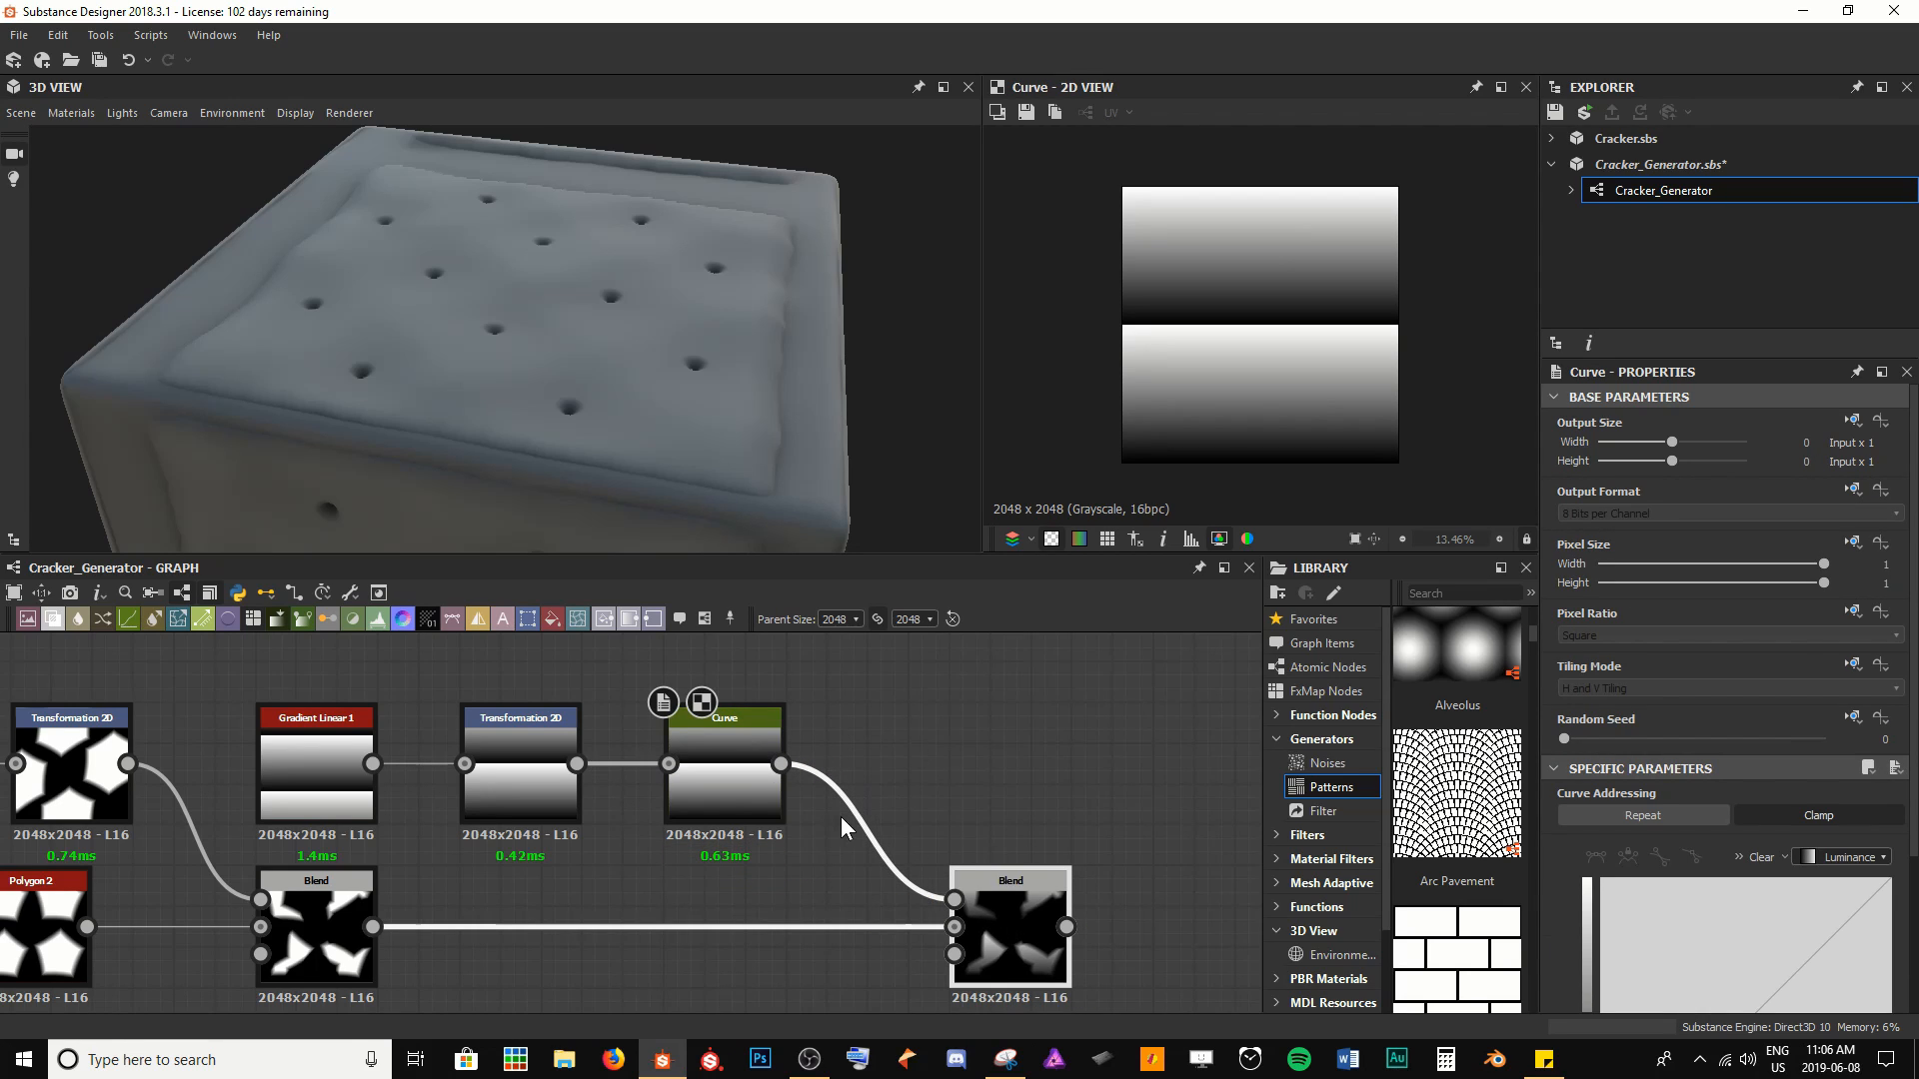
Add a curve point at about 0.36, 0.15 and move the white endpoint to about 0.74 while previewing the Multiply Blend
{"action": "double_click", "coordinate": [1021, 947]}
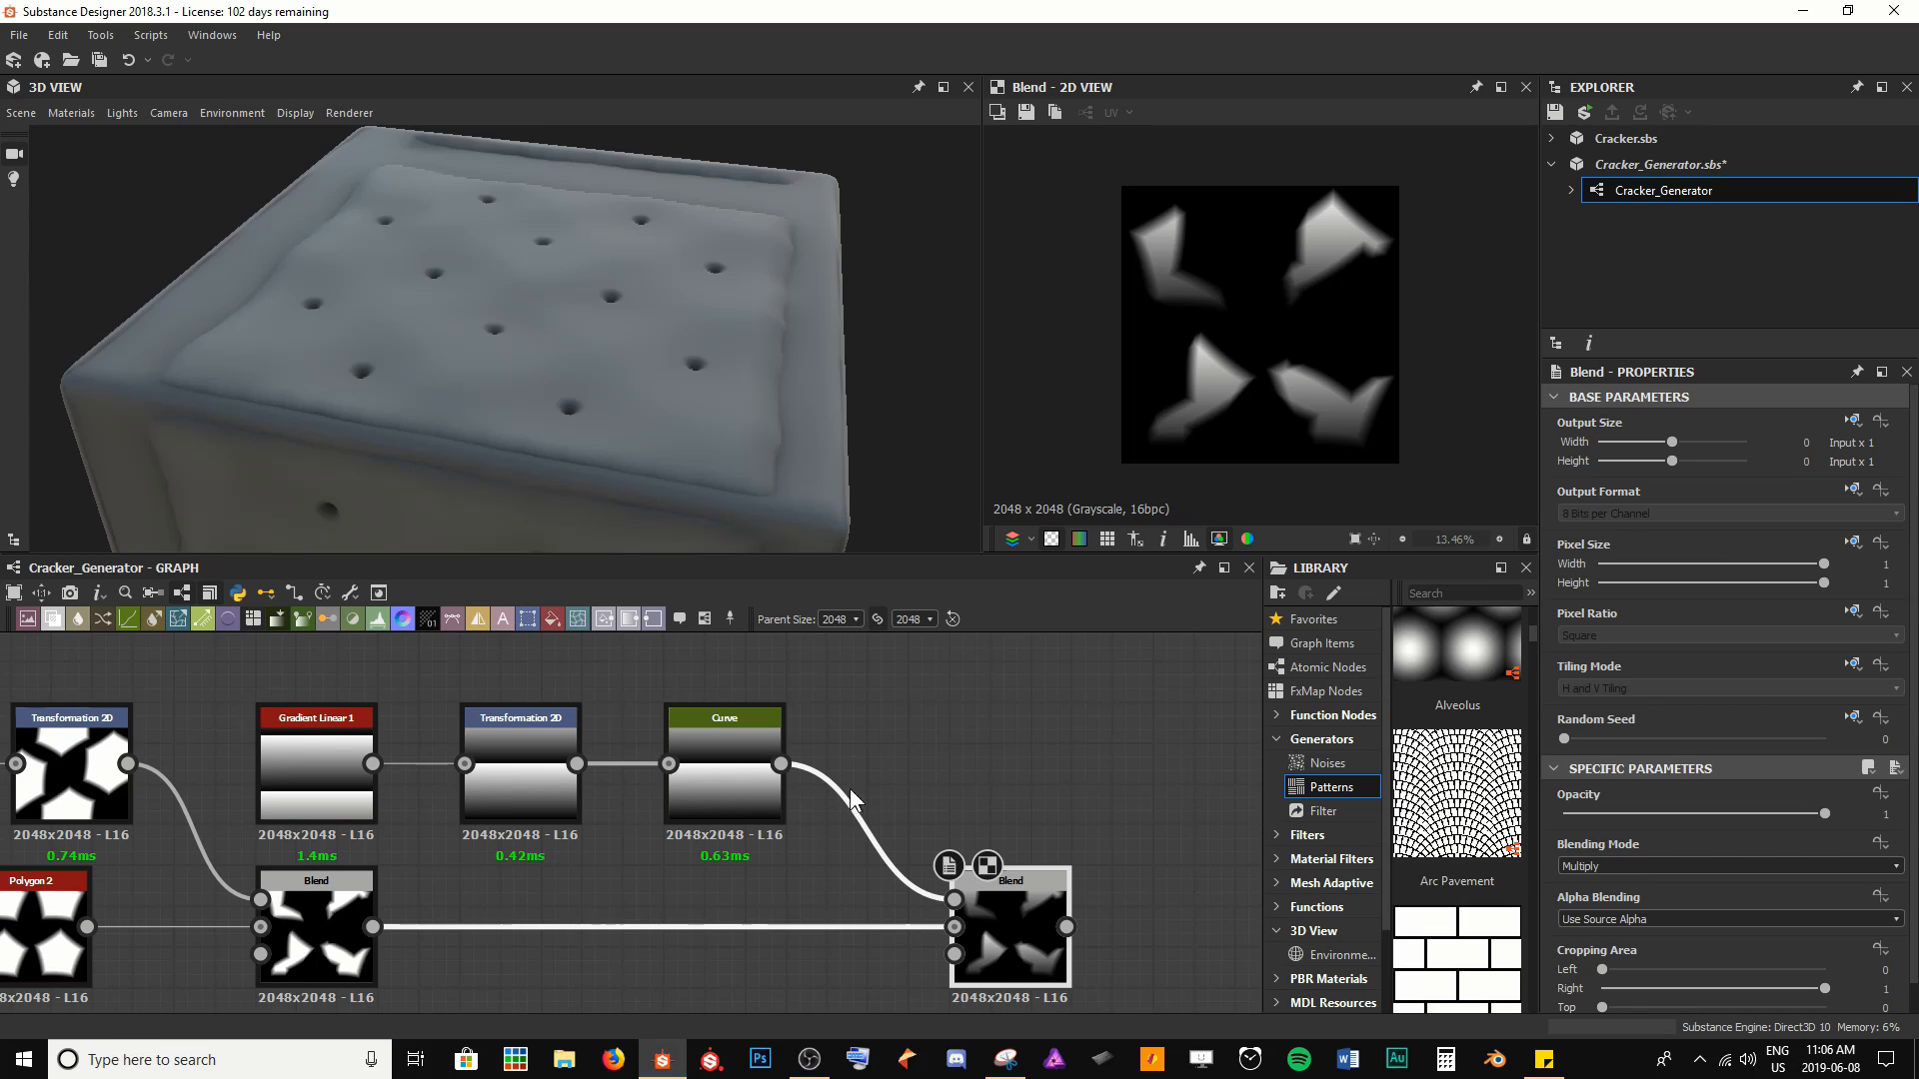
{"action": "left_click", "coordinate": [732, 777]}
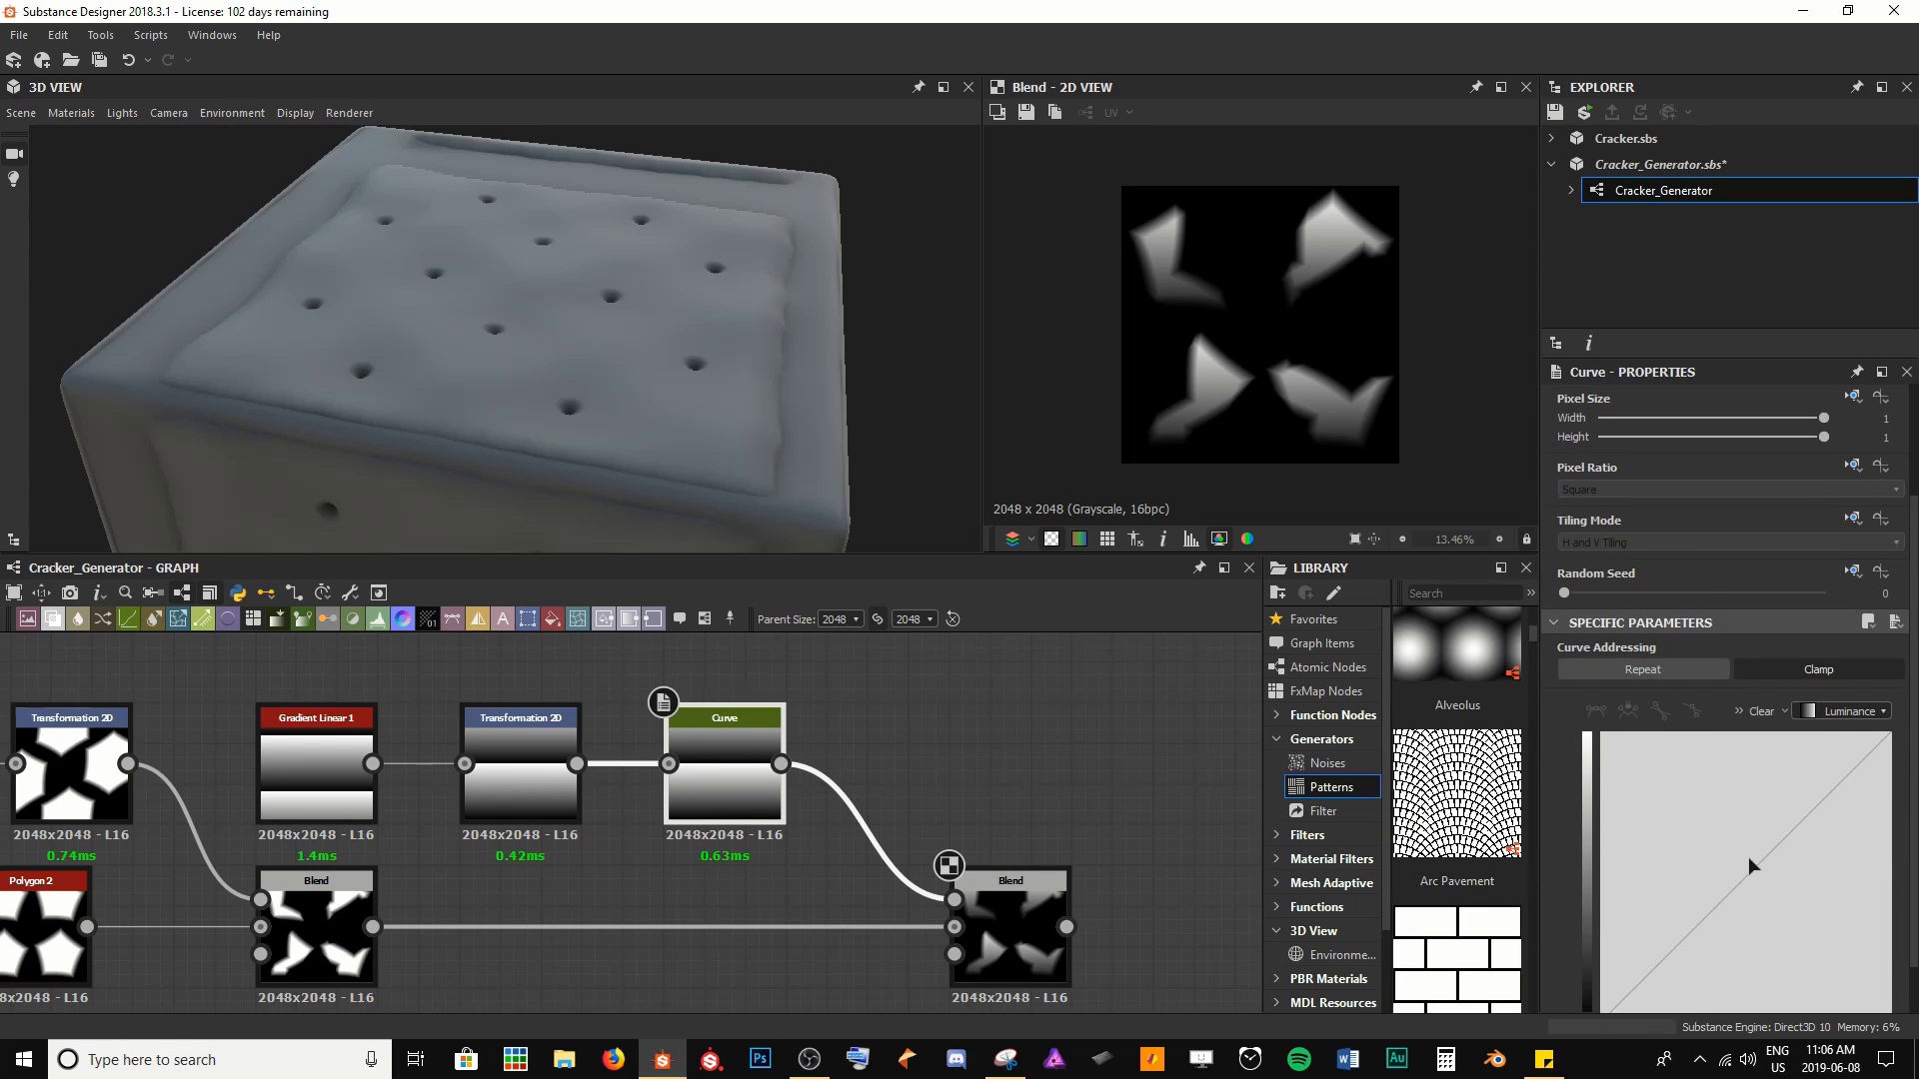
{"action": "scroll", "coordinate": [1748, 855], "scroll_direction": "down", "scroll_amount": 1}
{"action": "left_click", "coordinate": [1739, 826]}
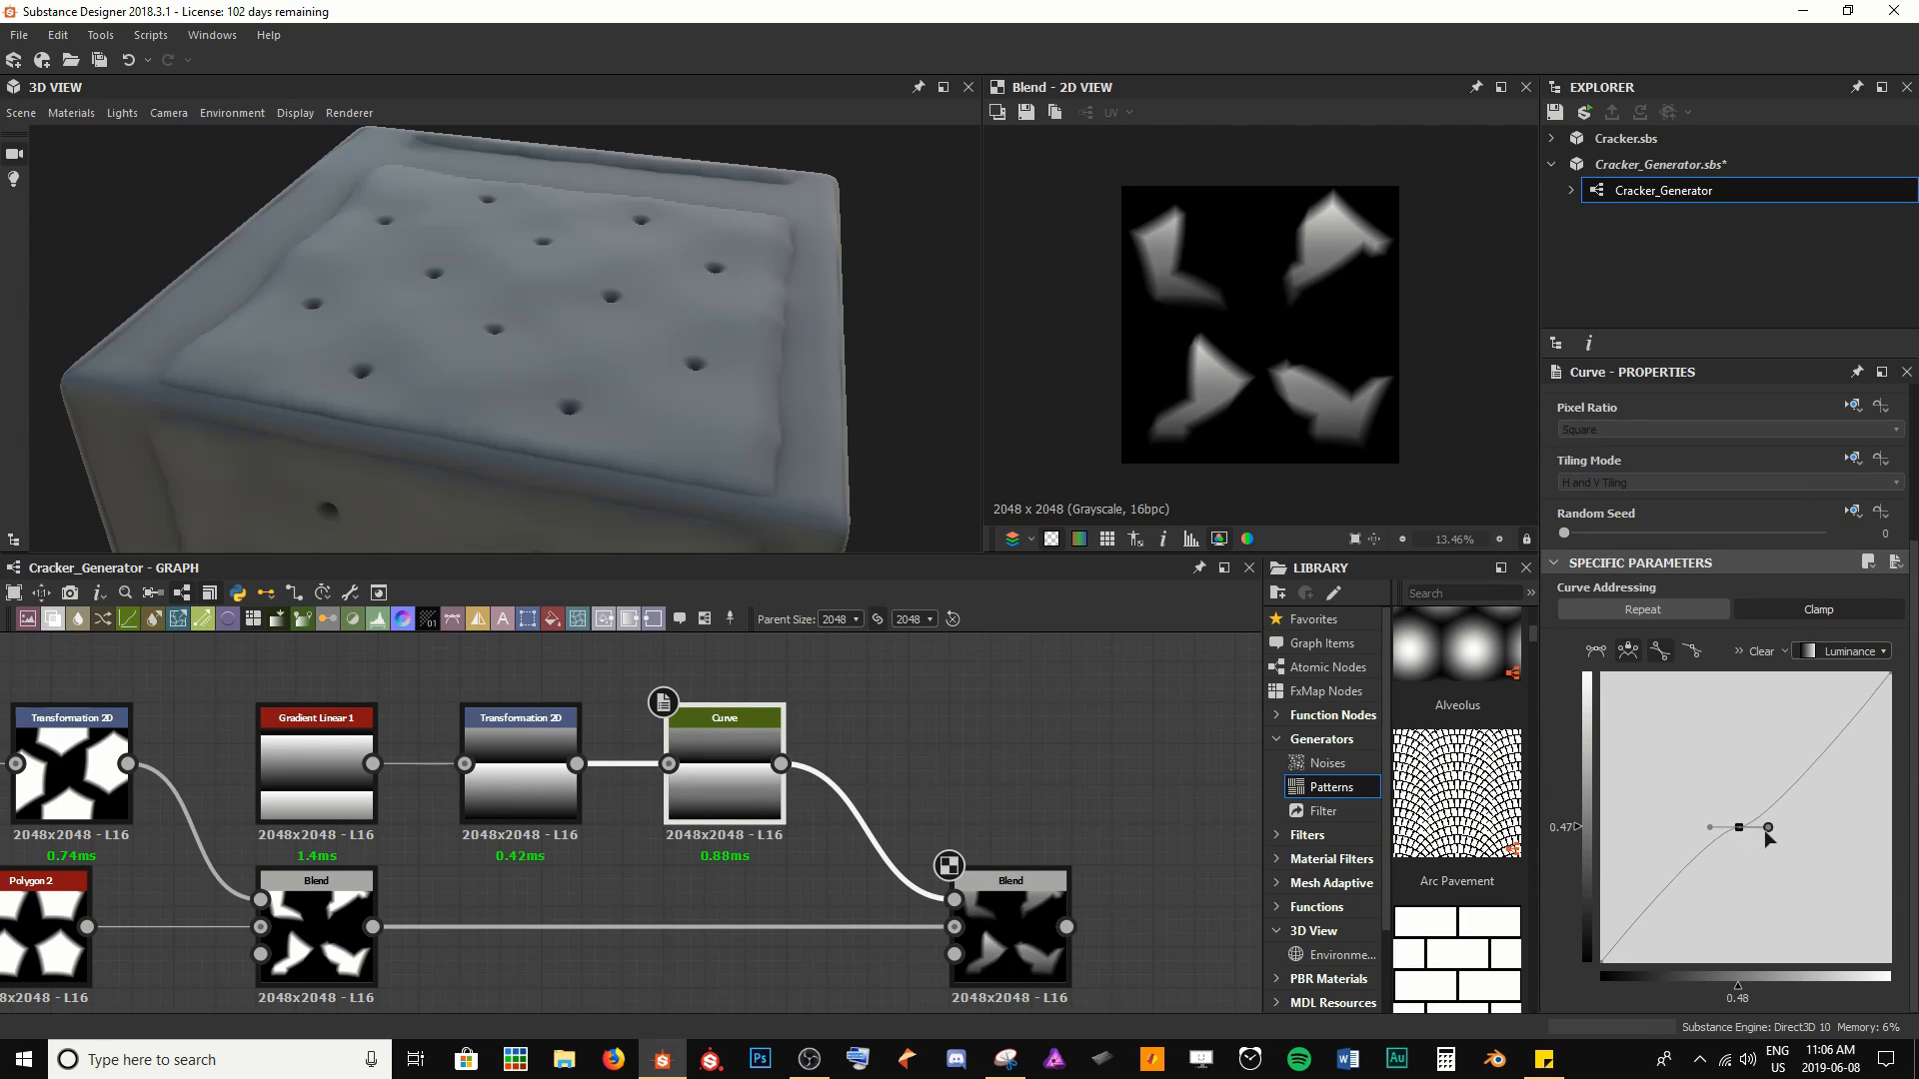
{"action": "left_click_drag", "start_coordinate": [1768, 827], "coordinate": [1704, 922]}
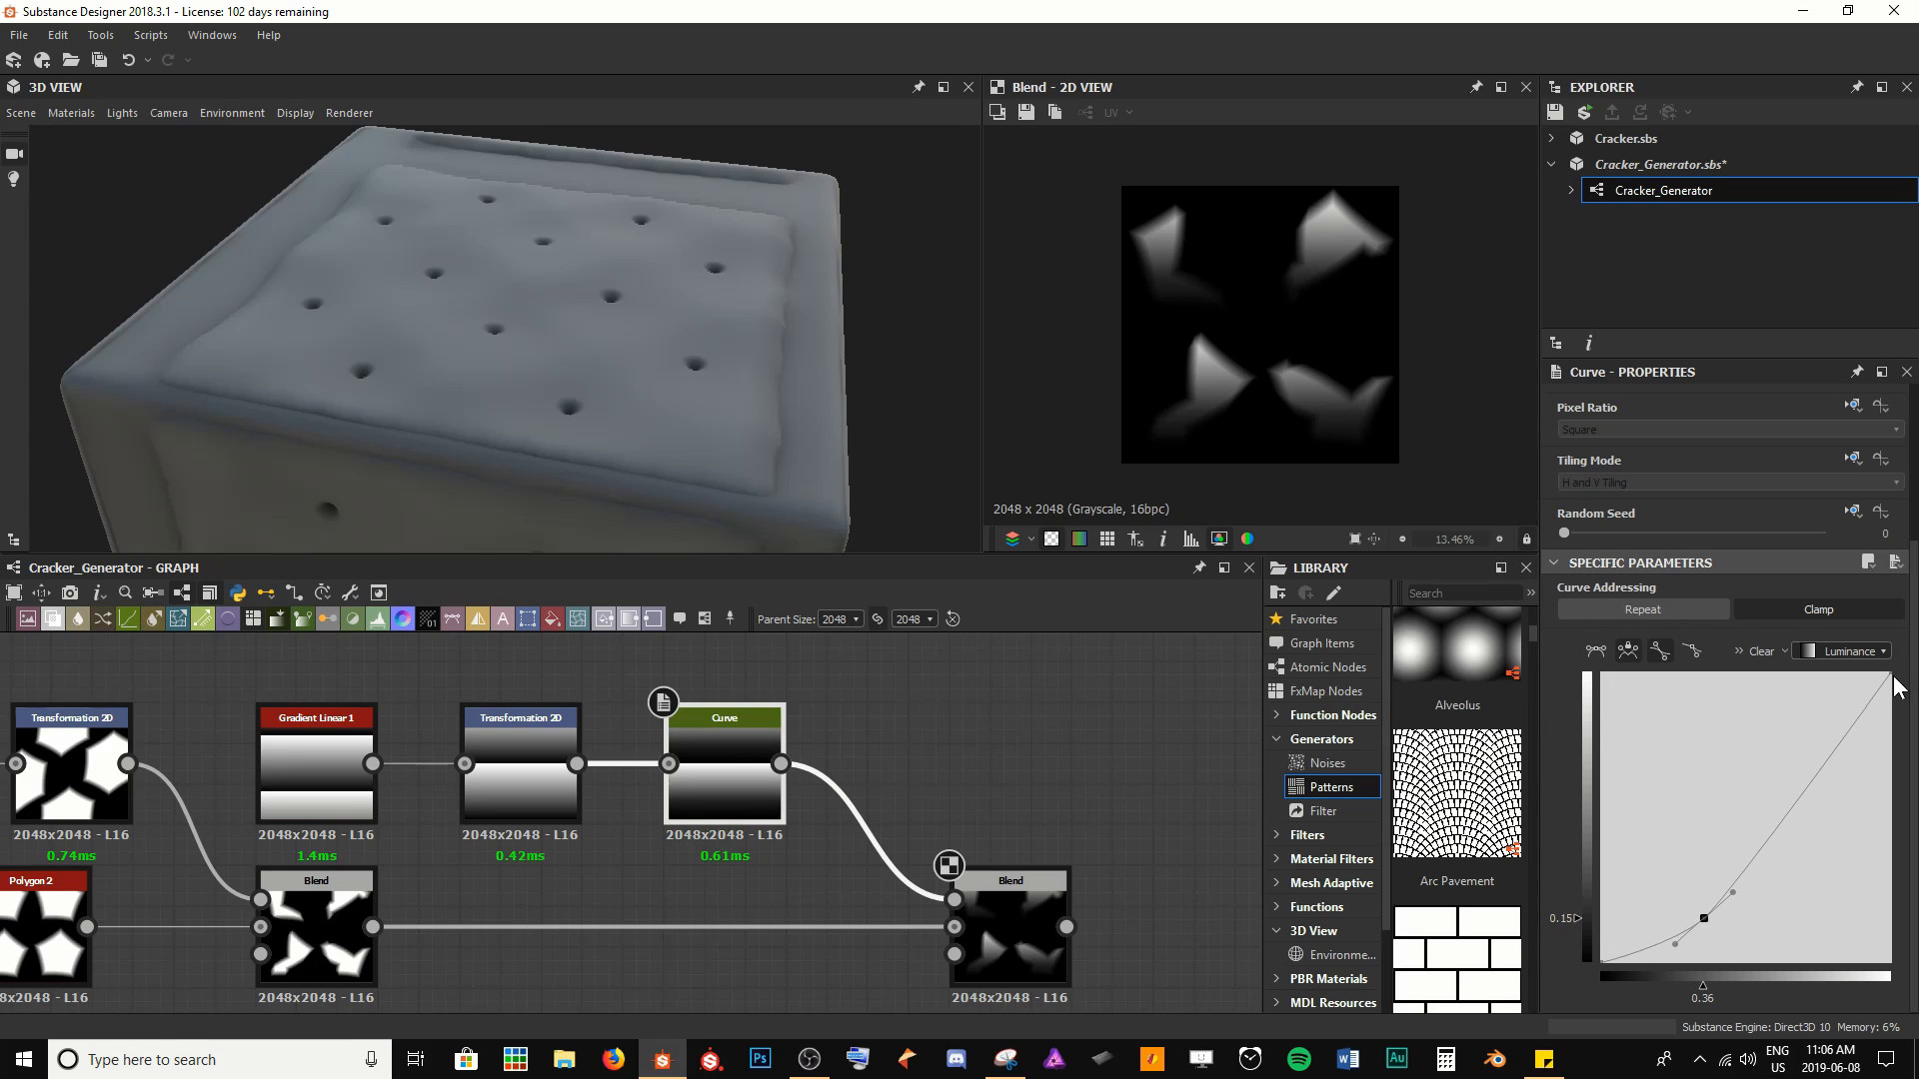
{"action": "left_click_drag", "start_coordinate": [1888, 677], "coordinate": [1821, 653]}
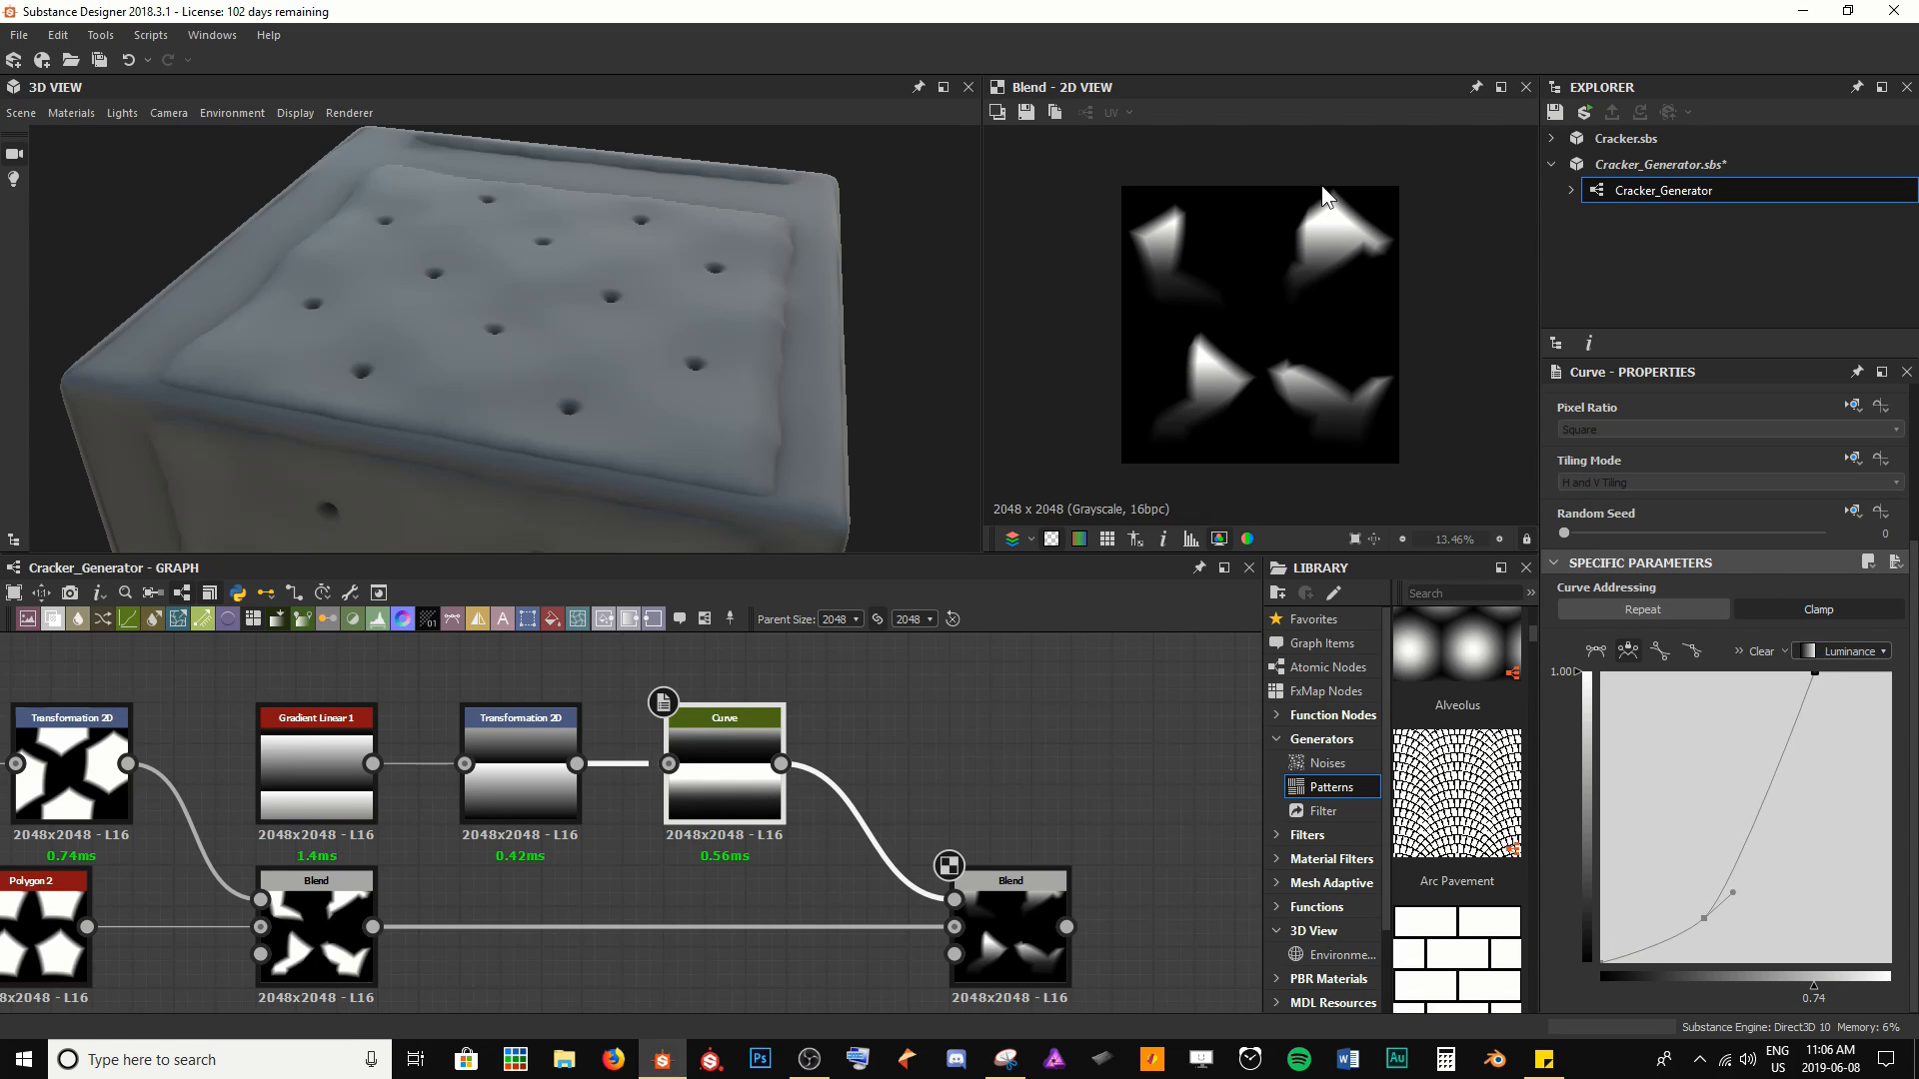
Keep the curve's black endpoint at the lower corner and raise the middle point to about 0.36, 0.18
{"action": "scroll", "coordinate": [1329, 238], "scroll_direction": "up", "scroll_amount": 2}
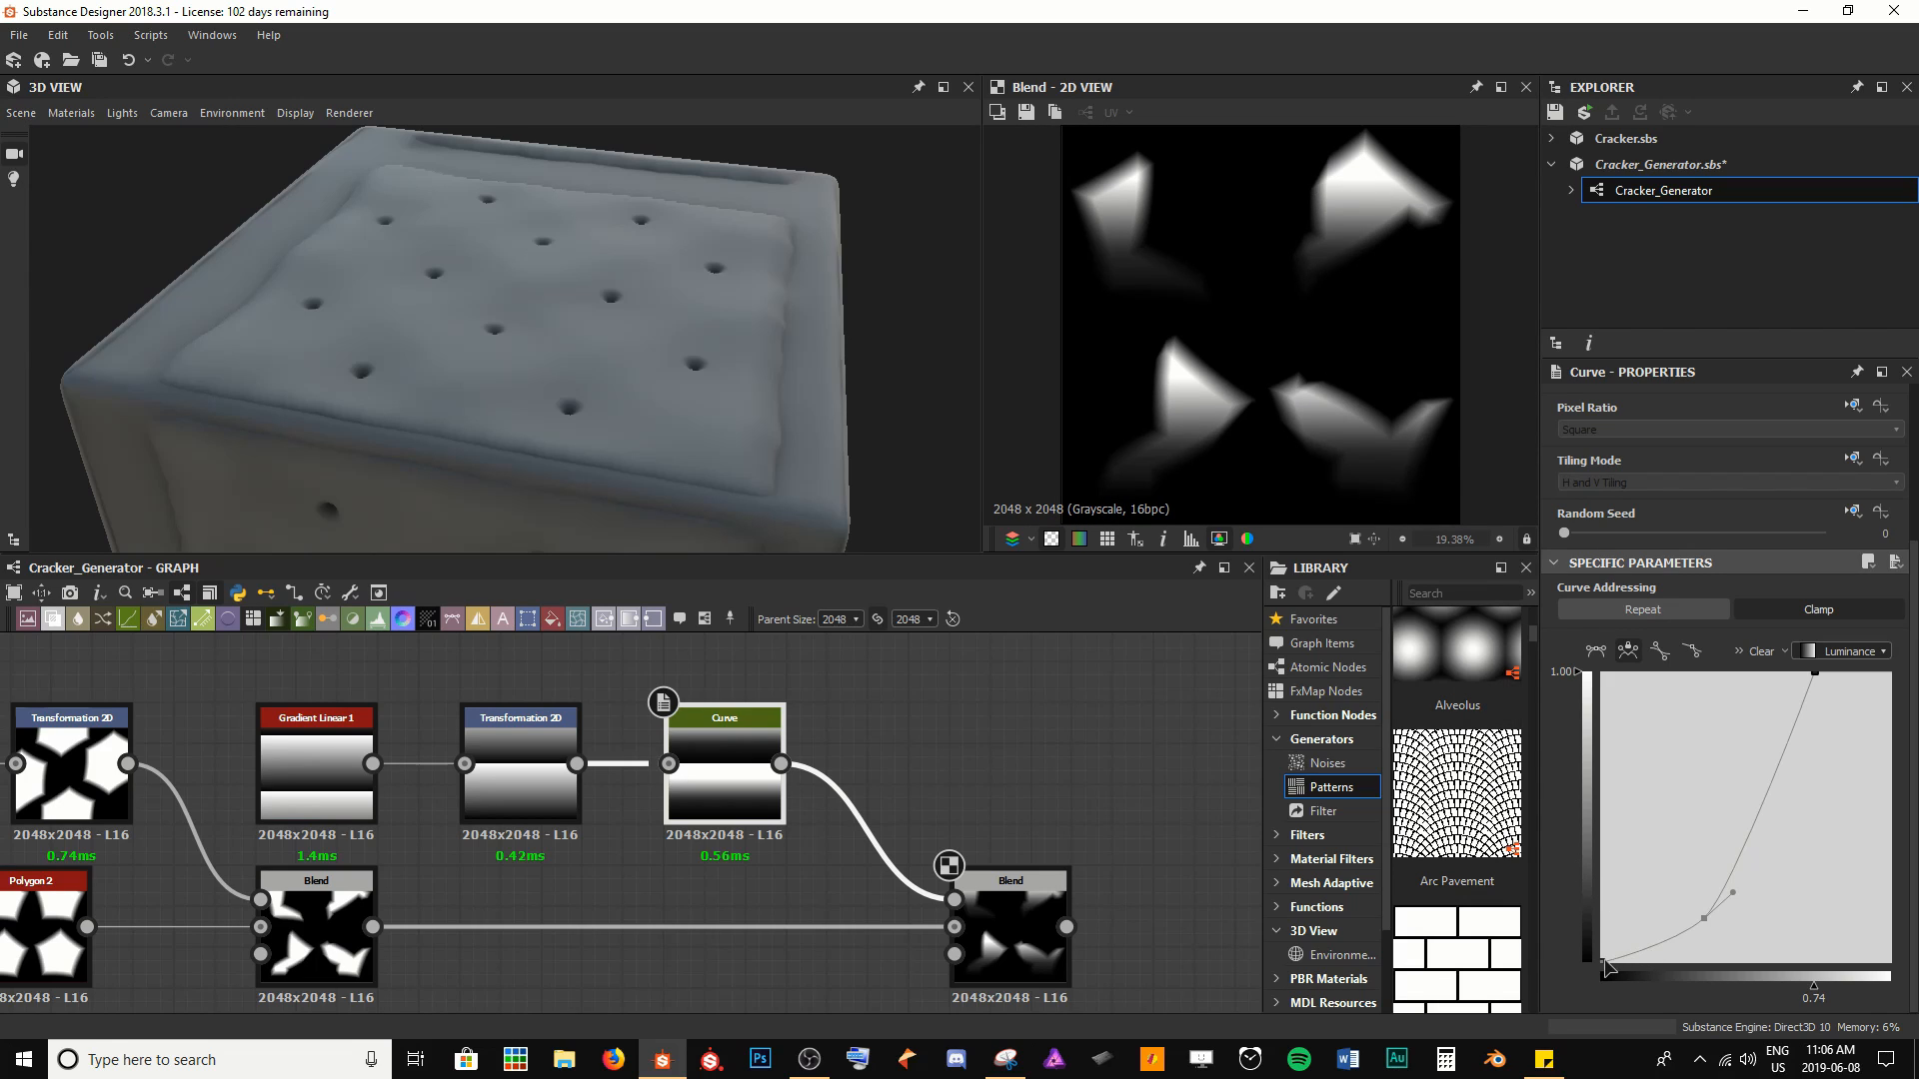
{"action": "left_click_drag", "start_coordinate": [1606, 966], "coordinate": [1594, 1010]}
{"action": "scroll", "coordinate": [1092, 344], "scroll_direction": "down", "scroll_amount": 2}
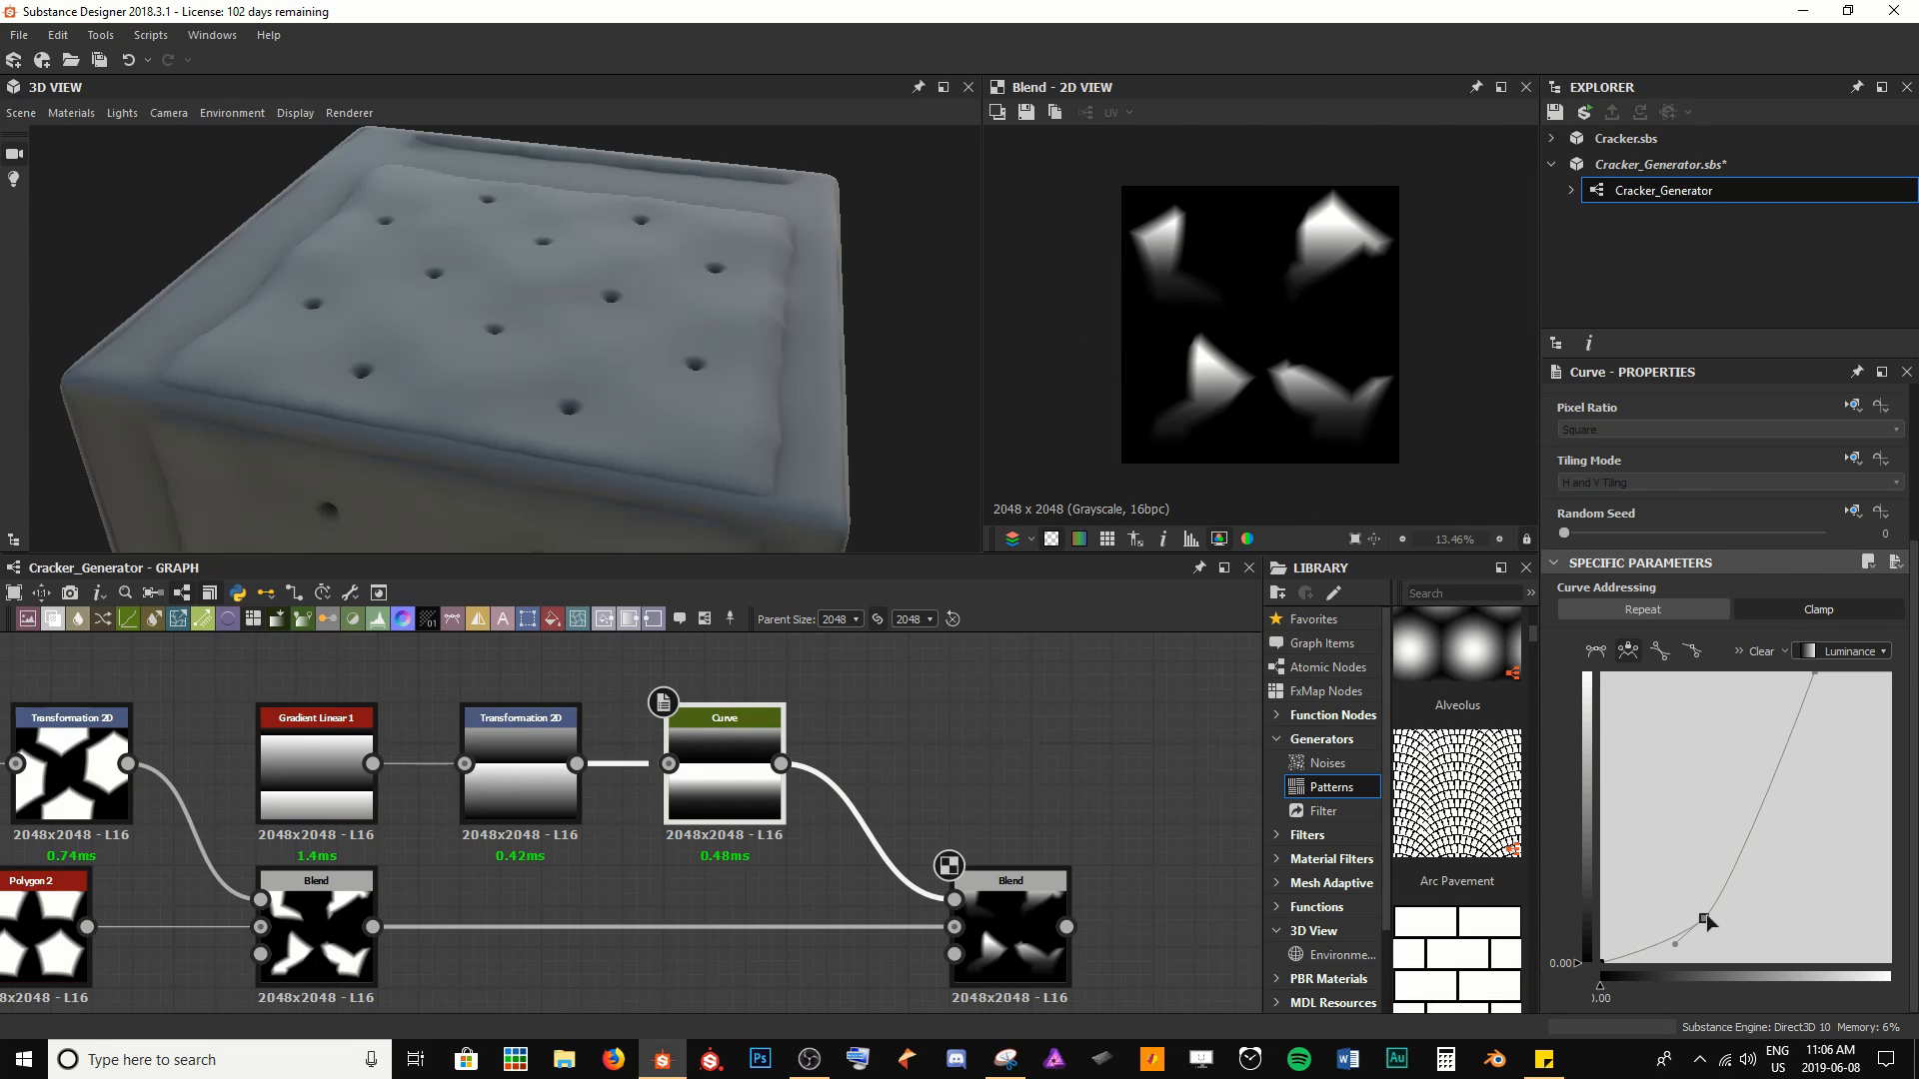
{"action": "mouse_move", "coordinate": [1706, 914]}
{"action": "left_mouse_down"}
{"action": "mouse_move", "coordinate": [1806, 860]}
{"action": "mouse_move", "coordinate": [1705, 911]}
{"action": "left_mouse_up"}
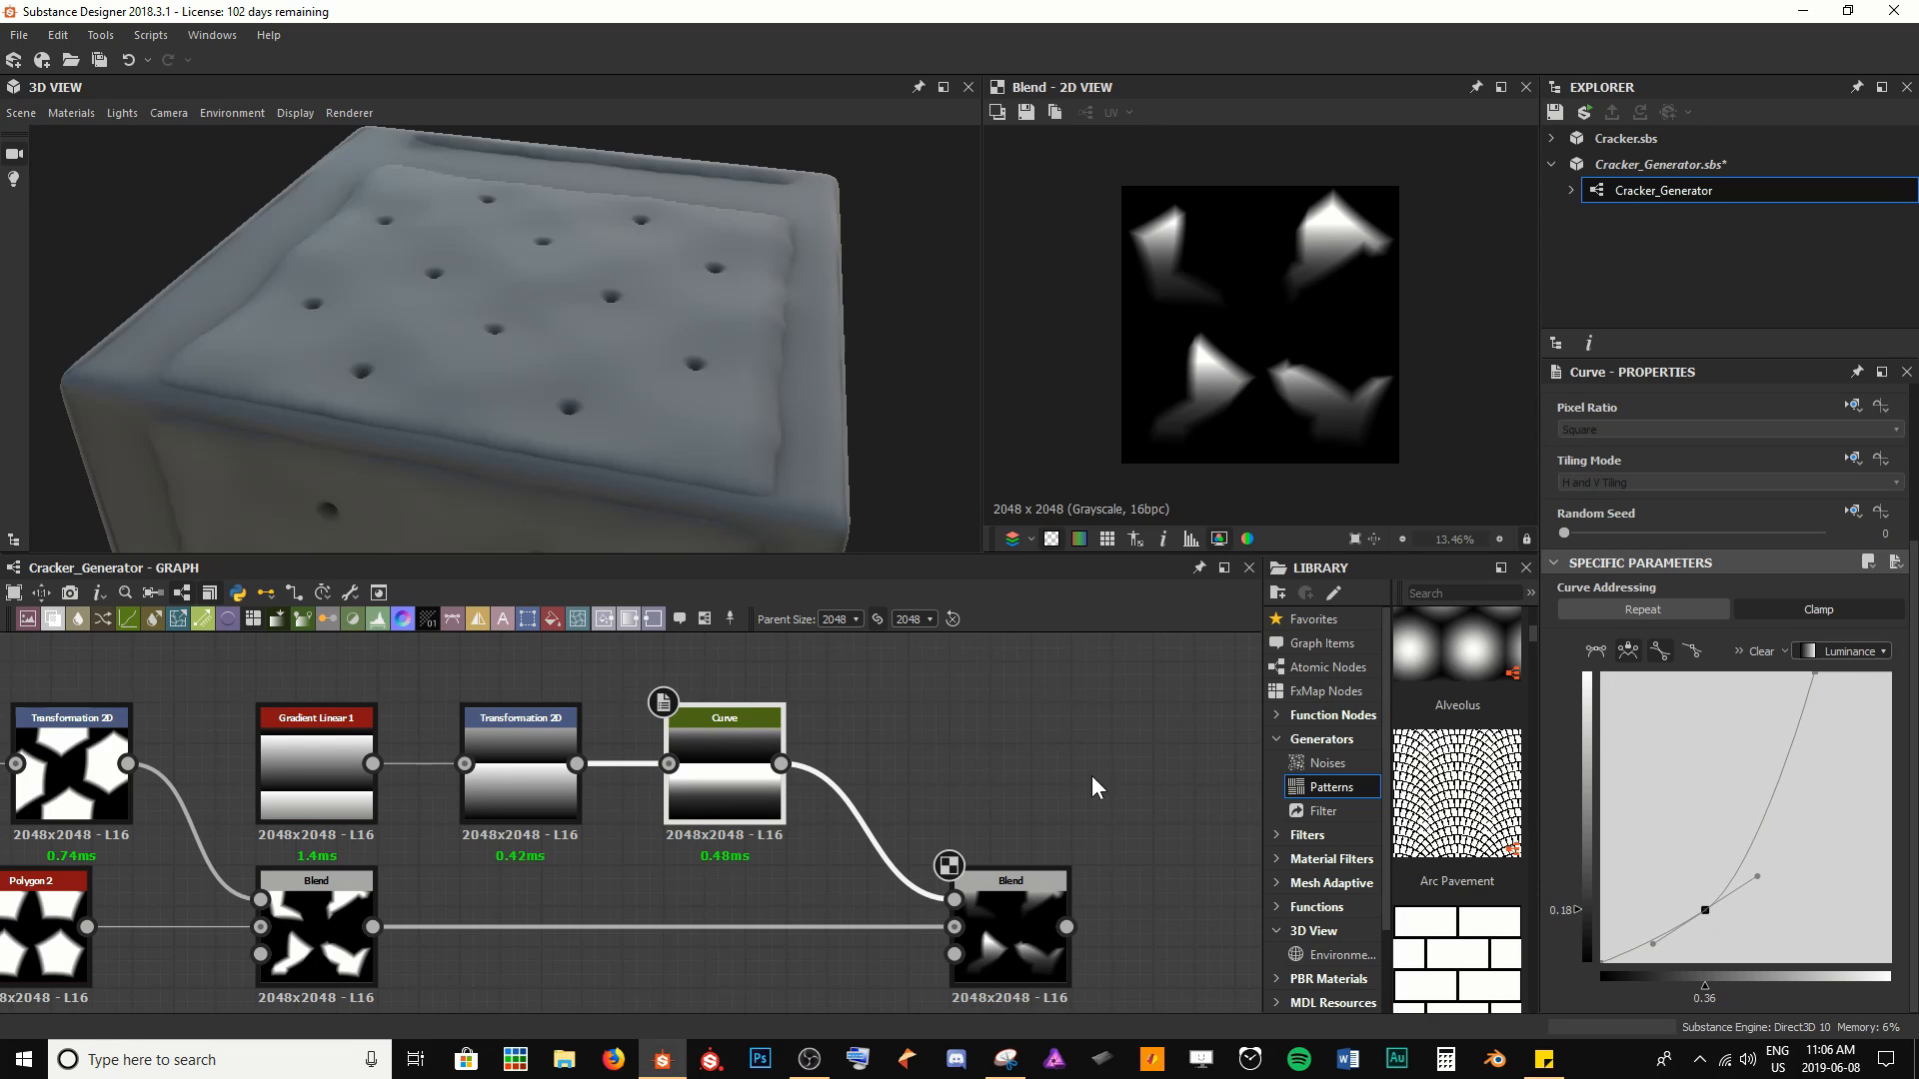
{"action": "left_click", "coordinate": [981, 764]}
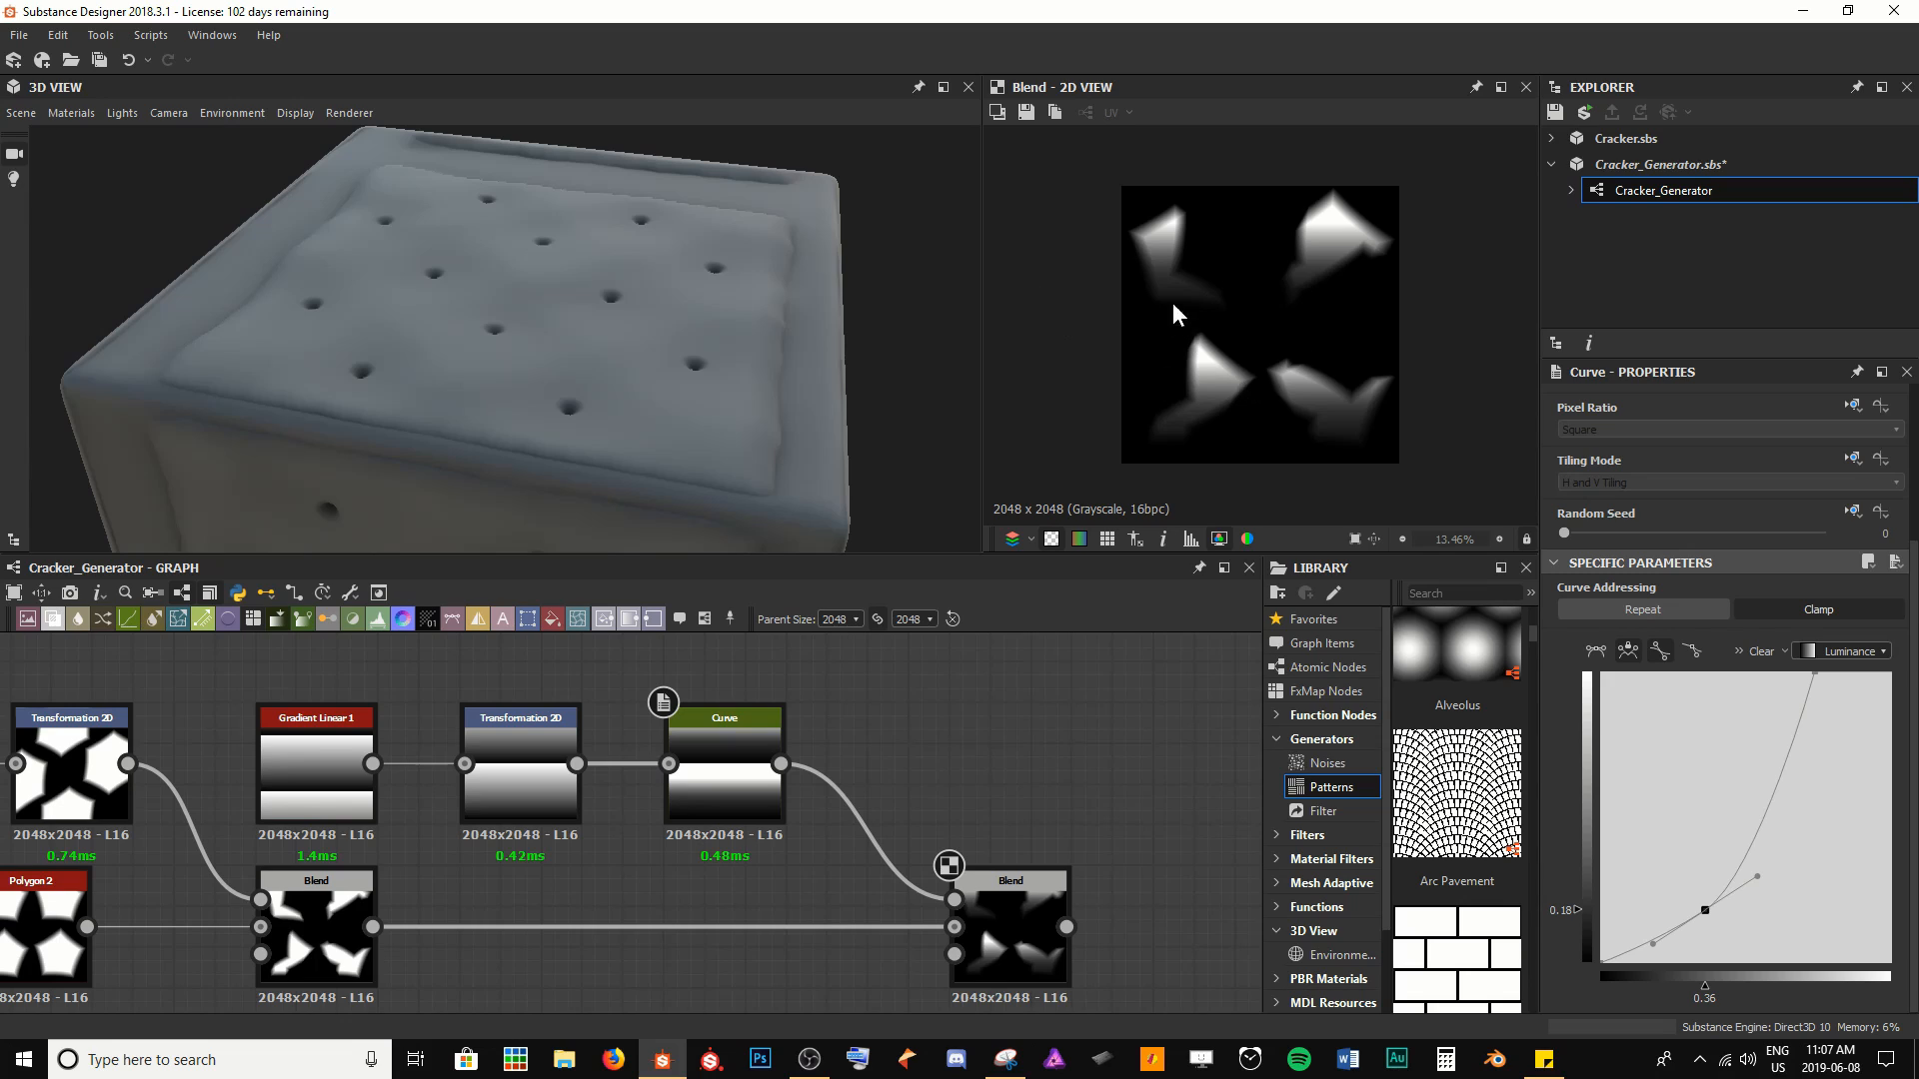
Move the Multiply Blend closer to the Curve node and save the package
{"action": "scroll", "coordinate": [848, 714], "scroll_direction": "down", "scroll_amount": 2}
{"action": "left_click_drag", "start_coordinate": [885, 802], "coordinate": [813, 834]}
{"action": "left_click_drag", "start_coordinate": [922, 776], "coordinate": [964, 767]}
{"action": "key", "text": "ctrl+s"}
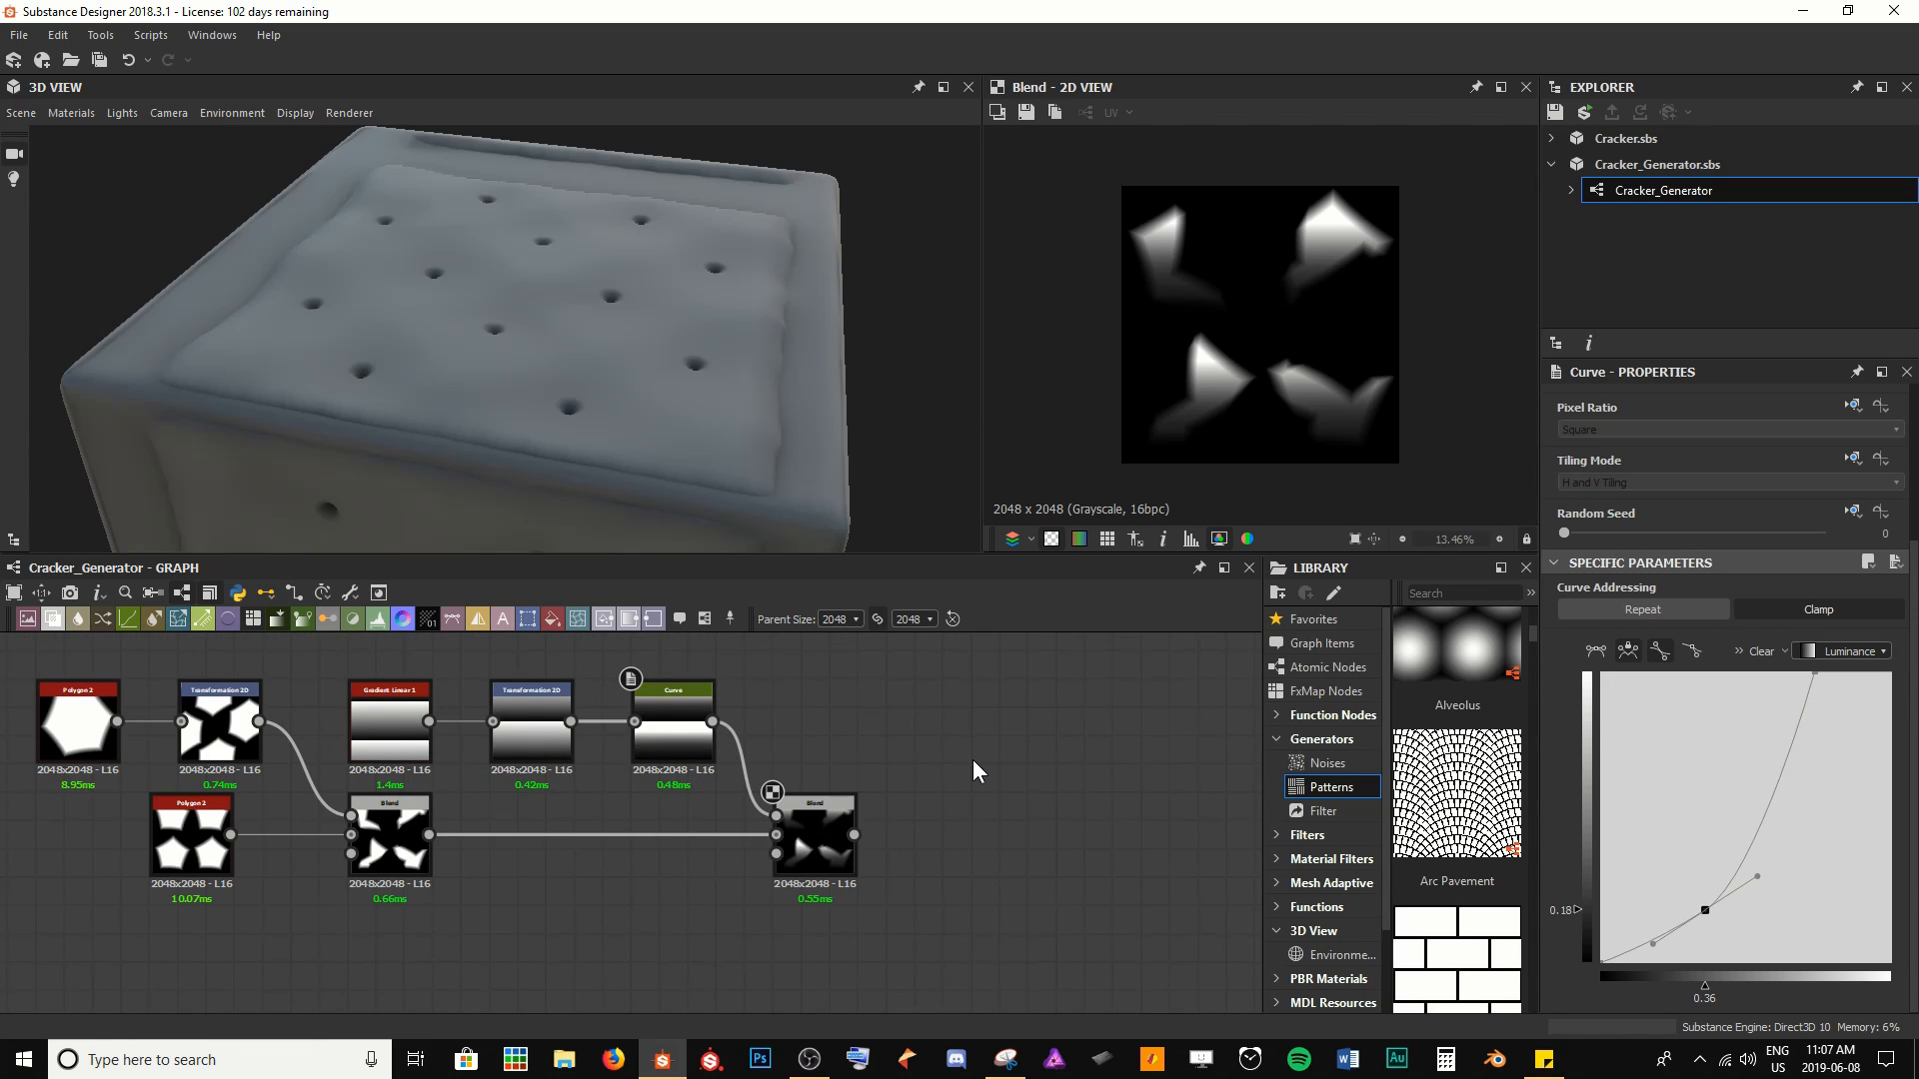
Add a Slope Blur Grayscale node after the Multiply Blend and preview its output
{"action": "key", "text": "f"}
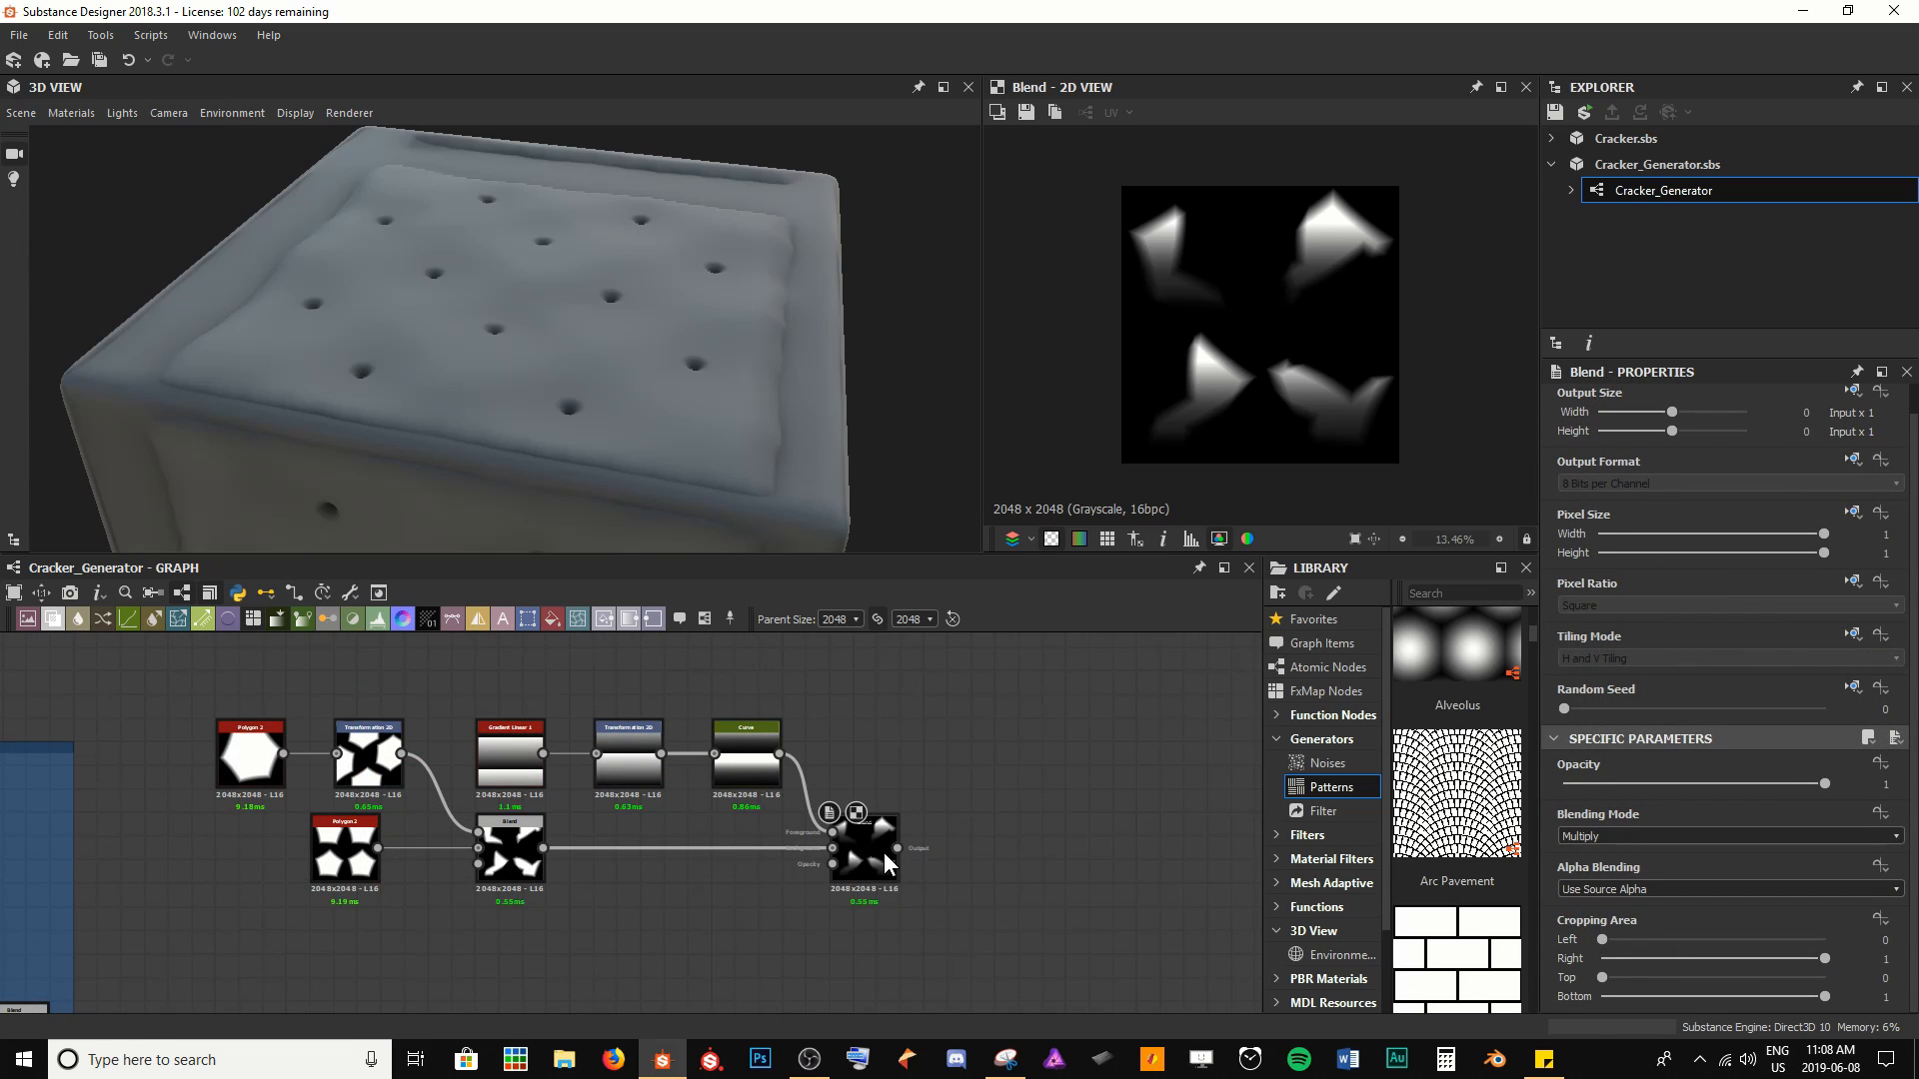
{"action": "left_click", "coordinate": [880, 851]}
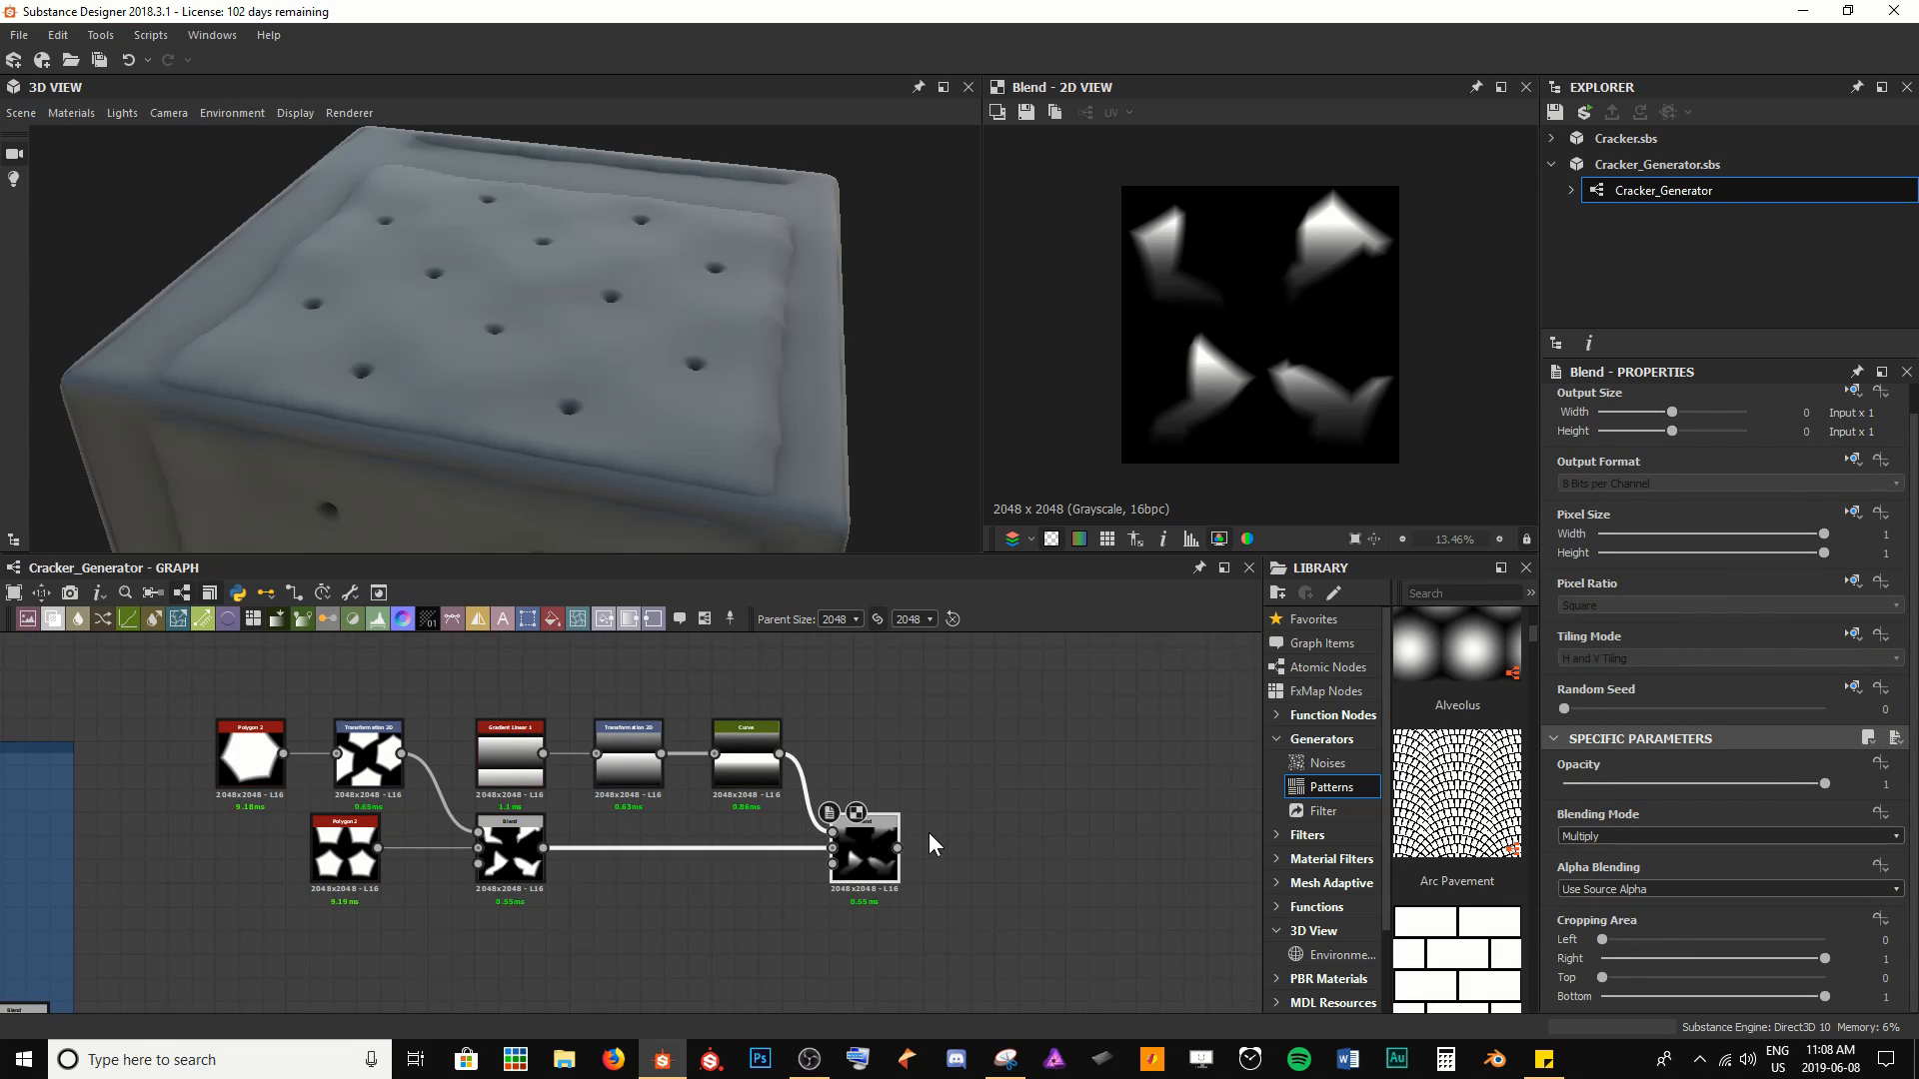
{"action": "key", "text": "space"}
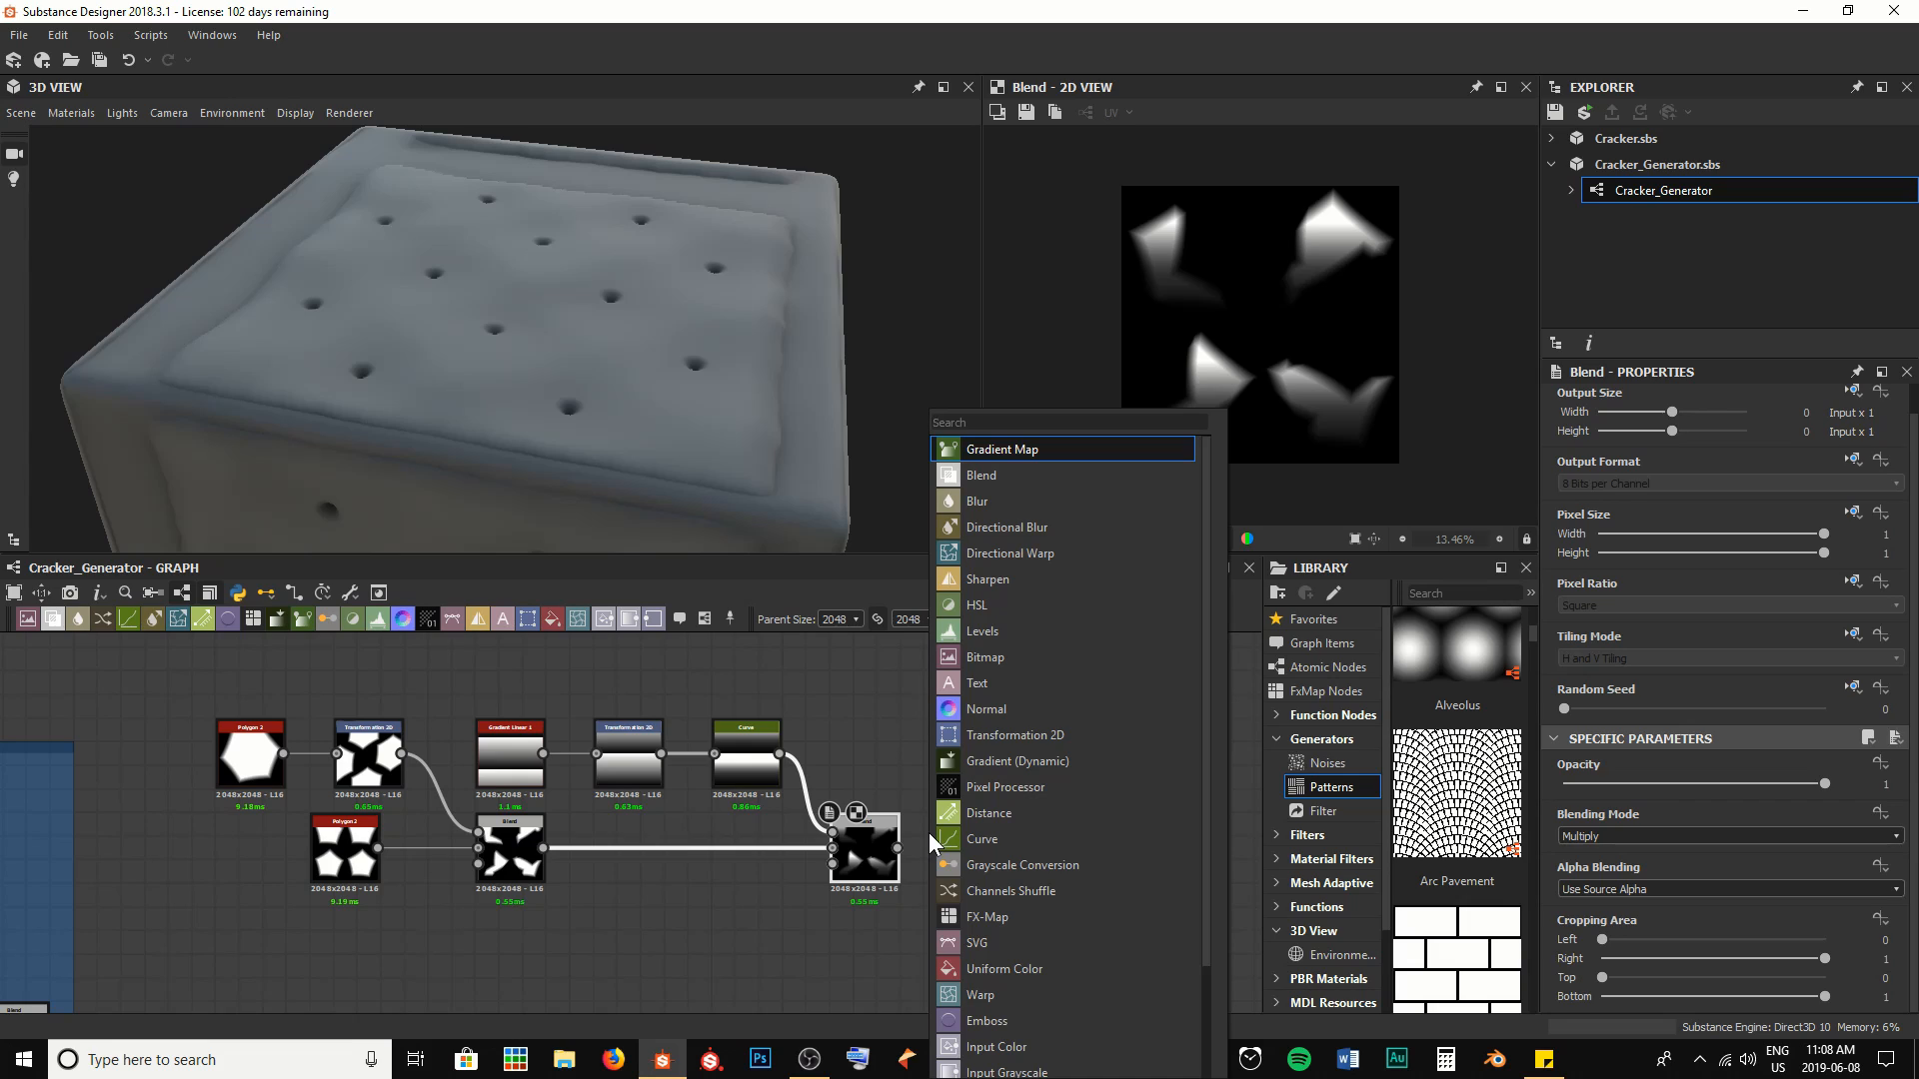
{"action": "type", "text": "sli"}
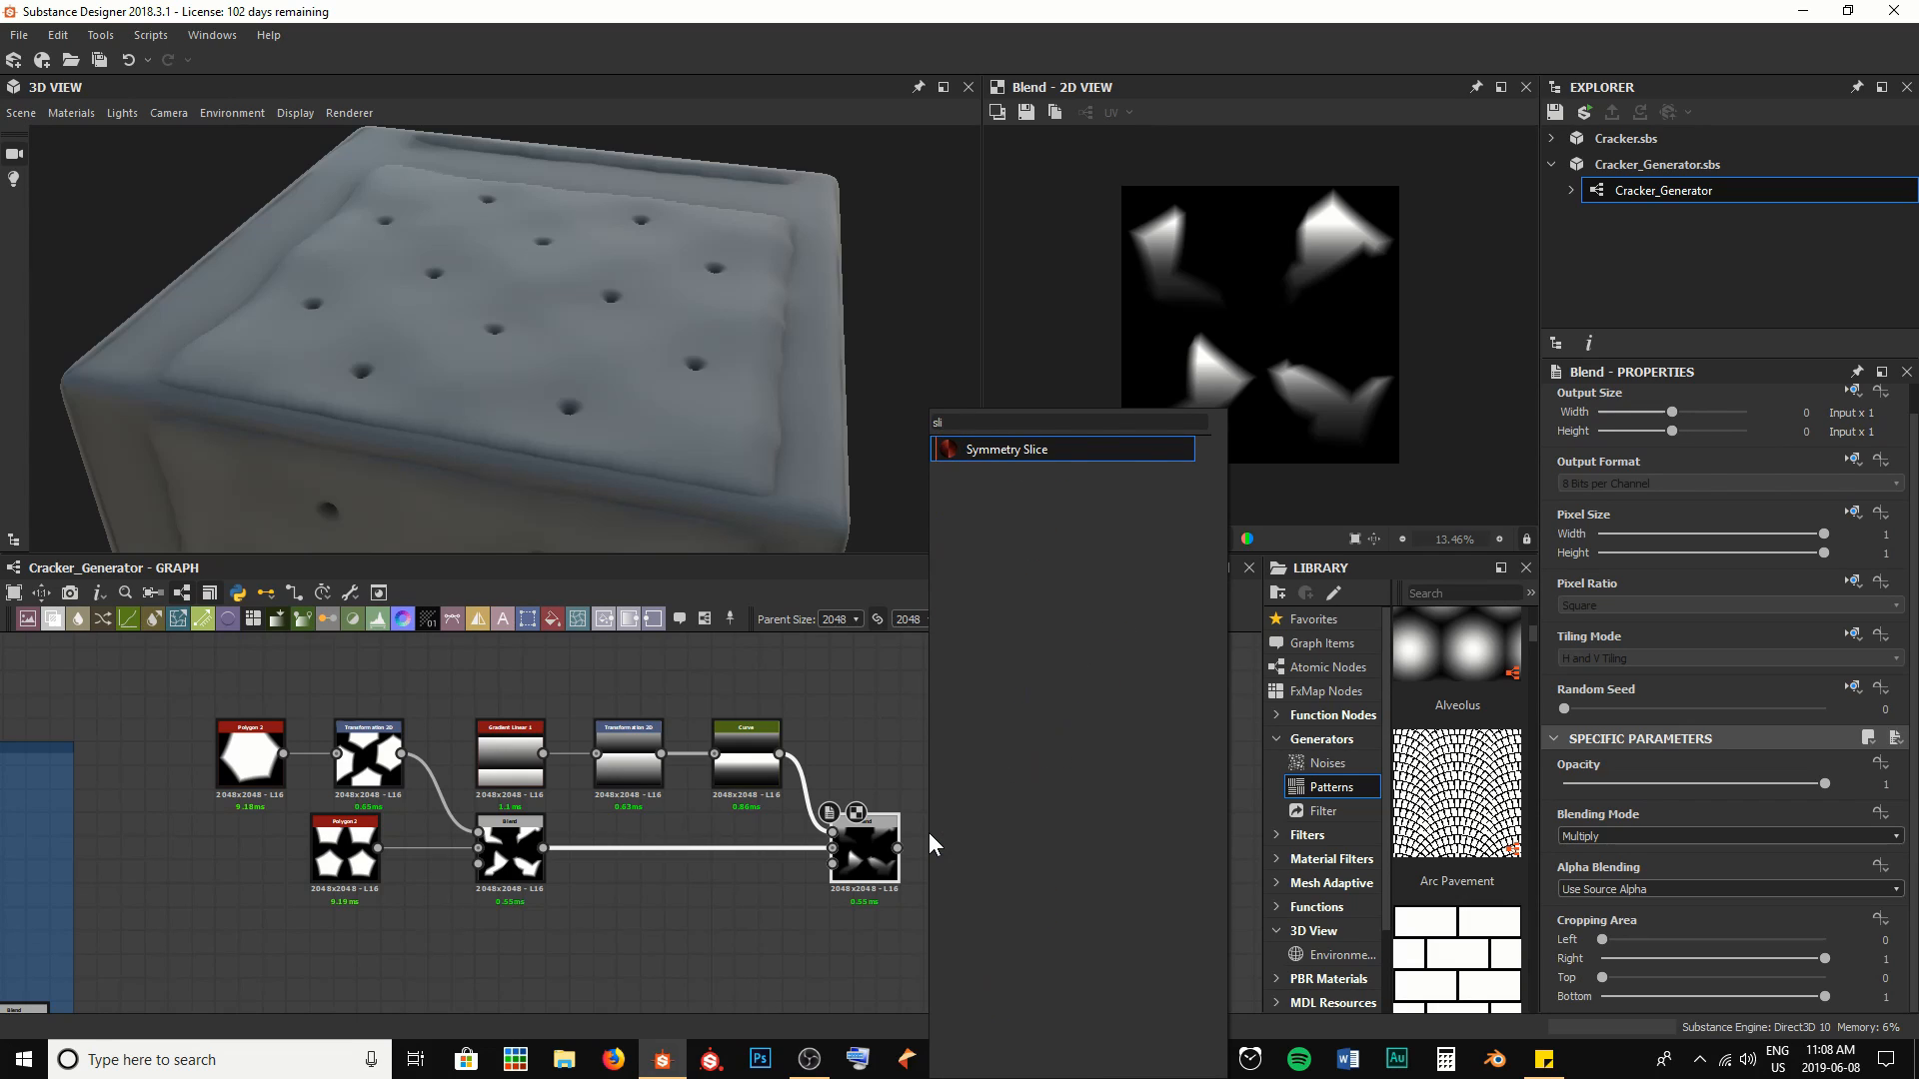
{"action": "key", "text": "BackSpace"}
{"action": "key", "text": "Down"}
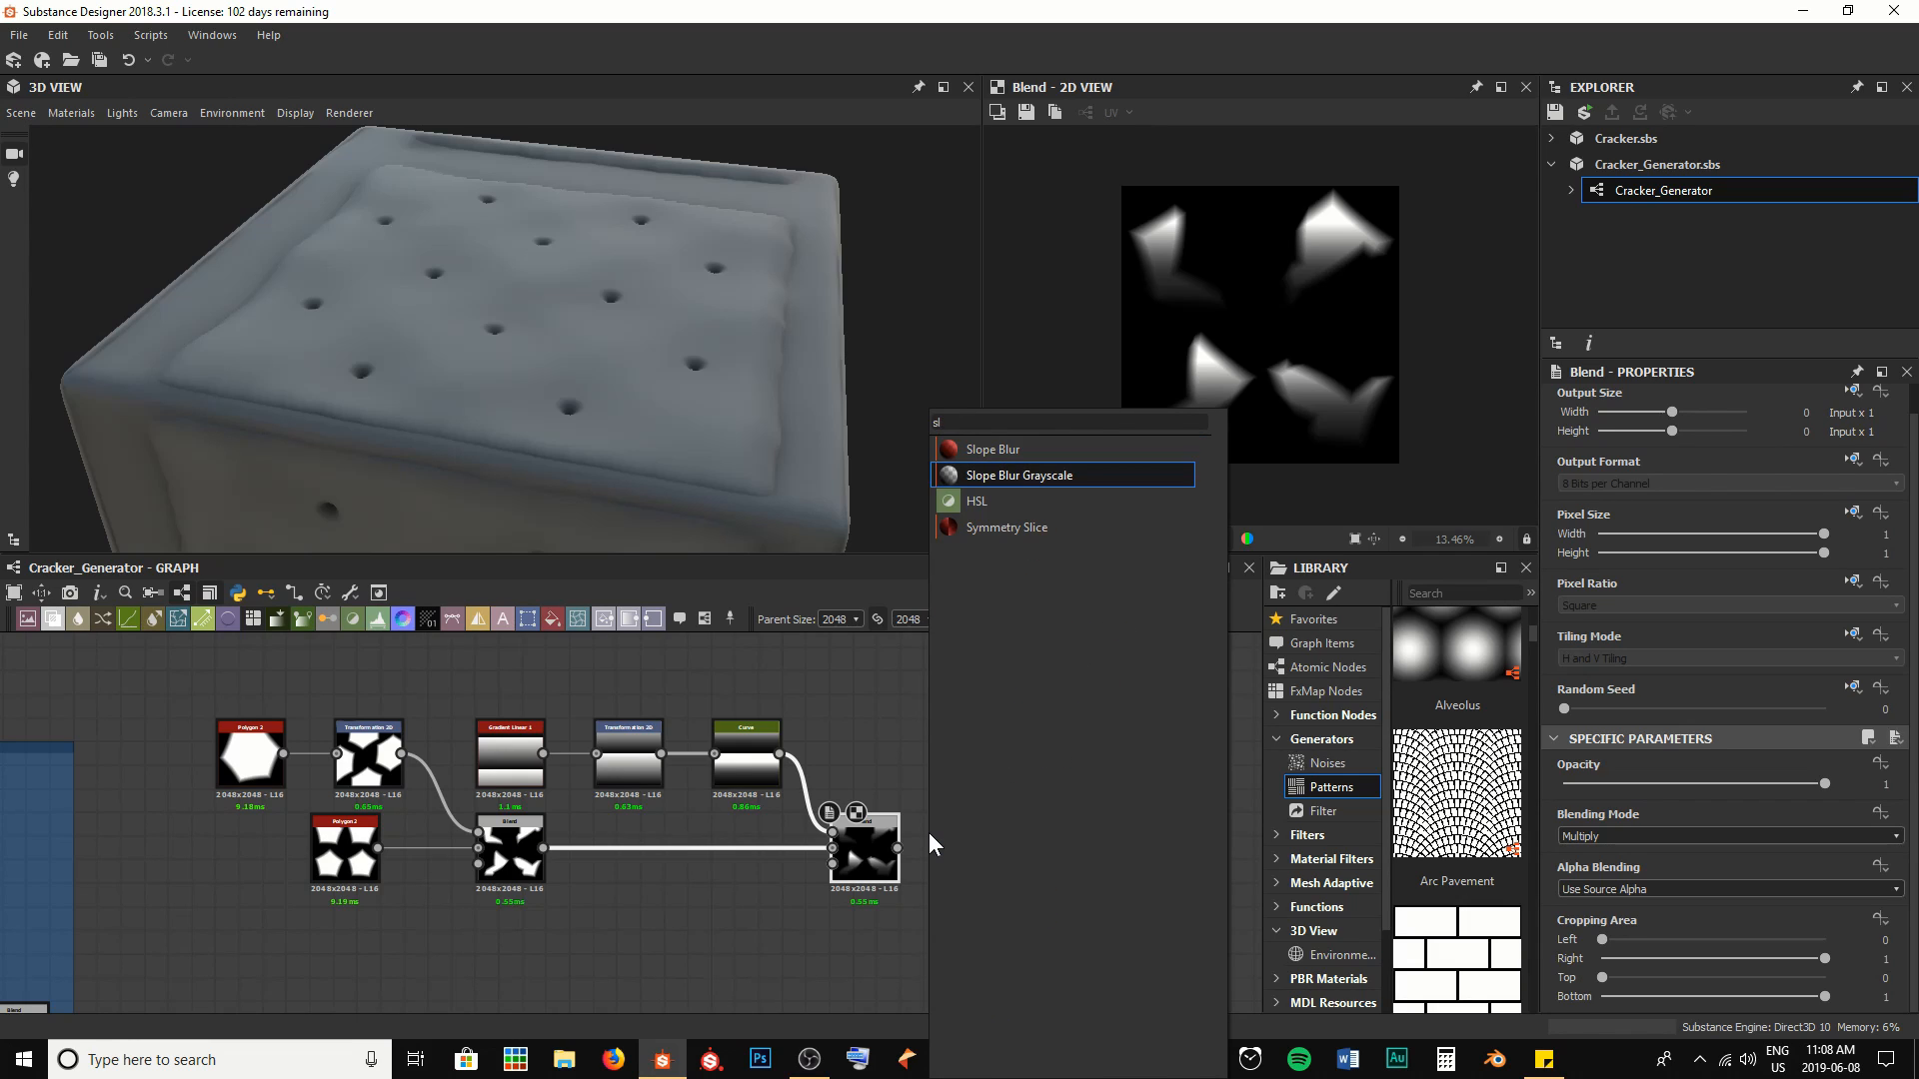
{"action": "key", "text": "Return"}
{"action": "scroll", "coordinate": [1280, 242], "scroll_direction": "up", "scroll_amount": 6}
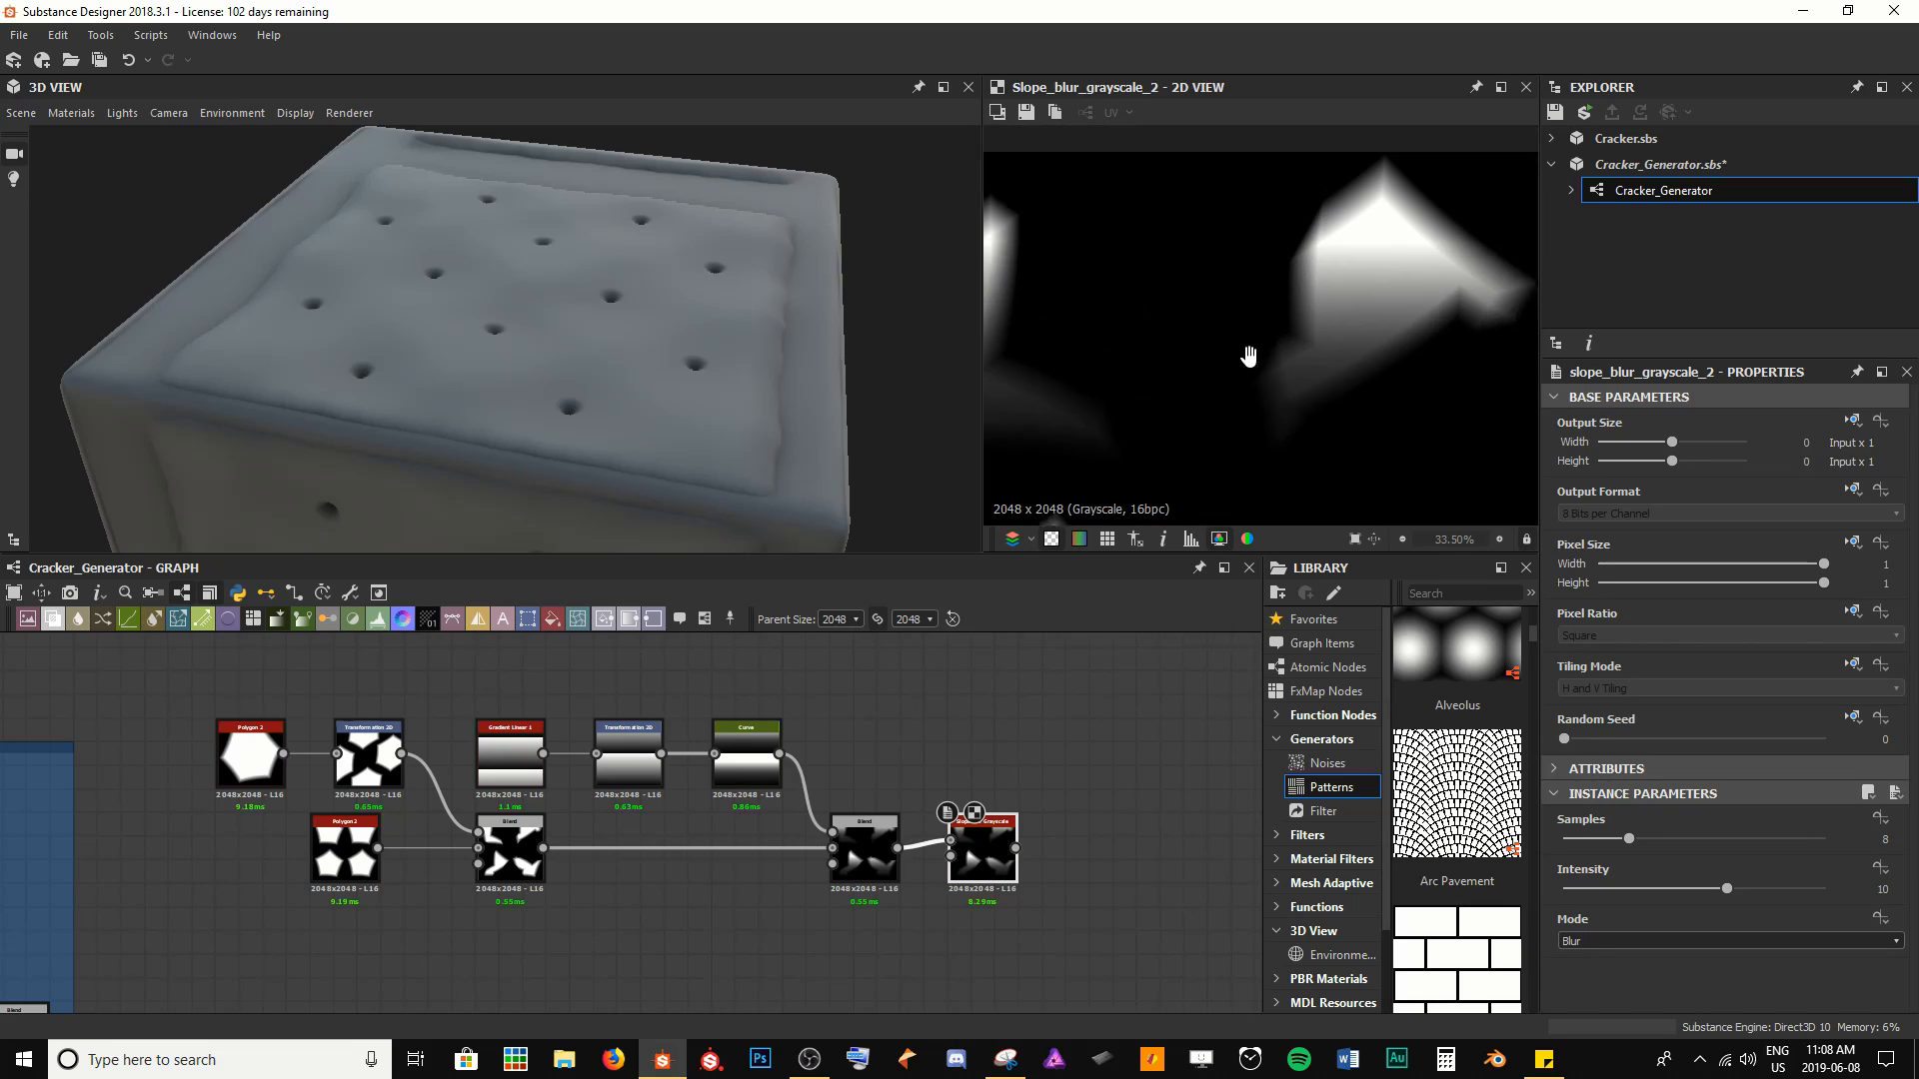
{"action": "scroll", "coordinate": [1316, 322], "scroll_direction": "down", "scroll_amount": 2}
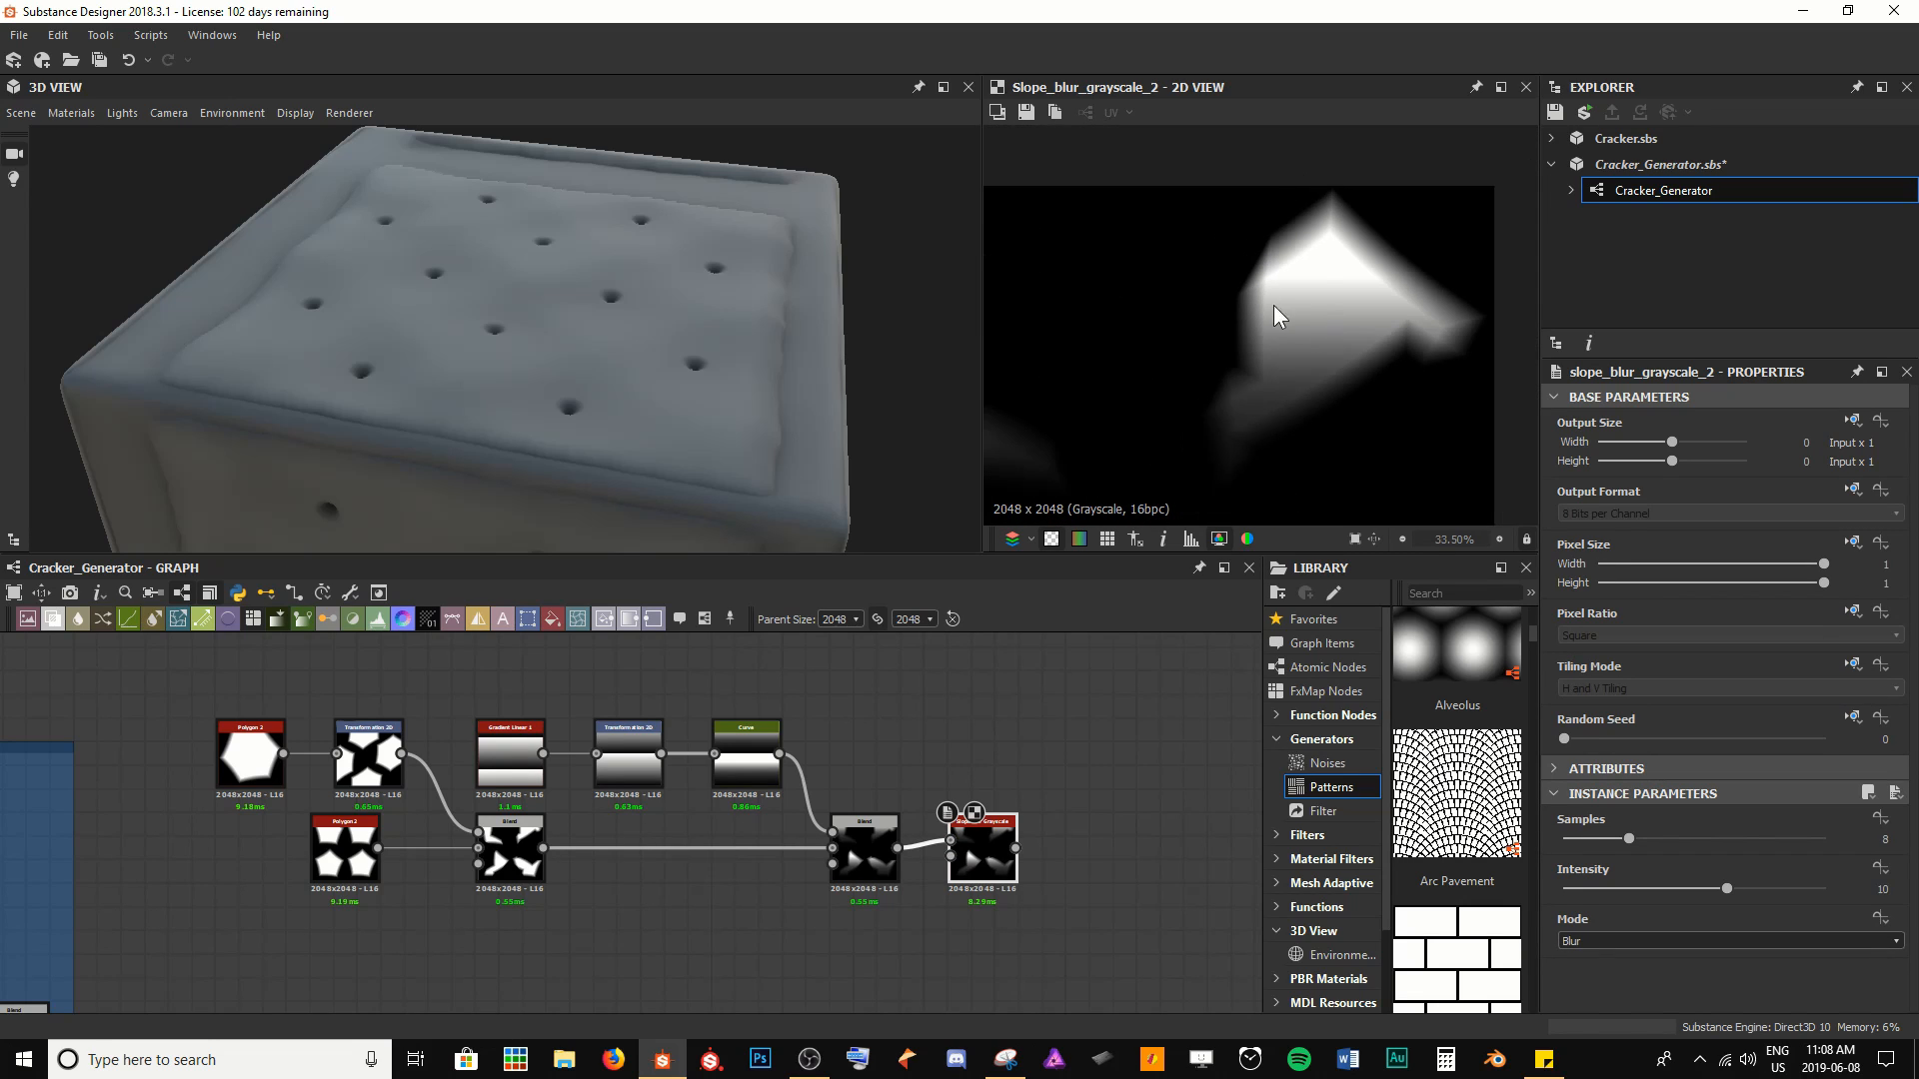
Add a Fractal Sum Base below the Multiply Blend and connect it to the Slope Blur Grayscale's second input
{"action": "scroll", "coordinate": [837, 881], "scroll_direction": "up", "scroll_amount": 3}
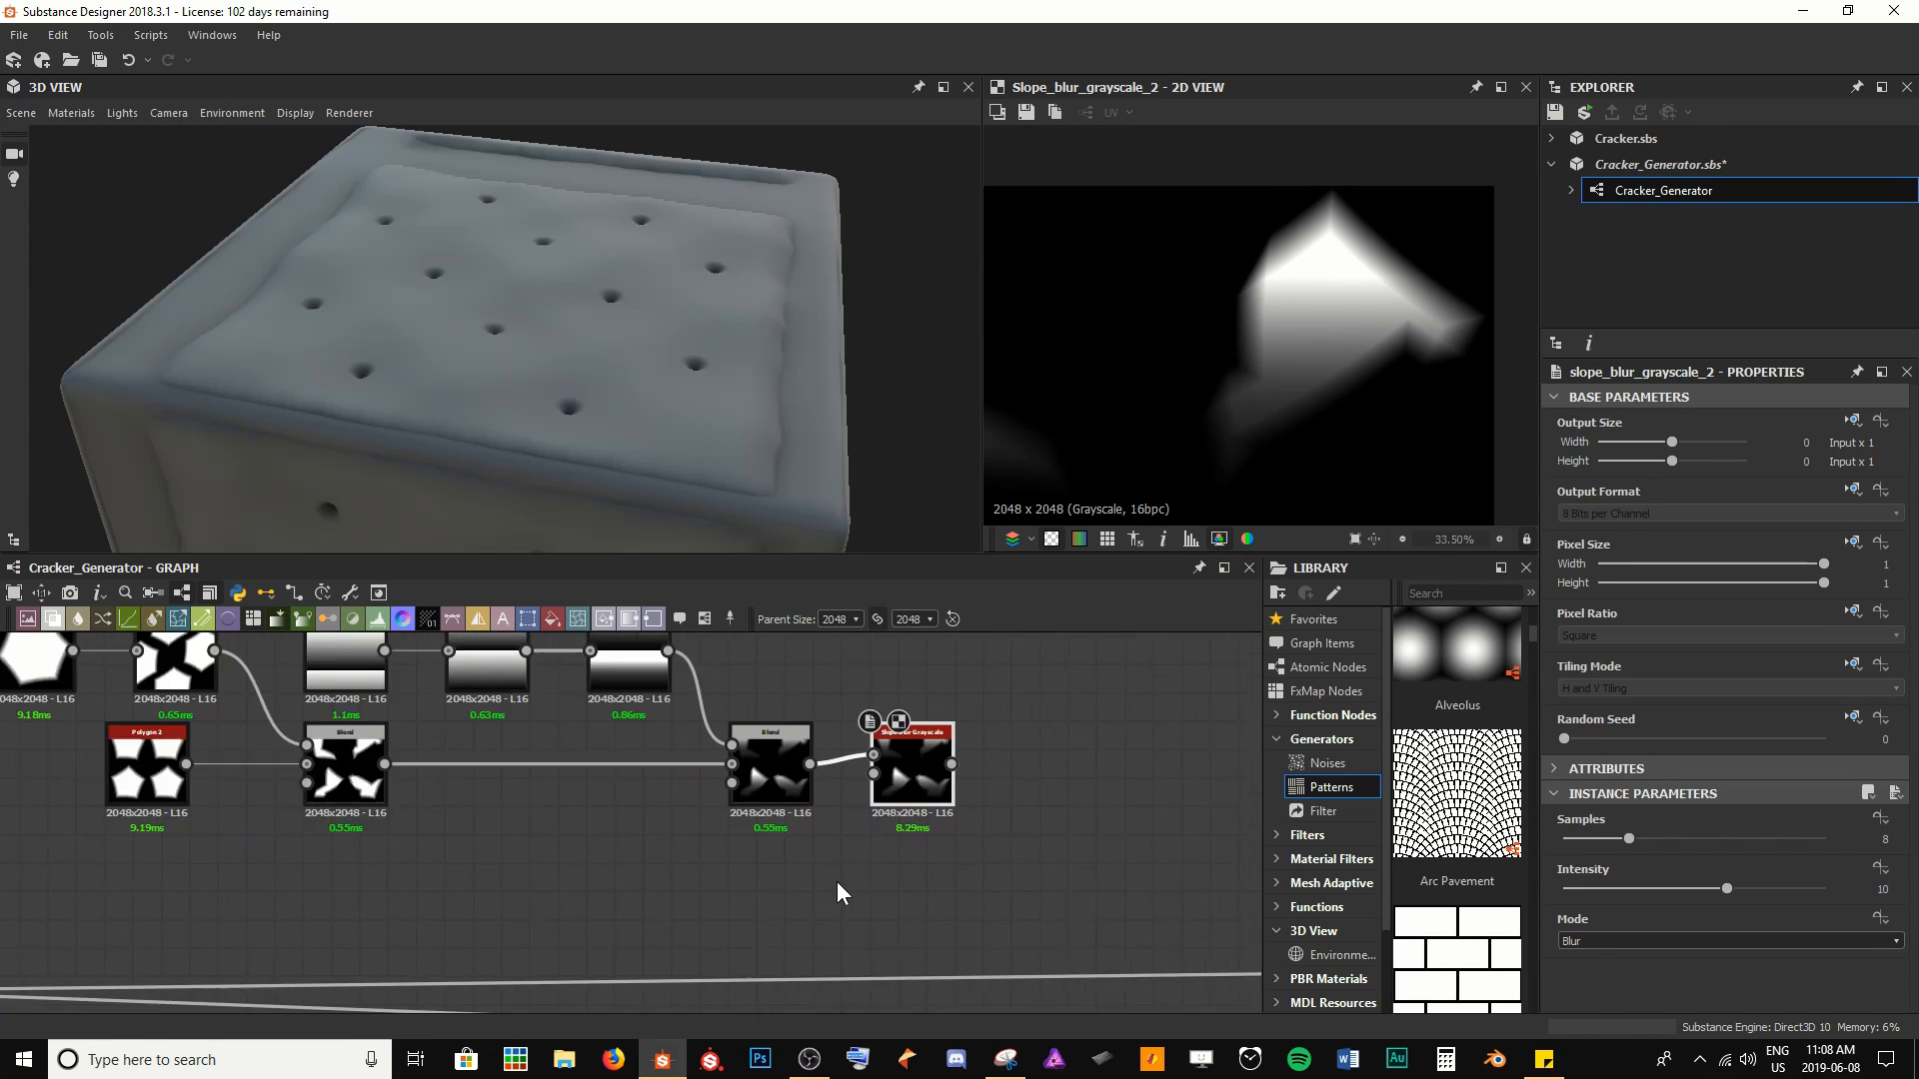
{"action": "key", "text": "space"}
{"action": "type", "text": "fract"}
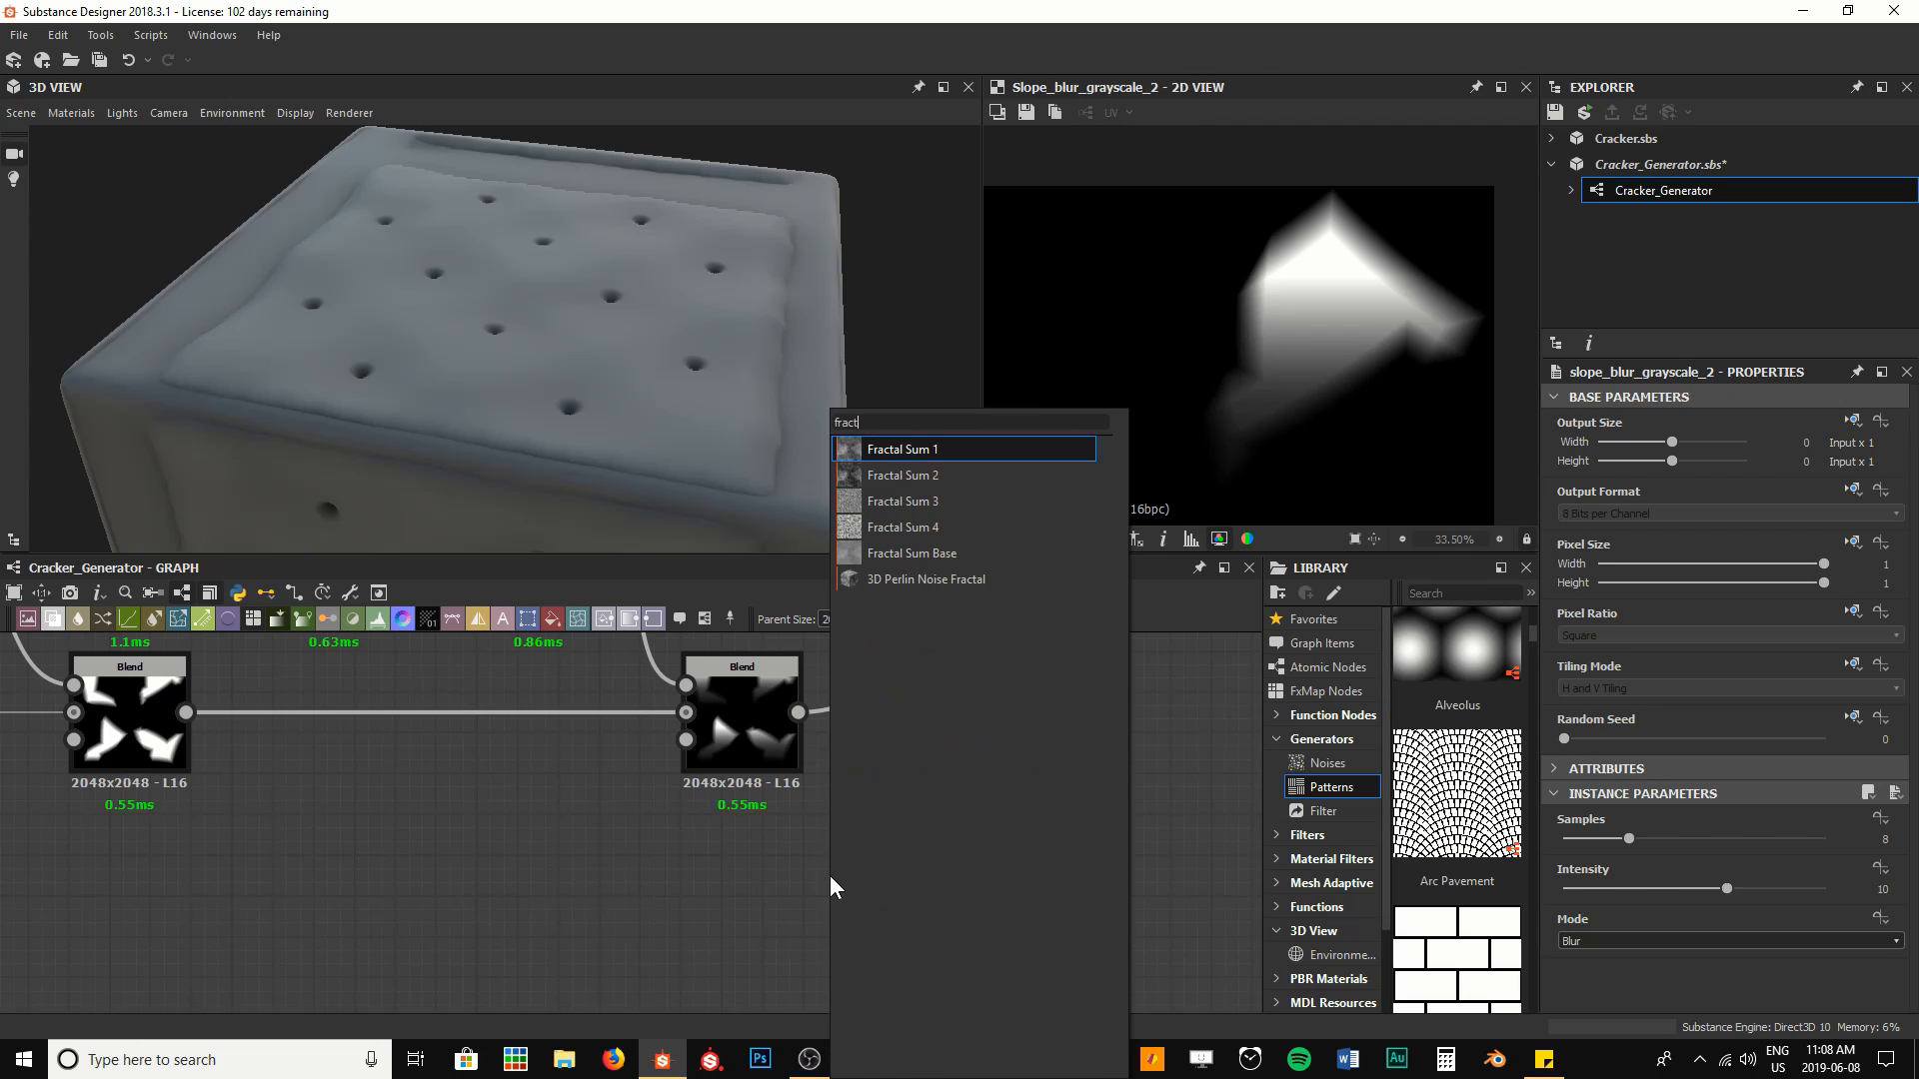
{"action": "key", "text": "Down"}
{"action": "key", "text": "Down"}
{"action": "key", "text": "Down"}
{"action": "key", "text": "Down"}
{"action": "key", "text": "Return"}
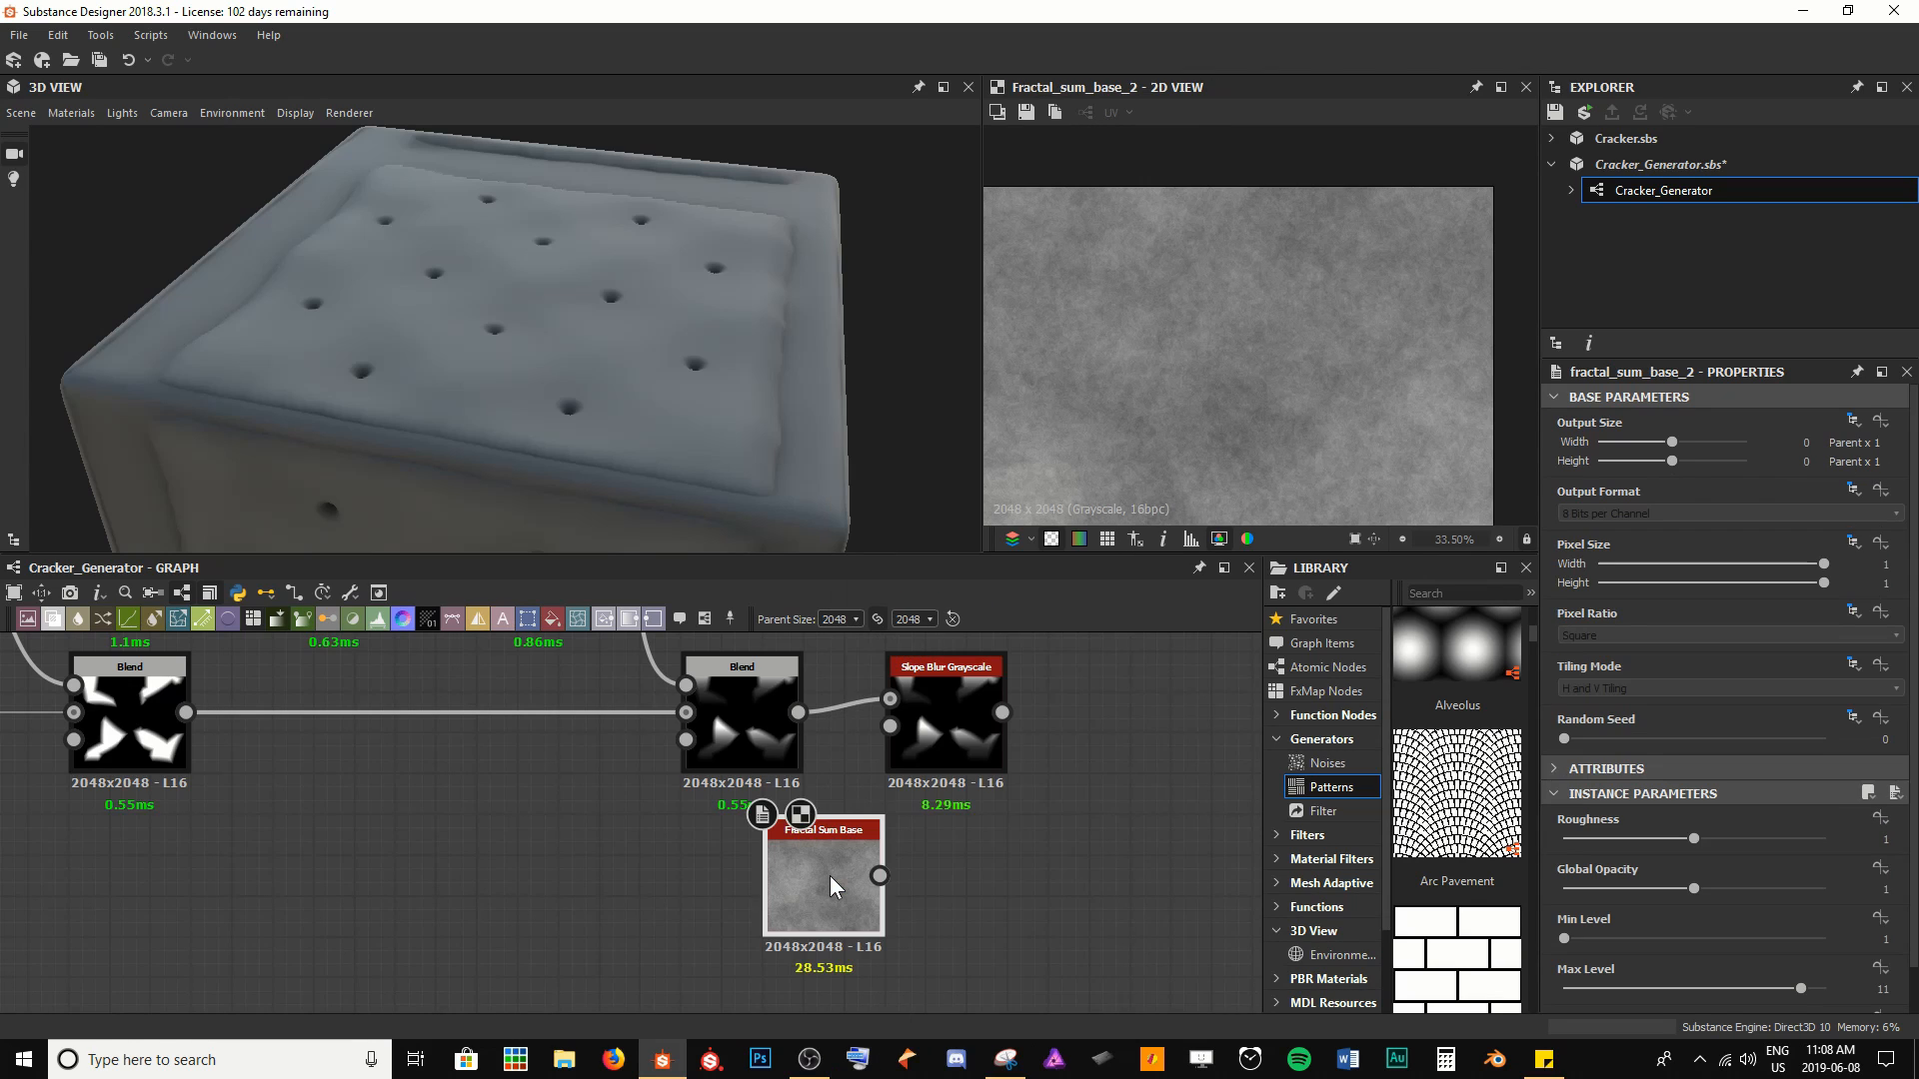
{"action": "left_click_drag", "start_coordinate": [806, 871], "coordinate": [914, 735]}
{"action": "left_click", "coordinate": [946, 722]}
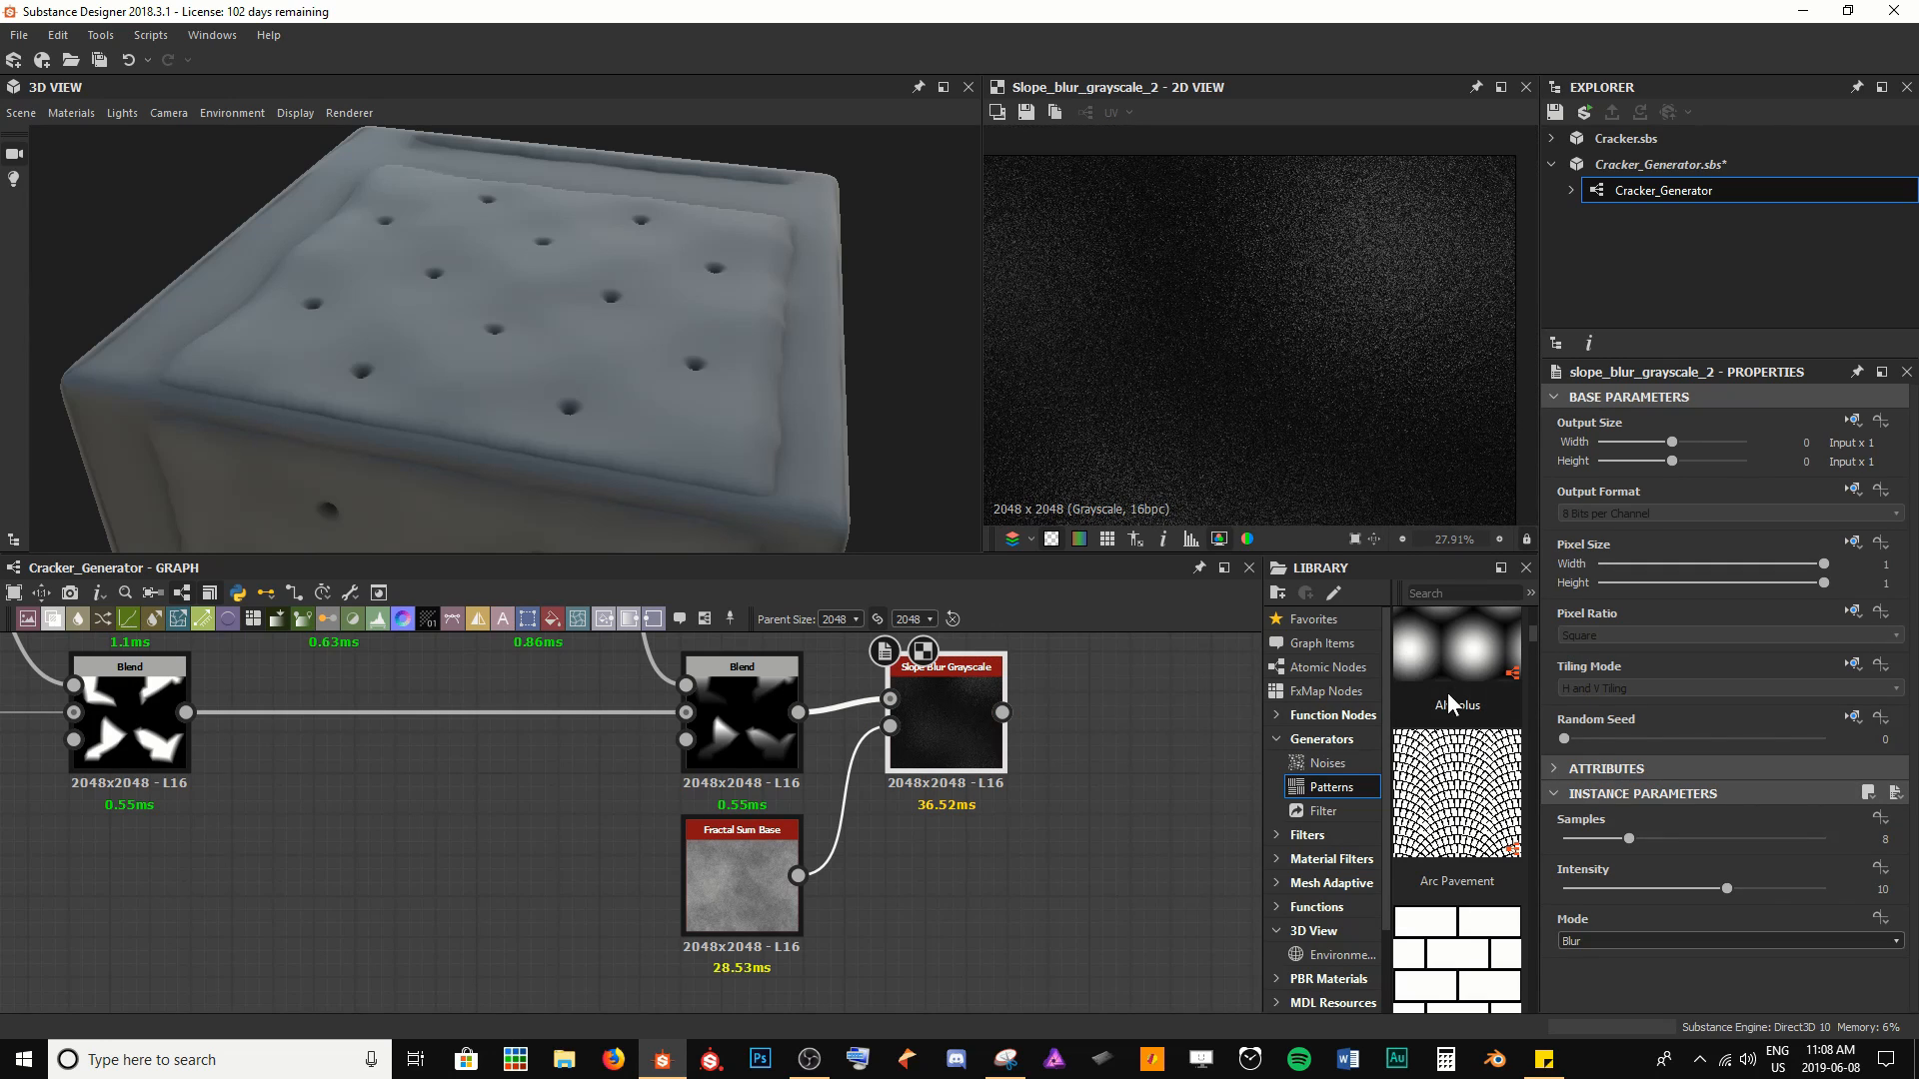
Set the Slope Blur Grayscale to 32 samples, intensity 0.43 and Min mode, after trying Max
{"action": "left_click_drag", "start_coordinate": [1629, 840], "coordinate": [1865, 829]}
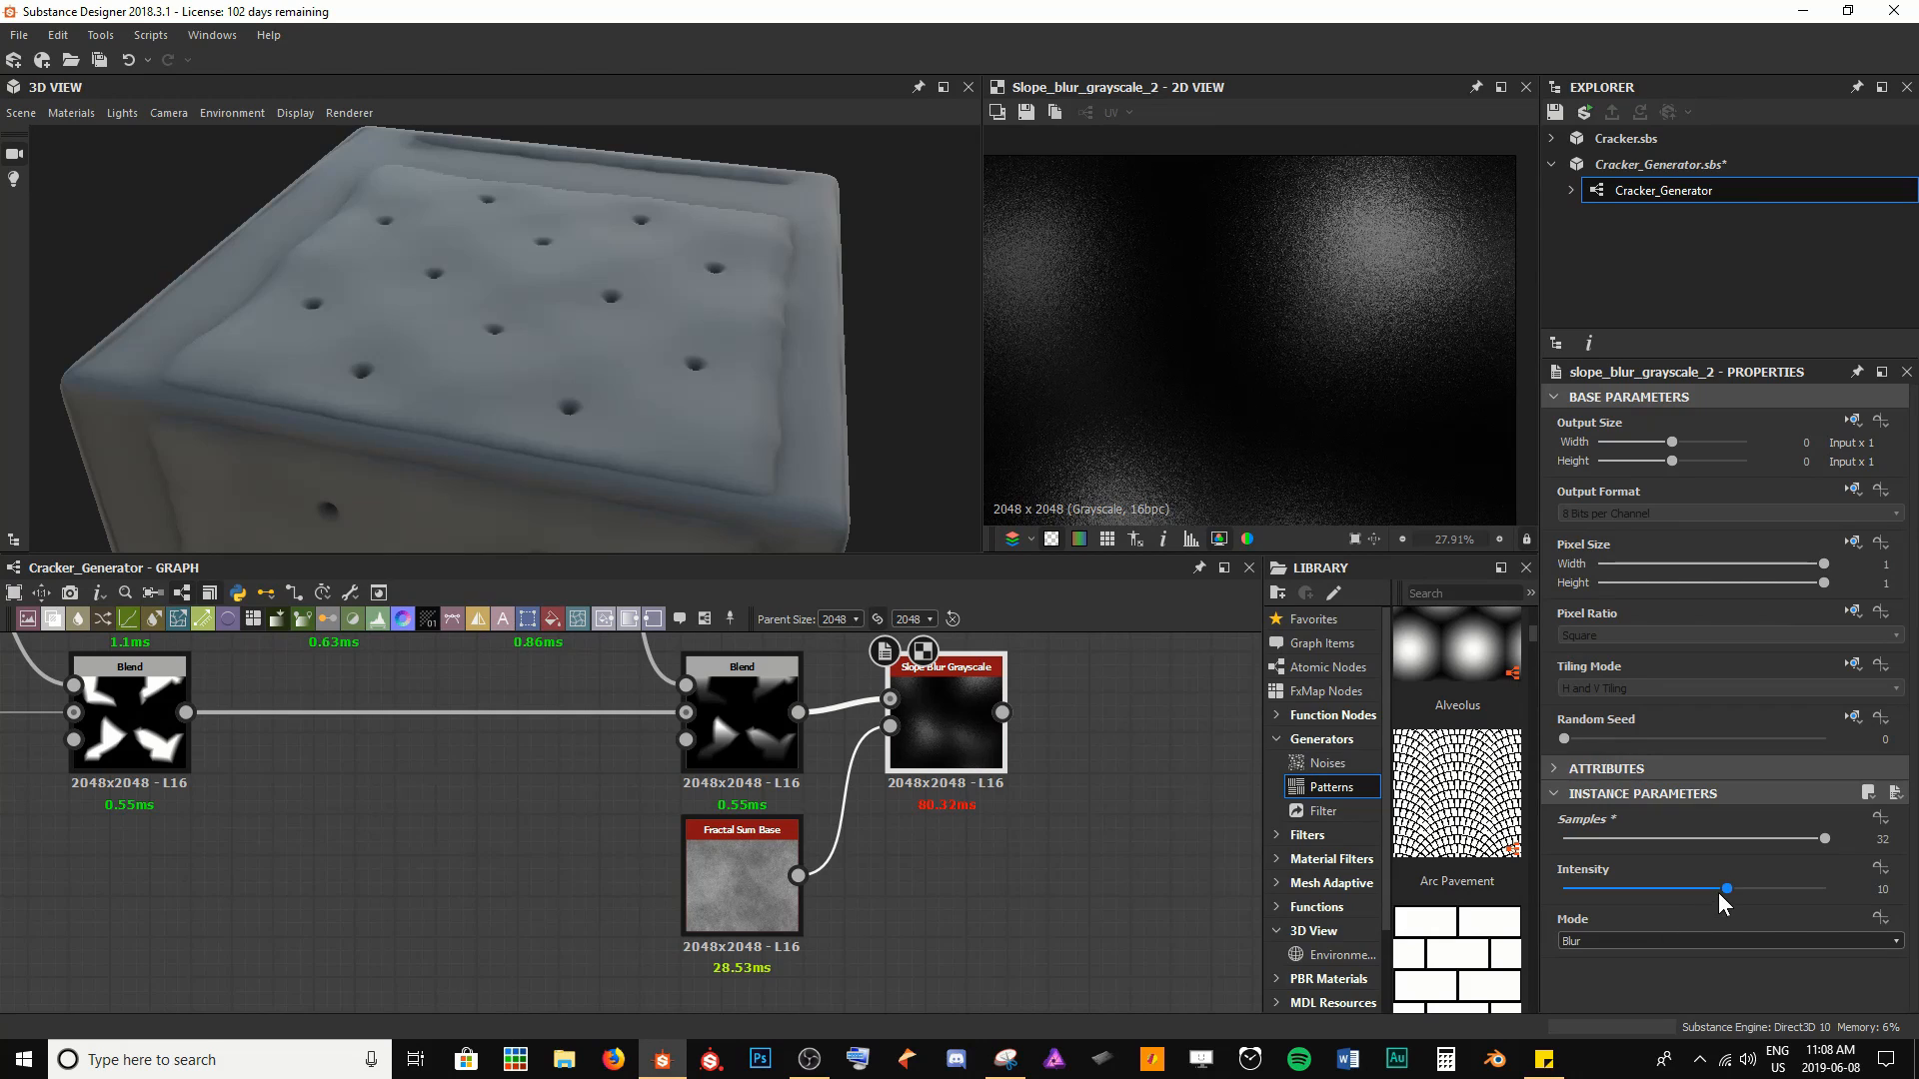
{"action": "left_click_drag", "start_coordinate": [1717, 892], "coordinate": [1569, 896]}
{"action": "scroll", "coordinate": [1259, 309], "scroll_direction": "up", "scroll_amount": 5}
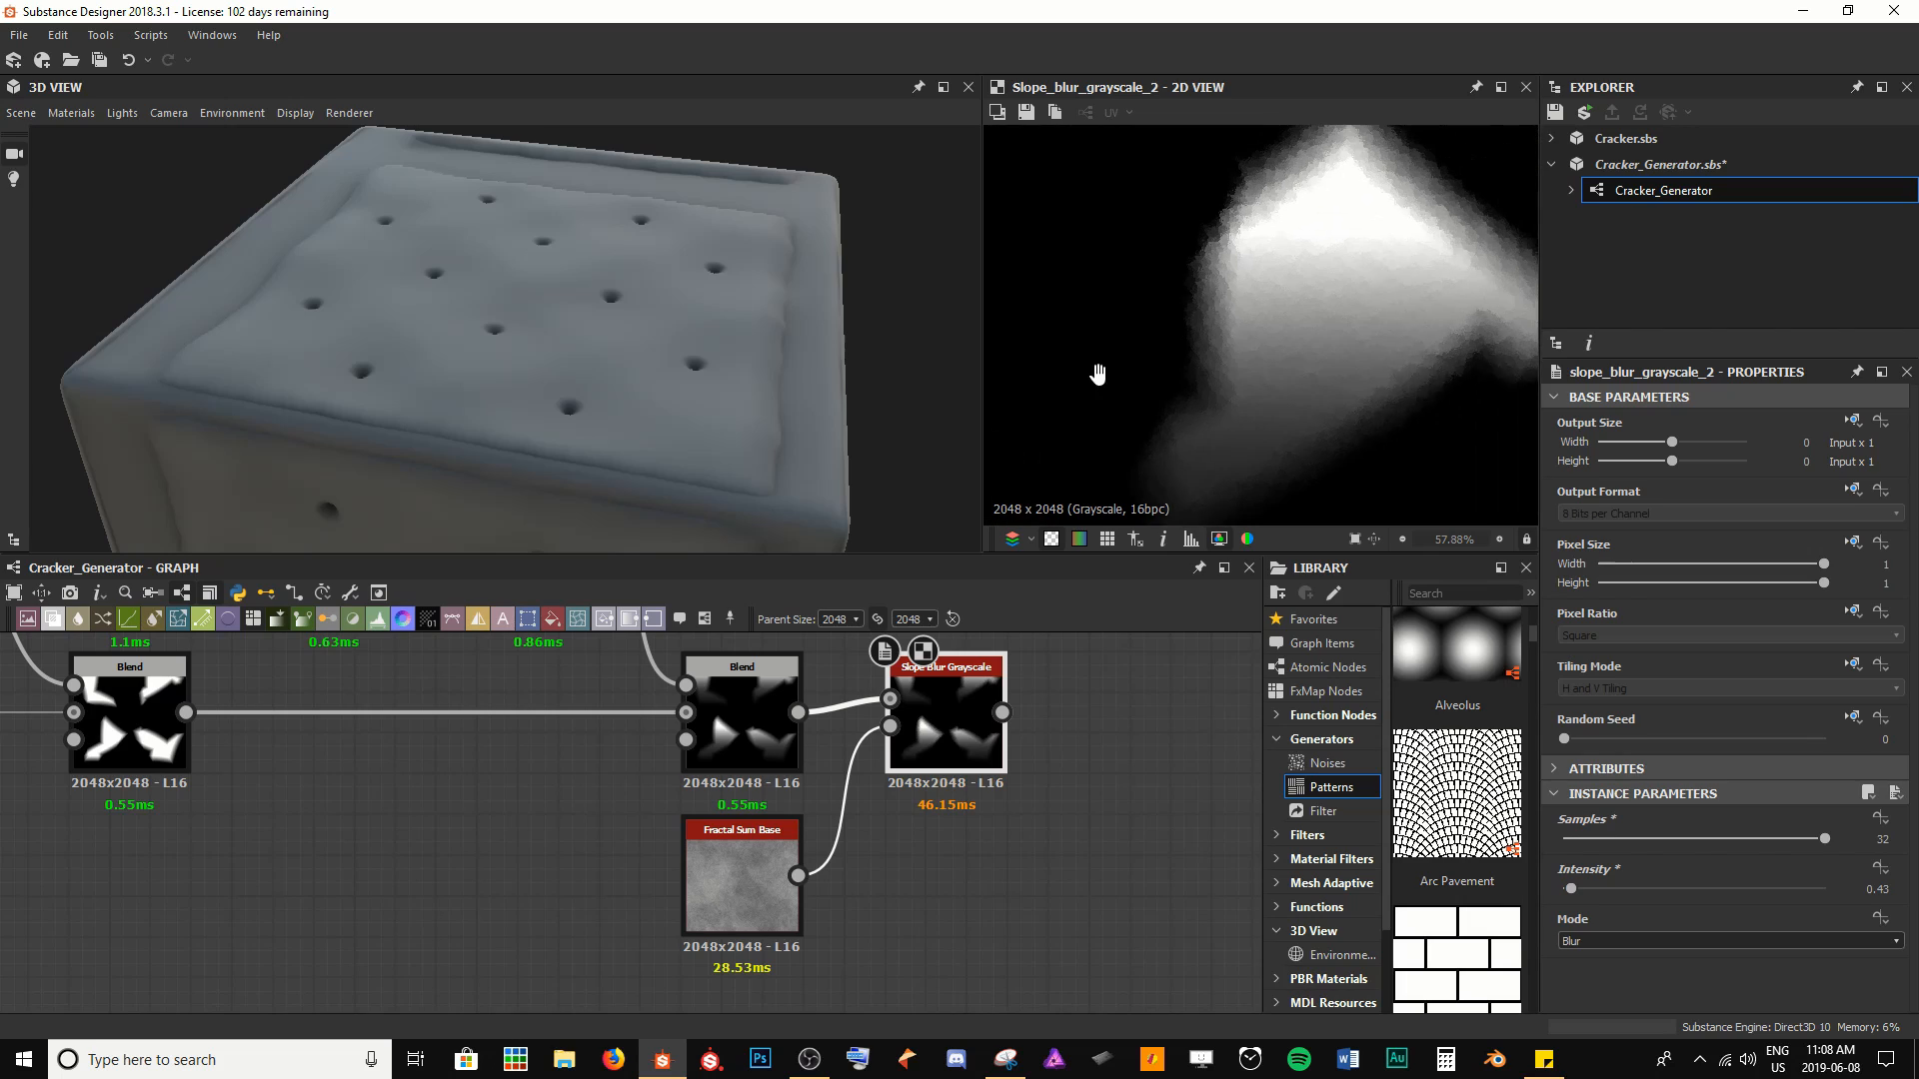
{"action": "left_click", "coordinate": [1645, 949]}
{"action": "left_click", "coordinate": [1645, 949]}
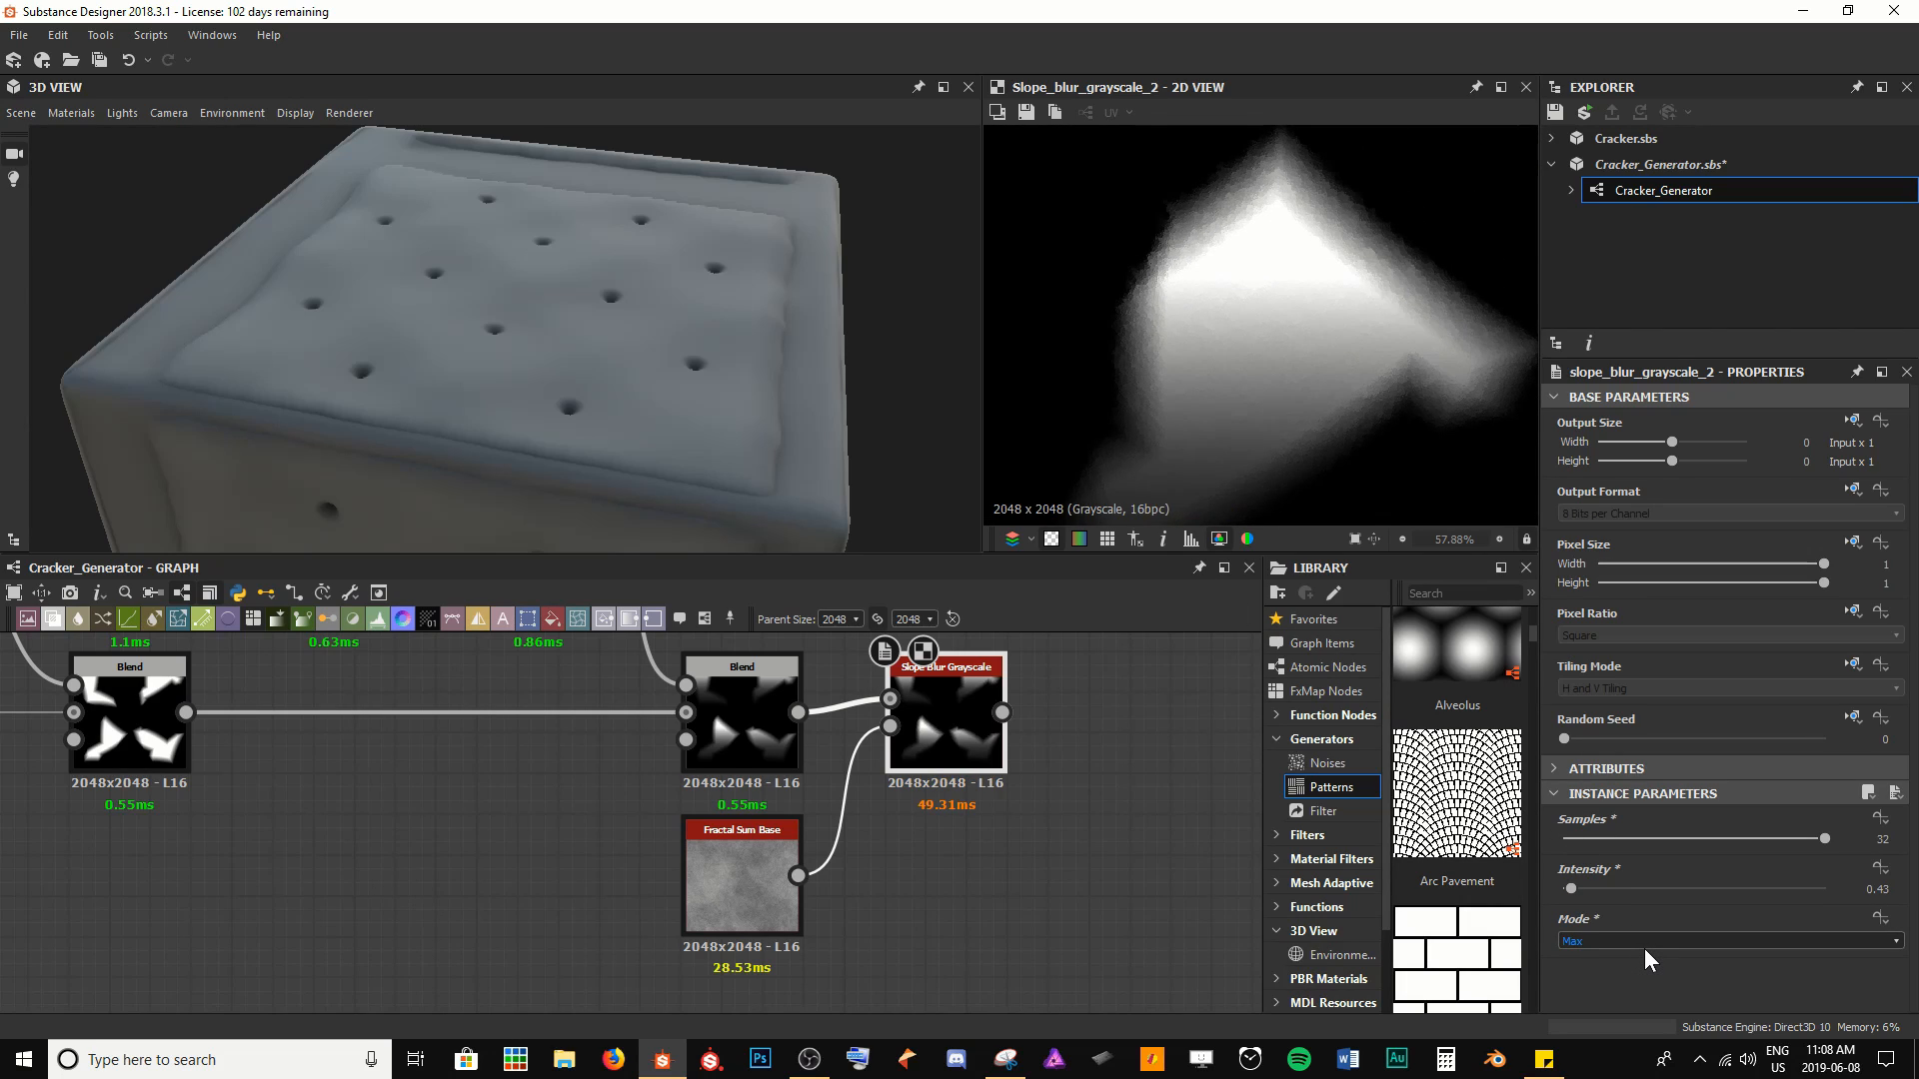
{"action": "scroll", "coordinate": [1645, 949], "scroll_direction": "up", "scroll_amount": 1}
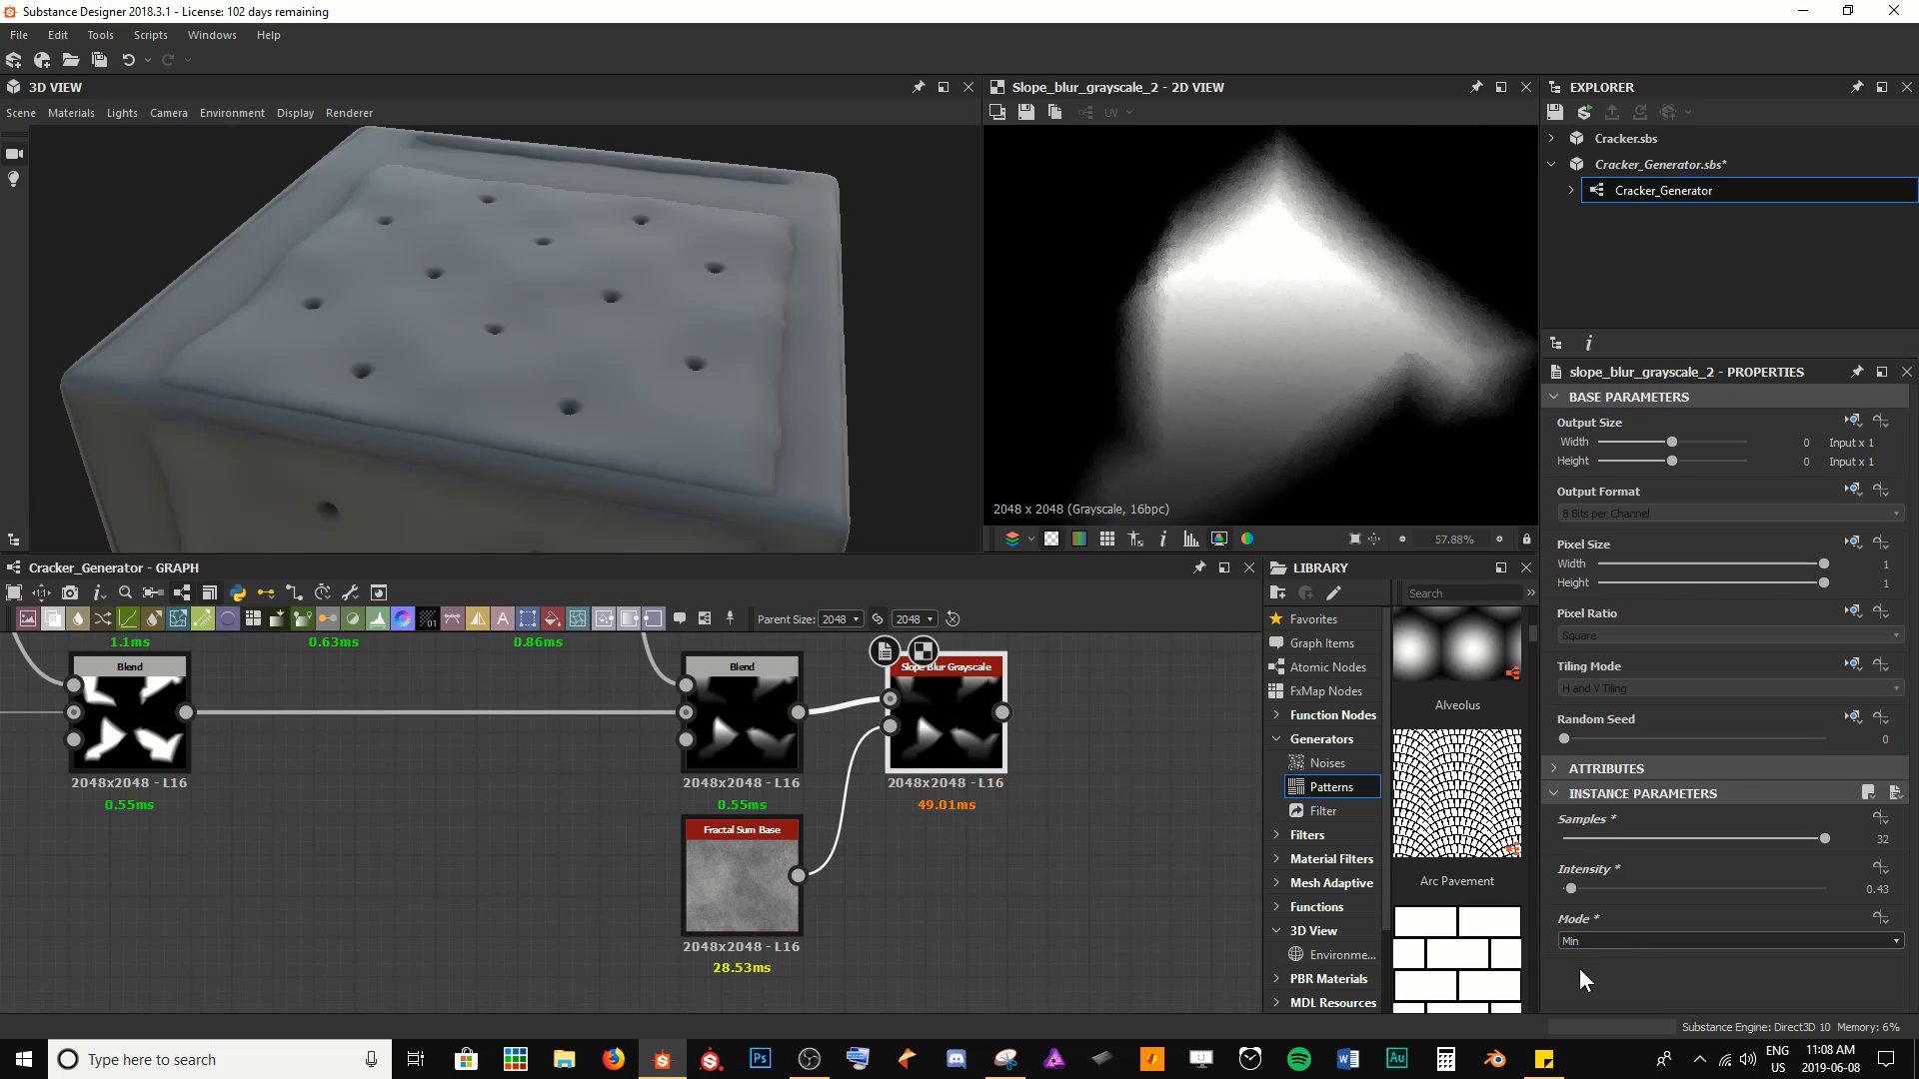
Set the Fractal Sum Base's Max Level to 7 and Min Level to 2, and preview the Slope Blur Grayscale
{"action": "left_click", "coordinate": [741, 899]}
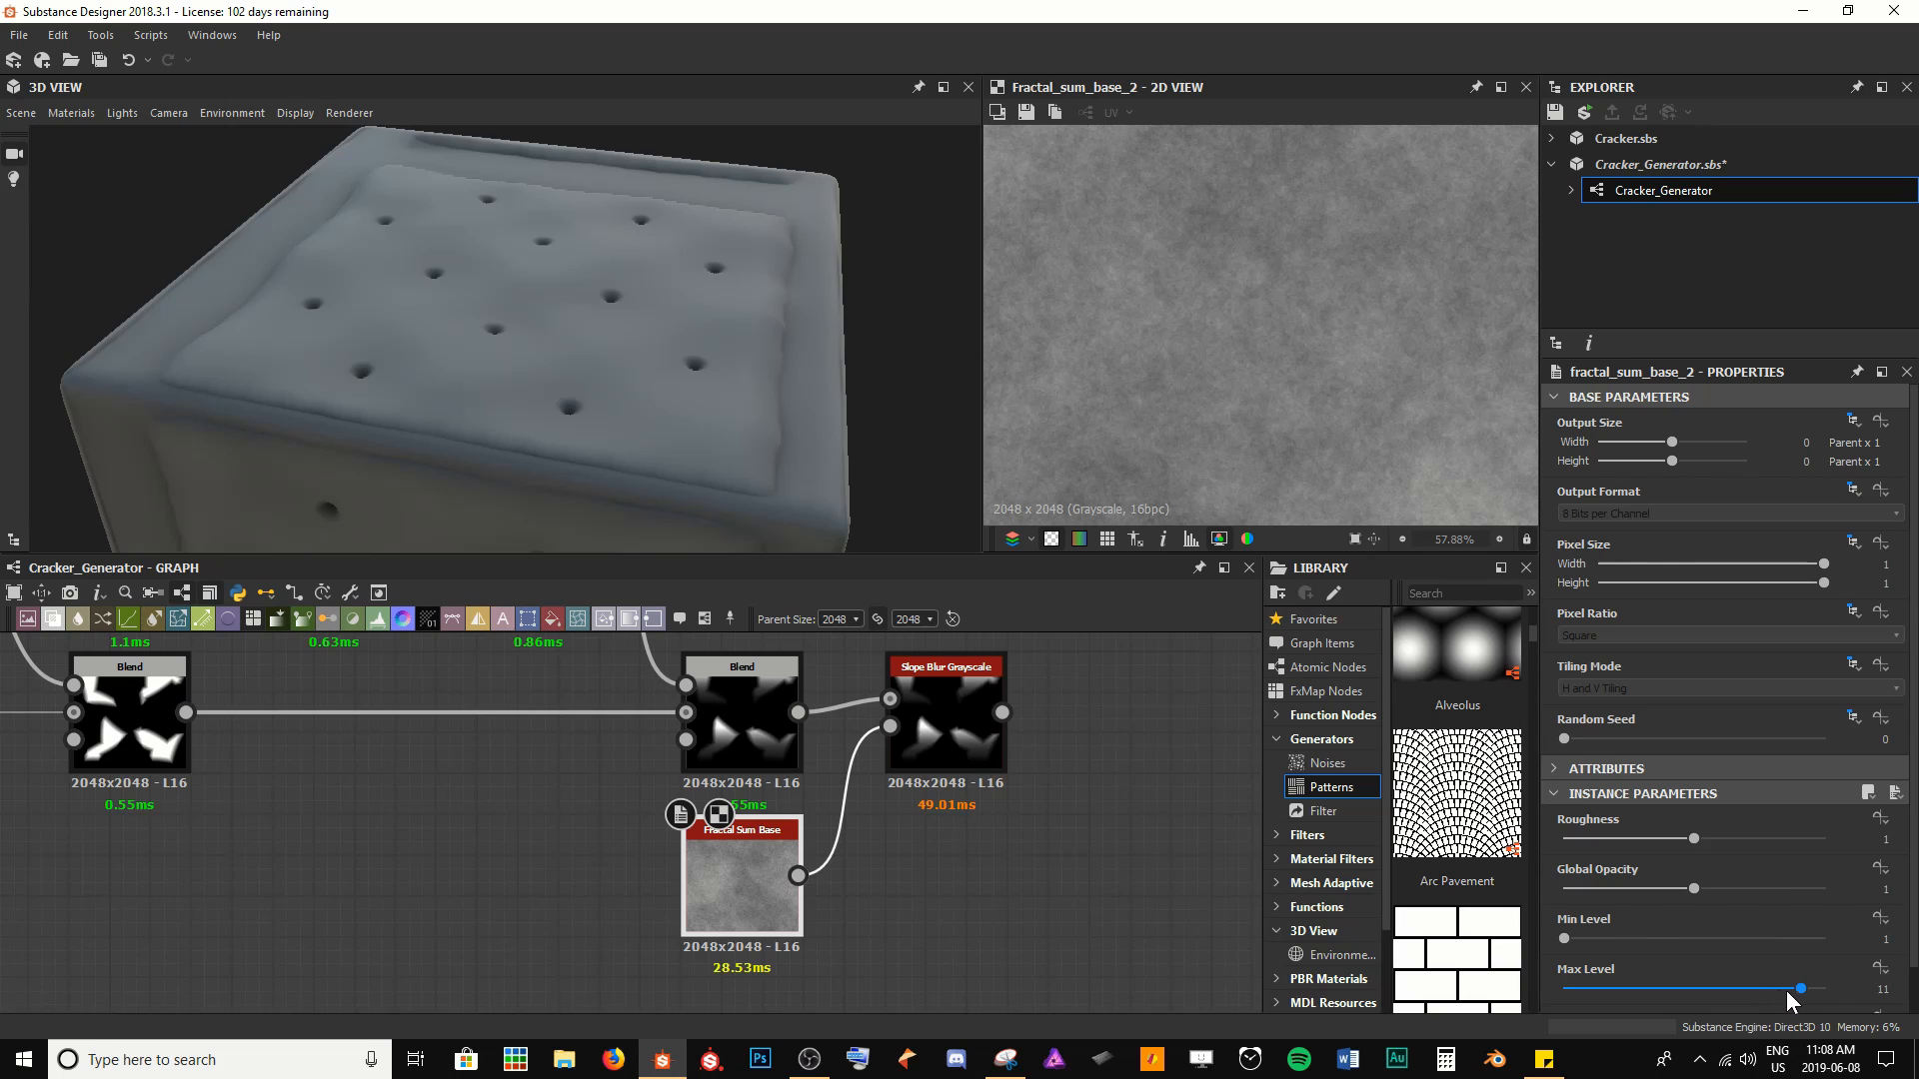
{"action": "left_click_drag", "start_coordinate": [1793, 992], "coordinate": [1715, 991]}
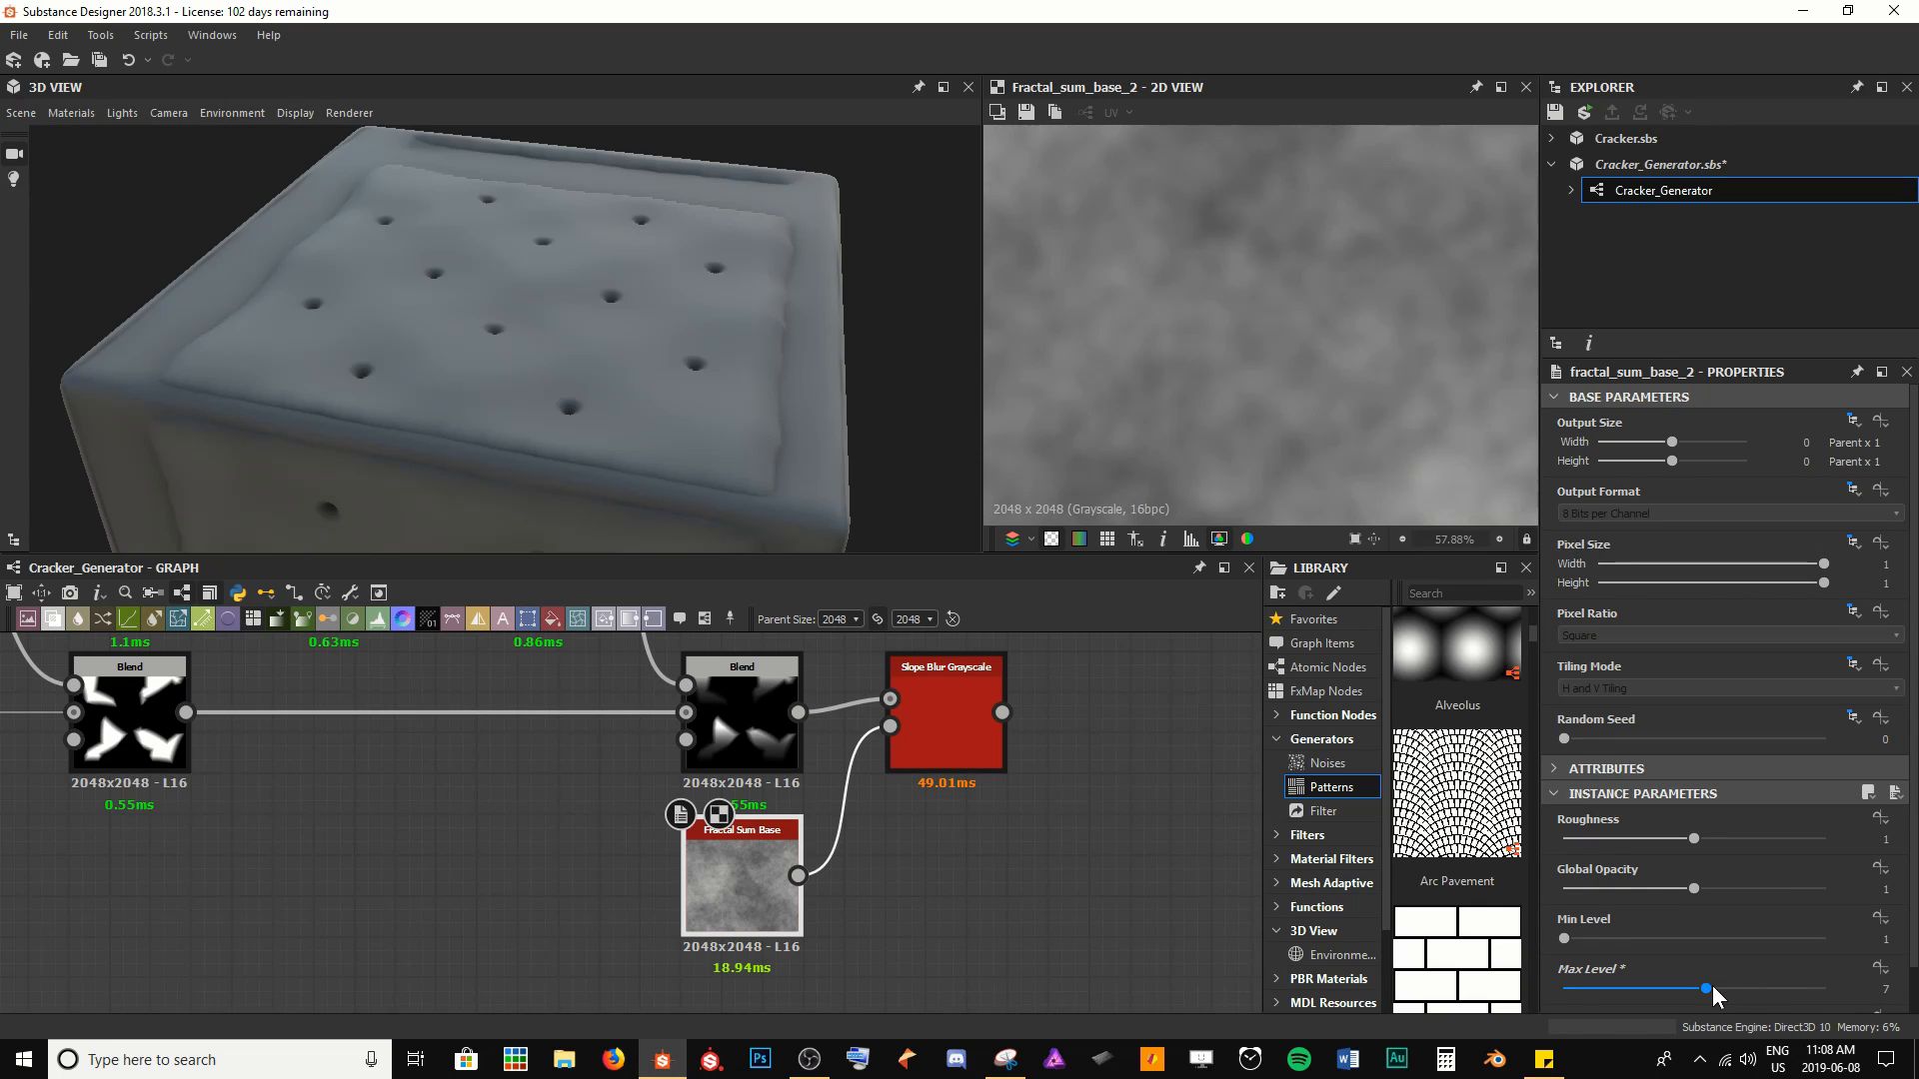
{"action": "left_click_drag", "start_coordinate": [1564, 938], "coordinate": [1591, 941]}
{"action": "double_click", "coordinate": [945, 735]}
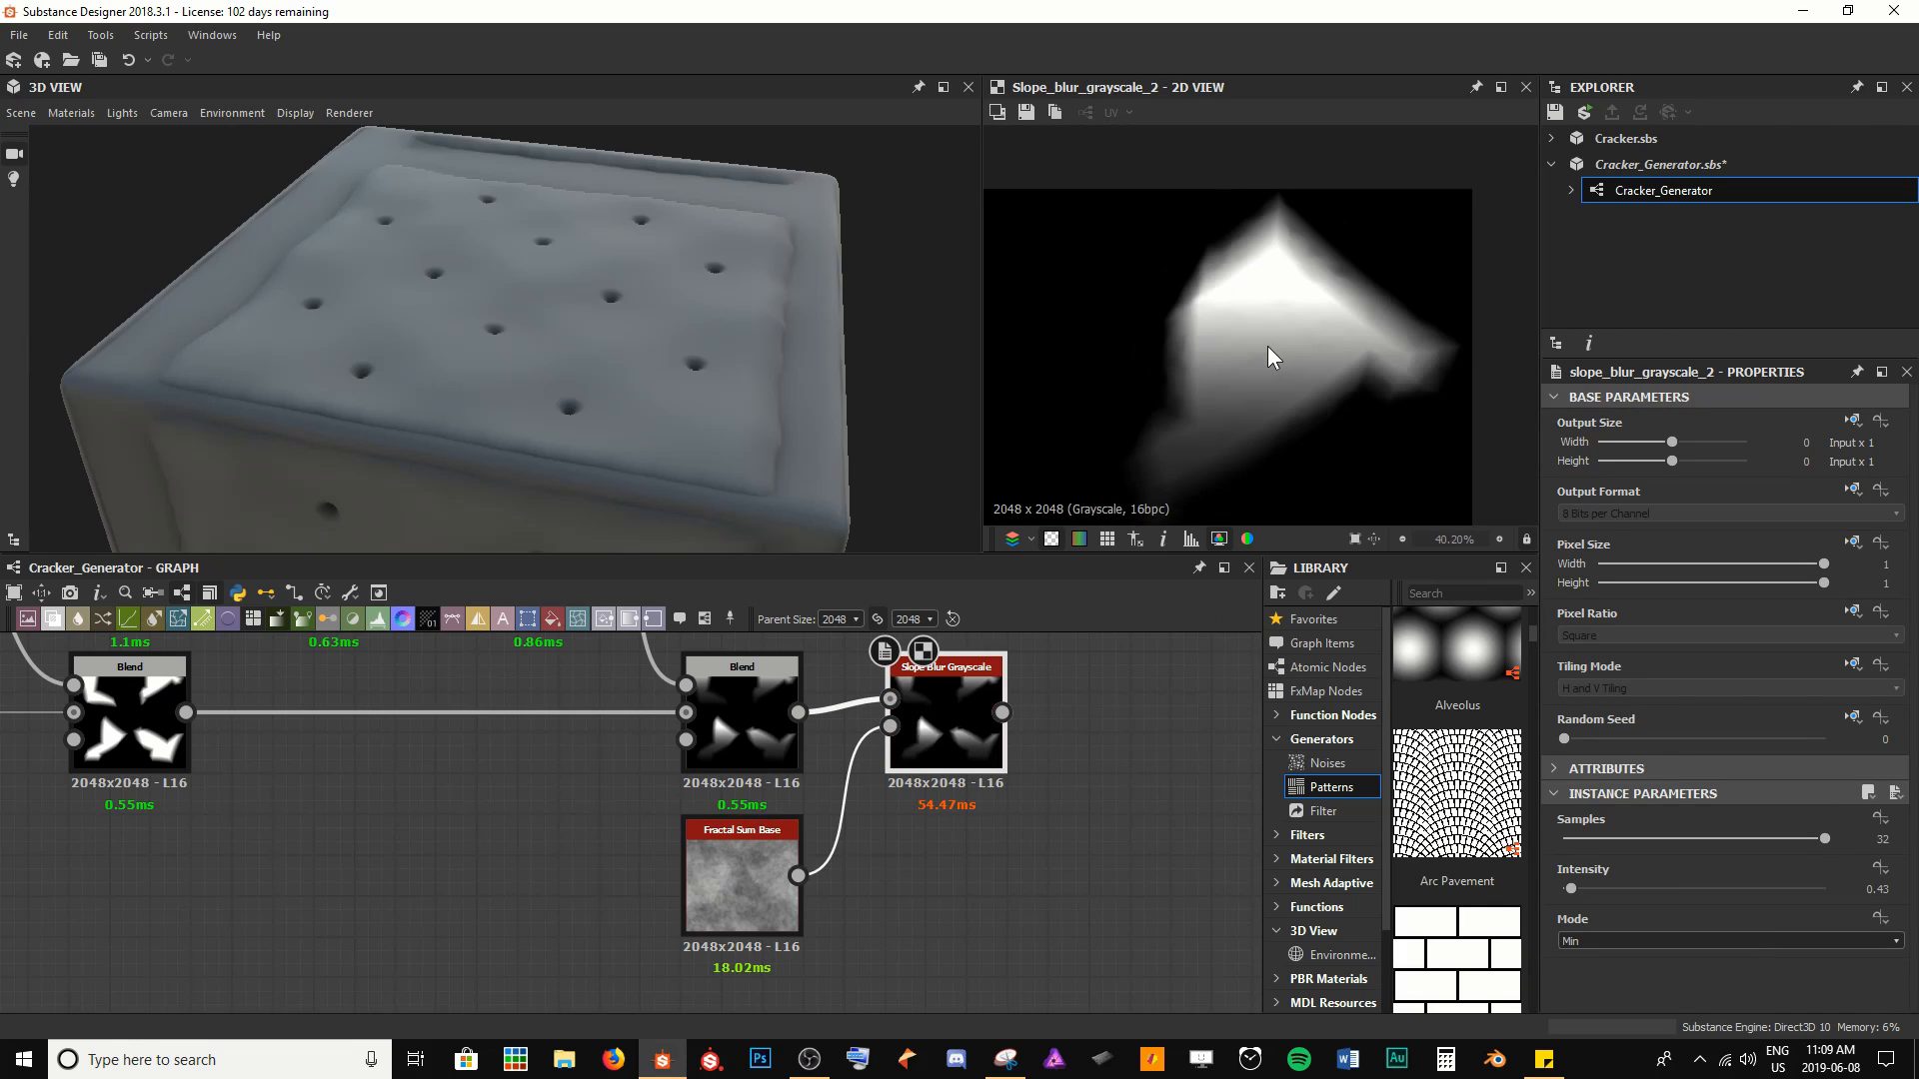
Examine the edges of each shard in the Slope Blur Grayscale output up close
{"action": "scroll", "coordinate": [1267, 346], "scroll_direction": "up", "scroll_amount": 2}
{"action": "middle_click_drag", "start_coordinate": [1267, 346], "coordinate": [1340, 273]}
{"action": "scroll", "coordinate": [1359, 253], "scroll_direction": "down", "scroll_amount": 2}
{"action": "scroll", "coordinate": [1340, 272], "scroll_direction": "down", "scroll_amount": 2}
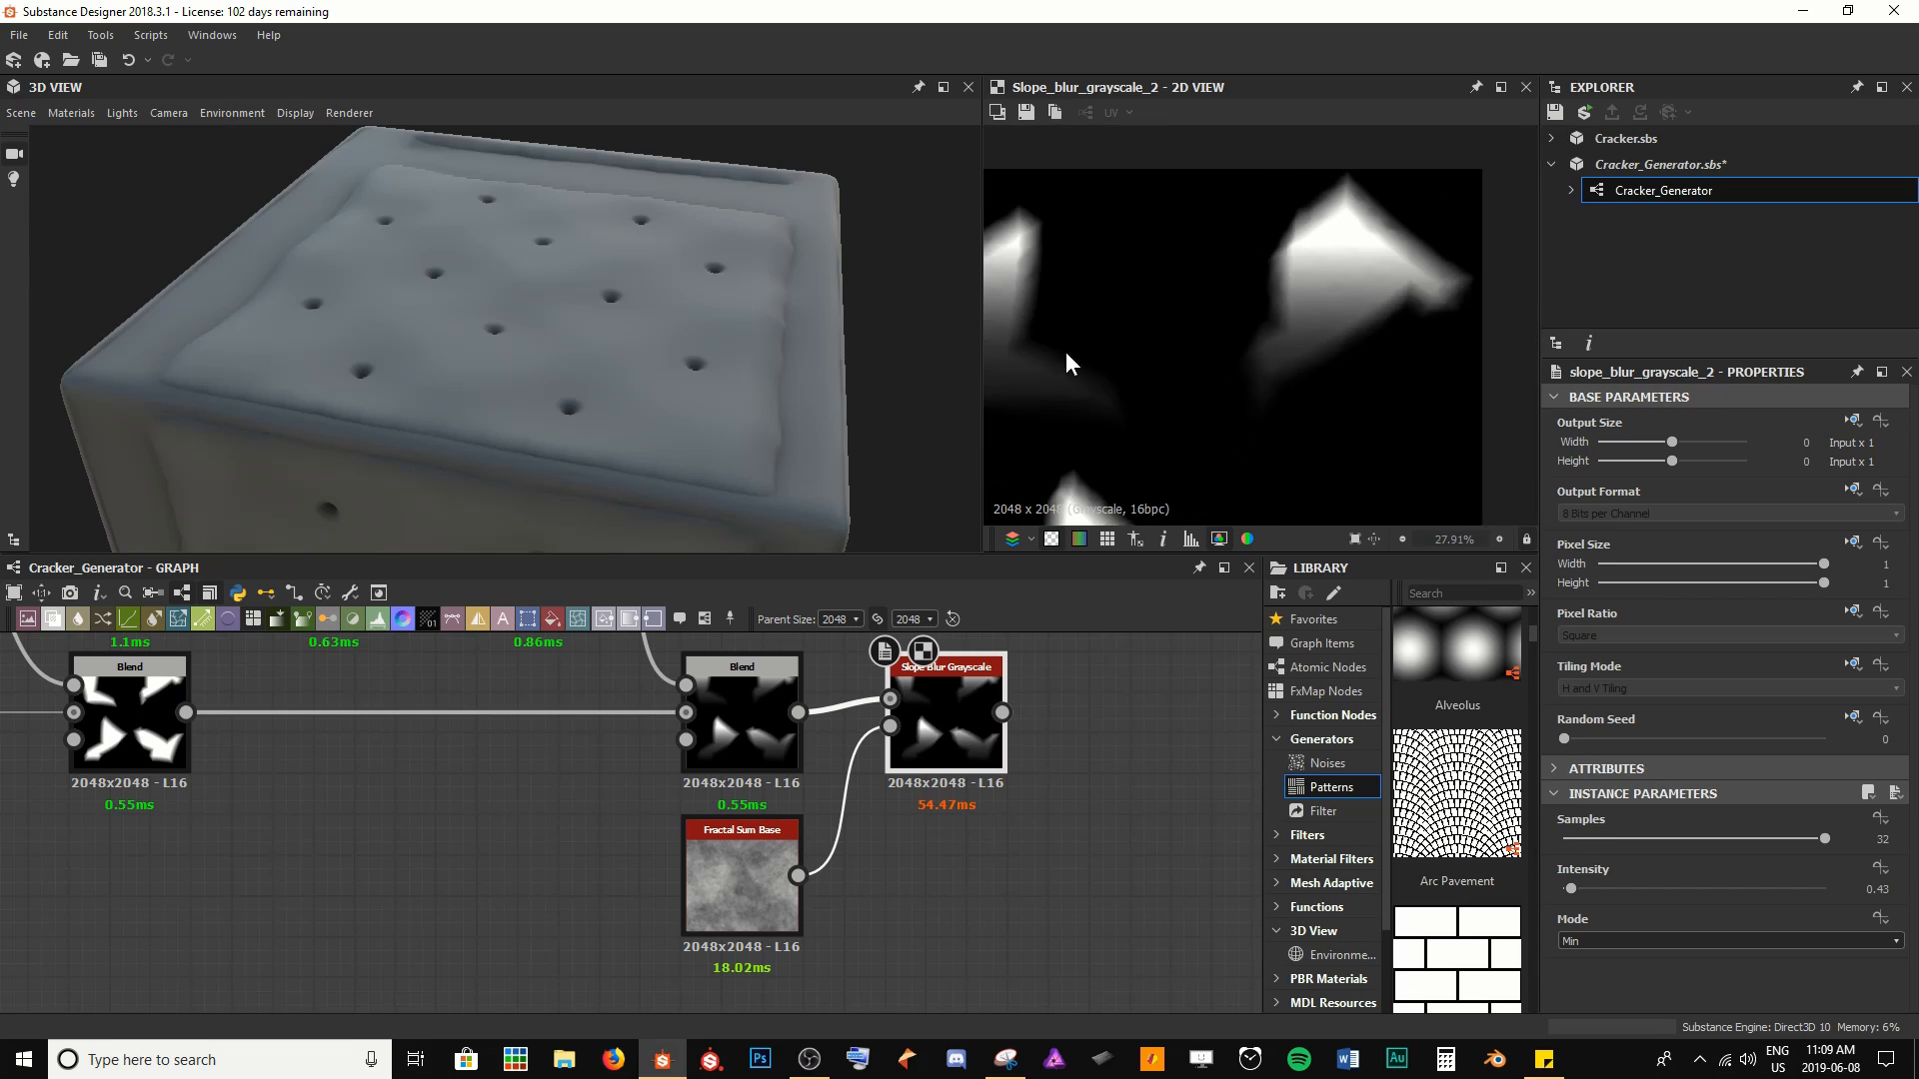
{"action": "middle_click_drag", "start_coordinate": [1065, 350], "coordinate": [1306, 291]}
{"action": "scroll", "coordinate": [1306, 291], "scroll_direction": "up", "scroll_amount": 2}
{"action": "middle_click_drag", "start_coordinate": [1328, 485], "coordinate": [1315, 298]}
{"action": "middle_click_drag", "start_coordinate": [1347, 411], "coordinate": [1244, 304]}
{"action": "scroll", "coordinate": [1305, 346], "scroll_direction": "up", "scroll_amount": 2}
{"action": "scroll", "coordinate": [1243, 304], "scroll_direction": "down", "scroll_amount": 2}
{"action": "middle_click_drag", "start_coordinate": [1369, 410], "coordinate": [1351, 367]}
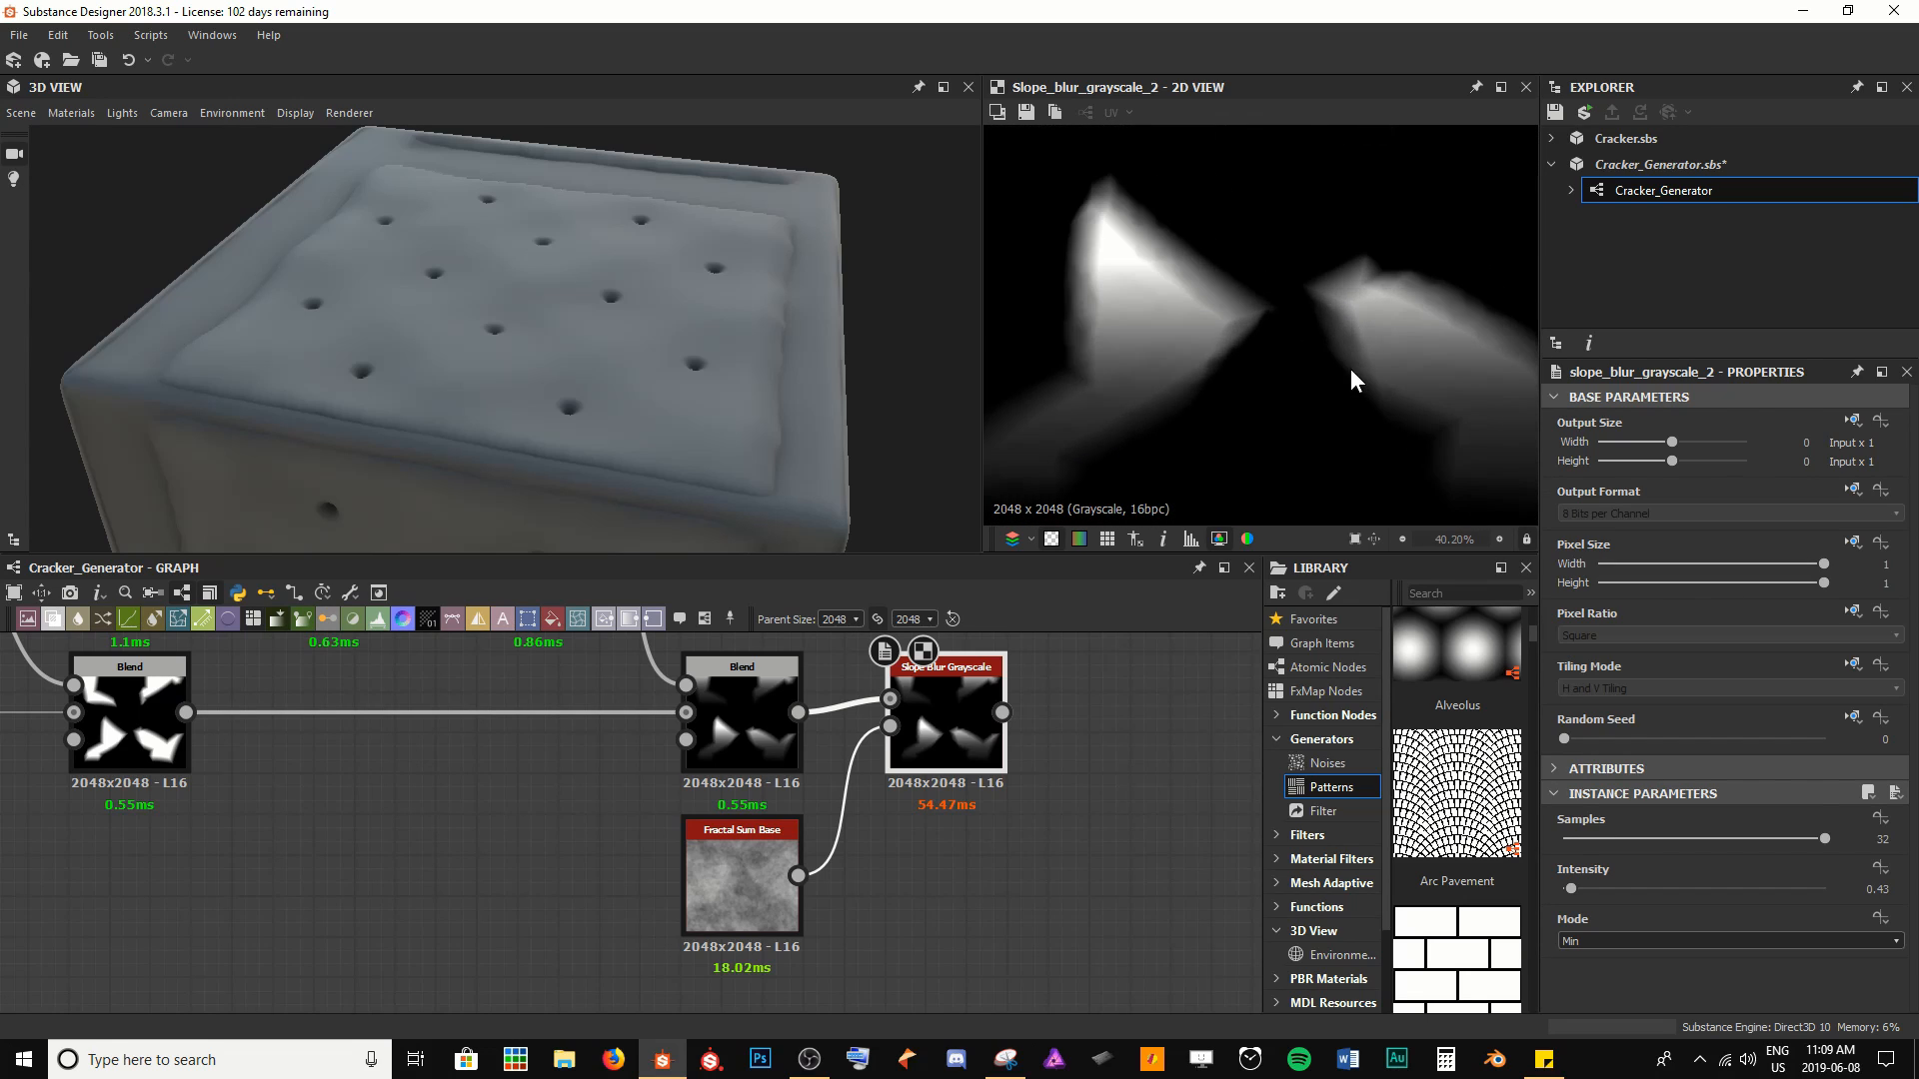
Set the Fractal Sum Base's Min Level to 5, keeping Max Level at 7, and check the shards' edges in the preview
{"action": "middle_click_drag", "start_coordinate": [1075, 915], "coordinate": [831, 897]}
{"action": "left_click", "coordinate": [531, 932]}
{"action": "scroll", "coordinate": [1719, 962], "scroll_direction": "down", "scroll_amount": 1}
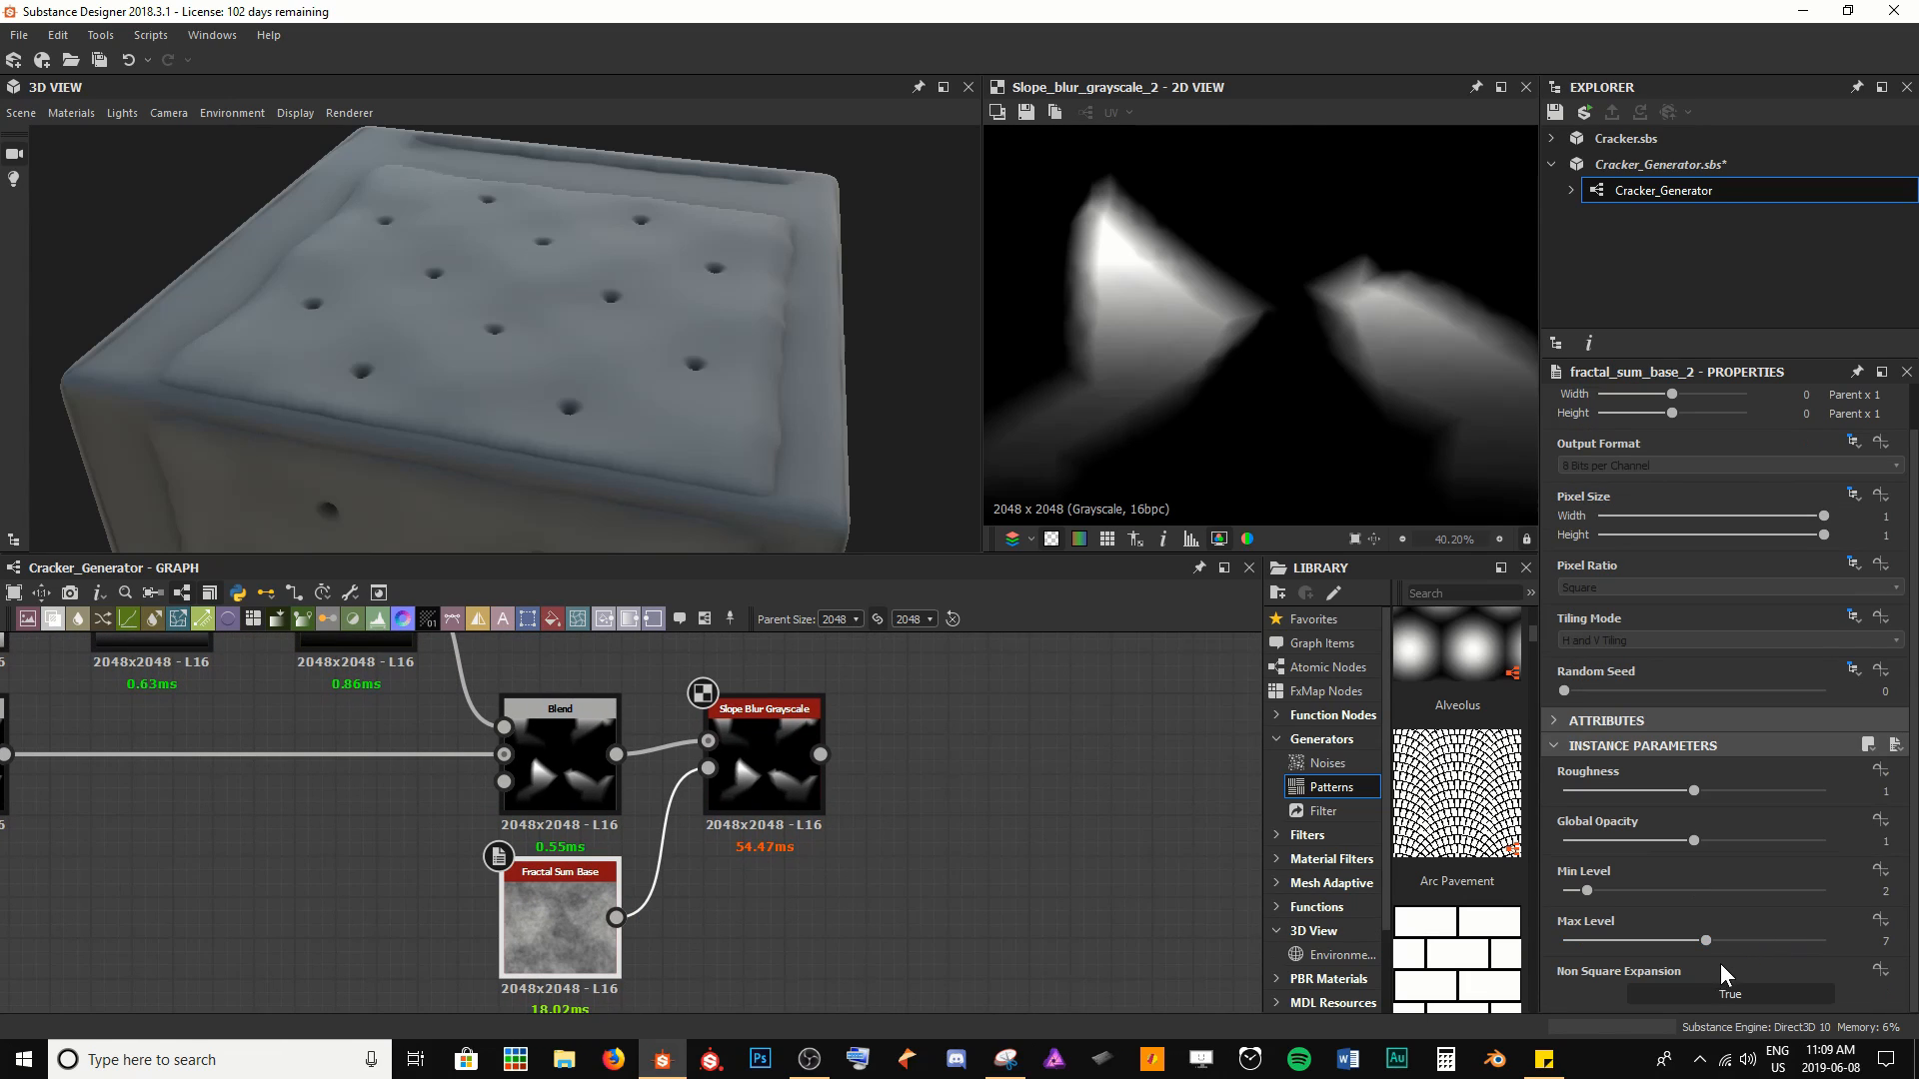
{"action": "mouse_move", "coordinate": [1707, 945]}
{"action": "left_mouse_down"}
{"action": "mouse_move", "coordinate": [1688, 945]}
{"action": "mouse_move", "coordinate": [1729, 936]}
{"action": "mouse_move", "coordinate": [1713, 942]}
{"action": "left_mouse_up"}
{"action": "left_click_drag", "start_coordinate": [1592, 889], "coordinate": [1667, 879]}
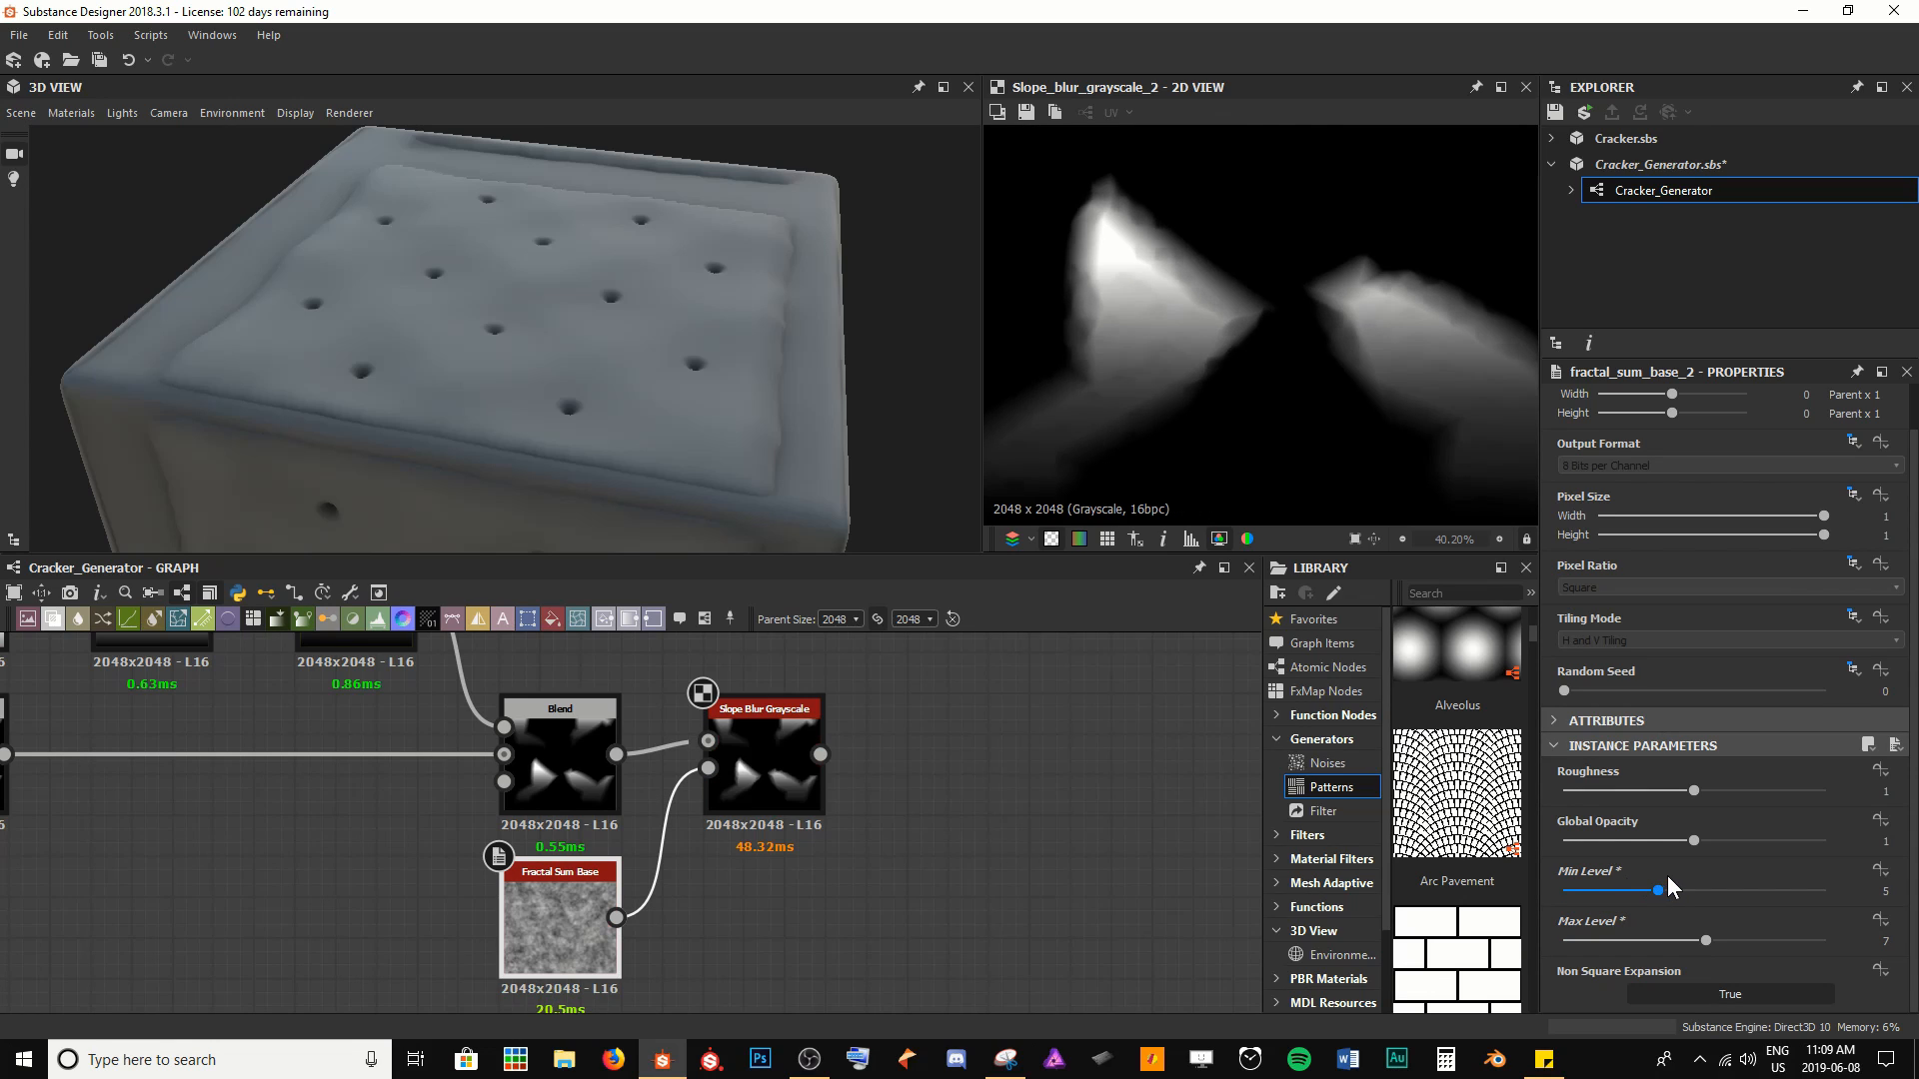
{"action": "key", "text": "f"}
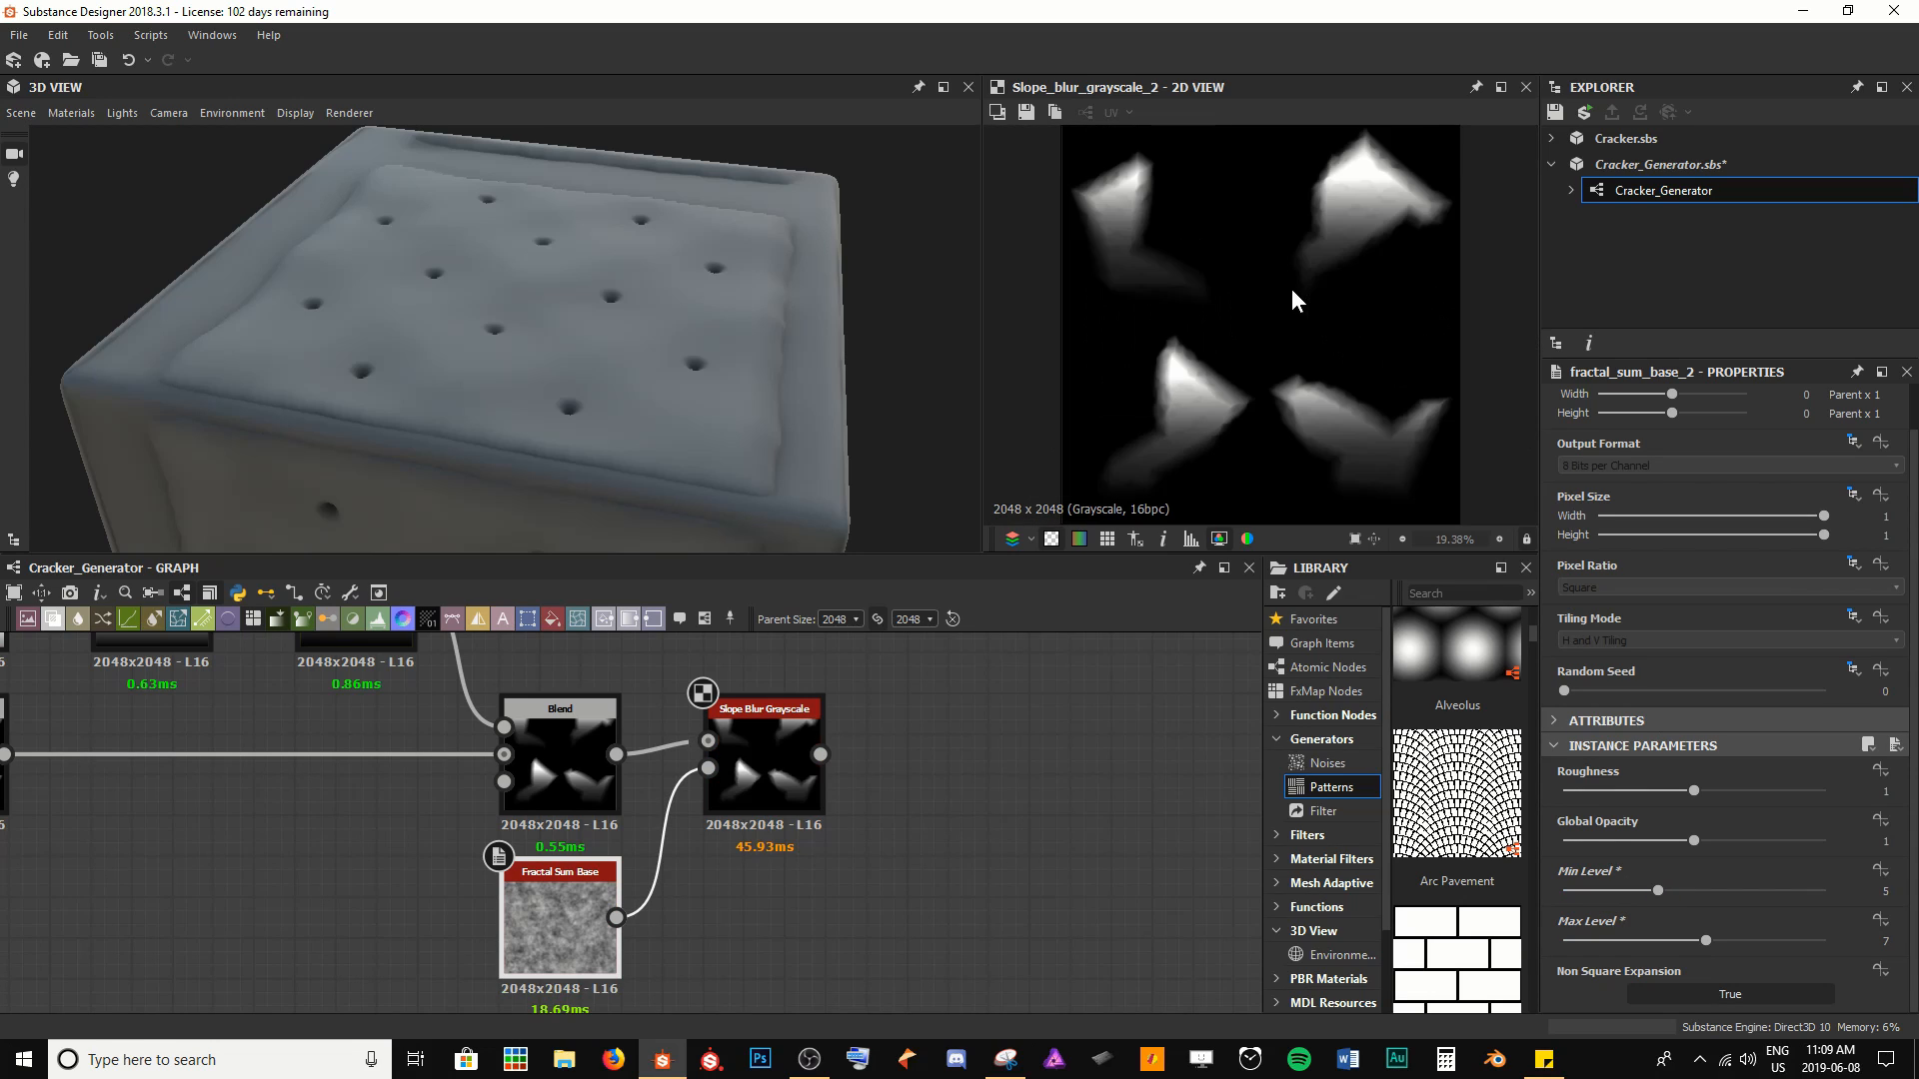
{"action": "scroll", "coordinate": [1370, 225], "scroll_direction": "up", "scroll_amount": 4}
{"action": "middle_click_drag", "start_coordinate": [1370, 230], "coordinate": [1379, 296]}
{"action": "scroll", "coordinate": [1379, 295], "scroll_direction": "down", "scroll_amount": 2}
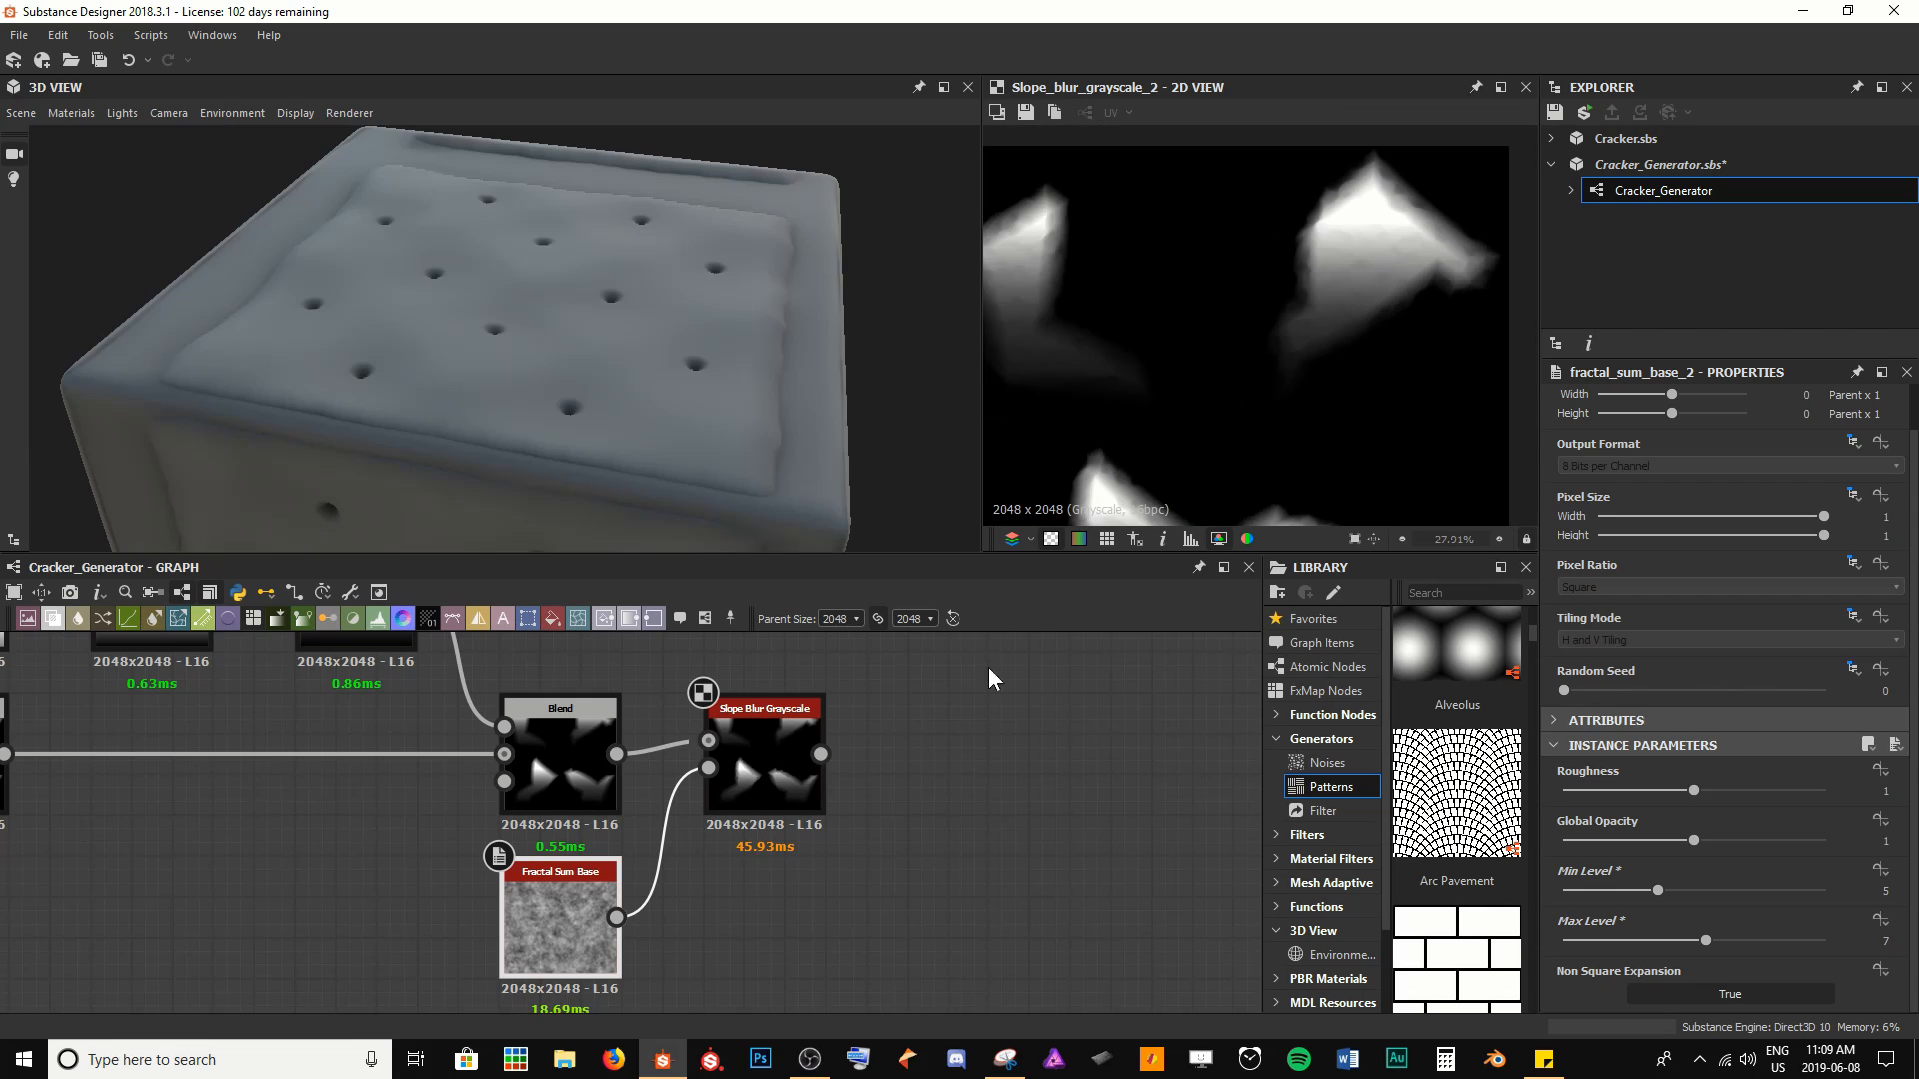
Select the Slope Blur Grayscale node and save the package
{"action": "left_click", "coordinate": [974, 831]}
{"action": "left_click", "coordinate": [776, 785]}
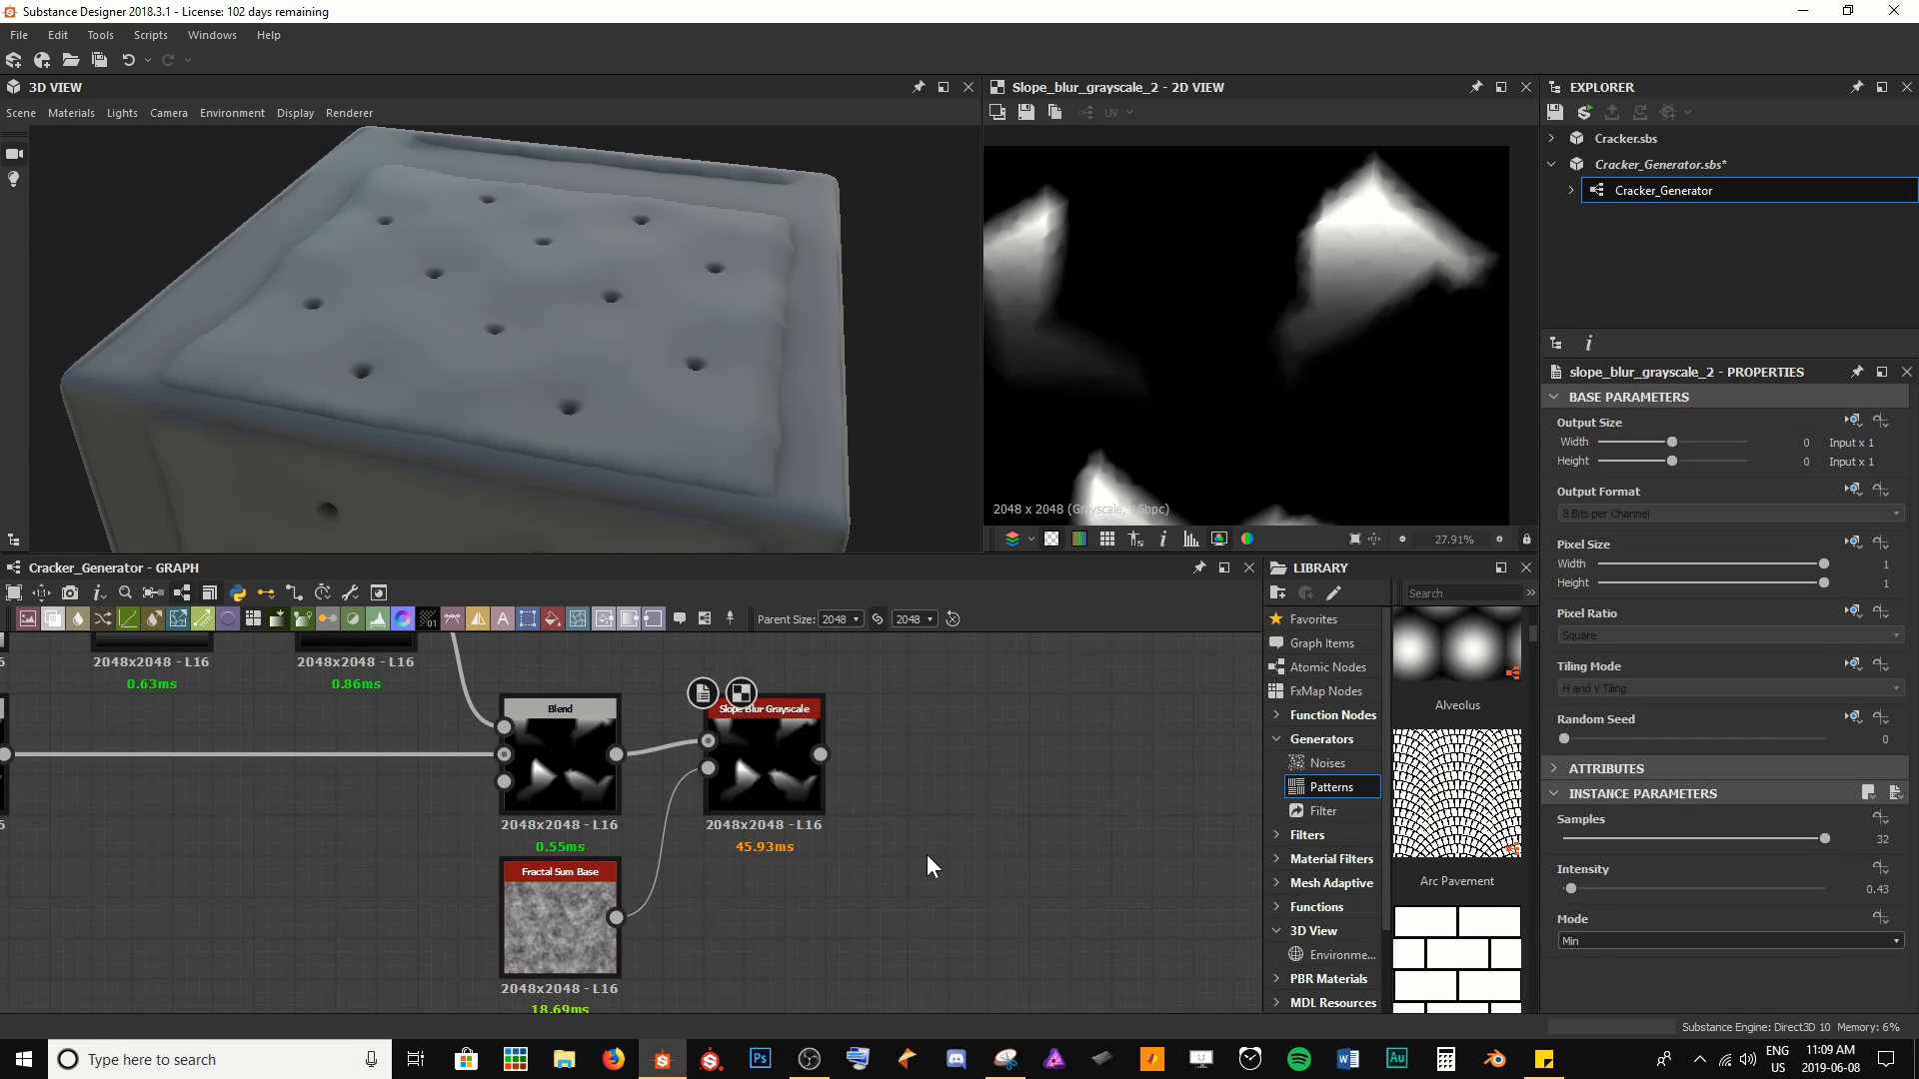
{"action": "key", "text": "ctrl+s"}
{"action": "scroll", "coordinate": [1131, 377], "scroll_direction": "down", "scroll_amount": 2}
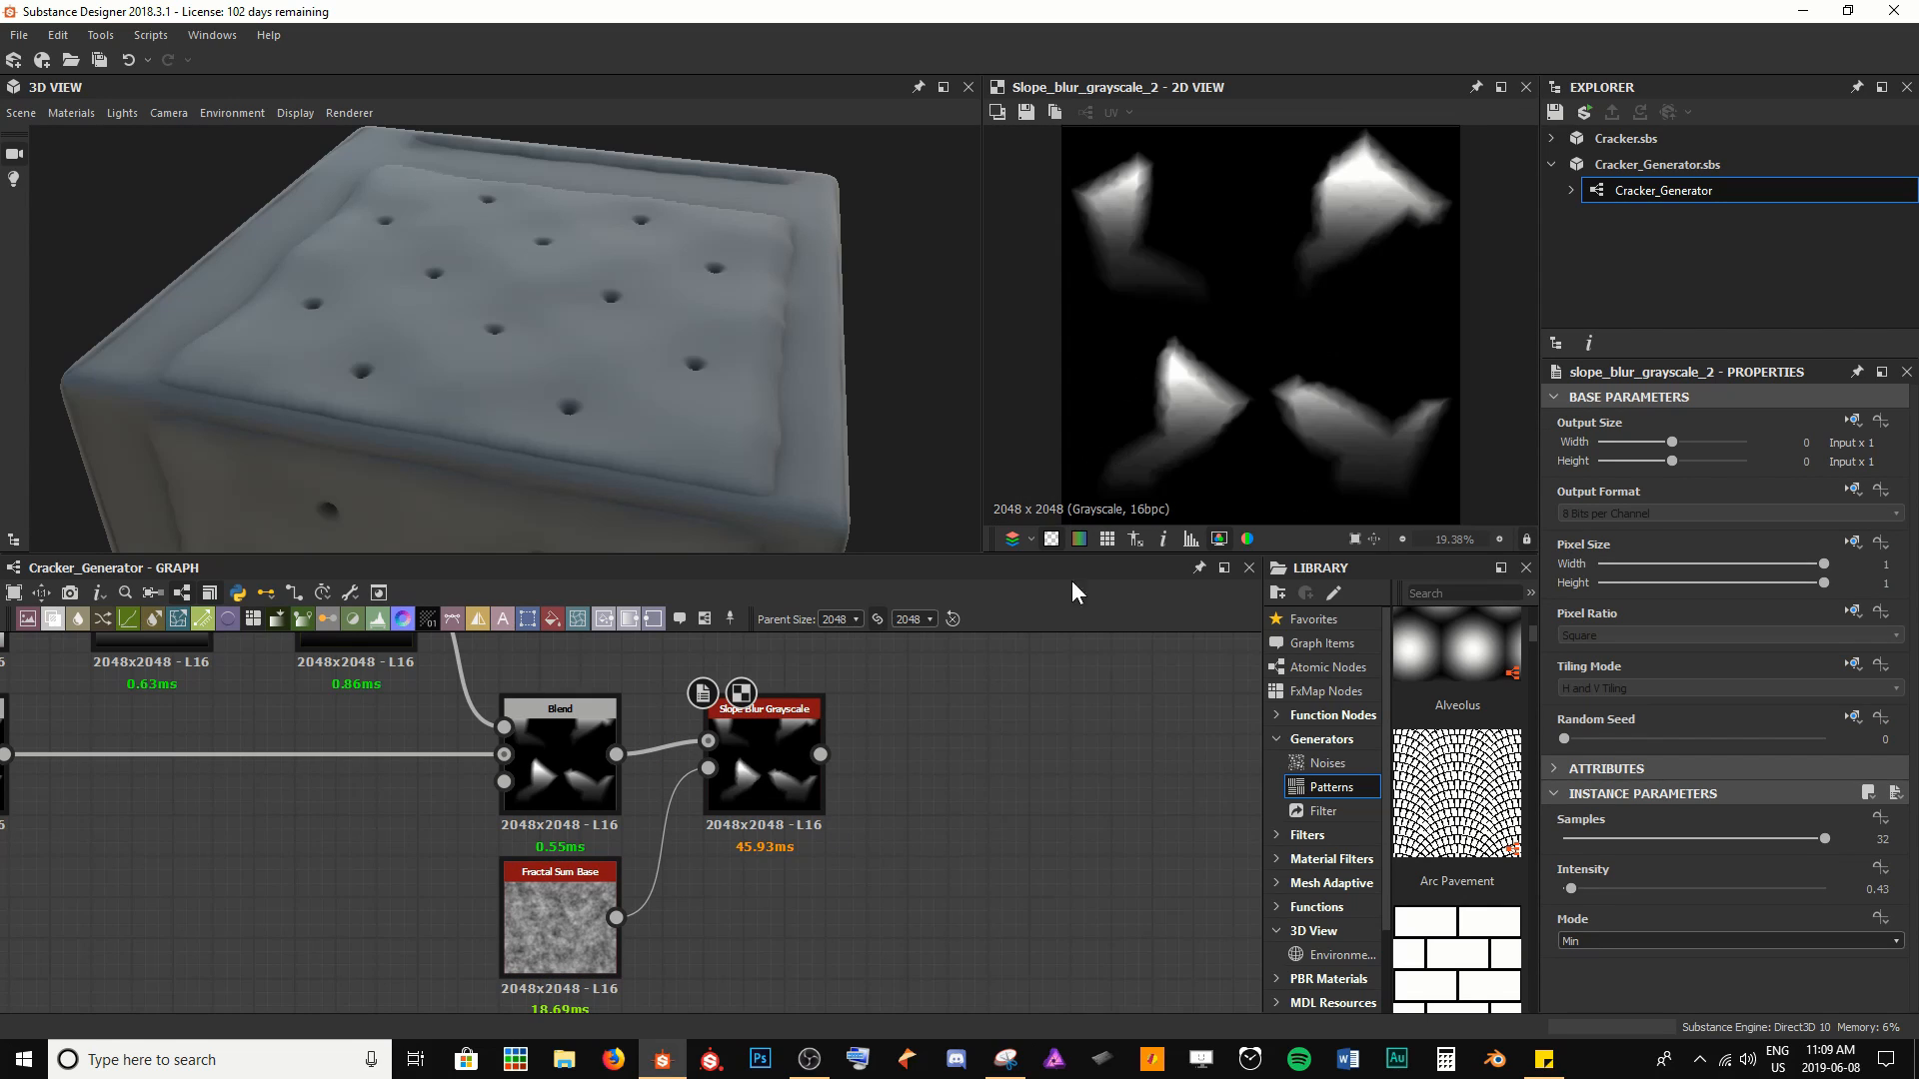
Add a Transformation 2D node after the Slope Blur Grayscale and place it above the row of nodes
{"action": "scroll", "coordinate": [961, 833], "scroll_direction": "down", "scroll_amount": 4}
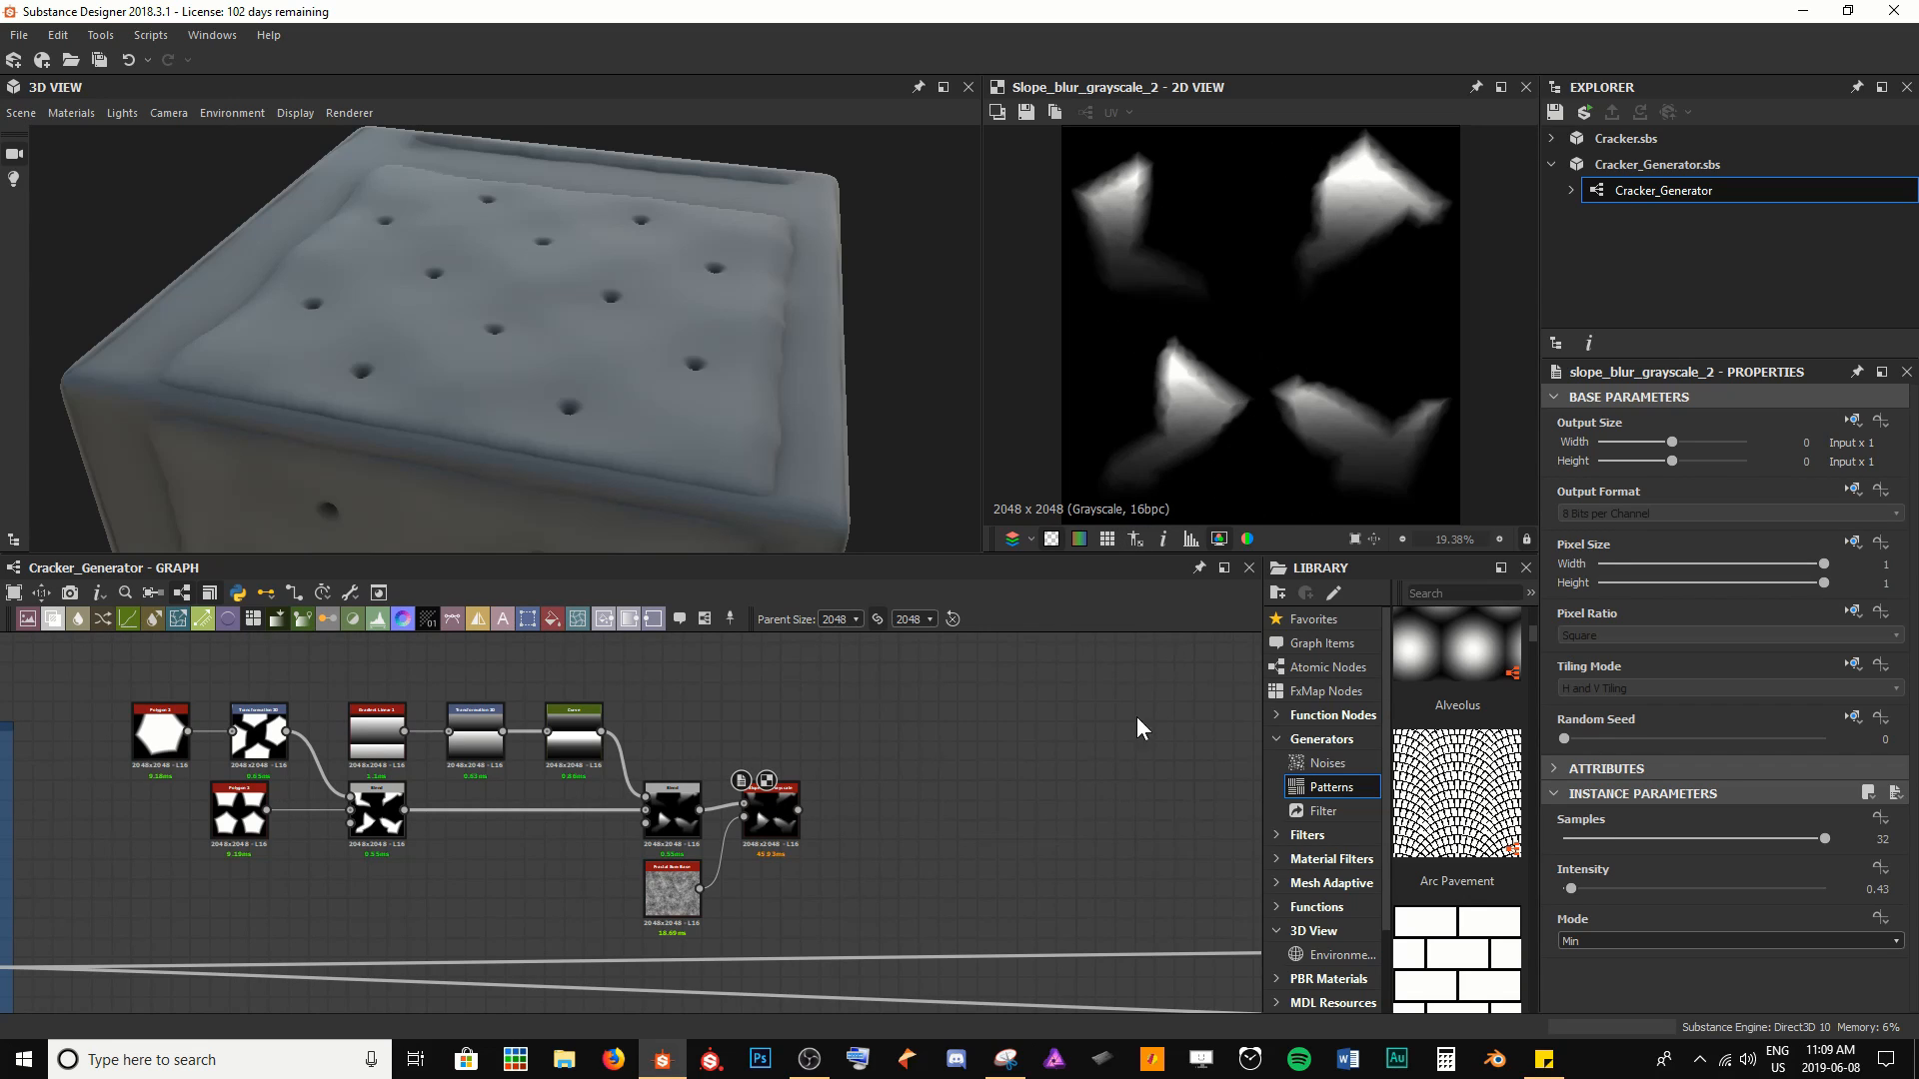
{"action": "middle_click_drag", "start_coordinate": [962, 801], "coordinate": [827, 784]}
{"action": "scroll", "coordinate": [1243, 390], "scroll_direction": "down", "scroll_amount": 1}
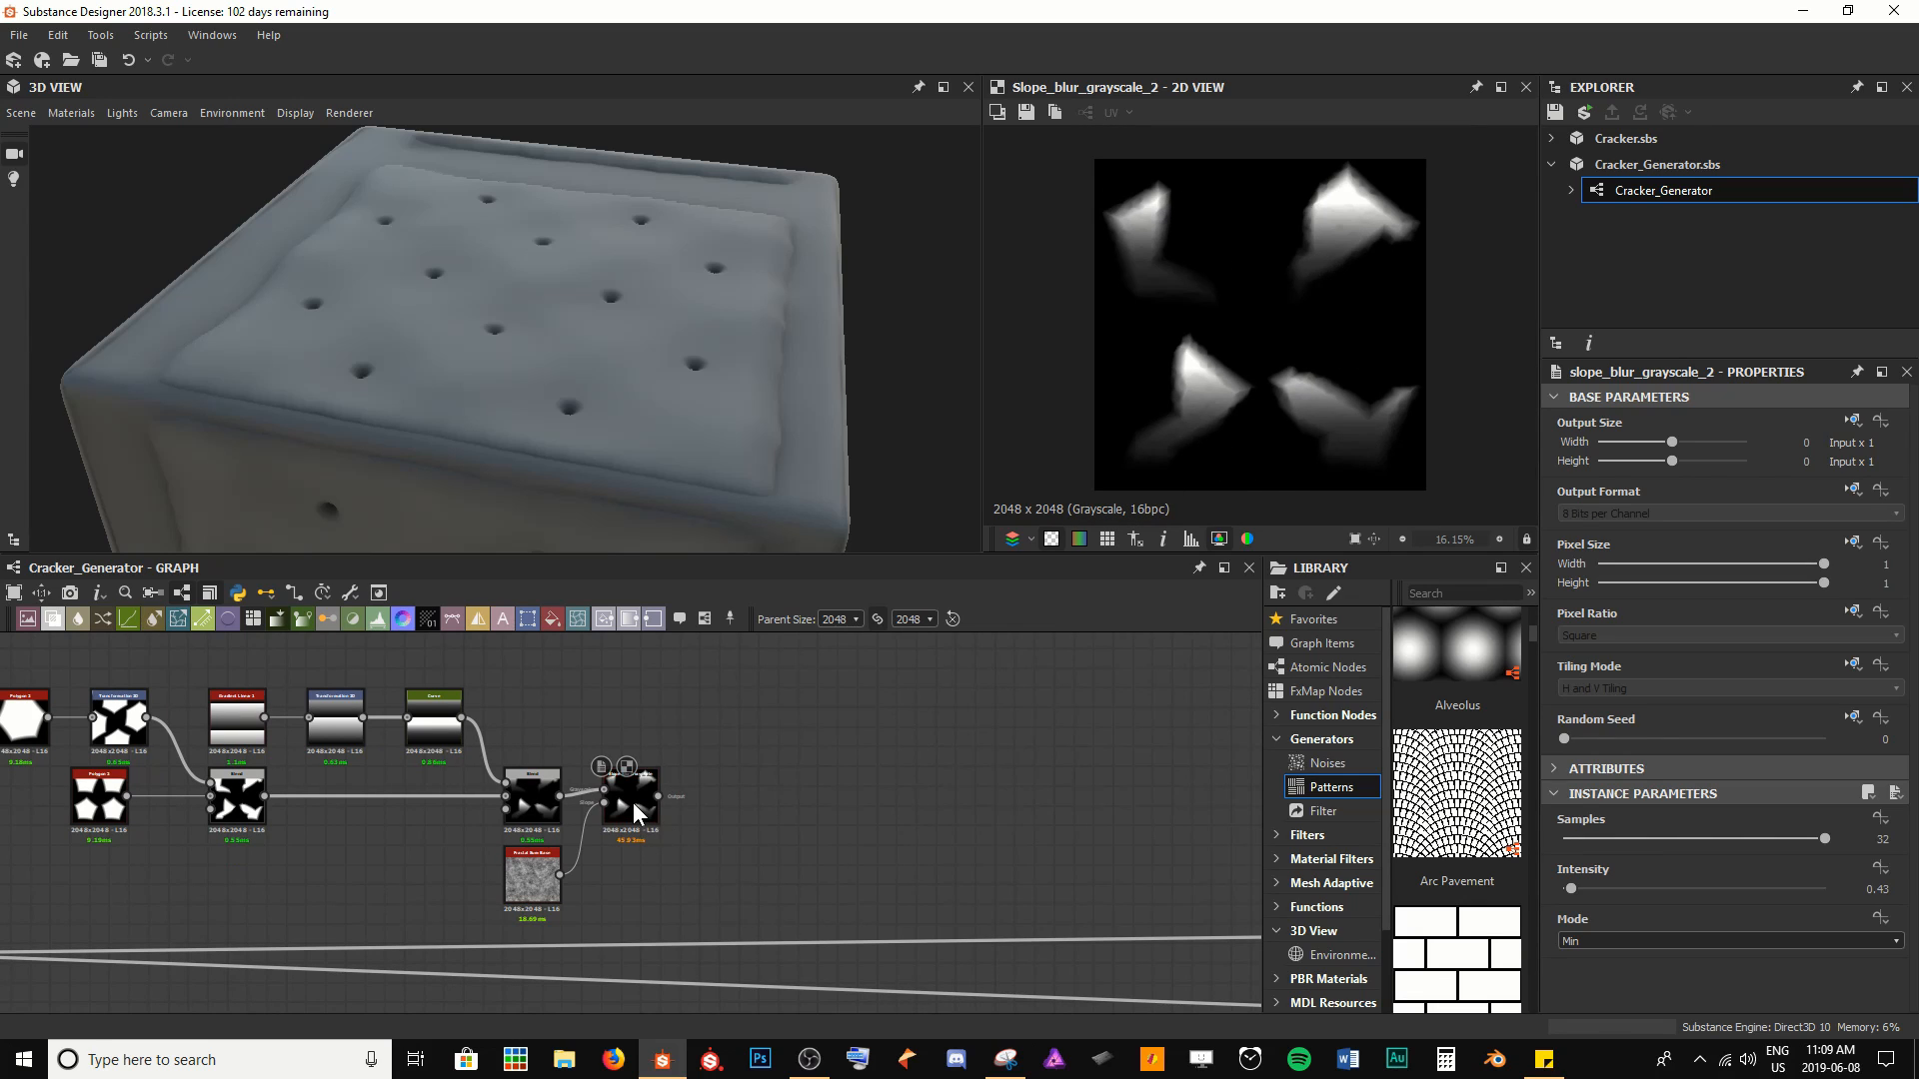
{"action": "key", "text": "space"}
{"action": "type", "text": "tra"}
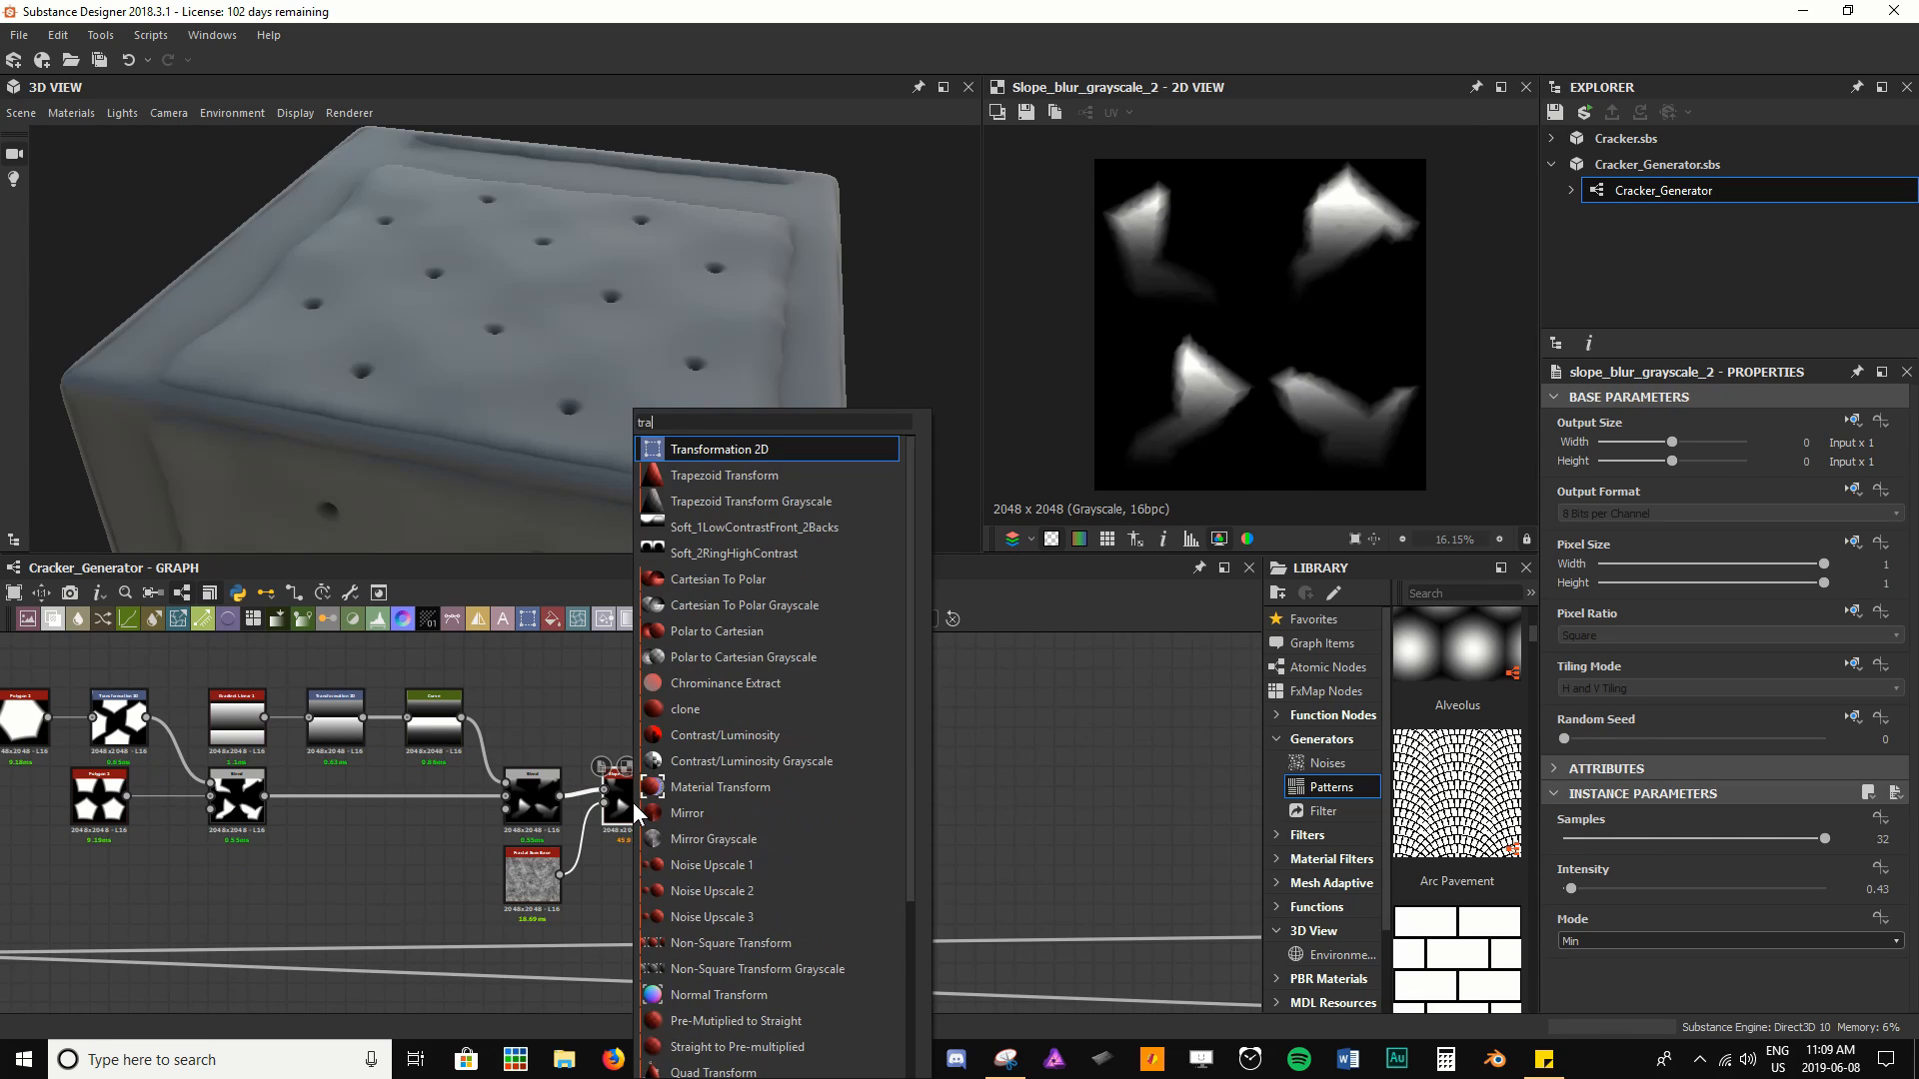
{"action": "key", "text": "Return"}
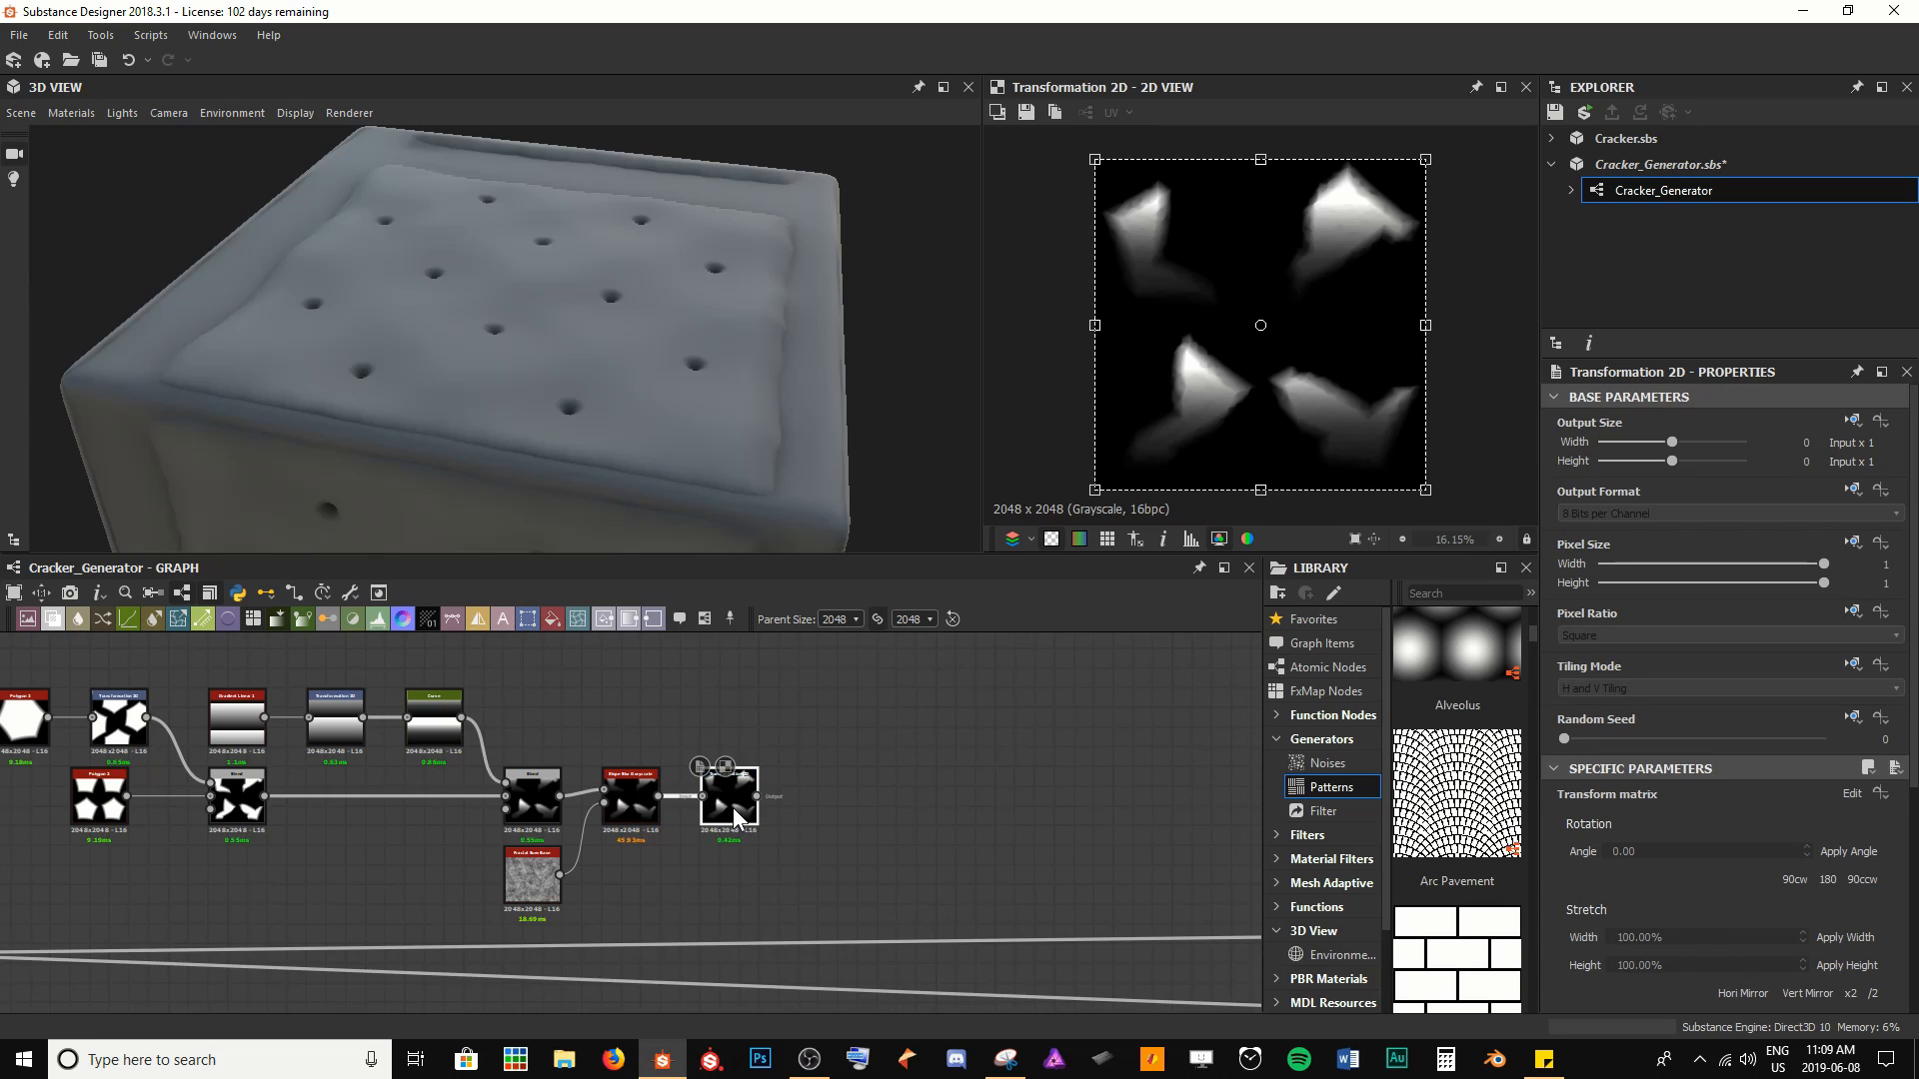
{"action": "left_click_drag", "start_coordinate": [734, 808], "coordinate": [731, 678]}
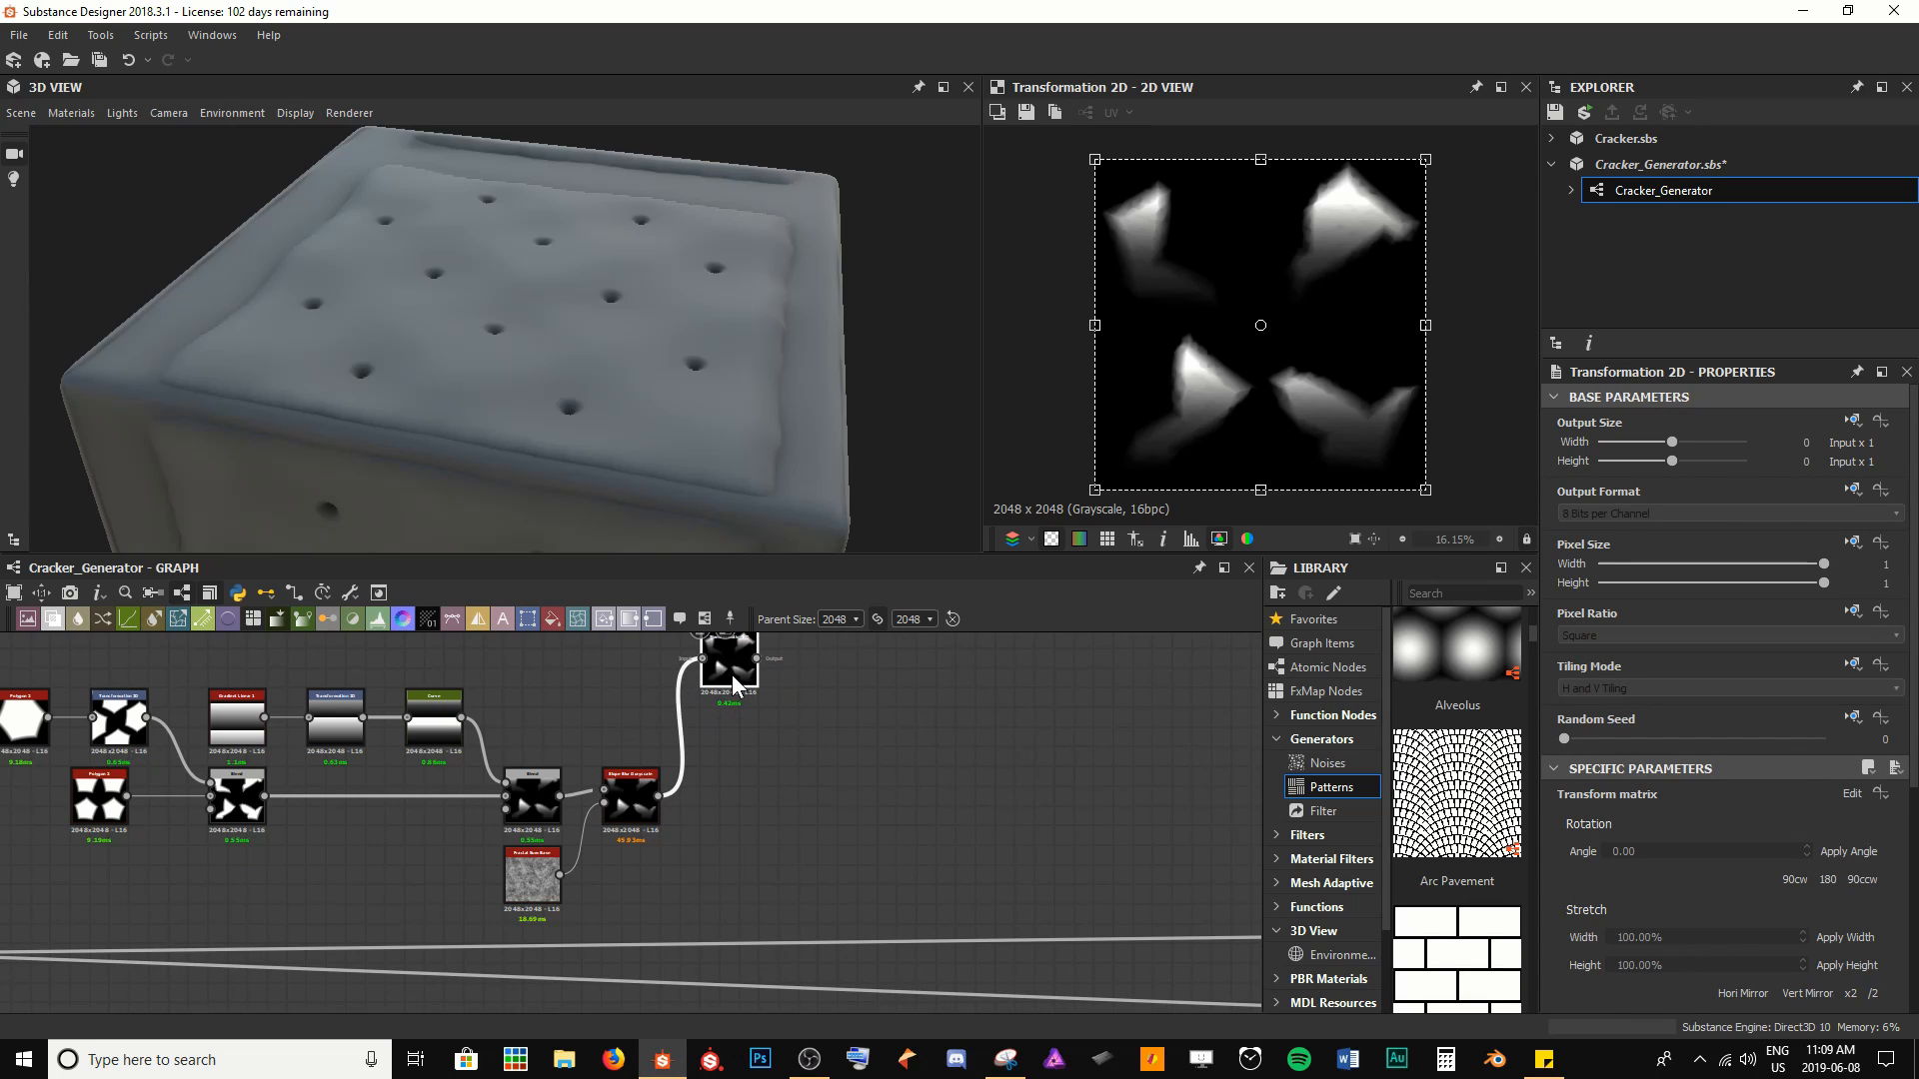
Duplicate the Transformation 2D three times, each fed by the Slope Blur Grayscale, and stack the copies in a column below it
{"action": "key", "text": "ctrl+v"}
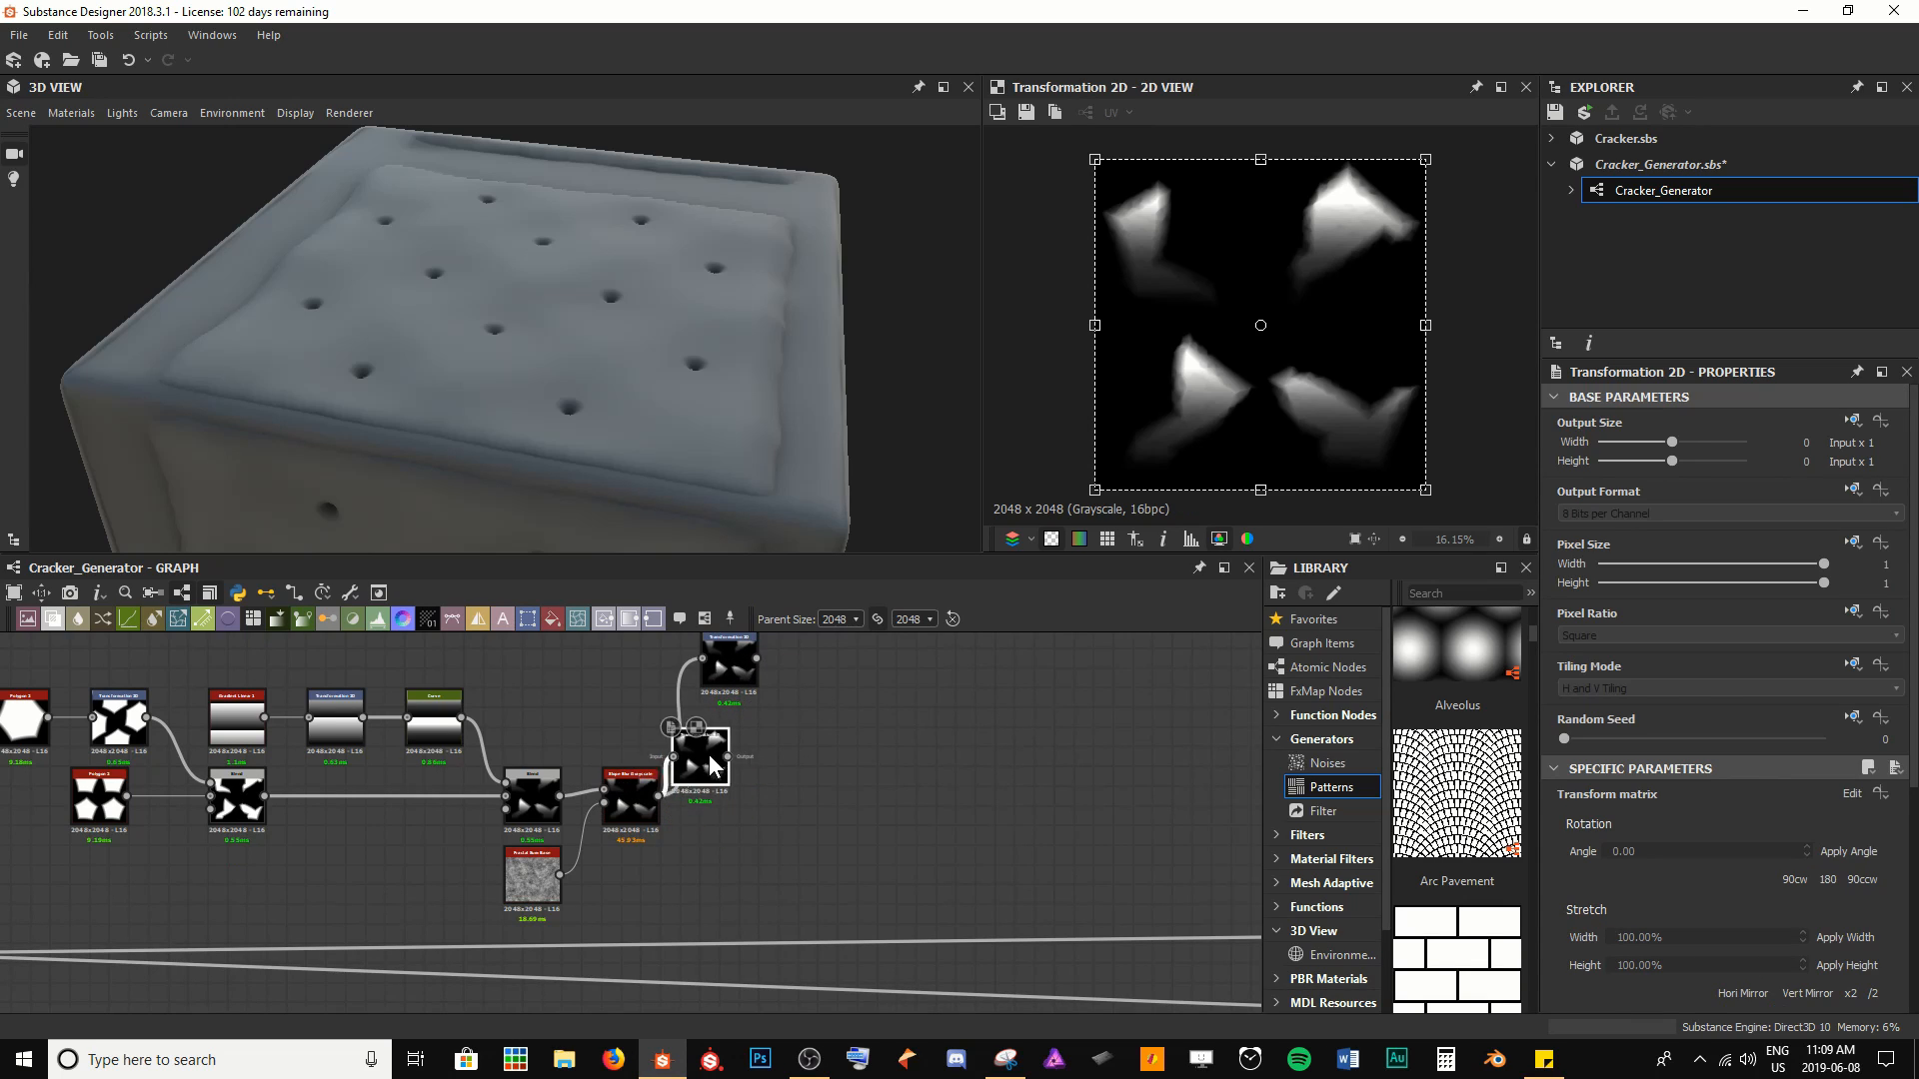
{"action": "left_click_drag", "start_coordinate": [709, 753], "coordinate": [737, 753]}
{"action": "key", "text": "ctrl+v"}
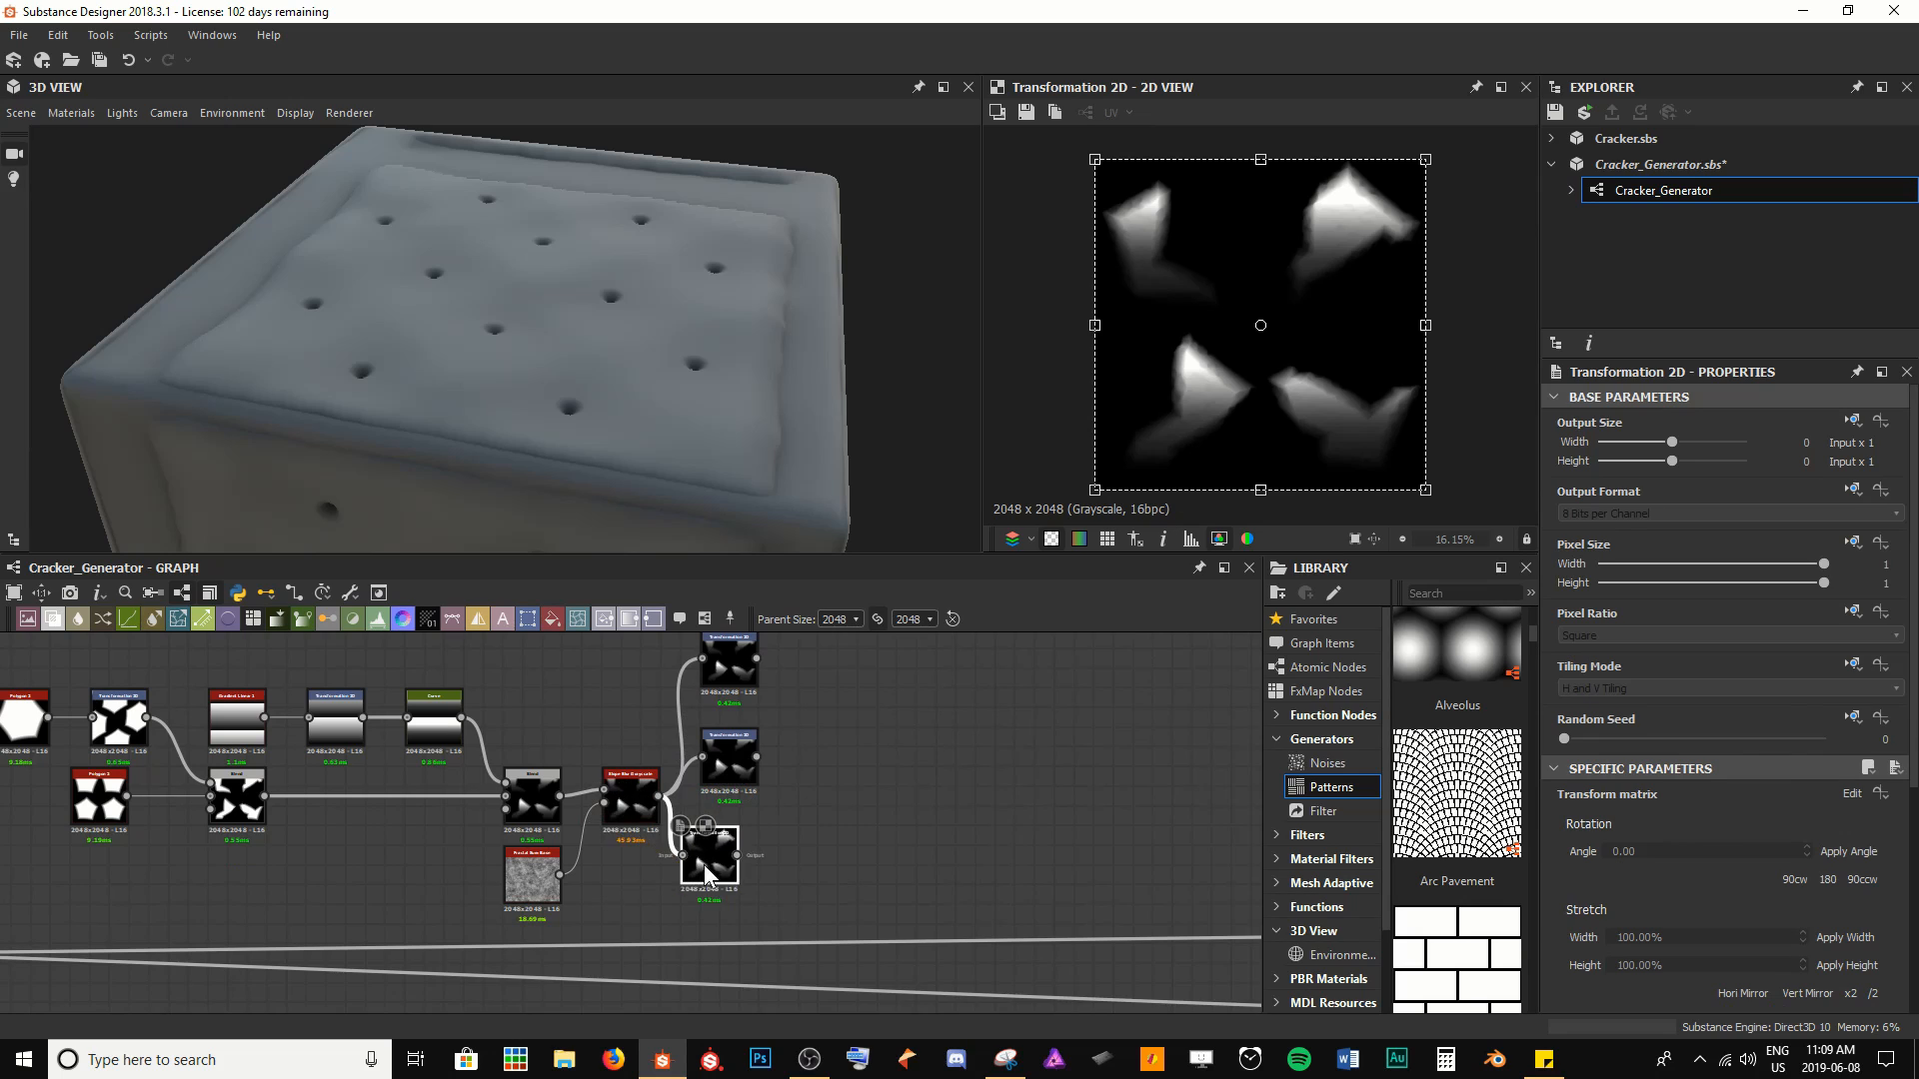
{"action": "left_click_drag", "start_coordinate": [704, 863], "coordinate": [750, 933]}
{"action": "key", "text": "ctrl+v"}
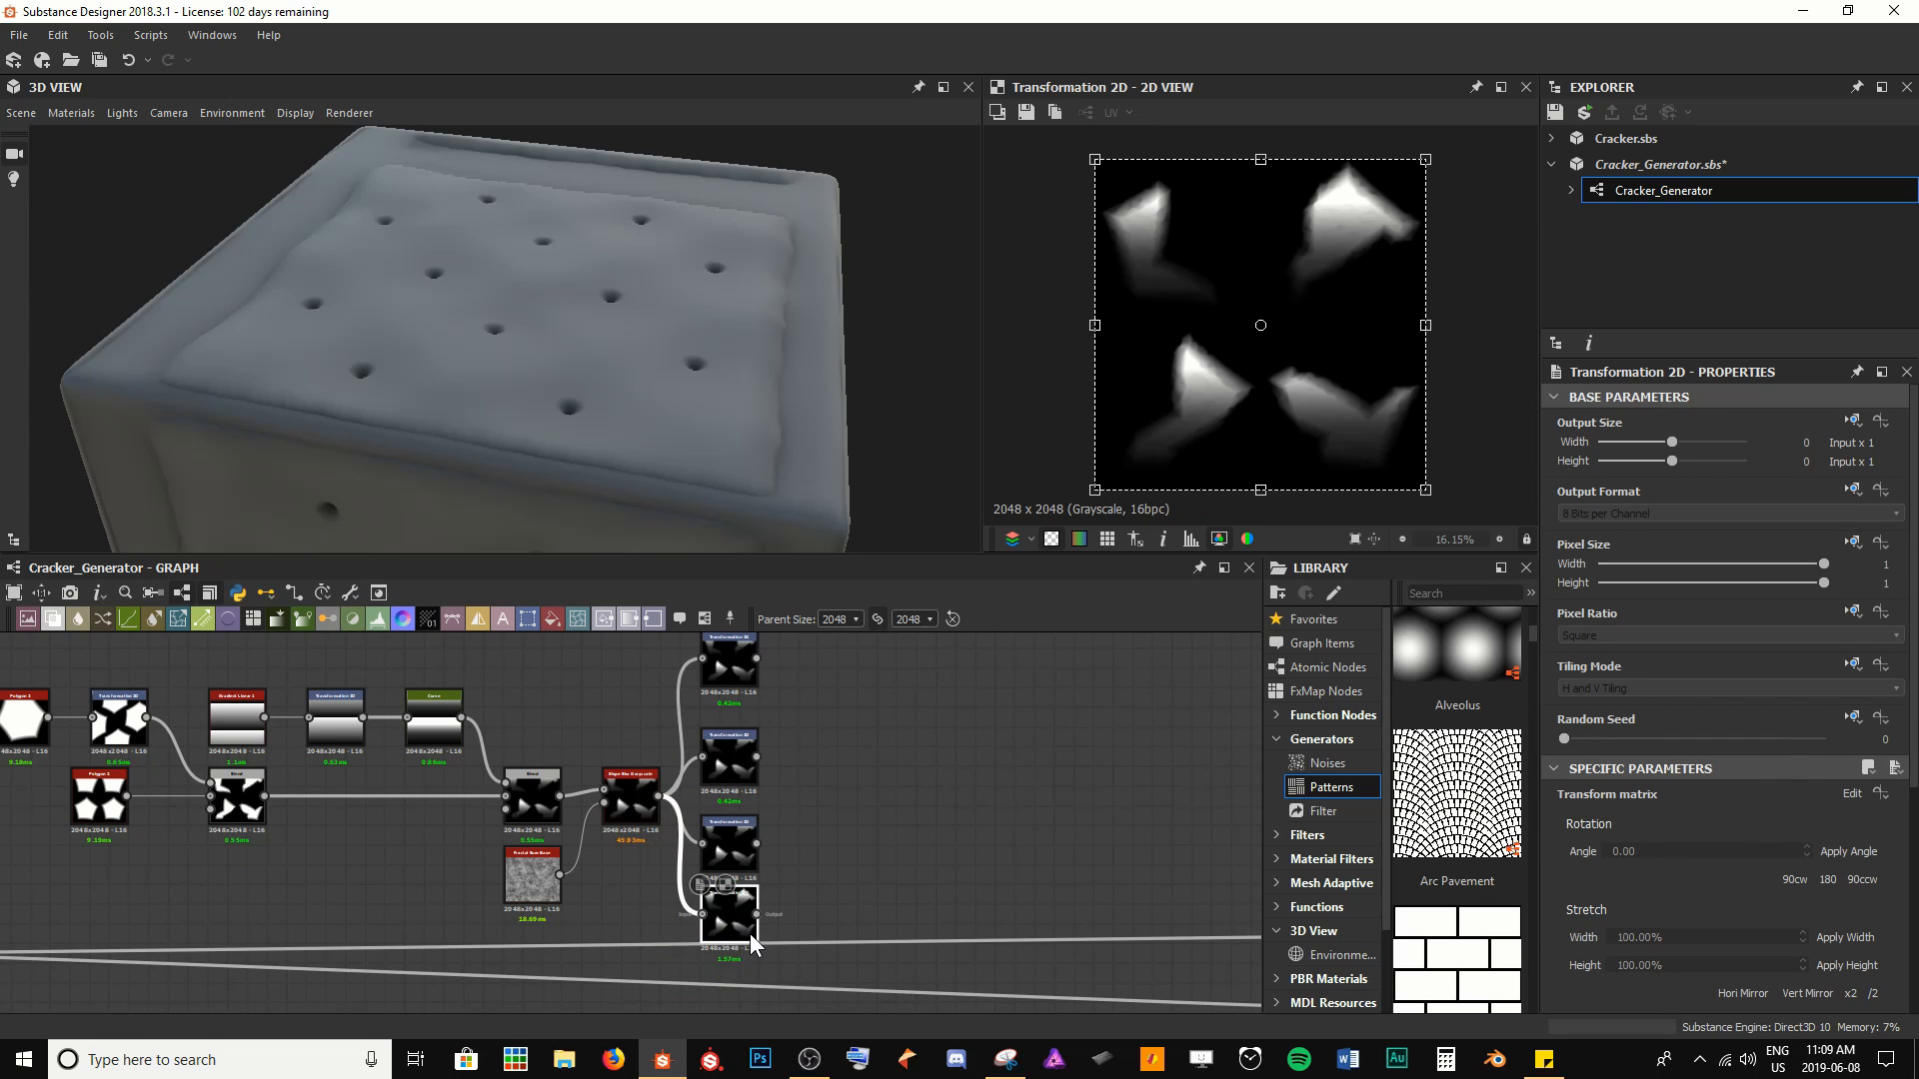
Move the whole shard node chain up, clear of the long connection lines, and space the lowest Transformation 2D further down
{"action": "scroll", "coordinate": [897, 914], "scroll_direction": "down", "scroll_amount": 3}
{"action": "left_click", "coordinate": [352, 704]}
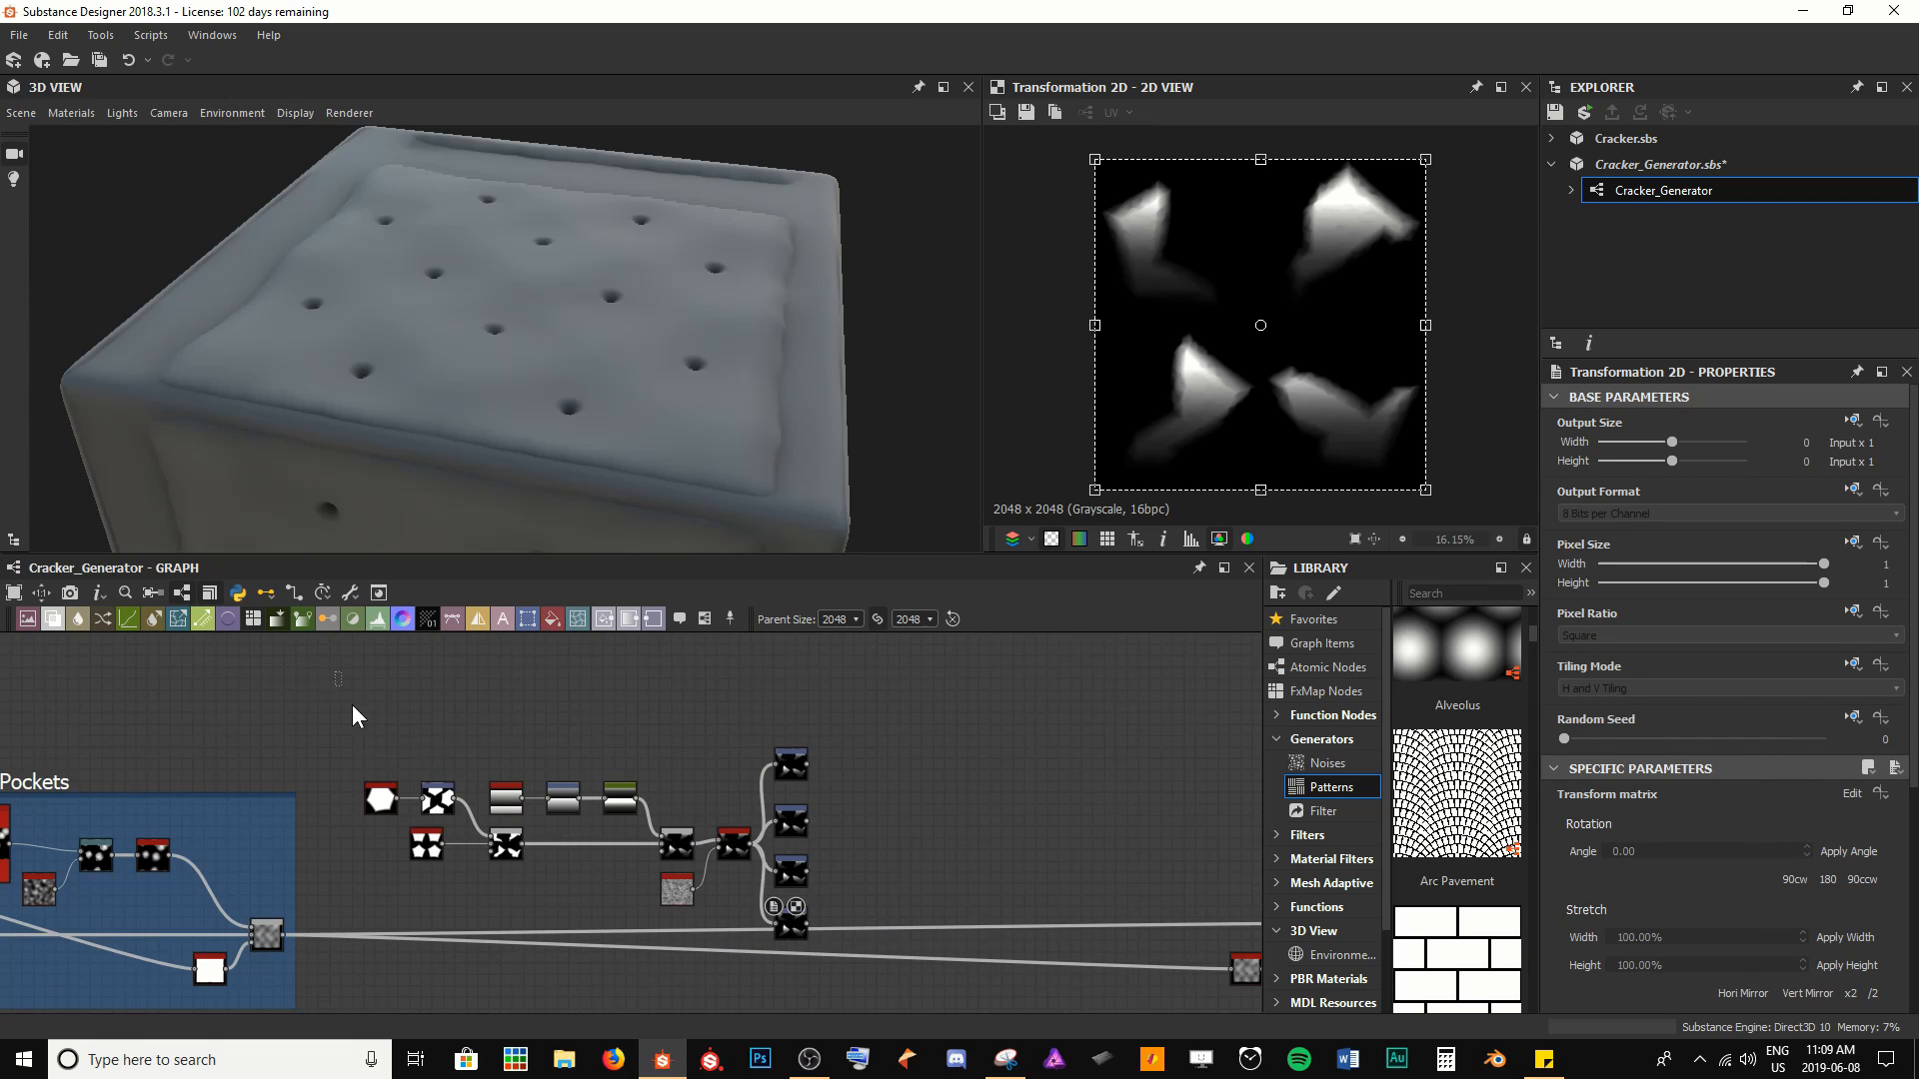
{"action": "left_click_drag", "start_coordinate": [352, 705], "coordinate": [796, 957]}
{"action": "left_click_drag", "start_coordinate": [787, 921], "coordinate": [789, 876]}
{"action": "left_click", "coordinate": [946, 854]}
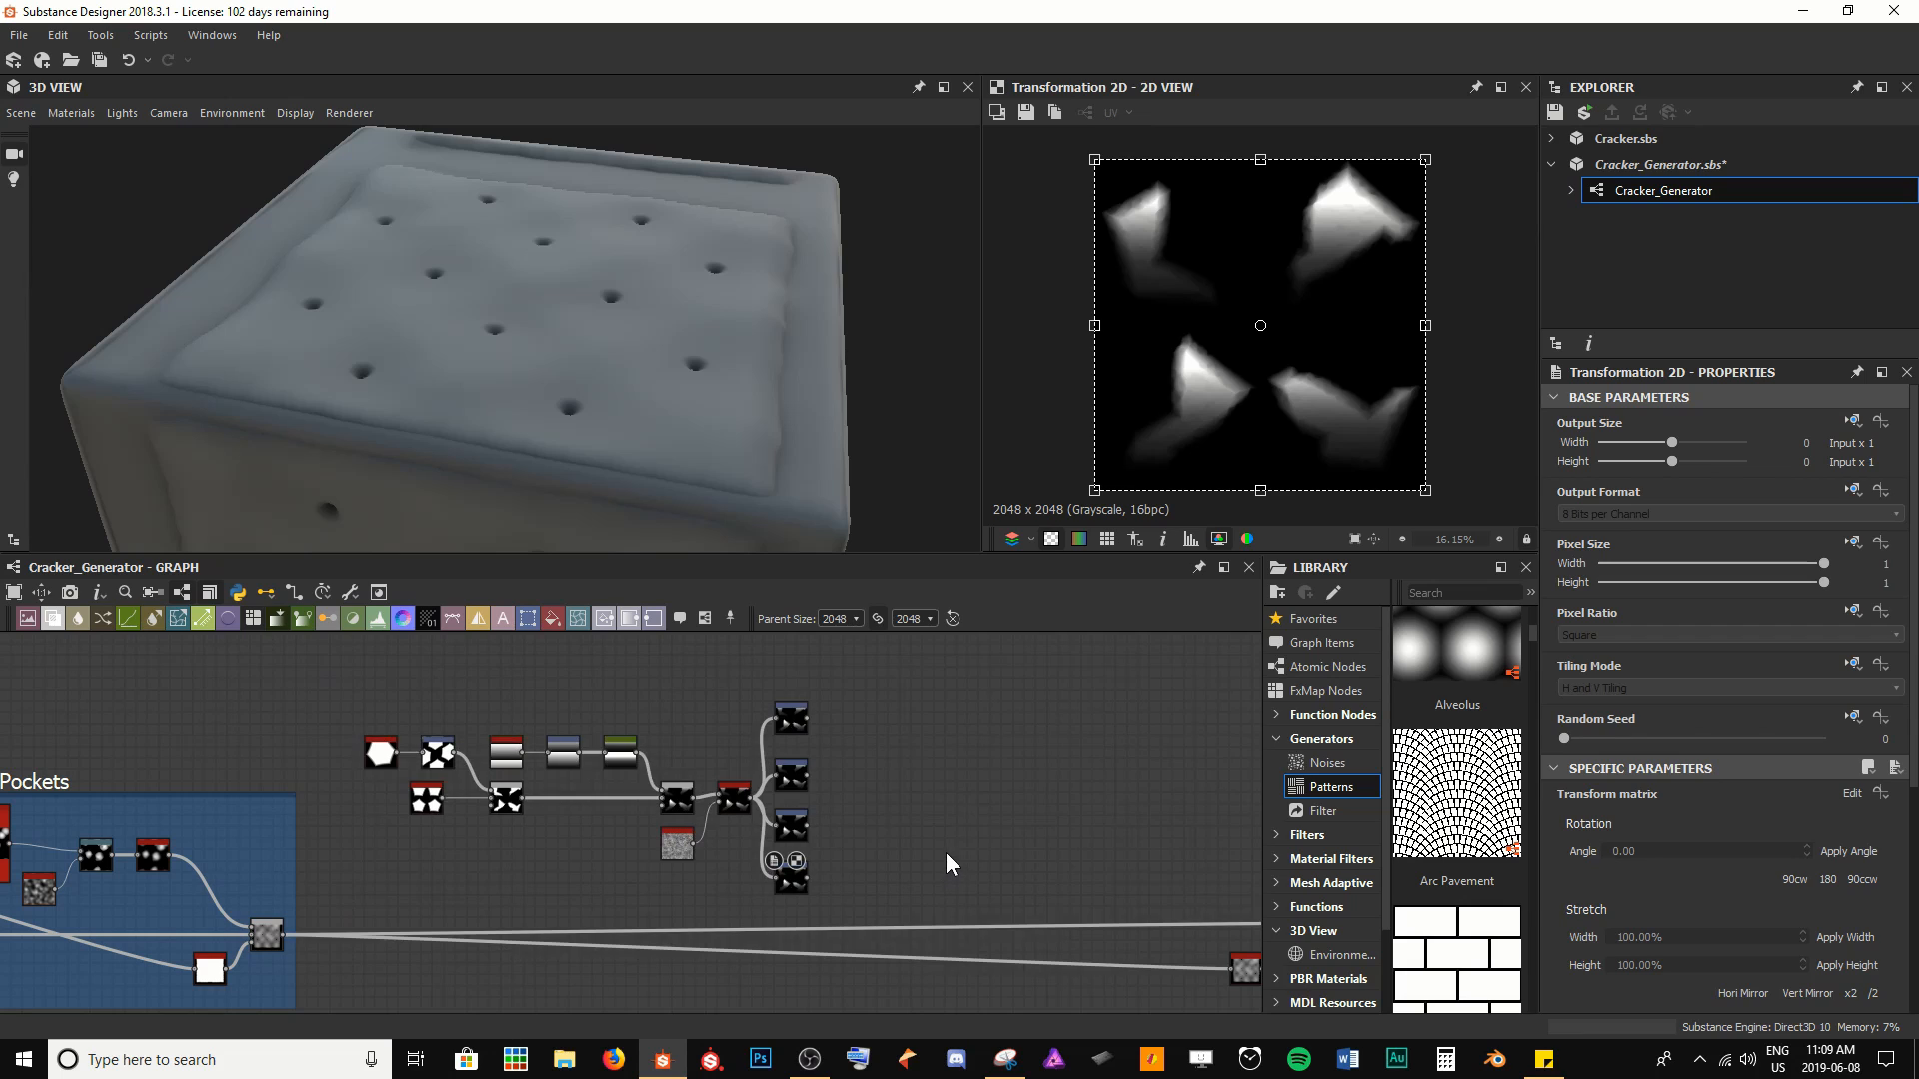
{"action": "scroll", "coordinate": [922, 863], "scroll_direction": "up", "scroll_amount": 3}
{"action": "key", "text": "ctrl+a"}
{"action": "key", "text": "s"}
{"action": "left_click", "coordinate": [865, 823]}
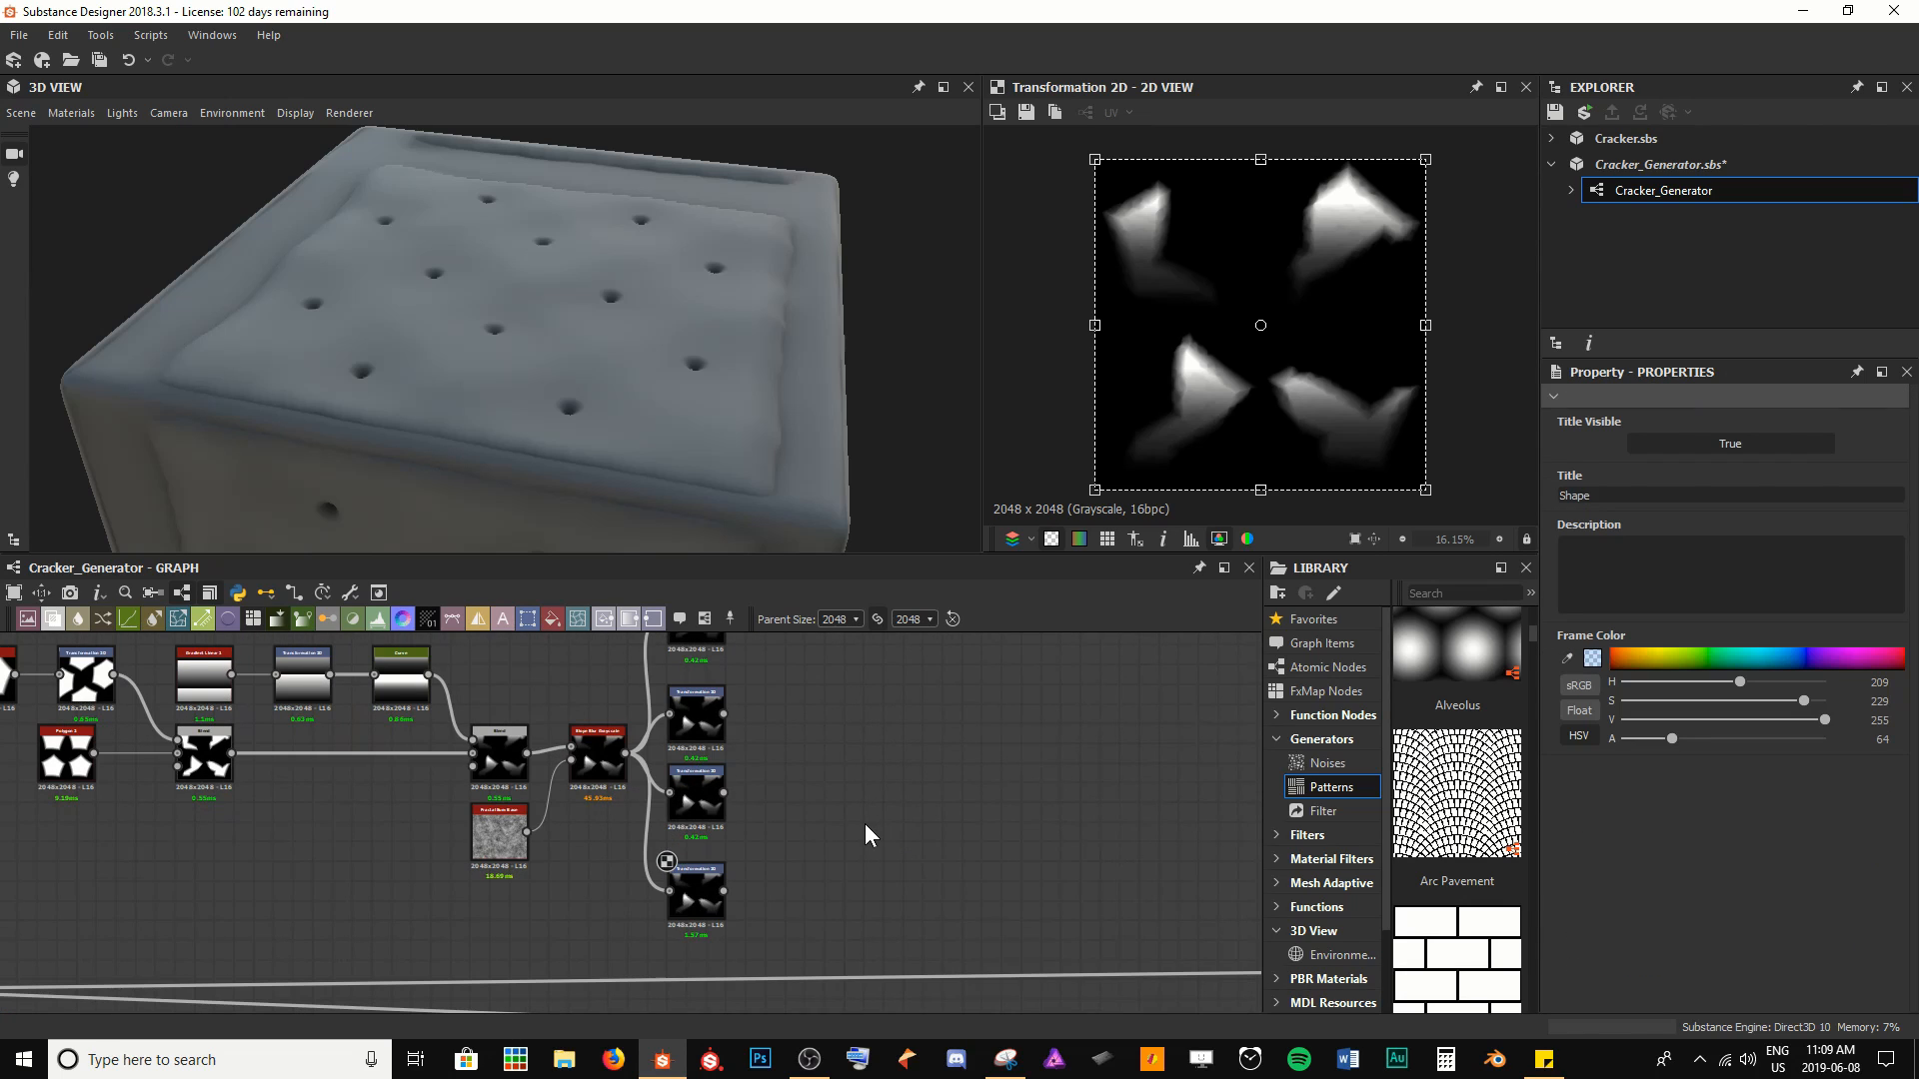
{"action": "scroll", "coordinate": [701, 802], "scroll_direction": "up", "scroll_amount": 6}
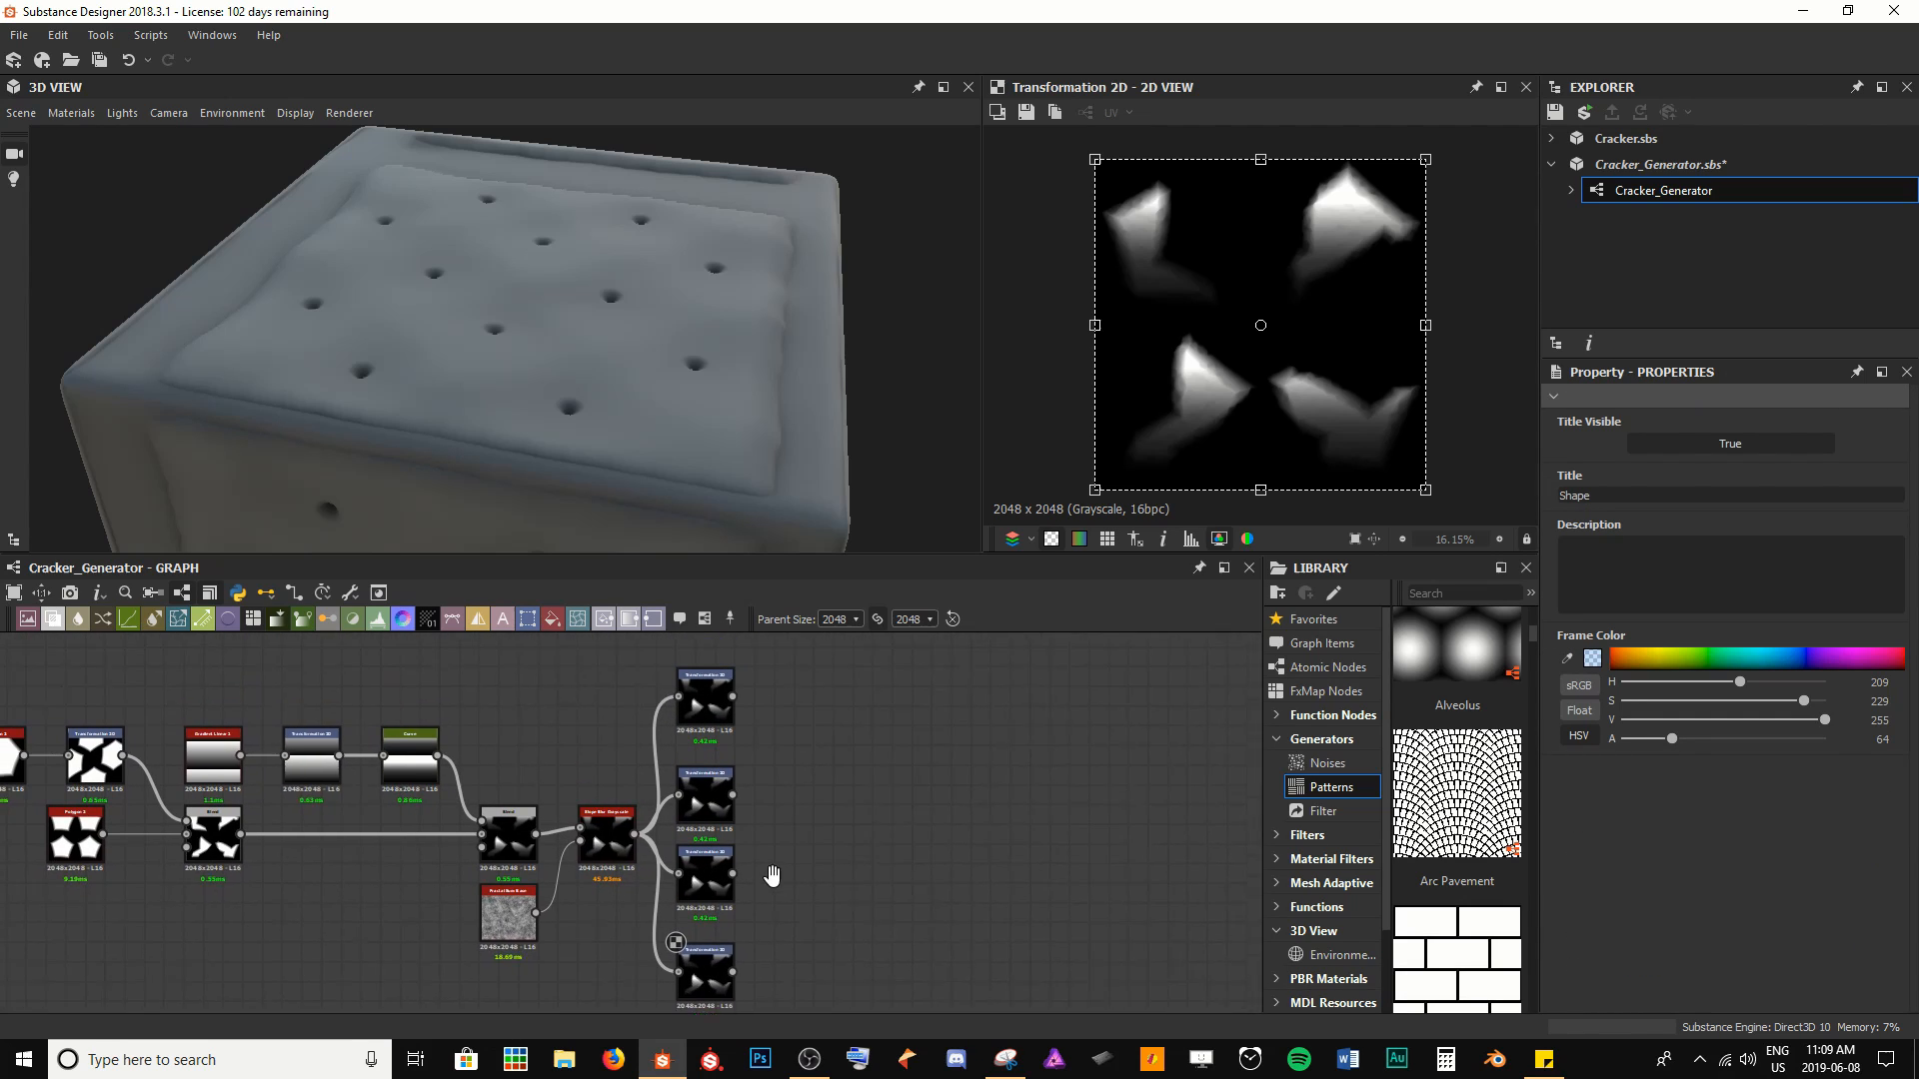
Enlarge and reposition the image in the topmost Transformation 2D so only the upper-left shard fills the tile
{"action": "left_click", "coordinate": [732, 792]}
{"action": "scroll", "coordinate": [1365, 460], "scroll_direction": "down", "scroll_amount": 2}
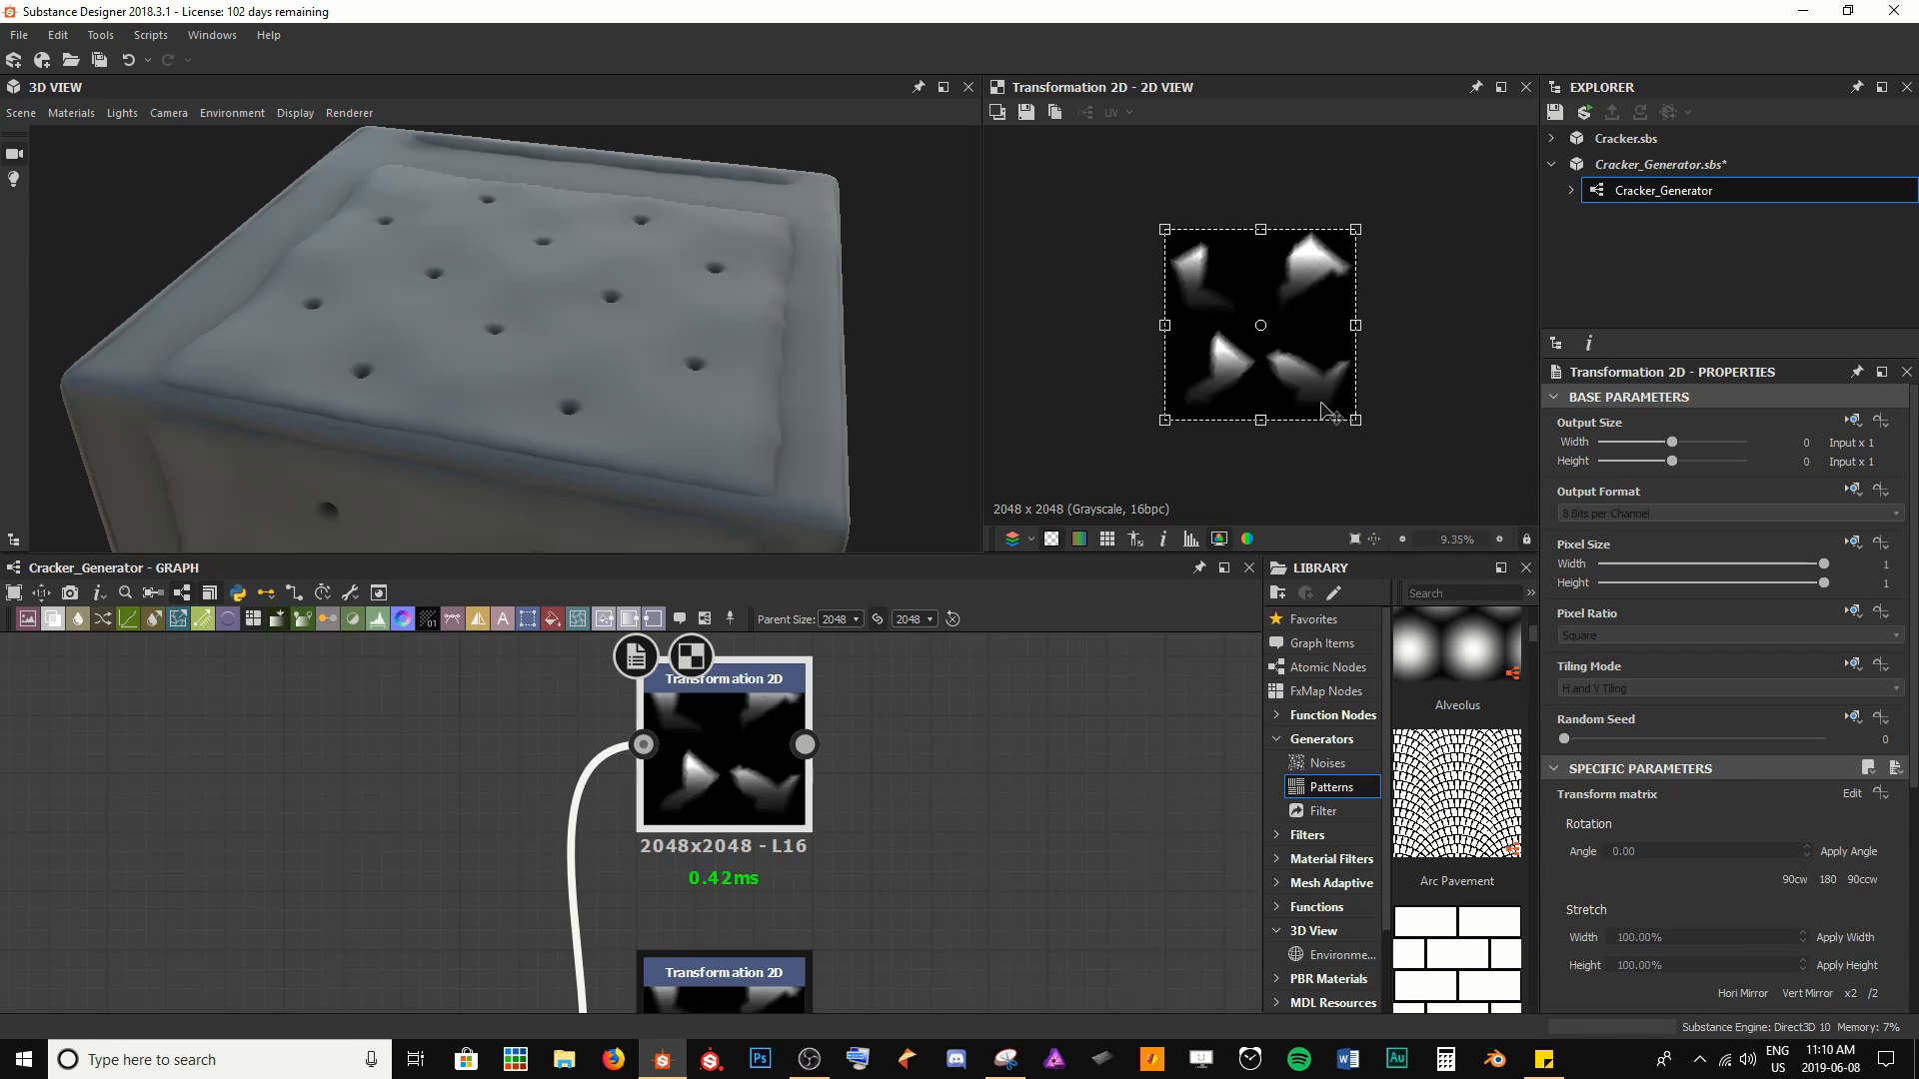
{"action": "left_click_drag", "start_coordinate": [1351, 417], "coordinate": [1584, 590]}
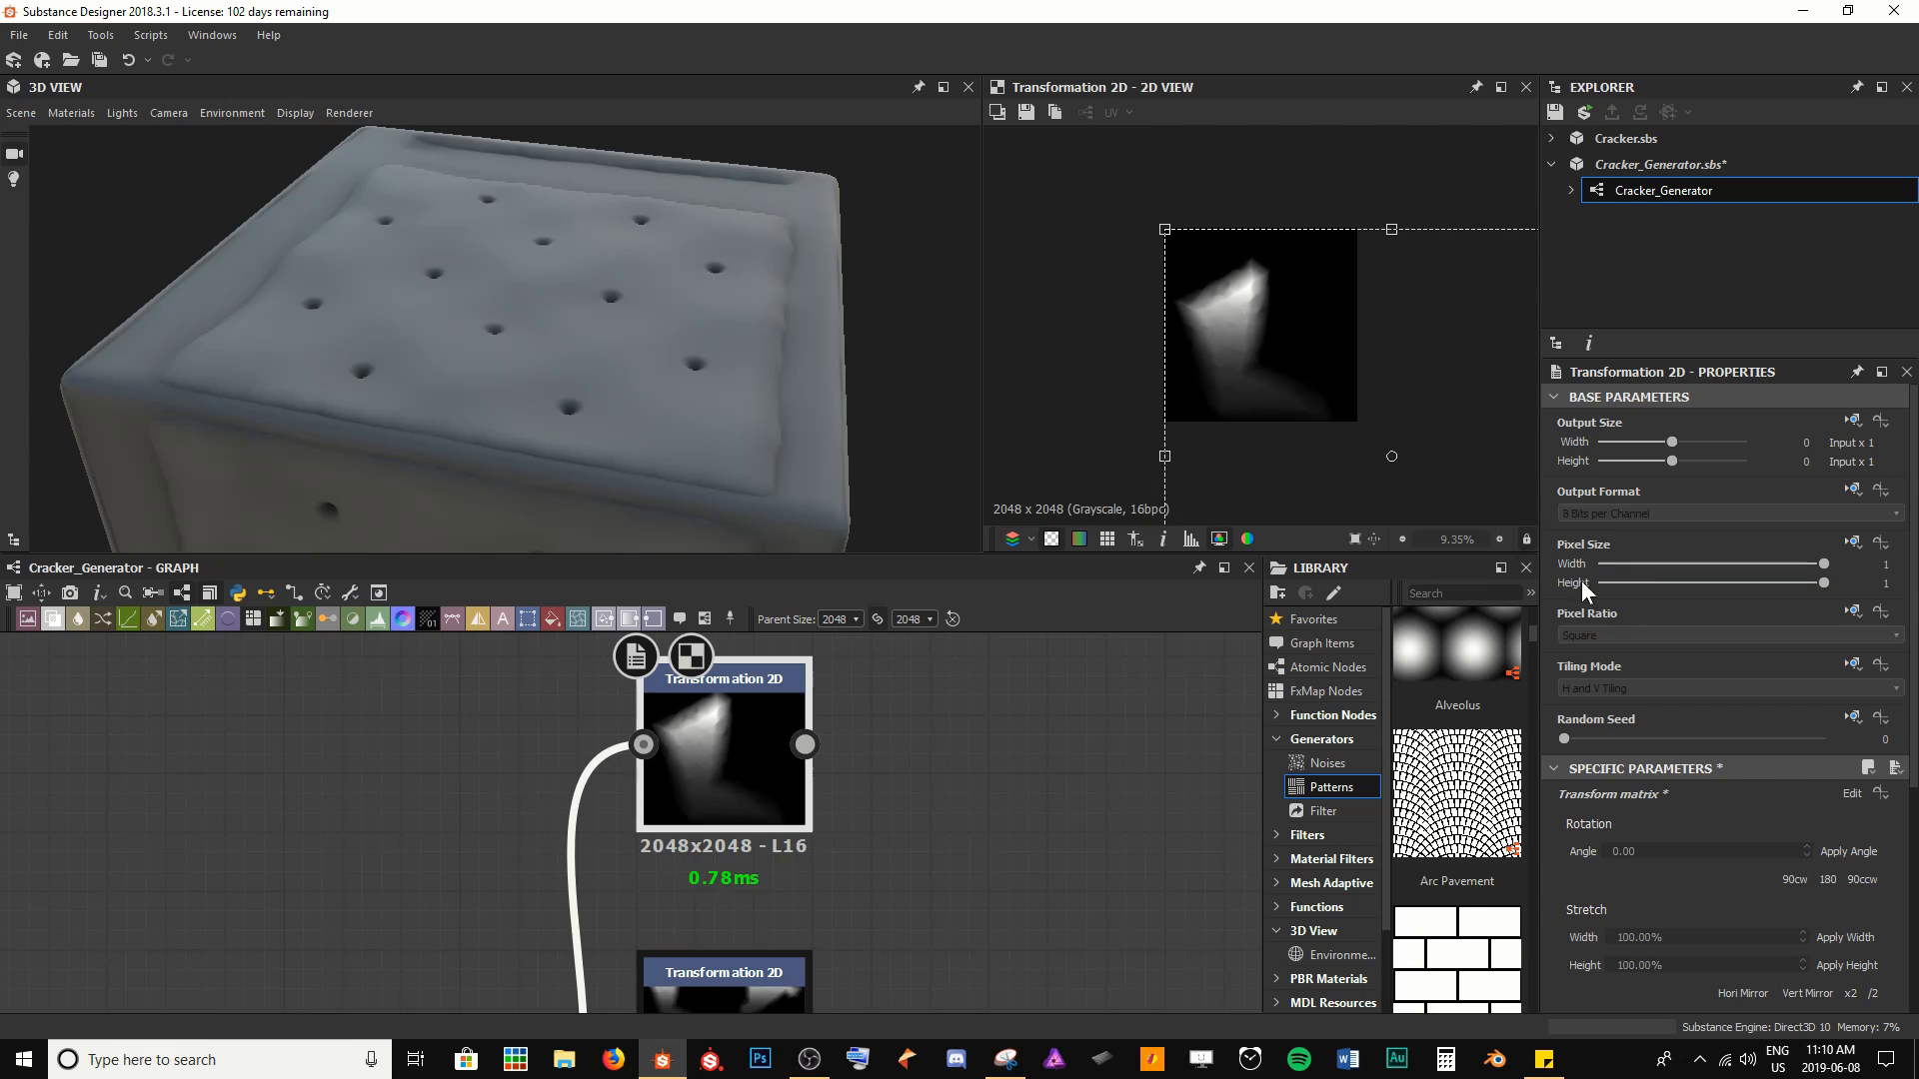
{"action": "left_click_drag", "start_coordinate": [1335, 506], "coordinate": [1336, 486]}
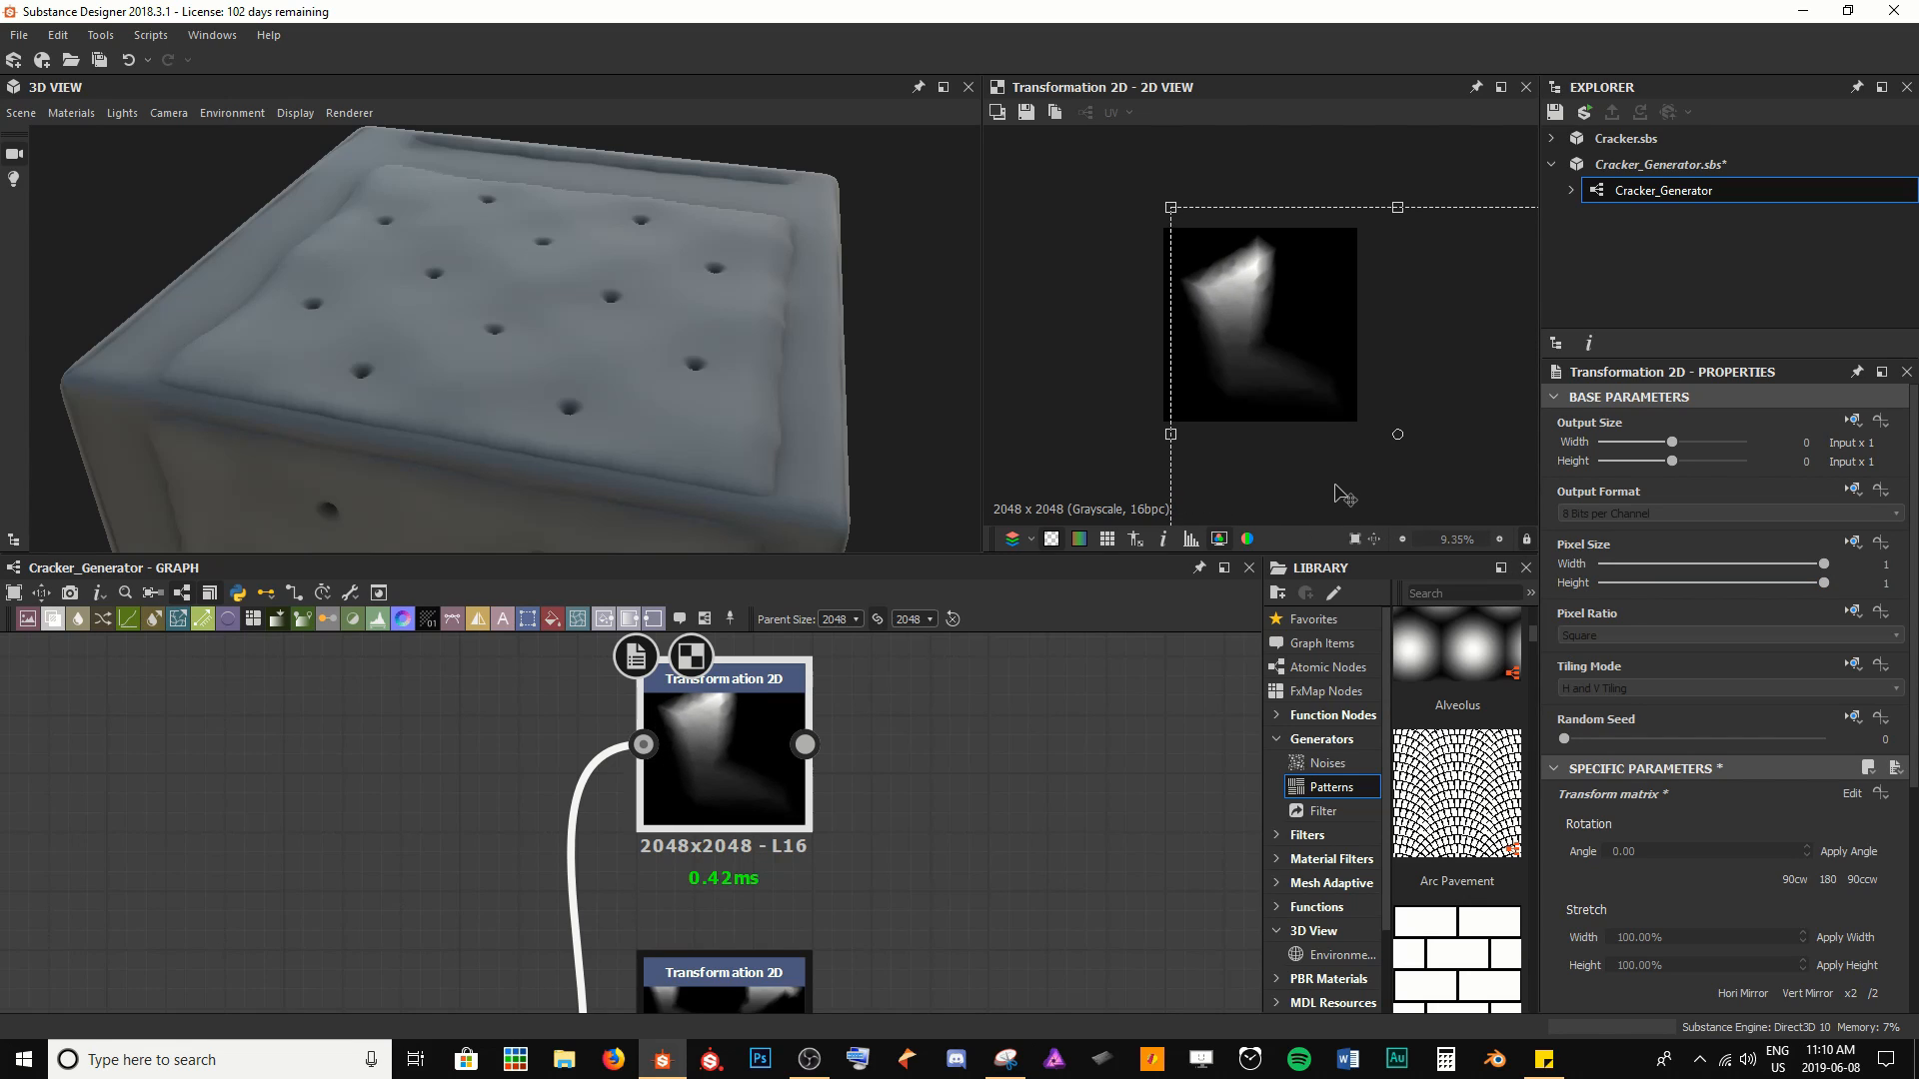
{"action": "left_click", "coordinate": [1057, 712]}
Enlarge the image in the second Transformation 2D to isolate the upper-right shard, scaling and shifting it to fit the tile
{"action": "middle_click_drag", "start_coordinate": [1040, 858], "coordinate": [1094, 667]}
{"action": "left_click", "coordinate": [763, 838]}
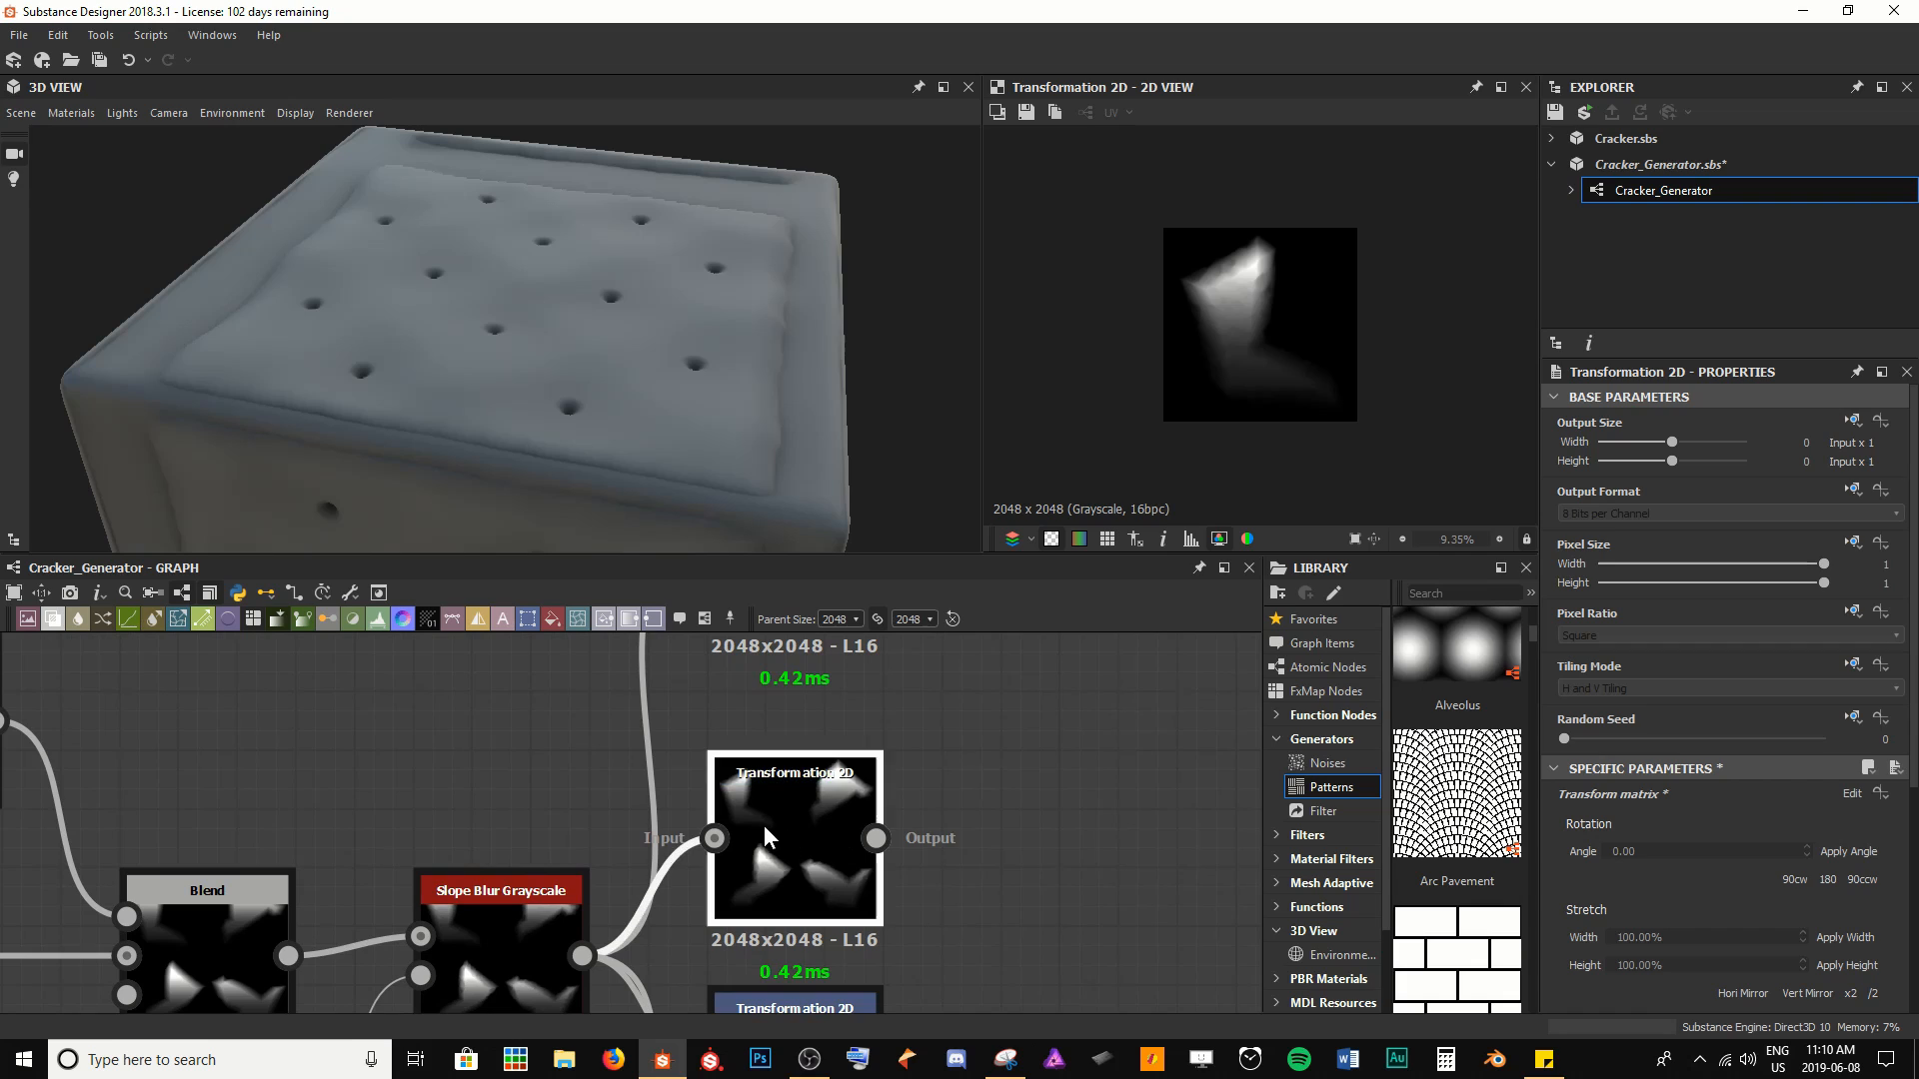
{"action": "double_click", "coordinate": [764, 837]}
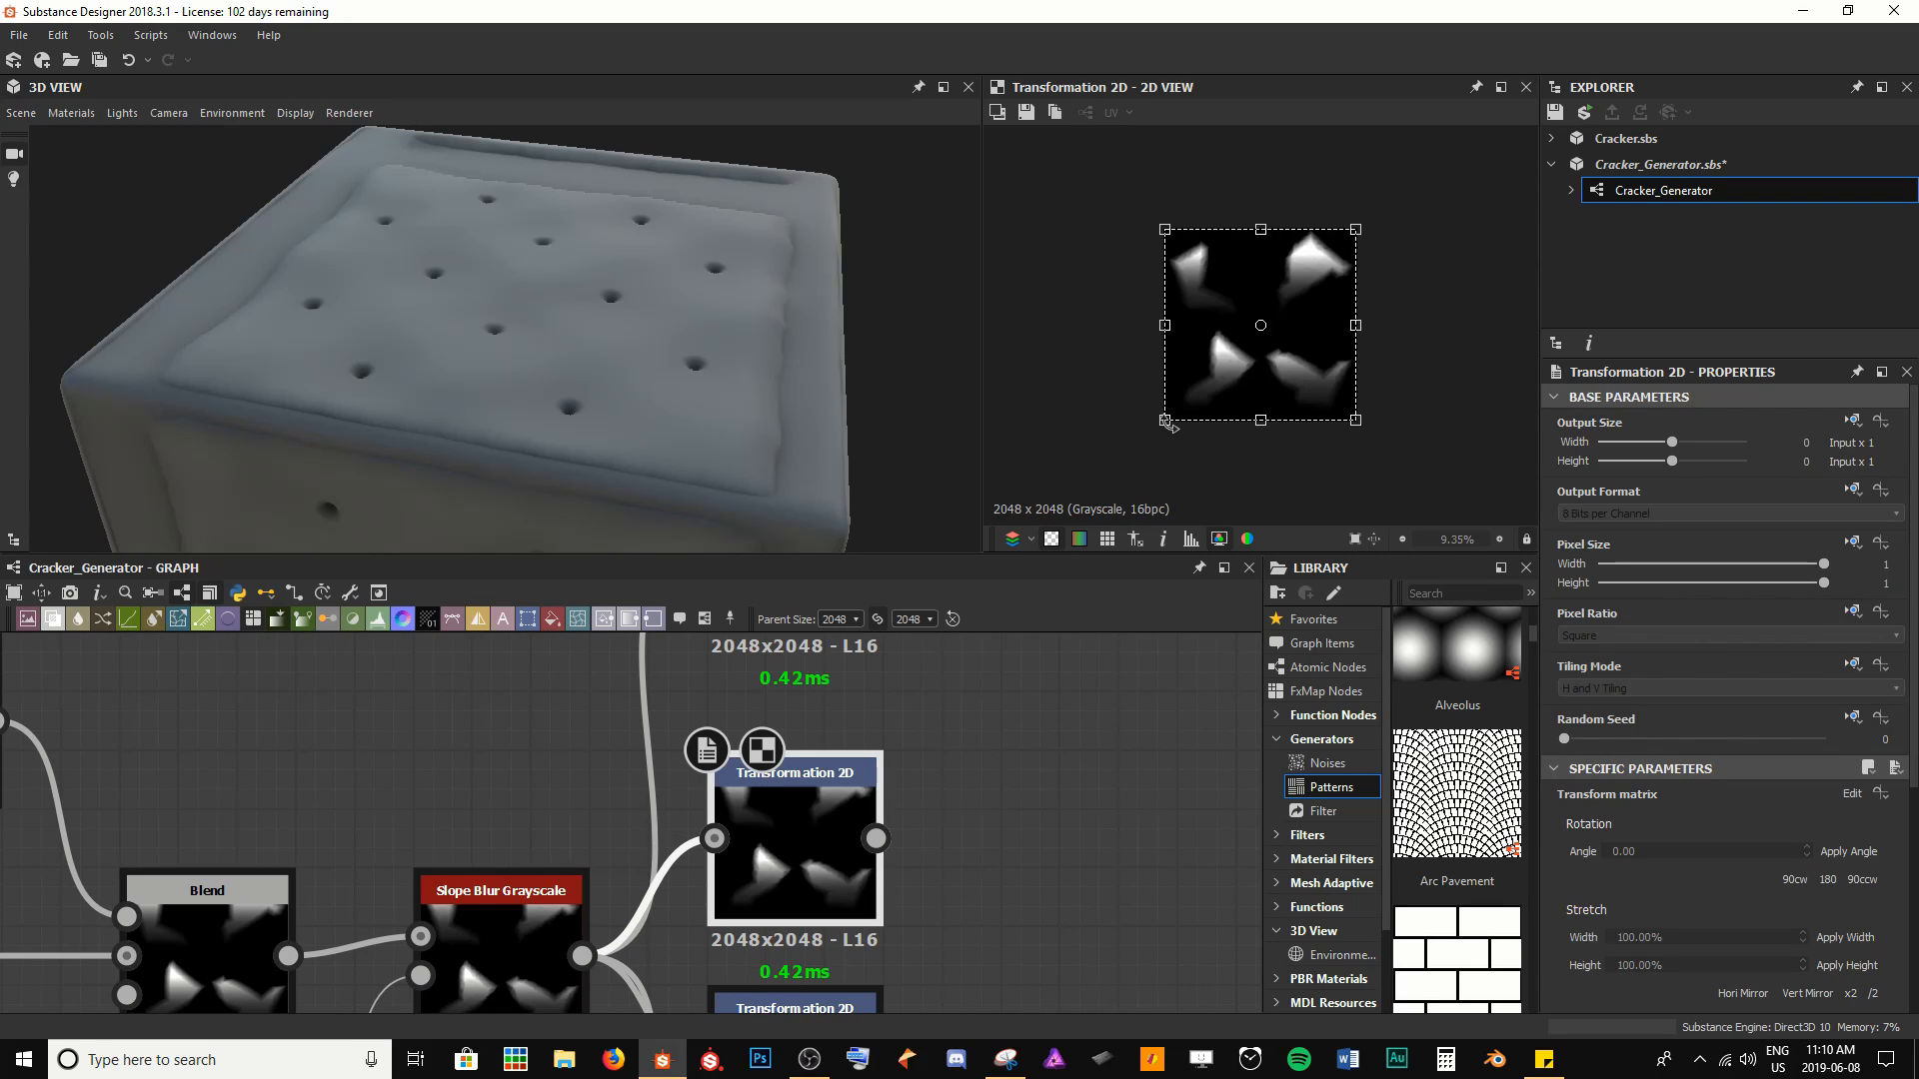
{"action": "left_click_drag", "start_coordinate": [1167, 424], "coordinate": [921, 719]}
{"action": "left_click_drag", "start_coordinate": [1226, 495], "coordinate": [1239, 489]}
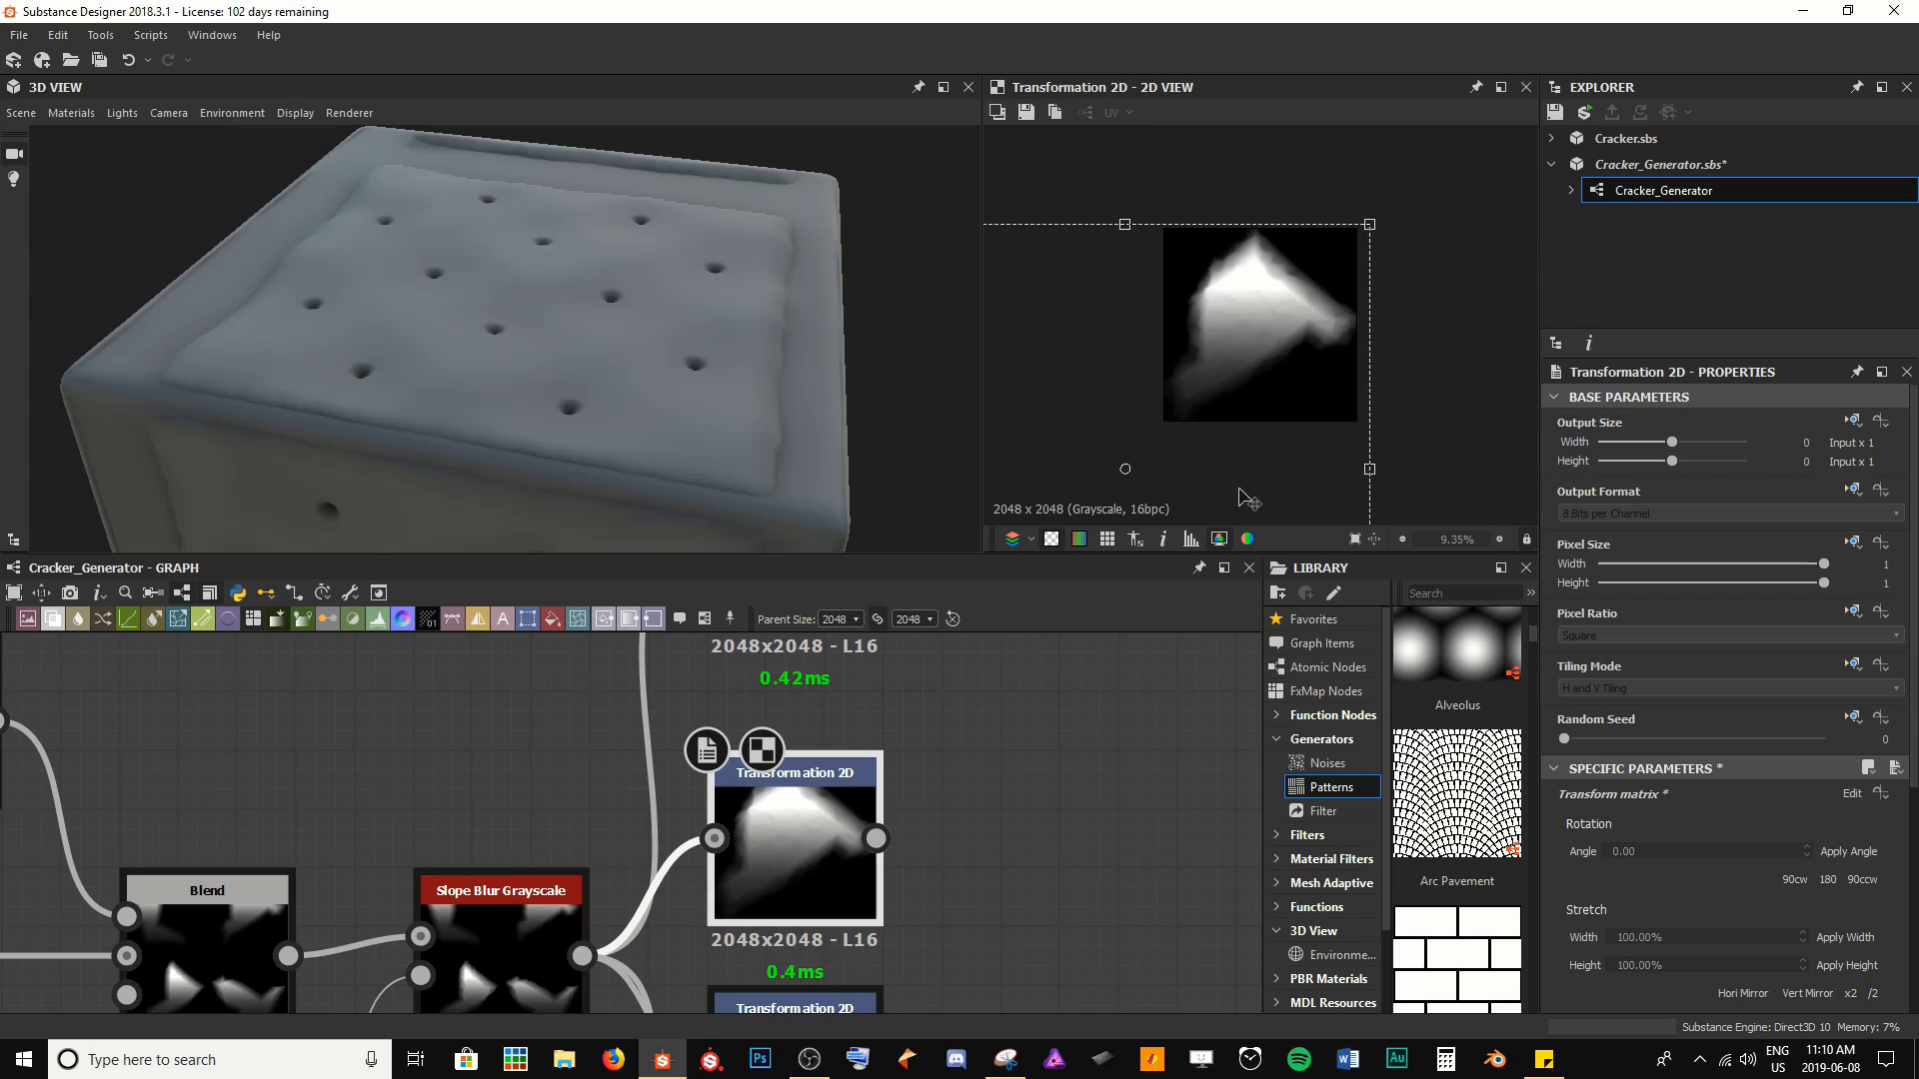
{"action": "left_click_drag", "start_coordinate": [1369, 224], "coordinate": [1341, 252]}
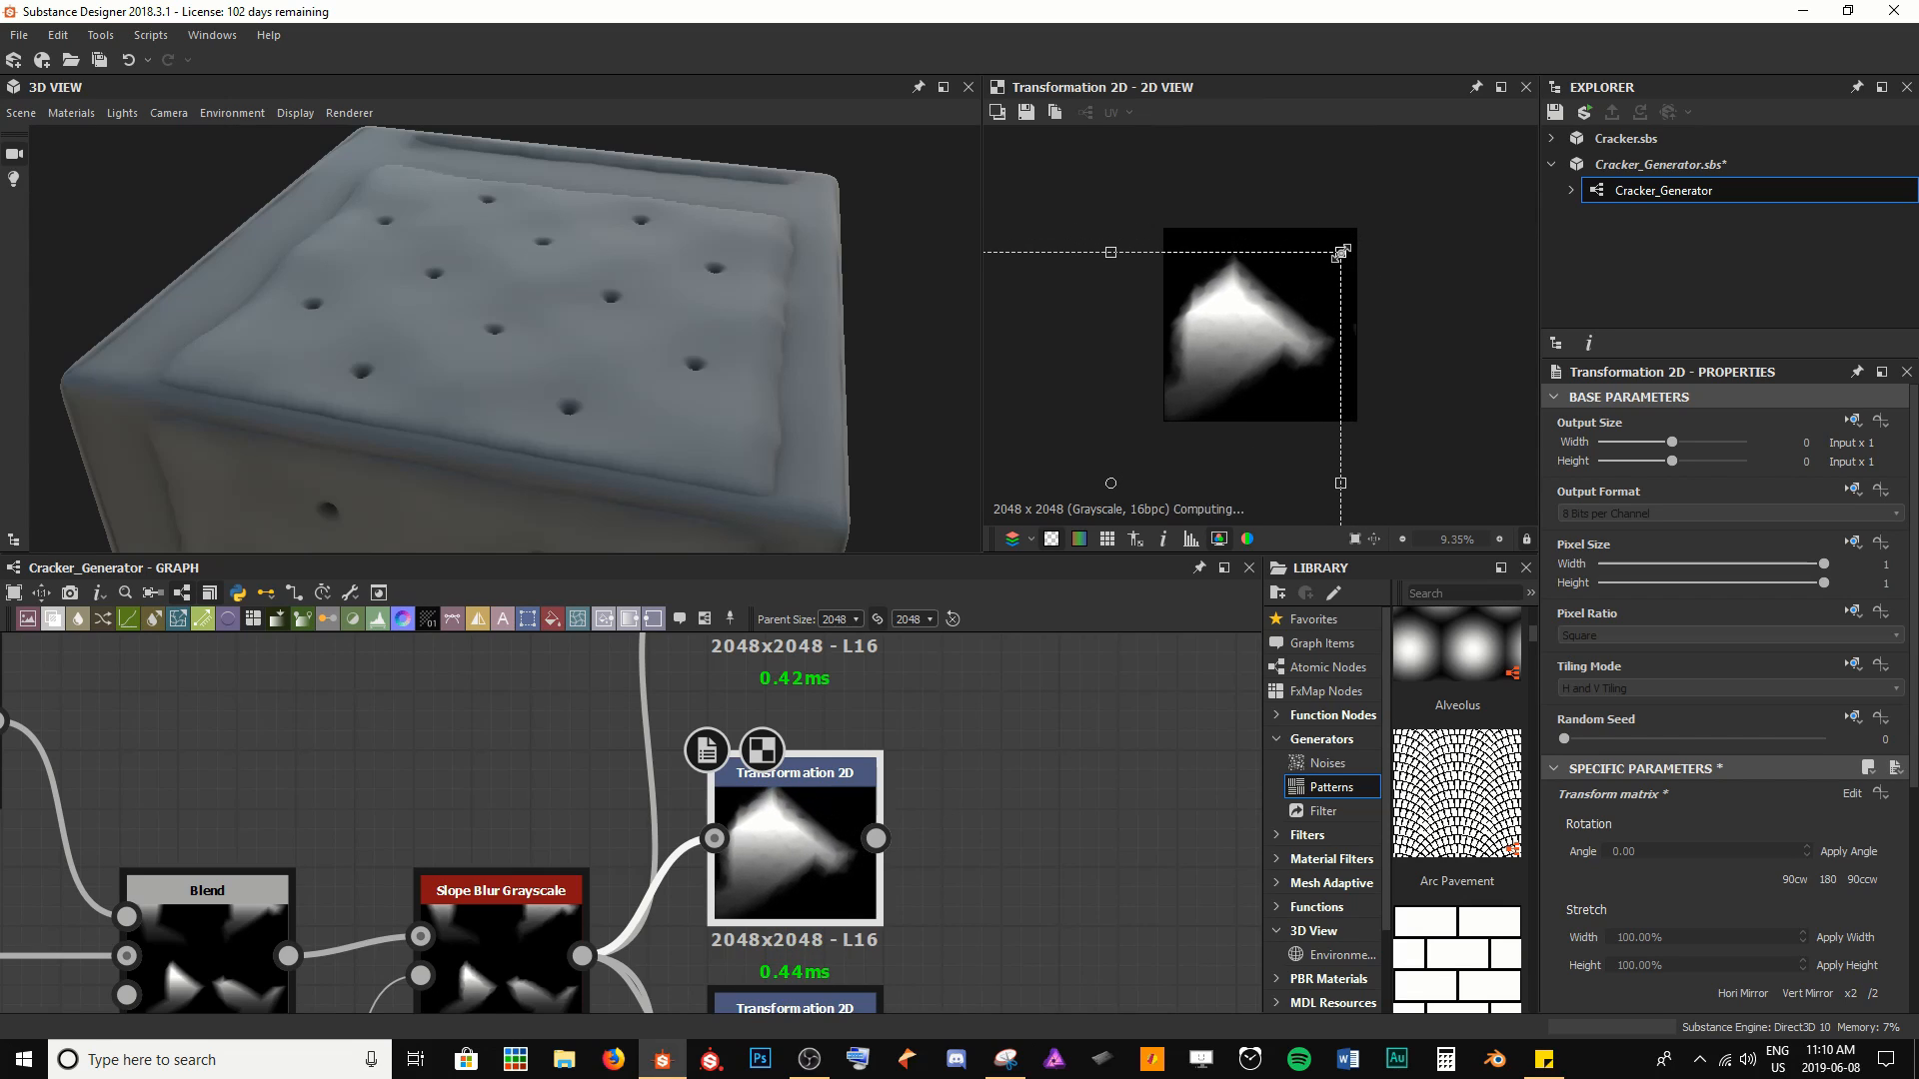
{"action": "left_click_drag", "start_coordinate": [1270, 407], "coordinate": [1294, 389]}
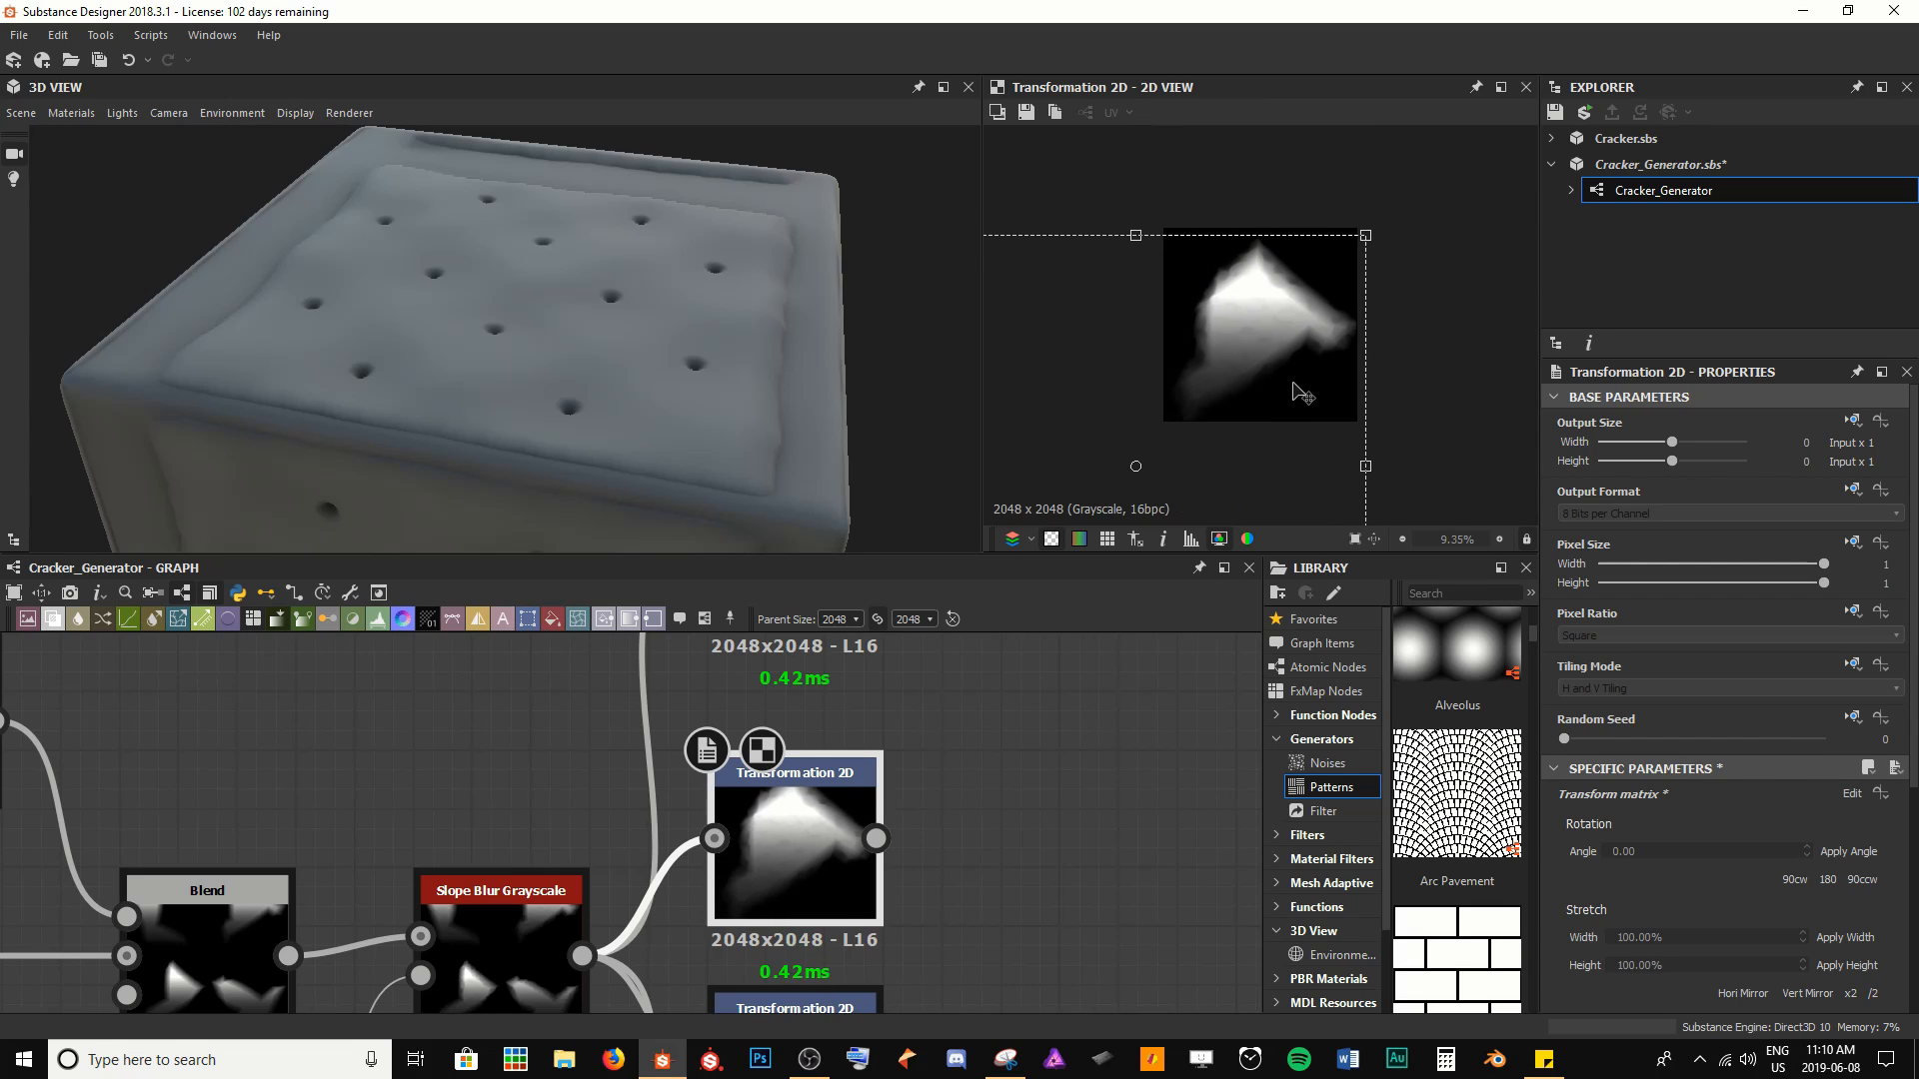
{"action": "left_click", "coordinate": [1021, 783]}
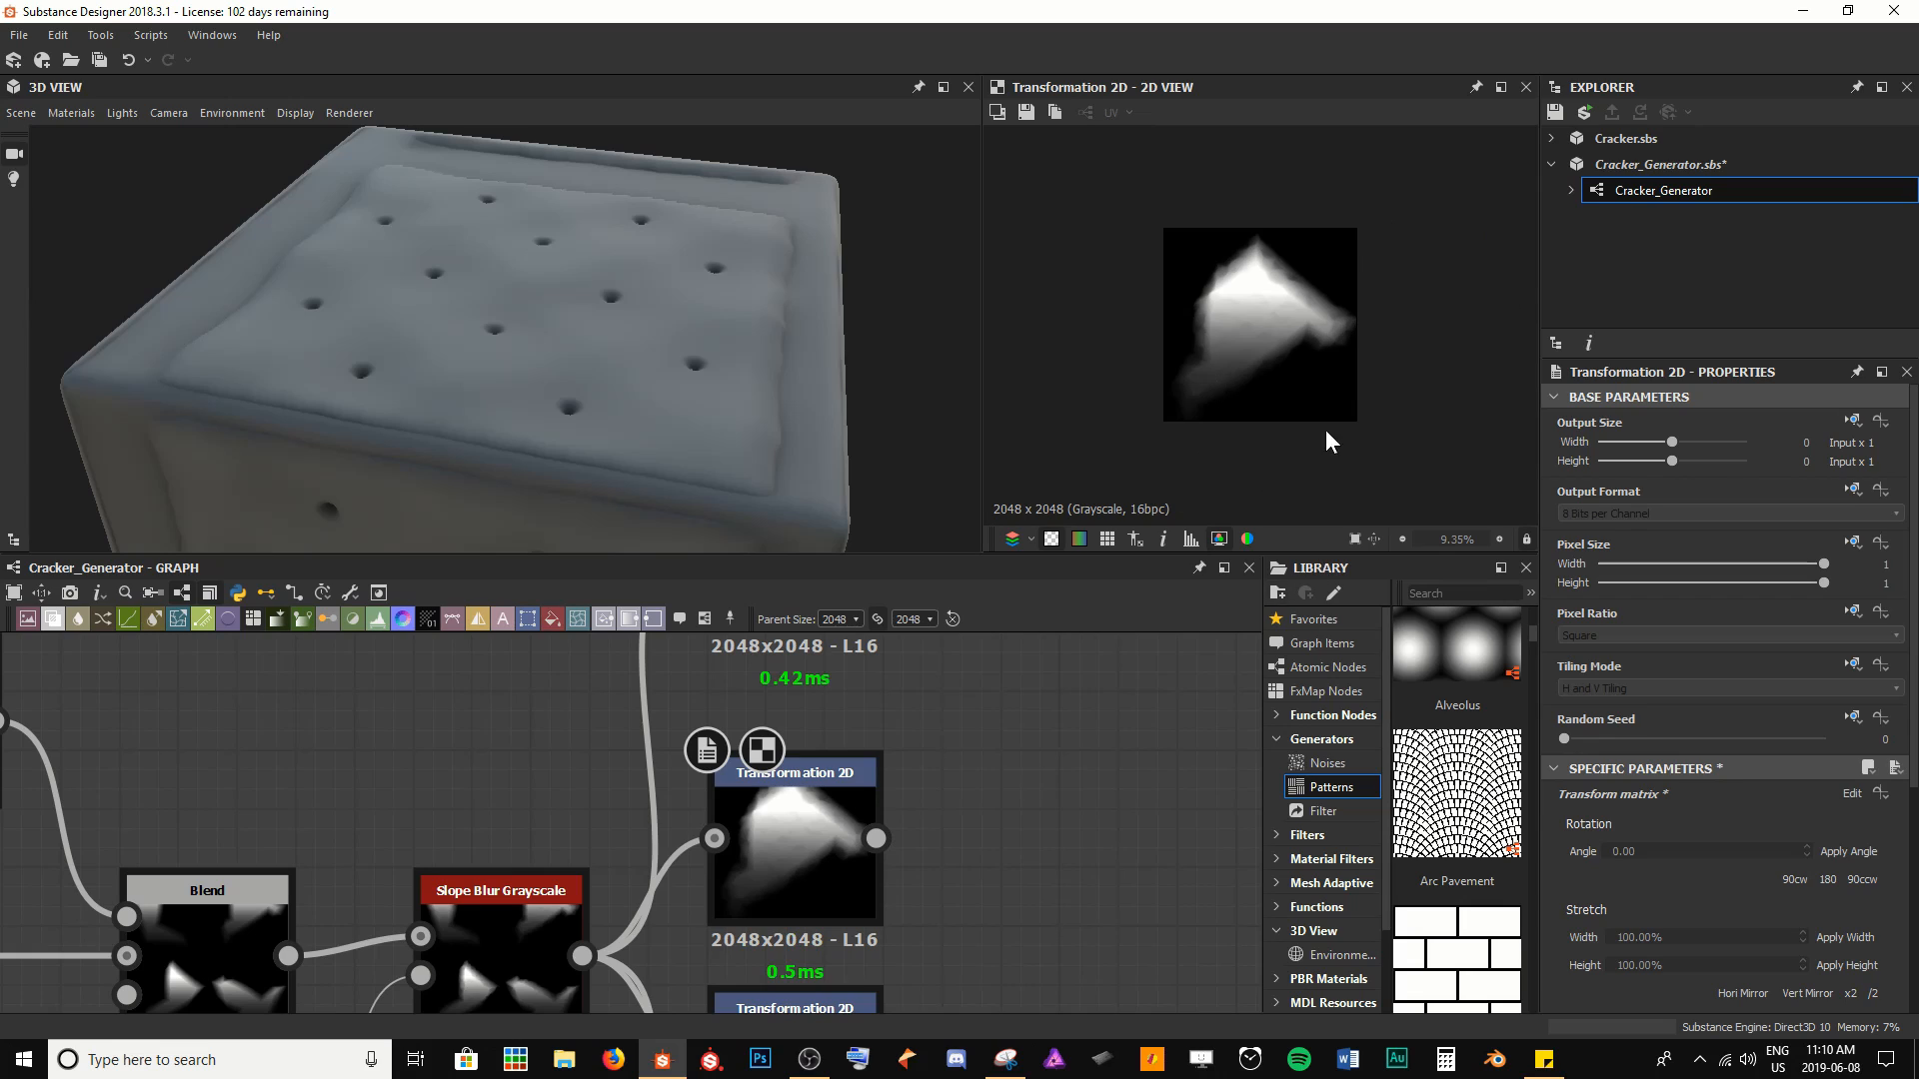
Fine-tune the size of the second Transformation 2D's shard and inspect its faint lower end near the tile border
{"action": "key", "text": "f"}
{"action": "left_click", "coordinate": [799, 819]}
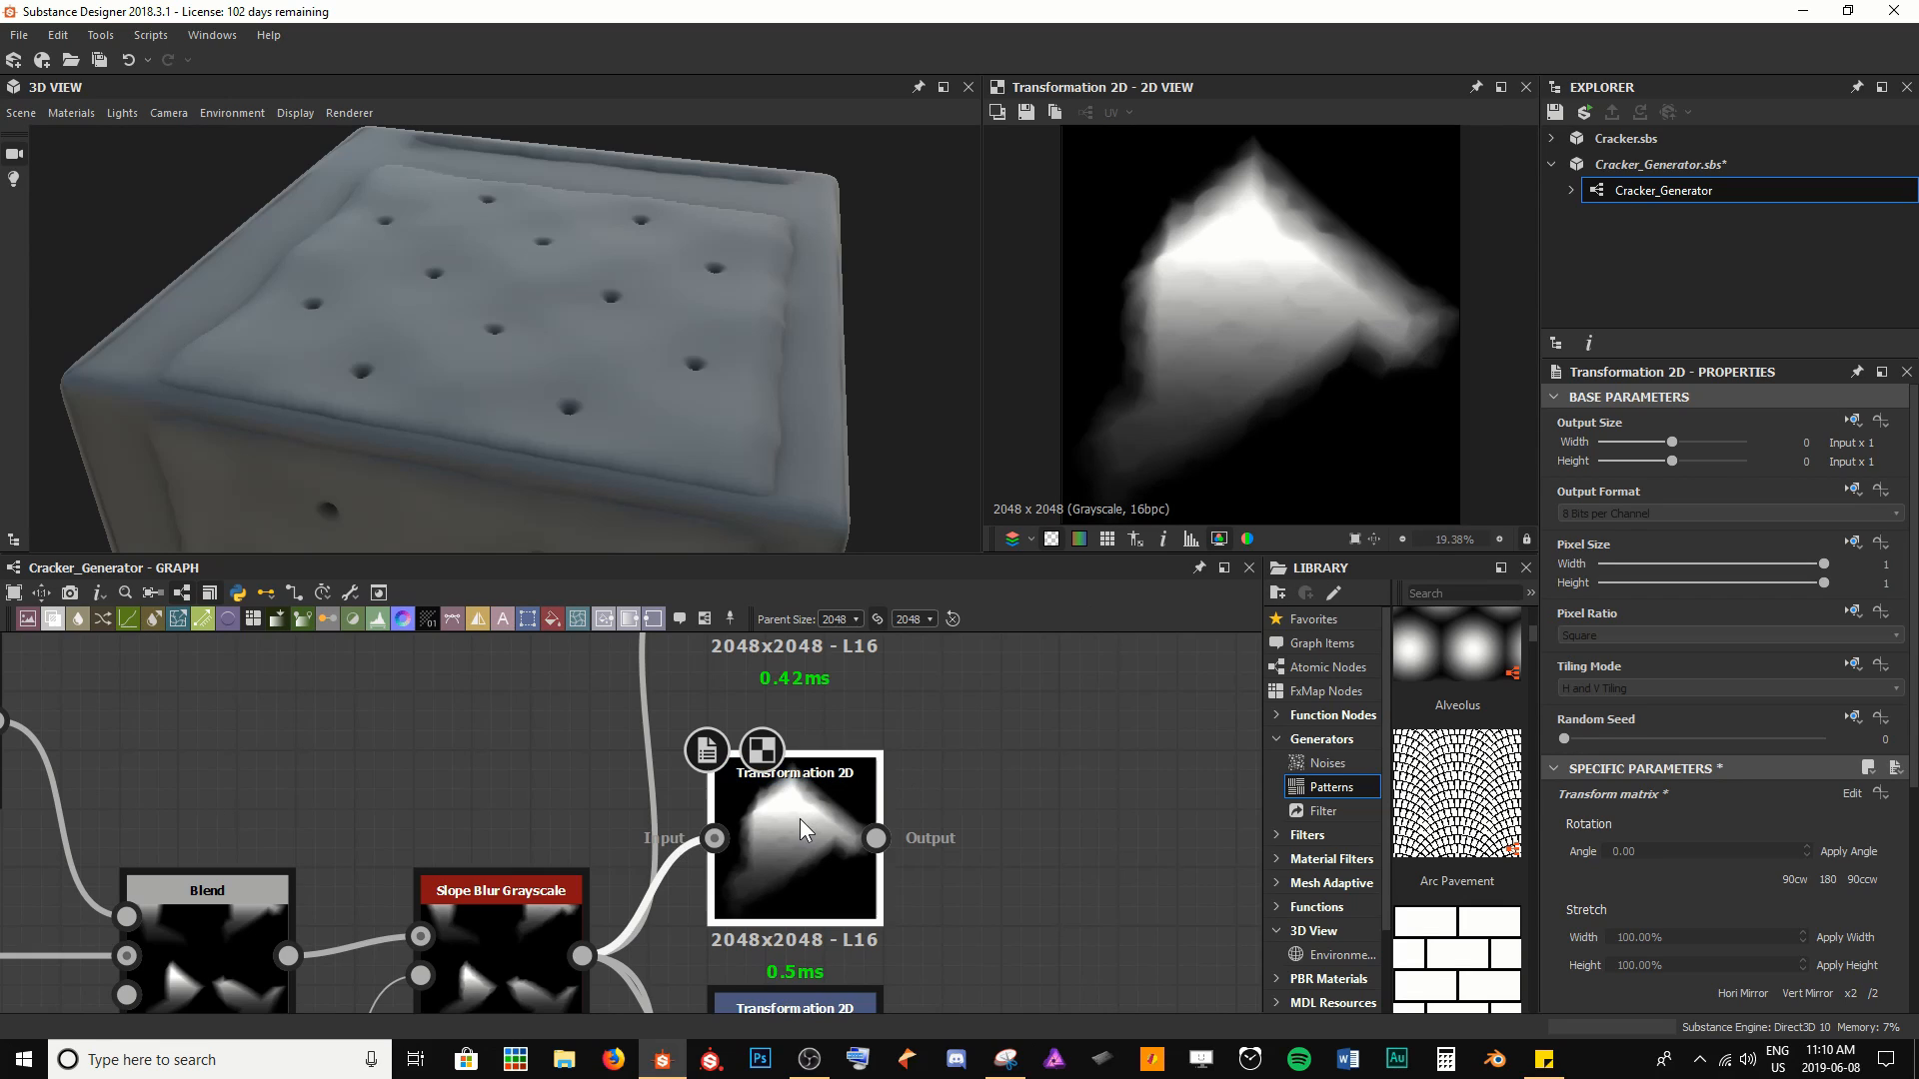
{"action": "scroll", "coordinate": [1431, 184], "scroll_direction": "down", "scroll_amount": 2}
{"action": "left_click_drag", "start_coordinate": [1411, 191], "coordinate": [1404, 196]}
{"action": "left_click_drag", "start_coordinate": [1402, 199], "coordinate": [1405, 193]}
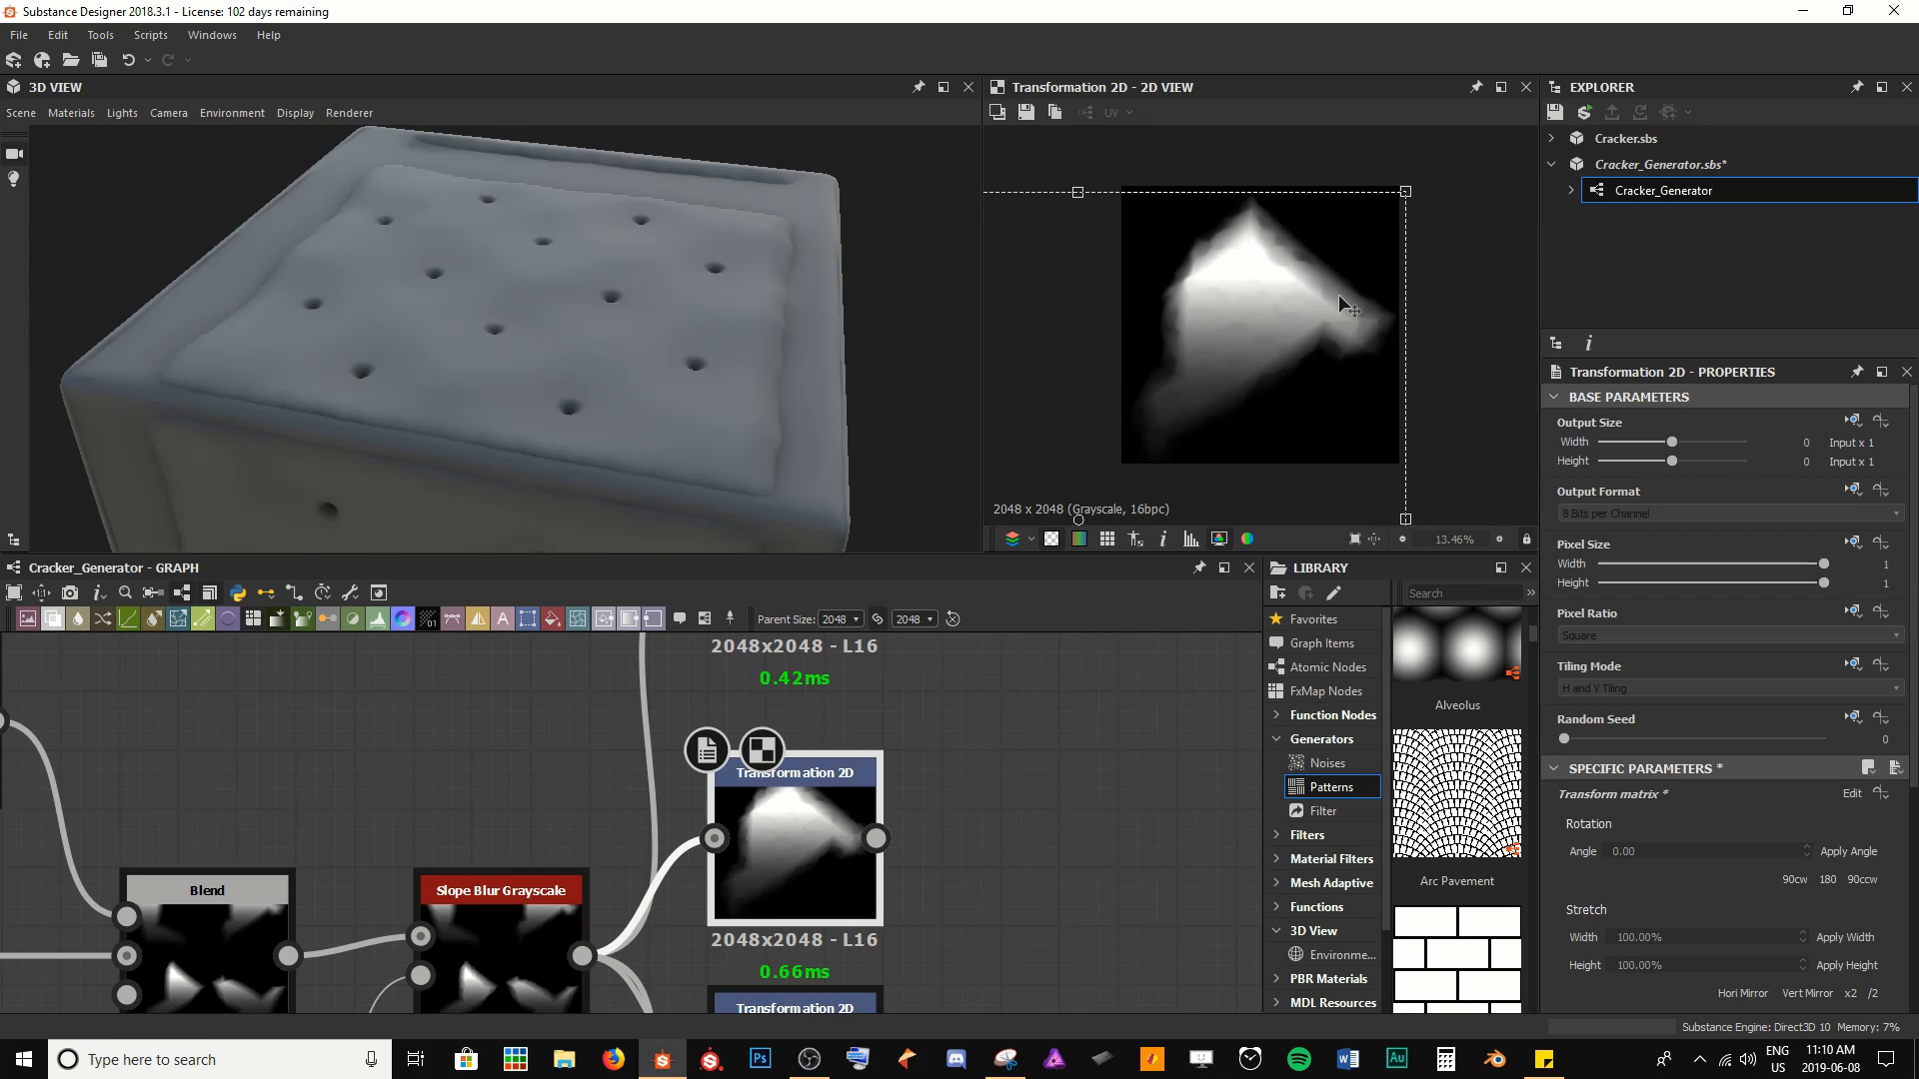
{"action": "left_click", "coordinate": [1178, 717]}
{"action": "scroll", "coordinate": [1238, 408], "scroll_direction": "up", "scroll_amount": 3}
{"action": "scroll", "coordinate": [1237, 408], "scroll_direction": "up", "scroll_amount": 3}
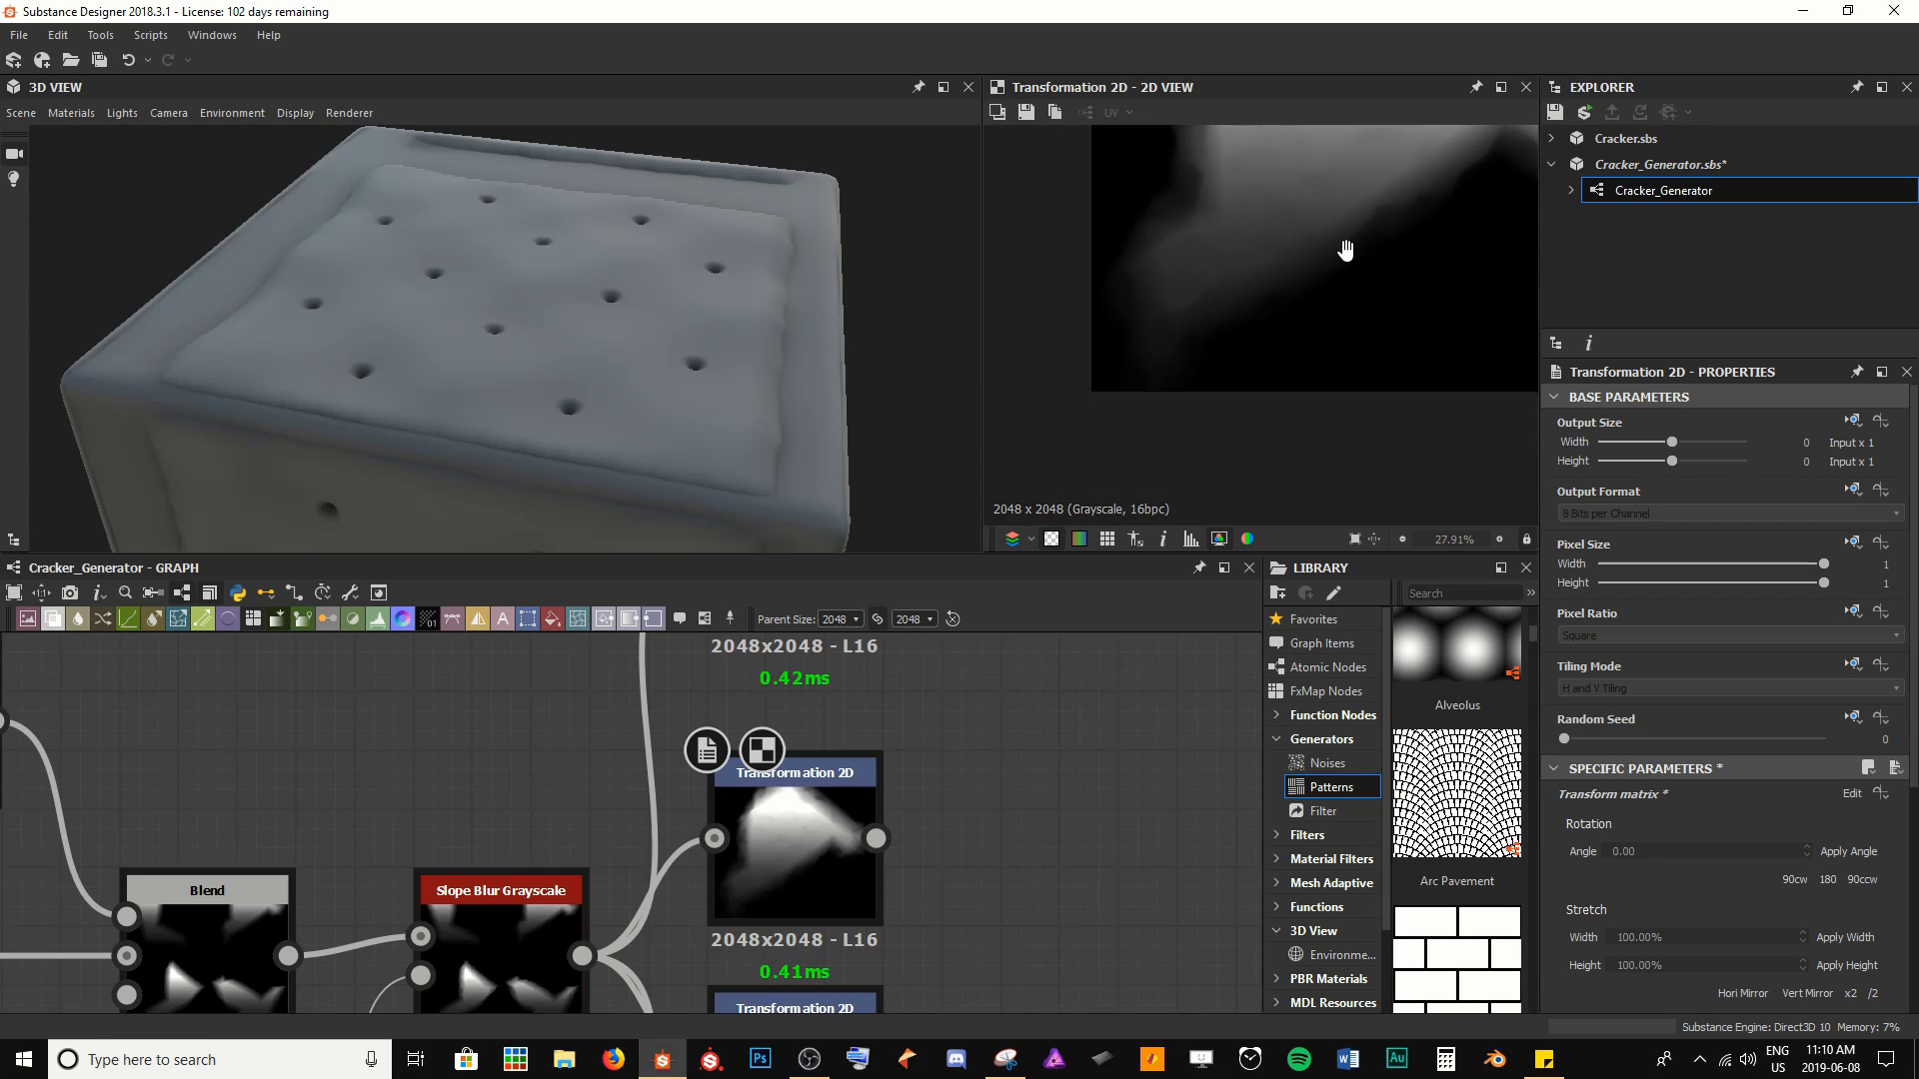
{"action": "key", "text": "f"}
Shrink the second Transformation 2D's shard slightly more, recentre it within the tile, and check its lower end up close
{"action": "left_click", "coordinate": [807, 823]}
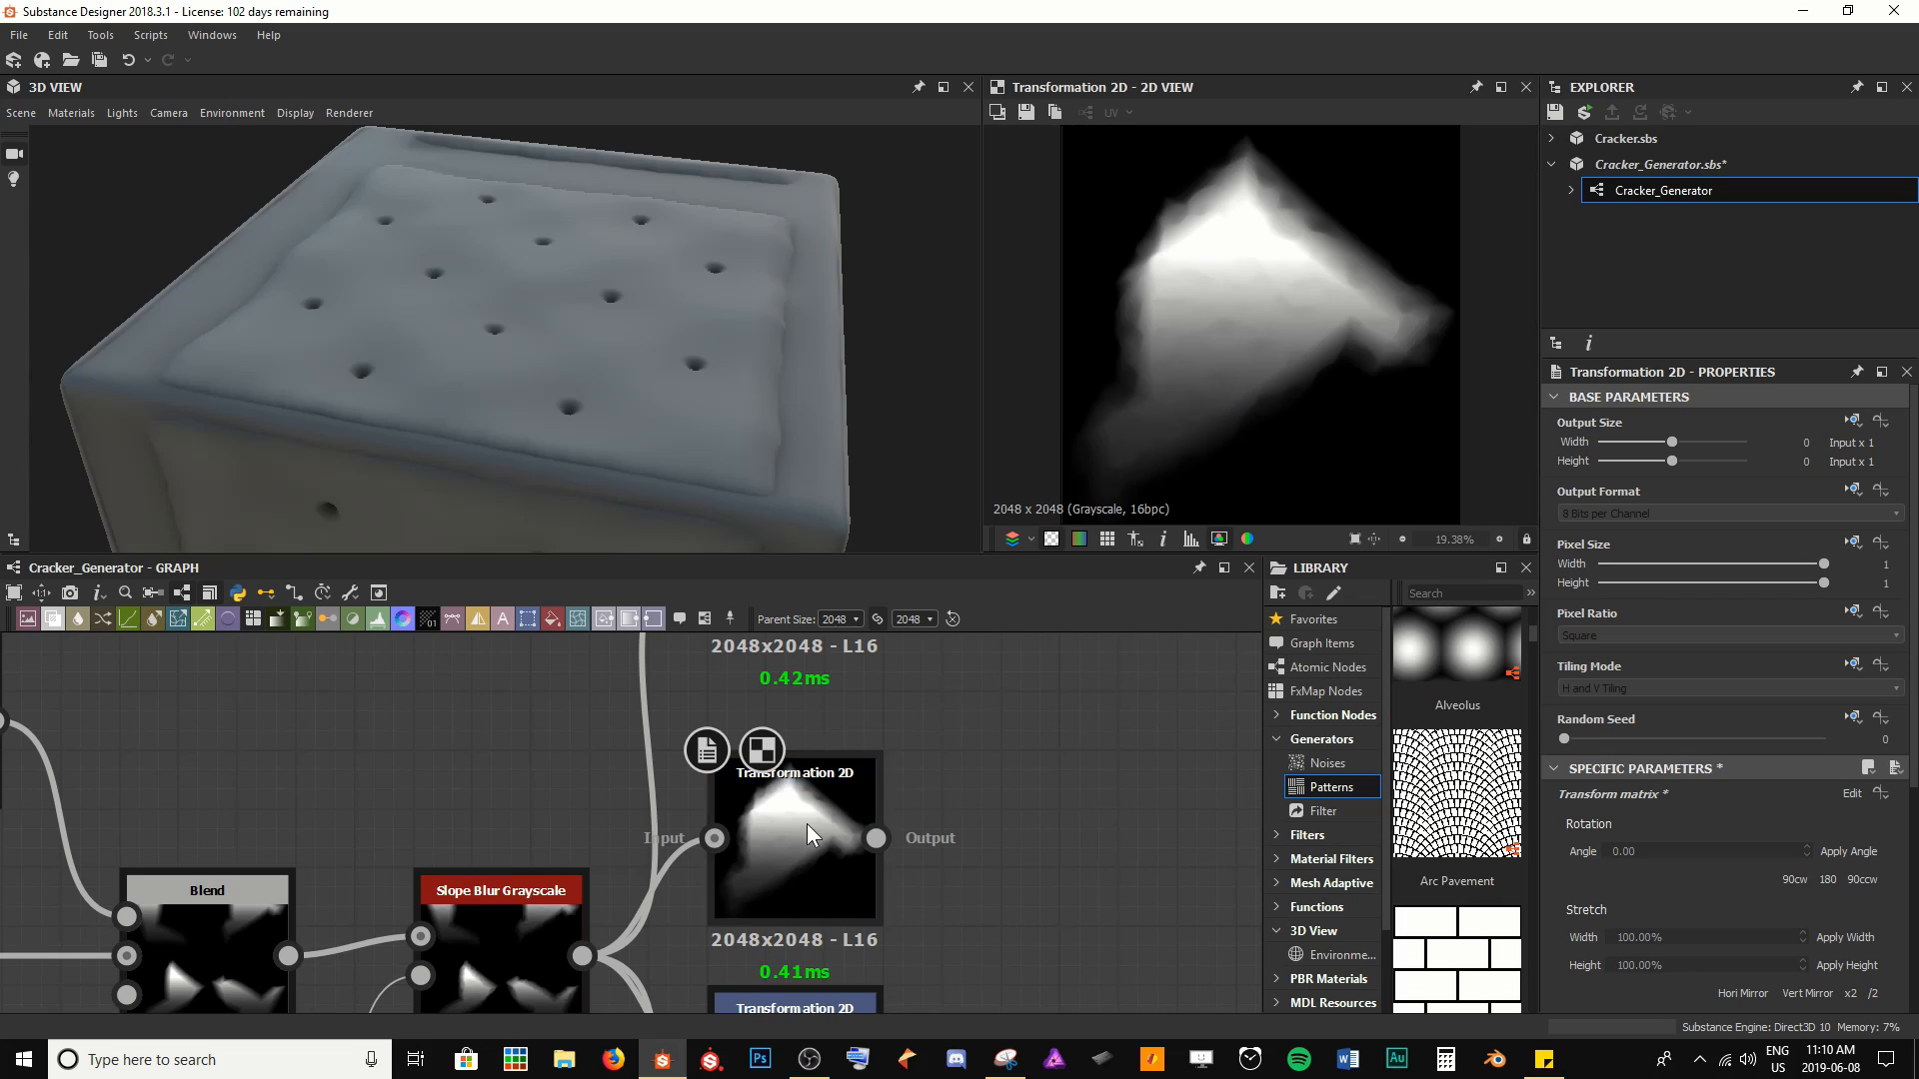
{"action": "scroll", "coordinate": [1309, 350], "scroll_direction": "down", "scroll_amount": 2}
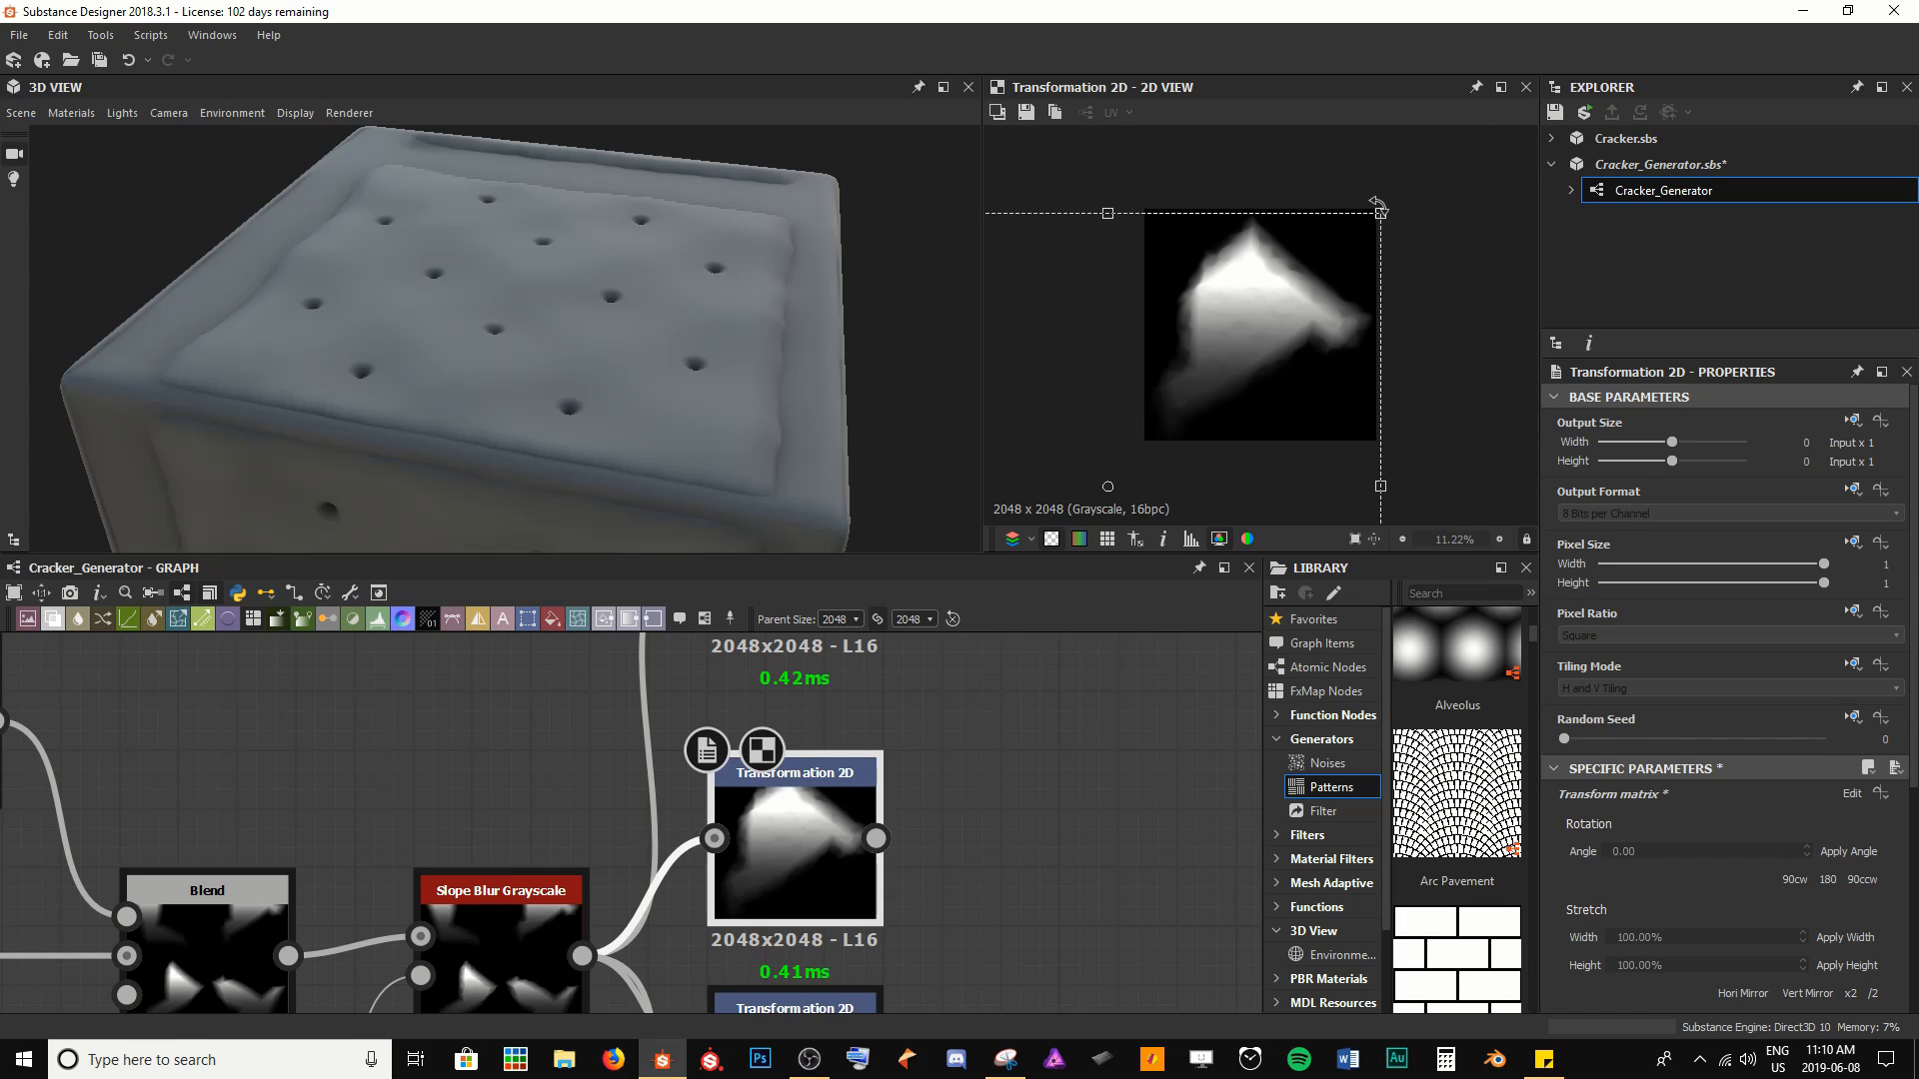
{"action": "left_click_drag", "start_coordinate": [1382, 220], "coordinate": [1335, 243]}
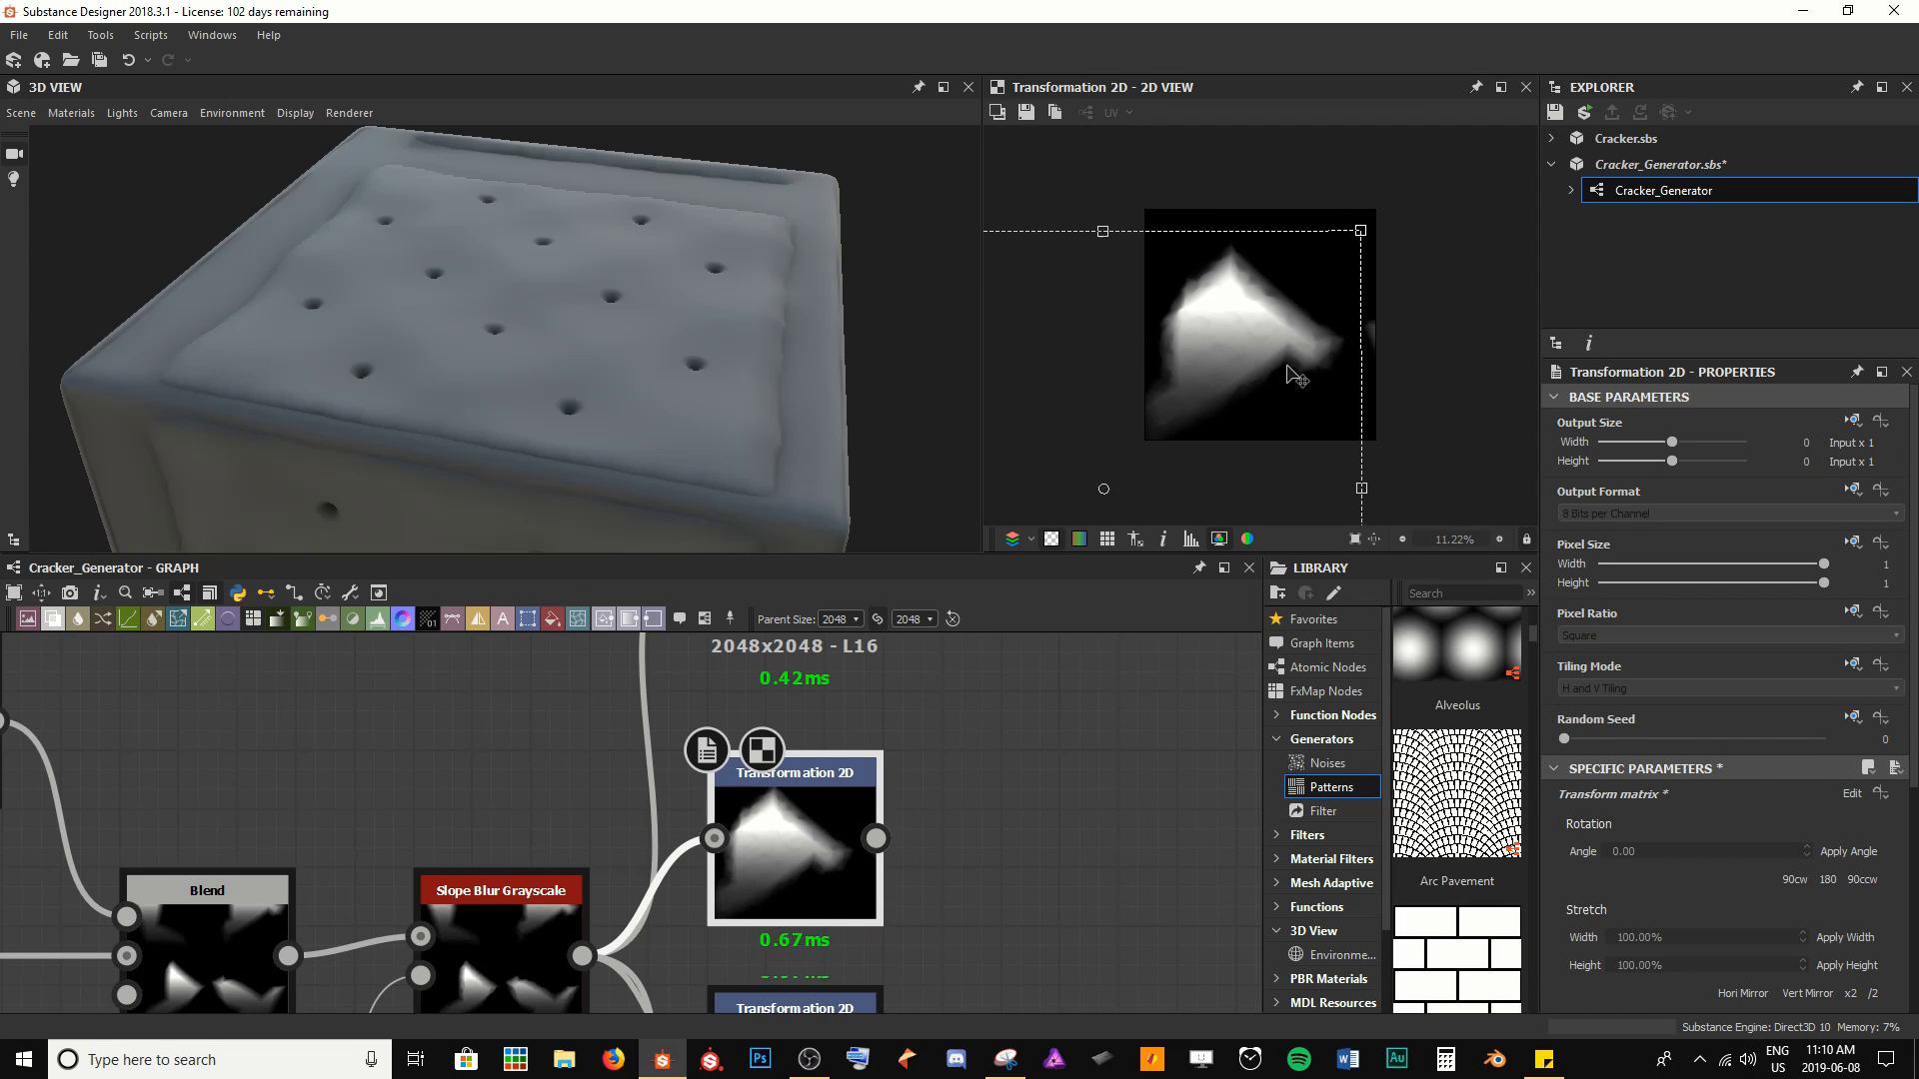
{"action": "left_click_drag", "start_coordinate": [1285, 373], "coordinate": [1309, 362]}
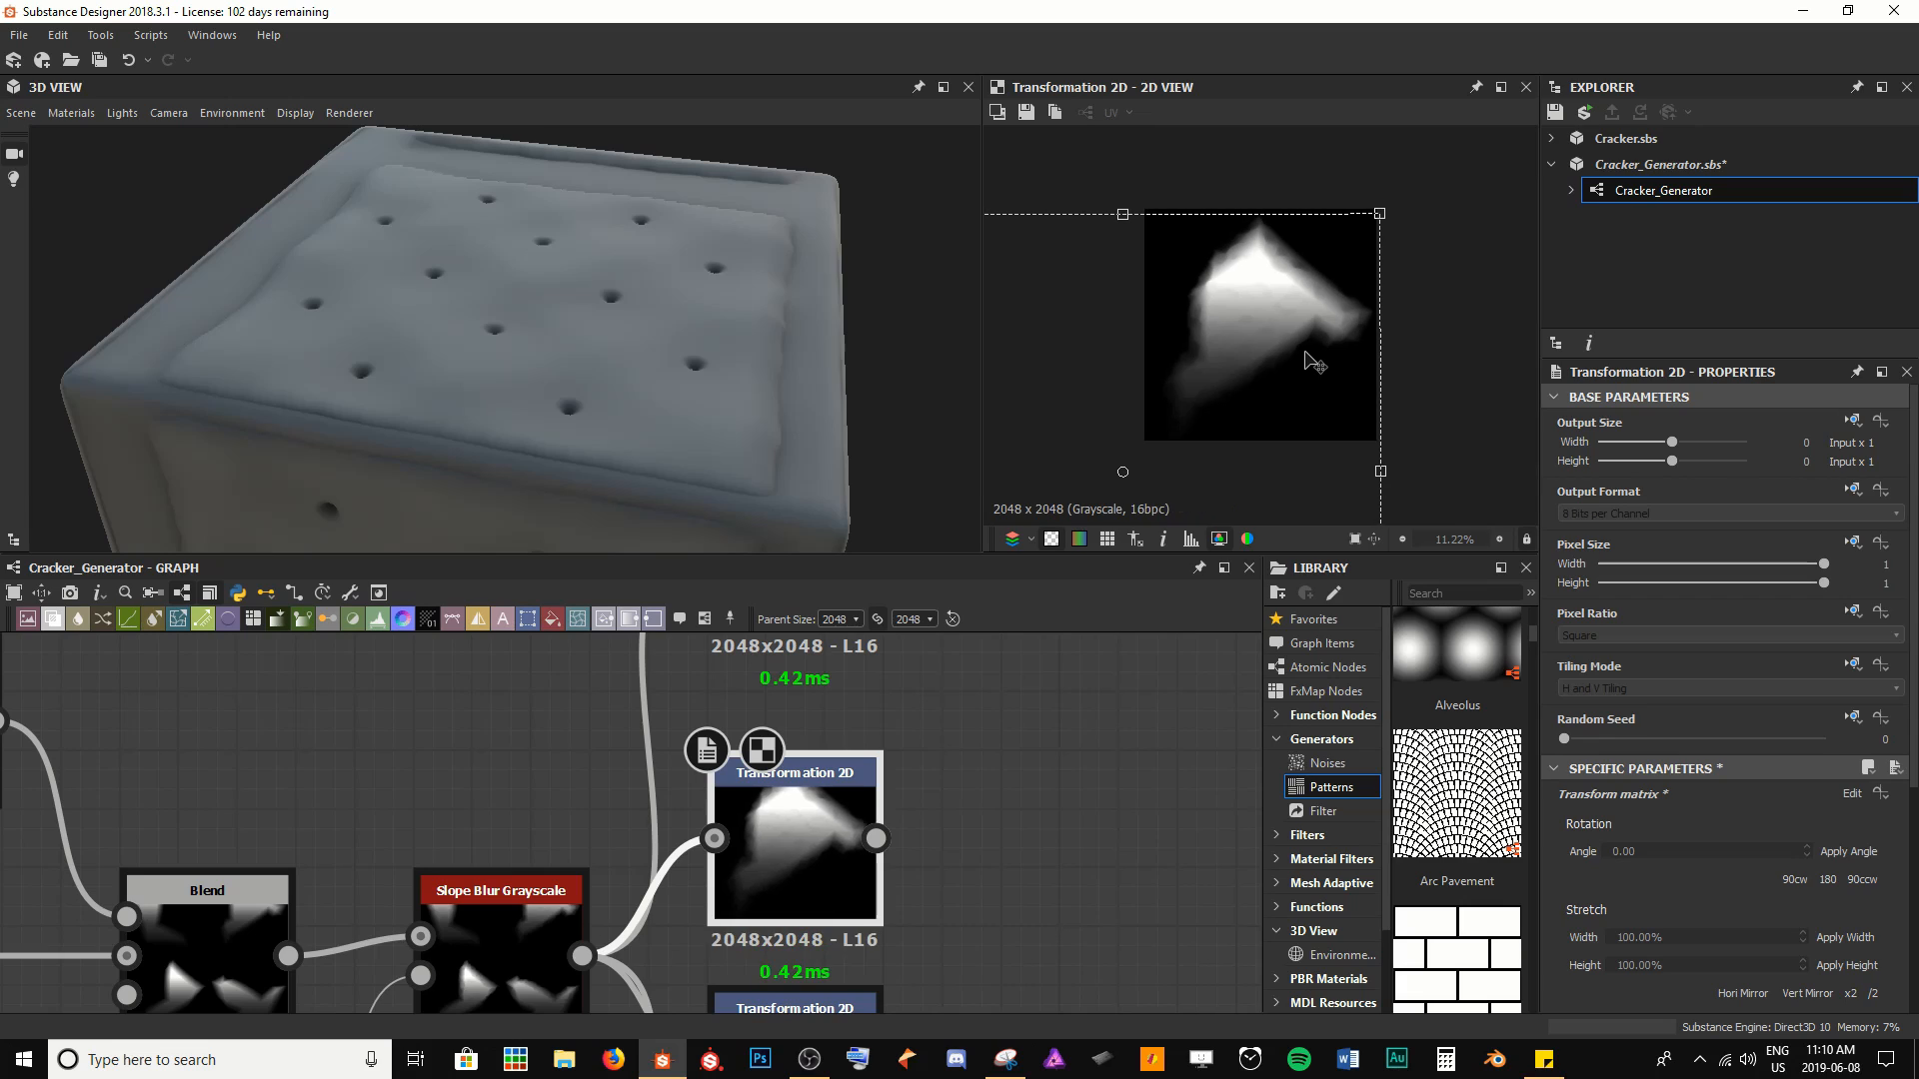
{"action": "left_click", "coordinate": [1221, 649]}
{"action": "scroll", "coordinate": [1277, 328], "scroll_direction": "up", "scroll_amount": 4}
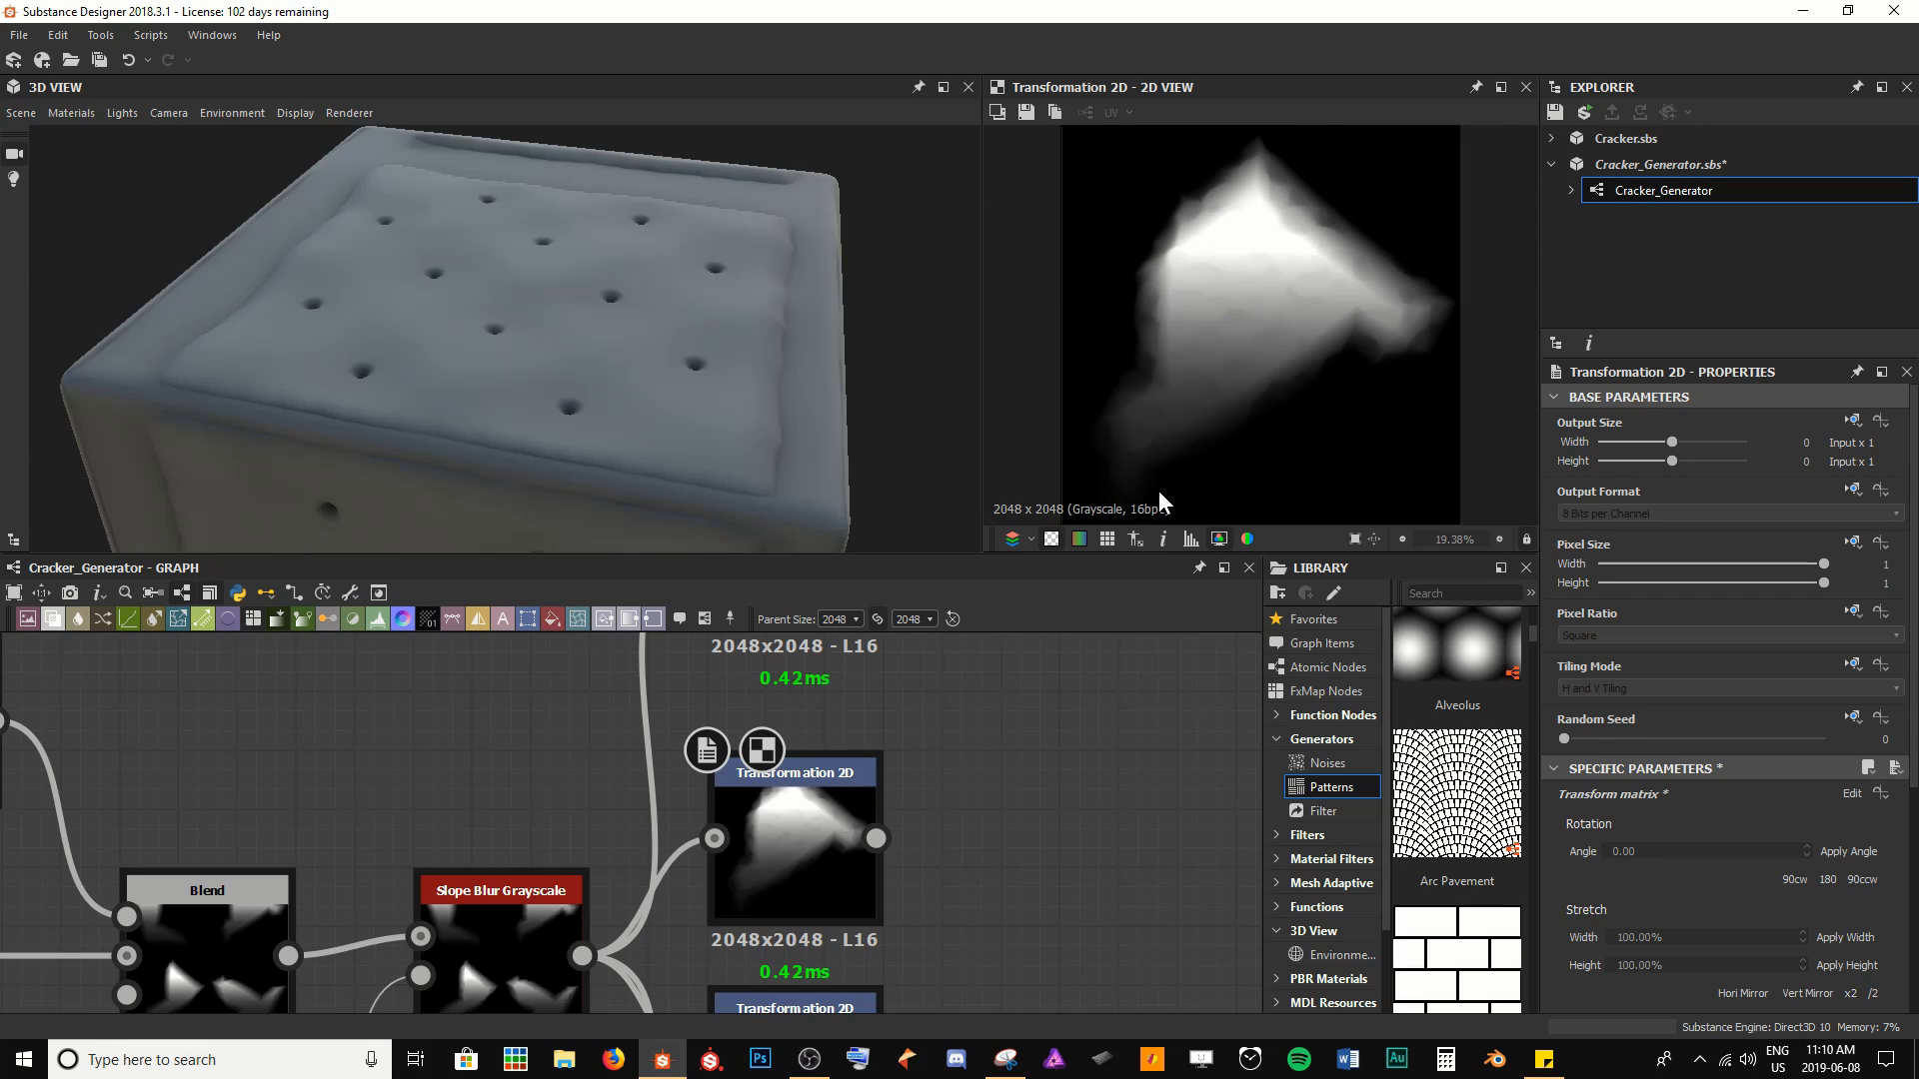
{"action": "scroll", "coordinate": [1183, 385], "scroll_direction": "up", "scroll_amount": 3}
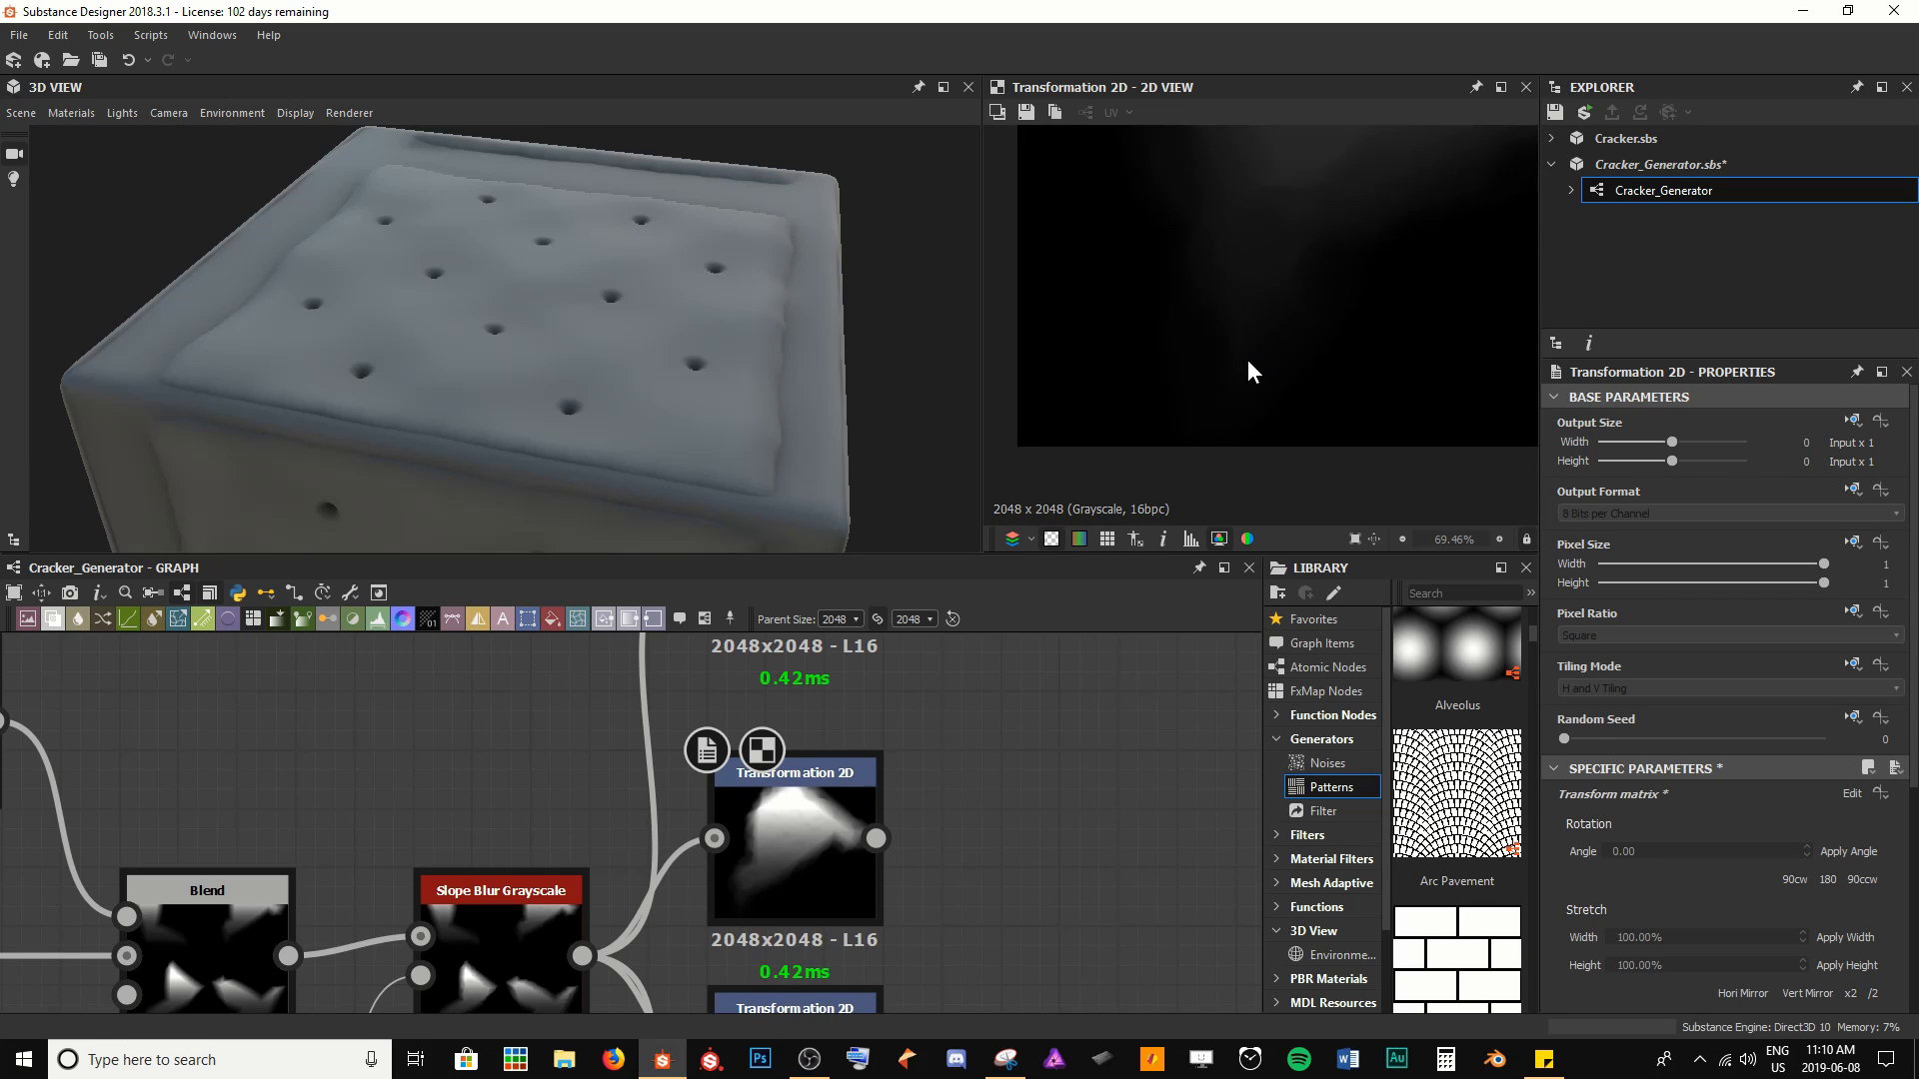
{"action": "scroll", "coordinate": [1323, 405], "scroll_direction": "down", "scroll_amount": 3}
{"action": "scroll", "coordinate": [1327, 404], "scroll_direction": "down", "scroll_amount": 4}
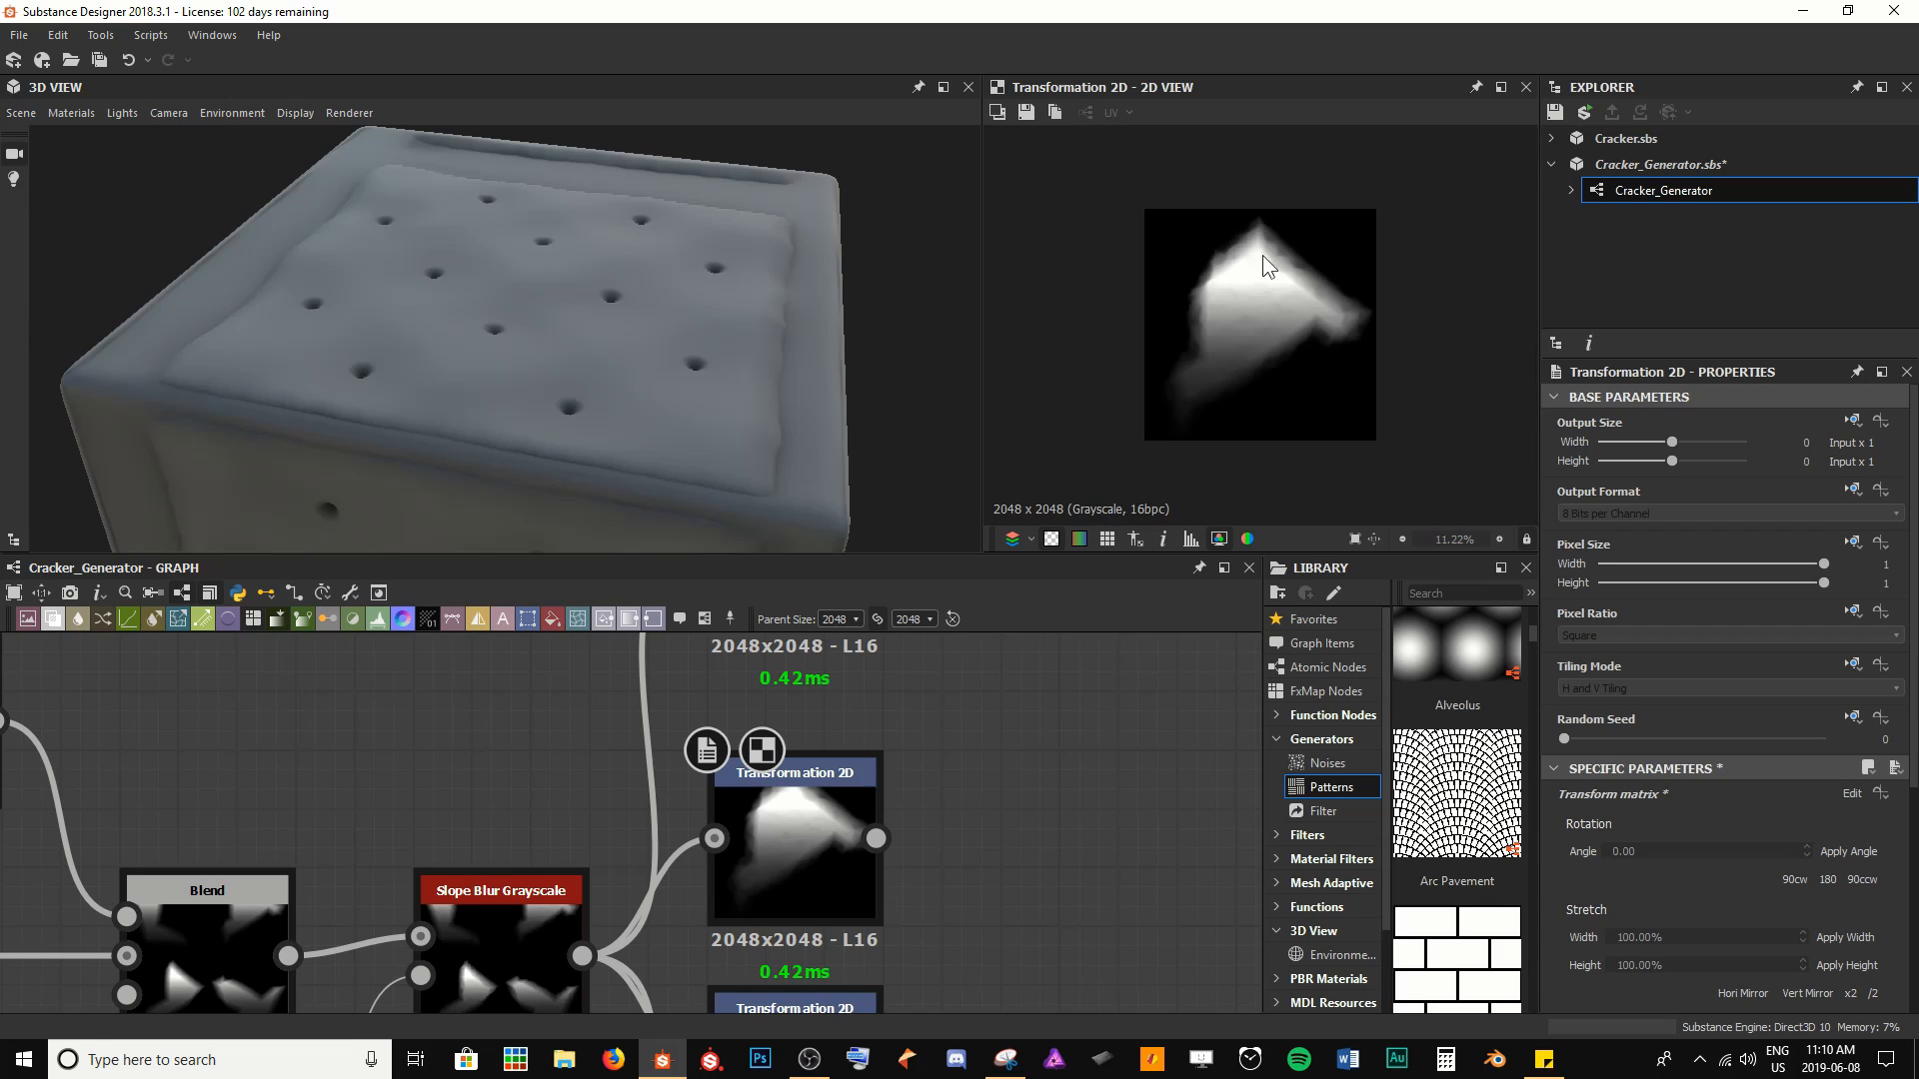
{"action": "scroll", "coordinate": [1023, 851], "scroll_direction": "down", "scroll_amount": 3}
Enlarge and shift the image in the third Transformation 2D so only the lower-left shard fills the tile
{"action": "middle_click_drag", "start_coordinate": [899, 860], "coordinate": [841, 854]}
{"action": "double_click", "coordinate": [842, 857]}
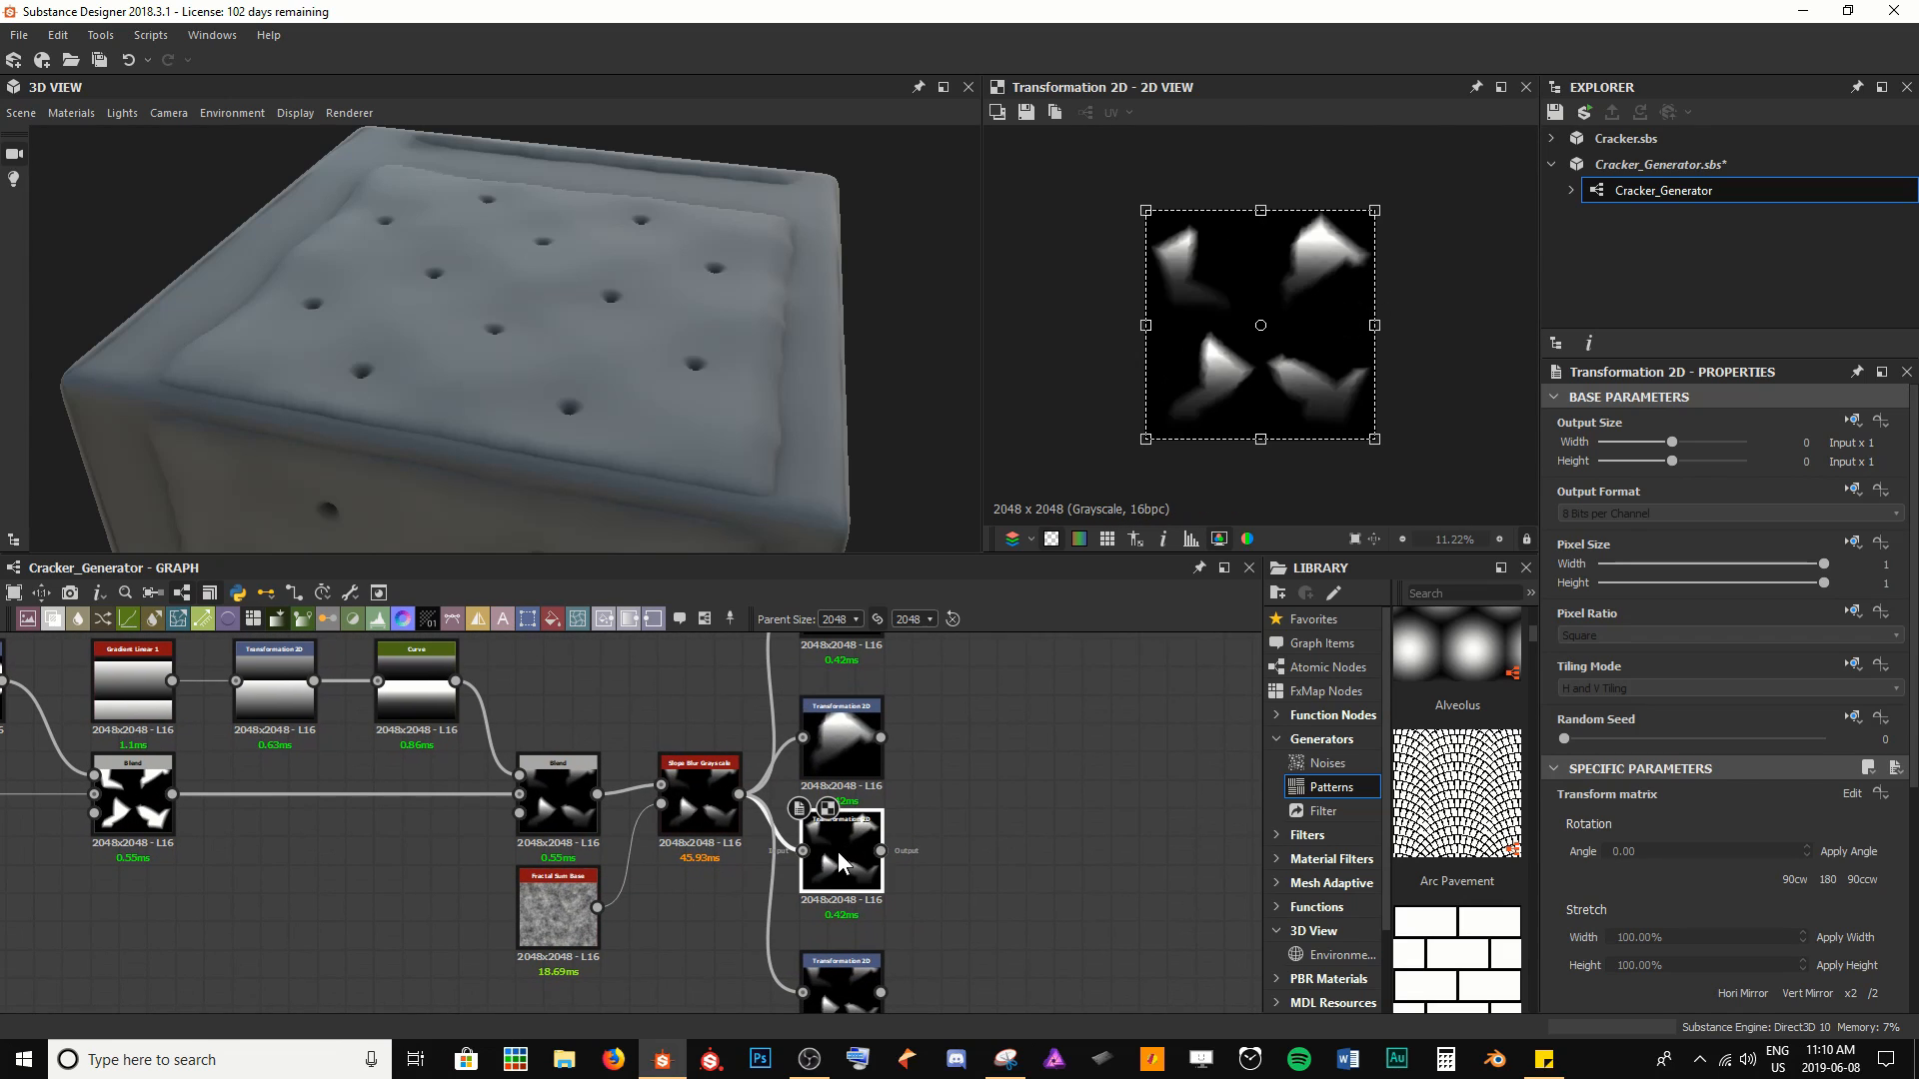
{"action": "left_click_drag", "start_coordinate": [1376, 211], "coordinate": [1611, 150], "text": "shift"}
{"action": "left_click_drag", "start_coordinate": [1400, 287], "coordinate": [1390, 295]}
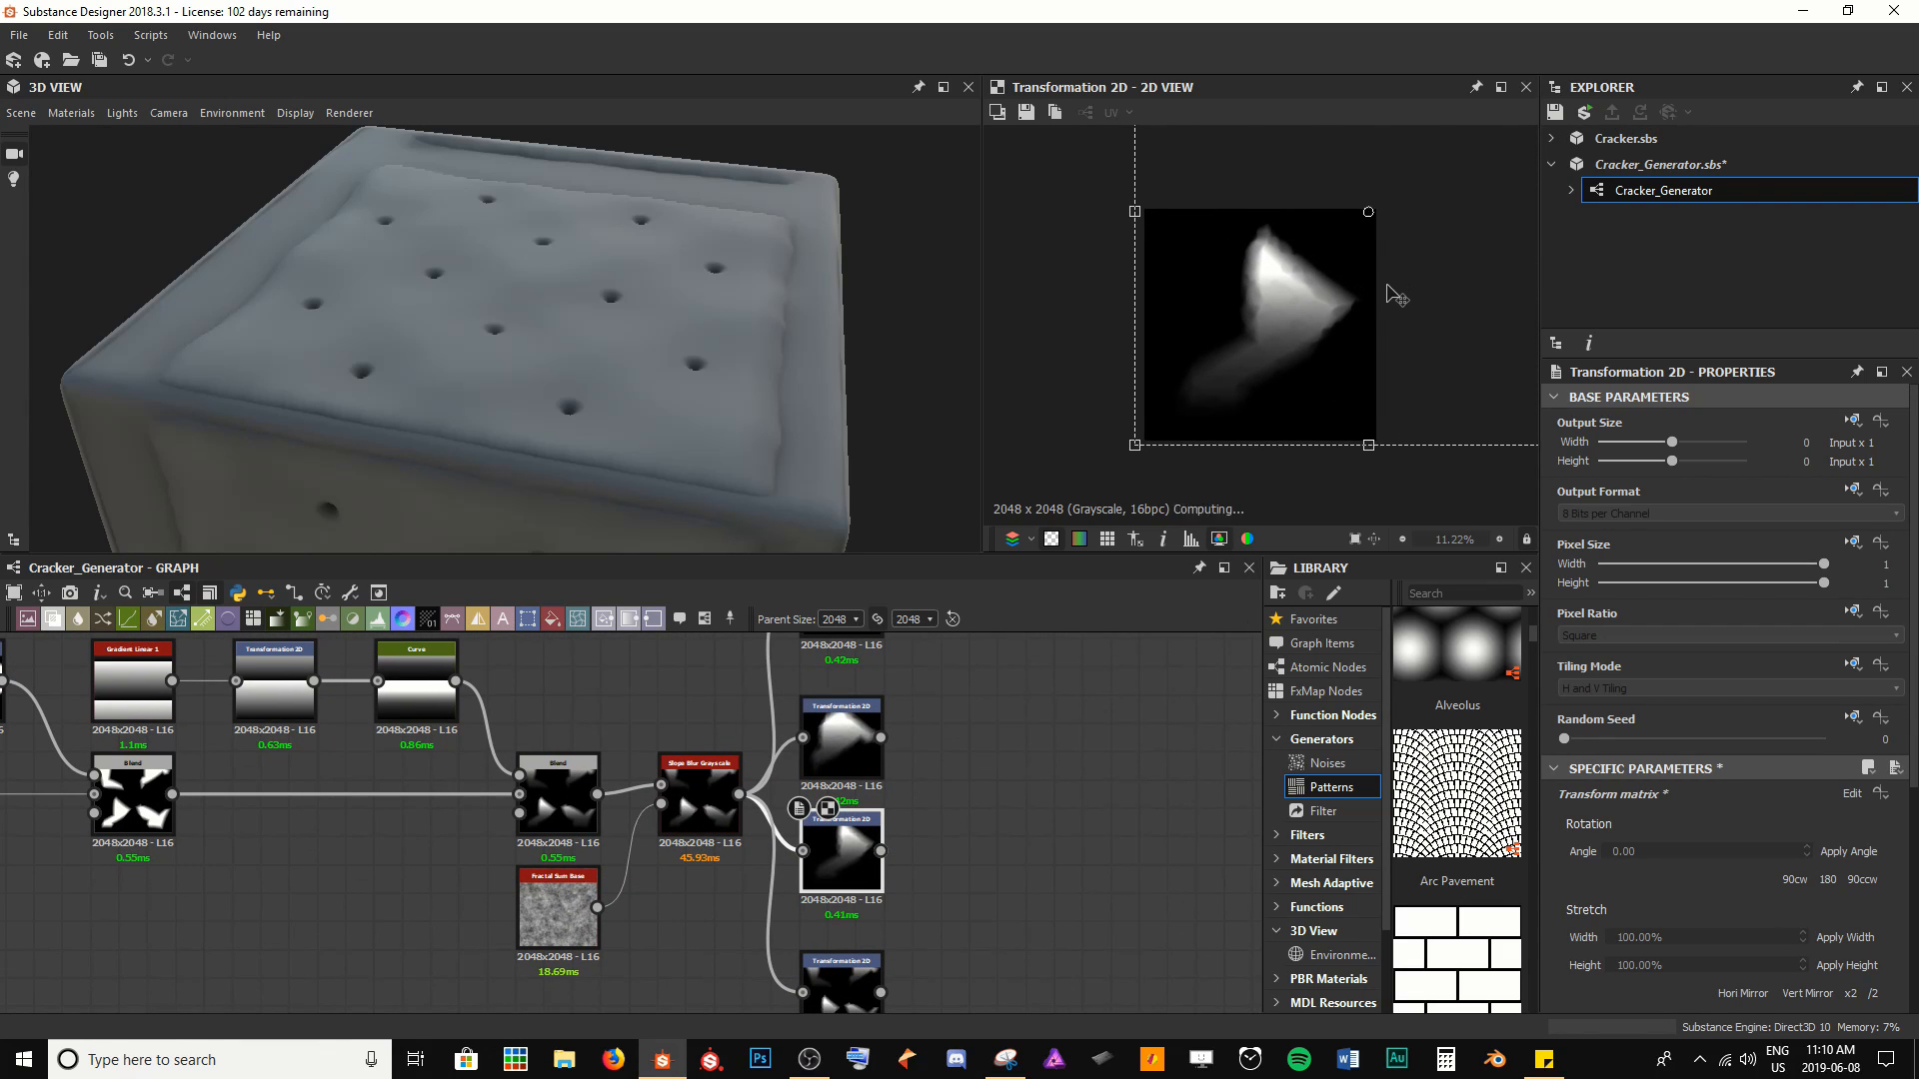
Isolate the lower-right shard in the fourth Transformation 2D by enlarging and shifting the image, and save the package
{"action": "middle_click_drag", "start_coordinate": [850, 960], "coordinate": [843, 809]}
{"action": "left_click", "coordinate": [828, 842]}
{"action": "double_click", "coordinate": [827, 842]}
{"action": "left_click_drag", "start_coordinate": [1144, 210], "coordinate": [891, 76], "text": "shift"}
{"action": "left_click_drag", "start_coordinate": [1047, 284], "coordinate": [1051, 281]}
{"action": "left_click", "coordinate": [1058, 814]}
{"action": "key", "text": "ctrl+s"}
Even out the vertical spacing of the first and last Transformation 2D nodes in the column and save the package
{"action": "scroll", "coordinate": [1033, 779], "scroll_direction": "down", "scroll_amount": 3}
{"action": "middle_click_drag", "start_coordinate": [1012, 771], "coordinate": [794, 777]}
{"action": "scroll", "coordinate": [759, 884], "scroll_direction": "down", "scroll_amount": 1}
{"action": "scroll", "coordinate": [794, 775], "scroll_direction": "up", "scroll_amount": 2}
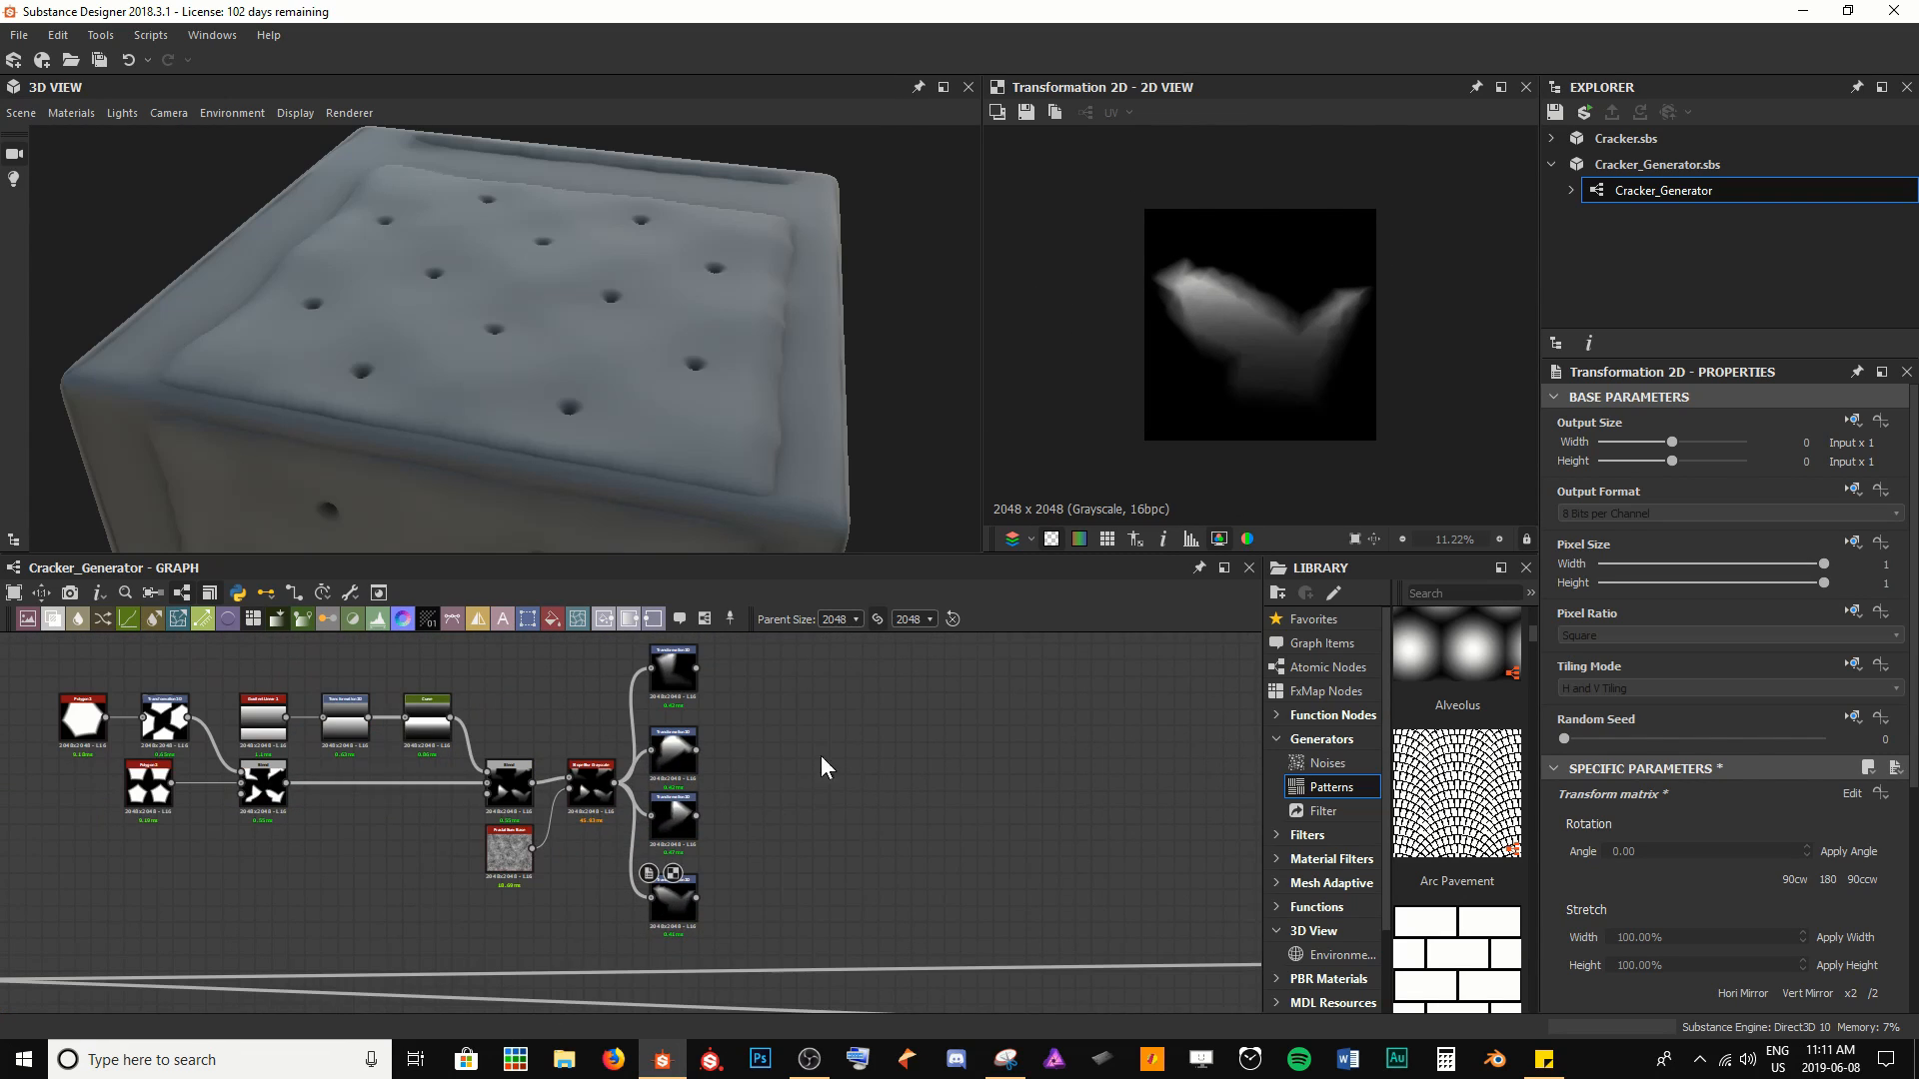
{"action": "left_click_drag", "start_coordinate": [676, 901], "coordinate": [675, 886]}
{"action": "left_click", "coordinate": [666, 681]}
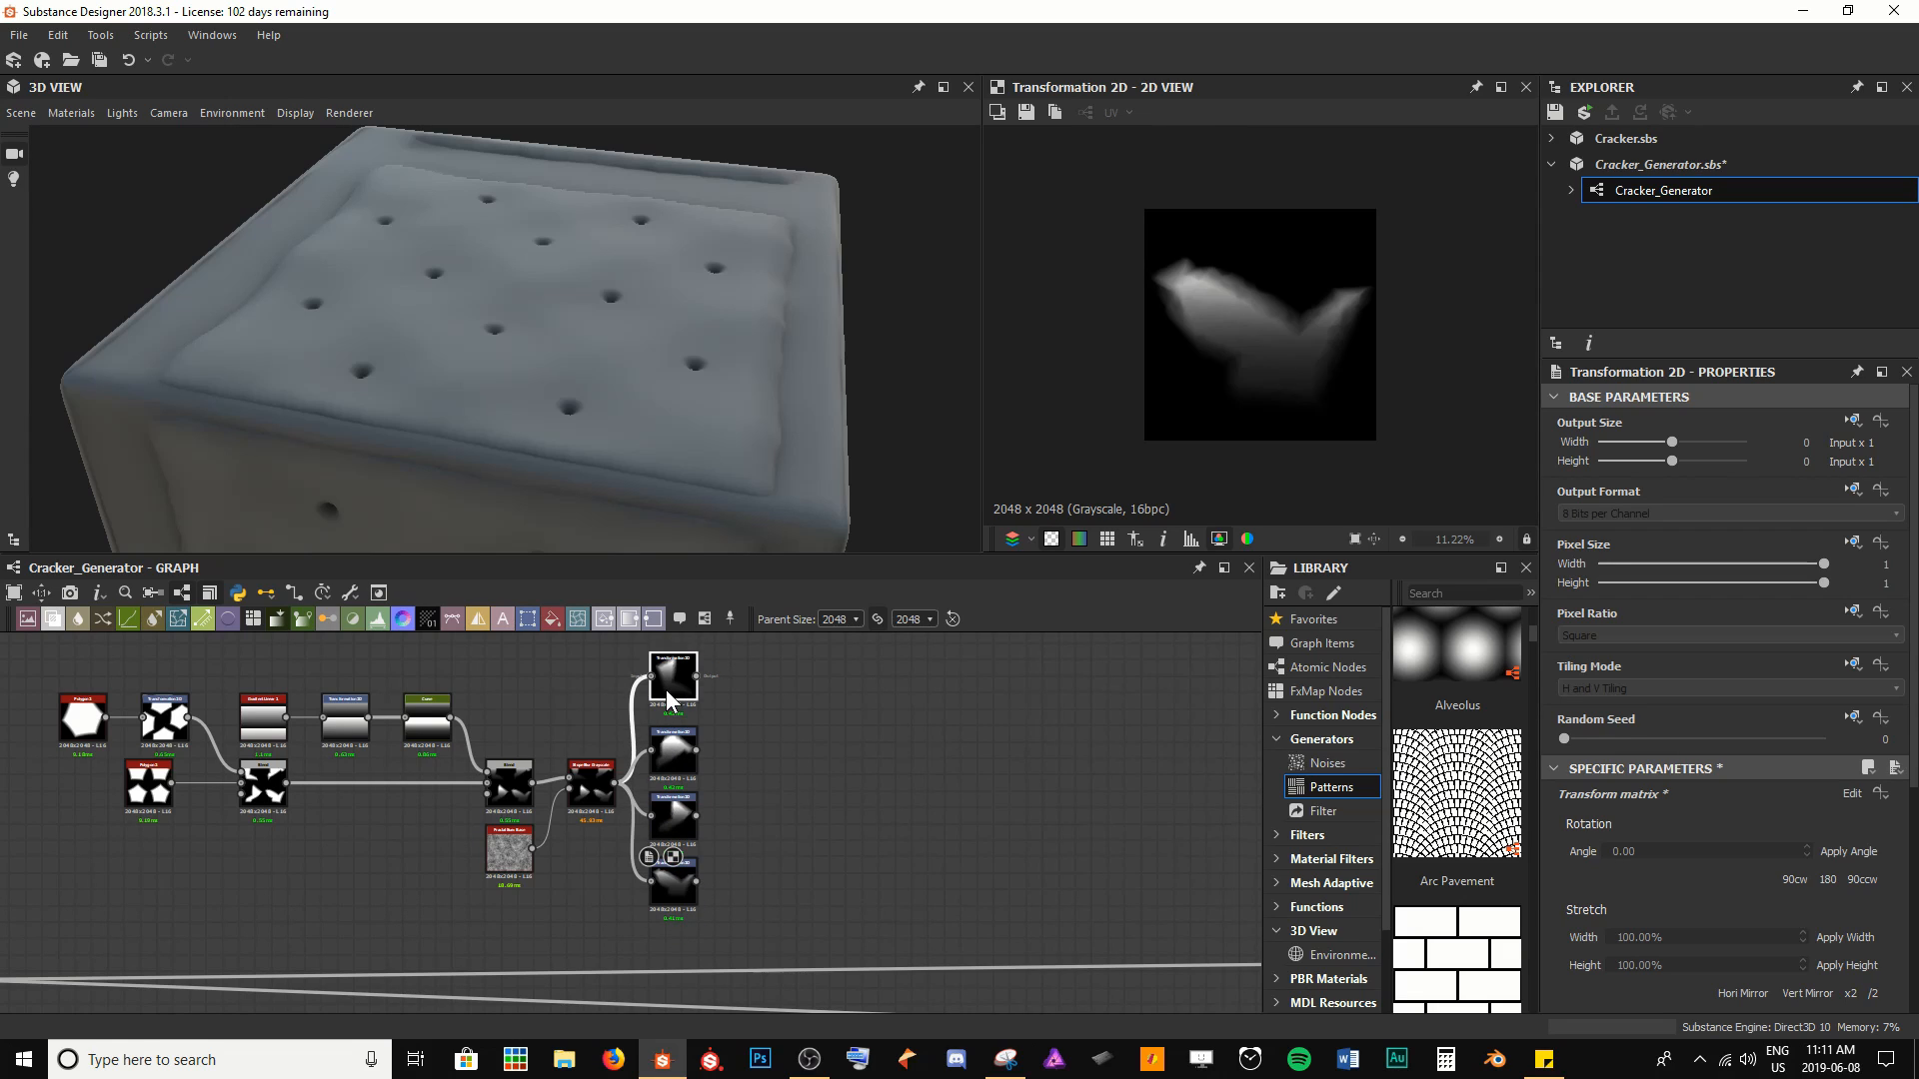
{"action": "left_click_drag", "start_coordinate": [666, 681], "coordinate": [813, 757]}
{"action": "key", "text": "ctrl+s"}
Add a Shape Splatter node beside the column of Transformation 2D nodes
{"action": "scroll", "coordinate": [836, 807], "scroll_direction": "up", "scroll_amount": 2}
{"action": "middle_click_drag", "start_coordinate": [836, 807], "coordinate": [741, 832]}
{"action": "key", "text": "space"}
{"action": "type", "text": "shap"}
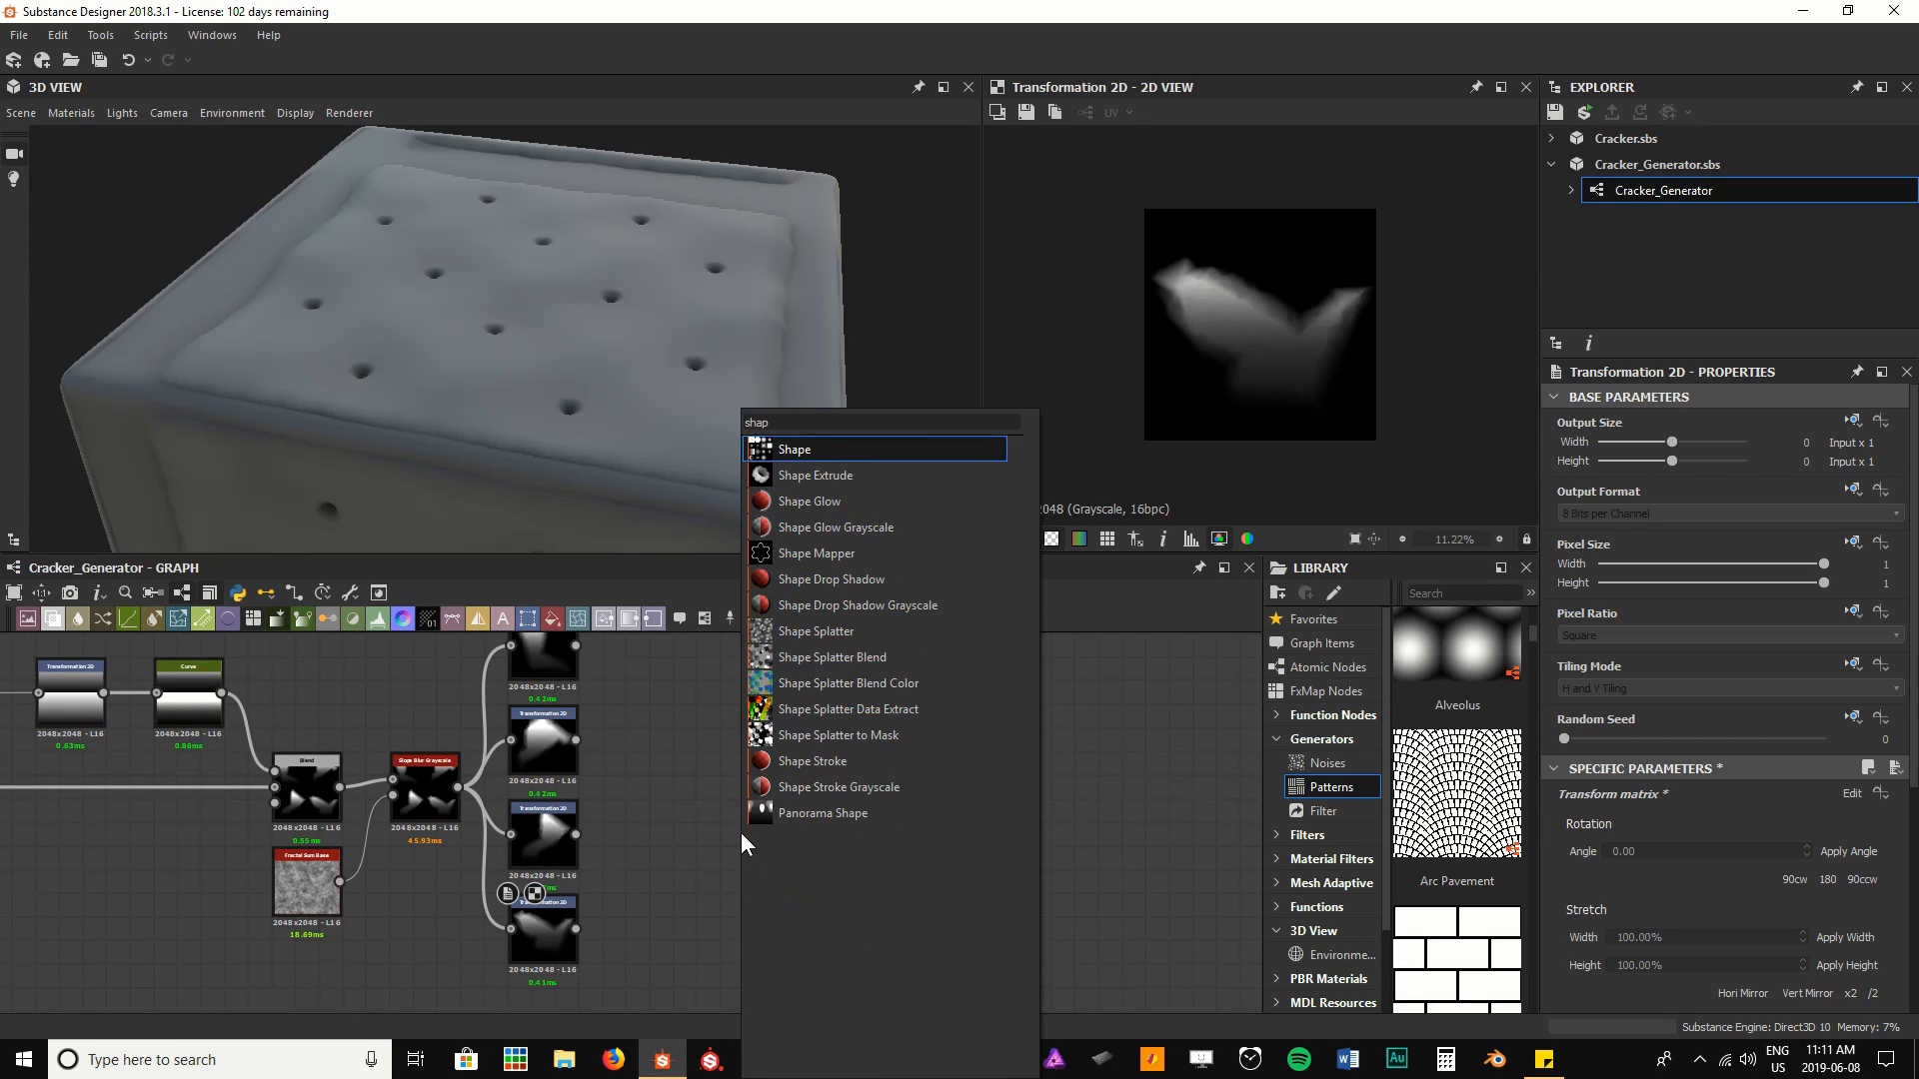
{"action": "type", "text": "e sp"}
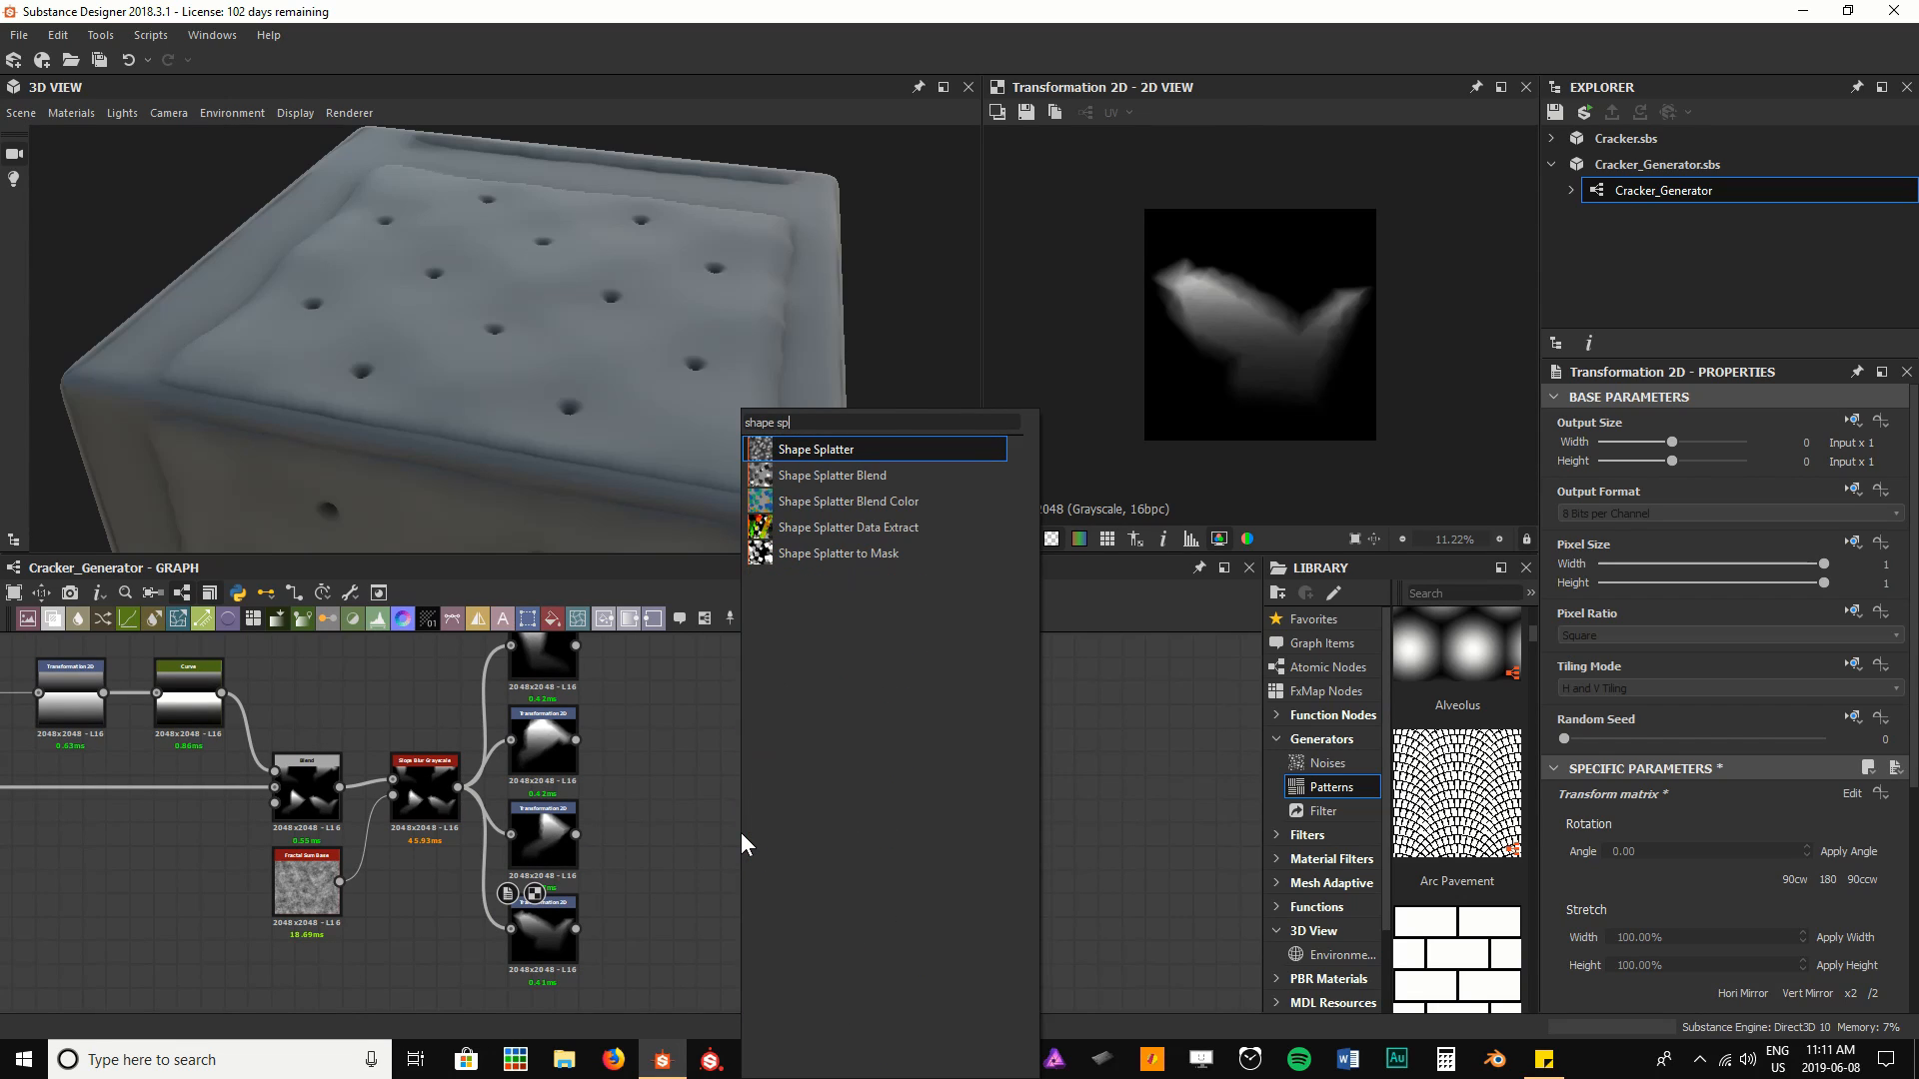
{"action": "key", "text": "Return"}
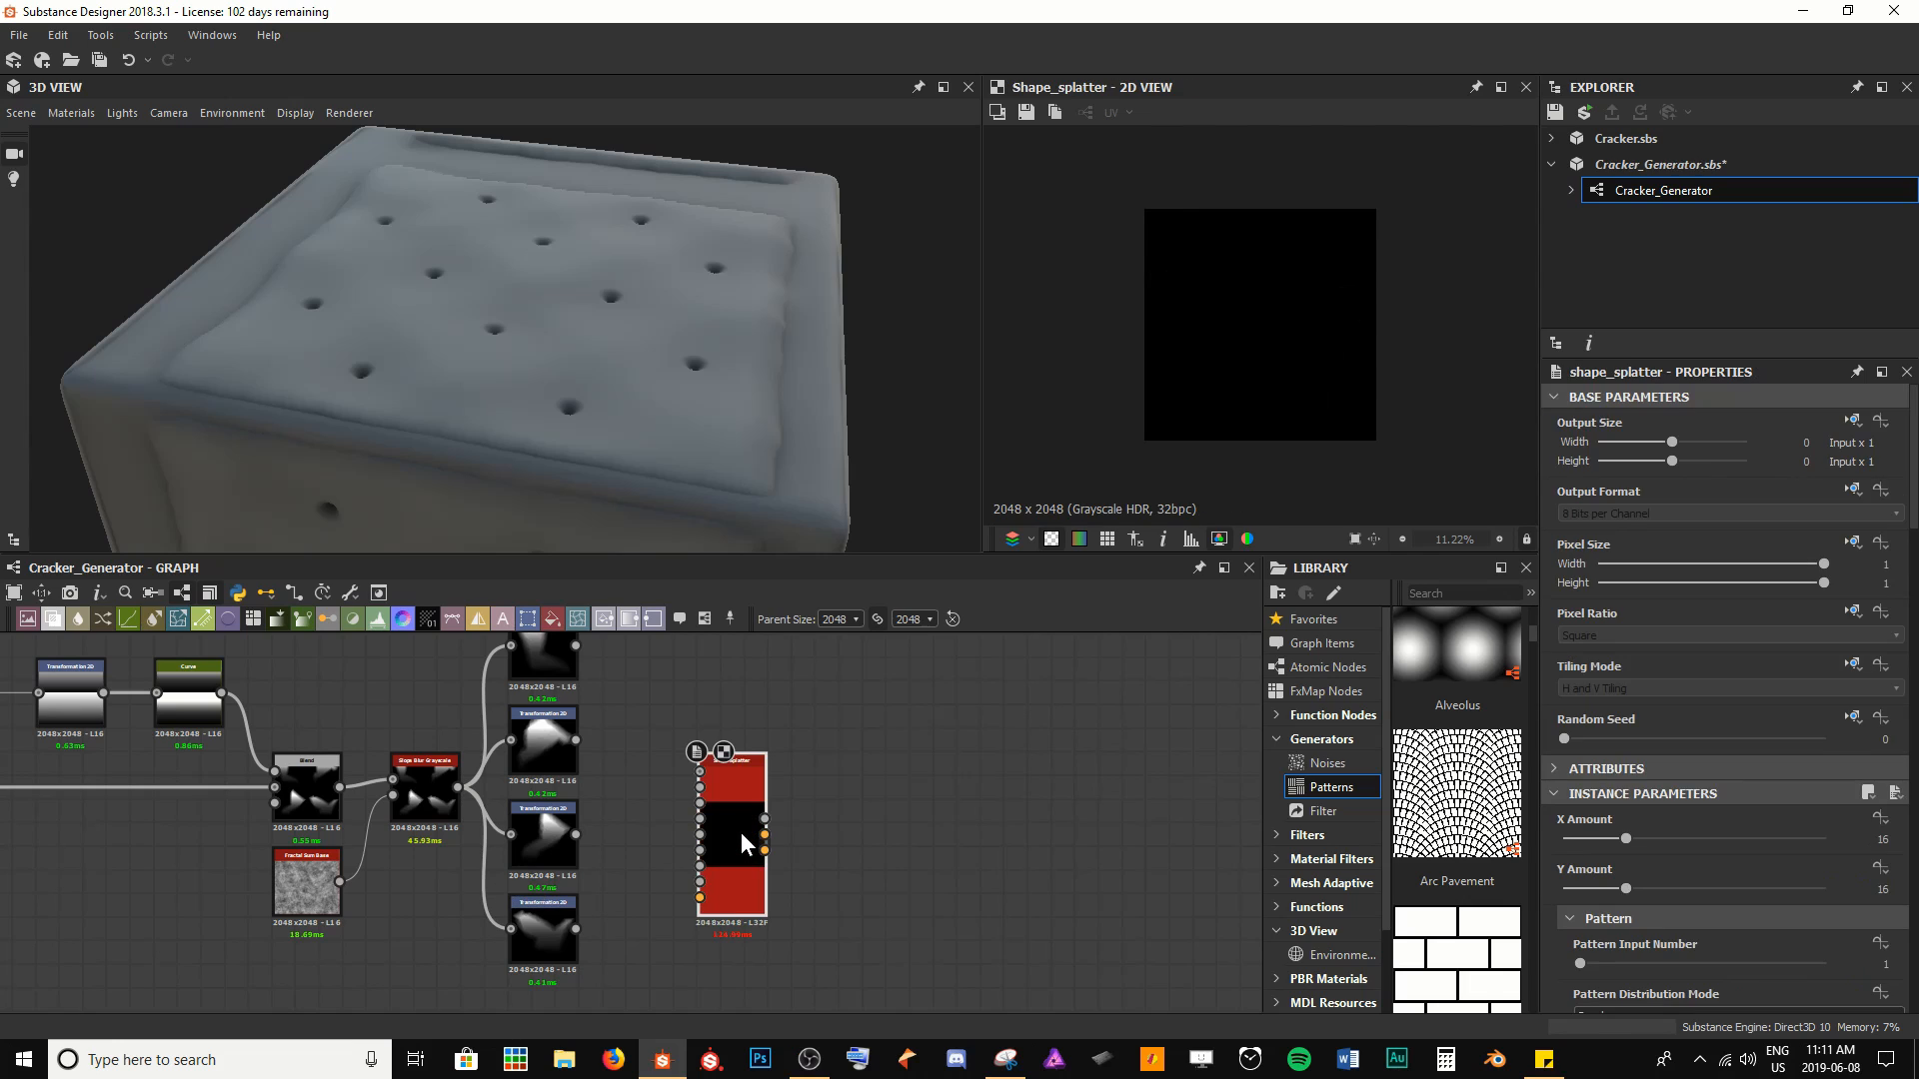
Connect the topmost Transformation 2D to the Shape Splatter's Pattern 1 input and set Pattern Input Number to 4
{"action": "scroll", "coordinate": [700, 799], "scroll_direction": "up", "scroll_amount": 4}
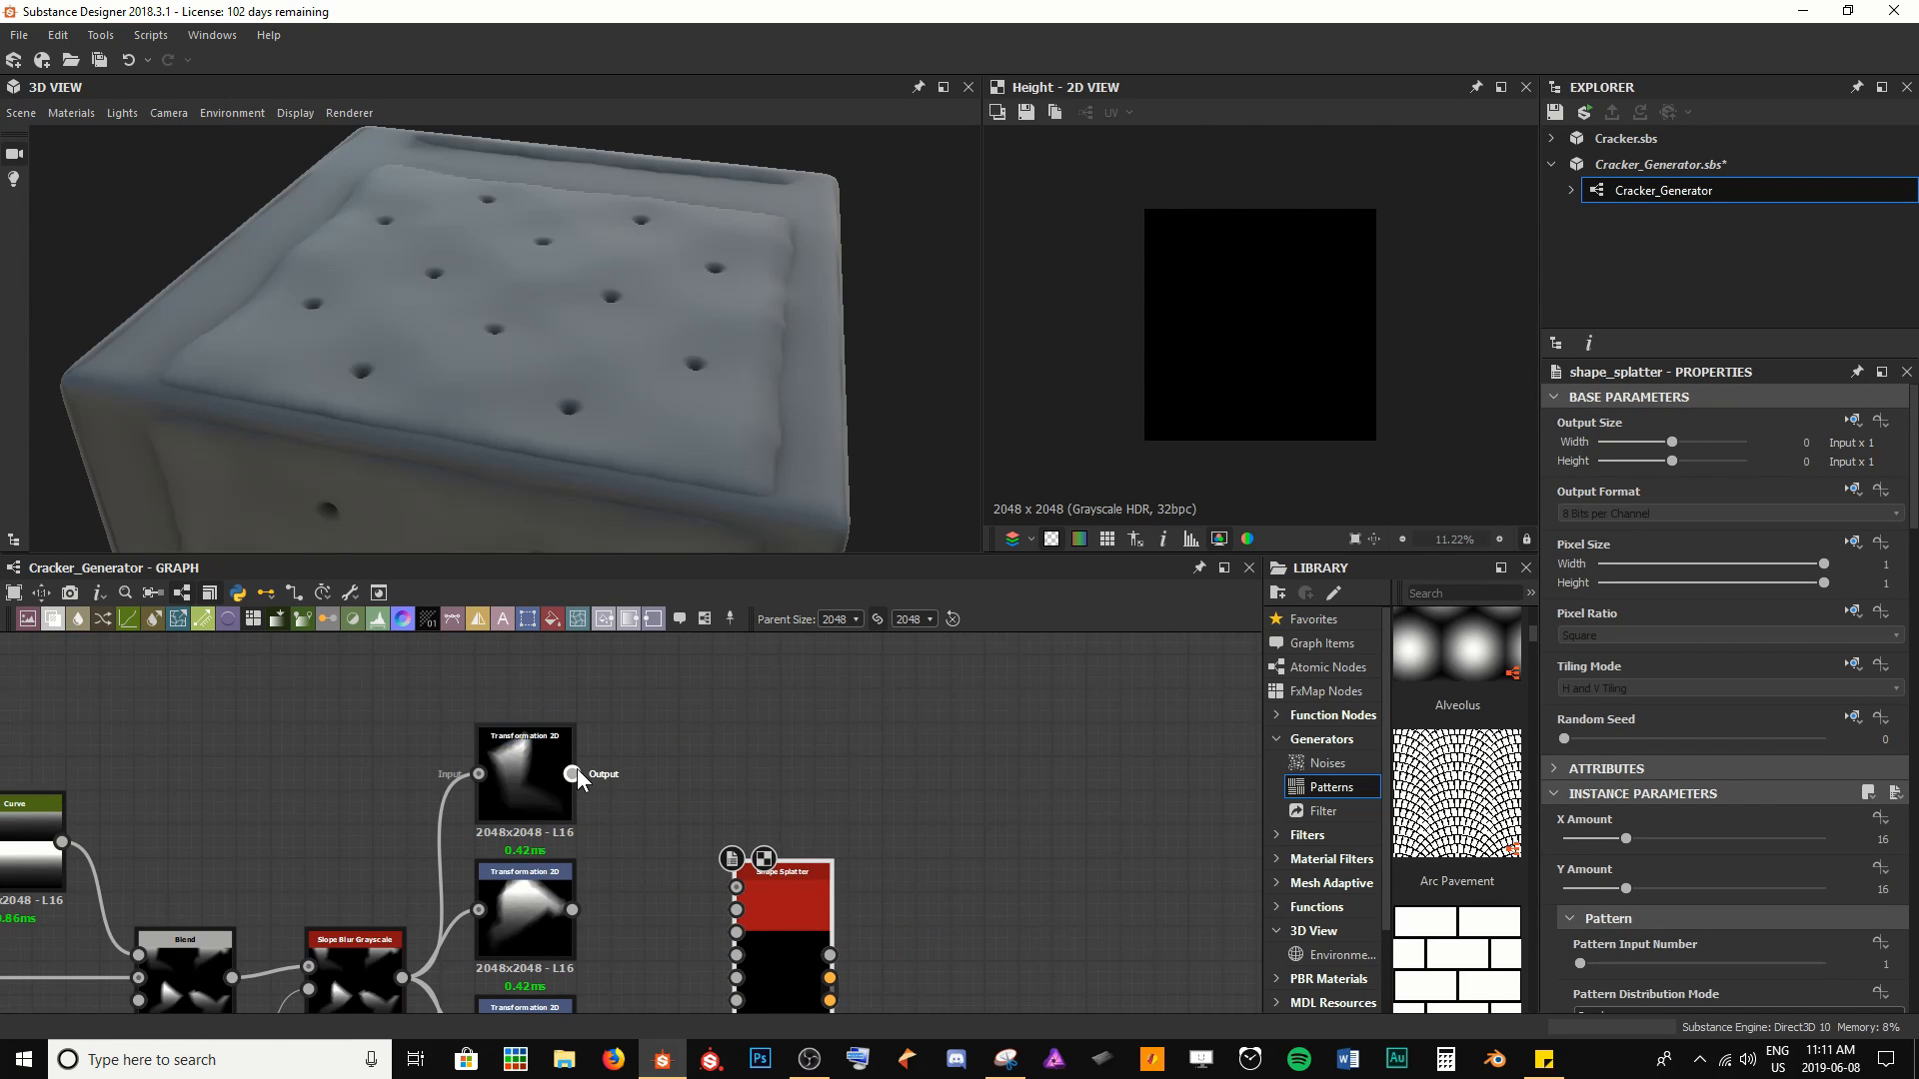
{"action": "scroll", "coordinate": [600, 793], "scroll_direction": "up", "scroll_amount": 2}
{"action": "left_click_drag", "start_coordinate": [565, 767], "coordinate": [762, 795]}
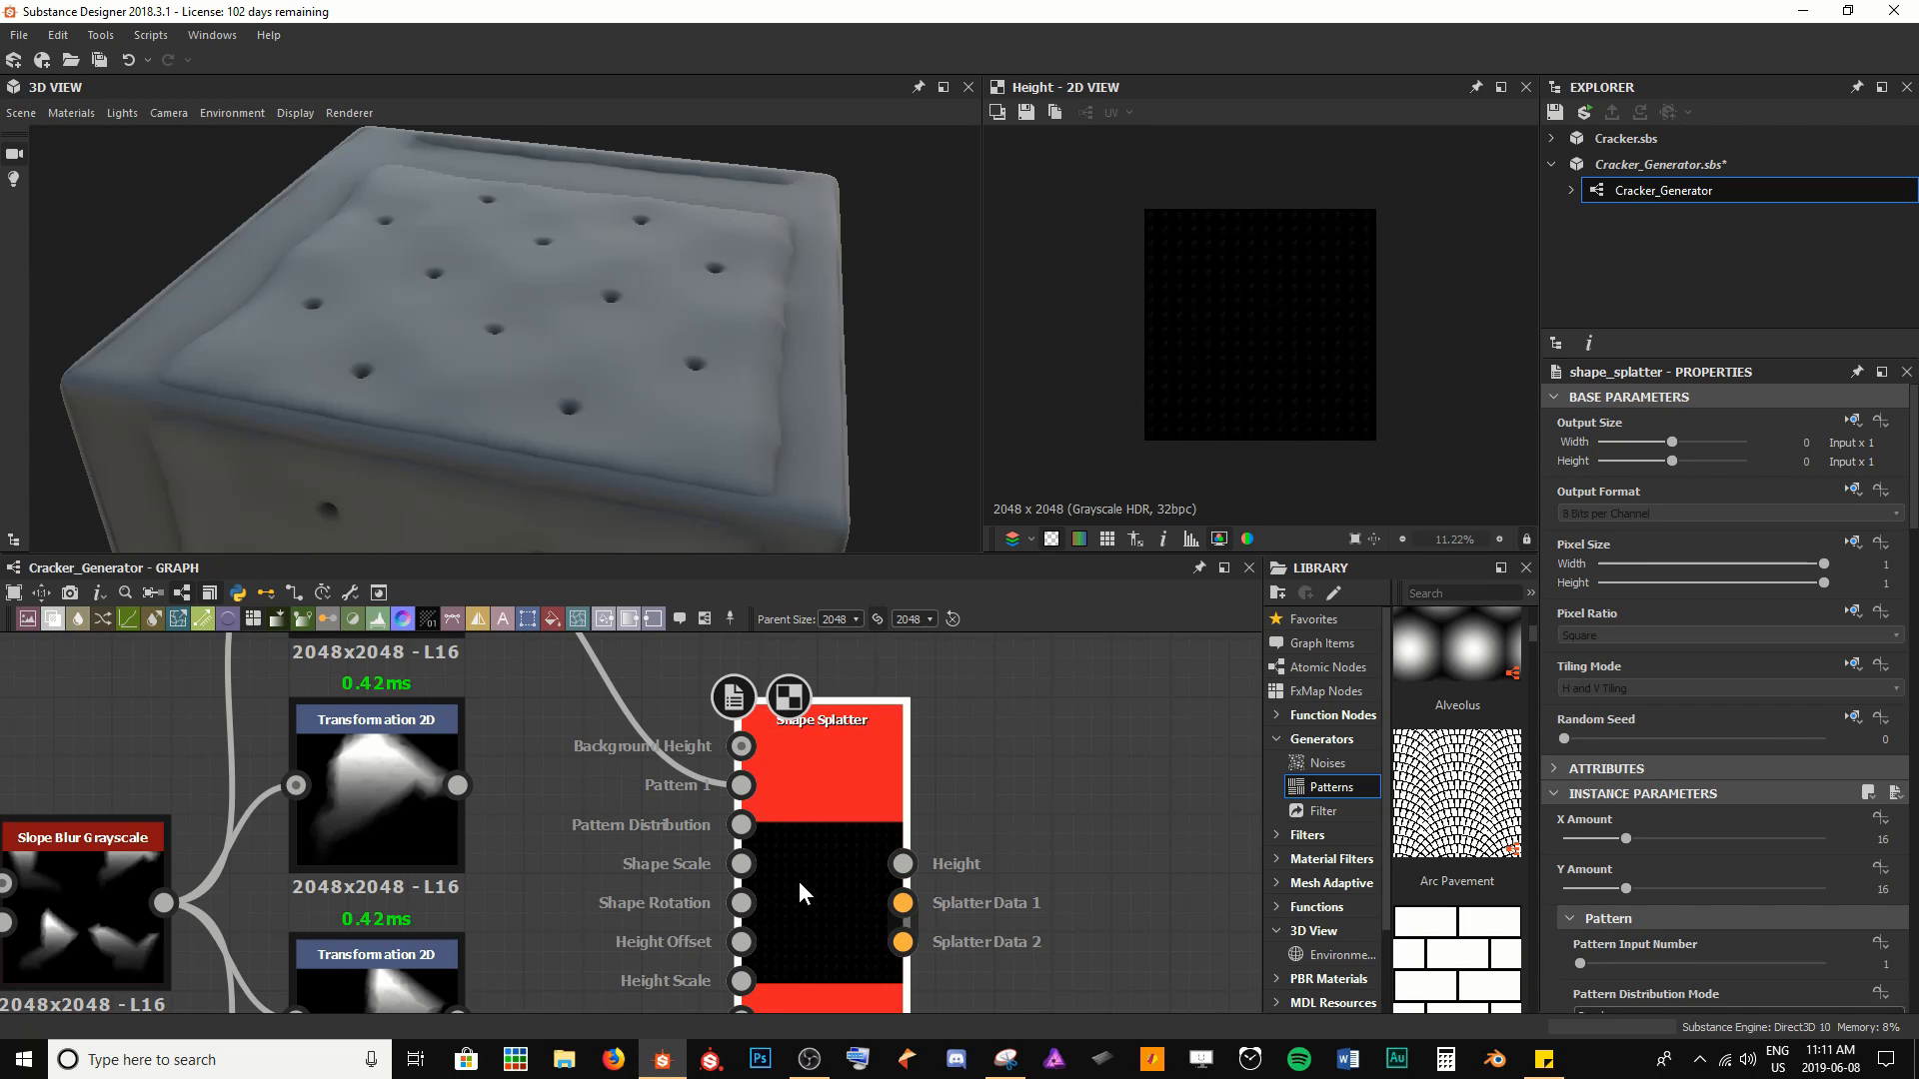
{"action": "scroll", "coordinate": [1261, 342], "scroll_direction": "up", "scroll_amount": 2}
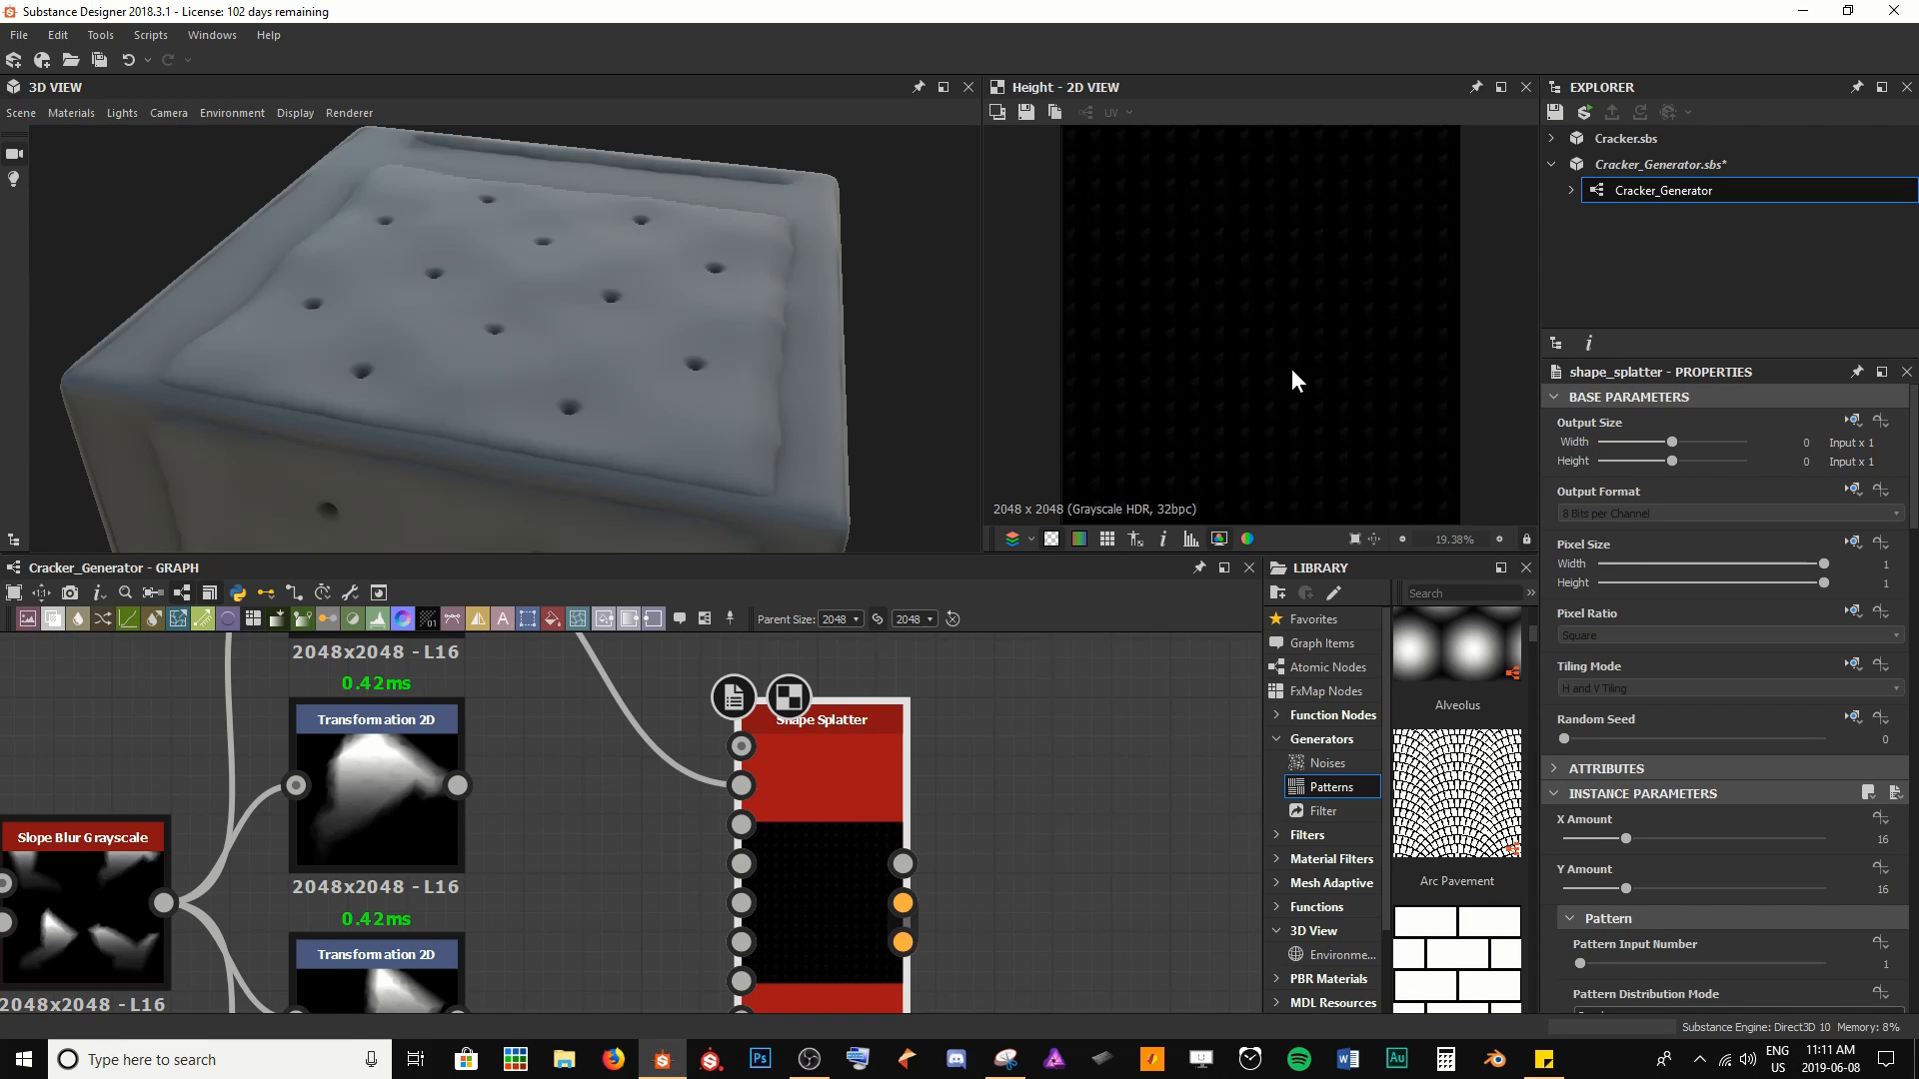
{"action": "scroll", "coordinate": [1735, 888], "scroll_direction": "down", "scroll_amount": 3}
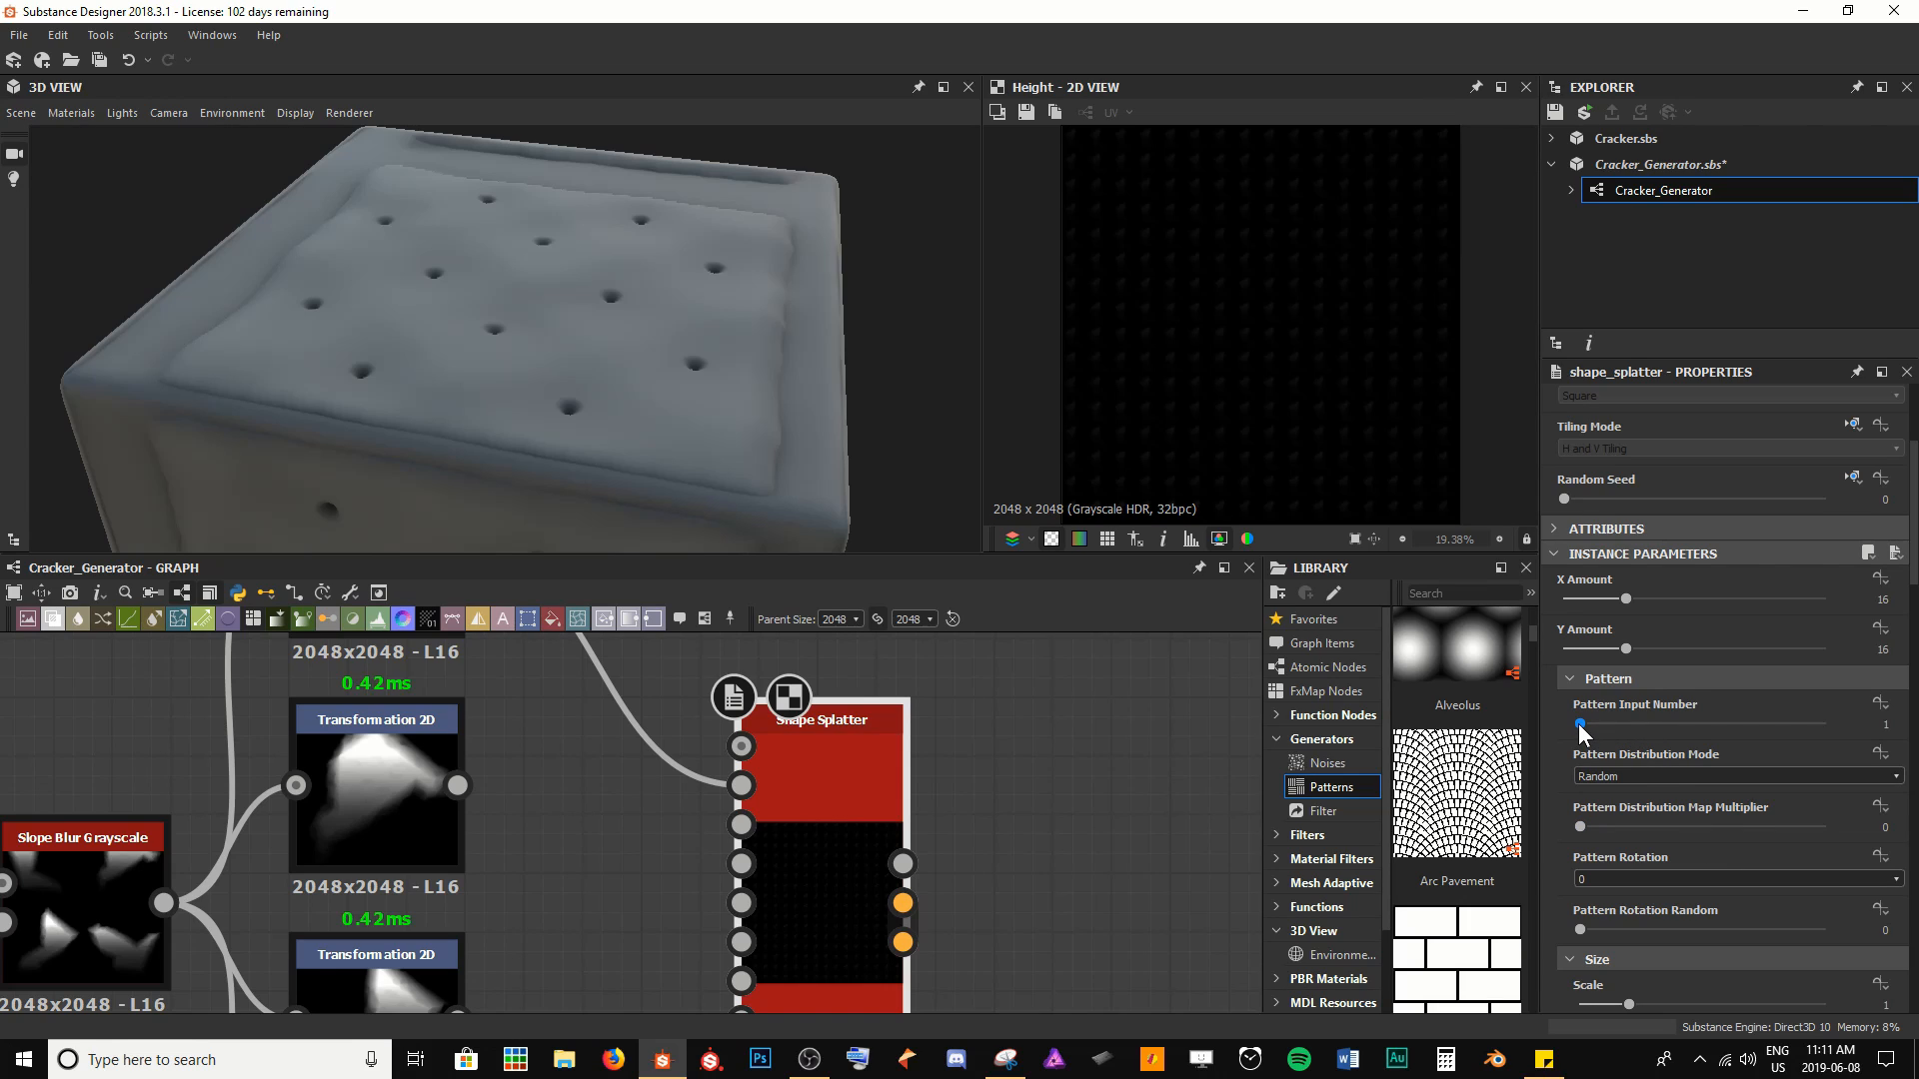
{"action": "left_click_drag", "start_coordinate": [1585, 724], "coordinate": [1676, 725]}
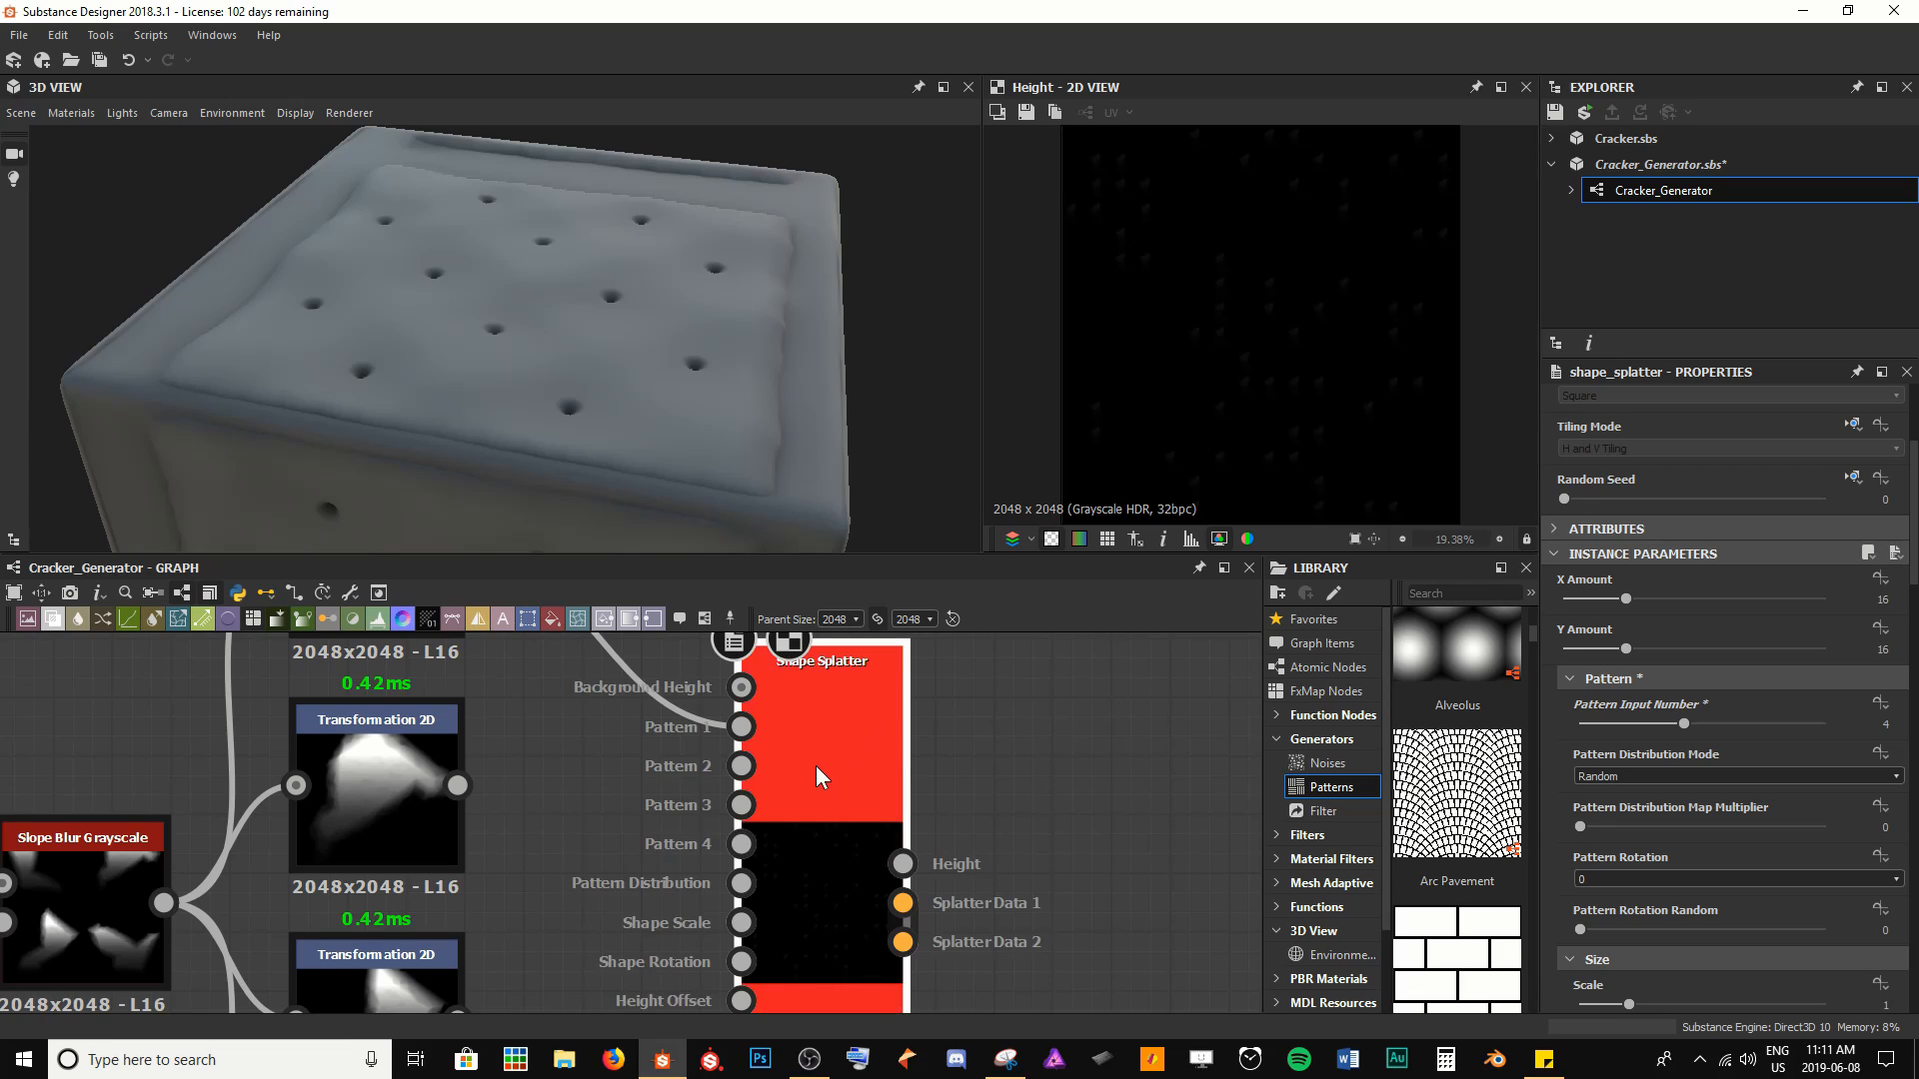
Connect the other three Transformation 2D nodes, in order, to the Shape Splatter's Pattern 2, Pattern 3 and Pattern 4 inputs, and save the package
{"action": "left_click_drag", "start_coordinate": [457, 785], "coordinate": [740, 766]}
{"action": "scroll", "coordinate": [741, 805], "scroll_direction": "down", "scroll_amount": 1}
{"action": "middle_click_drag", "start_coordinate": [740, 806], "coordinate": [801, 644]}
{"action": "left_click_drag", "start_coordinate": [801, 645], "coordinate": [567, 818]}
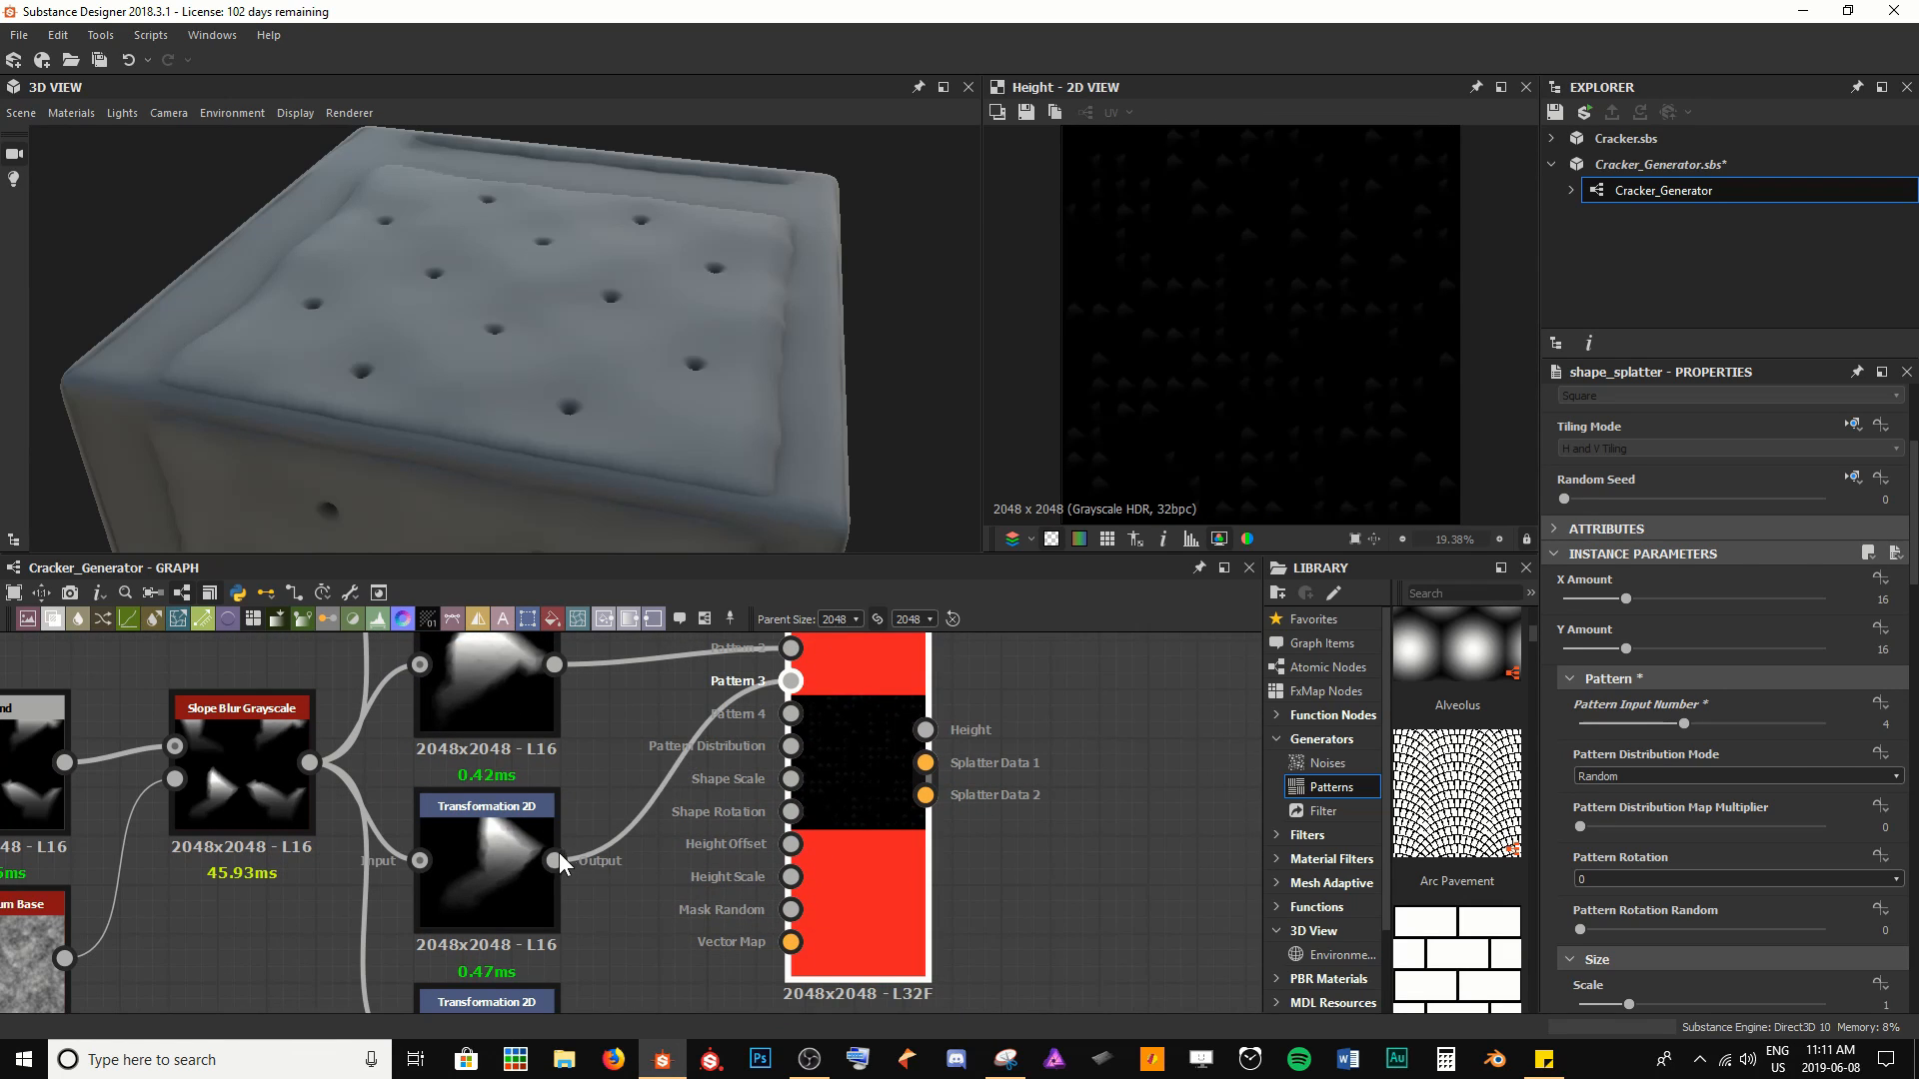
{"action": "middle_click_drag", "start_coordinate": [593, 883], "coordinate": [608, 819]}
{"action": "left_click", "coordinate": [582, 948]}
{"action": "middle_click_drag", "start_coordinate": [717, 849], "coordinate": [686, 959]}
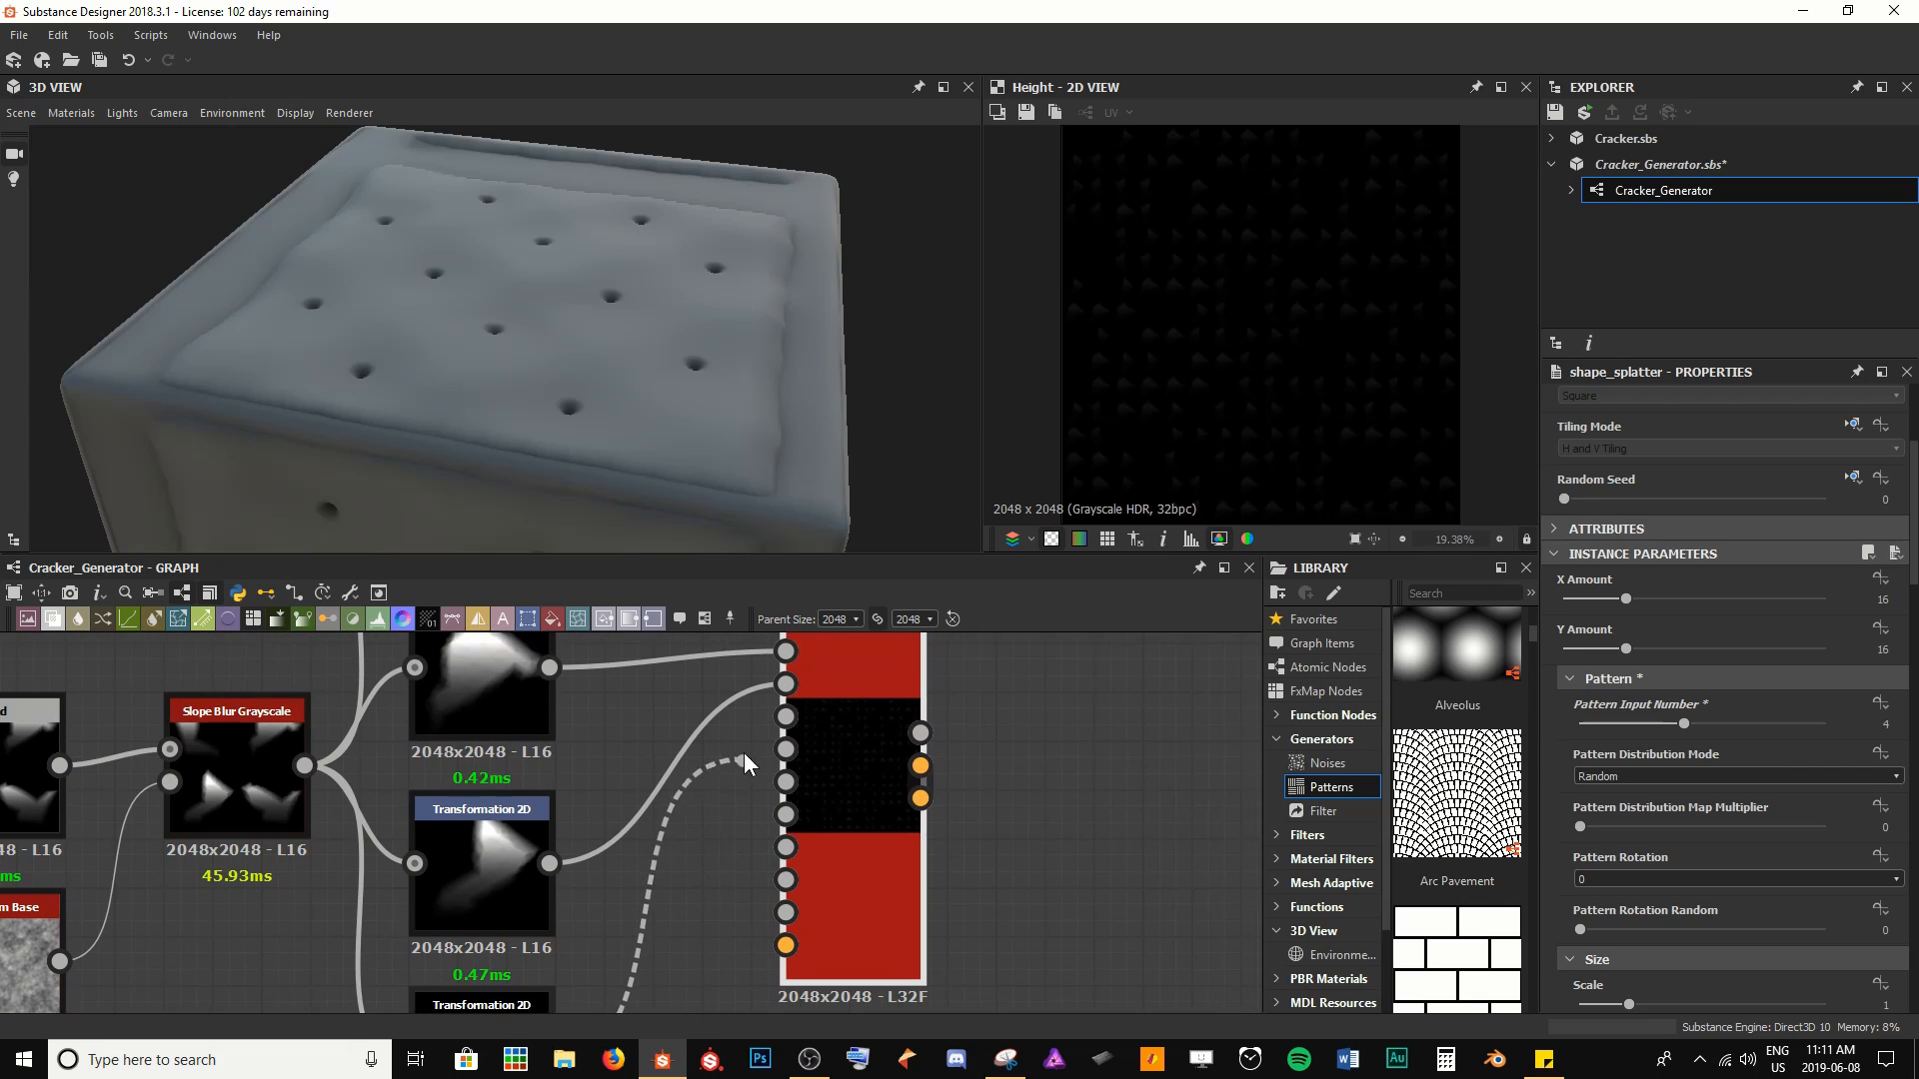
{"action": "left_click", "coordinate": [787, 719]}
{"action": "key", "text": "ctrl+s"}
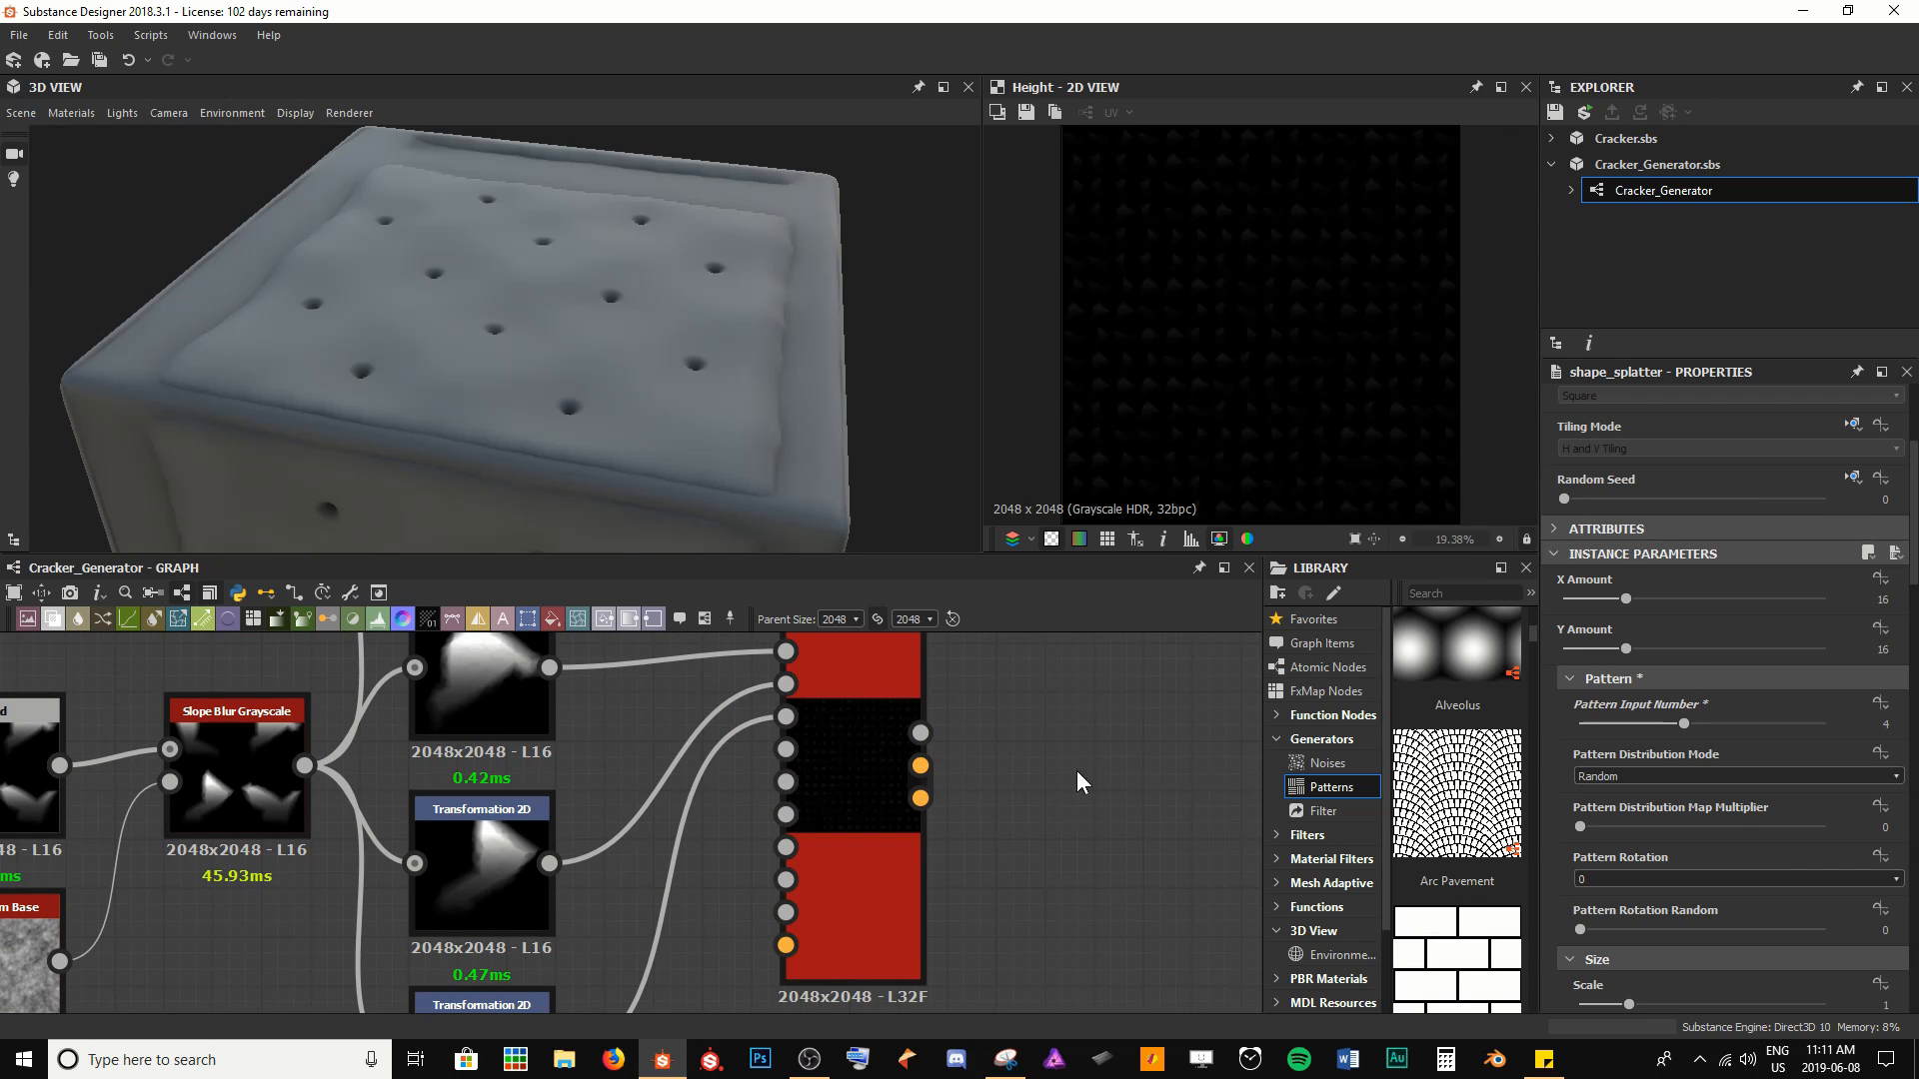
Examine the Shape Splatter's inputs, including Background Height and the four connected pattern inputs
{"action": "left_click", "coordinate": [848, 790]}
{"action": "scroll", "coordinate": [848, 790], "scroll_direction": "down", "scroll_amount": 1}
{"action": "middle_click_drag", "start_coordinate": [847, 790], "coordinate": [835, 863]}
{"action": "scroll", "coordinate": [835, 862], "scroll_direction": "up", "scroll_amount": 2}
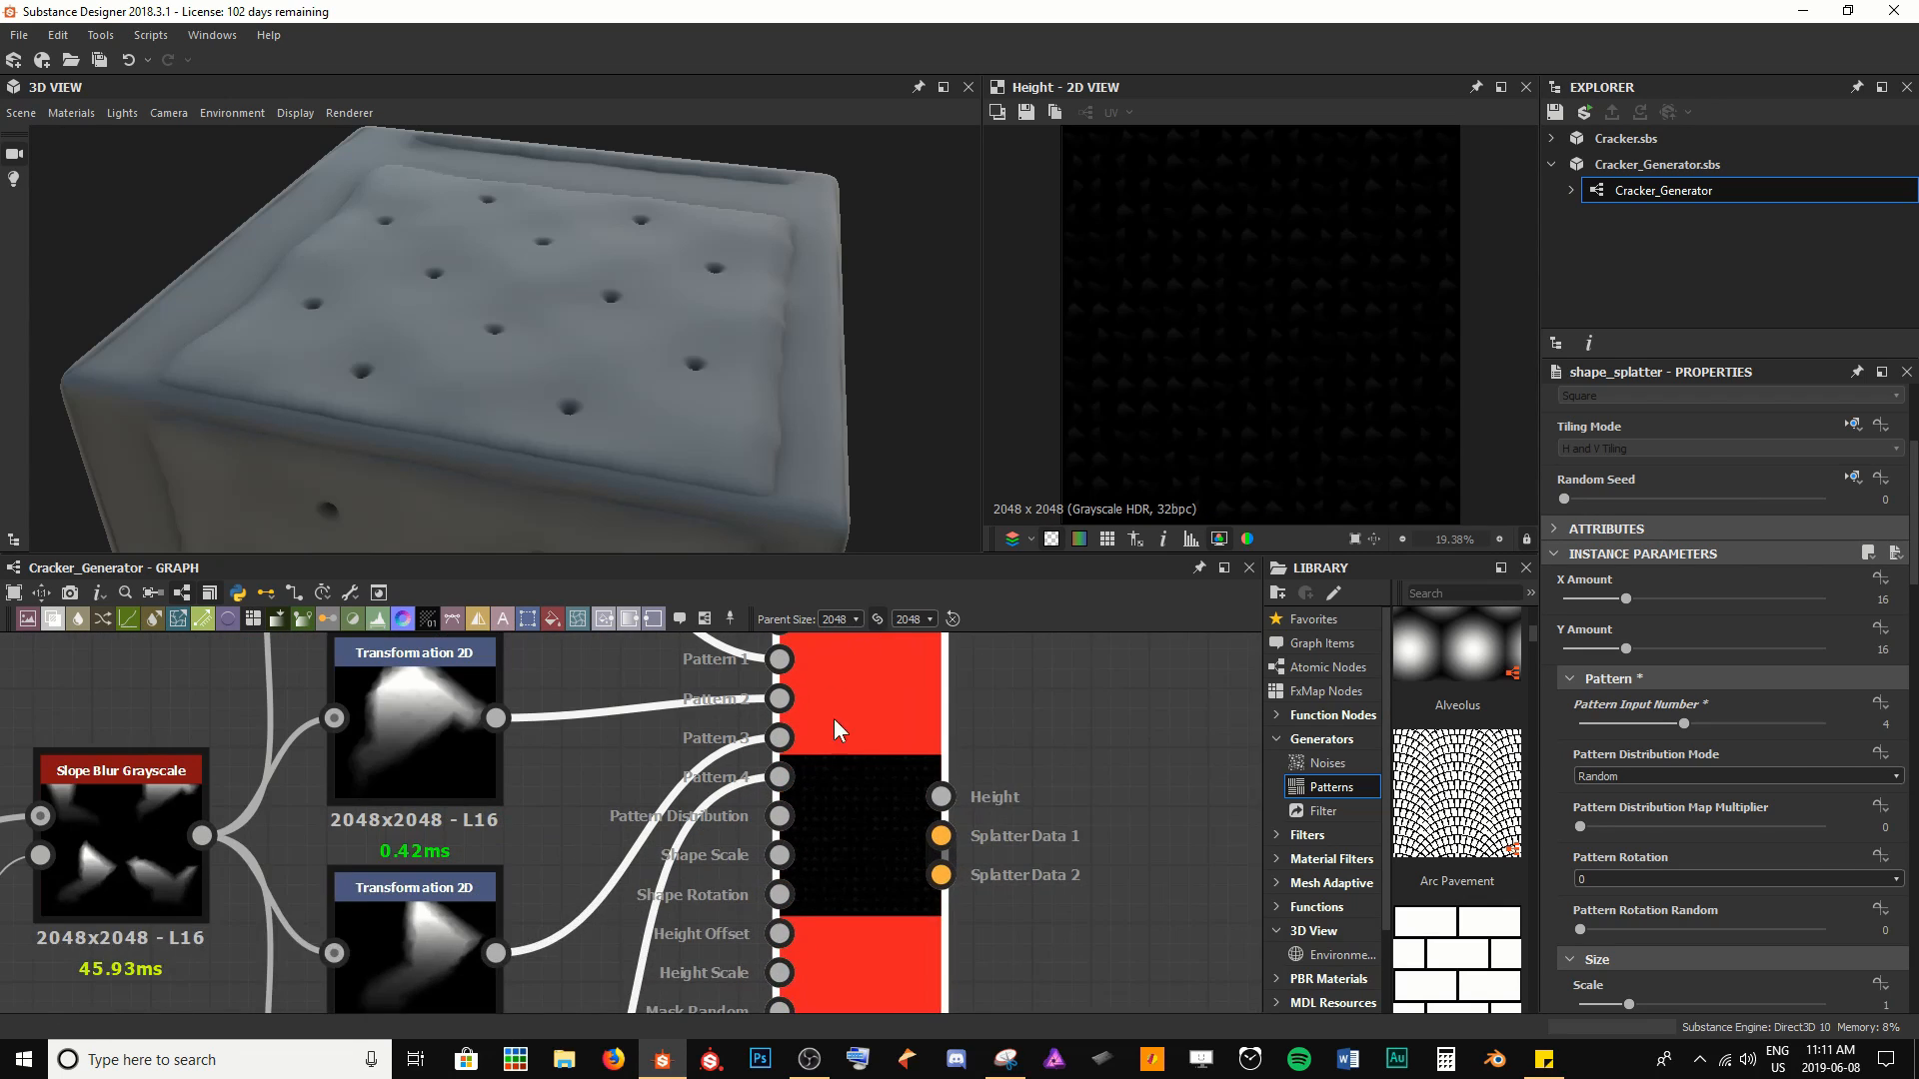
{"action": "middle_click_drag", "start_coordinate": [834, 718], "coordinate": [865, 835]}
{"action": "scroll", "coordinate": [885, 747], "scroll_direction": "up", "scroll_amount": 2}
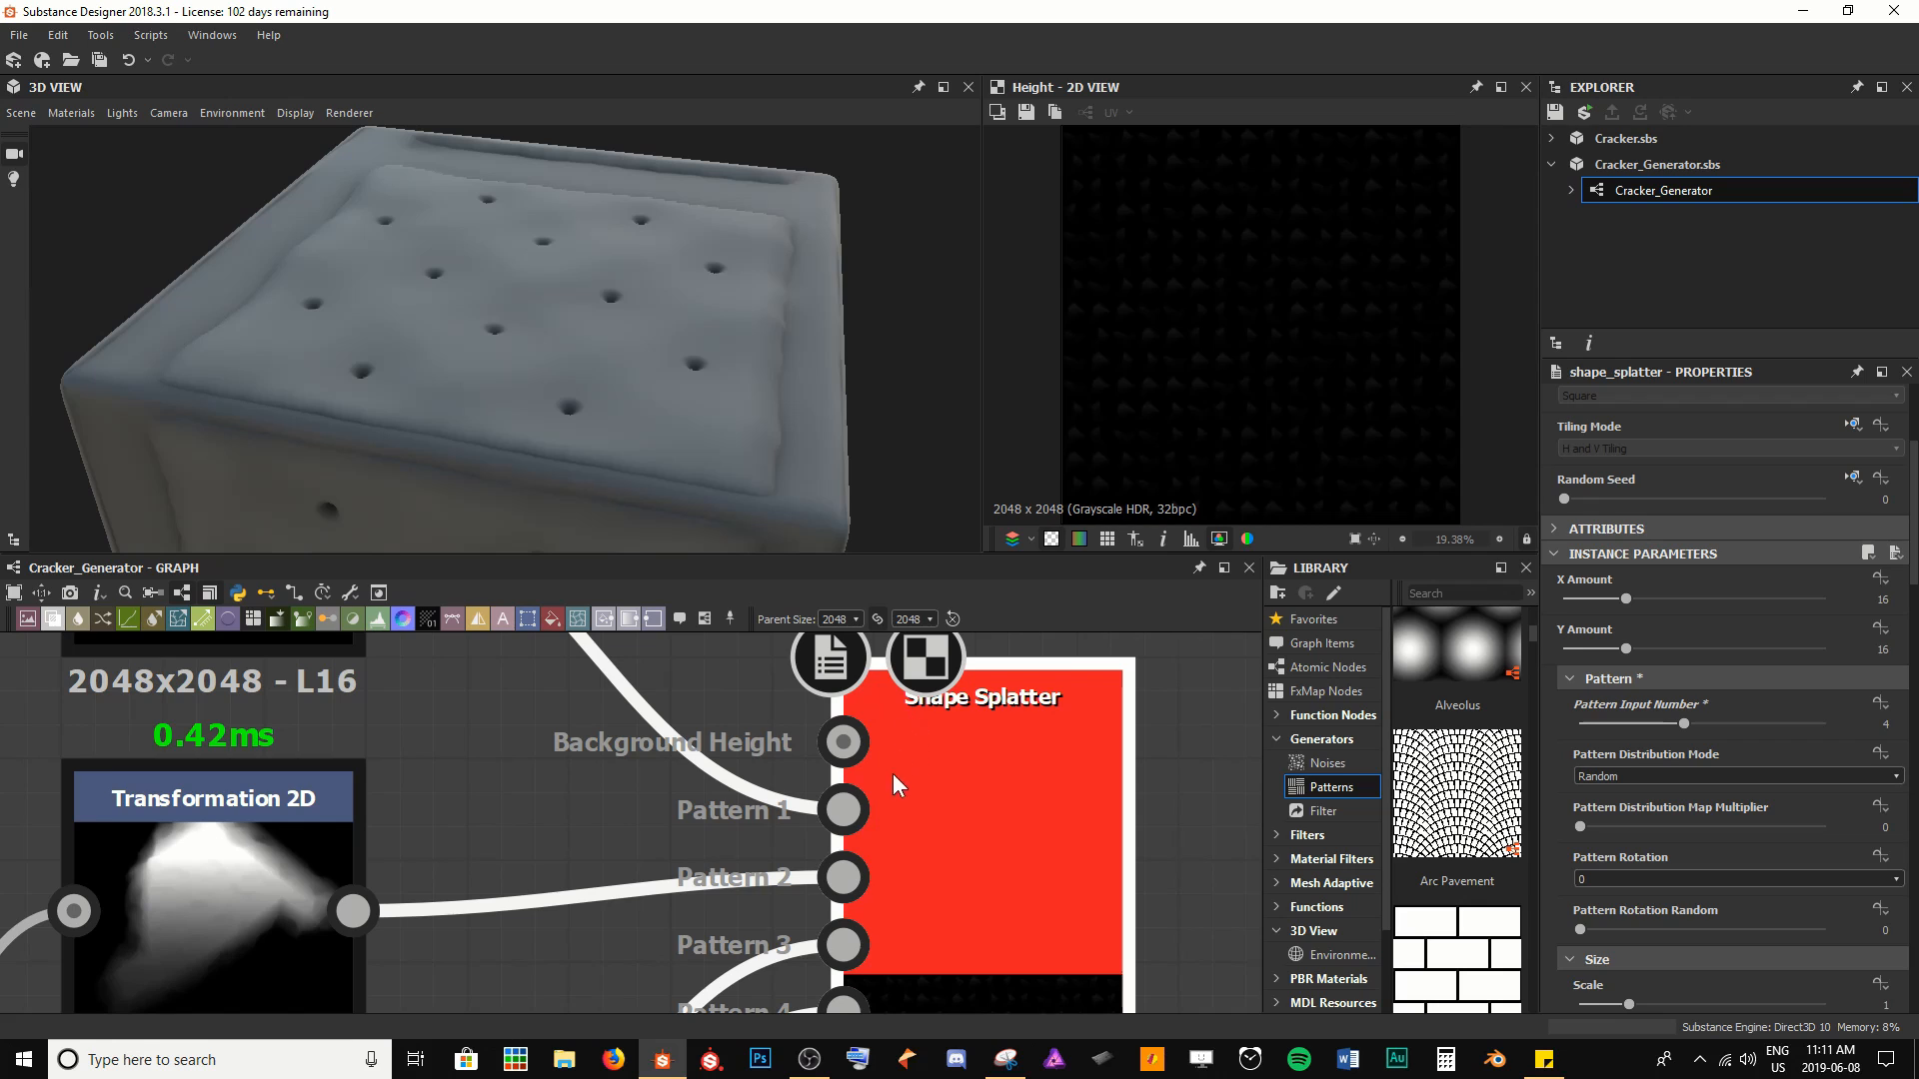
{"action": "scroll", "coordinate": [938, 795], "scroll_direction": "down", "scroll_amount": 5}
{"action": "middle_click_drag", "start_coordinate": [889, 917], "coordinate": [917, 719]}
{"action": "scroll", "coordinate": [916, 720], "scroll_direction": "down", "scroll_amount": 3}
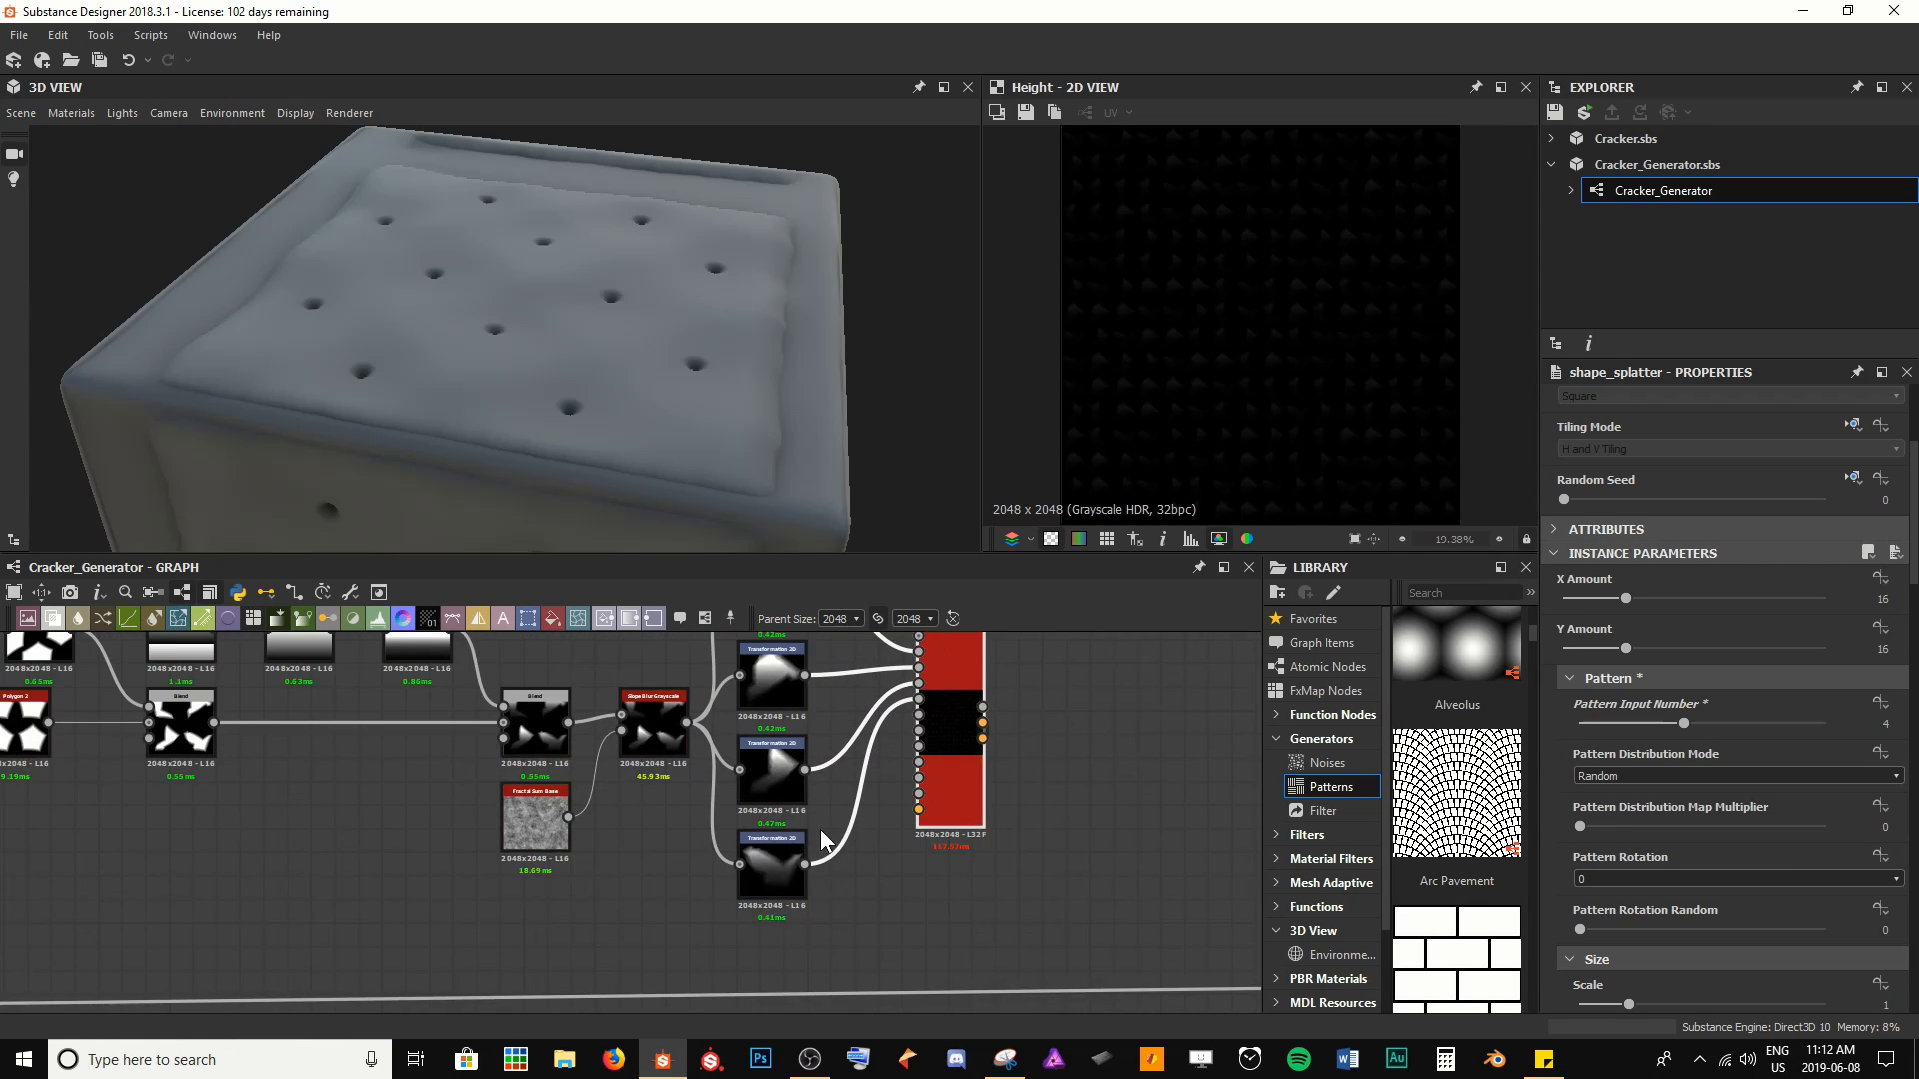
Connect the final Blend of the Air Pockets frame to the Shape Splatter's Background Height input
{"action": "middle_click_drag", "start_coordinate": [820, 829], "coordinate": [818, 796]}
{"action": "scroll", "coordinate": [818, 795], "scroll_direction": "down", "scroll_amount": 2}
{"action": "double_click", "coordinate": [43, 927]}
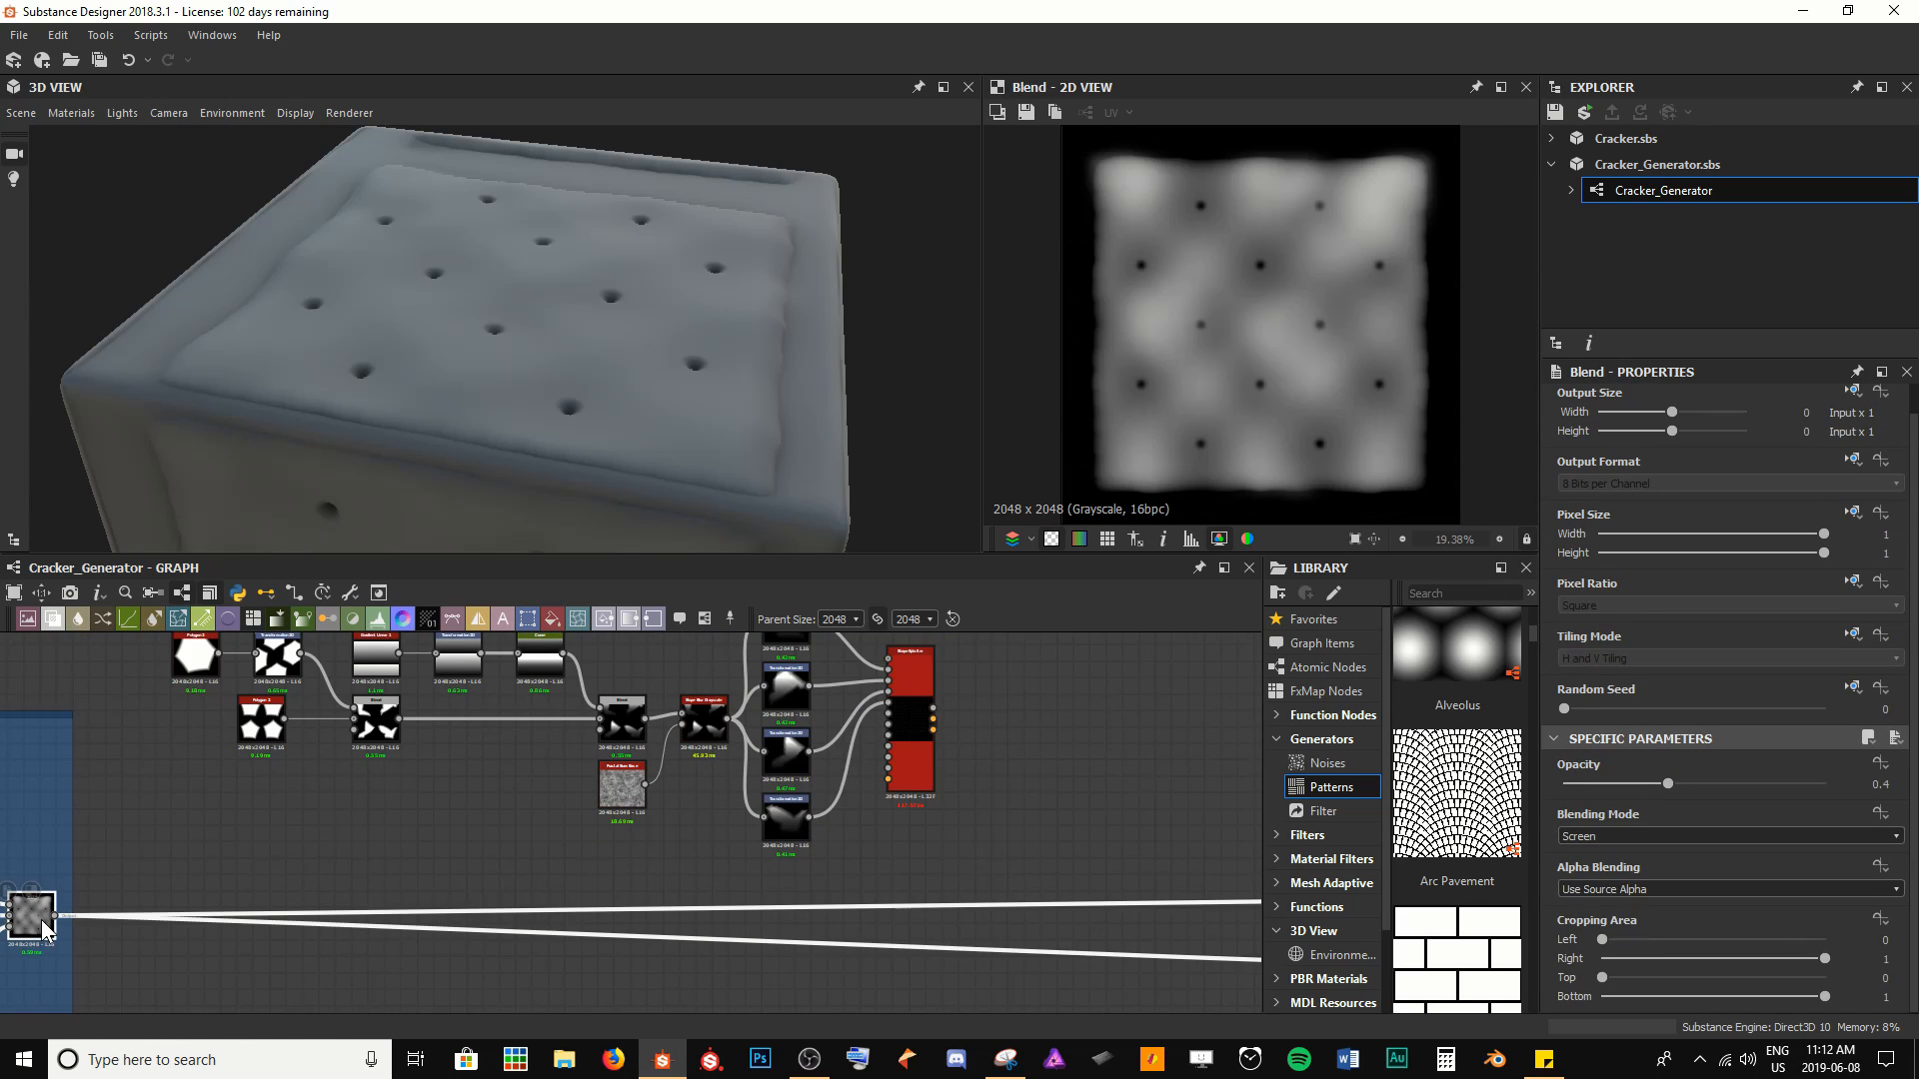
{"action": "scroll", "coordinate": [96, 933], "scroll_direction": "down", "scroll_amount": 3}
{"action": "middle_click_drag", "start_coordinate": [141, 911], "coordinate": [424, 817]}
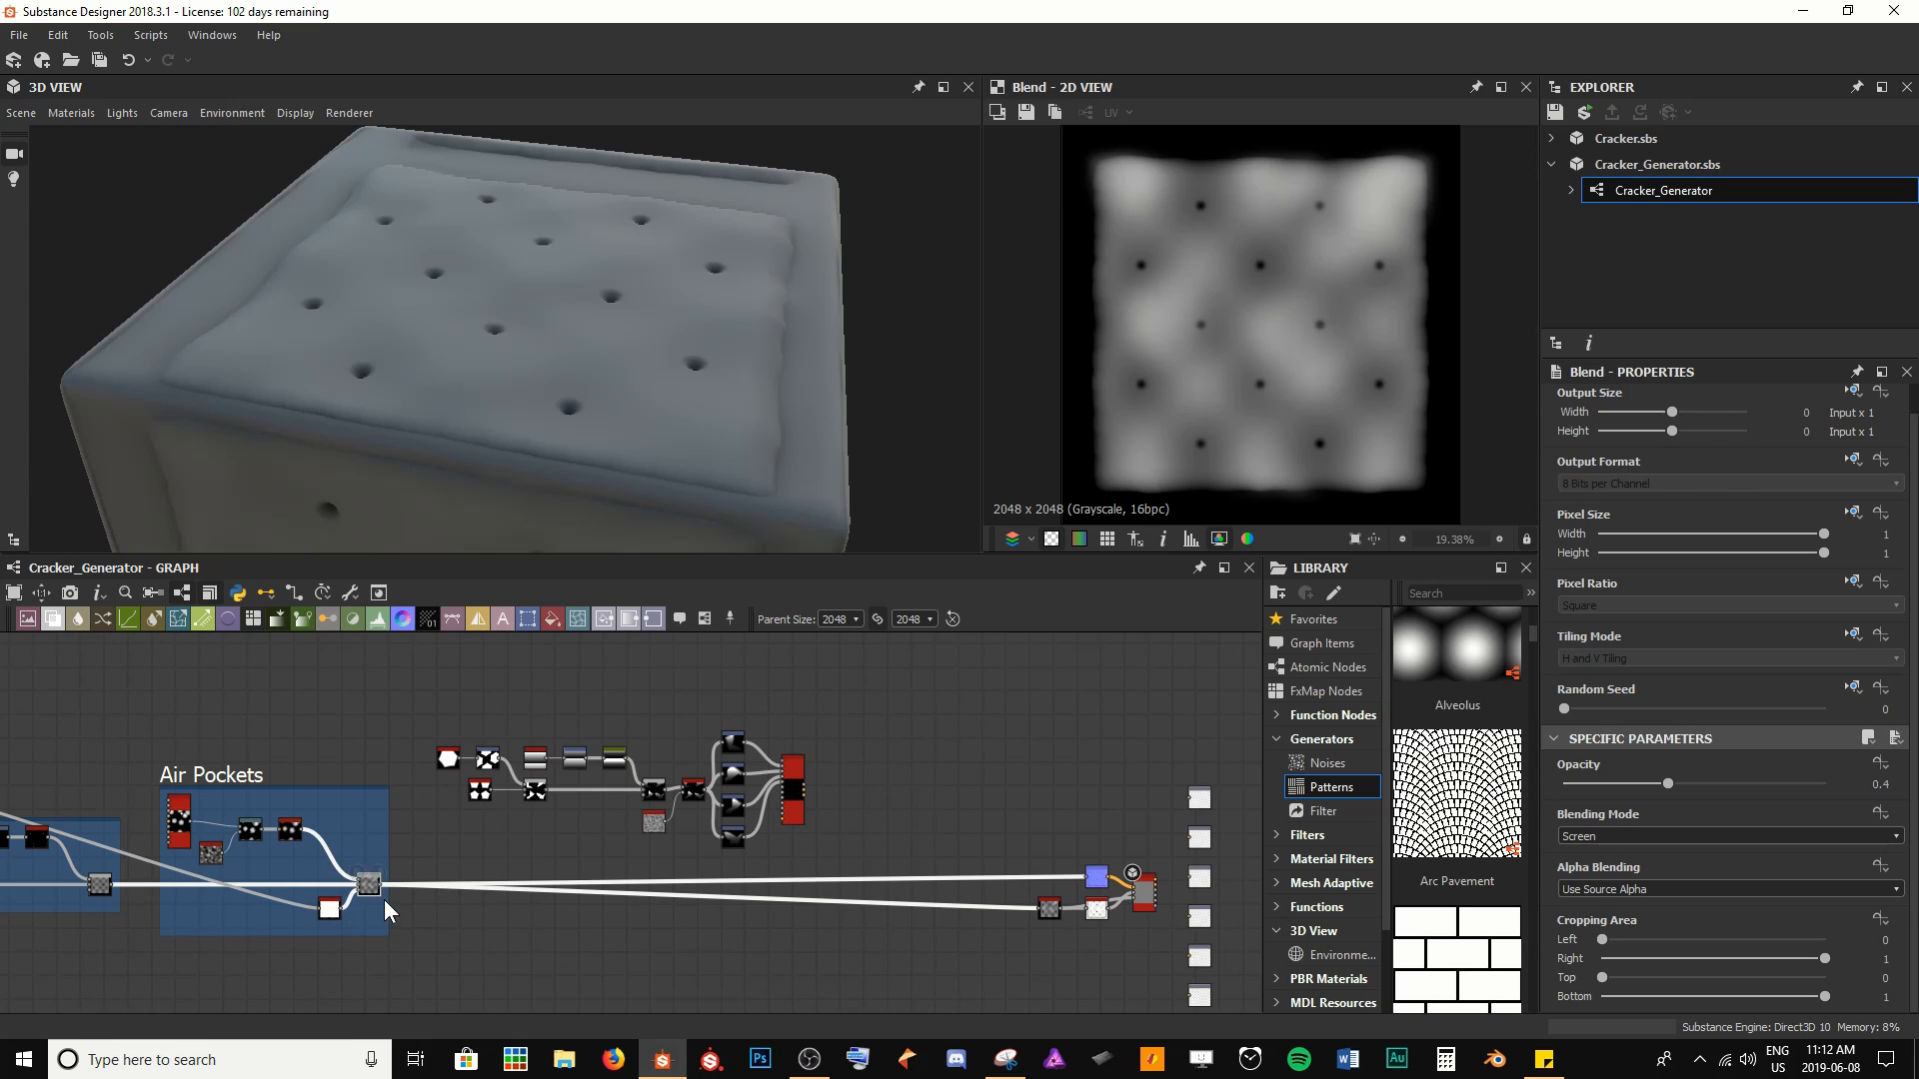
{"action": "scroll", "coordinate": [380, 892], "scroll_direction": "up", "scroll_amount": 1}
{"action": "left_click_drag", "start_coordinate": [378, 883], "coordinate": [657, 741]}
{"action": "scroll", "coordinate": [744, 909], "scroll_direction": "up", "scroll_amount": 5}
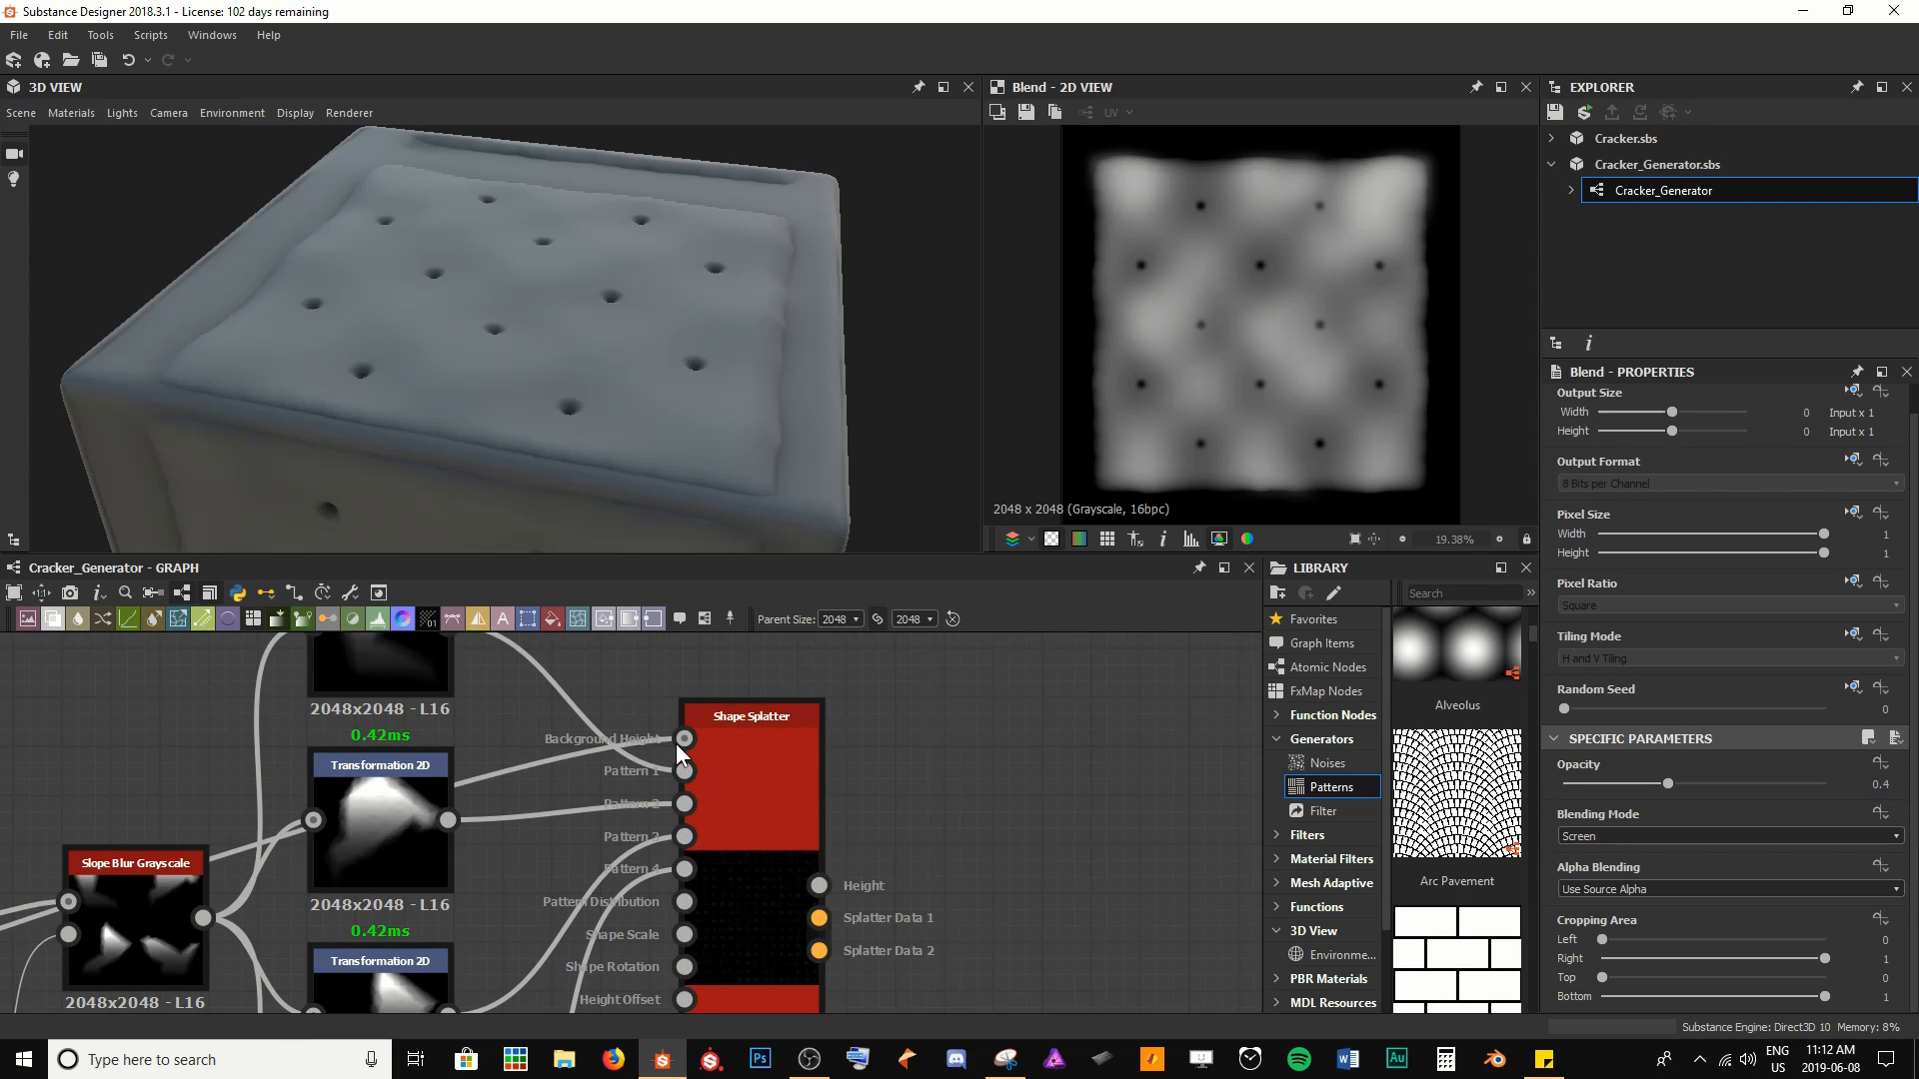
Preview the Shape Splatter's height output and examine how the shards sit on the cracker's surface, around the holes and edges
{"action": "double_click", "coordinate": [748, 883]}
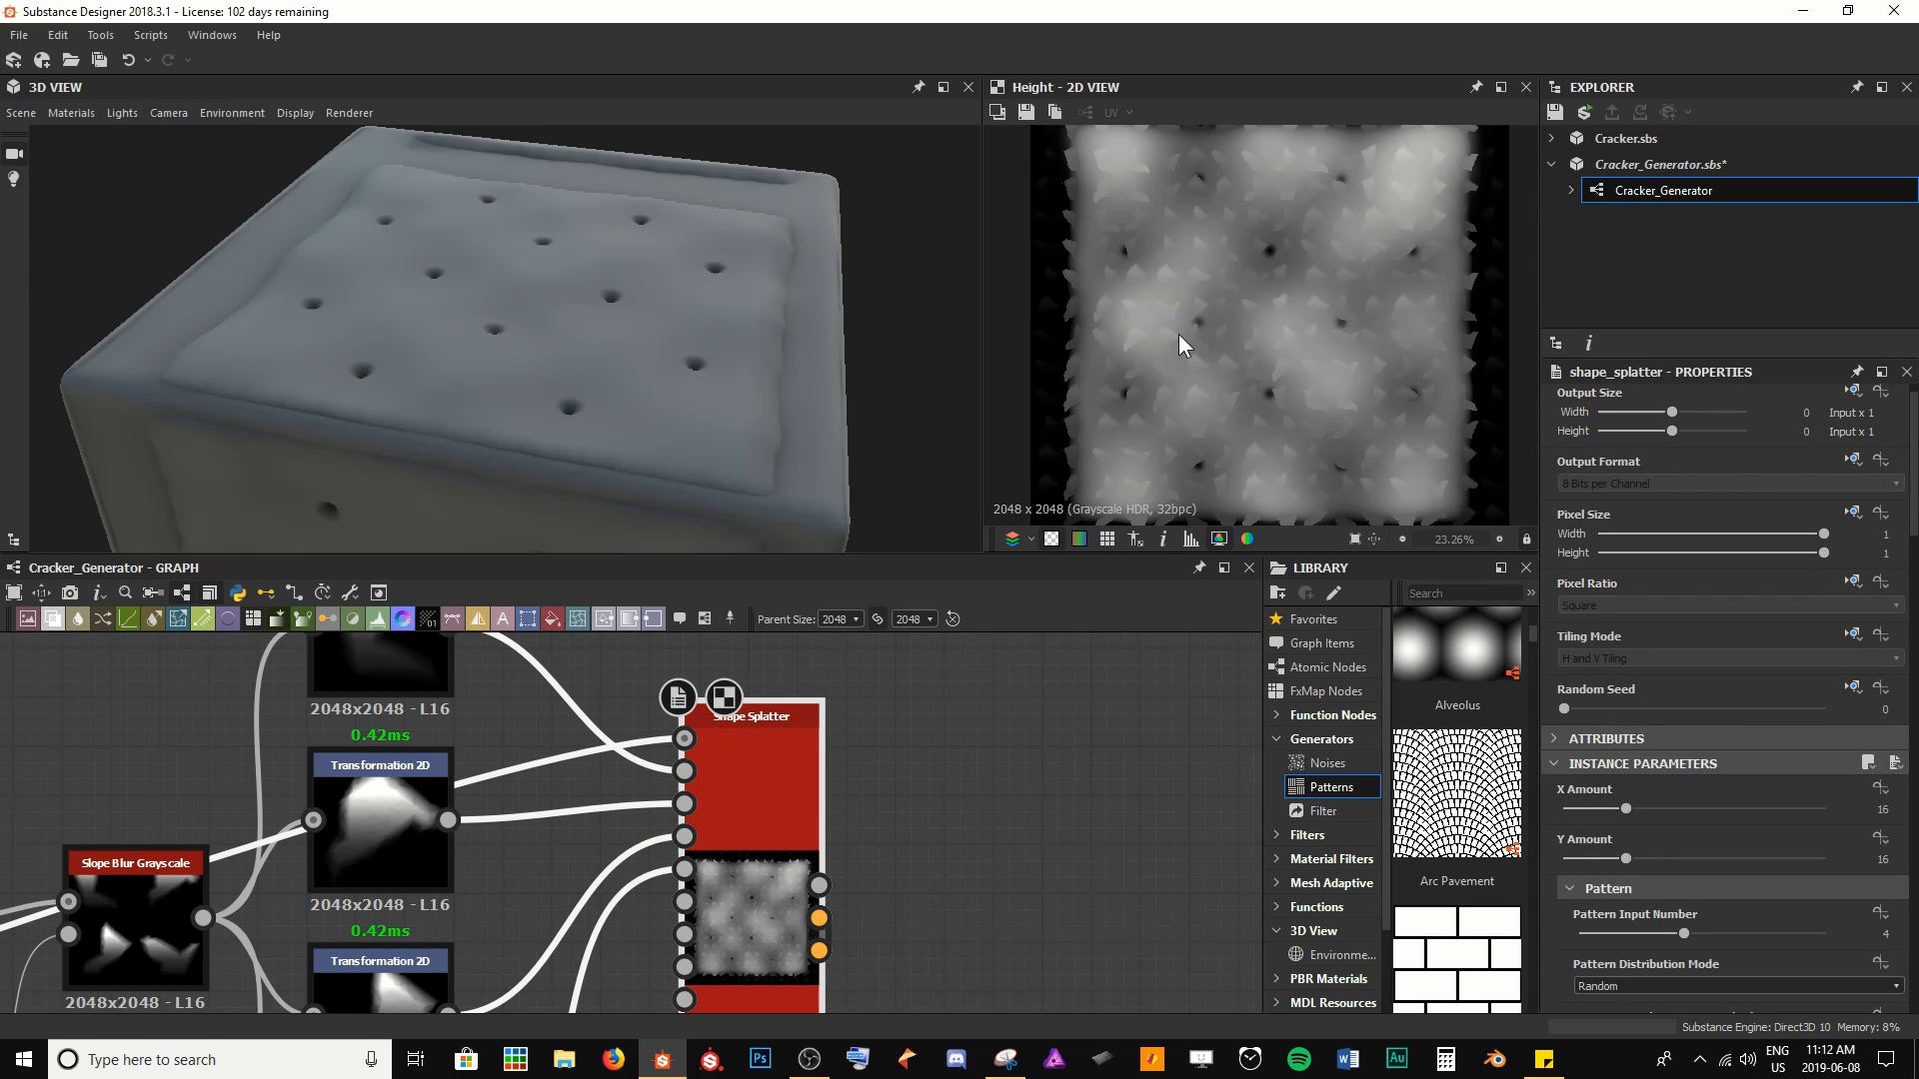
{"action": "scroll", "coordinate": [1178, 334], "scroll_direction": "up", "scroll_amount": 4}
{"action": "scroll", "coordinate": [1199, 318], "scroll_direction": "up", "scroll_amount": 2}
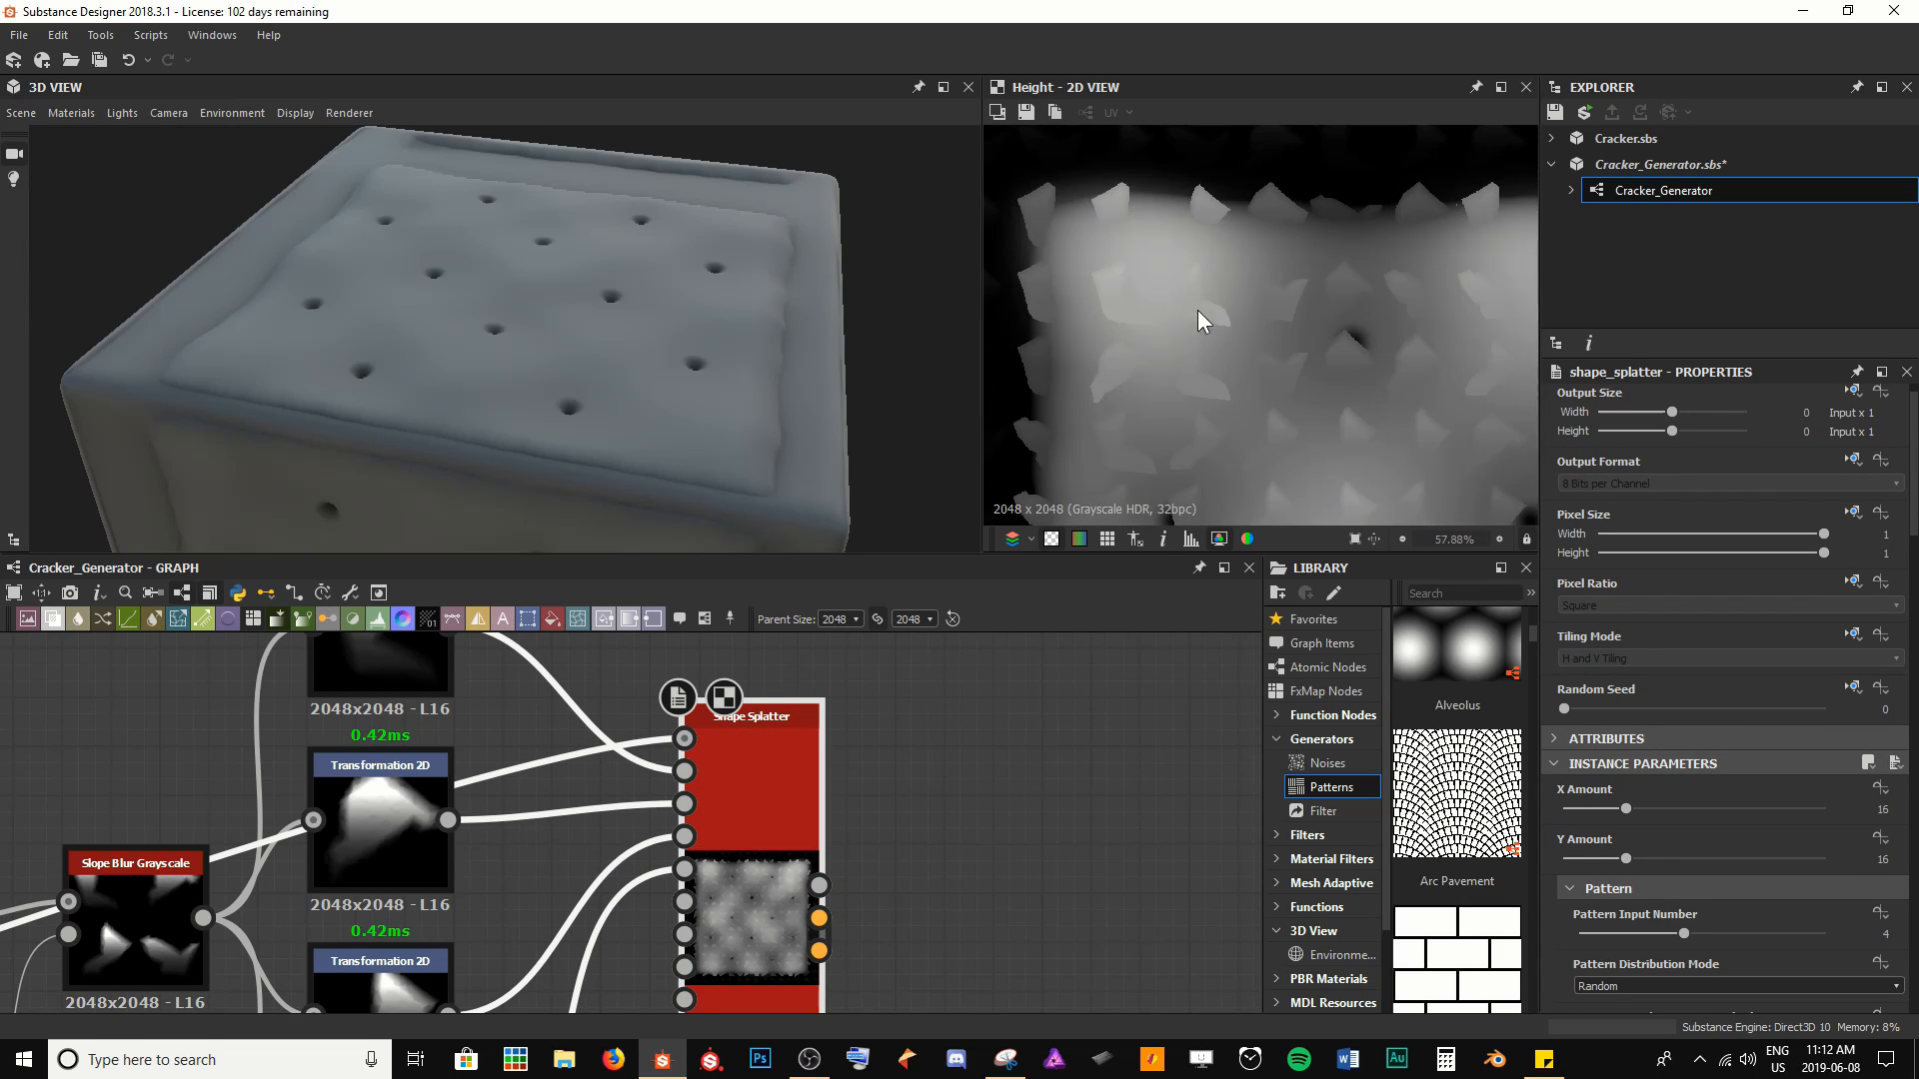
{"action": "middle_click_drag", "start_coordinate": [1324, 200], "coordinate": [1229, 232]}
{"action": "middle_click_drag", "start_coordinate": [1507, 343], "coordinate": [1292, 298]}
{"action": "scroll", "coordinate": [1293, 298], "scroll_direction": "down", "scroll_amount": 2}
{"action": "middle_click_drag", "start_coordinate": [1311, 387], "coordinate": [1352, 248]}
{"action": "scroll", "coordinate": [1332, 394], "scroll_direction": "up", "scroll_amount": 2}
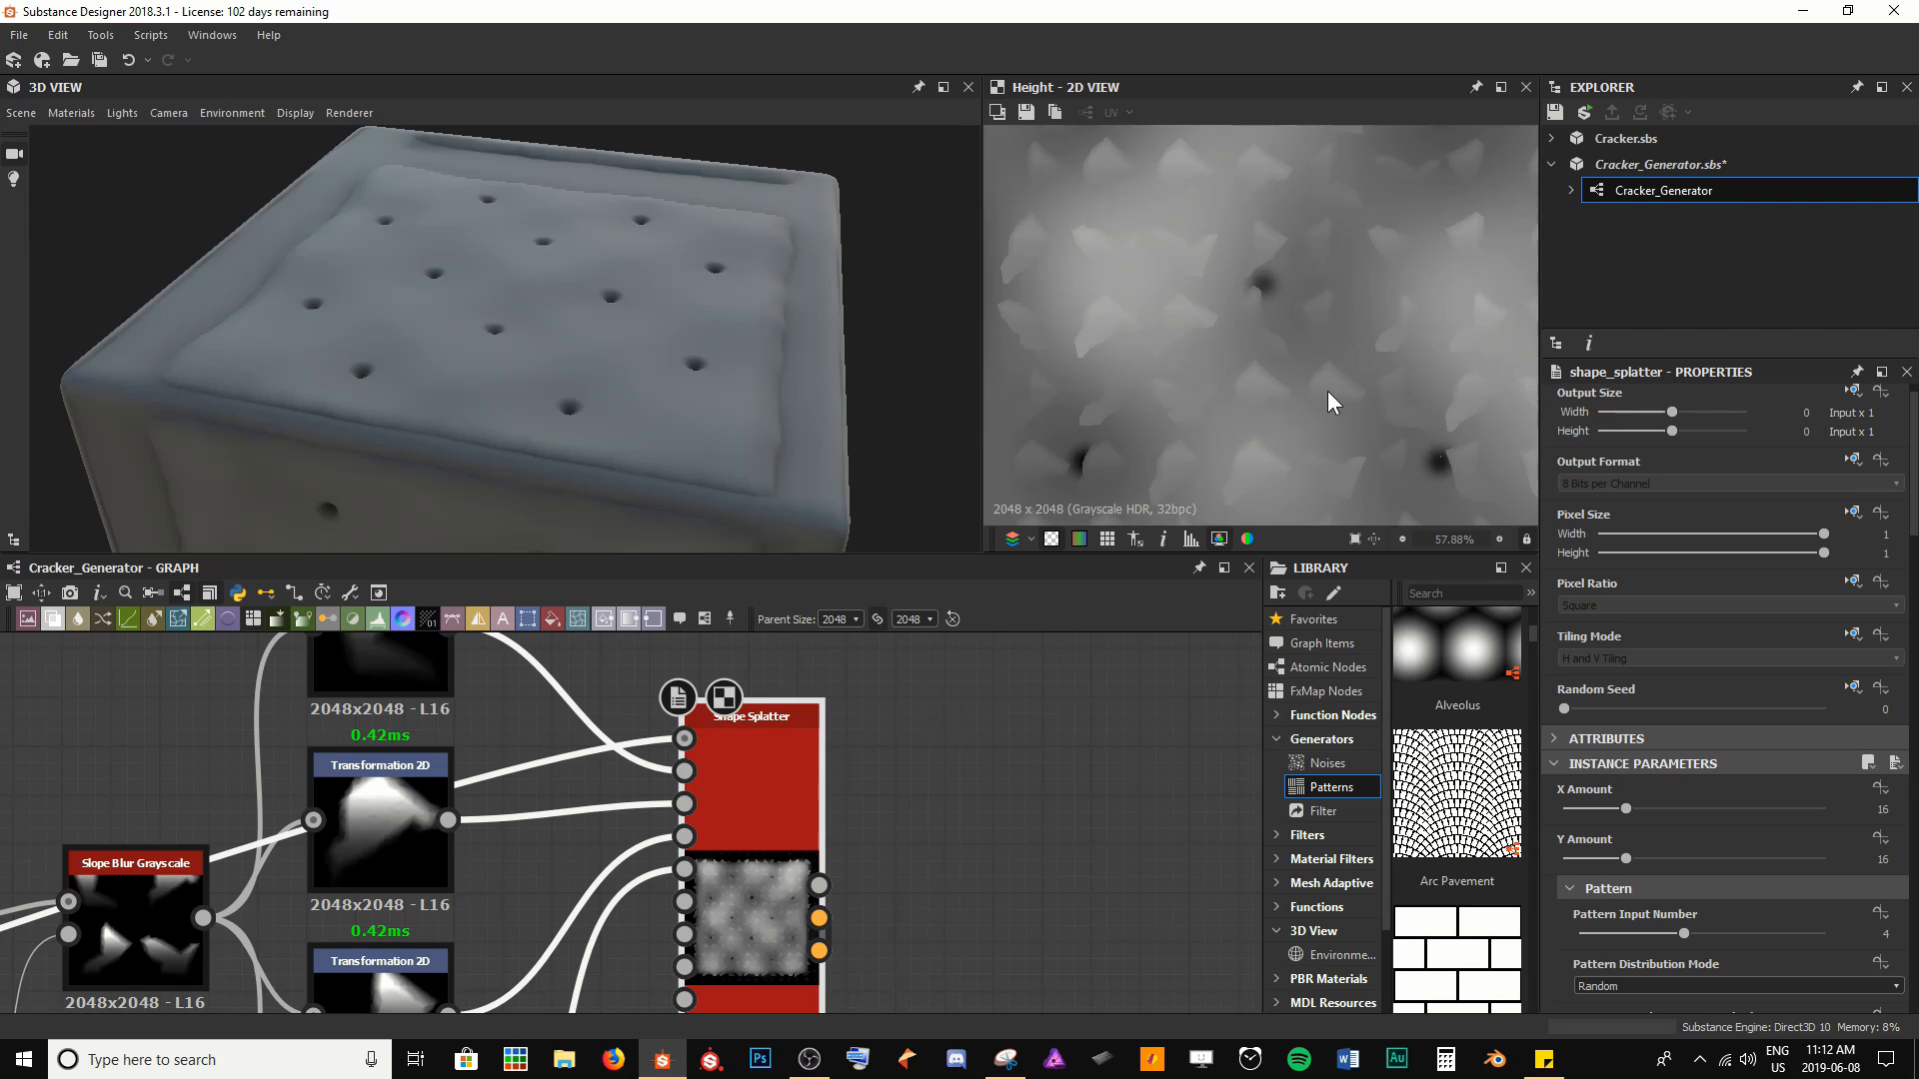
{"action": "scroll", "coordinate": [1323, 298], "scroll_direction": "up", "scroll_amount": 2}
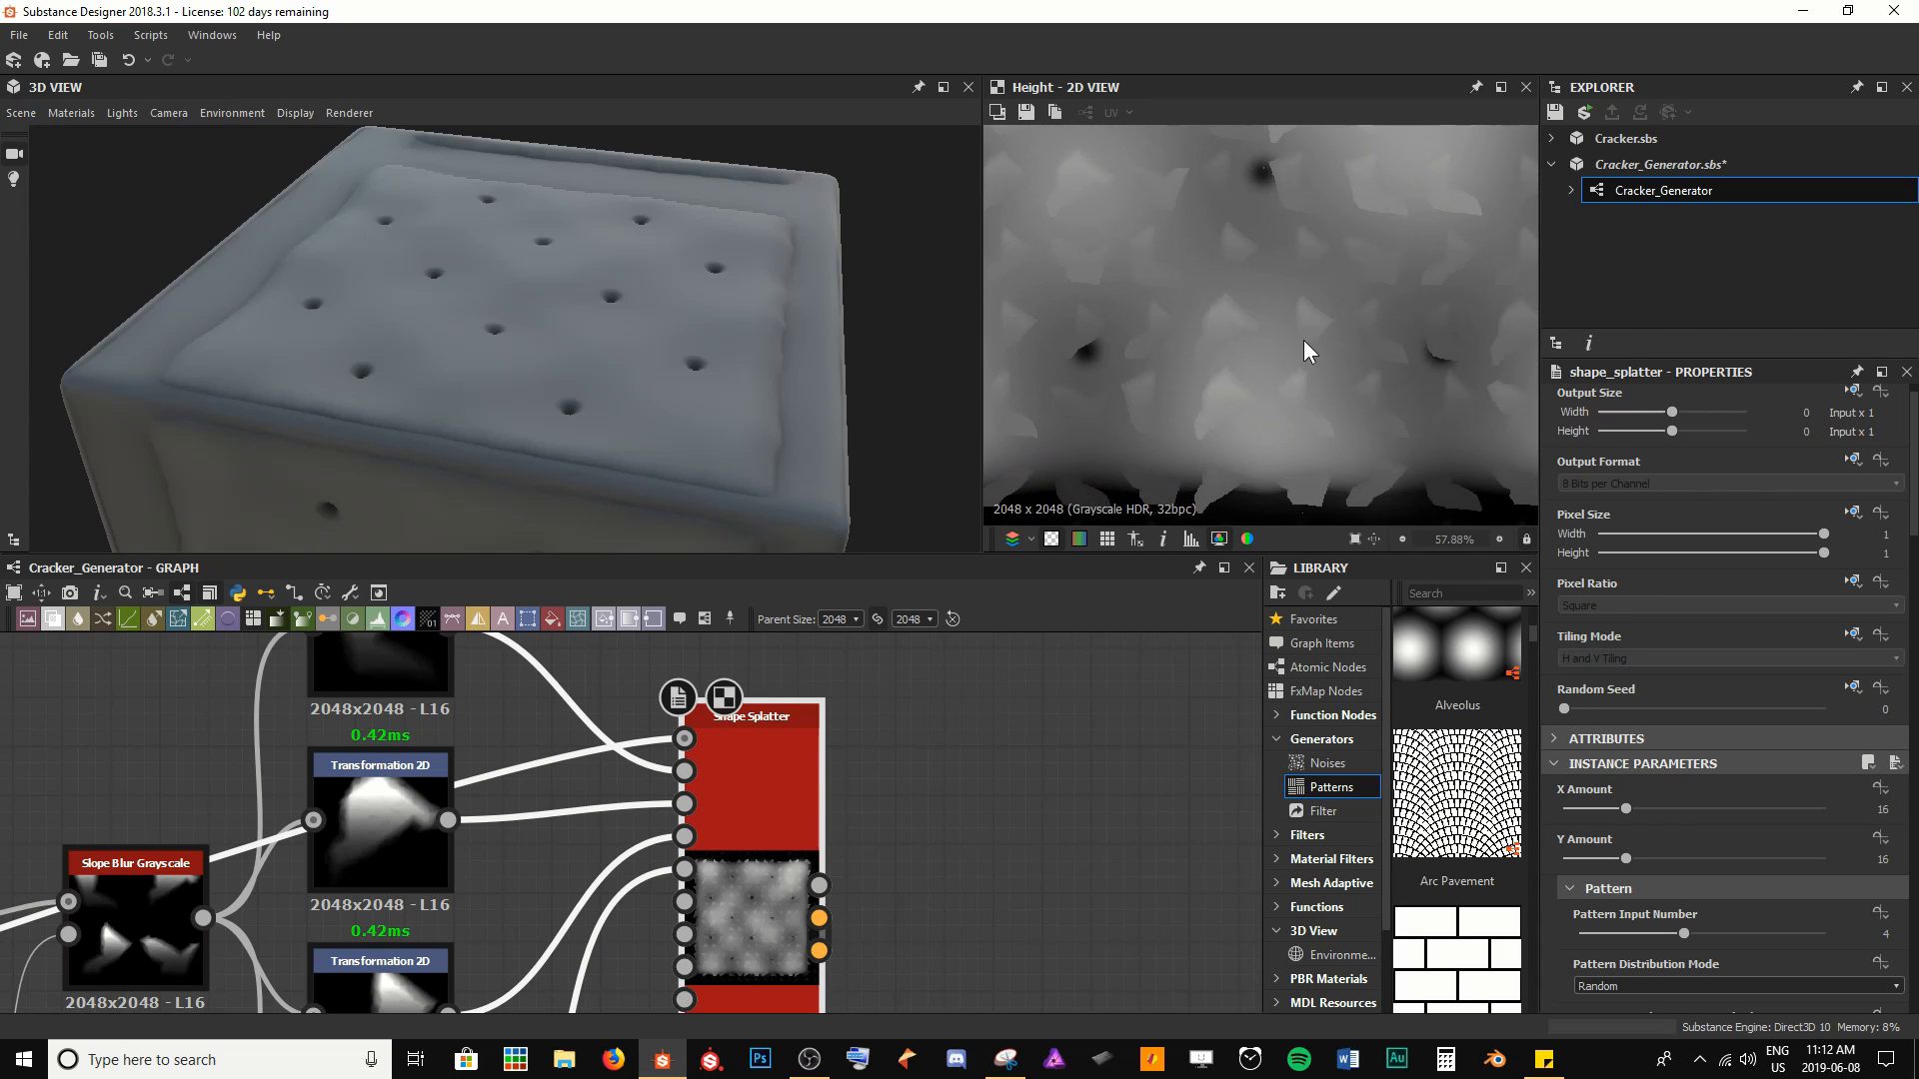
{"action": "middle_click_drag", "start_coordinate": [1242, 290], "coordinate": [1318, 323]}
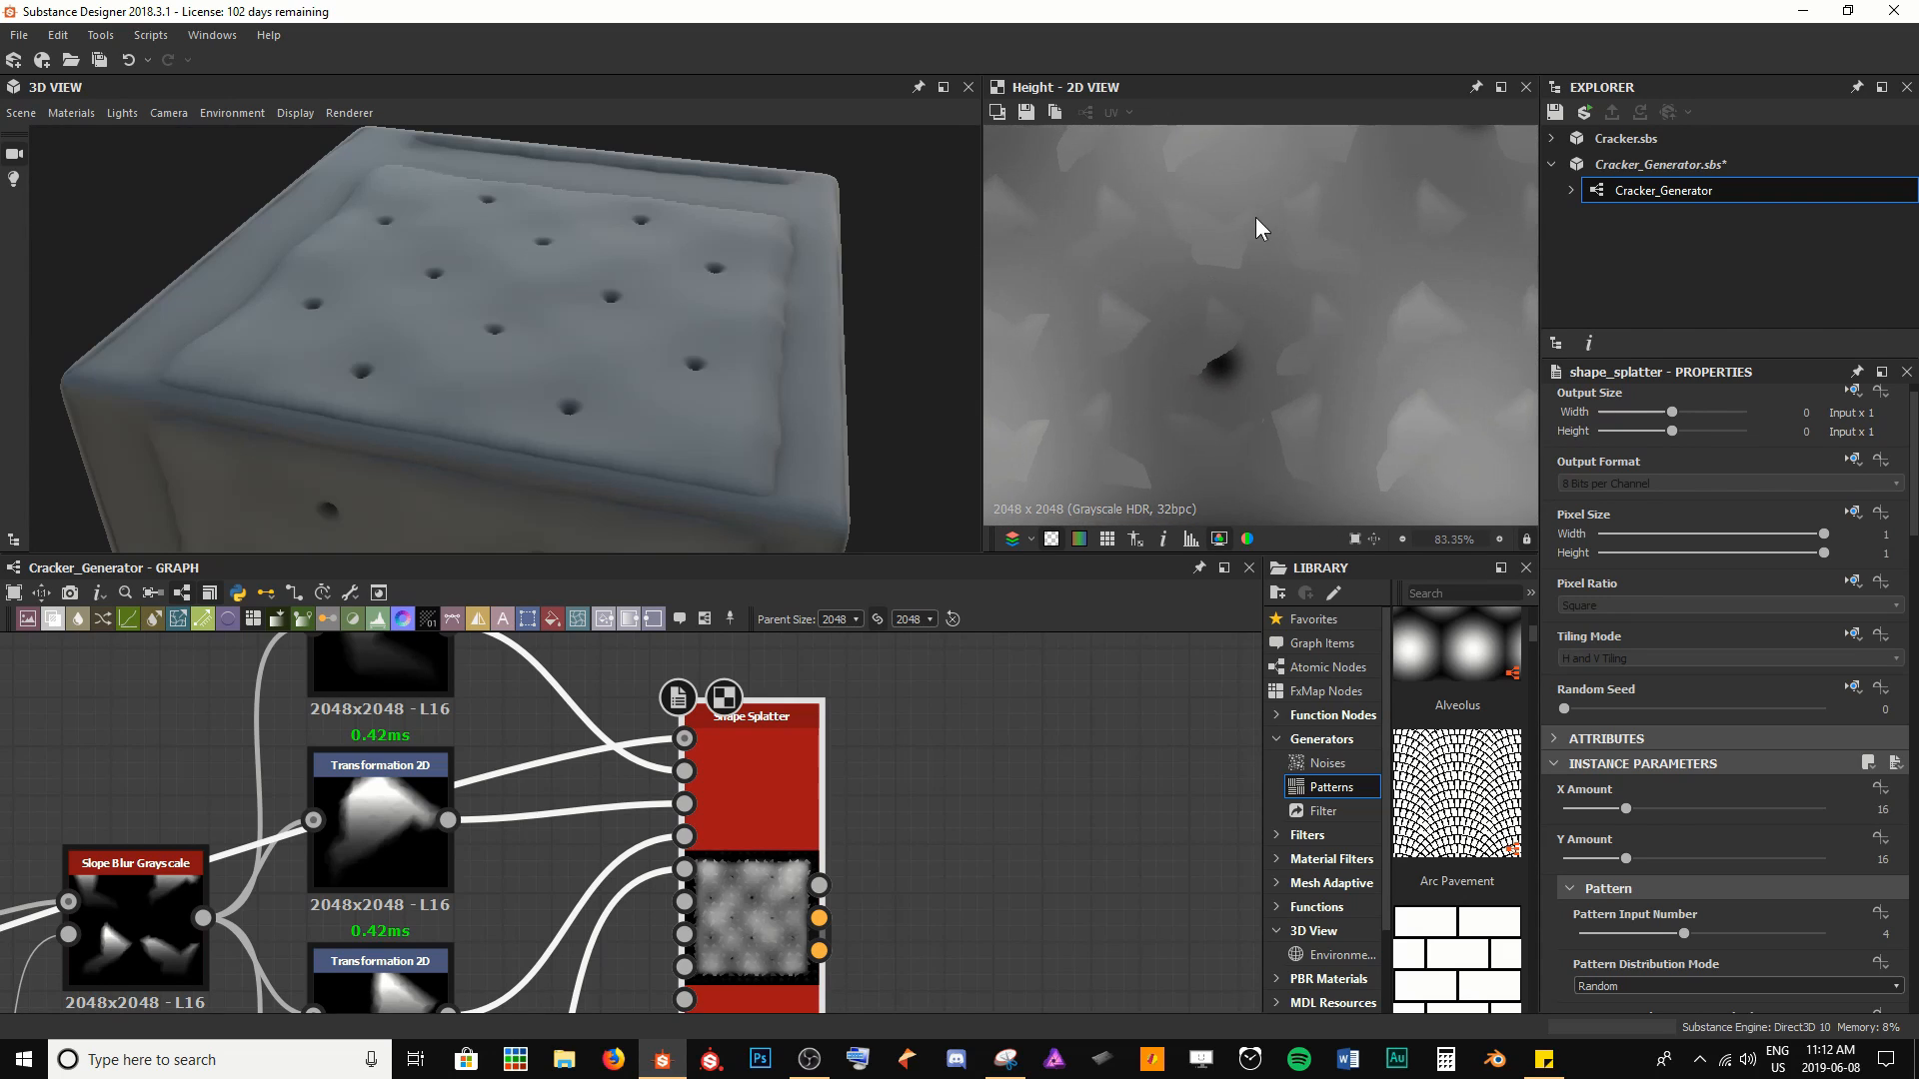
{"action": "middle_click_drag", "start_coordinate": [1161, 222], "coordinate": [1263, 266]}
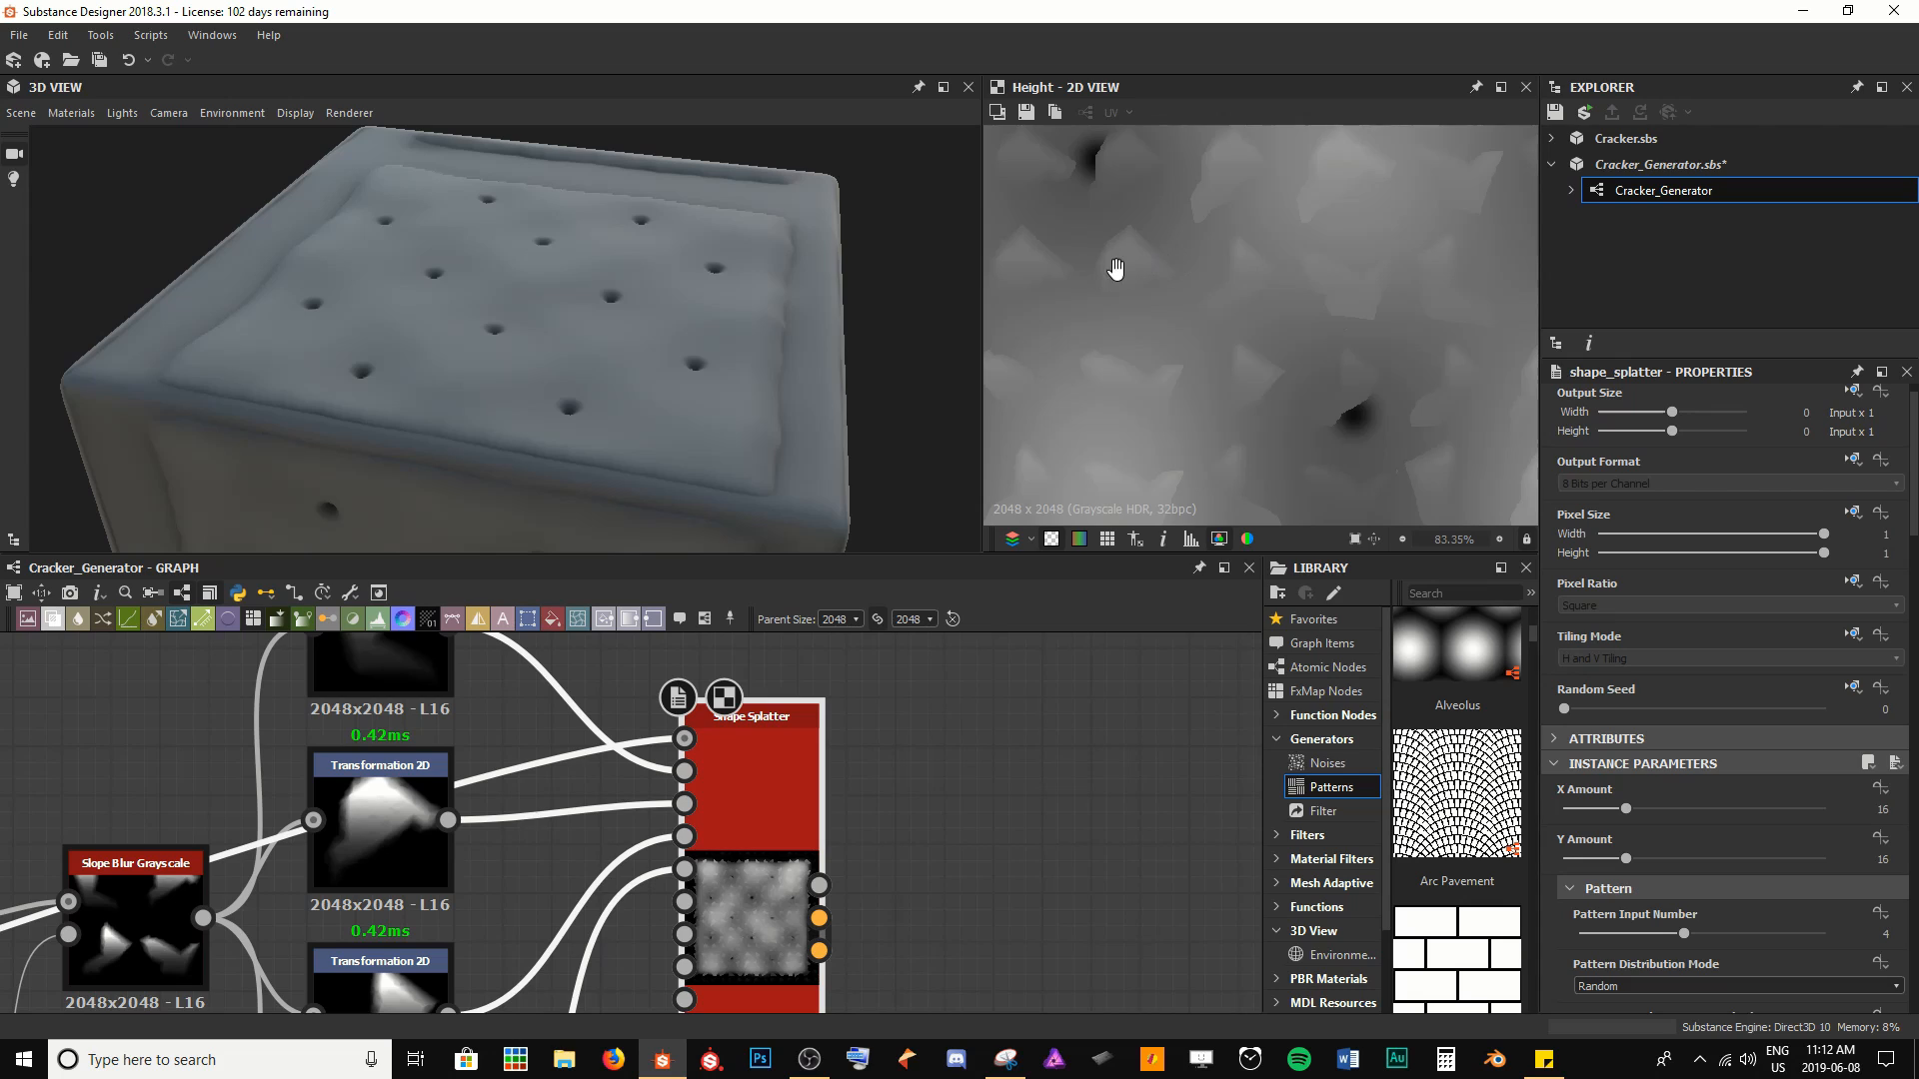
{"action": "middle_click_drag", "start_coordinate": [1115, 267], "coordinate": [1184, 249]}
{"action": "scroll", "coordinate": [1373, 423], "scroll_direction": "down", "scroll_amount": 1}
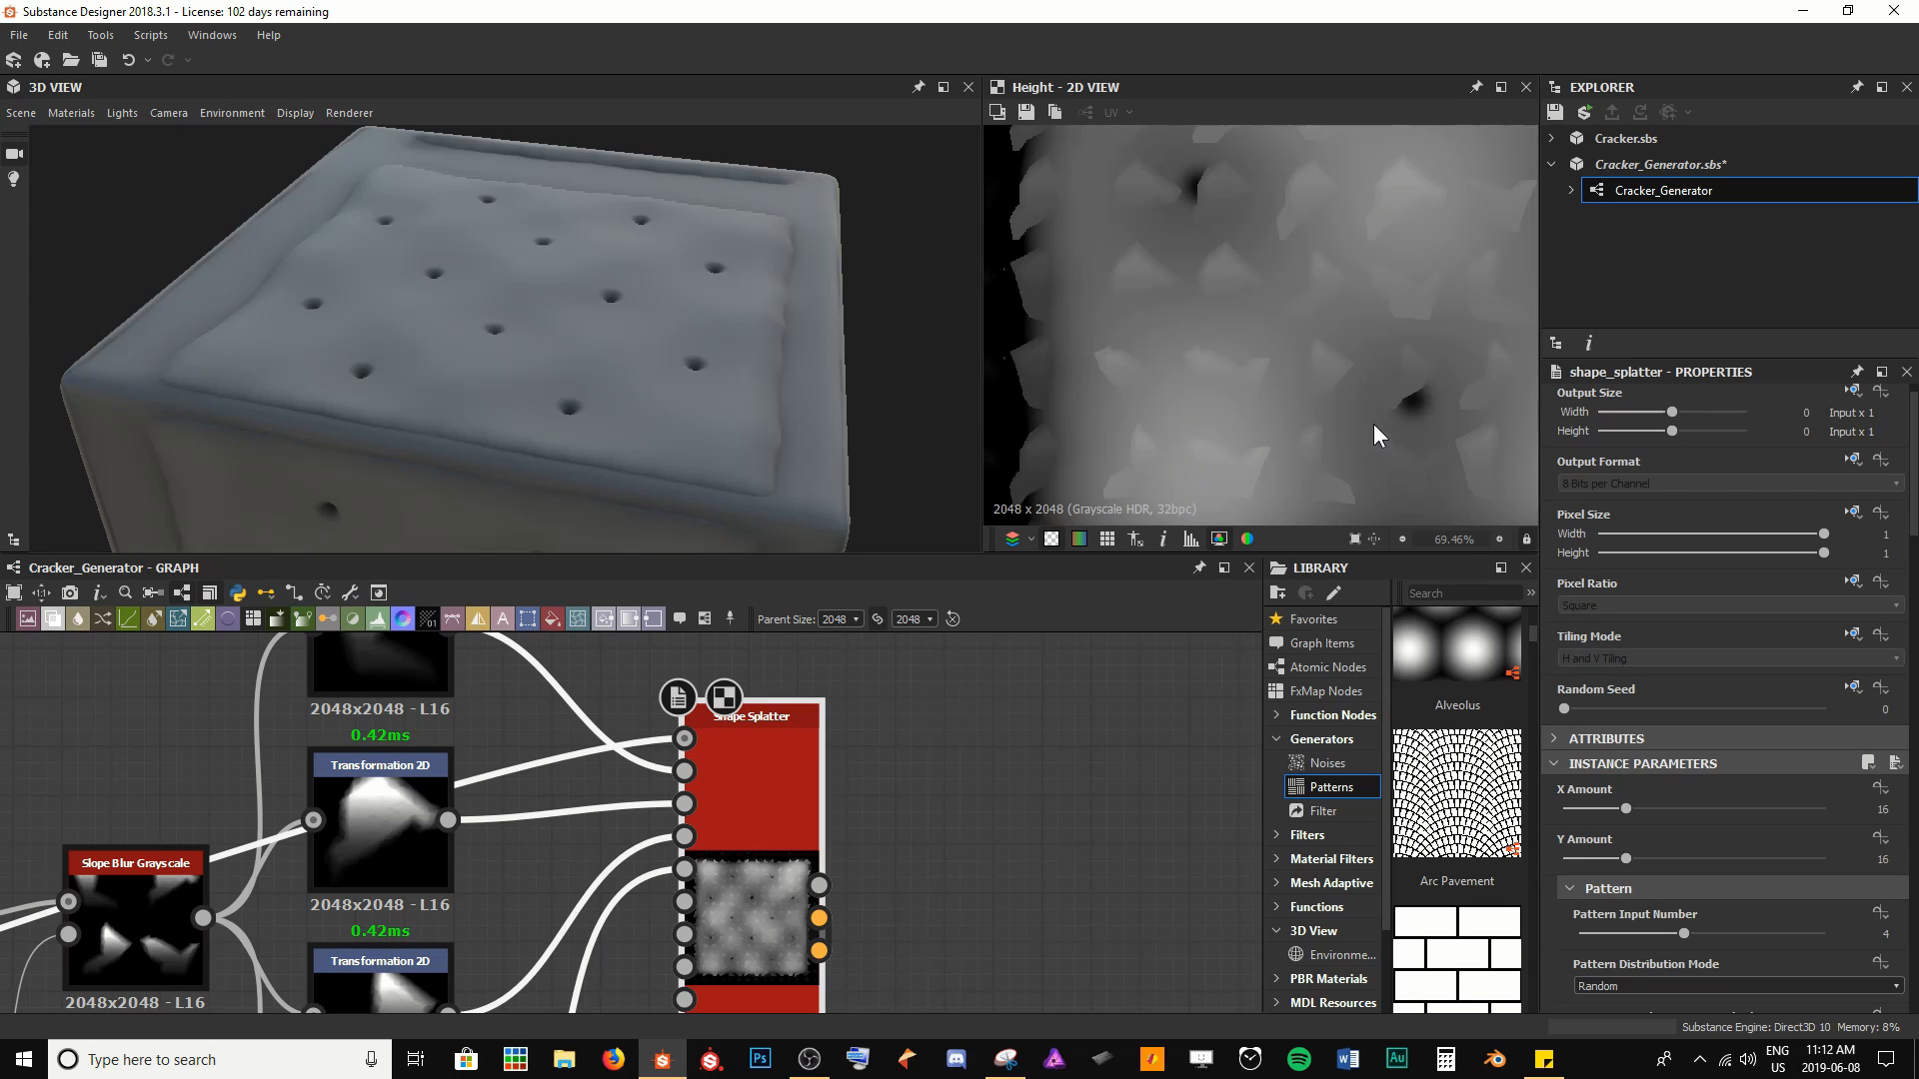
{"action": "middle_click_drag", "start_coordinate": [1340, 394], "coordinate": [1244, 344]}
{"action": "middle_click_drag", "start_coordinate": [1367, 262], "coordinate": [1319, 330]}
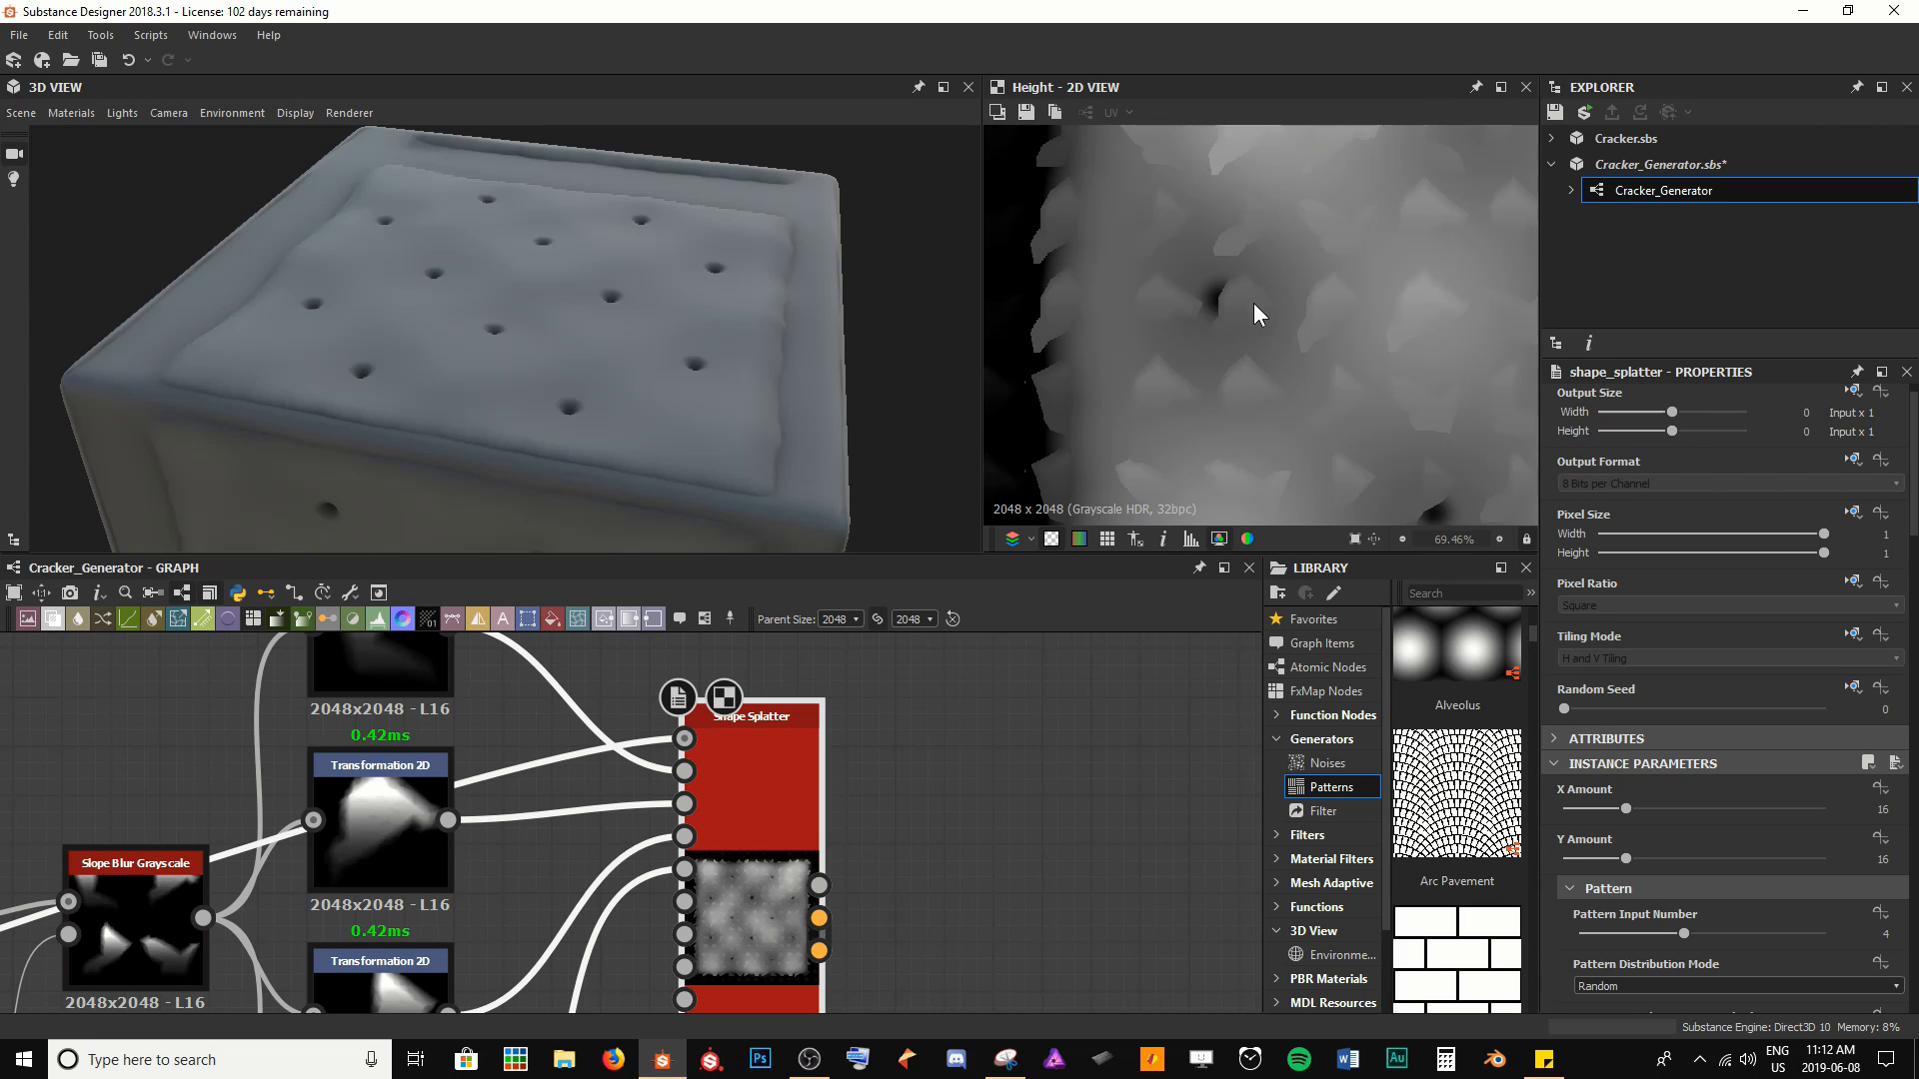
{"action": "middle_click_drag", "start_coordinate": [1253, 303], "coordinate": [1149, 343]}
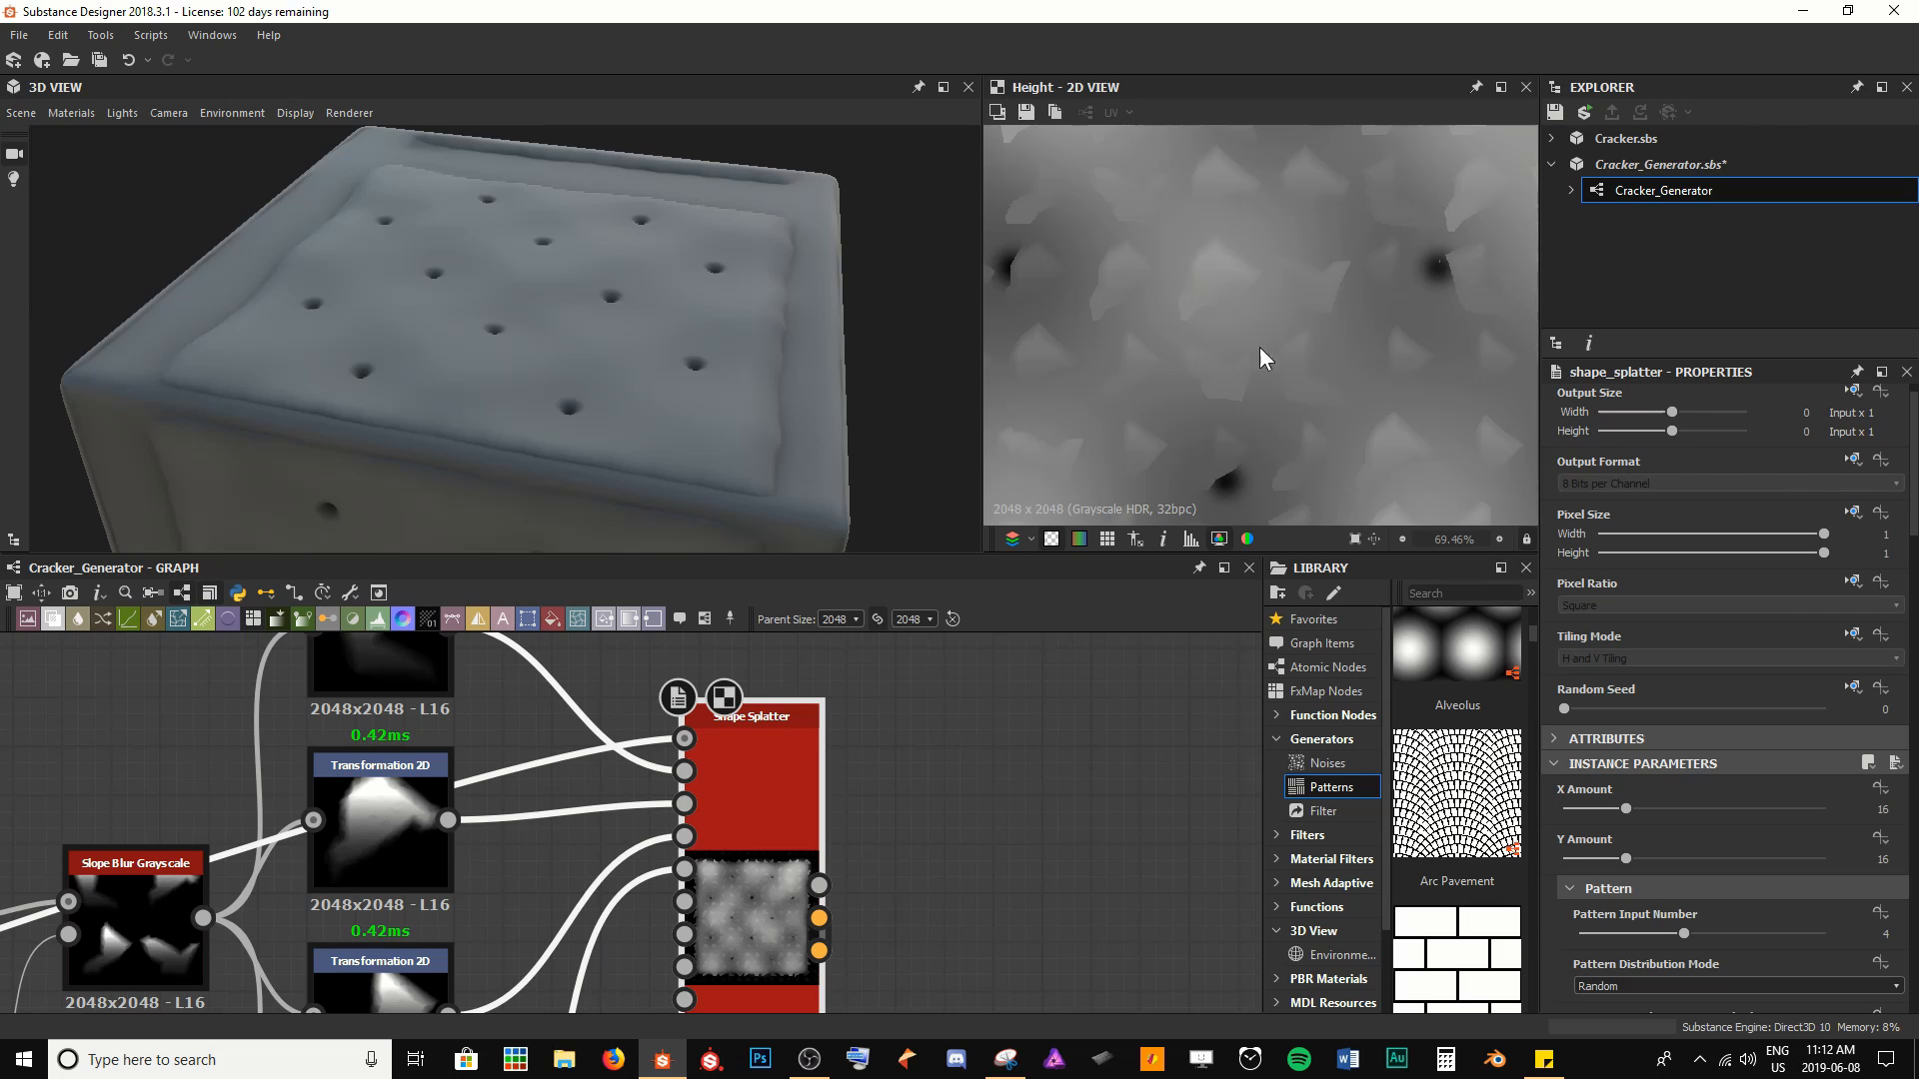
{"action": "scroll", "coordinate": [1255, 302], "scroll_direction": "down", "scroll_amount": 1}
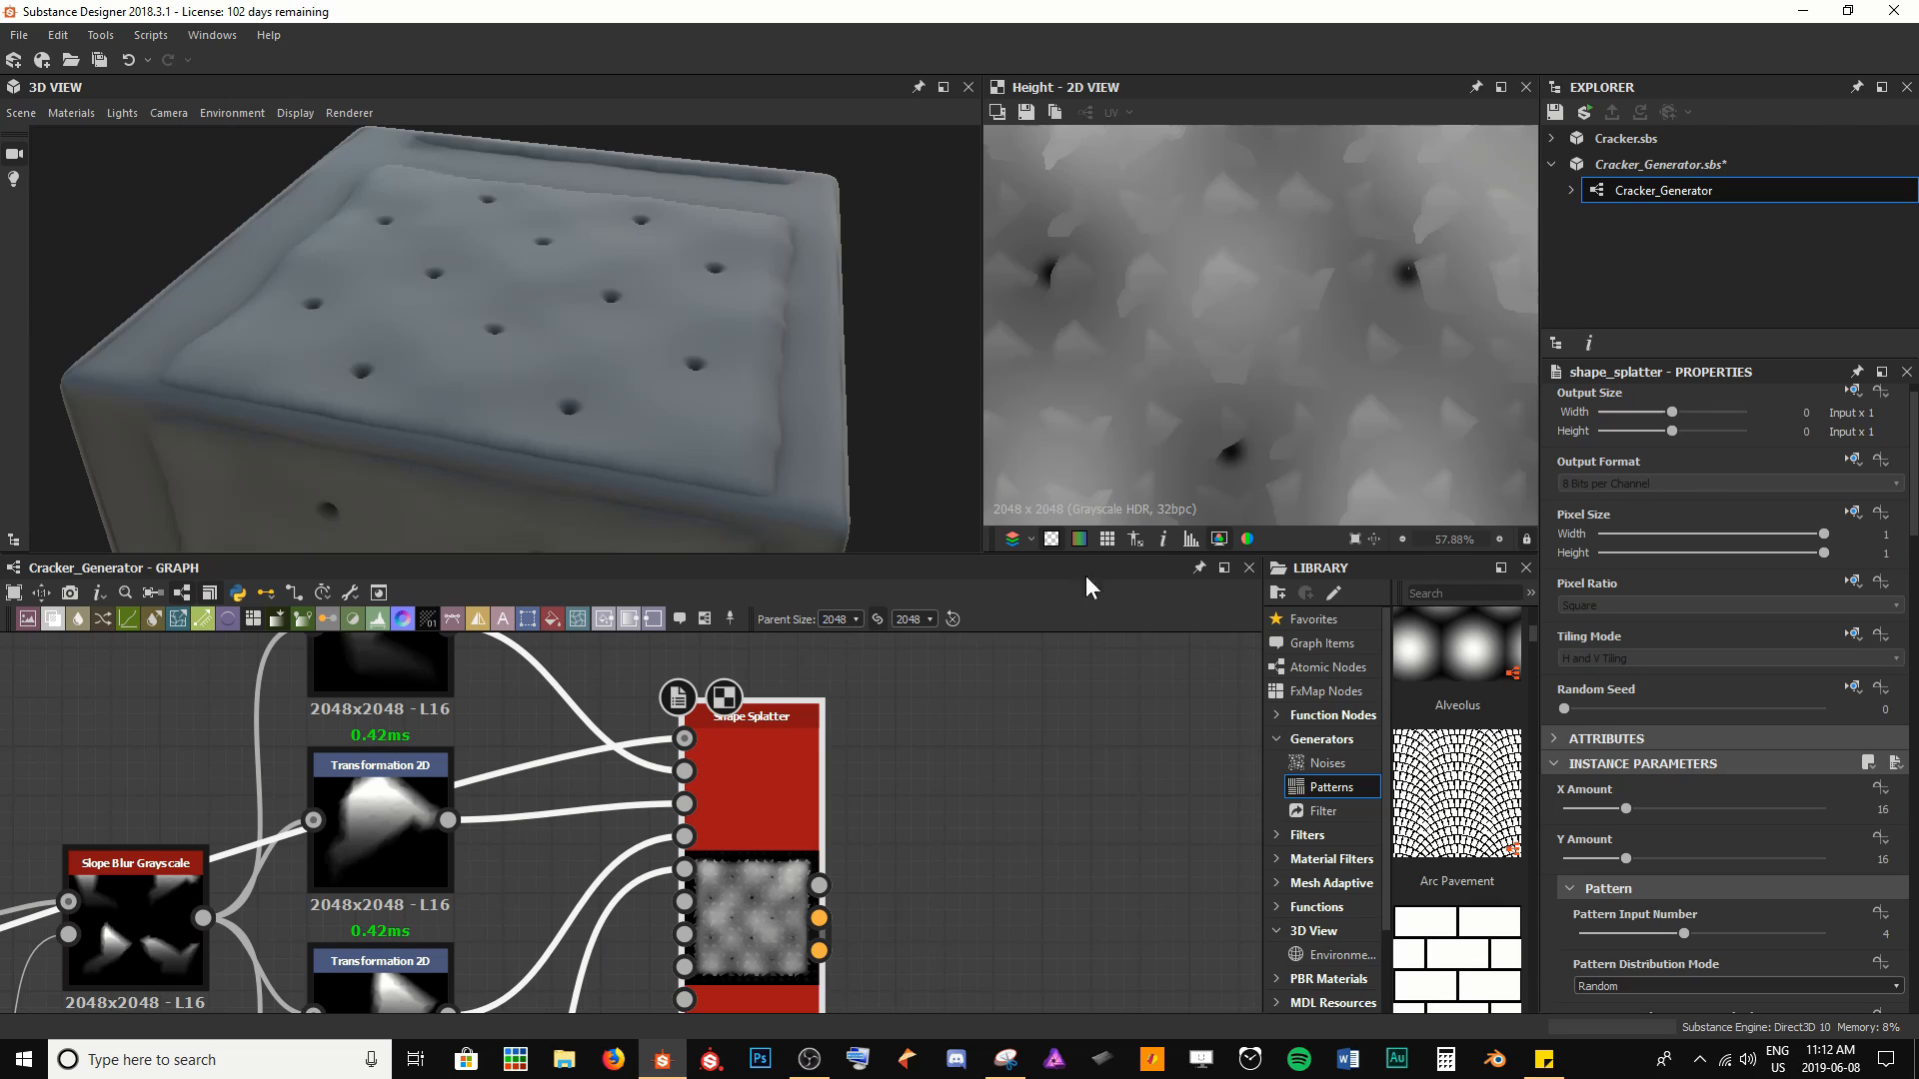
{"action": "scroll", "coordinate": [1299, 308], "scroll_direction": "down", "scroll_amount": 2}
{"action": "middle_click_drag", "start_coordinate": [1299, 306], "coordinate": [1241, 373]}
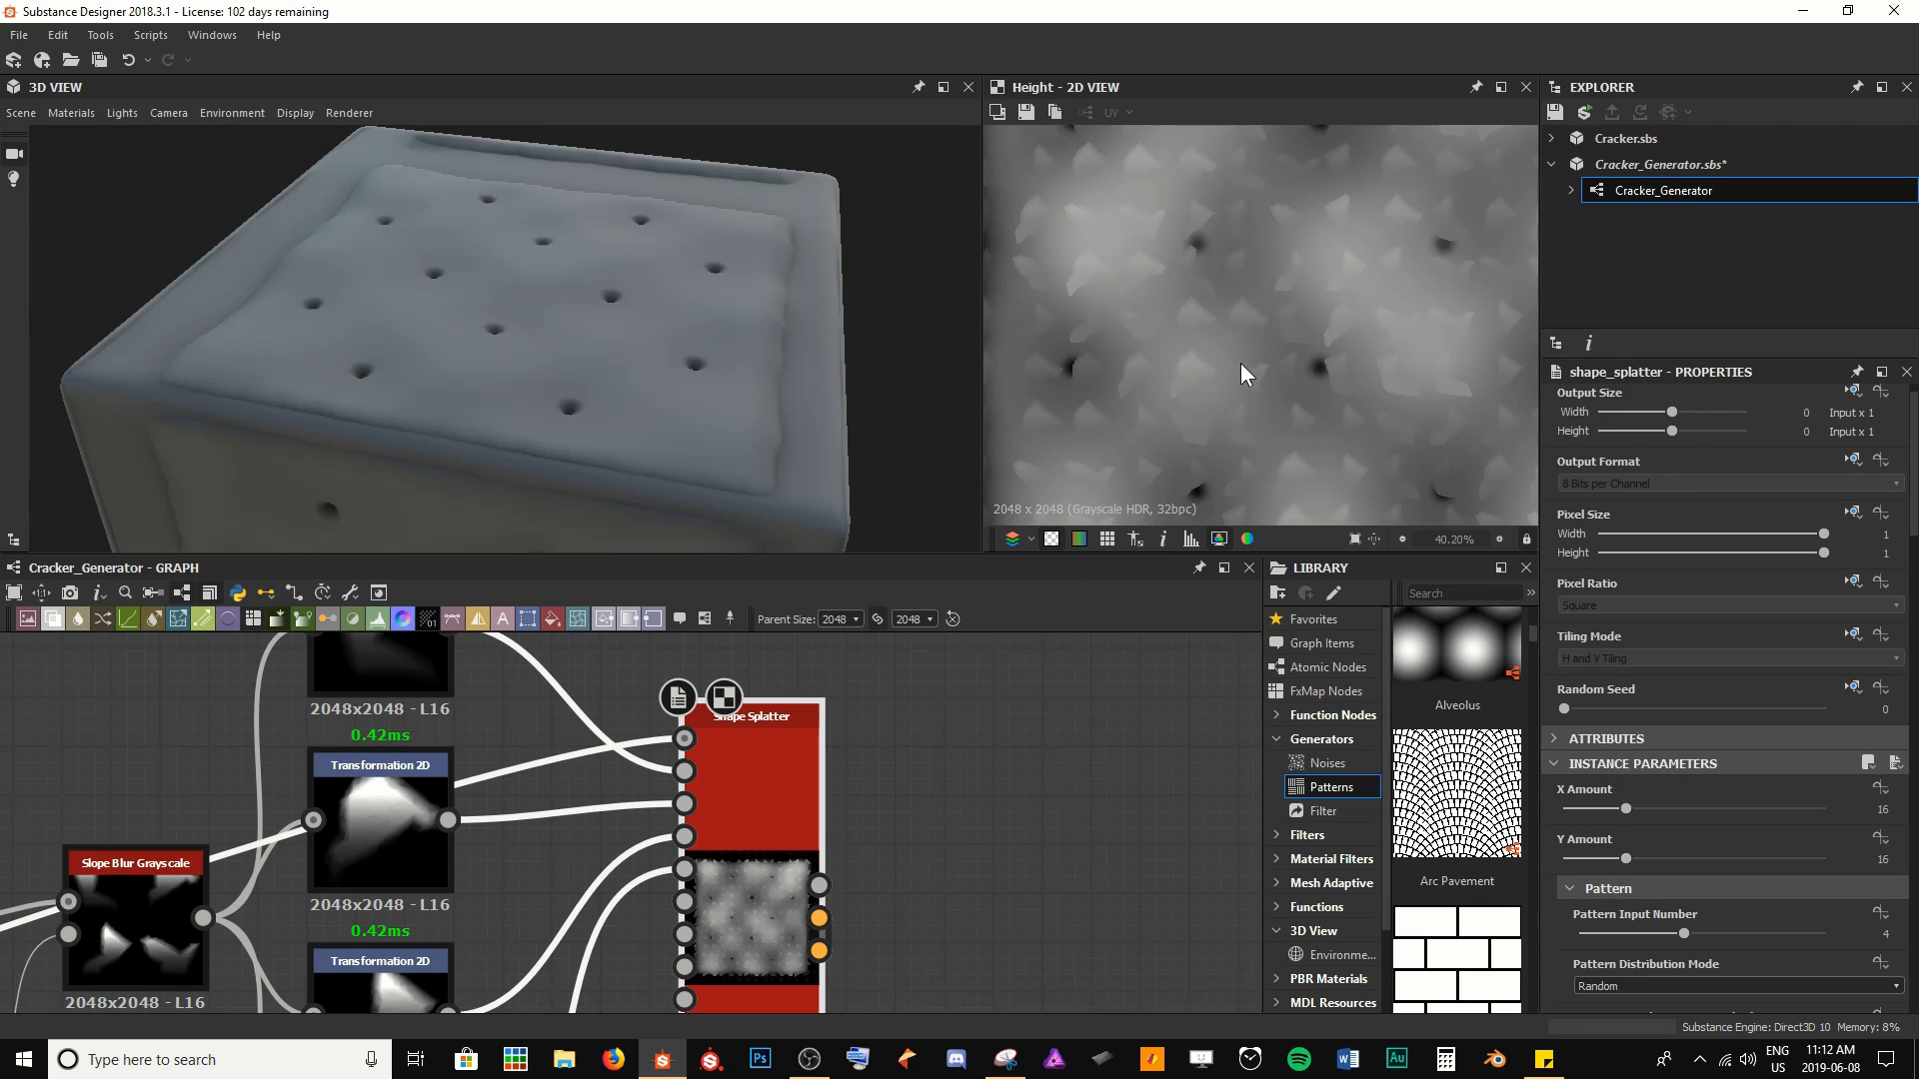
{"action": "middle_click_drag", "start_coordinate": [1292, 309], "coordinate": [1216, 411]}
{"action": "scroll", "coordinate": [1306, 351], "scroll_direction": "up", "scroll_amount": 1}
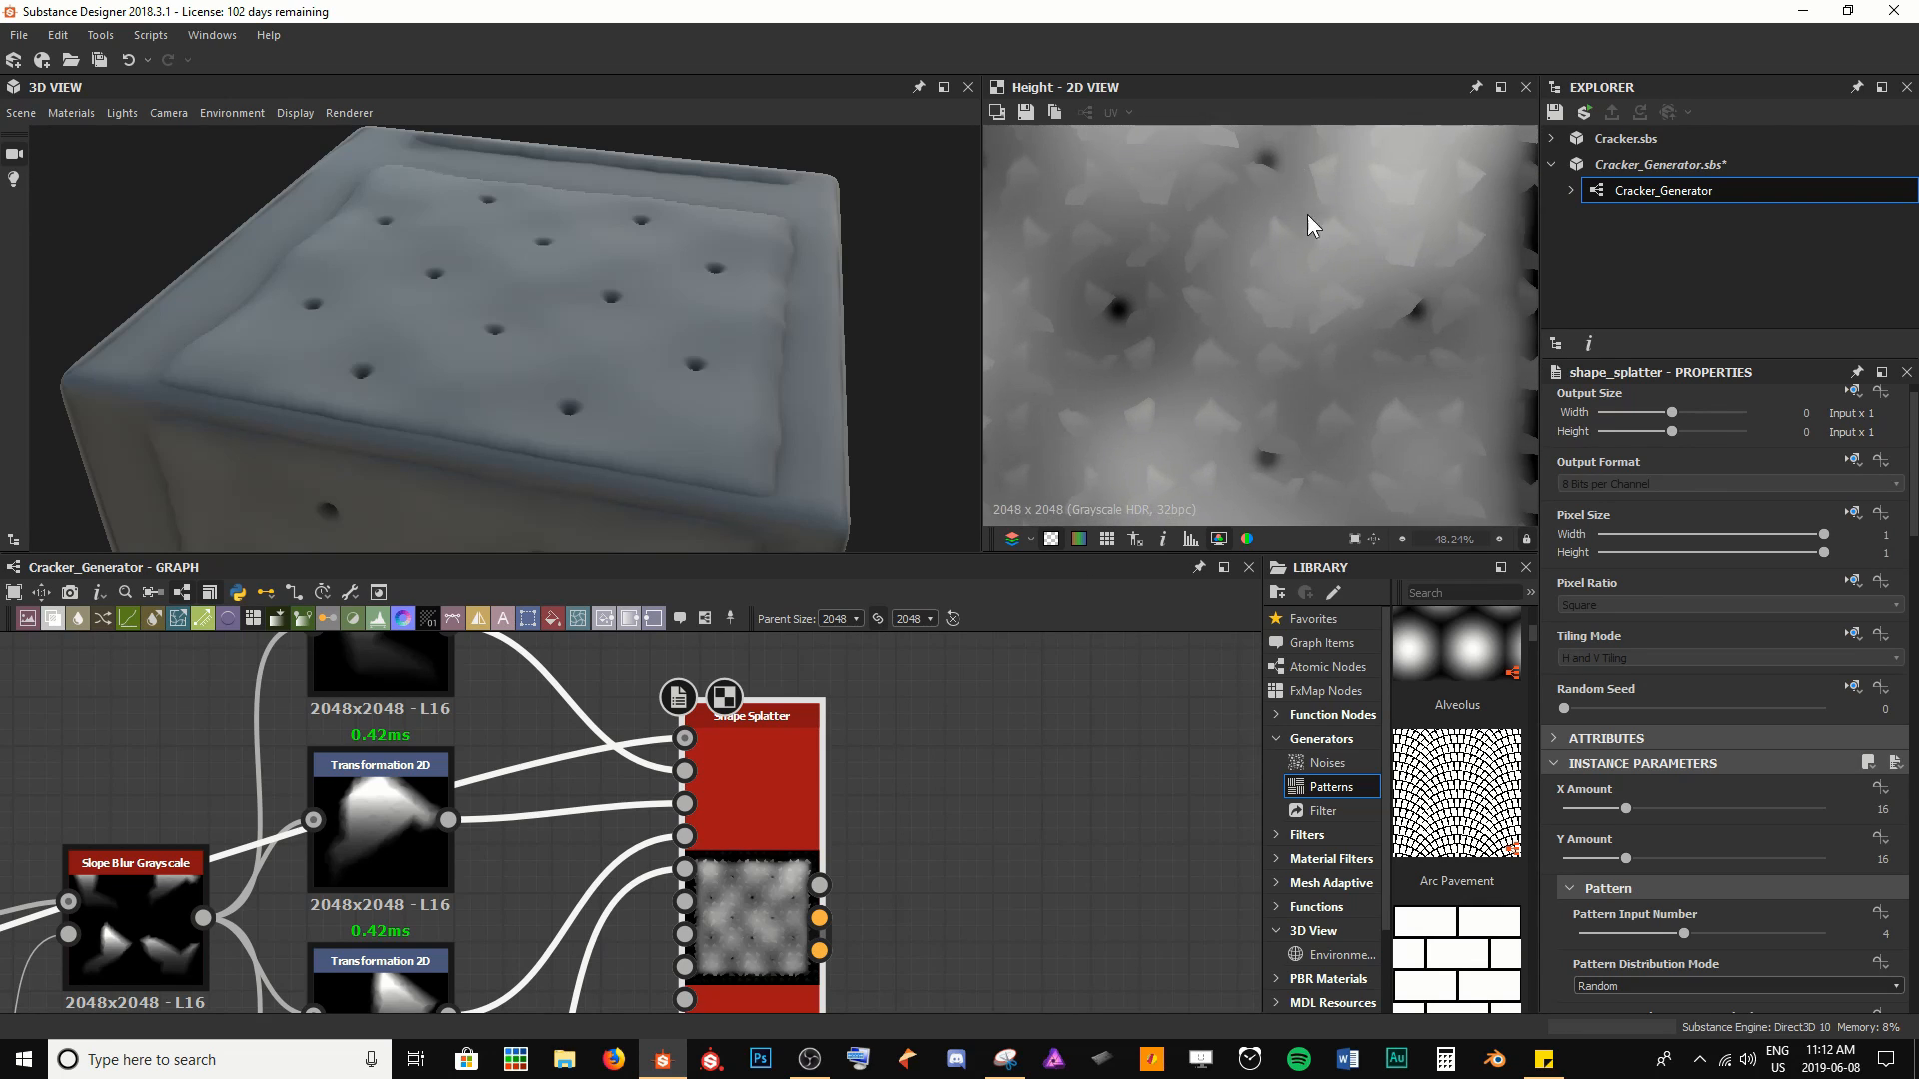
Transfer the Air Pockets Blend's outgoing links to the normal and other final nodes onto the Shape Splatter's Height output
{"action": "scroll", "coordinate": [962, 872], "scroll_direction": "down", "scroll_amount": 4}
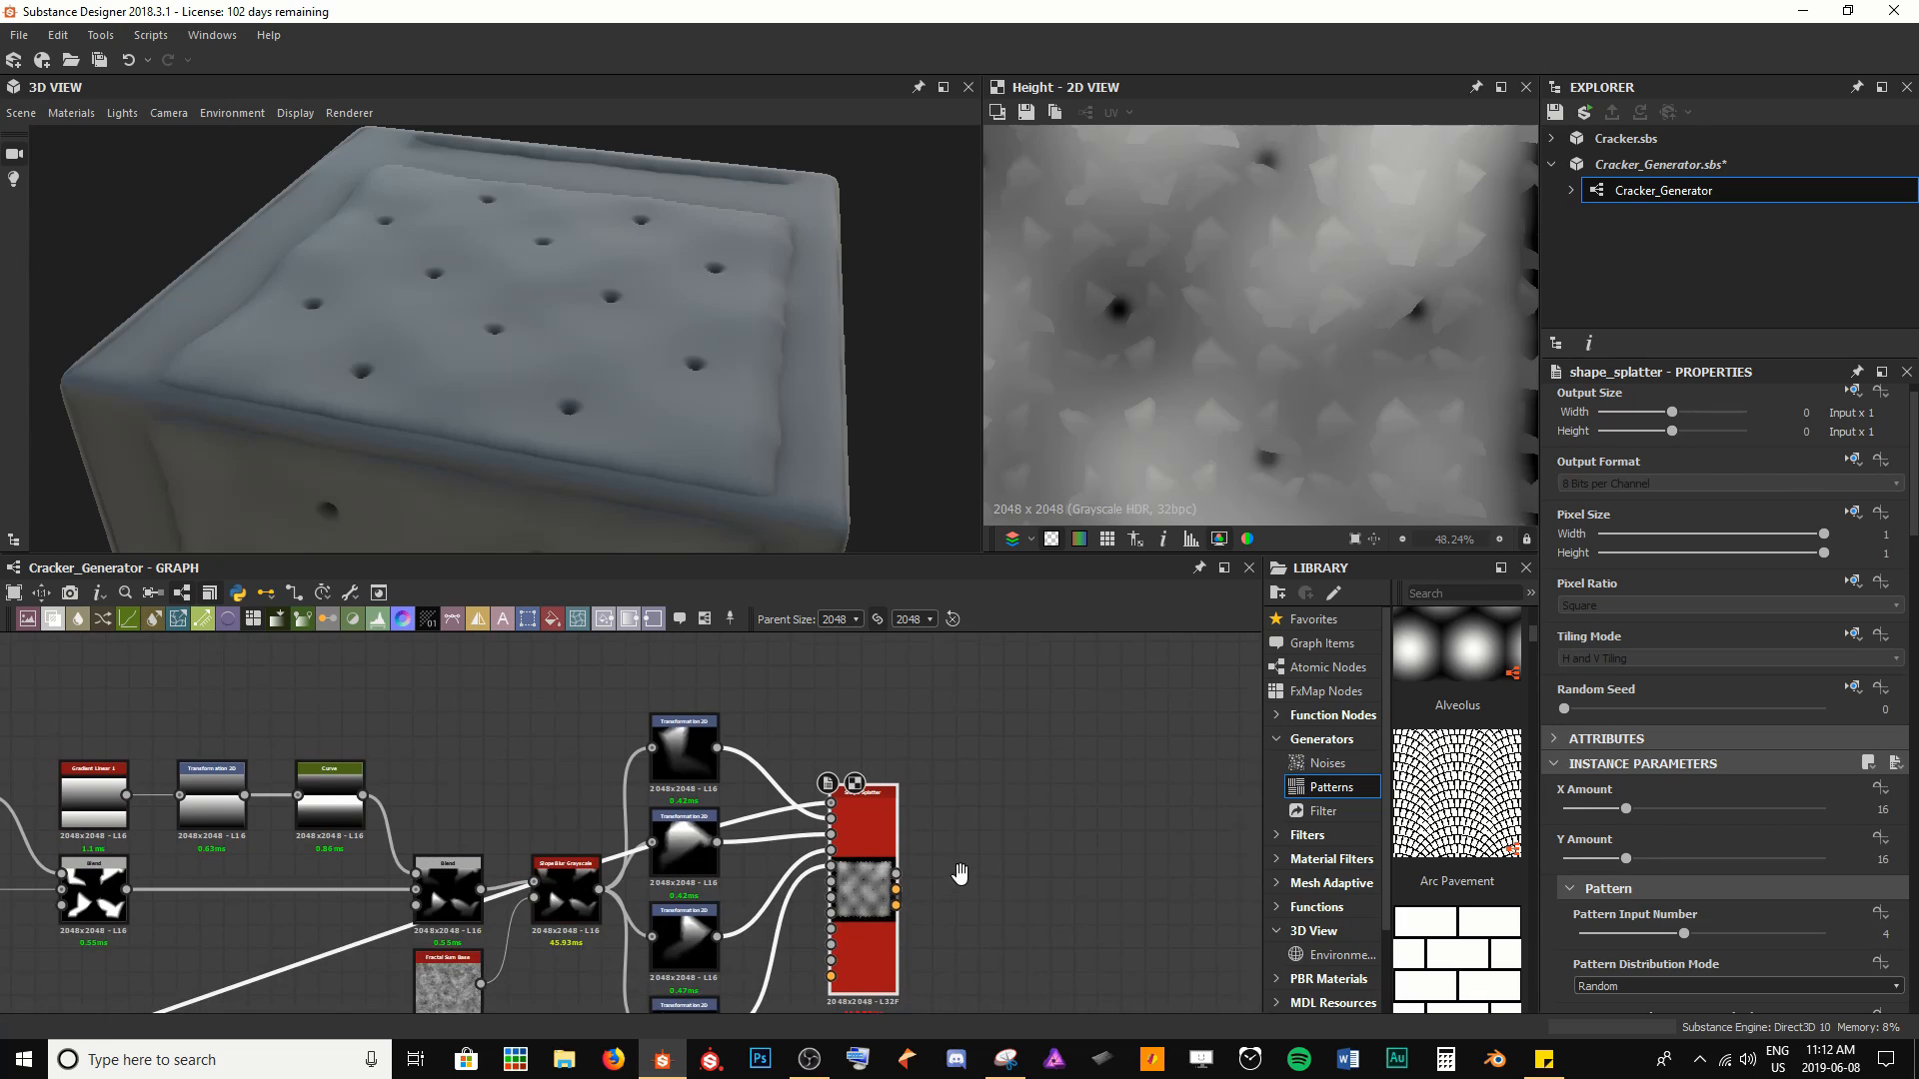
{"action": "scroll", "coordinate": [839, 811], "scroll_direction": "down", "scroll_amount": 3}
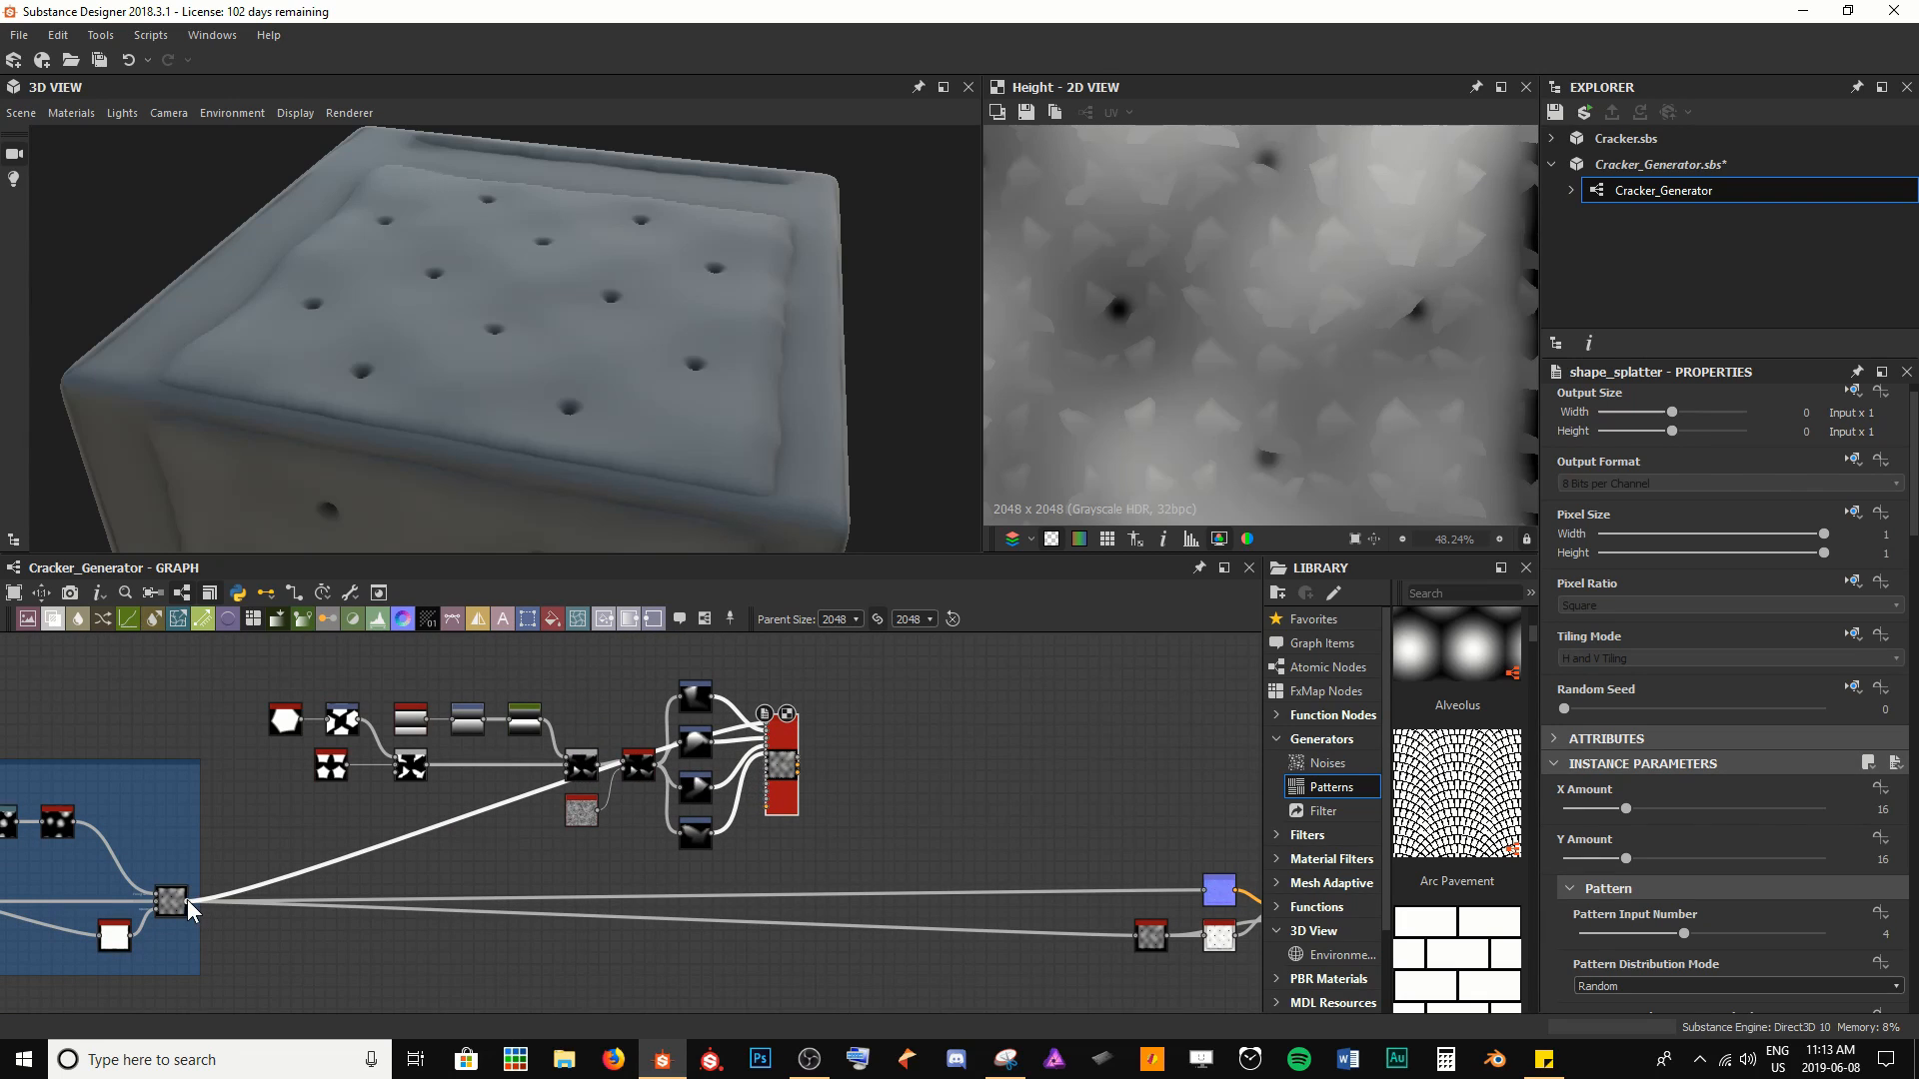
{"action": "left_click_drag", "start_coordinate": [188, 899], "coordinate": [807, 751], "text": "shift"}
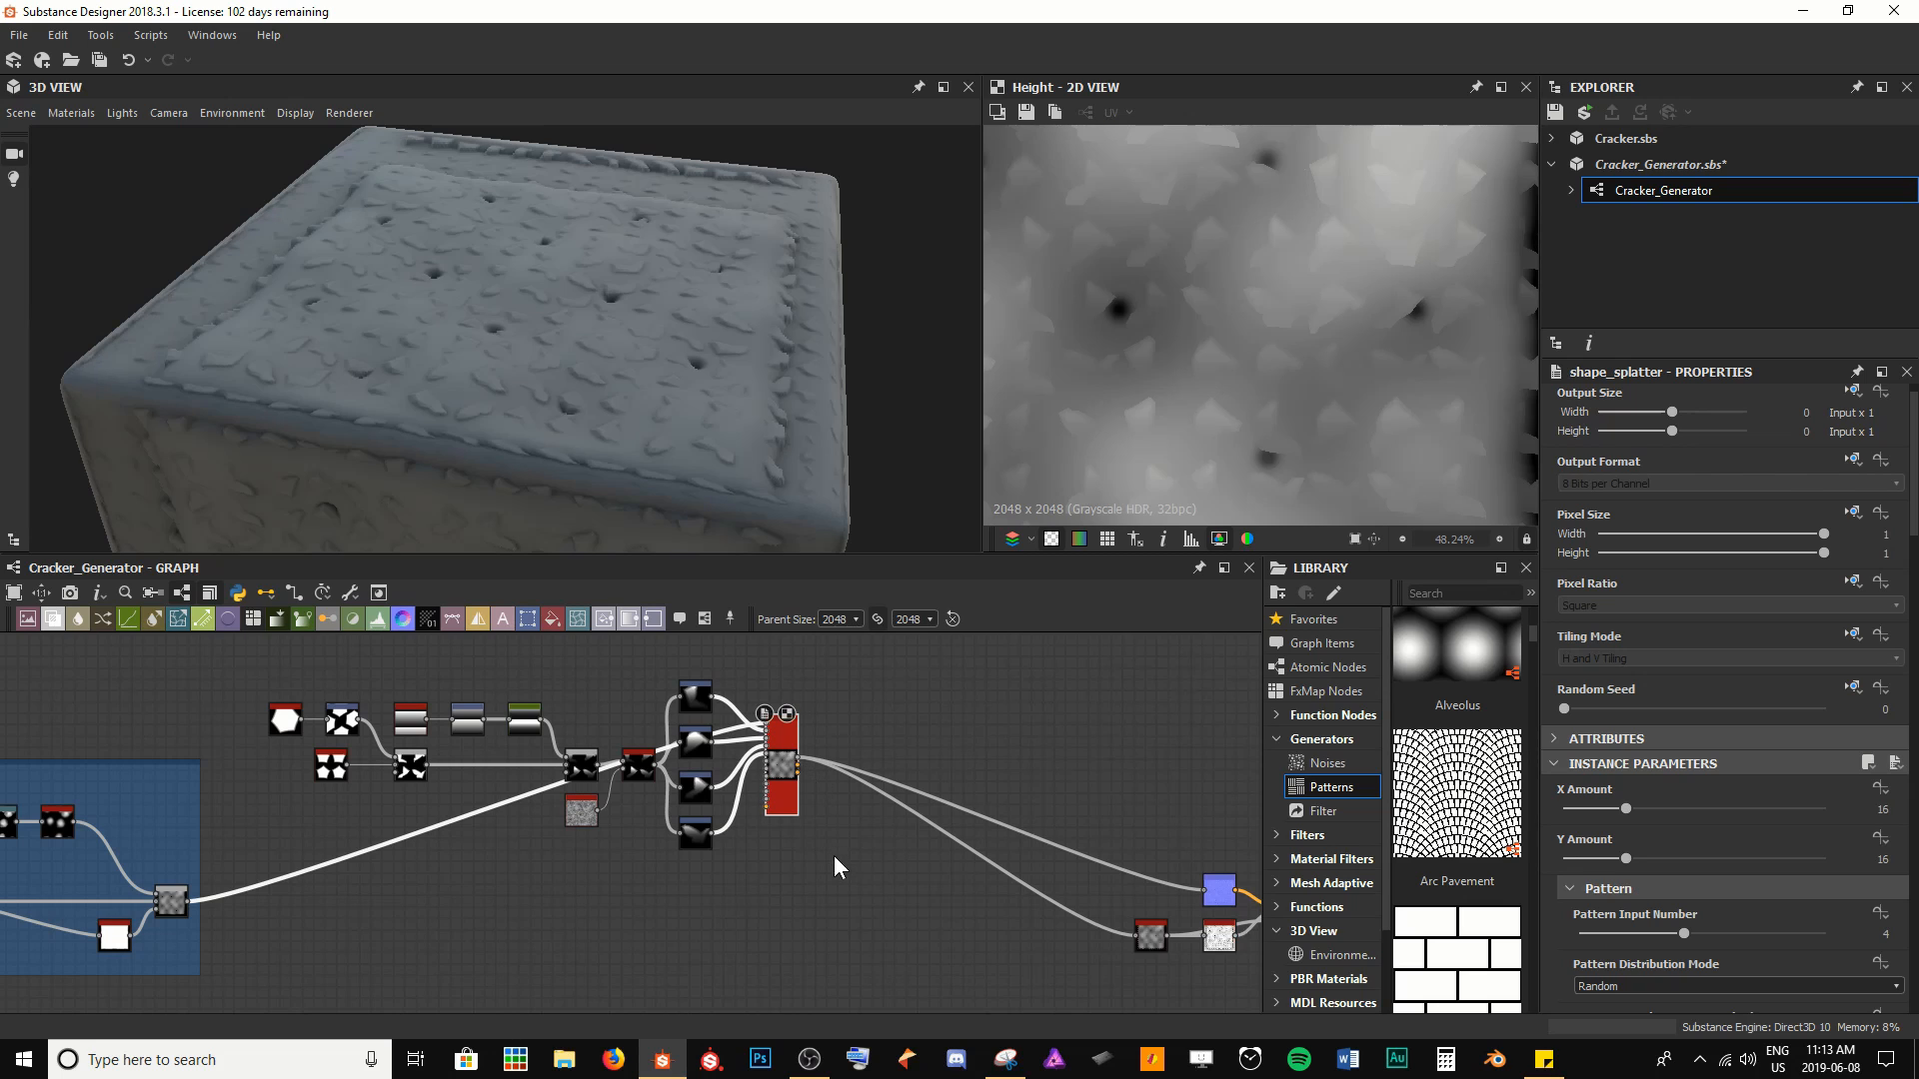
Inspect the scattered shards up close on the 3D cube and across the Shape Splatter's height map
{"action": "scroll", "coordinate": [610, 356], "scroll_direction": "up", "scroll_amount": 10}
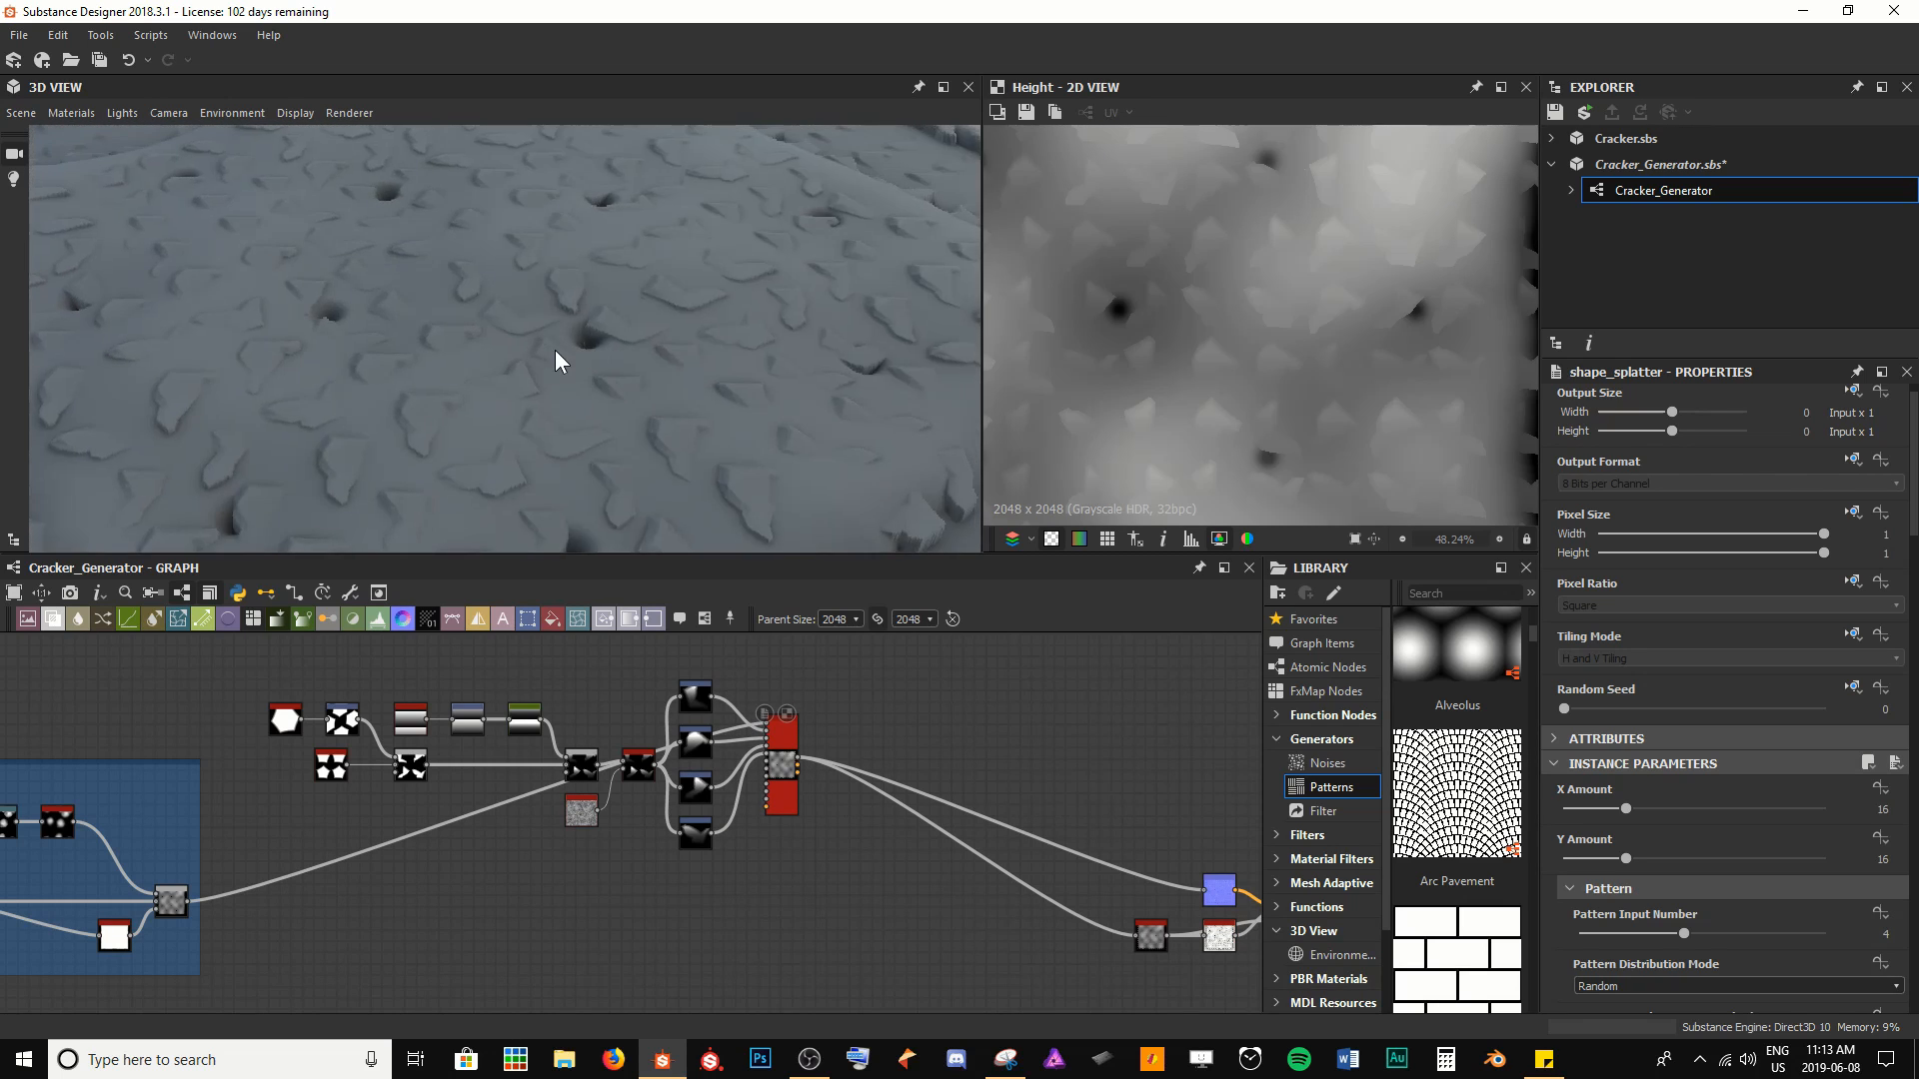
{"action": "scroll", "coordinate": [556, 349], "scroll_direction": "up", "scroll_amount": 10}
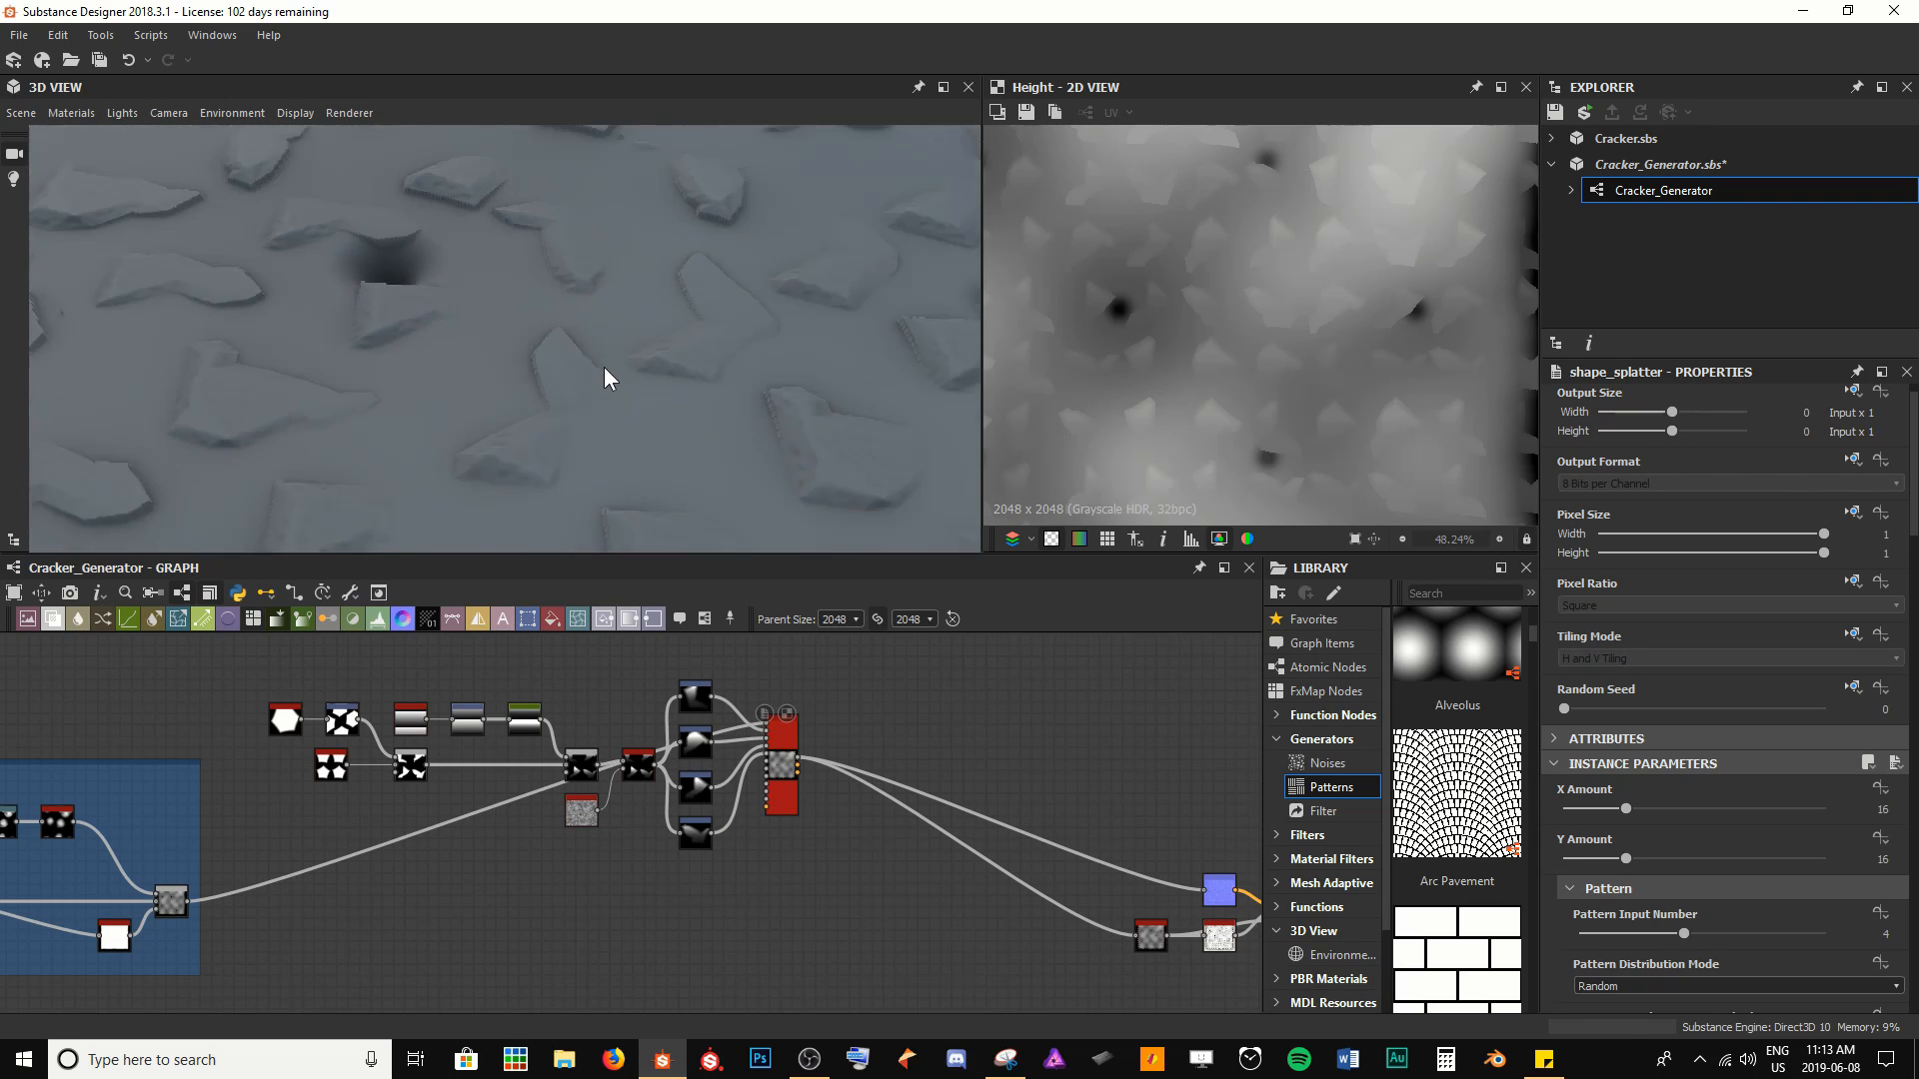
{"action": "scroll", "coordinate": [603, 367], "scroll_direction": "down", "scroll_amount": 10}
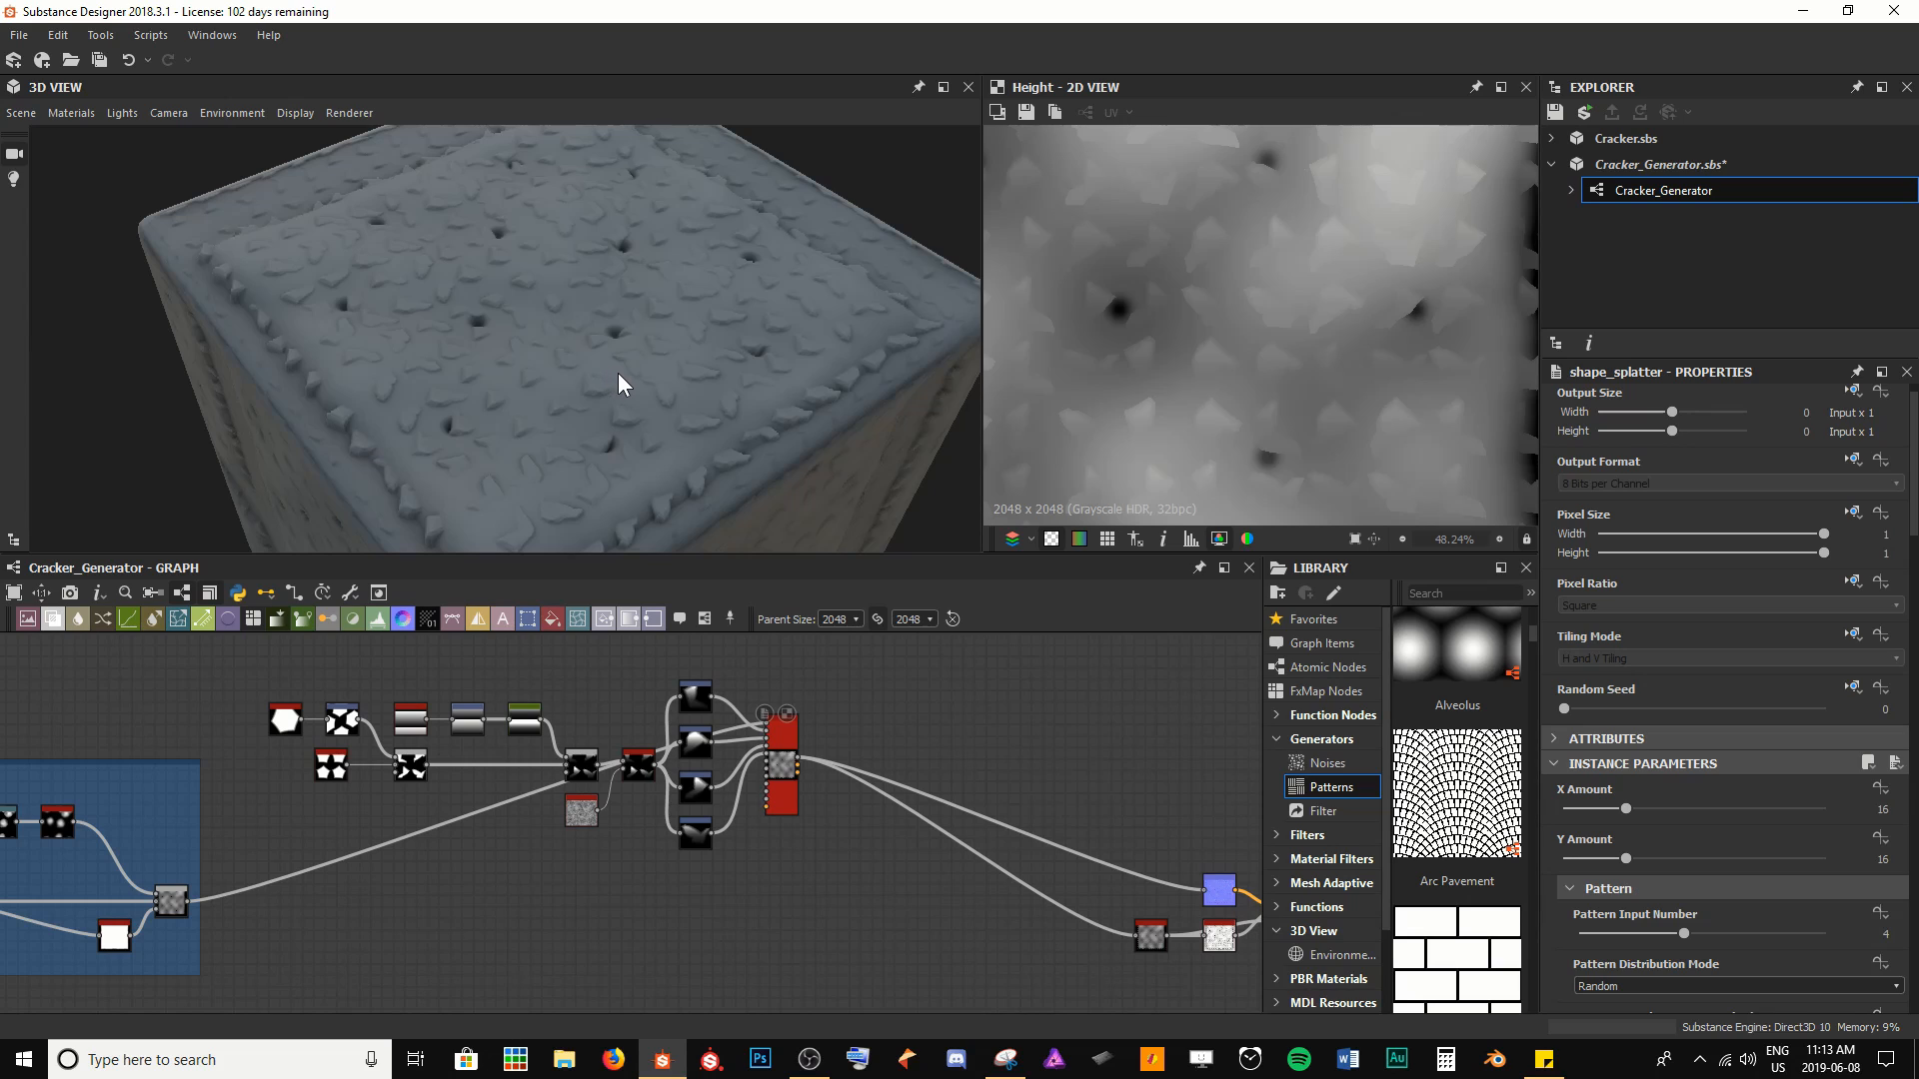
{"action": "left_click_drag", "start_coordinate": [619, 376], "coordinate": [590, 368]}
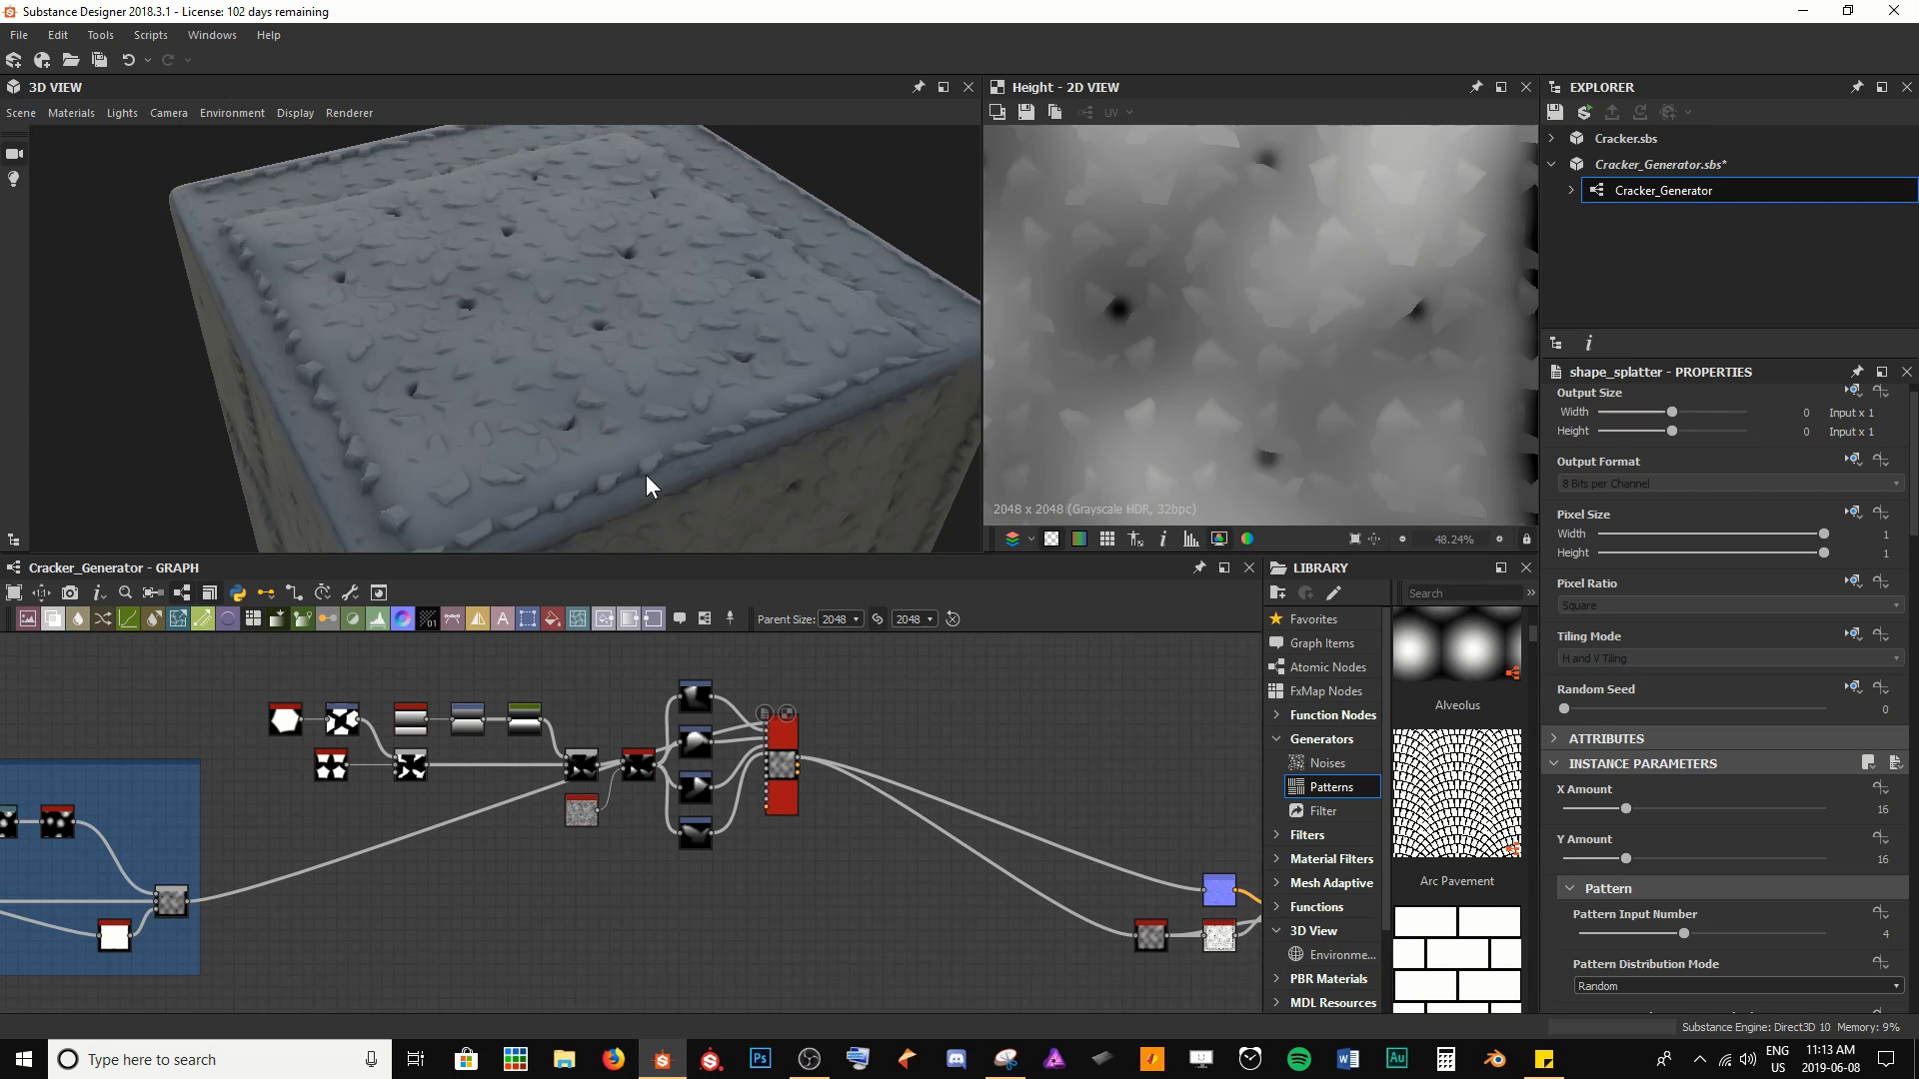
{"action": "scroll", "coordinate": [773, 818], "scroll_direction": "up", "scroll_amount": 5}
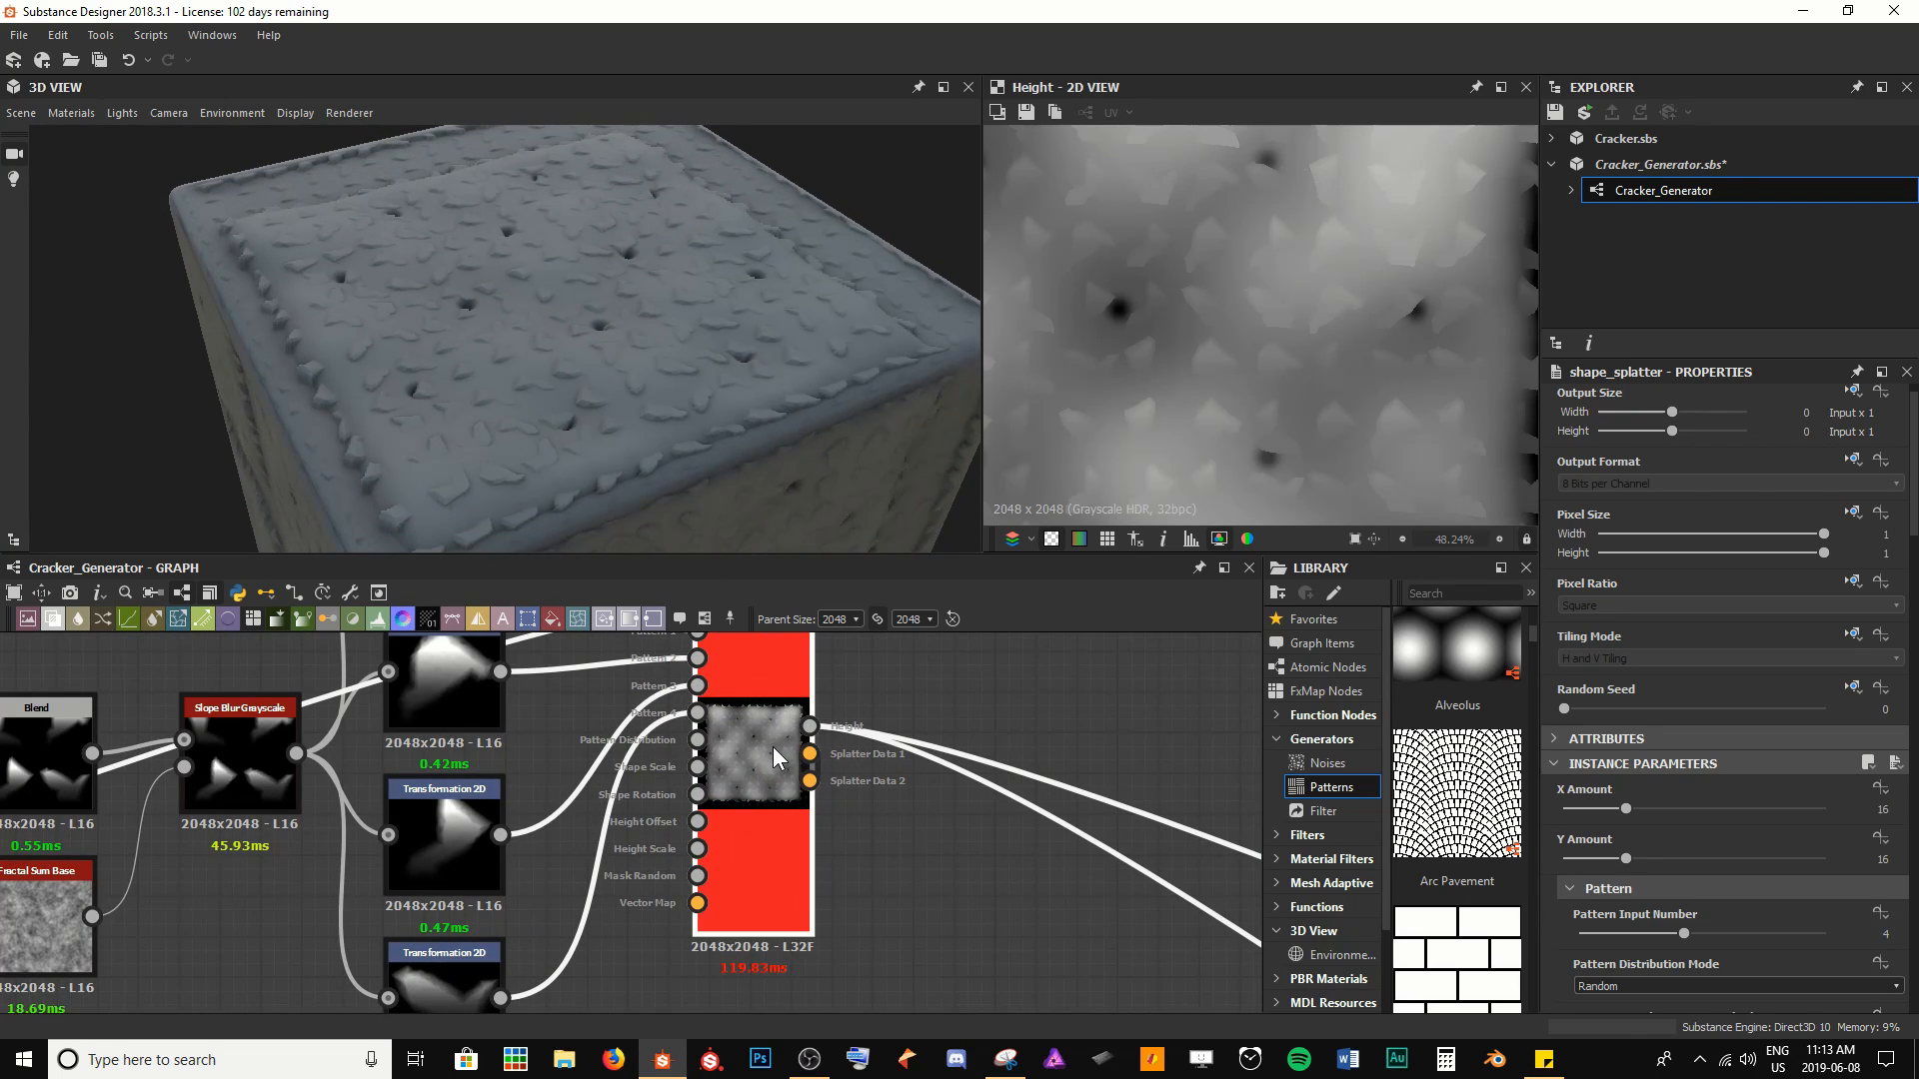
{"action": "middle_click_drag", "start_coordinate": [892, 729], "coordinate": [857, 789]}
{"action": "scroll", "coordinate": [1143, 380], "scroll_direction": "down", "scroll_amount": 3}
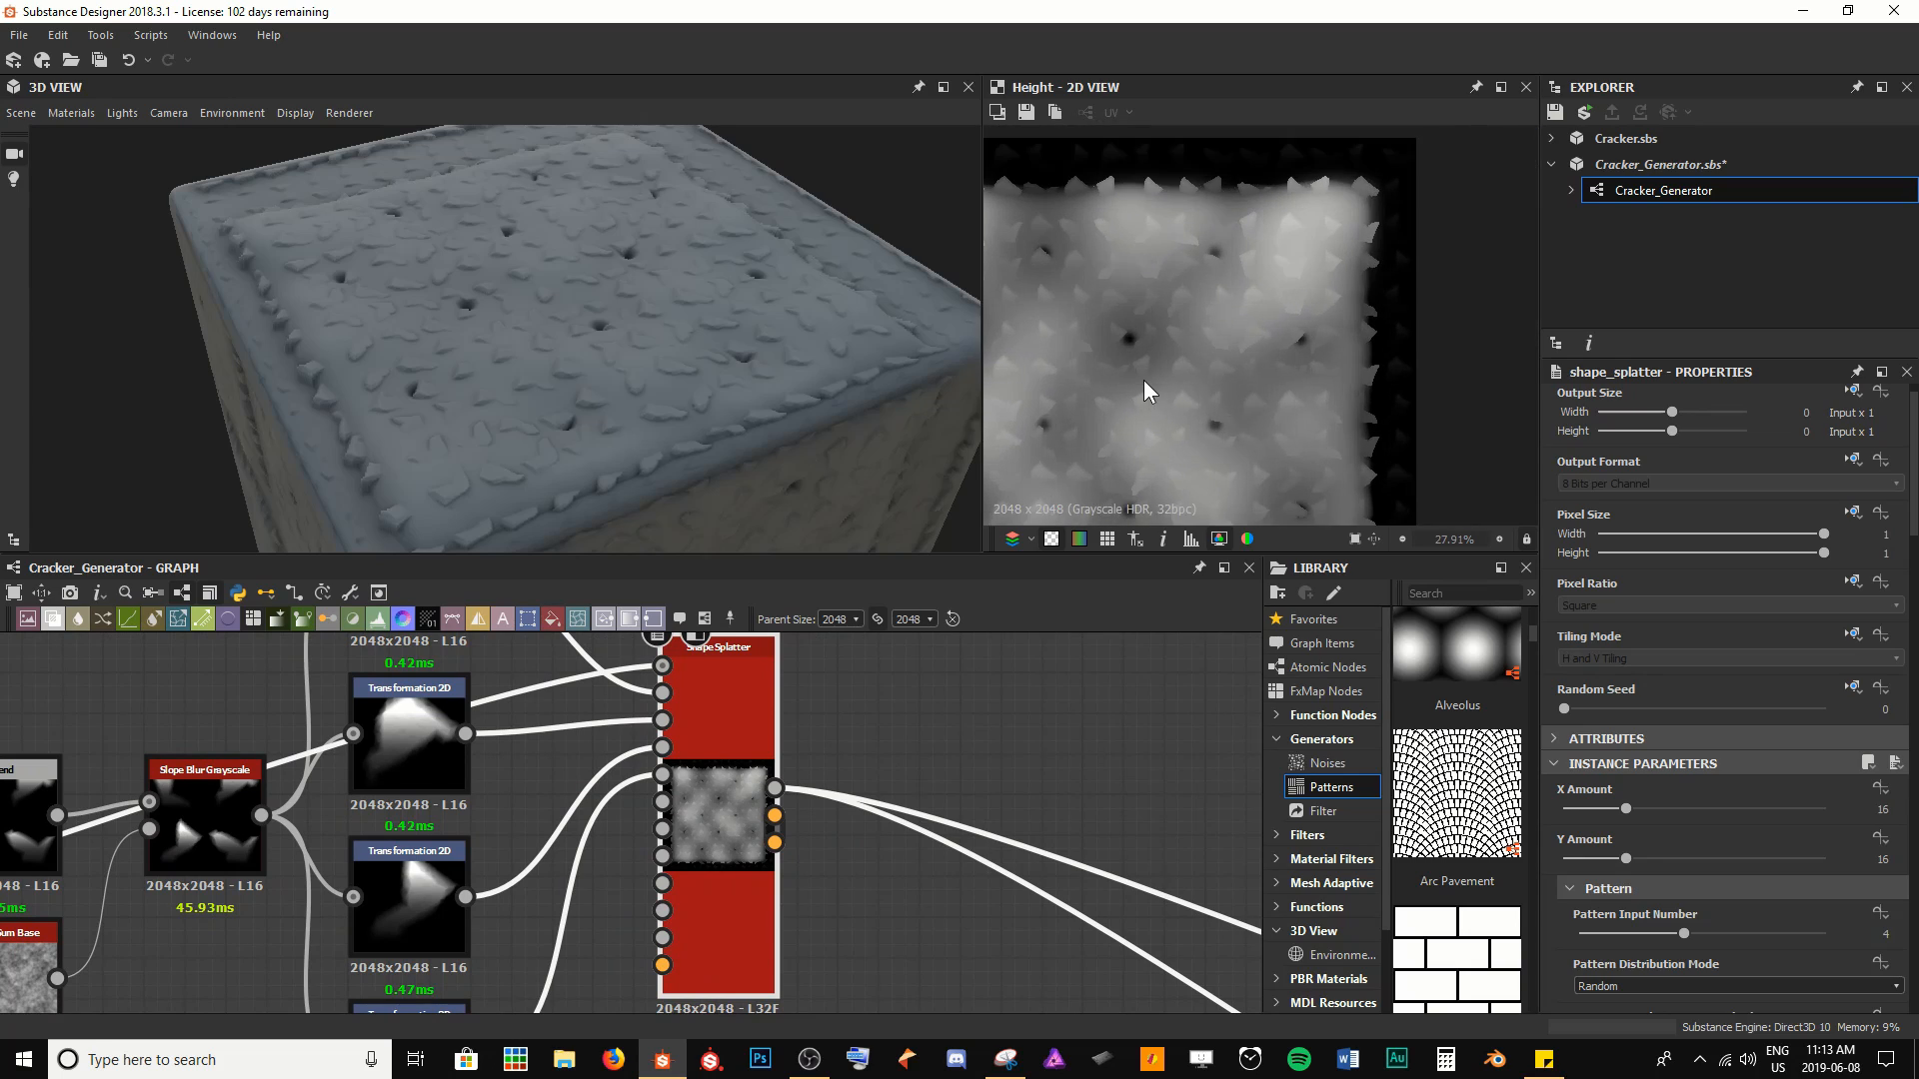
{"action": "middle_click_drag", "start_coordinate": [1143, 380], "coordinate": [1276, 320]}
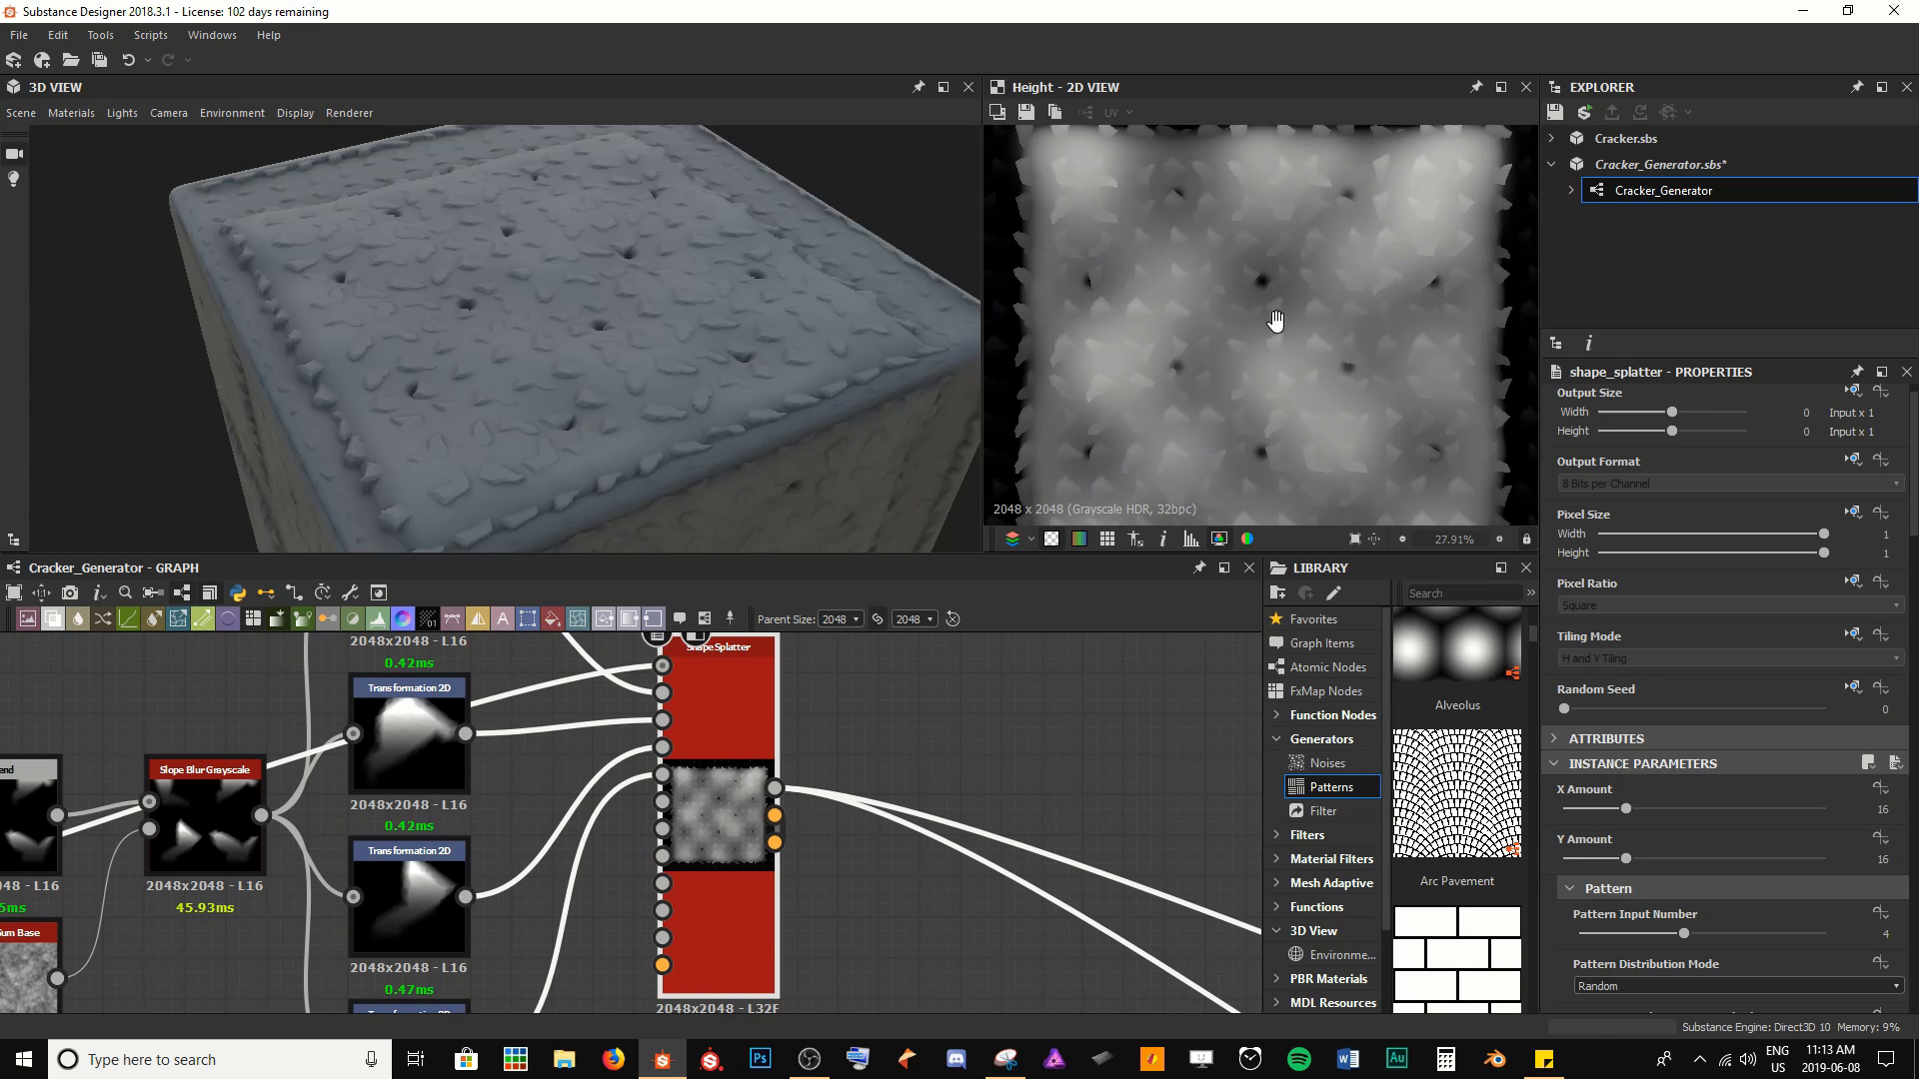
Set the Shape Splatter's X Amount and Y Amount to 75 and check the shard density on the 3D cube
{"action": "left_click", "coordinate": [1637, 811]}
{"action": "type", "text": "75"}
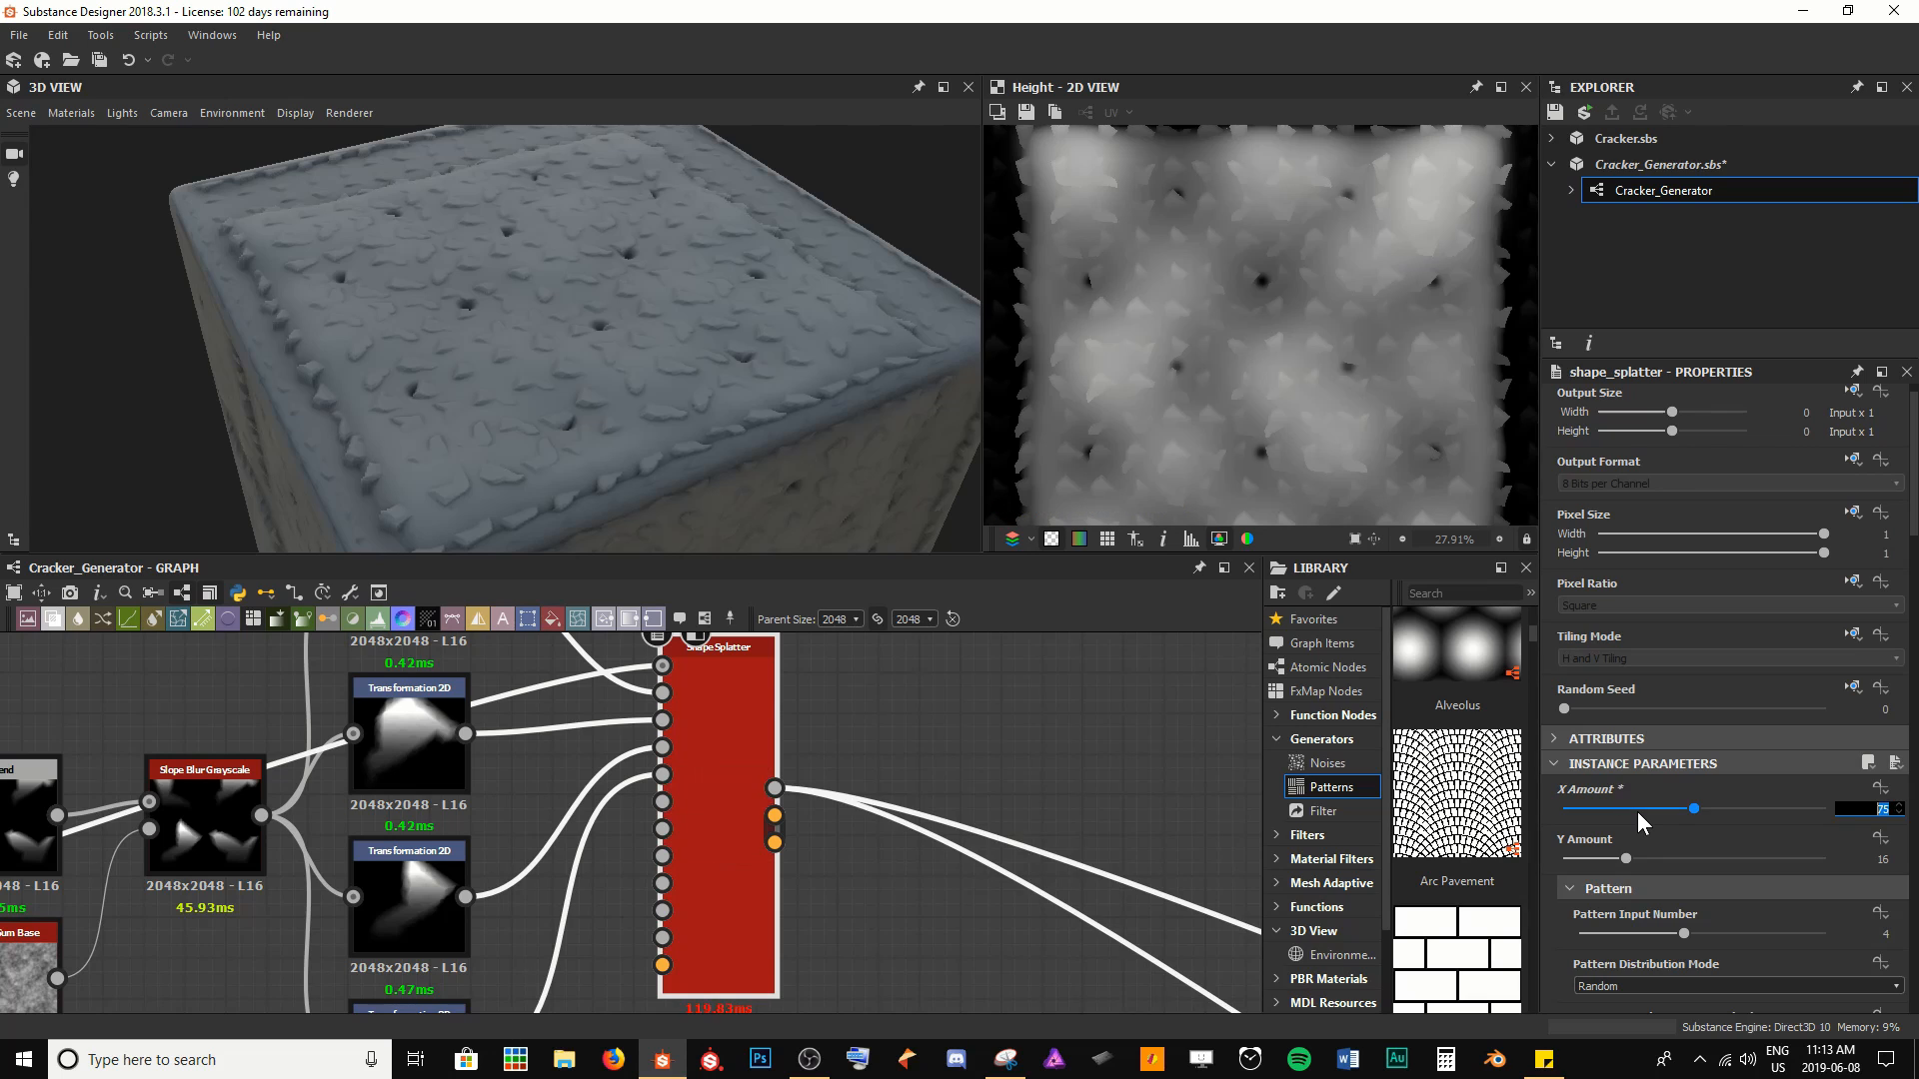
{"action": "key", "text": "Tab"}
{"action": "type", "text": "75"}
{"action": "key", "text": "Return"}
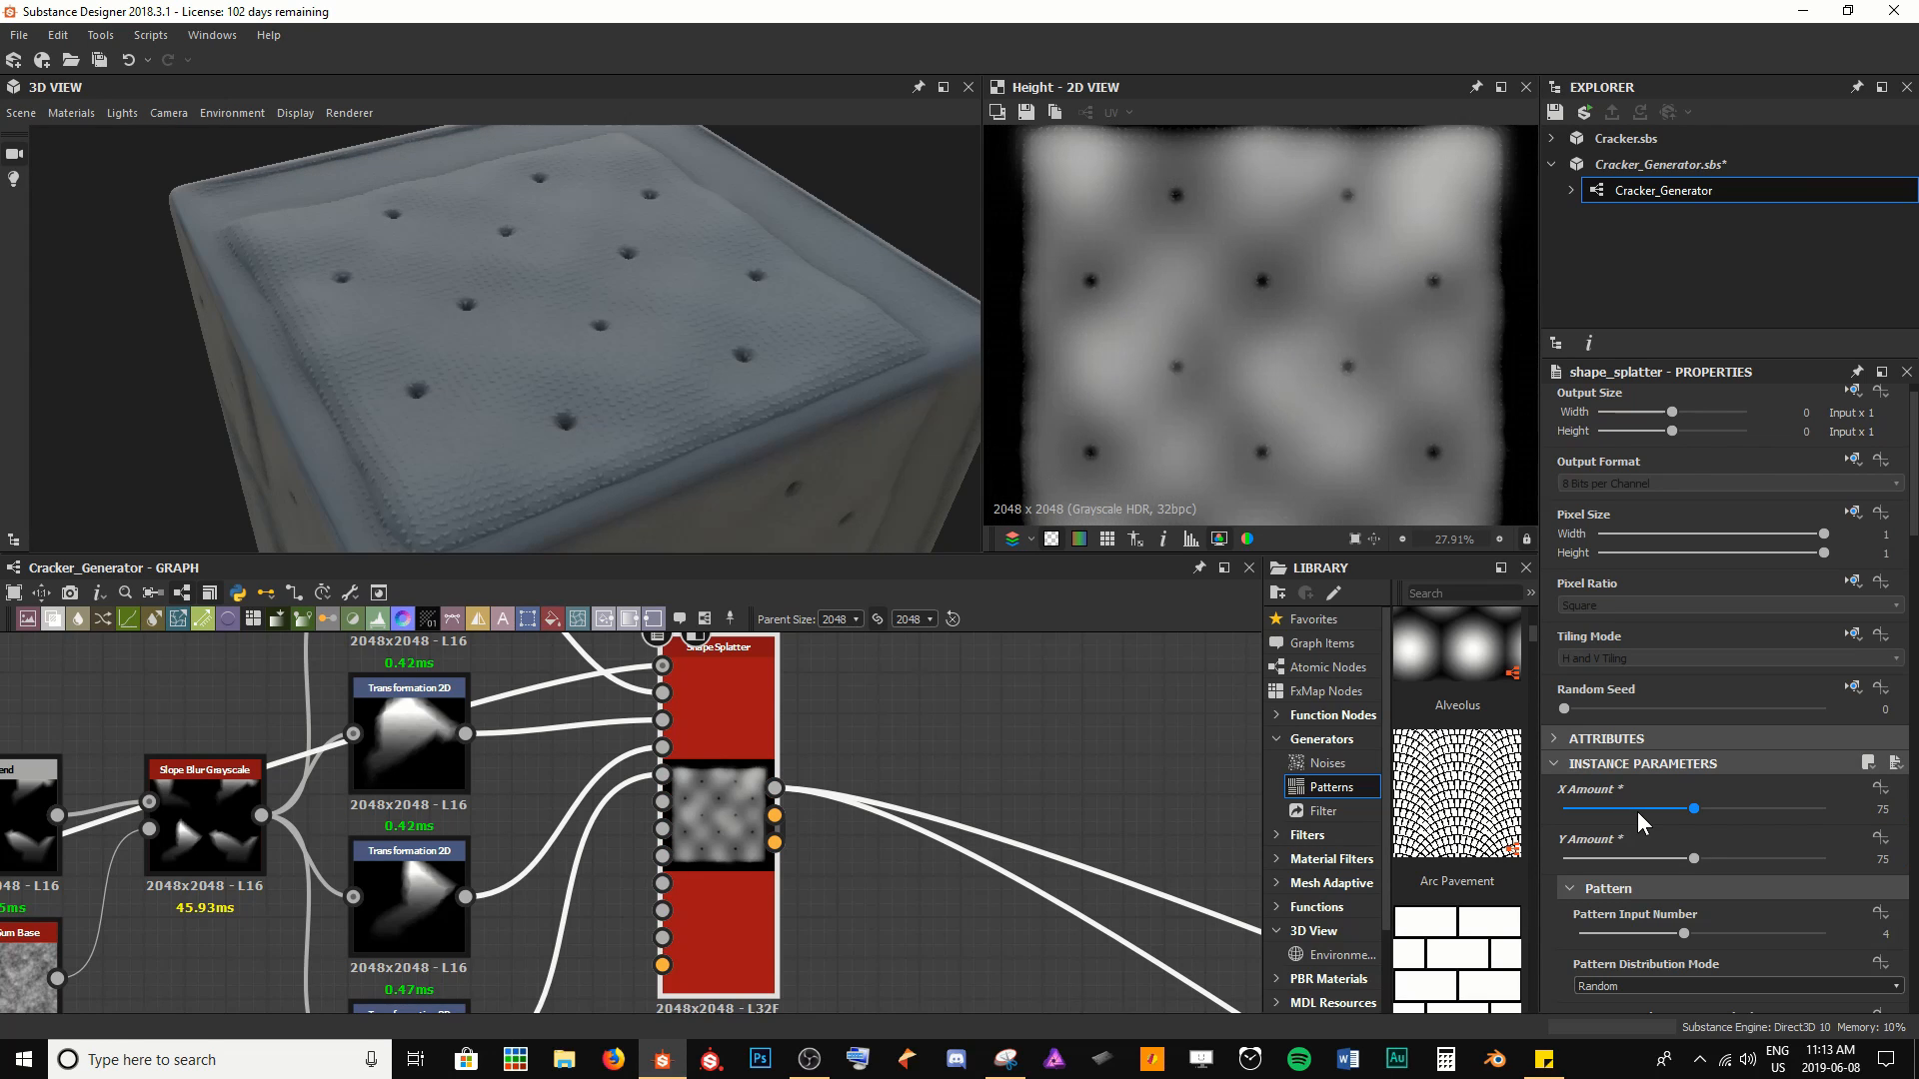
{"action": "scroll", "coordinate": [553, 262], "scroll_direction": "up", "scroll_amount": 3}
{"action": "scroll", "coordinate": [591, 356], "scroll_direction": "up", "scroll_amount": 5}
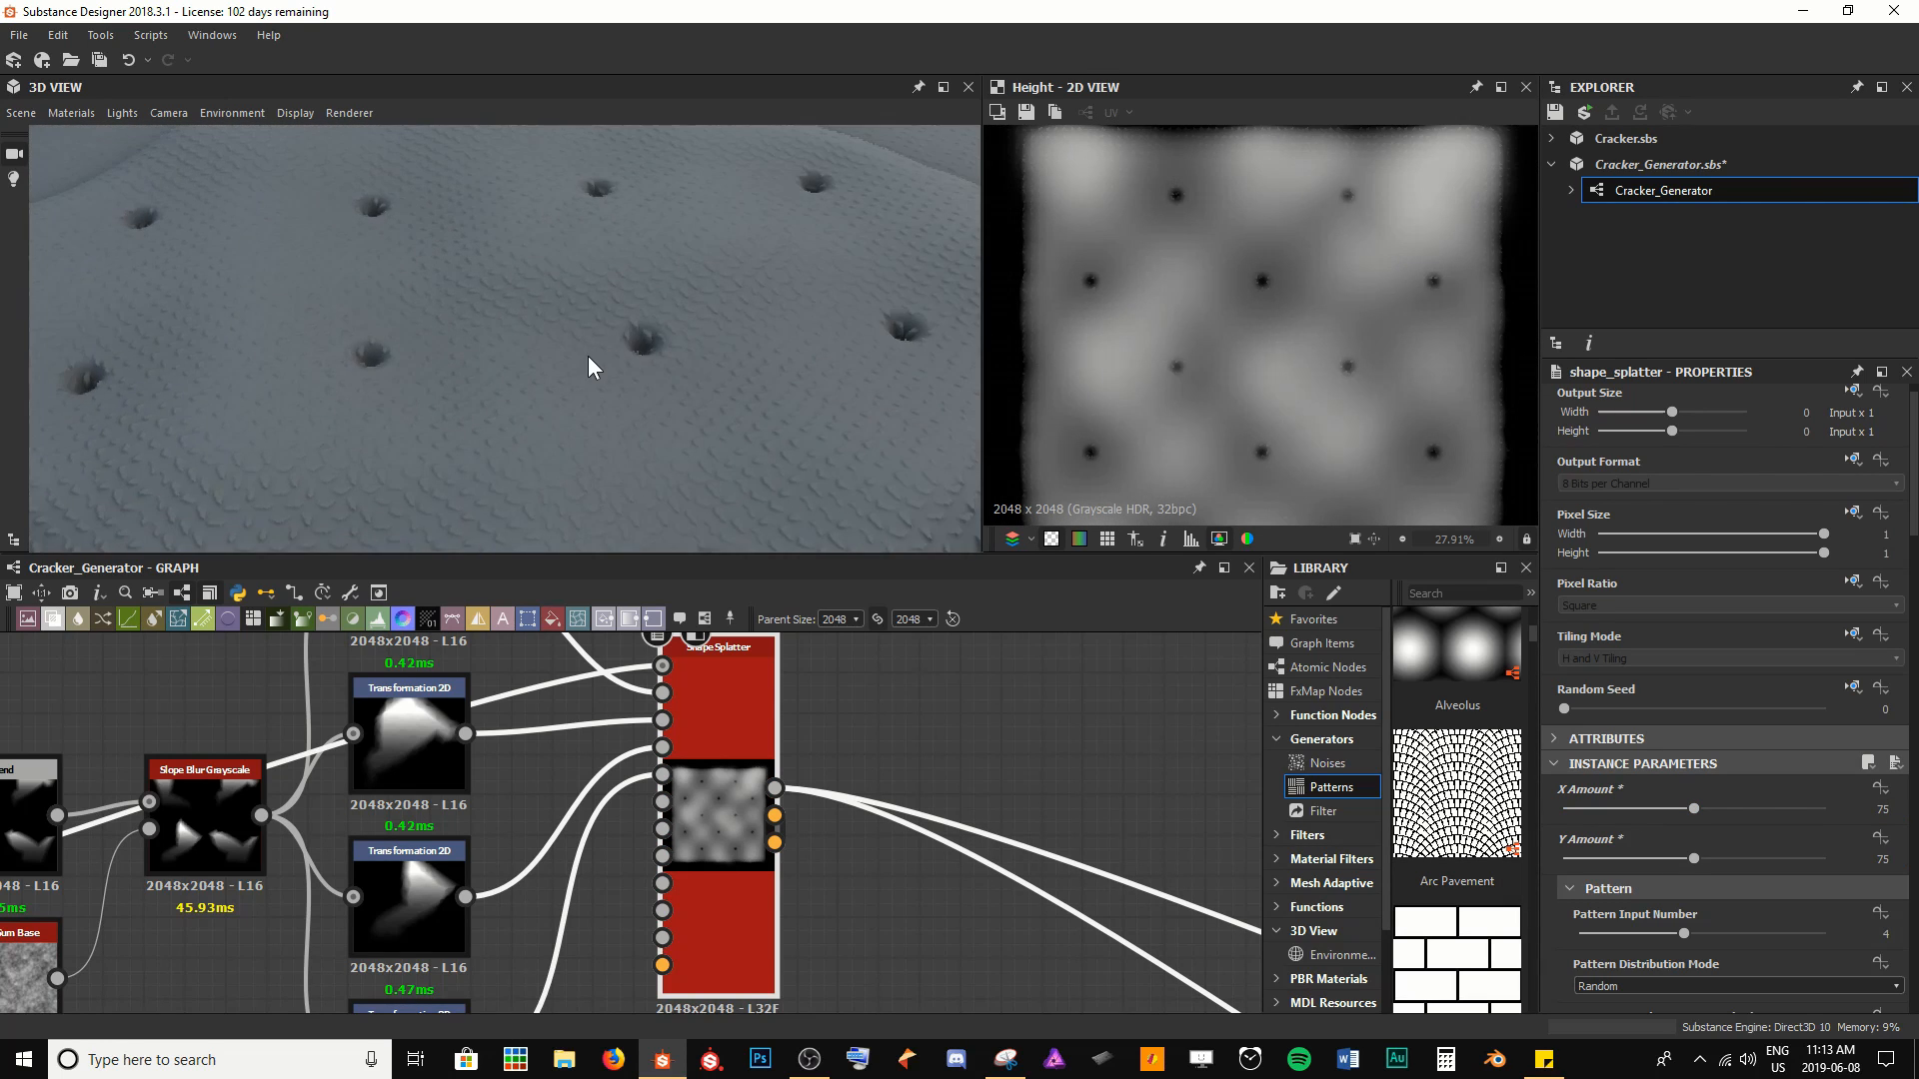
{"action": "scroll", "coordinate": [682, 372], "scroll_direction": "down", "scroll_amount": 6}
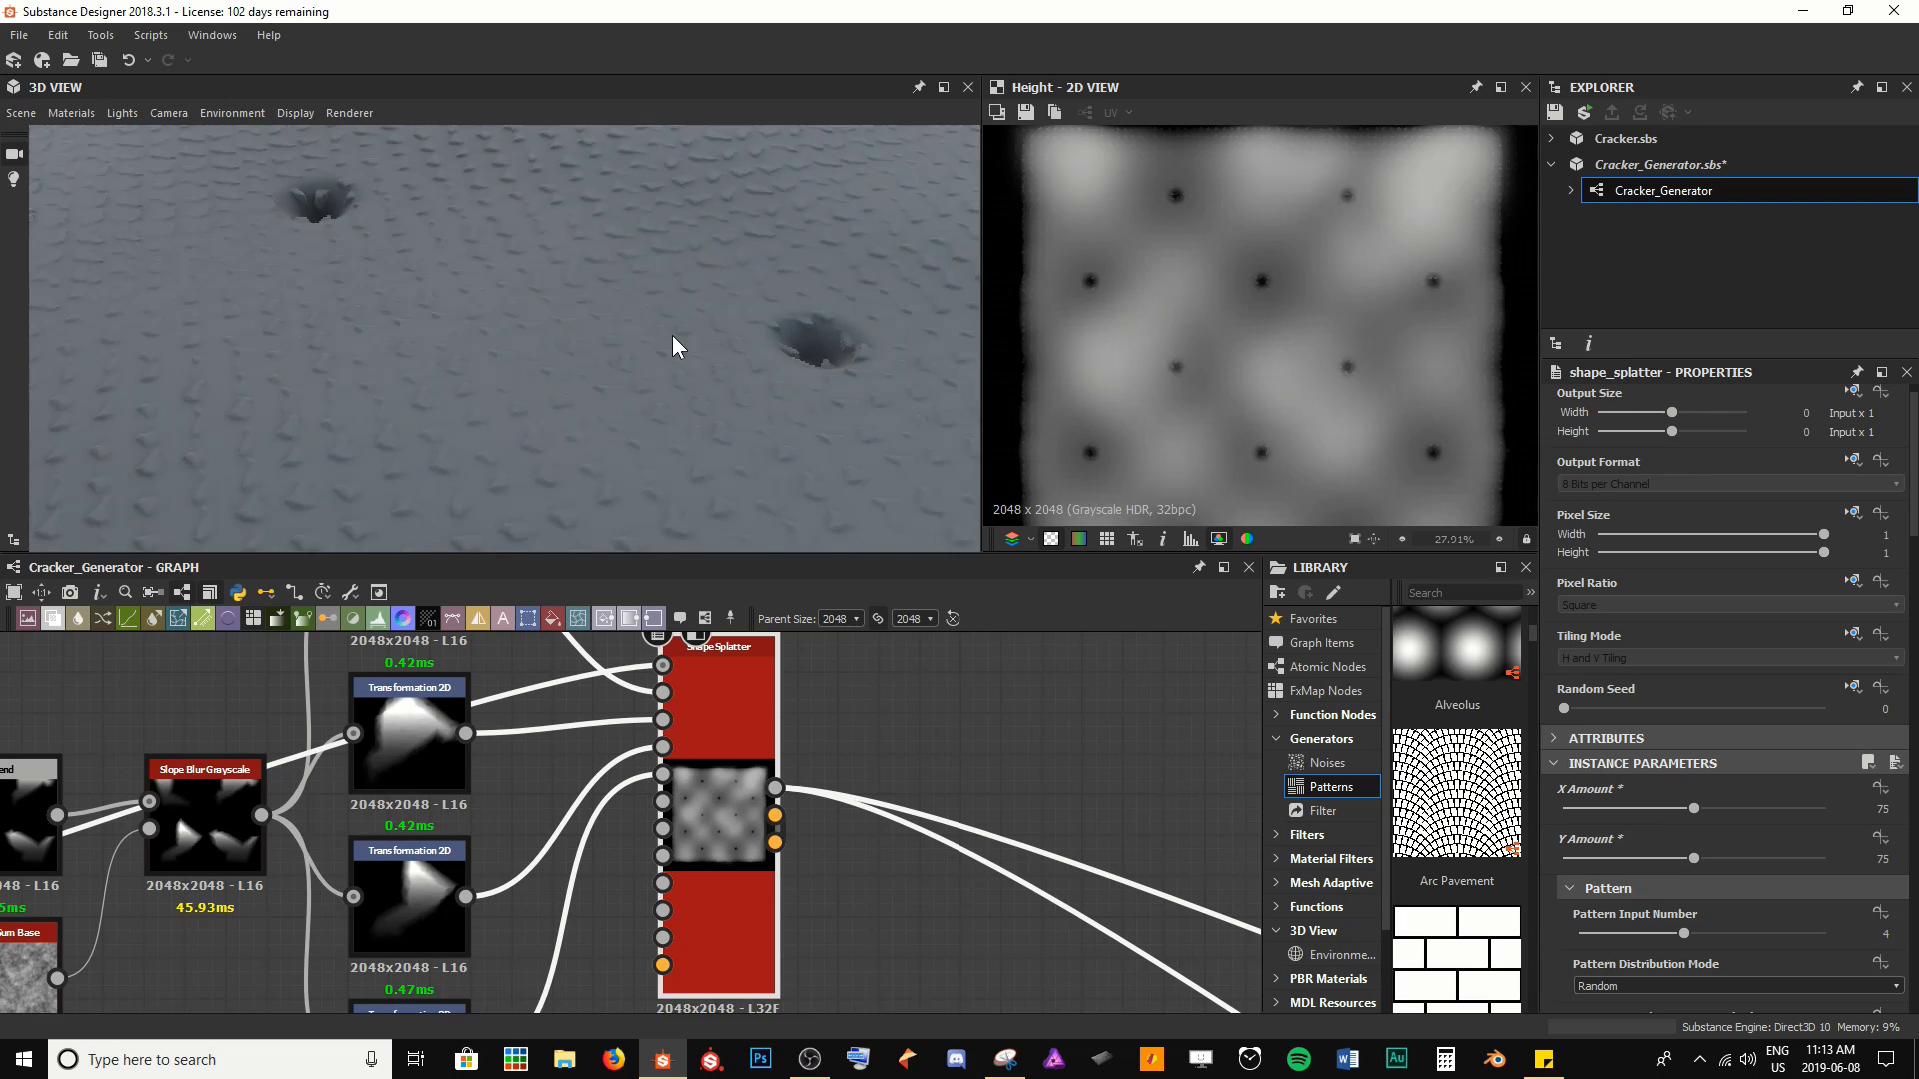
Raise the 3D view's environment exposure to 1 and check the brighter lighting on the cracker surface
{"action": "left_click_drag", "start_coordinate": [624, 330], "coordinate": [674, 317]}
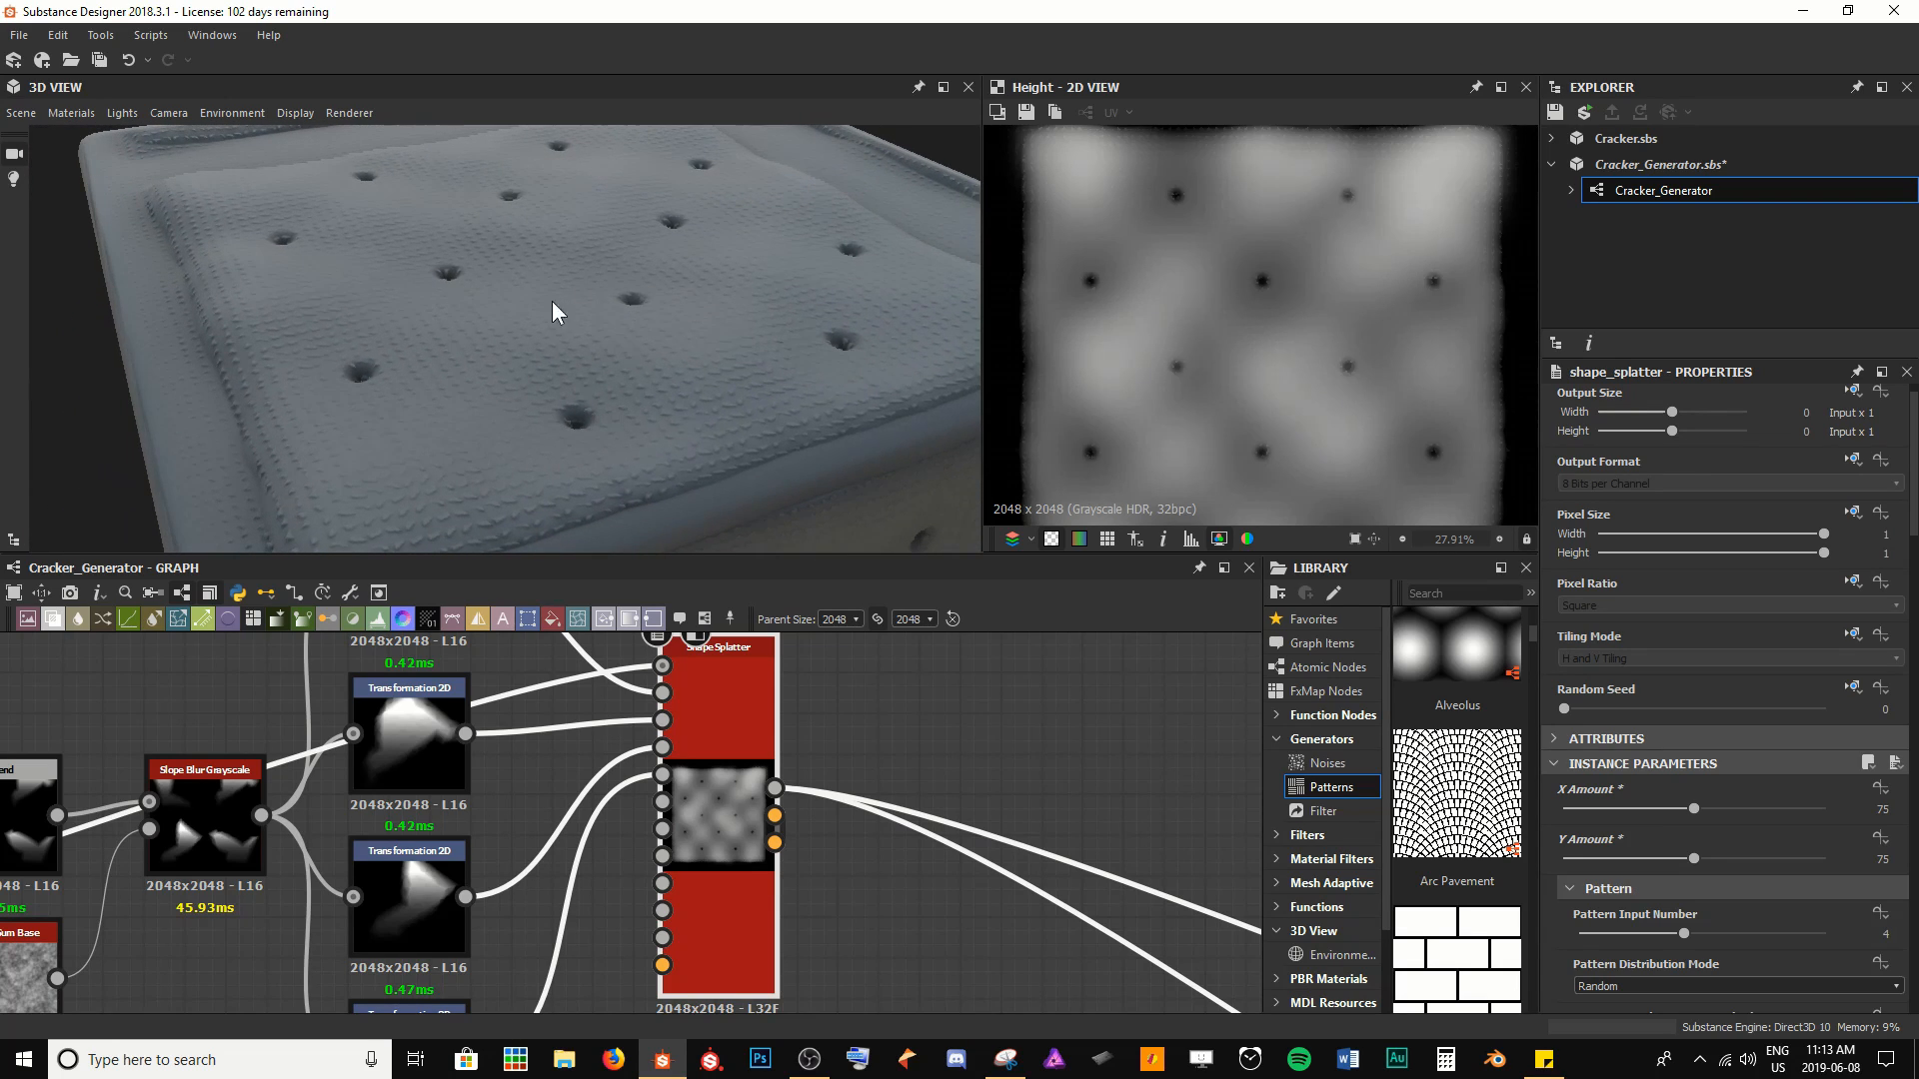
{"action": "left_click", "coordinate": [236, 117]}
{"action": "left_click", "coordinate": [240, 140]}
{"action": "left_click_drag", "start_coordinate": [1702, 544], "coordinate": [1718, 543]}
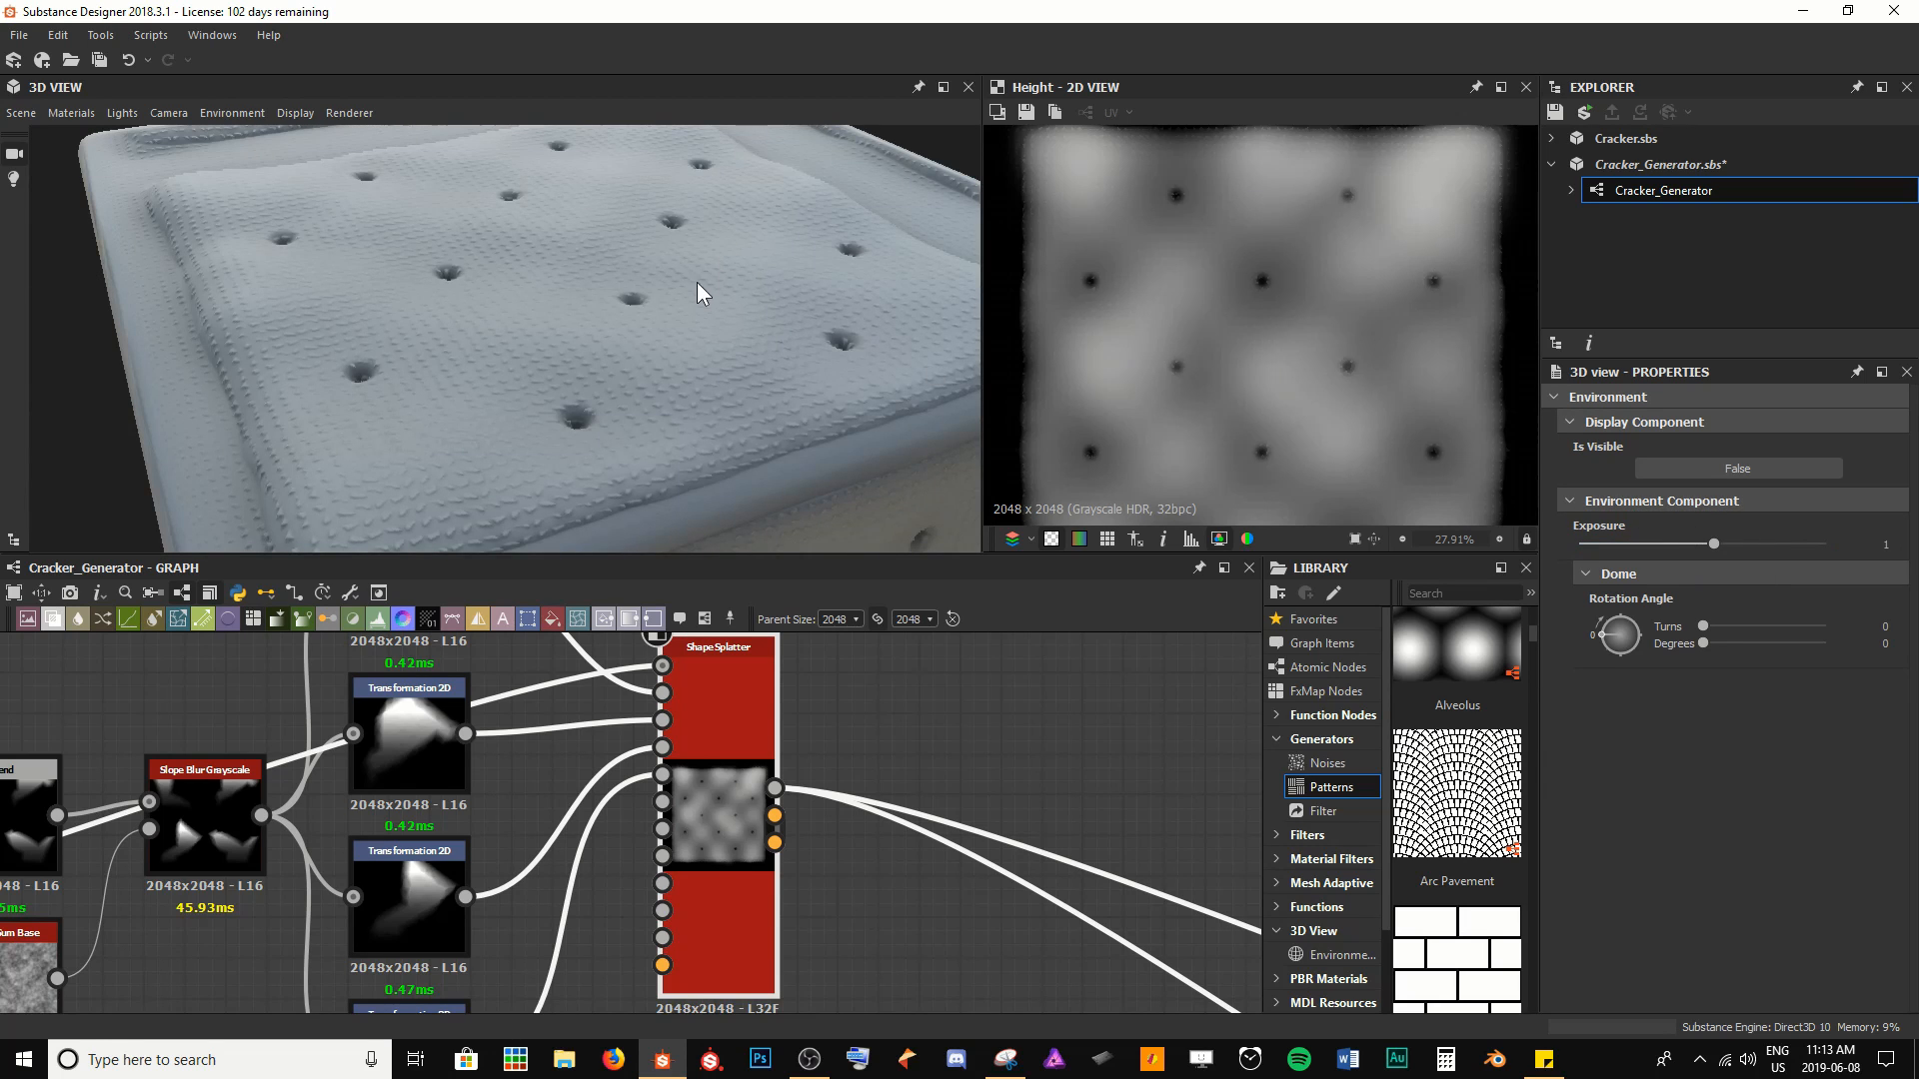
{"action": "left_click_drag", "start_coordinate": [696, 283], "coordinate": [704, 326]}
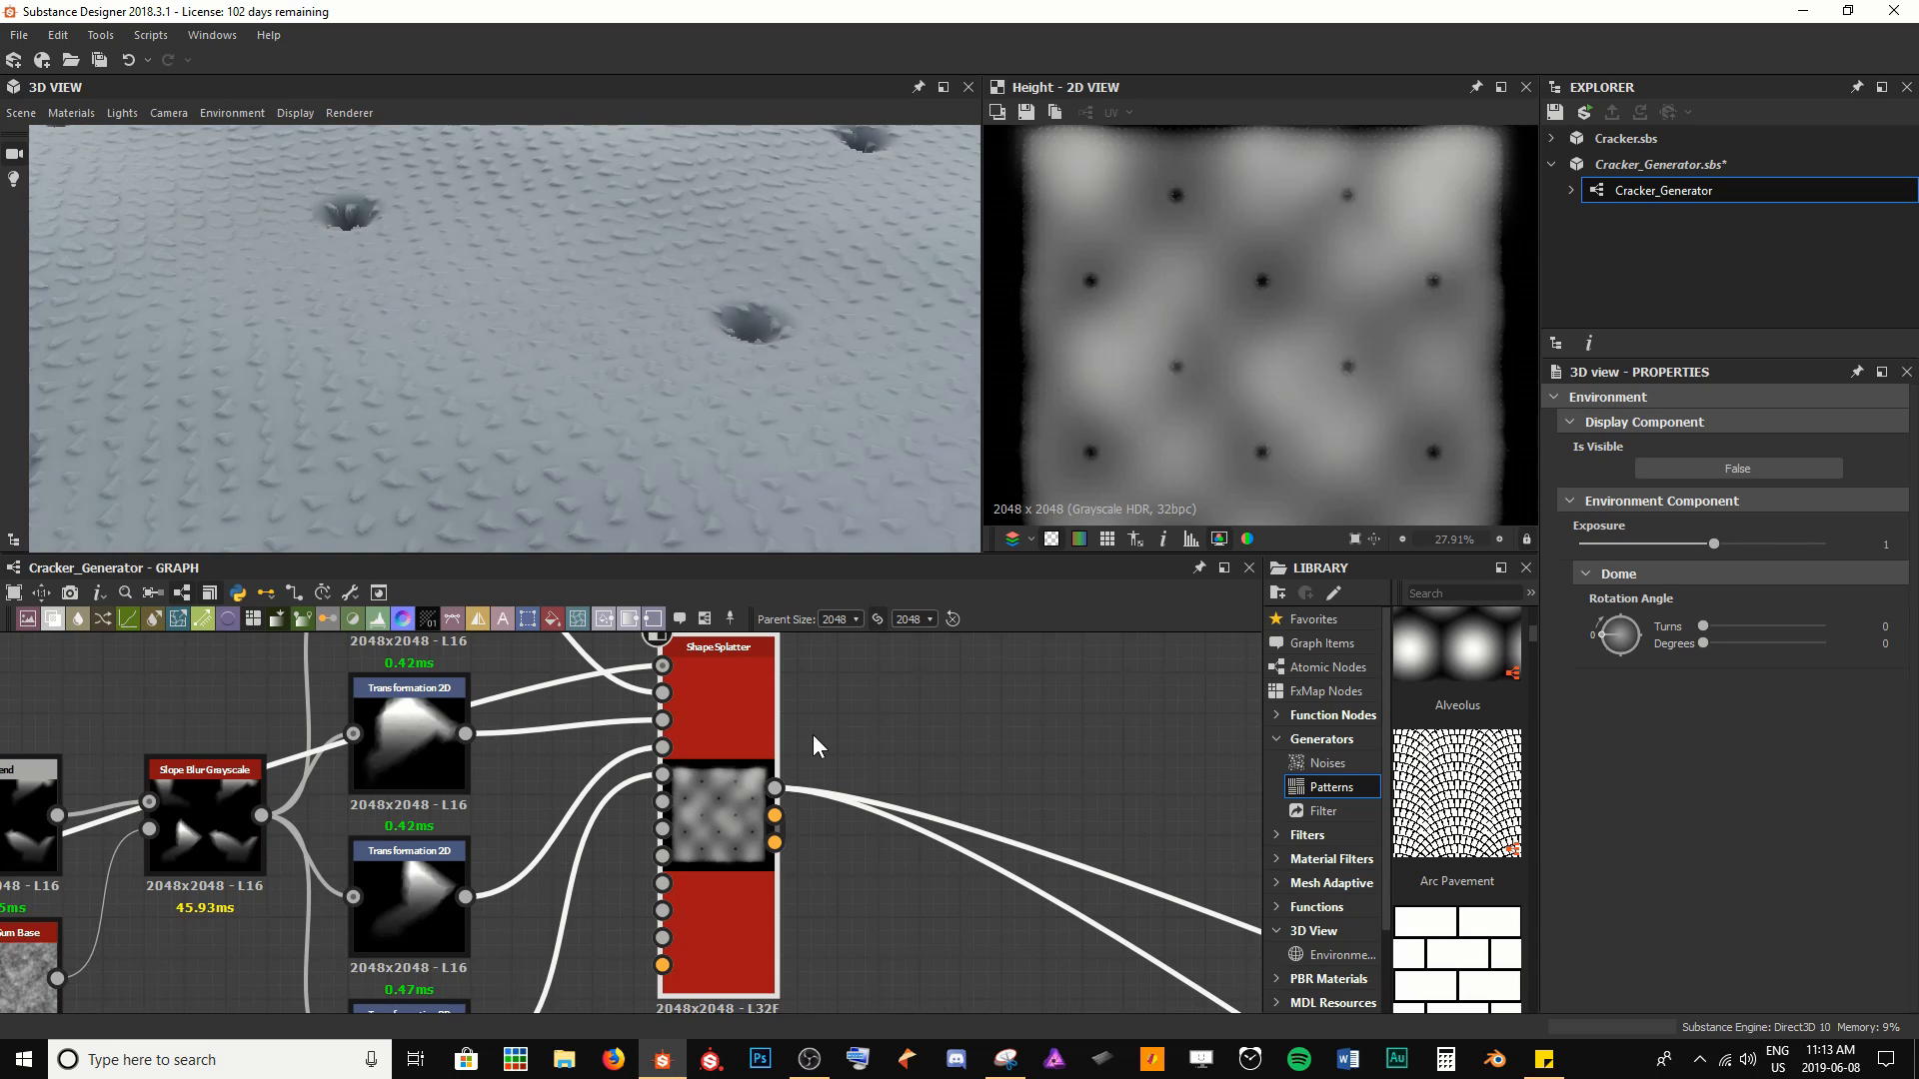
Set the Shape Splatter's X Amount and Y Amount to 60 and check the shard density on the 3D cube
{"action": "left_click", "coordinate": [721, 827]}
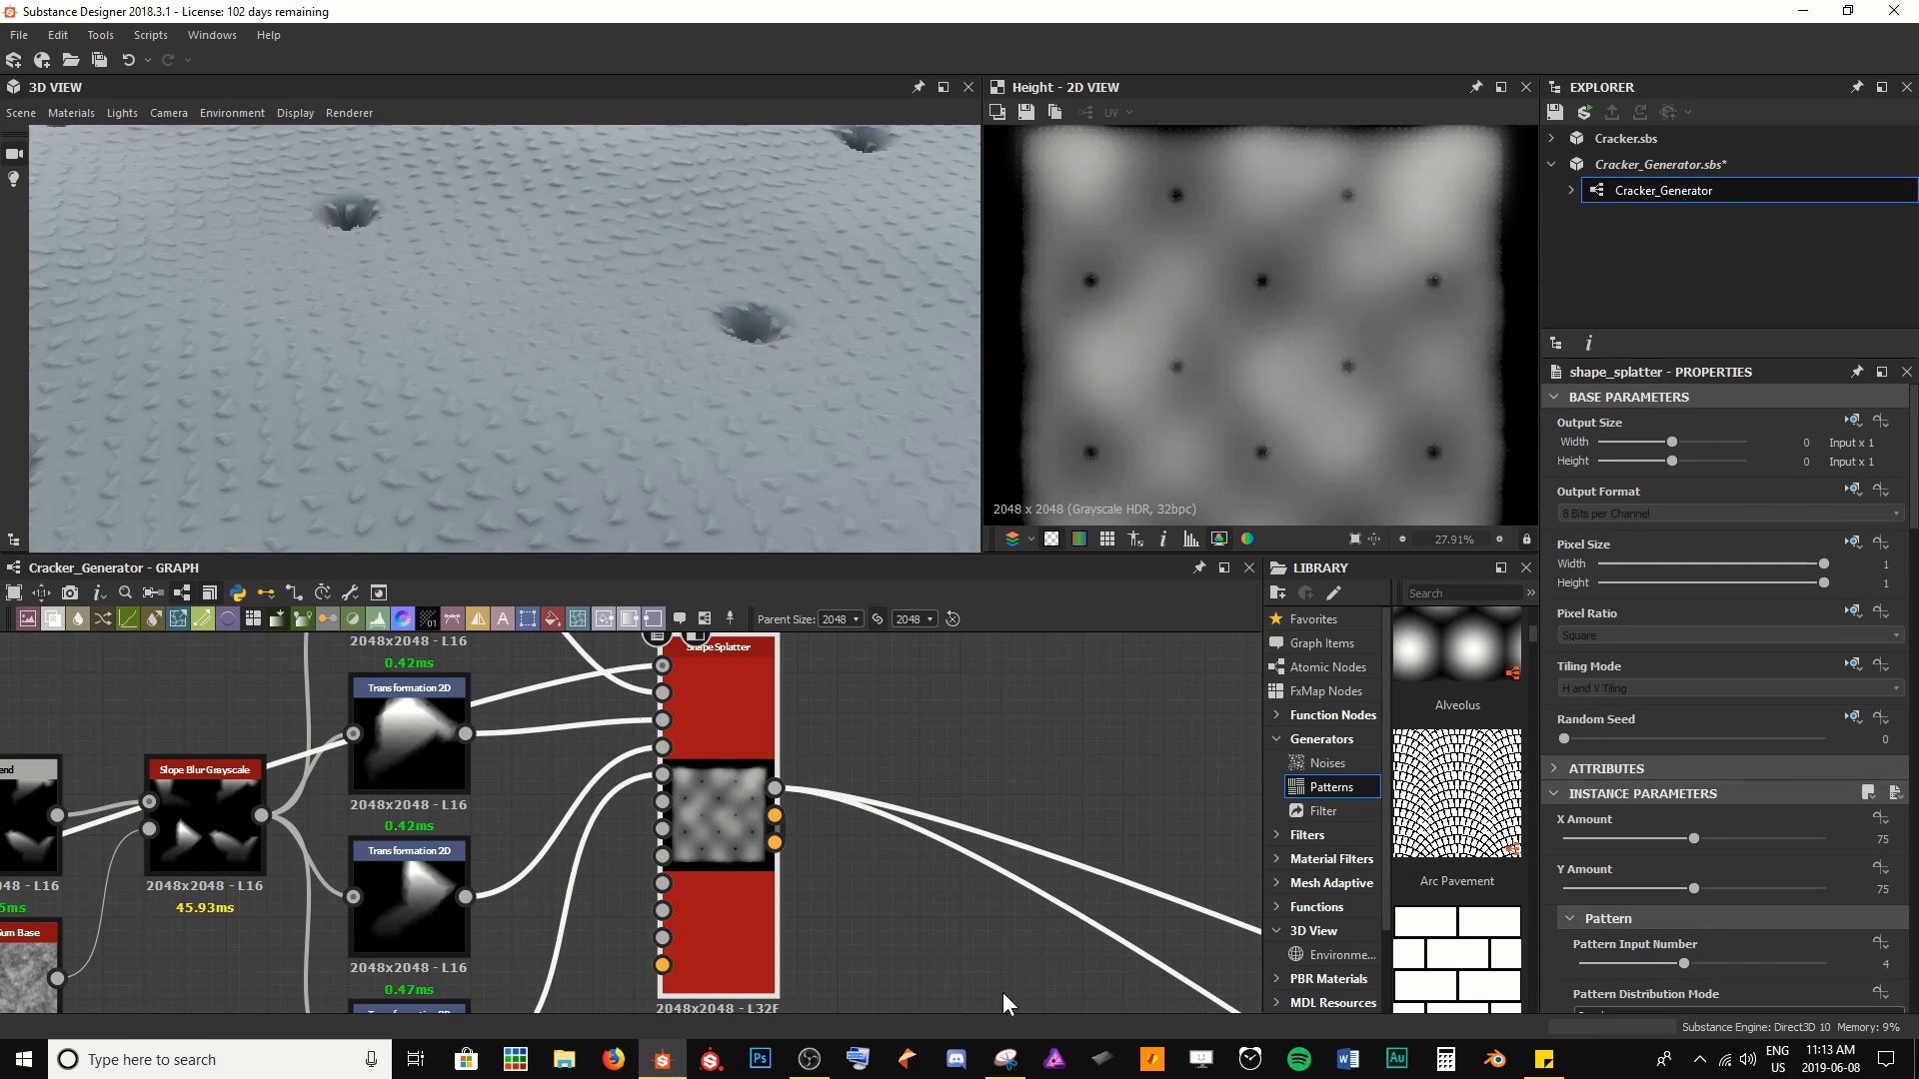
{"action": "double_click", "coordinate": [1713, 838]}
{"action": "type", "text": "60"}
{"action": "key", "text": "Return"}
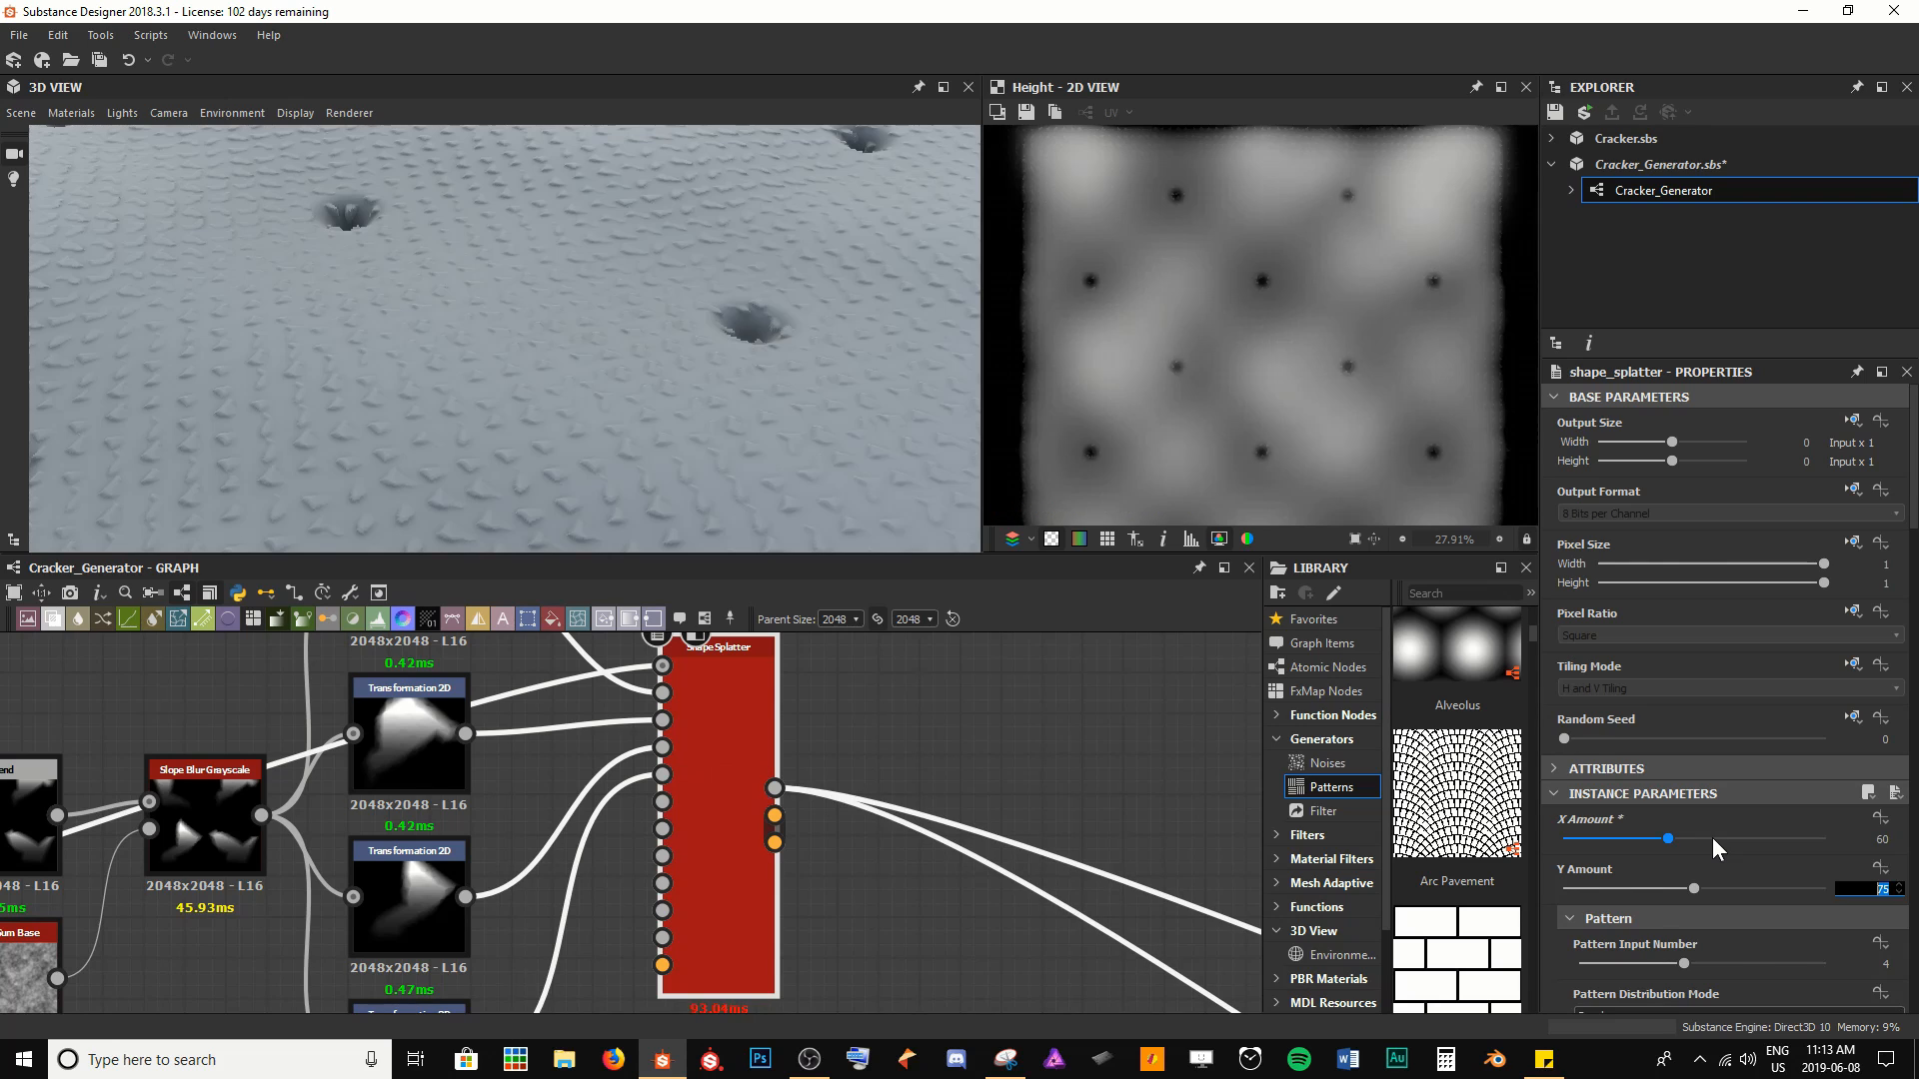
{"action": "left_click_drag", "start_coordinate": [546, 274], "coordinate": [646, 360]}
{"action": "scroll", "coordinate": [644, 358], "scroll_direction": "up", "scroll_amount": 5}
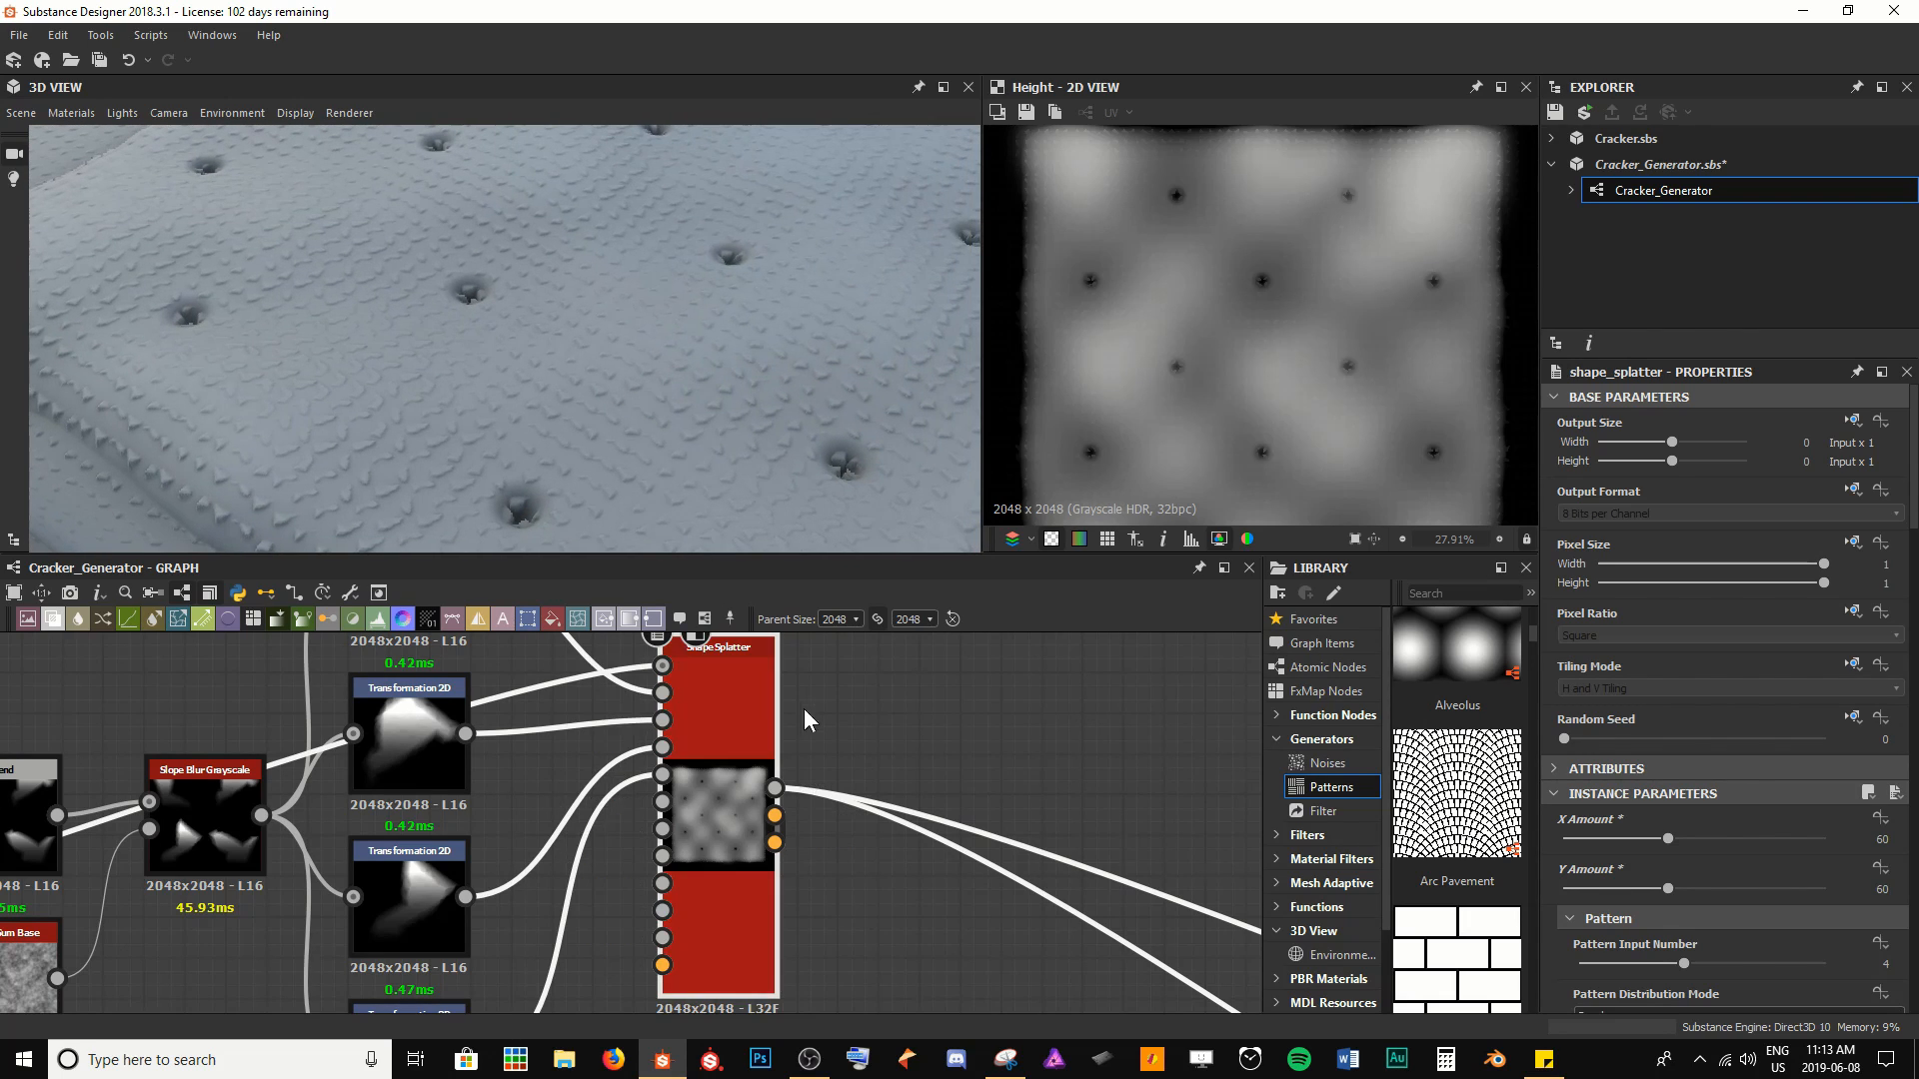
Set the Shape Splatter's Scale Random to 0.6, comparing it against the maximum value of 1 on the cracker surface
{"action": "scroll", "coordinate": [955, 901], "scroll_direction": "down", "scroll_amount": 3}
{"action": "middle_click_drag", "start_coordinate": [955, 901], "coordinate": [690, 769]}
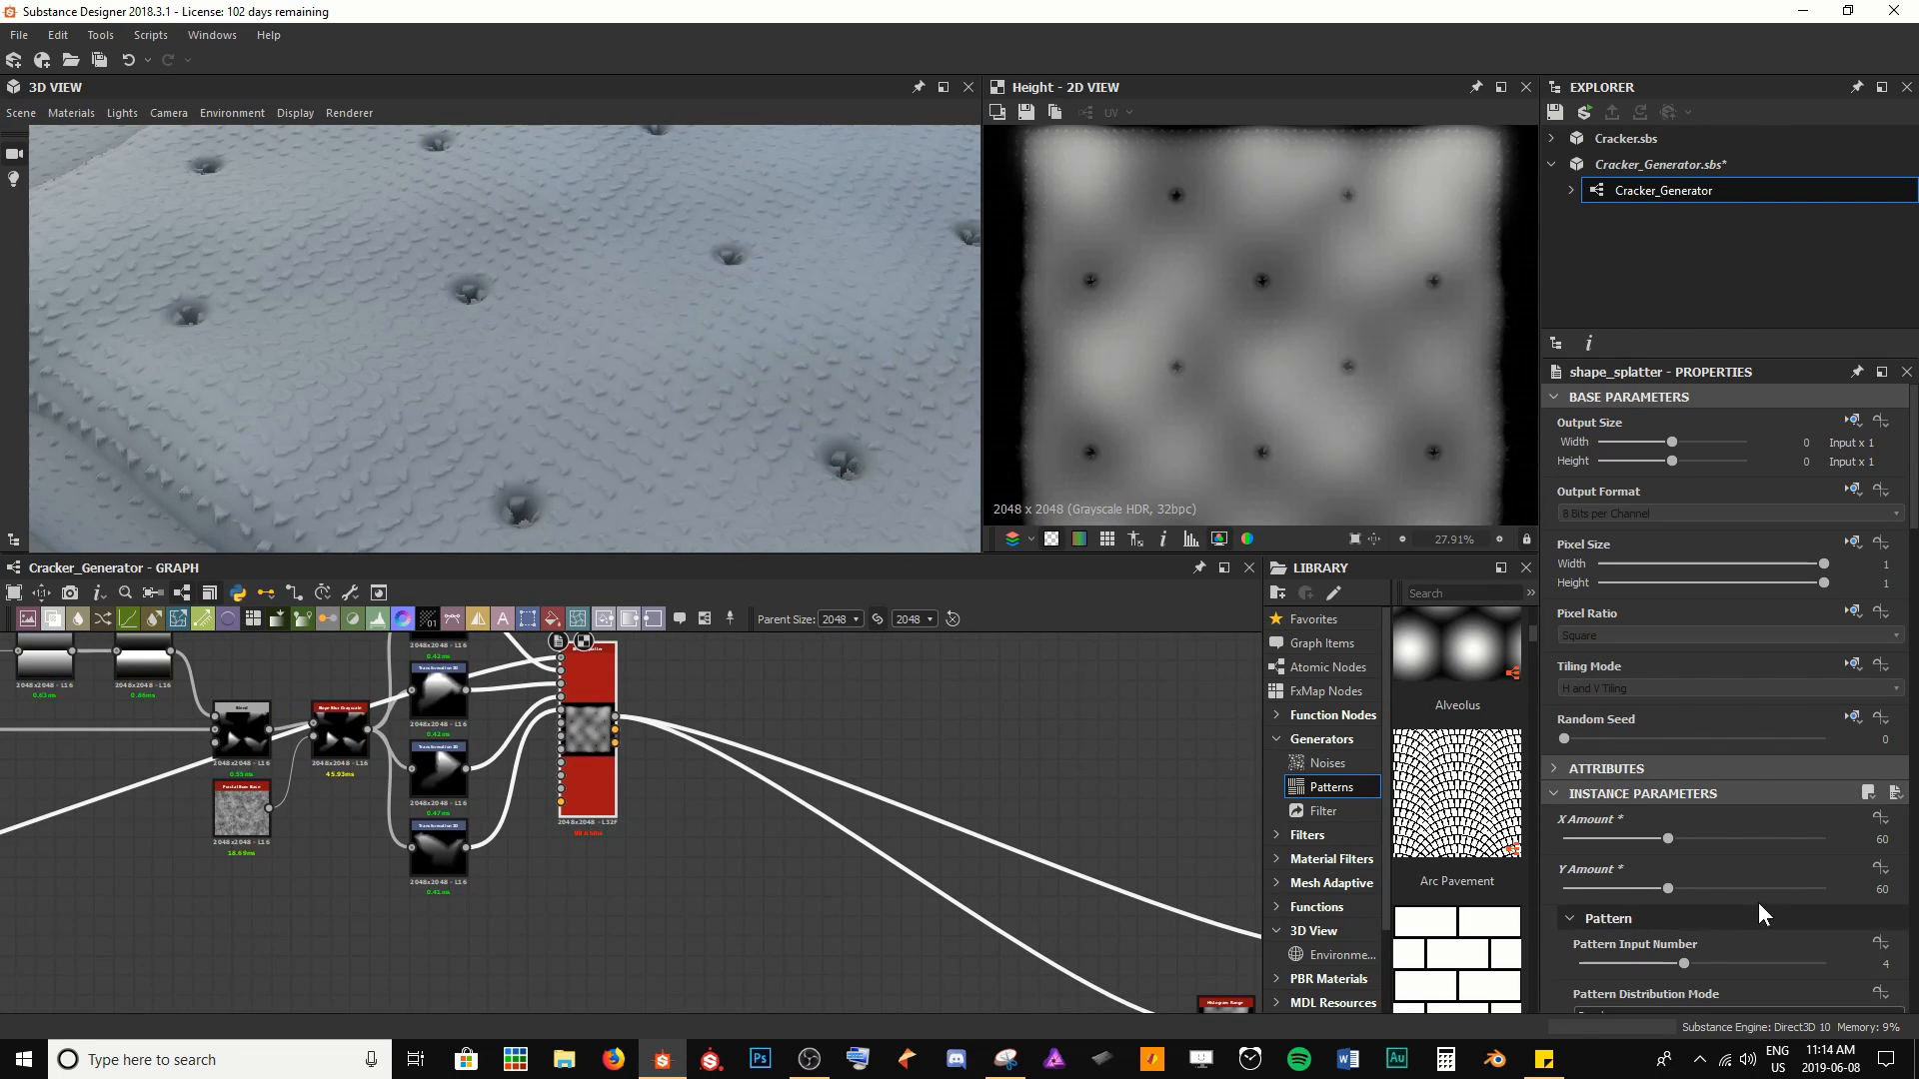
{"action": "scroll", "coordinate": [1738, 901], "scroll_direction": "down", "scroll_amount": 3}
{"action": "scroll", "coordinate": [1704, 809], "scroll_direction": "down", "scroll_amount": 2}
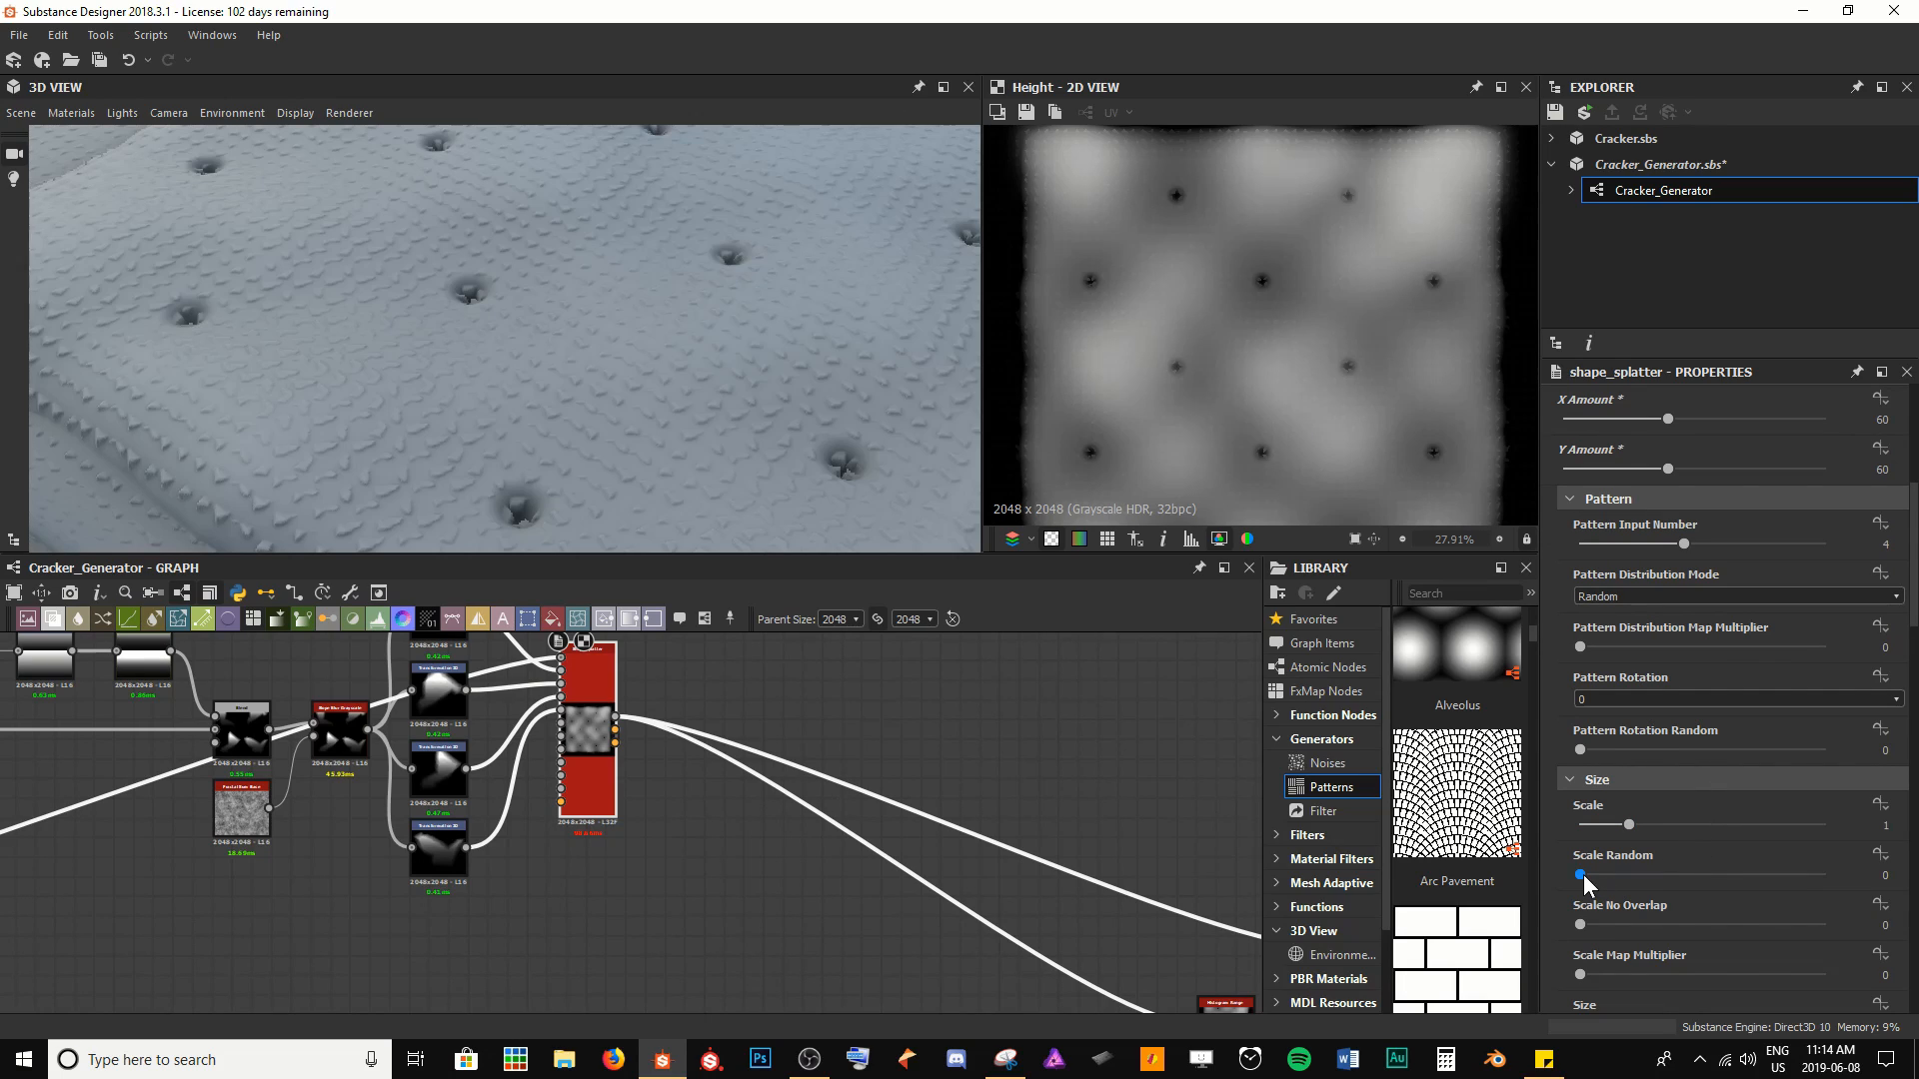
{"action": "left_click_drag", "start_coordinate": [1583, 873], "coordinate": [1747, 873]}
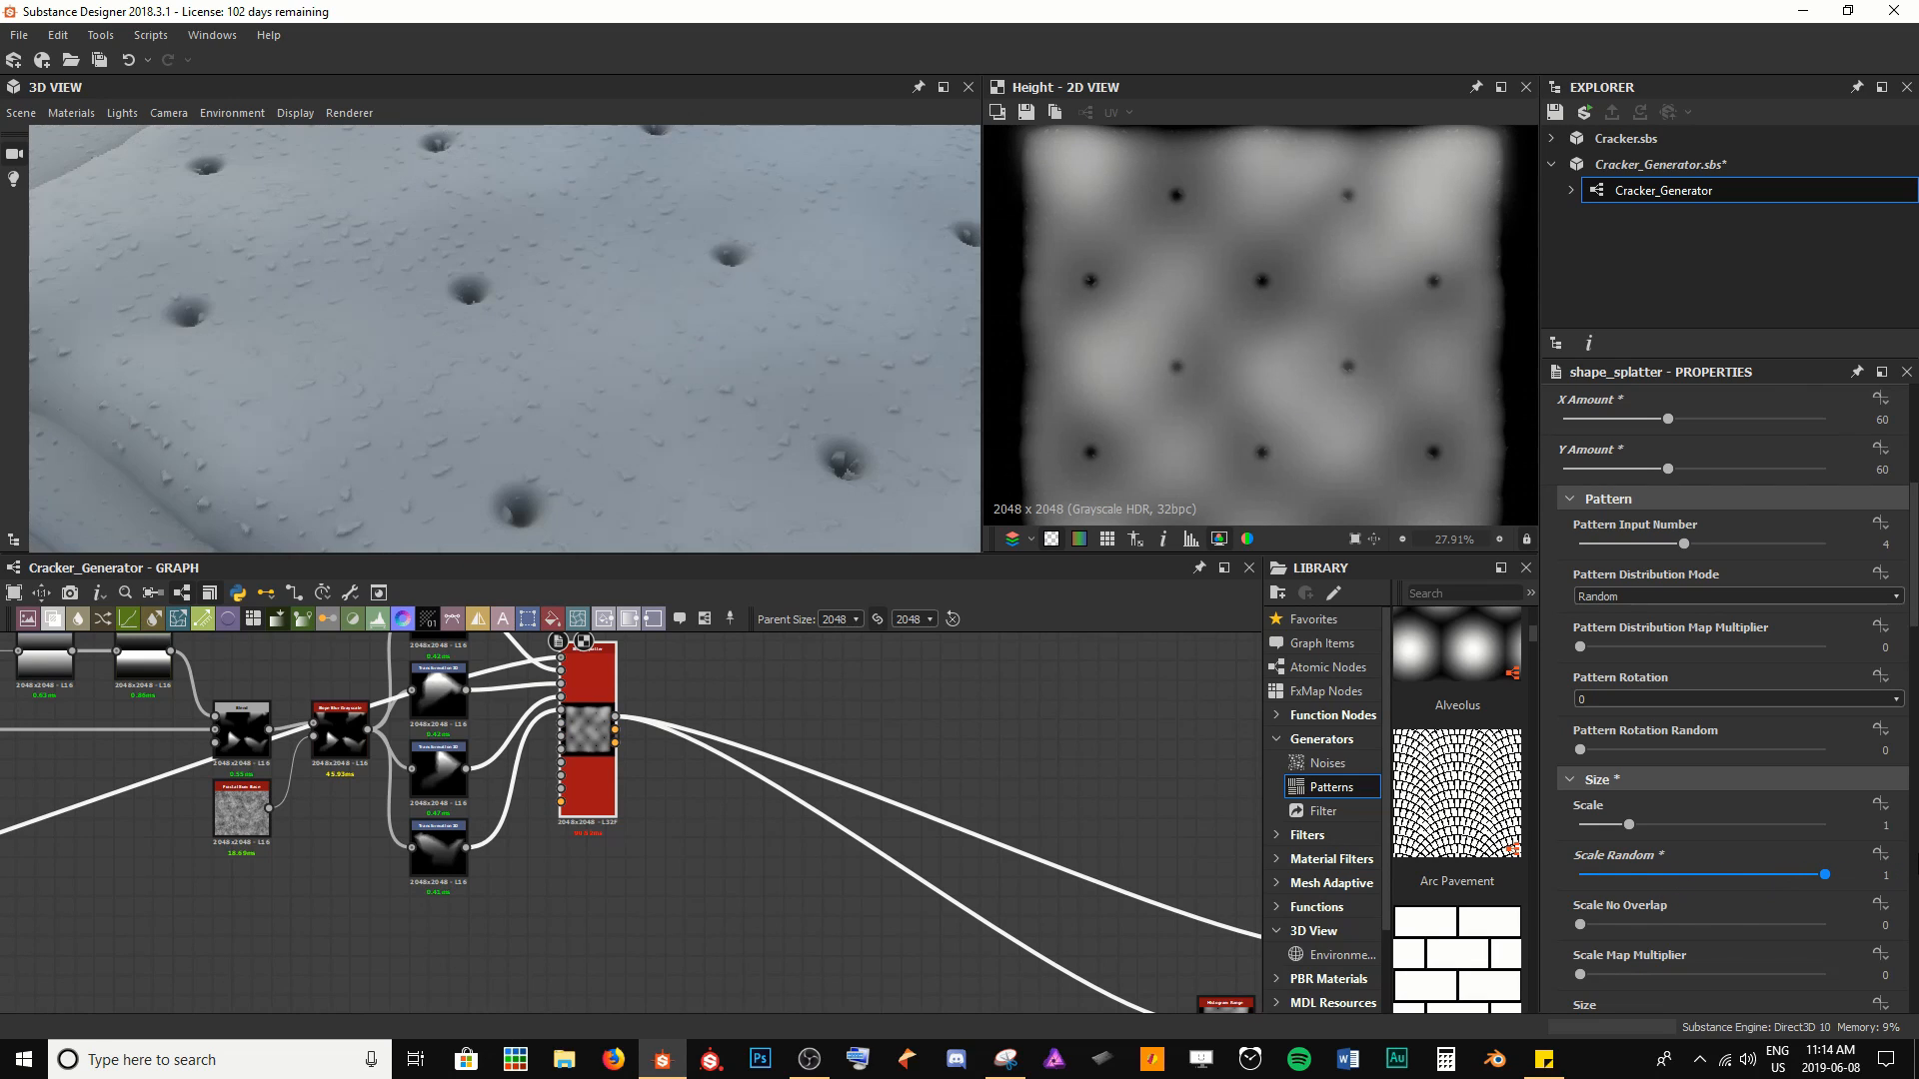
{"action": "scroll", "coordinate": [658, 355], "scroll_direction": "up", "scroll_amount": 6}
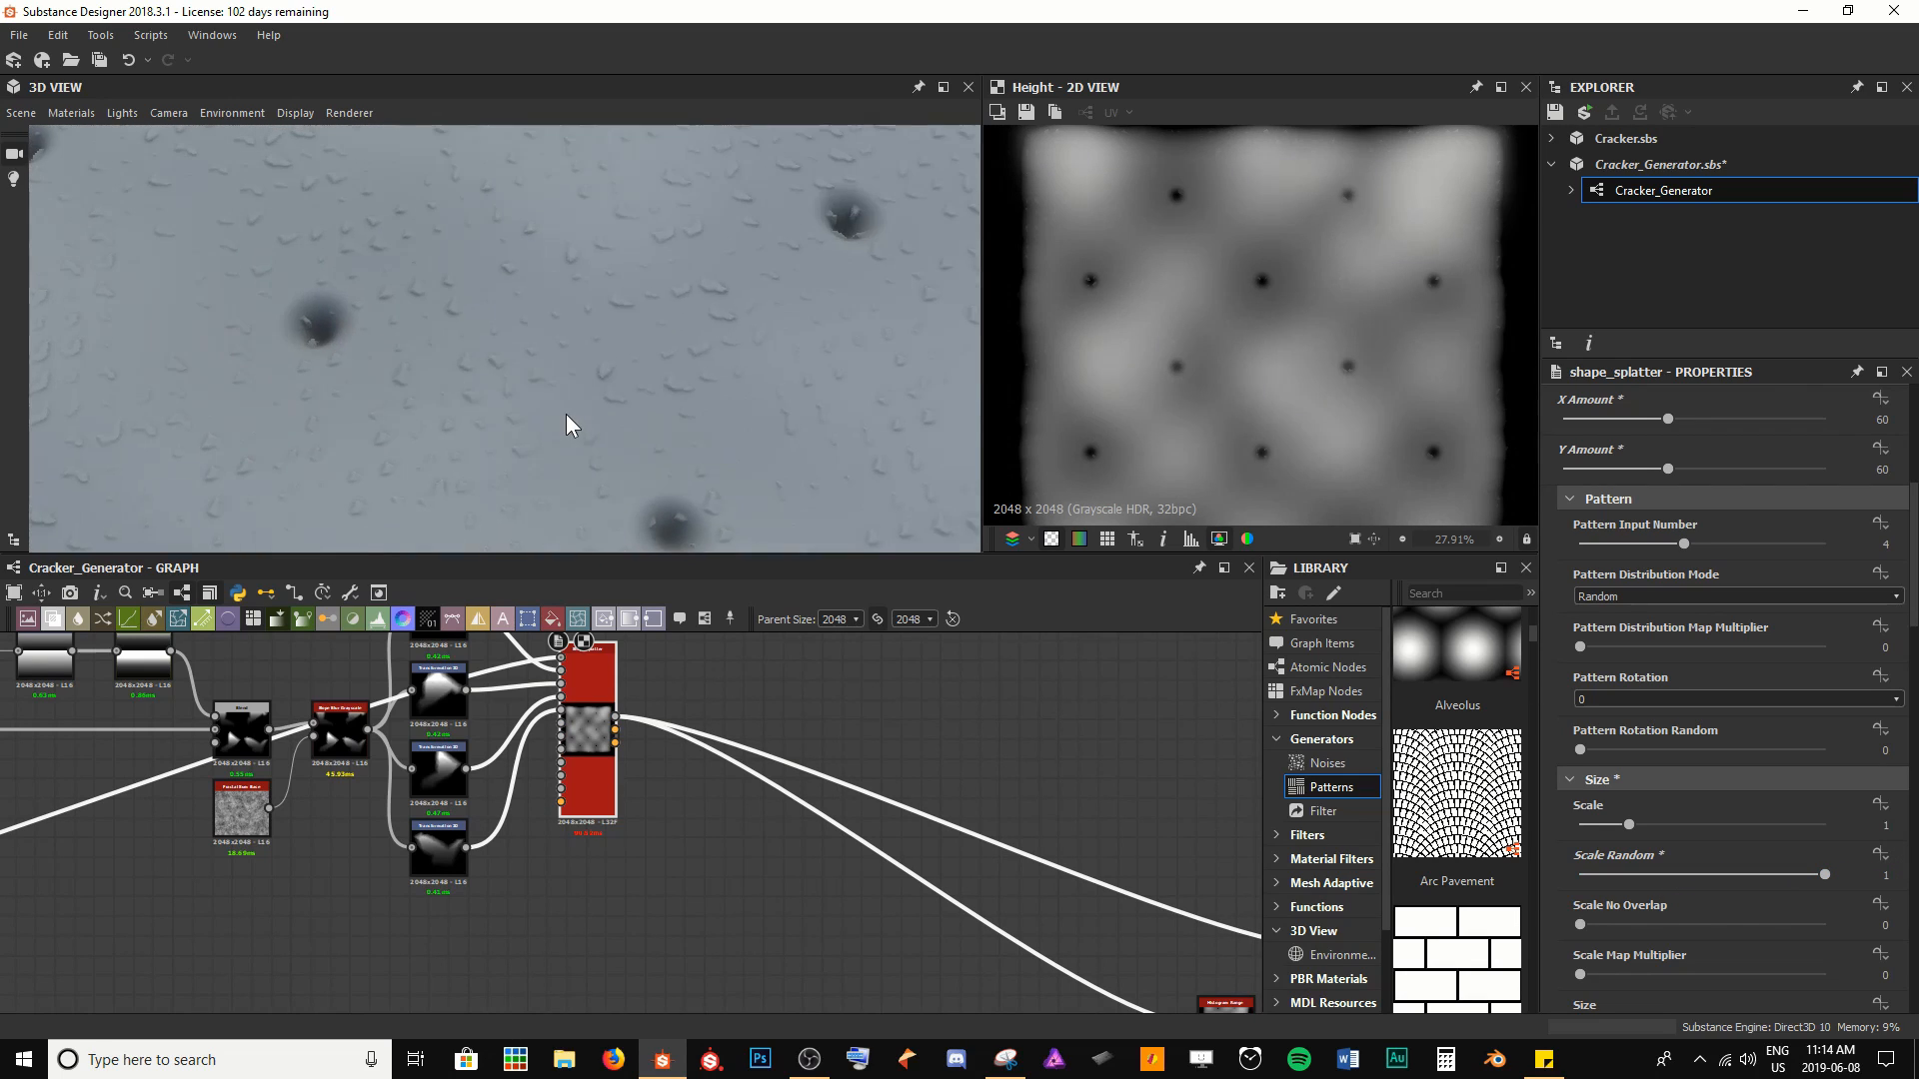
{"action": "scroll", "coordinate": [702, 333], "scroll_direction": "down", "scroll_amount": 6}
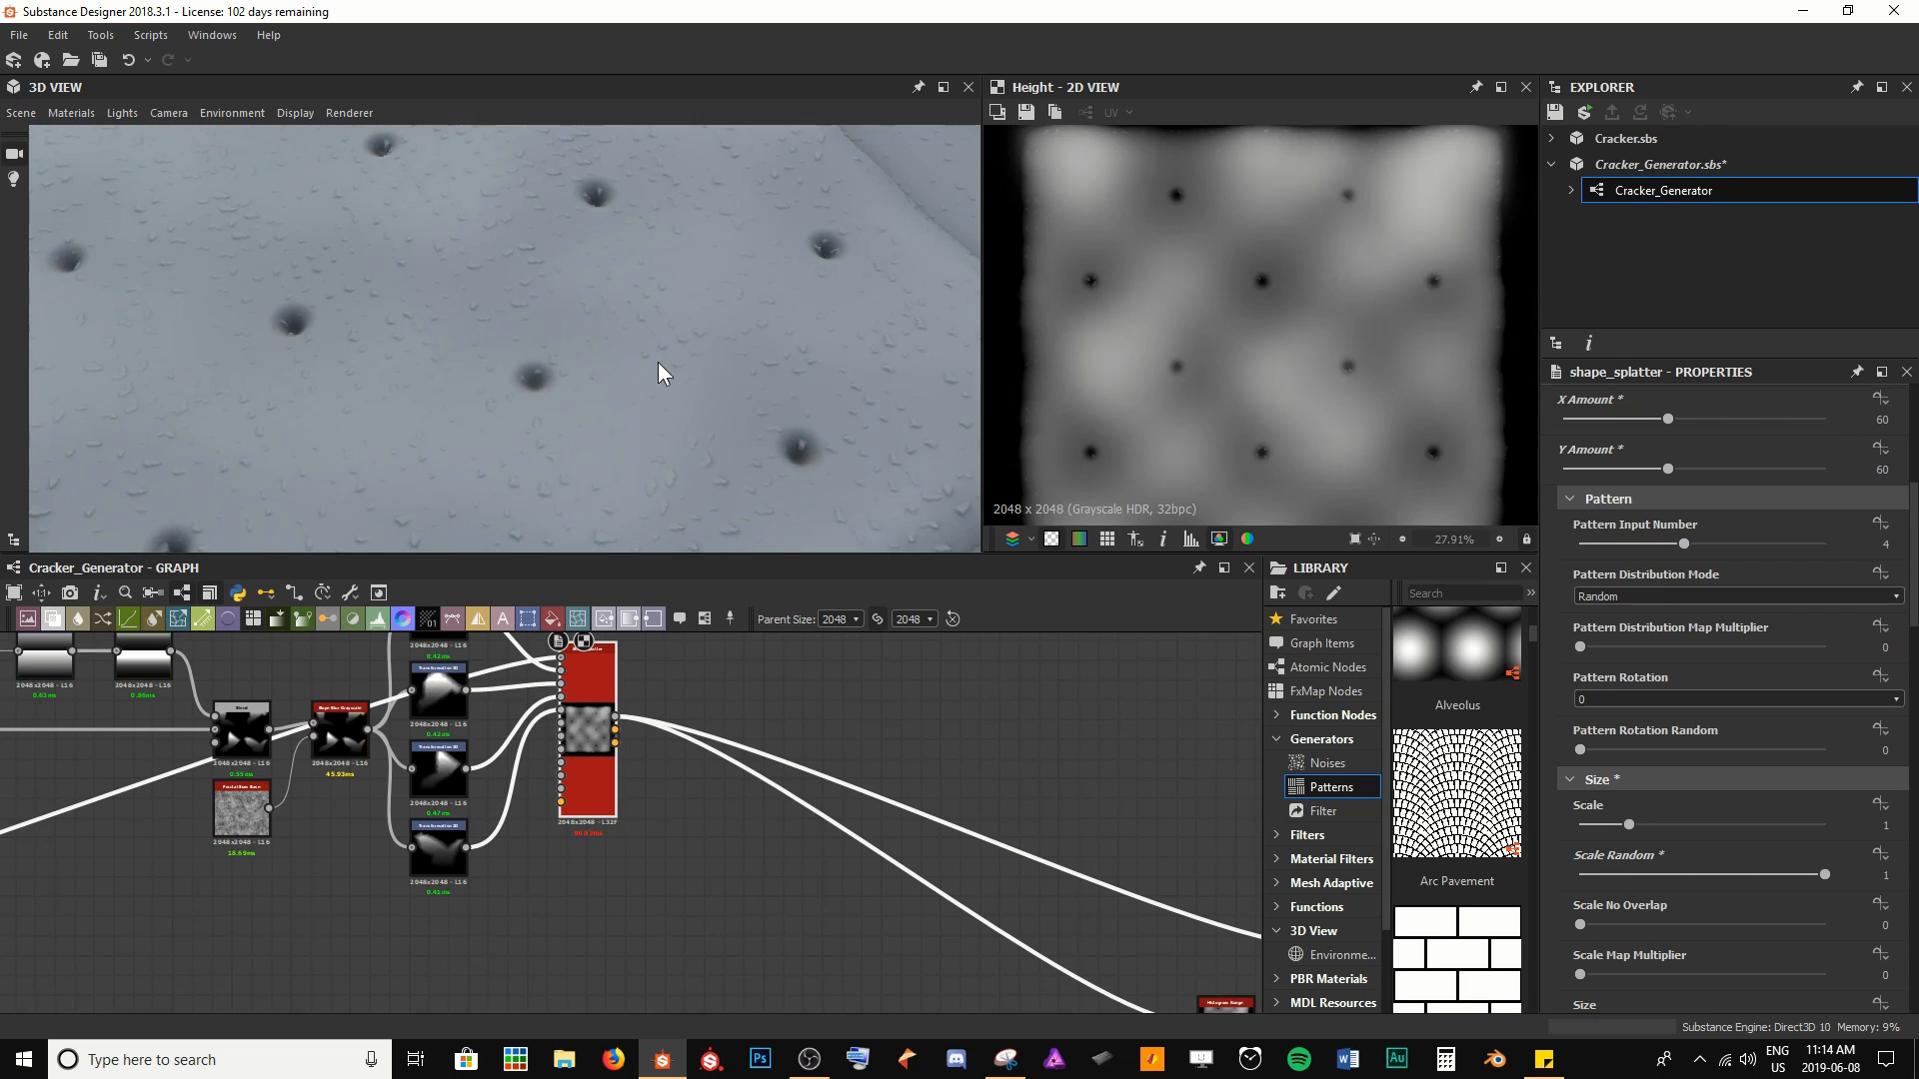
{"action": "scroll", "coordinate": [661, 368], "scroll_direction": "up", "scroll_amount": 3}
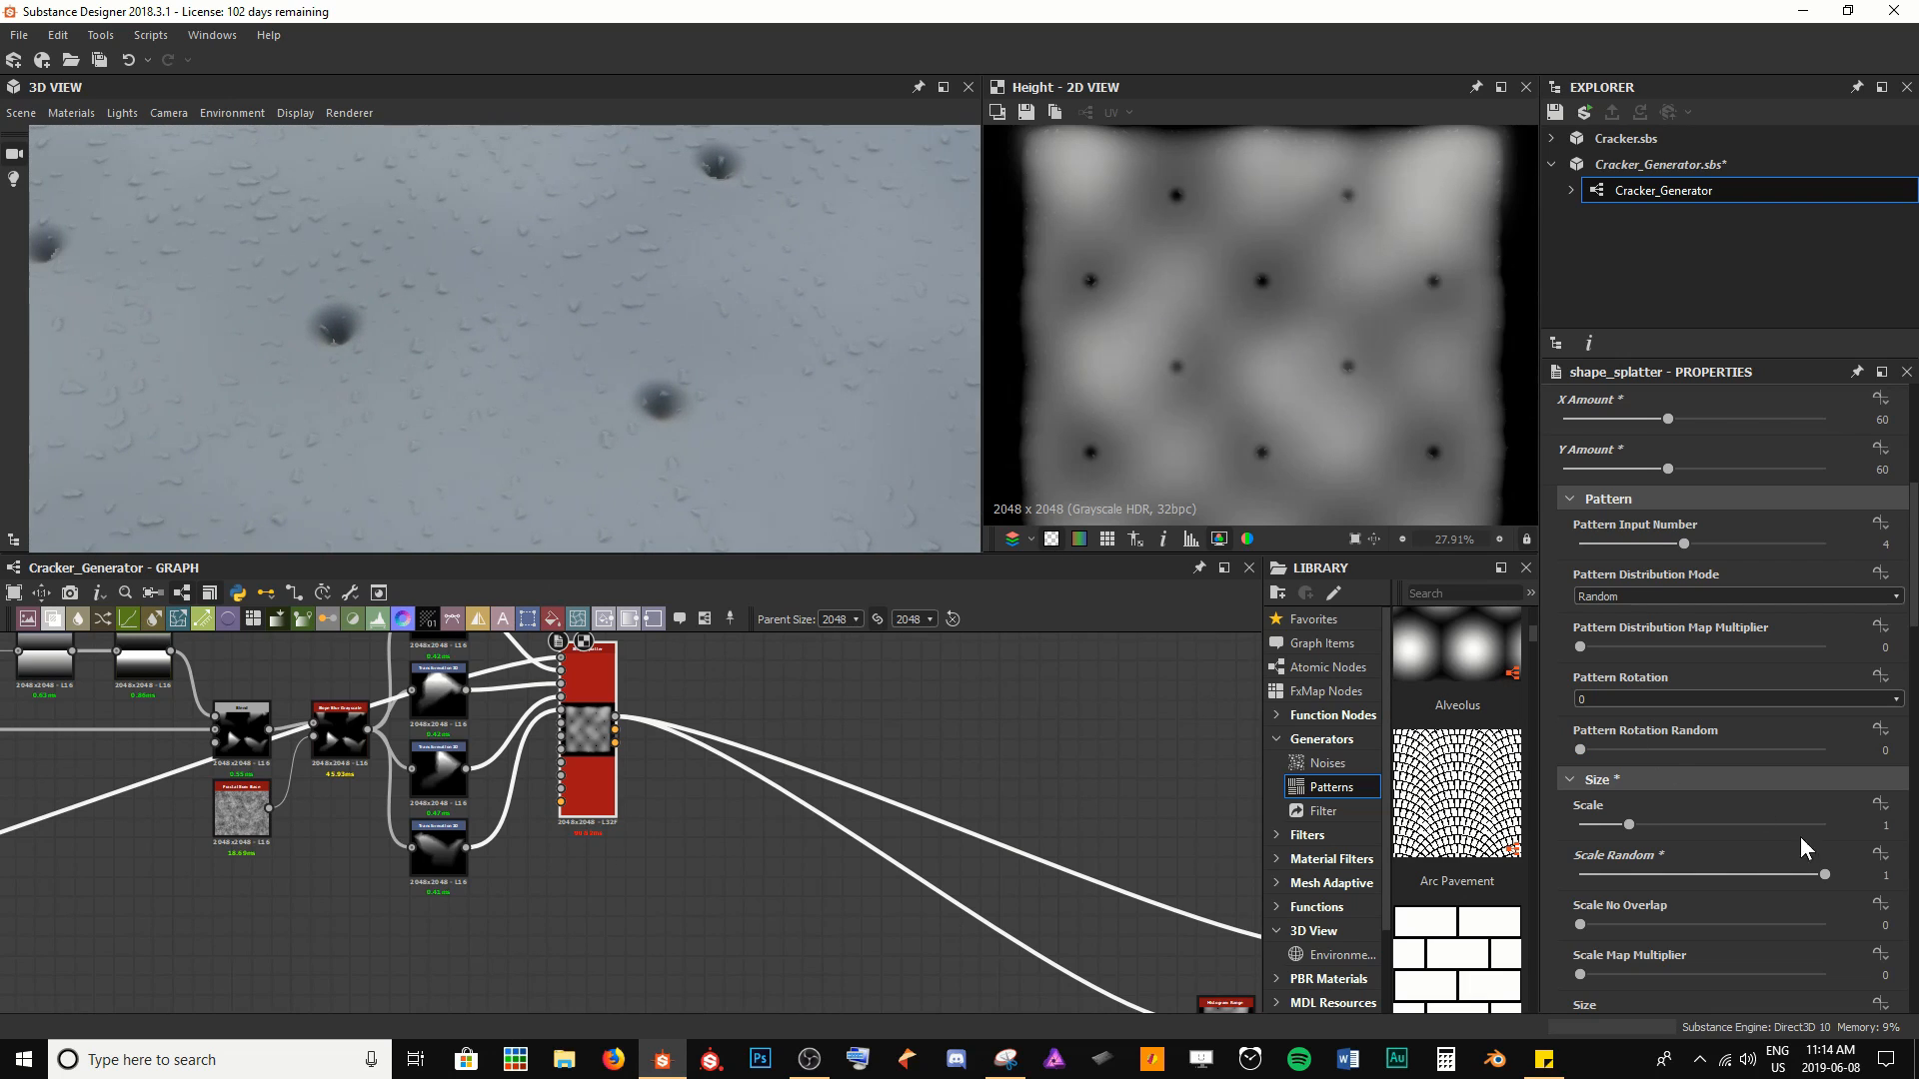
{"action": "left_click_drag", "start_coordinate": [1823, 875], "coordinate": [1724, 877]}
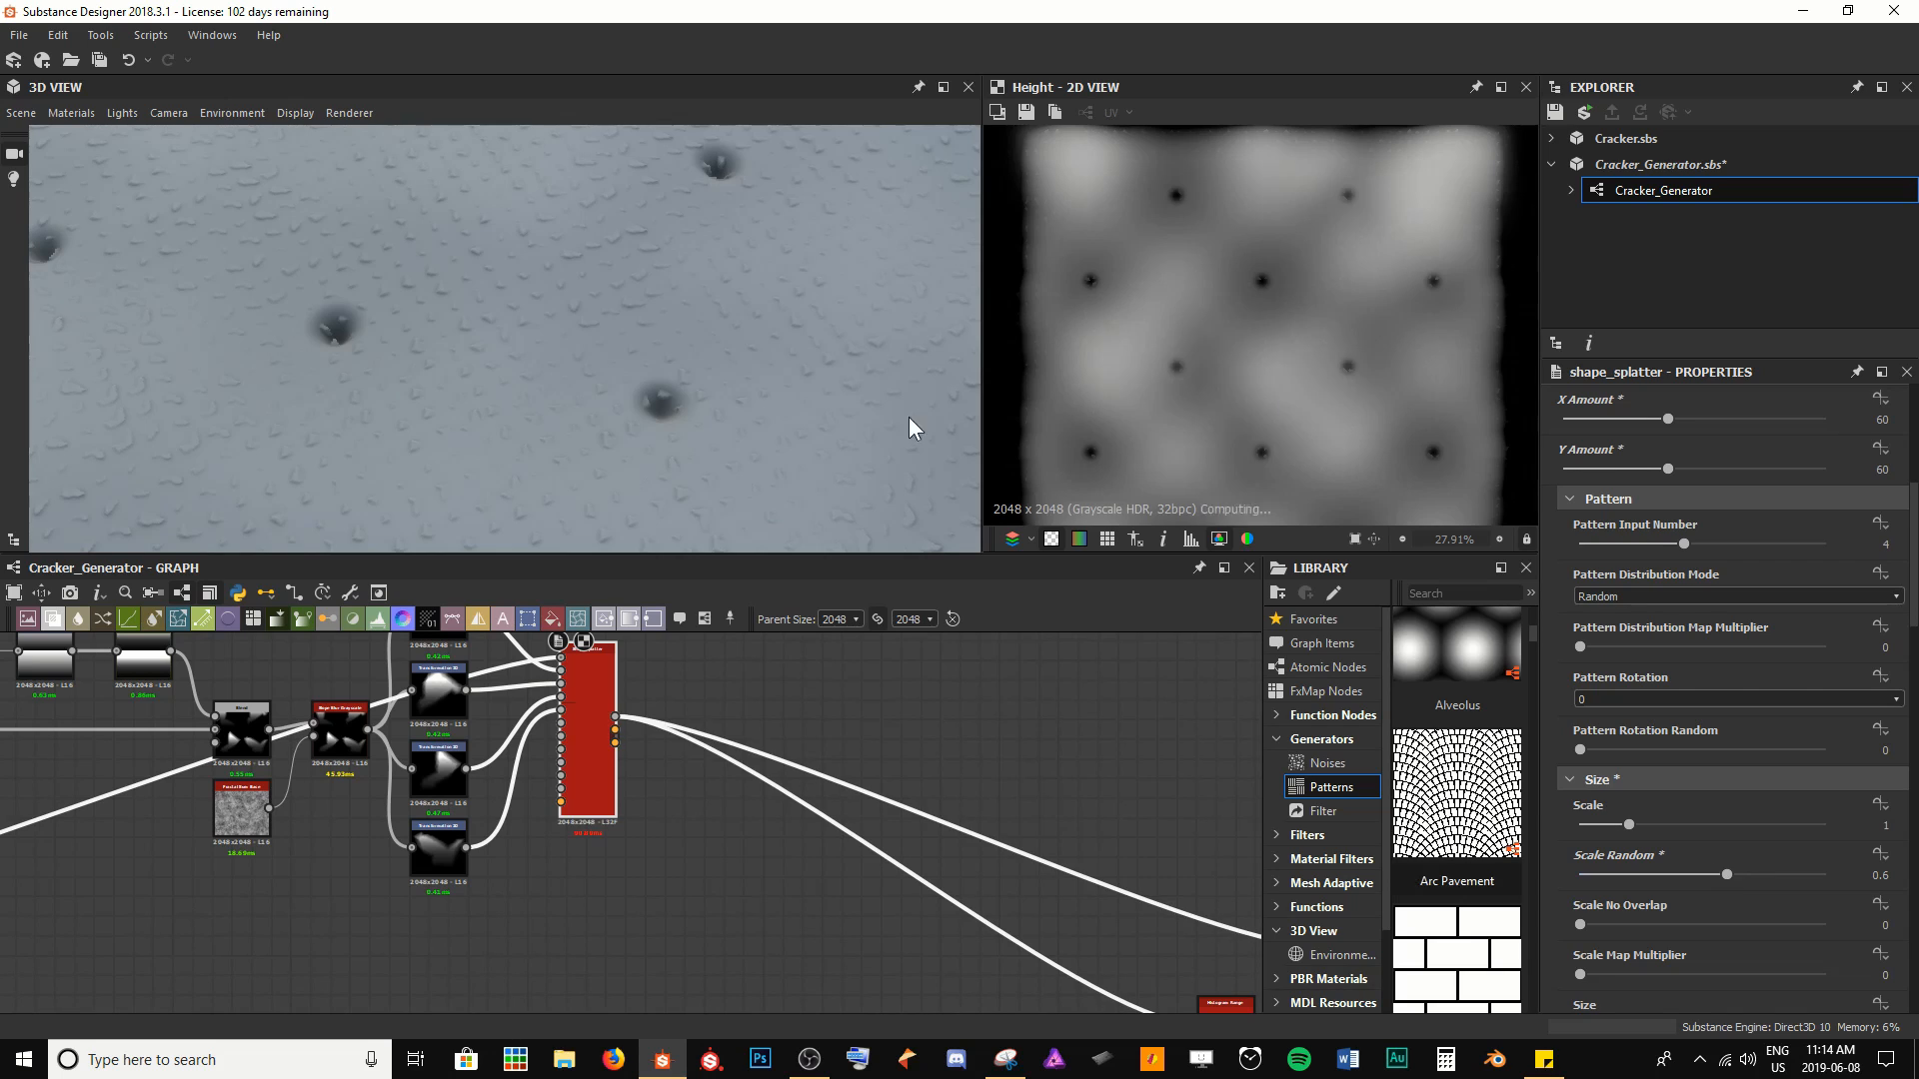
{"action": "left_click_drag", "start_coordinate": [476, 405], "coordinate": [561, 378]}
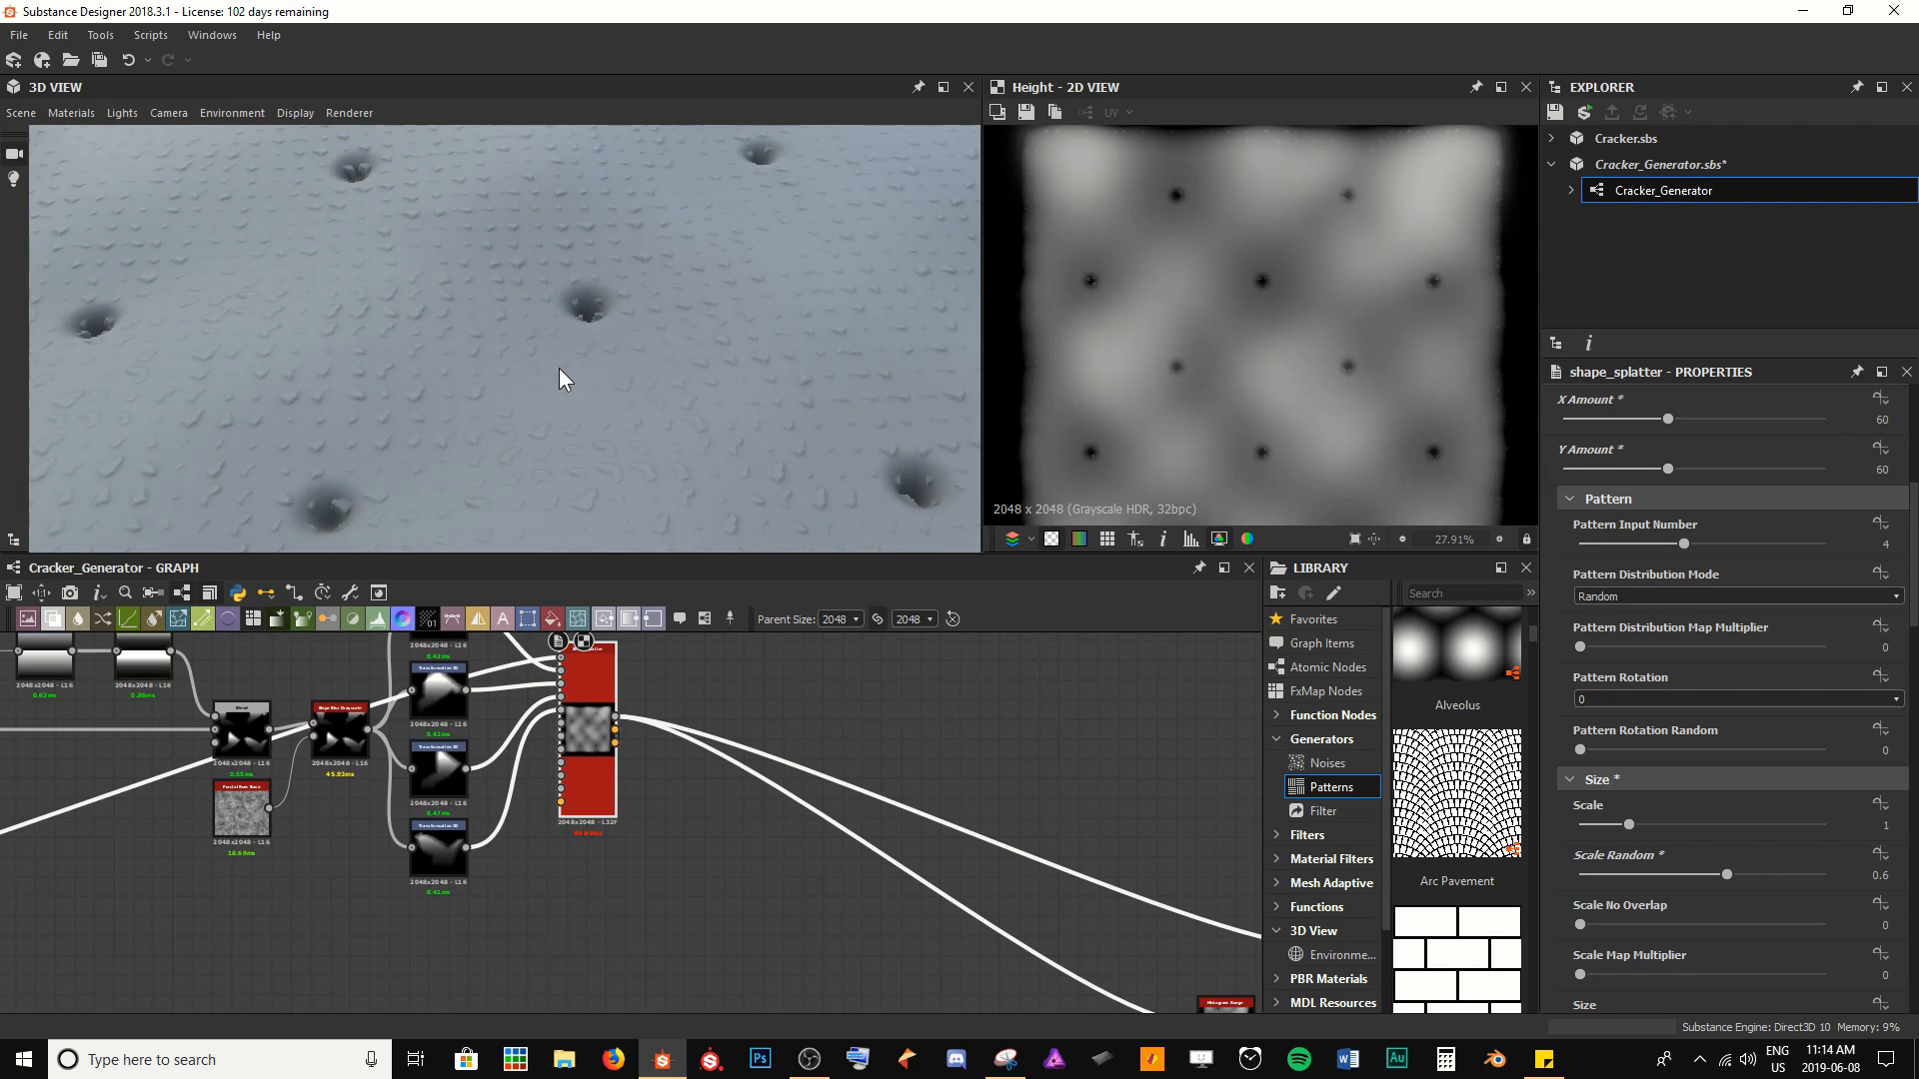
Set the Shape Splatter's Position Random to 1.54 and check the scattered shards on the 3D cube
{"action": "scroll", "coordinate": [1627, 943], "scroll_direction": "down", "scroll_amount": 6}
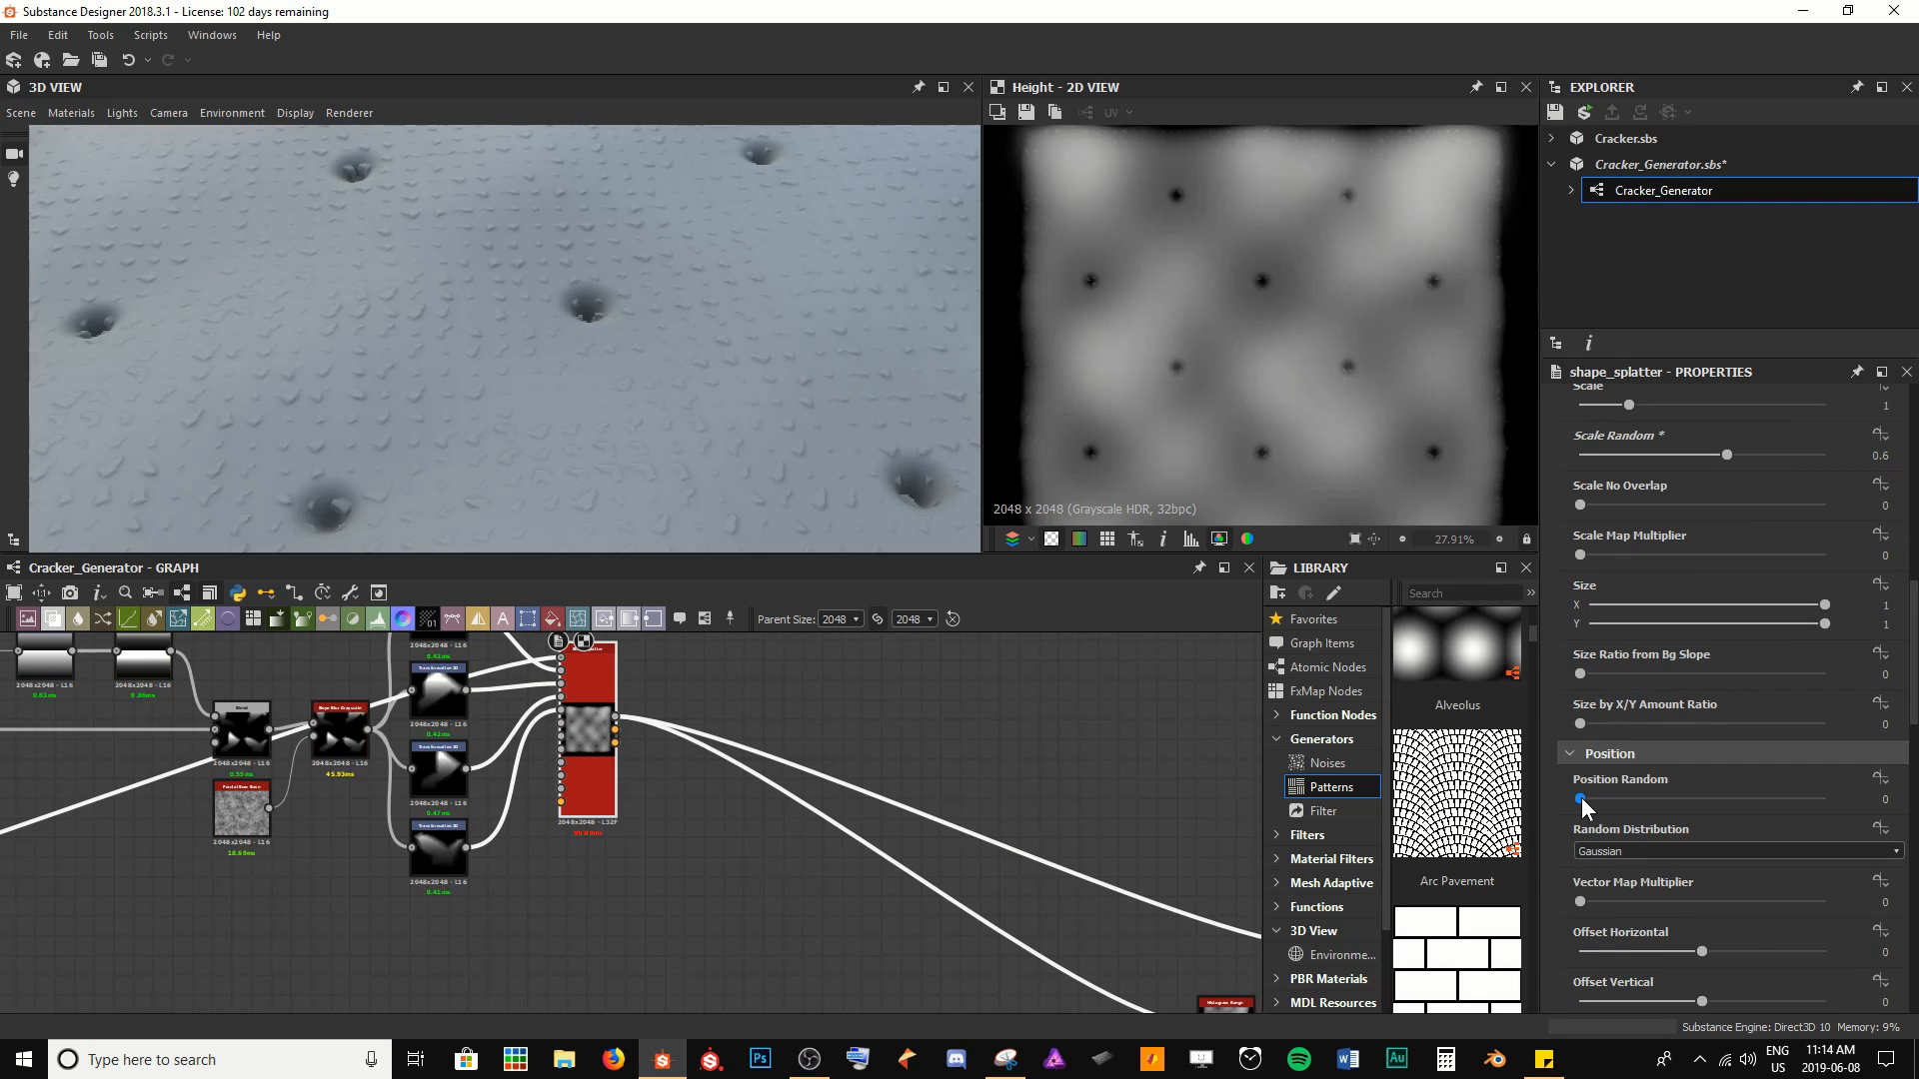
{"action": "left_click_drag", "start_coordinate": [1581, 798], "coordinate": [1767, 801]}
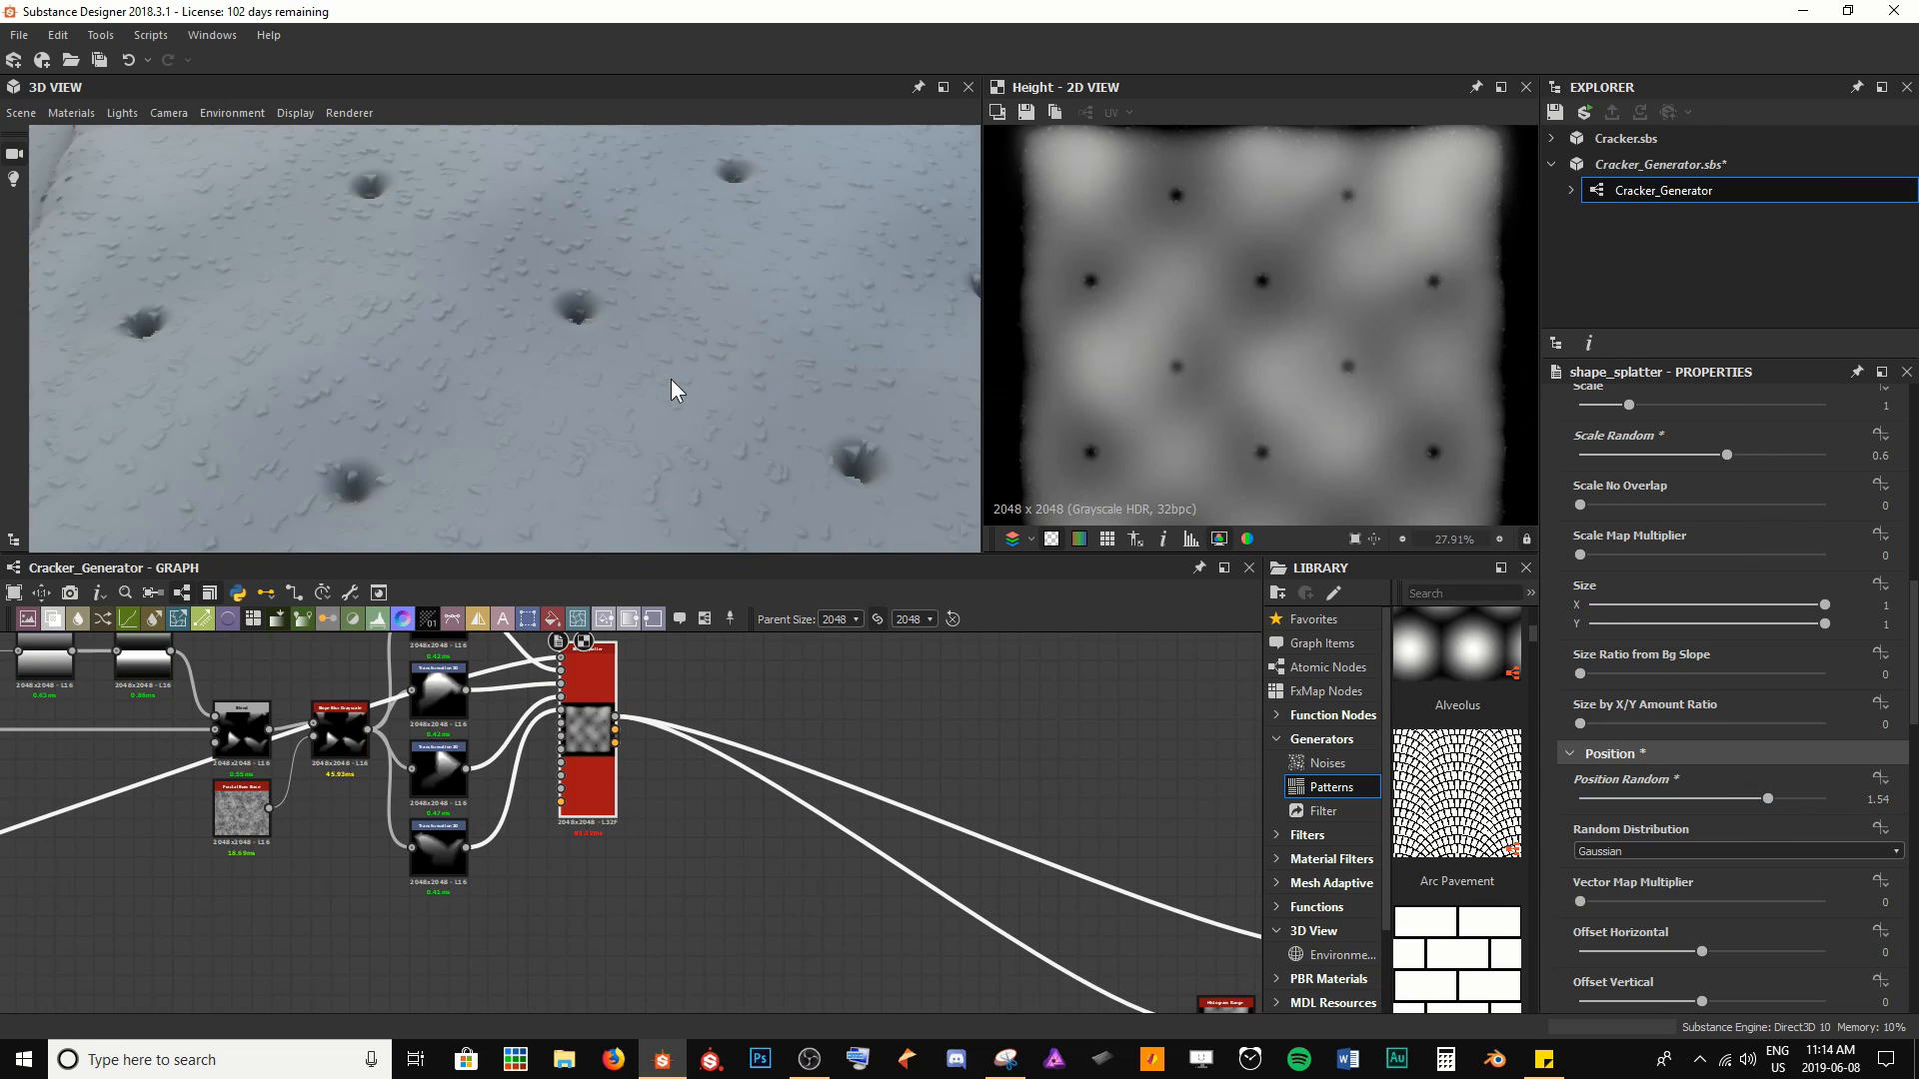
{"action": "scroll", "coordinate": [672, 385], "scroll_direction": "down", "scroll_amount": 5}
{"action": "left_click_drag", "start_coordinate": [677, 381], "coordinate": [549, 358]}
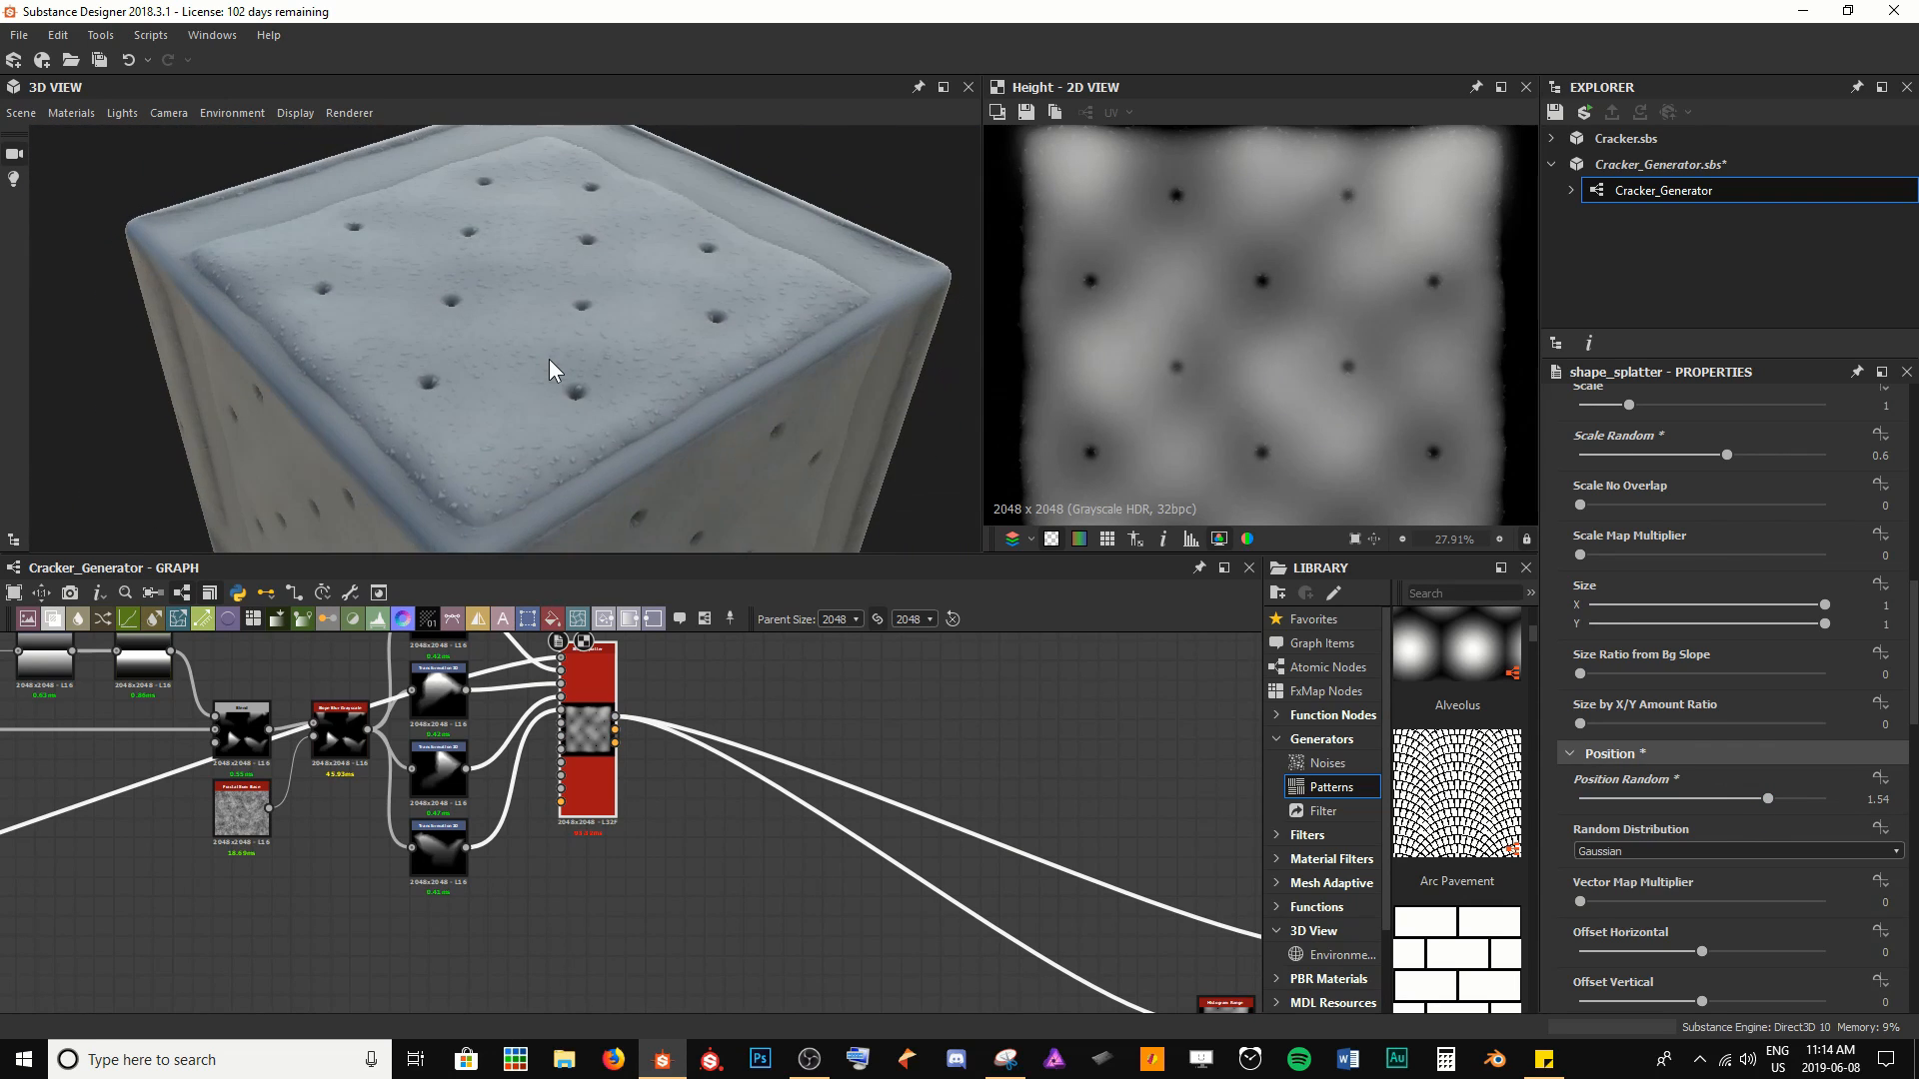
{"action": "scroll", "coordinate": [550, 357], "scroll_direction": "up", "scroll_amount": 6}
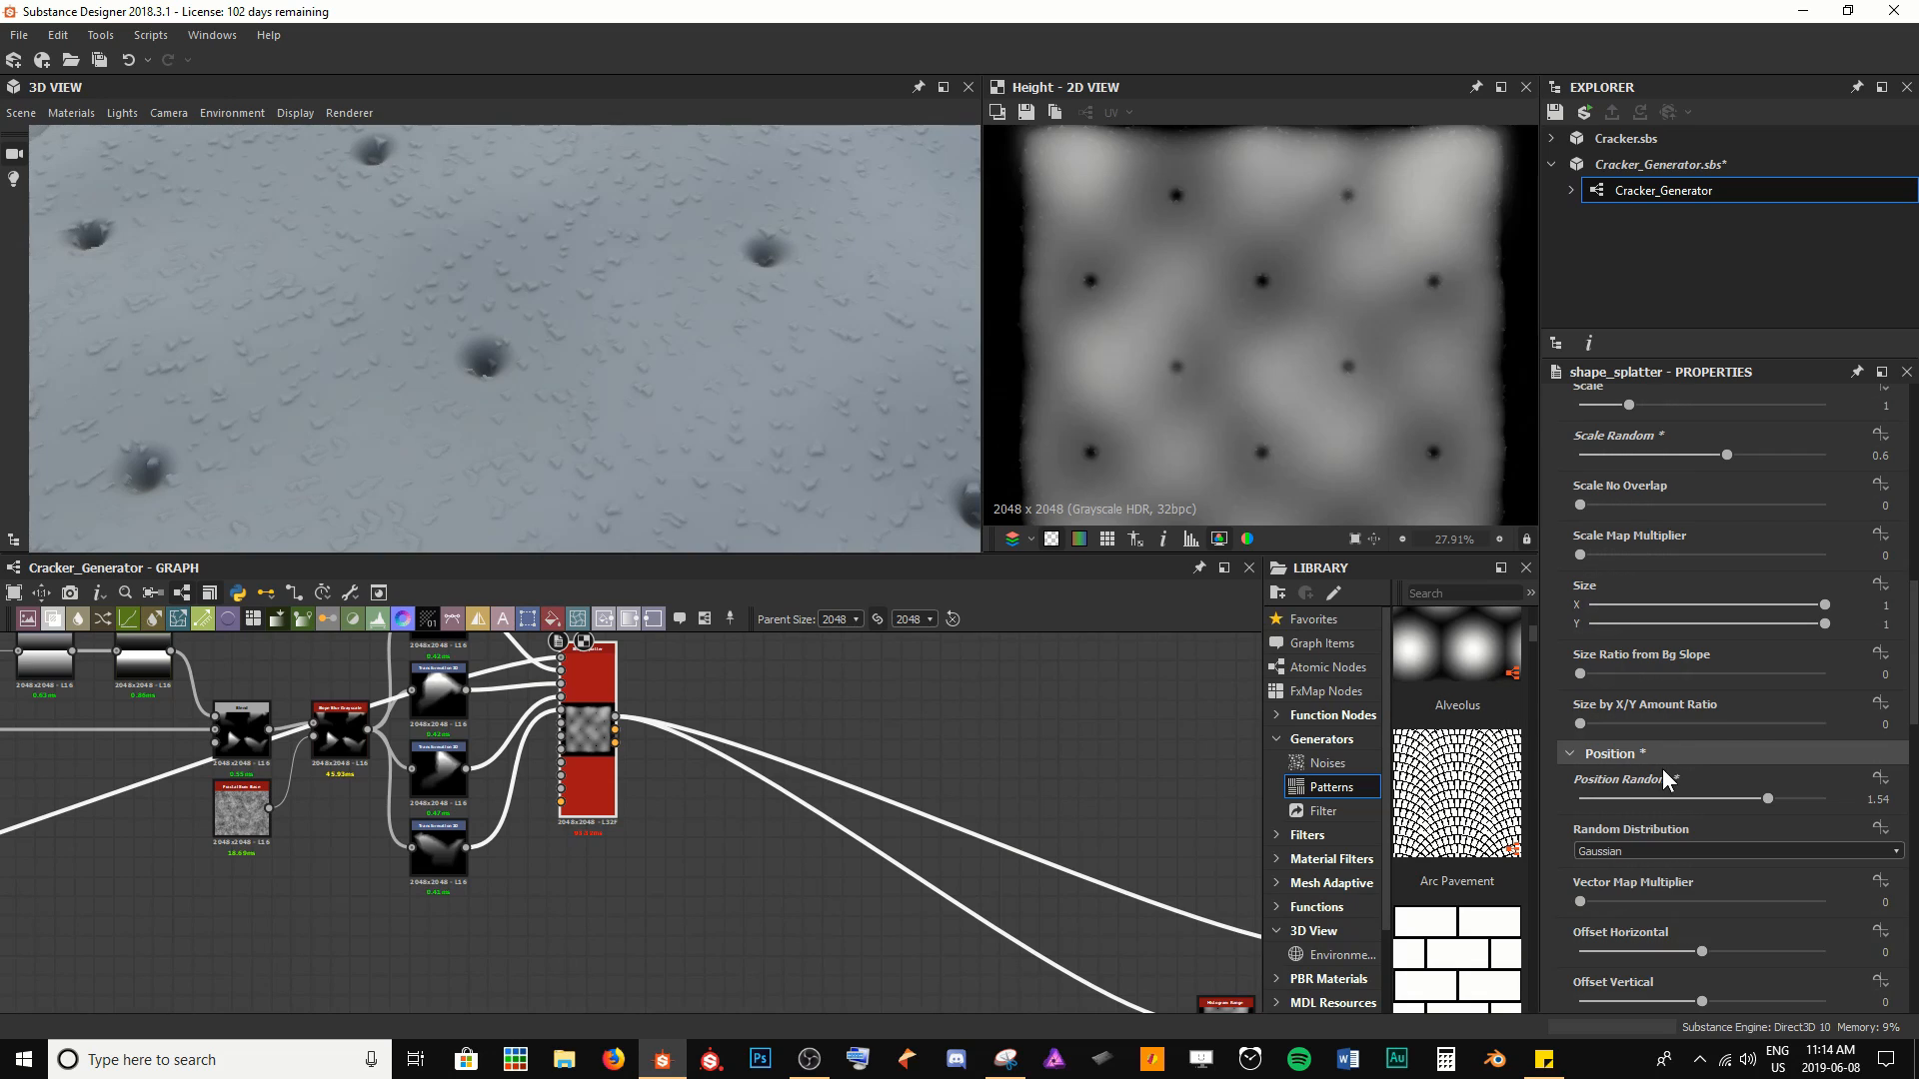
Set the Shape Splatter's Rotation Random to 0.63 and inspect the shards from afar and close to the holes
{"action": "scroll", "coordinate": [1663, 770], "scroll_direction": "down", "scroll_amount": 5}
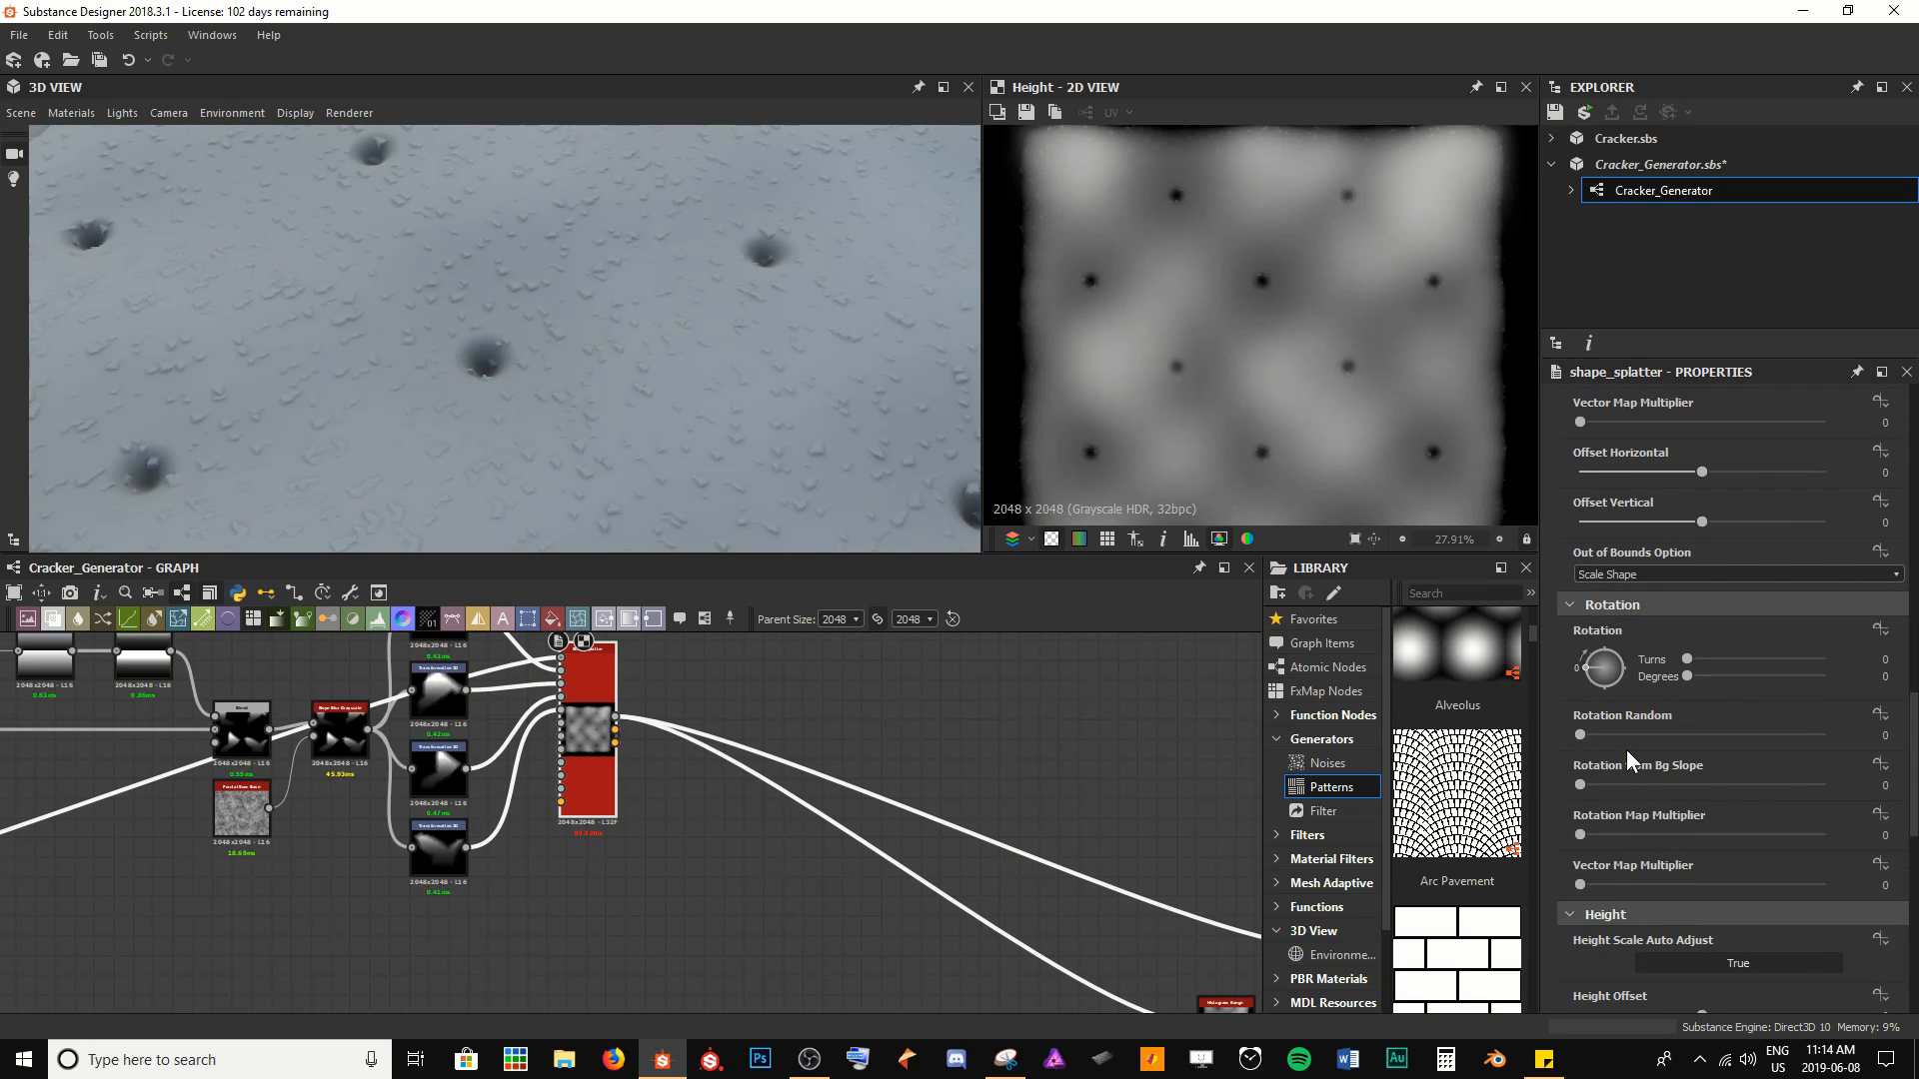
{"action": "left_click_drag", "start_coordinate": [1580, 735], "coordinate": [1734, 735]}
{"action": "left_click_drag", "start_coordinate": [683, 347], "coordinate": [570, 345]}
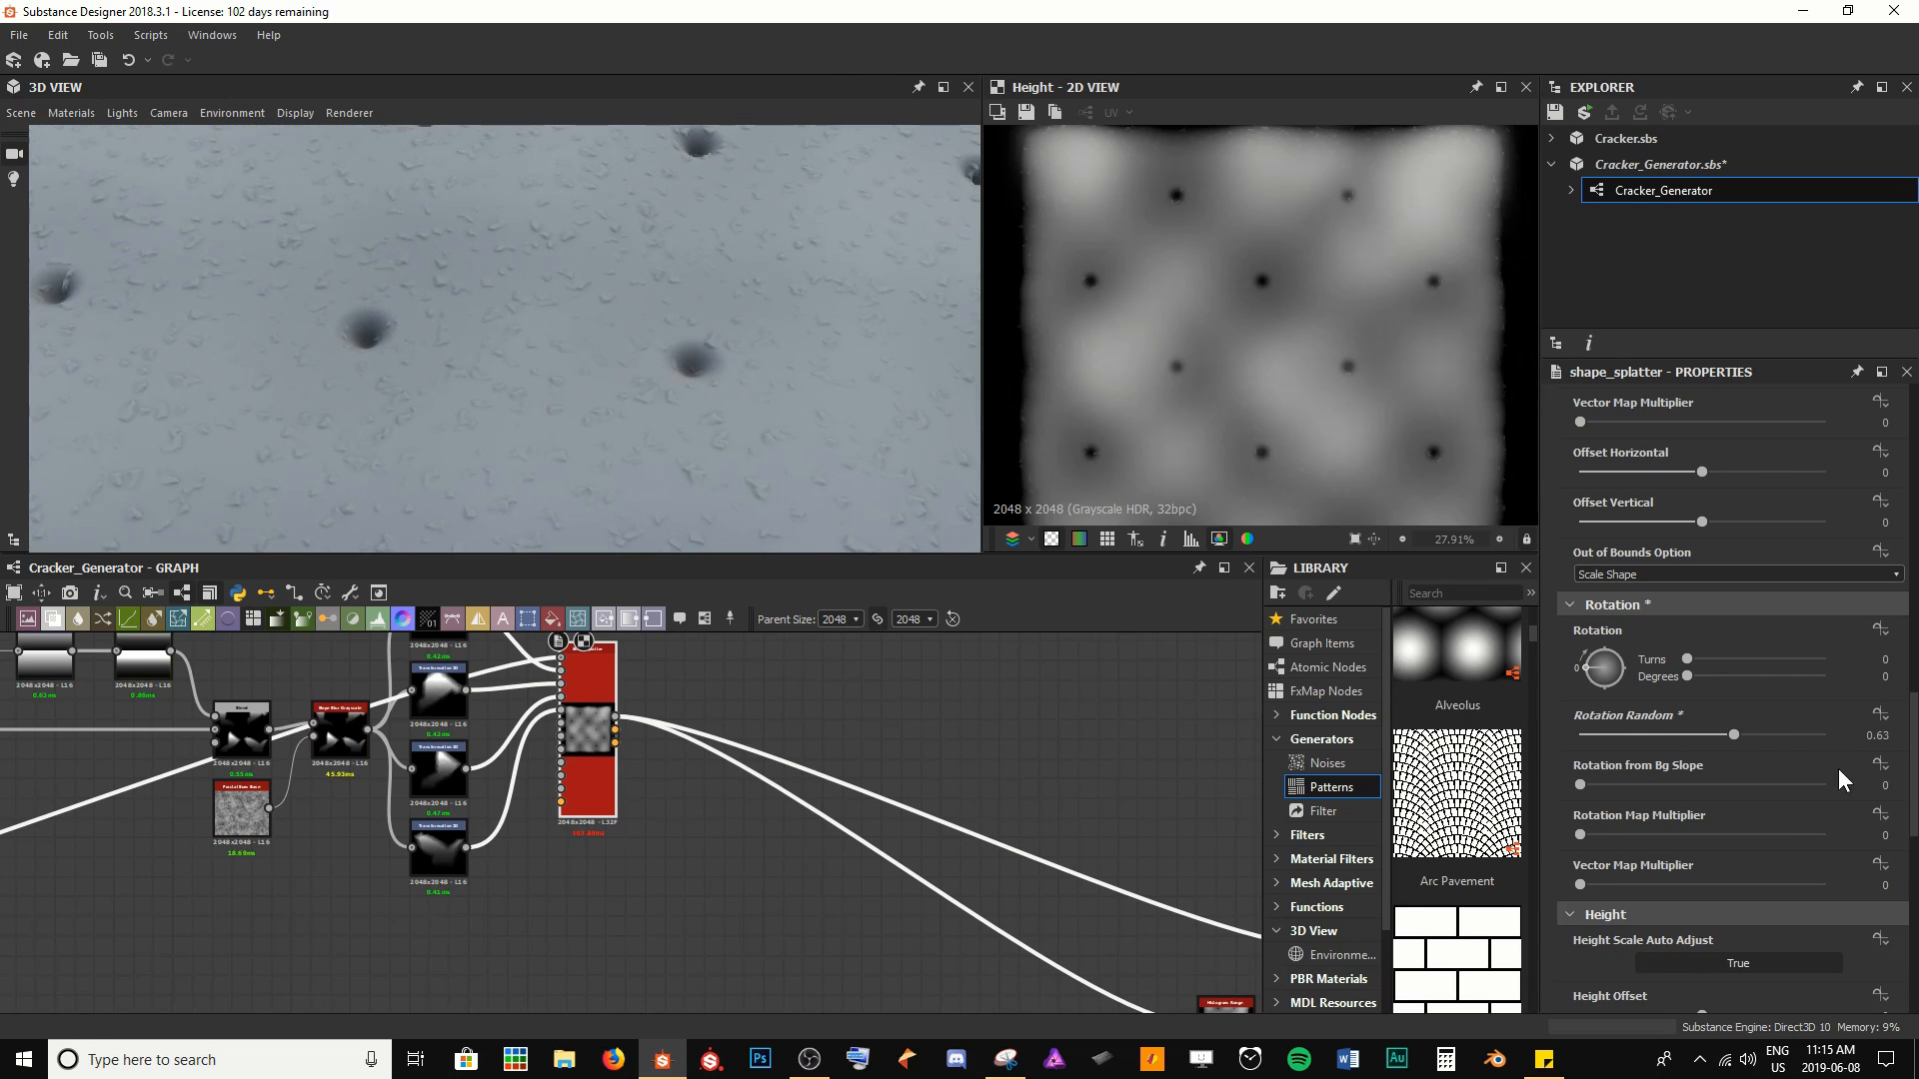
{"action": "scroll", "coordinate": [1737, 813], "scroll_direction": "down", "scroll_amount": 7}
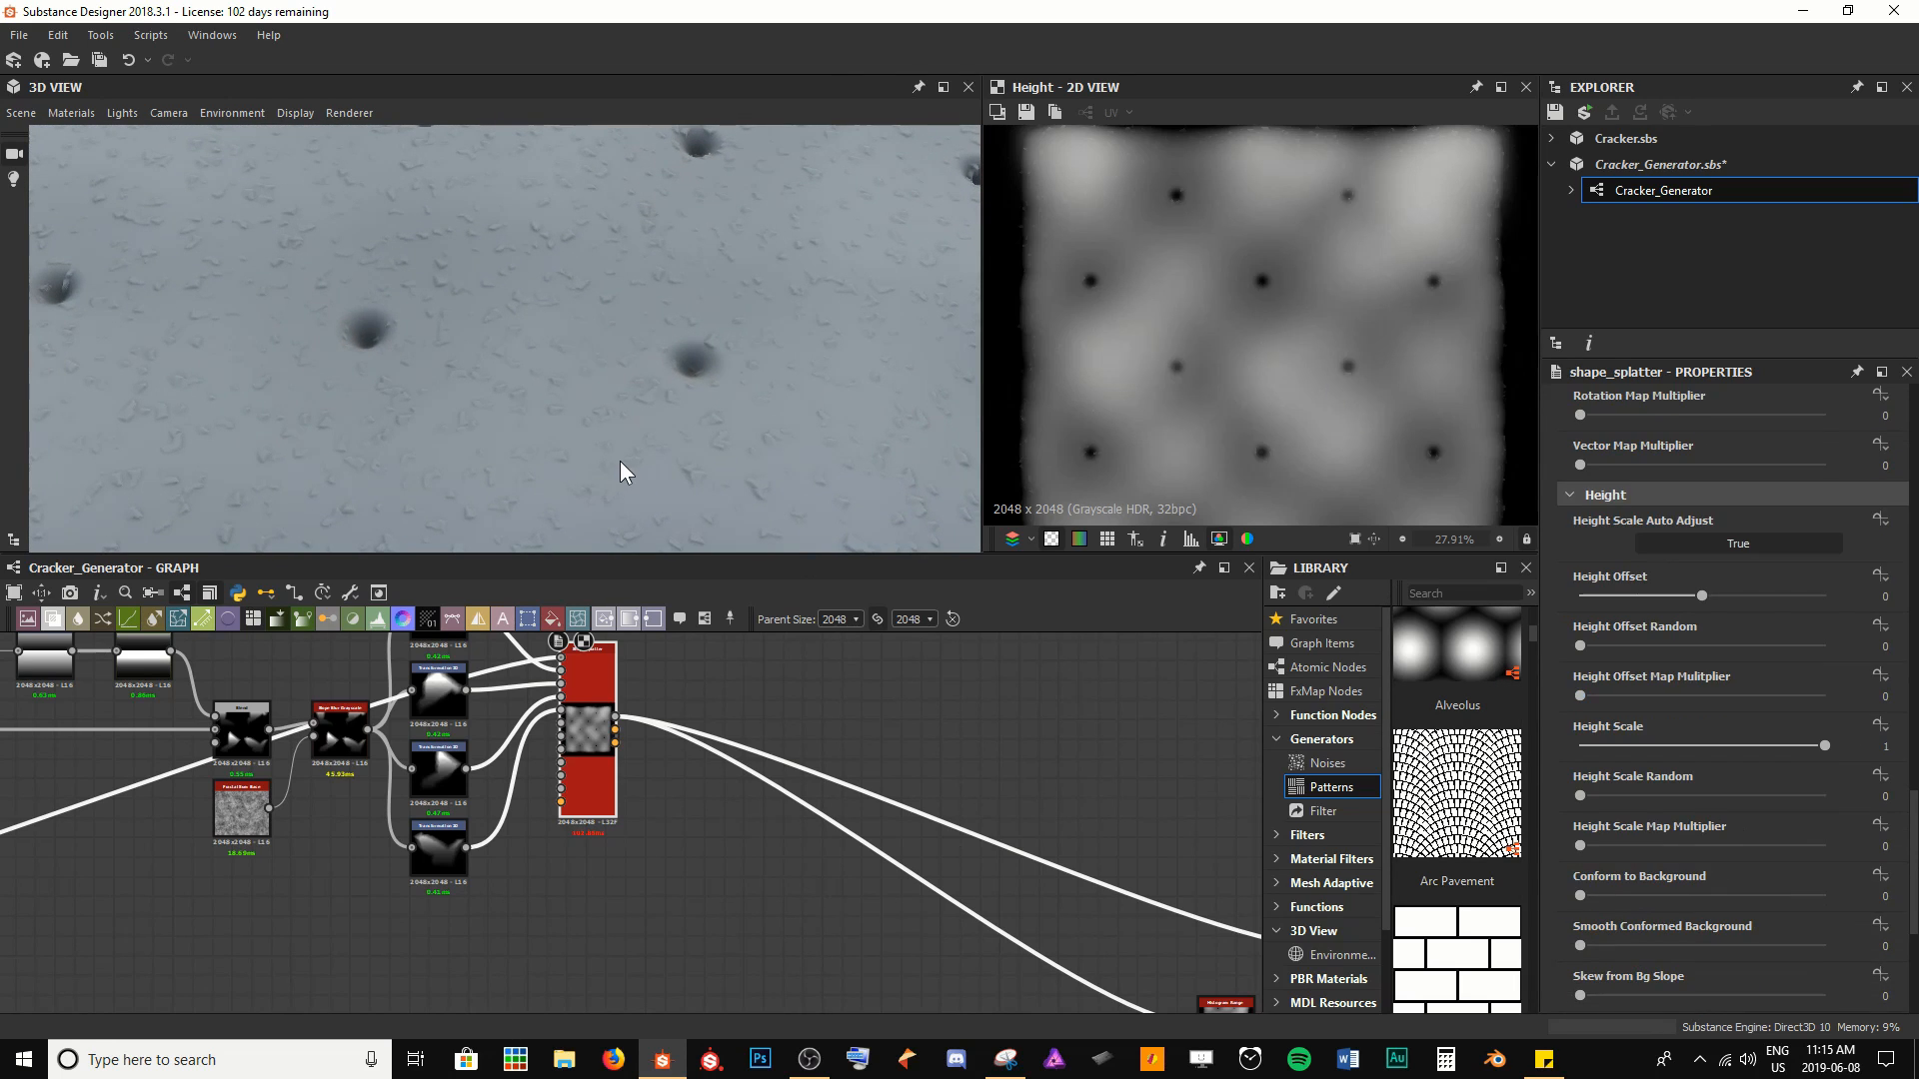
{"action": "left_click_drag", "start_coordinate": [620, 460], "coordinate": [586, 432]}
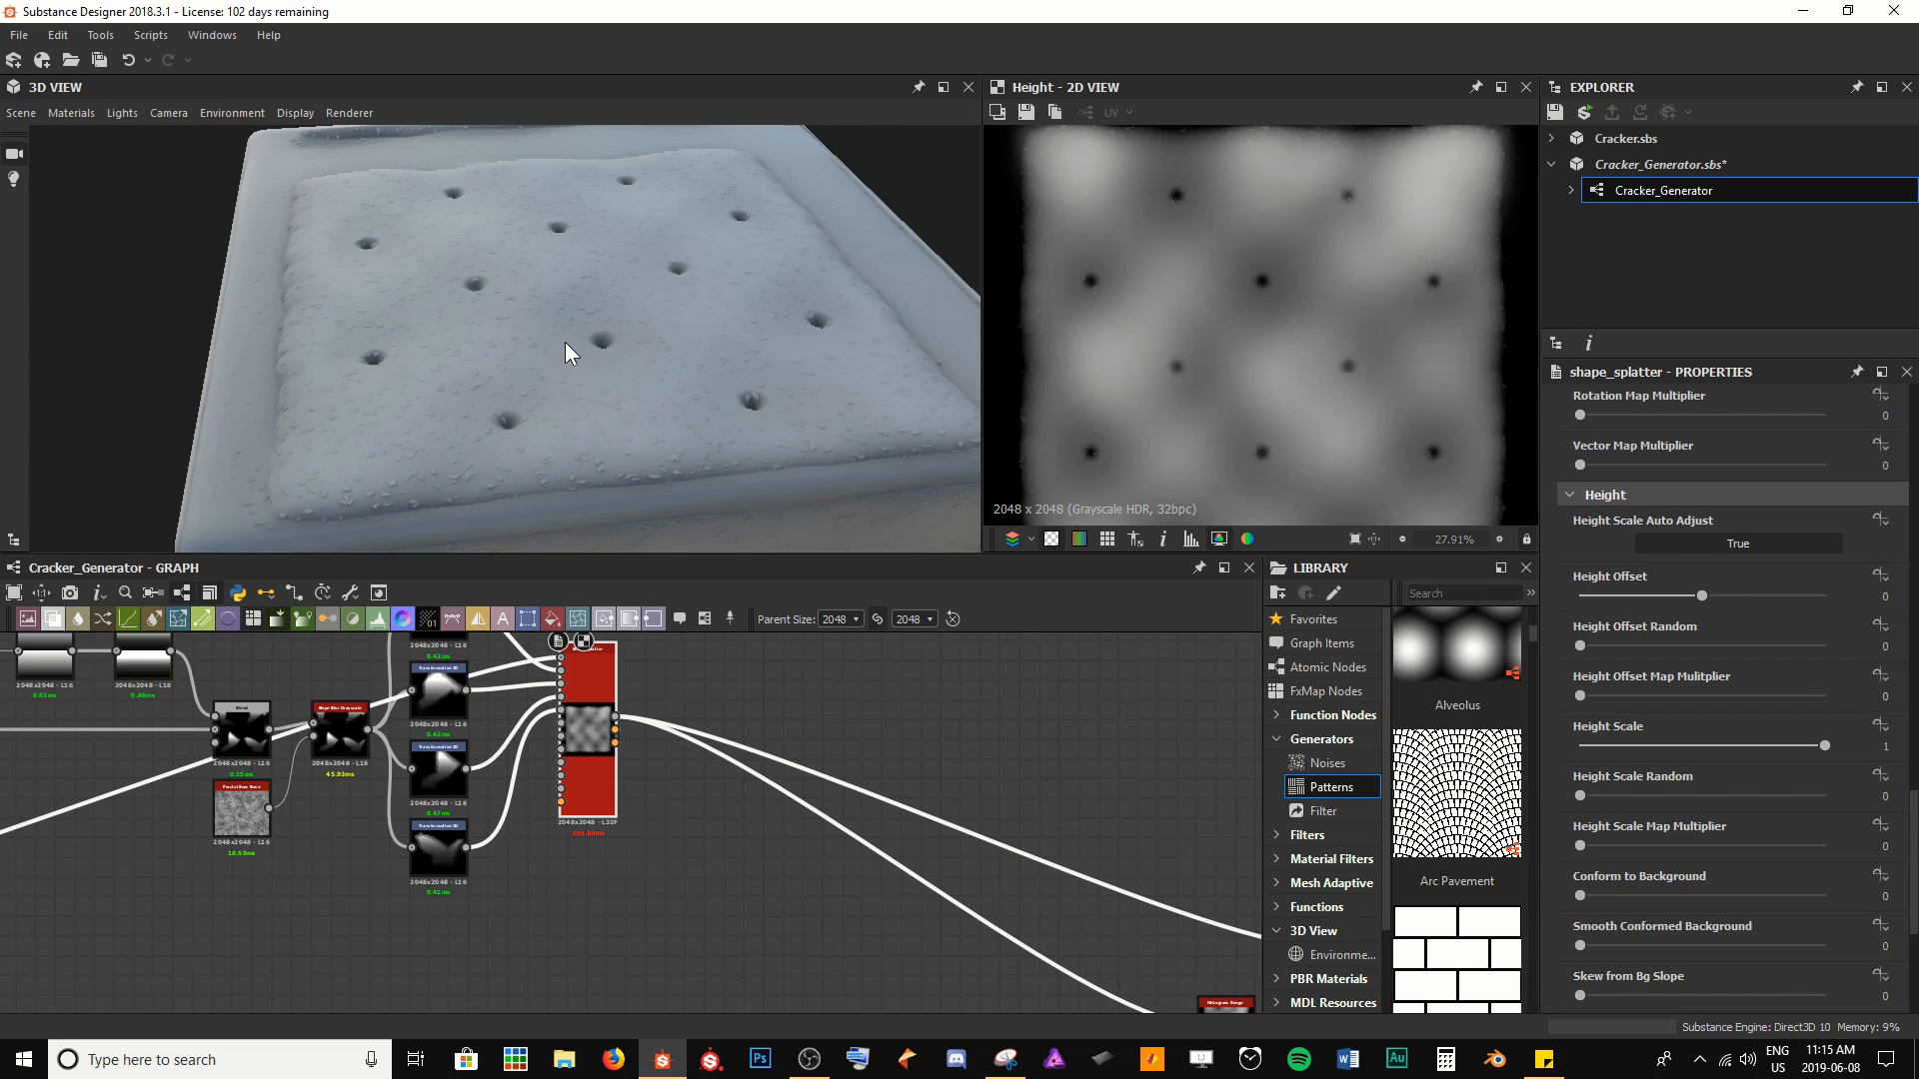
{"action": "scroll", "coordinate": [608, 339], "scroll_direction": "up", "scroll_amount": 6}
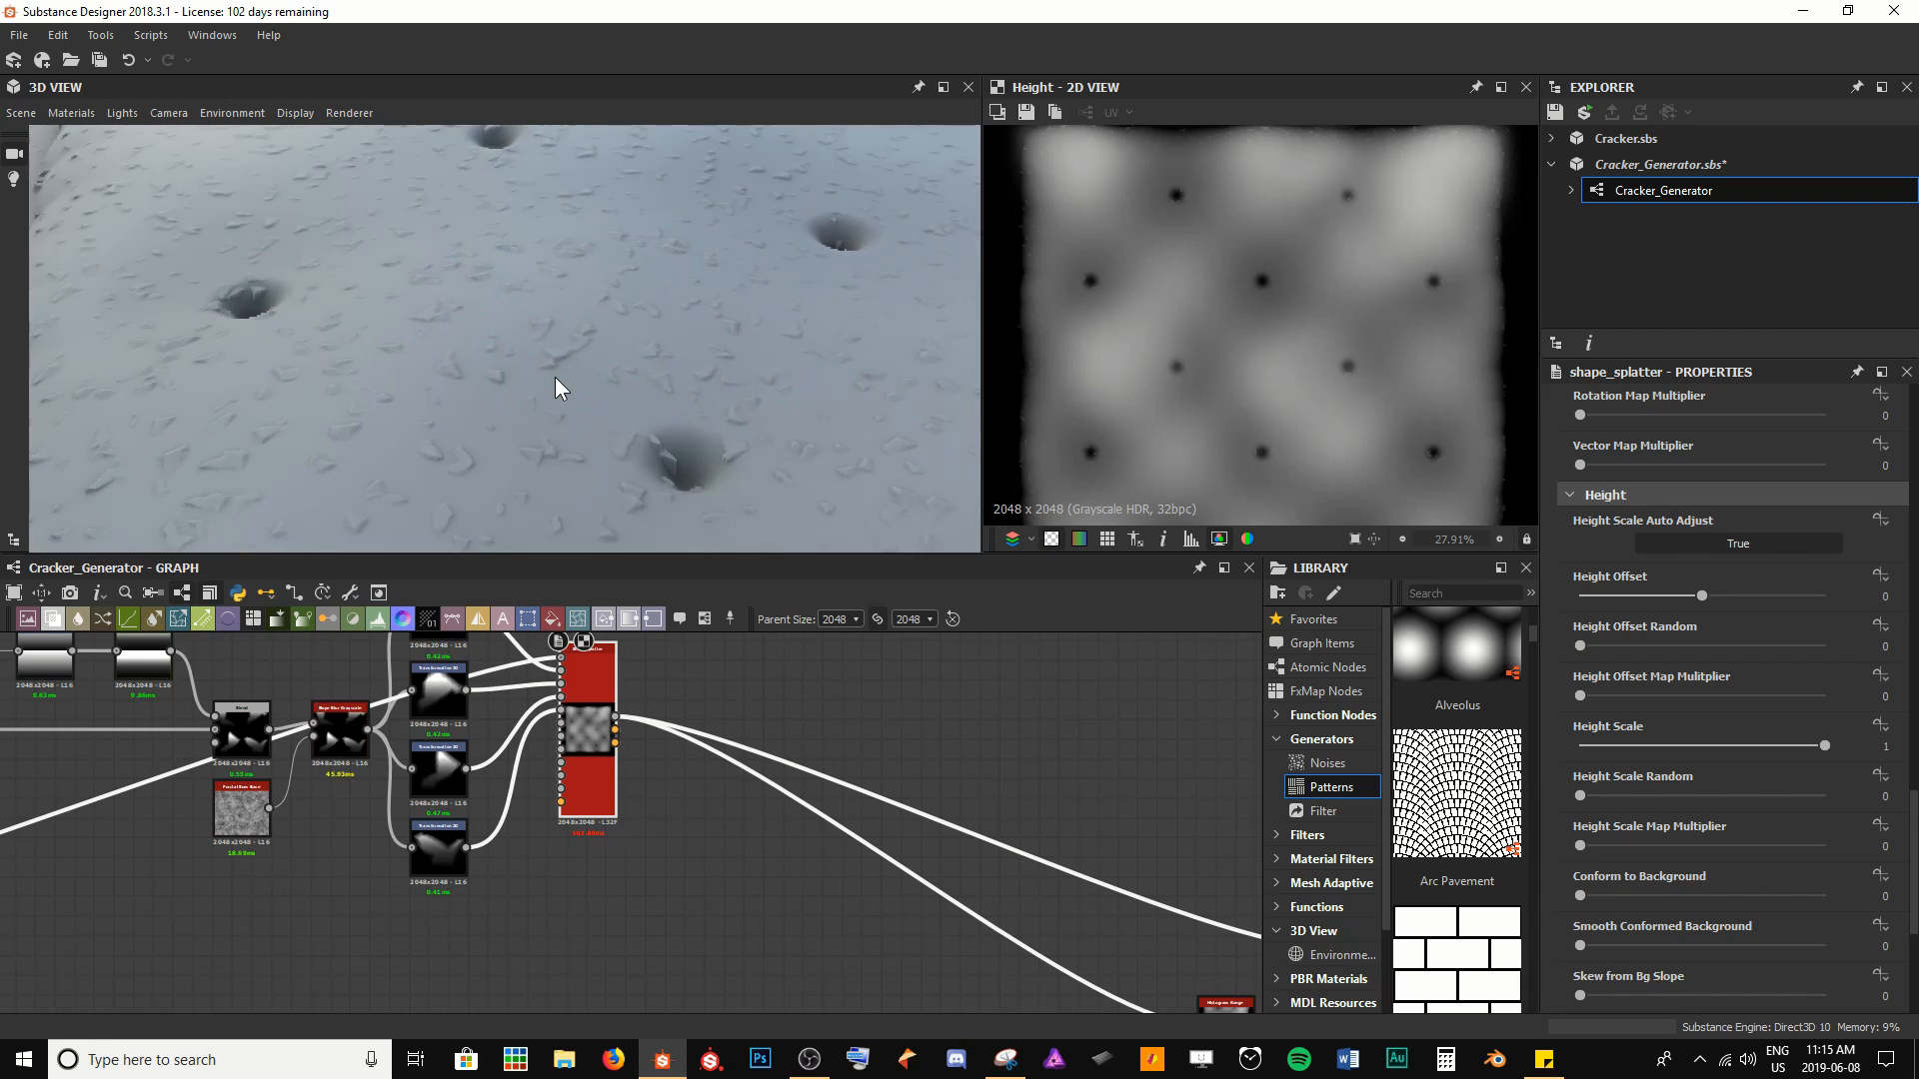
{"action": "left_click_drag", "start_coordinate": [555, 368], "coordinate": [619, 380]}
Set the Shape Splatter's Conform to Background to 0.78 and check how the shards follow the surface around the holes
{"action": "scroll", "coordinate": [1707, 716], "scroll_direction": "down", "scroll_amount": 3}
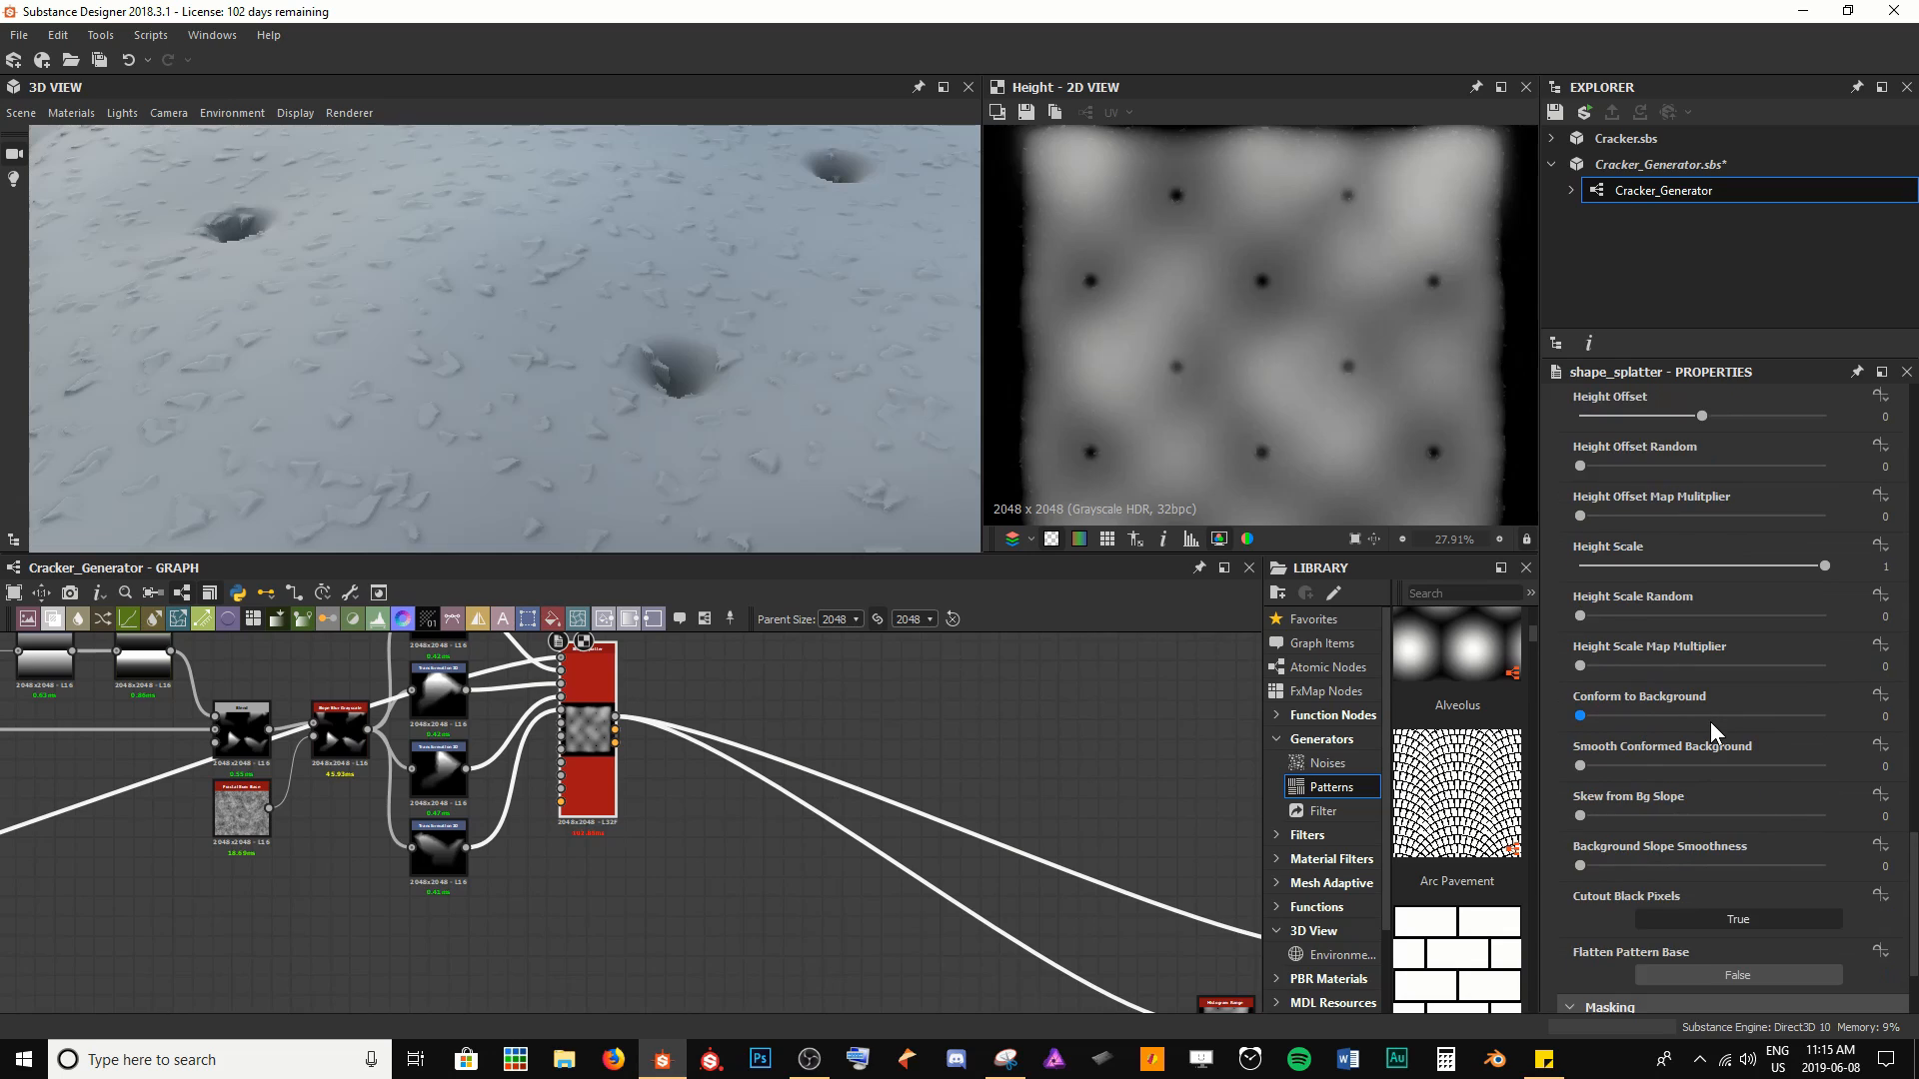
{"action": "scroll", "coordinate": [1711, 722], "scroll_direction": "up", "scroll_amount": 1}
{"action": "left_click_drag", "start_coordinate": [1585, 776], "coordinate": [1653, 778]}
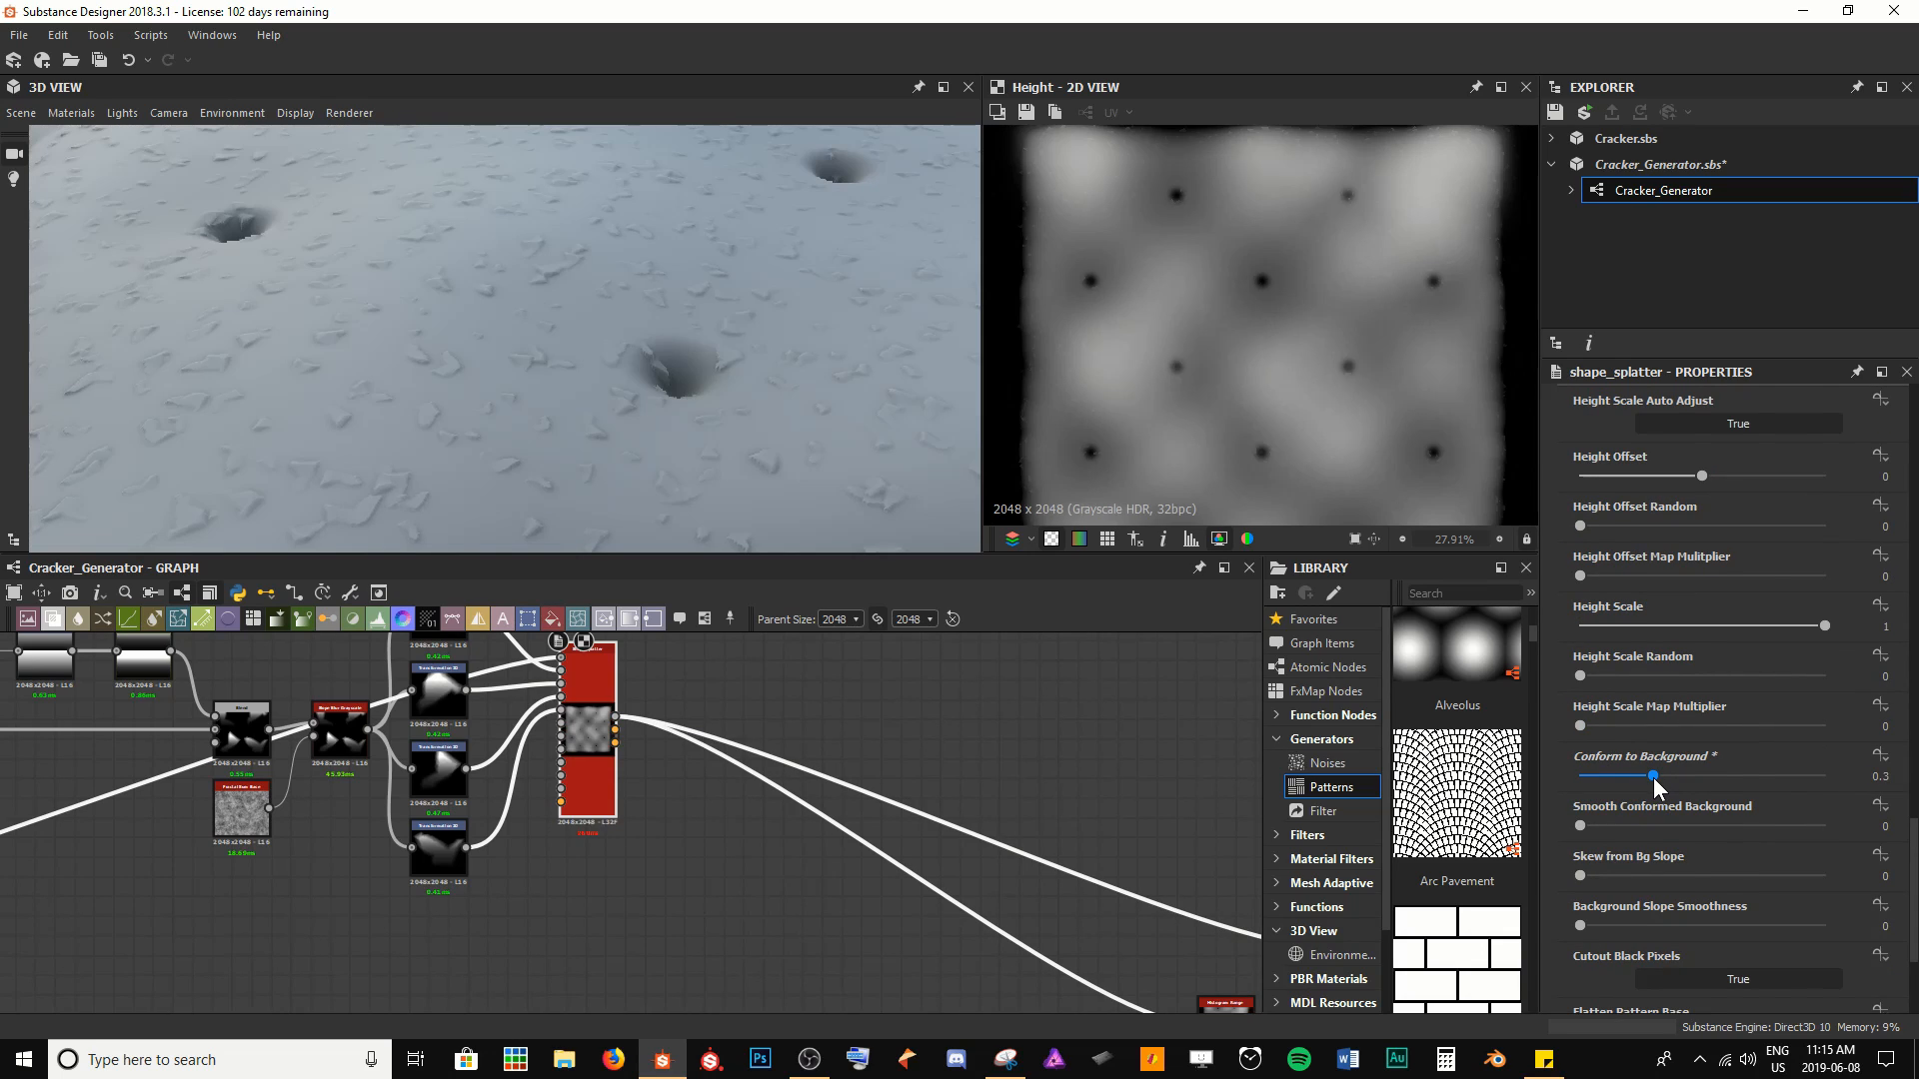
{"action": "scroll", "coordinate": [725, 396], "scroll_direction": "up", "scroll_amount": 5}
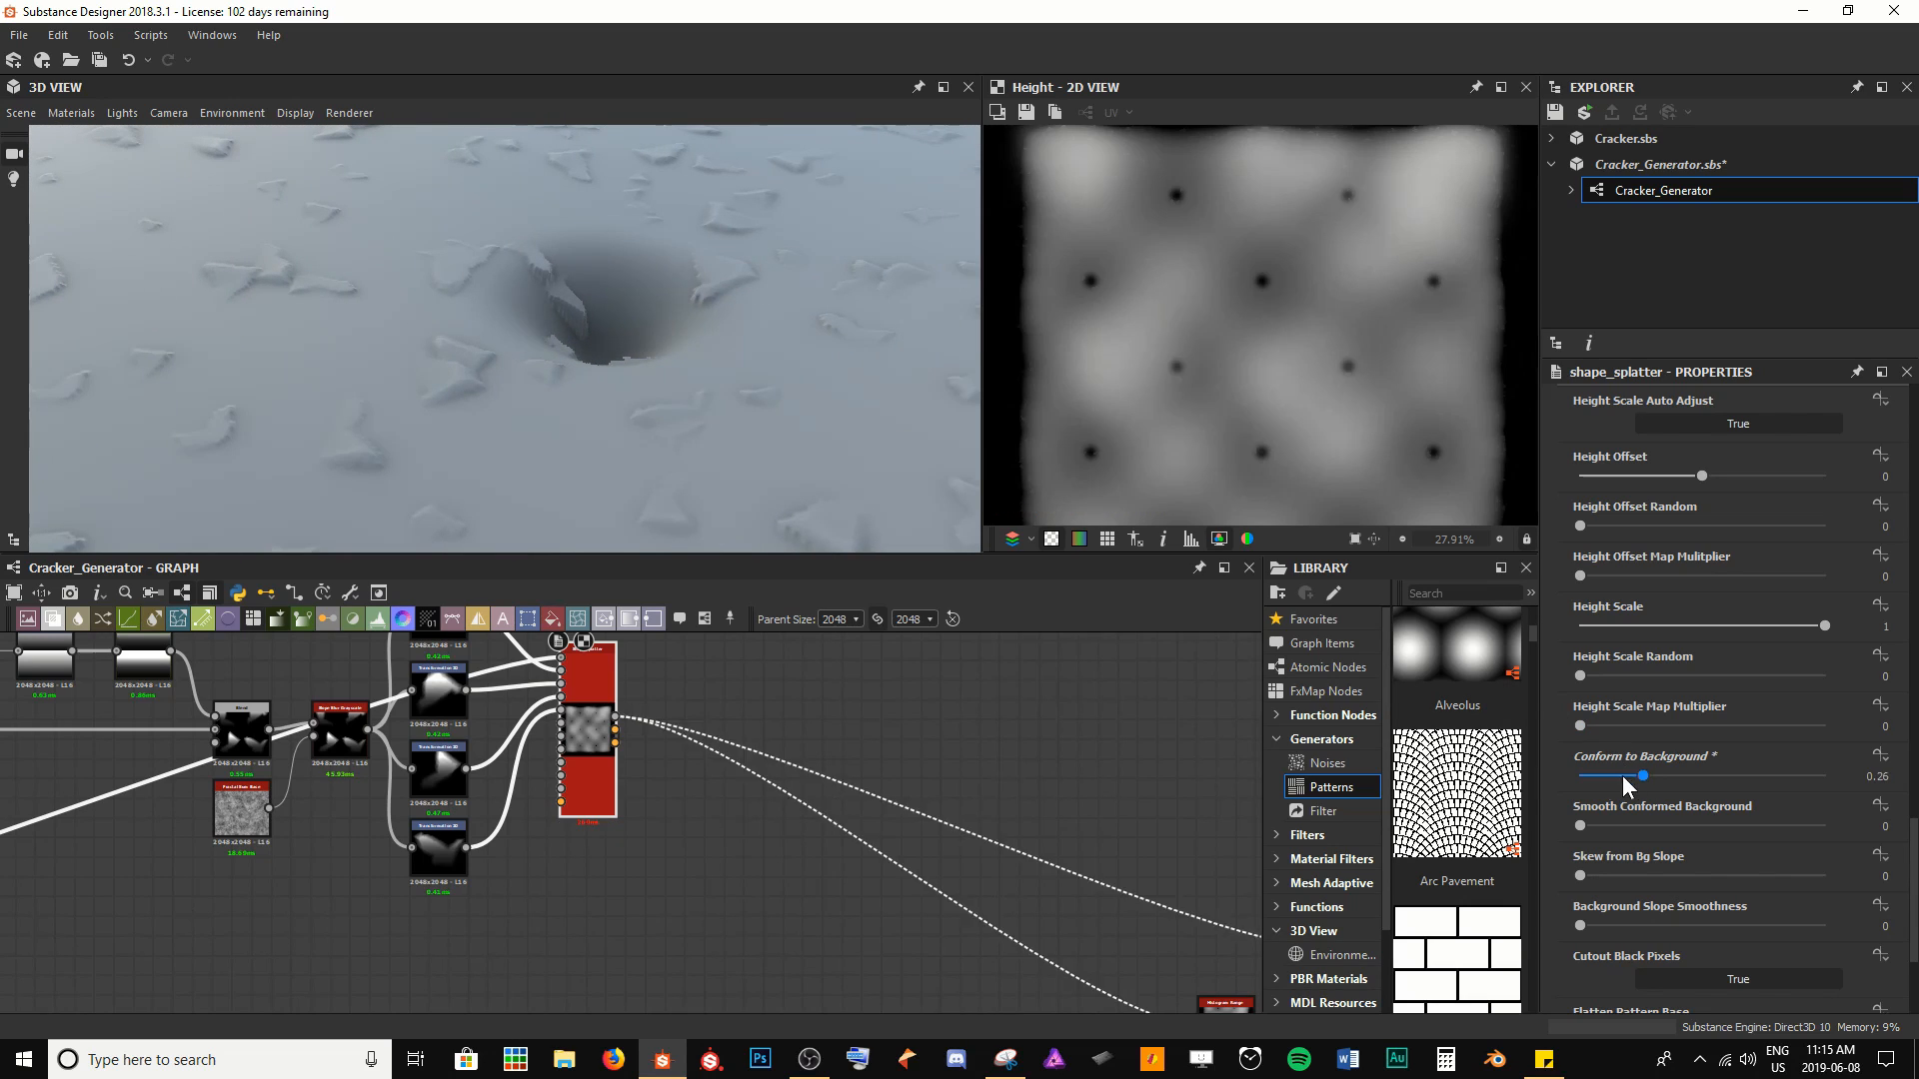
{"action": "key", "text": "ctrl+z"}
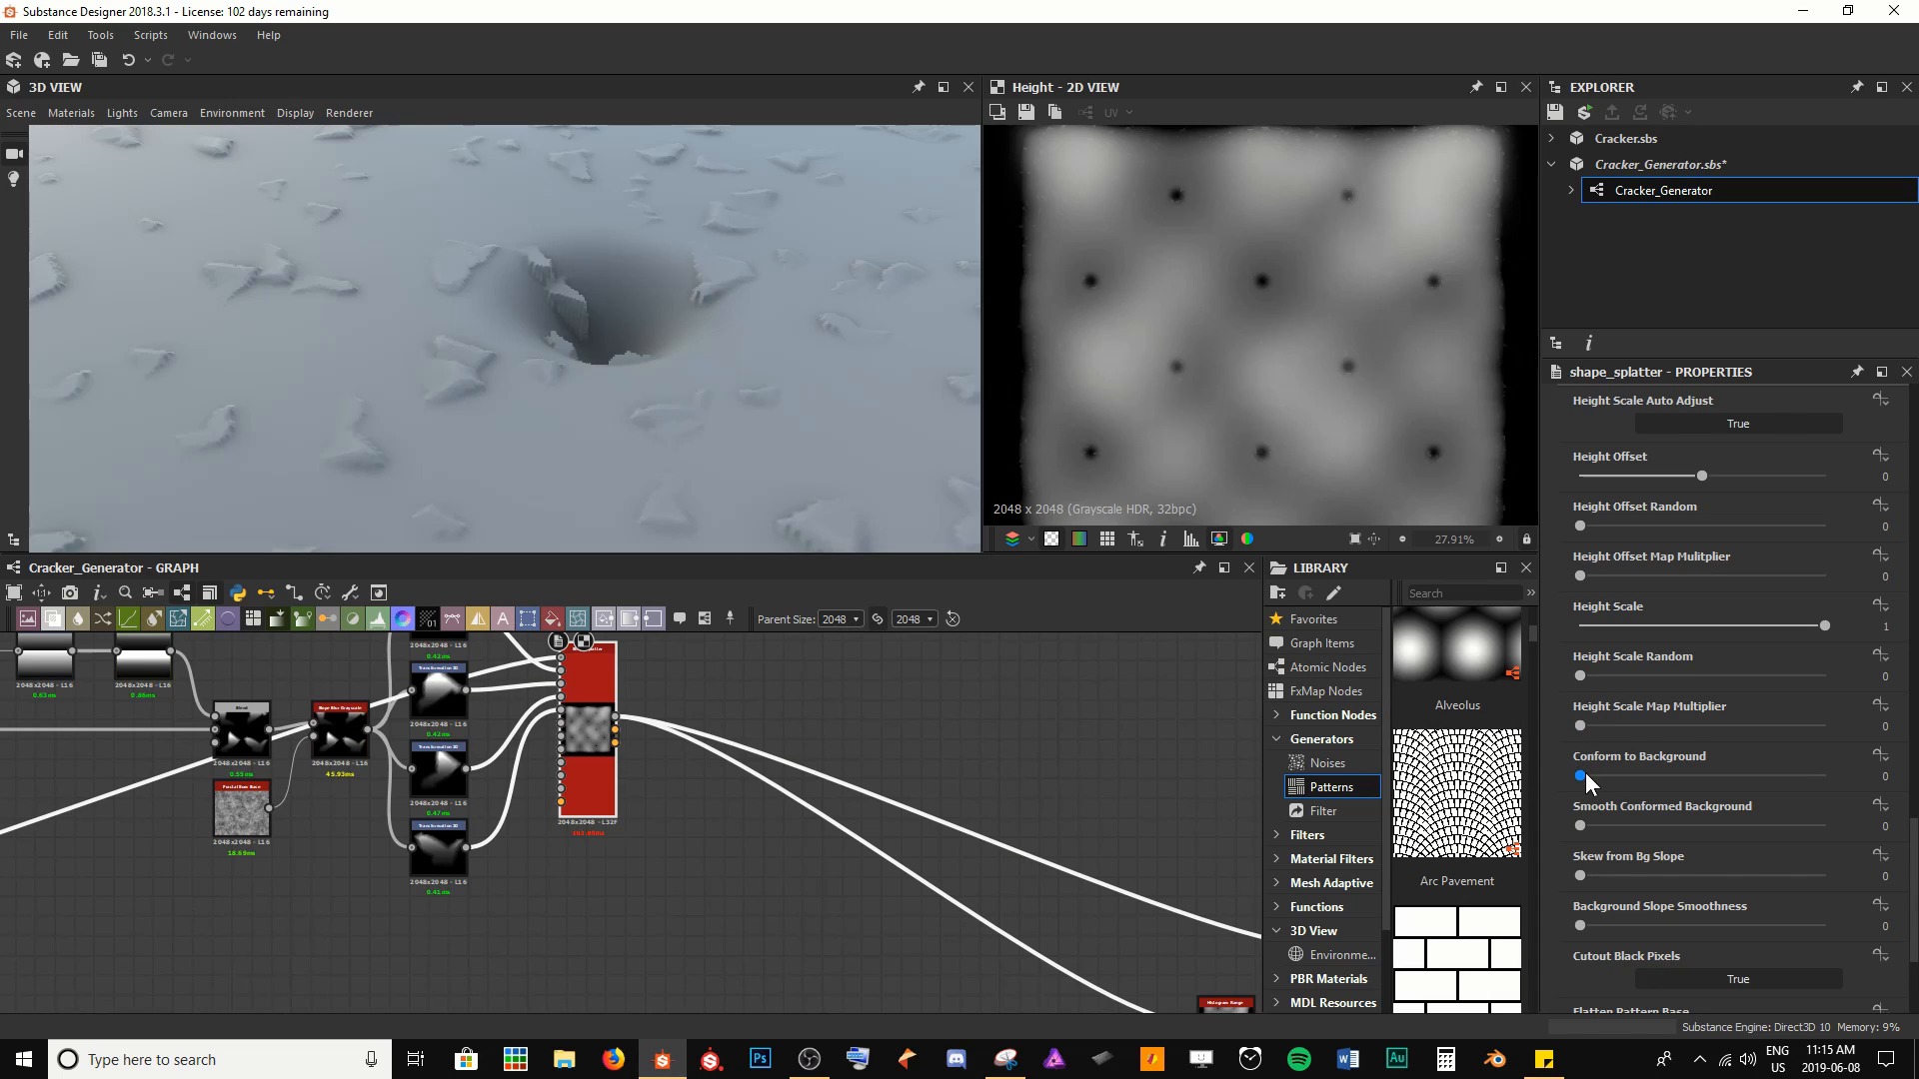
{"action": "left_click_drag", "start_coordinate": [1583, 774], "coordinate": [1770, 783]}
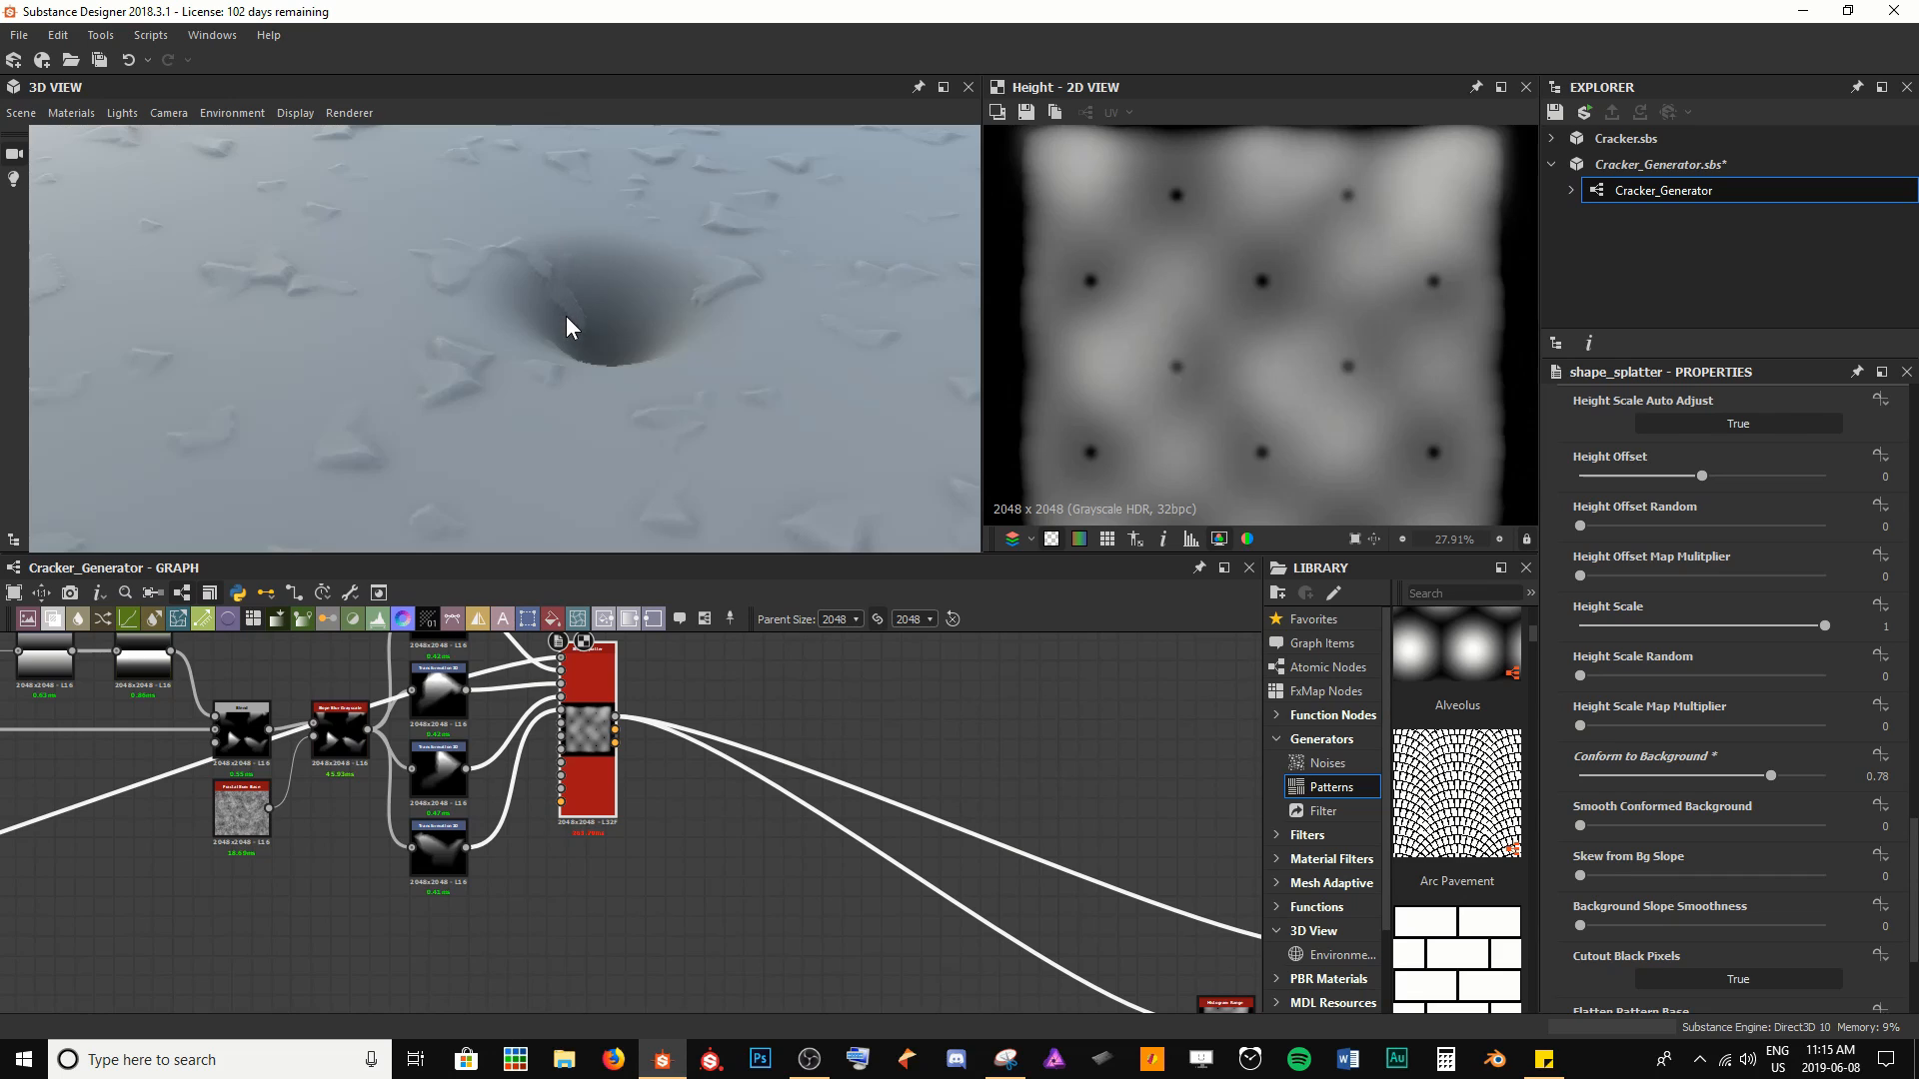
{"action": "scroll", "coordinate": [407, 386], "scroll_direction": "down", "scroll_amount": 5}
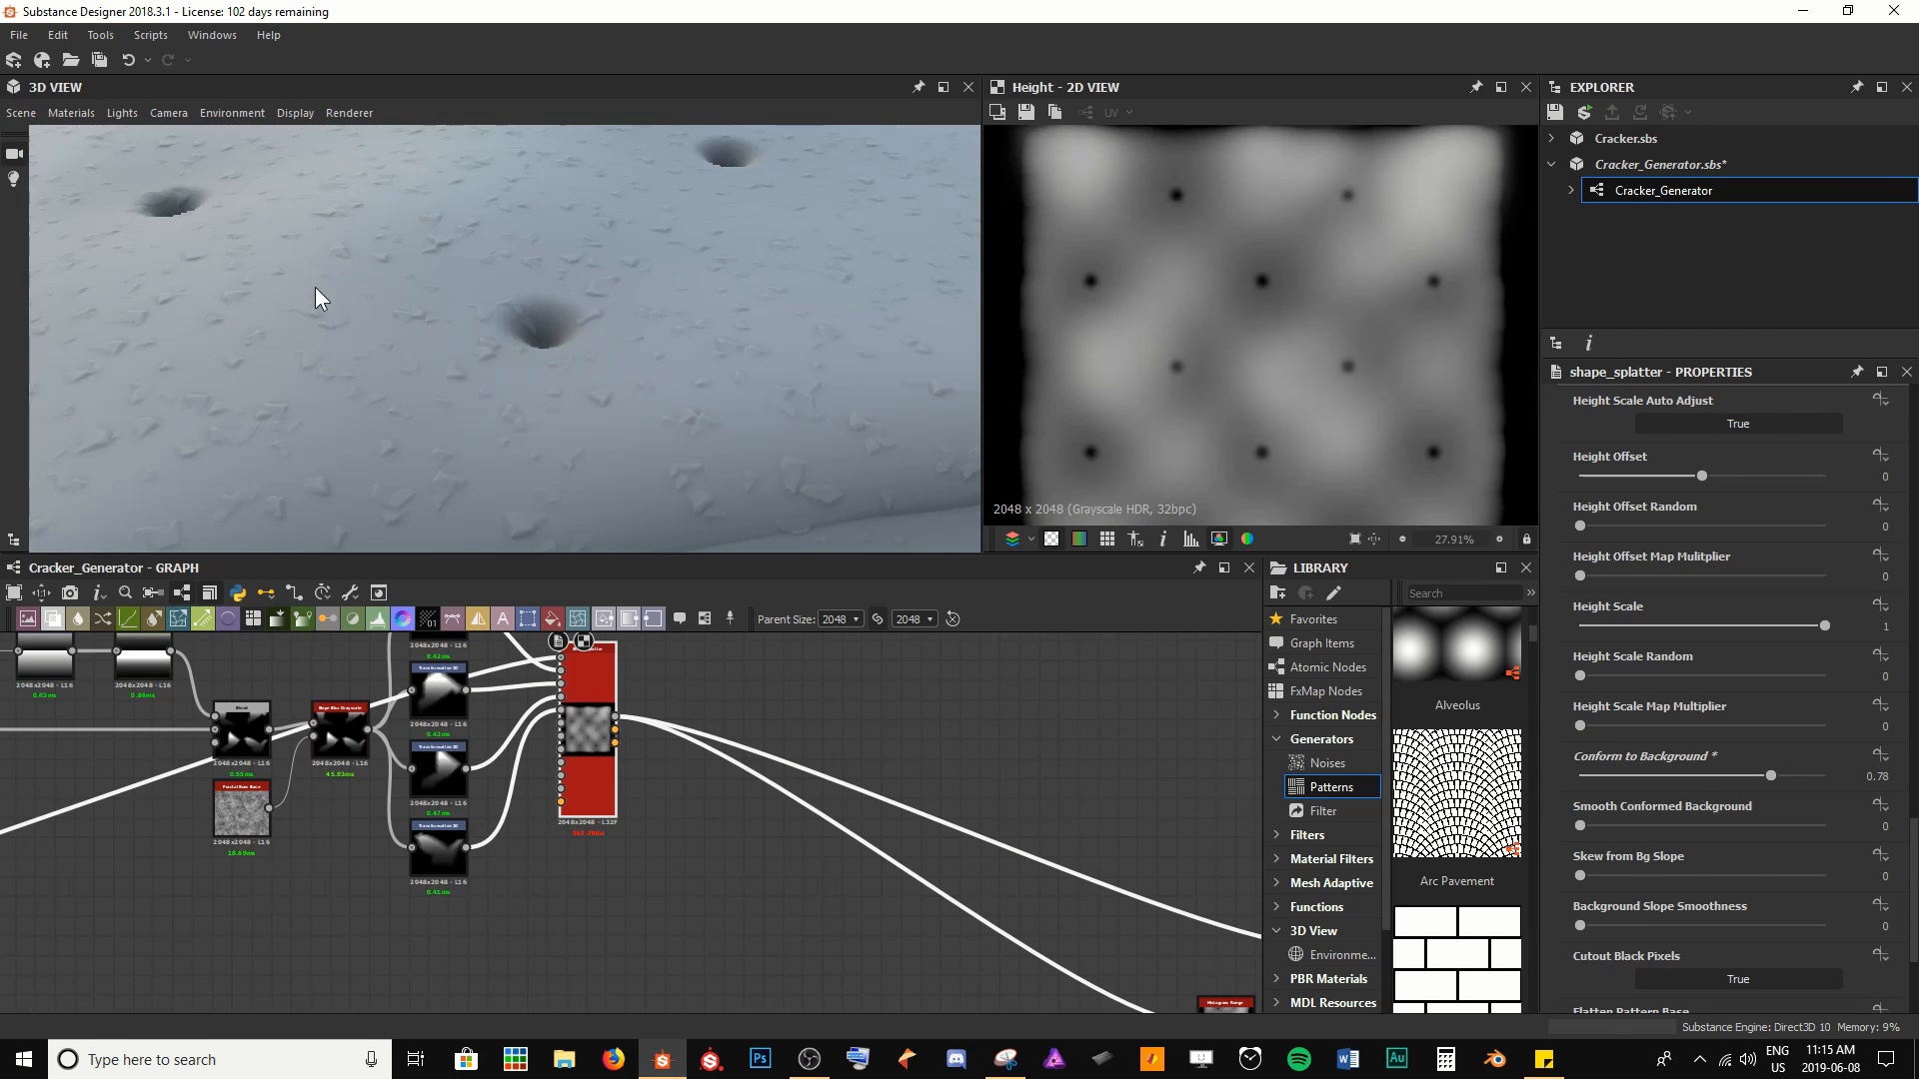
{"action": "left_click_drag", "start_coordinate": [467, 313], "coordinate": [529, 338]}
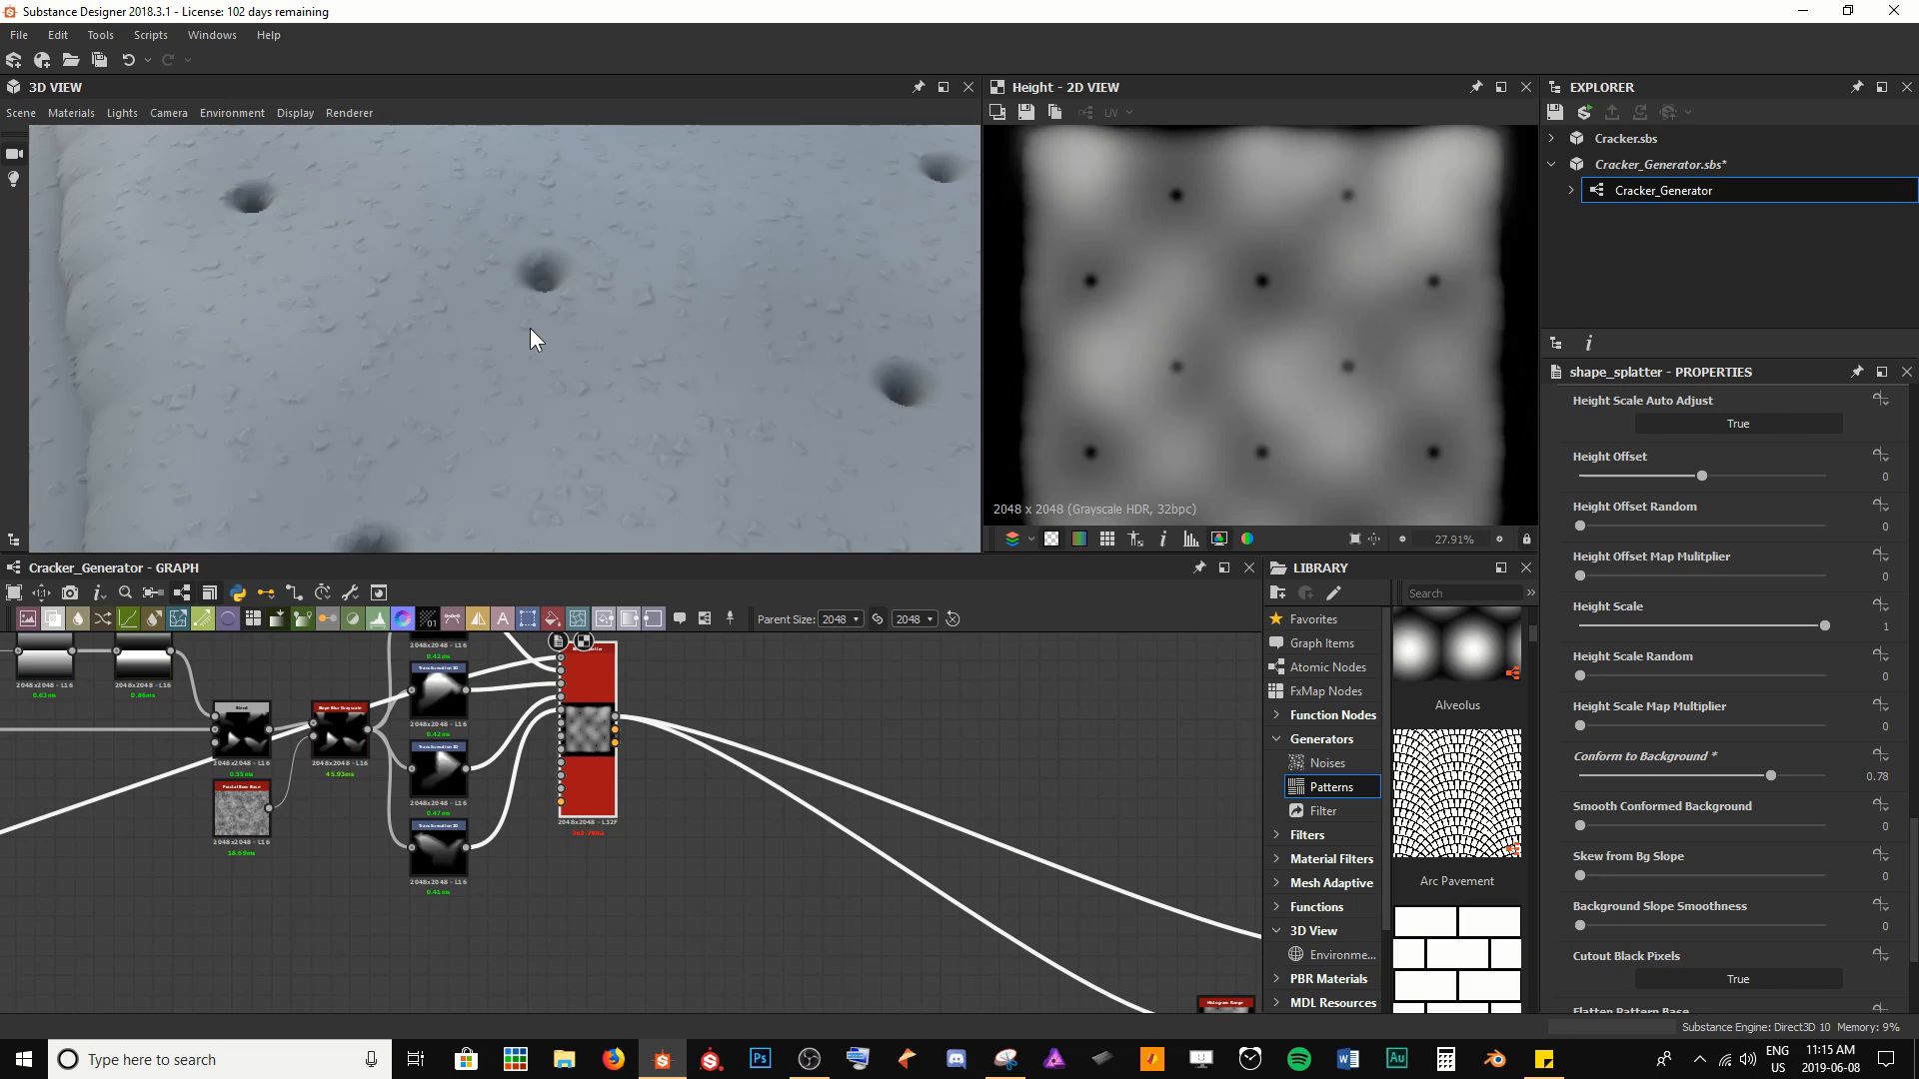
{"action": "left_click_drag", "start_coordinate": [530, 328], "coordinate": [662, 380]}
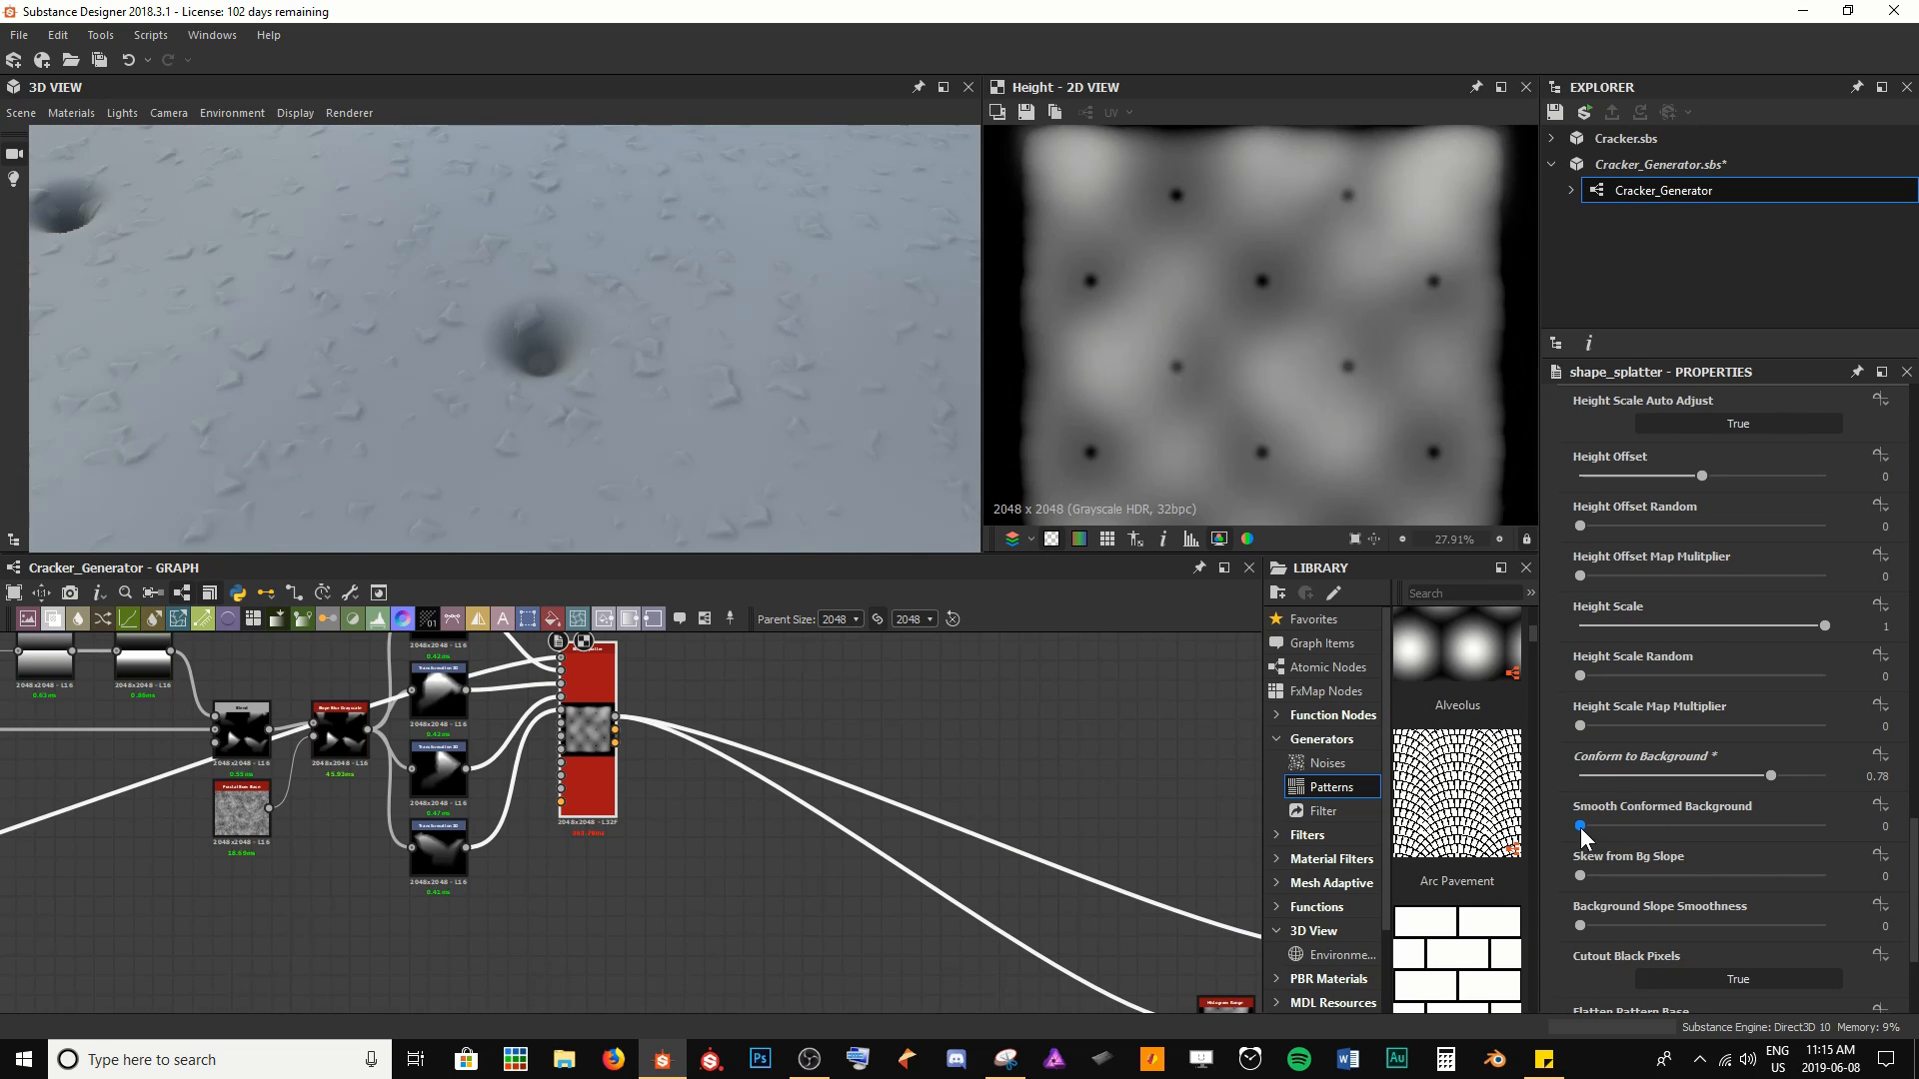
Try a Smooth Conformed Background of 1.53, inspect the shards inside a hole, and return the value to 0
{"action": "left_click_drag", "start_coordinate": [1580, 826], "coordinate": [1767, 834]}
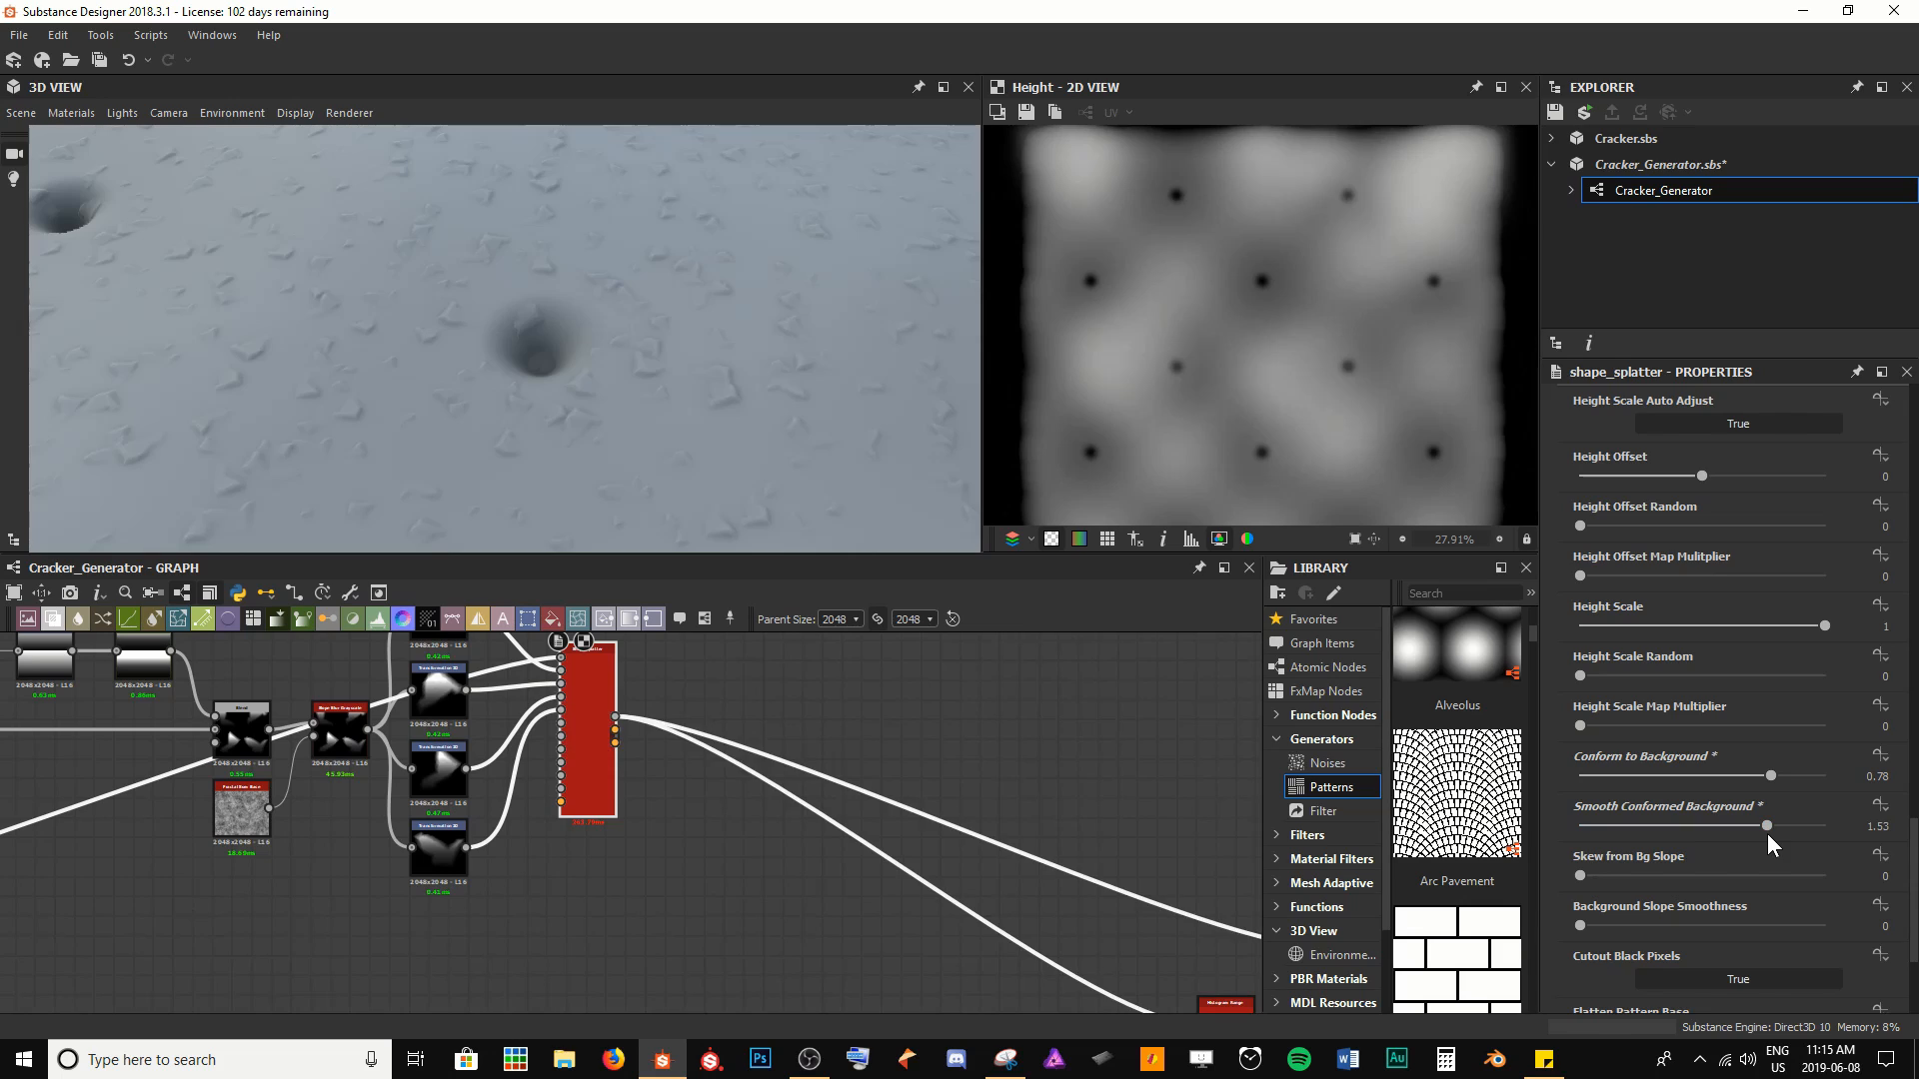
{"action": "scroll", "coordinate": [646, 374], "scroll_direction": "up", "scroll_amount": 3}
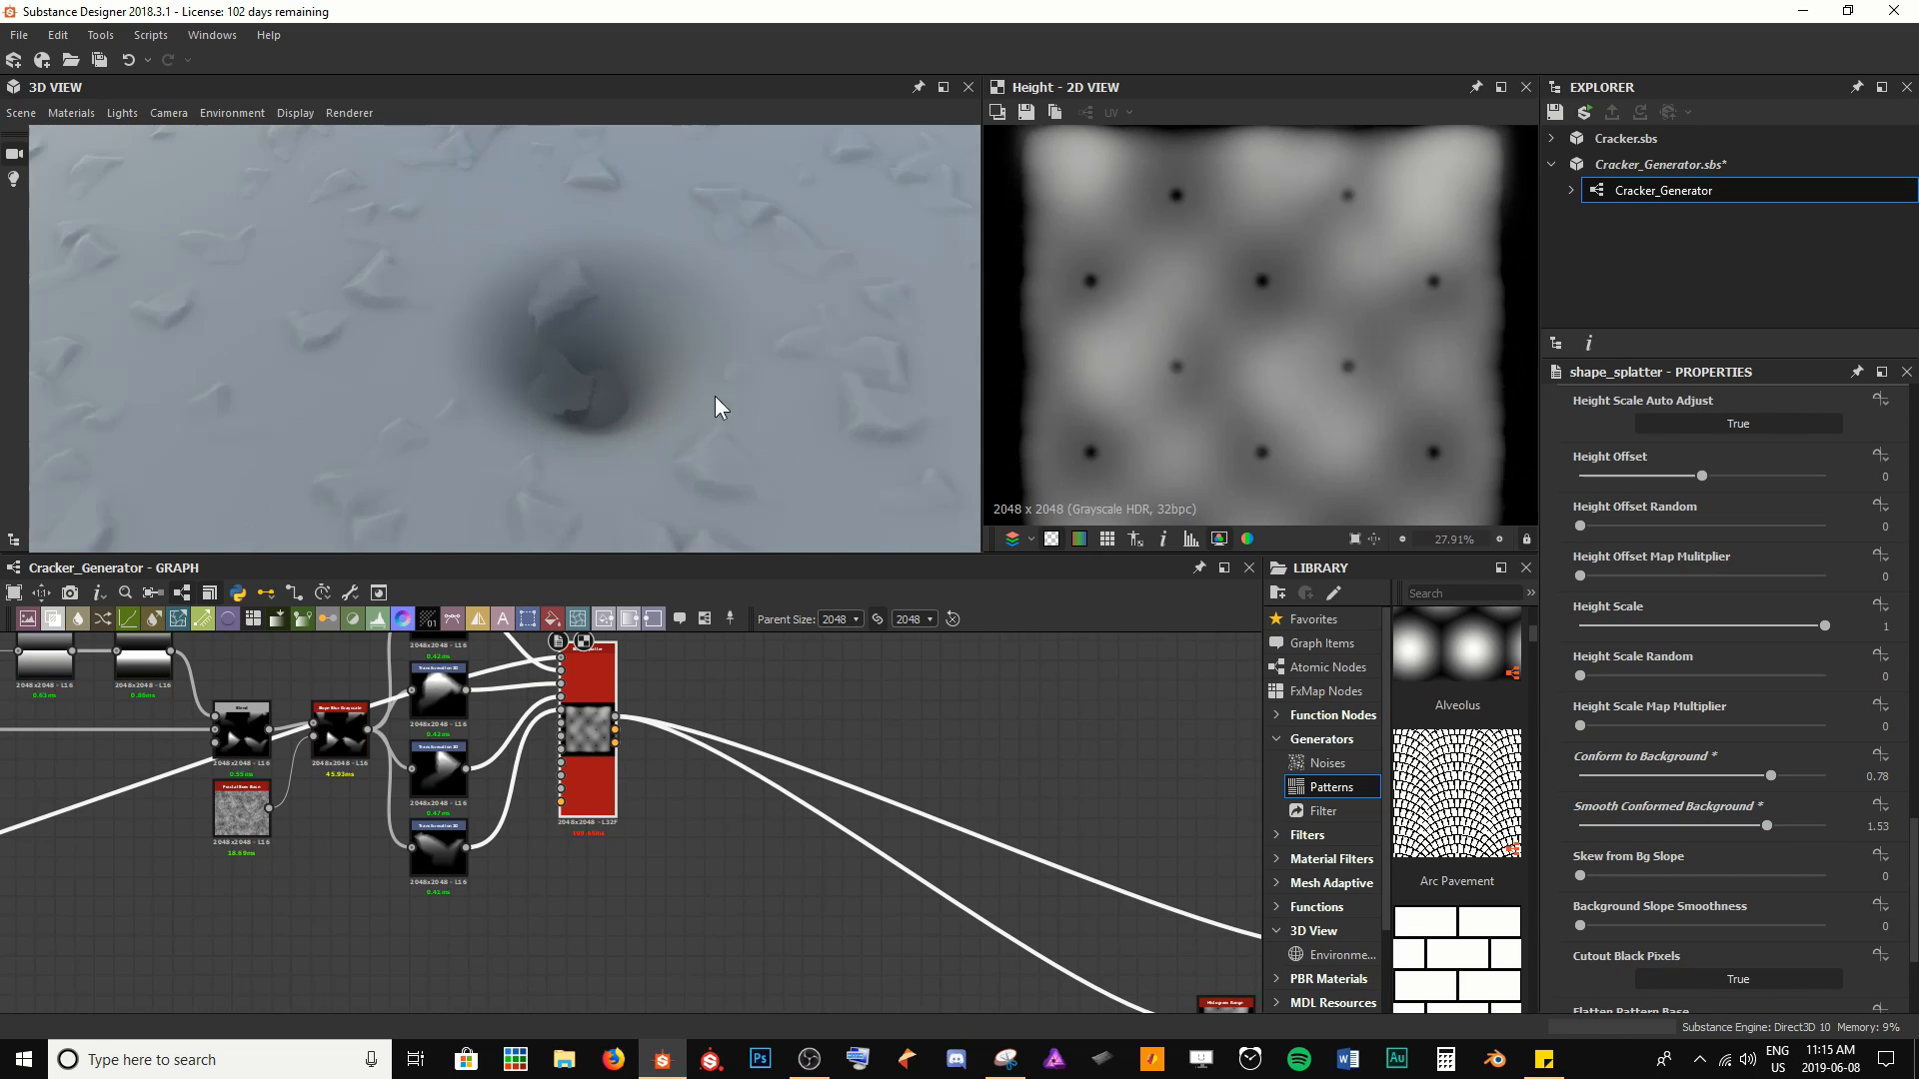
{"action": "left_click_drag", "start_coordinate": [1759, 826], "coordinate": [1575, 826]}
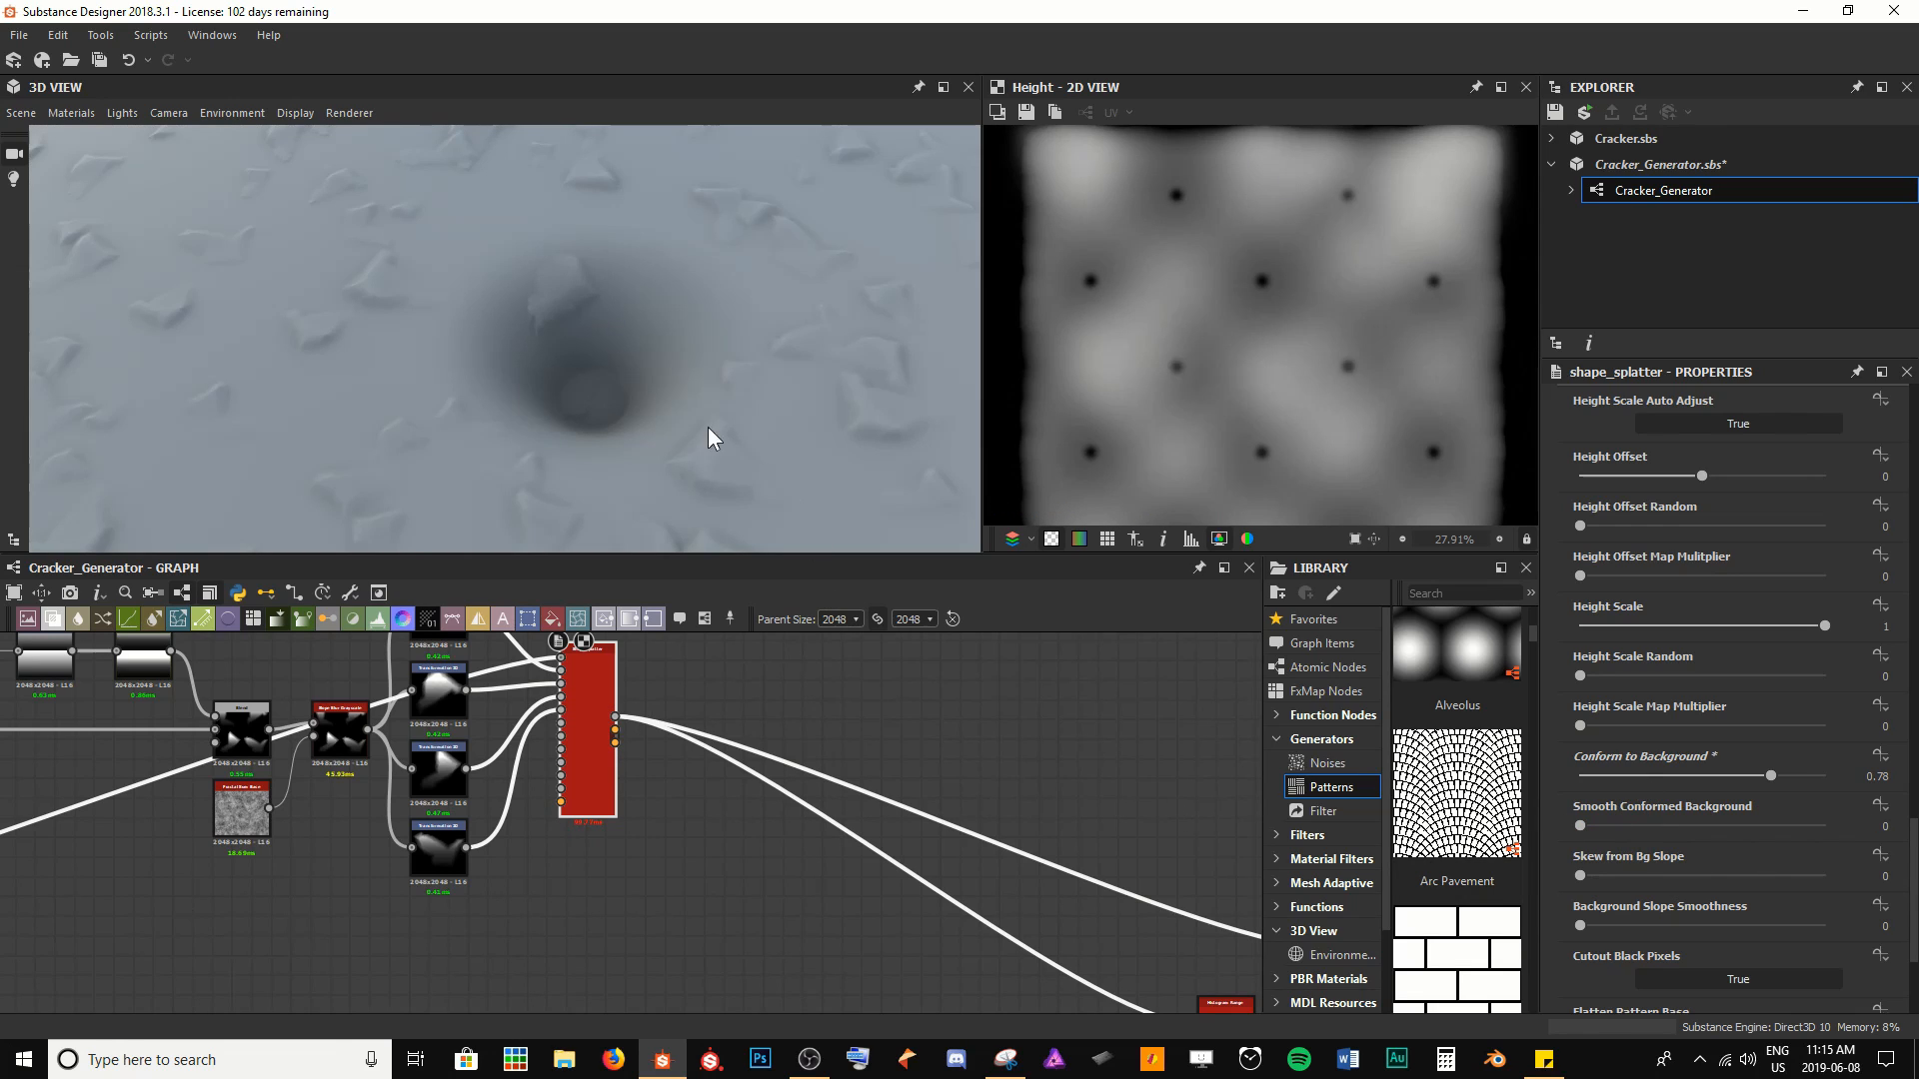
{"action": "right_click_drag", "start_coordinate": [606, 381], "coordinate": [964, 385]}
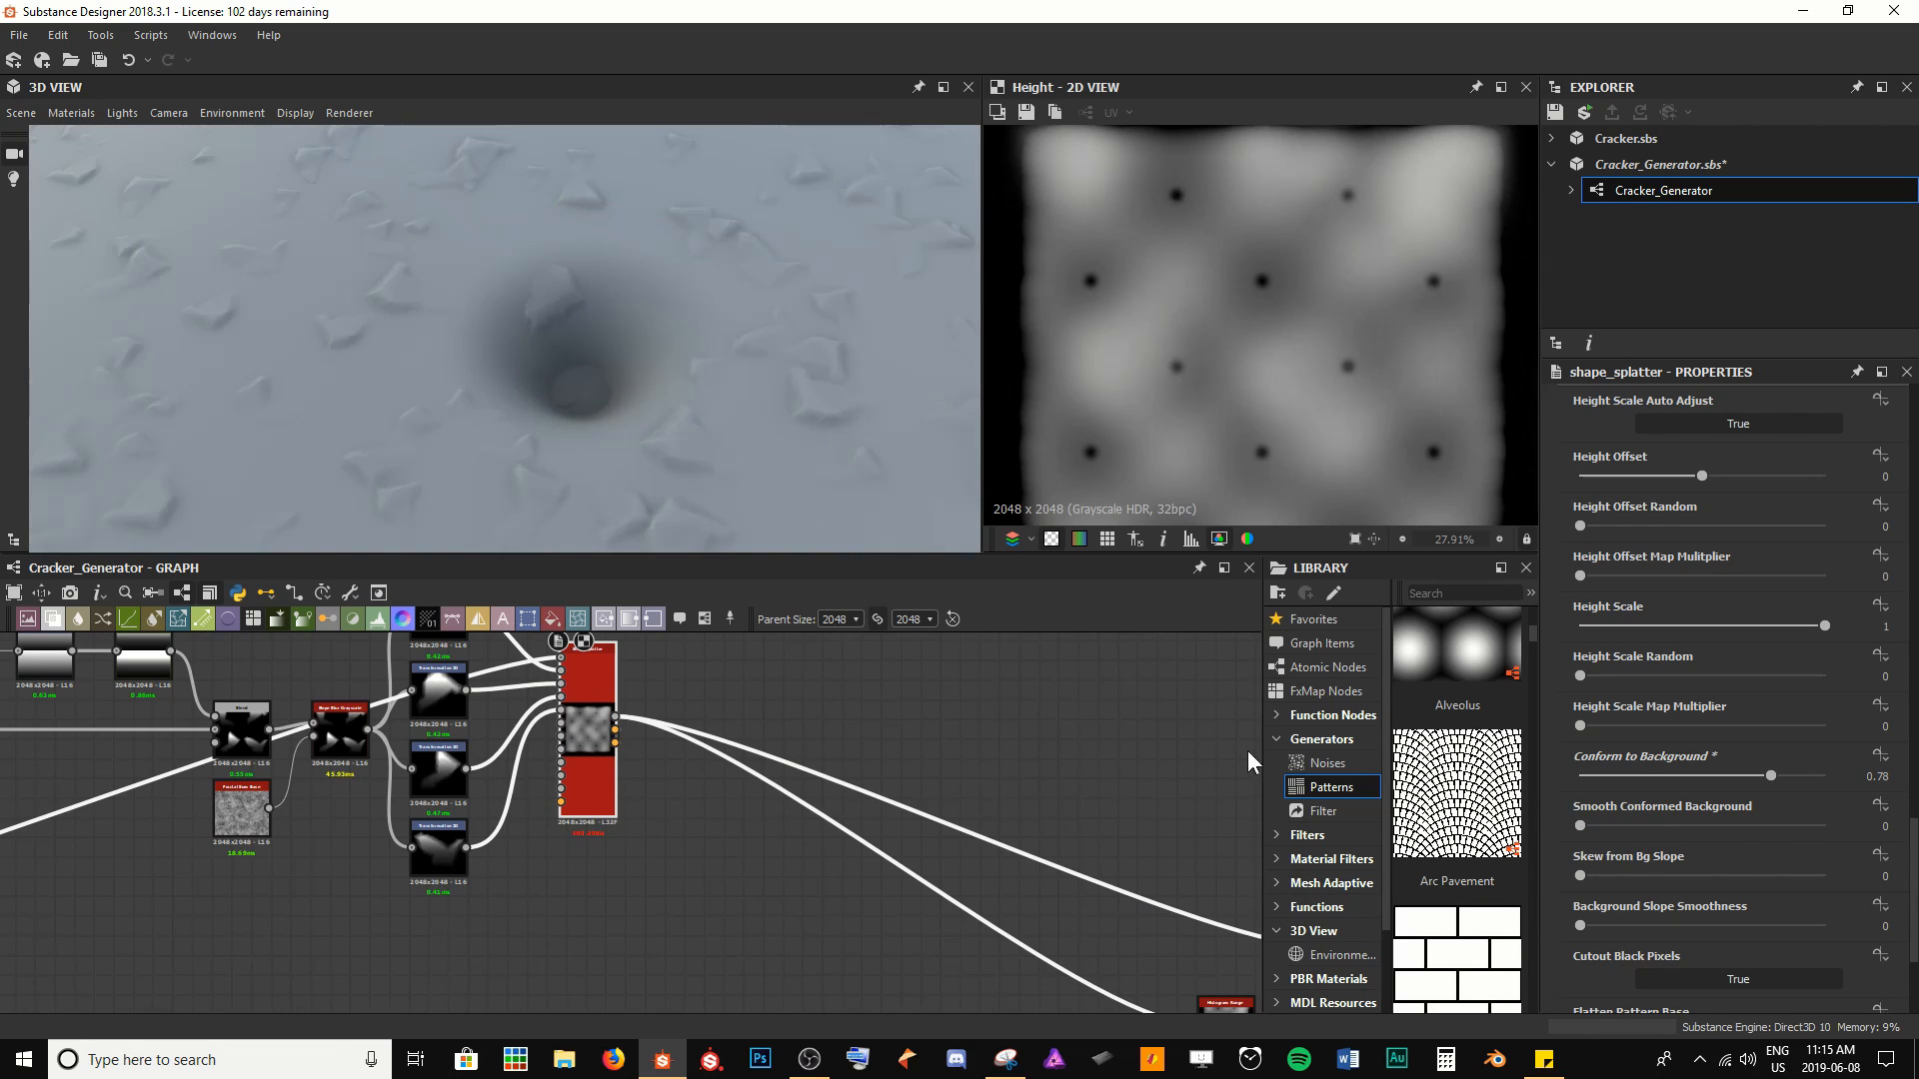
Try a Skew from Bg Slope of 0.24 on the Shape Splatter, then set it to 0.2 and inspect the shards
{"action": "left_click_drag", "start_coordinate": [1583, 875], "coordinate": [1639, 870]}
{"action": "right_click_drag", "start_coordinate": [624, 230], "coordinate": [611, 373]}
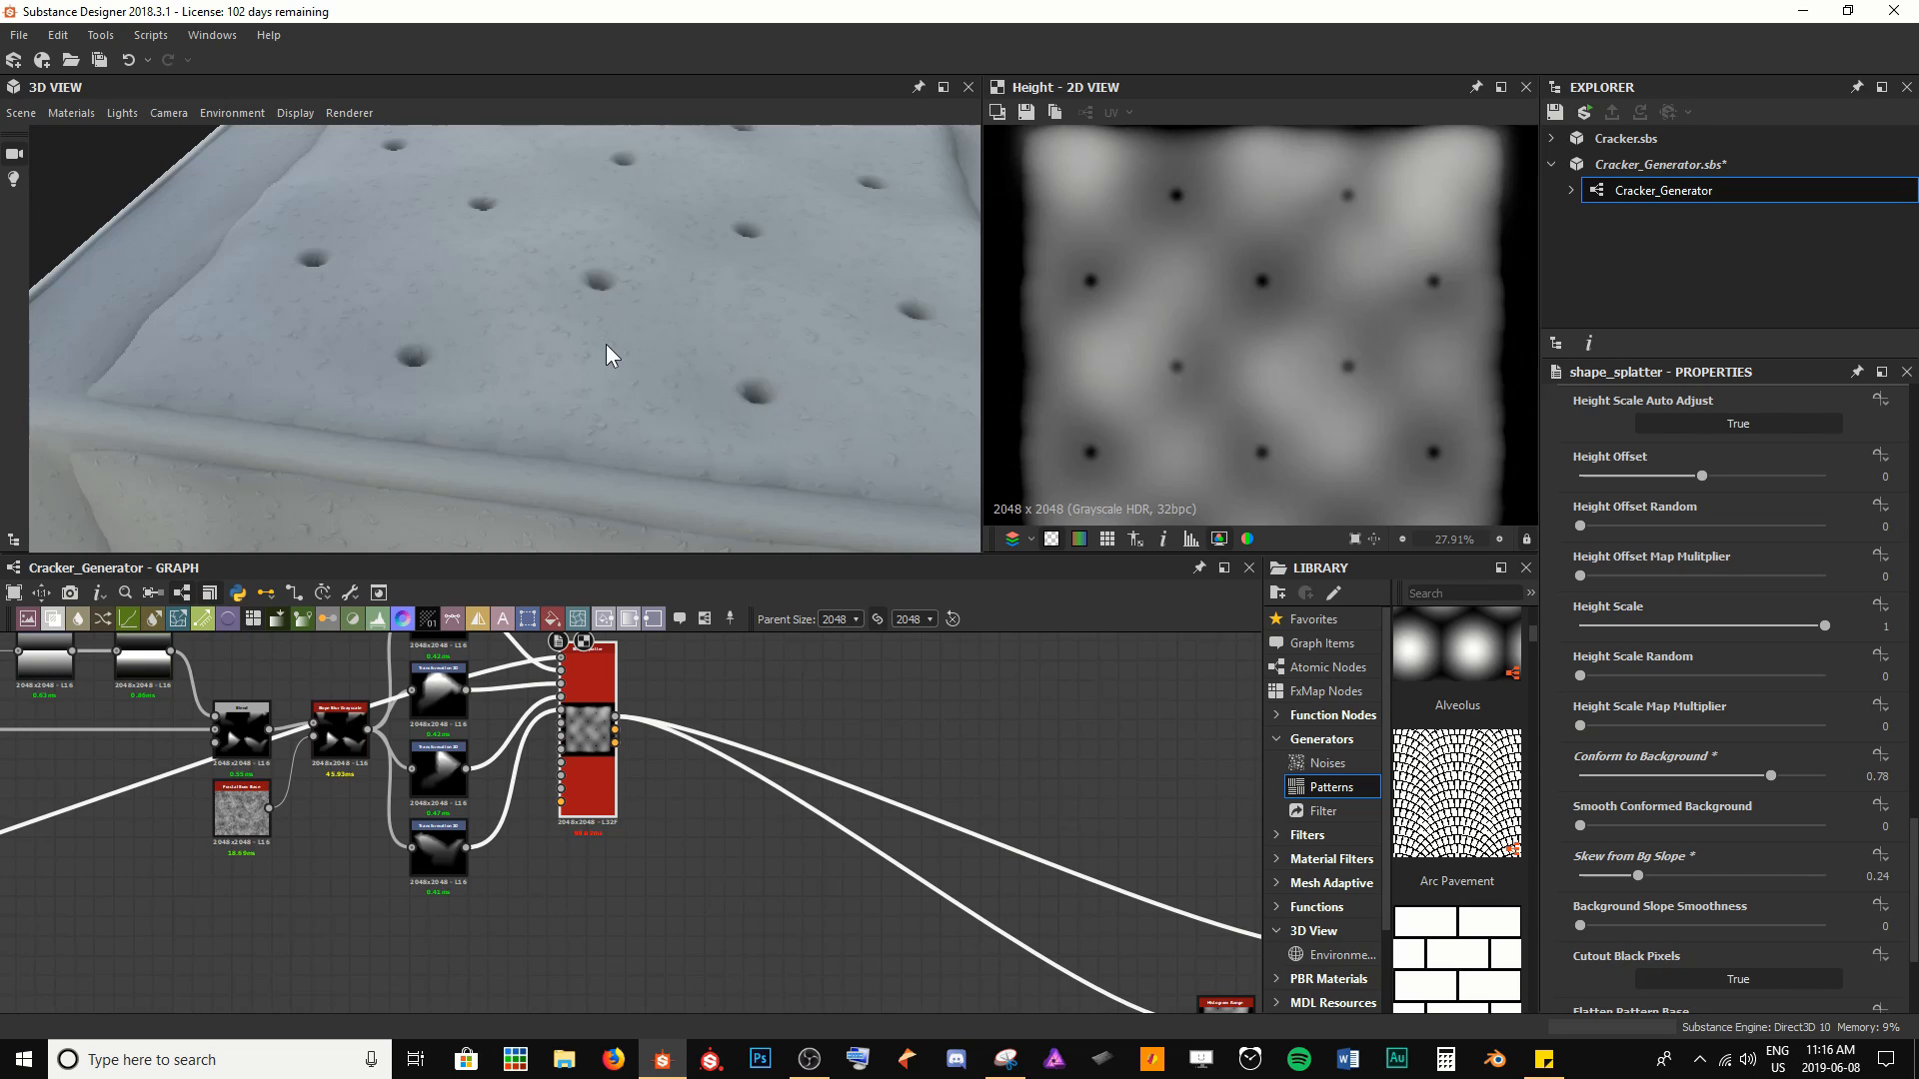
{"action": "double_click", "coordinate": [1652, 874]}
{"action": "type", "text": "0.2"}
{"action": "key", "text": "Return"}
{"action": "scroll", "coordinate": [1663, 852], "scroll_direction": "down", "scroll_amount": 1}
{"action": "scroll", "coordinate": [610, 384], "scroll_direction": "up", "scroll_amount": 5}
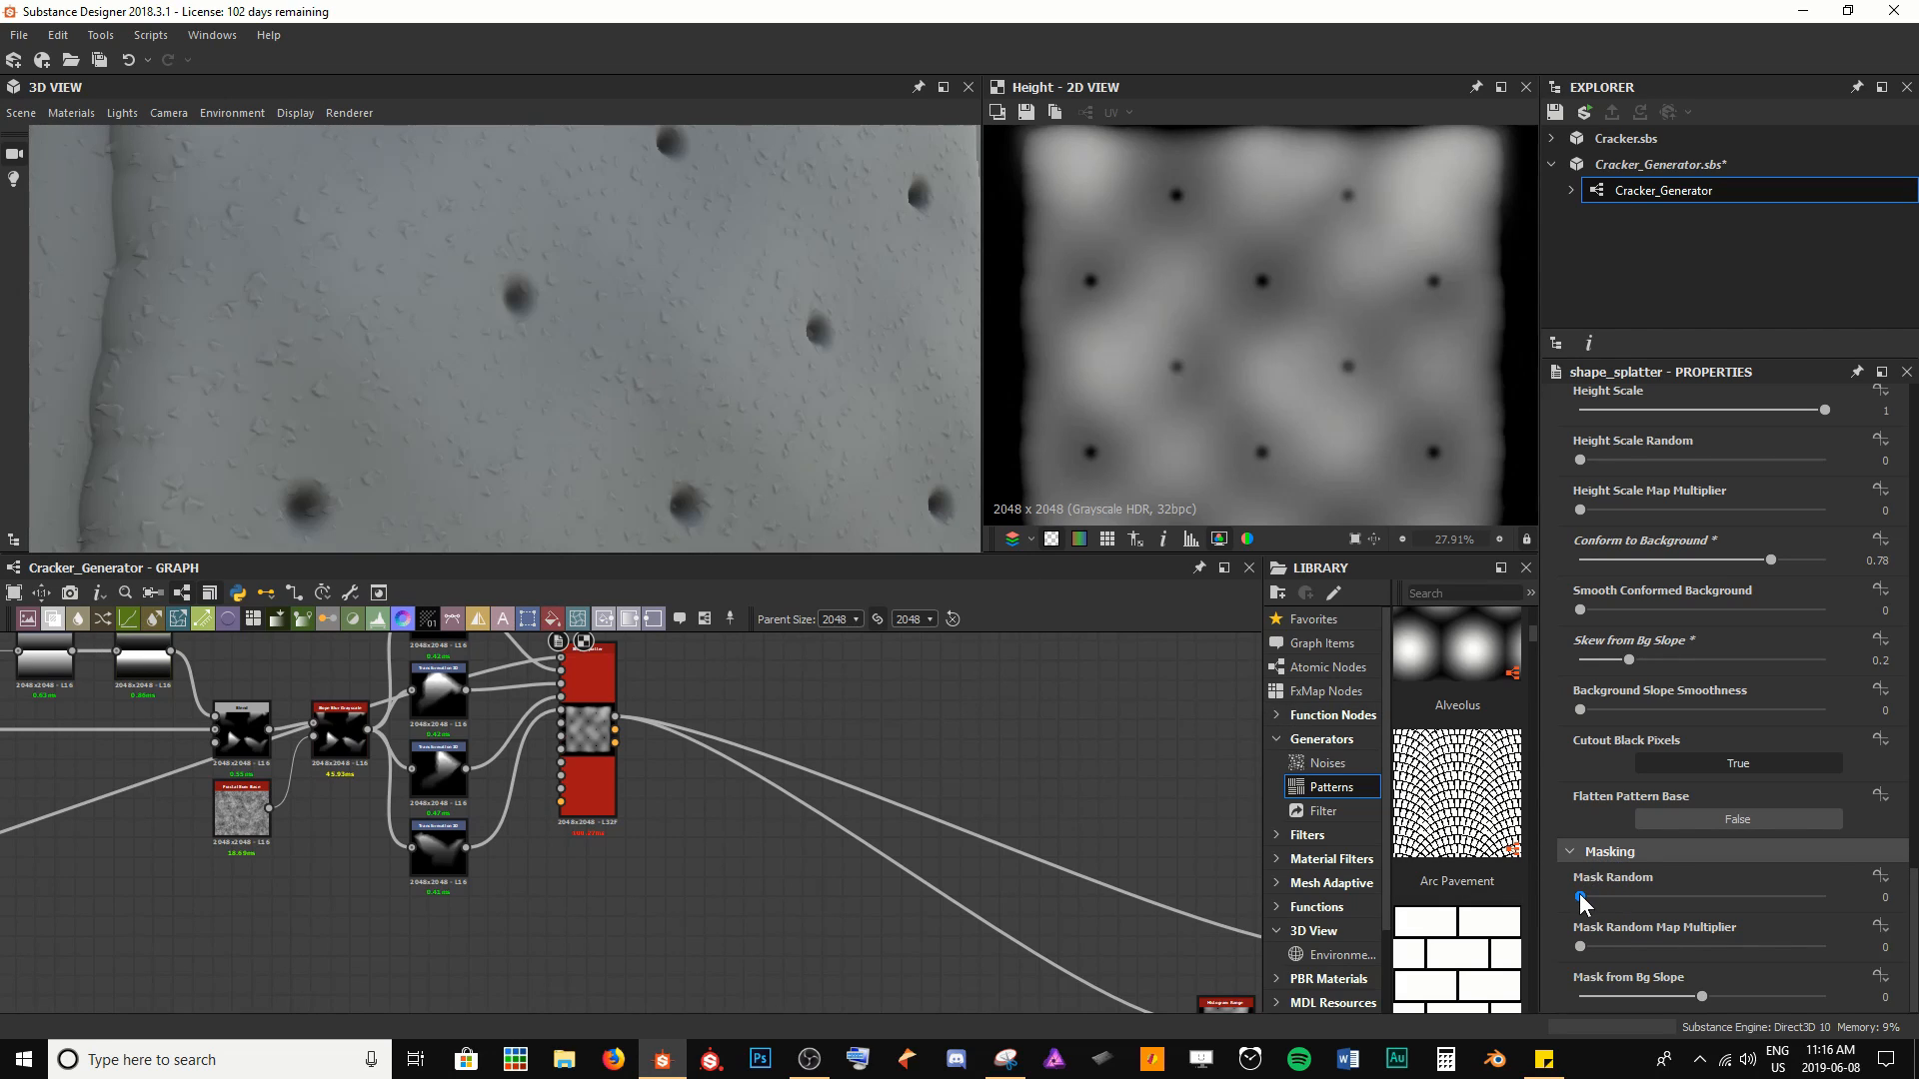
Raise the Shape Splatter's Mask Random to about half and set the Scale of the shards to 2
{"action": "left_click_drag", "start_coordinate": [1579, 895], "coordinate": [1707, 896]}
{"action": "scroll", "coordinate": [1623, 789], "scroll_direction": "up", "scroll_amount": 7}
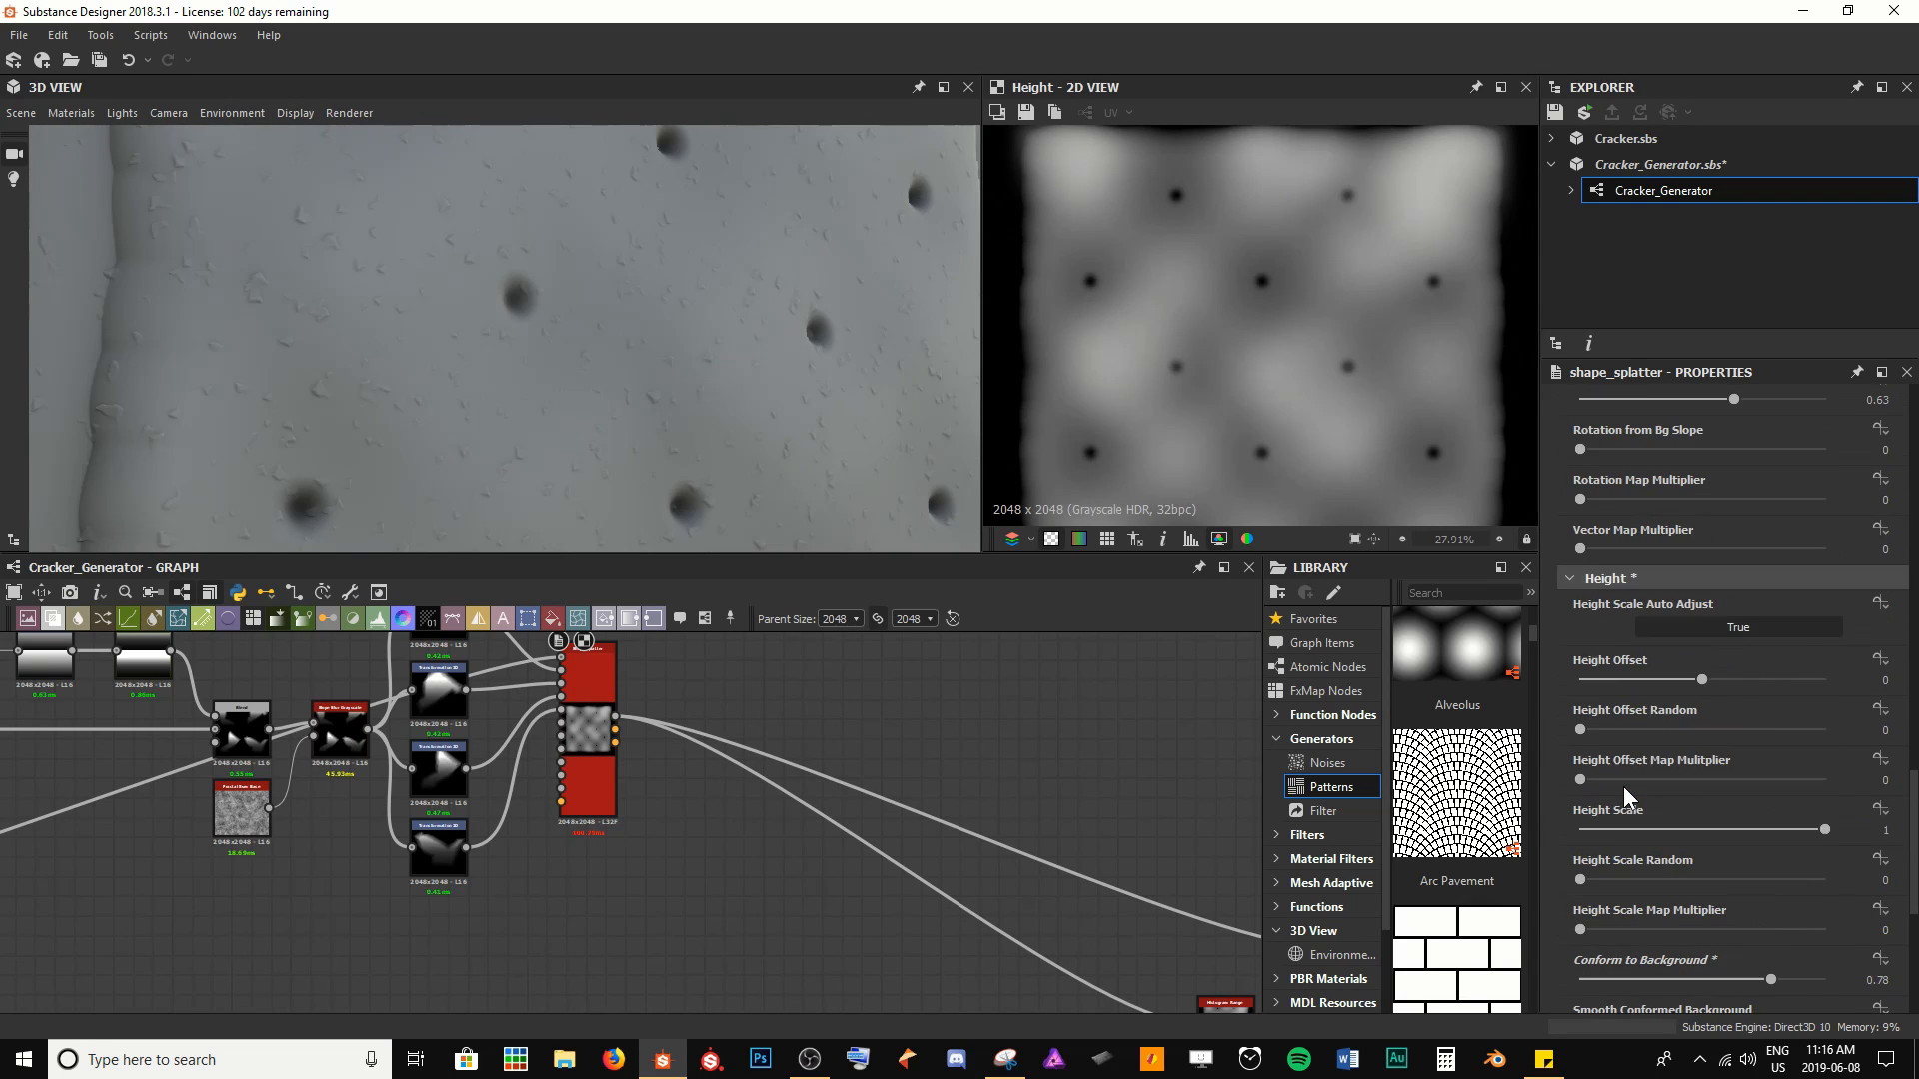
{"action": "scroll", "coordinate": [1624, 789], "scroll_direction": "up", "scroll_amount": 10}
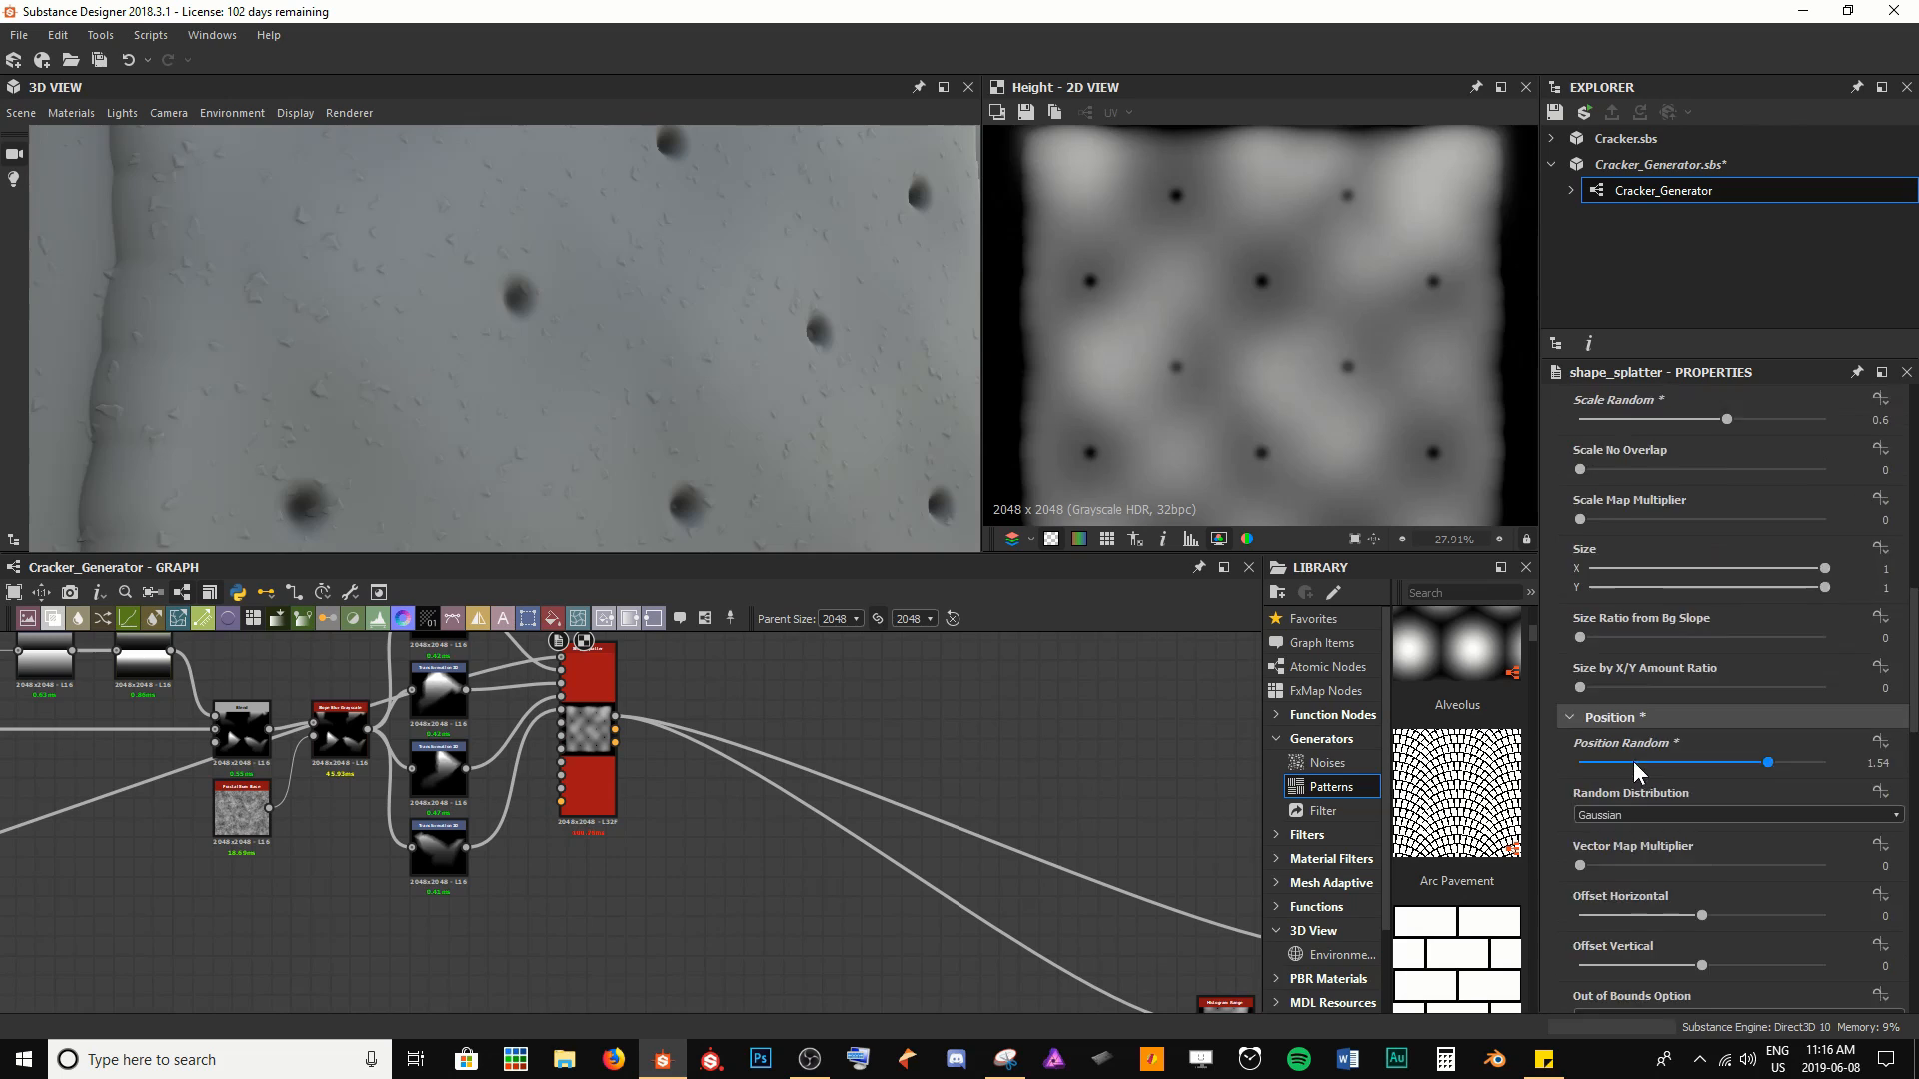
{"action": "scroll", "coordinate": [1647, 622], "scroll_direction": "up", "scroll_amount": 2}
{"action": "left_click", "coordinate": [1627, 488]}
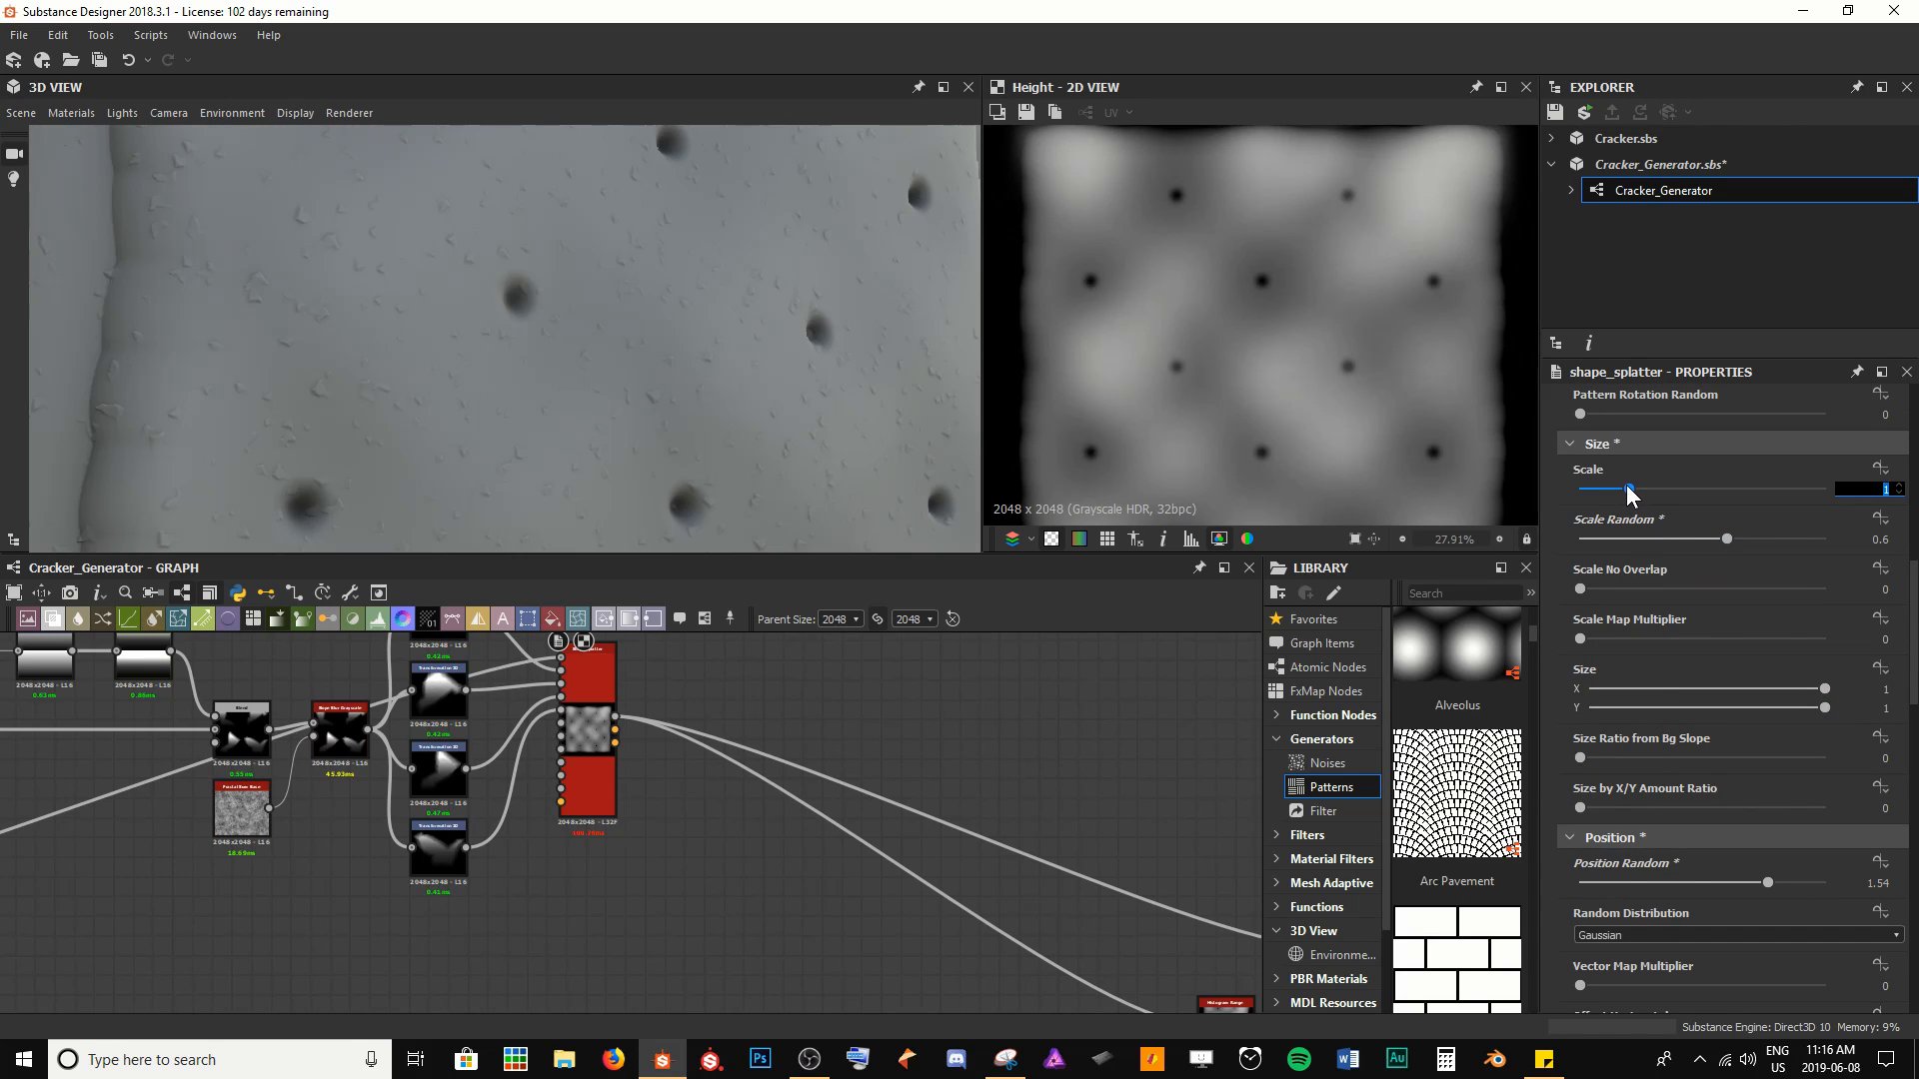
{"action": "type", "text": "2"}
{"action": "key", "text": "Return"}
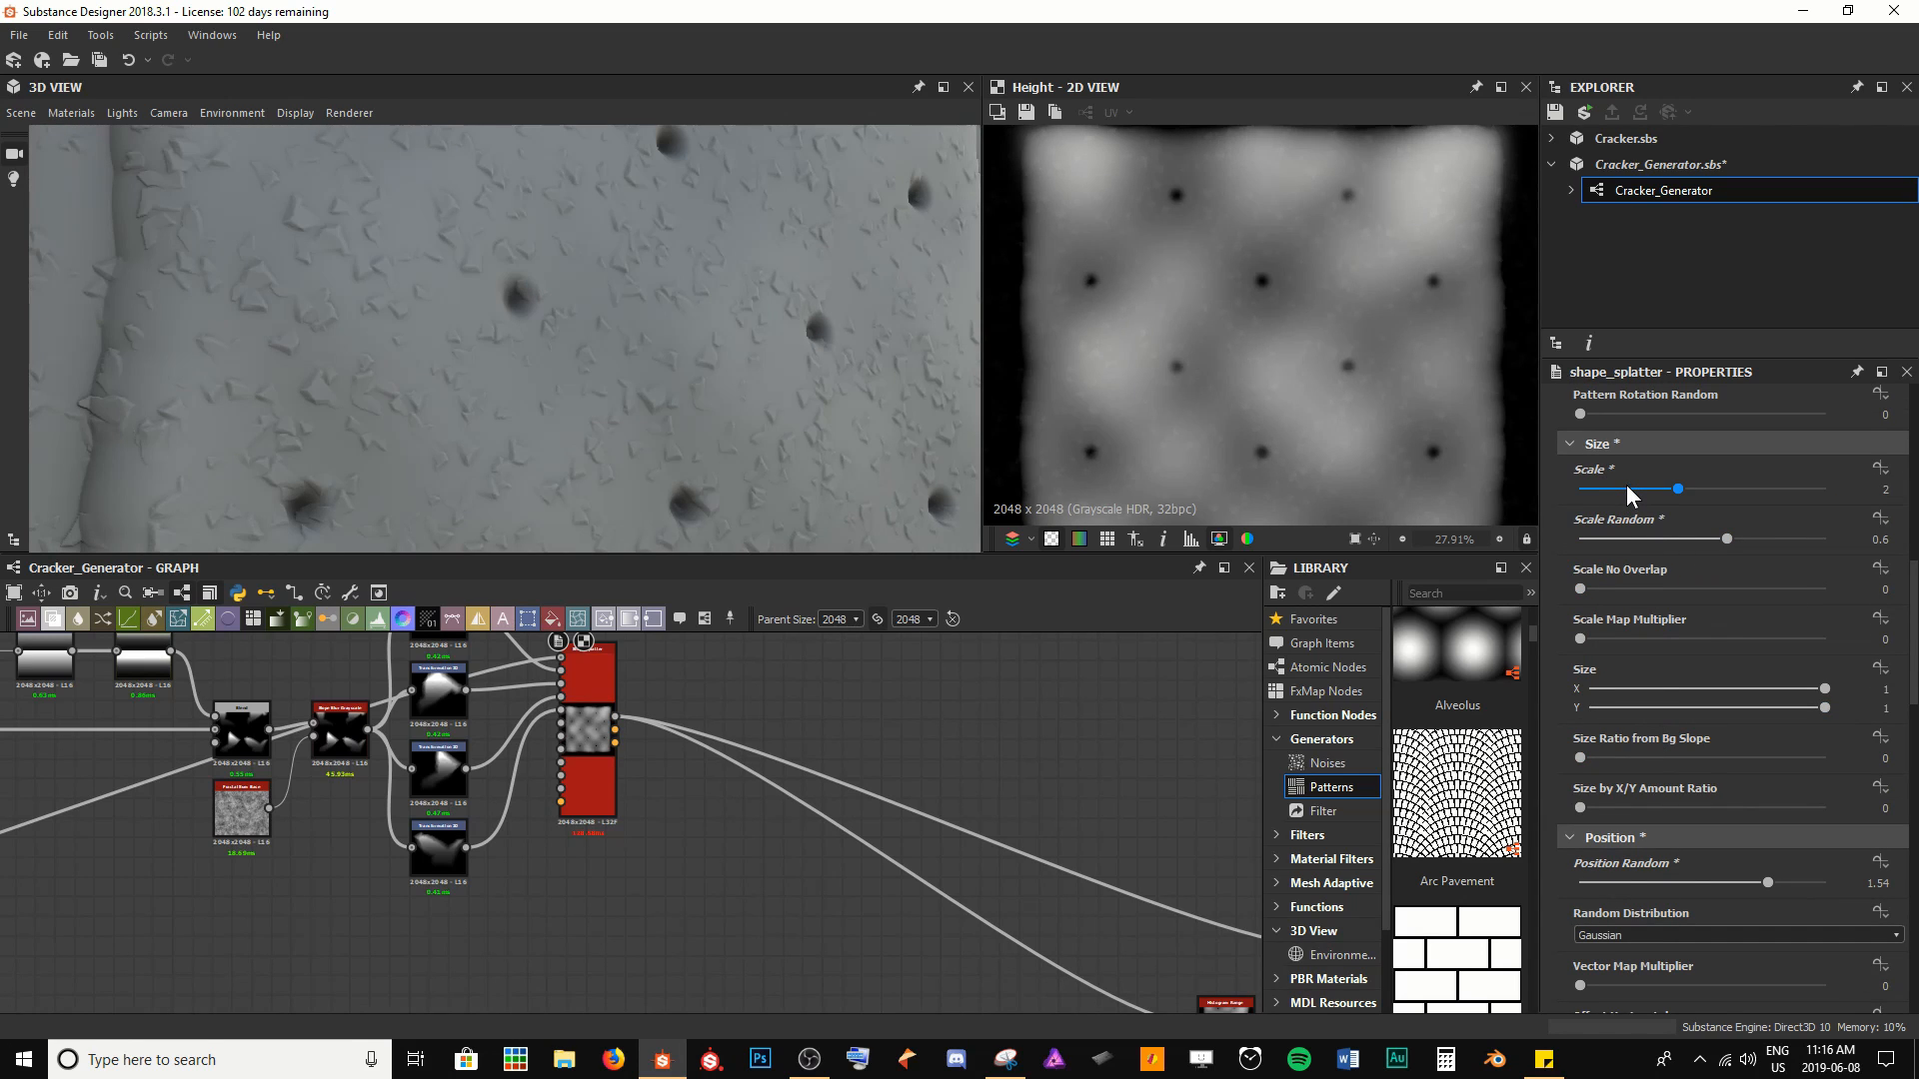
Set the Shape Splatter's Scale Random to 0.8 and check the size variation of the shards on the 3D cube
{"action": "left_click_drag", "start_coordinate": [1726, 538], "coordinate": [1777, 538]}
{"action": "scroll", "coordinate": [581, 410], "scroll_direction": "down", "scroll_amount": 6}
{"action": "left_click_drag", "start_coordinate": [513, 351], "coordinate": [603, 408]}
{"action": "scroll", "coordinate": [566, 386], "scroll_direction": "up", "scroll_amount": 5}
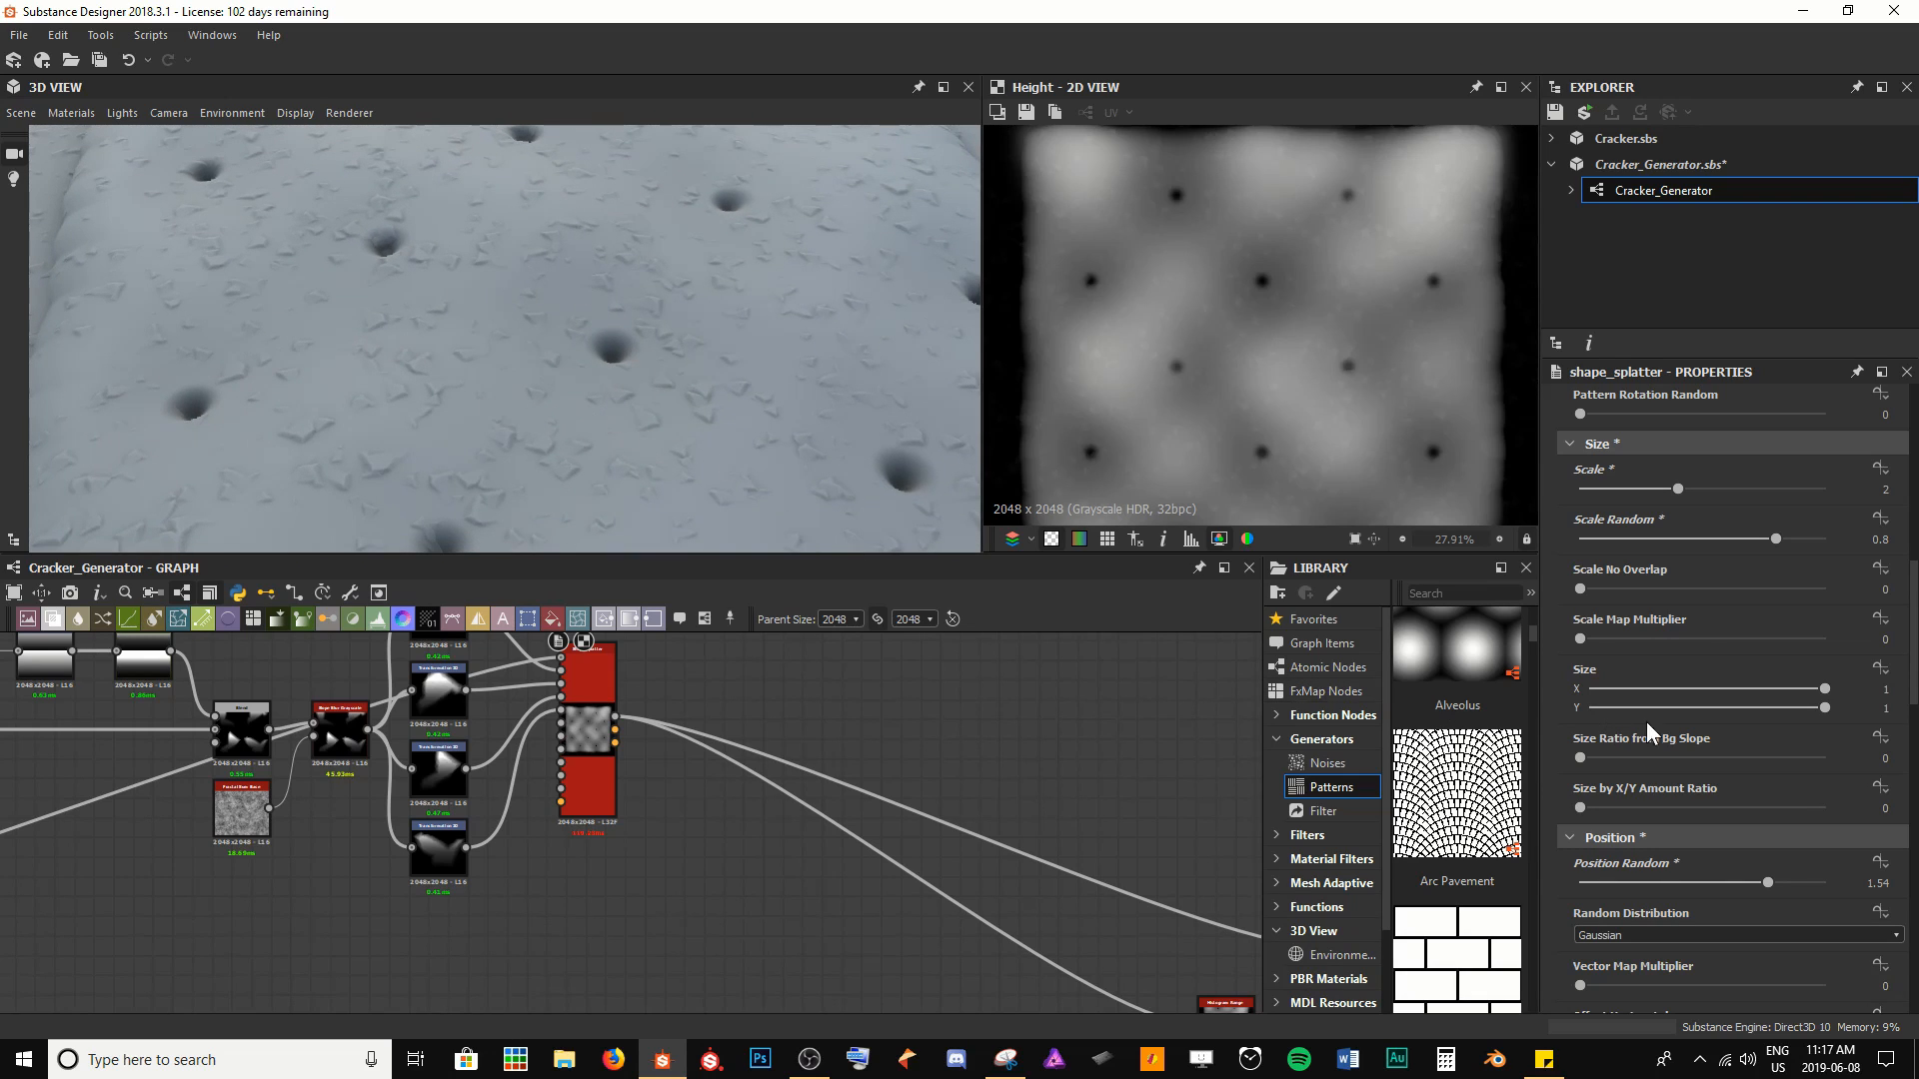
Try a Shape Splatter Scale of 1.5, view the cracker from afar, and reduce the Scale to 1.25
{"action": "left_click", "coordinate": [1677, 489]}
{"action": "type", "text": "1.5"}
{"action": "key", "text": "Return"}
{"action": "scroll", "coordinate": [593, 318], "scroll_direction": "down", "scroll_amount": 6}
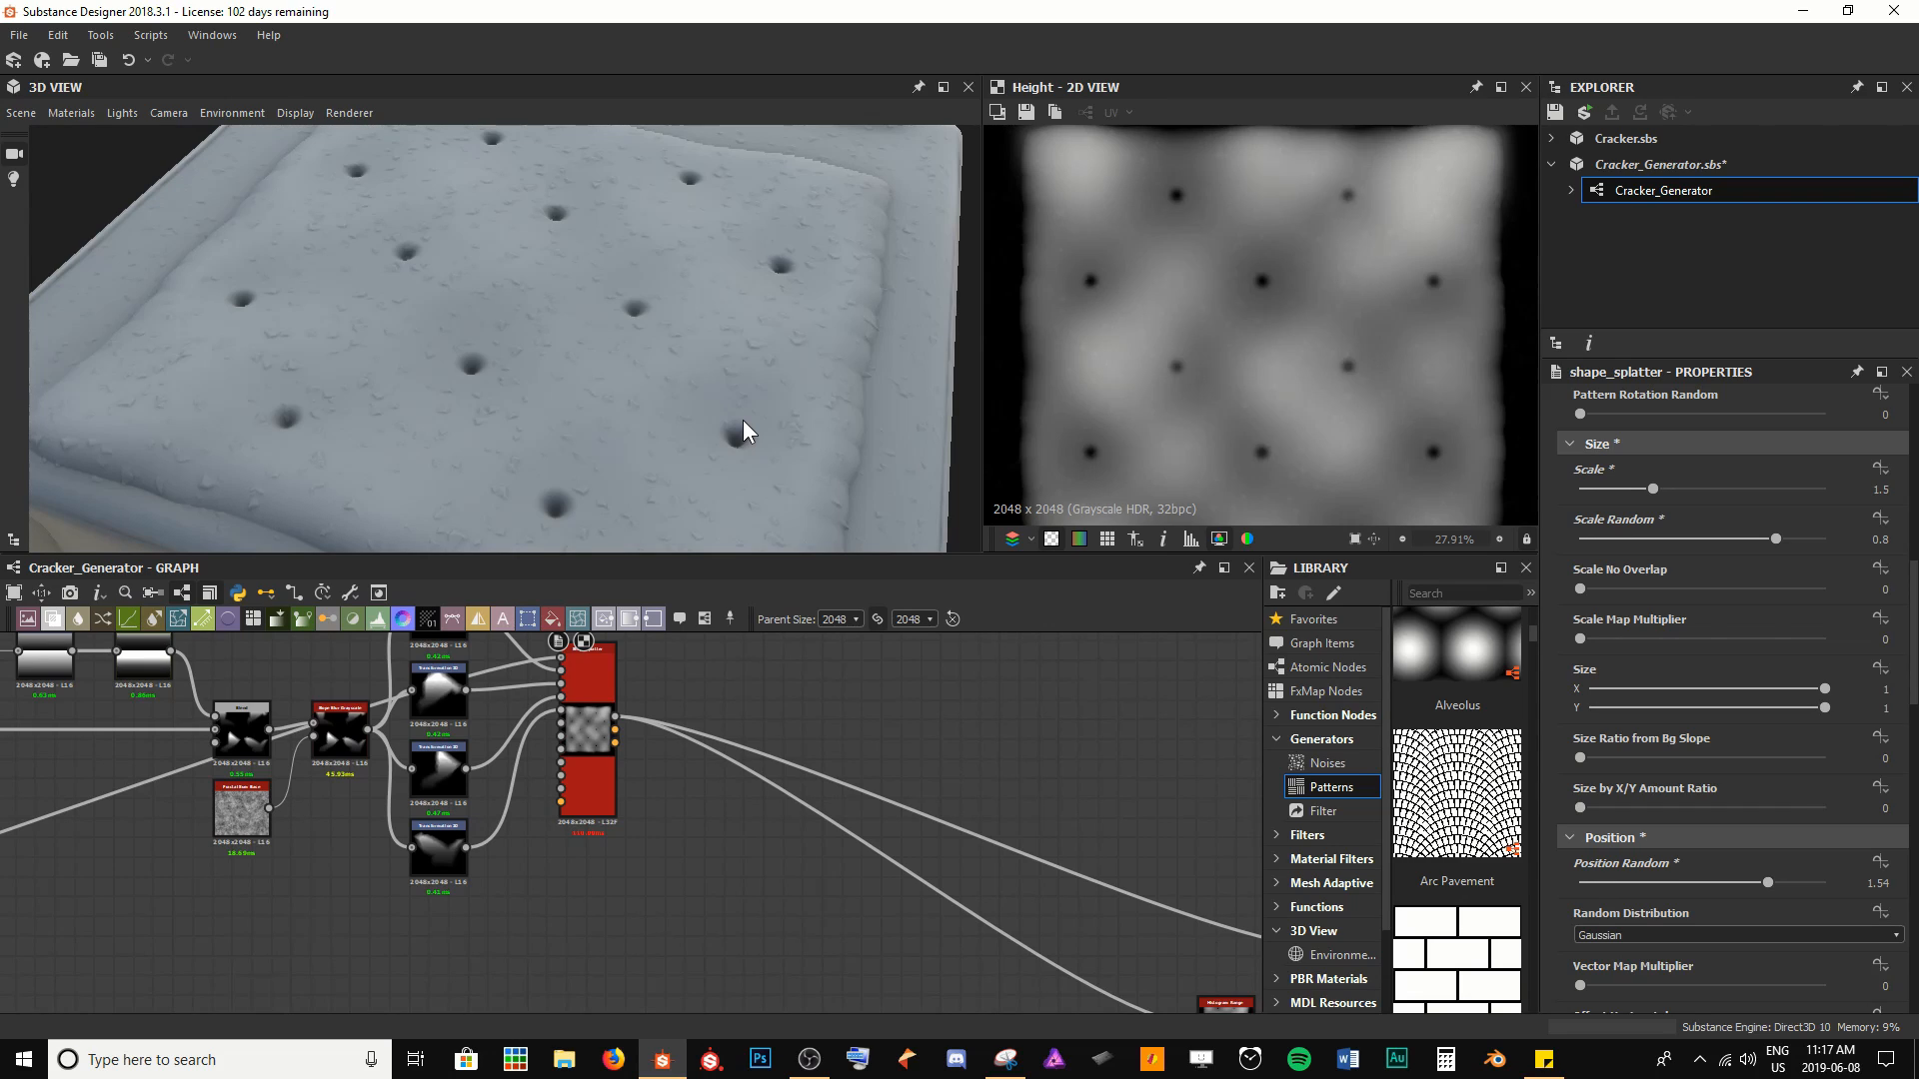
{"action": "left_click", "coordinate": [1655, 490]}
{"action": "type", "text": "1.25"}
{"action": "key", "text": "Return"}
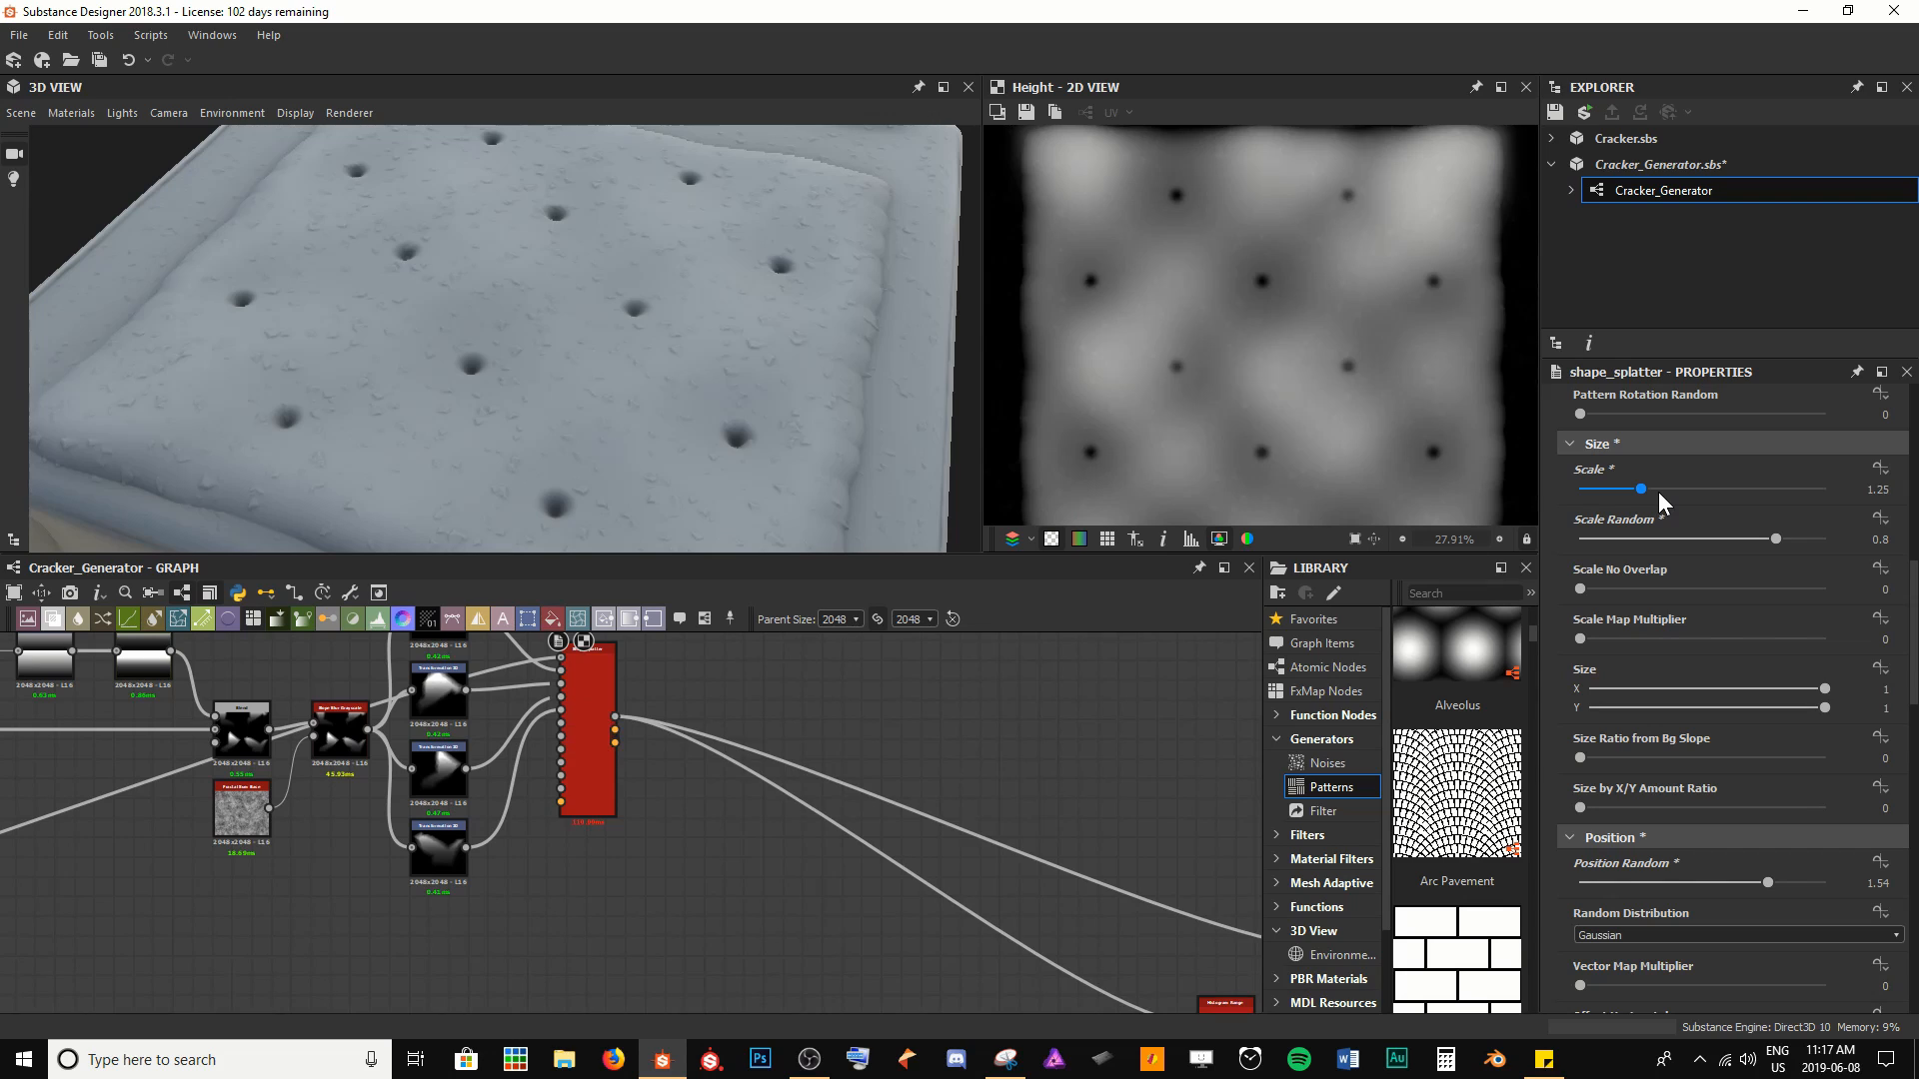
Set the Shape Splatter's Mask Random to 0.66 and inspect the thinned-out shards from near and far
{"action": "scroll", "coordinate": [1652, 721], "scroll_direction": "down", "scroll_amount": 12}
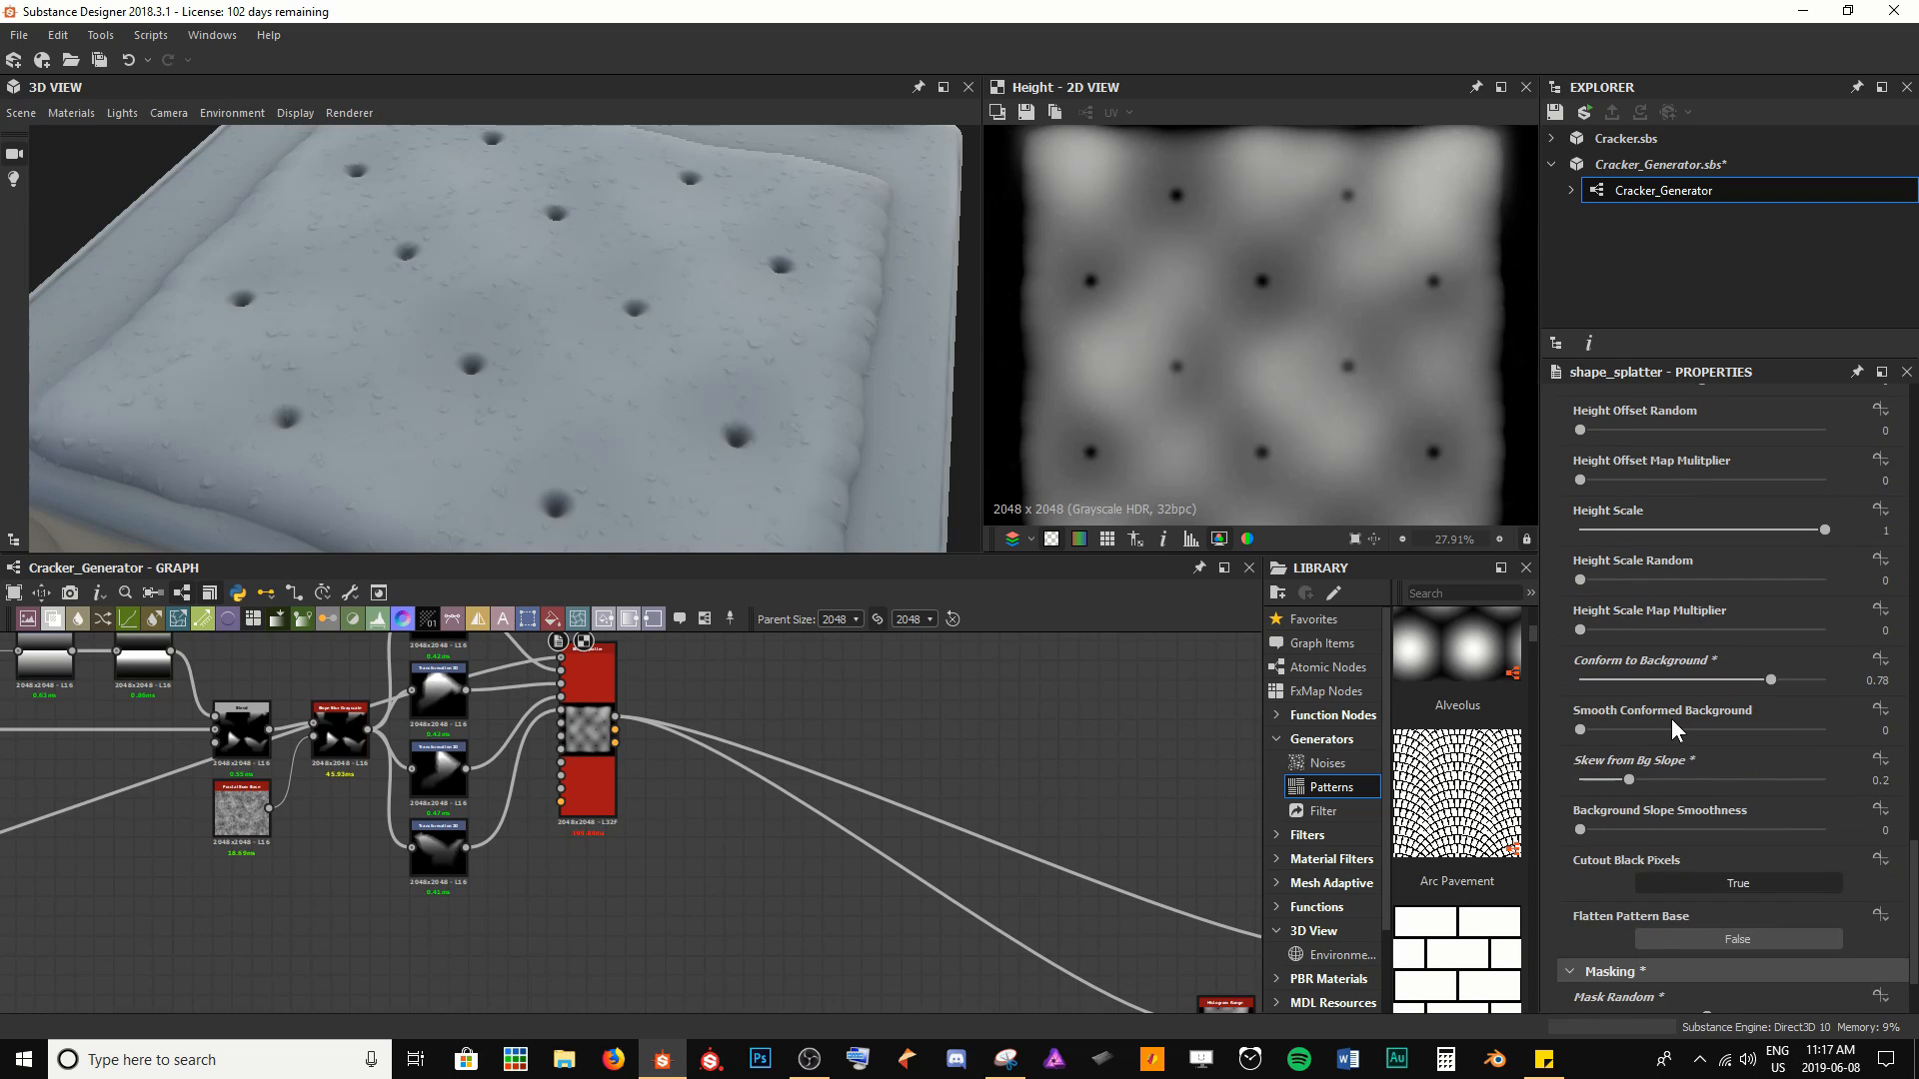
{"action": "left_click_drag", "start_coordinate": [1707, 897], "coordinate": [1734, 897]}
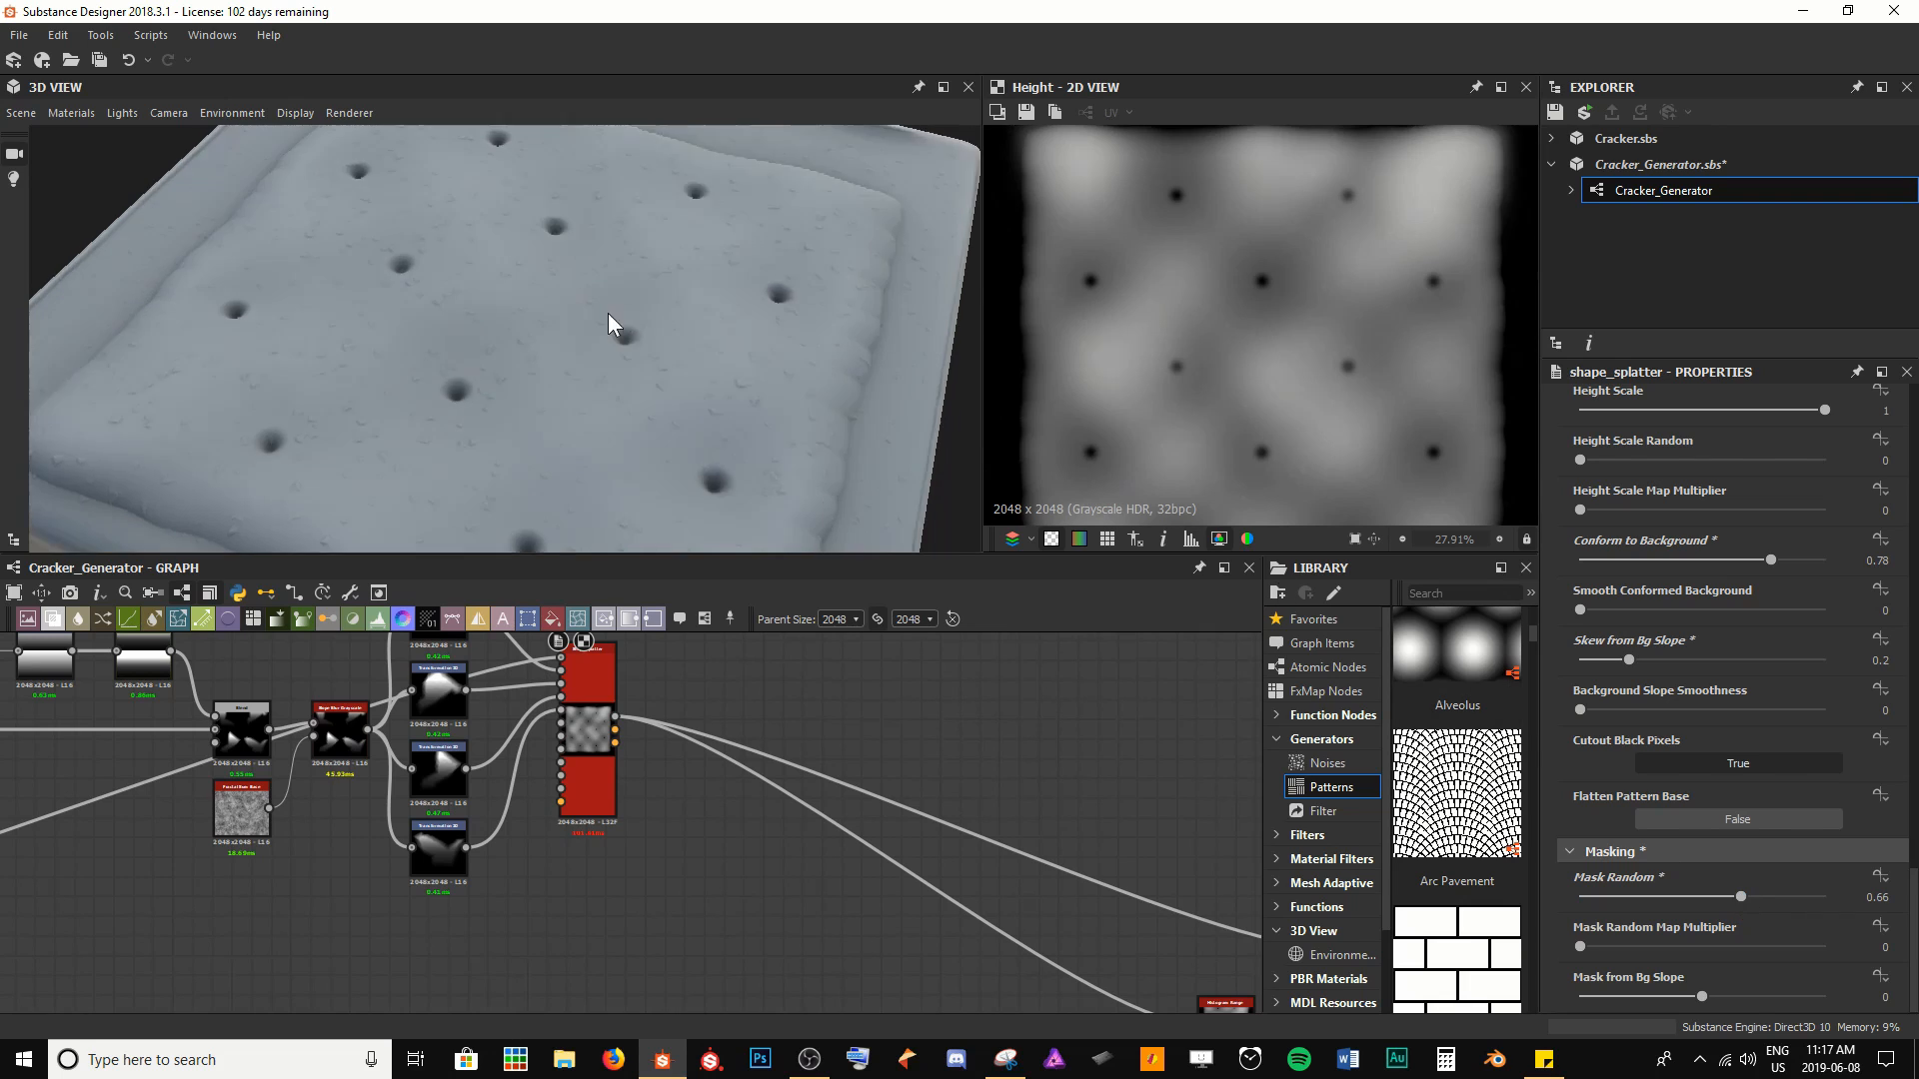
{"action": "mouse_move", "coordinate": [608, 314]}
{"action": "left_mouse_down", "text": "alt"}
{"action": "mouse_move", "coordinate": [584, 304]}
{"action": "mouse_move", "coordinate": [655, 257]}
{"action": "mouse_move", "coordinate": [634, 339]}
{"action": "left_mouse_up", "text": "alt"}
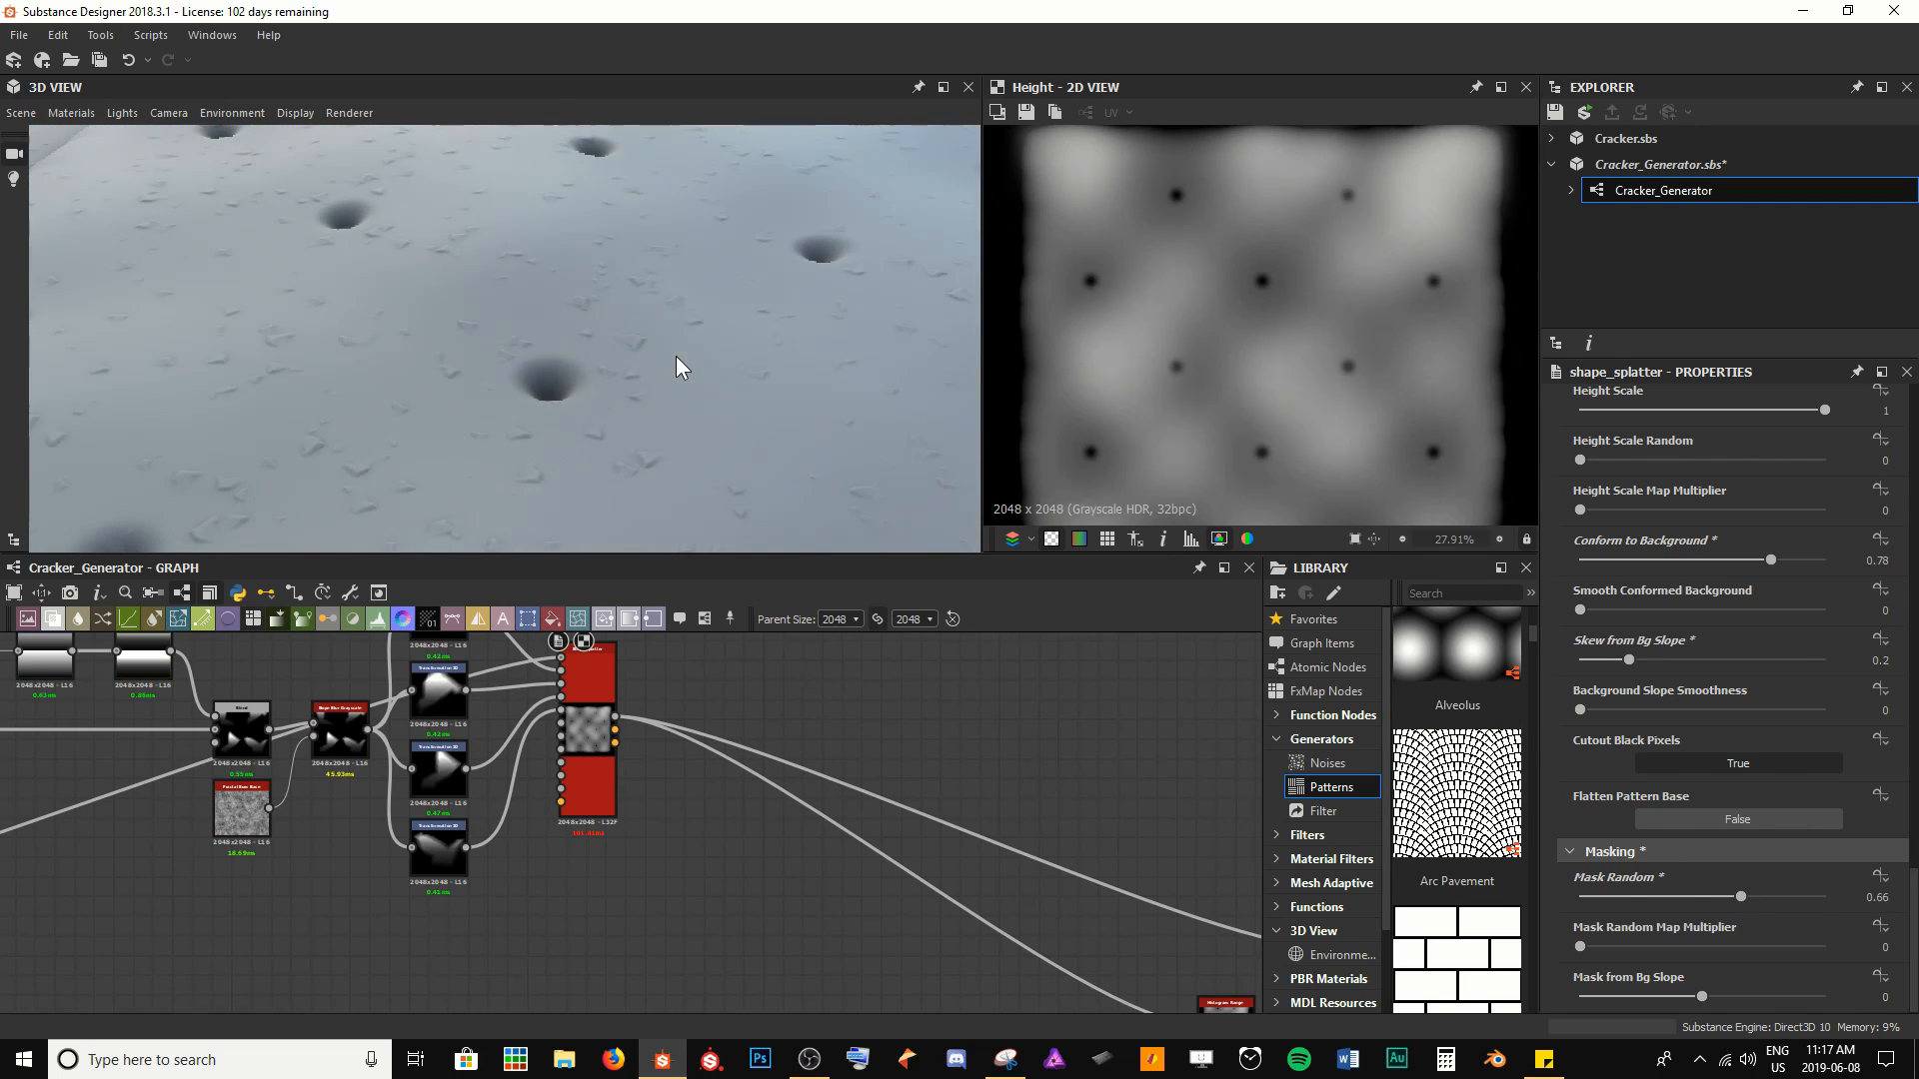
{"action": "right_click_drag", "start_coordinate": [656, 354], "coordinate": [568, 332]}
{"action": "left_click_drag", "start_coordinate": [568, 333], "coordinate": [518, 334]}
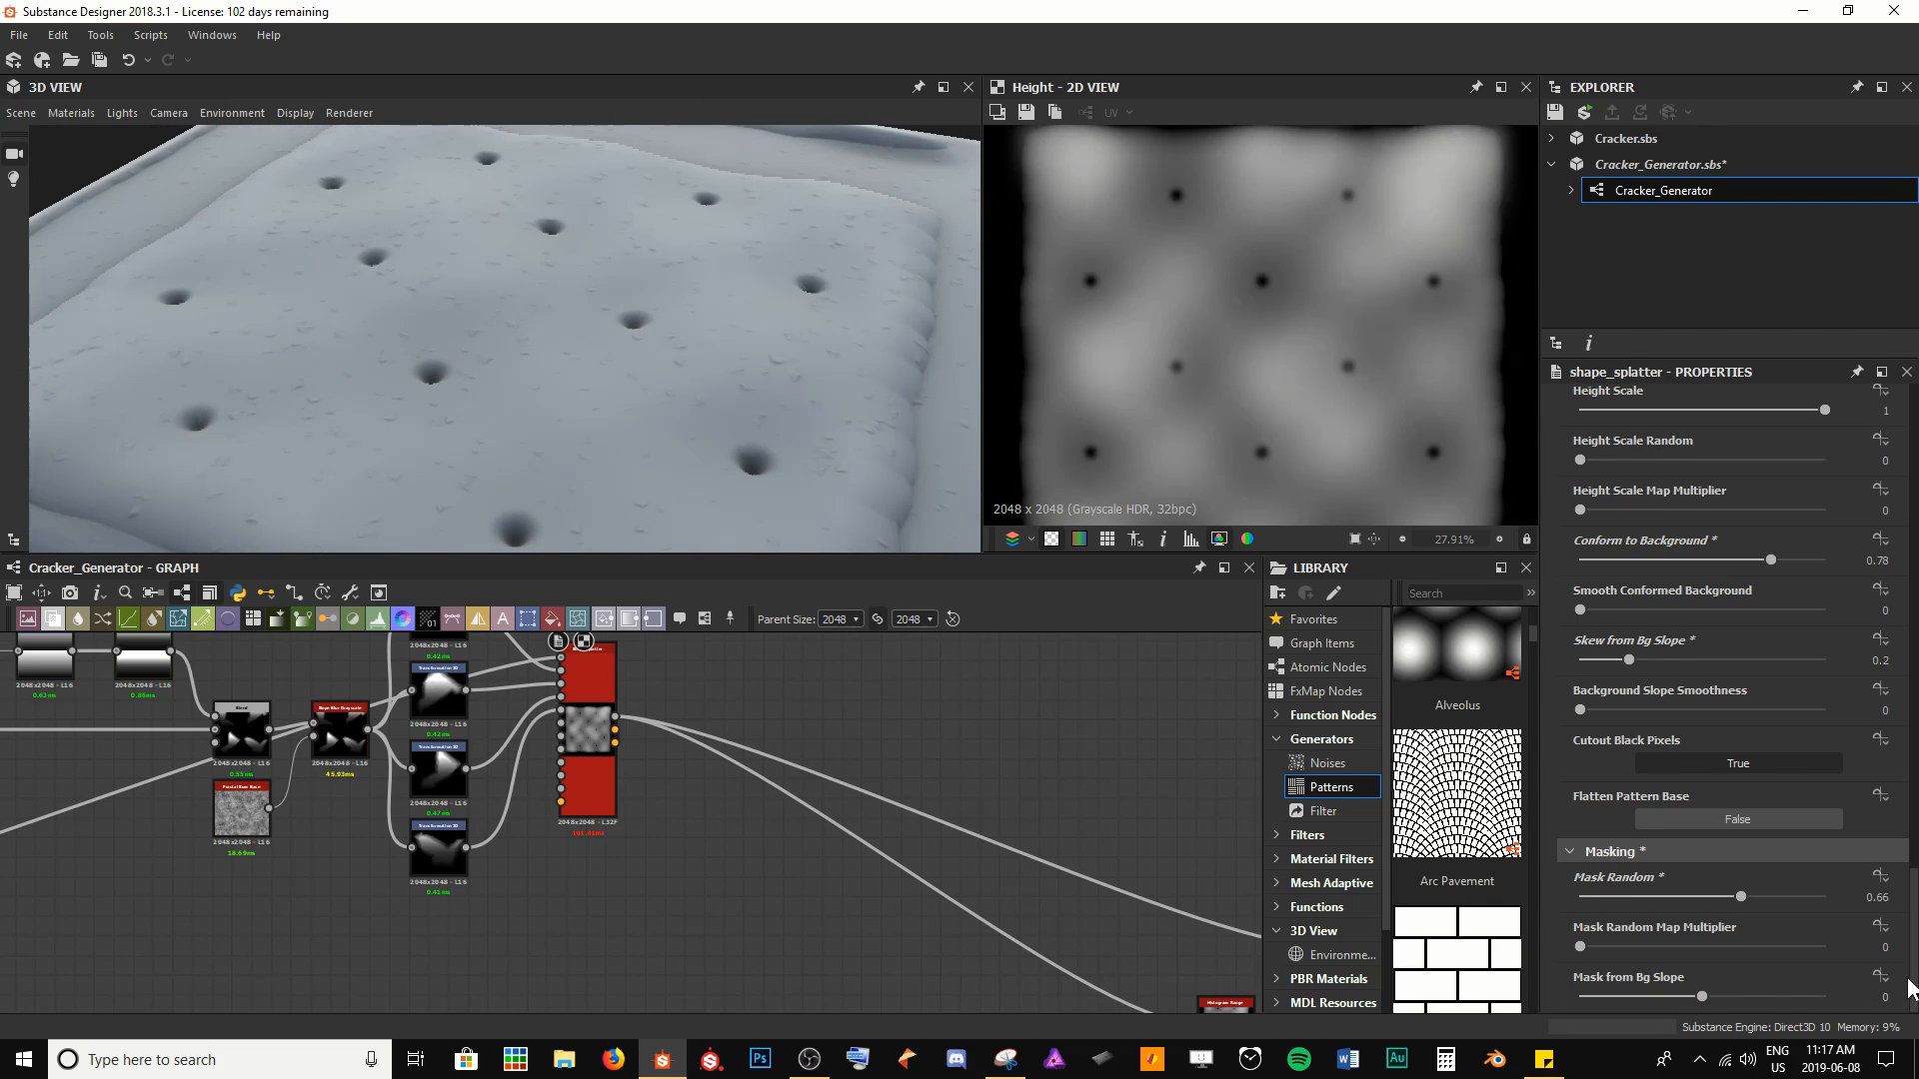
Lower the Shape Splatter's Conform to Background to 0.49 and check the shards around the holes
{"action": "scroll", "coordinate": [1669, 709], "scroll_direction": "up", "scroll_amount": 2}
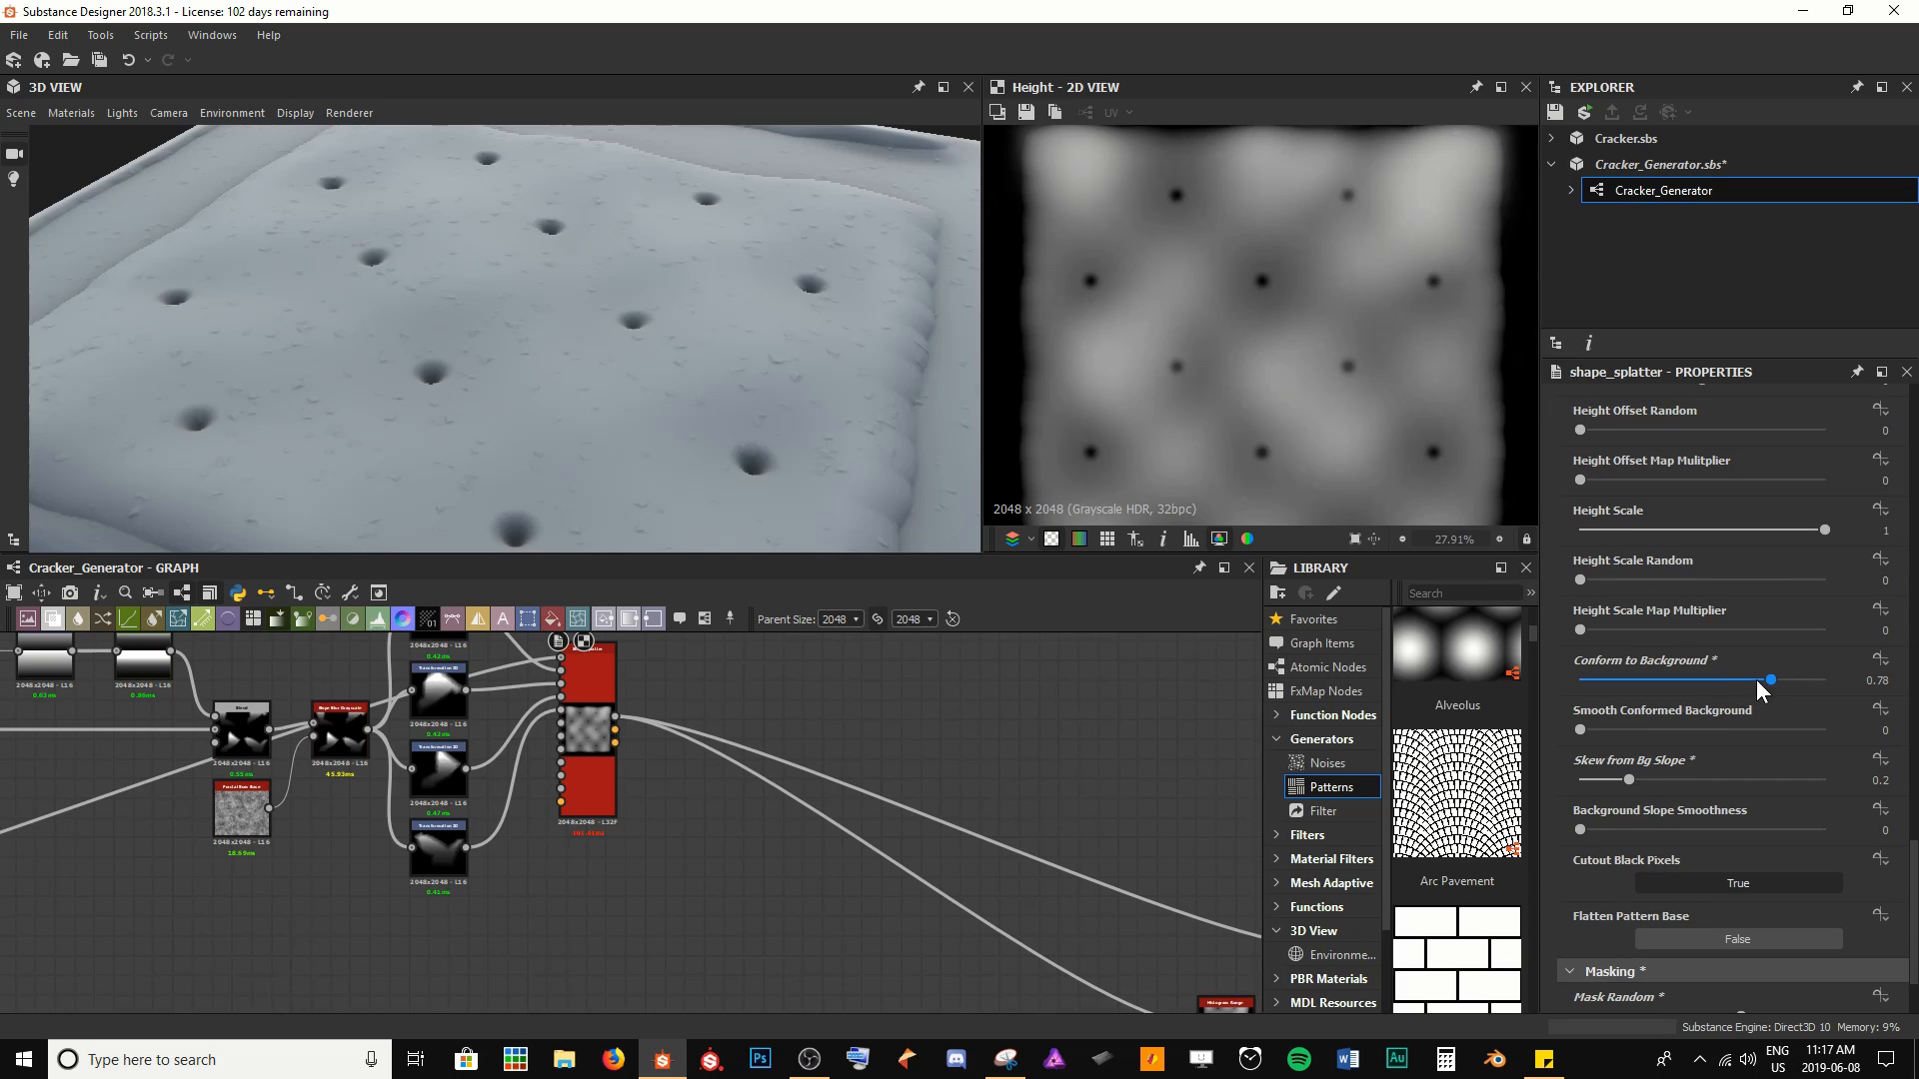
{"action": "left_click_drag", "start_coordinate": [1770, 680], "coordinate": [1701, 669]}
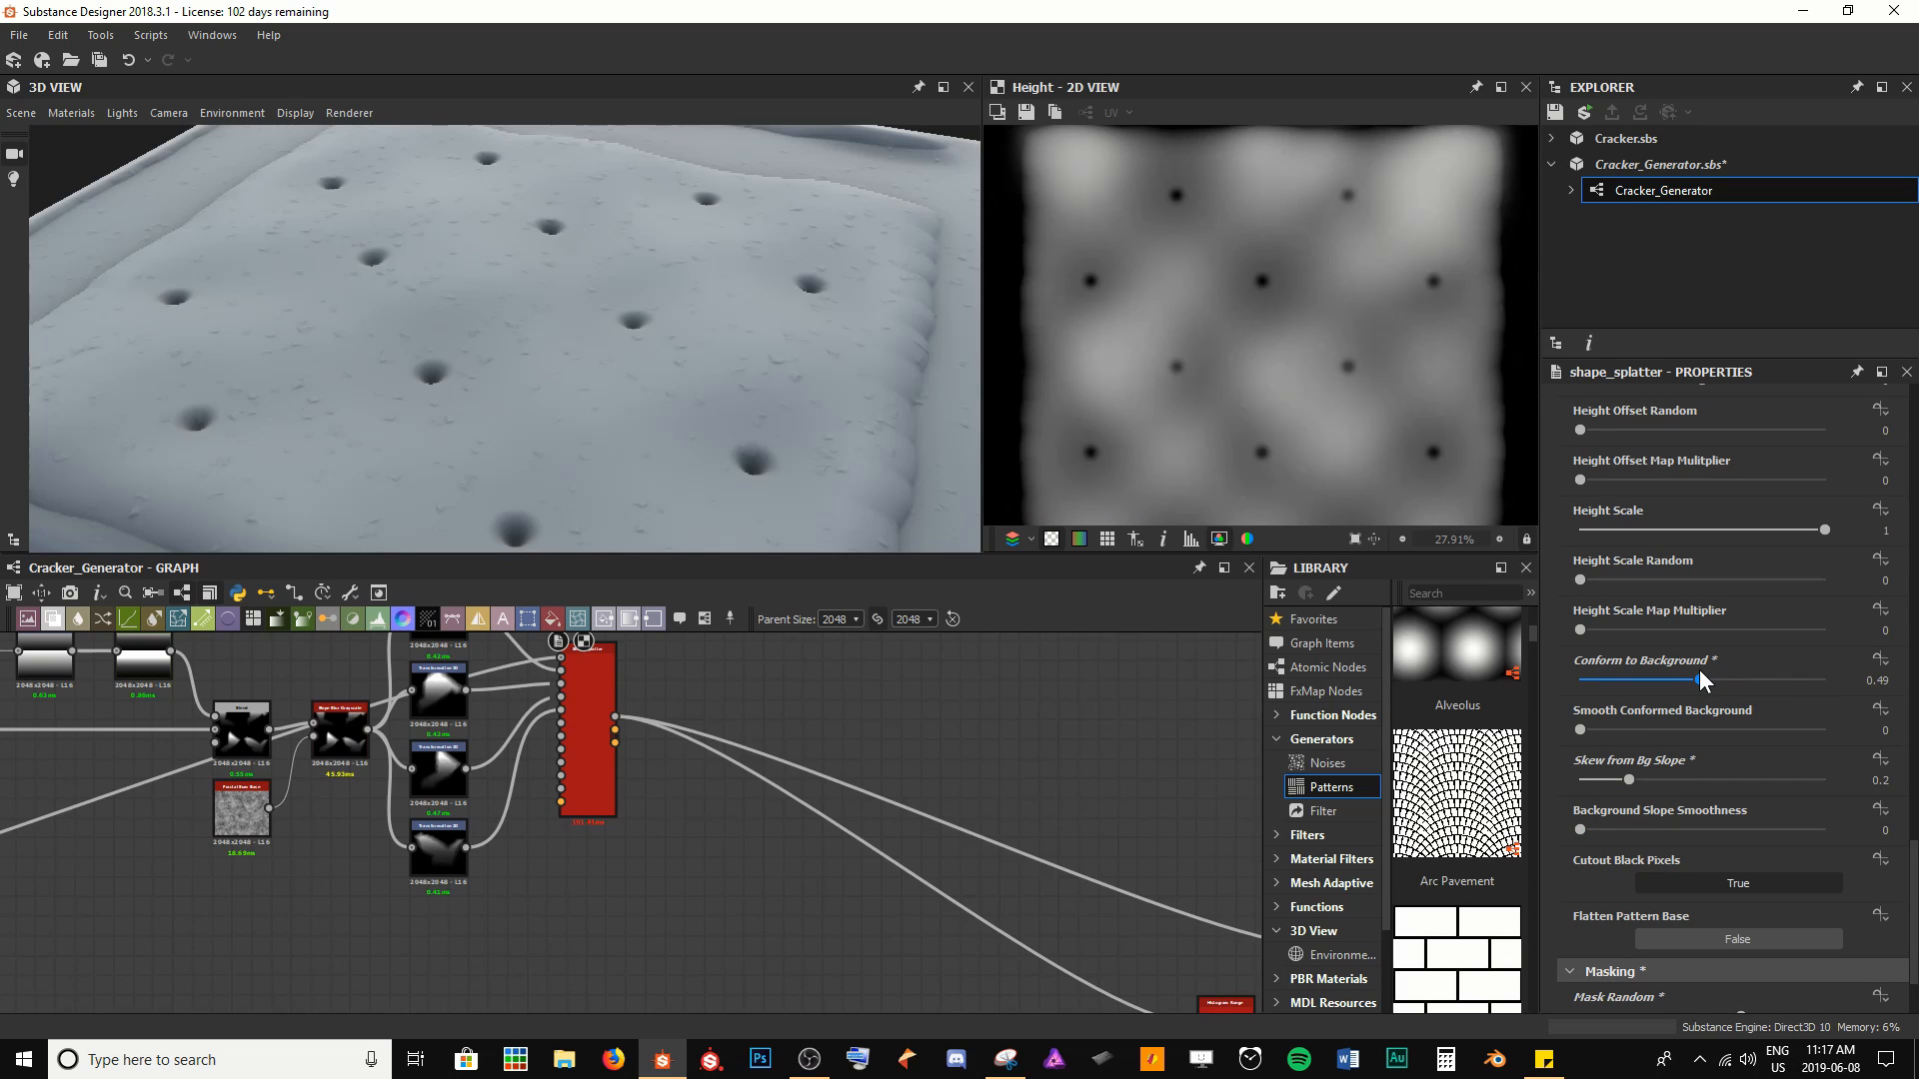
{"action": "scroll", "coordinate": [590, 334], "scroll_direction": "up", "scroll_amount": 3}
{"action": "left_click_drag", "start_coordinate": [590, 334], "coordinate": [642, 334]}
{"action": "scroll", "coordinate": [1728, 546], "scroll_direction": "up", "scroll_amount": 2}
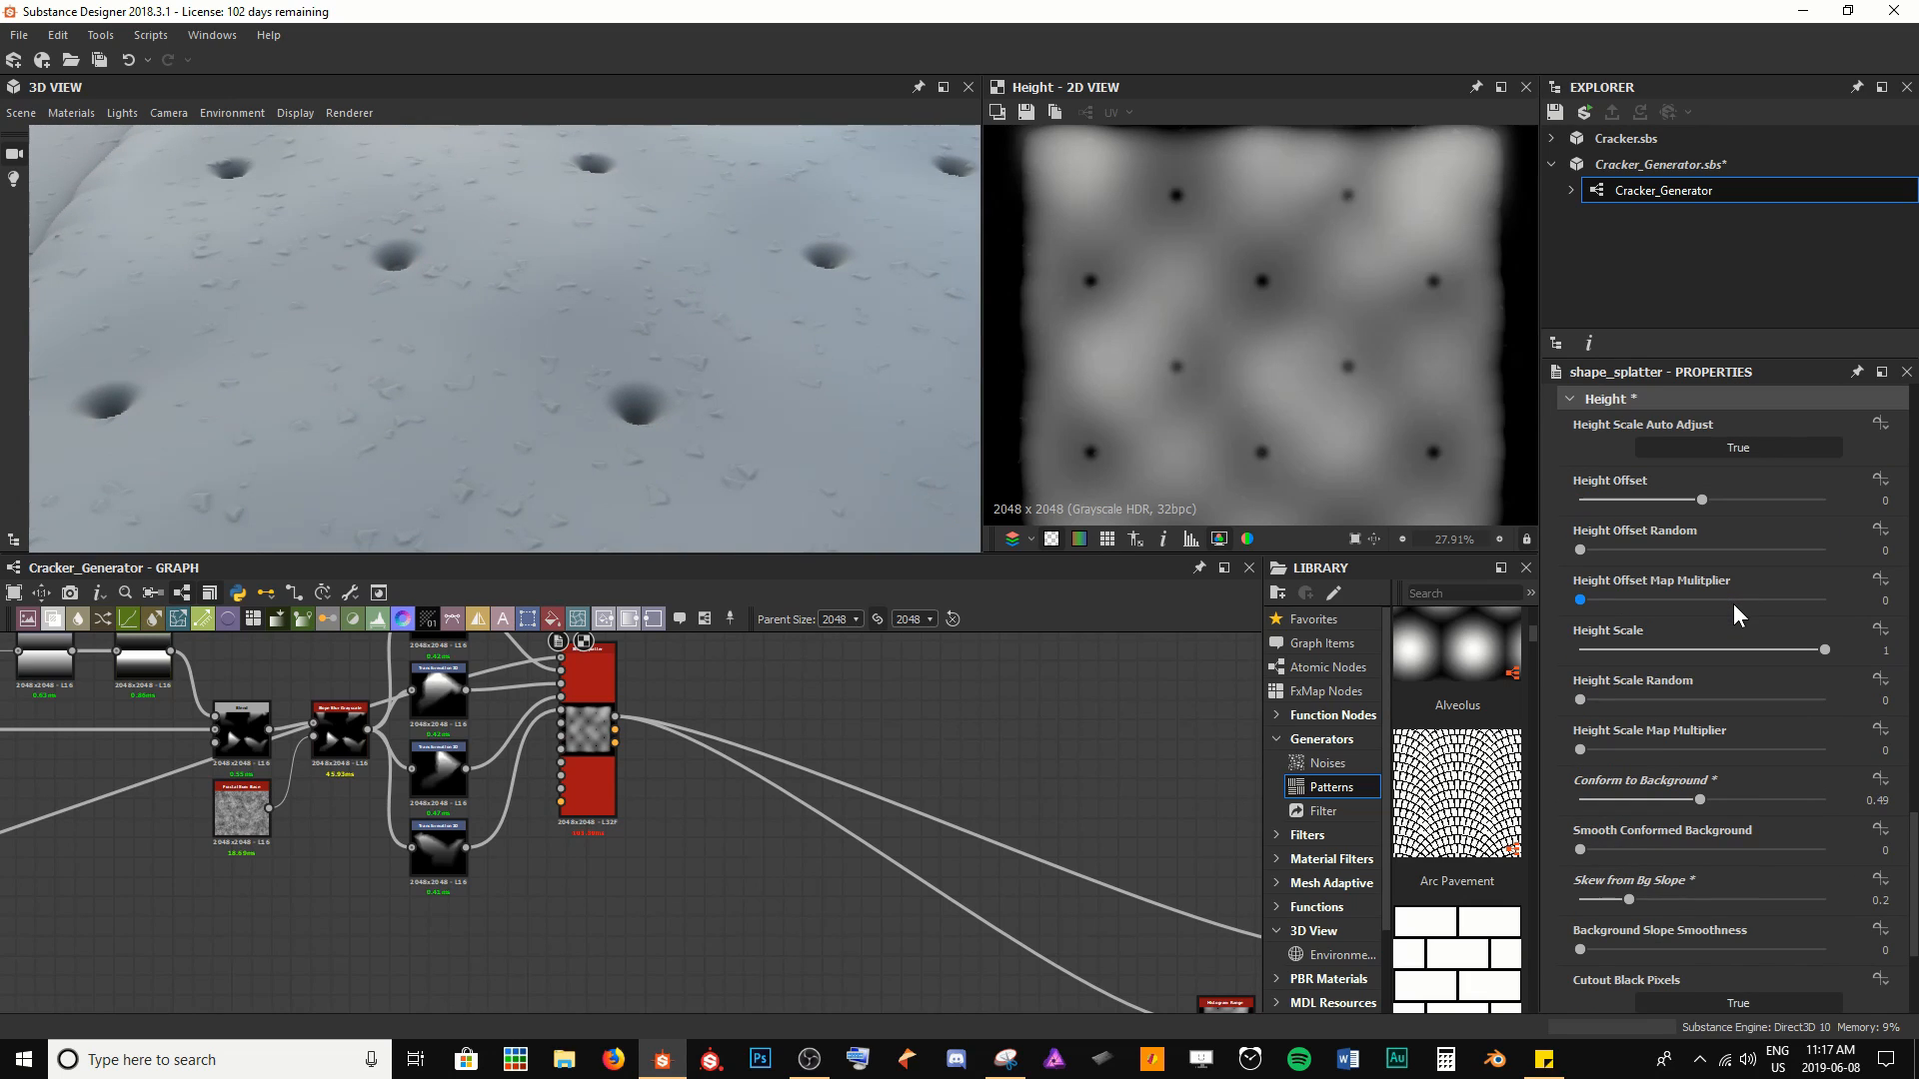
Try a Height Offset of 1 on the Shape Splatter, inspect the raised shards, and undo the change
{"action": "left_click_drag", "start_coordinate": [1699, 496], "coordinate": [1834, 499]}
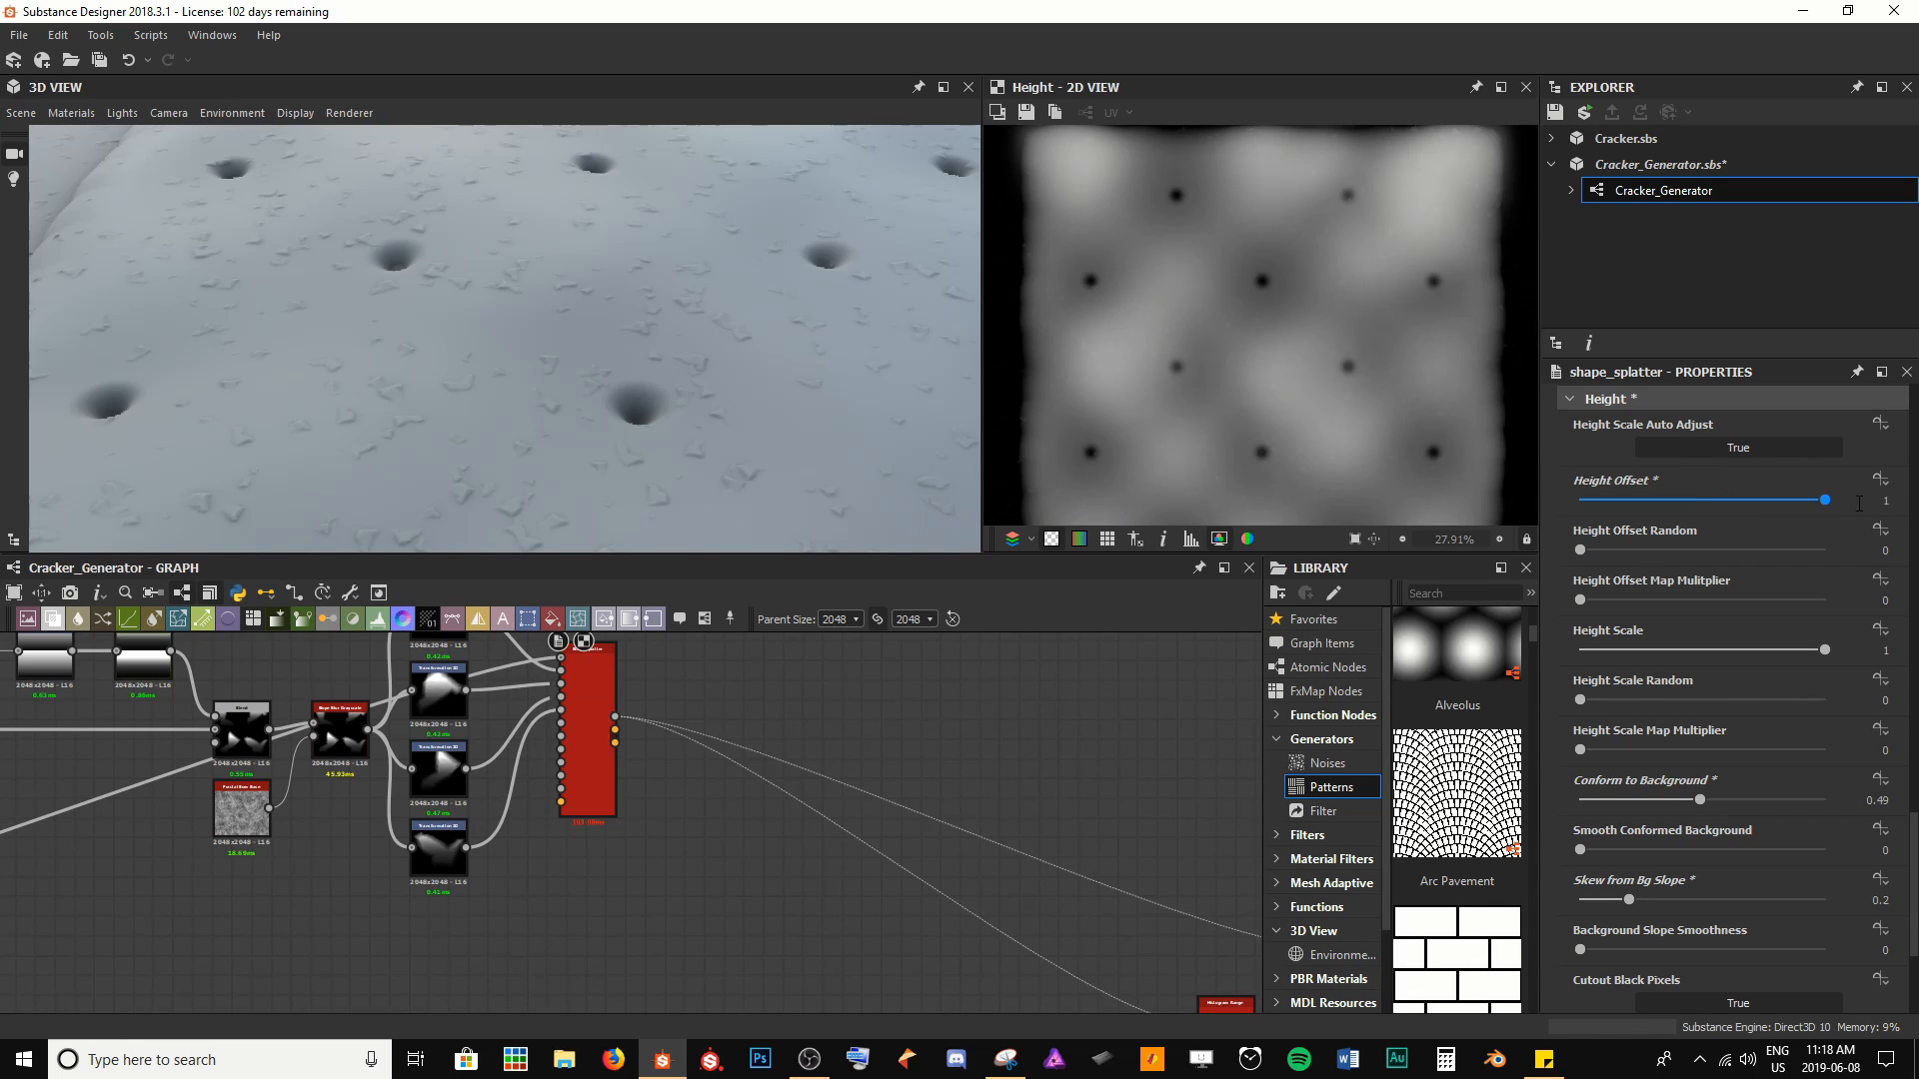
{"action": "scroll", "coordinate": [639, 428], "scroll_direction": "up", "scroll_amount": 6}
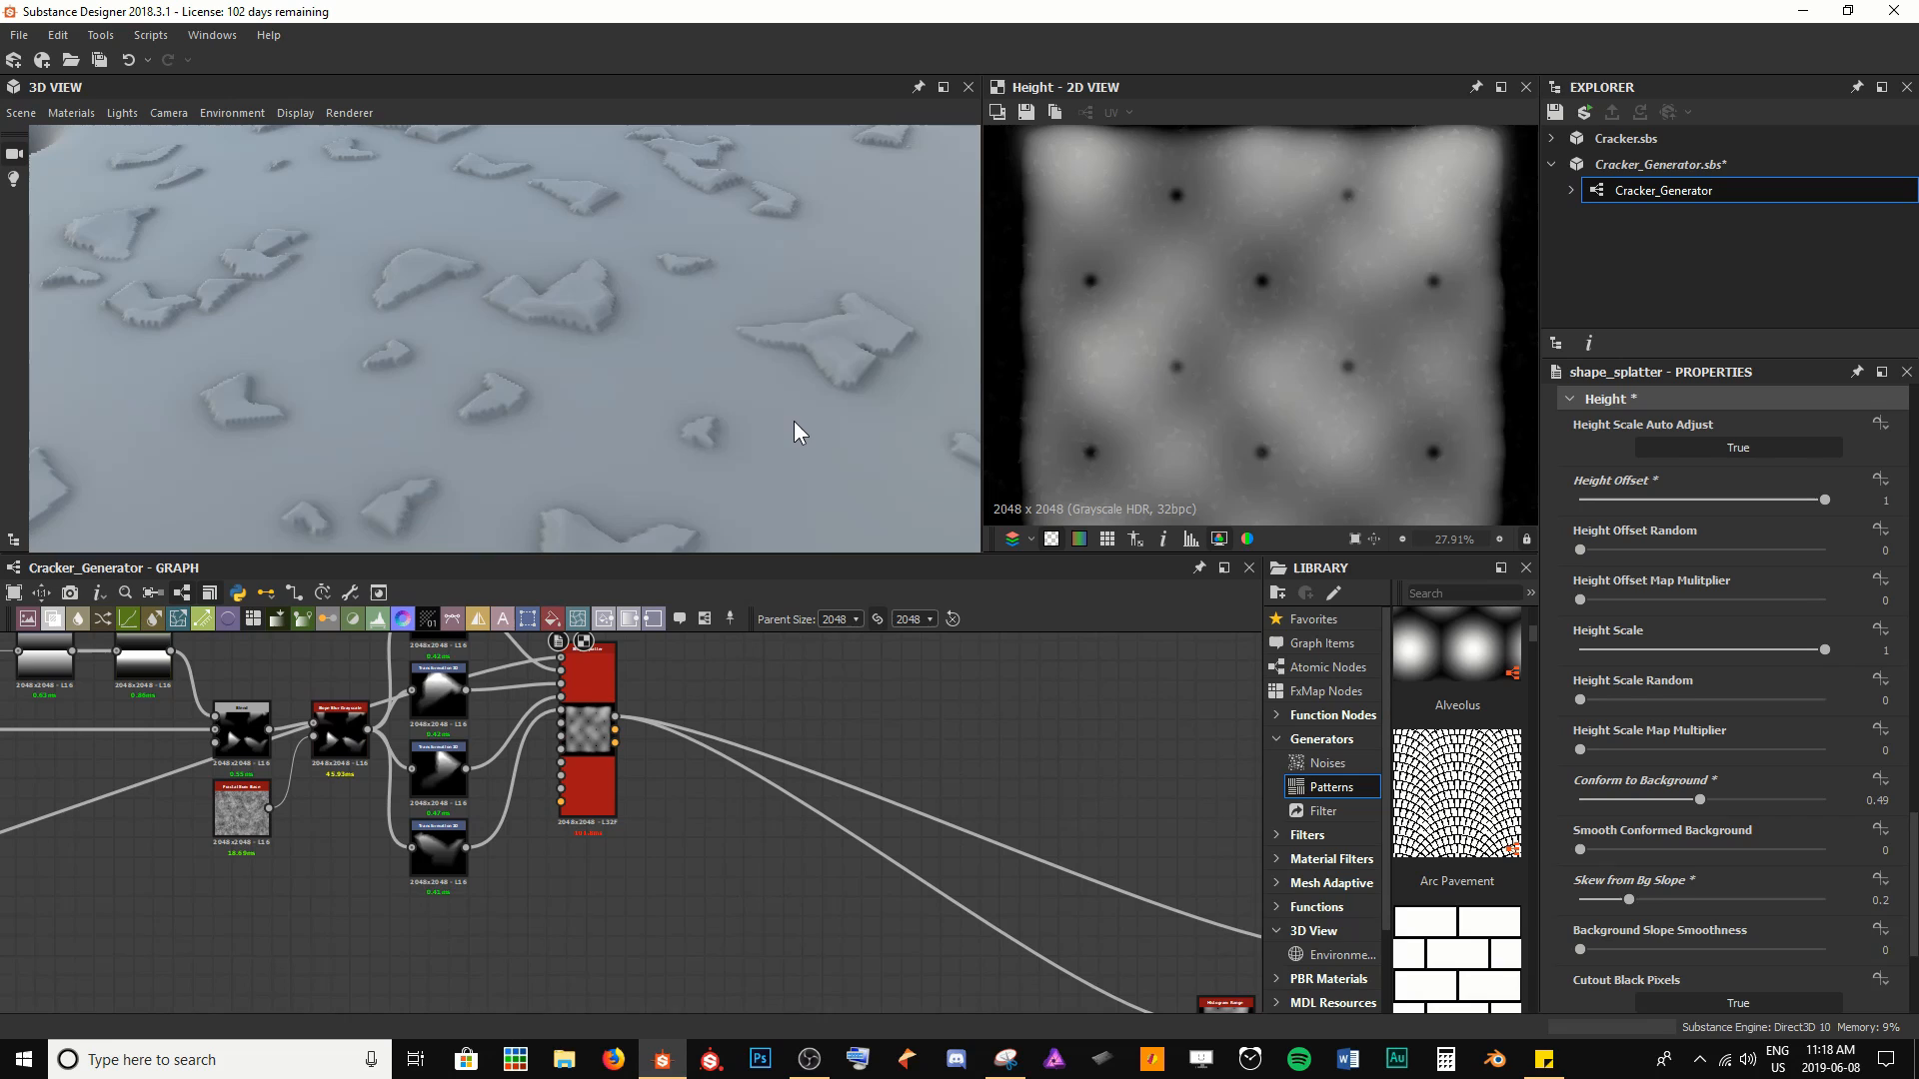
{"action": "scroll", "coordinate": [801, 368], "scroll_direction": "down", "scroll_amount": 5}
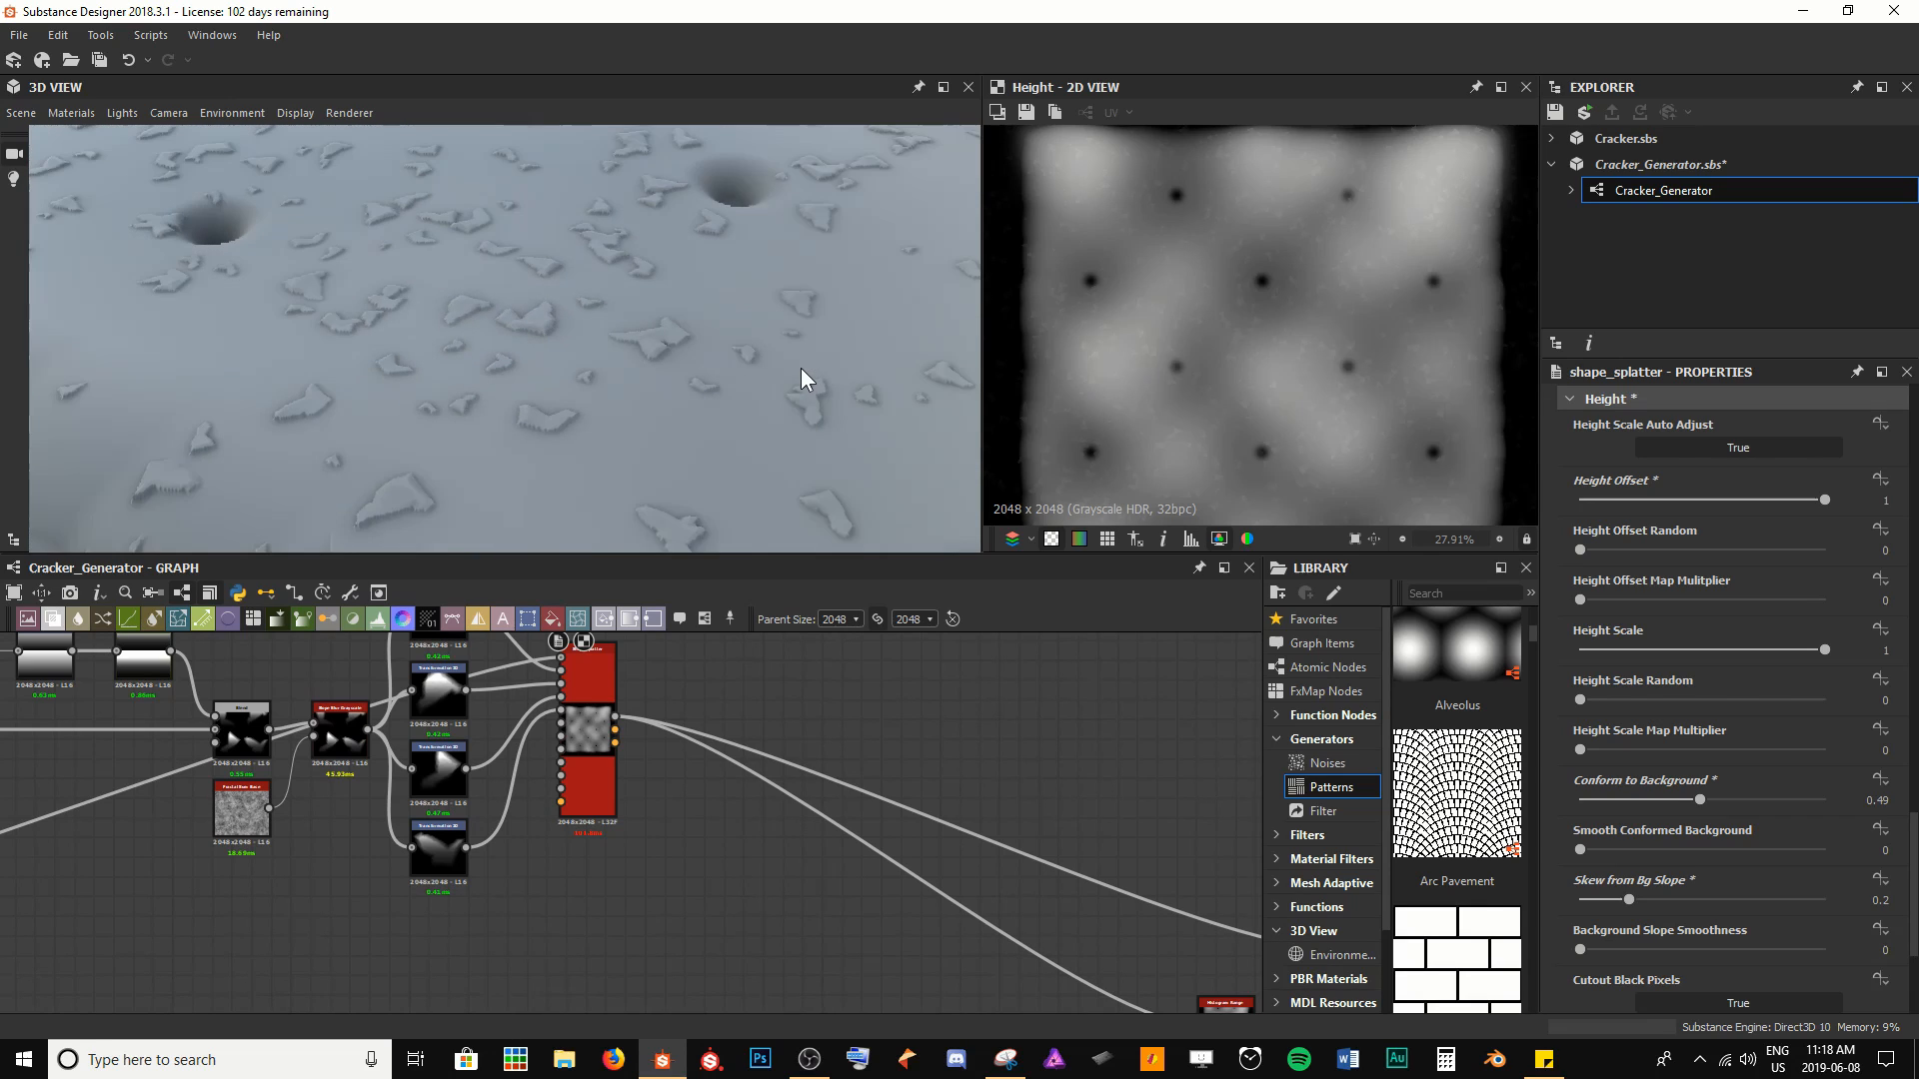
{"action": "scroll", "coordinate": [800, 368], "scroll_direction": "down", "scroll_amount": 5}
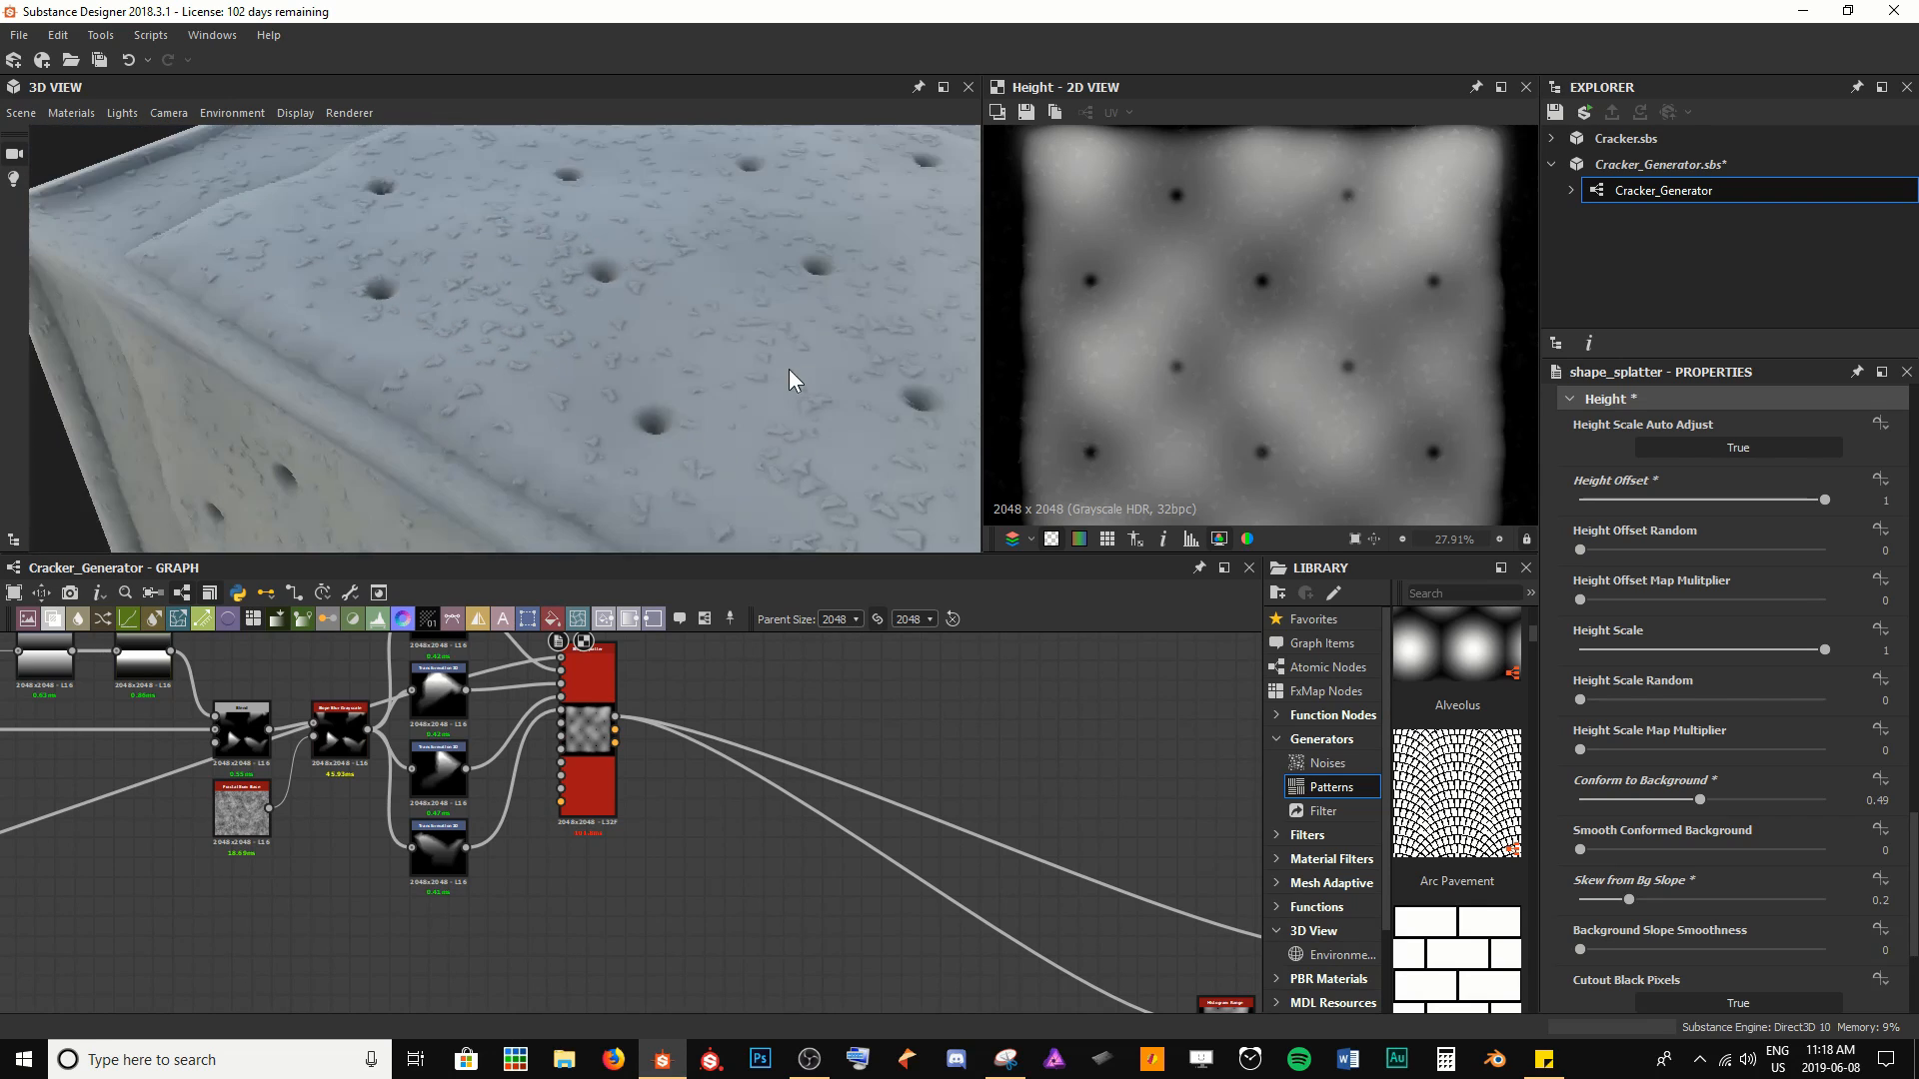
{"action": "left_click_drag", "start_coordinate": [788, 369], "coordinate": [533, 368]}
{"action": "key", "text": "ctrl+z"}
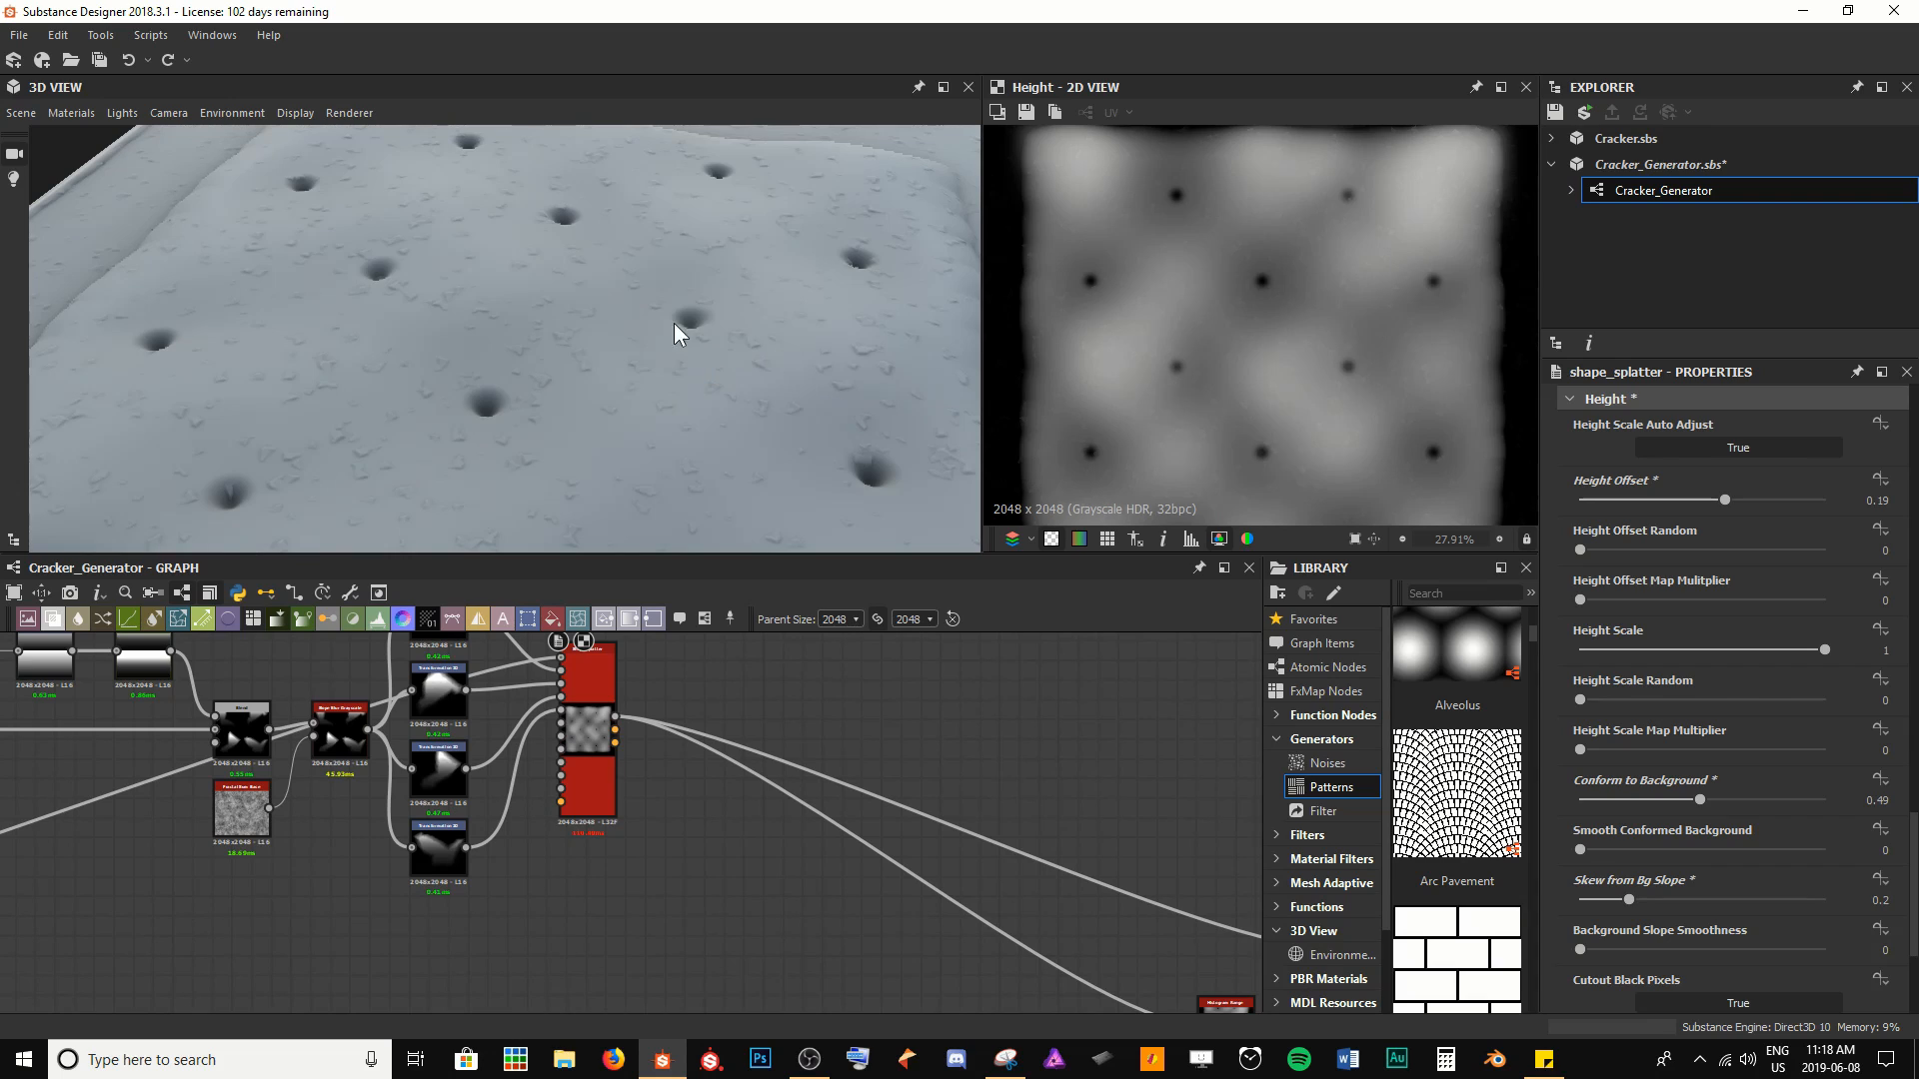
Inspect the shards close up and set the Shape Splatter's Height Offset to 0.05
{"action": "scroll", "coordinate": [675, 407], "scroll_direction": "up", "scroll_amount": 8}
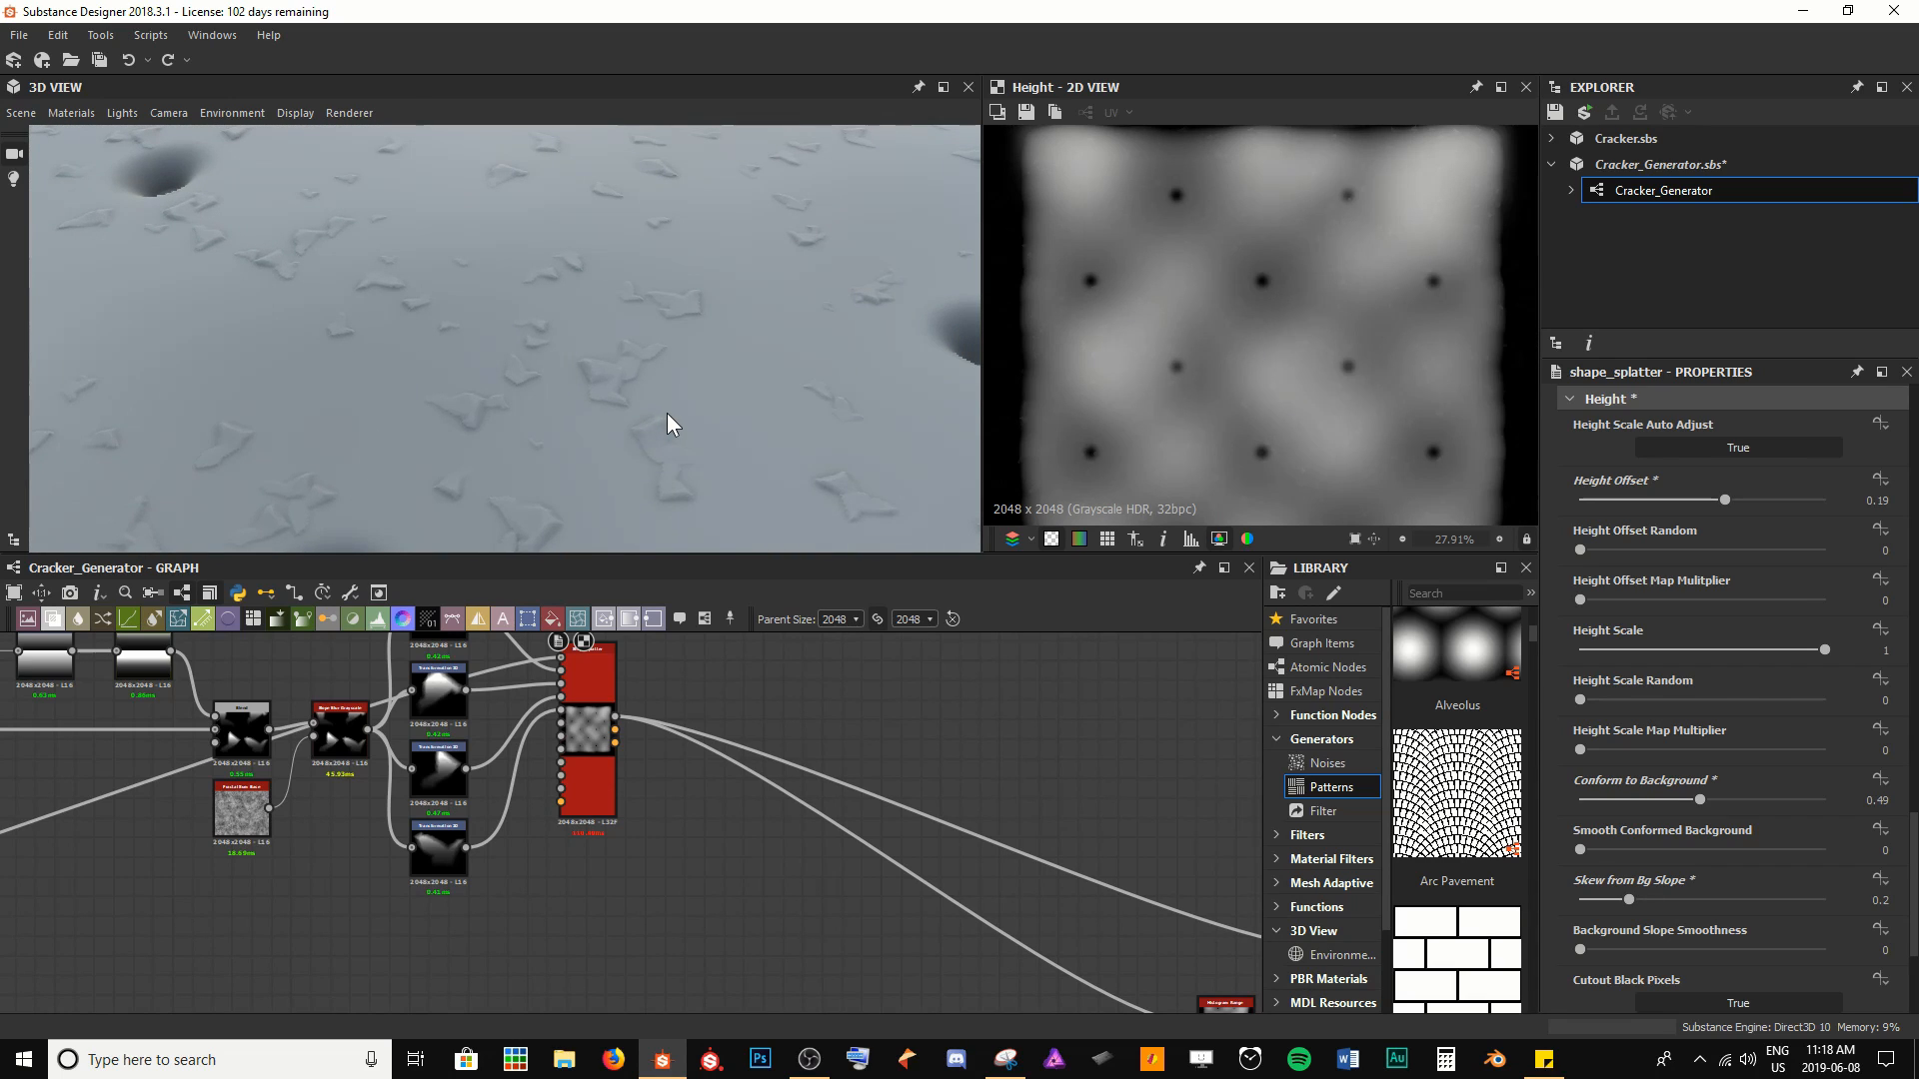
{"action": "mouse_move", "coordinate": [667, 411]}
{"action": "left_mouse_down"}
{"action": "mouse_move", "coordinate": [626, 375]}
{"action": "mouse_move", "coordinate": [645, 386]}
{"action": "left_mouse_up"}
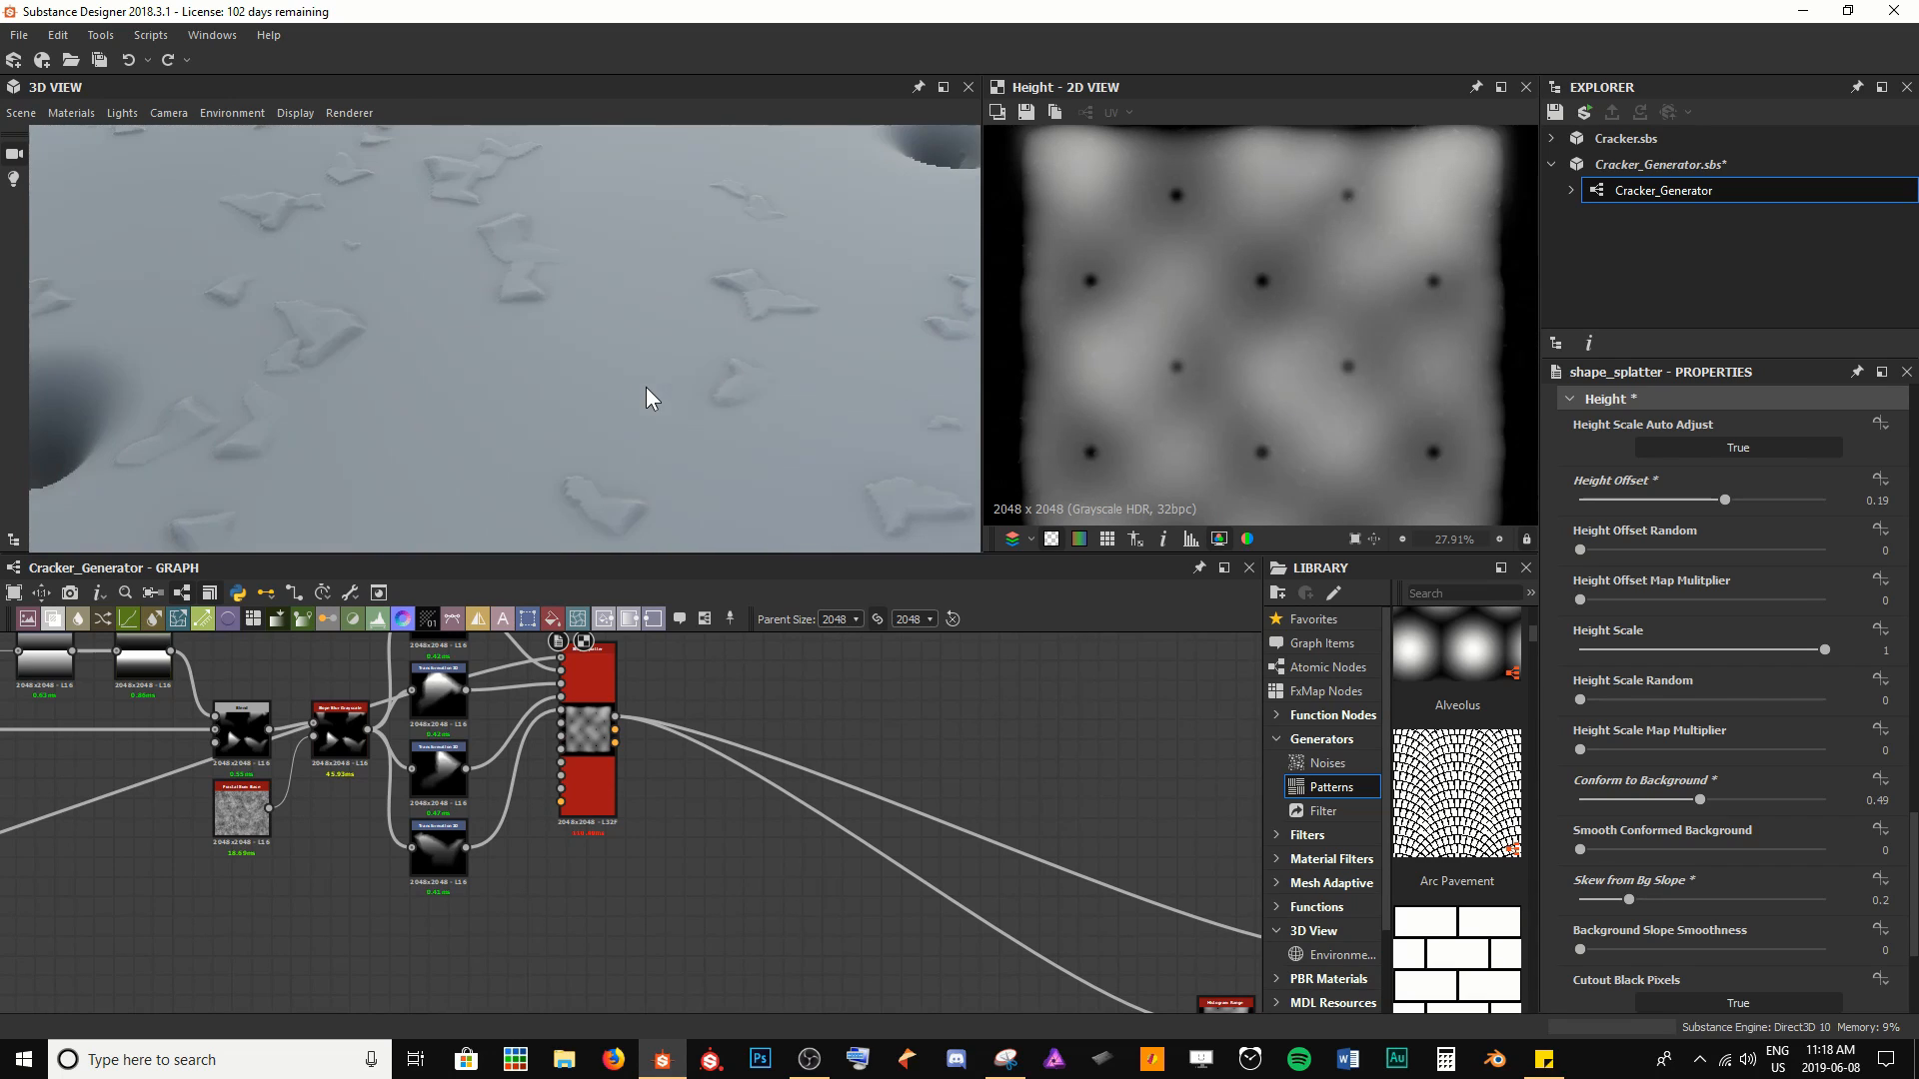
{"action": "double_click", "coordinate": [1707, 501]}
{"action": "type", "text": "0.05"}
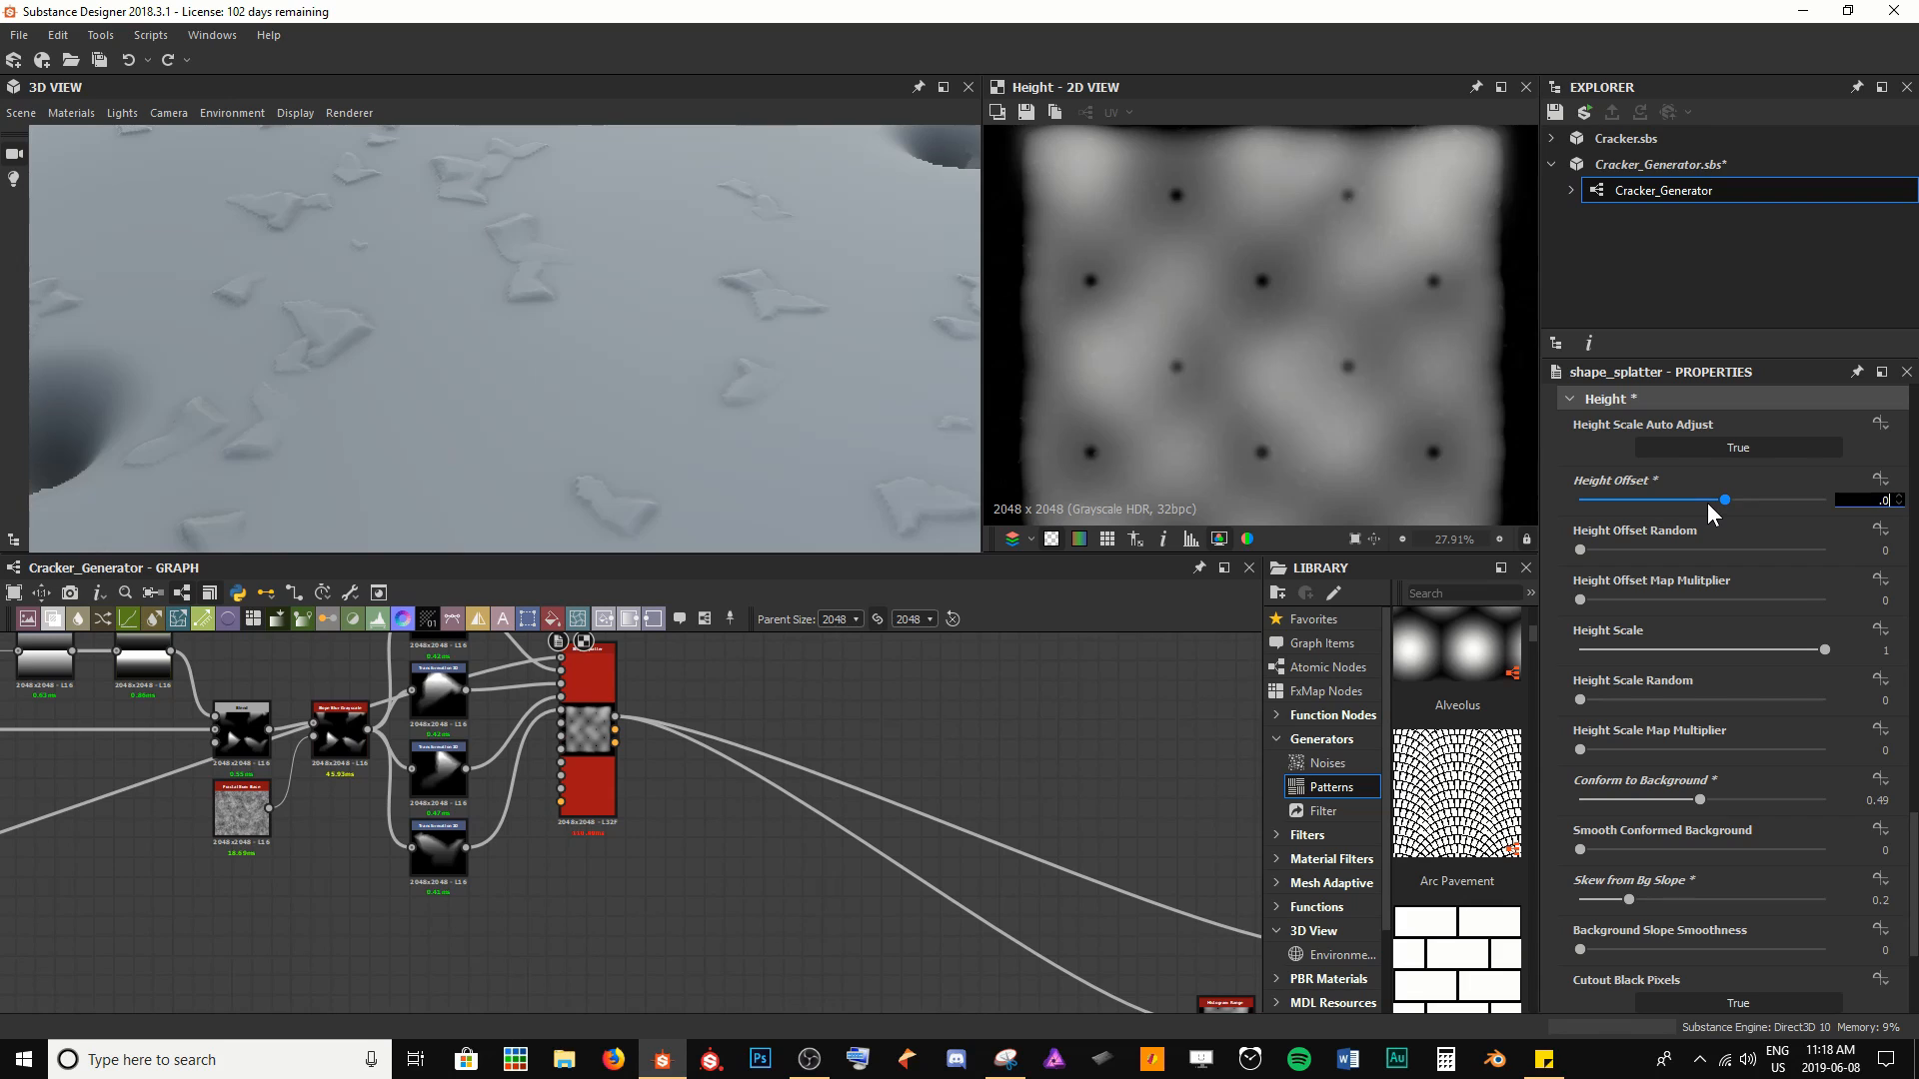
{"action": "key", "text": "Return"}
Check the shards over the whole cracker from several angles and save the package
{"action": "scroll", "coordinate": [632, 361], "scroll_direction": "down", "scroll_amount": 5}
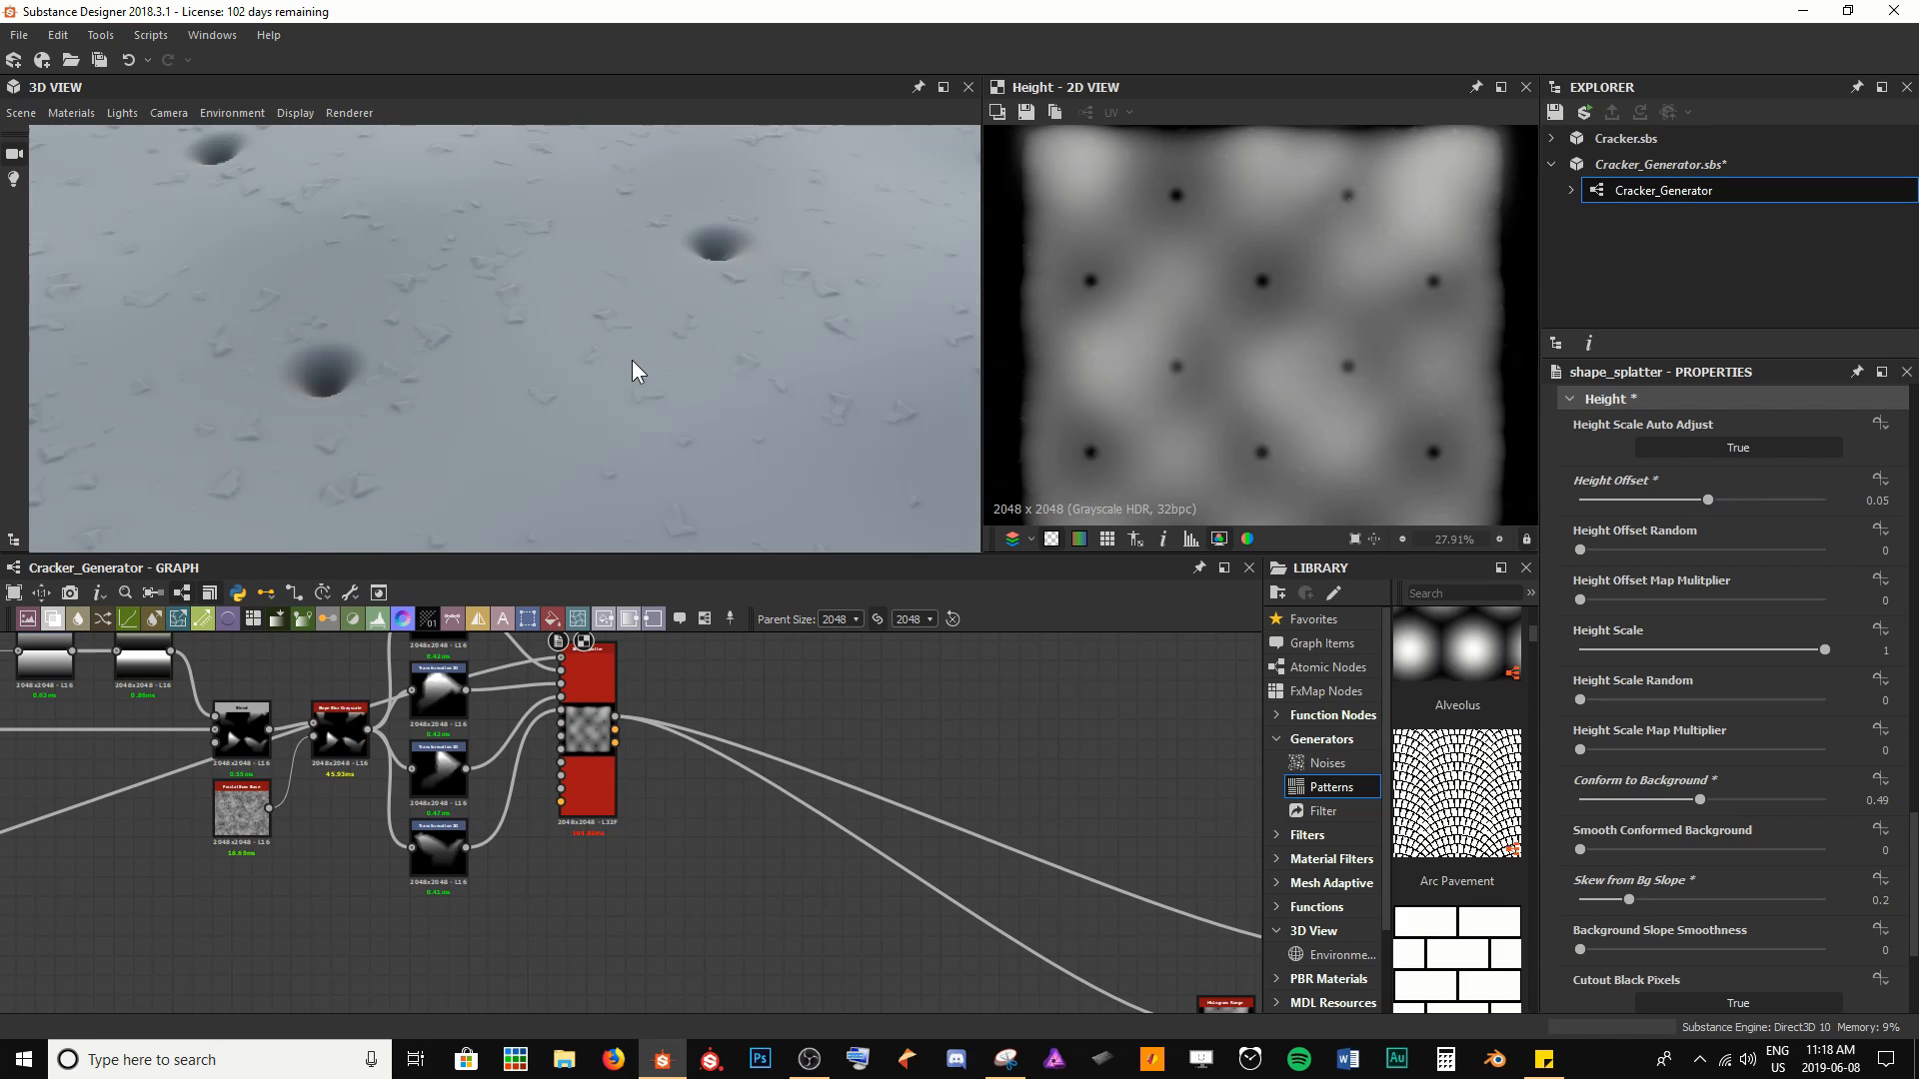
{"action": "scroll", "coordinate": [634, 374], "scroll_direction": "down", "scroll_amount": 3}
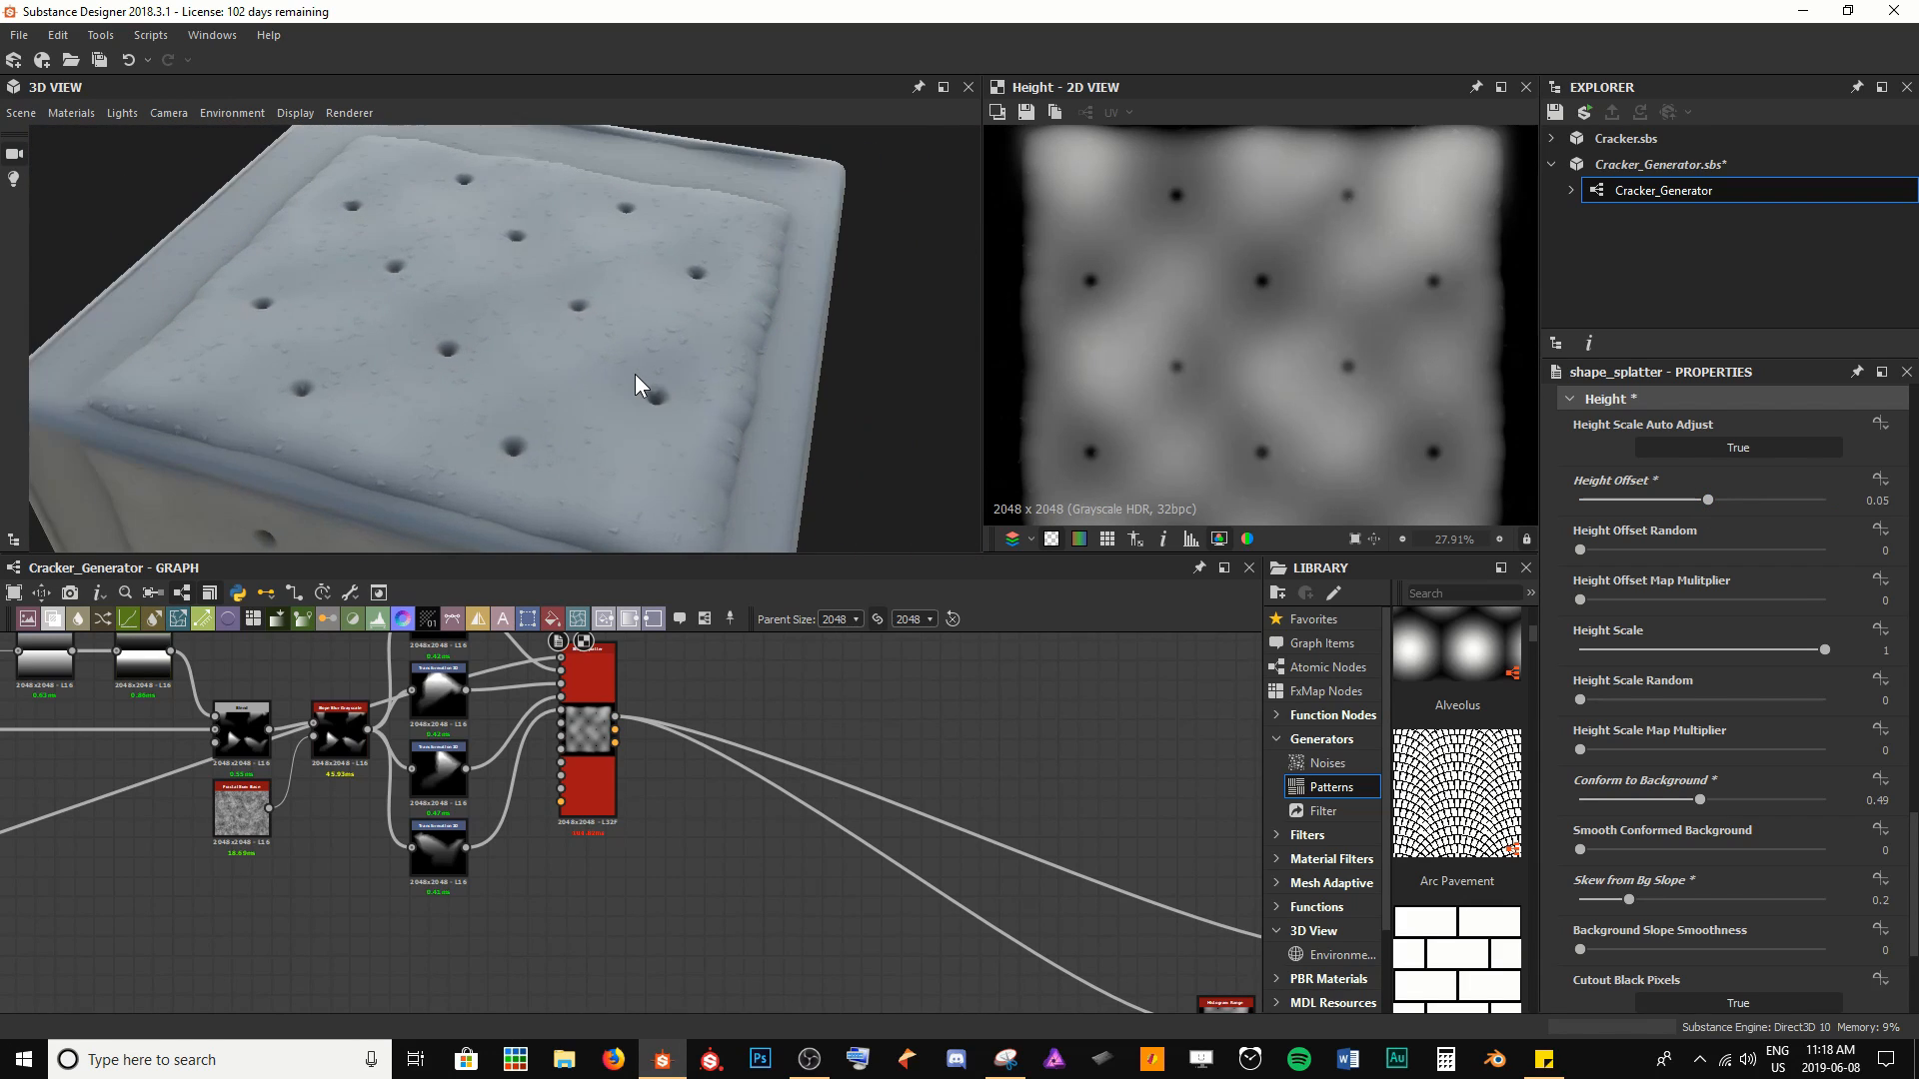
{"action": "left_click_drag", "start_coordinate": [629, 375], "coordinate": [565, 356]}
{"action": "scroll", "coordinate": [609, 659], "scroll_direction": "up", "scroll_amount": 3}
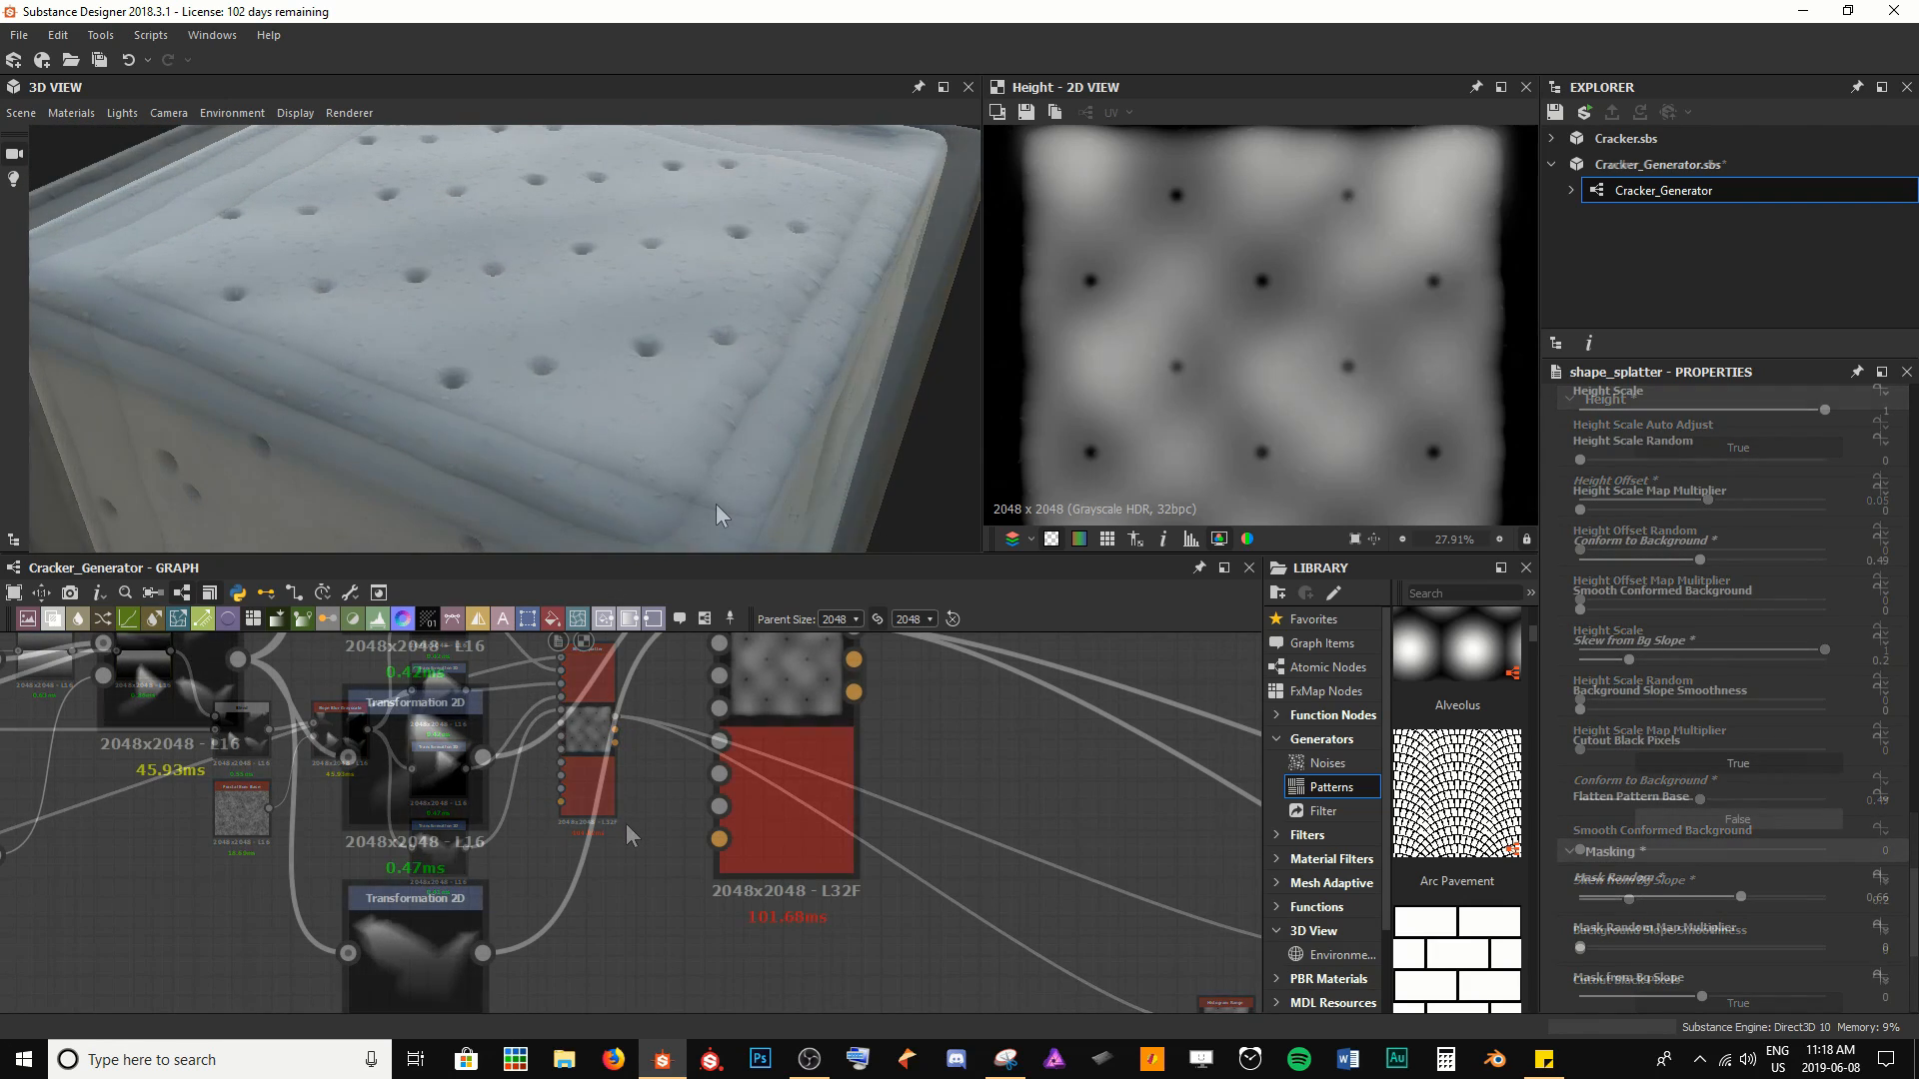
{"action": "key", "text": "ctrl+s"}
Examine the cracker's border on the 3D cube and in the height map for shards scattered outside its edge
{"action": "left_click_drag", "start_coordinate": [716, 504], "coordinate": [656, 373]}
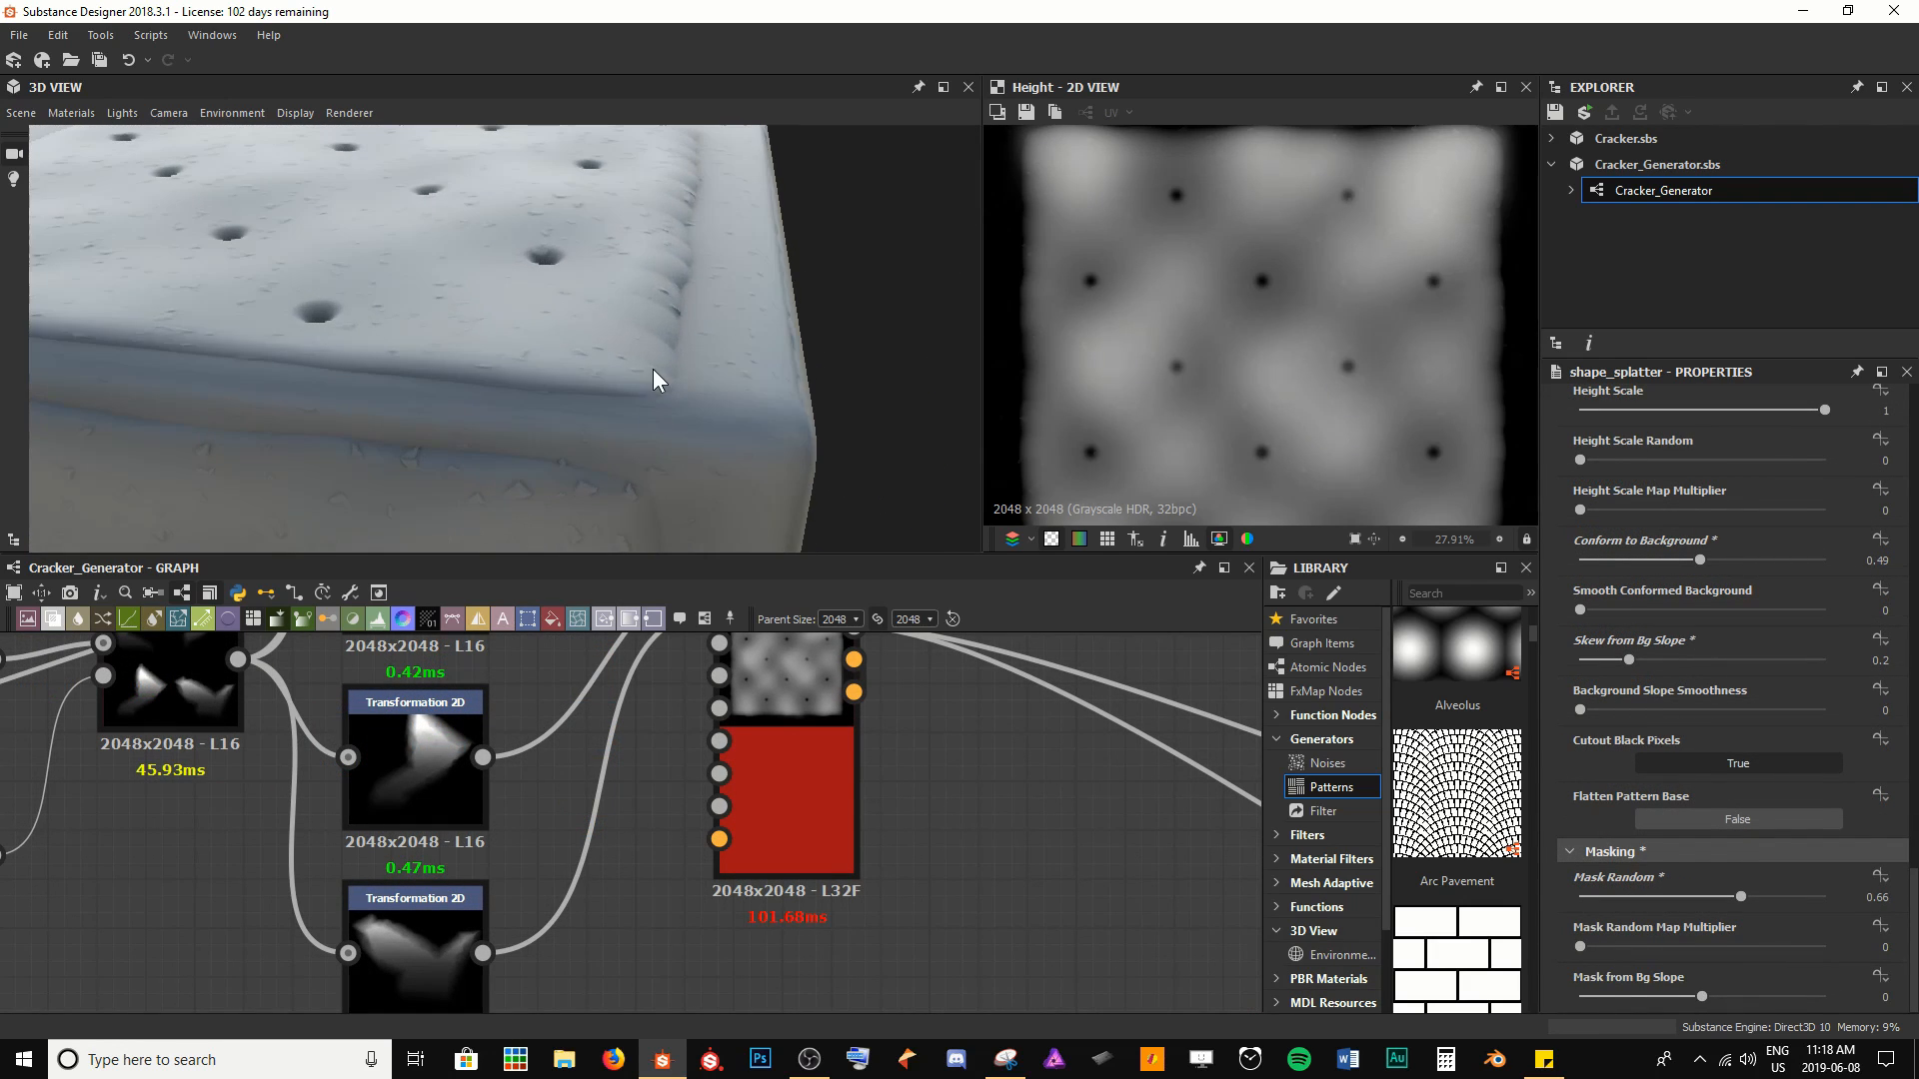
{"action": "left_click", "coordinate": [797, 736]}
{"action": "scroll", "coordinate": [1212, 290], "scroll_direction": "up", "scroll_amount": 6}
{"action": "scroll", "coordinate": [1228, 460], "scroll_direction": "down", "scroll_amount": 7}
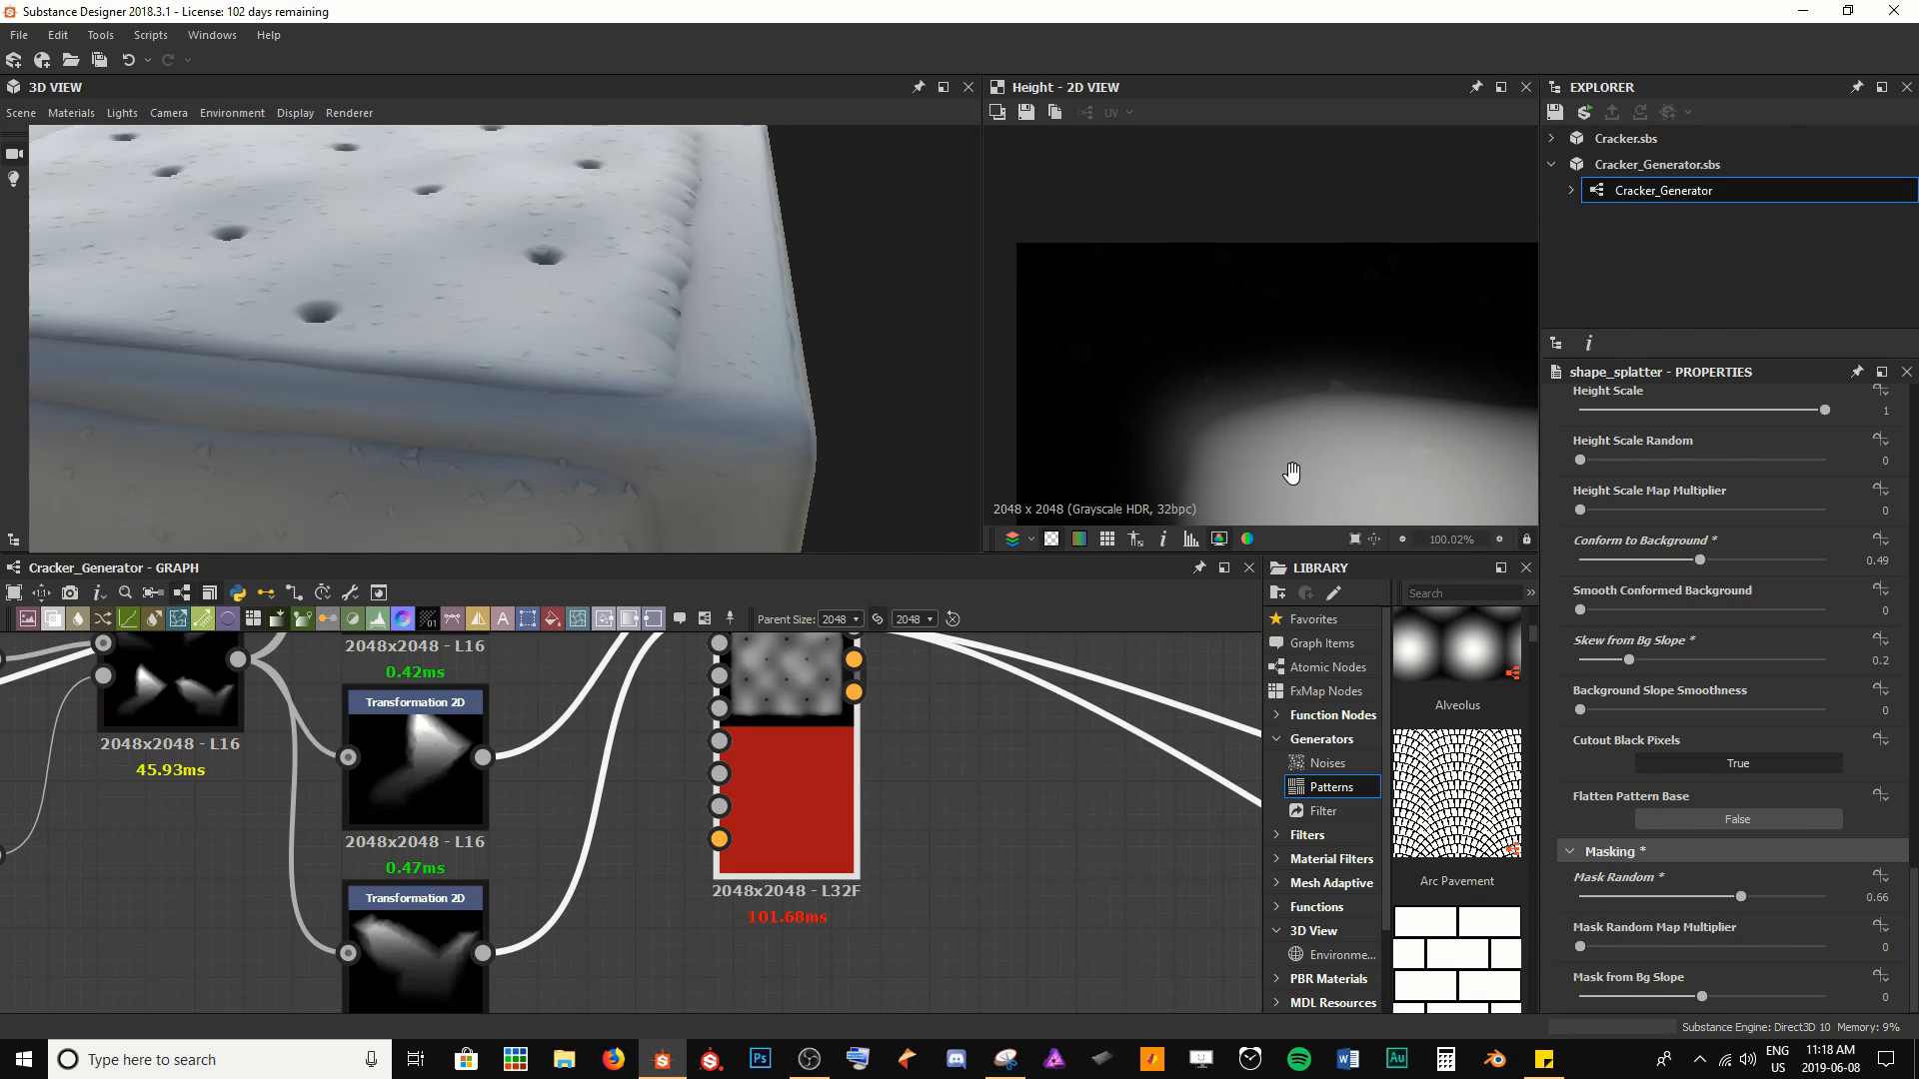
{"action": "scroll", "coordinate": [1284, 340], "scroll_direction": "up", "scroll_amount": 6}
{"action": "scroll", "coordinate": [1285, 340], "scroll_direction": "down", "scroll_amount": 4}
{"action": "middle_click_drag", "start_coordinate": [1327, 346], "coordinate": [1317, 185]}
{"action": "scroll", "coordinate": [1313, 184], "scroll_direction": "up", "scroll_amount": 4}
{"action": "left_click_drag", "start_coordinate": [490, 371], "coordinate": [575, 210]}
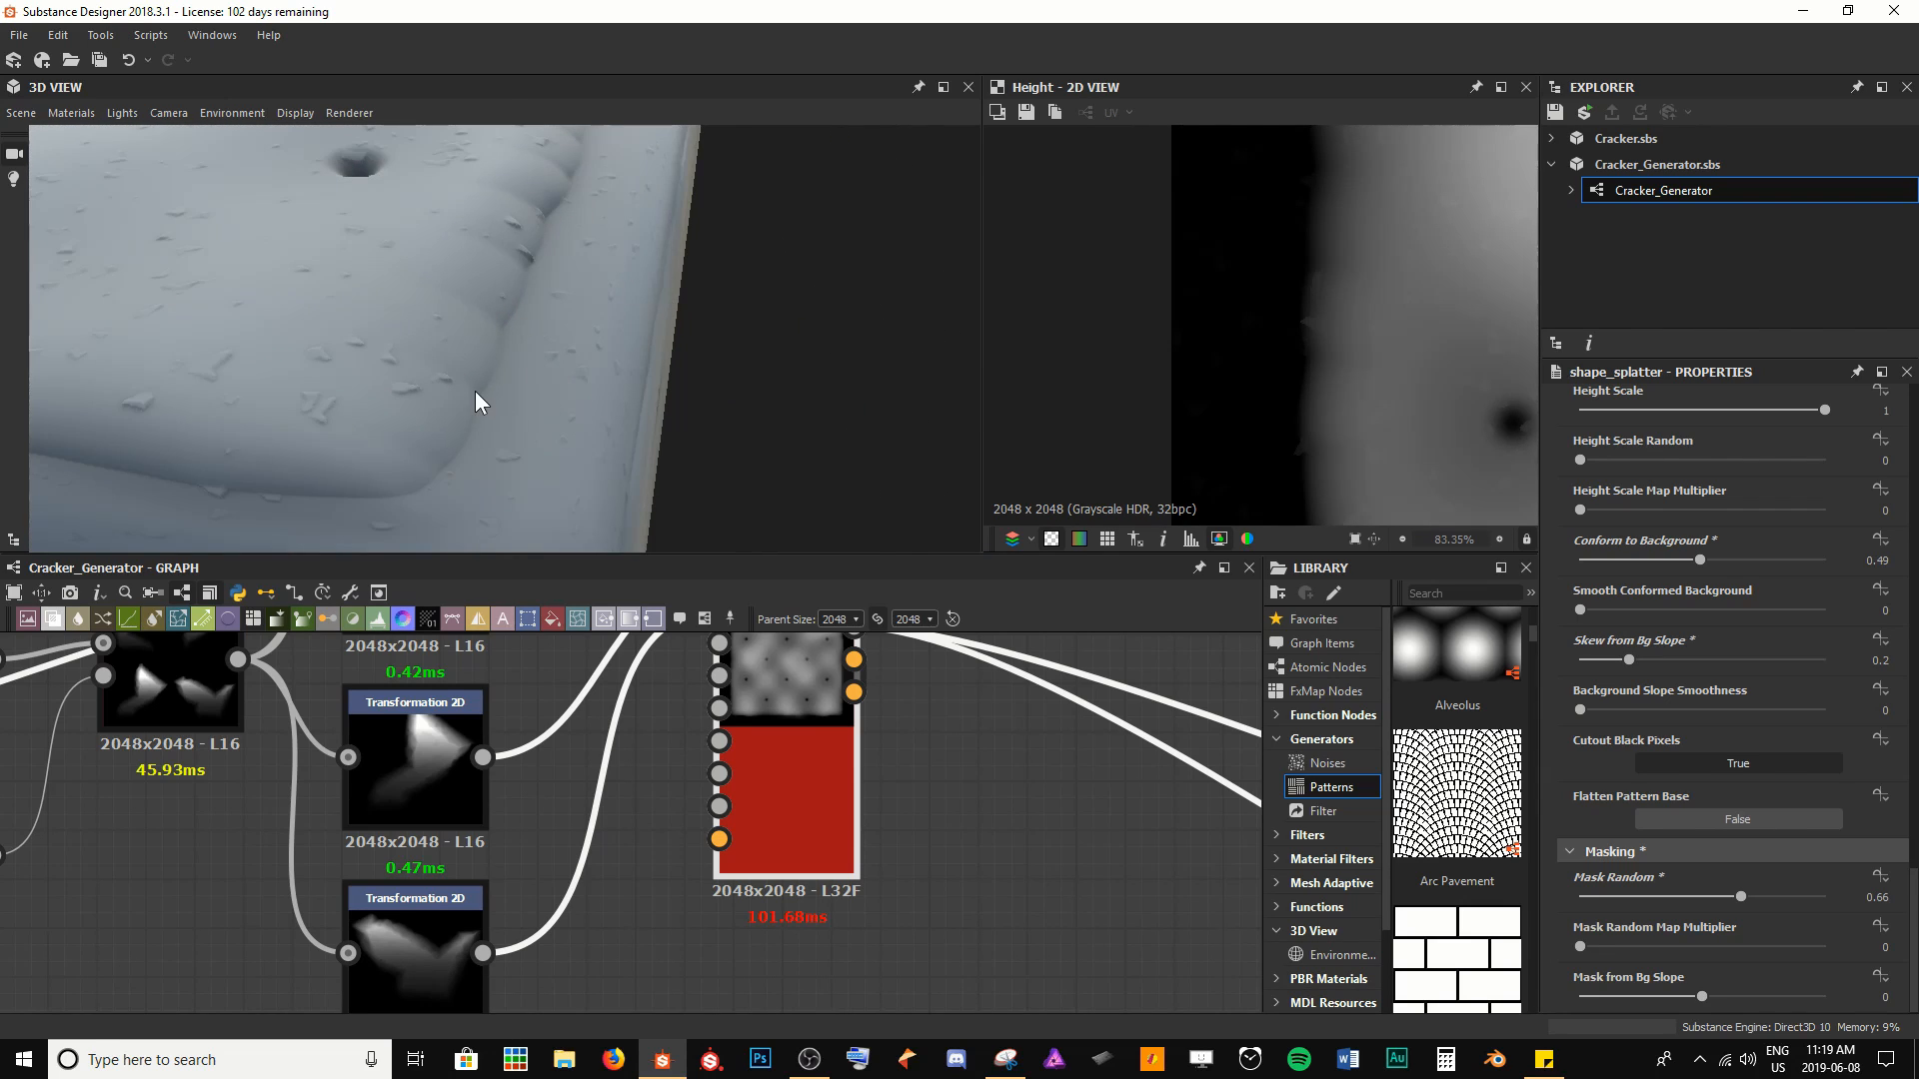
Connect the white cracker mask from the earlier Histogram Scan node to the Shape Splatter's Mask Random input and inspect the cracker's corner
{"action": "scroll", "coordinate": [760, 802], "scroll_direction": "up", "scroll_amount": 1}
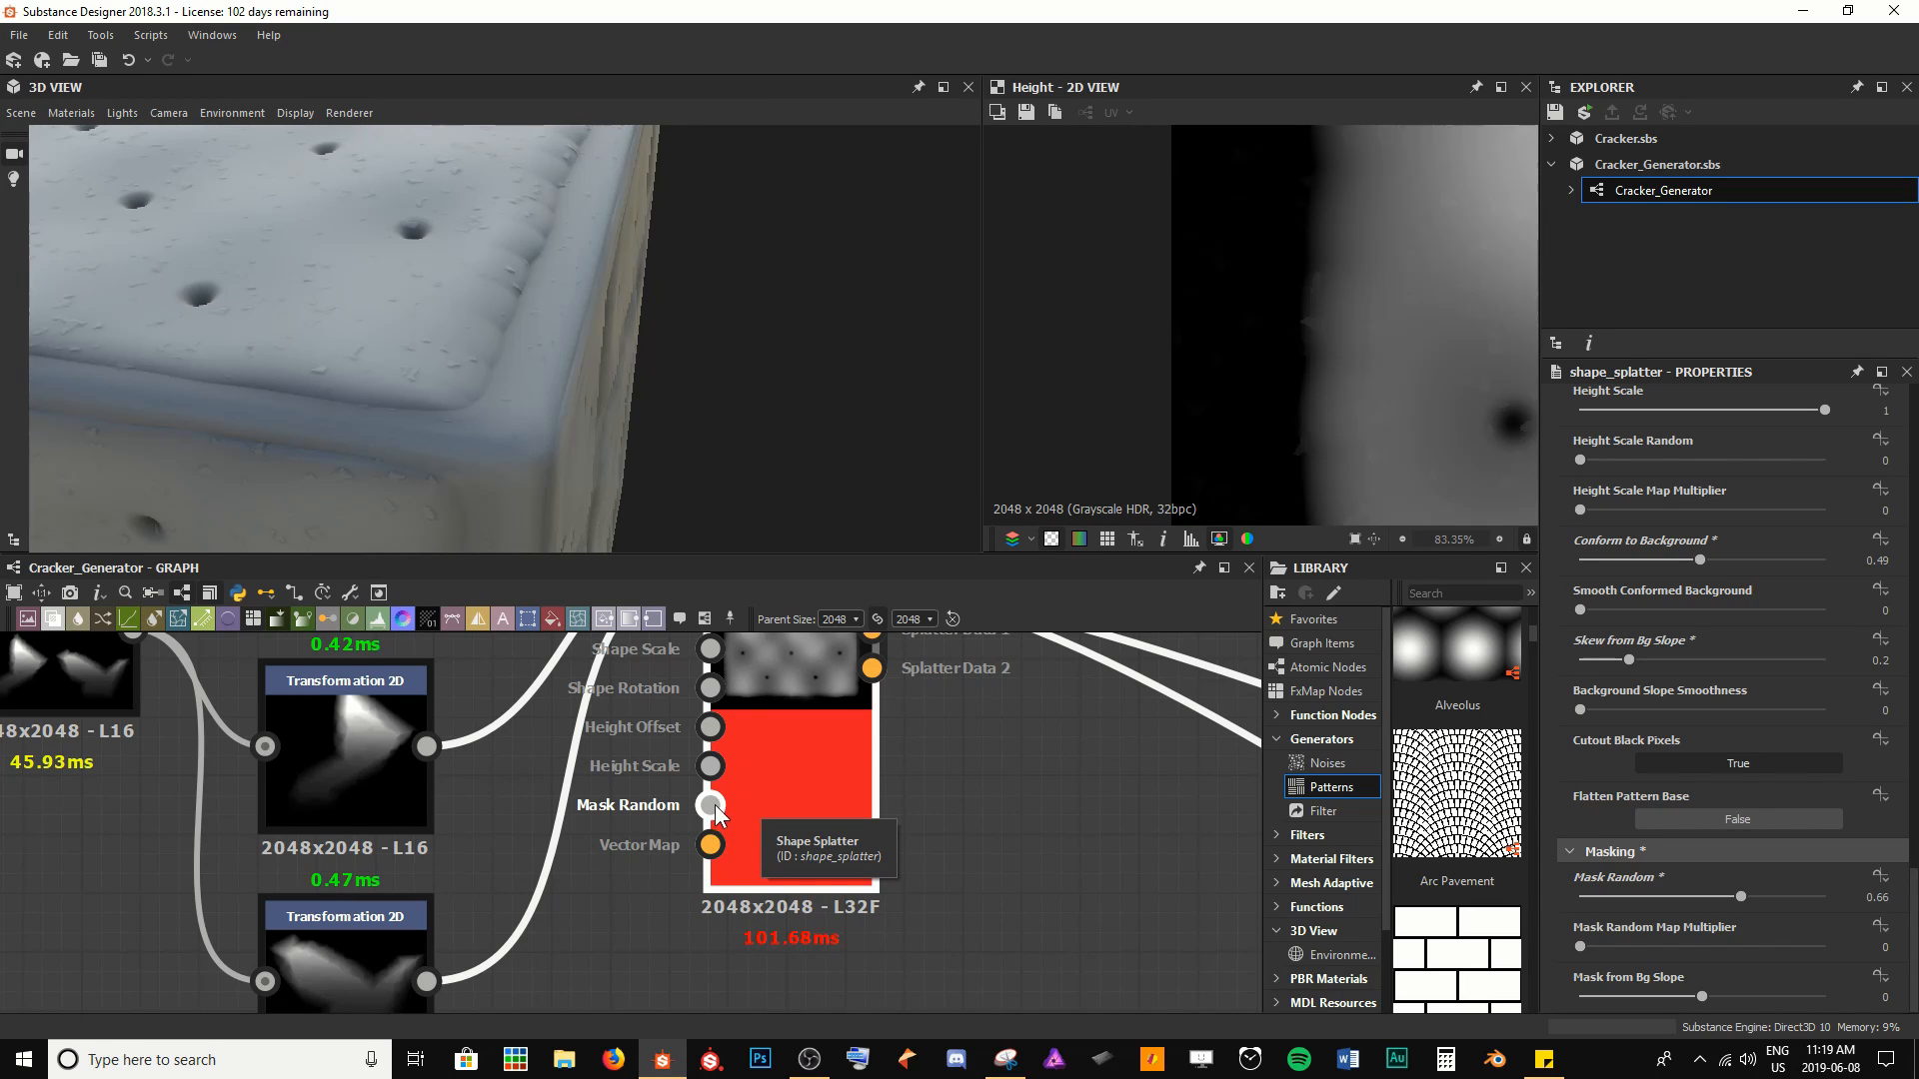
{"action": "scroll", "coordinate": [634, 908], "scroll_direction": "down", "scroll_amount": 5}
{"action": "left_click_drag", "start_coordinate": [634, 909], "coordinate": [394, 791]}
{"action": "scroll", "coordinate": [620, 819], "scroll_direction": "up", "scroll_amount": 3}
{"action": "scroll", "coordinate": [490, 797], "scroll_direction": "up", "scroll_amount": 2}
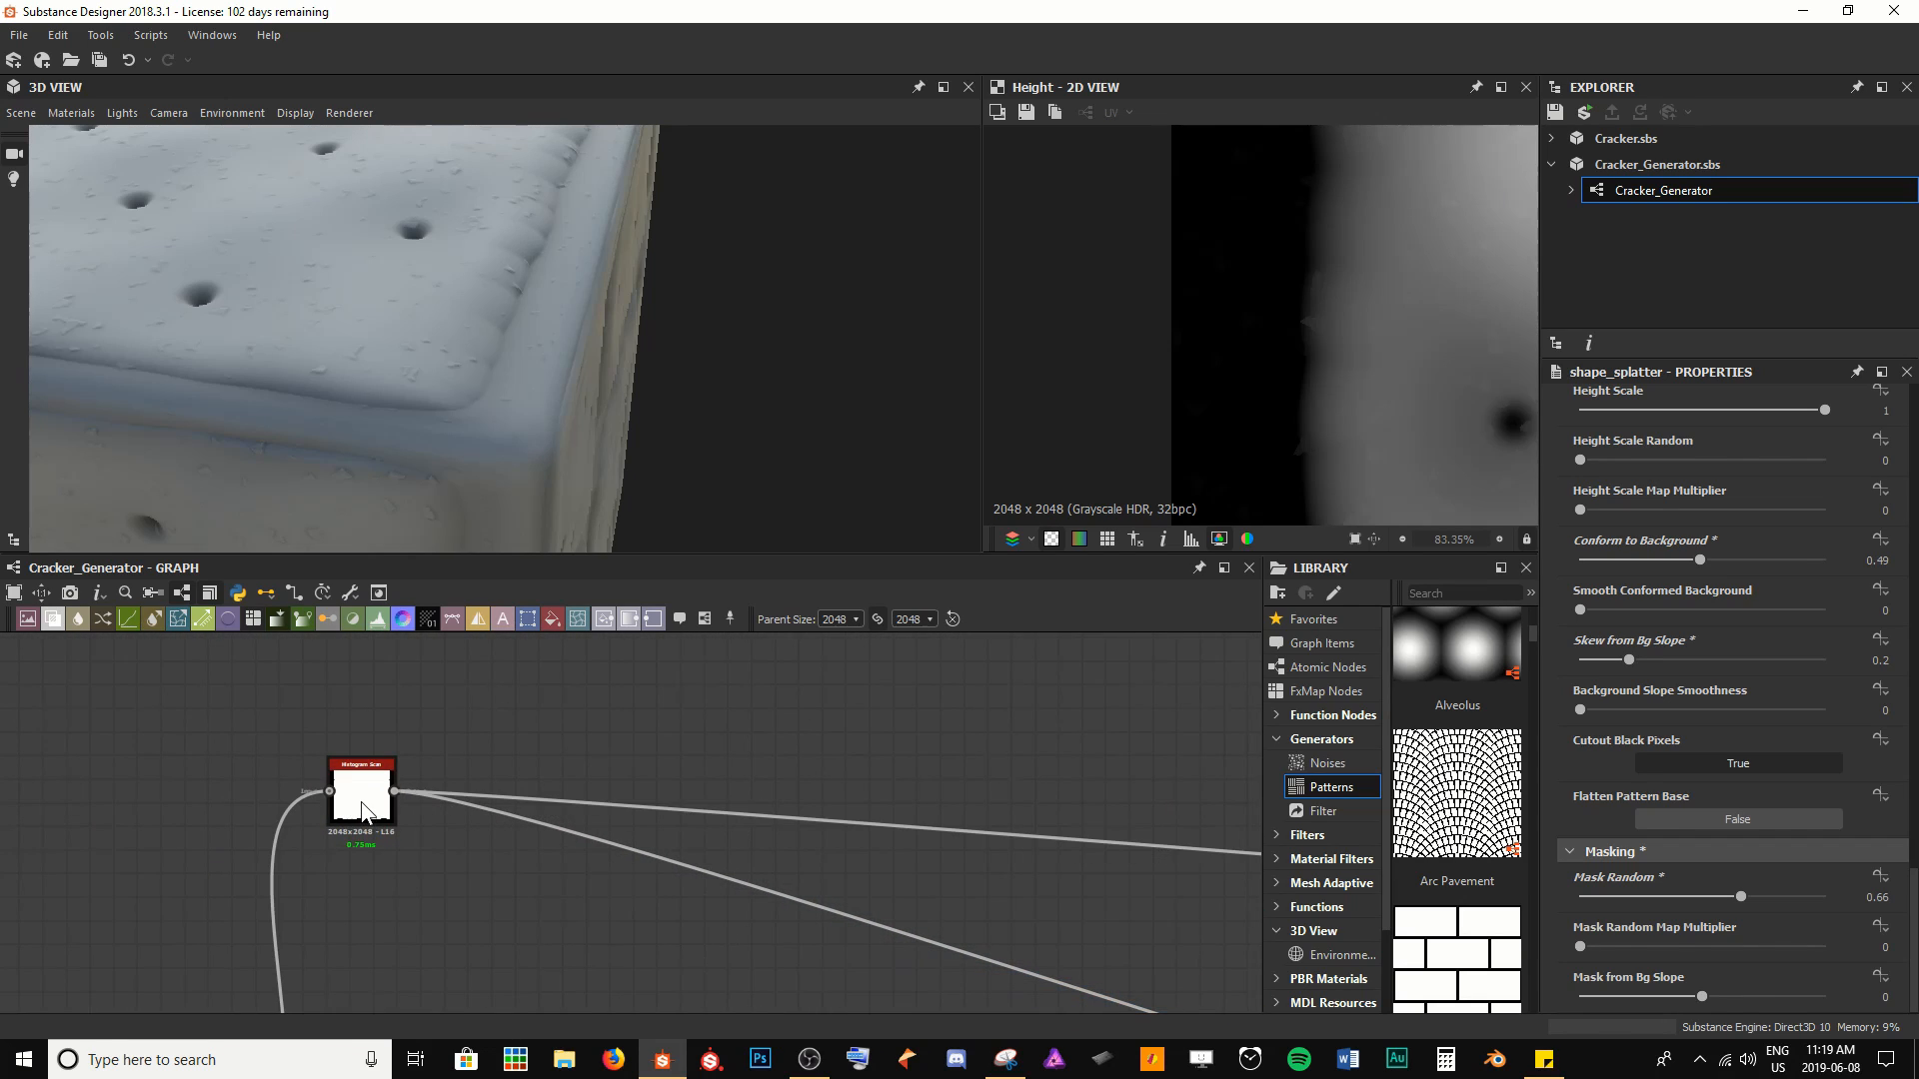
{"action": "scroll", "coordinate": [684, 796], "scroll_direction": "down", "scroll_amount": 3}
{"action": "middle_click_drag", "start_coordinate": [839, 785], "coordinate": [677, 779]}
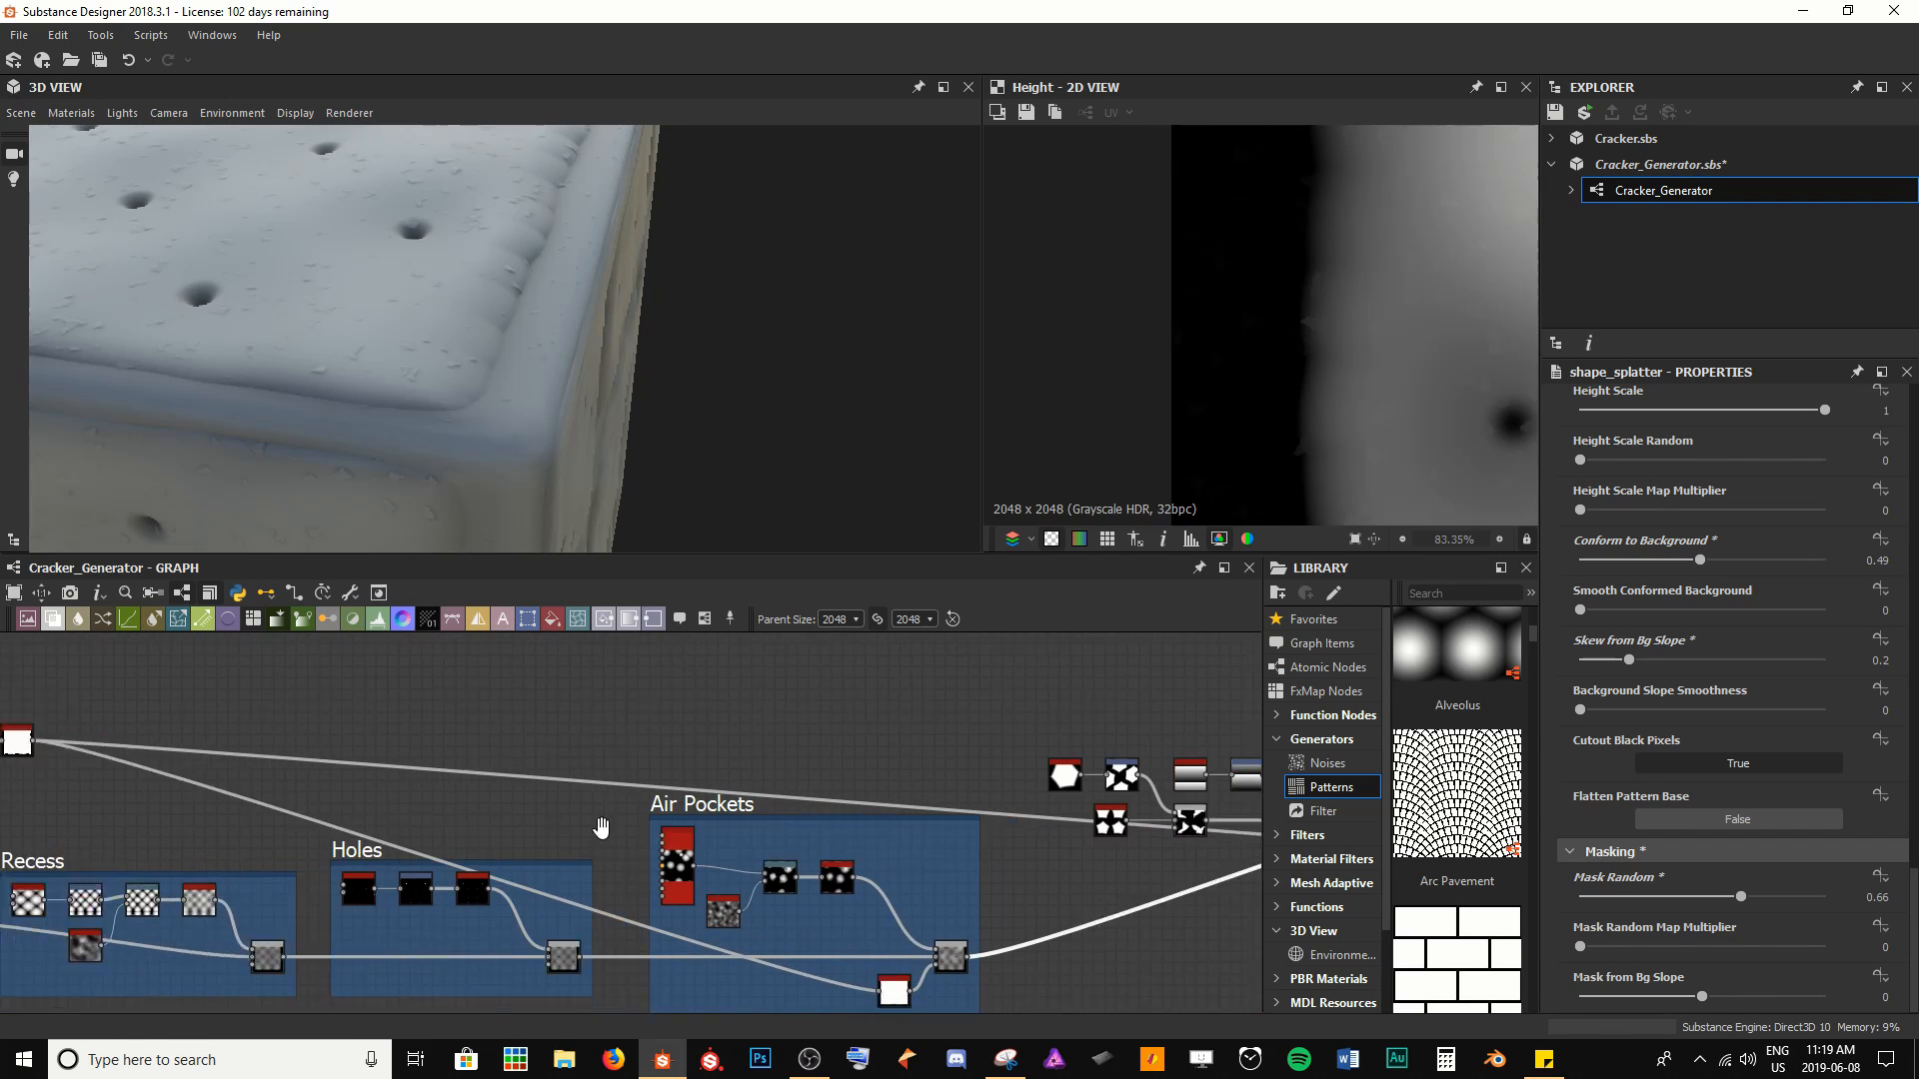
{"action": "middle_click_drag", "start_coordinate": [1020, 741], "coordinate": [671, 848]}
{"action": "middle_click_drag", "start_coordinate": [1006, 839], "coordinate": [671, 848]}
{"action": "scroll", "coordinate": [671, 847], "scroll_direction": "up", "scroll_amount": 4}
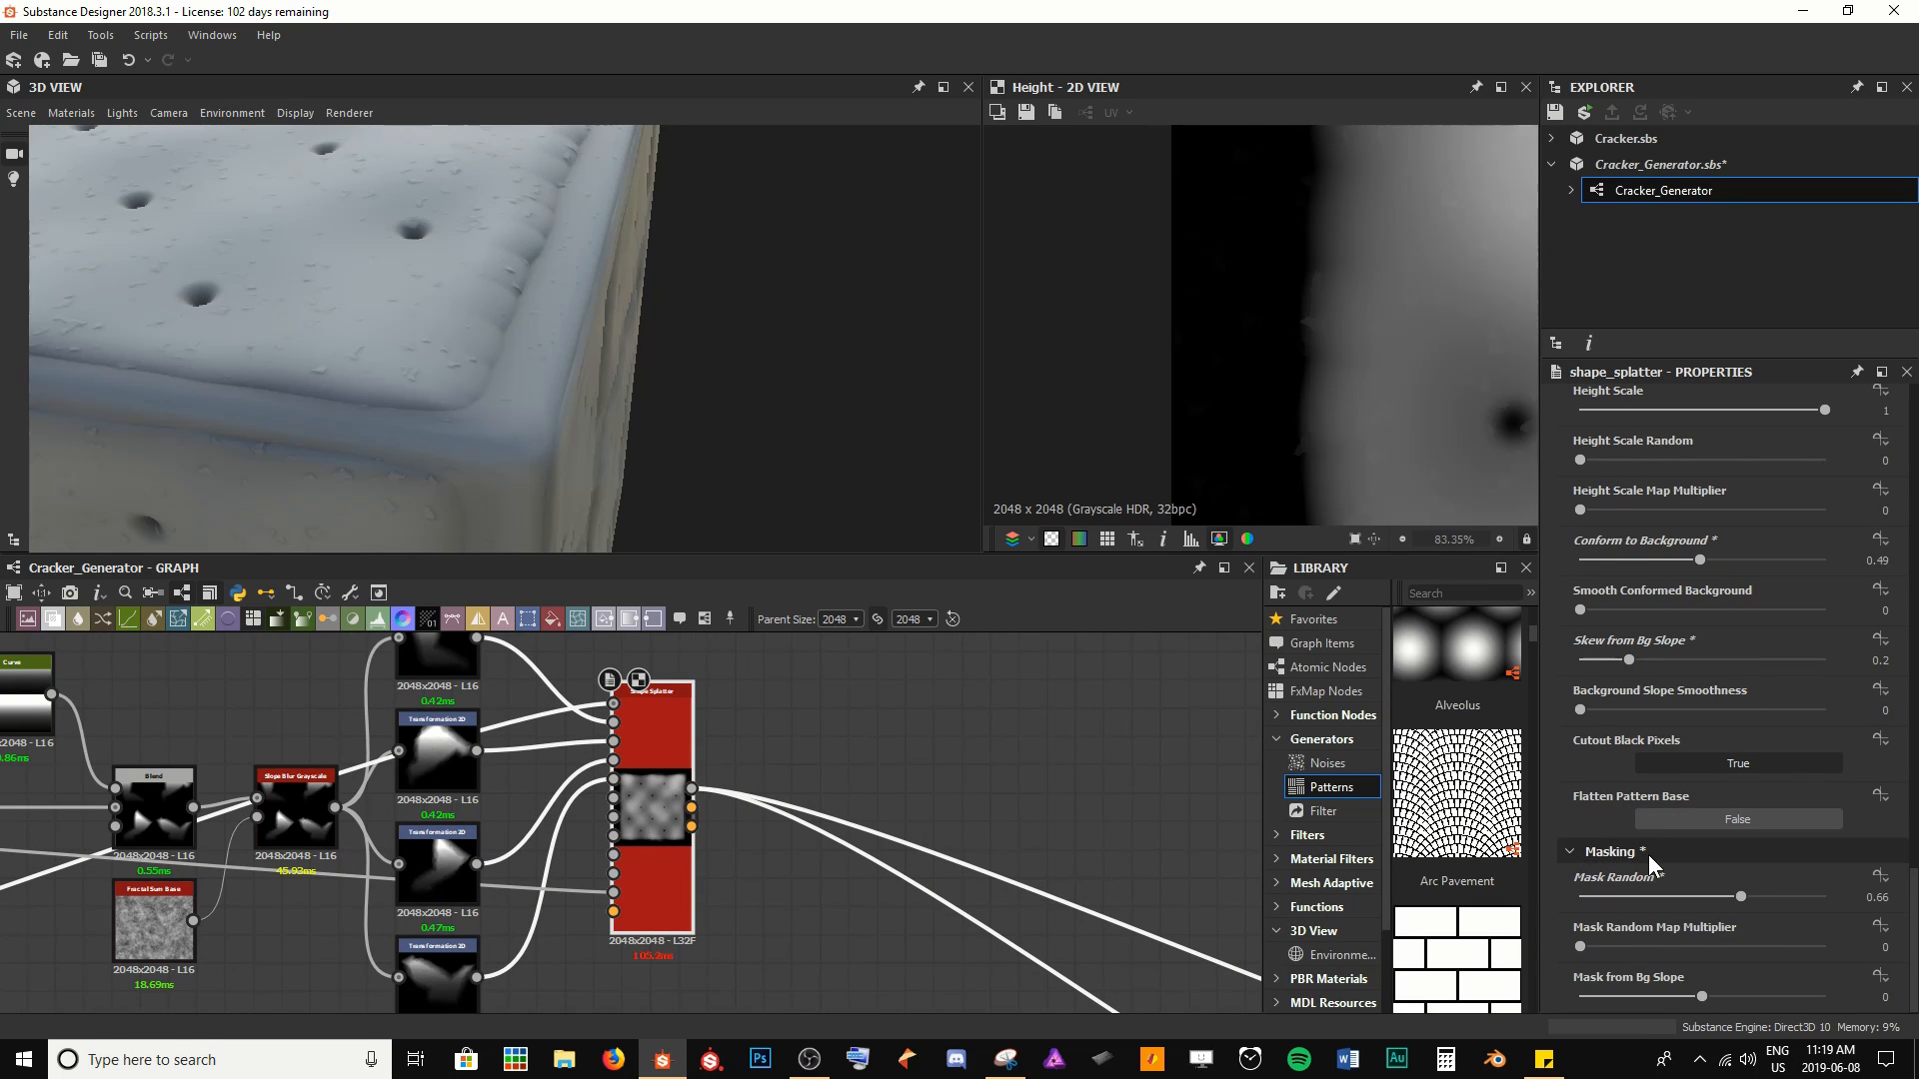
{"action": "left_click_drag", "start_coordinate": [507, 362], "coordinate": [765, 458]}
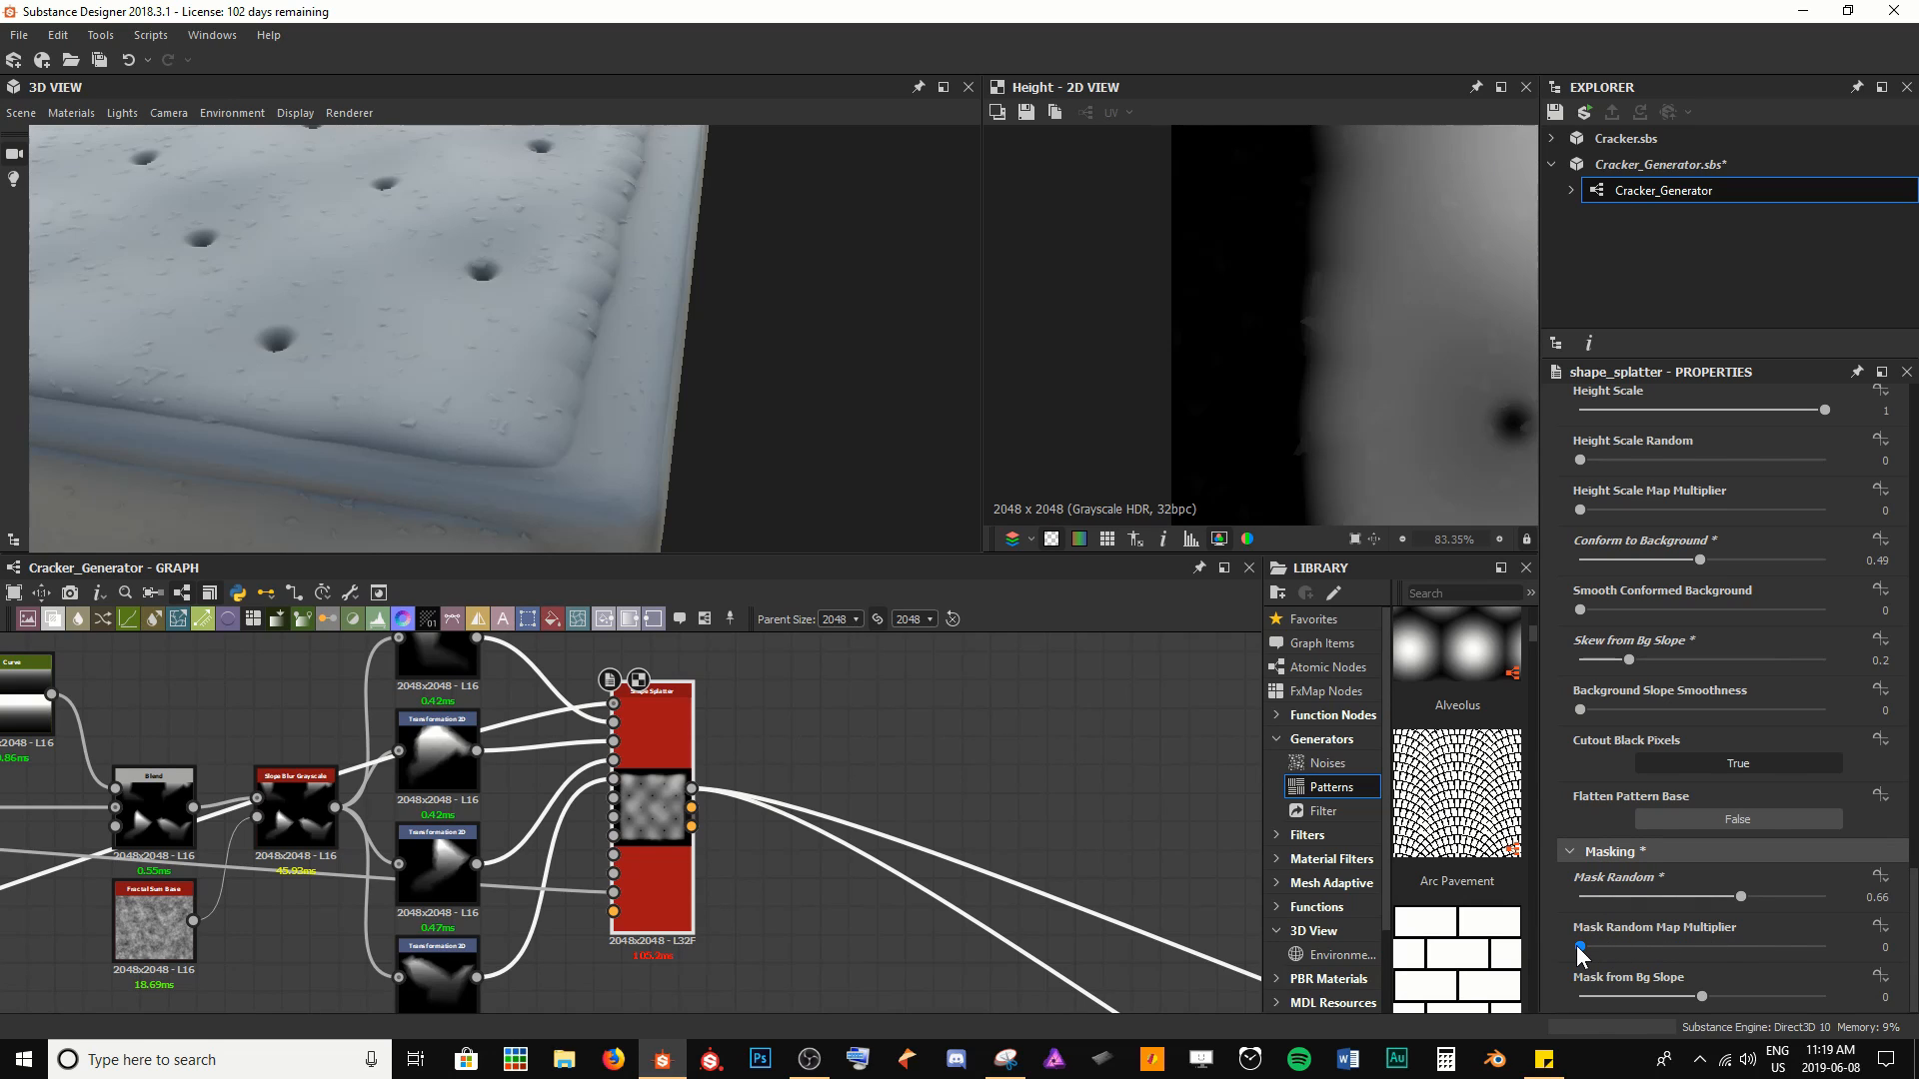
Set the Shape Splatter's Mask Random Map Multiplier to 1 and check the cracker's edges and surface on the 3D cube
{"action": "left_click_drag", "start_coordinate": [1577, 945], "coordinate": [1829, 946]}
{"action": "scroll", "coordinate": [659, 444], "scroll_direction": "up", "scroll_amount": 5}
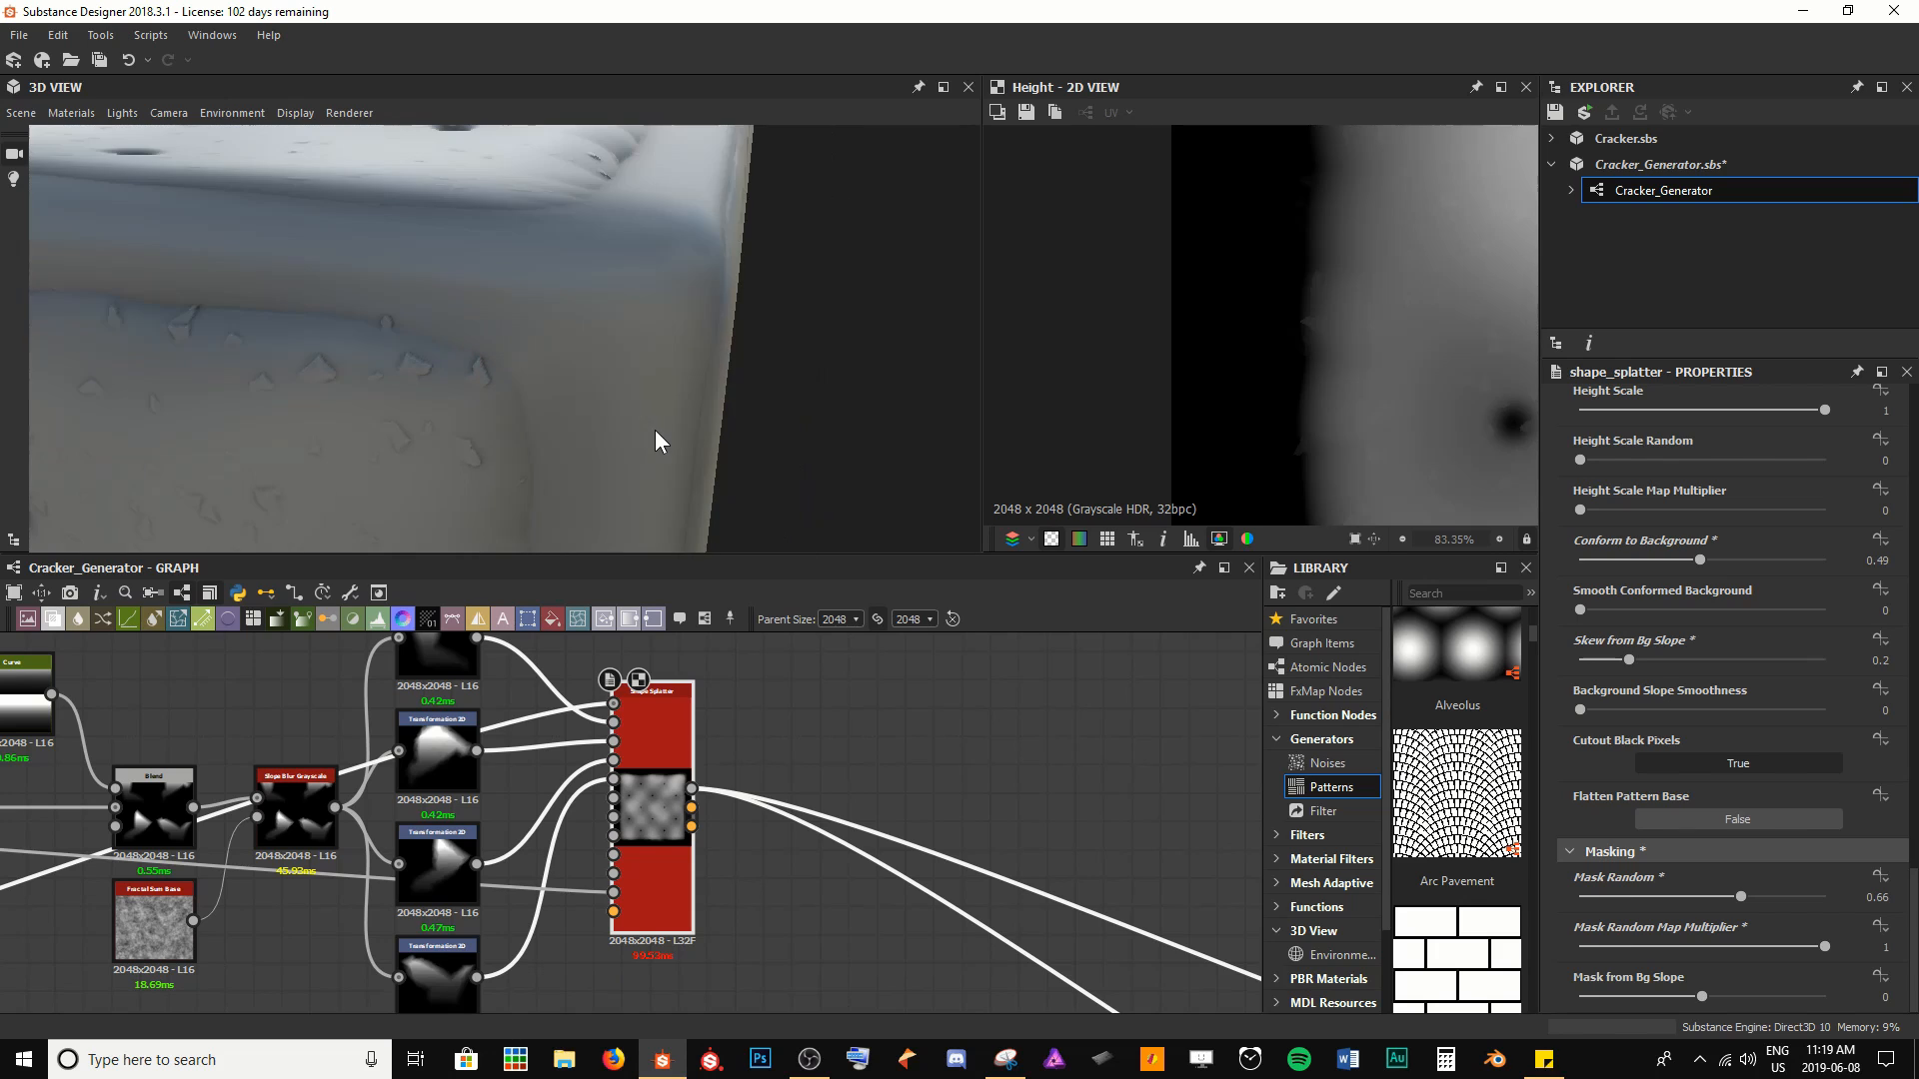
{"action": "left_click_drag", "start_coordinate": [656, 430], "coordinate": [530, 354]}
{"action": "scroll", "coordinate": [528, 428], "scroll_direction": "down", "scroll_amount": 3}
{"action": "left_click_drag", "start_coordinate": [566, 269], "coordinate": [452, 435]}
{"action": "scroll", "coordinate": [589, 396], "scroll_direction": "down", "scroll_amount": 3}
{"action": "scroll", "coordinate": [593, 420], "scroll_direction": "up", "scroll_amount": 3}
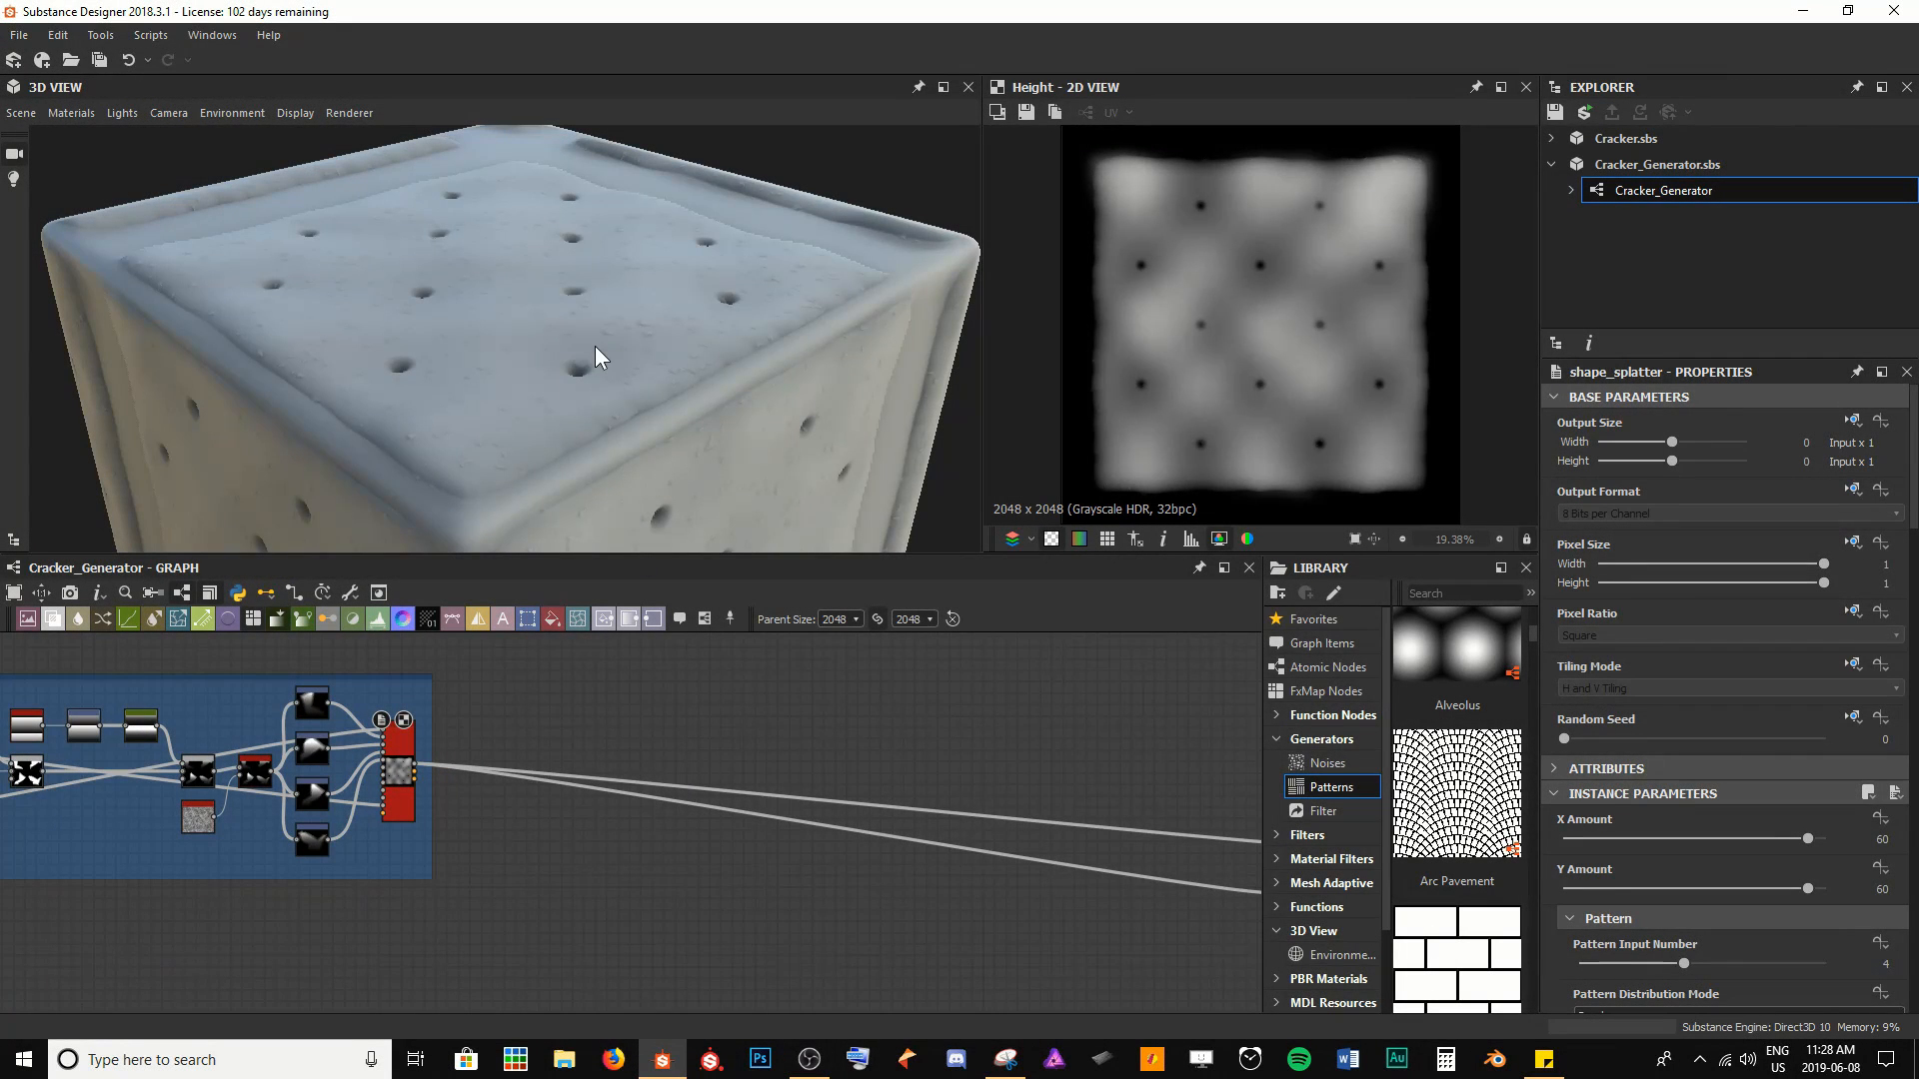
{"action": "scroll", "coordinate": [595, 346], "scroll_direction": "down", "scroll_amount": 3}
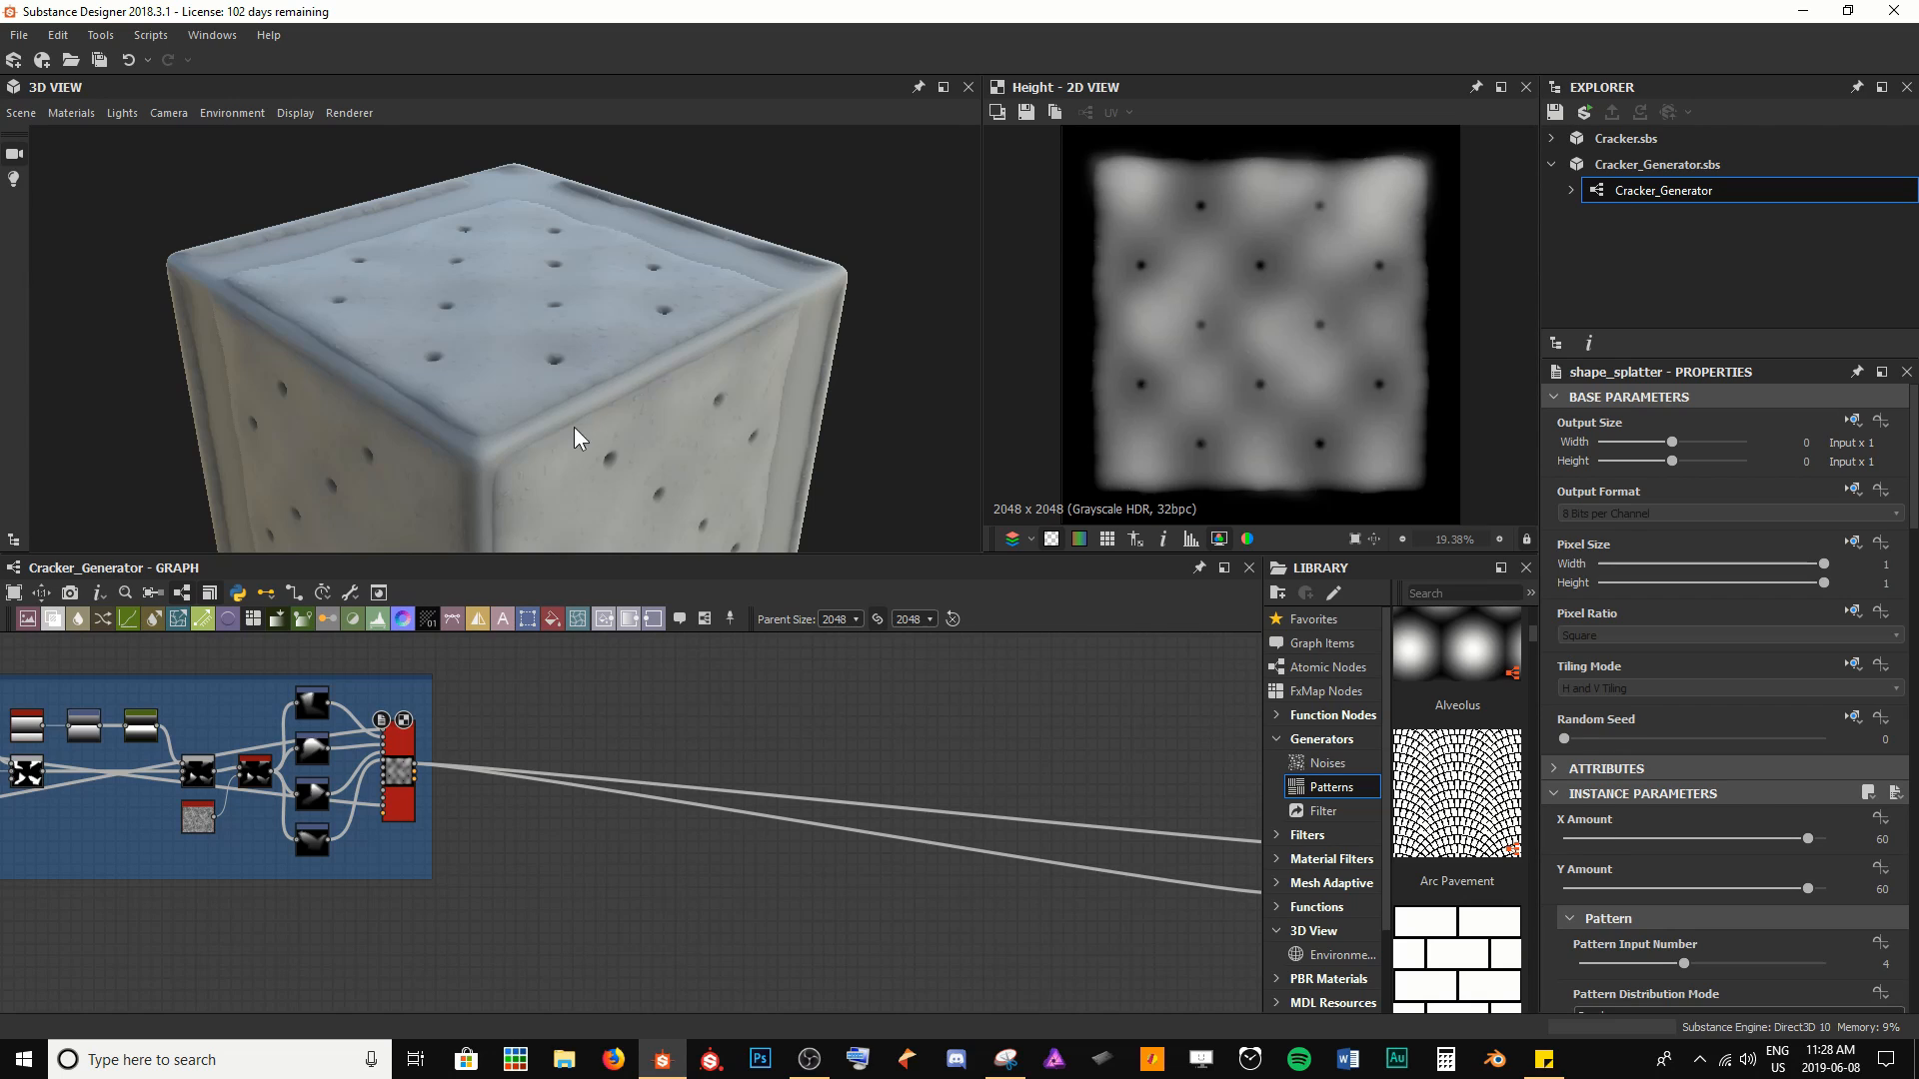
Delete the PBR base material node and connect the normal, height and ambient occlusion nodes directly to their matching output nodes
{"action": "middle_click_drag", "start_coordinate": [1096, 871], "coordinate": [482, 839]}
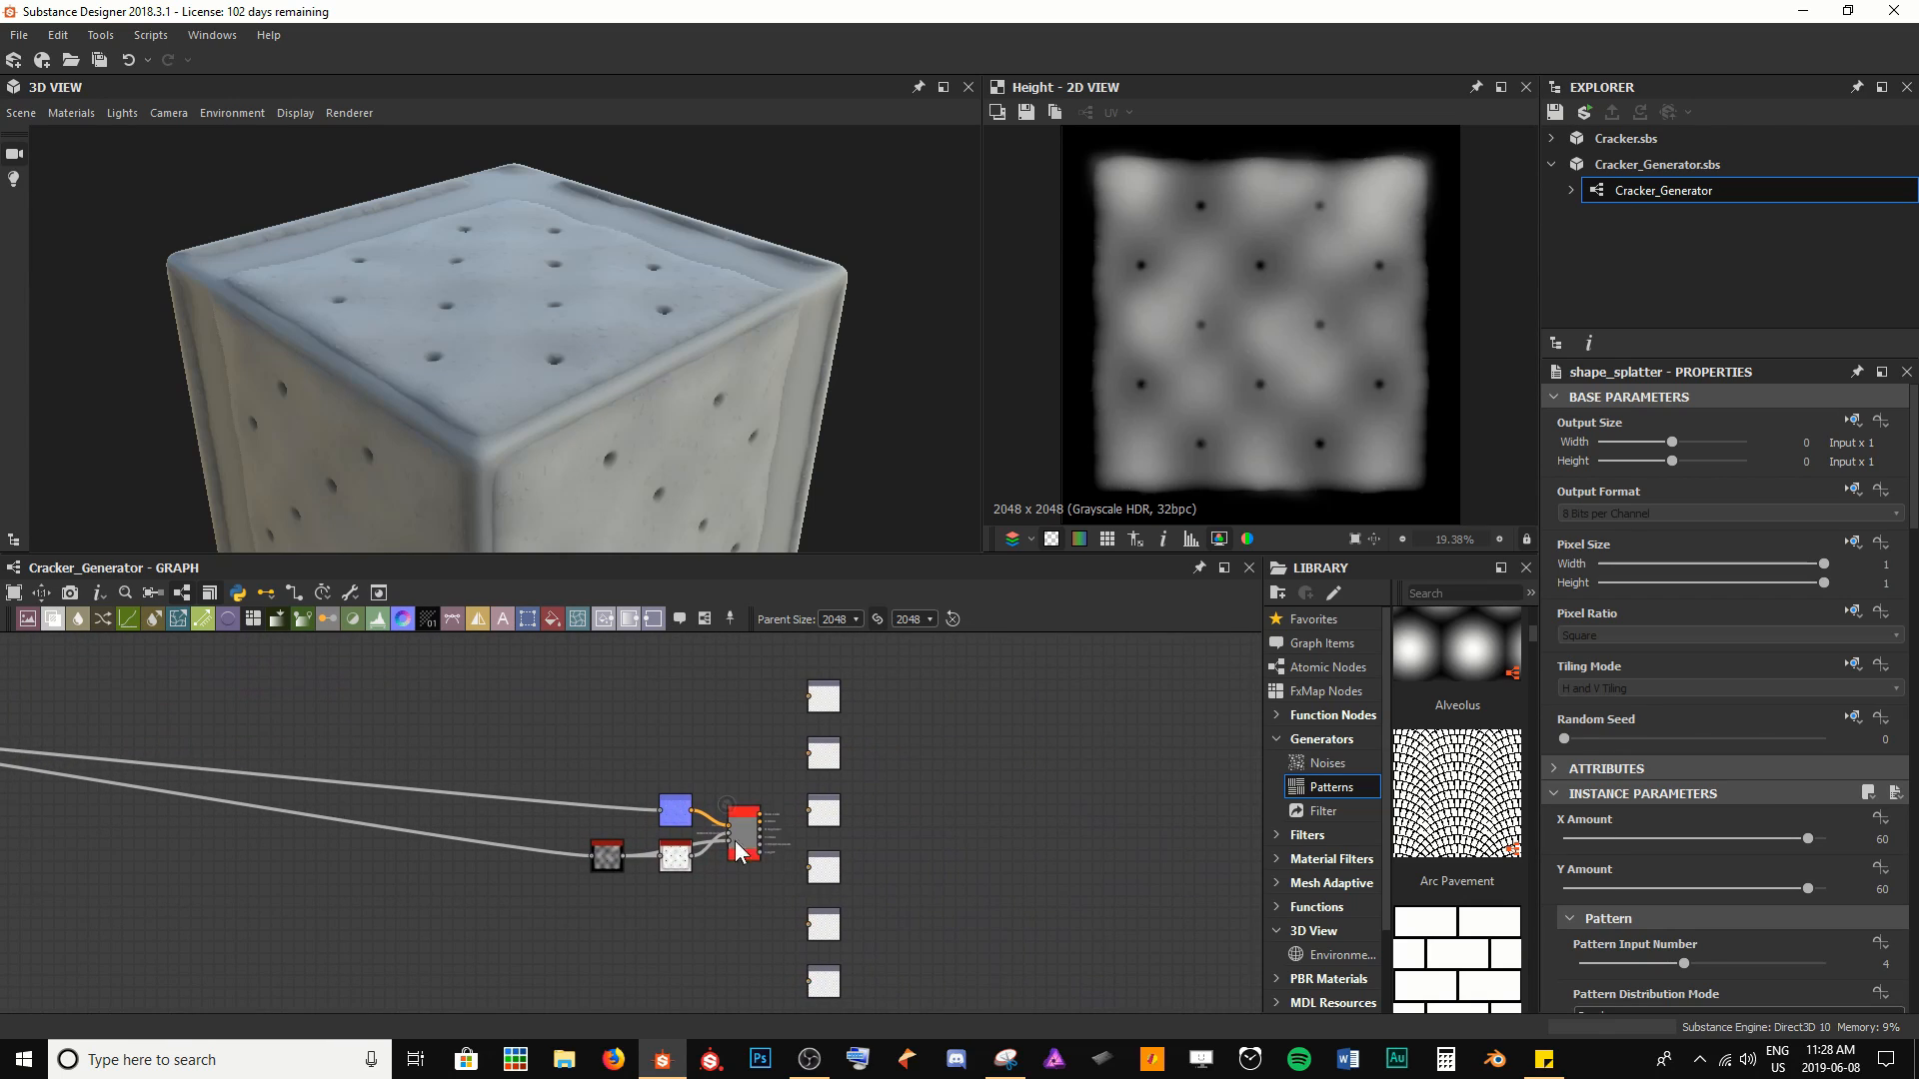
{"action": "key", "text": "Delete"}
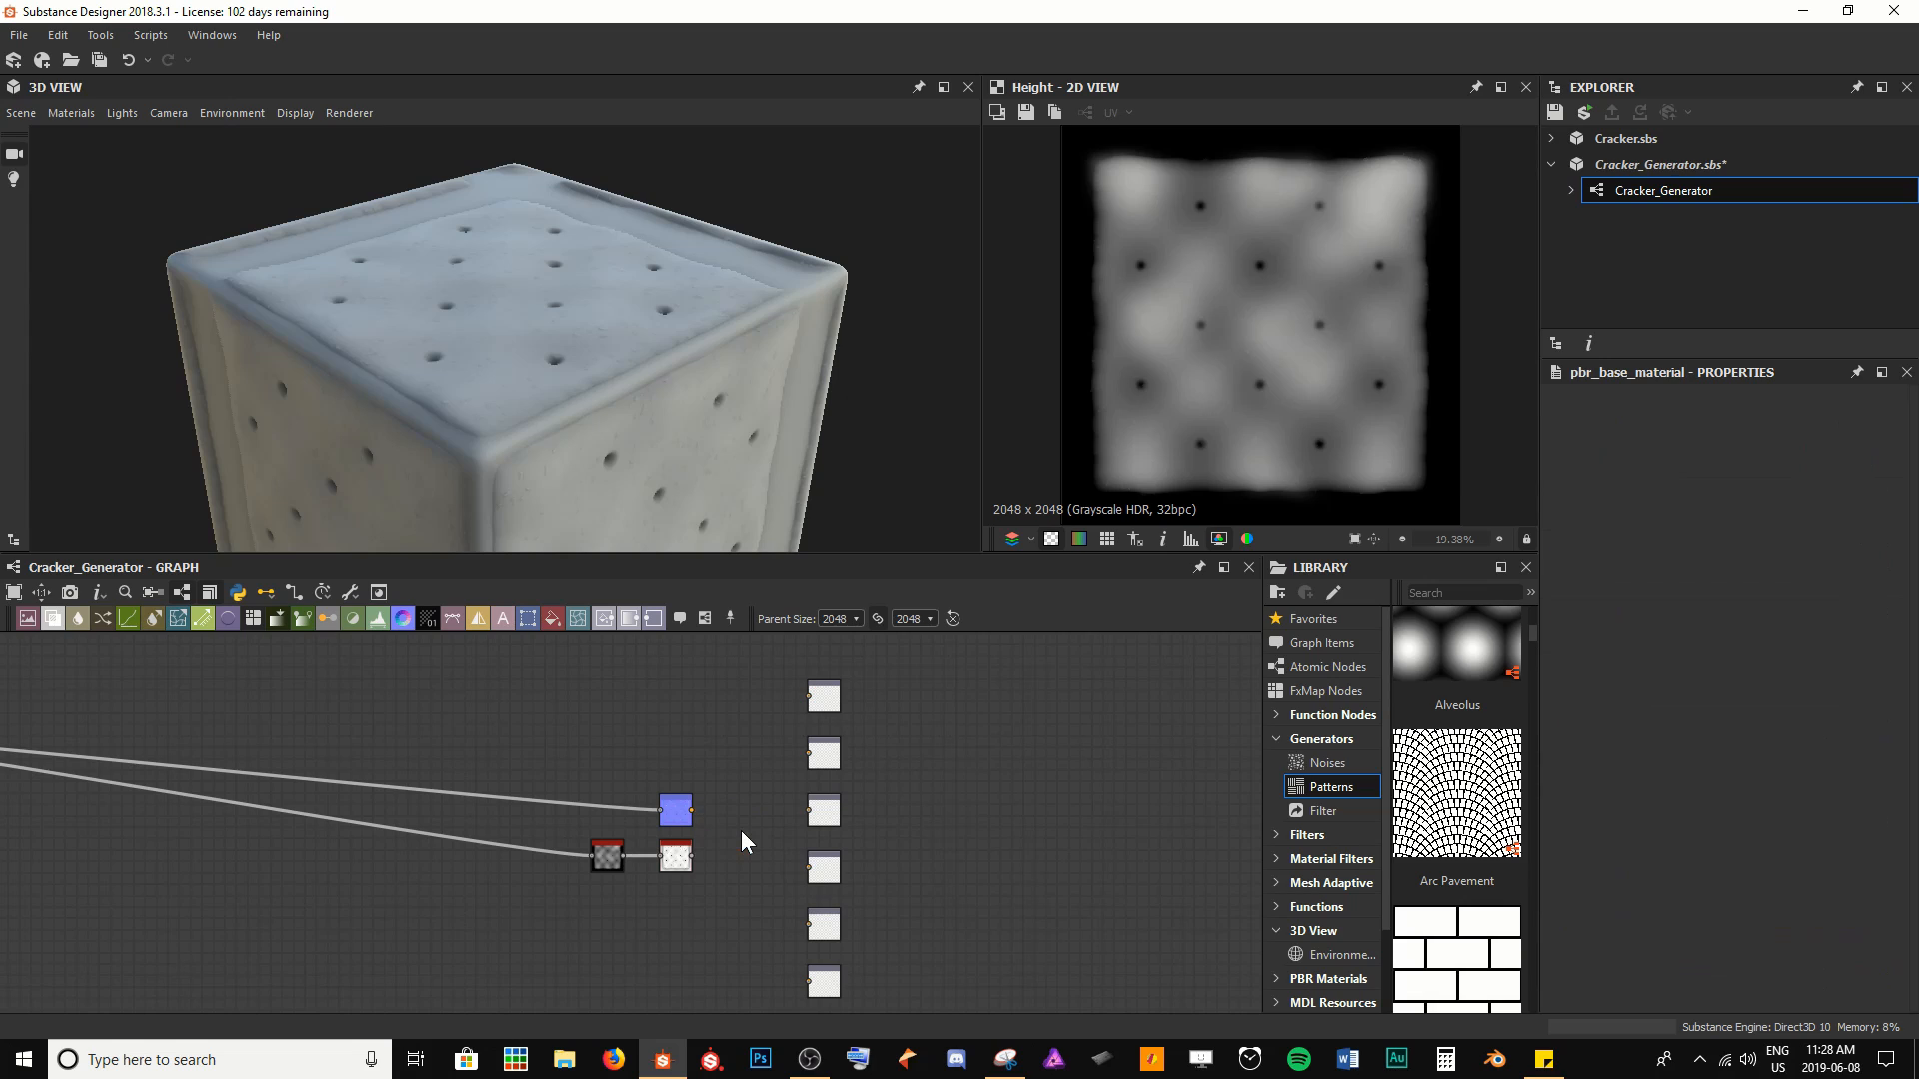
{"action": "scroll", "coordinate": [741, 833], "scroll_direction": "up", "scroll_amount": 1}
{"action": "left_click_drag", "start_coordinate": [682, 805], "coordinate": [820, 738]}
{"action": "middle_click_drag", "start_coordinate": [712, 867], "coordinate": [683, 758]}
{"action": "scroll", "coordinate": [683, 757], "scroll_direction": "down", "scroll_amount": 1}
{"action": "left_click_drag", "start_coordinate": [649, 753], "coordinate": [774, 878]}
{"action": "left_click_drag", "start_coordinate": [583, 753], "coordinate": [851, 818]}
{"action": "scroll", "coordinate": [668, 828], "scroll_direction": "up", "scroll_amount": 3}
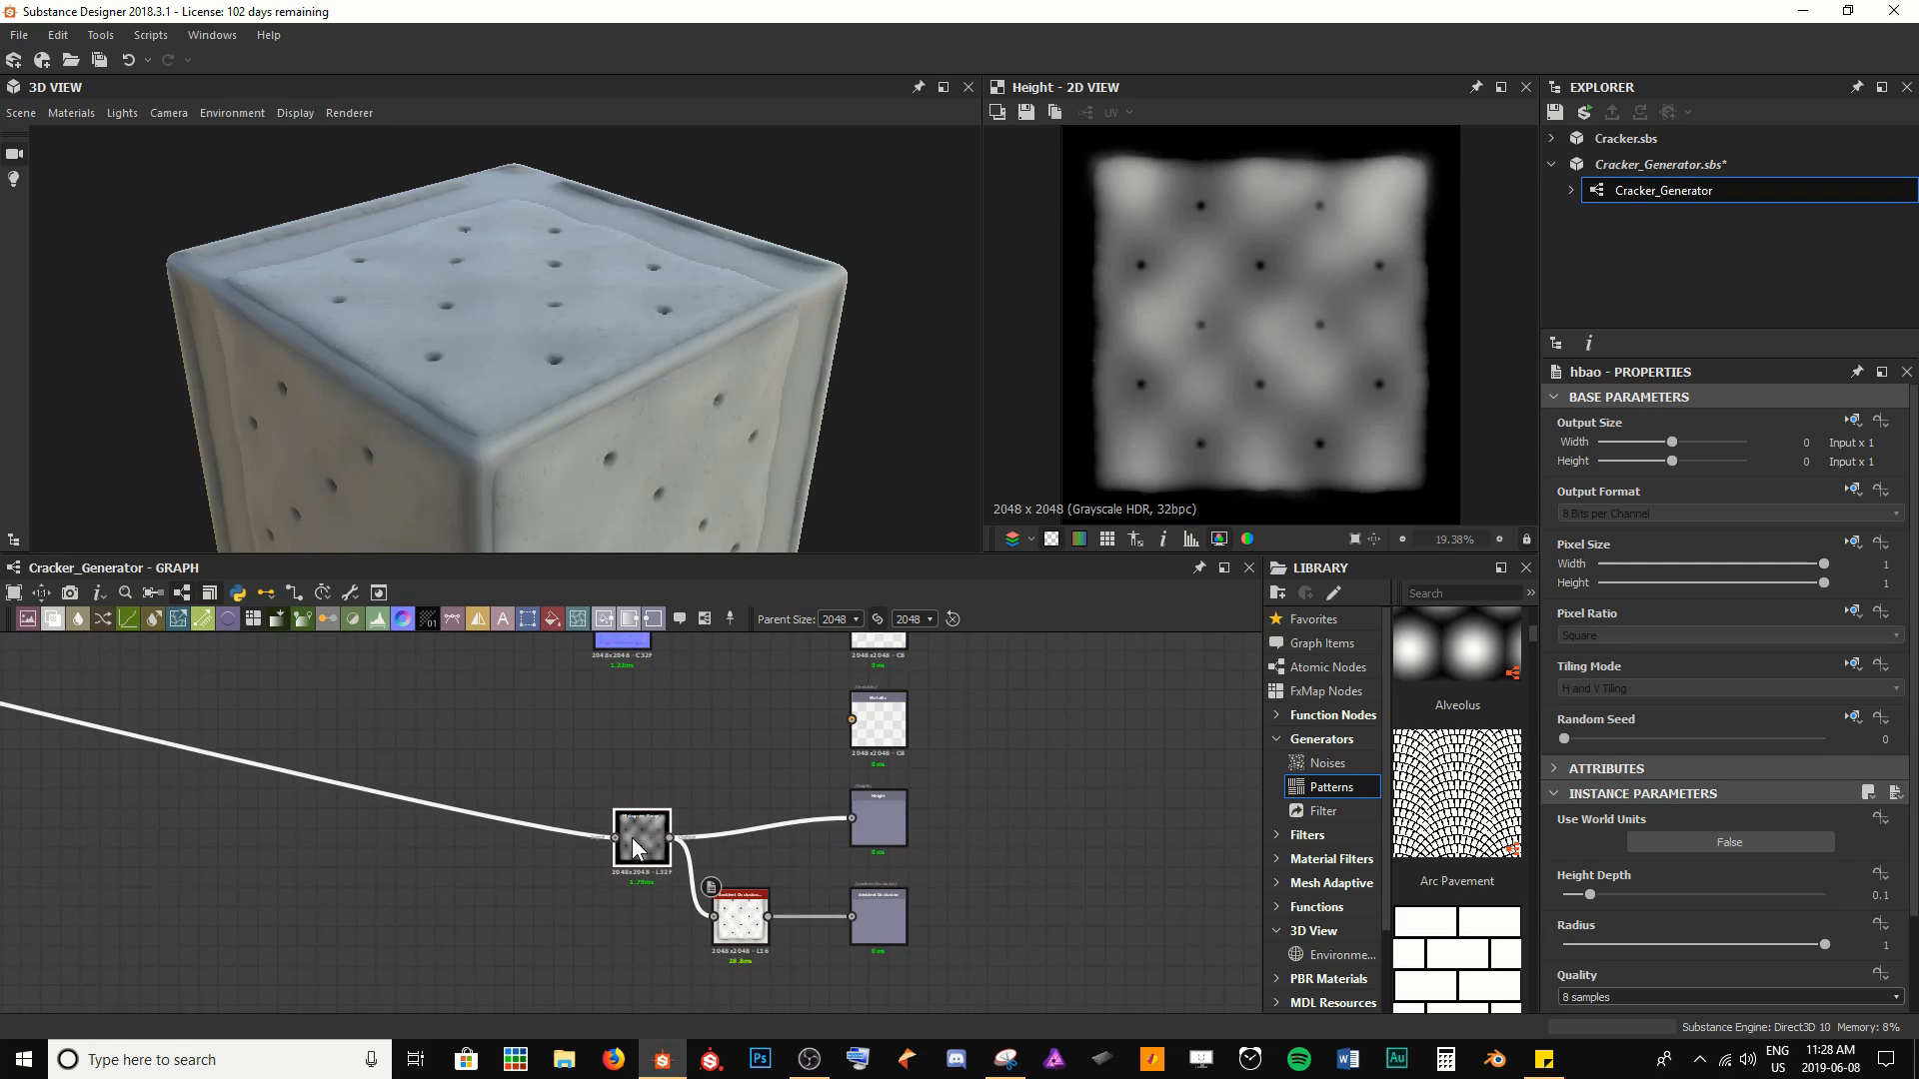
{"action": "scroll", "coordinate": [375, 875], "scroll_direction": "down", "scroll_amount": 2}
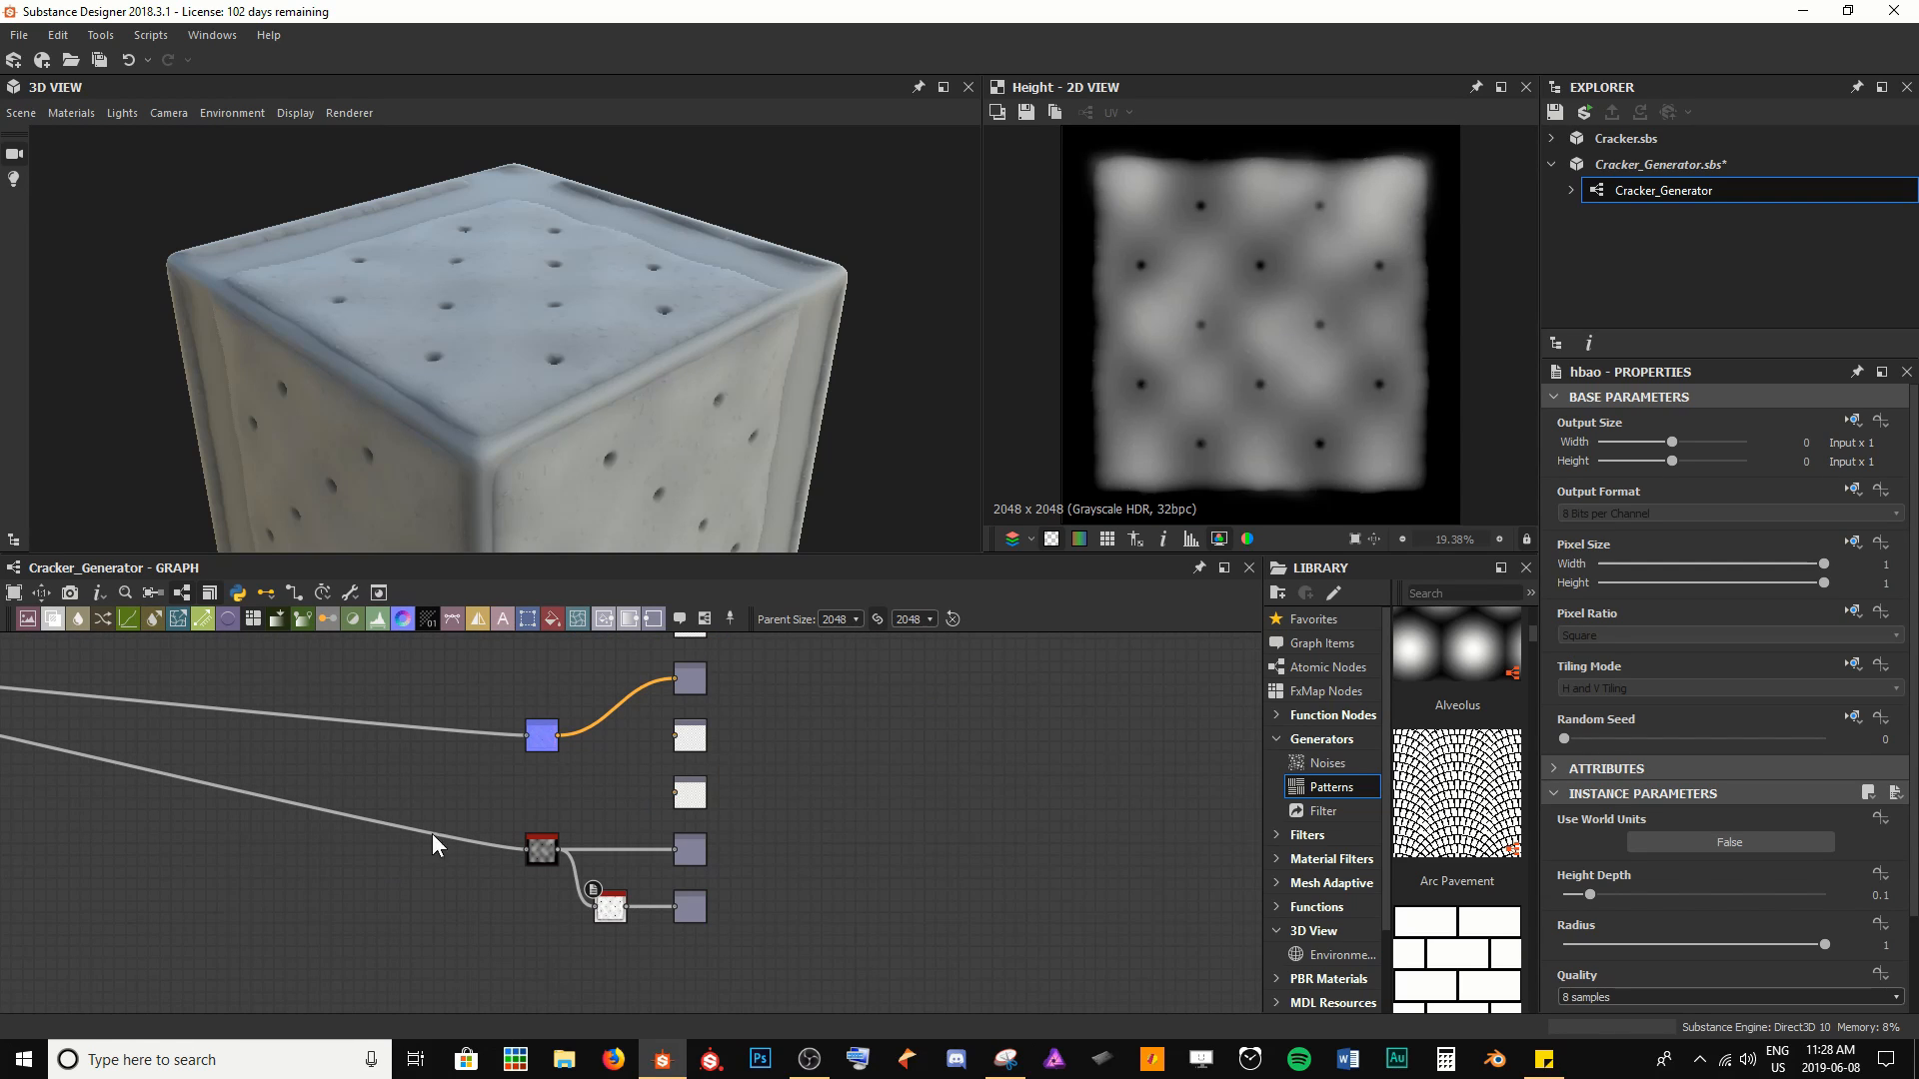
Feed the Base Color output from a Uniform Color node set to grayscale with a luminance of 109
{"action": "scroll", "coordinate": [543, 744], "scroll_direction": "up", "scroll_amount": 3}
{"action": "middle_click_drag", "start_coordinate": [543, 684], "coordinate": [543, 833]}
{"action": "left_click_drag", "start_coordinate": [552, 665], "coordinate": [770, 683]}
{"action": "left_click_drag", "start_coordinate": [556, 712], "coordinate": [557, 694]}
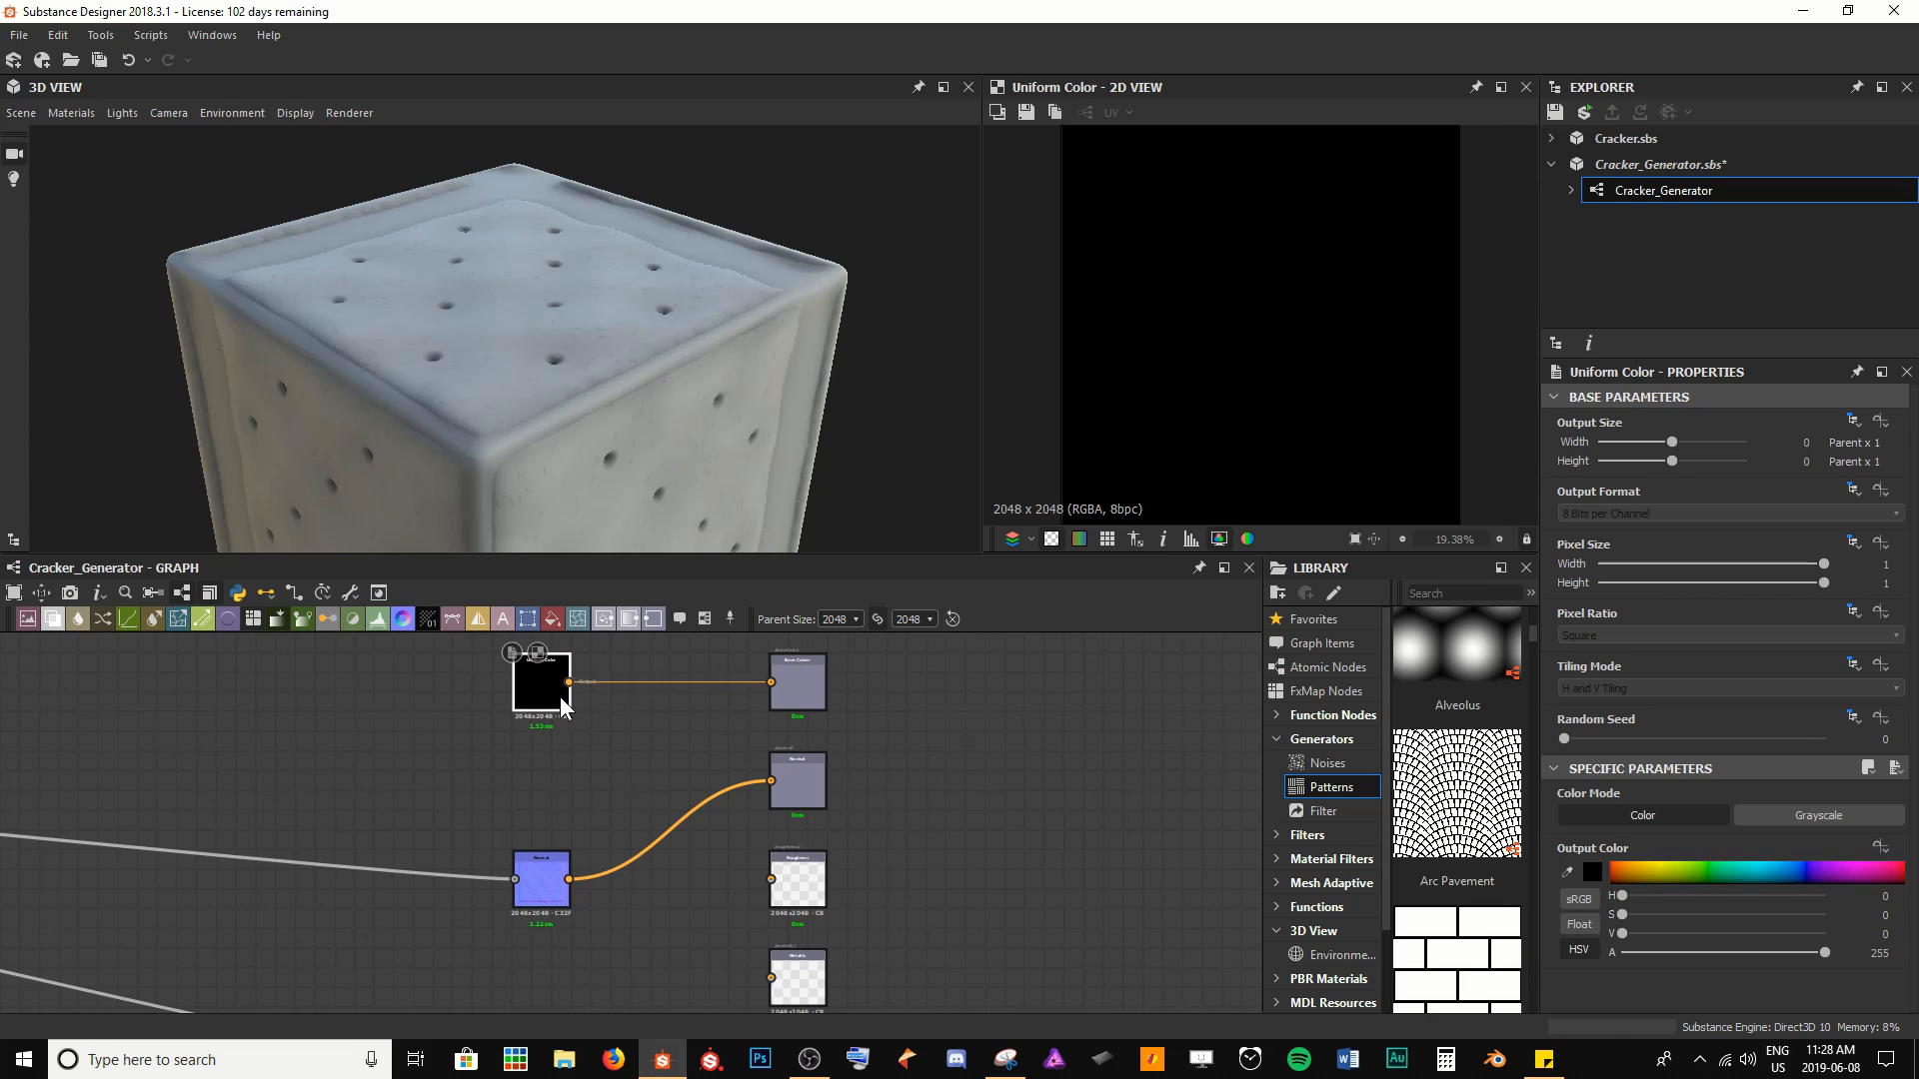
{"action": "middle_click_drag", "start_coordinate": [569, 734], "coordinate": [592, 725]}
{"action": "left_click", "coordinate": [1786, 817]}
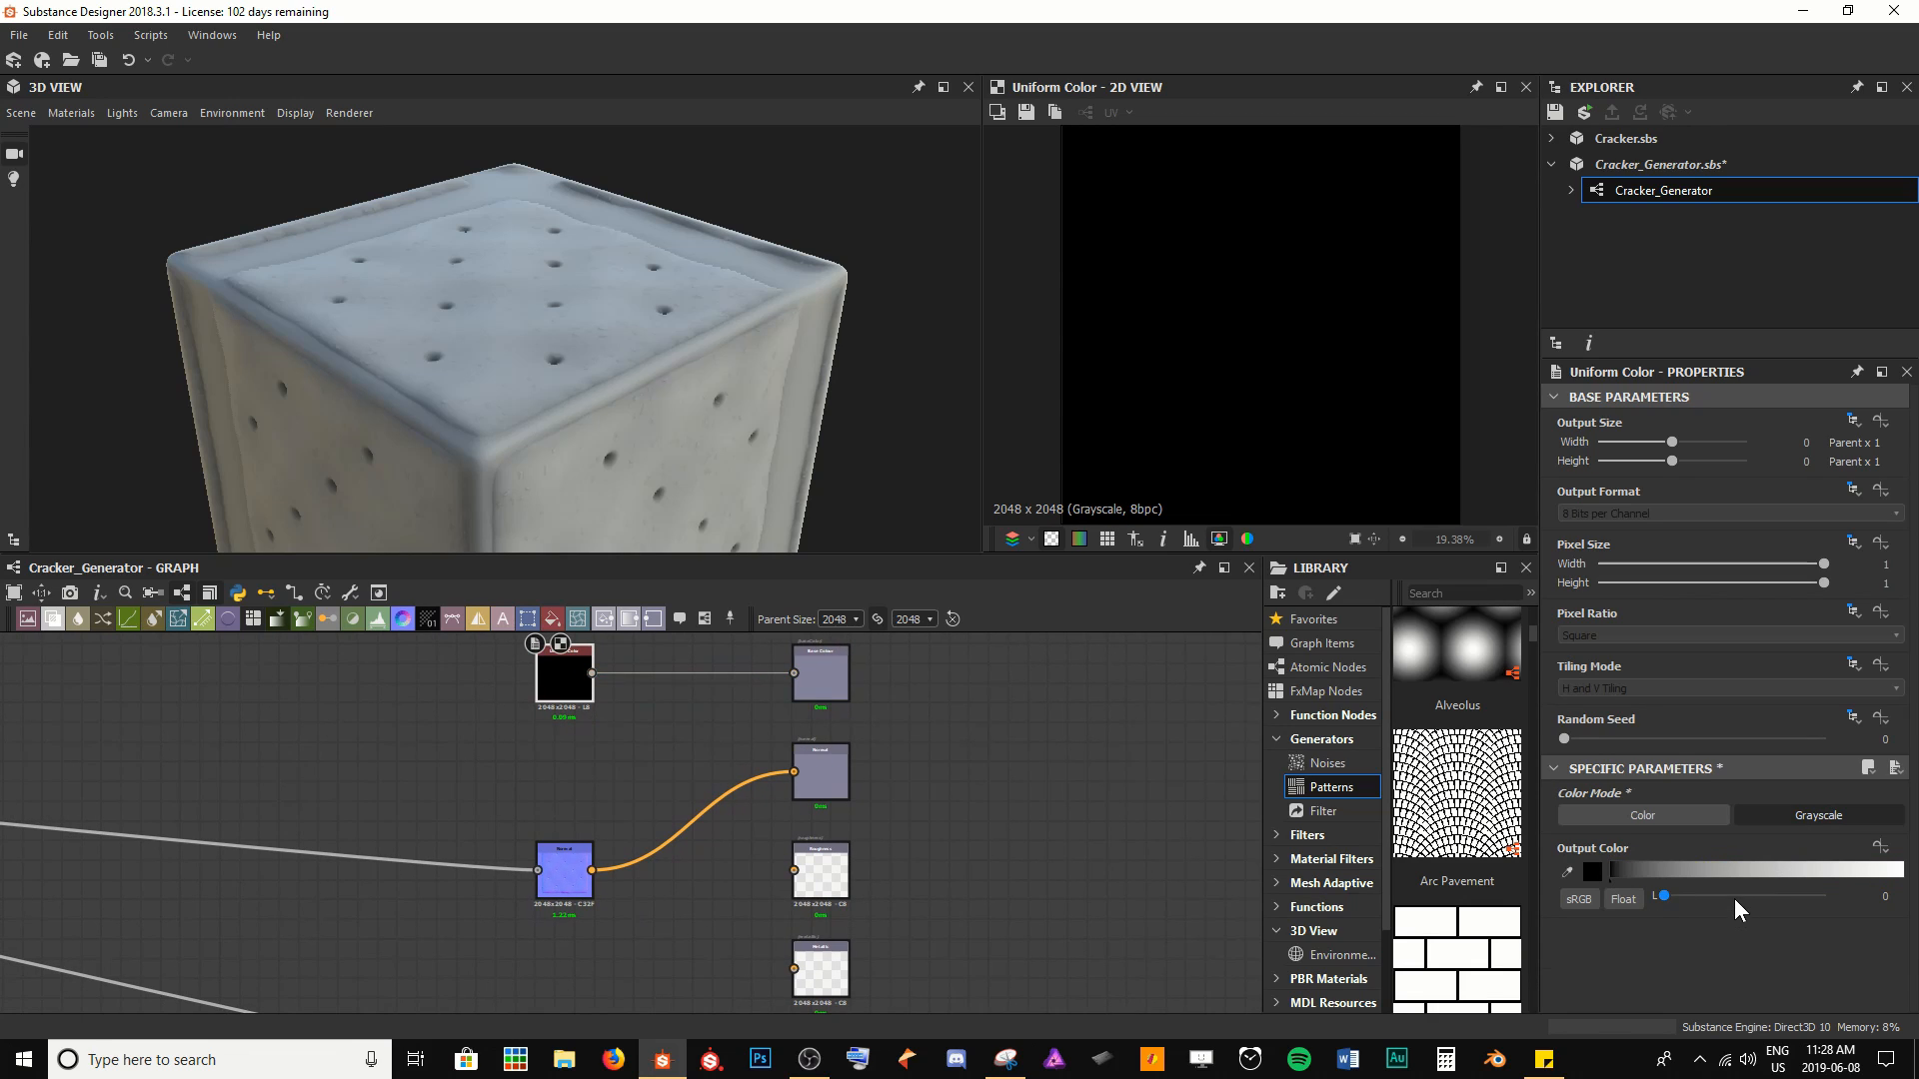
{"action": "left_click", "coordinate": [1734, 896]}
Duplicate the gray Uniform Color node, connect the copy to the Roughness output and place it below the Normal node
{"action": "key", "text": "ctrl+c"}
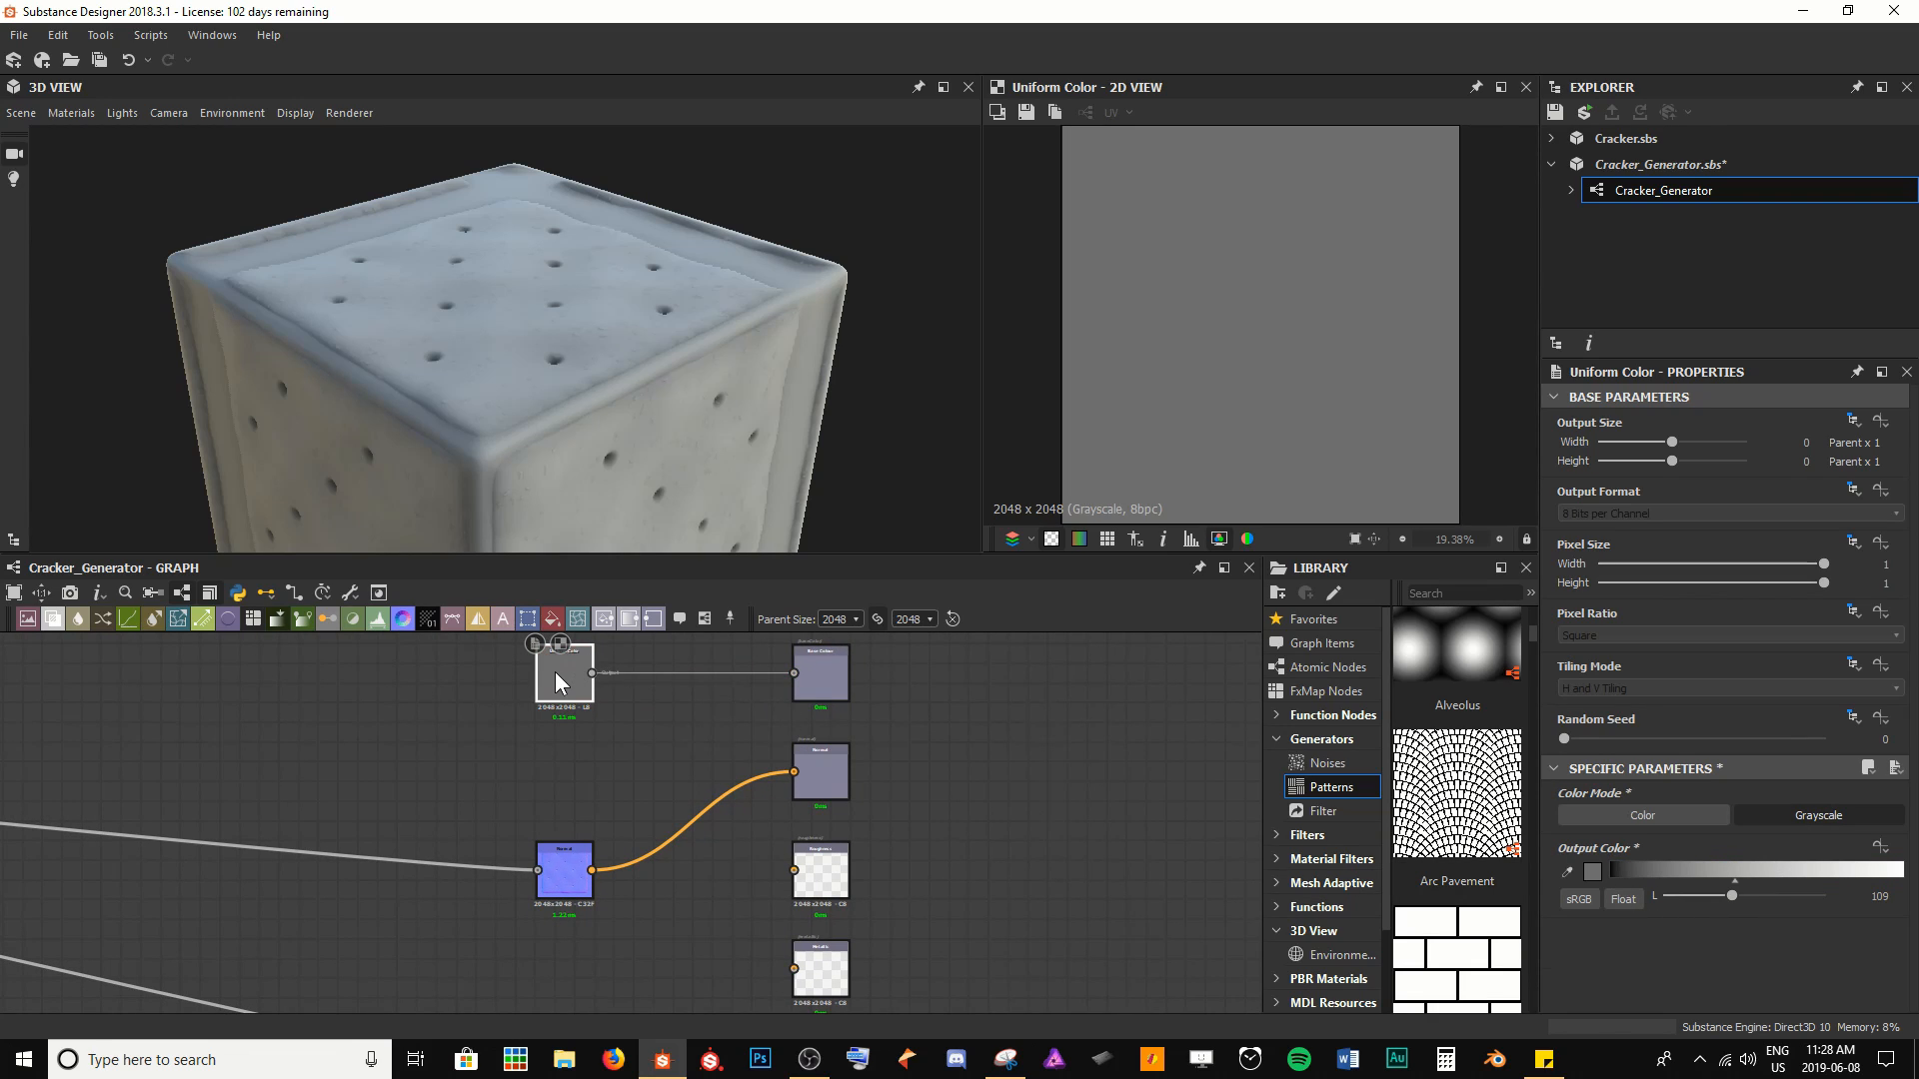
{"action": "key", "text": "ctrl+v"}
{"action": "middle_click_drag", "start_coordinate": [624, 820], "coordinate": [632, 786]}
{"action": "scroll", "coordinate": [631, 785], "scroll_direction": "down", "scroll_amount": 1}
{"action": "scroll", "coordinate": [679, 861], "scroll_direction": "up", "scroll_amount": 1}
{"action": "left_click_drag", "start_coordinate": [631, 786], "coordinate": [860, 757]}
{"action": "scroll", "coordinate": [683, 867], "scroll_direction": "up", "scroll_amount": 2}
{"action": "left_click_drag", "start_coordinate": [497, 751], "coordinate": [496, 688]}
{"action": "scroll", "coordinate": [551, 855], "scroll_direction": "down", "scroll_amount": 3}
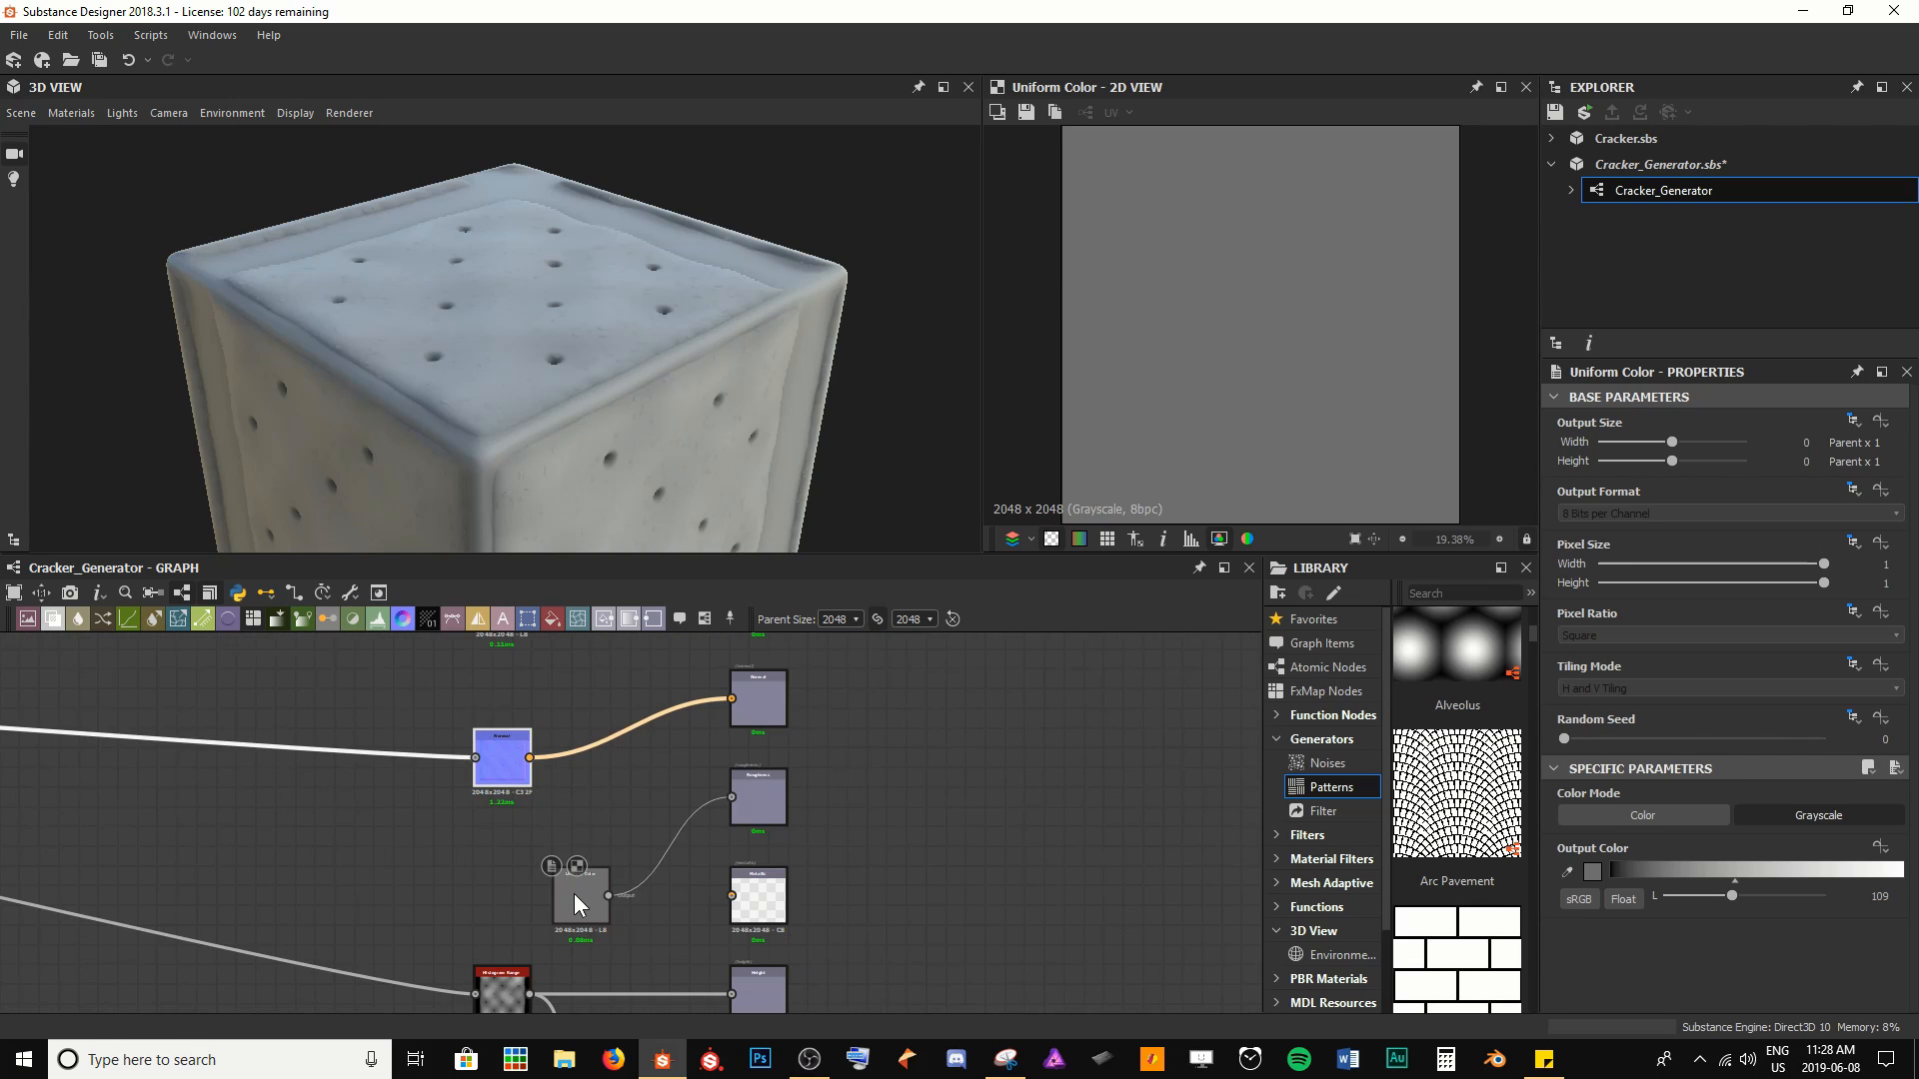
{"action": "left_click_drag", "start_coordinate": [573, 893], "coordinate": [495, 843]}
{"action": "middle_click_drag", "start_coordinate": [589, 764], "coordinate": [607, 829]}
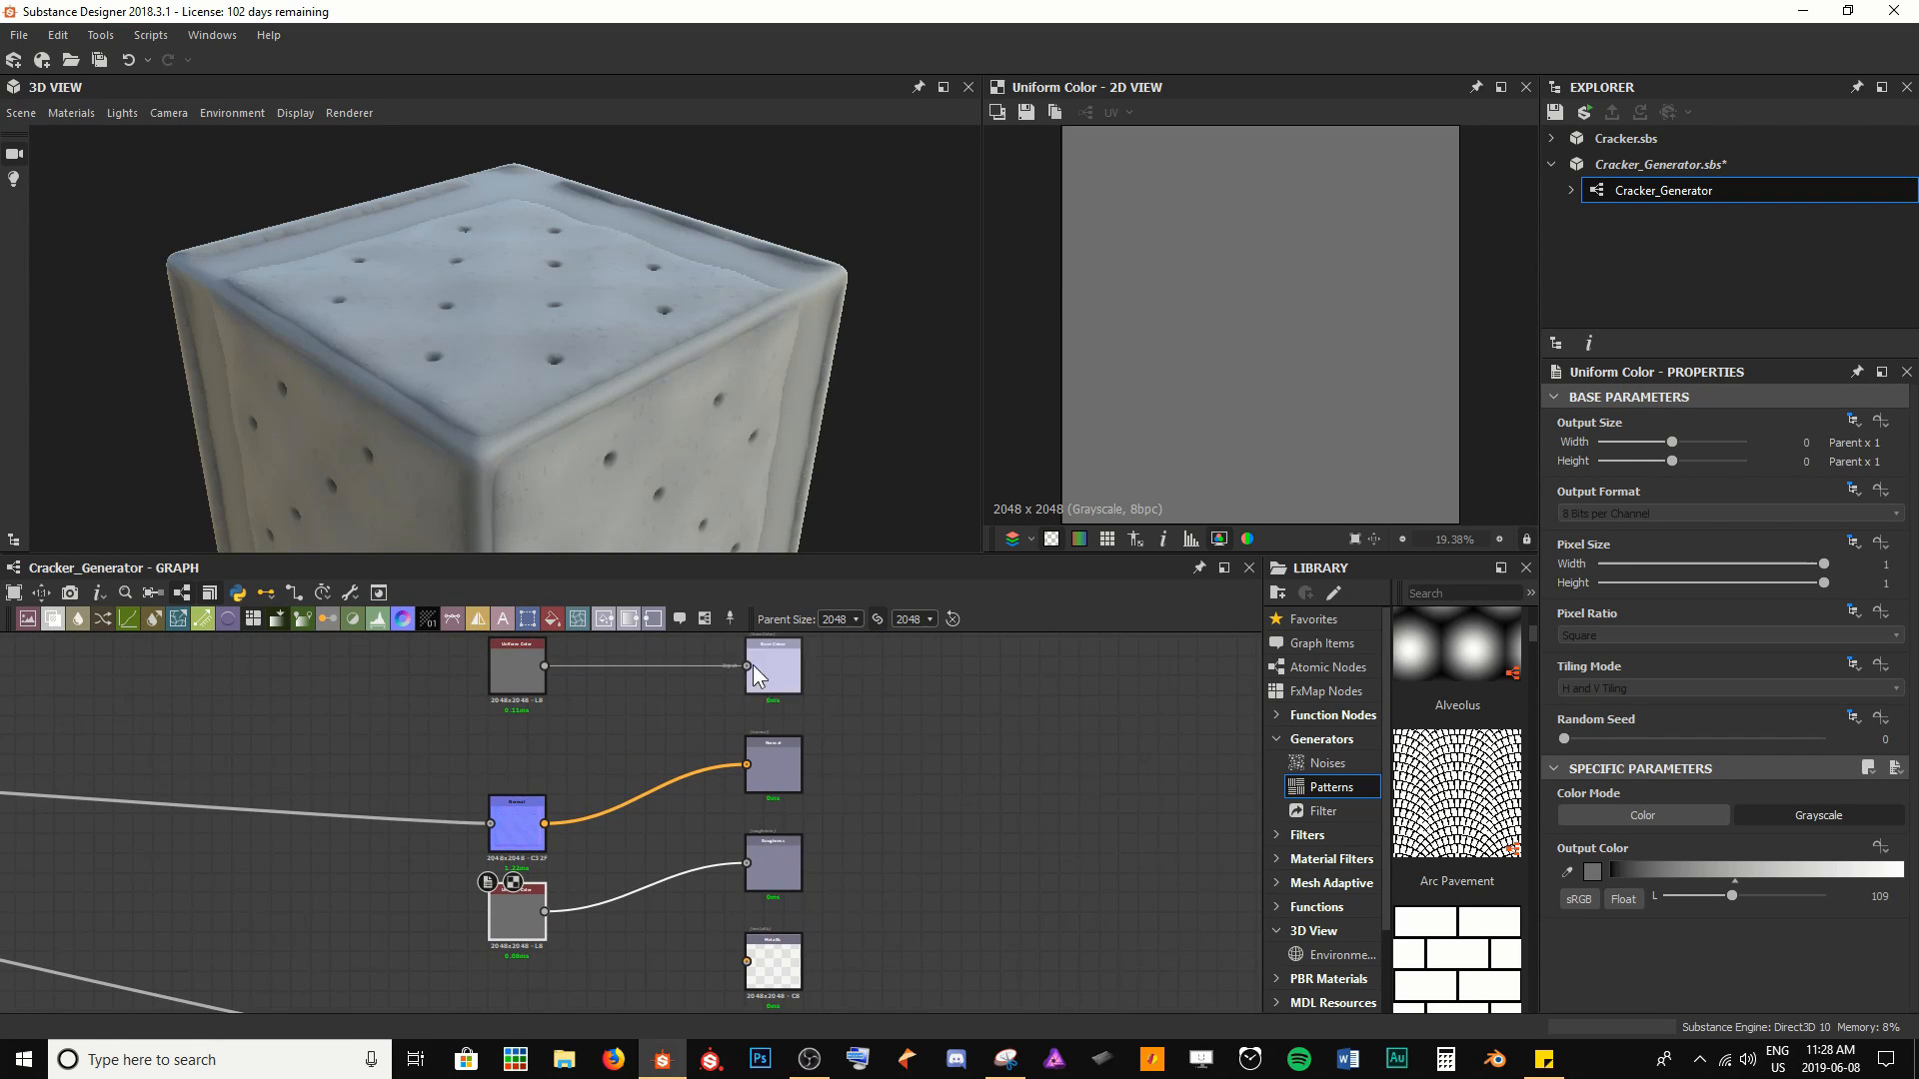
Display the Cracker_Generator graph's outputs on the cube in the 3D view and look at its surface up close
{"action": "left_click", "coordinate": [902, 775]}
{"action": "right_click", "coordinate": [902, 775]}
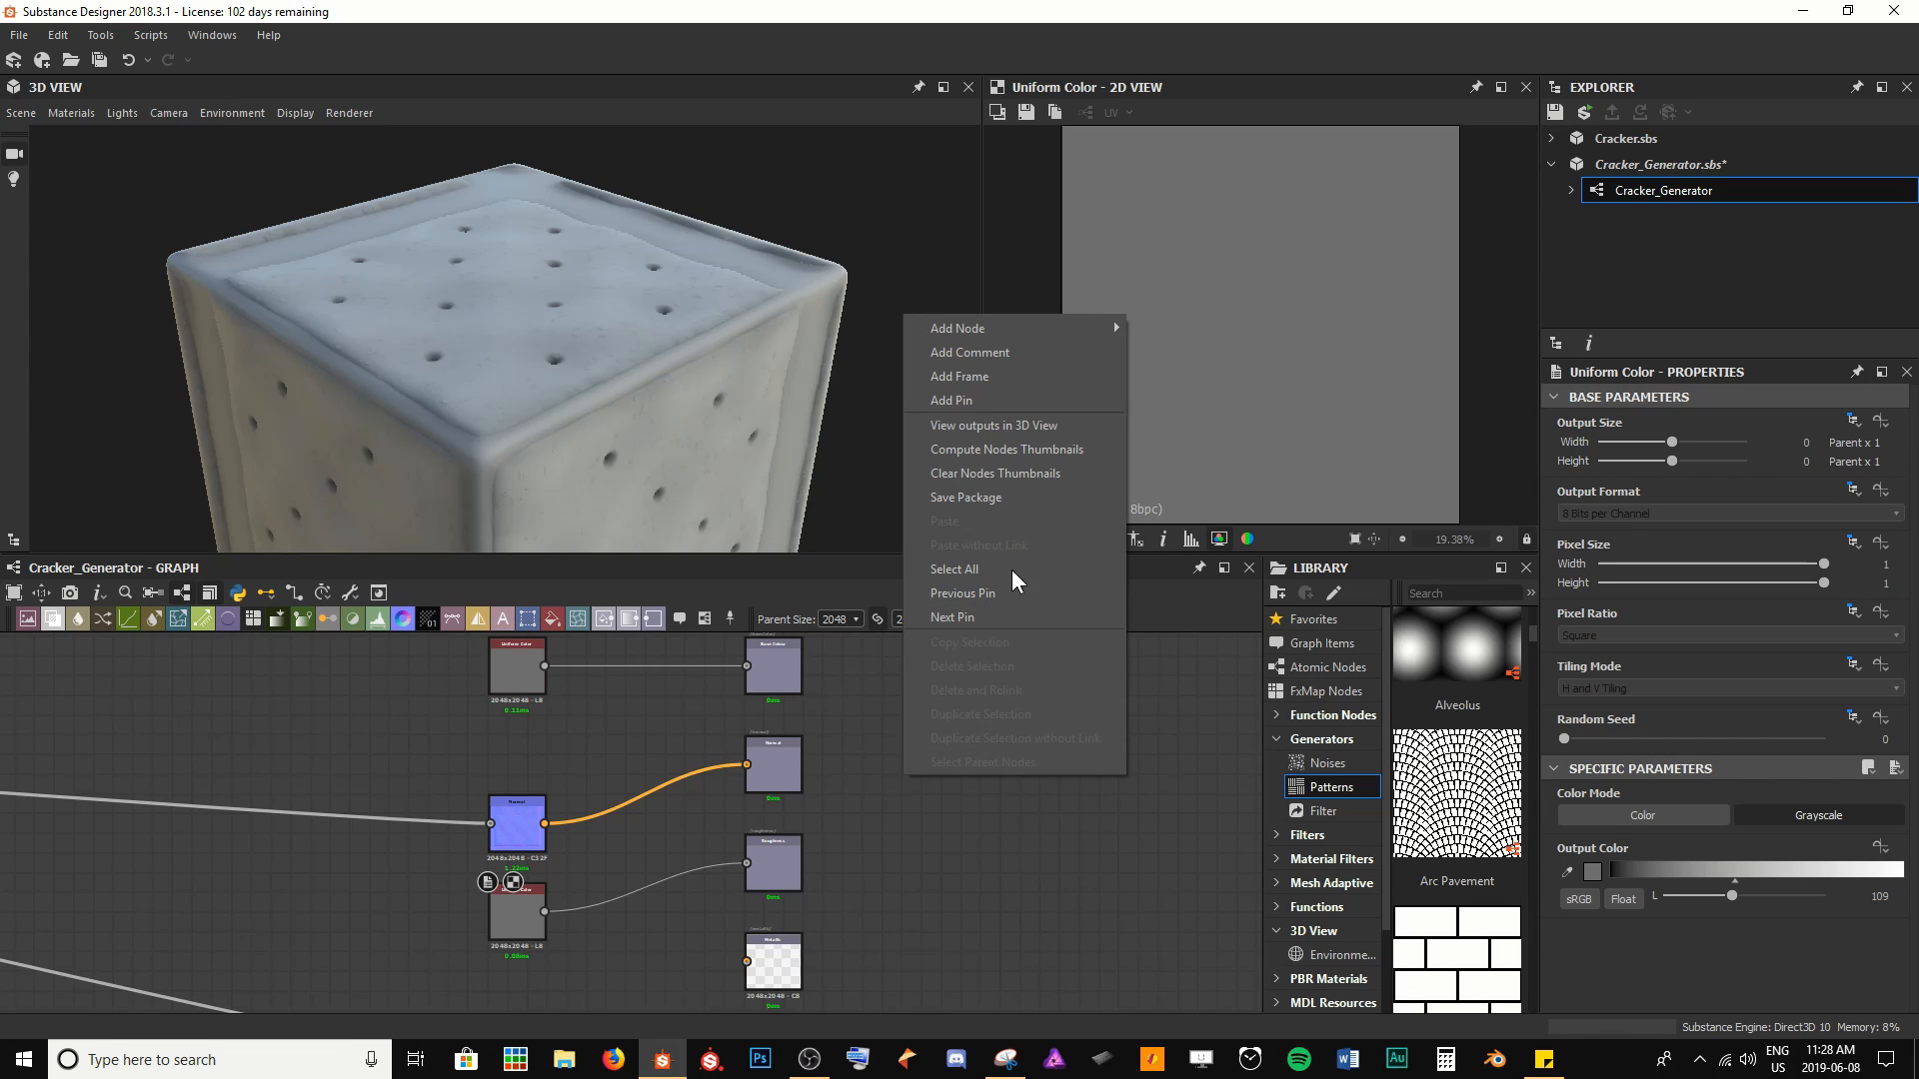
{"action": "left_click", "coordinate": [1016, 423]}
{"action": "left_click_drag", "start_coordinate": [627, 265], "coordinate": [700, 500]}
{"action": "scroll", "coordinate": [687, 332], "scroll_direction": "up", "scroll_amount": 4}
{"action": "scroll", "coordinate": [748, 376], "scroll_direction": "up", "scroll_amount": 4}
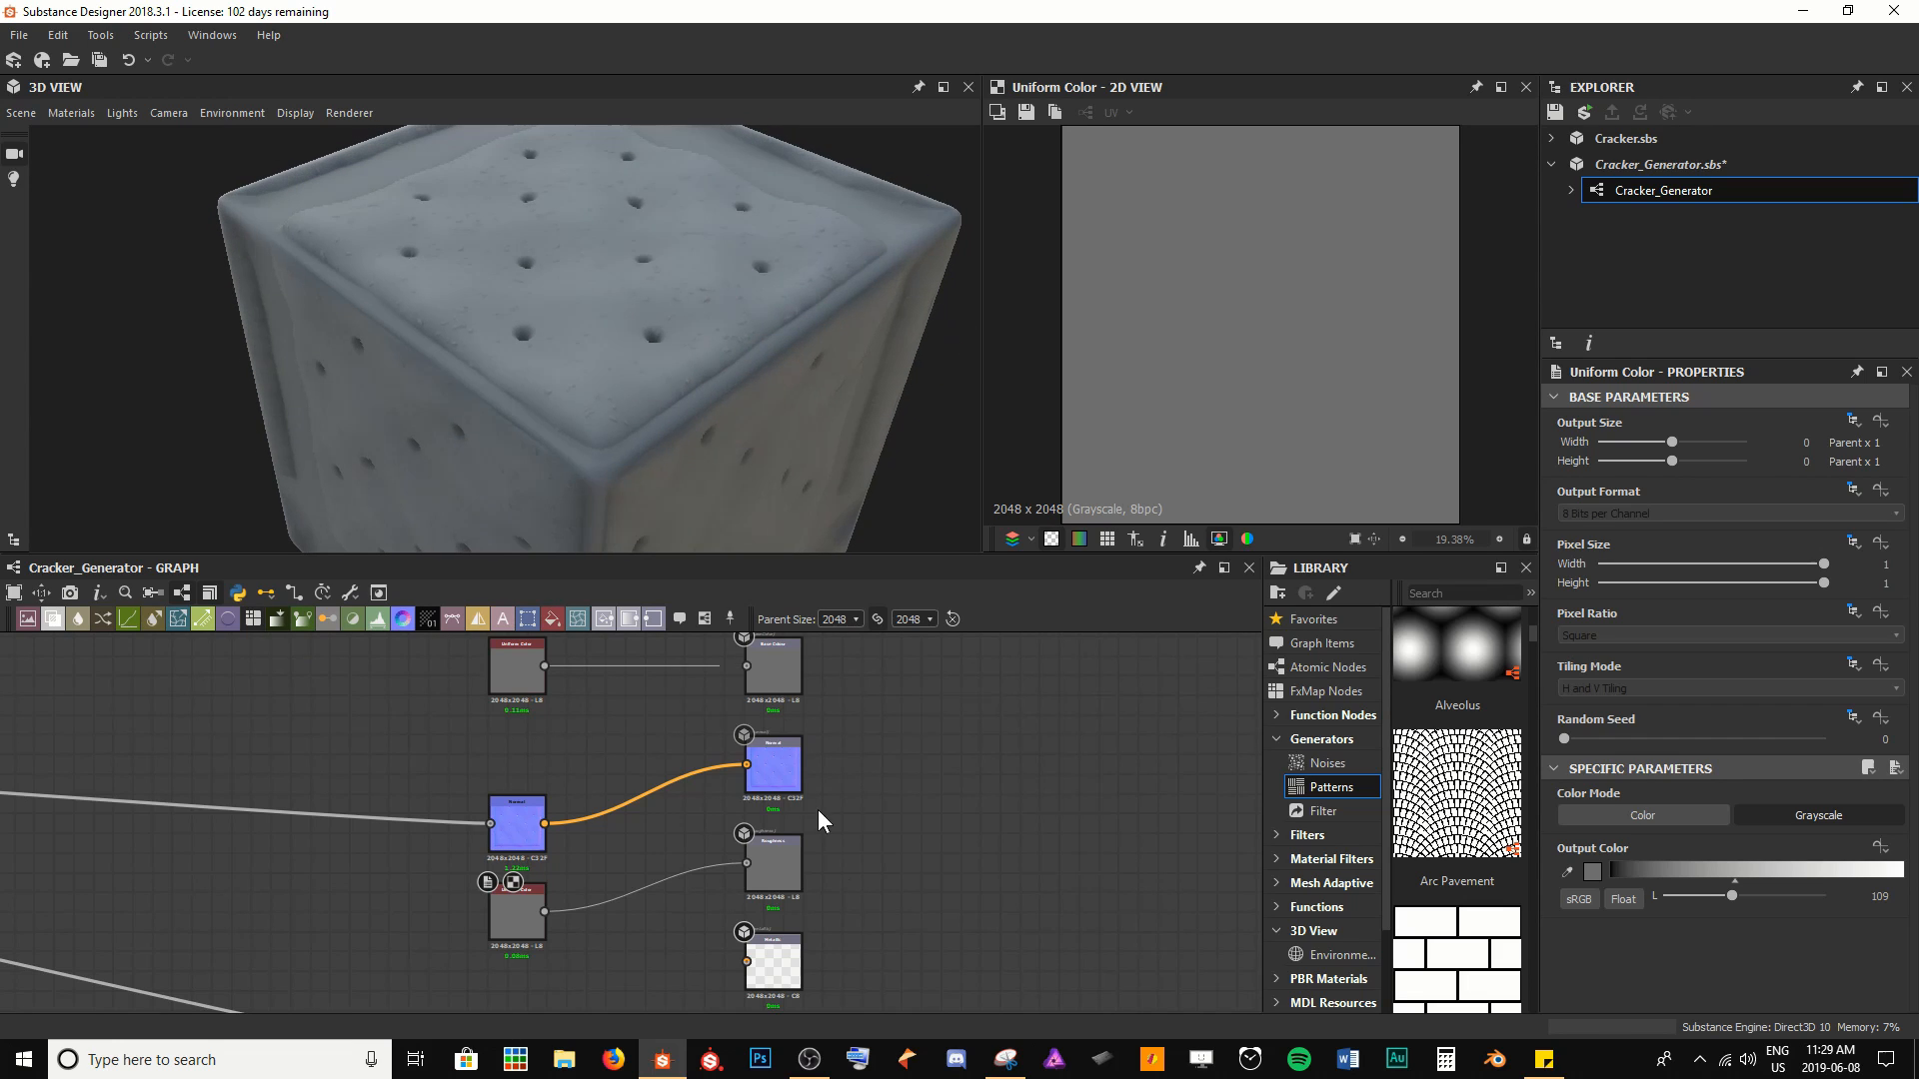
Add an Output node and place it directly below the ambient occlusion output
{"action": "scroll", "coordinate": [854, 864], "scroll_direction": "down", "scroll_amount": 2}
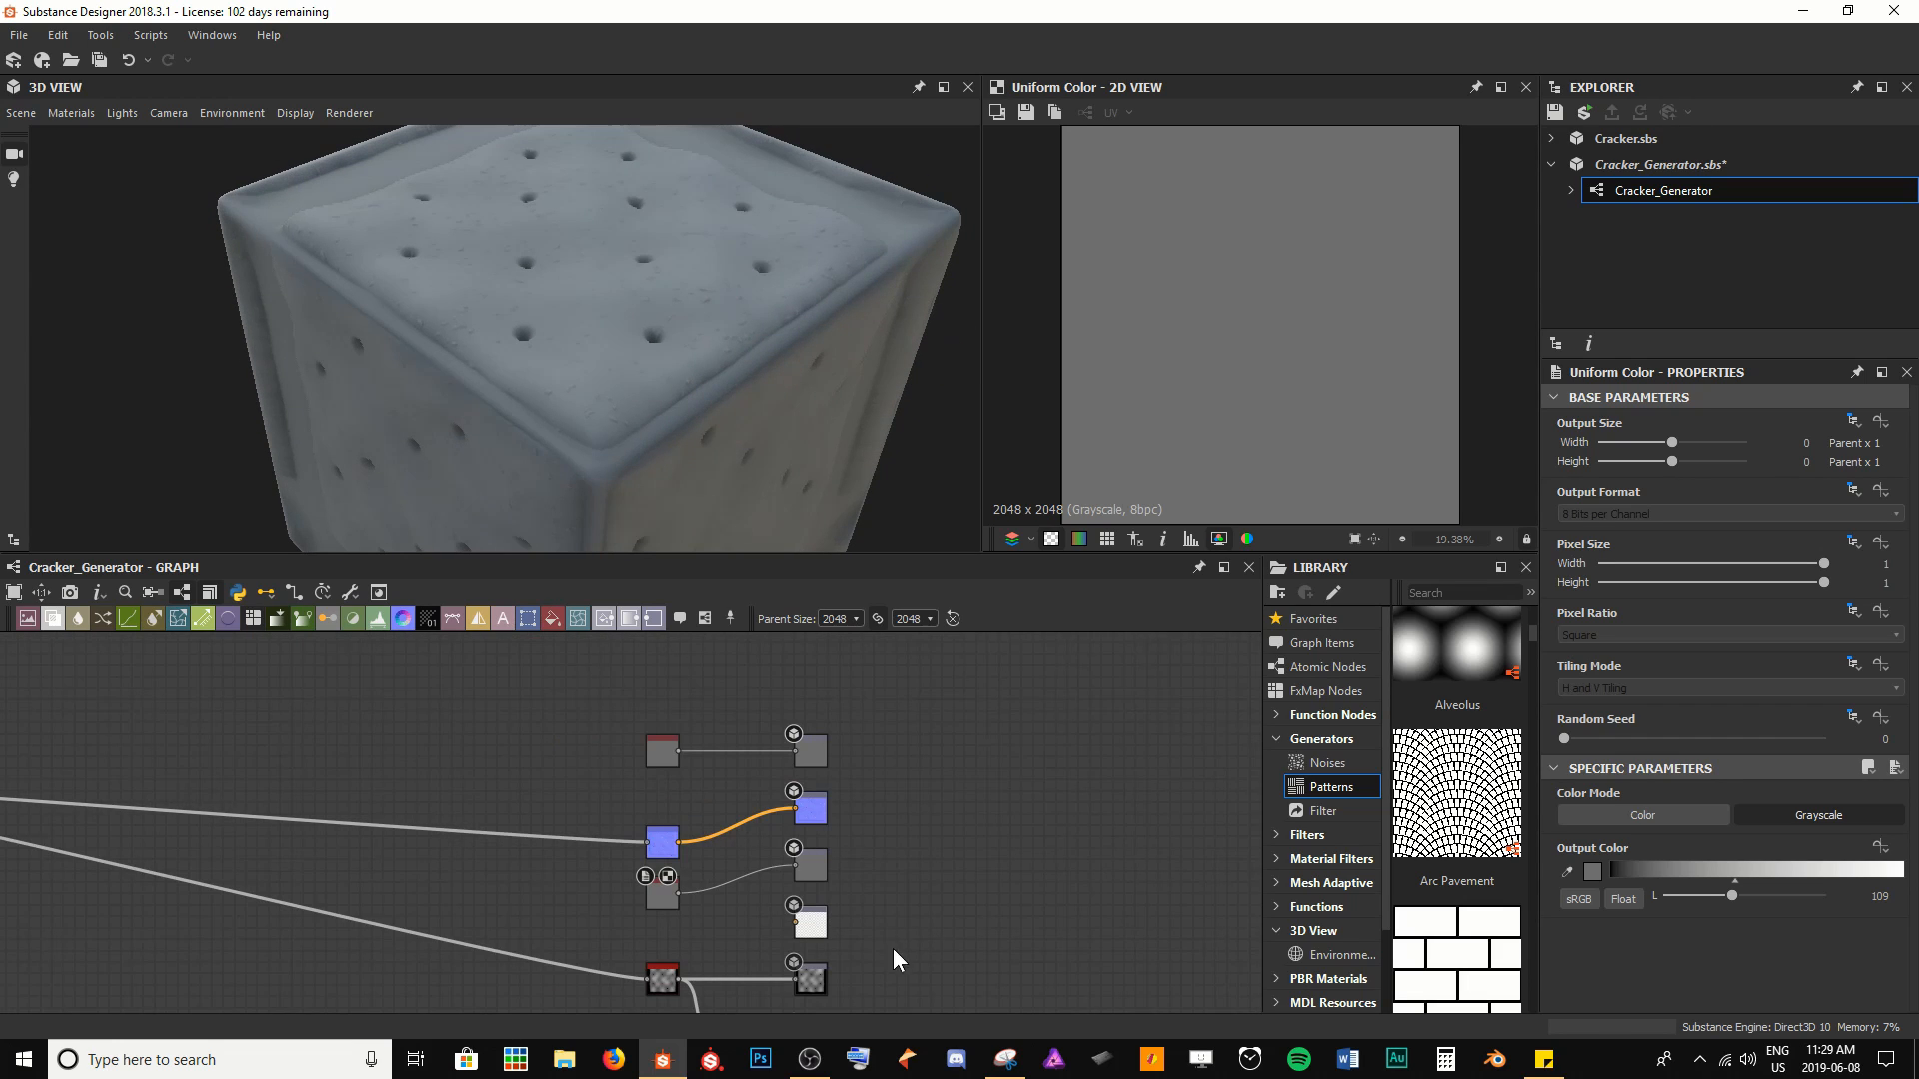
{"action": "middle_click_drag", "start_coordinate": [890, 913], "coordinate": [796, 673]}
{"action": "scroll", "coordinate": [745, 856], "scroll_direction": "up", "scroll_amount": 4}
{"action": "middle_click_drag", "start_coordinate": [737, 872], "coordinate": [758, 852]}
{"action": "scroll", "coordinate": [753, 855], "scroll_direction": "up", "scroll_amount": 2}
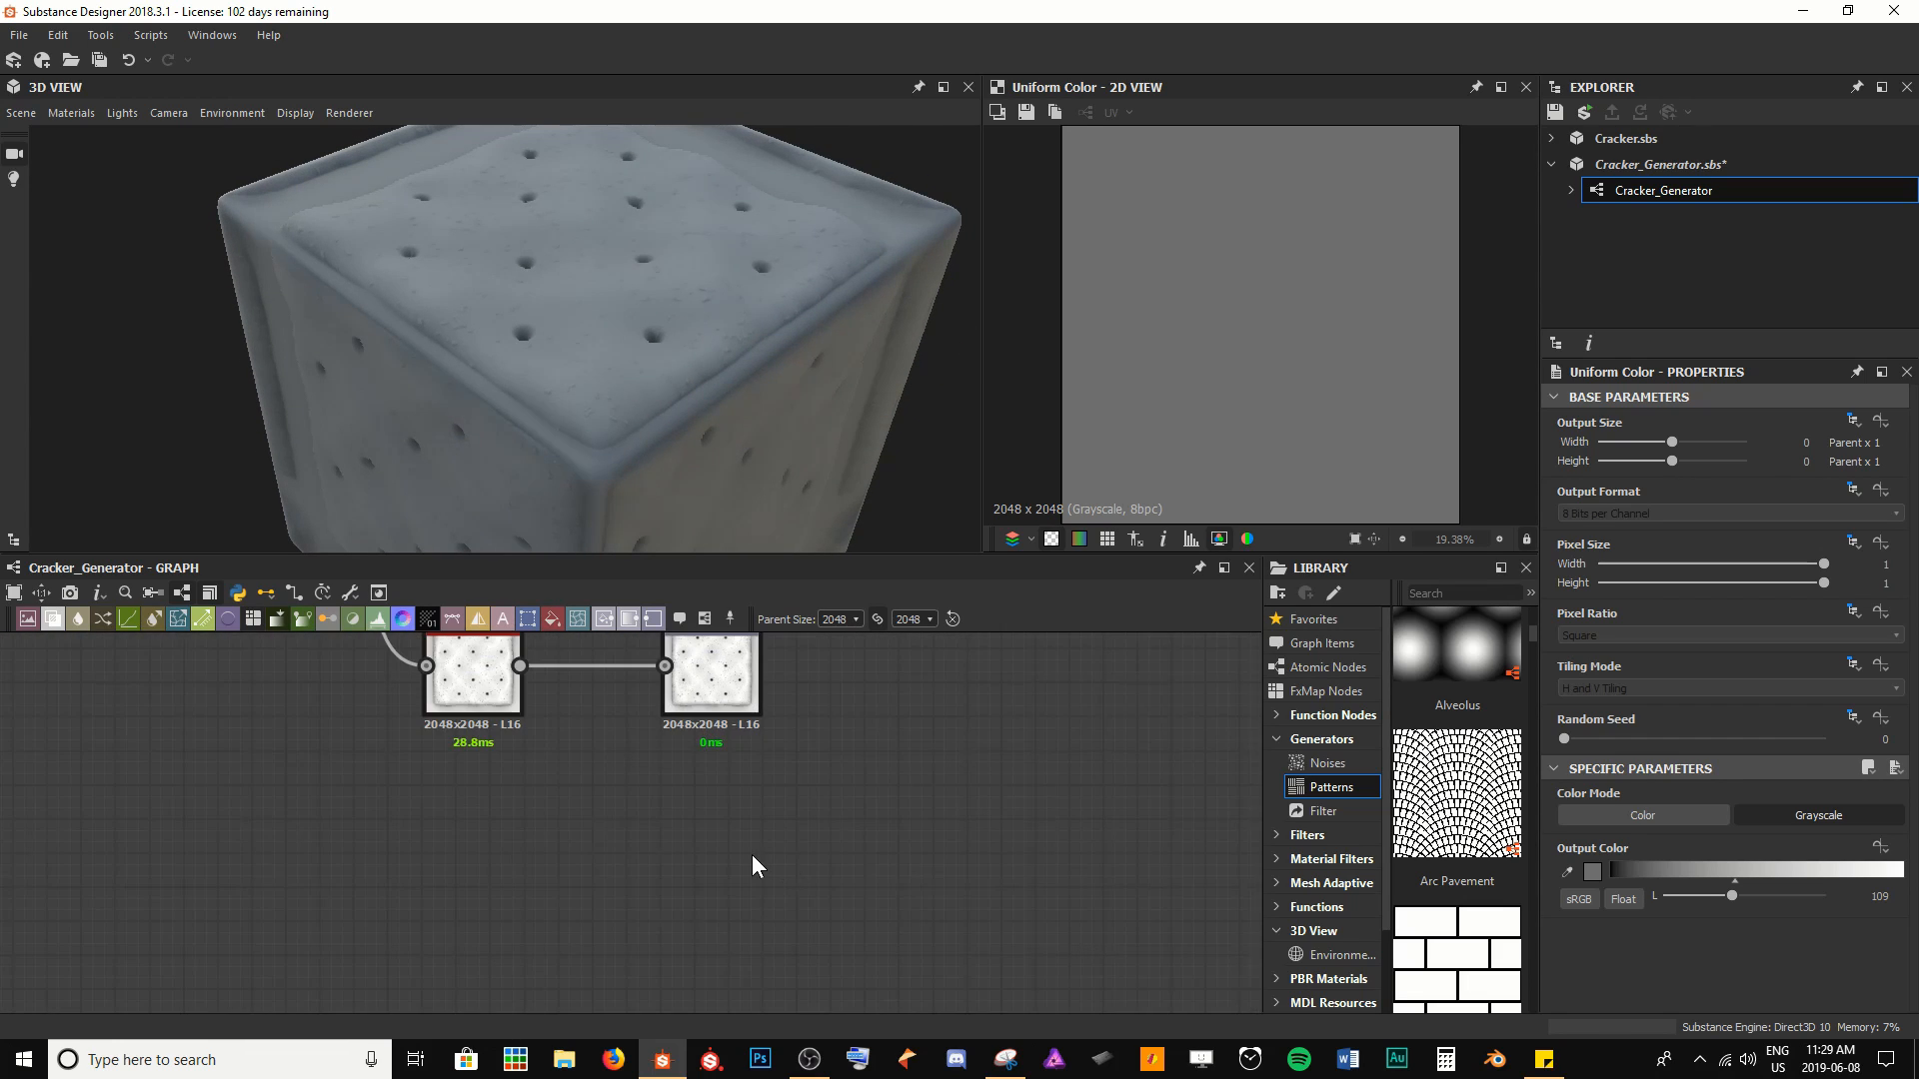
{"action": "key", "text": "space"}
{"action": "type", "text": "ou"}
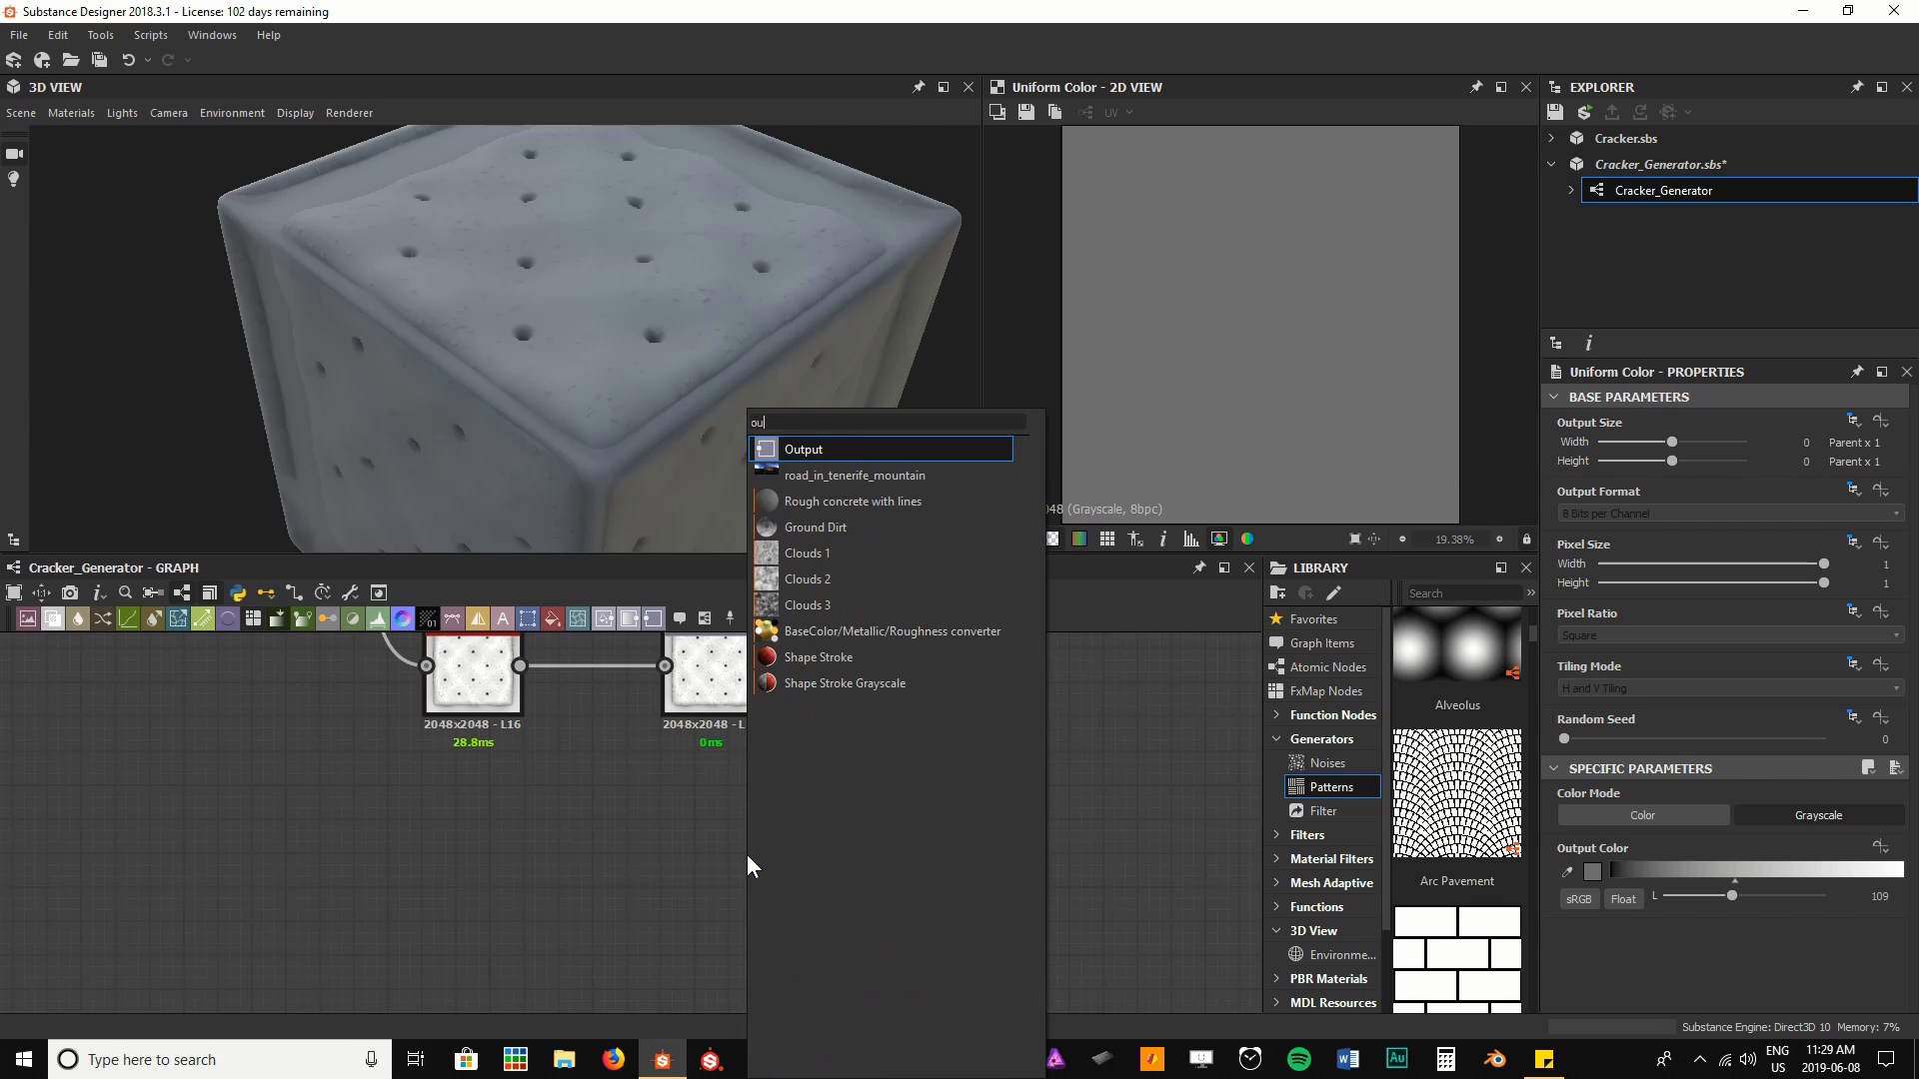
{"action": "key", "text": "Return"}
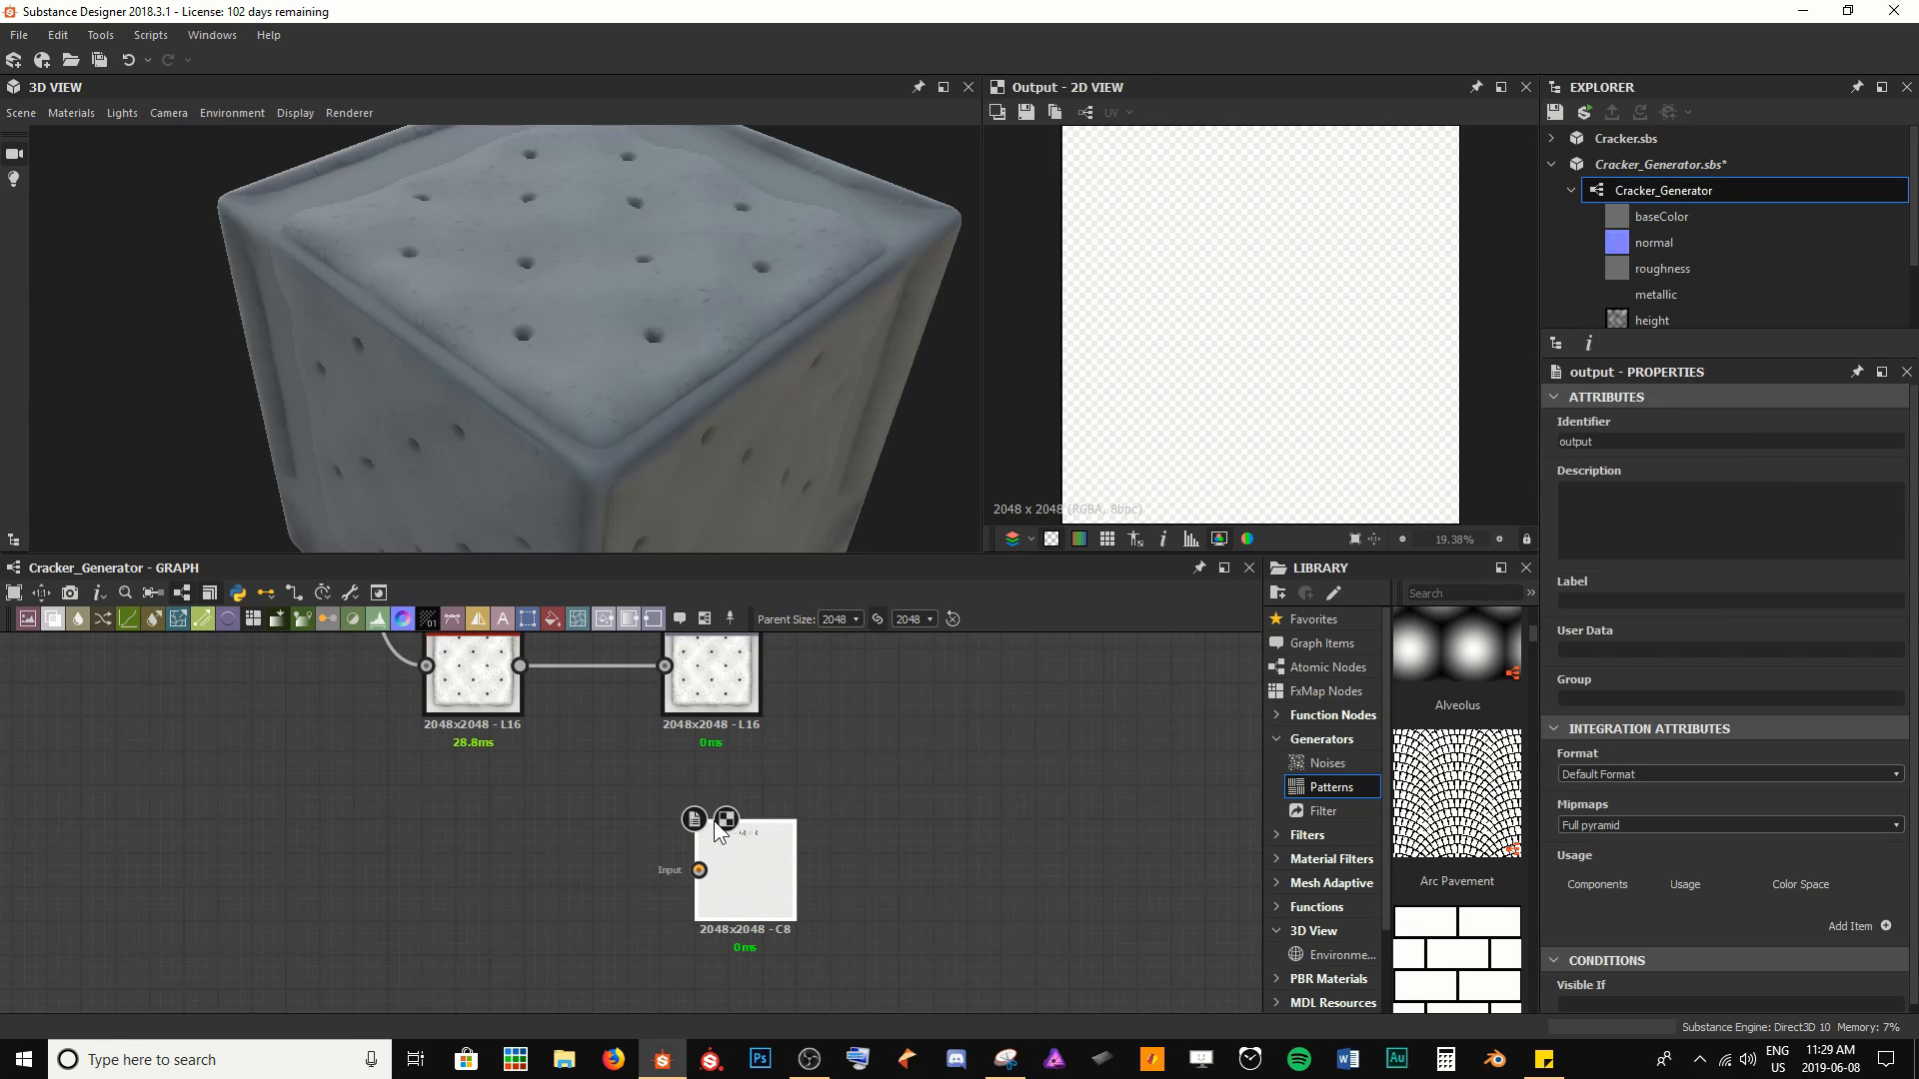
{"action": "left_click_drag", "start_coordinate": [746, 870], "coordinate": [711, 836]}
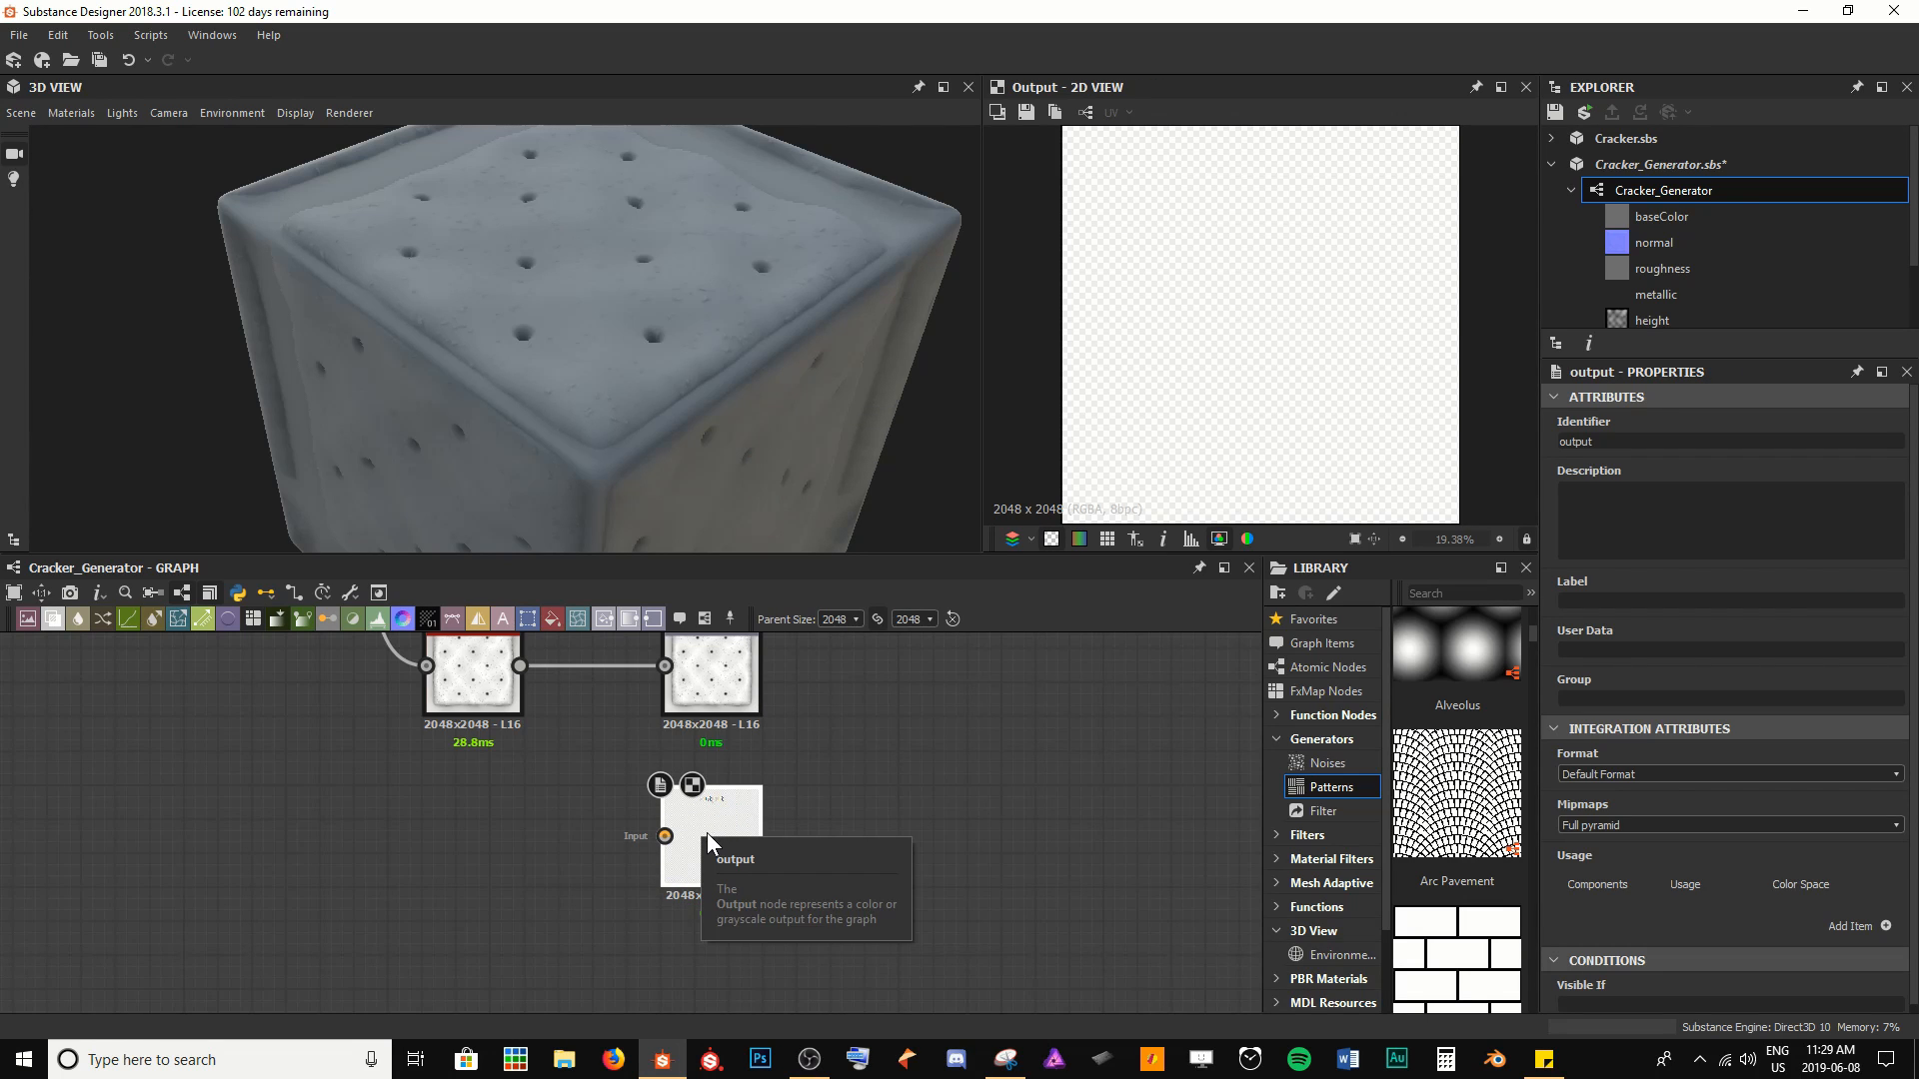
Add a usage entry to the new output node with RGBA components and set its usage to opacity
{"action": "scroll", "coordinate": [1731, 841], "scroll_direction": "down", "scroll_amount": 2}
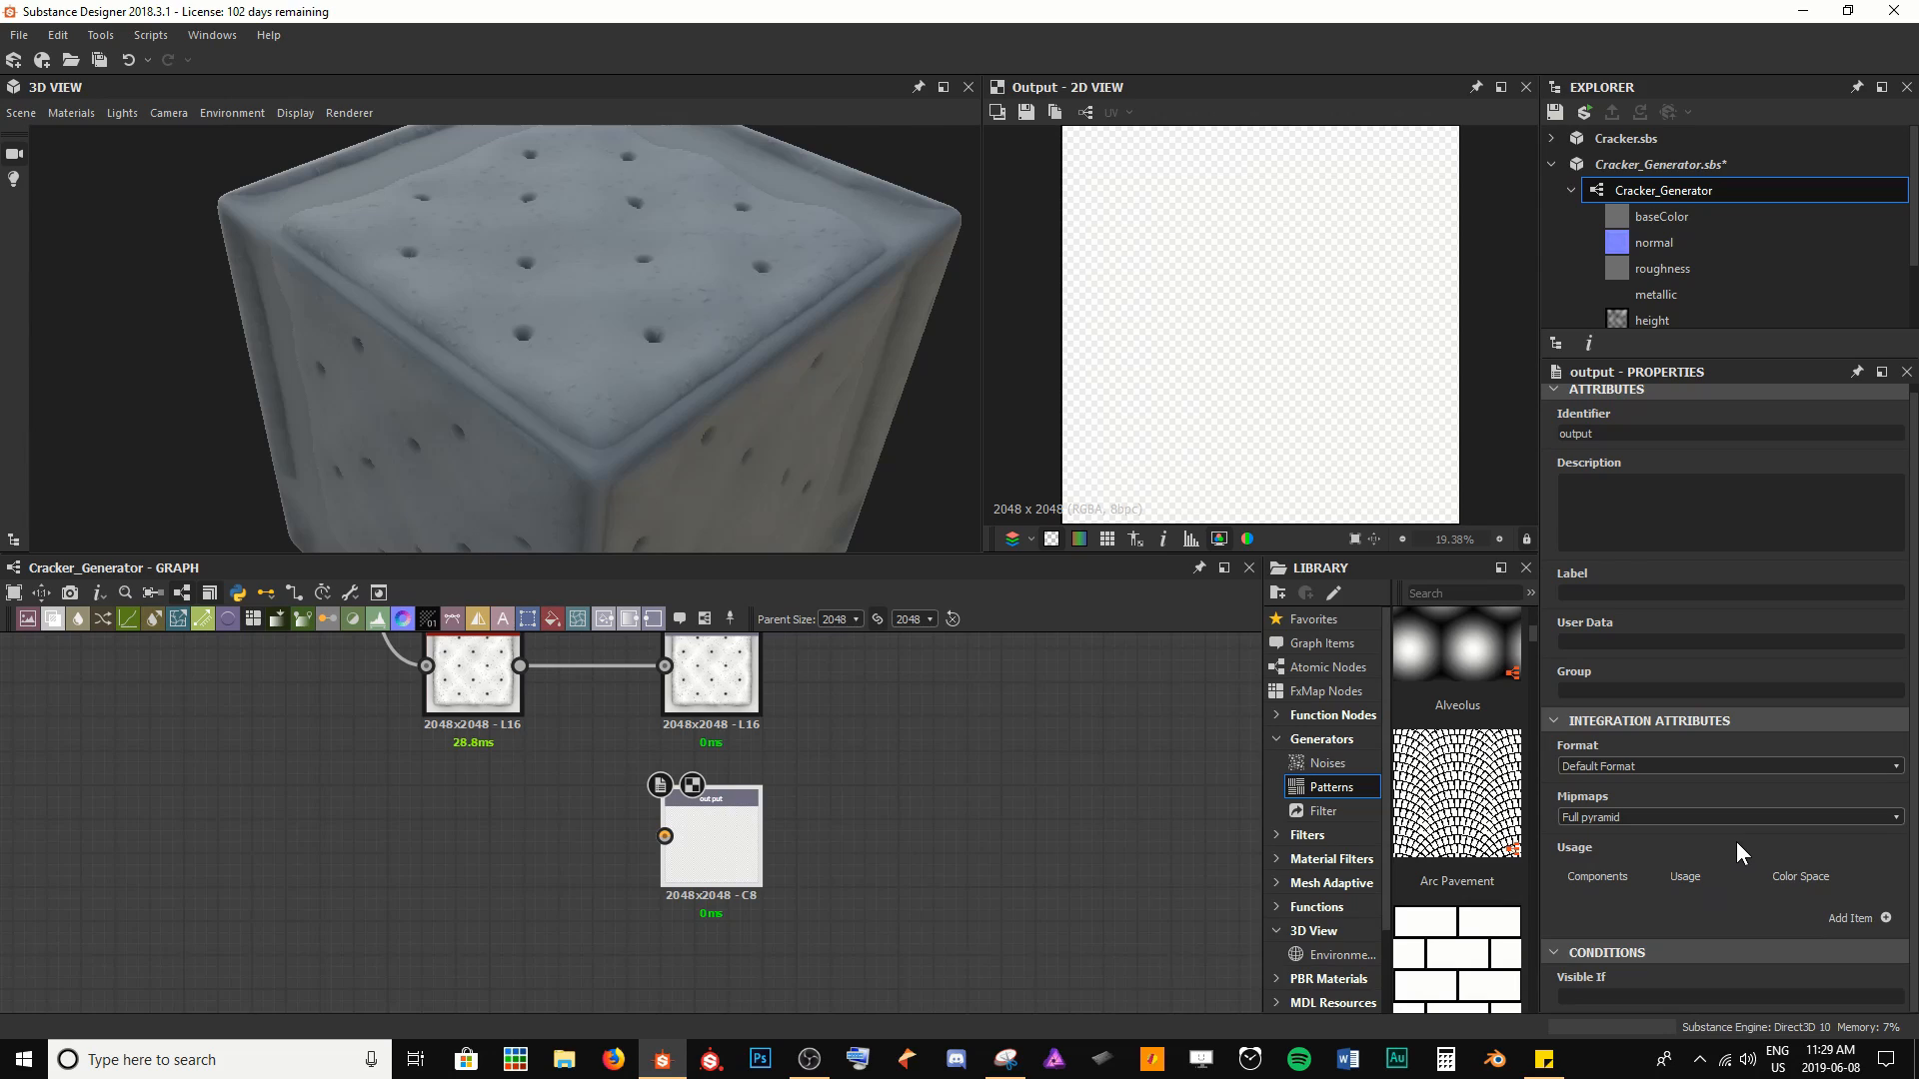
{"action": "left_click", "coordinate": [1885, 918]}
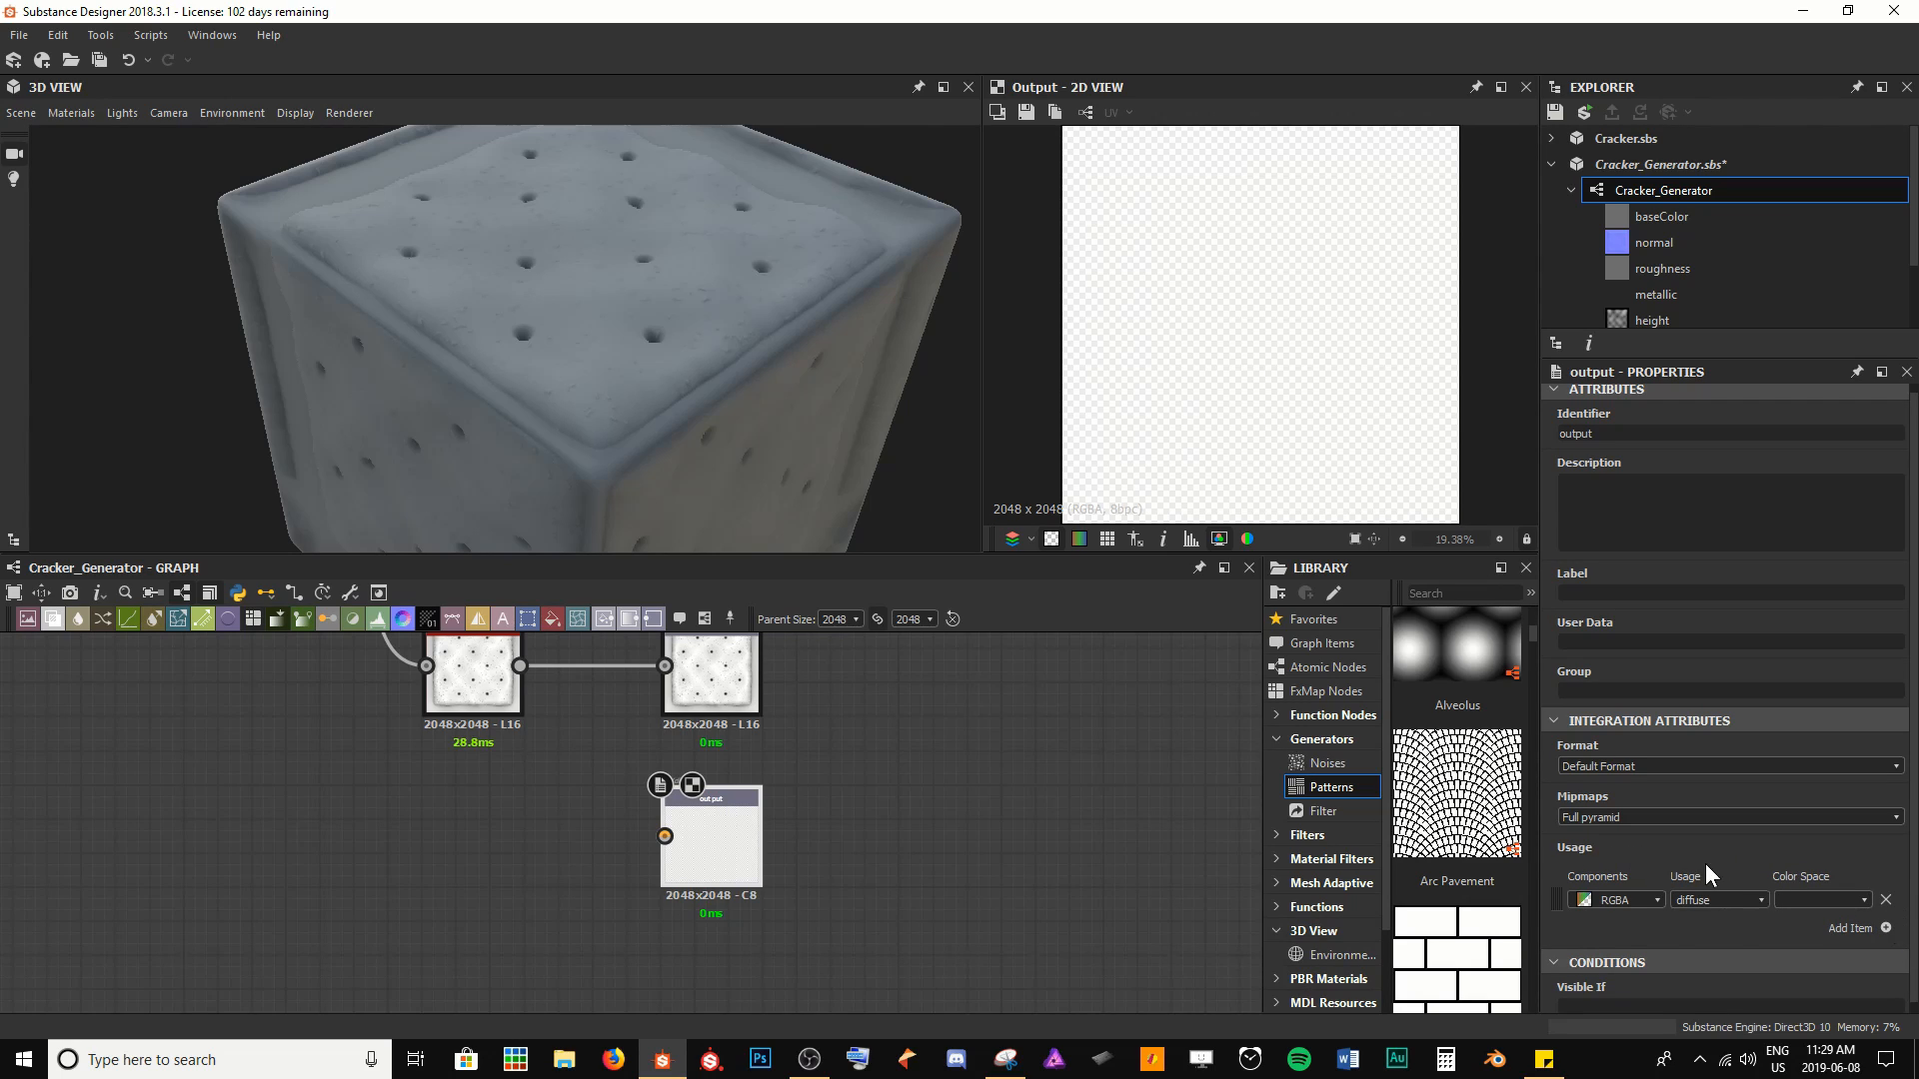
{"action": "left_click", "coordinate": [1764, 902]}
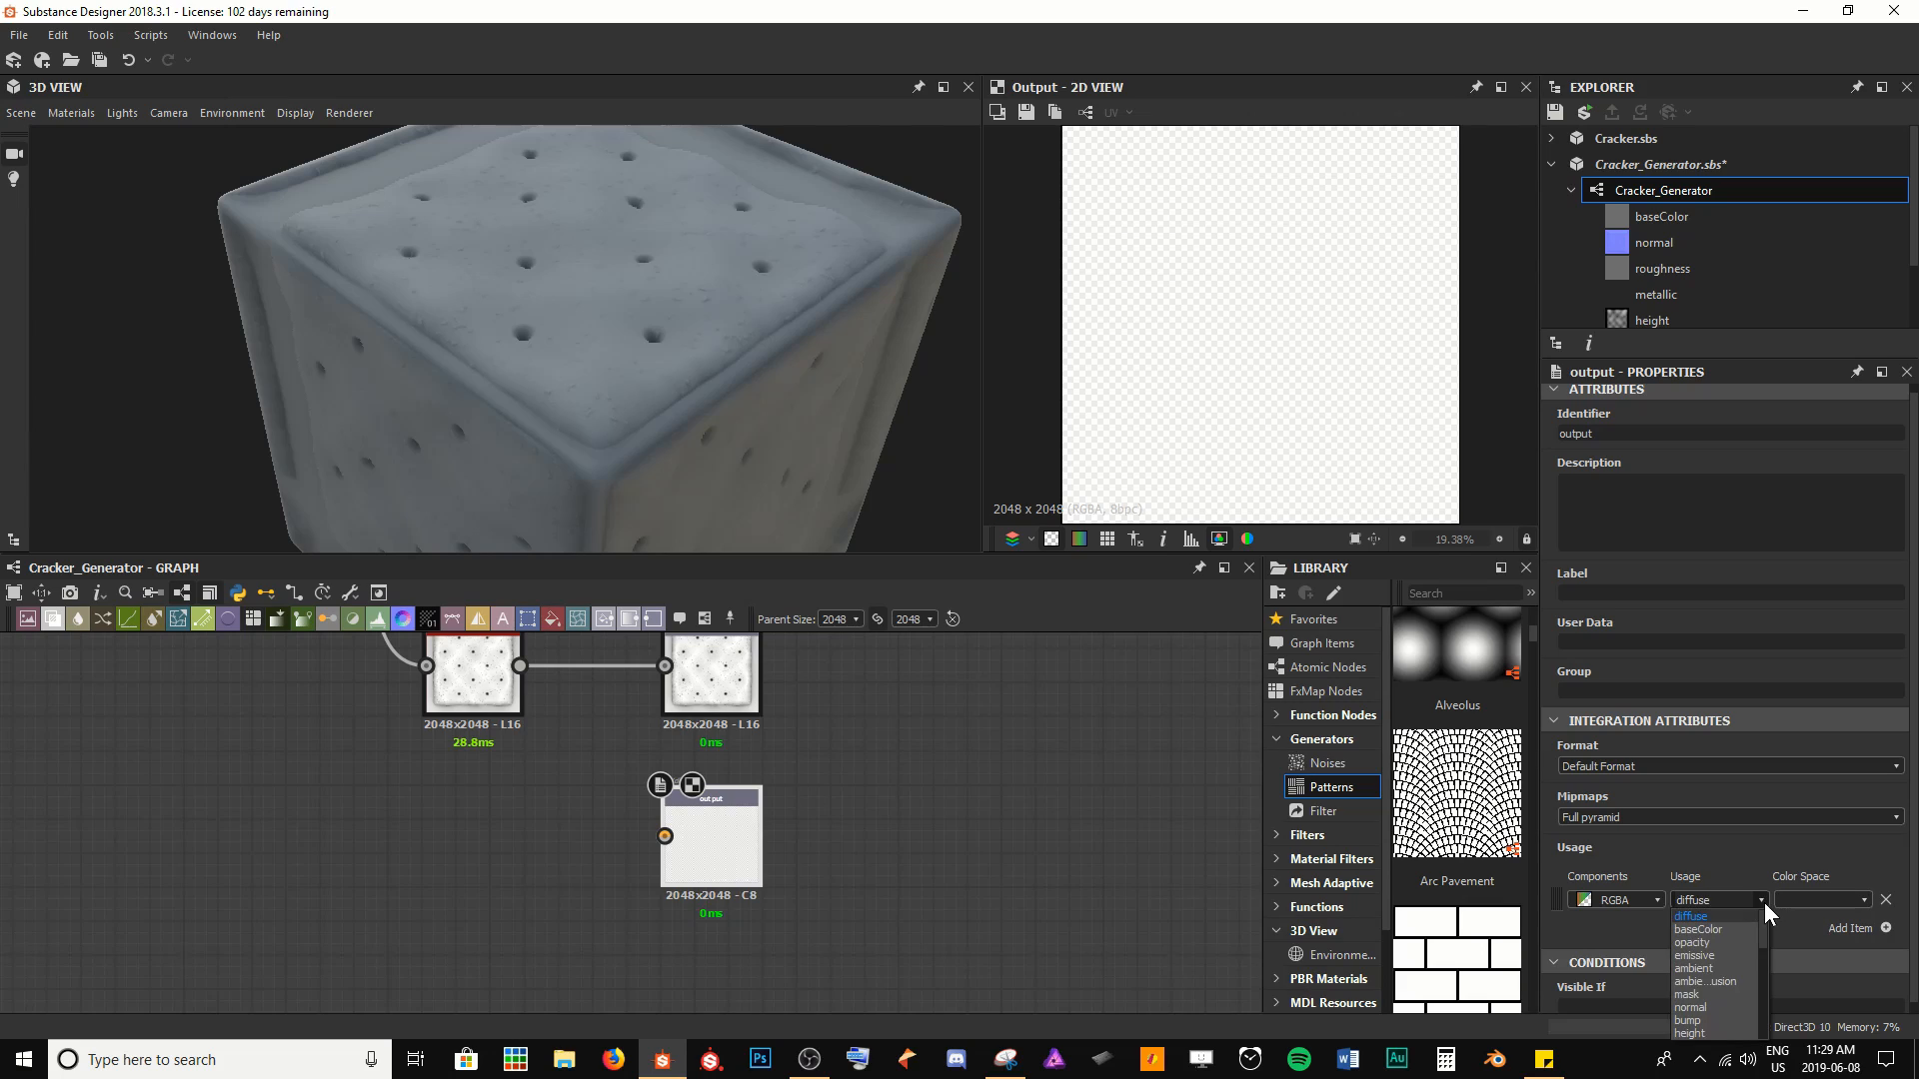
{"action": "left_click", "coordinate": [1728, 943]}
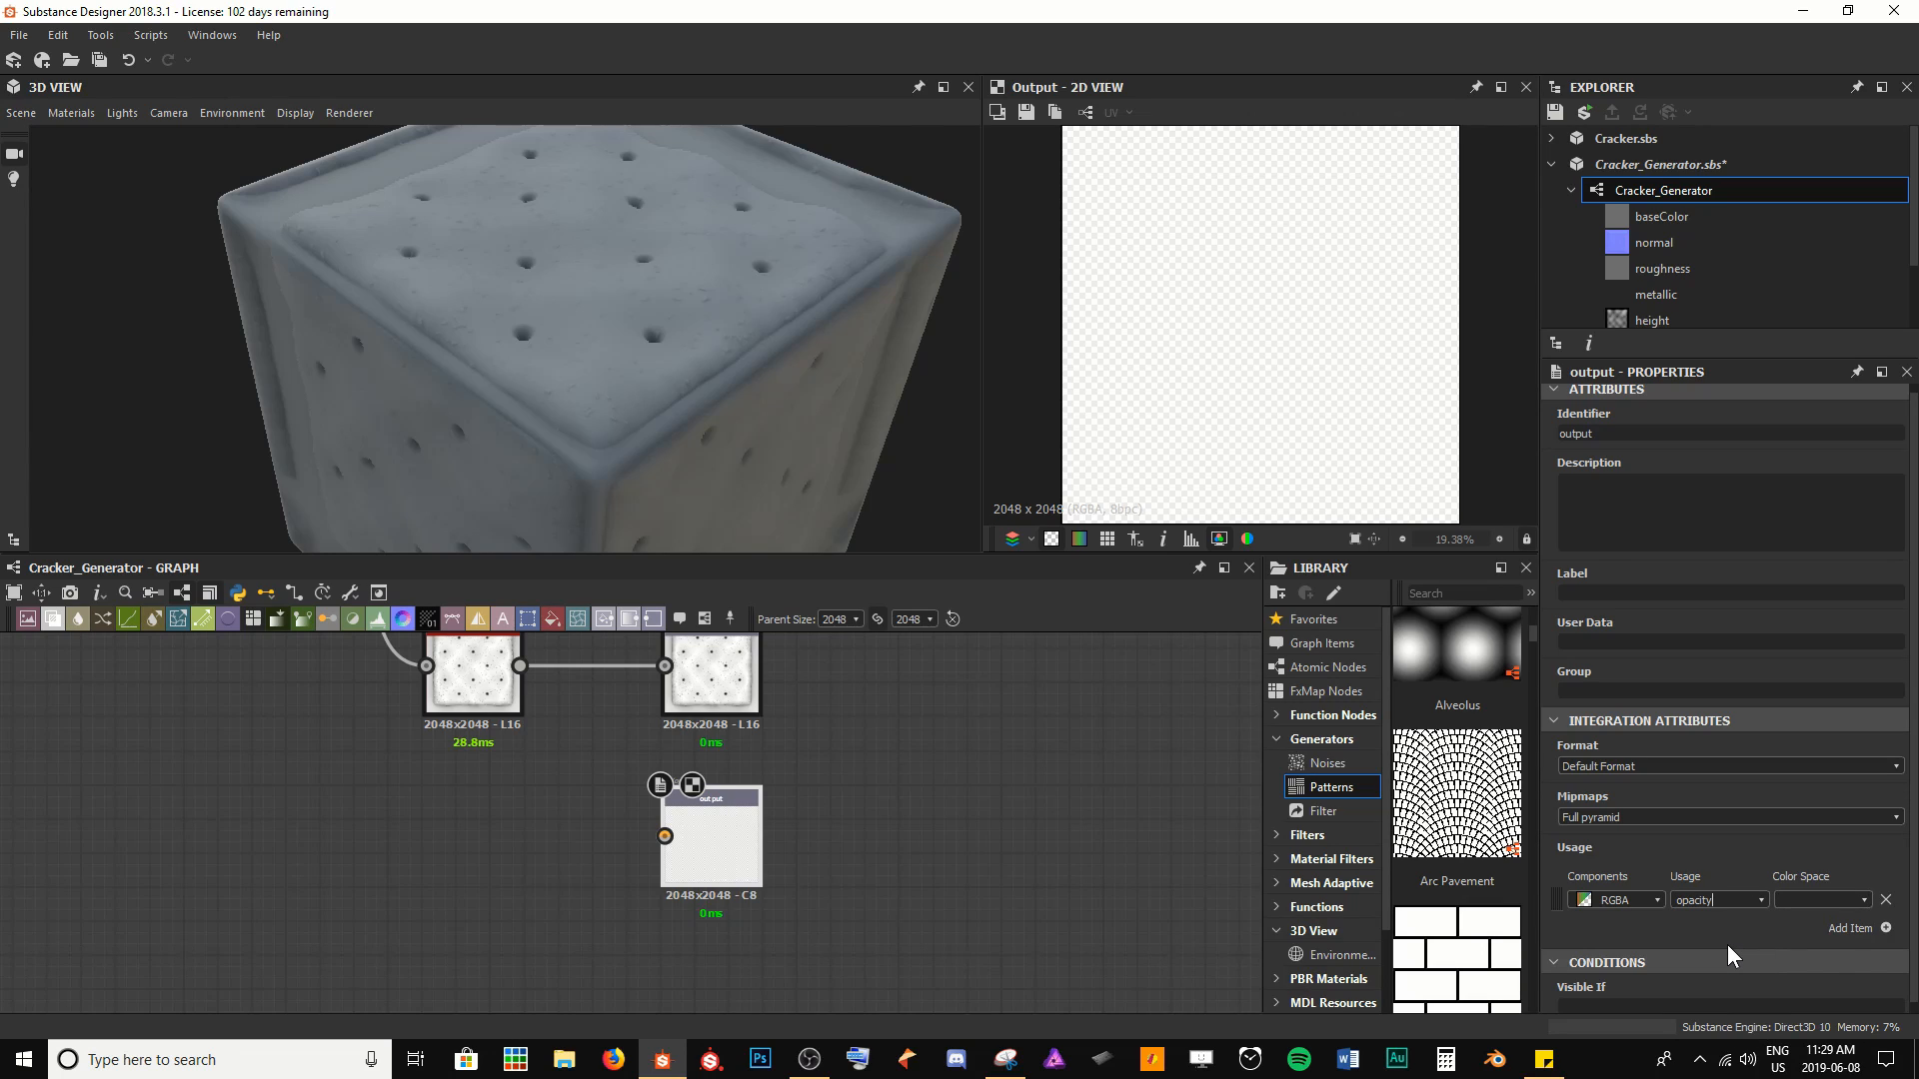
{"action": "left_click_drag", "start_coordinate": [576, 366], "coordinate": [747, 546]}
{"action": "left_click_drag", "start_coordinate": [801, 292], "coordinate": [660, 304]}
{"action": "left_click_drag", "start_coordinate": [752, 391], "coordinate": [558, 133]}
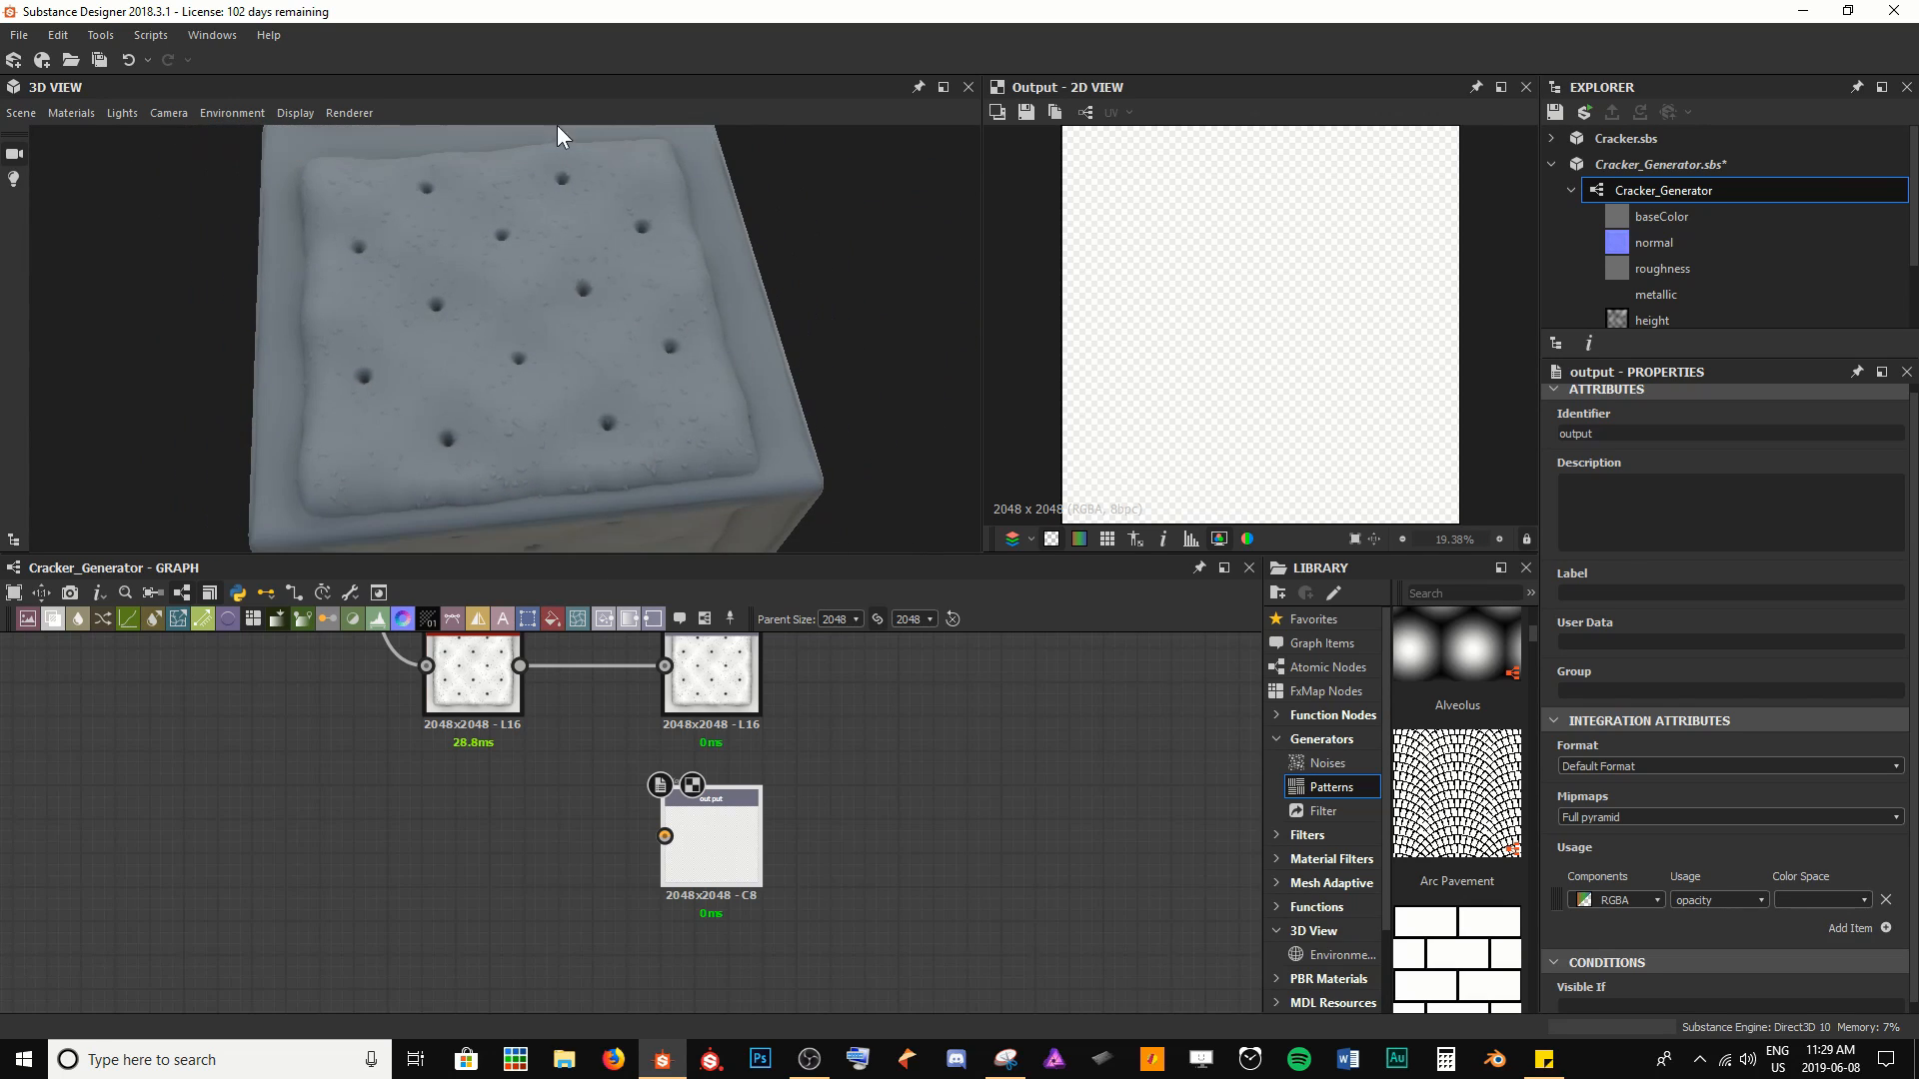
Set the new output's identifier to opacity, its label to Opacity and its group to Material, and save the package
{"action": "double_click", "coordinate": [1659, 434]}
{"action": "type", "text": "opacity"}
{"action": "key", "text": "Tab"}
{"action": "left_click", "coordinate": [950, 852]}
{"action": "key", "text": "ctrl+s"}
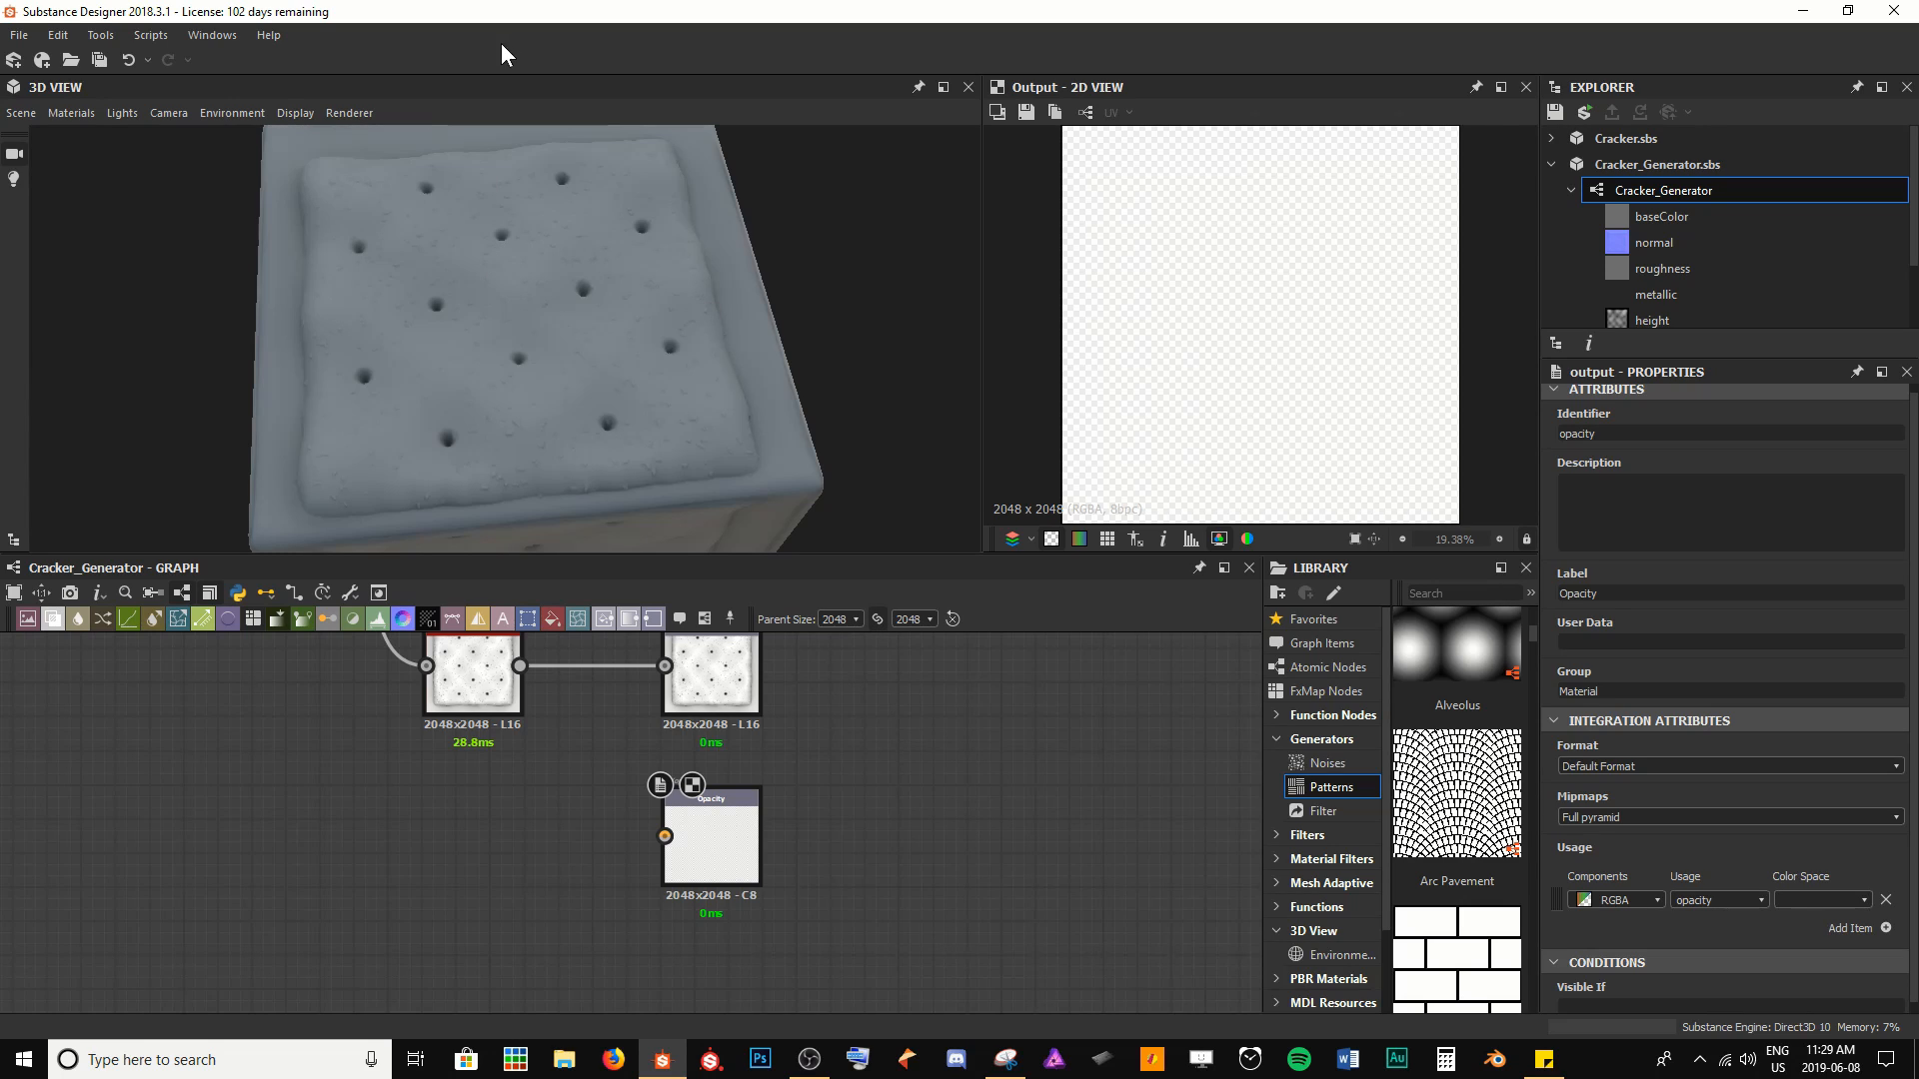
Send the outputs, including Opacity, to the 3D view and turn off the transparency checkerboard in the 2D view
{"action": "scroll", "coordinate": [429, 757], "scroll_direction": "down", "scroll_amount": 1}
{"action": "middle_click_drag", "start_coordinate": [399, 735], "coordinate": [561, 771]}
{"action": "scroll", "coordinate": [562, 772], "scroll_direction": "down", "scroll_amount": 3}
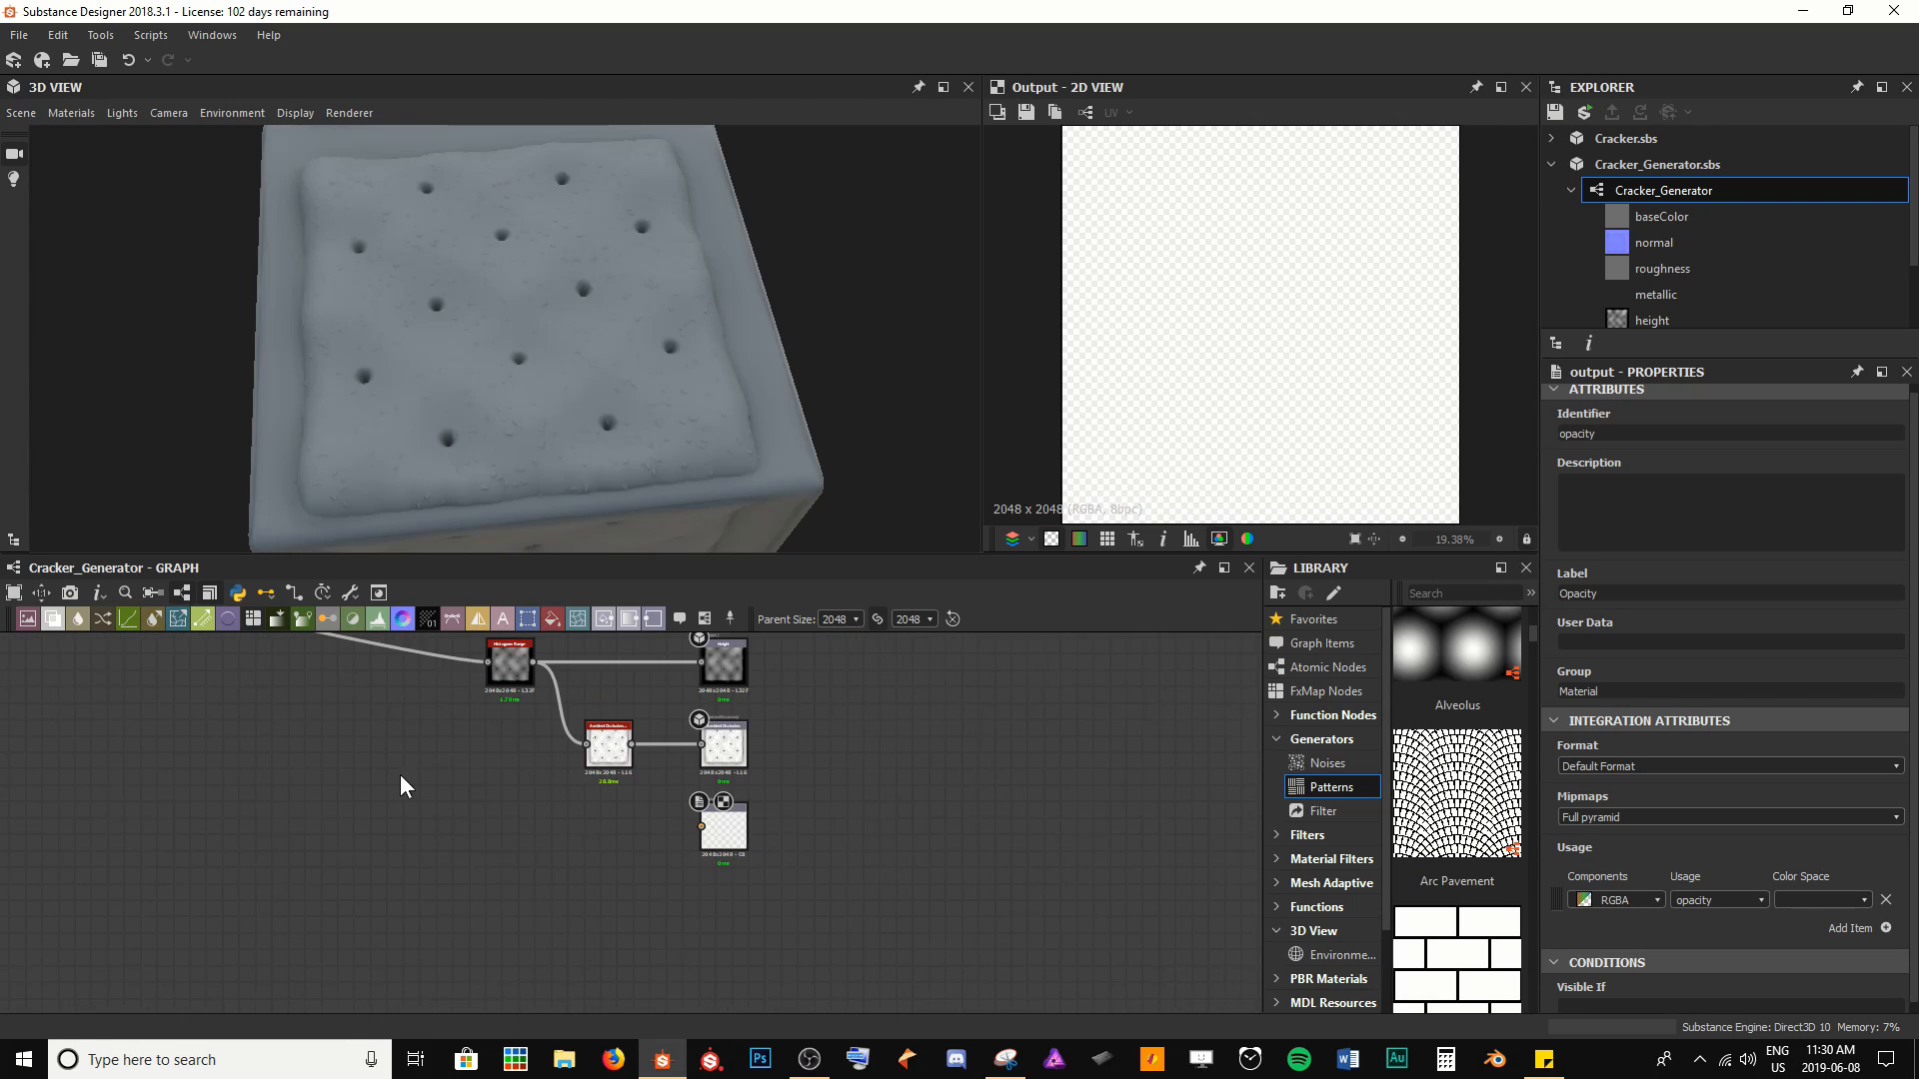
{"action": "middle_click_drag", "start_coordinate": [400, 776], "coordinate": [525, 790]}
{"action": "right_click", "coordinate": [542, 860]}
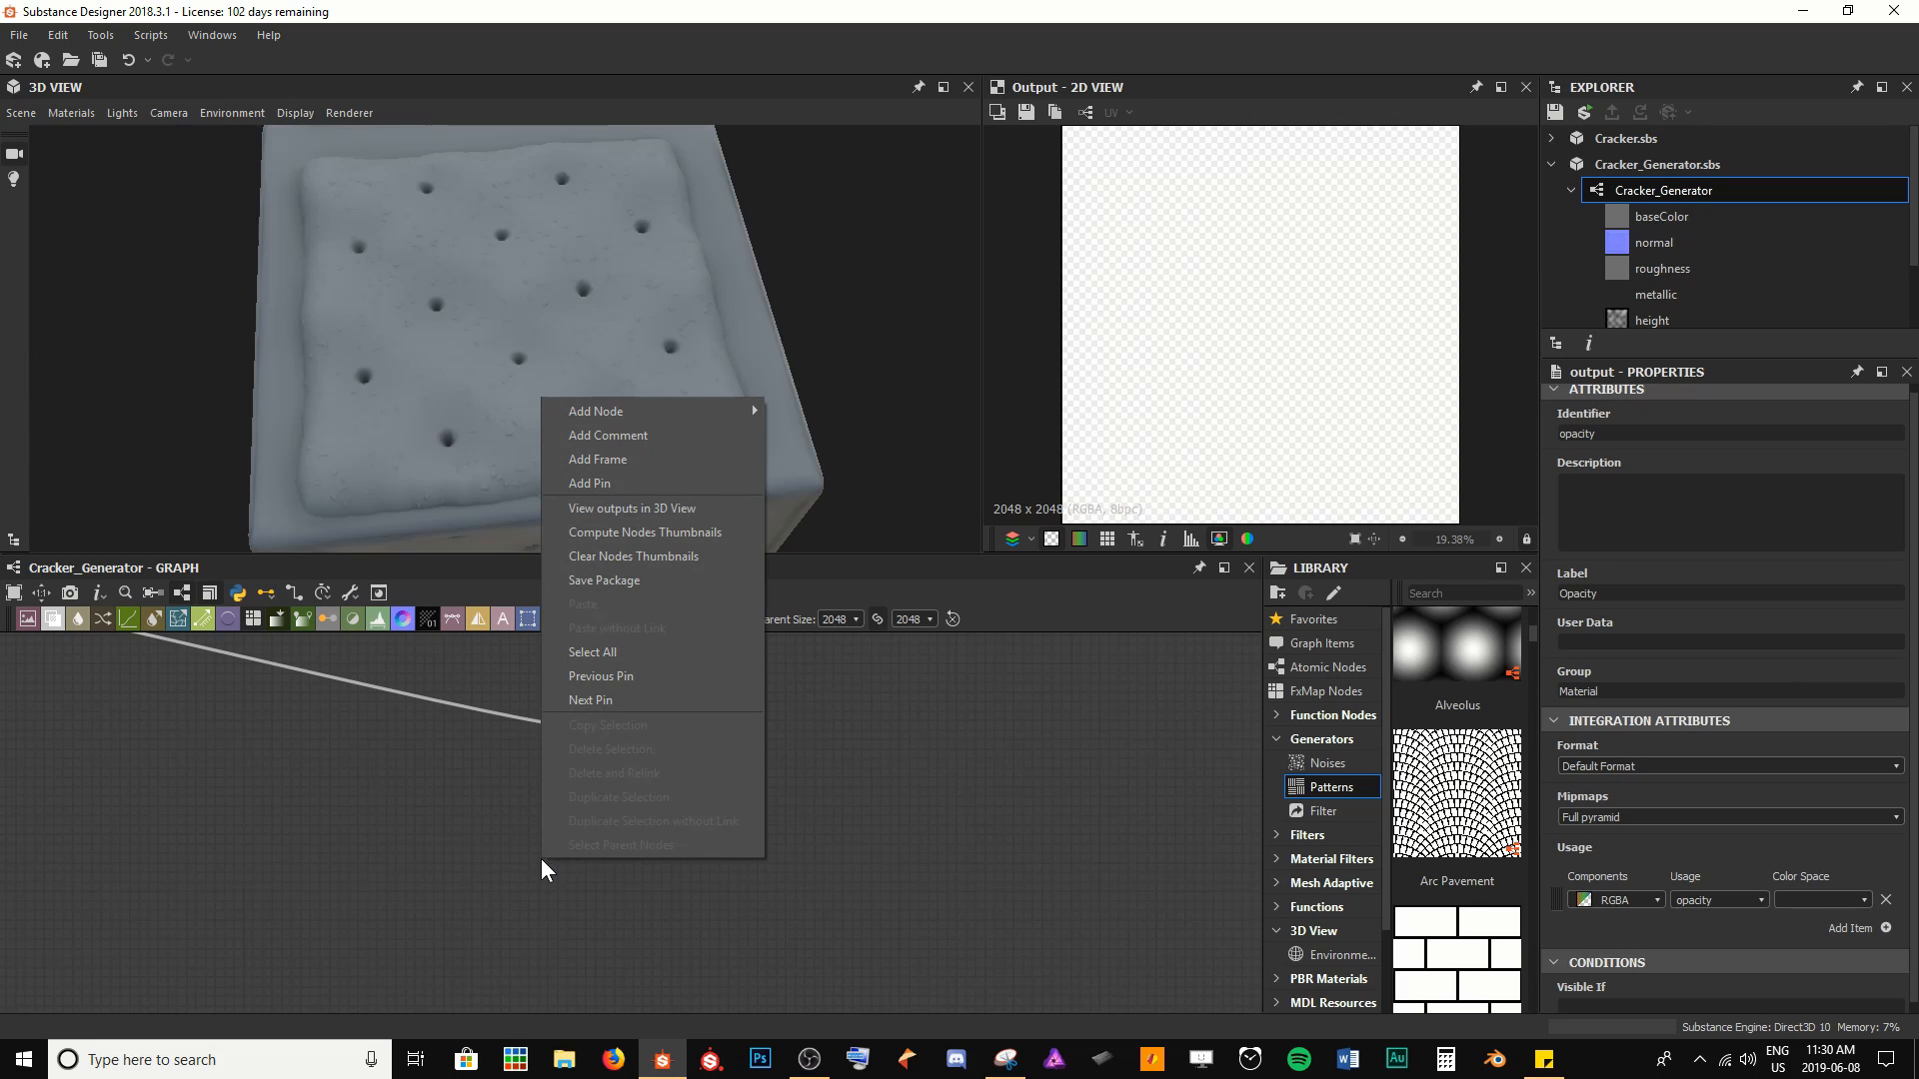
{"action": "left_click", "coordinate": [614, 516]}
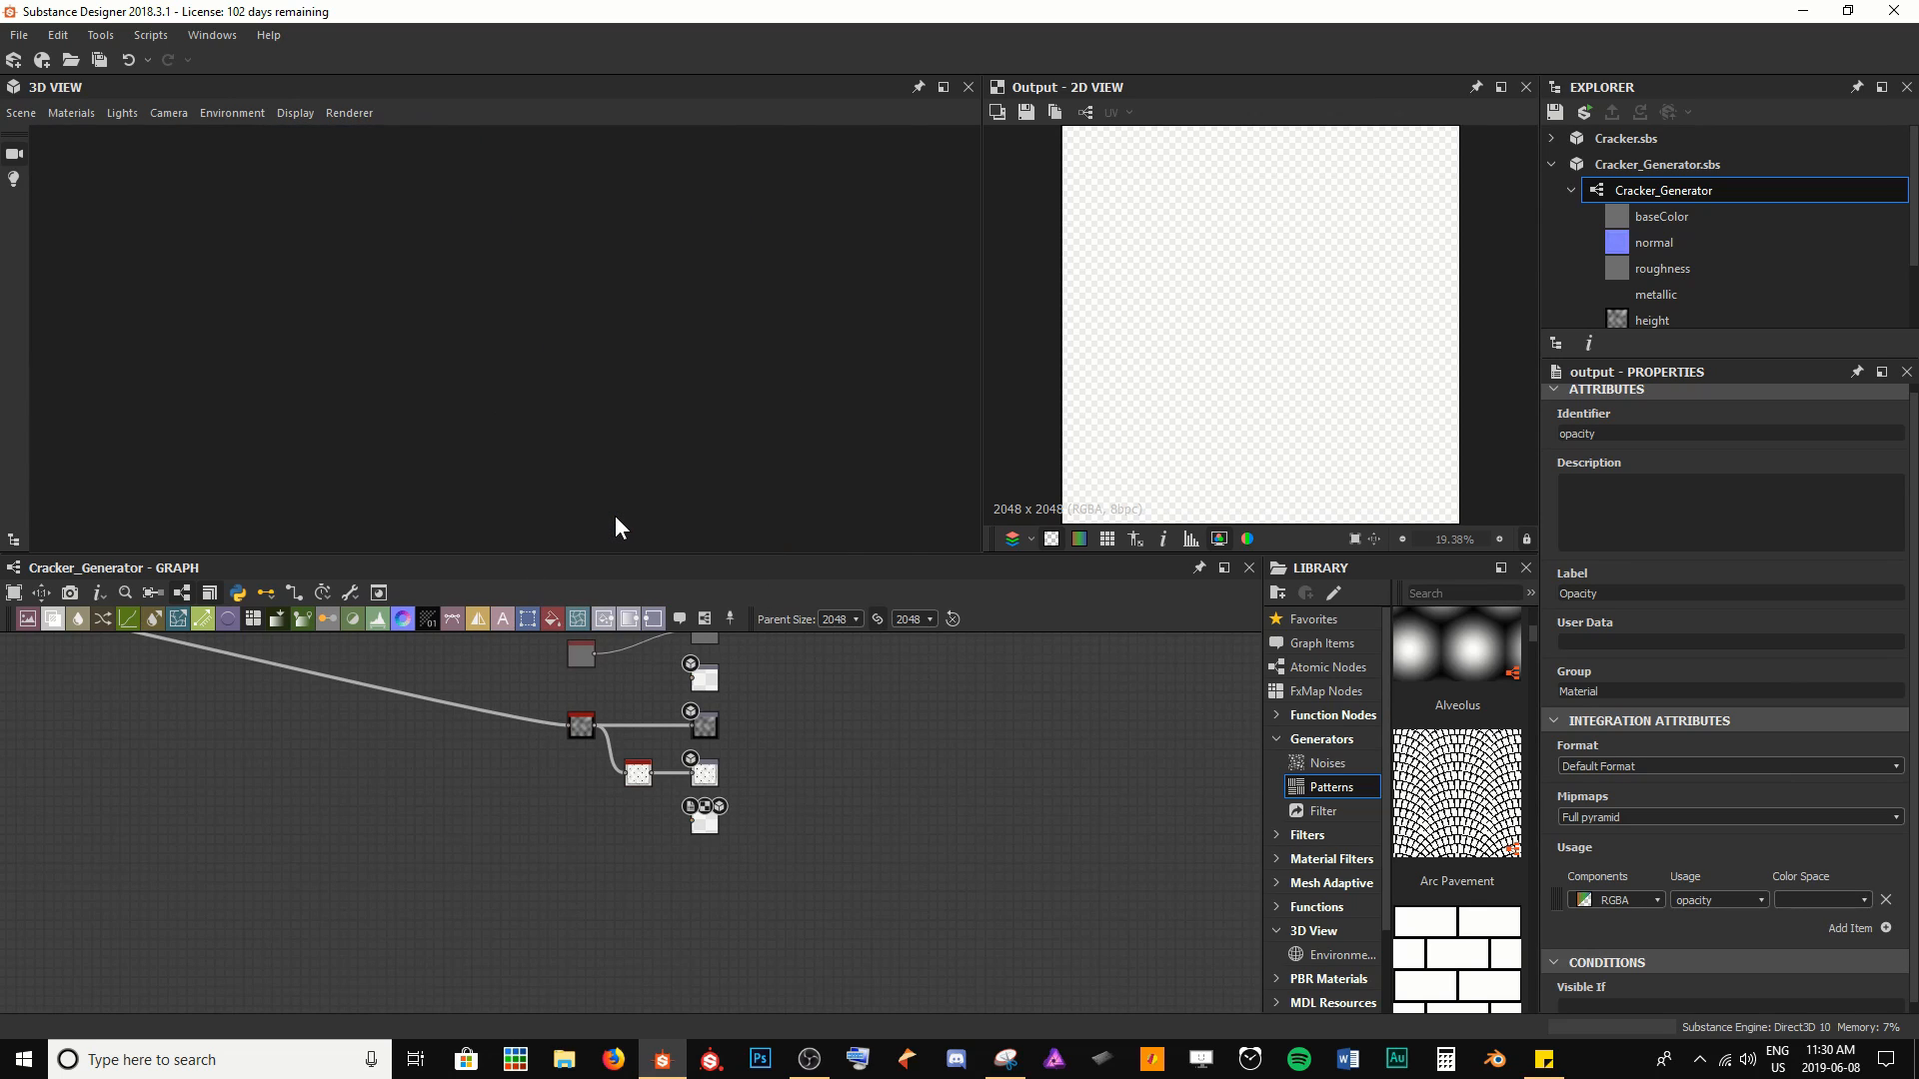
{"action": "scroll", "coordinate": [615, 800], "scroll_direction": "up", "scroll_amount": 2}
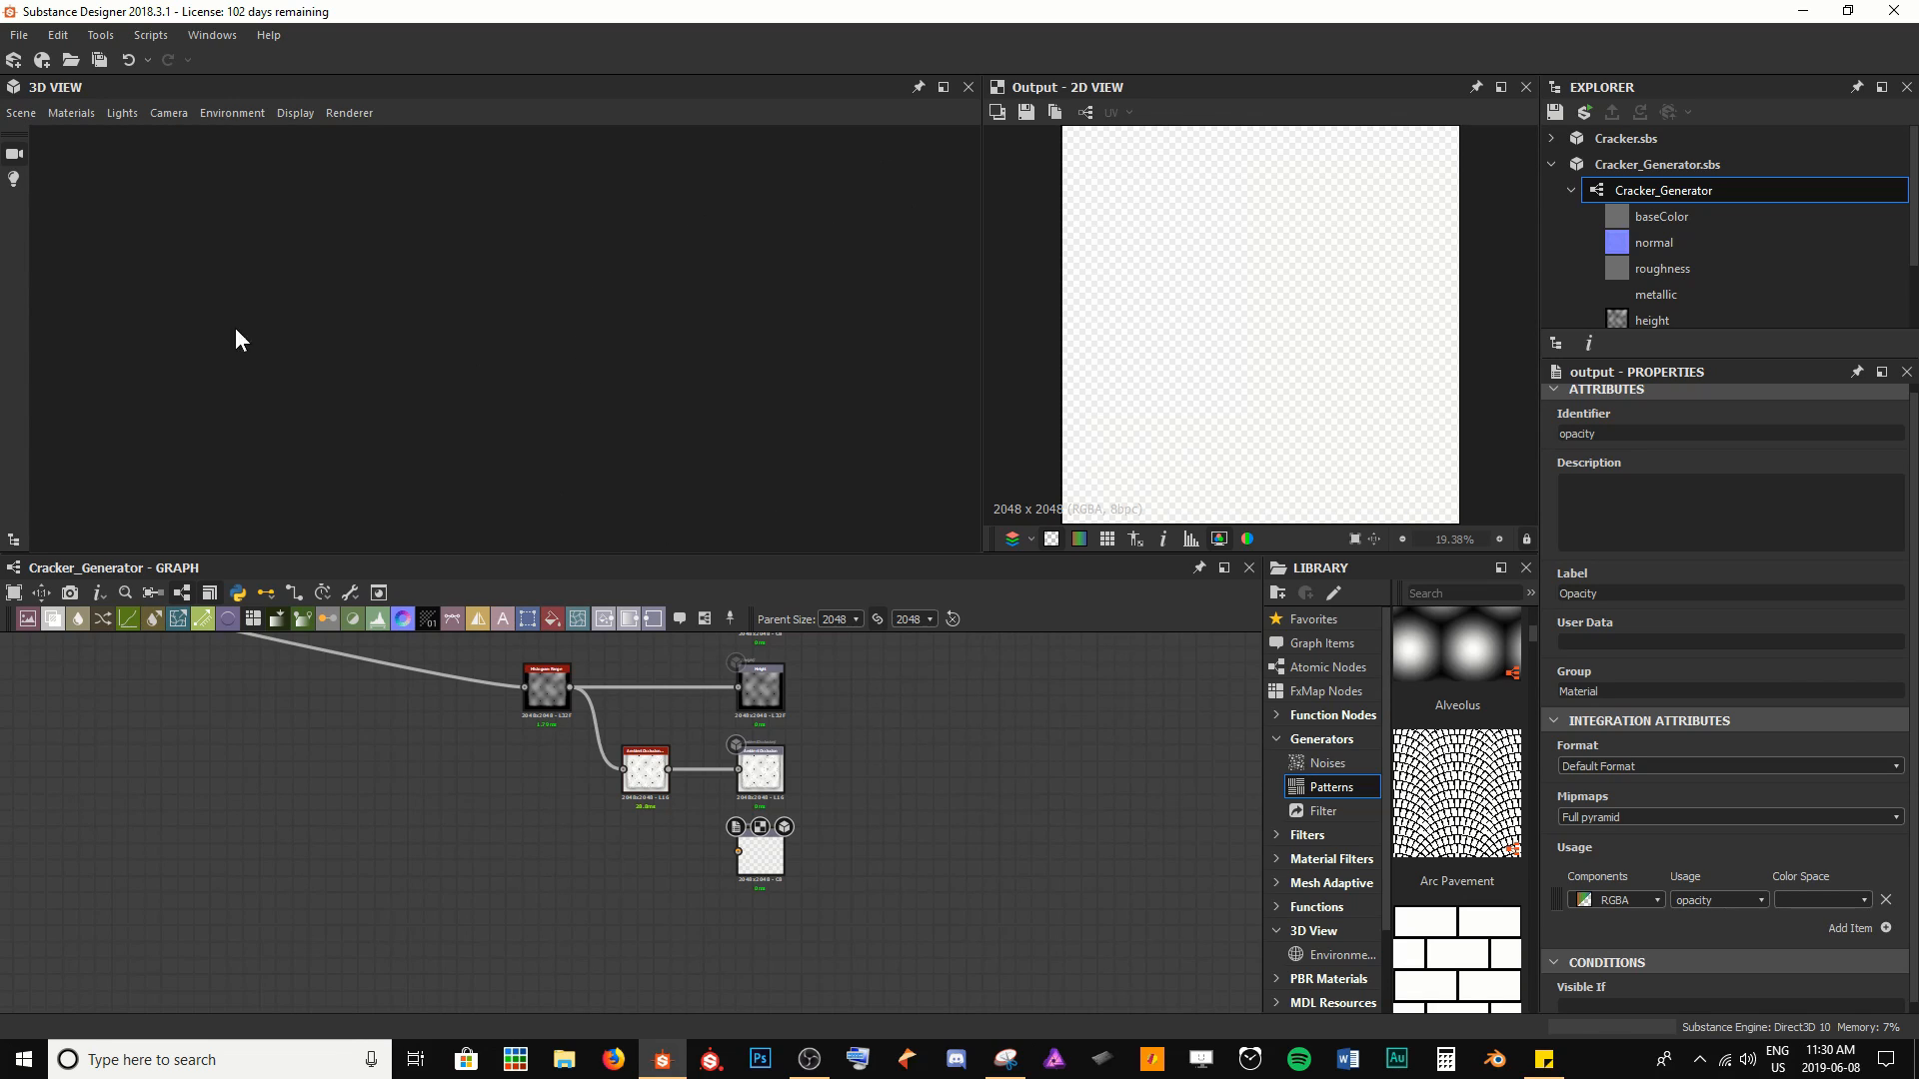
{"action": "scroll", "coordinate": [747, 865], "scroll_direction": "up", "scroll_amount": 3}
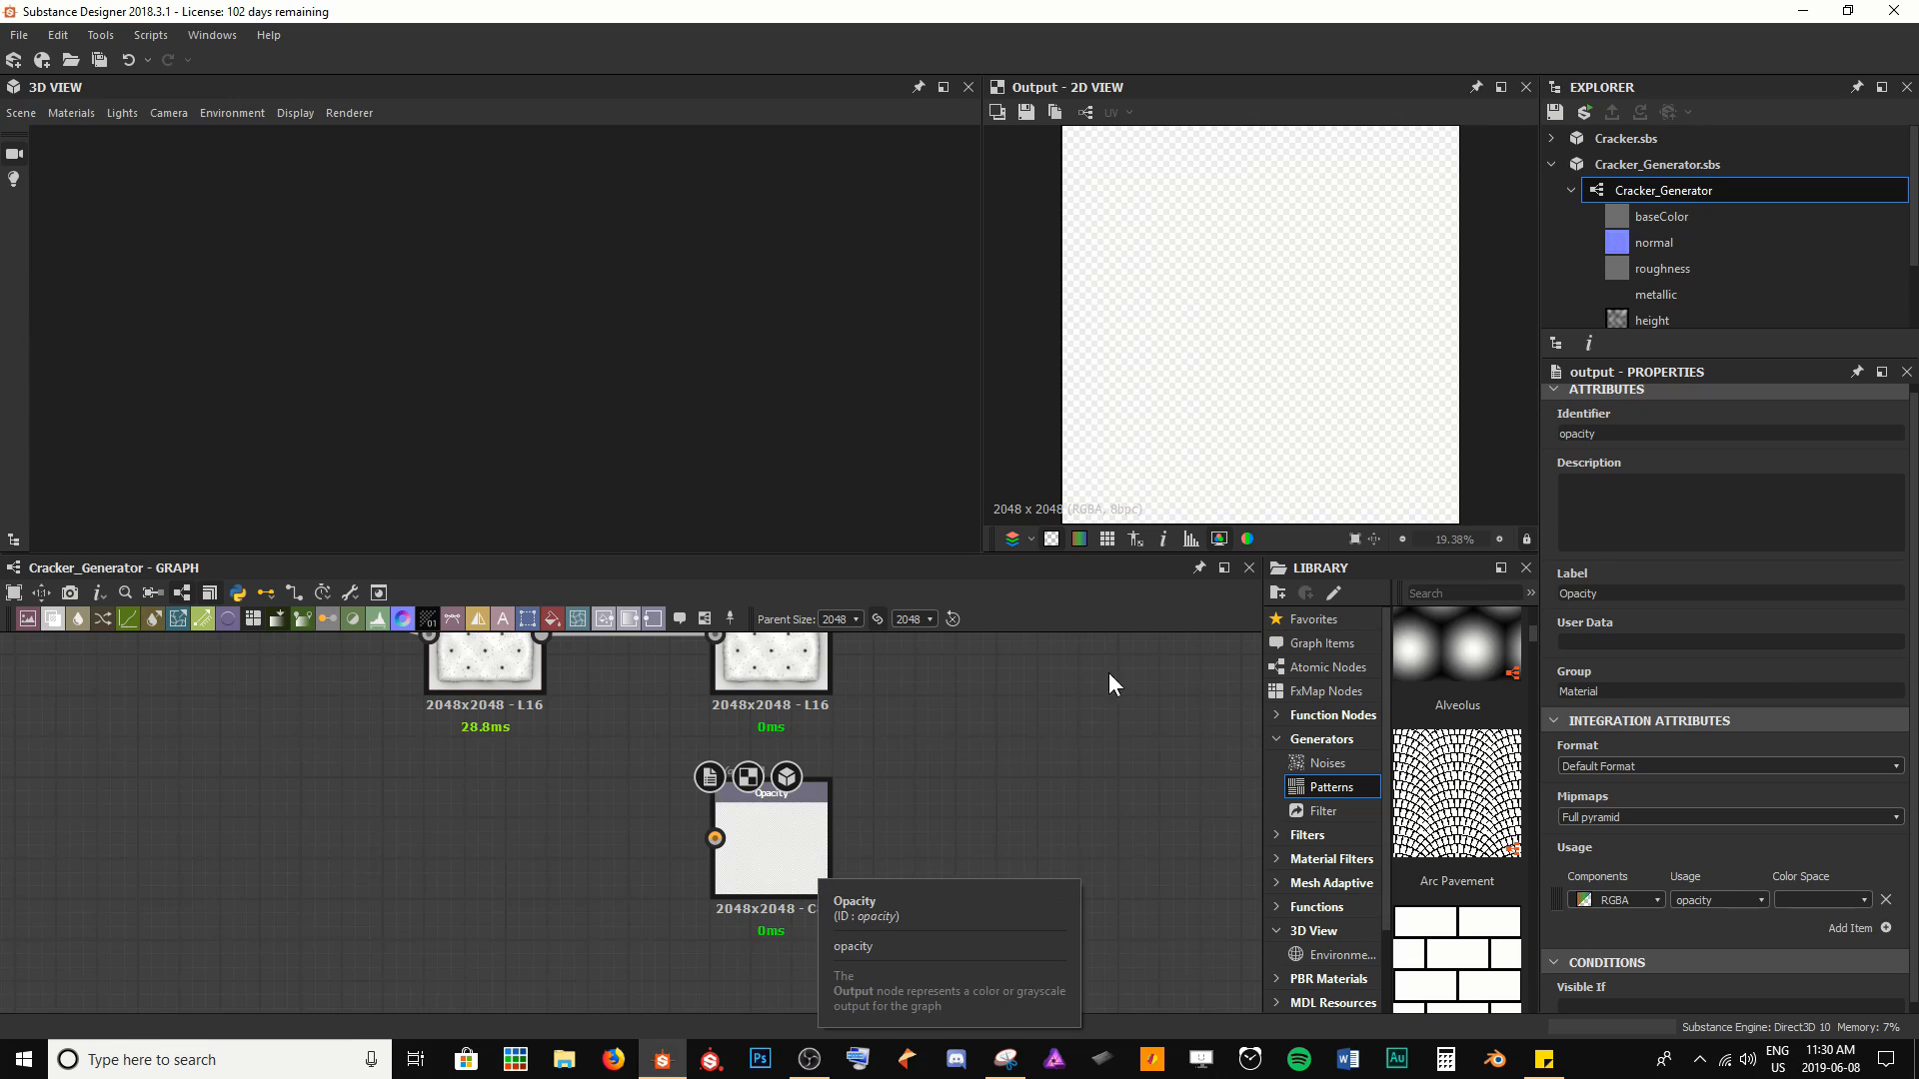
{"action": "left_click", "coordinate": [1054, 544]}
{"action": "scroll", "coordinate": [364, 812], "scroll_direction": "down", "scroll_amount": 5}
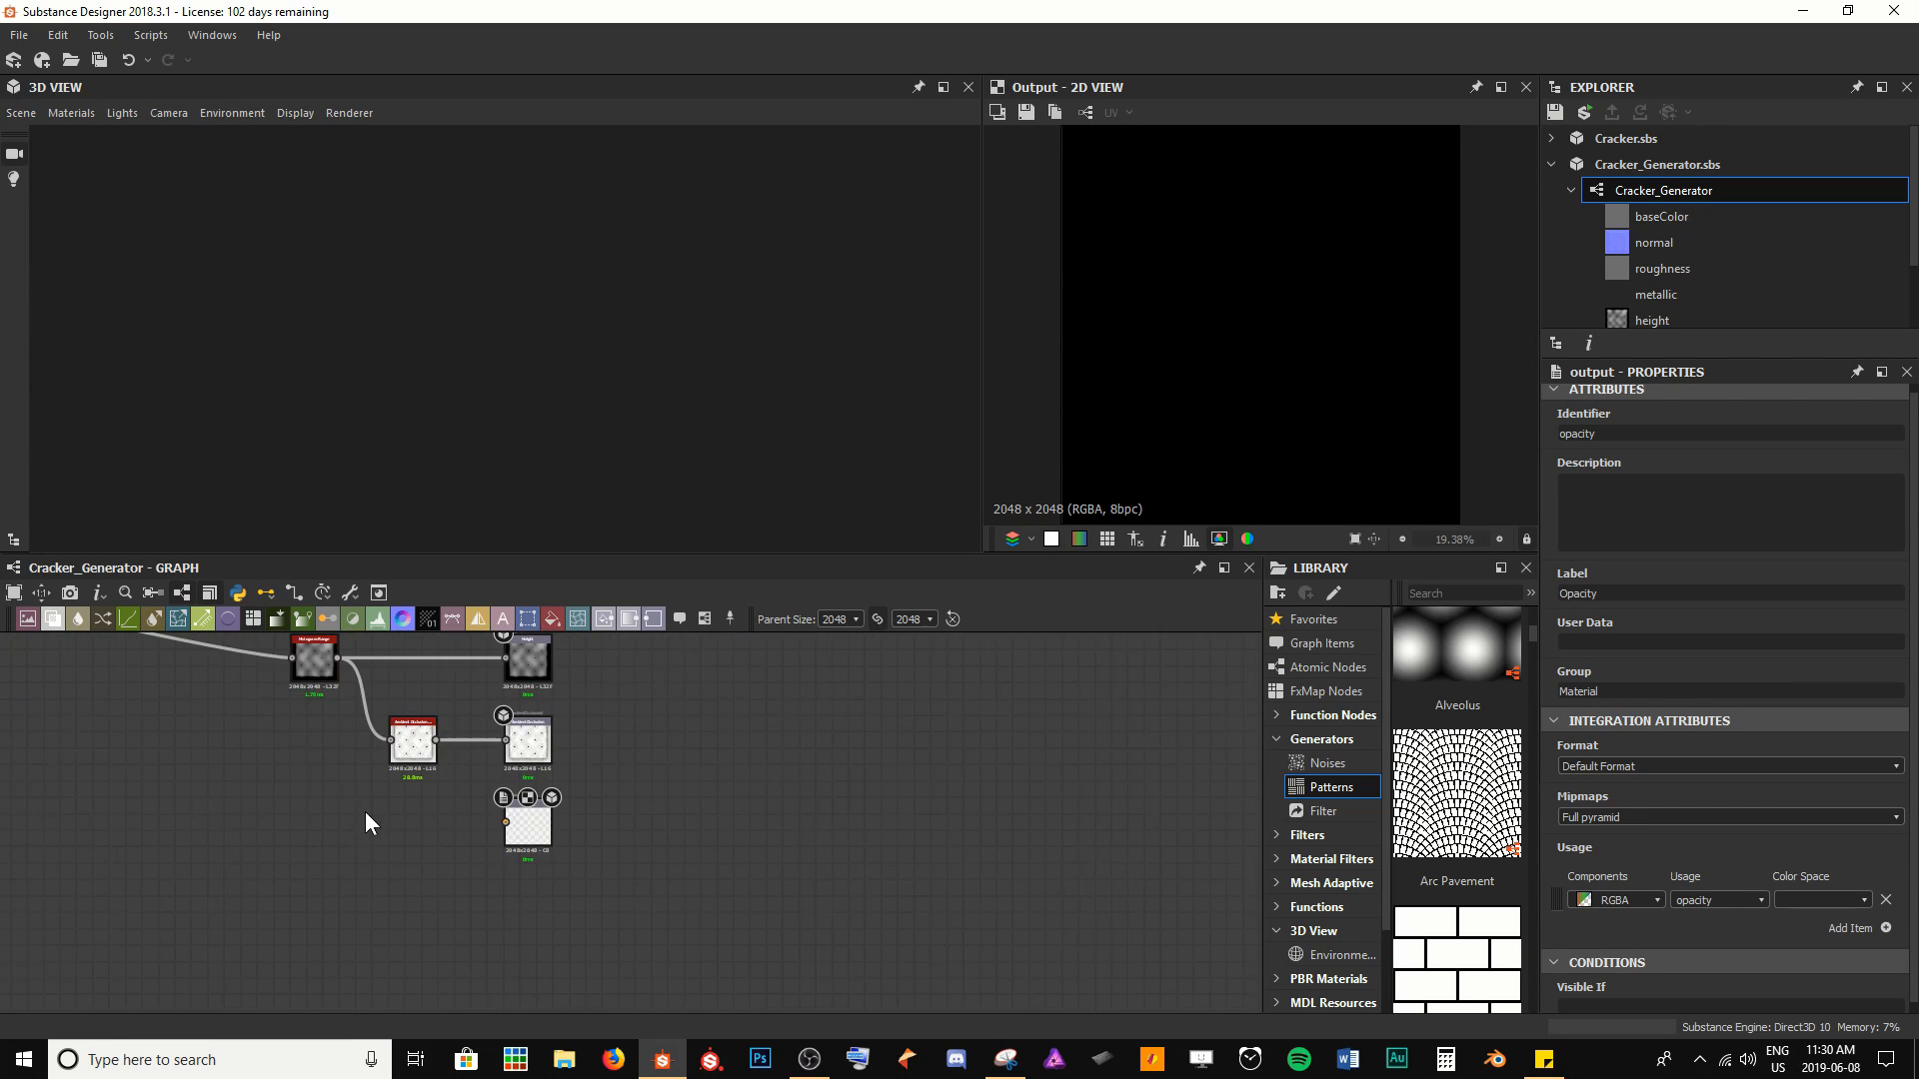
Preview the Histogram Scan node above the Recess frame and connect its output to the Opacity output node
{"action": "middle_click_drag", "start_coordinate": [367, 816], "coordinate": [718, 861]}
{"action": "middle_click_drag", "start_coordinate": [332, 784], "coordinate": [552, 799]}
{"action": "scroll", "coordinate": [709, 832], "scroll_direction": "down", "scroll_amount": 2}
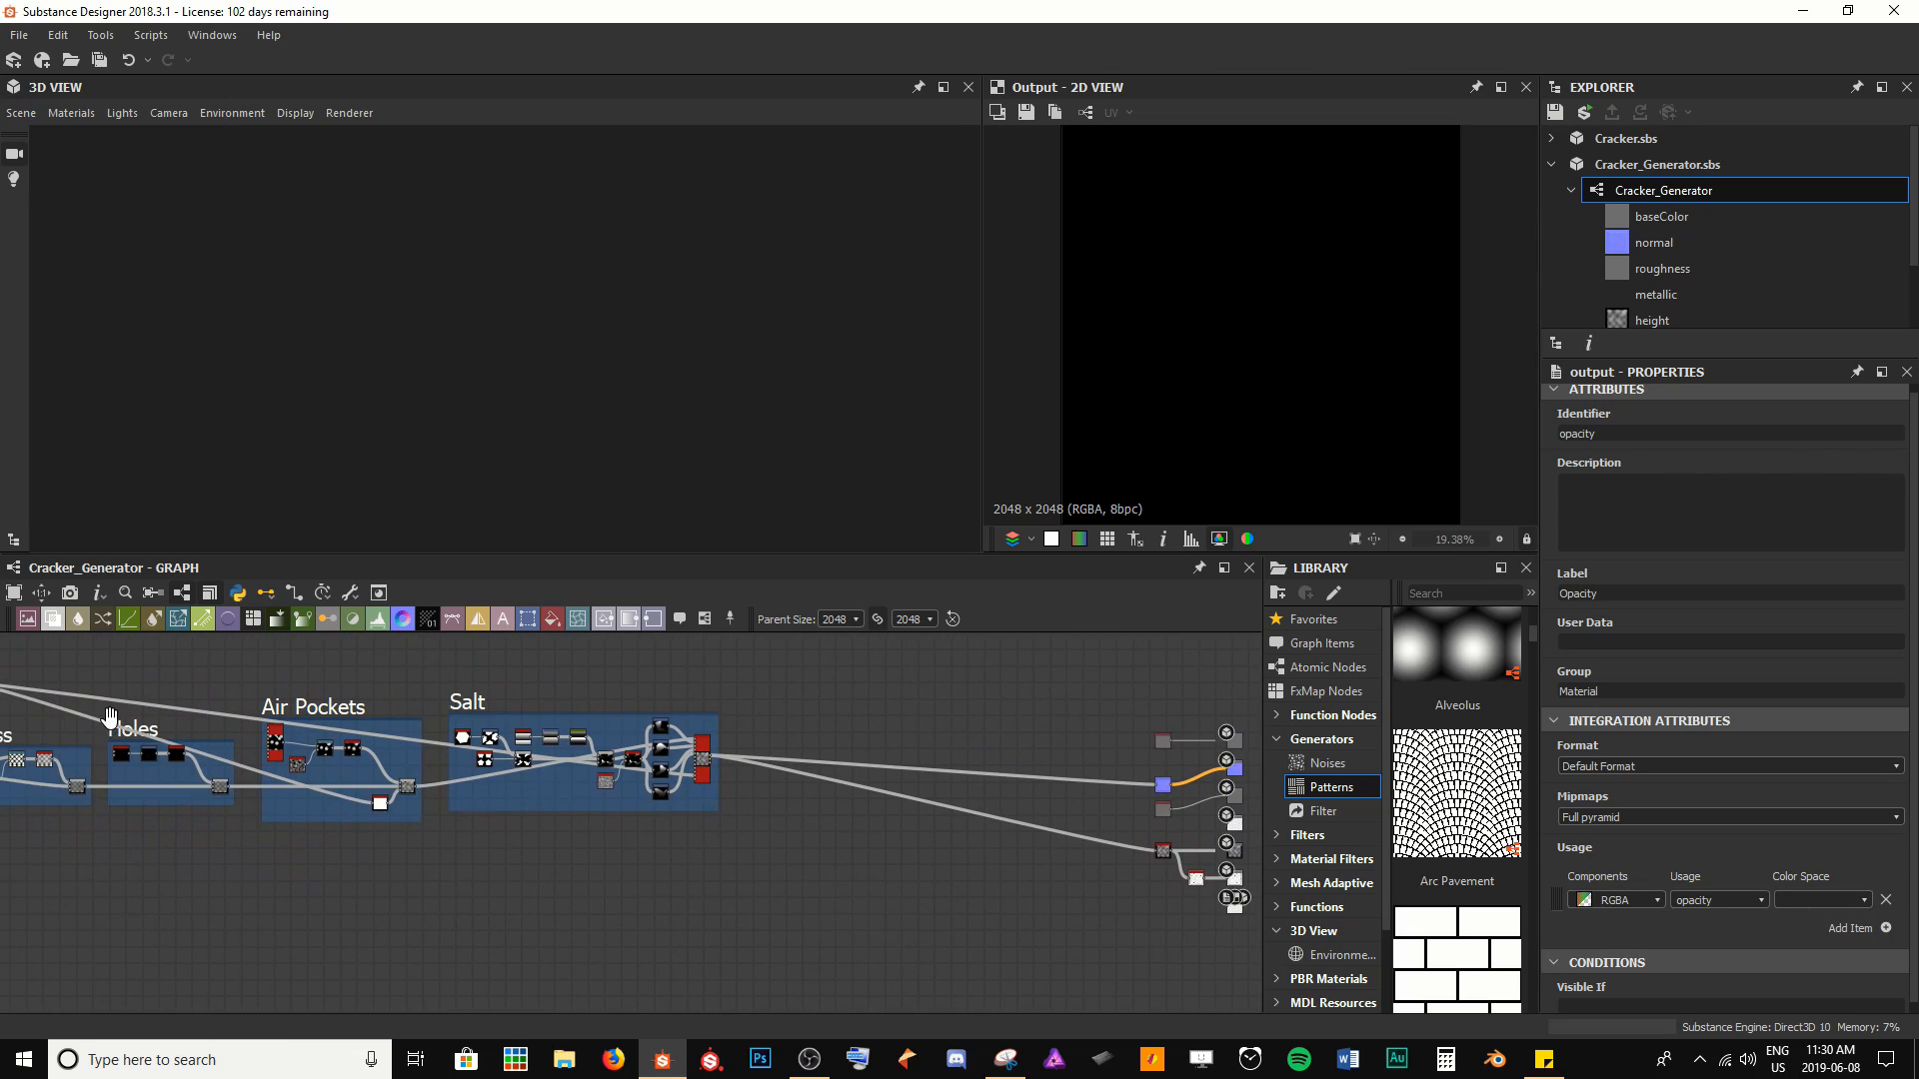
{"action": "middle_click_drag", "start_coordinate": [39, 699], "coordinate": [292, 719]}
{"action": "double_click", "coordinate": [220, 699]}
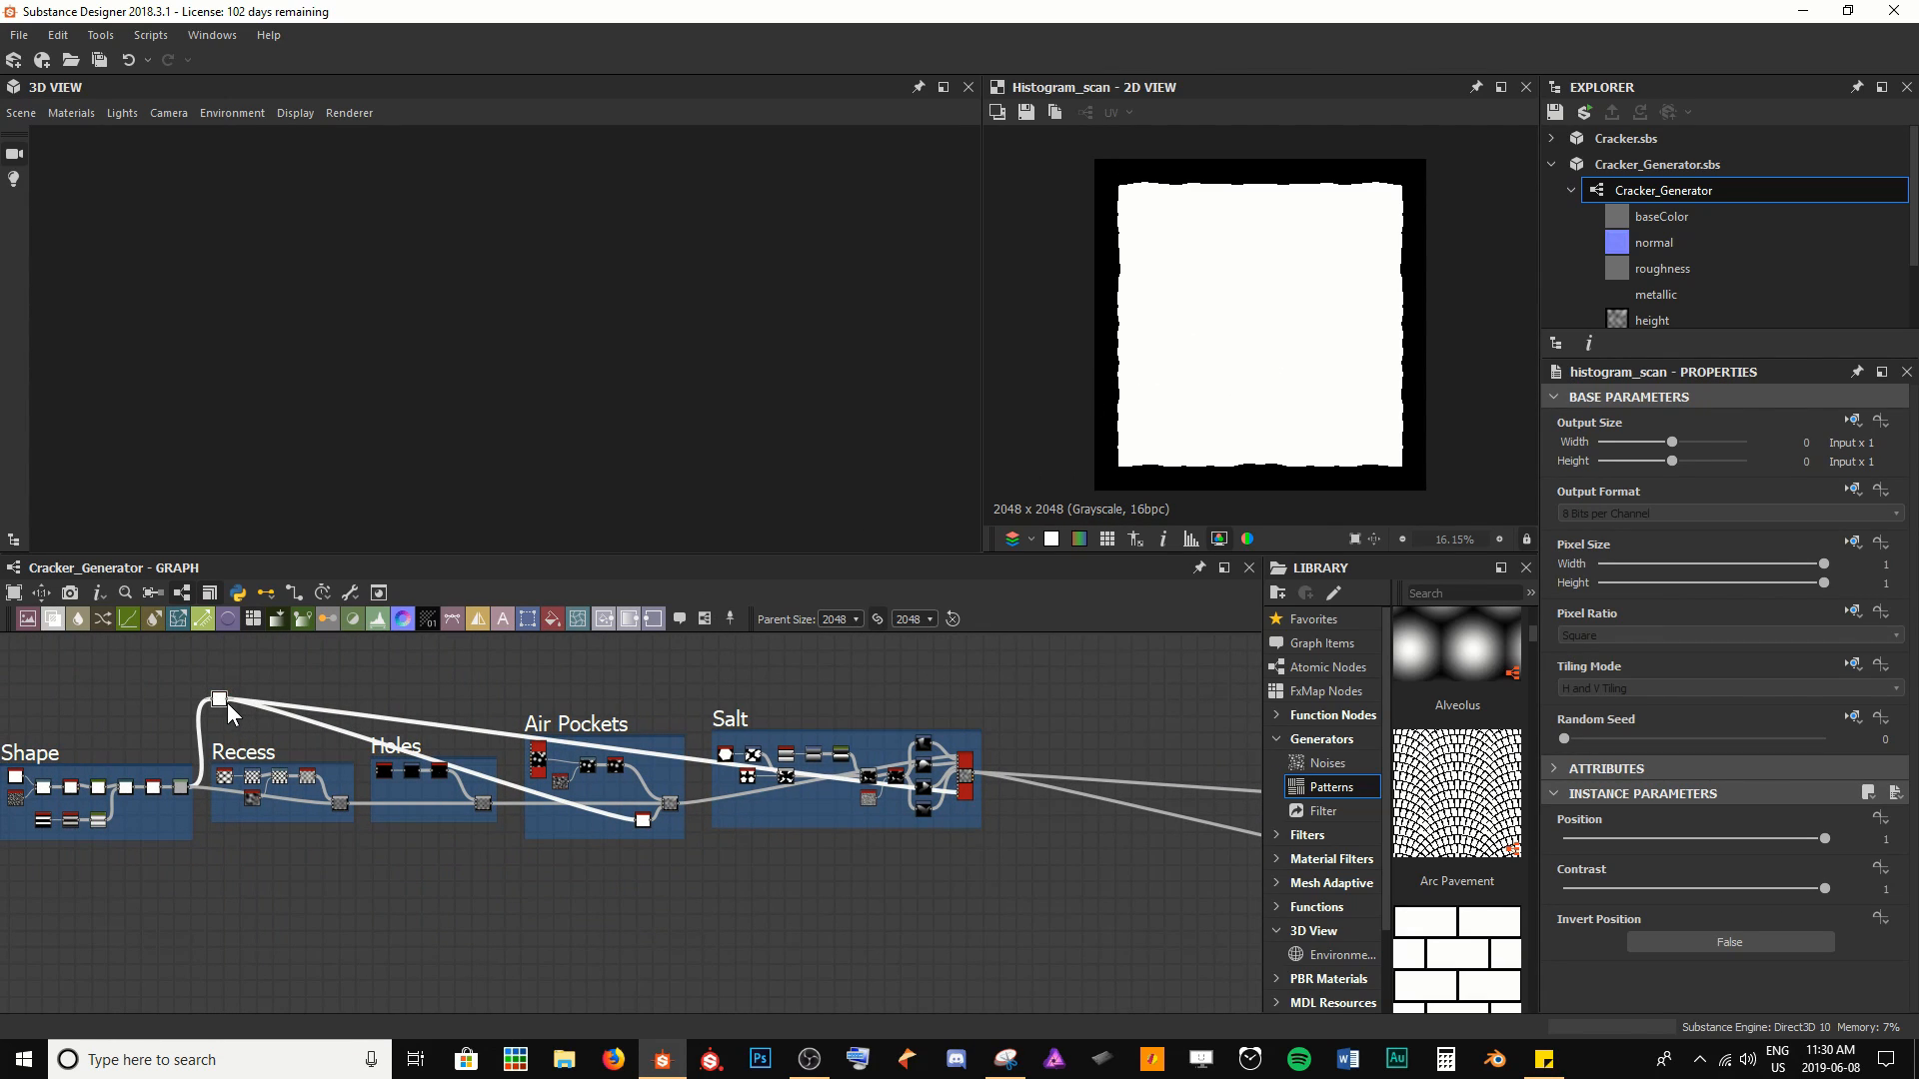
{"action": "scroll", "coordinate": [218, 693], "scroll_direction": "up", "scroll_amount": 3}
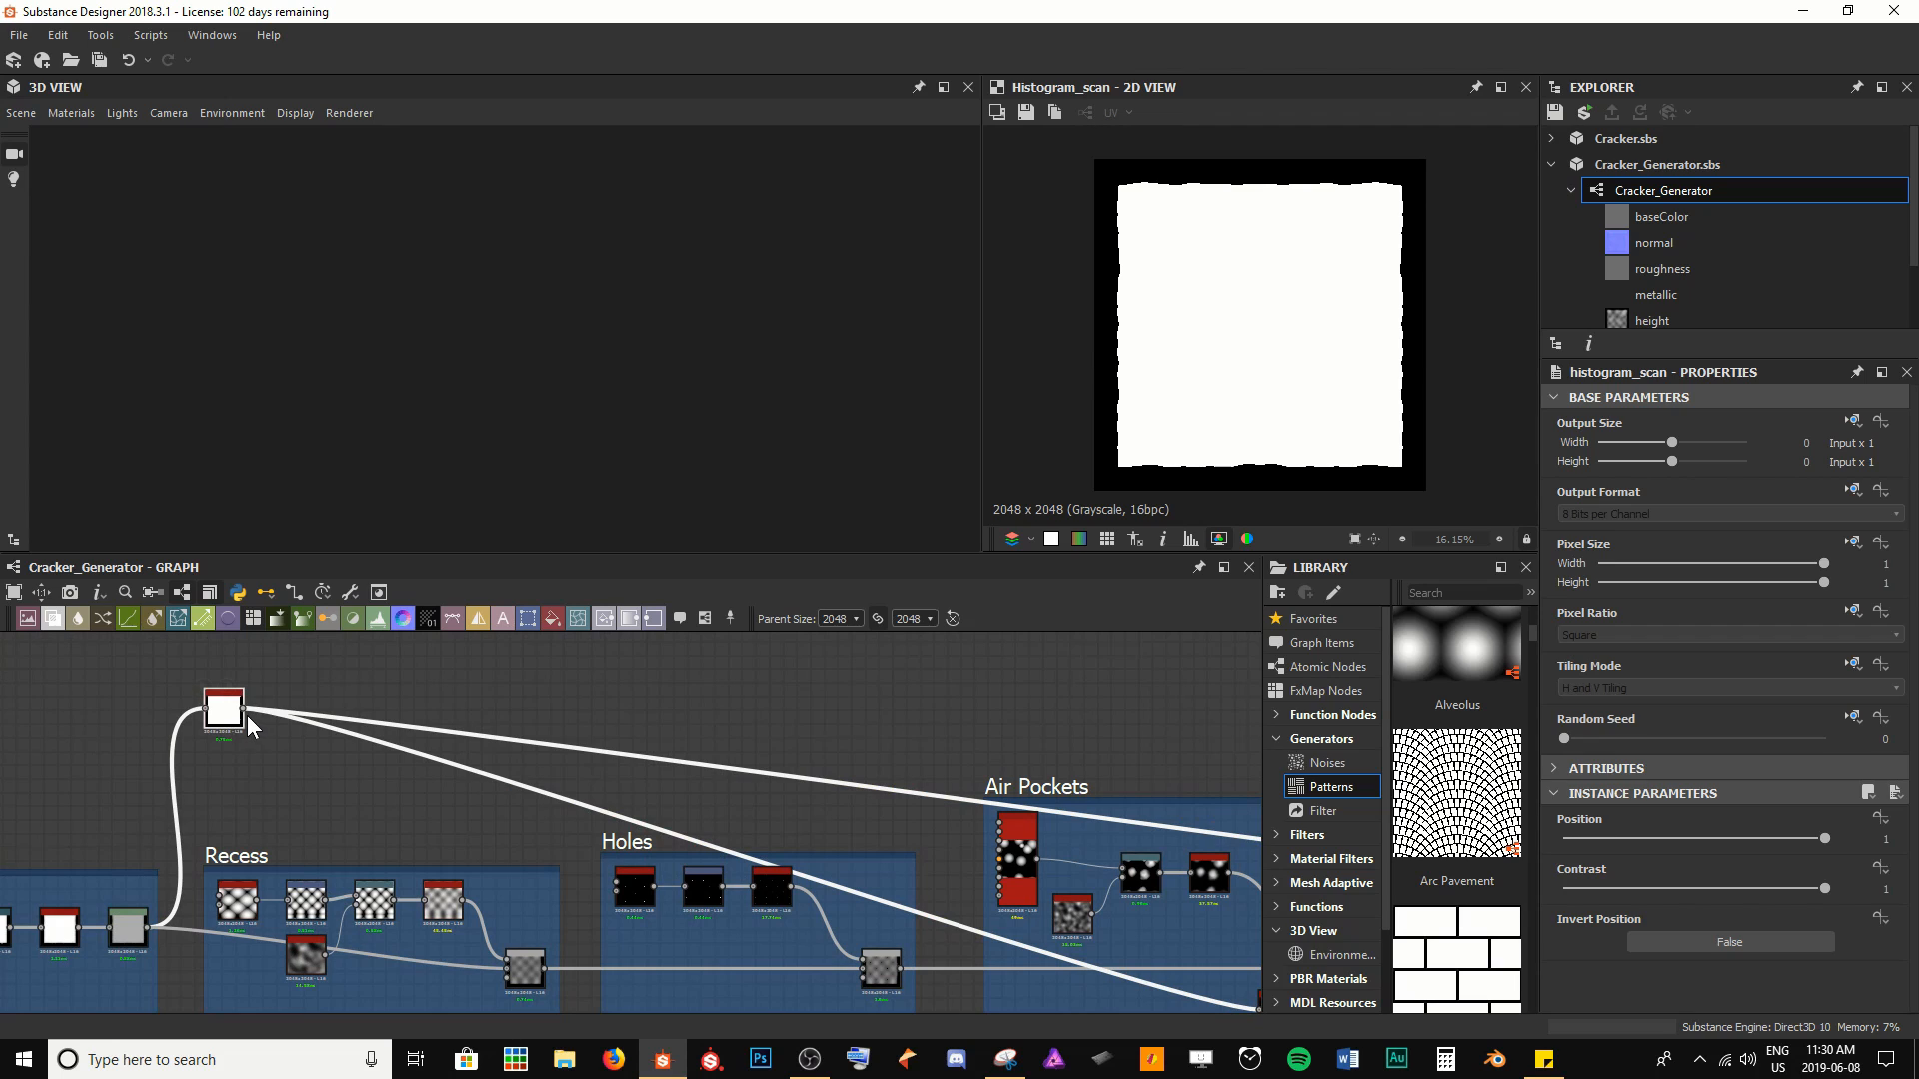
{"action": "scroll", "coordinate": [559, 800], "scroll_direction": "down", "scroll_amount": 3}
{"action": "scroll", "coordinate": [613, 814], "scroll_direction": "down", "scroll_amount": 1}
{"action": "middle_click_drag", "start_coordinate": [873, 821], "coordinate": [264, 705]}
{"action": "middle_click_drag", "start_coordinate": [997, 890], "coordinate": [640, 863]}
{"action": "scroll", "coordinate": [623, 865], "scroll_direction": "up", "scroll_amount": 4}
{"action": "scroll", "coordinate": [946, 859], "scroll_direction": "up", "scroll_amount": 4}
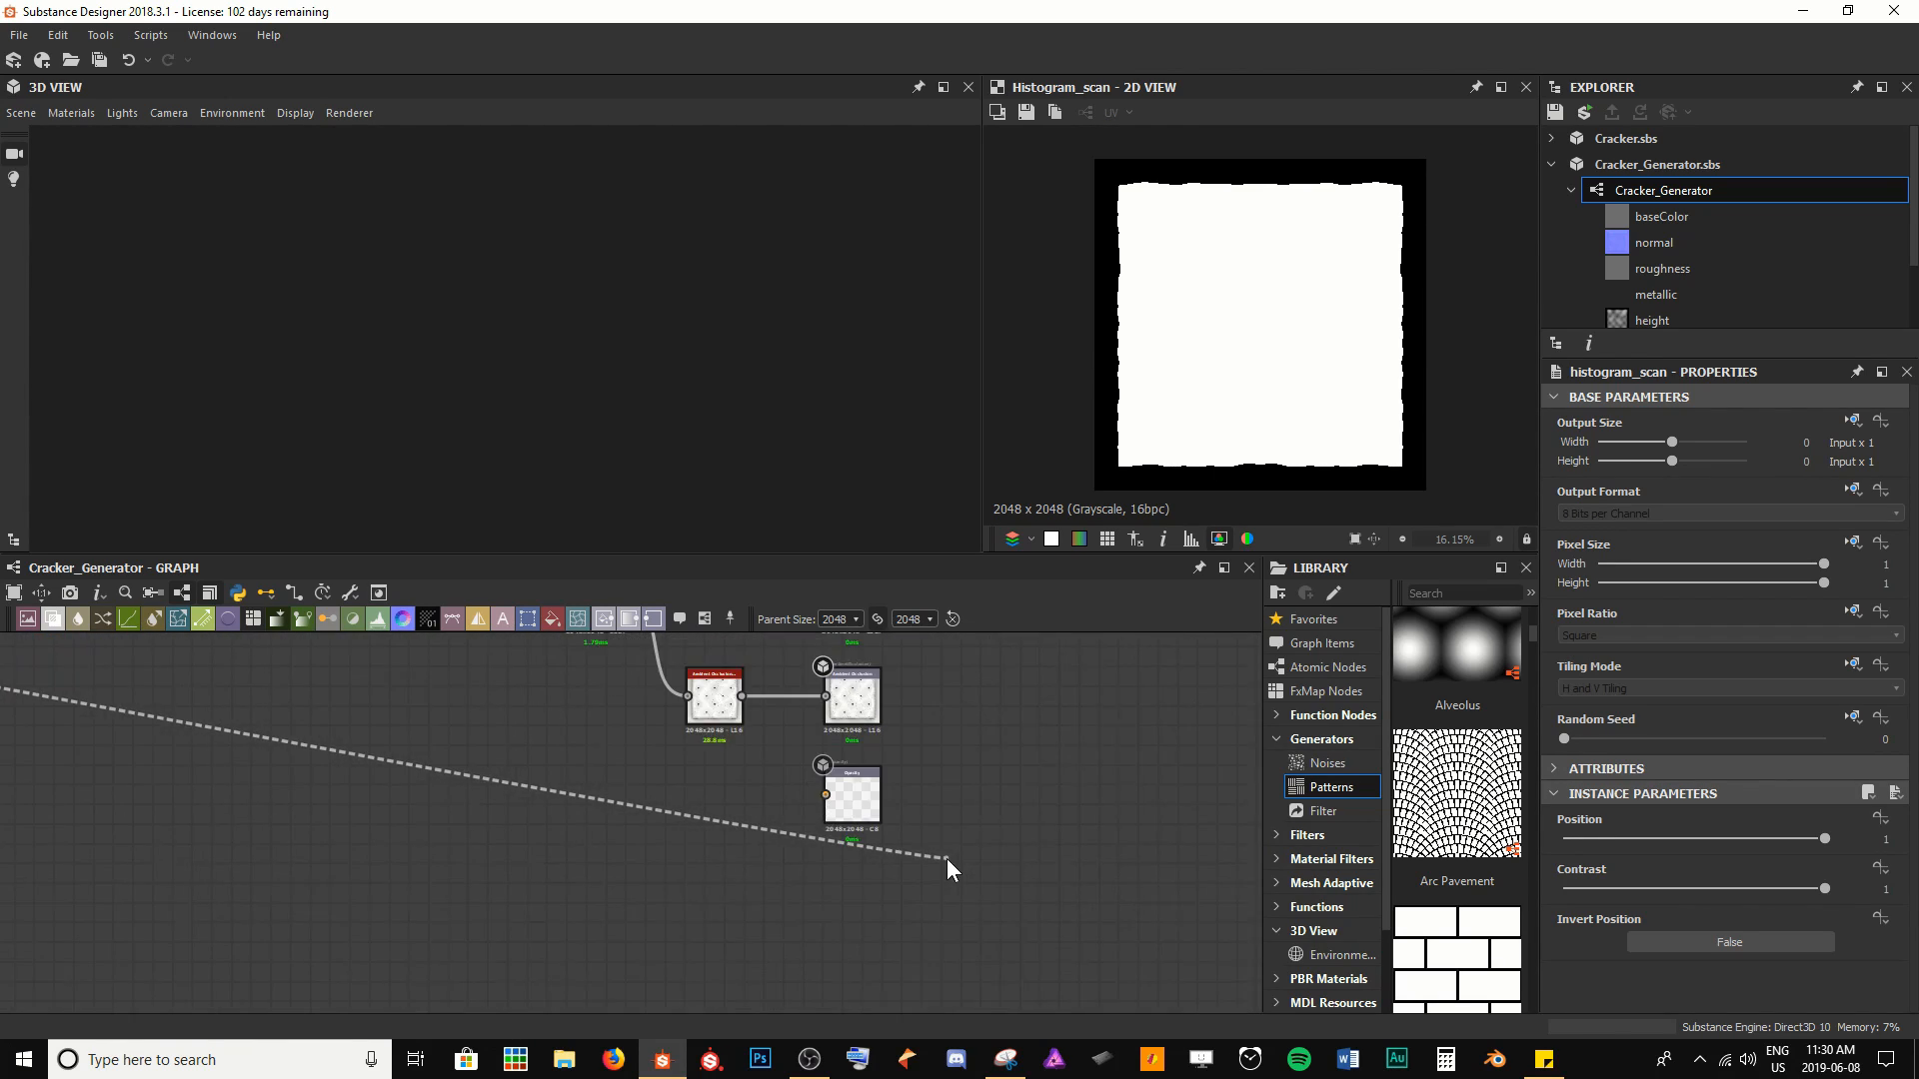
{"action": "left_click", "coordinate": [821, 790]}
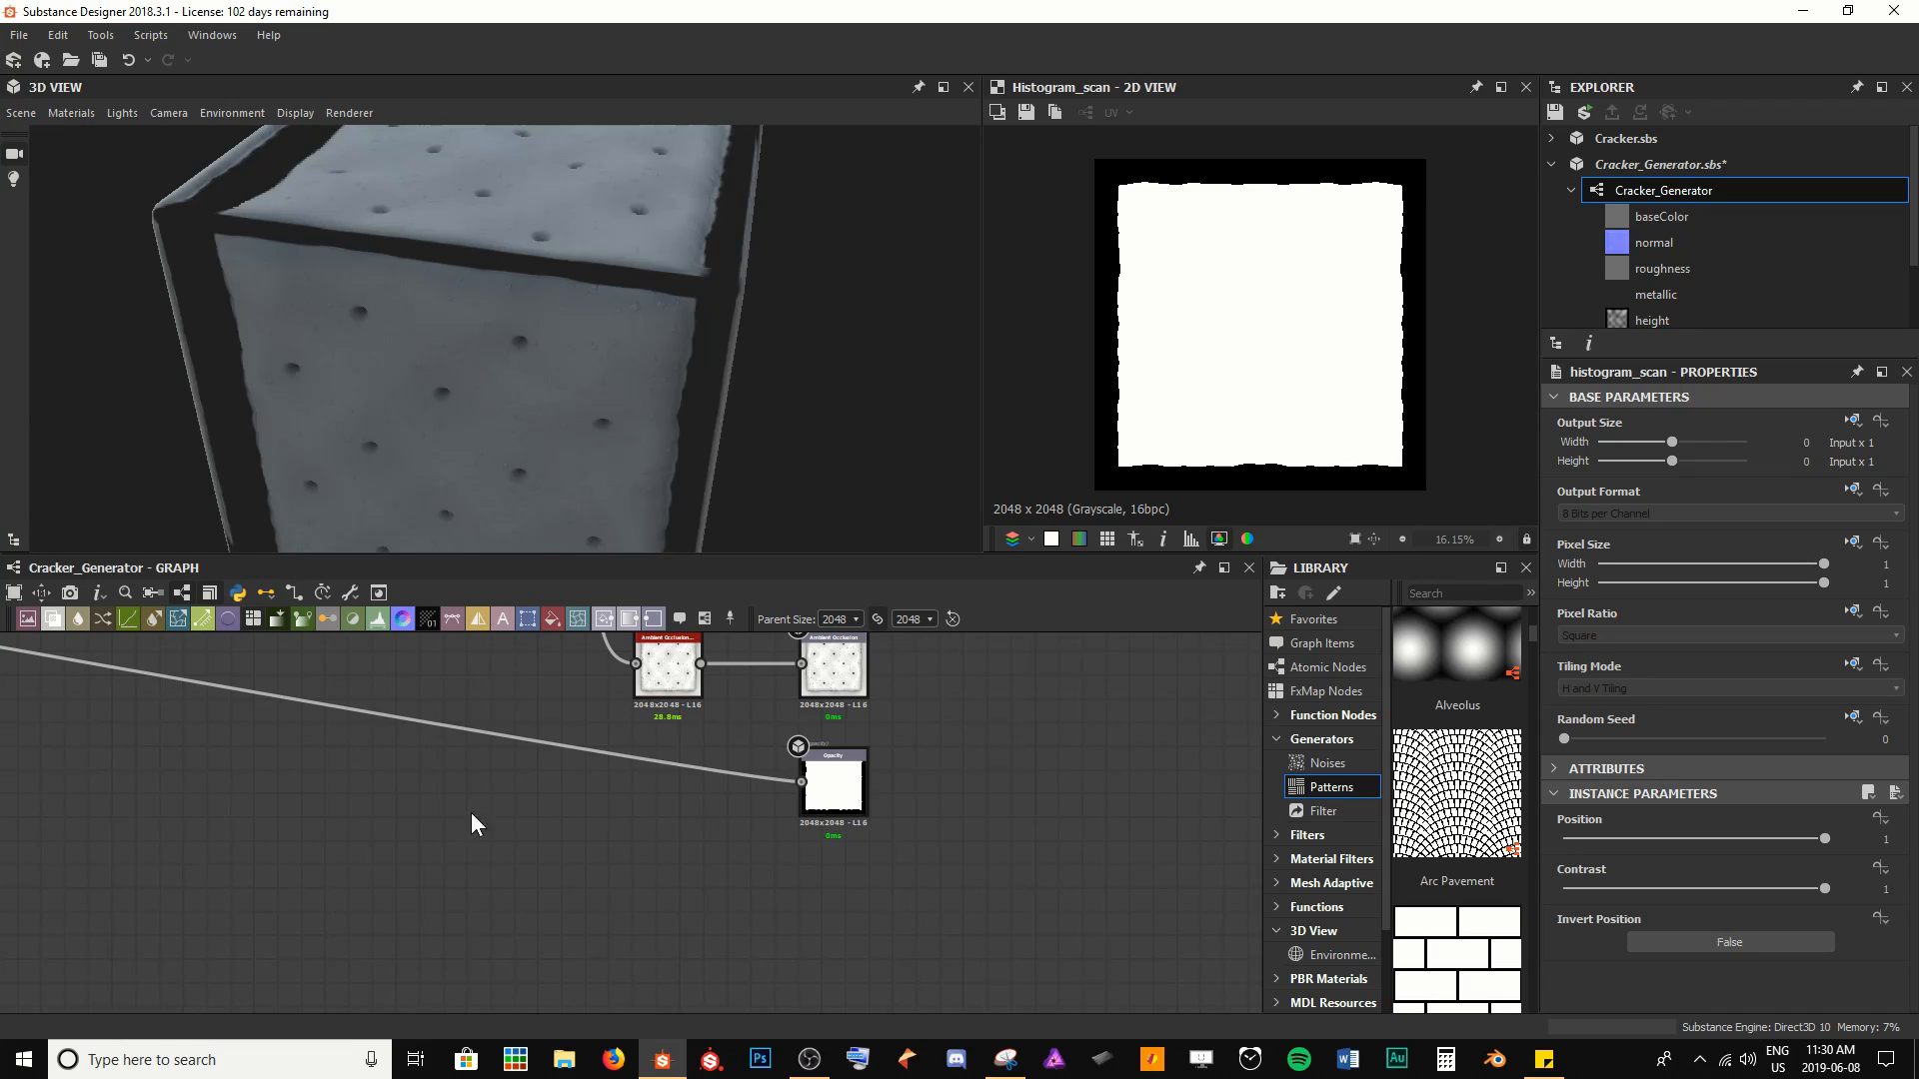
Insert a Blend node into the link between Histogram Scan and the Opacity output, placed below and between the Holes and Air Pockets frames
{"action": "left_click_drag", "start_coordinate": [410, 305], "coordinate": [647, 449]}
{"action": "scroll", "coordinate": [647, 449], "scroll_direction": "up", "scroll_amount": 10}
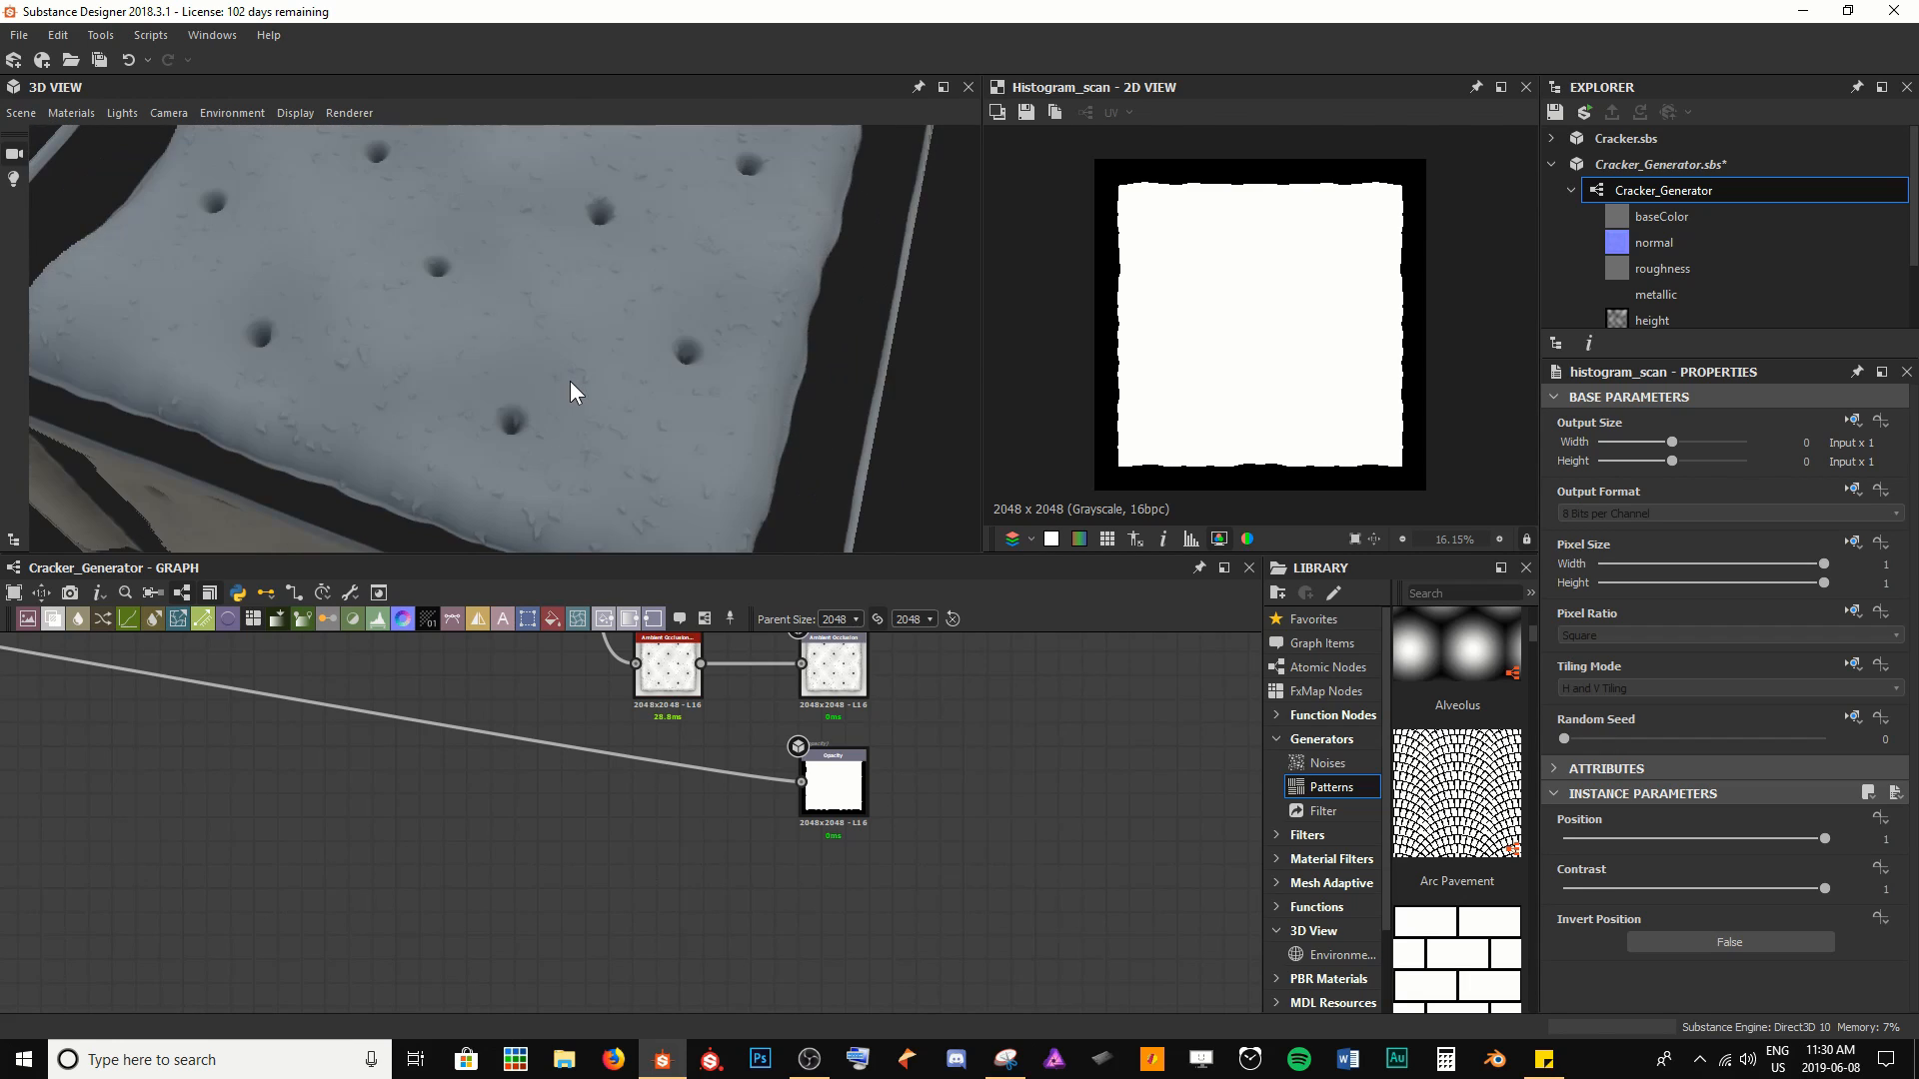
{"action": "left_click_drag", "start_coordinate": [650, 300], "coordinate": [529, 330]}
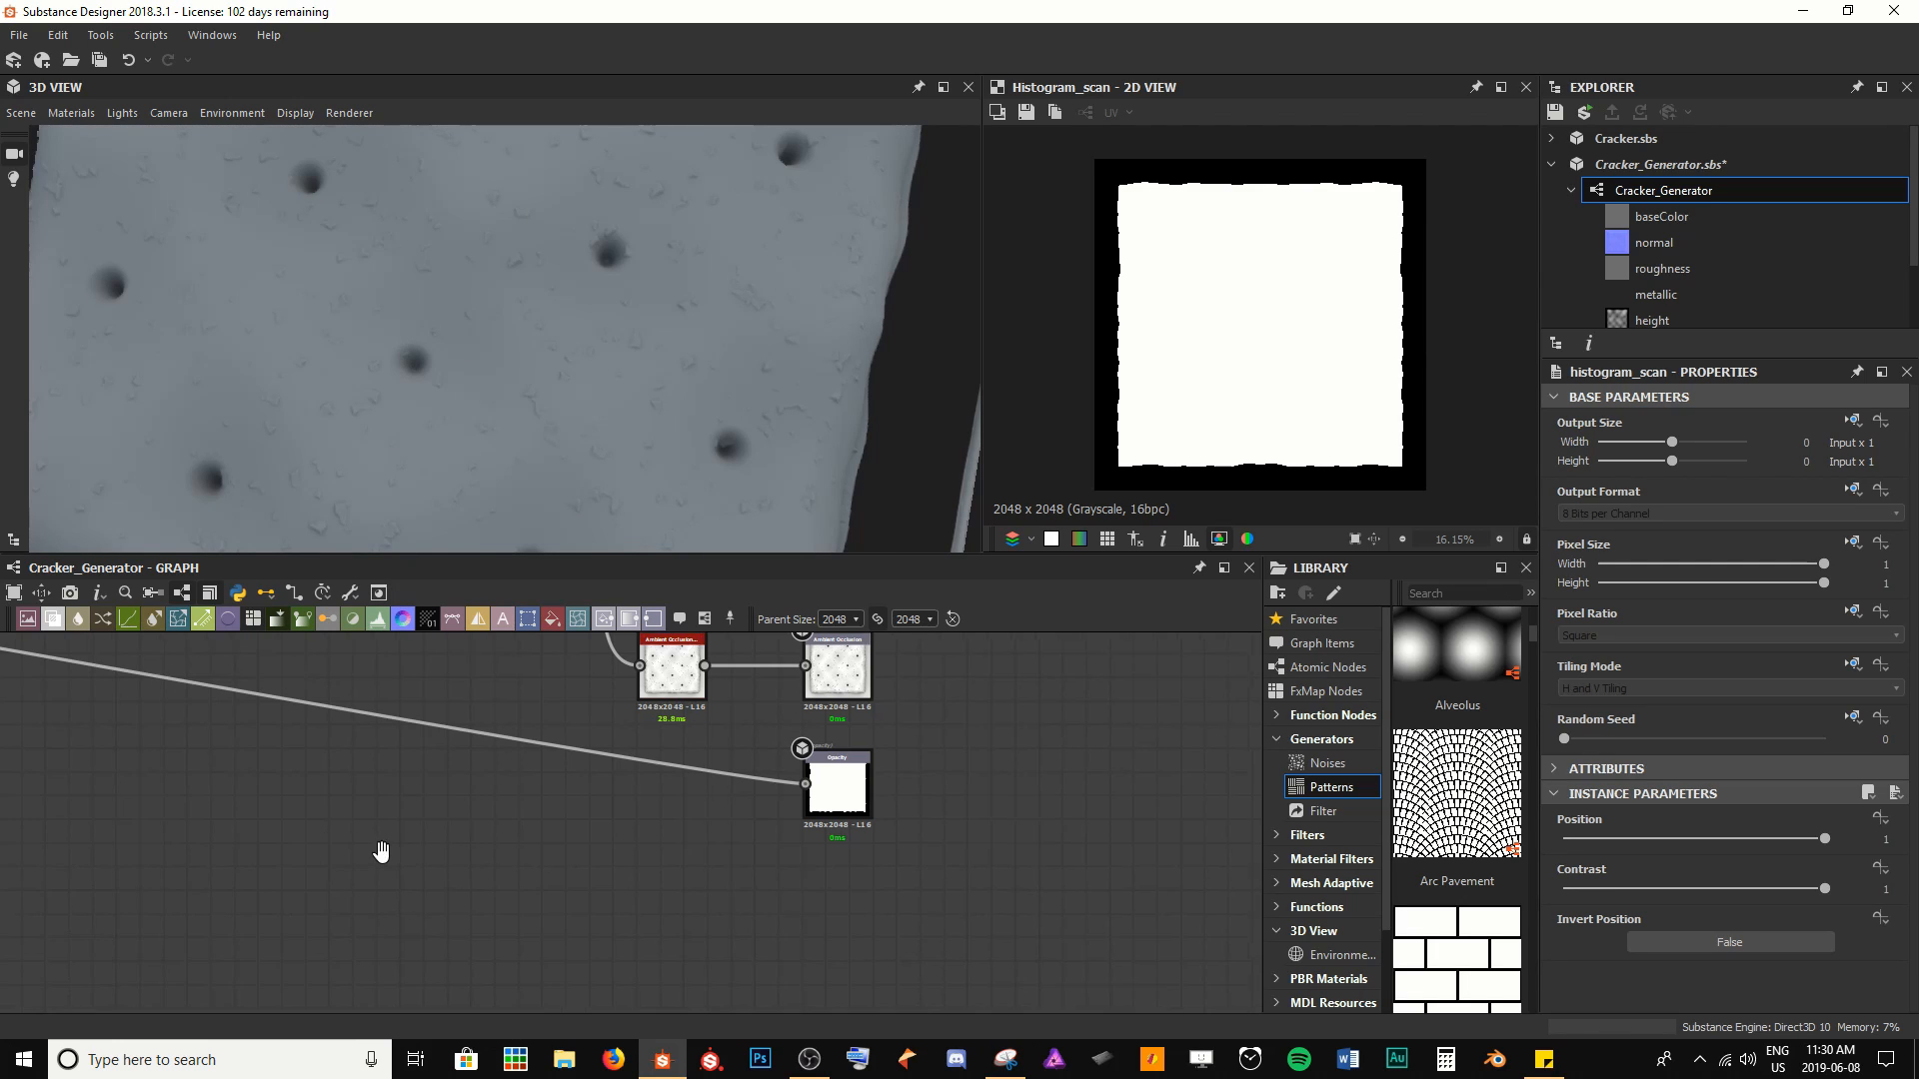
{"action": "scroll", "coordinate": [381, 848], "scroll_direction": "down", "scroll_amount": 3}
{"action": "middle_click_drag", "start_coordinate": [79, 765], "coordinate": [853, 895]}
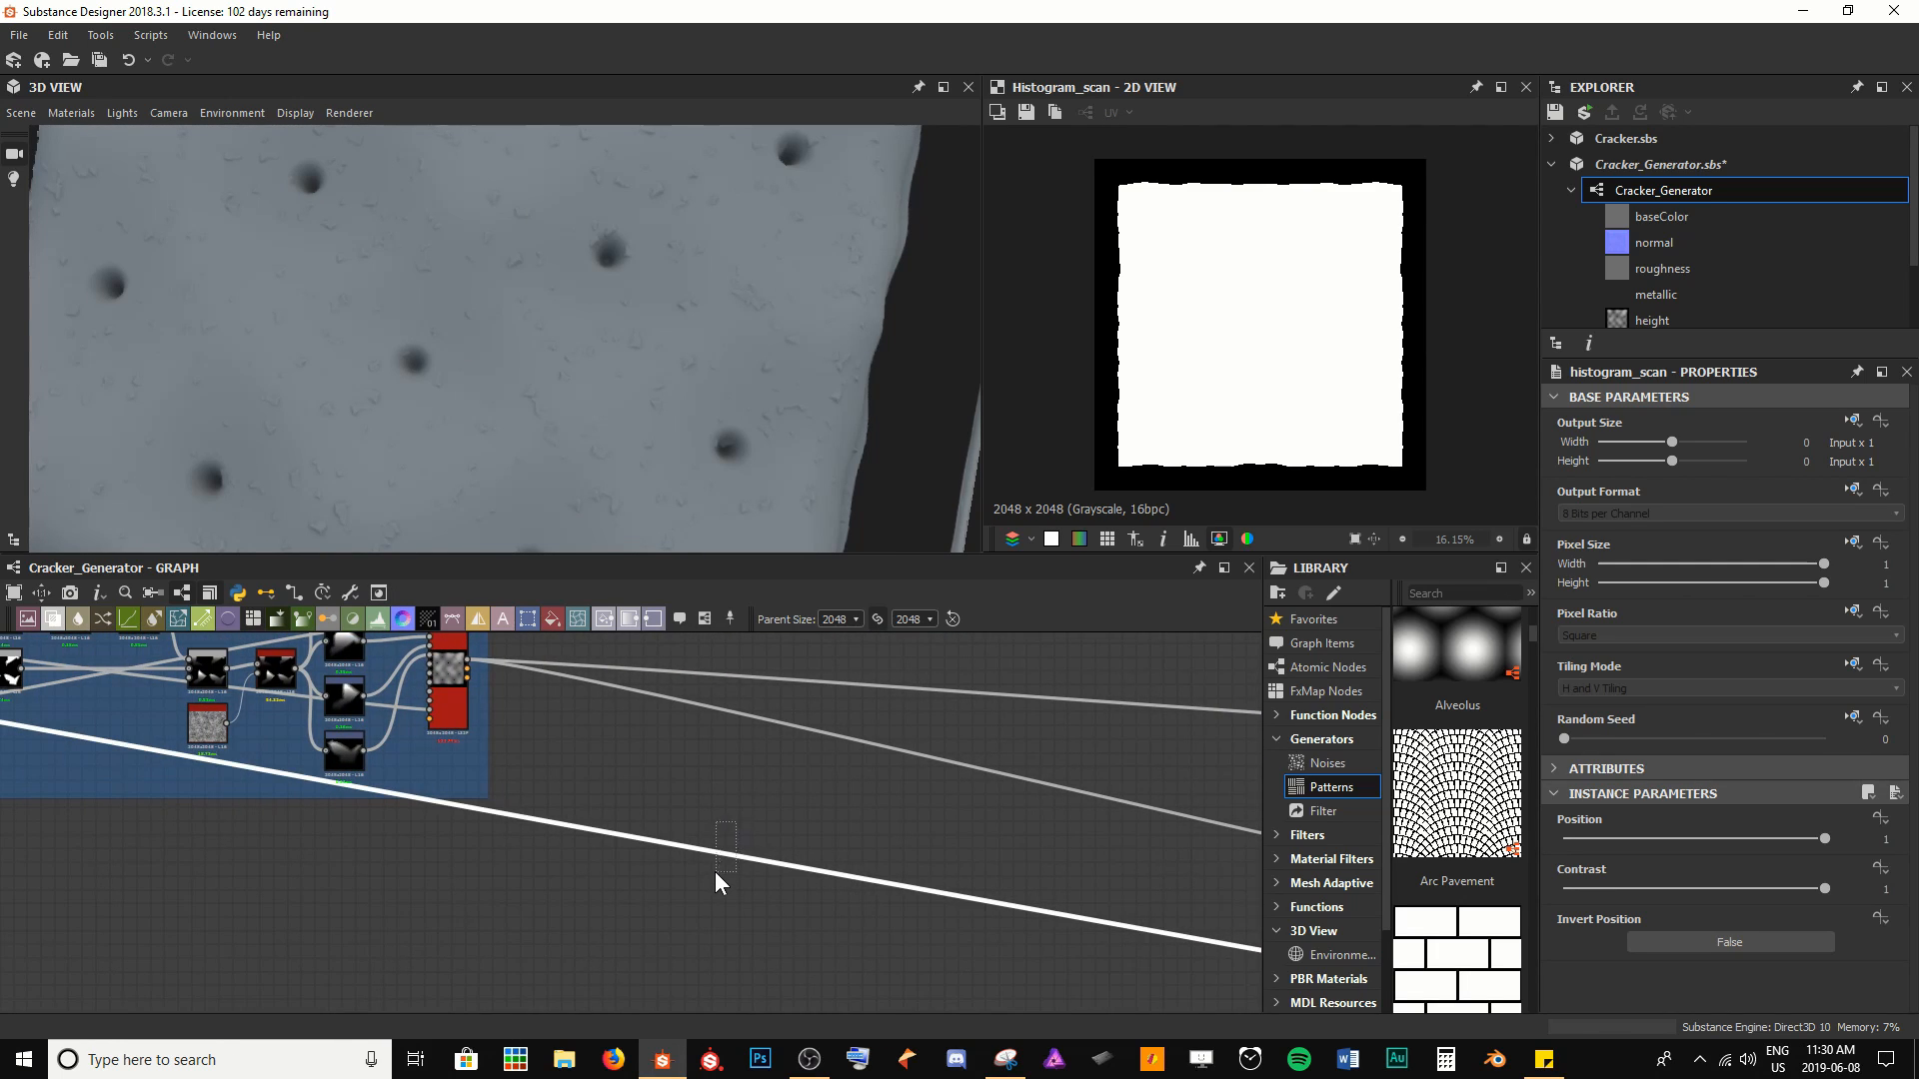
{"action": "key", "text": "space"}
{"action": "type", "text": "b"}
{"action": "key", "text": "Return"}
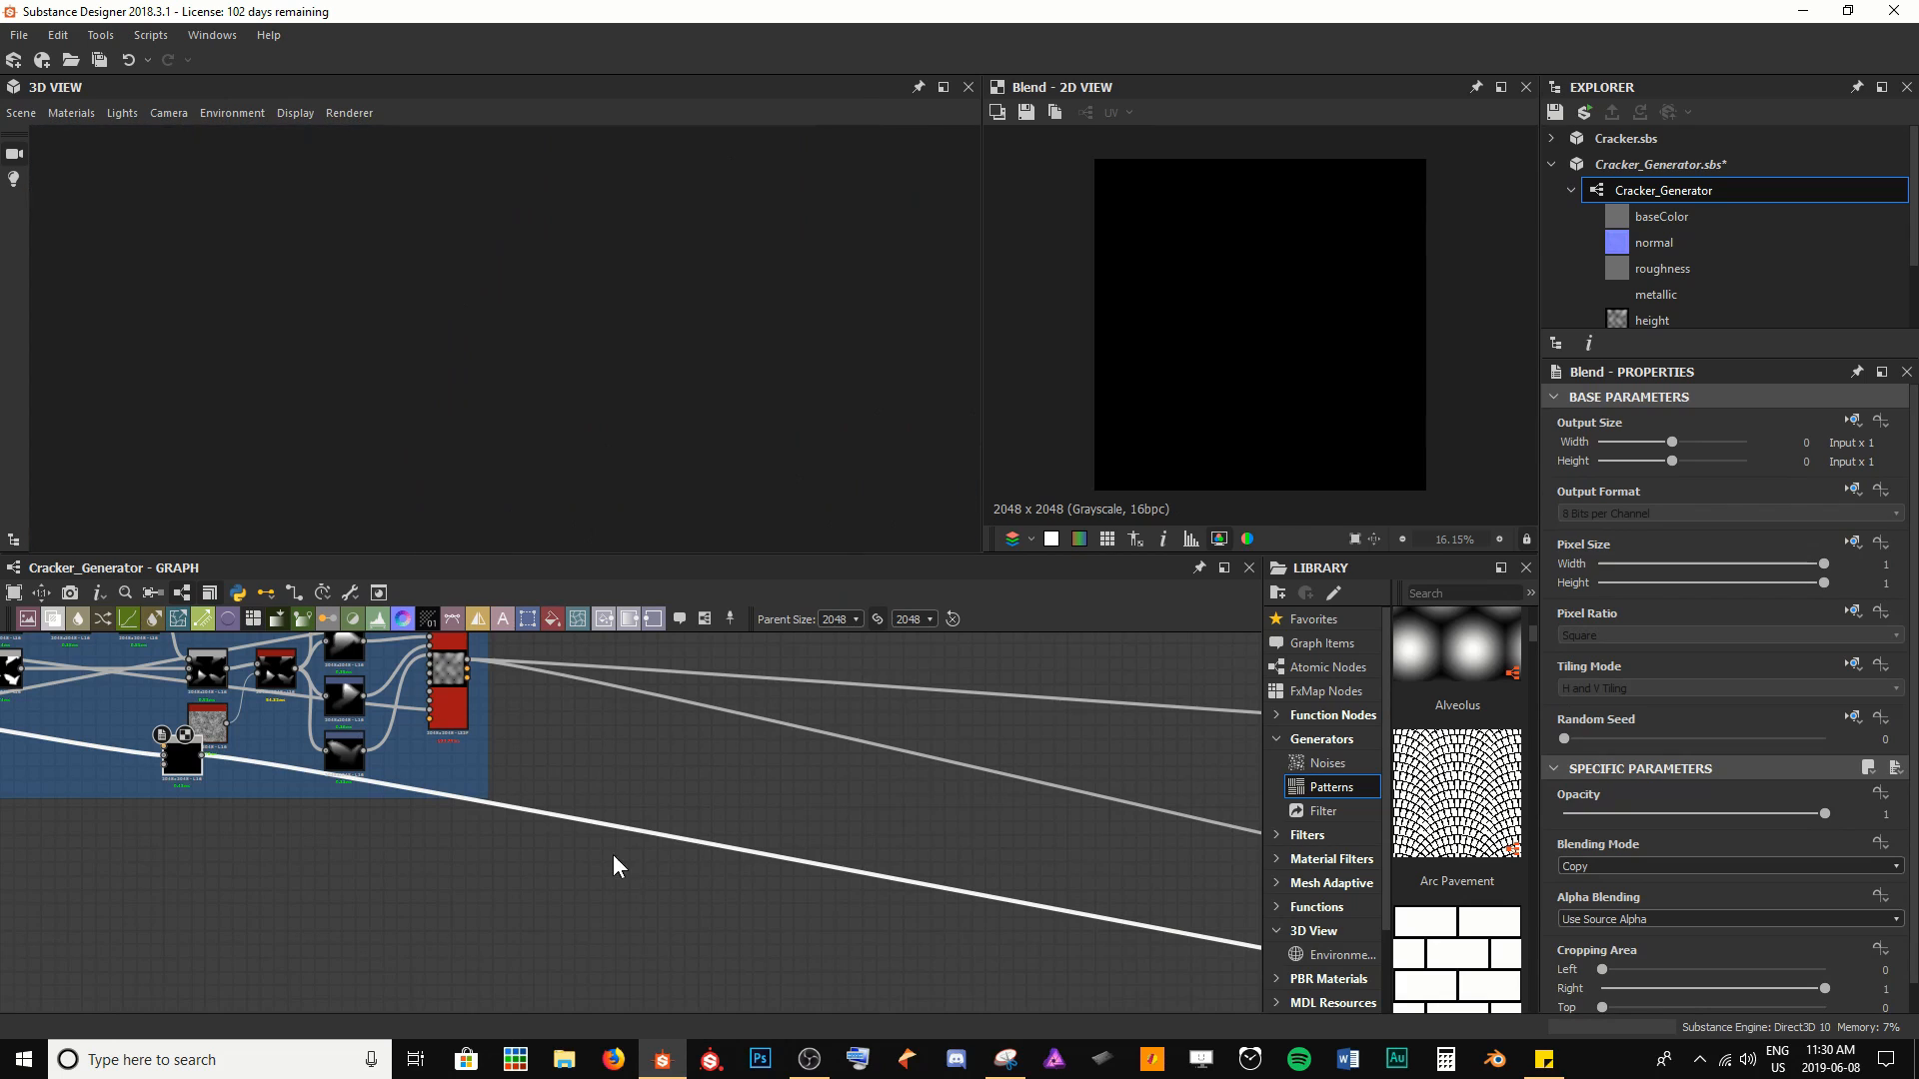
{"action": "scroll", "coordinate": [480, 830], "scroll_direction": "down", "scroll_amount": 5}
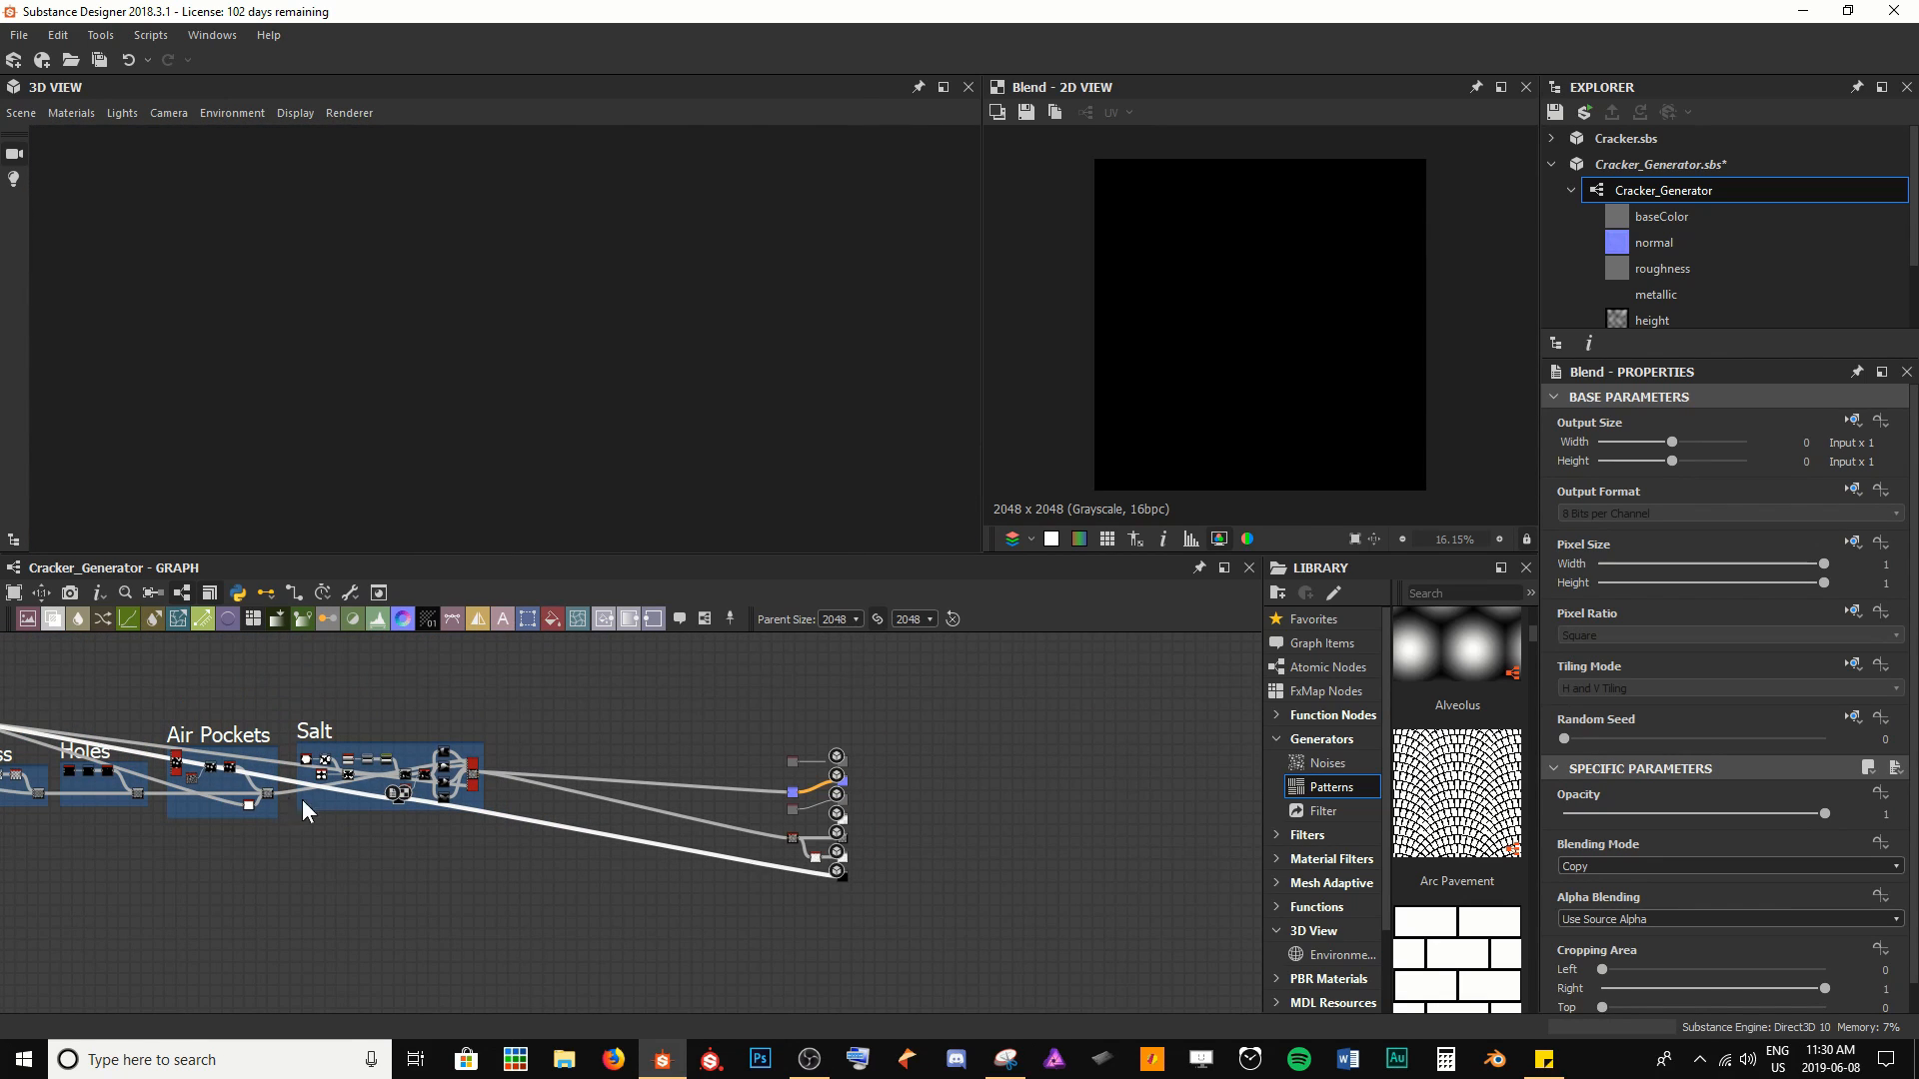
{"action": "scroll", "coordinate": [302, 800], "scroll_direction": "up", "scroll_amount": 5}
{"action": "left_click_drag", "start_coordinate": [652, 803], "coordinate": [183, 958]}
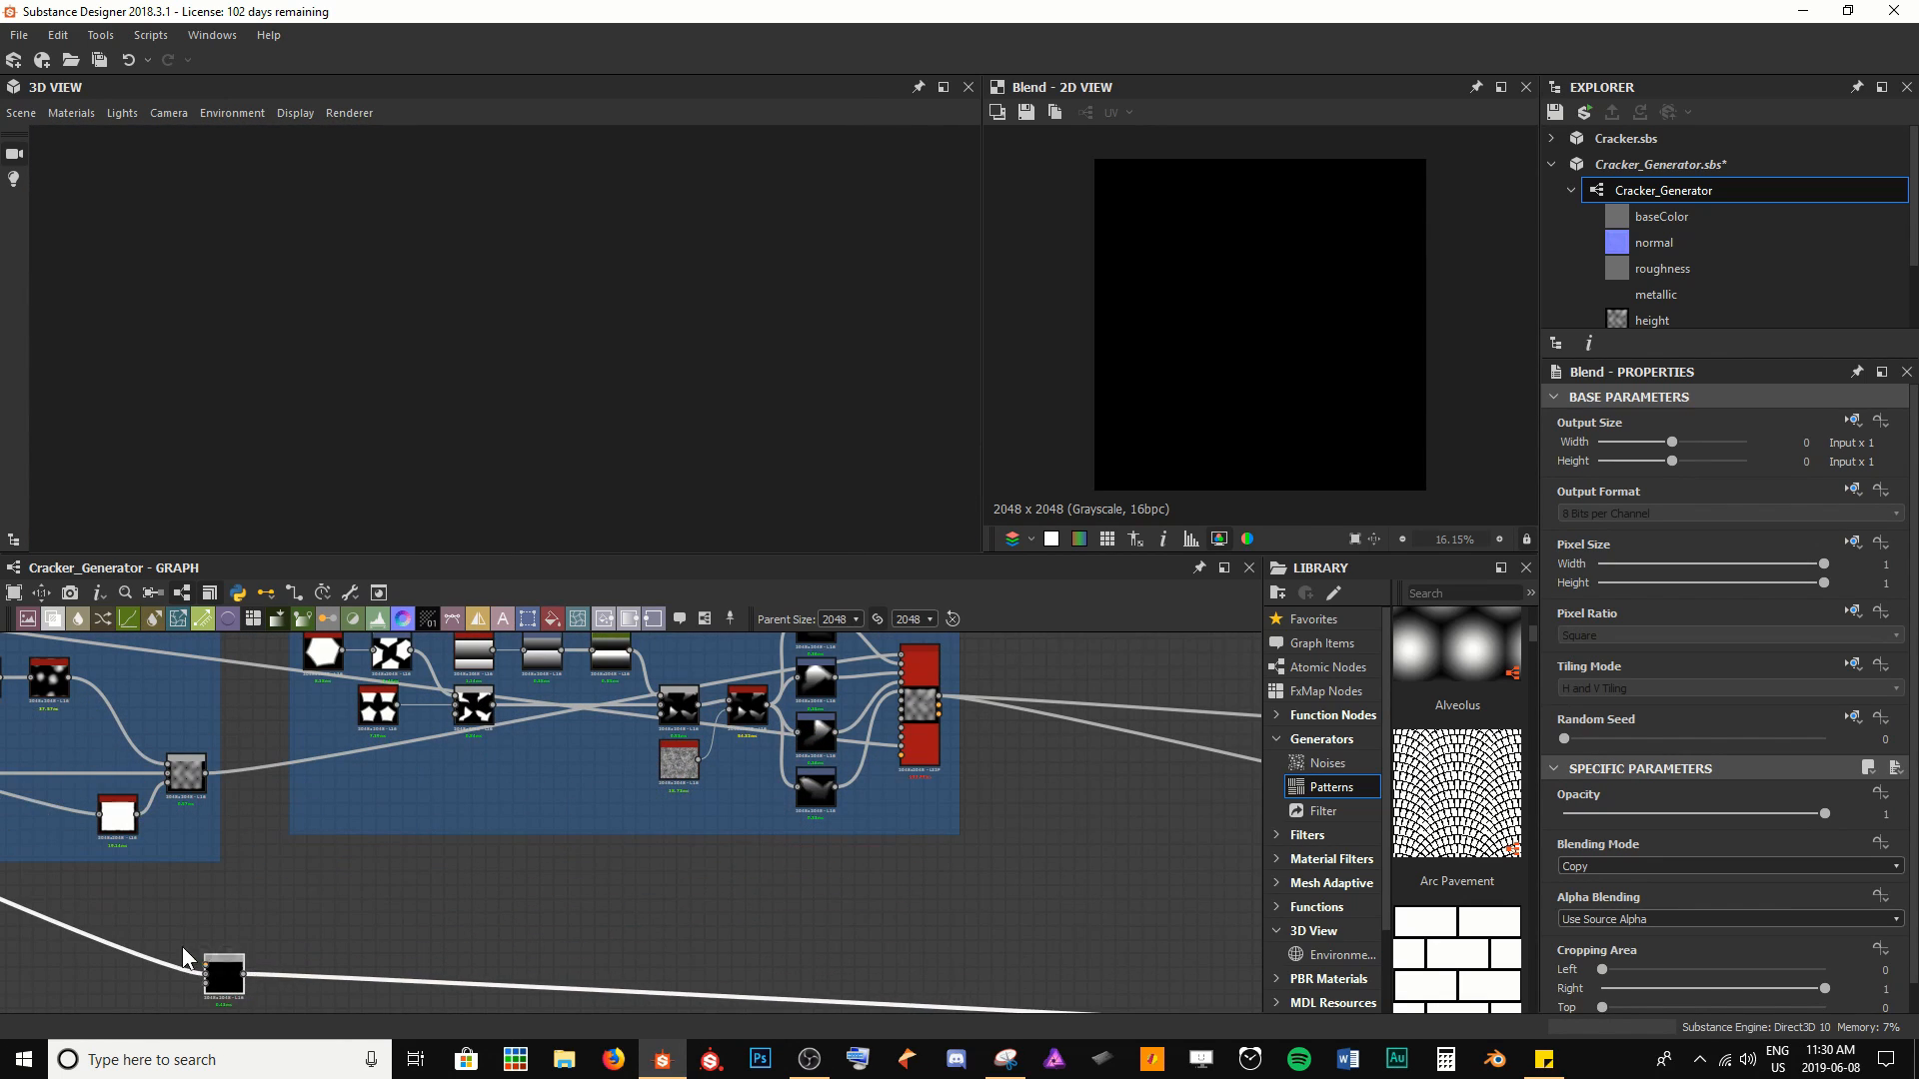
Connect the Blur HQ Grayscale node in the Holes frame to the foreground input of the new Blend node
{"action": "middle_click_drag", "start_coordinate": [183, 957], "coordinate": [431, 810]}
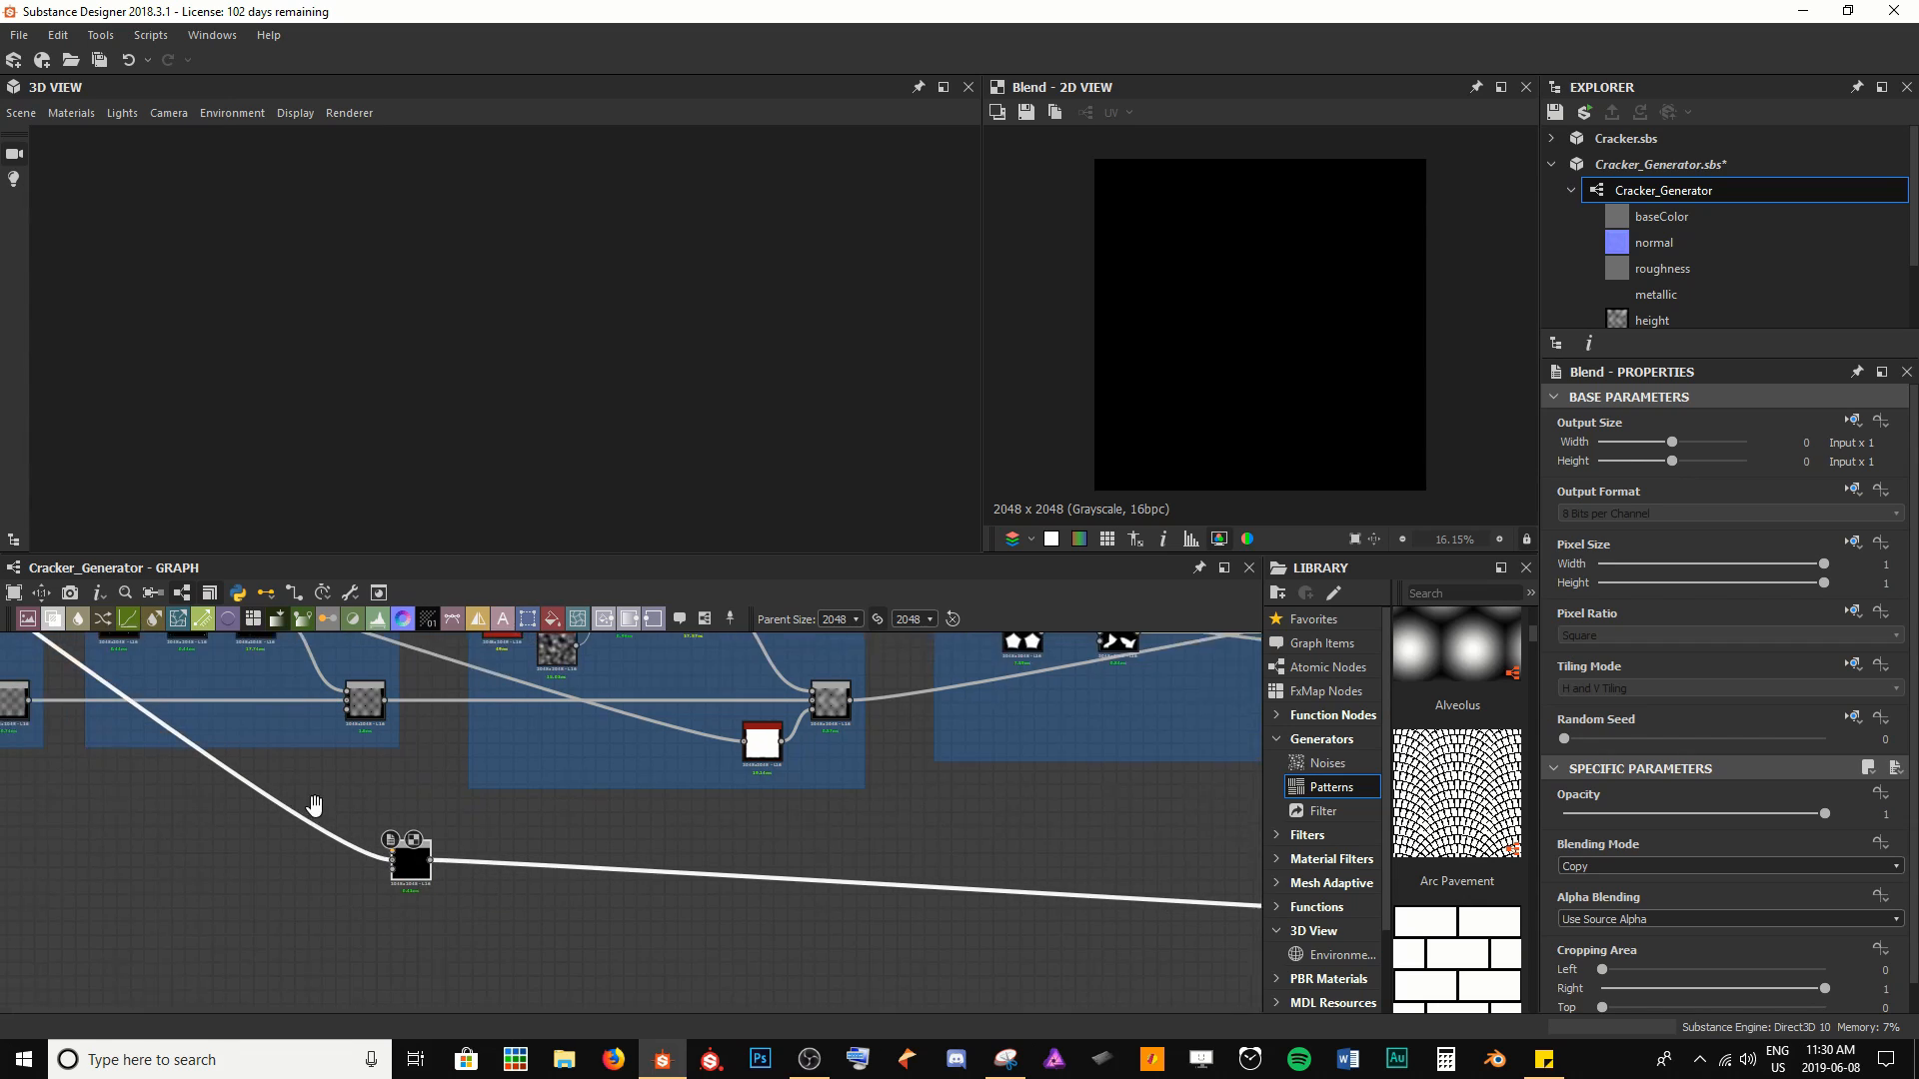
{"action": "middle_click_drag", "start_coordinate": [314, 806], "coordinate": [591, 877]}
{"action": "scroll", "coordinate": [545, 713], "scroll_direction": "up", "scroll_amount": 4}
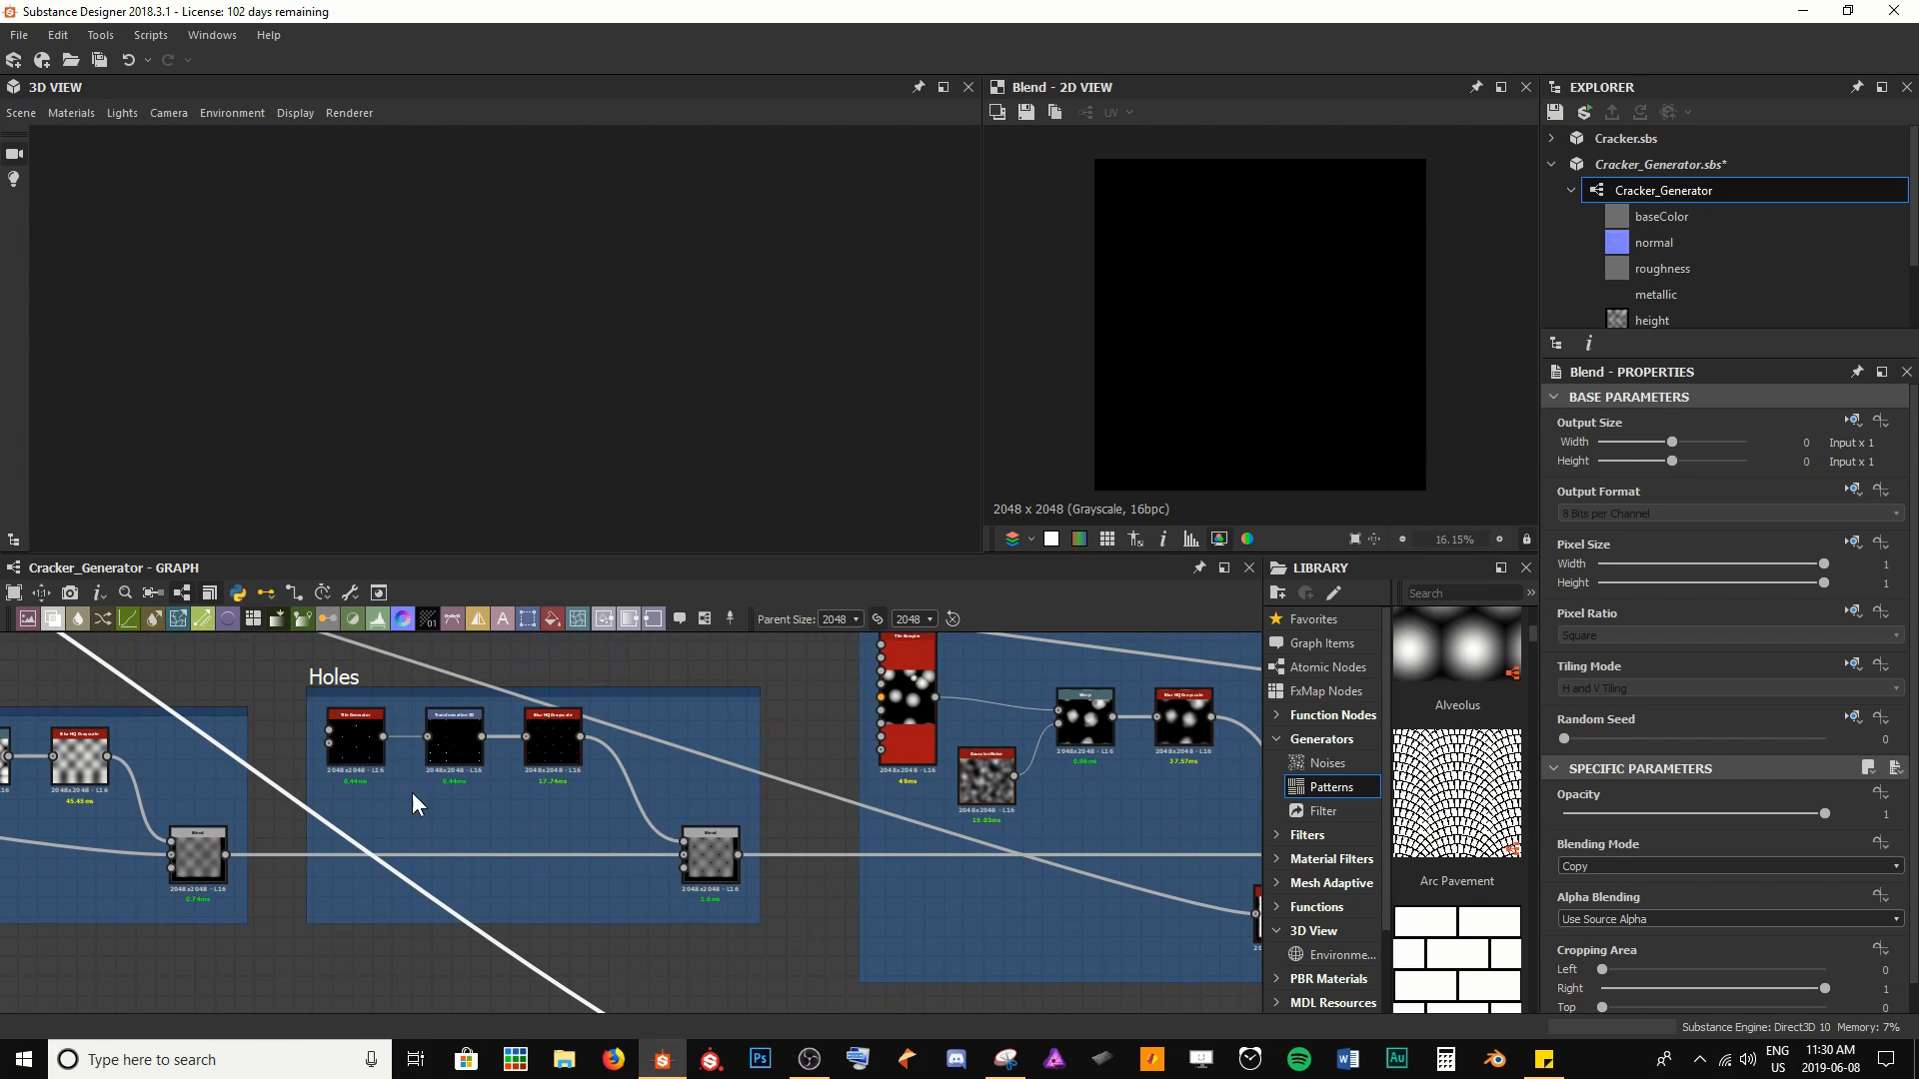
{"action": "left_click", "coordinate": [543, 751]}
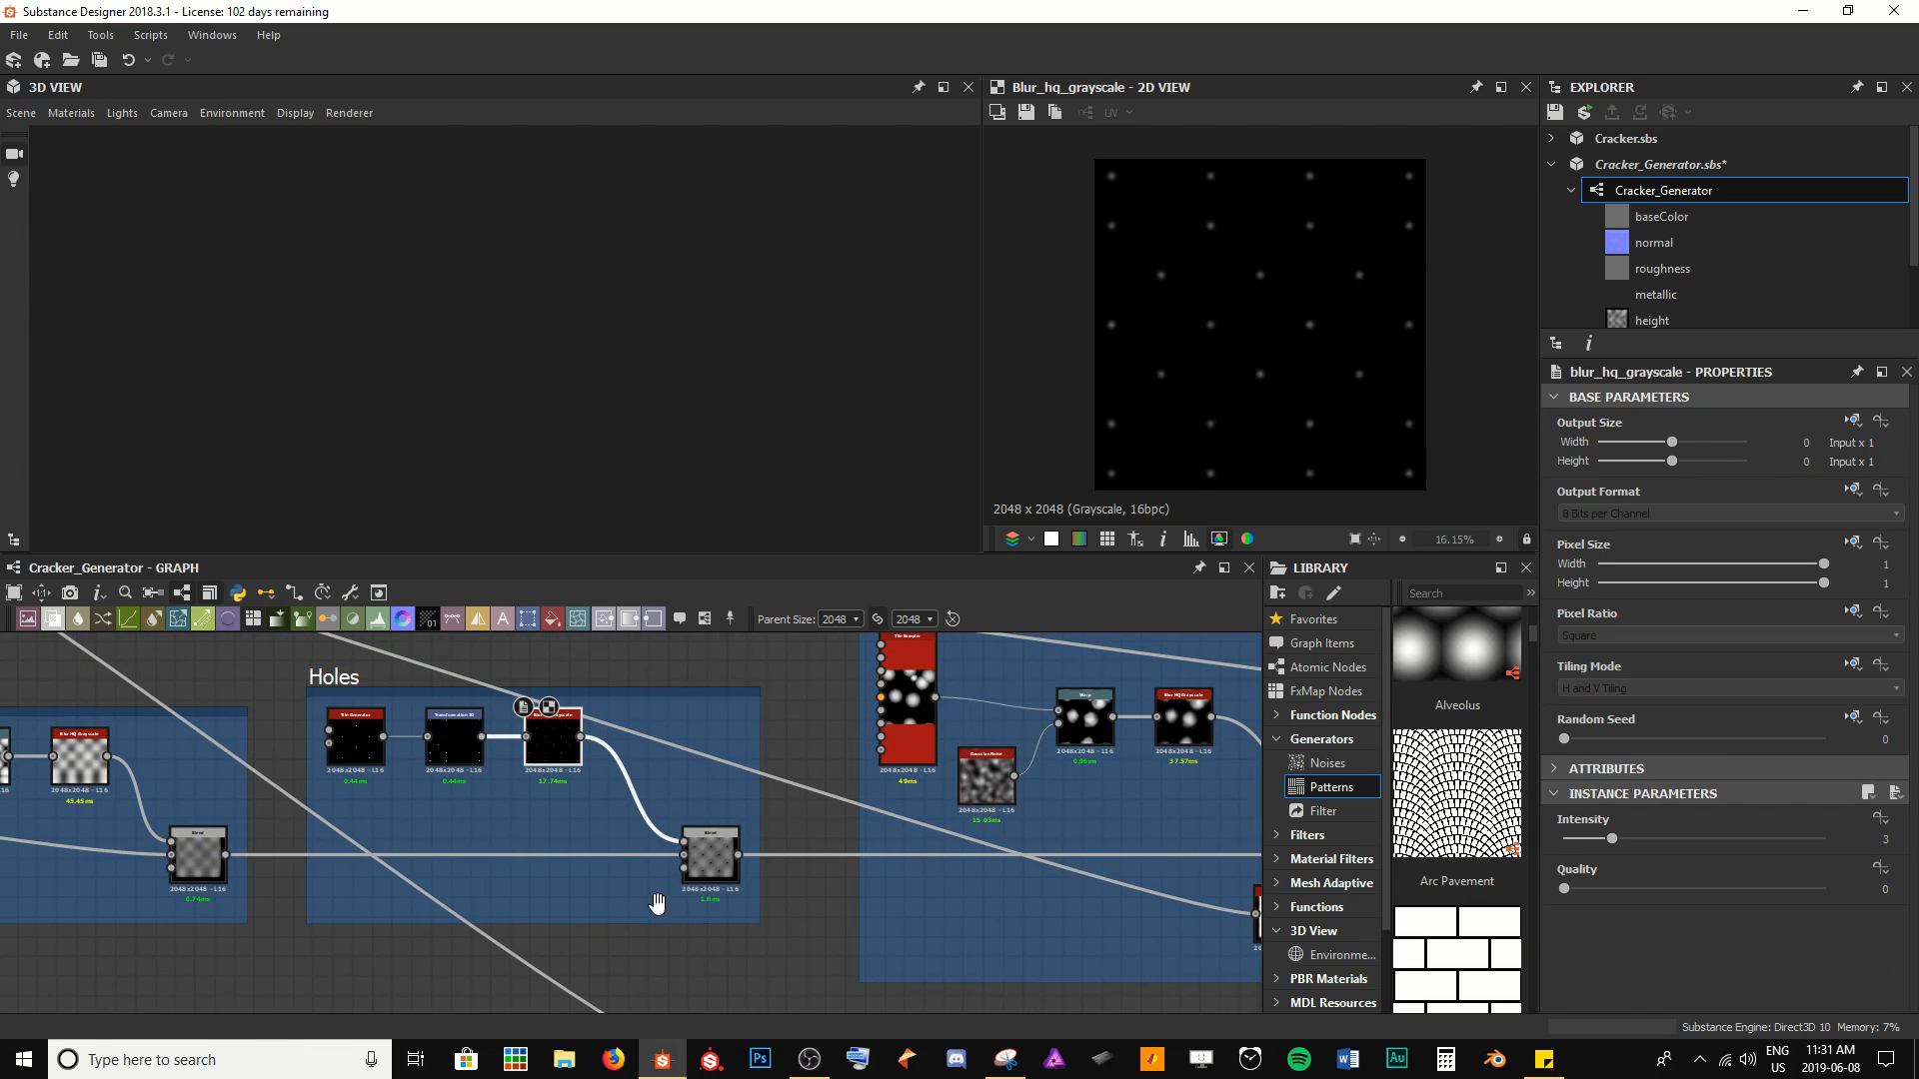
{"action": "scroll", "coordinate": [650, 903], "scroll_direction": "down", "scroll_amount": 1}
{"action": "middle_click_drag", "start_coordinate": [650, 903], "coordinate": [575, 768]}
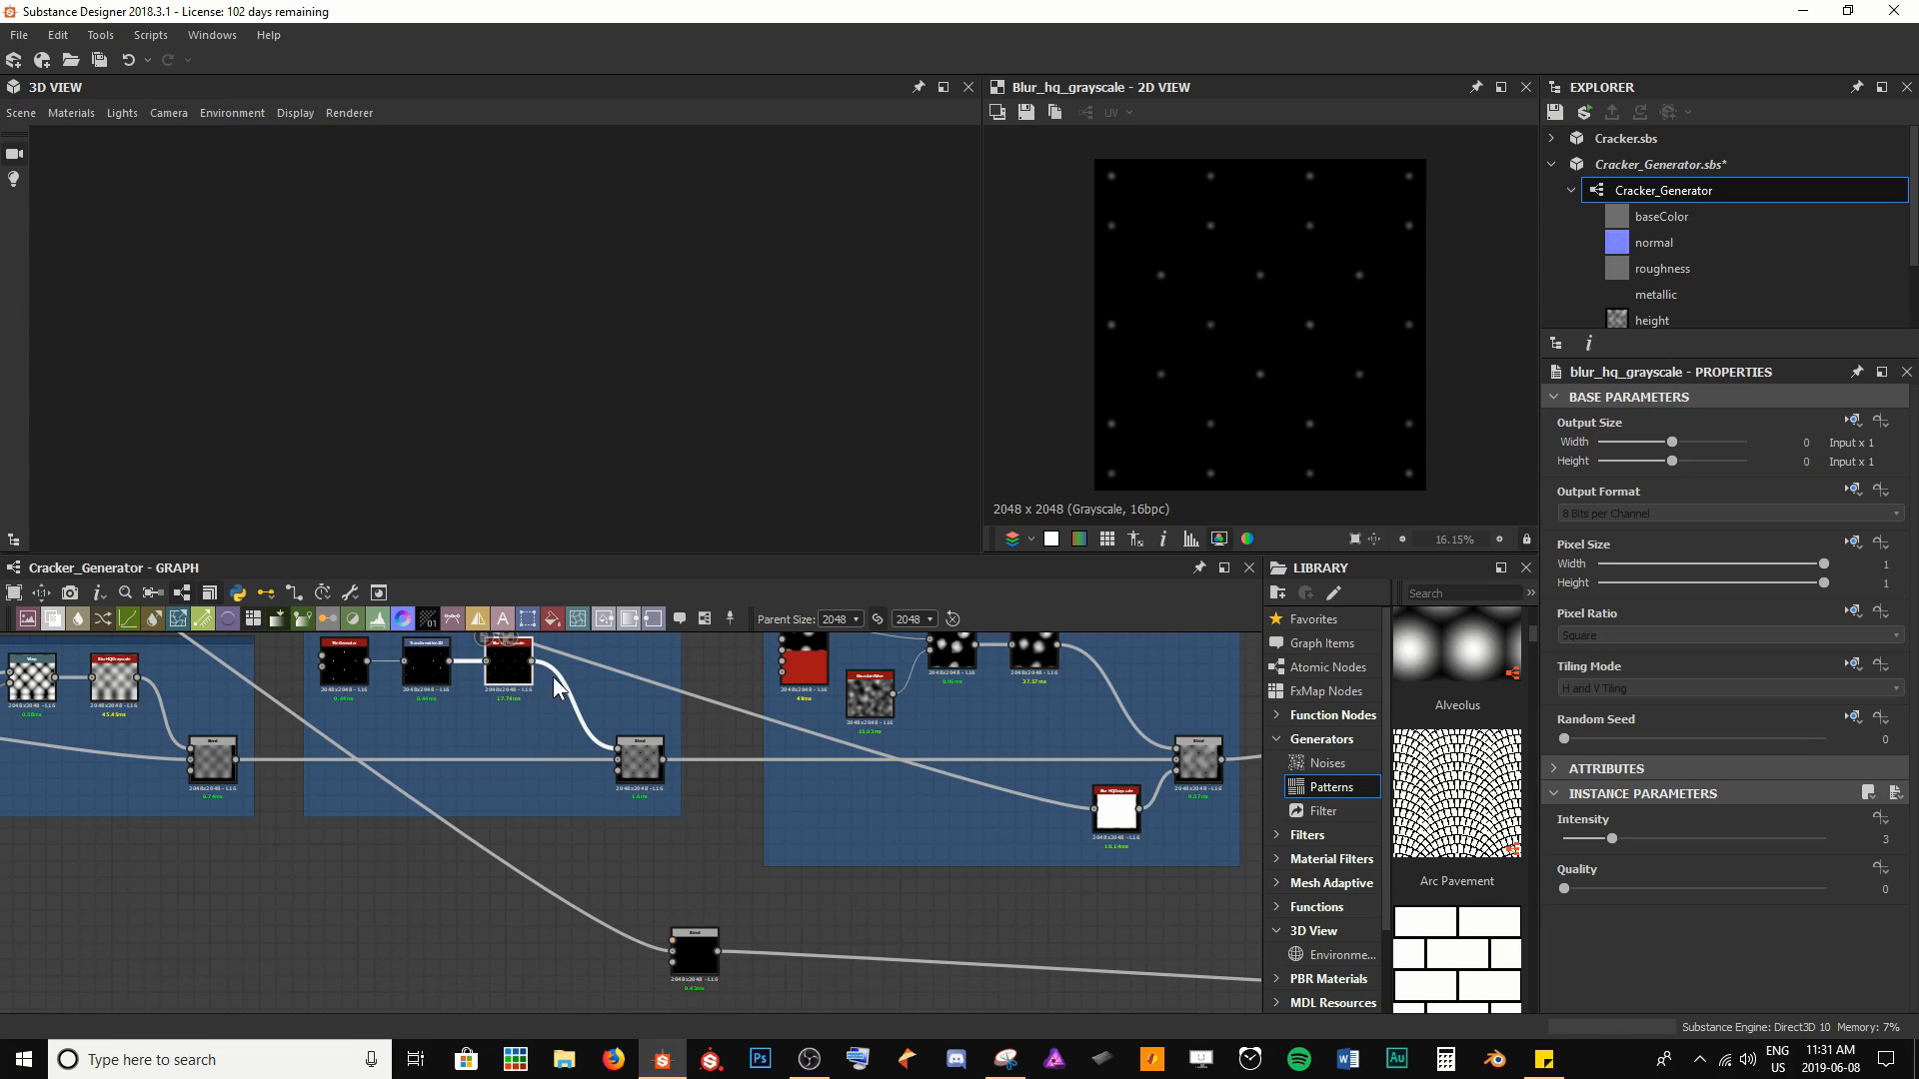
{"action": "scroll", "coordinate": [672, 945], "scroll_direction": "up", "scroll_amount": 3}
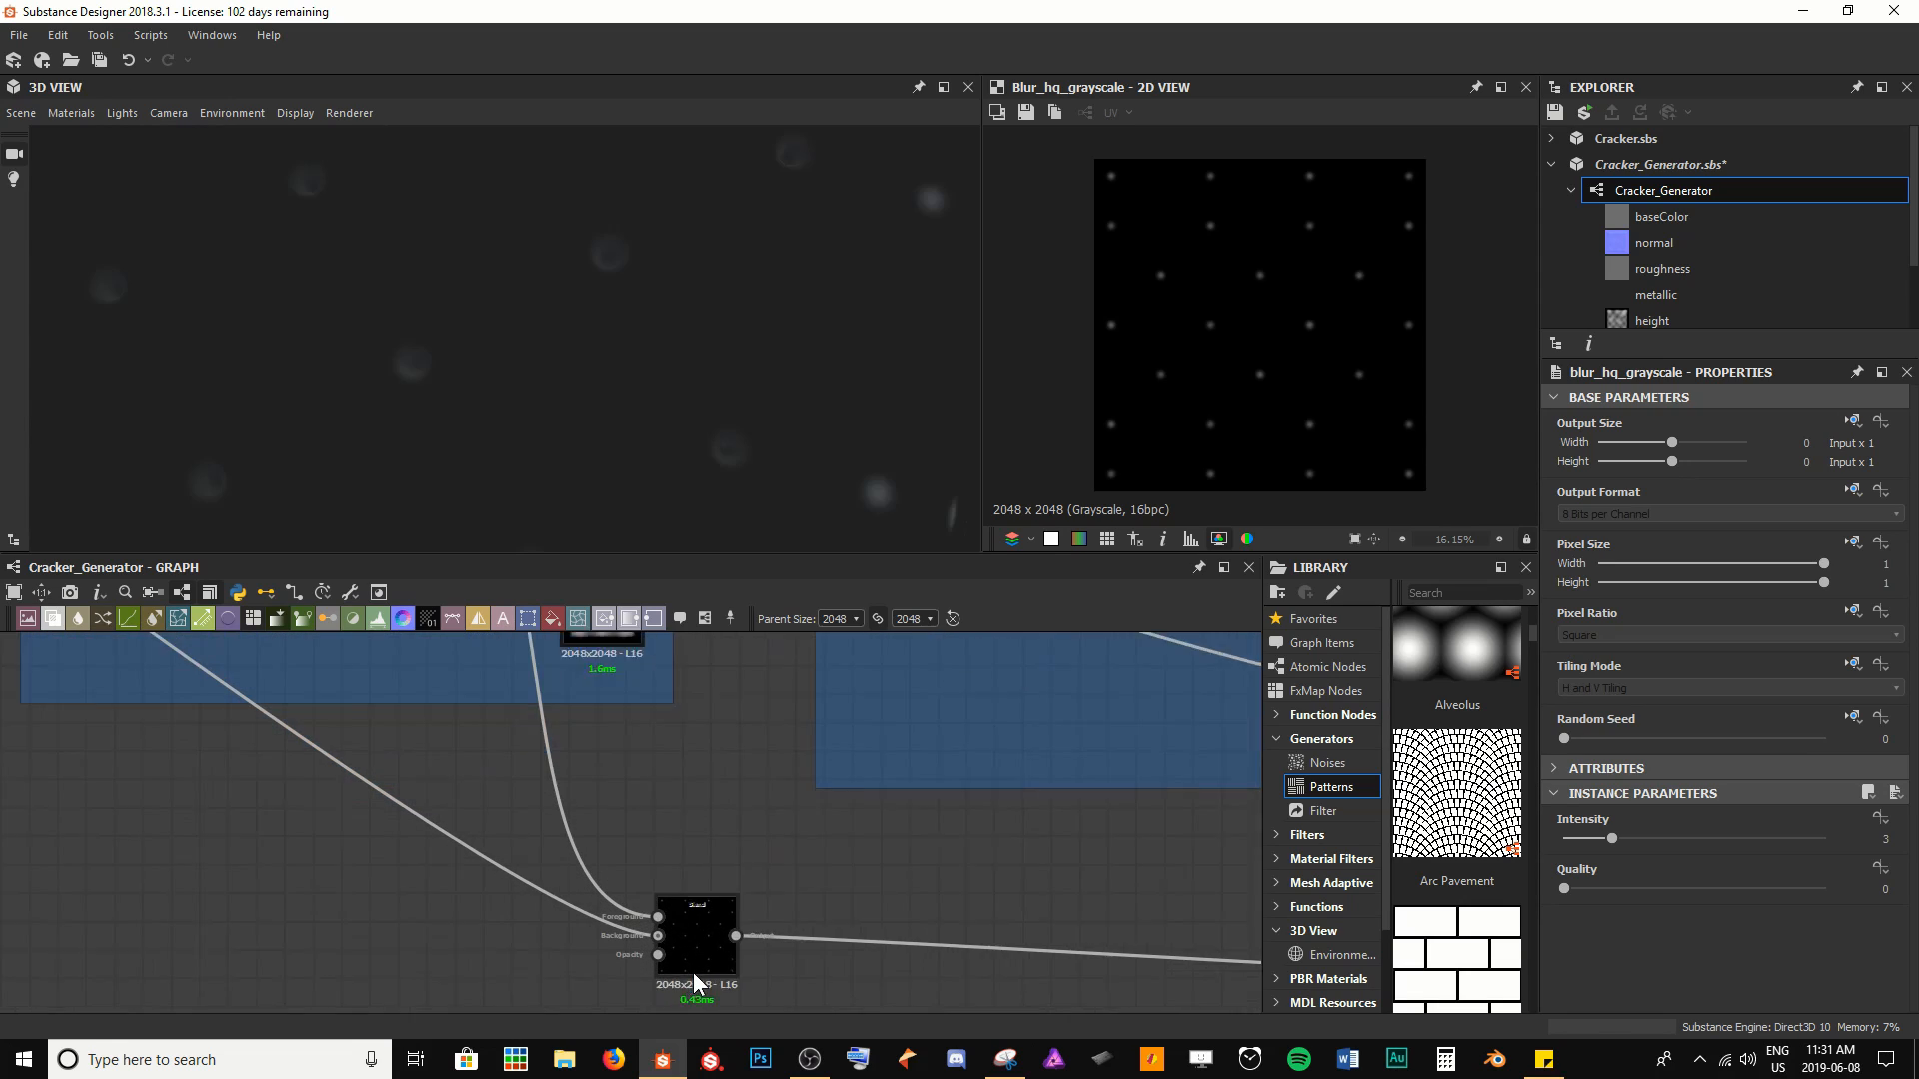
Set the new Blend node's blending mode to Subtract and inspect the hole cutouts in the 2D and 3D views
{"action": "left_click", "coordinate": [662, 873]}
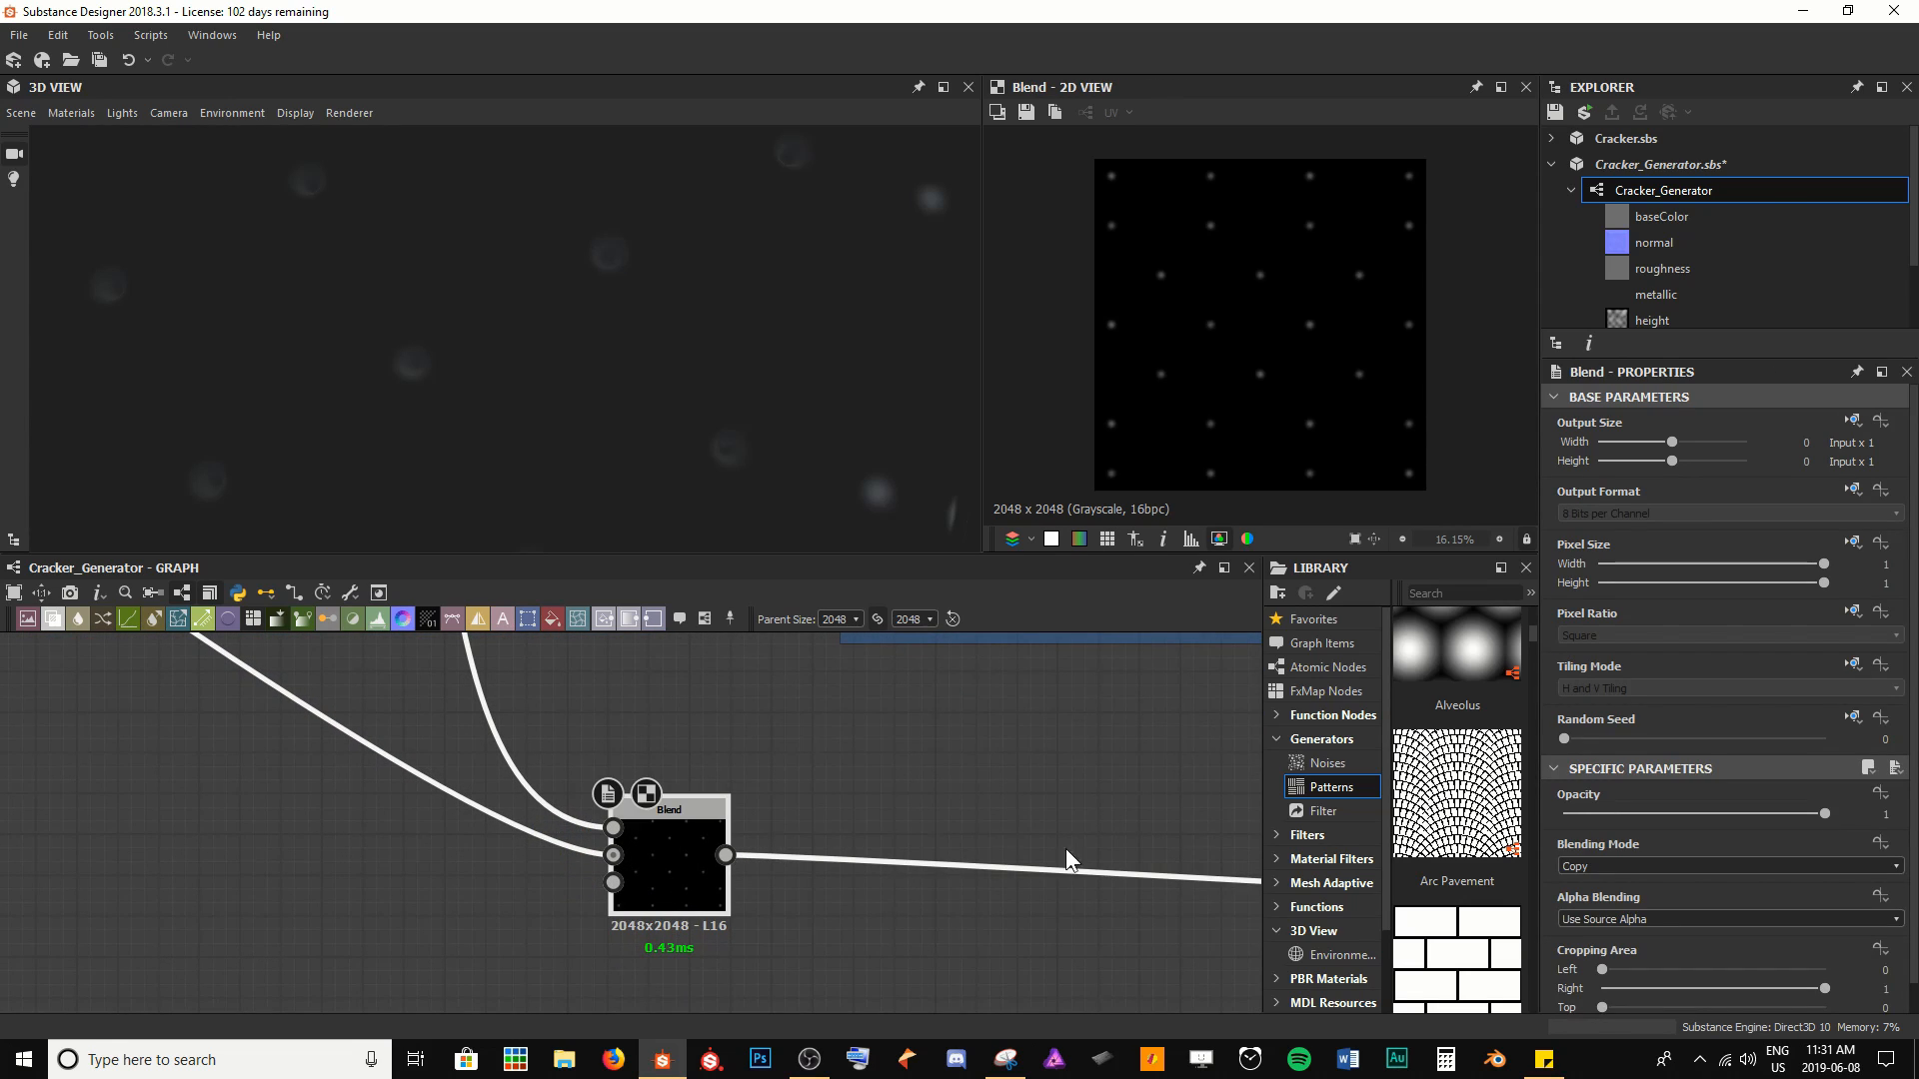
{"action": "left_click", "coordinate": [1661, 865]}
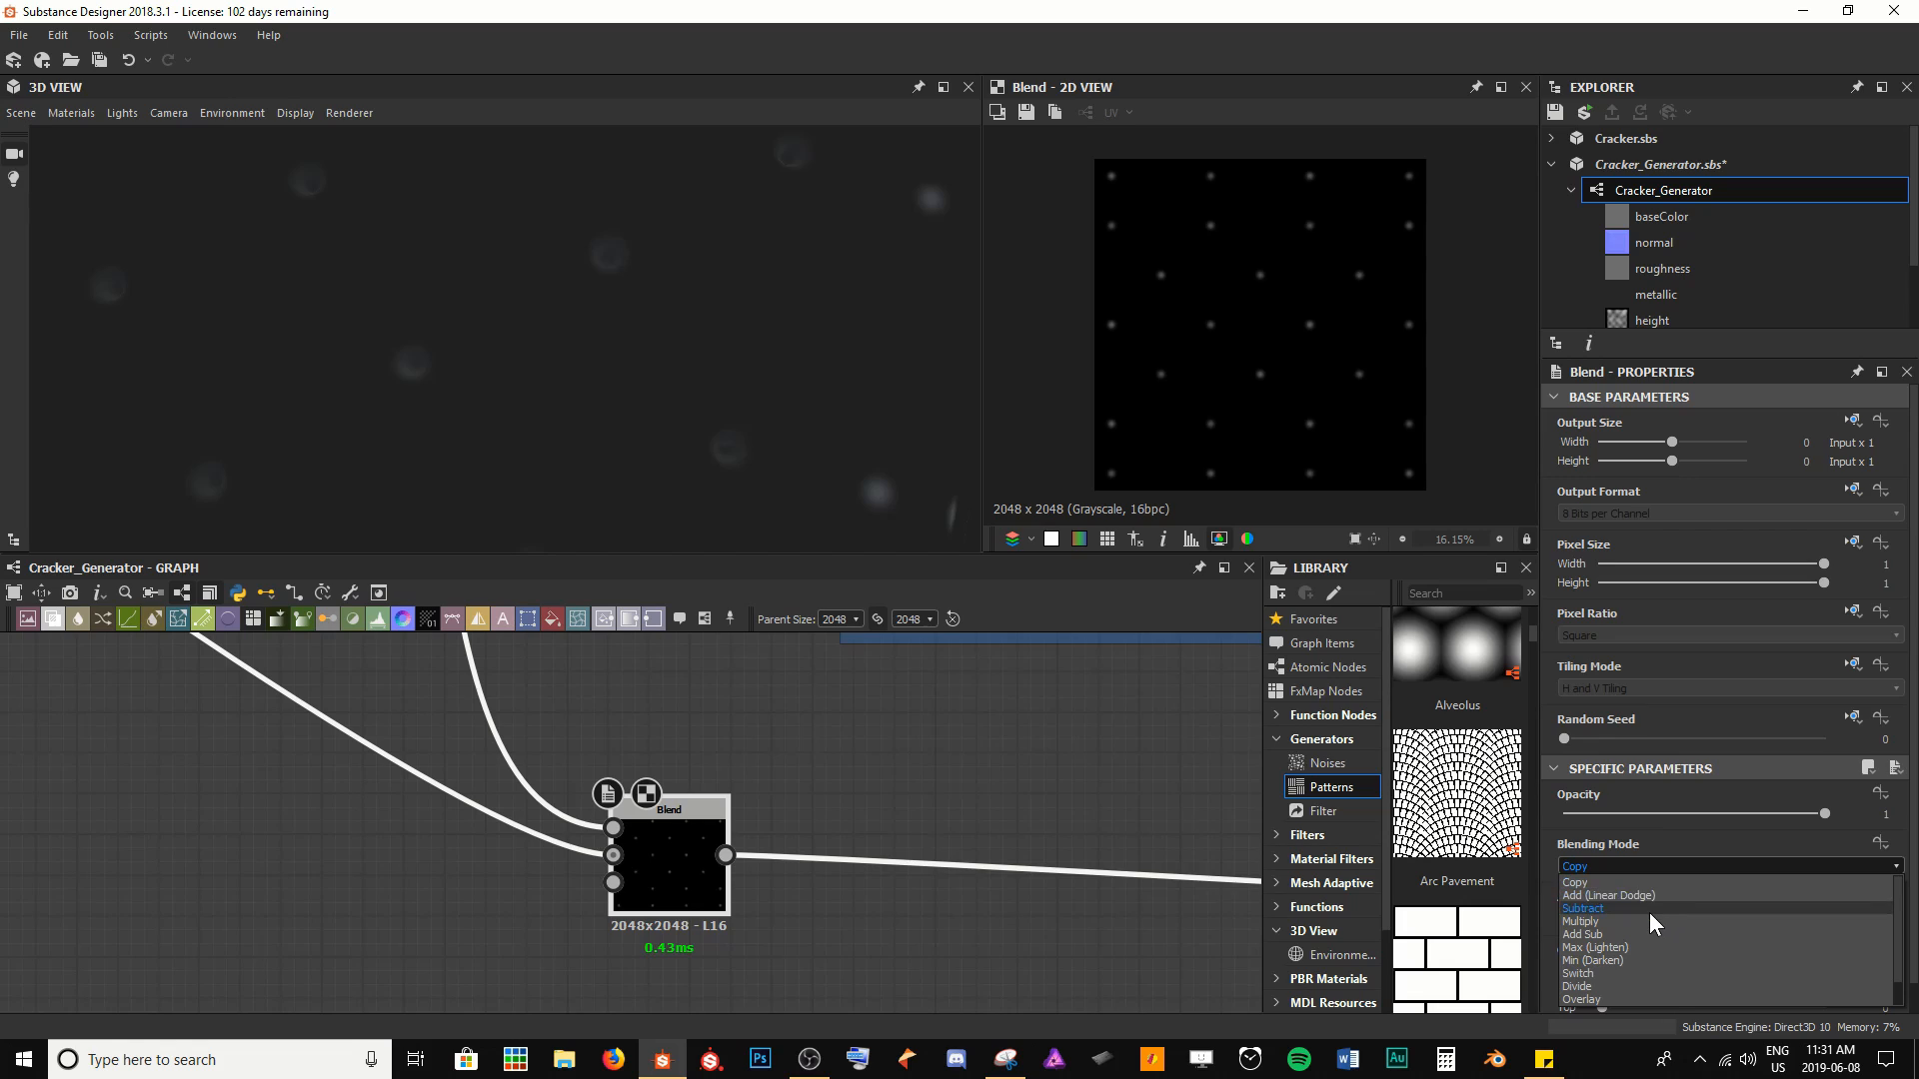
{"action": "left_click", "coordinate": [1649, 913]}
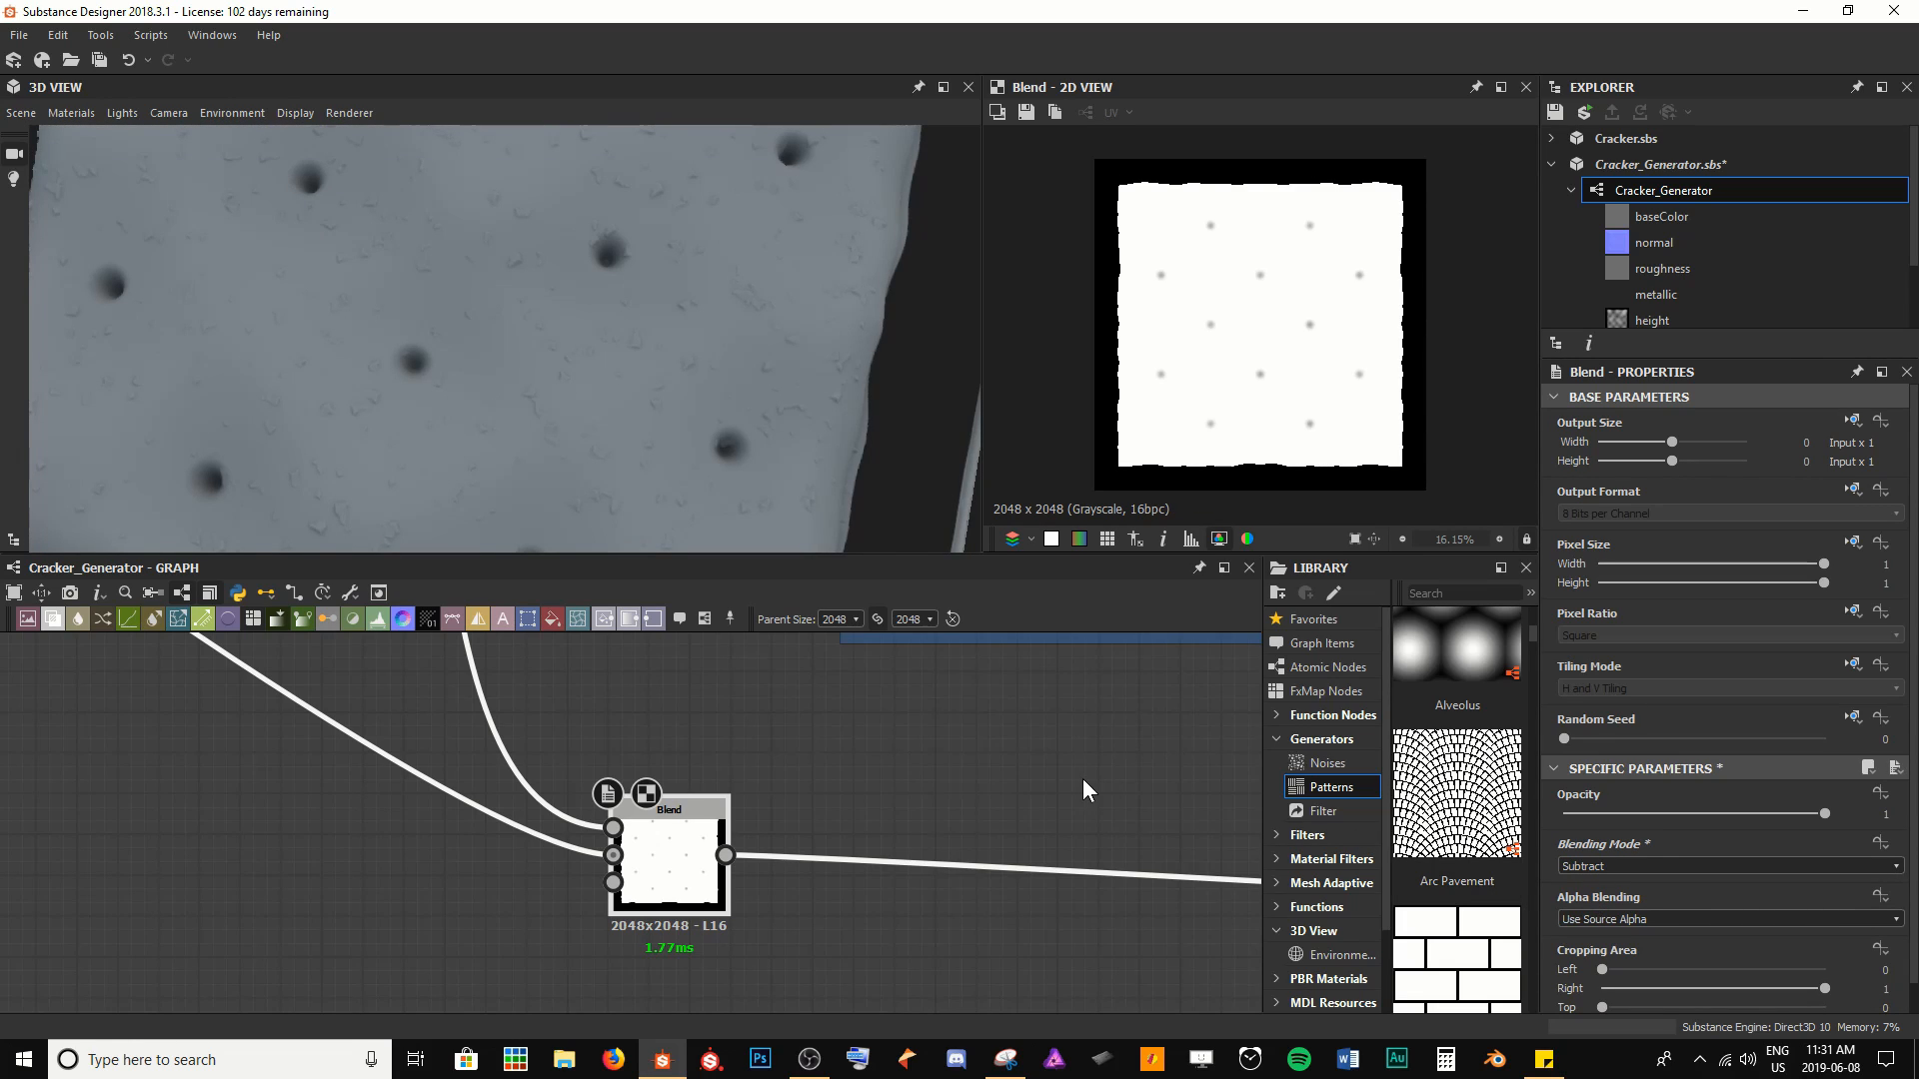
{"action": "scroll", "coordinate": [1207, 321], "scroll_direction": "up", "scroll_amount": 6}
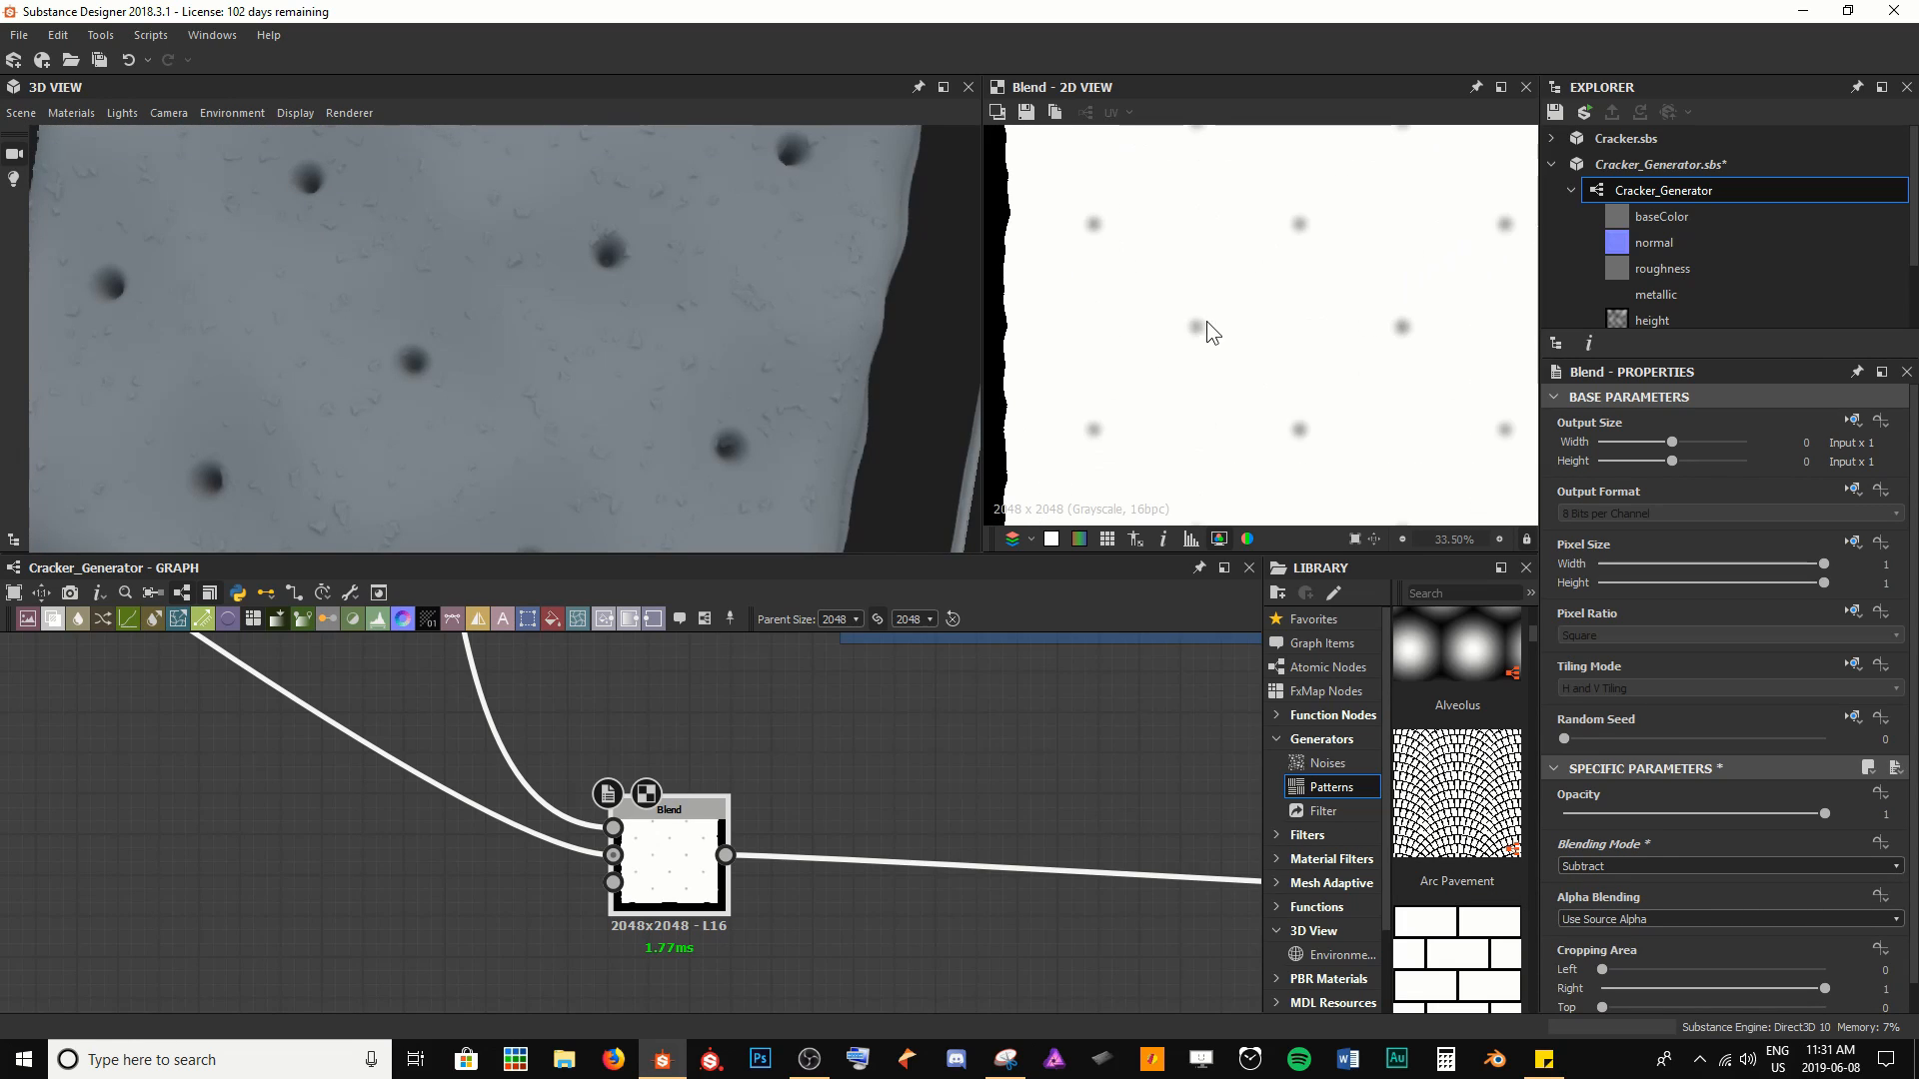
{"action": "scroll", "coordinate": [1261, 312], "scroll_direction": "down", "scroll_amount": 5}
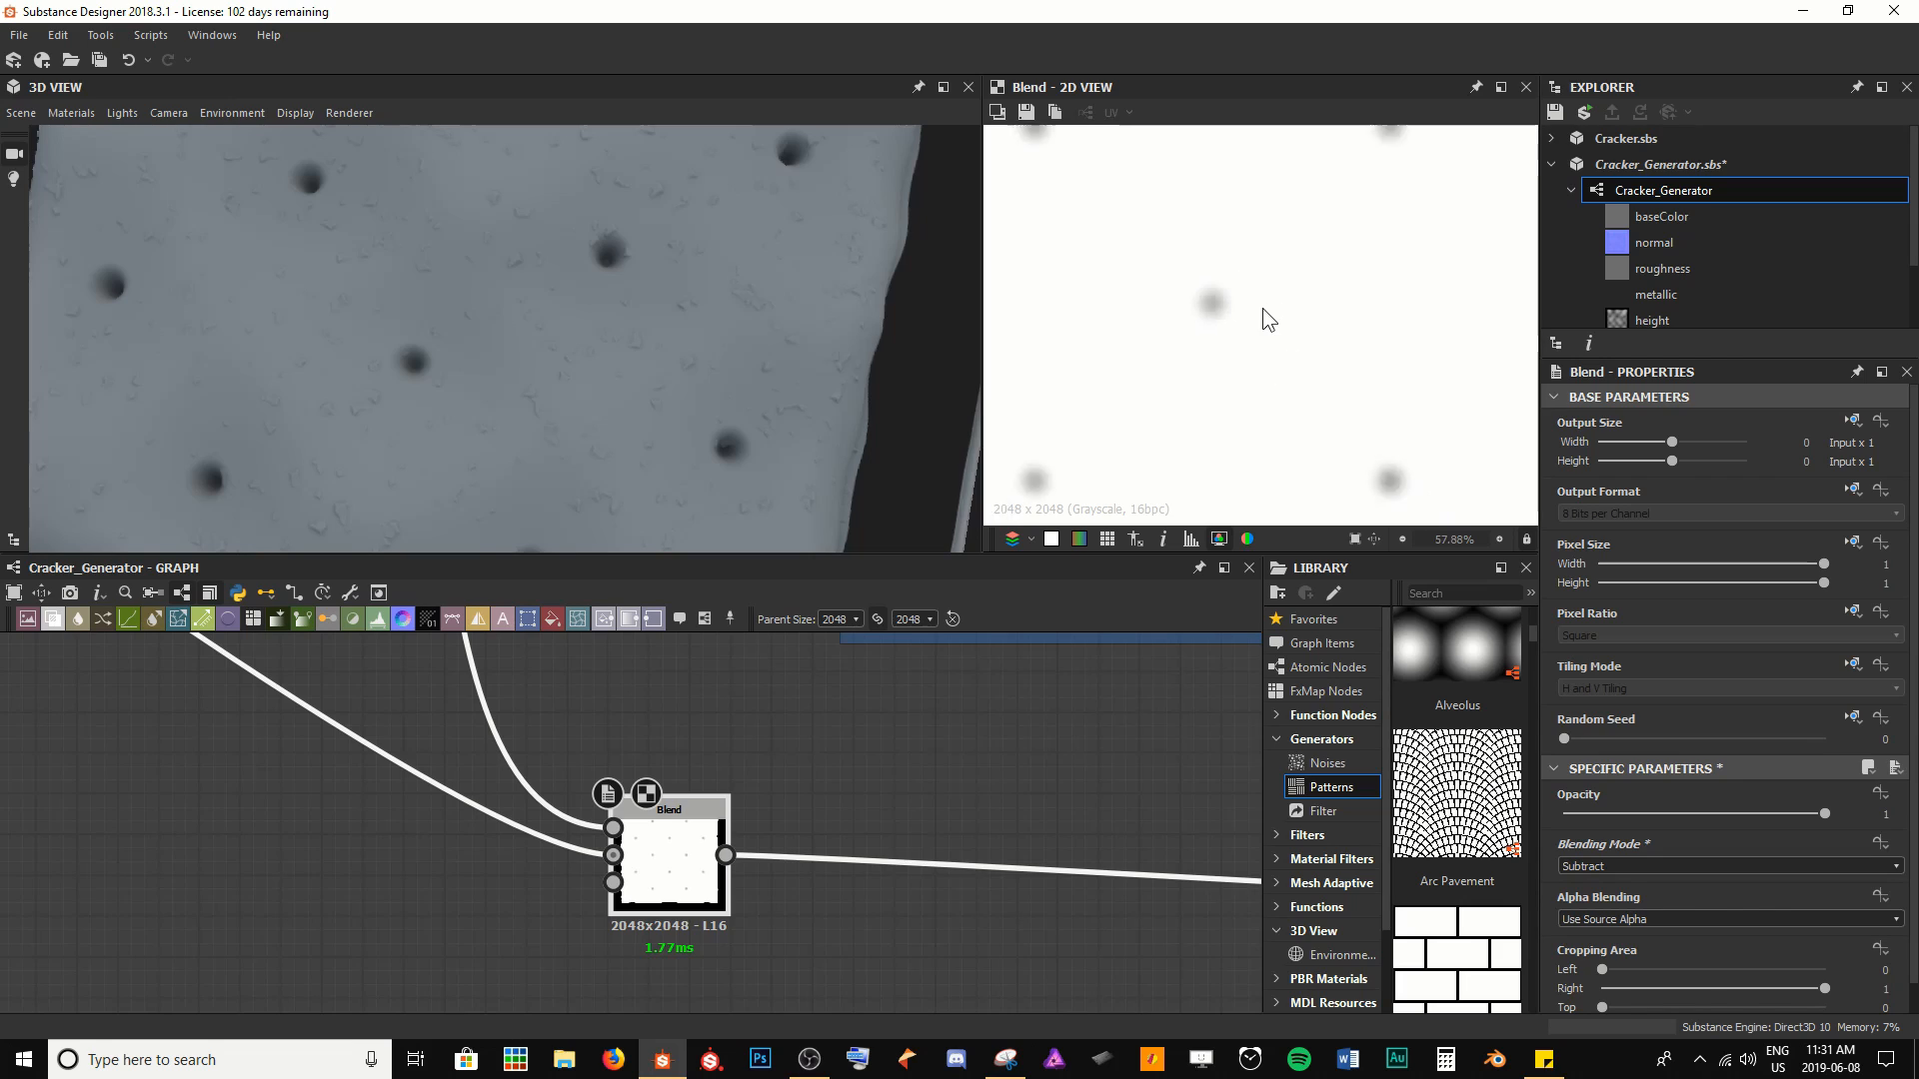
{"action": "left_click_drag", "start_coordinate": [869, 400], "coordinate": [672, 420]}
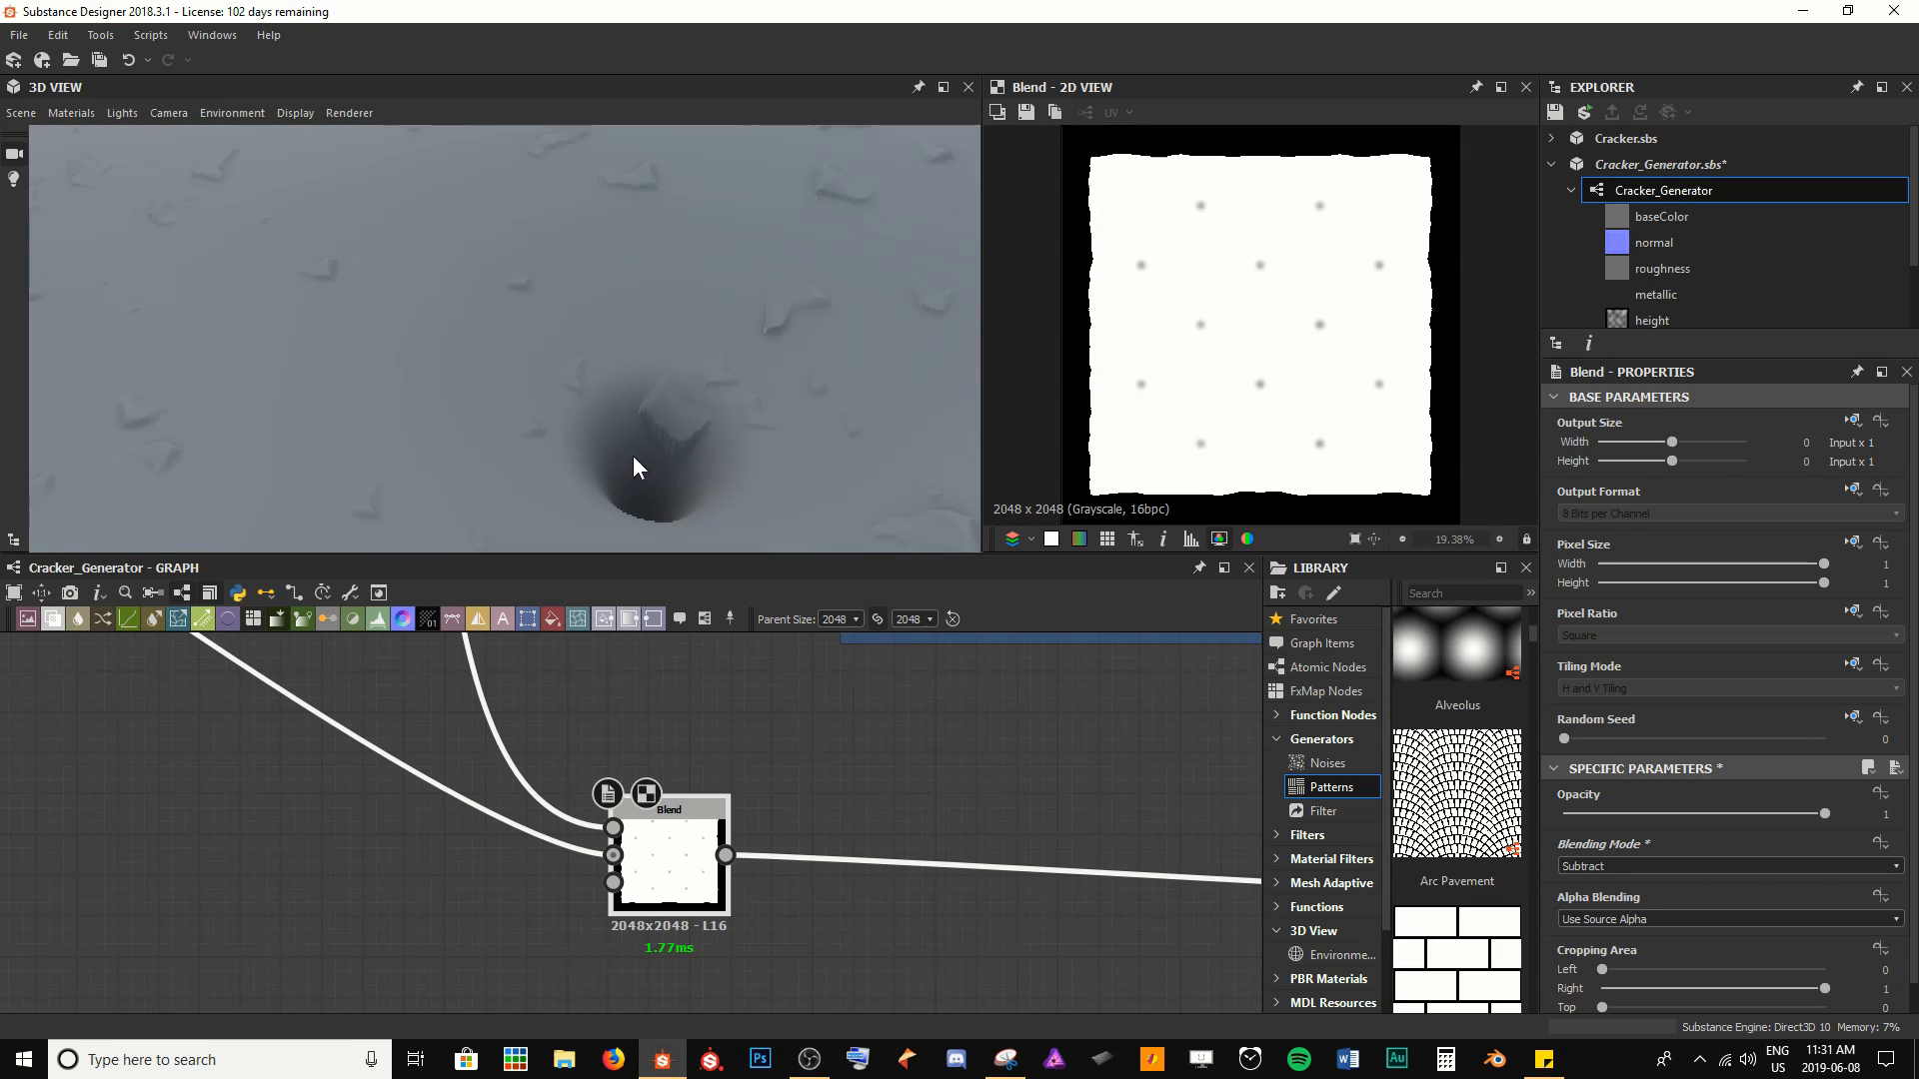
Insert a Levels node into the link feeding the Blend's foreground input and place it just above the Blend node
{"action": "middle_click_drag", "start_coordinate": [637, 768], "coordinate": [796, 910]}
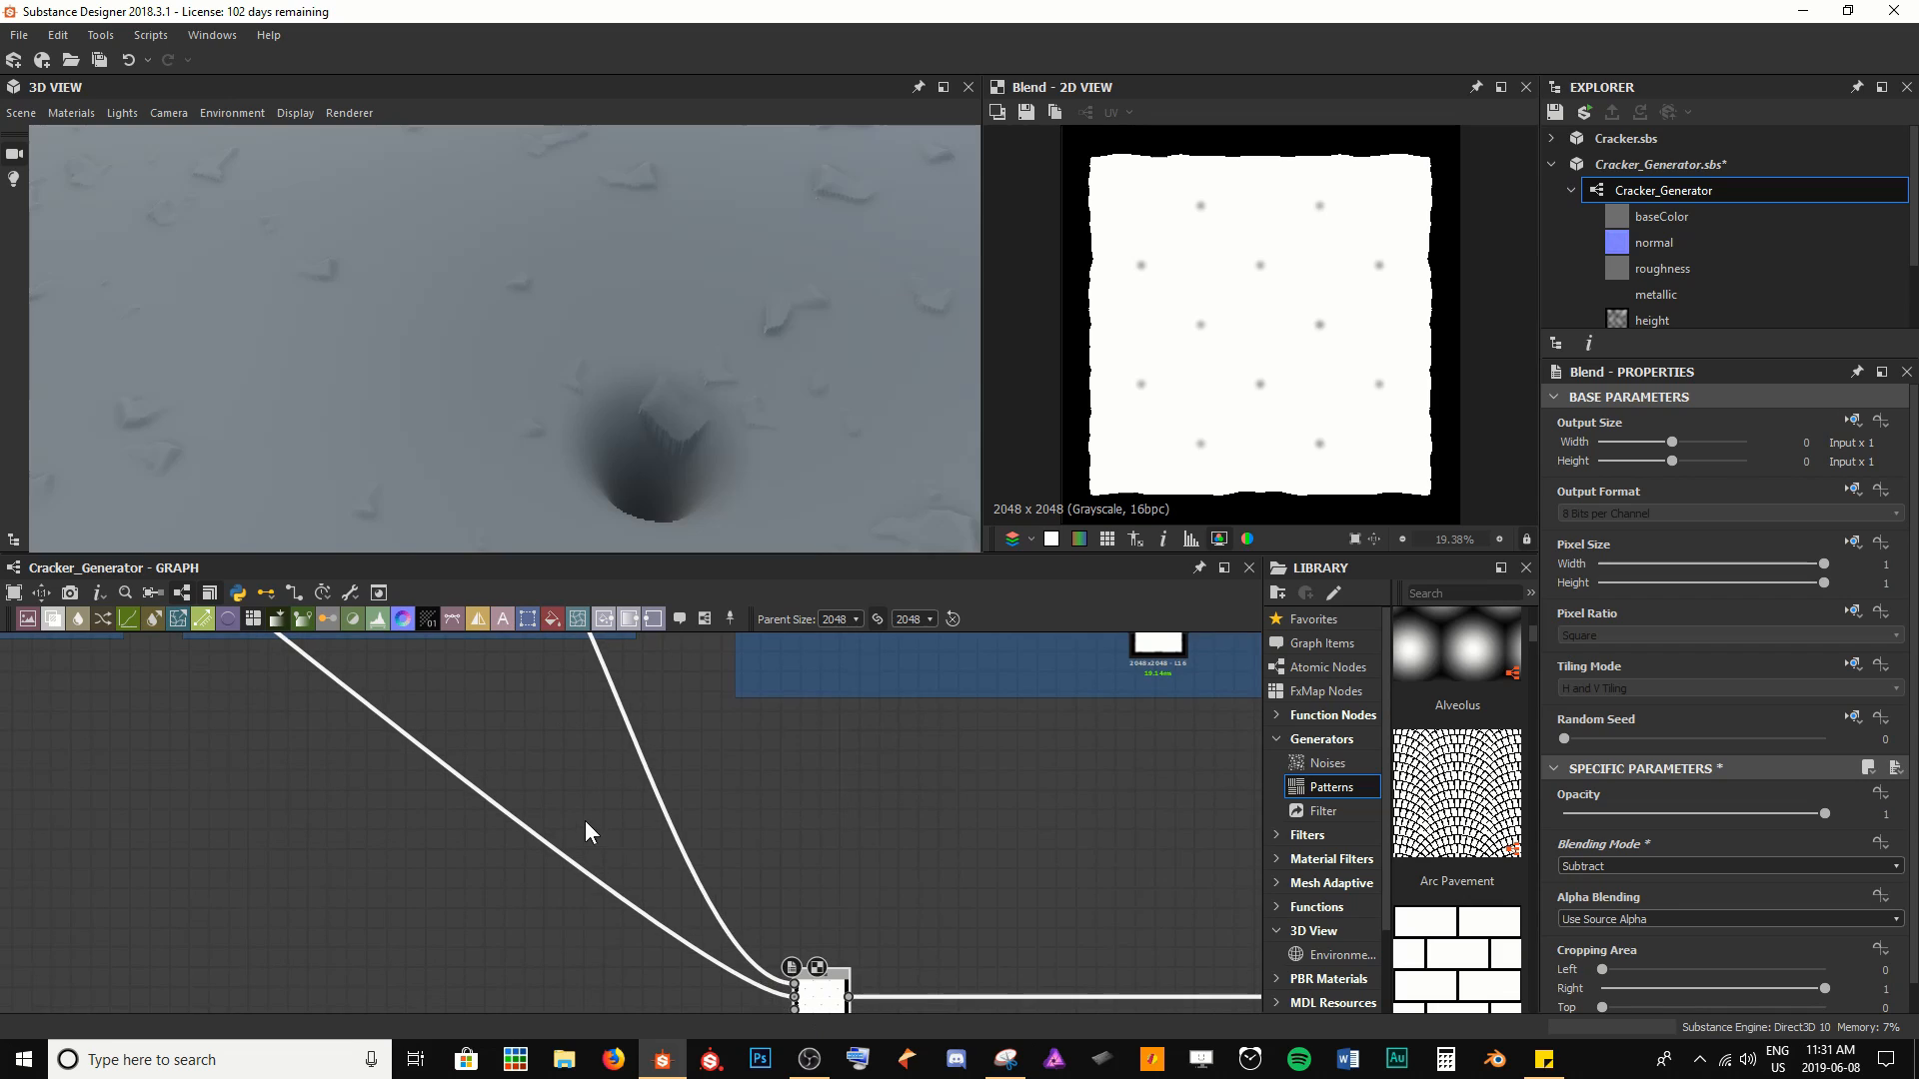
{"action": "left_click_drag", "start_coordinate": [585, 819], "coordinate": [717, 792]}
{"action": "key", "text": "space"}
{"action": "type", "text": "lev"}
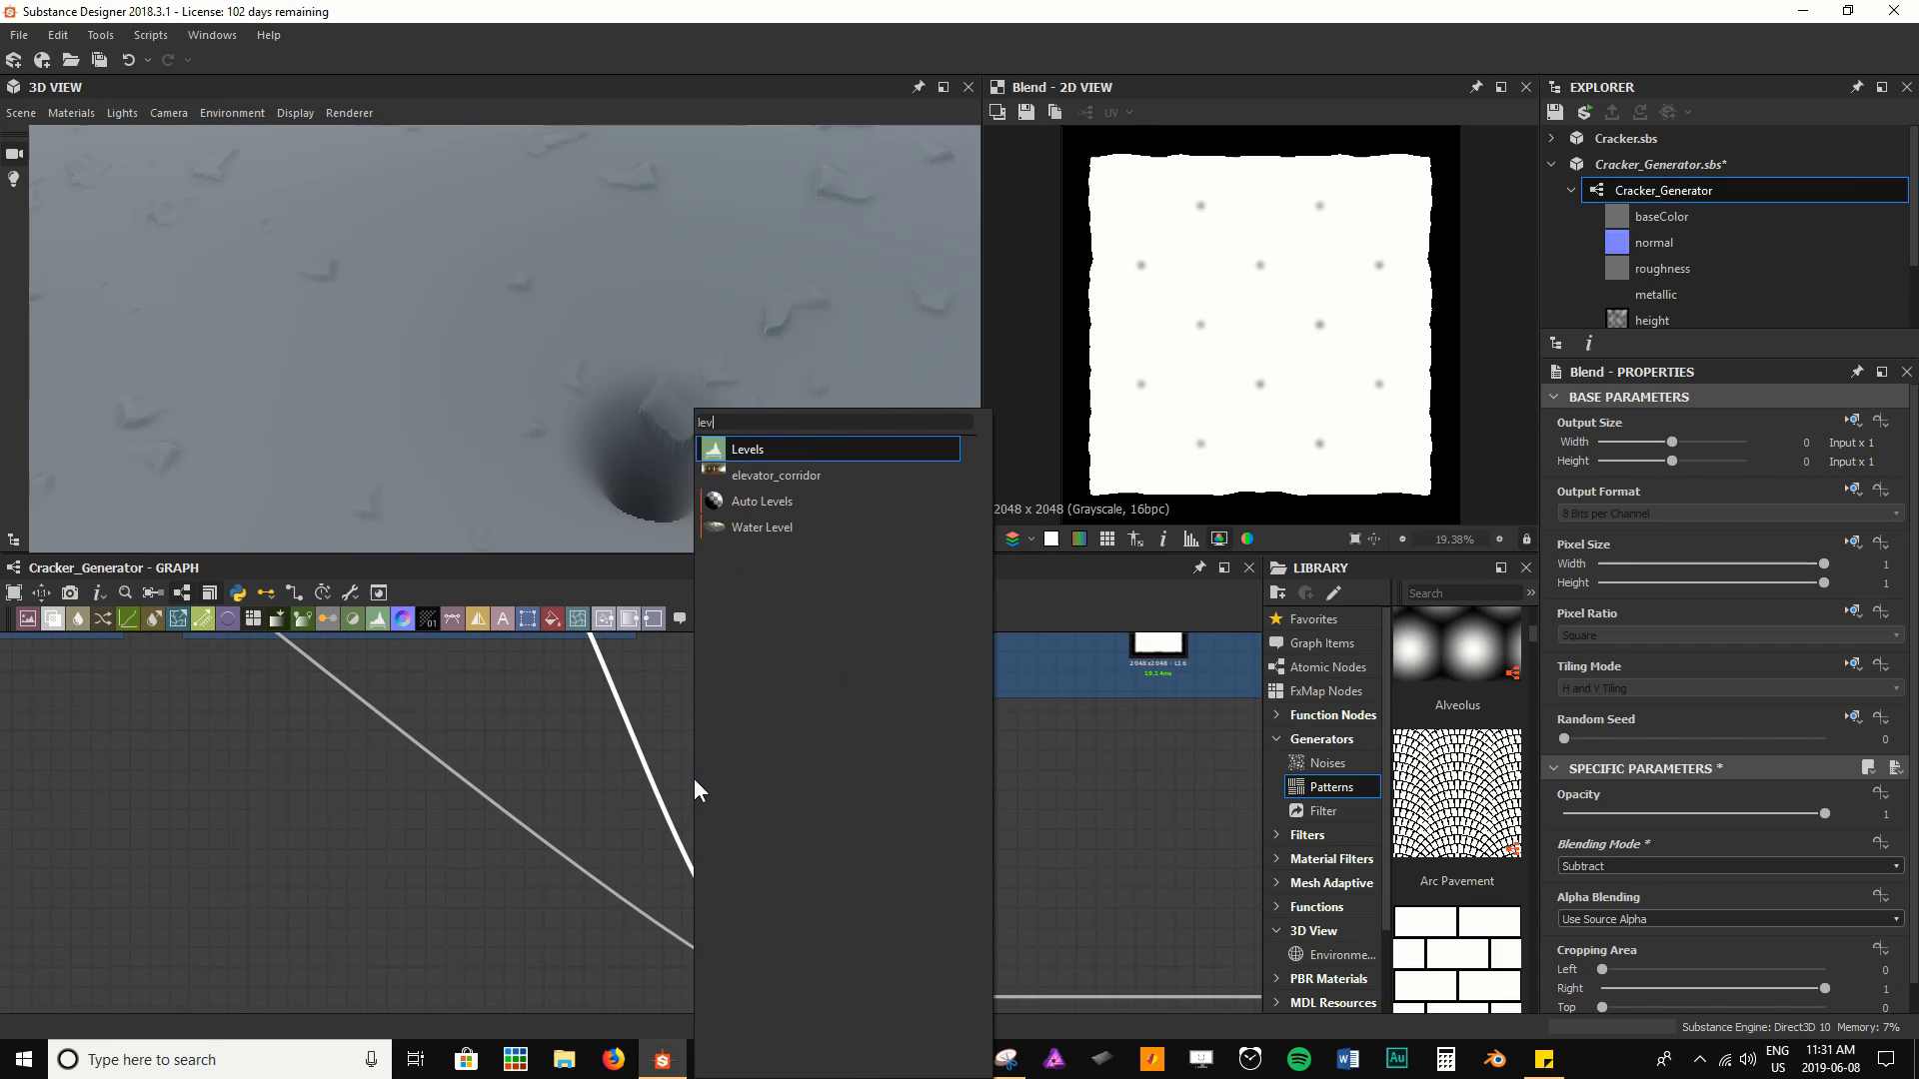
{"action": "key", "text": "Return"}
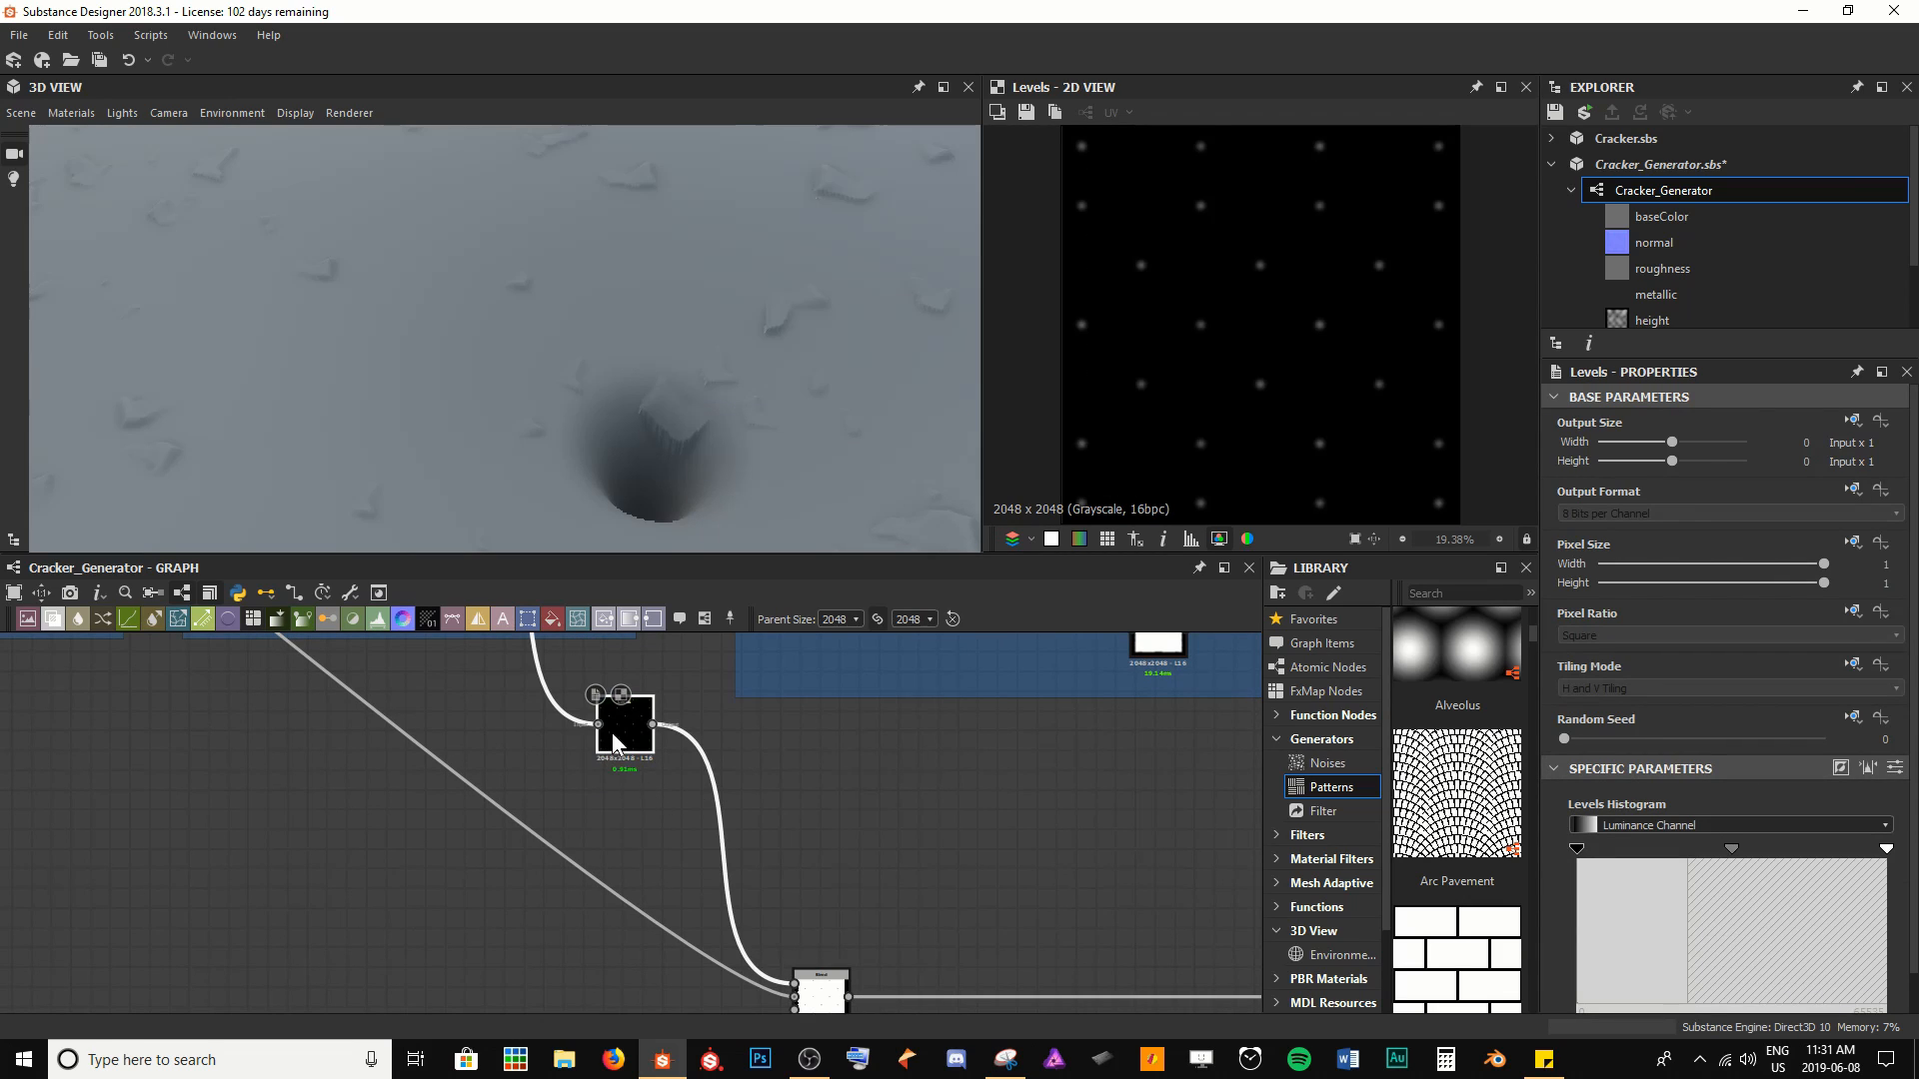
{"action": "left_click_drag", "start_coordinate": [622, 741], "coordinate": [702, 872]}
{"action": "middle_click_drag", "start_coordinate": [752, 907], "coordinate": [702, 807]}
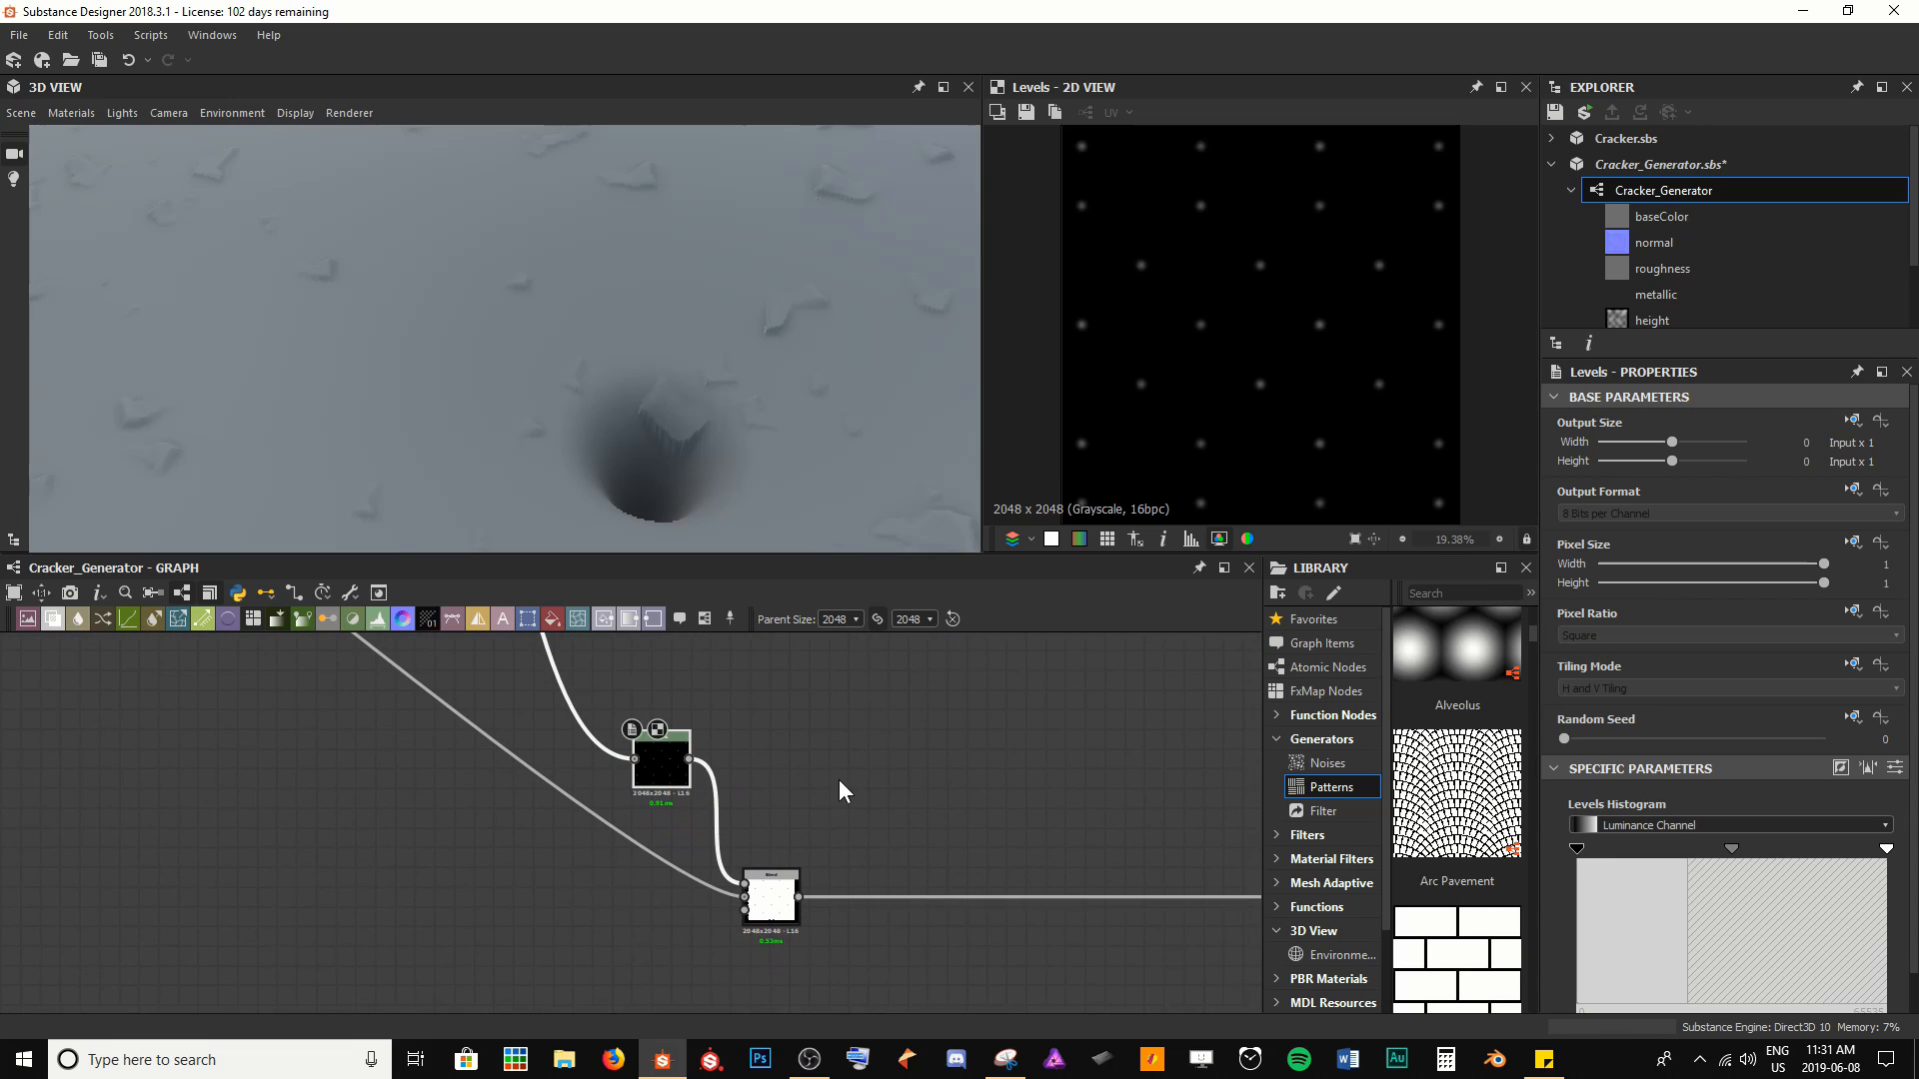
Lower the Levels node's input white point to near the black point, adjusting it so the opacity cutouts sit inside the holes
{"action": "scroll", "coordinate": [1759, 847], "scroll_direction": "down", "scroll_amount": 1}
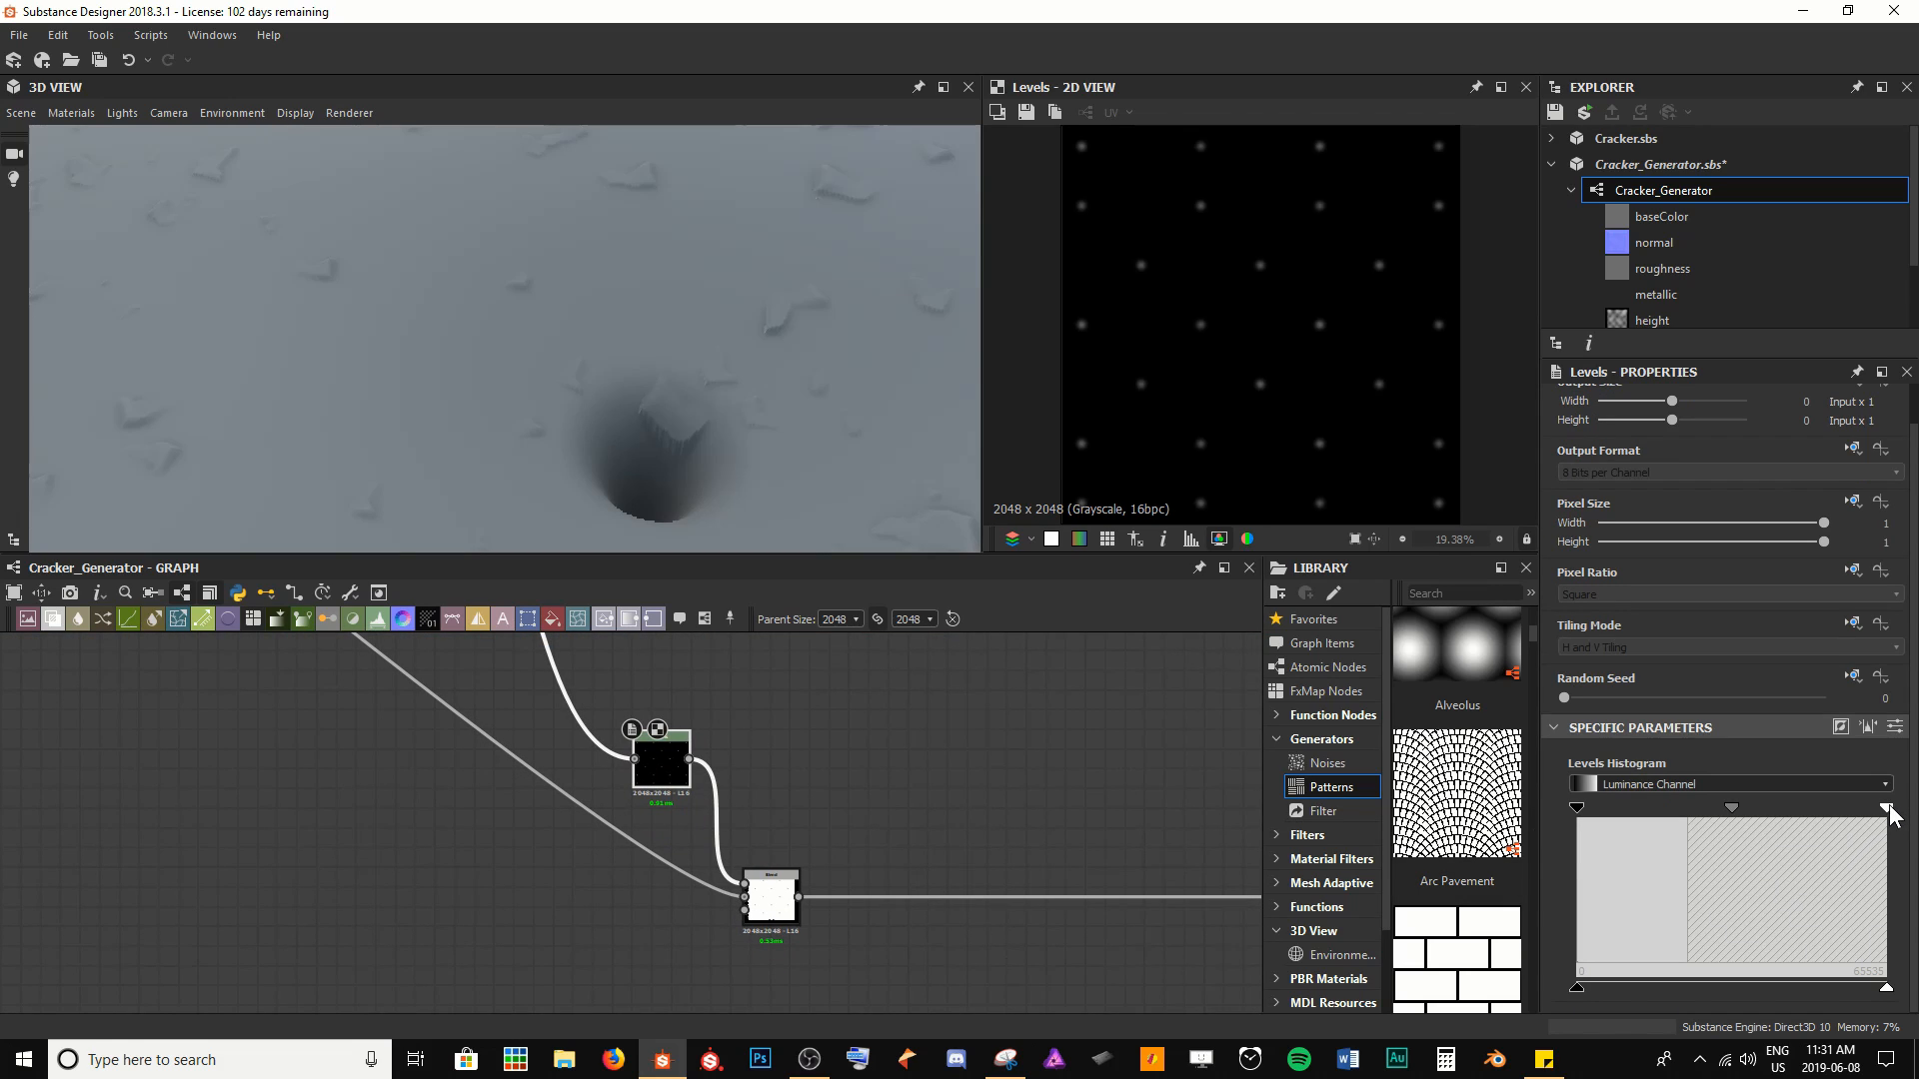
{"action": "left_click_drag", "start_coordinate": [1889, 809], "coordinate": [1635, 809]}
{"action": "left_click_drag", "start_coordinate": [709, 405], "coordinate": [927, 499]}
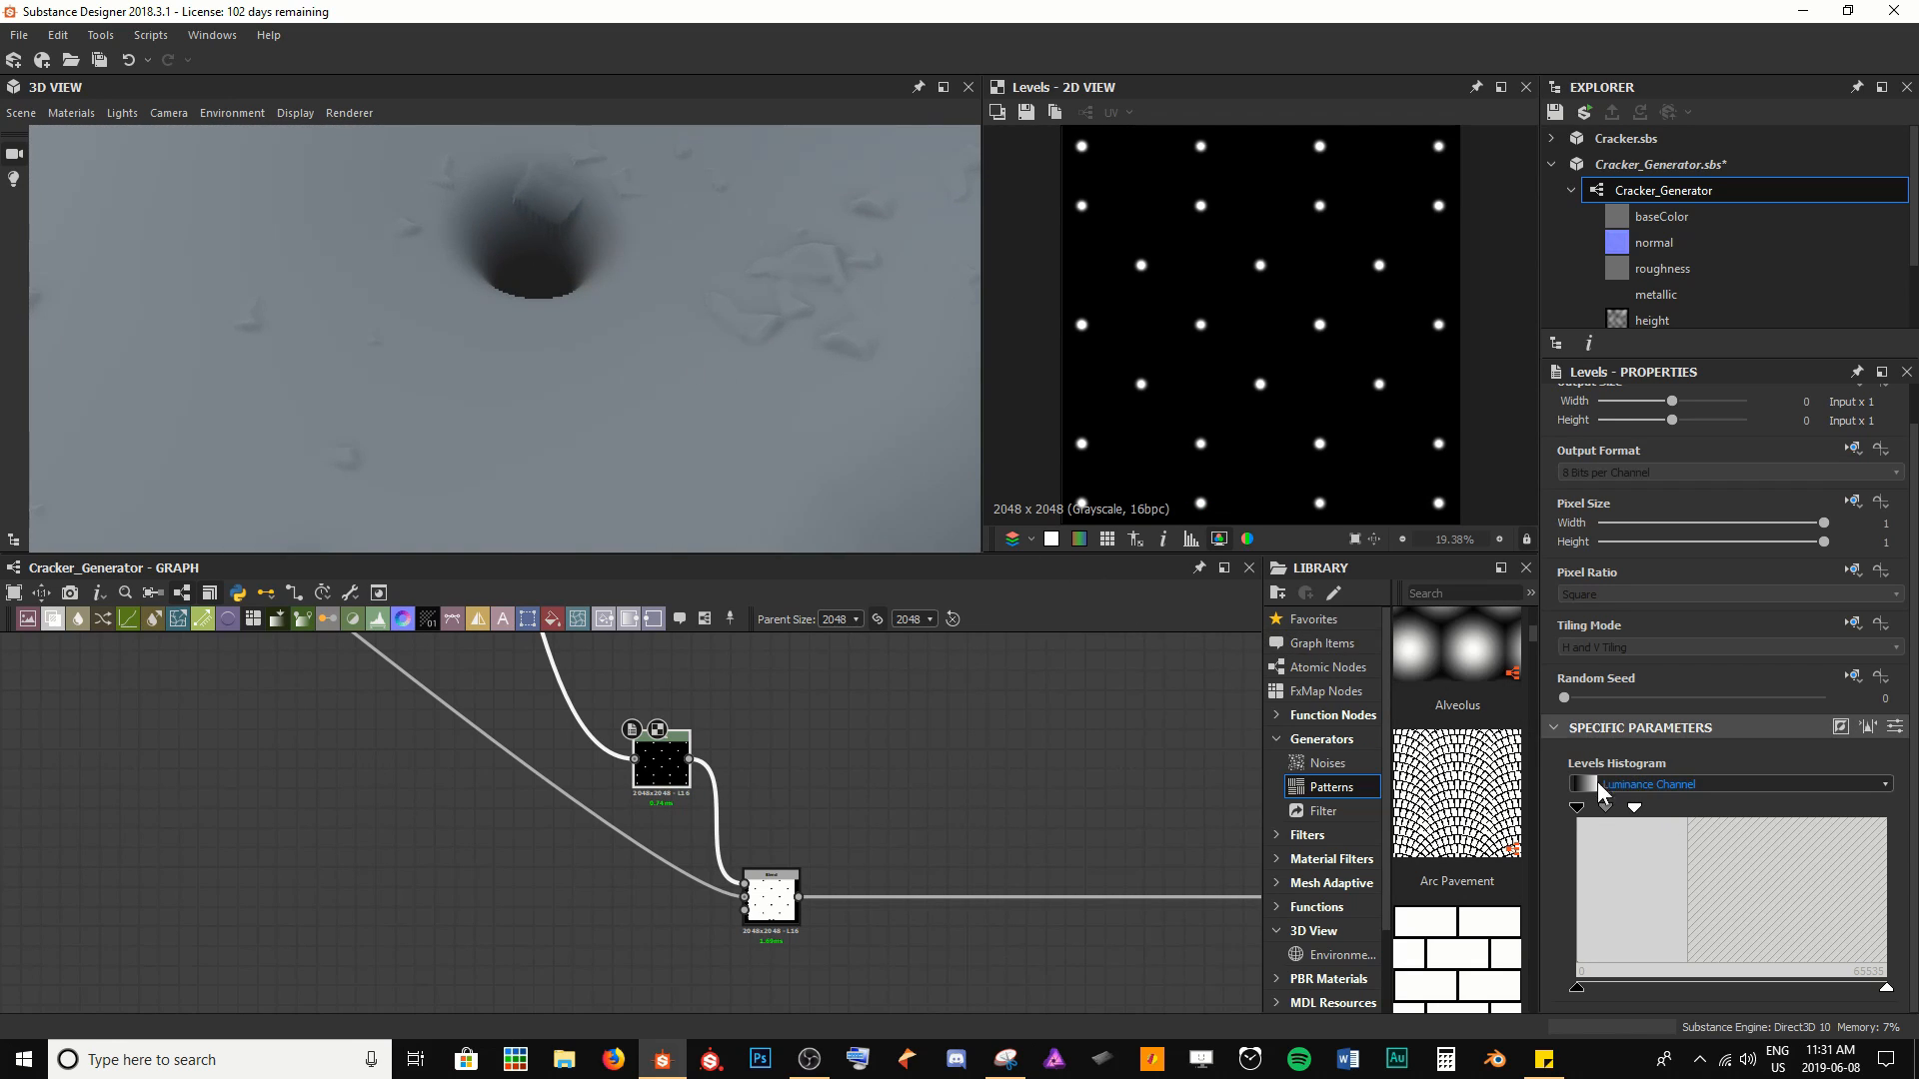
{"action": "left_click_drag", "start_coordinate": [1635, 807], "coordinate": [1537, 819]}
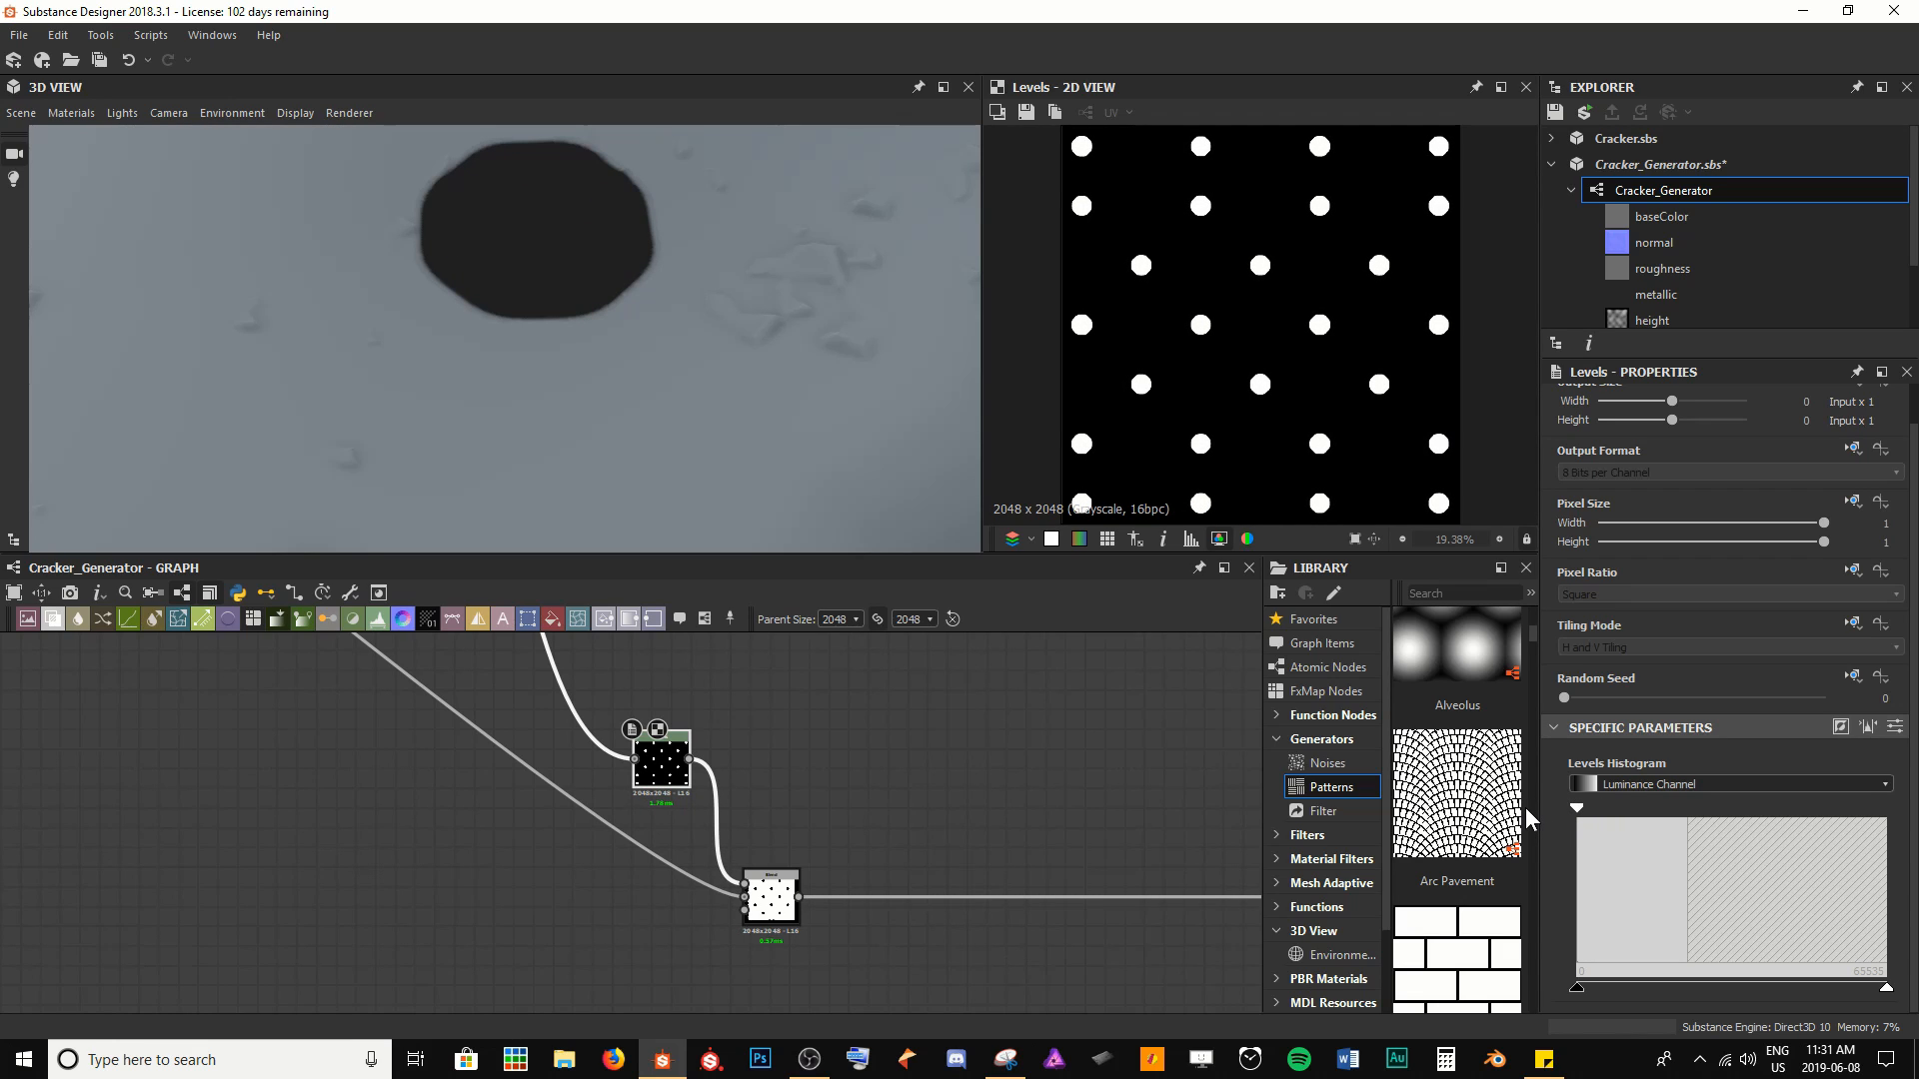
{"action": "scroll", "coordinate": [540, 381], "scroll_direction": "down", "scroll_amount": 10}
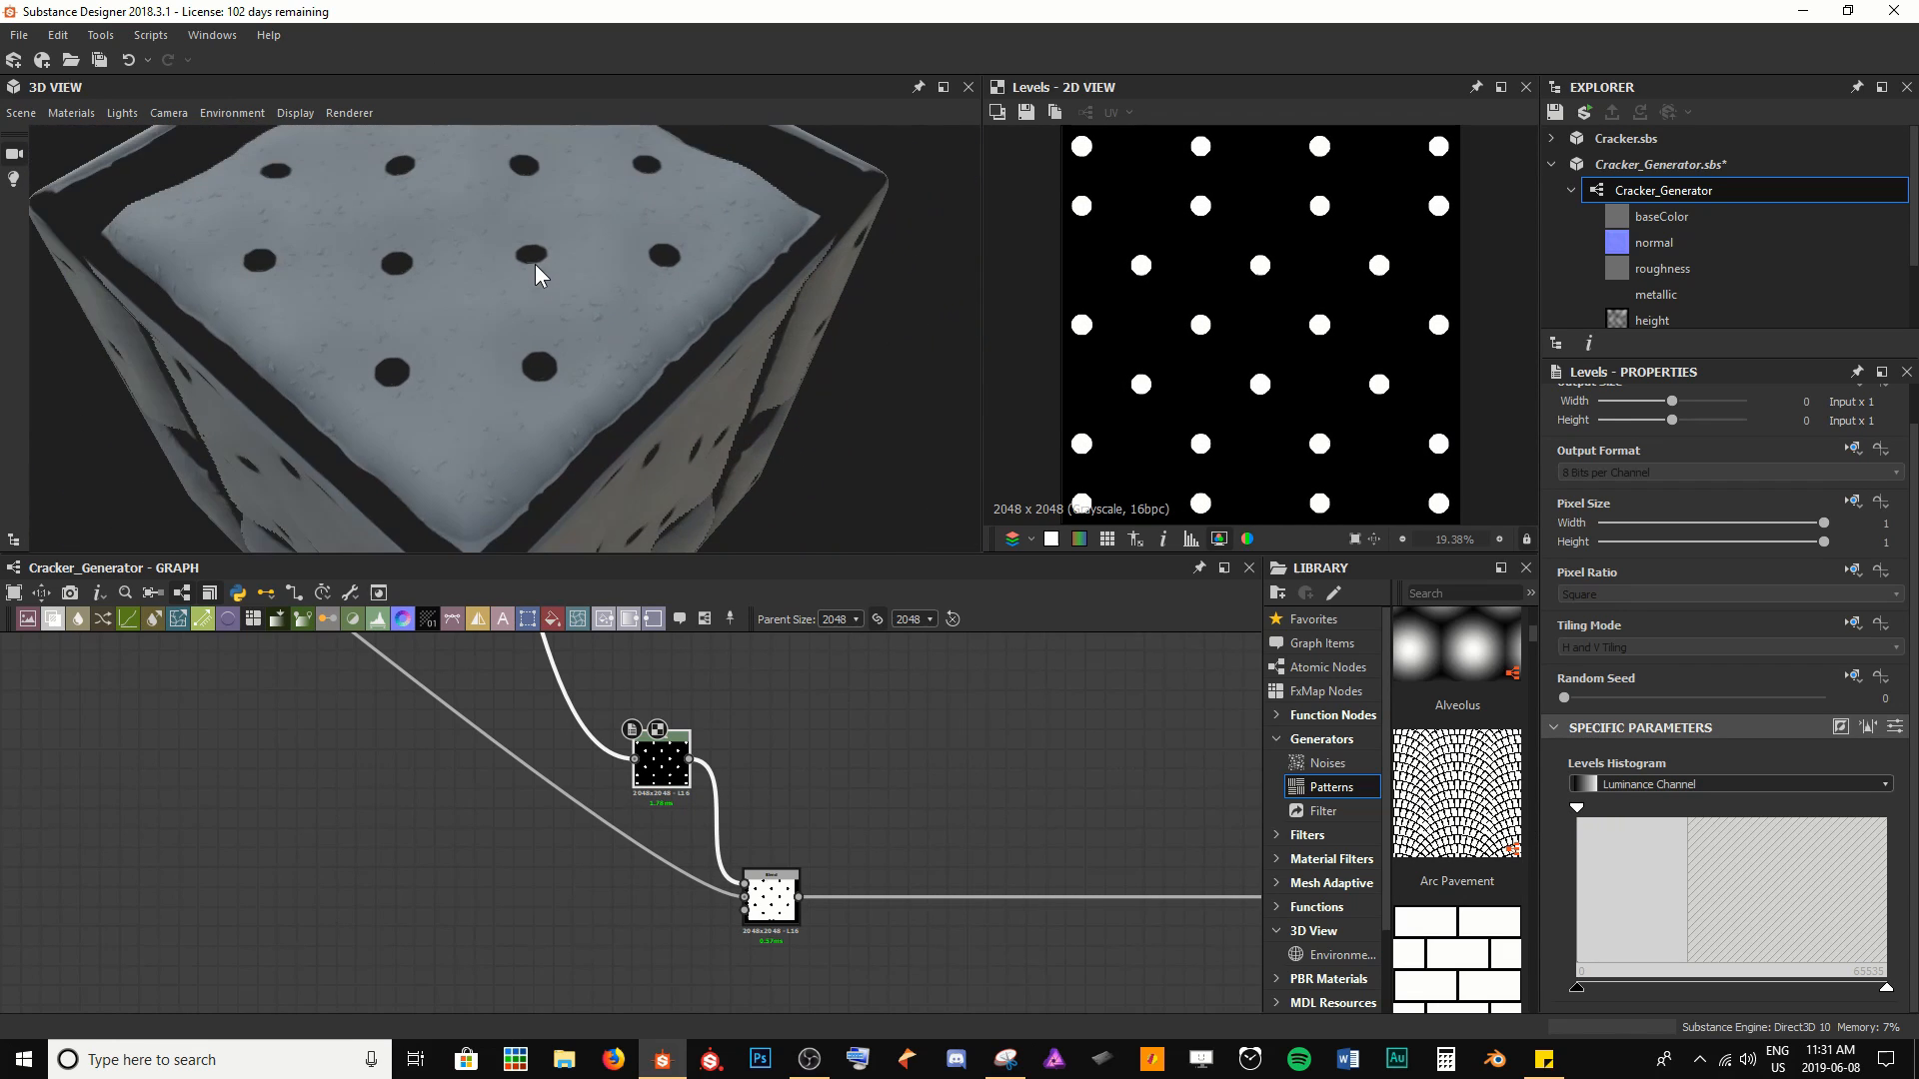
{"action": "scroll", "coordinate": [549, 376], "scroll_direction": "up", "scroll_amount": 10}
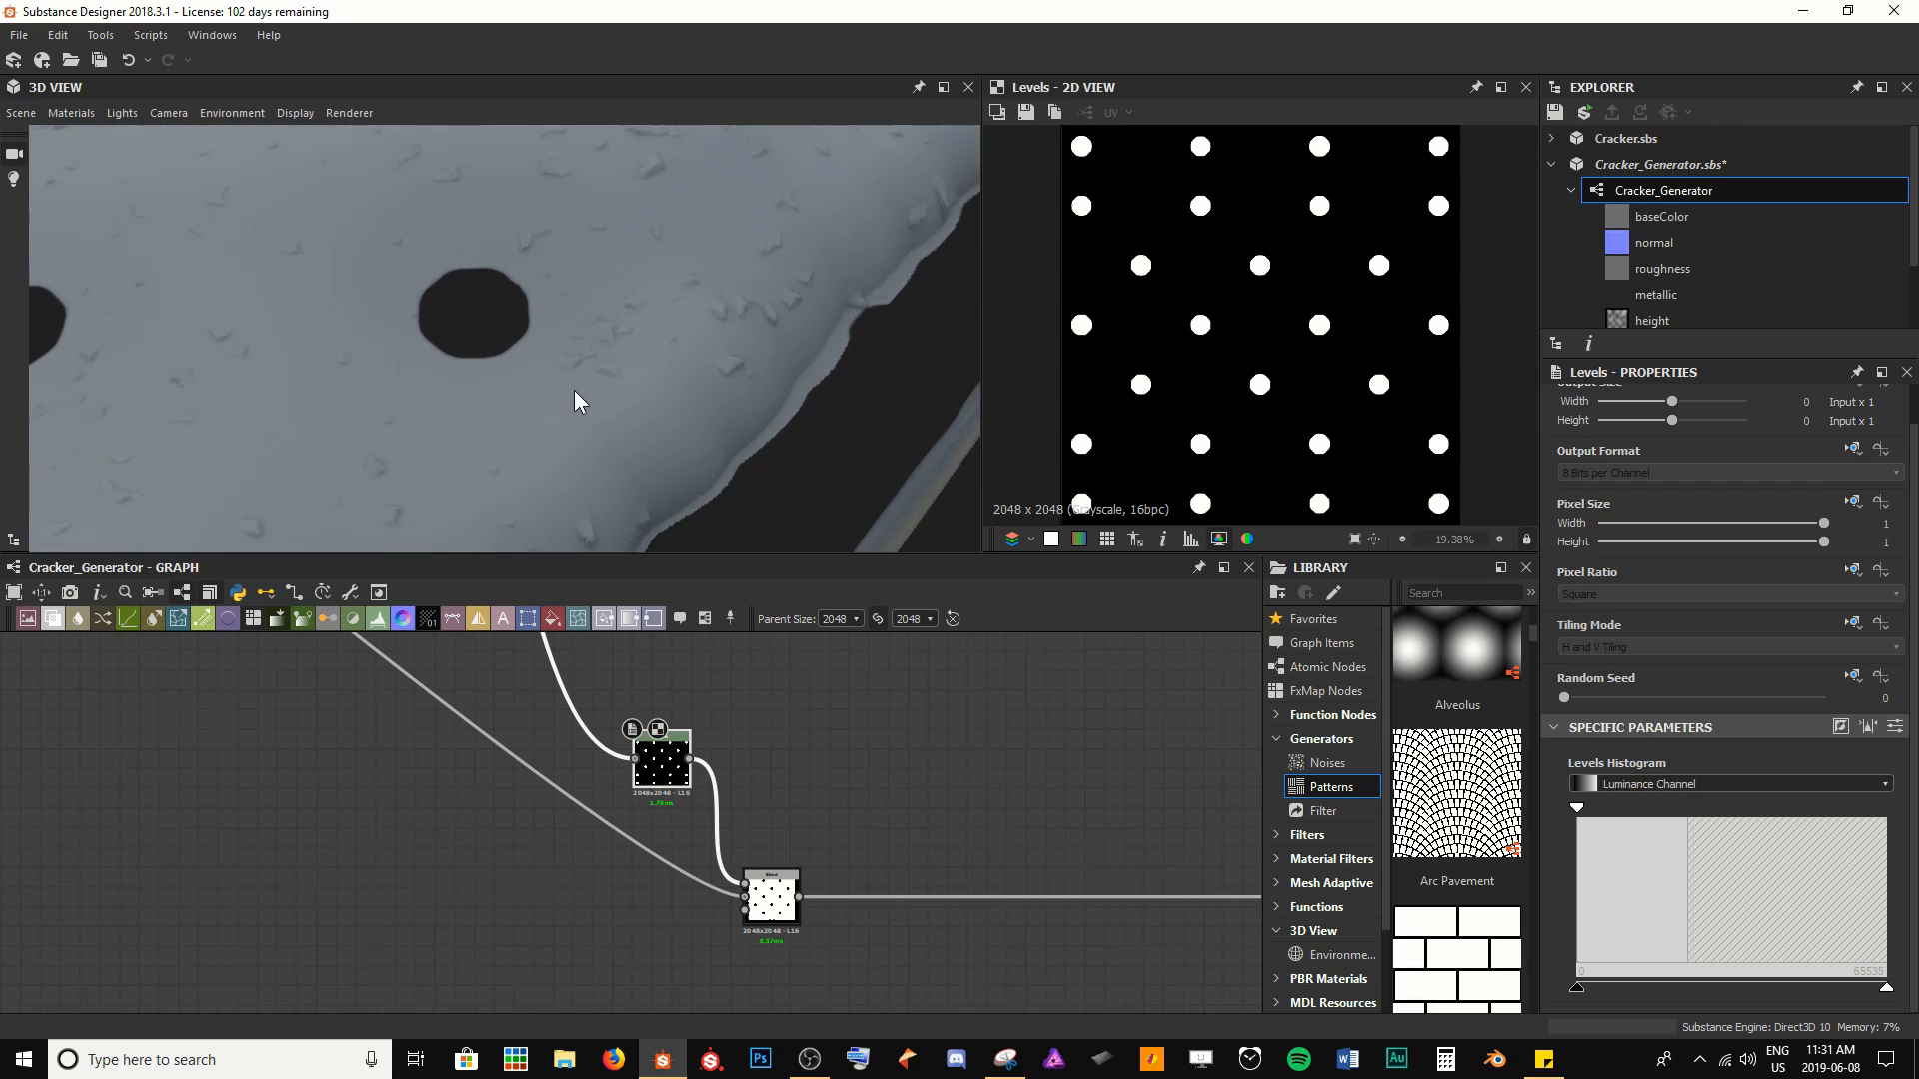
{"action": "left_click_drag", "start_coordinate": [1576, 807], "coordinate": [1623, 810]}
{"action": "scroll", "coordinate": [506, 322], "scroll_direction": "up", "scroll_amount": 4}
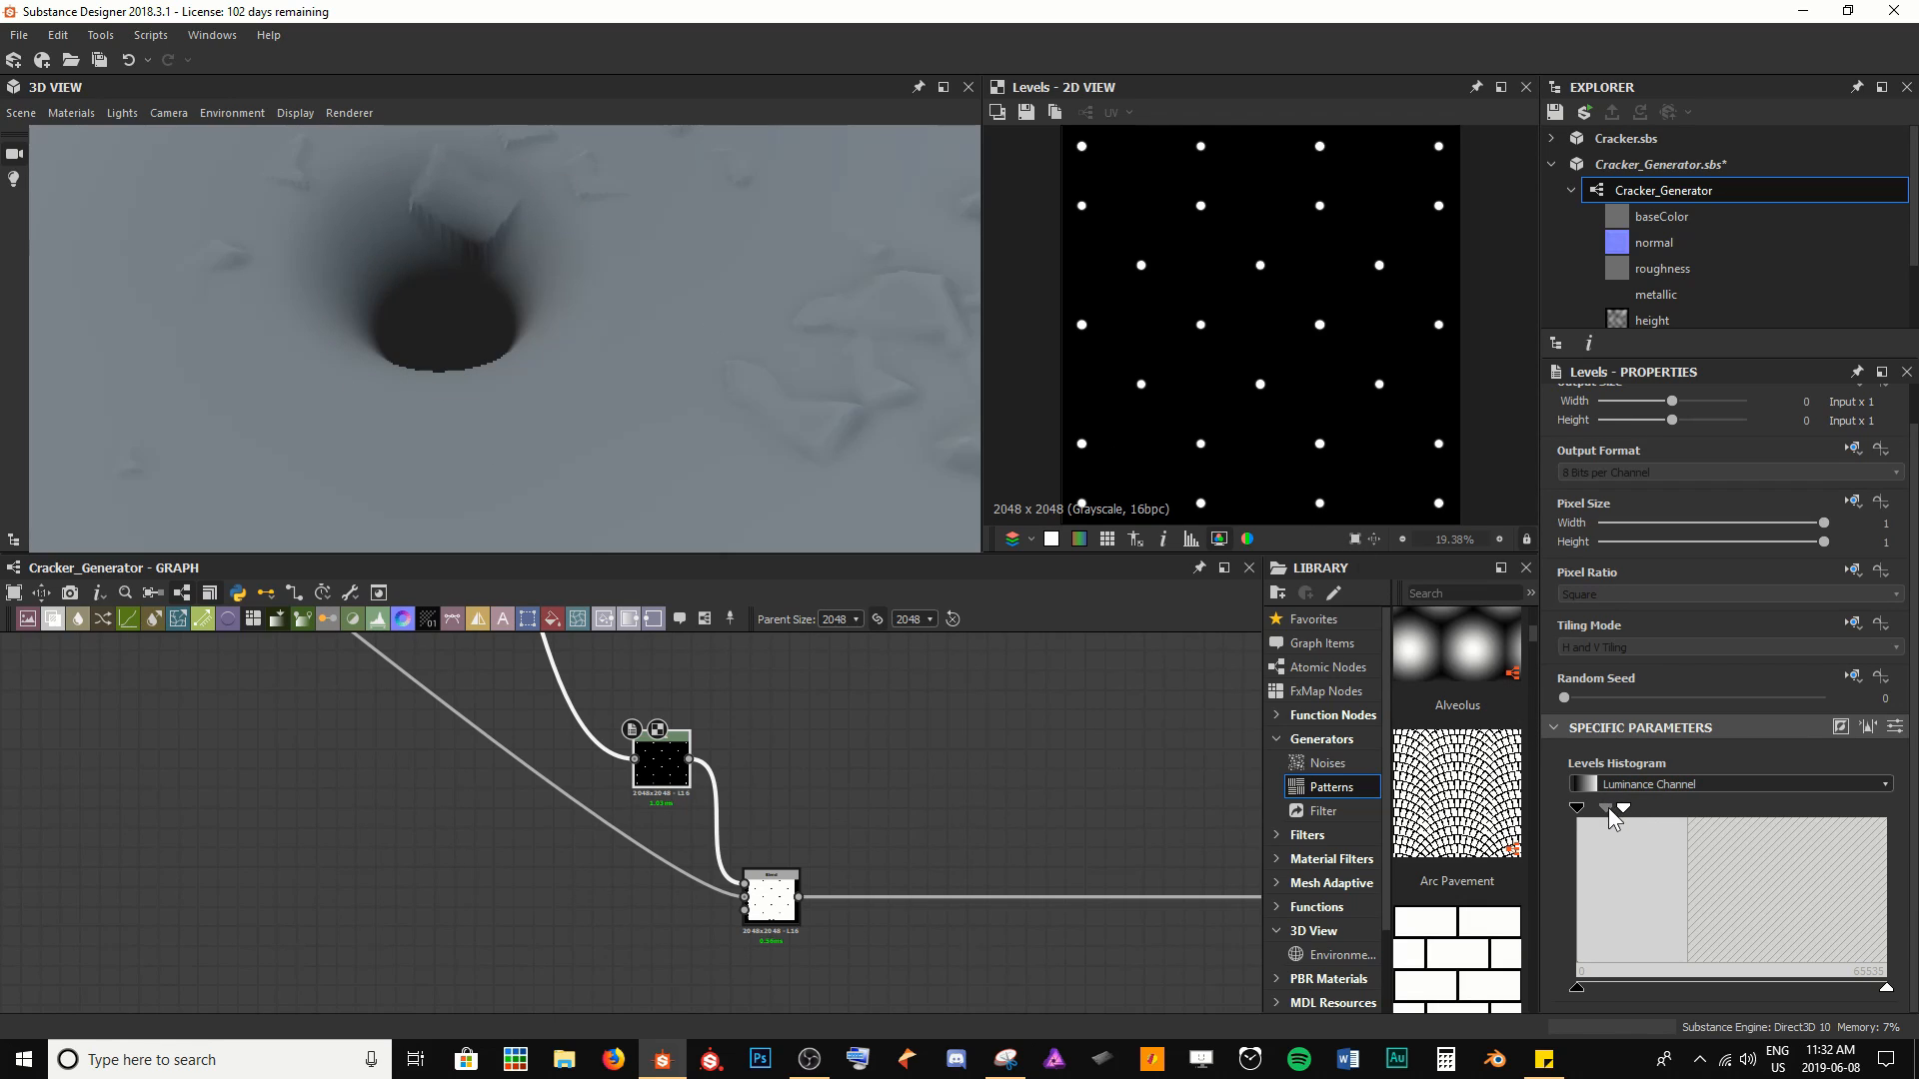
Fine-tune the Levels node's input black and white points to fit the cutouts to the holes, checking the cracker from several angles
{"action": "mouse_move", "coordinate": [1609, 811]}
{"action": "left_mouse_down"}
{"action": "mouse_move", "coordinate": [1633, 811]}
{"action": "mouse_move", "coordinate": [1579, 809]}
{"action": "mouse_move", "coordinate": [1605, 811]}
{"action": "left_mouse_up"}
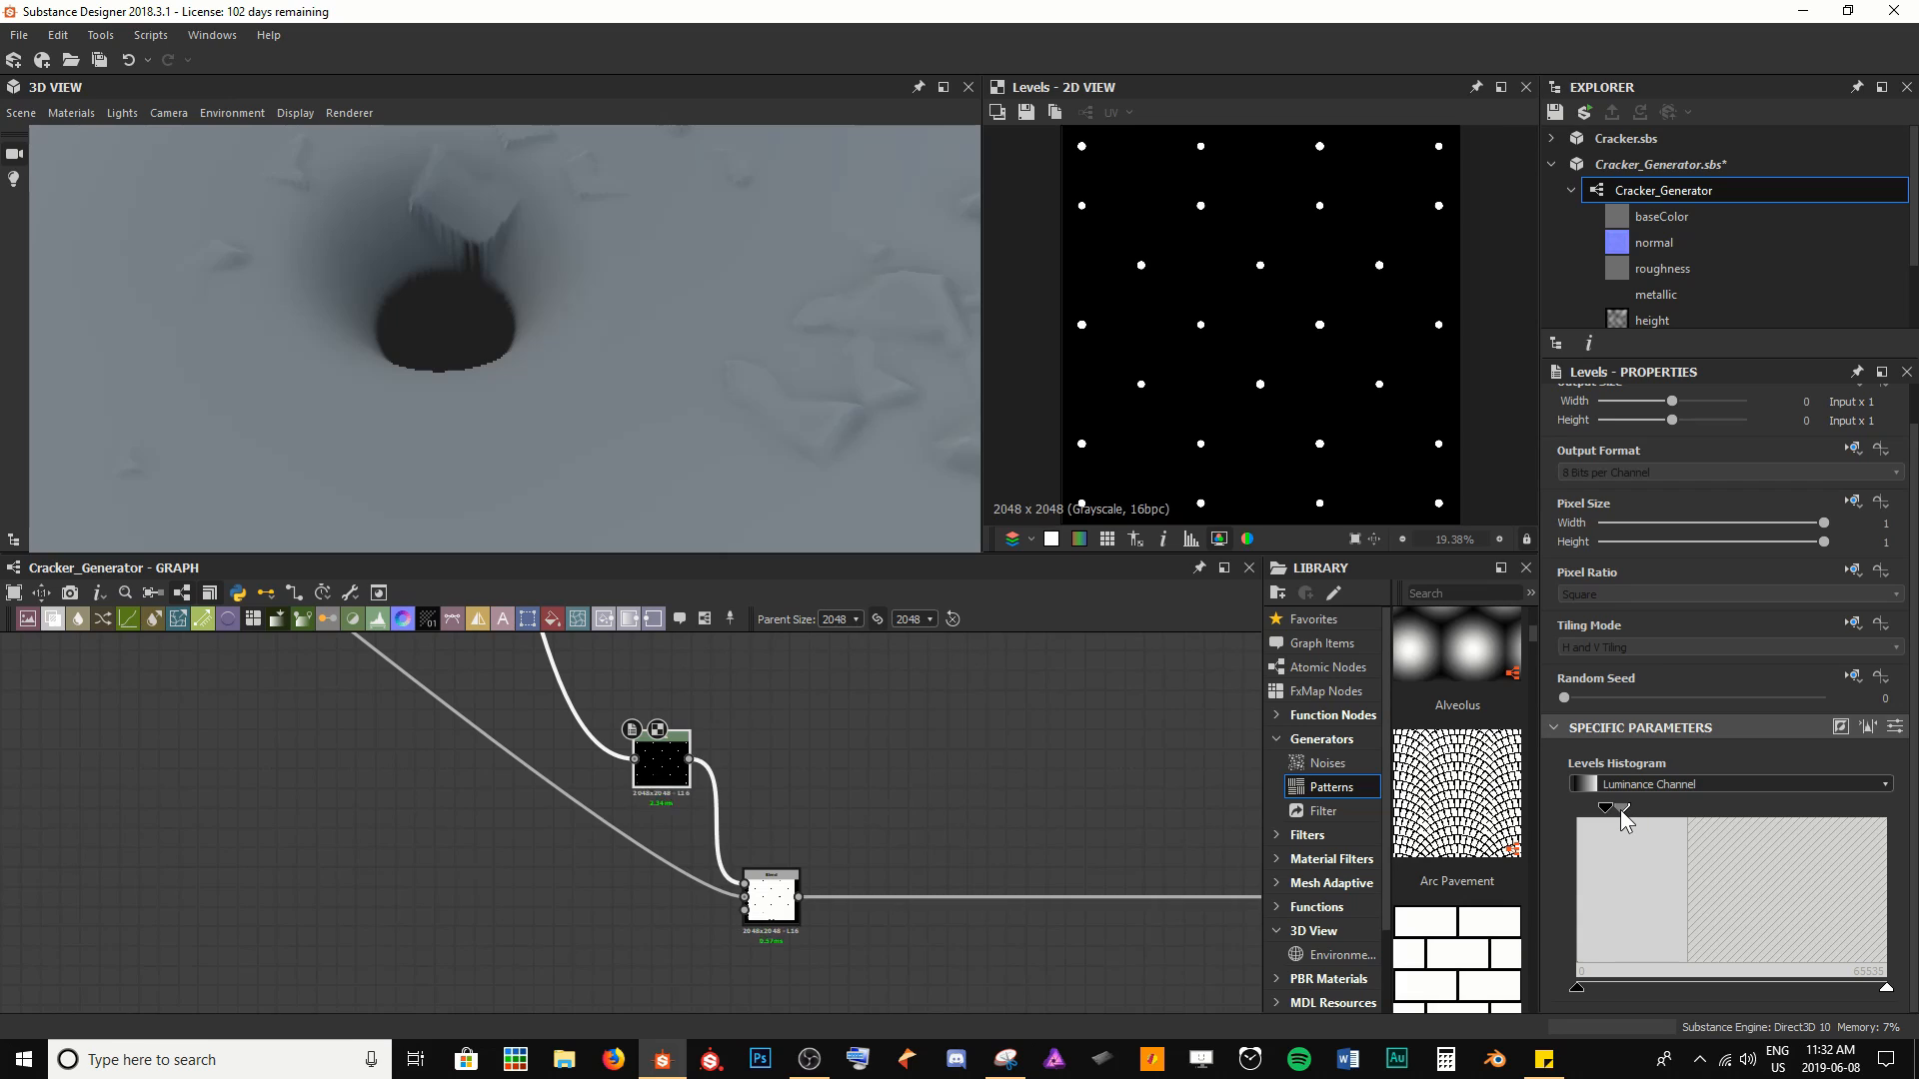
{"action": "left_click_drag", "start_coordinate": [1631, 815], "coordinate": [1640, 816]}
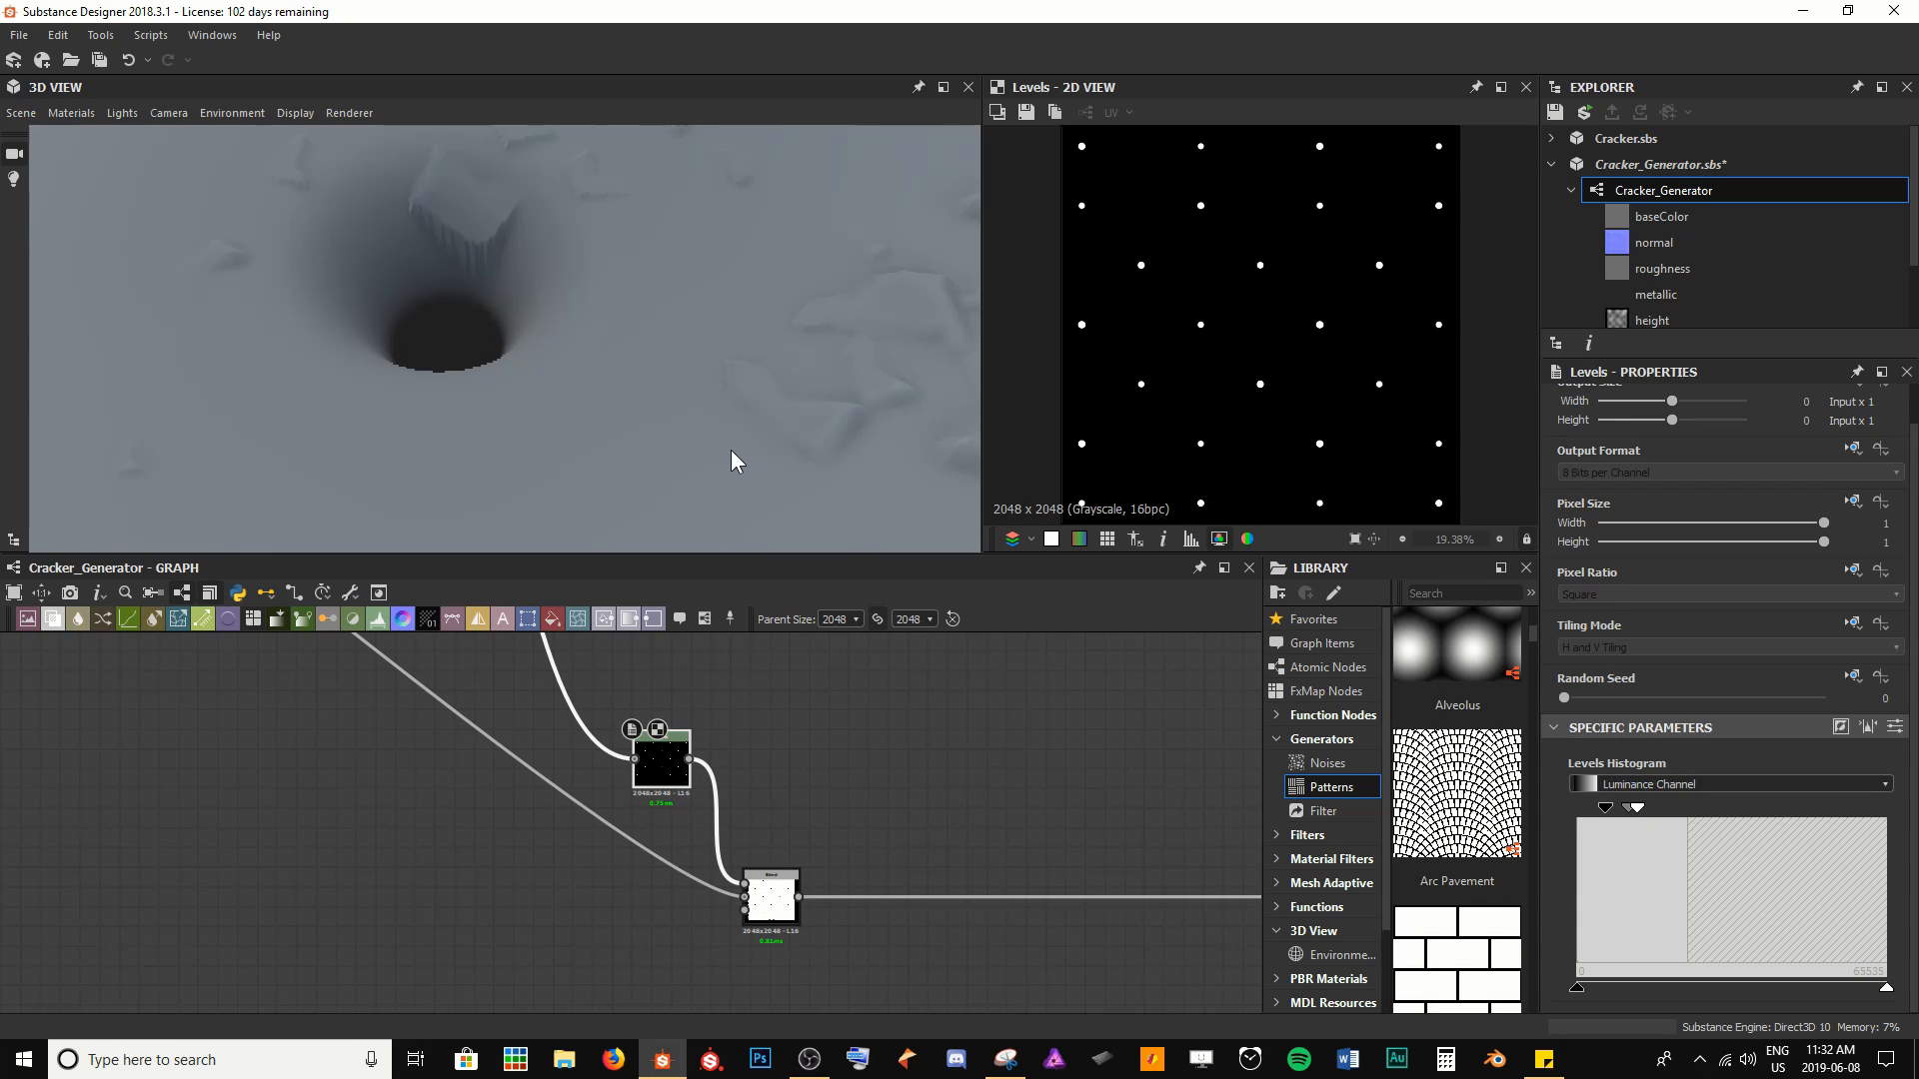
{"action": "scroll", "coordinate": [731, 460], "scroll_direction": "down", "scroll_amount": 10}
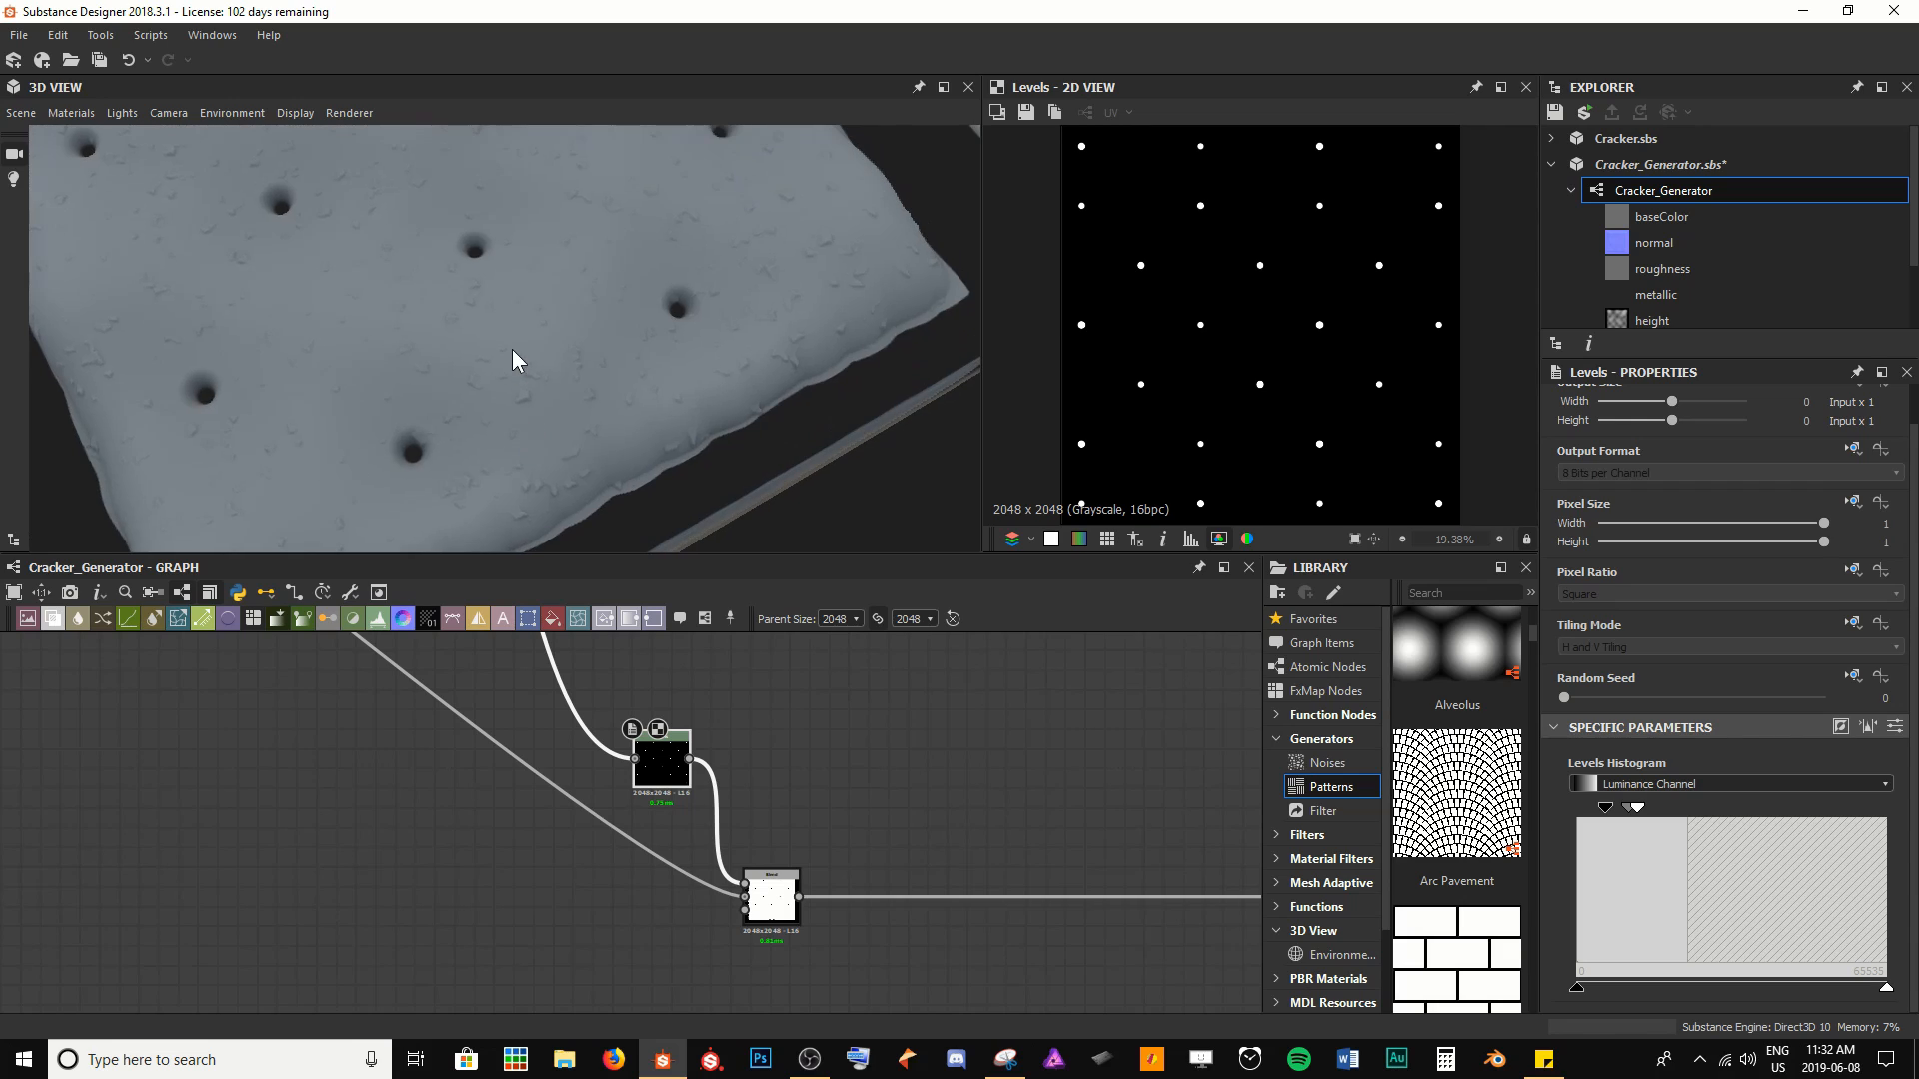
{"action": "scroll", "coordinate": [521, 362], "scroll_direction": "up", "scroll_amount": 6}
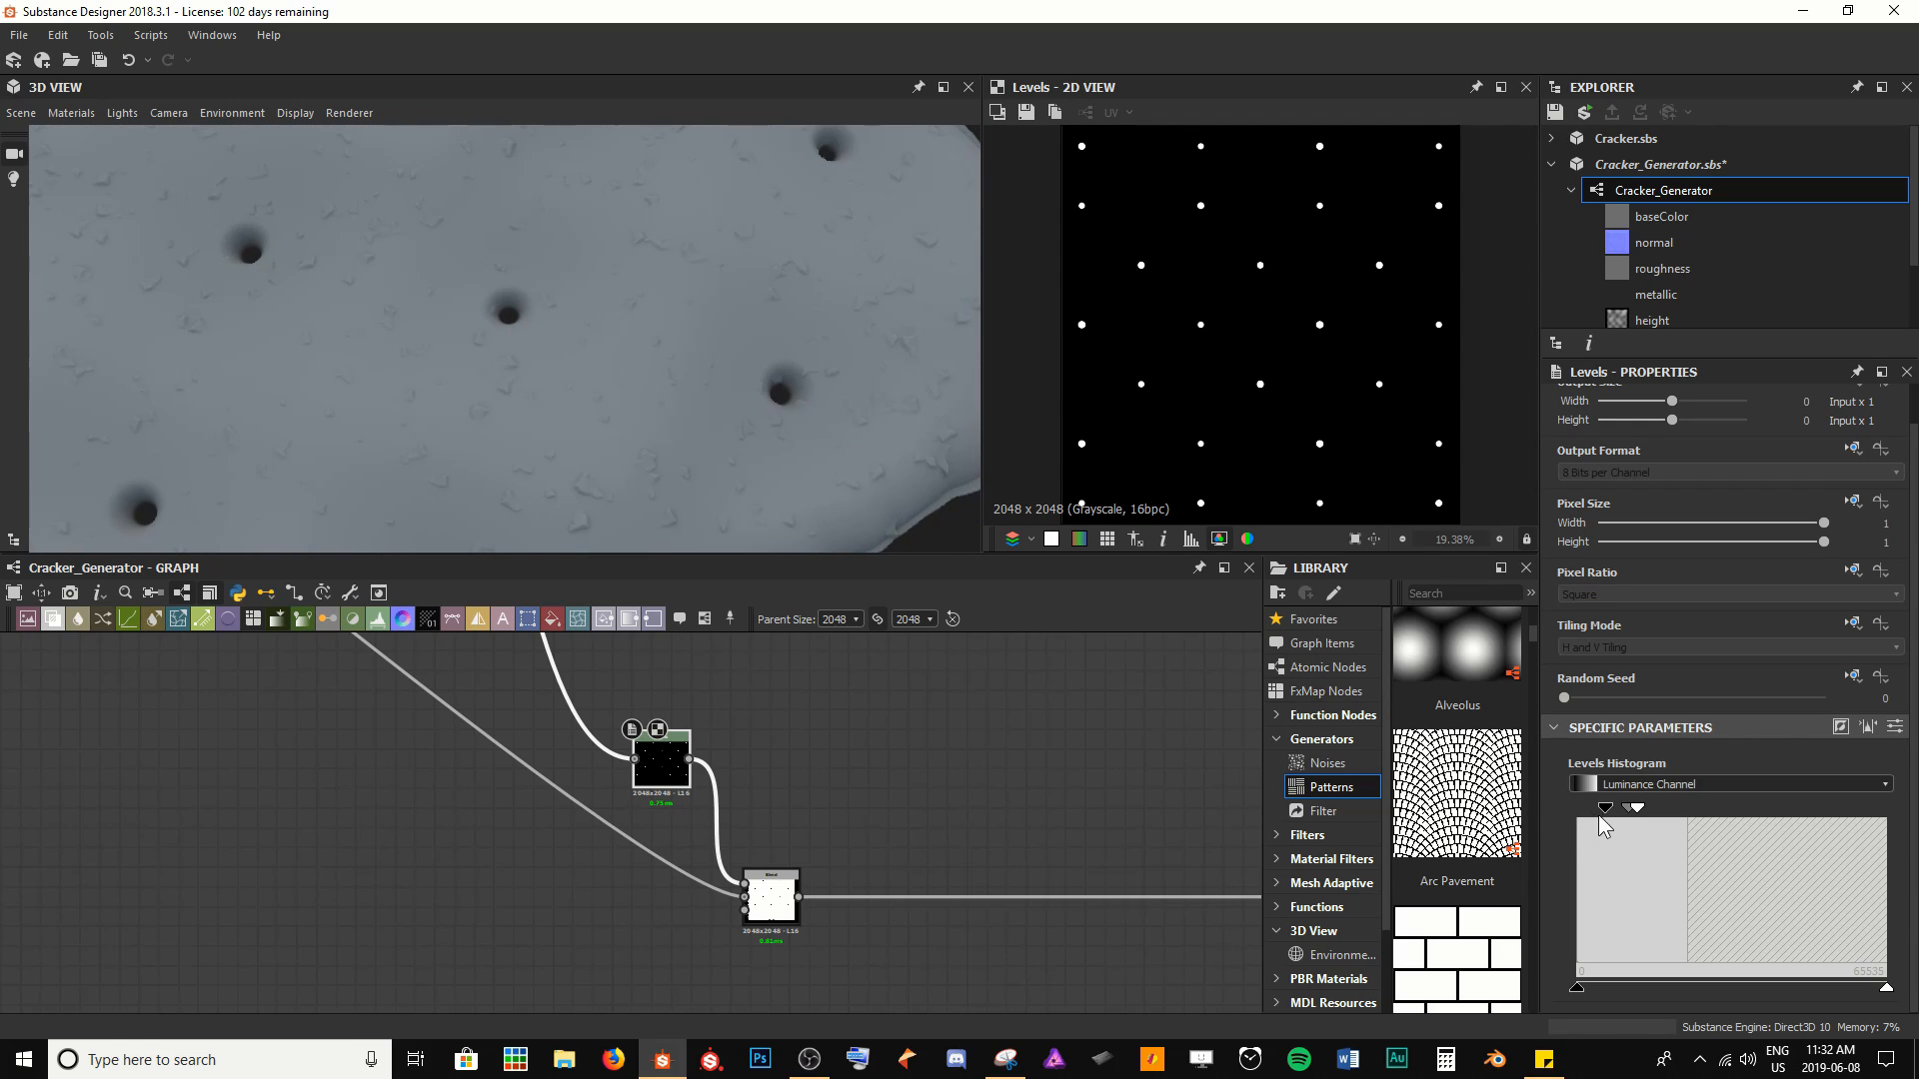
{"action": "mouse_move", "coordinate": [1603, 809]}
{"action": "left_mouse_down"}
{"action": "mouse_move", "coordinate": [1586, 811]}
{"action": "mouse_move", "coordinate": [1630, 808]}
{"action": "left_mouse_up"}
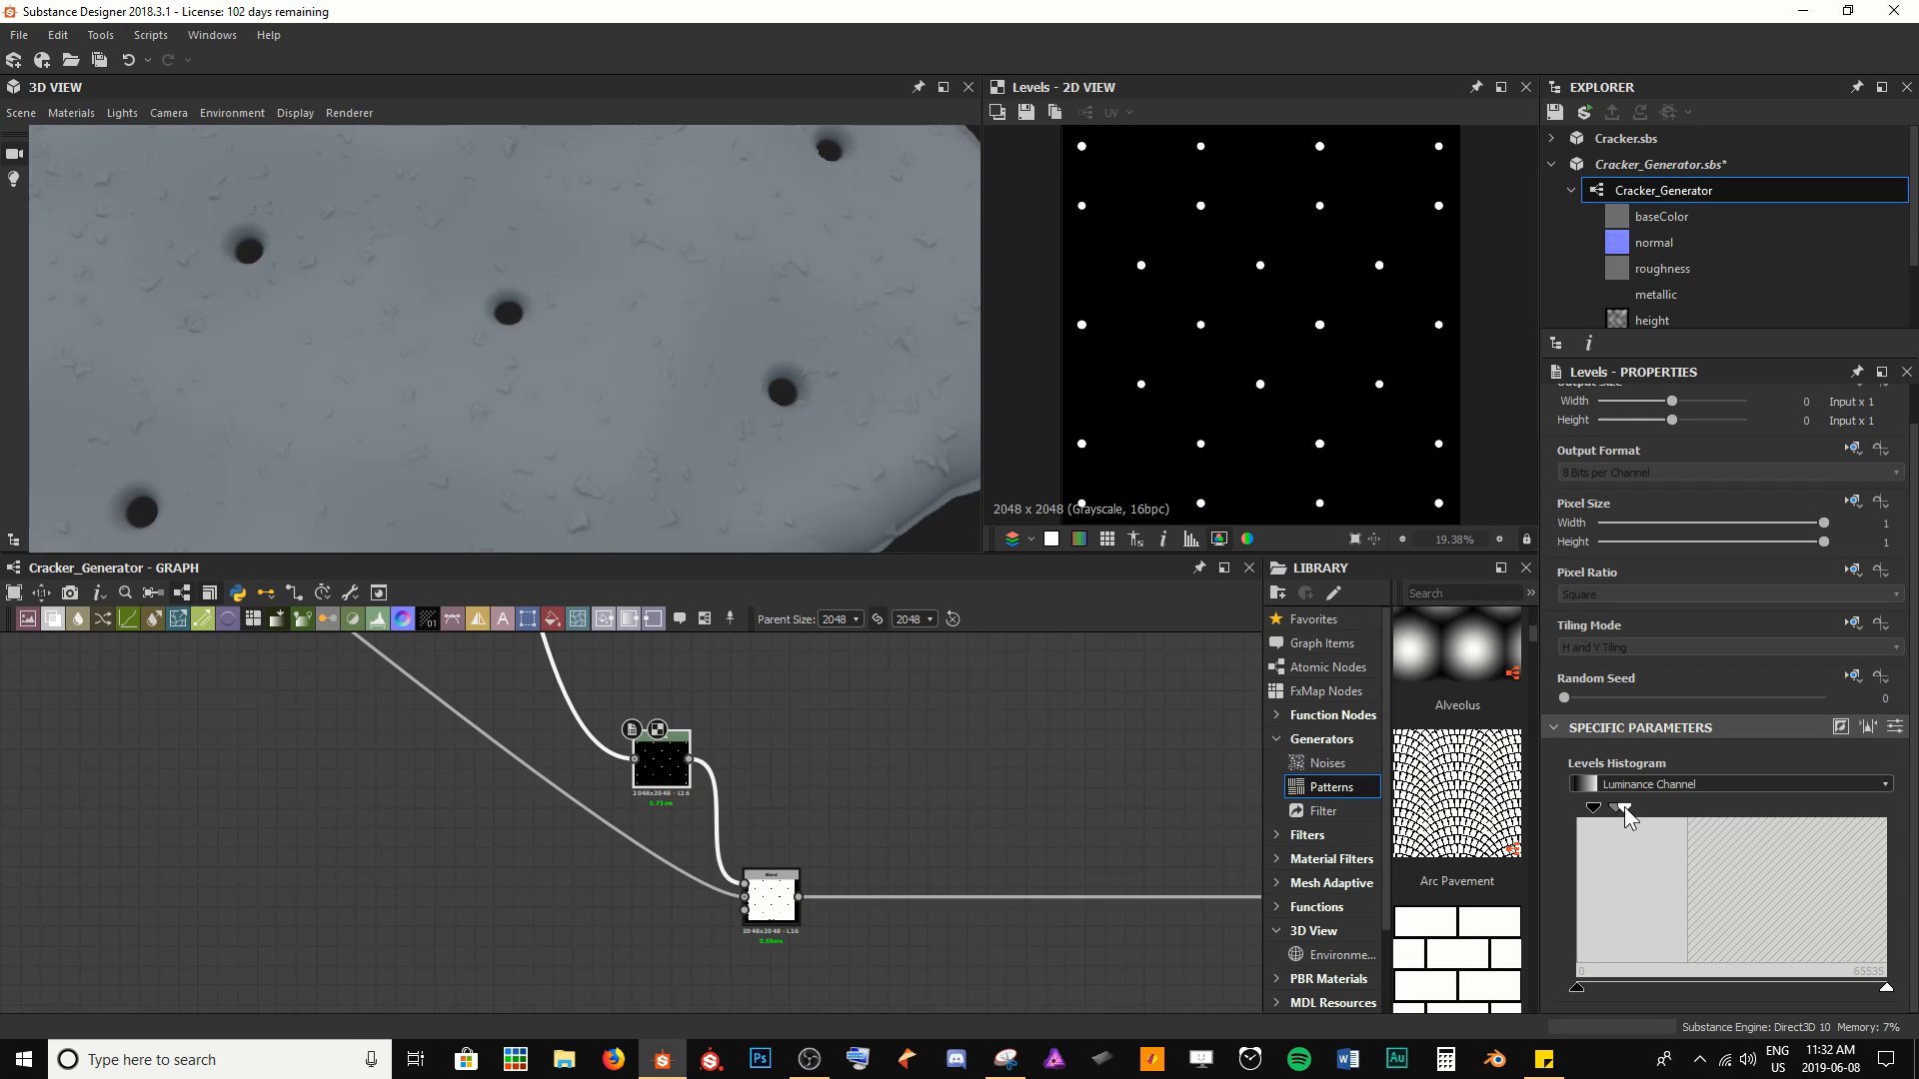
{"action": "scroll", "coordinate": [585, 334], "scroll_direction": "down", "scroll_amount": 7}
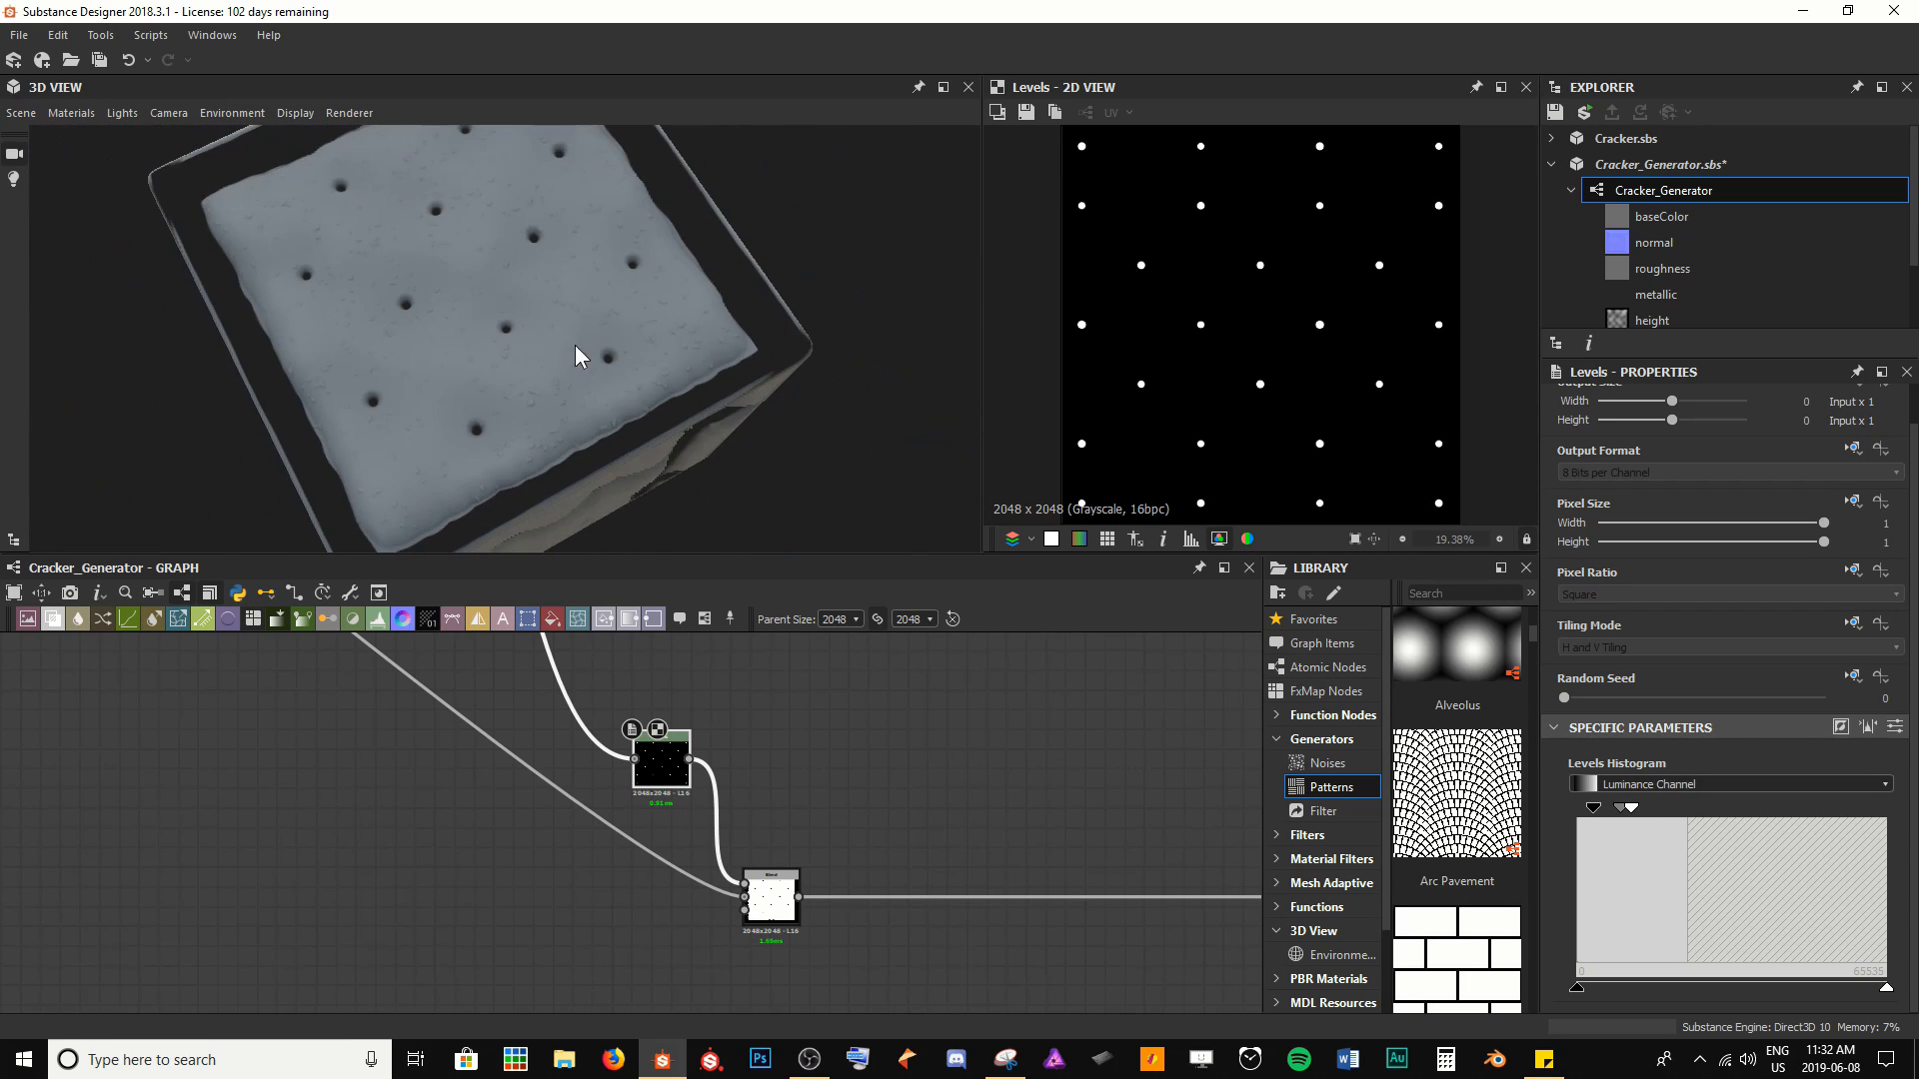
{"action": "left_click_drag", "start_coordinate": [573, 344], "coordinate": [476, 252]}
{"action": "right_click_drag", "start_coordinate": [475, 260], "coordinate": [602, 386]}
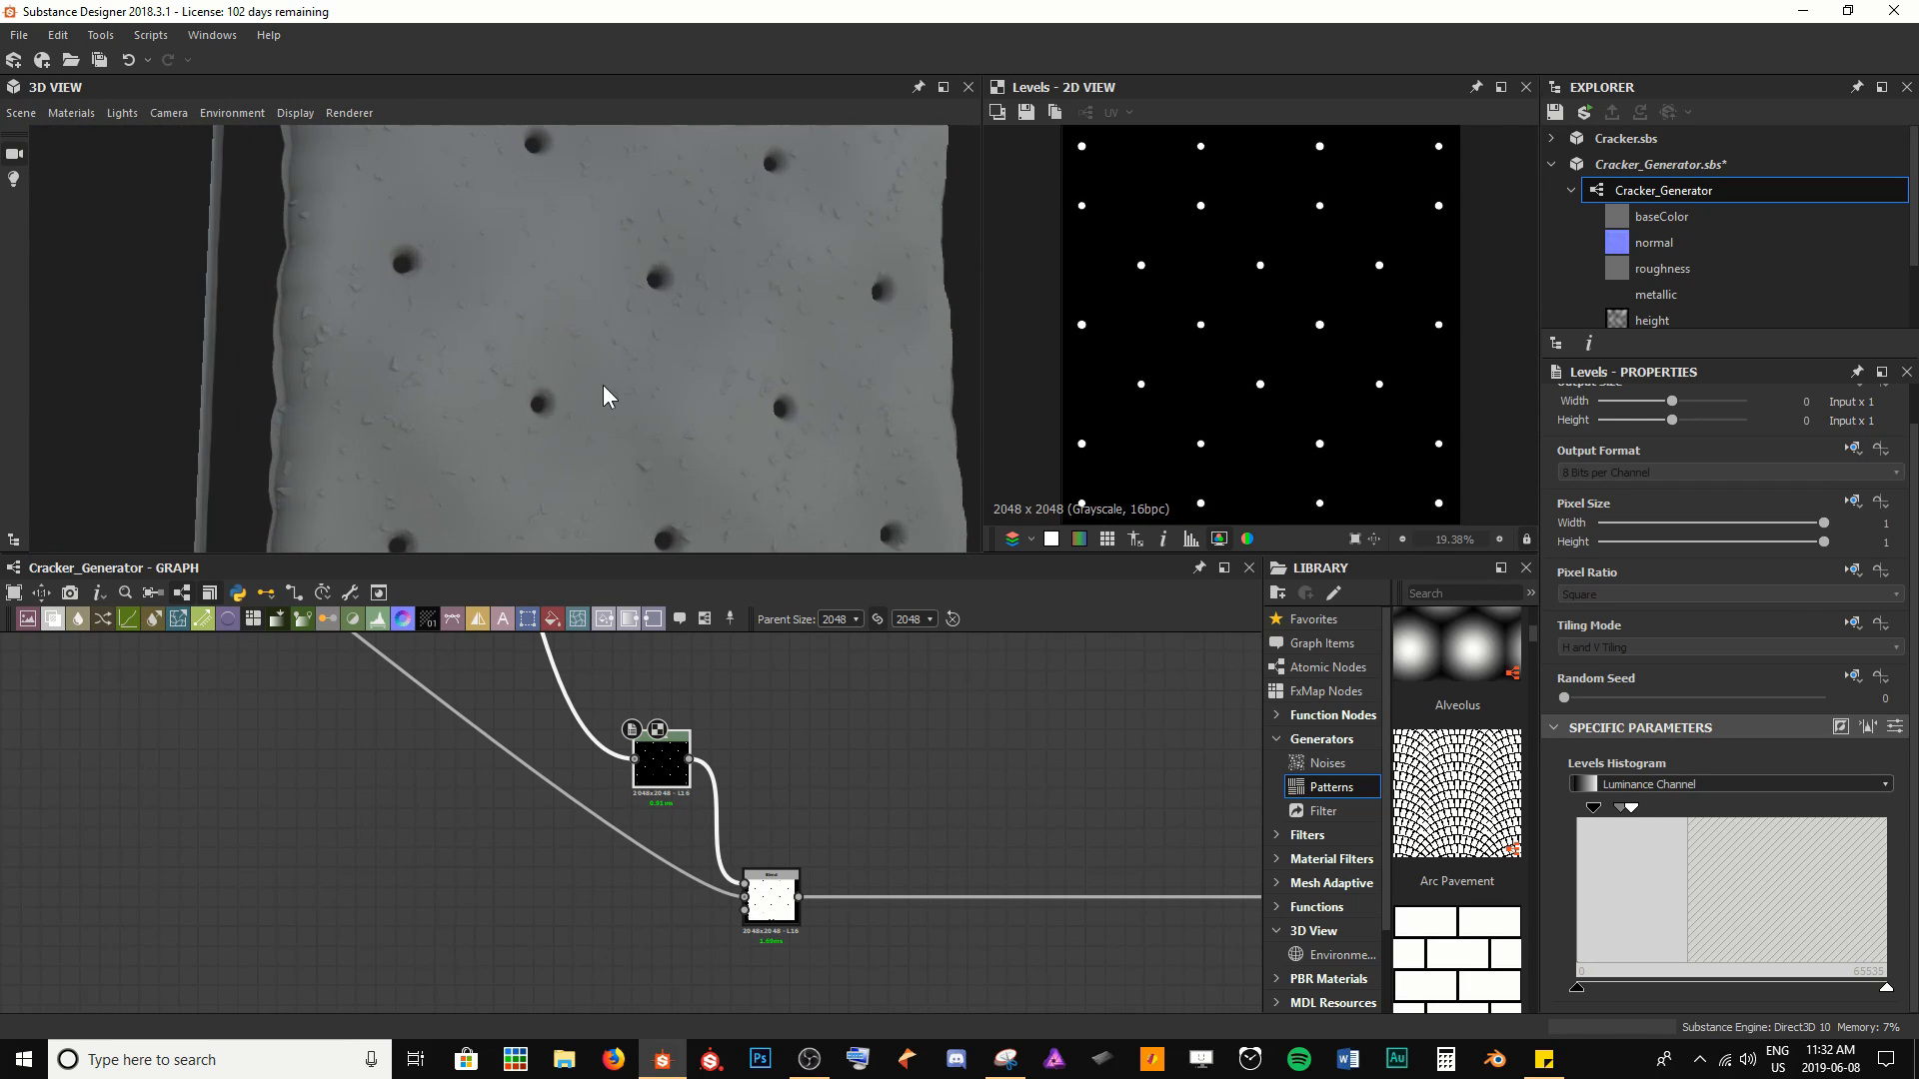
{"action": "left_click_drag", "start_coordinate": [603, 386], "coordinate": [505, 318]}
Move the Levels and Blend nodes next to the Opacity output, arrange them neatly, and save the package
{"action": "scroll", "coordinate": [550, 760], "scroll_direction": "down", "scroll_amount": 6}
{"action": "left_click_drag", "start_coordinate": [469, 849], "coordinate": [663, 755]}
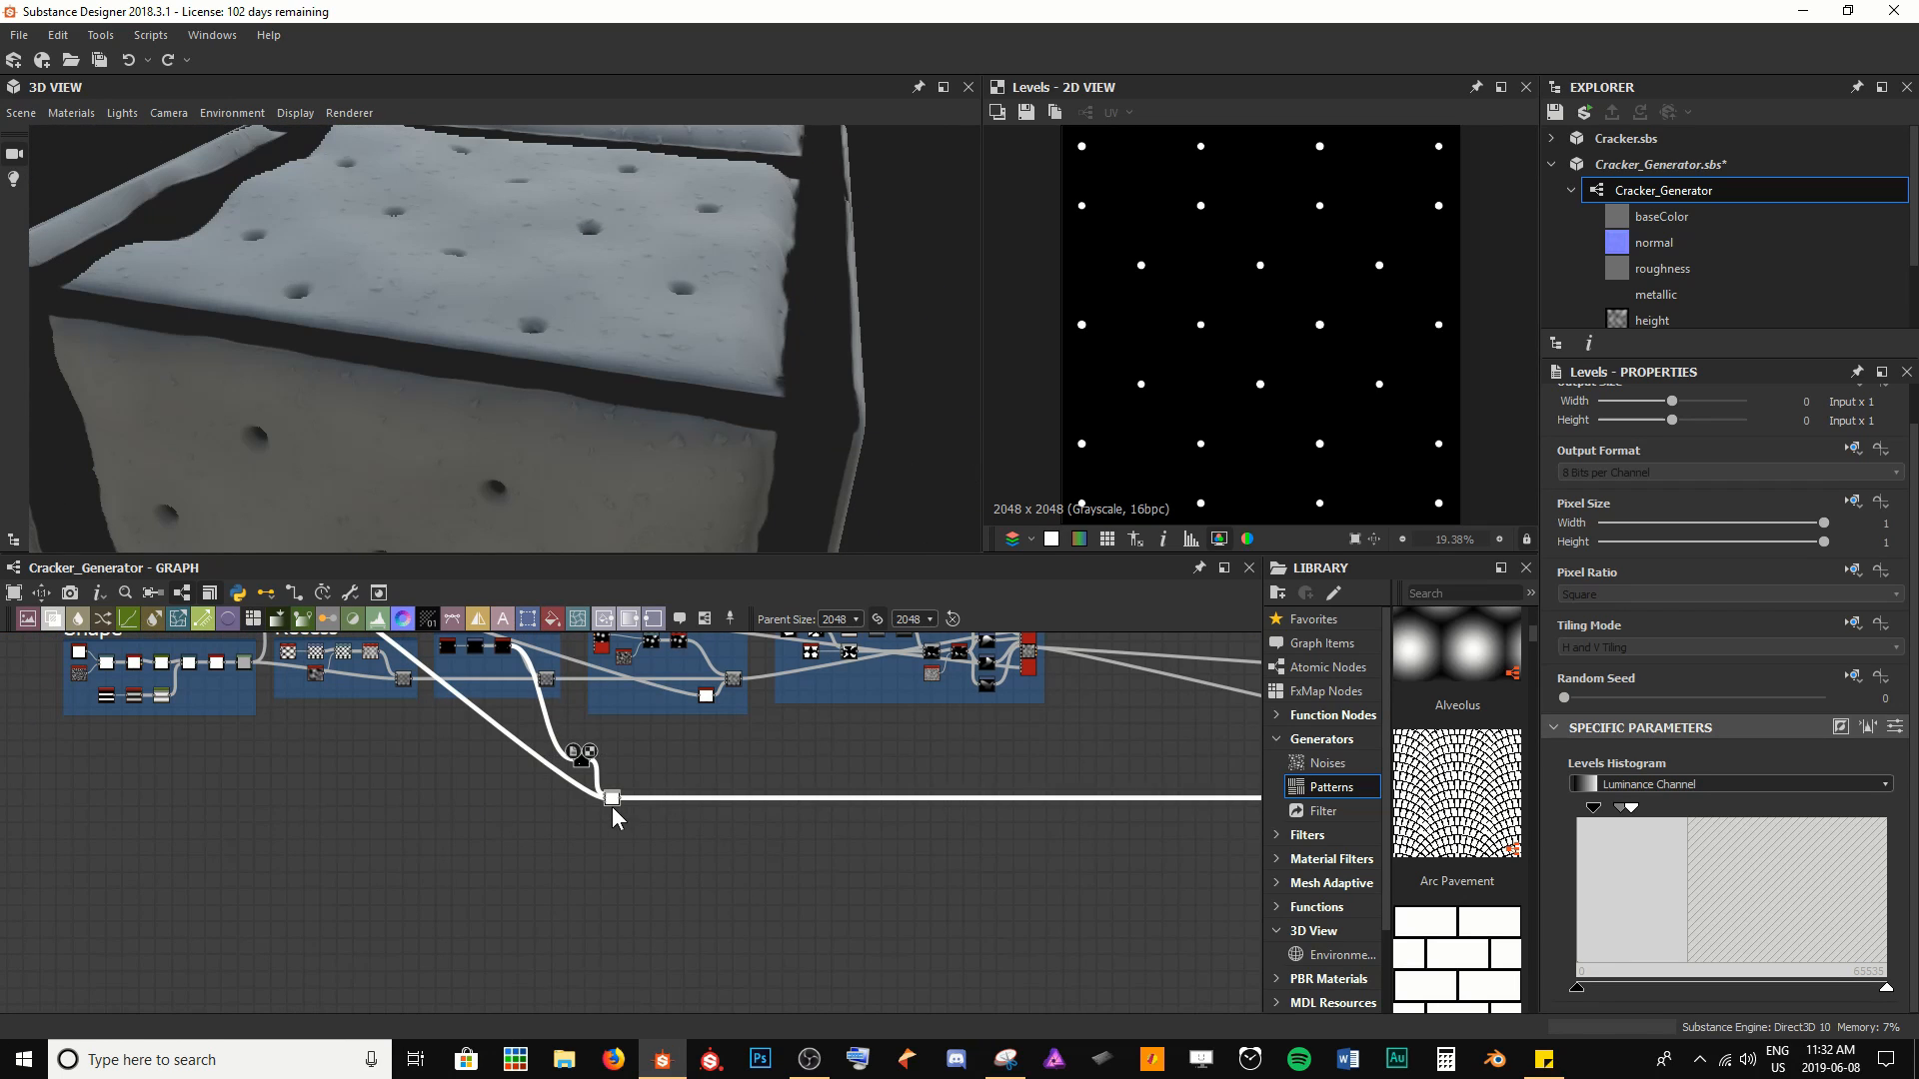
{"action": "key", "text": "ctrl+z"}
{"action": "left_click_drag", "start_coordinate": [531, 839], "coordinate": [640, 740]}
{"action": "left_click_drag", "start_coordinate": [615, 803], "coordinate": [1145, 857]}
{"action": "middle_click_drag", "start_coordinate": [1145, 858], "coordinate": [699, 878]}
{"action": "scroll", "coordinate": [426, 881], "scroll_direction": "up", "scroll_amount": 5}
{"action": "left_click_drag", "start_coordinate": [697, 867], "coordinate": [718, 854]}
{"action": "left_click", "coordinate": [702, 905]}
{"action": "left_click", "coordinate": [707, 852]}
{"action": "left_click_drag", "start_coordinate": [636, 753], "coordinate": [650, 806]}
{"action": "key", "text": "ctrl+s"}
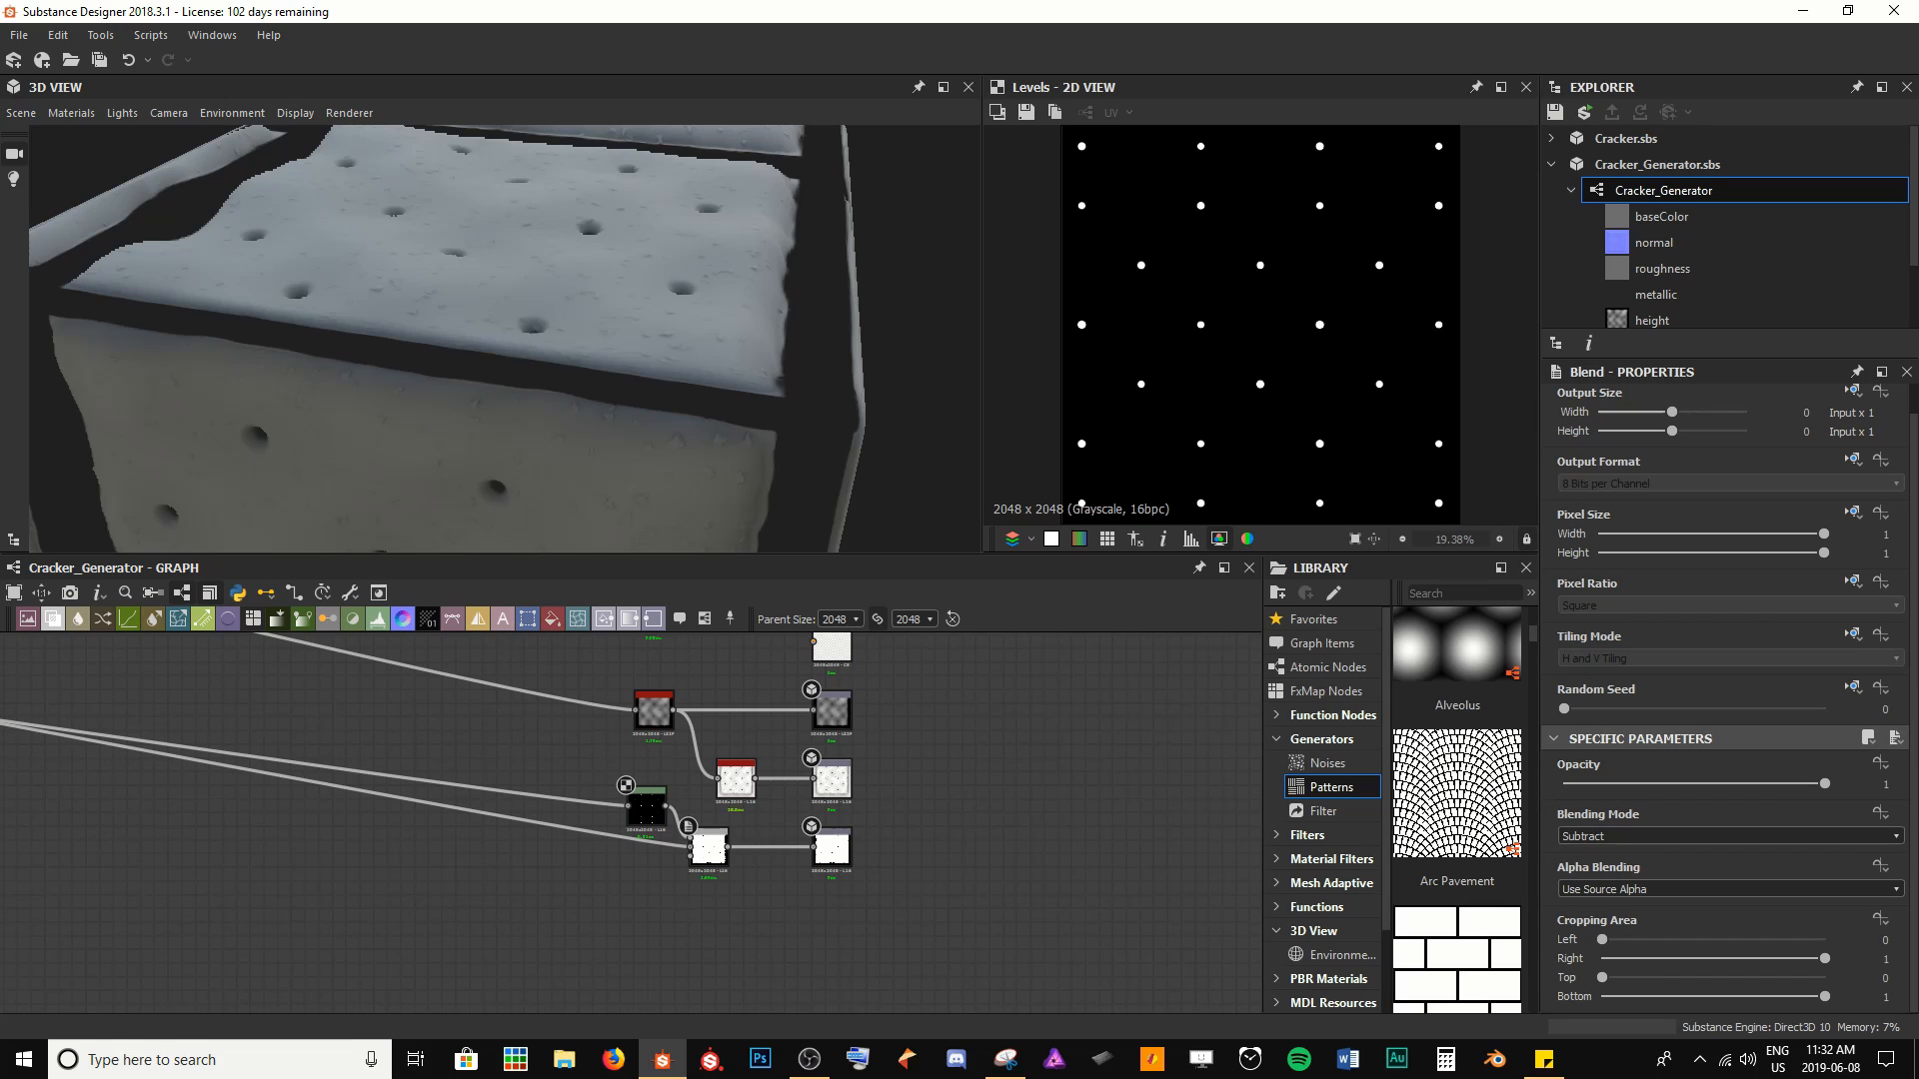
Add a Gradient Map node in the empty space after the Salt frame
{"action": "scroll", "coordinate": [451, 713], "scroll_direction": "down", "scroll_amount": 4}
{"action": "middle_click_drag", "start_coordinate": [452, 713], "coordinate": [534, 817]}
{"action": "middle_click_drag", "start_coordinate": [494, 735], "coordinate": [593, 771]}
{"action": "scroll", "coordinate": [724, 770], "scroll_direction": "up", "scroll_amount": 3}
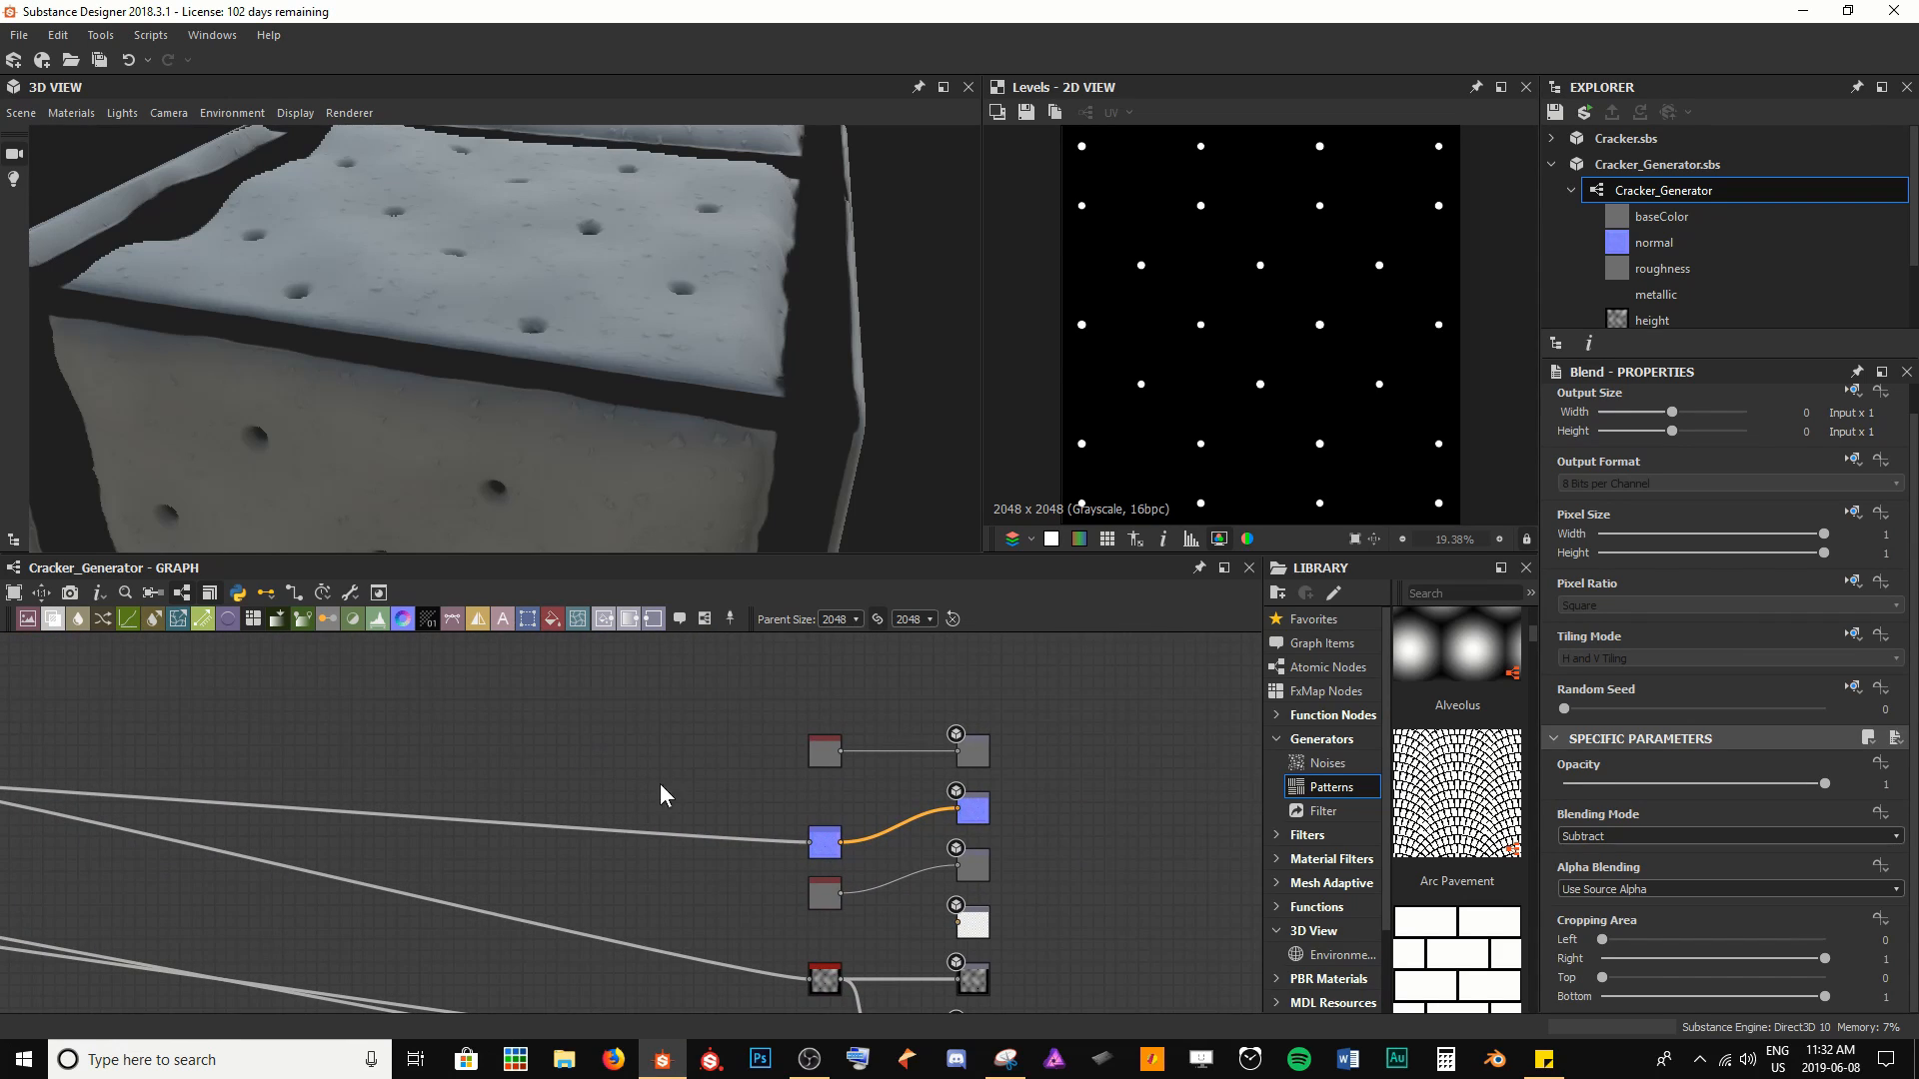
{"action": "left_click_drag", "start_coordinate": [584, 310], "coordinate": [560, 267]}
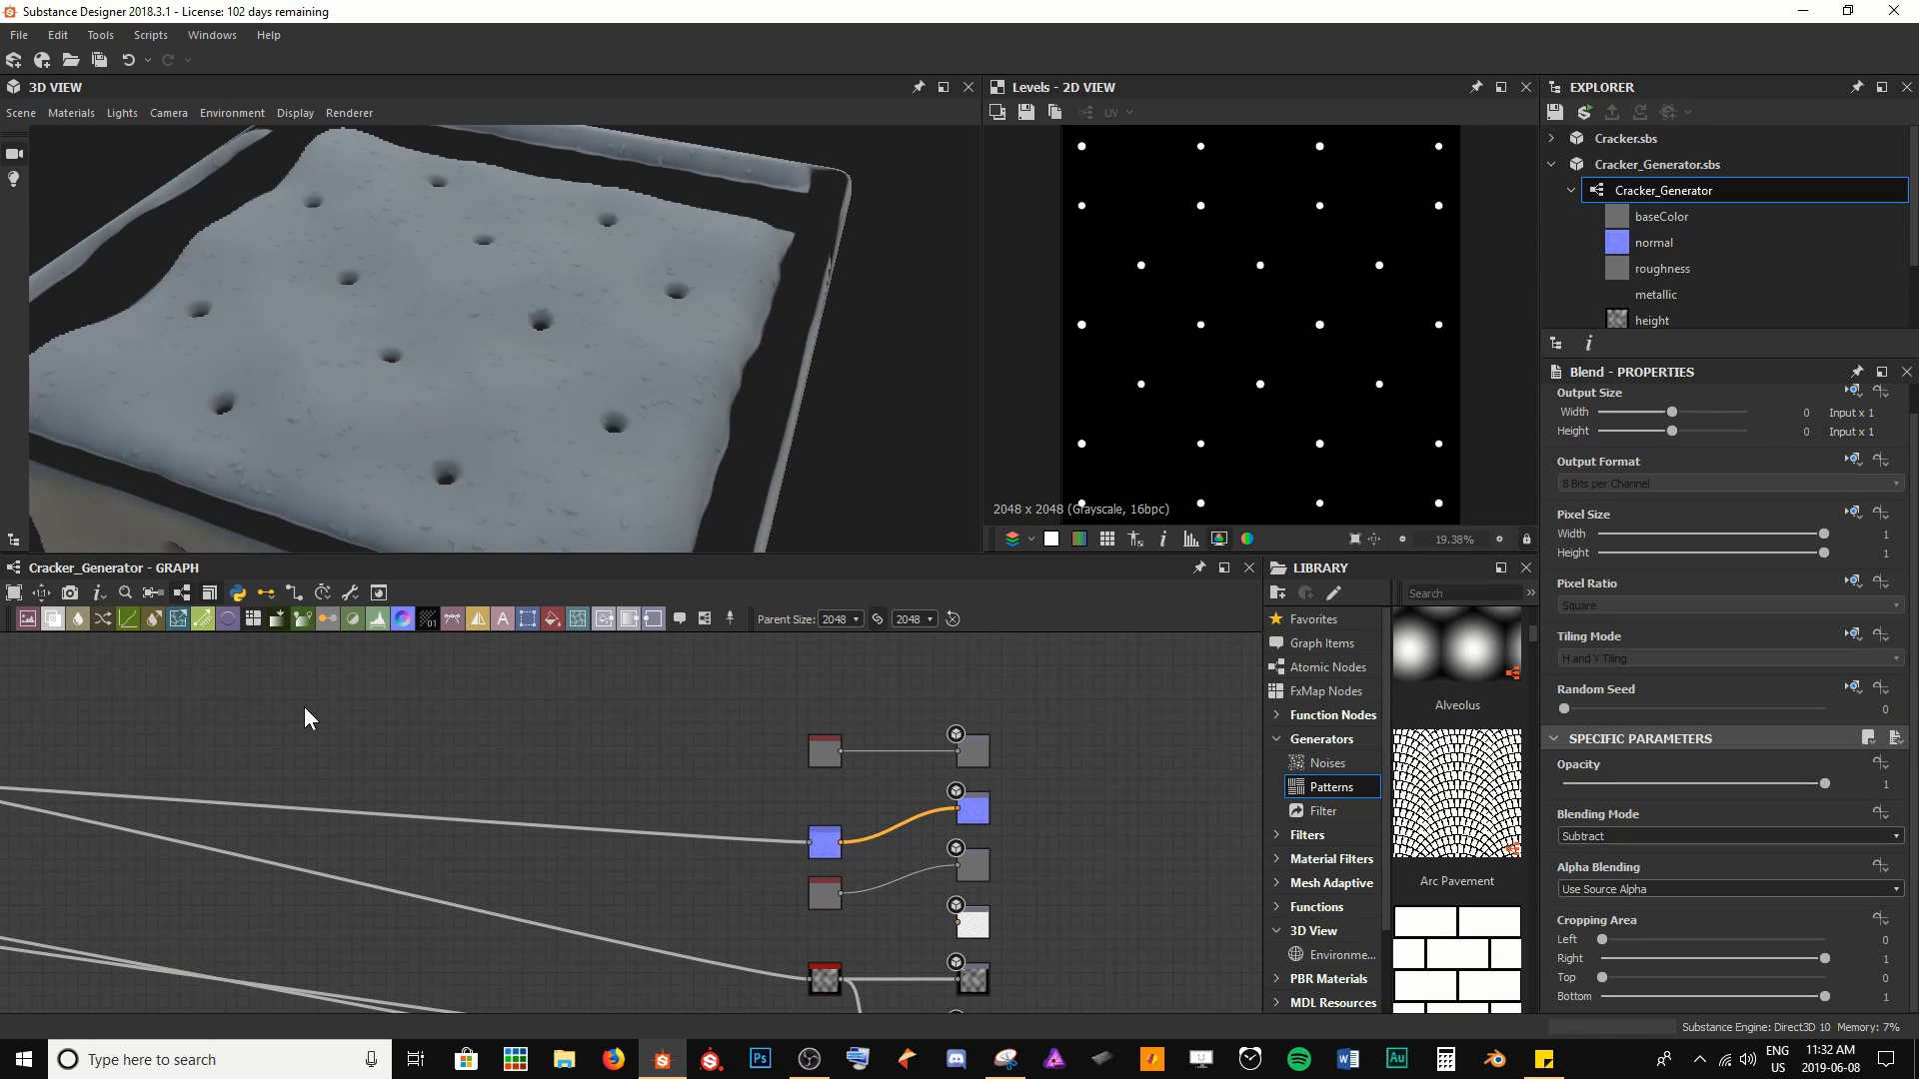
{"action": "middle_click_drag", "start_coordinate": [374, 770], "coordinate": [933, 783]}
{"action": "scroll", "coordinate": [717, 762], "scroll_direction": "up", "scroll_amount": 2}
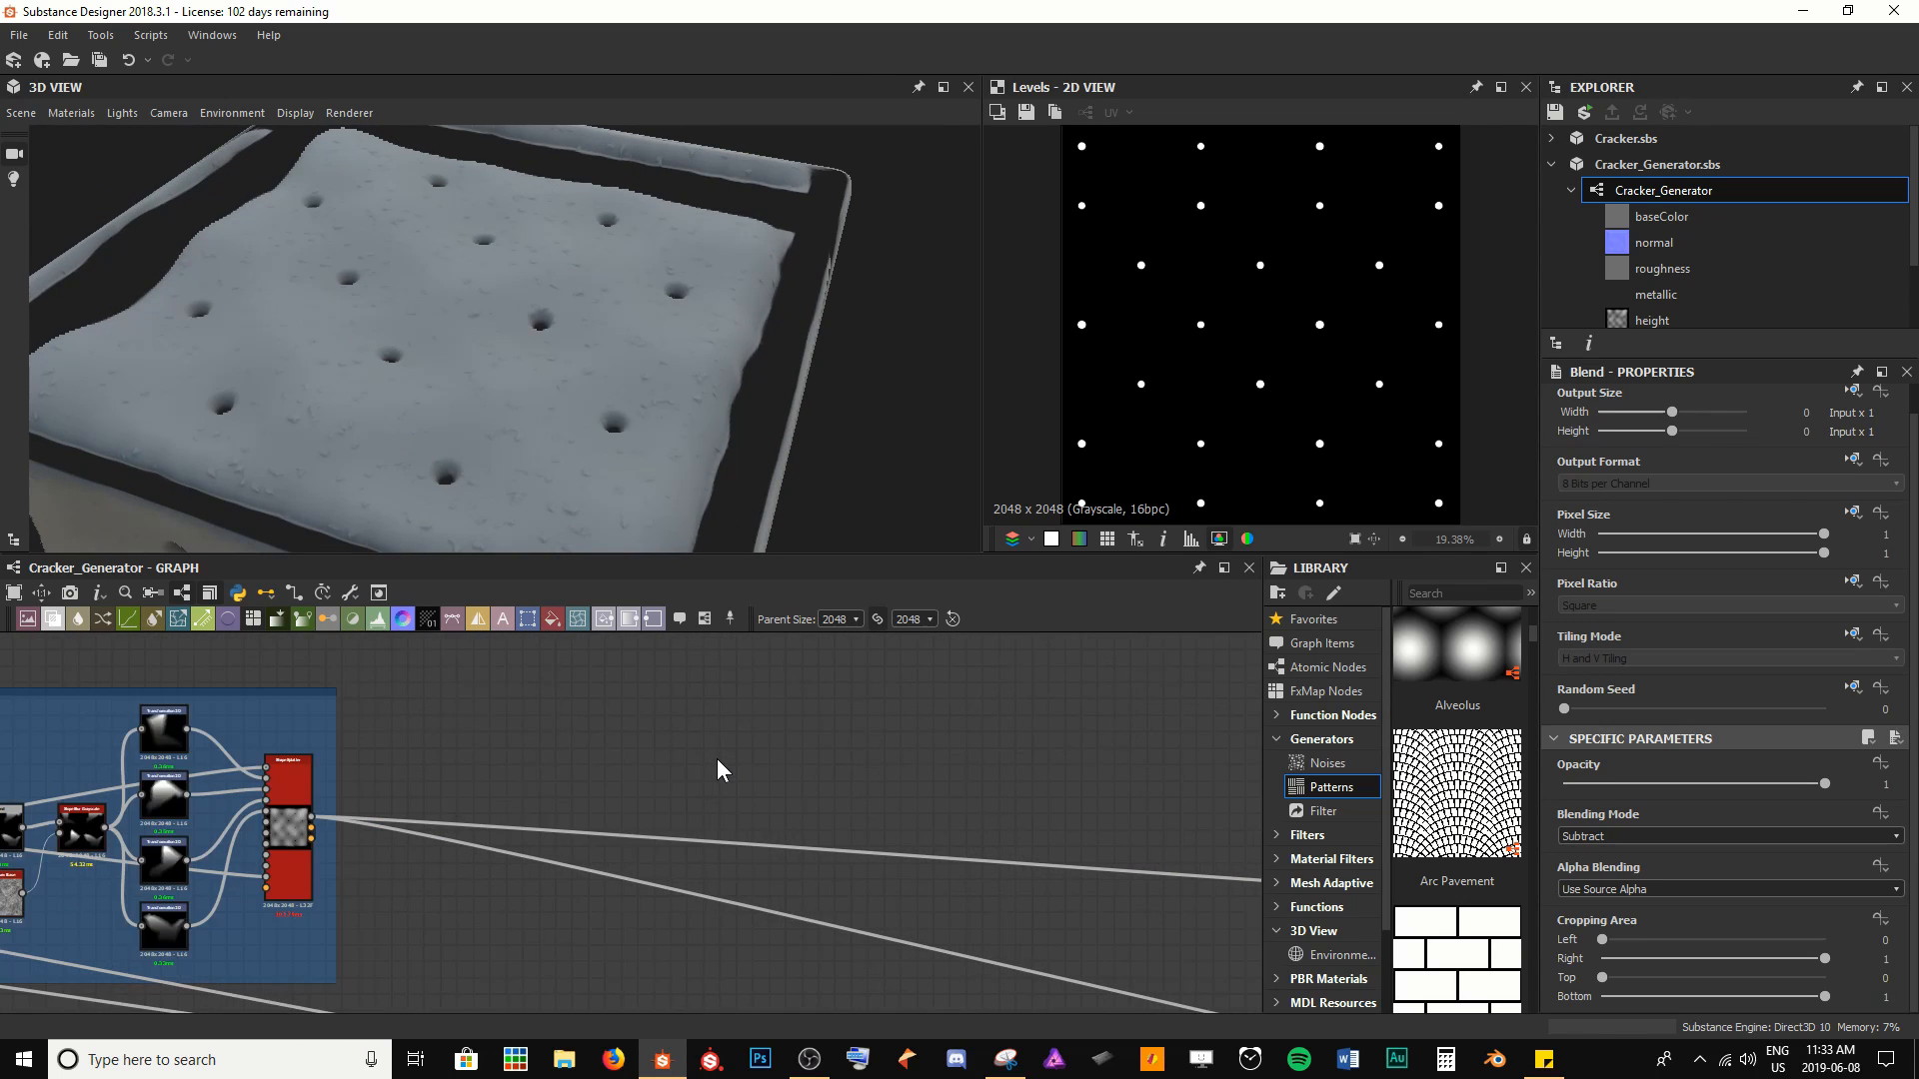
{"action": "key", "text": "space"}
{"action": "type", "text": "grad"}
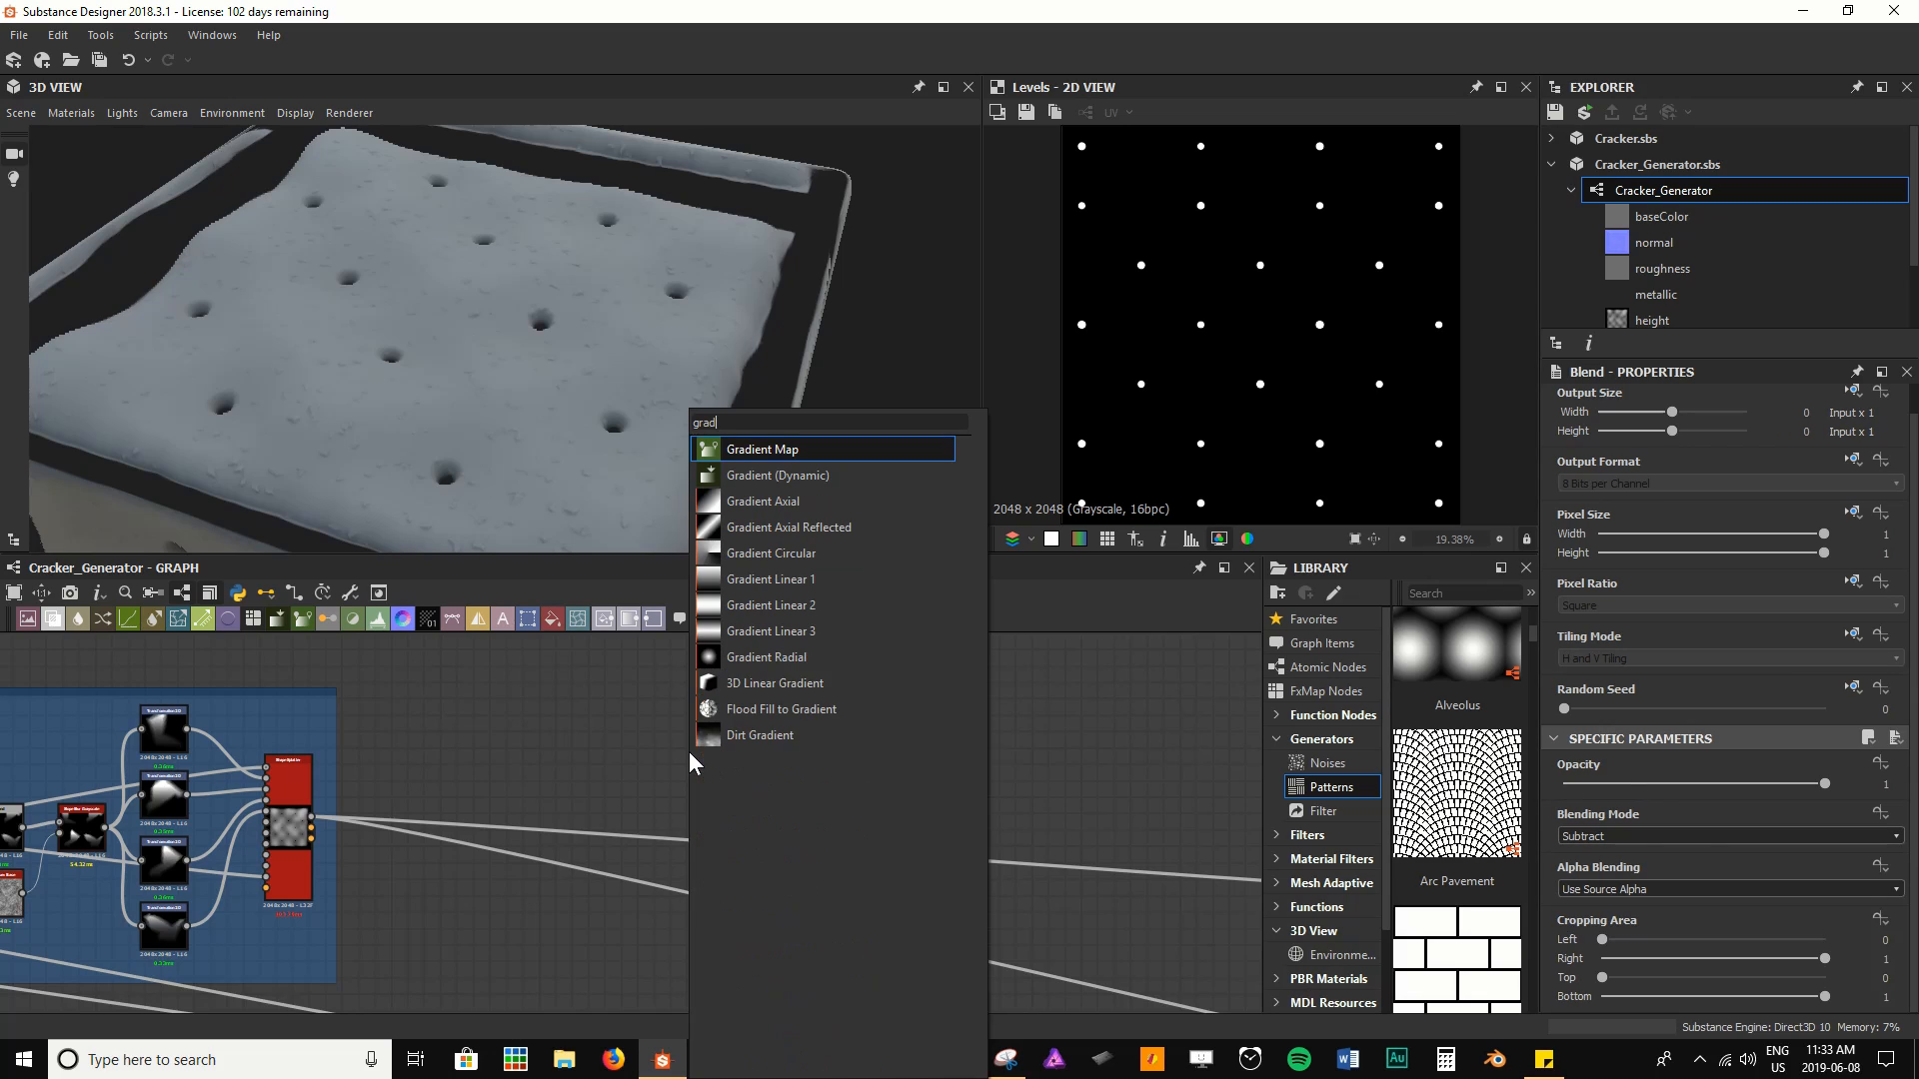
{"action": "key", "text": "Return"}
Preview the last Blend node in the Air Pockets frame and connect its output to the Gradient Map
{"action": "scroll", "coordinate": [566, 697], "scroll_direction": "down", "scroll_amount": 3}
{"action": "middle_click_drag", "start_coordinate": [471, 746], "coordinate": [730, 748]}
{"action": "double_click", "coordinate": [153, 818]}
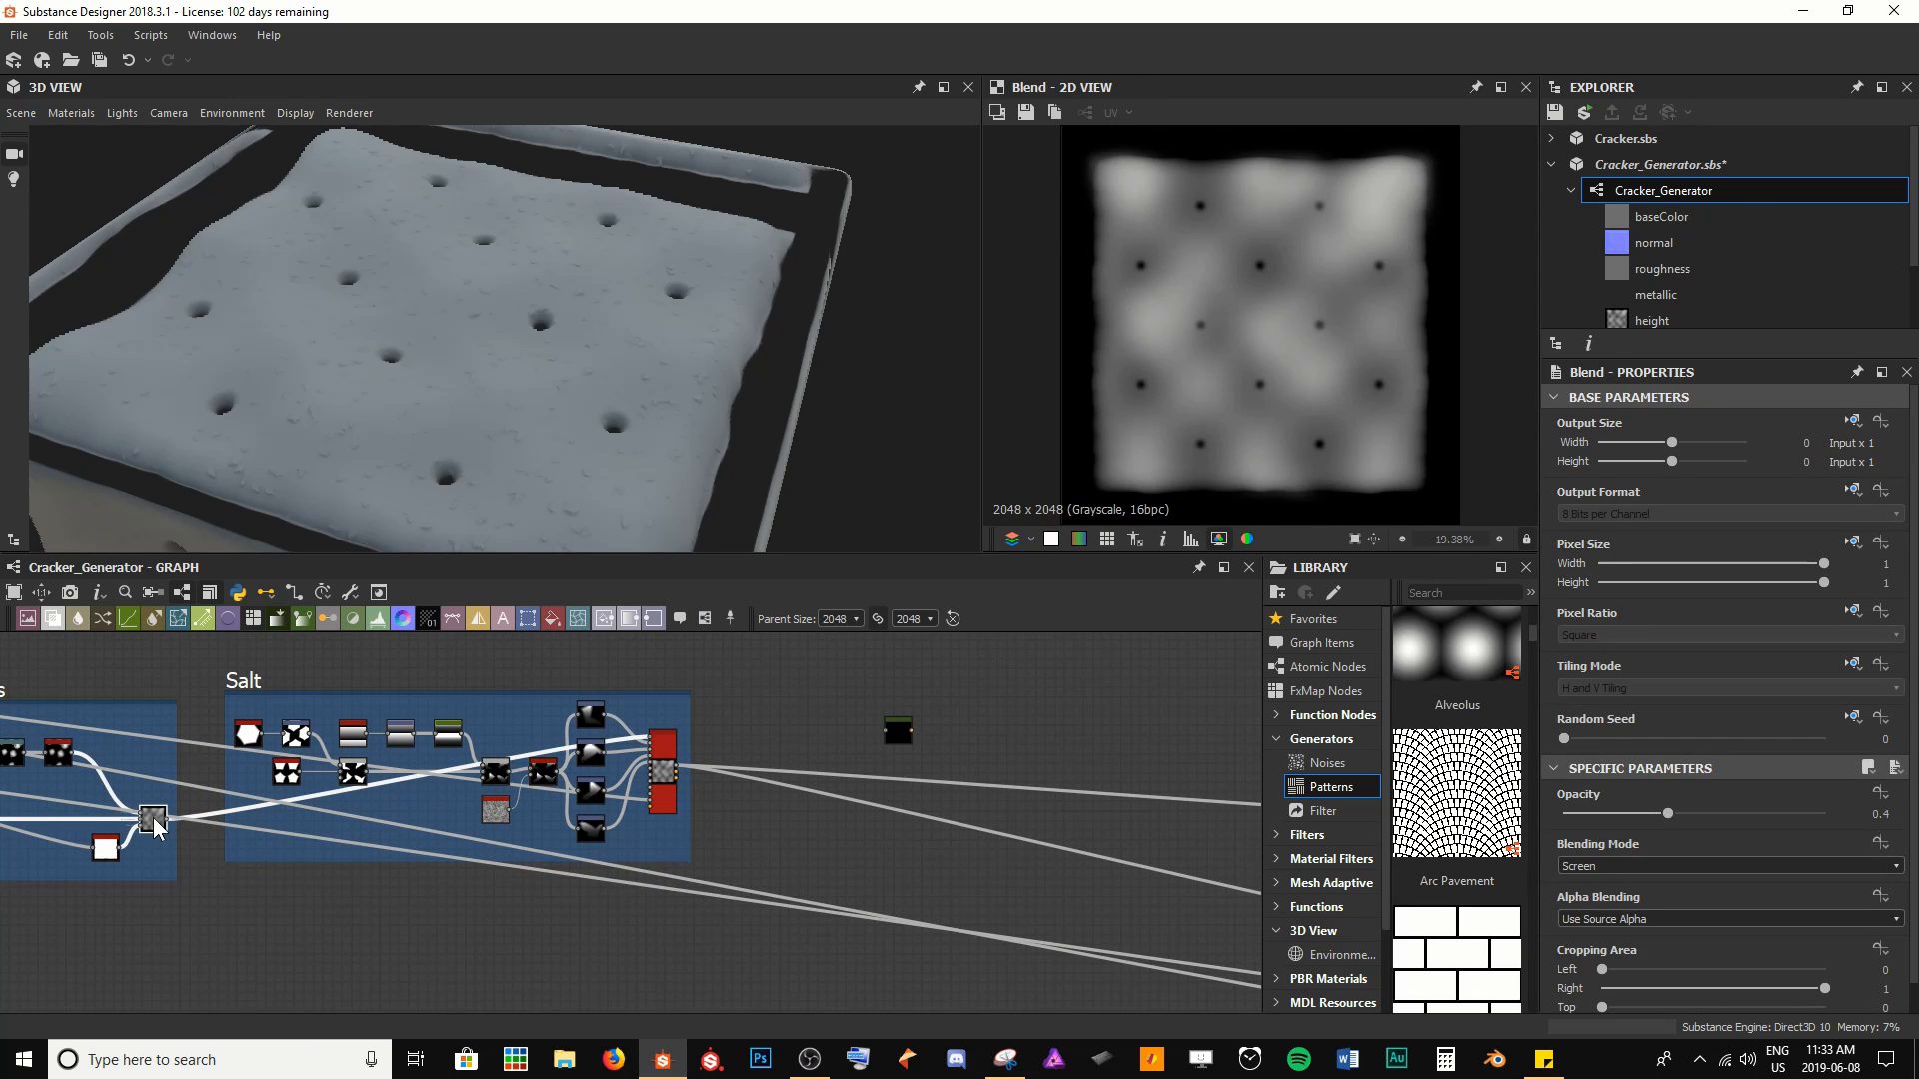
{"action": "scroll", "coordinate": [1221, 345], "scroll_direction": "up", "scroll_amount": 5}
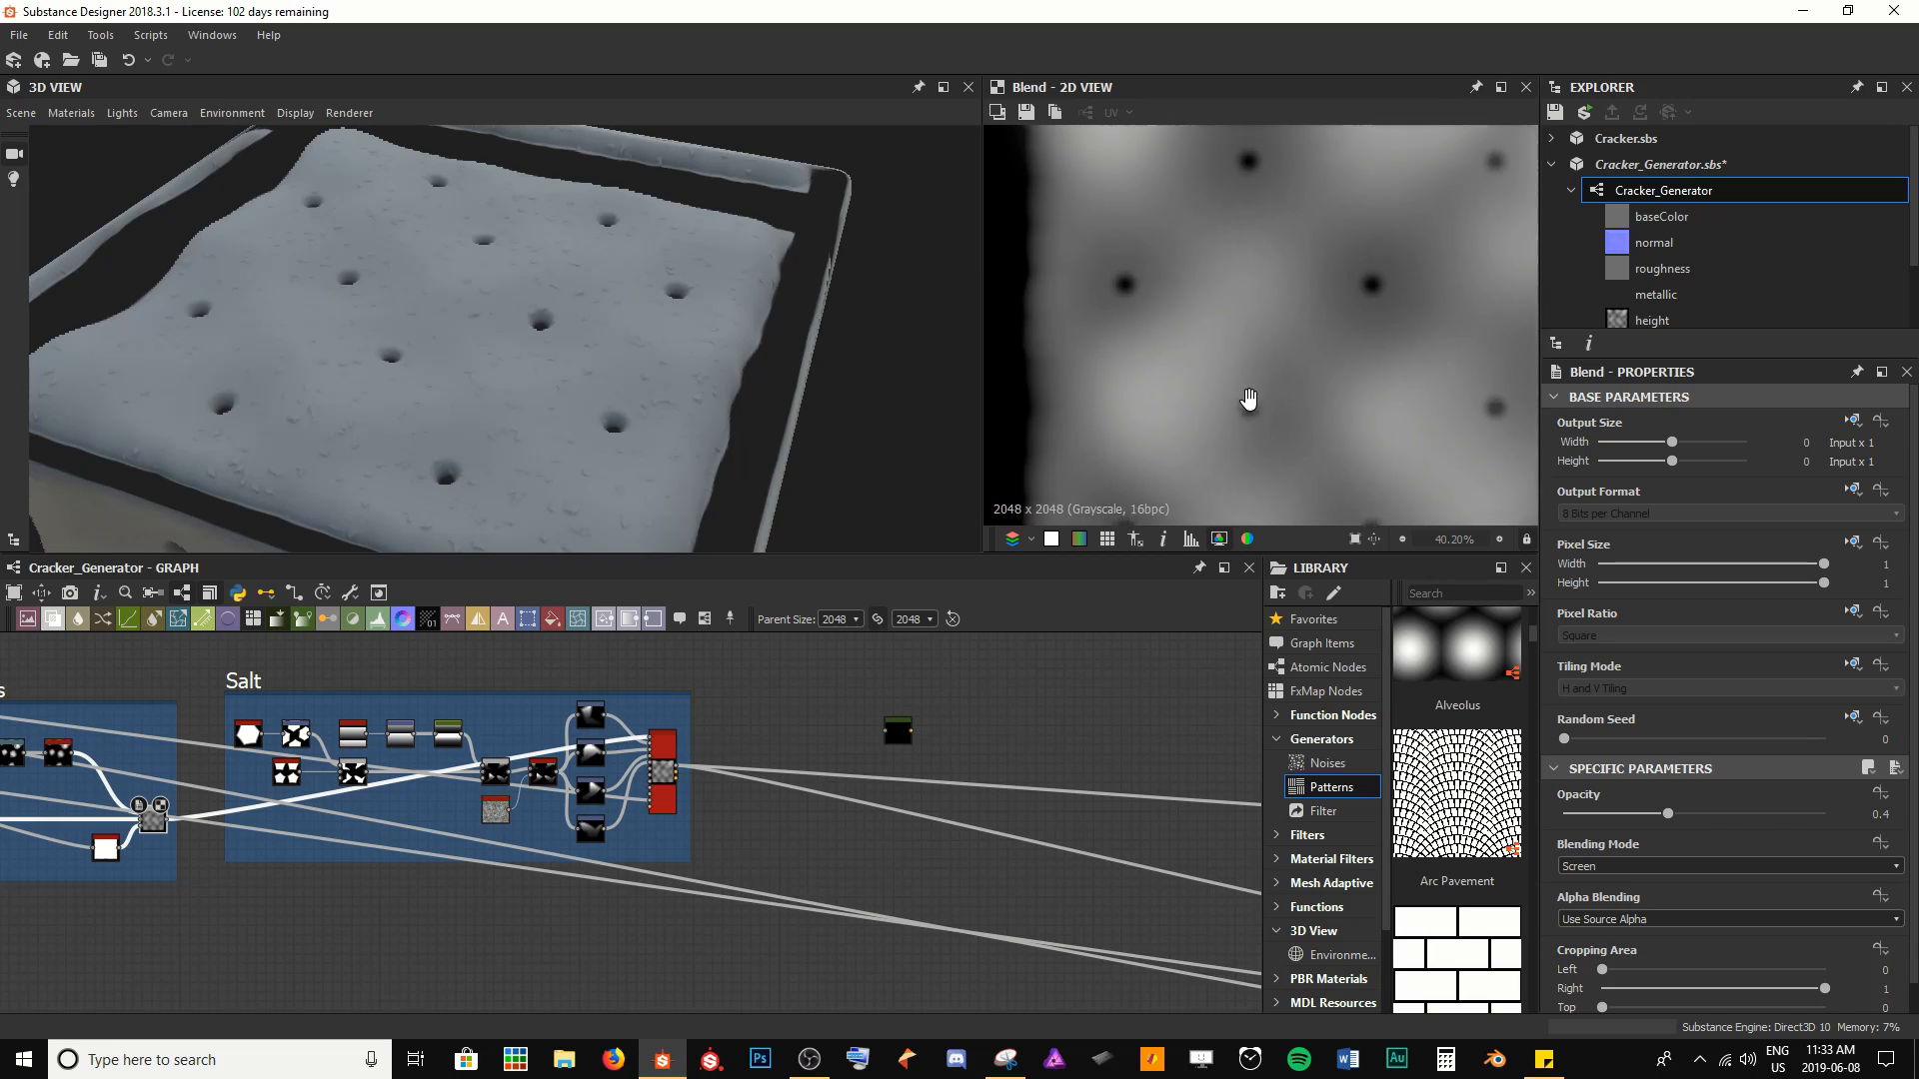
{"action": "middle_click_drag", "start_coordinate": [1249, 399], "coordinate": [1293, 310]}
{"action": "scroll", "coordinate": [1228, 427], "scroll_direction": "down", "scroll_amount": 2}
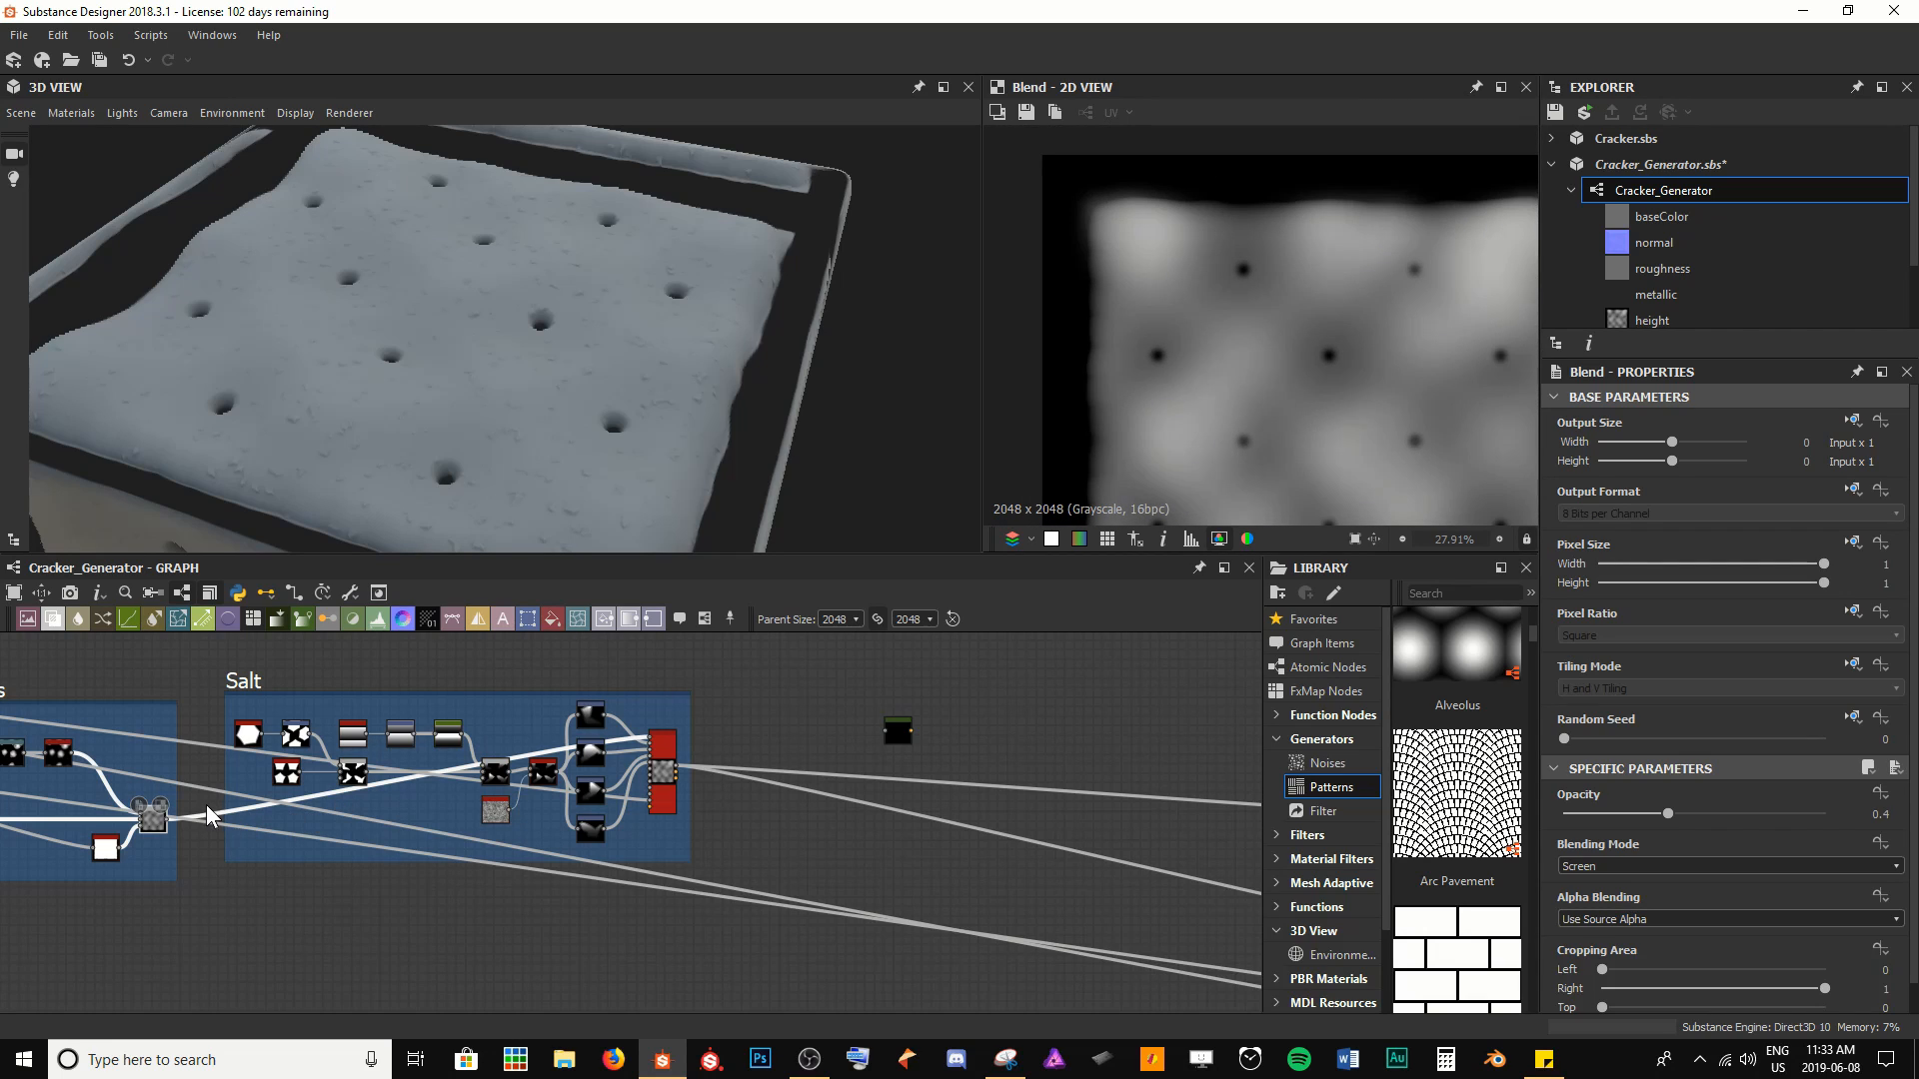
{"action": "middle_click_drag", "start_coordinate": [146, 818], "coordinate": [263, 813]}
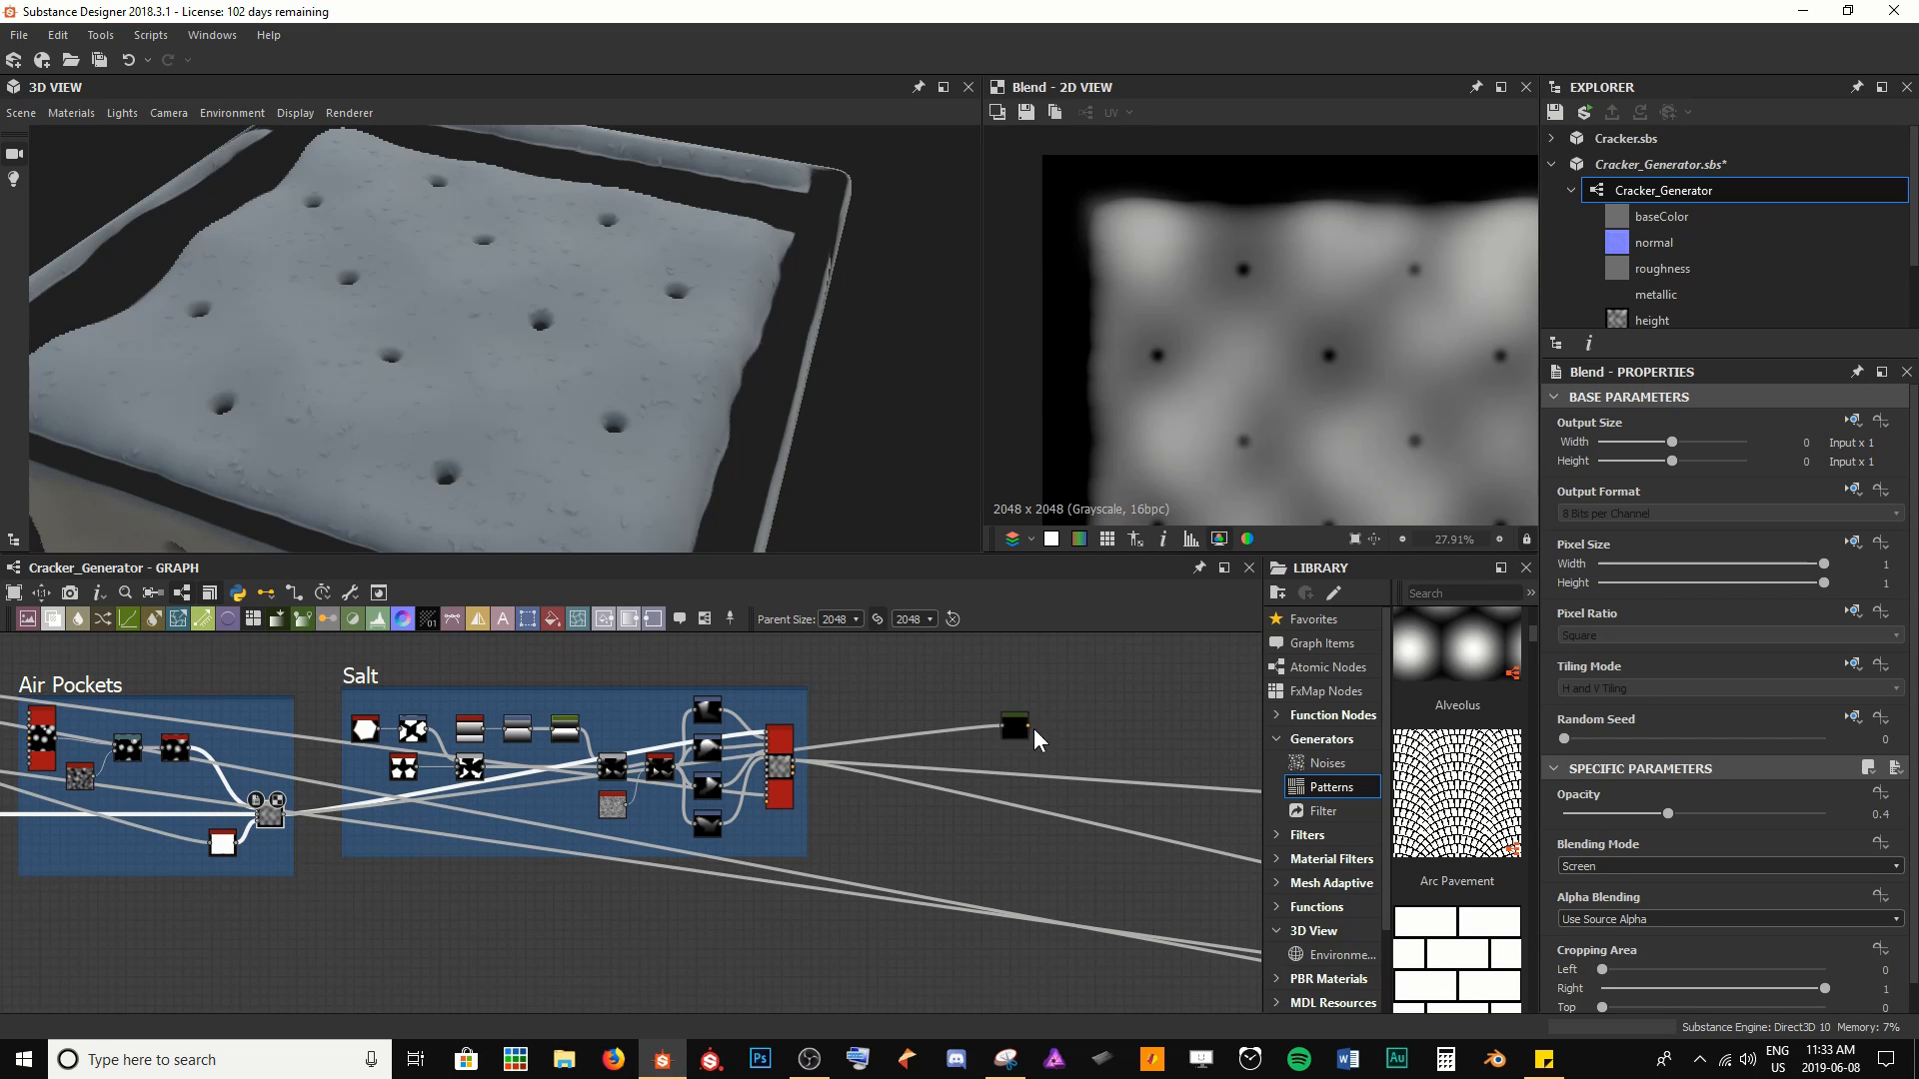
Connect the Gradient Map to the base color output and delete the Uniform Color node it replaces
{"action": "middle_click_drag", "start_coordinate": [1033, 728], "coordinate": [370, 840]}
{"action": "scroll", "coordinate": [689, 831], "scroll_direction": "up", "scroll_amount": 3}
{"action": "scroll", "coordinate": [651, 822], "scroll_direction": "down", "scroll_amount": 1}
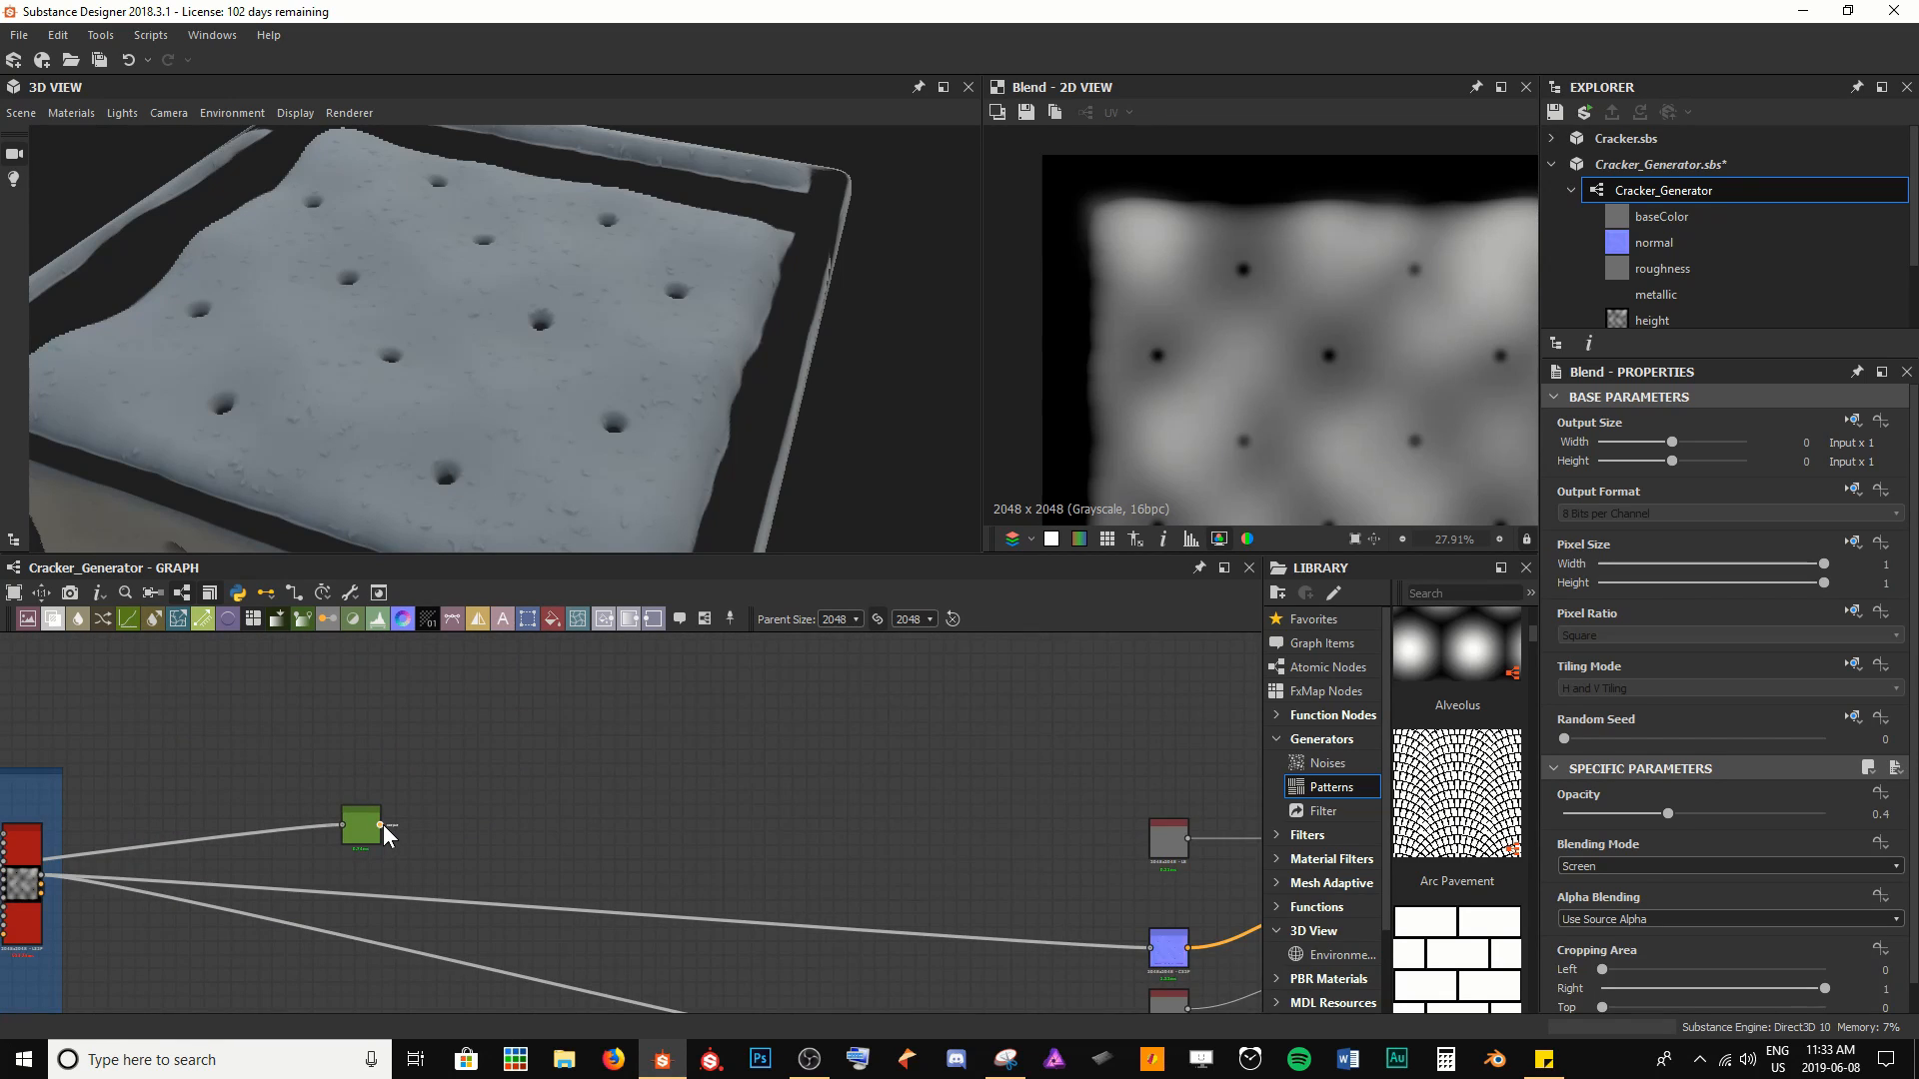
{"action": "left_click_drag", "start_coordinate": [382, 824], "coordinate": [1057, 817]}
{"action": "left_click_drag", "start_coordinate": [883, 837], "coordinate": [722, 734]}
{"action": "key", "text": "Delete"}
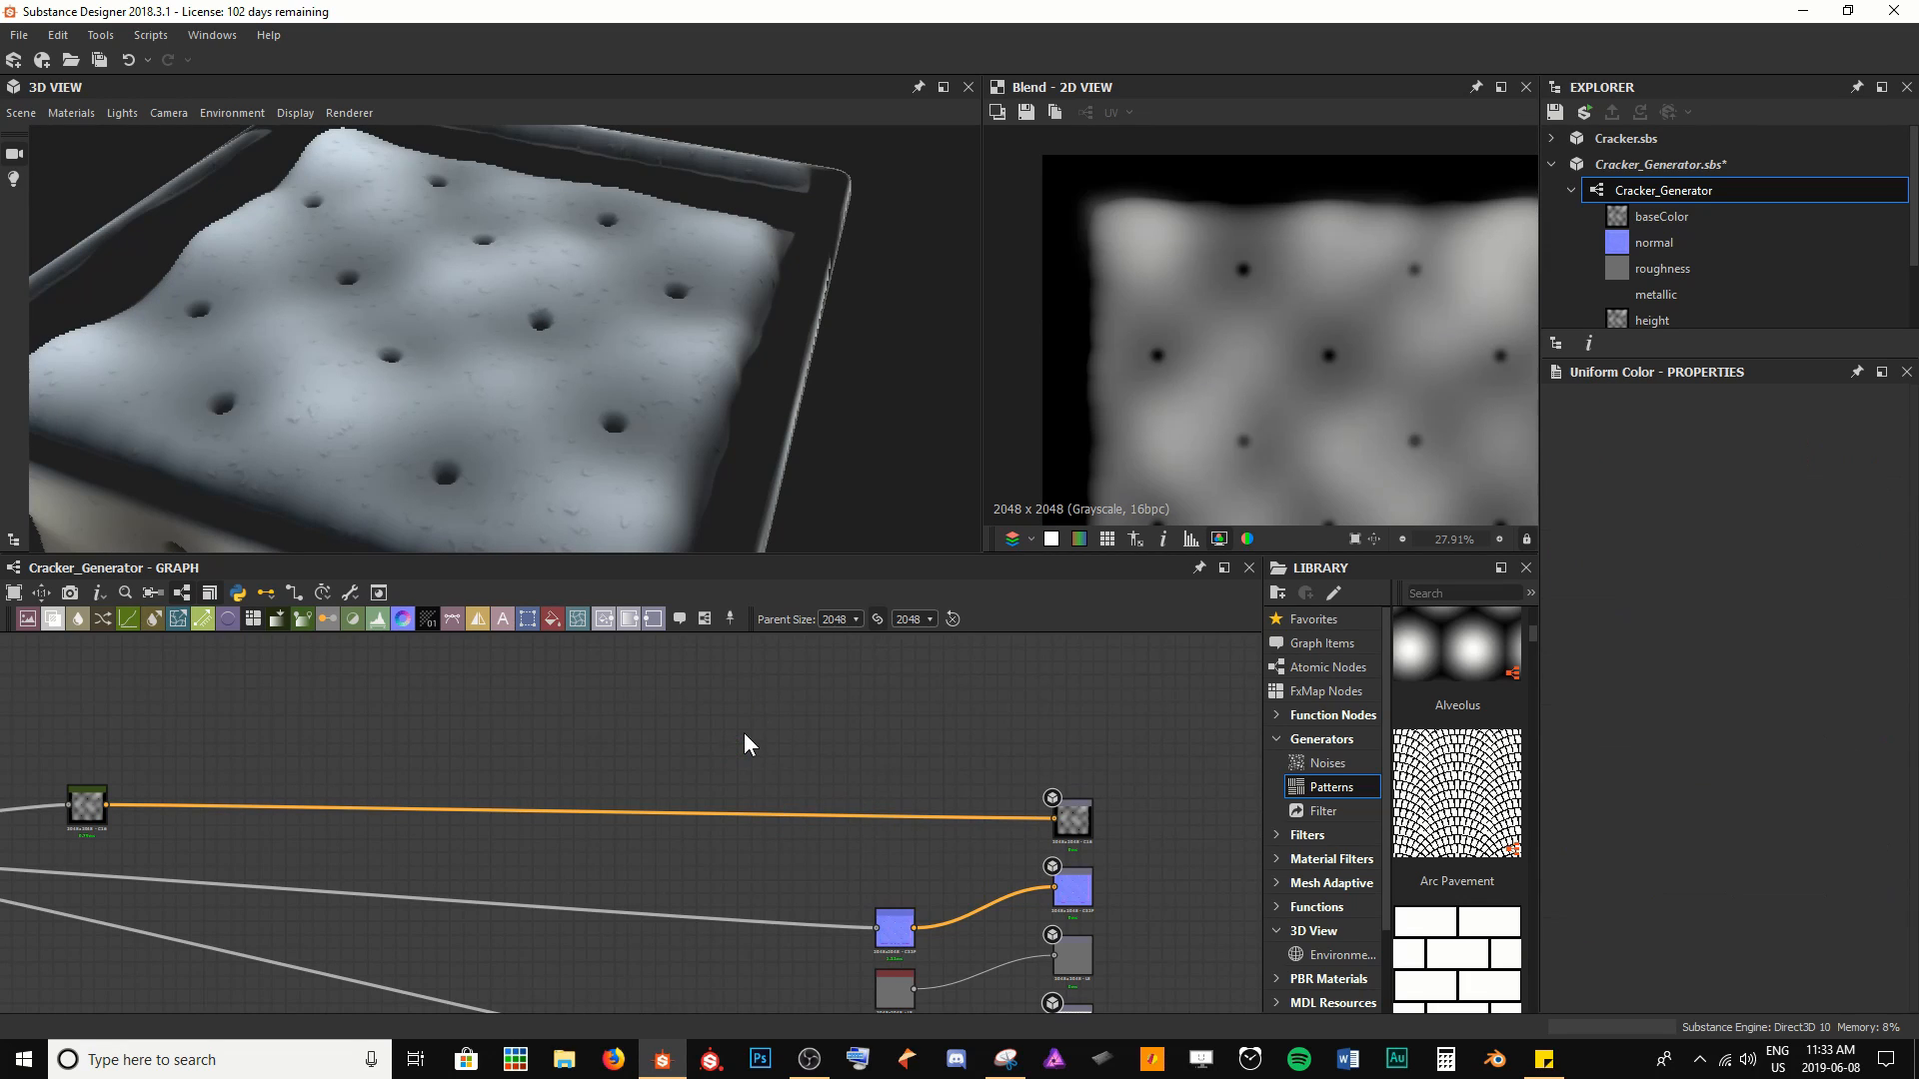
Preview the Gradient Map and move its node closer to the base color output
{"action": "middle_click_drag", "start_coordinate": [342, 737], "coordinate": [523, 764]}
{"action": "double_click", "coordinate": [264, 823]}
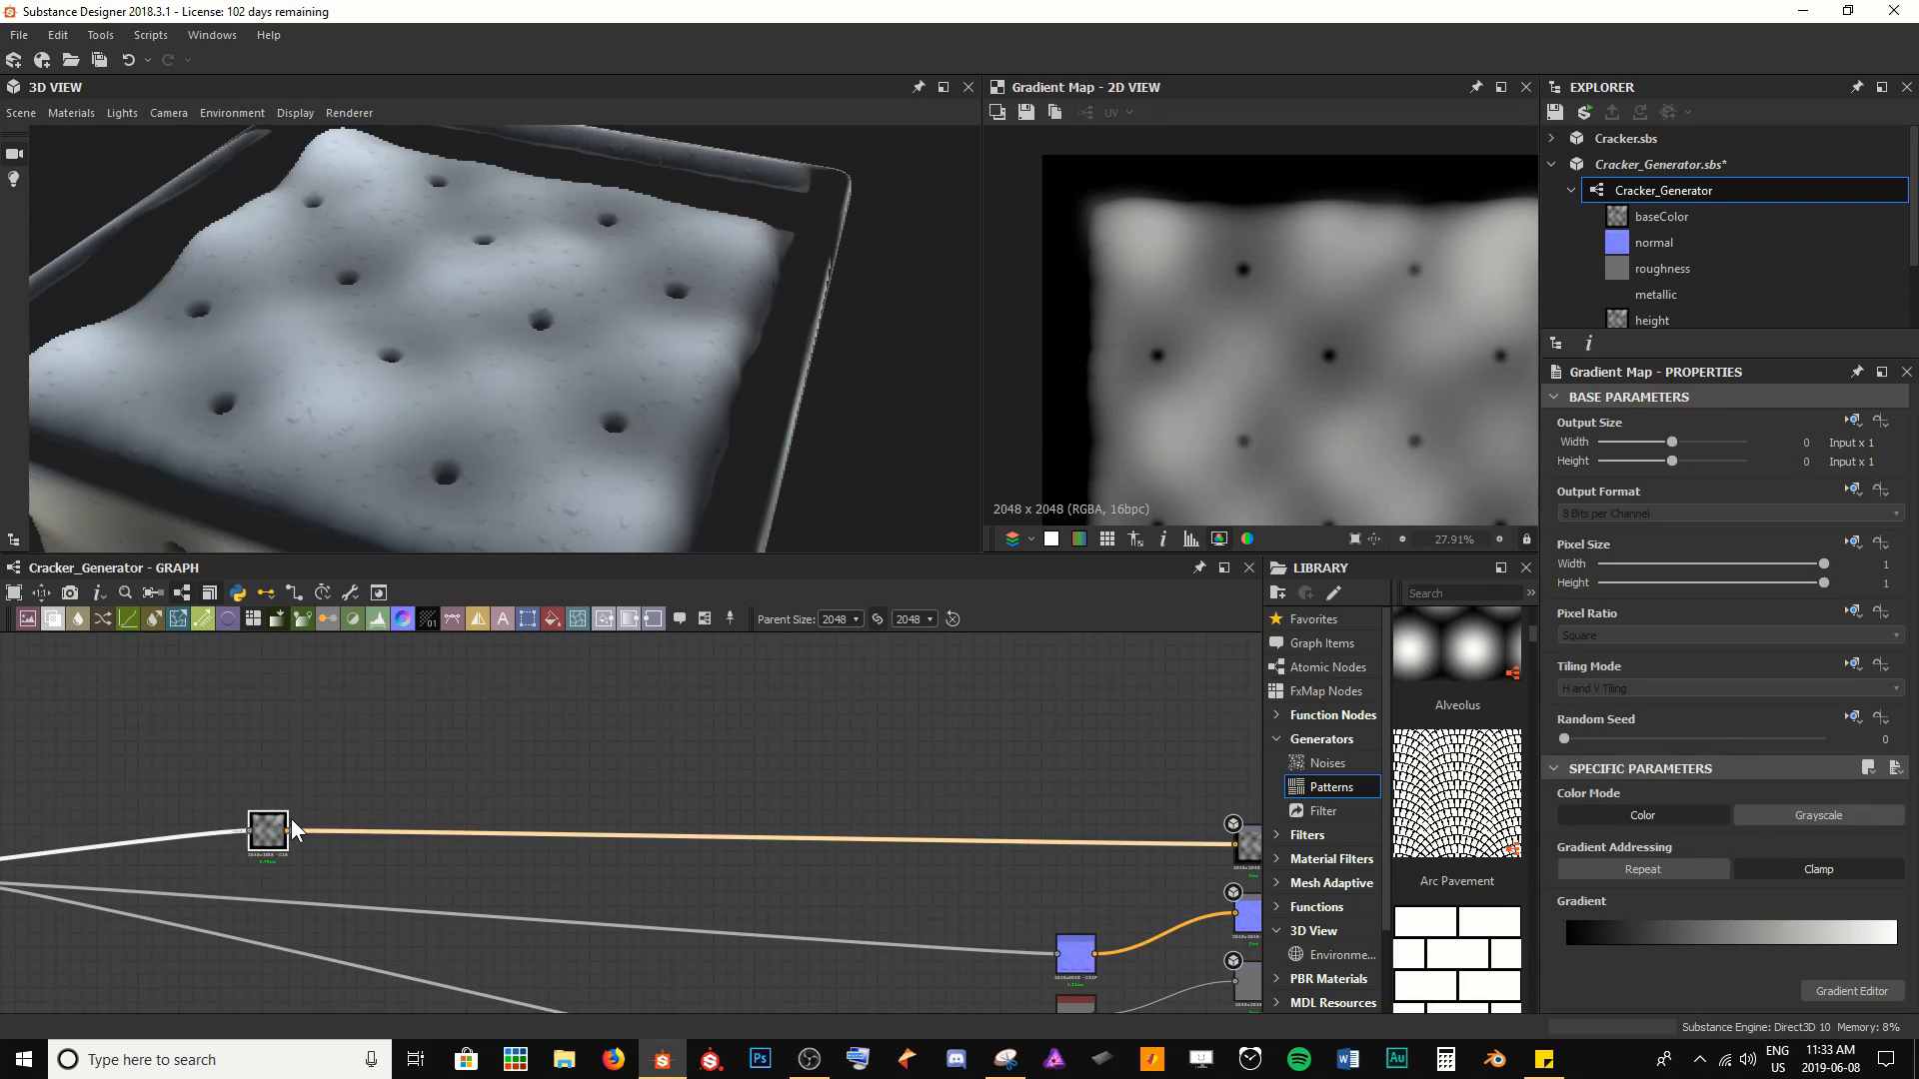
{"action": "left_click_drag", "start_coordinate": [261, 832], "coordinate": [568, 842]}
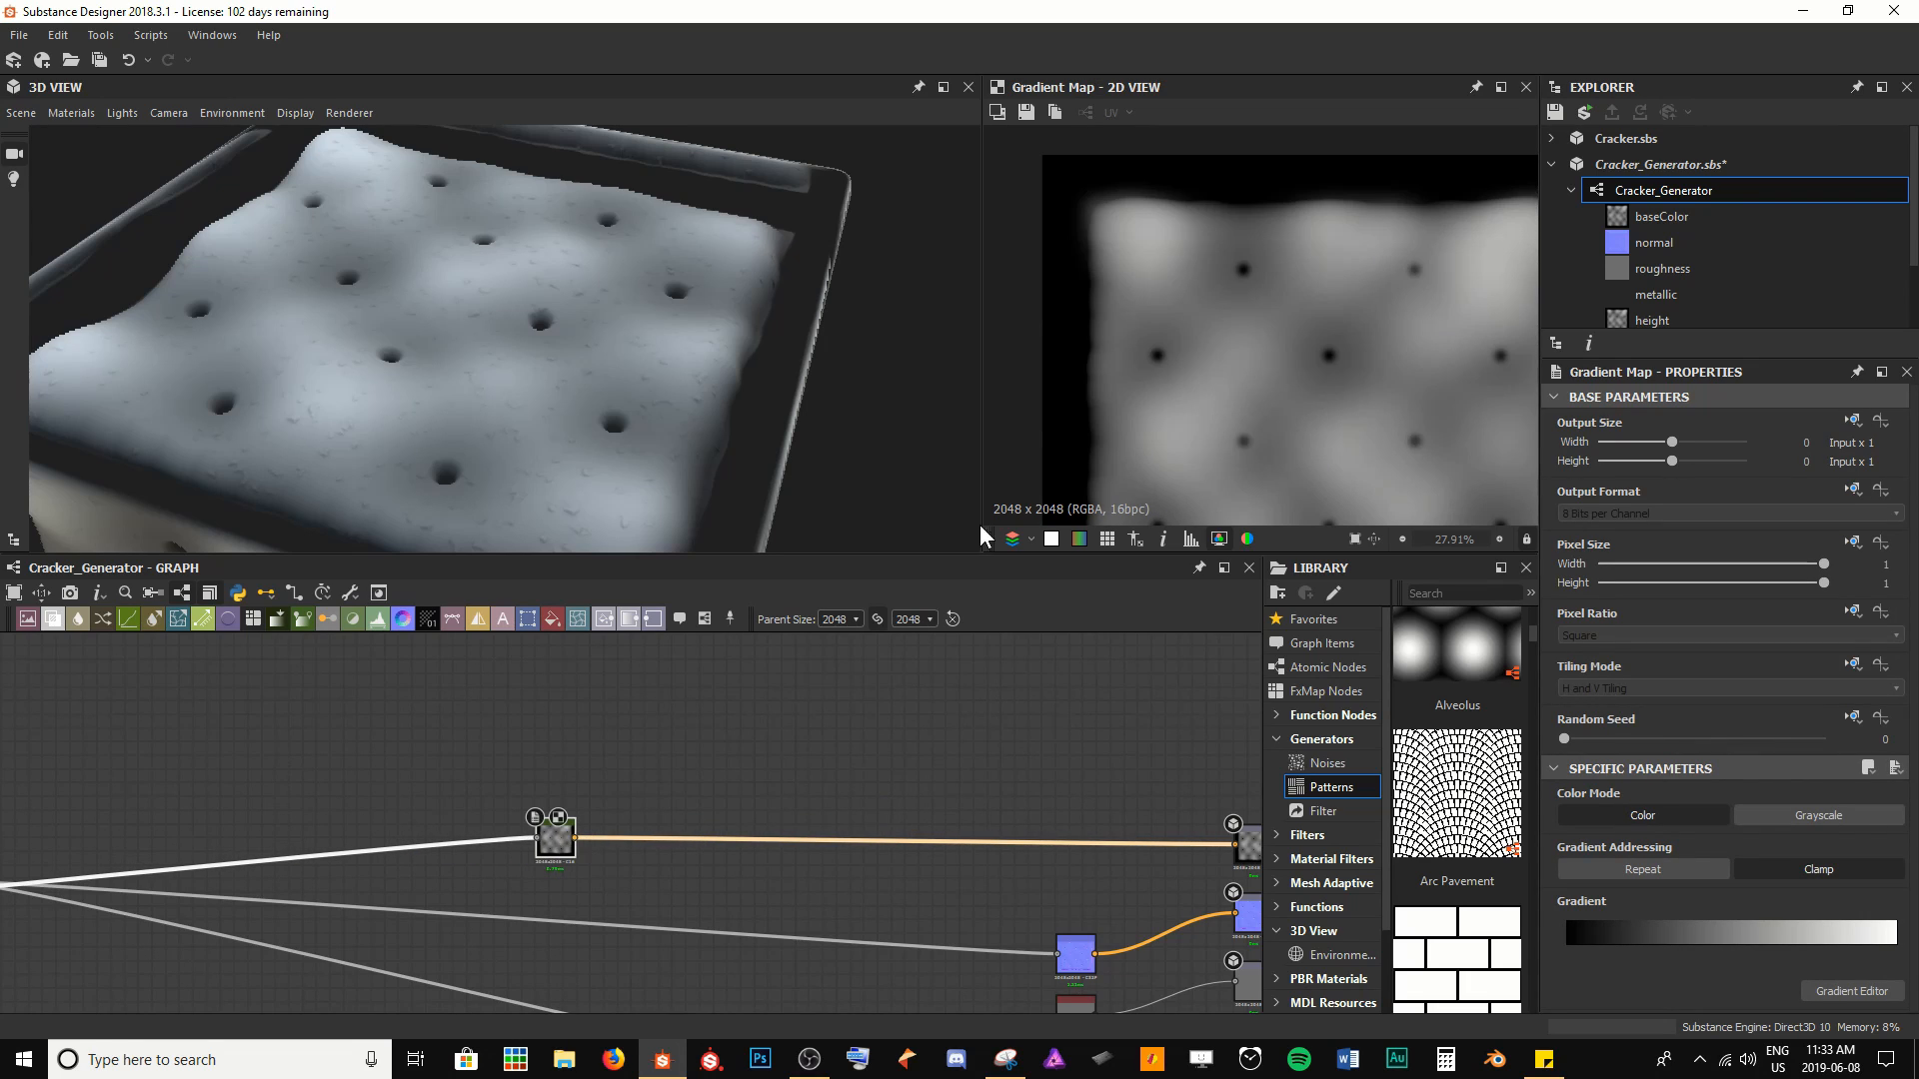
{"action": "scroll", "coordinate": [1249, 430], "scroll_direction": "down", "scroll_amount": 3}
{"action": "scroll", "coordinate": [1233, 422], "scroll_direction": "up", "scroll_amount": 2}
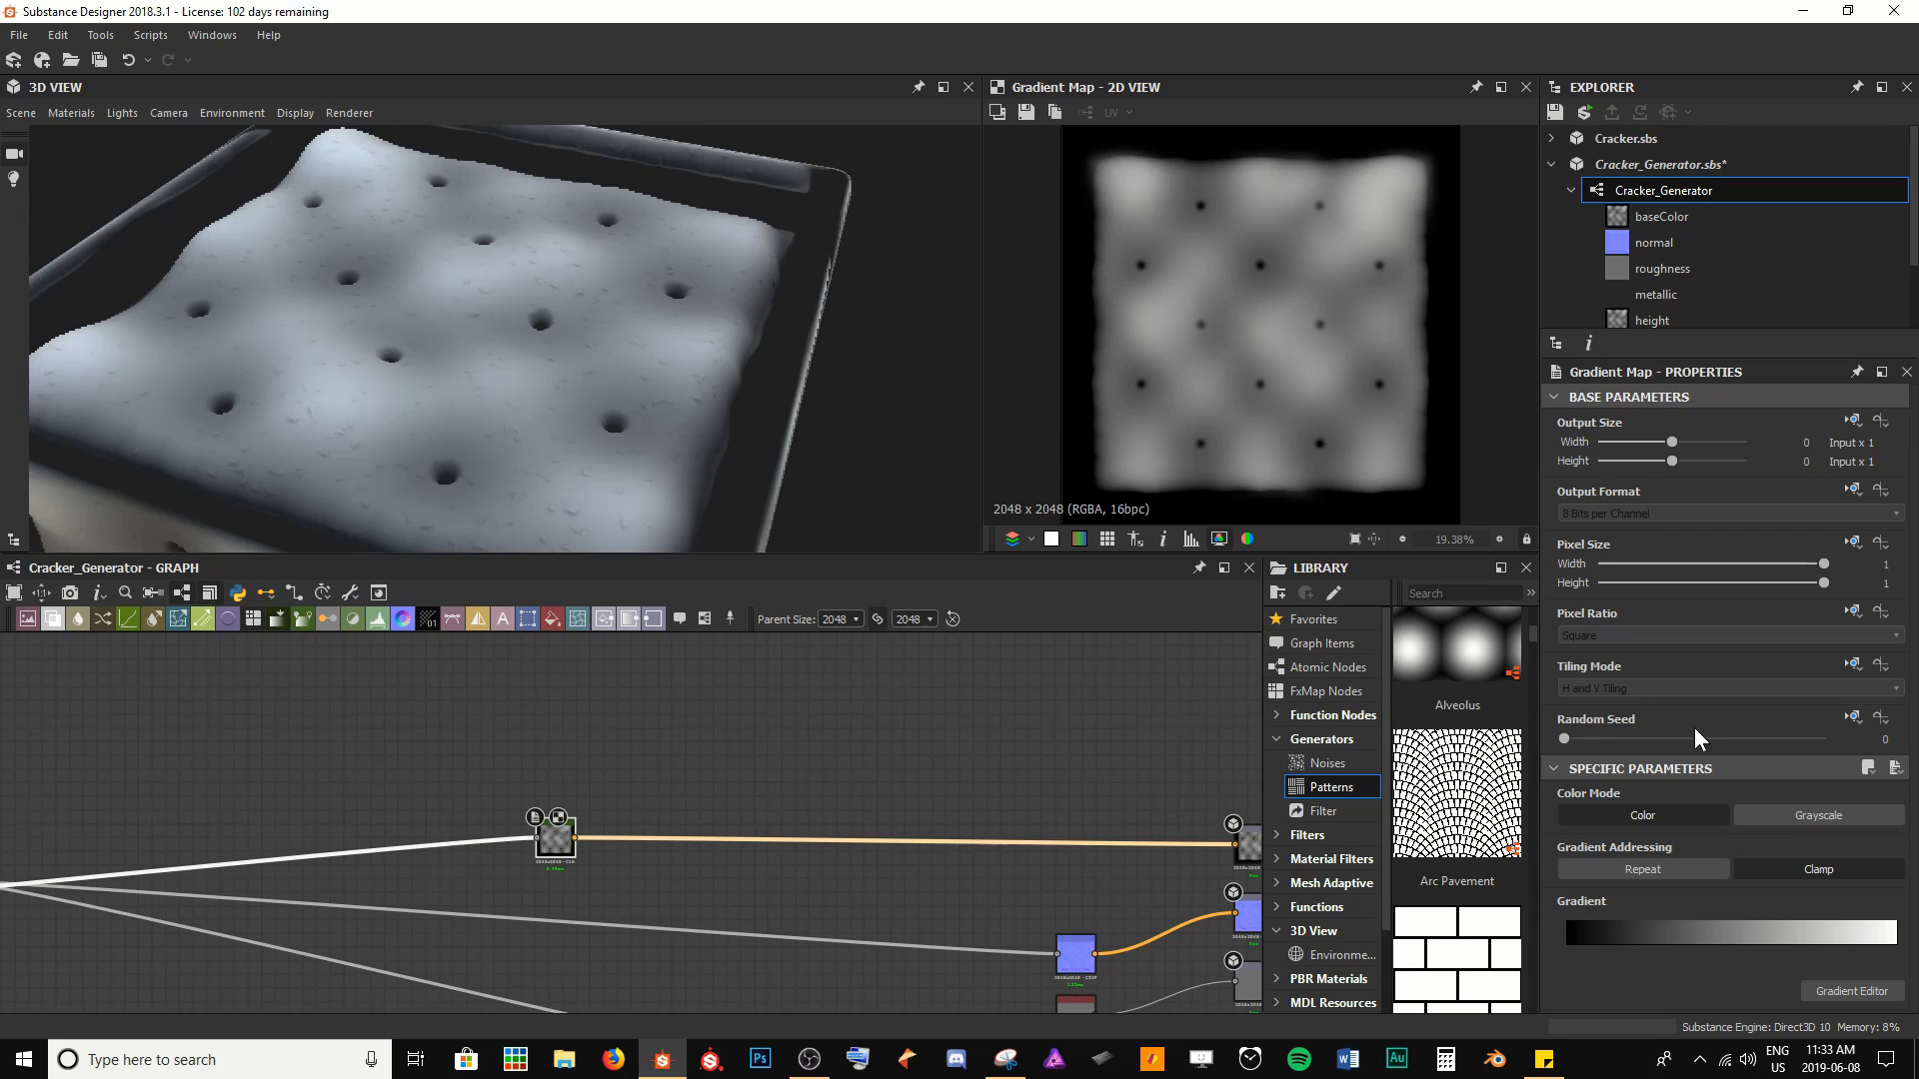
Switch to Firefox, enlarge the Wikipedia saltine cracker photo from the image results, and move the browser window off this screen as reference
{"action": "left_click", "coordinate": [613, 1059]}
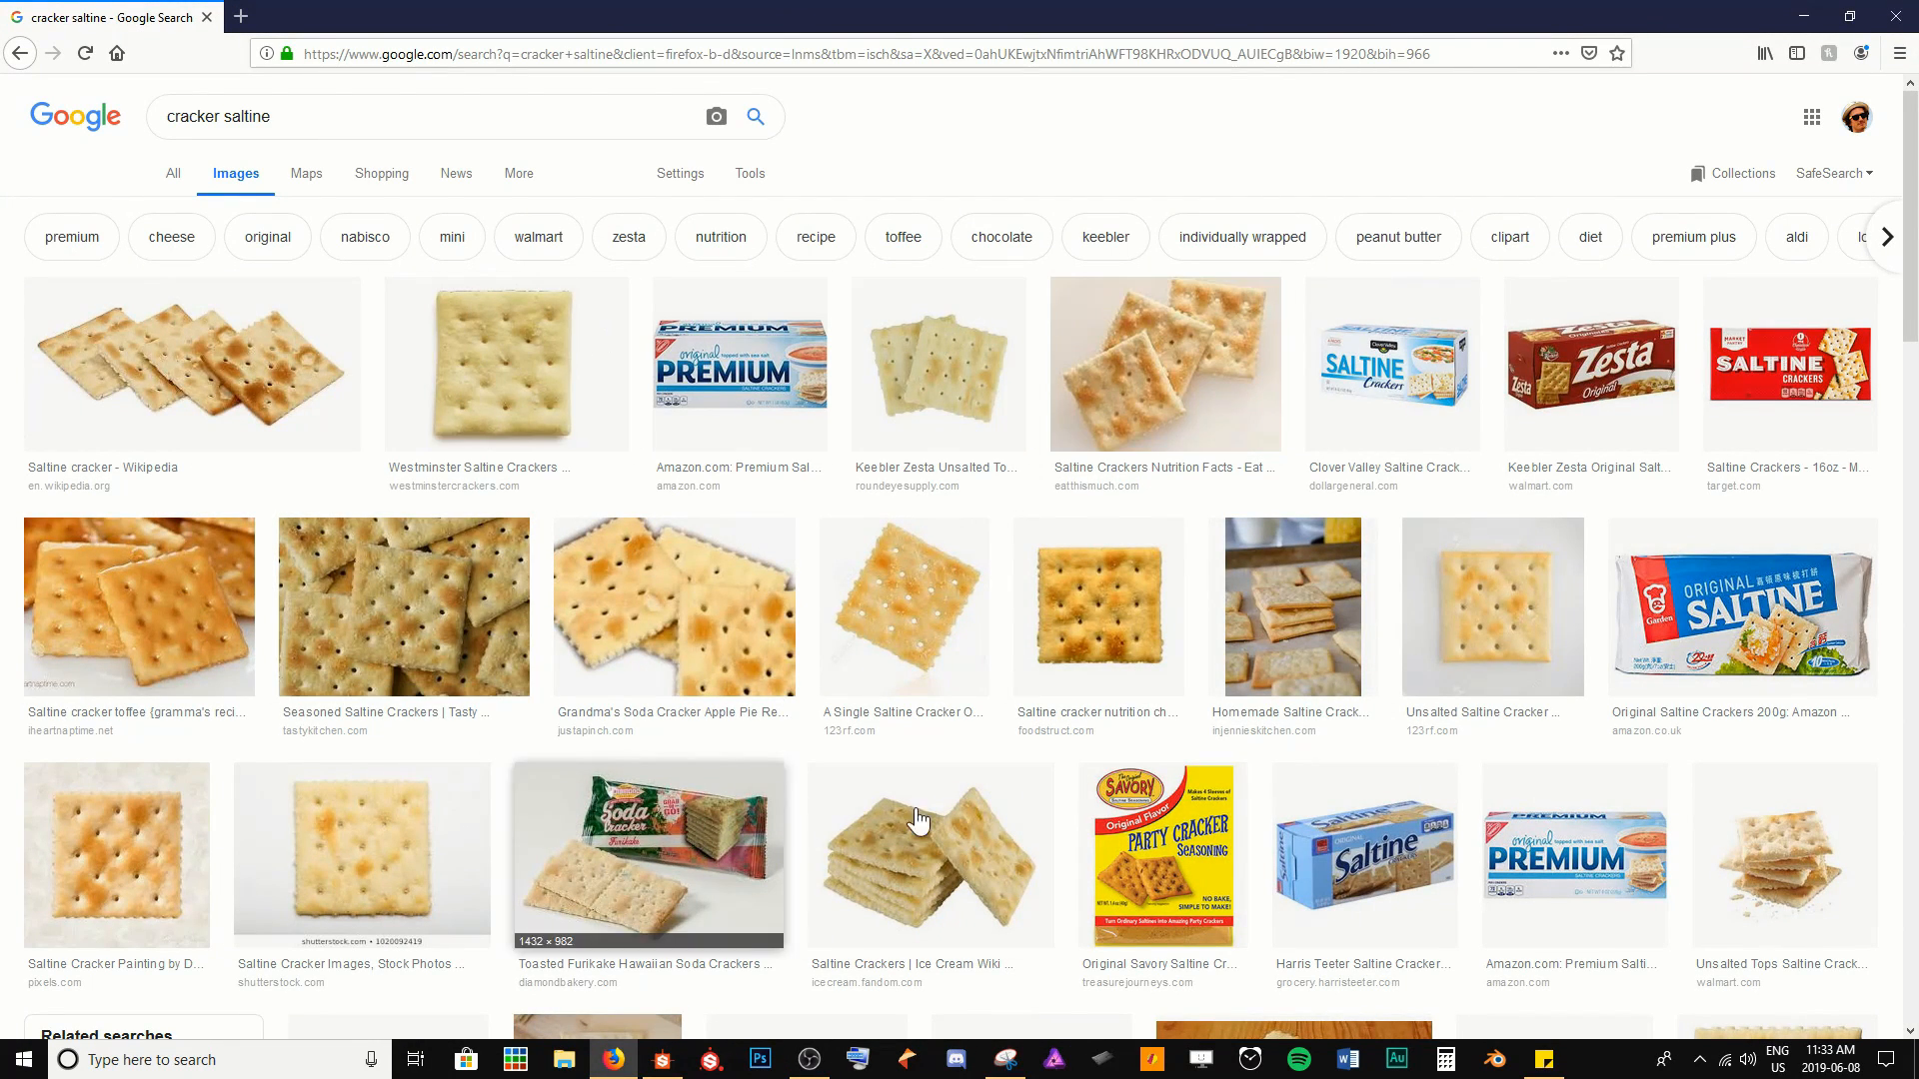
{"action": "scroll", "coordinate": [880, 719], "scroll_direction": "down", "scroll_amount": 3}
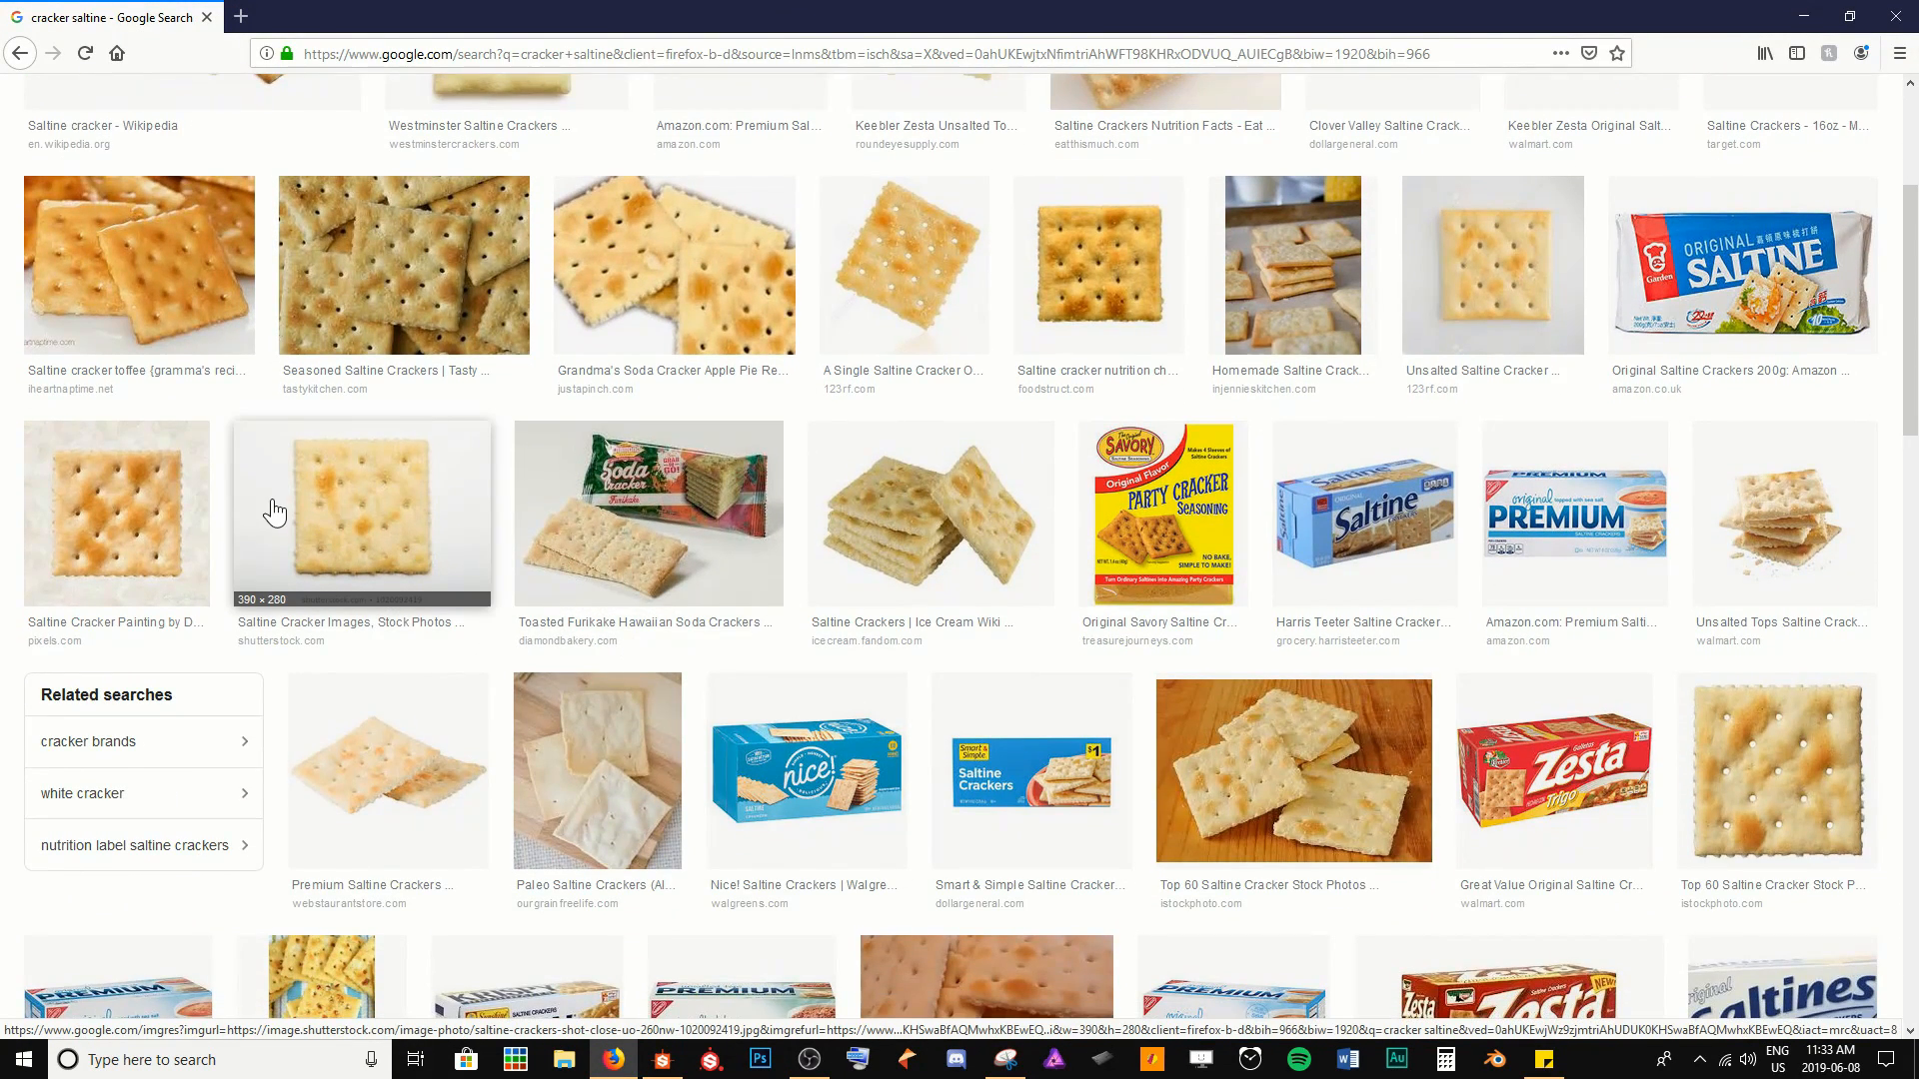
{"action": "scroll", "coordinate": [240, 480], "scroll_direction": "up", "scroll_amount": 3}
{"action": "left_click", "coordinate": [206, 452]}
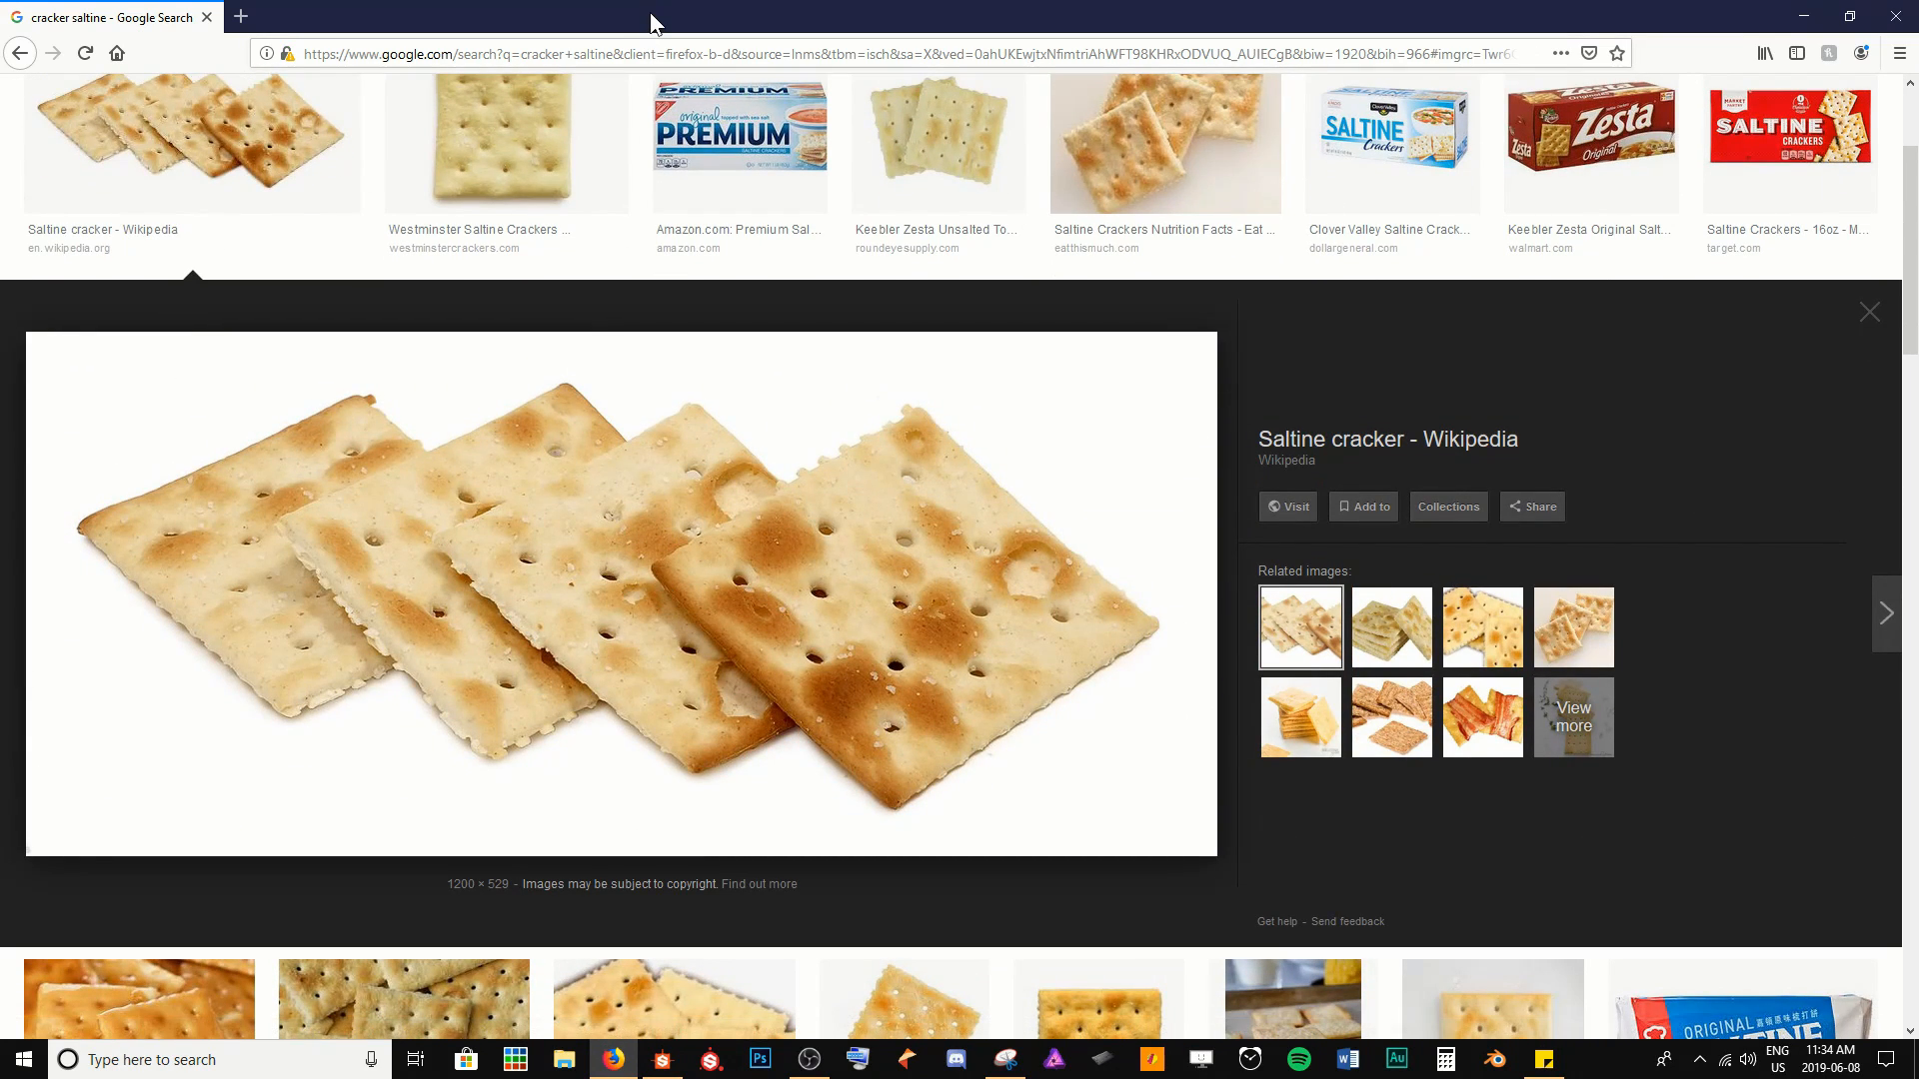
{"action": "left_click_drag", "start_coordinate": [649, 12], "coordinate": [0, 55]}
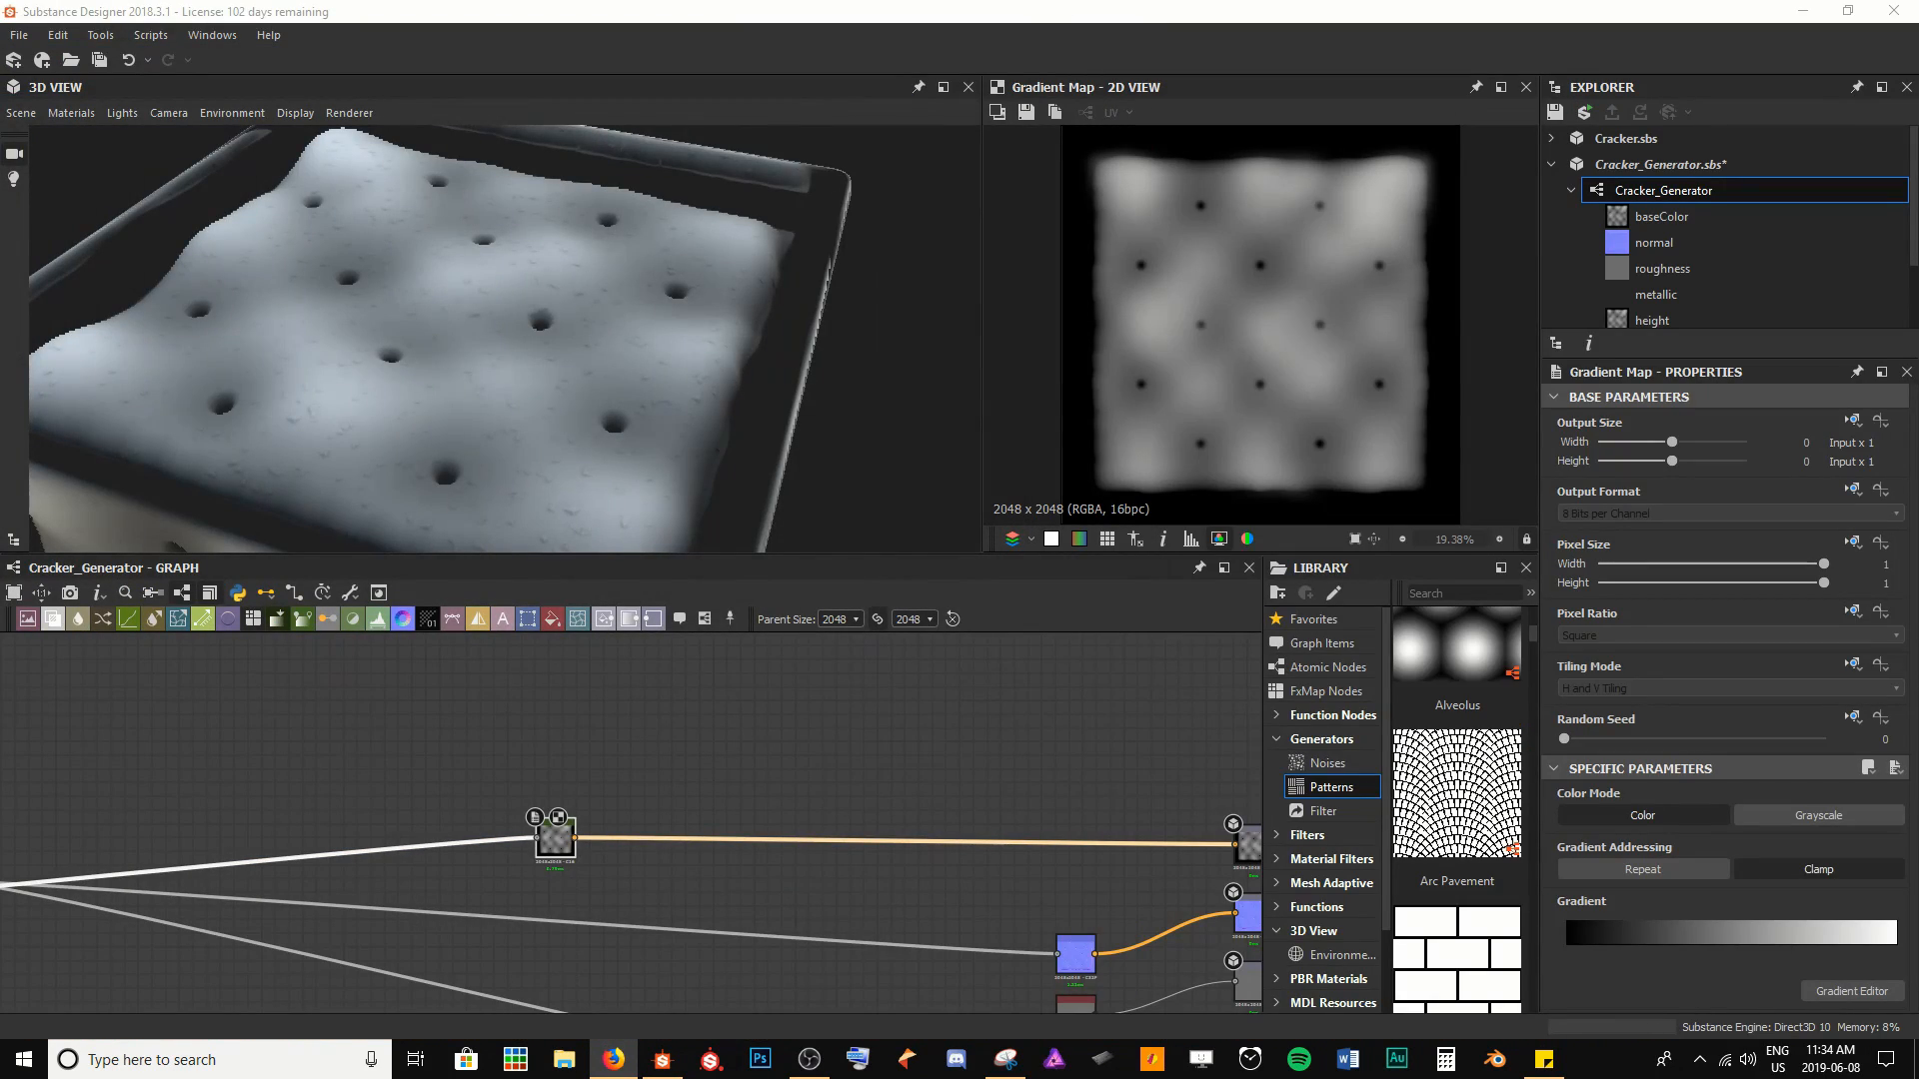
Open the Gradient Map's Gradient Editor and try picking a gradient across the graph's node icons
{"action": "left_click", "coordinate": [1862, 1001]}
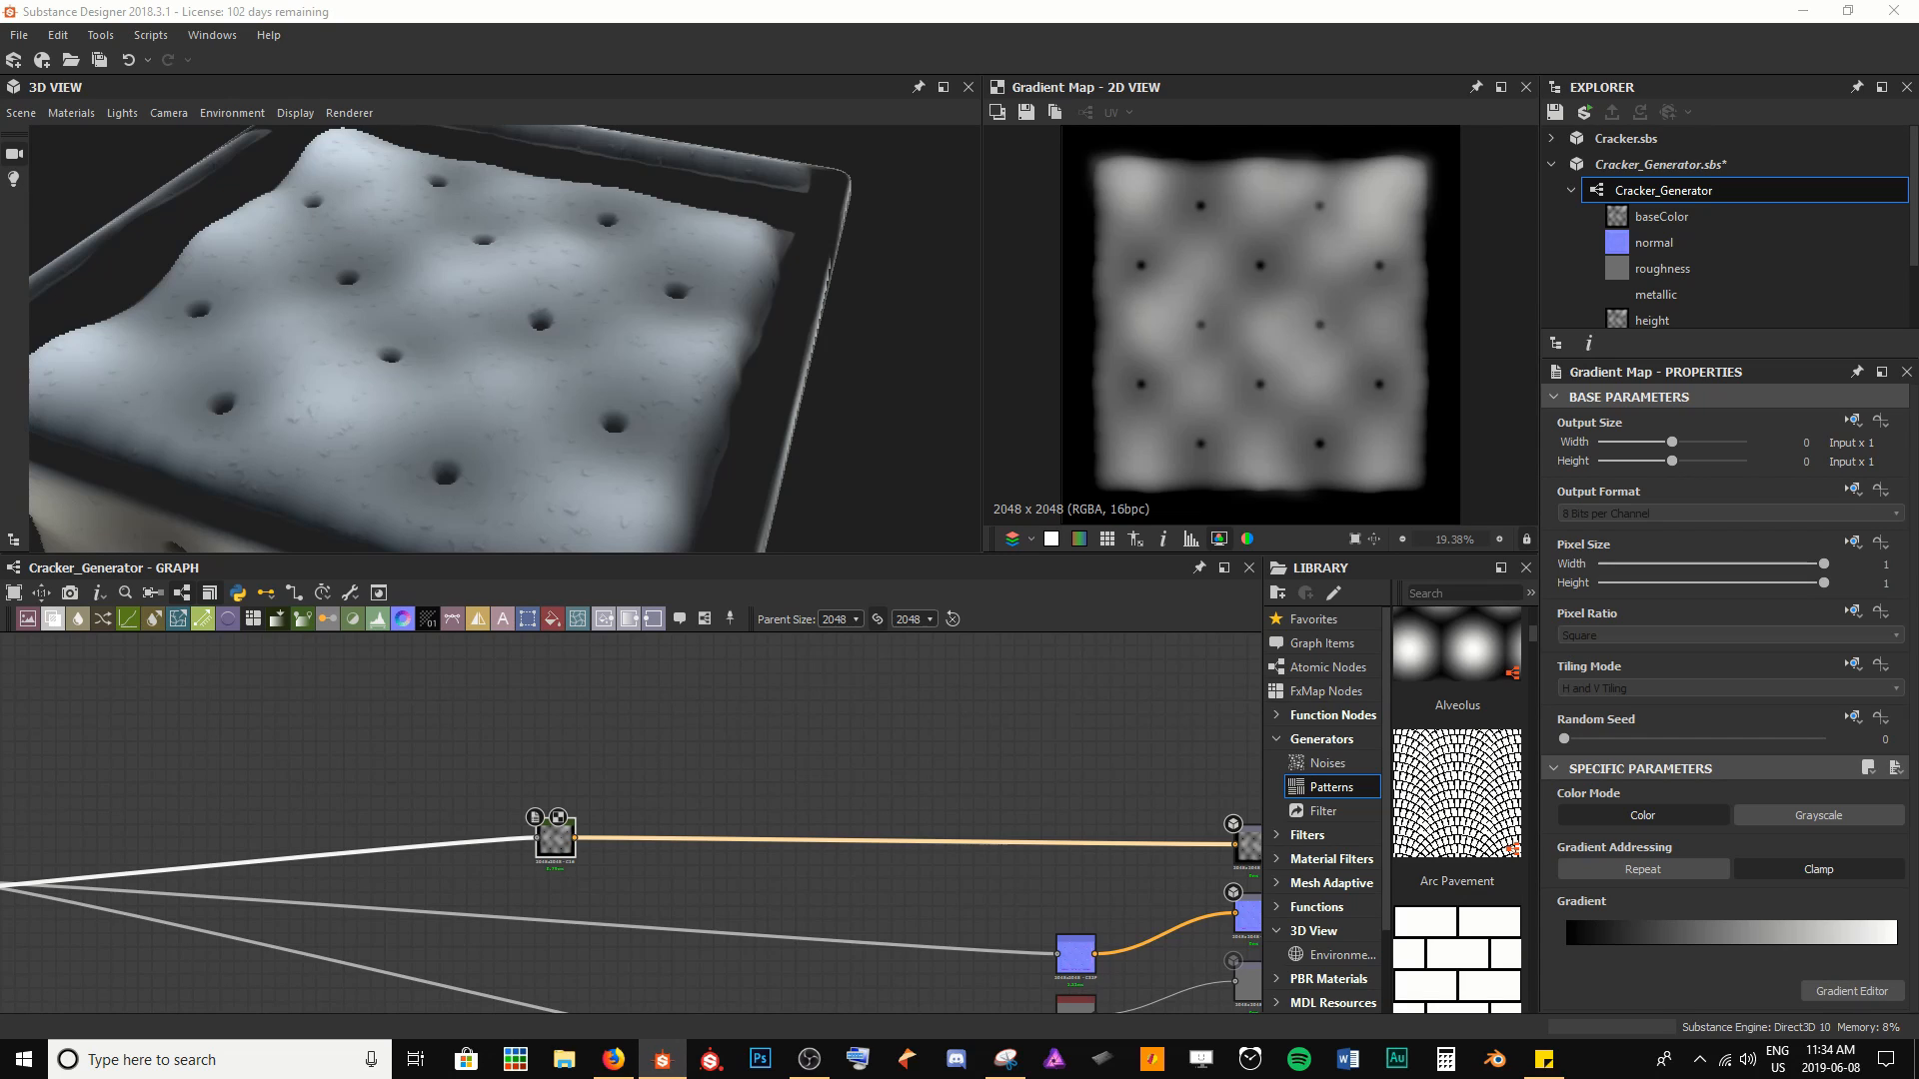
{"action": "left_click_drag", "start_coordinate": [738, 468], "coordinate": [802, 298]}
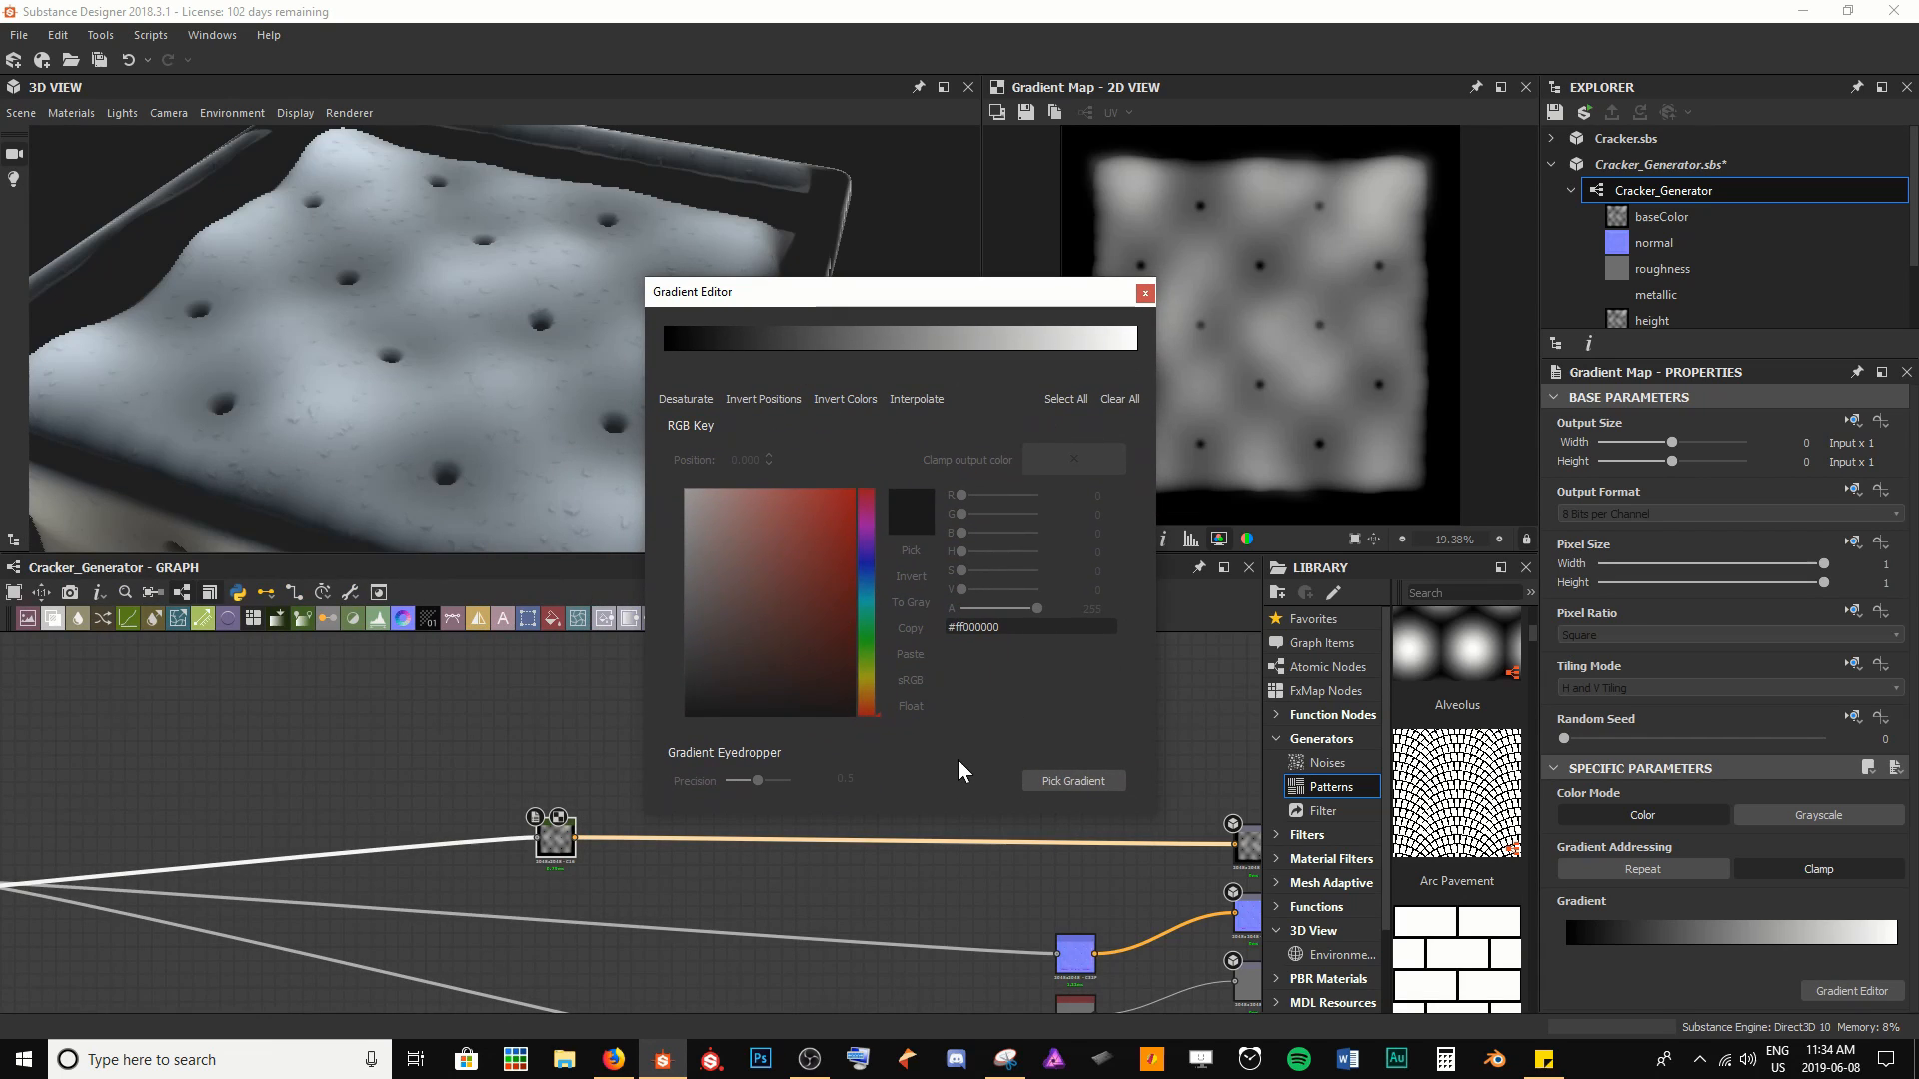
{"action": "left_click", "coordinate": [1136, 350]}
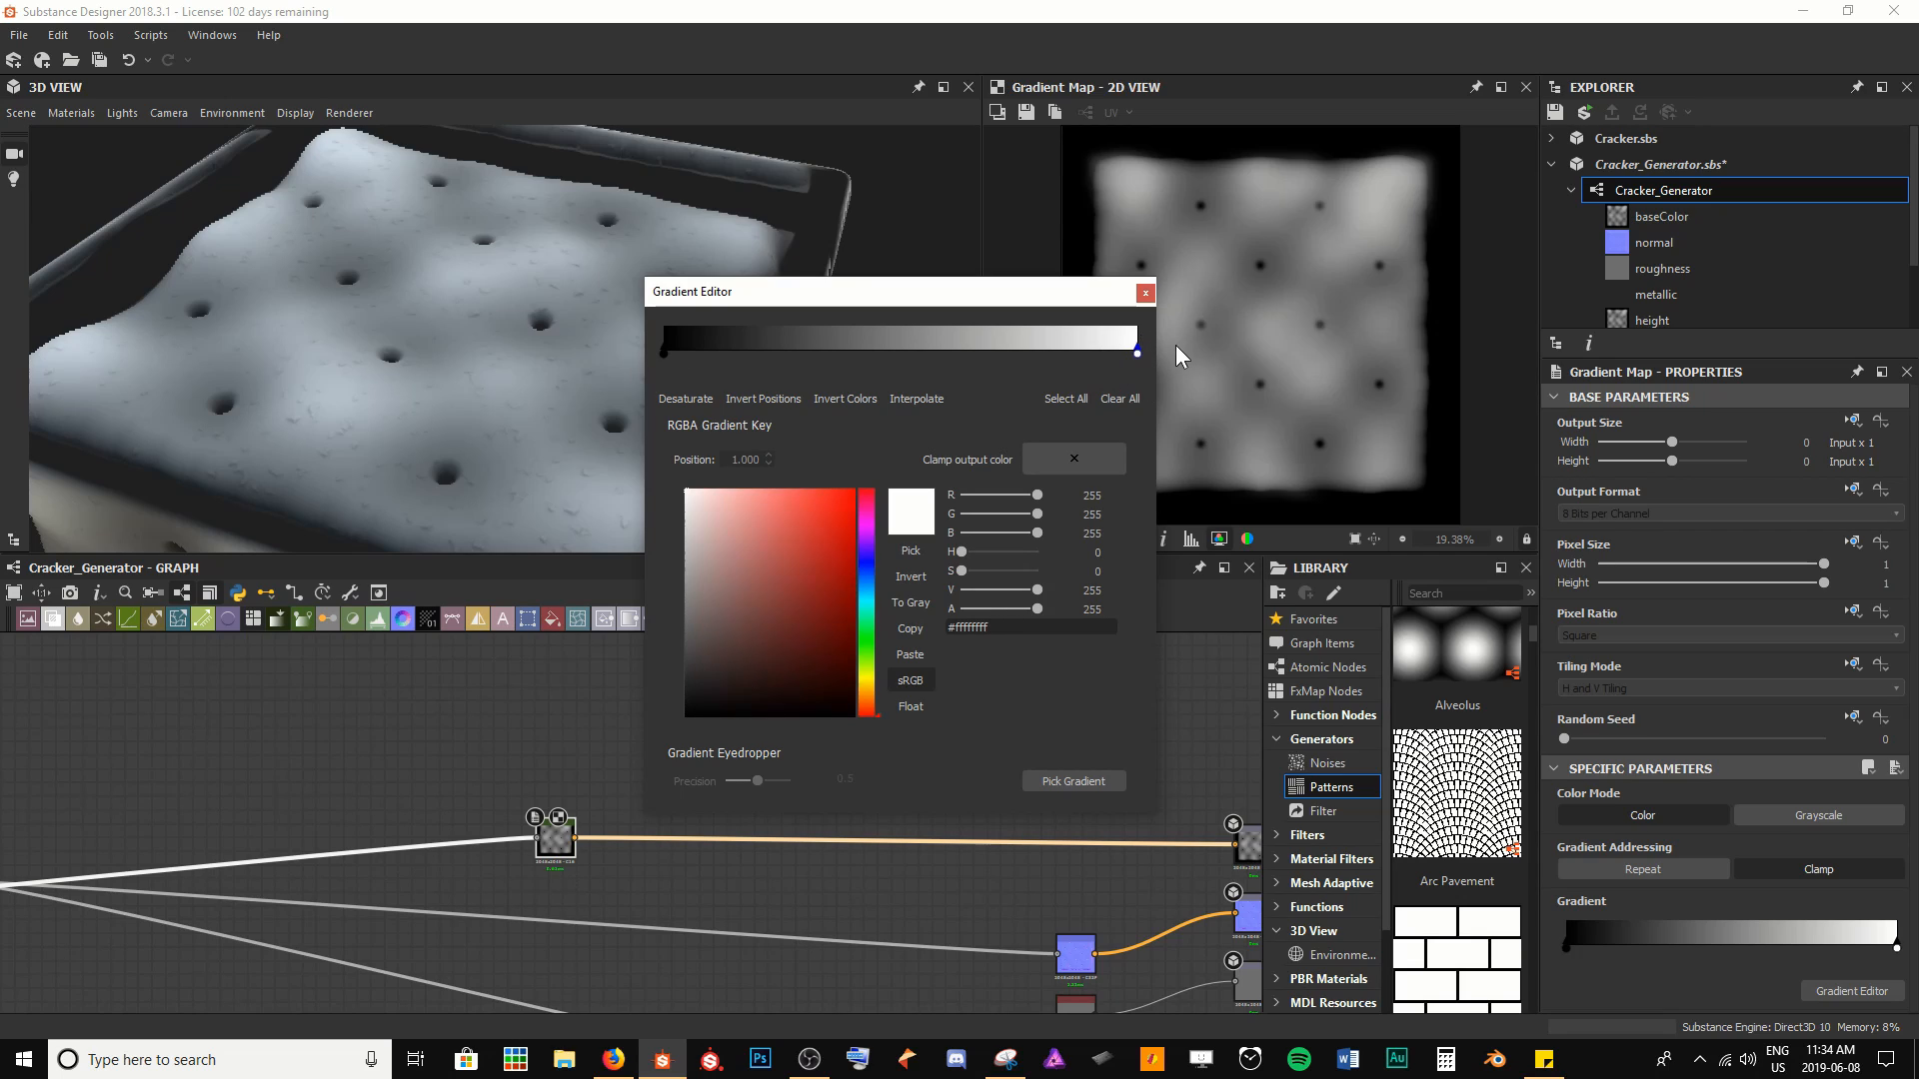
{"action": "left_click", "coordinate": [1084, 782]}
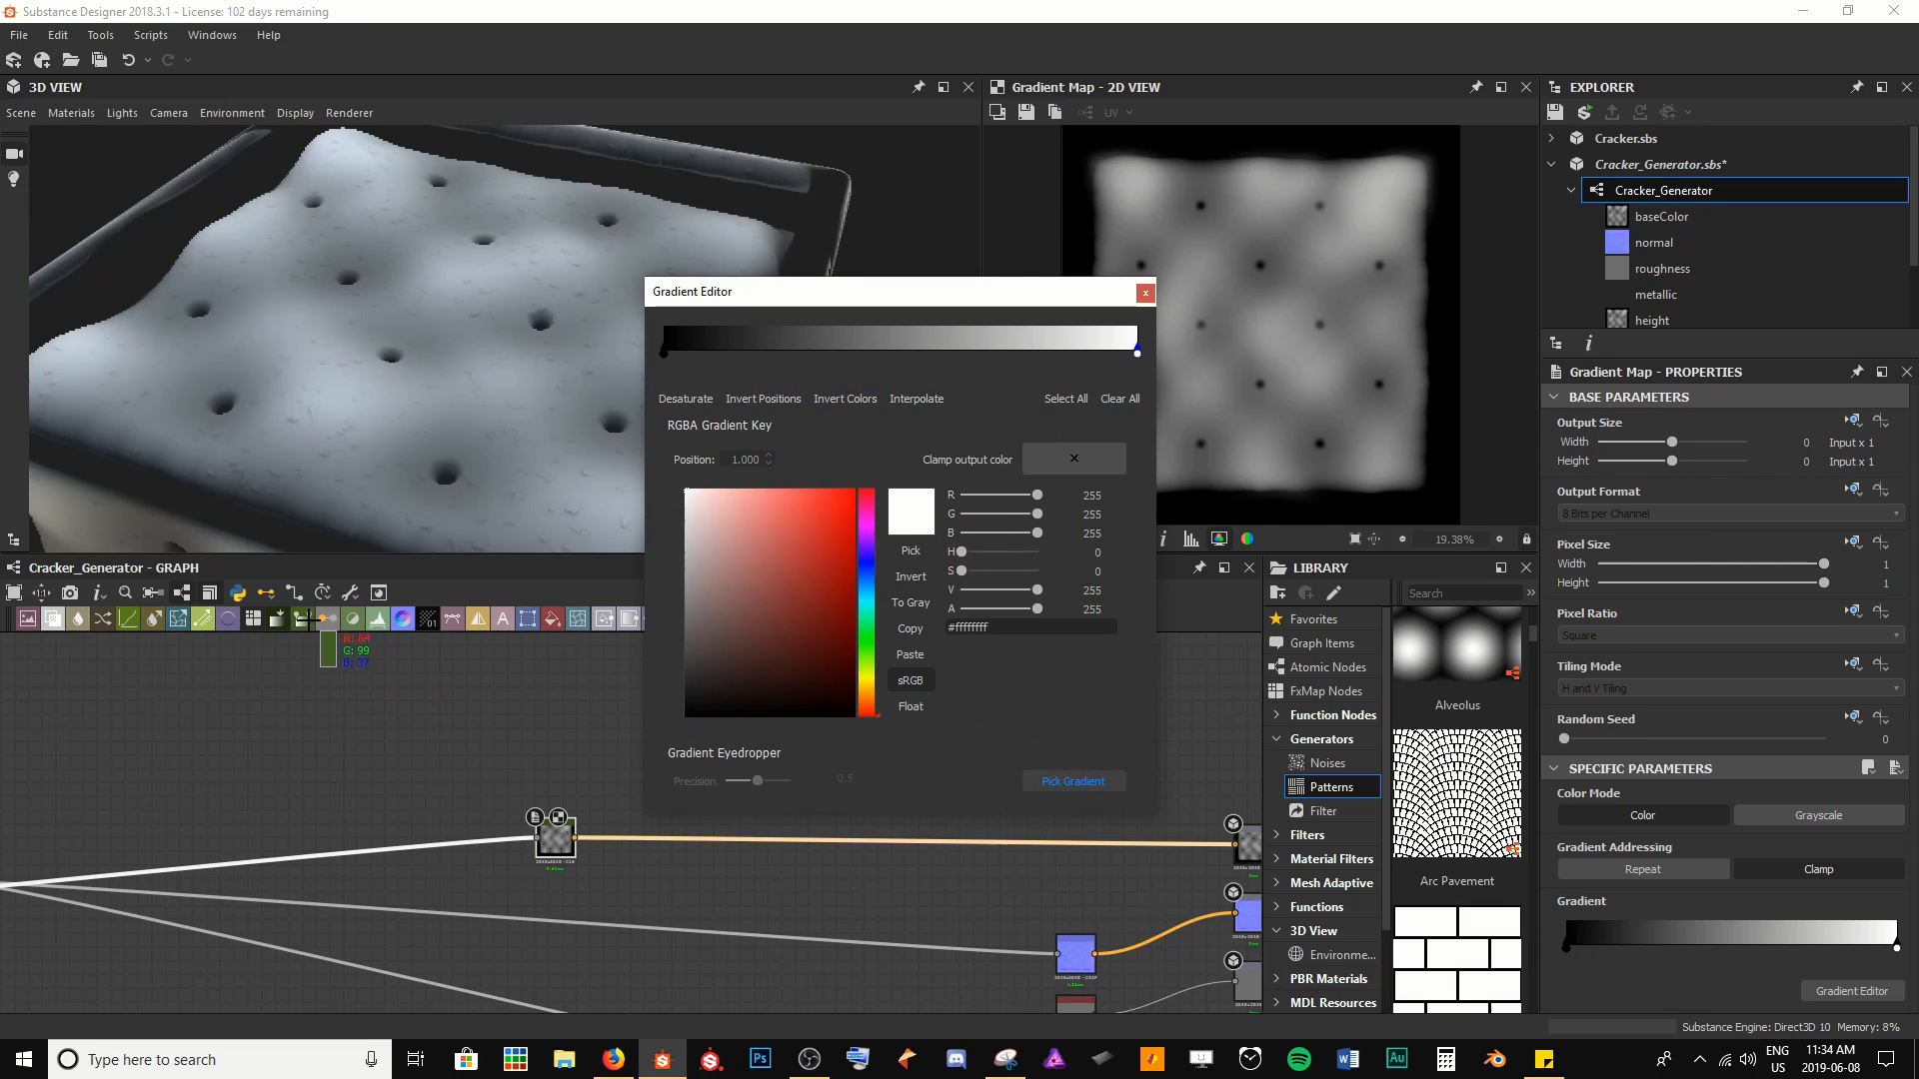
{"action": "left_click_drag", "start_coordinate": [275, 612], "coordinate": [630, 611]}
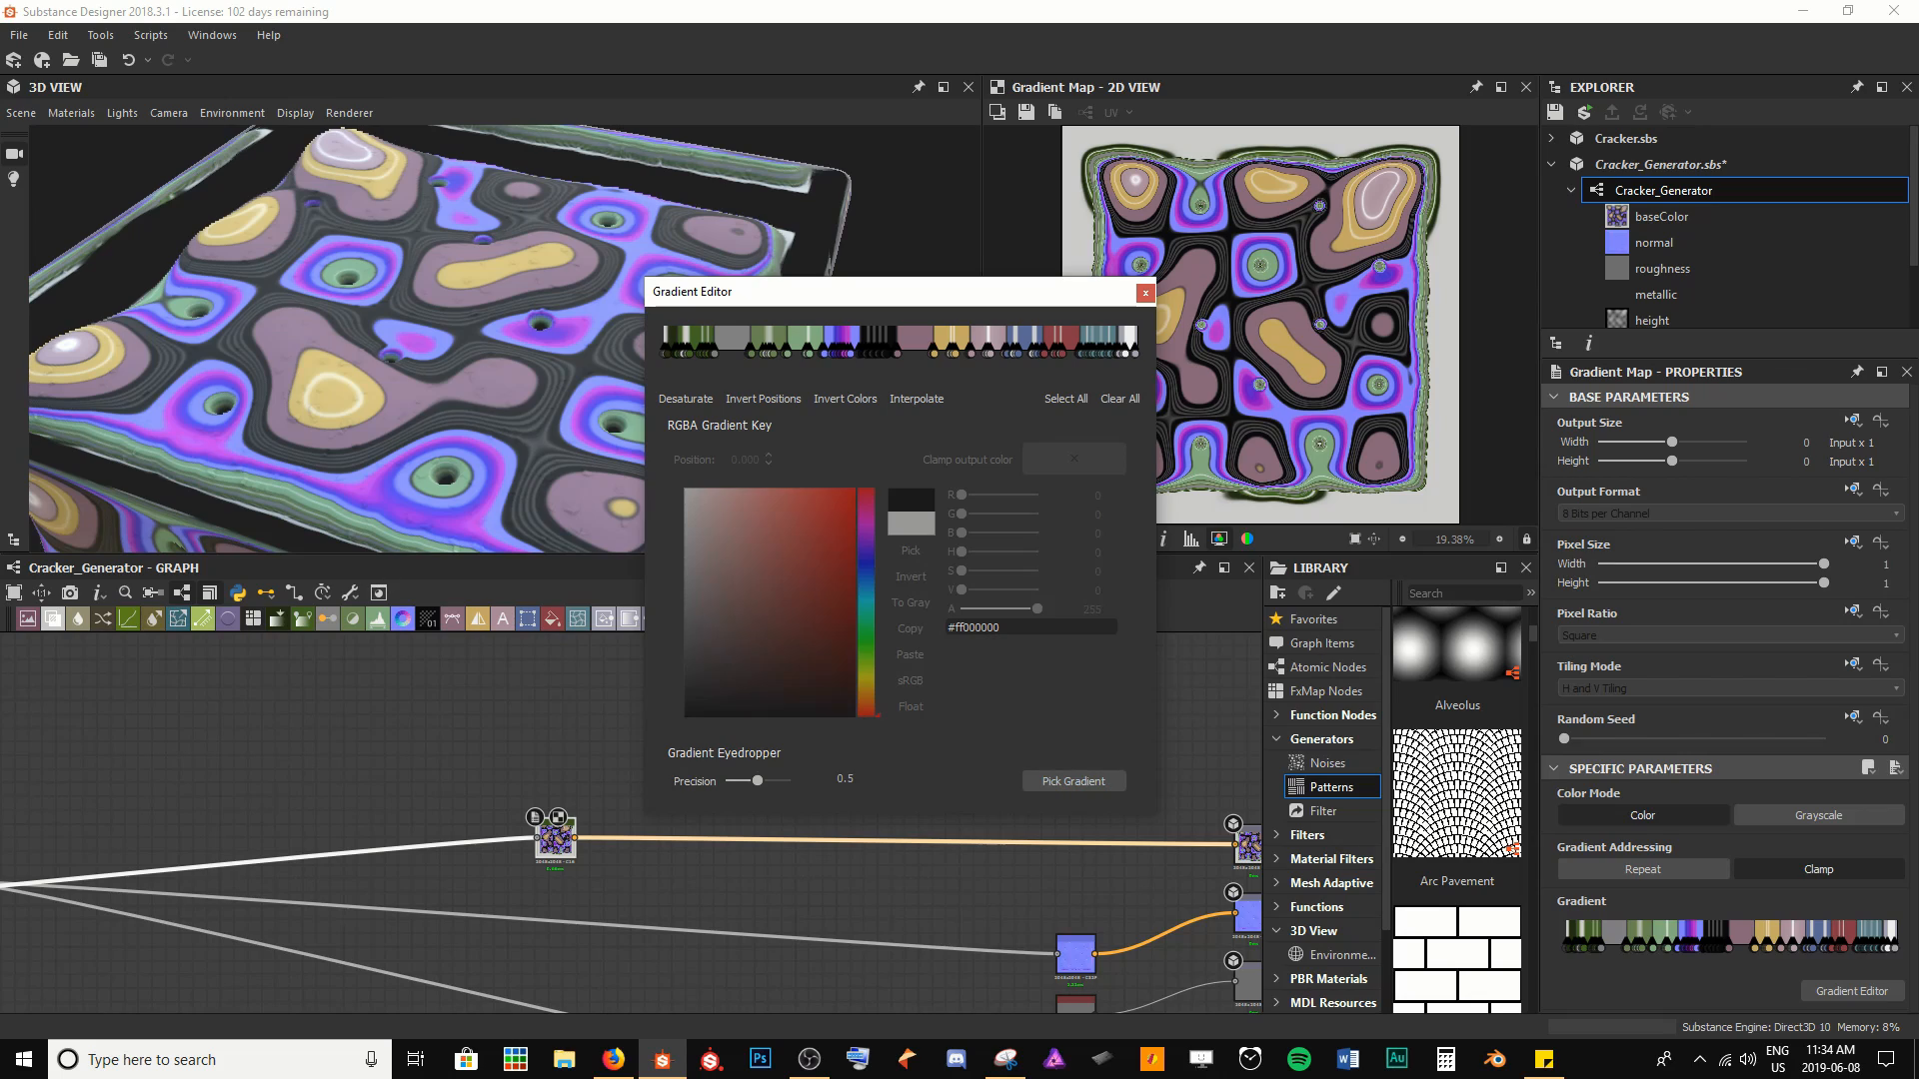
Pick a new gradient from the pale to the browned areas of the reference cracker photo
{"action": "left_click", "coordinate": [1093, 785]}
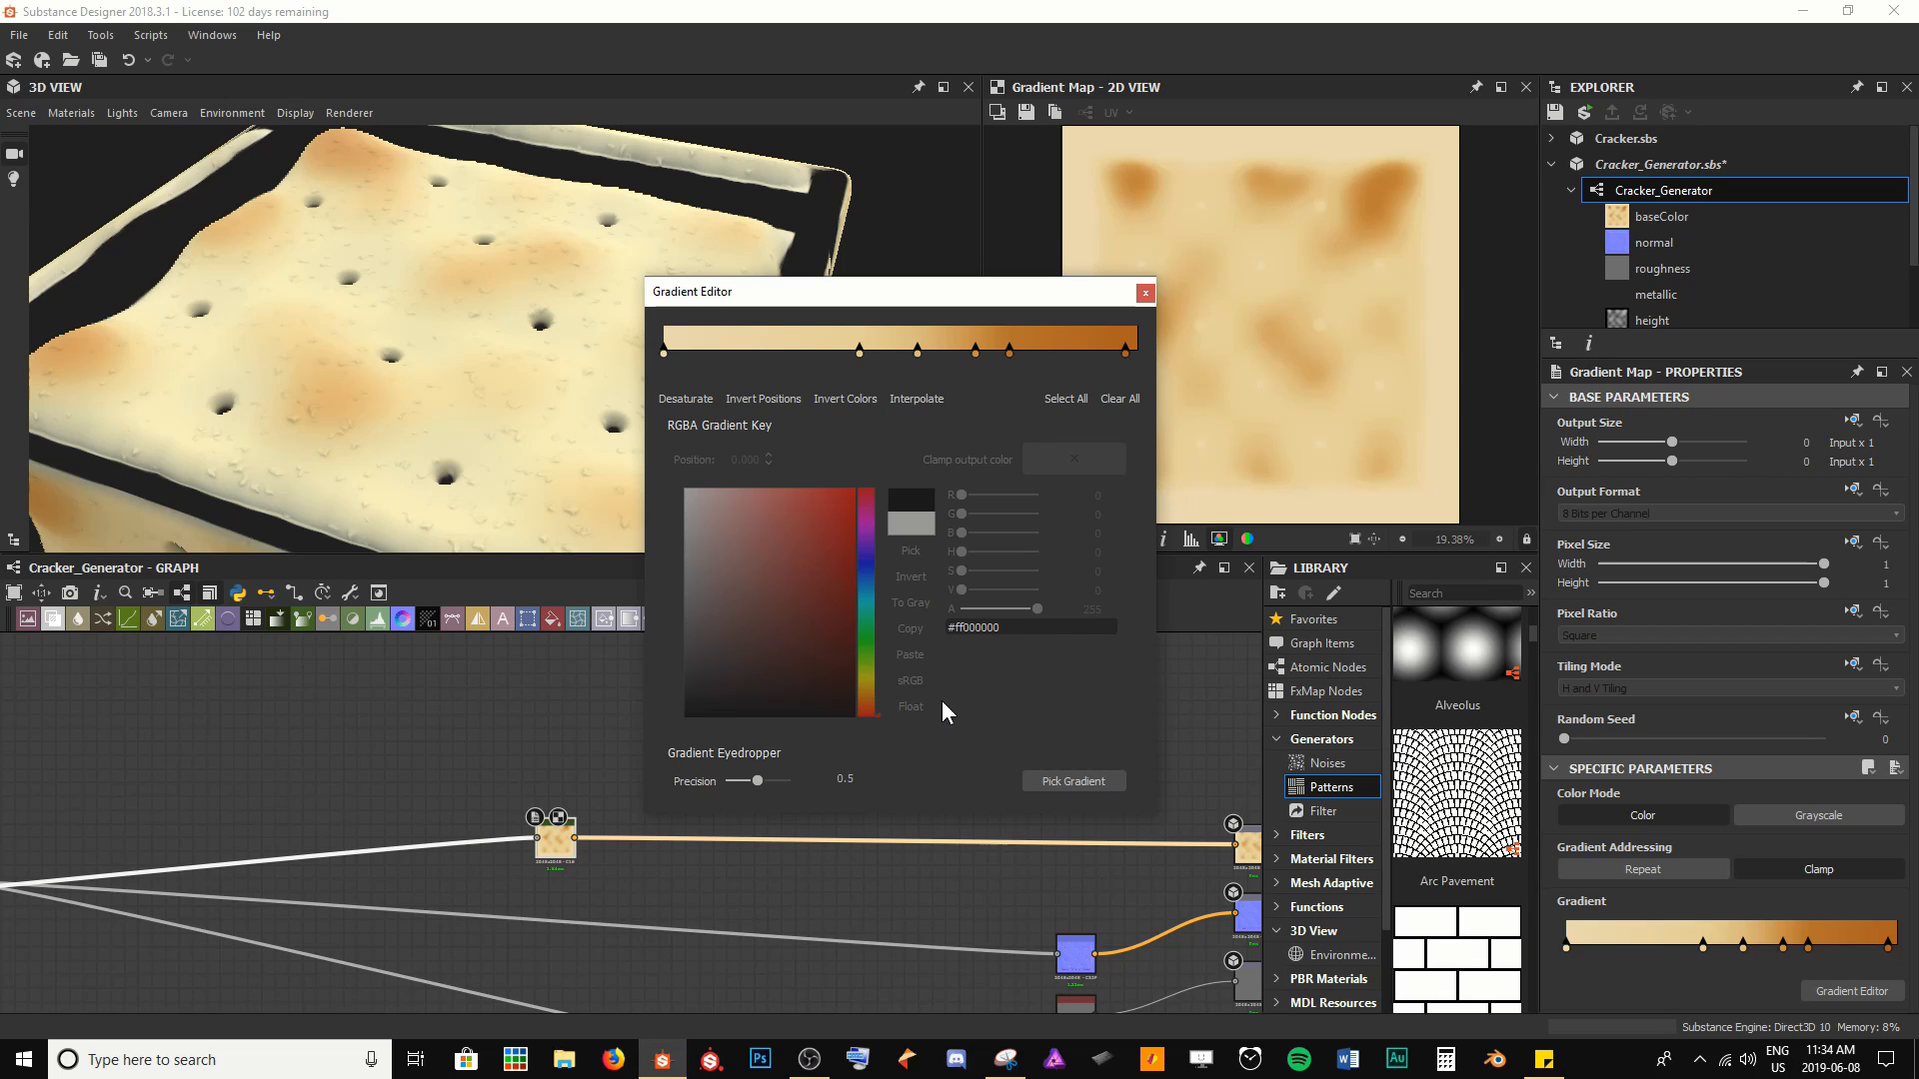
{"action": "left_click_drag", "start_coordinate": [308, 378], "coordinate": [474, 373]}
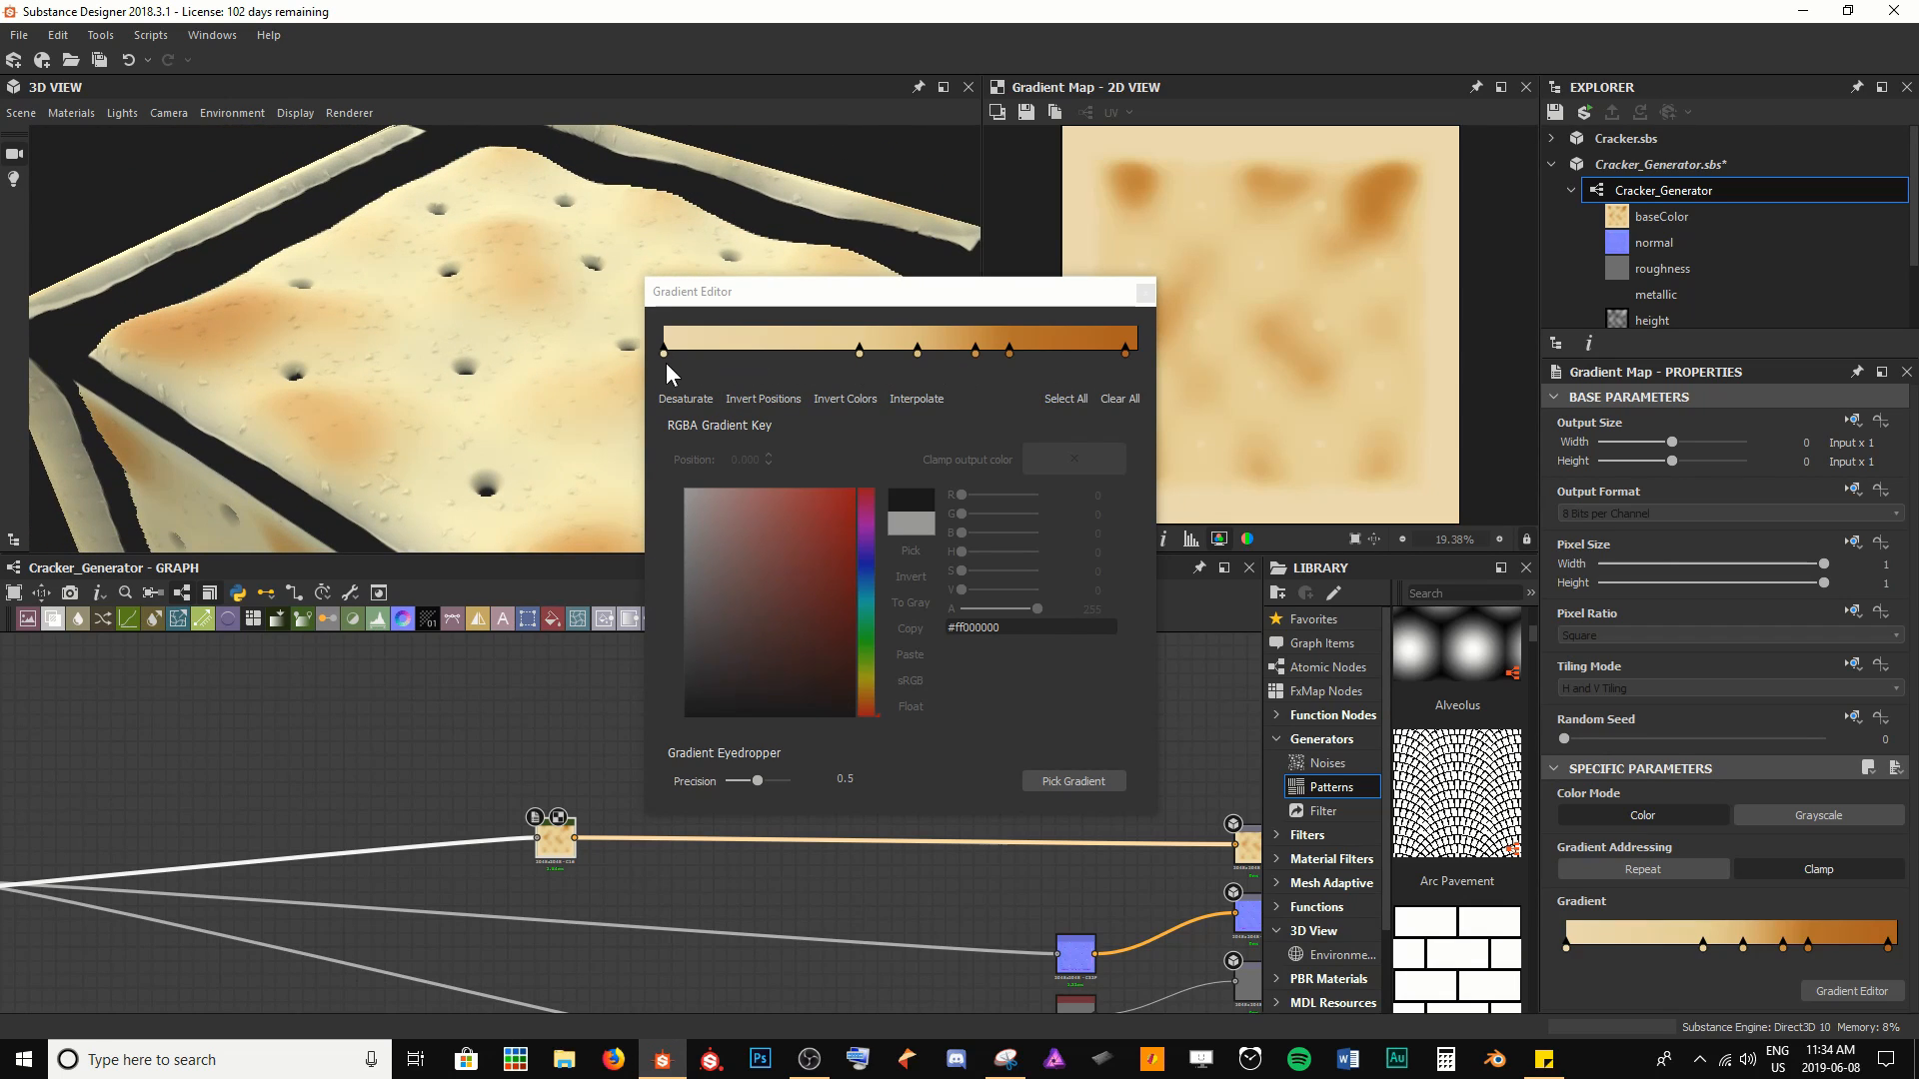
Remove the palest key and the tan key near the gradient's middle, and move the second key to position 0.000
{"action": "left_click_drag", "start_coordinate": [664, 351], "coordinate": [699, 232]}
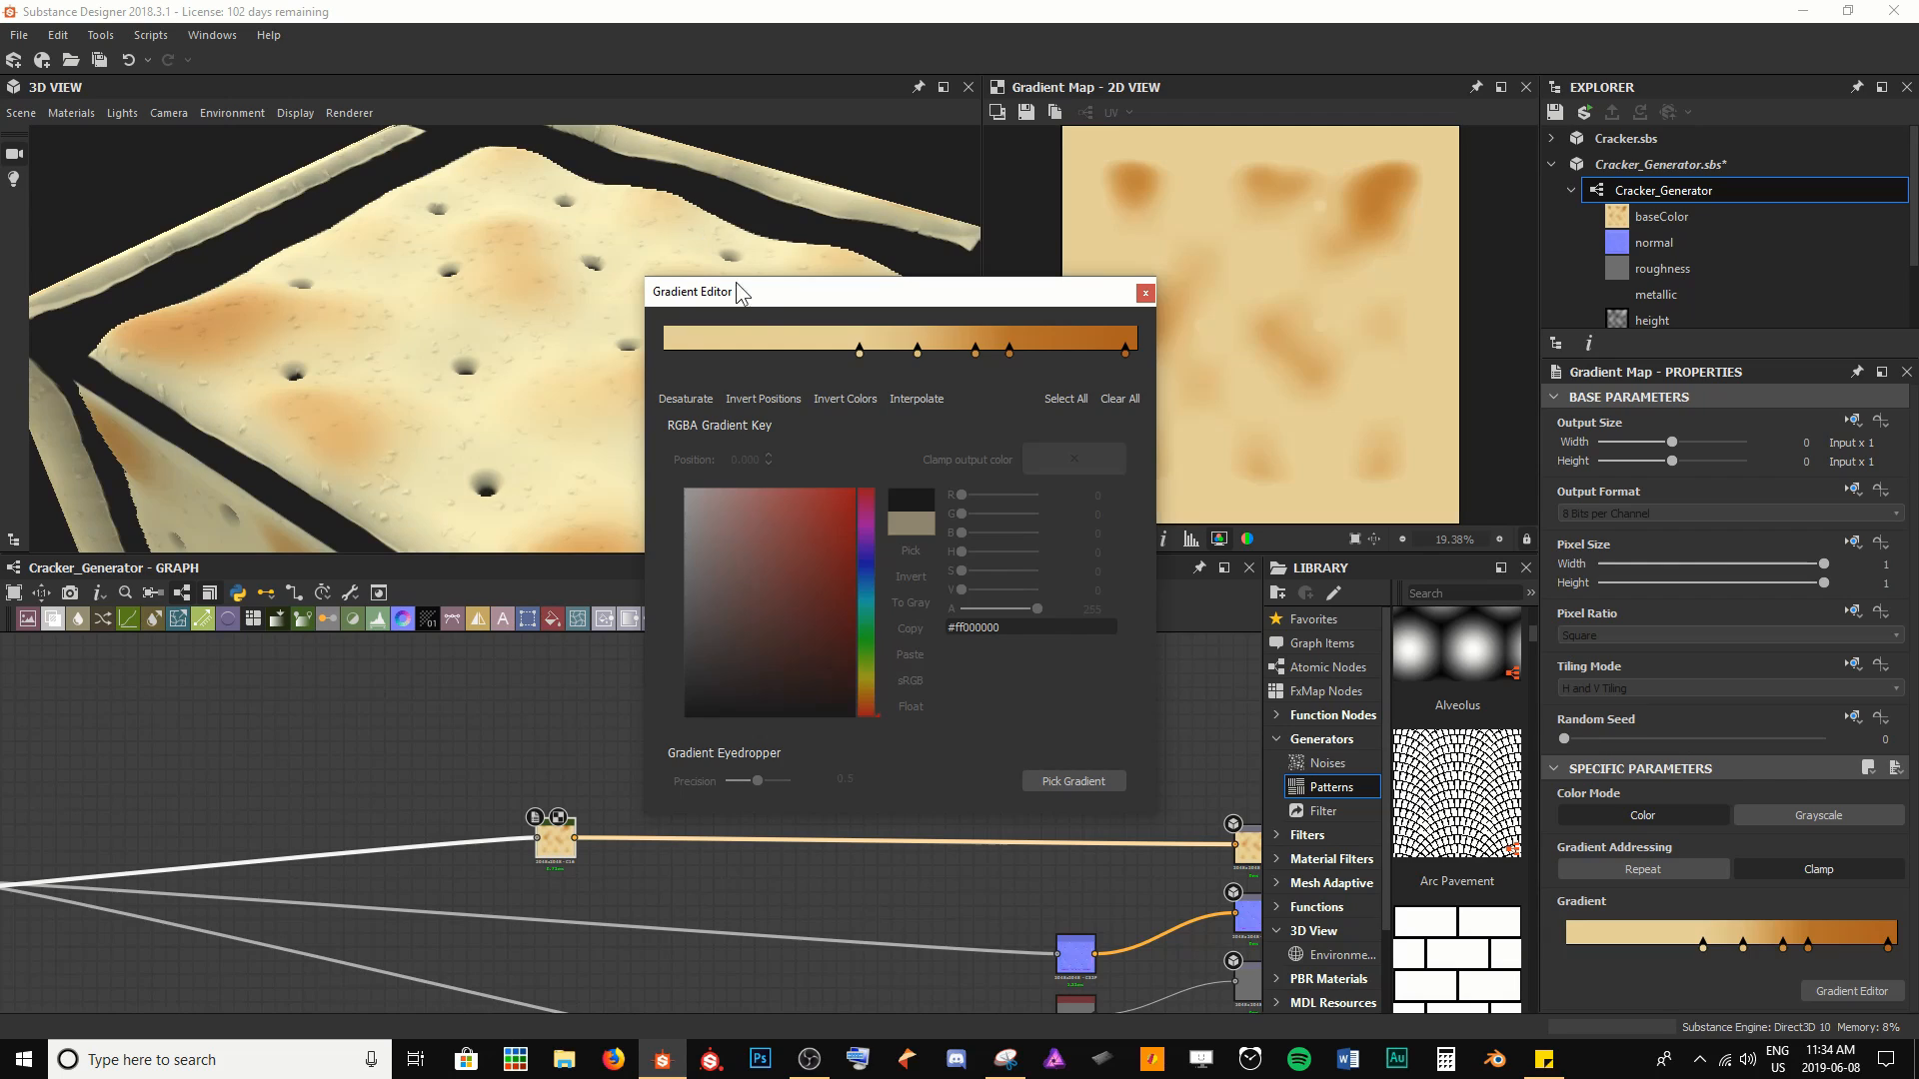
{"action": "left_click_drag", "start_coordinate": [859, 351], "coordinate": [612, 364]}
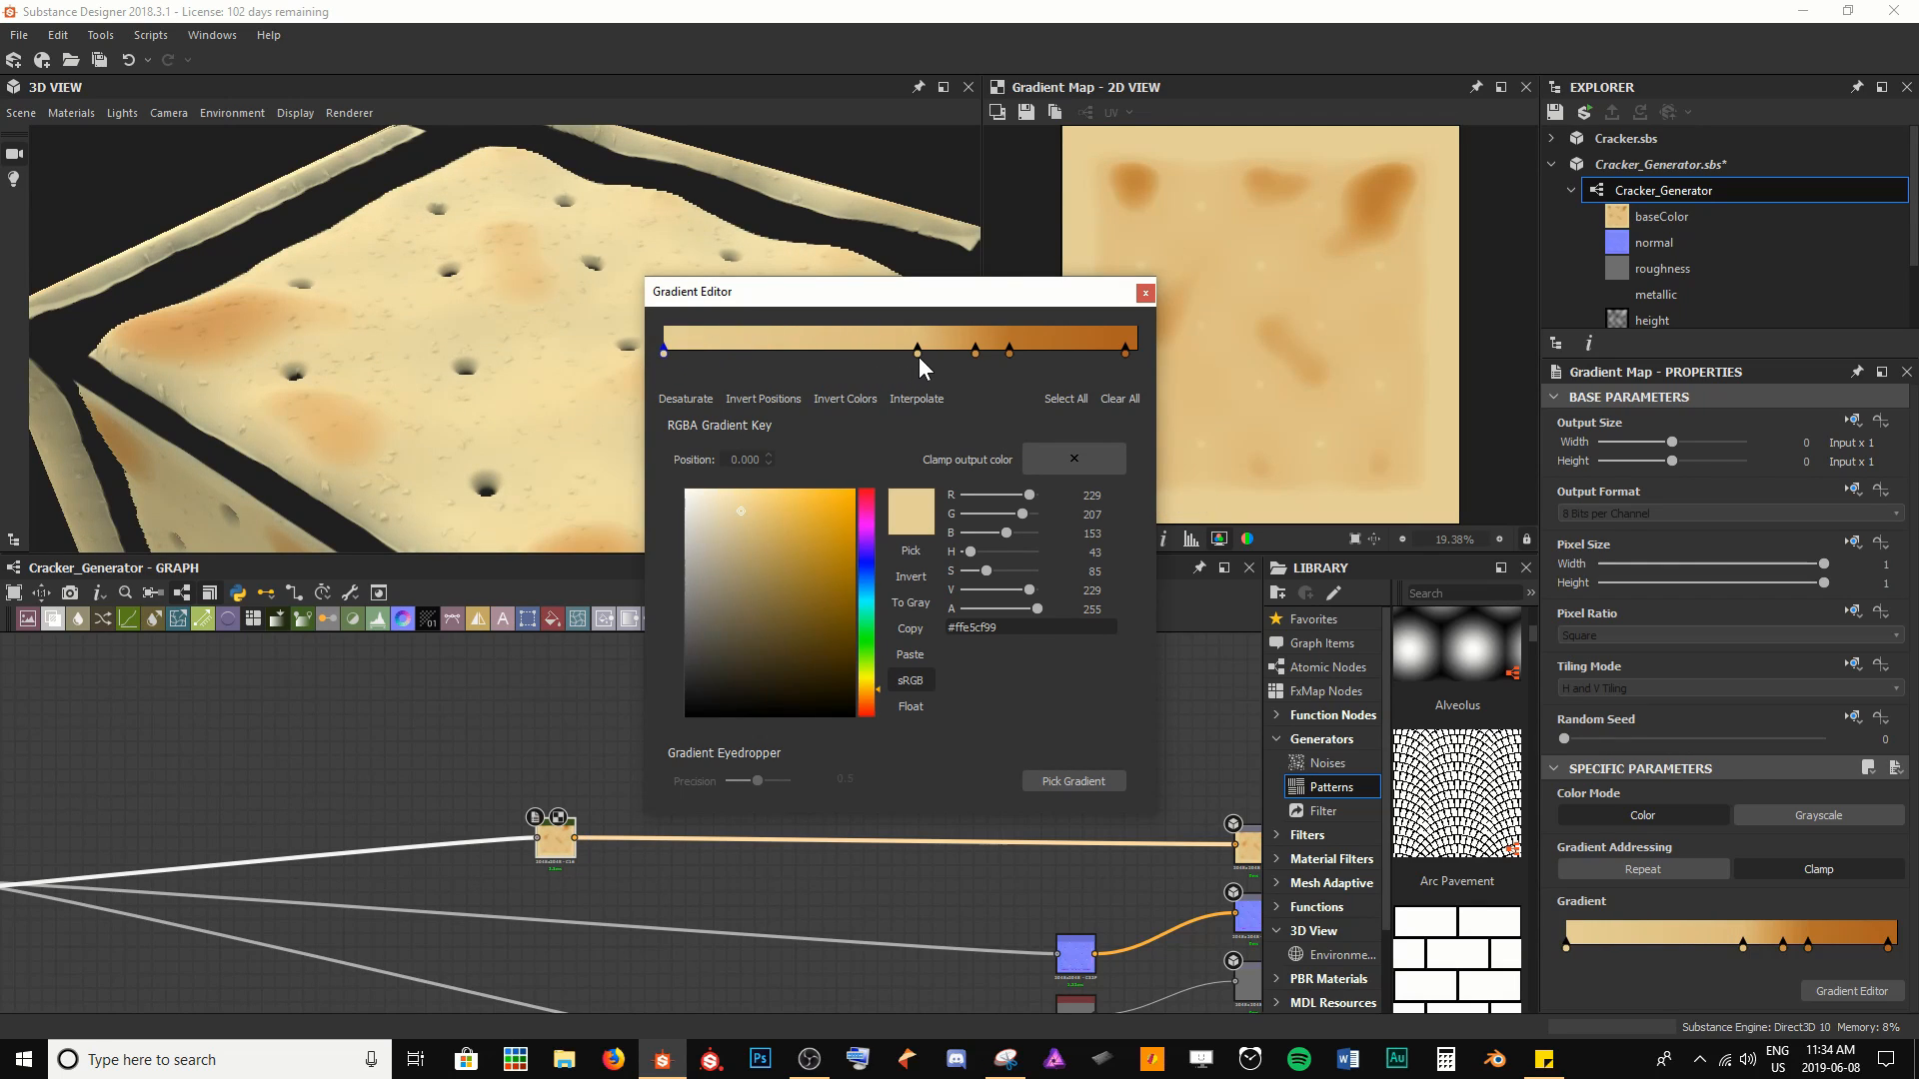
{"action": "left_click_drag", "start_coordinate": [918, 352], "coordinate": [976, 258]}
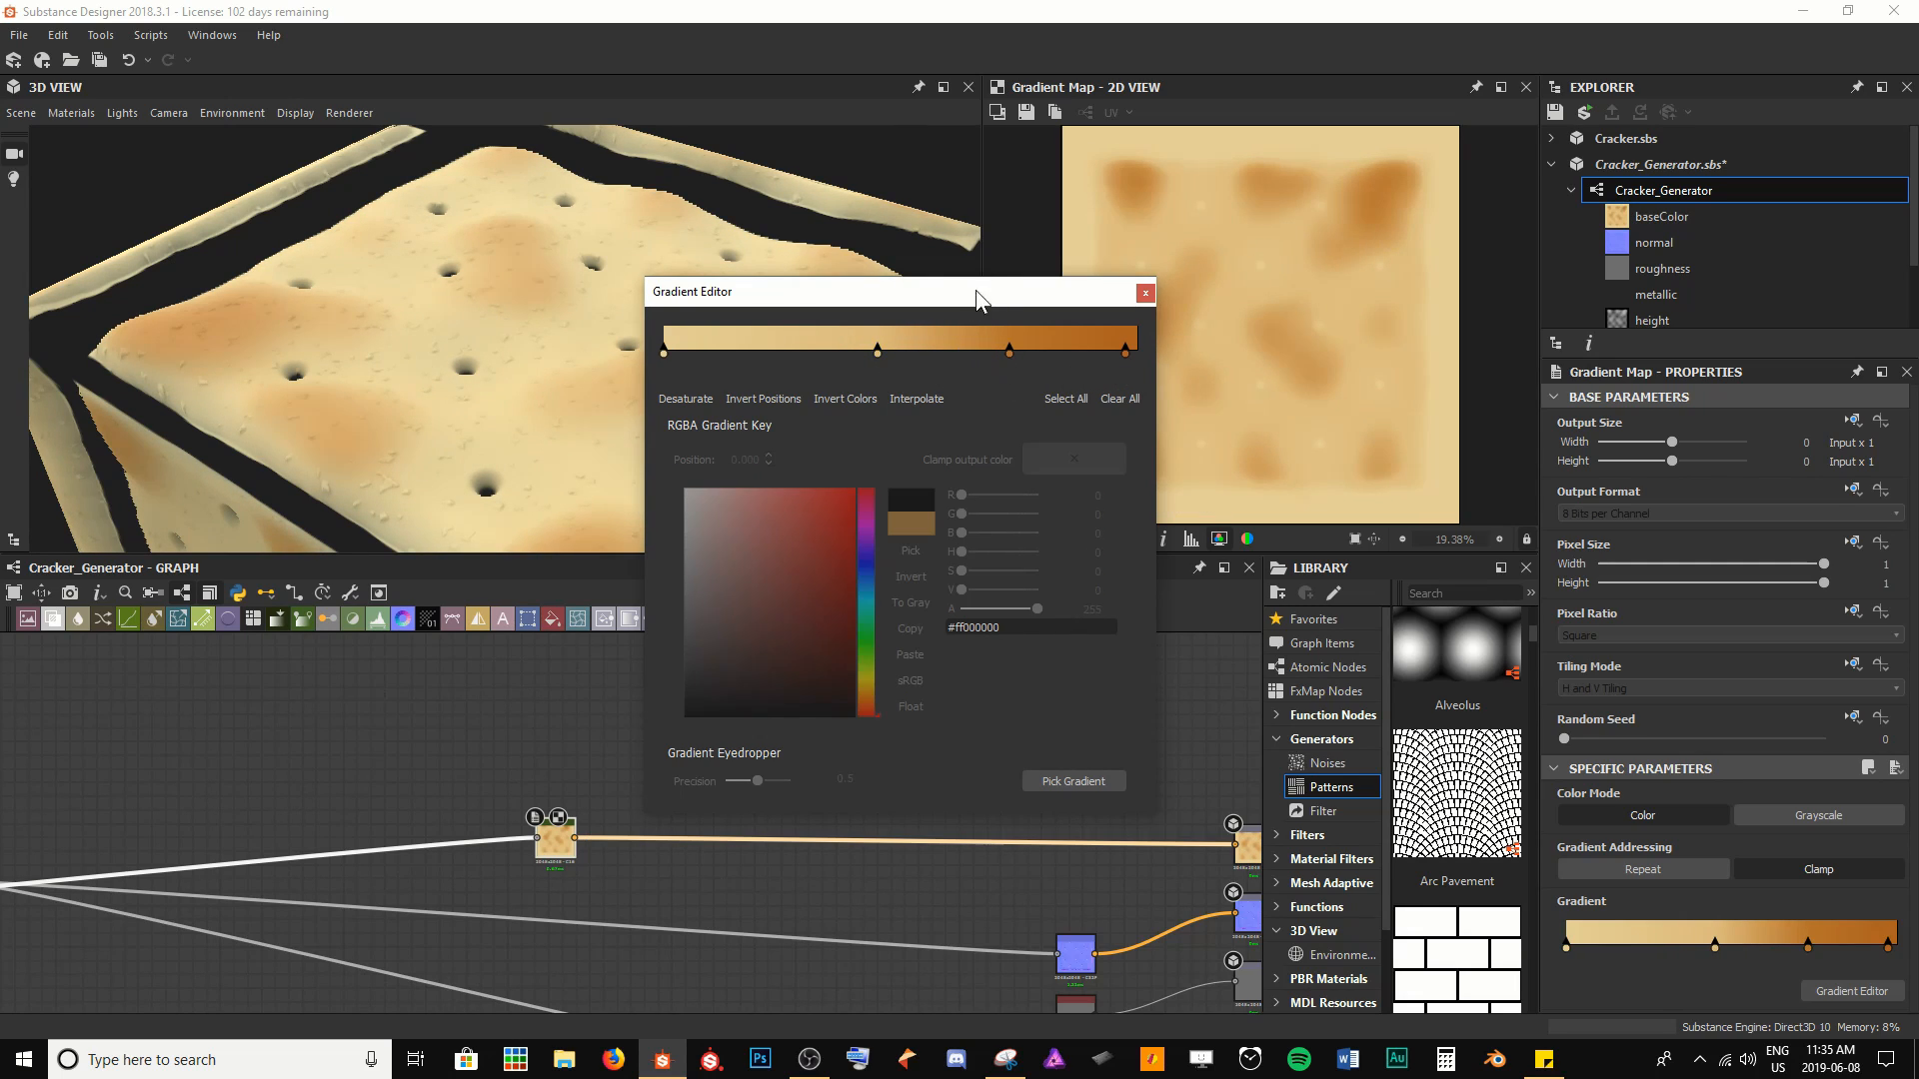
Shift the brown key toward the gradient's middle, at about 0.6, and remove the dark brown key at the end
{"action": "left_click_drag", "start_coordinate": [1010, 352], "coordinate": [959, 363]}
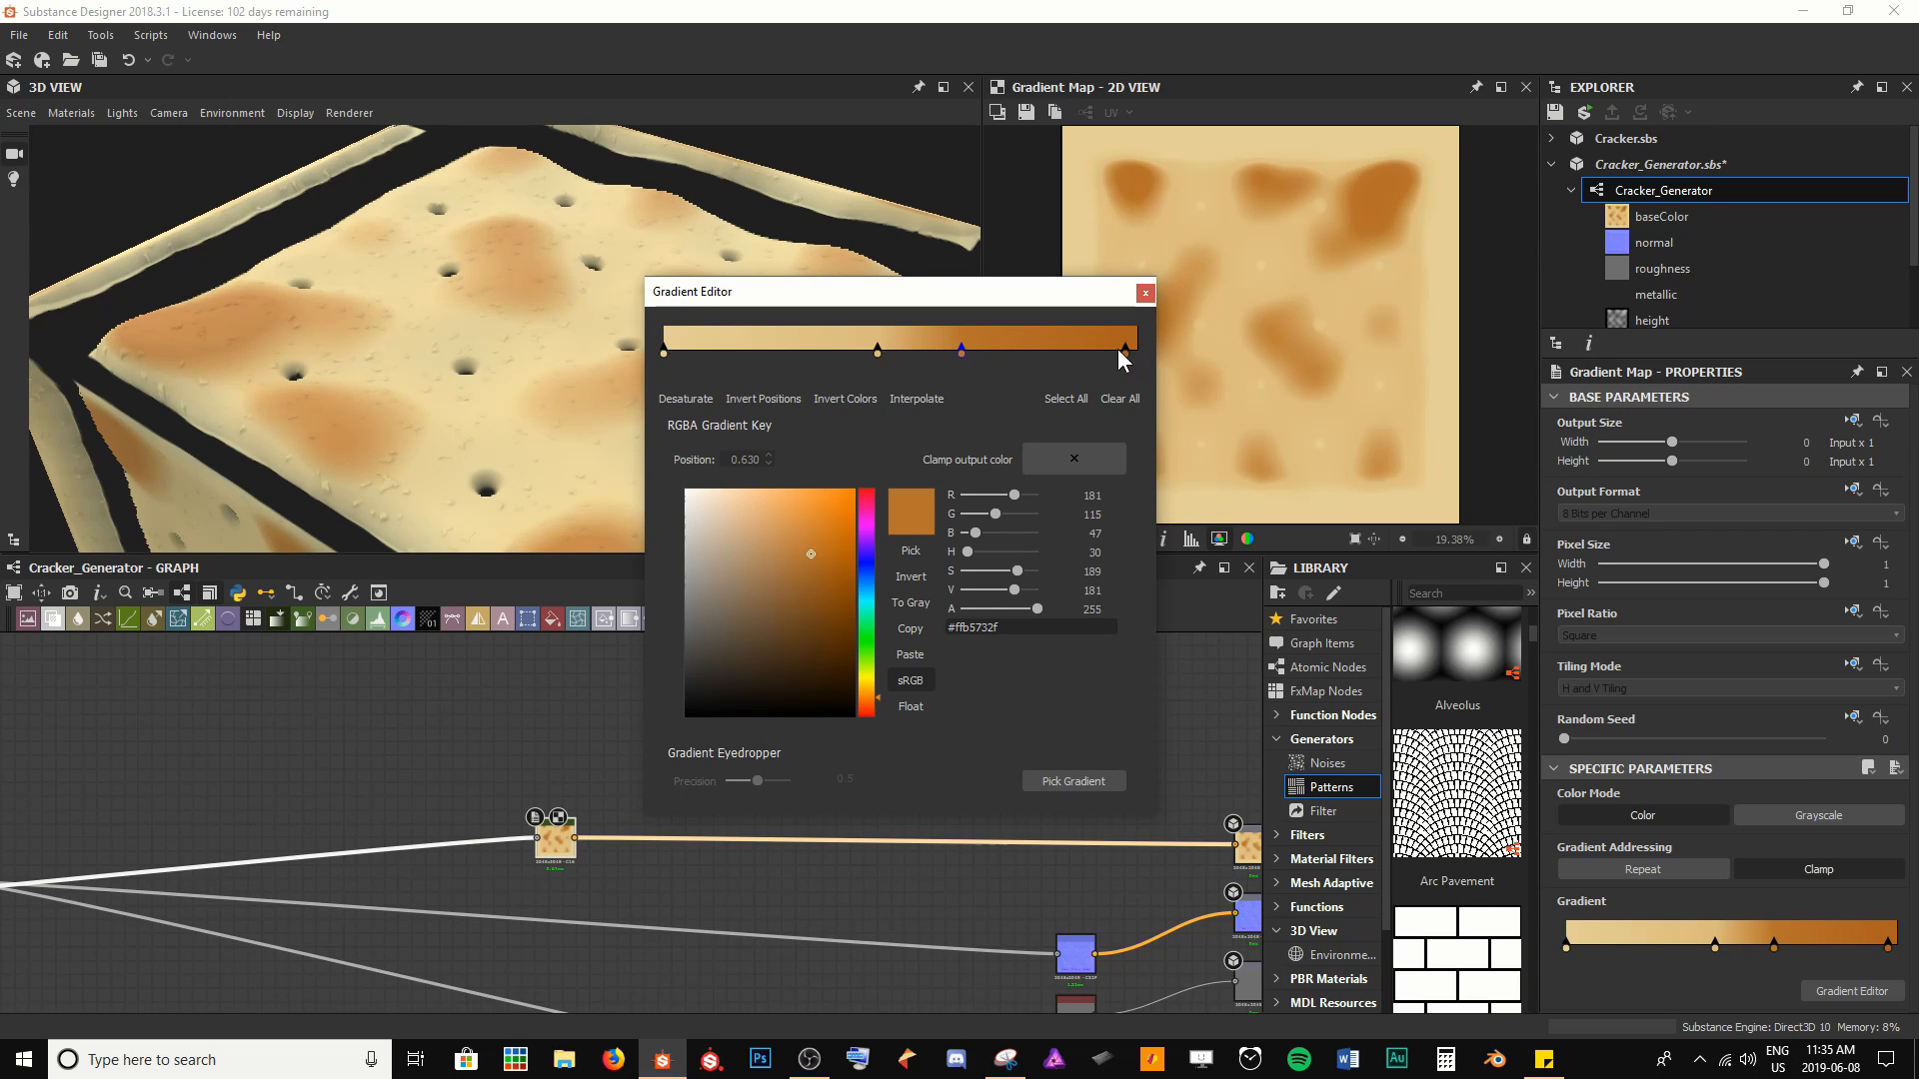
{"action": "left_click_drag", "start_coordinate": [1126, 351], "coordinate": [1112, 250]}
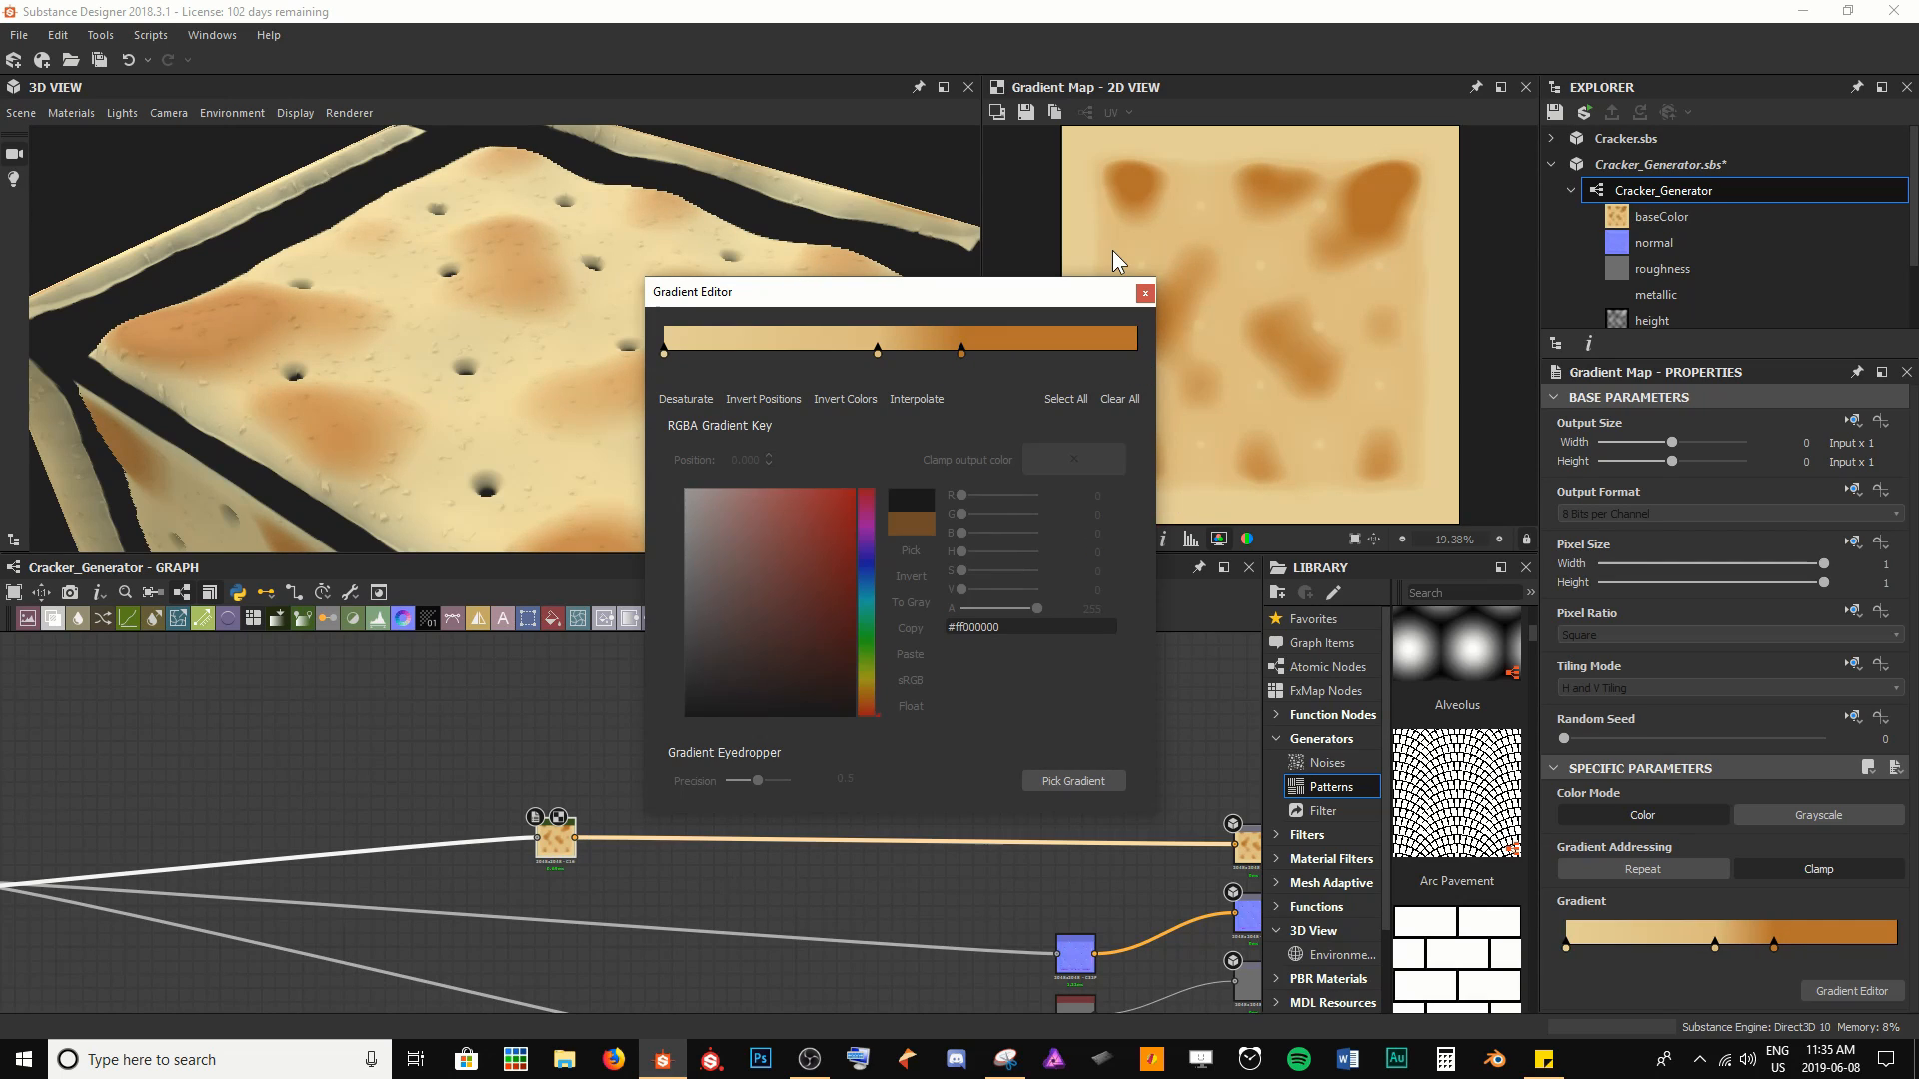
{"action": "left_click", "coordinate": [957, 353]}
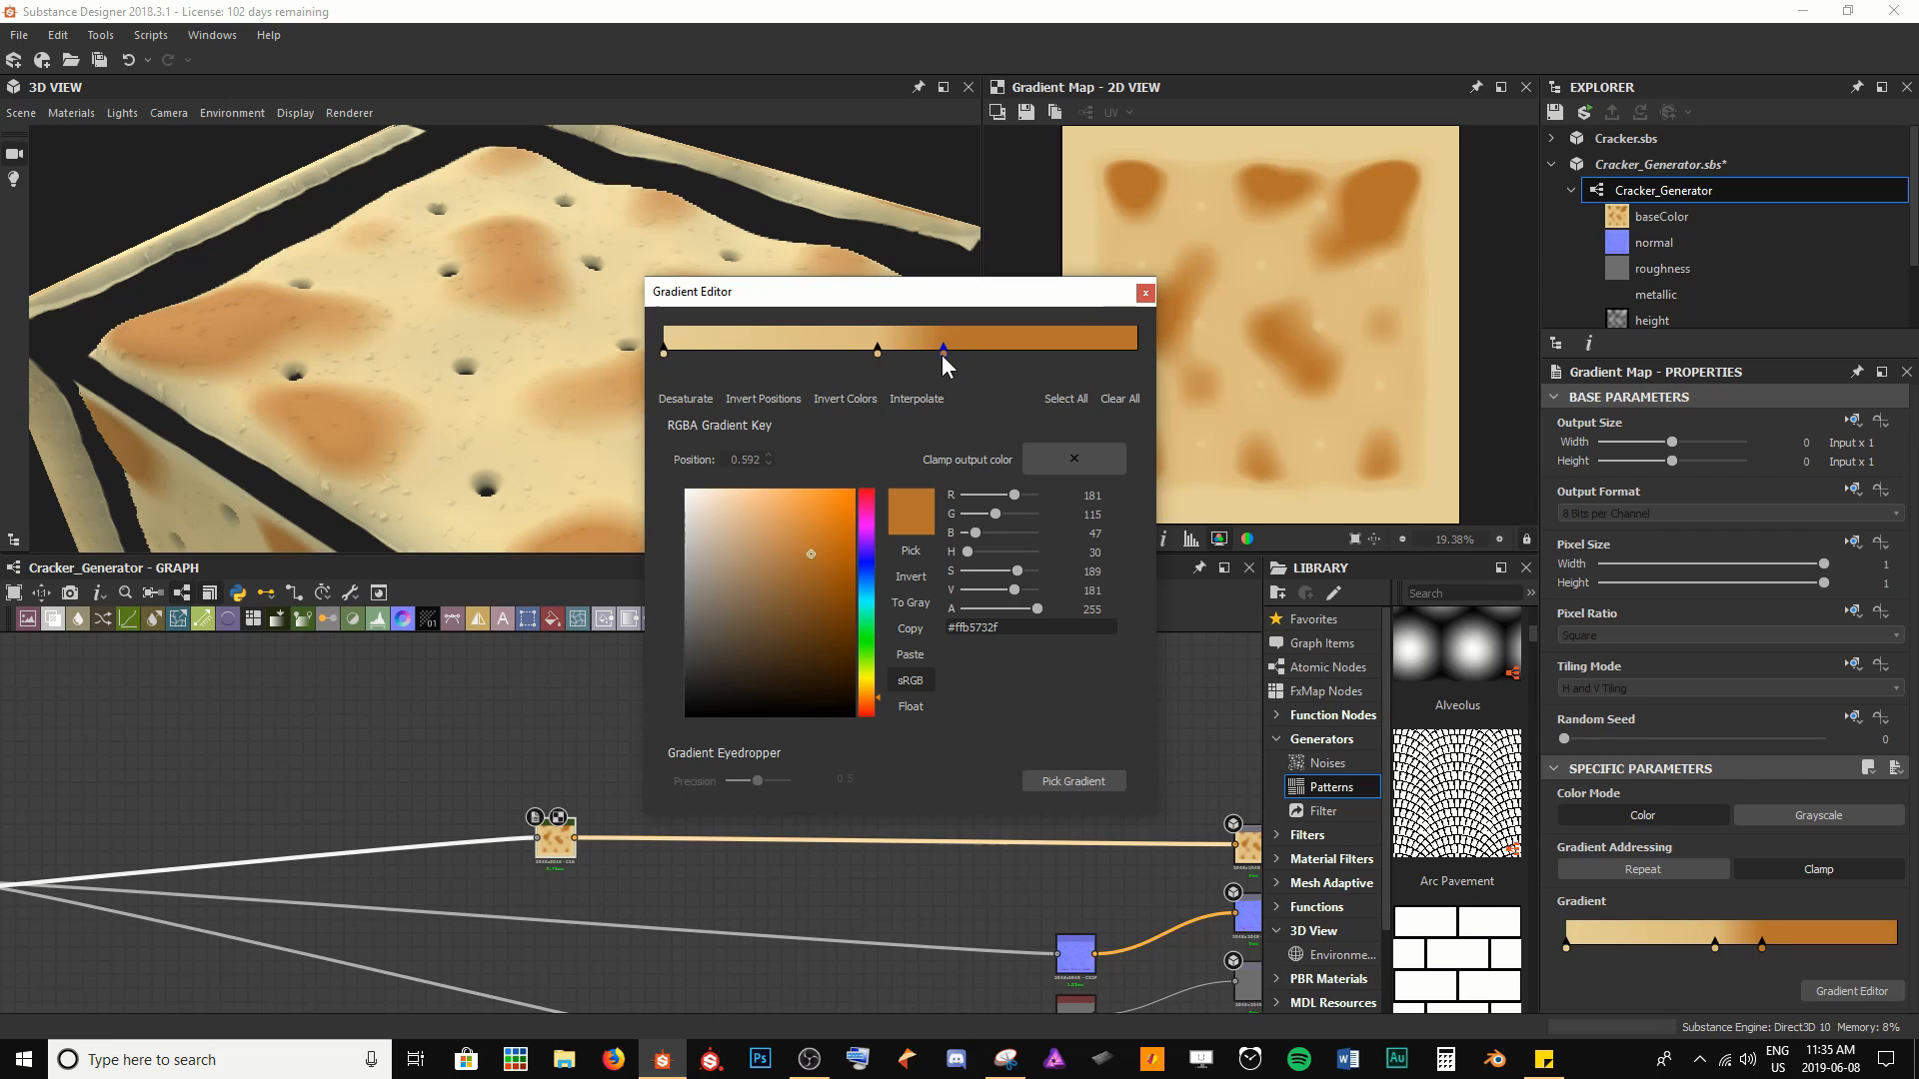
Move the Gradient Editor aside and shift the gradient's middle tan key to position 0.387
{"action": "left_click_drag", "start_coordinate": [1052, 298], "coordinate": [1504, 410]}
{"action": "left_click_drag", "start_coordinate": [735, 342], "coordinate": [394, 296]}
{"action": "scroll", "coordinate": [479, 353], "scroll_direction": "up", "scroll_amount": 3}
{"action": "scroll", "coordinate": [476, 365], "scroll_direction": "up", "scroll_amount": 3}
{"action": "scroll", "coordinate": [474, 367], "scroll_direction": "down", "scroll_amount": 3}
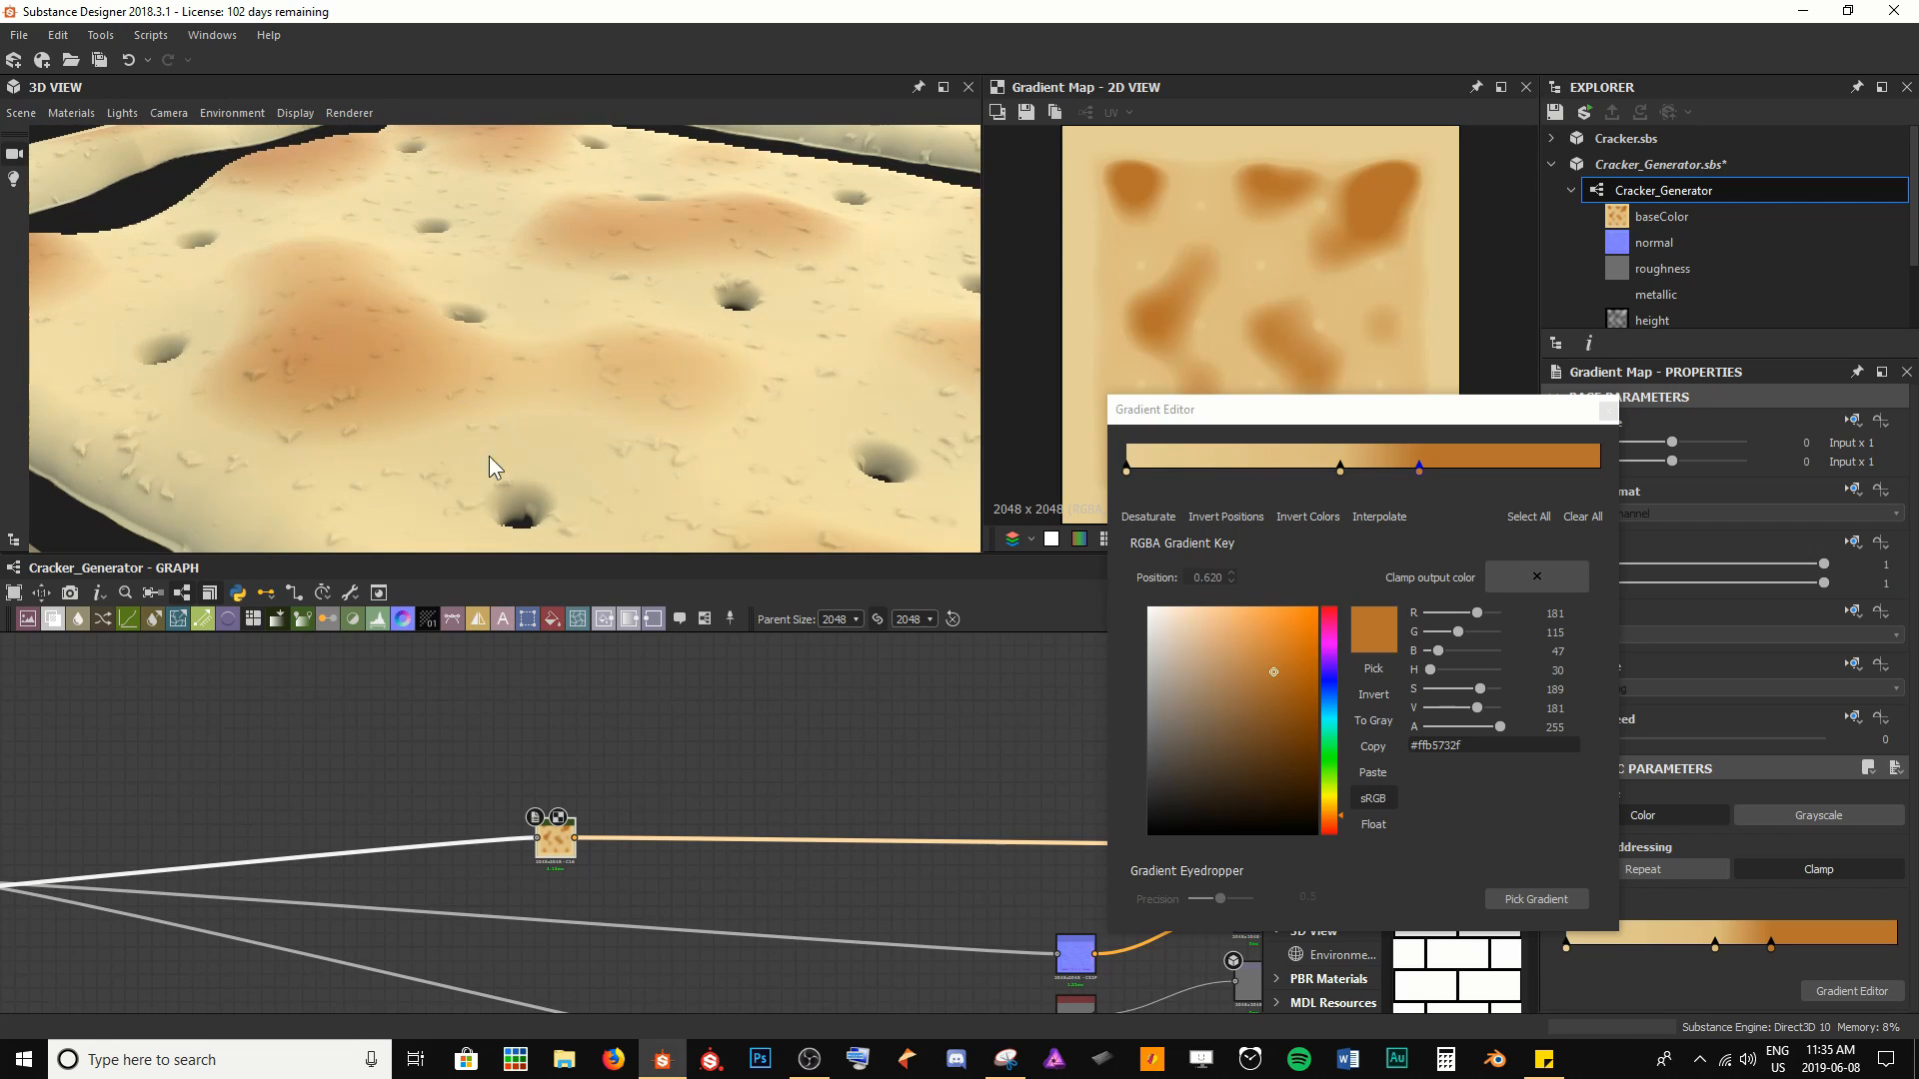
{"action": "left_click_drag", "start_coordinate": [896, 449], "coordinate": [1021, 491]}
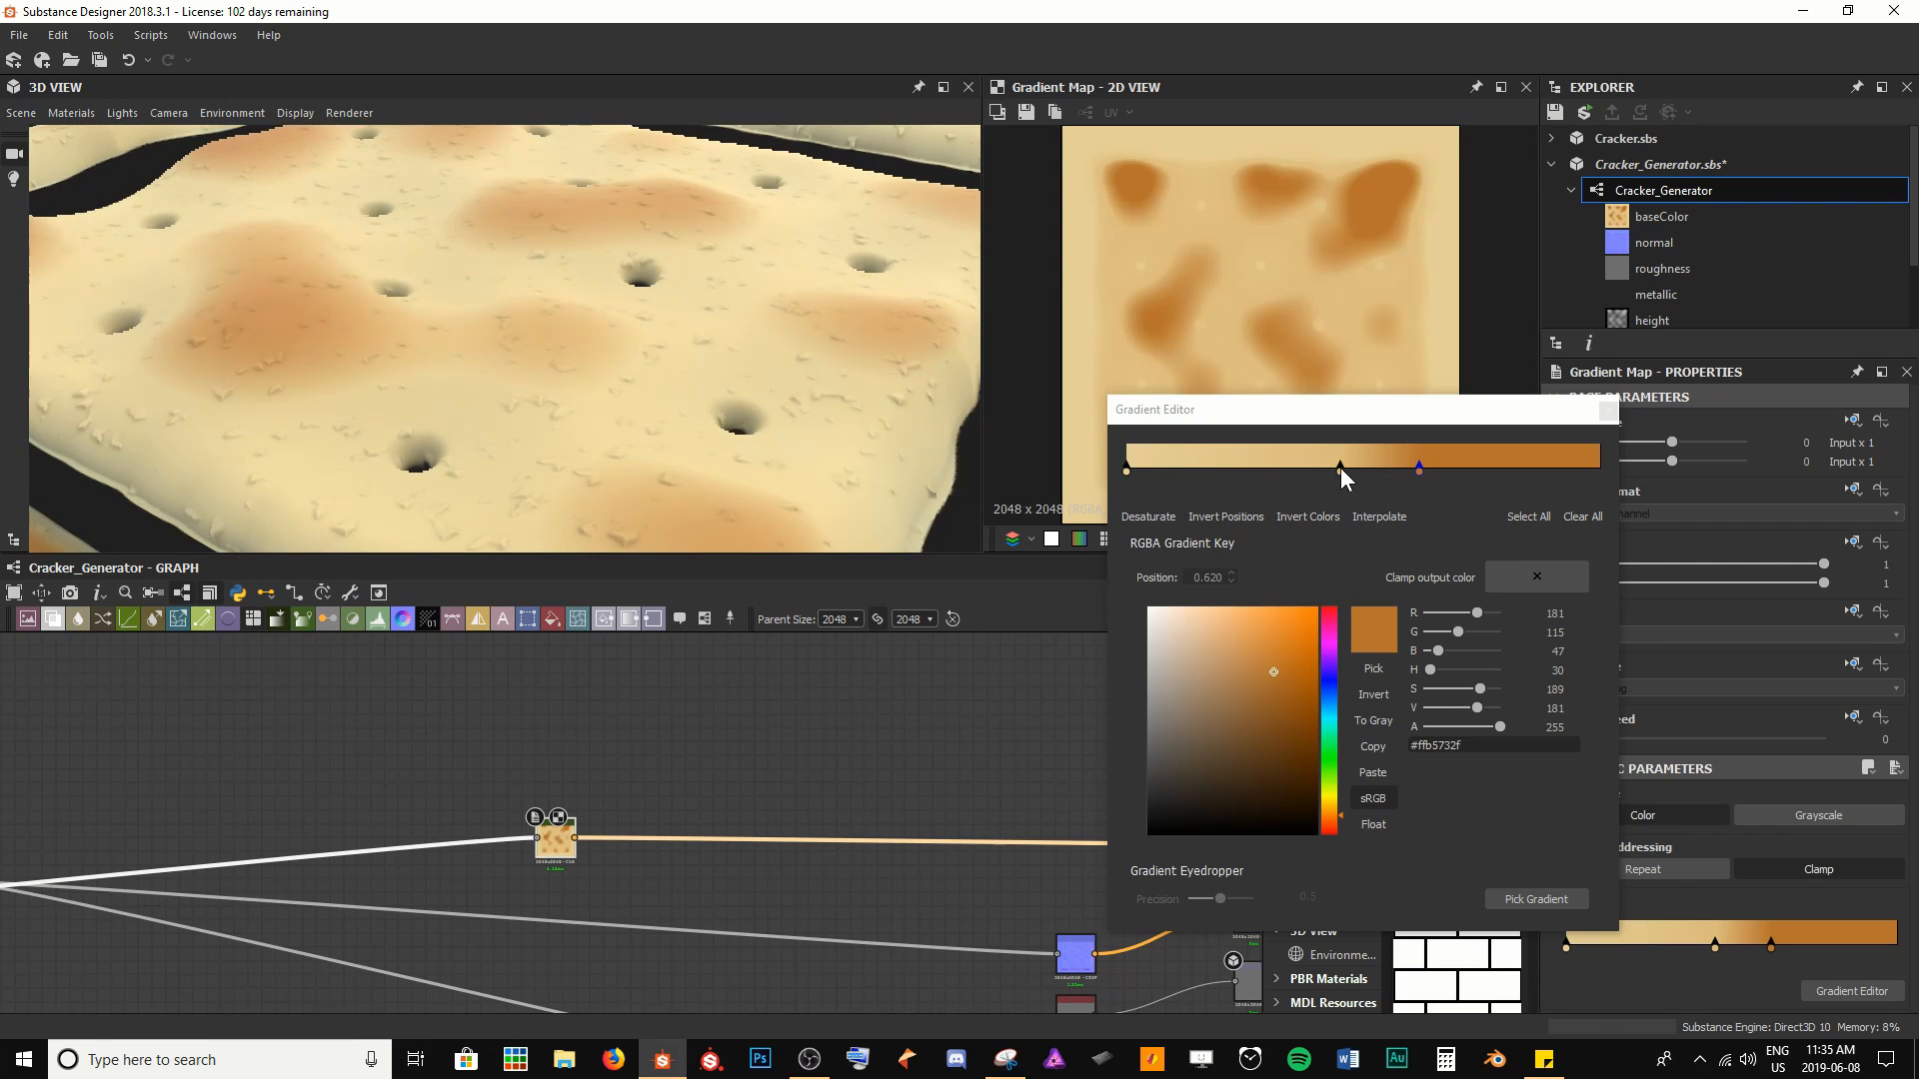
{"action": "left_click_drag", "start_coordinate": [1340, 466], "coordinate": [1308, 468]}
{"action": "left_click_drag", "start_coordinate": [524, 258], "coordinate": [560, 429]}
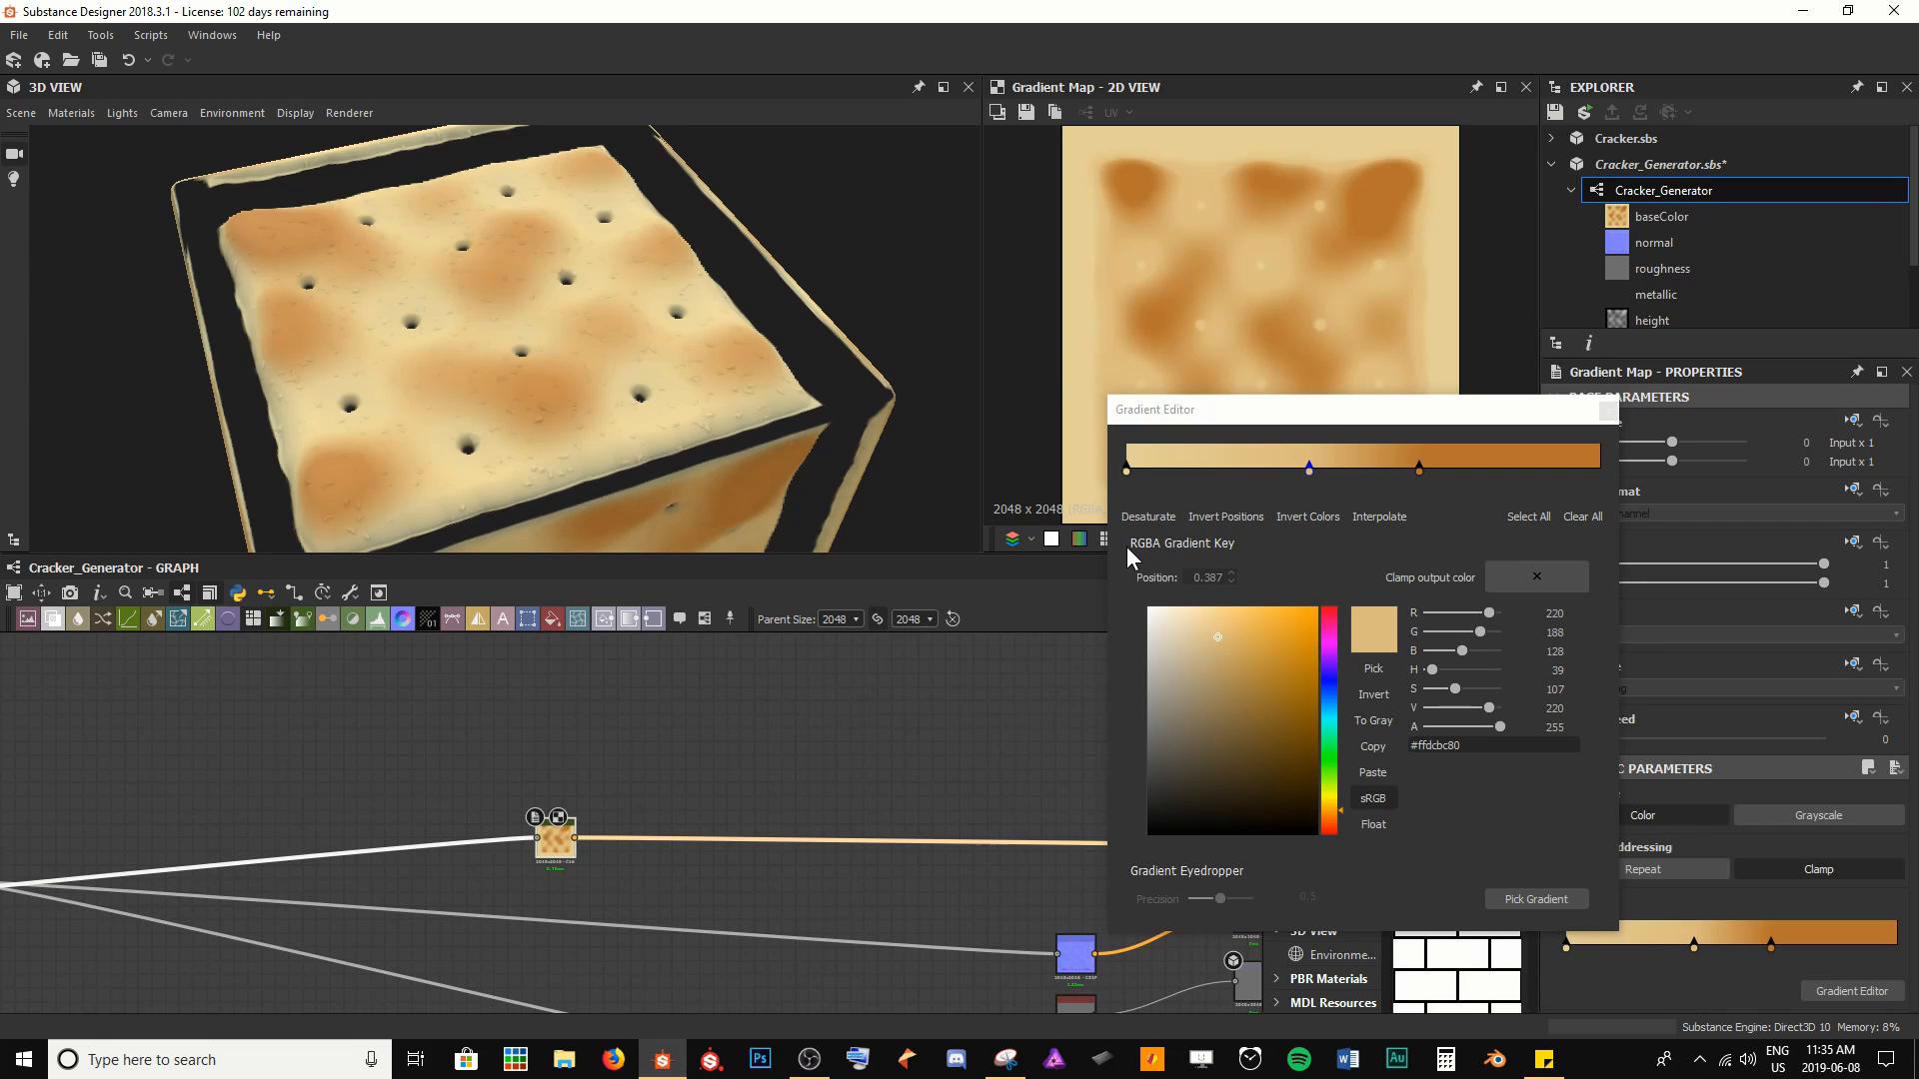
Darken the key at position 0.000 to #ffd9c28c and close the Gradient Editor
{"action": "left_click", "coordinate": [1128, 470]}
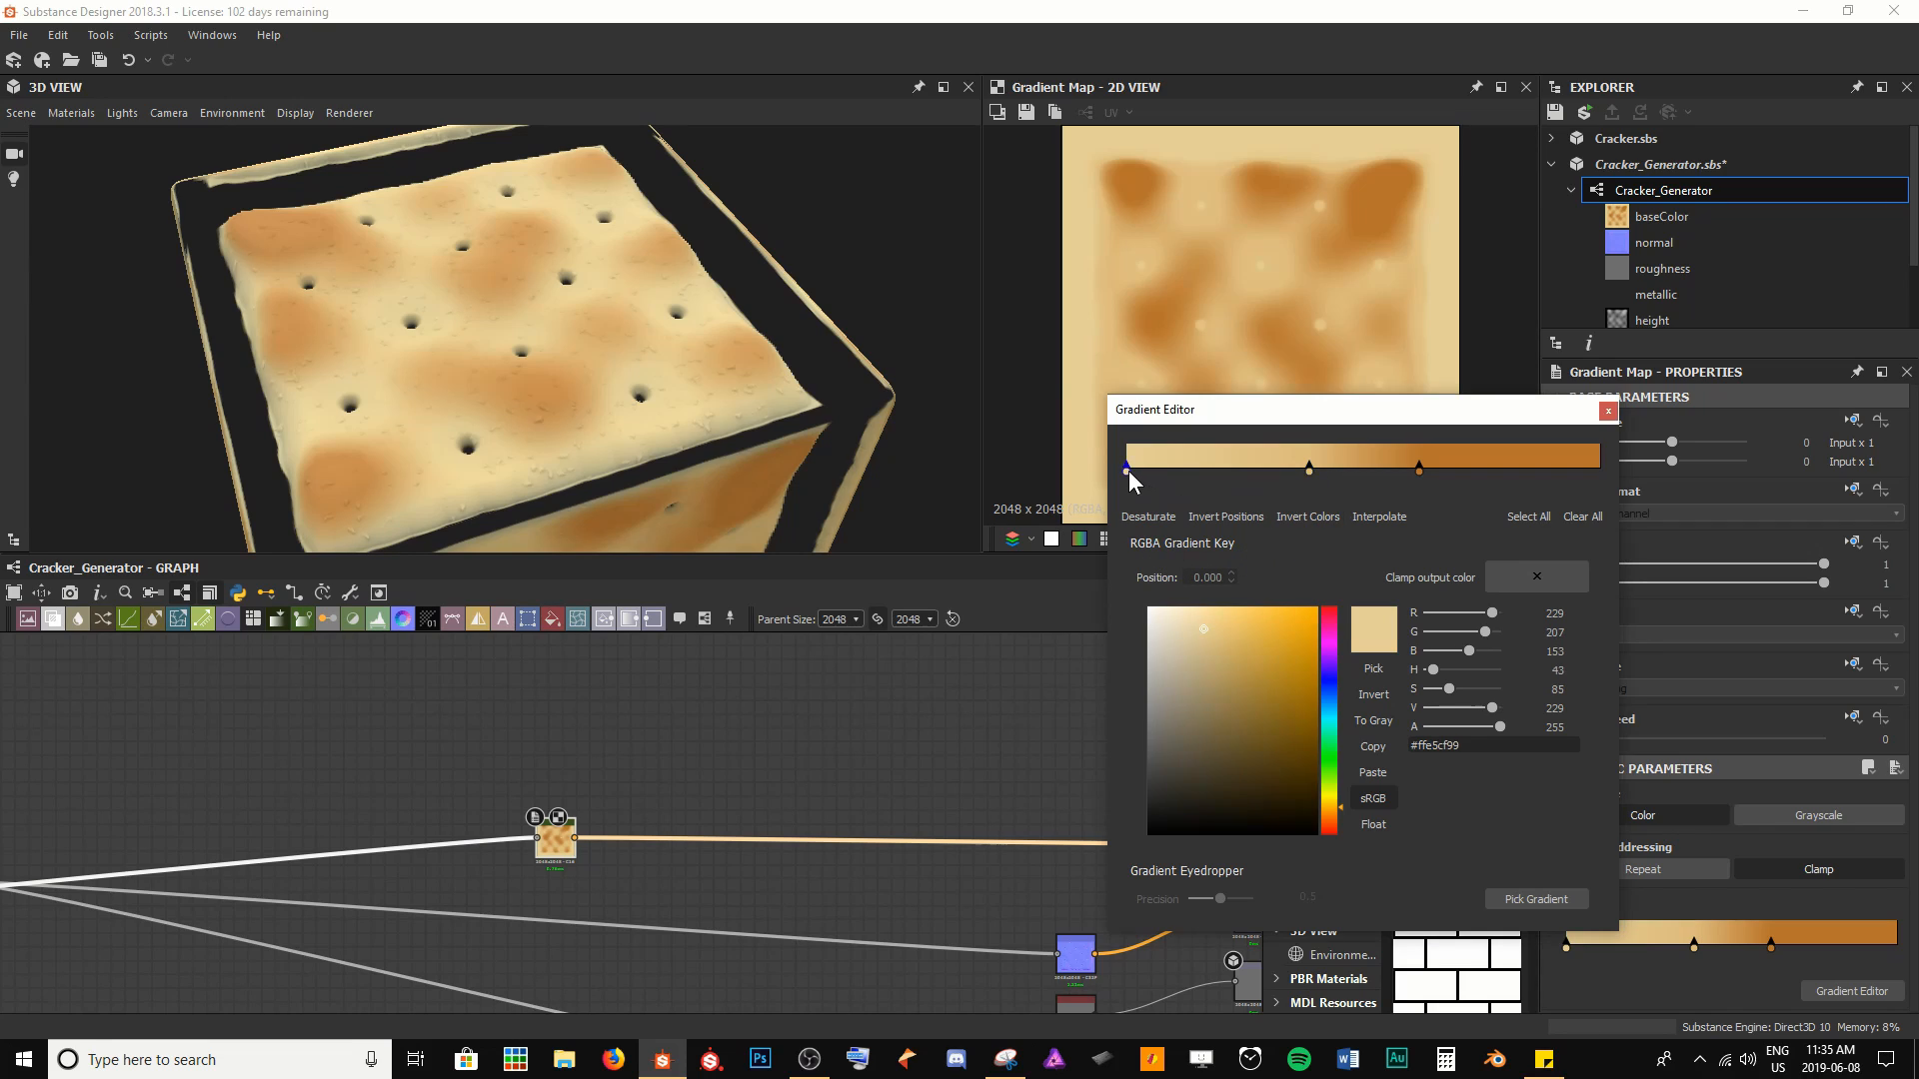
{"action": "left_click_drag", "start_coordinate": [1200, 636], "coordinate": [1204, 639]}
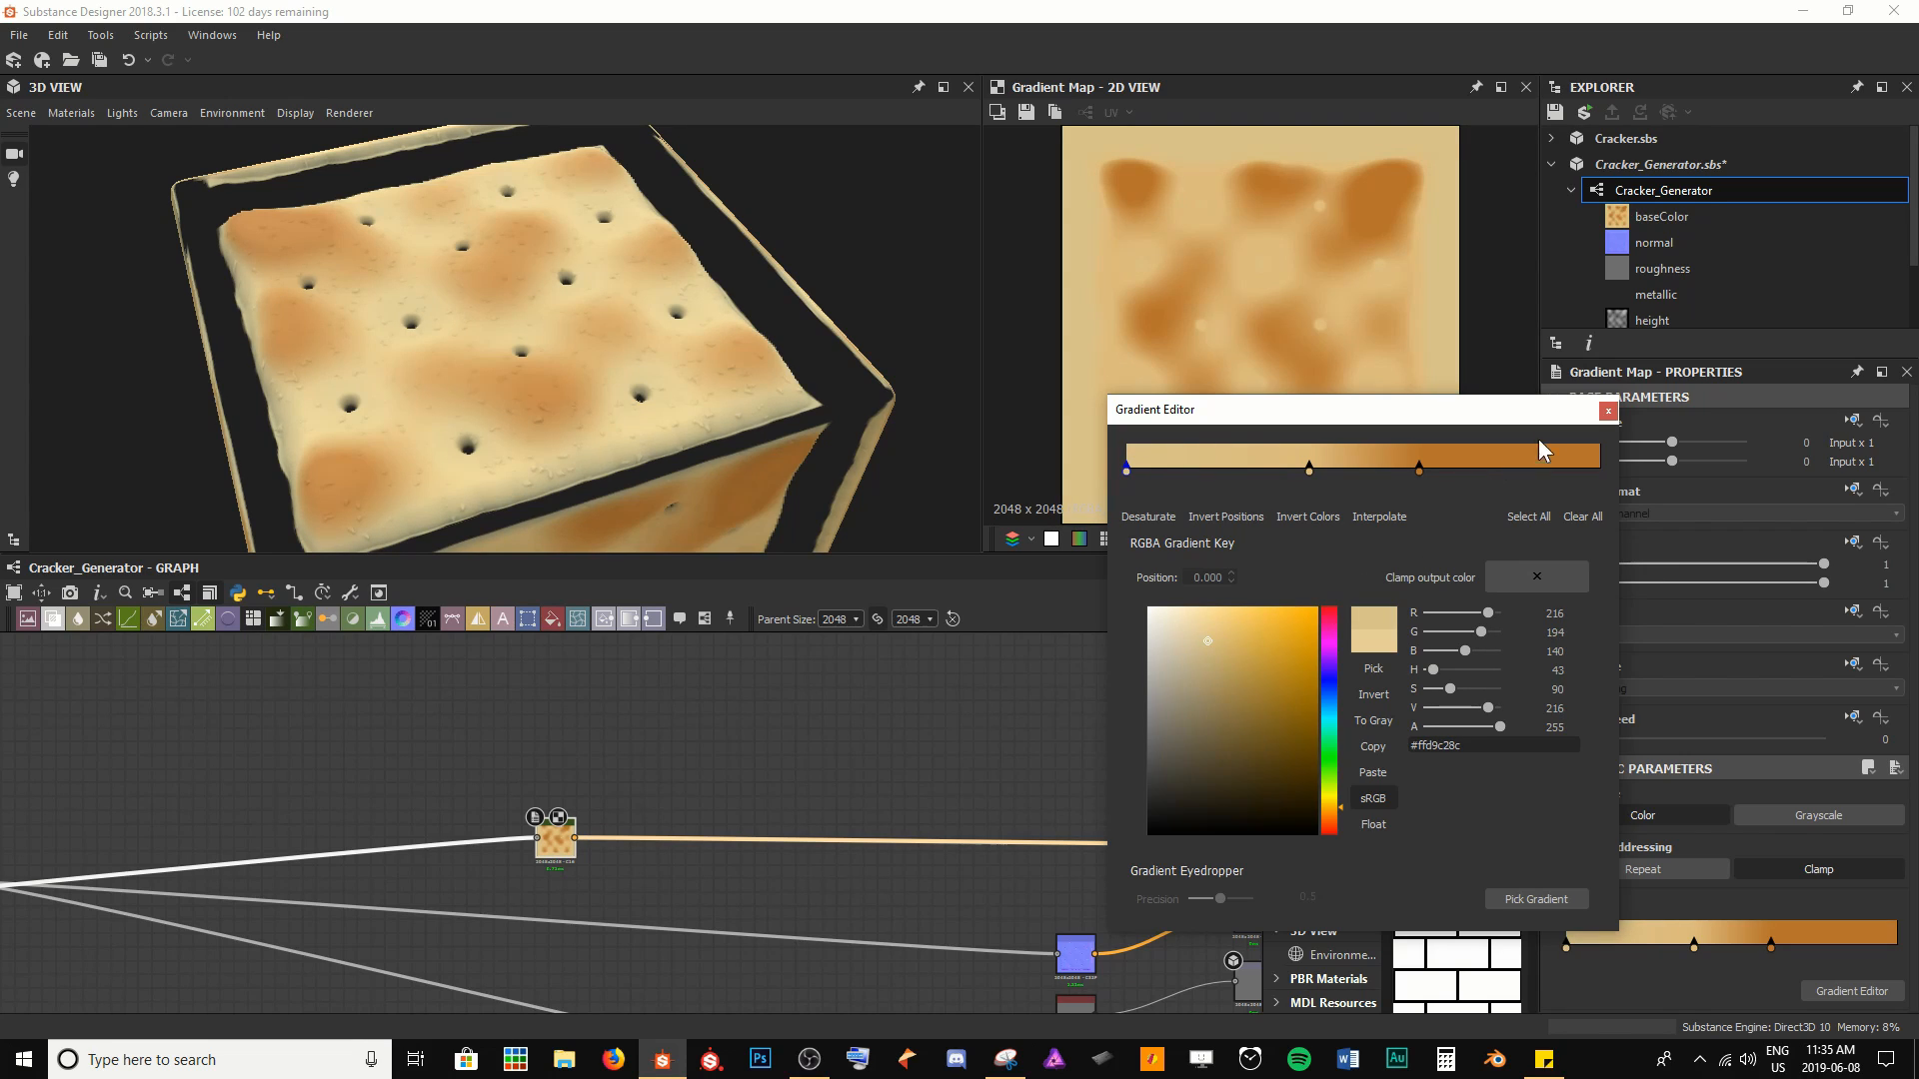
{"action": "left_click", "coordinate": [1608, 411]}
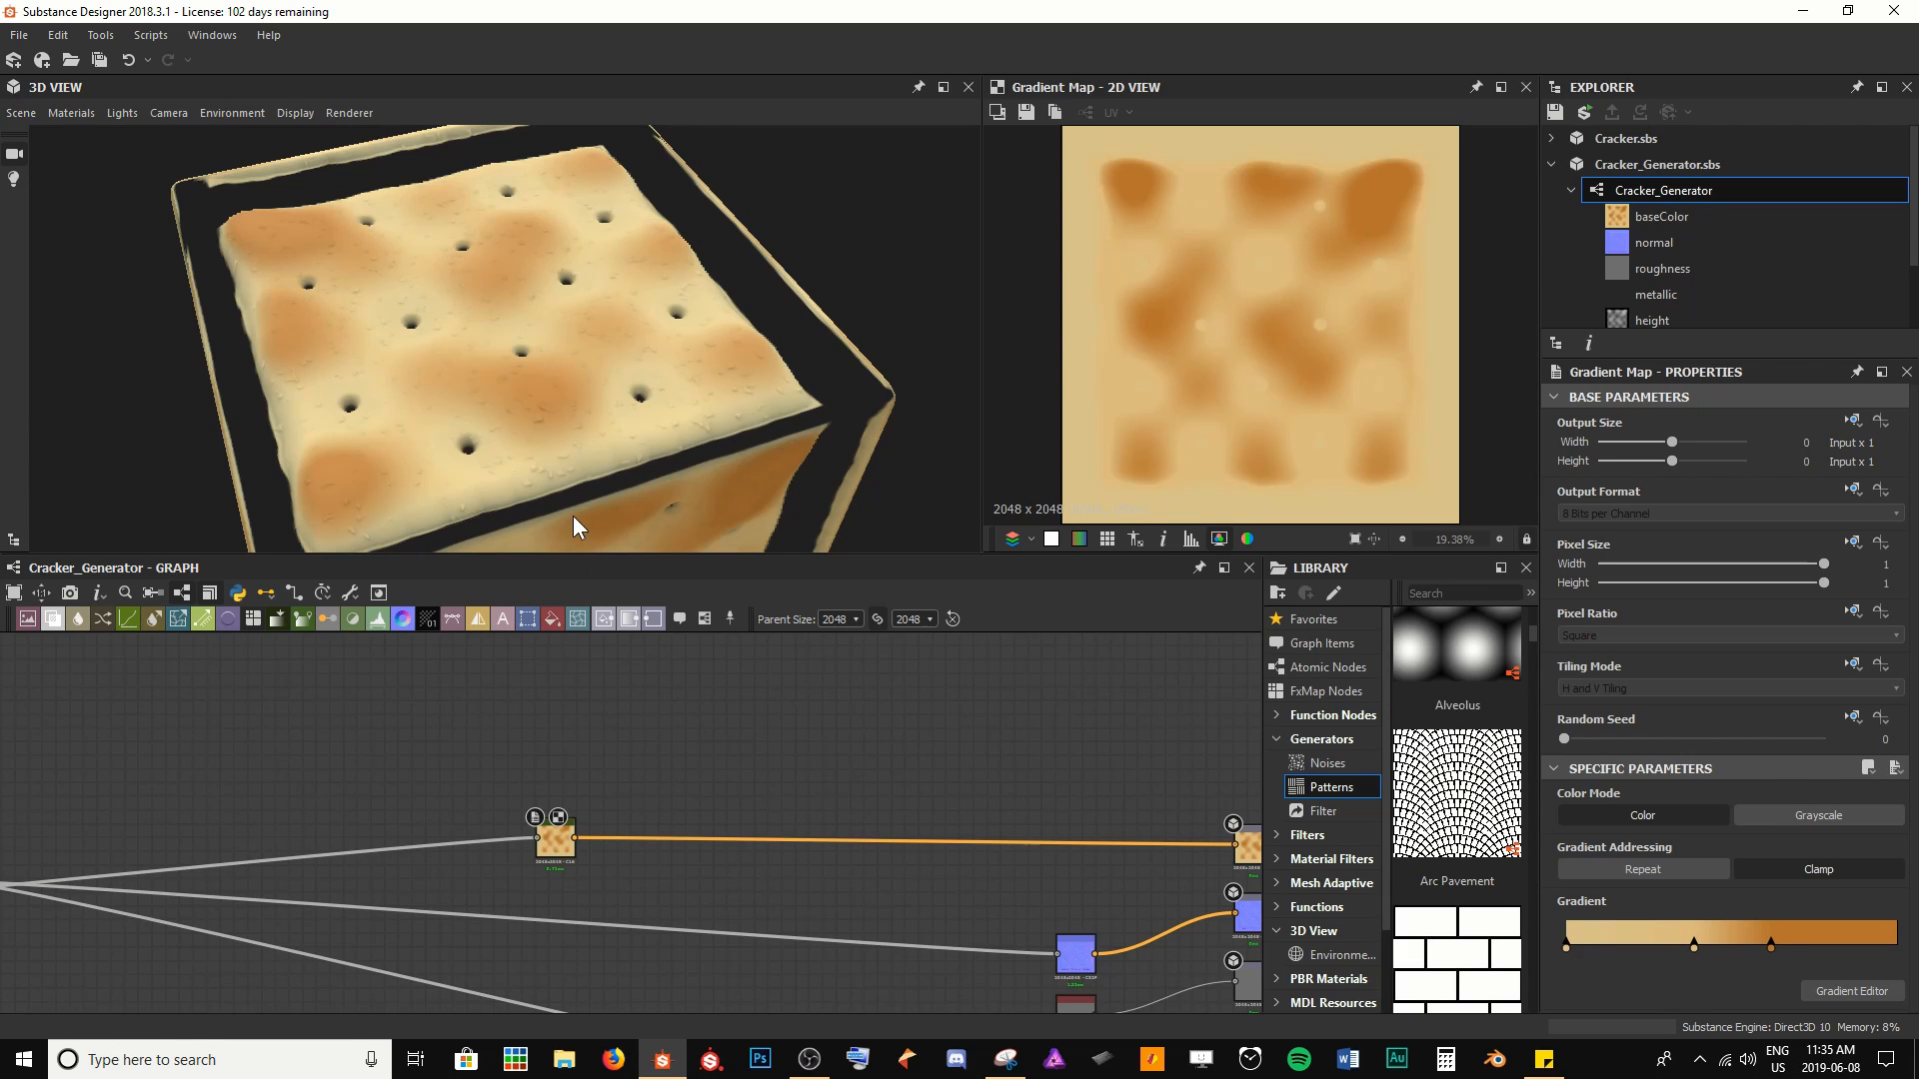
Move the Gradient Map node farther from the outputs and insert a Blend node between it and the base color output
{"action": "scroll", "coordinate": [532, 483], "scroll_direction": "up", "scroll_amount": 3}
{"action": "left_click_drag", "start_coordinate": [488, 400], "coordinate": [430, 420]}
{"action": "left_click_drag", "start_coordinate": [556, 845], "coordinate": [389, 849]}
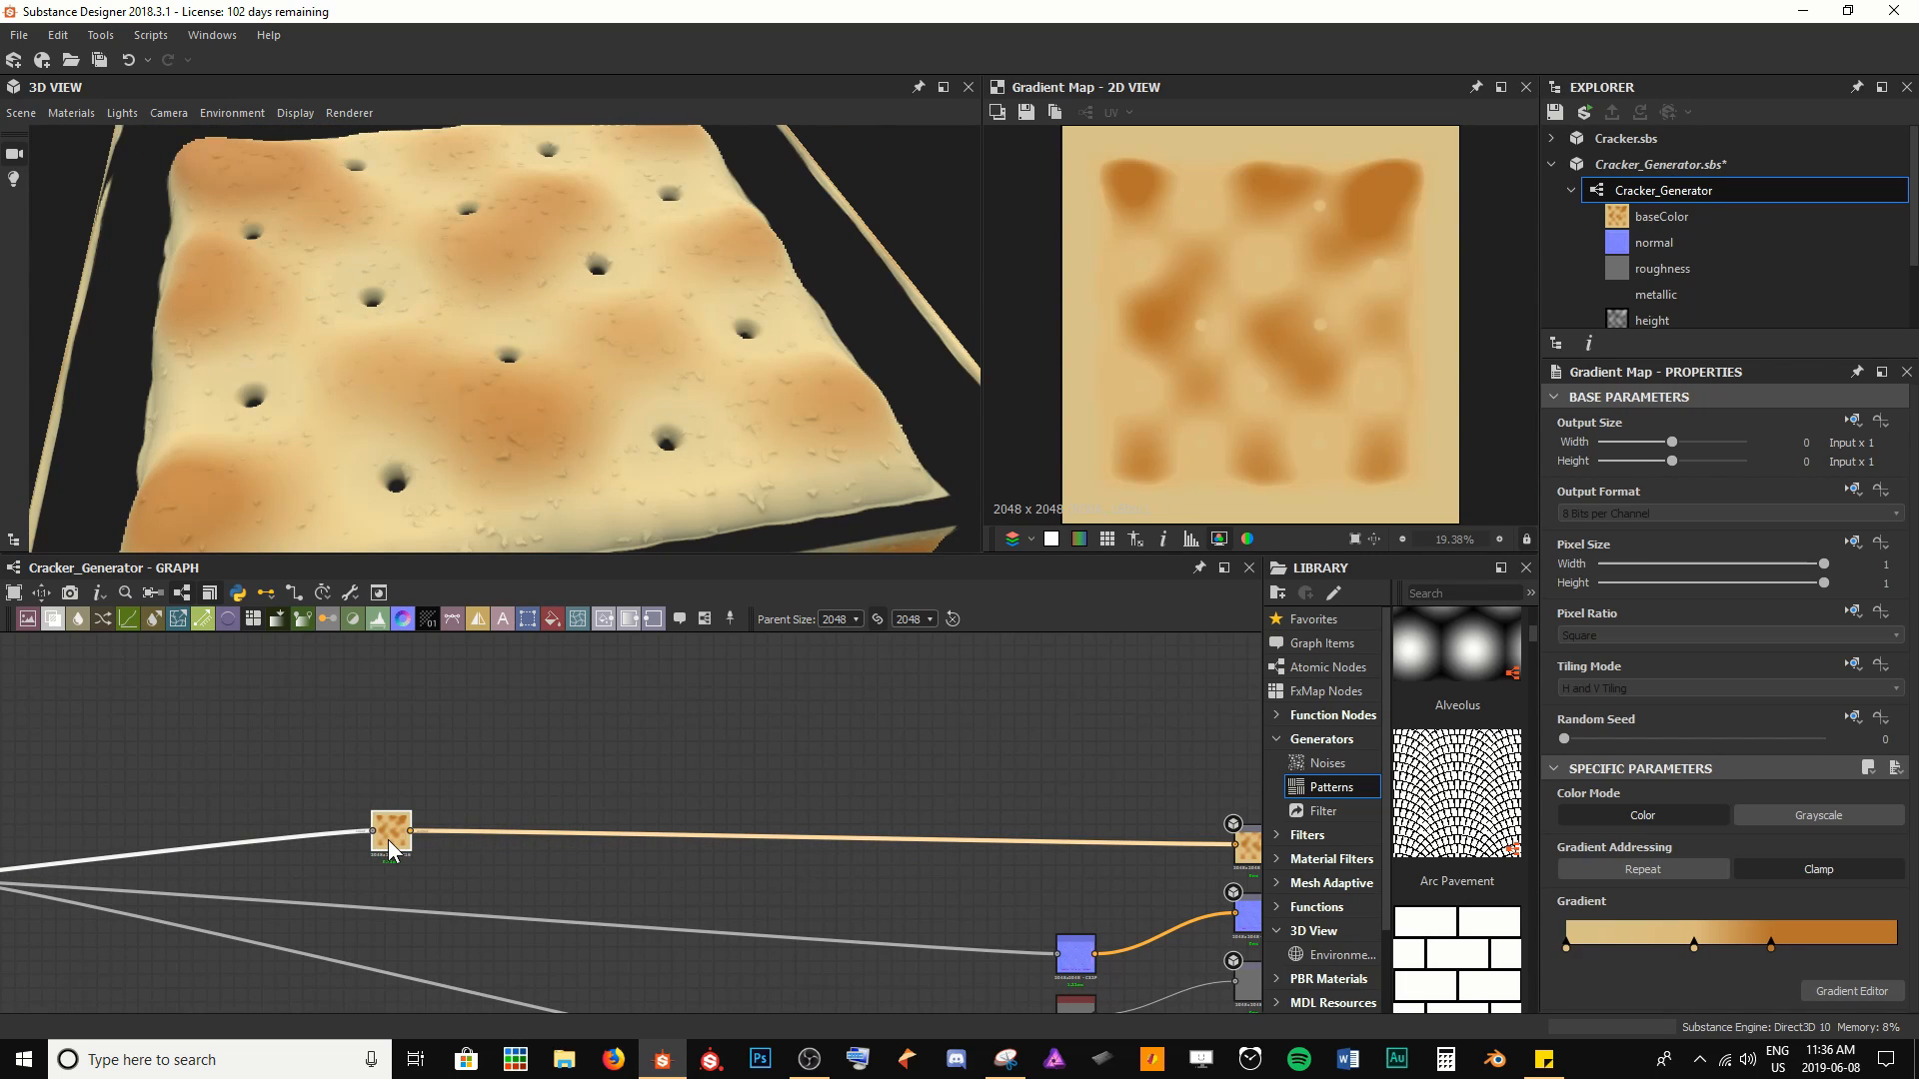
{"action": "scroll", "coordinate": [404, 432], "scroll_direction": "up", "scroll_amount": 5}
{"action": "left_click_drag", "start_coordinate": [405, 431], "coordinate": [614, 357]}
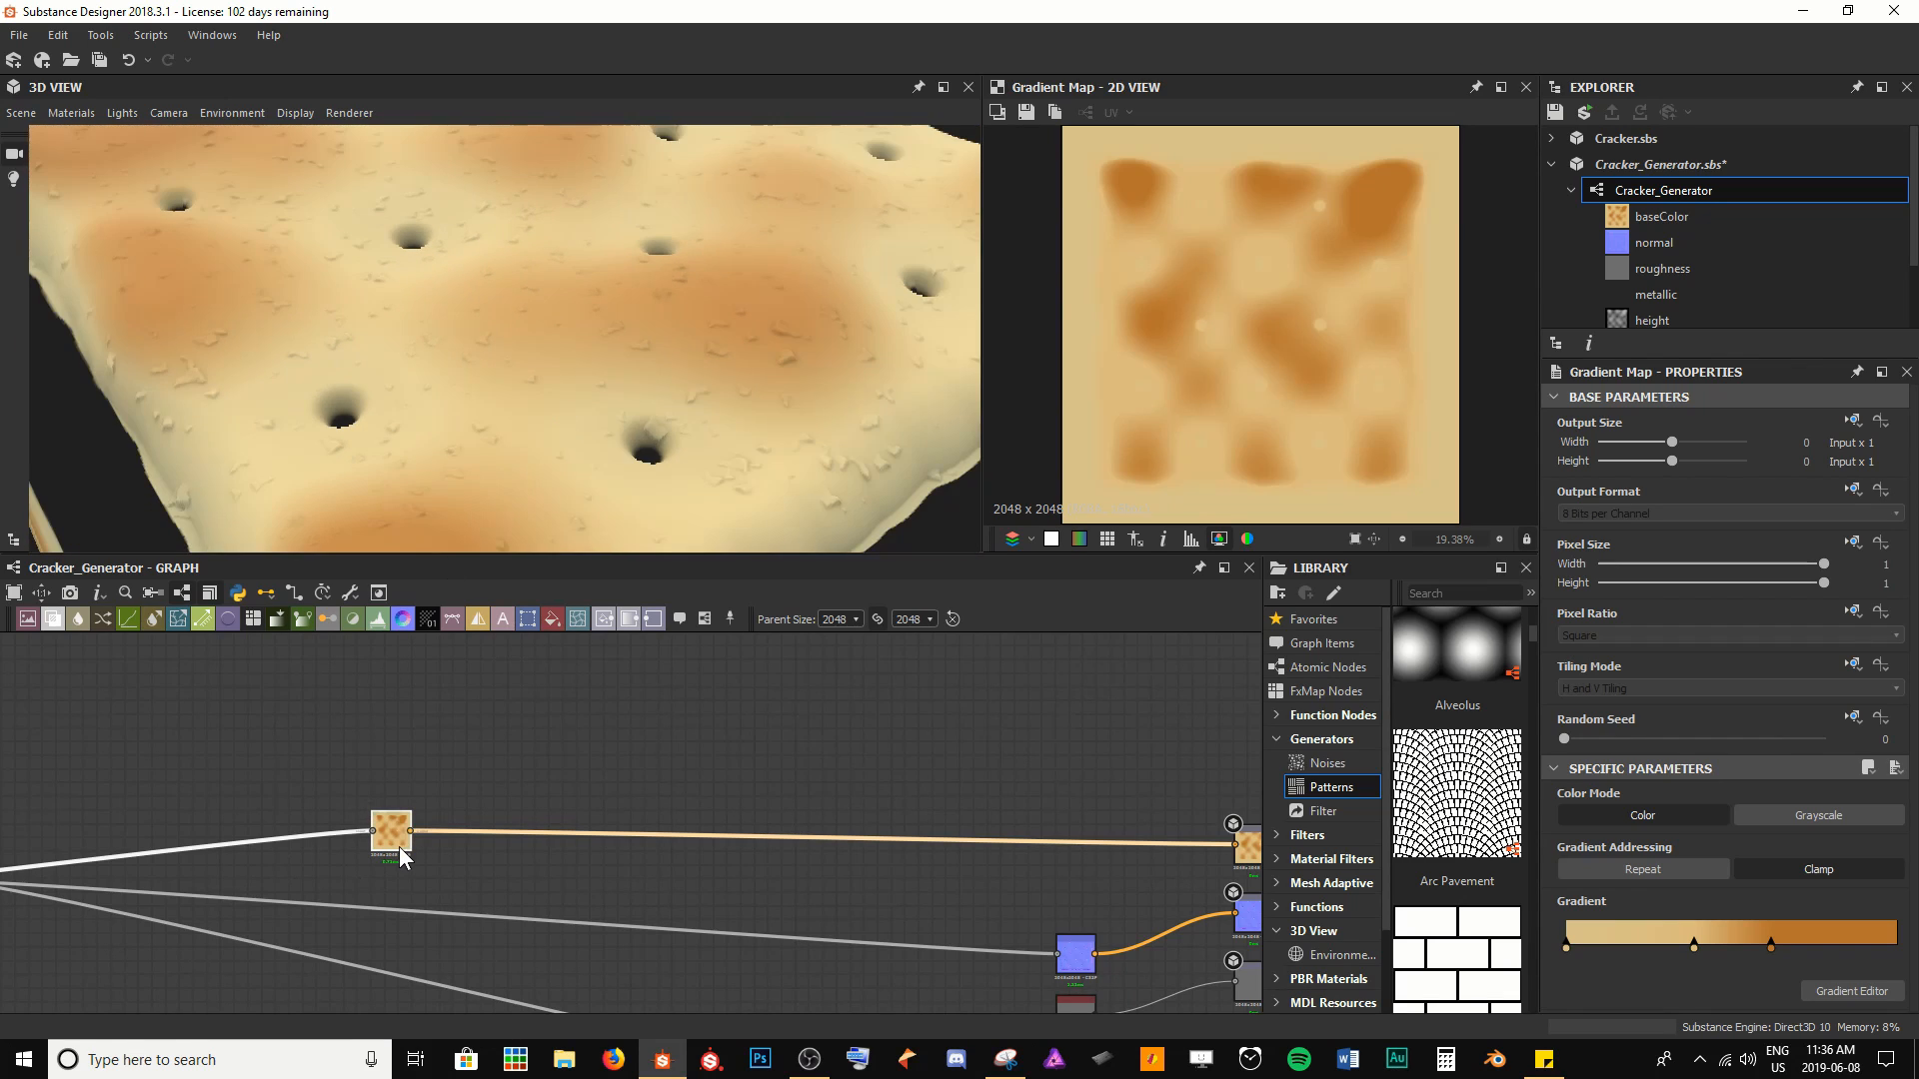
{"action": "key", "text": "space"}
{"action": "type", "text": "blend"}
{"action": "key", "text": "Return"}
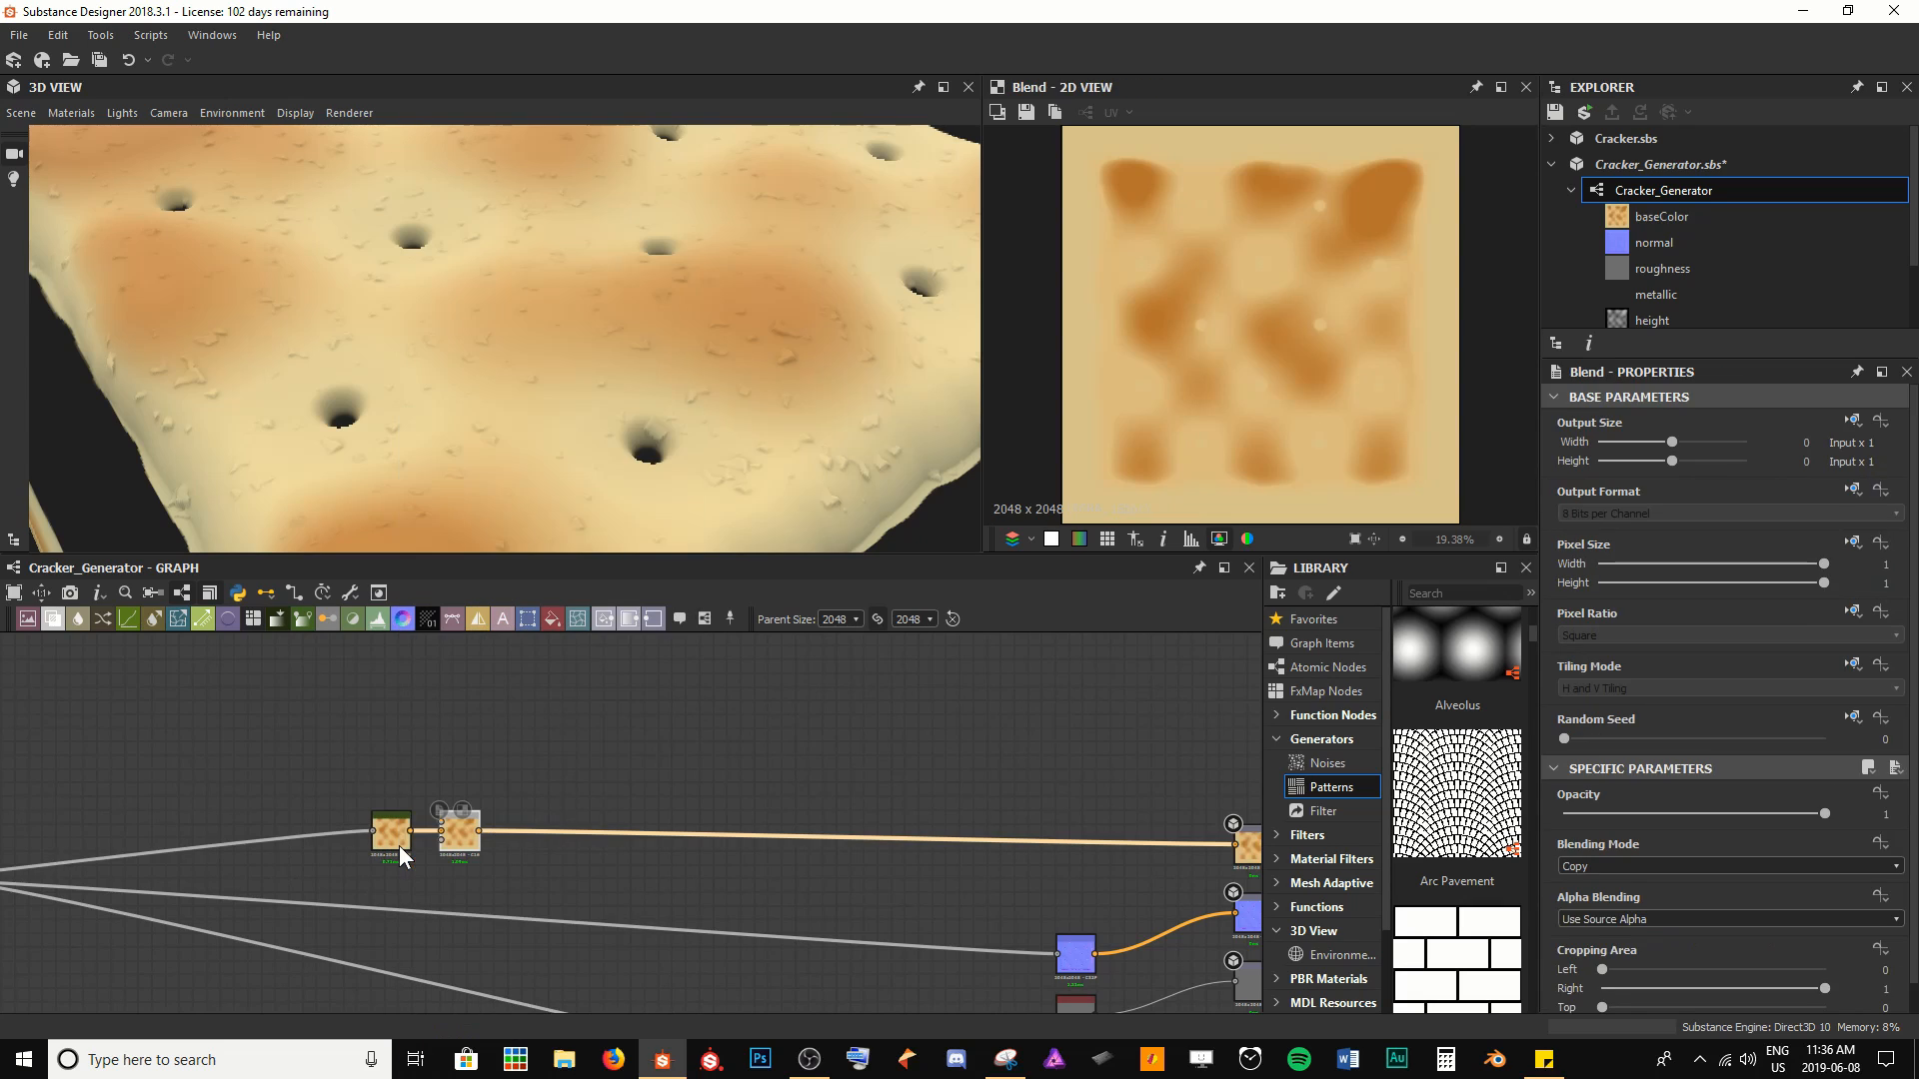
Add a Shape Splatter to Mask node beside the Shape Splatter and feed it the SplatterData 1 output
{"action": "middle_click_drag", "start_coordinate": [399, 846], "coordinate": [797, 825]}
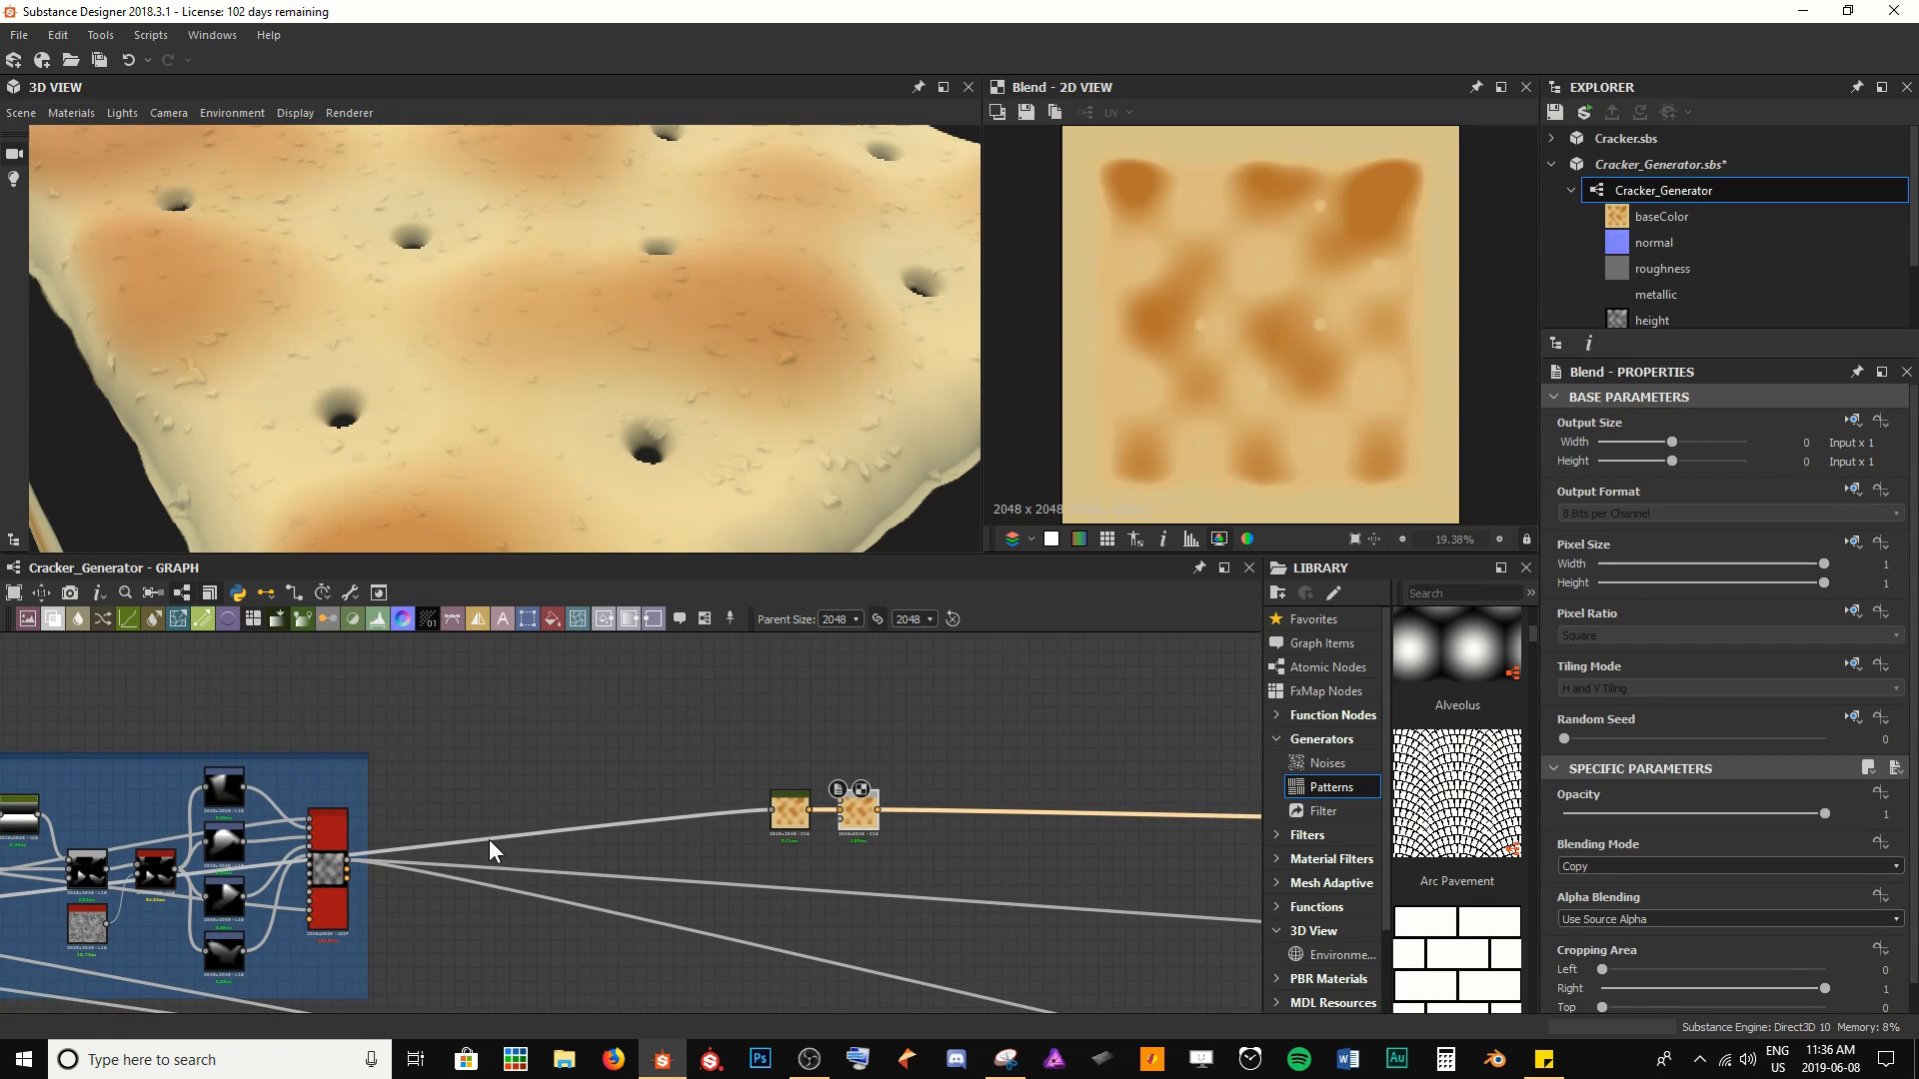
{"action": "scroll", "coordinate": [400, 867], "scroll_direction": "up", "scroll_amount": 8}
{"action": "middle_click_drag", "start_coordinate": [260, 934], "coordinate": [530, 867]}
{"action": "scroll", "coordinate": [557, 887], "scroll_direction": "down", "scroll_amount": 2}
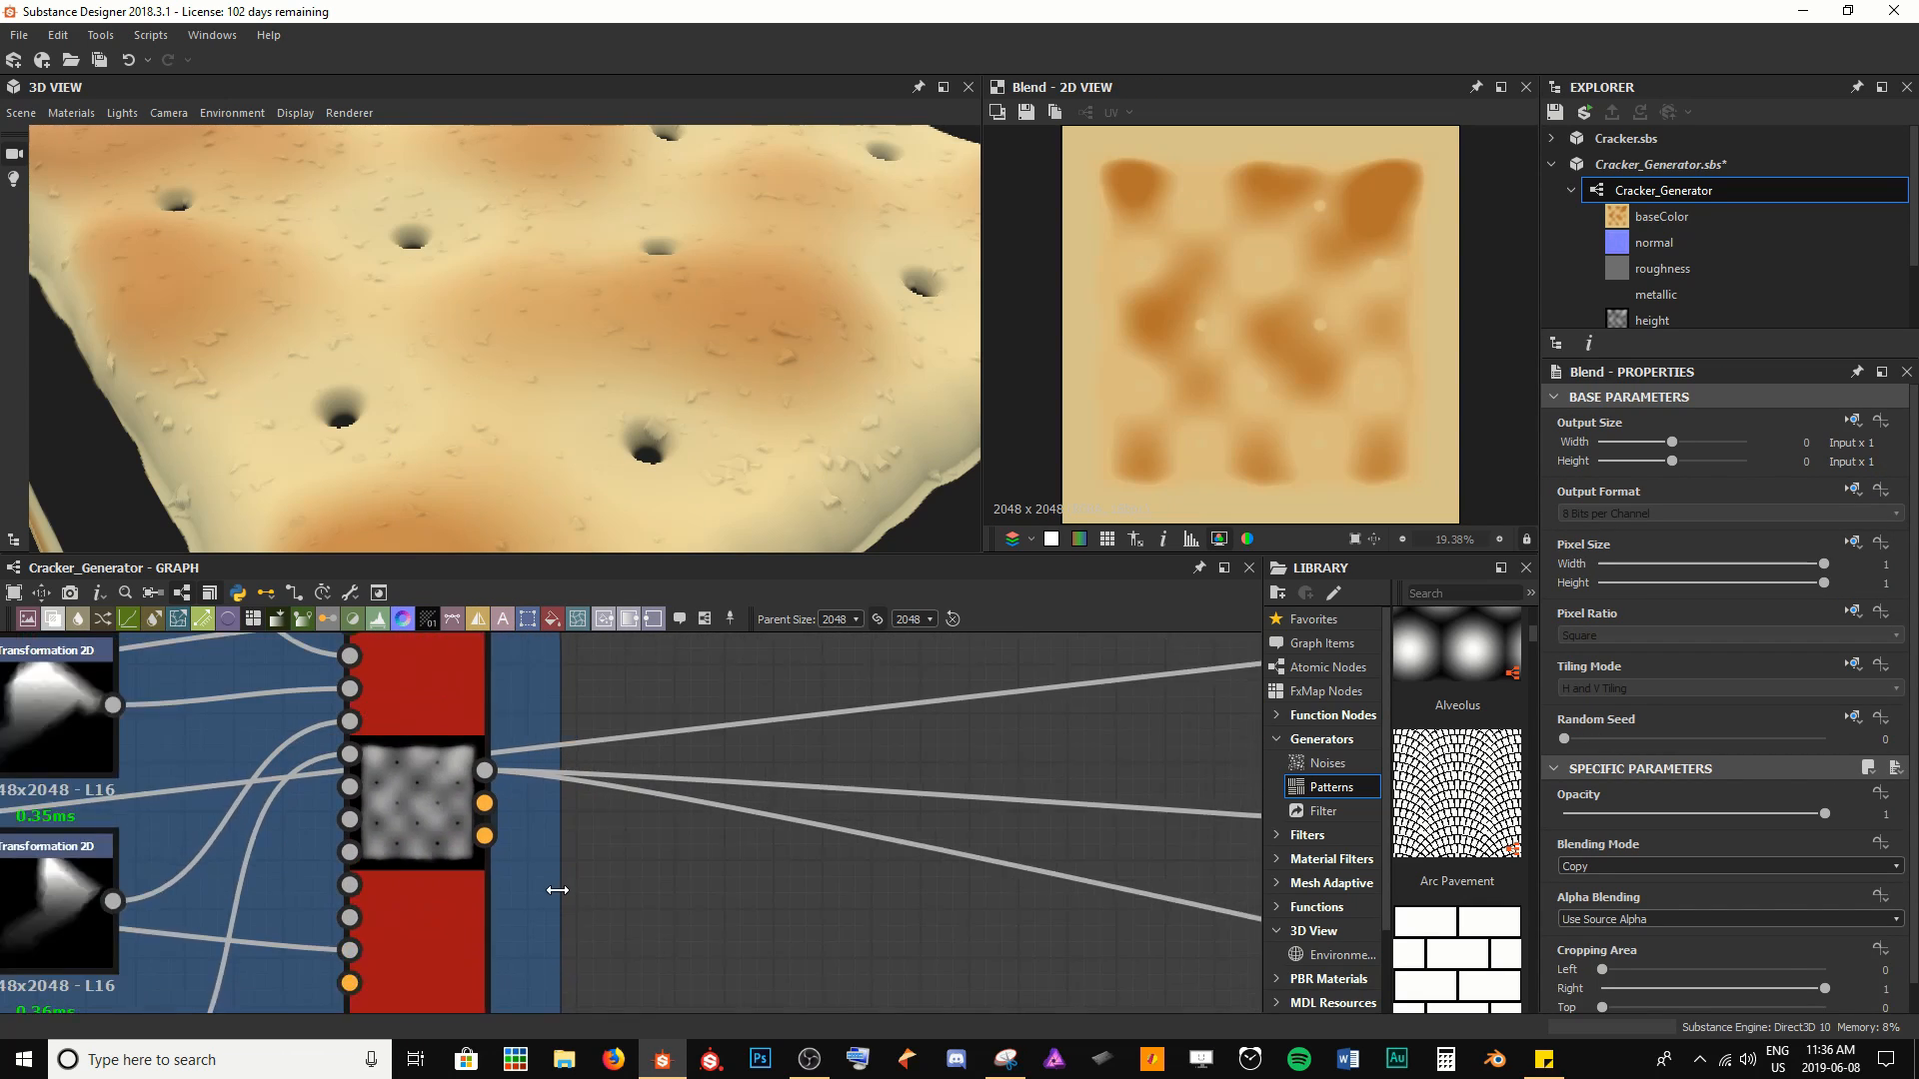
{"action": "middle_click_drag", "start_coordinate": [454, 784], "coordinate": [455, 813]}
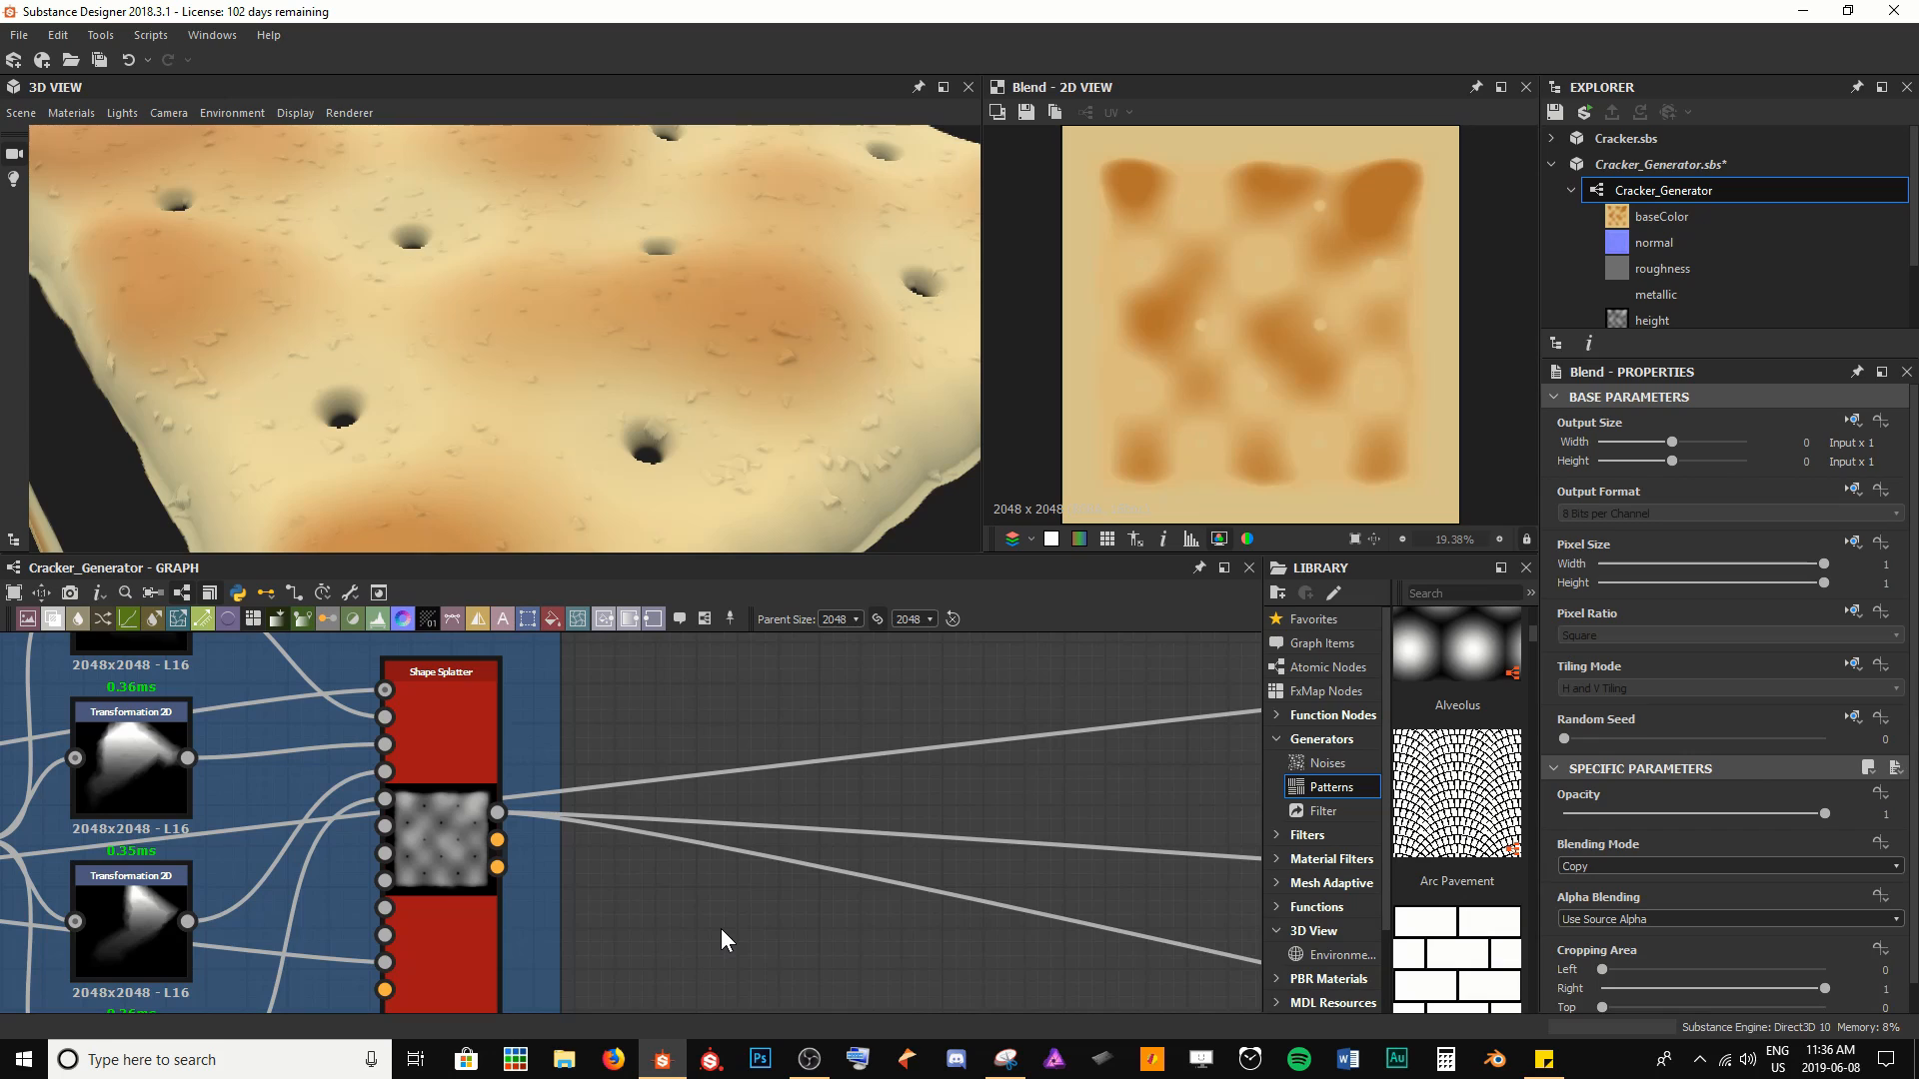
{"action": "key", "text": "space"}
{"action": "type", "text": "sha"}
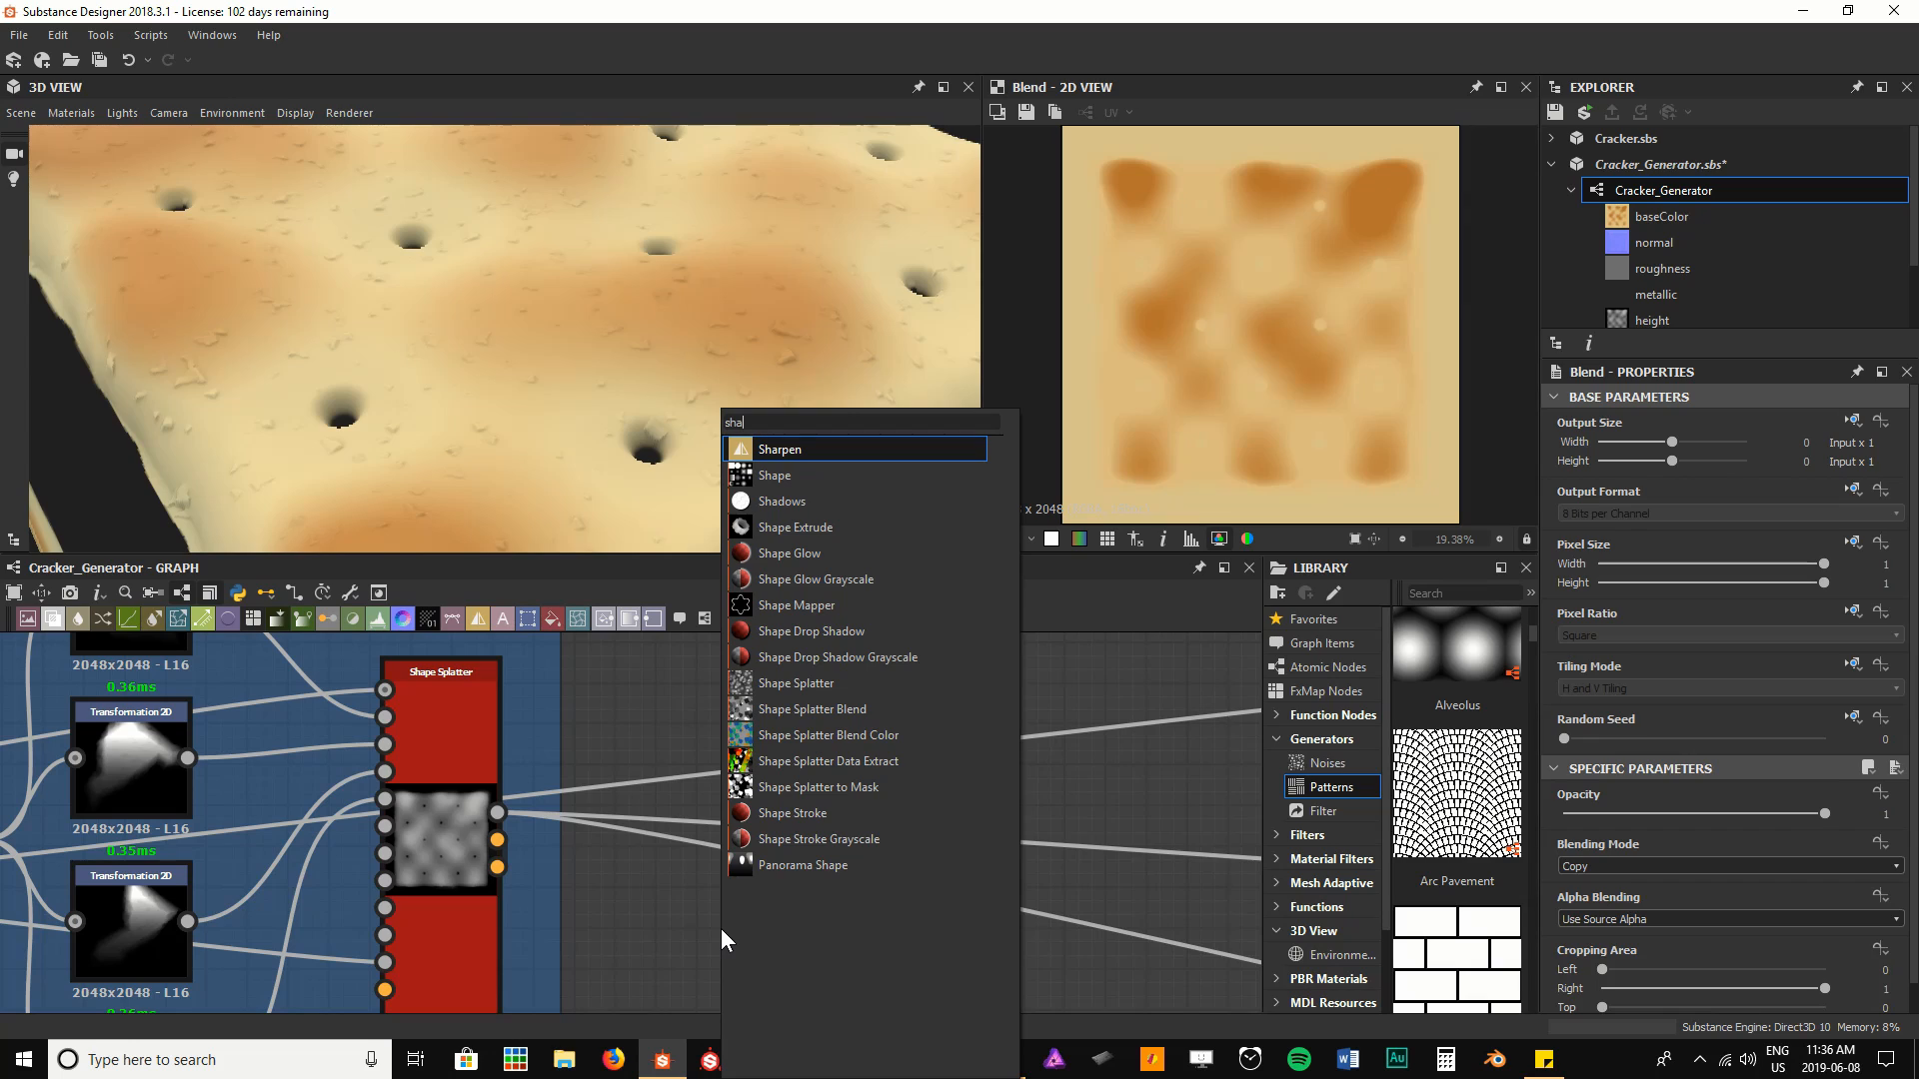
{"action": "type", "text": "pe s"}
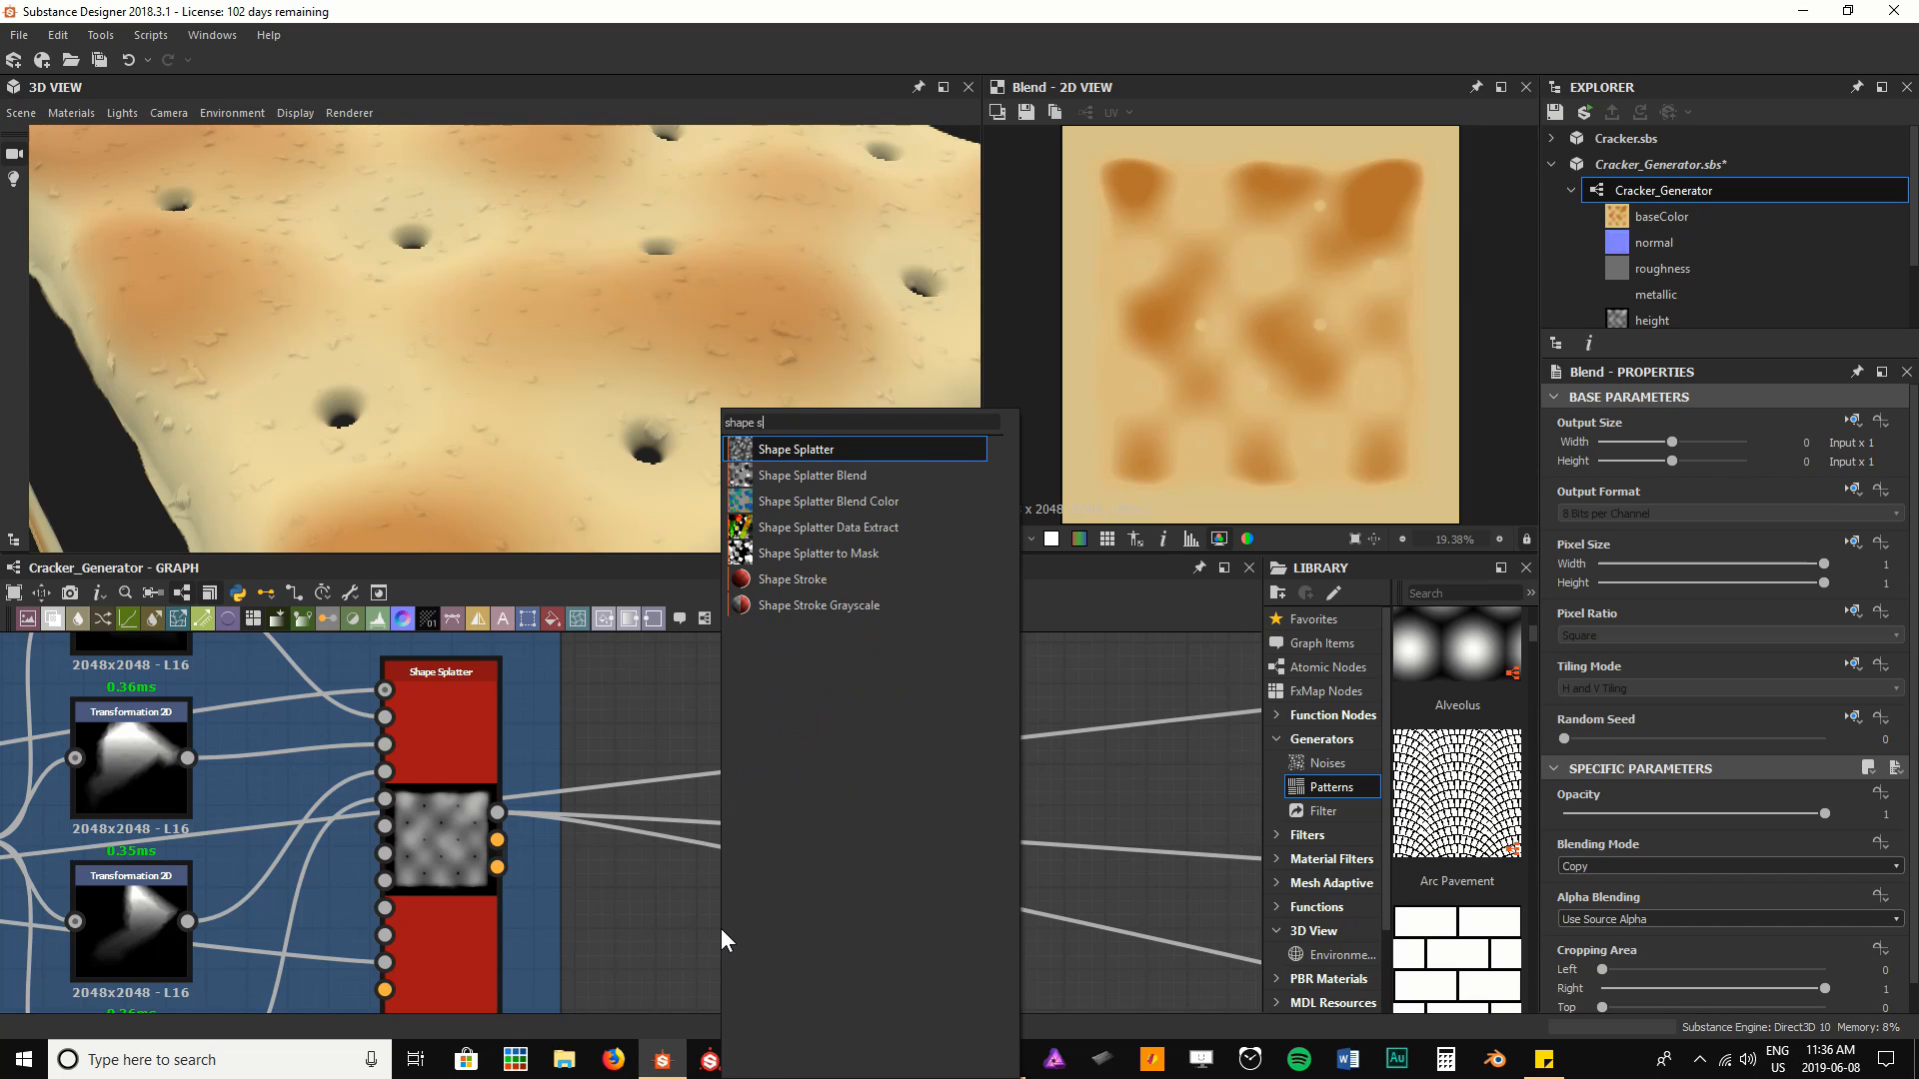
{"action": "key", "text": "Down"}
{"action": "key", "text": "Down"}
{"action": "key", "text": "Down"}
{"action": "key", "text": "Down"}
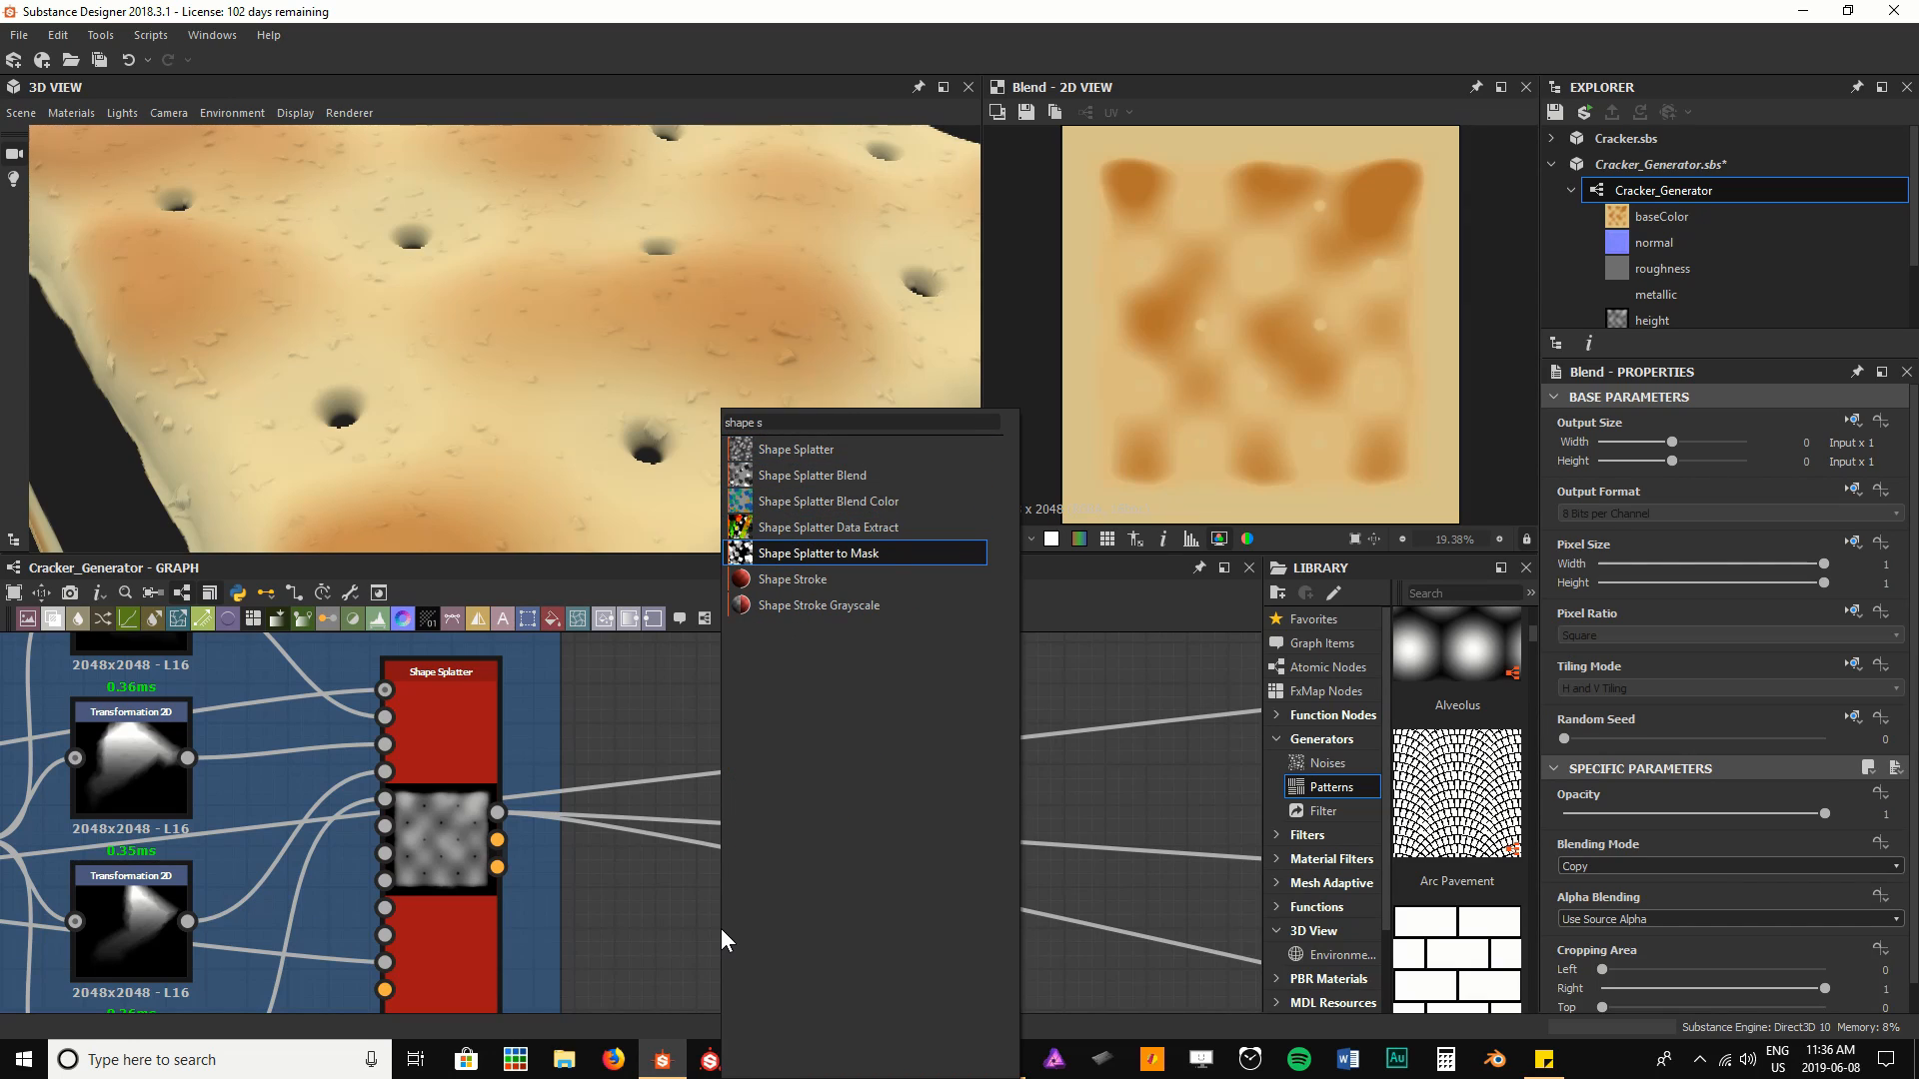
{"action": "key", "text": "Return"}
{"action": "middle_click_drag", "start_coordinate": [722, 927], "coordinate": [700, 875]}
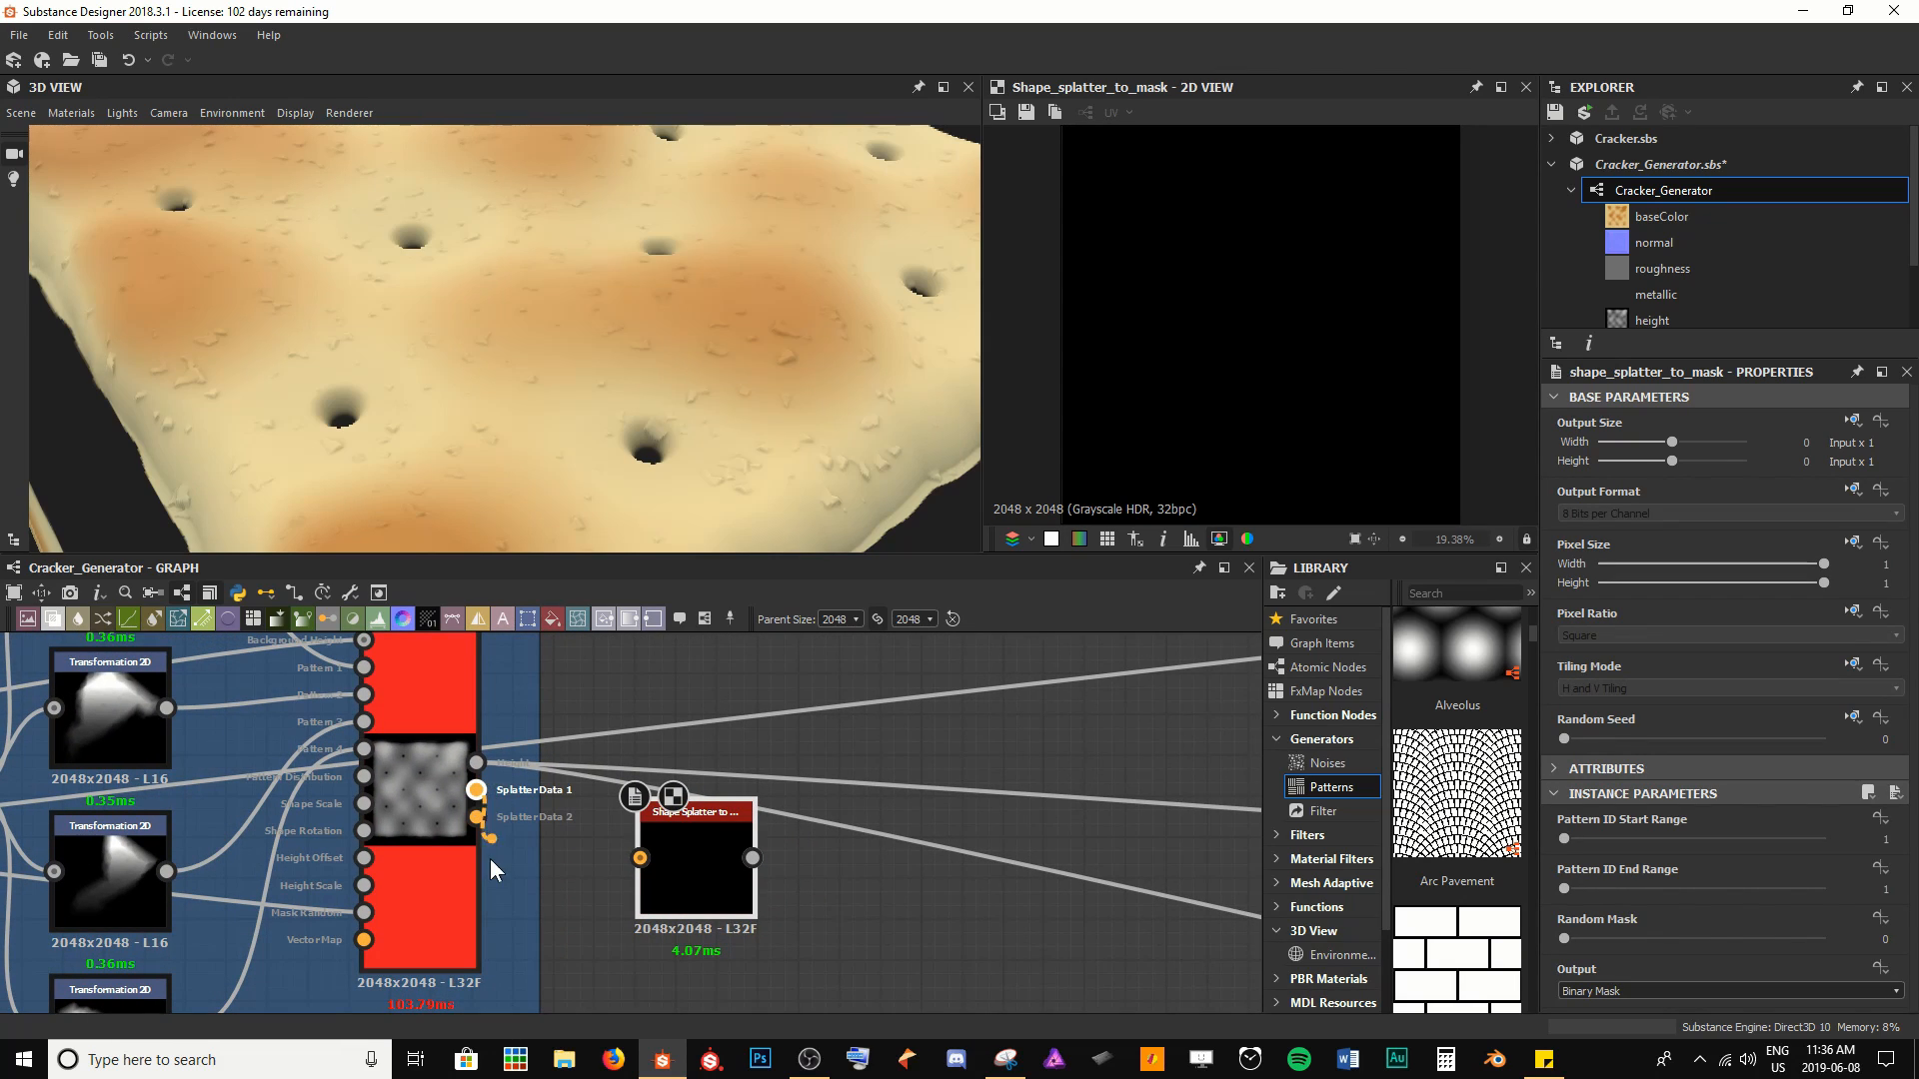
{"action": "left_click_drag", "start_coordinate": [490, 859], "coordinate": [644, 863]}
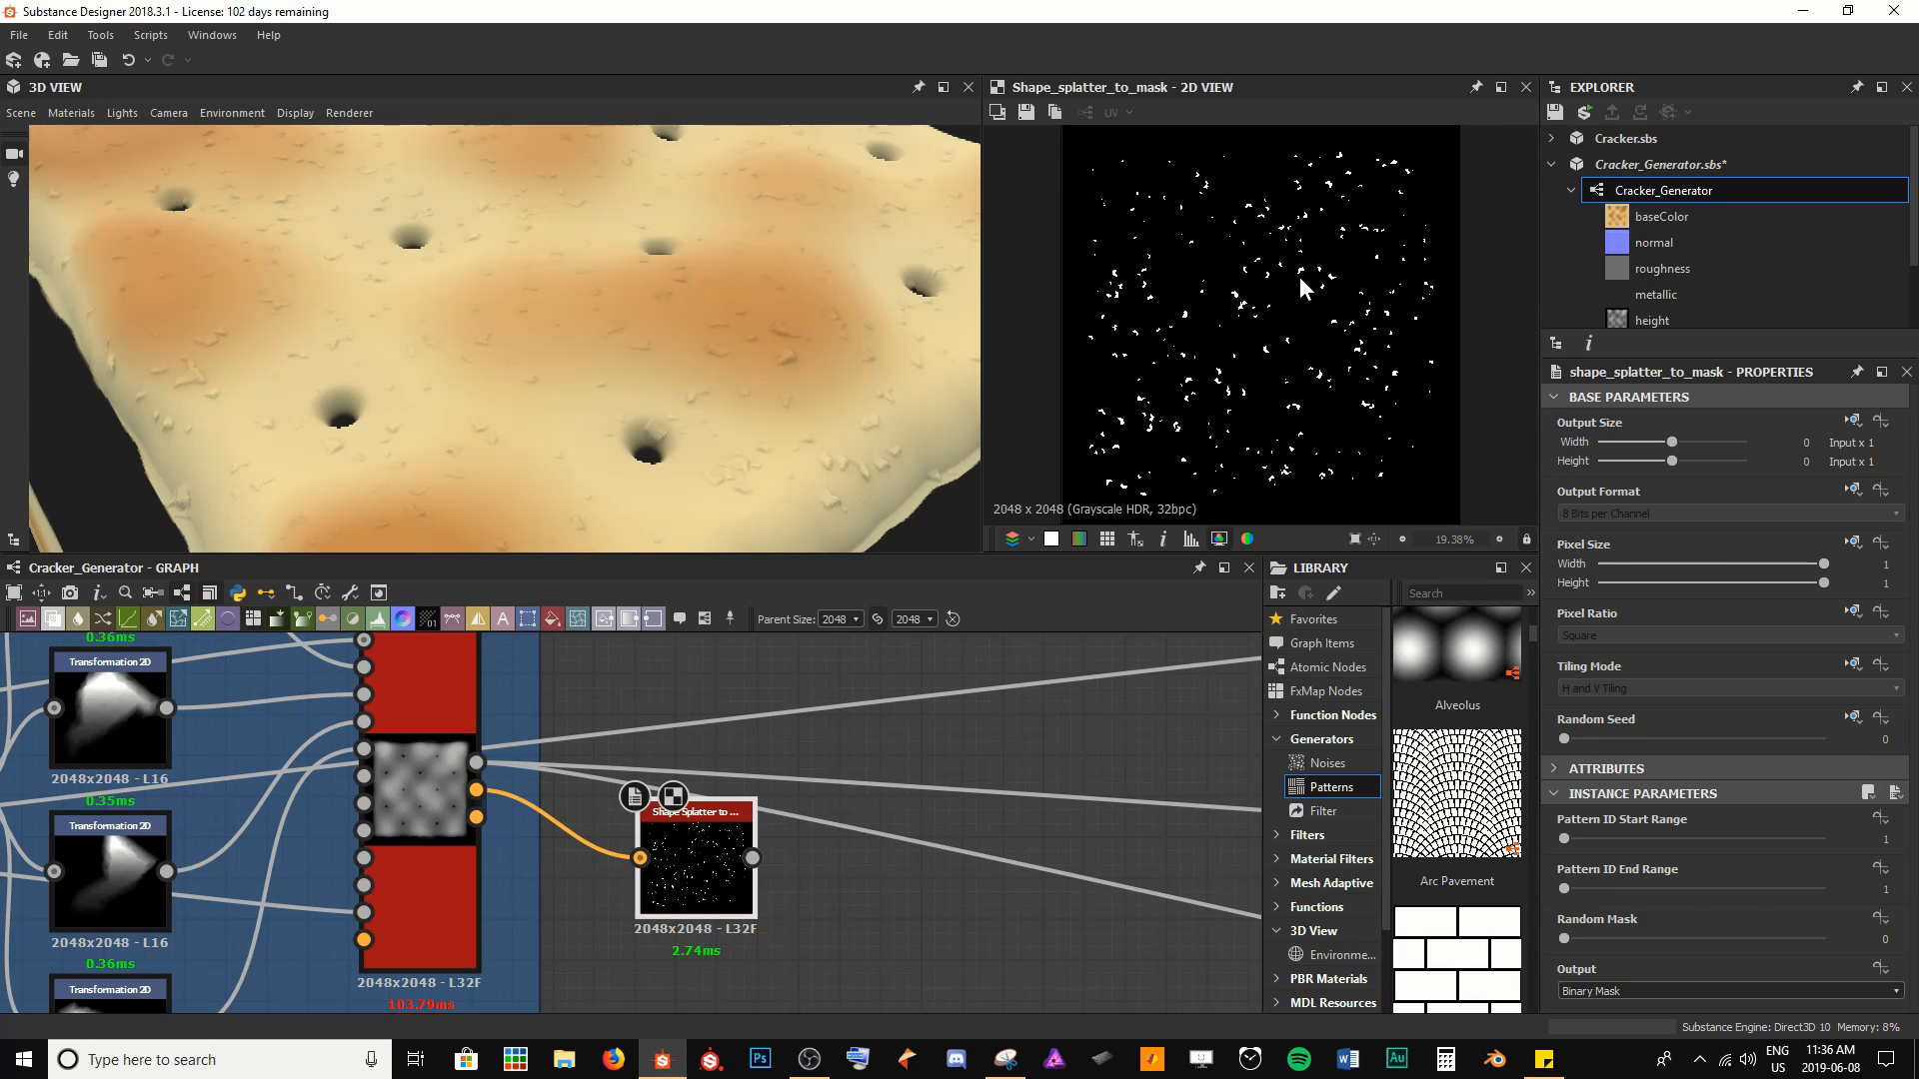
Compare the splatter mask with the Shape Splatter's height output in the 2D view
{"action": "scroll", "coordinate": [1304, 289], "scroll_direction": "up", "scroll_amount": 5}
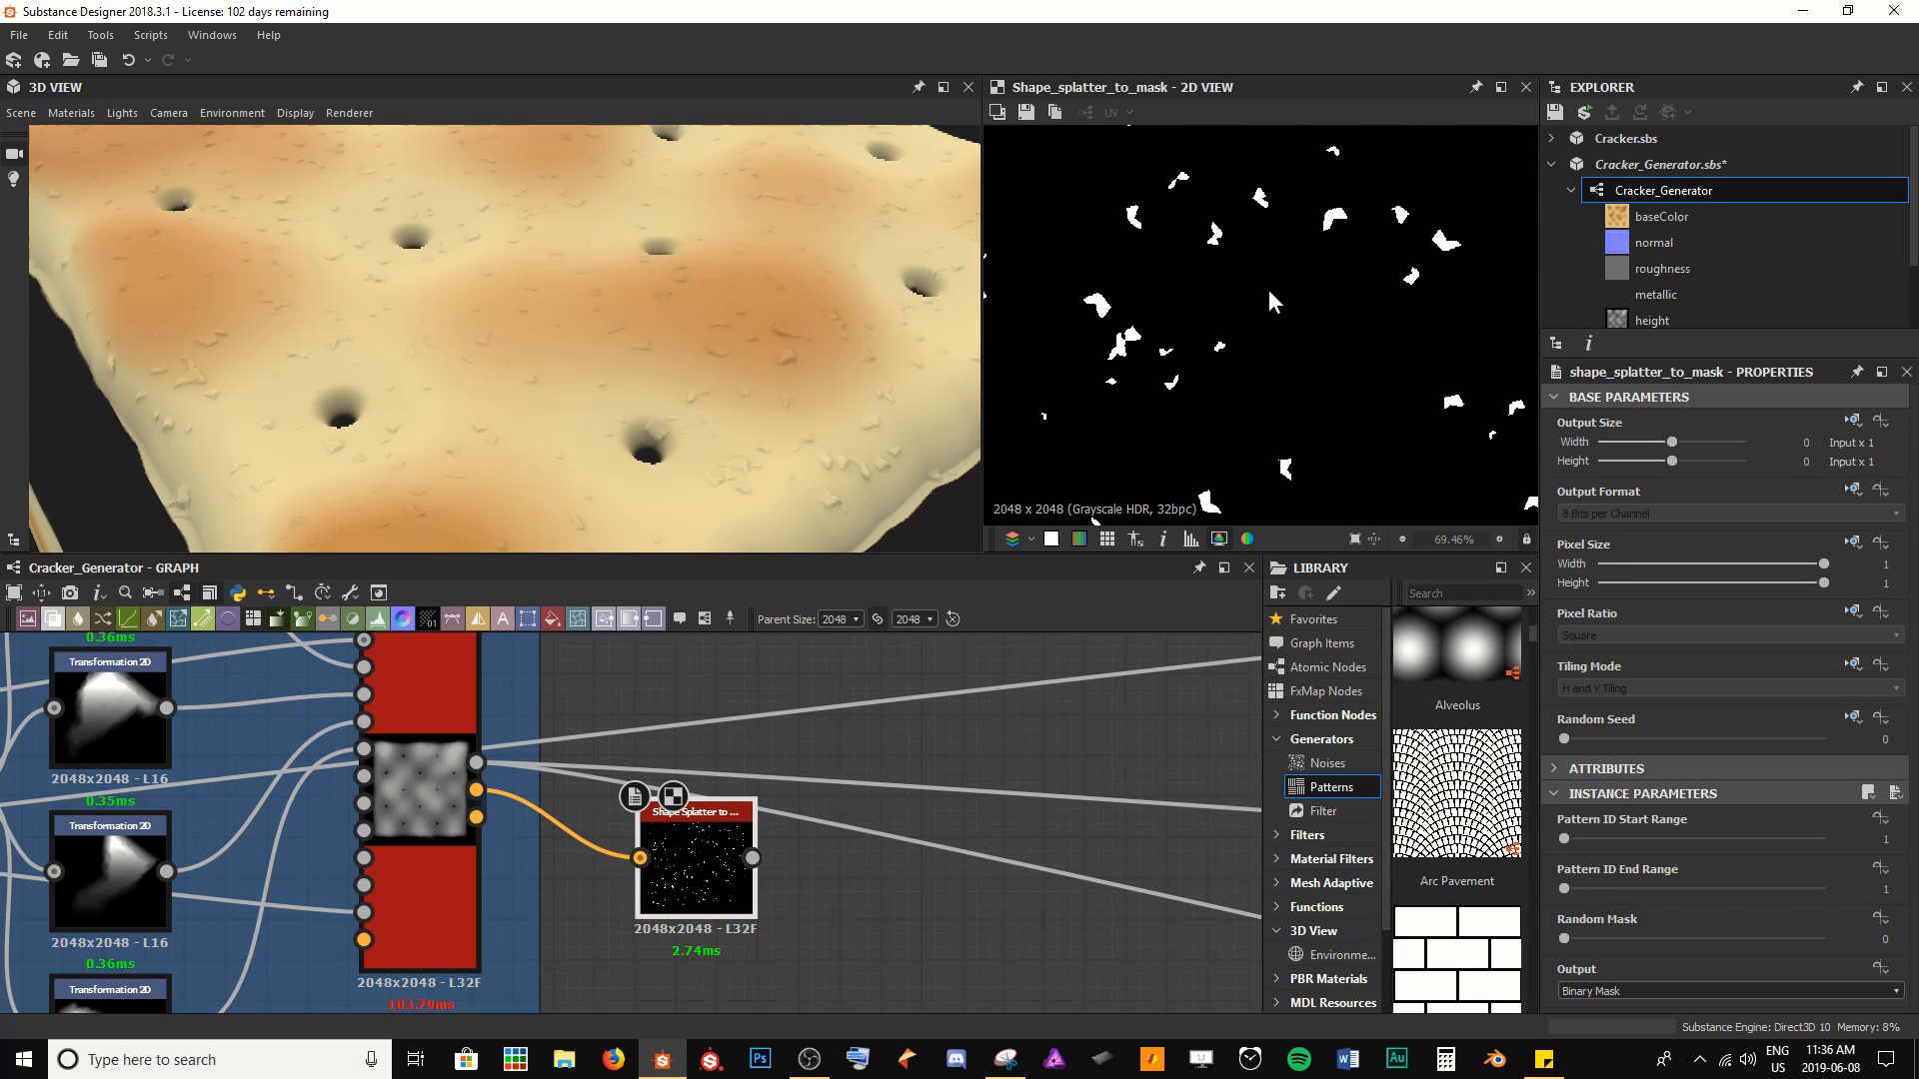
{"action": "double_click", "coordinate": [426, 756]}
{"action": "scroll", "coordinate": [1265, 290], "scroll_direction": "up", "scroll_amount": 5}
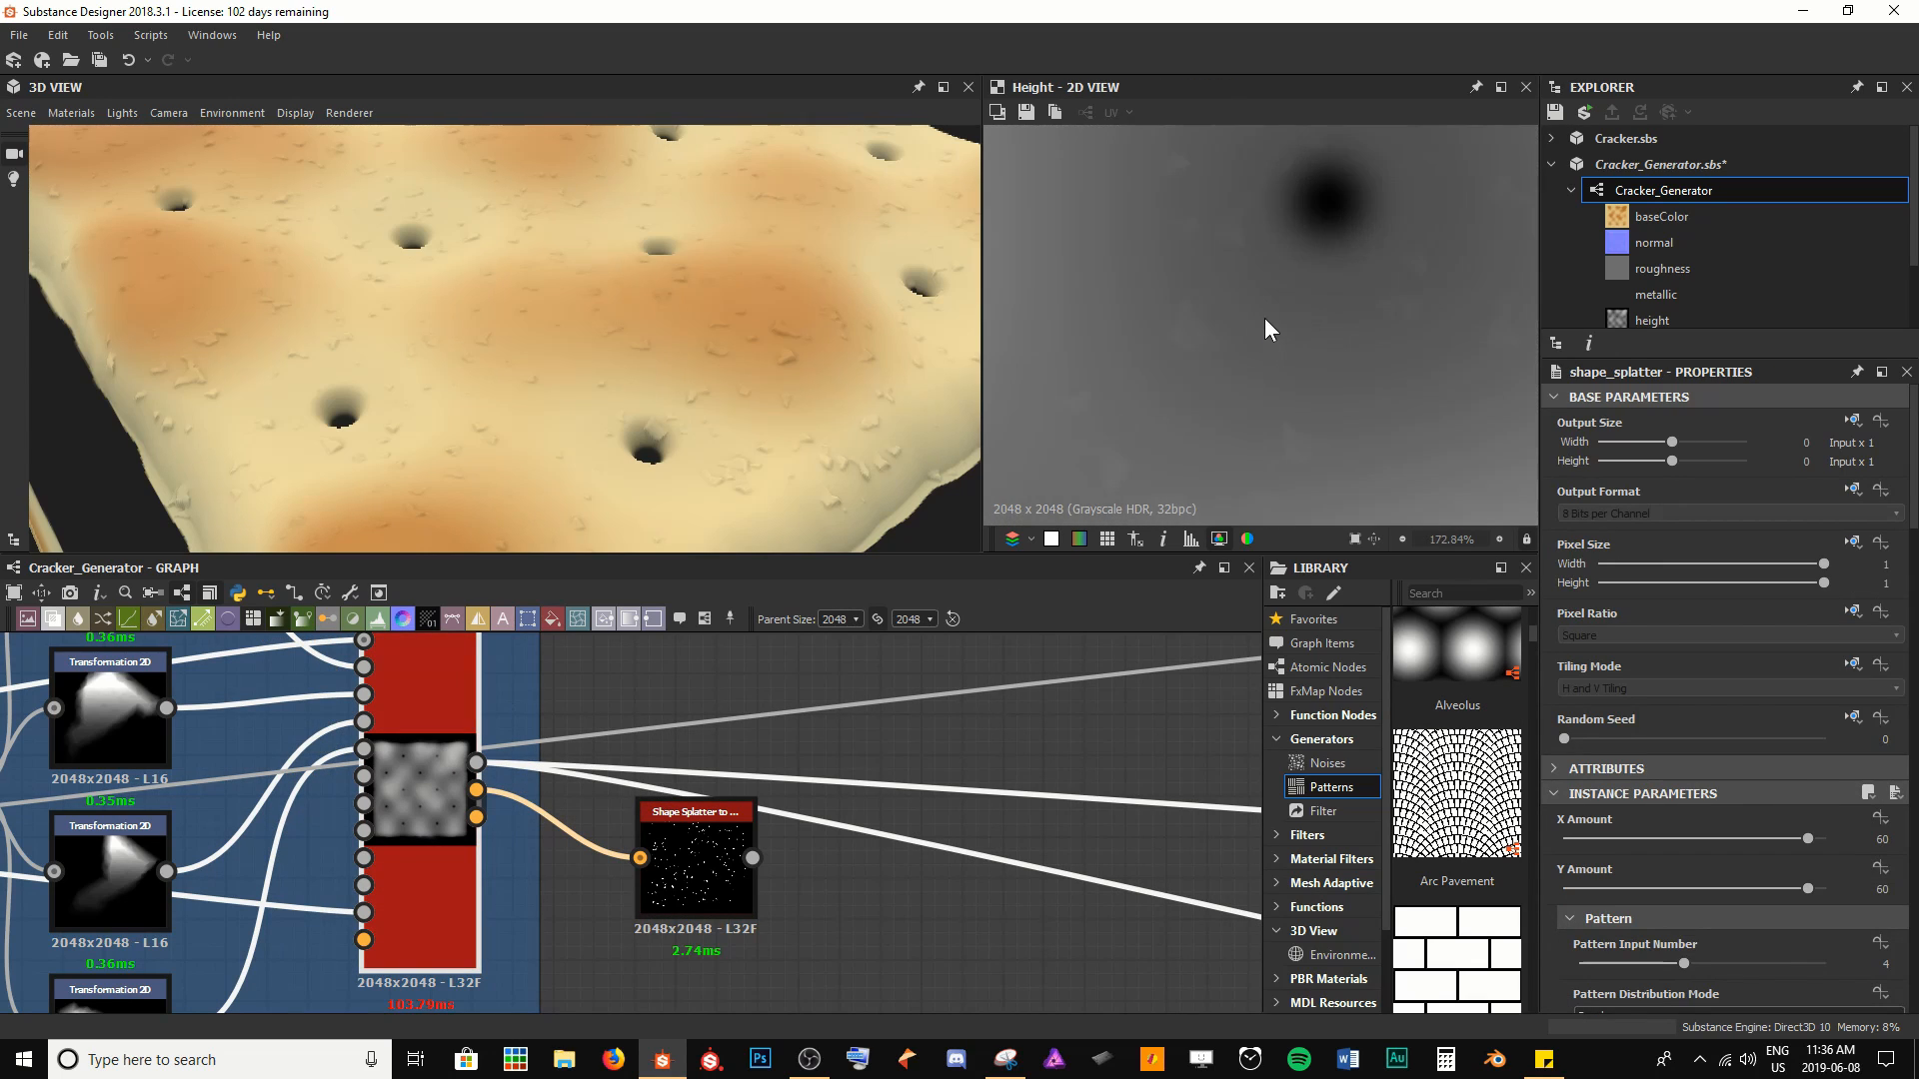
{"action": "scroll", "coordinate": [1259, 344], "scroll_direction": "down", "scroll_amount": 3}
{"action": "double_click", "coordinate": [712, 860]}
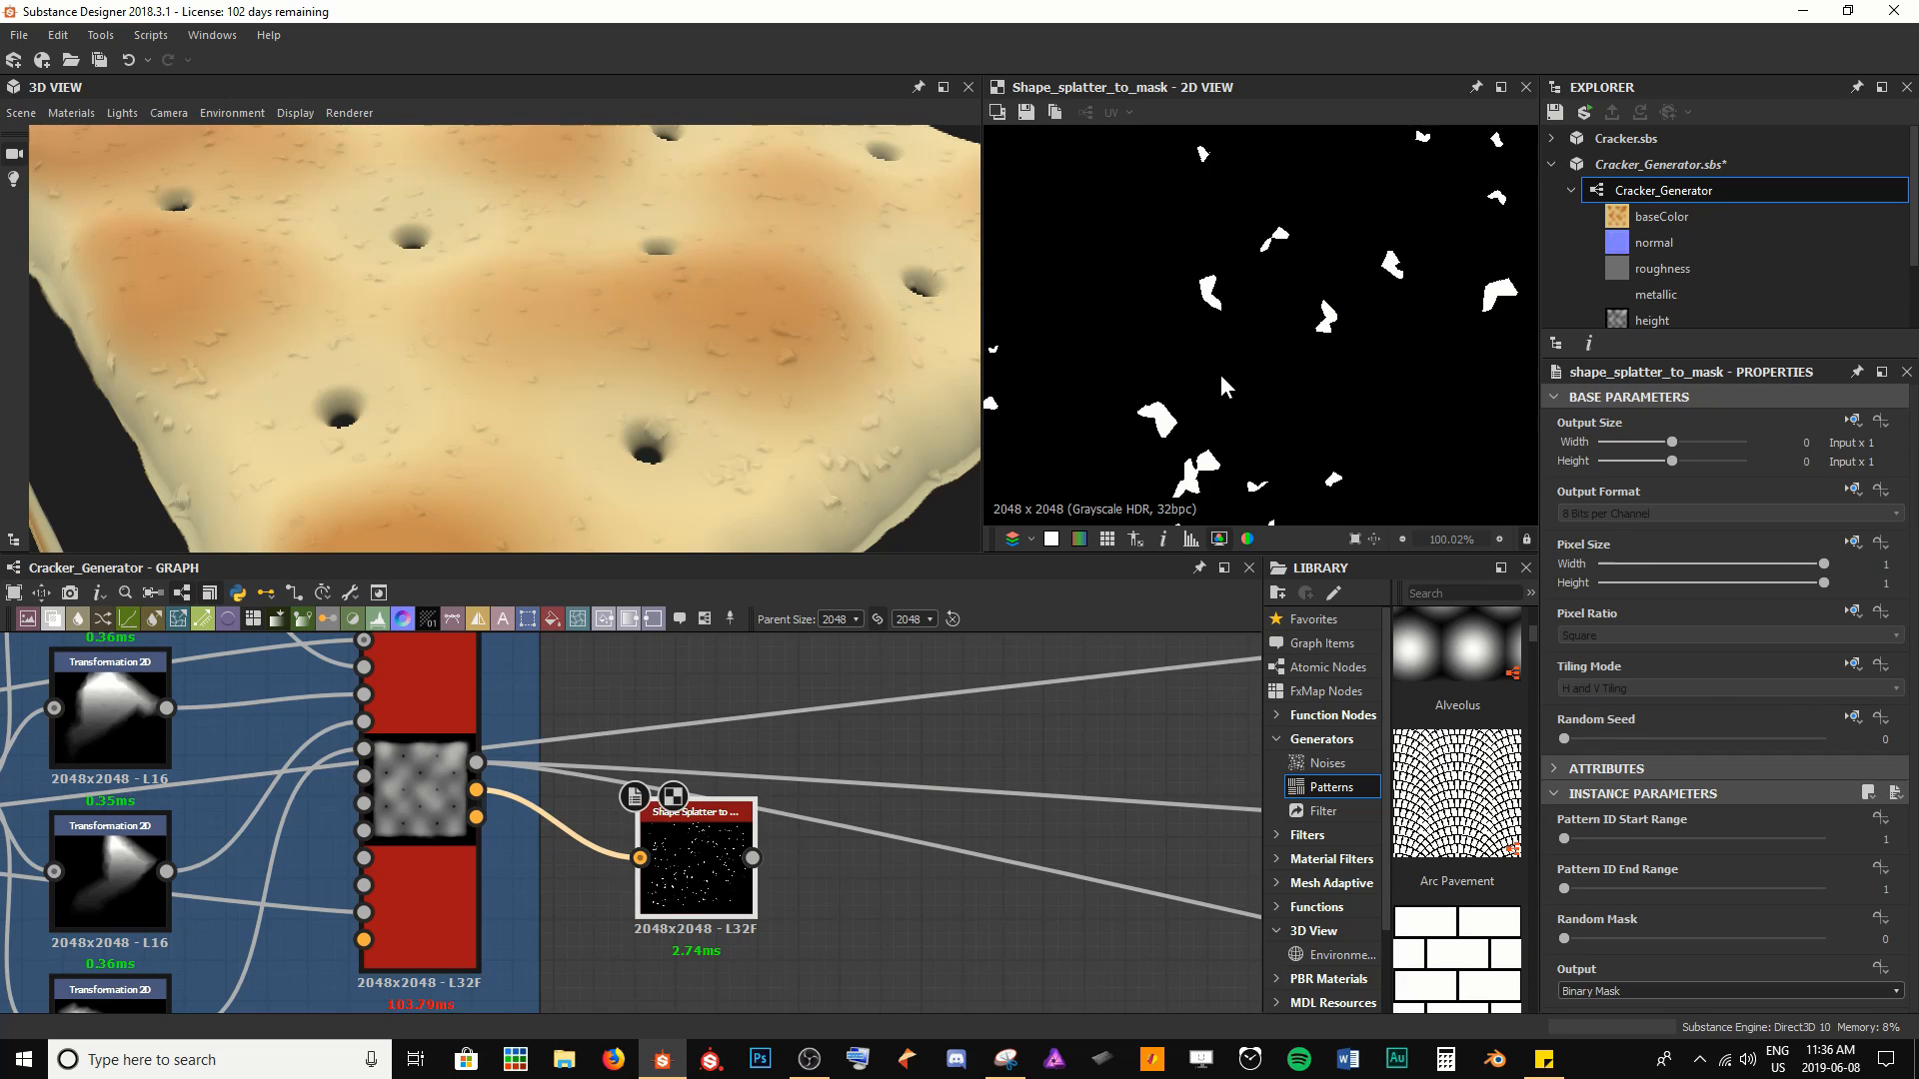
{"action": "scroll", "coordinate": [1224, 385], "scroll_direction": "down", "scroll_amount": 5}
{"action": "scroll", "coordinate": [662, 849], "scroll_direction": "down", "scroll_amount": 2}
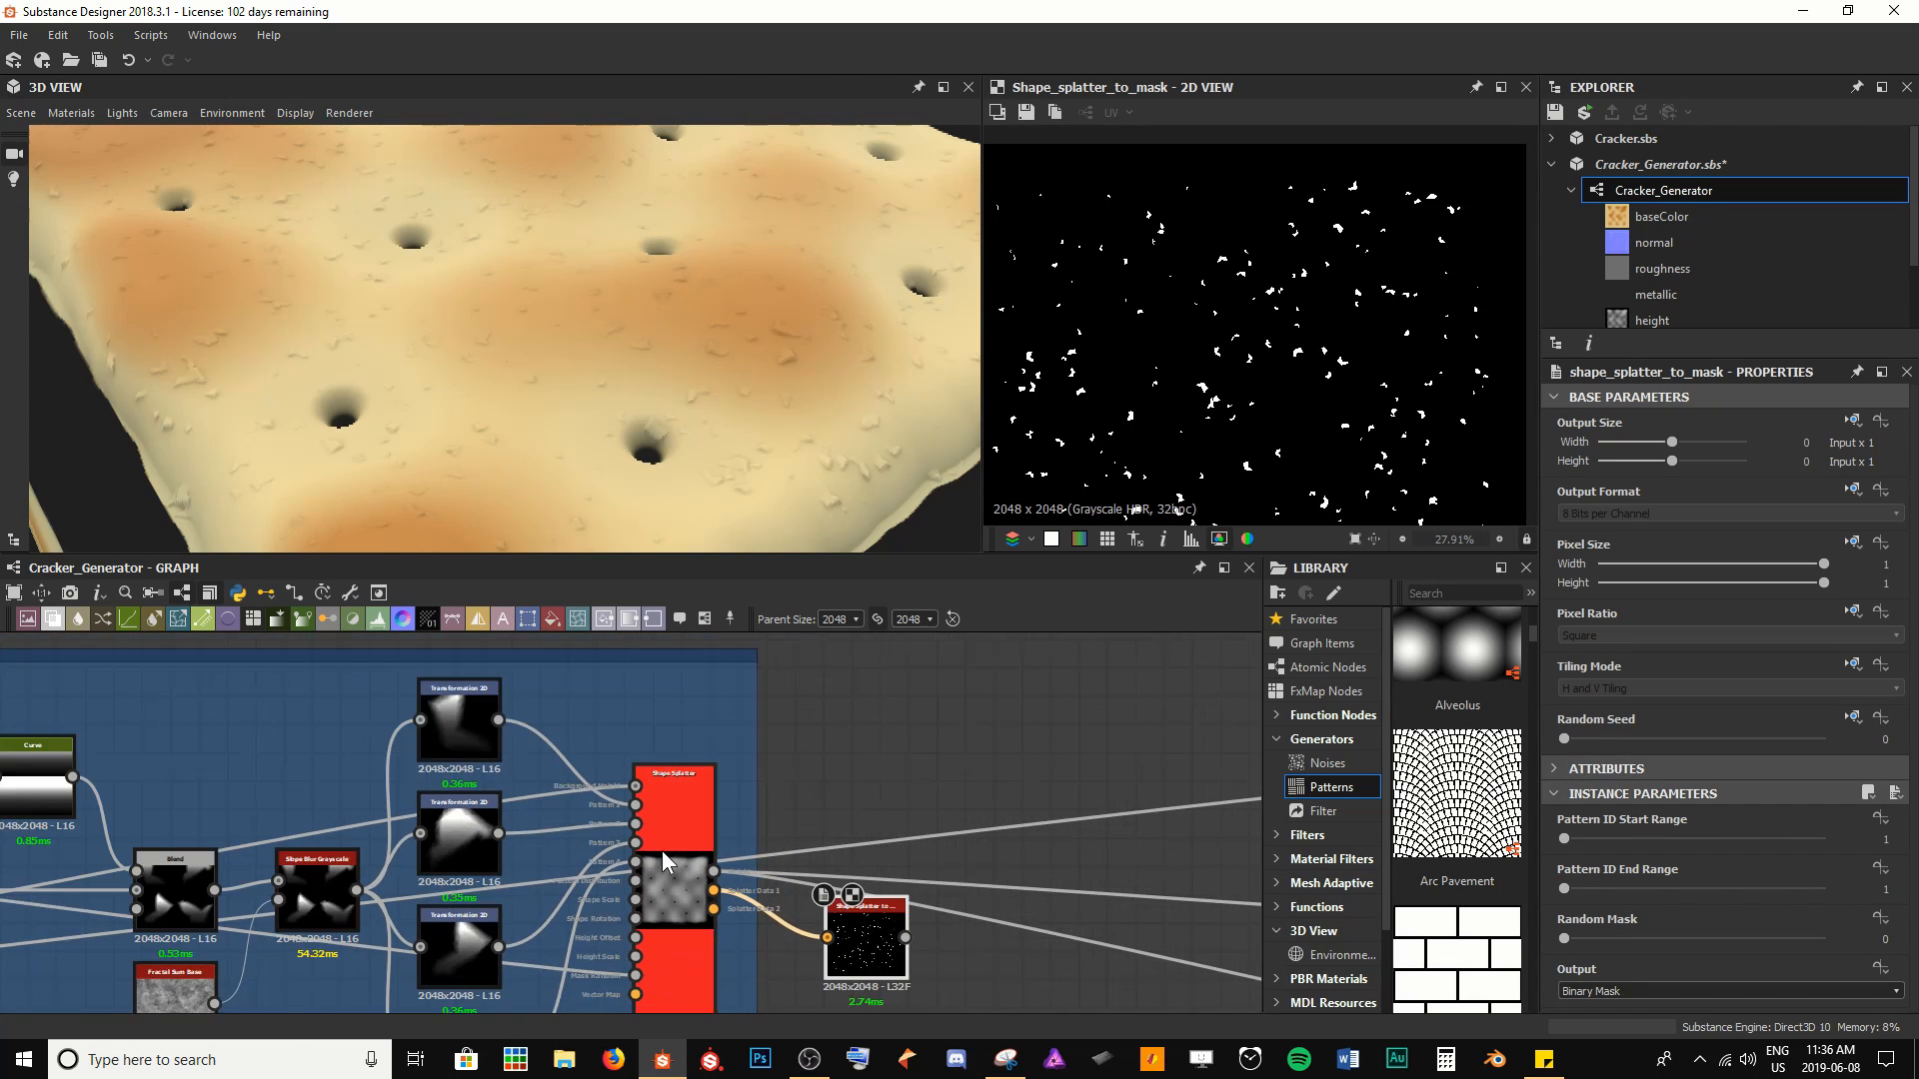
Set the splatter mask's Pattern ID End Range to 4 so all four flake patterns are included, keeping Random Mask at 0
{"action": "scroll", "coordinate": [903, 799], "scroll_direction": "up", "scroll_amount": 3}
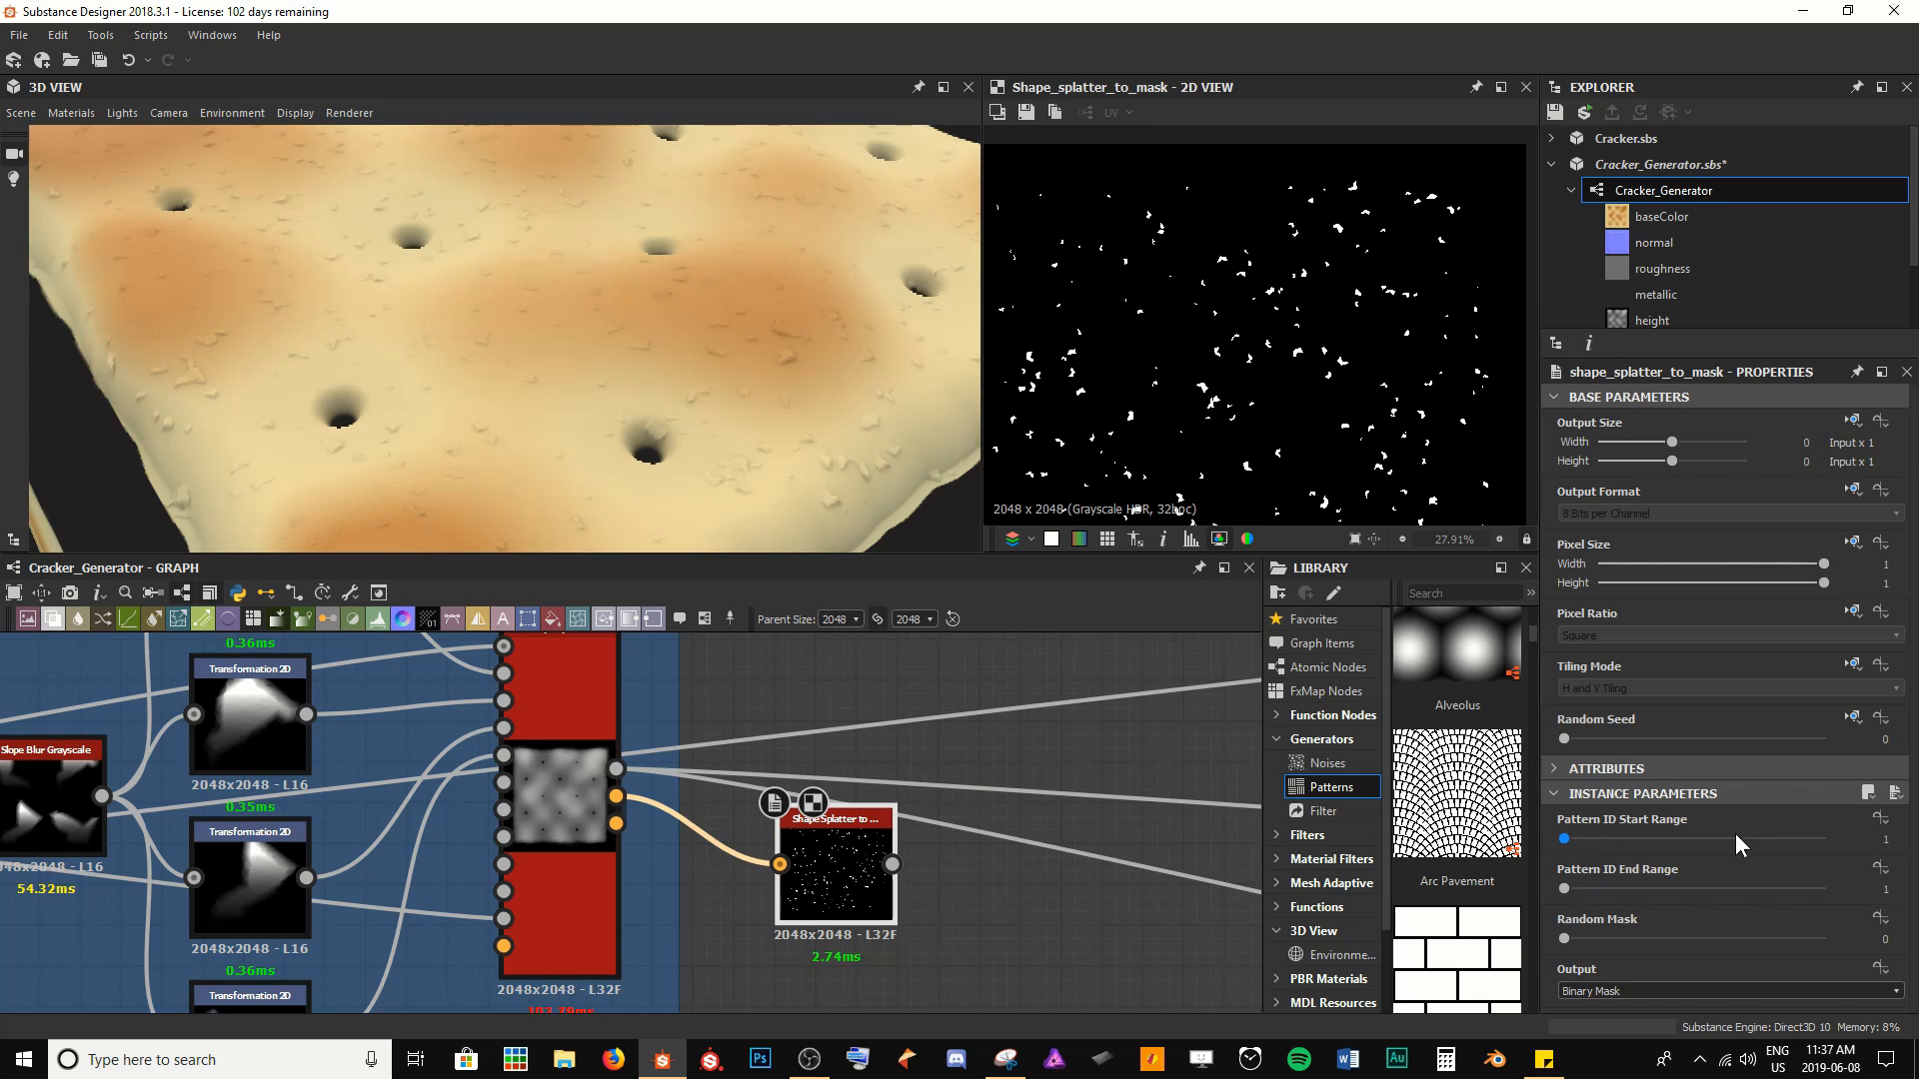
{"action": "middle_click_drag", "start_coordinate": [678, 788], "coordinate": [927, 970]}
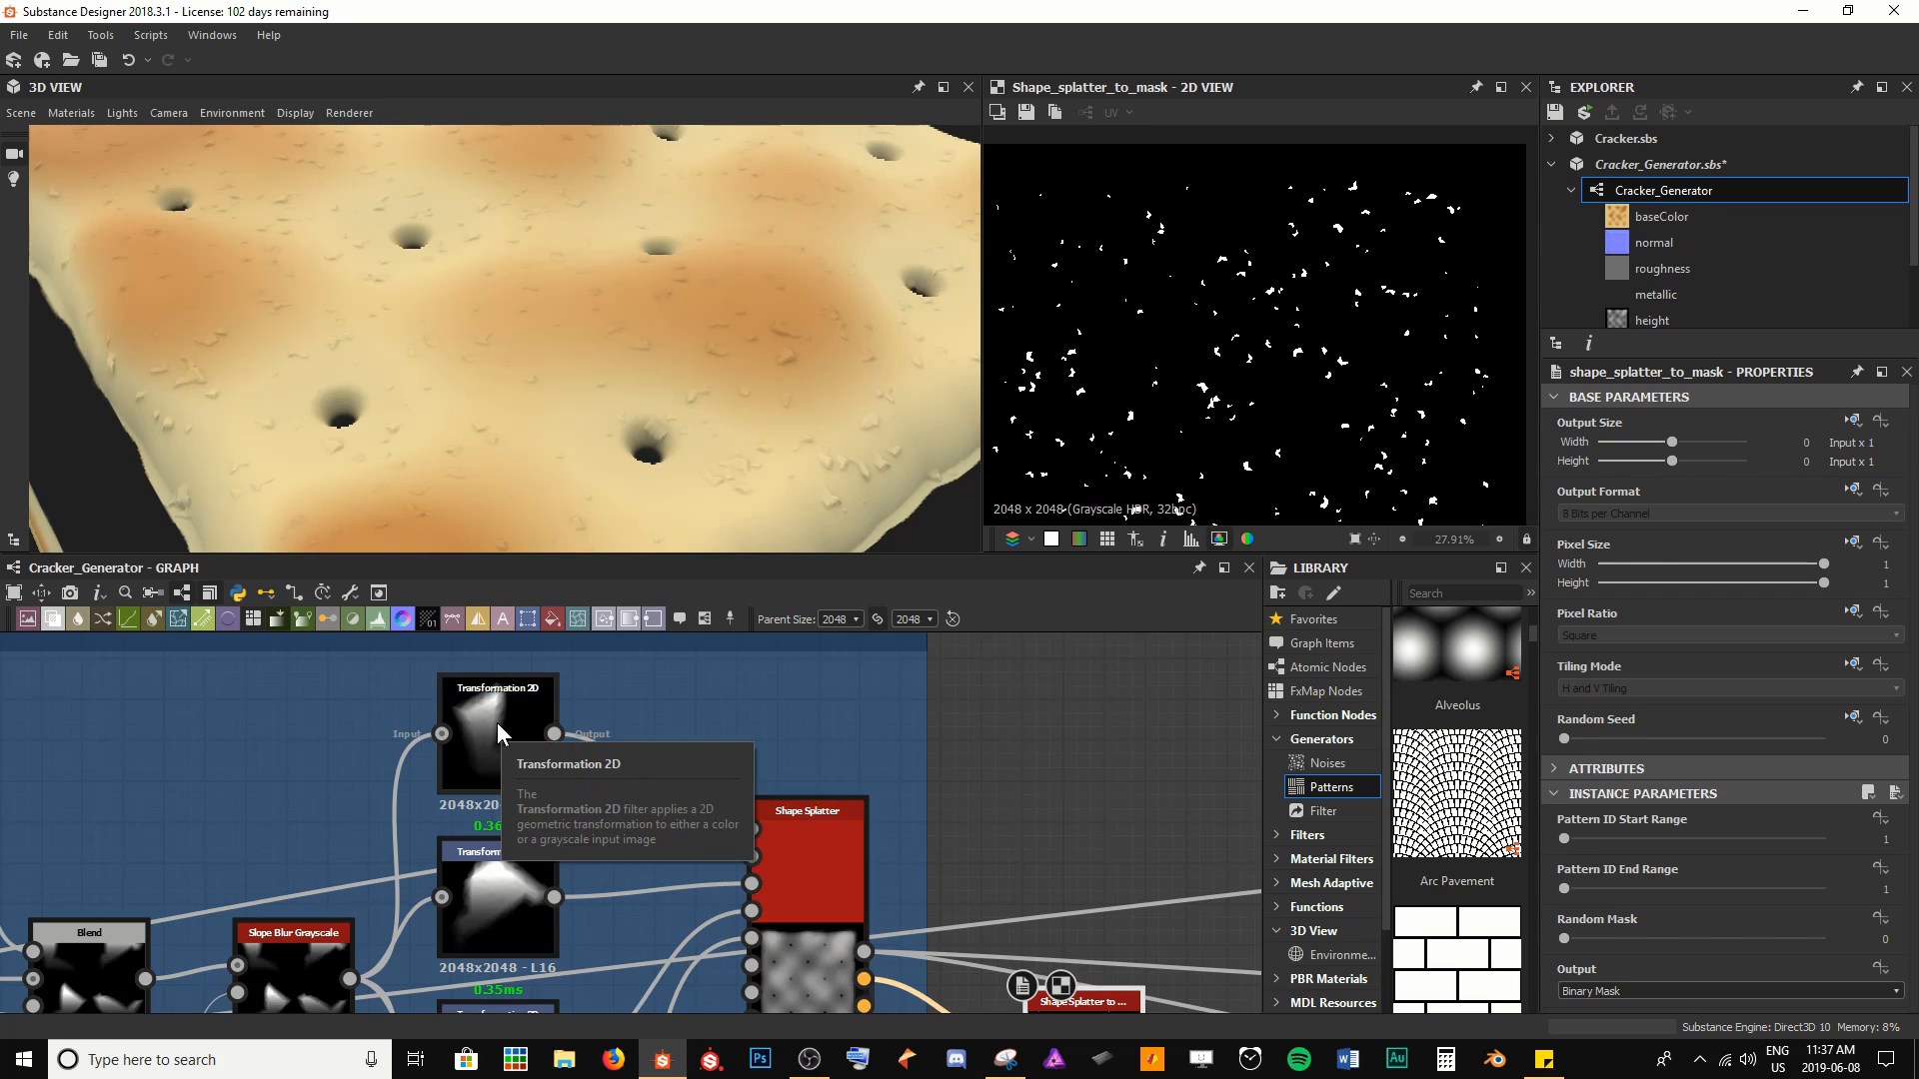
{"action": "middle_click_drag", "start_coordinate": [836, 939], "coordinate": [851, 776]}
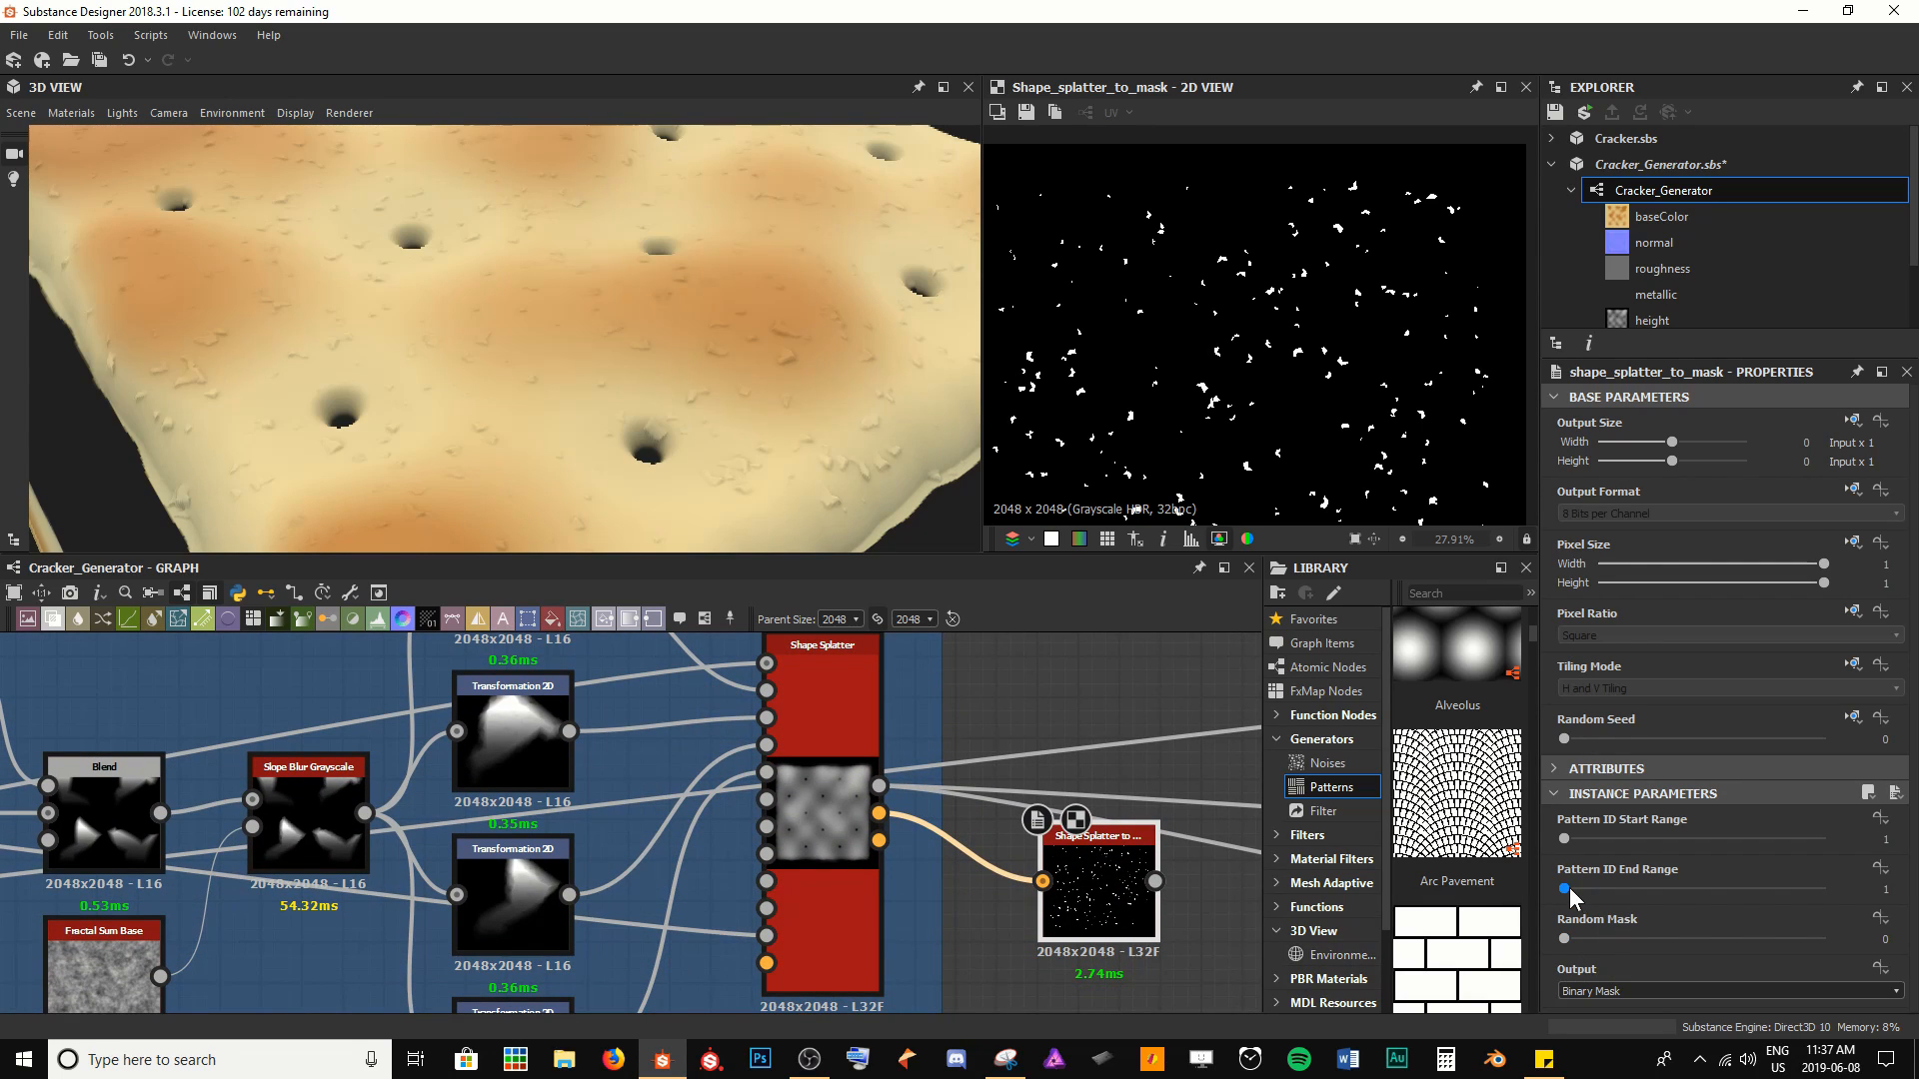
{"action": "left_click_drag", "start_coordinate": [1569, 887], "coordinate": [1663, 885]}
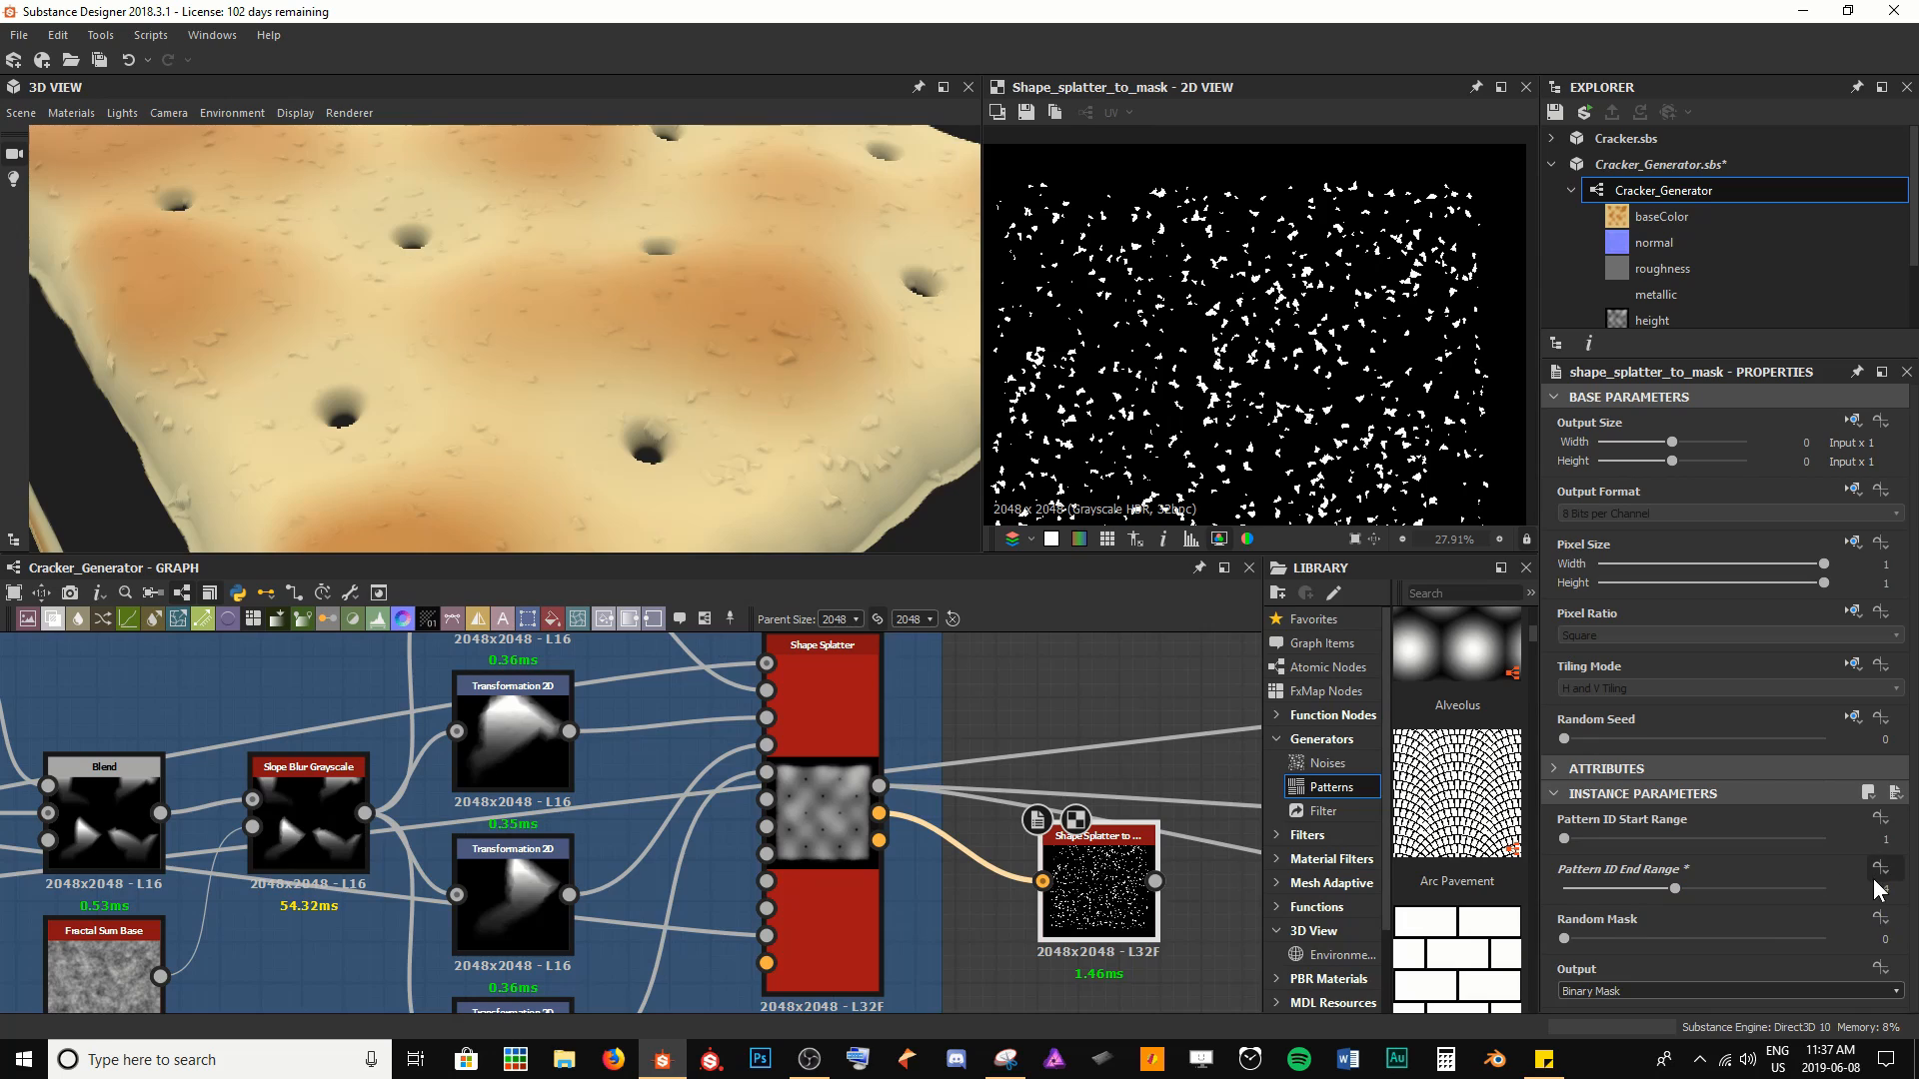
{"action": "middle_click_drag", "start_coordinate": [1357, 403], "coordinate": [1369, 351]}
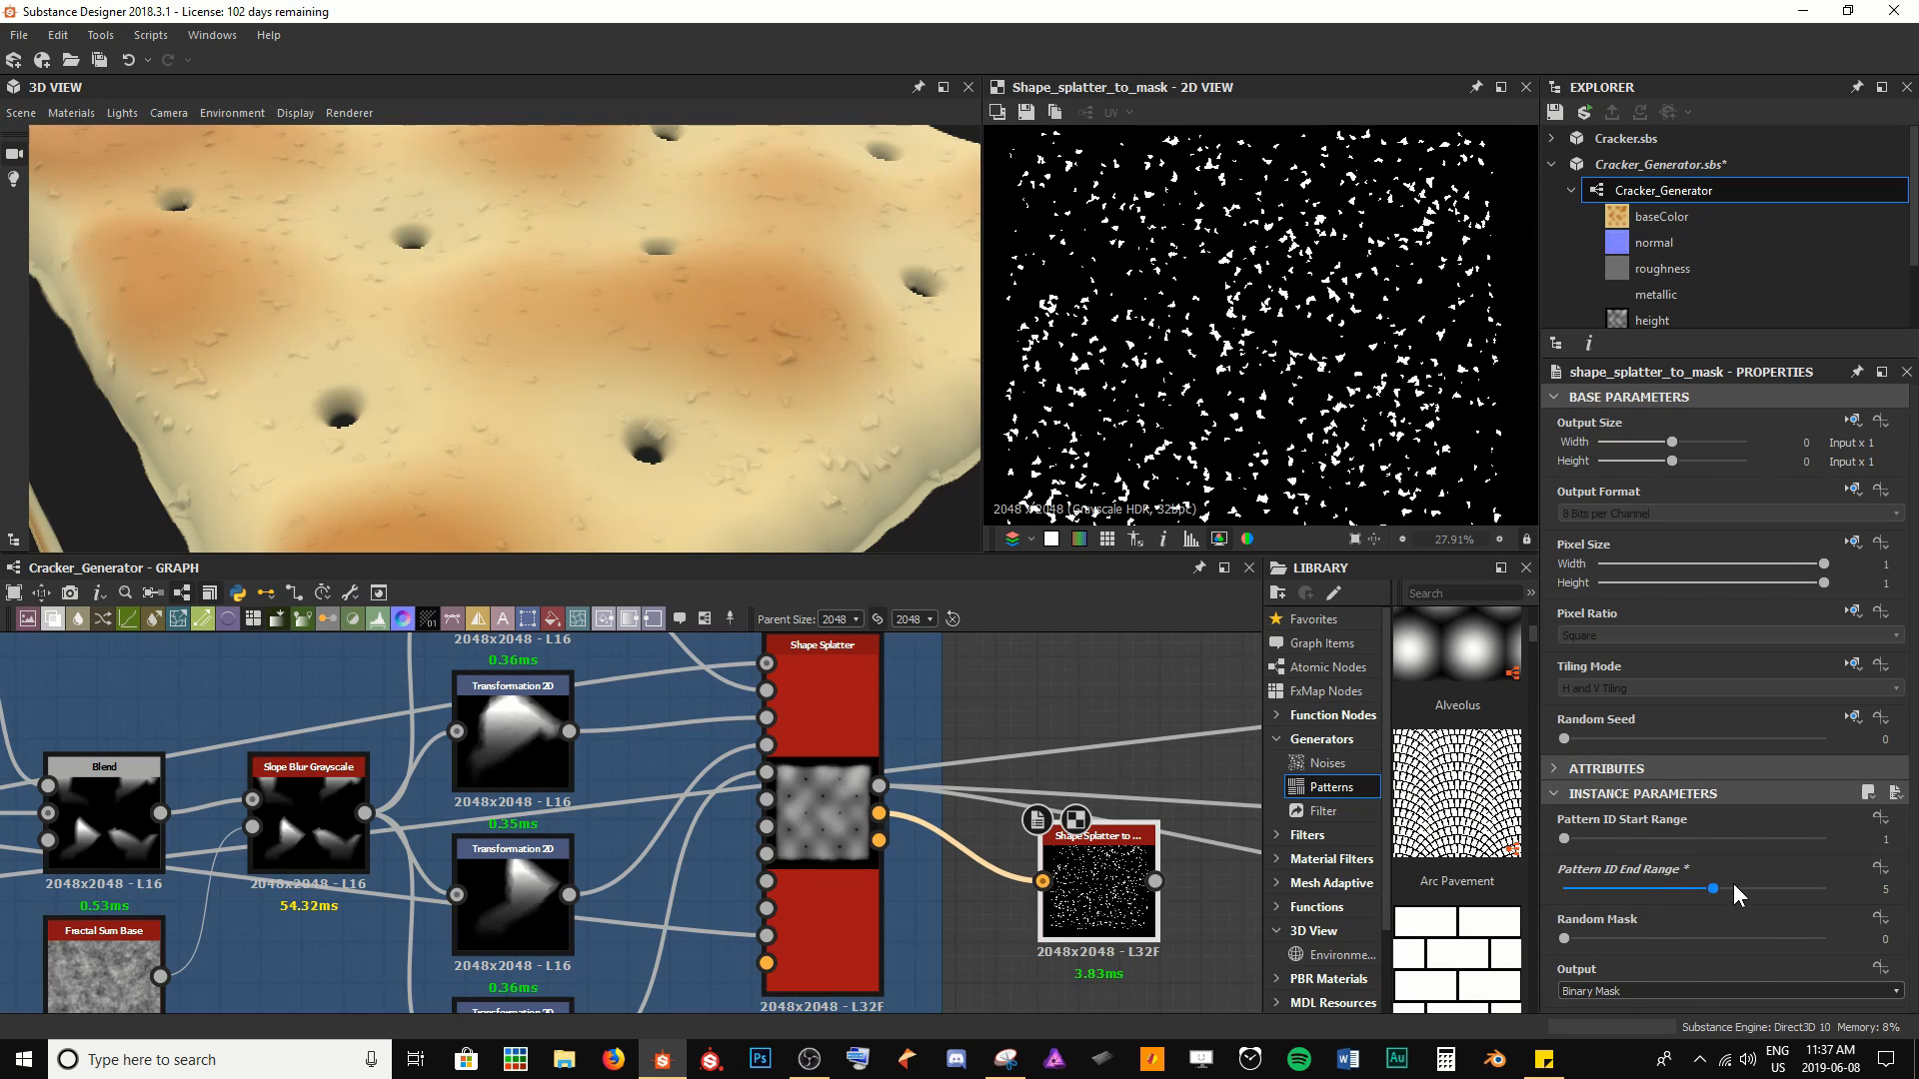
{"action": "left_click_drag", "start_coordinate": [1733, 884], "coordinate": [1693, 886]}
{"action": "mouse_move", "coordinate": [1577, 944]}
{"action": "left_mouse_down"}
{"action": "mouse_move", "coordinate": [1799, 943]}
{"action": "mouse_move", "coordinate": [1559, 969]}
{"action": "left_mouse_up"}
Move the Shape Splatter to Mask node above the base color Gradient Map and space the Blend node farther away from it
{"action": "middle_click_drag", "start_coordinate": [1071, 929], "coordinate": [689, 890]}
{"action": "scroll", "coordinate": [746, 928], "scroll_direction": "down", "scroll_amount": 3}
{"action": "middle_click_drag", "start_coordinate": [900, 820], "coordinate": [669, 870]}
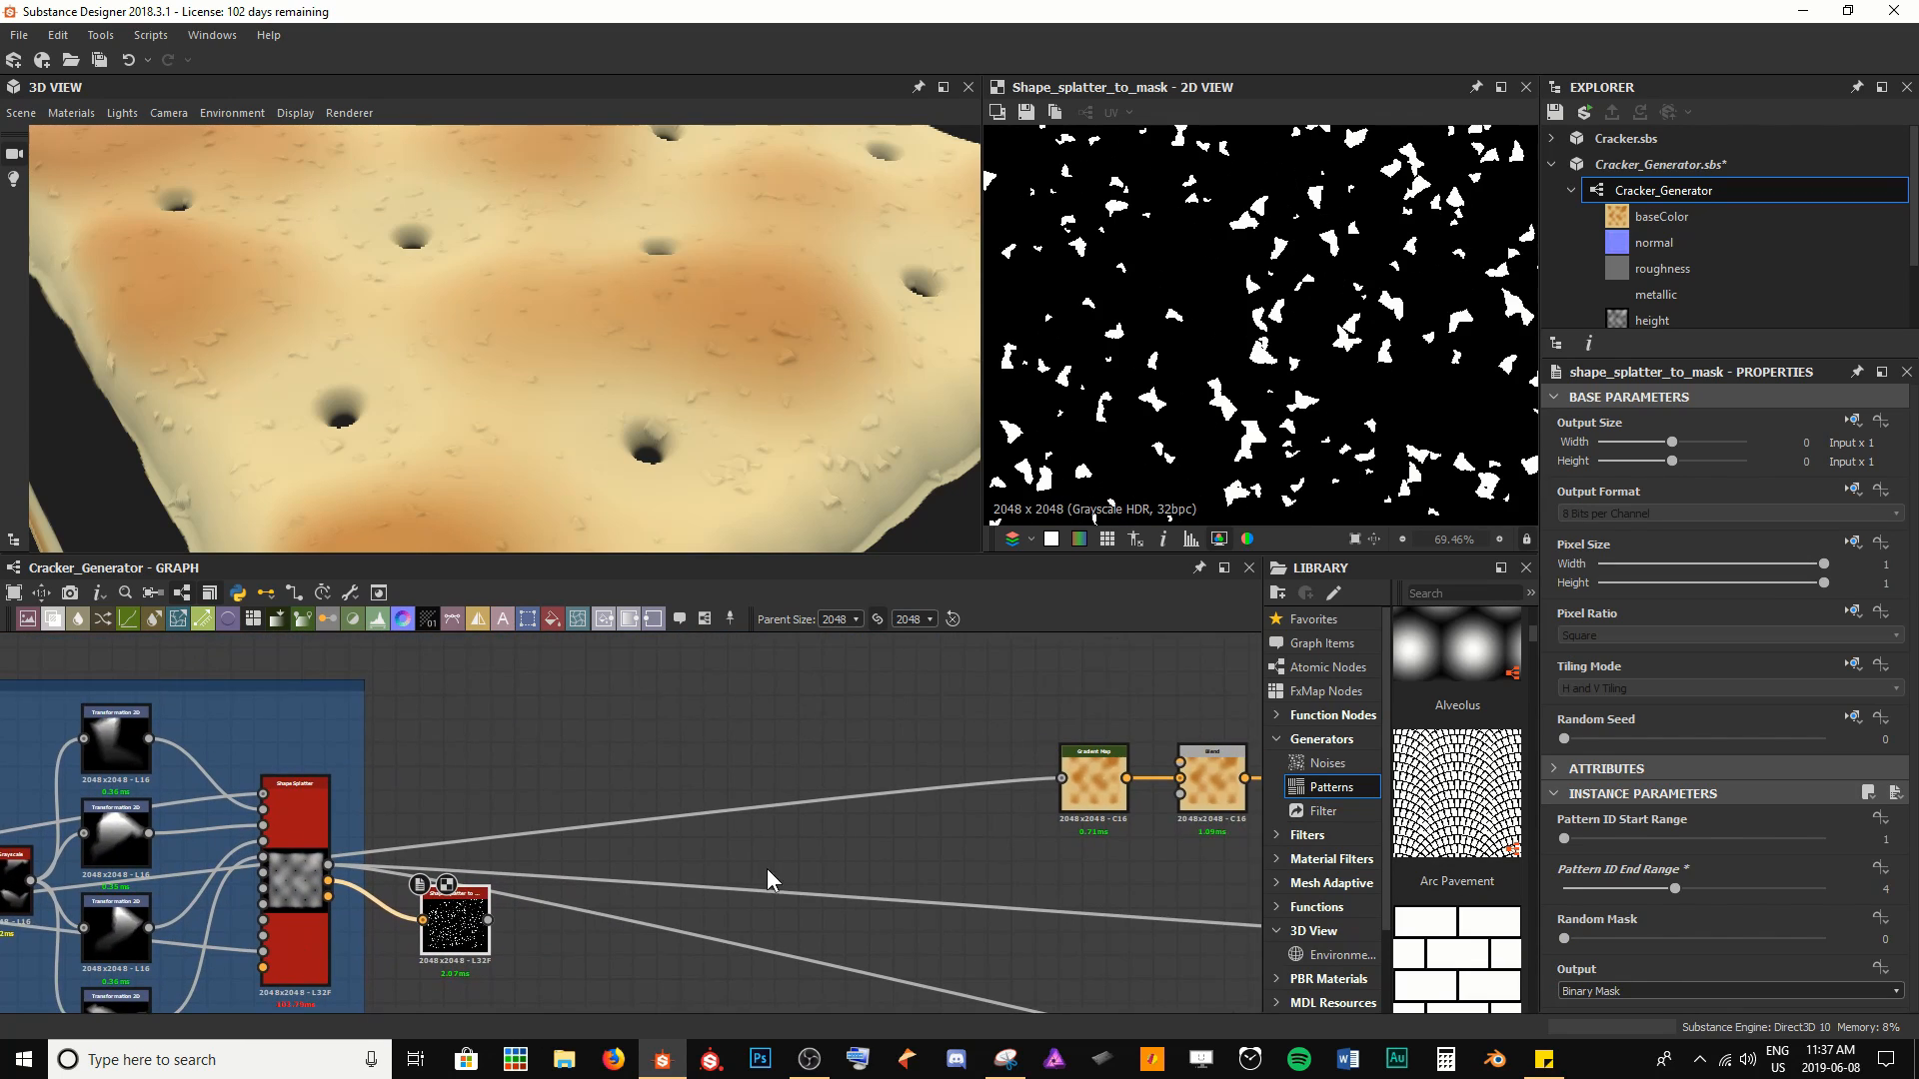
{"action": "scroll", "coordinate": [669, 871], "scroll_direction": "down", "scroll_amount": 2}
{"action": "left_click_drag", "start_coordinate": [467, 917], "coordinate": [911, 739]}
{"action": "middle_click_drag", "start_coordinate": [1016, 812], "coordinate": [794, 842]}
{"action": "scroll", "coordinate": [794, 841], "scroll_direction": "up", "scroll_amount": 1}
{"action": "scroll", "coordinate": [759, 811], "scroll_direction": "up", "scroll_amount": 1}
{"action": "left_click_drag", "start_coordinate": [759, 811], "coordinate": [1118, 818]}
{"action": "middle_click_drag", "start_coordinate": [902, 795], "coordinate": [910, 896]}
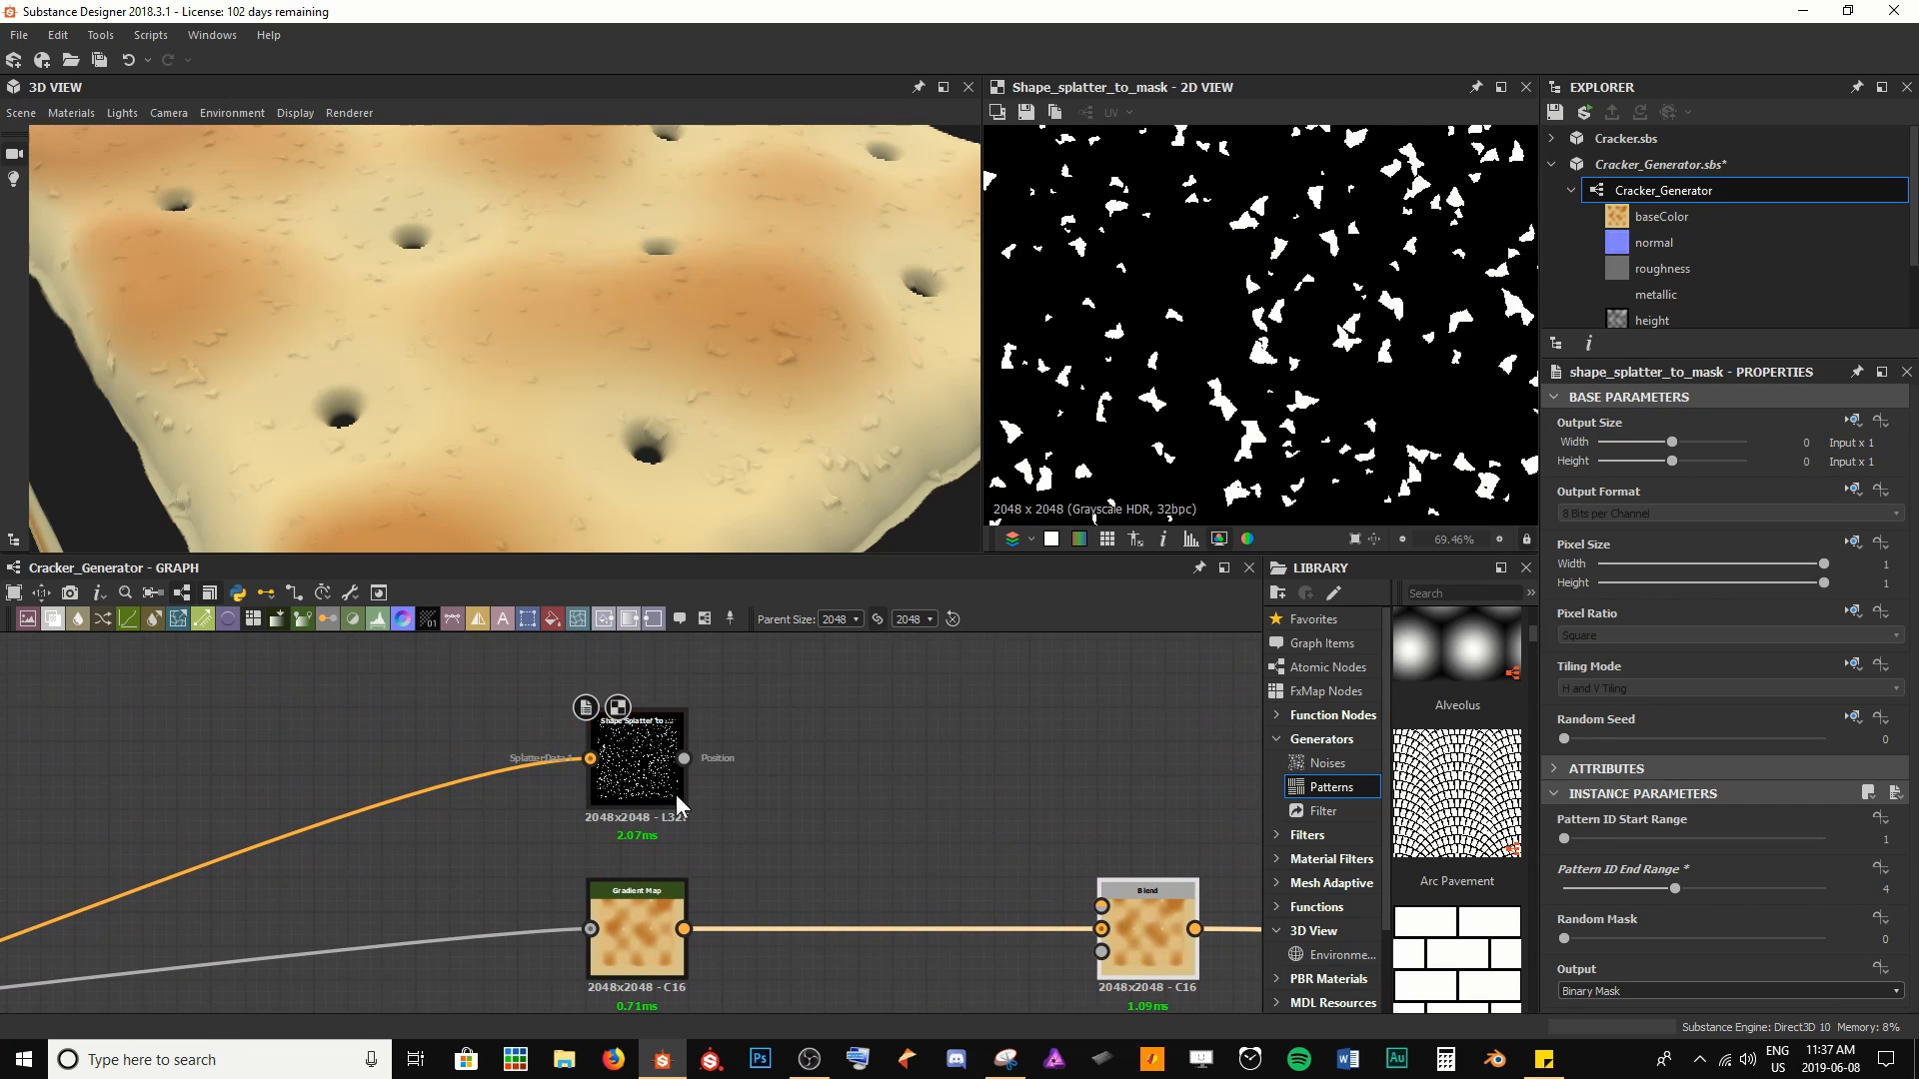
{"action": "left_click_drag", "start_coordinate": [675, 793], "coordinate": [364, 762]}
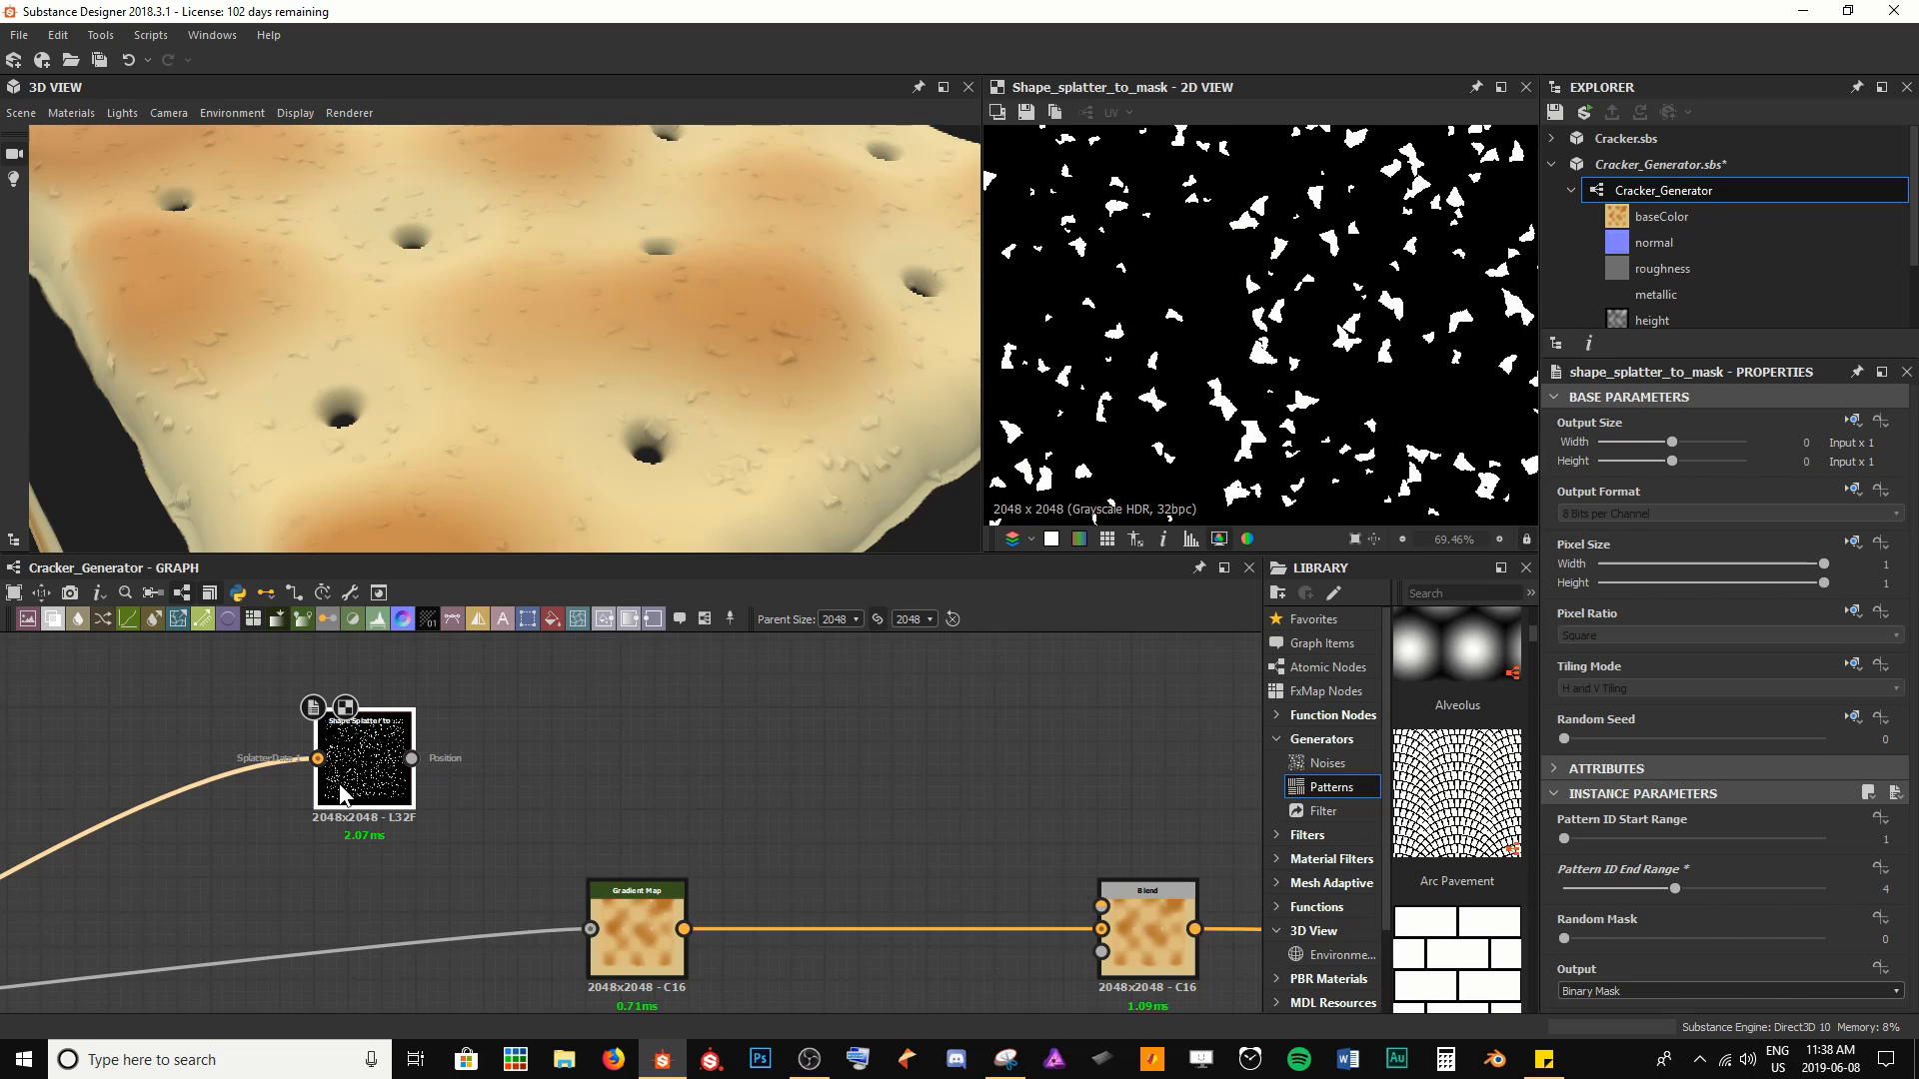
Add a Gradient Map after the splatter mask and connect its output to the Blend node's Foreground
{"action": "key", "text": "space"}
{"action": "type", "text": "grad"}
{"action": "key", "text": "Return"}
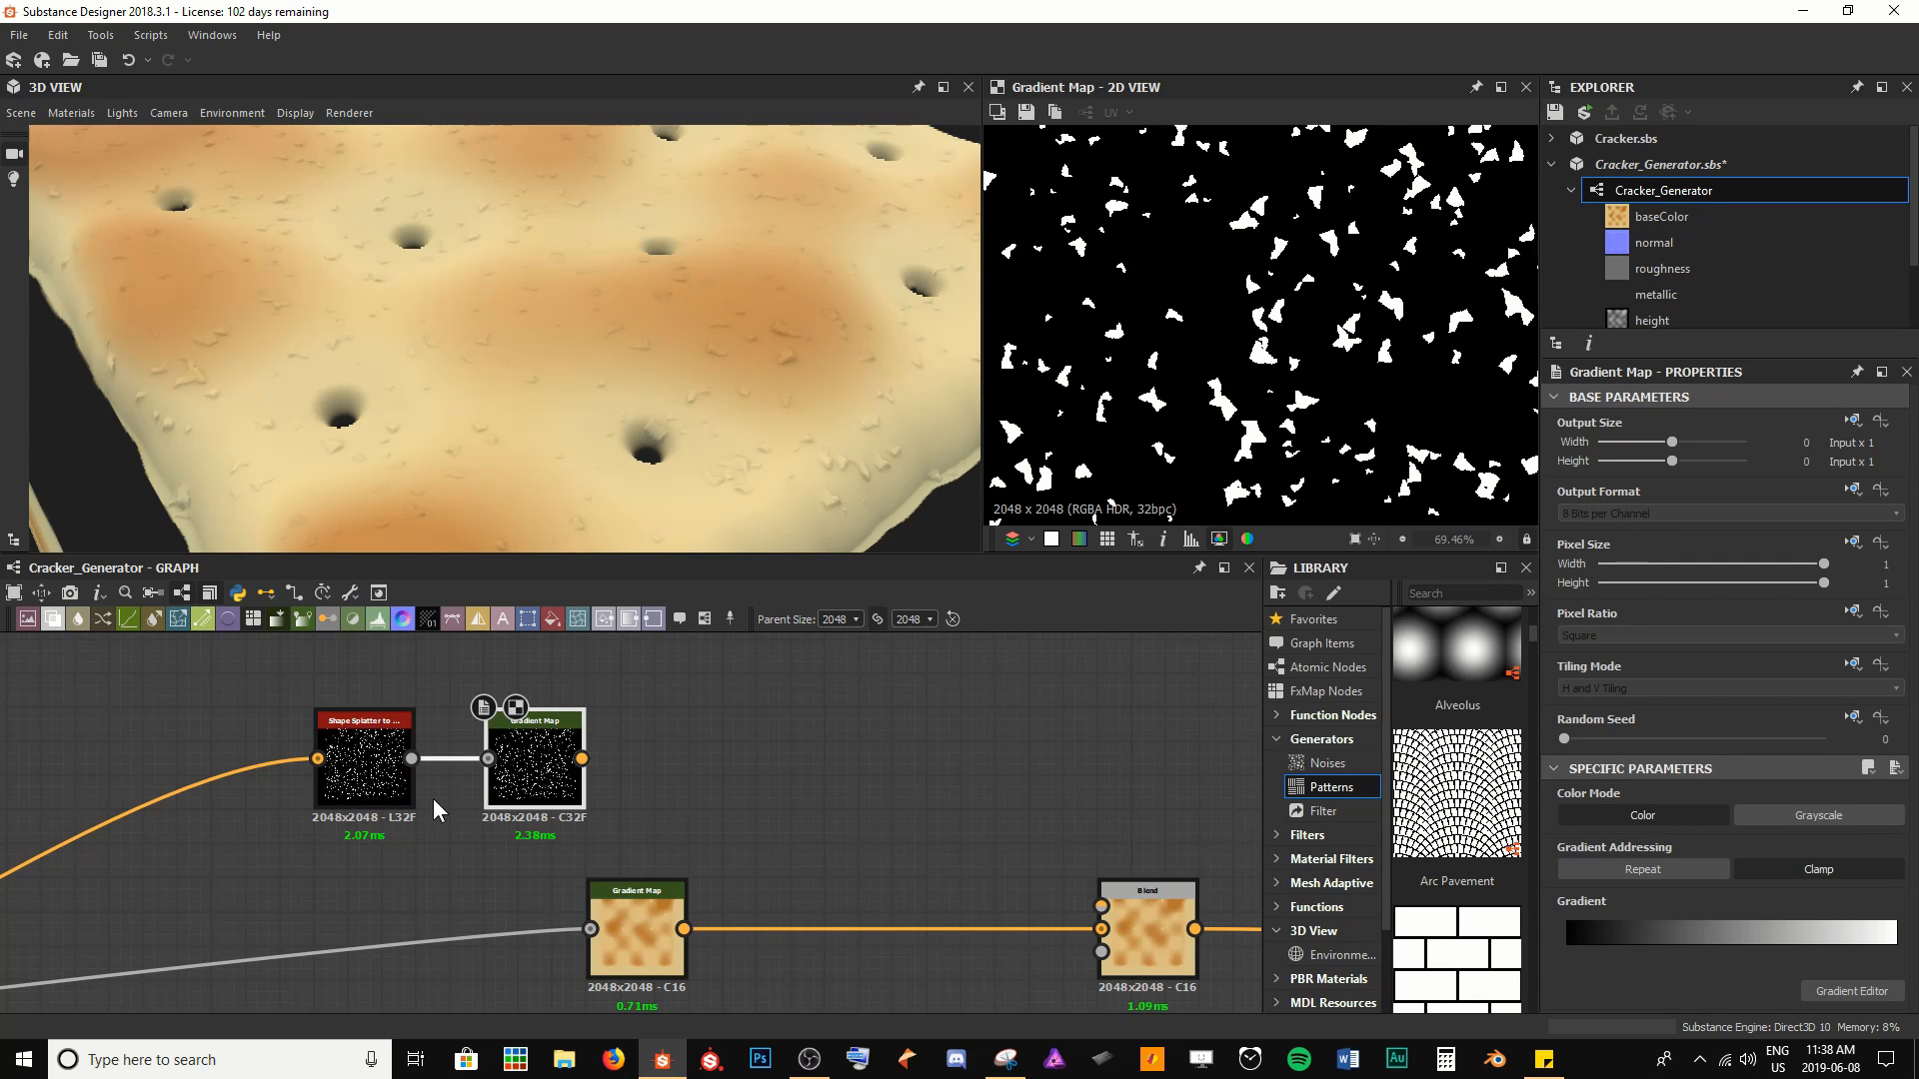
{"action": "left_click_drag", "start_coordinate": [581, 758], "coordinate": [1101, 906]}
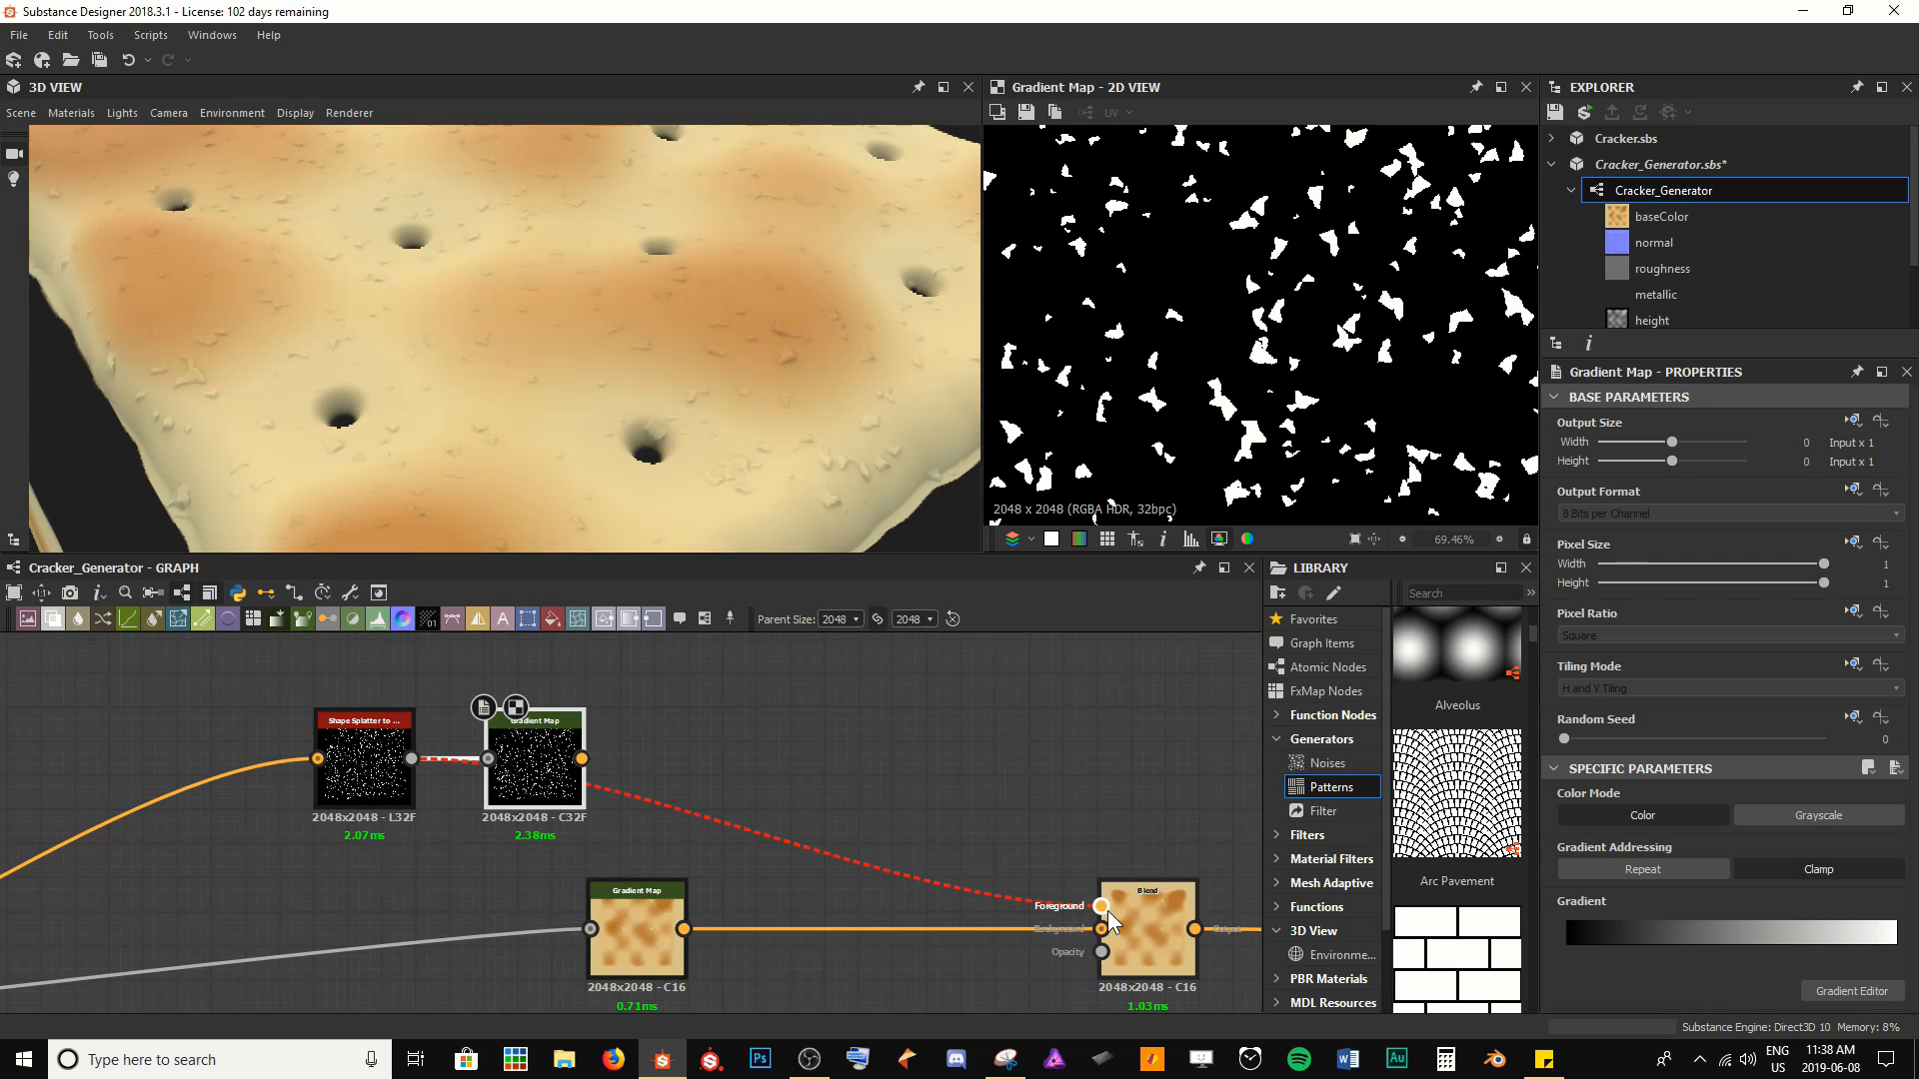
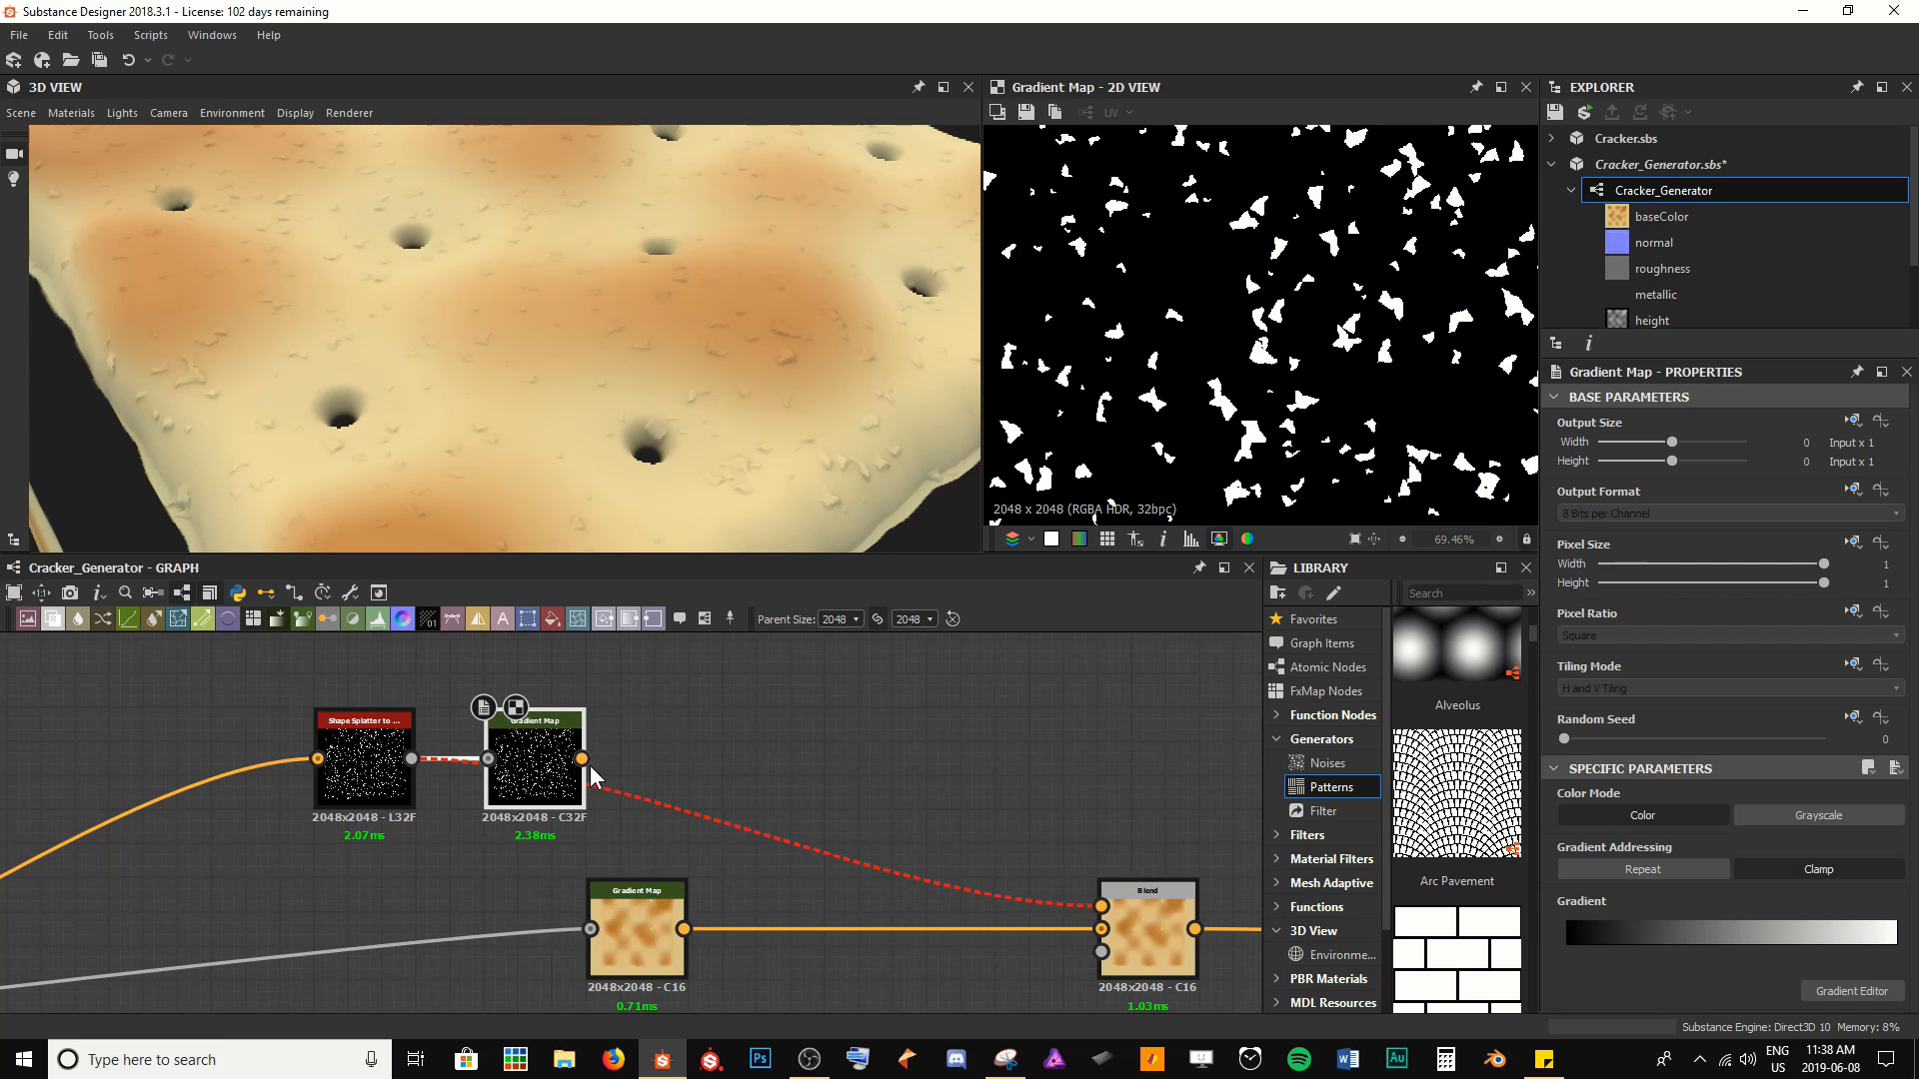
{"action": "left_click_drag", "start_coordinate": [707, 685], "coordinate": [1099, 906]}
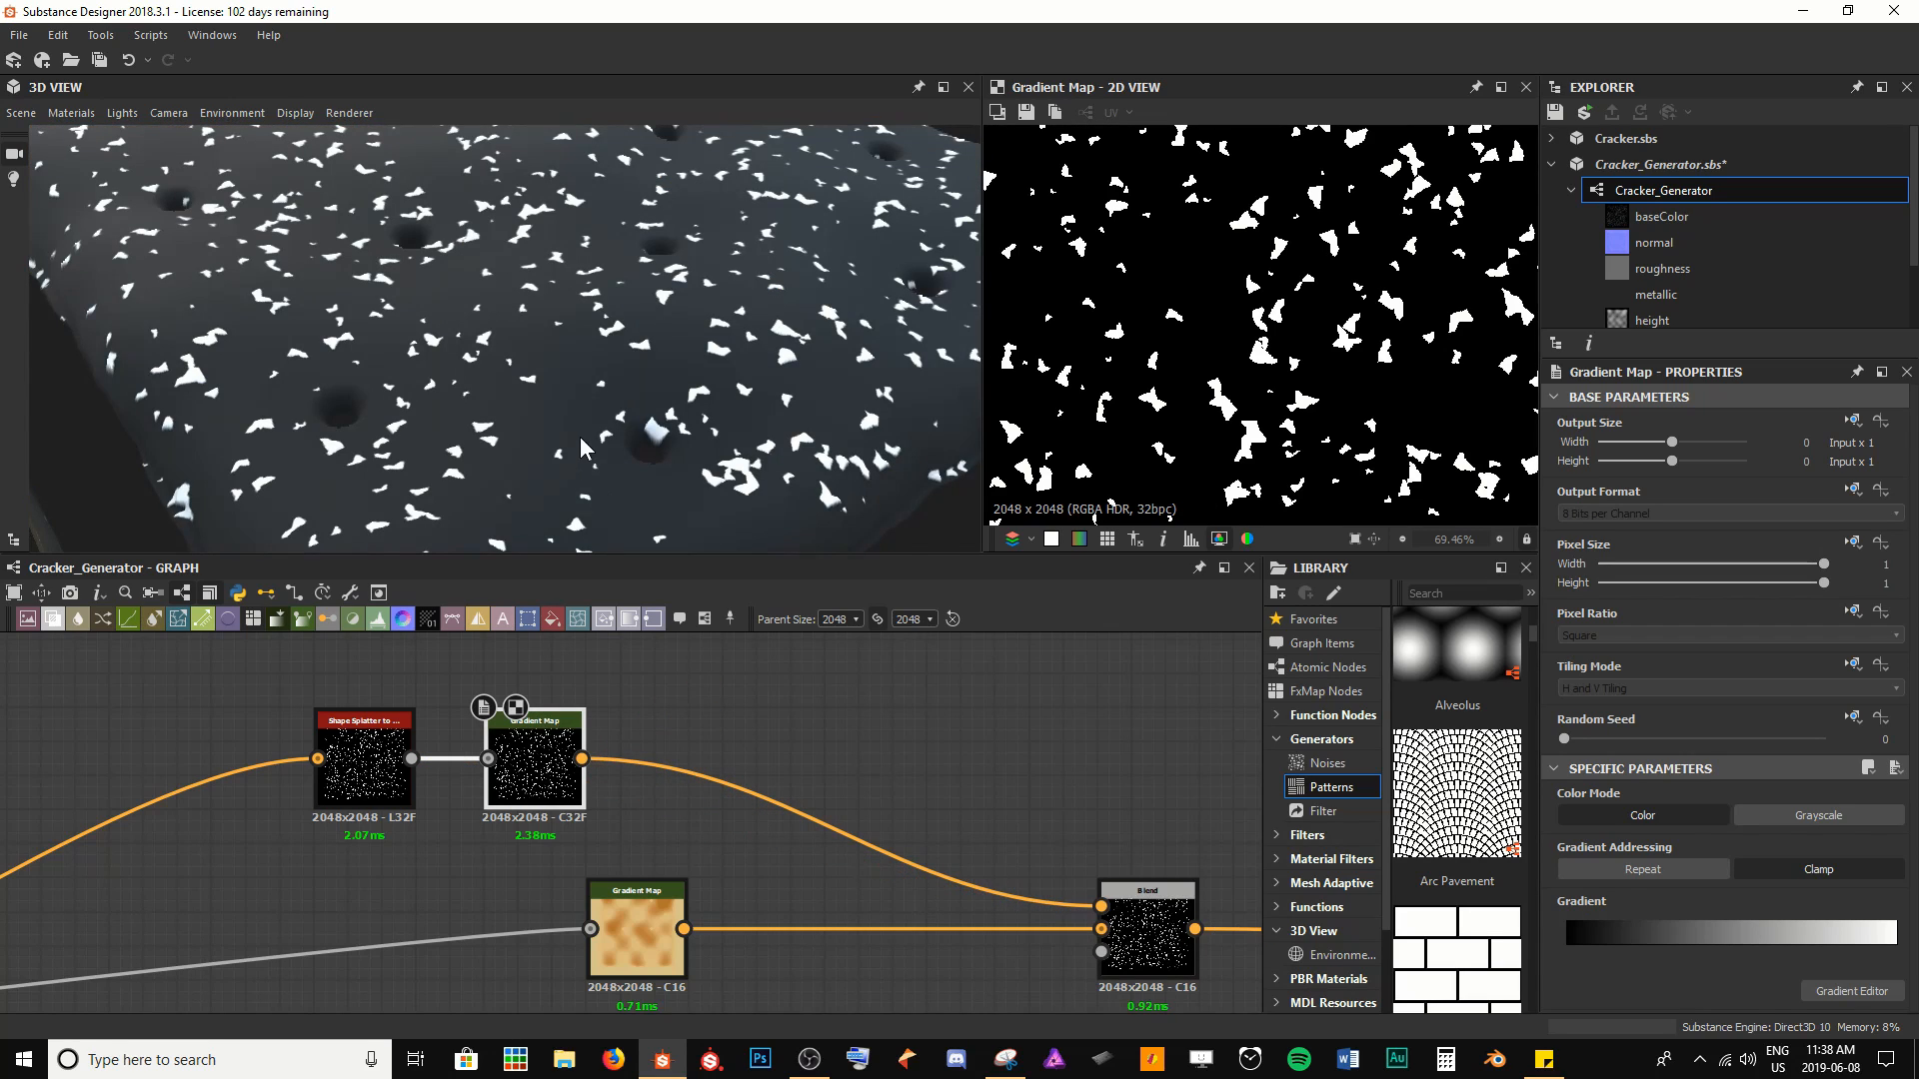
Set the Blend node's blending mode to Screen and check the flakes on the cracker in 3D
{"action": "left_click_drag", "start_coordinate": [583, 447], "coordinate": [536, 385], "text": "alt"}
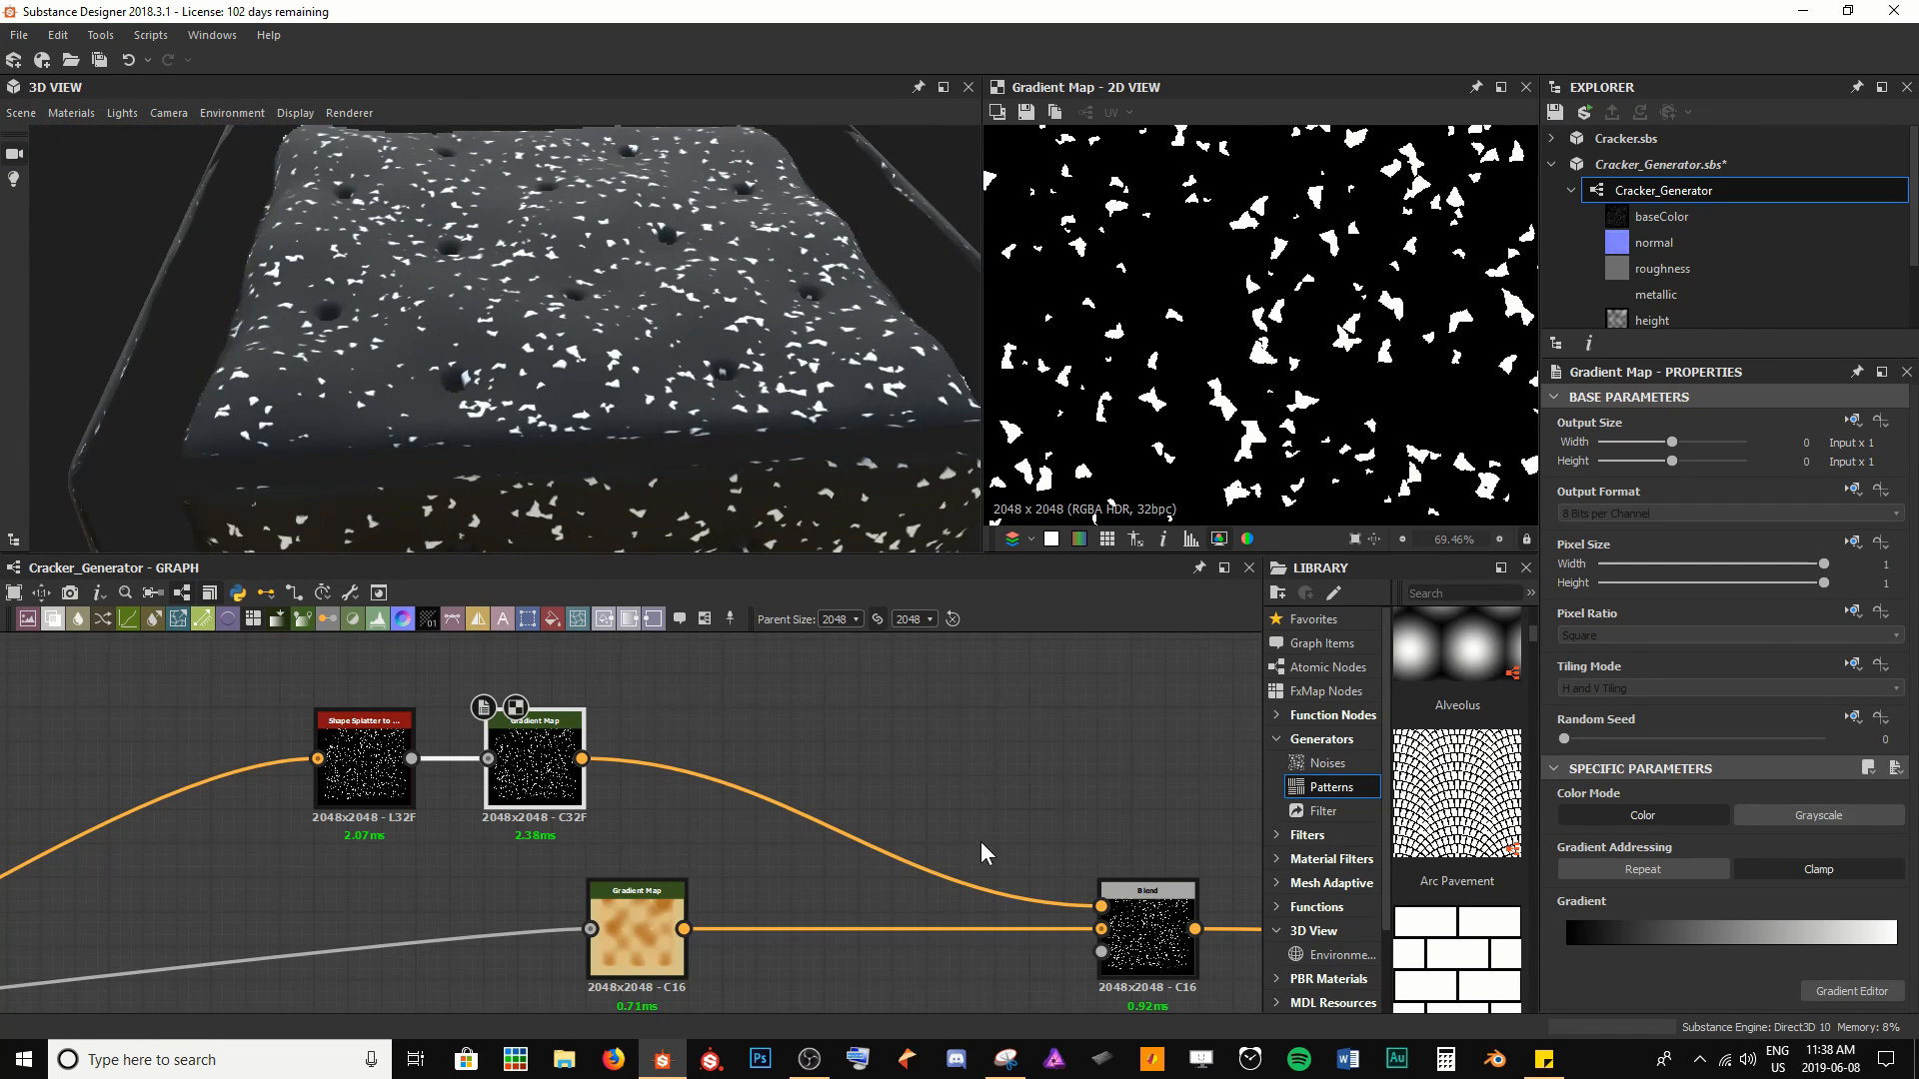
{"action": "middle_click_drag", "start_coordinate": [984, 852], "coordinate": [919, 847]}
{"action": "scroll", "coordinate": [605, 369], "scroll_direction": "up", "scroll_amount": 5}
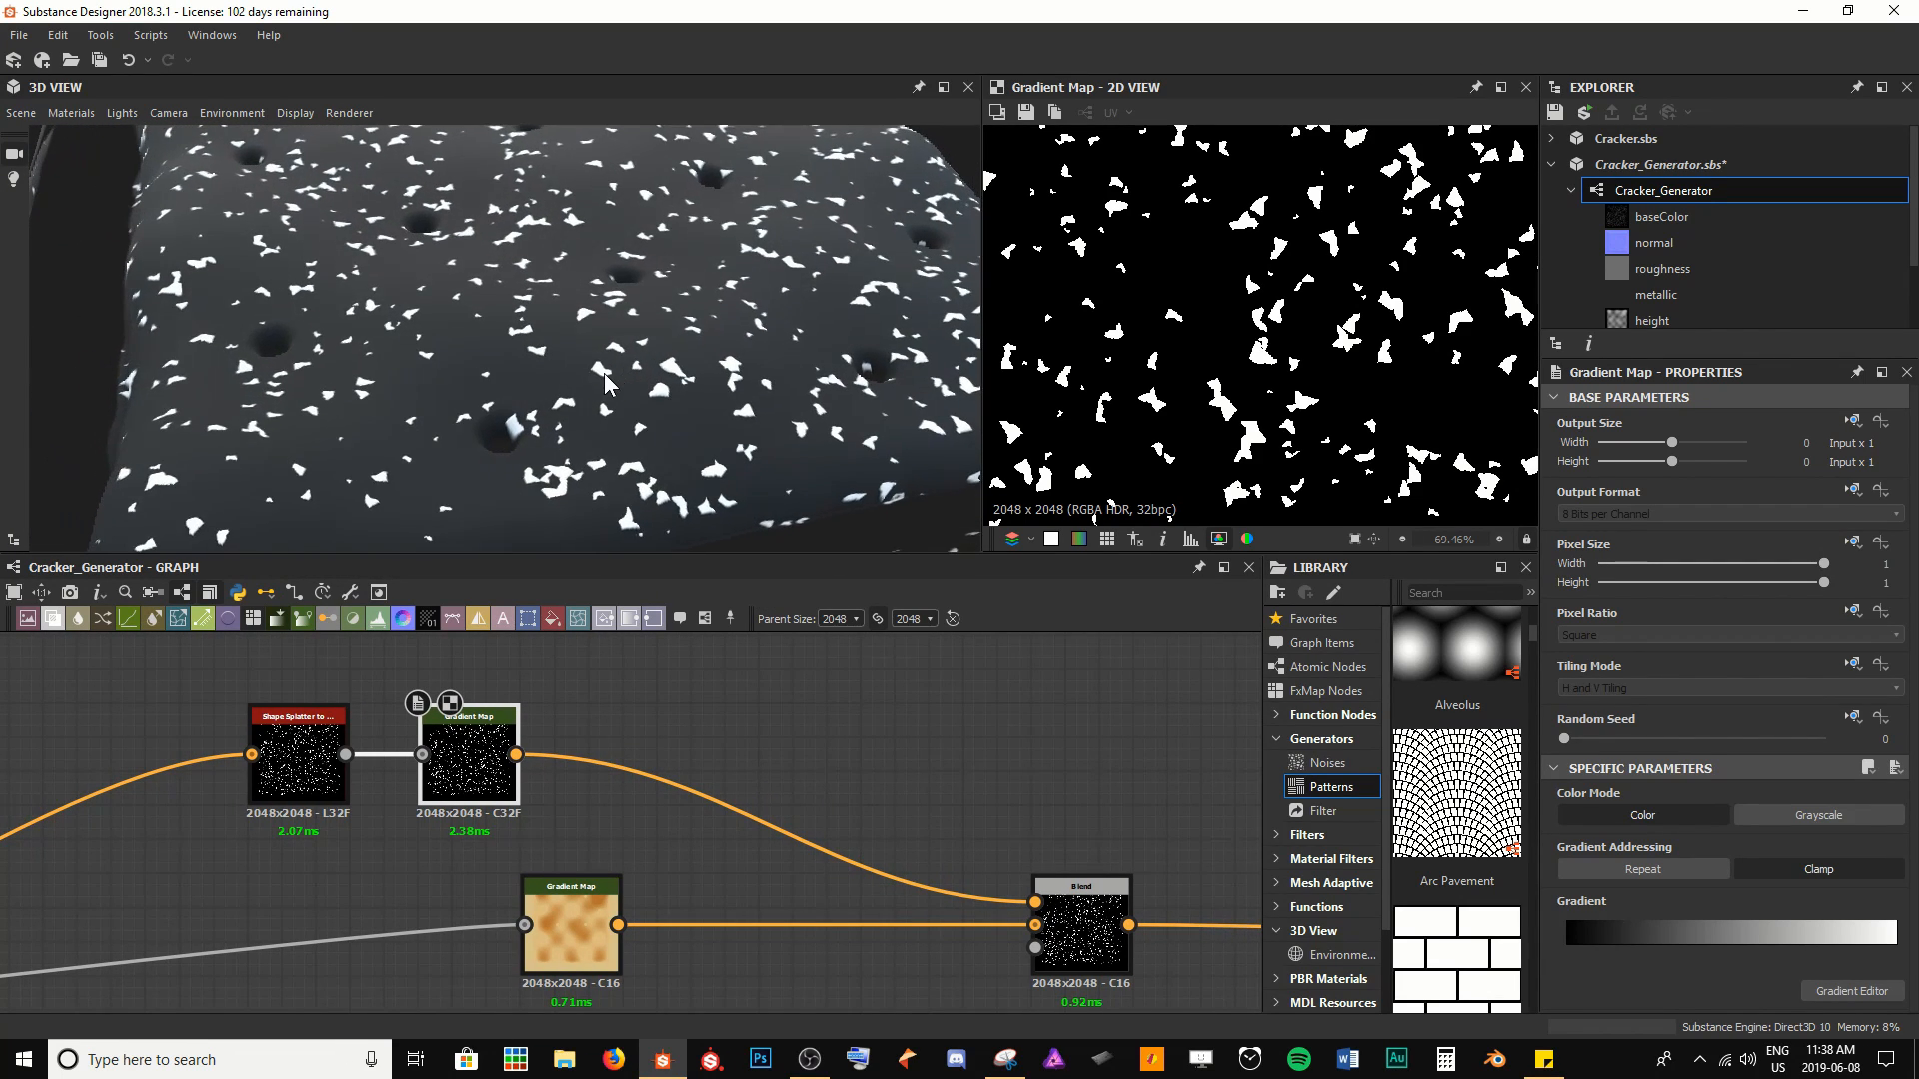
{"action": "scroll", "coordinate": [450, 318], "scroll_direction": "up", "scroll_amount": 3}
{"action": "left_click", "coordinate": [1081, 929]}
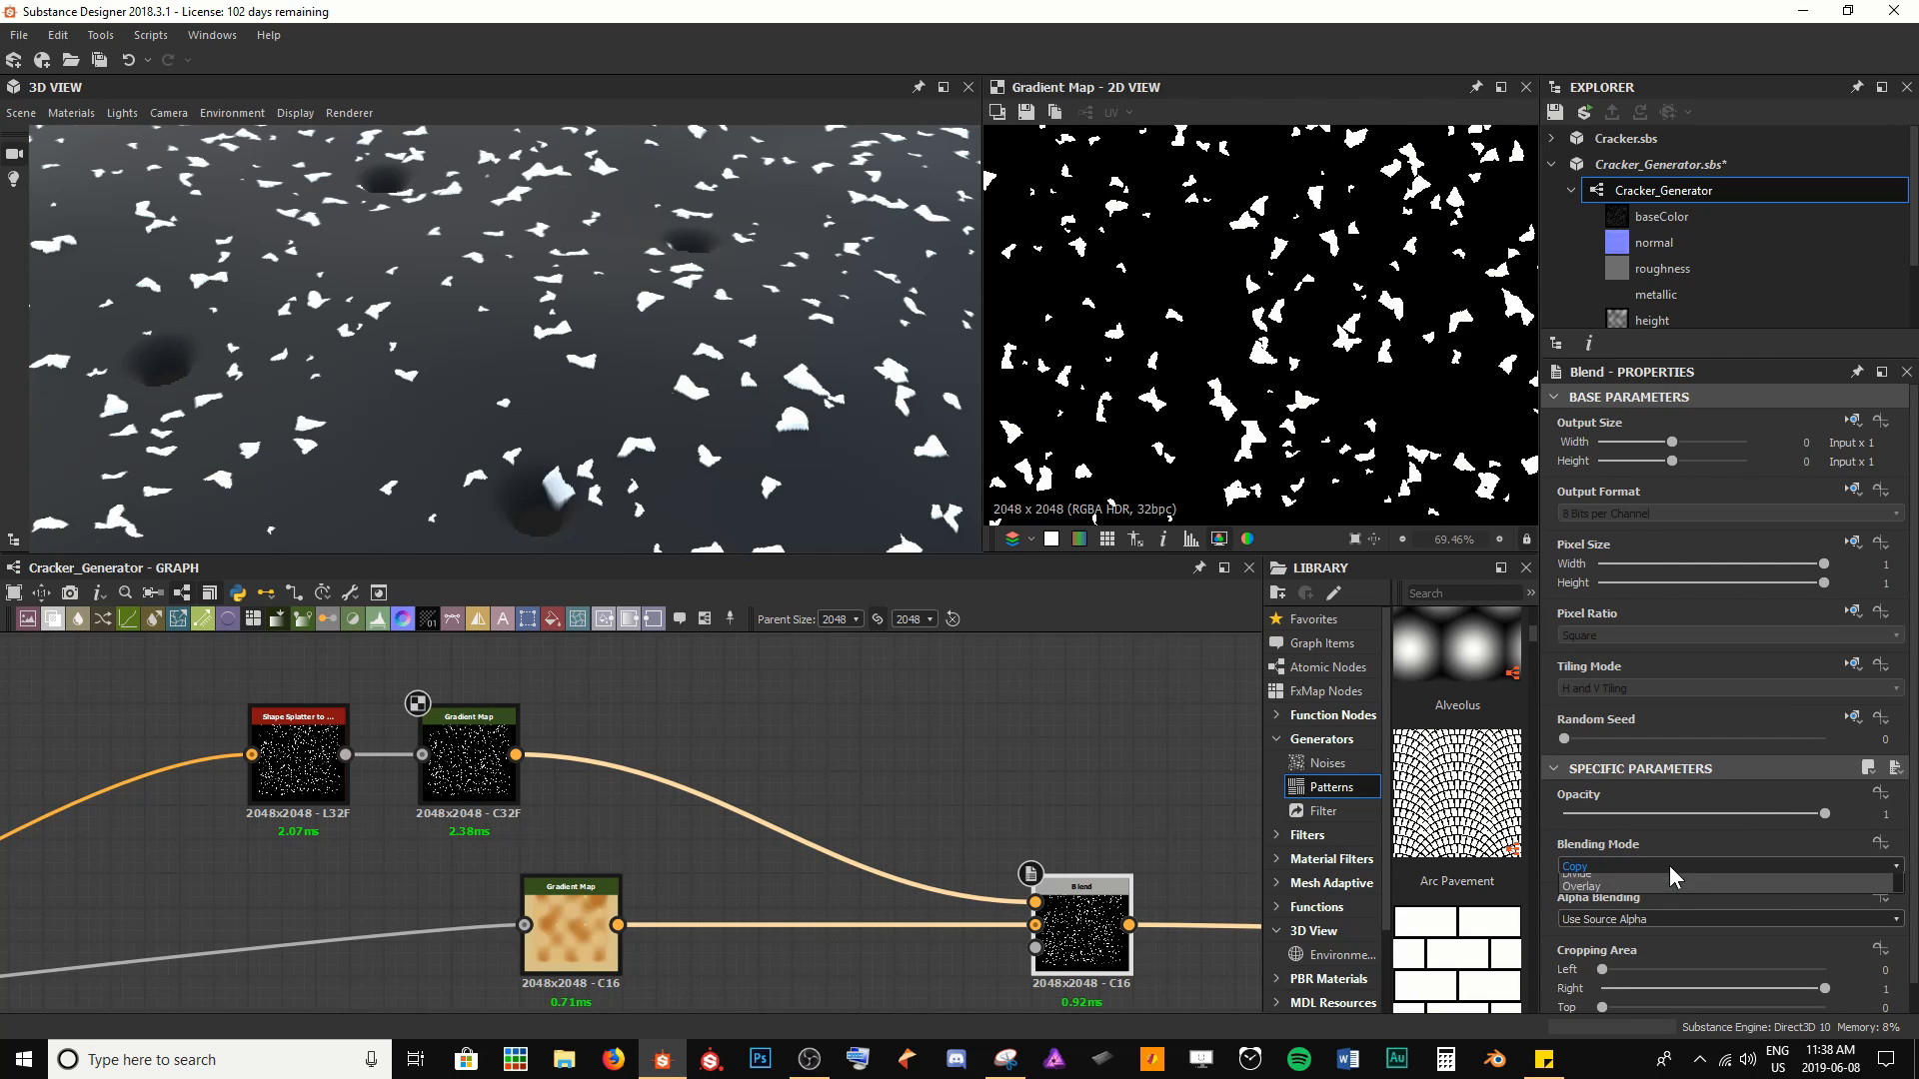
{"action": "left_click", "coordinate": [1669, 865]}
{"action": "scroll", "coordinate": [1693, 986], "scroll_direction": "down", "scroll_amount": 2}
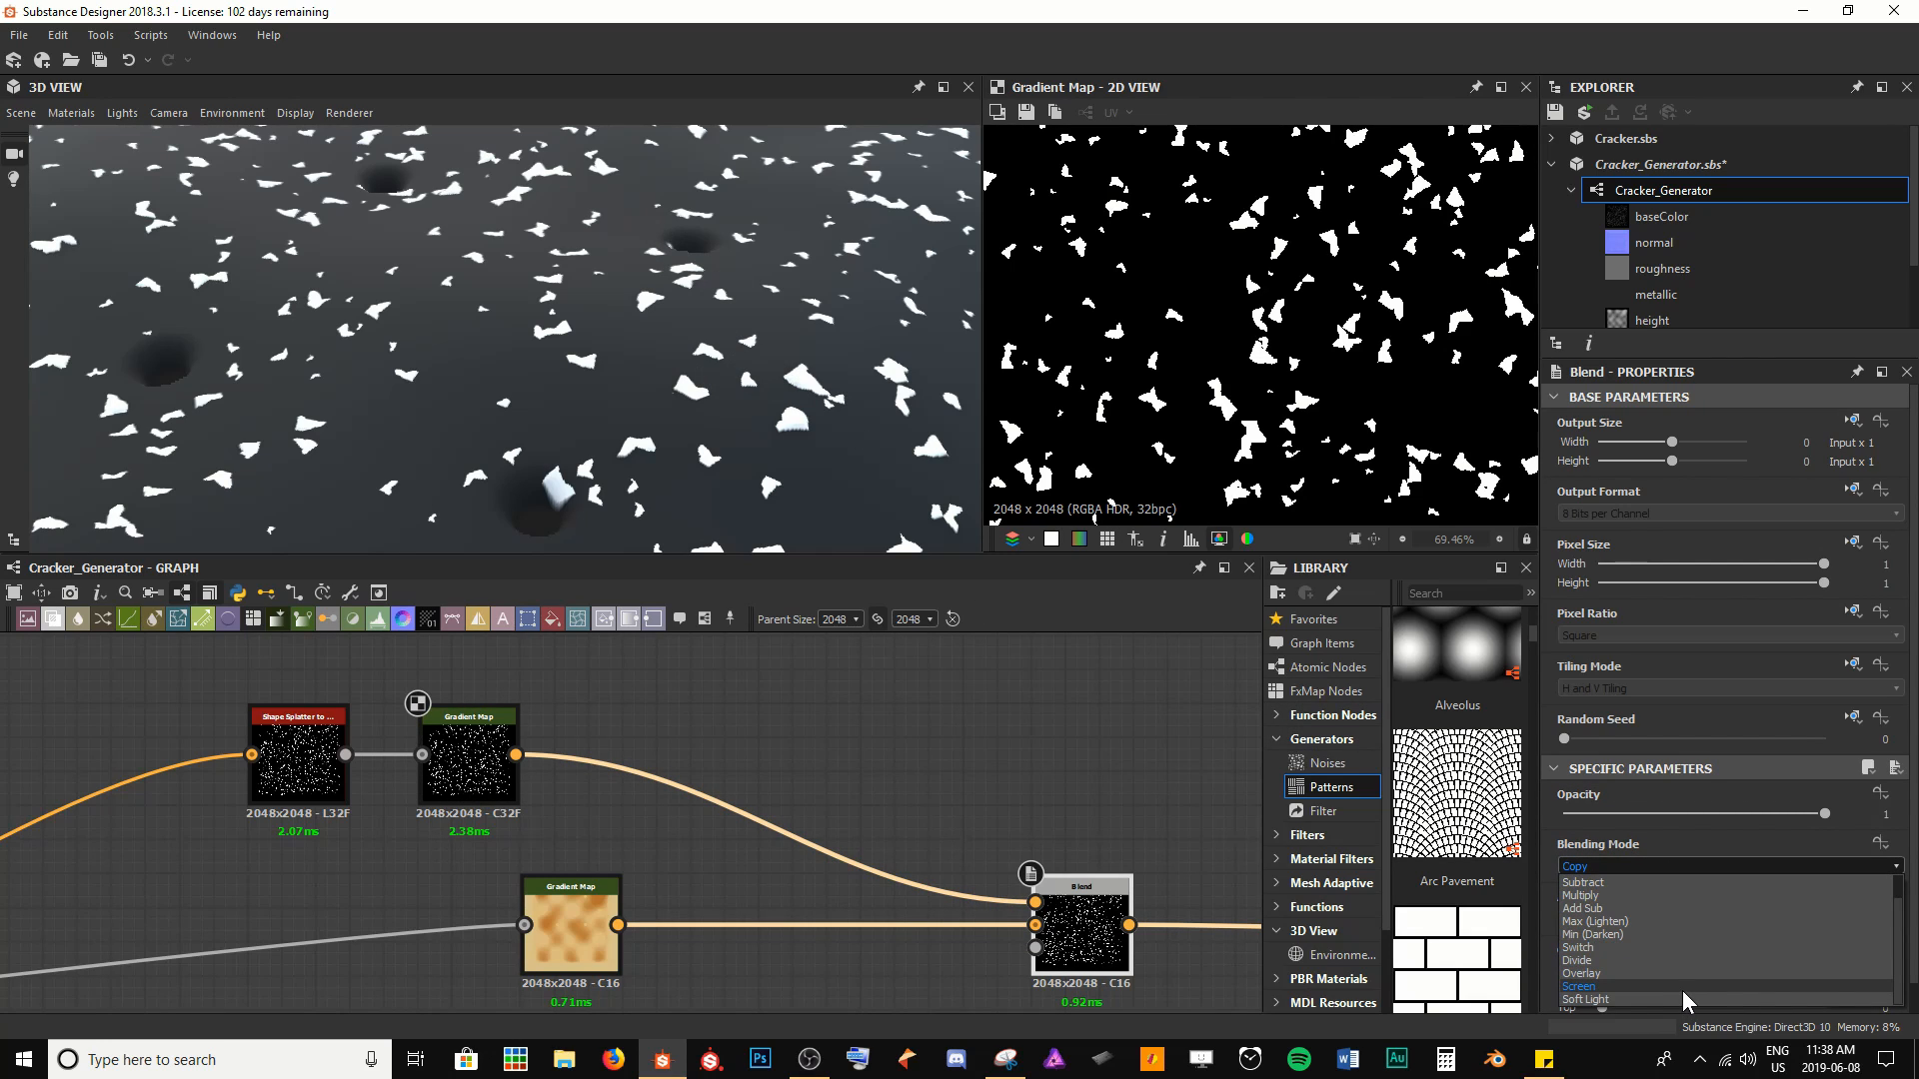
{"action": "left_click", "coordinate": [1682, 991]}
{"action": "scroll", "coordinate": [447, 429], "scroll_direction": "down", "scroll_amount": 3}
{"action": "left_click_drag", "start_coordinate": [447, 429], "coordinate": [504, 424]}
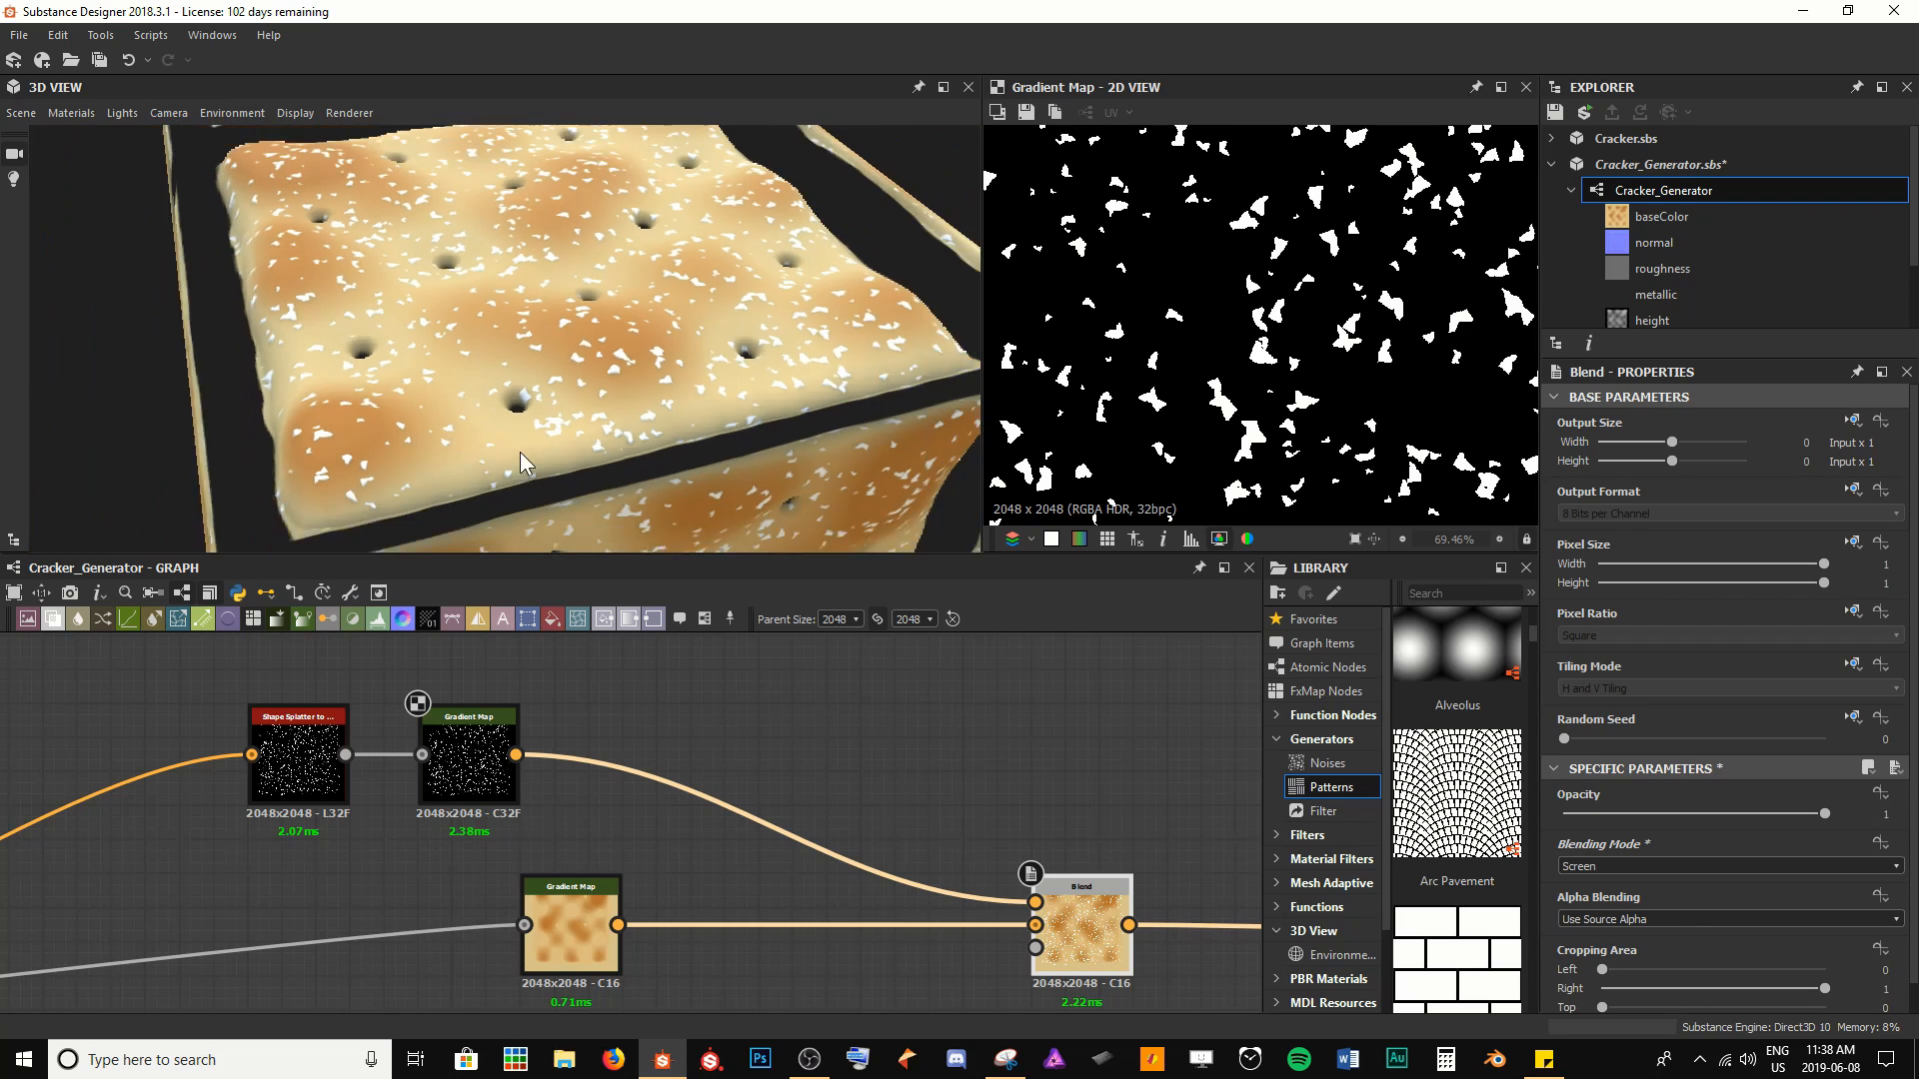
{"action": "scroll", "coordinate": [616, 396], "scroll_direction": "up", "scroll_amount": 3}
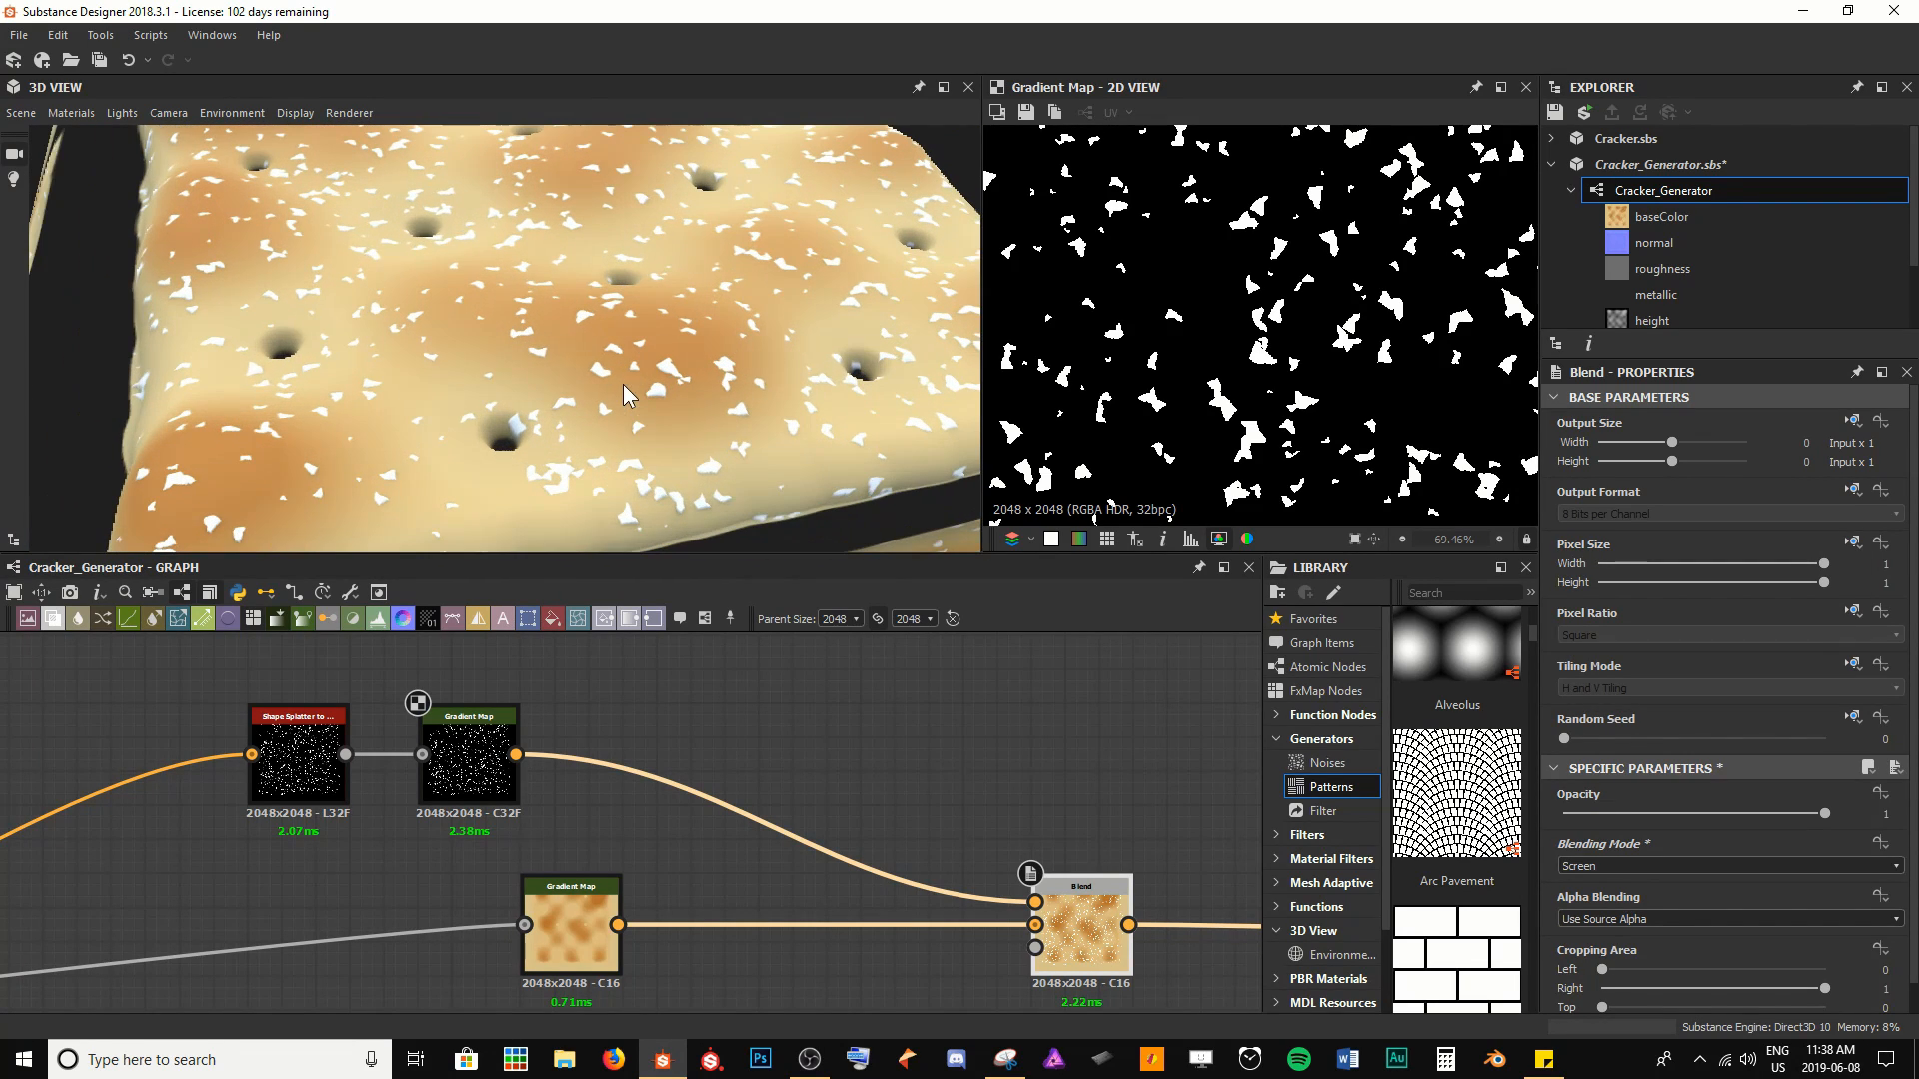
{"action": "scroll", "coordinate": [362, 414], "scroll_direction": "up", "scroll_amount": 2}
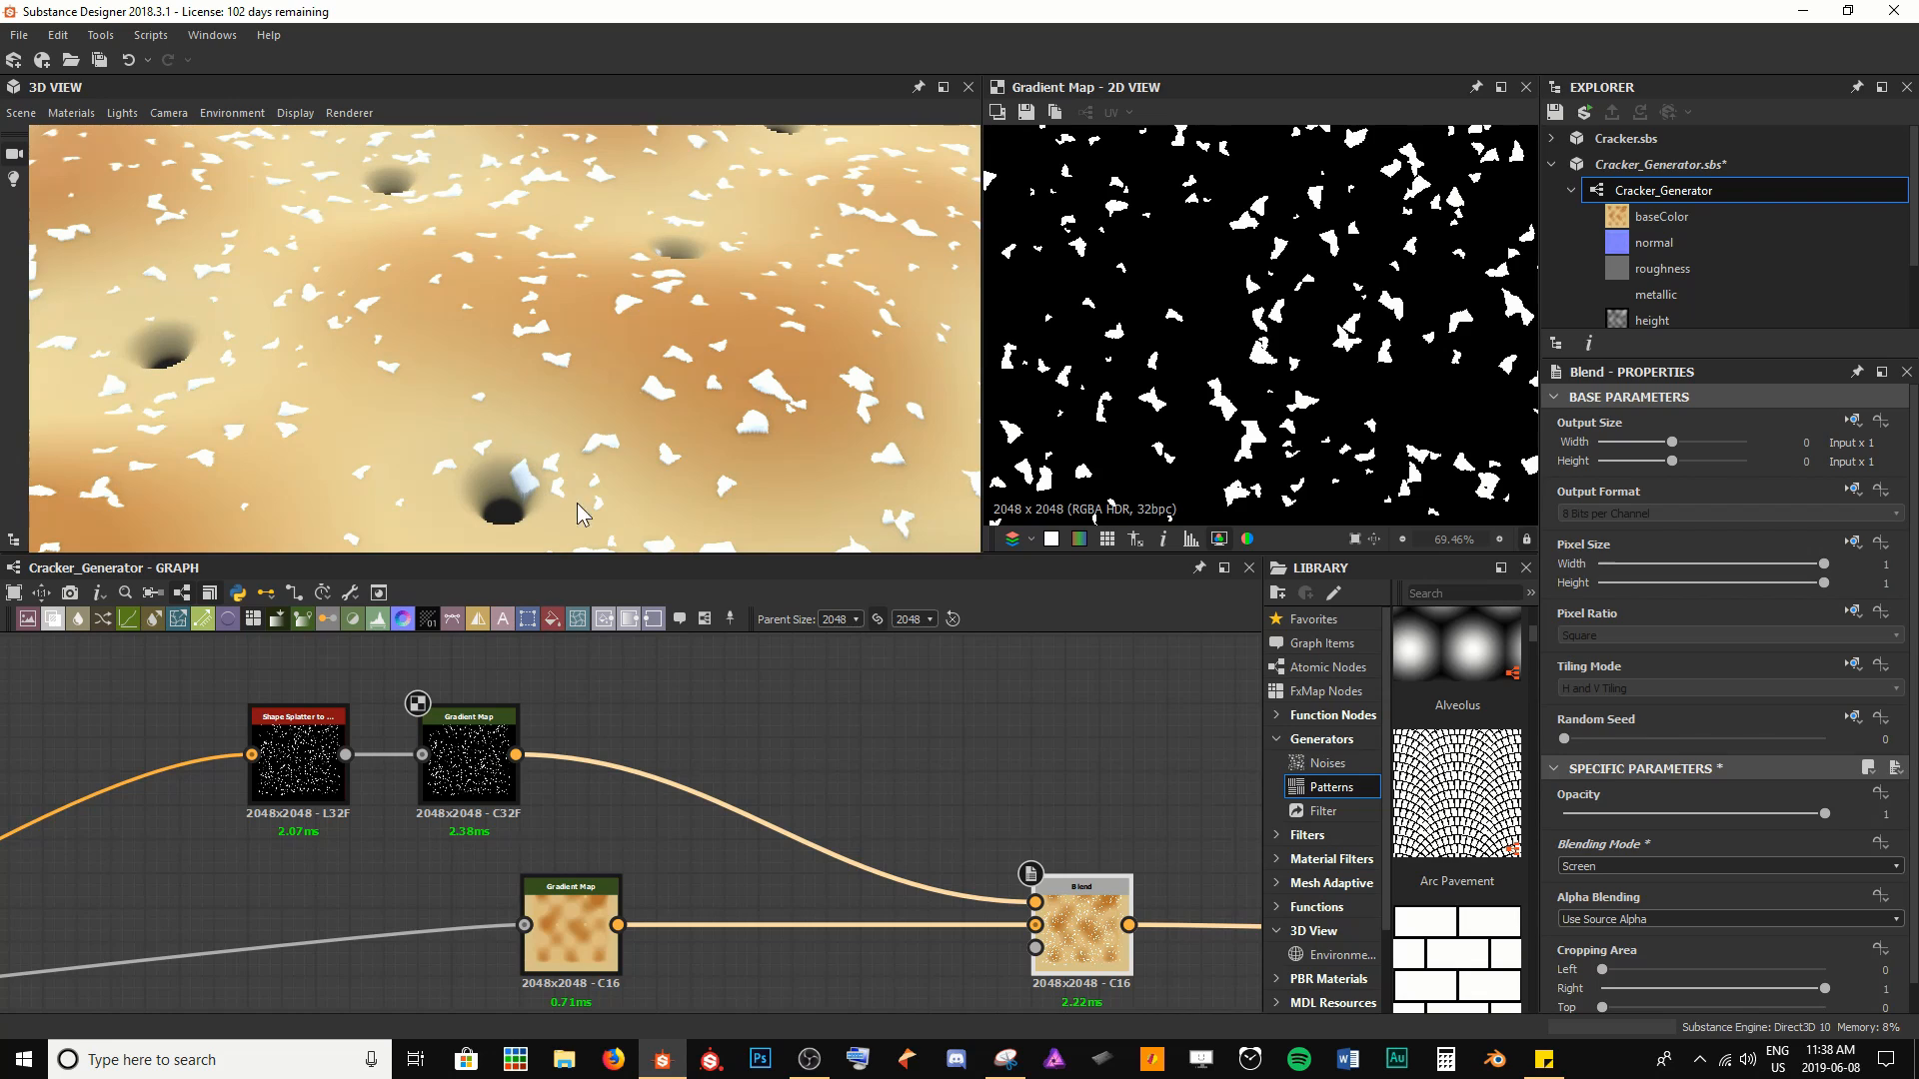
{"action": "left_click_drag", "start_coordinate": [733, 410], "coordinate": [613, 196]}
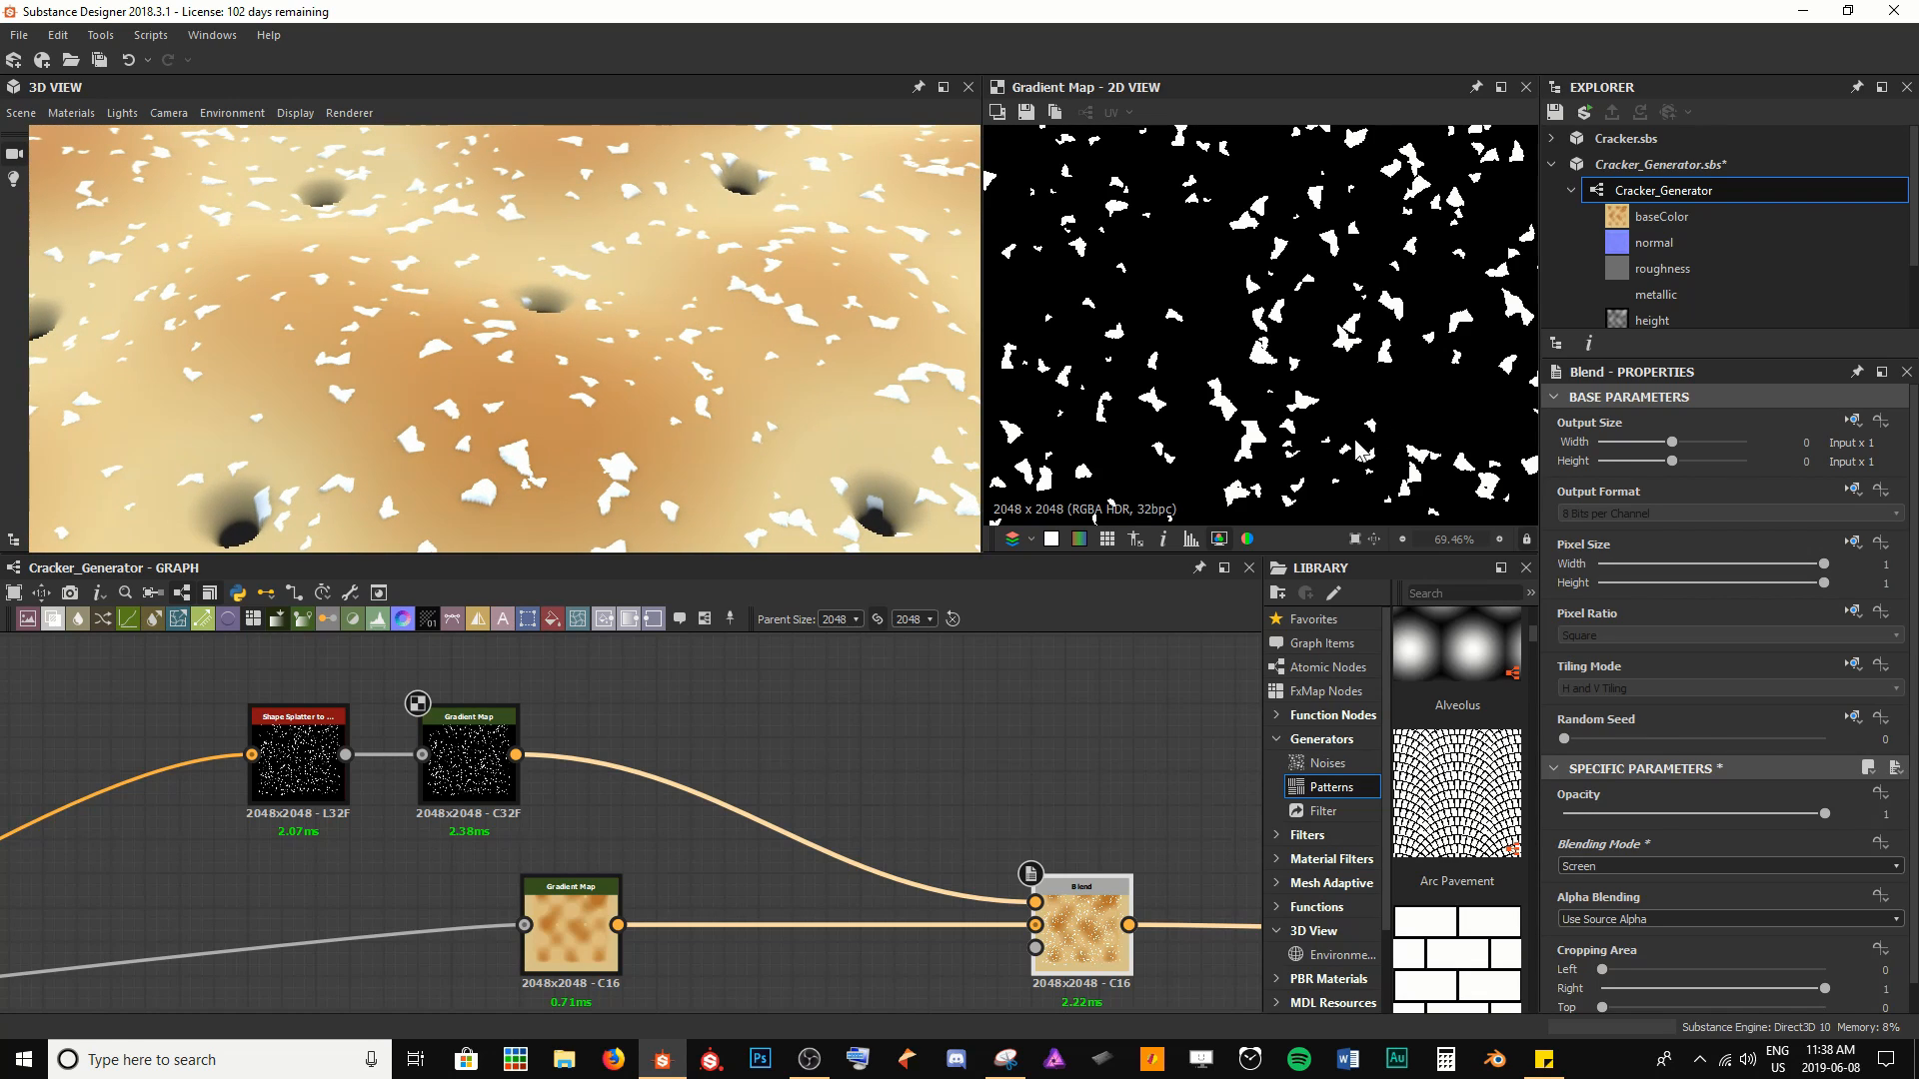
Preview the Blend node in 2D, then tidy it, the splatter mask and its Gradient Map around the base color Gradient Map
{"action": "double_click", "coordinate": [1096, 919]}
{"action": "left_click_drag", "start_coordinate": [1096, 919], "coordinate": [779, 921]}
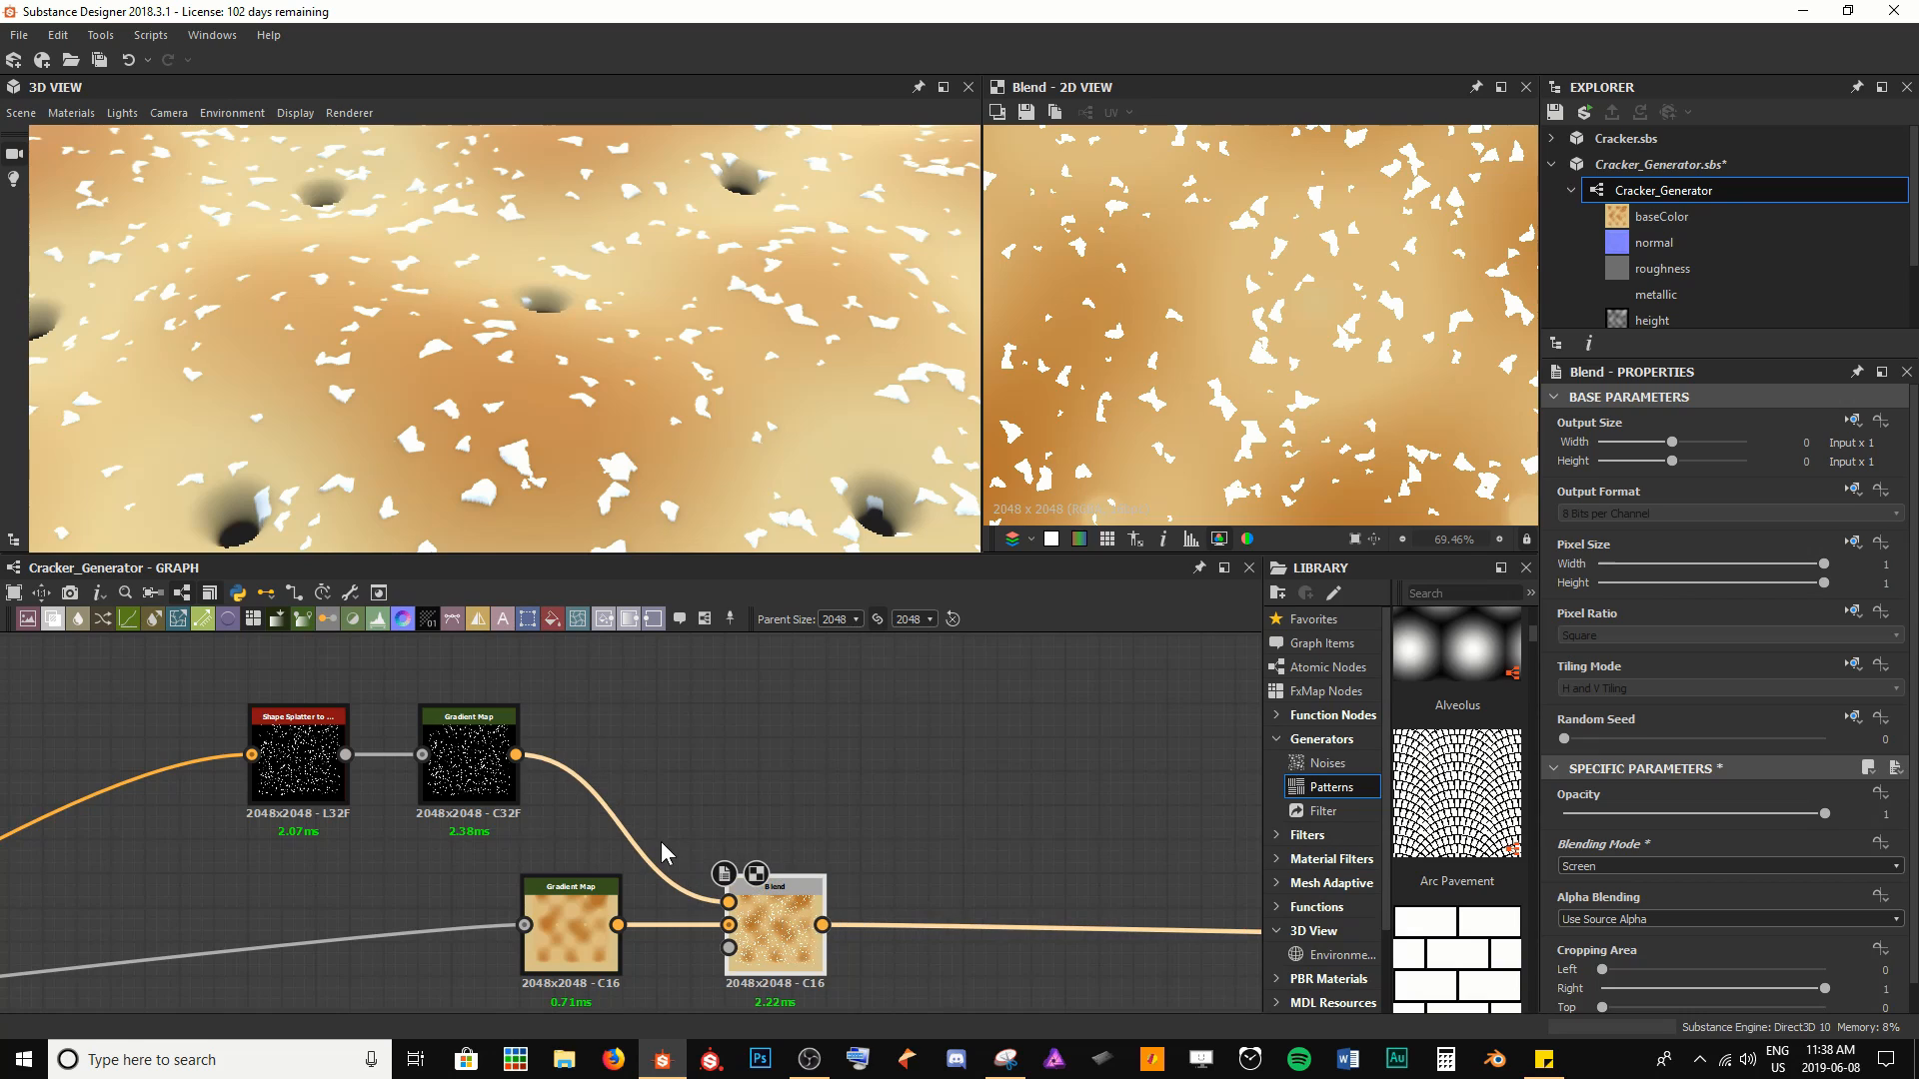
{"action": "left_click_drag", "start_coordinate": [224, 654], "coordinate": [479, 751]}
{"action": "left_click_drag", "start_coordinate": [479, 751], "coordinate": [581, 785]}
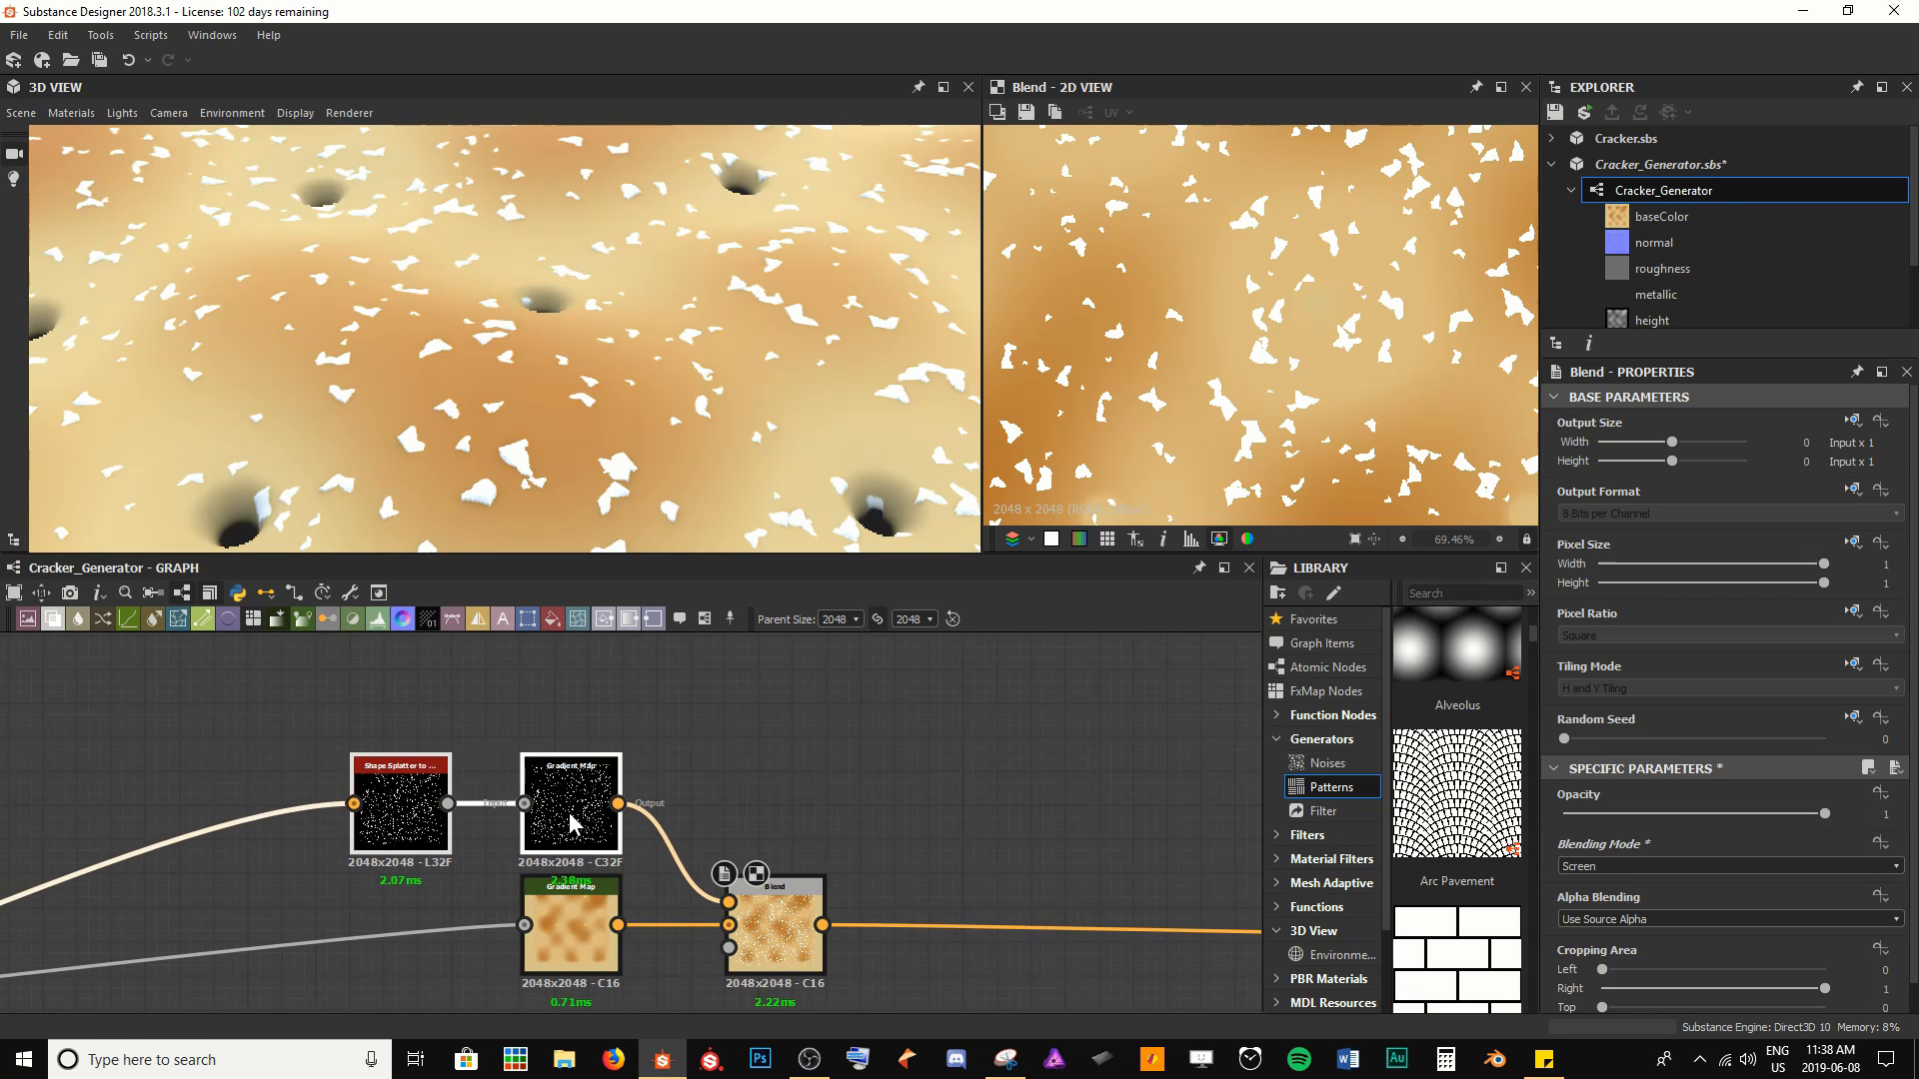
{"action": "left_click", "coordinate": [792, 920]}
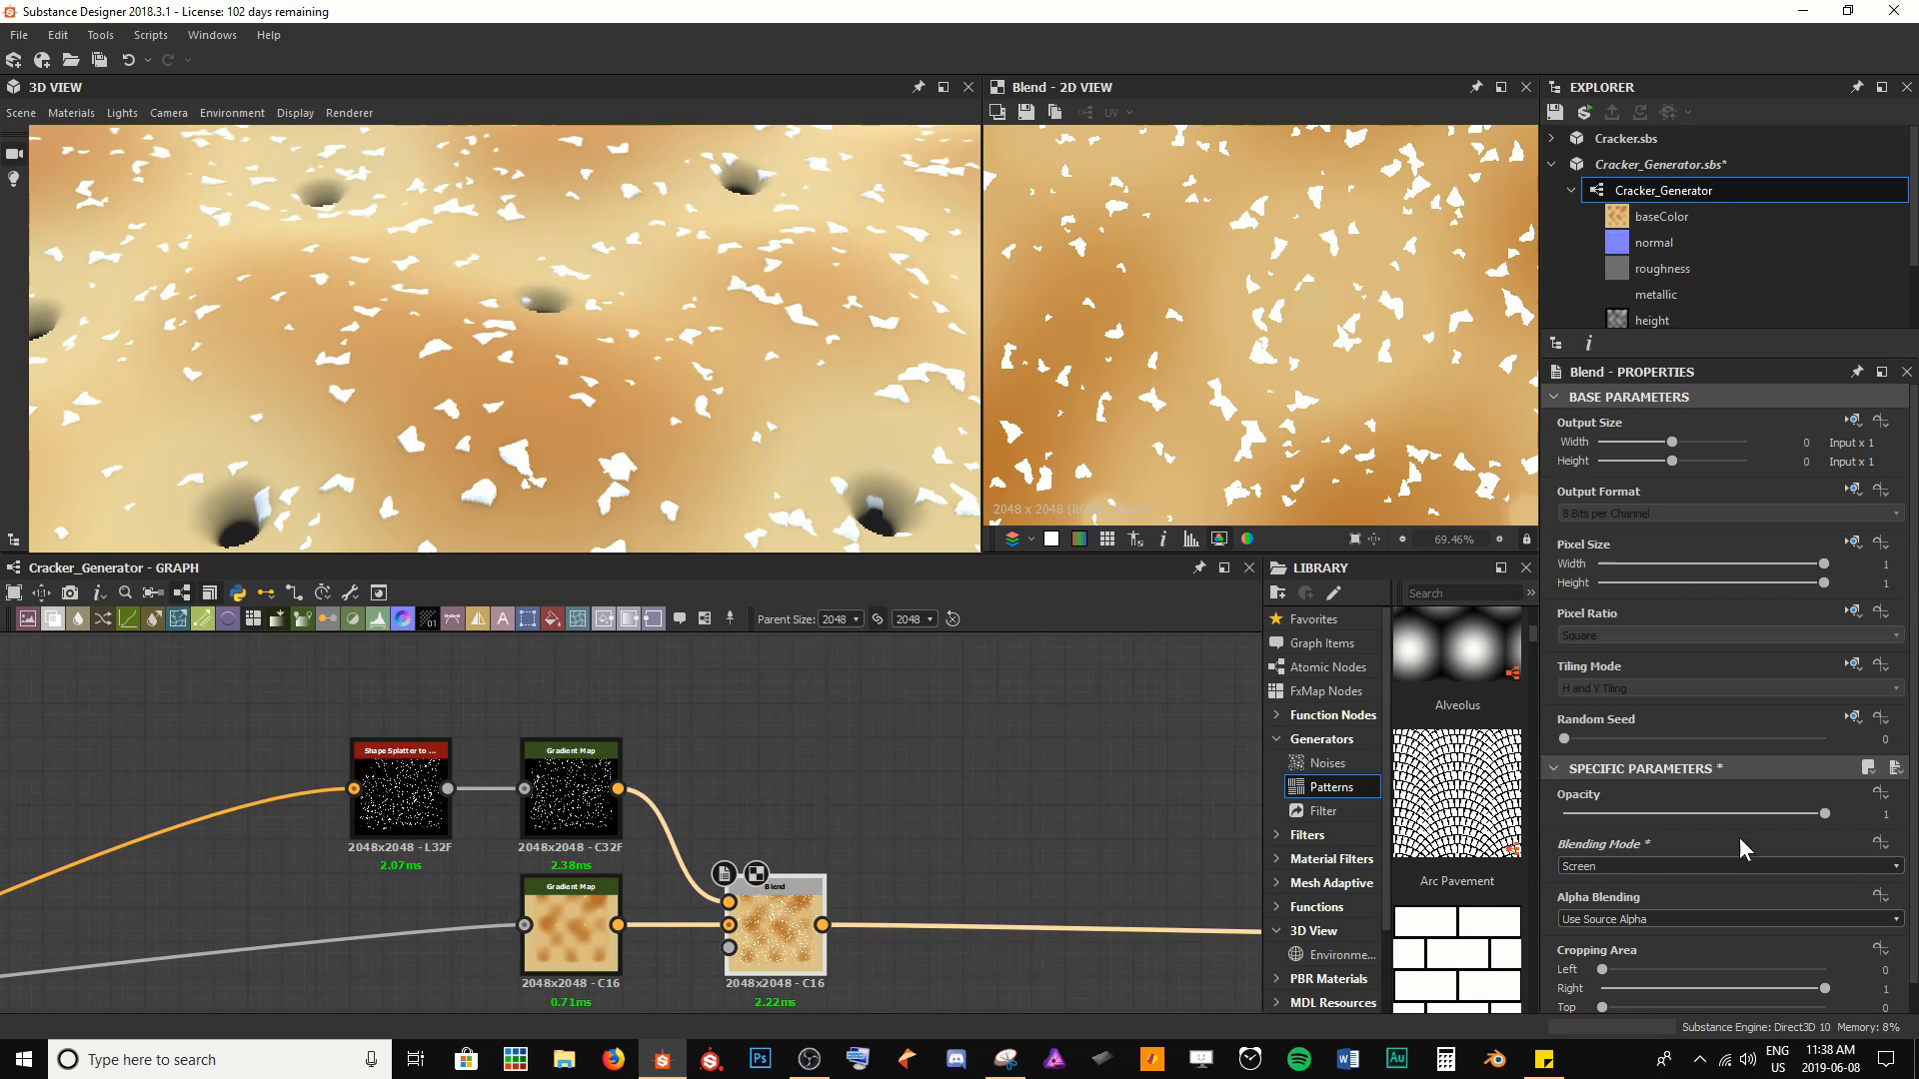
Set the Screen Blend node's opacity to 0.25 and check the flakes up close on the cracker in 3D
{"action": "left_click_drag", "start_coordinate": [1820, 815], "coordinate": [1629, 828]}
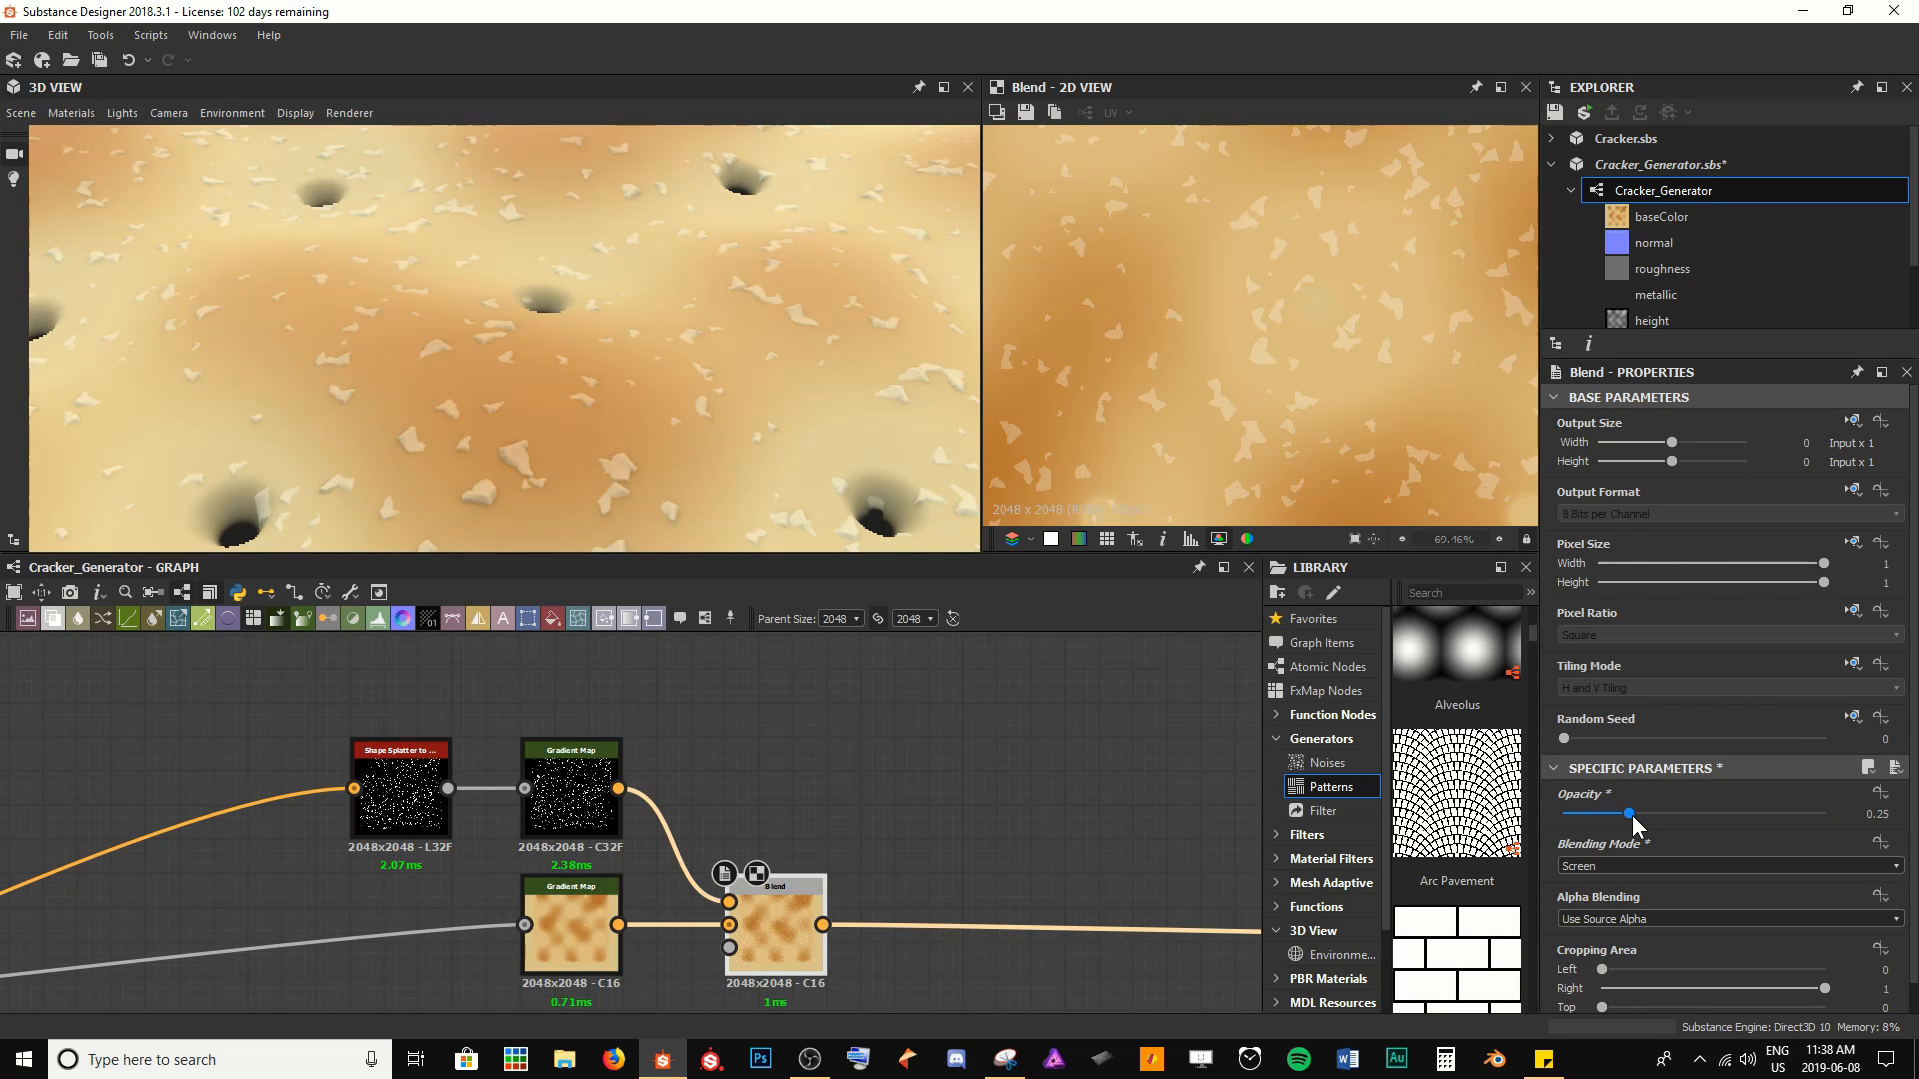
{"action": "scroll", "coordinate": [545, 368], "scroll_direction": "down", "scroll_amount": 3}
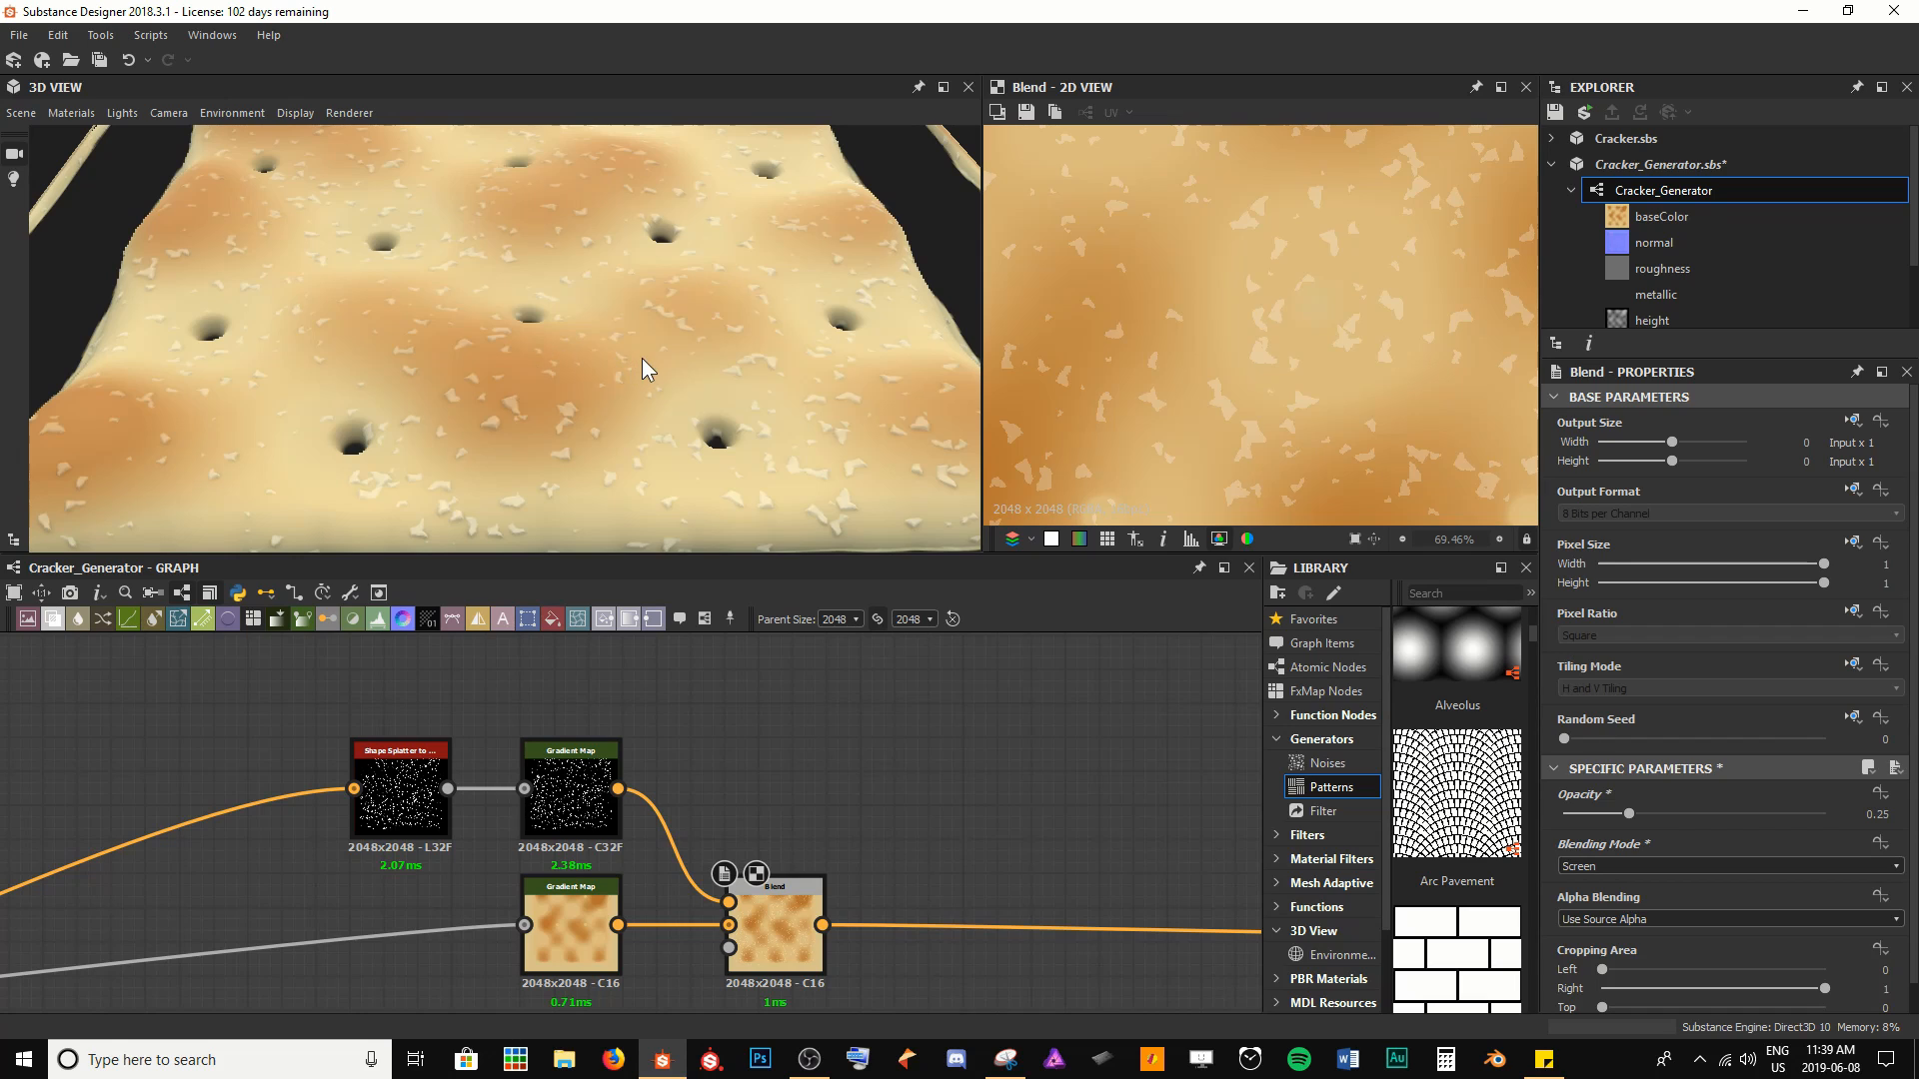
{"action": "left_click_drag", "start_coordinate": [641, 357], "coordinate": [570, 370]}
{"action": "scroll", "coordinate": [508, 382], "scroll_direction": "up", "scroll_amount": 5}
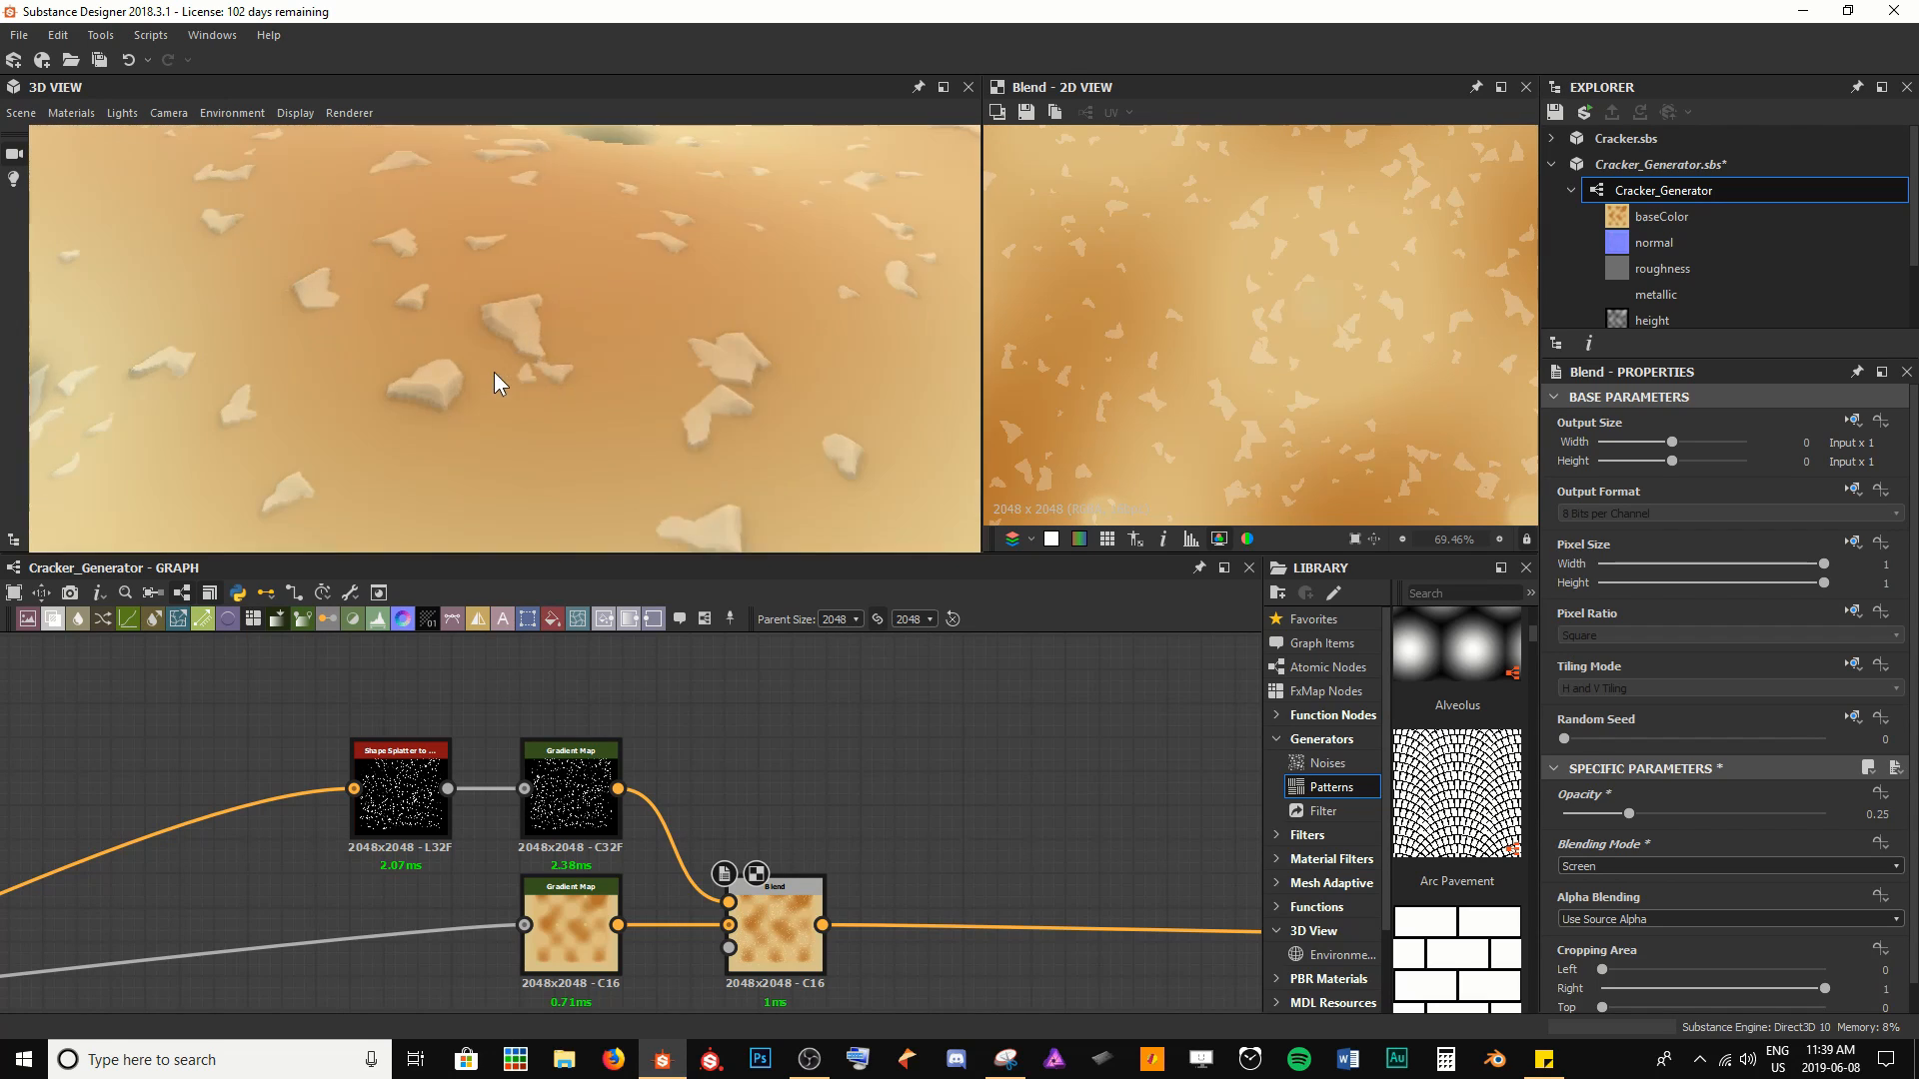
{"action": "scroll", "coordinate": [494, 372], "scroll_direction": "up", "scroll_amount": 2}
{"action": "middle_click_drag", "start_coordinate": [419, 411], "coordinate": [644, 260]}
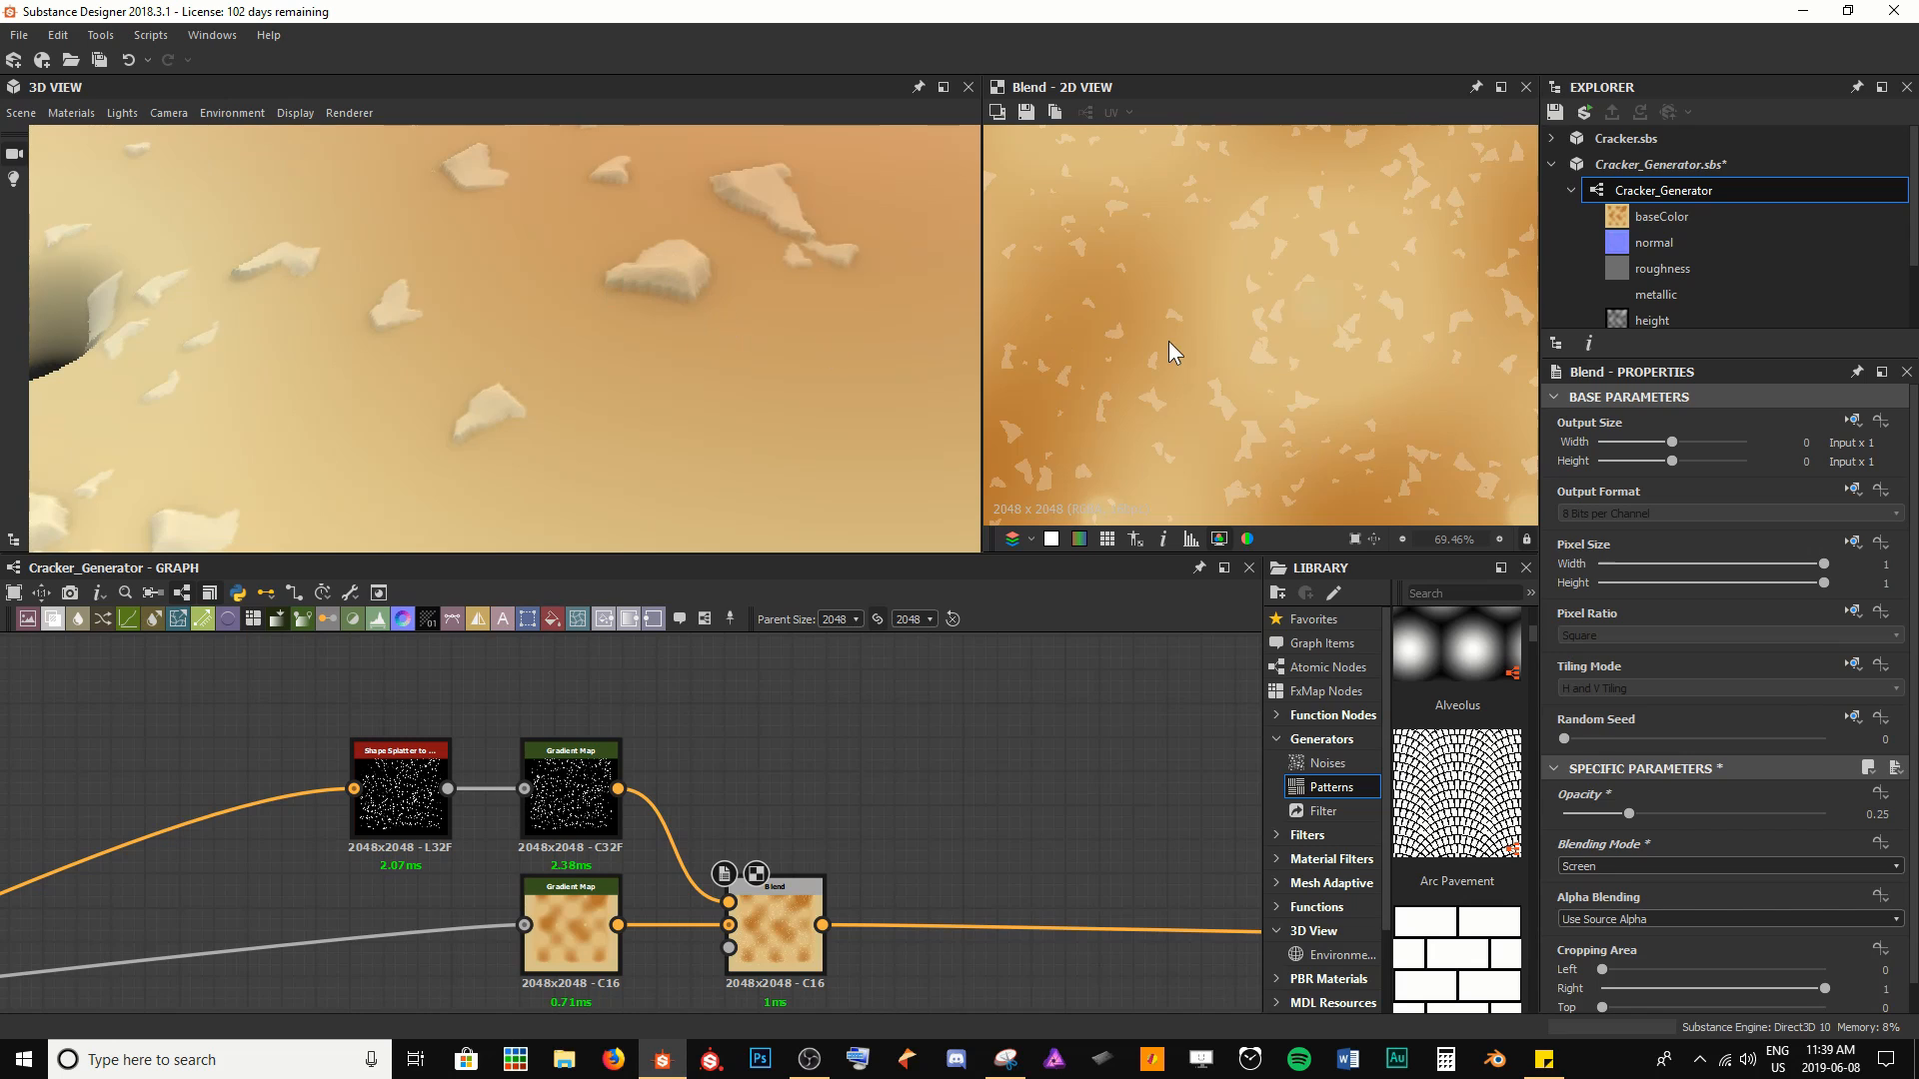
Examine the softened flake color in the 2D view and across the whole cracker in 3D
{"action": "scroll", "coordinate": [1170, 343], "scroll_direction": "up", "scroll_amount": 8}
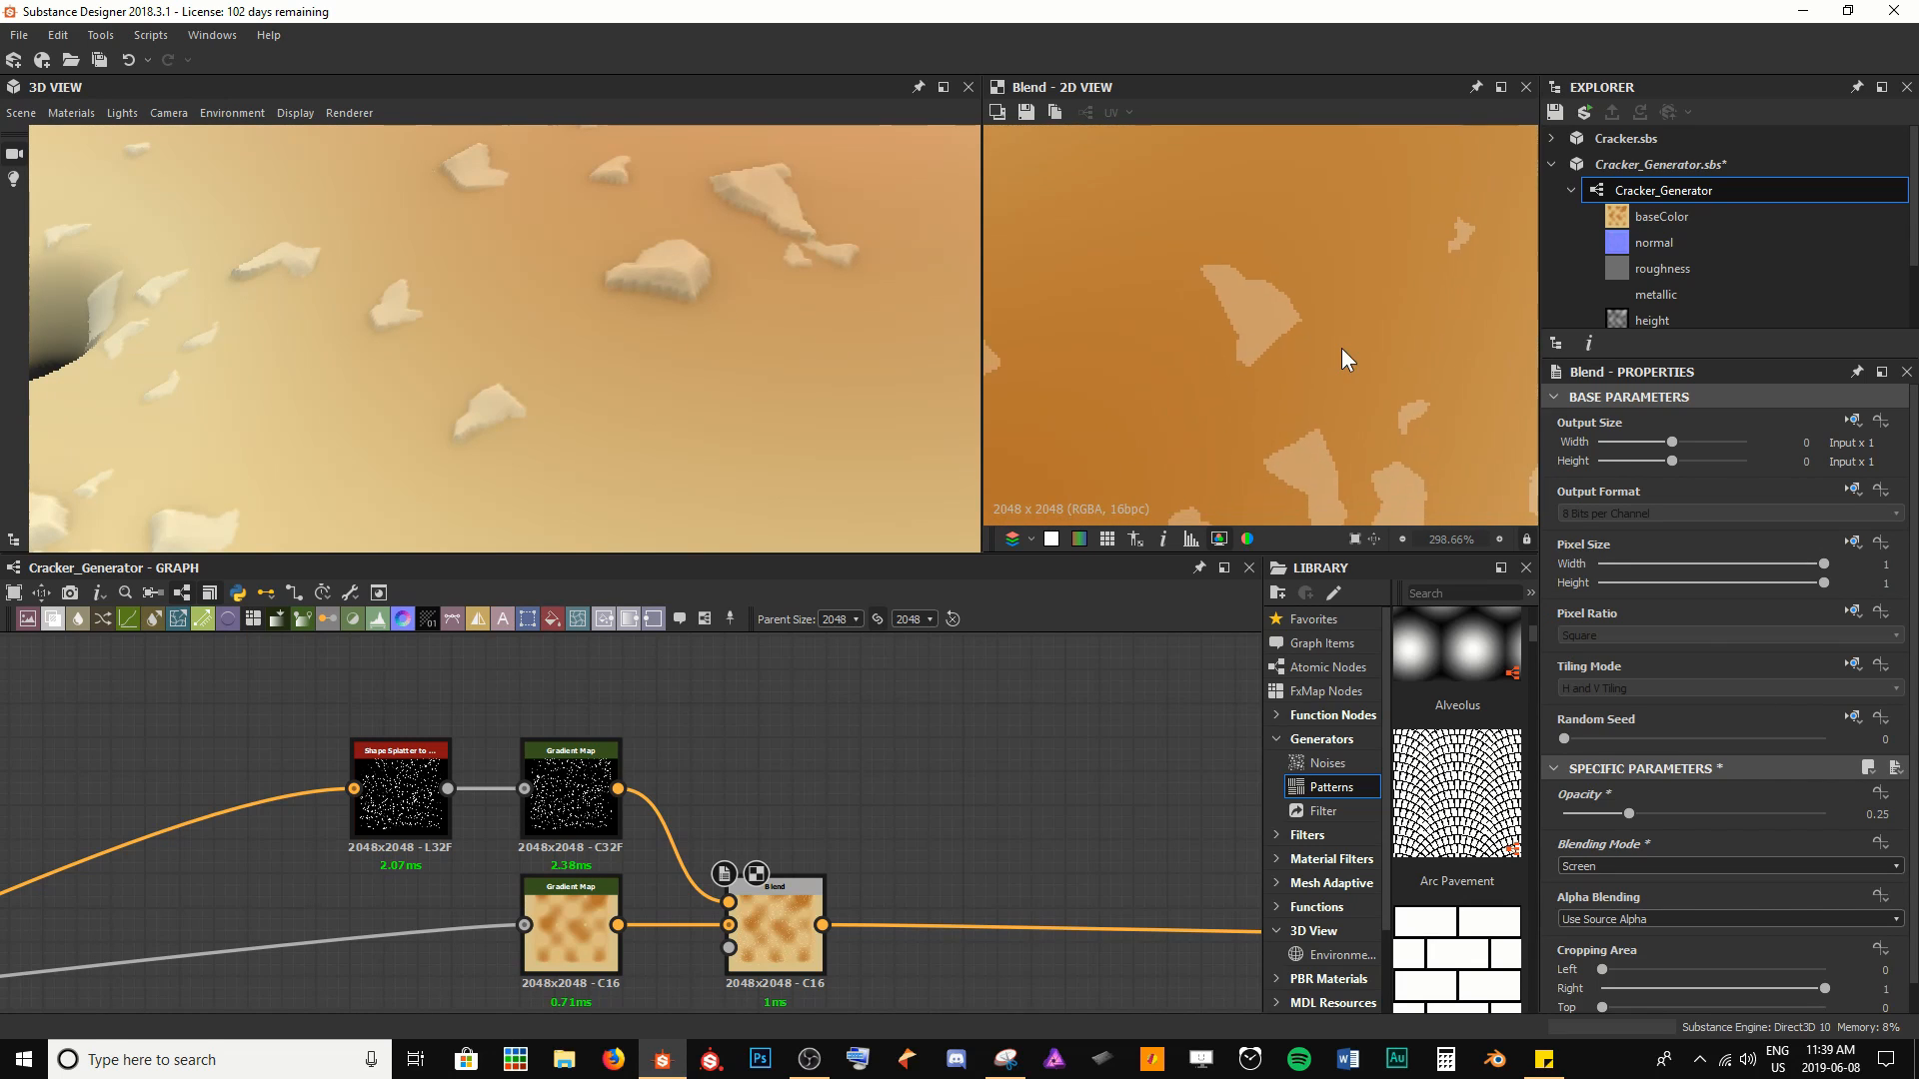
{"action": "scroll", "coordinate": [1279, 364], "scroll_direction": "down", "scroll_amount": 4}
{"action": "scroll", "coordinate": [592, 355], "scroll_direction": "down", "scroll_amount": 5}
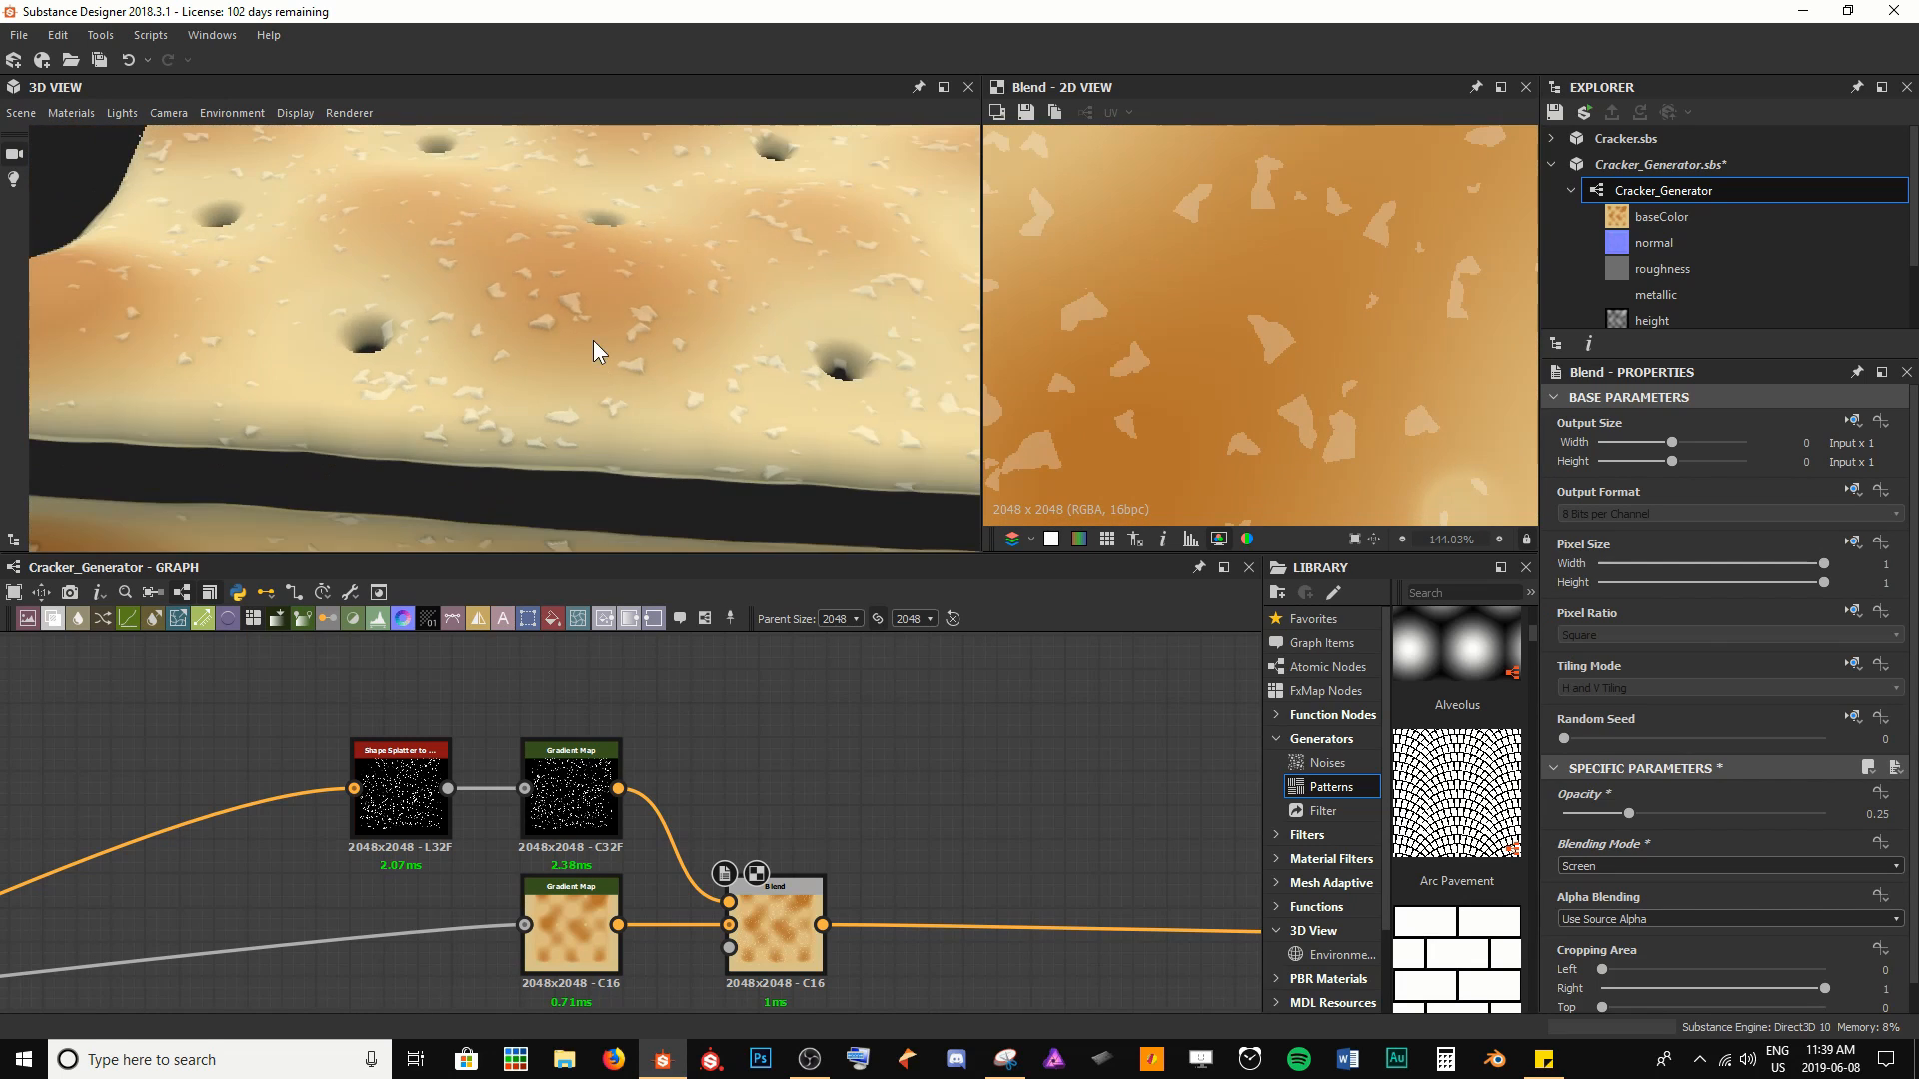
{"action": "scroll", "coordinate": [590, 345], "scroll_direction": "down", "scroll_amount": 4}
{"action": "left_click_drag", "start_coordinate": [268, 354], "coordinate": [406, 363]}
{"action": "scroll", "coordinate": [495, 365], "scroll_direction": "down", "scroll_amount": 3}
{"action": "scroll", "coordinate": [495, 366], "scroll_direction": "down", "scroll_amount": 3}
{"action": "scroll", "coordinate": [406, 362], "scroll_direction": "up", "scroll_amount": 4}
{"action": "scroll", "coordinate": [447, 394], "scroll_direction": "up", "scroll_amount": 1}
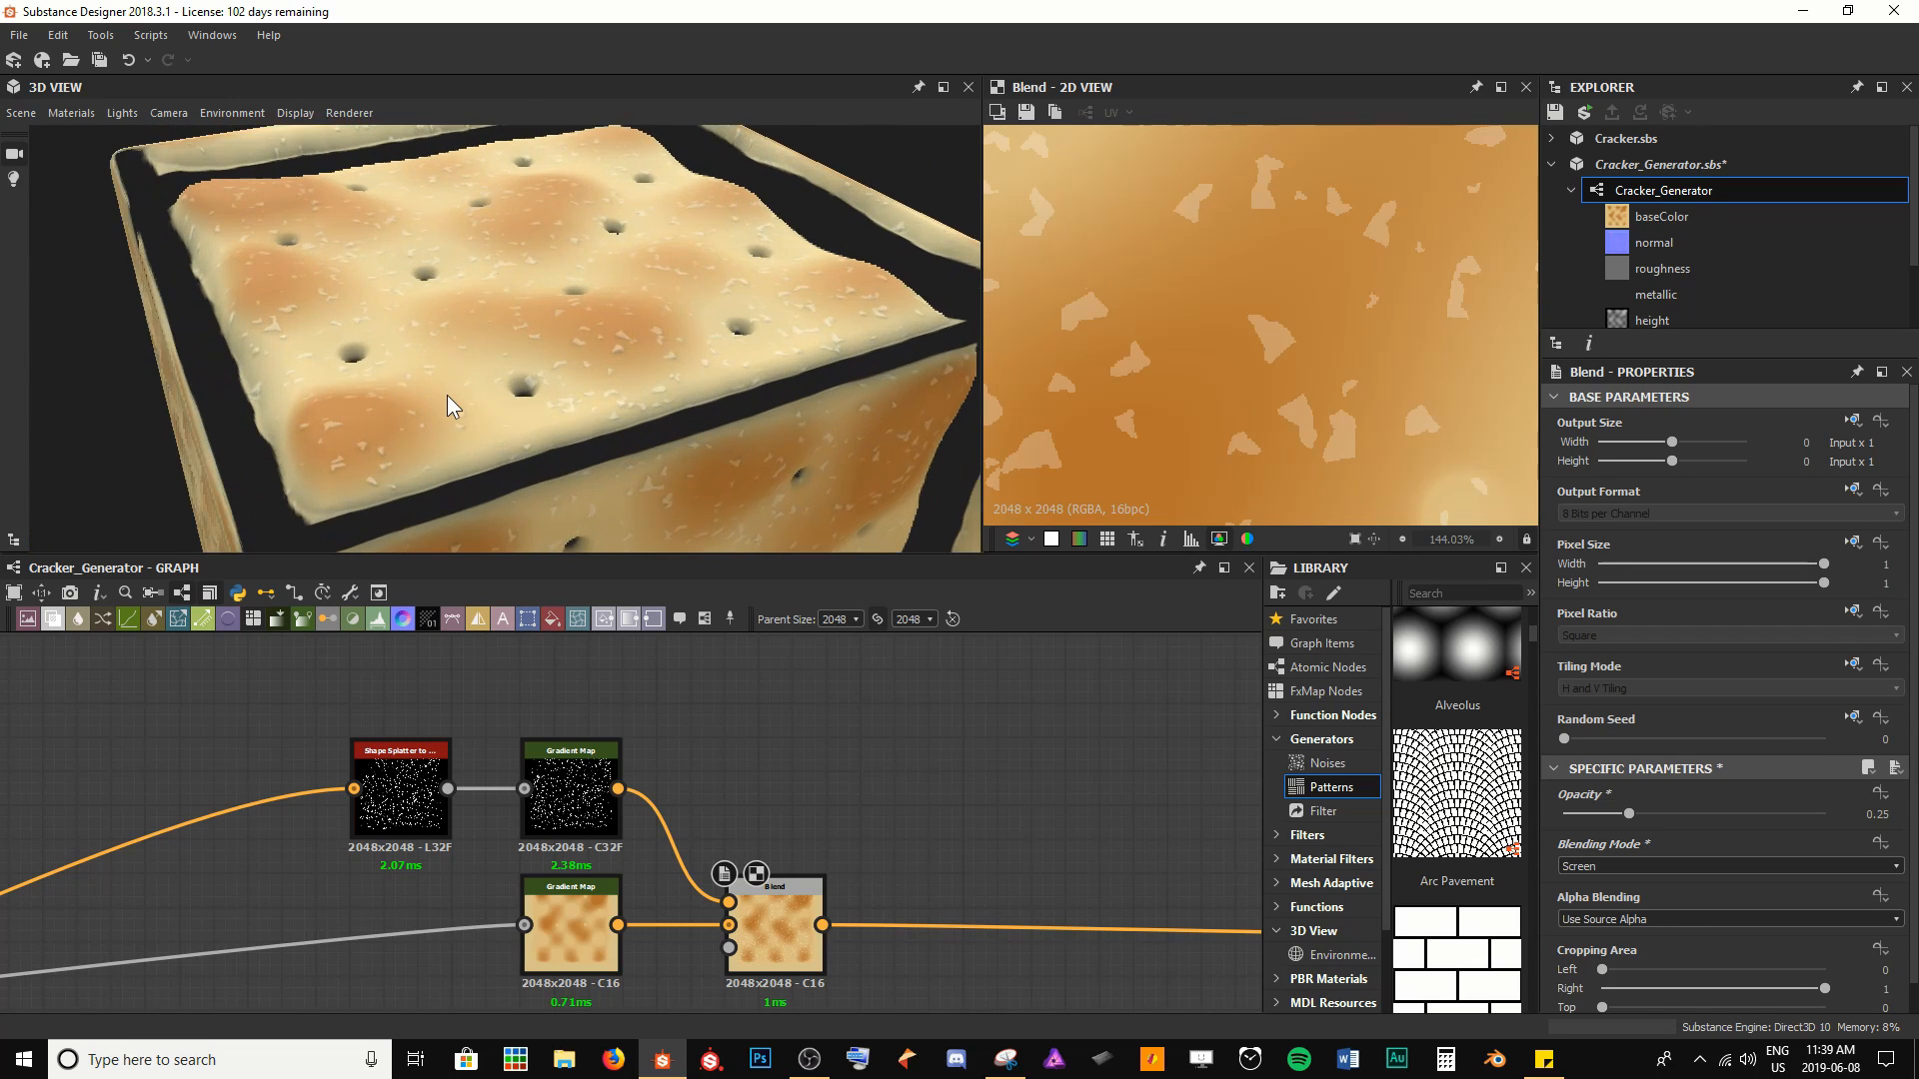
{"action": "scroll", "coordinate": [447, 393], "scroll_direction": "up", "scroll_amount": 2}
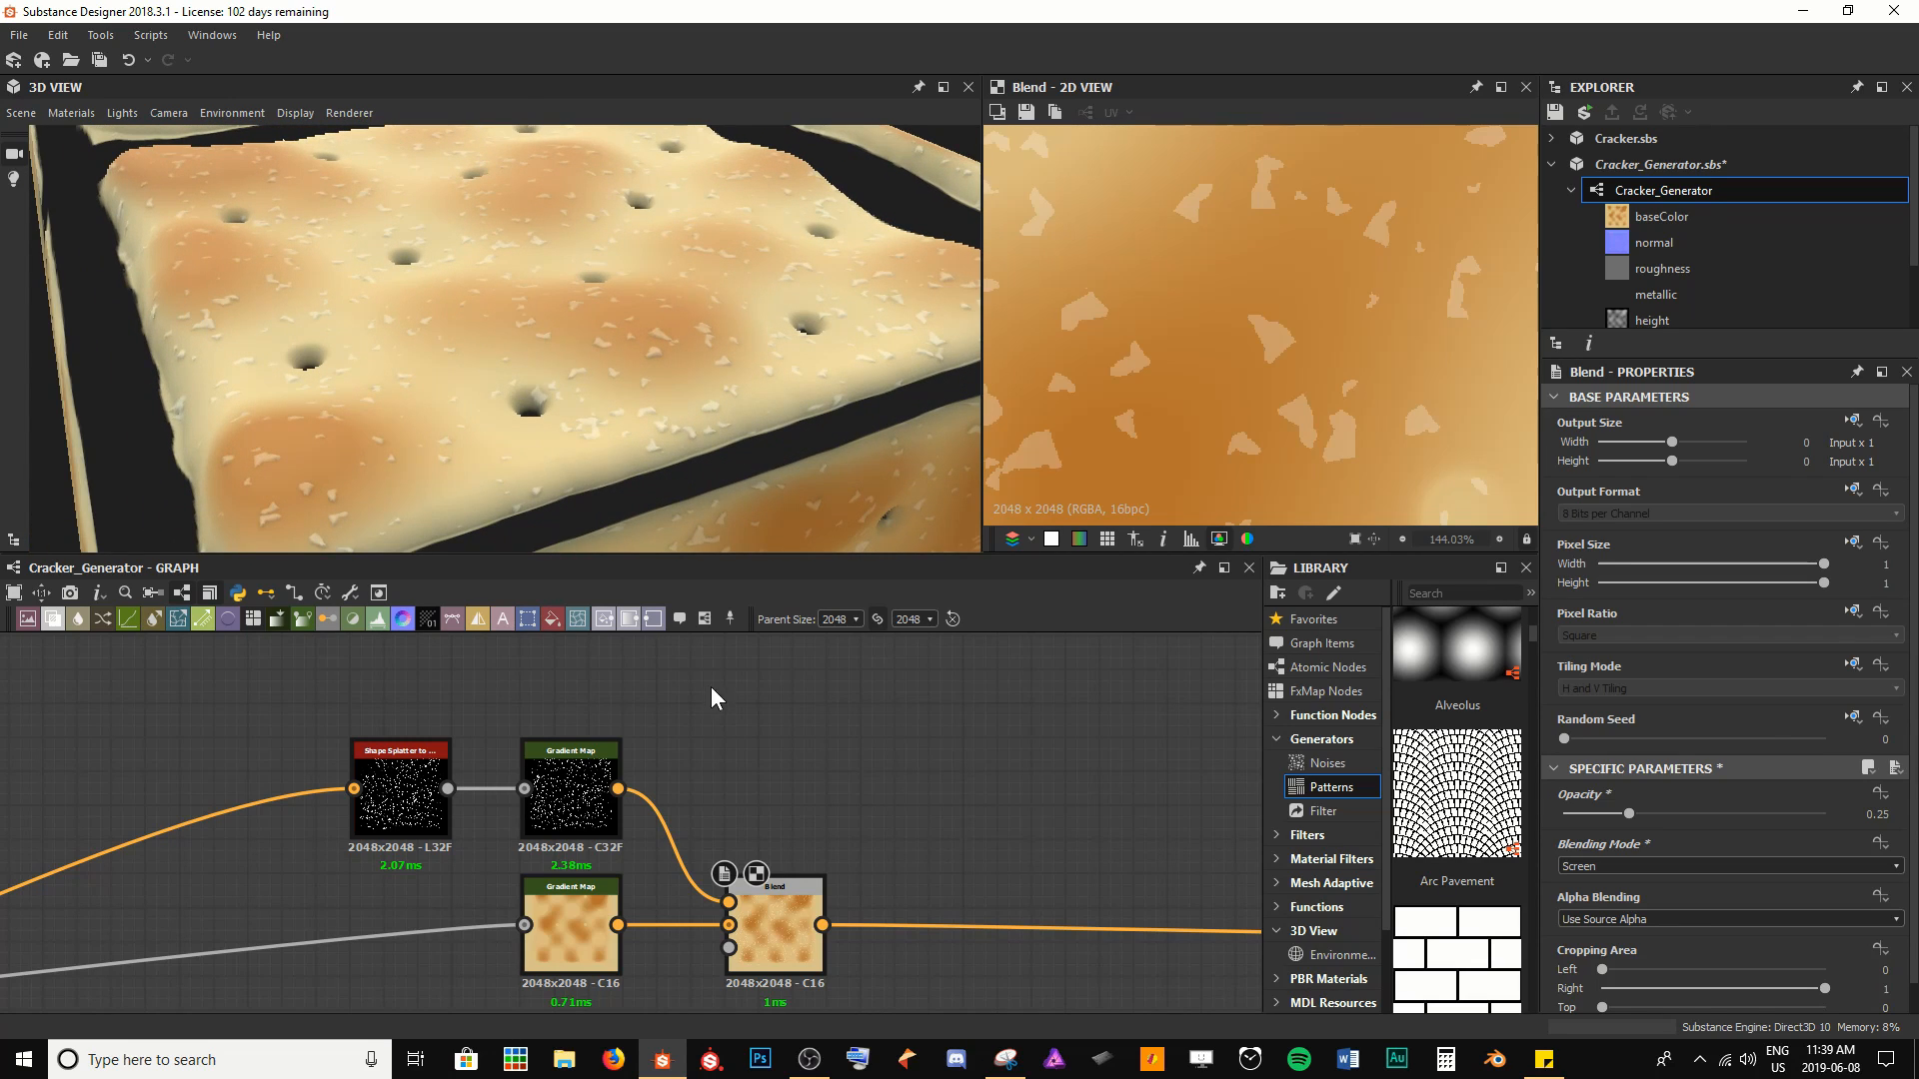
Add a Fractal Sum Base node above the base color wire, after the flake Blend node
{"action": "middle_click_drag", "start_coordinate": [1022, 778], "coordinate": [566, 765]}
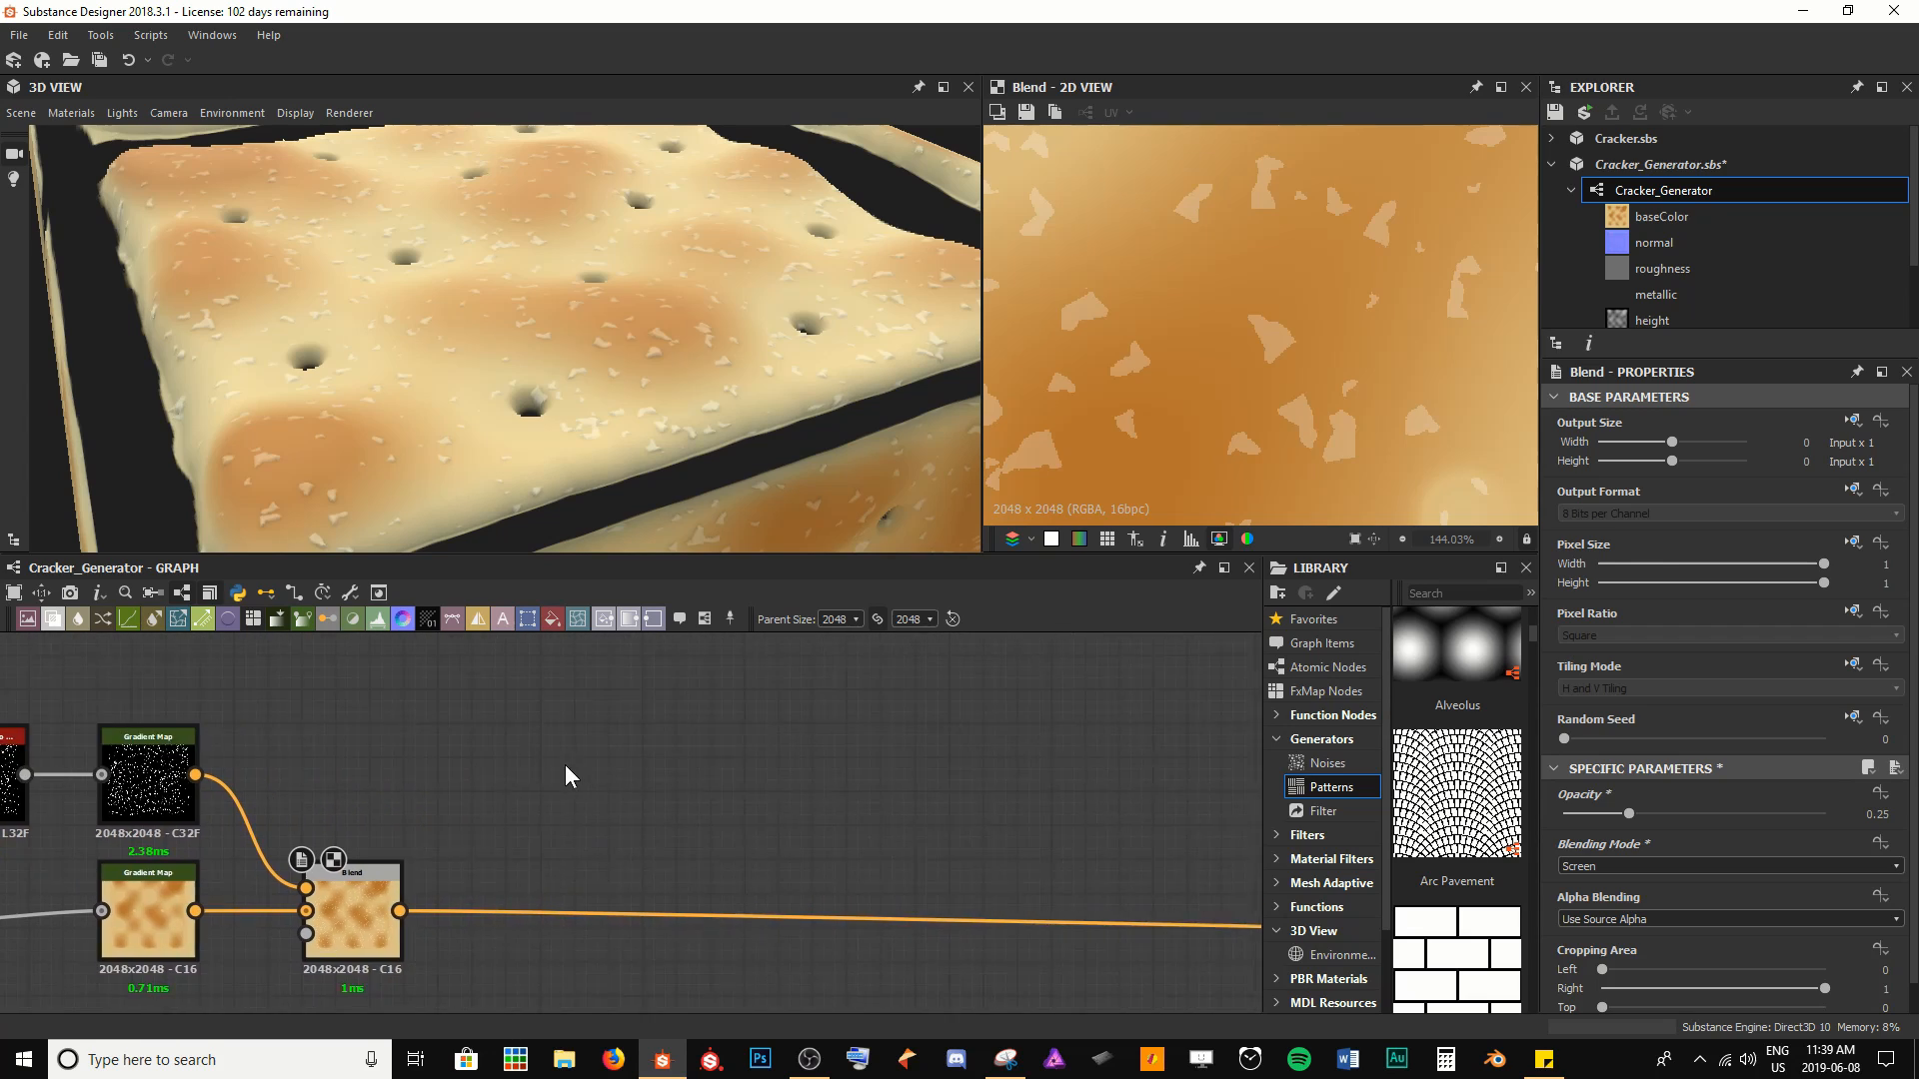
{"action": "scroll", "coordinate": [566, 764], "scroll_direction": "down", "scroll_amount": 3}
{"action": "middle_click_drag", "start_coordinate": [754, 765], "coordinate": [640, 752]}
{"action": "scroll", "coordinate": [641, 754], "scroll_direction": "up", "scroll_amount": 1}
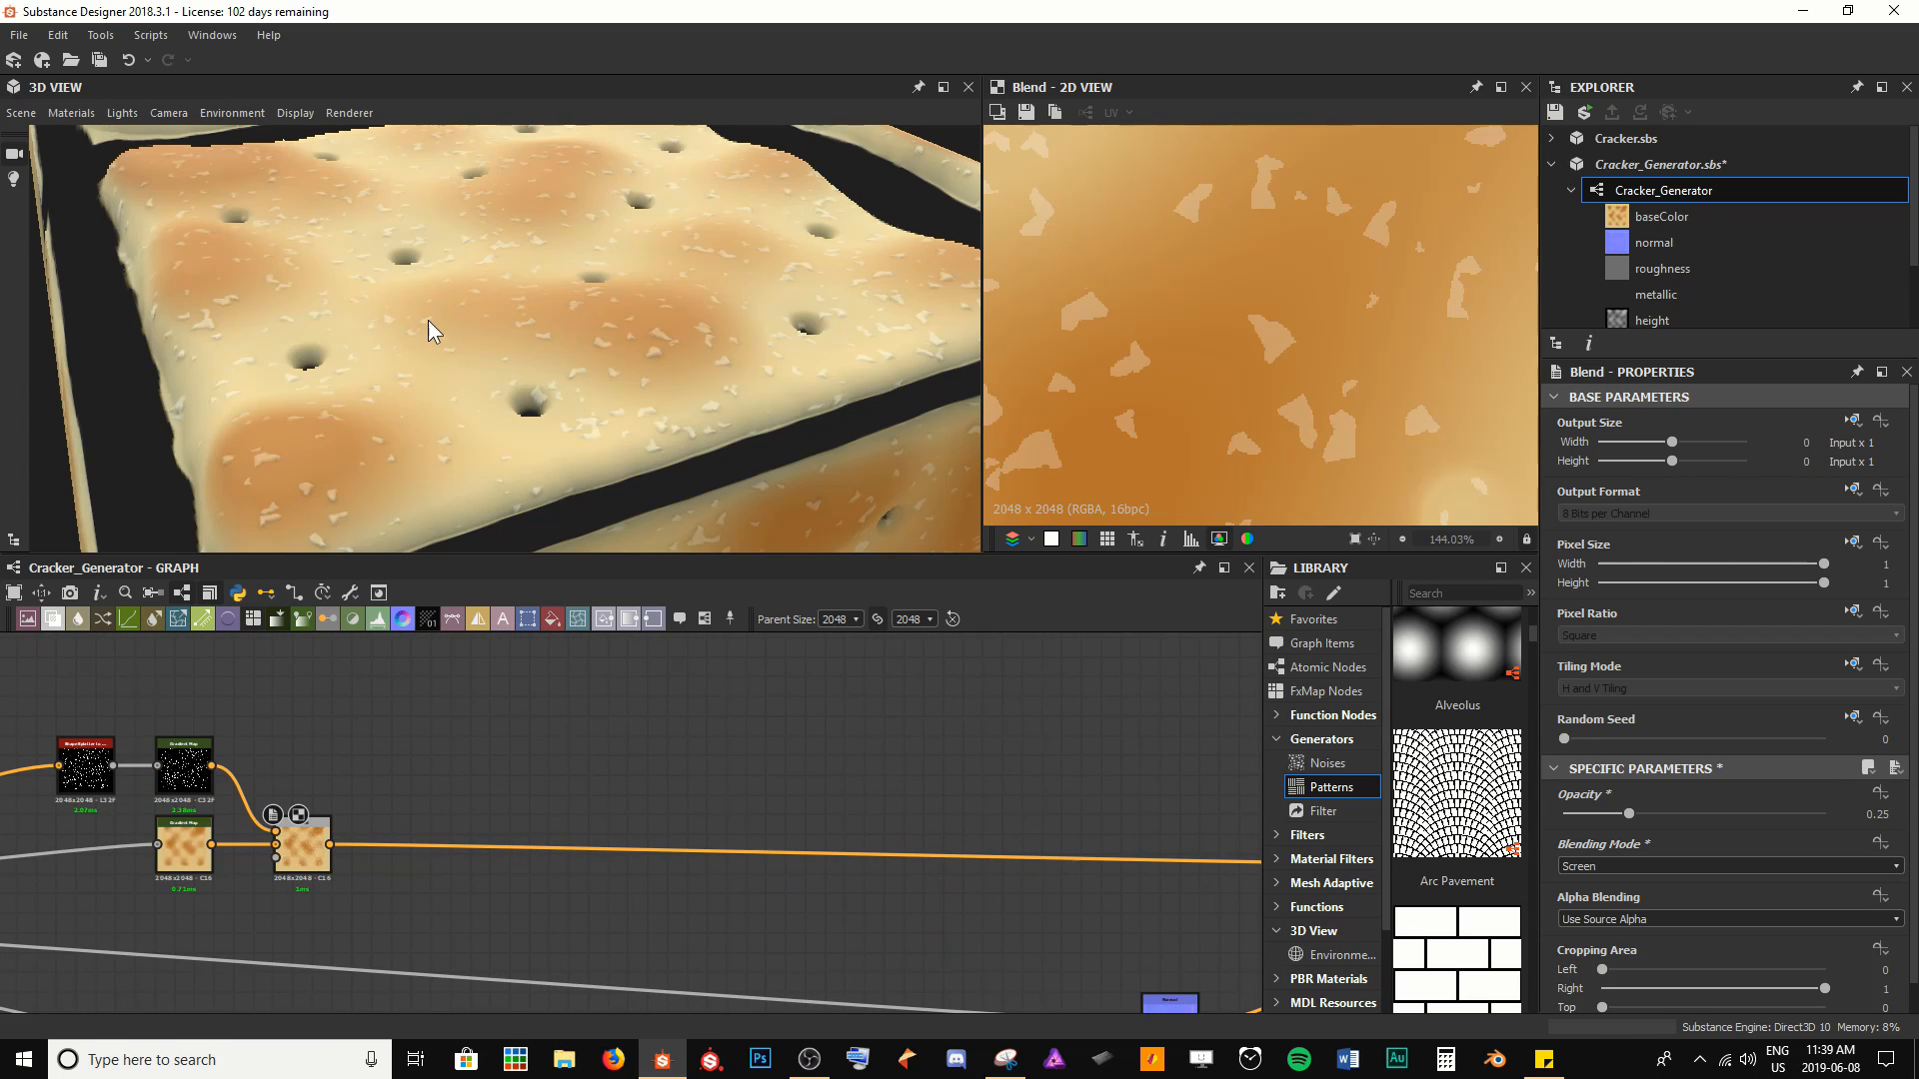
{"action": "left_click_drag", "start_coordinate": [427, 320], "coordinate": [618, 648]}
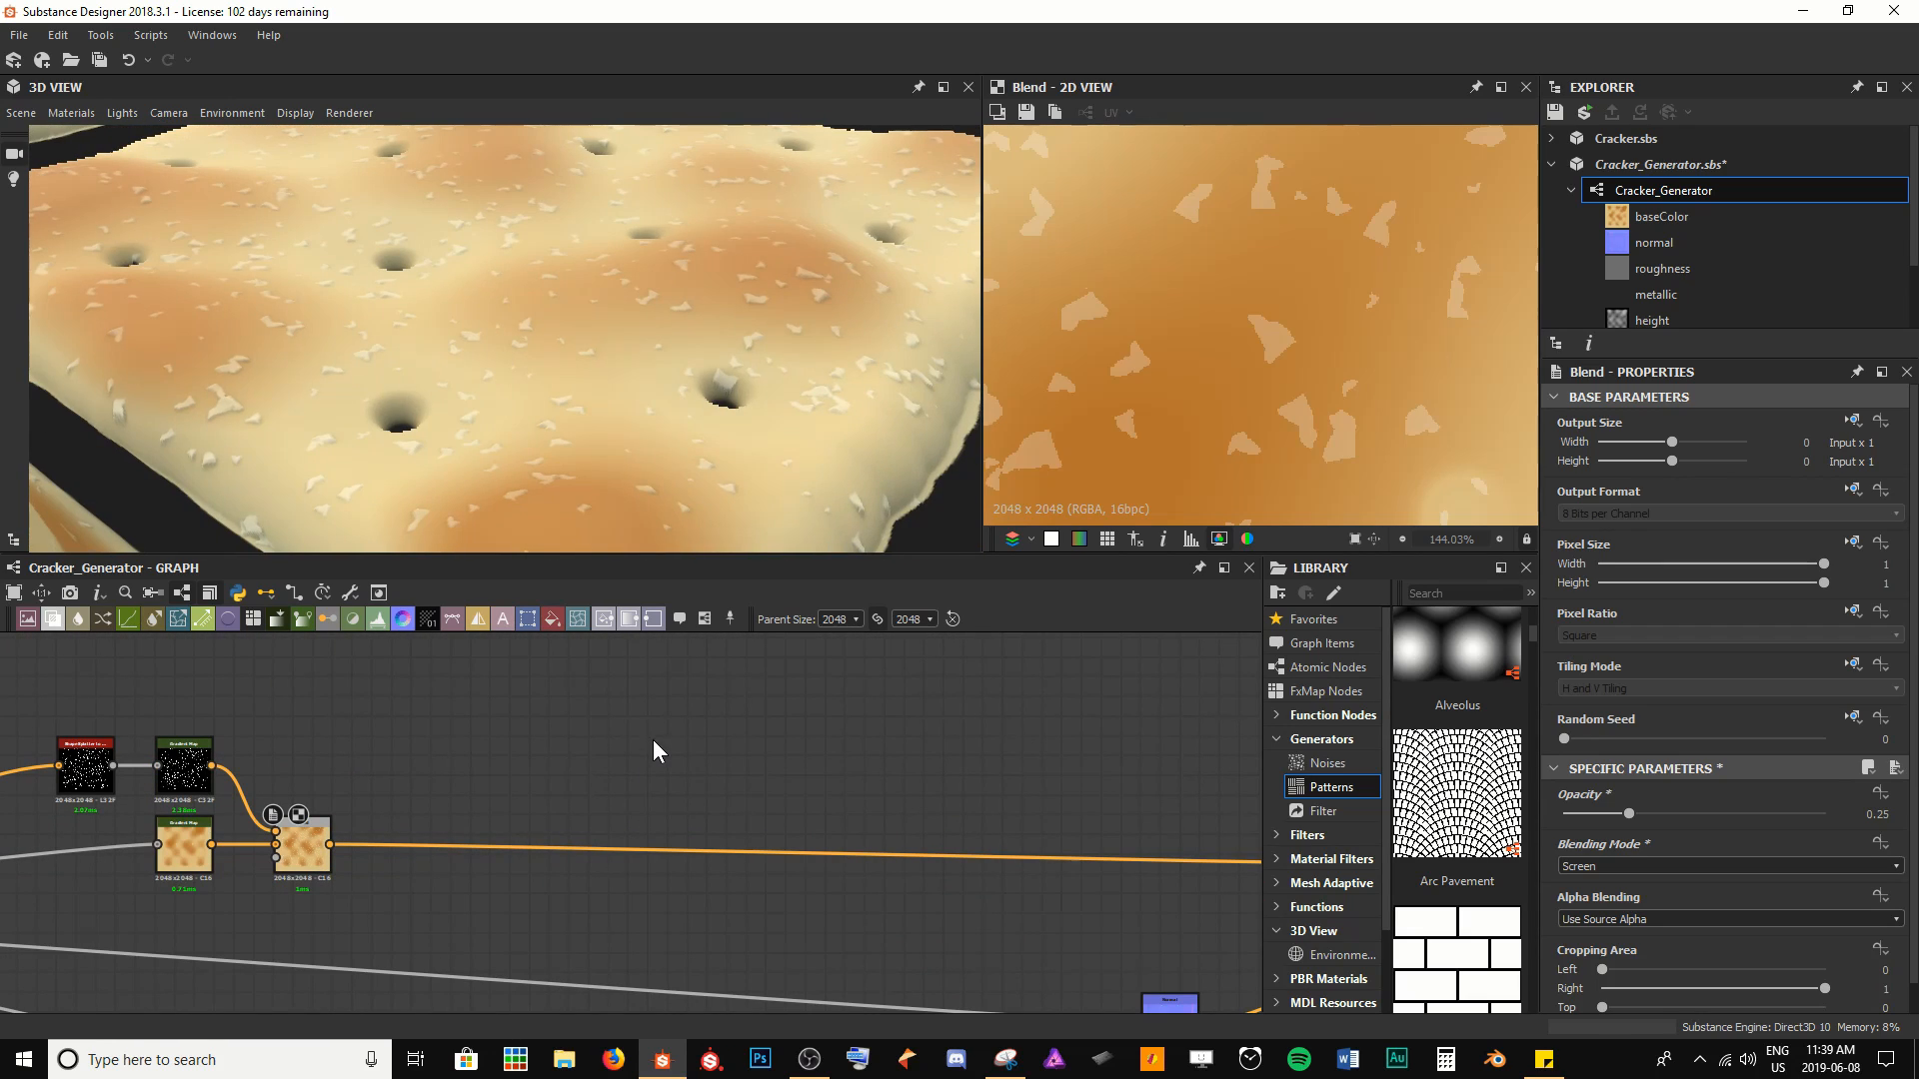
{"action": "key", "text": "space"}
{"action": "type", "text": "fract"}
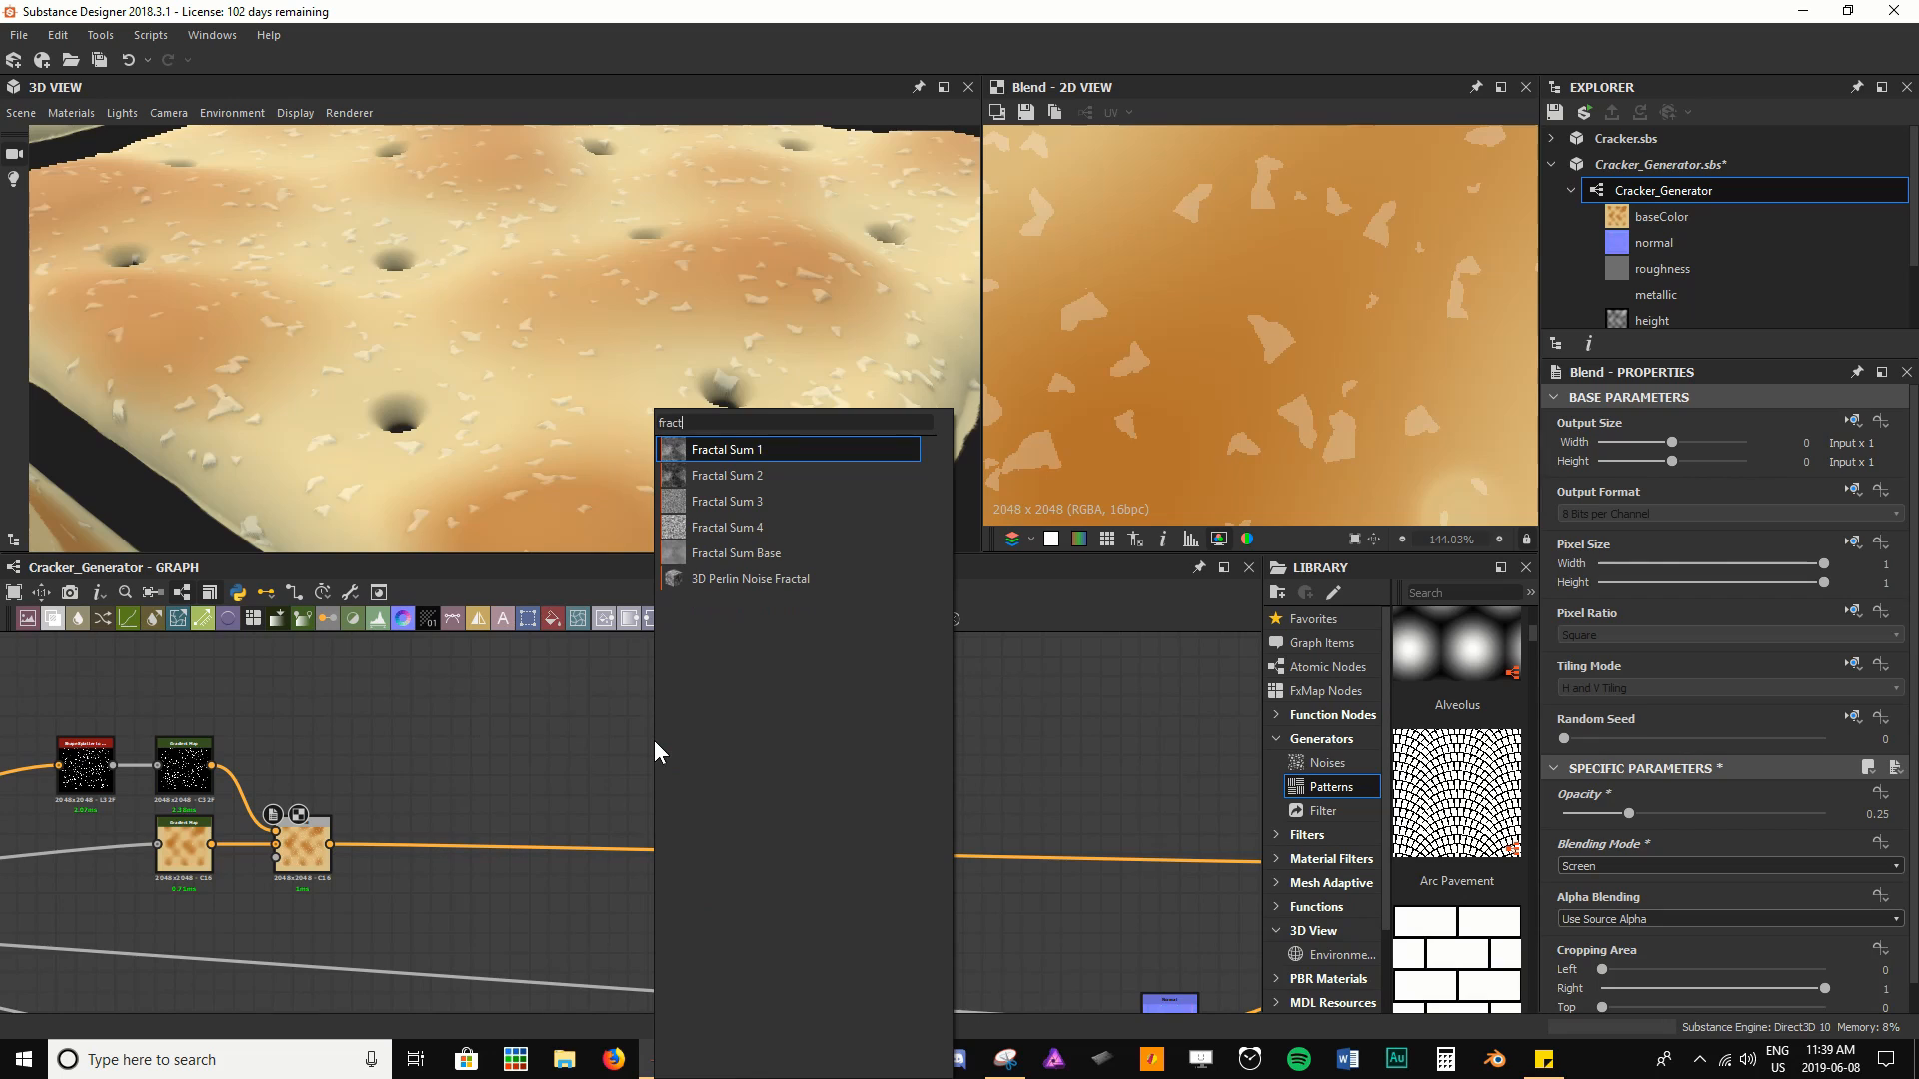
{"action": "key", "text": "Down"}
{"action": "key", "text": "Down"}
{"action": "key", "text": "Down"}
{"action": "key", "text": "Down"}
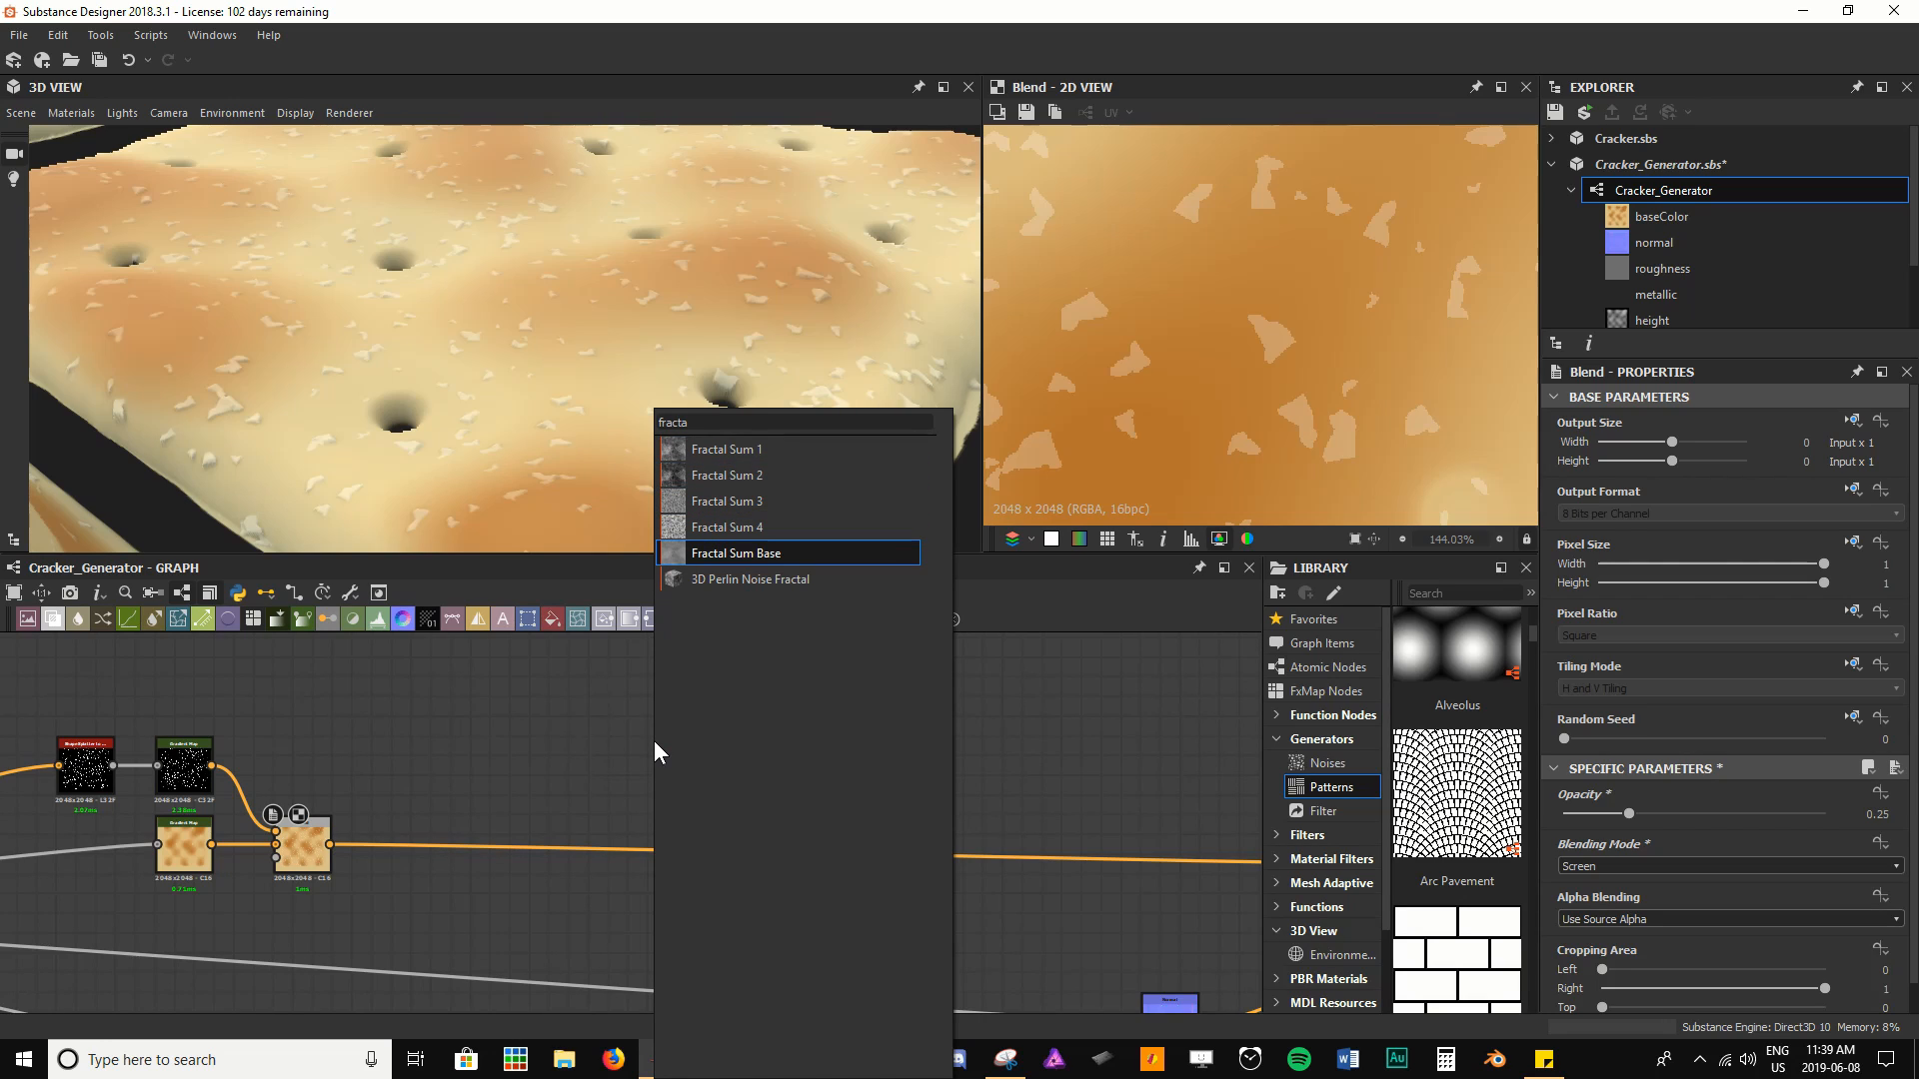
{"action": "type", "text": "a"}
{"action": "key", "text": "Return"}
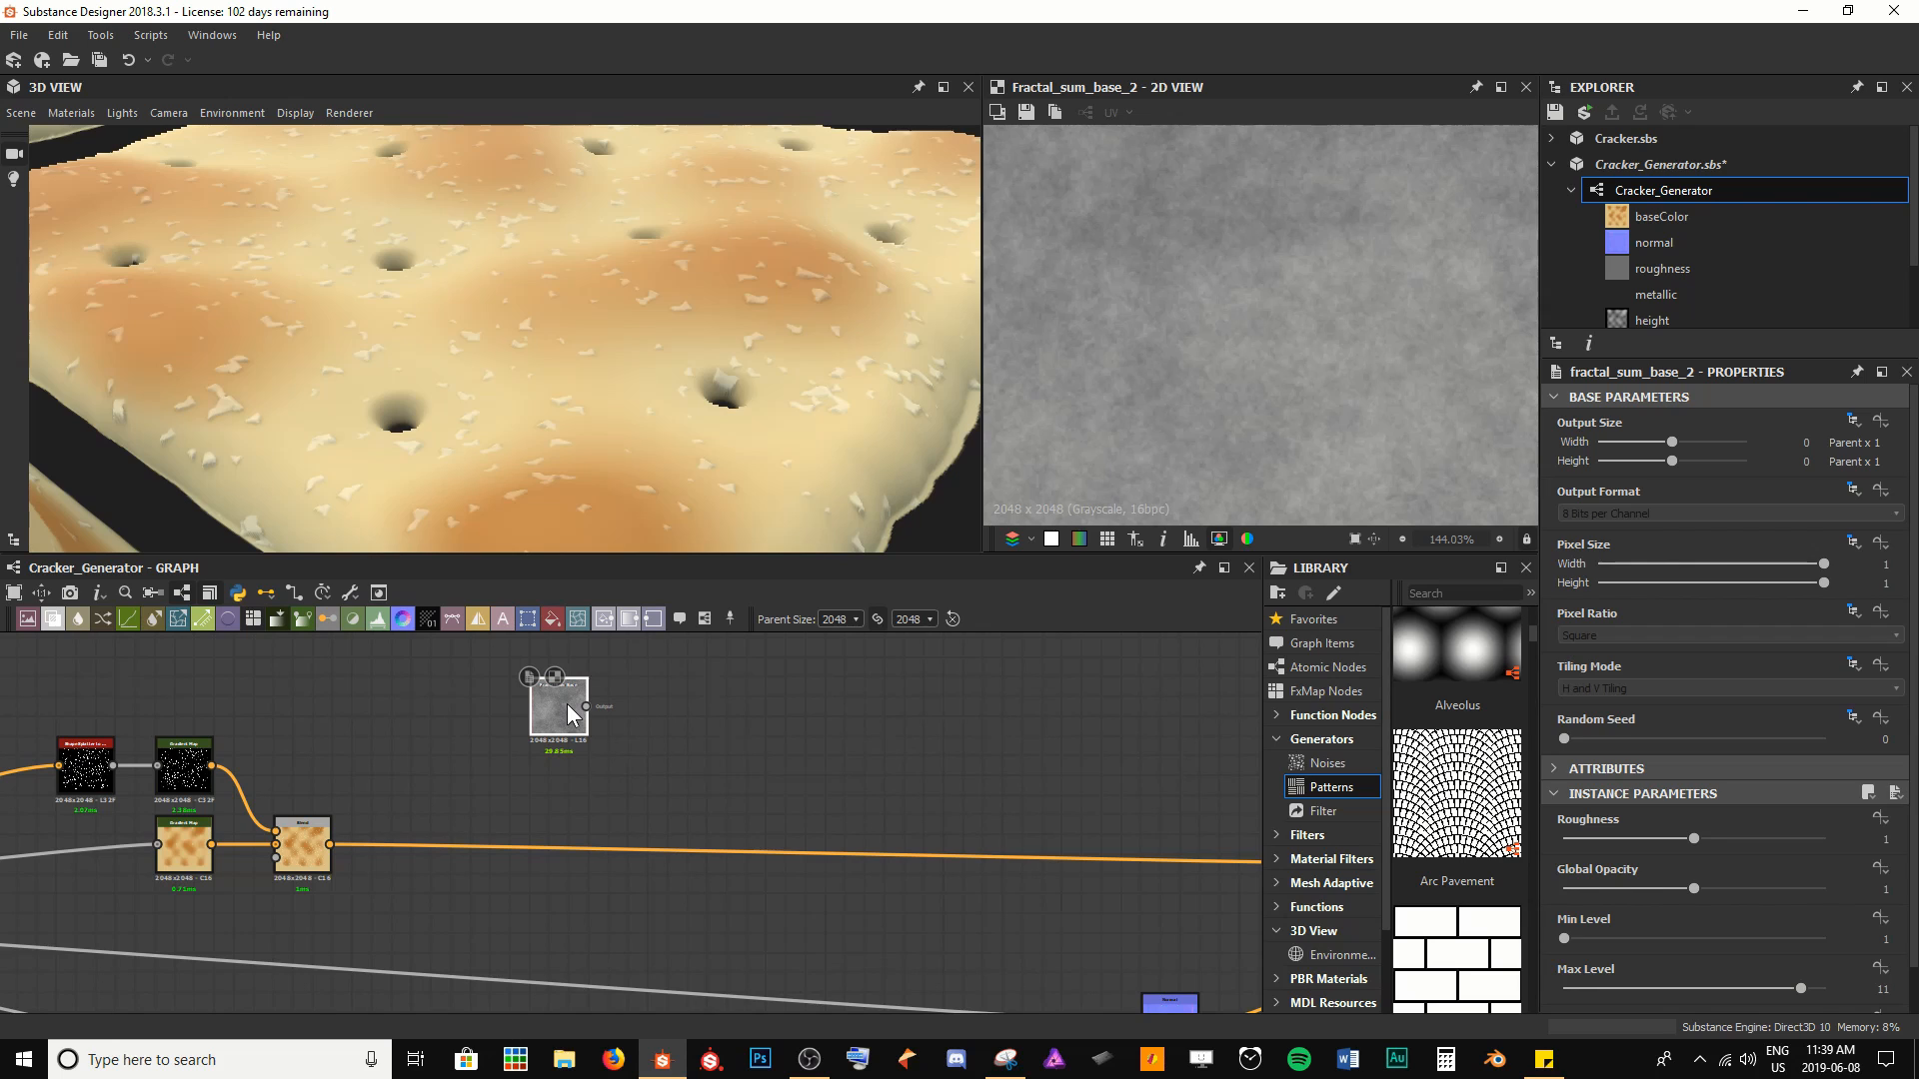
Add a Slope Blur Grayscale node fed by the Fractal Sum Base in both its Grayscale and Slope inputs
{"action": "scroll", "coordinate": [532, 296], "scroll_direction": "up", "scroll_amount": 3}
{"action": "left_click_drag", "start_coordinate": [532, 296], "coordinate": [587, 397]}
{"action": "scroll", "coordinate": [590, 289], "scroll_direction": "down", "scroll_amount": 3}
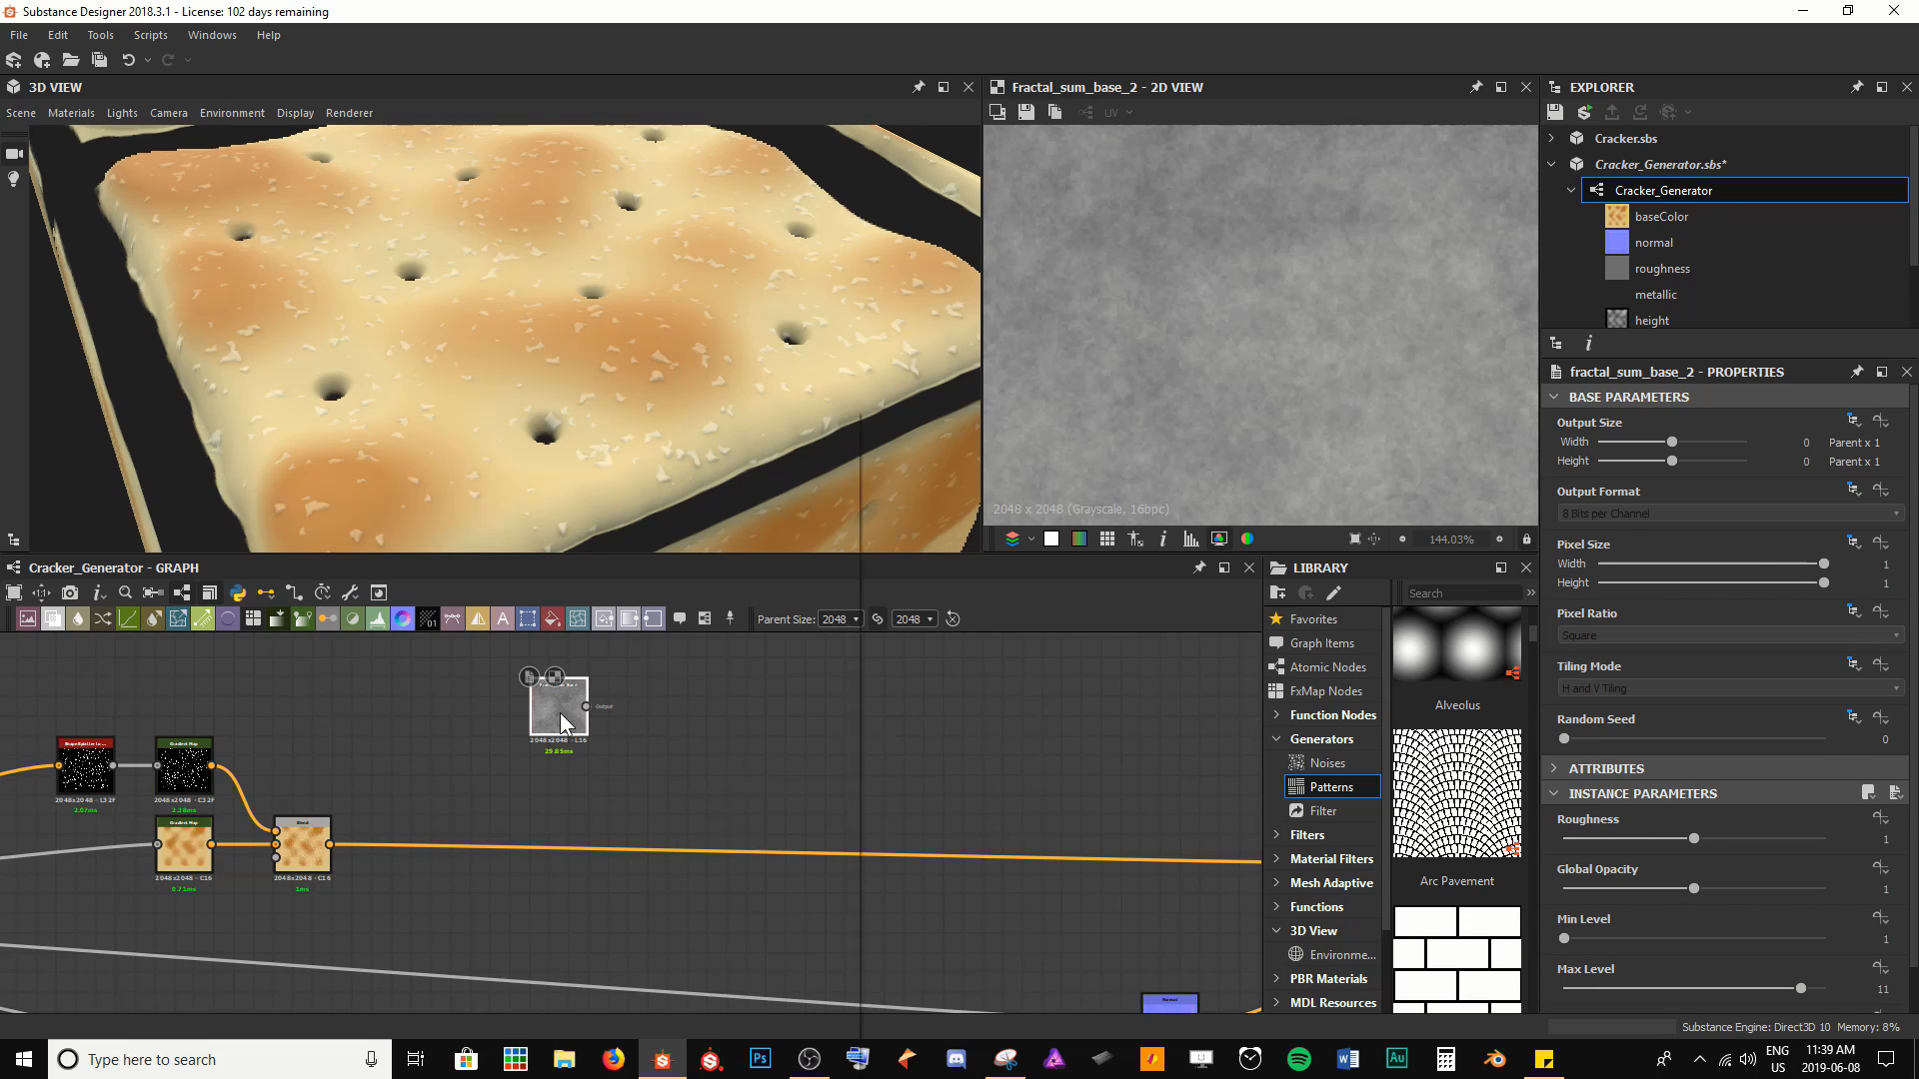
{"action": "key", "text": "space"}
{"action": "type", "text": "slope"}
{"action": "key", "text": "Down"}
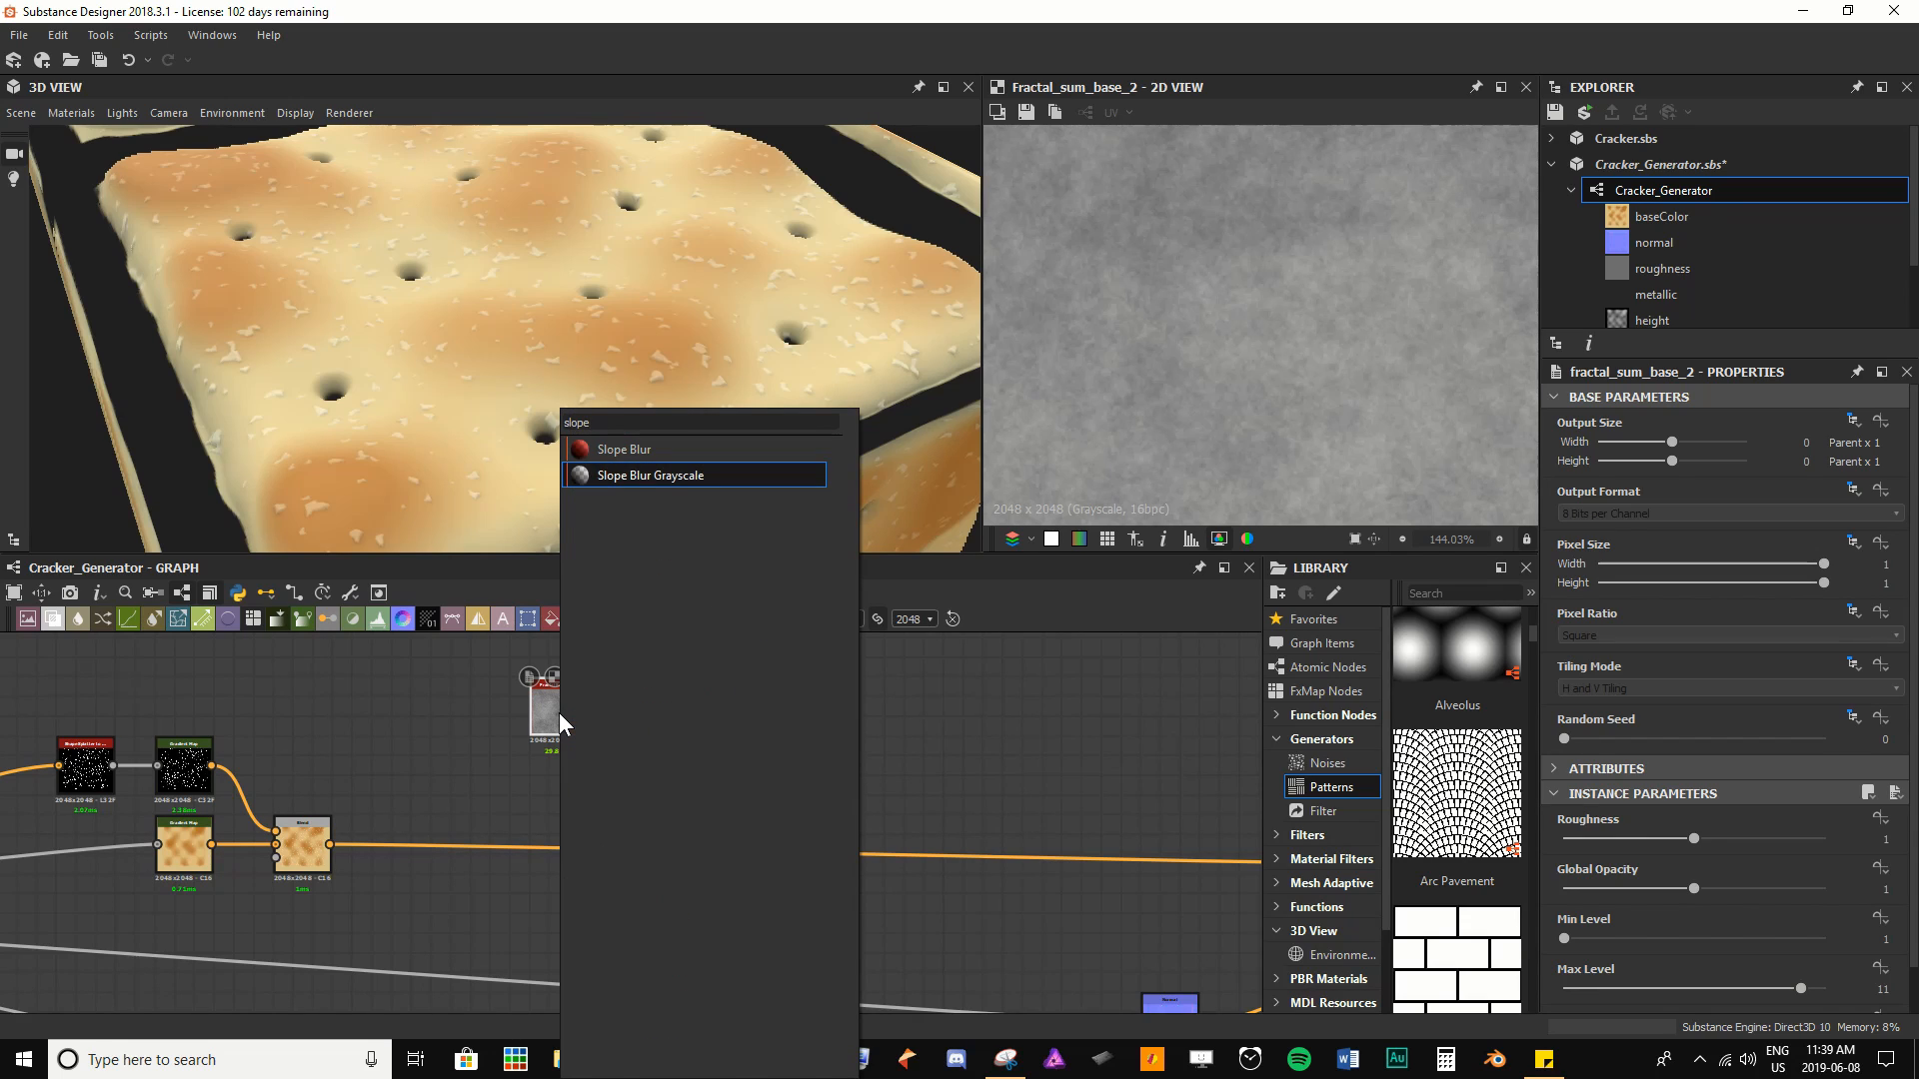
{"action": "key", "text": "Return"}
{"action": "scroll", "coordinate": [560, 712], "scroll_direction": "up", "scroll_amount": 5}
{"action": "middle_click_drag", "start_coordinate": [560, 711], "coordinate": [492, 759]}
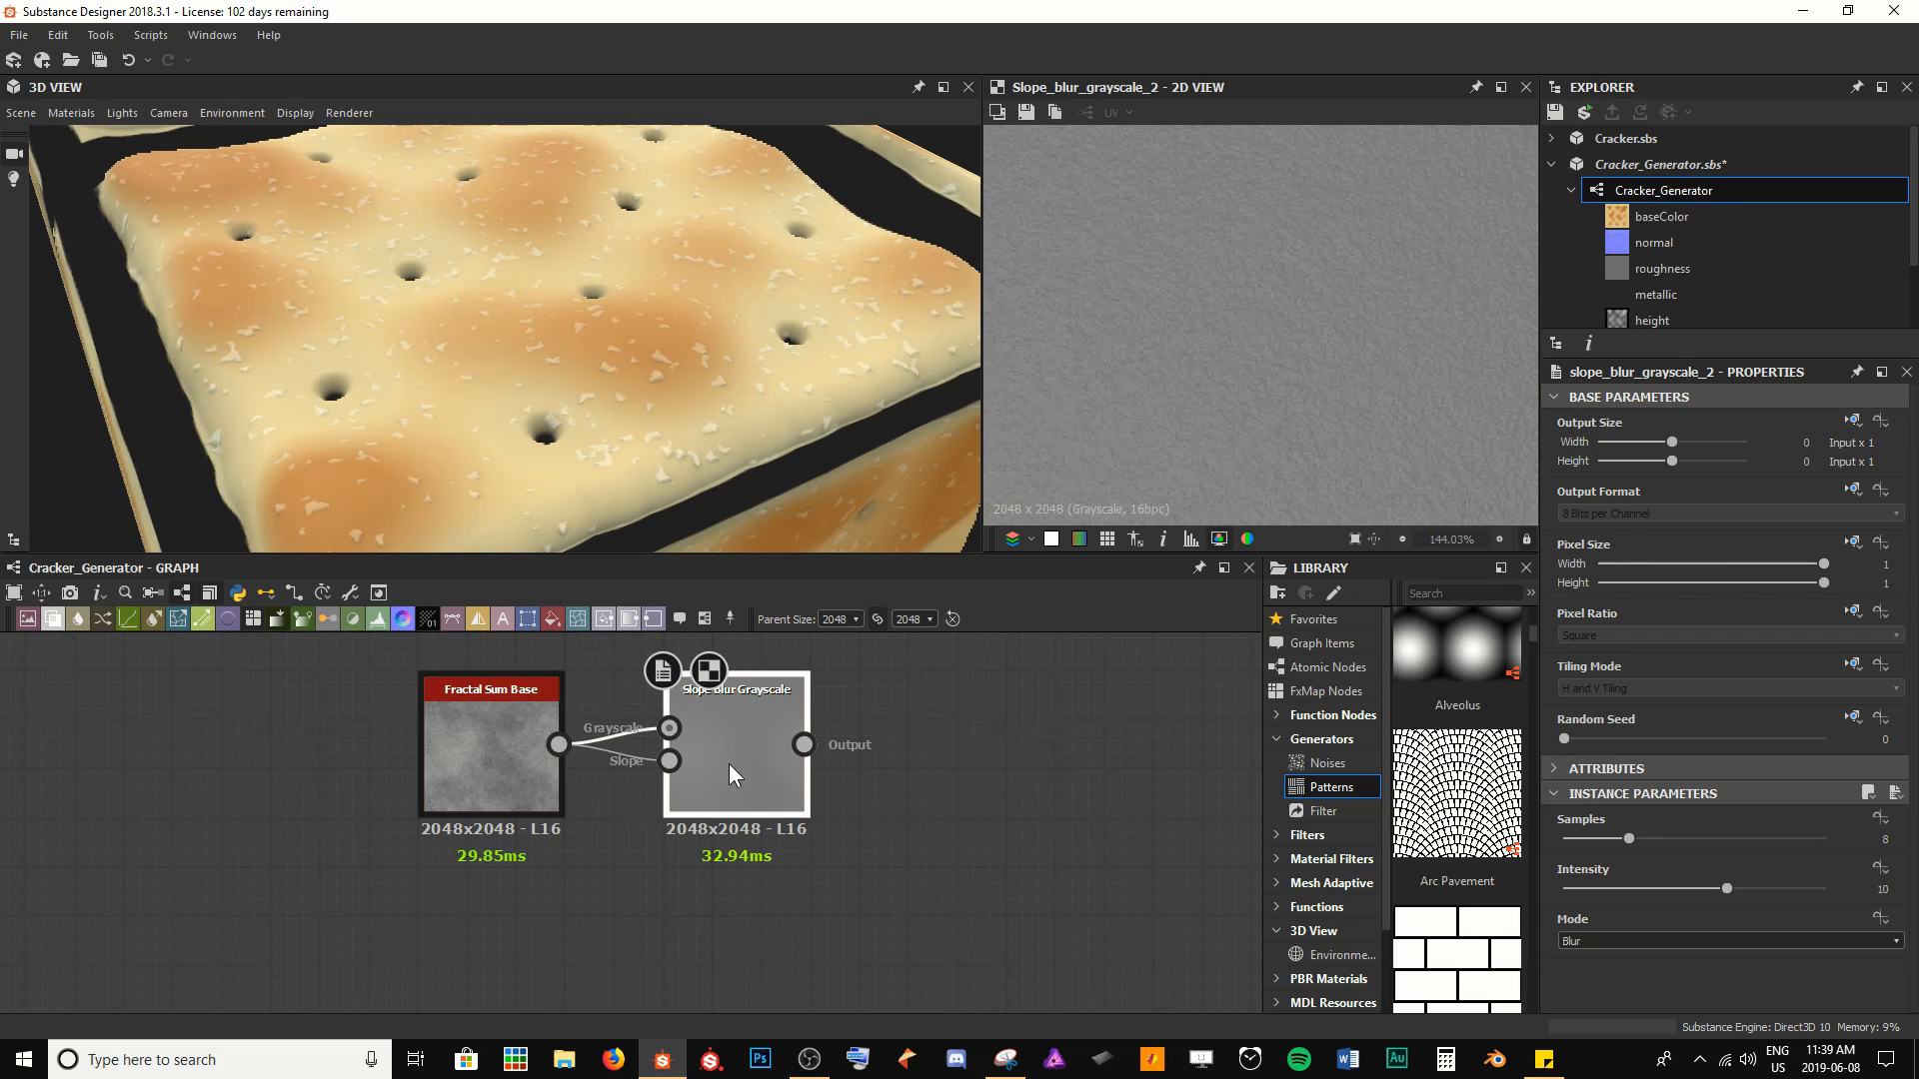
Set the Slope Blur Grayscale to 32 samples and an intensity of 0.55, and check the noise in 2D
{"action": "scroll", "coordinate": [1100, 405], "scroll_direction": "down", "scroll_amount": 5}
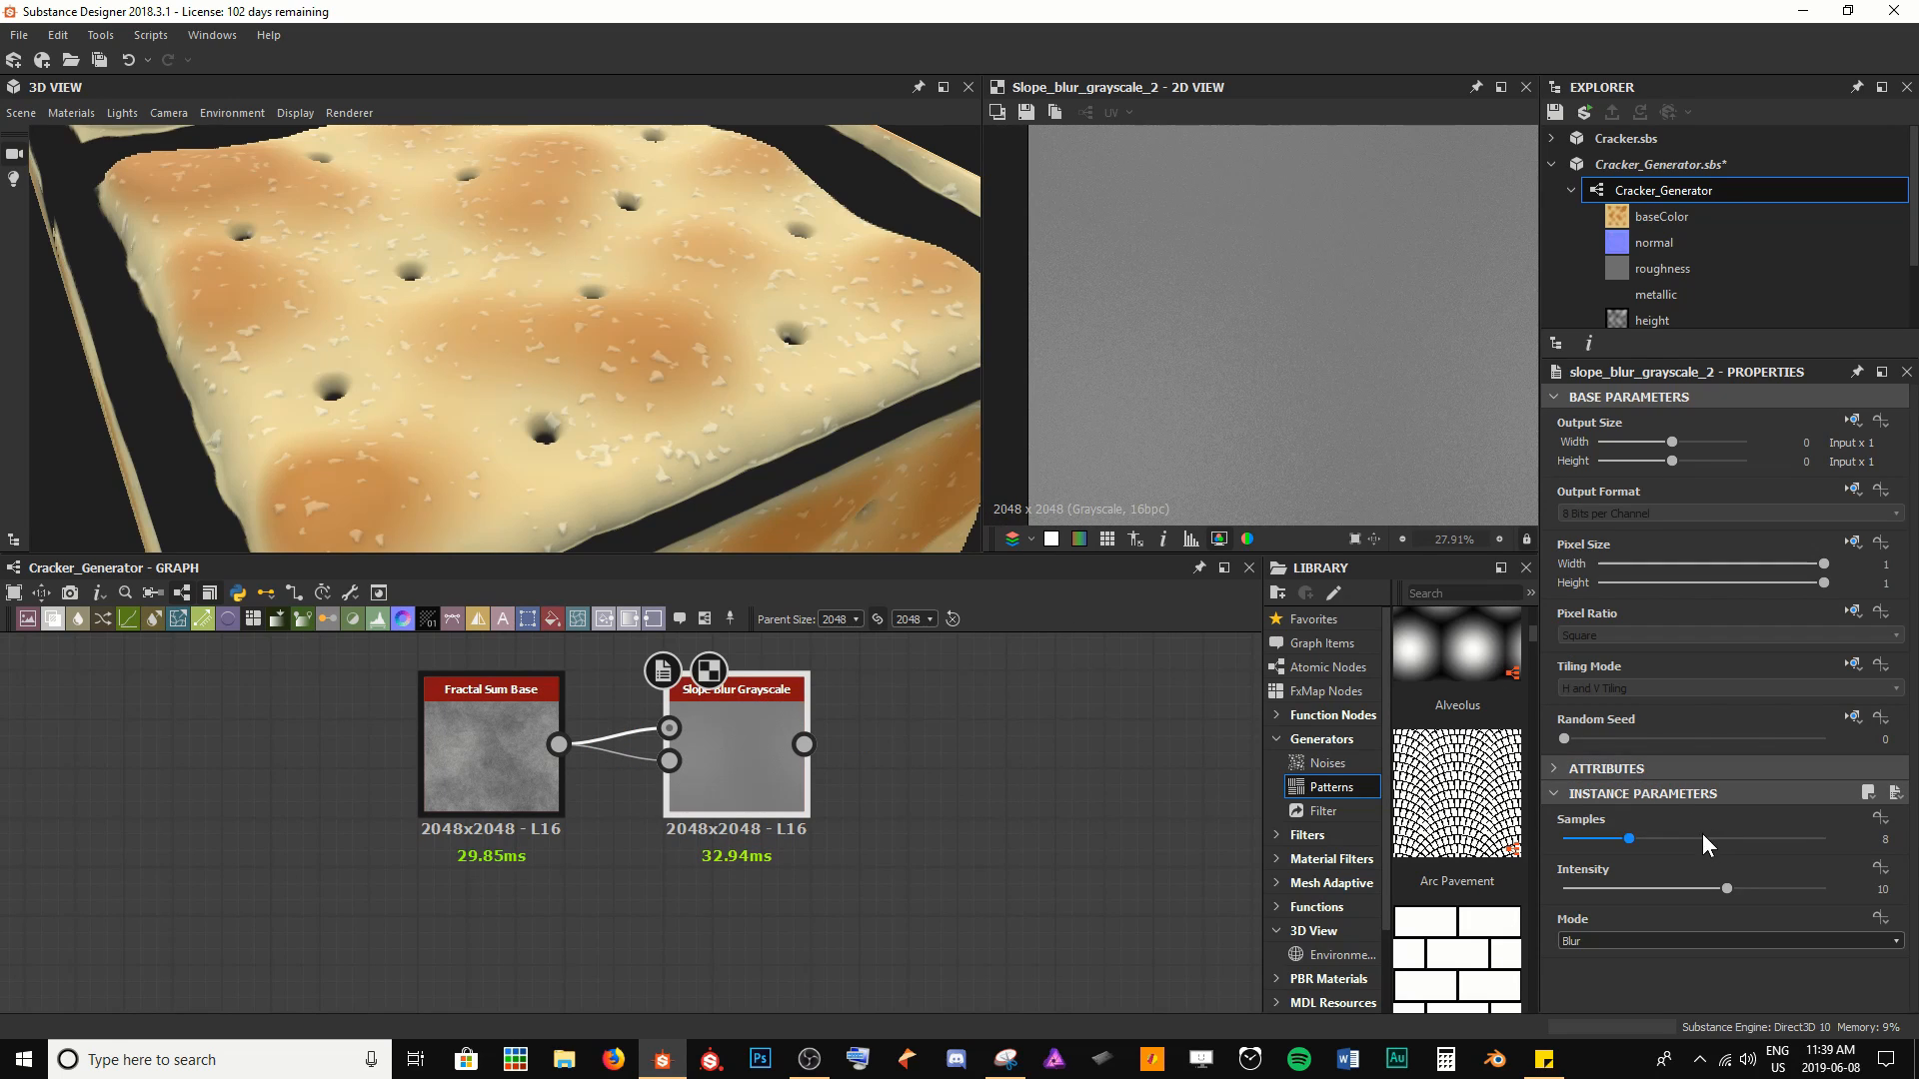
{"action": "left_click_drag", "start_coordinate": [1702, 837], "coordinate": [1824, 838]}
{"action": "left_click_drag", "start_coordinate": [1702, 893], "coordinate": [1575, 892]}
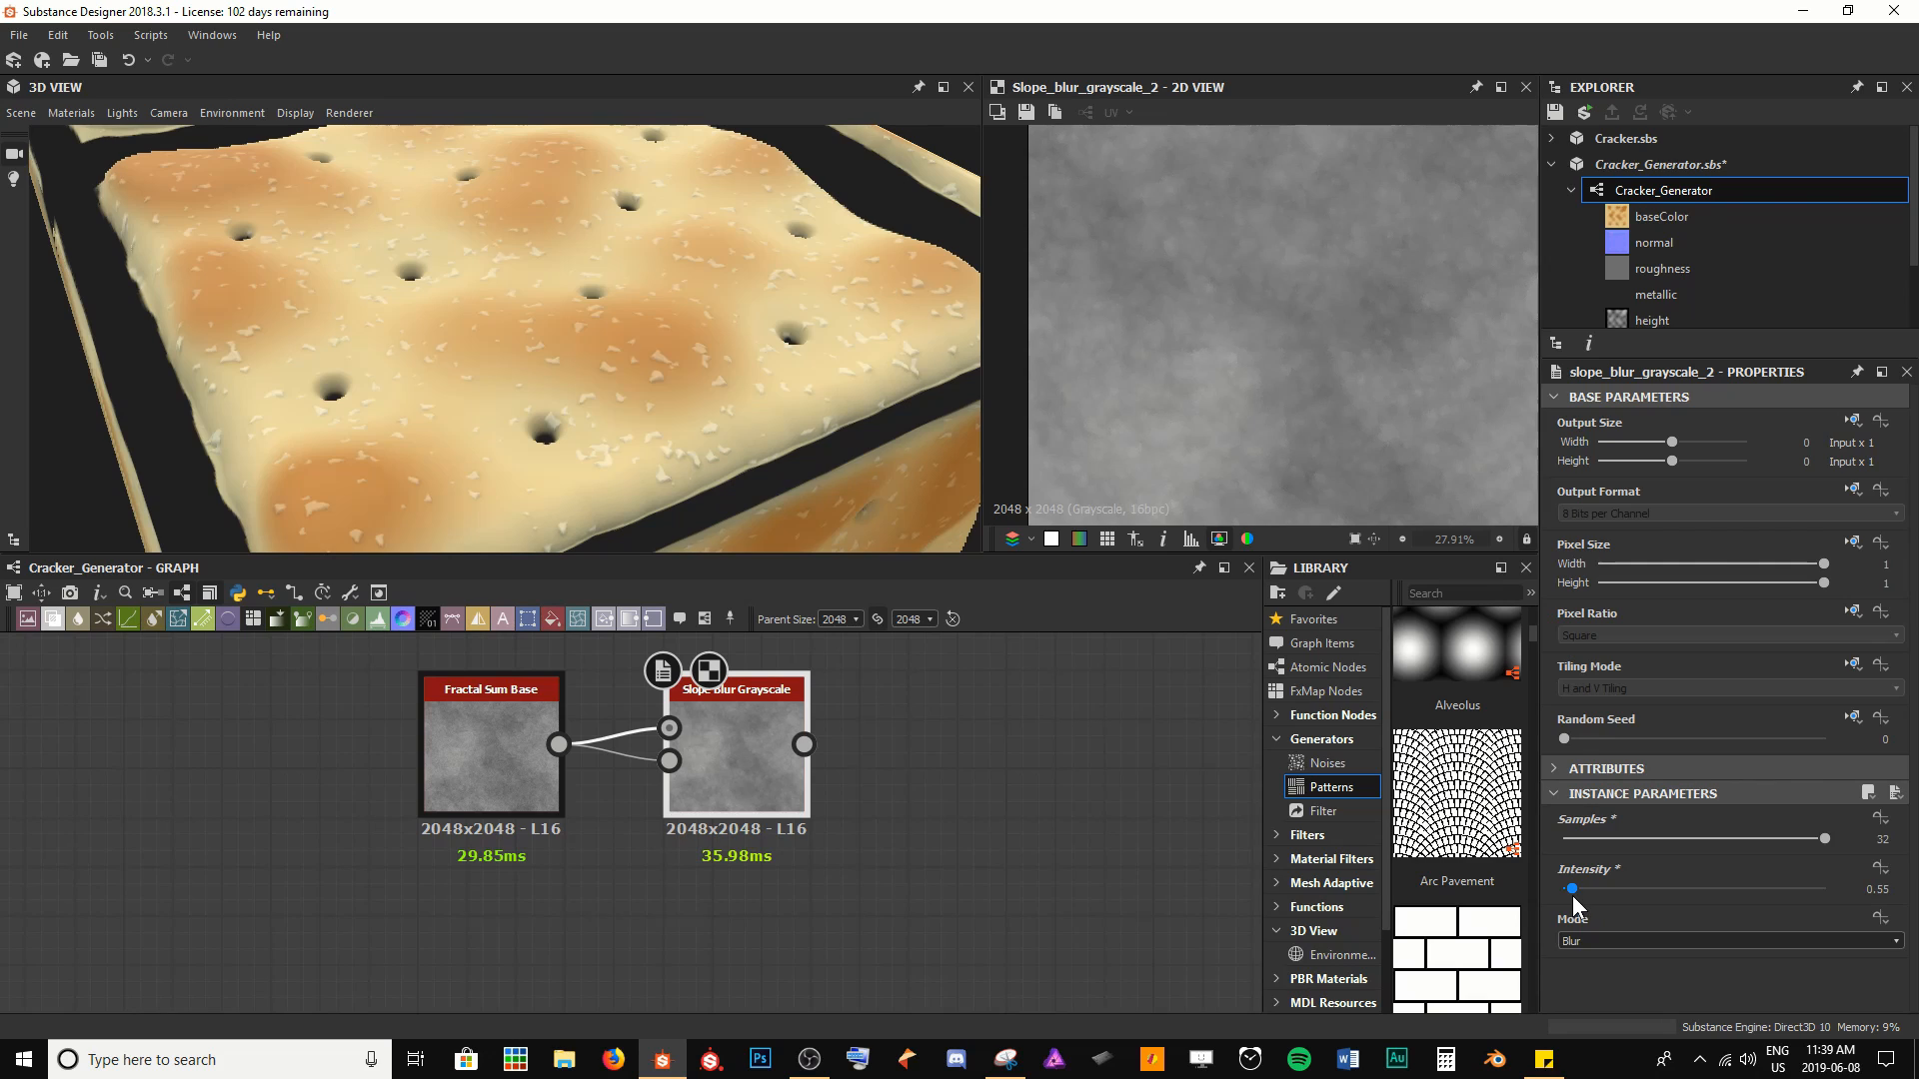
{"action": "scroll", "coordinate": [1177, 350], "scroll_direction": "up", "scroll_amount": 8}
{"action": "mouse_move", "coordinate": [1239, 346]}
{"action": "middle_mouse_down"}
{"action": "mouse_move", "coordinate": [1027, 254]}
{"action": "mouse_move", "coordinate": [1277, 339]}
{"action": "mouse_move", "coordinate": [1242, 342]}
{"action": "middle_mouse_up"}
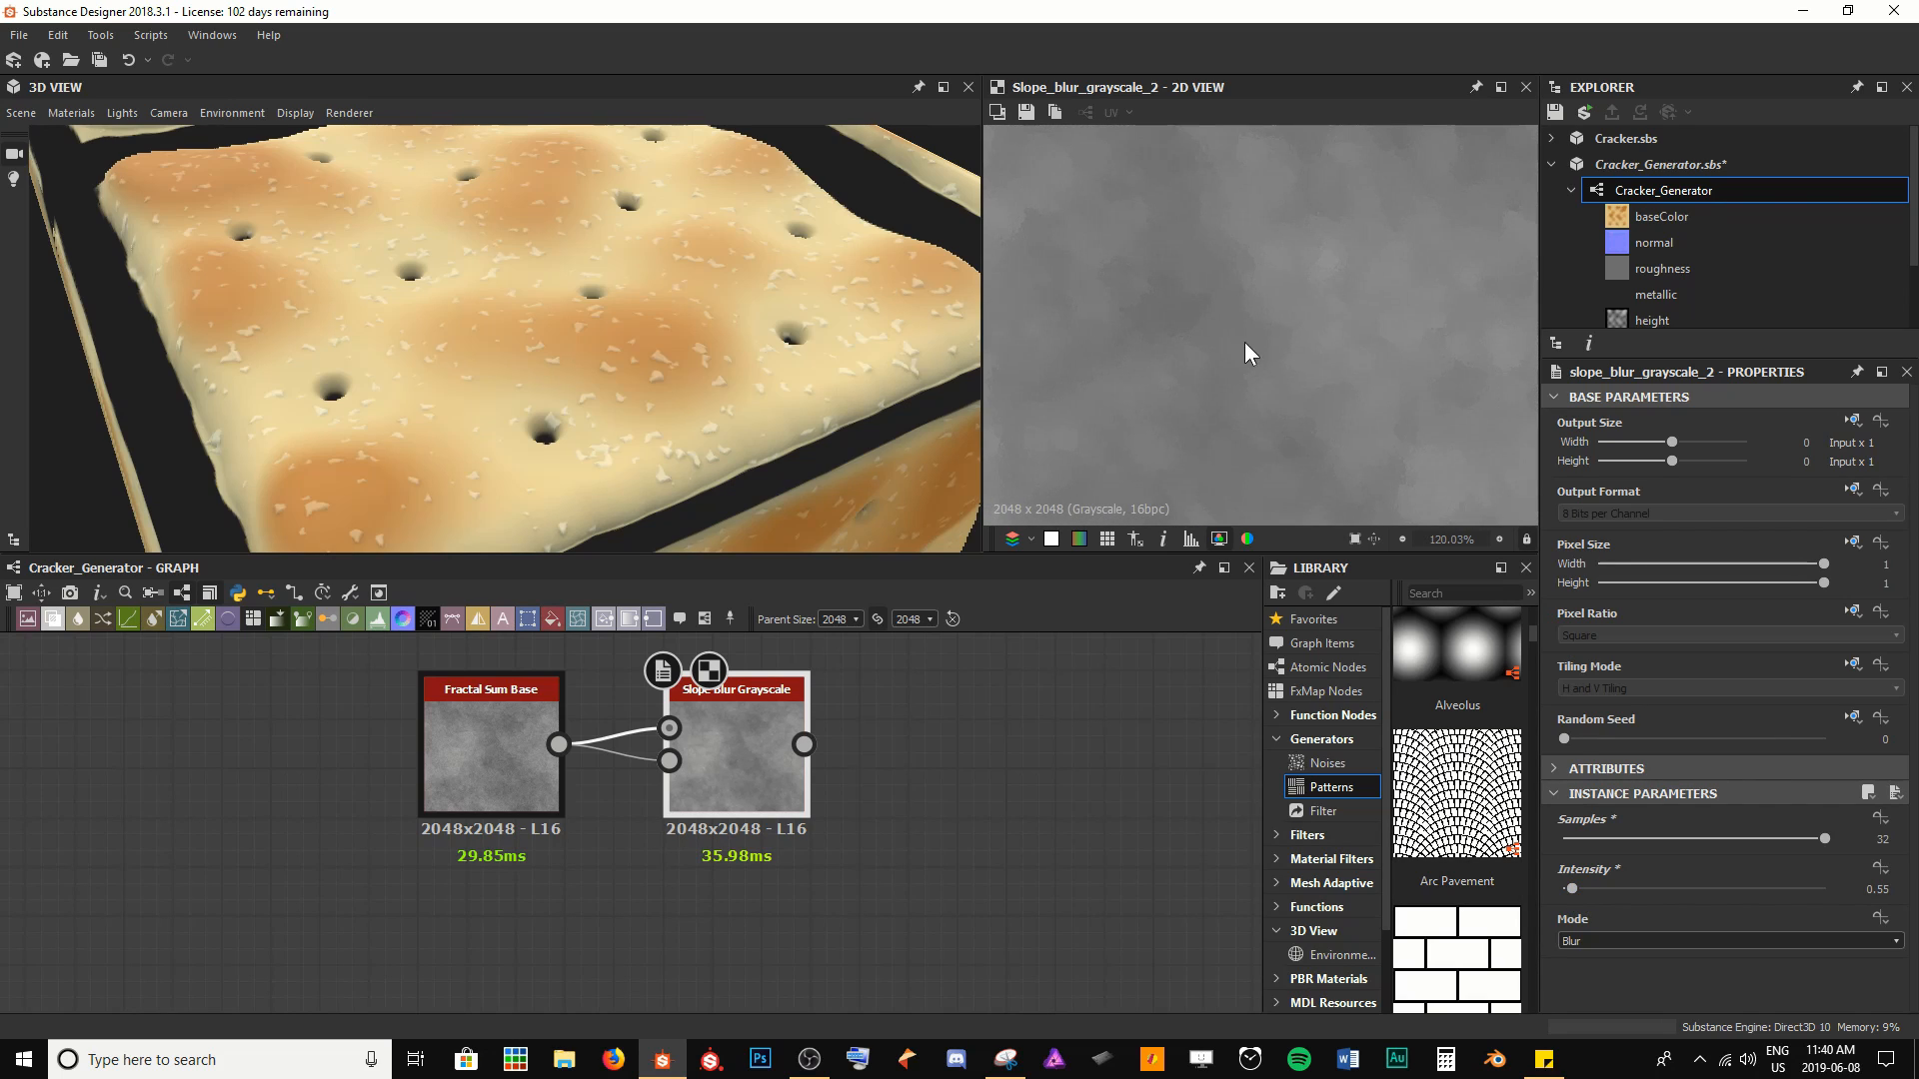
Set the Fractal Sum Base's Max Level to 10 and check the blurred noise in 2D
{"action": "left_click", "coordinate": [516, 771]}
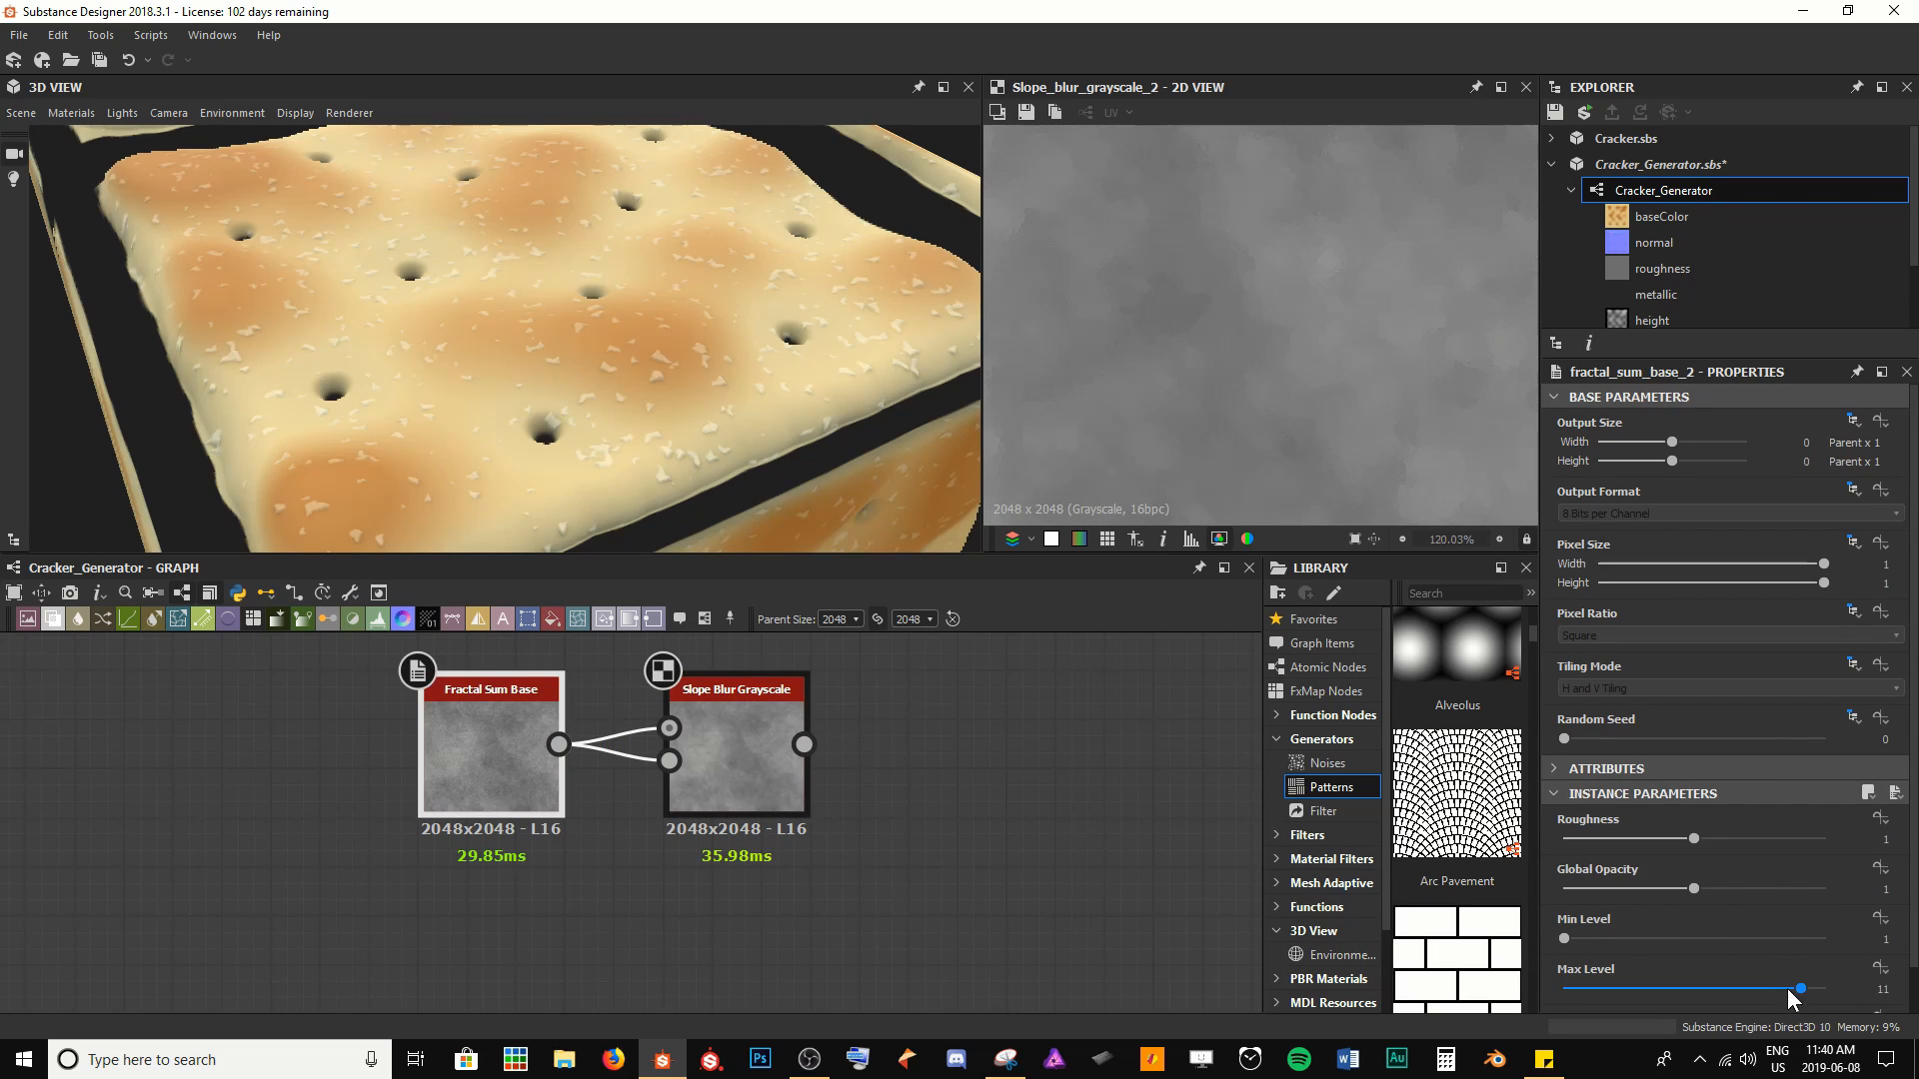
{"action": "left_click_drag", "start_coordinate": [1787, 987], "coordinate": [1772, 987]}
{"action": "scroll", "coordinate": [1165, 308], "scroll_direction": "down", "scroll_amount": 3}
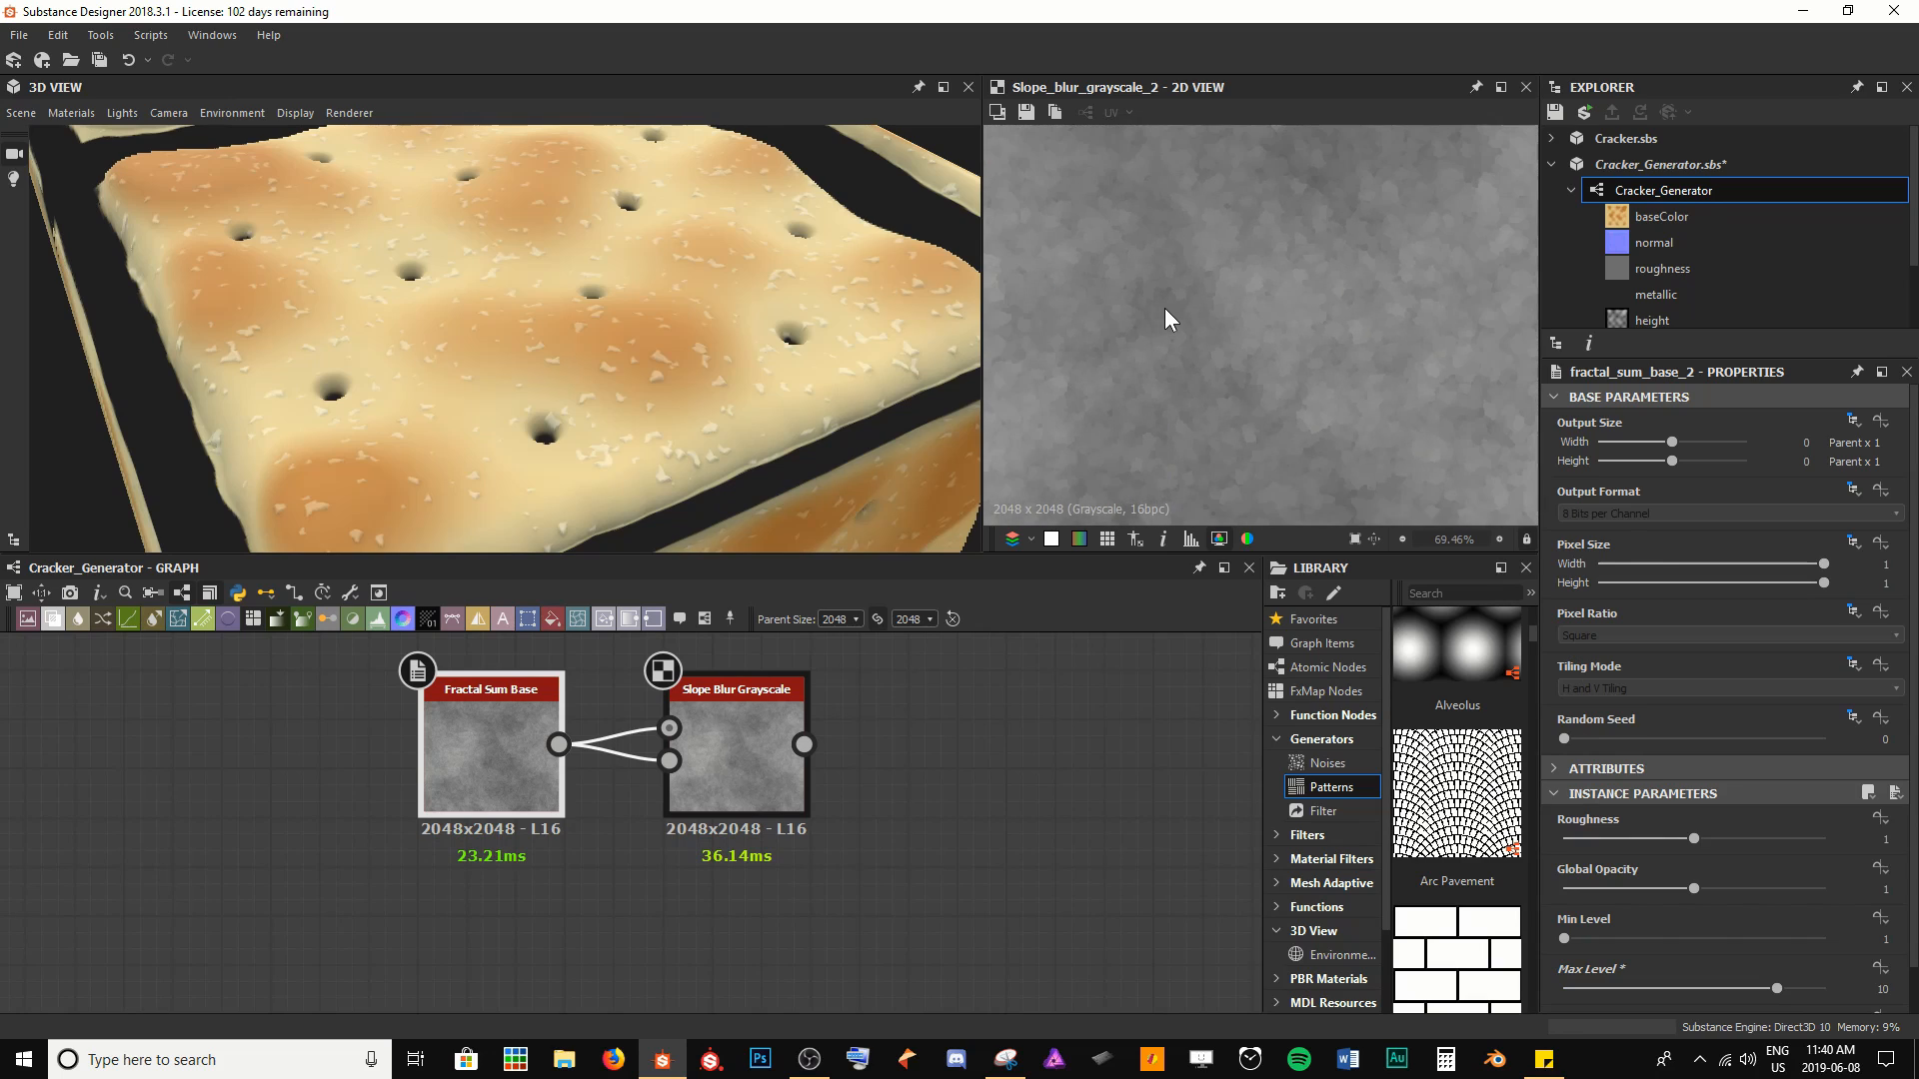
{"action": "scroll", "coordinate": [1165, 307], "scroll_direction": "down", "scroll_amount": 6}
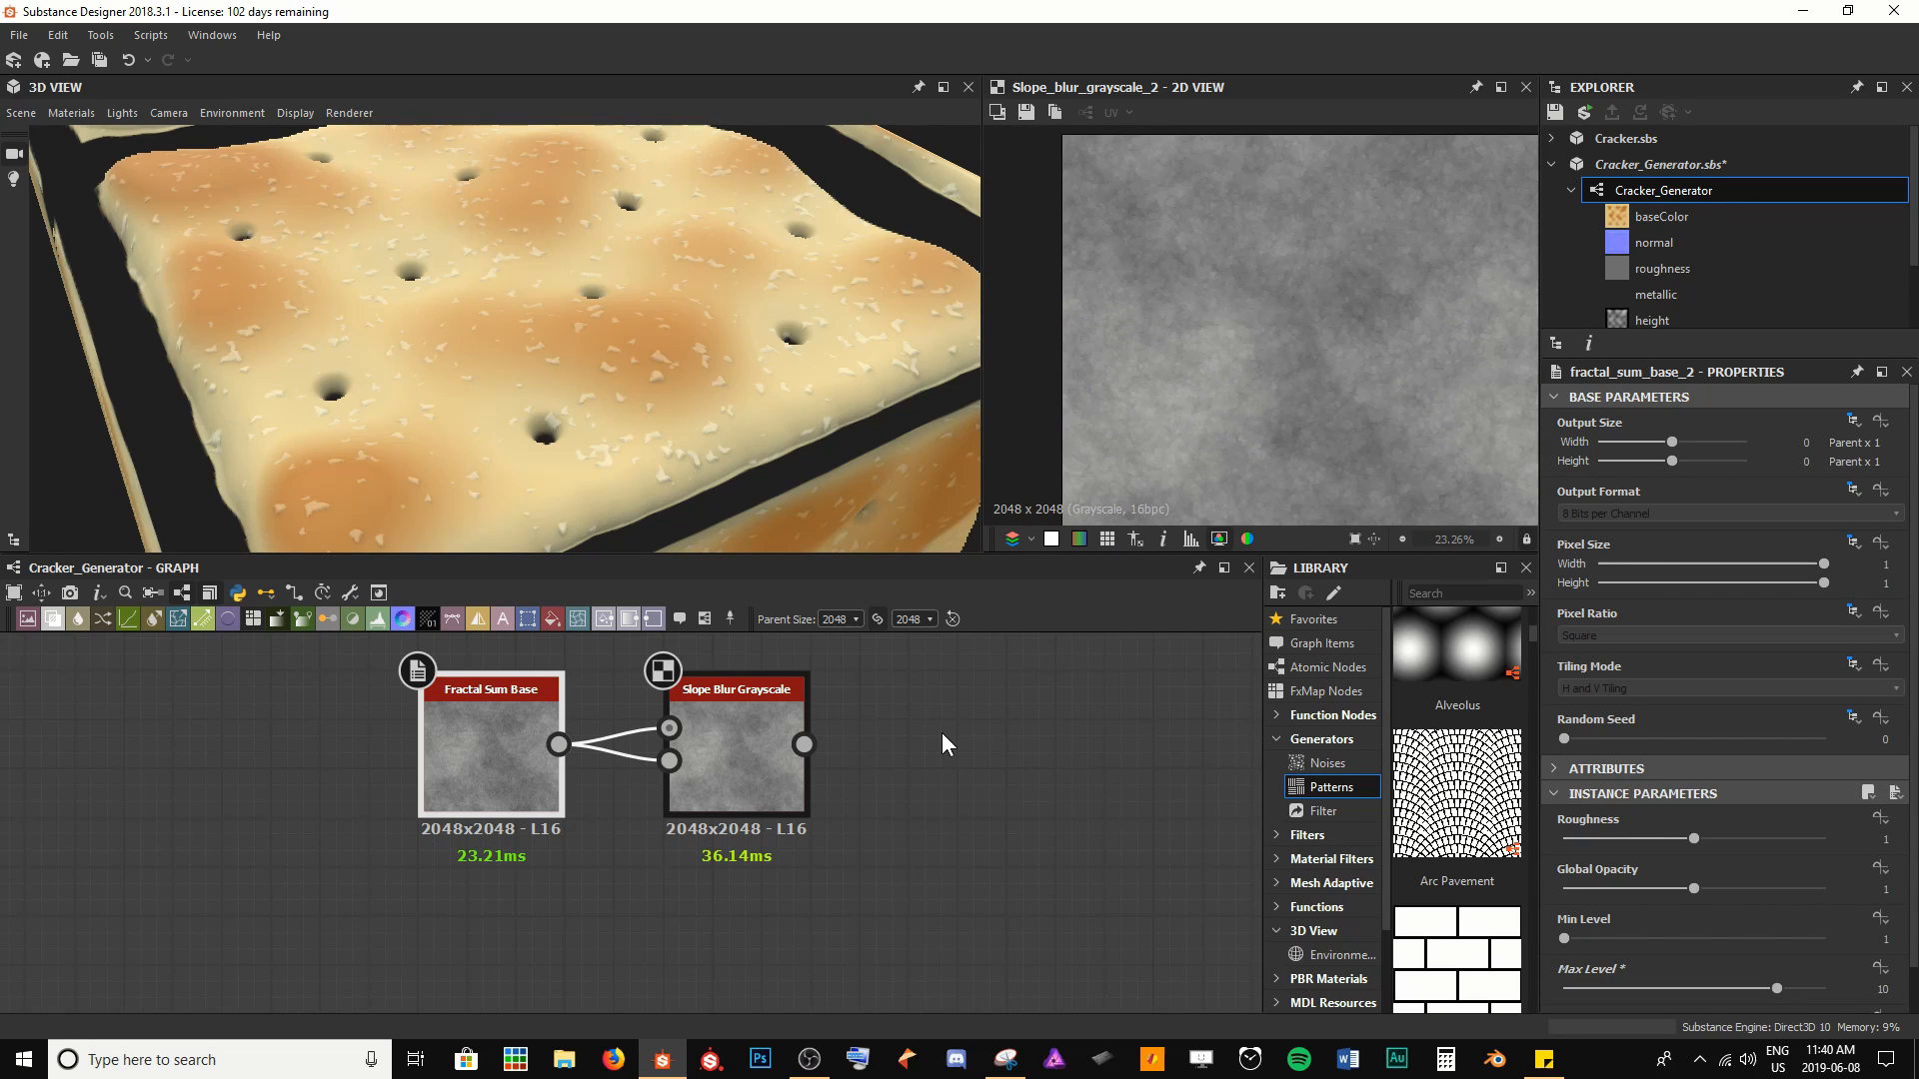
Insert a second Blend node on the base color wire, link the Slope Blur output to its Foreground, and reposition the noise nodes
{"action": "scroll", "coordinate": [957, 806], "scroll_direction": "down", "scroll_amount": 4}
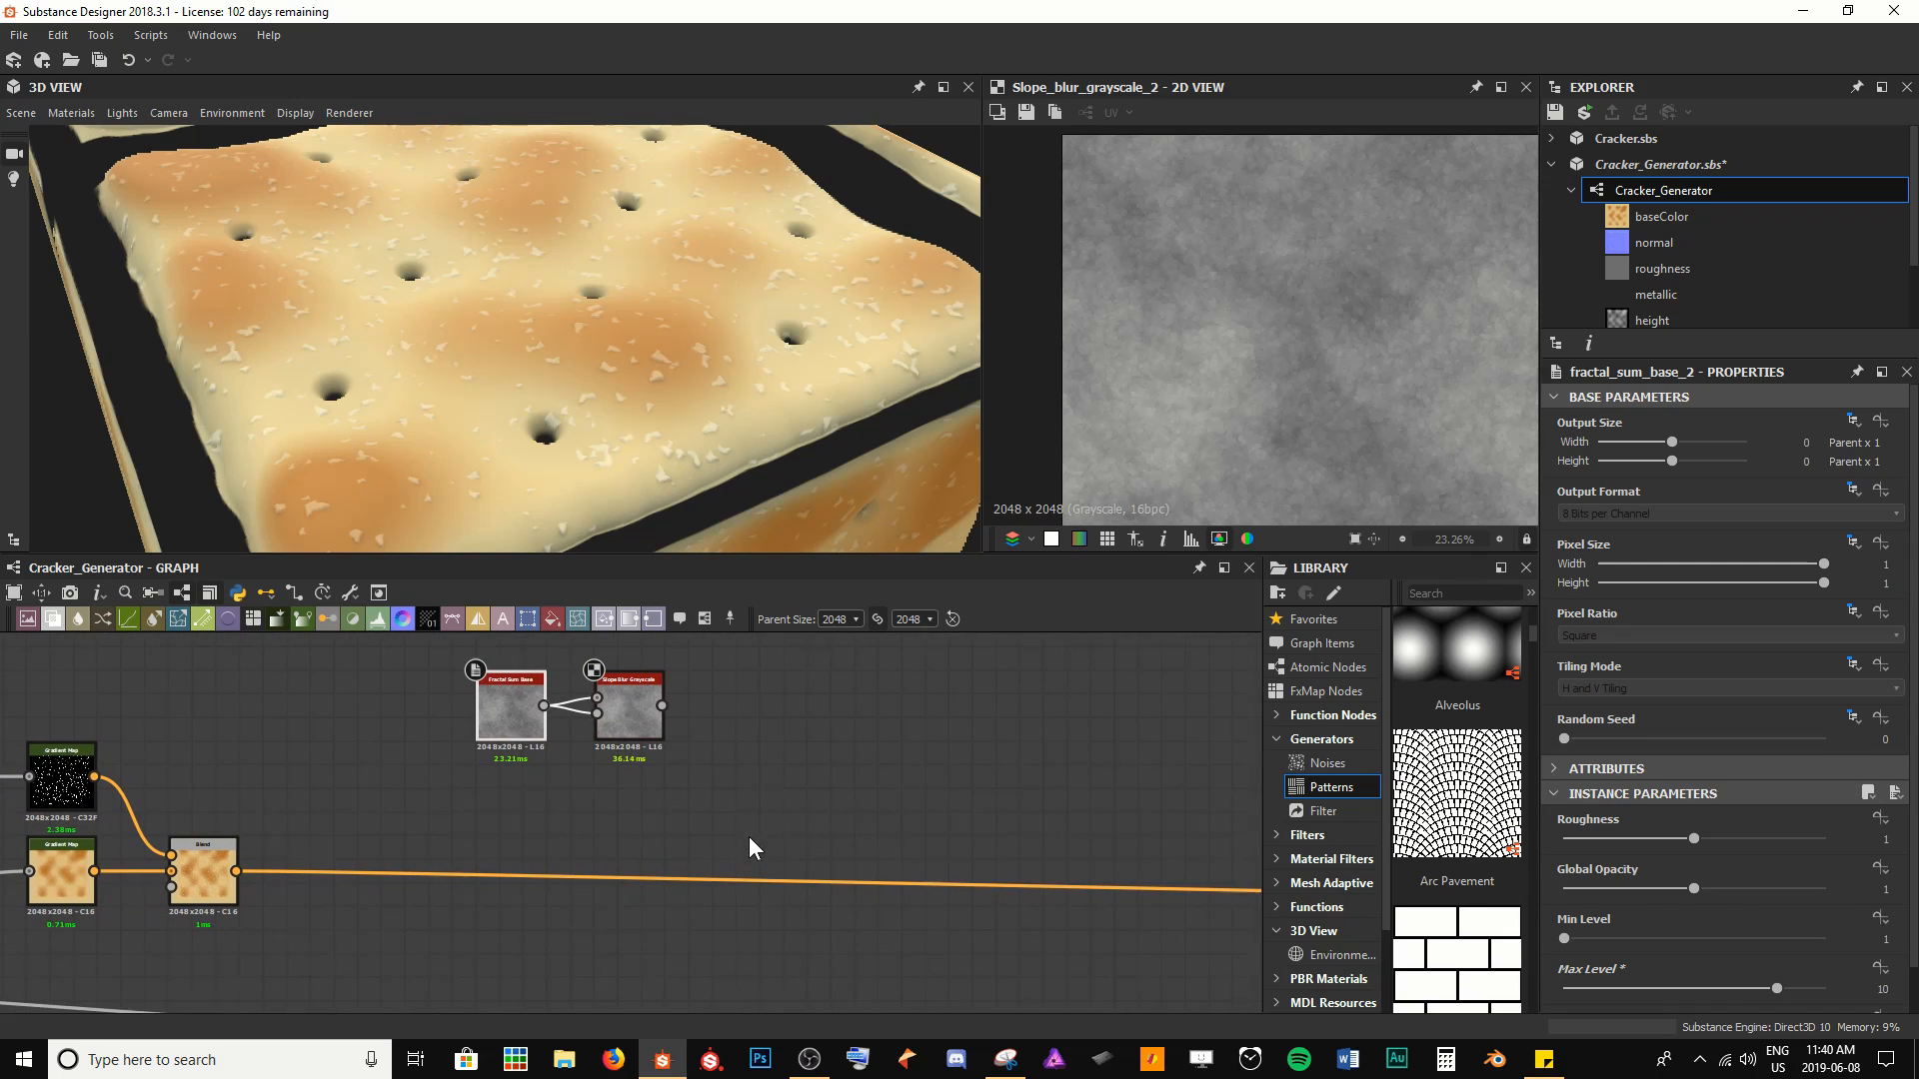
{"action": "key", "text": "space"}
{"action": "type", "text": "blend"}
{"action": "key", "text": "Return"}
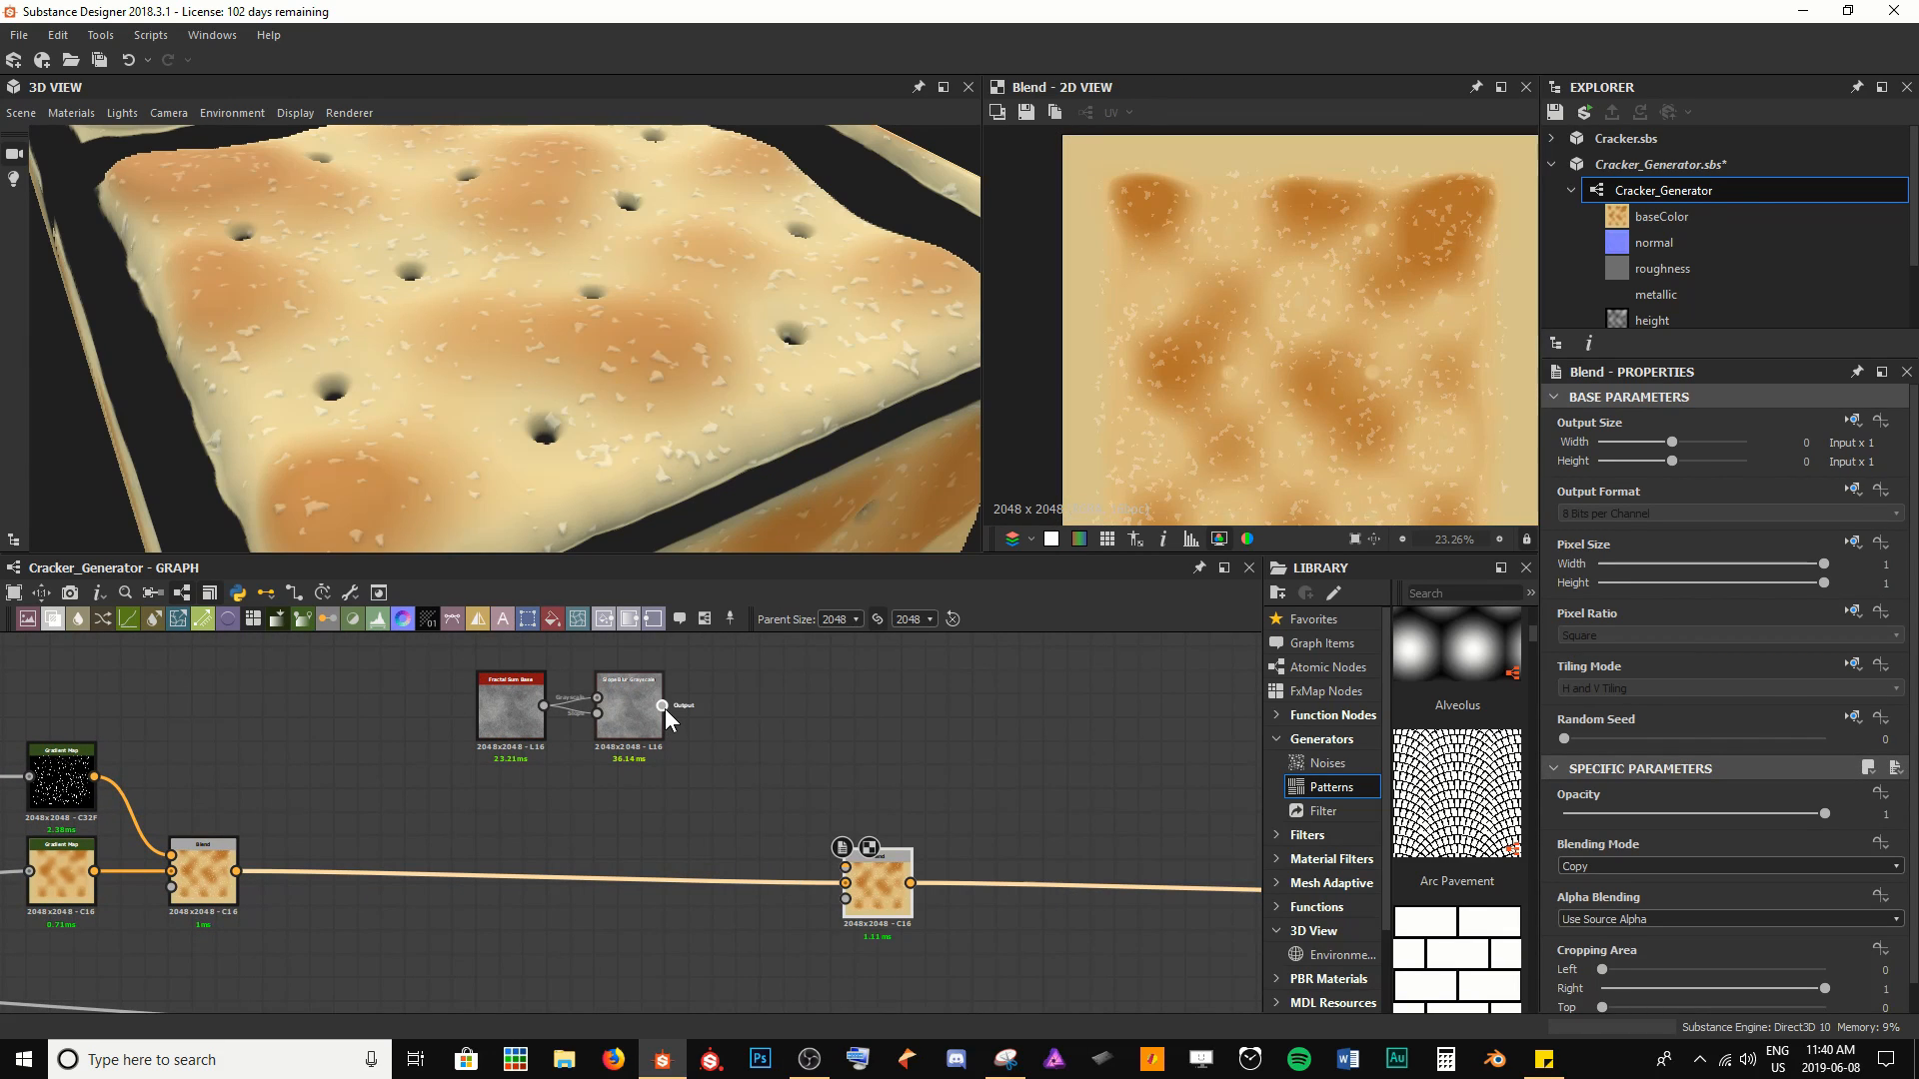
{"action": "left_click_drag", "start_coordinate": [663, 707], "coordinate": [848, 870]}
{"action": "middle_click_drag", "start_coordinate": [501, 795], "coordinate": [550, 855]}
{"action": "left_click_drag", "start_coordinate": [495, 843], "coordinate": [663, 776]}
{"action": "left_click_drag", "start_coordinate": [662, 776], "coordinate": [542, 776]}
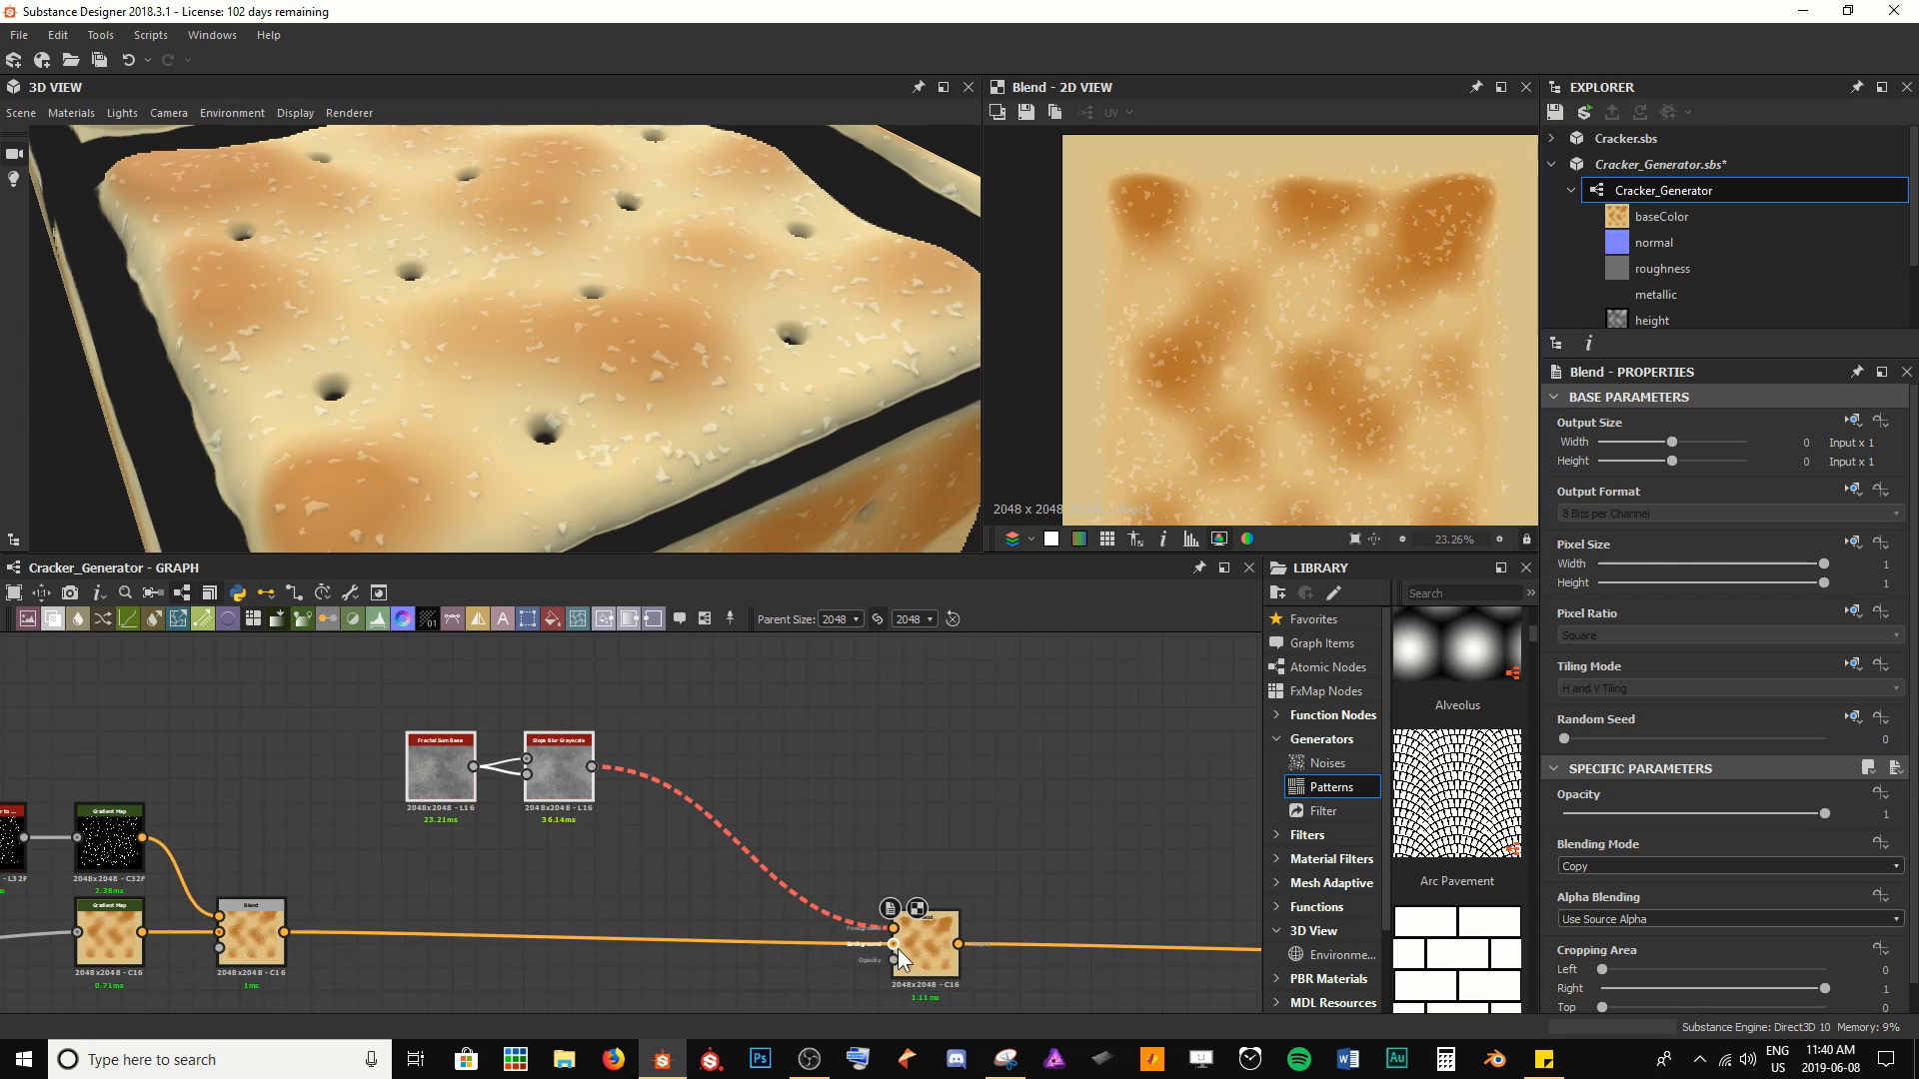
Insert a Gradient Map between the Slope Blur Grayscale and the new Blend's Foreground, lined up beside the noise nodes
{"action": "key", "text": "space"}
{"action": "type", "text": "grad"}
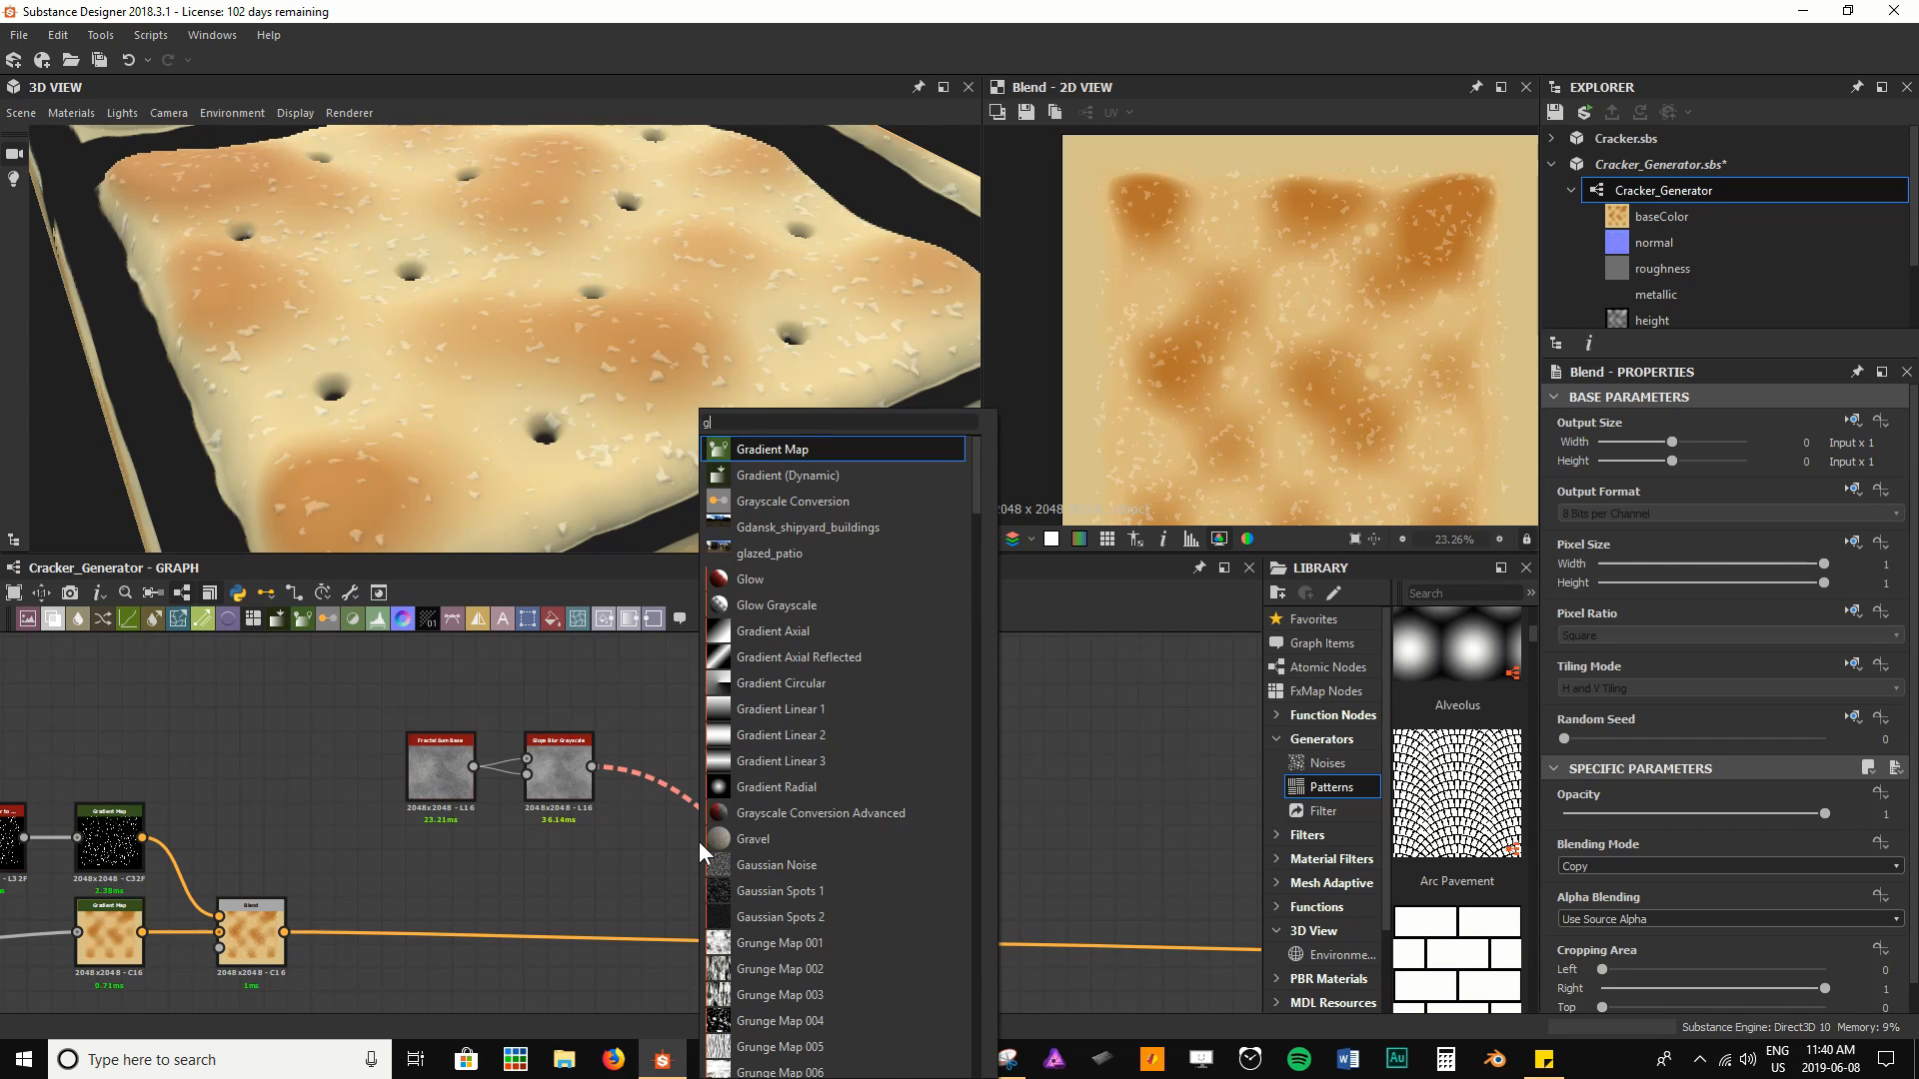
{"action": "key", "text": "Return"}
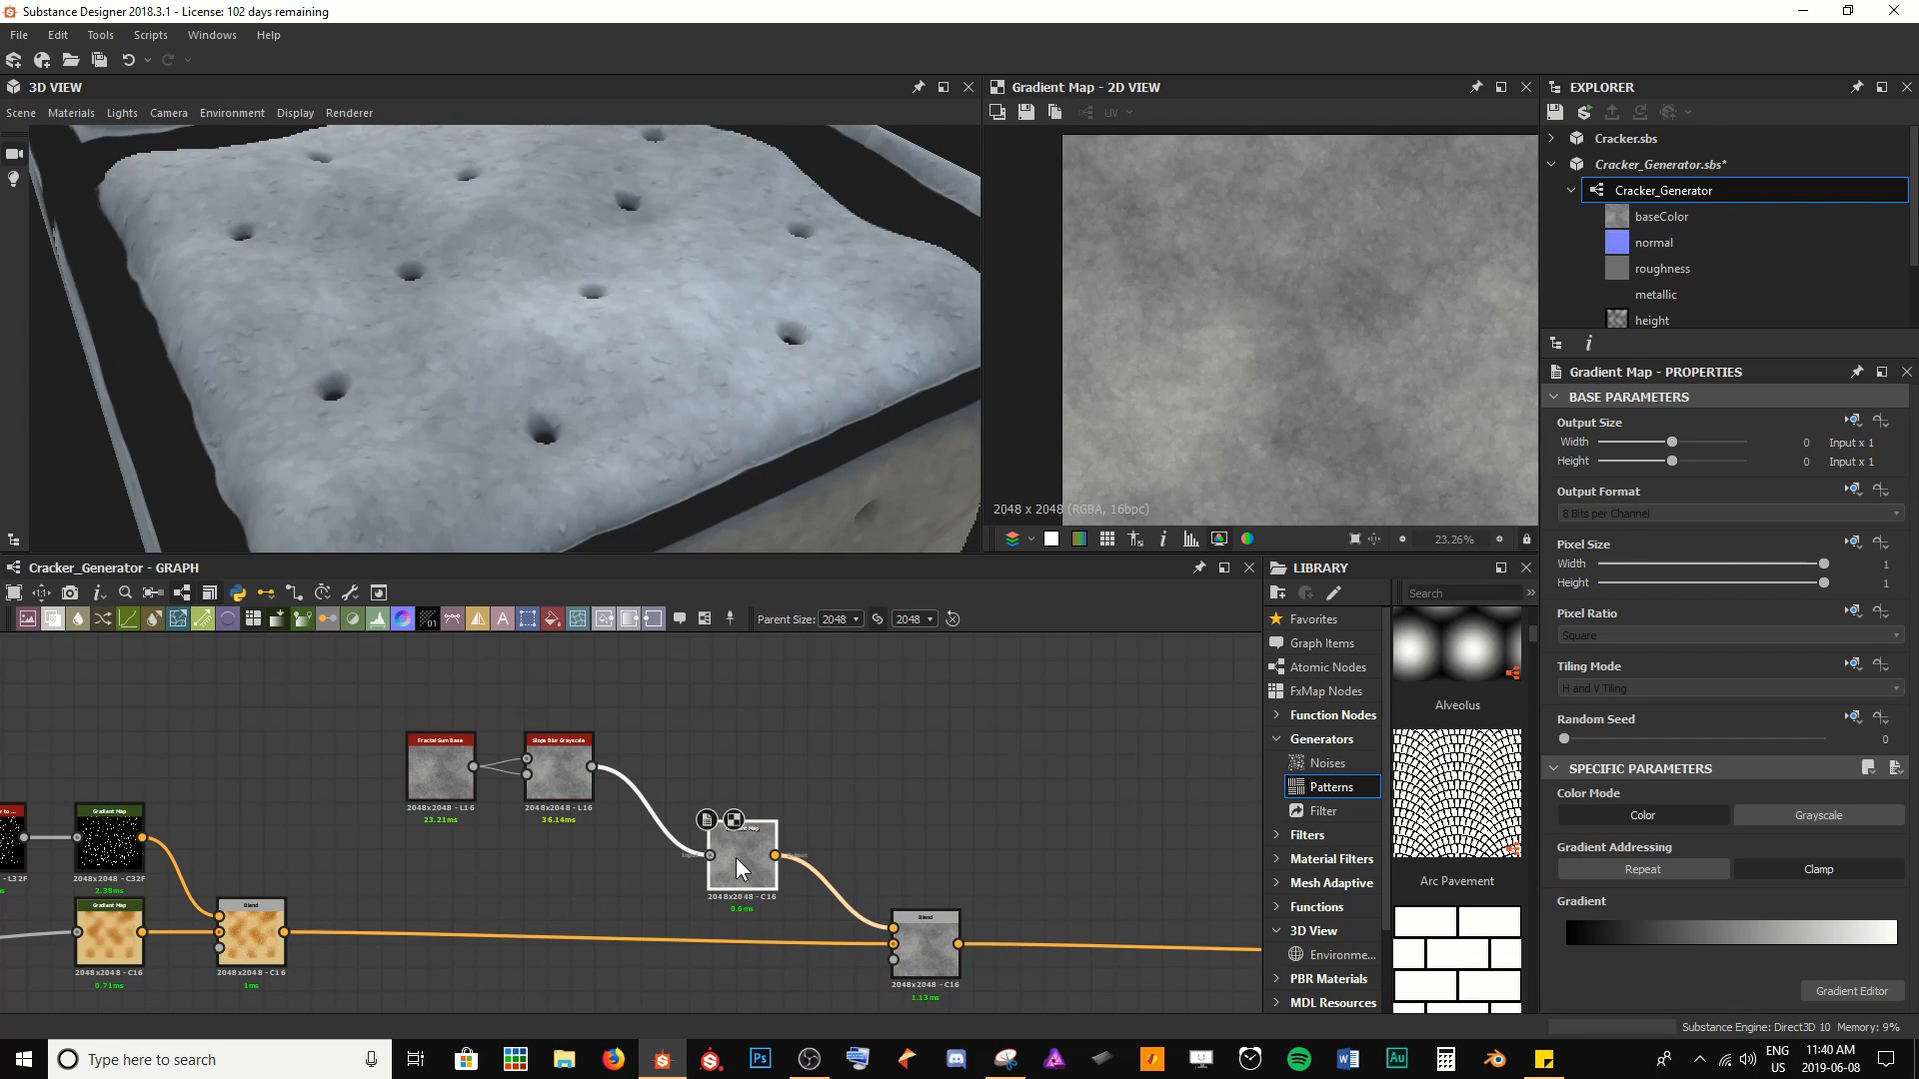
{"action": "left_click_drag", "start_coordinate": [649, 776], "coordinate": [675, 778]}
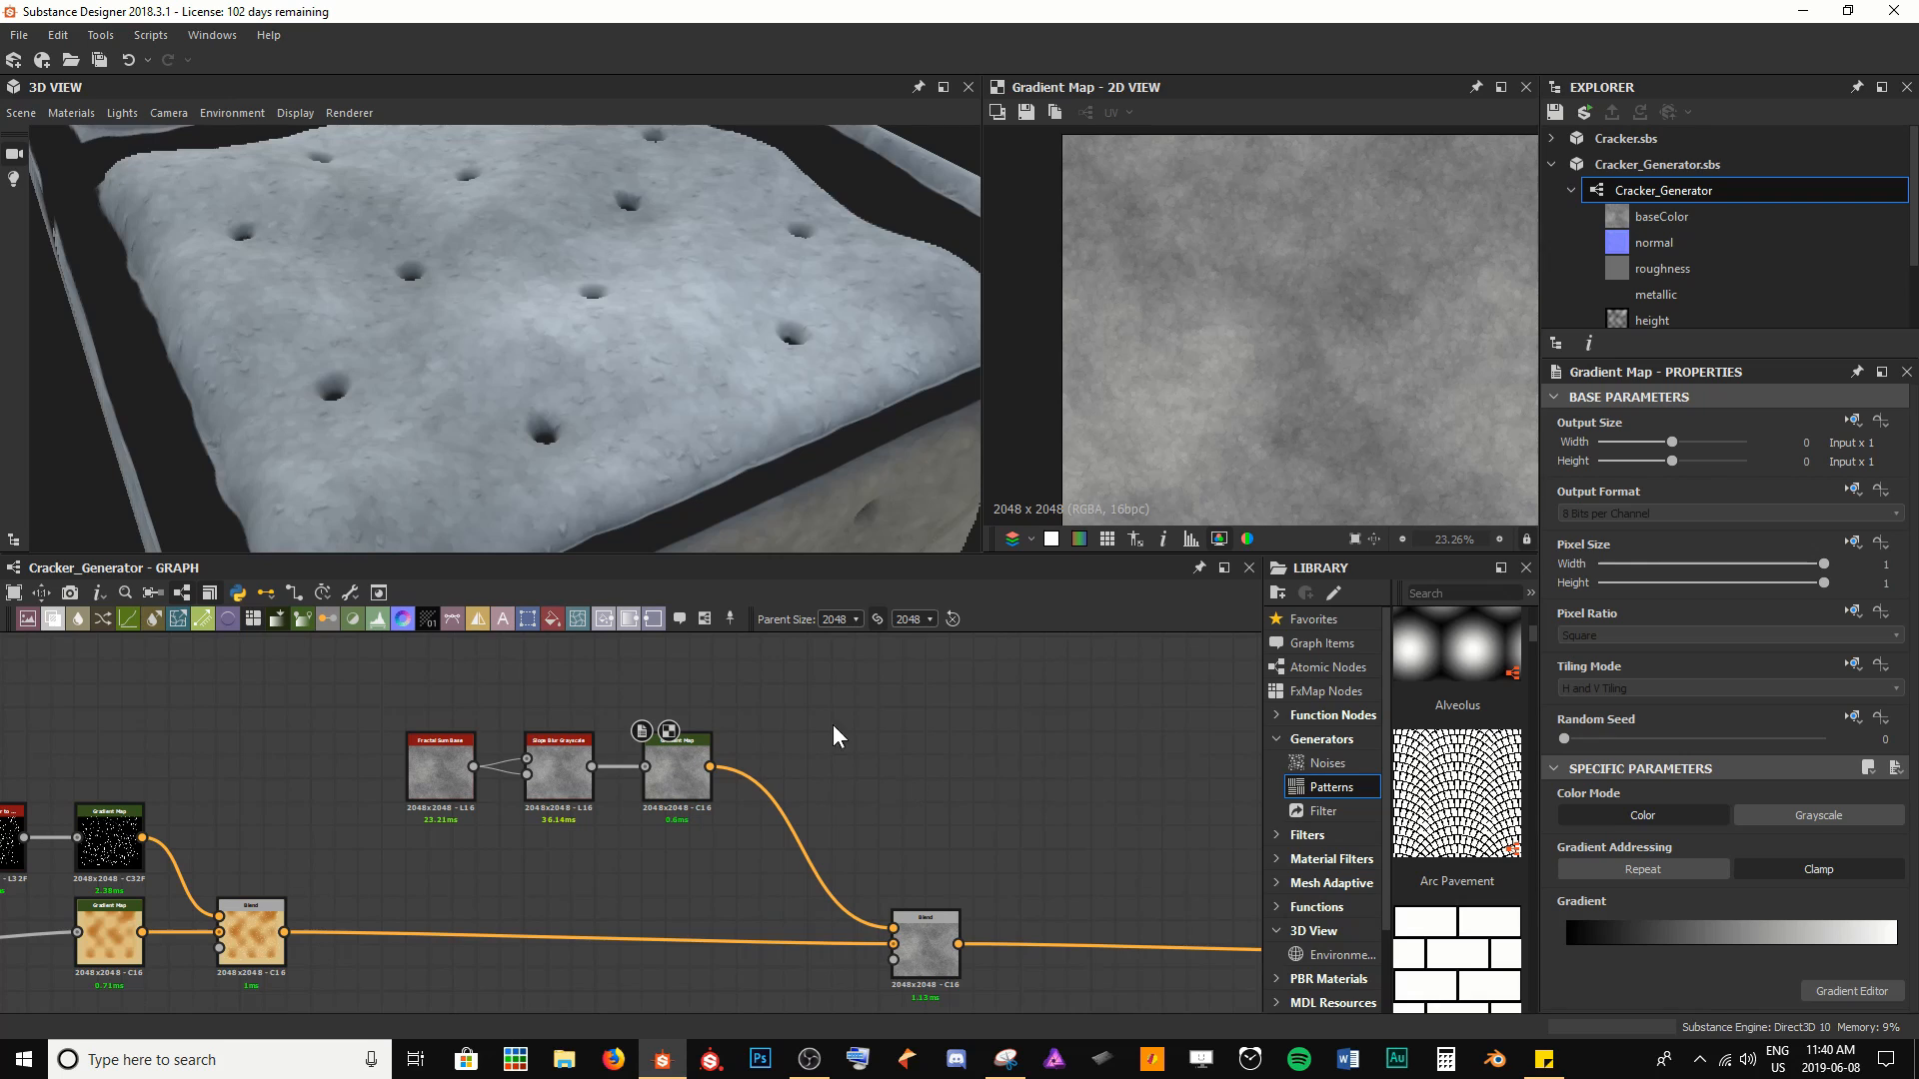
Inspect the noise on the cracker in 3D and set the Fractal Sum Base's Min Level to 4, keeping Max Level at 10
{"action": "scroll", "coordinate": [633, 291], "scroll_direction": "up", "scroll_amount": 4}
{"action": "left_click_drag", "start_coordinate": [634, 290], "coordinate": [548, 381]}
{"action": "scroll", "coordinate": [655, 380], "scroll_direction": "up", "scroll_amount": 5}
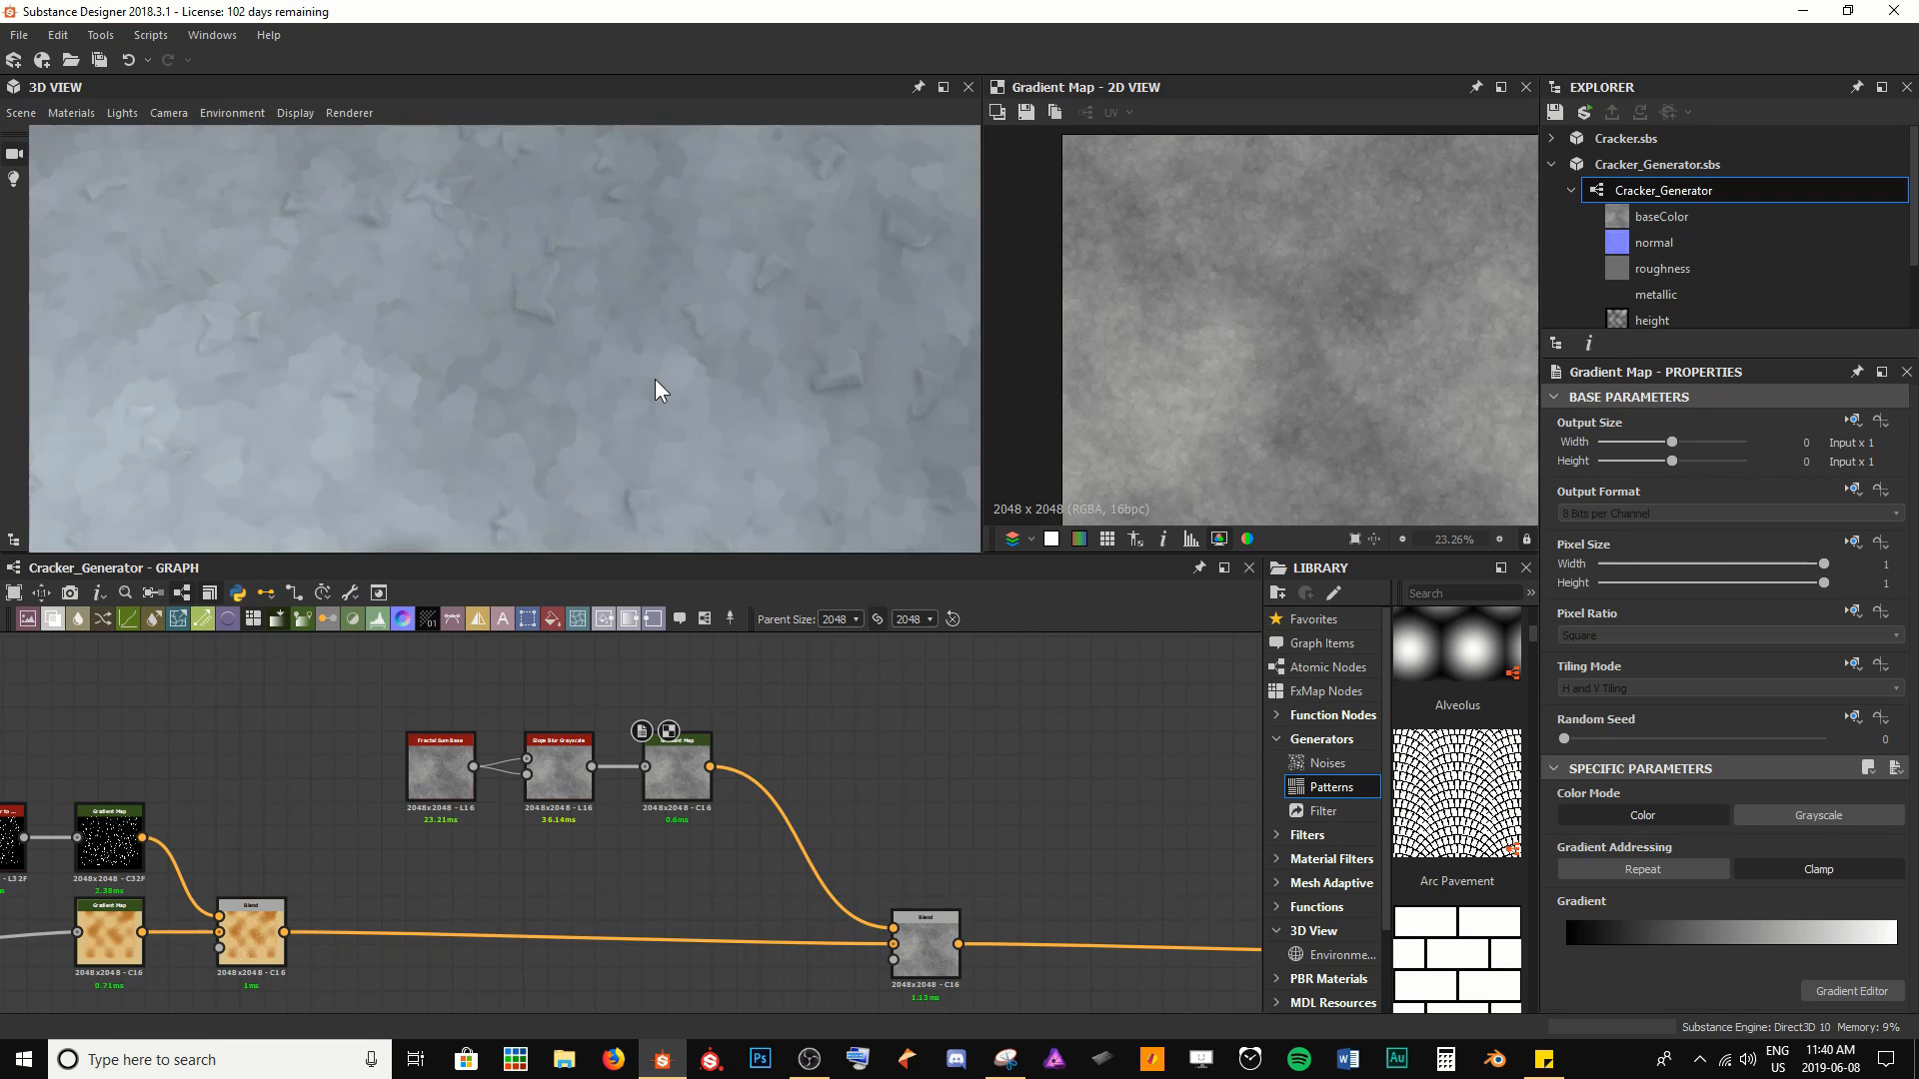
{"action": "scroll", "coordinate": [620, 360], "scroll_direction": "down", "scroll_amount": 4}
{"action": "scroll", "coordinate": [455, 800], "scroll_direction": "up", "scroll_amount": 3}
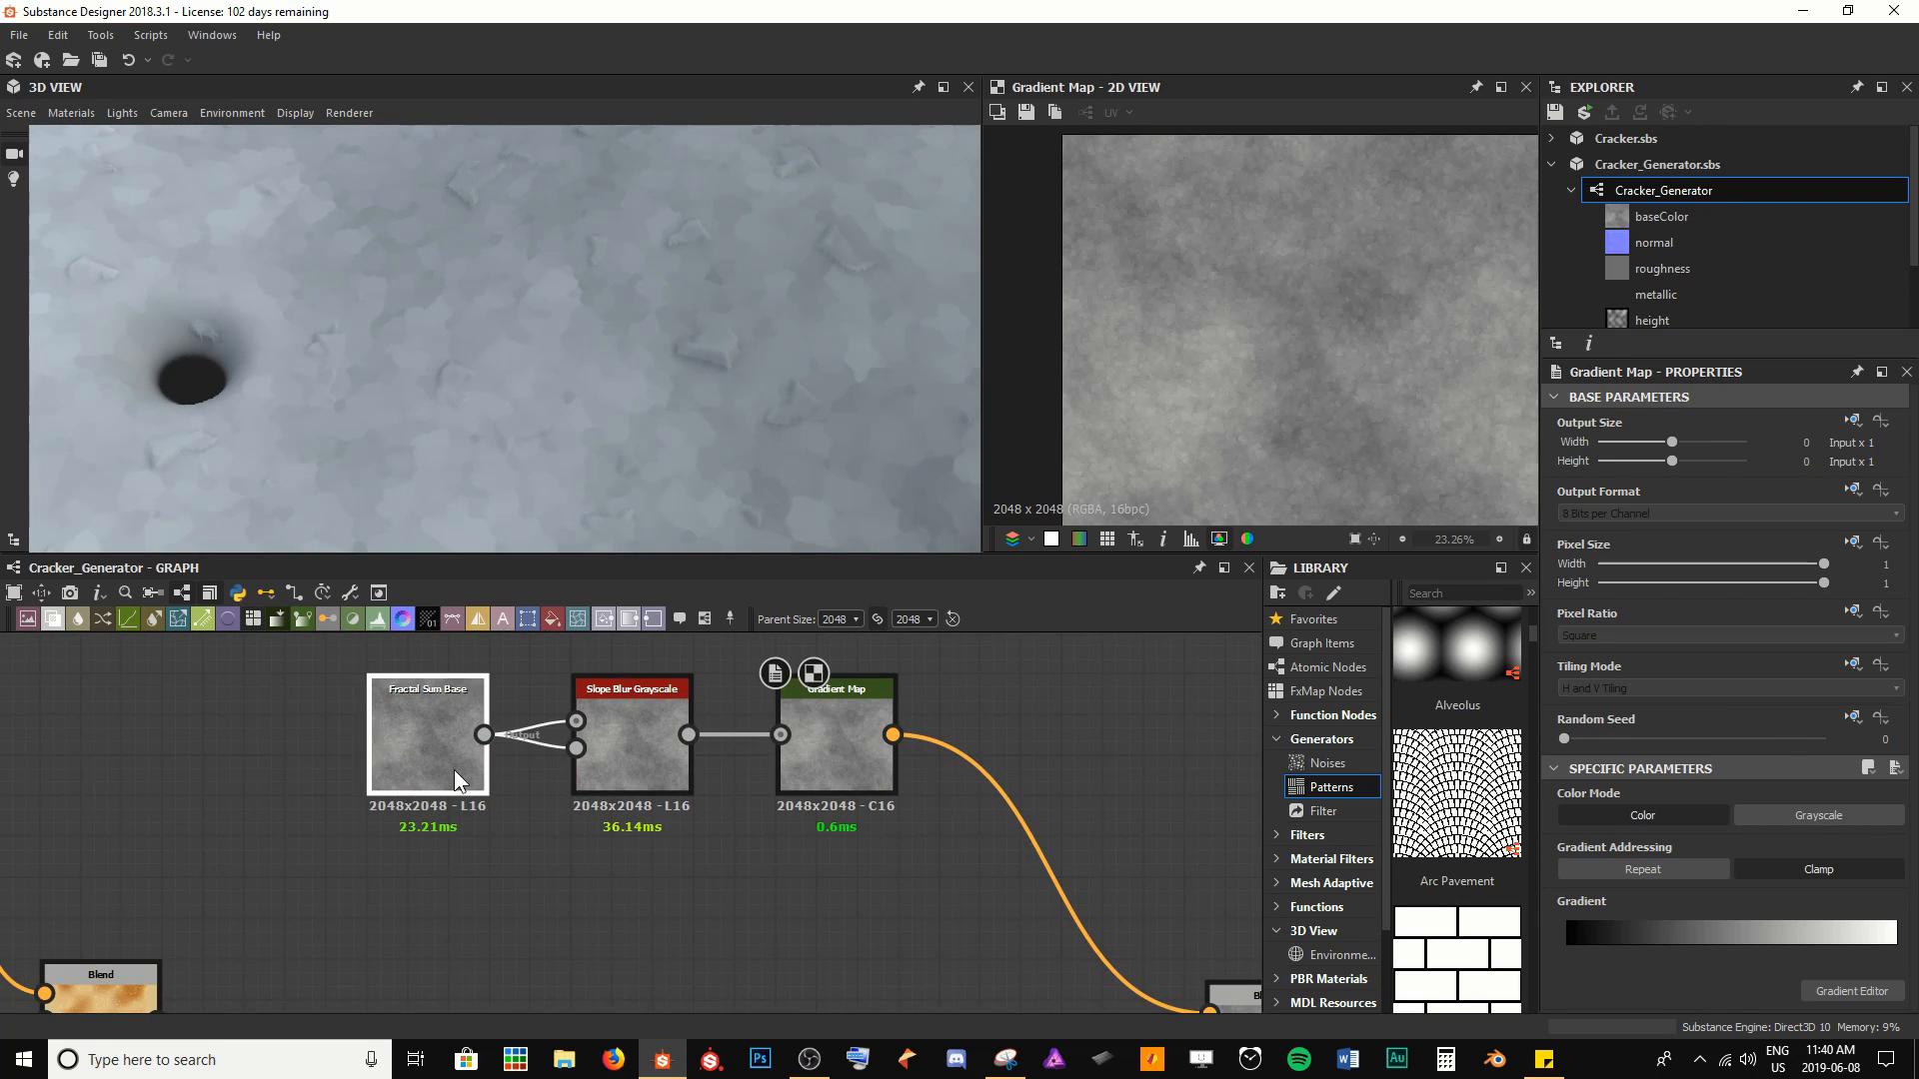
{"action": "left_click", "coordinate": [453, 770]}
{"action": "left_click_drag", "start_coordinate": [1560, 938], "coordinate": [1635, 937]}
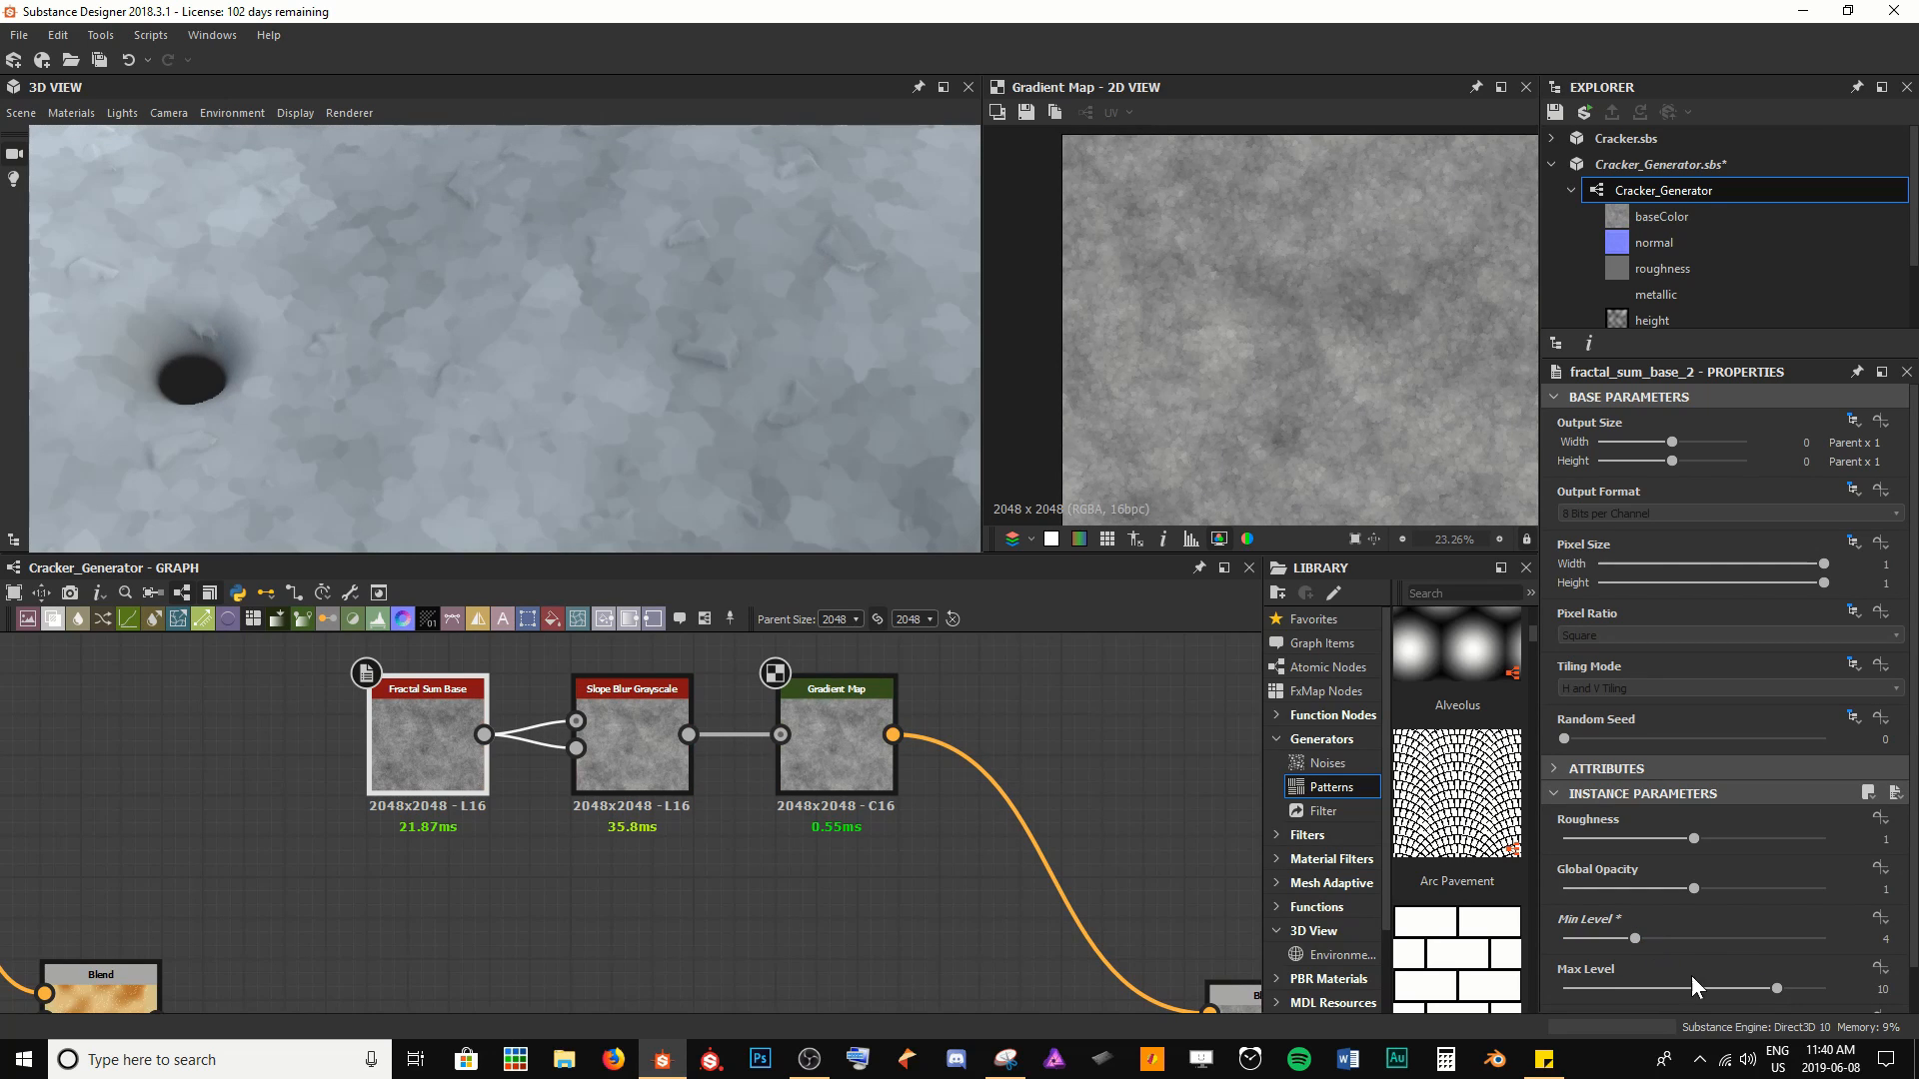
{"action": "mouse_move", "coordinate": [1776, 990]}
{"action": "left_mouse_down"}
{"action": "mouse_move", "coordinate": [1731, 988]}
{"action": "mouse_move", "coordinate": [1808, 987]}
{"action": "mouse_move", "coordinate": [1785, 986]}
{"action": "left_mouse_up"}
Try a Roughness of 1.3 on the Fractal Sum Base and return it to 1
{"action": "mouse_move", "coordinate": [1699, 842]}
{"action": "left_mouse_down"}
{"action": "mouse_move", "coordinate": [1779, 853]}
{"action": "mouse_move", "coordinate": [1733, 857]}
{"action": "left_mouse_up"}
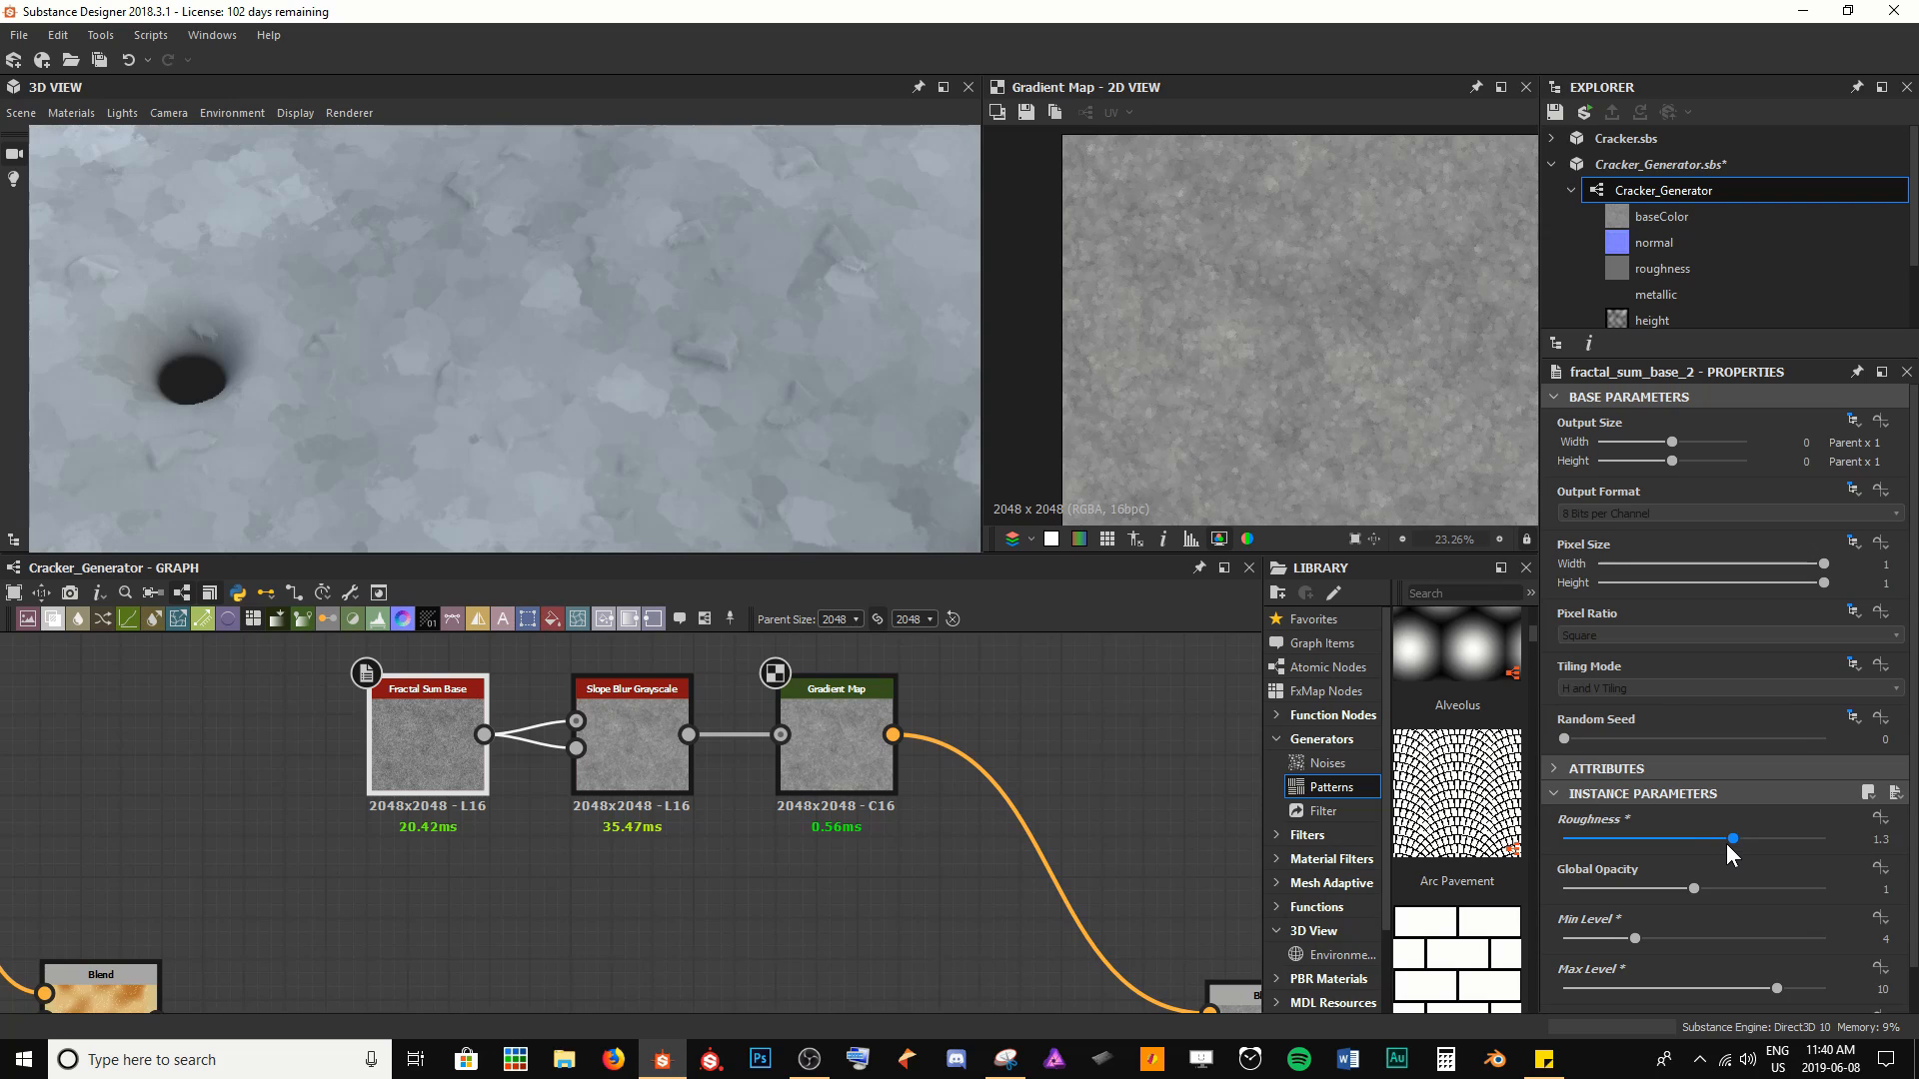
{"action": "double_click", "coordinate": [1729, 842]}
{"action": "type", "text": "1"}
{"action": "key", "text": "Return"}
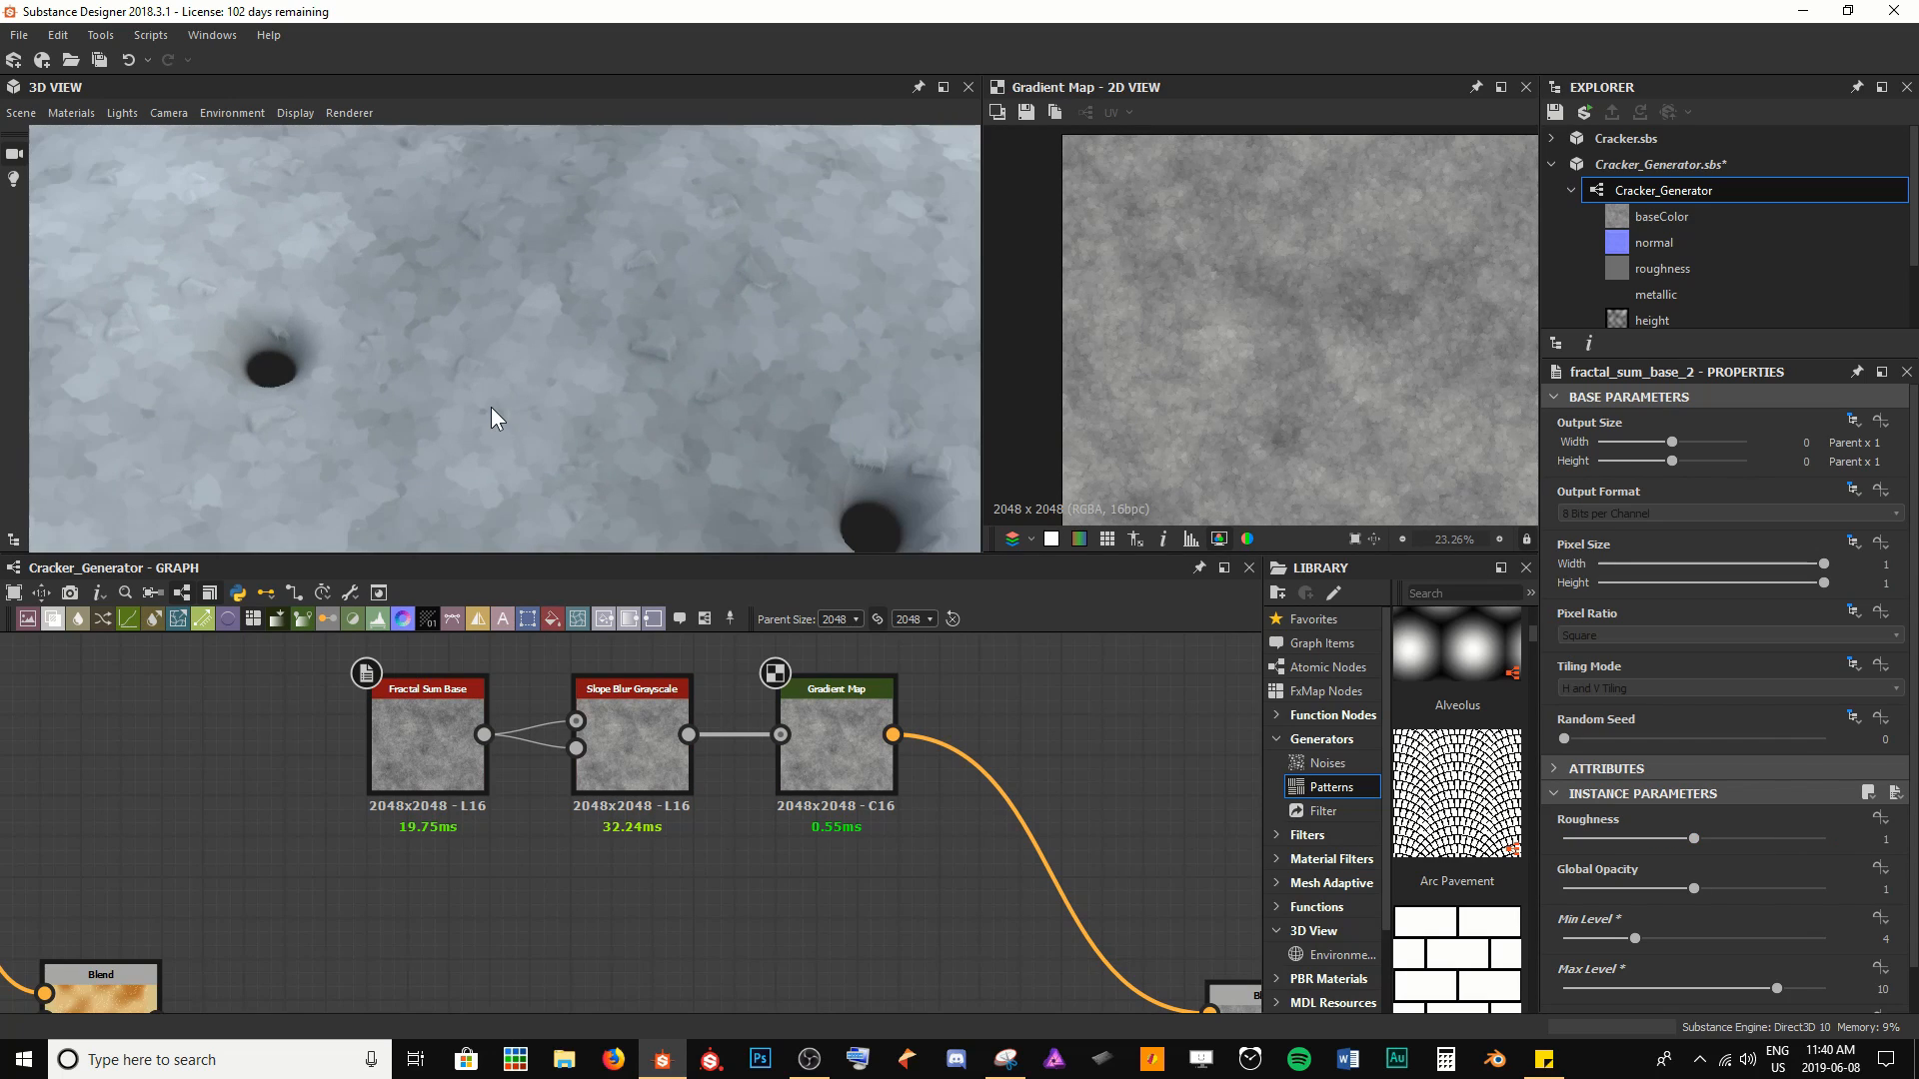
Set the second base color Blend's Blending Mode to Add Sub and check the noise on the cracker in 3D
{"action": "scroll", "coordinate": [489, 406], "scroll_direction": "down", "scroll_amount": 4}
{"action": "mouse_move", "coordinate": [476, 414]}
{"action": "left_mouse_down"}
{"action": "mouse_move", "coordinate": [621, 376]}
{"action": "mouse_move", "coordinate": [564, 358]}
{"action": "mouse_move", "coordinate": [470, 404]}
{"action": "mouse_move", "coordinate": [549, 417]}
{"action": "mouse_move", "coordinate": [491, 398]}
{"action": "left_mouse_up"}
{"action": "scroll", "coordinate": [621, 376], "scroll_direction": "down", "scroll_amount": 2}
{"action": "scroll", "coordinate": [470, 404], "scroll_direction": "up", "scroll_amount": 5}
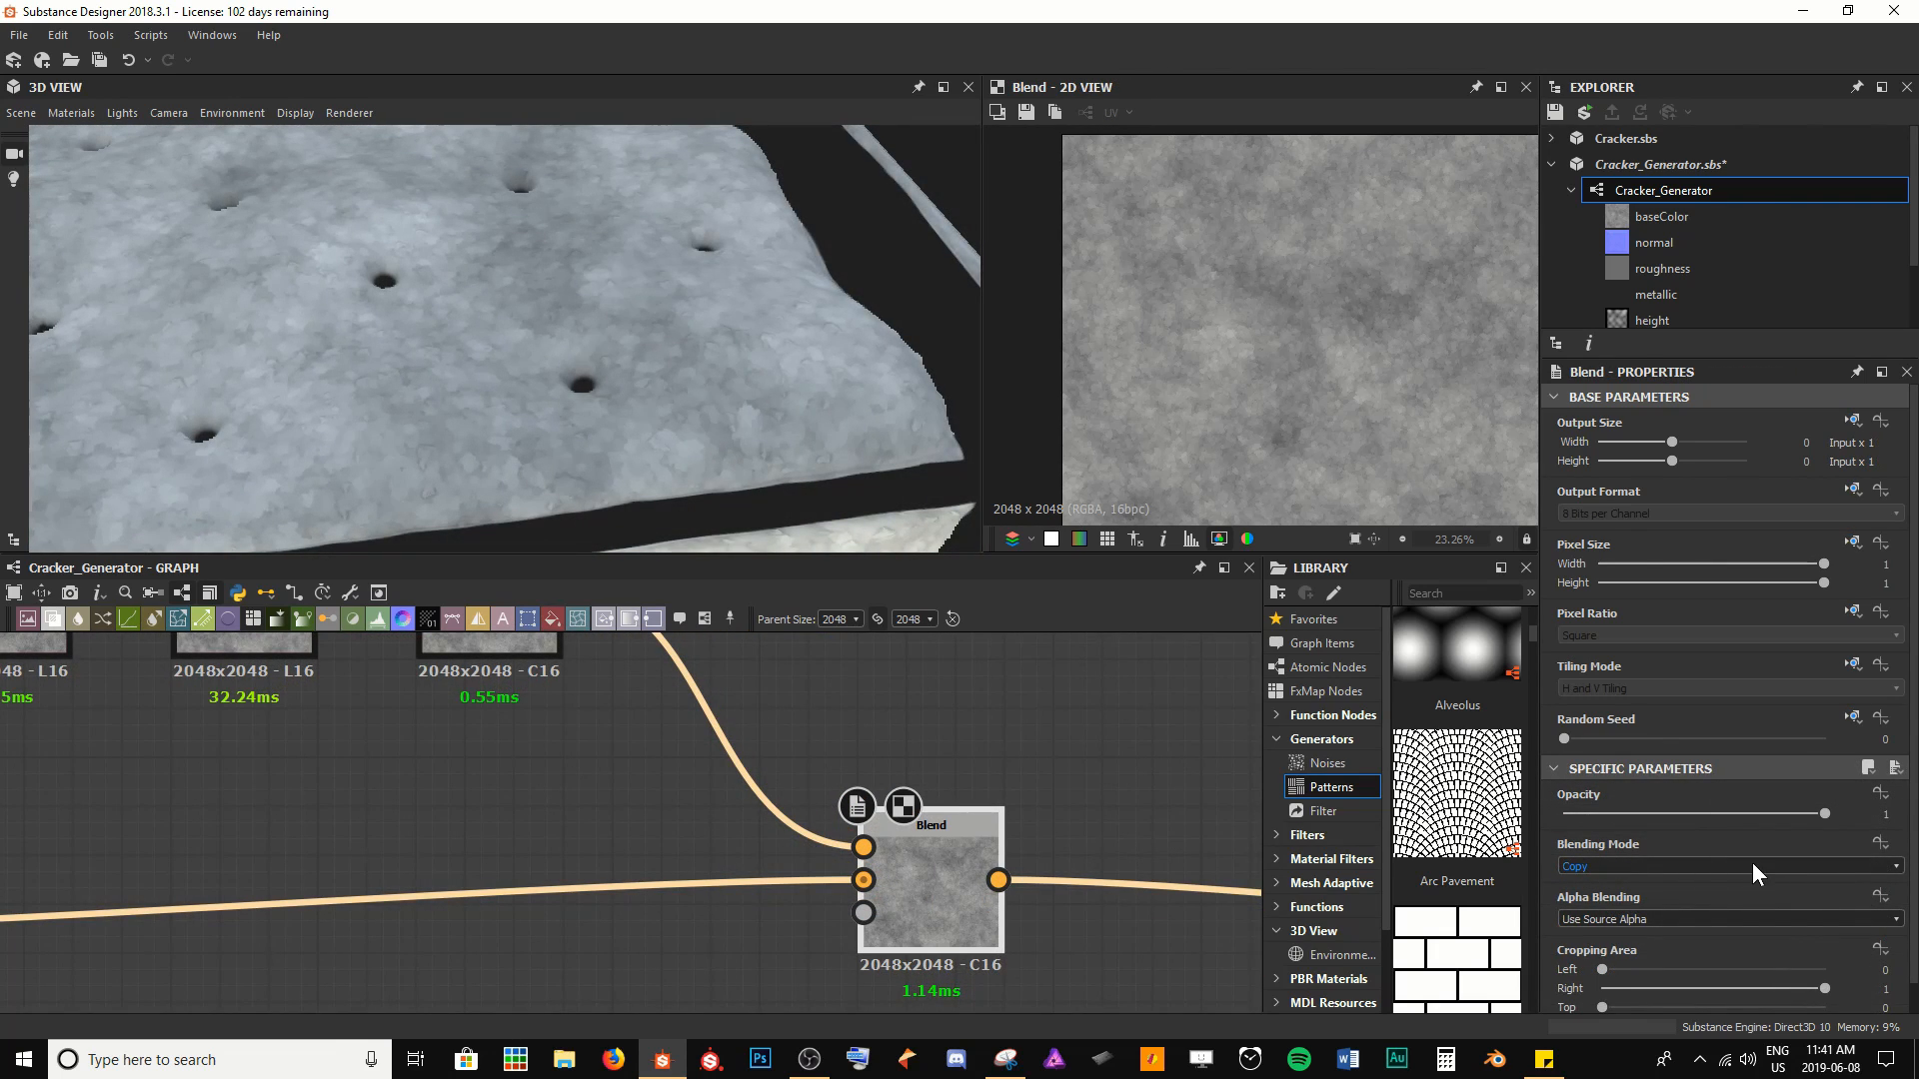
{"action": "left_click", "coordinate": [1753, 867]}
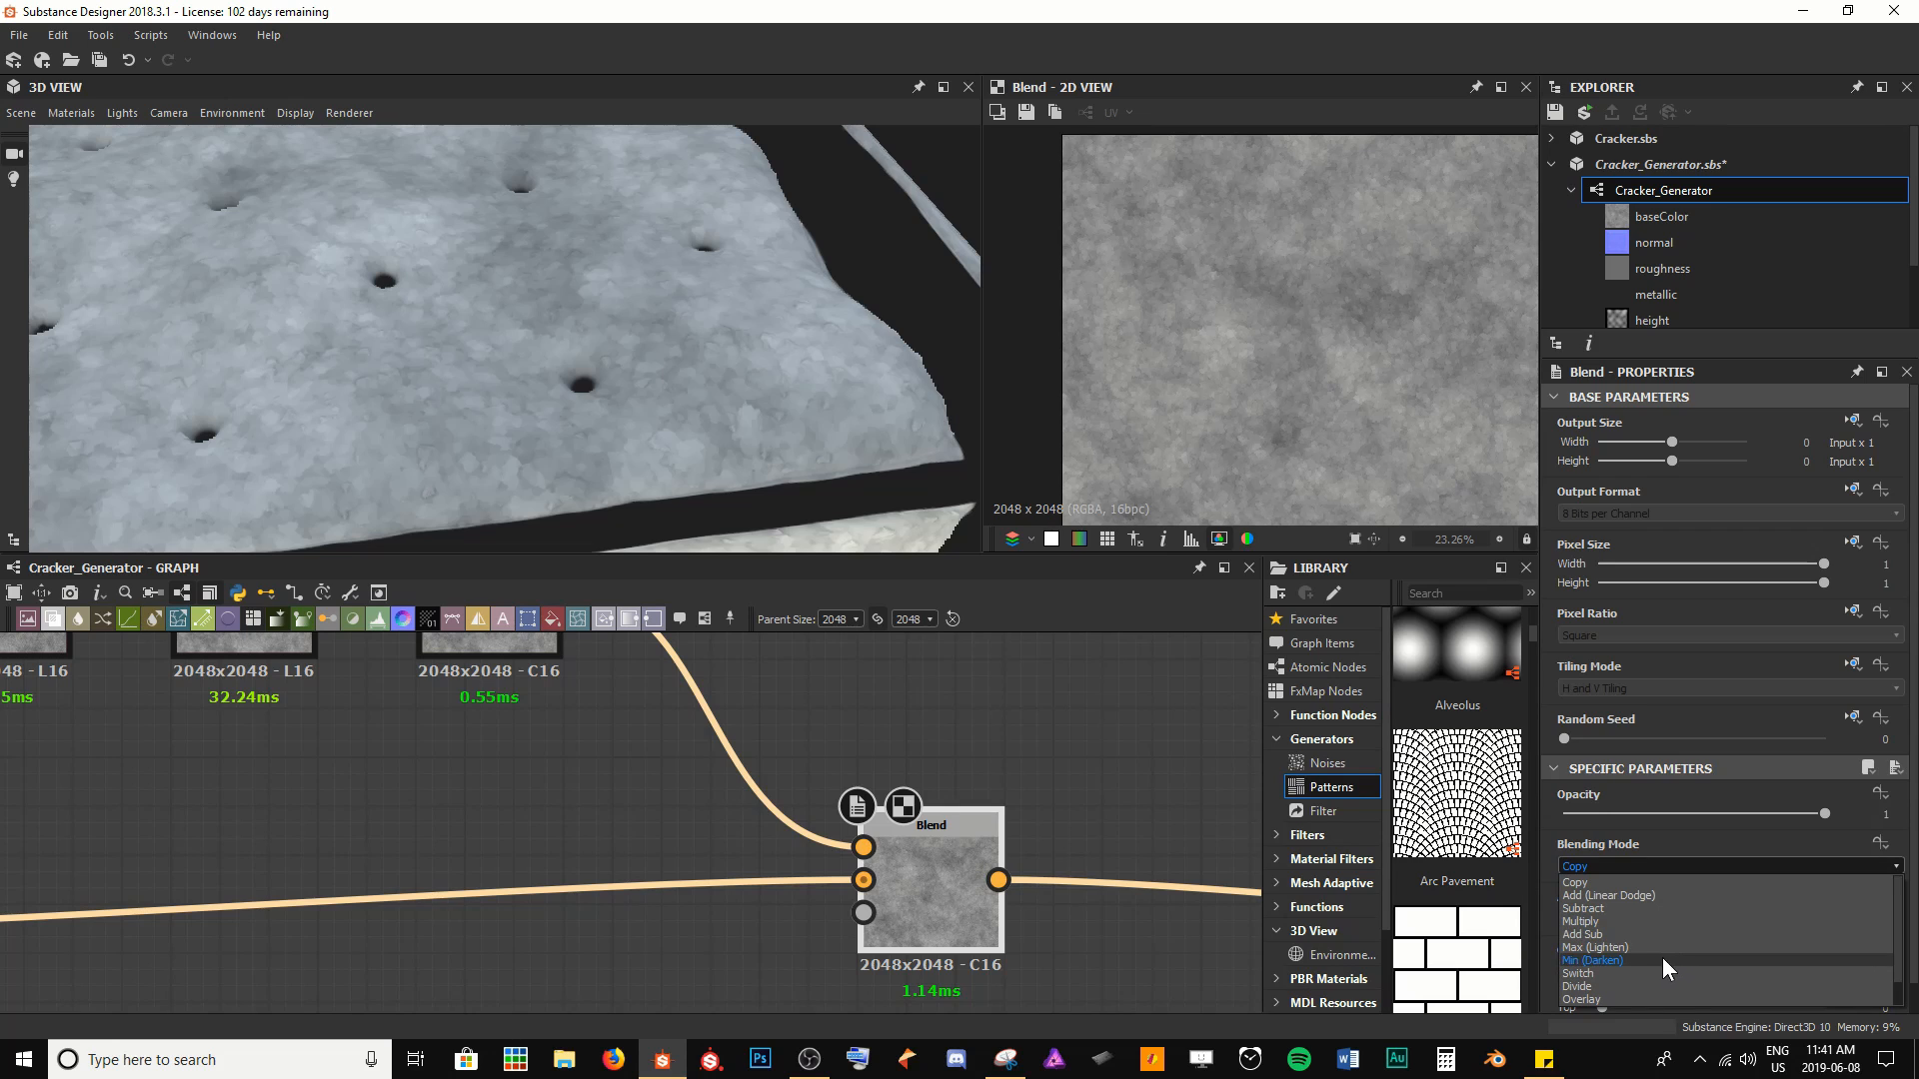
{"action": "left_click", "coordinate": [1617, 933]}
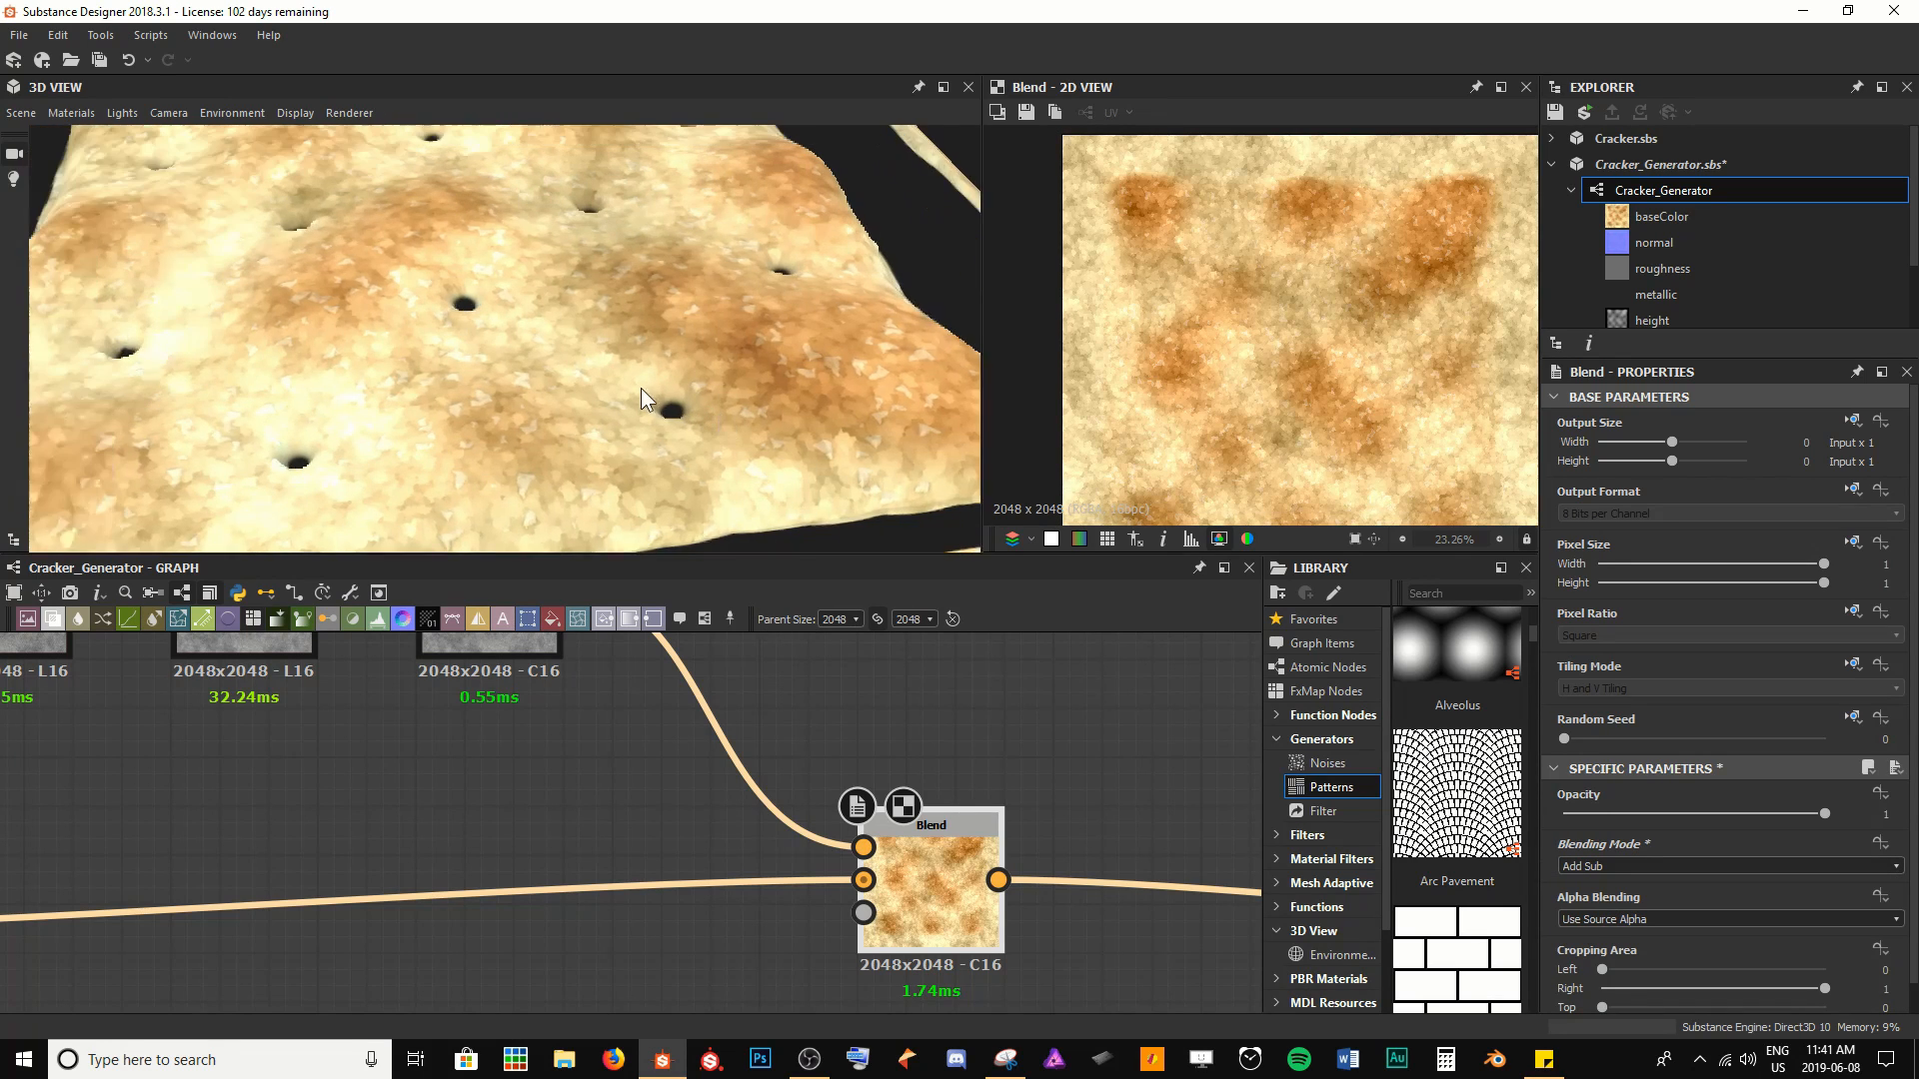
{"action": "left_click_drag", "start_coordinate": [640, 388], "coordinate": [693, 461]}
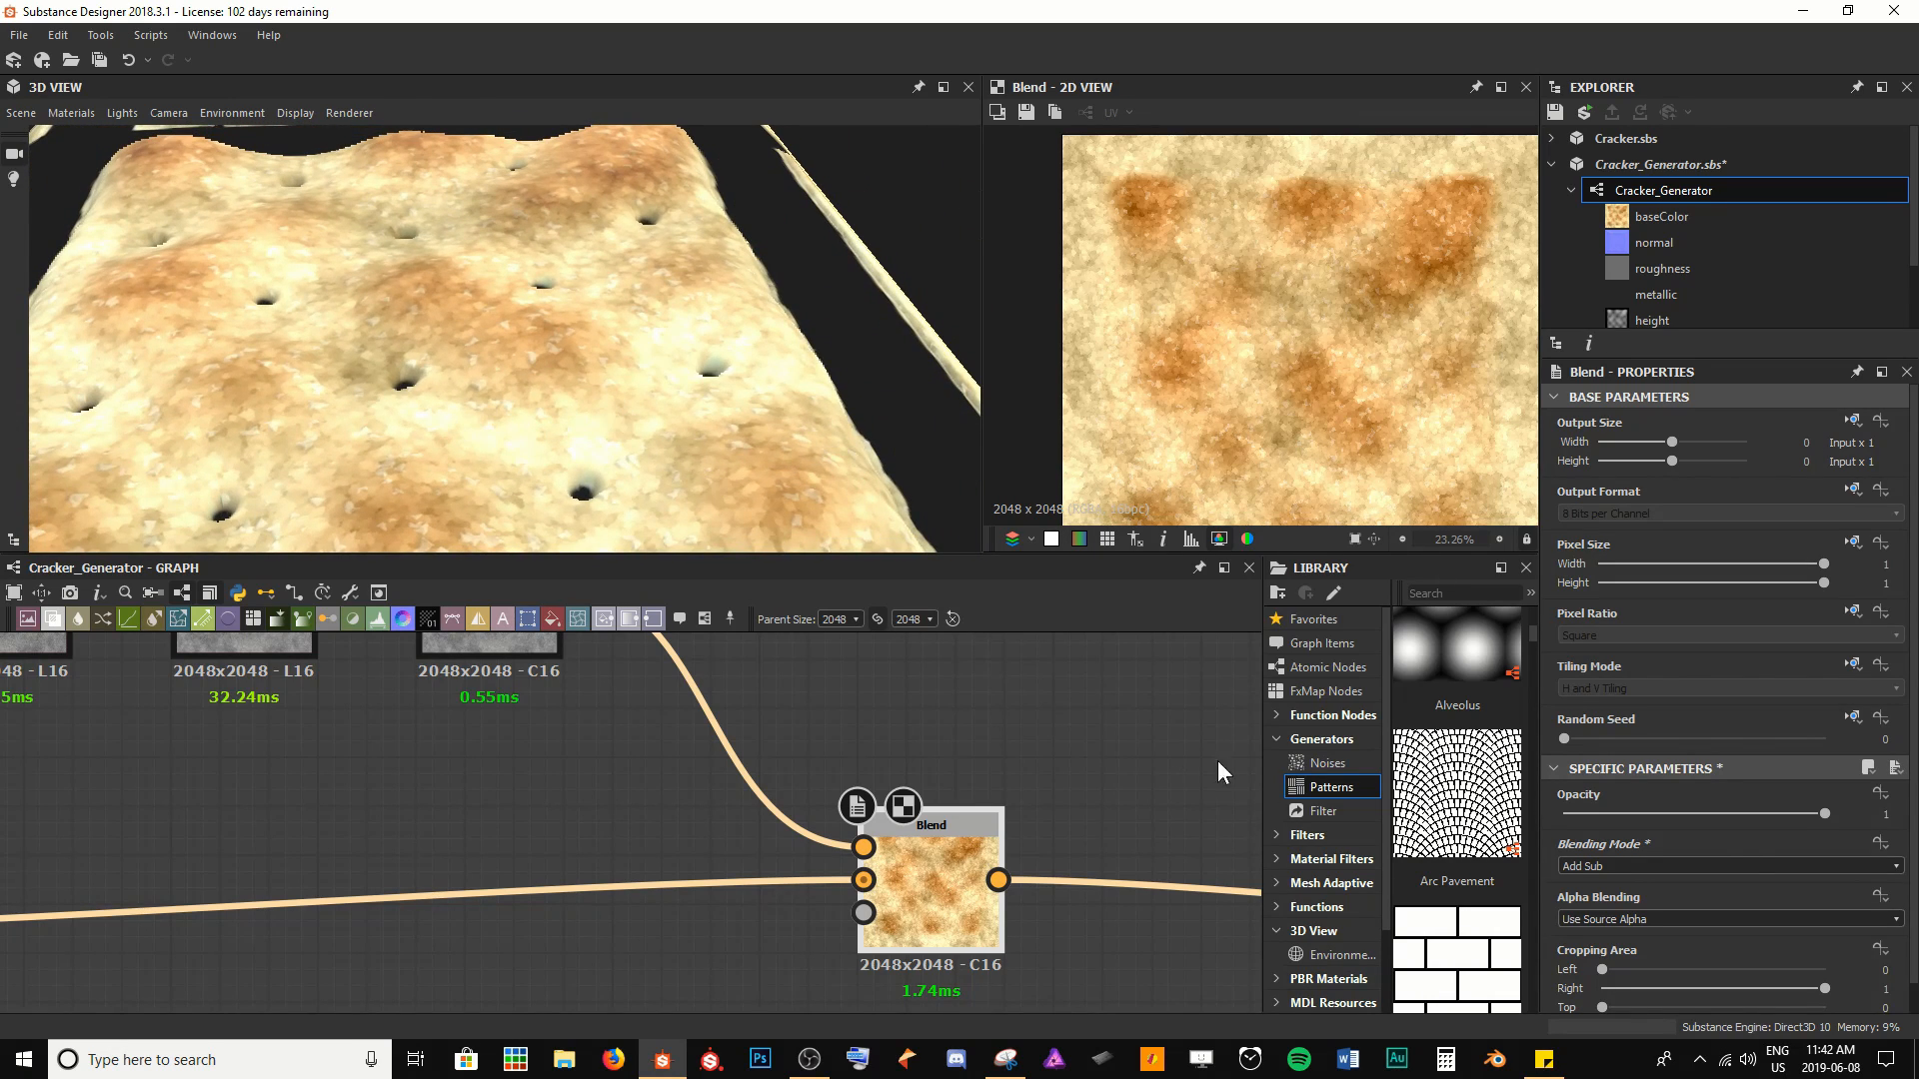
Lower the Add Sub Blend's Opacity to 0.3 and inspect how subtle the noise is on the cracker surface
{"action": "left_click_drag", "start_coordinate": [1820, 817], "coordinate": [1599, 817]}
{"action": "scroll", "coordinate": [451, 357], "scroll_direction": "up", "scroll_amount": 10}
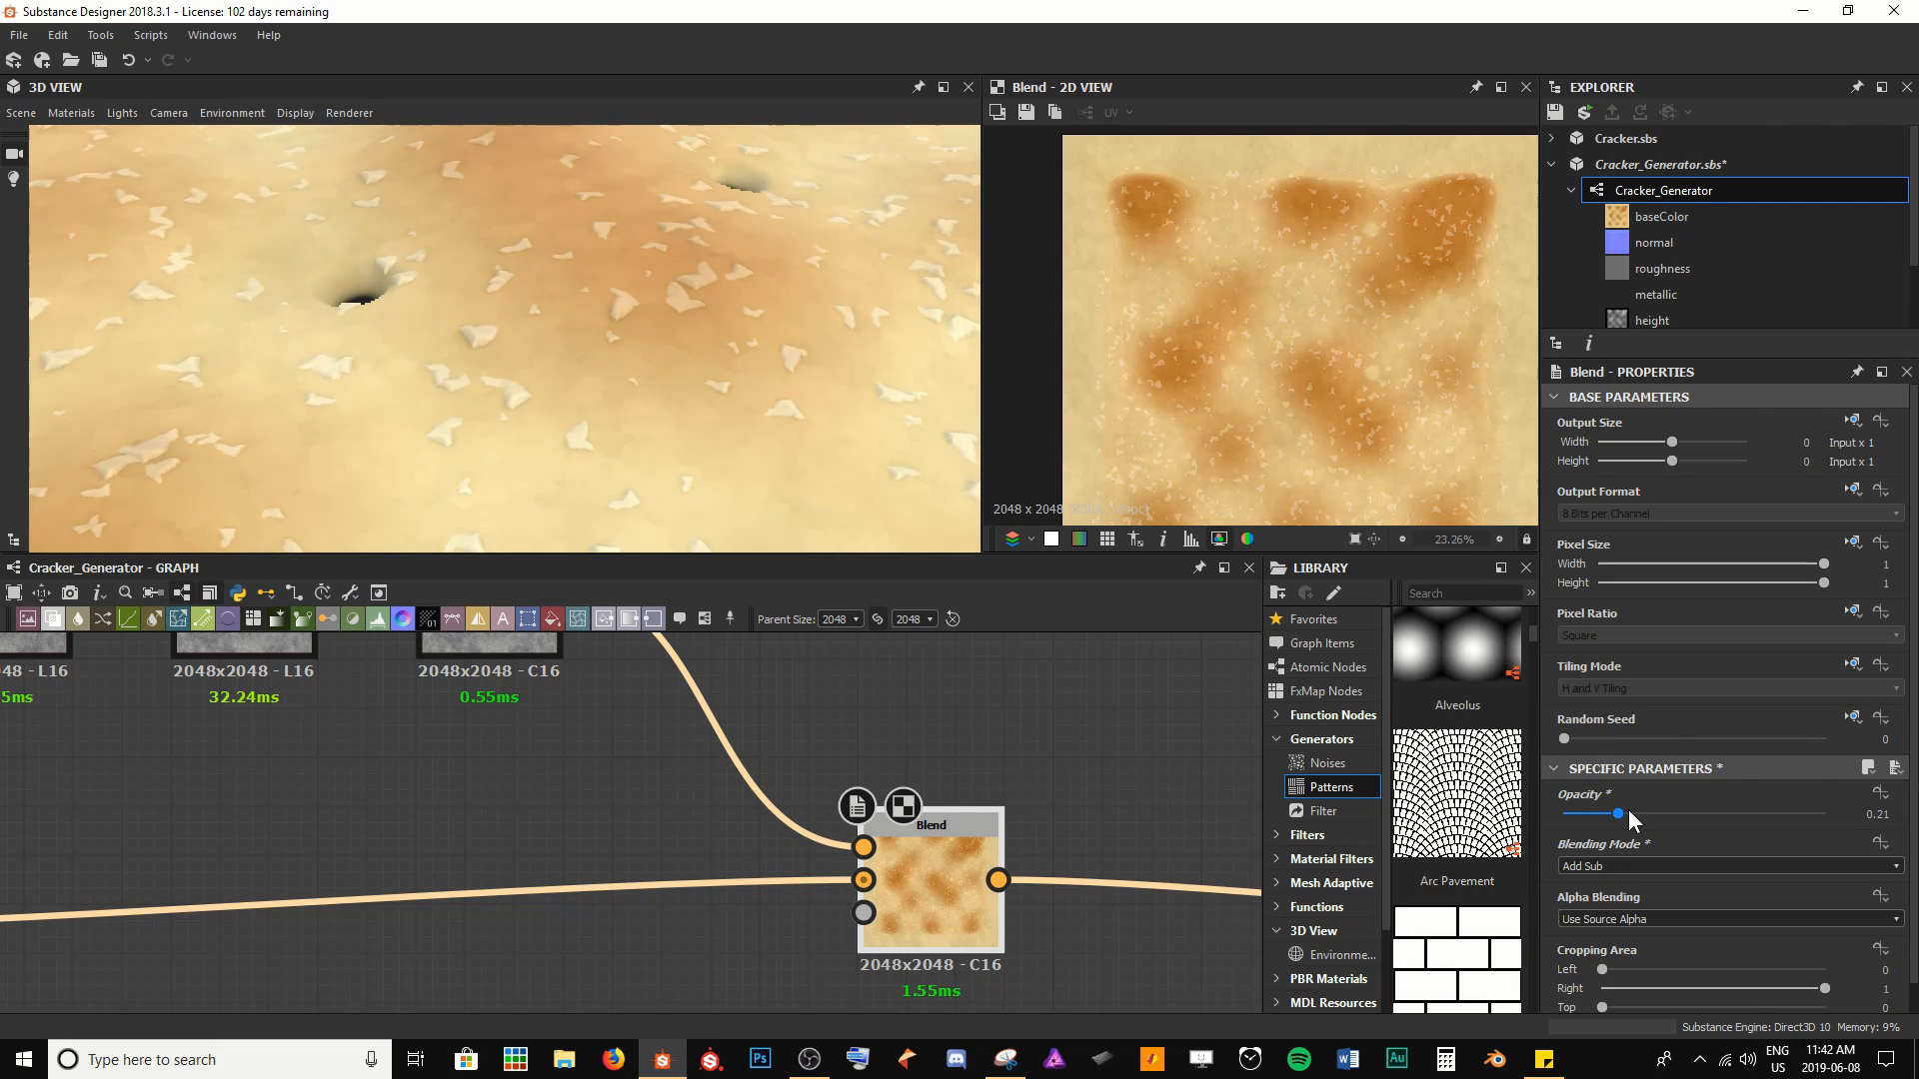
{"action": "left_click", "coordinate": [1628, 813]}
{"action": "left_click_drag", "start_coordinate": [1629, 813], "coordinate": [1640, 813]}
{"action": "scroll", "coordinate": [600, 406], "scroll_direction": "down", "scroll_amount": 8}
{"action": "left_click_drag", "start_coordinate": [551, 424], "coordinate": [483, 417]}
{"action": "scroll", "coordinate": [584, 424], "scroll_direction": "up", "scroll_amount": 3}
{"action": "scroll", "coordinate": [483, 417], "scroll_direction": "up", "scroll_amount": 3}
Switch the noise branch's Slope Blur Grayscale Mode to Min
{"action": "middle_click_drag", "start_coordinate": [779, 773], "coordinate": [866, 876]}
{"action": "scroll", "coordinate": [865, 876], "scroll_direction": "down", "scroll_amount": 2}
{"action": "middle_click_drag", "start_coordinate": [485, 762], "coordinate": [639, 823]}
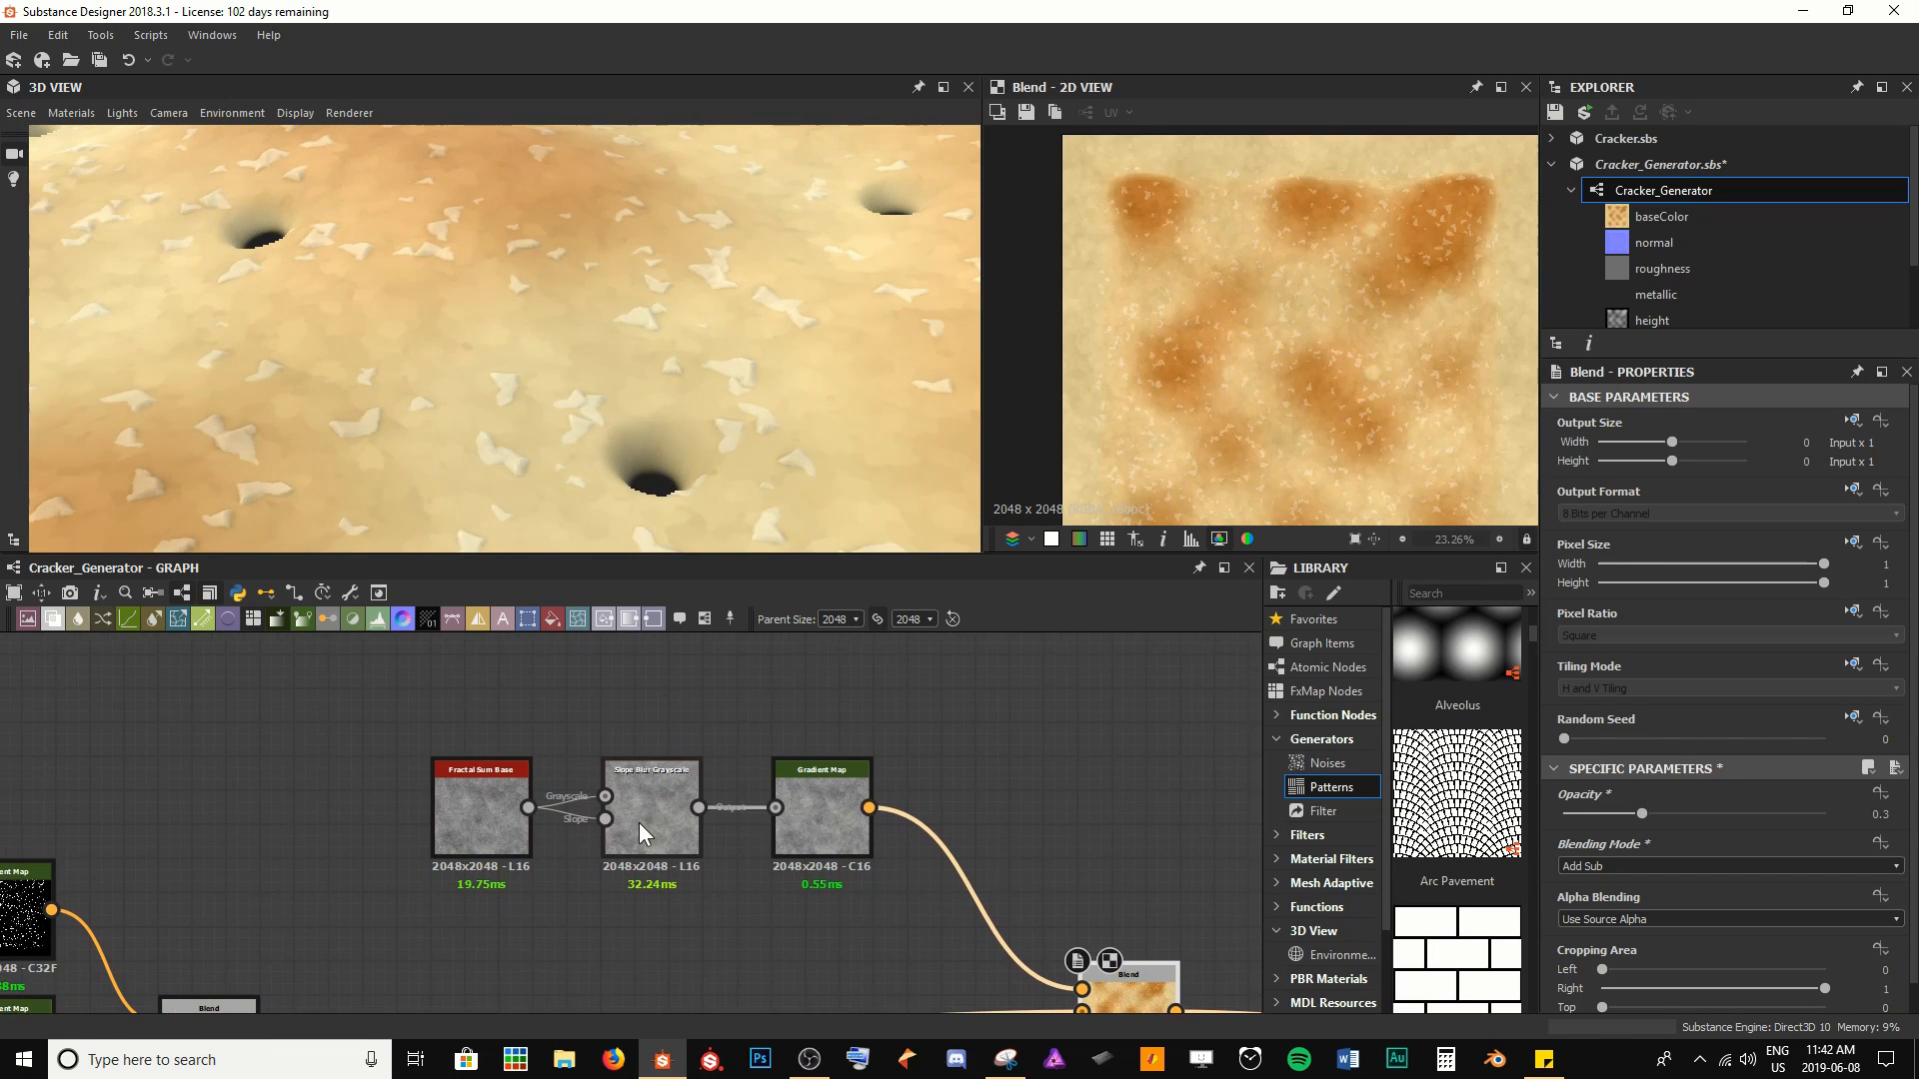
{"action": "left_click", "coordinate": [646, 821]}
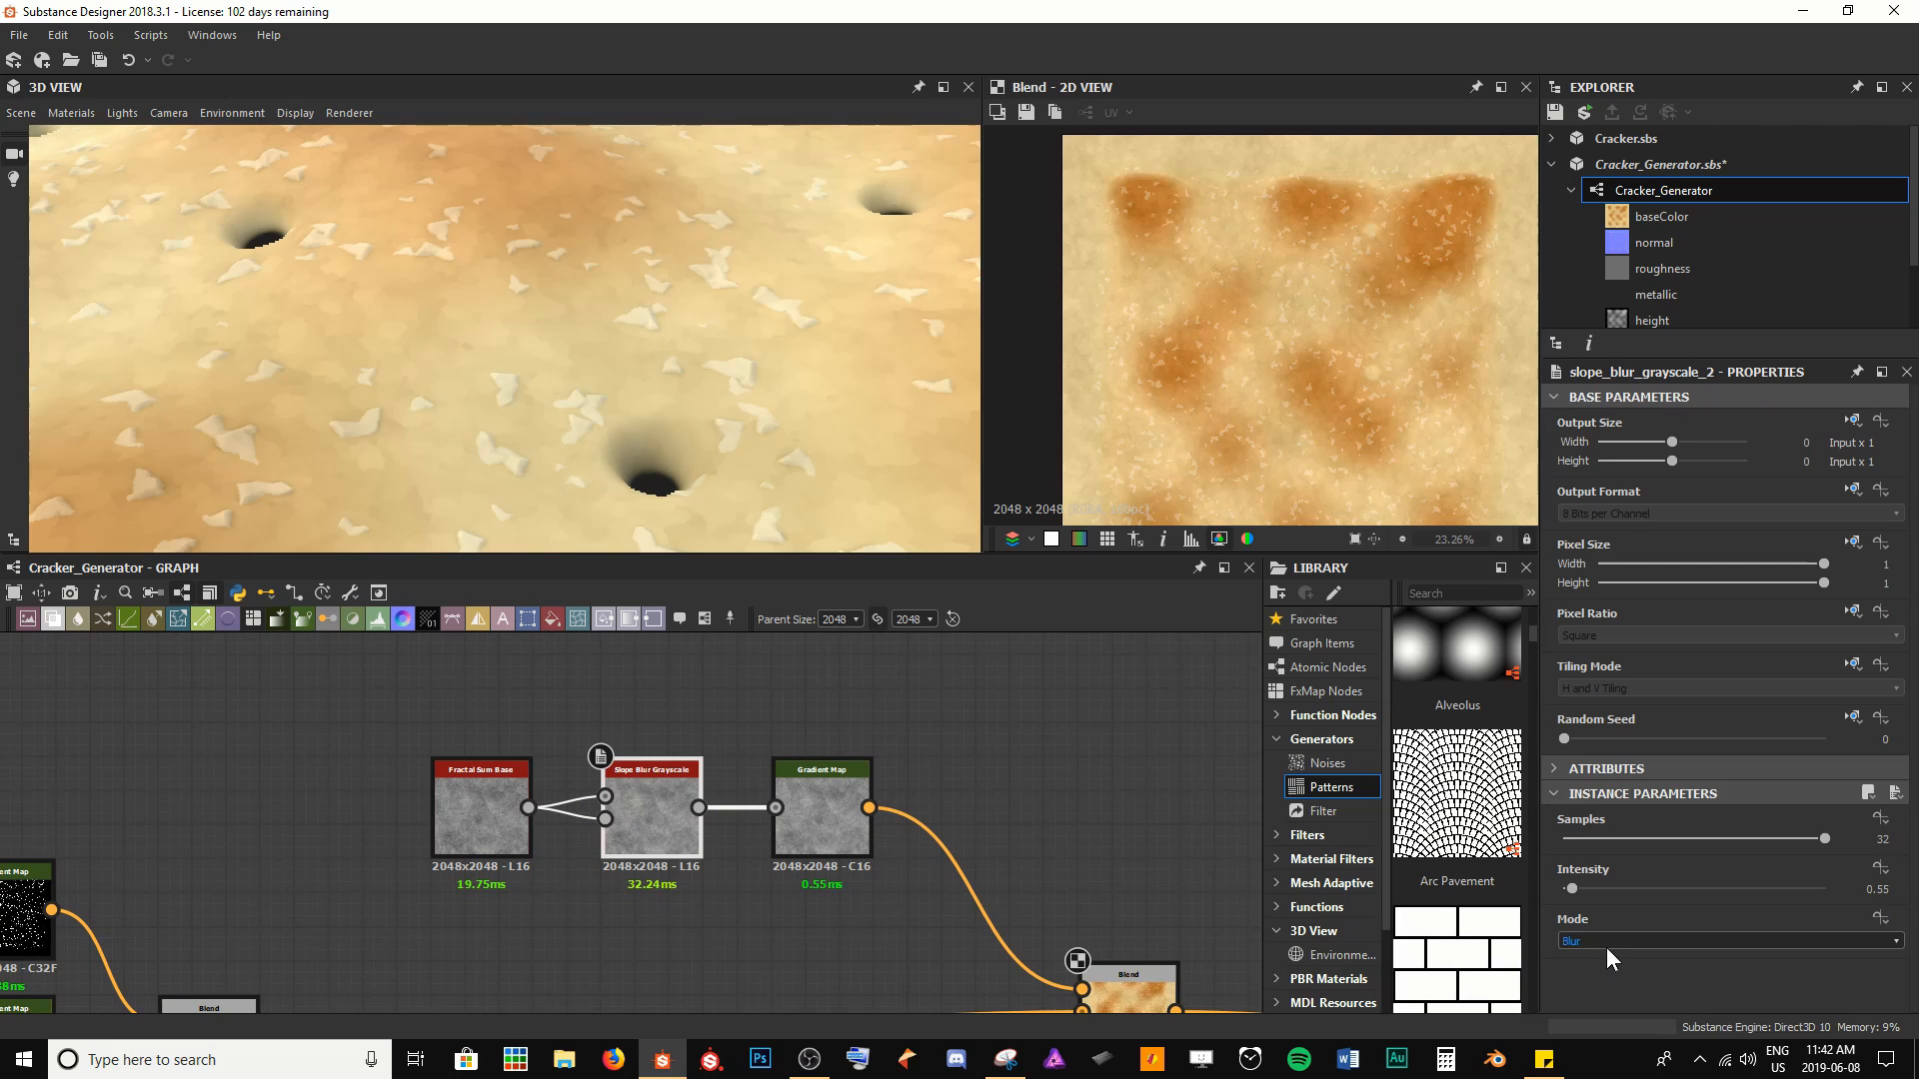
{"action": "left_click", "coordinate": [1610, 945]}
{"action": "left_click", "coordinate": [1611, 944]}
{"action": "scroll", "coordinate": [1611, 945], "scroll_direction": "down", "scroll_amount": 1}
{"action": "scroll", "coordinate": [1611, 945], "scroll_direction": "down", "scroll_amount": 1}
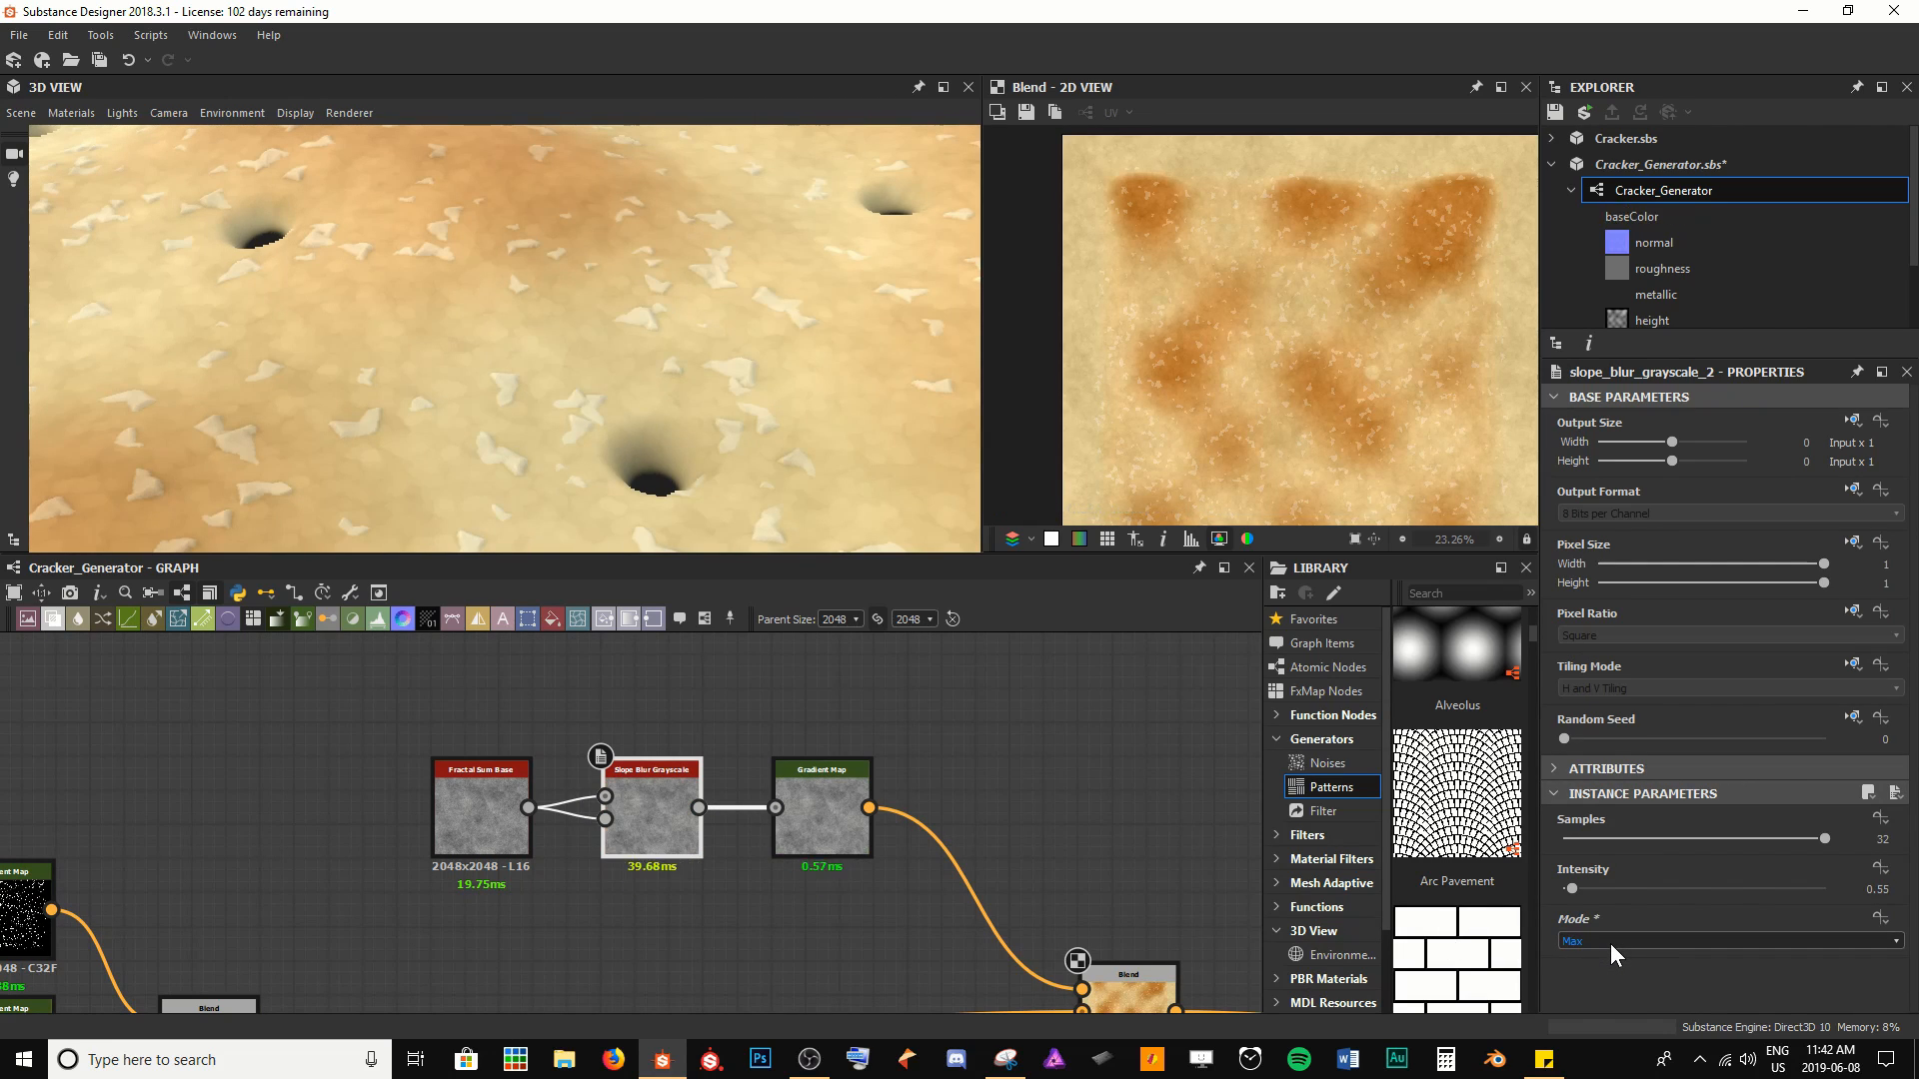
{"action": "scroll", "coordinate": [1610, 944], "scroll_direction": "down", "scroll_amount": 1}
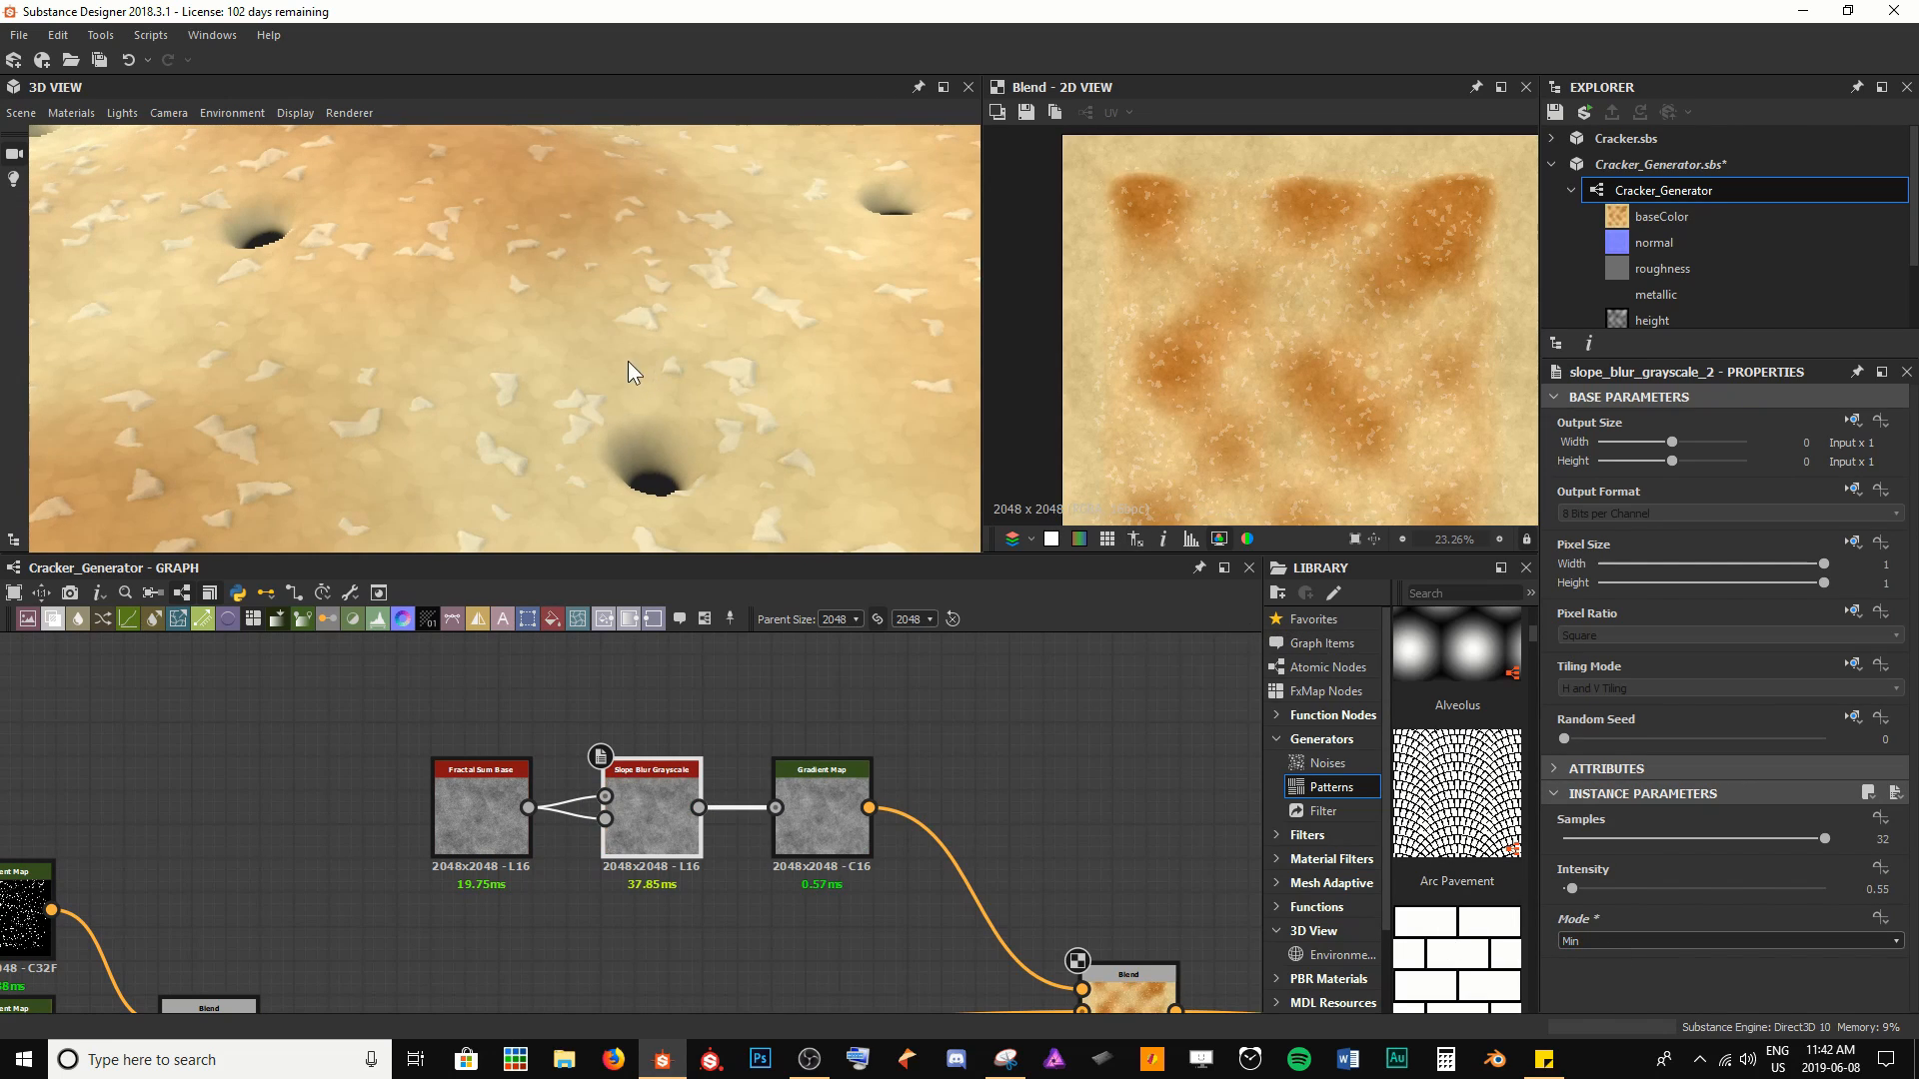
Set the Slope Blur Grayscale's Intensity to 0.61 and examine the cracker in 3D up close and from a distance
{"action": "mouse_move", "coordinate": [1574, 891]}
{"action": "left_mouse_down"}
{"action": "mouse_move", "coordinate": [1598, 892]}
{"action": "mouse_move", "coordinate": [1550, 892]}
{"action": "mouse_move", "coordinate": [1579, 892]}
{"action": "left_mouse_up"}
{"action": "left_click_drag", "start_coordinate": [1580, 892], "coordinate": [1571, 889]}
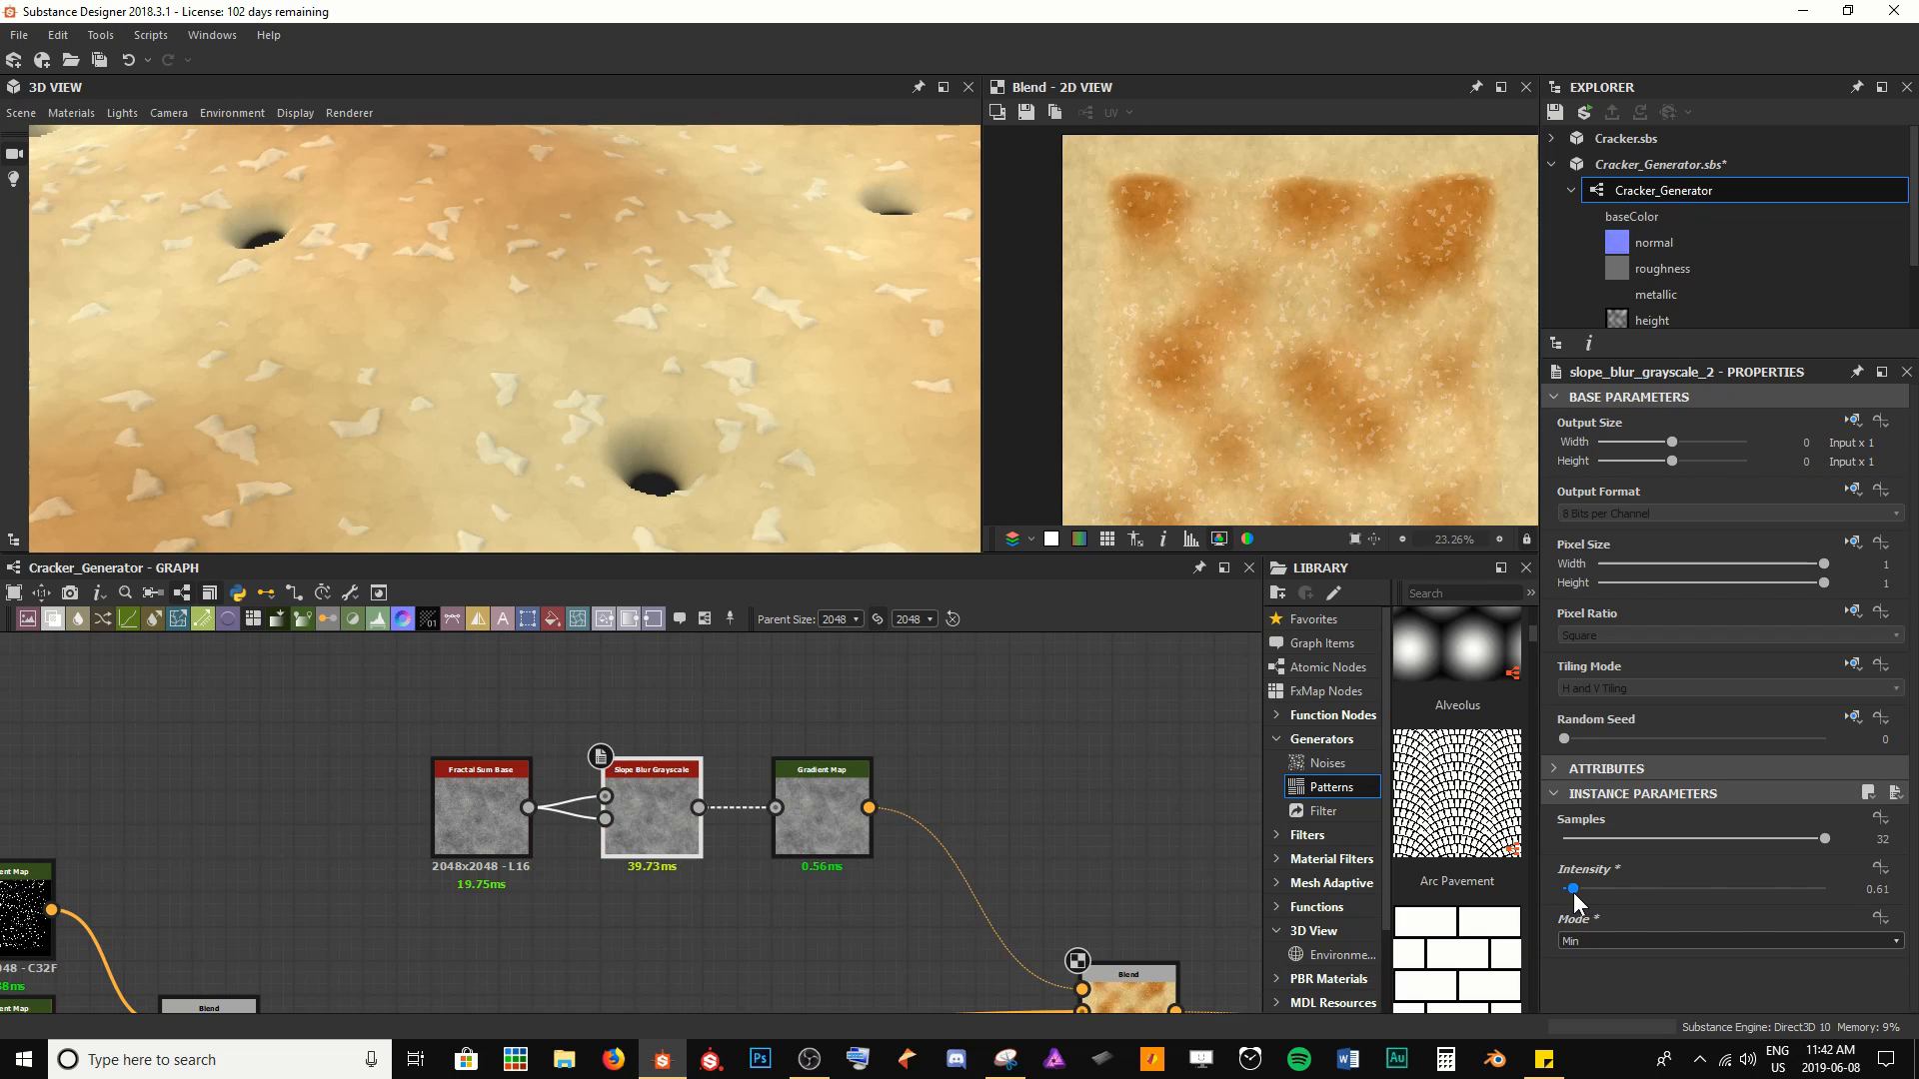
{"action": "scroll", "coordinate": [442, 335], "scroll_direction": "up", "scroll_amount": 5}
{"action": "scroll", "coordinate": [549, 364], "scroll_direction": "down", "scroll_amount": 10}
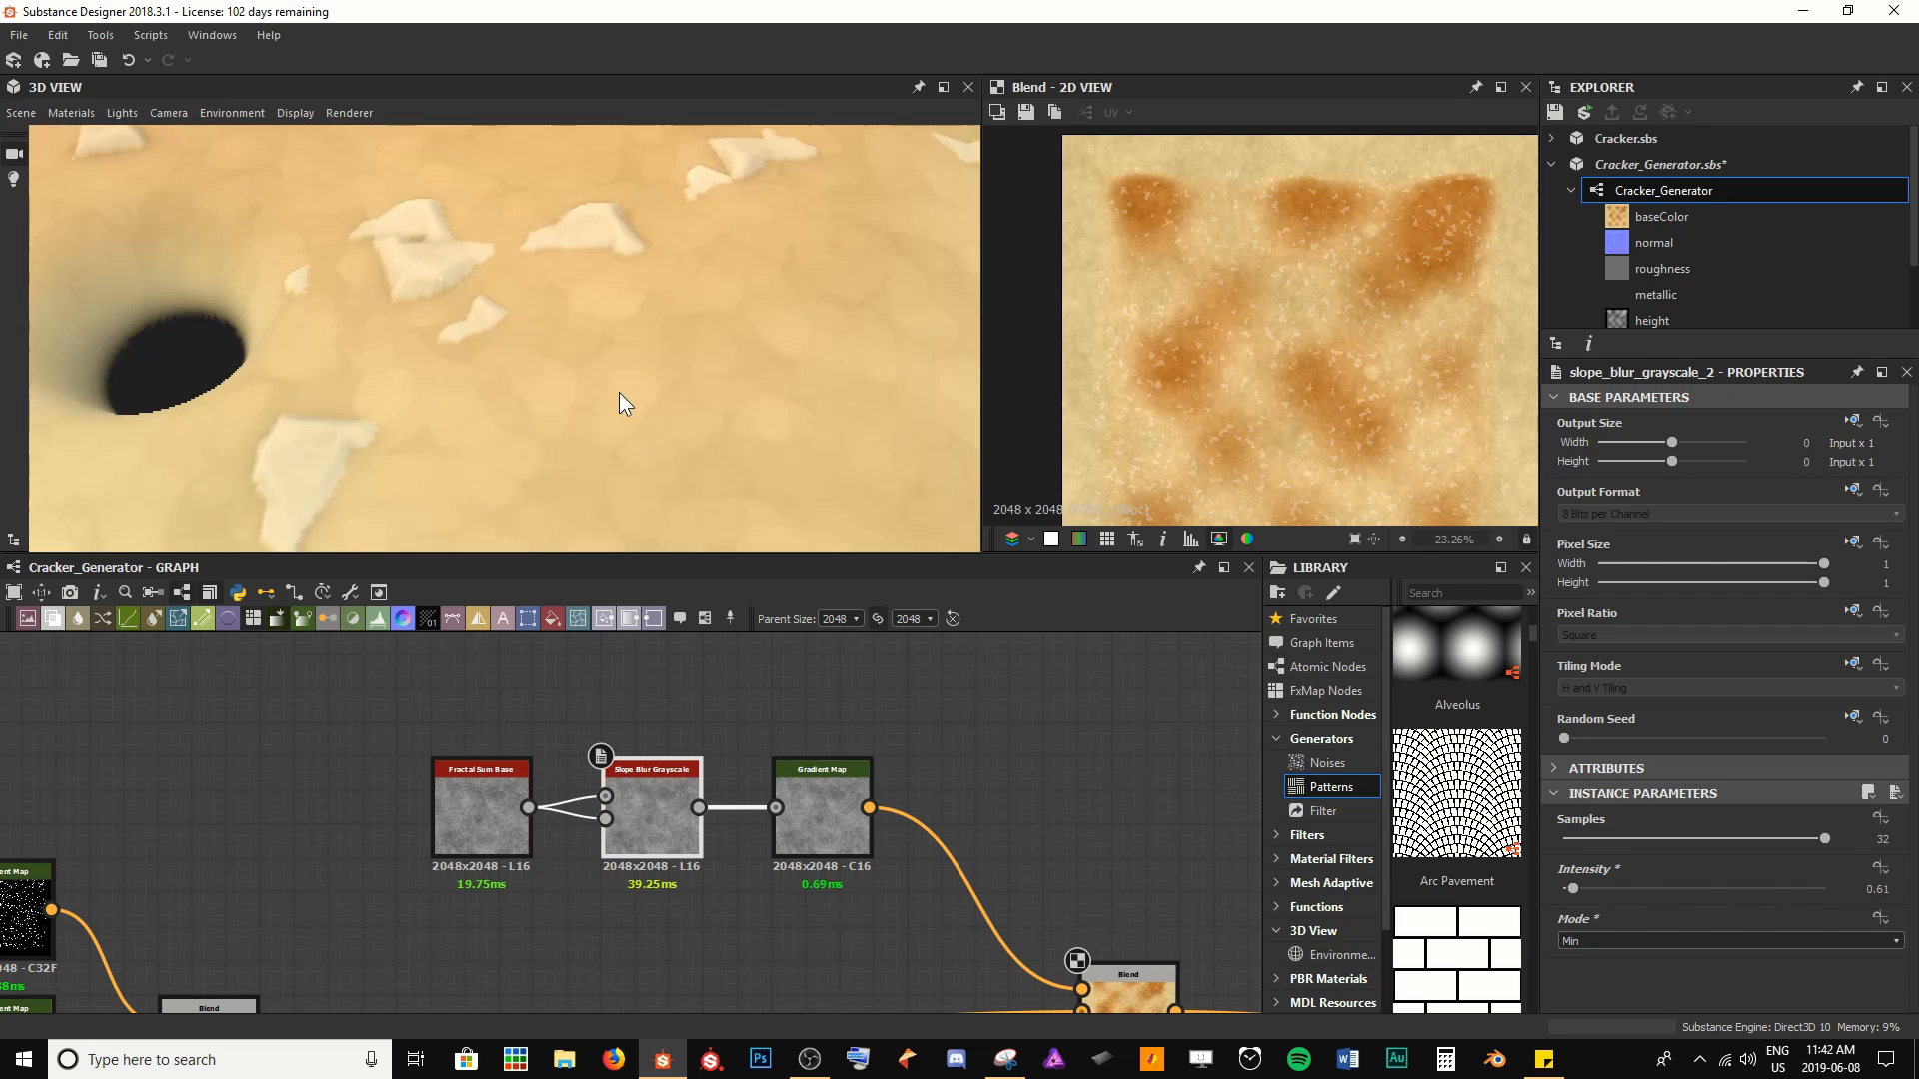
{"action": "left_click_drag", "start_coordinate": [508, 417], "coordinate": [387, 464]}
{"action": "left_click_drag", "start_coordinate": [489, 423], "coordinate": [450, 499]}
{"action": "left_click_drag", "start_coordinate": [386, 724], "coordinate": [555, 712]}
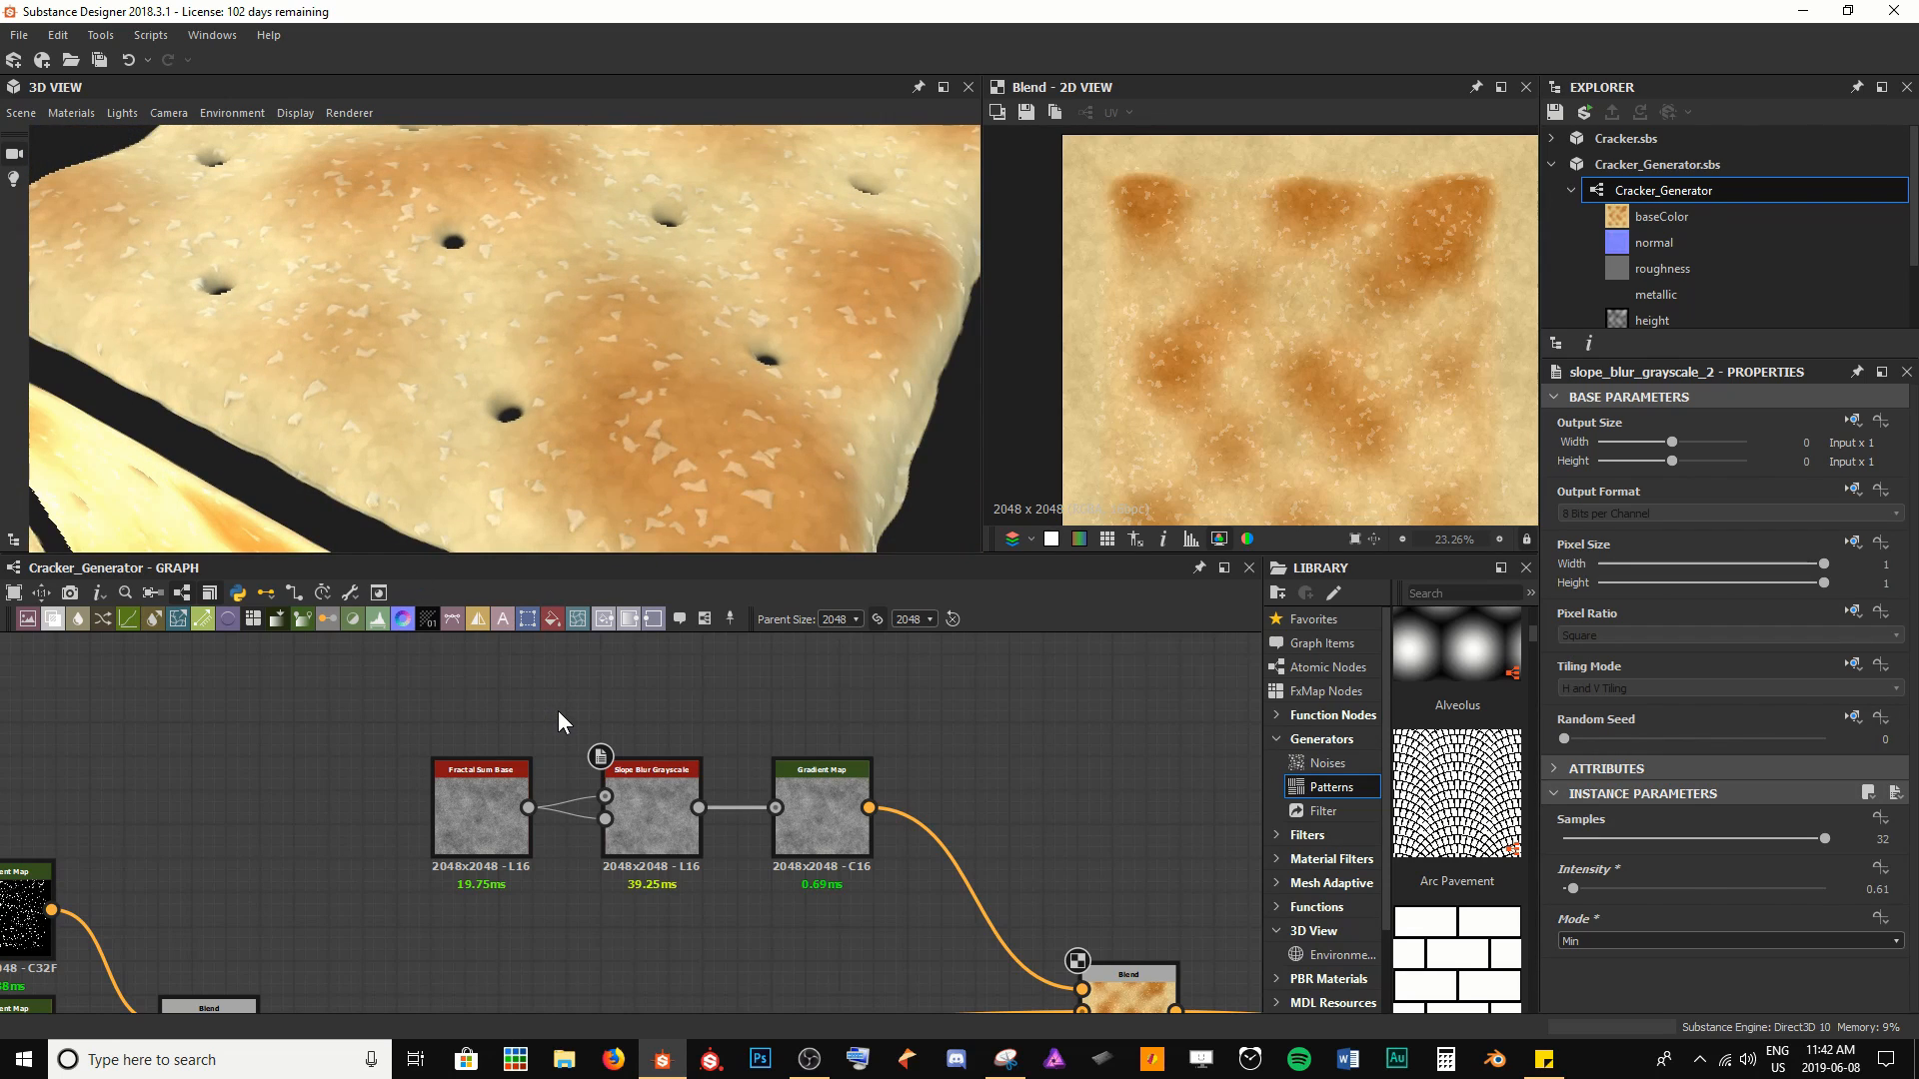
{"action": "left_click_drag", "start_coordinate": [504, 396], "coordinate": [589, 321]}
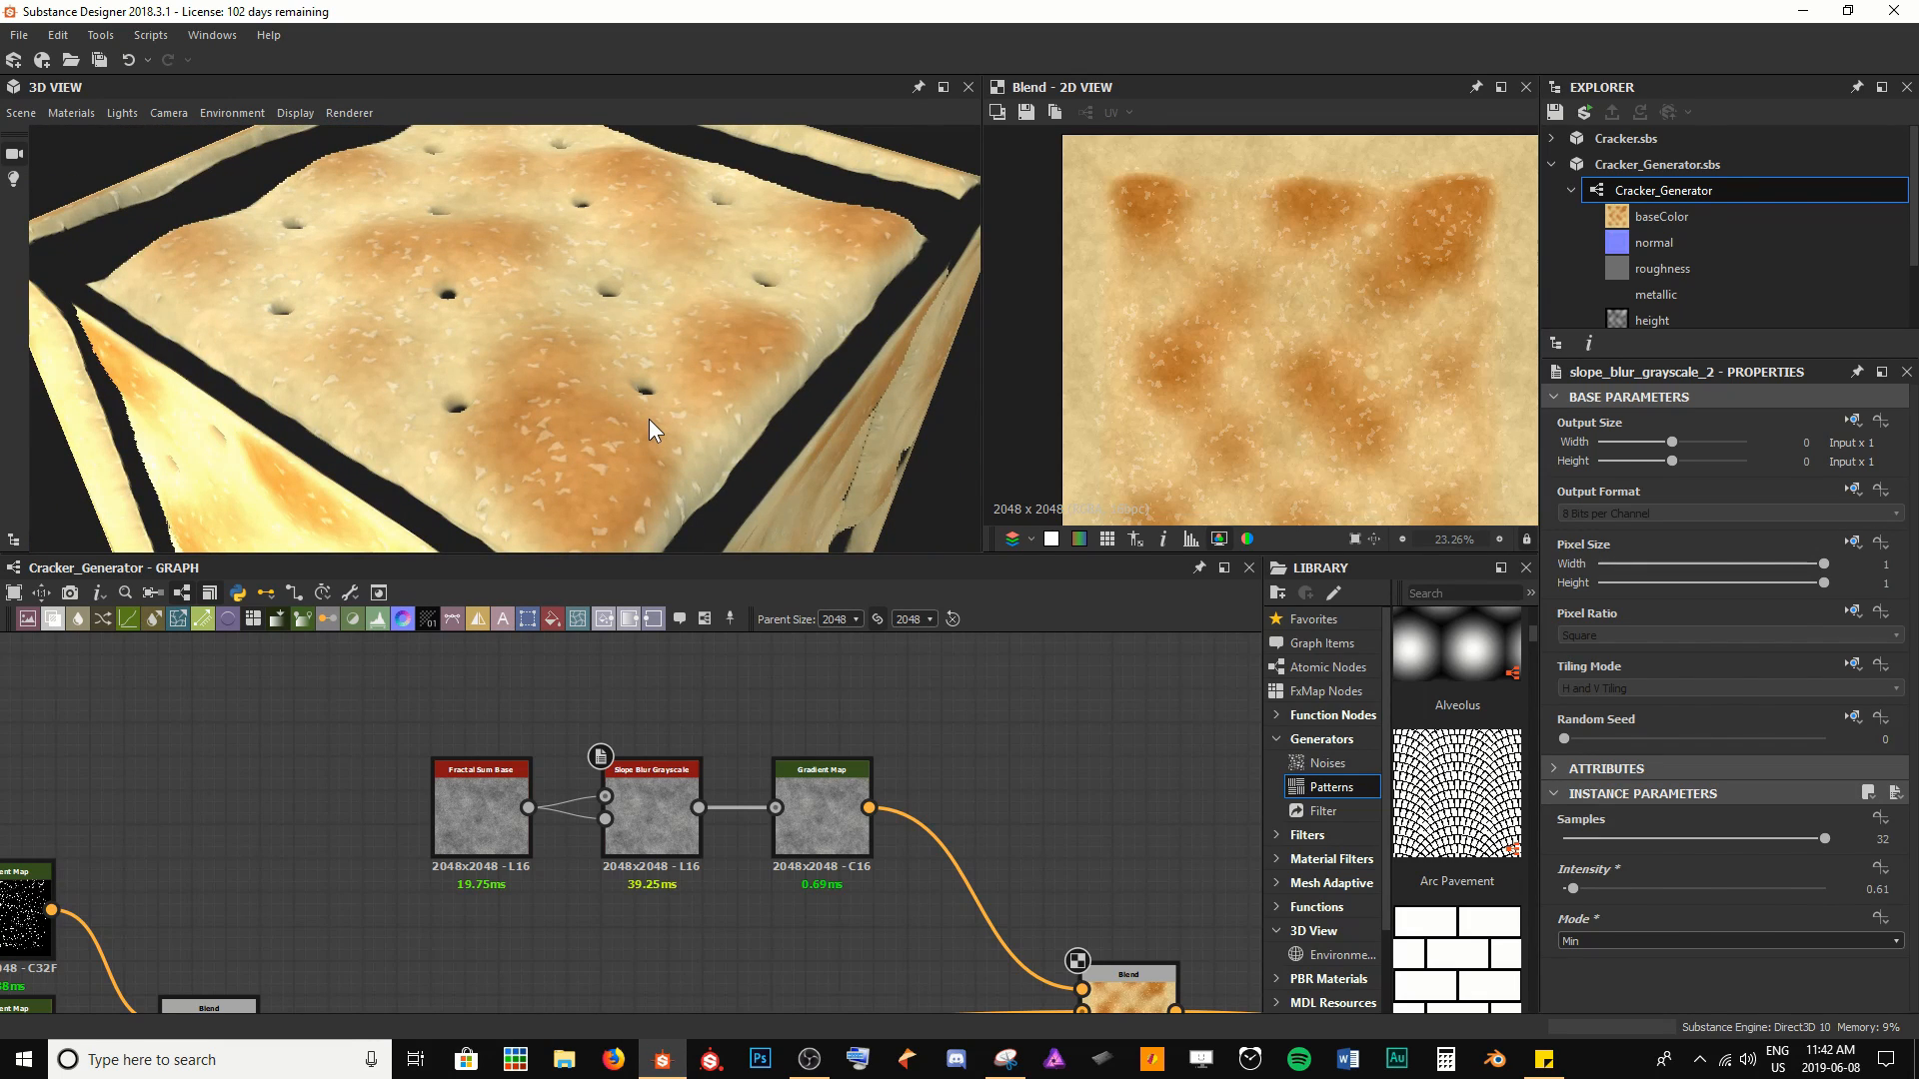
Move the base color node chain up and to the right, and place the Normal node and its output beneath it
{"action": "scroll", "coordinate": [586, 916], "scroll_direction": "down", "scroll_amount": 6}
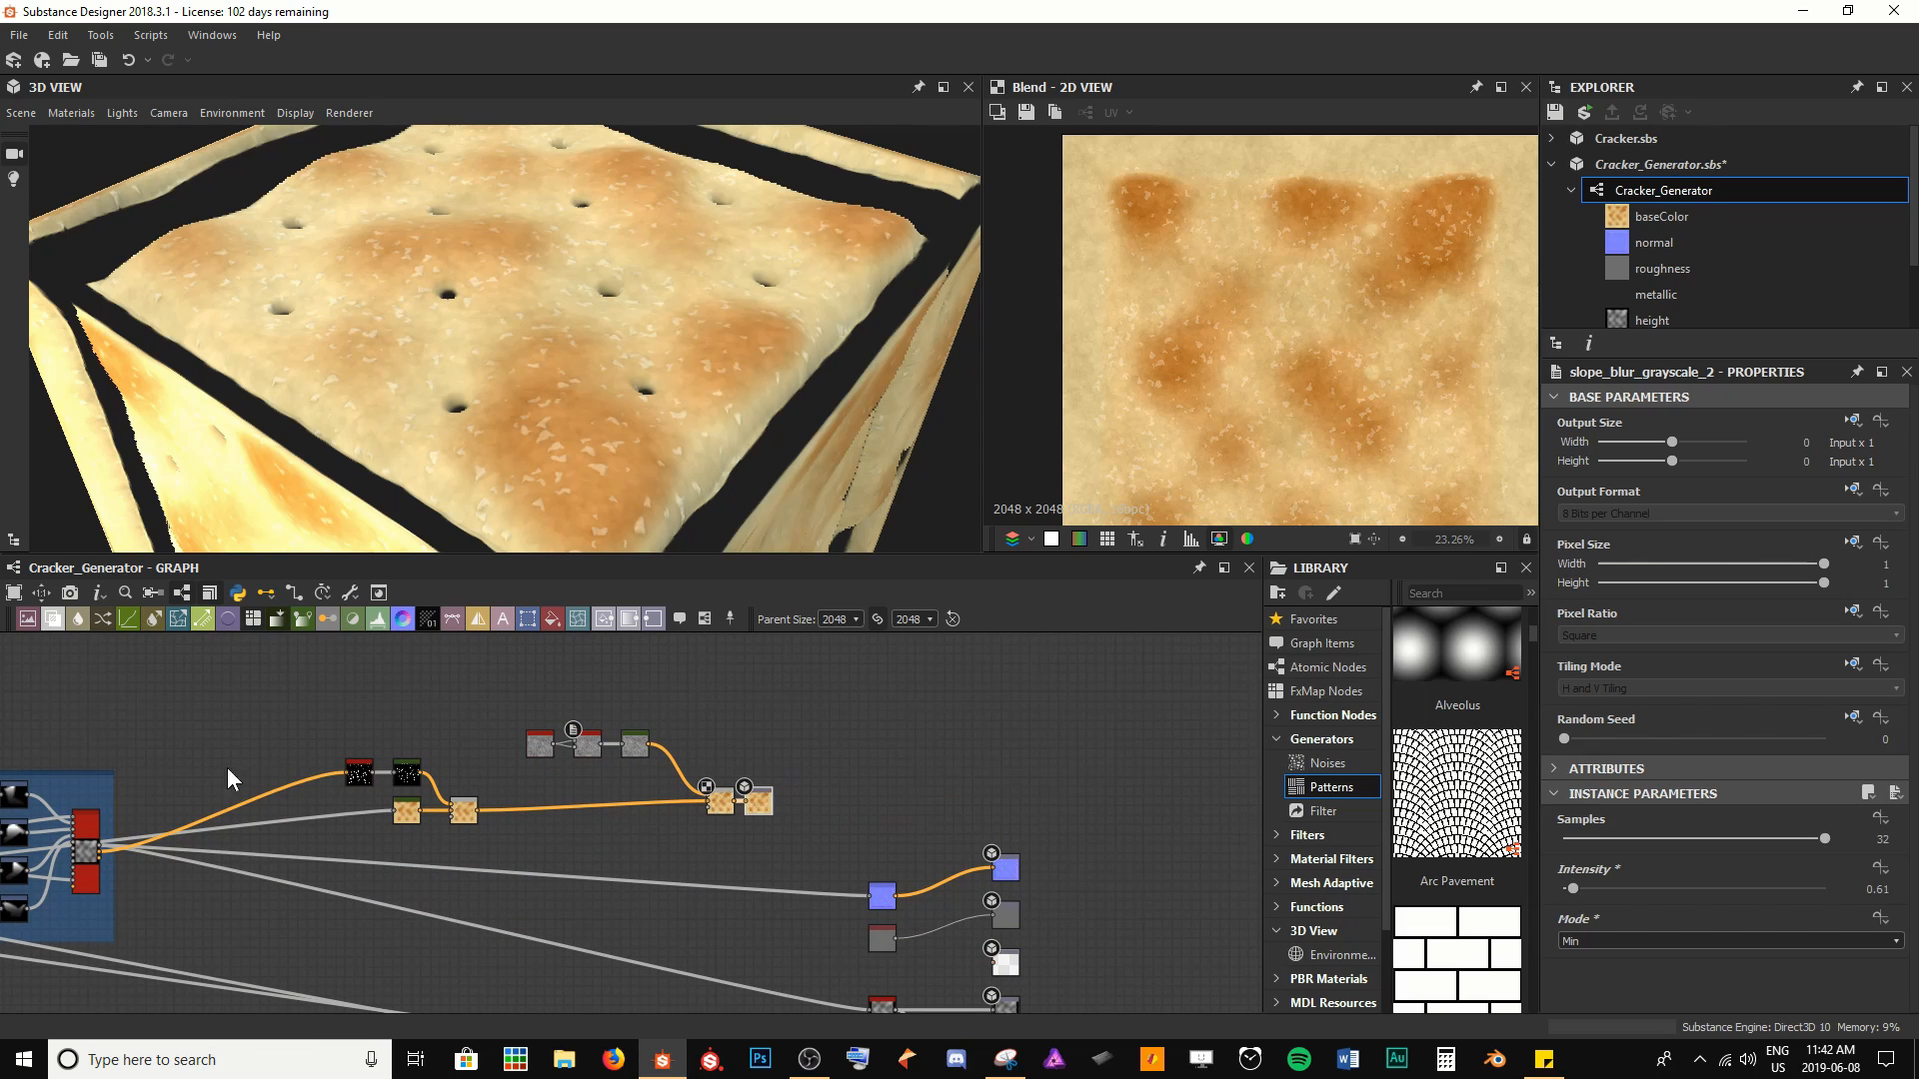
{"action": "left_click_drag", "start_coordinate": [296, 711], "coordinate": [929, 669]}
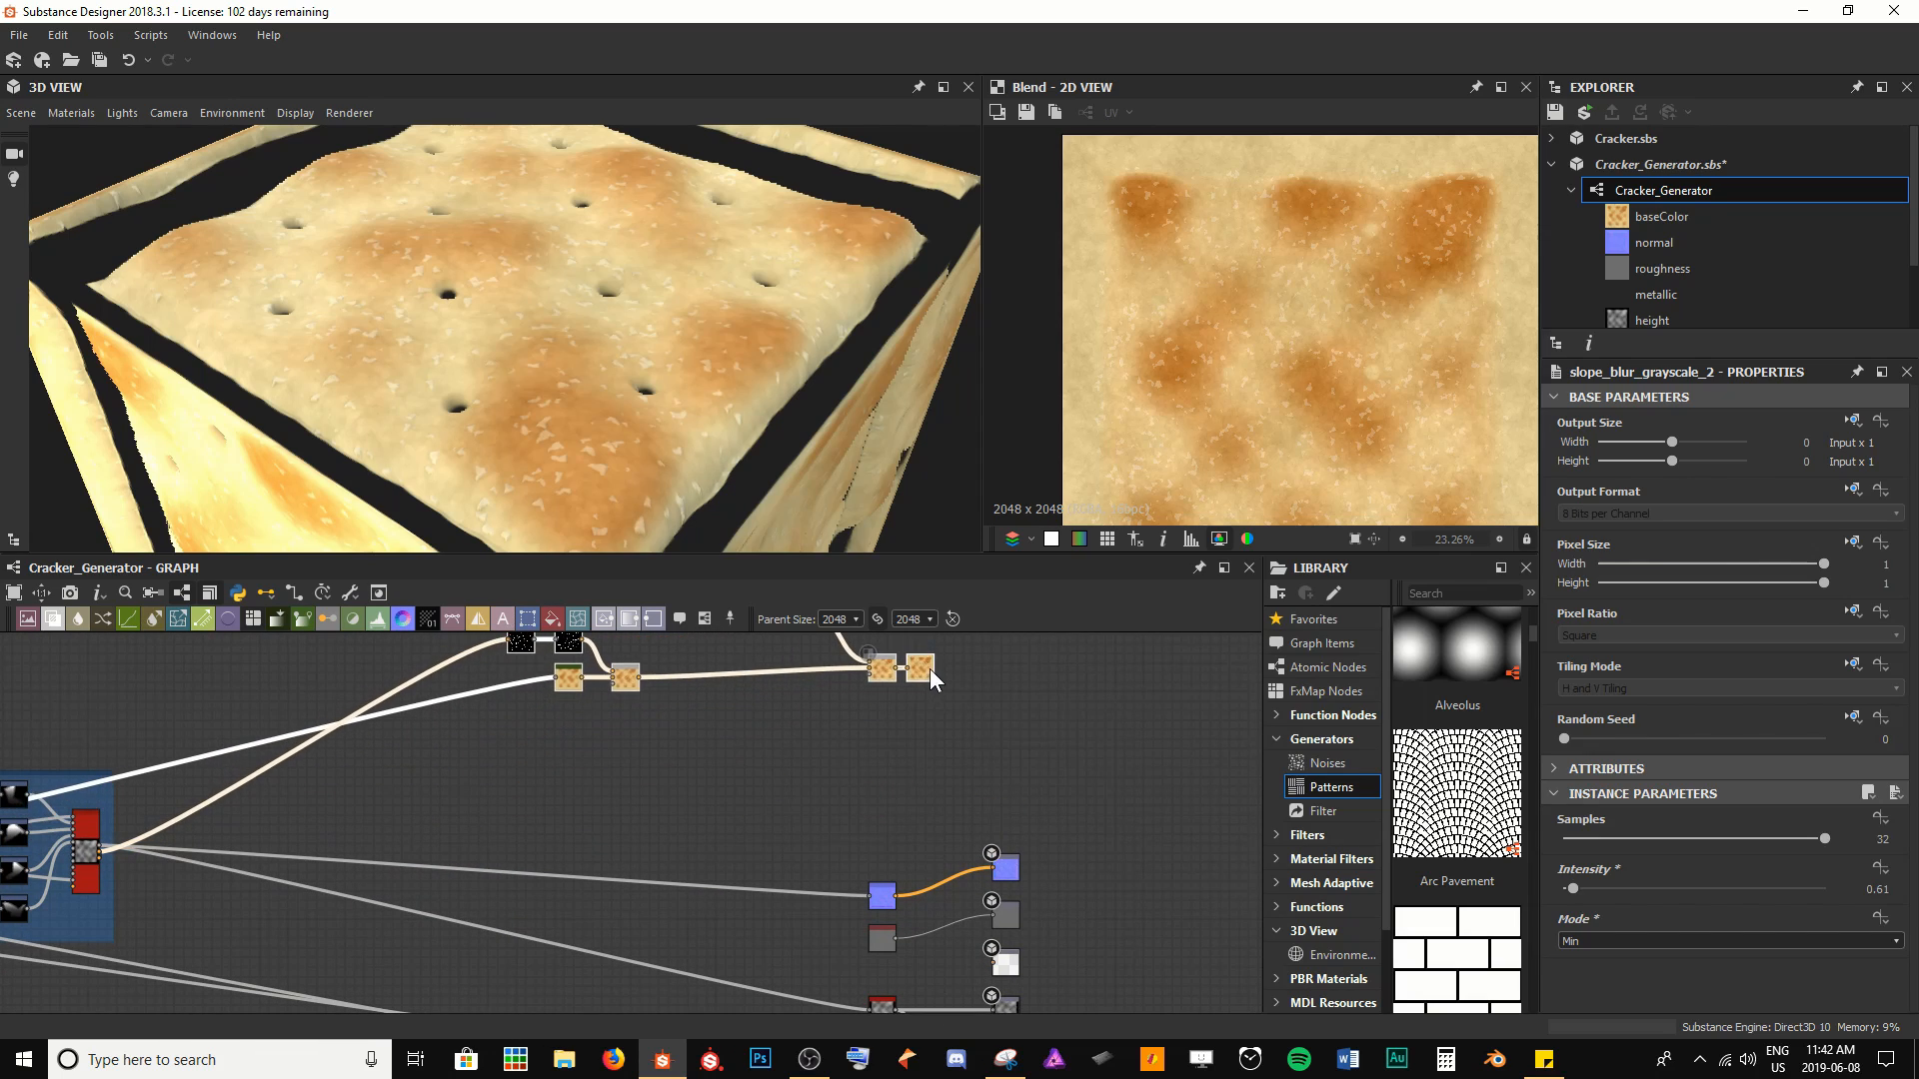
{"action": "left_click_drag", "start_coordinate": [857, 888], "coordinate": [467, 811]}
{"action": "left_click_drag", "start_coordinate": [1006, 871], "coordinate": [744, 824]}
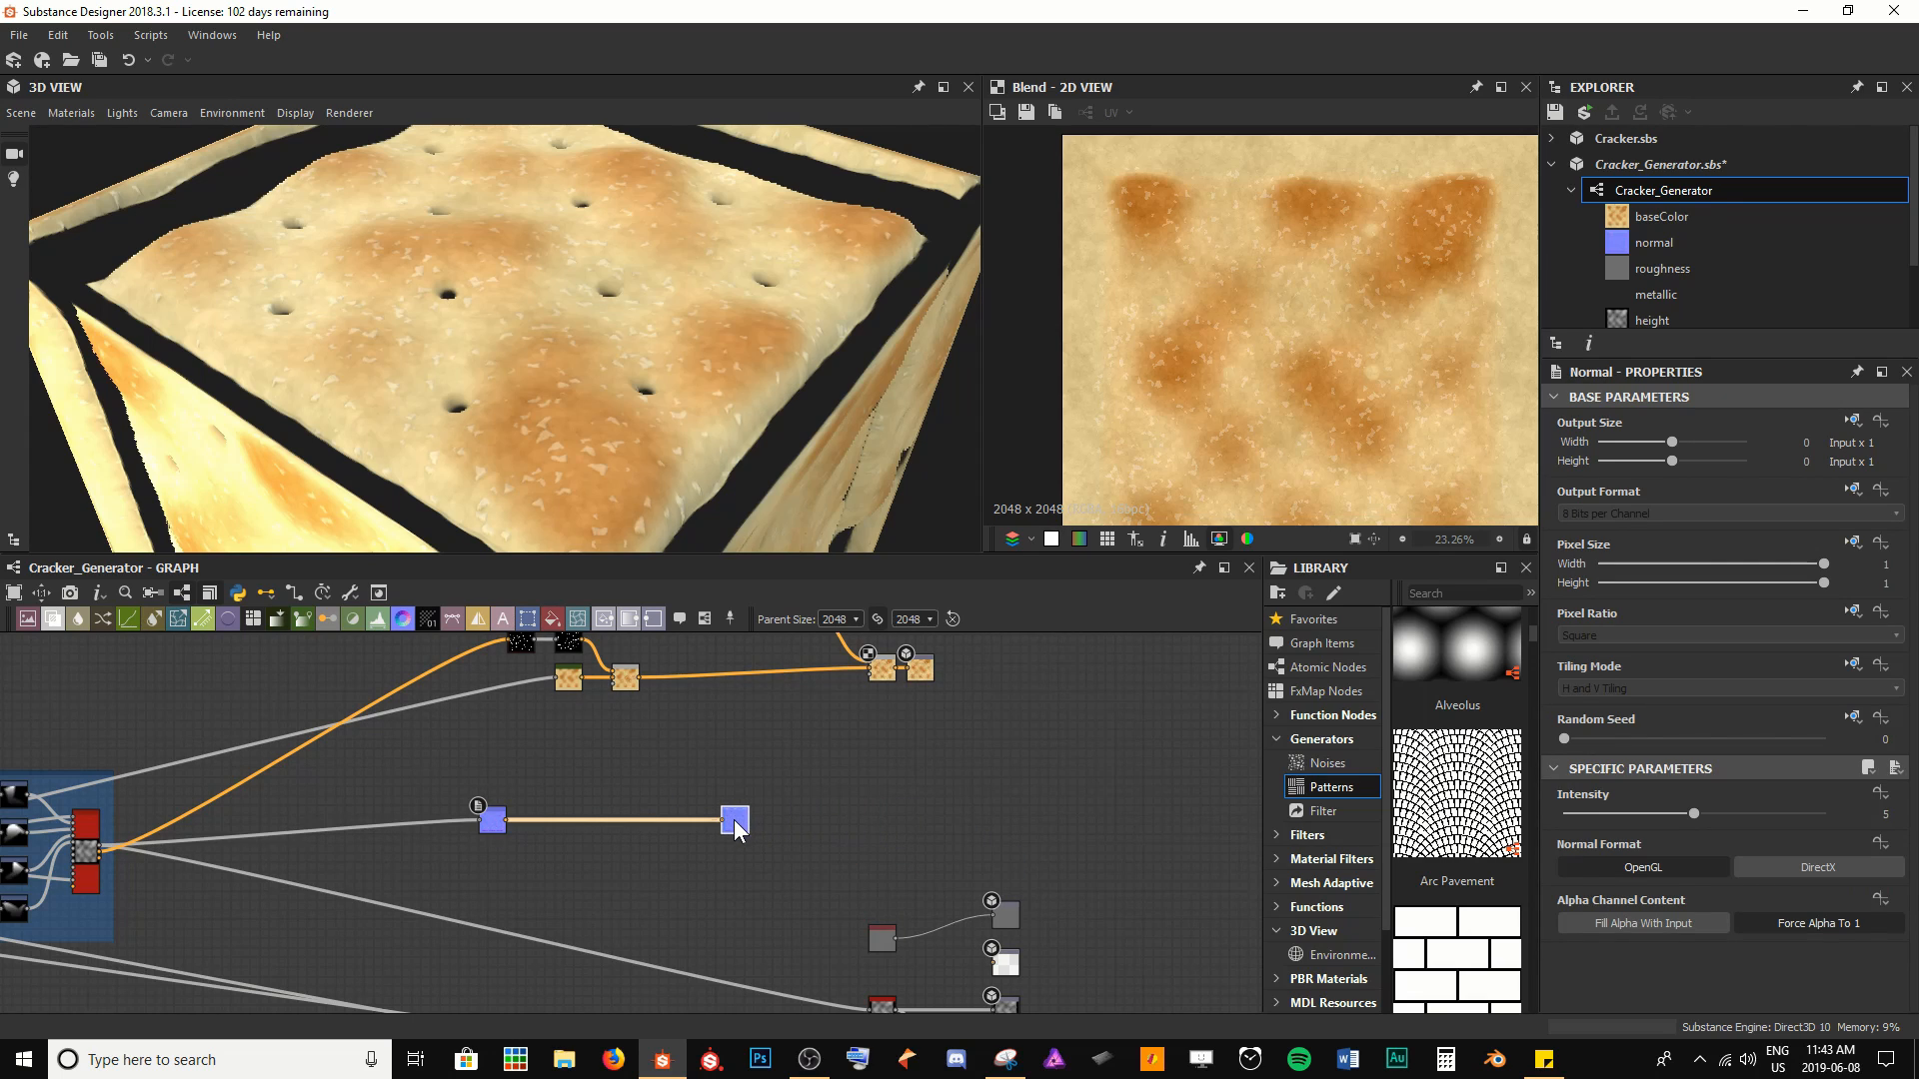
Add a second Normal node in the empty space between the base color chain and the existing Normal node
{"action": "middle_click_drag", "start_coordinate": [463, 697], "coordinate": [583, 790]}
{"action": "scroll", "coordinate": [590, 794], "scroll_direction": "up", "scroll_amount": 2}
{"action": "middle_click_drag", "start_coordinate": [815, 843], "coordinate": [754, 826]}
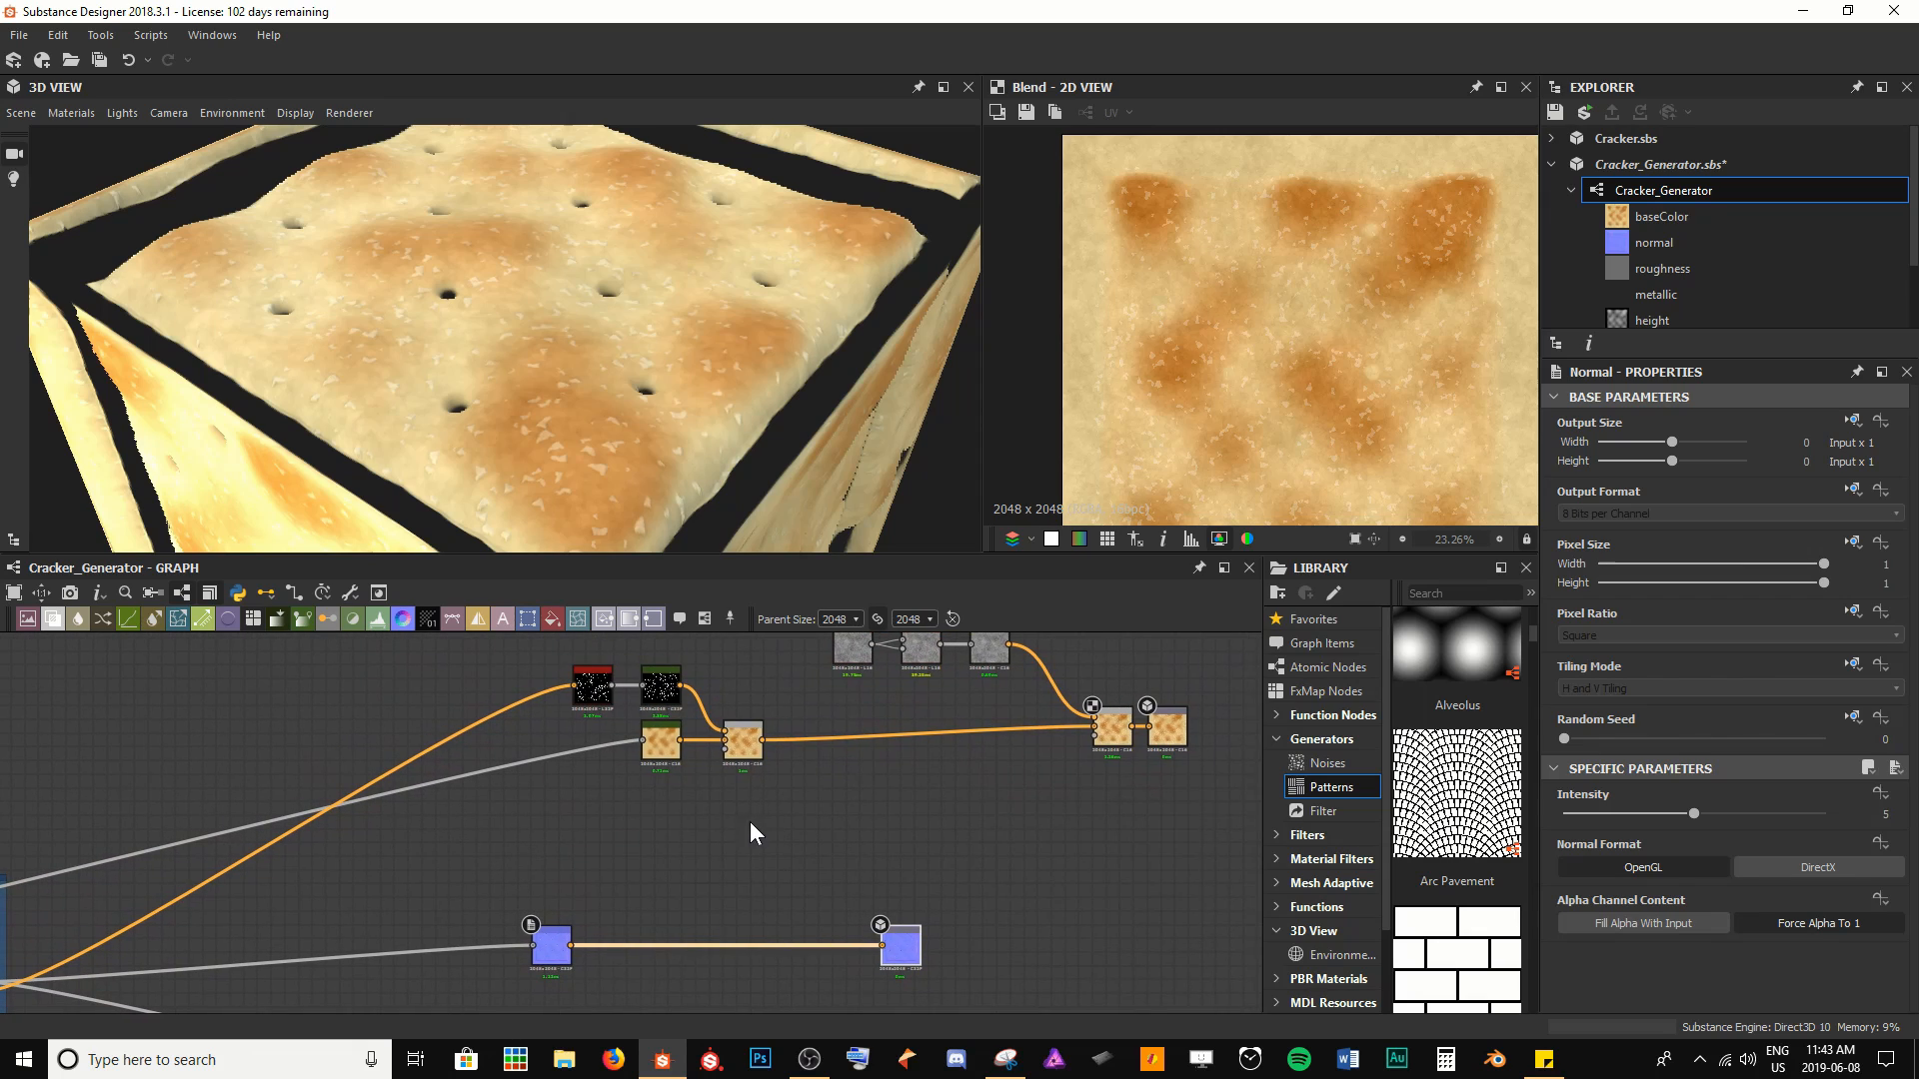
{"action": "key", "text": "space"}
{"action": "type", "text": "normal"}
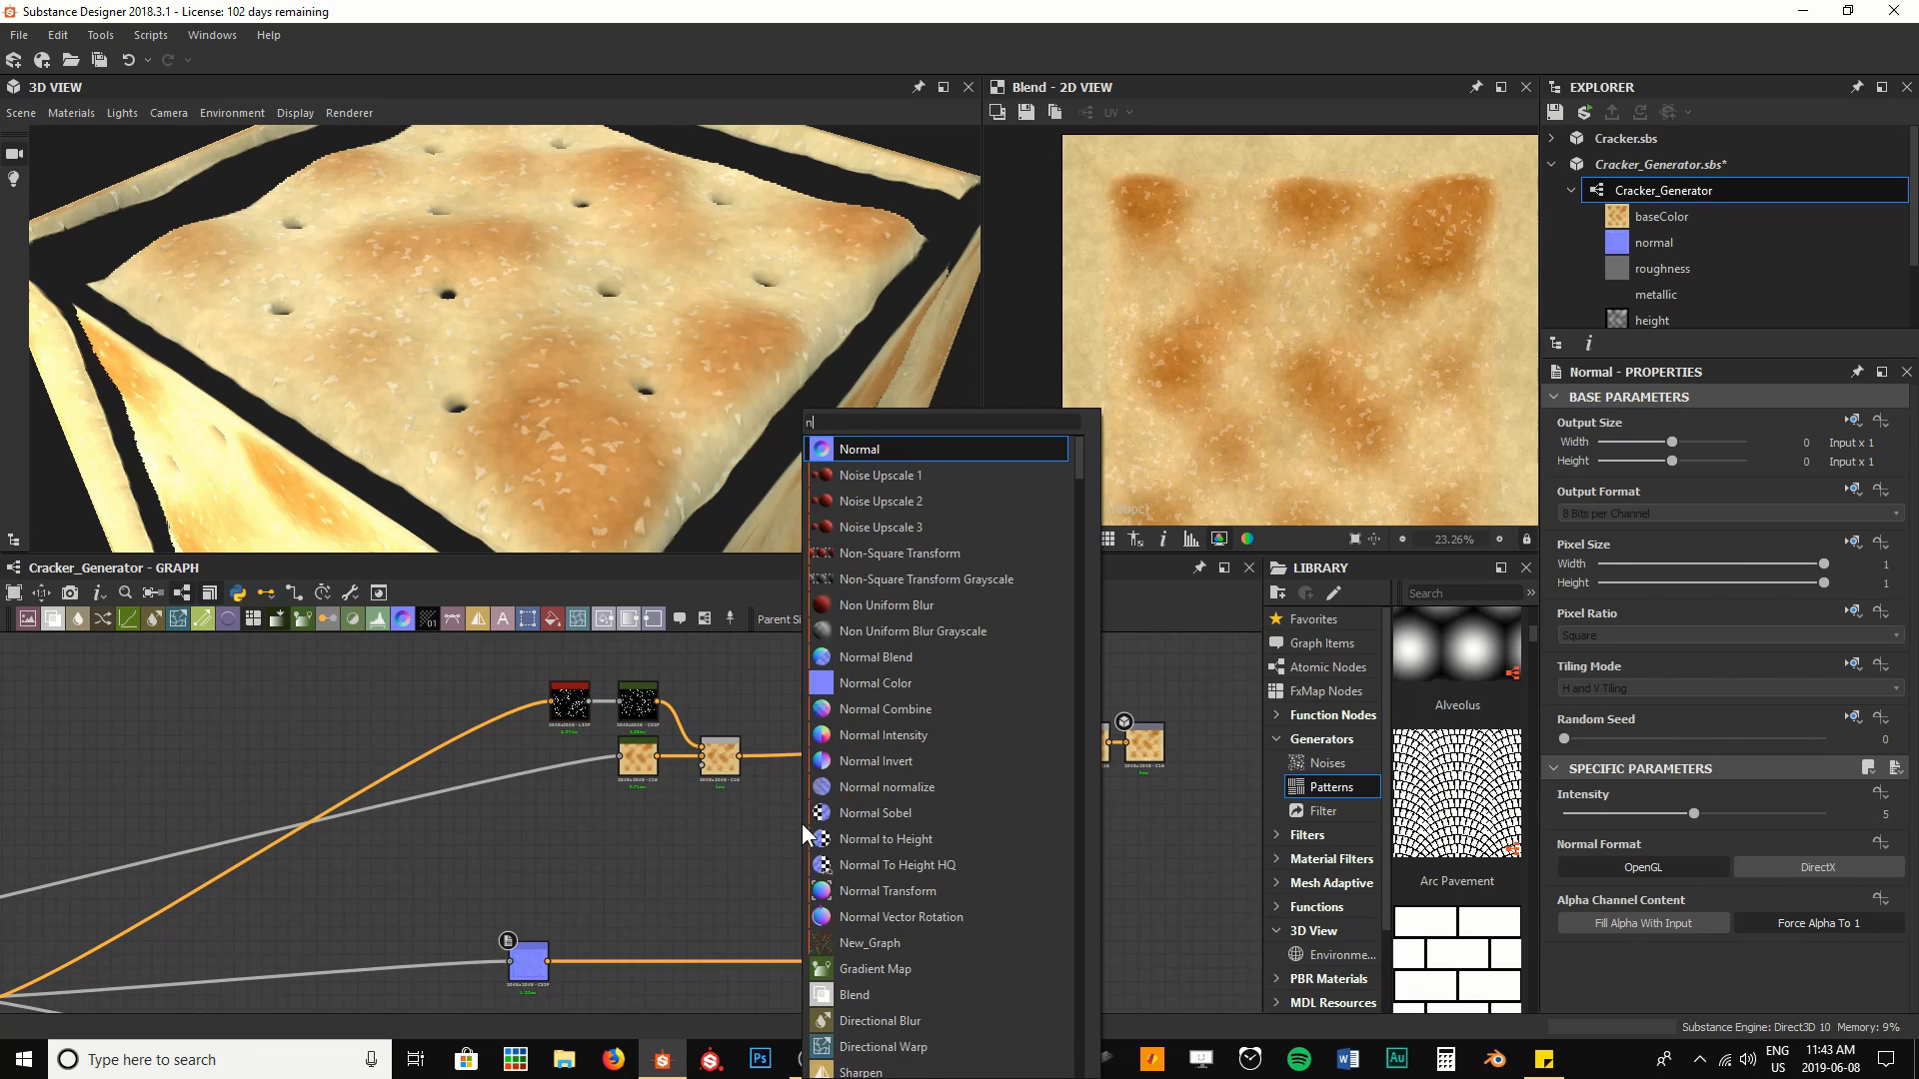
{"action": "key", "text": "Return"}
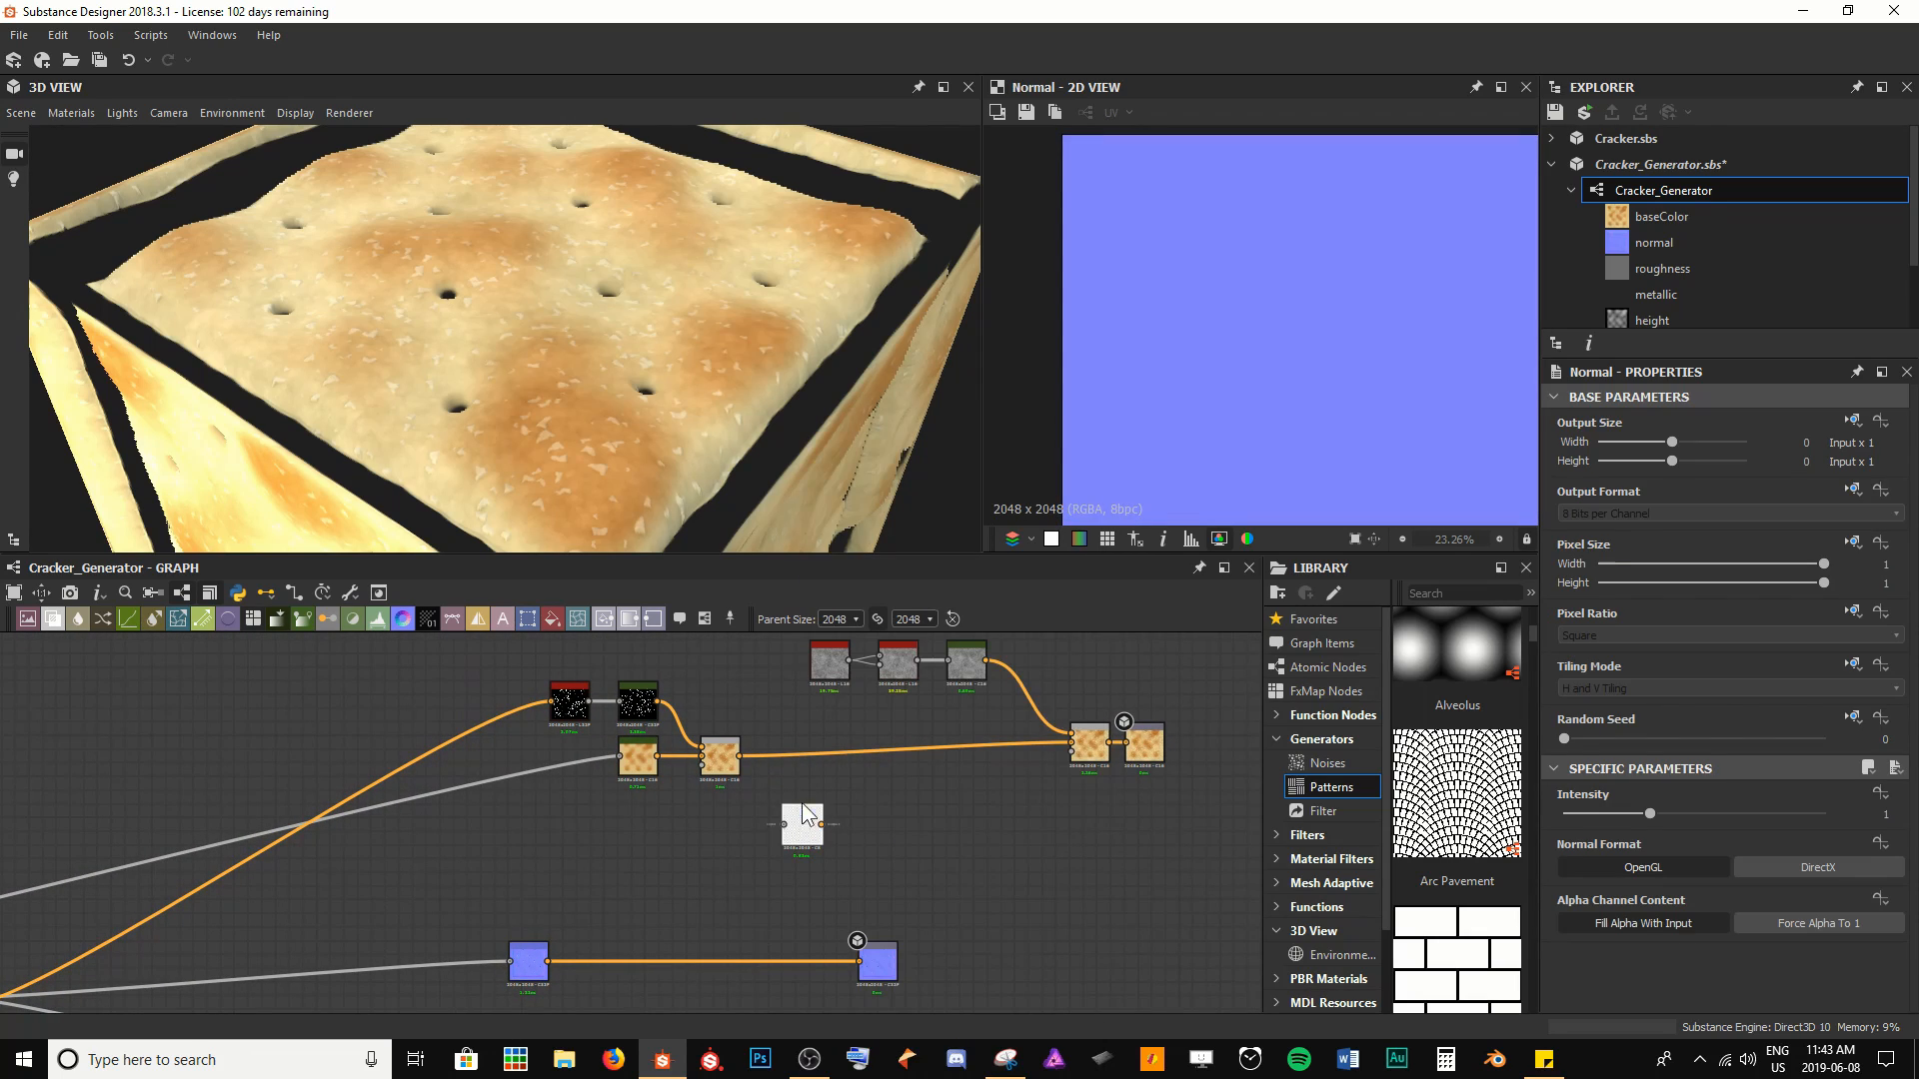
Feed the Slope Blur Grayscale into the new Normal node, place it just above the existing Normal, and preview its result
{"action": "double_click", "coordinate": [908, 676]}
{"action": "scroll", "coordinate": [1249, 322], "scroll_direction": "up", "scroll_amount": 3}
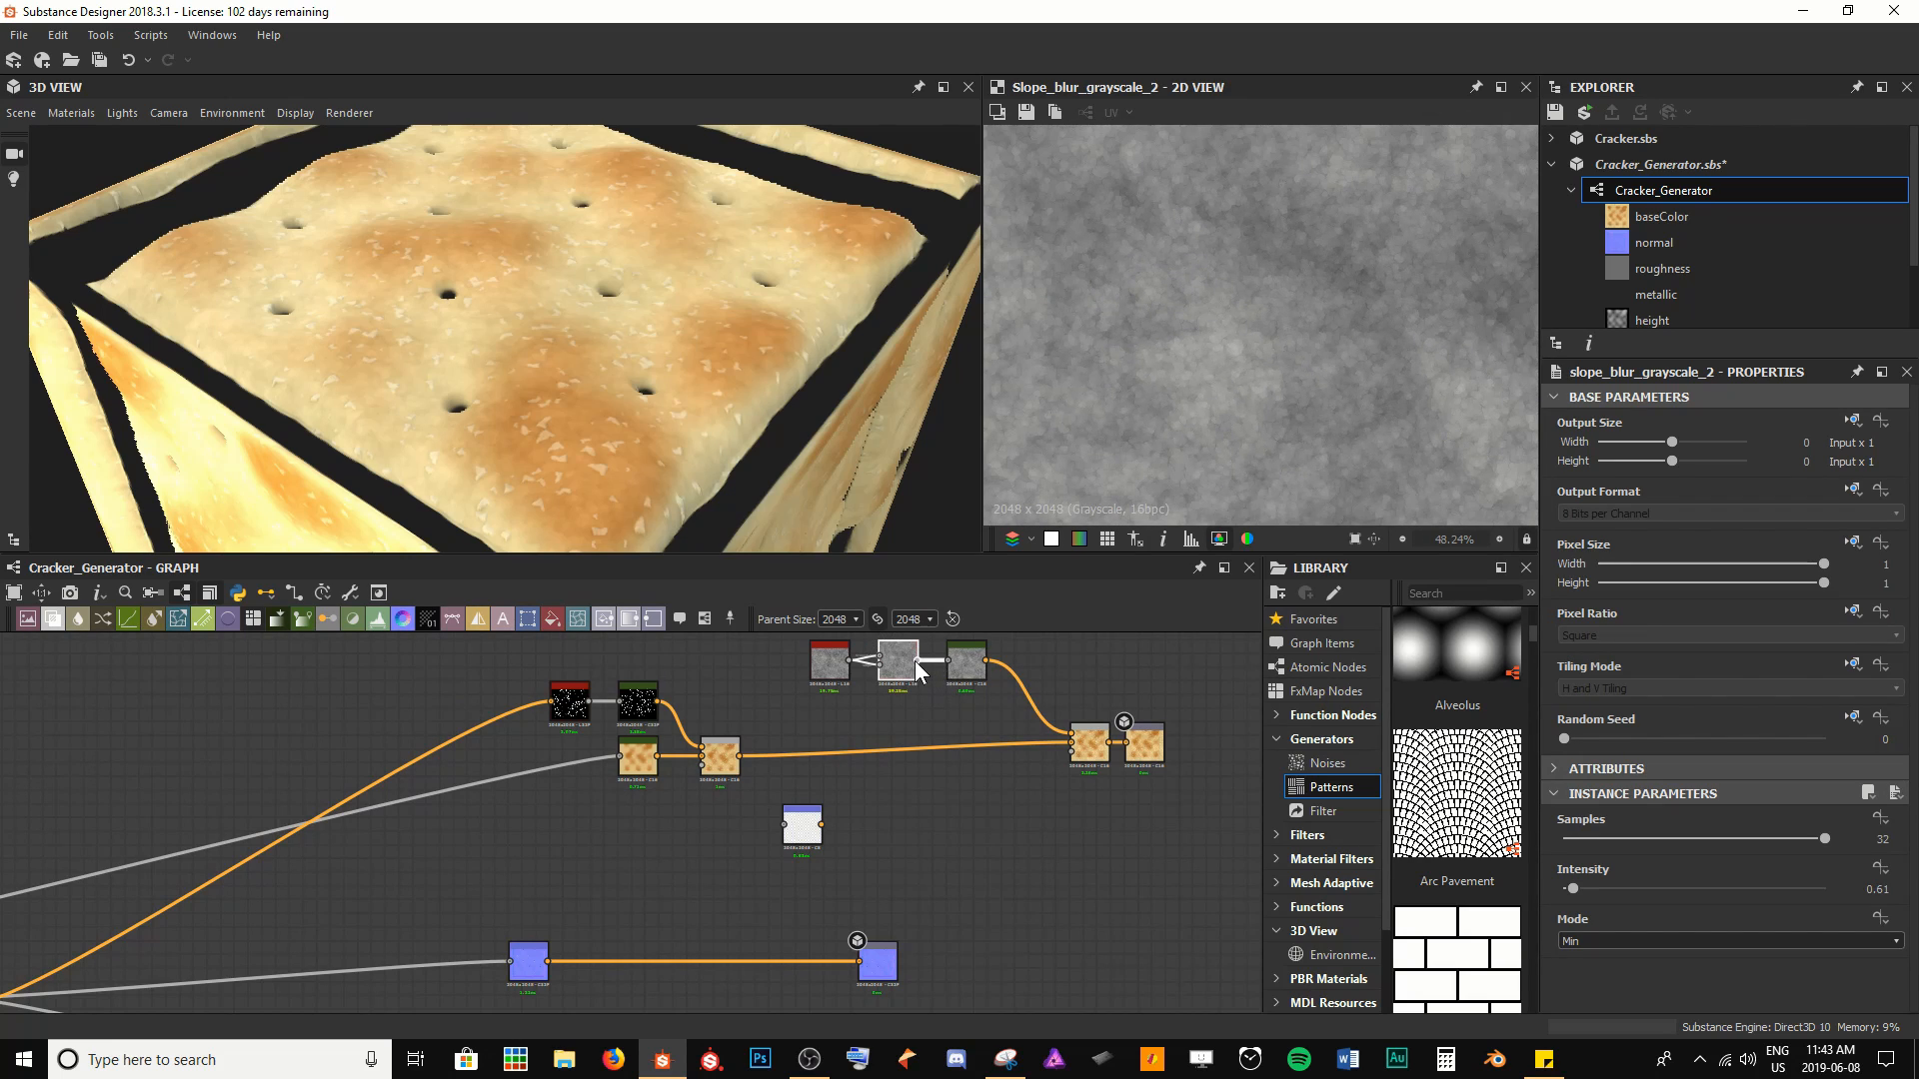
{"action": "left_click_drag", "start_coordinate": [918, 660], "coordinate": [568, 910]}
{"action": "double_click", "coordinate": [569, 909]}
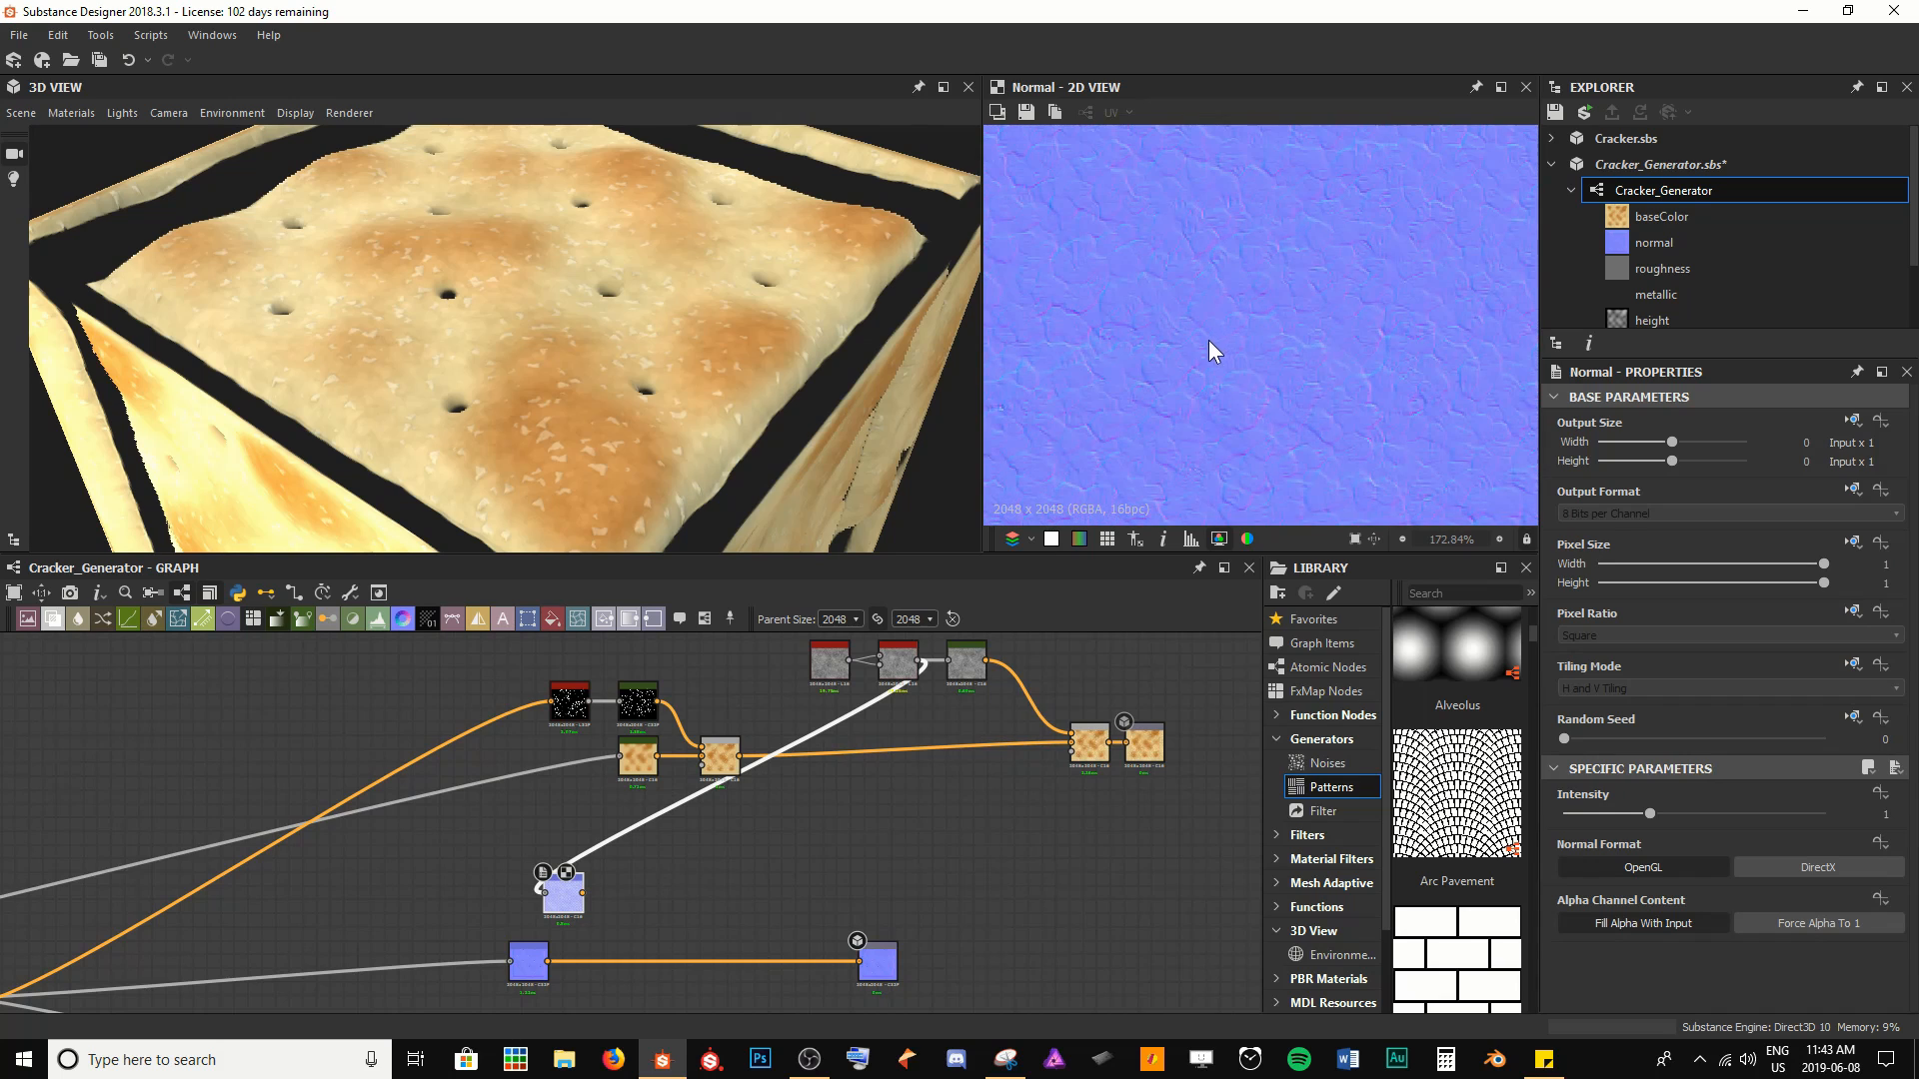
{"action": "scroll", "coordinate": [1299, 335], "scroll_direction": "up", "scroll_amount": 4}
{"action": "scroll", "coordinate": [601, 387], "scroll_direction": "up", "scroll_amount": 6}
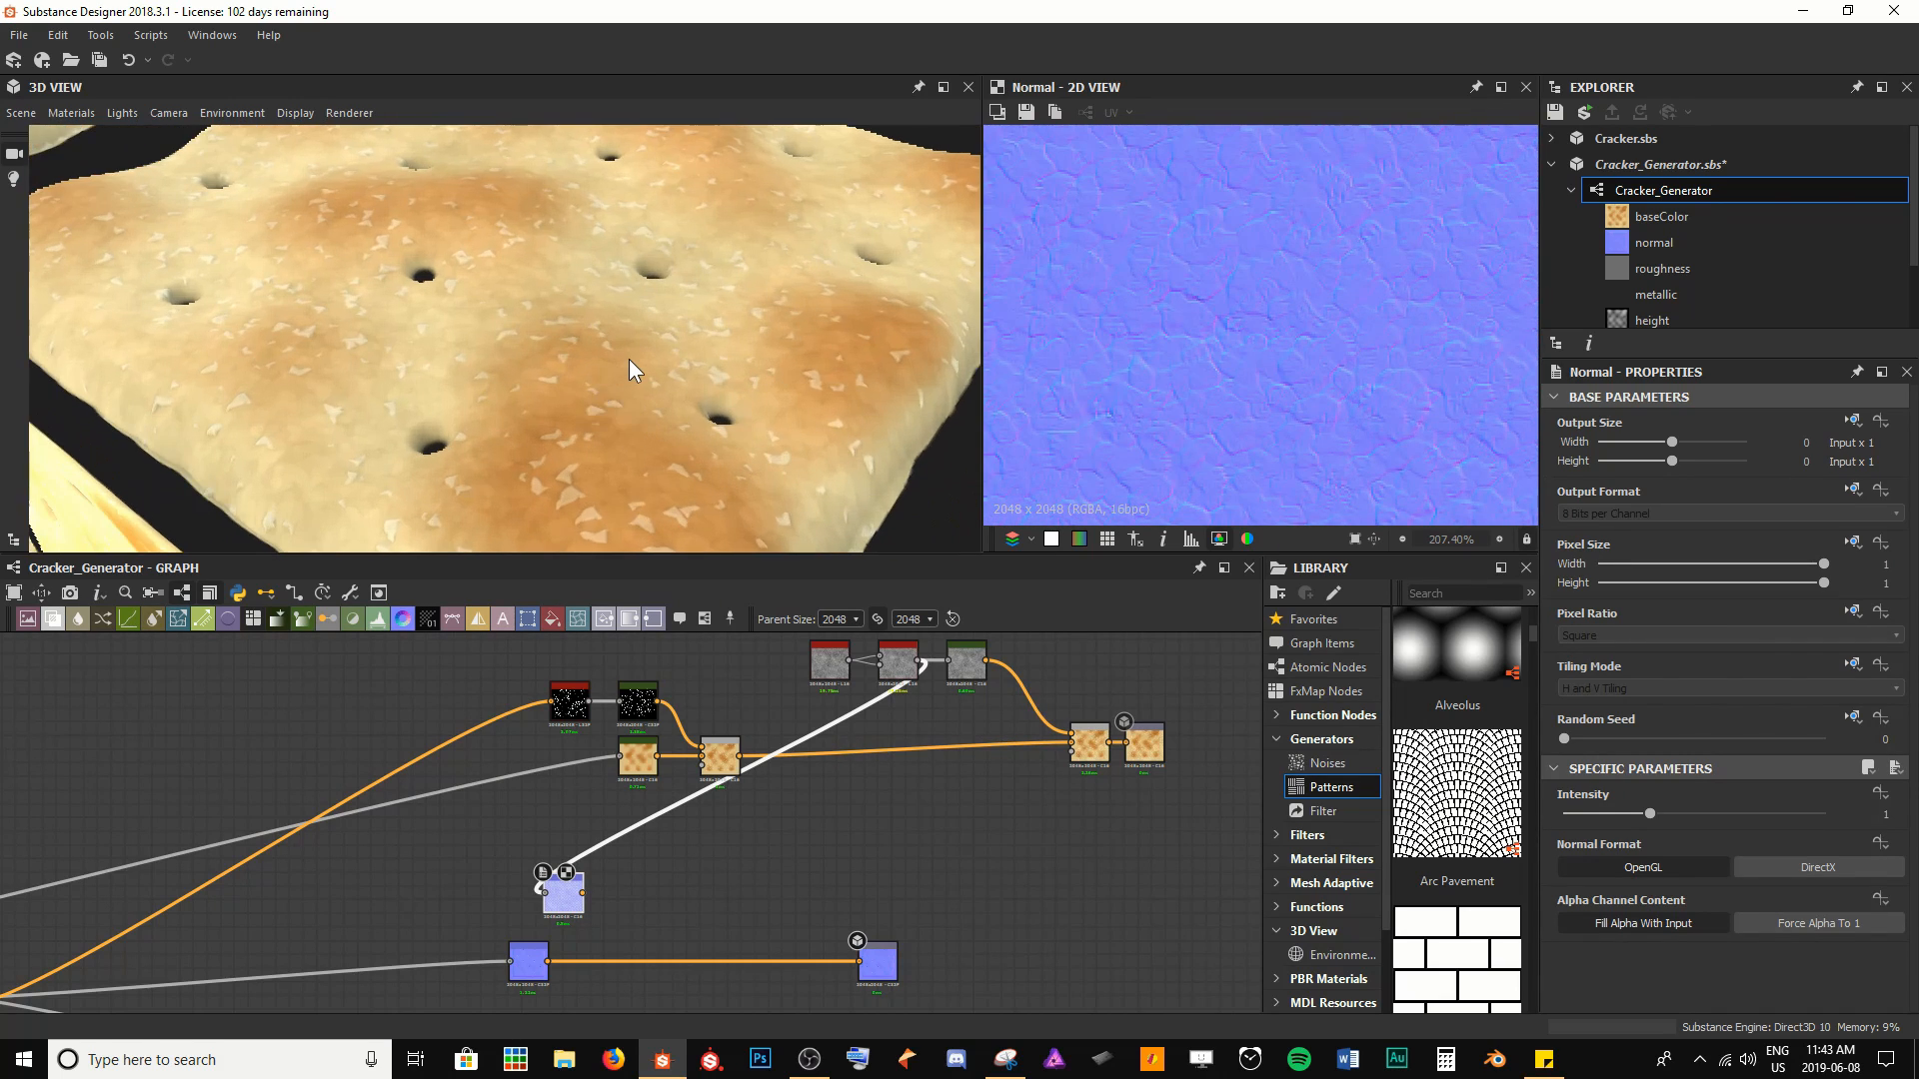
{"action": "scroll", "coordinate": [473, 312], "scroll_direction": "up", "scroll_amount": 3}
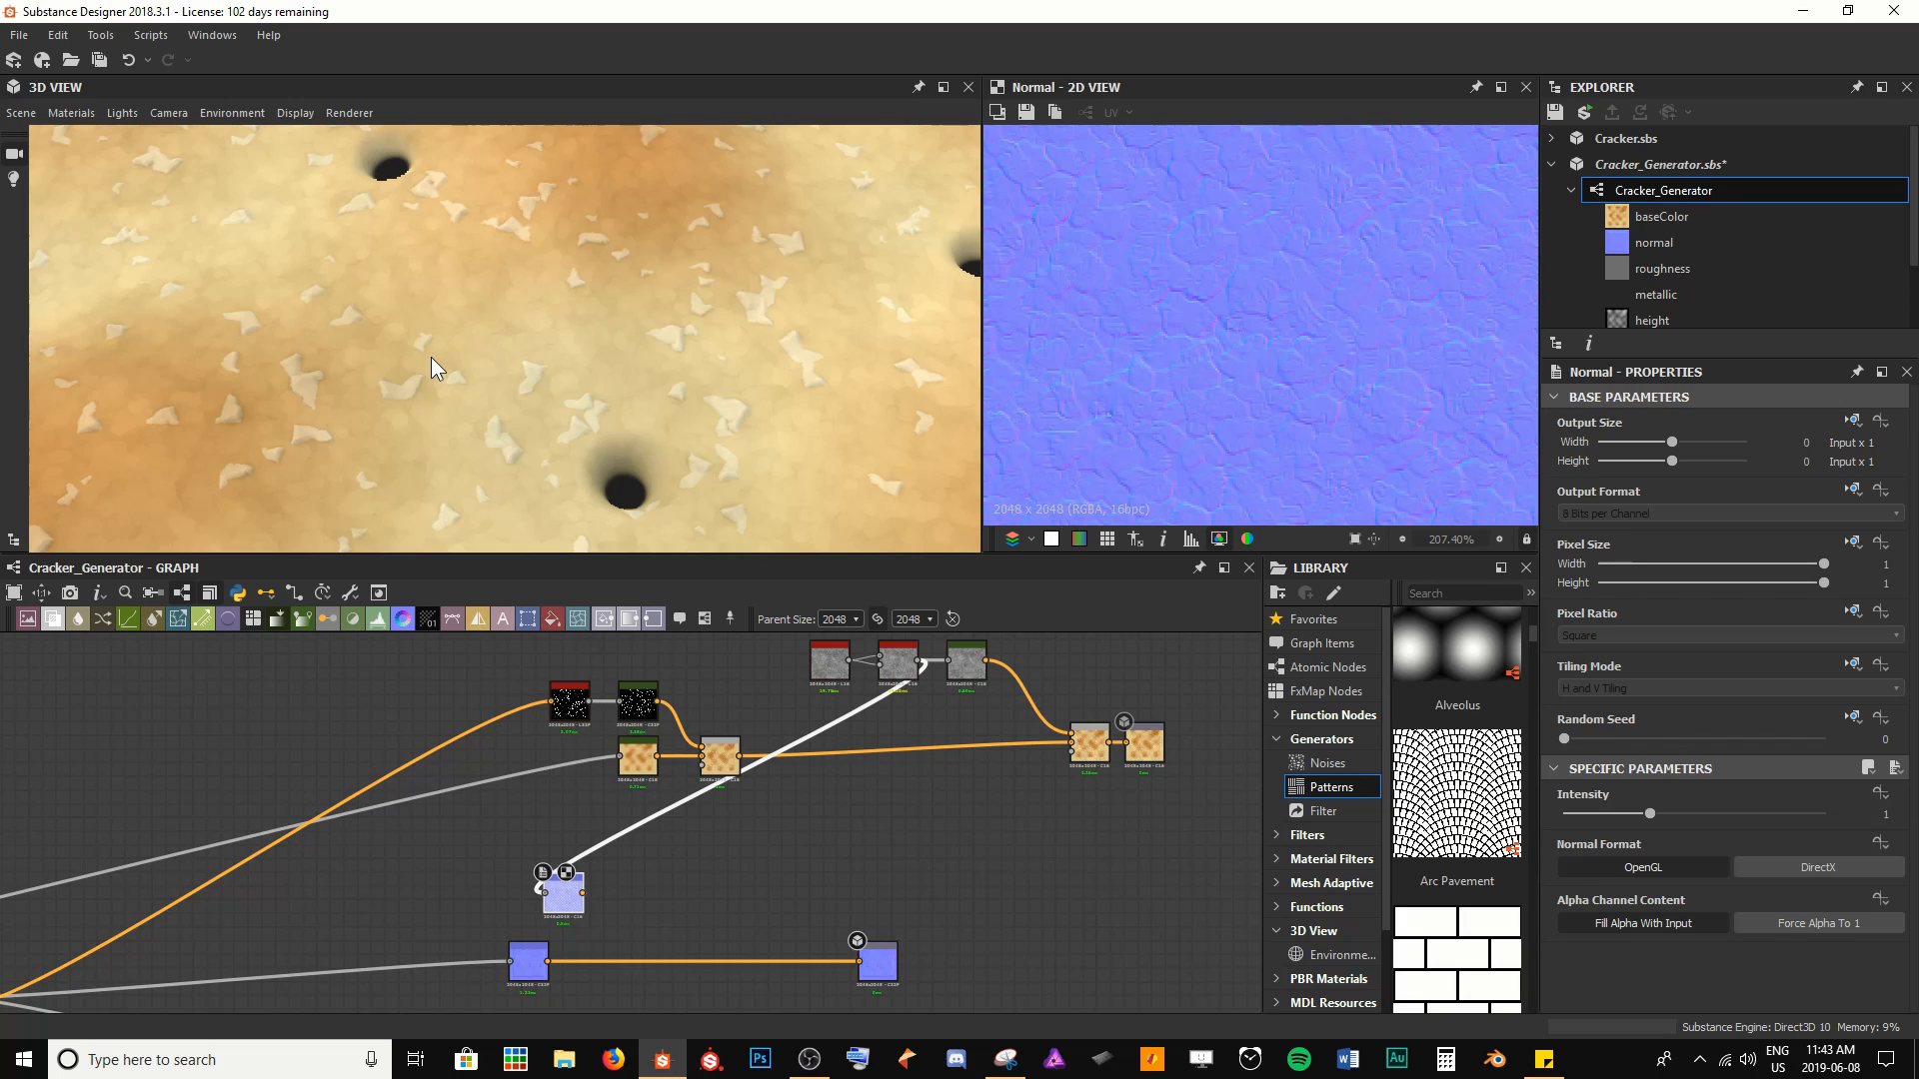
Insert a Normal Combine between the original Normal and the normal output, and link the noise Normal to its free input
{"action": "middle_click_drag", "start_coordinate": [736, 868], "coordinate": [737, 783]}
{"action": "scroll", "coordinate": [737, 783], "scroll_direction": "up", "scroll_amount": 2}
{"action": "left_click_drag", "start_coordinate": [445, 826], "coordinate": [510, 835]}
{"action": "key", "text": "space"}
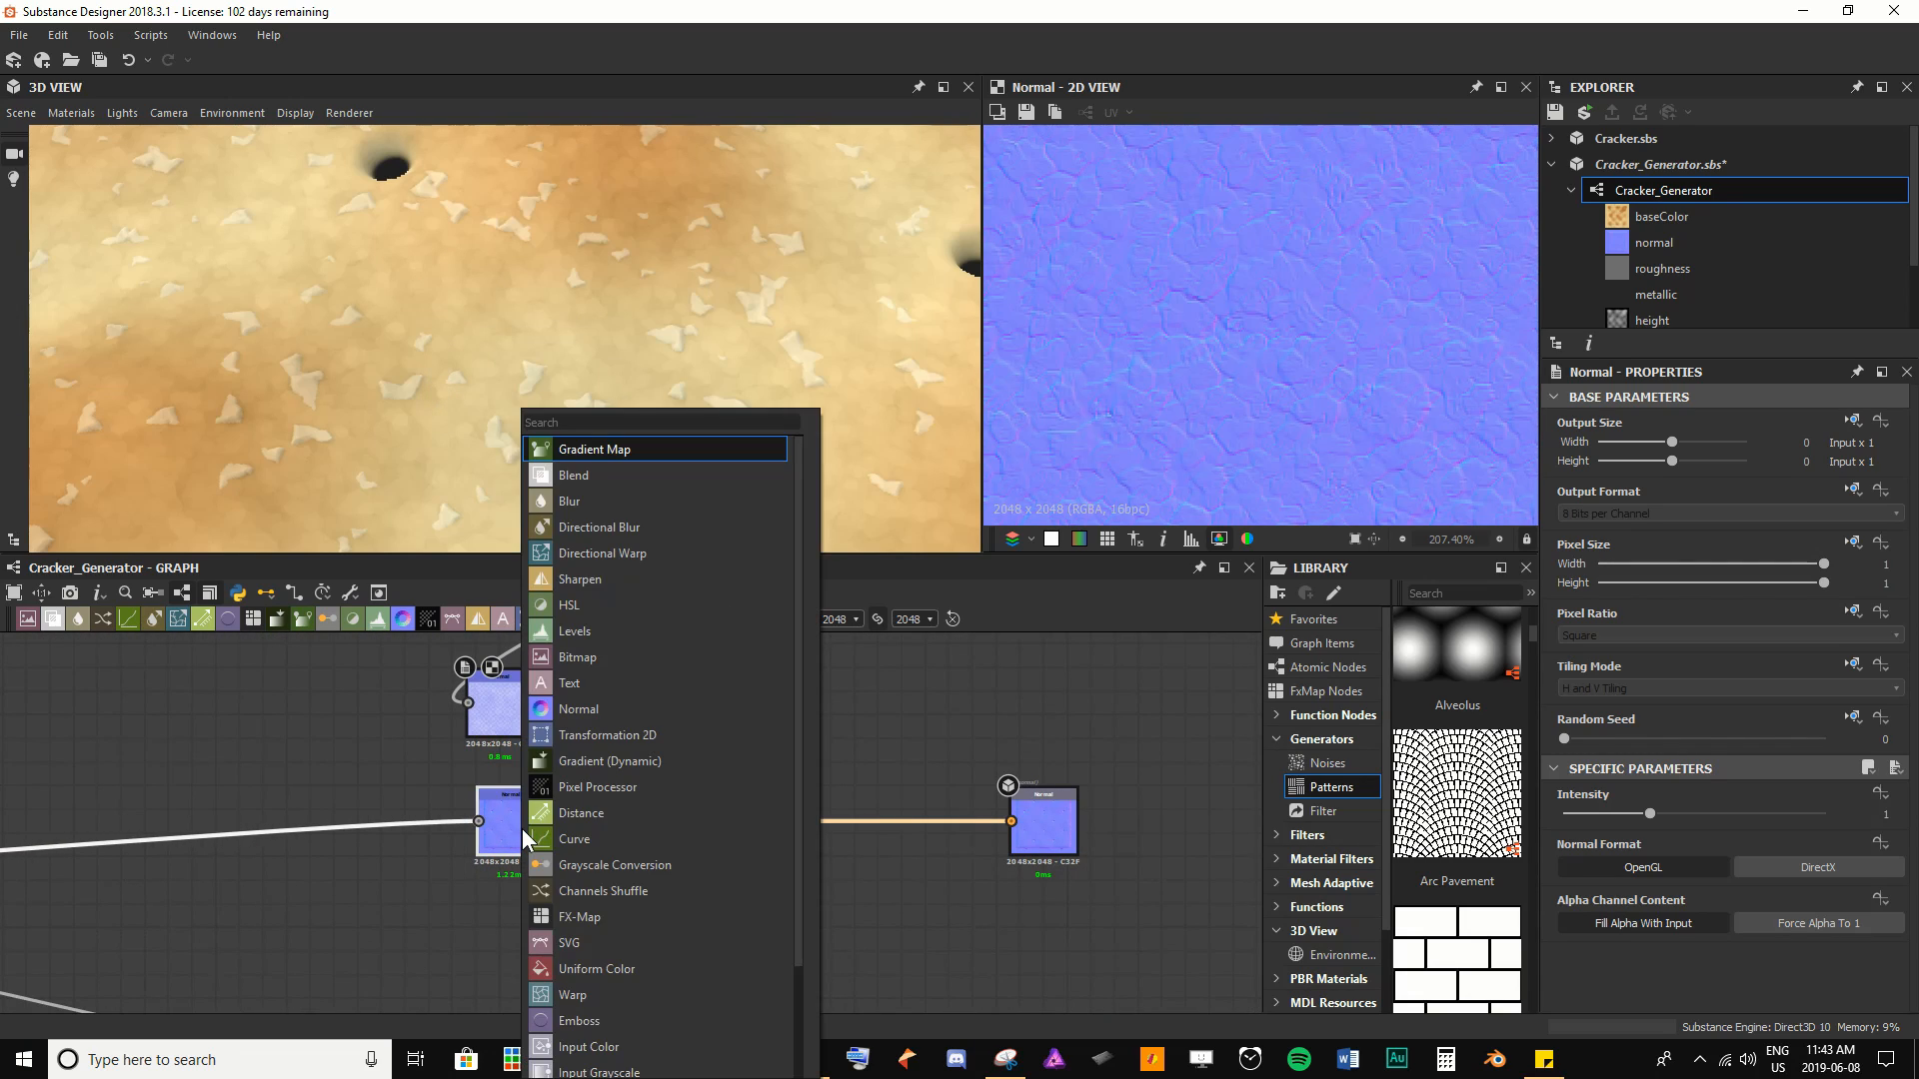
{"action": "type", "text": "normal"}
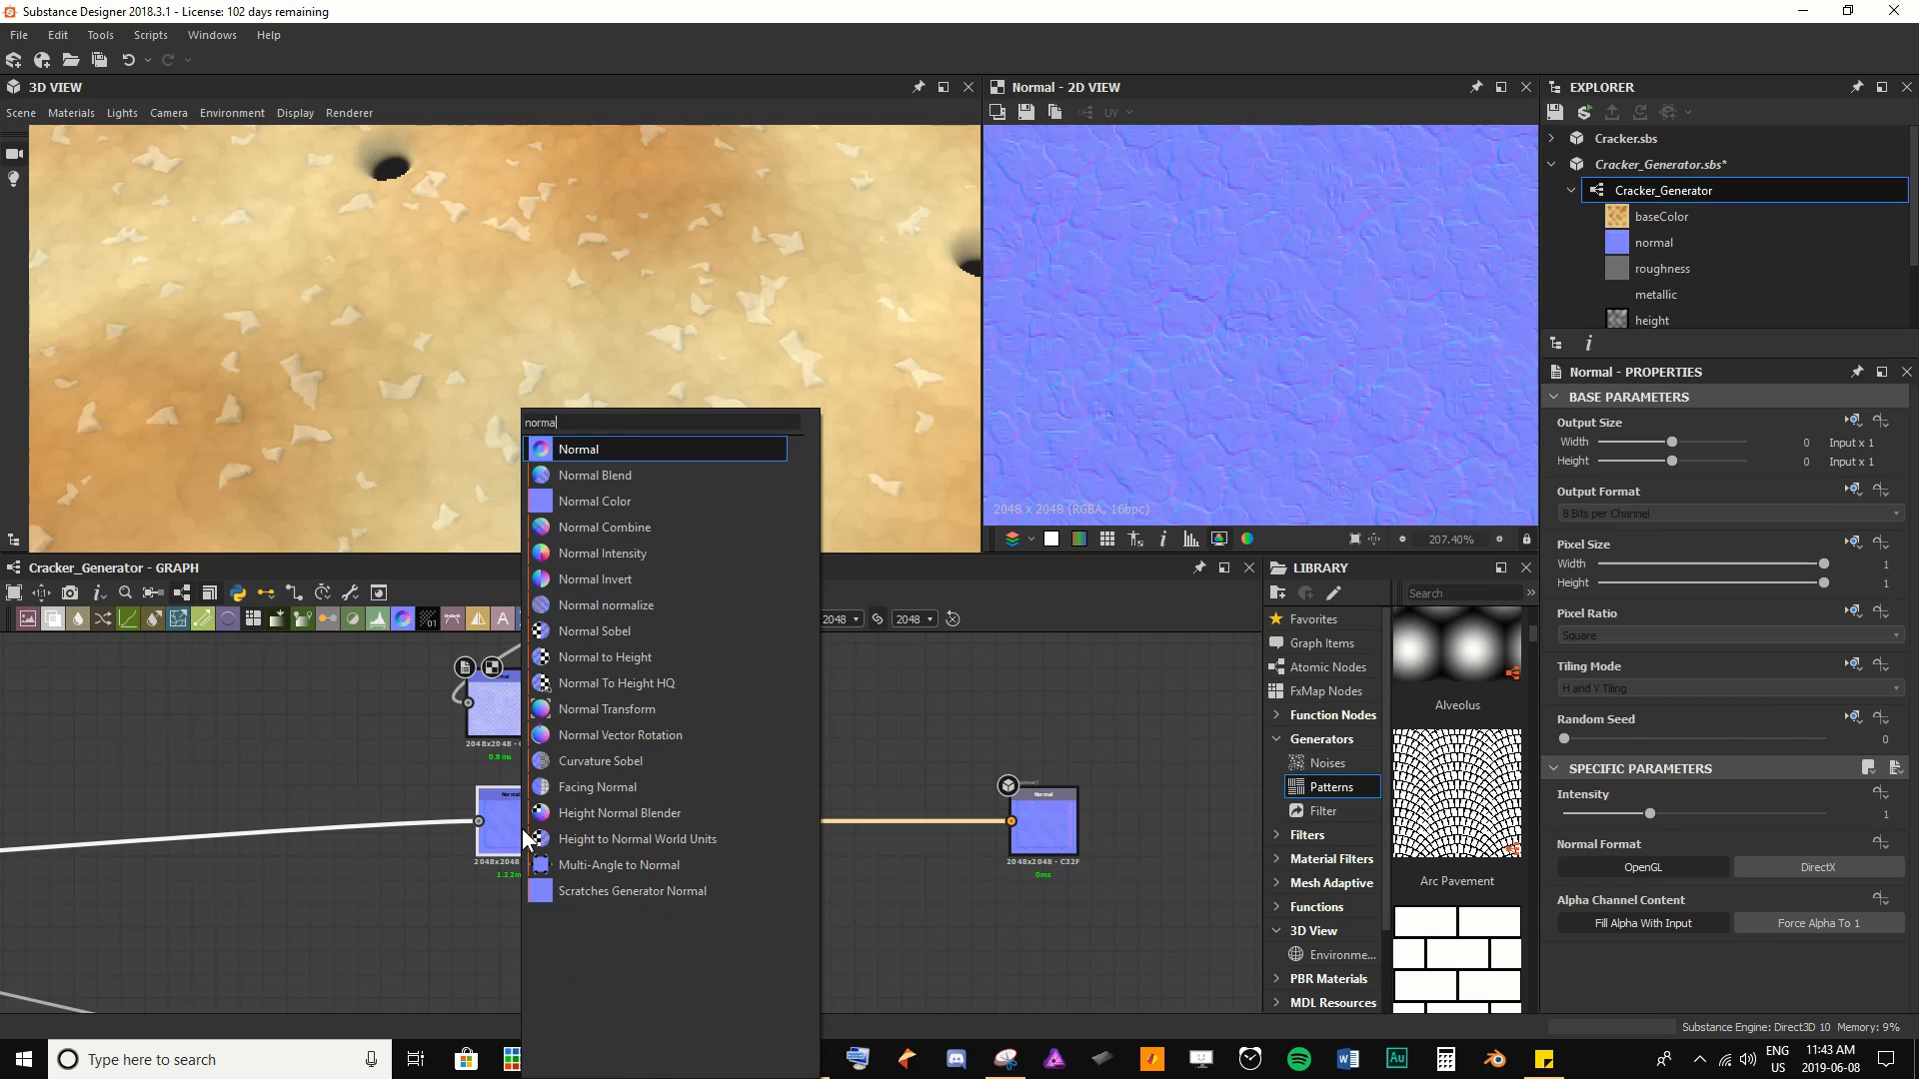
{"action": "key", "text": "Down"}
{"action": "key", "text": "Down"}
{"action": "key", "text": "Down"}
{"action": "key", "text": "Down"}
{"action": "key", "text": "Down"}
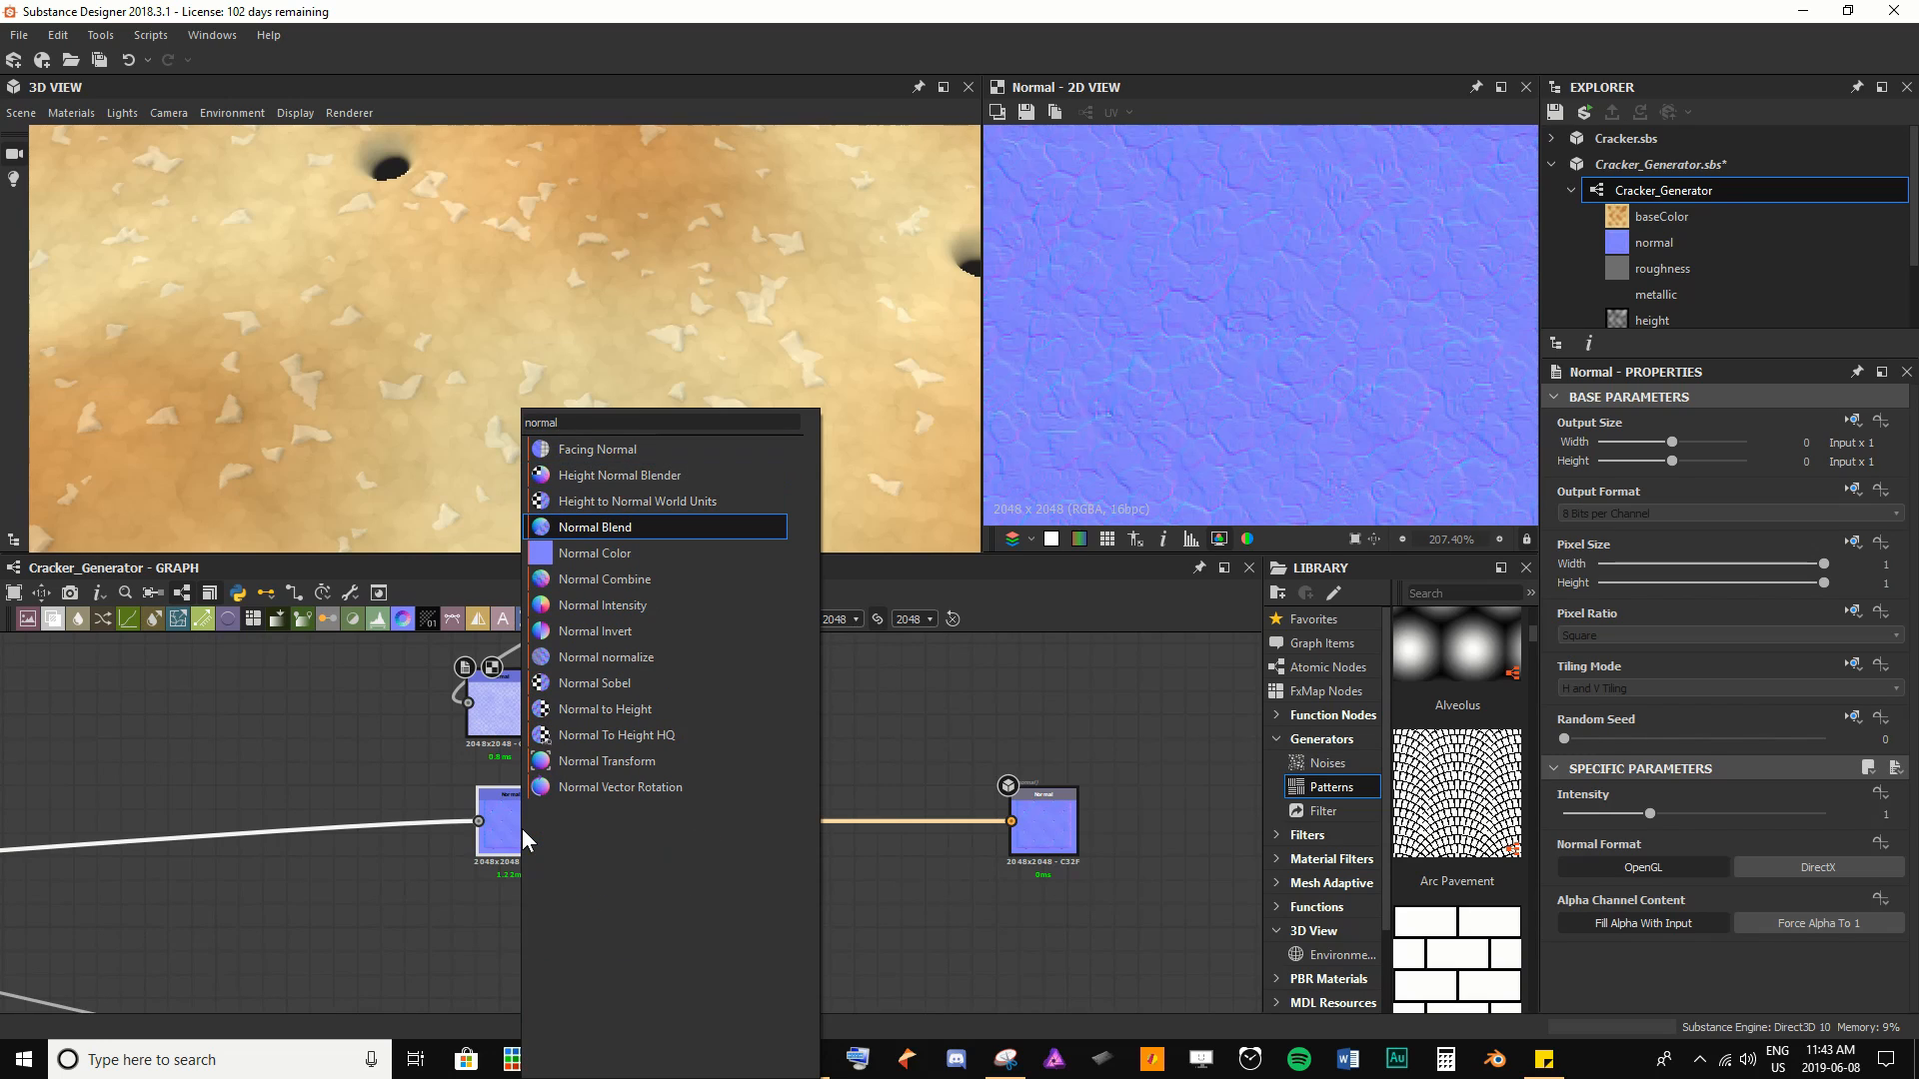
{"action": "key", "text": "Return"}
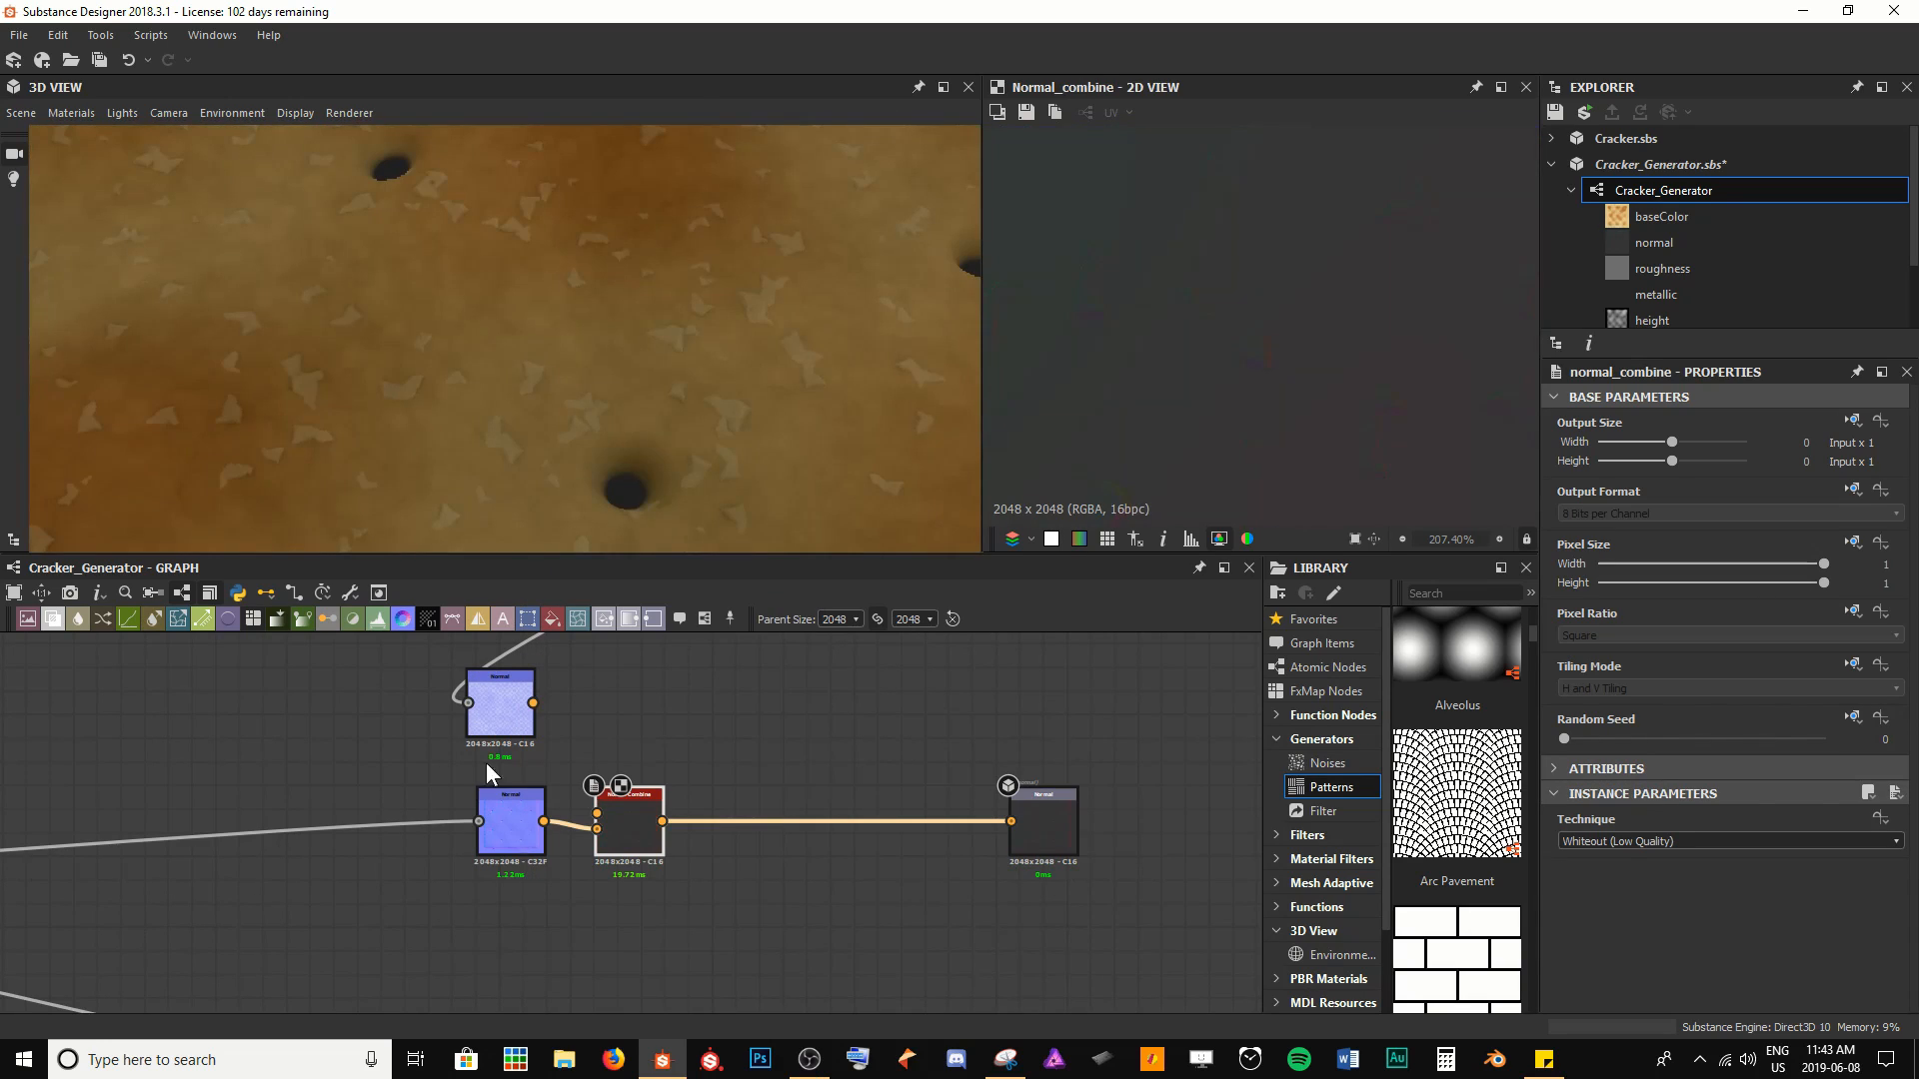
{"action": "left_click_drag", "start_coordinate": [609, 785], "coordinate": [703, 784]}
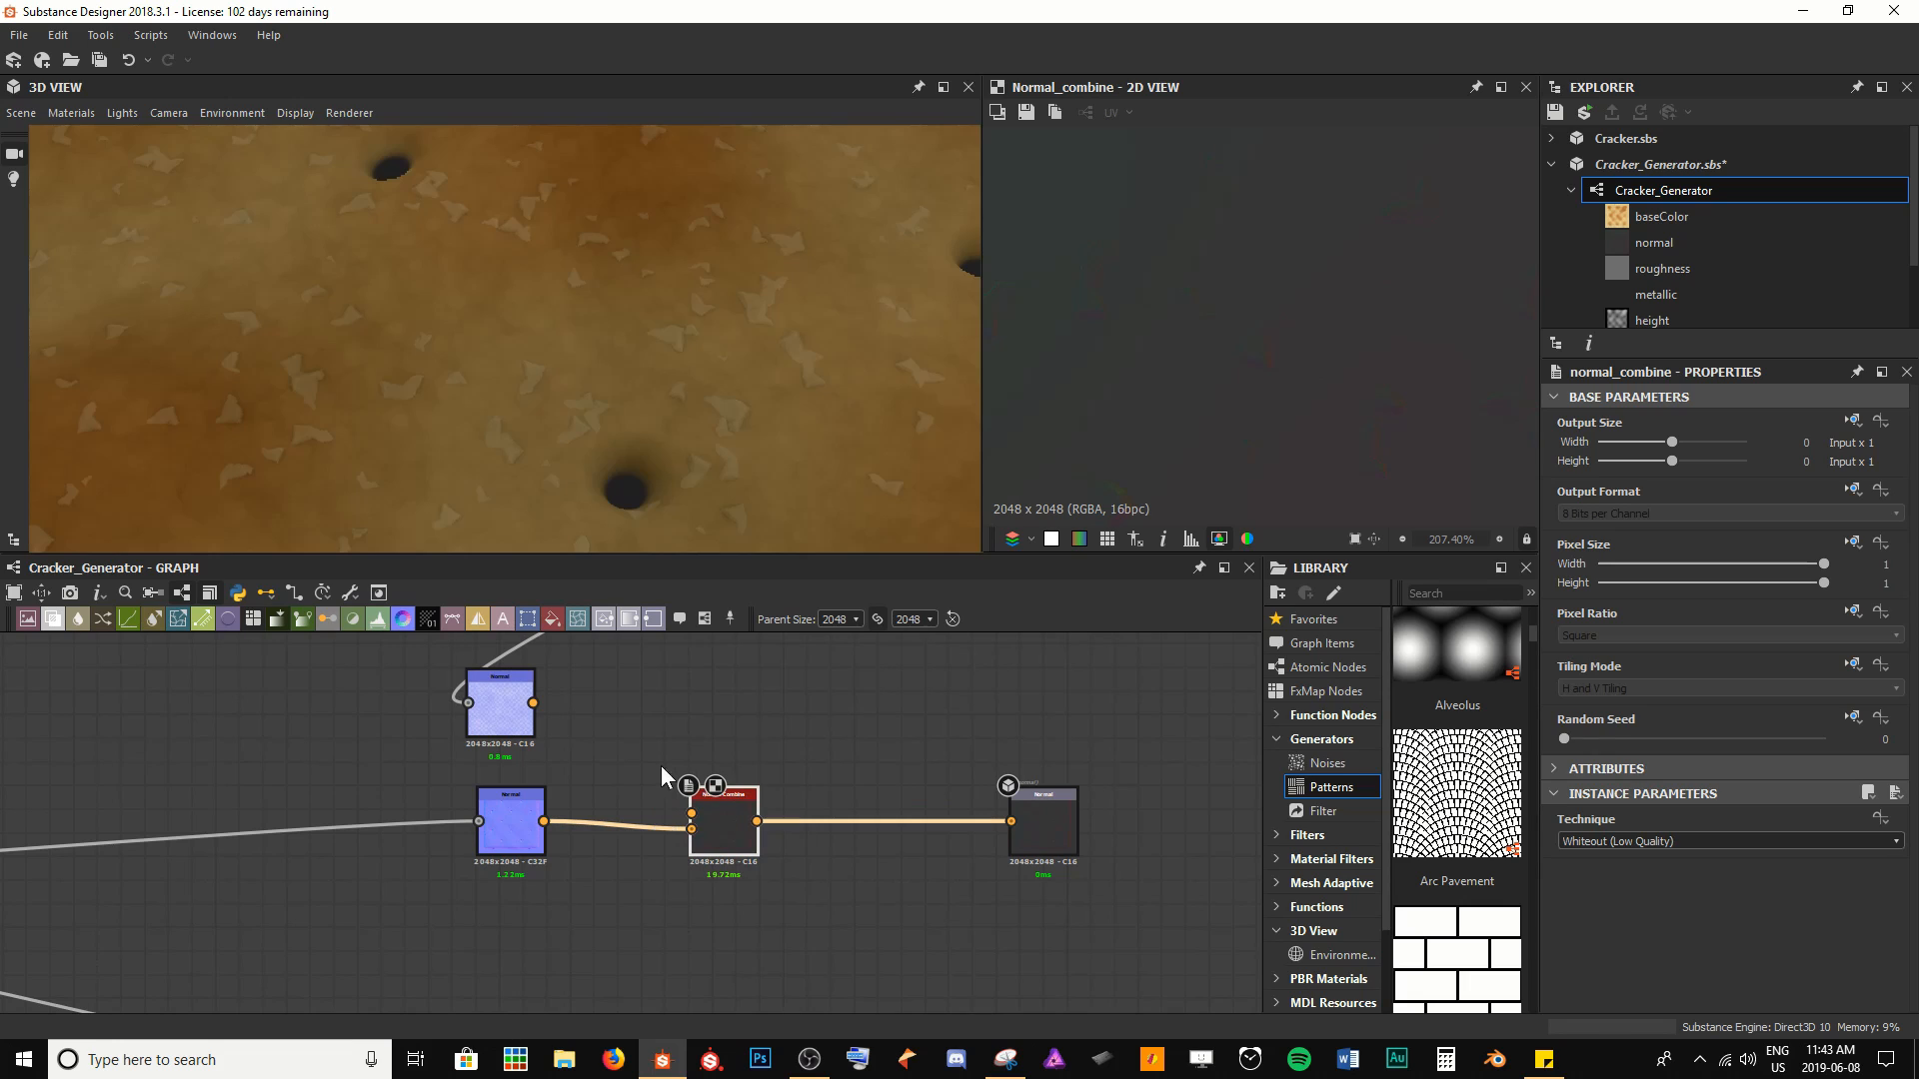
{"action": "left_click_drag", "start_coordinate": [533, 704], "coordinate": [692, 812]}
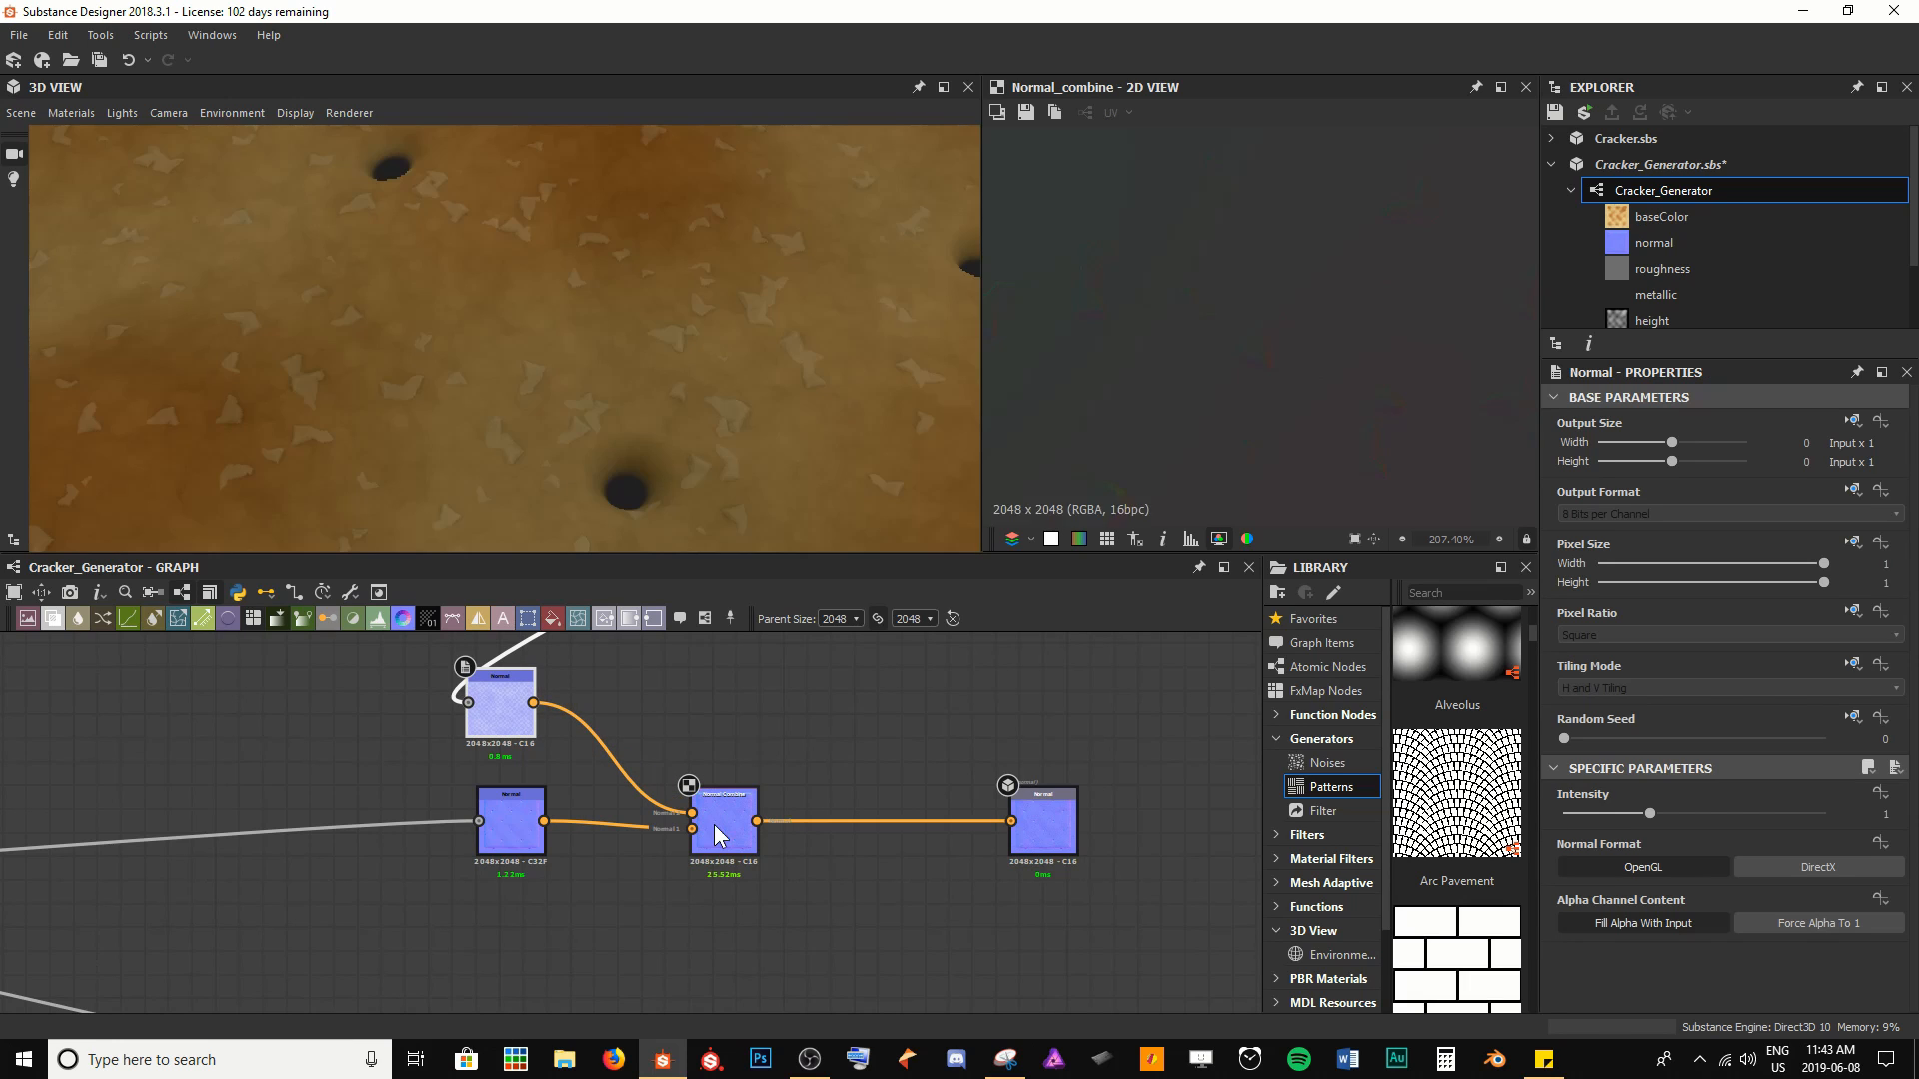
Compare the Normal Combine result with its two input normals, and examine the surface detail on the cracker in 3D
{"action": "left_click_drag", "start_coordinate": [706, 345], "coordinate": [562, 328]}
{"action": "scroll", "coordinate": [1299, 337], "scroll_direction": "down", "scroll_amount": 5}
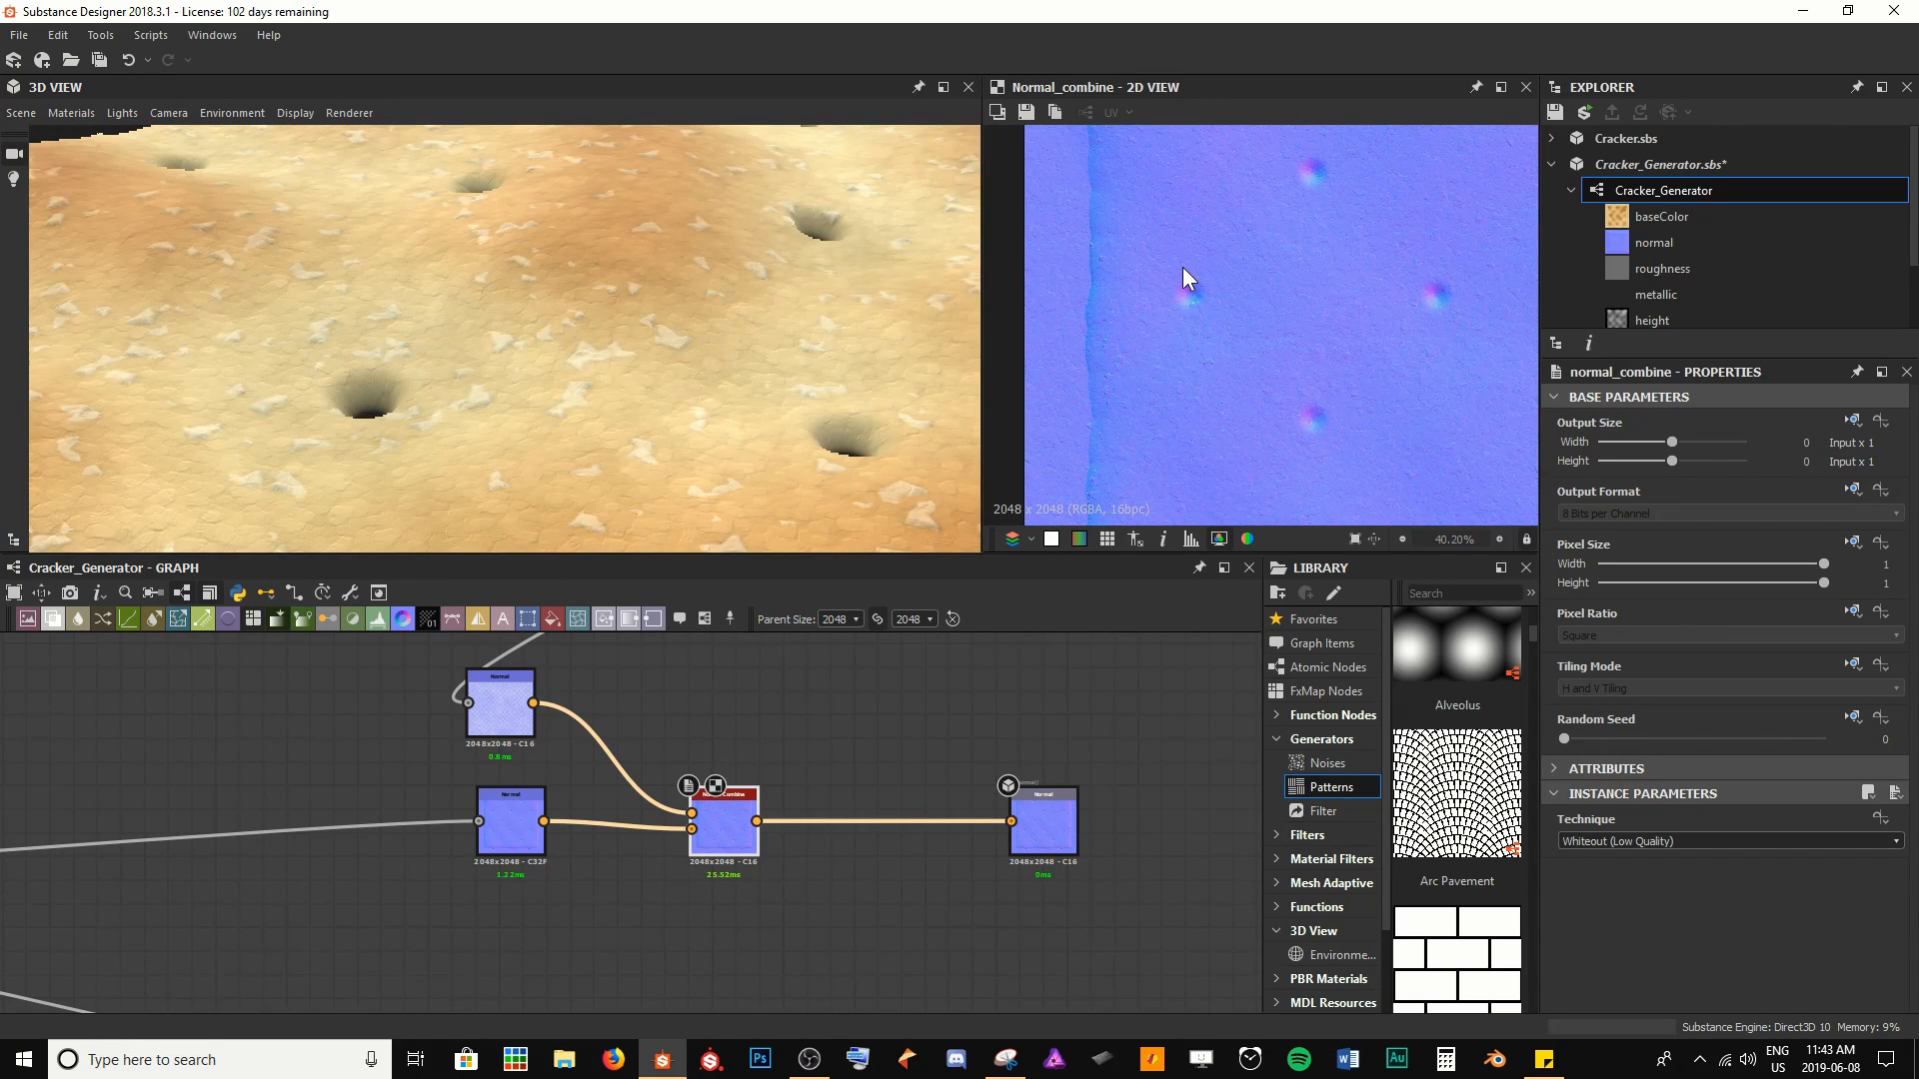
{"action": "scroll", "coordinate": [1153, 344], "scroll_direction": "up", "scroll_amount": 3}
{"action": "double_click", "coordinate": [511, 818]}
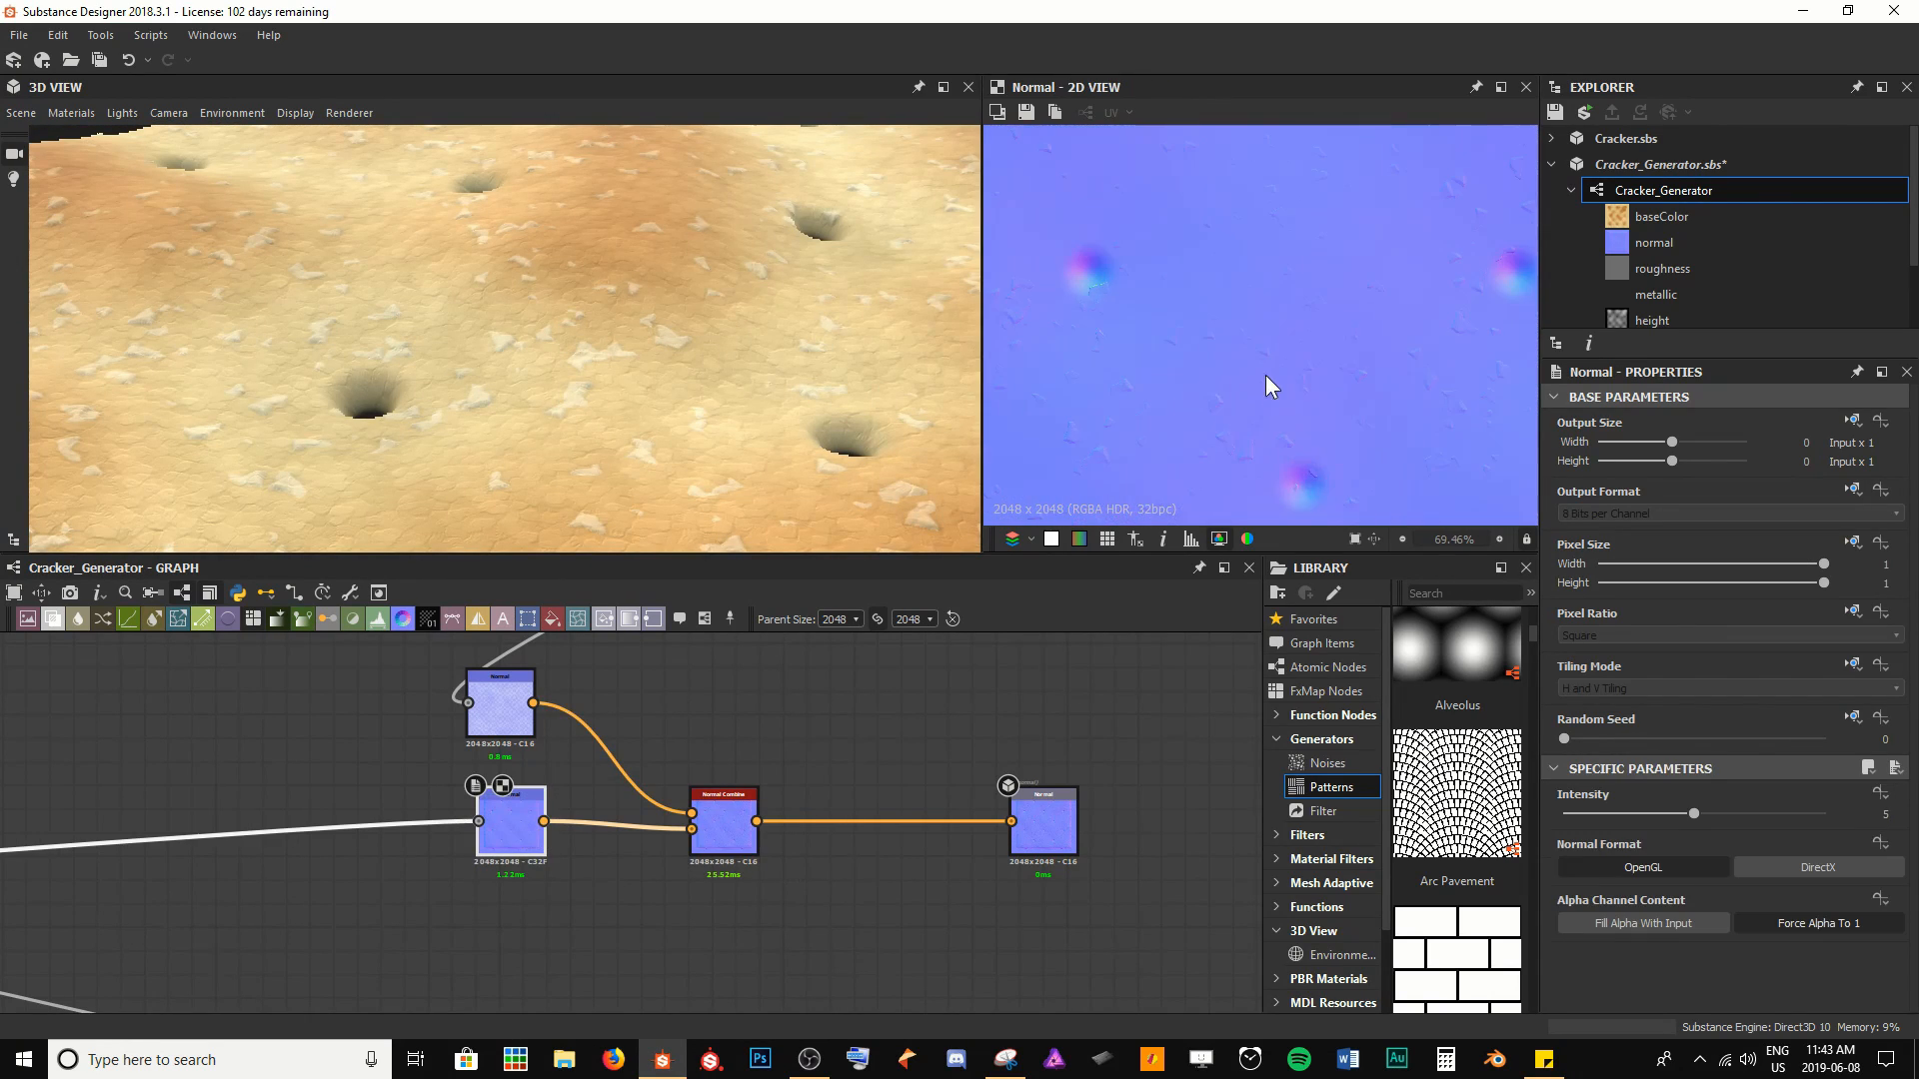
{"action": "scroll", "coordinate": [1267, 385], "scroll_direction": "down", "scroll_amount": 4}
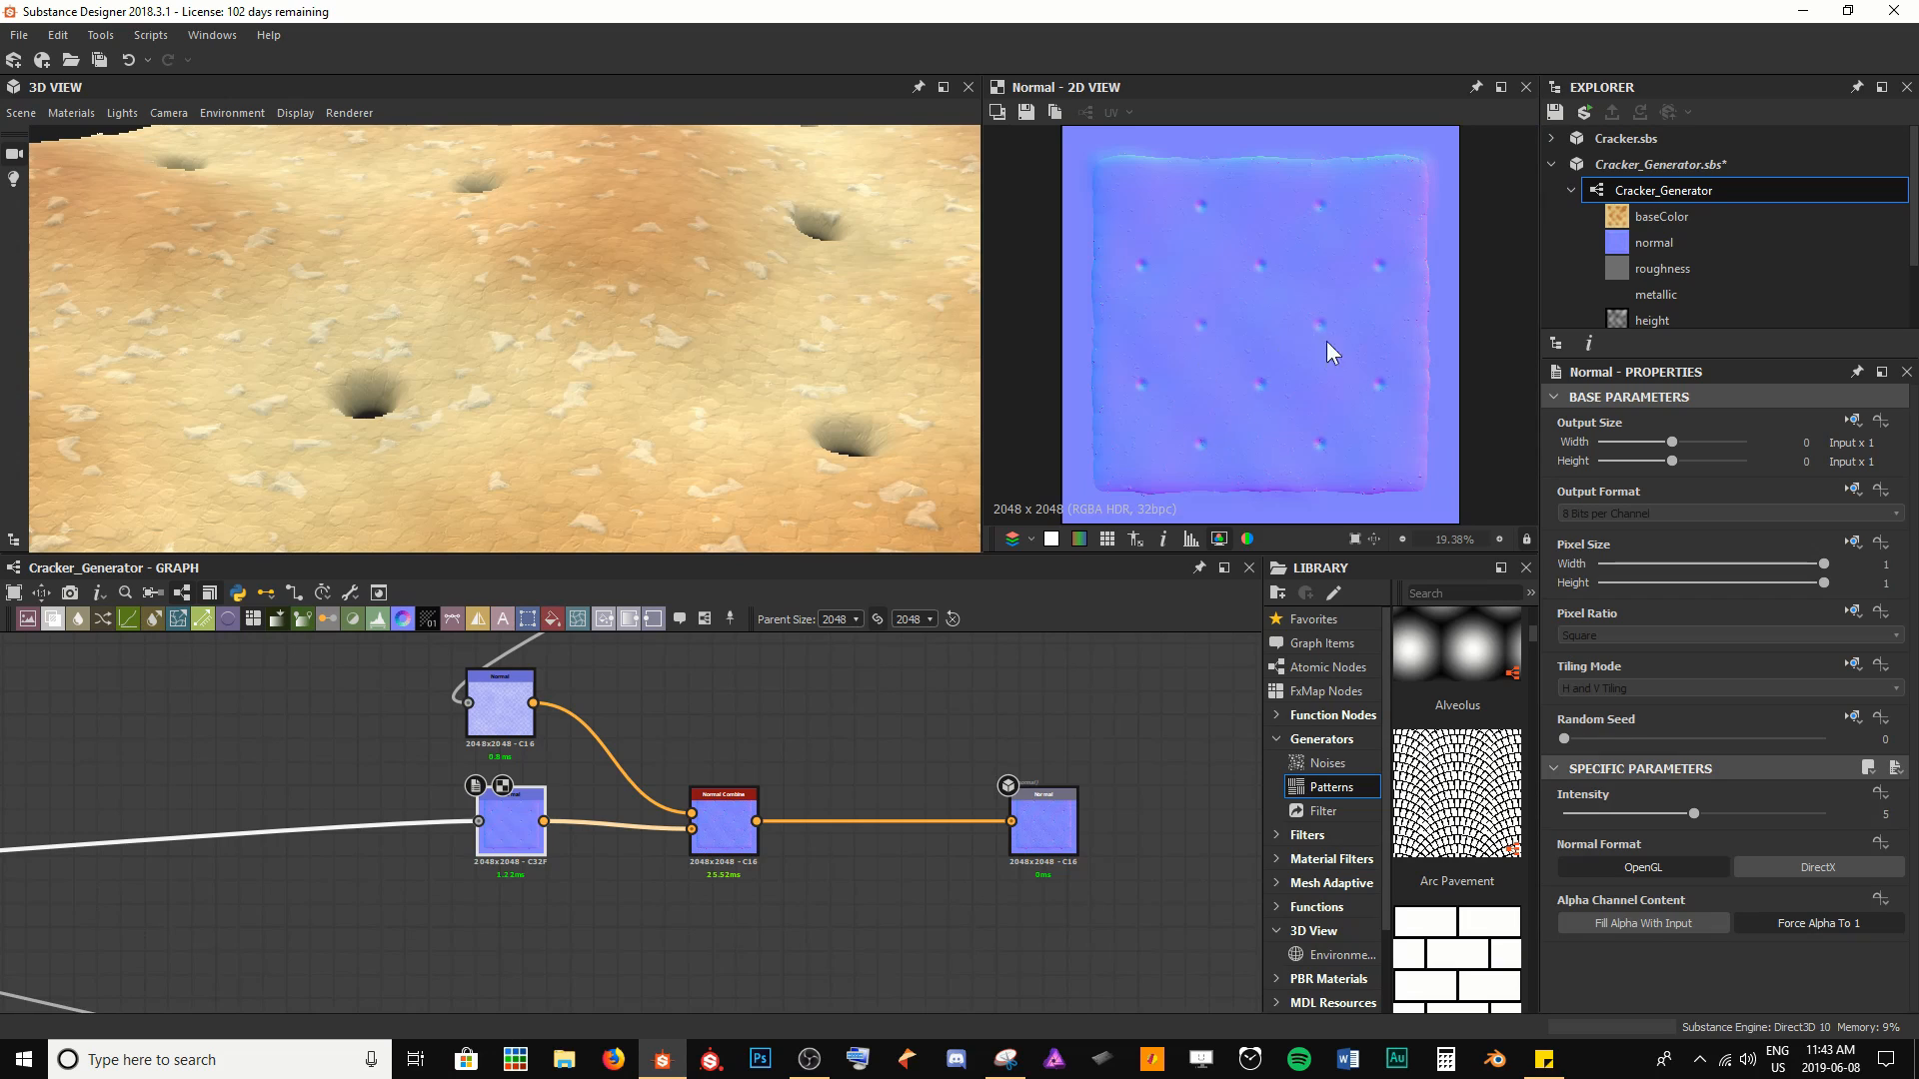
{"action": "double_click", "coordinate": [500, 710]}
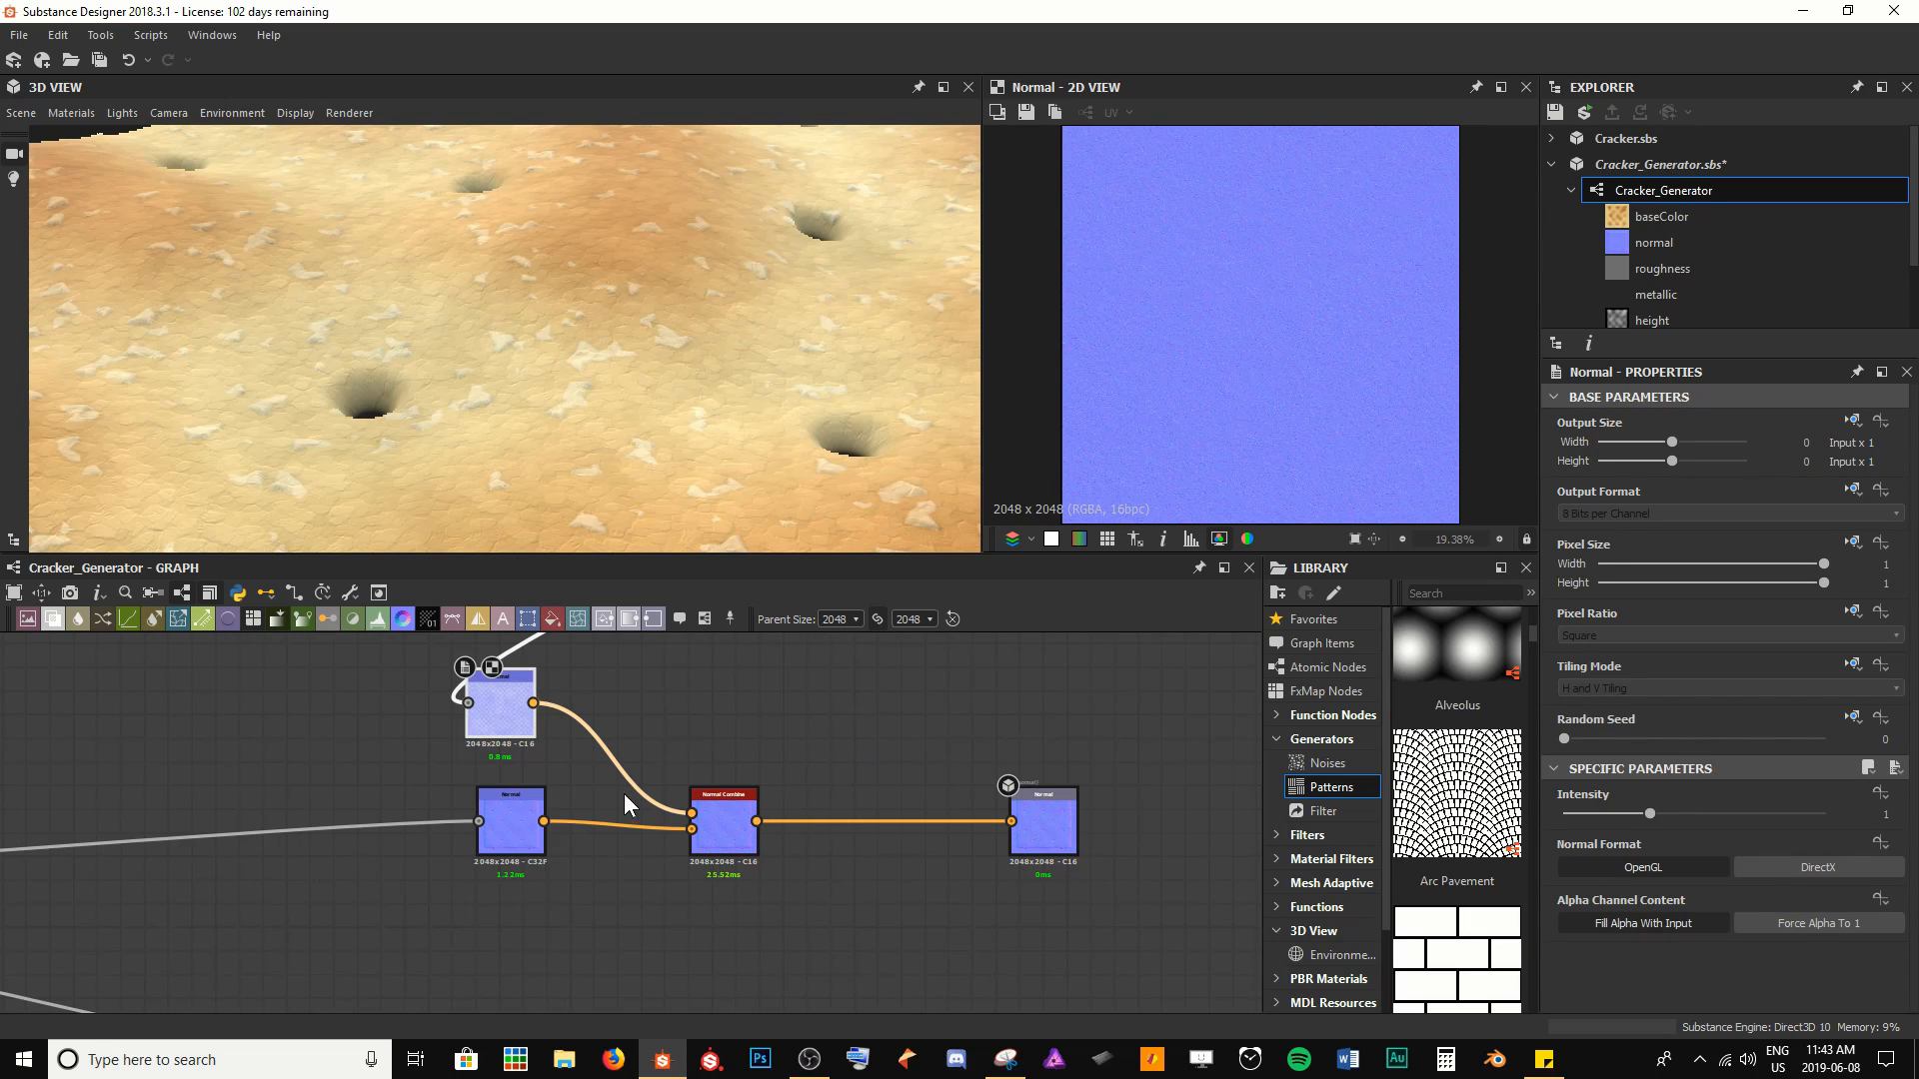
{"action": "double_click", "coordinate": [745, 829]}
{"action": "scroll", "coordinate": [1317, 428], "scroll_direction": "up", "scroll_amount": 8}
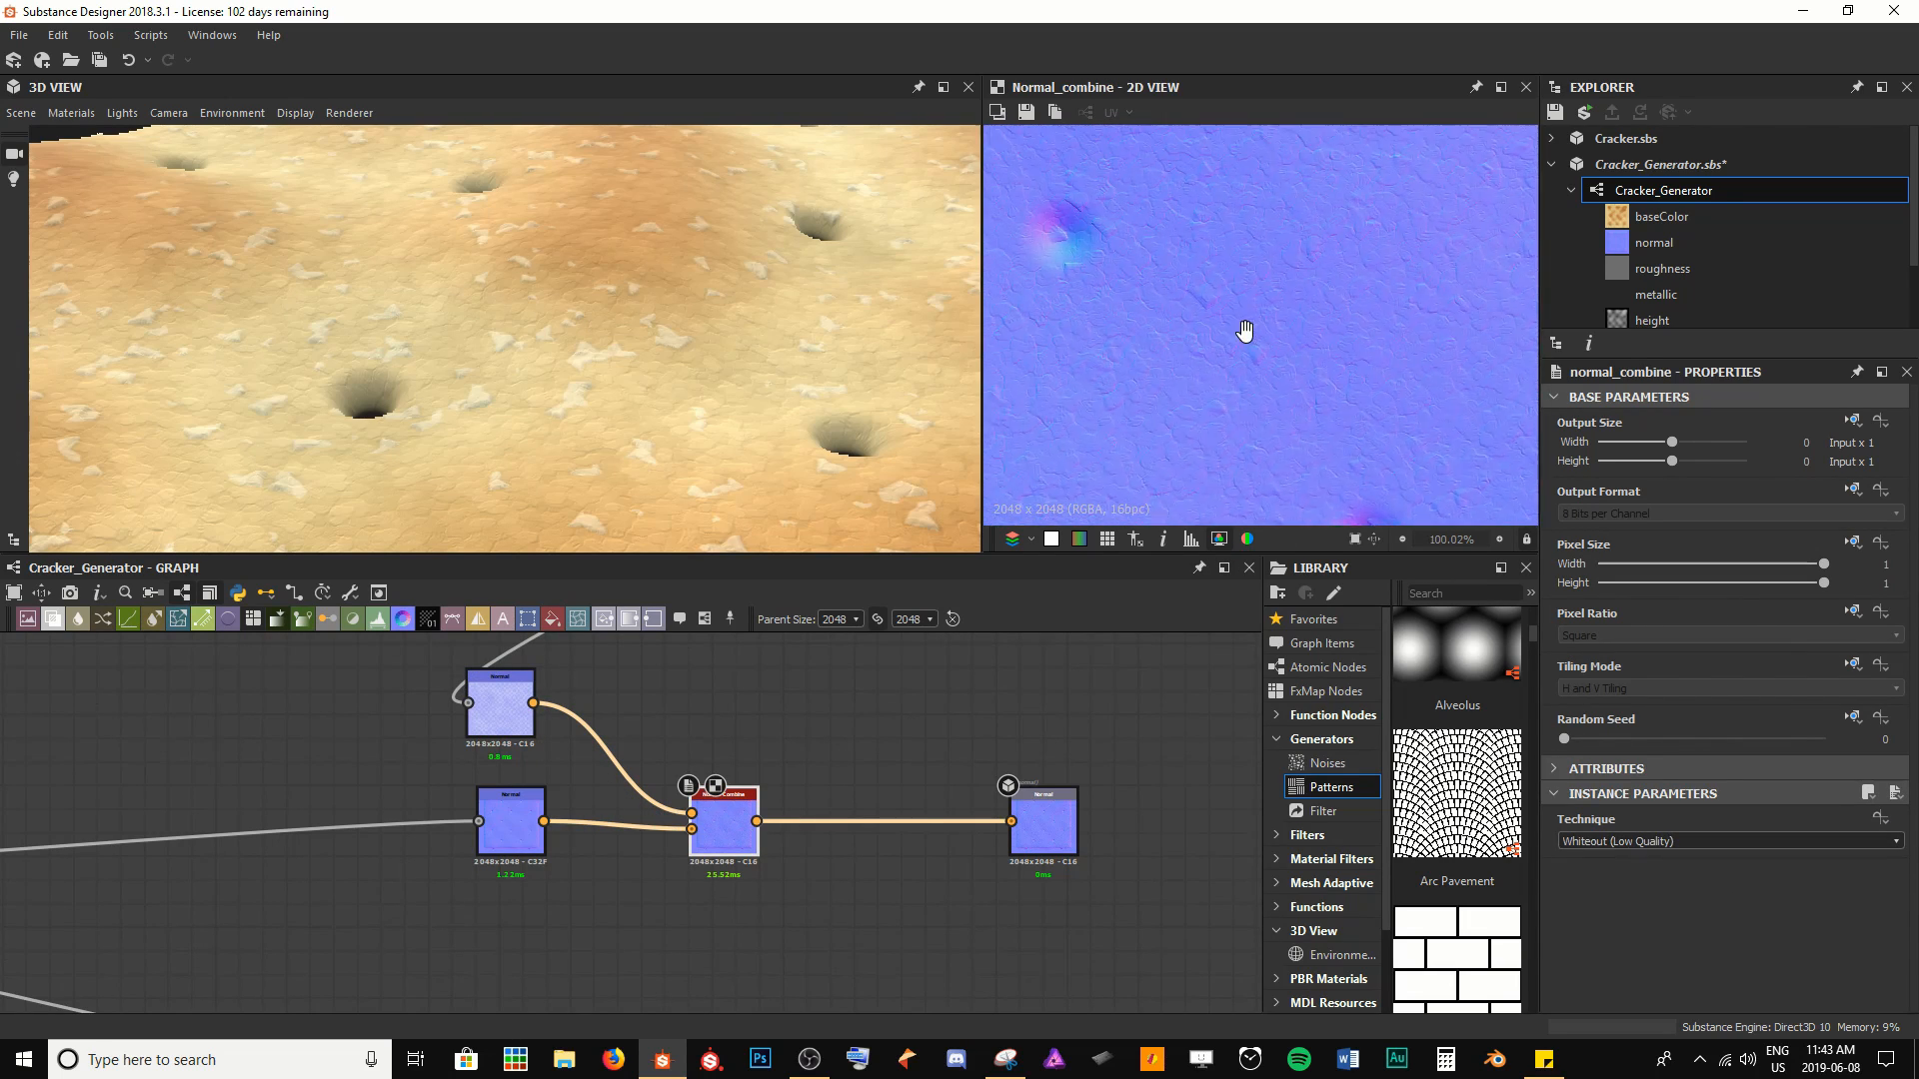
{"action": "scroll", "coordinate": [1289, 283], "scroll_direction": "up", "scroll_amount": 4}
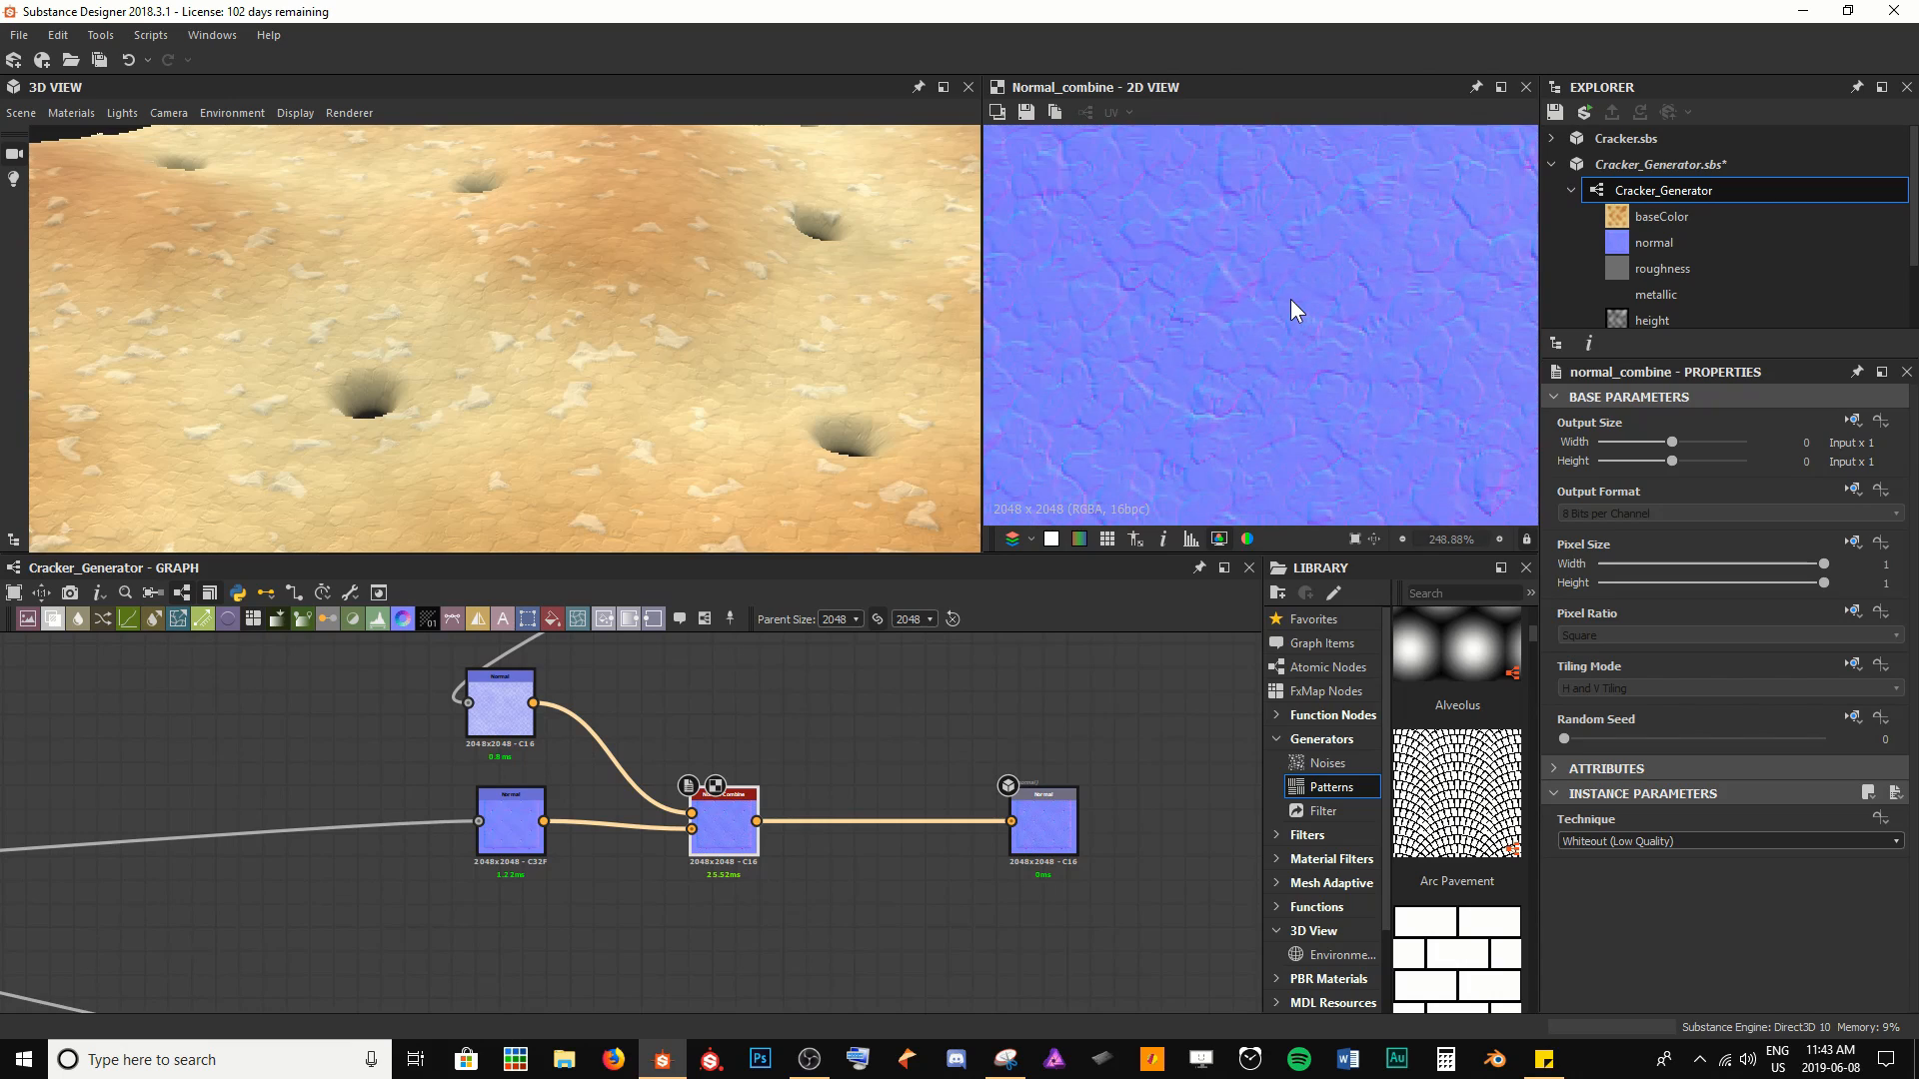
Set the Normal Combine technique to Detail Oriented (High Quality) and inspect the combined normal around a hole
{"action": "scroll", "coordinate": [1295, 308], "scroll_direction": "down", "scroll_amount": 3}
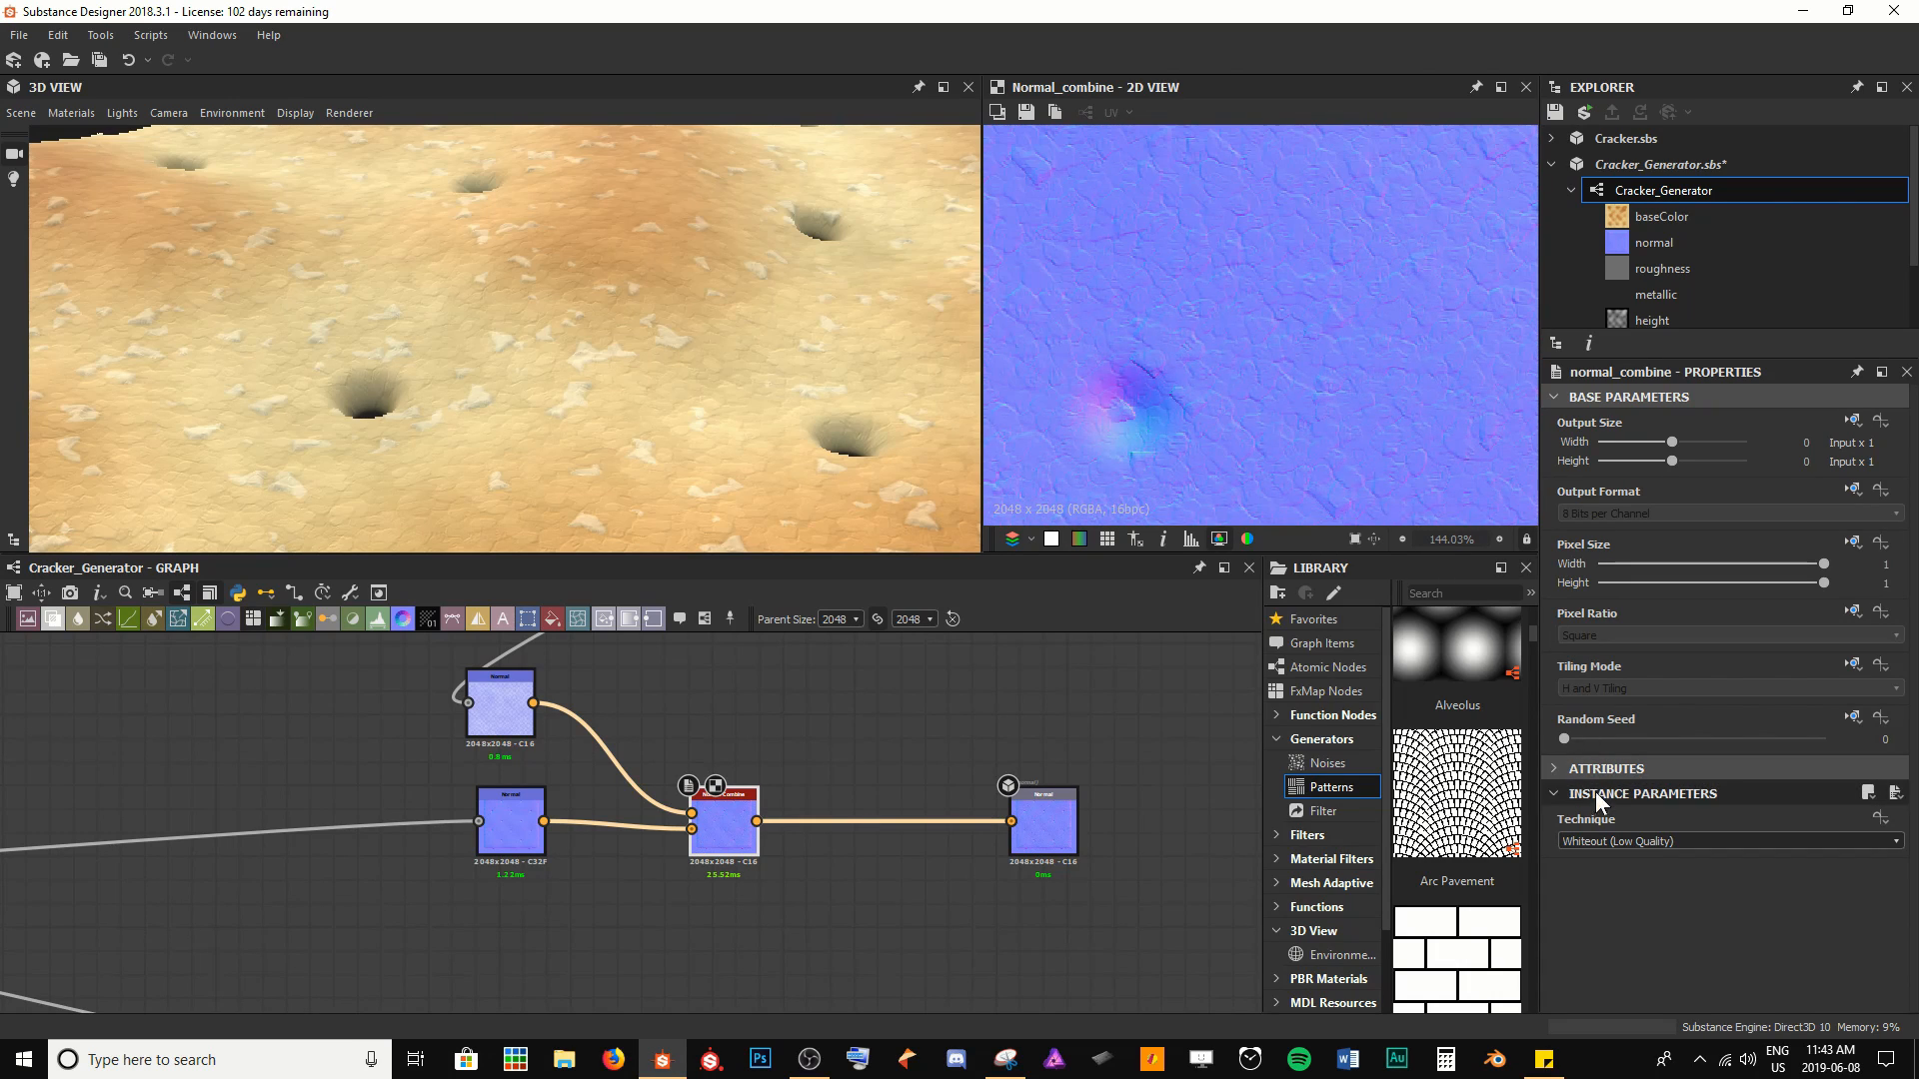
{"action": "left_click", "coordinate": [1593, 841]}
{"action": "left_click", "coordinate": [1593, 881]}
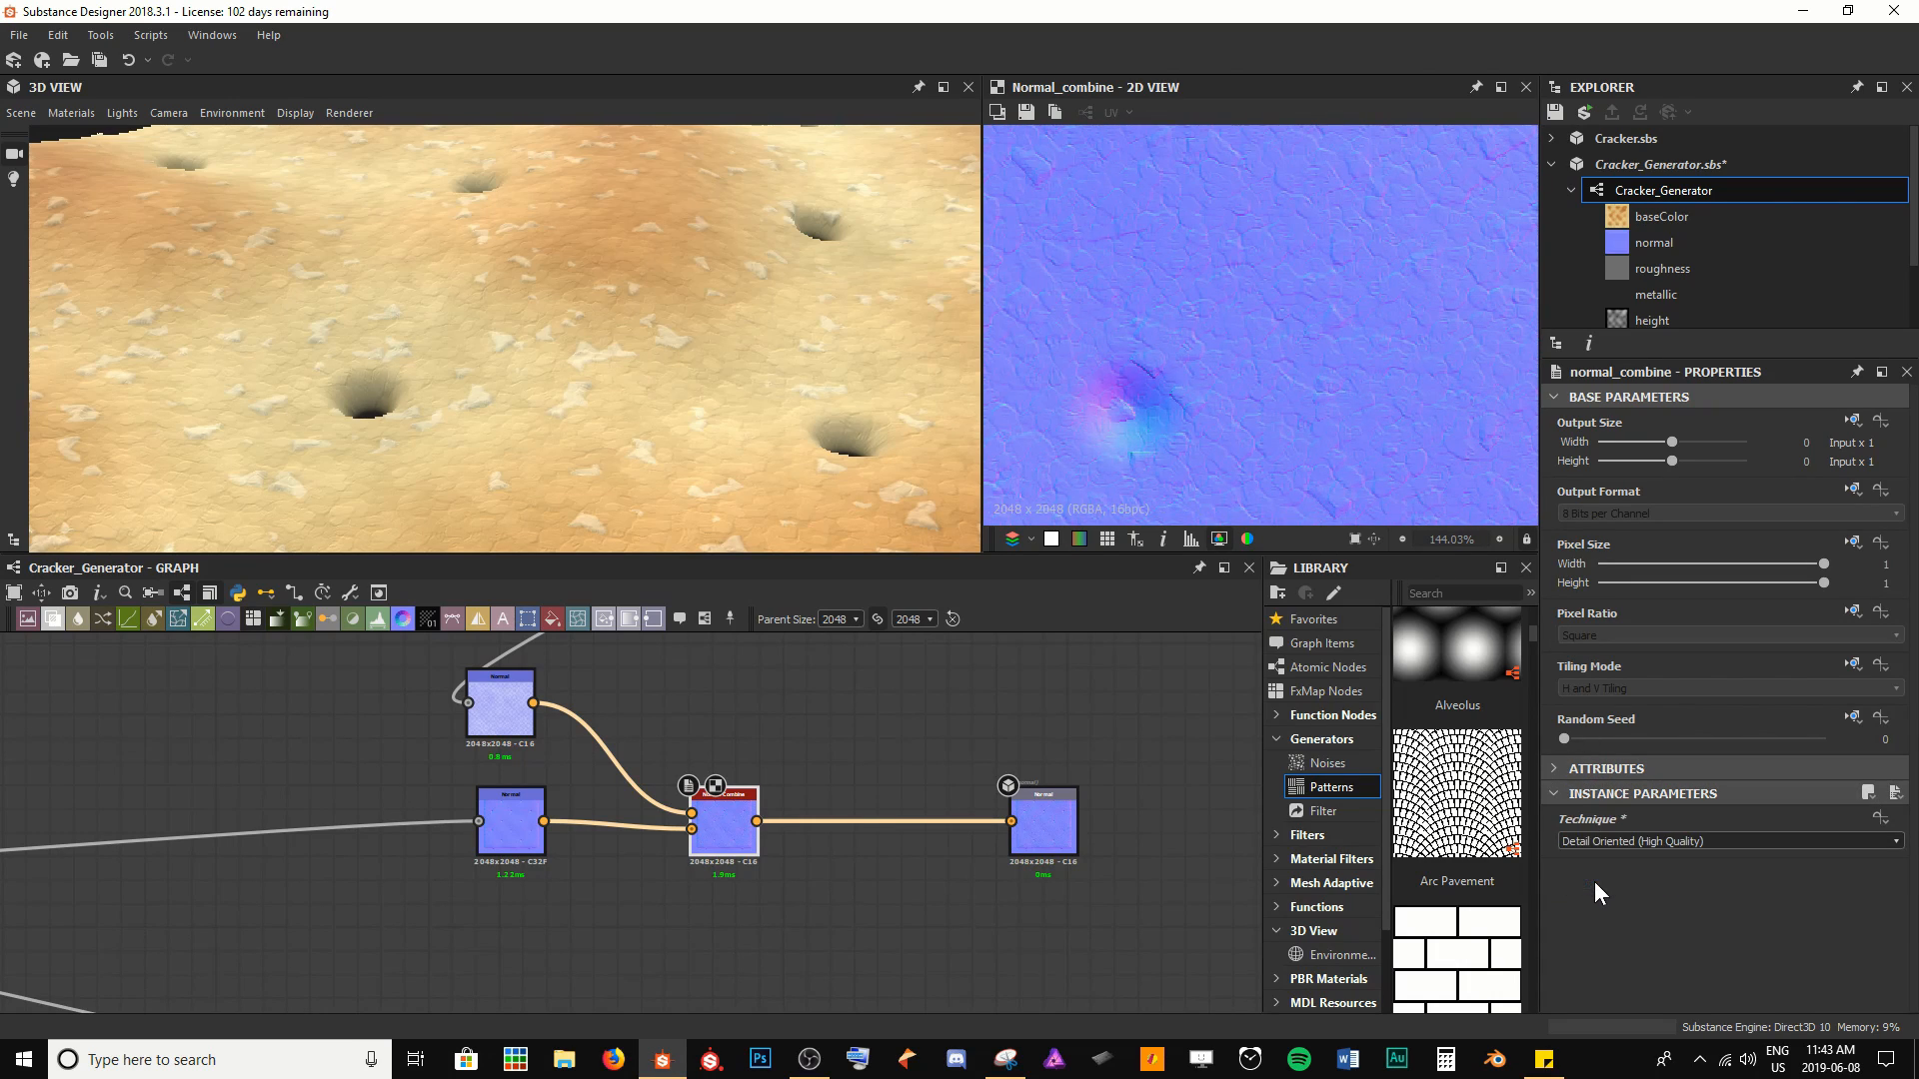
{"action": "scroll", "coordinate": [1179, 289], "scroll_direction": "up", "scroll_amount": 3}
{"action": "middle_click_drag", "start_coordinate": [1180, 289], "coordinate": [1328, 133]}
{"action": "scroll", "coordinate": [1281, 290], "scroll_direction": "down", "scroll_amount": 1}
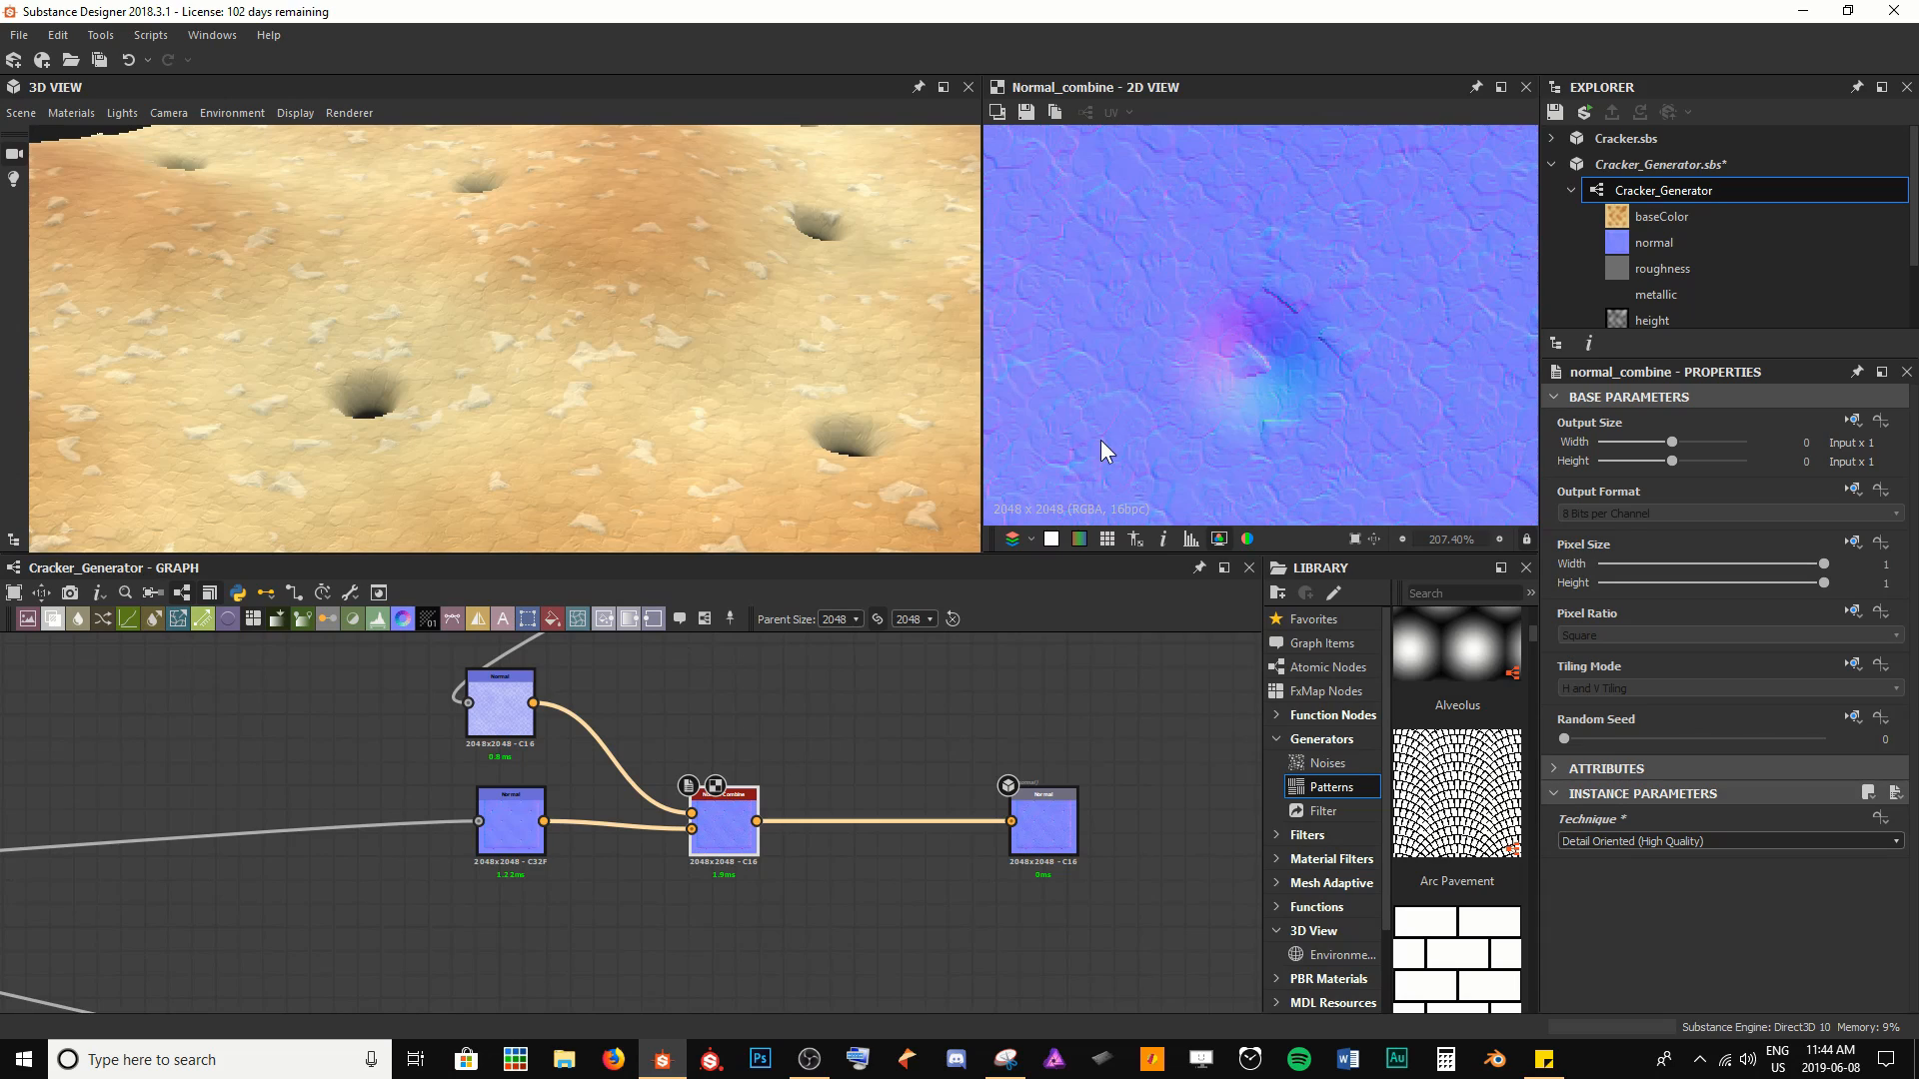
Try an intensity of 0.15 on the upper, noise-fed Normal node and check the cracker surface in 3D
{"action": "left_click", "coordinate": [524, 708]}
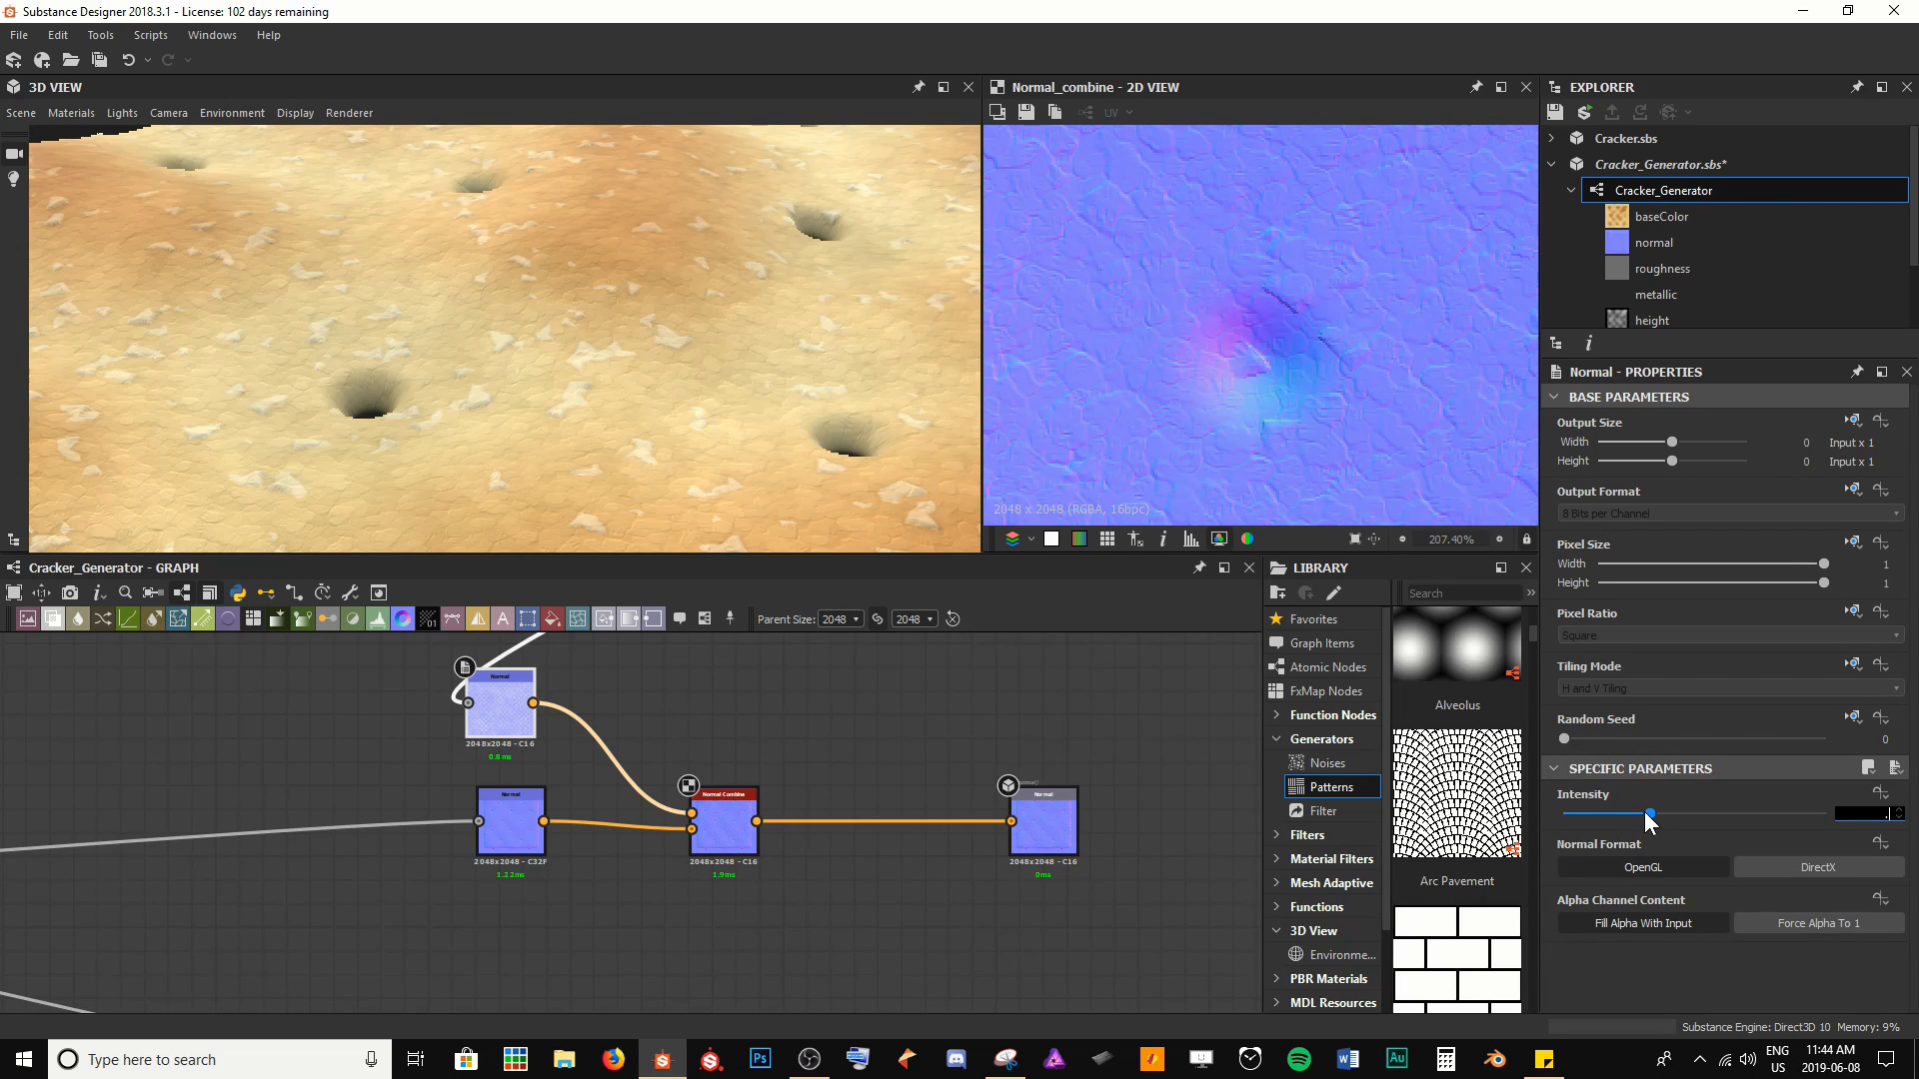
{"action": "type", "text": ".15"}
{"action": "key", "text": "Return"}
{"action": "scroll", "coordinate": [476, 338], "scroll_direction": "up", "scroll_amount": 4}
{"action": "left_click_drag", "start_coordinate": [476, 338], "coordinate": [784, 325]}
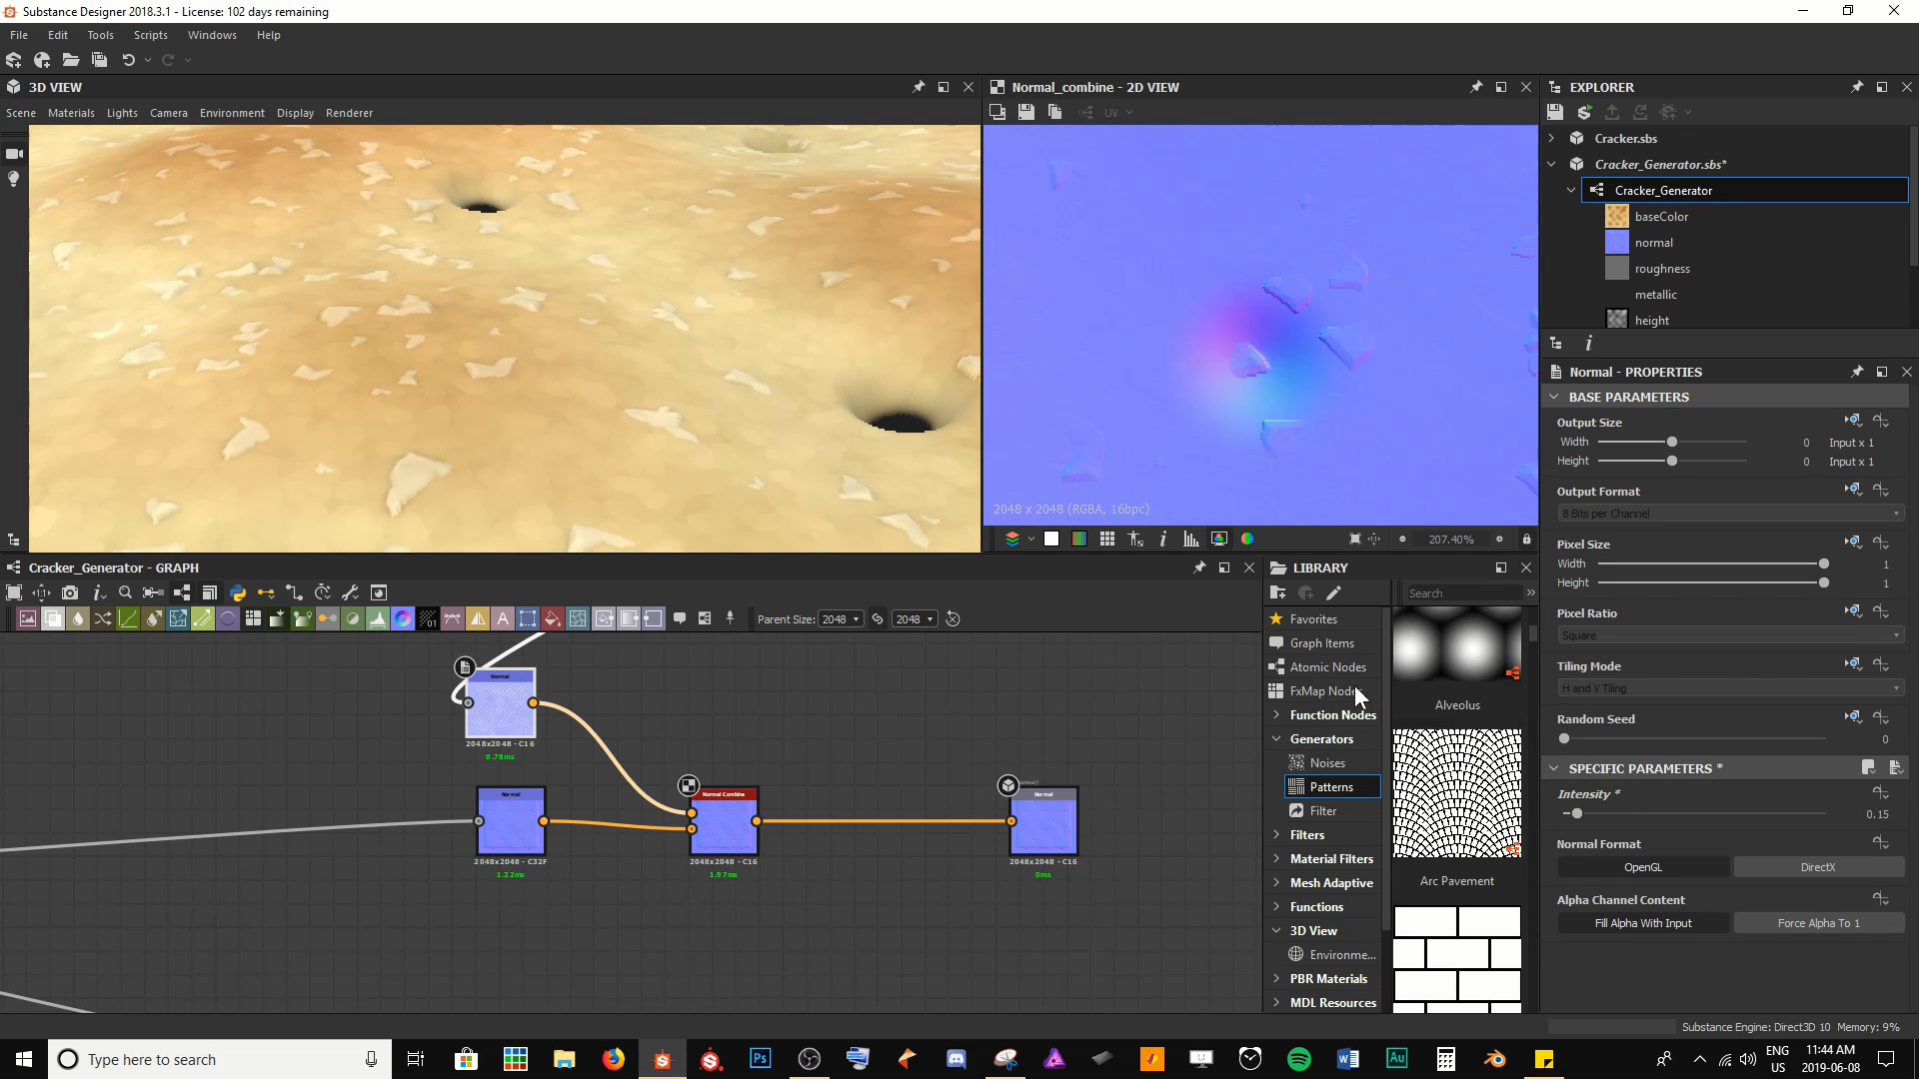
Set the noise-fed Normal's intensity to 0.6 and check the surface detail on the cracker under different lighting
{"action": "left_click_drag", "start_coordinate": [1581, 814], "coordinate": [1610, 813]}
{"action": "type", "text": ".6"}
{"action": "key", "text": "Return"}
{"action": "left_click_drag", "start_coordinate": [661, 200], "coordinate": [423, 430]}
{"action": "mouse_move", "coordinate": [613, 418]}
{"action": "right_mouse_down", "text": "ctrl+shift"}
{"action": "mouse_move", "coordinate": [860, 387]}
{"action": "mouse_move", "coordinate": [505, 398]}
{"action": "mouse_move", "coordinate": [621, 394]}
{"action": "mouse_move", "coordinate": [273, 289]}
{"action": "right_mouse_up", "text": "ctrl+shift"}
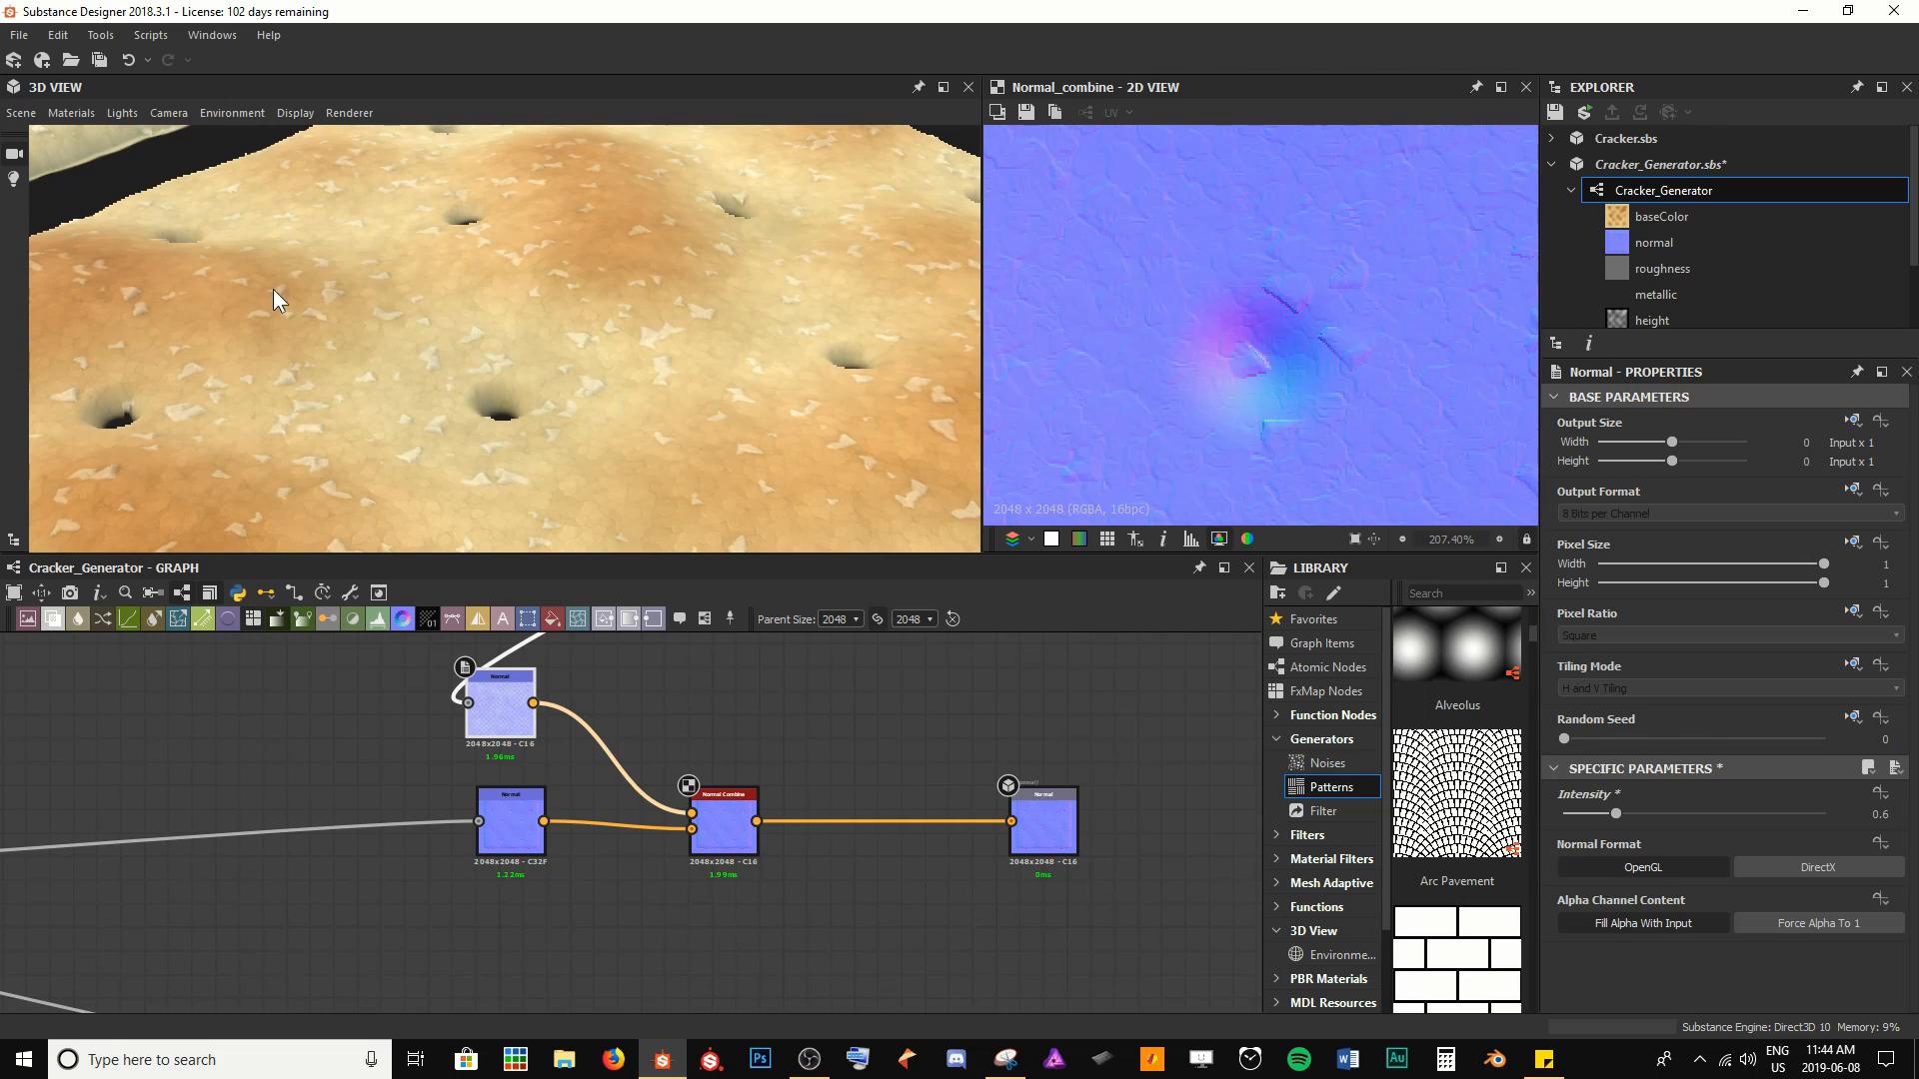
{"action": "left_click_drag", "start_coordinate": [707, 478], "coordinate": [644, 410]}
{"action": "scroll", "coordinate": [680, 449], "scroll_direction": "down", "scroll_amount": 5}
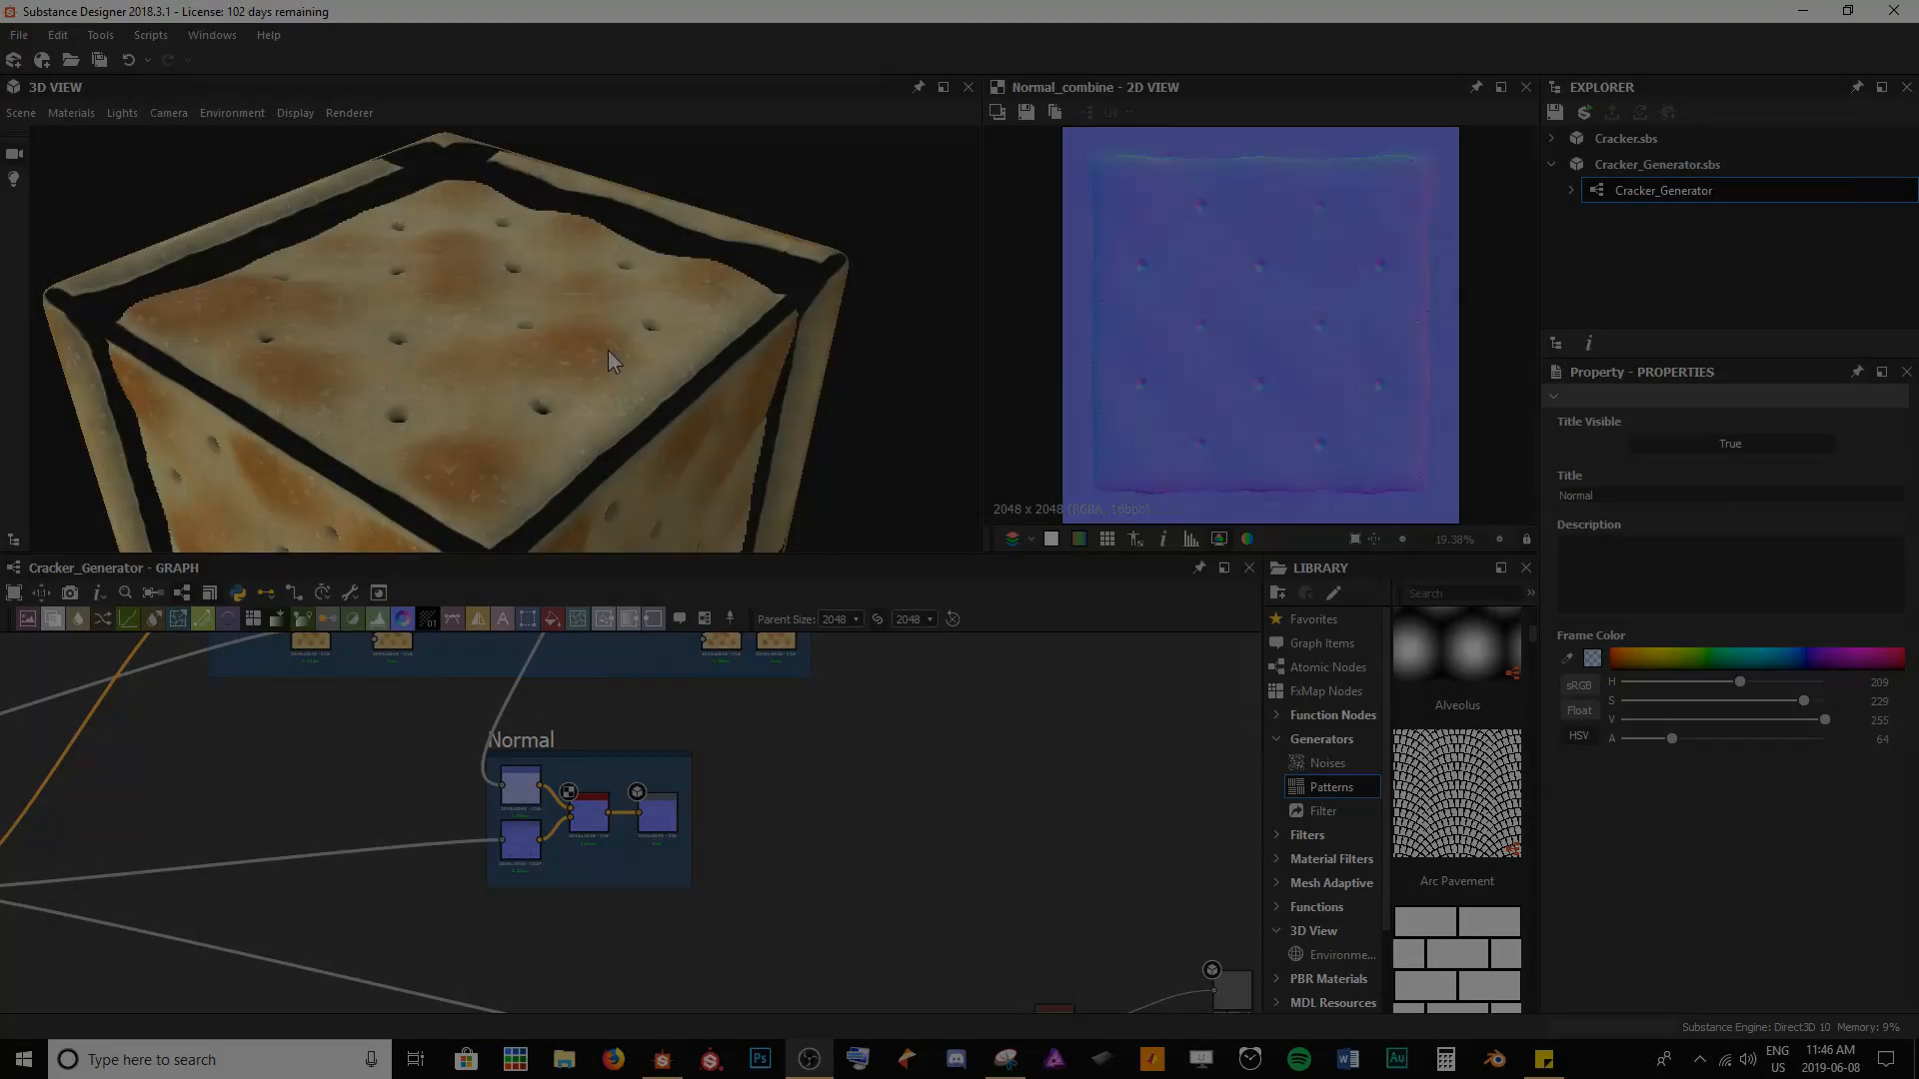
Move the Uniform Color and roughness output together away from the metallic output, closer to the Normal frame
{"action": "left_click_drag", "start_coordinate": [608, 350], "coordinate": [730, 345]}
{"action": "scroll", "coordinate": [735, 785], "scroll_direction": "down", "scroll_amount": 2}
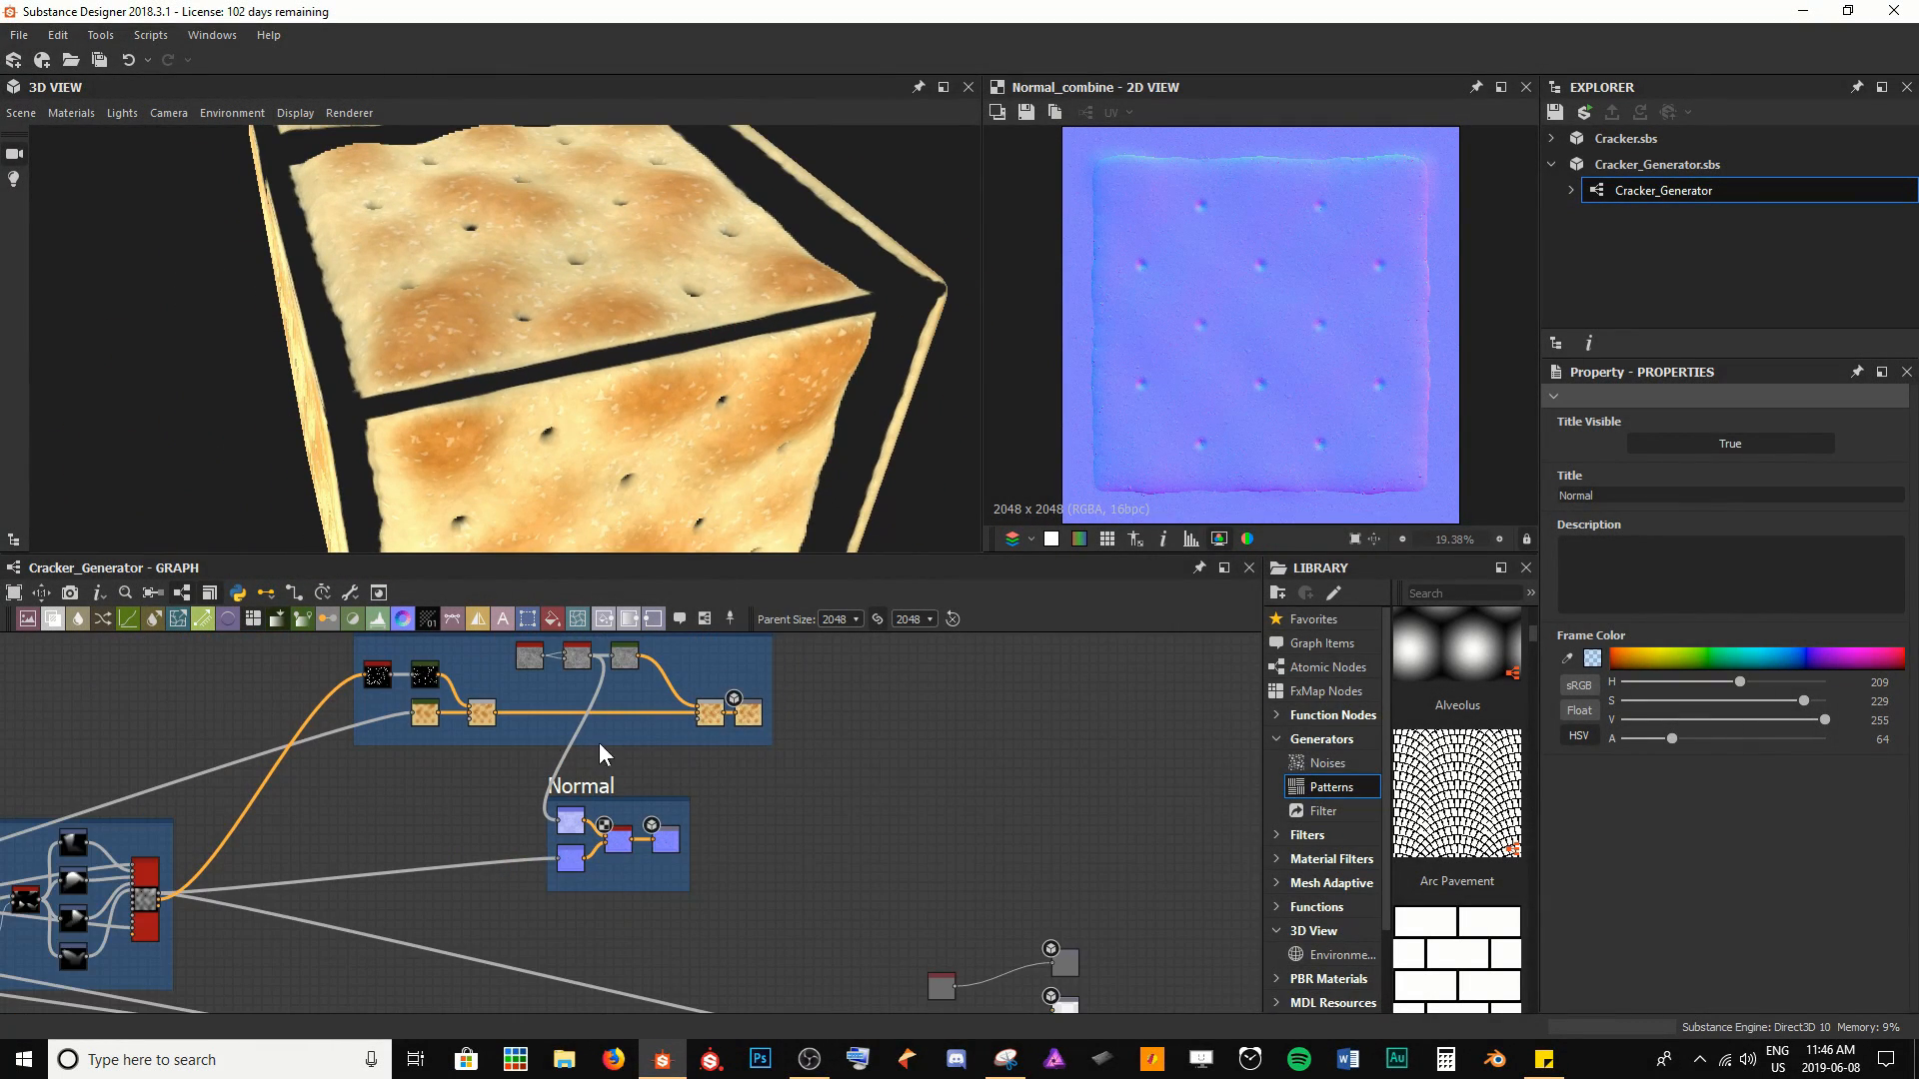
{"action": "middle_click_drag", "start_coordinate": [752, 857], "coordinate": [738, 772]}
{"action": "scroll", "coordinate": [890, 841], "scroll_direction": "up", "scroll_amount": 2}
{"action": "middle_click_drag", "start_coordinate": [897, 844], "coordinate": [764, 800]}
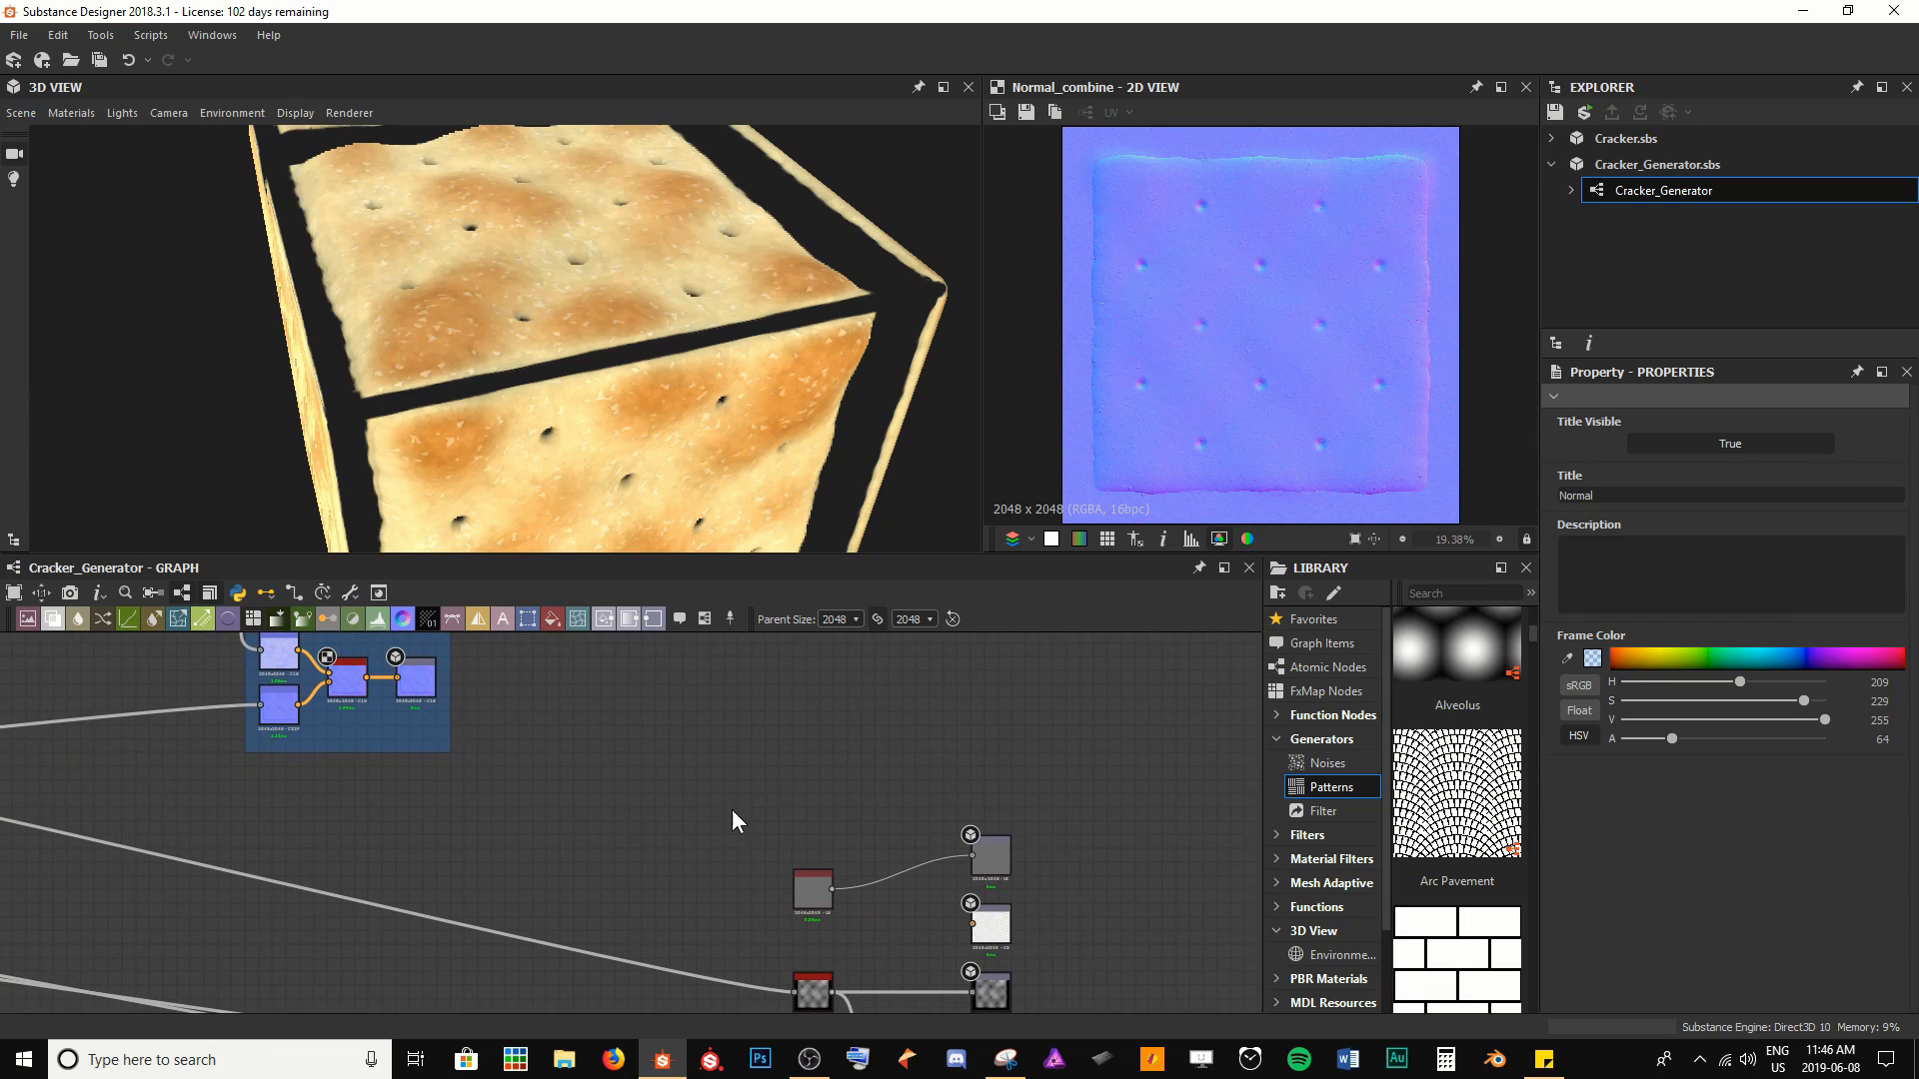
{"action": "mouse_move", "coordinate": [731, 811]}
{"action": "left_mouse_down"}
{"action": "mouse_move", "coordinate": [1021, 884]}
{"action": "mouse_move", "coordinate": [740, 797]}
{"action": "left_mouse_up"}
{"action": "scroll", "coordinate": [607, 768], "scroll_direction": "up", "scroll_amount": 2}
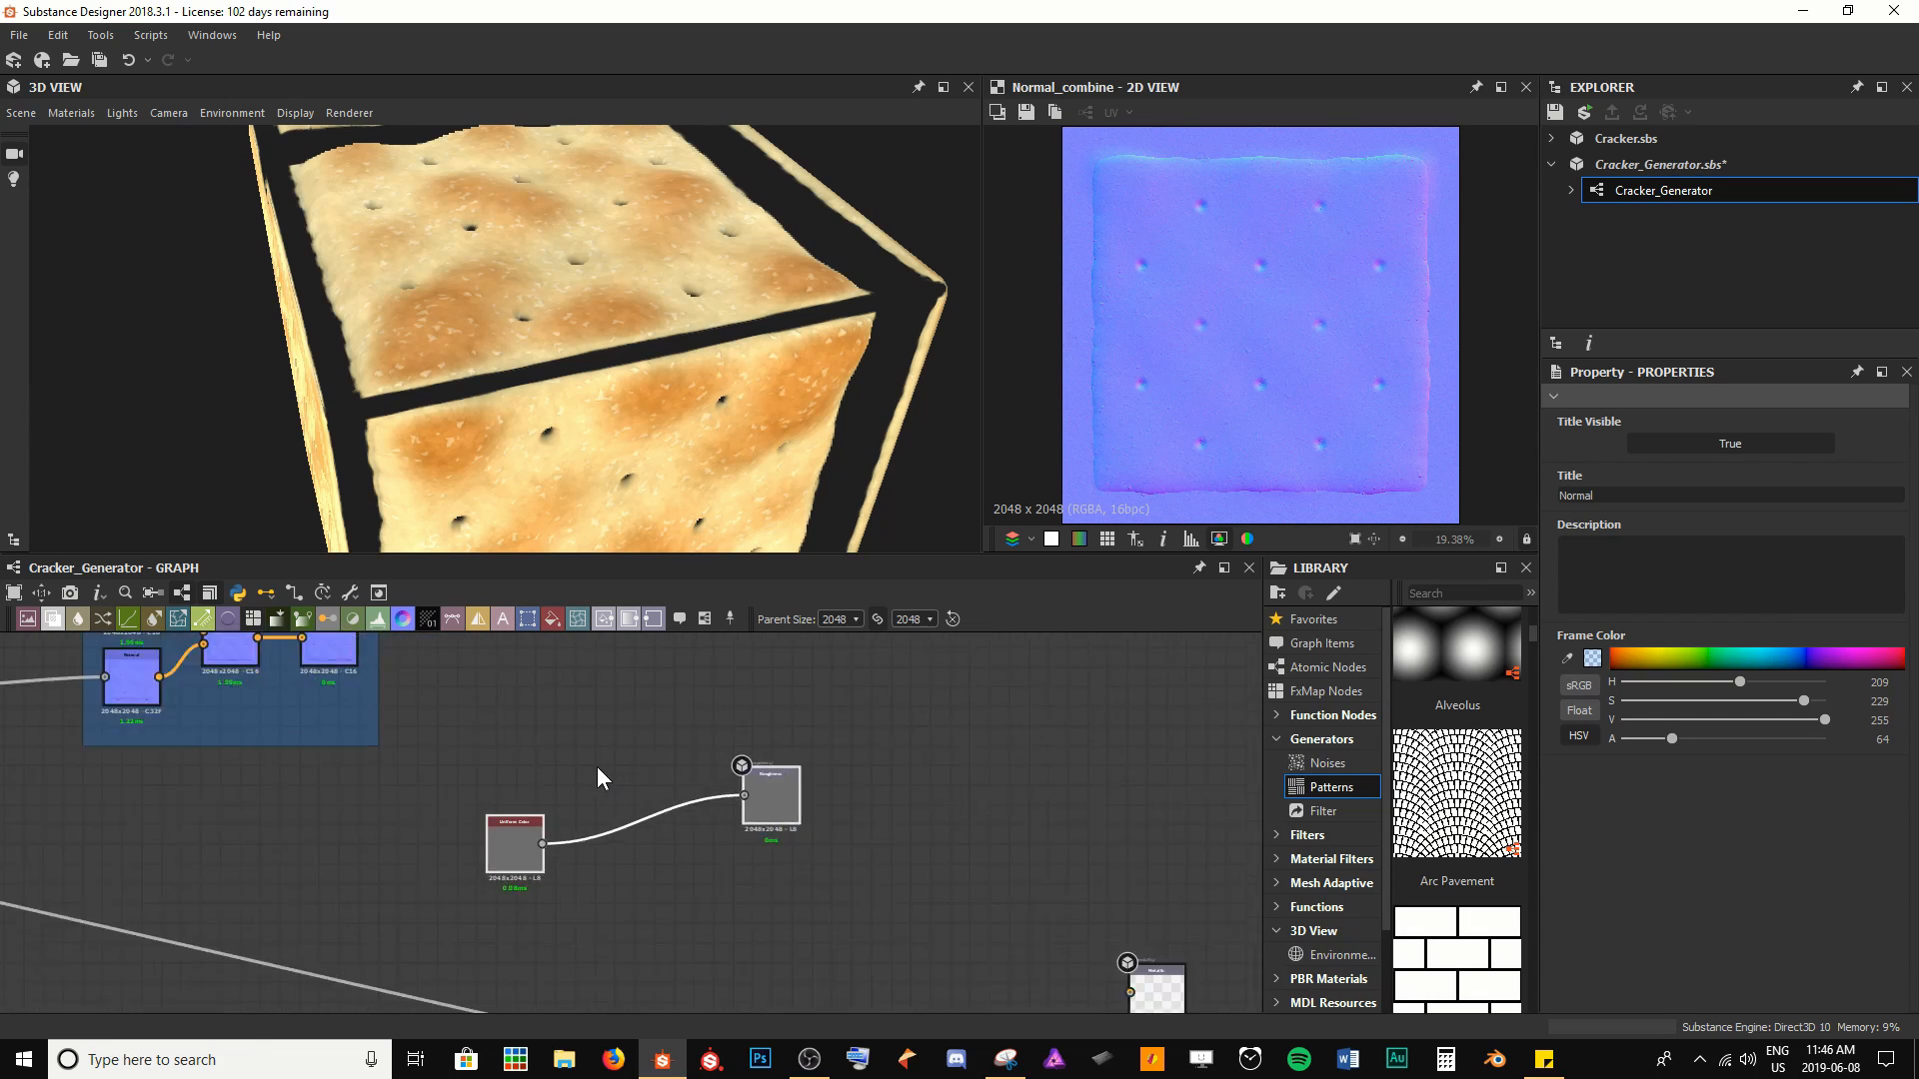
Examine the Normal Combine result up close in the 2D view
{"action": "scroll", "coordinate": [597, 769], "scroll_direction": "up", "scroll_amount": 2}
{"action": "middle_click_drag", "start_coordinate": [598, 768], "coordinate": [805, 792]}
{"action": "scroll", "coordinate": [806, 793], "scroll_direction": "down", "scroll_amount": 3}
{"action": "middle_click_drag", "start_coordinate": [474, 686], "coordinate": [490, 739]}
{"action": "left_click", "coordinate": [521, 741]}
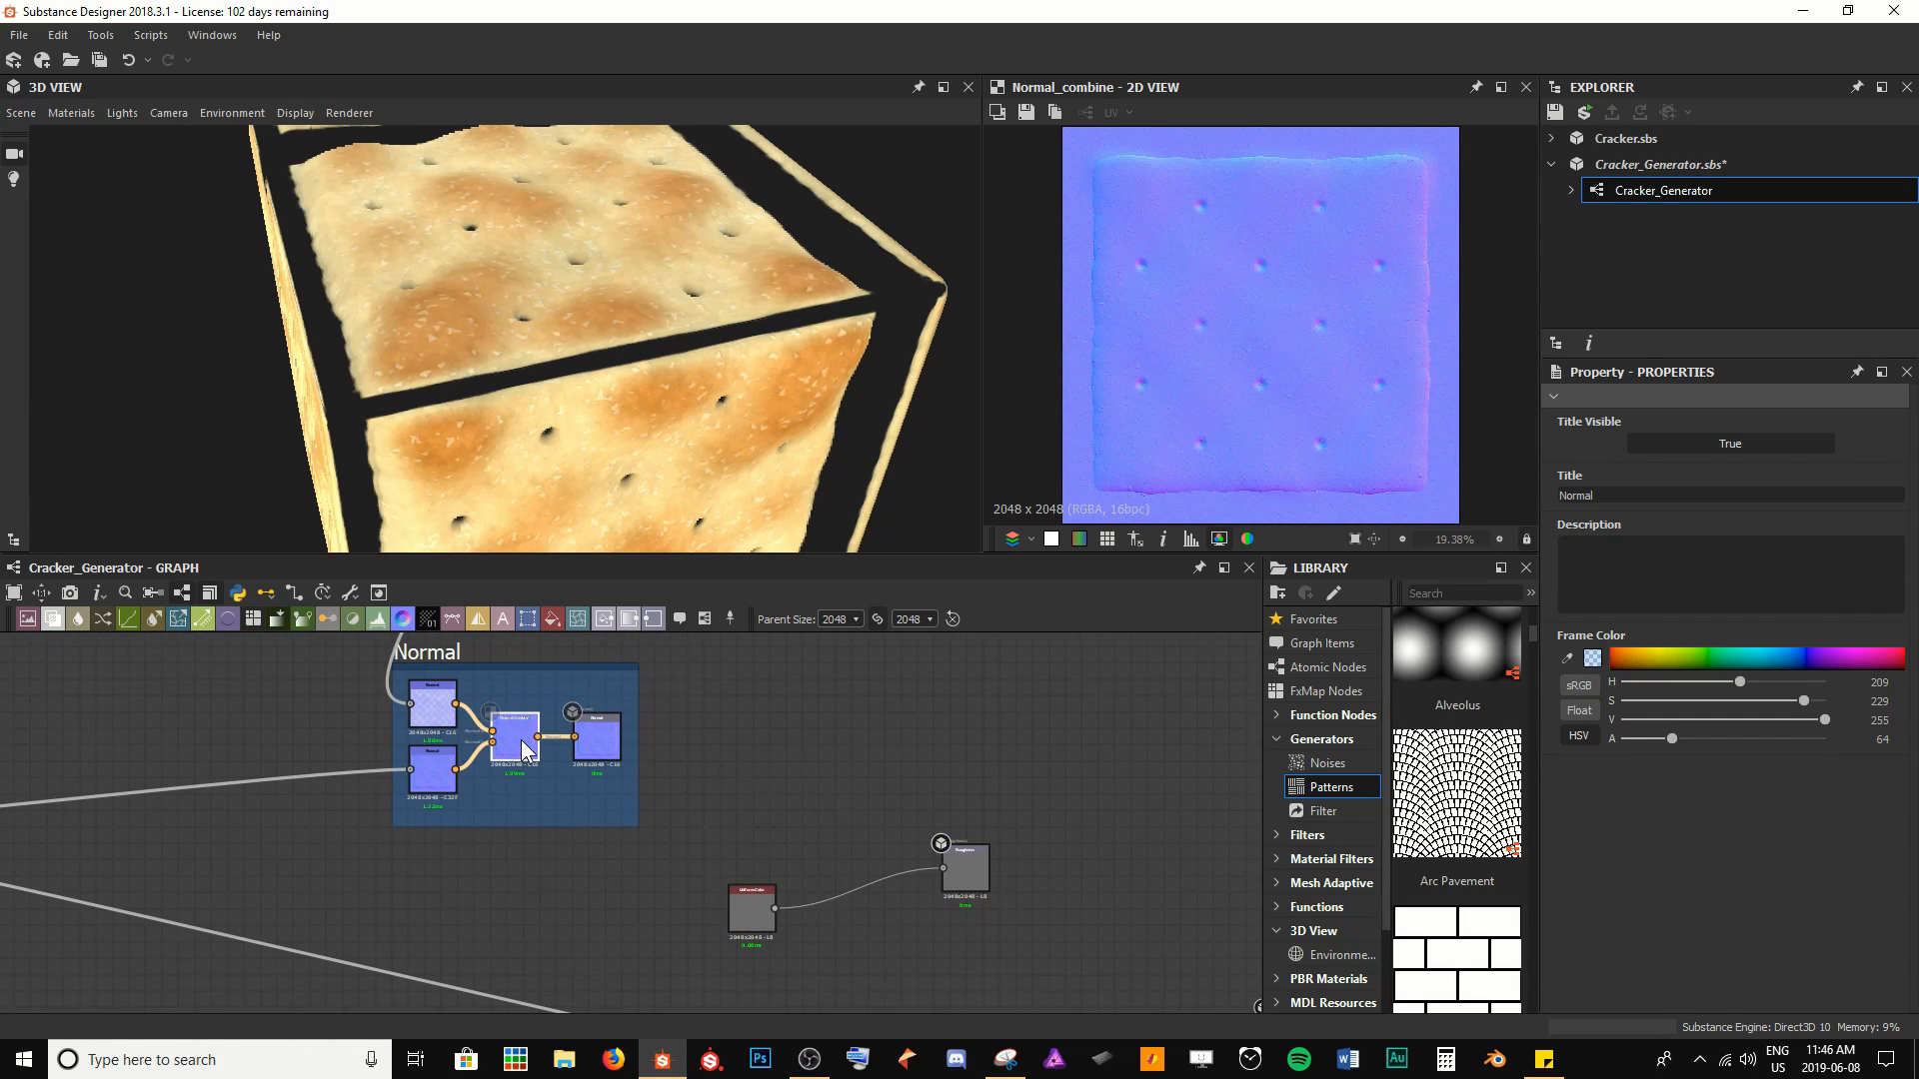
{"action": "scroll", "coordinate": [1265, 327], "scroll_direction": "up", "scroll_amount": 5}
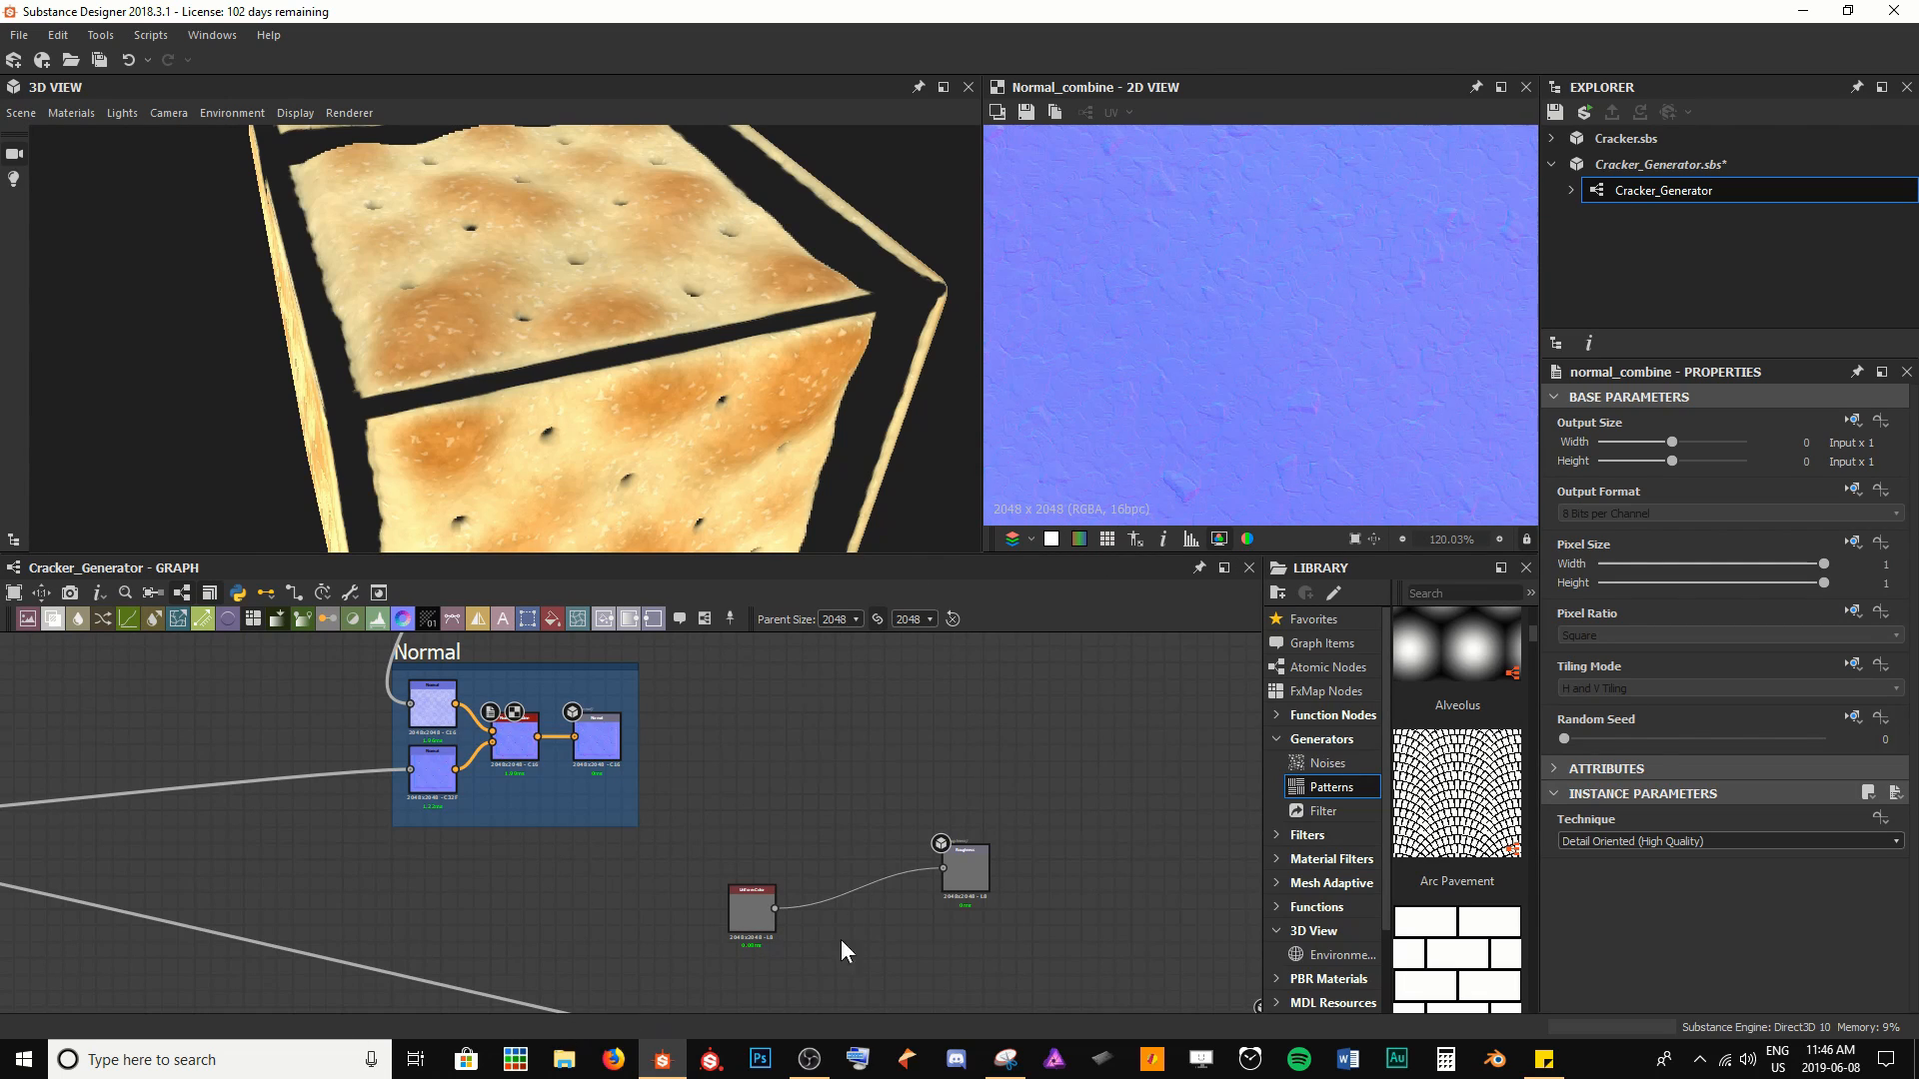
Spread the Uniform Color and the roughness output apart to make room for new nodes between them
{"action": "middle_click_drag", "start_coordinate": [963, 885], "coordinate": [808, 837]}
{"action": "left_click_drag", "start_coordinate": [810, 838], "coordinate": [933, 870]}
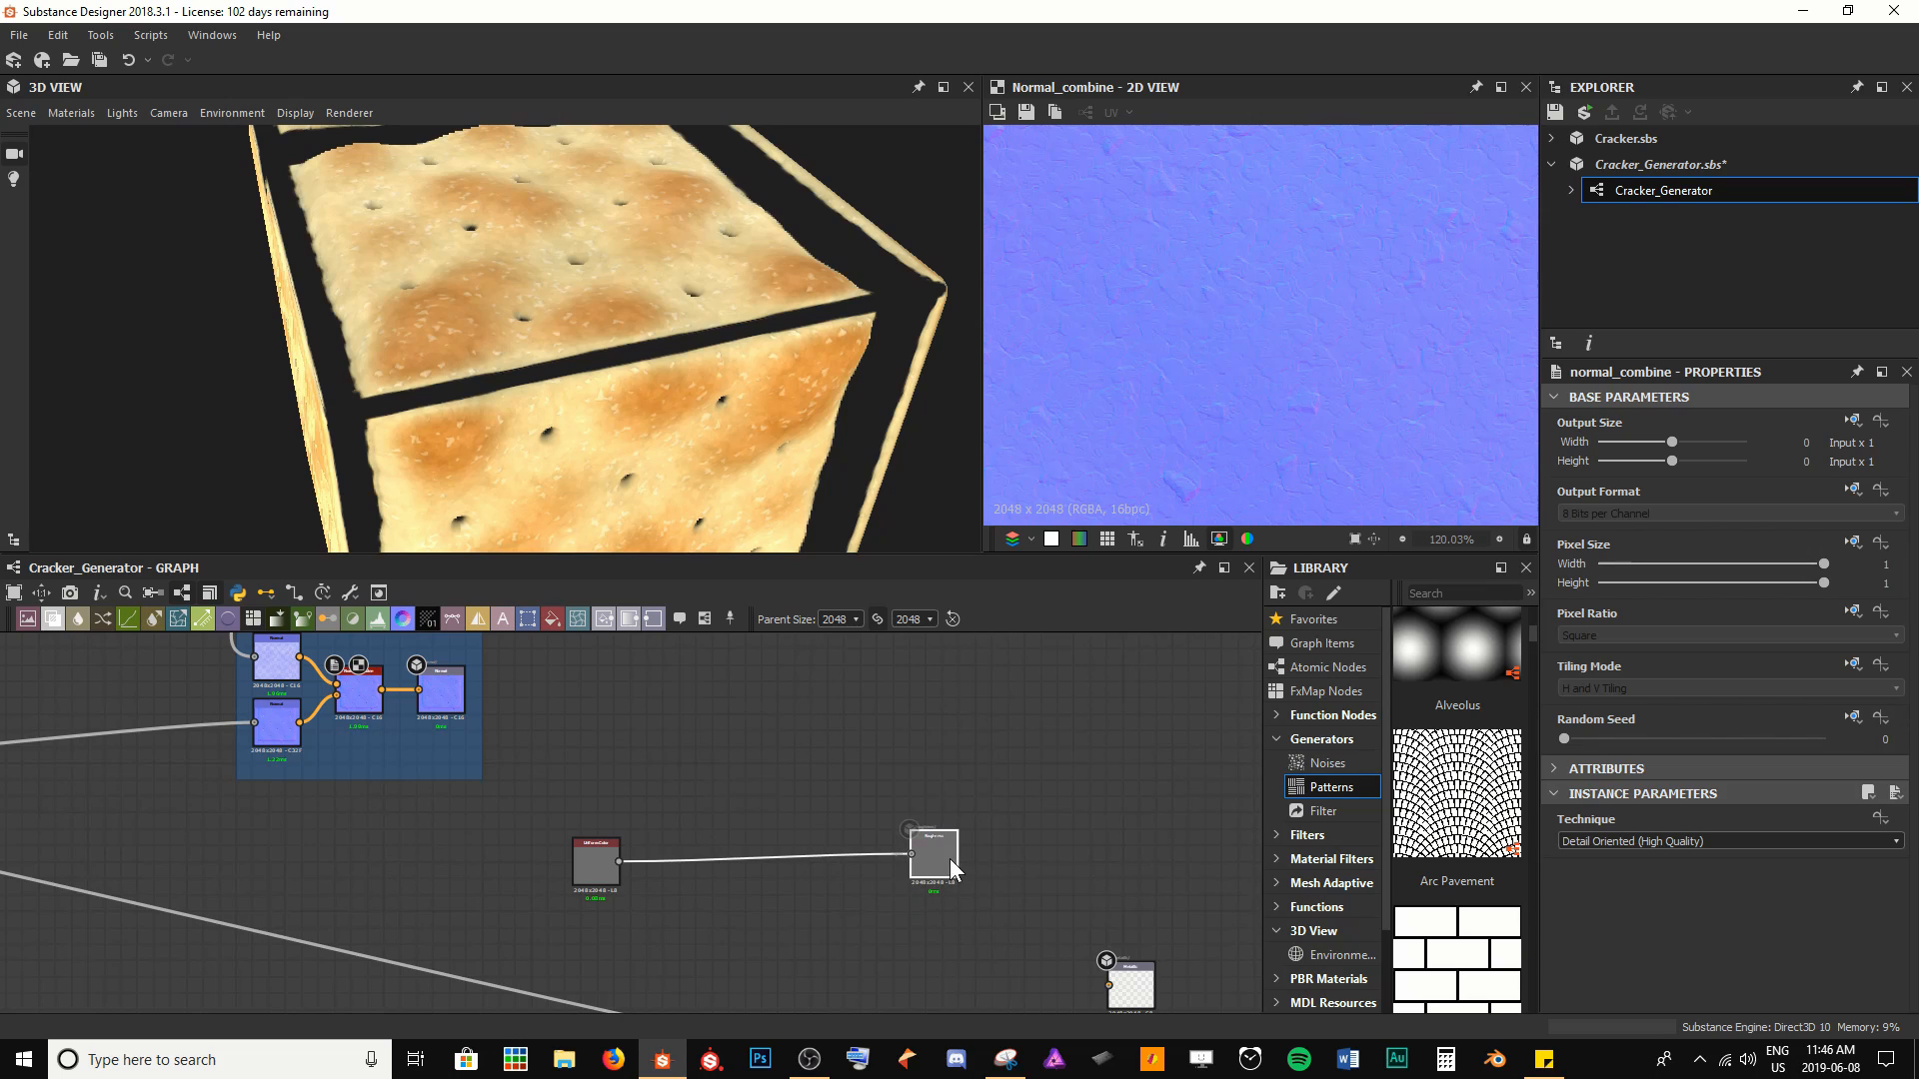
{"action": "left_click_drag", "start_coordinate": [580, 871], "coordinate": [427, 867]}
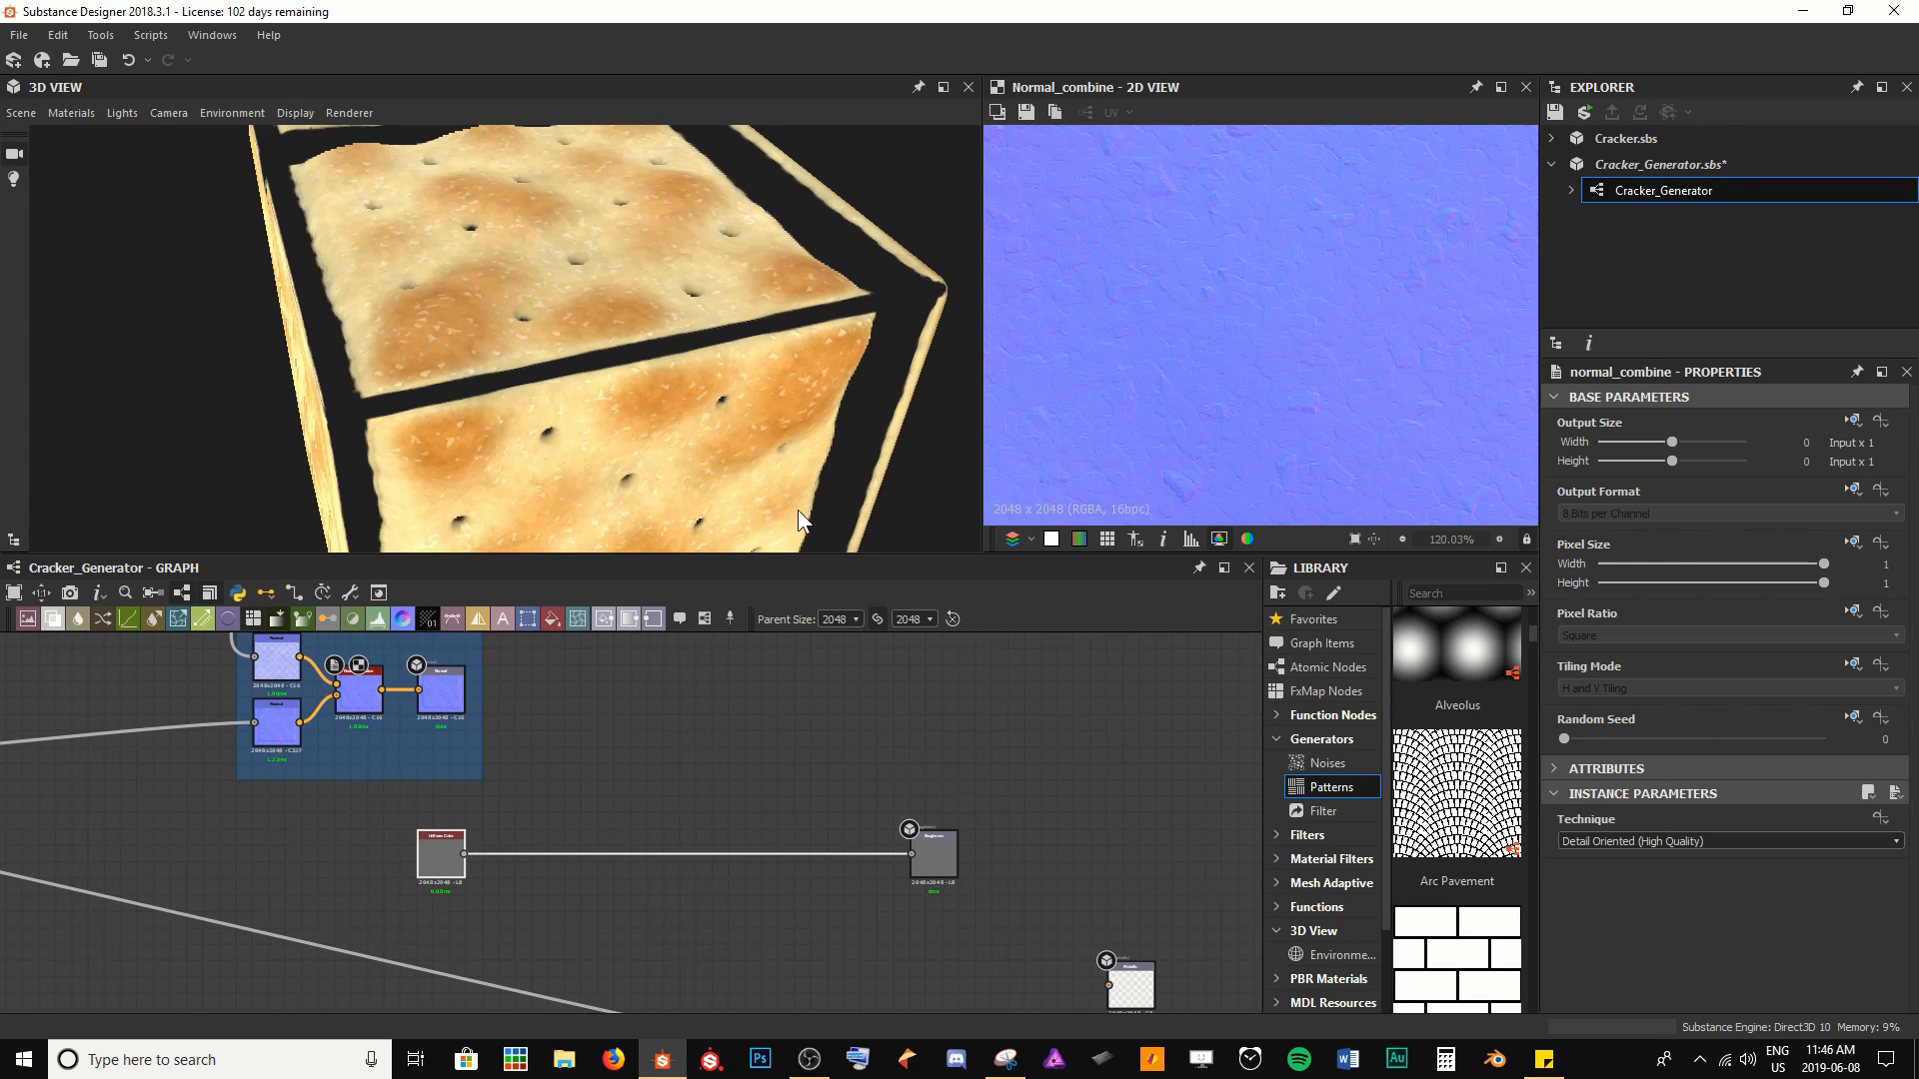
Delete the Uniform Color feeding the roughness output and check how light falls on the cracker in 3D
{"action": "middle_click_drag", "start_coordinate": [662, 793], "coordinate": [689, 817]}
{"action": "left_click_drag", "start_coordinate": [616, 361], "coordinate": [540, 398]}
{"action": "scroll", "coordinate": [537, 331], "scroll_direction": "up", "scroll_amount": 5}
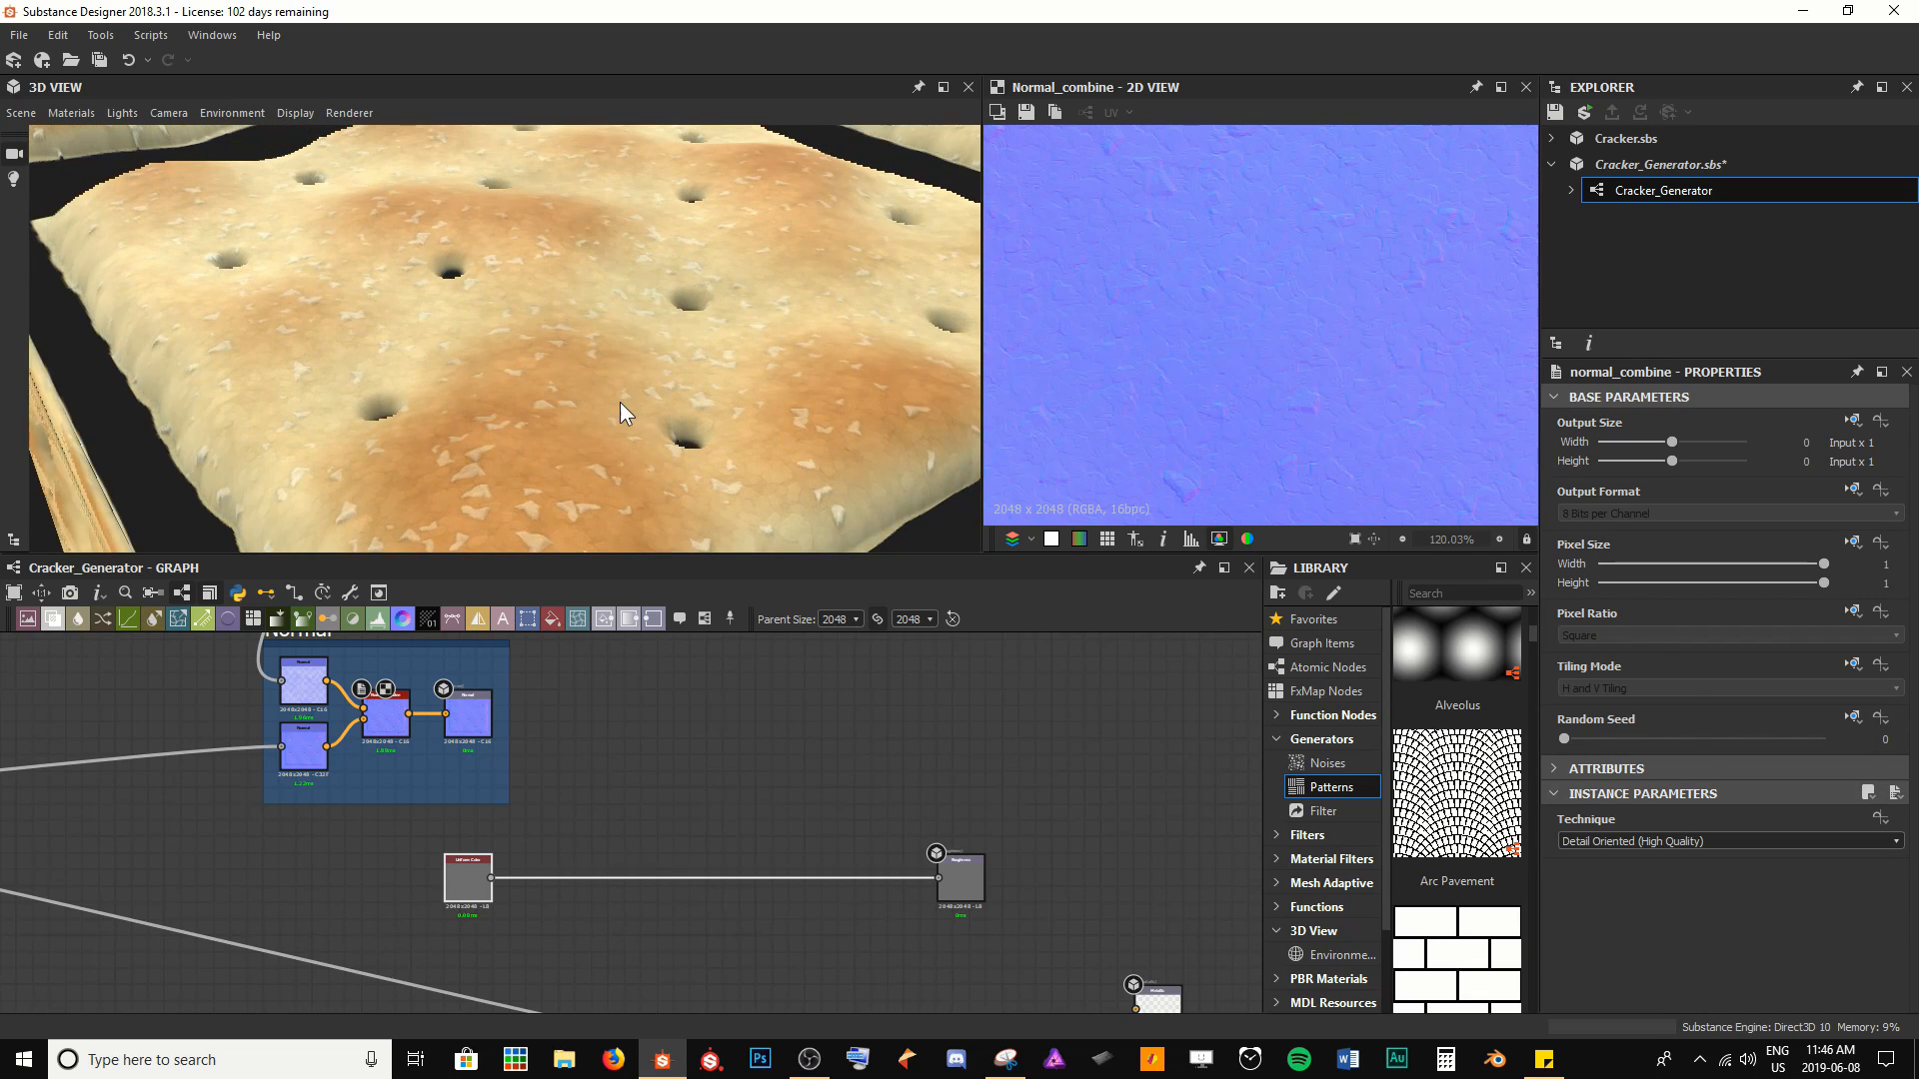
{"action": "left_click", "coordinate": [729, 794]}
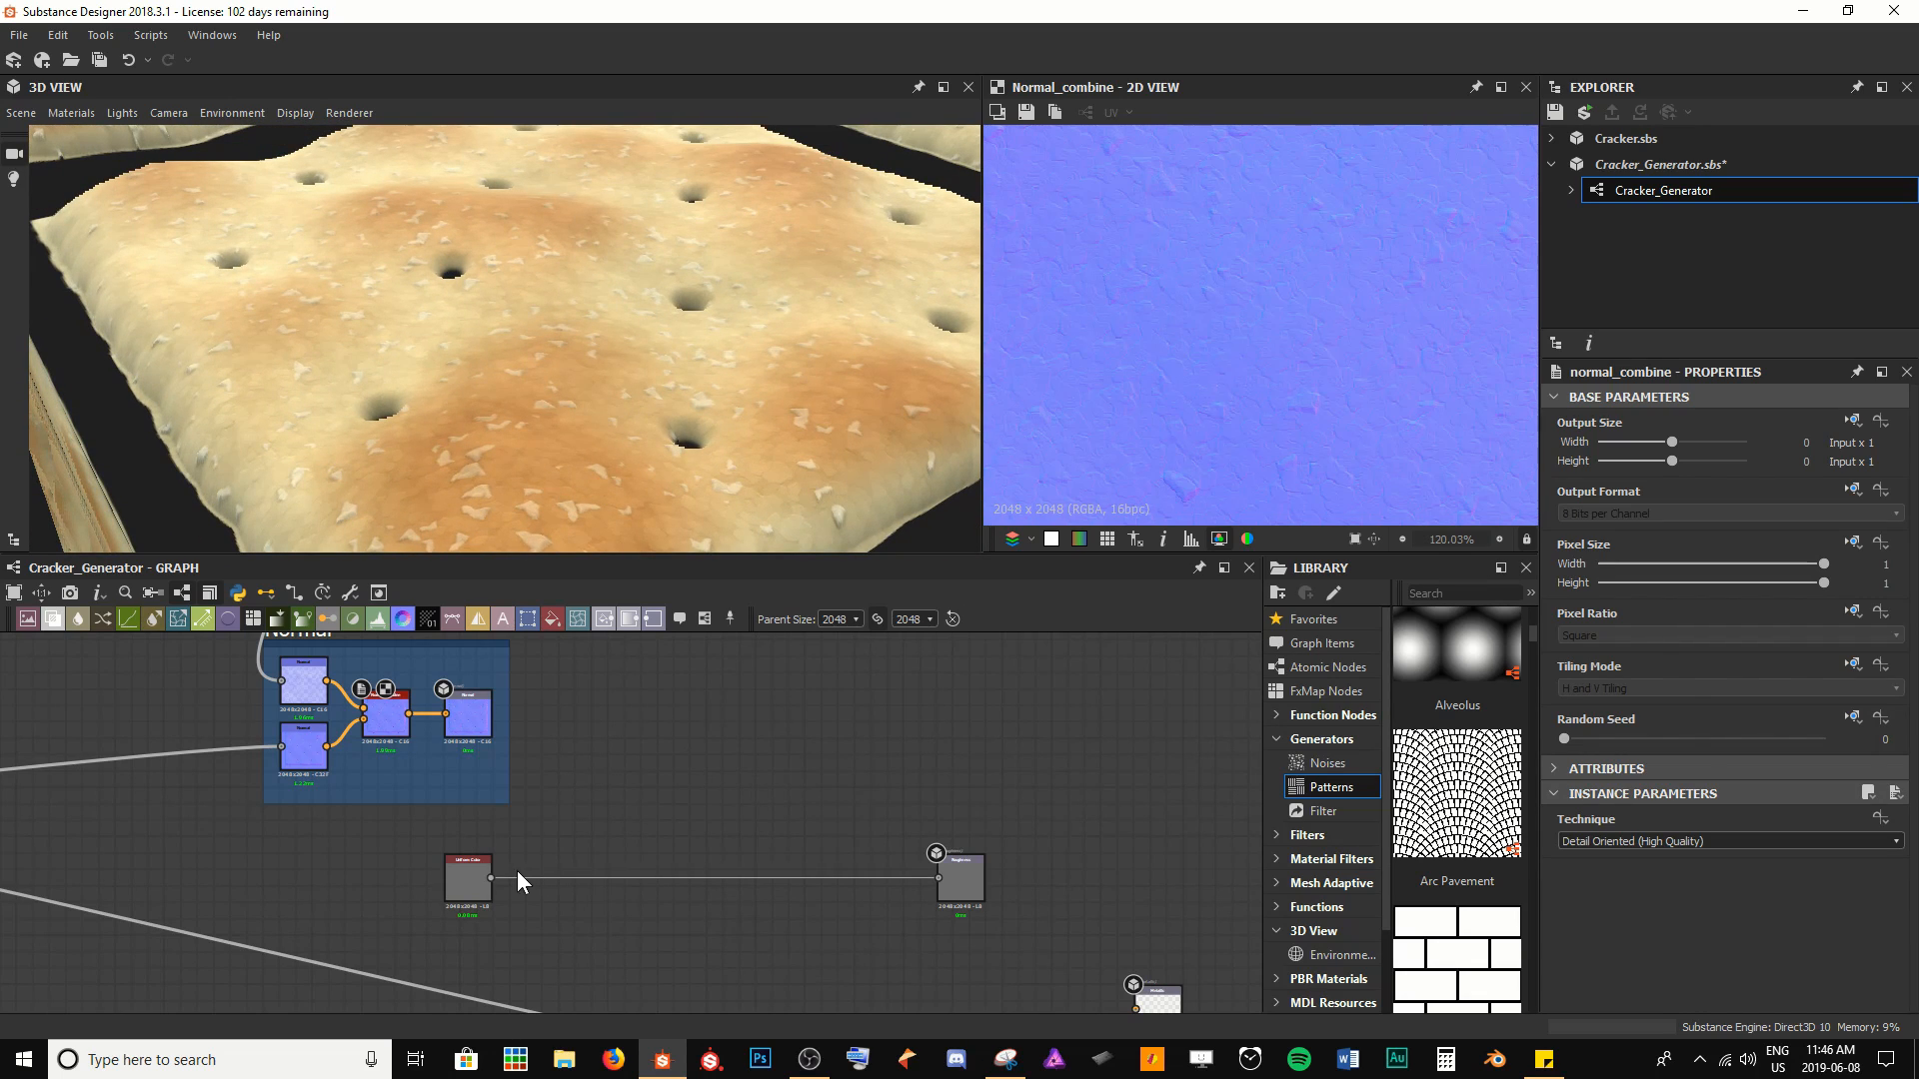
{"action": "left_click", "coordinate": [466, 873]}
{"action": "key", "text": "Delete"}
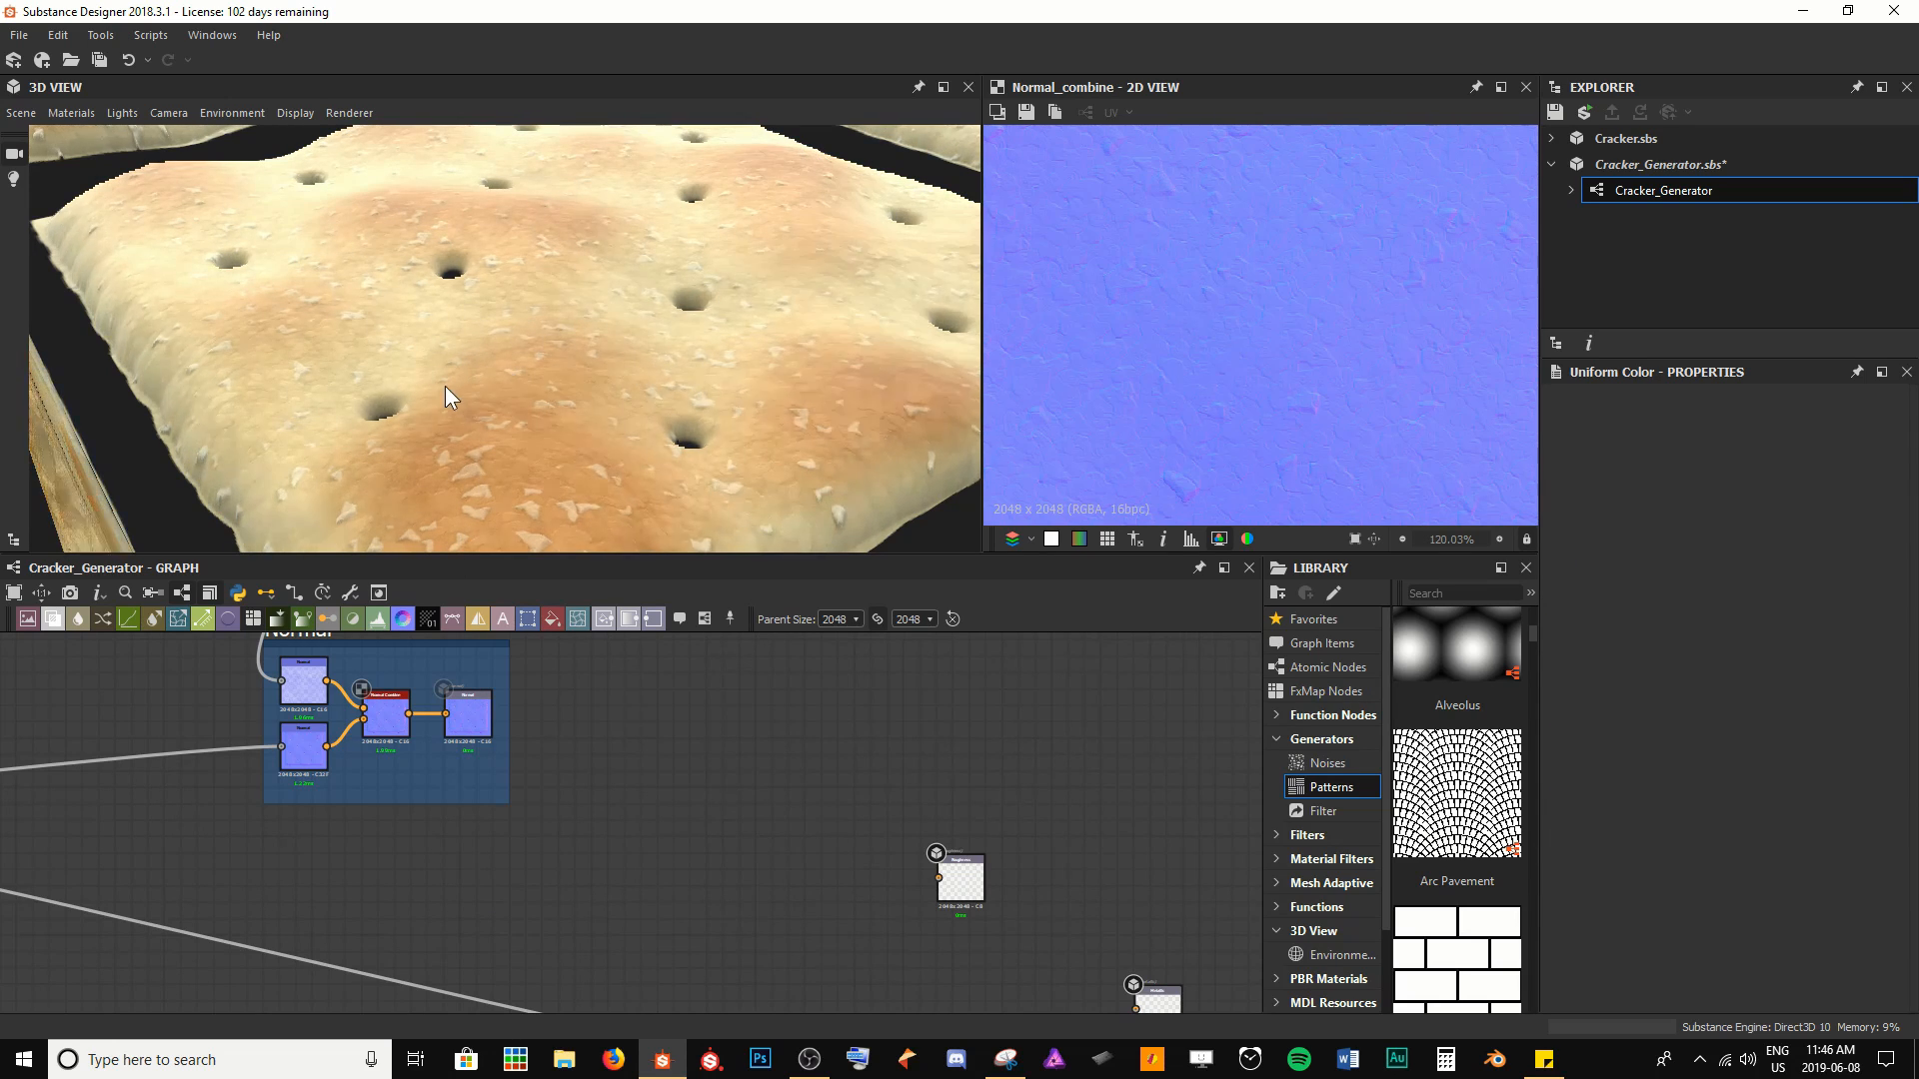
{"action": "right_click_drag", "start_coordinate": [445, 386], "coordinate": [520, 411], "text": "ctrl+shift"}
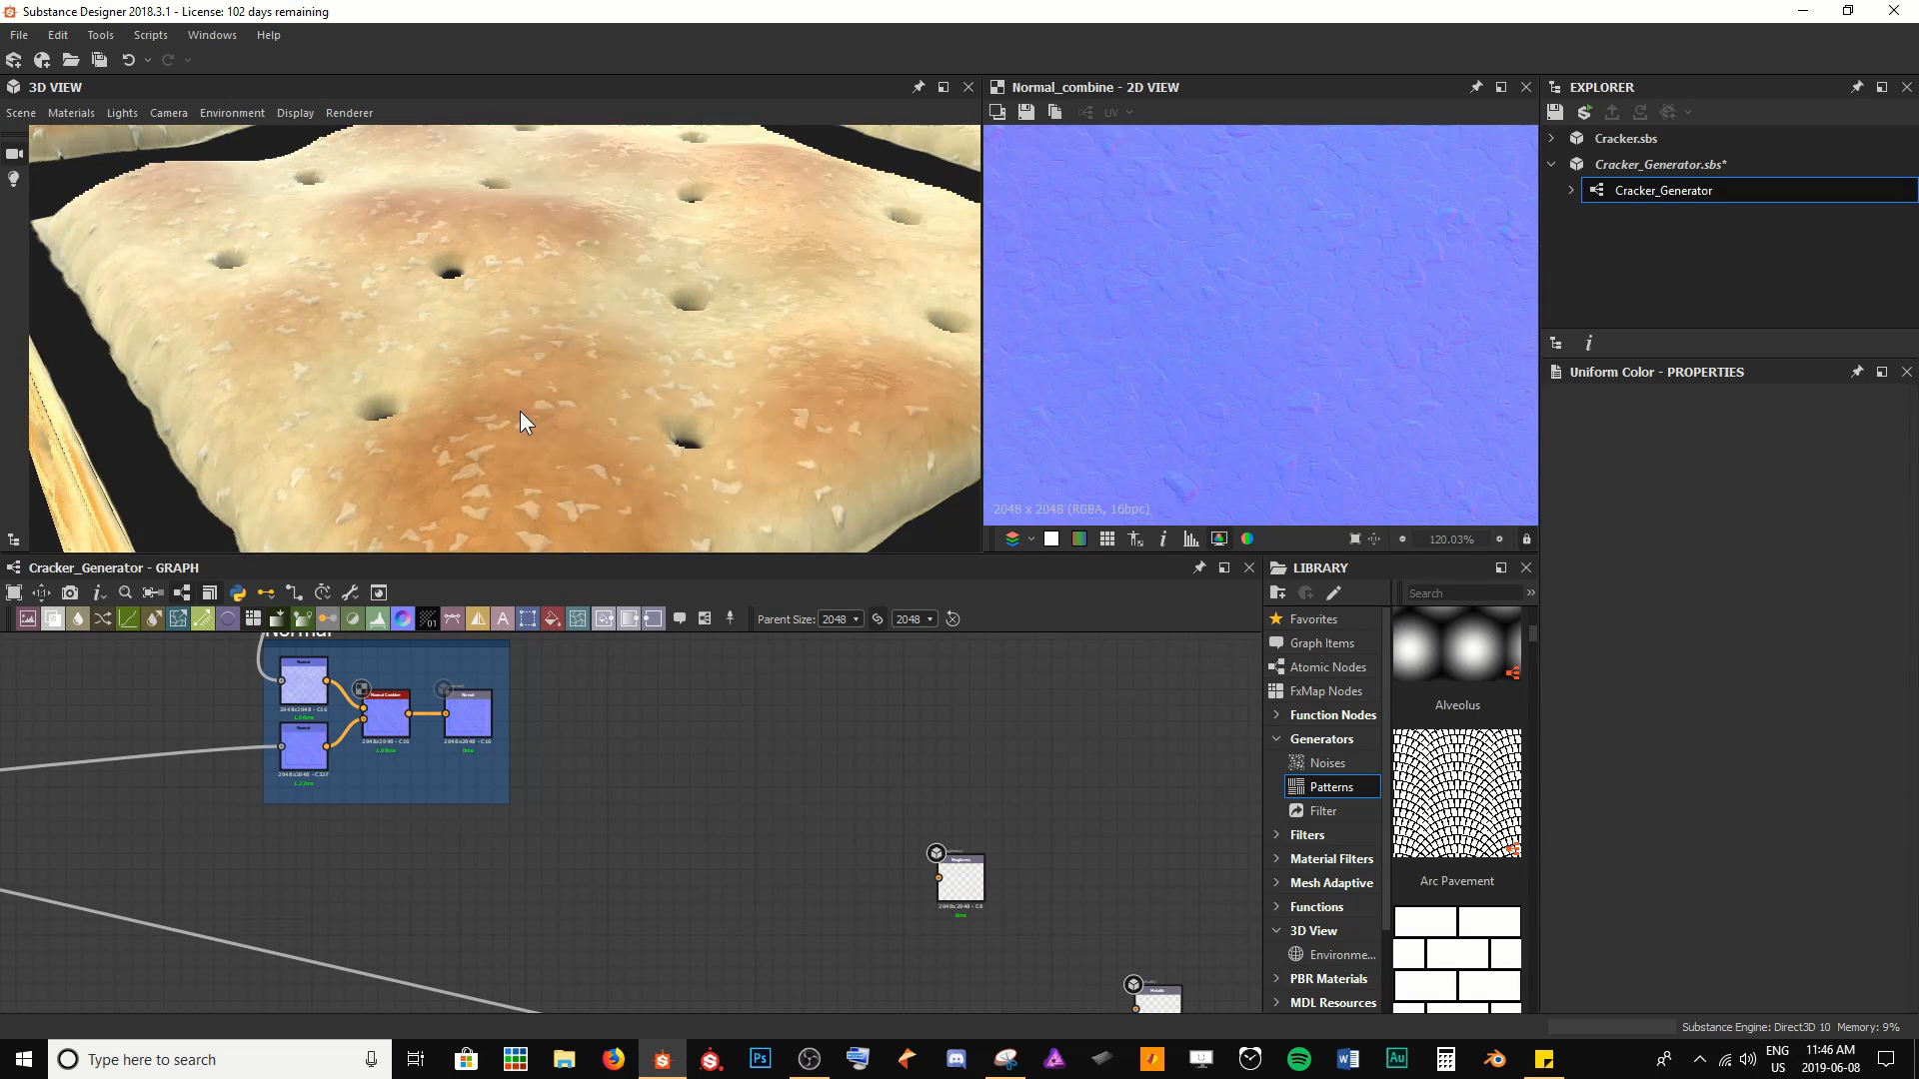
Link the Normal Combine to the roughness output, insert a Curvature Smooth on that link, and place it below the Normal frame
{"action": "left_click", "coordinate": [394, 735]}
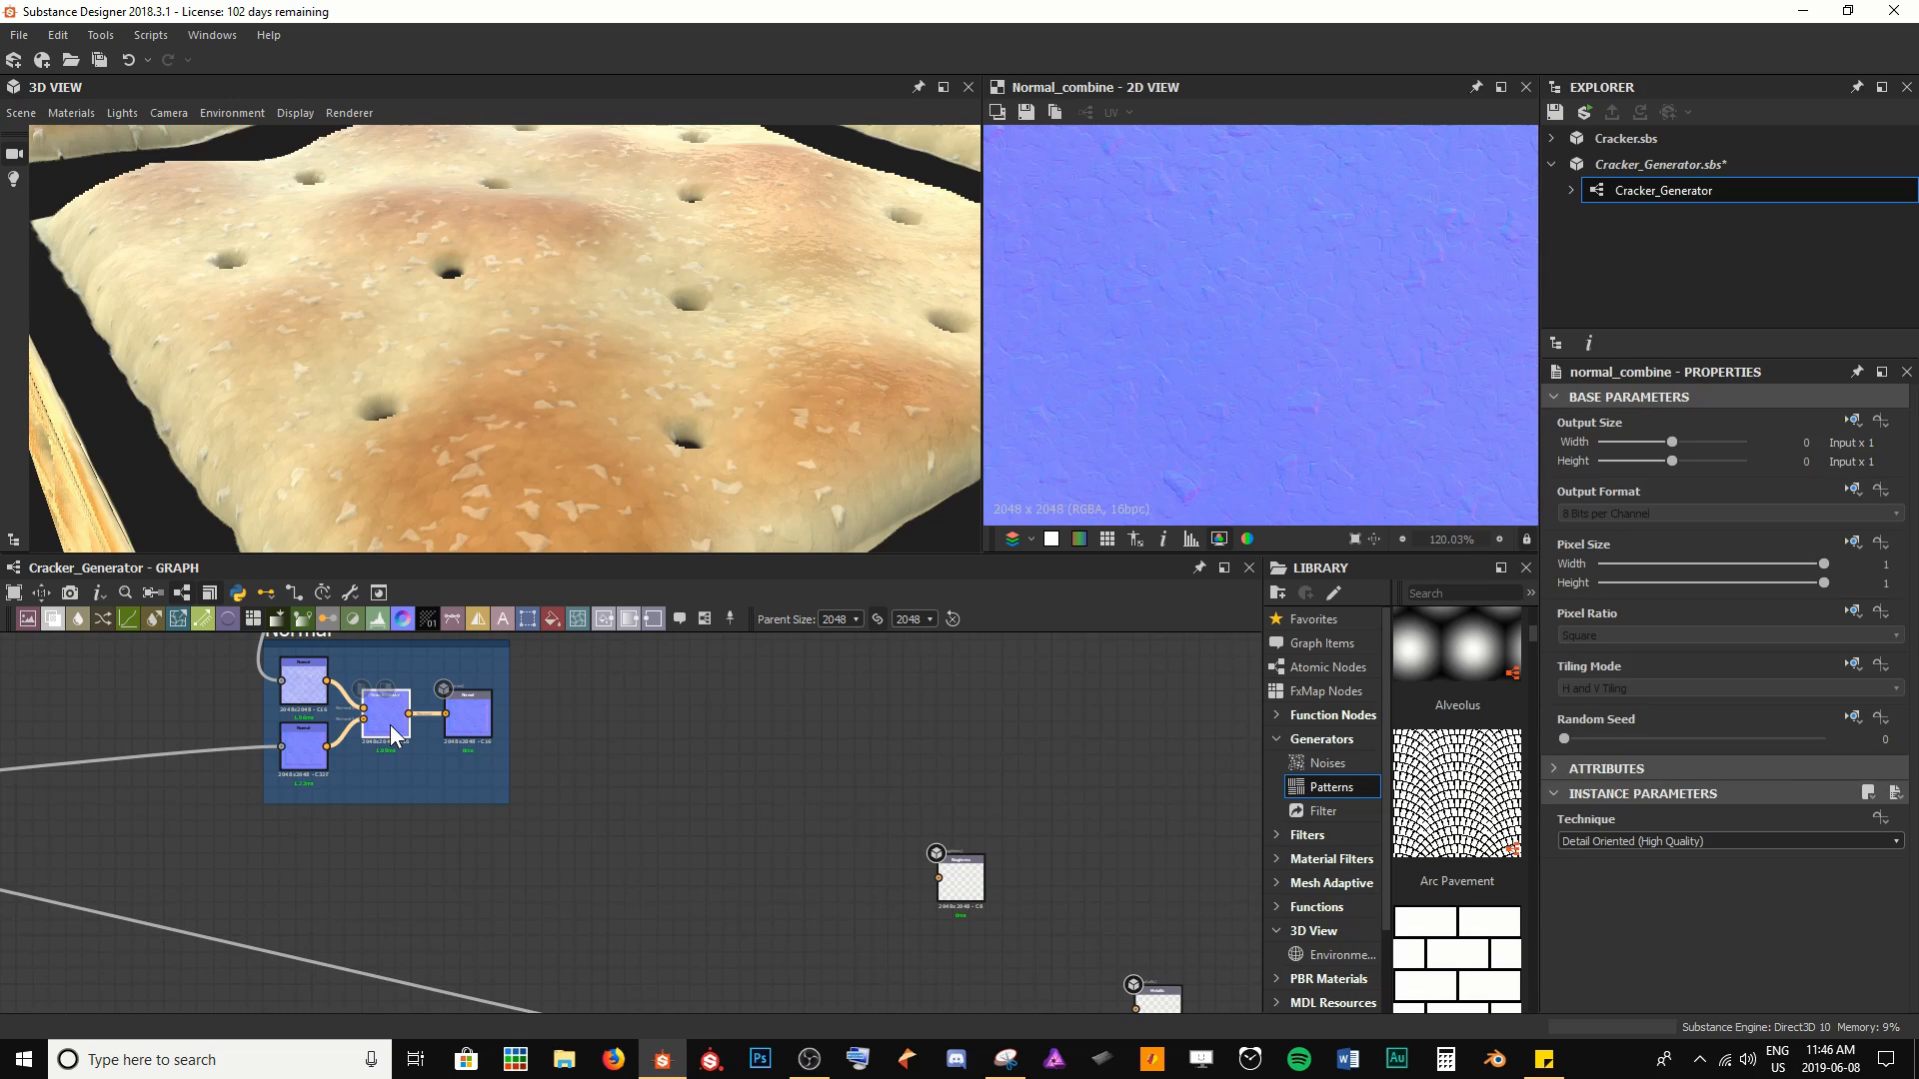
{"action": "left_click_drag", "start_coordinate": [374, 623], "coordinate": [939, 877]}
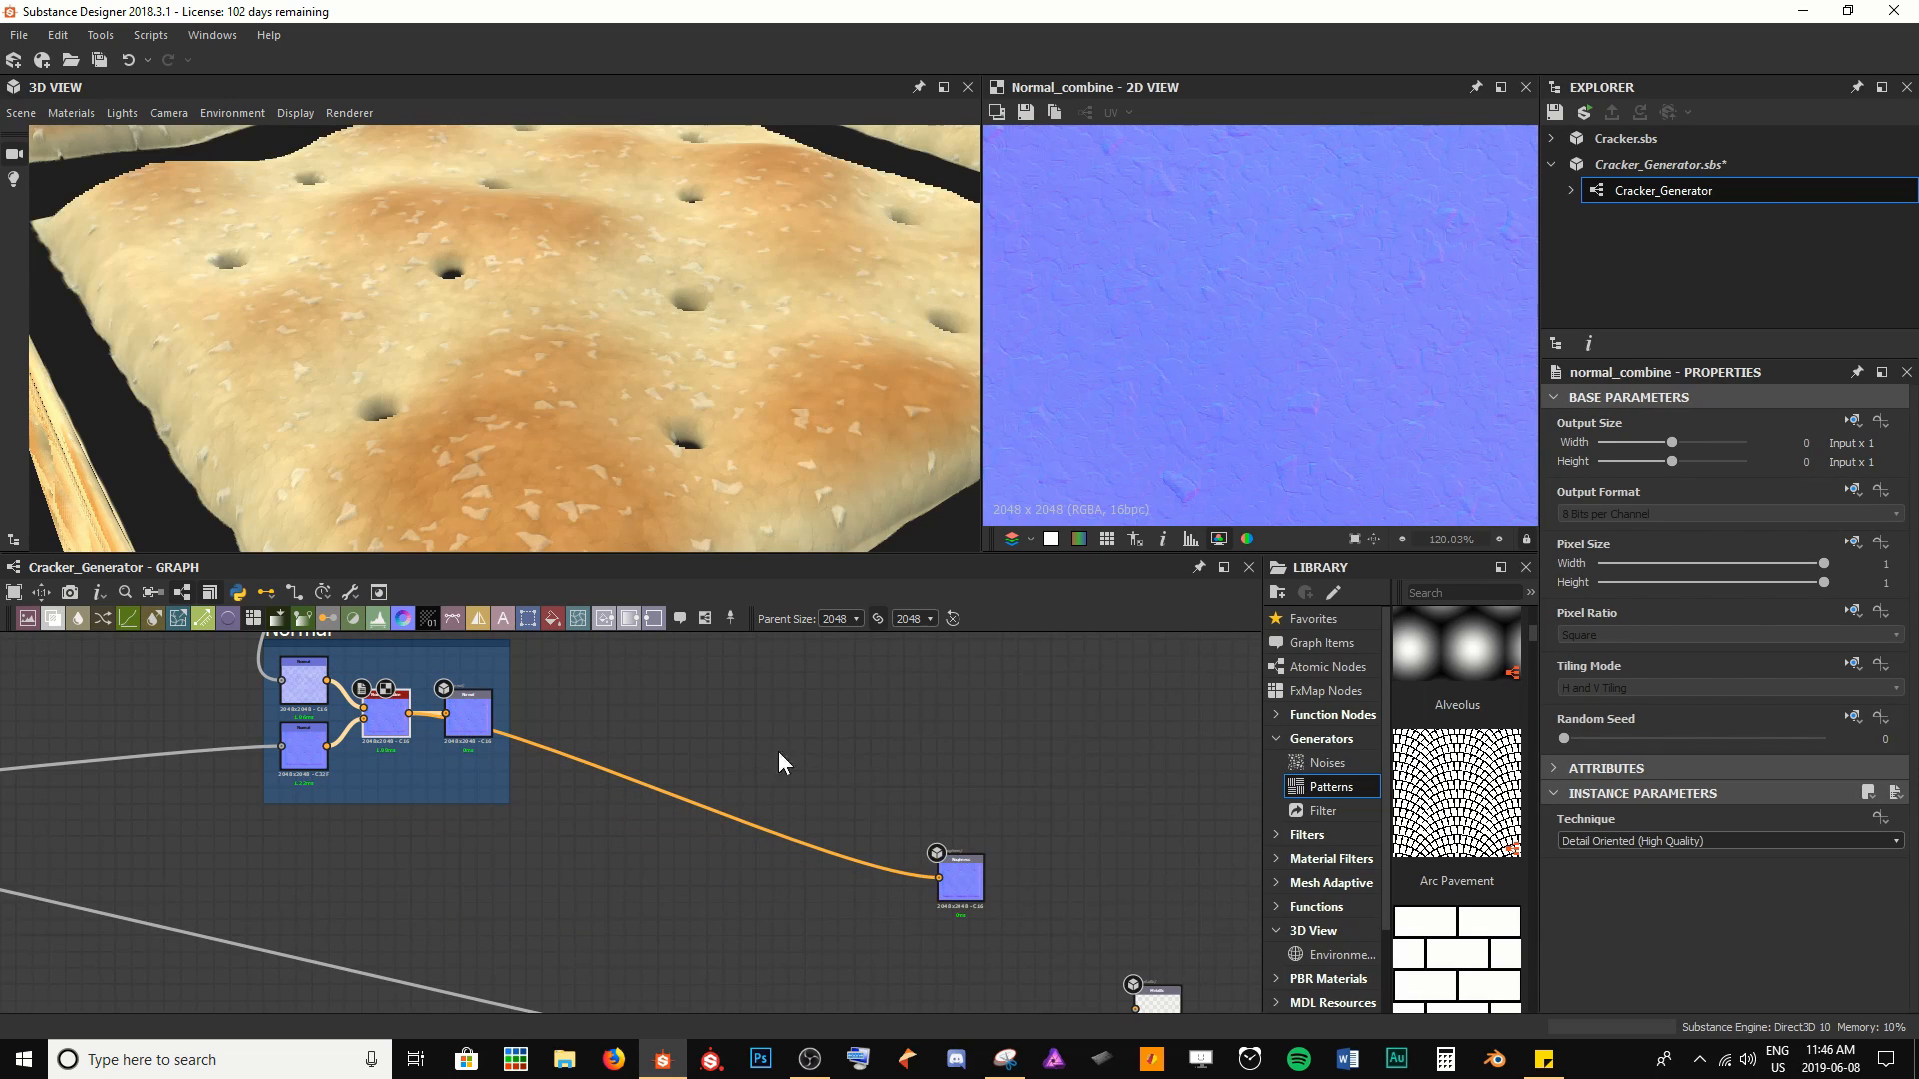
{"action": "left_click", "coordinate": [667, 787]}
{"action": "key", "text": "space"}
{"action": "type", "text": "c"}
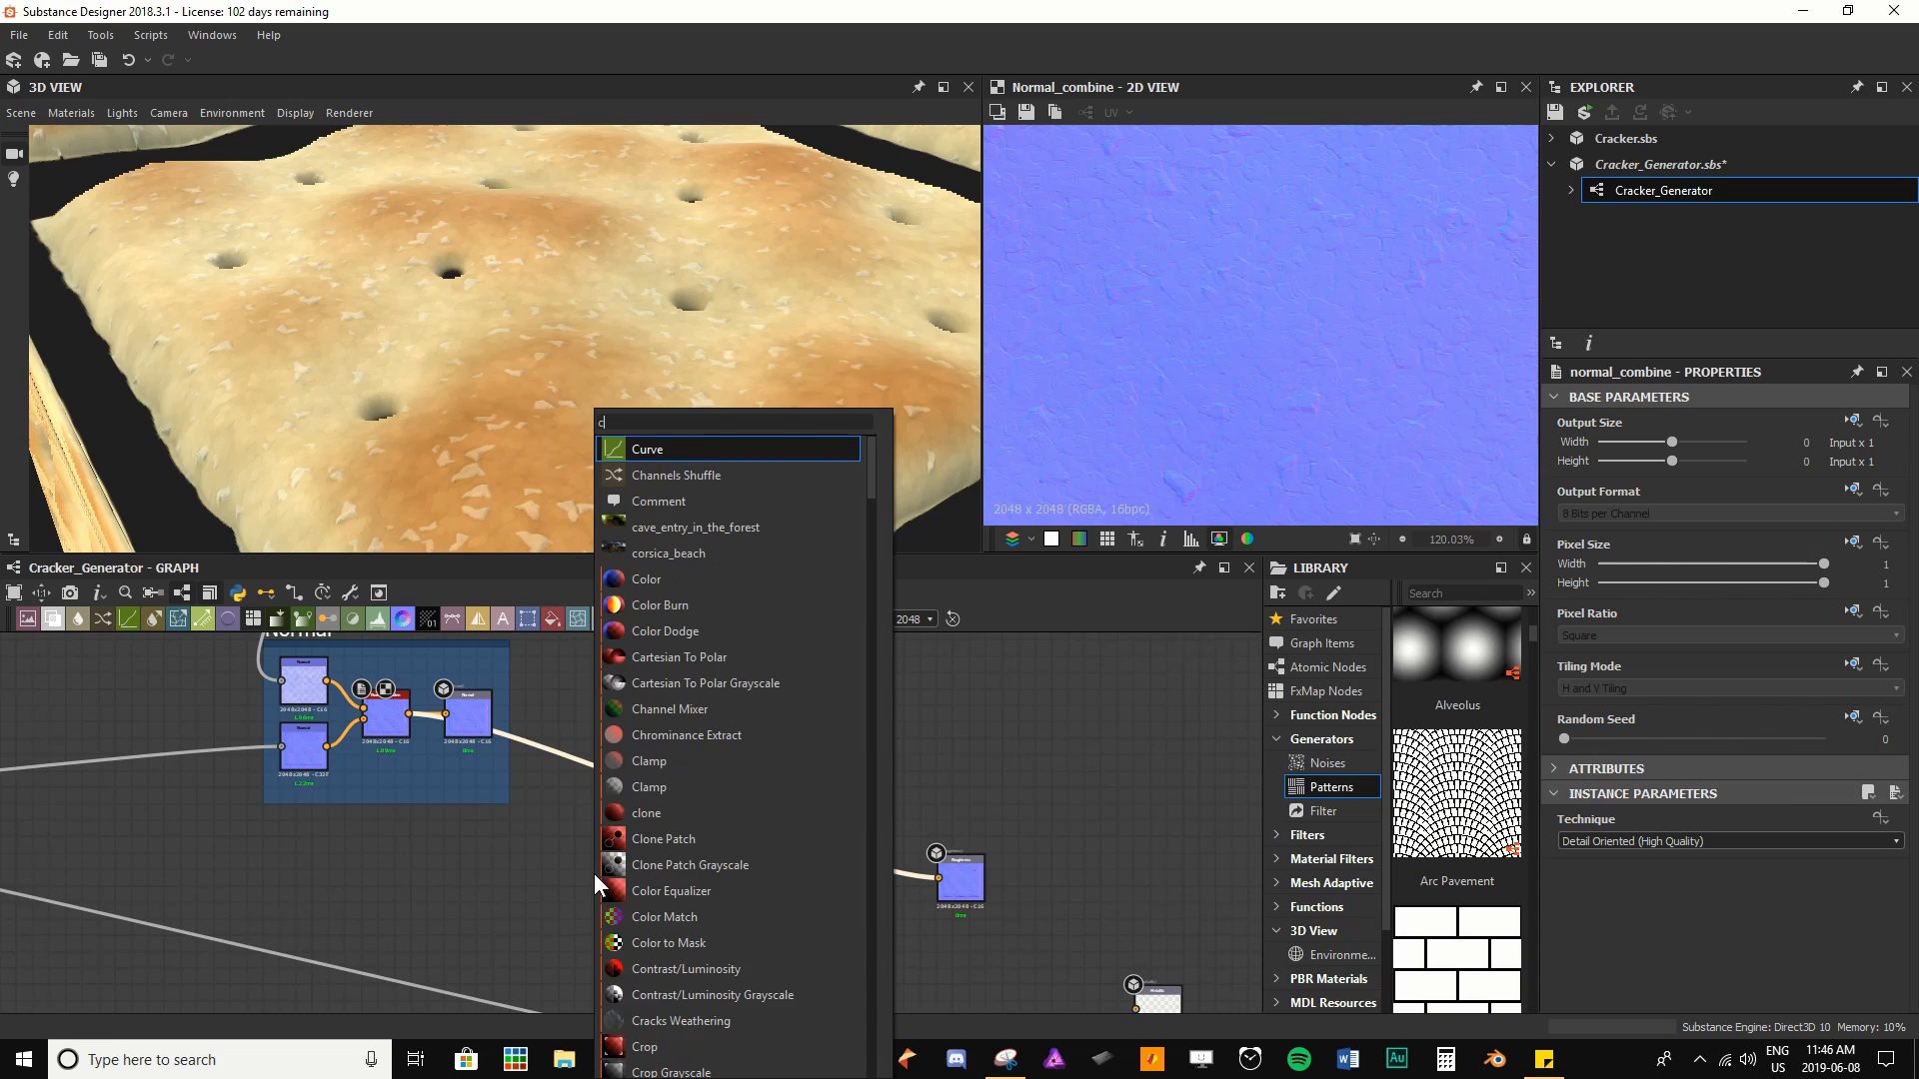
{"action": "type", "text": "urva"}
{"action": "key", "text": "Down"}
{"action": "key", "text": "Return"}
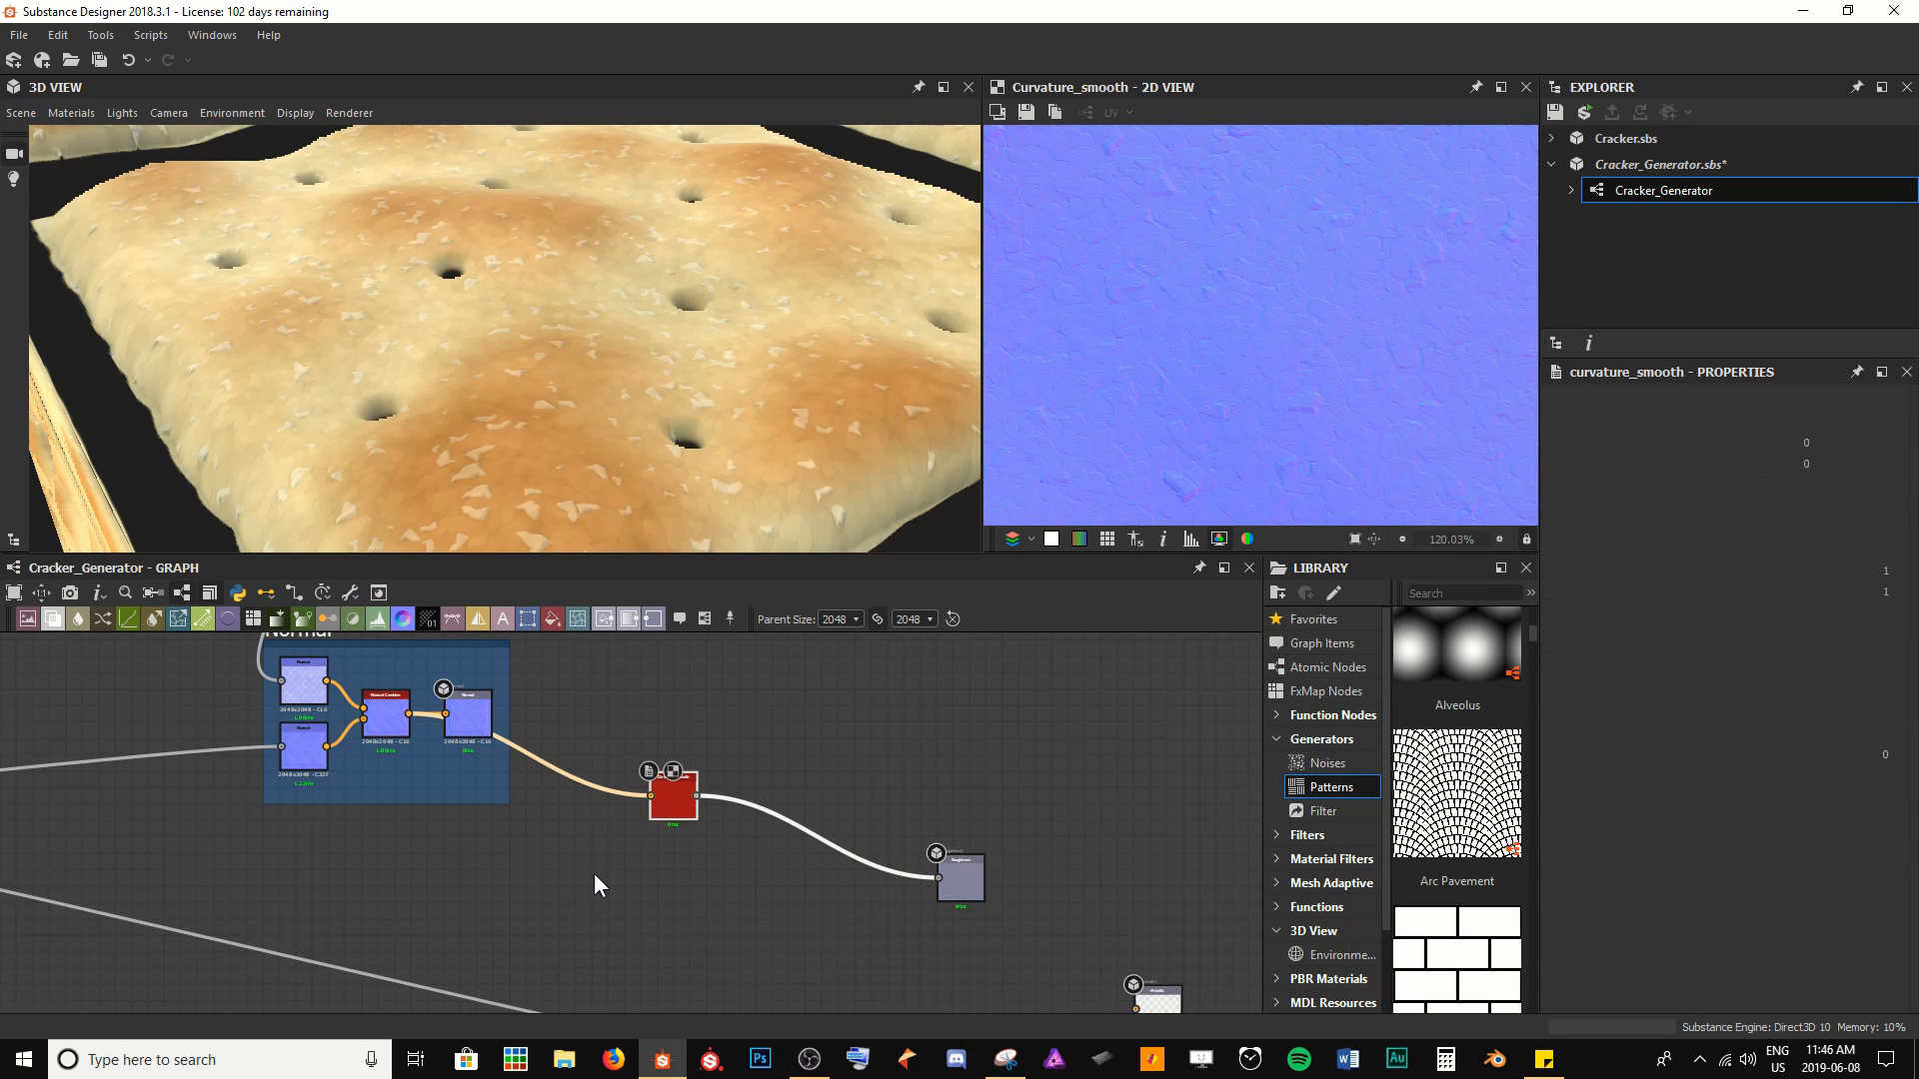
{"action": "left_click_drag", "start_coordinate": [673, 800], "coordinate": [451, 882]}
Inspect the Curvature Smooth map around a hole and insert a Levels node between it and the roughness output
{"action": "scroll", "coordinate": [1226, 454], "scroll_direction": "down", "scroll_amount": 5}
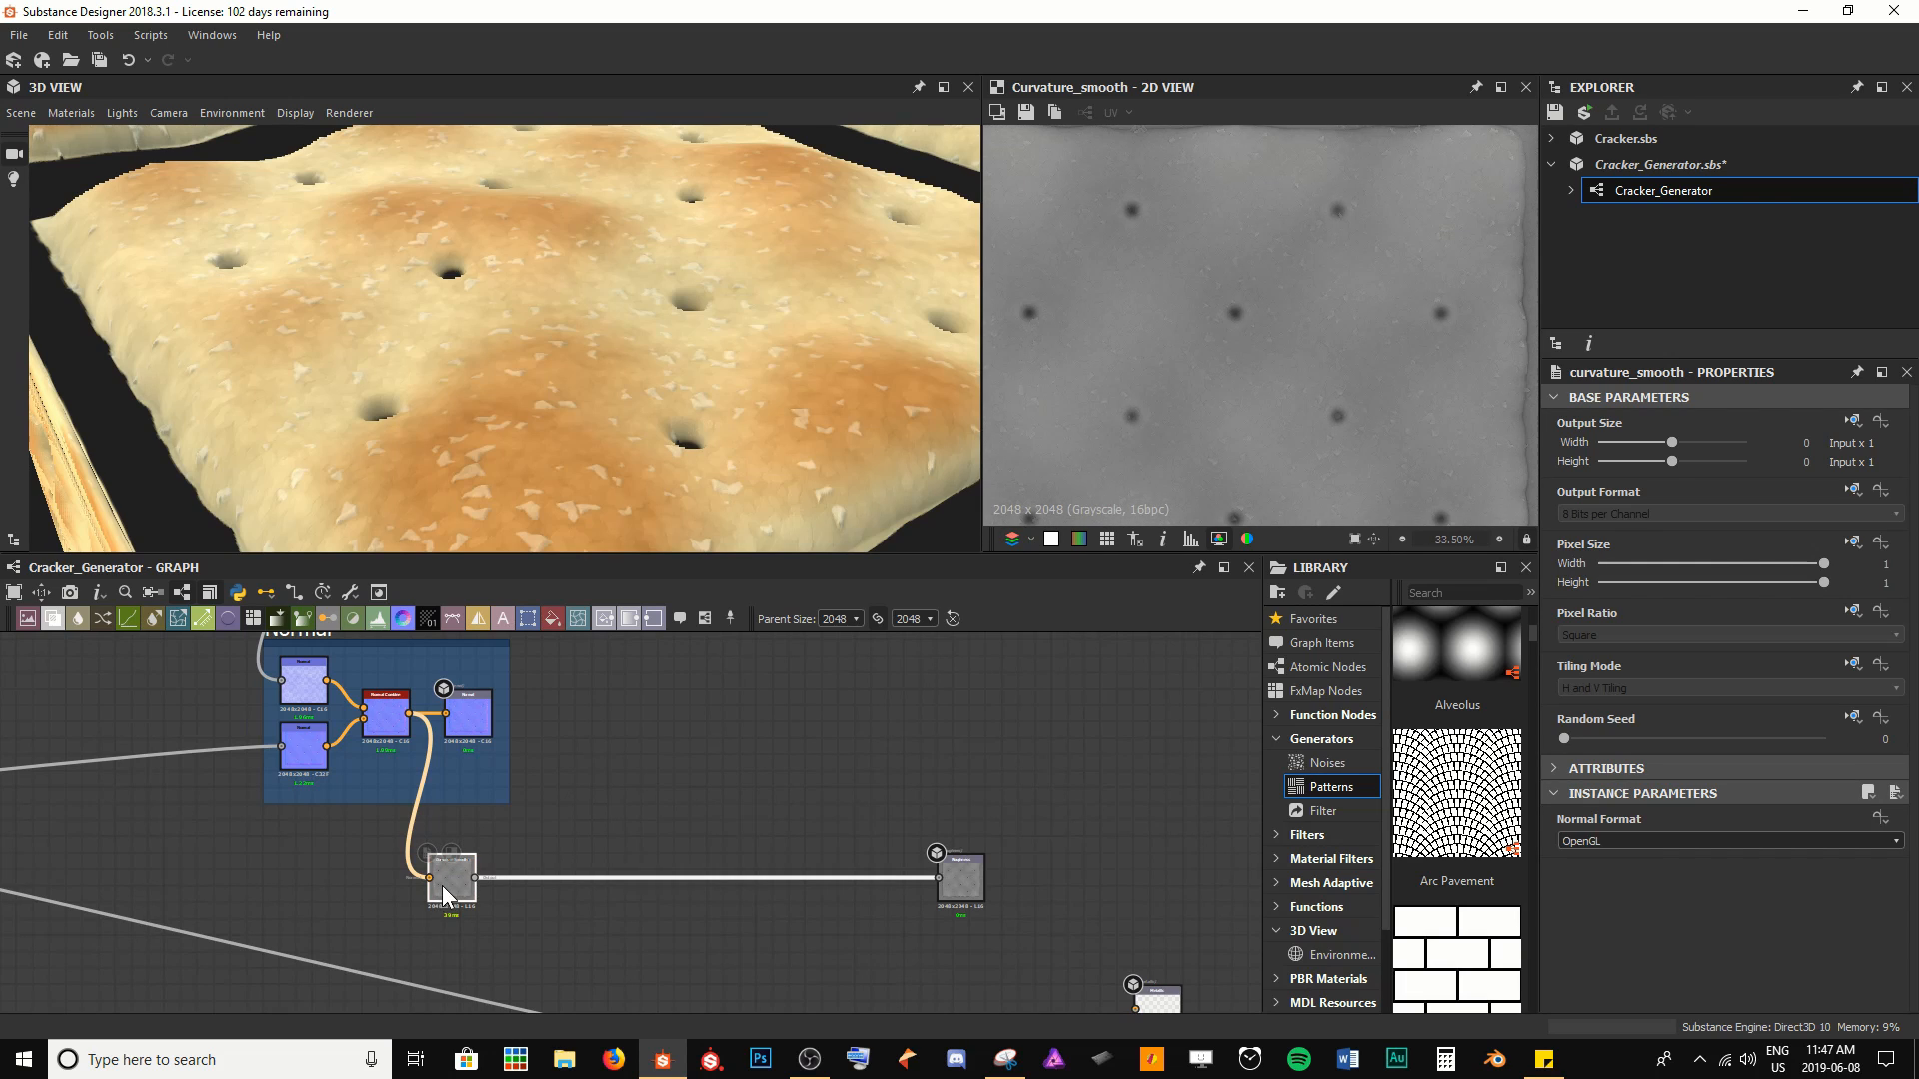
{"action": "scroll", "coordinate": [1160, 338], "scroll_direction": "up", "scroll_amount": 8}
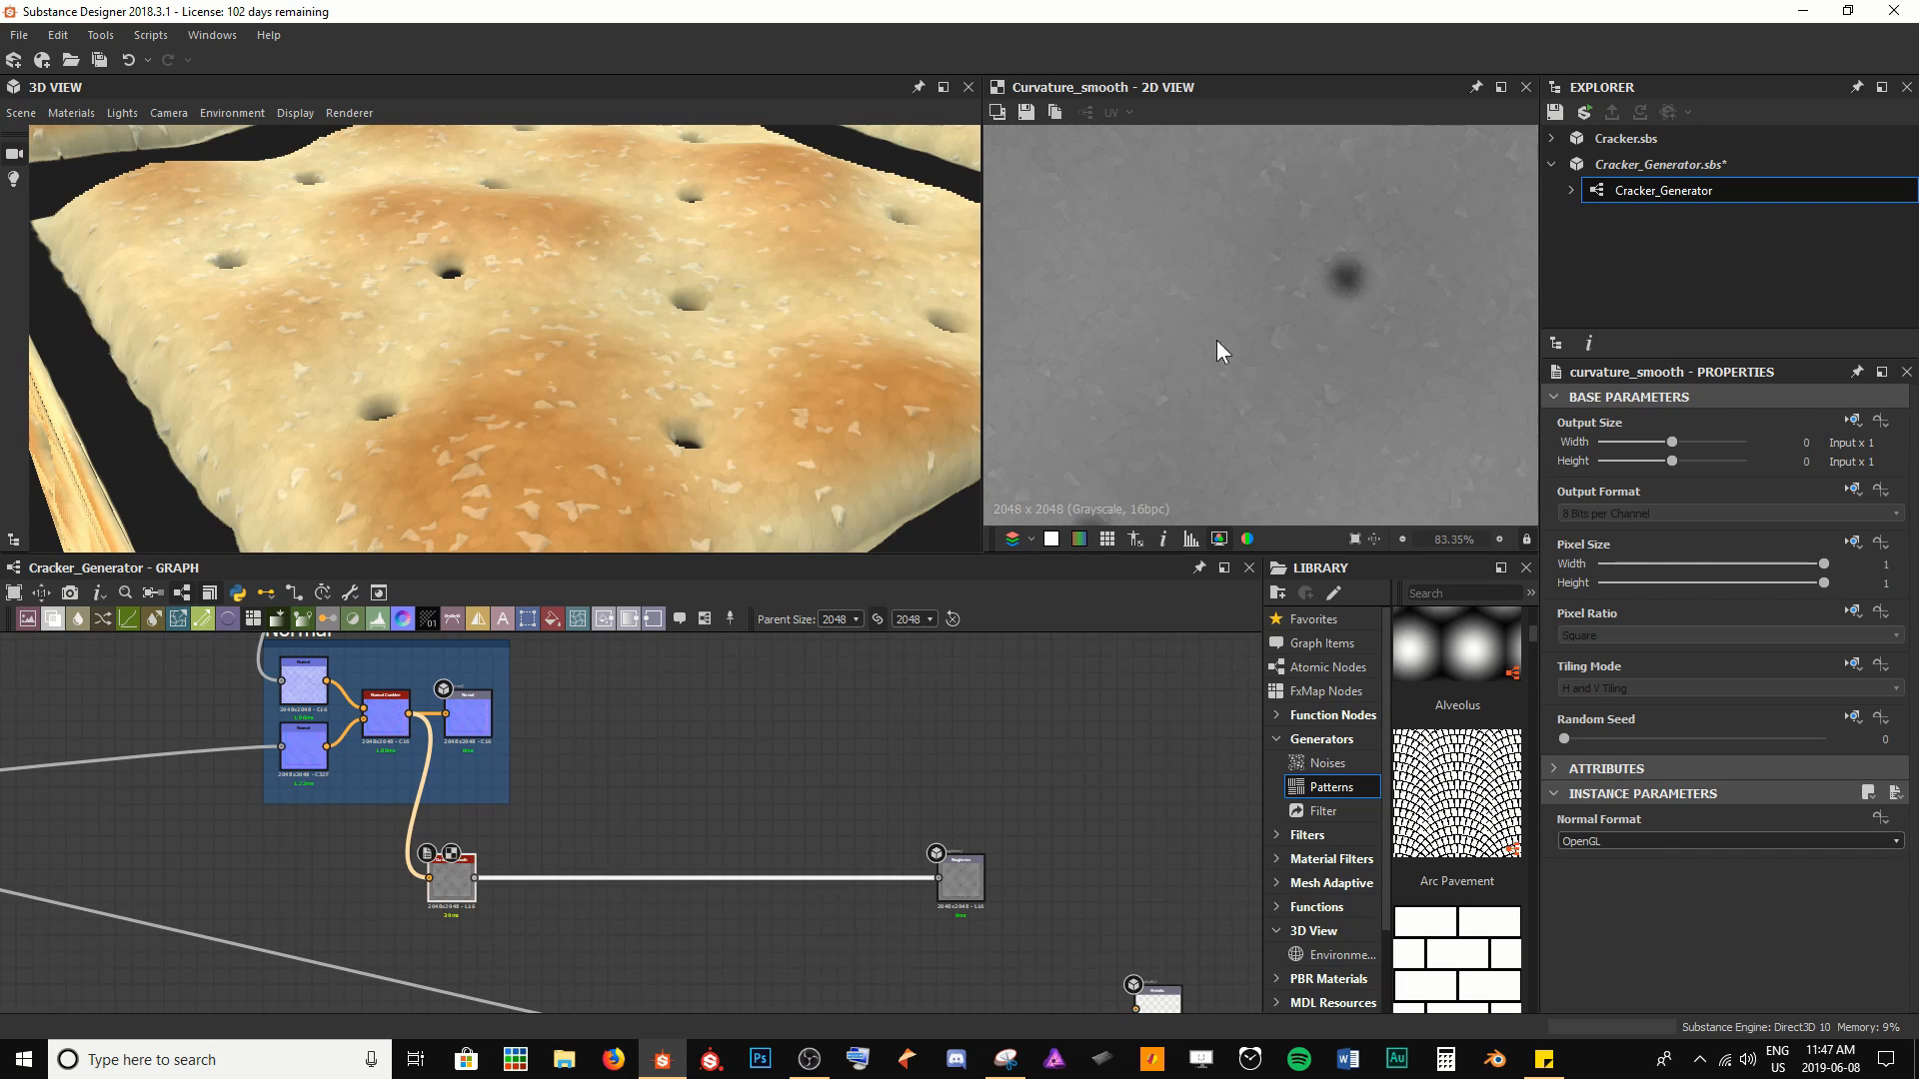
{"action": "scroll", "coordinate": [1202, 375], "scroll_direction": "up", "scroll_amount": 1}
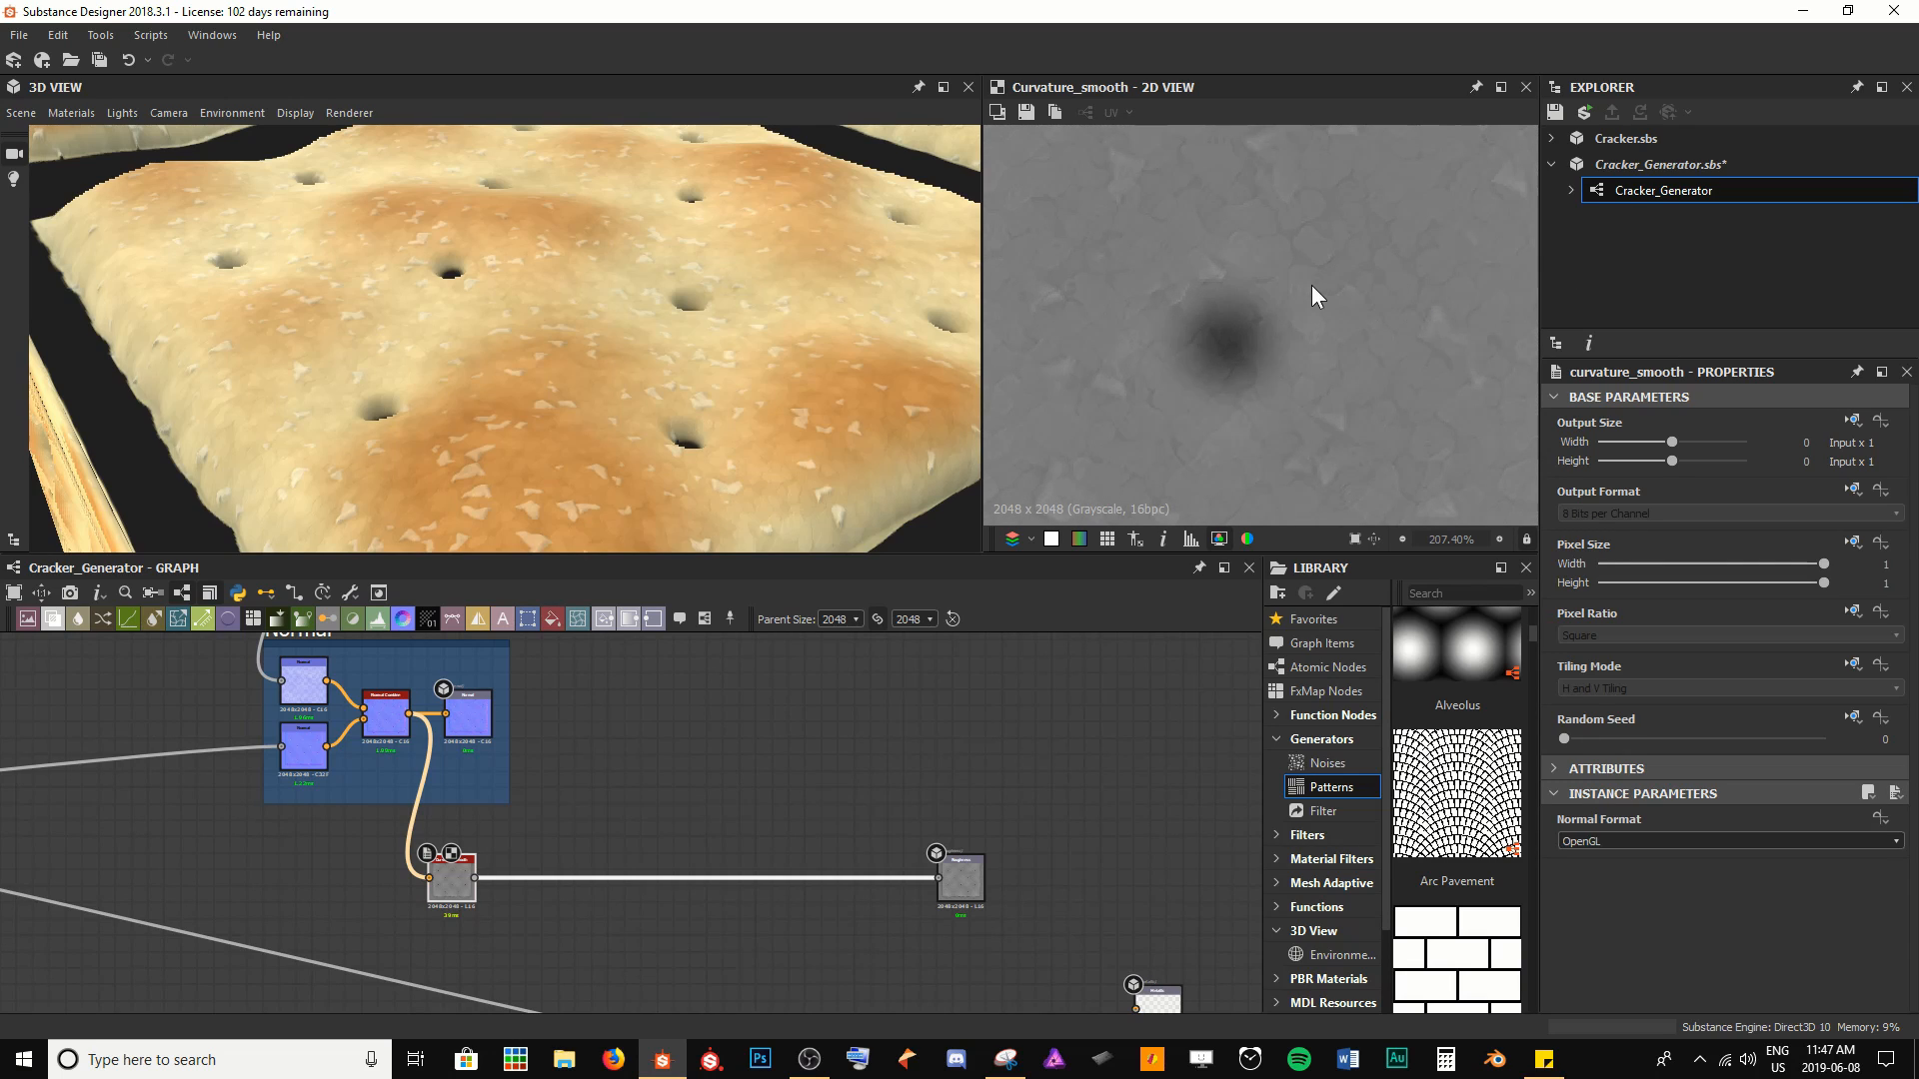
{"action": "middle_click_drag", "start_coordinate": [1311, 285], "coordinate": [1354, 281]}
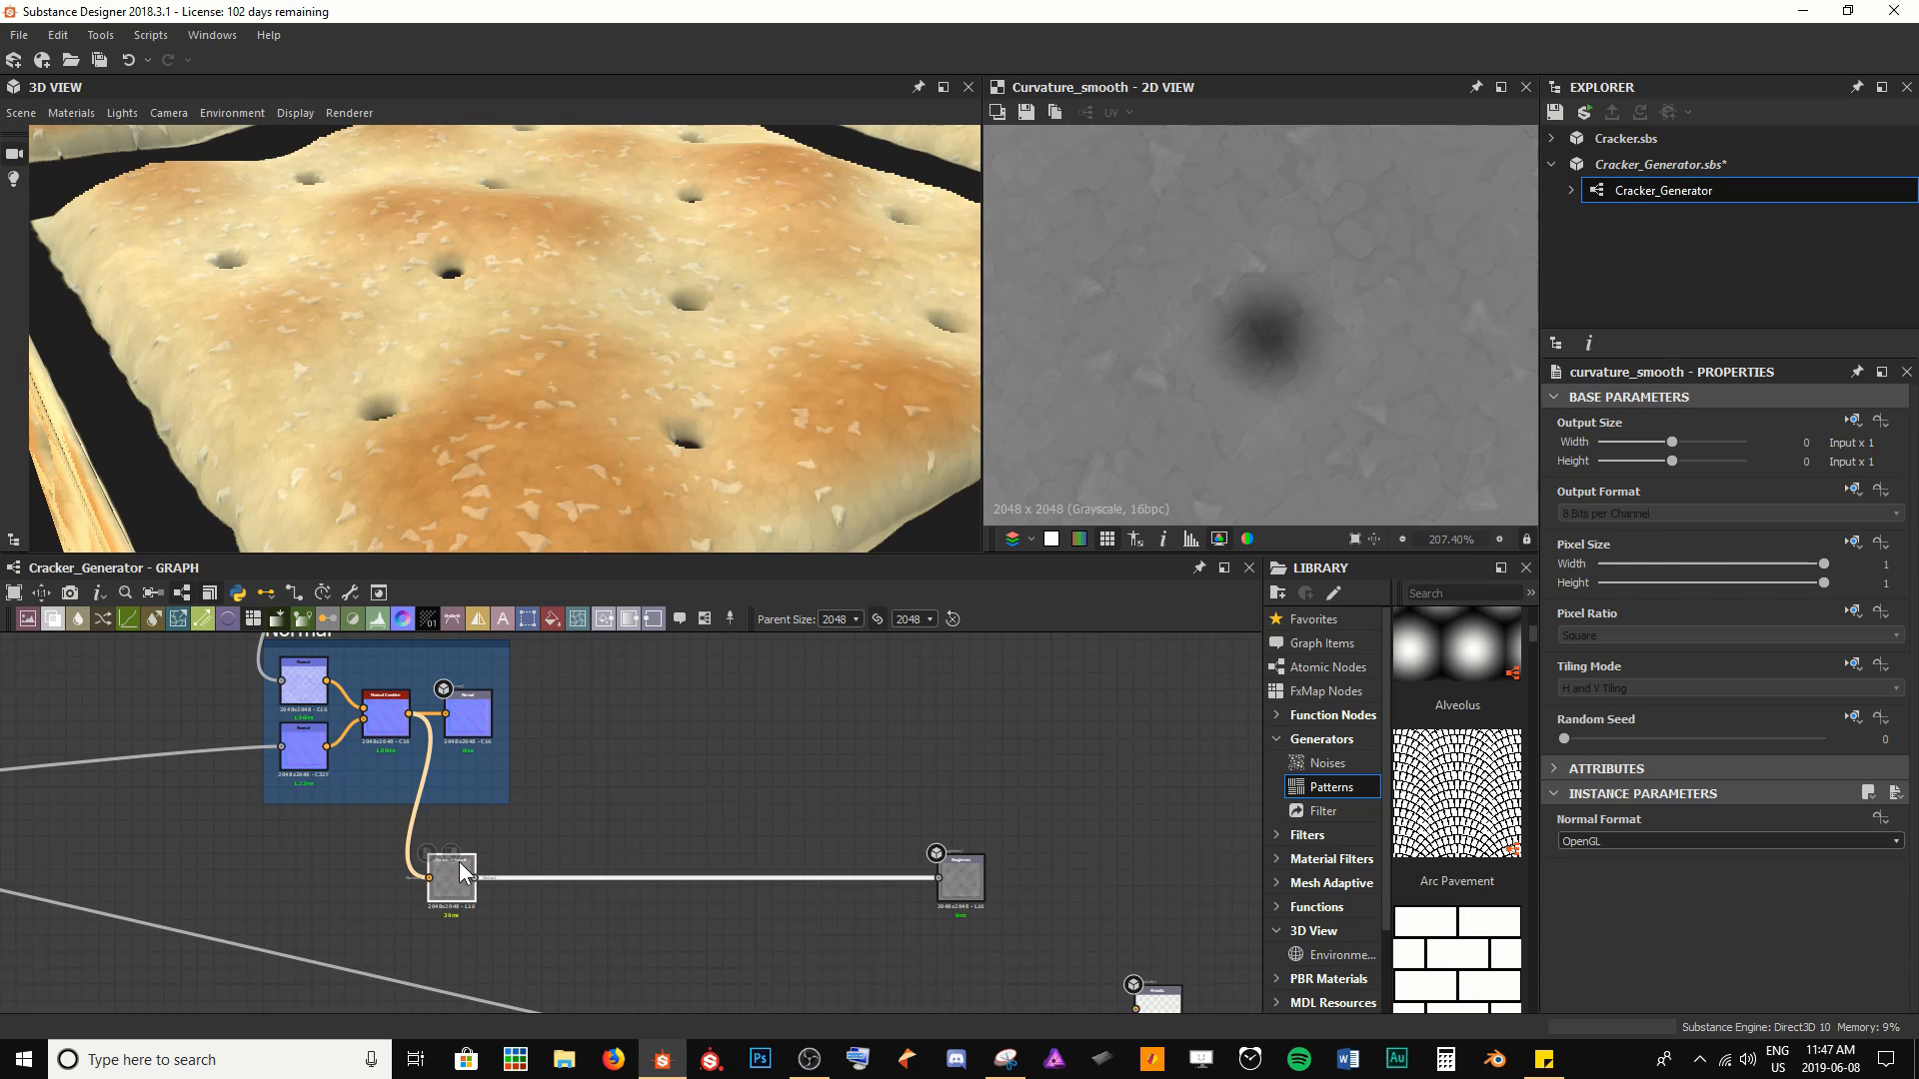
{"action": "key", "text": "space"}
{"action": "type", "text": "levels"}
{"action": "key", "text": "Return"}
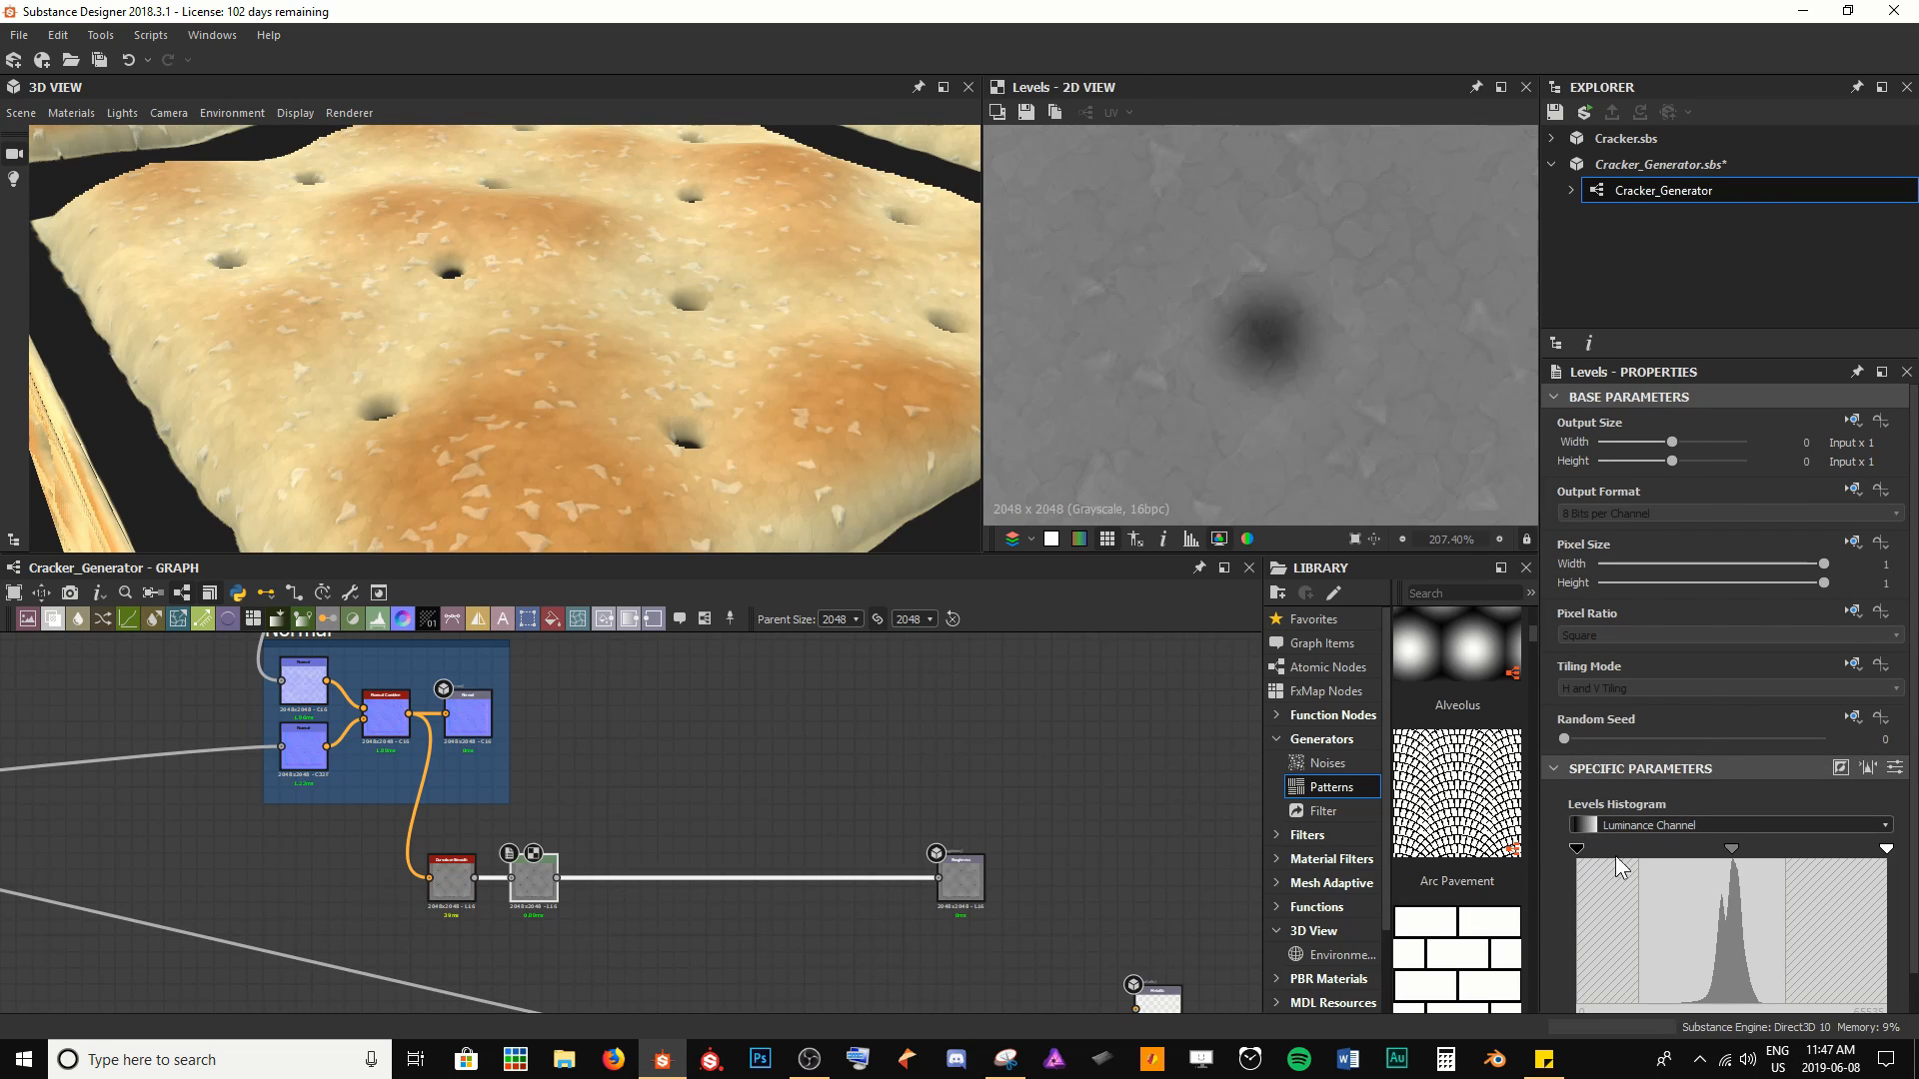
Invert the curvature in the Levels histogram by swapping the black and white points to opposite ends
{"action": "mouse_move", "coordinate": [1594, 852]}
{"action": "left_mouse_down"}
{"action": "mouse_move", "coordinate": [1883, 867]}
{"action": "mouse_move", "coordinate": [1570, 849]}
{"action": "left_mouse_up"}
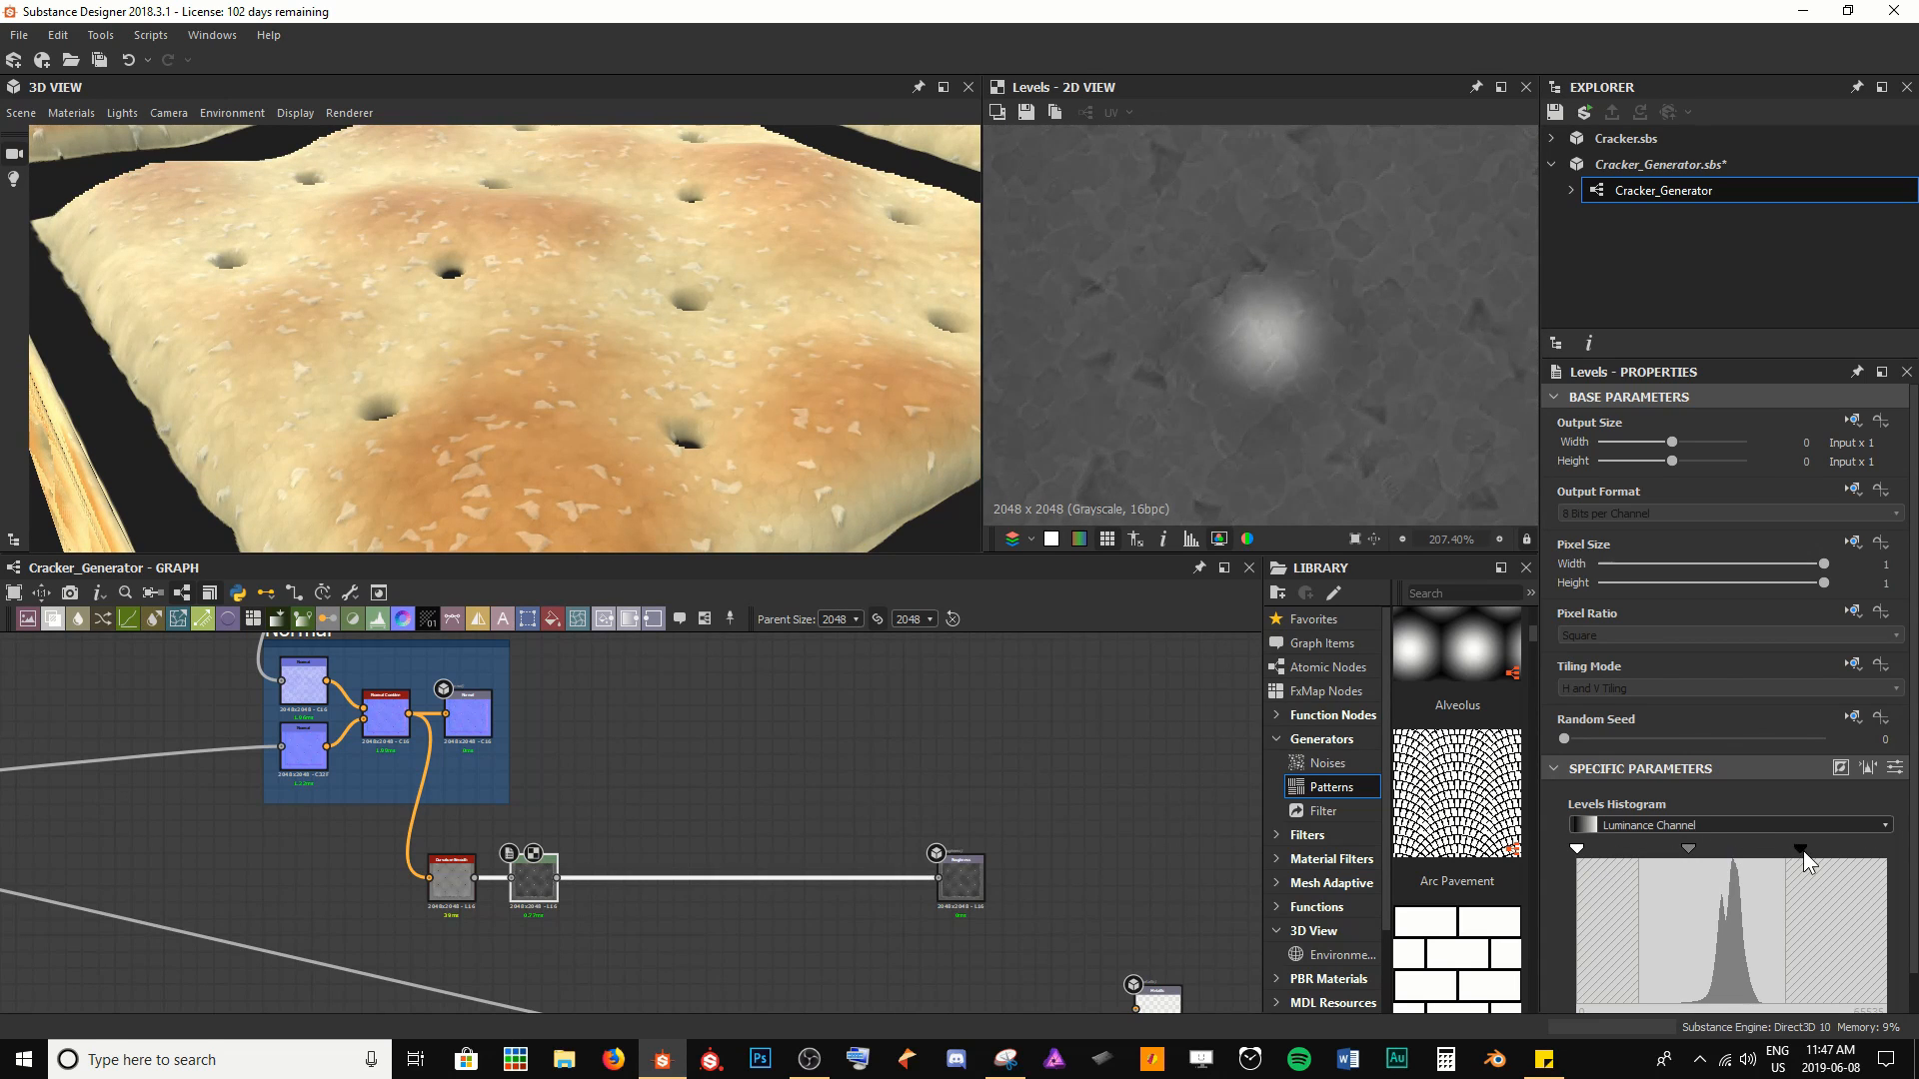
{"action": "left_click_drag", "start_coordinate": [1801, 851], "coordinate": [1886, 850]}
{"action": "left_click_drag", "start_coordinate": [627, 279], "coordinate": [1101, 700]}
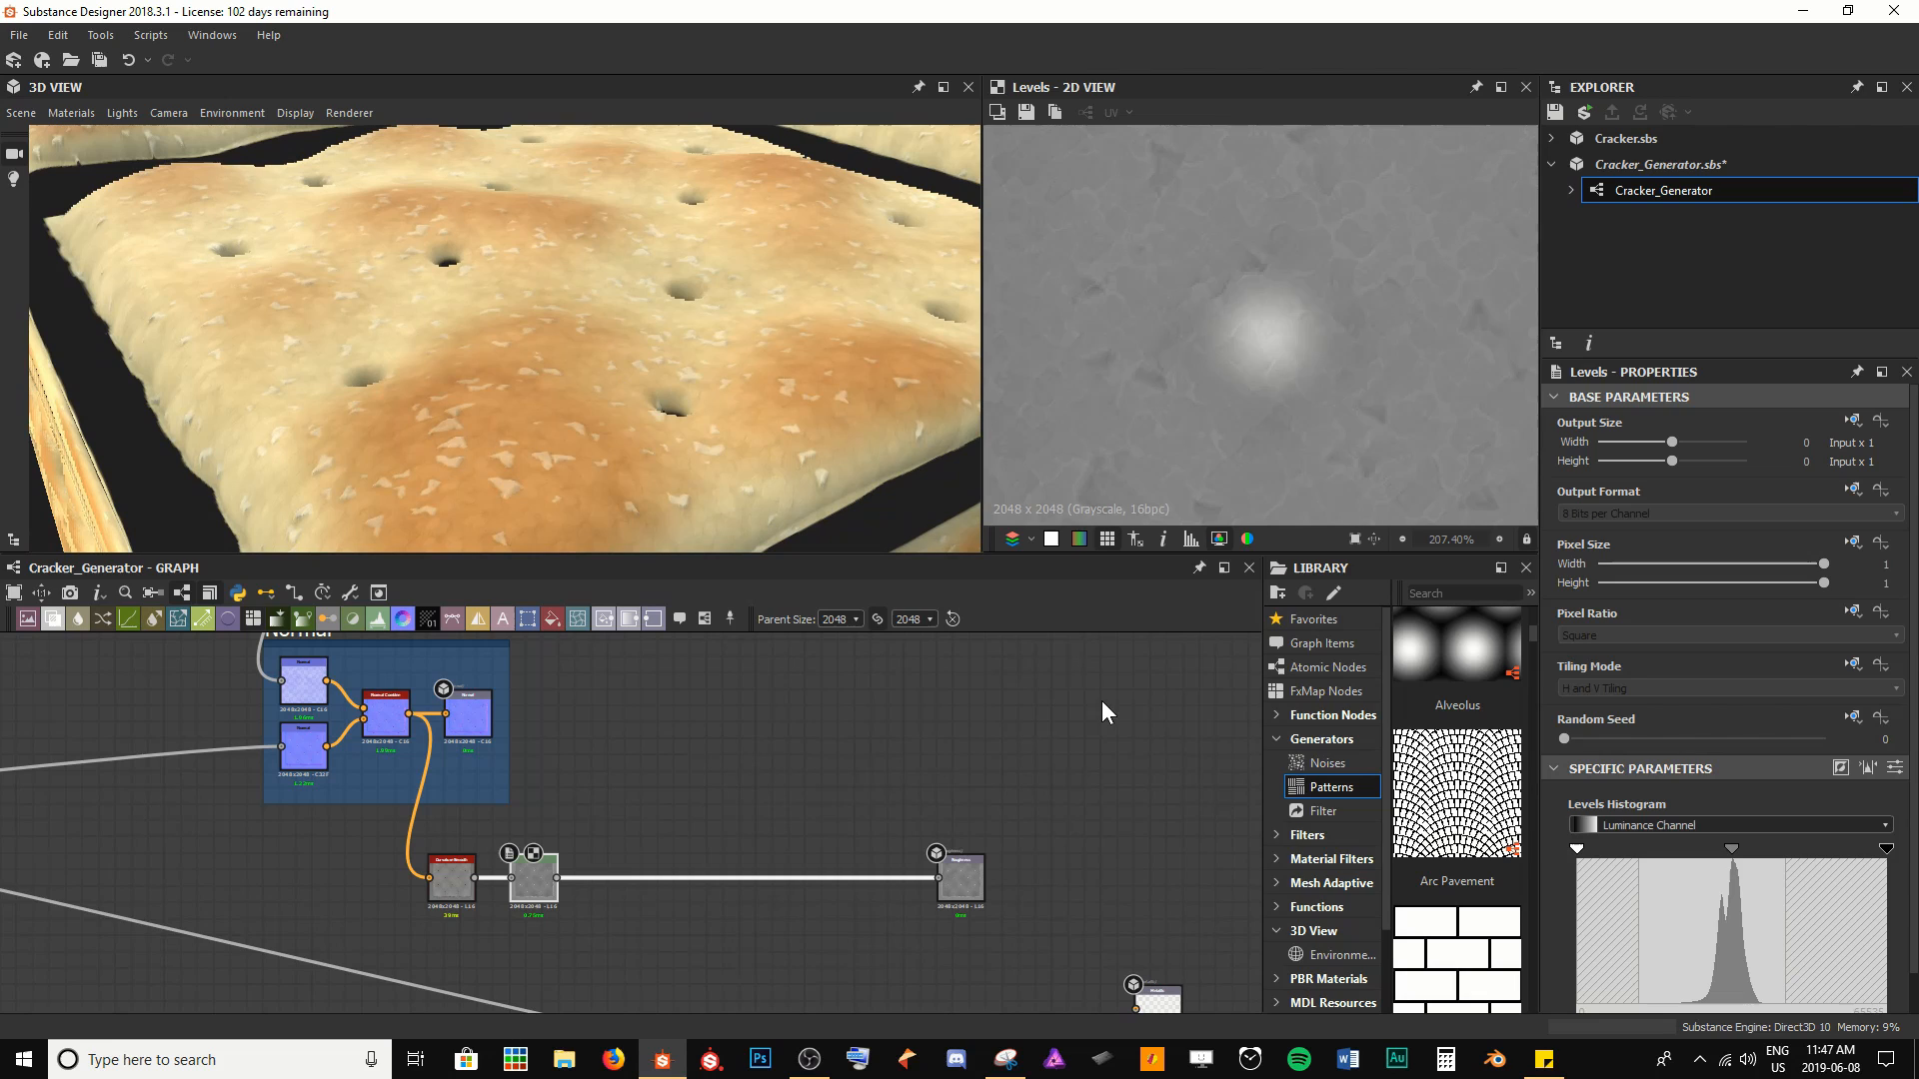
Try the bonifacio_street environment in the 3D view, replace it with elevator_corridor, and rotate the lighting
{"action": "left_click", "coordinate": [1329, 956]}
{"action": "left_click_drag", "start_coordinate": [1457, 800], "coordinate": [804, 521]}
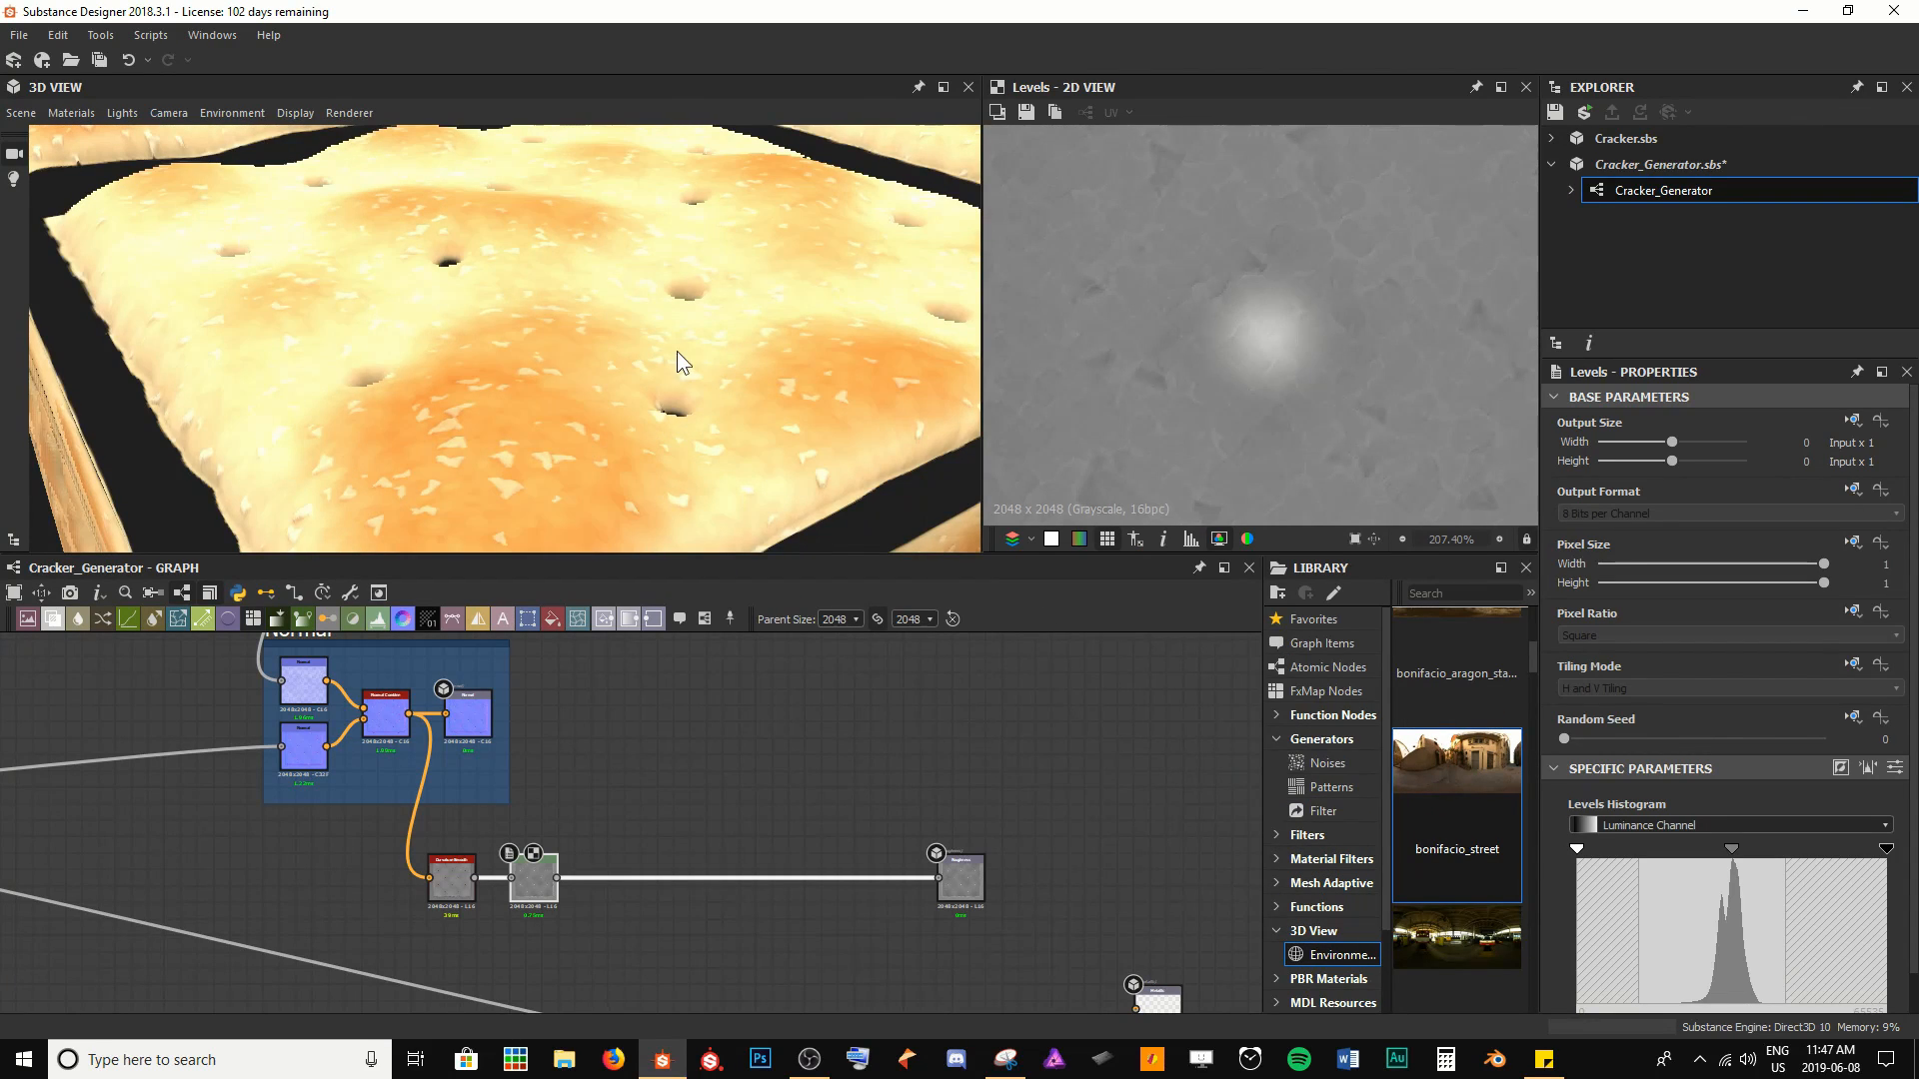
{"action": "left_click_drag", "start_coordinate": [1457, 937], "coordinate": [669, 374]}
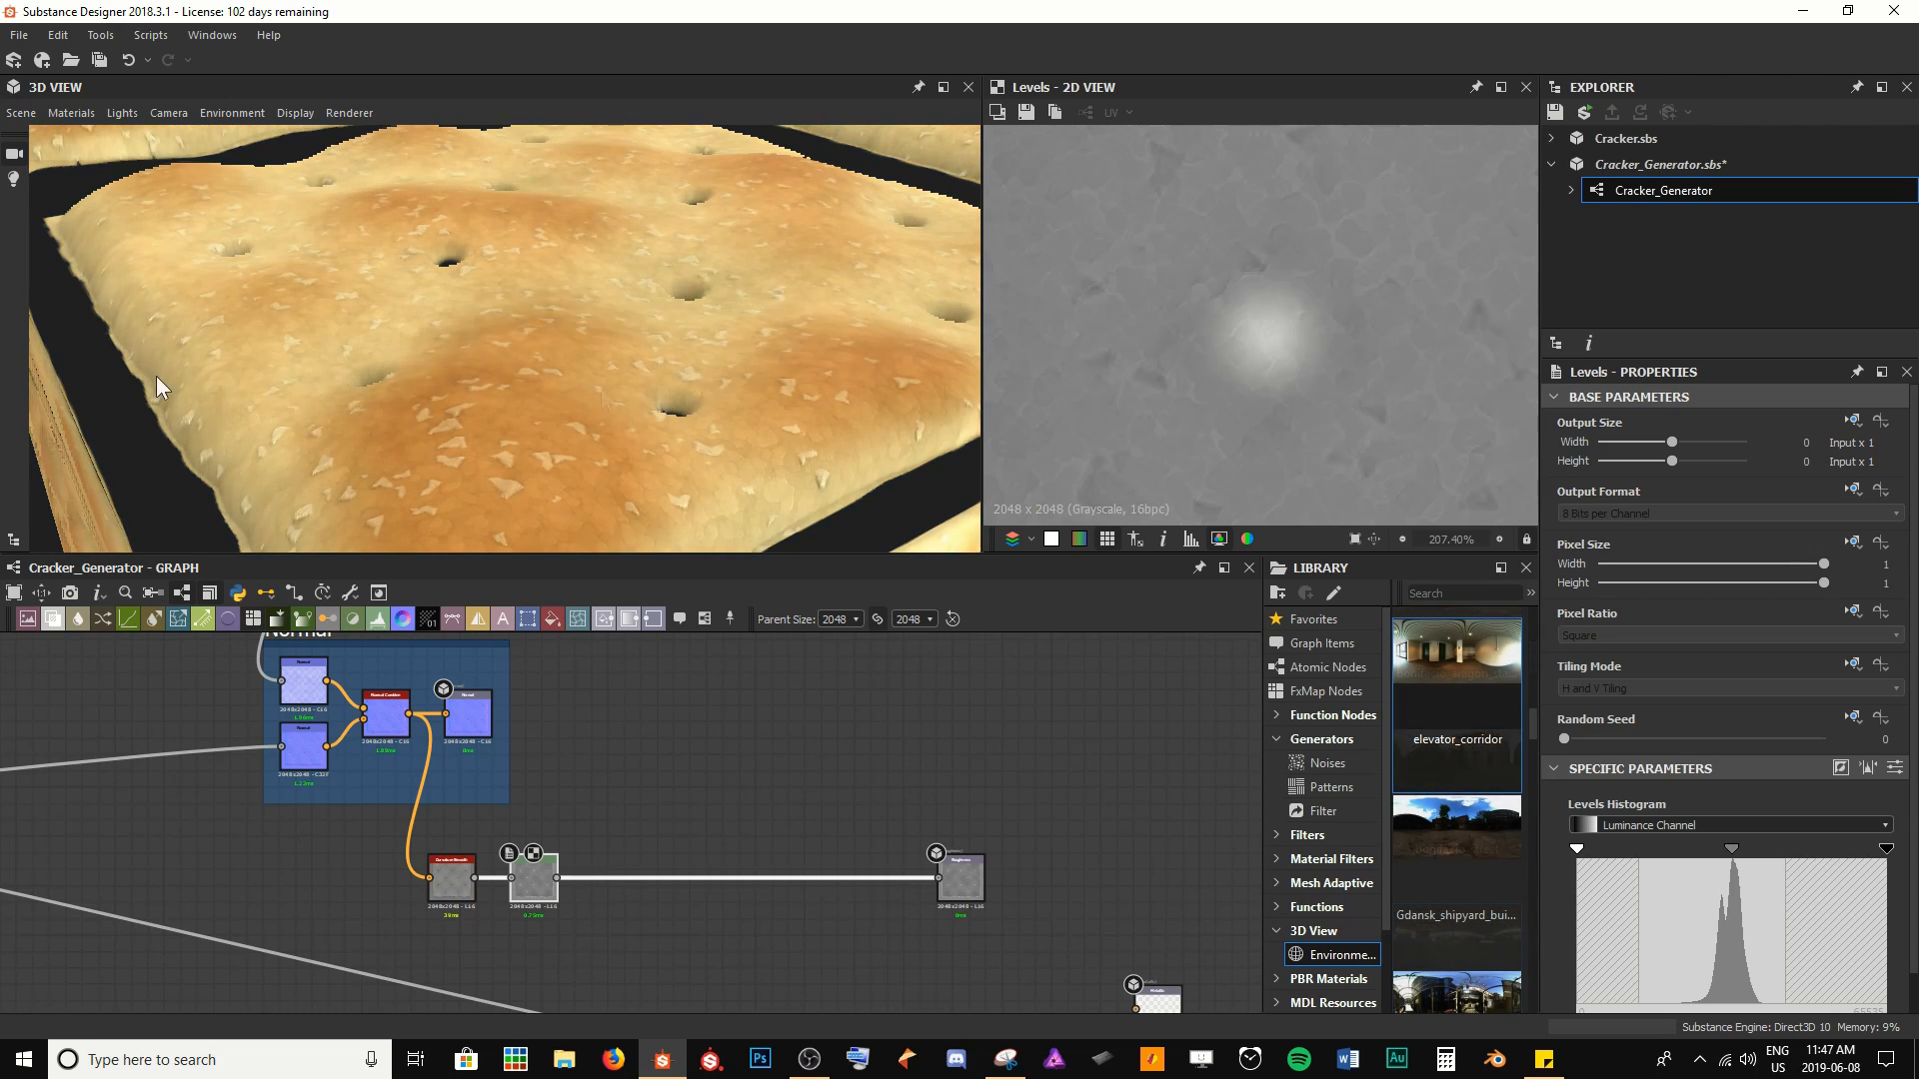
{"action": "right_click_drag", "start_coordinate": [156, 376], "coordinate": [260, 376], "text": "ctrl+shift"}
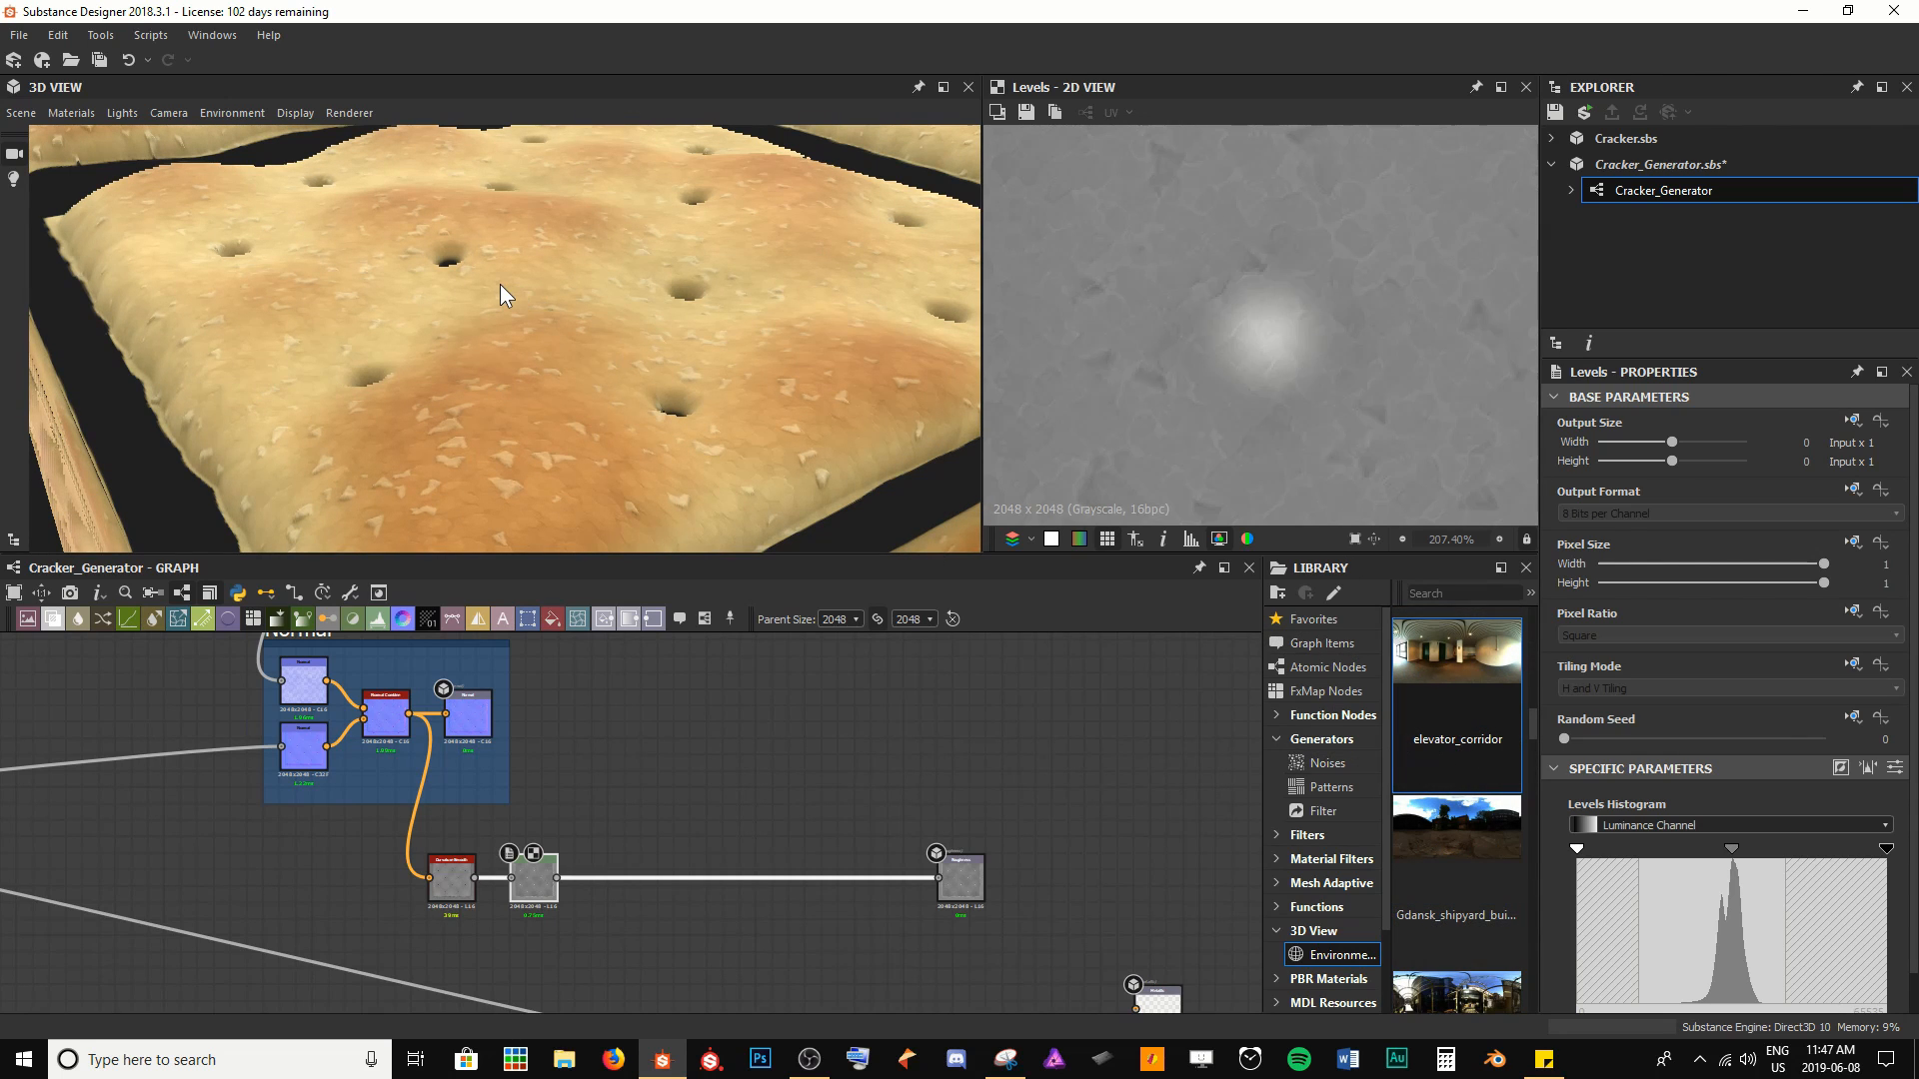
Examine the roughness response on the cracker surface in 3D from closer and farther away
{"action": "left_click_drag", "start_coordinate": [501, 293], "coordinate": [640, 362]}
{"action": "scroll", "coordinate": [705, 355], "scroll_direction": "up", "scroll_amount": 3}
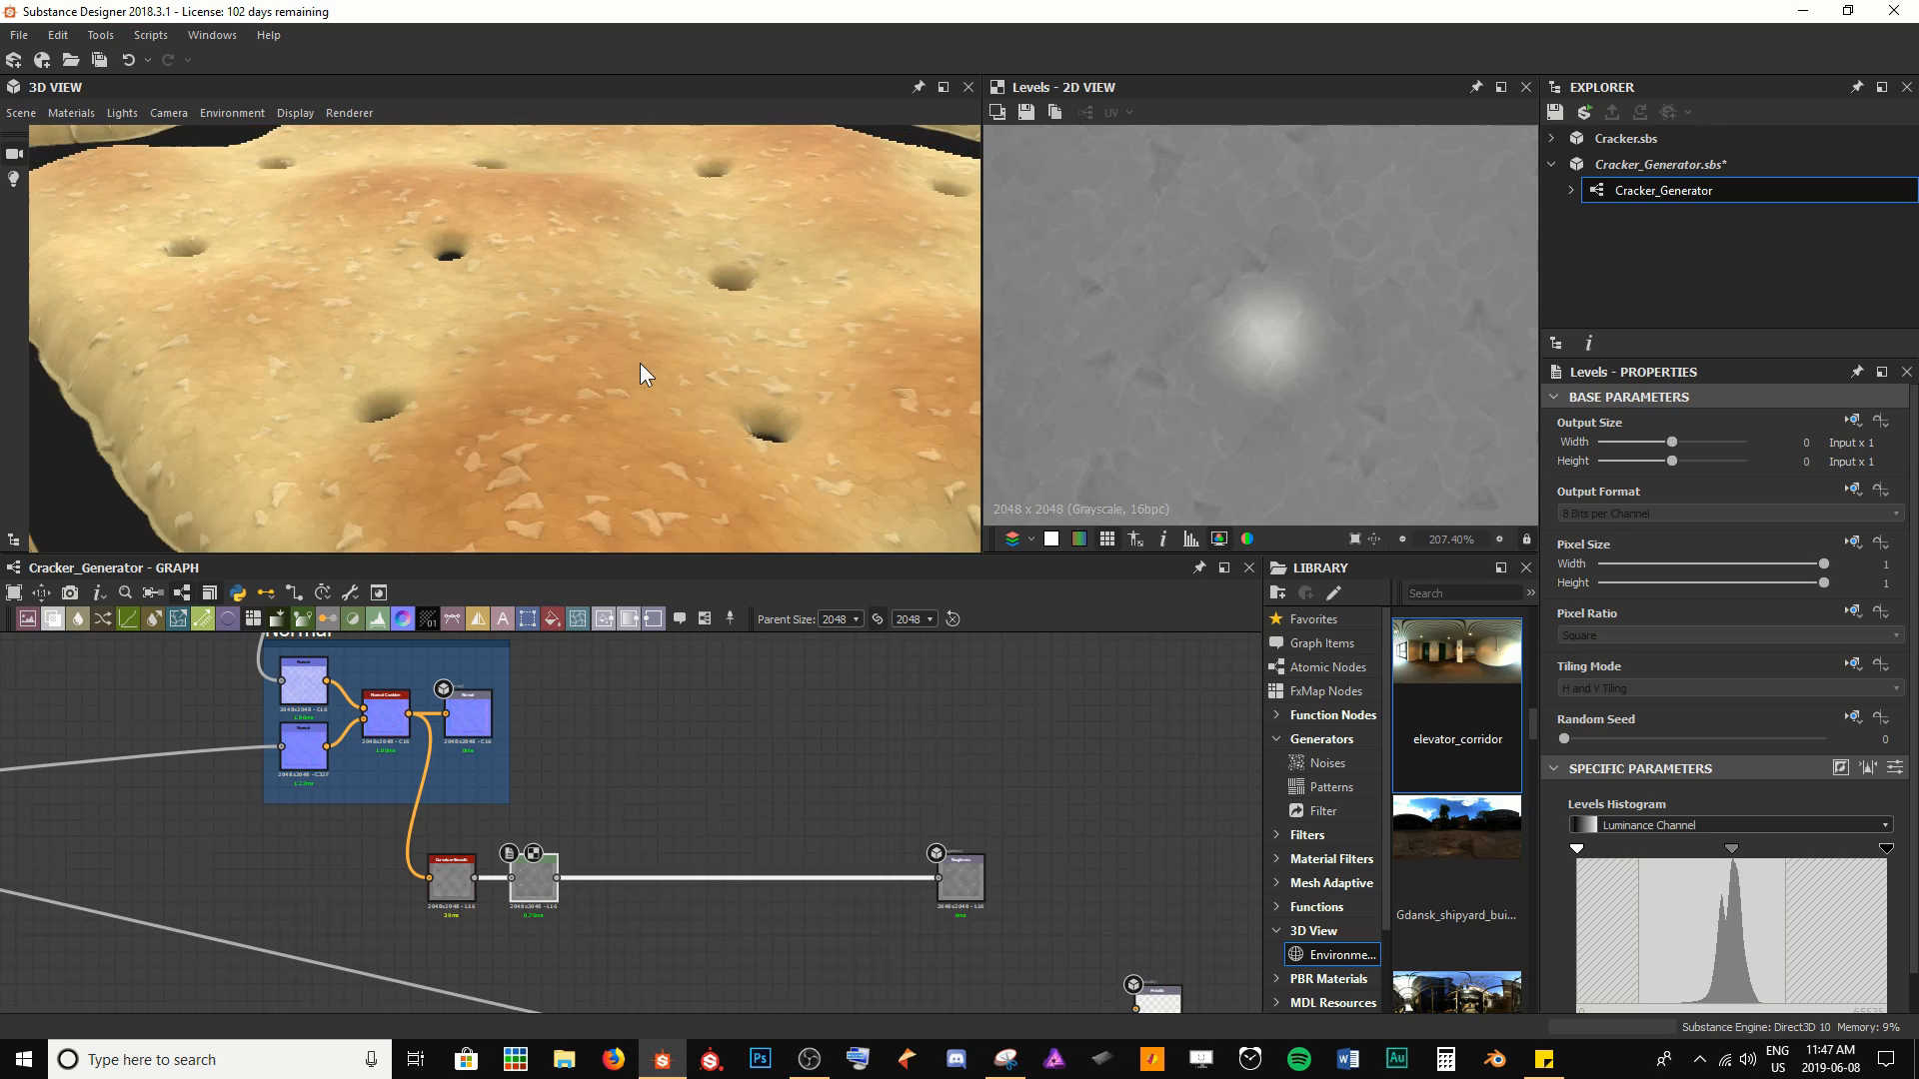
{"action": "scroll", "coordinate": [639, 363], "scroll_direction": "down", "scroll_amount": 3}
{"action": "middle_click_drag", "start_coordinate": [639, 363], "coordinate": [597, 363]}
{"action": "scroll", "coordinate": [597, 364], "scroll_direction": "up", "scroll_amount": 2}
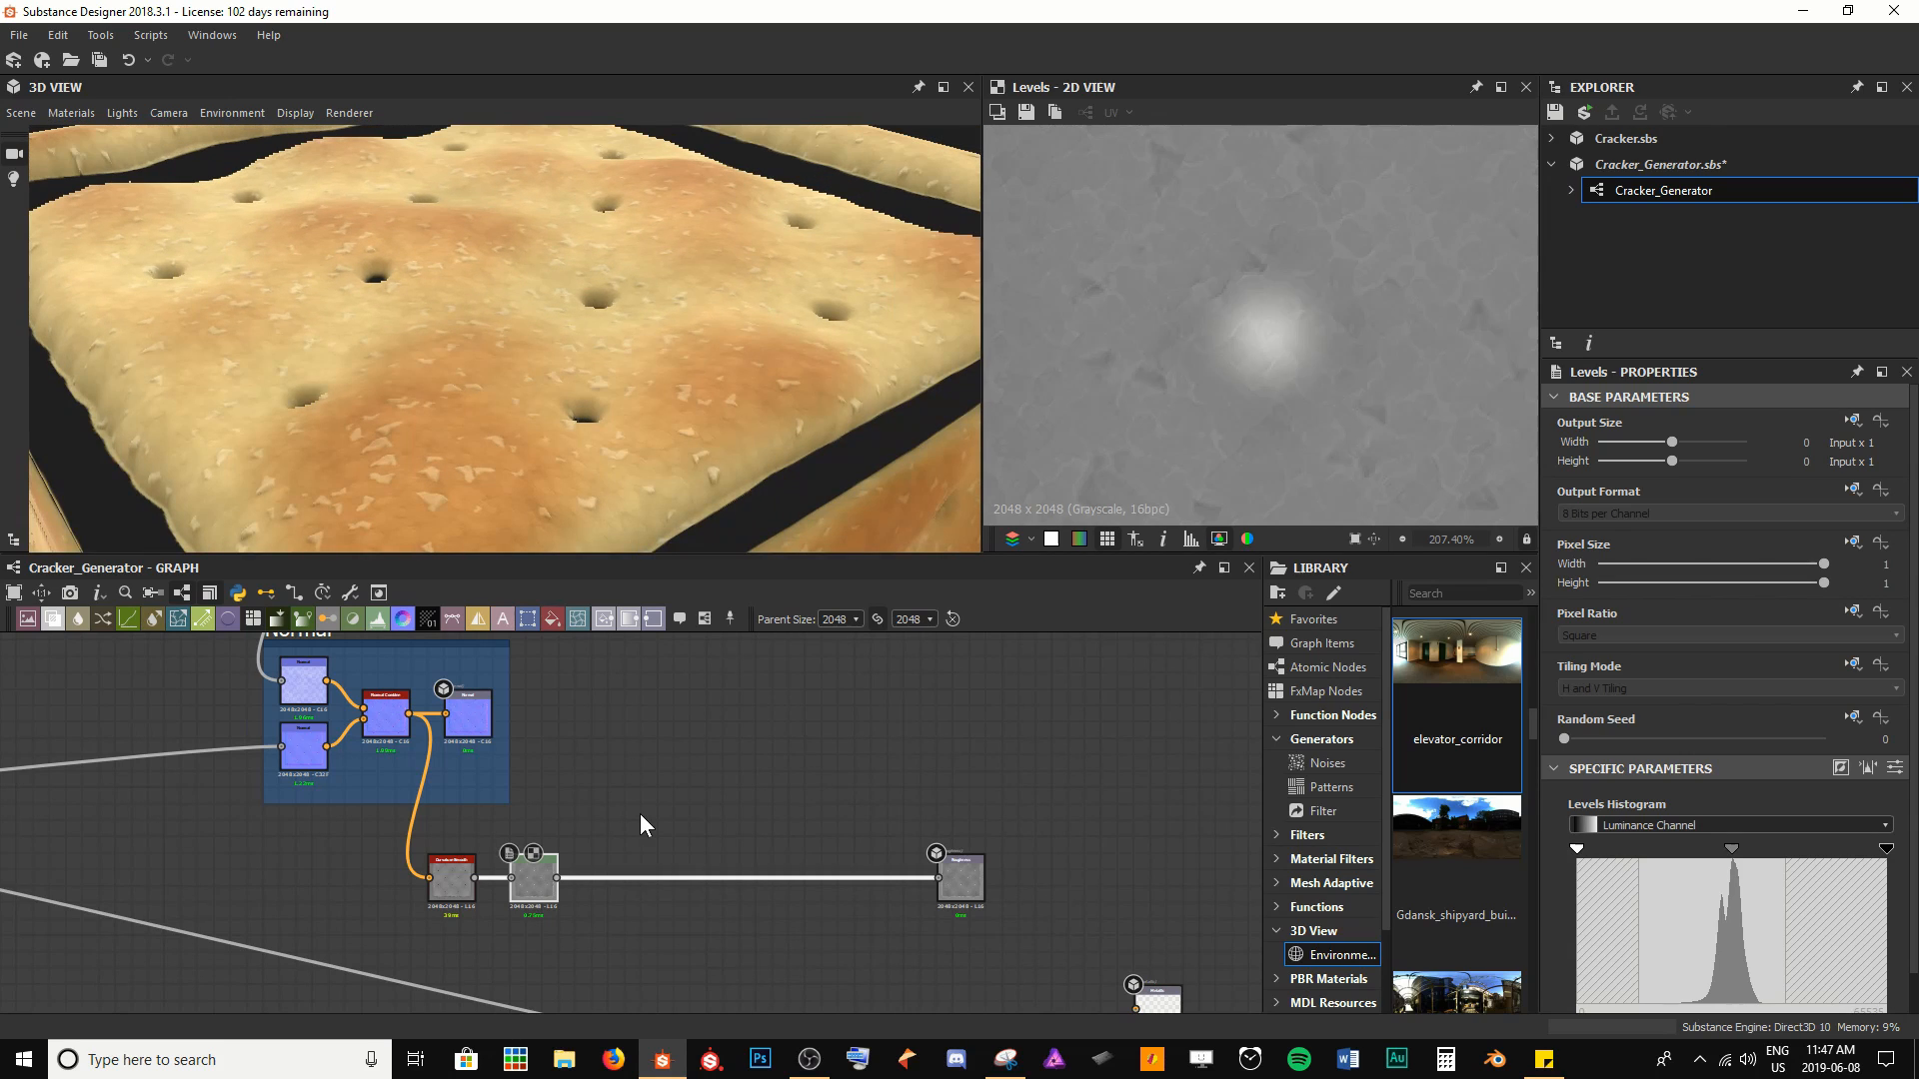
{"action": "scroll", "coordinate": [642, 825], "scroll_direction": "up", "scroll_amount": 2}
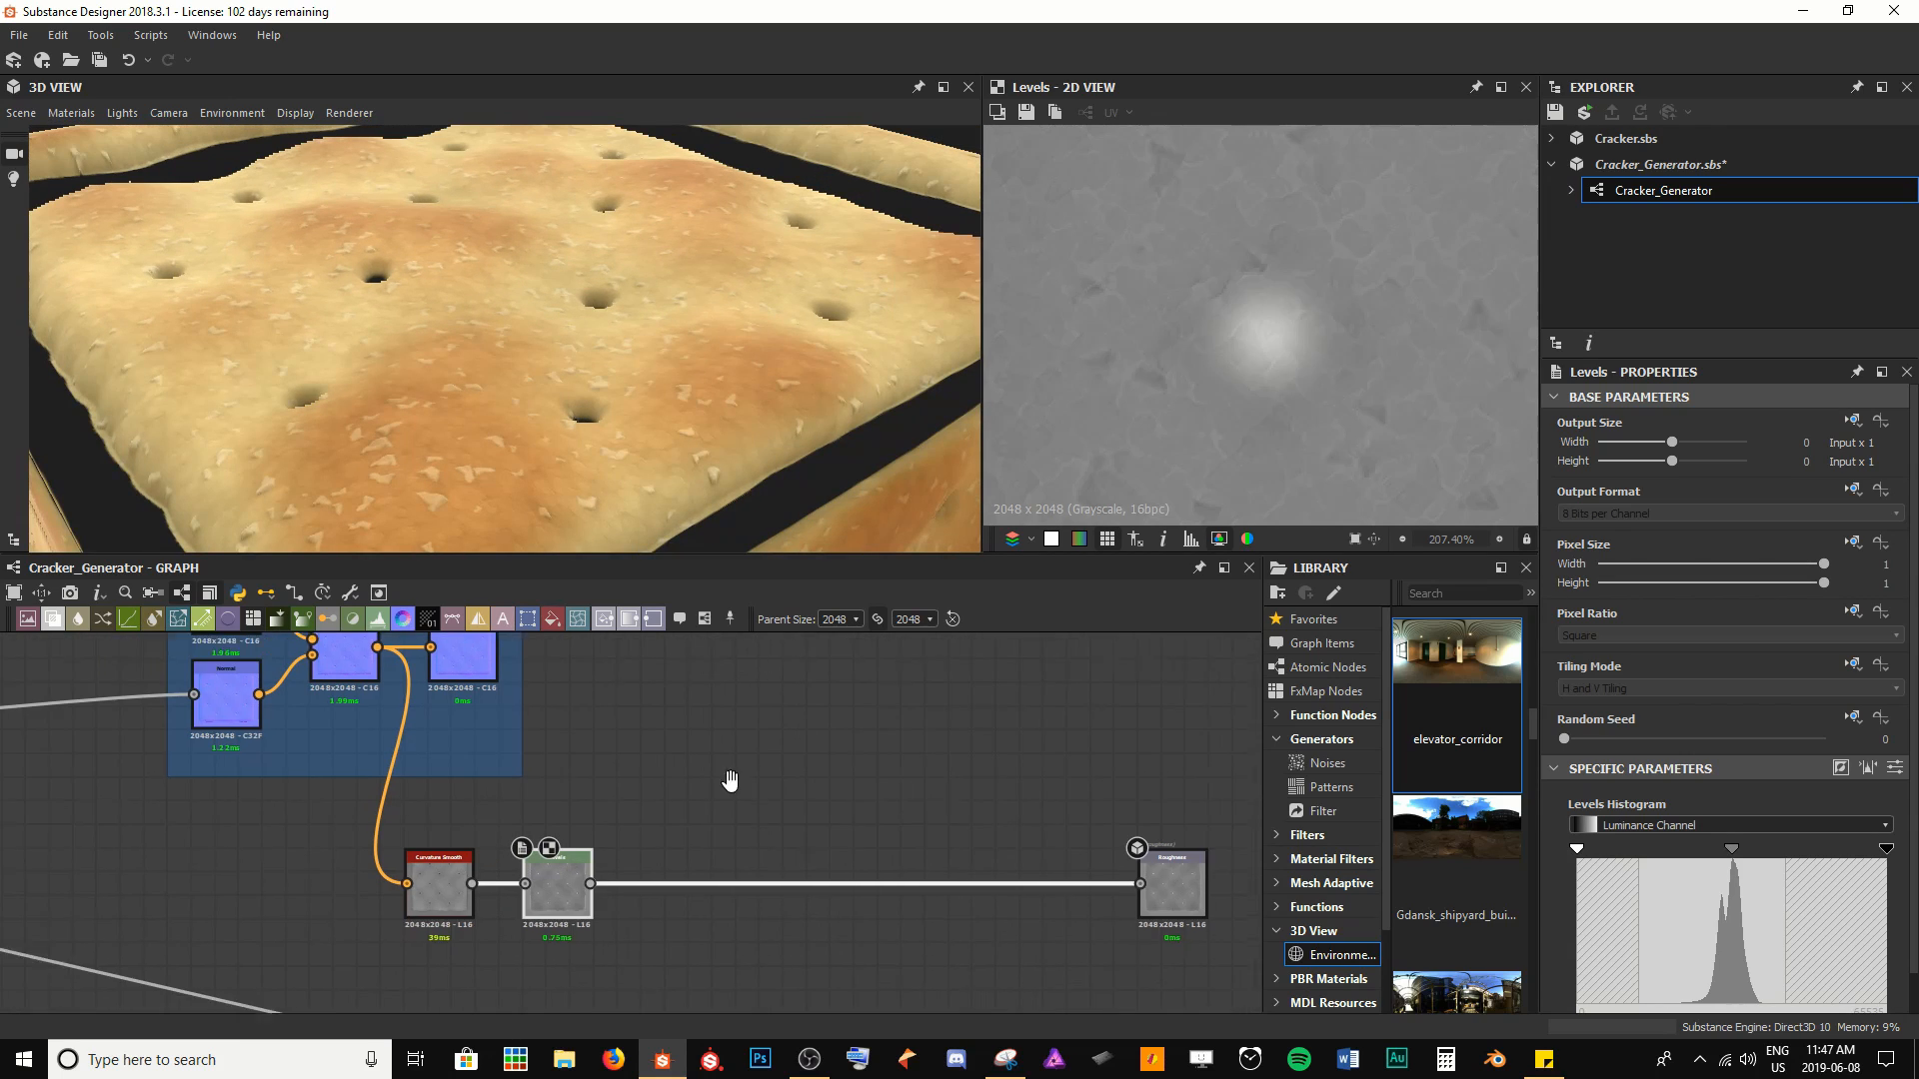
Try shifting the white point inward in the roughness Levels histogram and return it to the dark end
{"action": "scroll", "coordinate": [1316, 356], "scroll_direction": "down", "scroll_amount": 3}
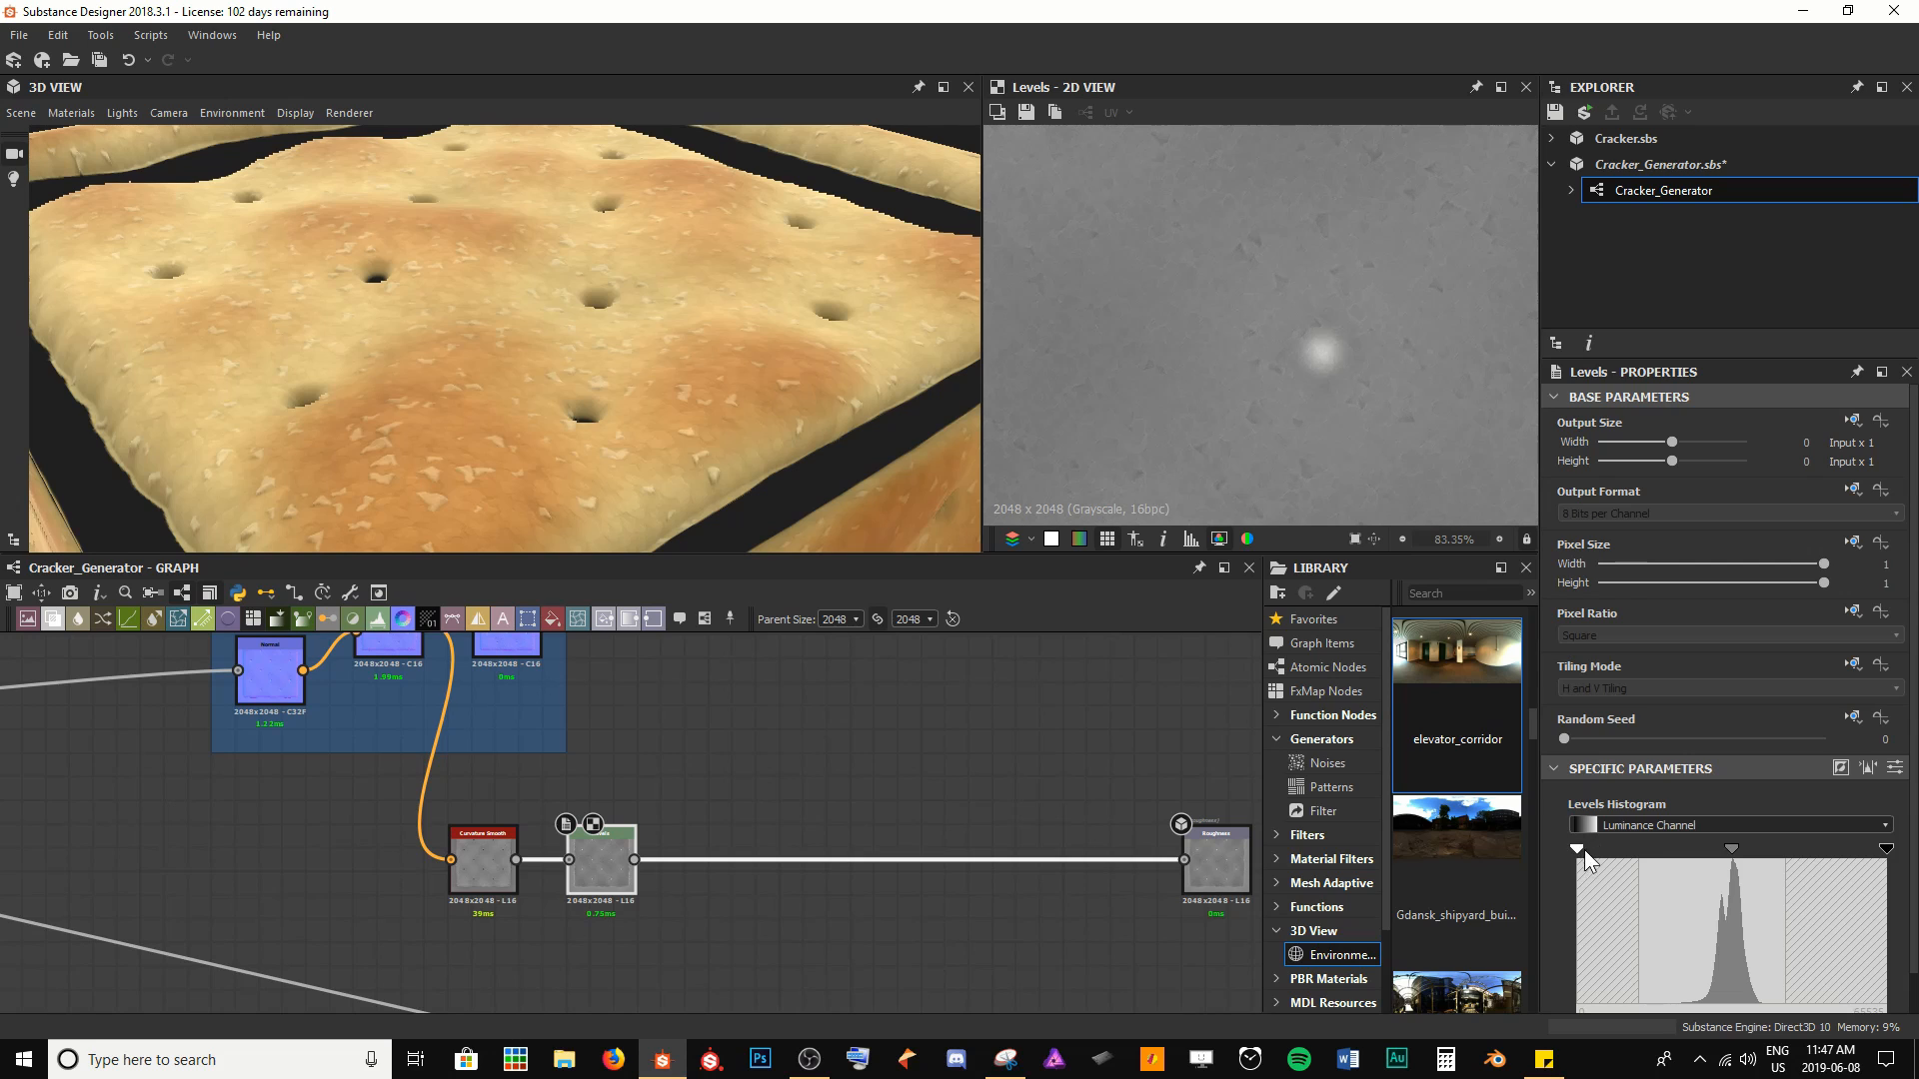
{"action": "left_click_drag", "start_coordinate": [1585, 849], "coordinate": [1704, 849]}
{"action": "left_click_drag", "start_coordinate": [1760, 847], "coordinate": [1580, 845]}
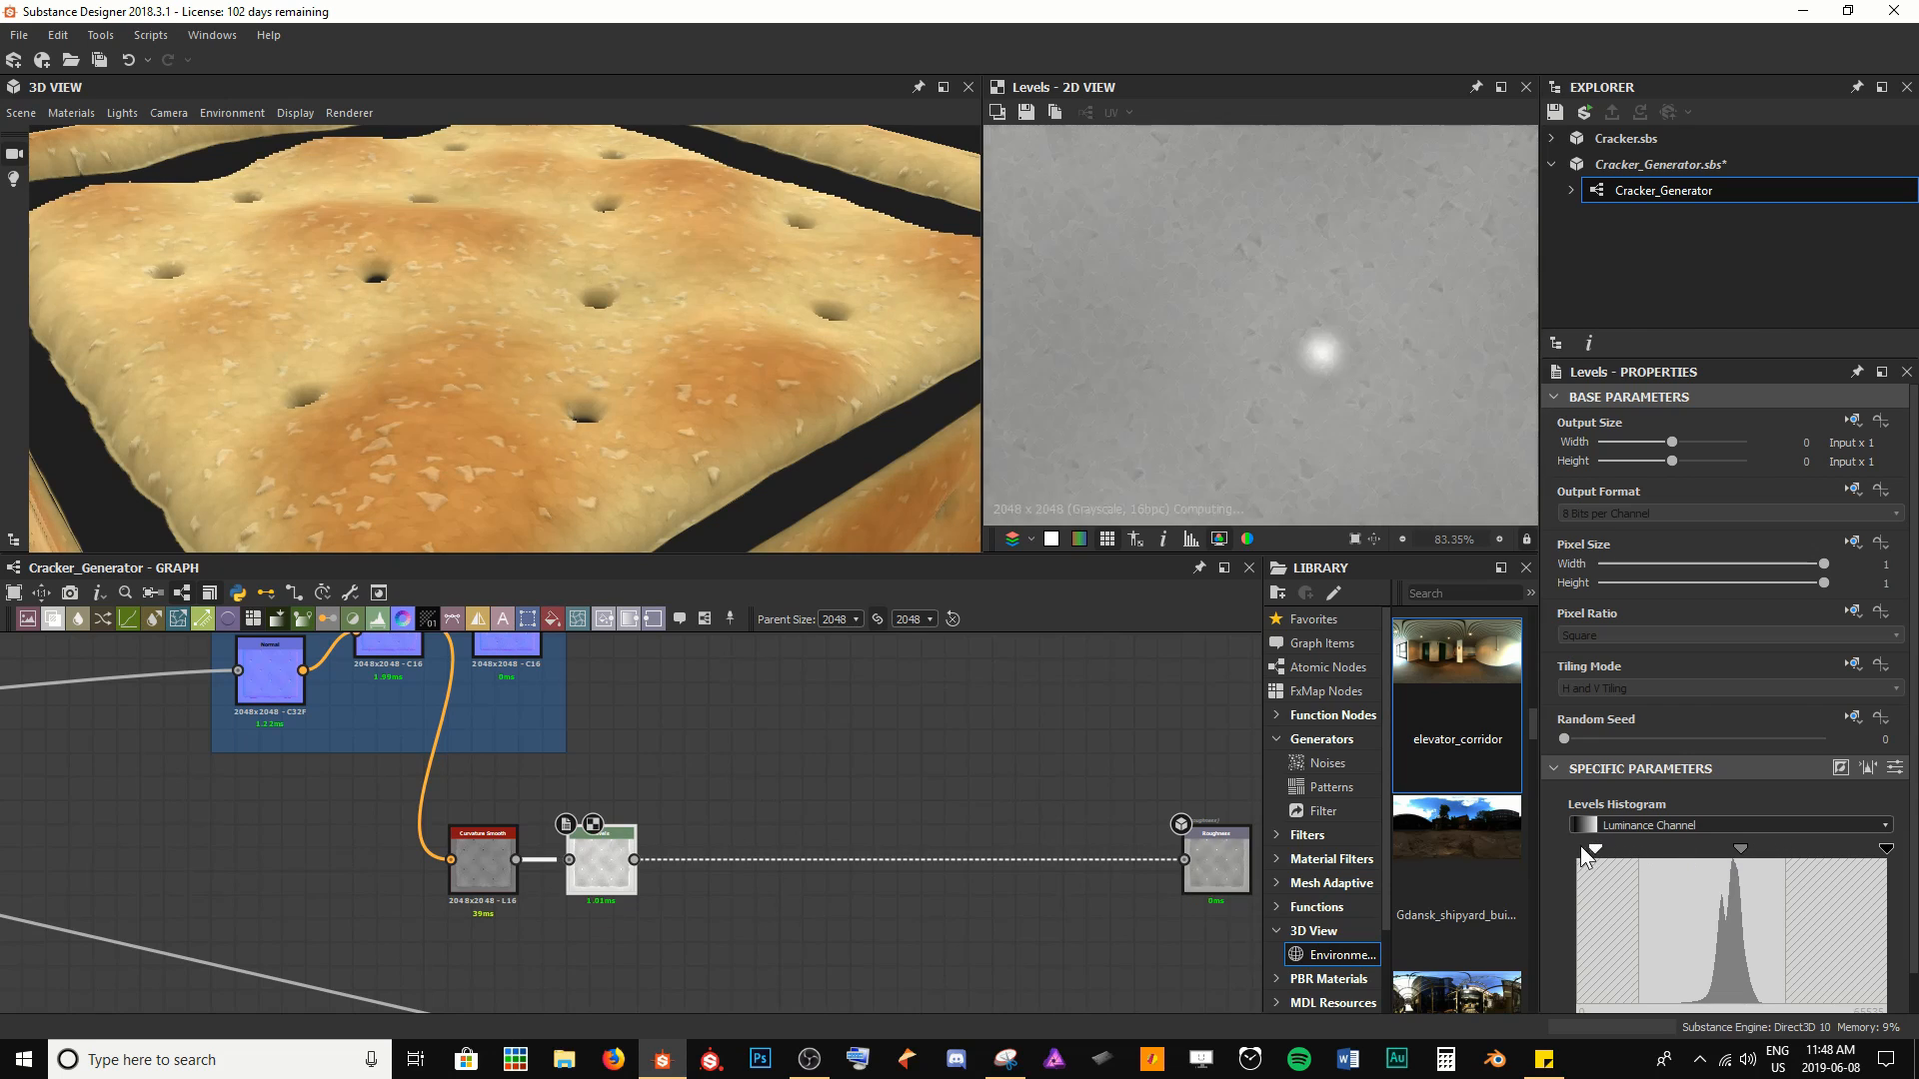
{"action": "left_click_drag", "start_coordinate": [519, 297], "coordinate": [570, 287]}
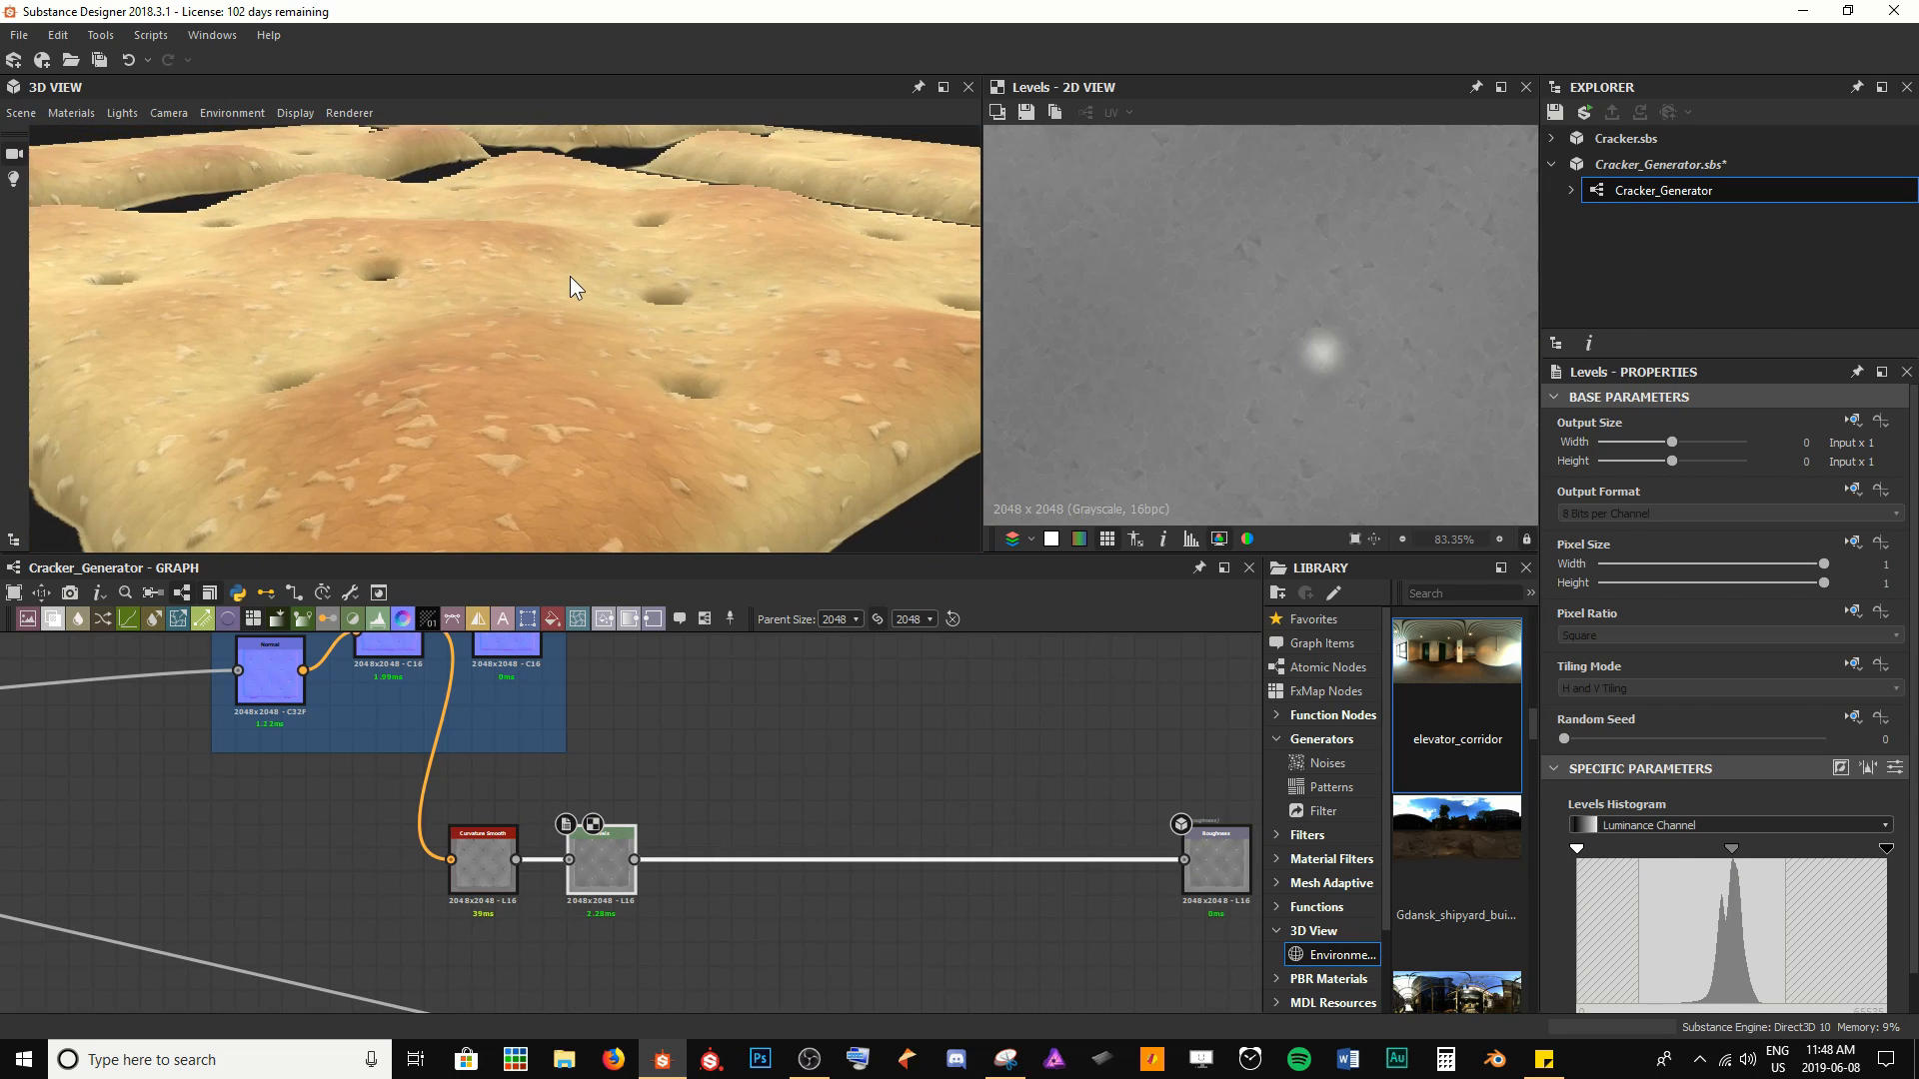
{"action": "left_click_drag", "start_coordinate": [1579, 849], "coordinate": [1515, 842]}
Fine-tune the roughness Levels by narrowing the output range slightly at both ends and moving the input black and midtone points
{"action": "scroll", "coordinate": [1627, 877], "scroll_direction": "down", "scroll_amount": 1}
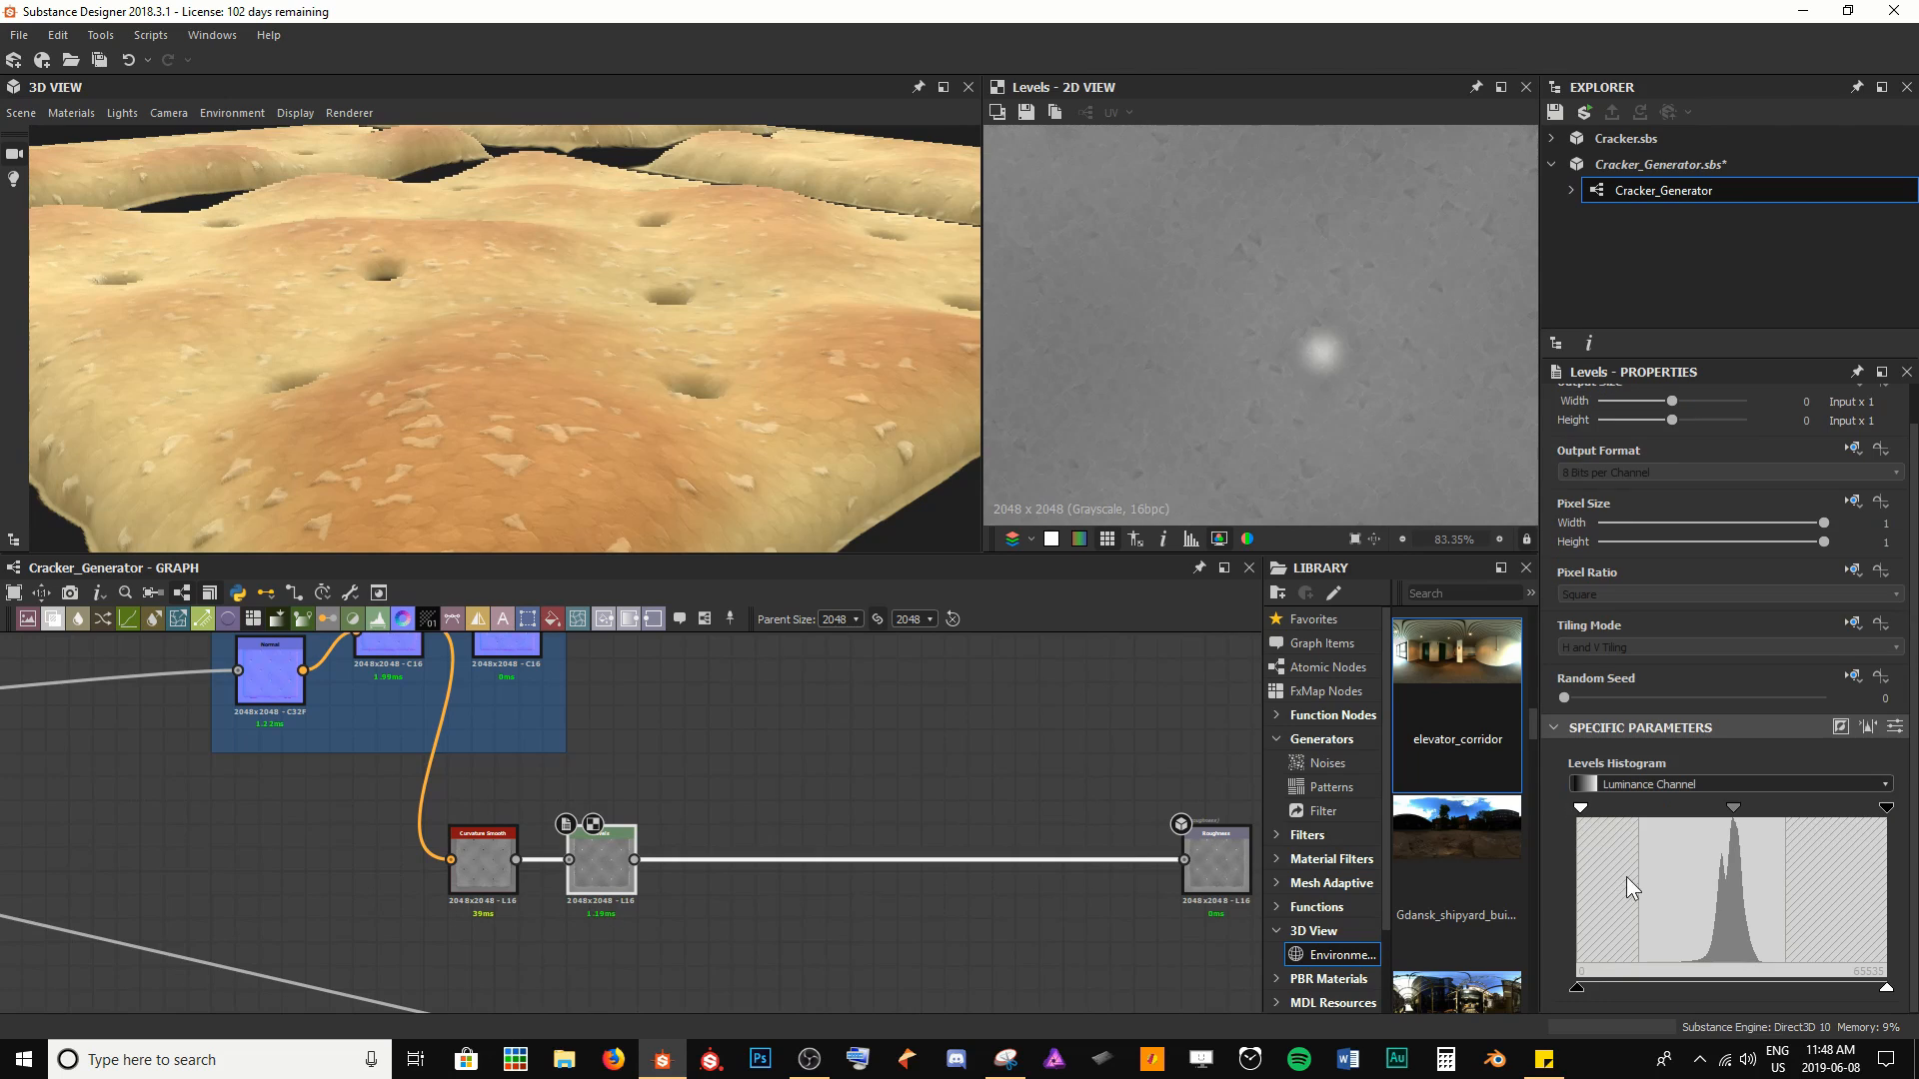
{"action": "left_click_drag", "start_coordinate": [1886, 988], "coordinate": [1862, 994]}
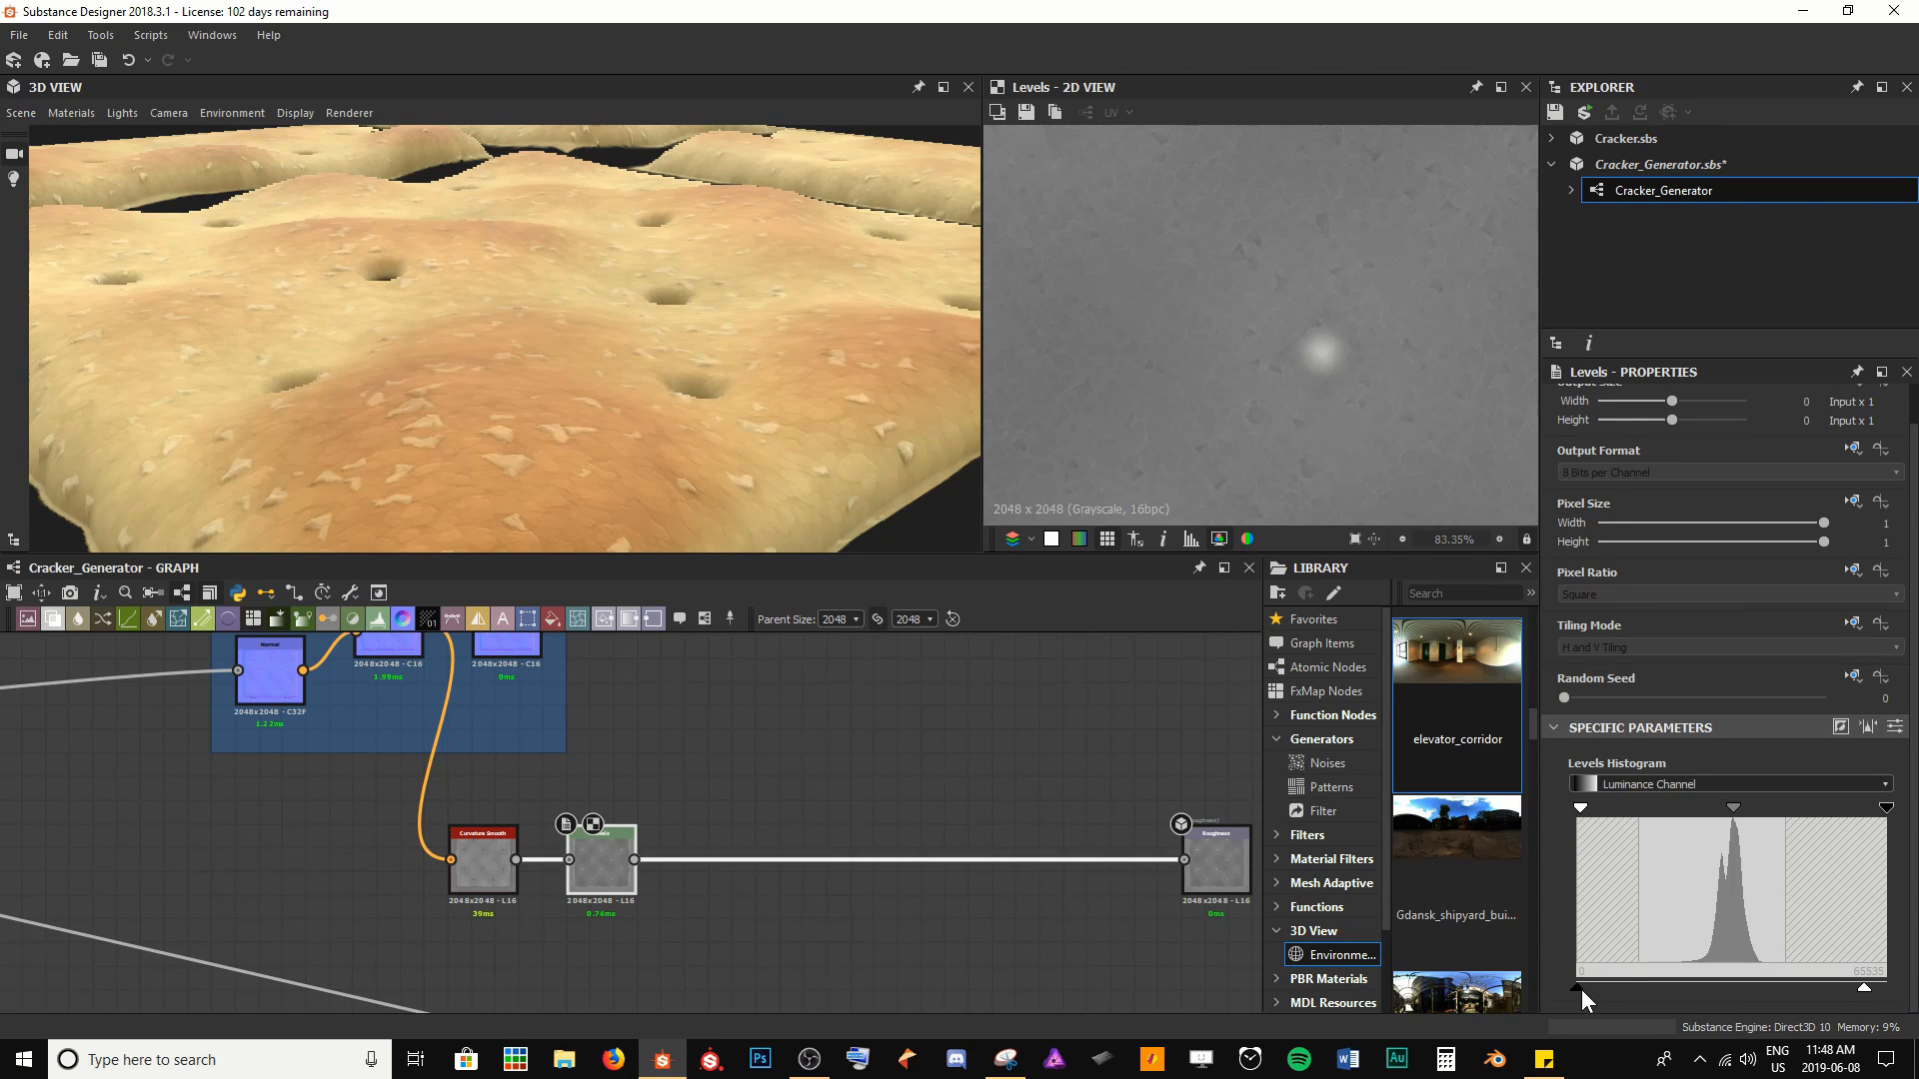
{"action": "left_click_drag", "start_coordinate": [1580, 988], "coordinate": [1598, 985]}
{"action": "mouse_move", "coordinate": [1886, 808]}
{"action": "left_mouse_down"}
{"action": "mouse_move", "coordinate": [1836, 811]}
{"action": "mouse_move", "coordinate": [1856, 810]}
{"action": "left_mouse_up"}
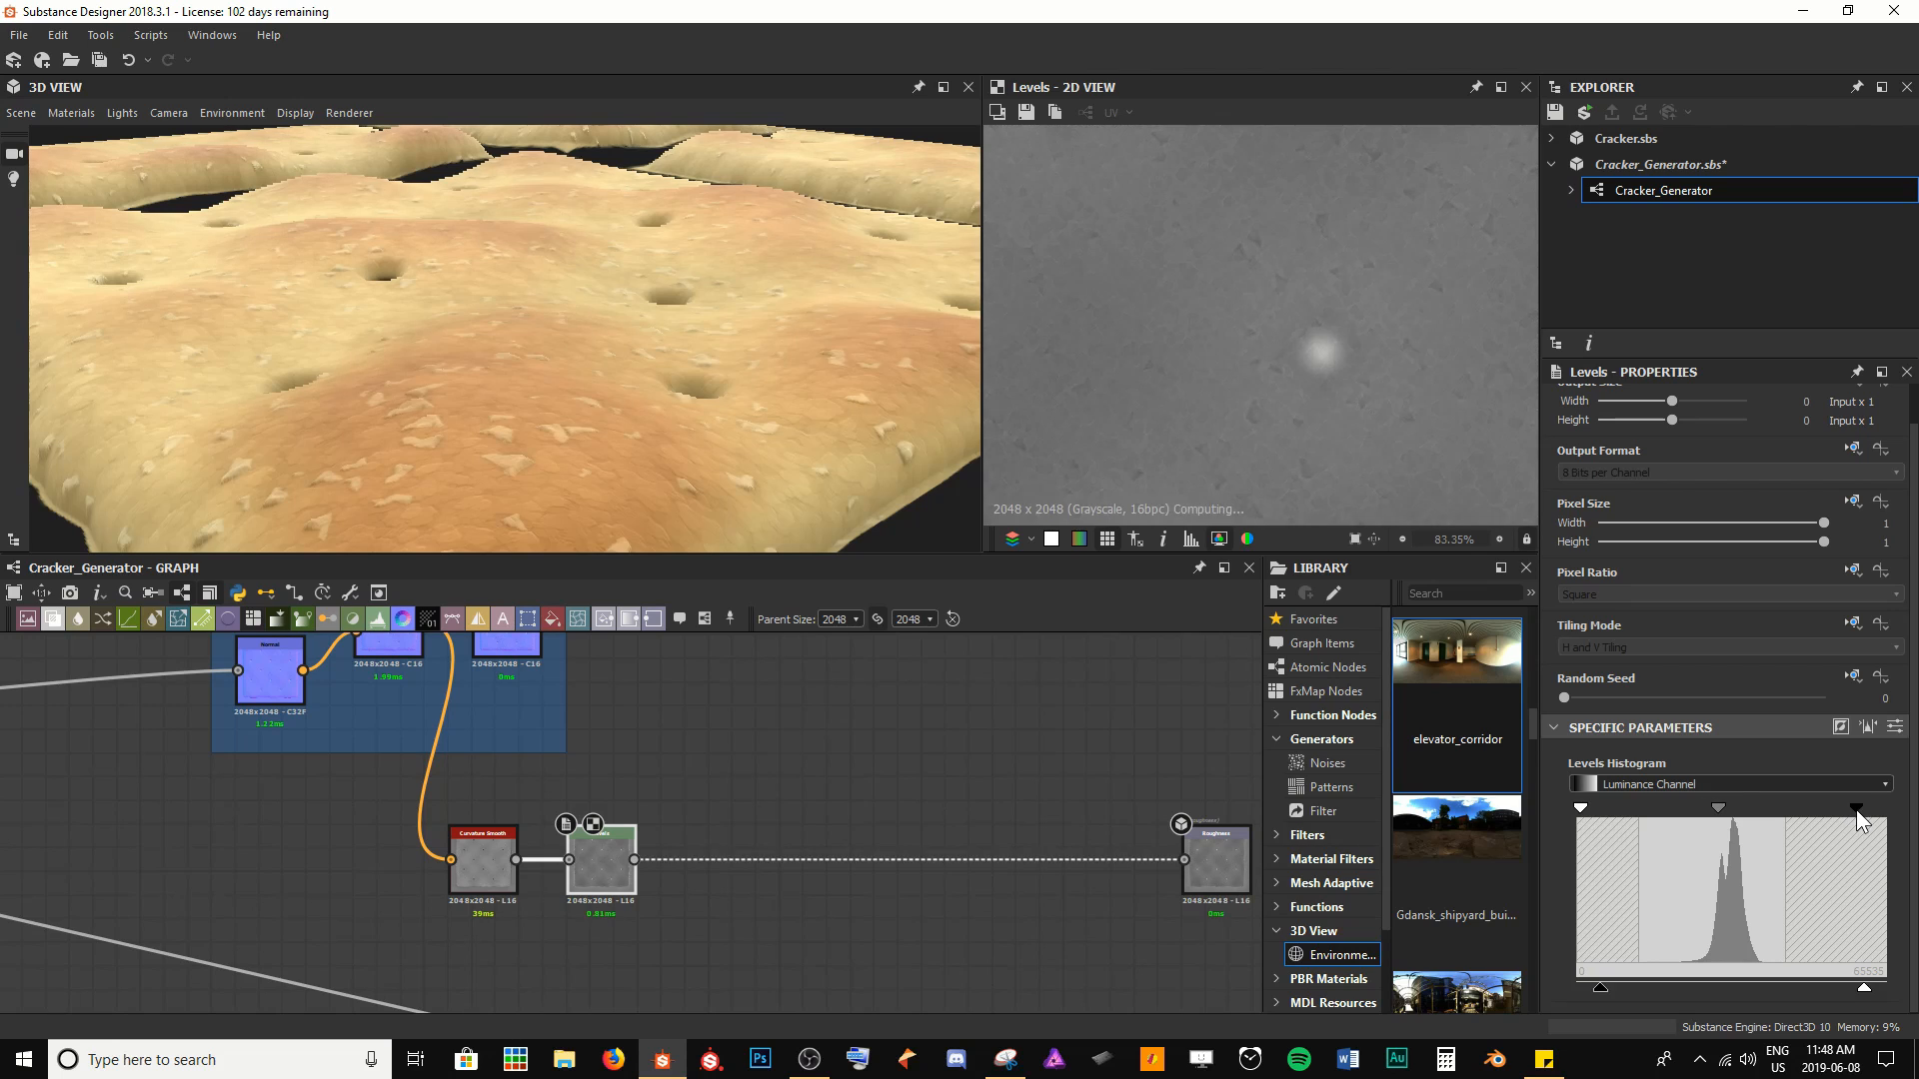
{"action": "left_click_drag", "start_coordinate": [1729, 812], "coordinate": [1726, 812]}
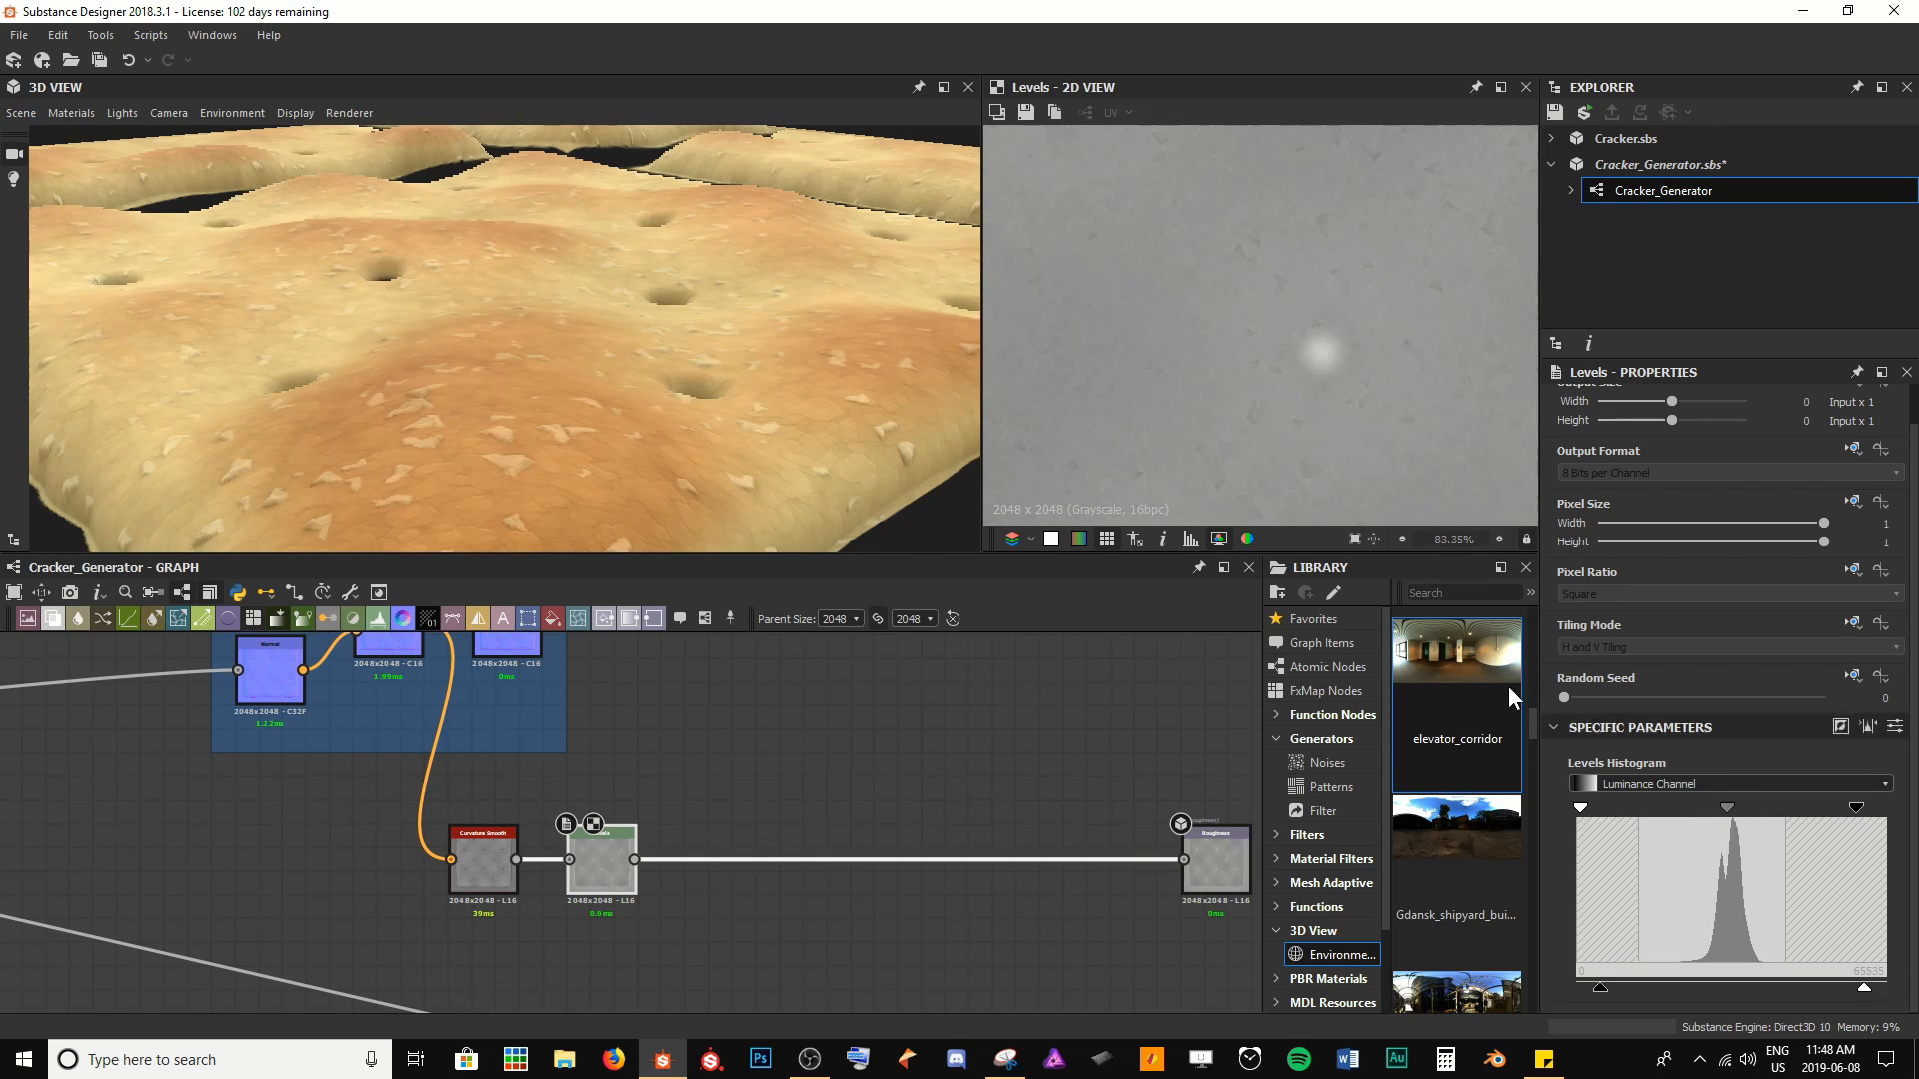
{"action": "left_click_drag", "start_coordinate": [590, 274], "coordinate": [530, 344]}
{"action": "scroll", "coordinate": [530, 344], "scroll_direction": "down", "scroll_amount": 3}
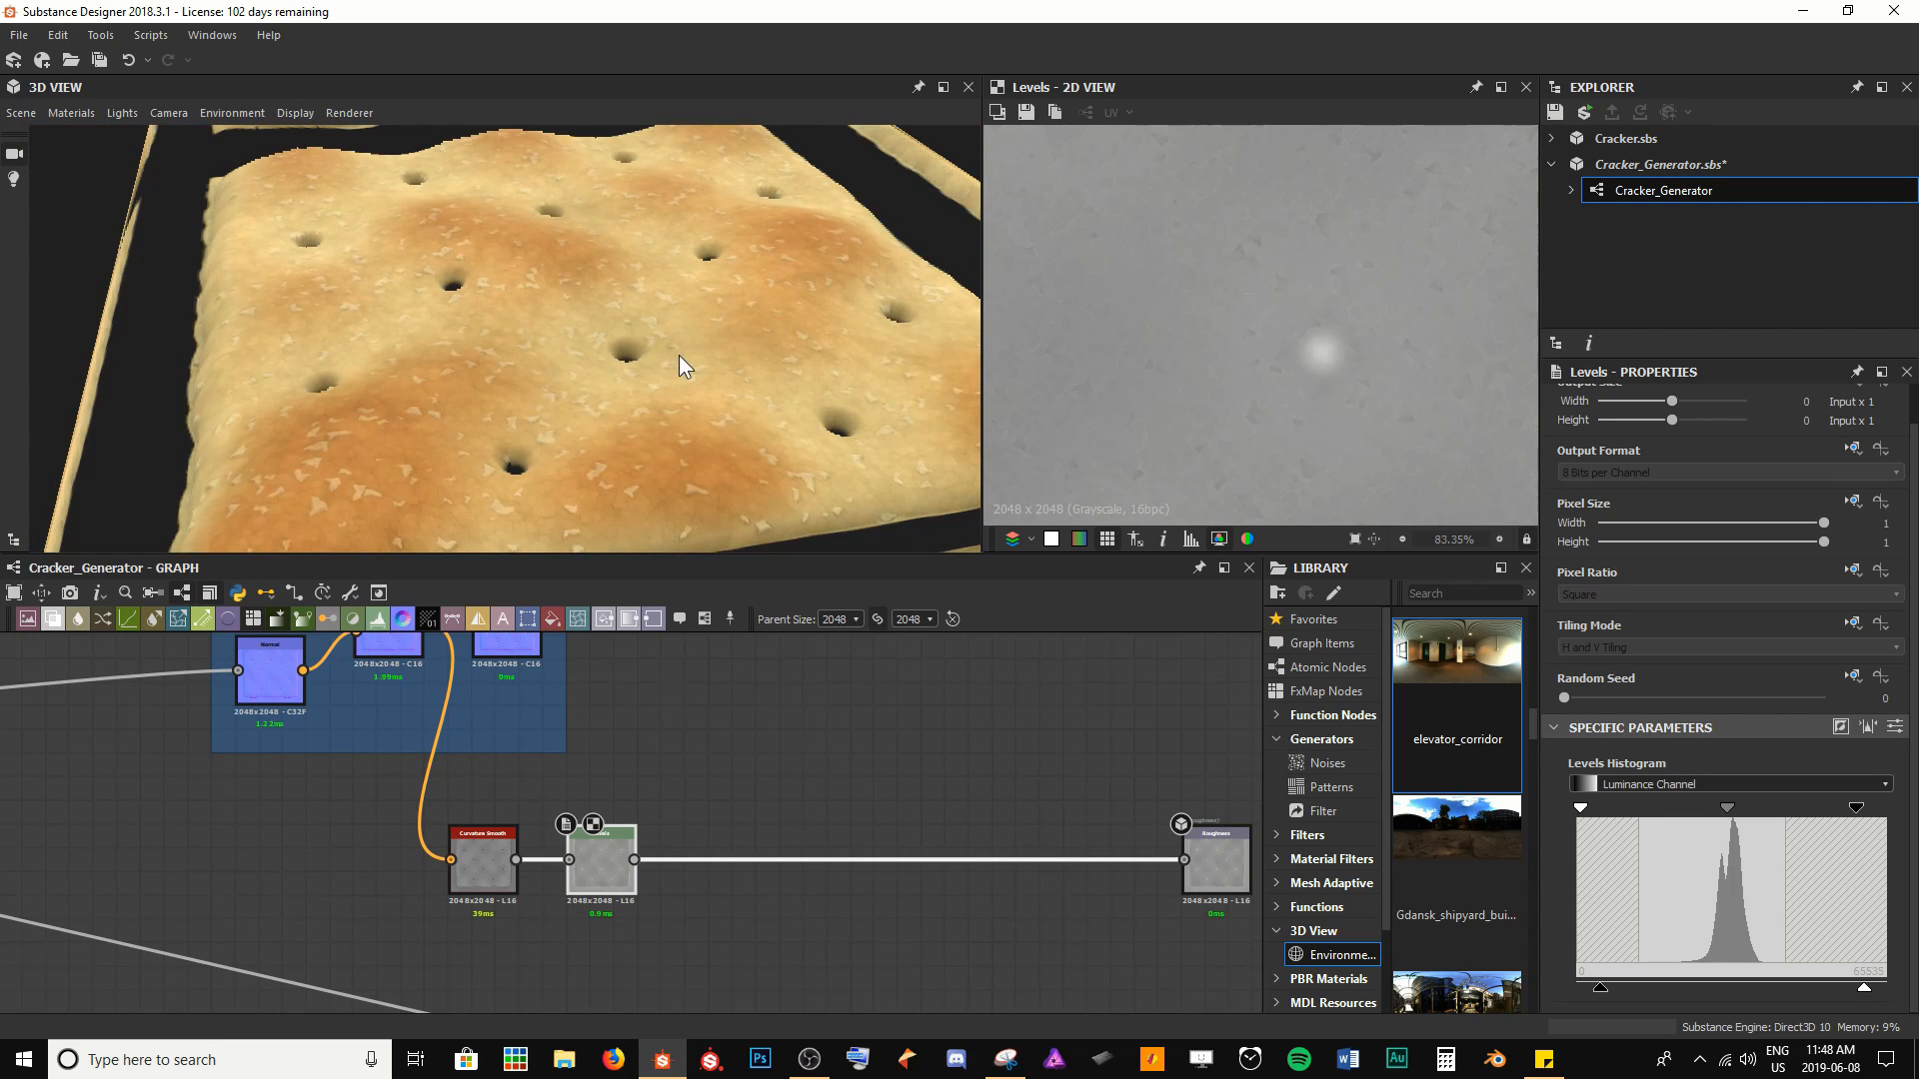
{"action": "left_click_drag", "start_coordinate": [781, 745], "coordinate": [782, 788]}
{"action": "key", "text": "space"}
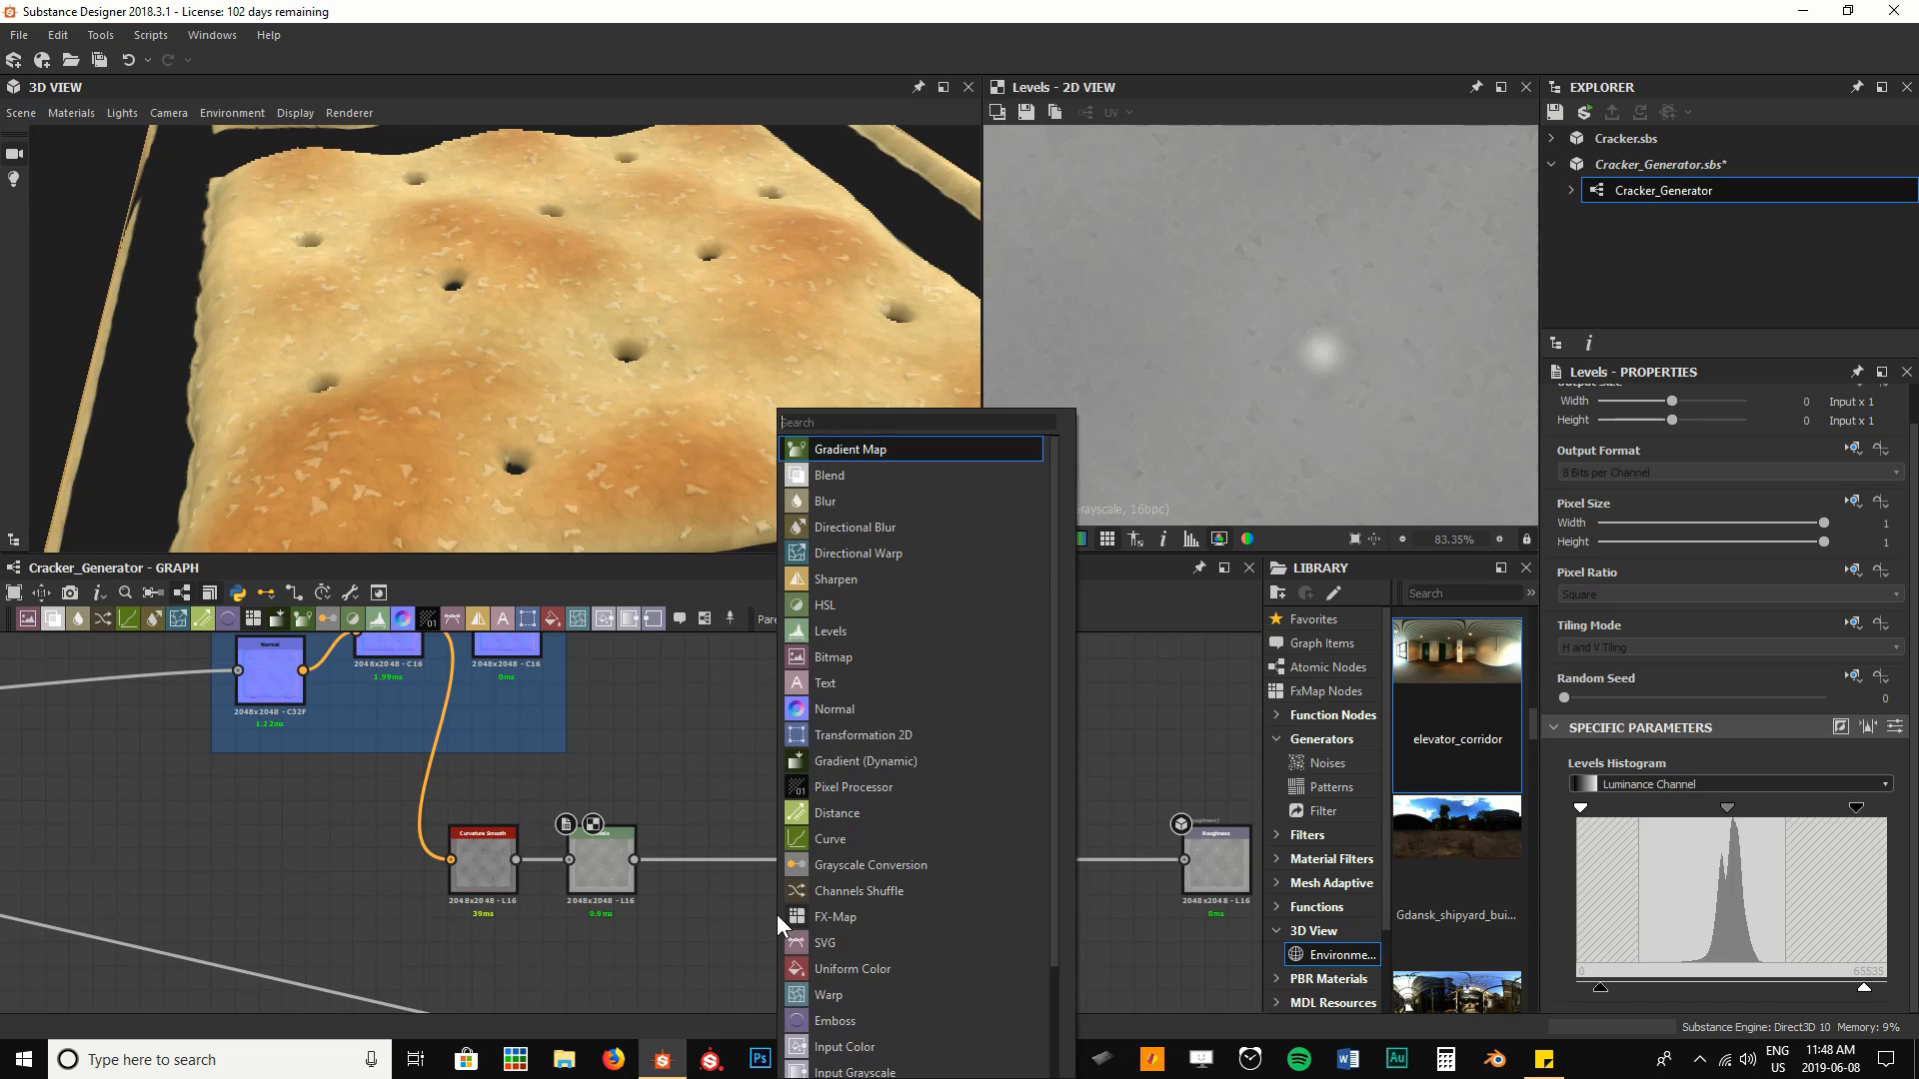
{"action": "type", "text": "blend"}
{"action": "key", "text": "Return"}
{"action": "key", "text": "ctrl+z"}
Insert a Blend node on the link between the Levels node and the Roughness output
{"action": "left_click_drag", "start_coordinate": [741, 839], "coordinate": [773, 891]}
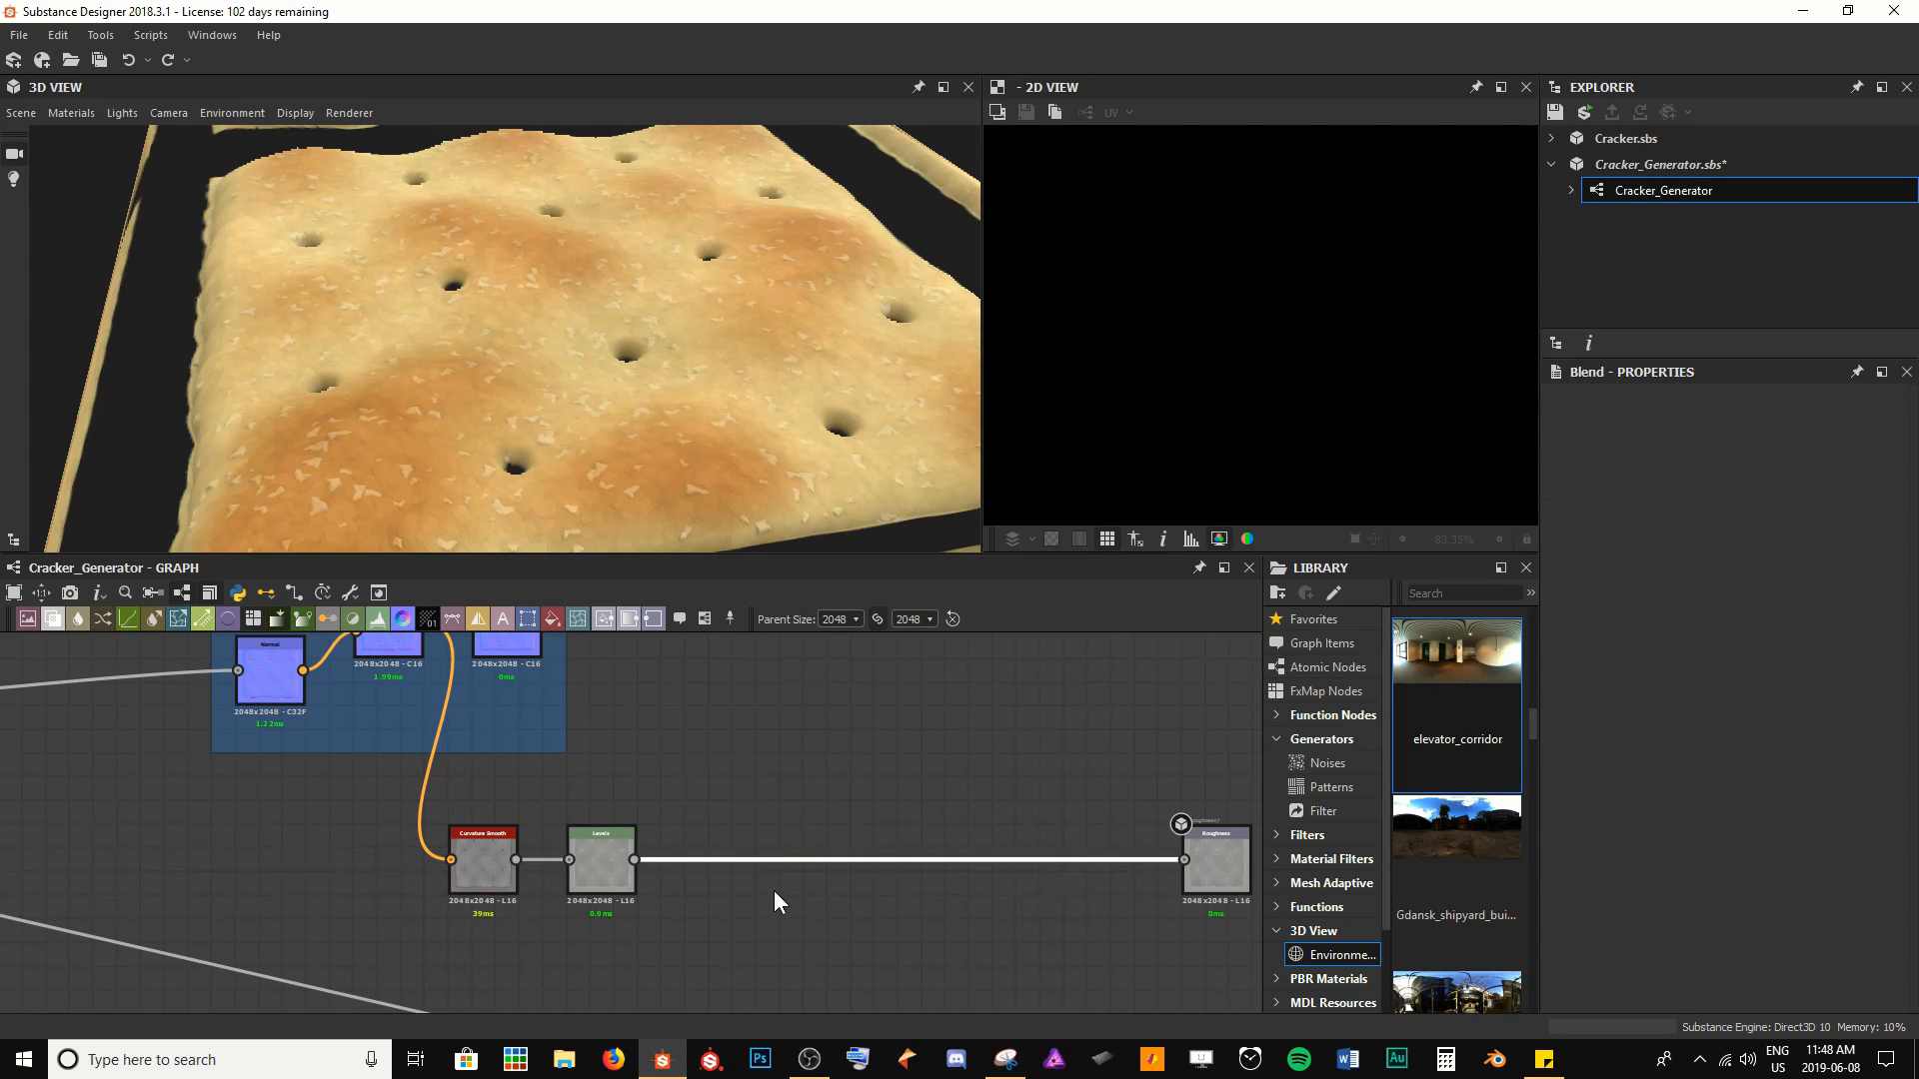
{"action": "key", "text": "space"}
{"action": "type", "text": "blend"}
{"action": "key", "text": "Return"}
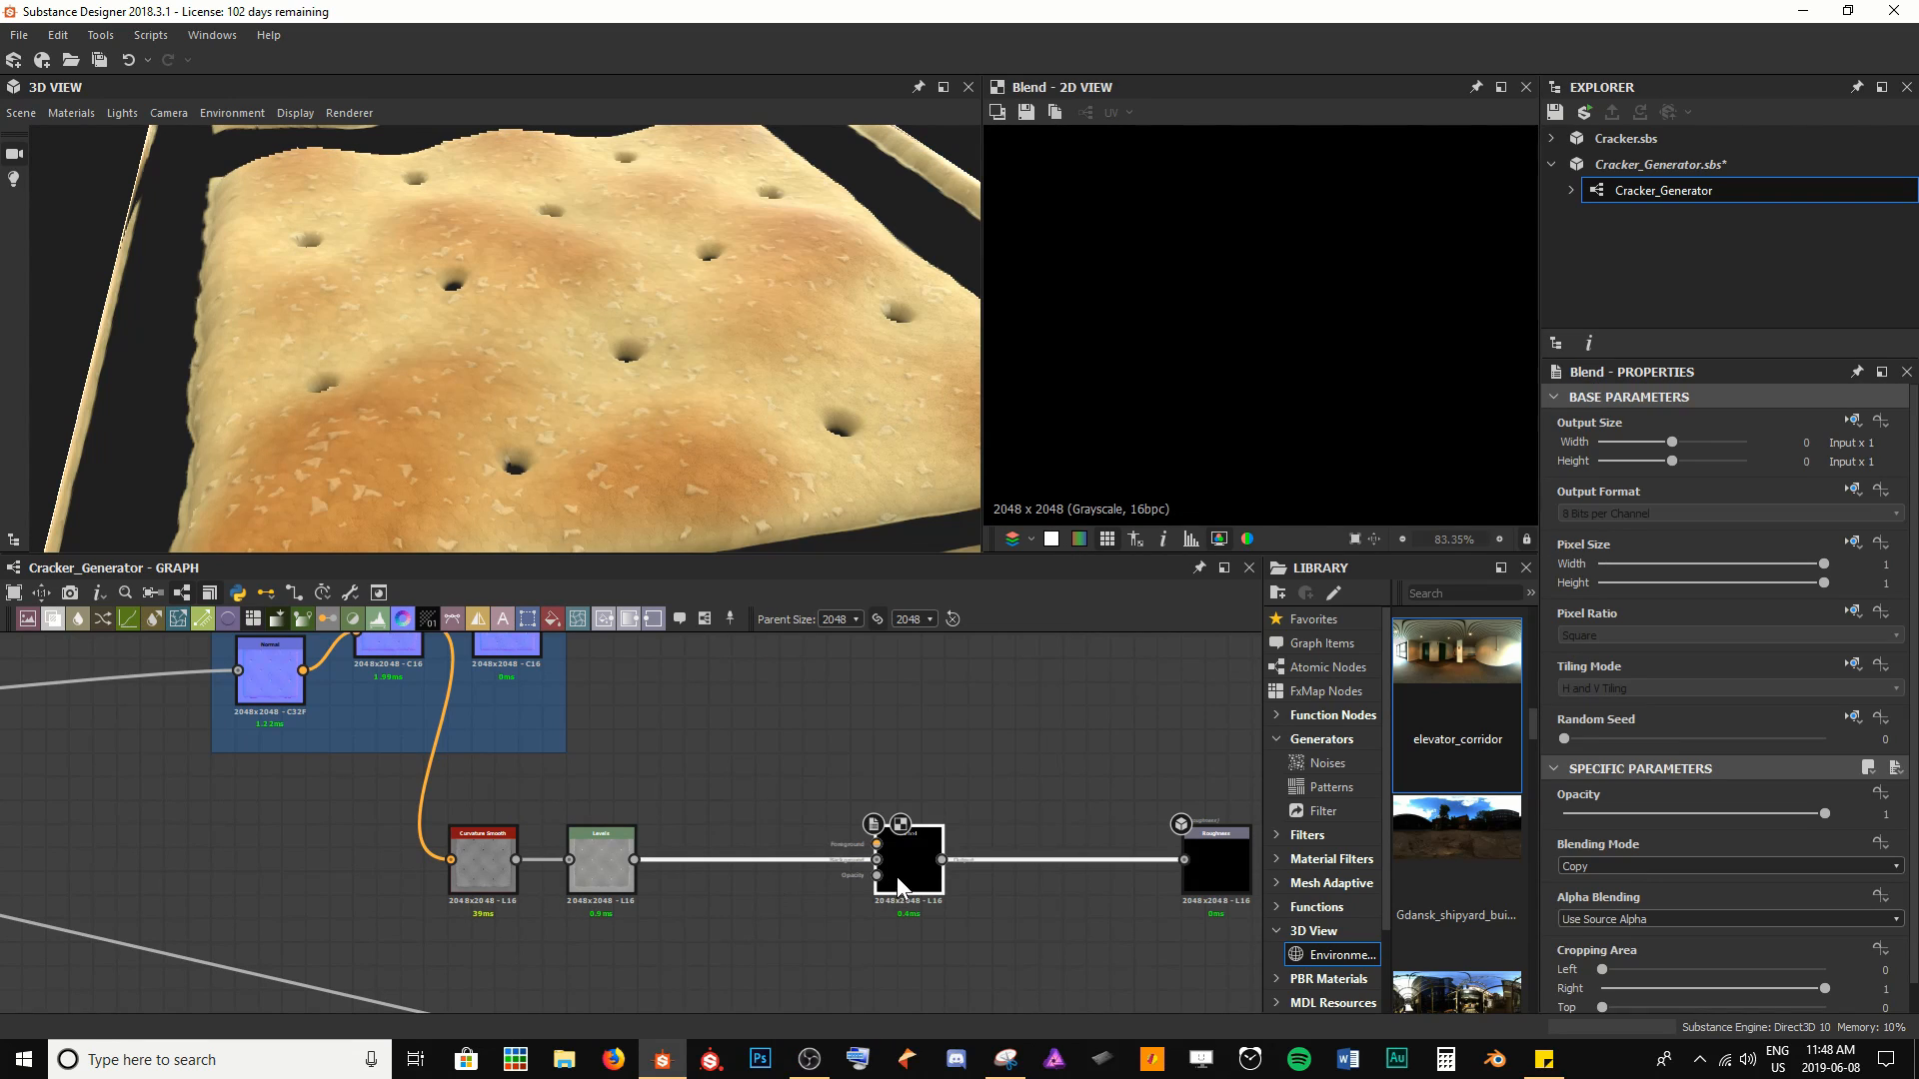
Preview the salt's Shape Splatter to Mask and connect the salt mask from the Albedo frame to the new Blend's foreground
{"action": "scroll", "coordinate": [738, 856], "scroll_direction": "down", "scroll_amount": 5}
{"action": "middle_click_drag", "start_coordinate": [526, 789], "coordinate": [757, 854]}
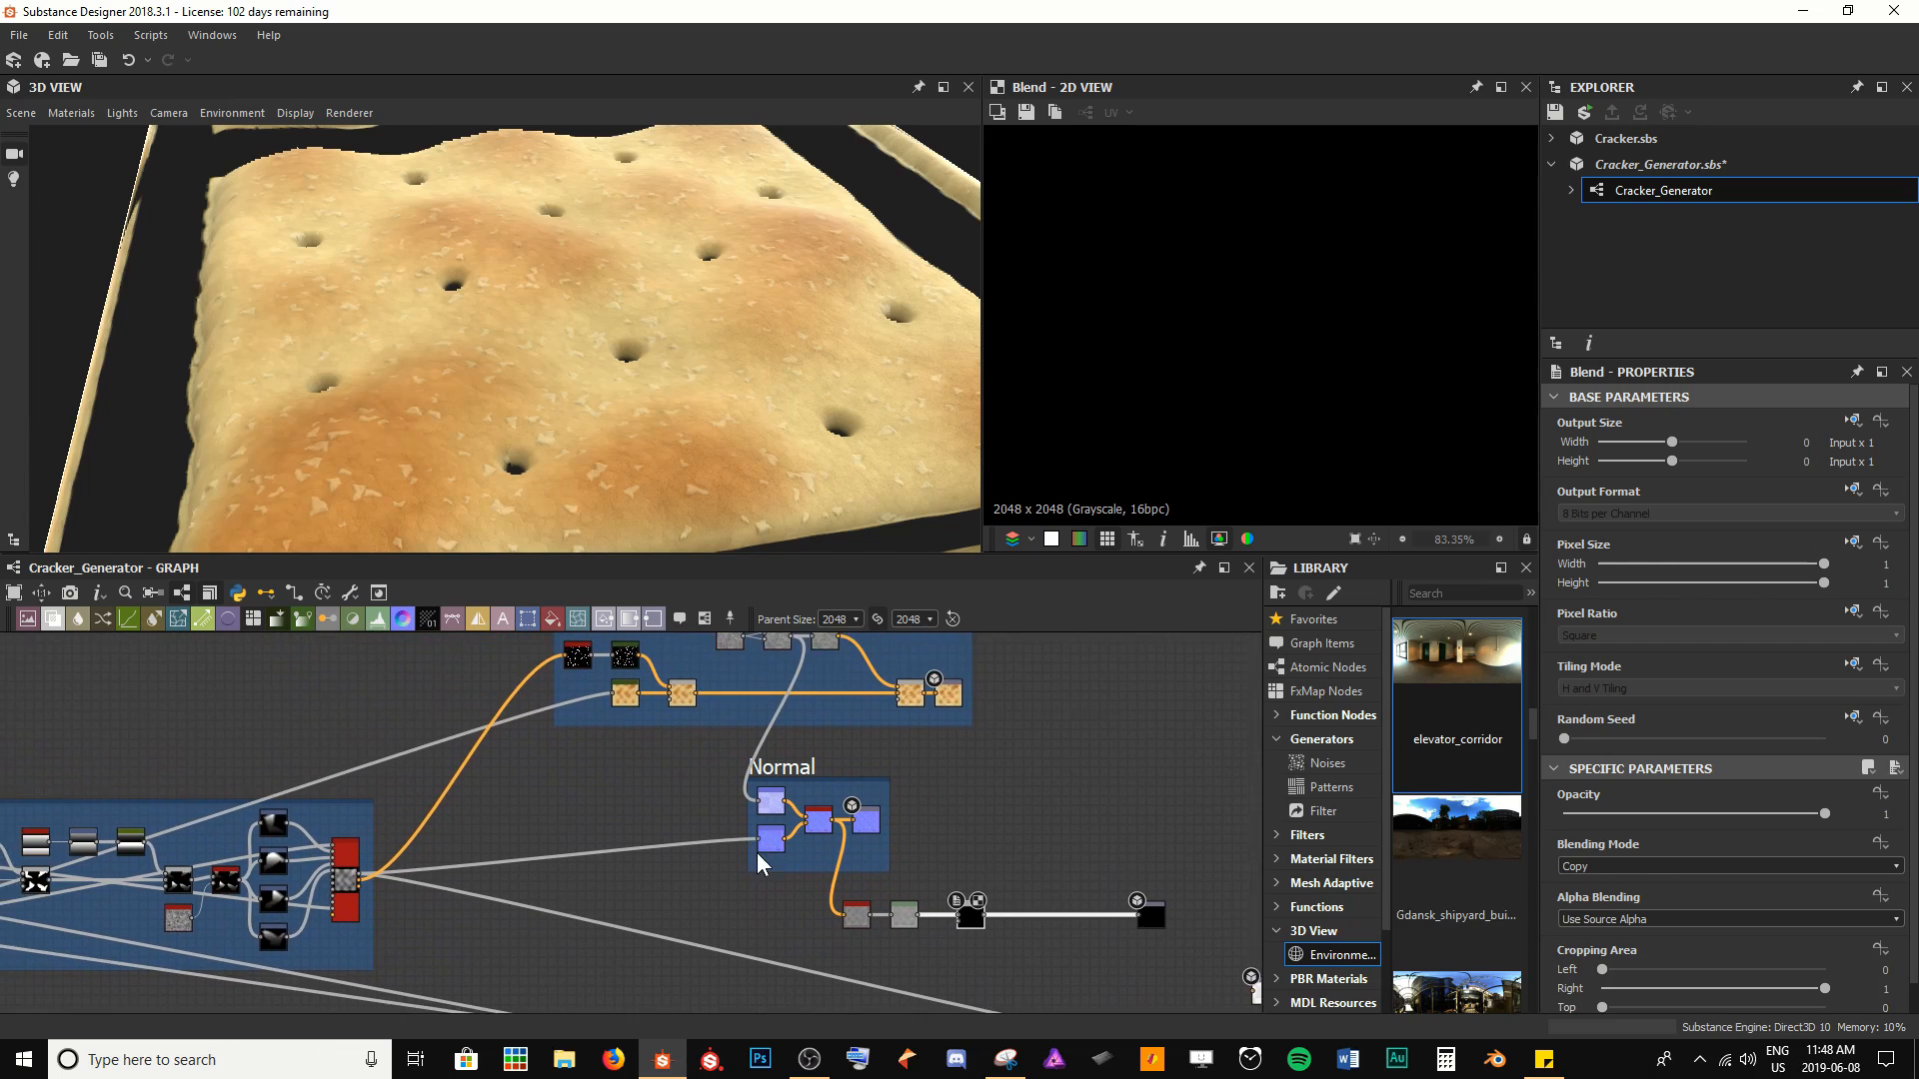
{"action": "scroll", "coordinate": [757, 854], "scroll_direction": "down", "scroll_amount": 1}
{"action": "left_click", "coordinate": [613, 684]}
{"action": "double_click", "coordinate": [614, 683]}
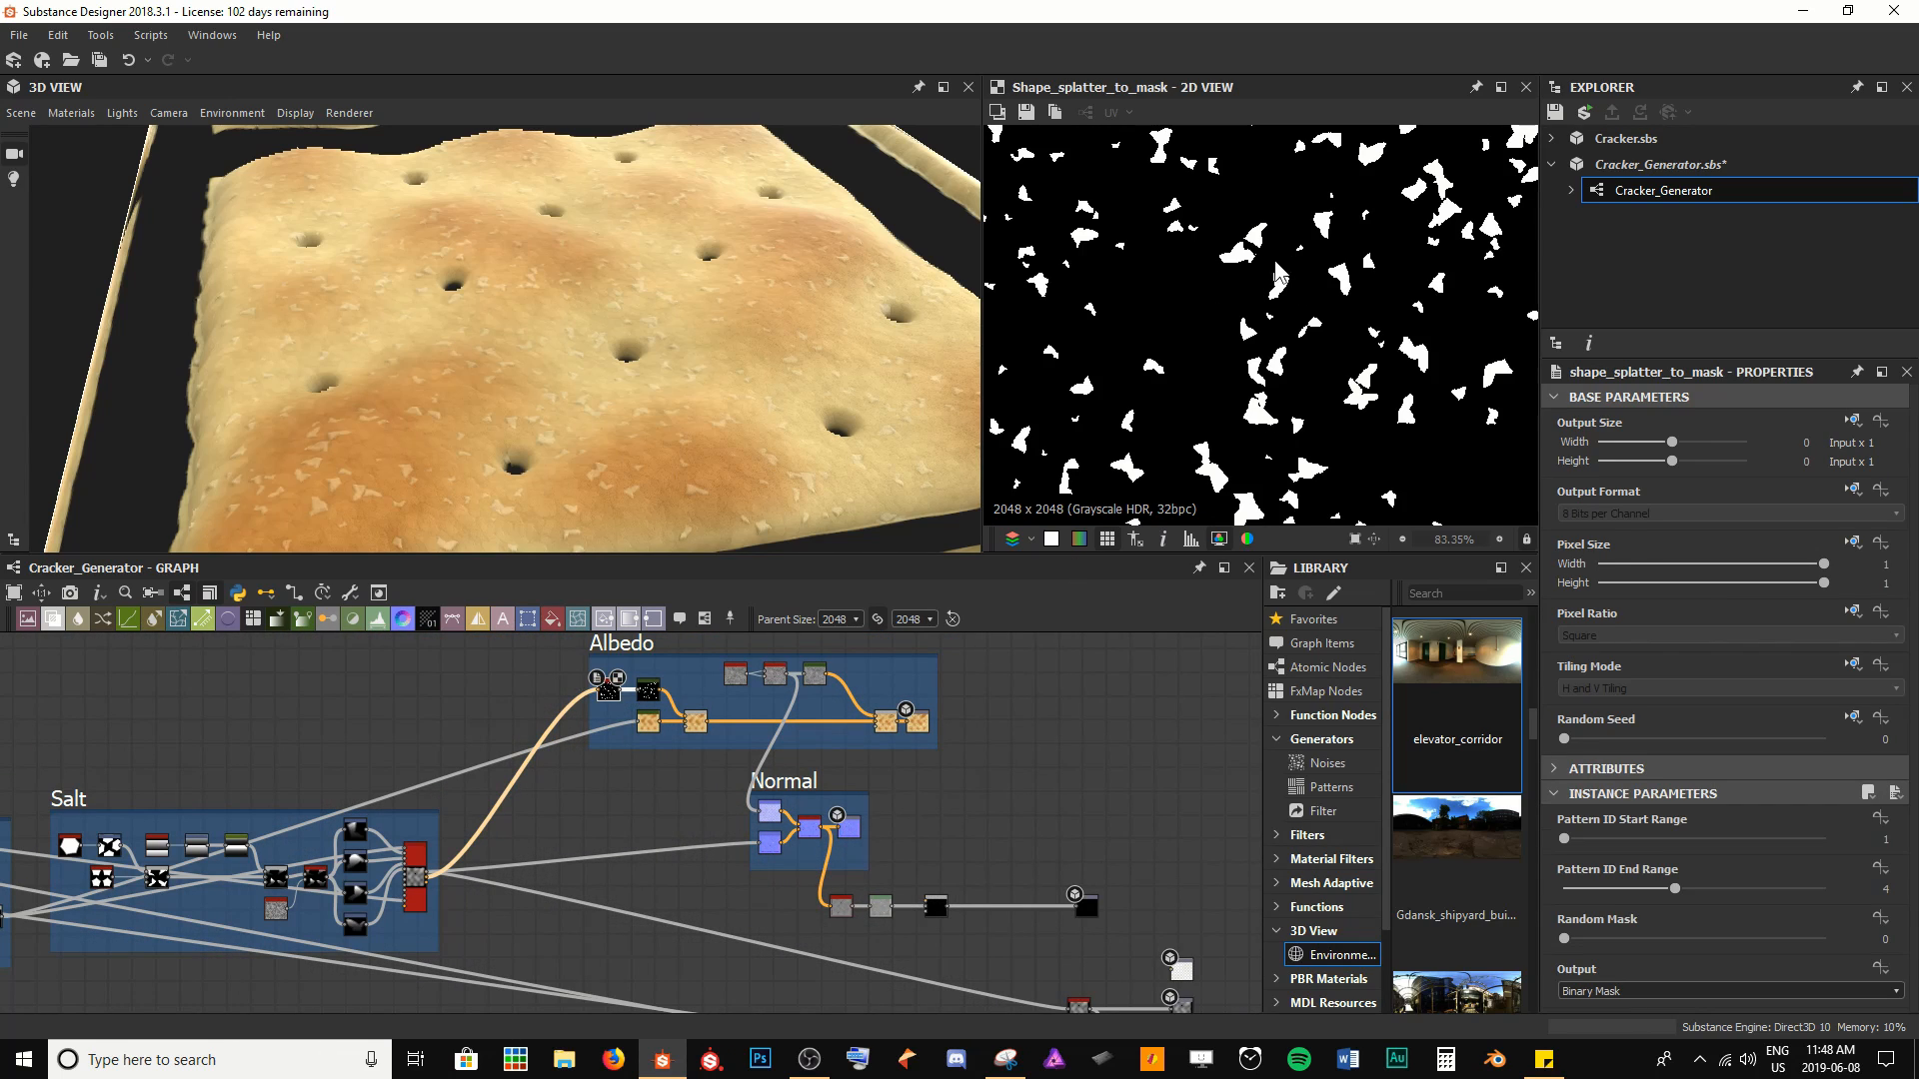
{"action": "scroll", "coordinate": [951, 908], "scroll_direction": "up", "scroll_amount": 6}
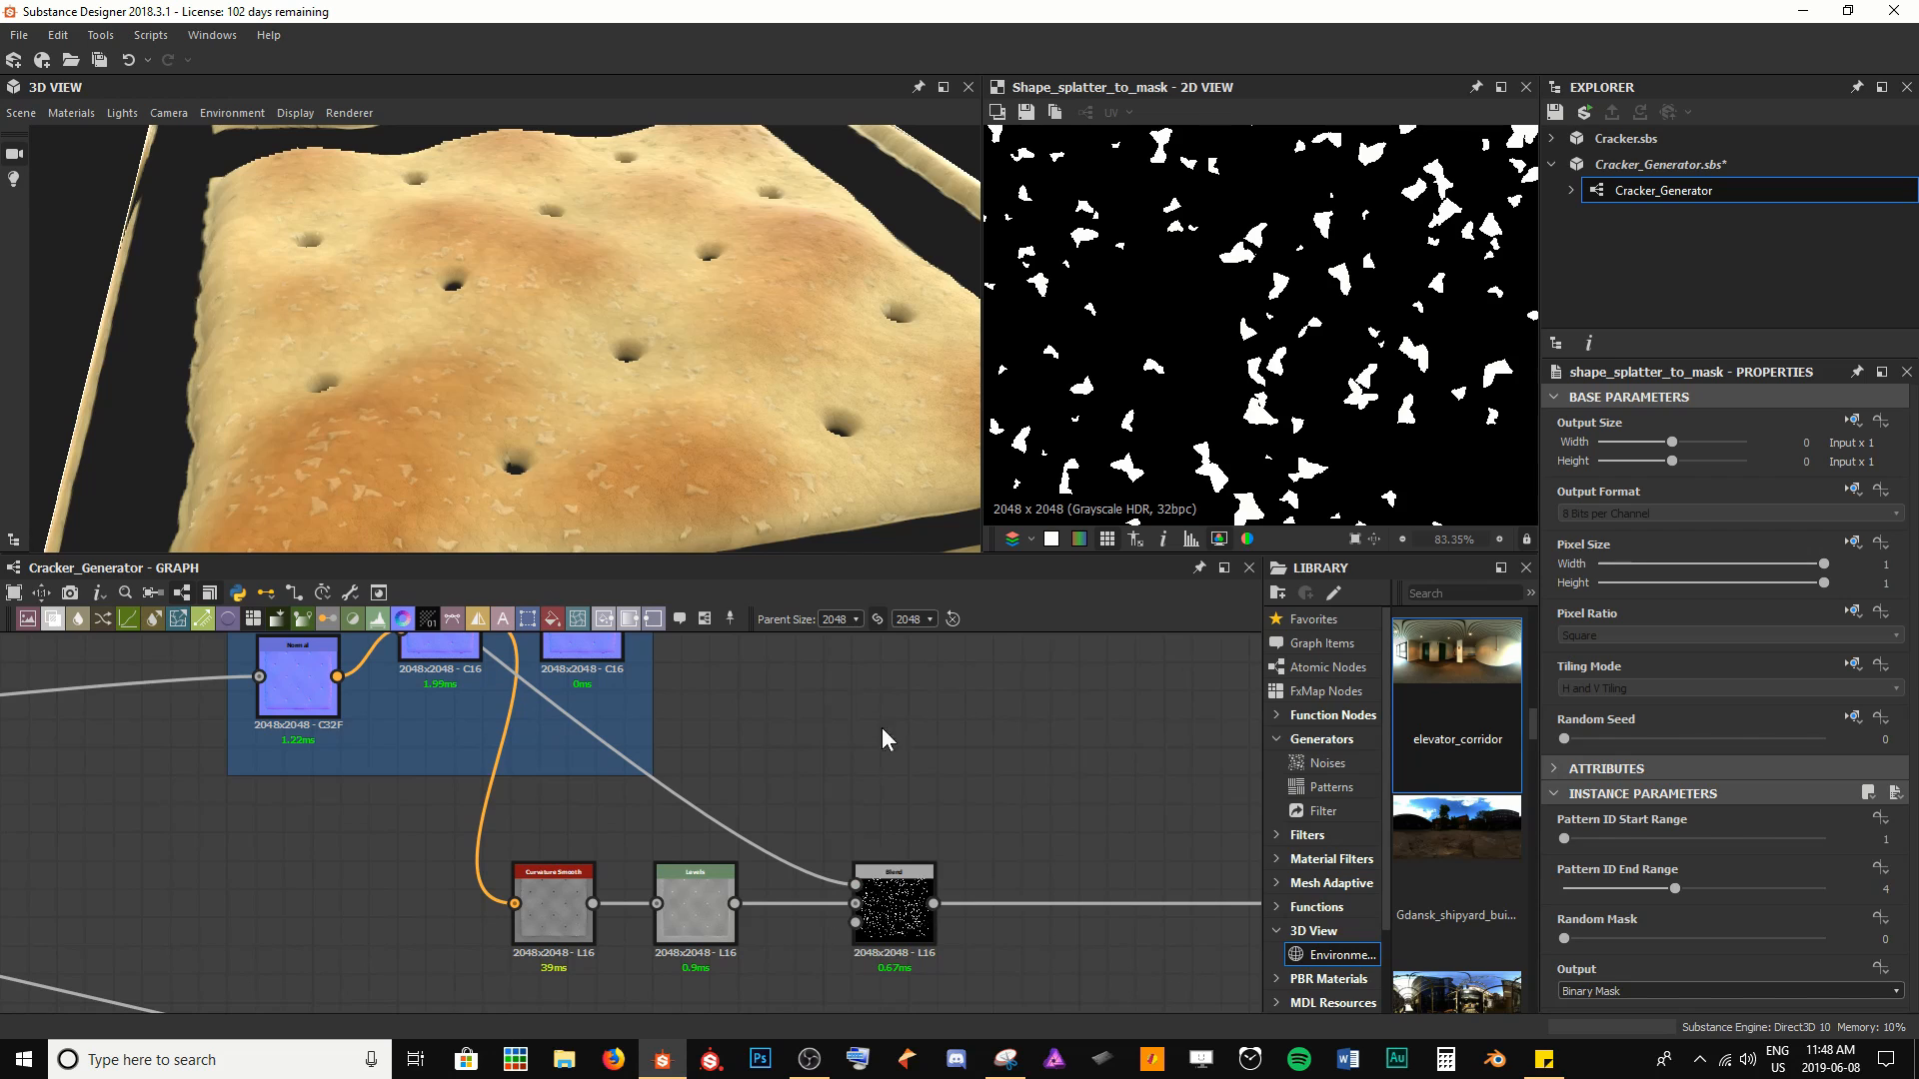
Set the roughness Blend's blending mode to Subtract and check the salt flakes' reflections in 3D
{"action": "mouse_move", "coordinate": [570, 345]}
{"action": "left_mouse_down"}
{"action": "mouse_move", "coordinate": [591, 405]}
{"action": "mouse_move", "coordinate": [789, 411]}
{"action": "mouse_move", "coordinate": [732, 430]}
{"action": "mouse_move", "coordinate": [759, 442]}
{"action": "mouse_move", "coordinate": [776, 428]}
{"action": "mouse_move", "coordinate": [632, 378]}
{"action": "mouse_move", "coordinate": [676, 433]}
{"action": "left_mouse_up"}
{"action": "scroll", "coordinate": [708, 410], "scroll_direction": "up", "scroll_amount": 4}
{"action": "double_click", "coordinate": [910, 913]}
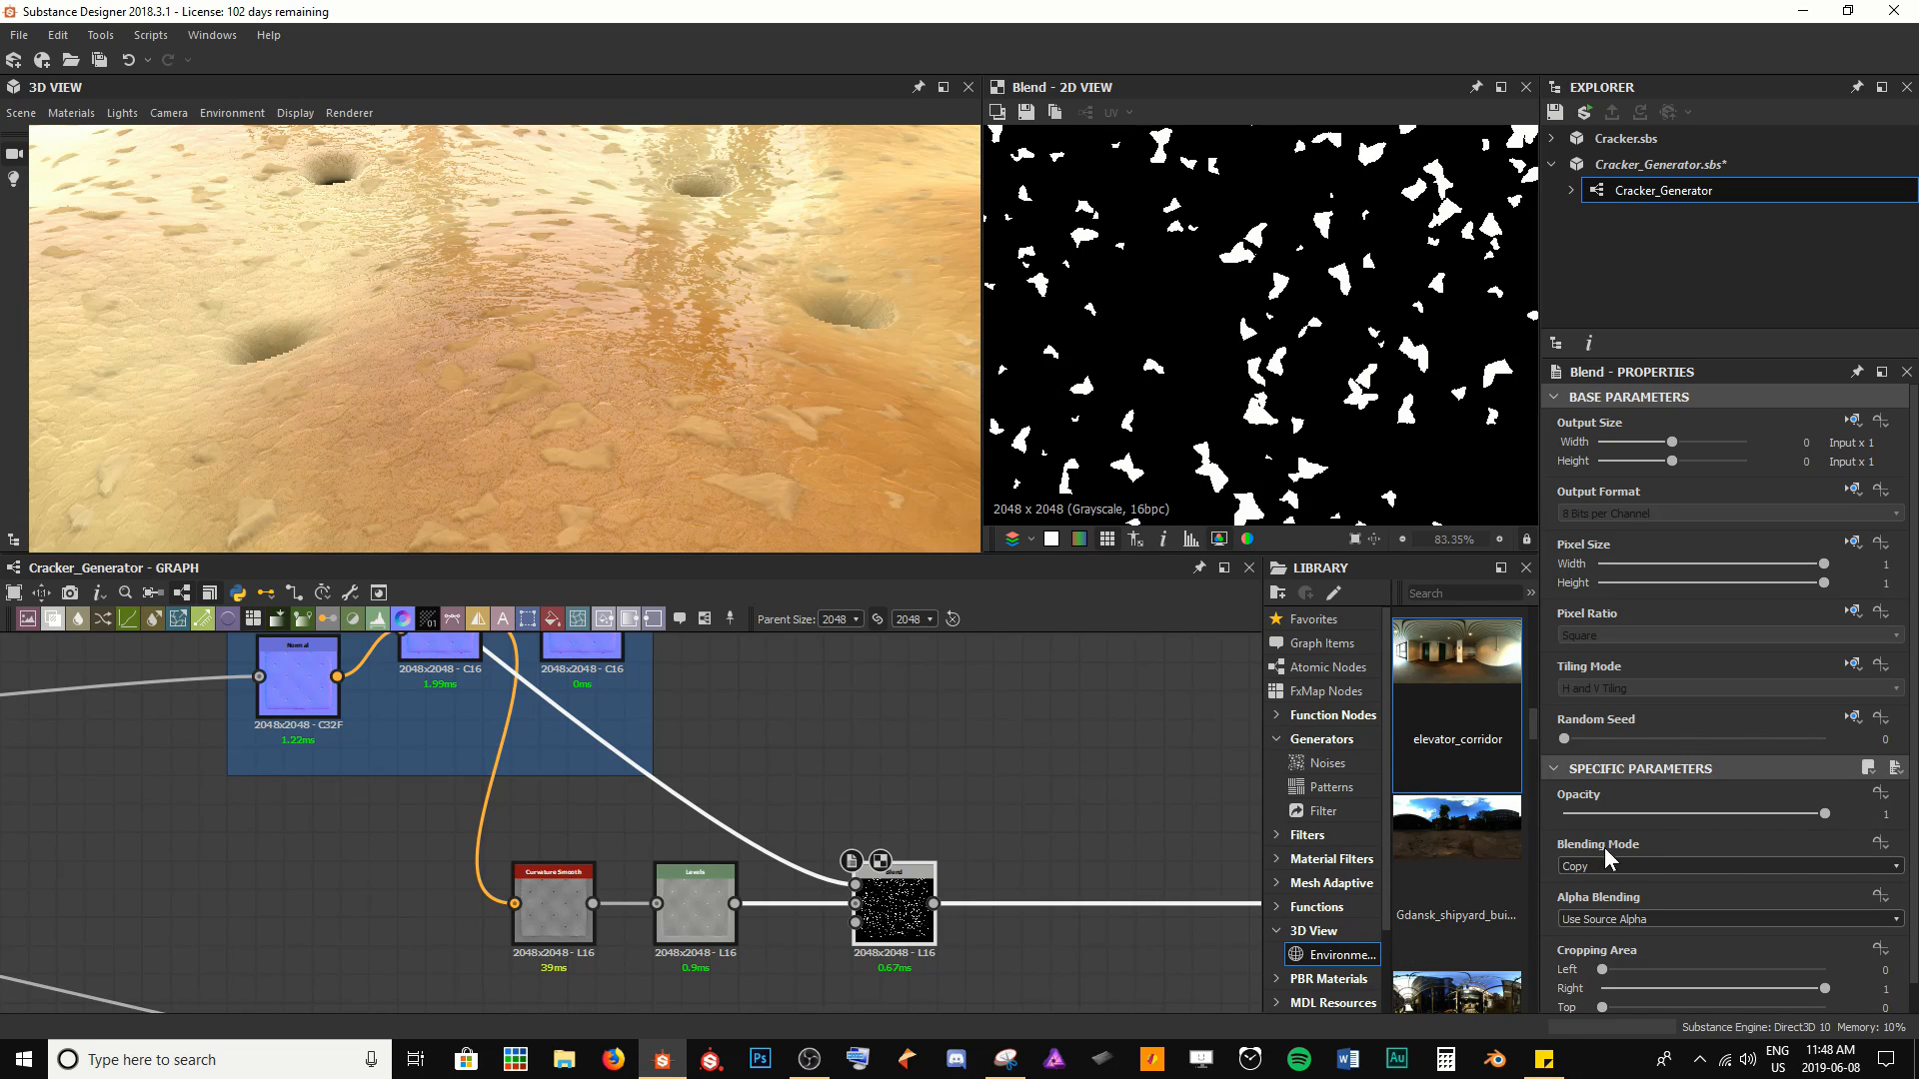
{"action": "left_click", "coordinate": [1652, 860]}
{"action": "left_click", "coordinate": [1651, 907]}
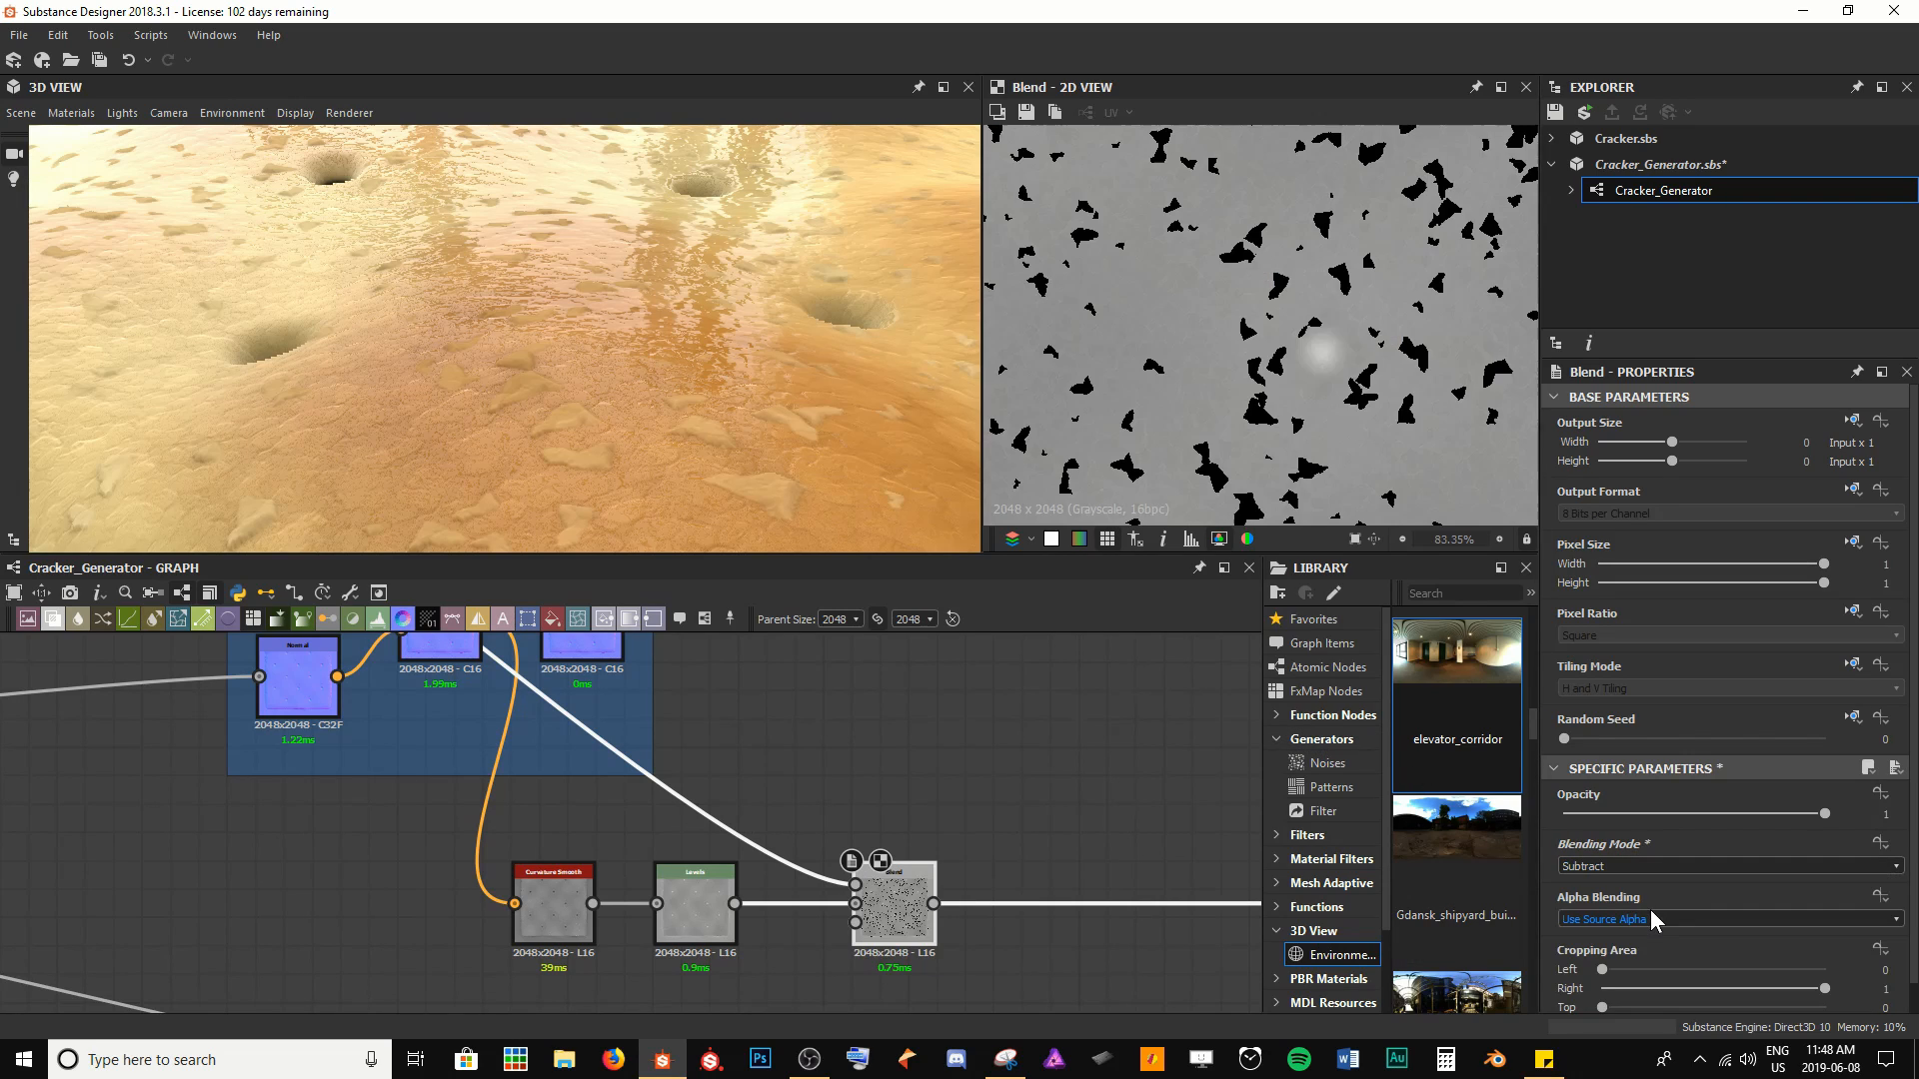
{"action": "mouse_move", "coordinate": [680, 458]}
{"action": "left_mouse_down", "text": "shift"}
{"action": "mouse_move", "coordinate": [736, 424]}
{"action": "mouse_move", "coordinate": [704, 428]}
{"action": "mouse_move", "coordinate": [792, 448]}
{"action": "mouse_move", "coordinate": [733, 449]}
{"action": "left_mouse_up", "text": "shift"}
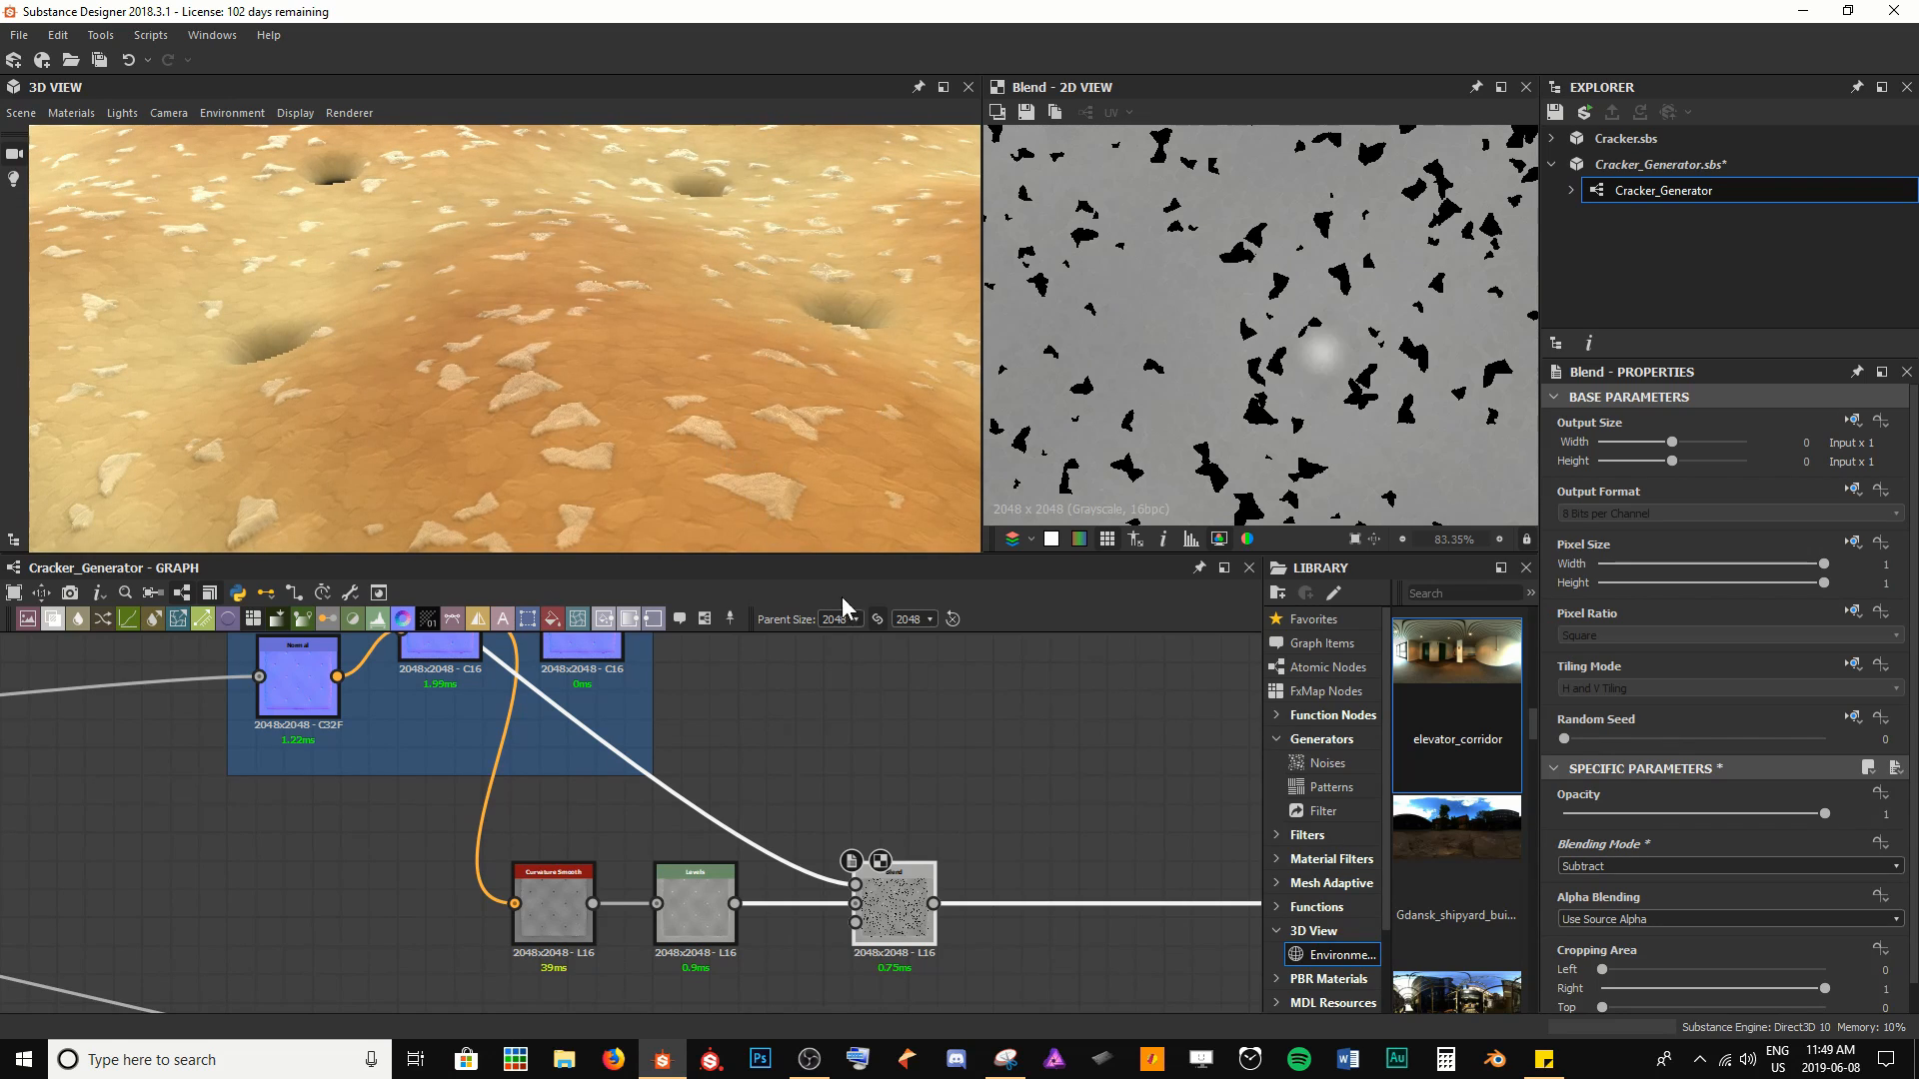
Try moving the white point of the Levels node feeding the Blend and undo the change
{"action": "left_click", "coordinate": [697, 918]}
{"action": "double_click", "coordinate": [887, 928]}
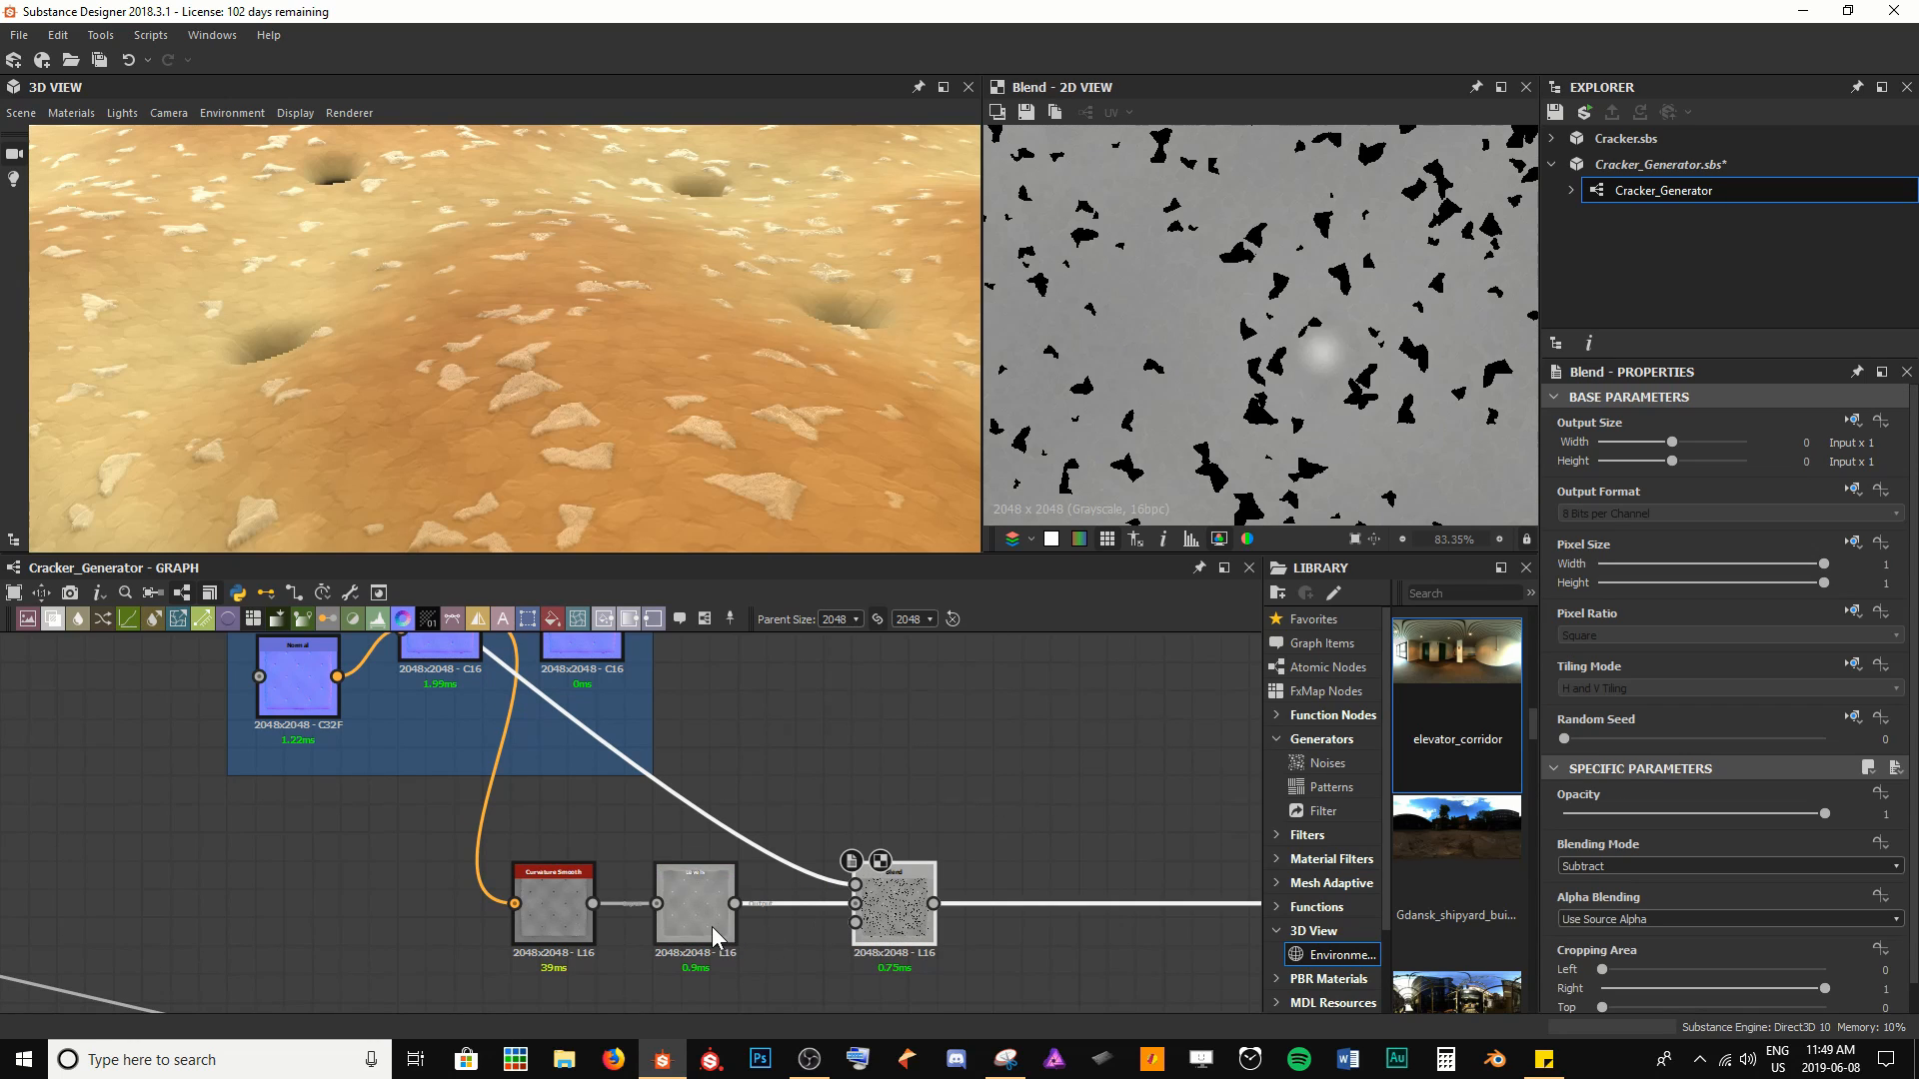
{"action": "left_click", "coordinate": [712, 927]}
{"action": "left_click_drag", "start_coordinate": [1579, 847], "coordinate": [1616, 903]}
{"action": "key", "text": "ctrl+z"}
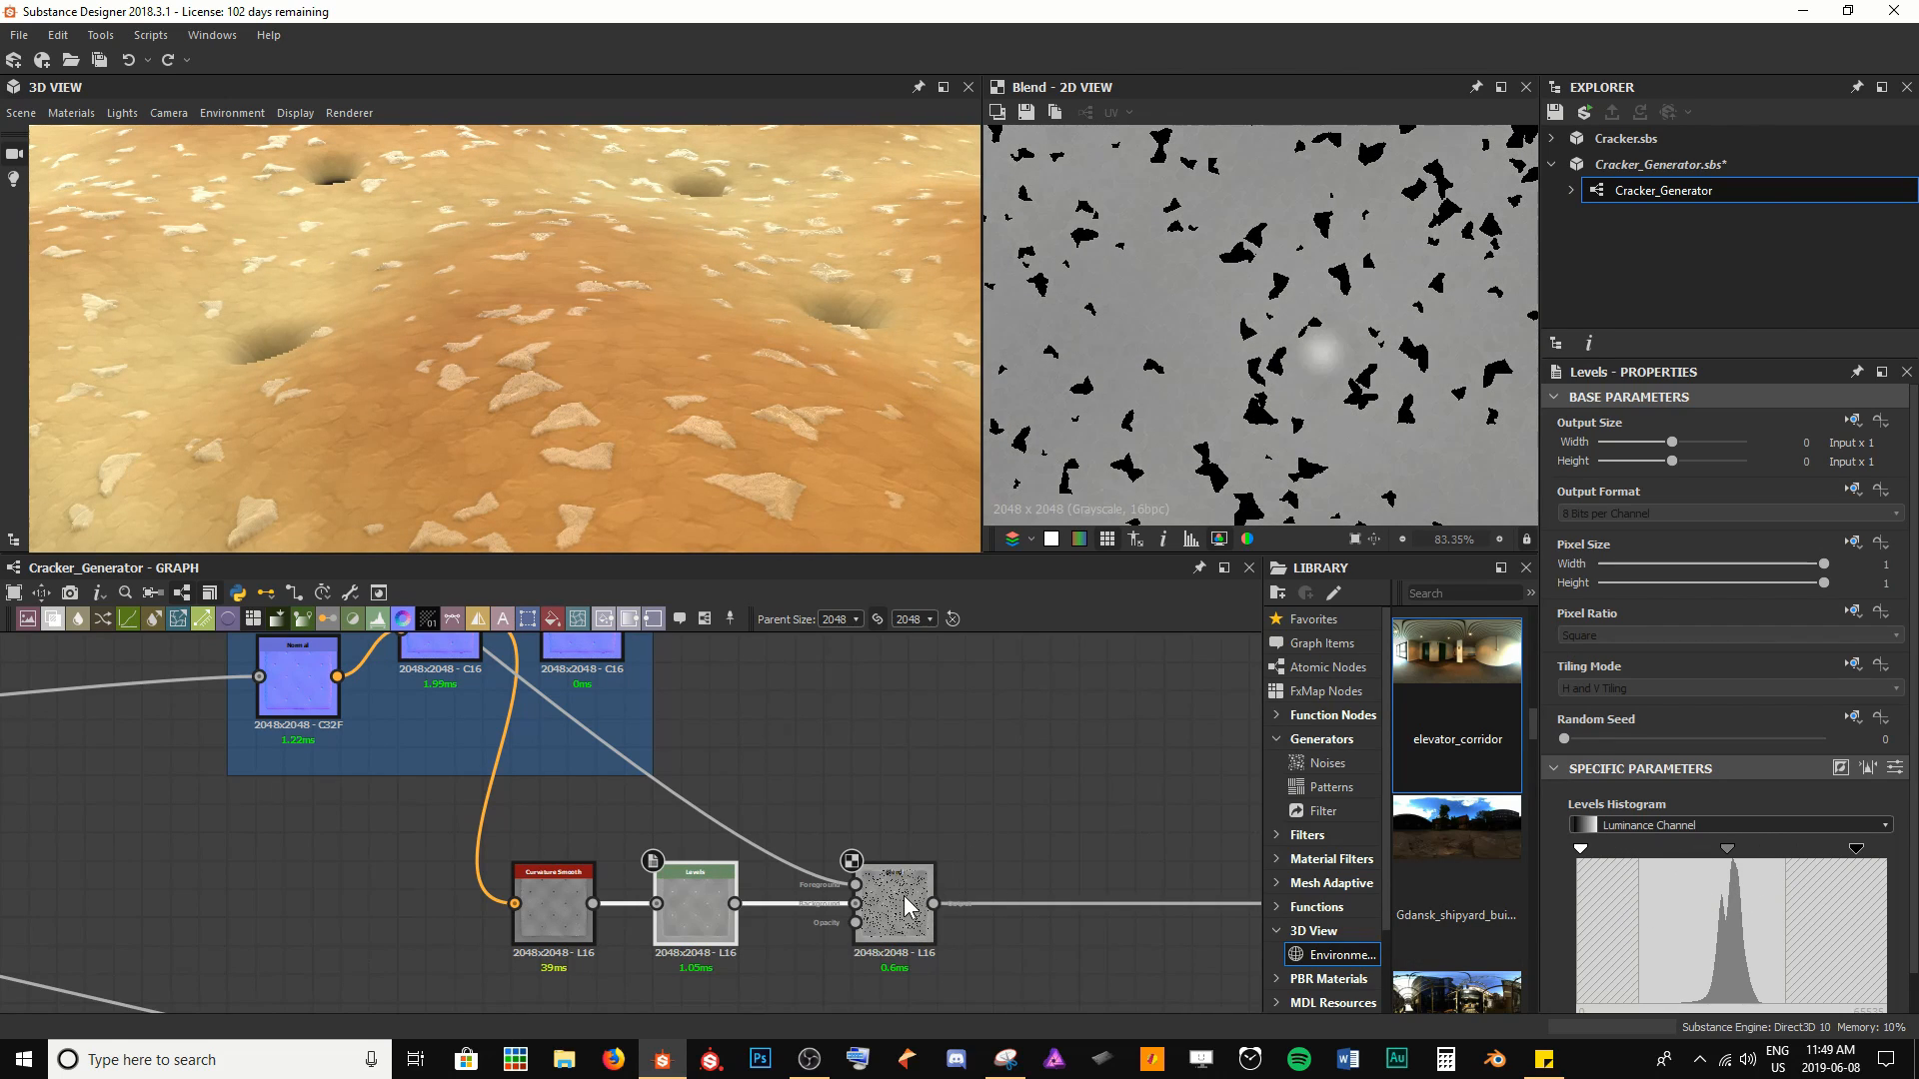
Lower the roughness Blend's opacity to 0.35, judging the salt flakes' shine in 3D under rotated lighting
{"action": "left_click", "coordinate": [895, 909]}
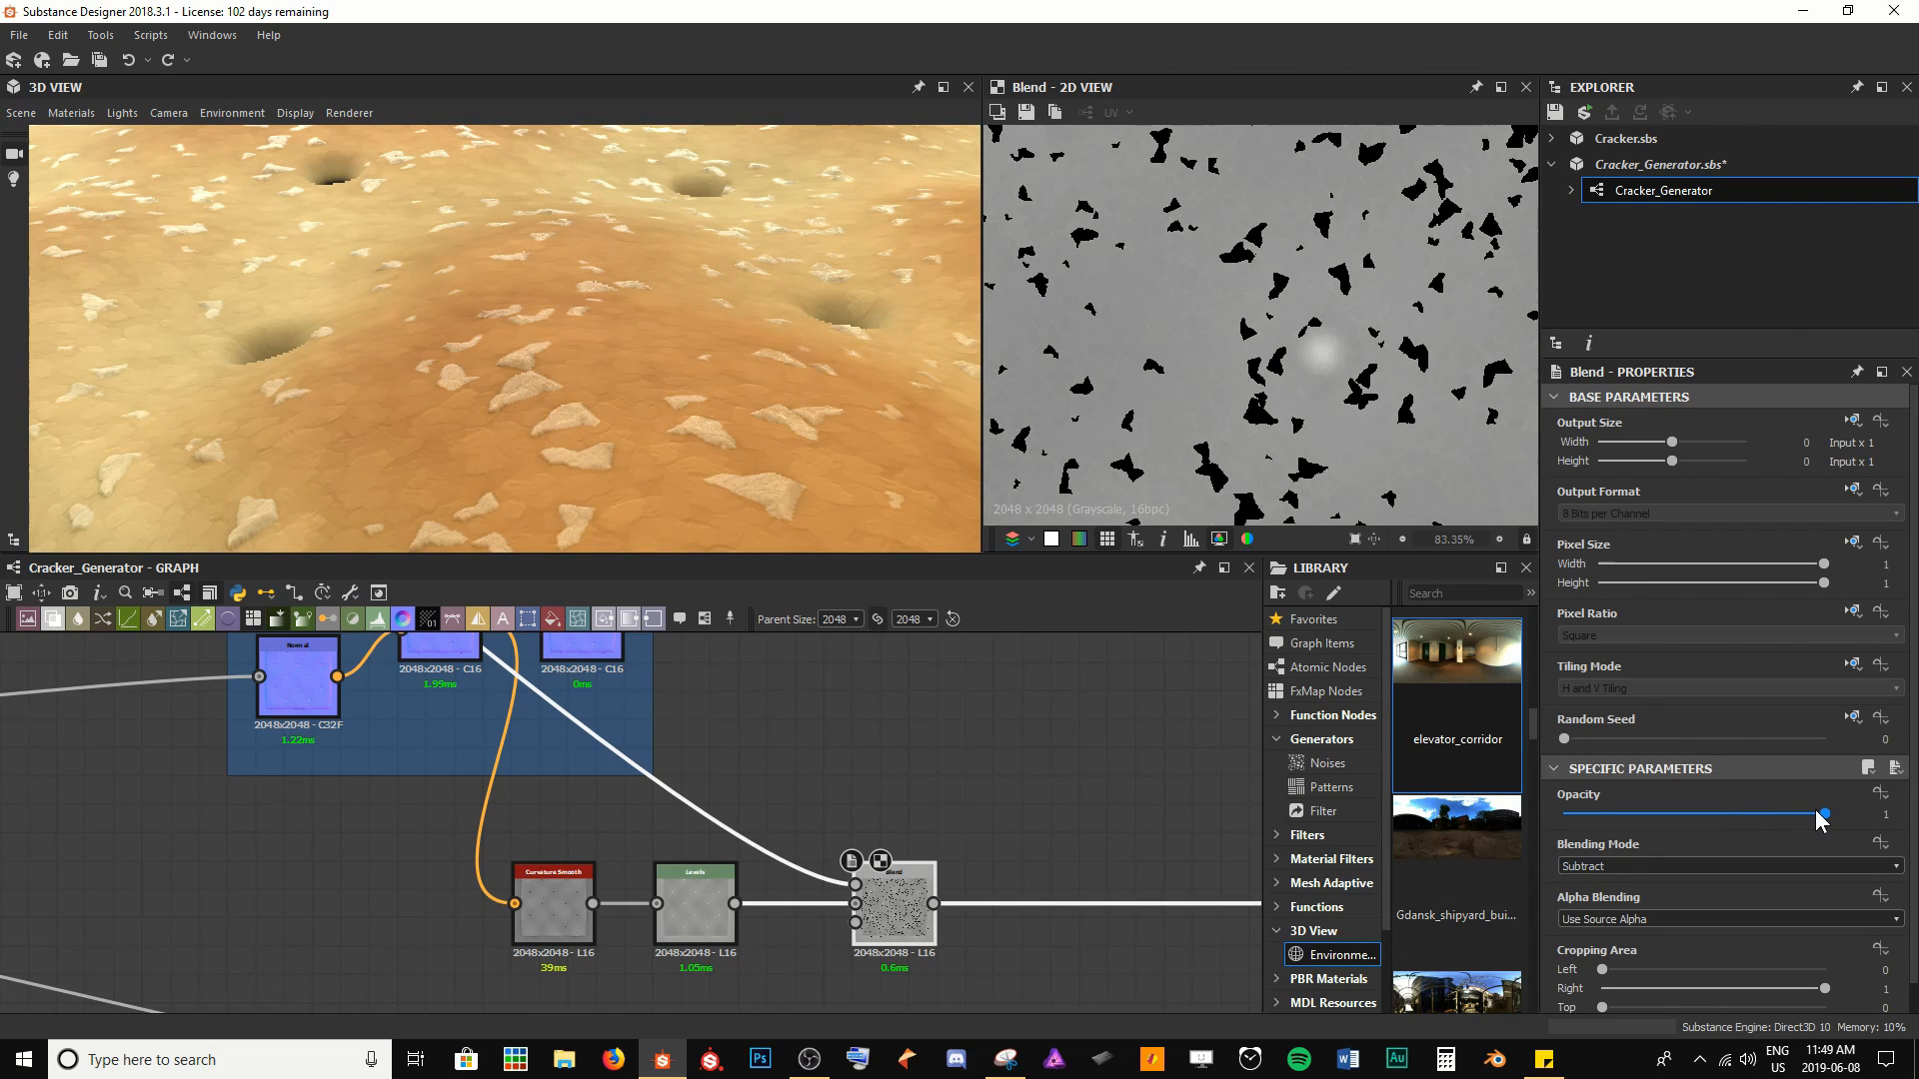
{"action": "left_click_drag", "start_coordinate": [1821, 819], "coordinate": [1616, 825]}
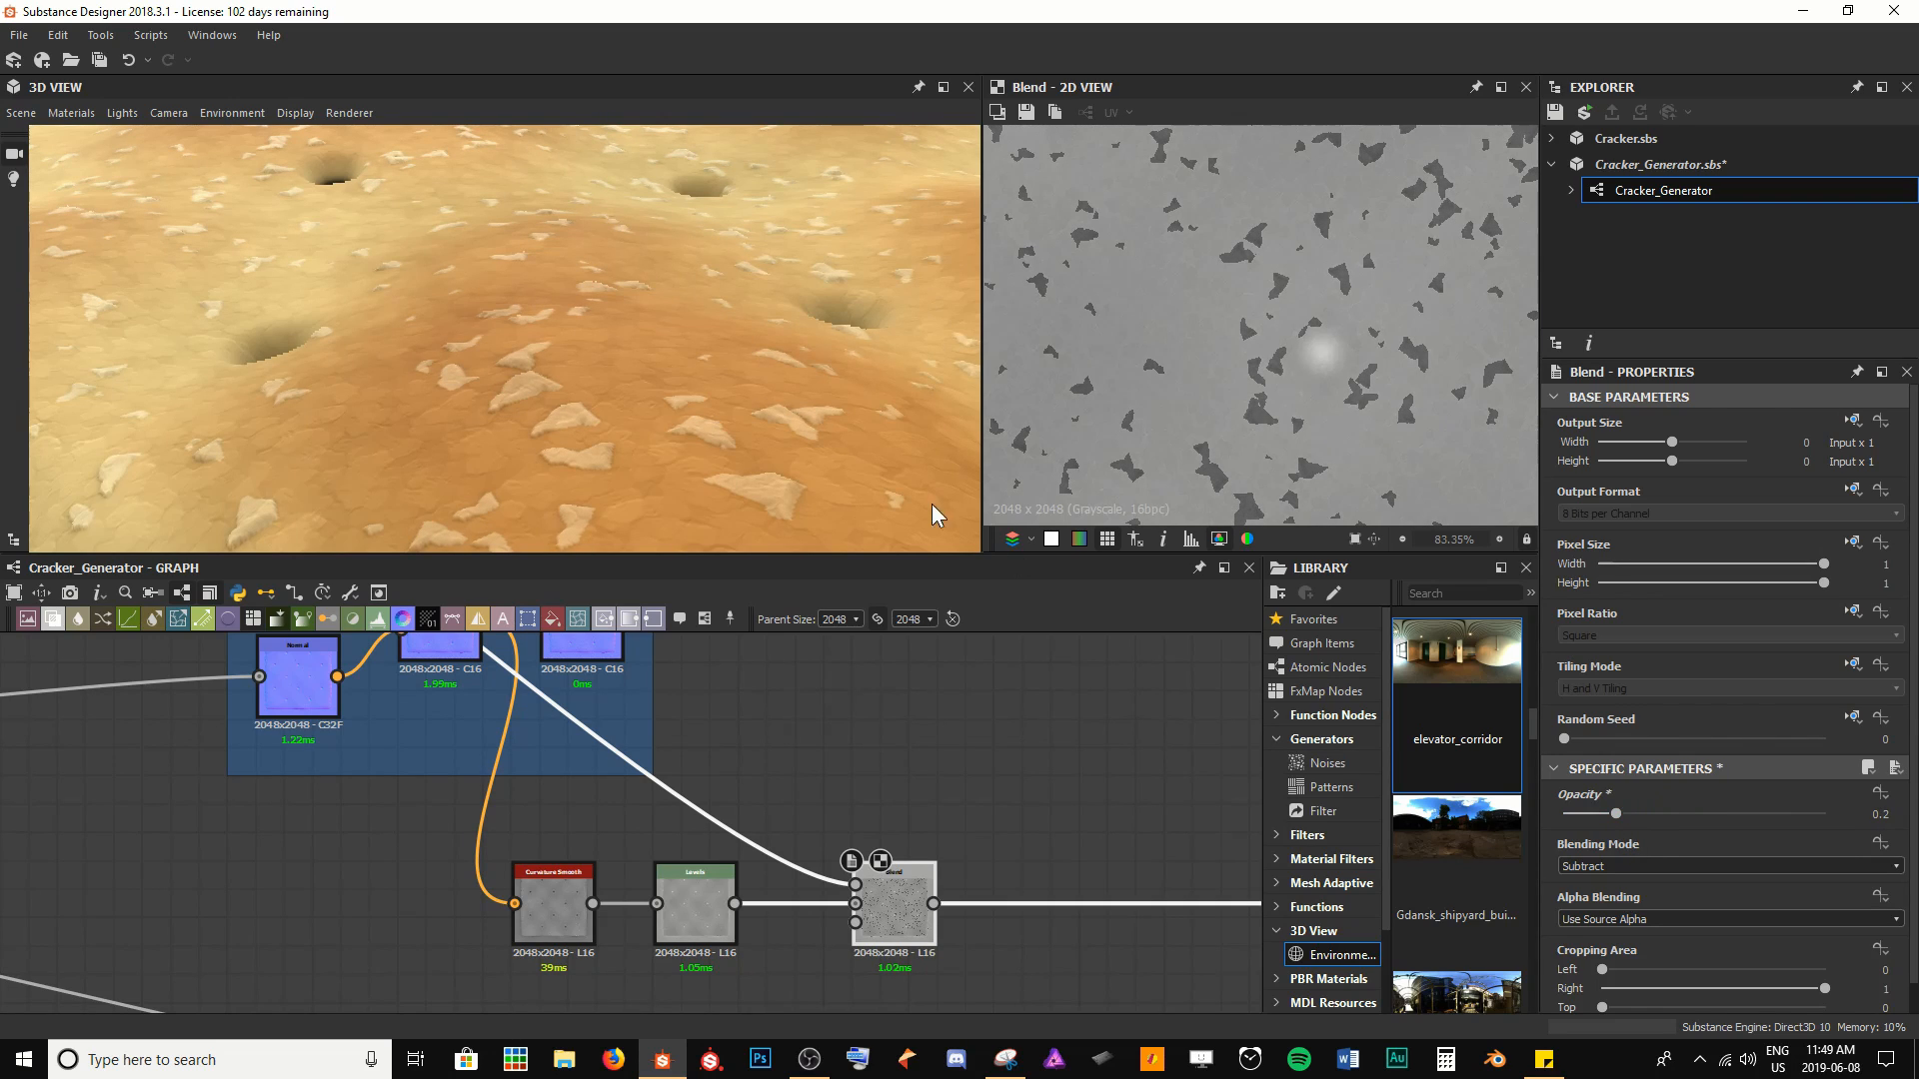
{"action": "scroll", "coordinate": [694, 352], "scroll_direction": "up", "scroll_amount": 5}
{"action": "scroll", "coordinate": [696, 352], "scroll_direction": "down", "scroll_amount": 5}
{"action": "mouse_move", "coordinate": [829, 386]}
{"action": "right_mouse_down", "text": "ctrl+shift"}
{"action": "mouse_move", "coordinate": [871, 388]}
{"action": "mouse_move", "coordinate": [755, 421]}
{"action": "right_mouse_up", "text": "ctrl+shift"}
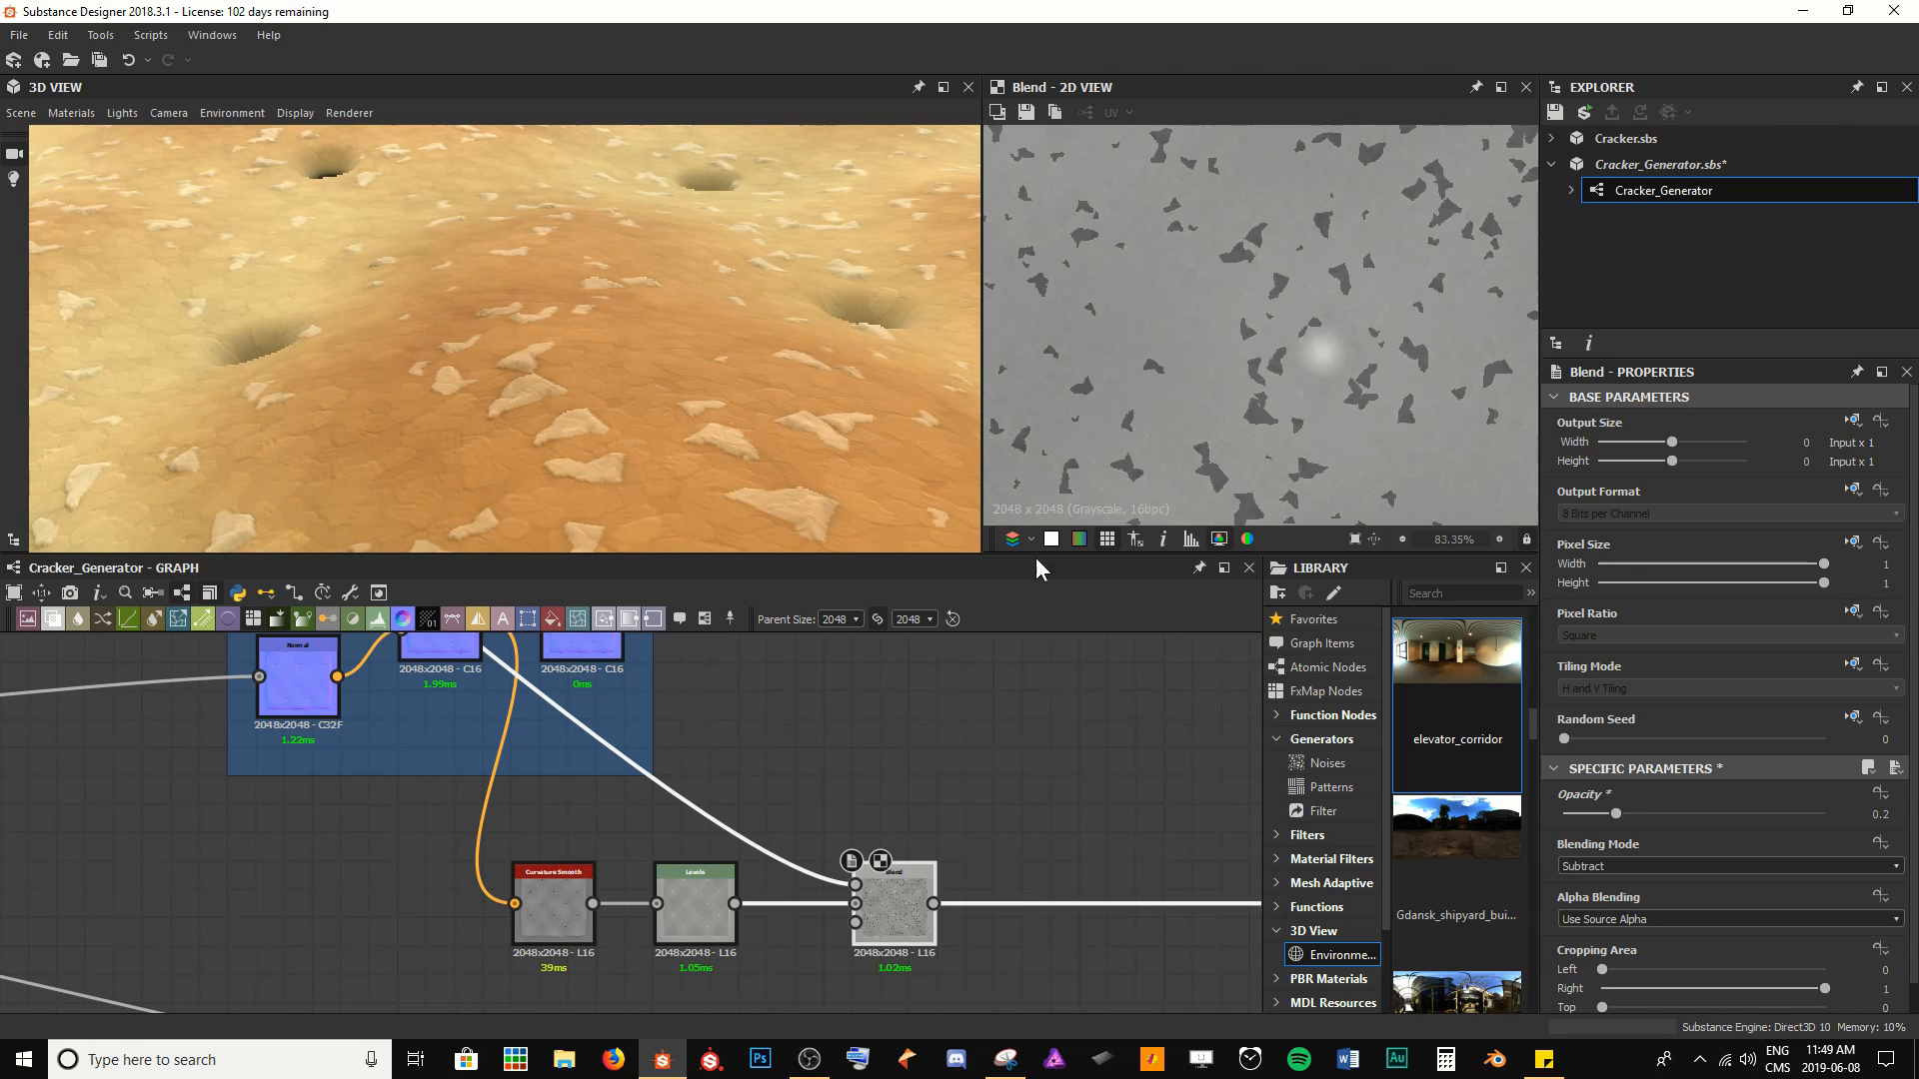
{"action": "left_click_drag", "start_coordinate": [1601, 815], "coordinate": [1641, 816]}
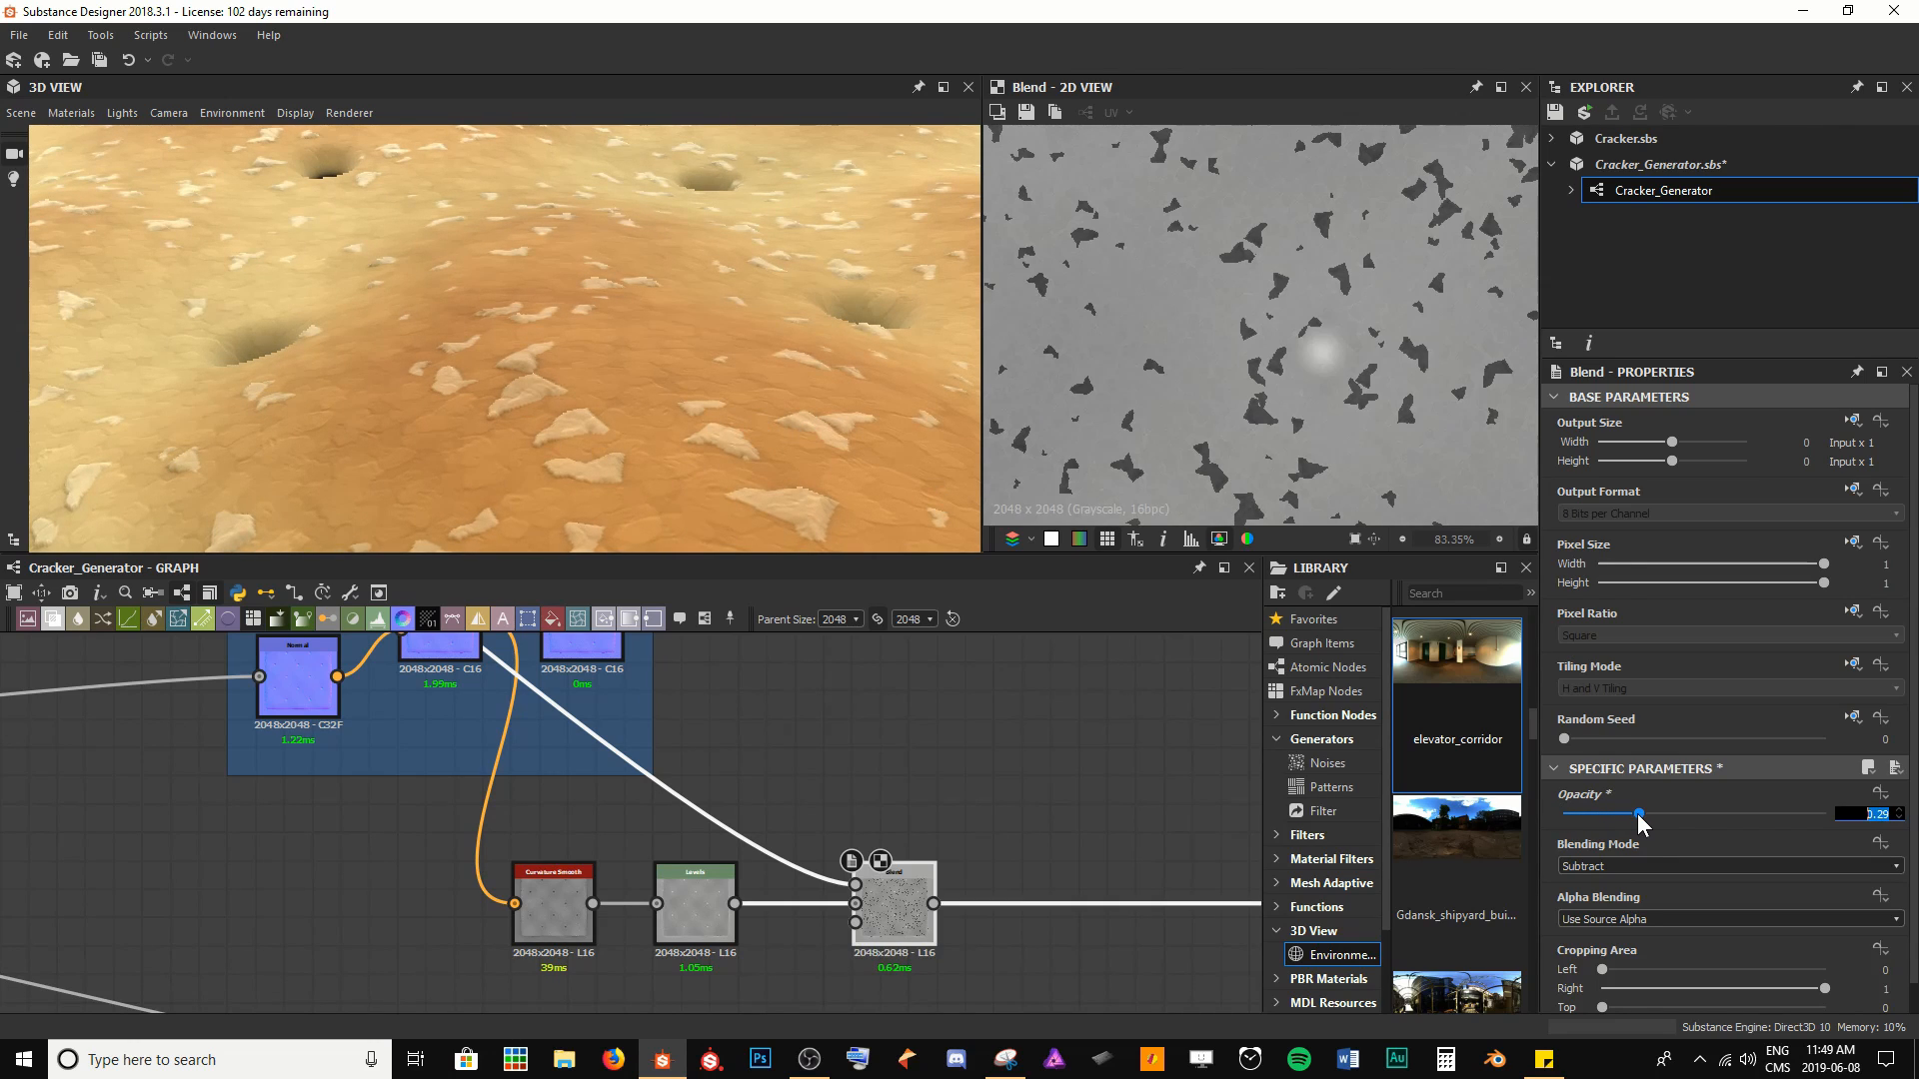
{"action": "key", "text": "Return"}
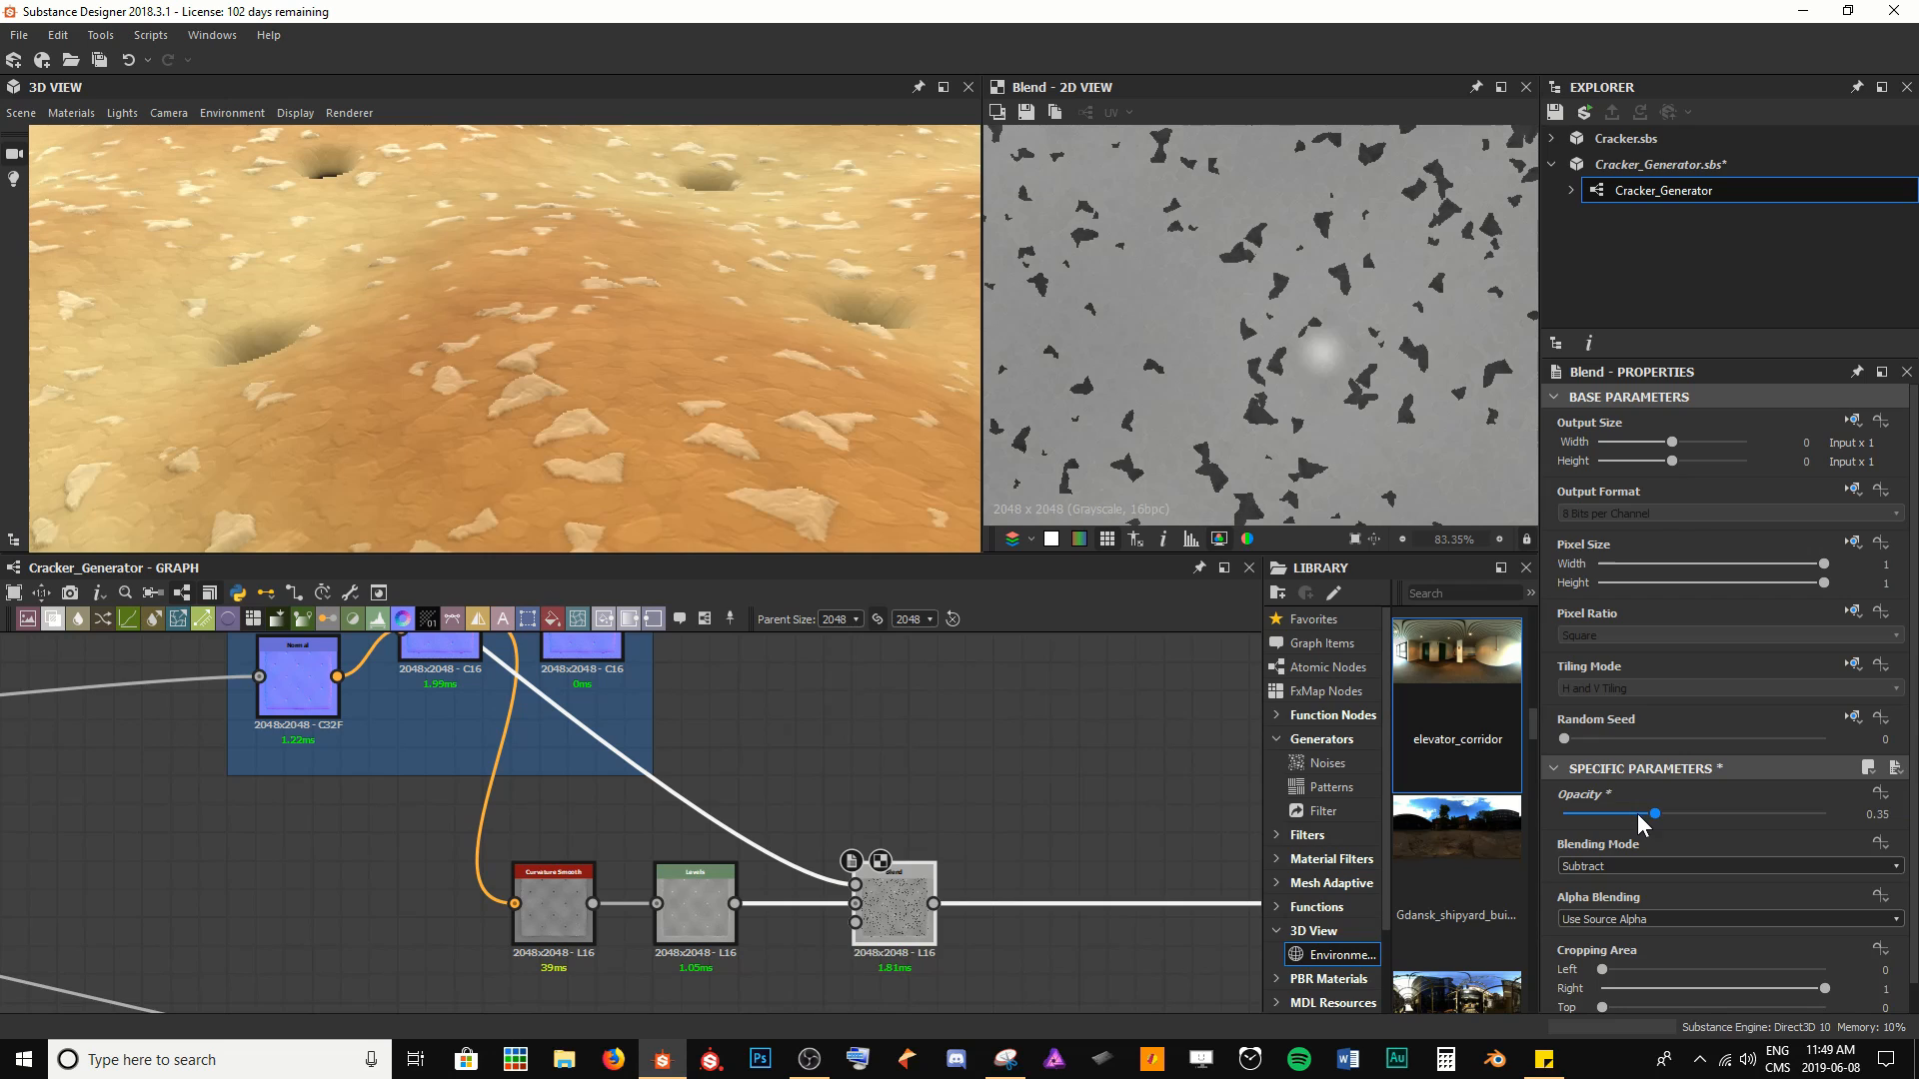
Review the whole cracker in 3D under rotated lighting and save the package
{"action": "left_click_drag", "start_coordinate": [549, 314], "coordinate": [587, 392]}
{"action": "scroll", "coordinate": [583, 364], "scroll_direction": "down", "scroll_amount": 4}
{"action": "right_click_drag", "start_coordinate": [587, 392], "coordinate": [596, 456], "text": "ctrl+shift"}
{"action": "left_click_drag", "start_coordinate": [587, 436], "coordinate": [690, 412]}
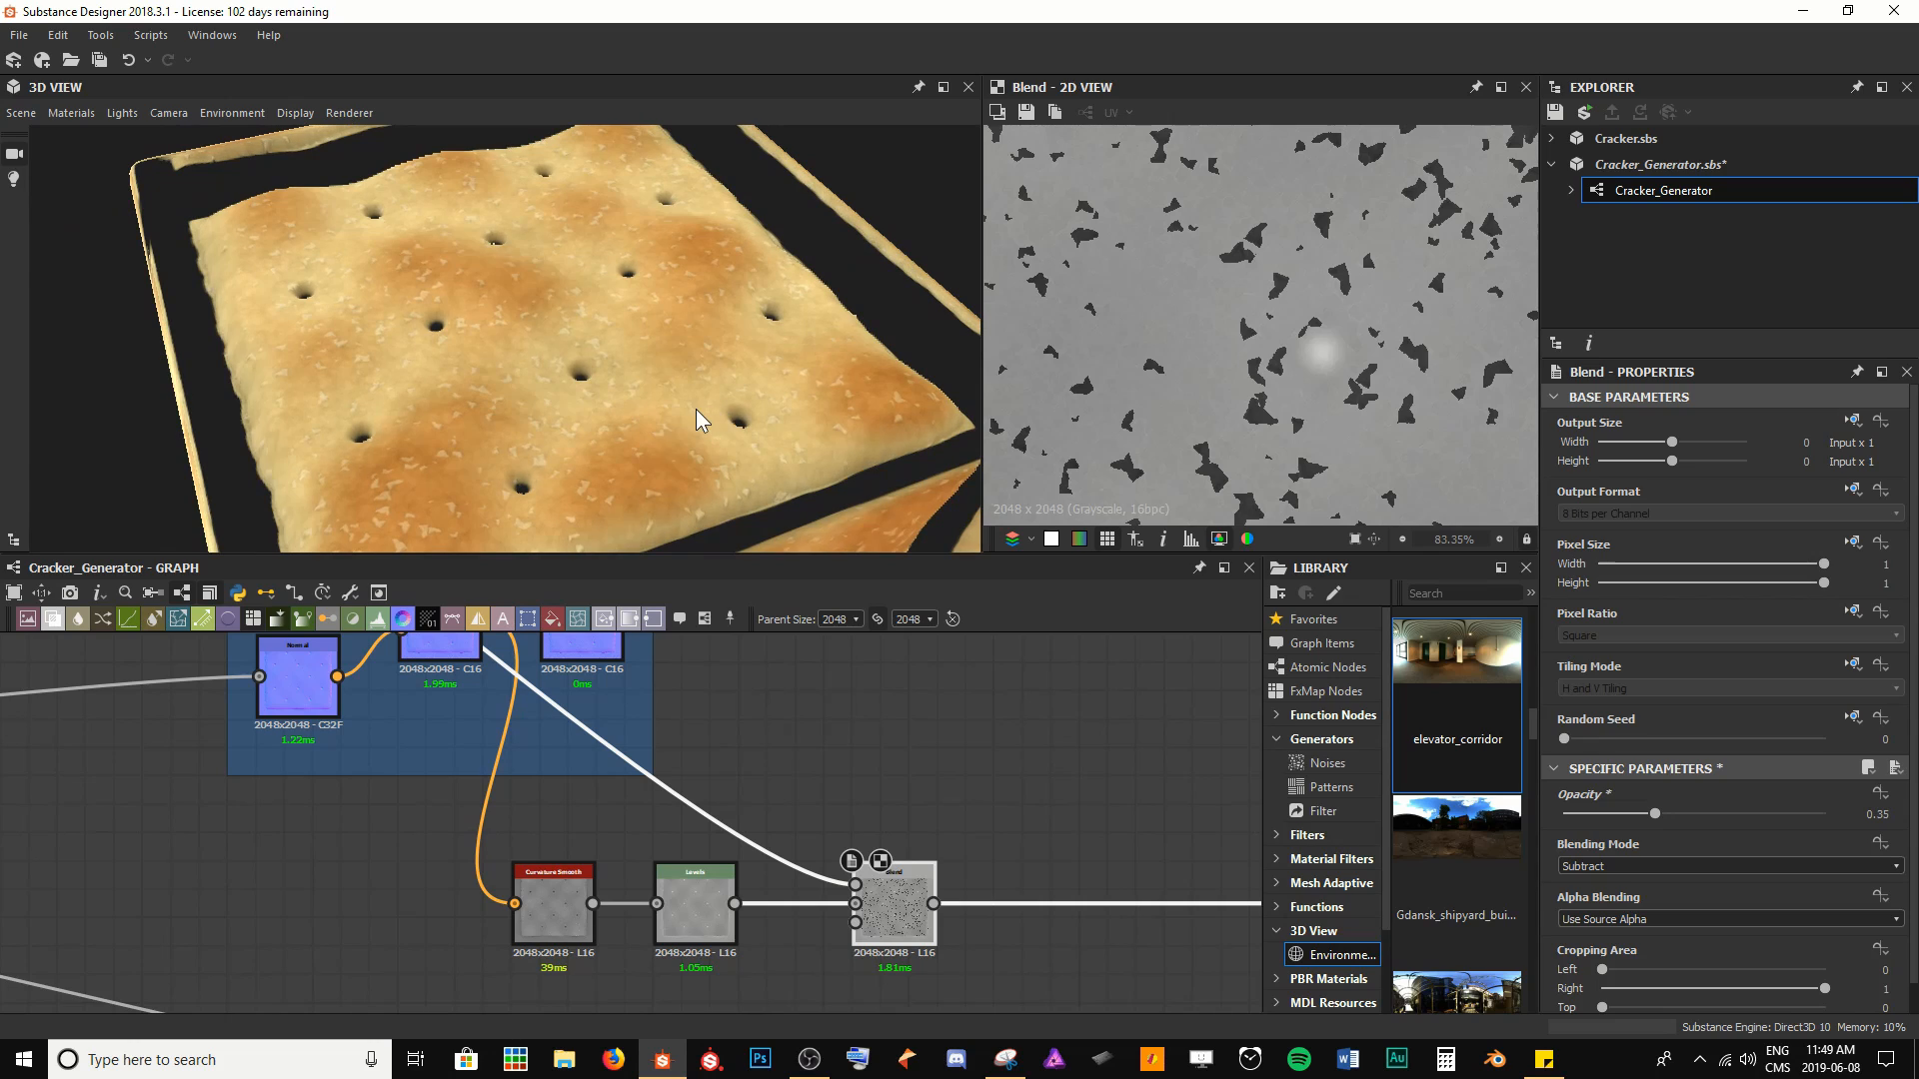
{"action": "key", "text": "ctrl+s"}
Move the Roughness output beside its Blend node and place the roughness chain neatly beneath the Normal frame
{"action": "scroll", "coordinate": [999, 774], "scroll_direction": "down", "scroll_amount": 3}
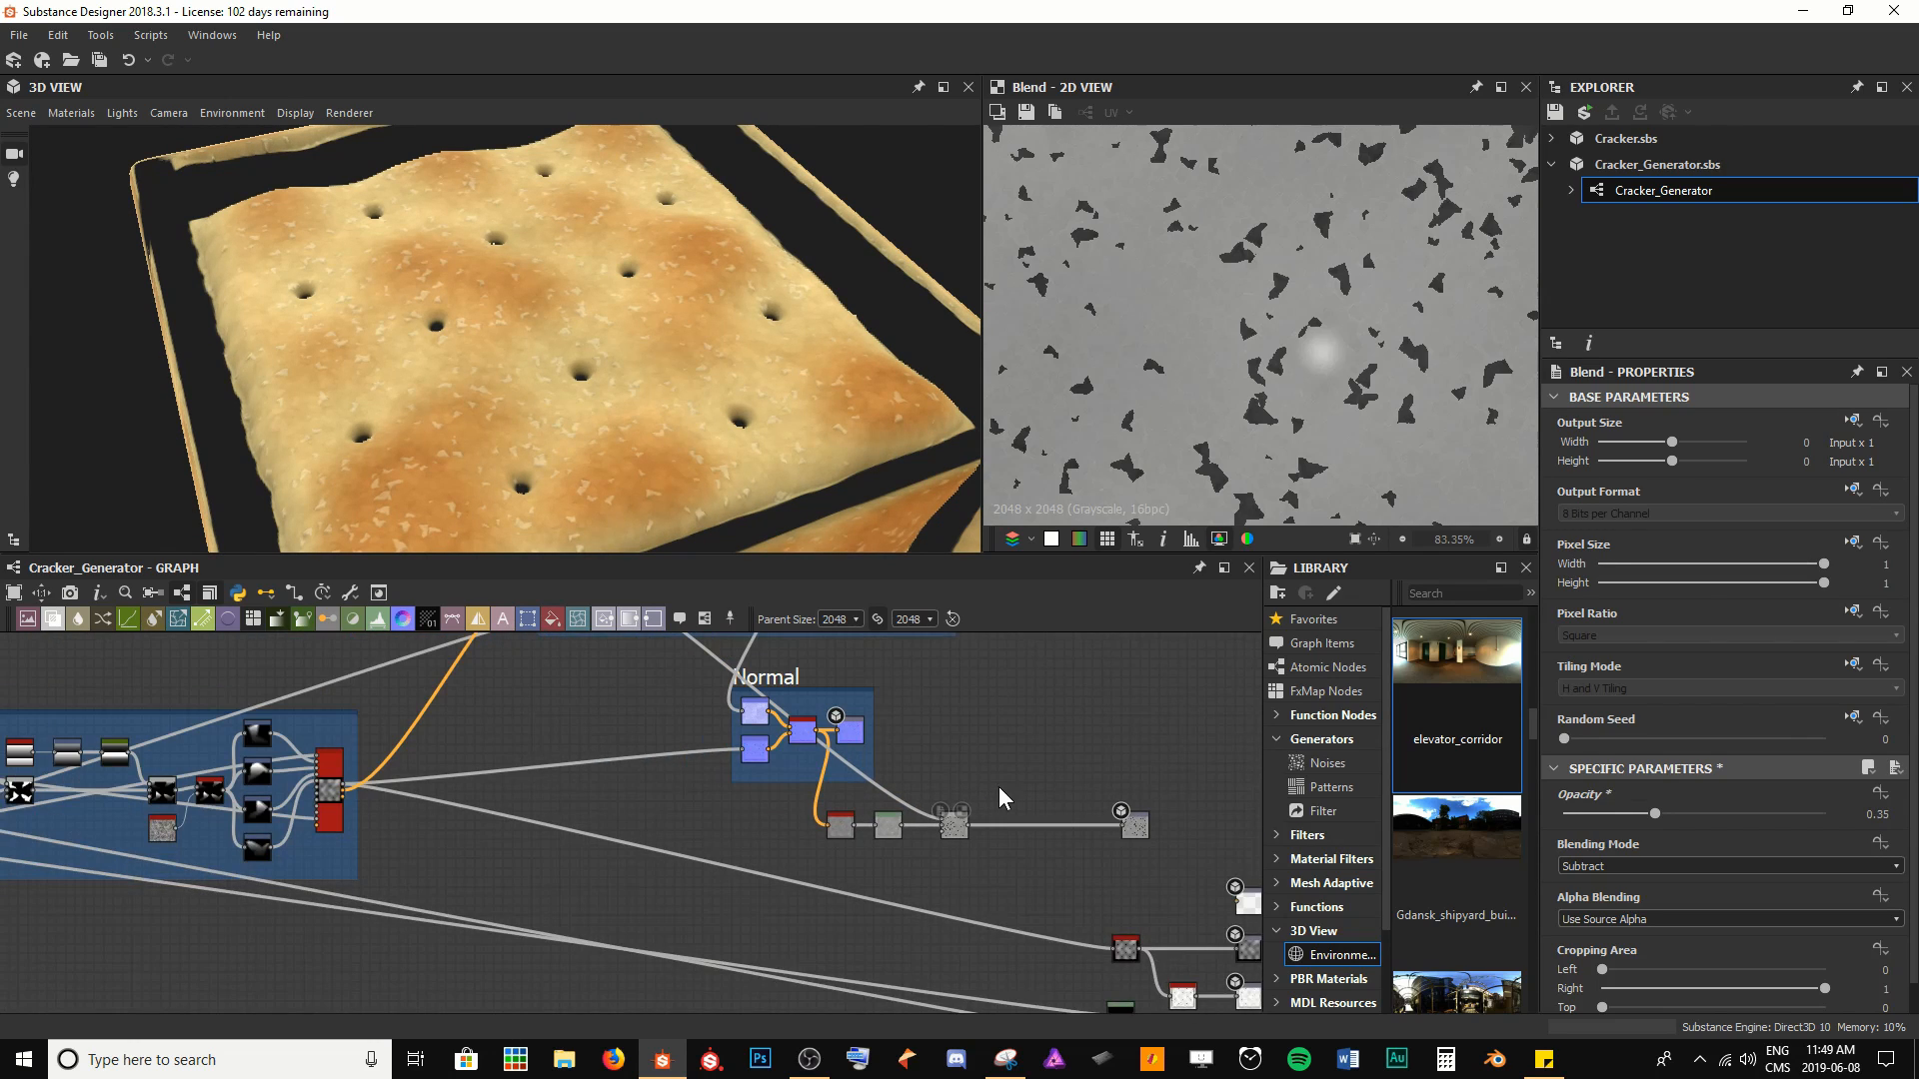
{"action": "middle_click_drag", "start_coordinate": [998, 788], "coordinate": [812, 781]}
{"action": "left_click_drag", "start_coordinate": [1121, 804], "coordinate": [892, 804]}
{"action": "left_click_drag", "start_coordinate": [611, 890], "coordinate": [709, 881]}
{"action": "left_click", "coordinate": [953, 830]}
Add a Uniform Color node beside the Metallic output and connect it to that output's input
{"action": "scroll", "coordinate": [976, 861], "scroll_direction": "down", "scroll_amount": 5}
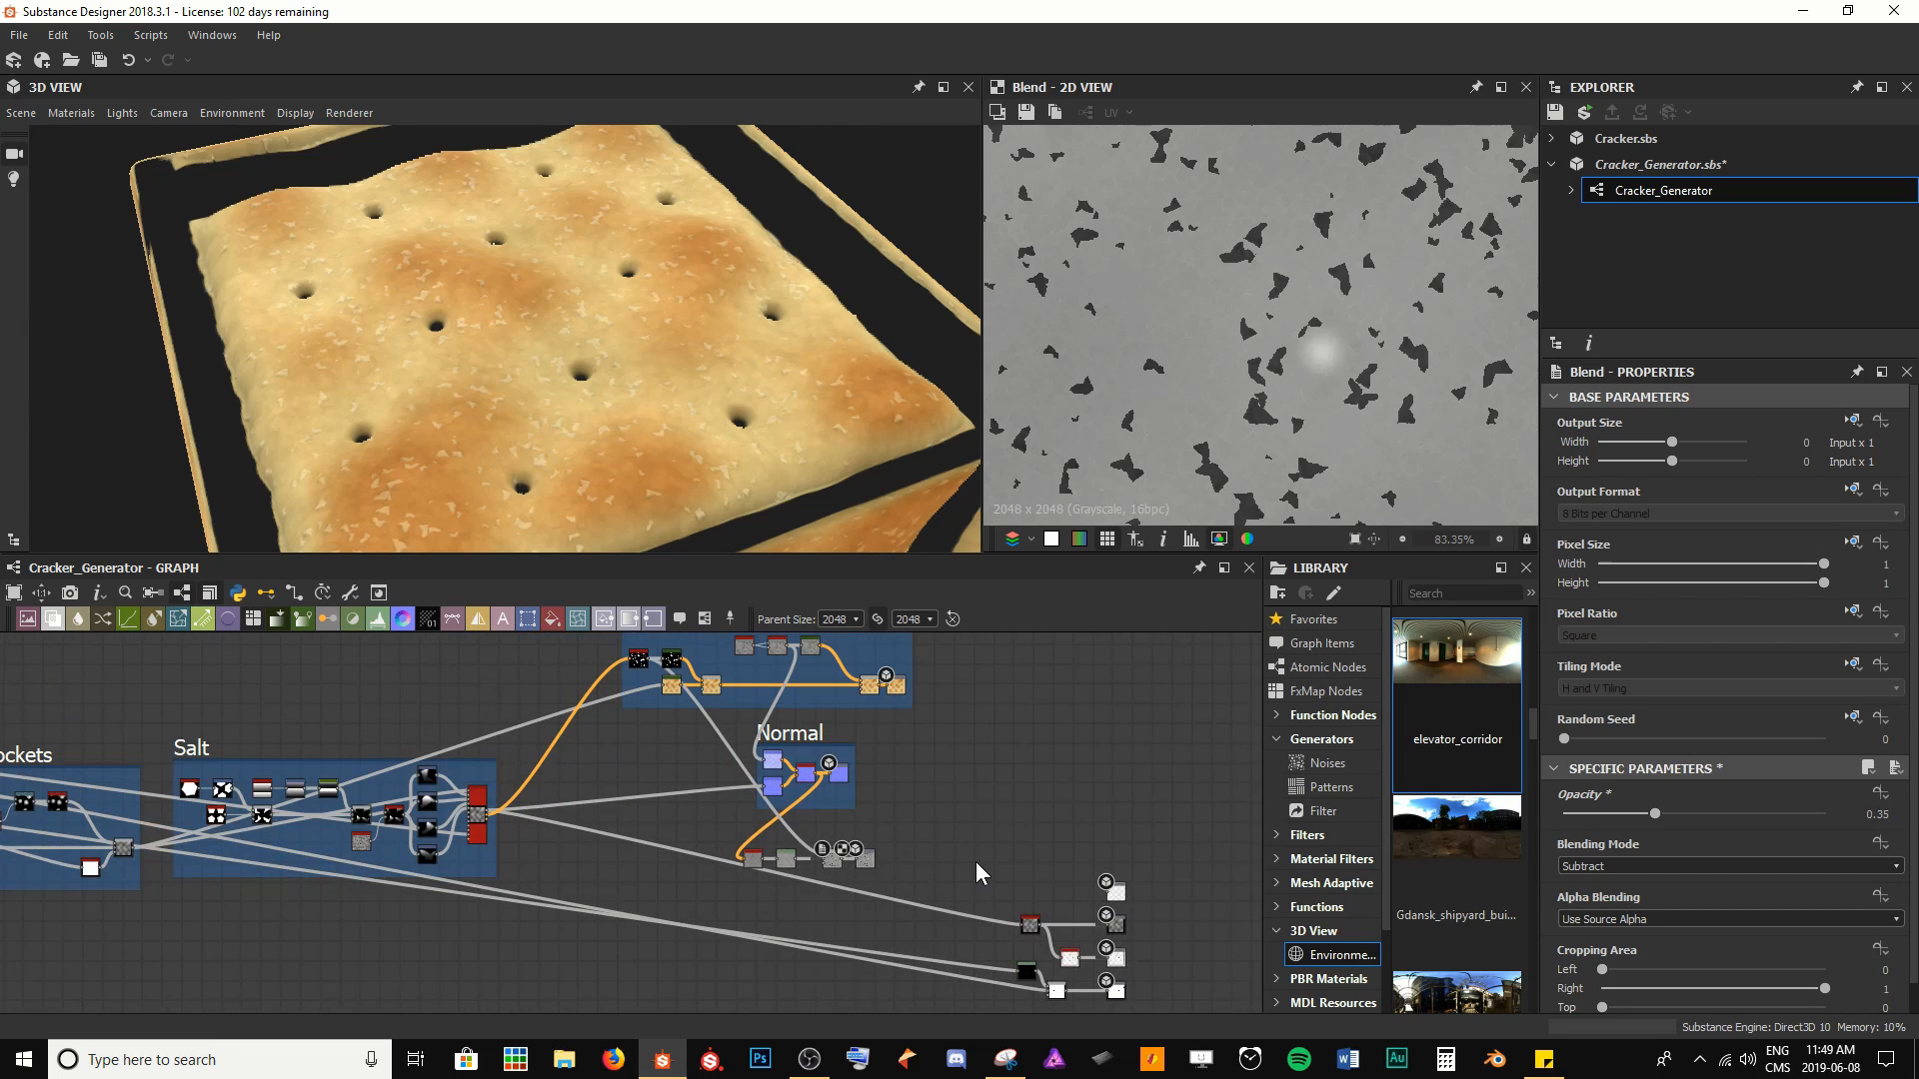
{"action": "middle_click_drag", "start_coordinate": [981, 857], "coordinate": [803, 690]}
{"action": "scroll", "coordinate": [795, 721], "scroll_direction": "up", "scroll_amount": 5}
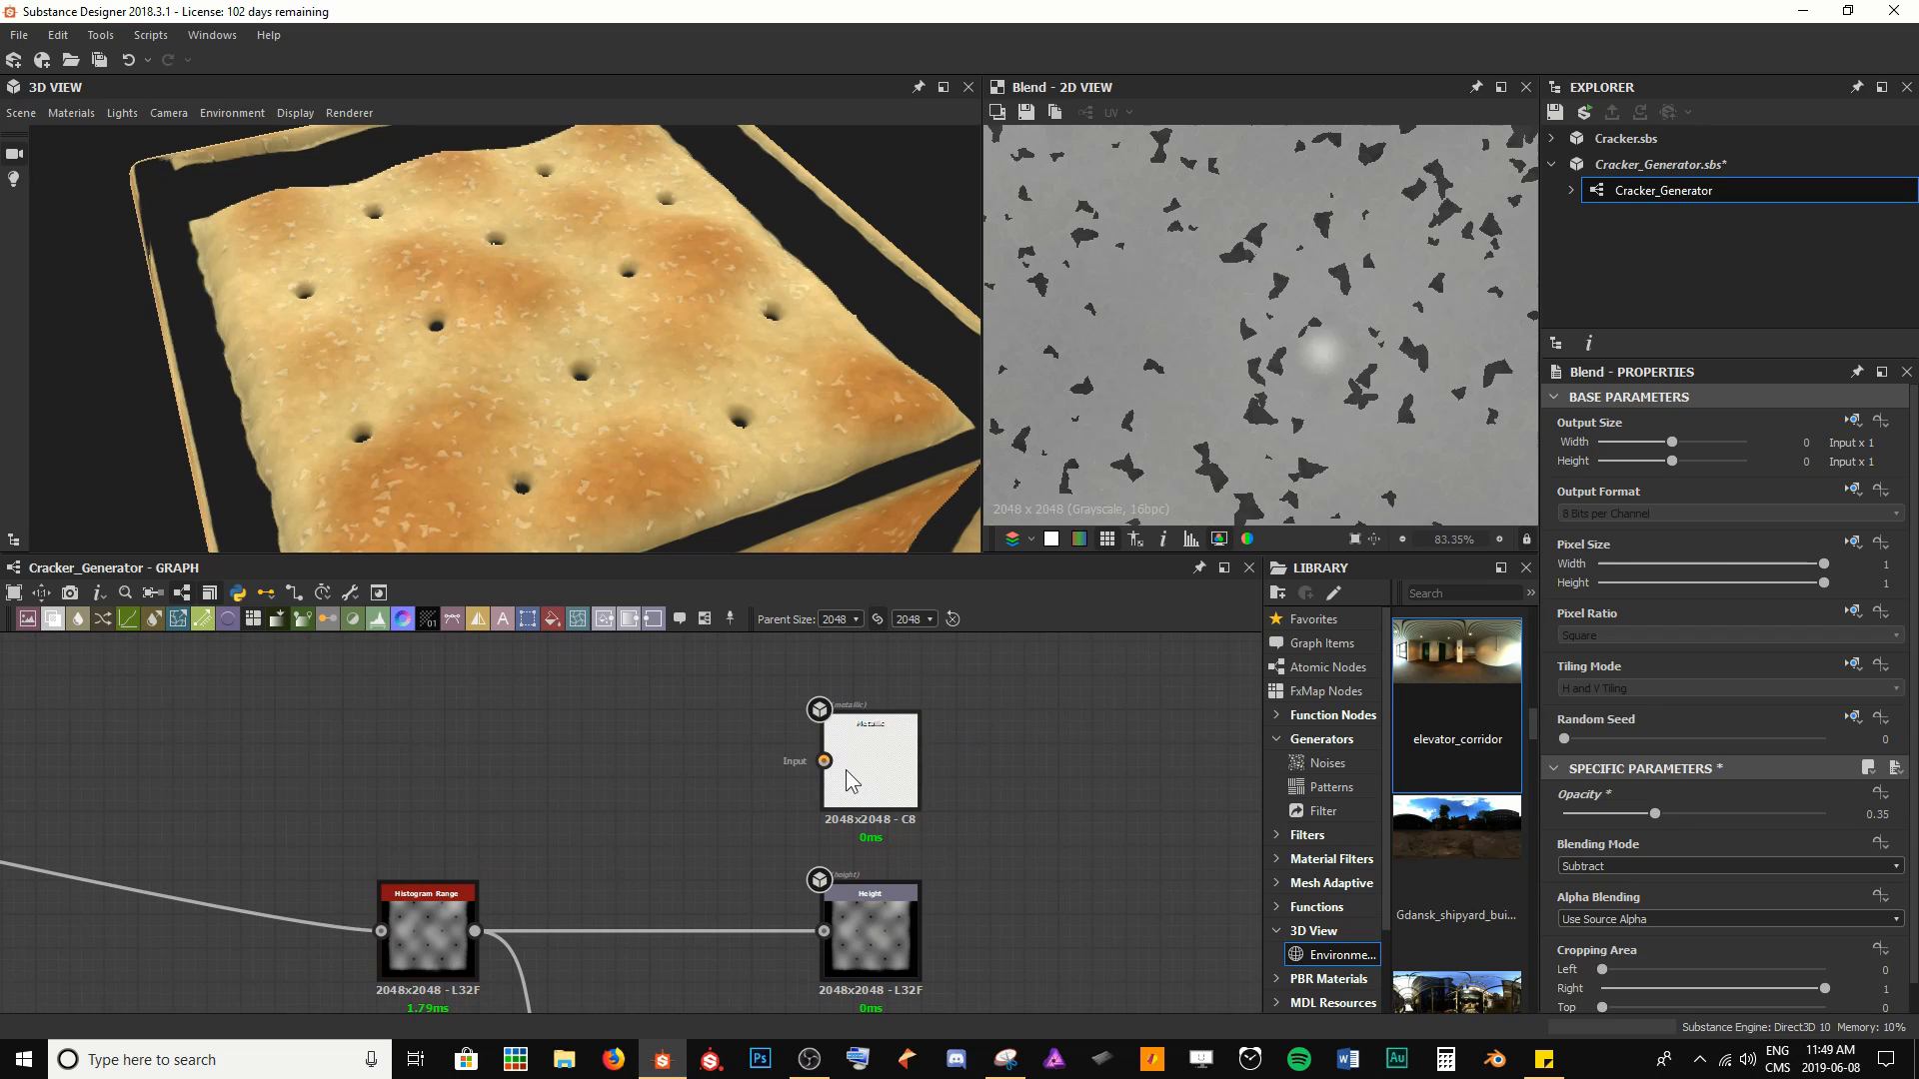
{"action": "left_click_drag", "start_coordinate": [542, 306], "coordinate": [584, 322]}
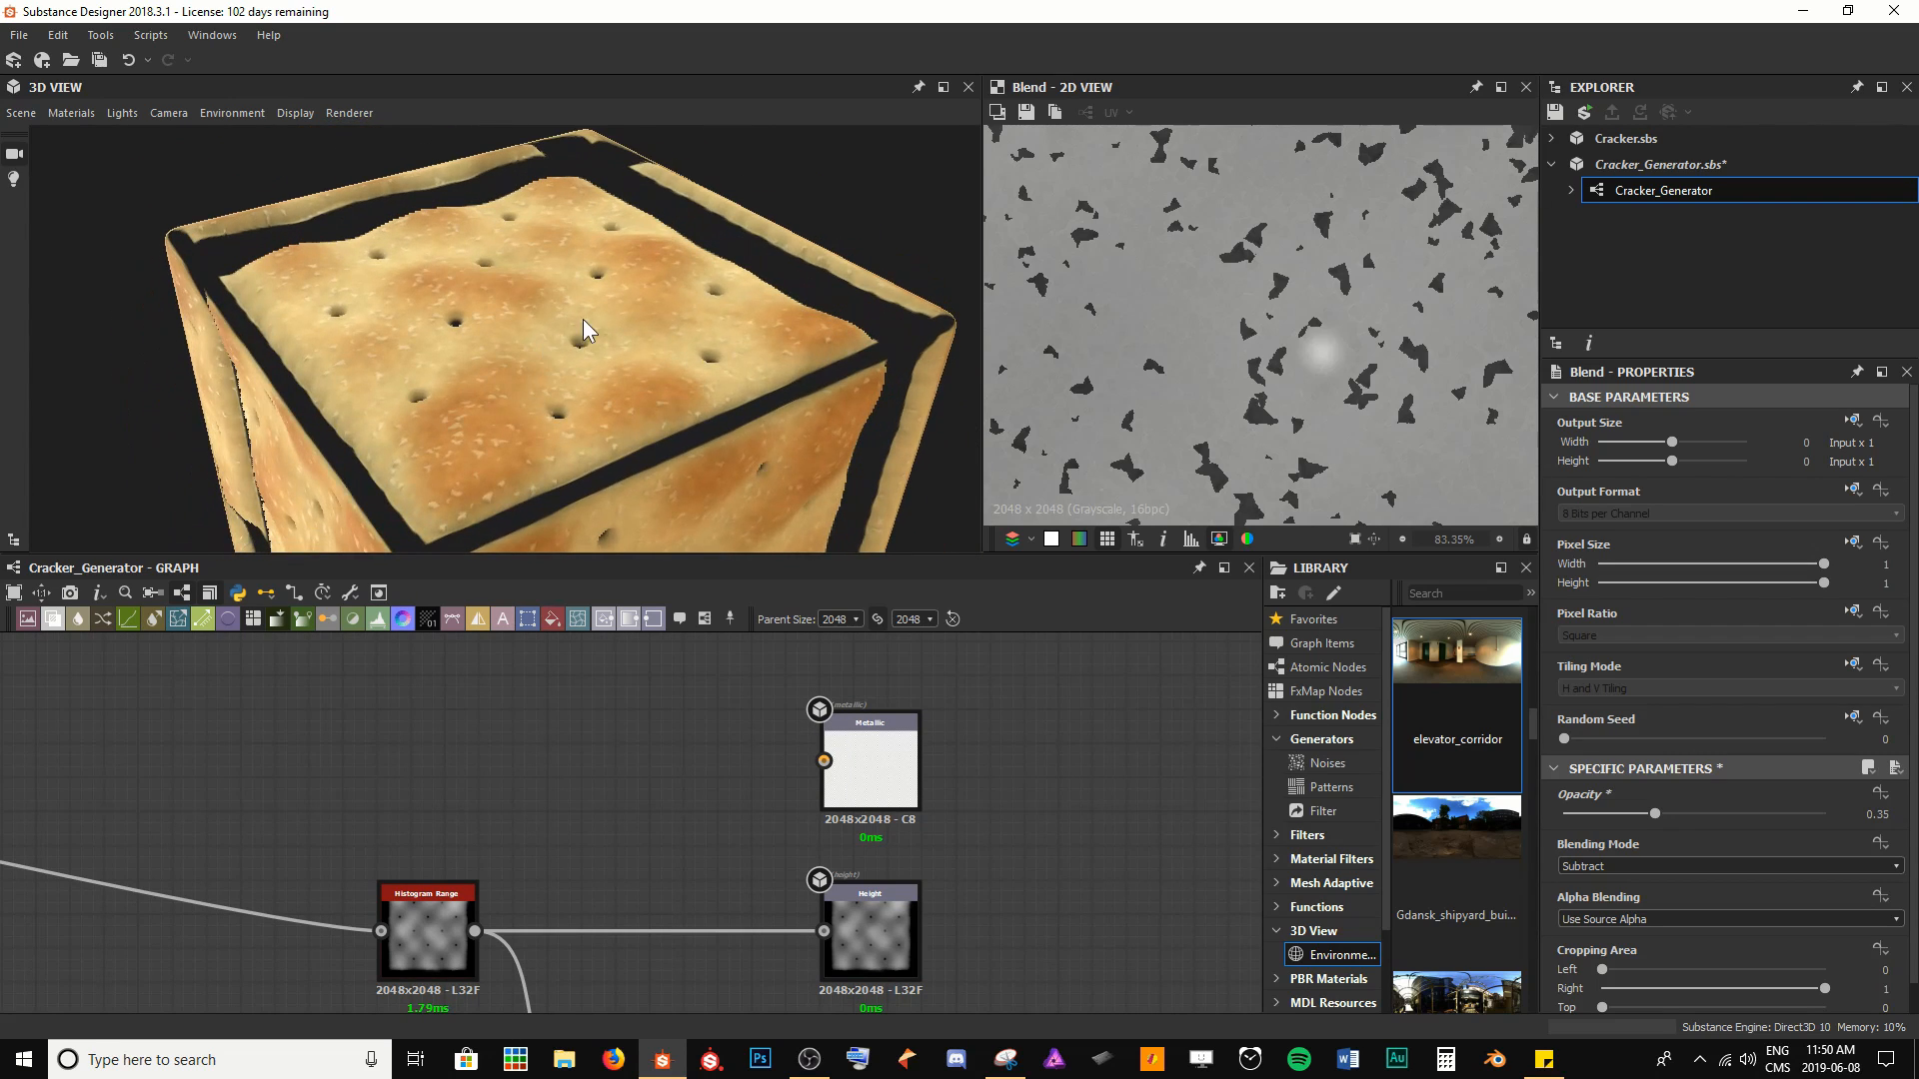
{"action": "left_click", "coordinate": [552, 619]}
{"action": "left_click_drag", "start_coordinate": [592, 679], "coordinate": [725, 758]}
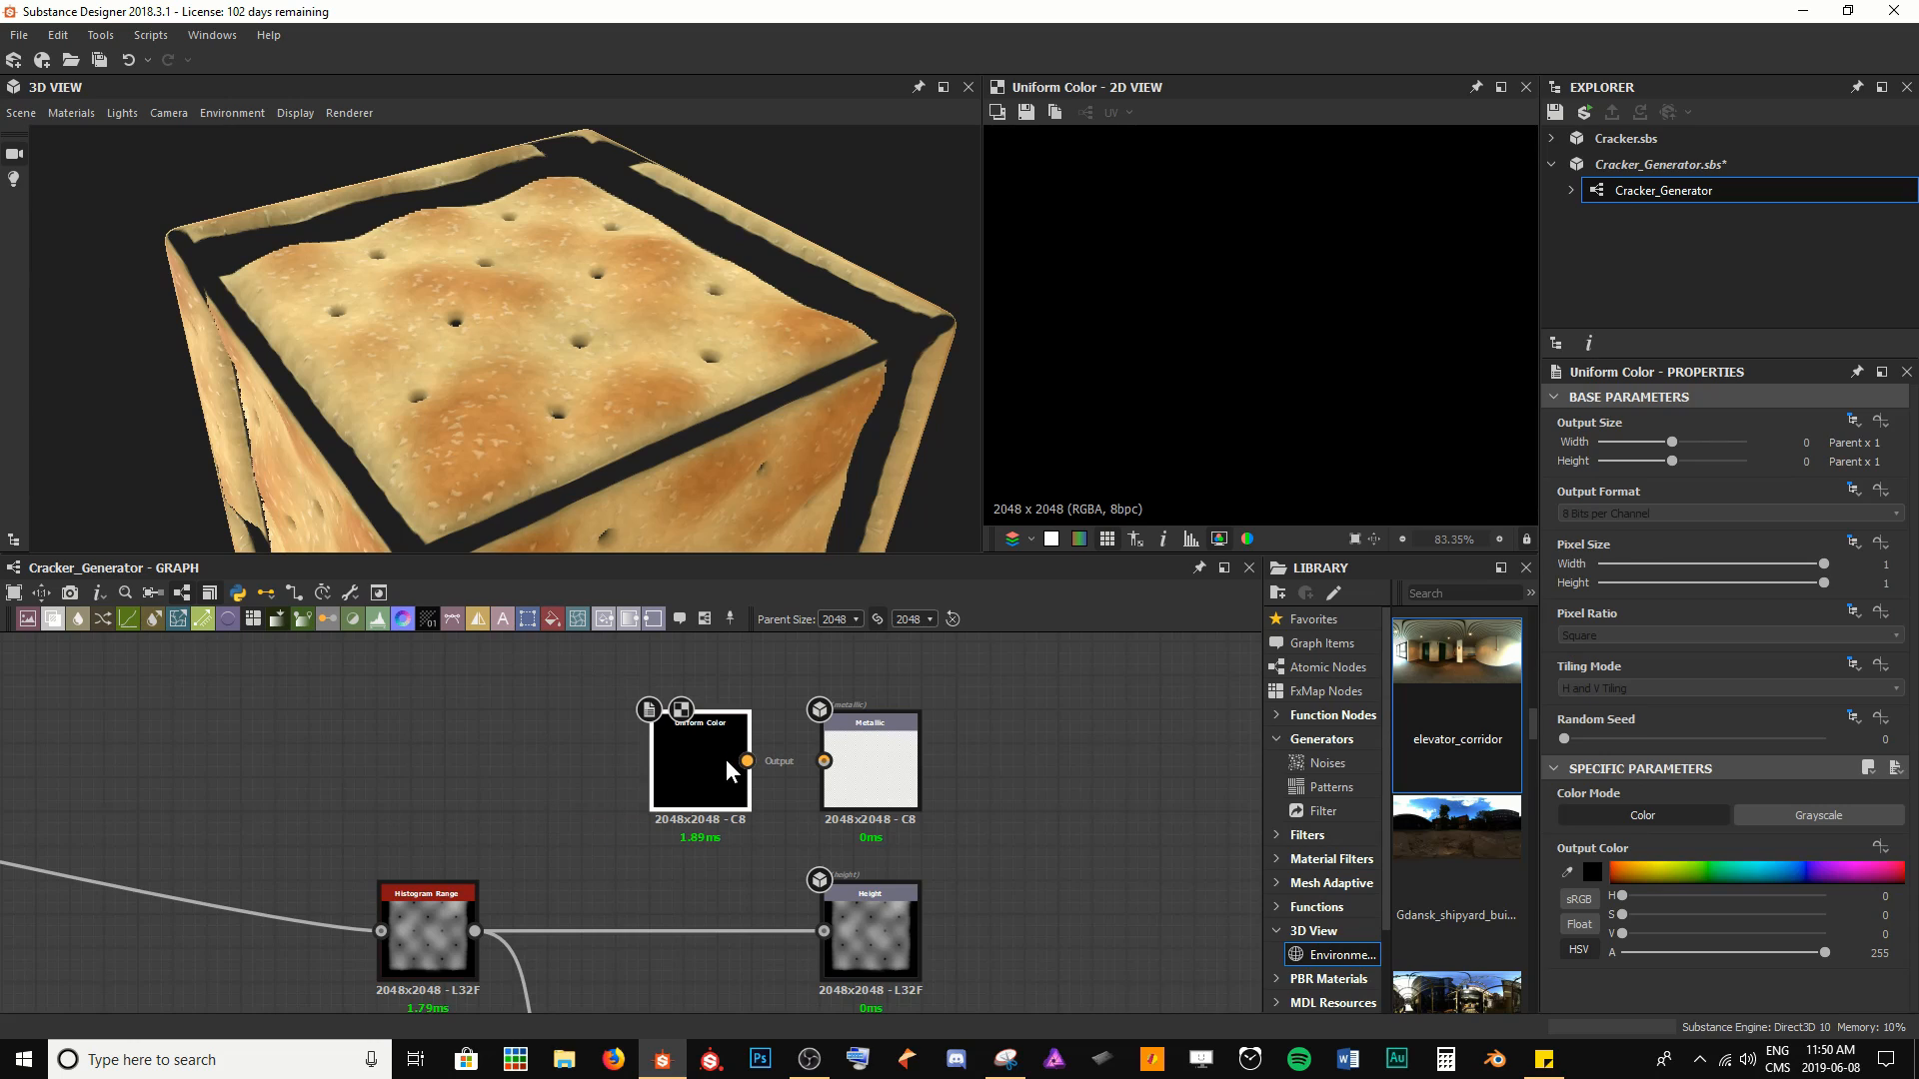
{"action": "scroll", "coordinate": [908, 688], "scroll_direction": "up", "scroll_amount": 4}
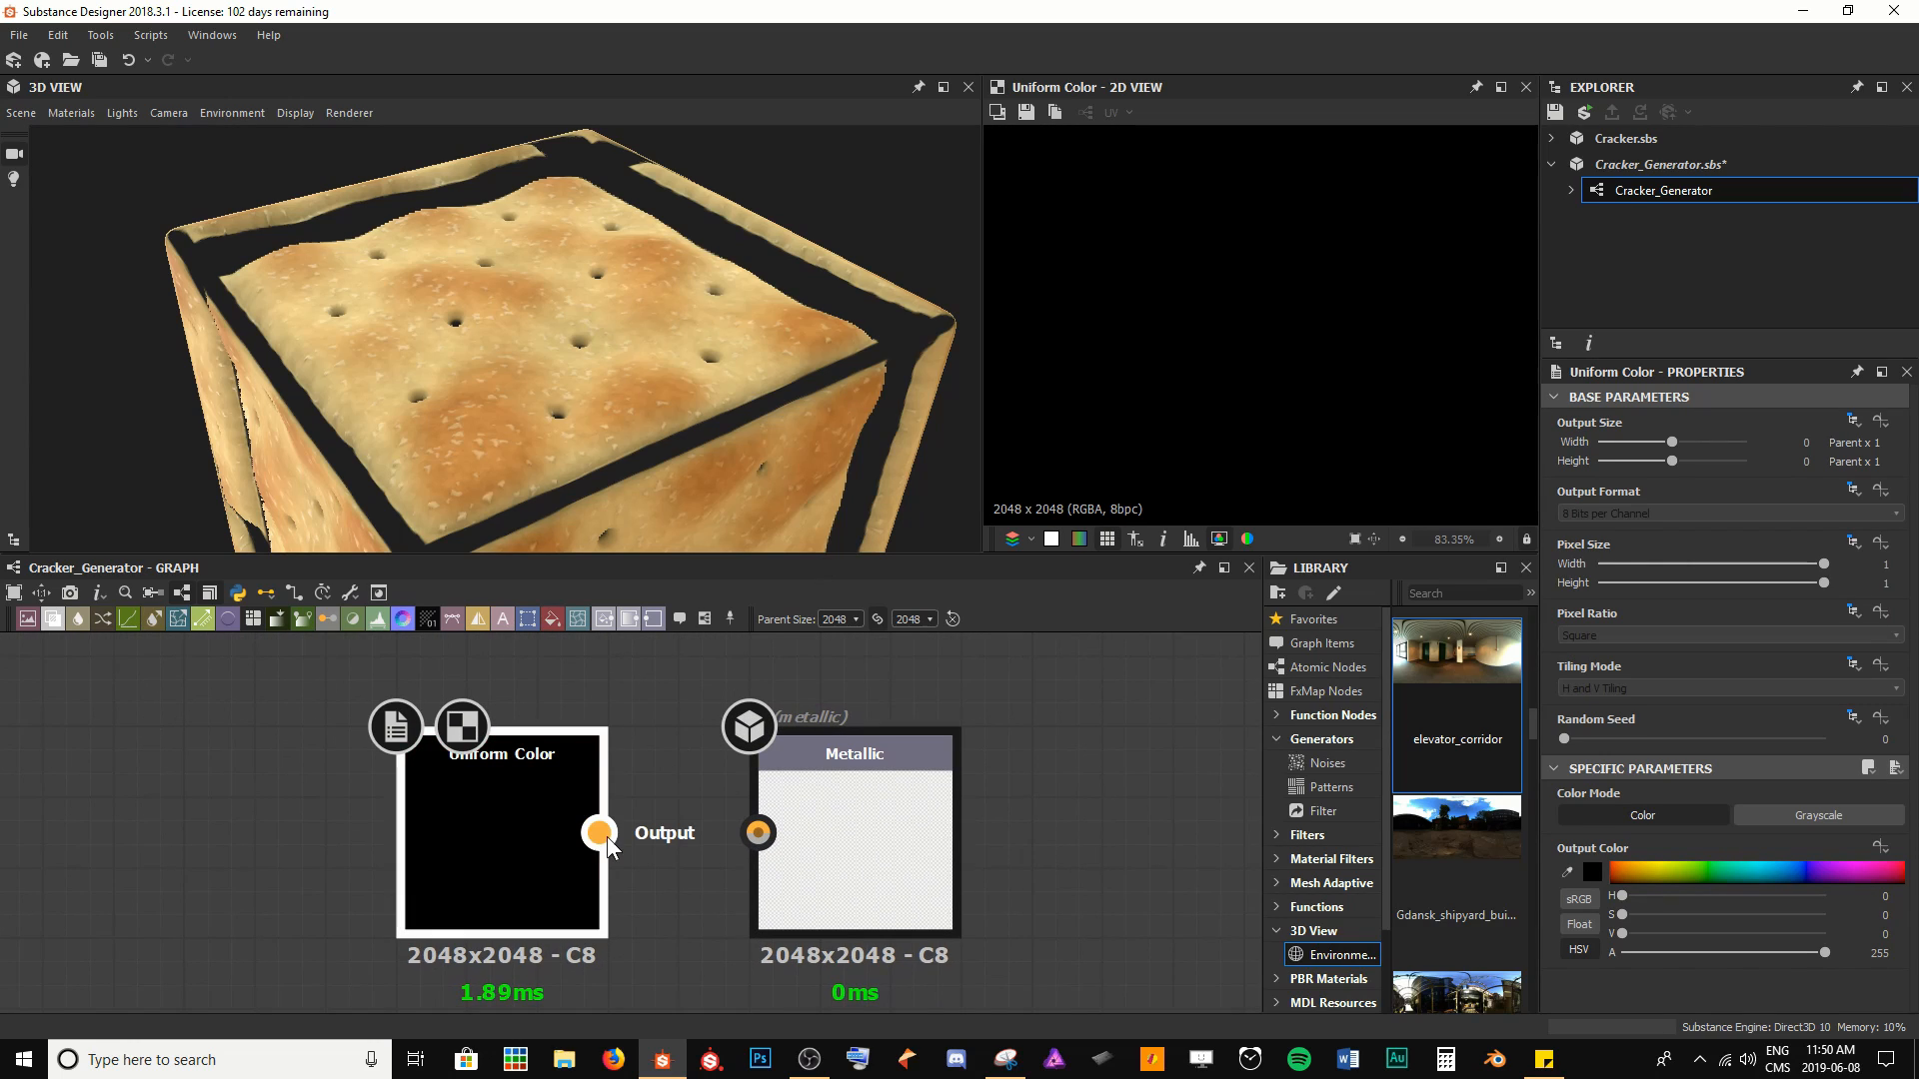
{"action": "left_click_drag", "start_coordinate": [604, 835], "coordinate": [879, 869]}
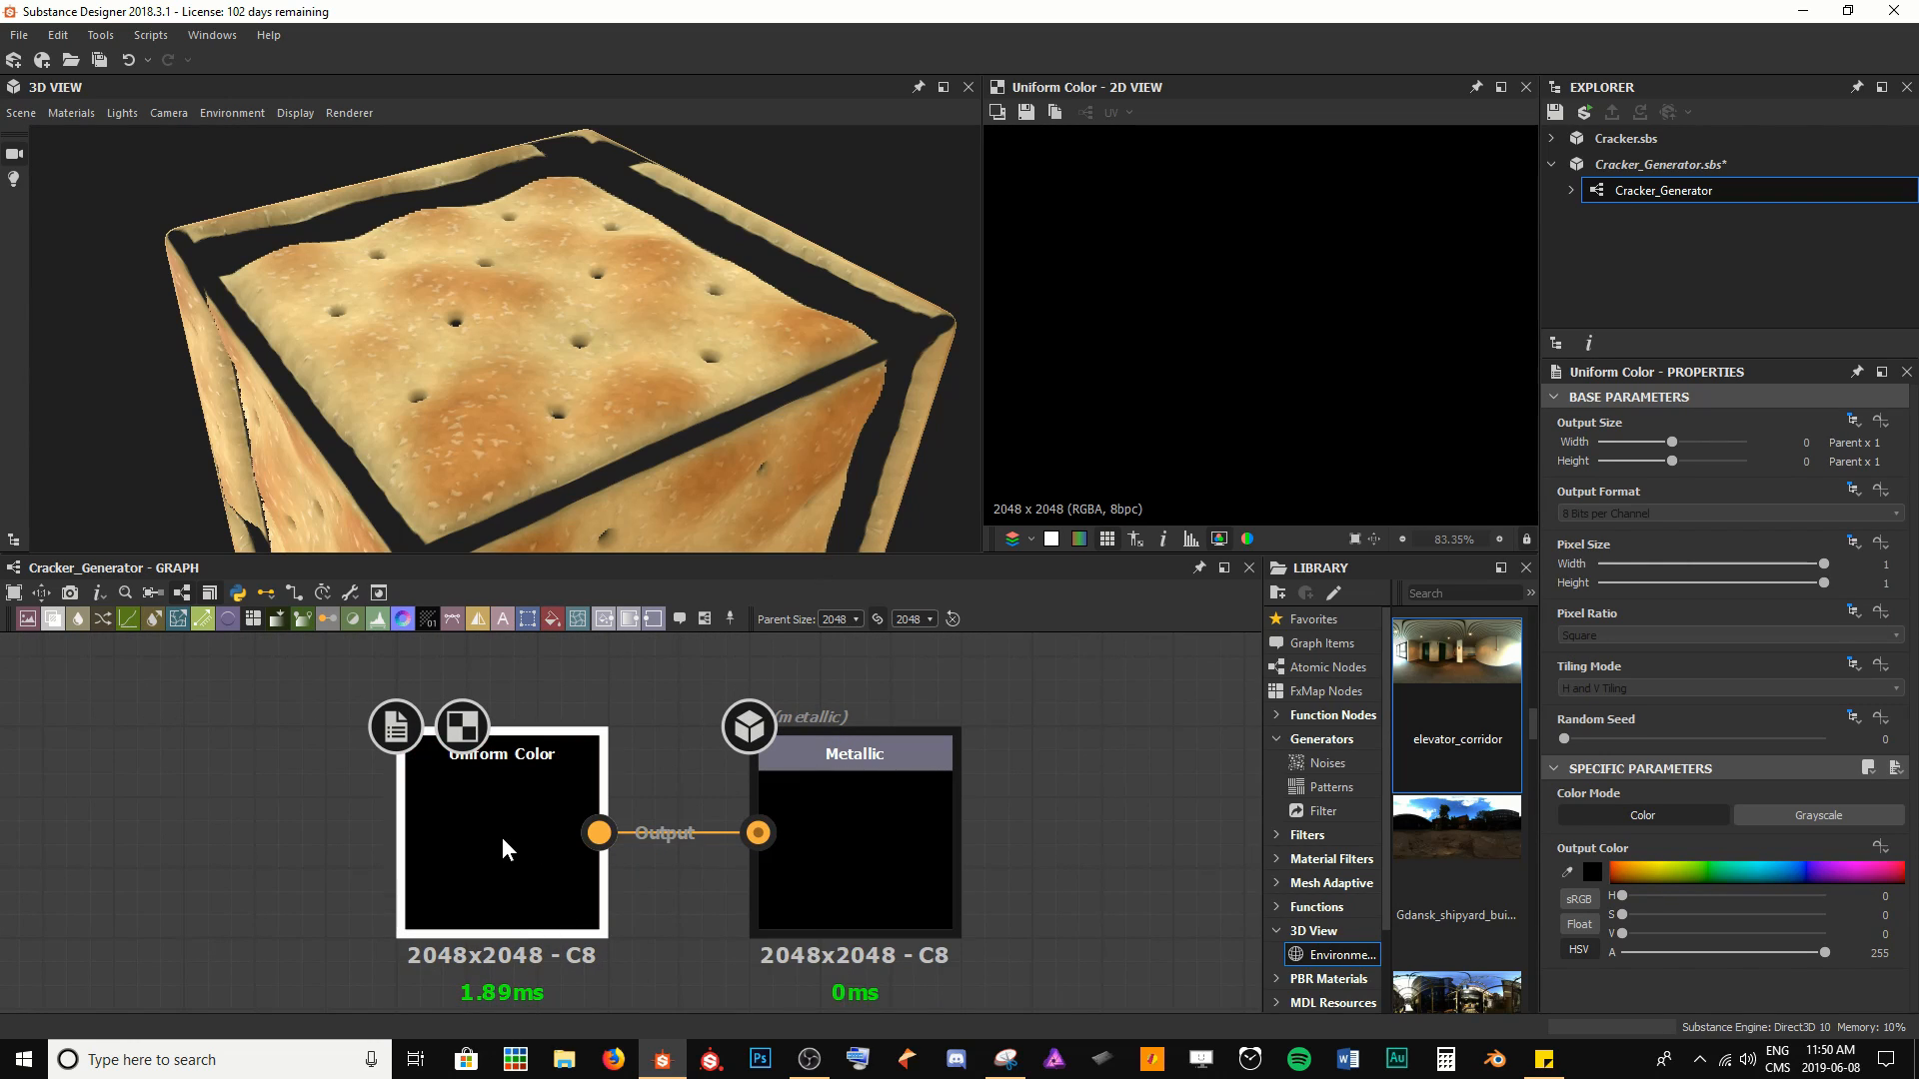
Switch the Uniform Color to Grayscale and make its output size Absolute at 256 x 256 px
{"action": "left_click", "coordinate": [1833, 817]}
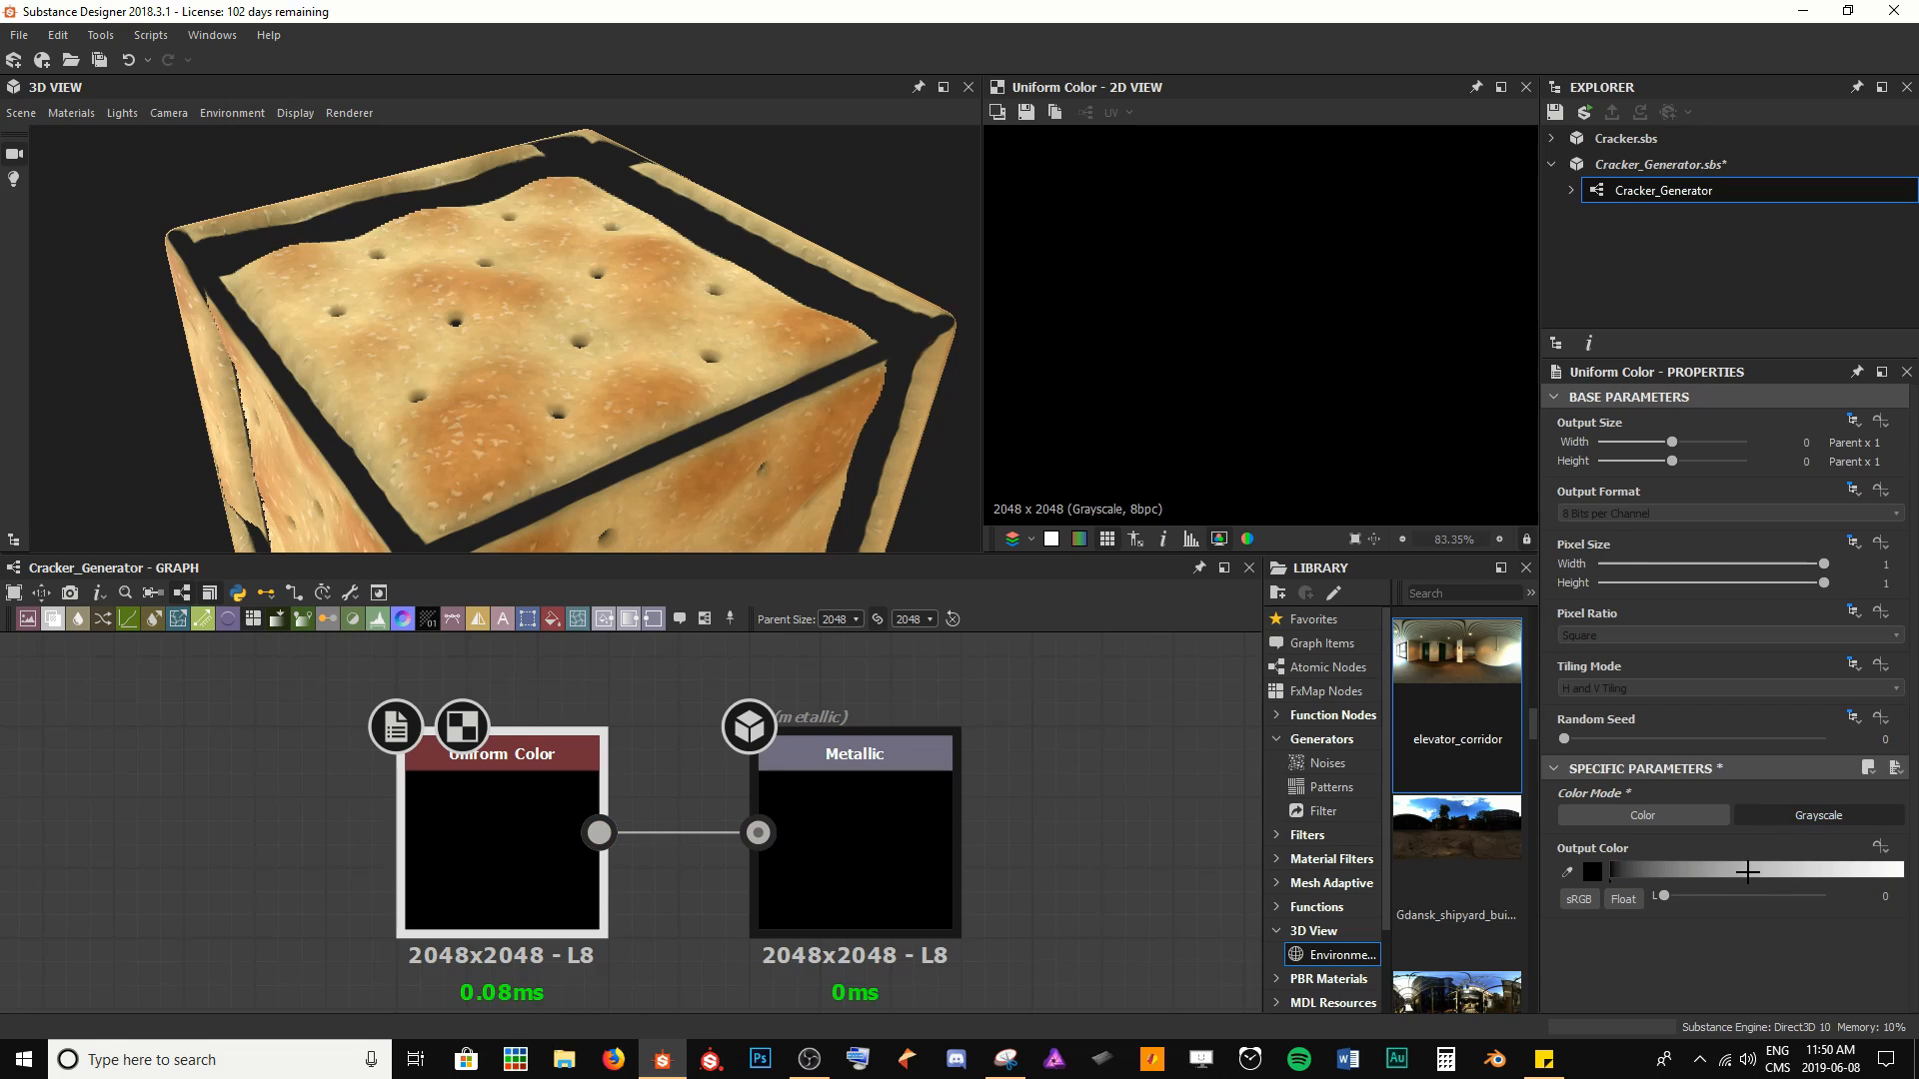
{"action": "left_click", "coordinate": [1854, 423]}
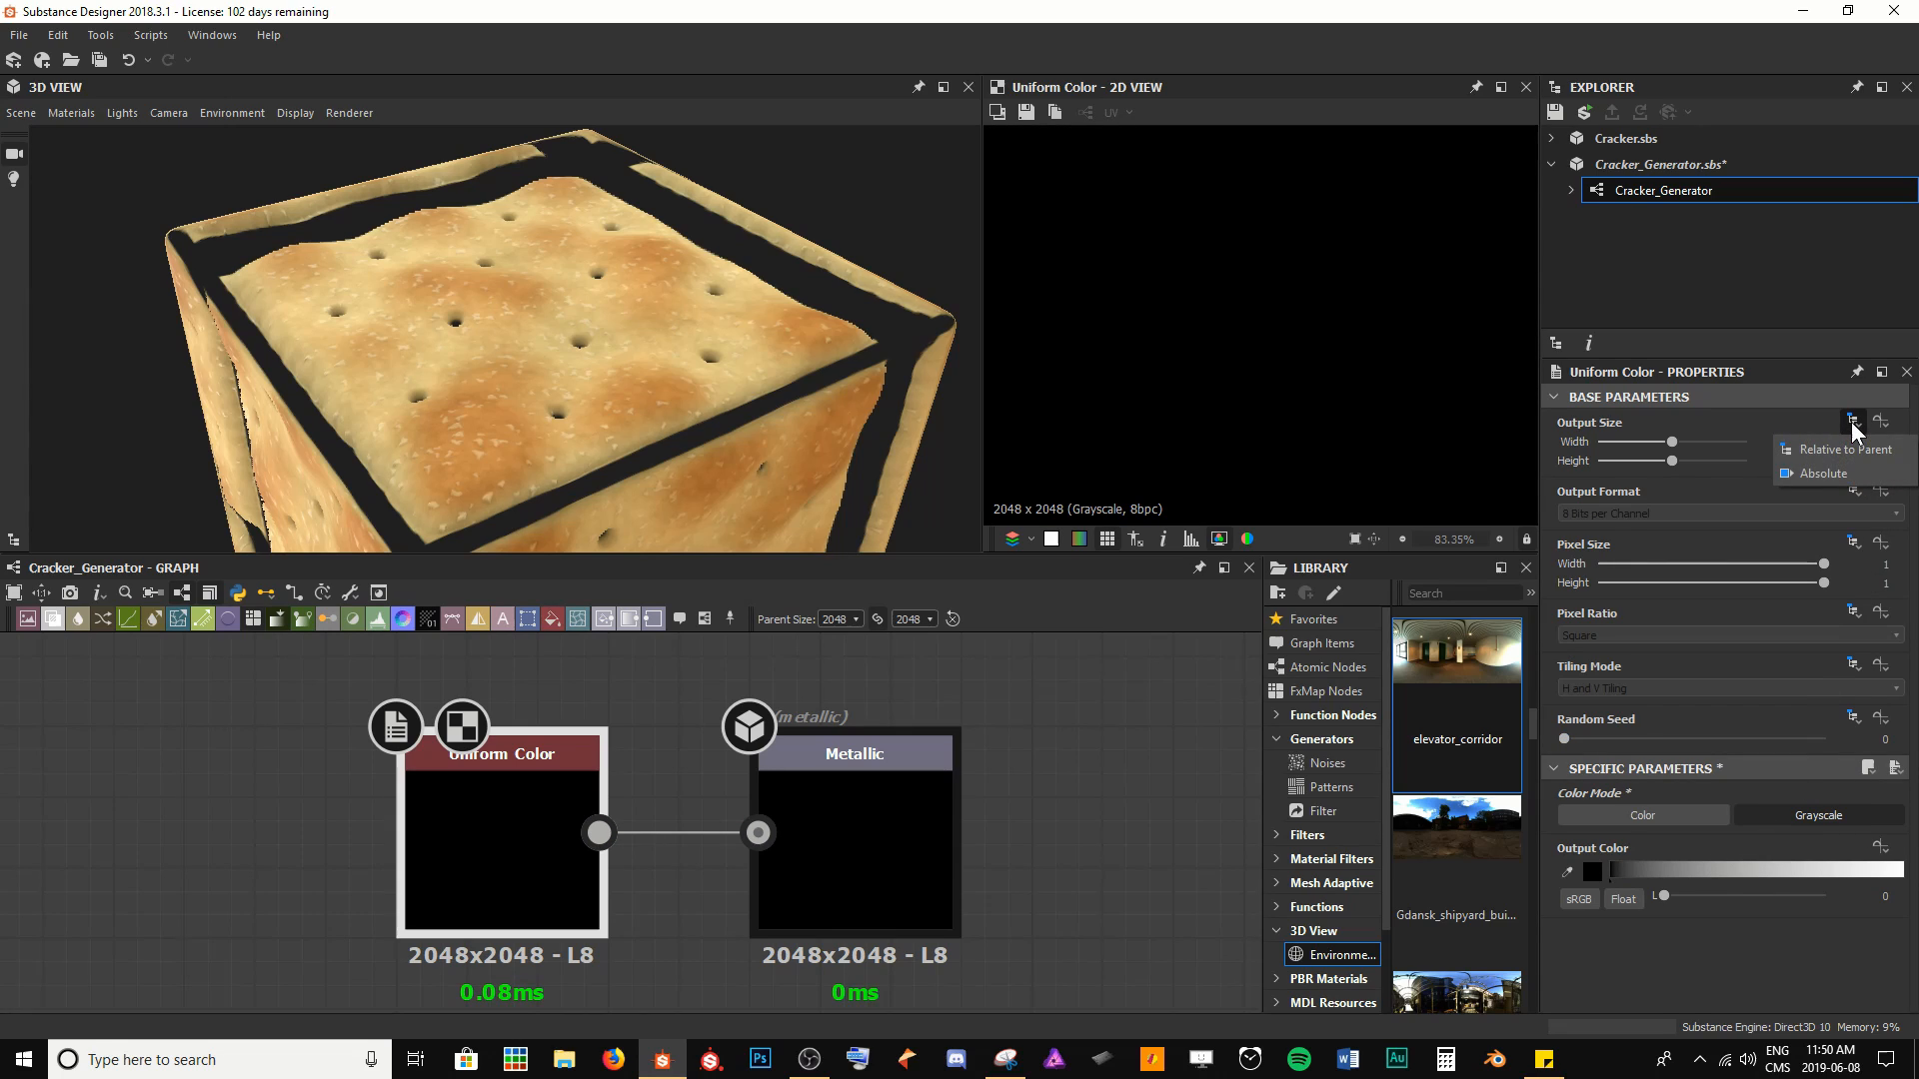
{"action": "left_click", "coordinate": [1821, 476]}
{"action": "key", "text": "space"}
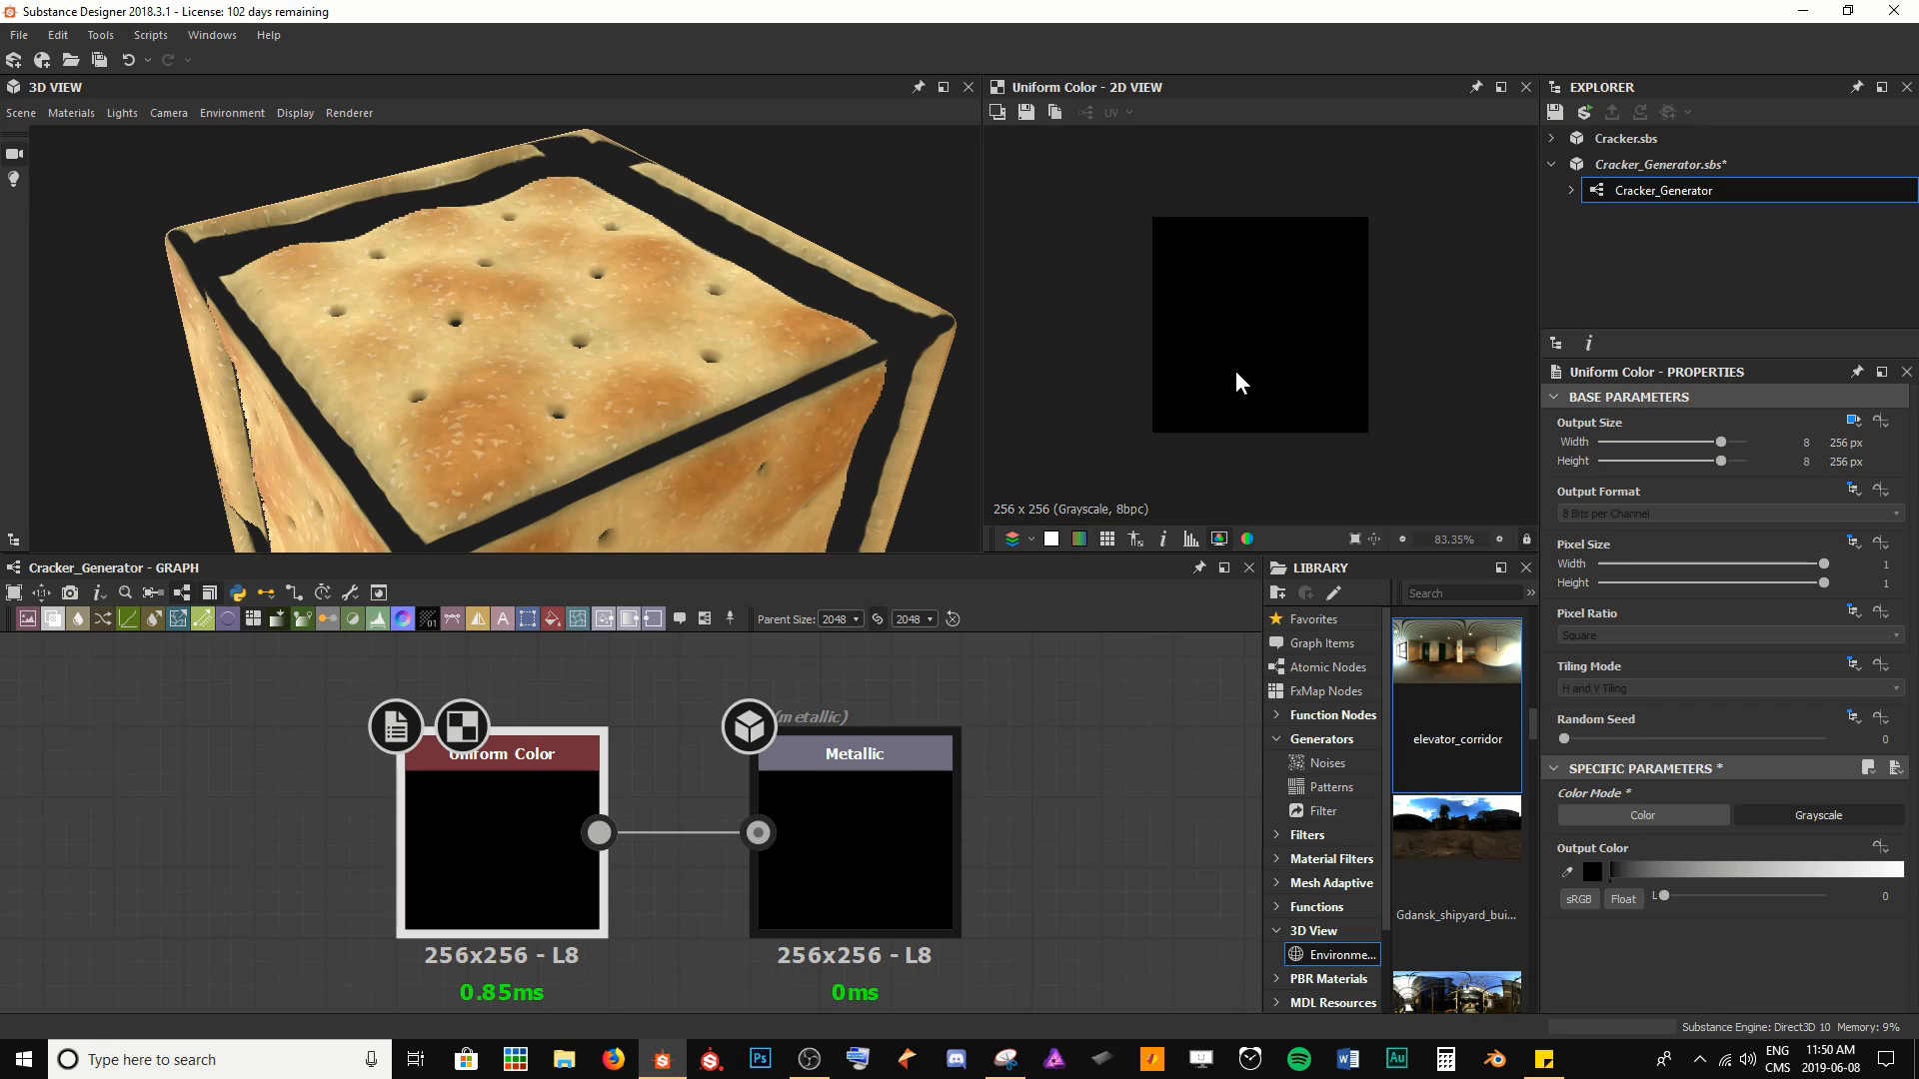
Set the Uniform Color node's output size to 16 x 16 px and dock it against the Metallic output
{"action": "mouse_move", "coordinate": [1720, 442]}
{"action": "left_mouse_down"}
{"action": "mouse_move", "coordinate": [1697, 439]}
{"action": "mouse_move", "coordinate": [1697, 471]}
{"action": "left_mouse_up"}
{"action": "left_click", "coordinate": [1095, 757]}
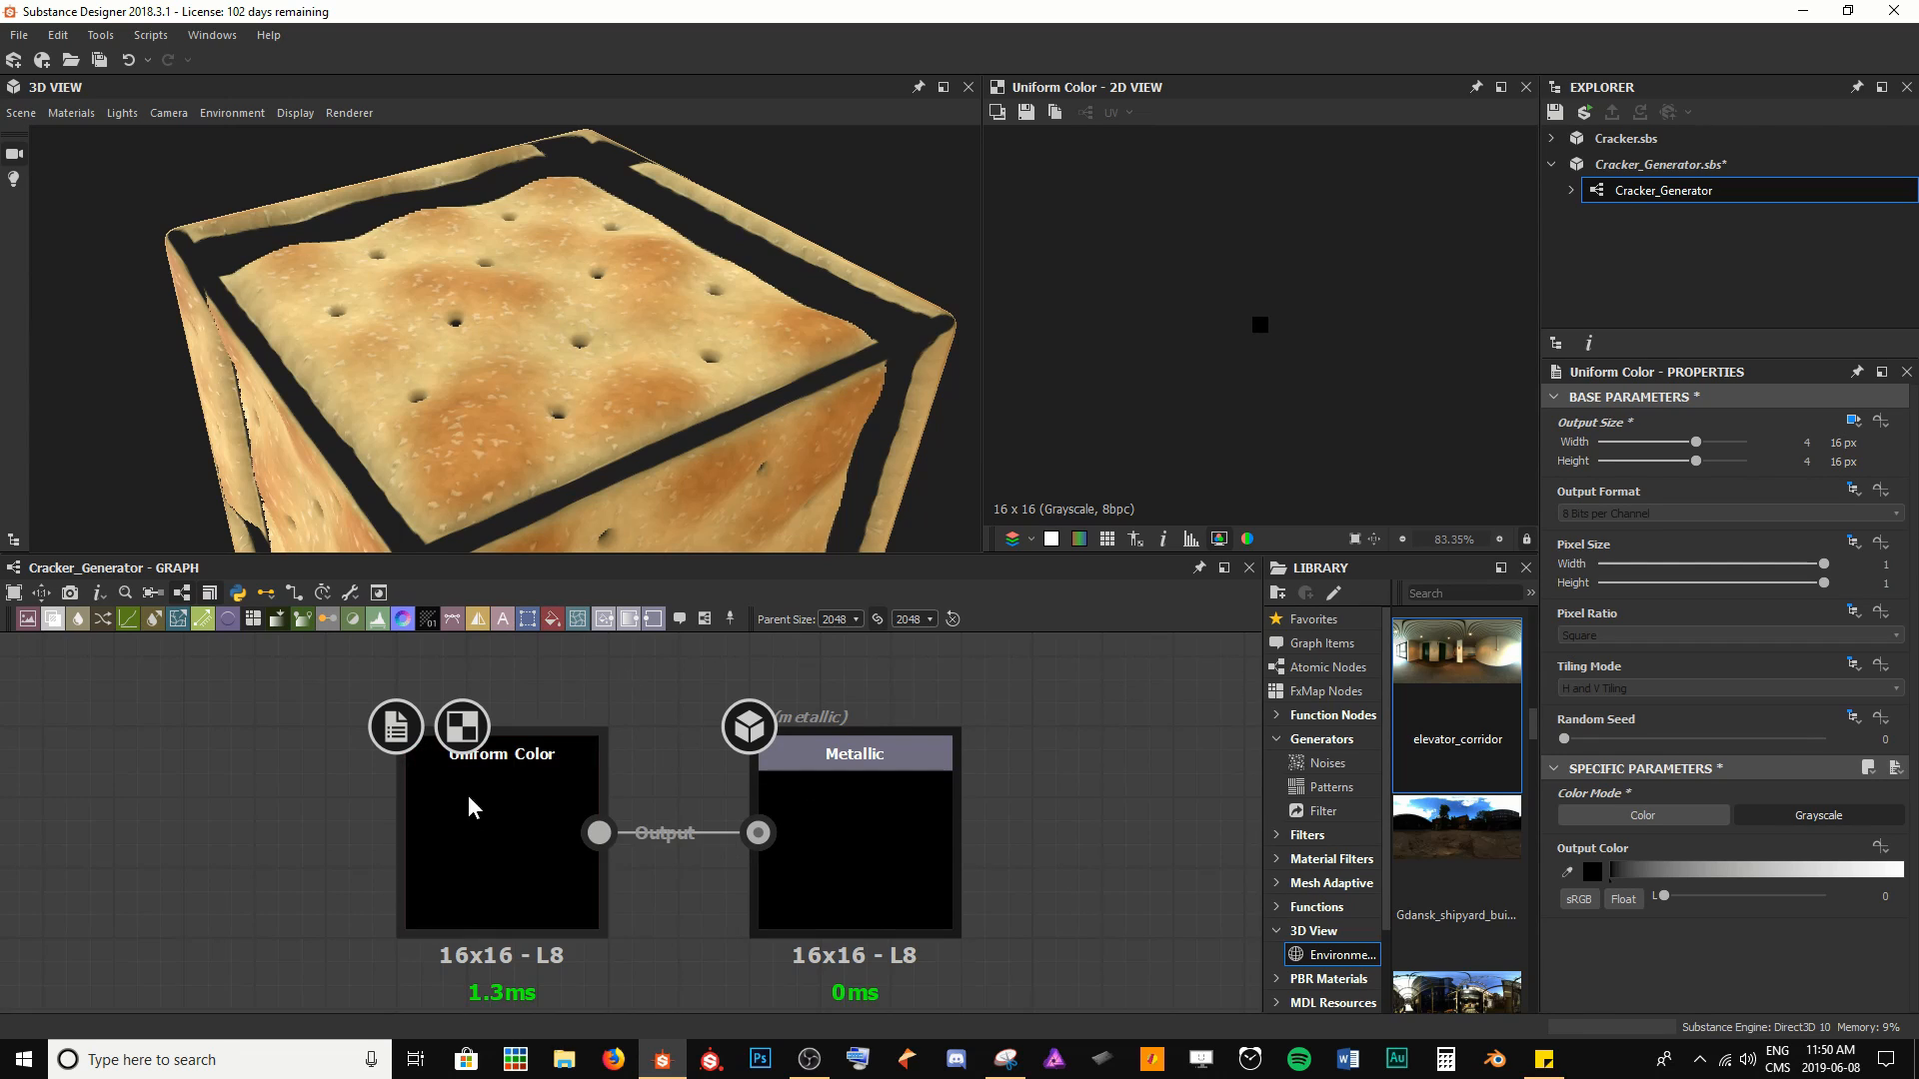
{"action": "left_click_drag", "start_coordinate": [449, 886], "coordinate": [589, 879]}
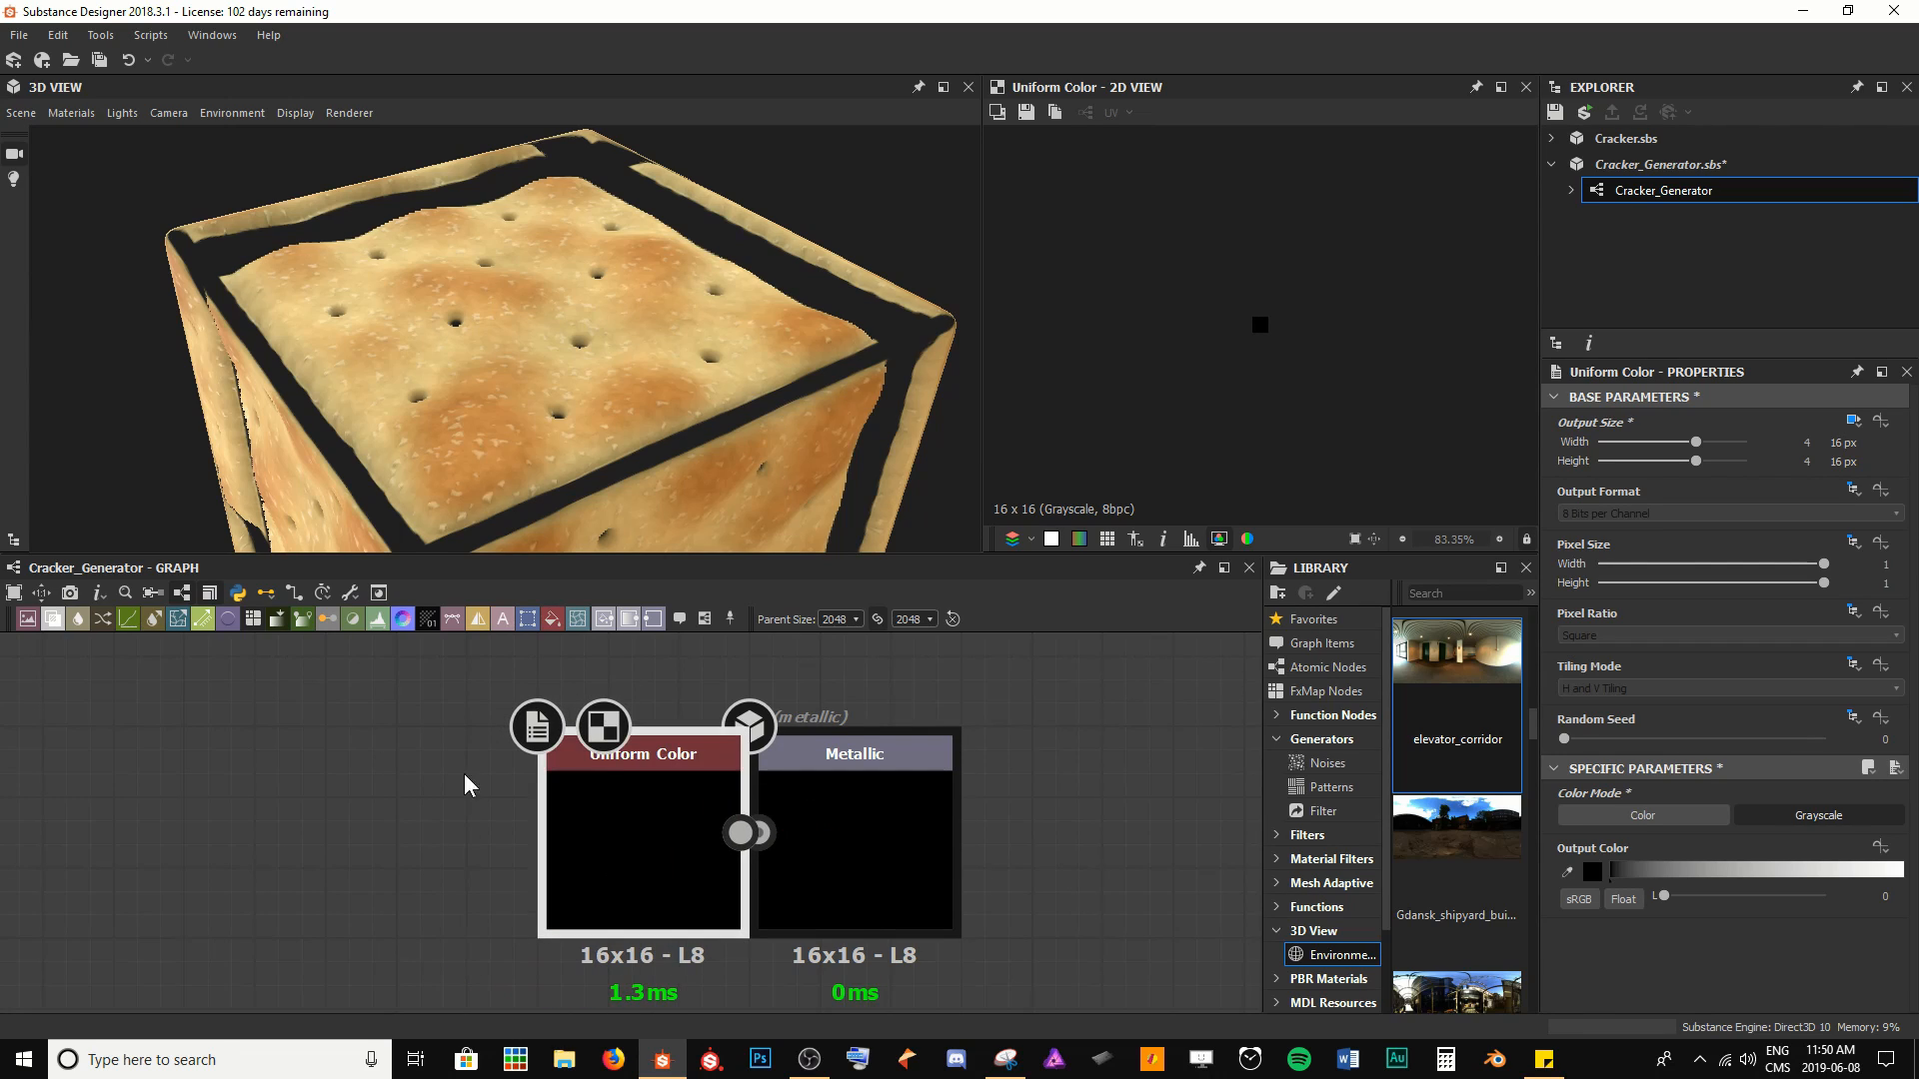
{"action": "left_click", "coordinate": [270, 870]}
Try a Position of 0.4 on the Histogram Range node feeding the Height output, and restore it to 0.5
{"action": "scroll", "coordinate": [263, 807], "scroll_direction": "down", "scroll_amount": 4}
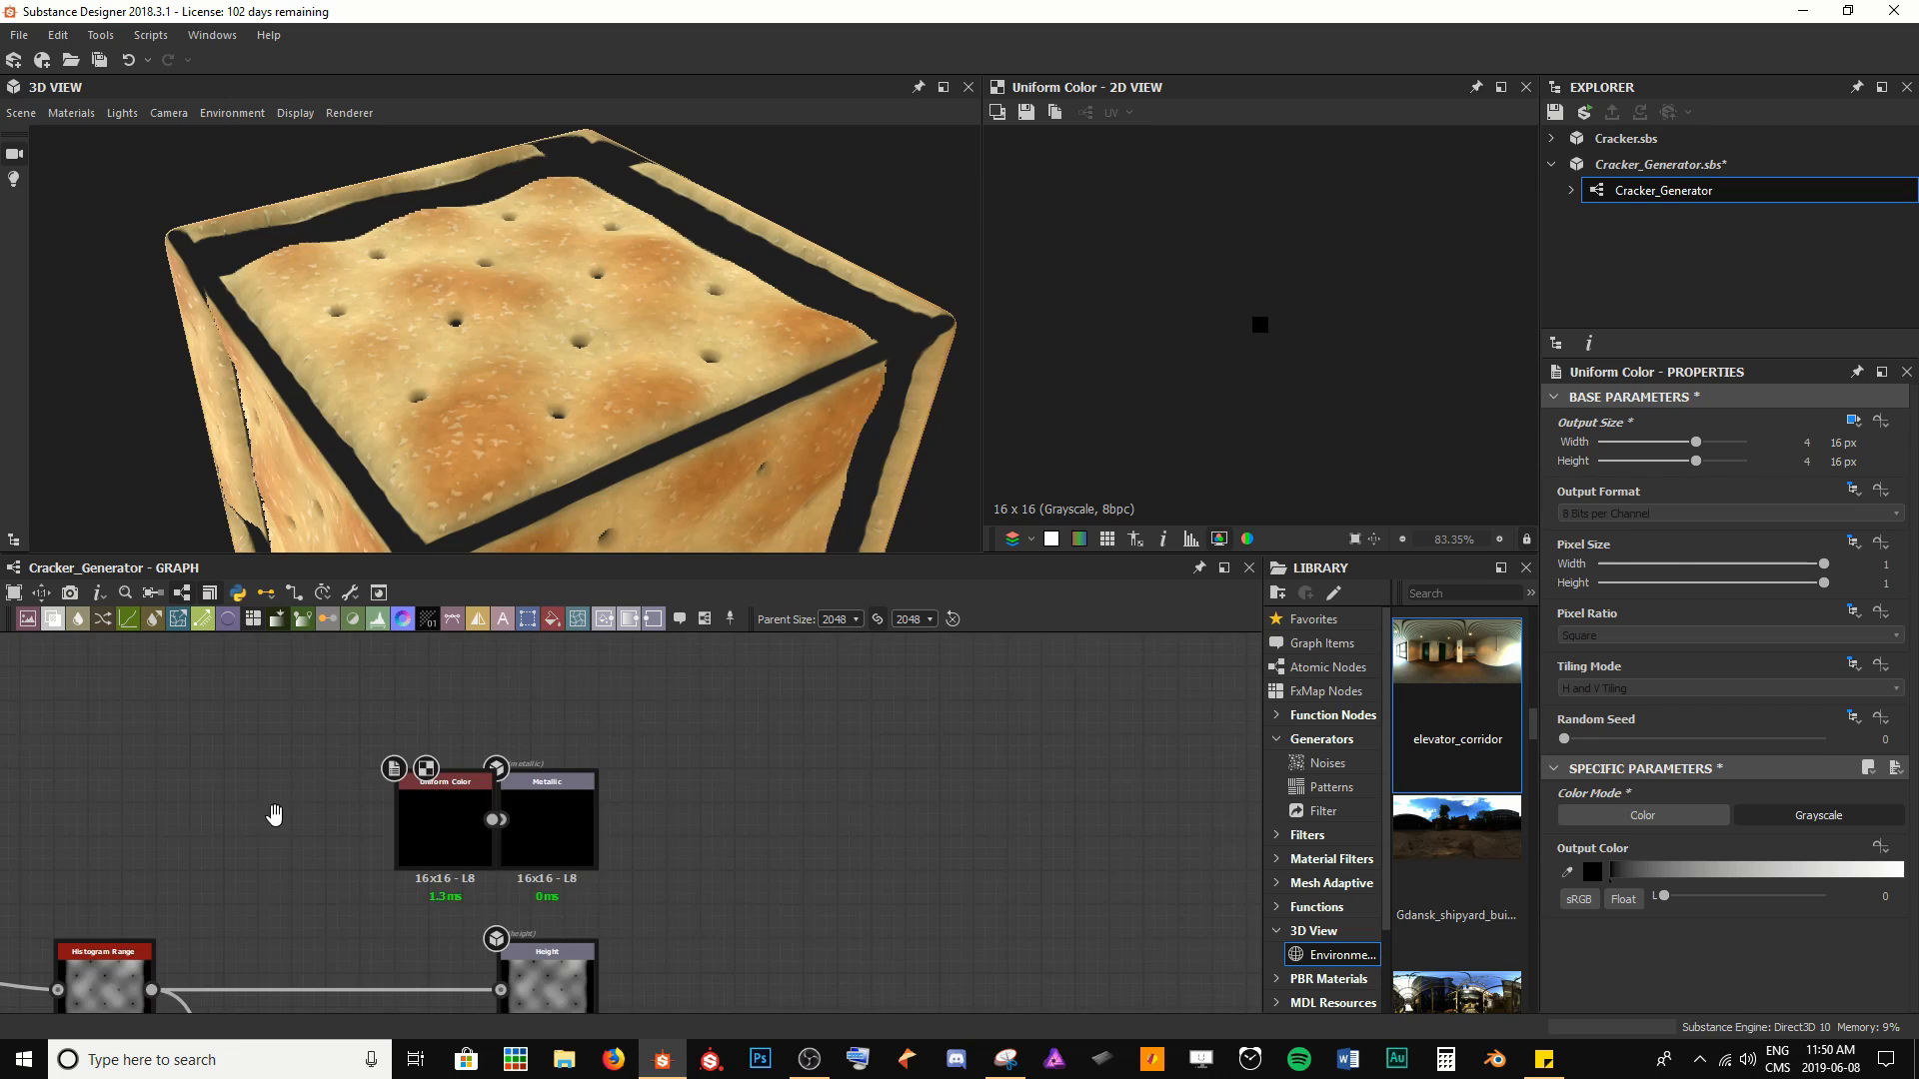
{"action": "middle_click_drag", "start_coordinate": [265, 809], "coordinate": [634, 710]}
{"action": "scroll", "coordinate": [573, 756], "scroll_direction": "down", "scroll_amount": 2}
{"action": "scroll", "coordinate": [660, 758], "scroll_direction": "down", "scroll_amount": 2}
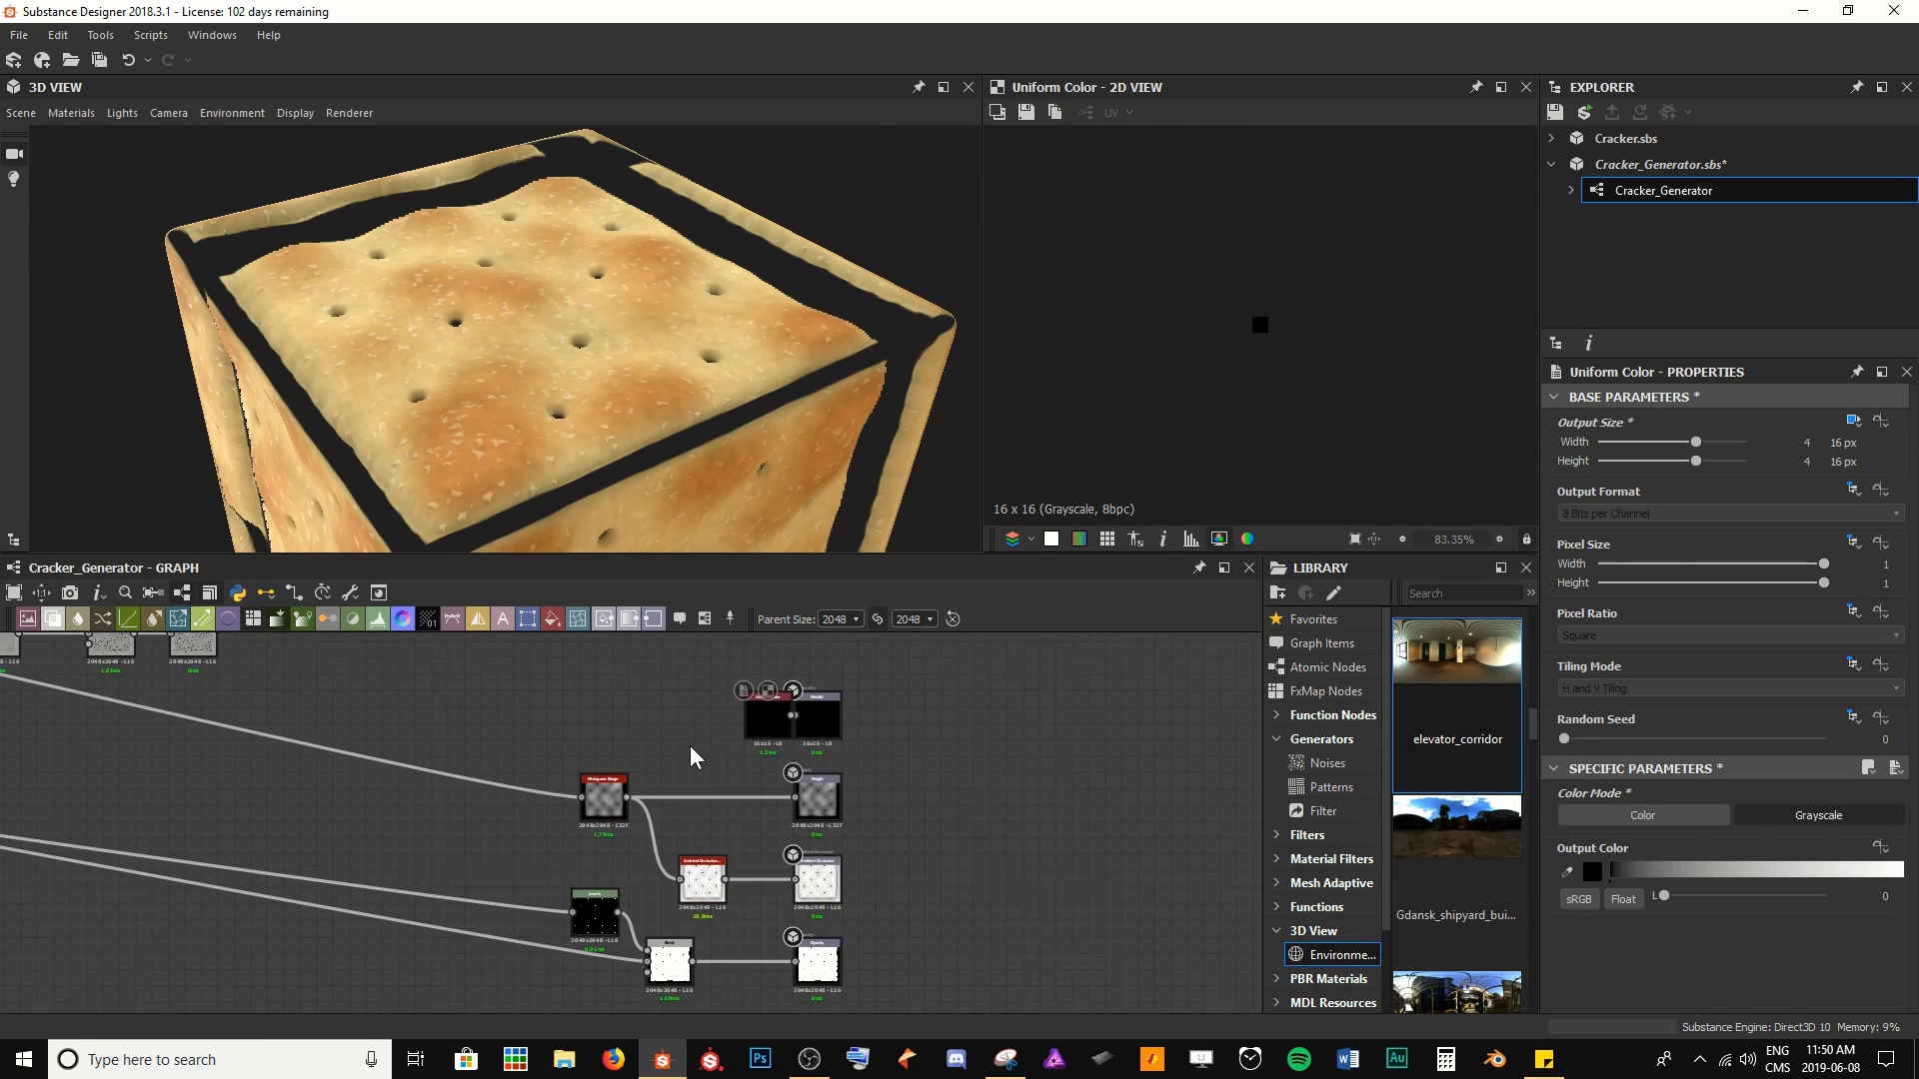
{"action": "scroll", "coordinate": [699, 779], "scroll_direction": "up", "scroll_amount": 4}
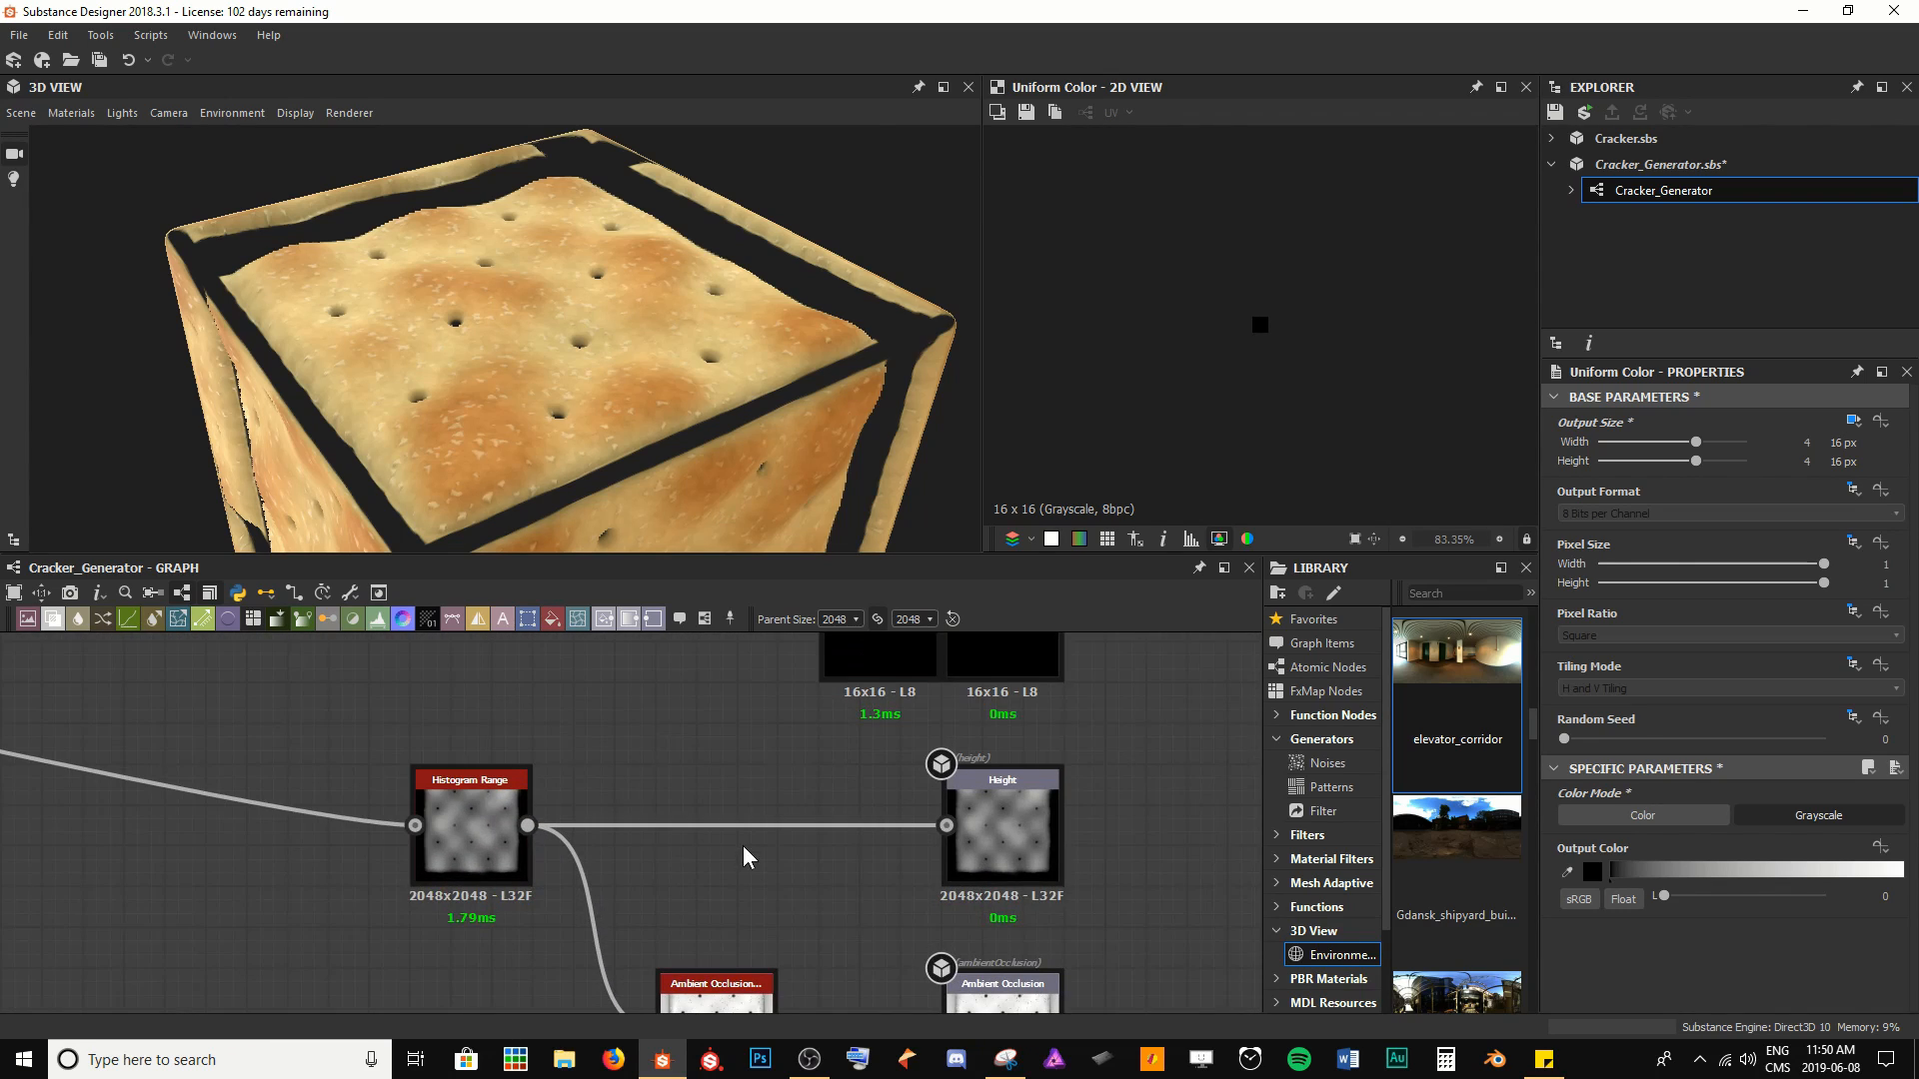
{"action": "scroll", "coordinate": [680, 819], "scroll_direction": "up", "scroll_amount": 2}
{"action": "left_click", "coordinate": [457, 779]}
{"action": "double_click", "coordinate": [457, 780]}
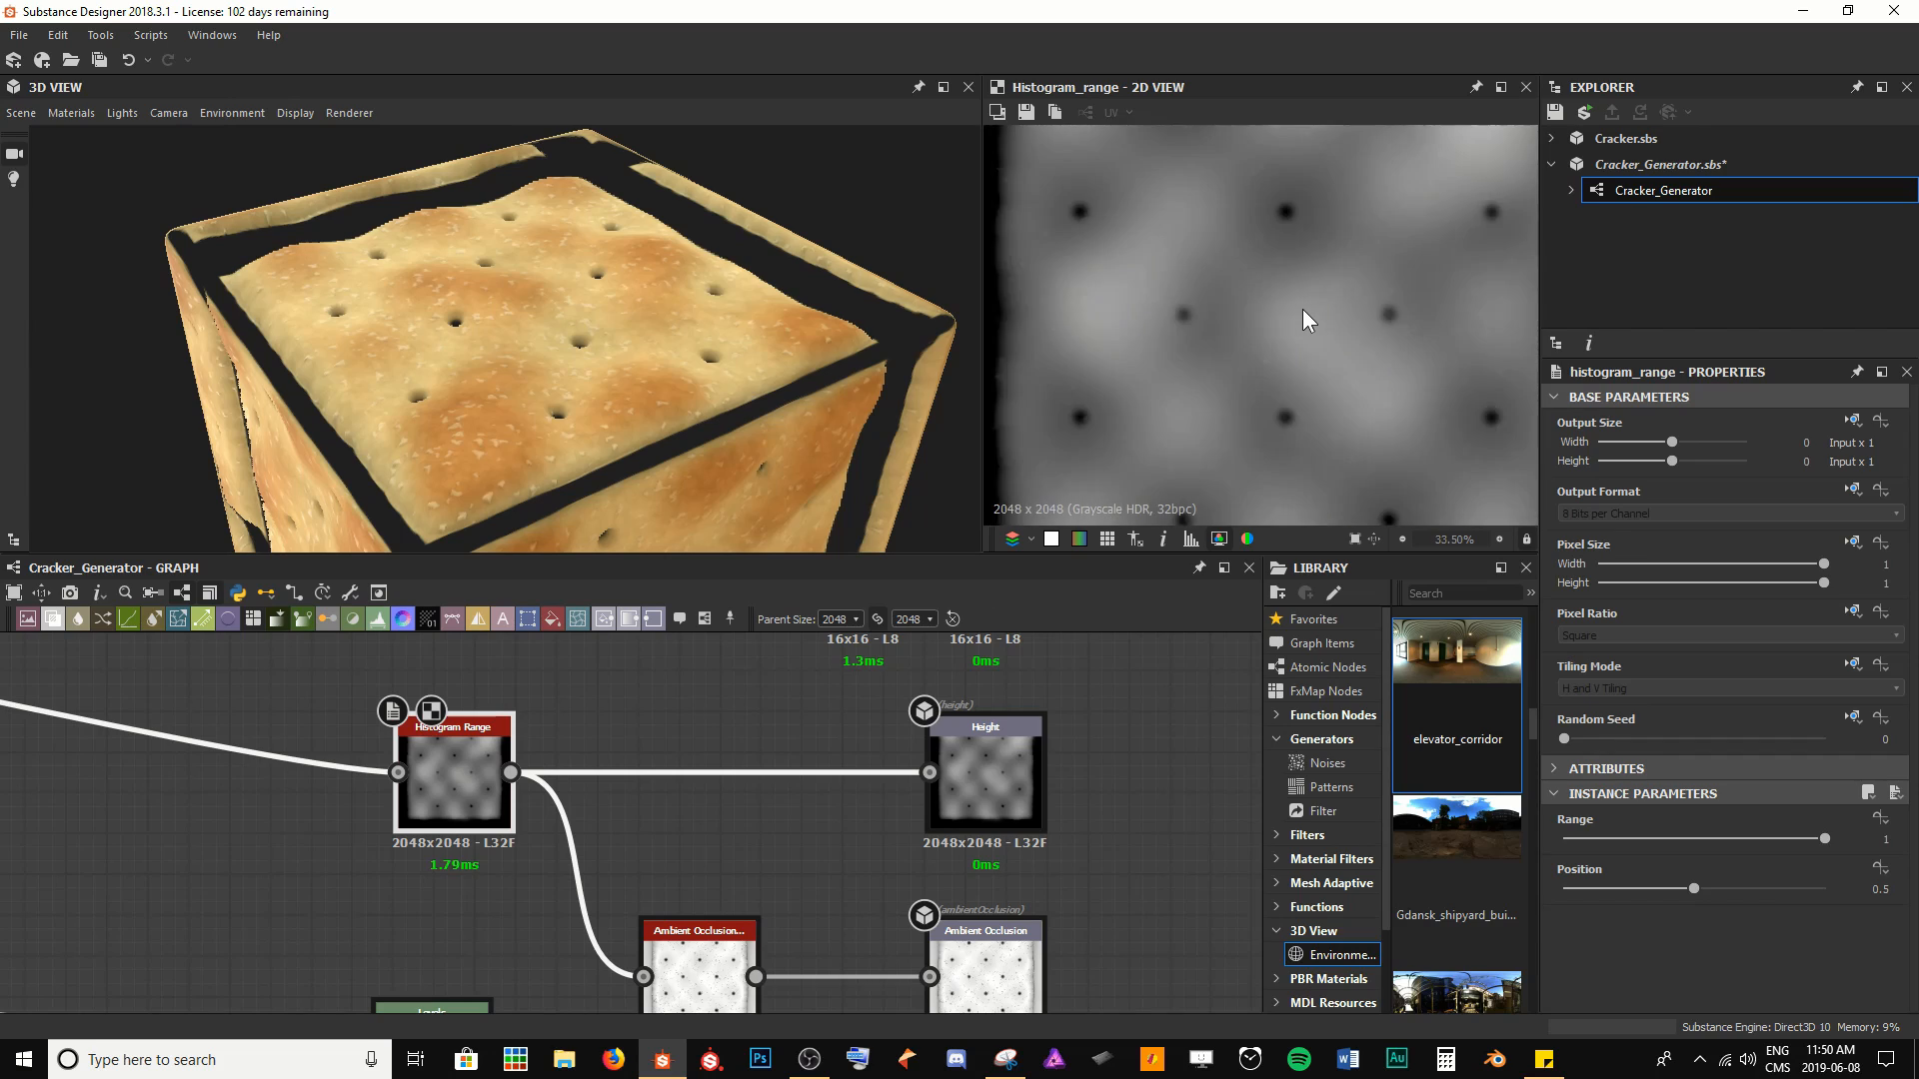
{"action": "scroll", "coordinate": [1419, 515], "scroll_direction": "down", "scroll_amount": 1}
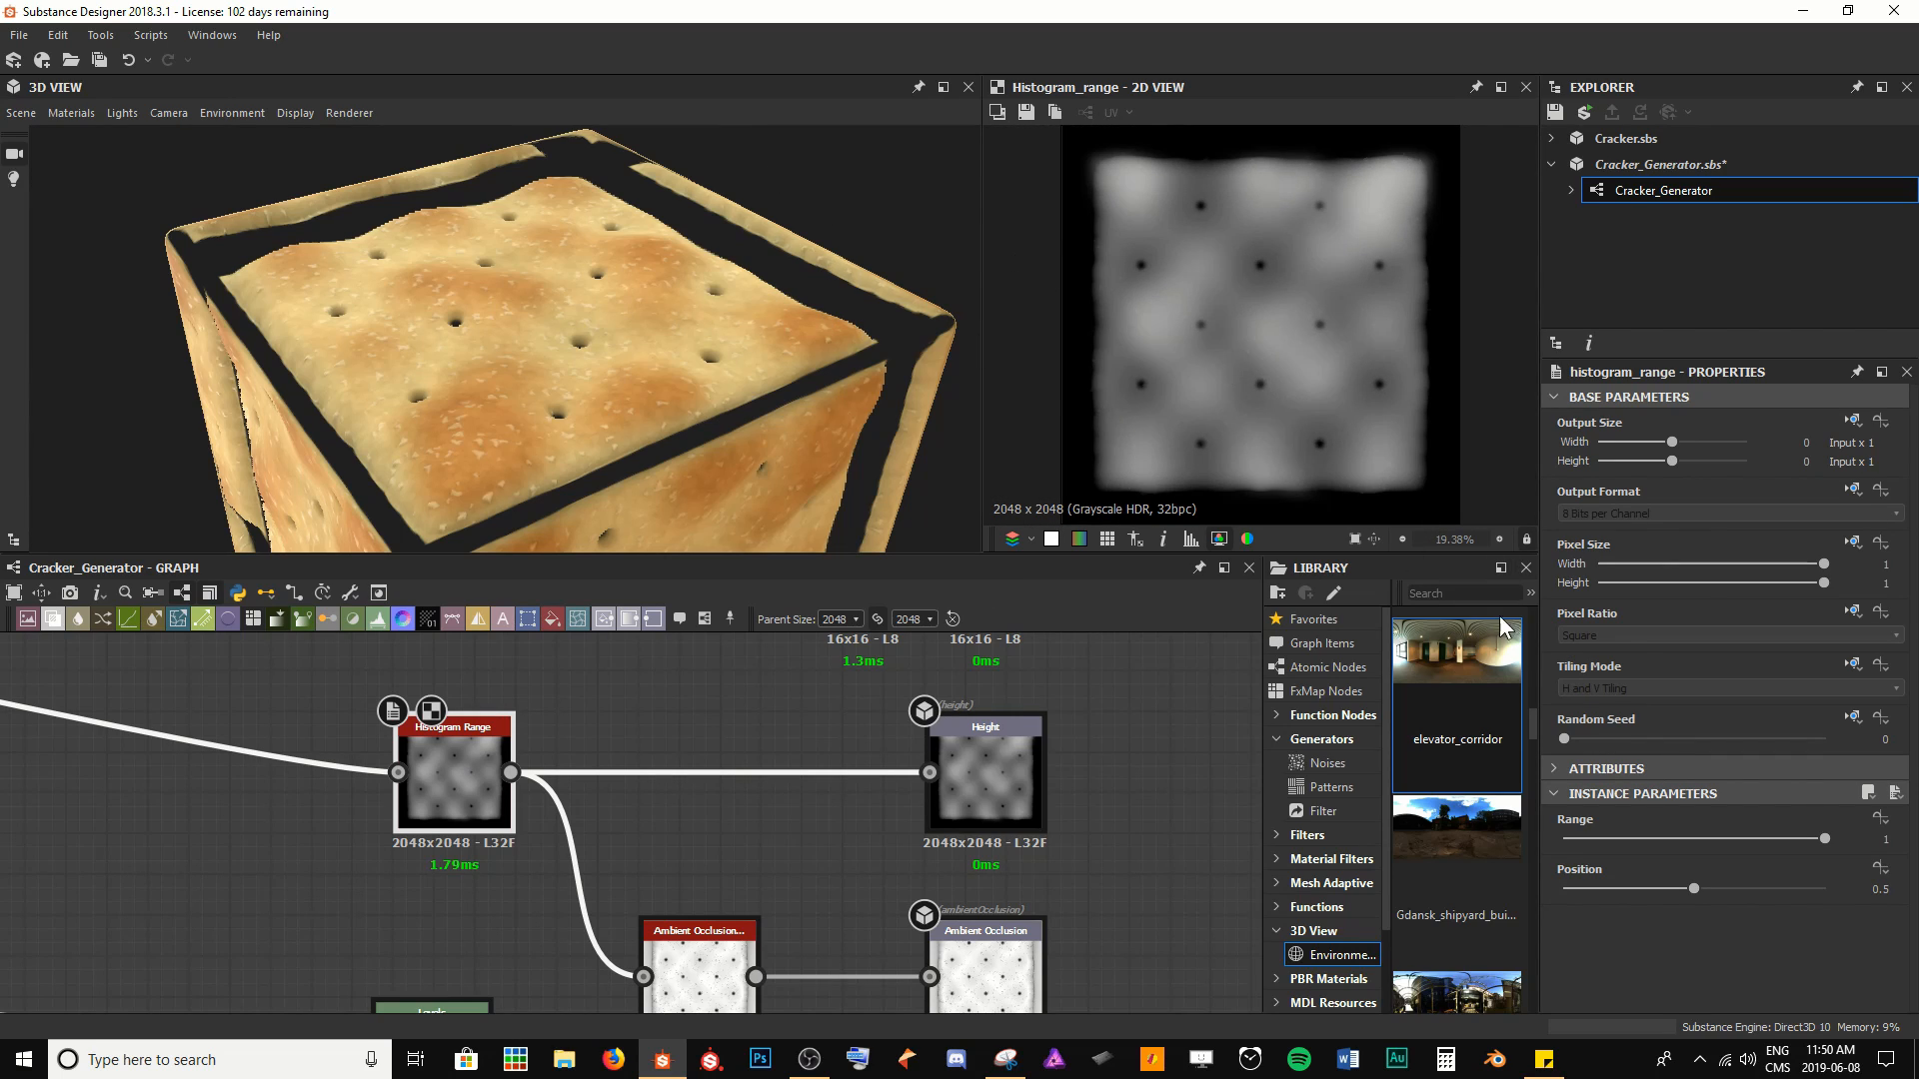
{"action": "left_click_drag", "start_coordinate": [1802, 843], "coordinate": [1911, 851]}
{"action": "left_click_drag", "start_coordinate": [1694, 889], "coordinate": [1670, 916]}
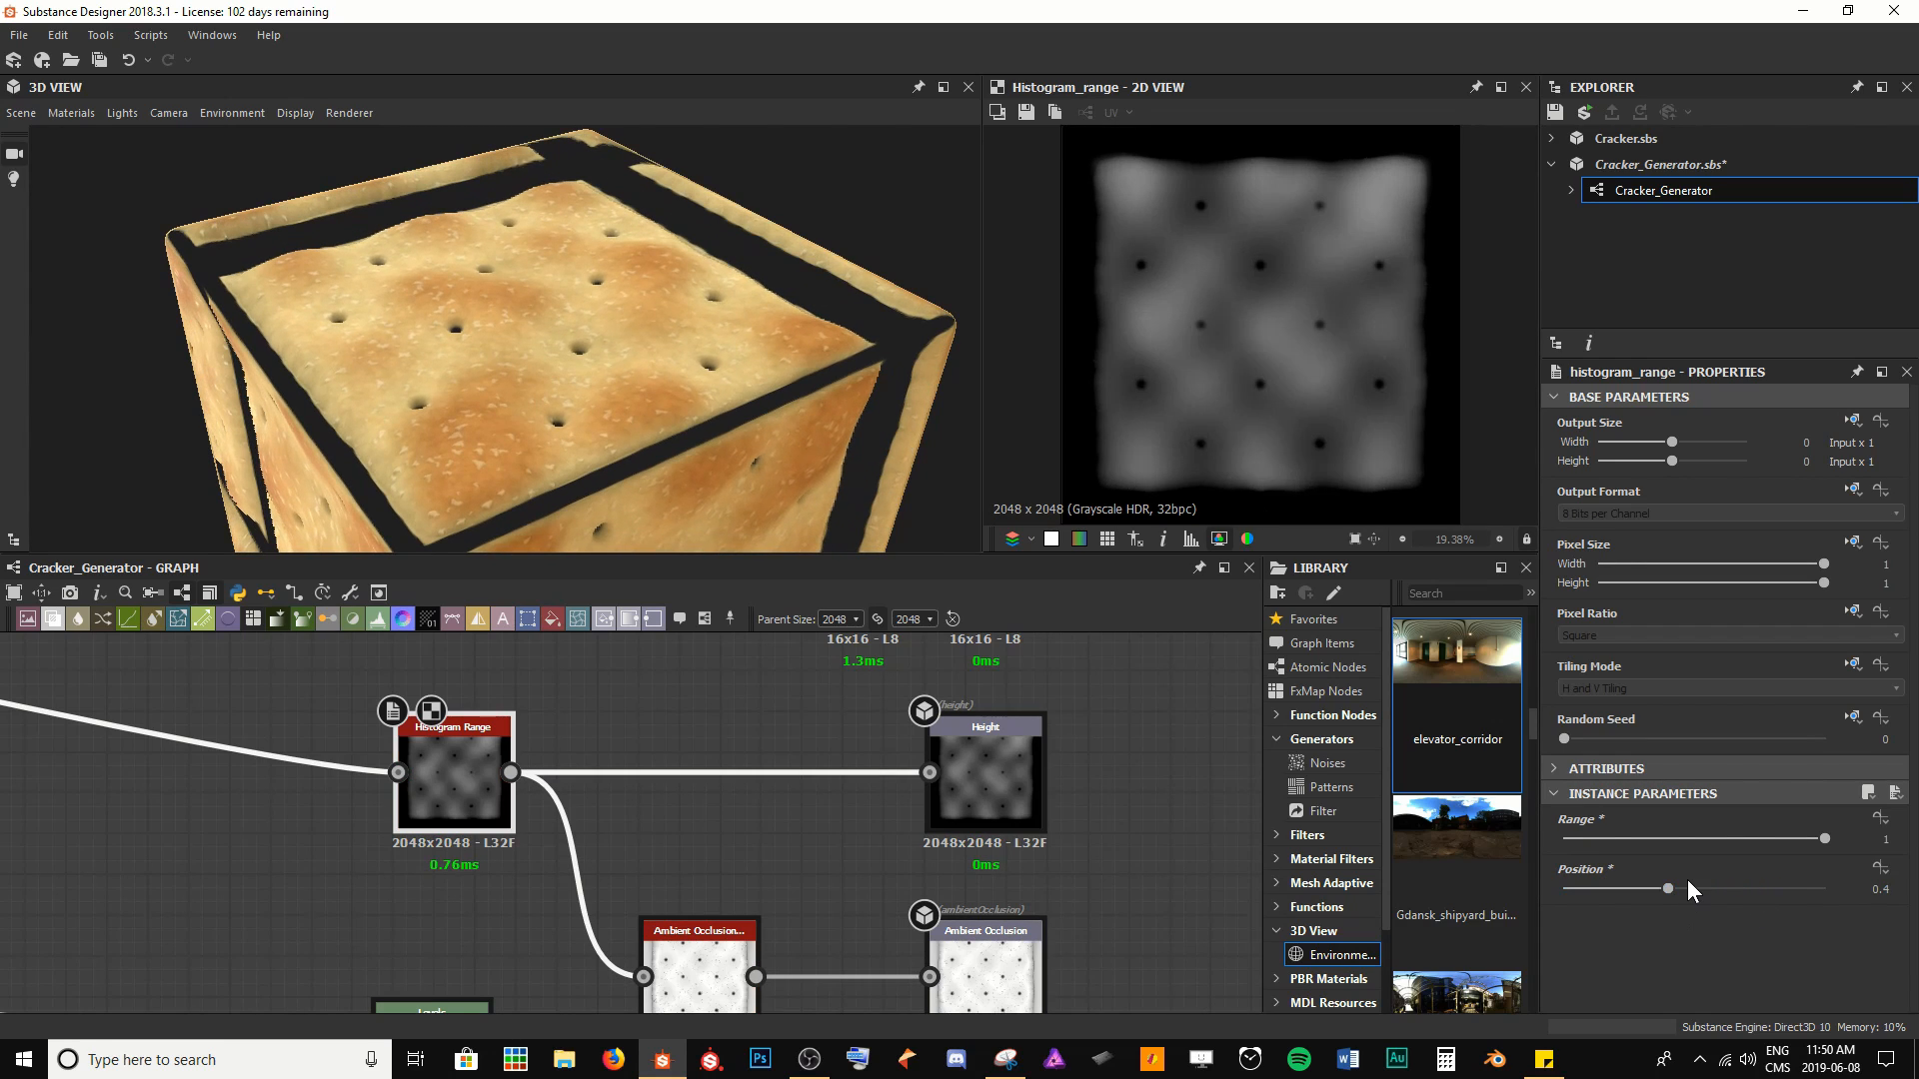
{"action": "left_click", "coordinate": [1687, 887]}
{"action": "type", "text": "0.5"}
{"action": "key", "text": "Return"}
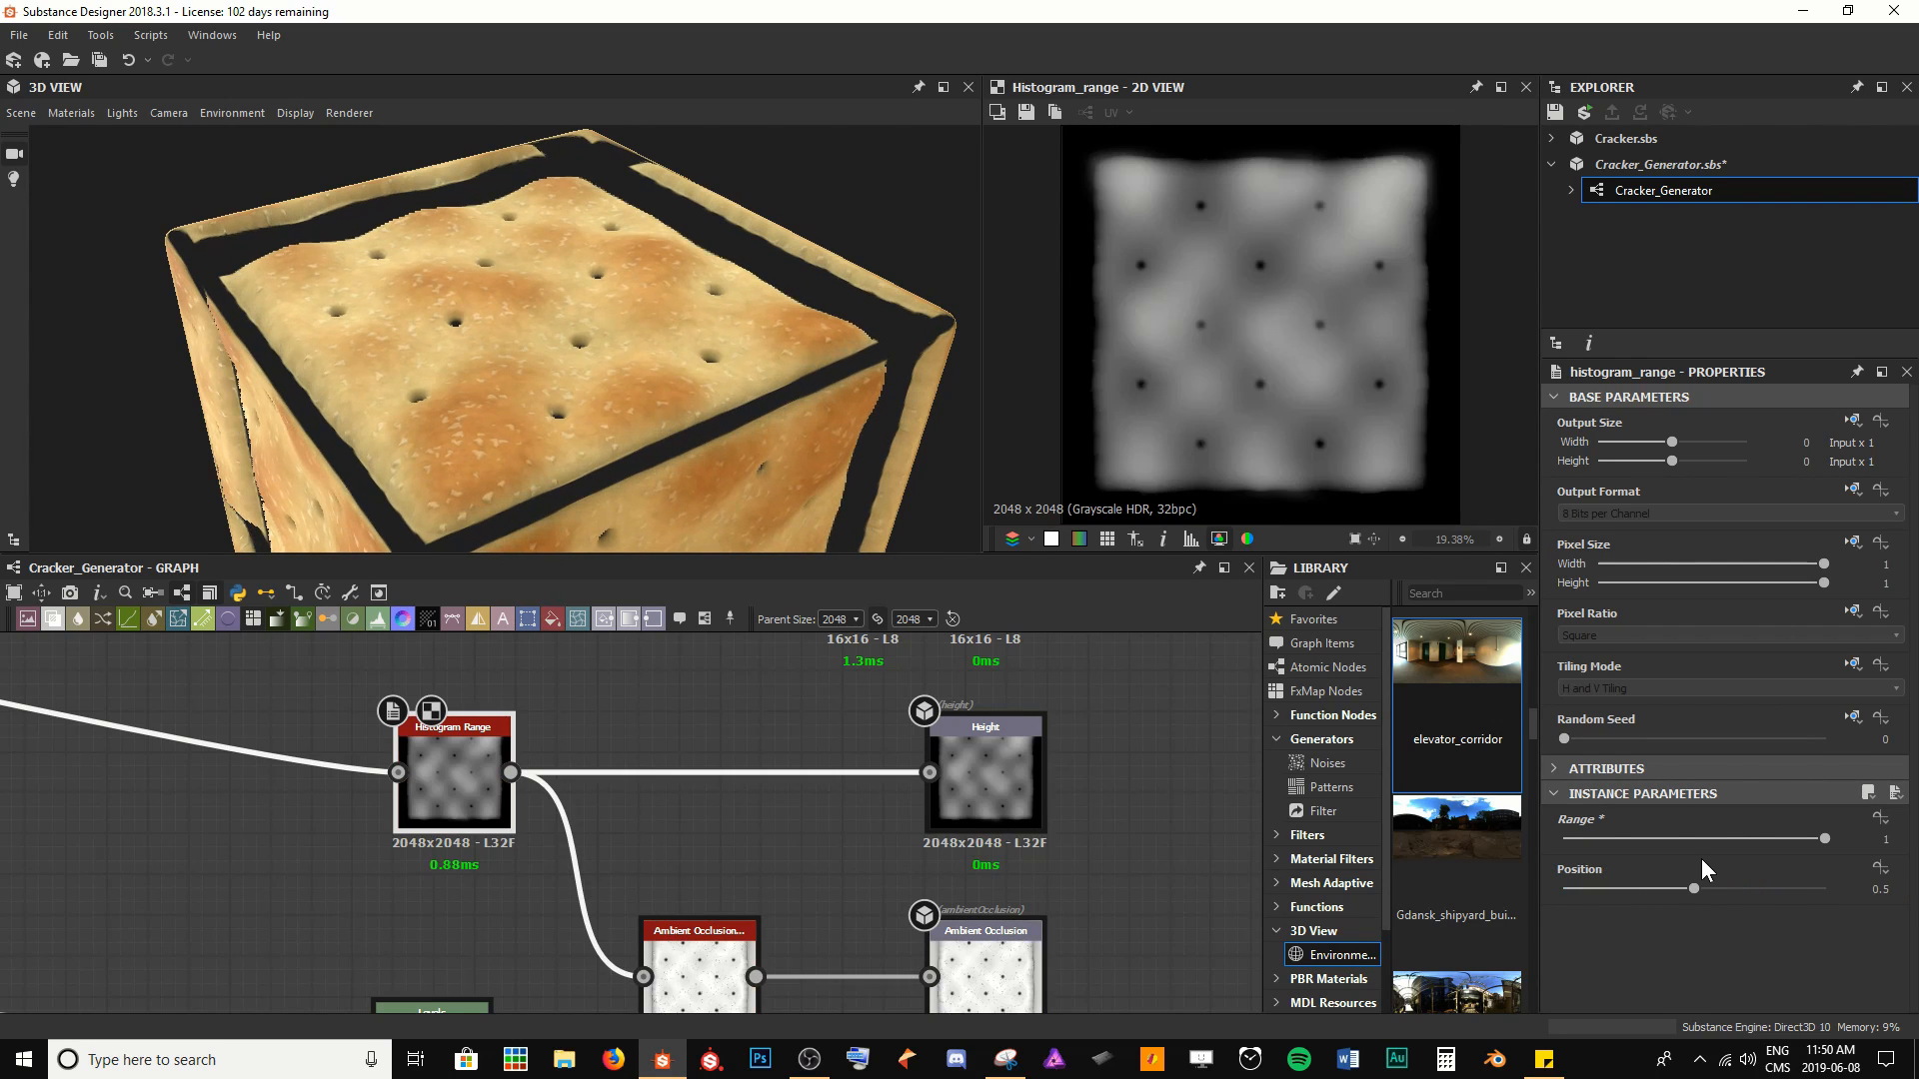
Compare Height Depth values of 0.82 and 0.1 on the Ambient Occlusion node against the 3D cracker, and settle on 0.15
{"action": "middle_click_drag", "start_coordinate": [874, 915], "coordinate": [868, 814]}
{"action": "left_click", "coordinate": [697, 876]}
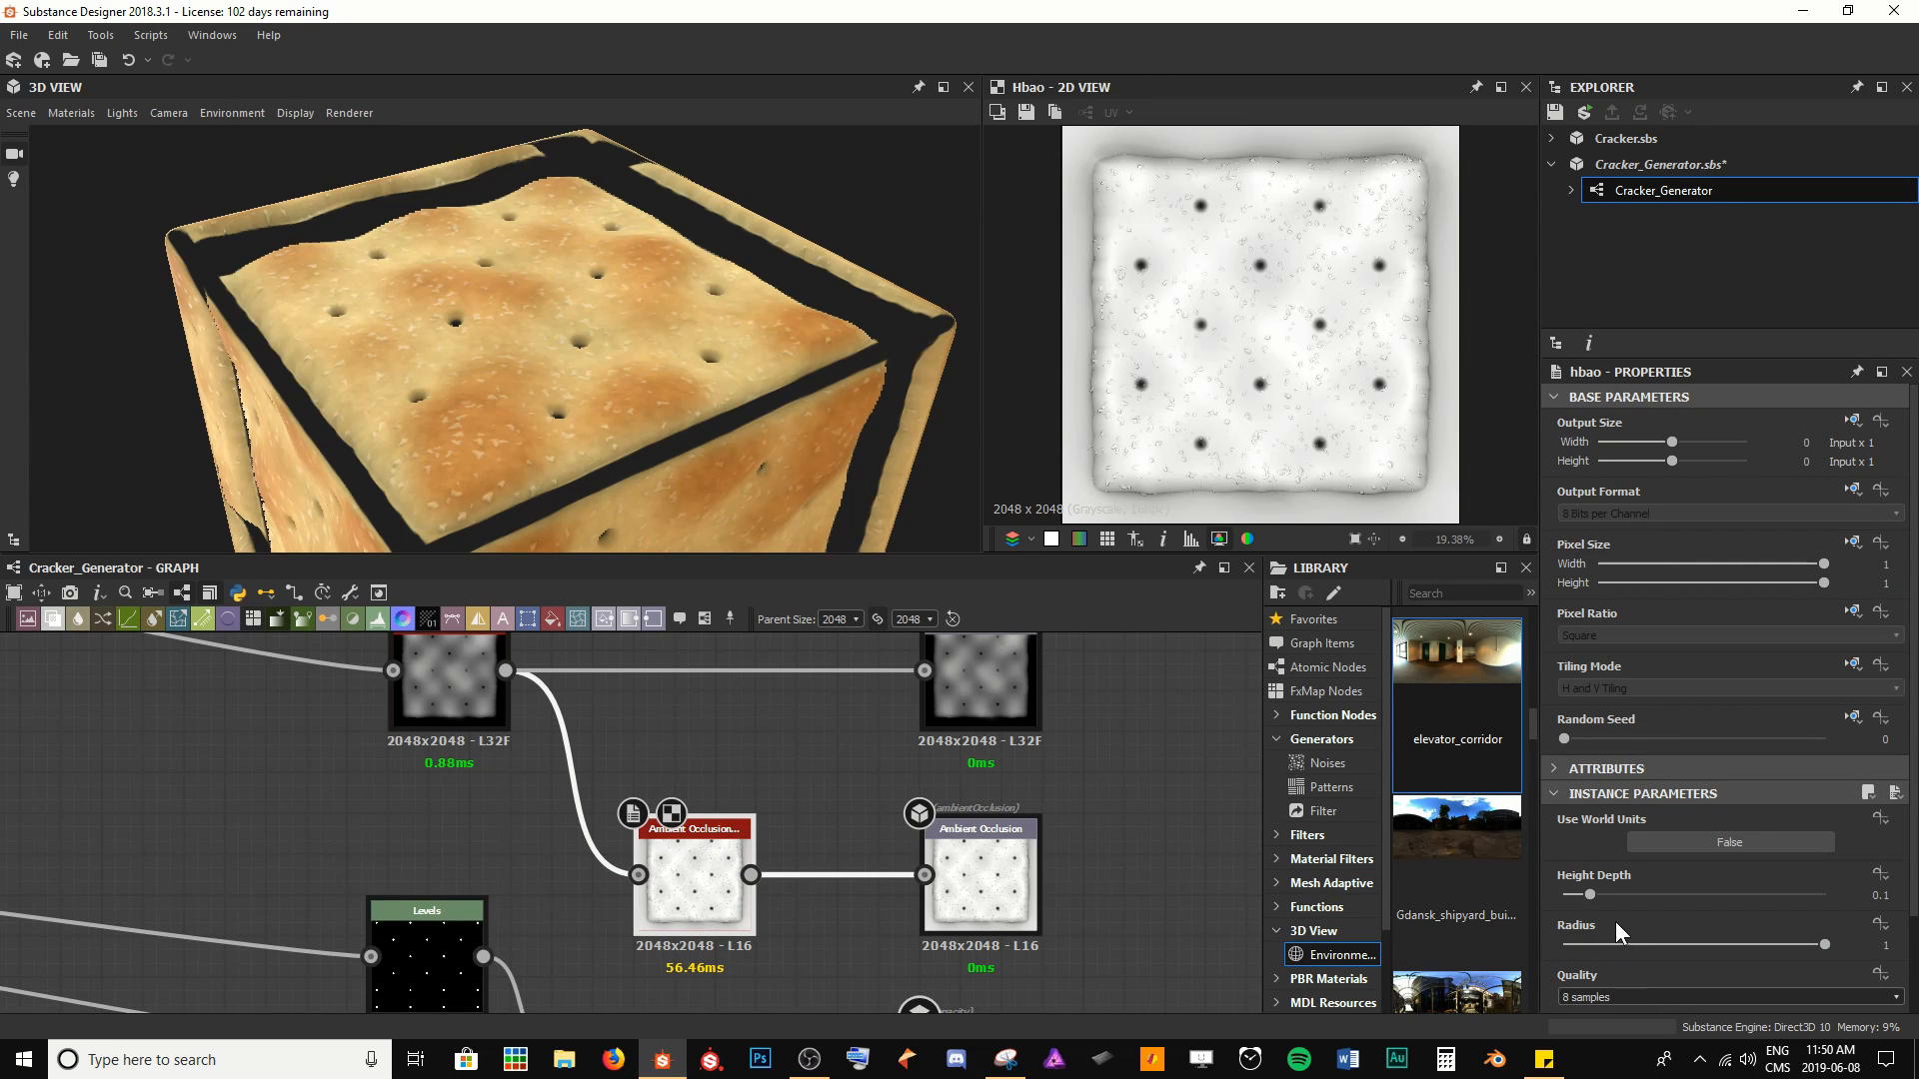
{"action": "left_click_drag", "start_coordinate": [1593, 895], "coordinate": [1778, 893]}
{"action": "left_click_drag", "start_coordinate": [716, 429], "coordinate": [836, 512]}
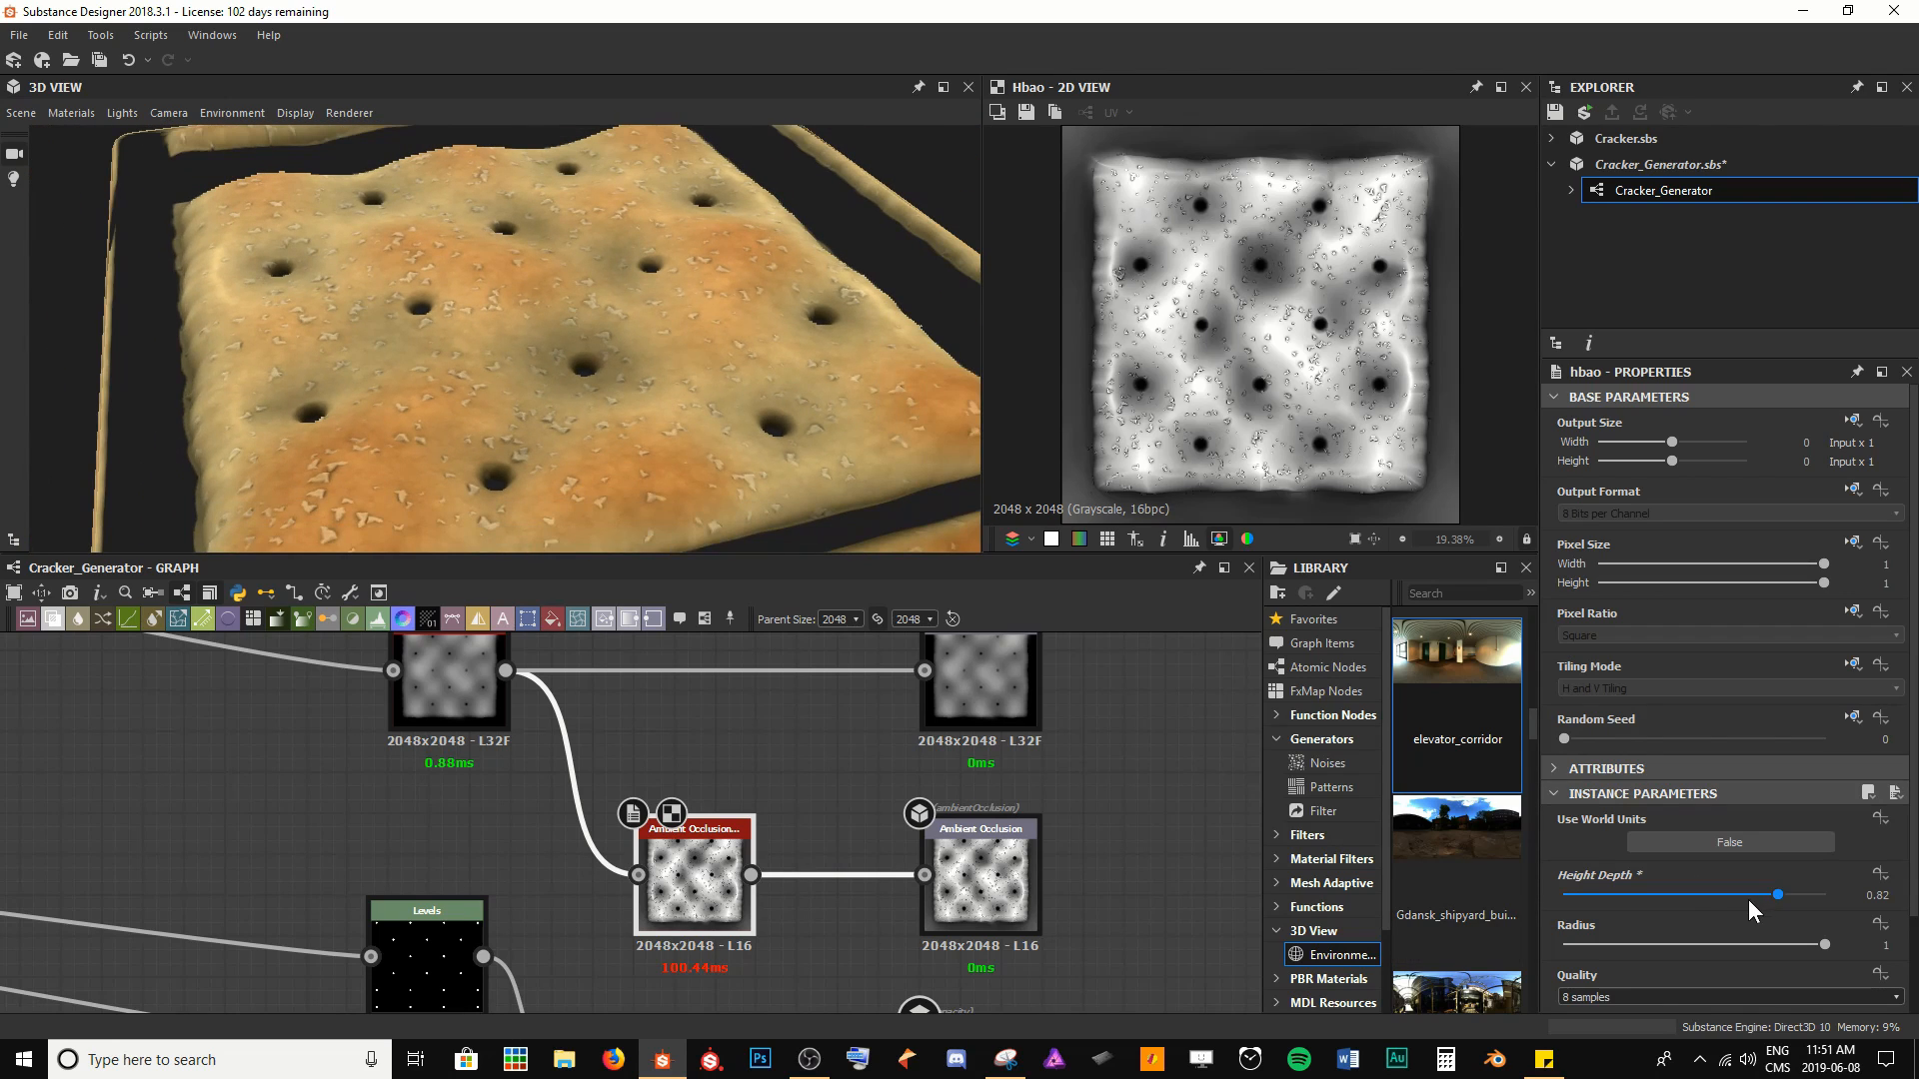
{"action": "left_click_drag", "start_coordinate": [1748, 899], "coordinate": [1605, 889]}
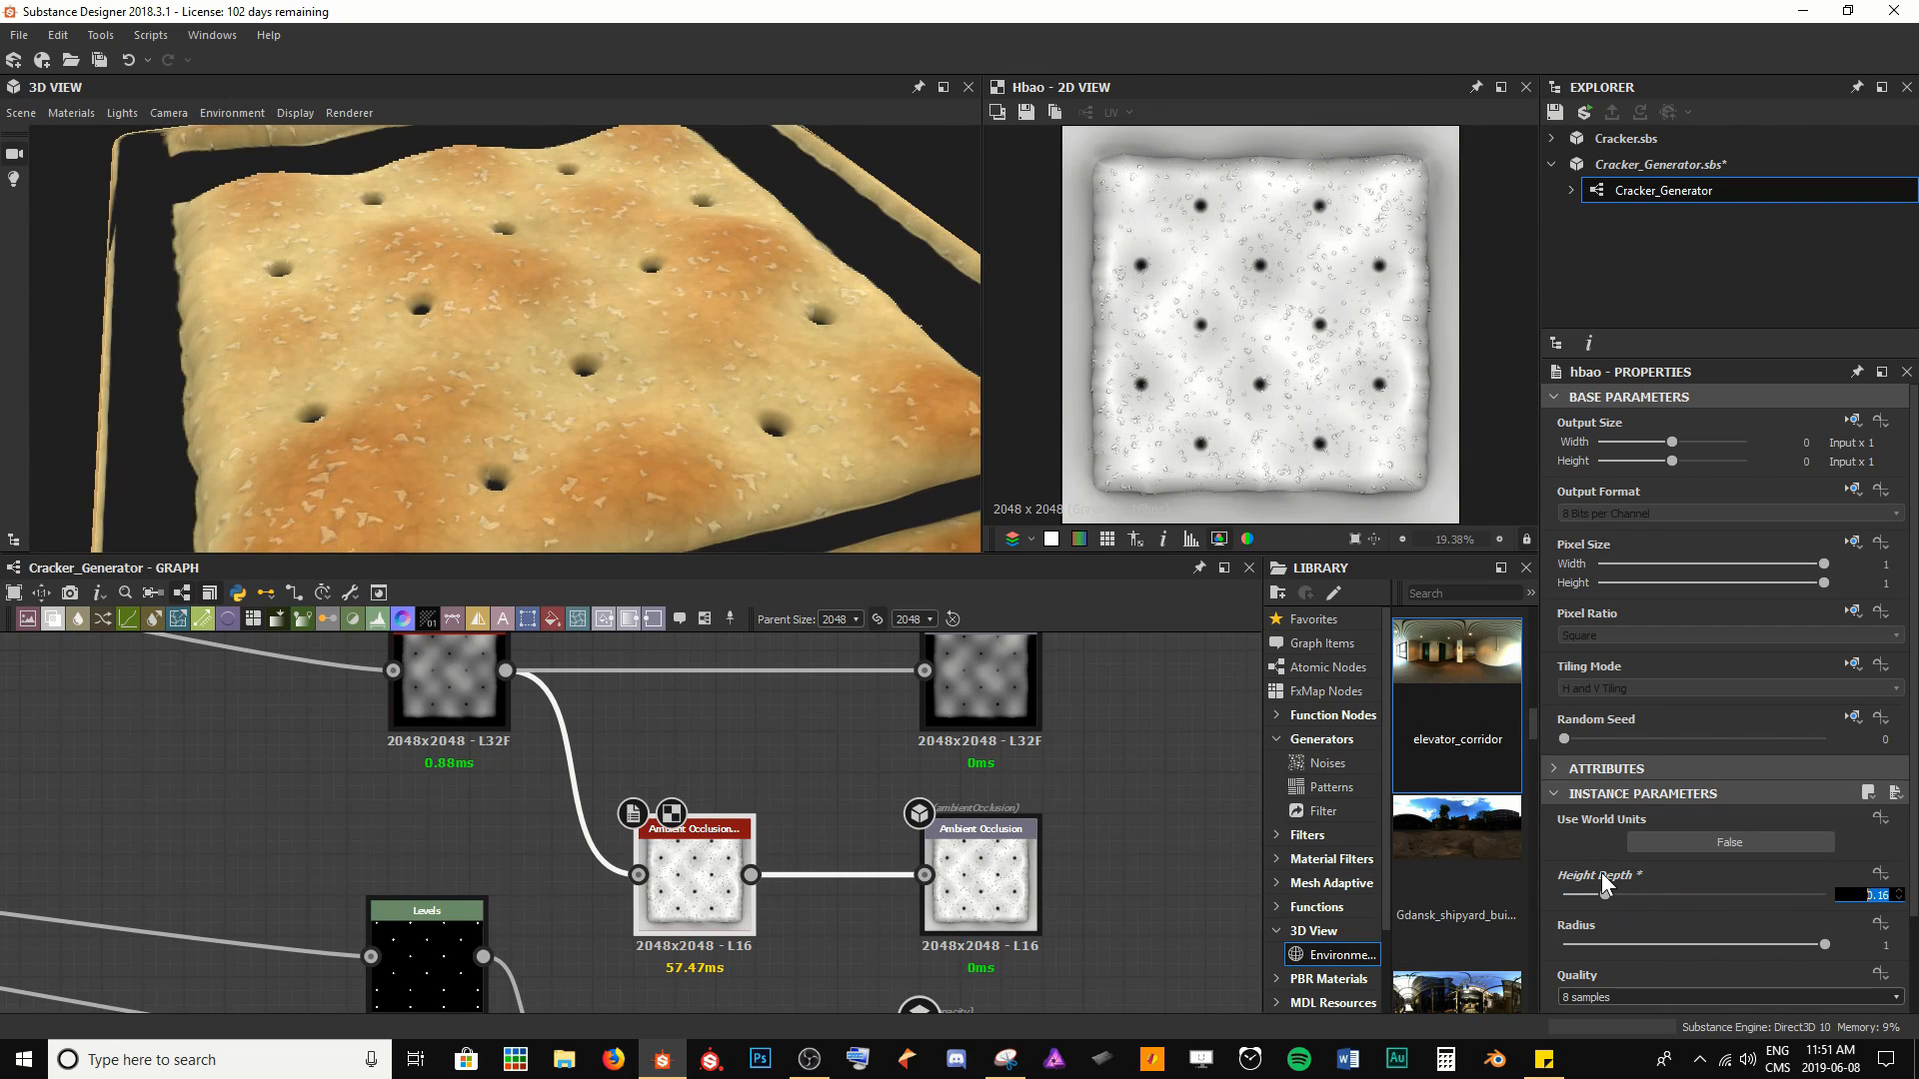
{"action": "type", "text": "0.1"}
{"action": "key", "text": "Return"}
{"action": "left_click_drag", "start_coordinate": [760, 466], "coordinate": [850, 480]}
{"action": "left_click", "coordinate": [1617, 891]}
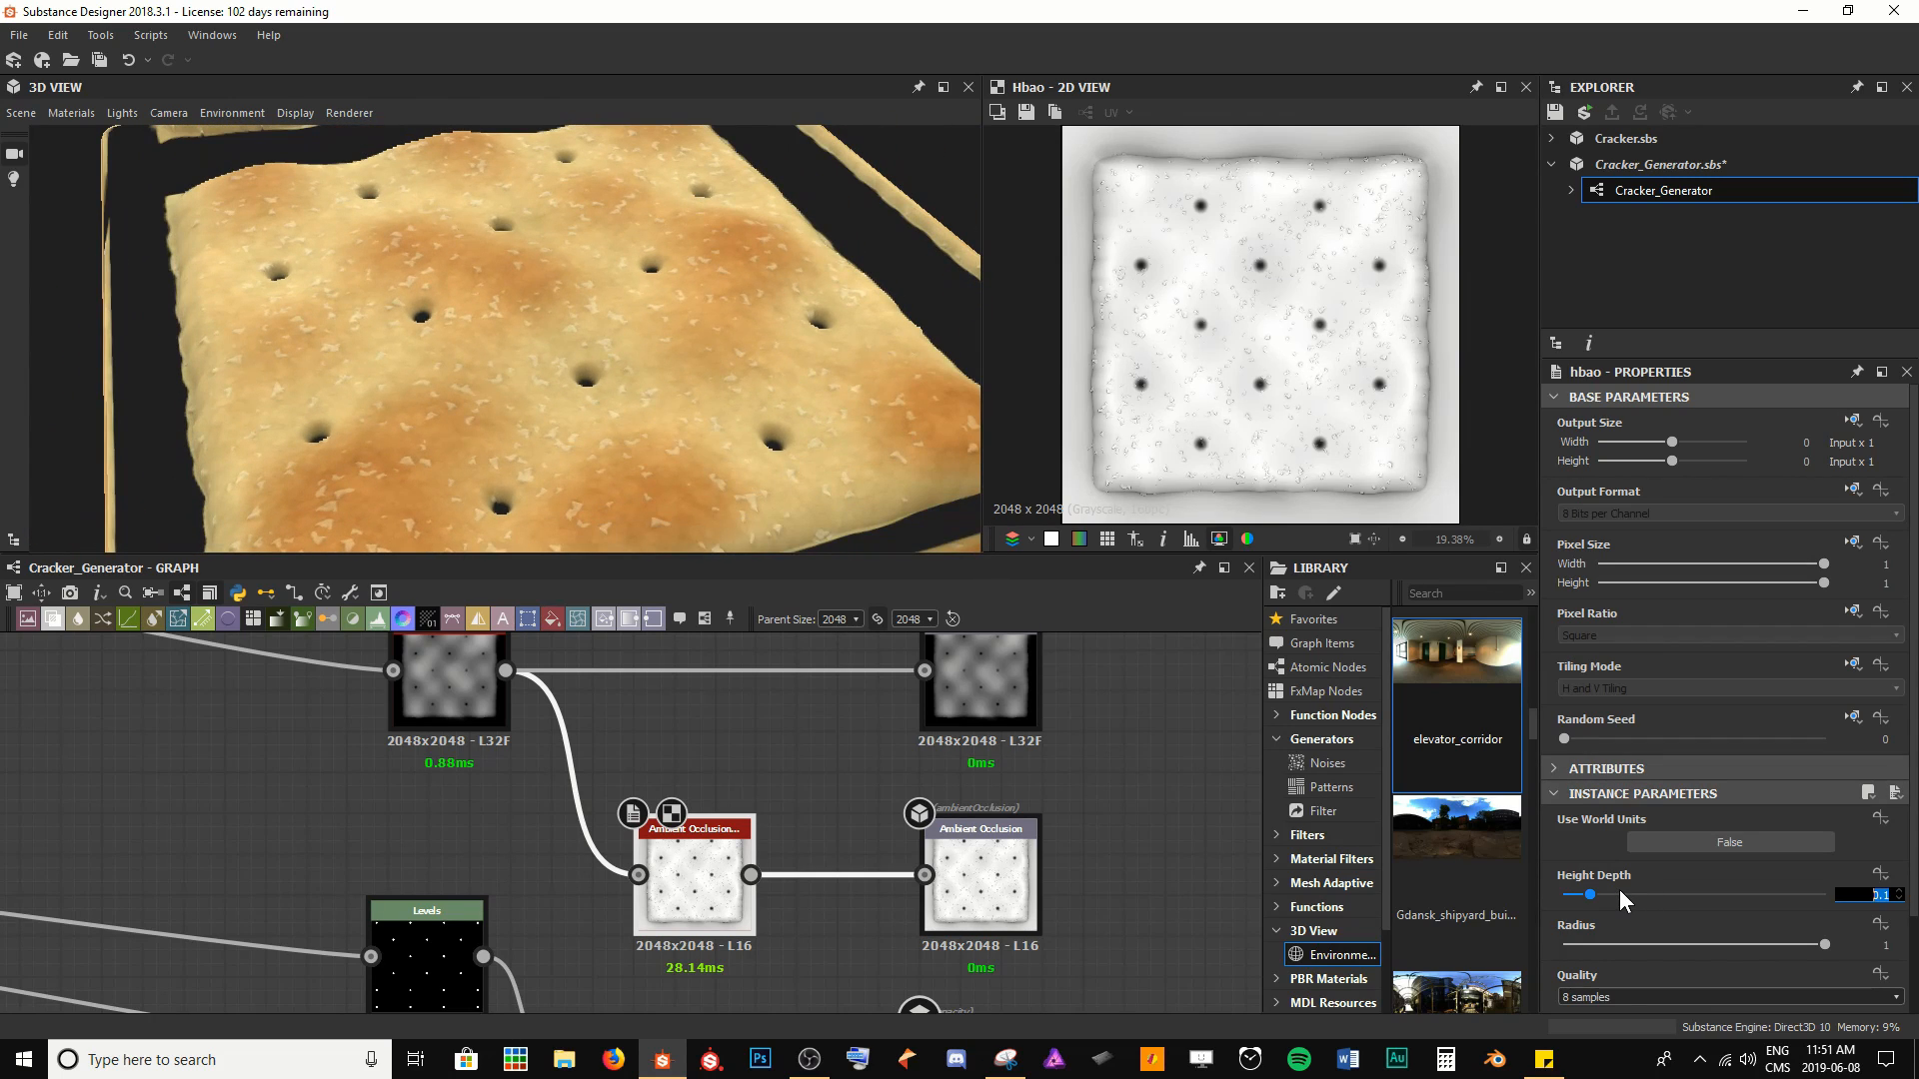
{"action": "type", "text": "0.15"}
{"action": "key", "text": "Return"}
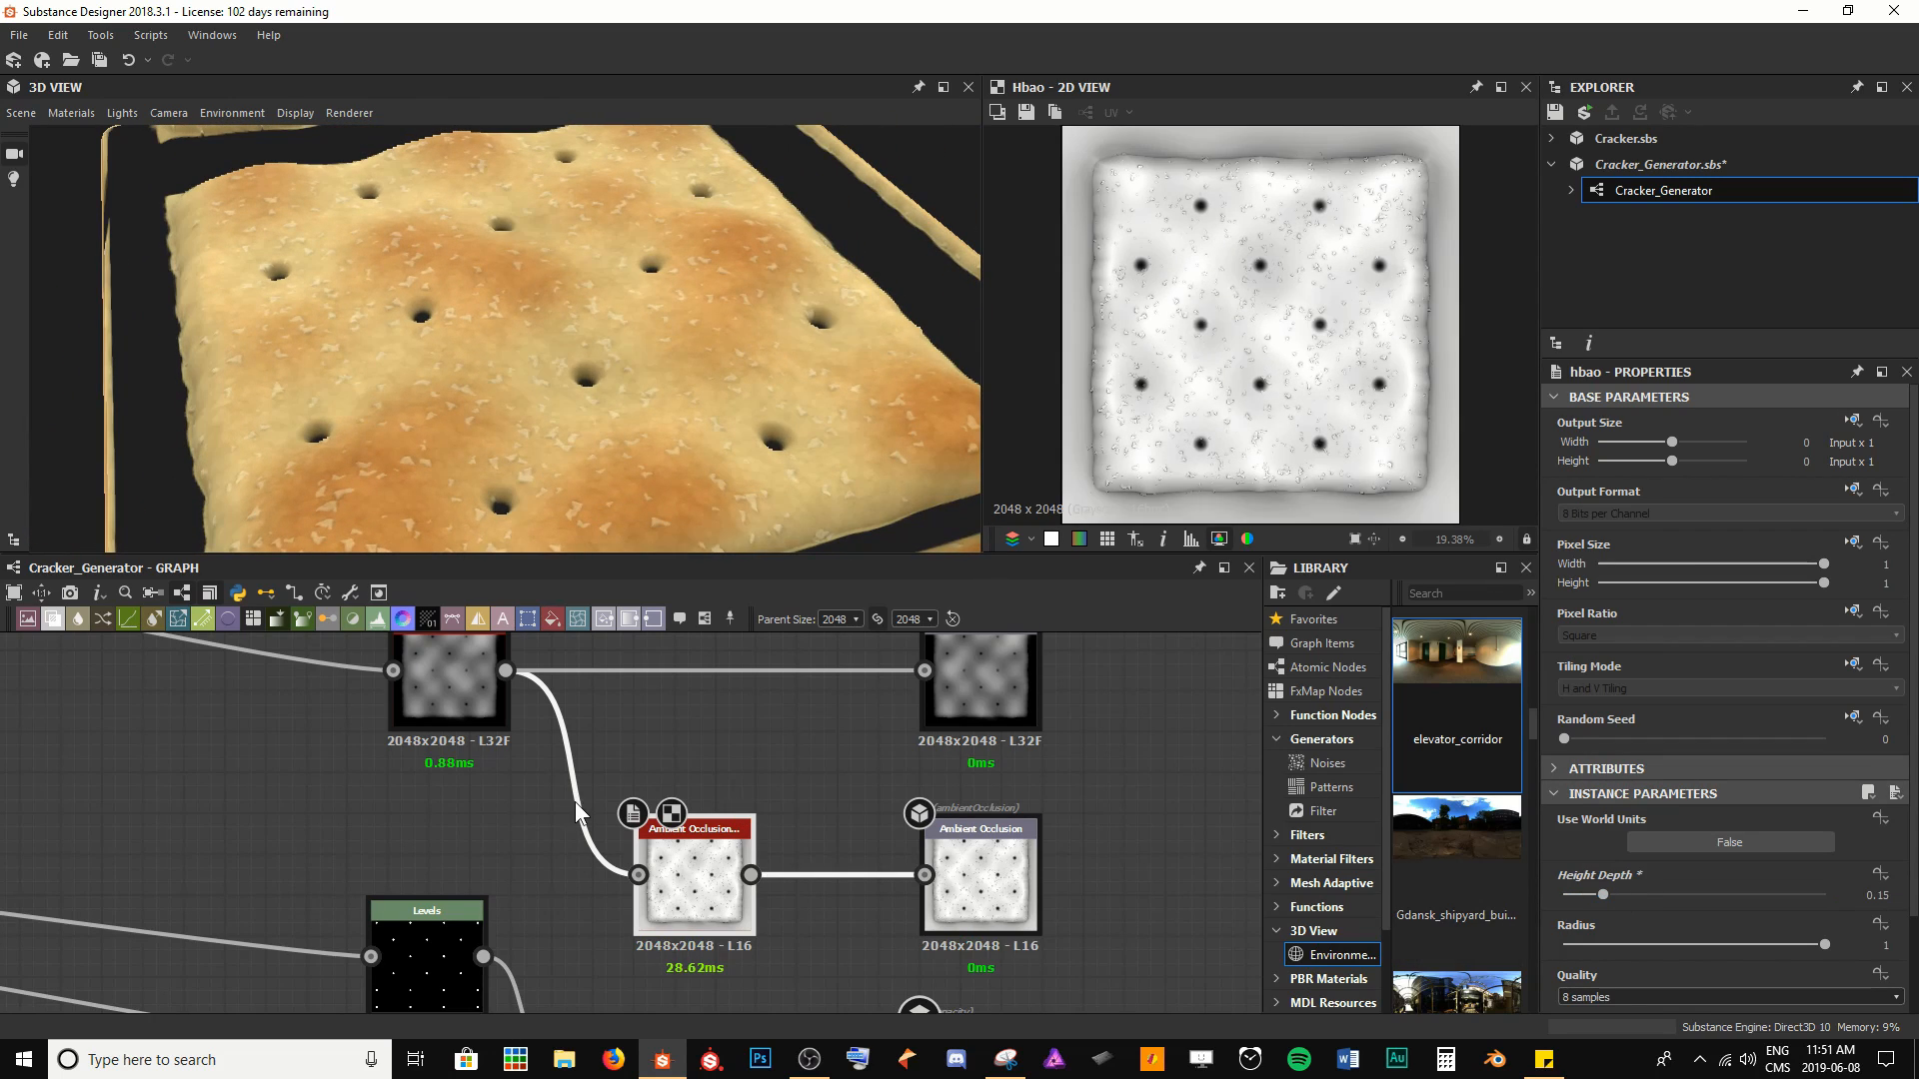
{"action": "left_click_drag", "start_coordinate": [815, 378], "coordinate": [517, 374]}
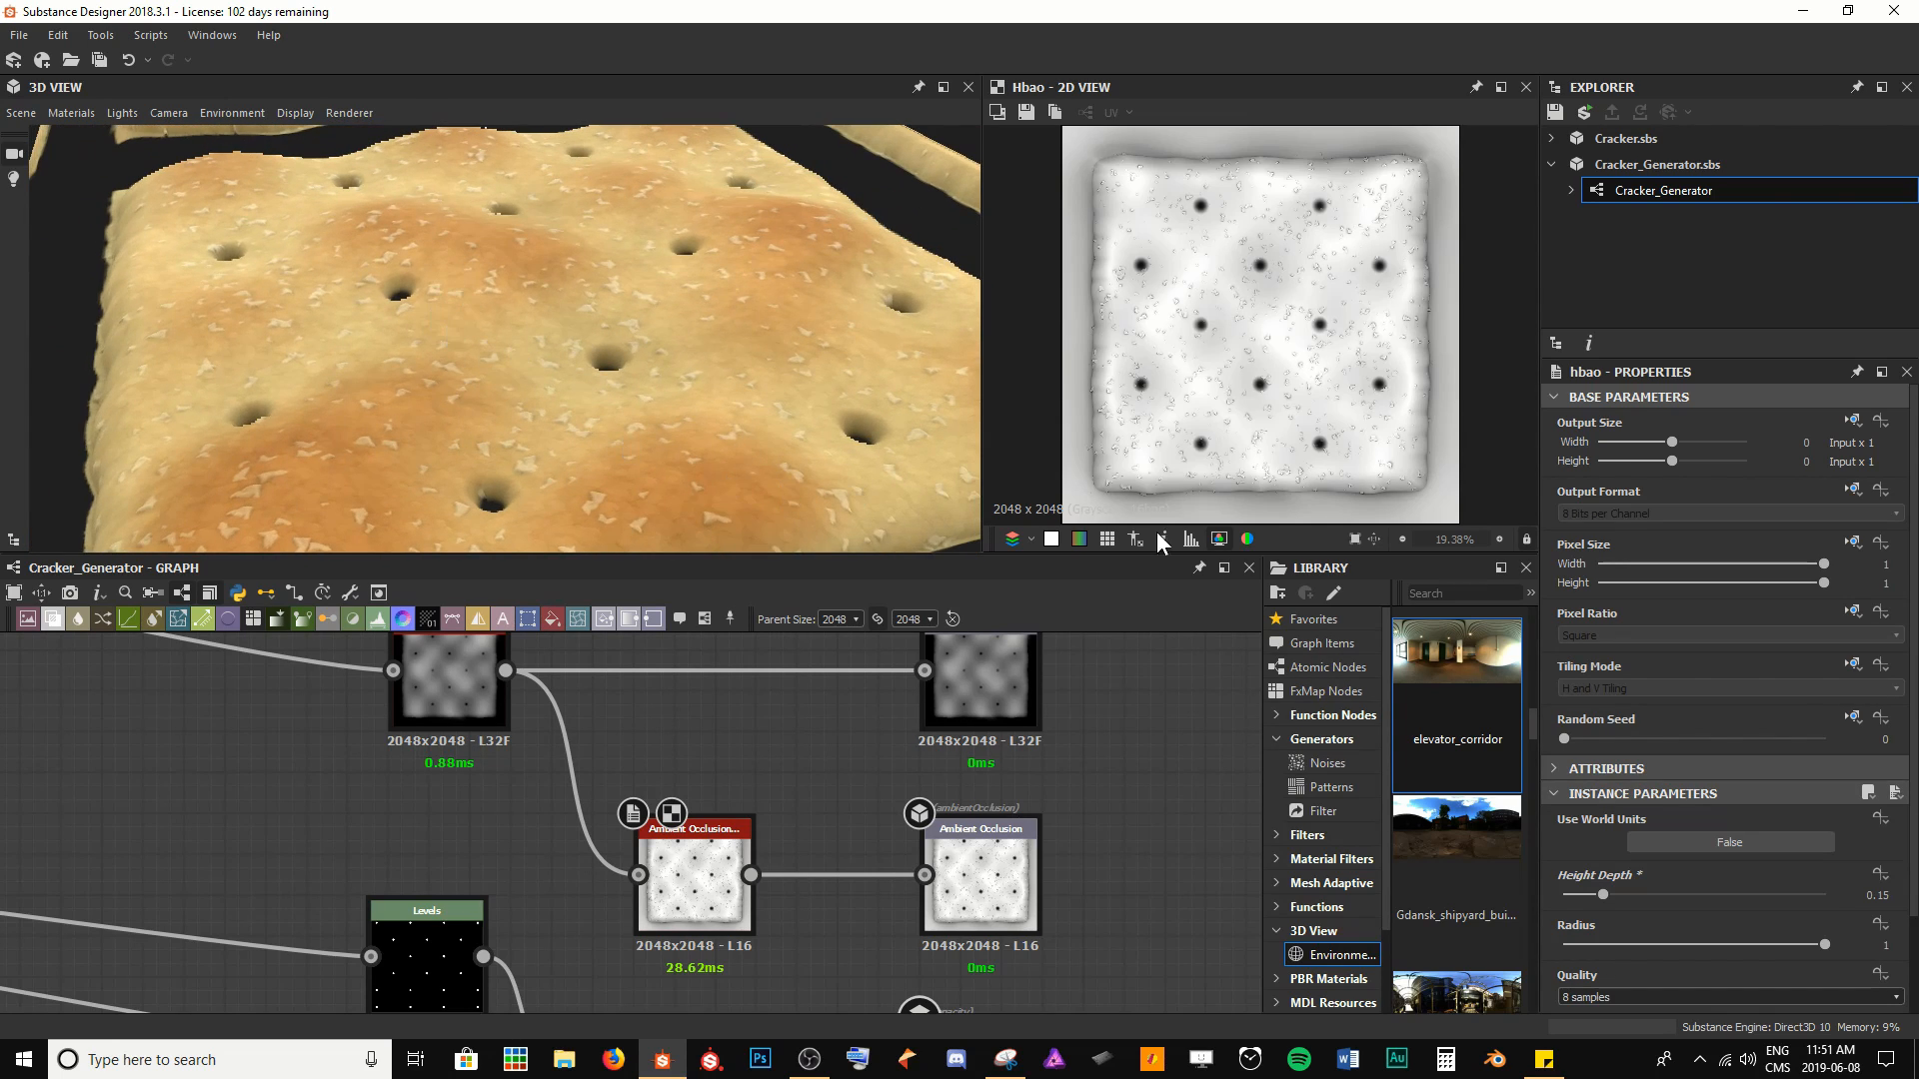
Inspect the Opacity output's mask and examine the cracker's holes and surface up close and from afar in 3D
{"action": "scroll", "coordinate": [987, 889], "scroll_direction": "down", "scroll_amount": 3}
{"action": "middle_click_drag", "start_coordinate": [987, 890], "coordinate": [952, 720]}
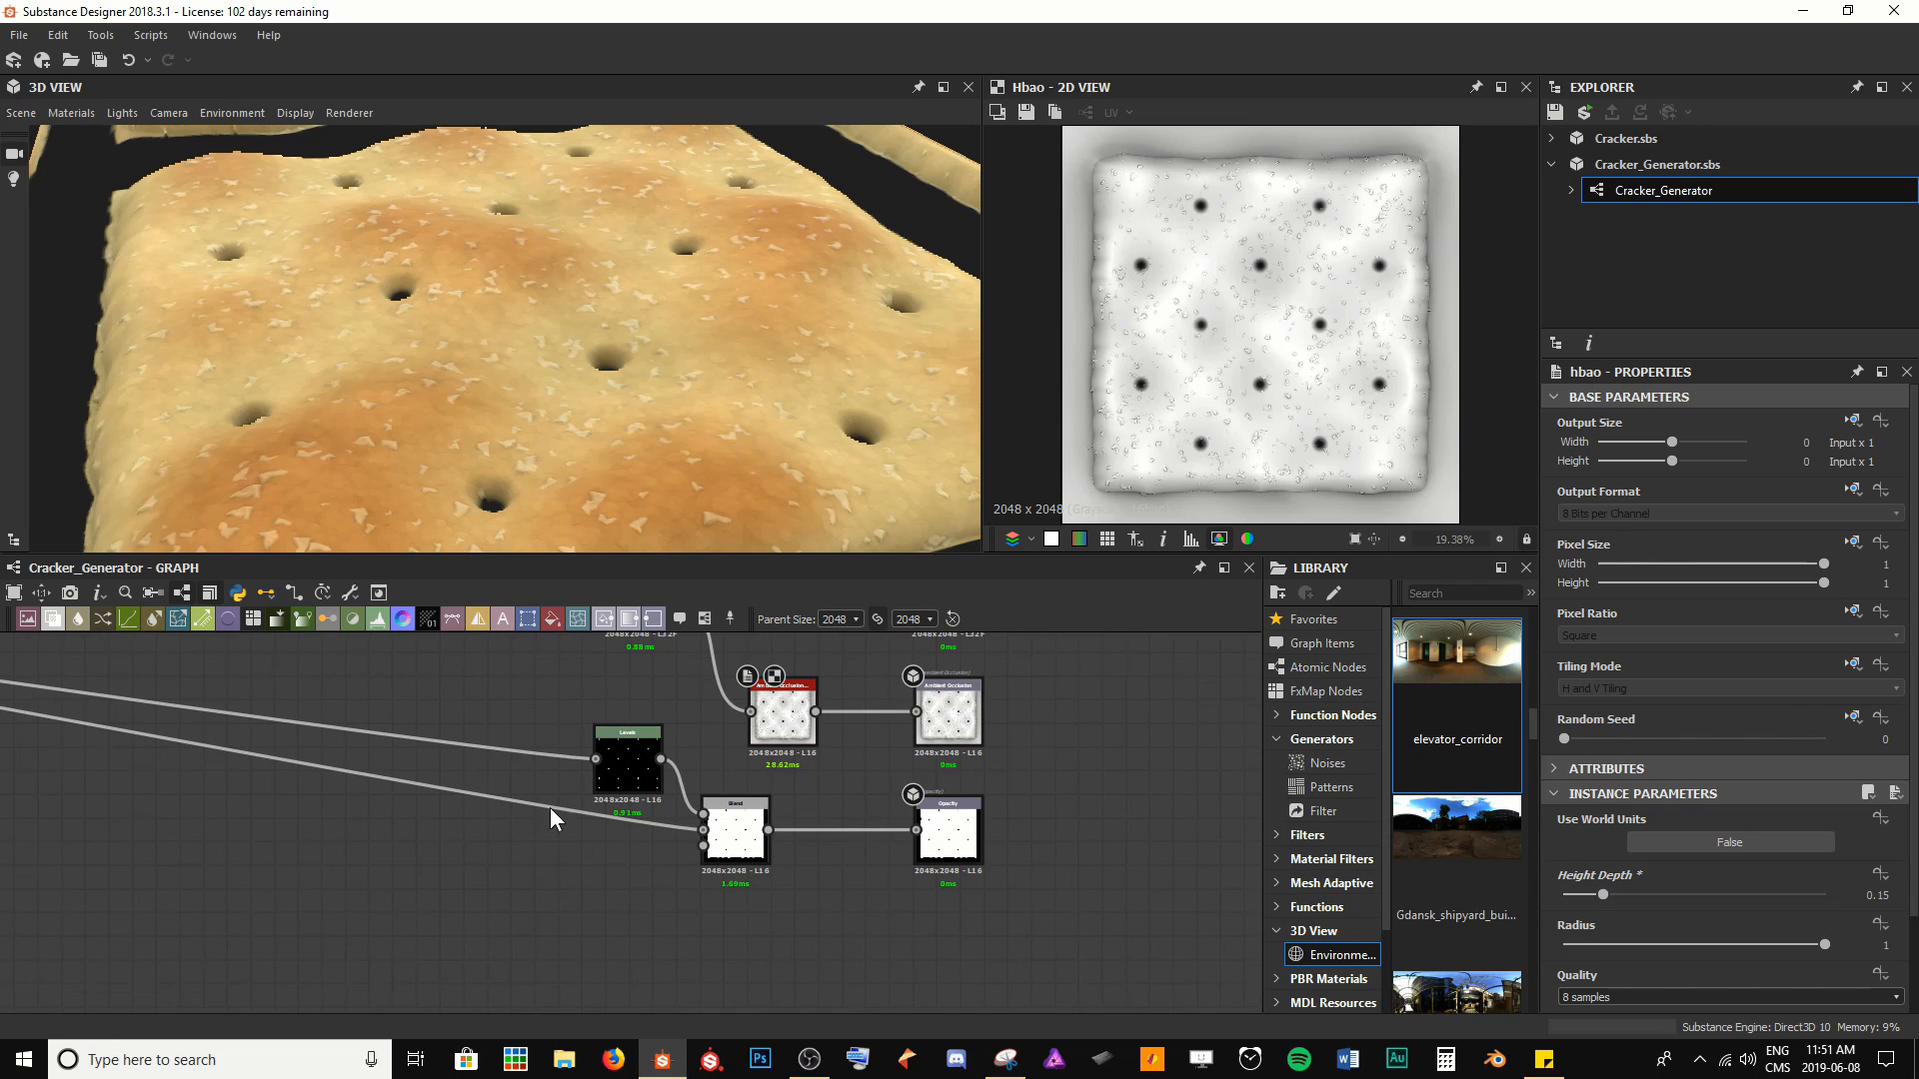
{"action": "double_click", "coordinate": [945, 845]}
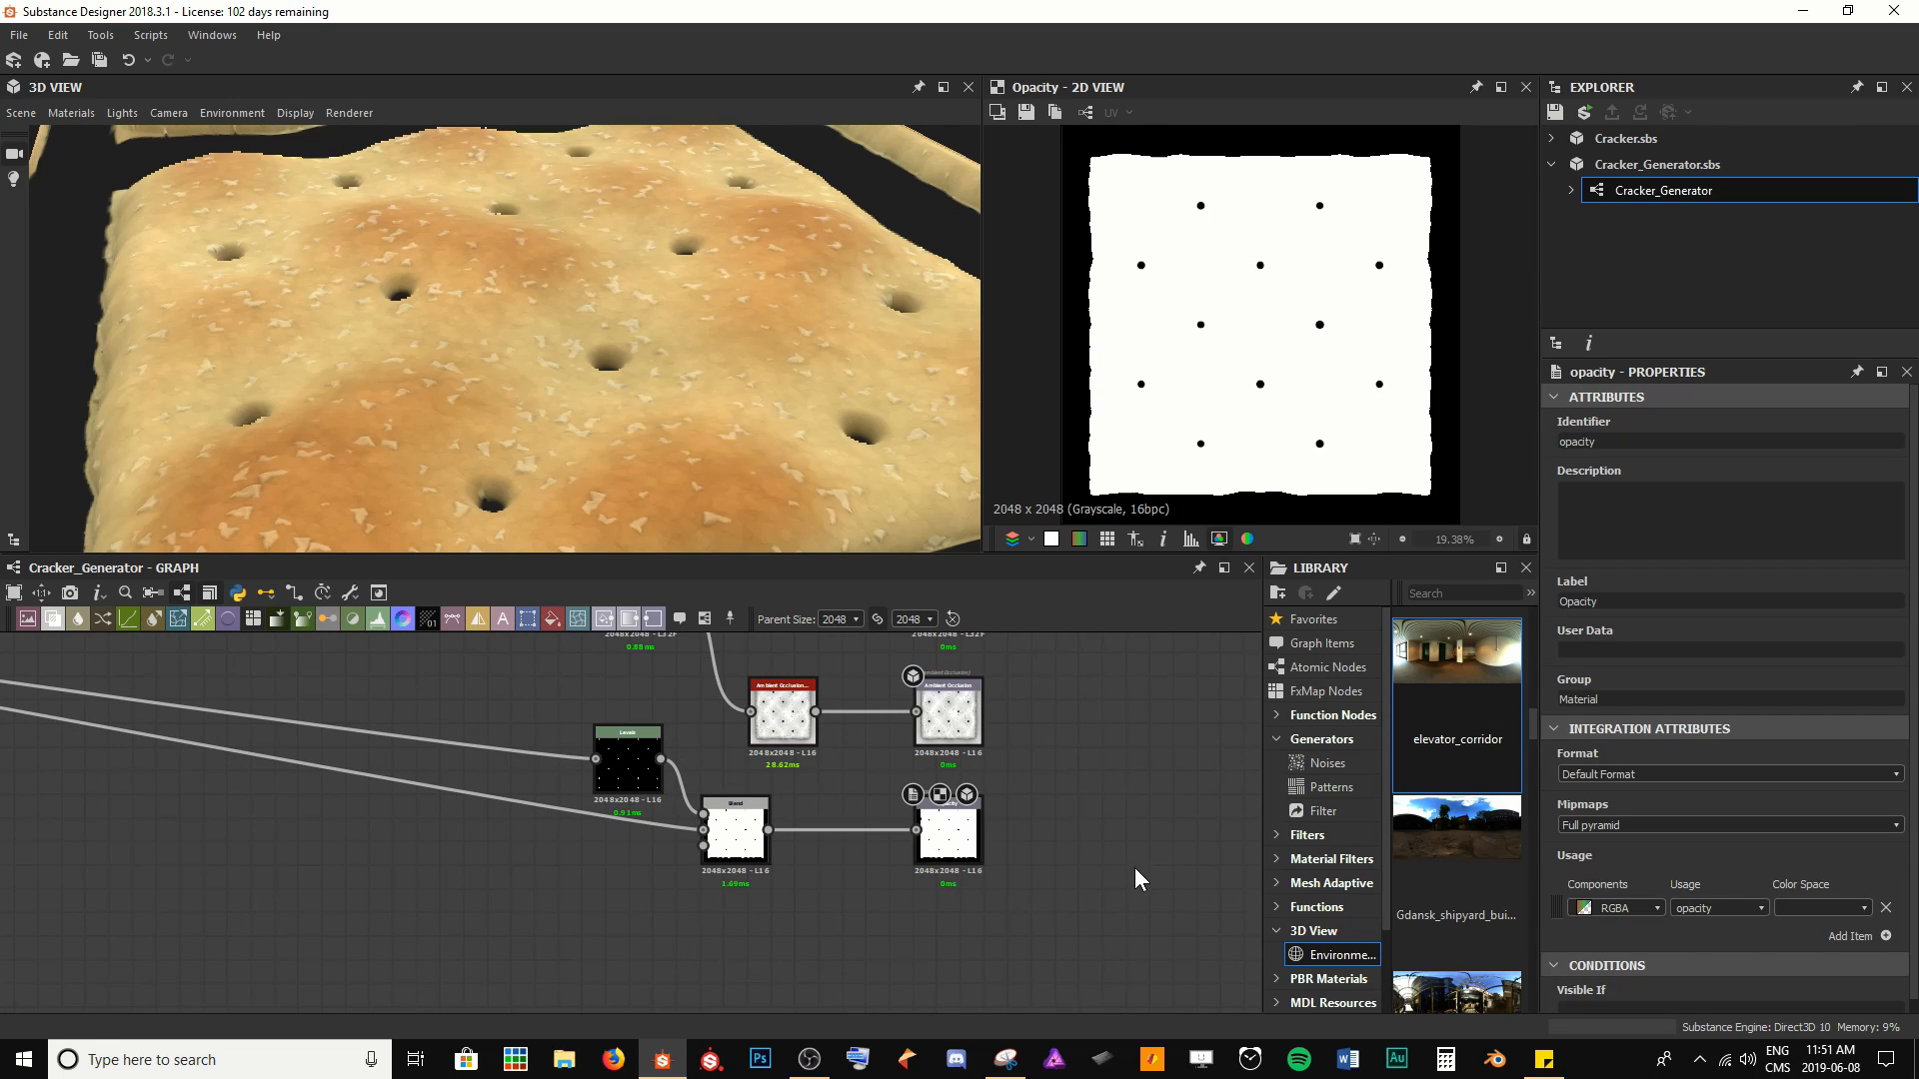
{"action": "scroll", "coordinate": [1233, 403], "scroll_direction": "up", "scroll_amount": 2}
{"action": "scroll", "coordinate": [1178, 310], "scroll_direction": "up", "scroll_amount": 2}
{"action": "scroll", "coordinate": [557, 334], "scroll_direction": "up", "scroll_amount": 4}
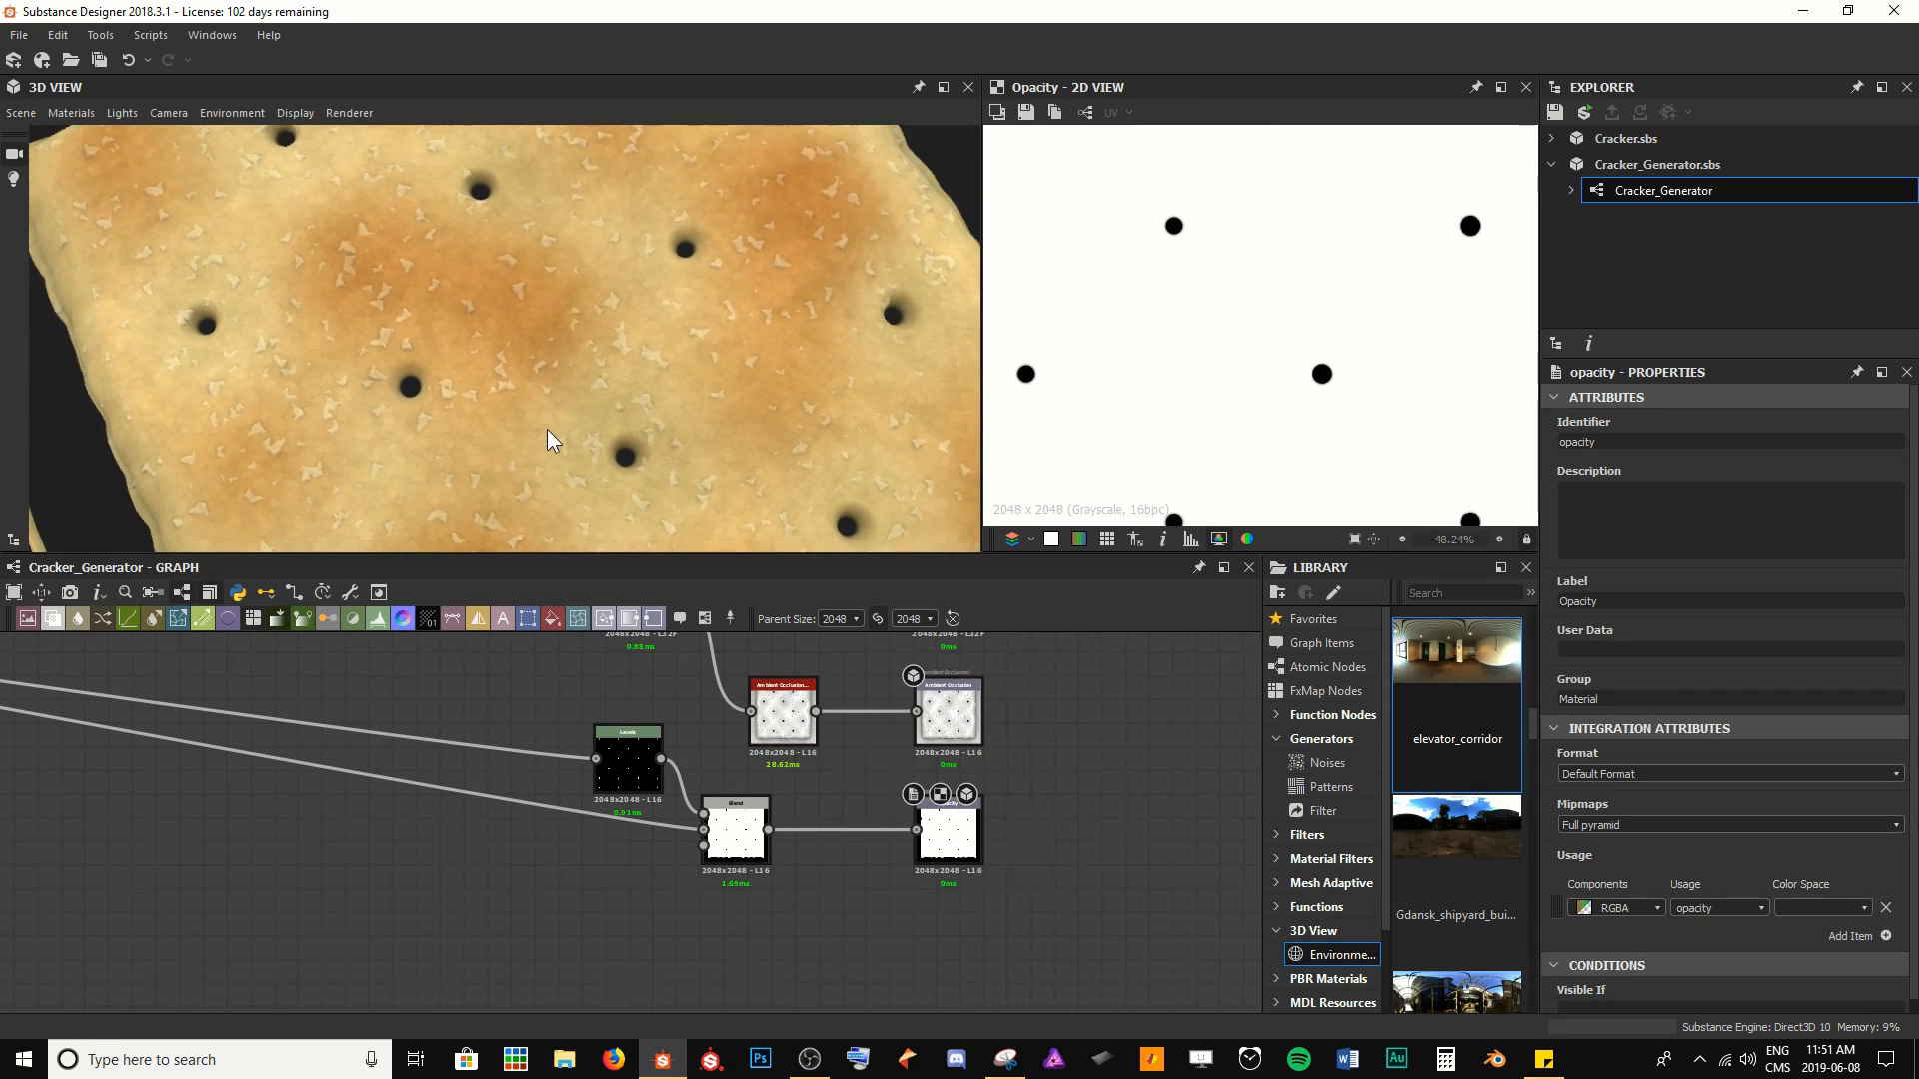
{"action": "left_click_drag", "start_coordinate": [548, 428], "coordinate": [728, 346]}
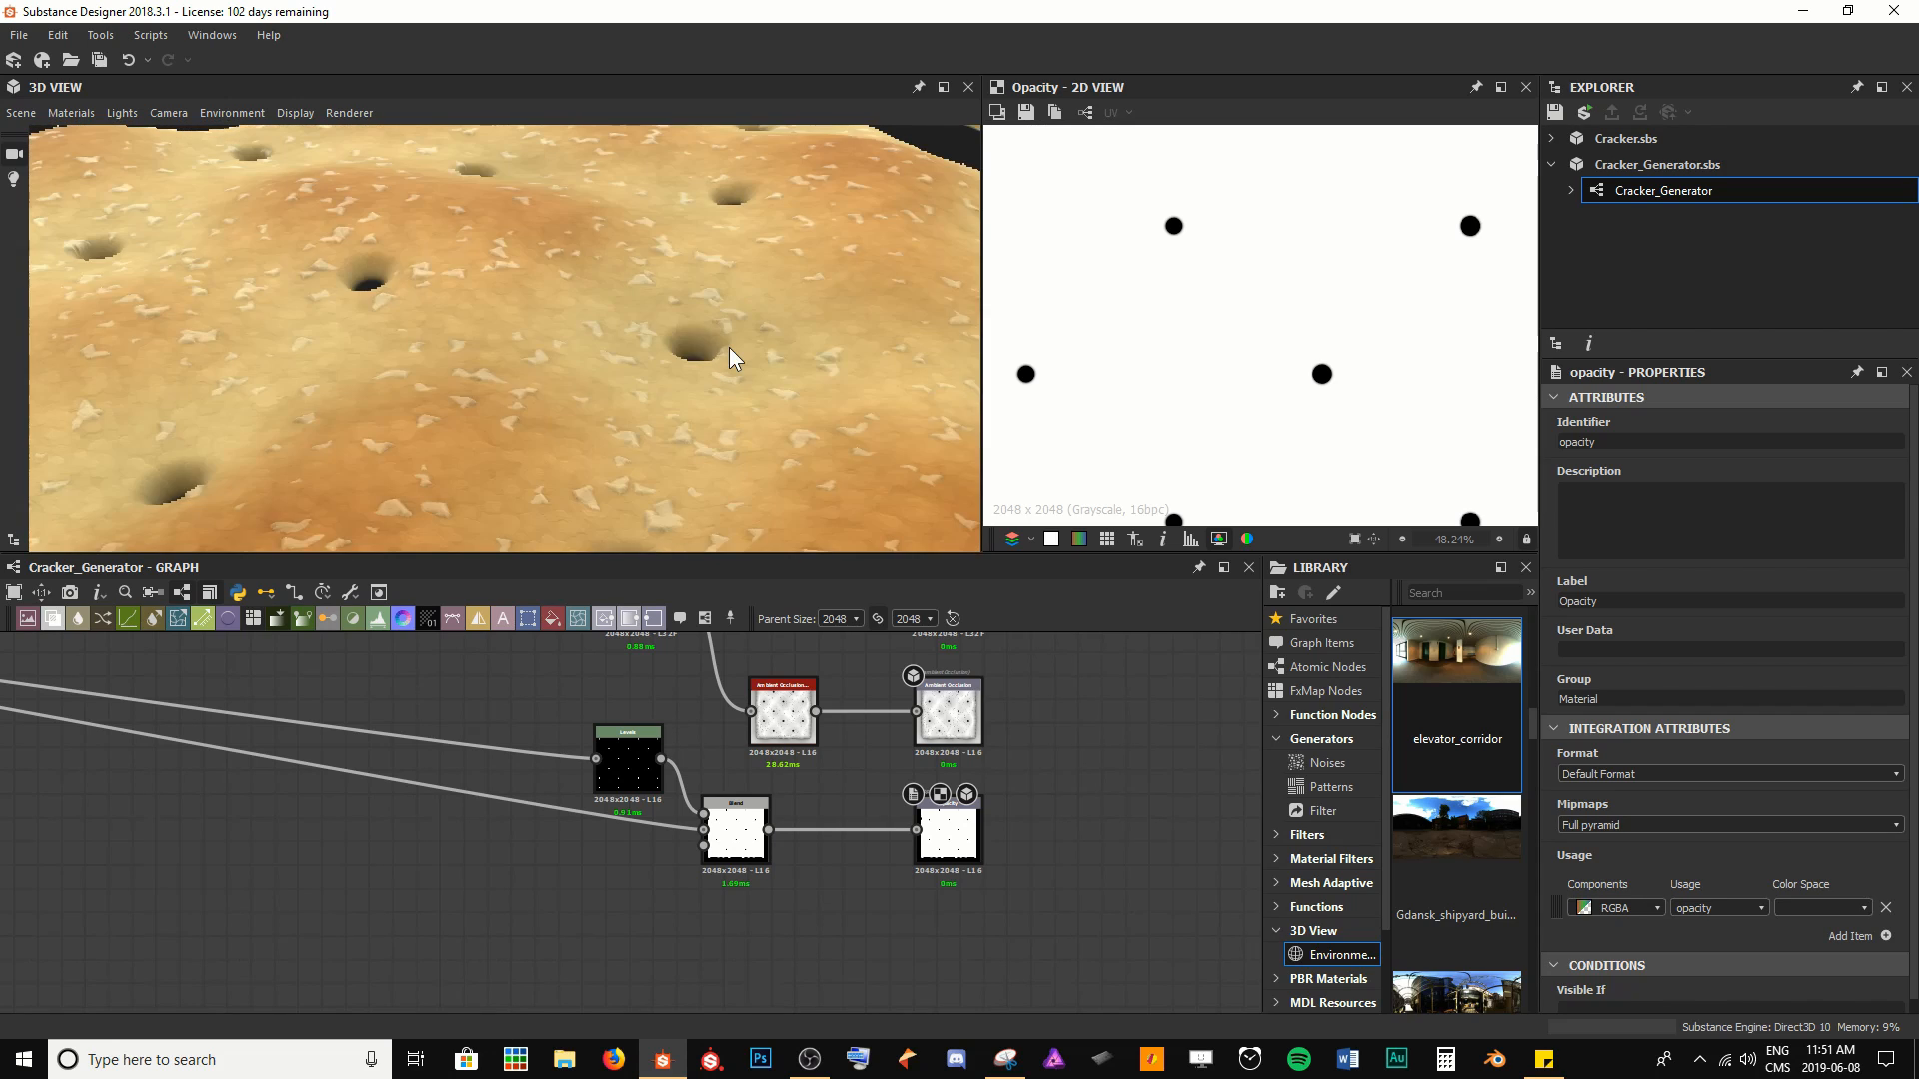
{"action": "scroll", "coordinate": [603, 374], "scroll_direction": "down", "scroll_amount": 2}
{"action": "left_click_drag", "start_coordinate": [603, 373], "coordinate": [639, 336]}
{"action": "scroll", "coordinate": [614, 368], "scroll_direction": "down", "scroll_amount": 1}
{"action": "scroll", "coordinate": [615, 368], "scroll_direction": "down", "scroll_amount": 2}
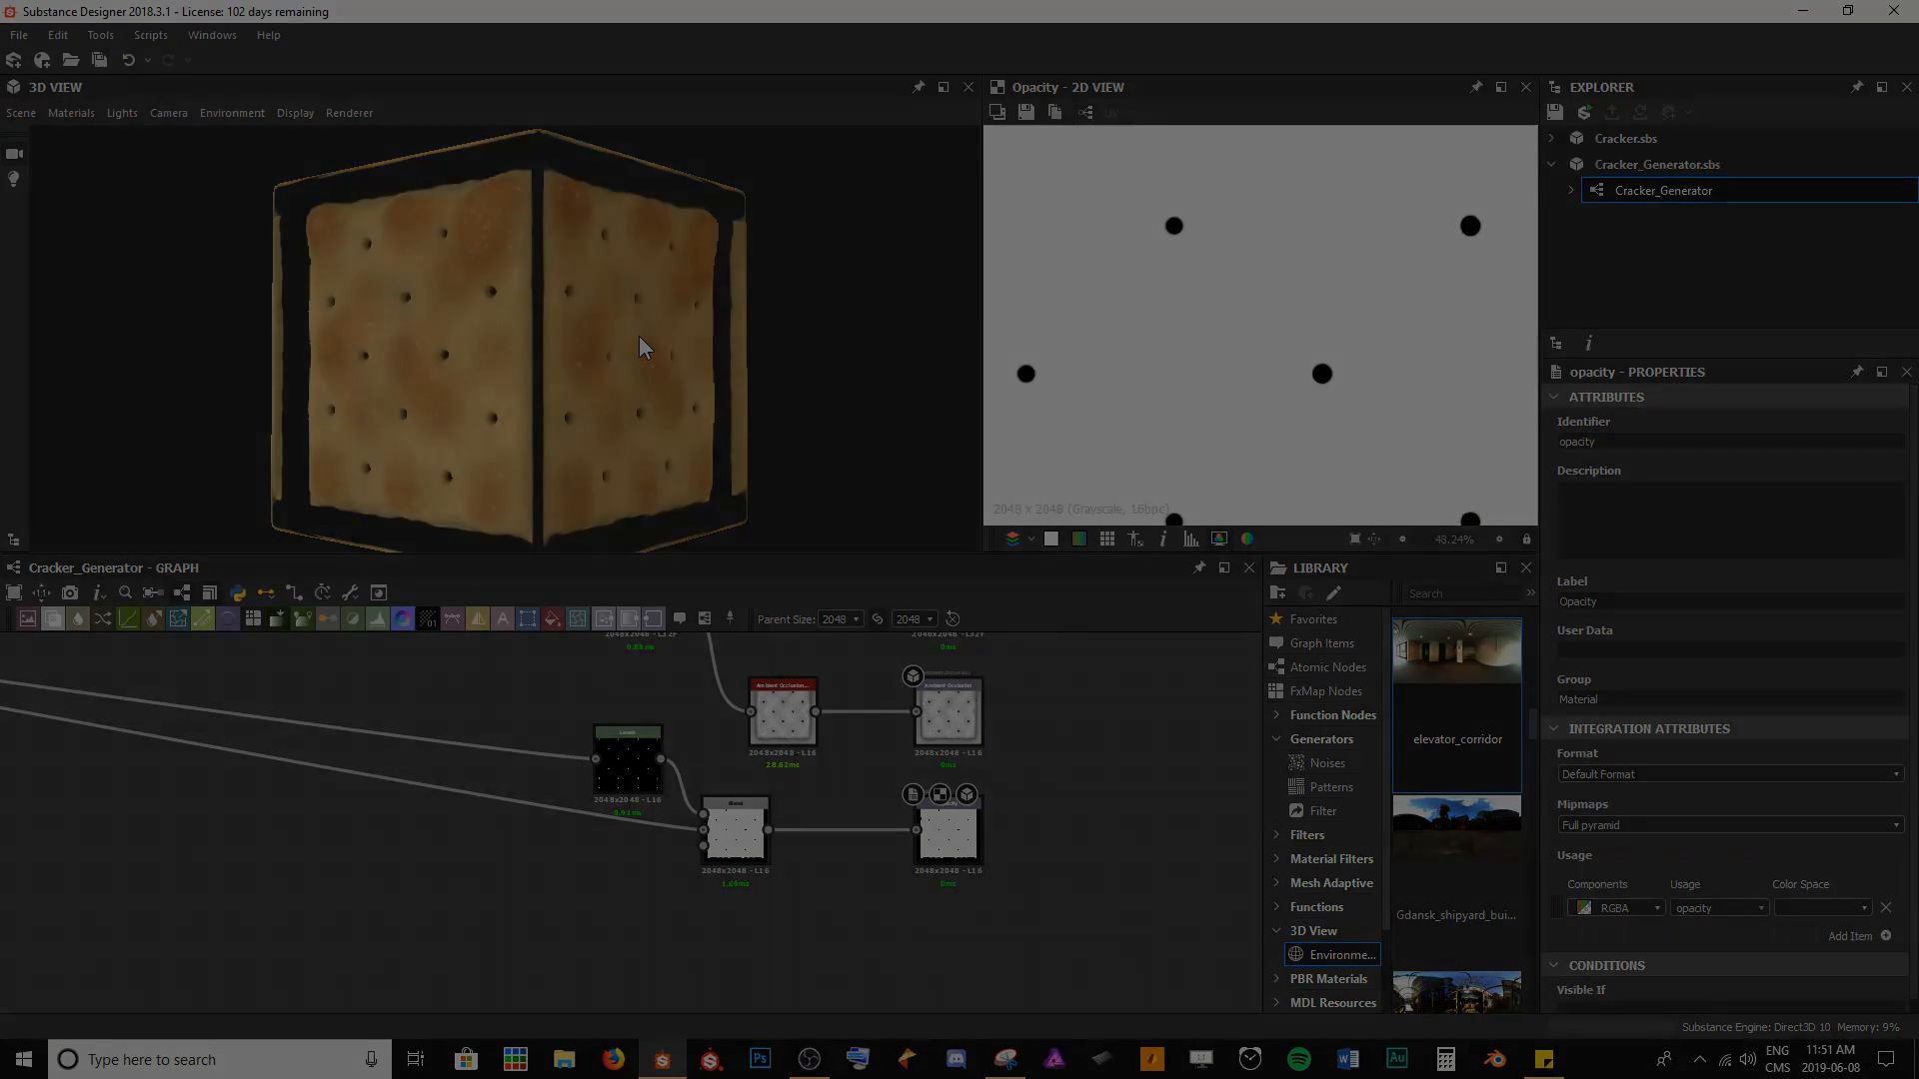